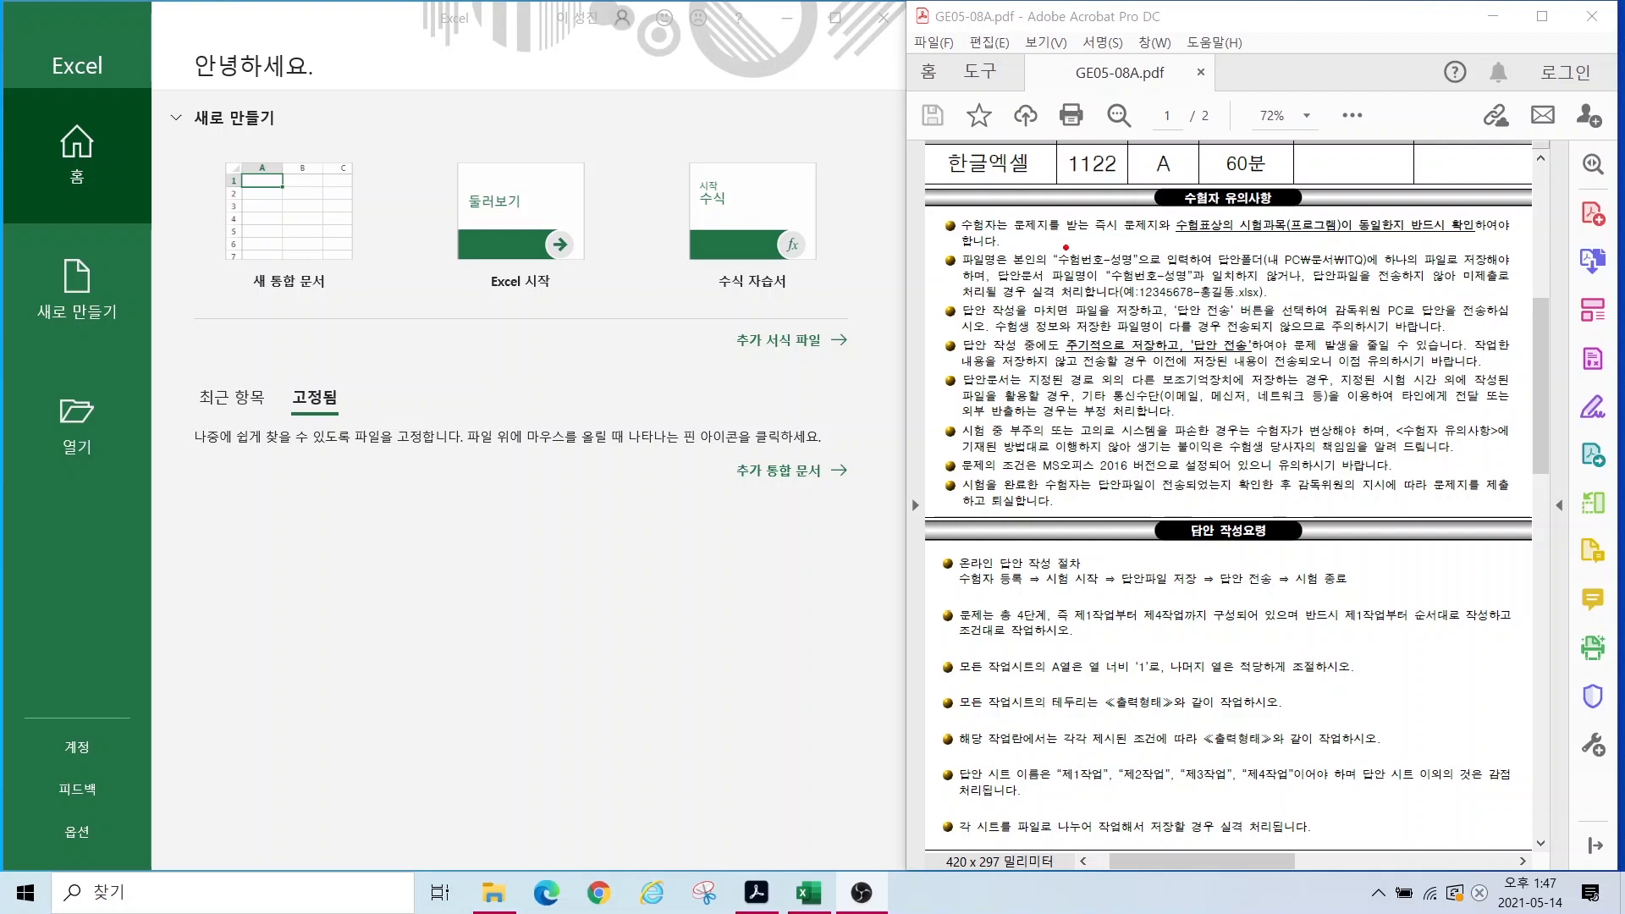
Step: Mark the file-name rule, save folder, saving rule and 제1작업–제4작업 note in red, with an underline and arrow
{"action": "left_click_drag", "start_coordinate": [1044, 245], "coordinate": [1156, 271]}
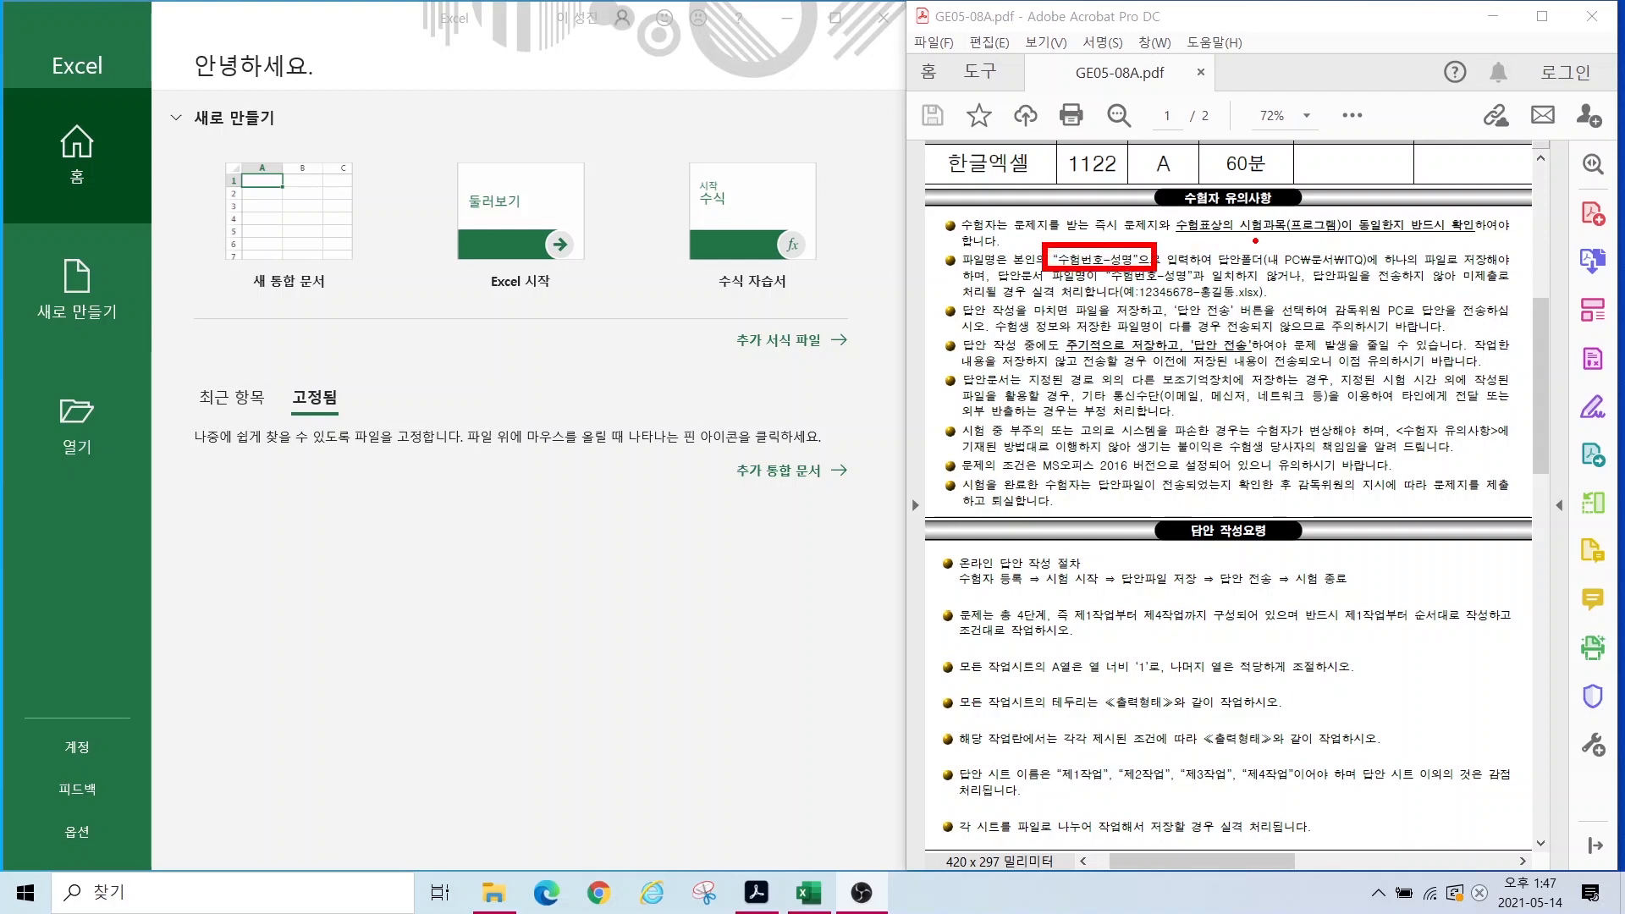
{"action": "mouse_move", "coordinate": [1254, 243]}
{"action": "left_mouse_down"}
{"action": "mouse_move", "coordinate": [1465, 264]}
{"action": "mouse_move", "coordinate": [1427, 286]}
{"action": "mouse_move", "coordinate": [1406, 270]}
{"action": "left_mouse_up"}
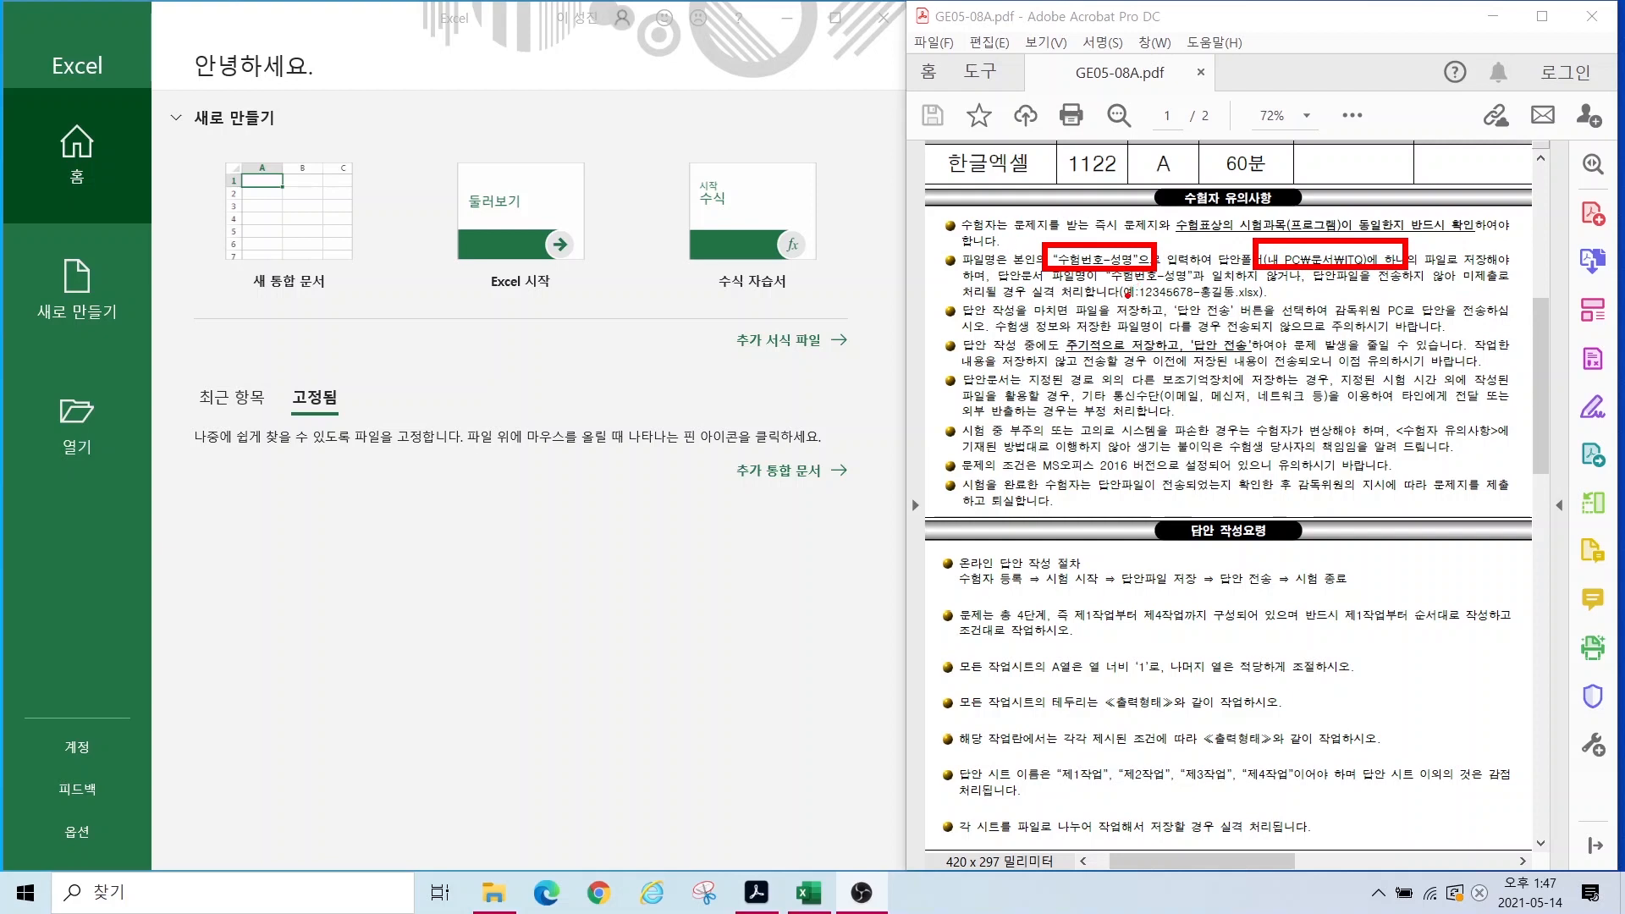
{"action": "left_click_drag", "start_coordinate": [1131, 299], "coordinate": [1276, 298]}
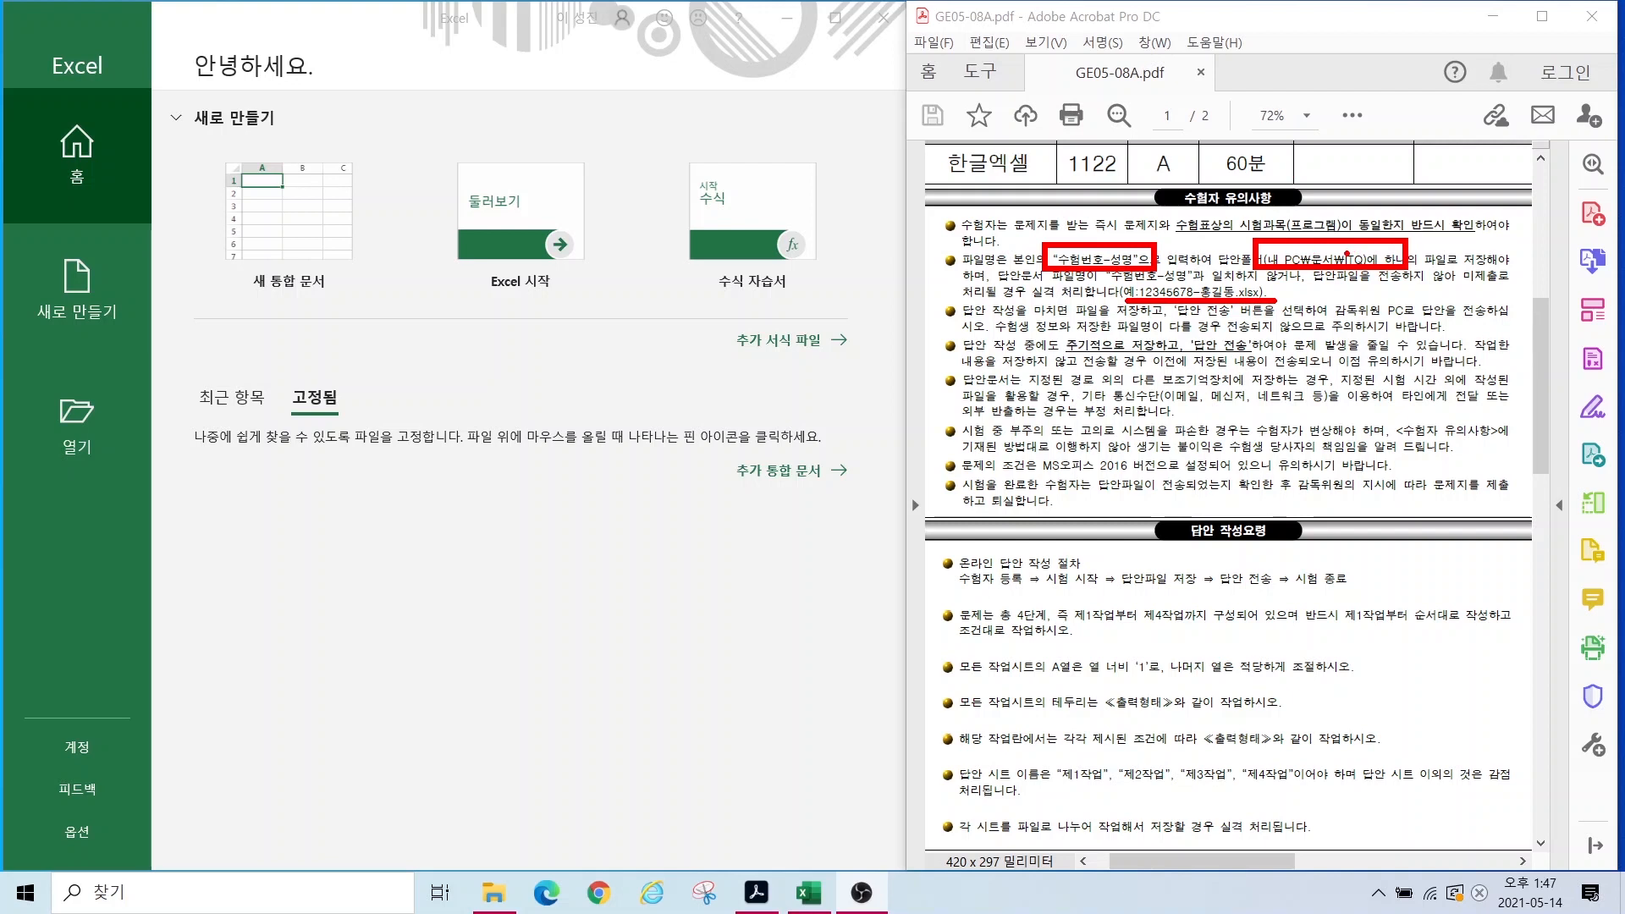
{"action": "left_click_drag", "start_coordinate": [1347, 251], "coordinate": [1457, 110]}
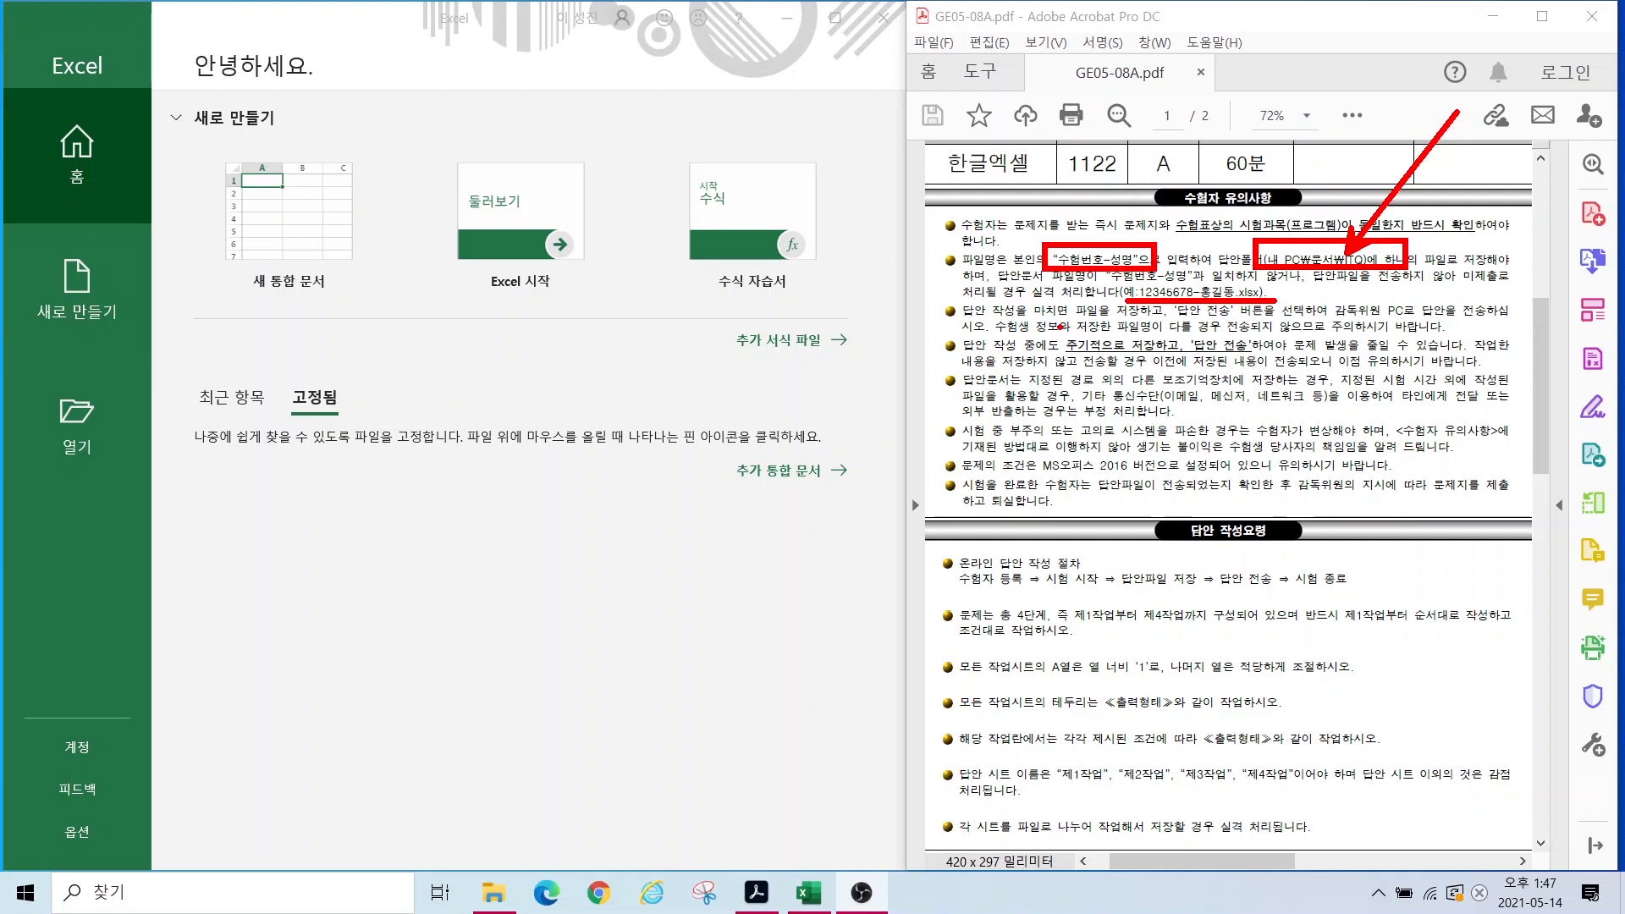
{"action": "left_click_drag", "start_coordinate": [1060, 324], "coordinate": [1278, 356]}
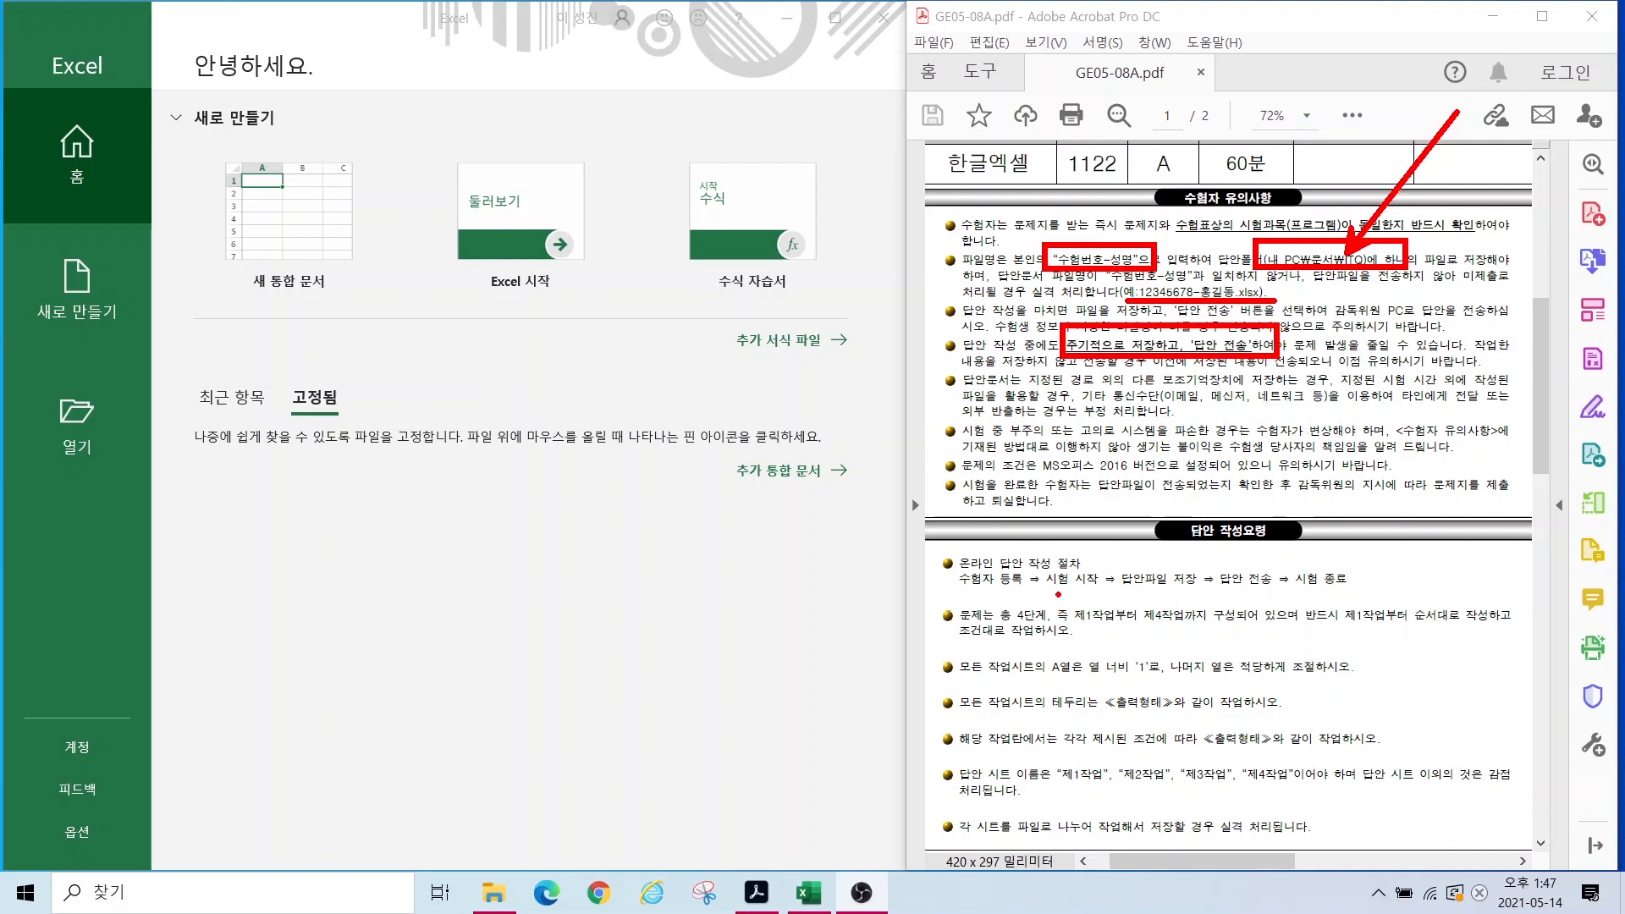
{"action": "left_click_drag", "start_coordinate": [1059, 595], "coordinate": [1200, 627]}
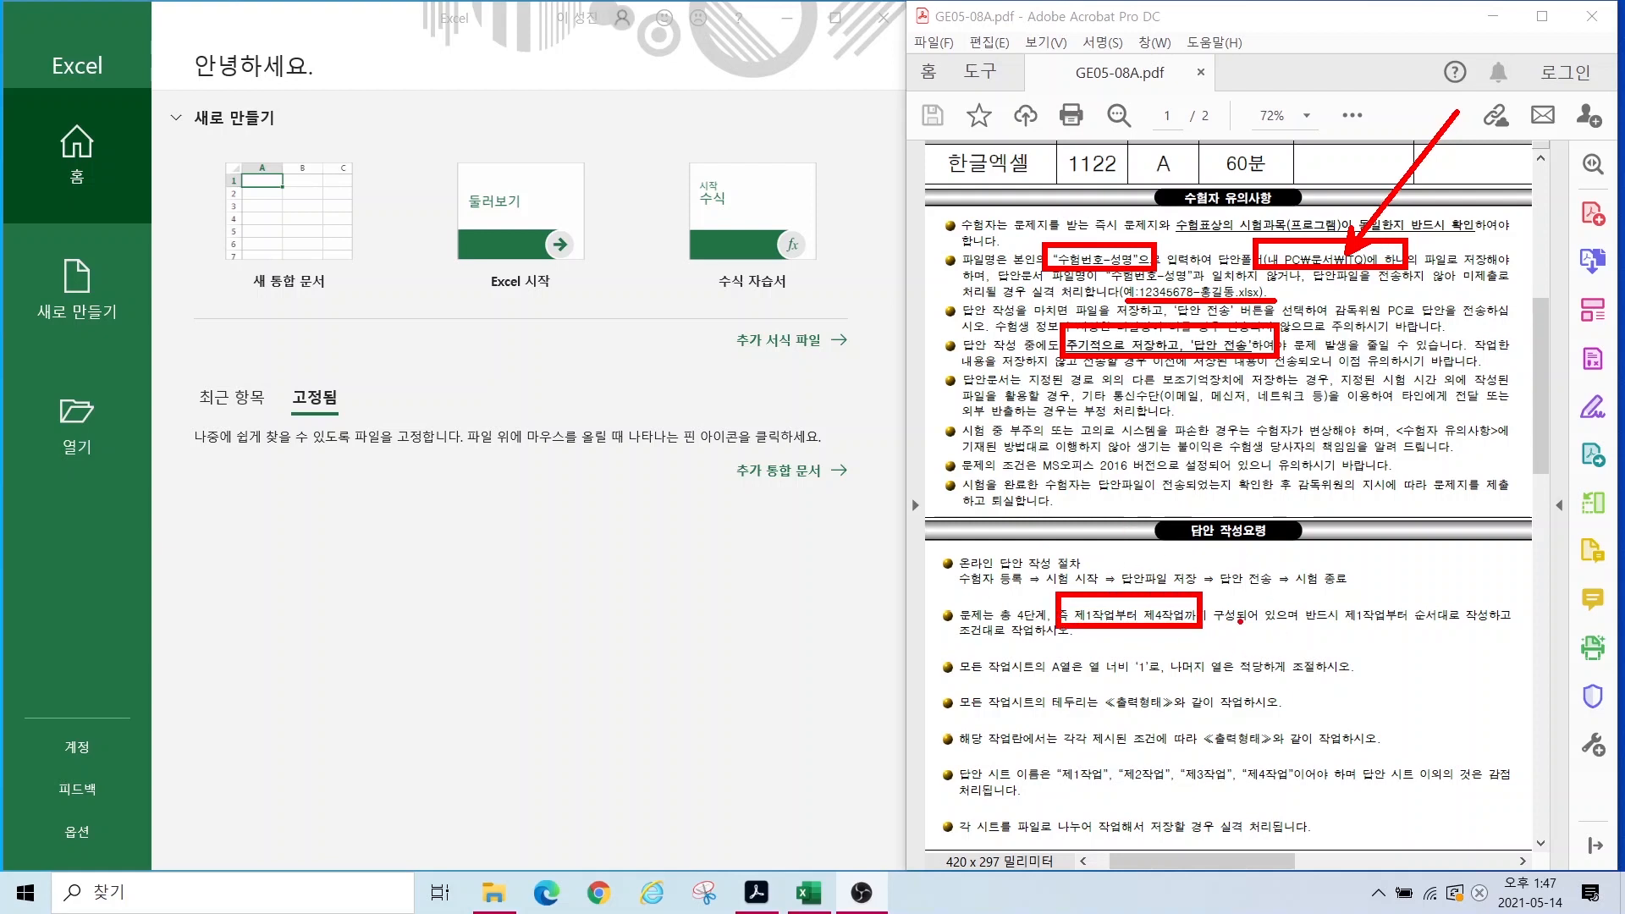
Step: Underline the work-in-order rule and sheet names, box the column A width 1 rule, circle the extra-sheet penalty
{"action": "left_click_drag", "start_coordinate": [1327, 632], "coordinate": [1511, 631]}
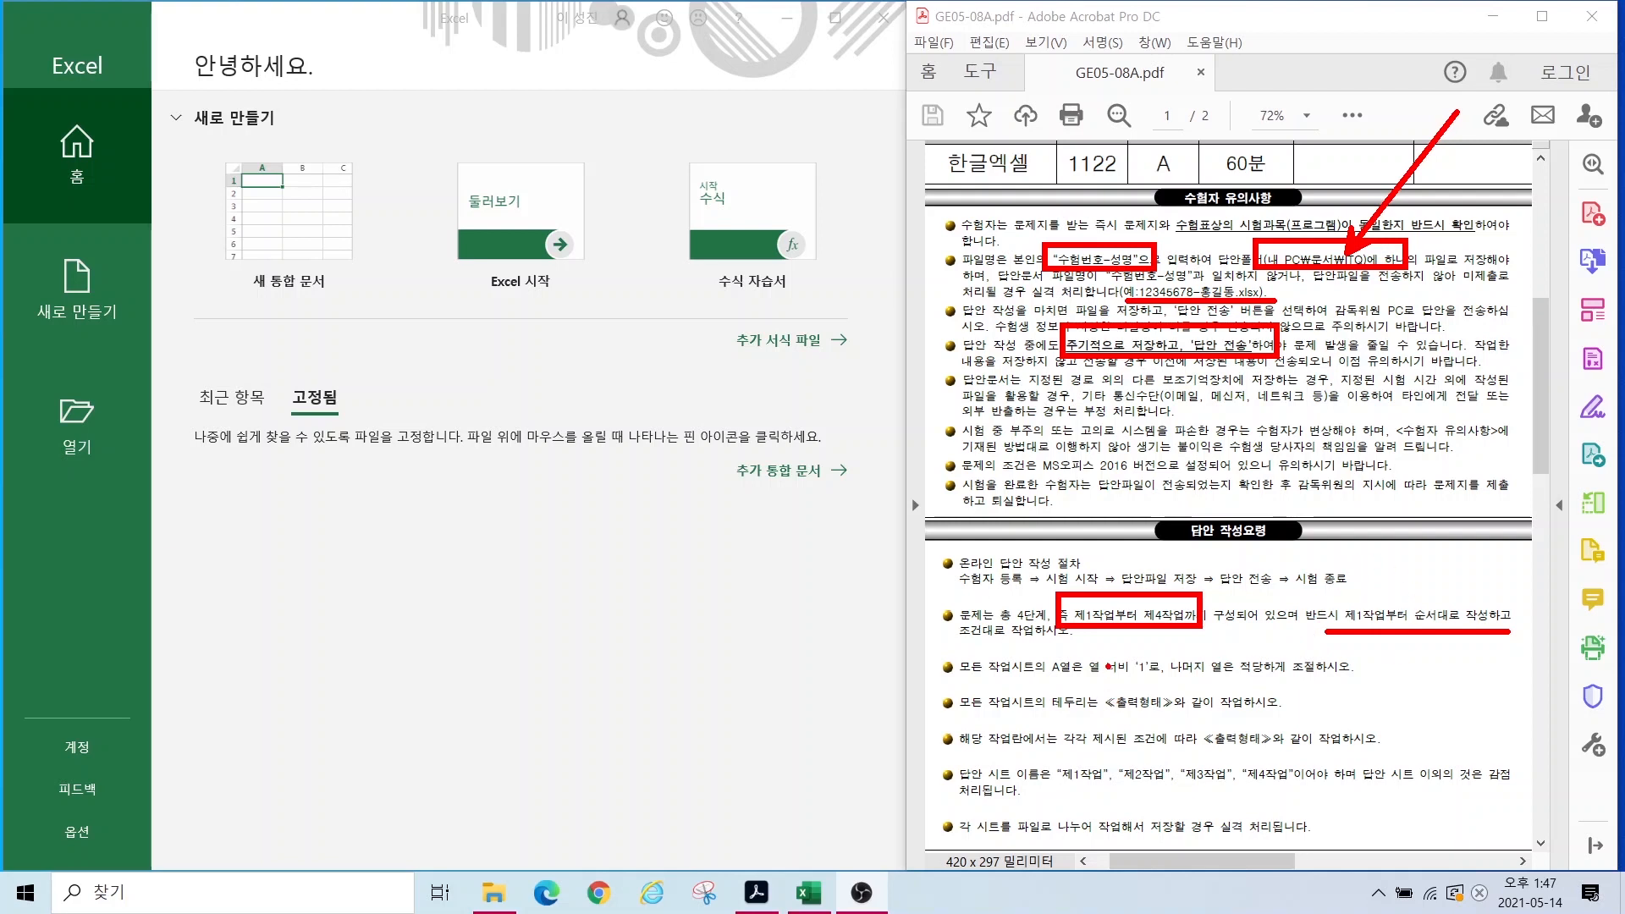
{"action": "mouse_move", "coordinate": [1073, 646]}
{"action": "left_mouse_down"}
{"action": "mouse_move", "coordinate": [1167, 684]}
{"action": "mouse_move", "coordinate": [1335, 677]}
{"action": "left_mouse_up"}
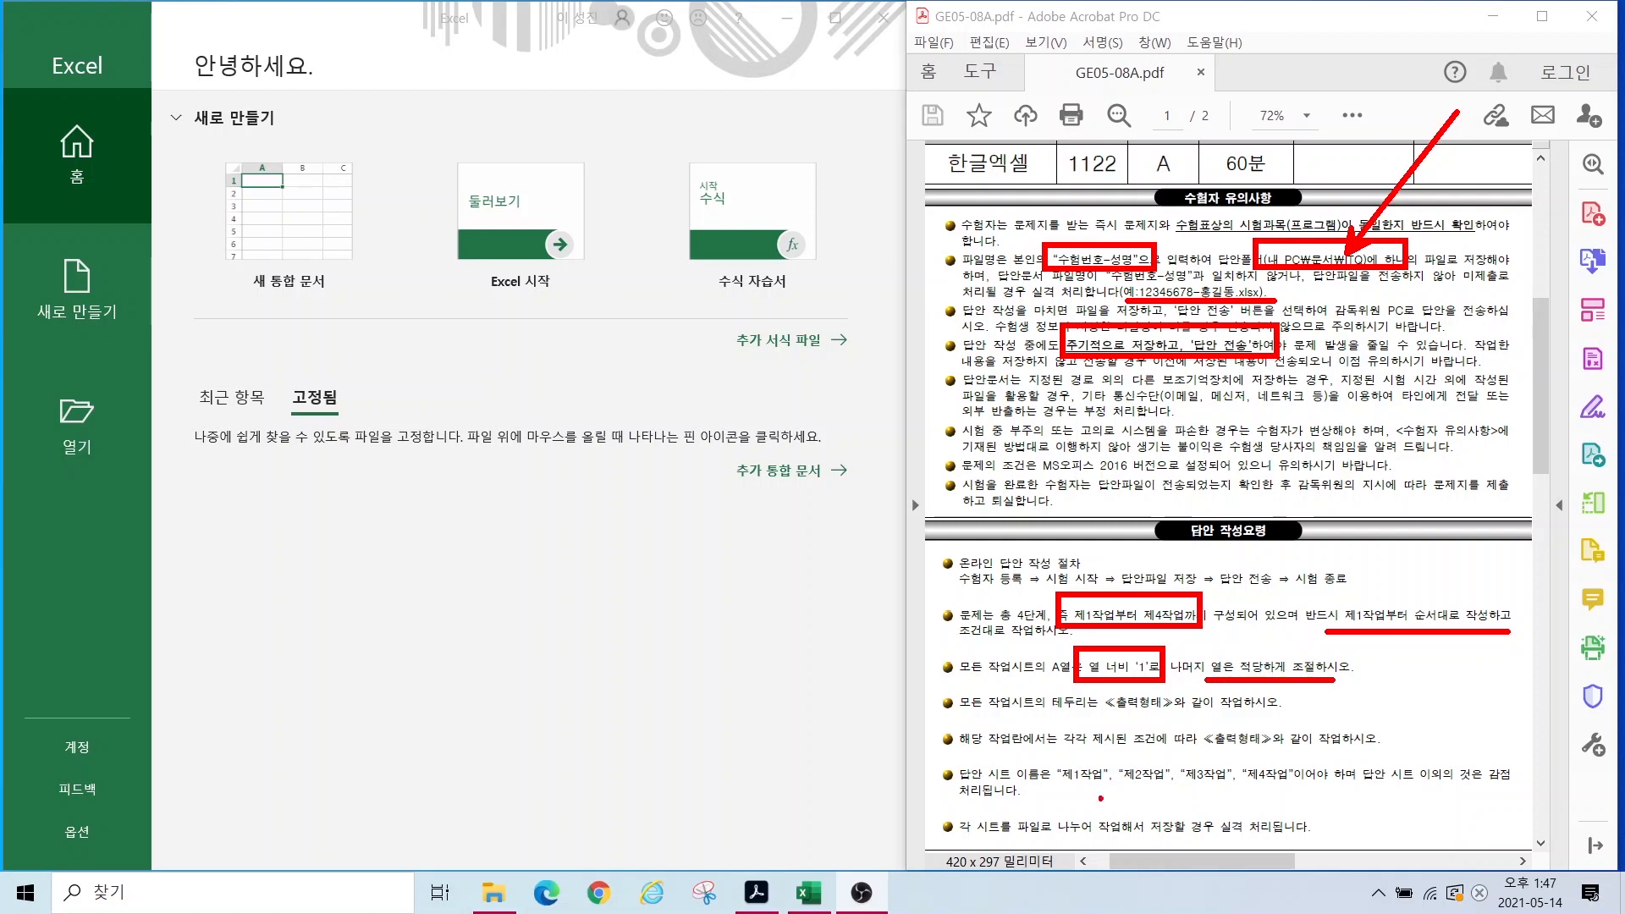
{"action": "left_click_drag", "start_coordinate": [1033, 783], "coordinate": [1316, 784]}
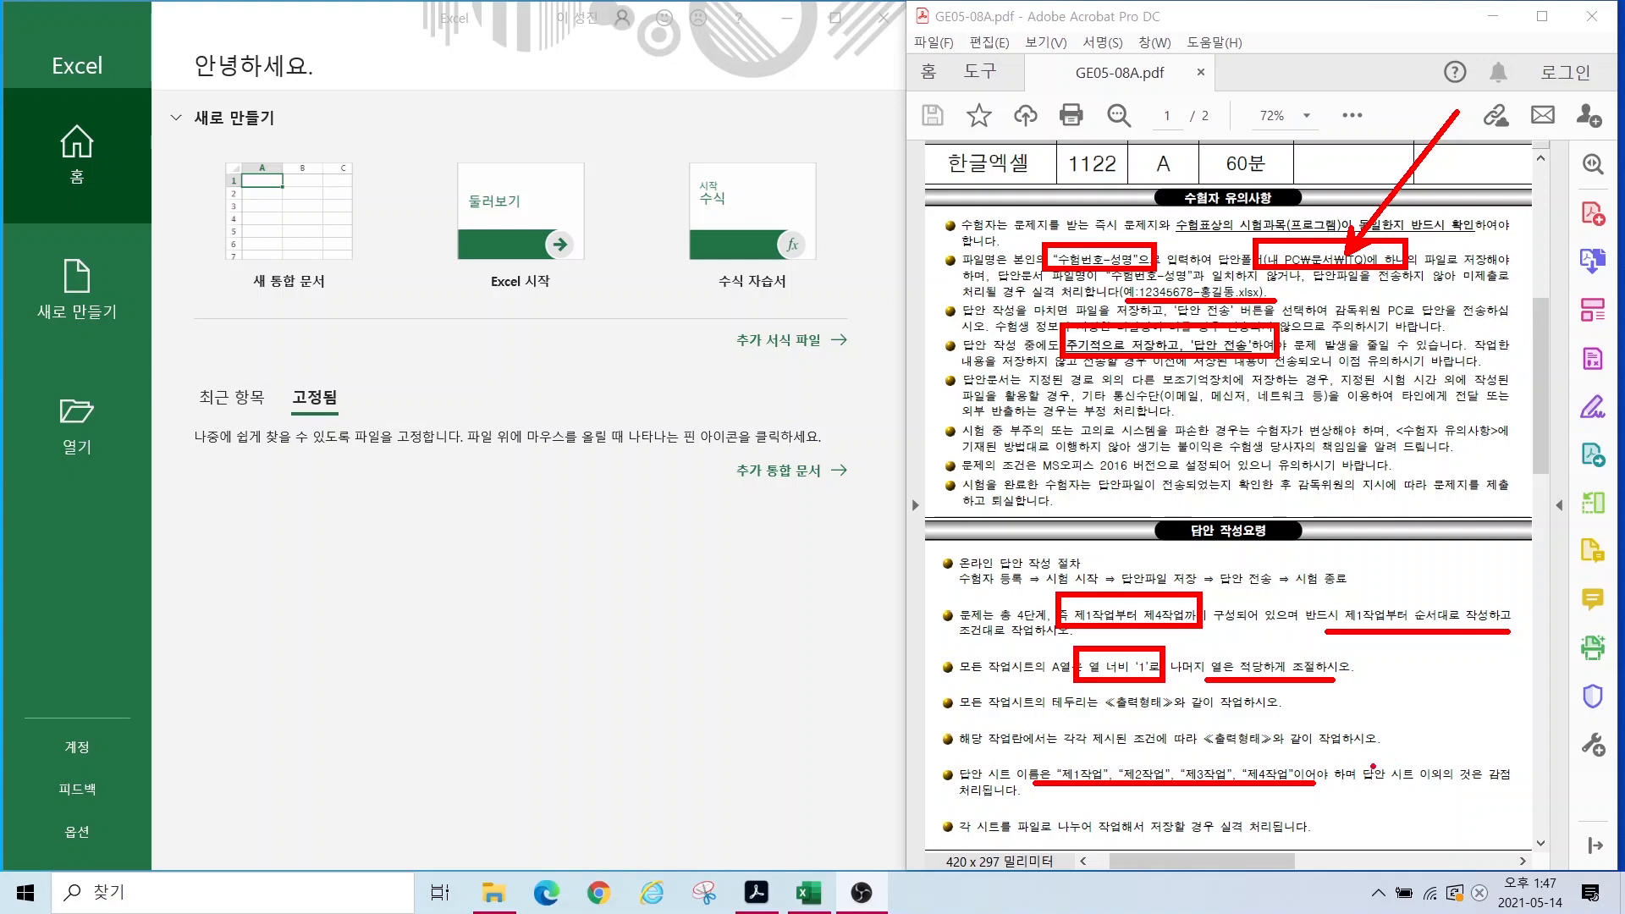
{"action": "mouse_move", "coordinate": [1524, 777]}
{"action": "left_mouse_down"}
{"action": "mouse_move", "coordinate": [1471, 780]}
{"action": "mouse_move", "coordinate": [1529, 762]}
{"action": "mouse_move", "coordinate": [1526, 775]}
{"action": "left_mouse_up"}
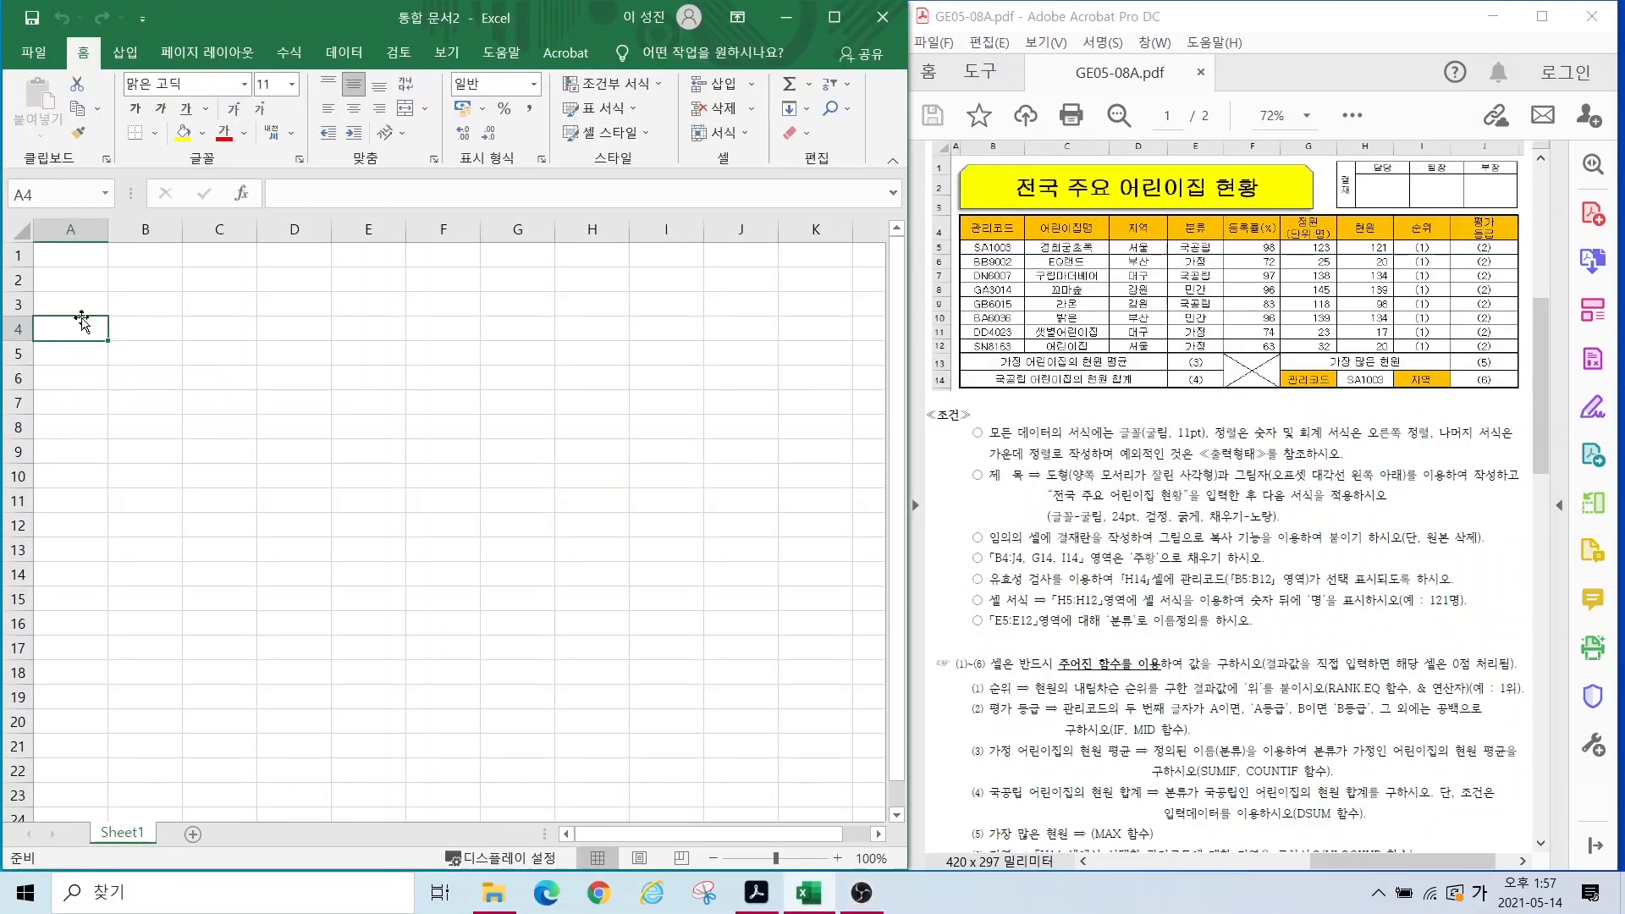
Step: Rename the first sheet to 제1작업
{"action": "left_click", "coordinate": [134, 319]}
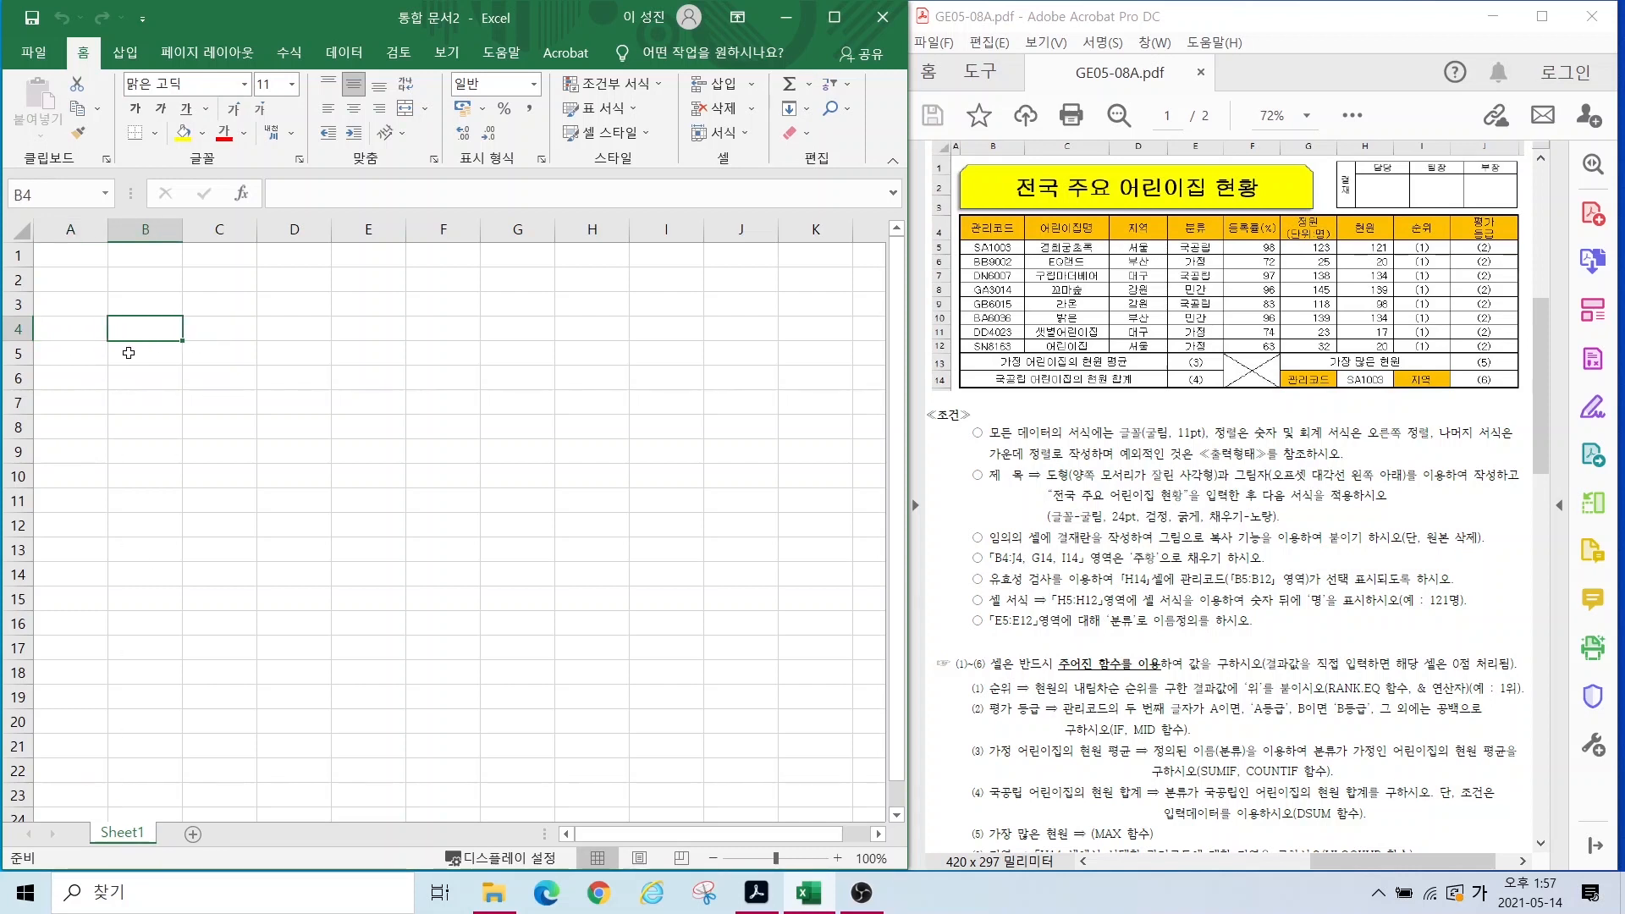
{"action": "left_click", "coordinate": [119, 830]}
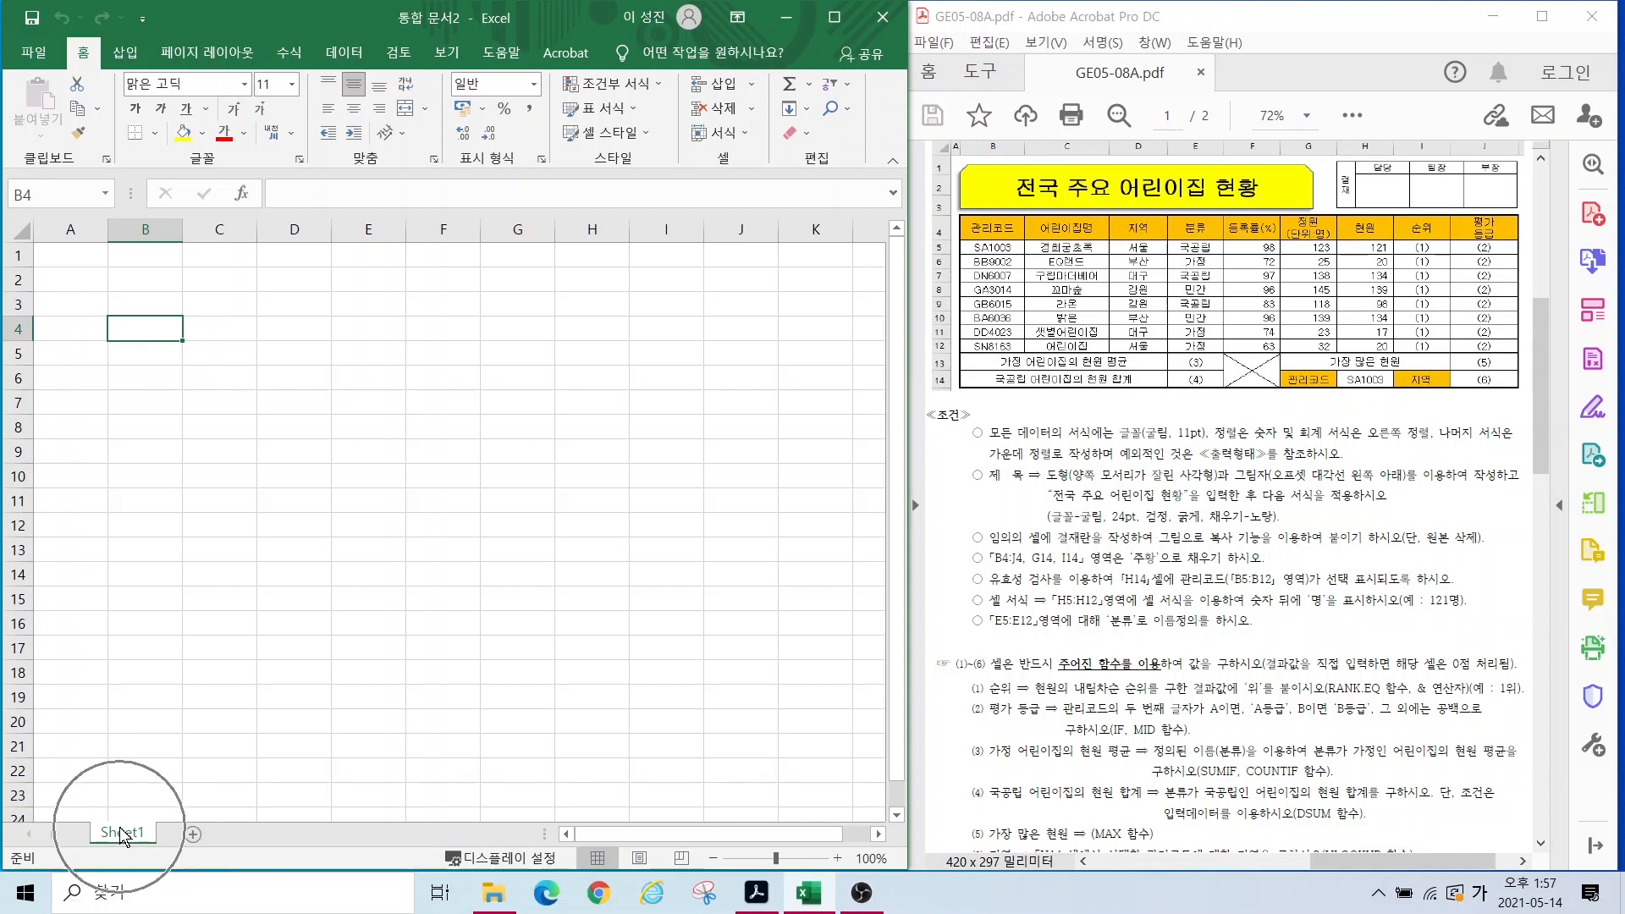
{"action": "left_click", "coordinate": [119, 830]}
{"action": "left_click", "coordinate": [121, 833]}
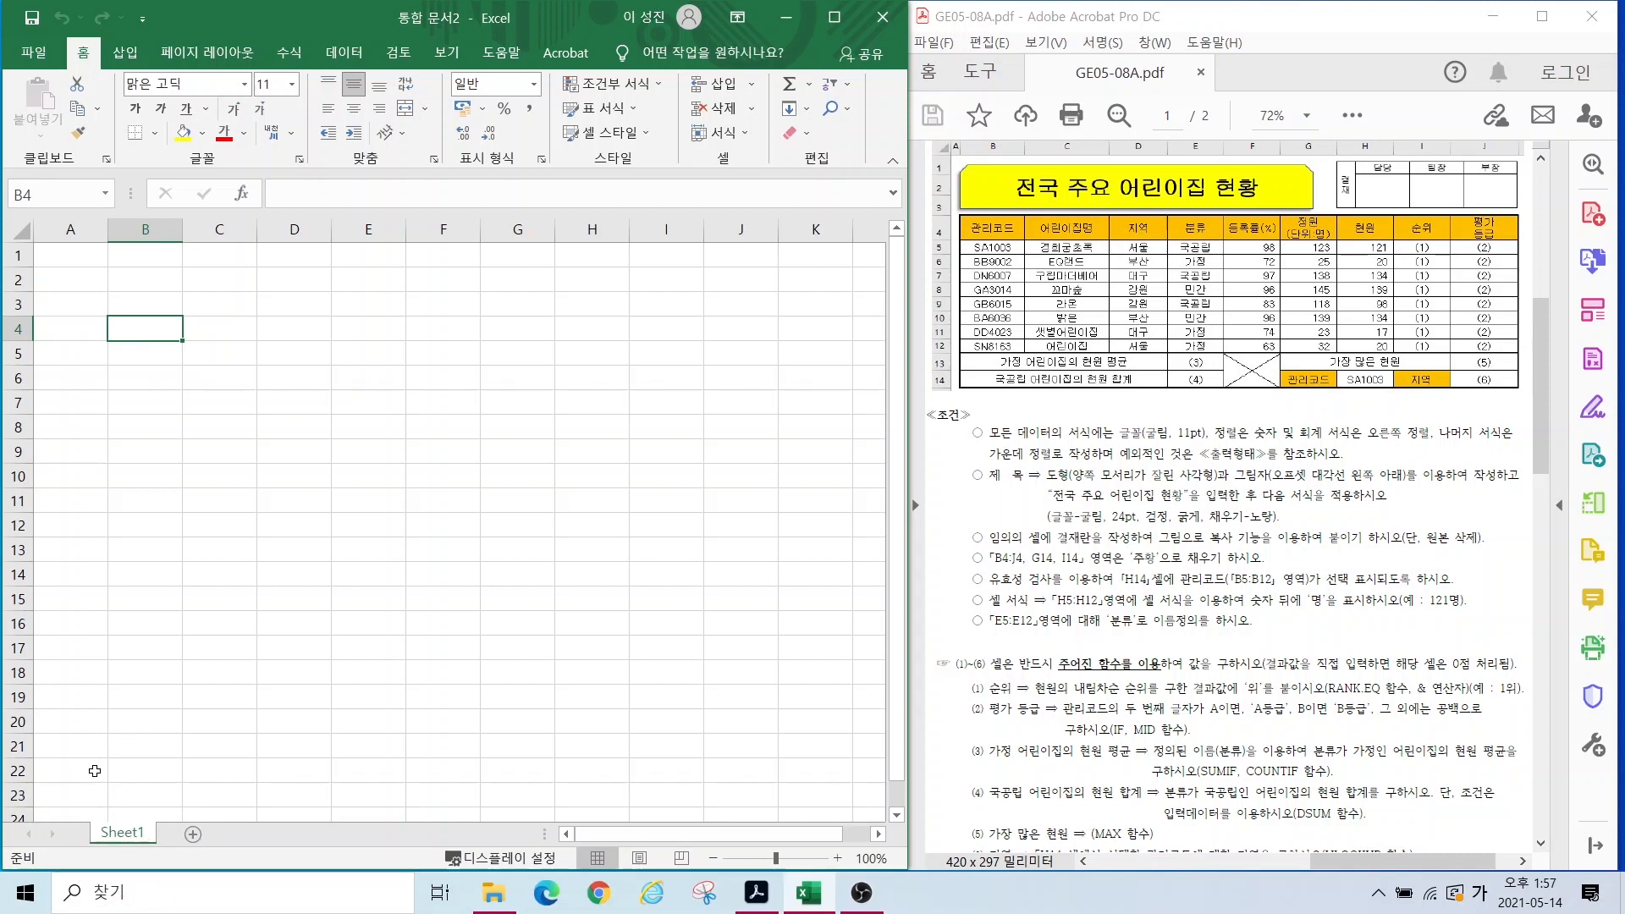
{"action": "double_click", "coordinate": [115, 835]}
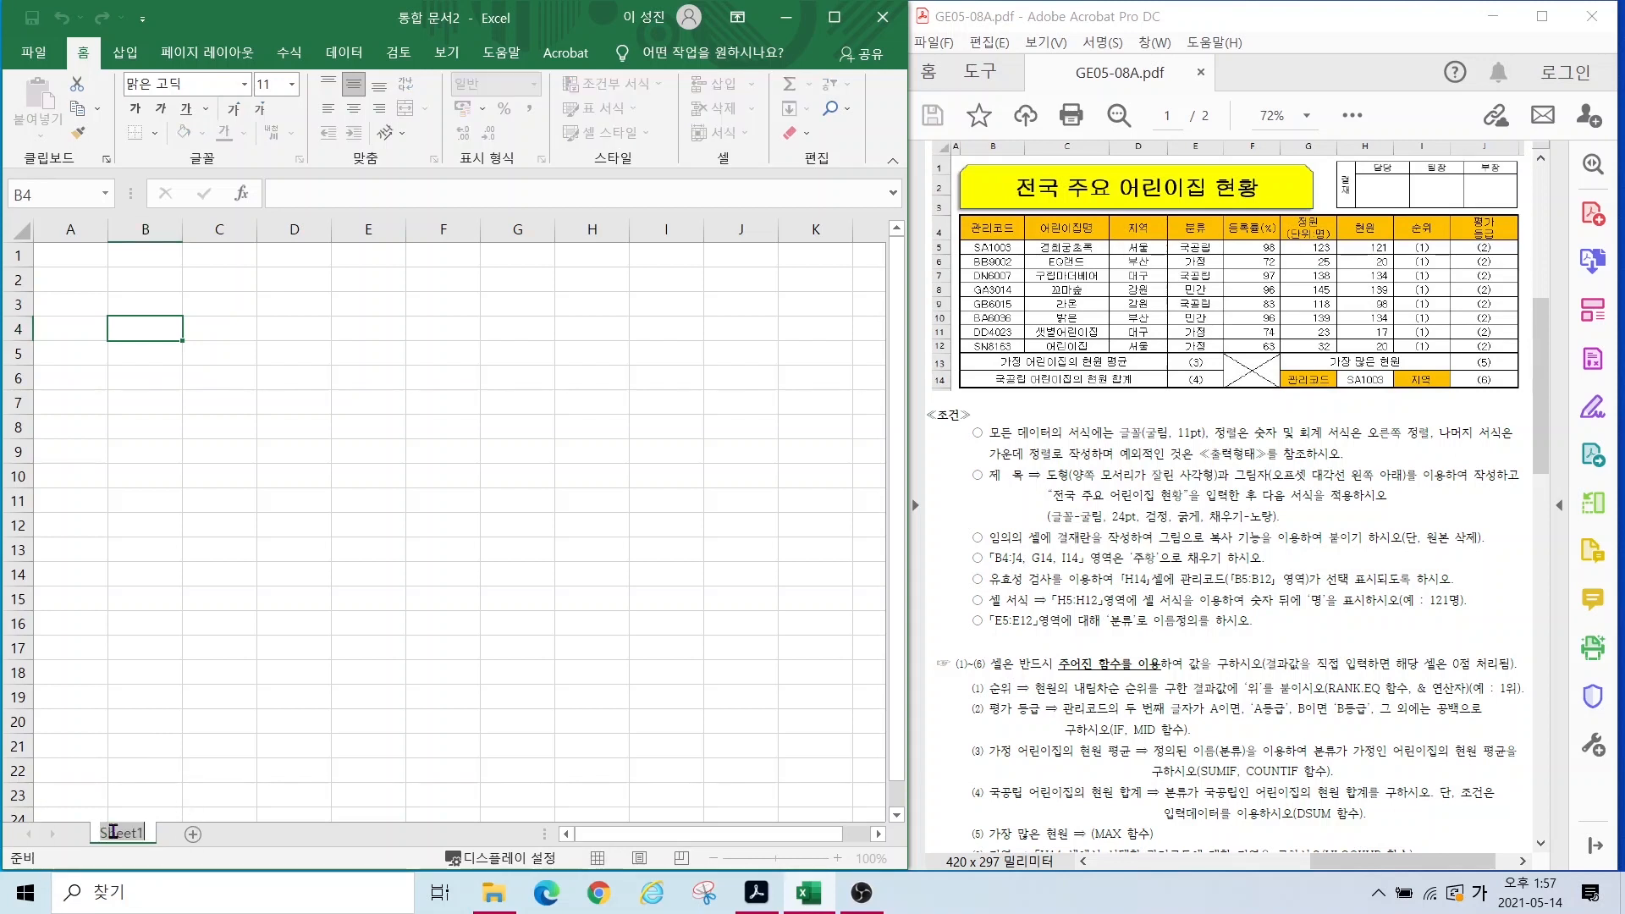
{"action": "type", "text": "제1"}
{"action": "type", "text": "작업"}
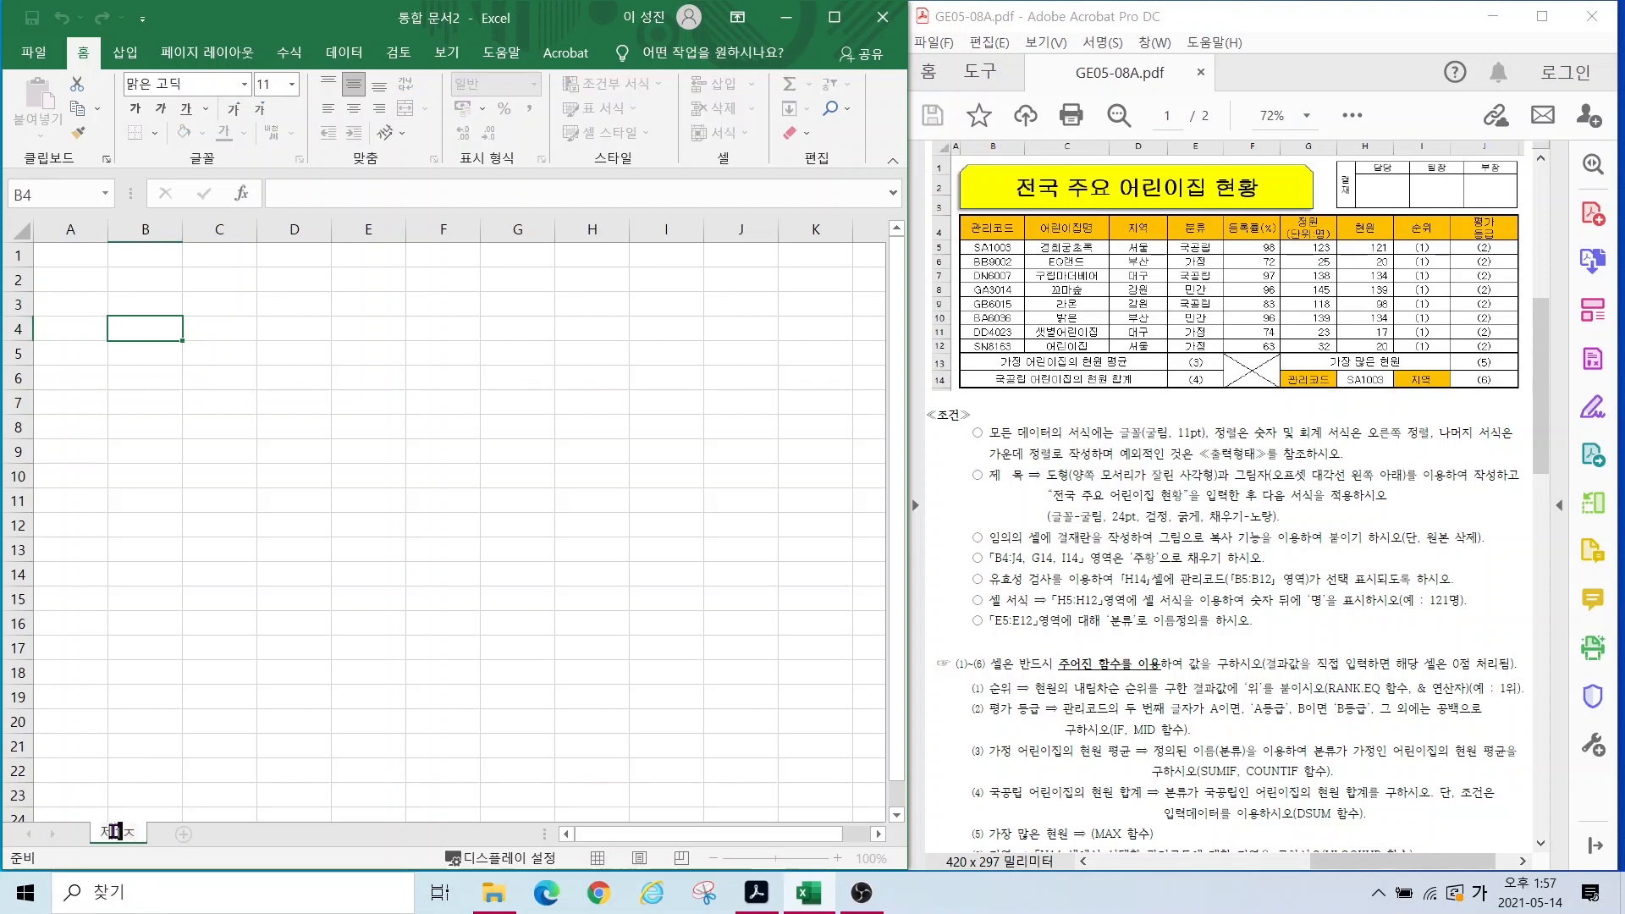
{"action": "key", "text": "Return"}
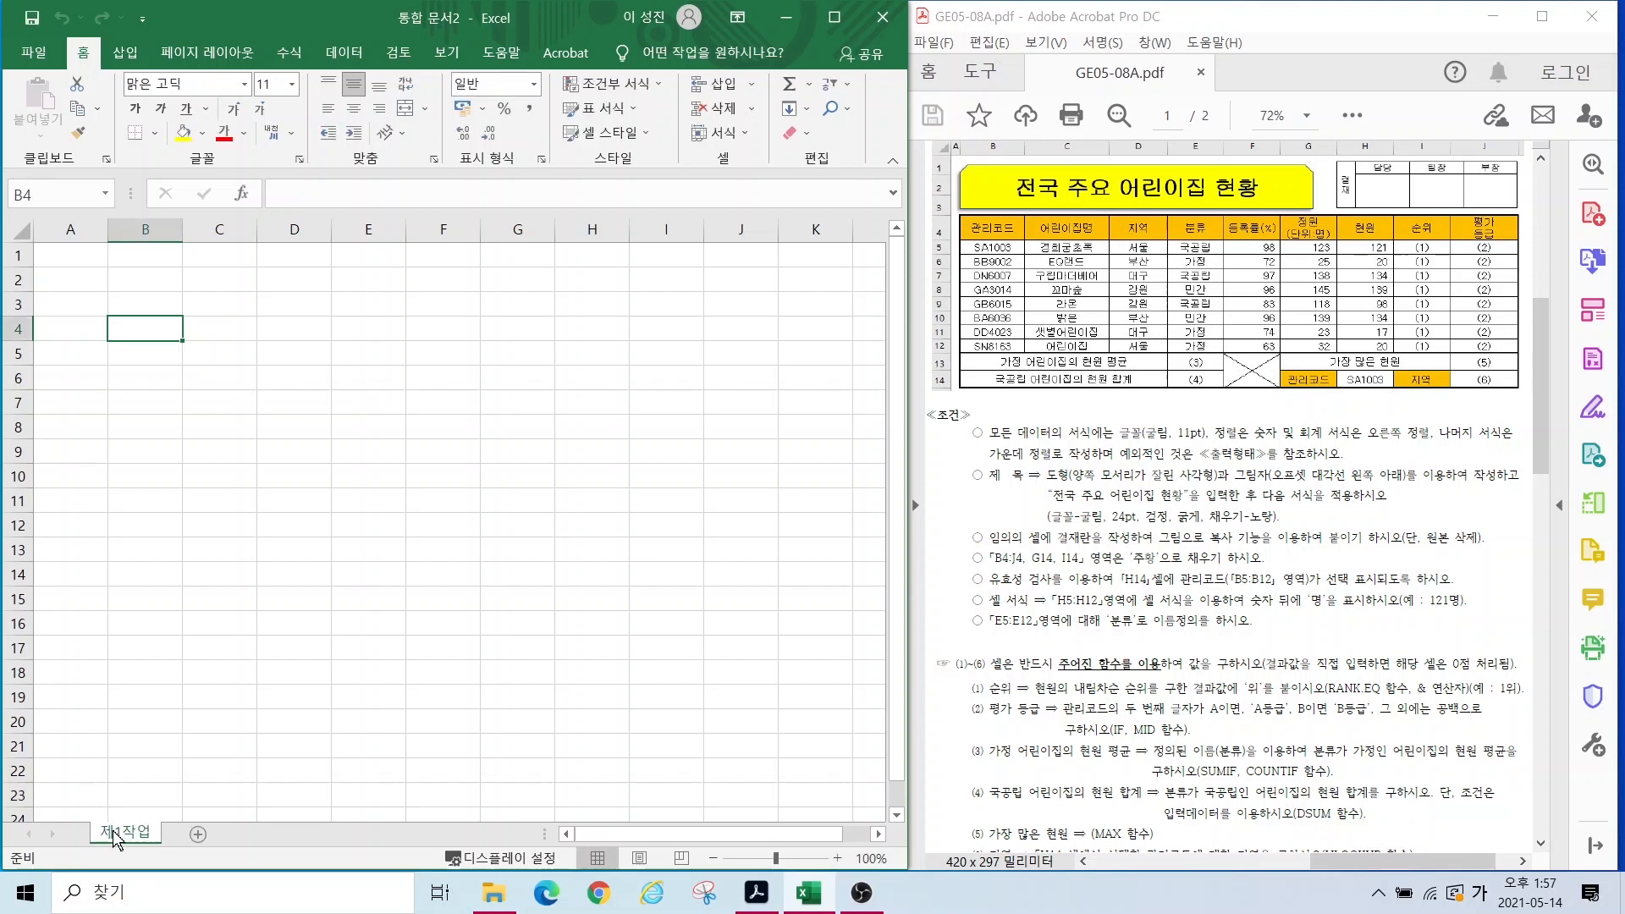
Step: Add two sheets named 제2작업 and 제3작업, then go back to 제1작업
{"action": "left_click", "coordinate": [196, 836]}
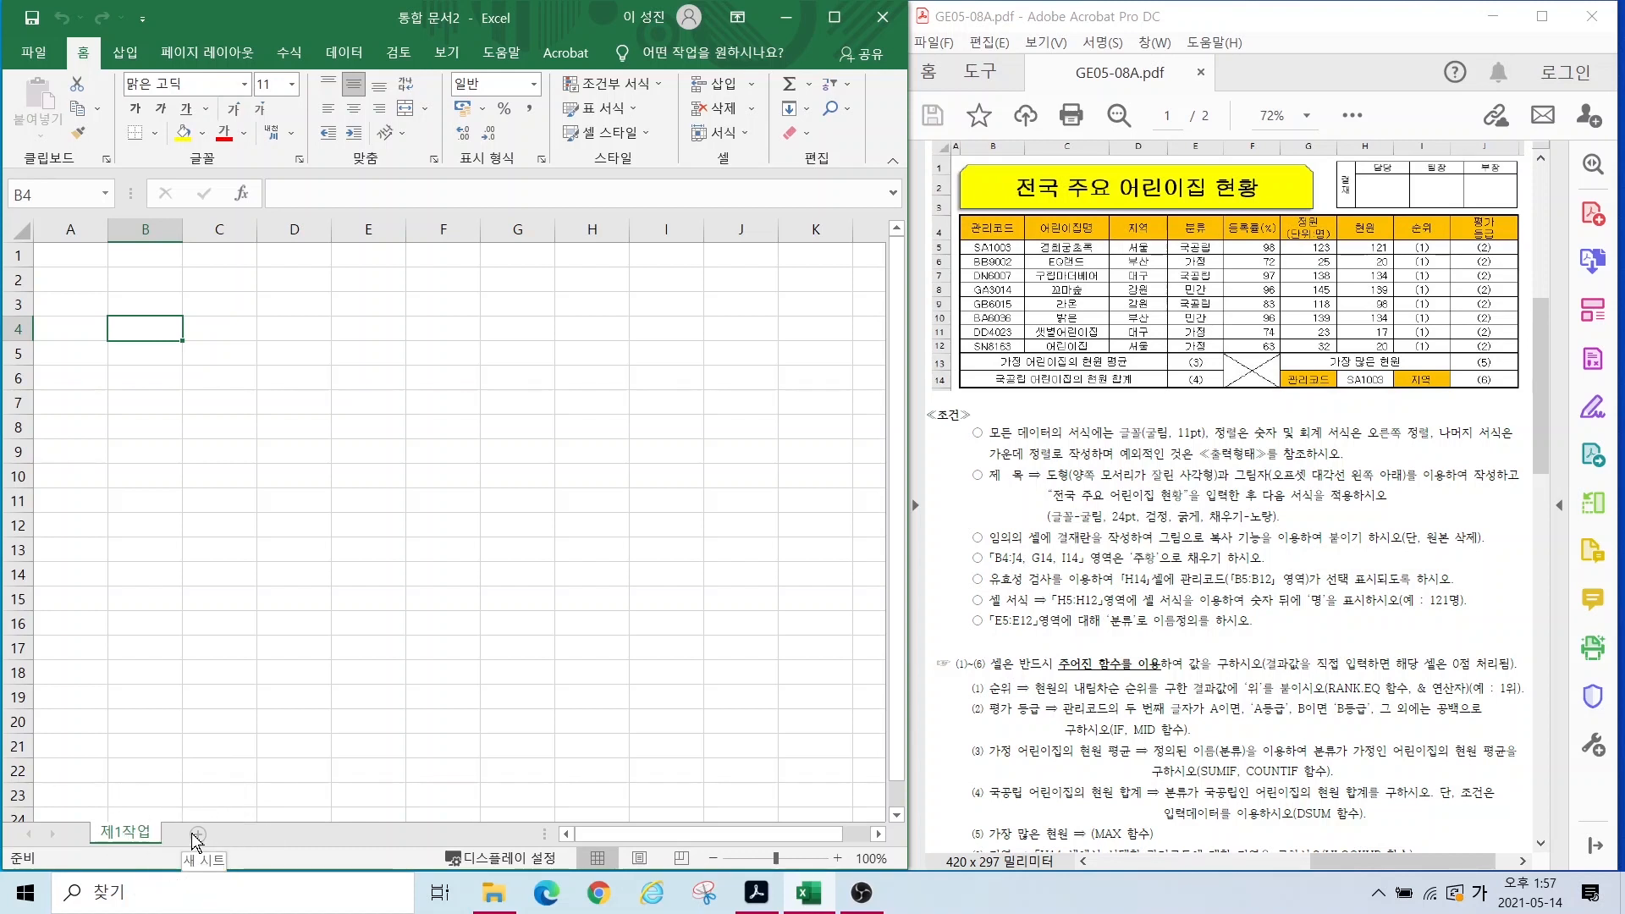
{"action": "double_click", "coordinate": [192, 833]}
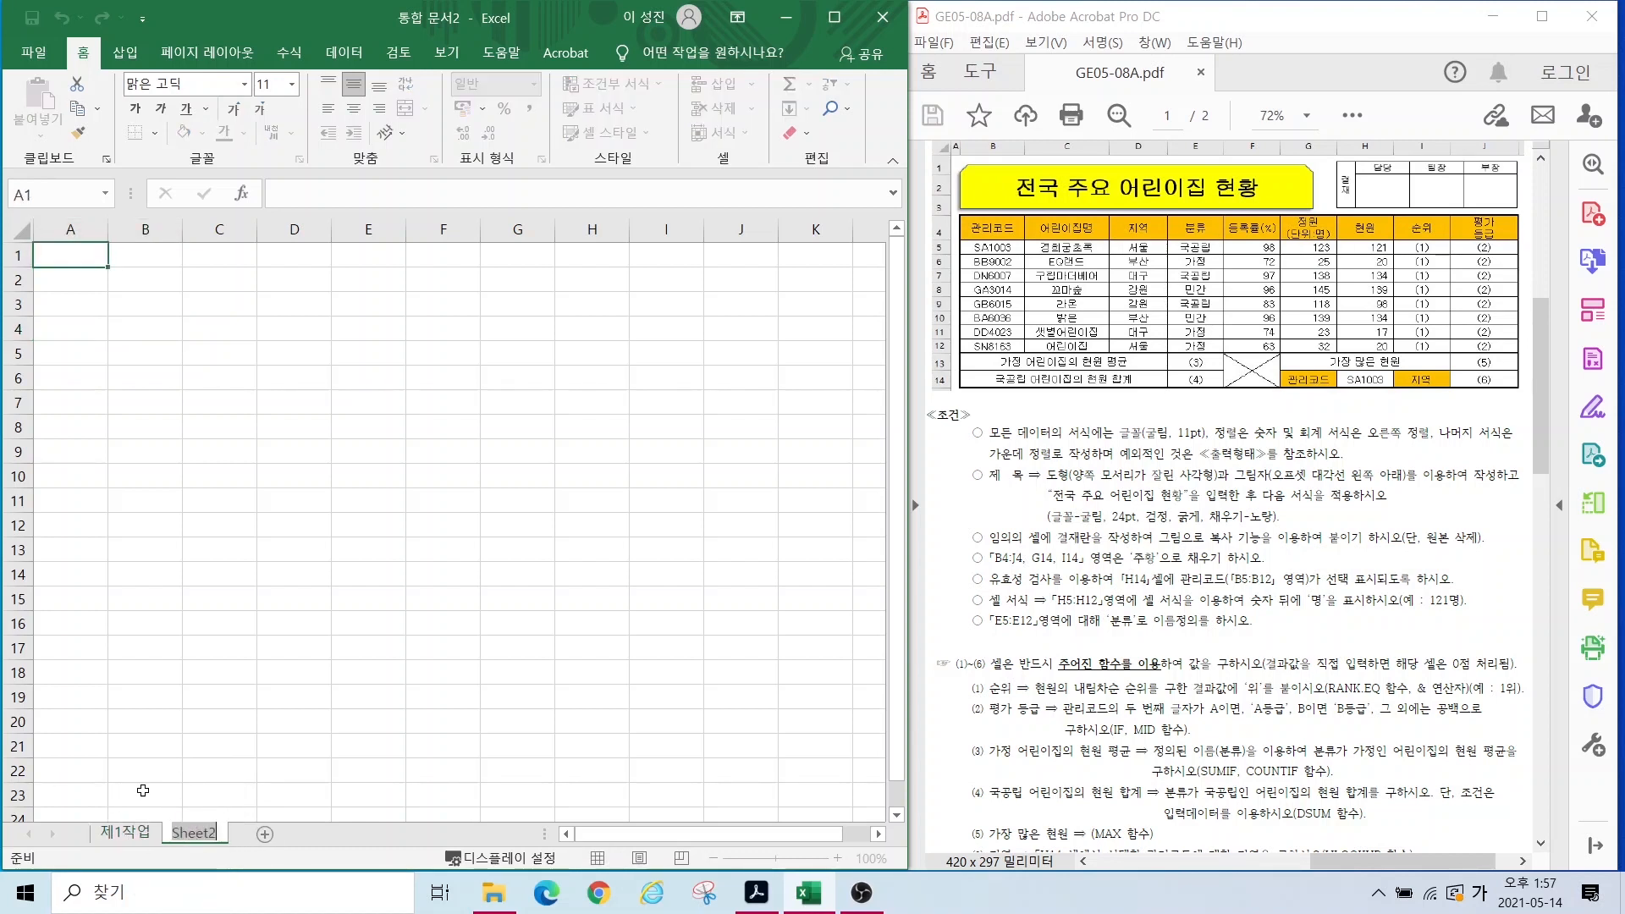
{"action": "type", "text": "제2작업"}
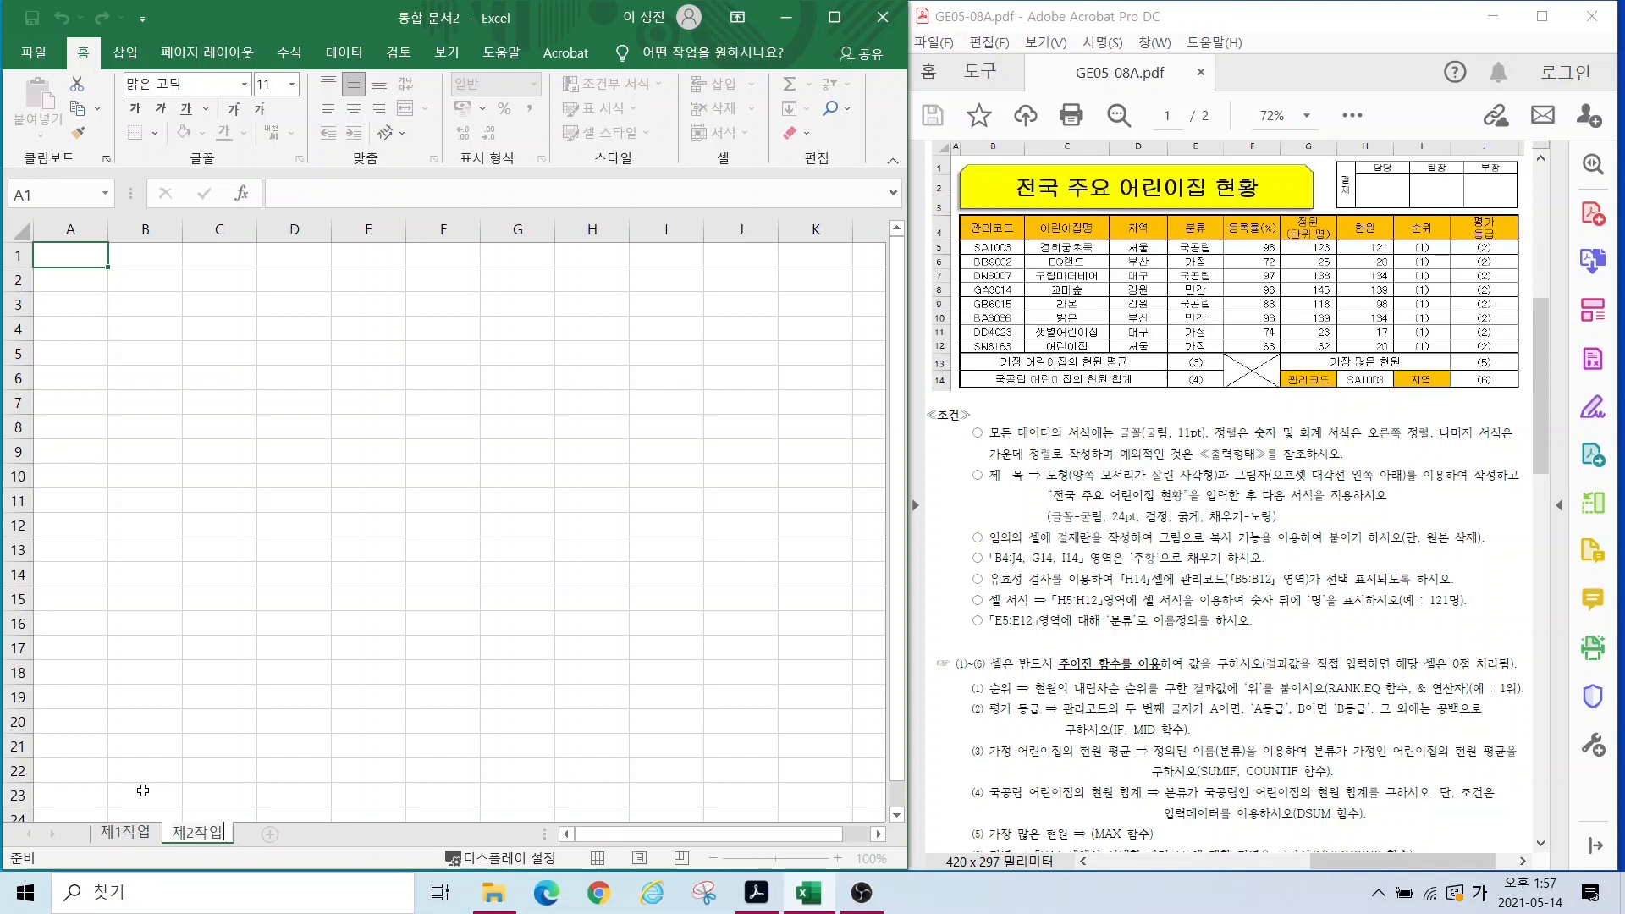
{"action": "key", "text": "Return"}
{"action": "left_click", "coordinate": [269, 835]}
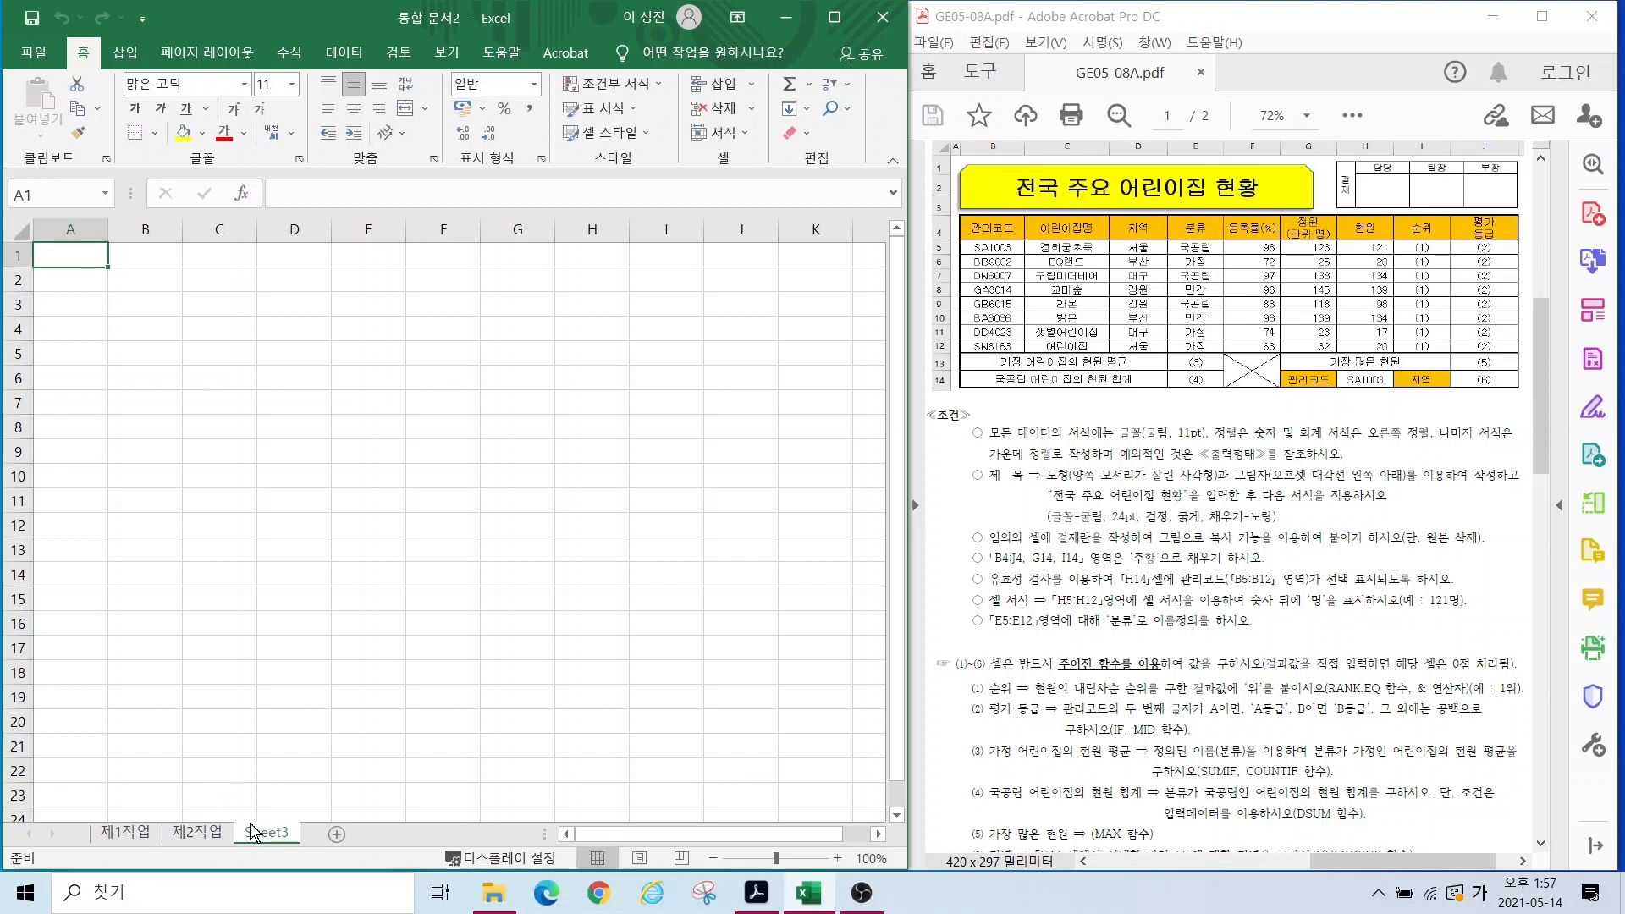
{"action": "double_click", "coordinate": [267, 831]}
{"action": "type", "text": "제3작업"}
{"action": "key", "text": "Return"}
{"action": "left_click", "coordinate": [120, 835]}
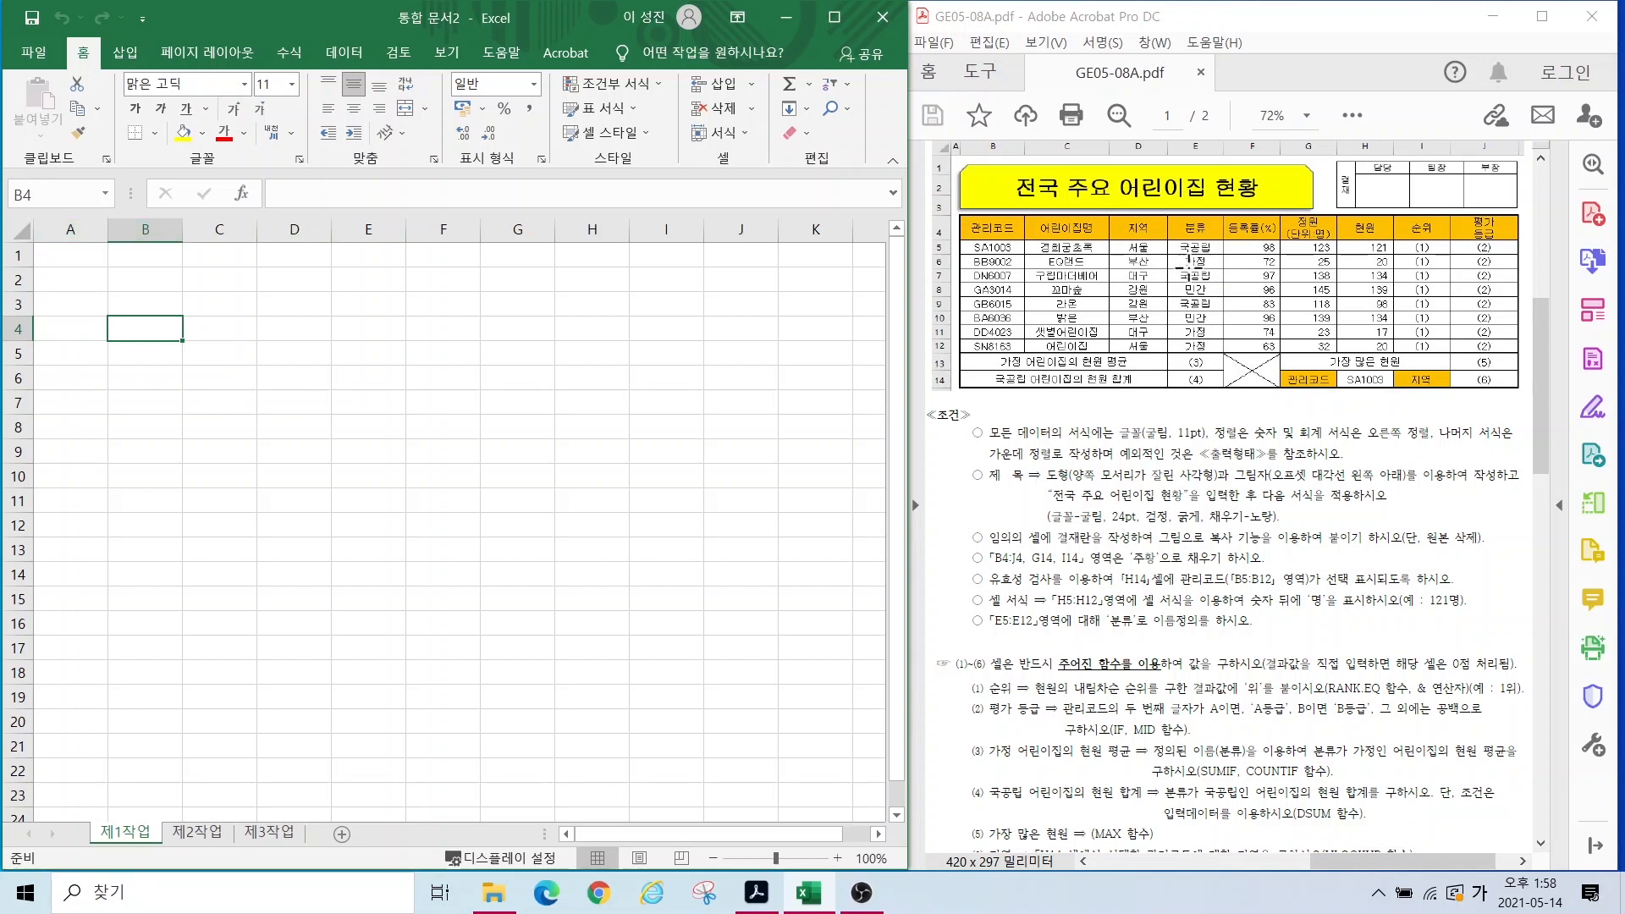
{"action": "left_click", "coordinate": [69, 229]}
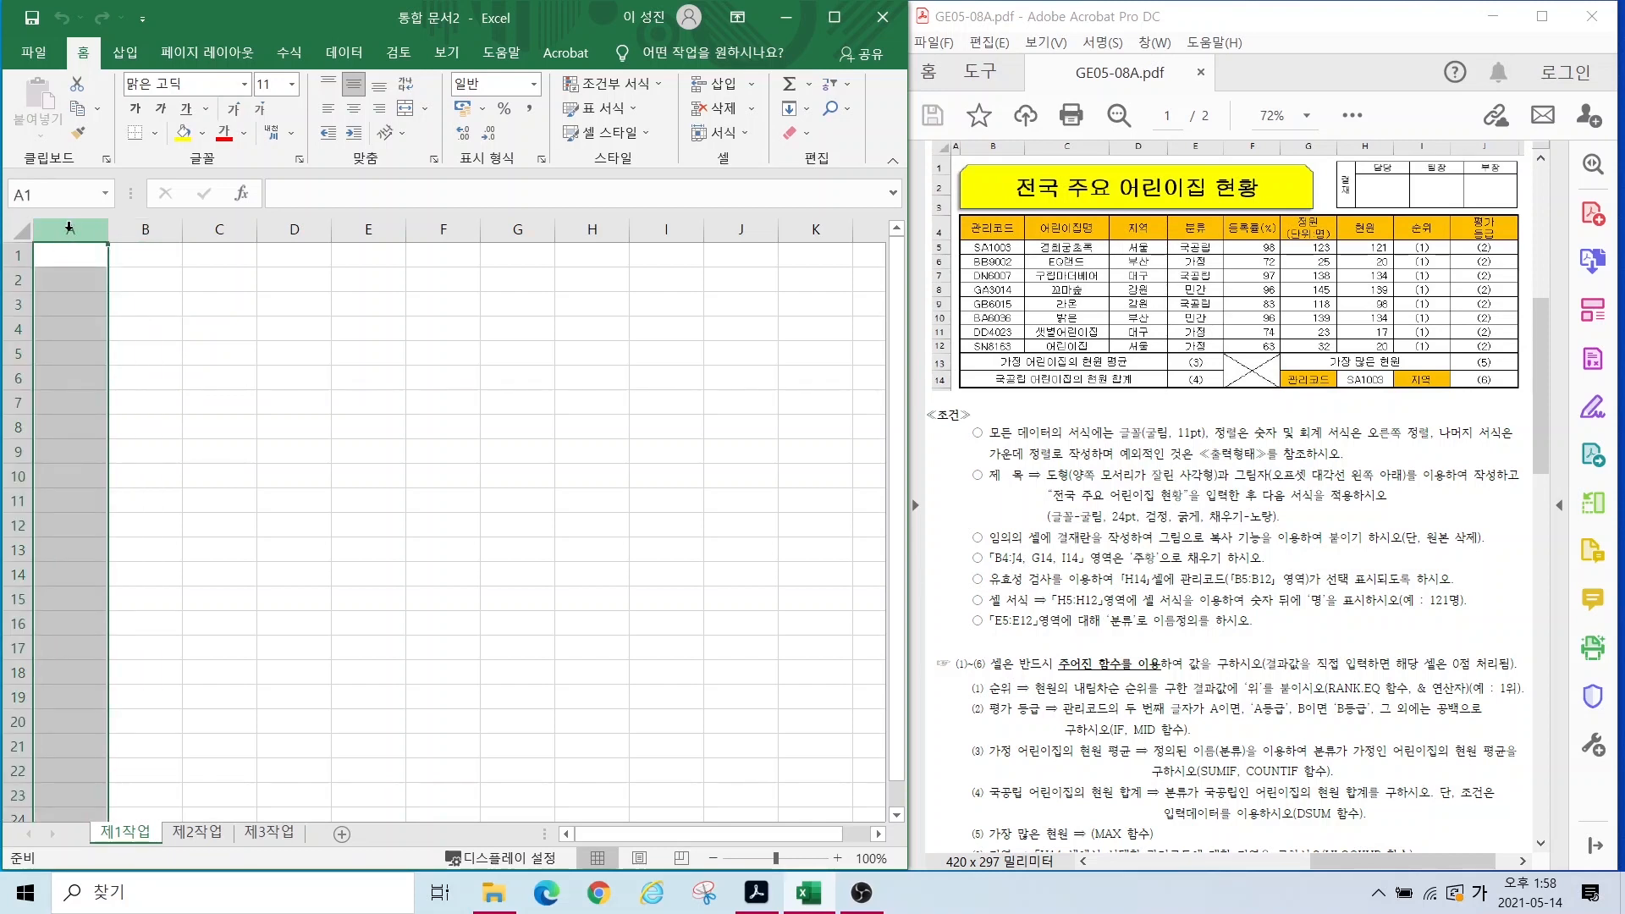
{"action": "right_click", "coordinate": [69, 228]}
{"action": "left_click", "coordinate": [122, 479]}
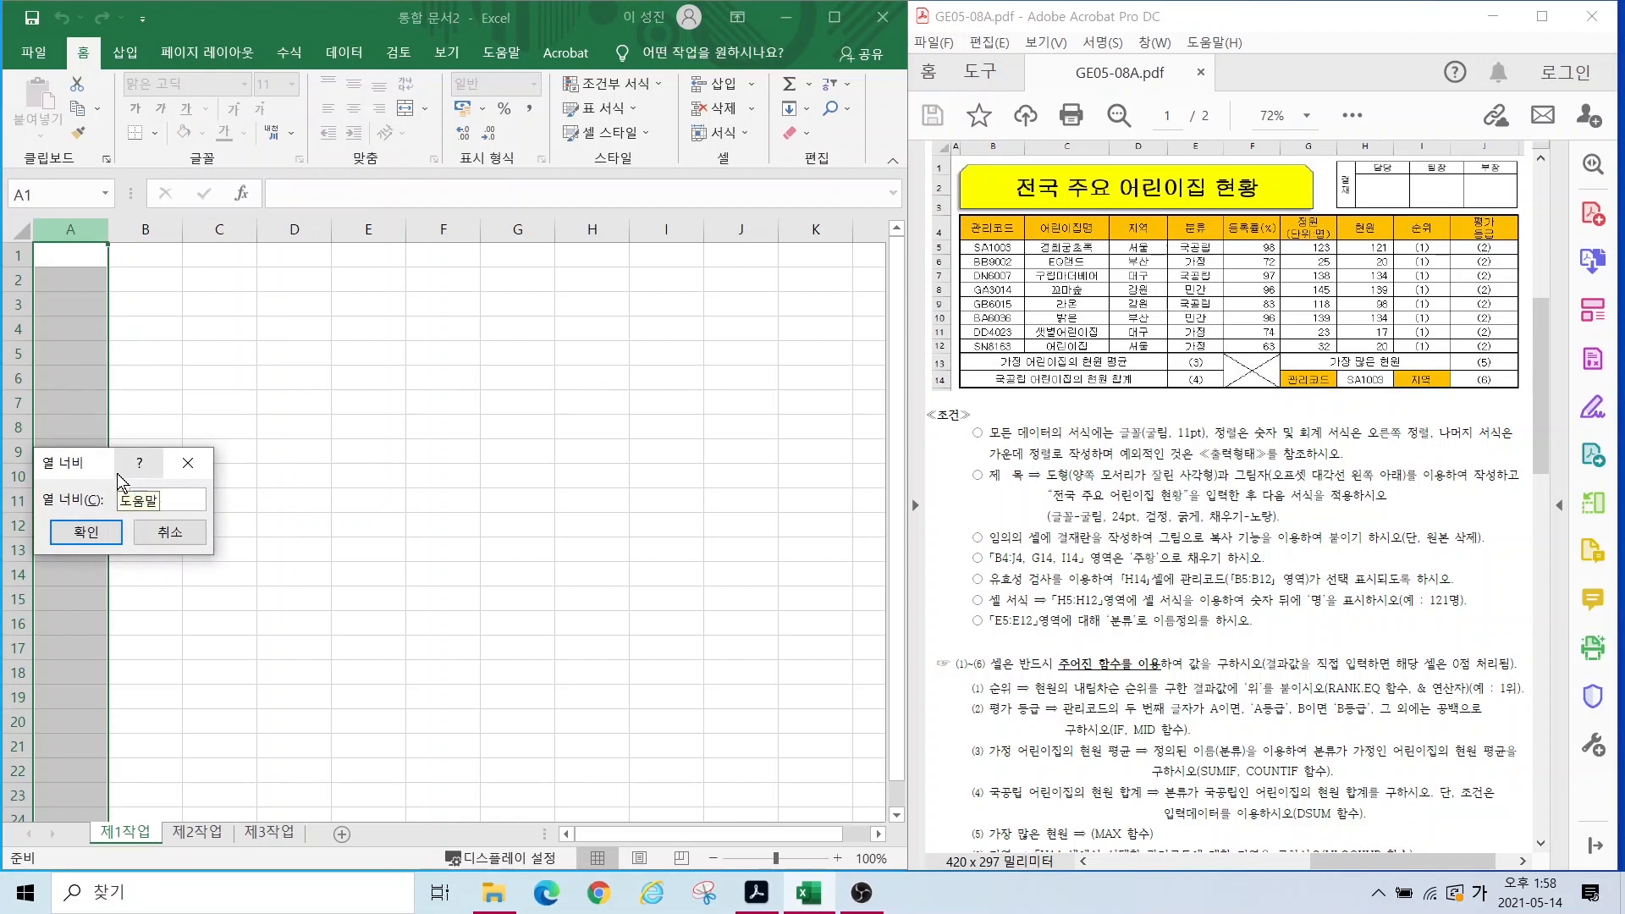
{"action": "type", "text": "1"}
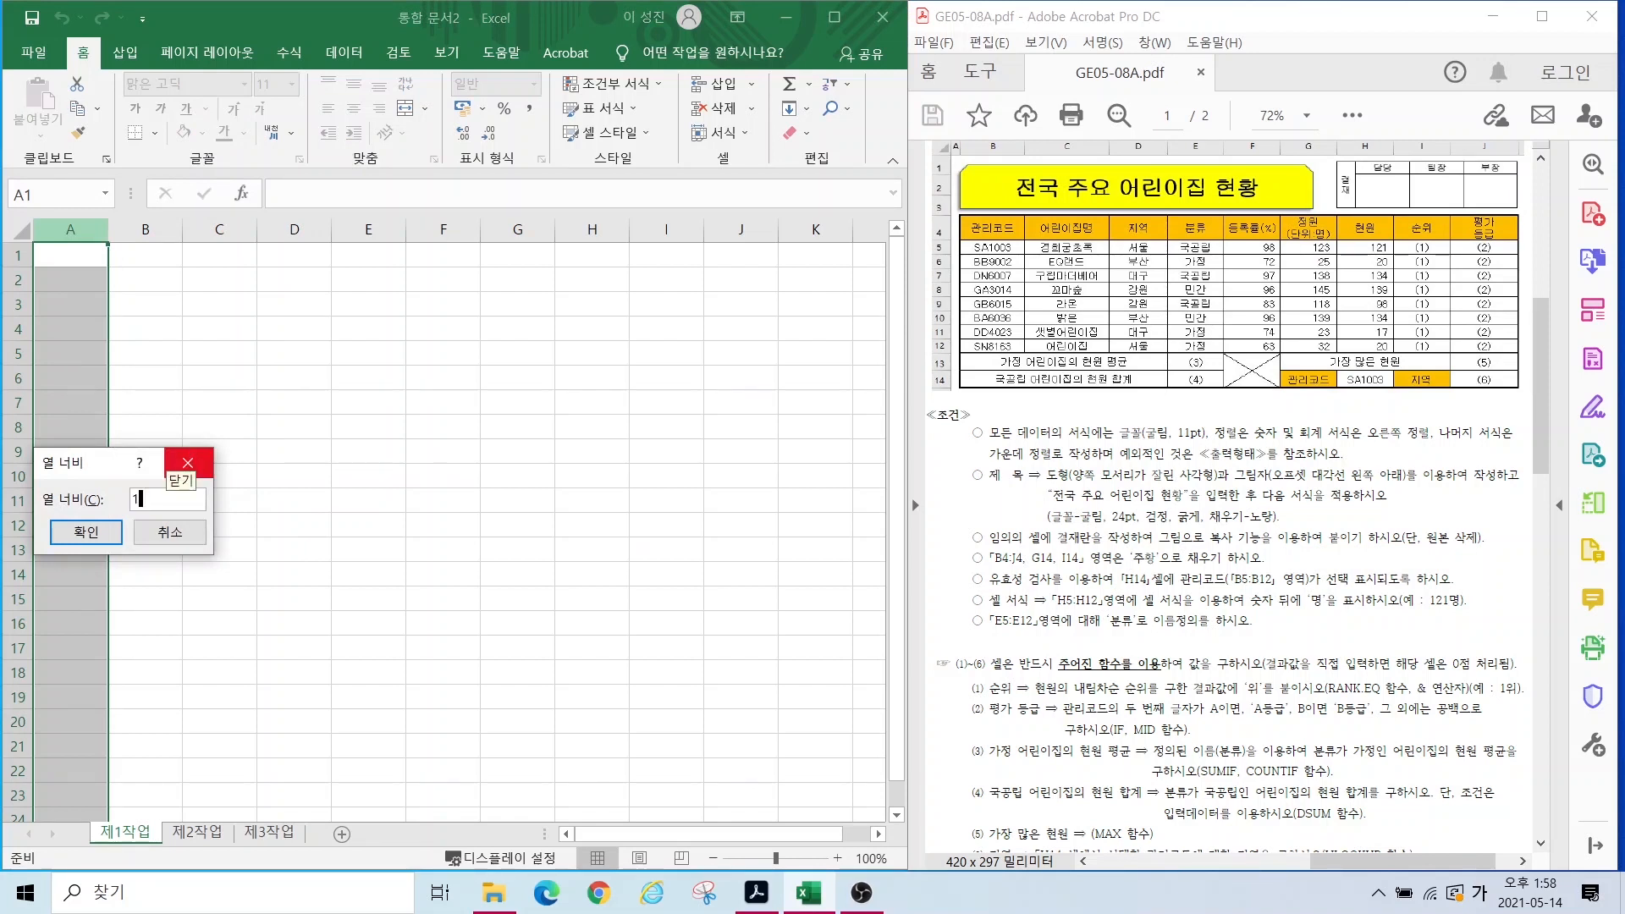
{"action": "key", "text": "Return"}
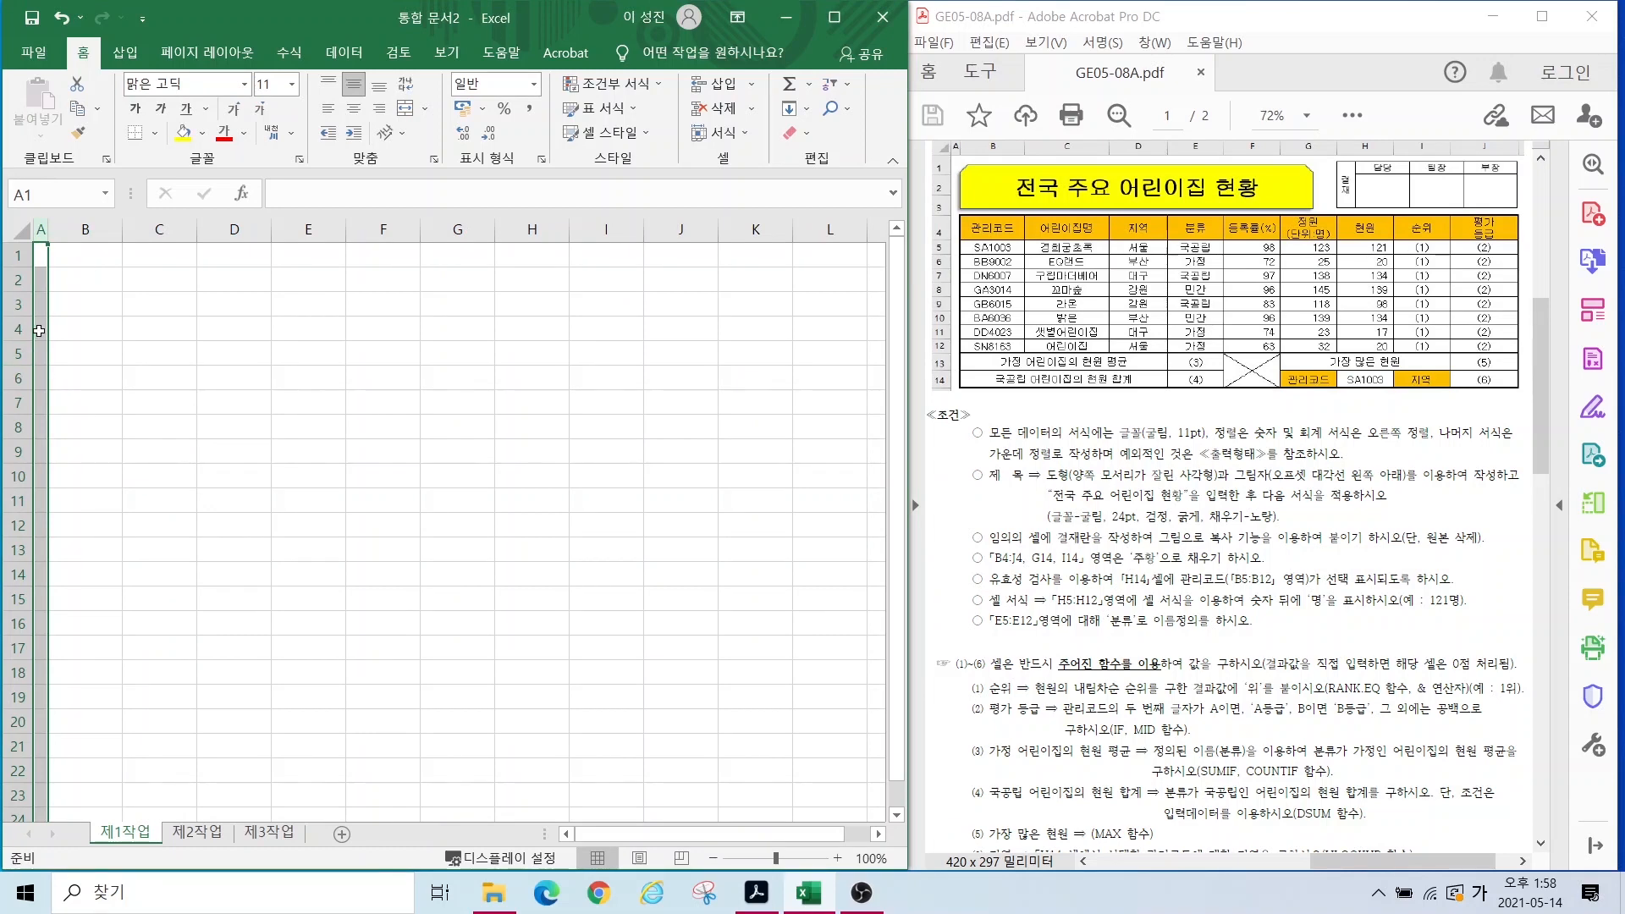
{"action": "left_click", "coordinate": [207, 831]}
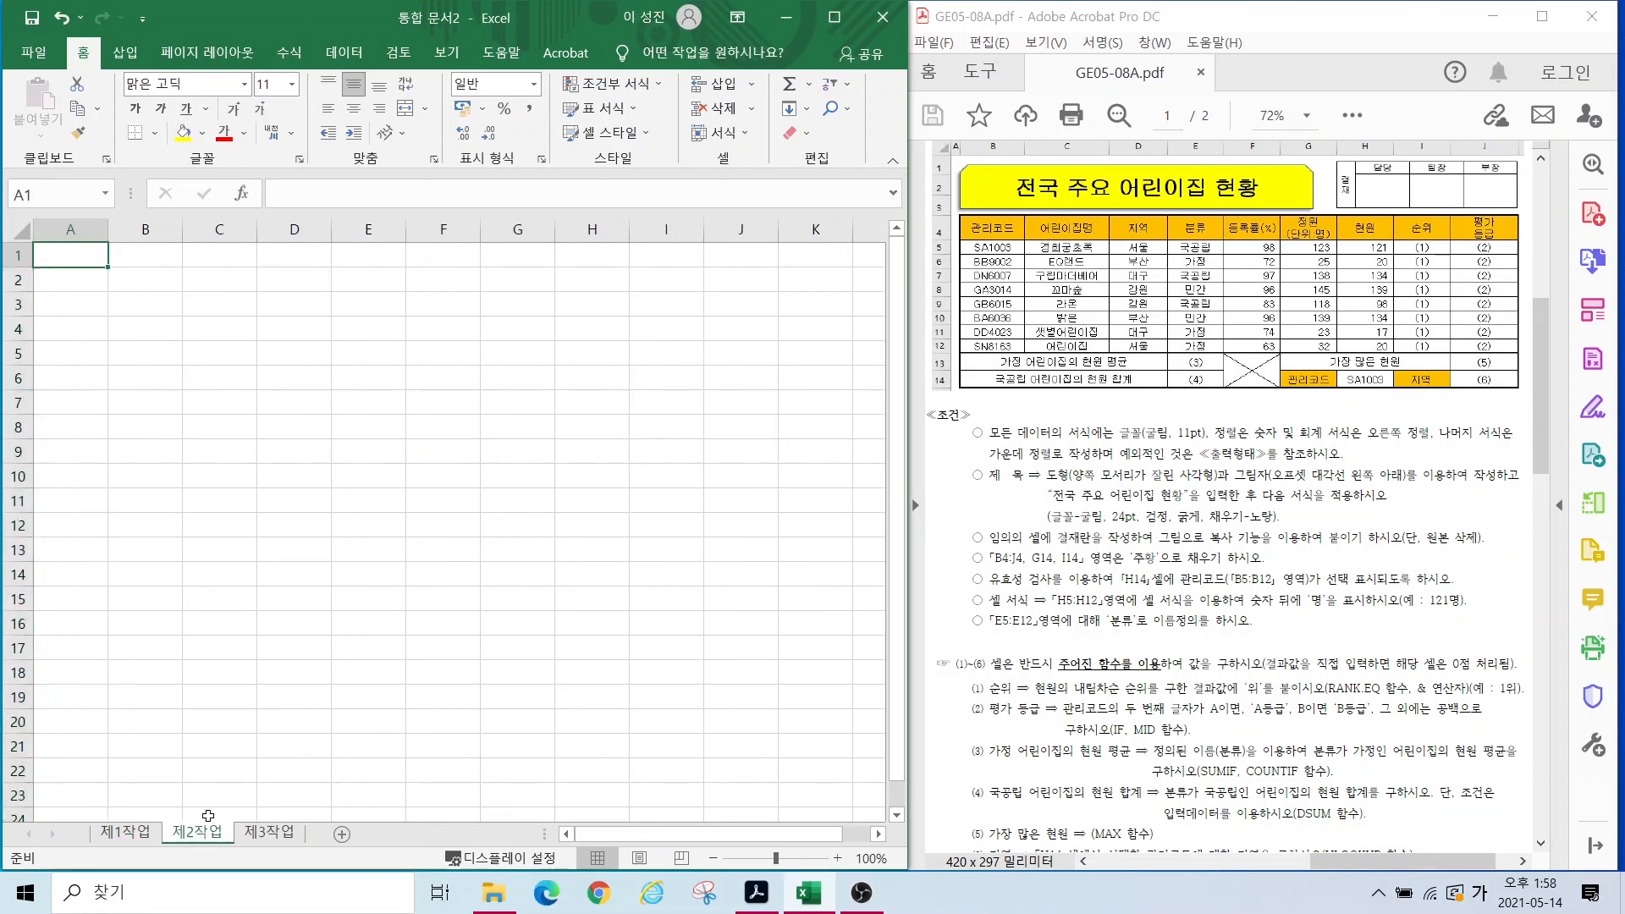
{"action": "left_click", "coordinate": [70, 228]}
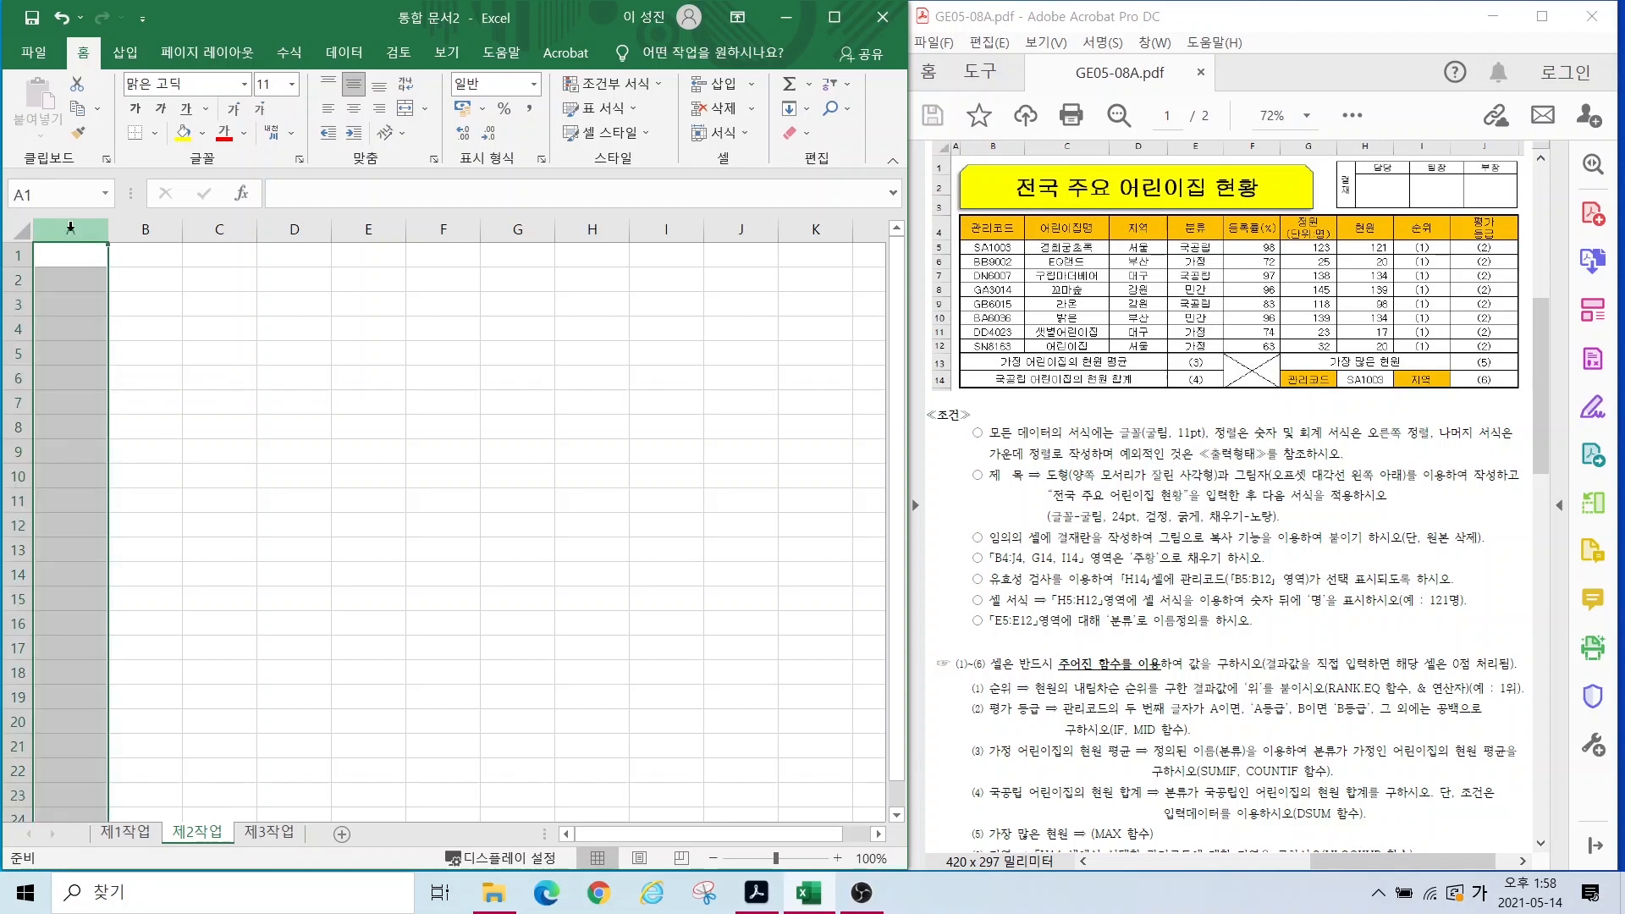
{"action": "right_click", "coordinate": [71, 231]}
{"action": "left_click", "coordinate": [162, 481]}
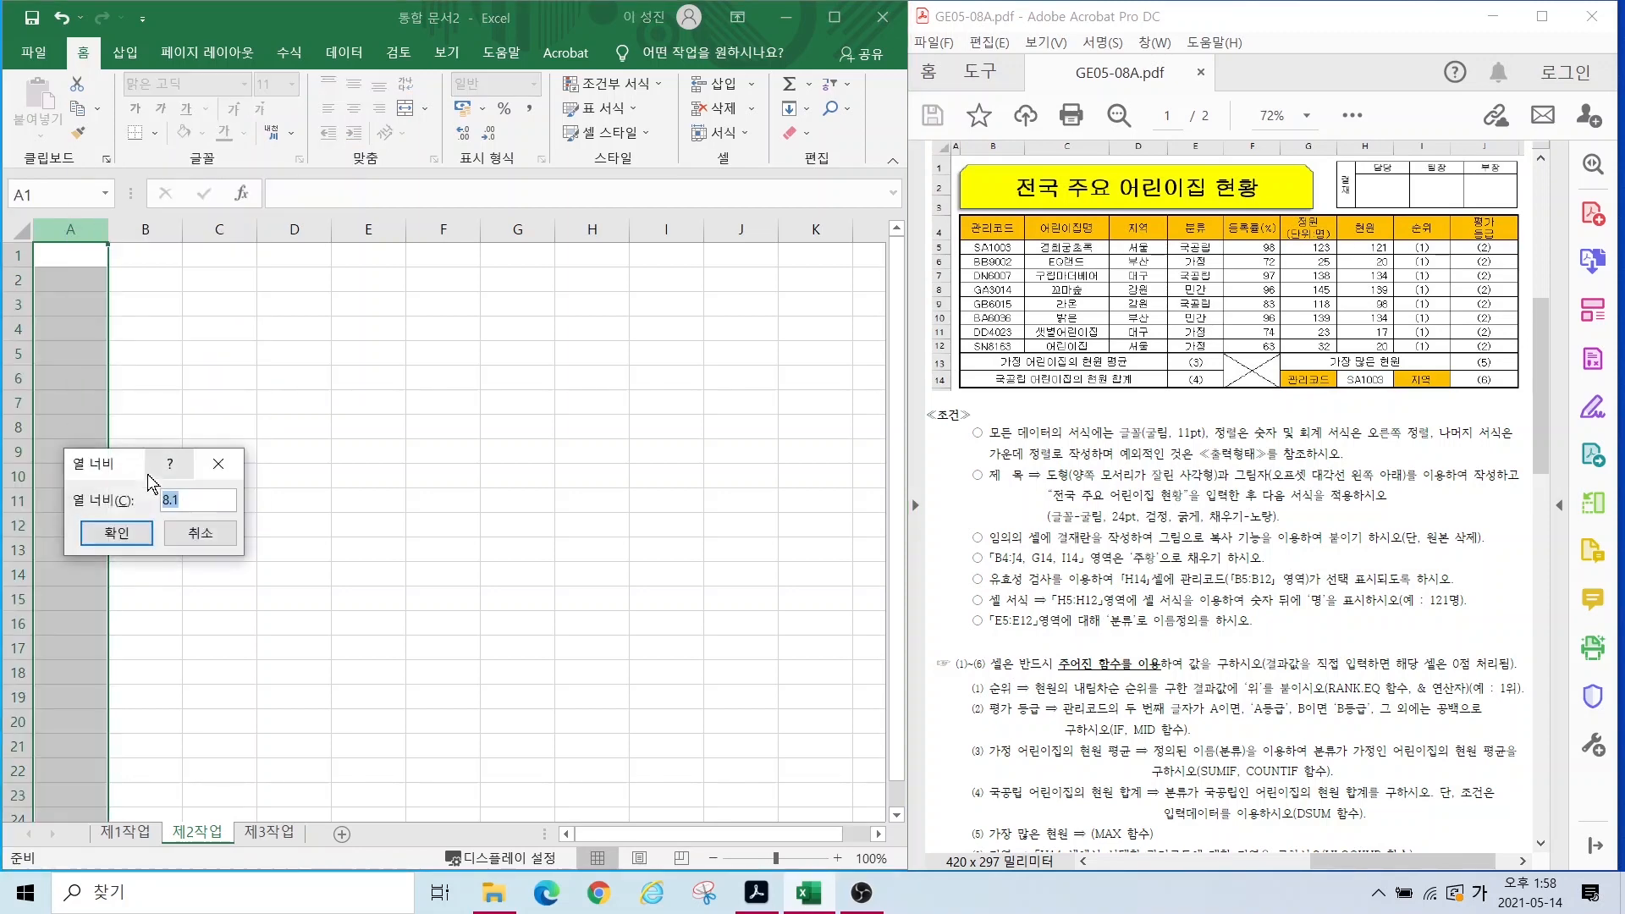
{"action": "type", "text": "1"}
{"action": "key", "text": "Return"}
{"action": "left_click", "coordinate": [258, 832]}
{"action": "left_click", "coordinate": [67, 229]}
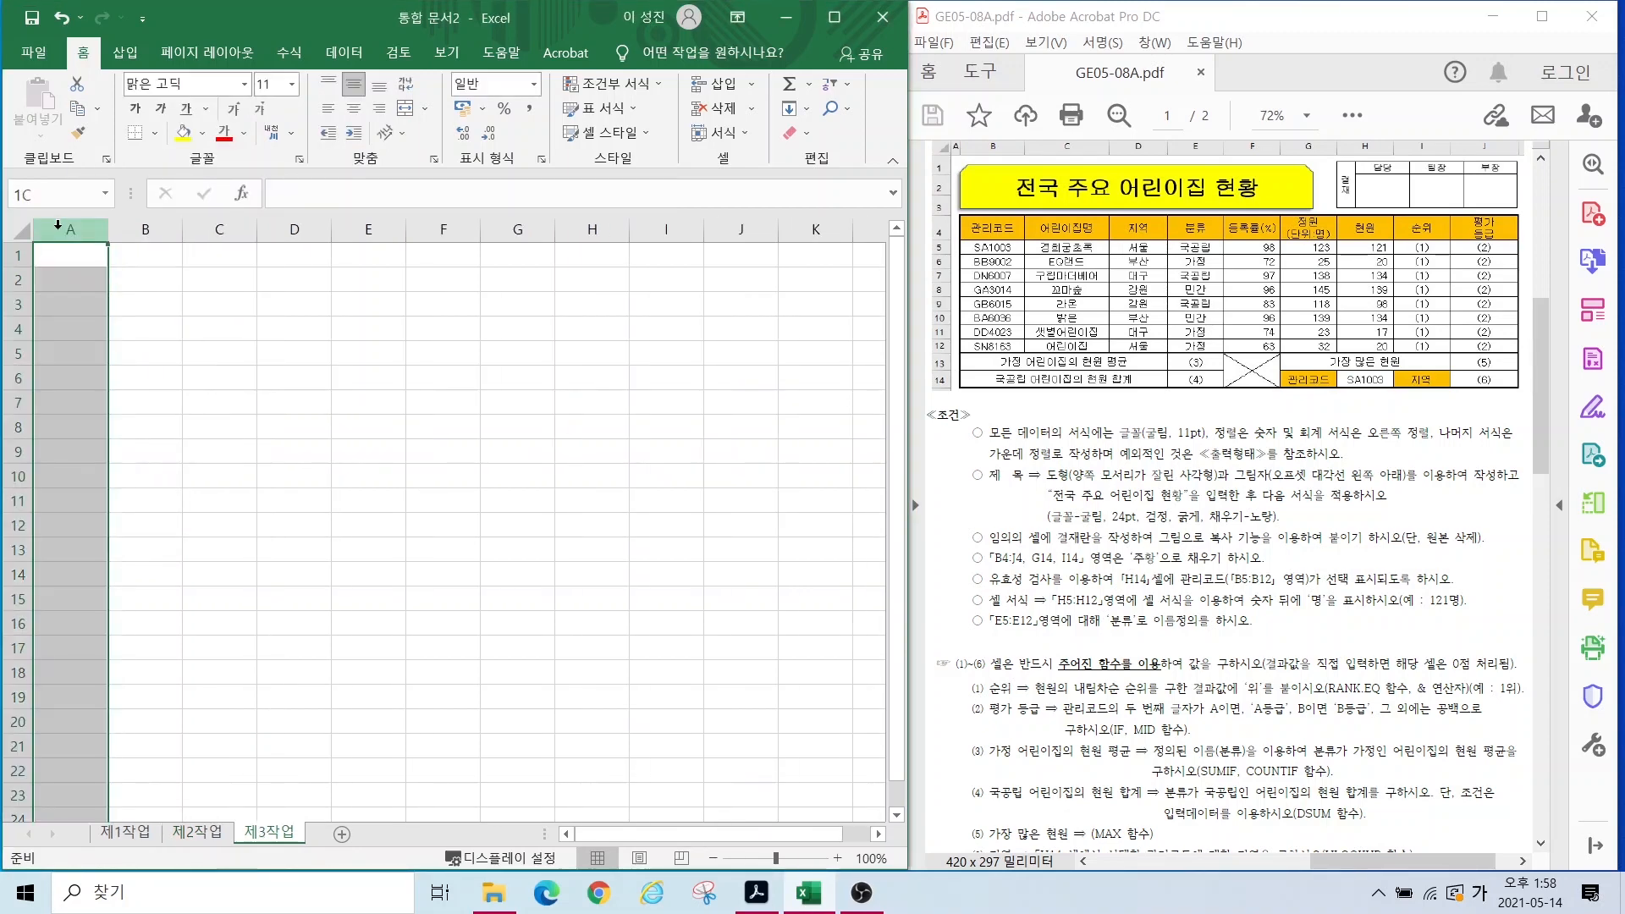
{"action": "right_click", "coordinate": [68, 230]}
{"action": "left_click", "coordinate": [127, 481]}
{"action": "type", "text": "1"}
{"action": "key", "text": "Return"}
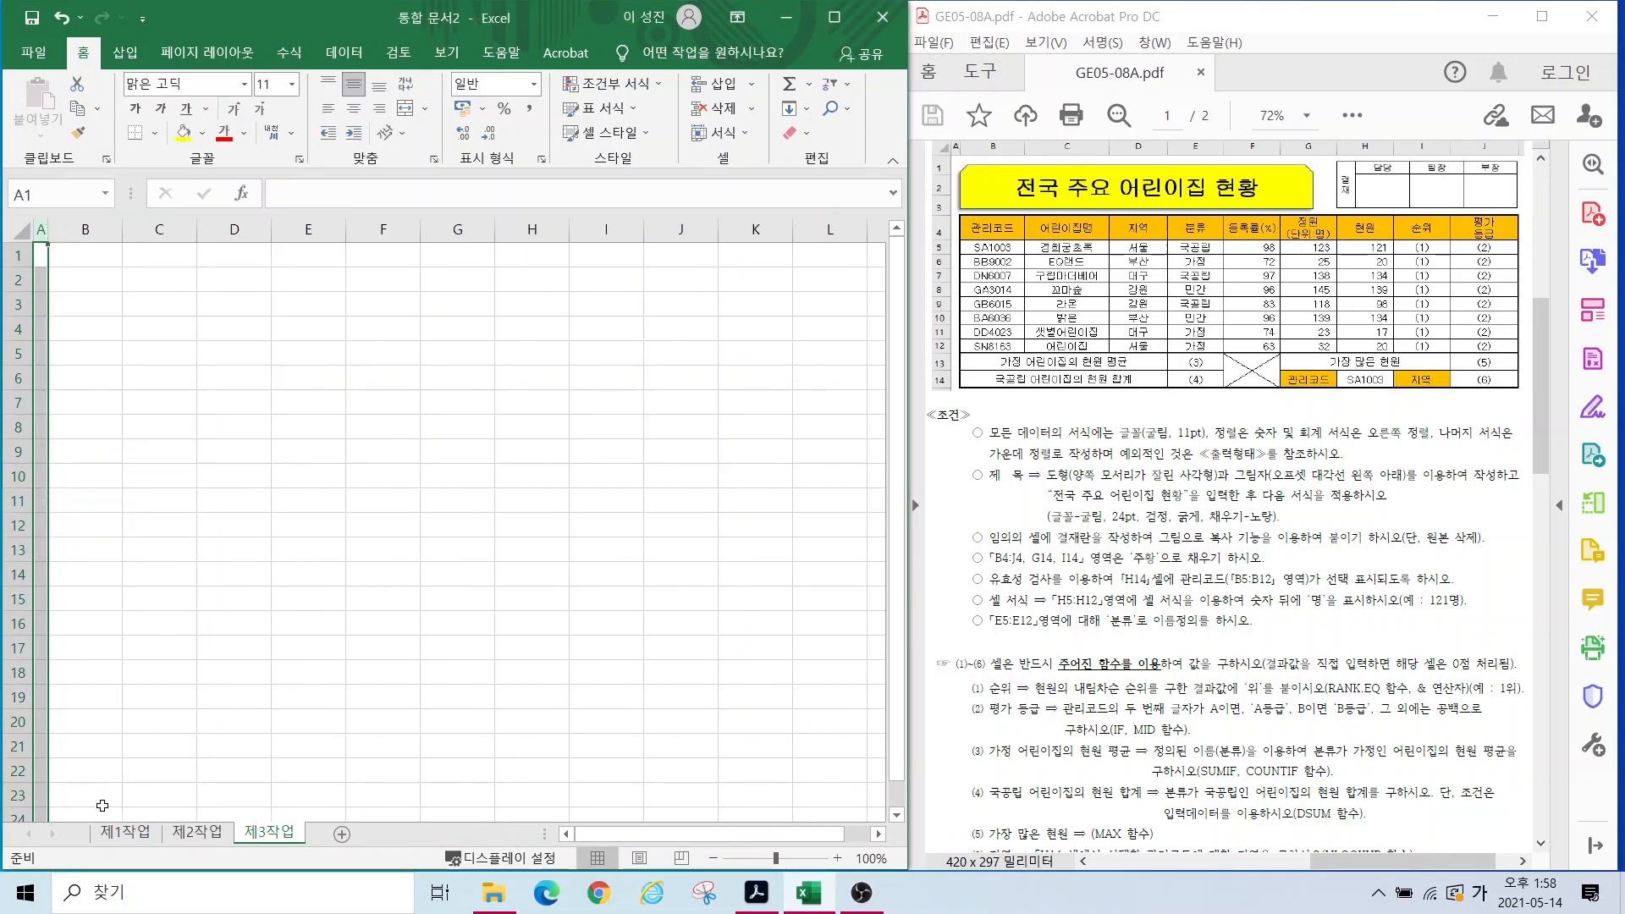
{"action": "left_click", "coordinate": [123, 834]}
{"action": "left_click", "coordinate": [145, 391]}
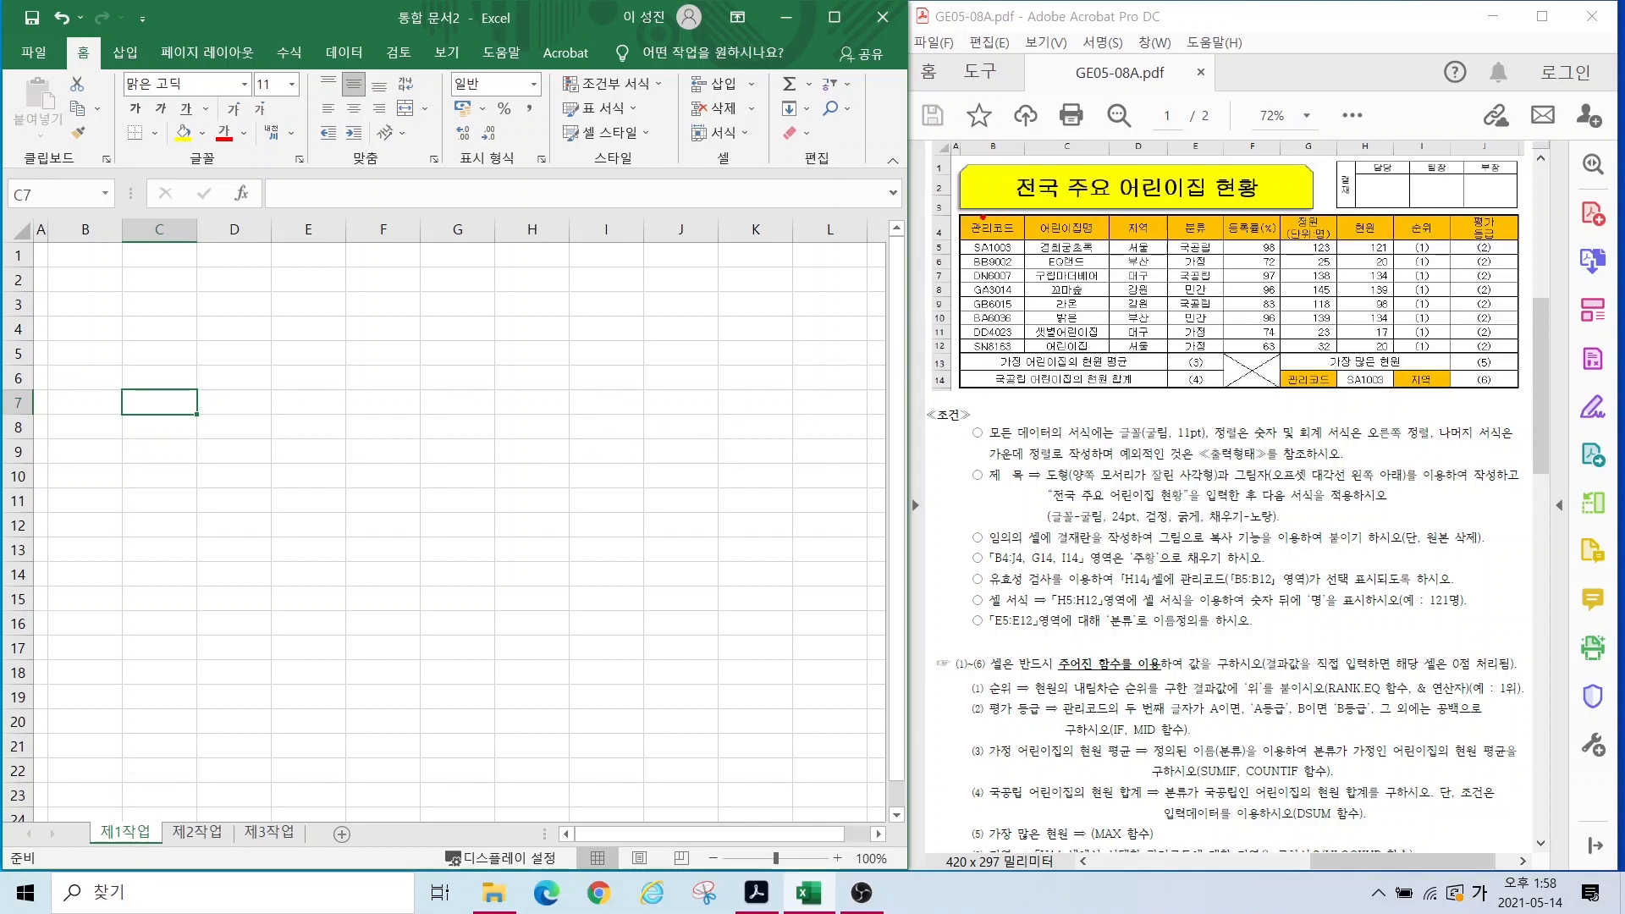
{"action": "left_click_drag", "start_coordinate": [959, 212], "coordinate": [1026, 243]}
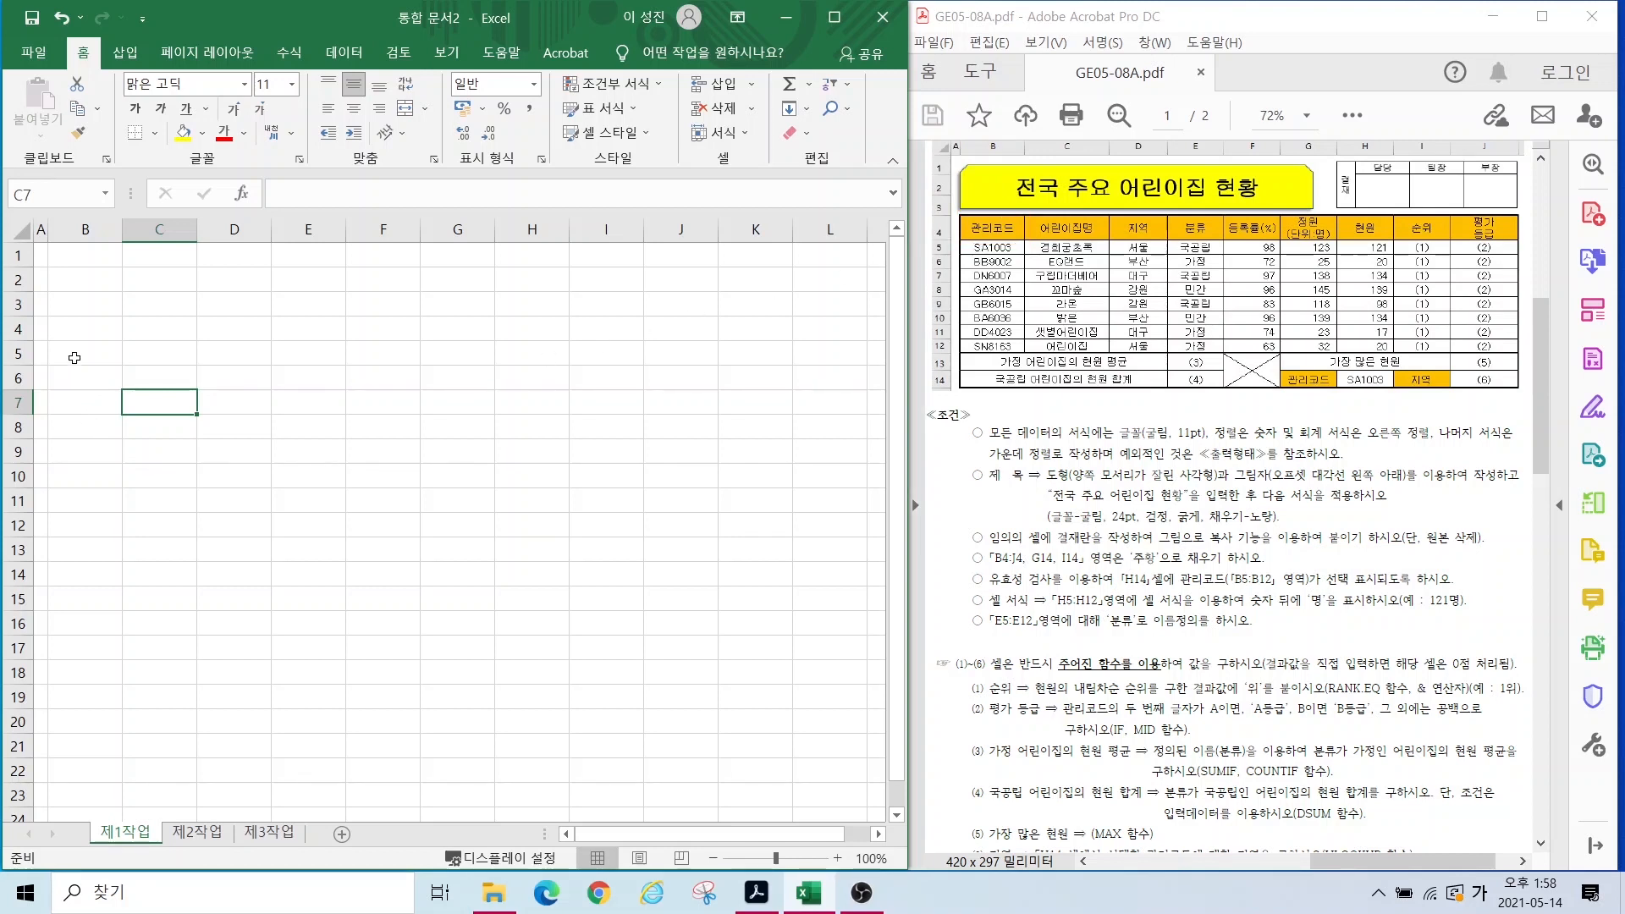
{"action": "left_click", "coordinate": [72, 325]}
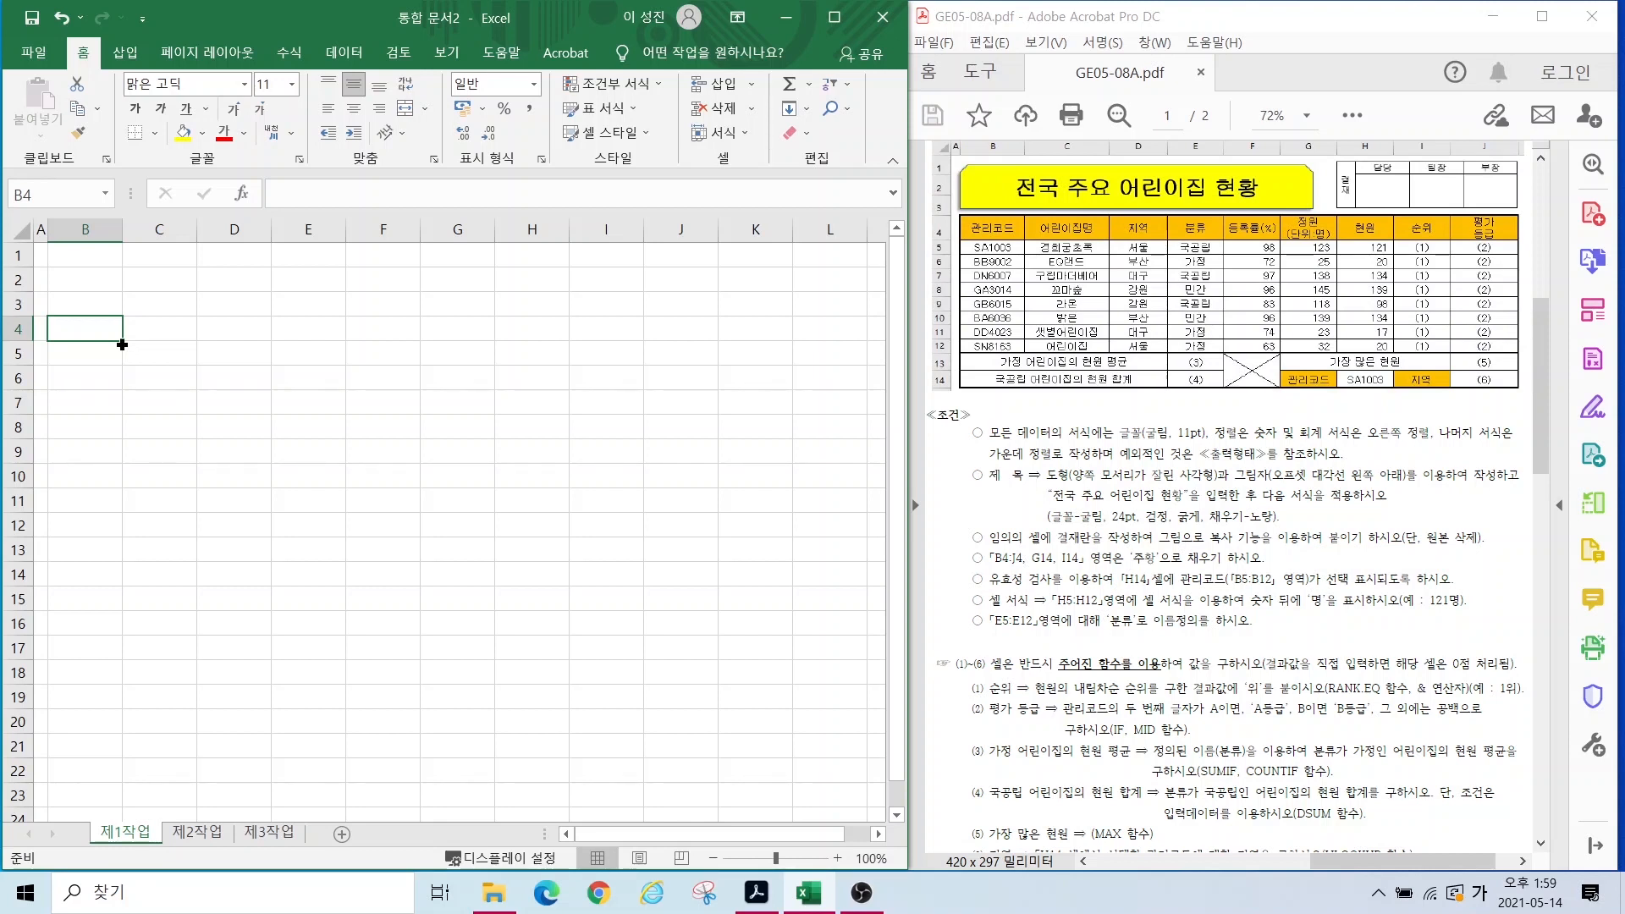
Step: Enter headers 관리코드, 어린이집명, 지역, 분류, 등록률(%) and 정원 across B4:G4
{"action": "type", "text": "관리코드"}
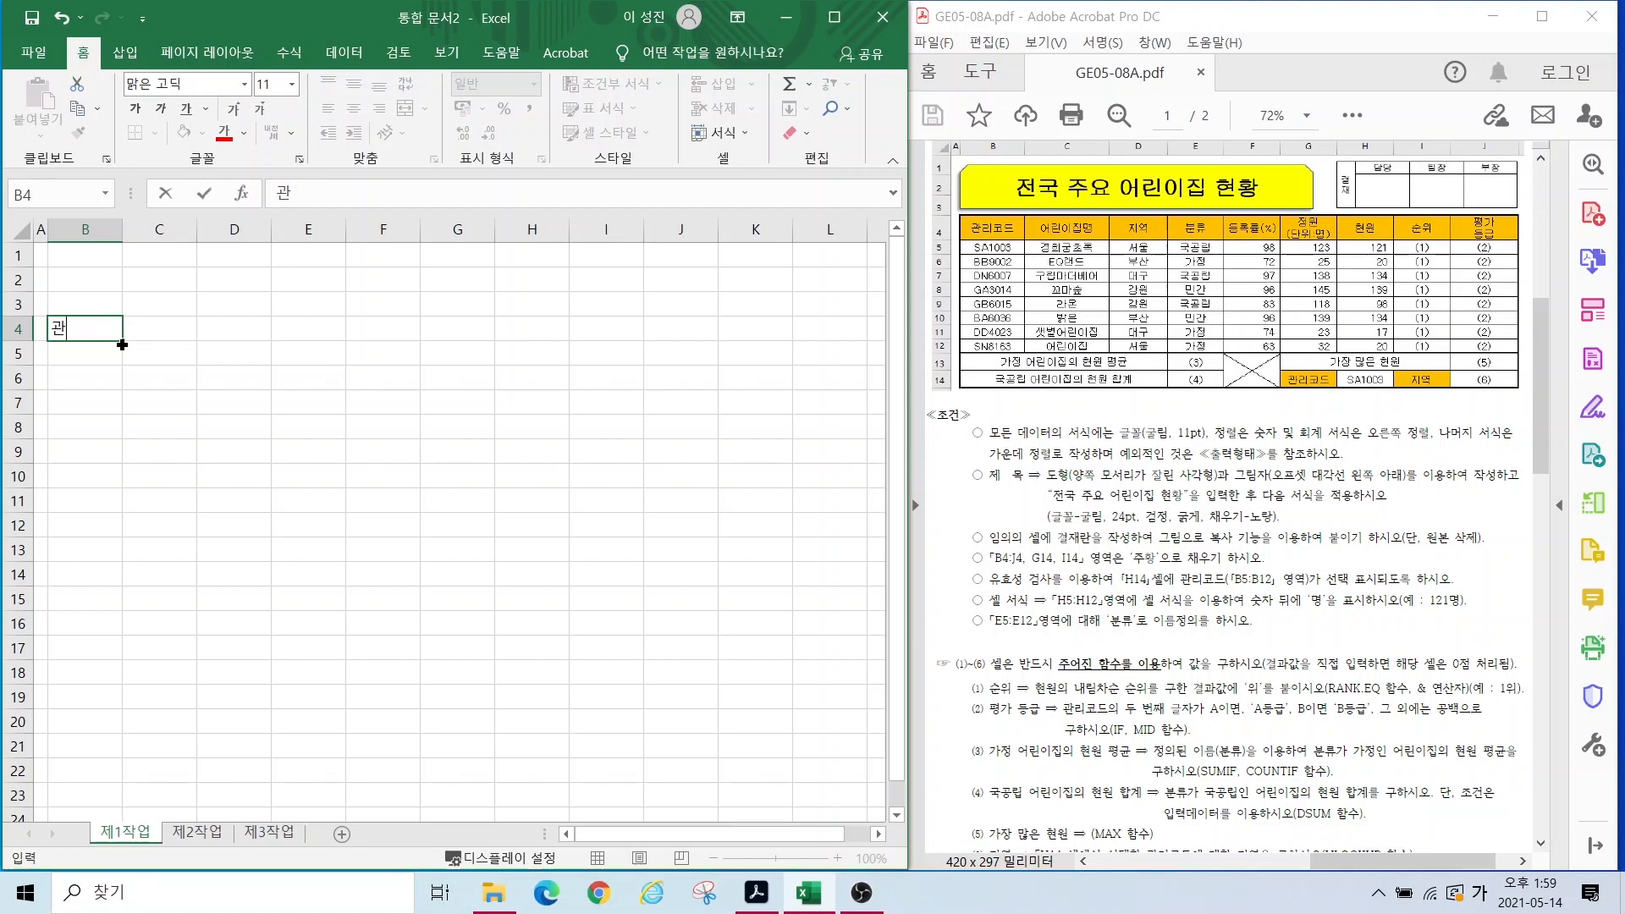
{"action": "key", "text": "Tab"}
{"action": "type", "text": "어린이집명"}
{"action": "key", "text": "Tab"}
{"action": "type", "text": "지역"}
{"action": "key", "text": "Tab"}
{"action": "type", "text": "분류"}
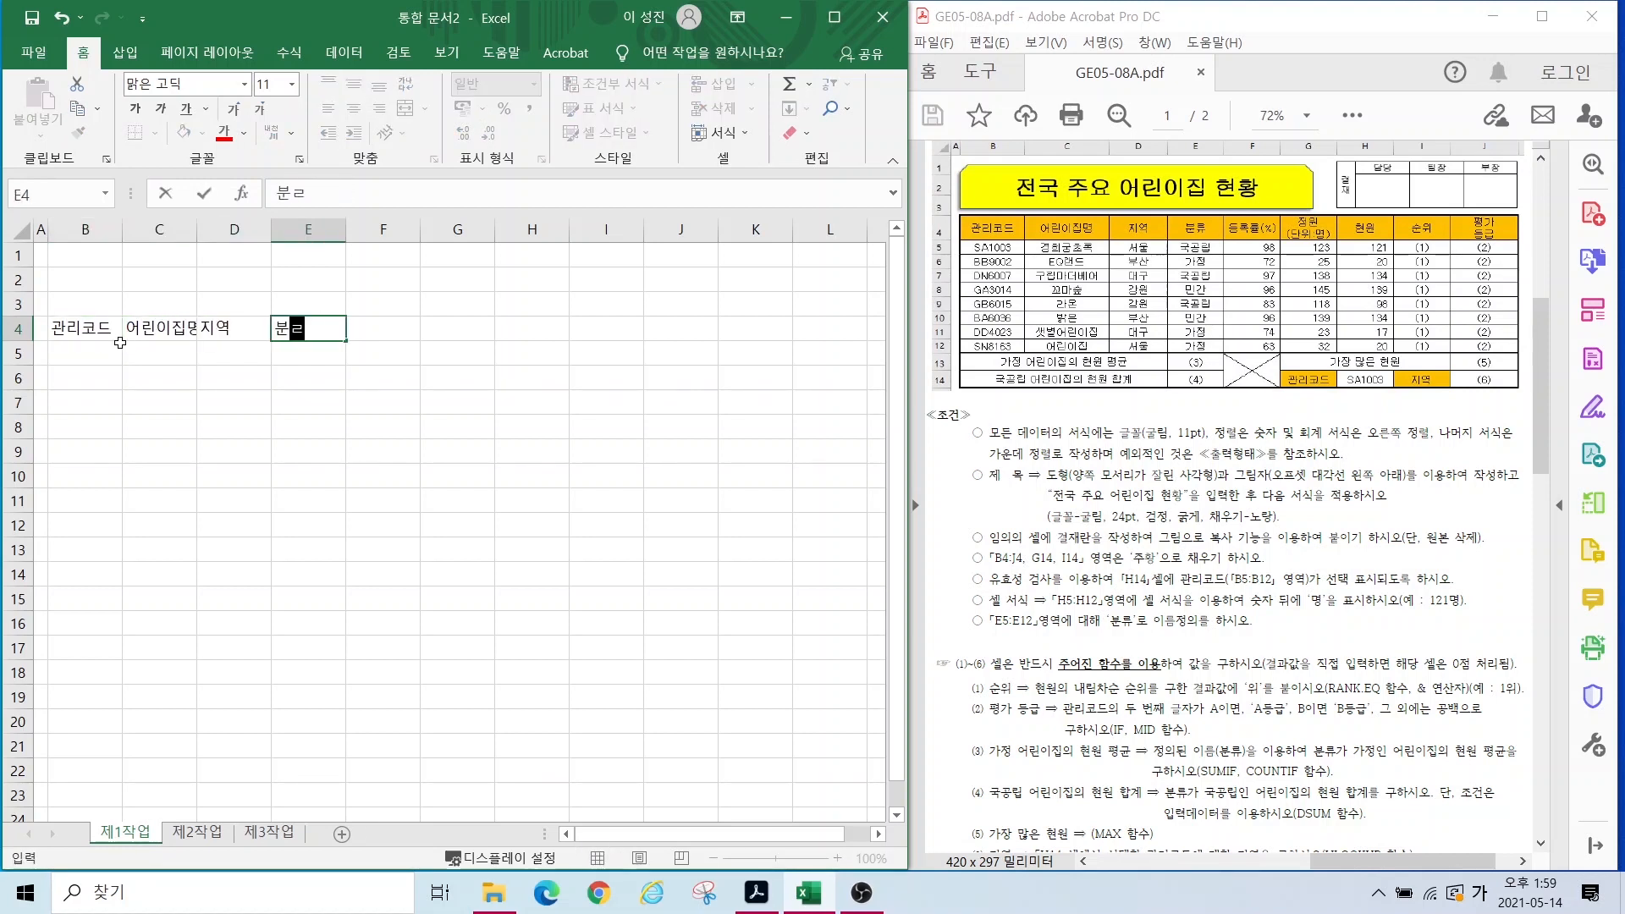
{"action": "key", "text": "Tab"}
{"action": "type", "text": "등ㄹ록률(%)"}
{"action": "key", "text": "Tab"}
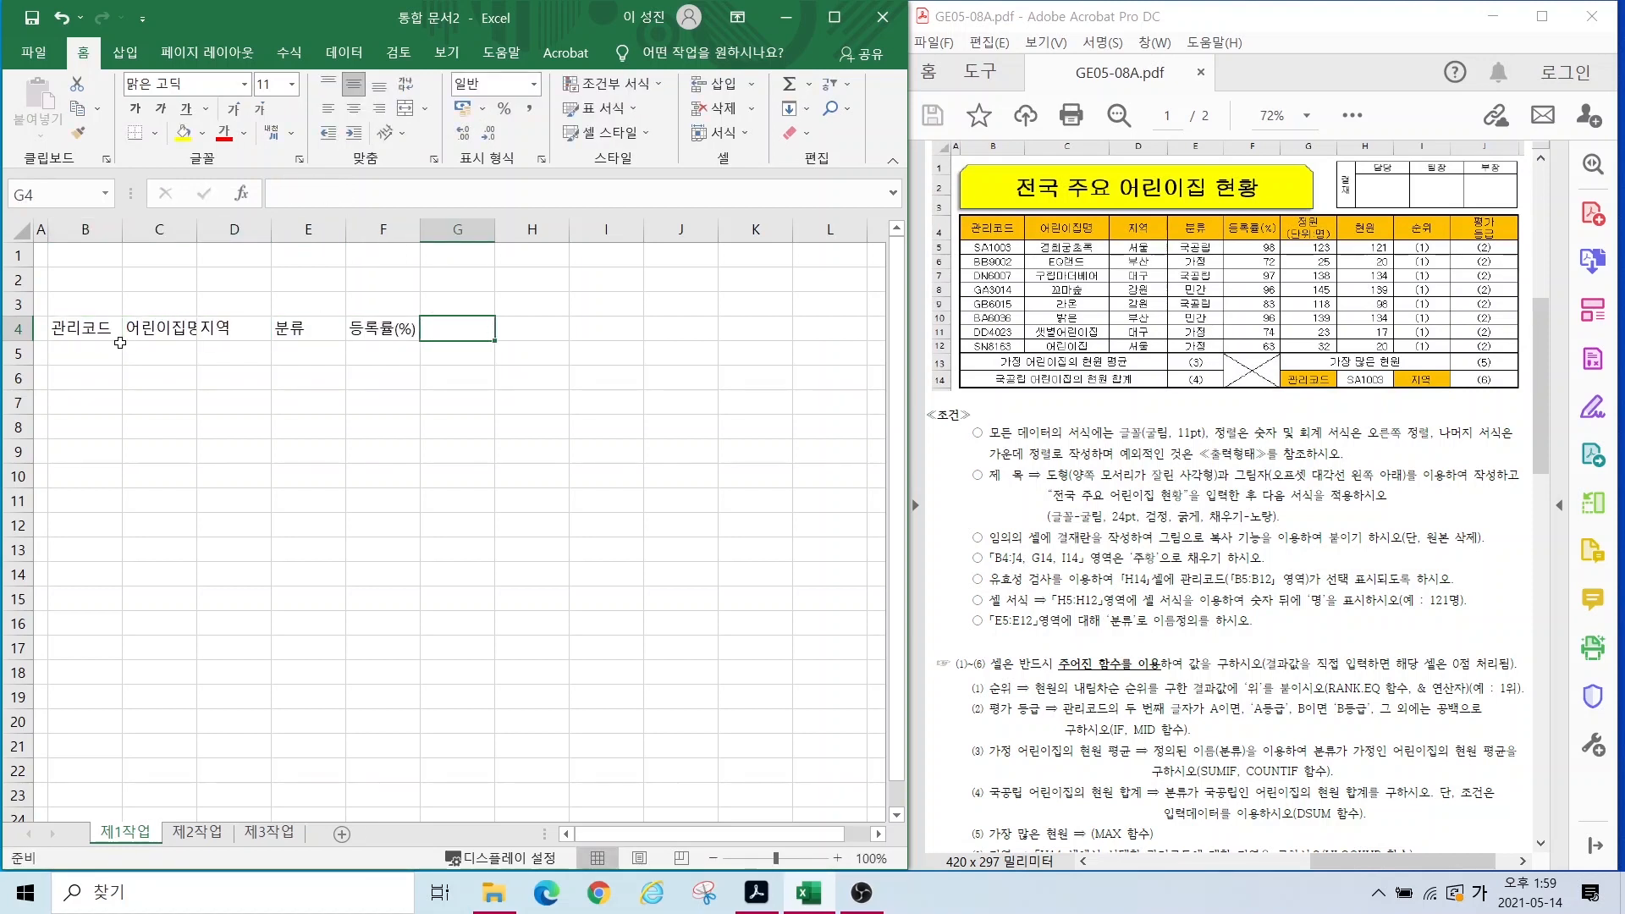
{"action": "type", "text": "정원"}
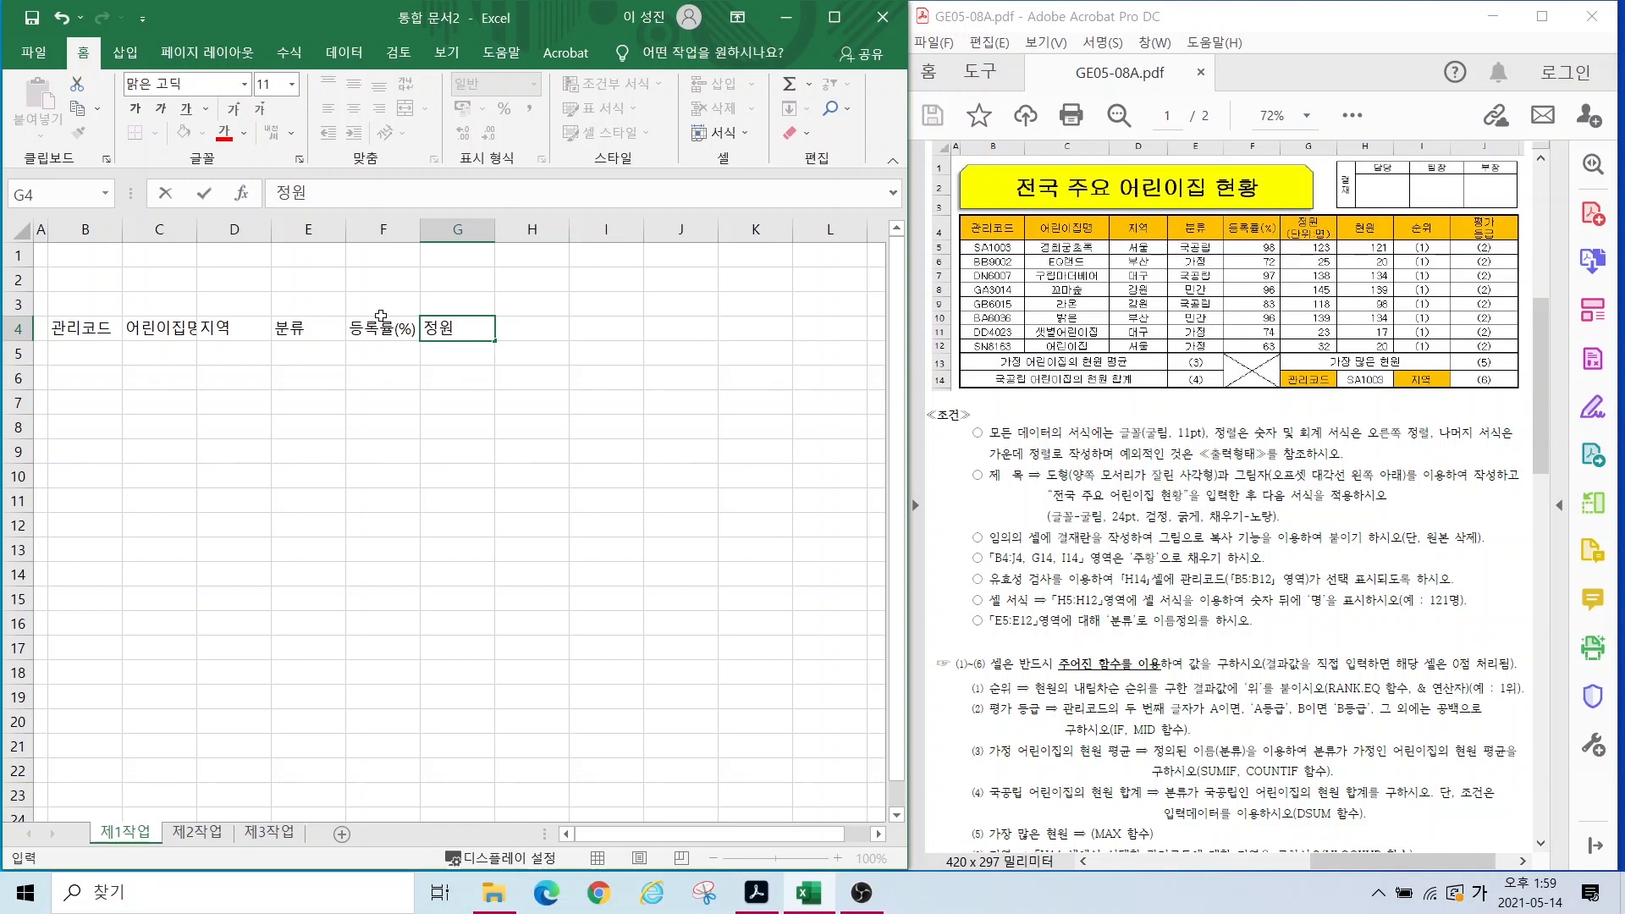
Step: Make G4 a two-line '정원 (단위:명)' header and add headers 현원, 순위 and two-line 평가 등급
{"action": "left_click", "coordinate": [458, 330]}
{"action": "key", "text": "alt+Return"}
{"action": "type", "text": "(단위:명)"}
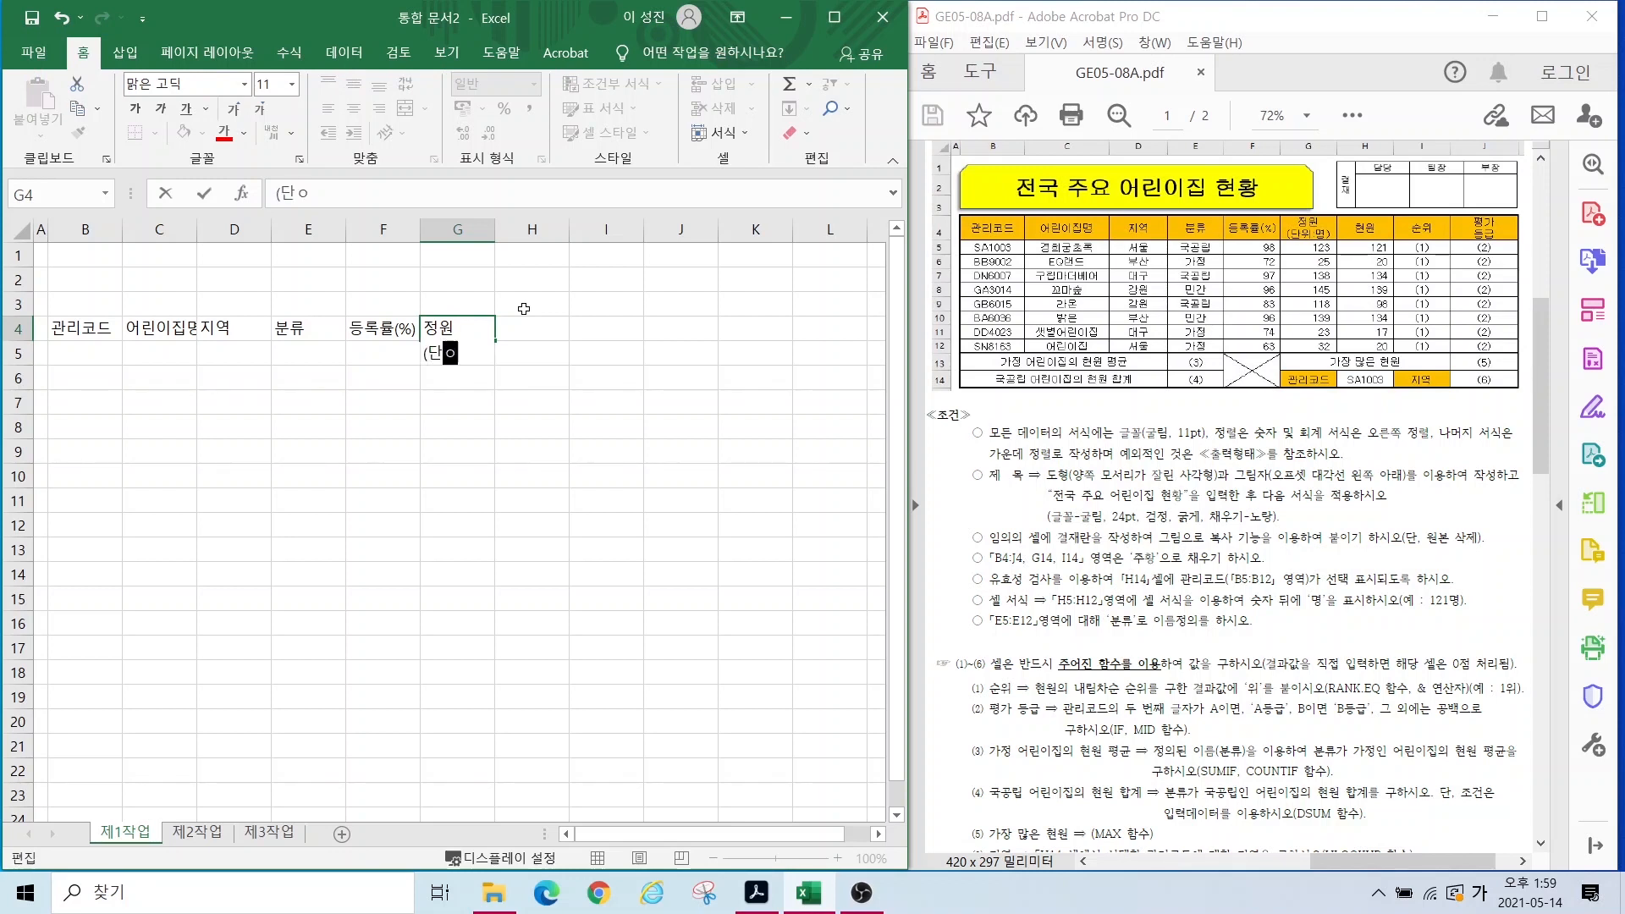
{"action": "key", "text": "Tab"}
{"action": "type", "text": "현원"}
{"action": "key", "text": "Tab"}
{"action": "type", "text": "순위"}
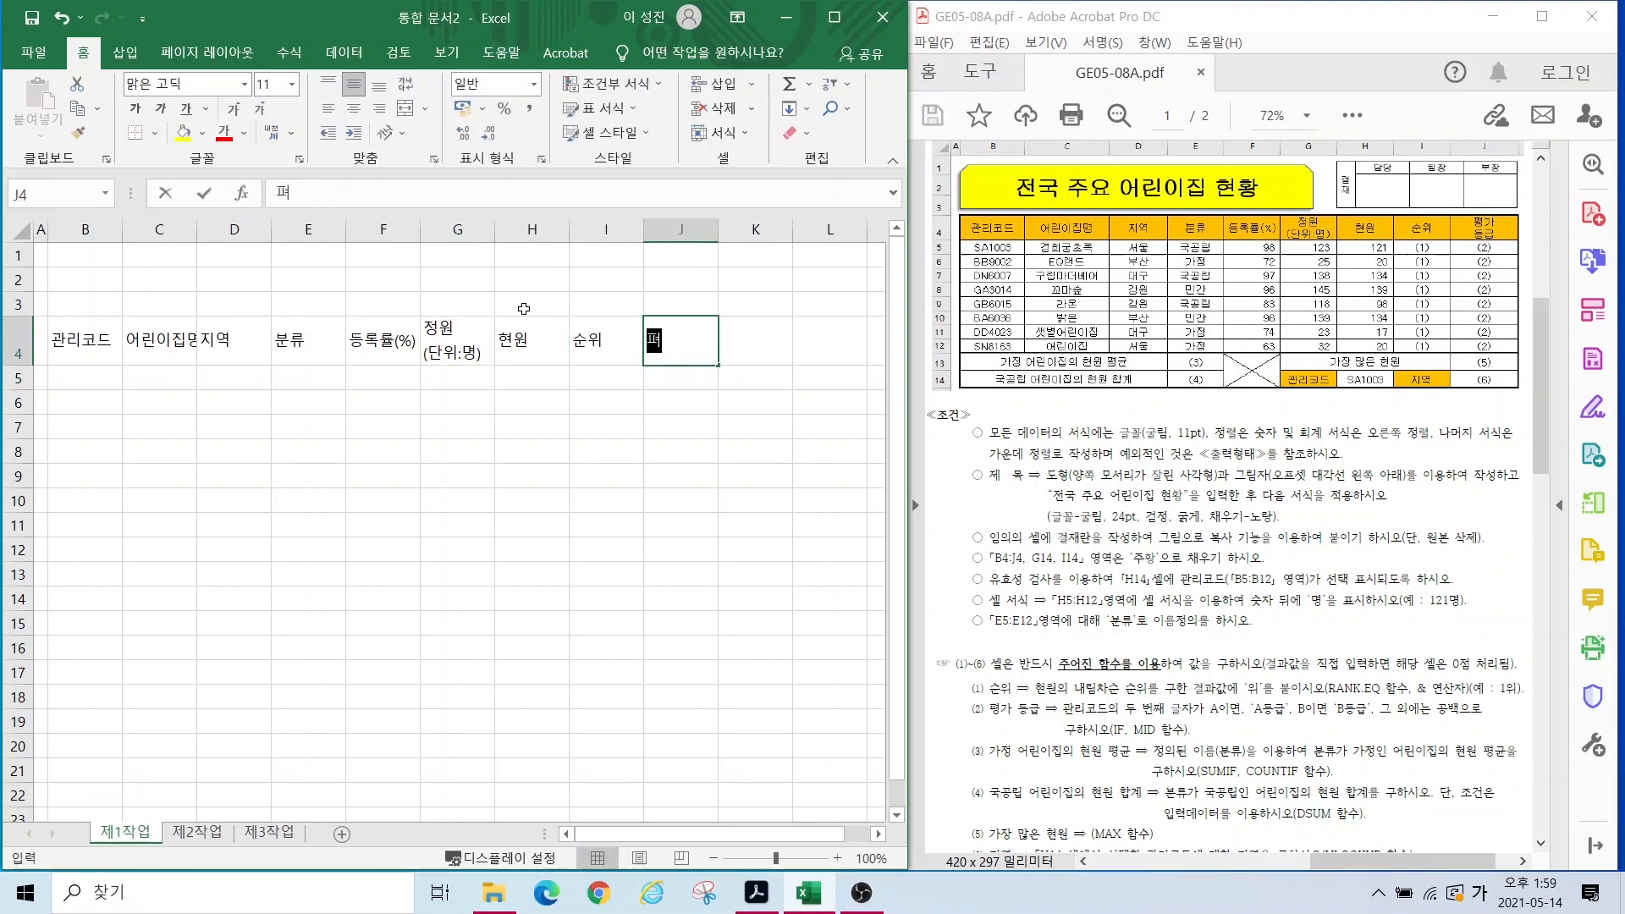
{"action": "key", "text": "Tab"}
{"action": "type", "text": "평가"}
{"action": "key", "text": "alt+Return"}
{"action": "type", "text": "등급"}
{"action": "key", "text": "Return"}
Step: Enter the management codes SA1003, BB9002, DN6007, GA3014, GB6015, BA6036, DD4023, SN8163 in B5:B12
{"action": "left_click", "coordinate": [82, 377]}
{"action": "type", "text": "SA1003"}
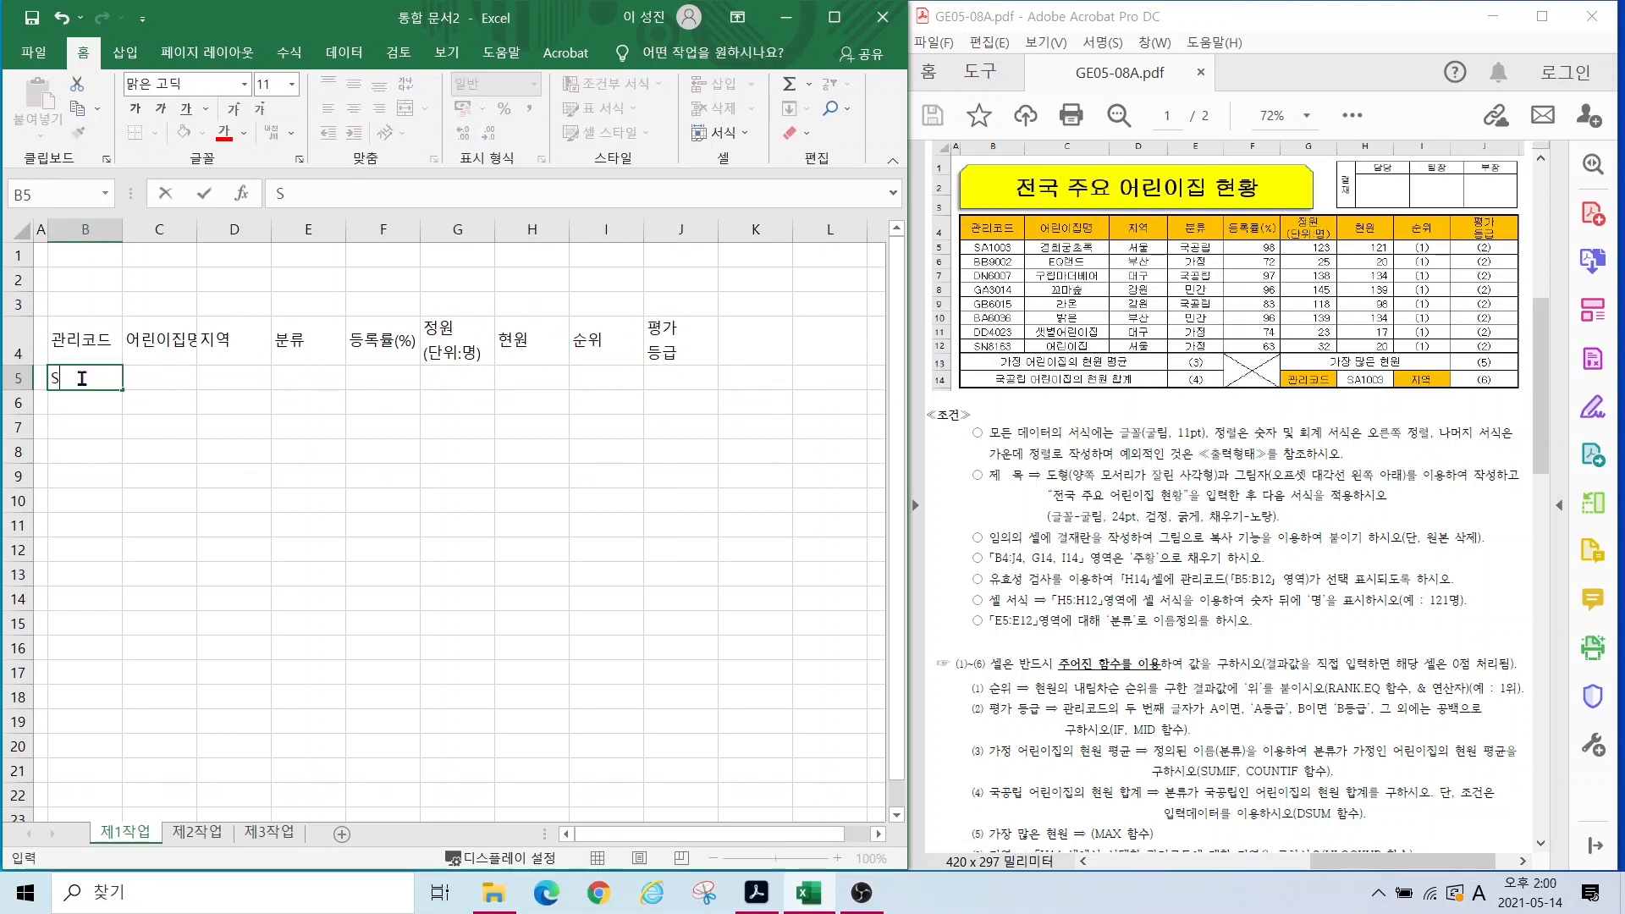
{"action": "key", "text": "Return"}
{"action": "type", "text": "BB9002"}
{"action": "key", "text": "Return"}
{"action": "type", "text": "DN600"}
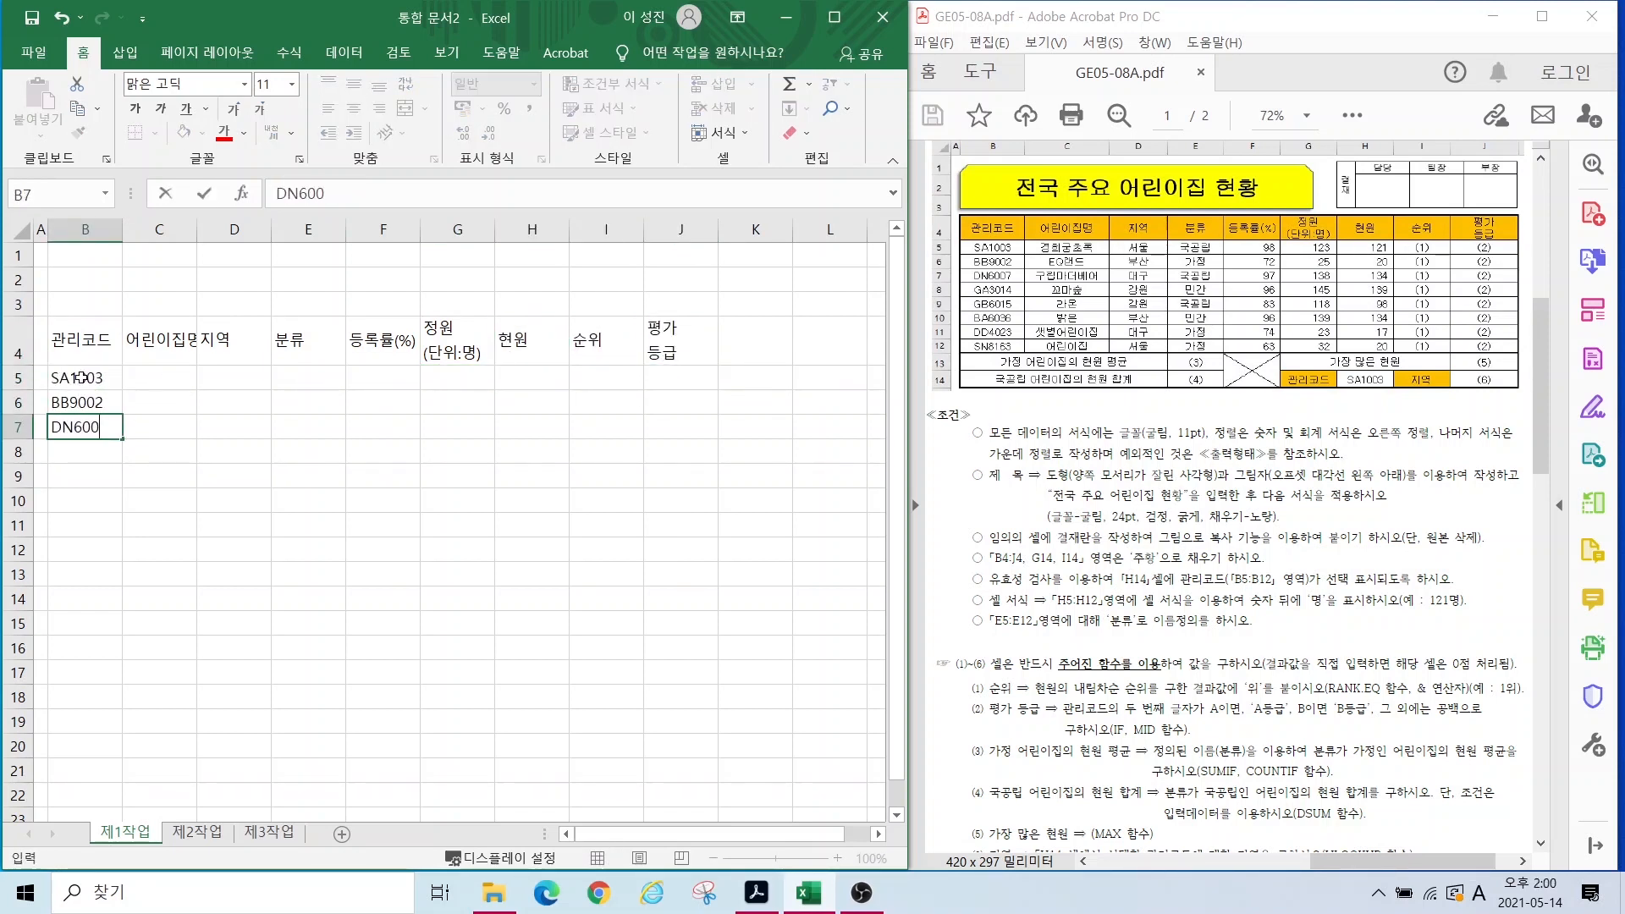
{"action": "type", "text": "7 GA3014 GB6015 BA6036 DD4"}
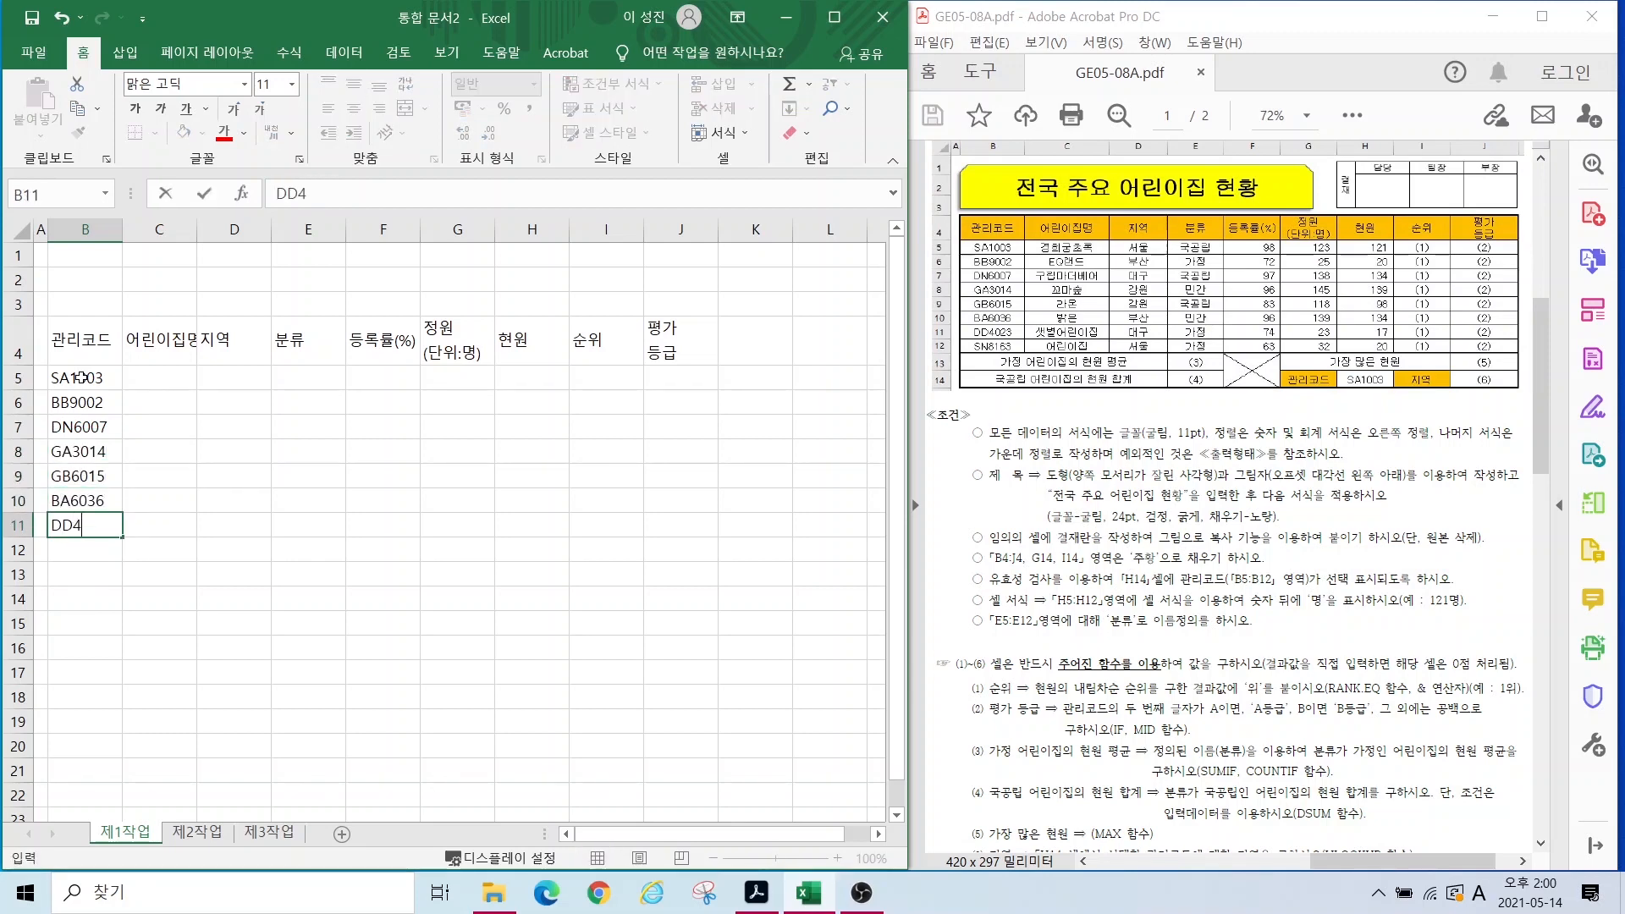
{"action": "type", "text": "023"}
{"action": "key", "text": "Return"}
{"action": "type", "text": "SN8163"}
{"action": "key", "text": "Return"}
Step: Enter the daycare names (경희궁초록, EQ랜드, 구립마더베어…) in column C and their regions in column D
{"action": "left_click", "coordinate": [147, 381]}
{"action": "type", "text": "경희궁초록"}
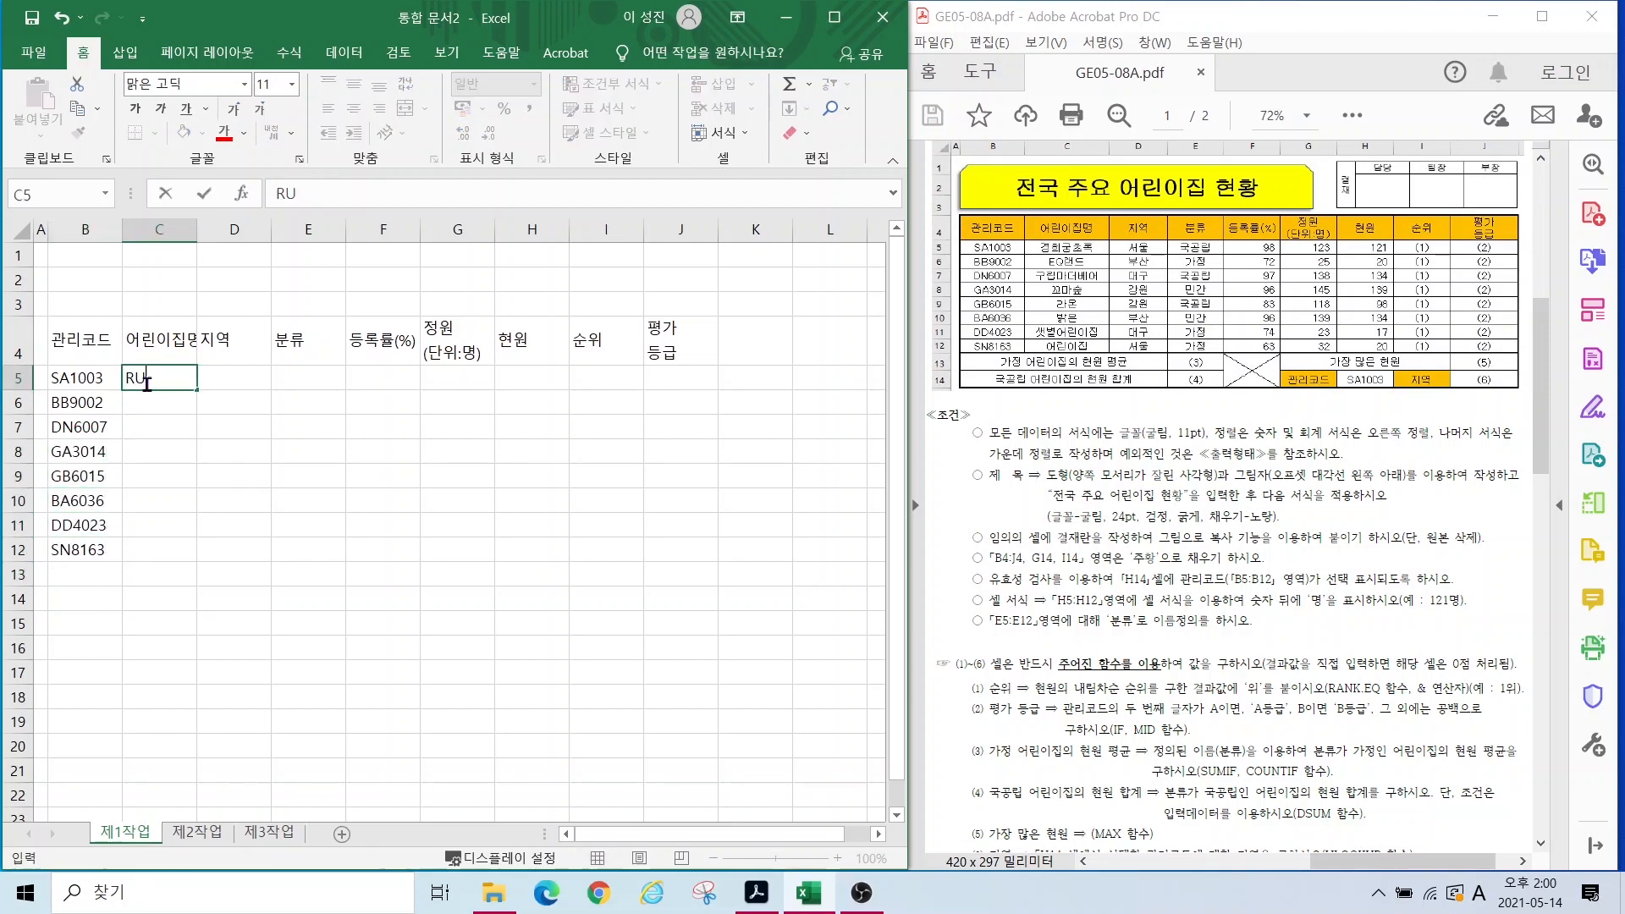
{"action": "type", "text": " EQ랜드 구립마더베어 꼬마숲 라온 ㅂ"}
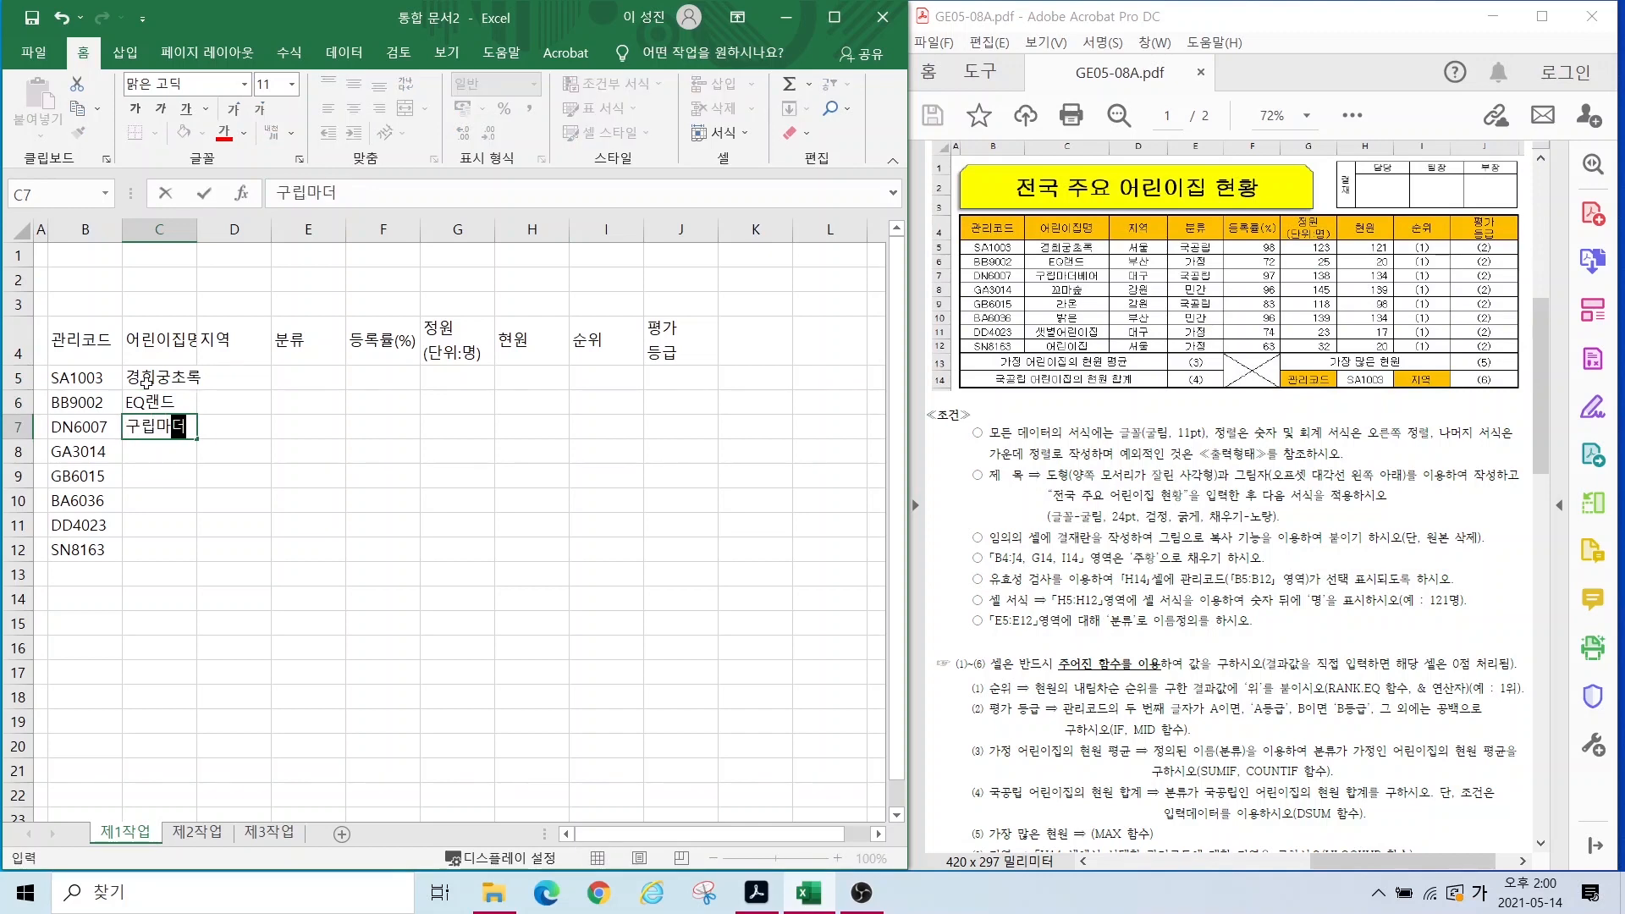
{"action": "type", "text": "밝은 샛별어린이집 어린이집명"}
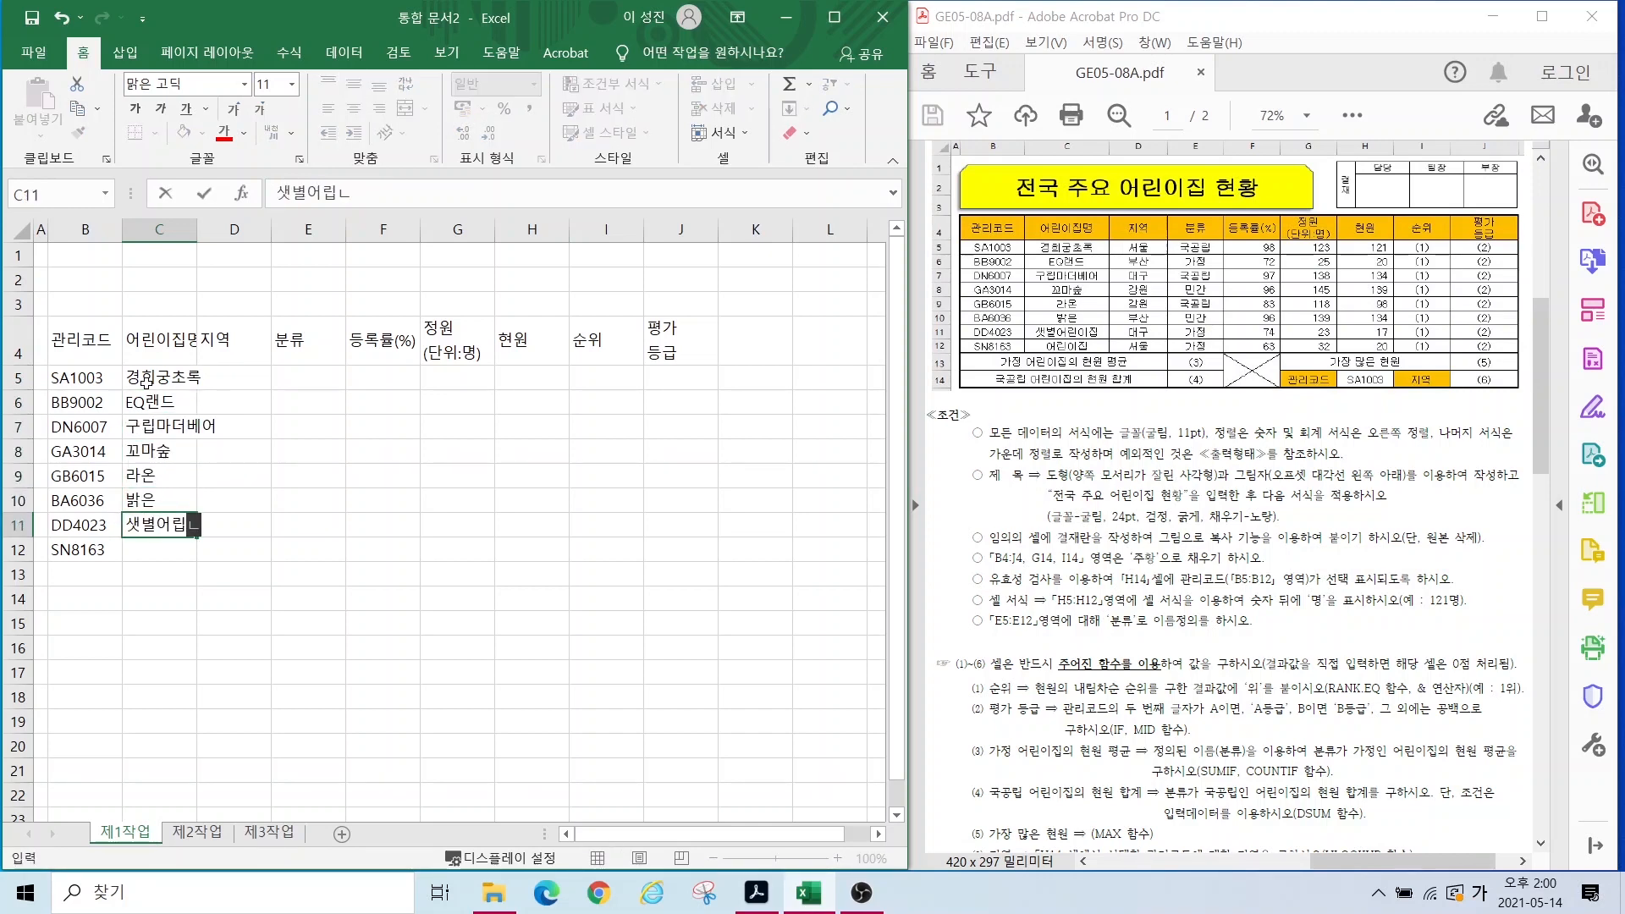
{"action": "left_click", "coordinate": [226, 379]}
{"action": "type", "text": "서울 부산 대구 강원 강원 대구"}
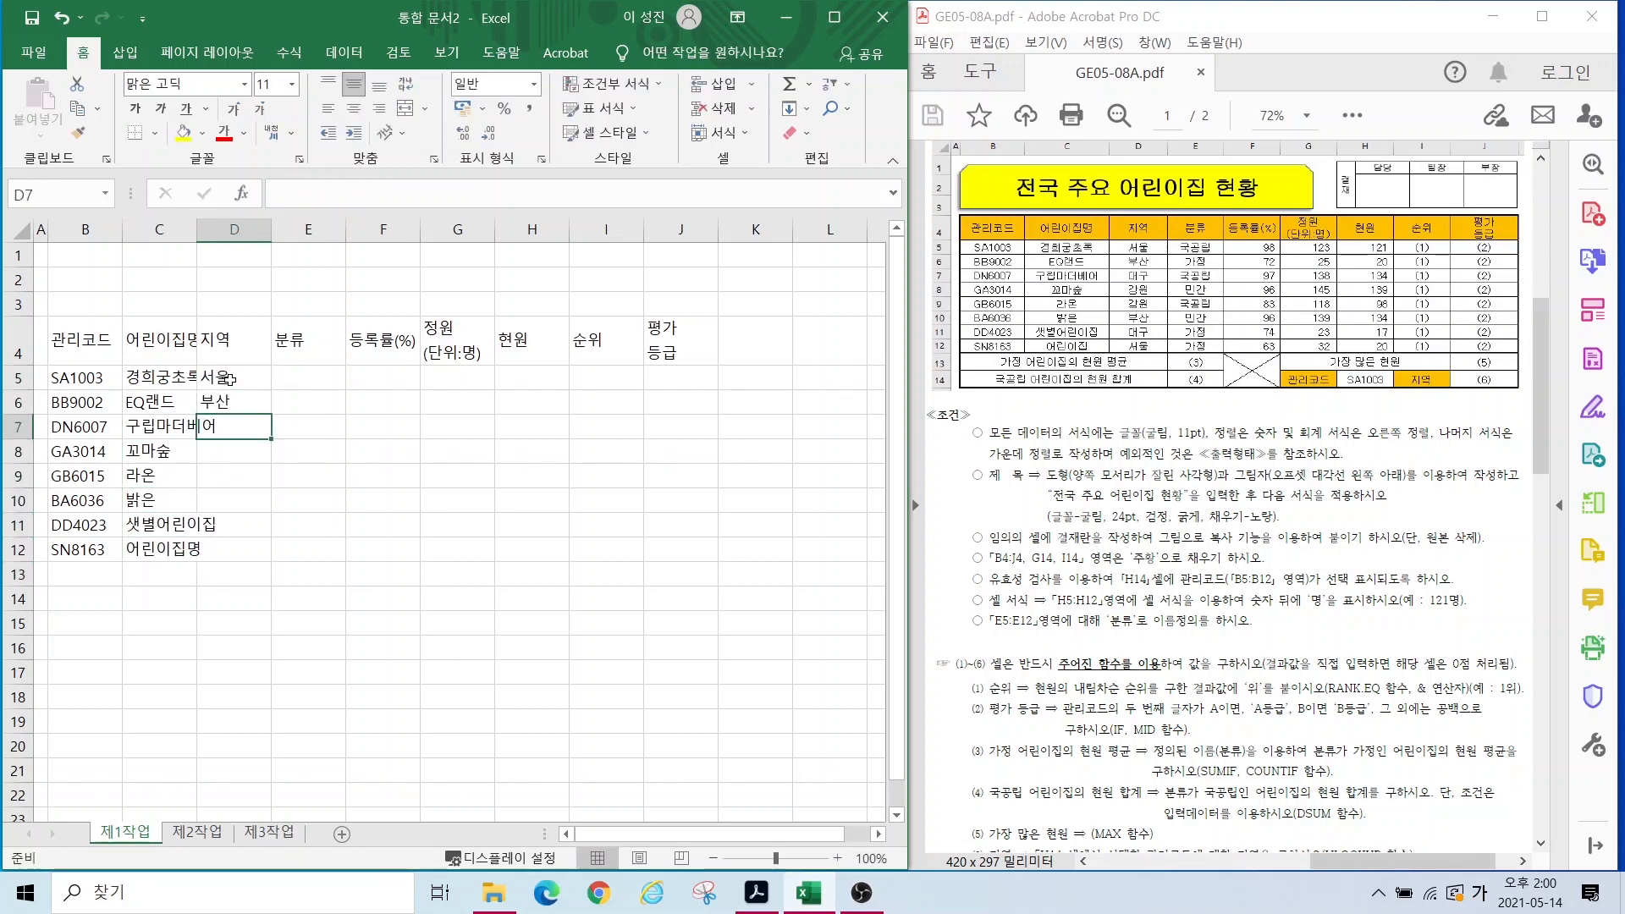
{"action": "key", "text": "BackSpace"}
{"action": "key", "text": "BackSpace"}
{"action": "type", "text": "부산 대구 서울"}
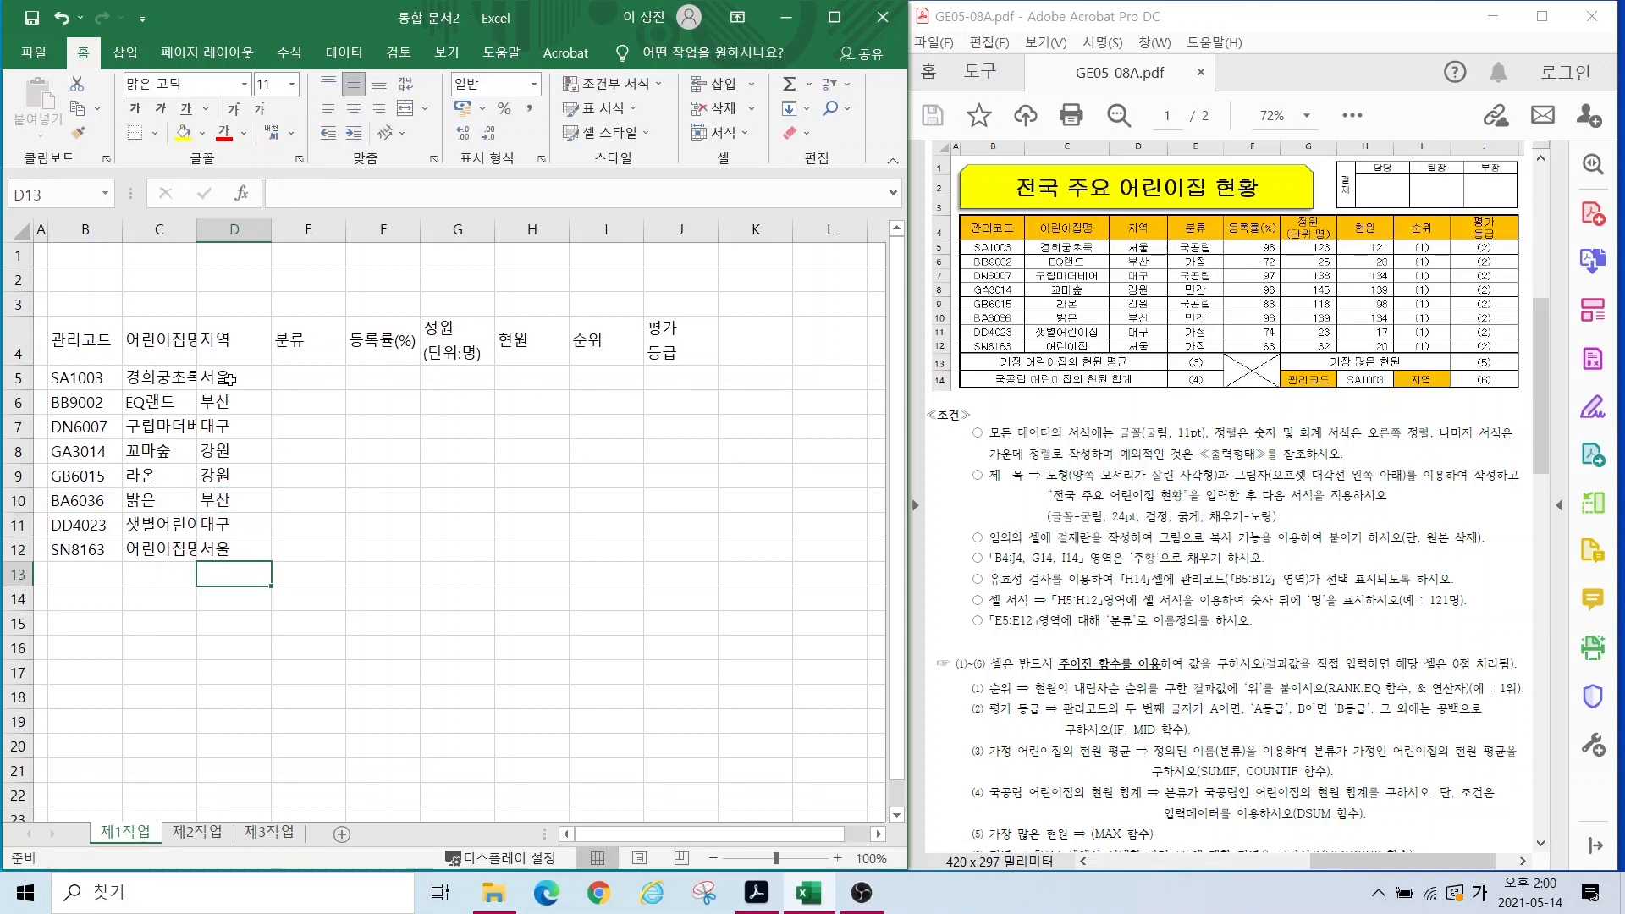
Step: Enter the types (국공립, 가정, 민간…) in E5:E12 and rates 98, 72, 97, 96, 83, 96, 74, 63 in F5:F12
{"action": "left_click", "coordinate": [295, 380]}
{"action": "type", "text": "국공립 가정 국공립 민간 국공립 민간 가정 가정"}
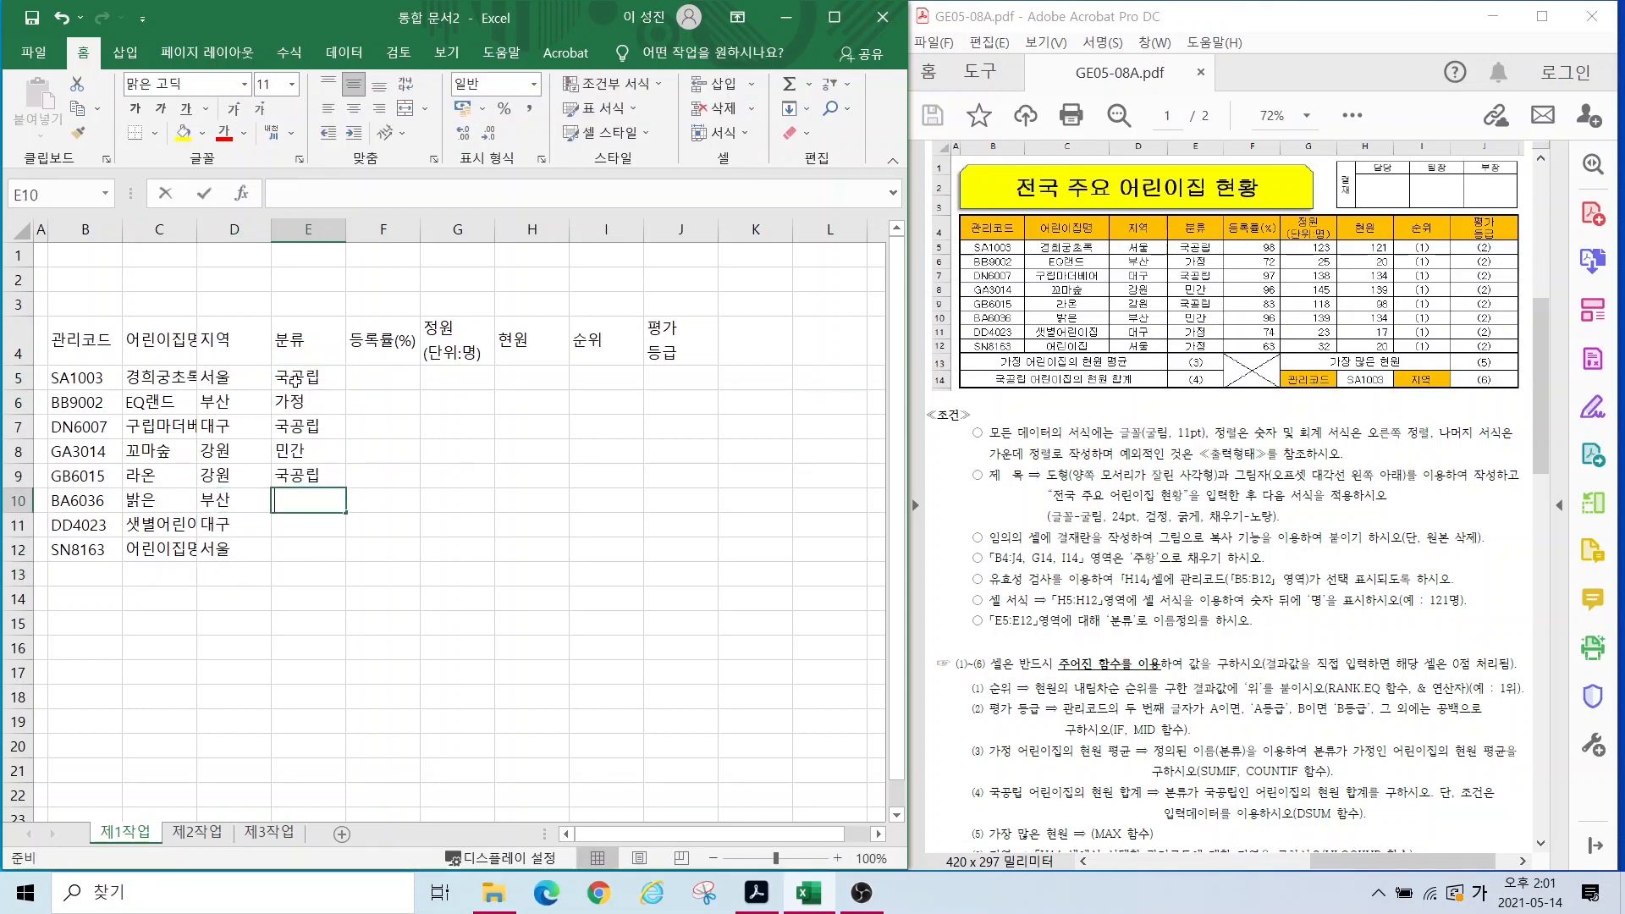
{"action": "left_click", "coordinate": [376, 381]}
{"action": "type", "text": "98 72 97 96 83 96 74 63"}
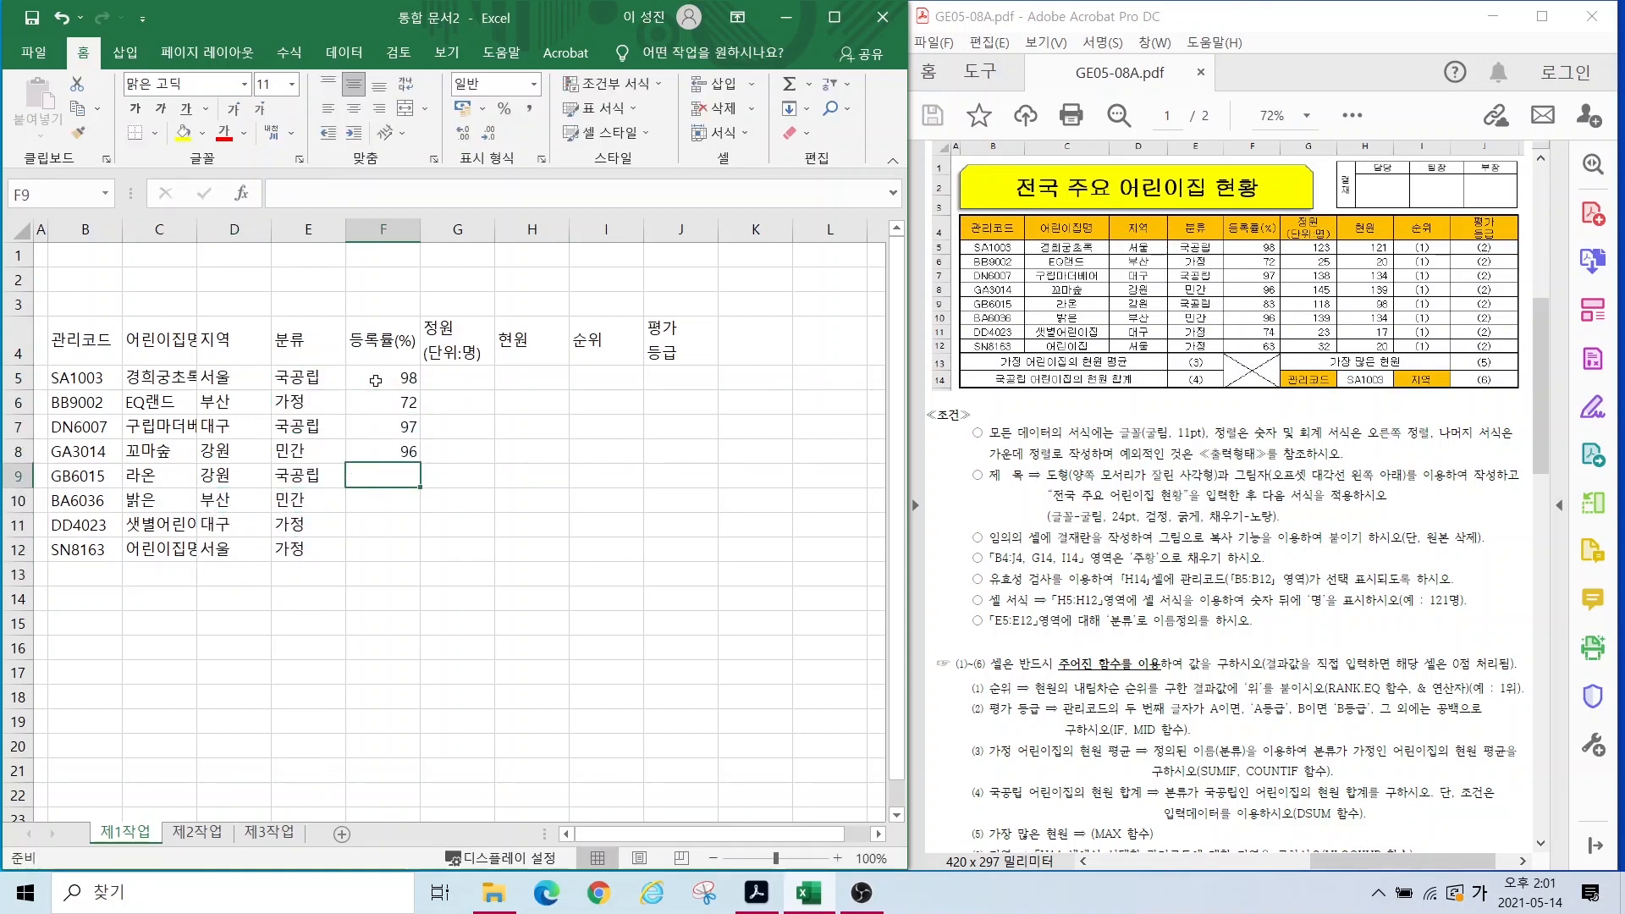
{"action": "key", "text": "Right"}
Step: Enter 정원 123, 25, 138, 145, 118, 139, 23, 32 and 현원 121, 20, 134, 139, 98, 134, 17, 20
{"action": "key", "text": "Up"}
{"action": "key", "text": "Up"}
{"action": "key", "text": "Up"}
{"action": "key", "text": "Up"}
{"action": "key", "text": "Up"}
{"action": "key", "text": "Up"}
{"action": "key", "text": "Up"}
{"action": "type", "text": "1"}
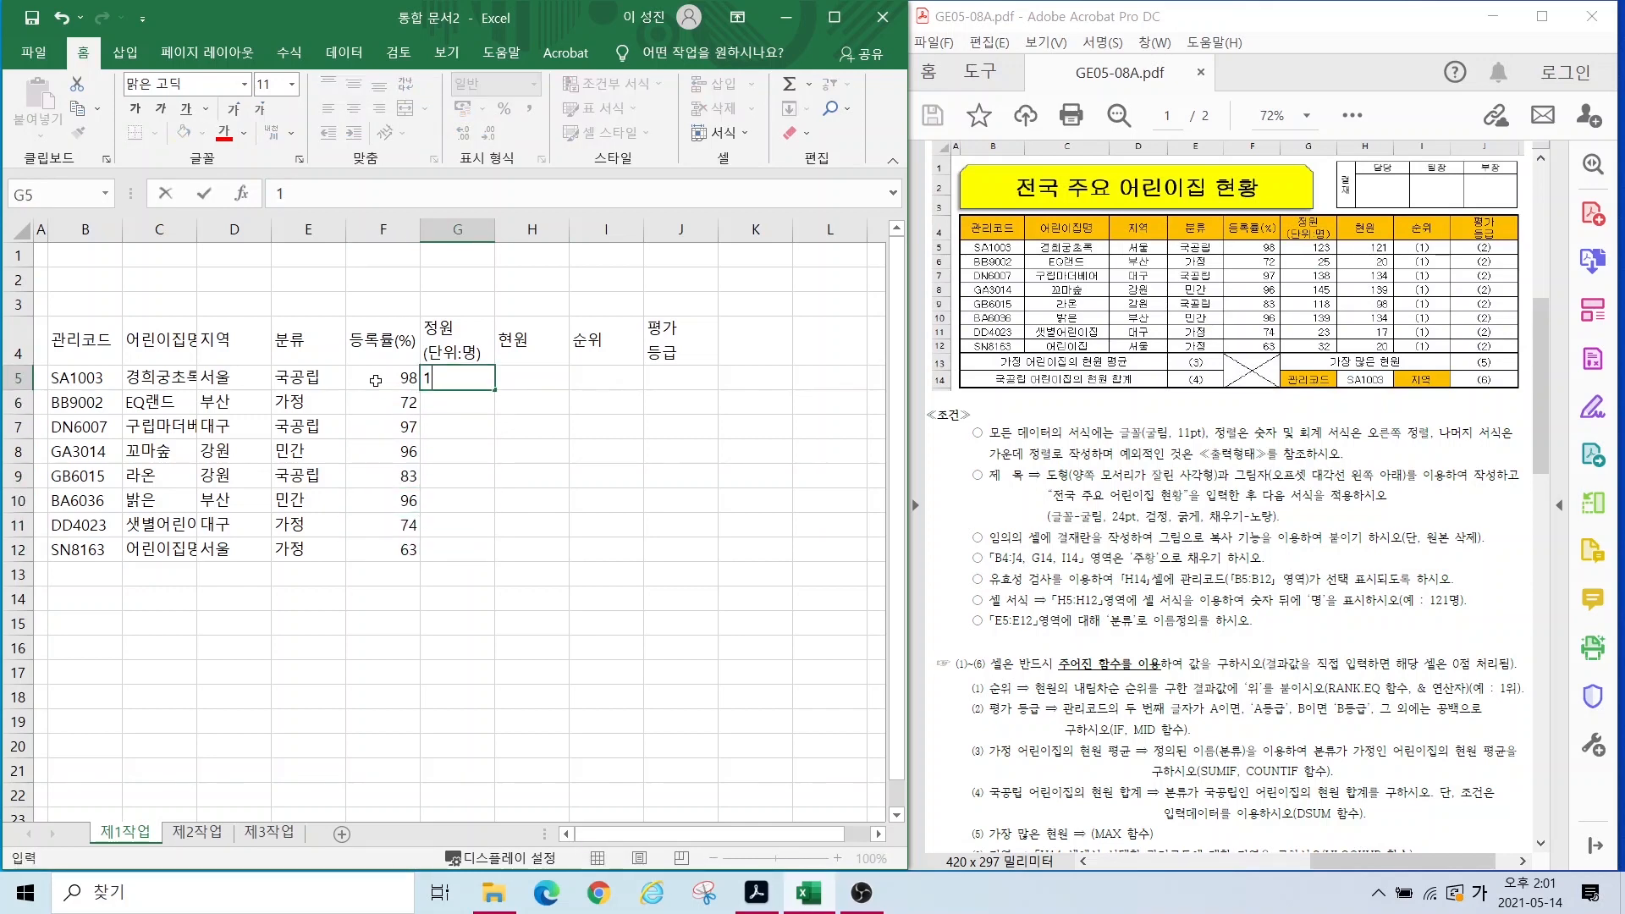
{"action": "type", "text": "23 25 138 145 118 139 23 32"}
{"action": "key", "text": "Right"}
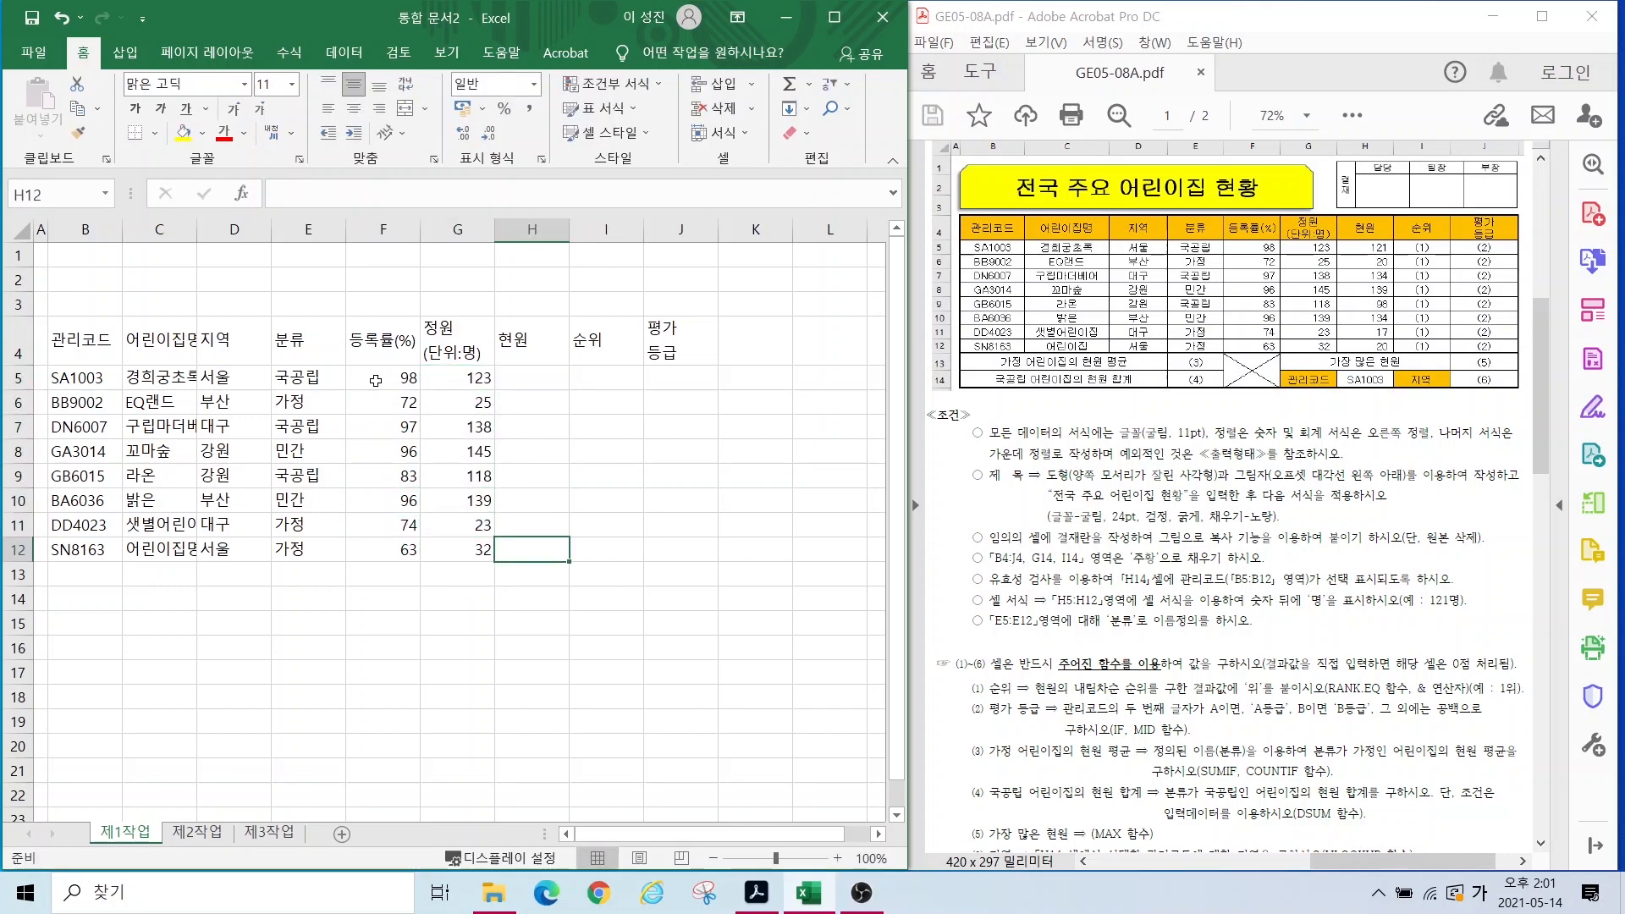
{"action": "key", "text": "Up"}
{"action": "key", "text": "Up"}
{"action": "key", "text": "Up"}
{"action": "key", "text": "Up"}
{"action": "key", "text": "Up"}
{"action": "key", "text": "Up"}
{"action": "key", "text": "Up"}
{"action": "type", "text": "121 20 134 139 98 134 17 20"}
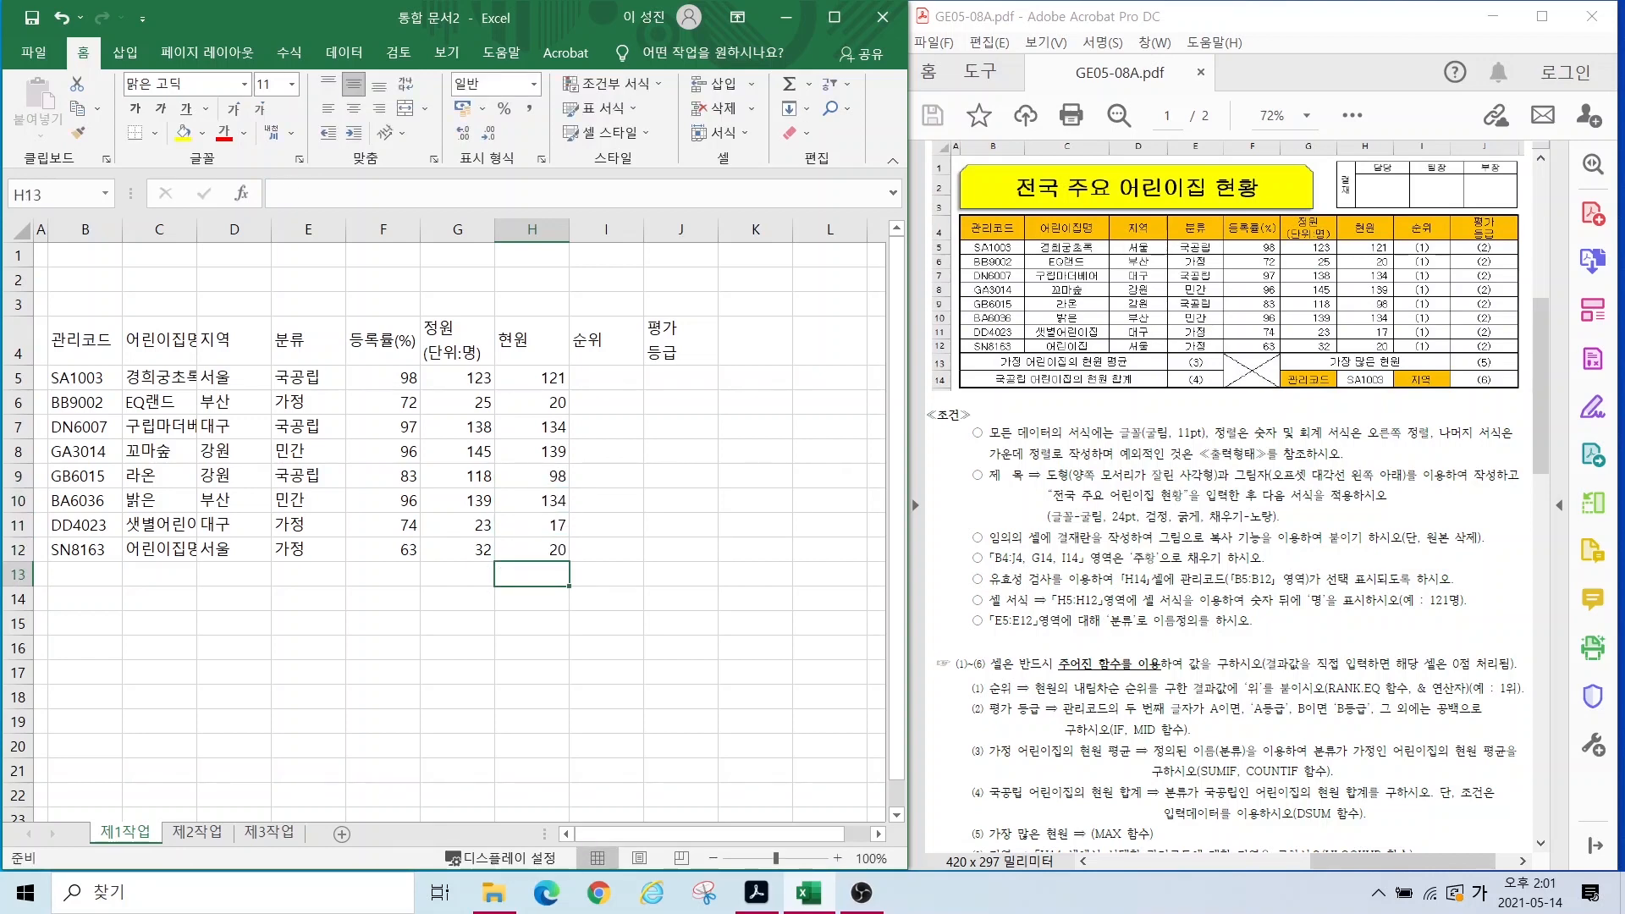
Step: Mark the 순위, 평가 등급 and lower summary cells in the reference table
{"action": "left_click_drag", "start_coordinate": [1382, 237], "coordinate": [1465, 360]}
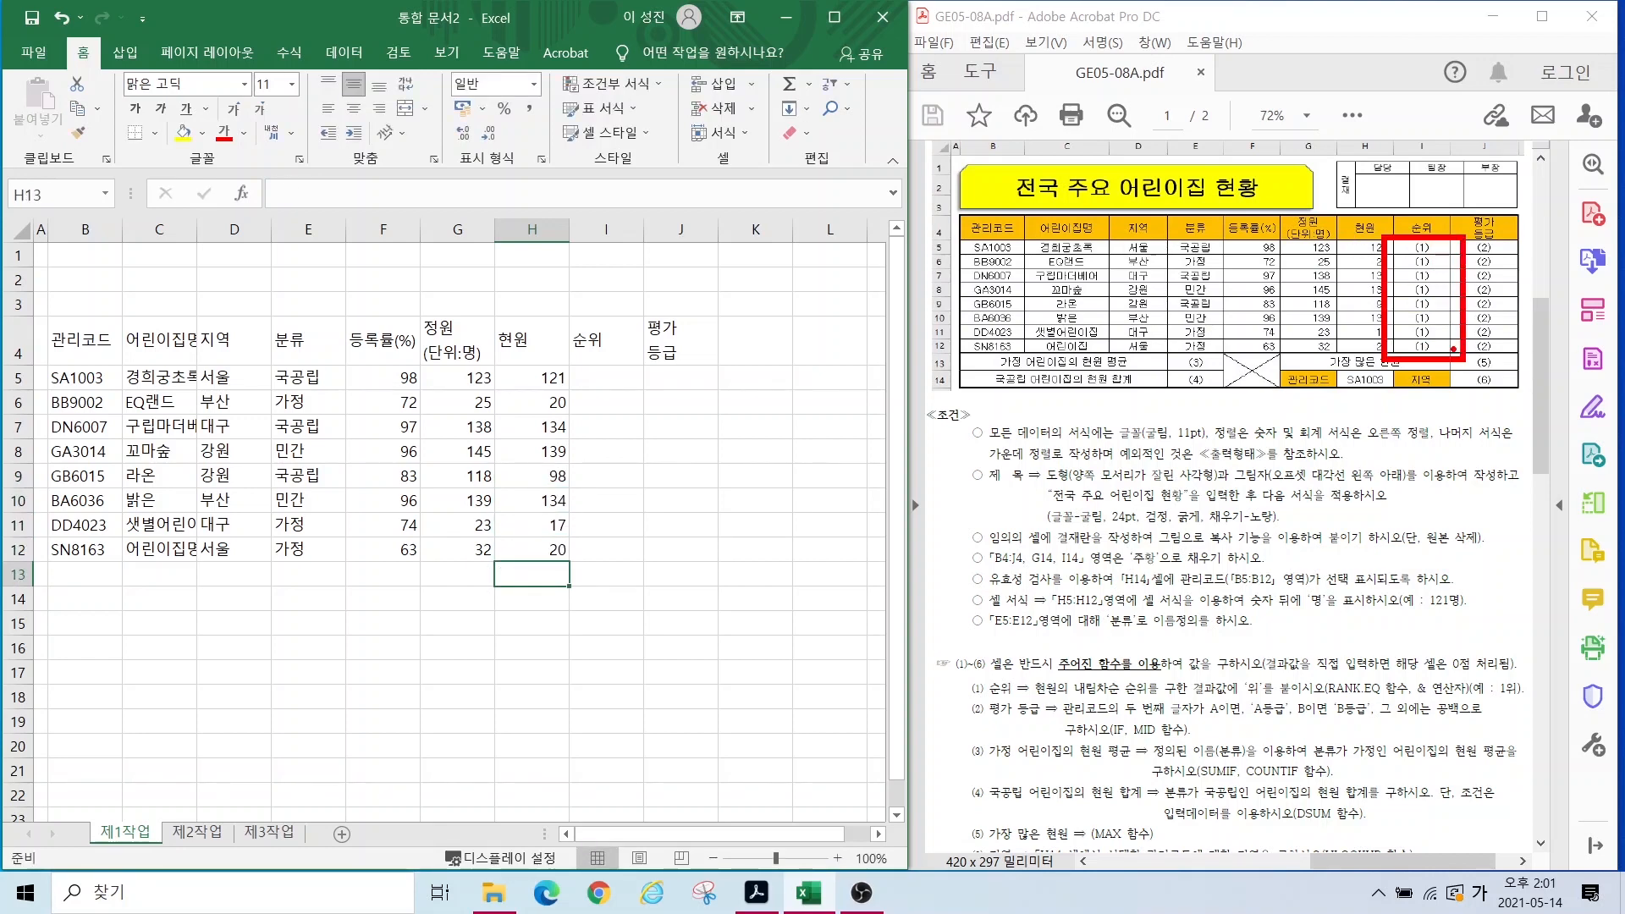
{"action": "left_click_drag", "start_coordinate": [1445, 237], "coordinate": [1512, 398]}
{"action": "left_click_drag", "start_coordinate": [1450, 349], "coordinate": [1509, 388]}
Step: Enter labels 가정 어린이집 현원 평균, 국공립 어린이집의 현원 합계, 가장 많은 현원, 관리코드 and 지역
{"action": "key", "text": "Escape"}
{"action": "left_click", "coordinate": [72, 573]}
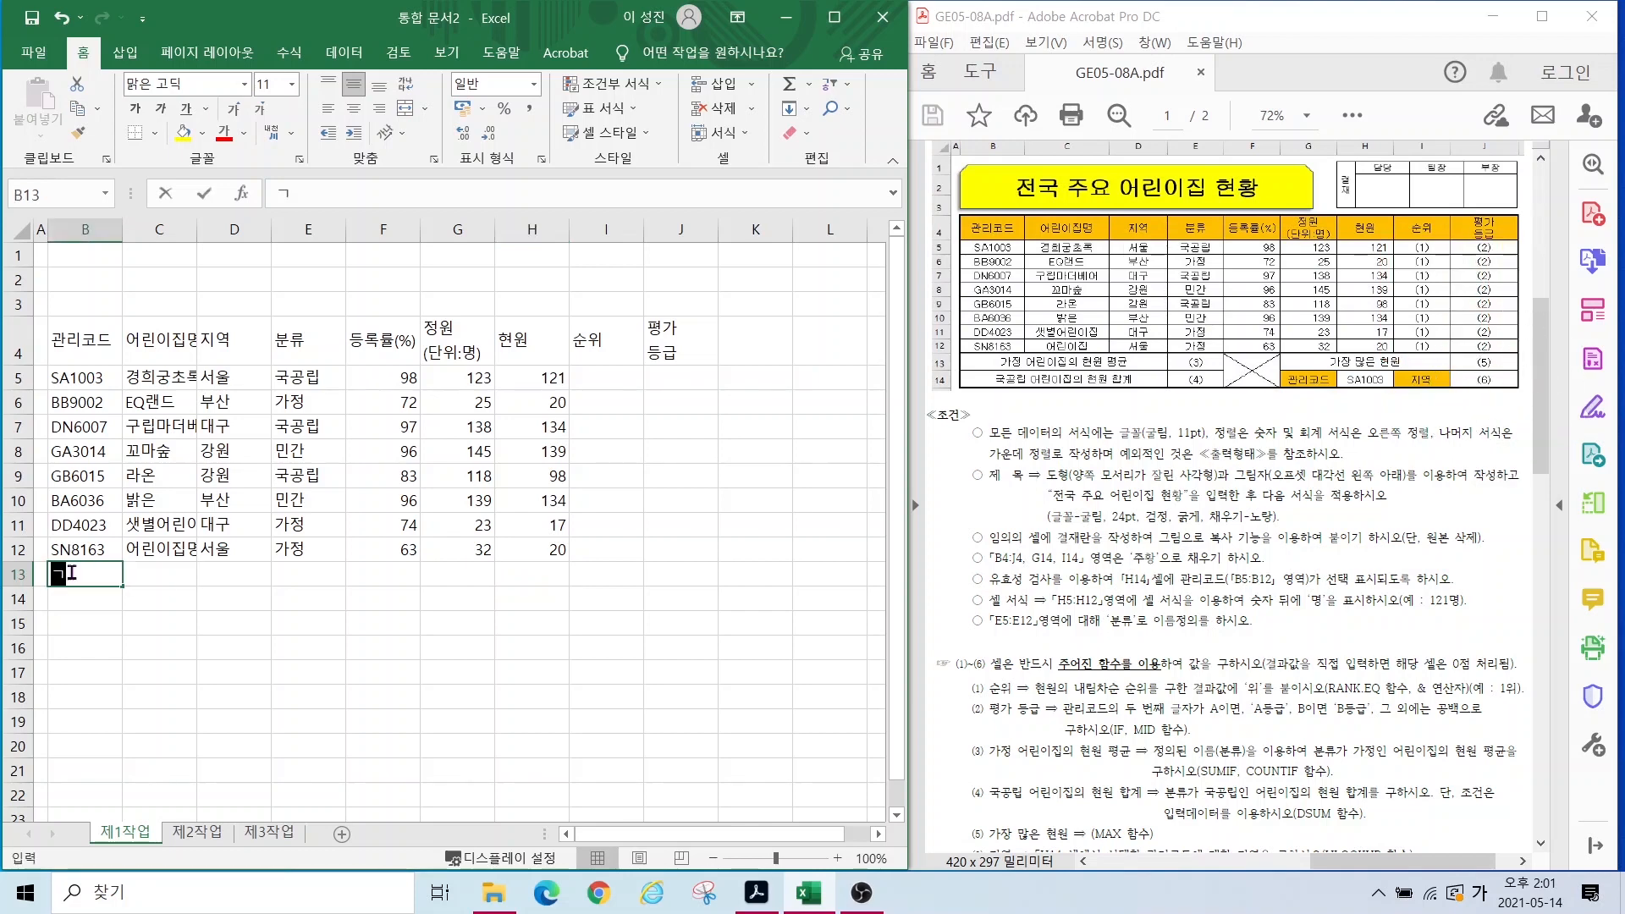
{"action": "type", "text": "가정 어린이집 현원 평균"}
{"action": "key", "text": "Return"}
{"action": "type", "text": "국공리ㅂ 어린이집의 현원 합계"}
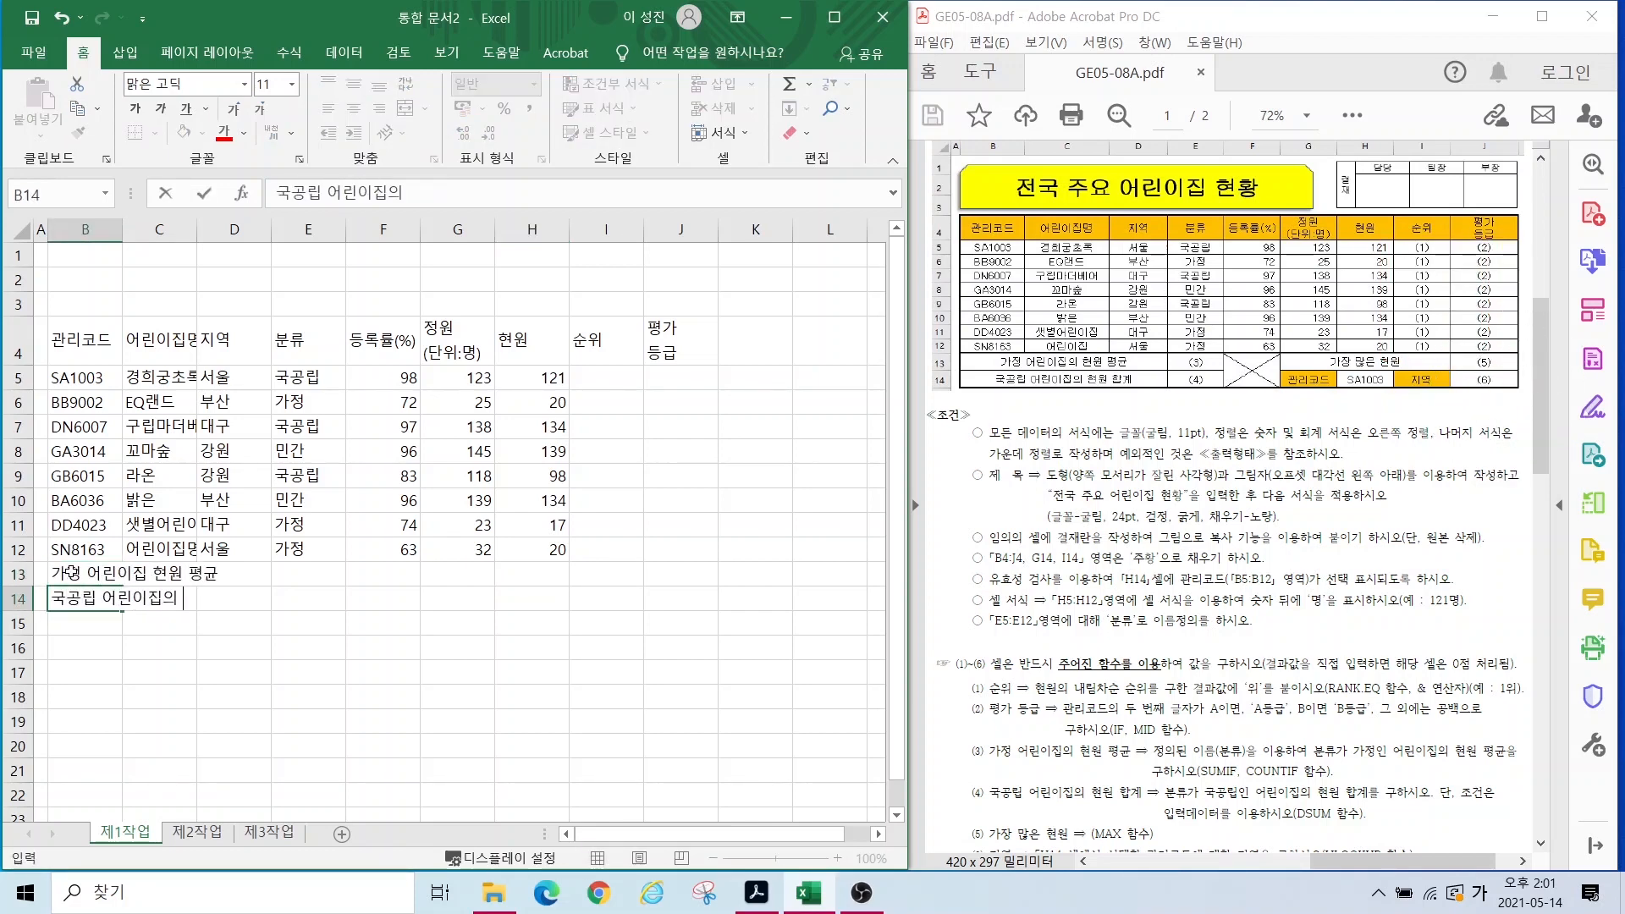
{"action": "key", "text": "Return"}
{"action": "left_click", "coordinate": [461, 573]}
{"action": "type", "text": "가장 많은 현원"}
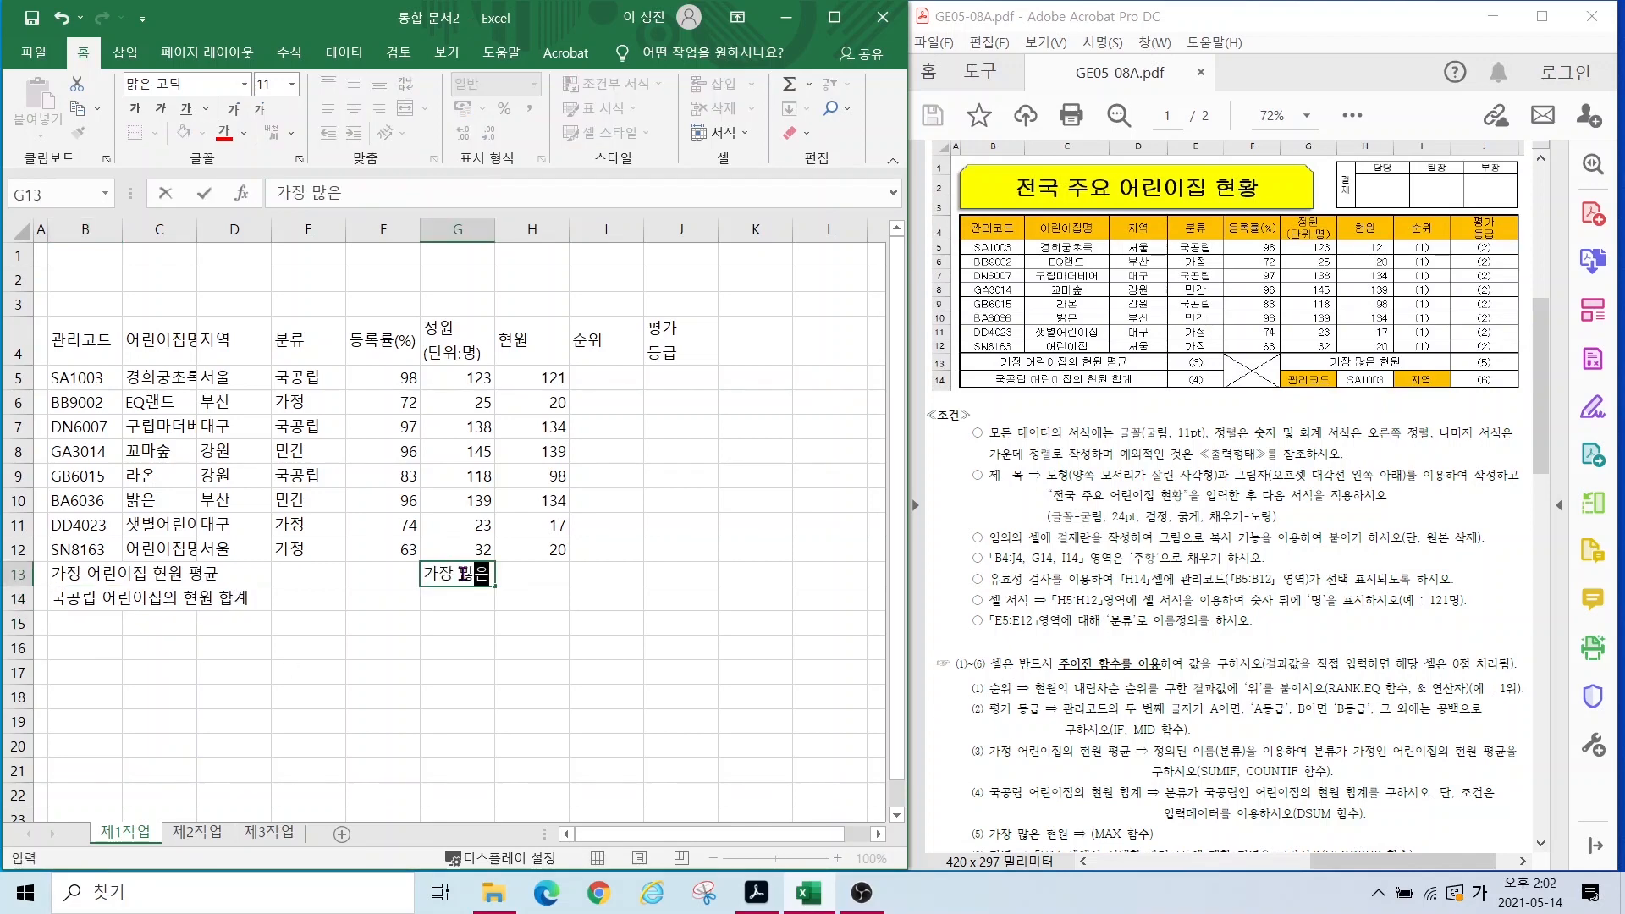
{"action": "key", "text": "Return"}
{"action": "type", "text": "관리코드"}
{"action": "key", "text": "Right"}
{"action": "key", "text": "Right"}
{"action": "type", "text": "지역"}
{"action": "key", "text": "Return"}
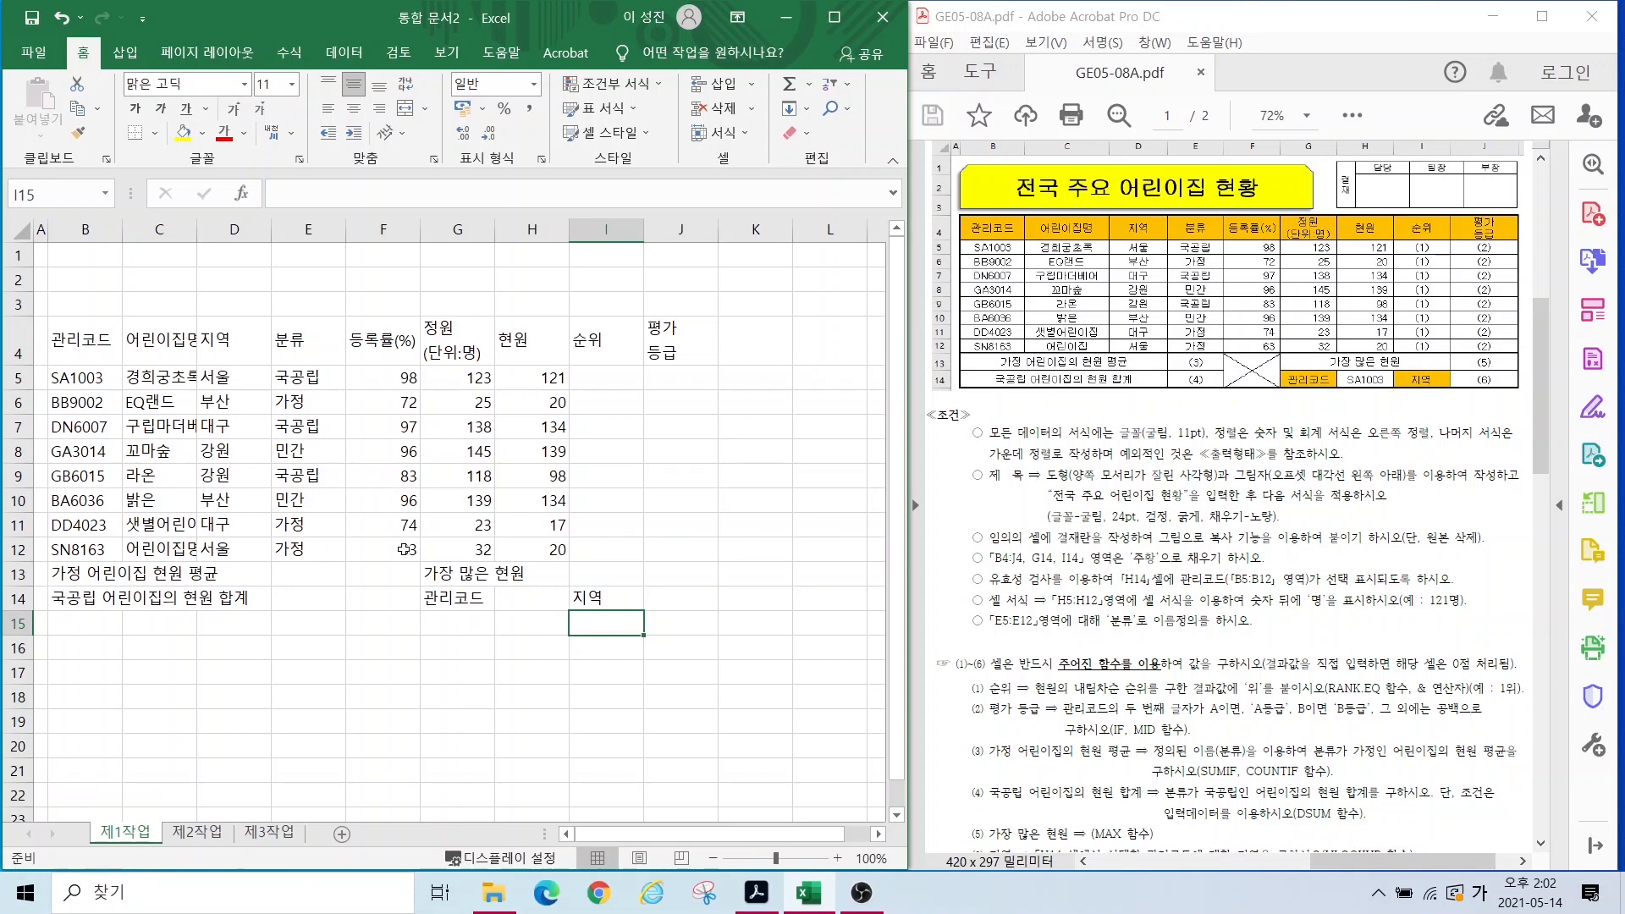
Step: Mark the font and alignment requirements in the conditions, then select the table B4:J14
{"action": "left_click", "coordinate": [401, 627]}
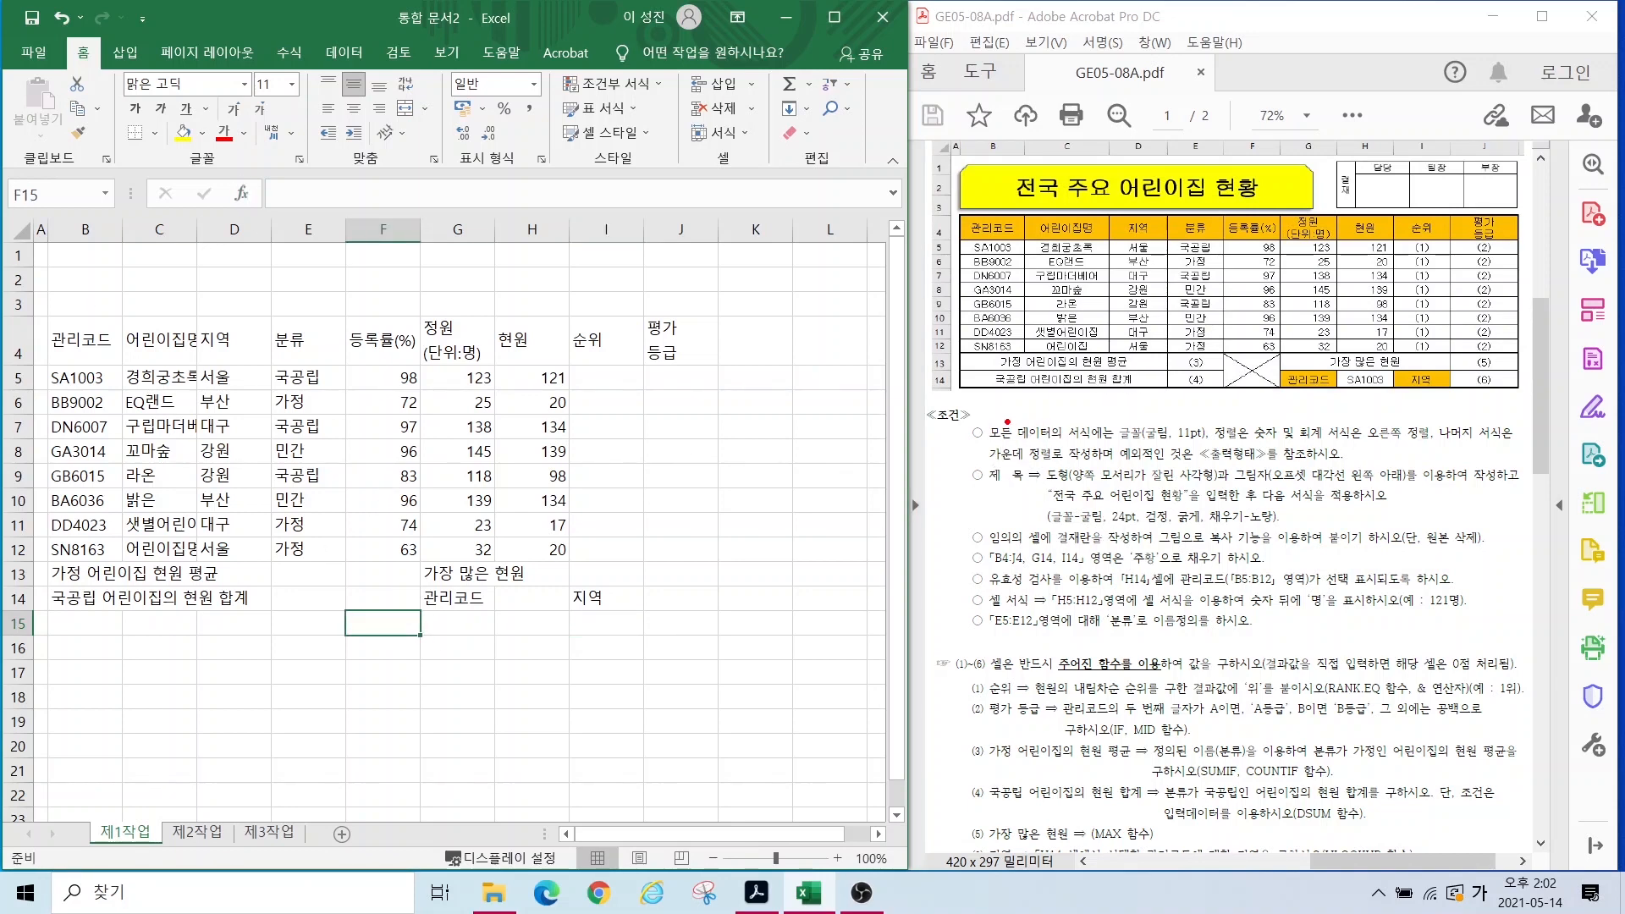
{"action": "left_click_drag", "start_coordinate": [1007, 421], "coordinate": [1215, 447]}
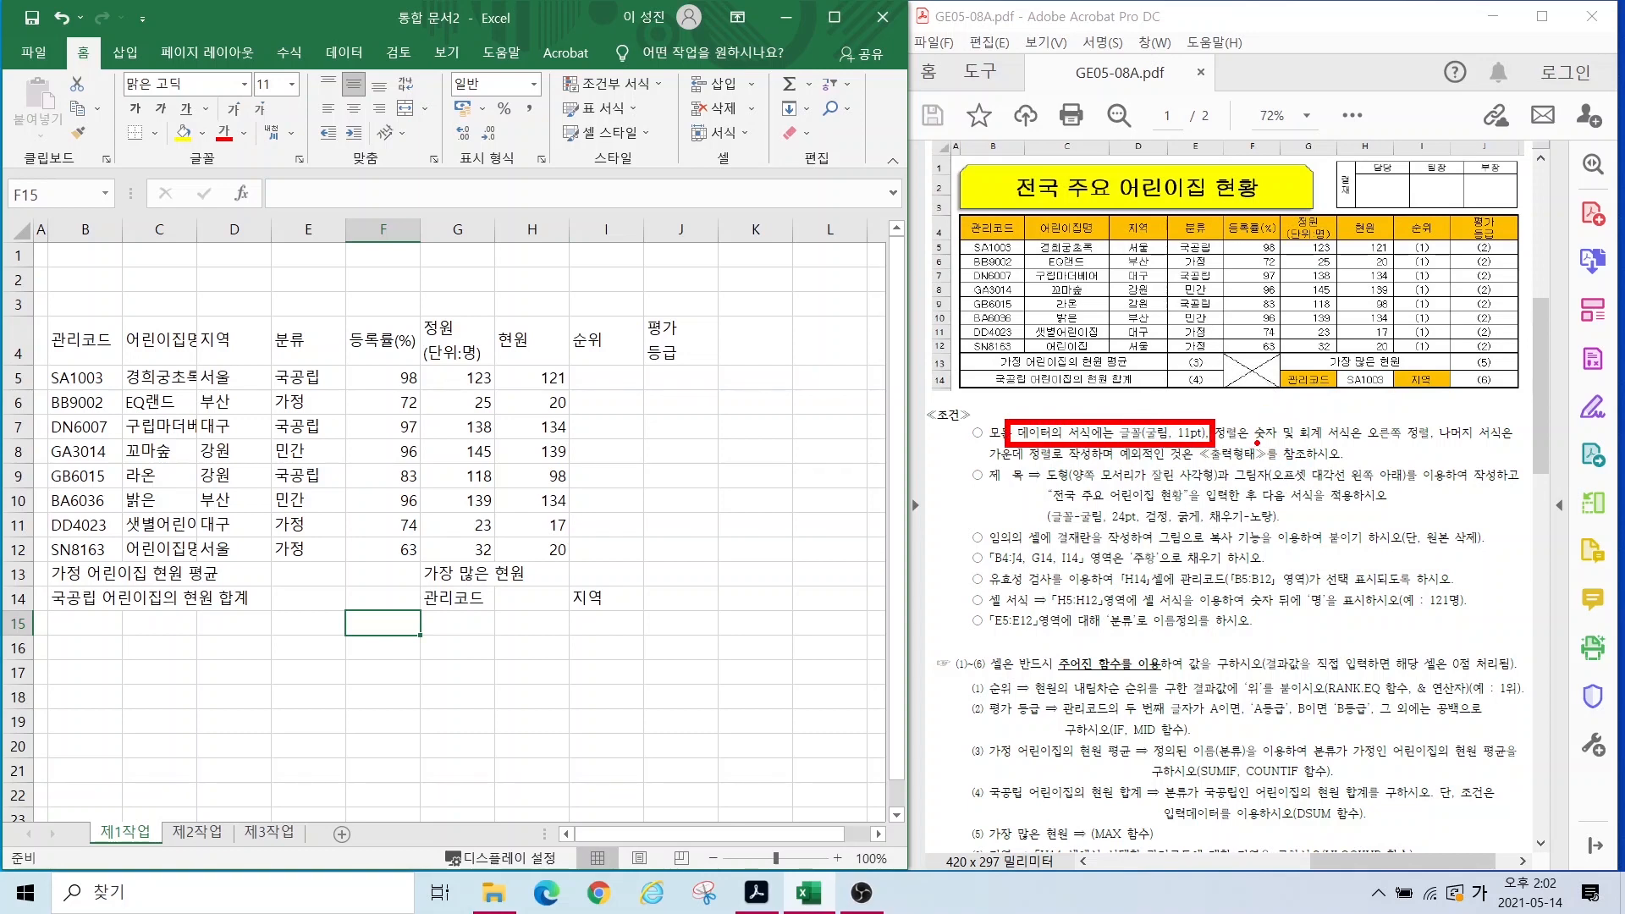
{"action": "left_click_drag", "start_coordinate": [1305, 438], "coordinate": [1442, 440]}
{"action": "left_click_drag", "start_coordinate": [978, 467], "coordinate": [1110, 466]}
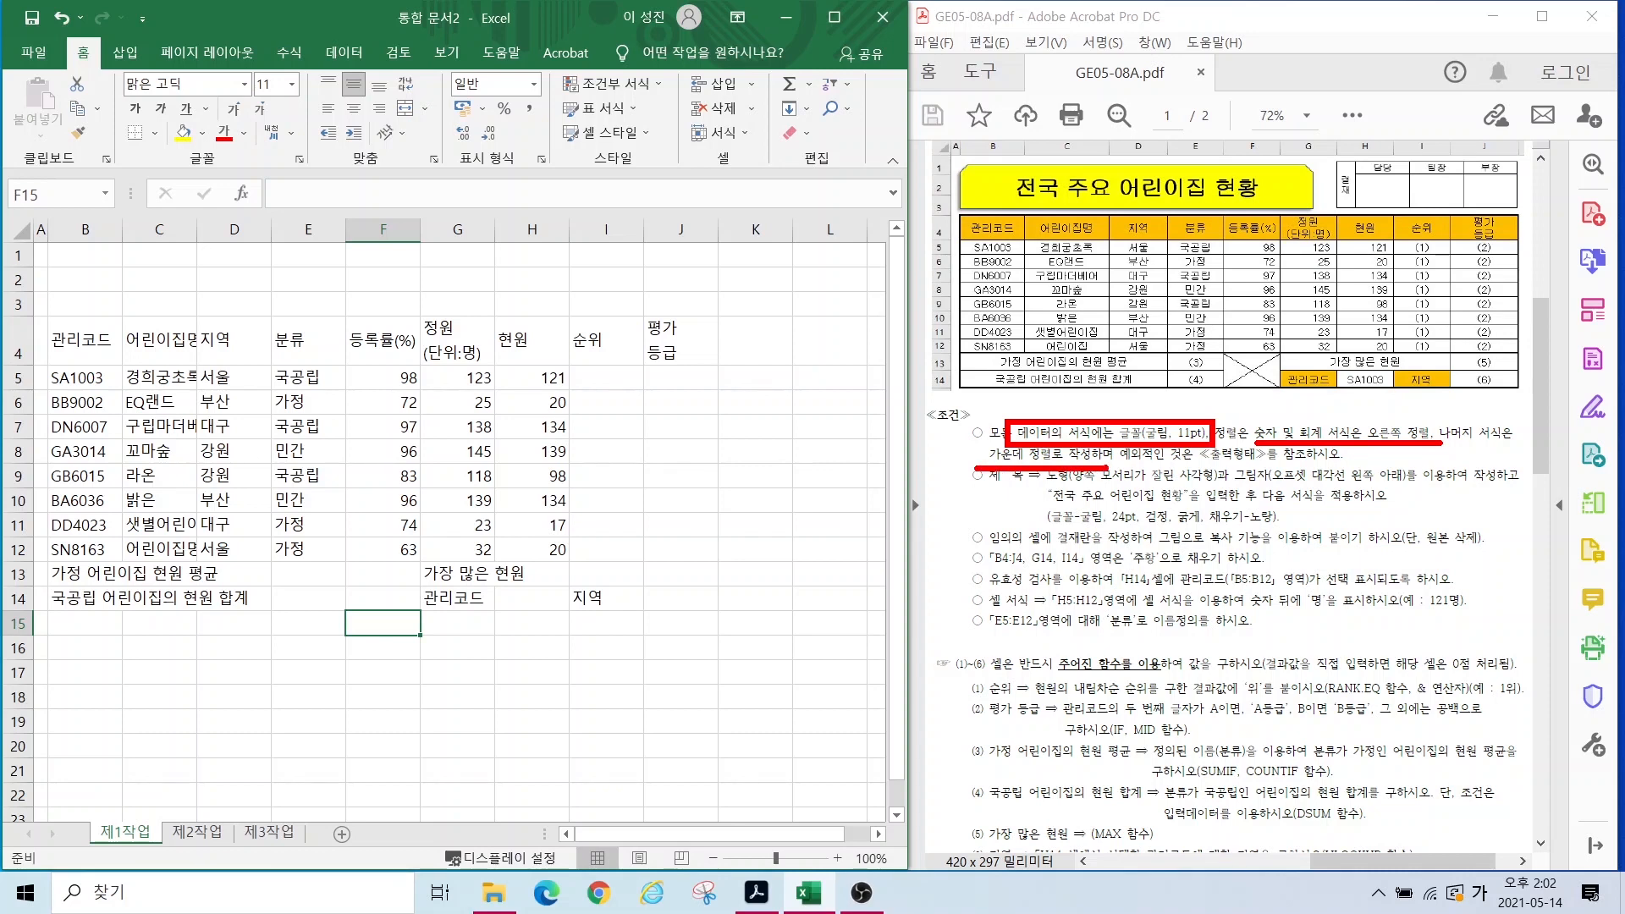
{"action": "key", "text": "Escape"}
{"action": "left_click_drag", "start_coordinate": [73, 347], "coordinate": [680, 599]}
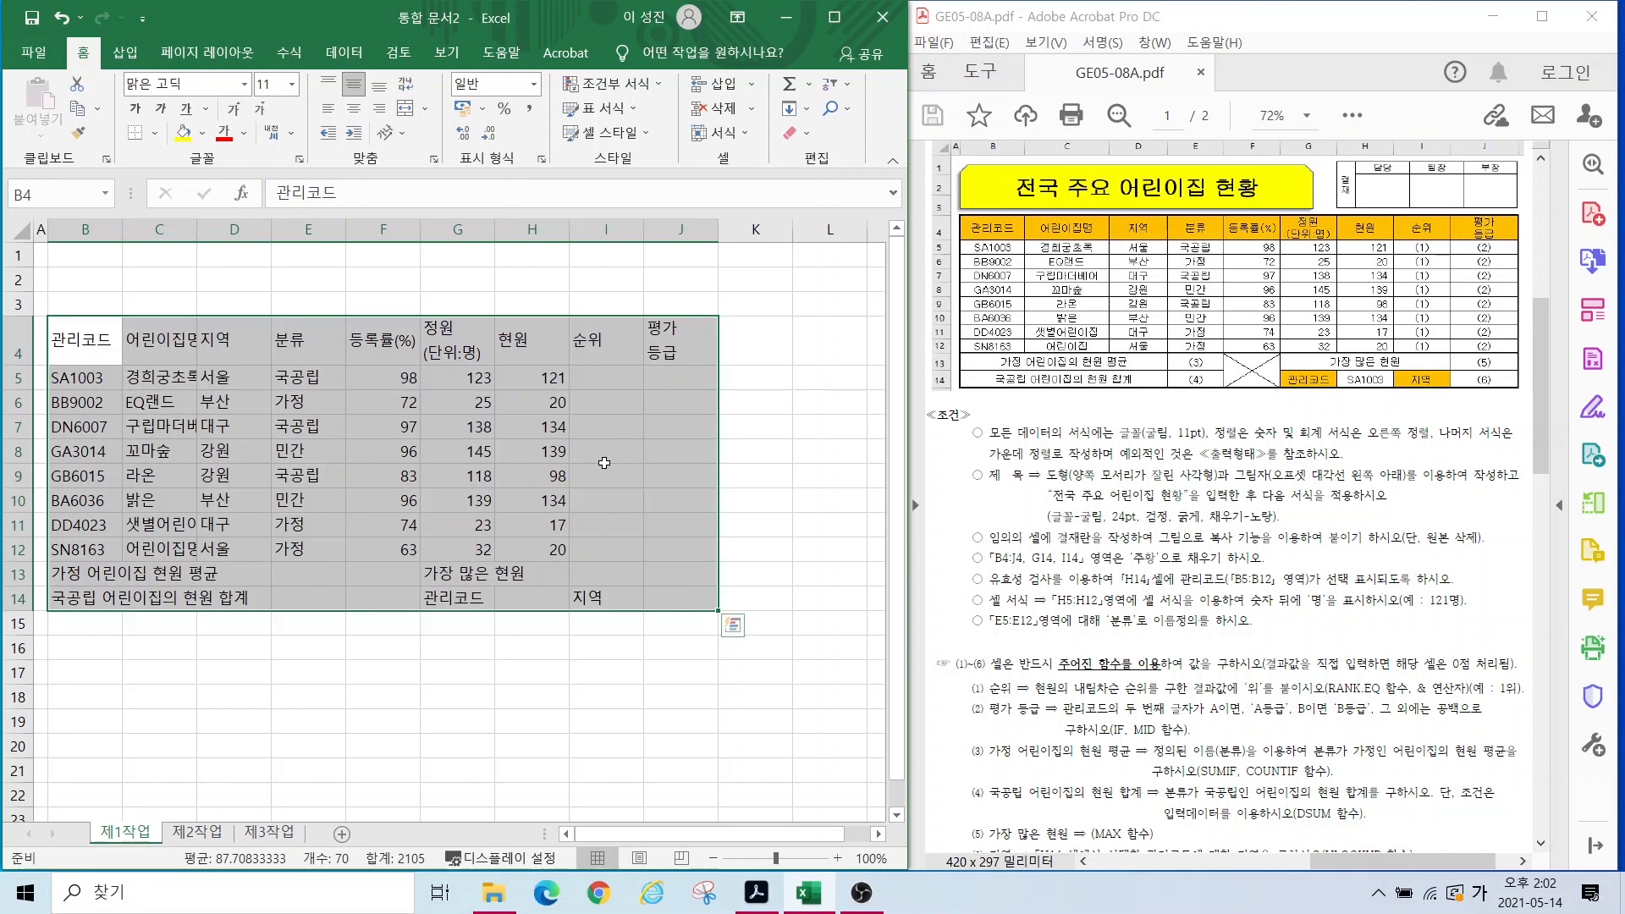
Step: Set the table's font to 굴림
{"action": "left_click", "coordinate": [201, 85]}
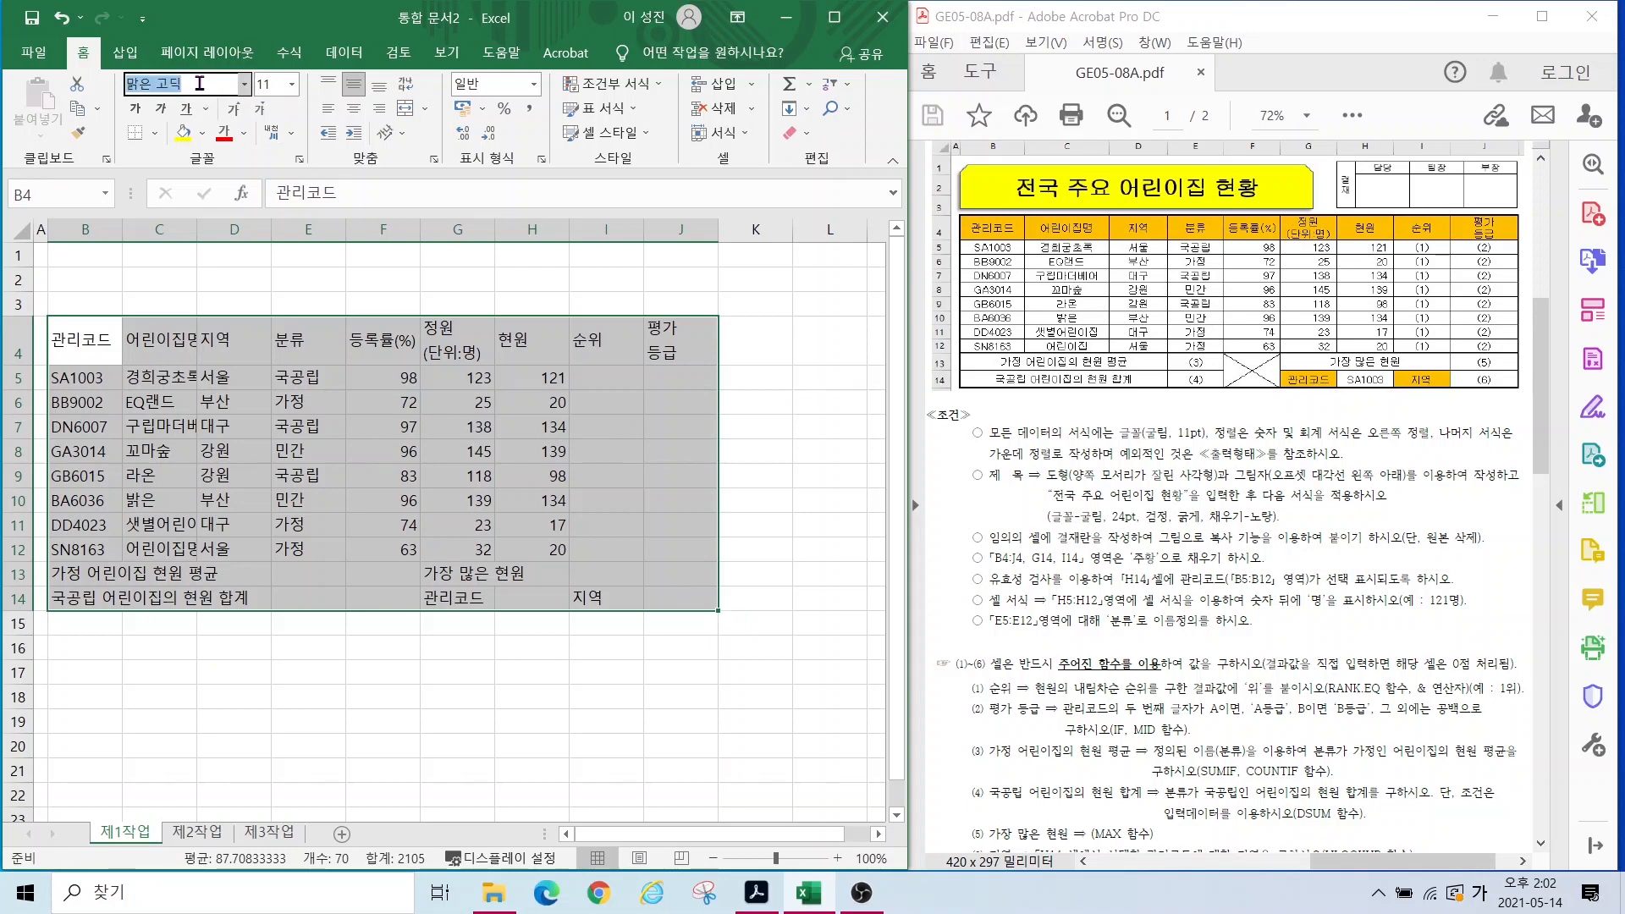
{"action": "type", "text": "굴림"}
{"action": "key", "text": "Return"}
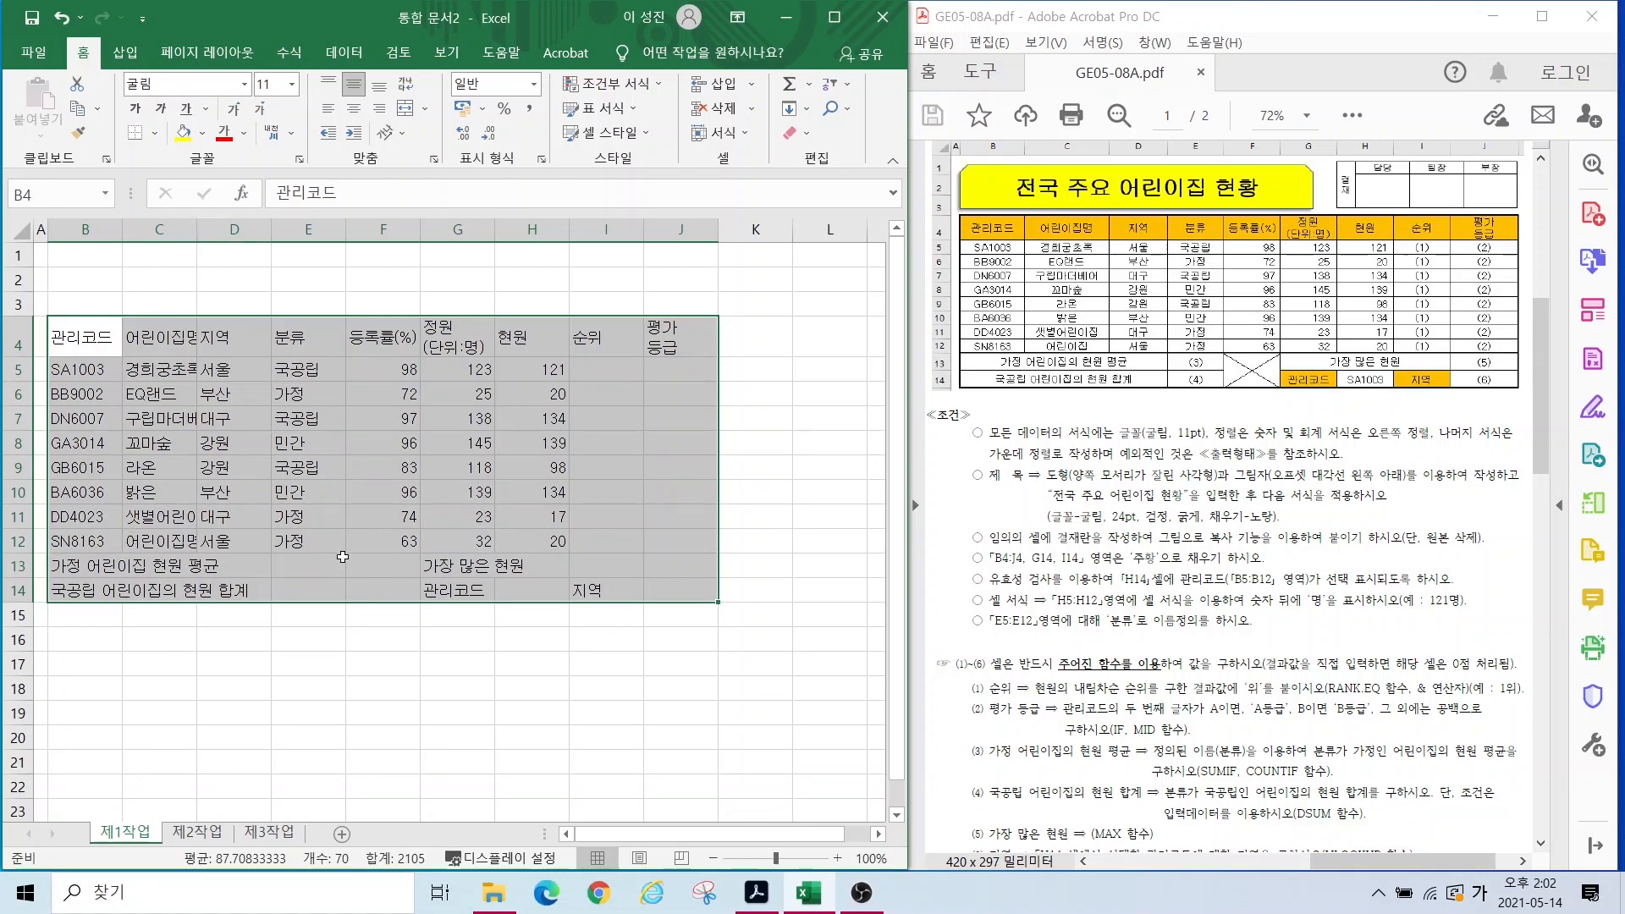
Step: Widen columns C, B, E and I:J, then reselect the table B4:J14
{"action": "left_click", "coordinate": [532, 614]}
{"action": "left_click_drag", "start_coordinate": [199, 229], "coordinate": [254, 229]}
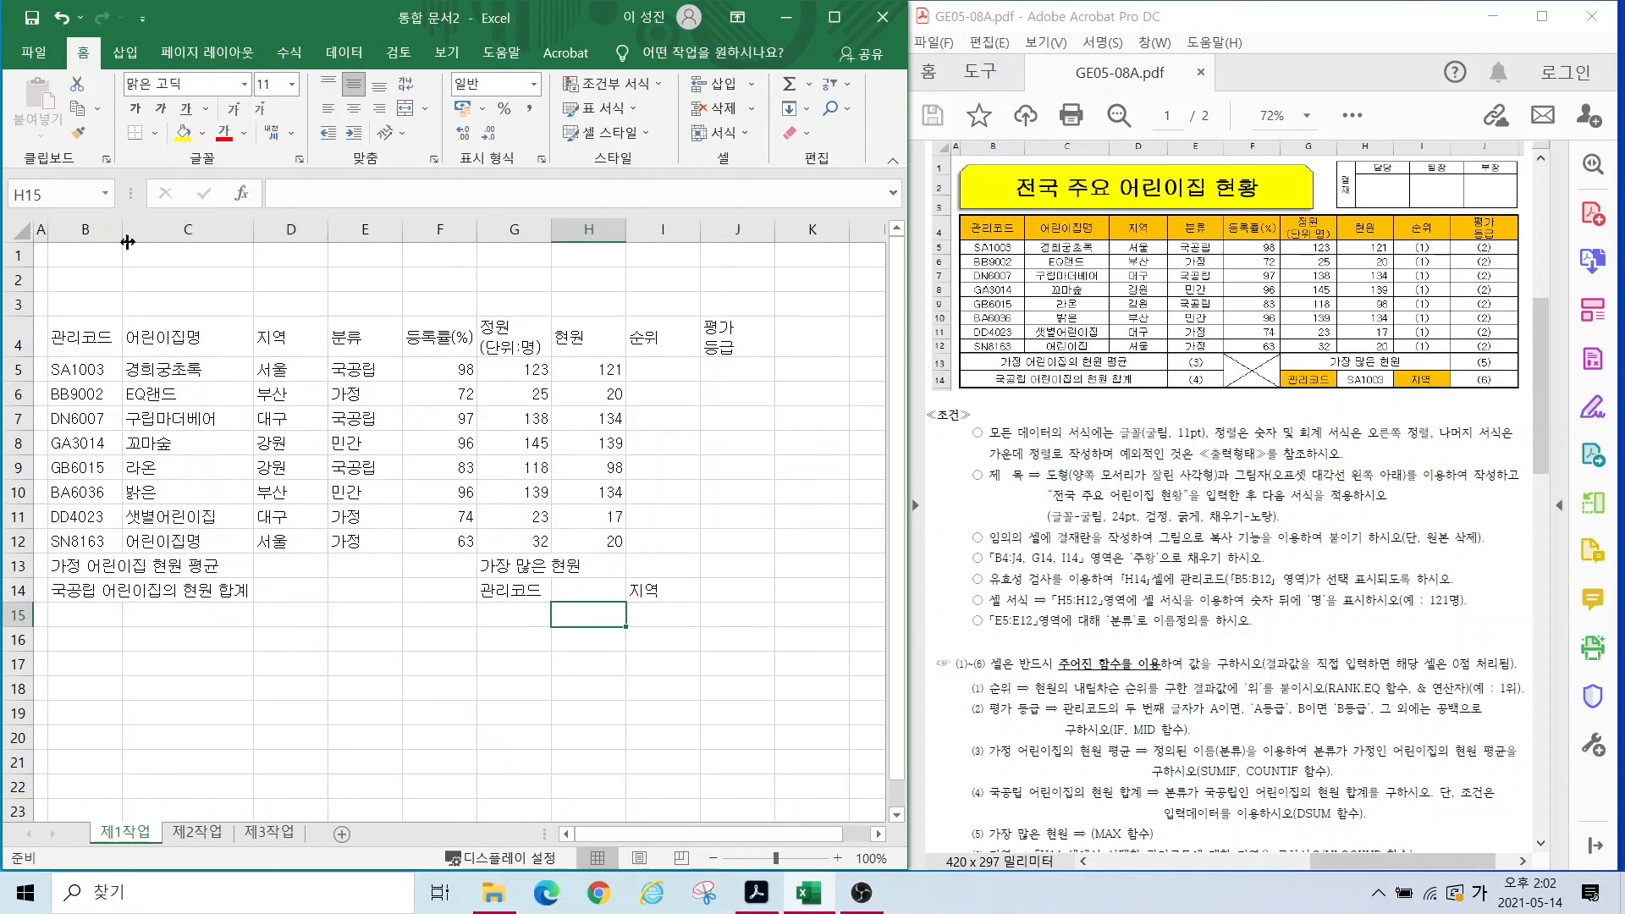
{"action": "left_click_drag", "start_coordinate": [127, 242], "coordinate": [145, 242]}
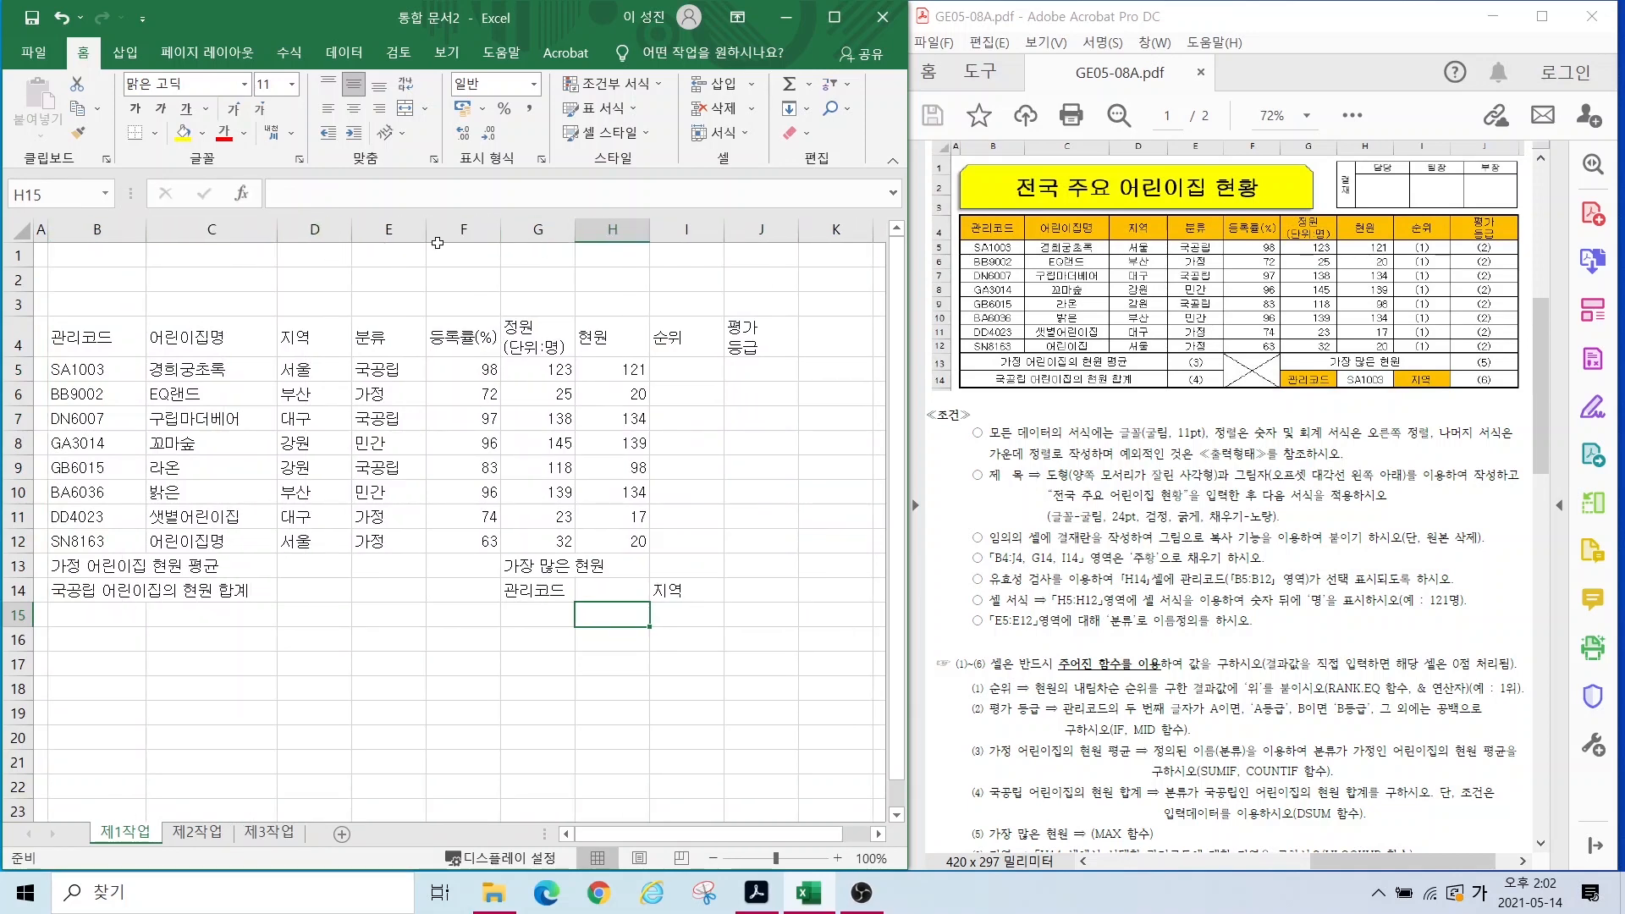
{"action": "left_click_drag", "start_coordinate": [426, 228], "coordinate": [443, 229]}
{"action": "left_click_drag", "start_coordinate": [702, 229], "coordinate": [777, 228]}
{"action": "left_click_drag", "start_coordinate": [741, 228], "coordinate": [764, 229]}
{"action": "left_click", "coordinate": [554, 713]}
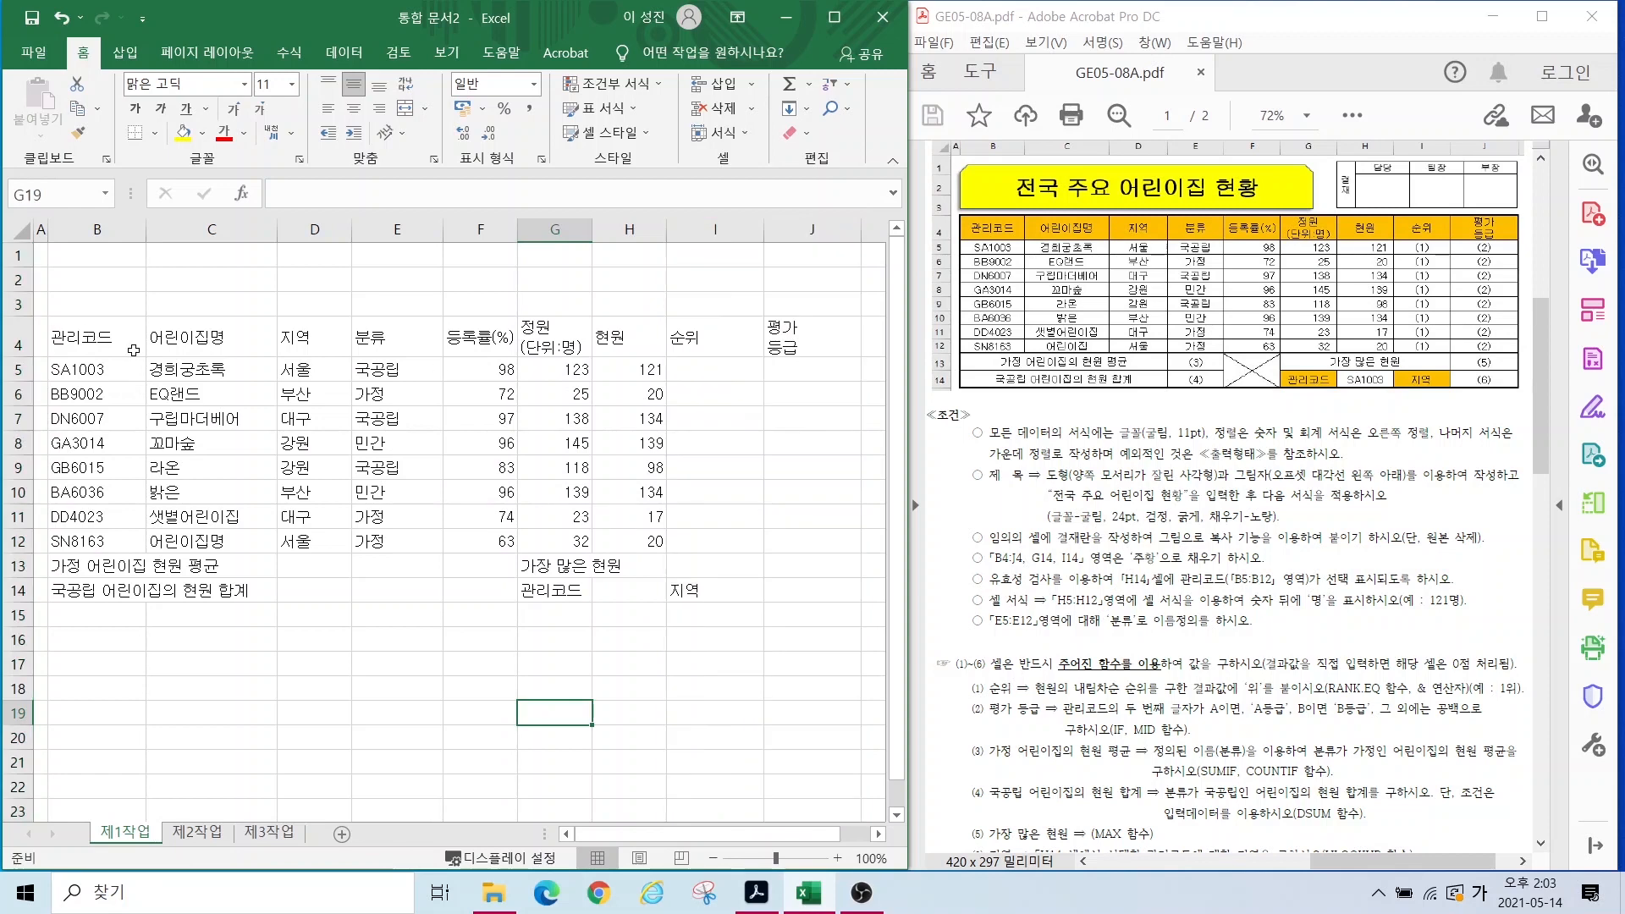
{"action": "left_click_drag", "start_coordinate": [133, 350], "coordinate": [855, 592]}
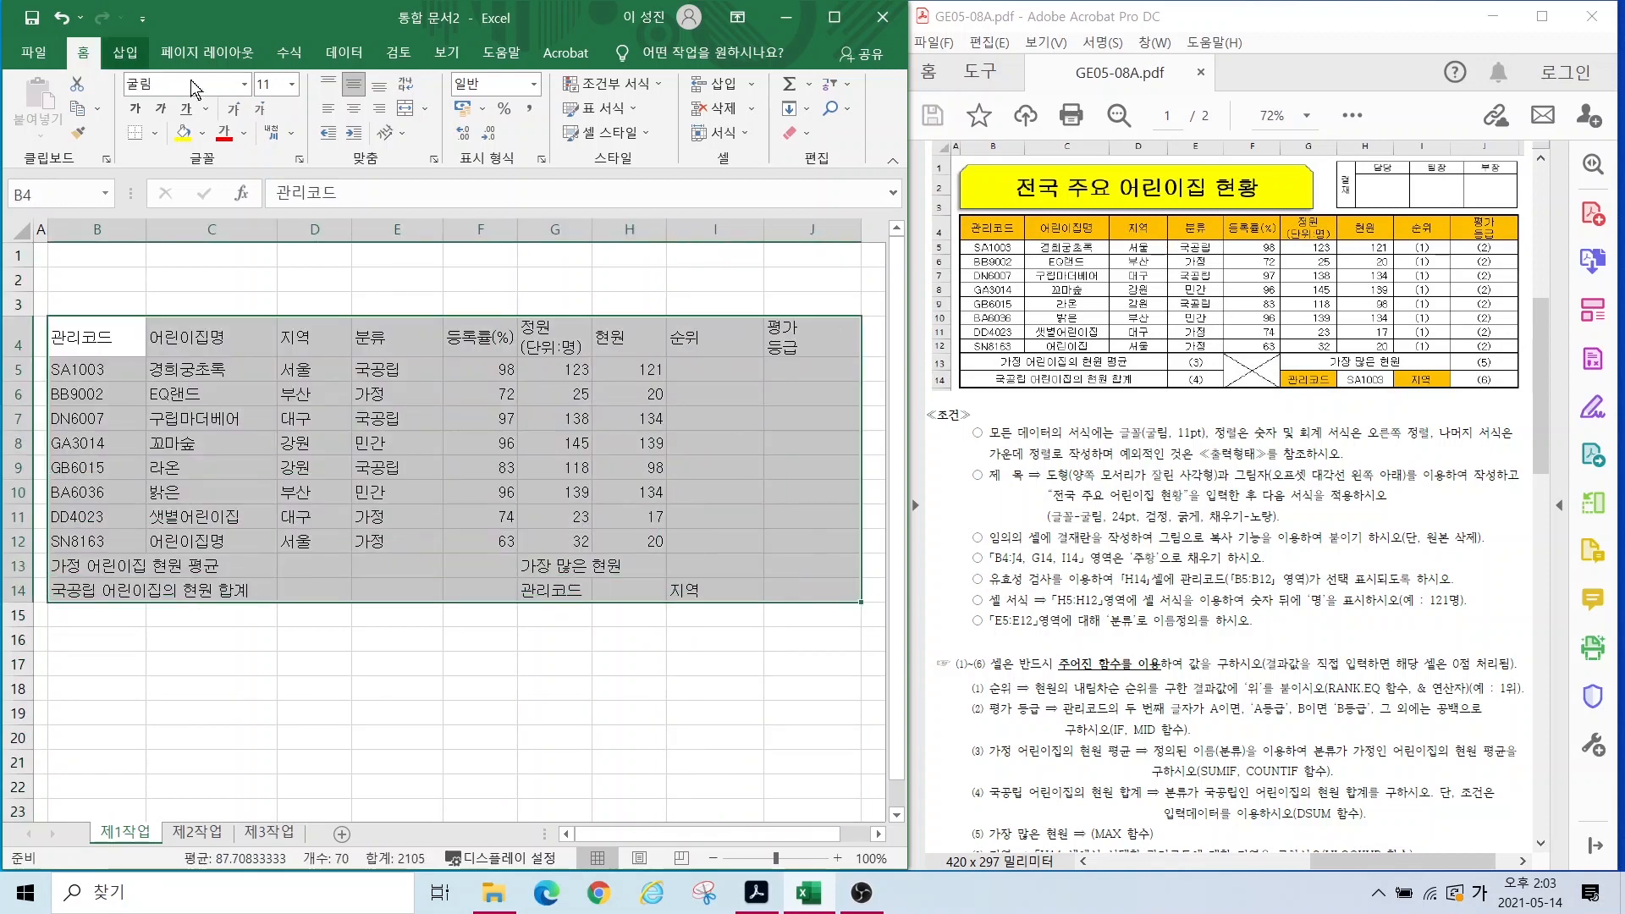
Step: Center B4:J14, right-align the figures in F5:H12, and reselect the table
{"action": "left_click", "coordinate": [355, 115]}
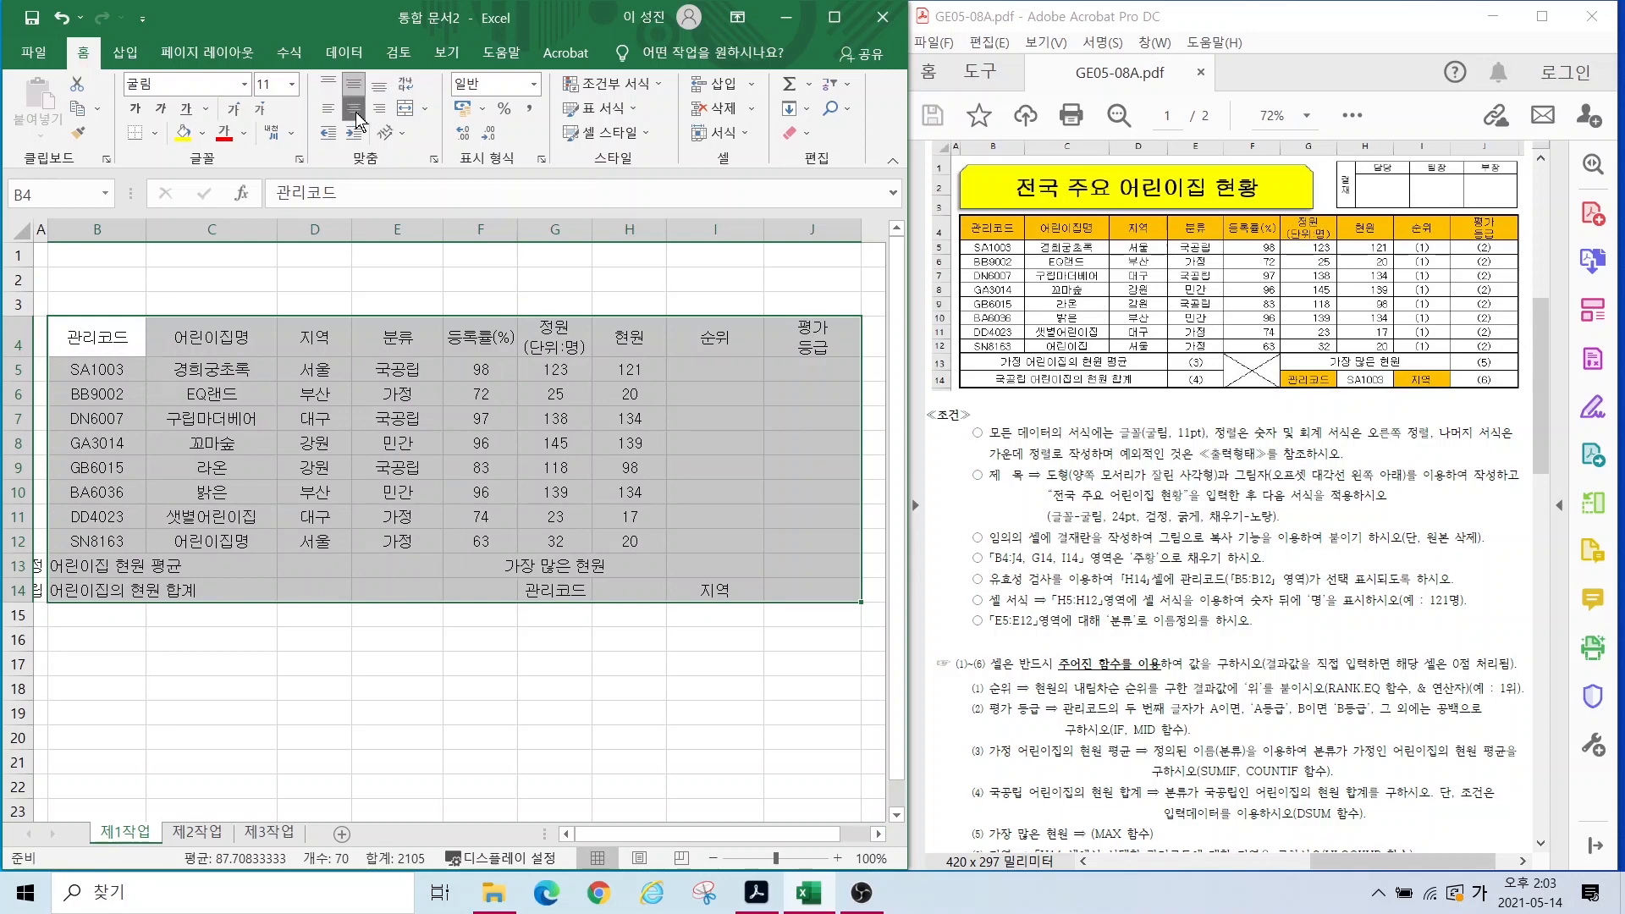
{"action": "left_click_drag", "start_coordinate": [479, 372], "coordinate": [633, 547]}
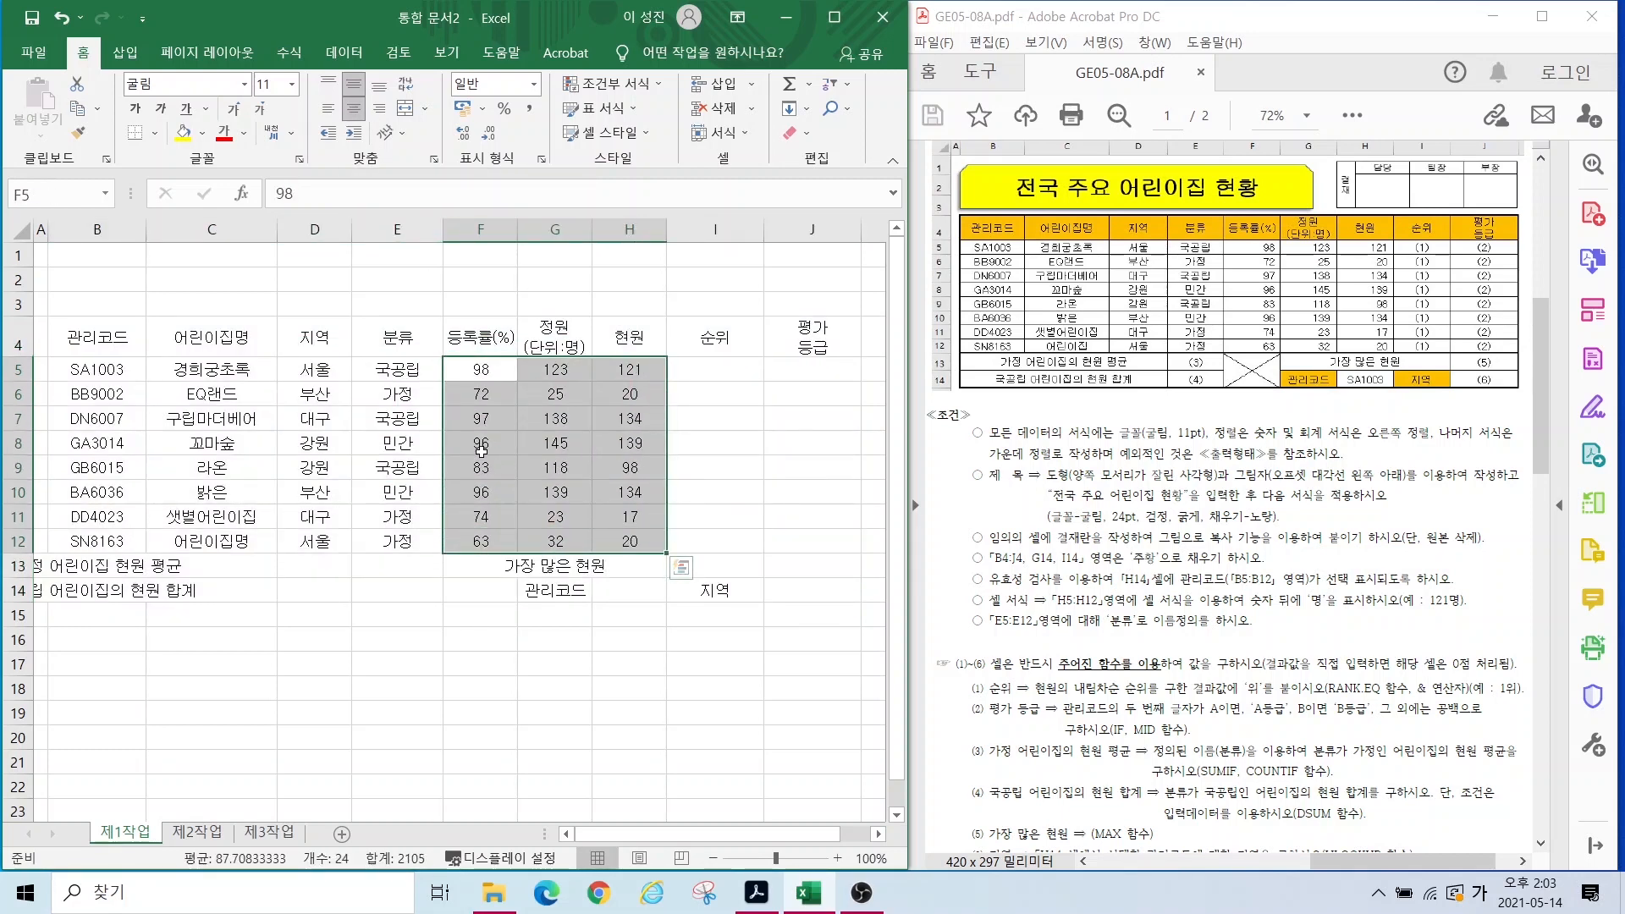
{"action": "left_click", "coordinate": [378, 108]}
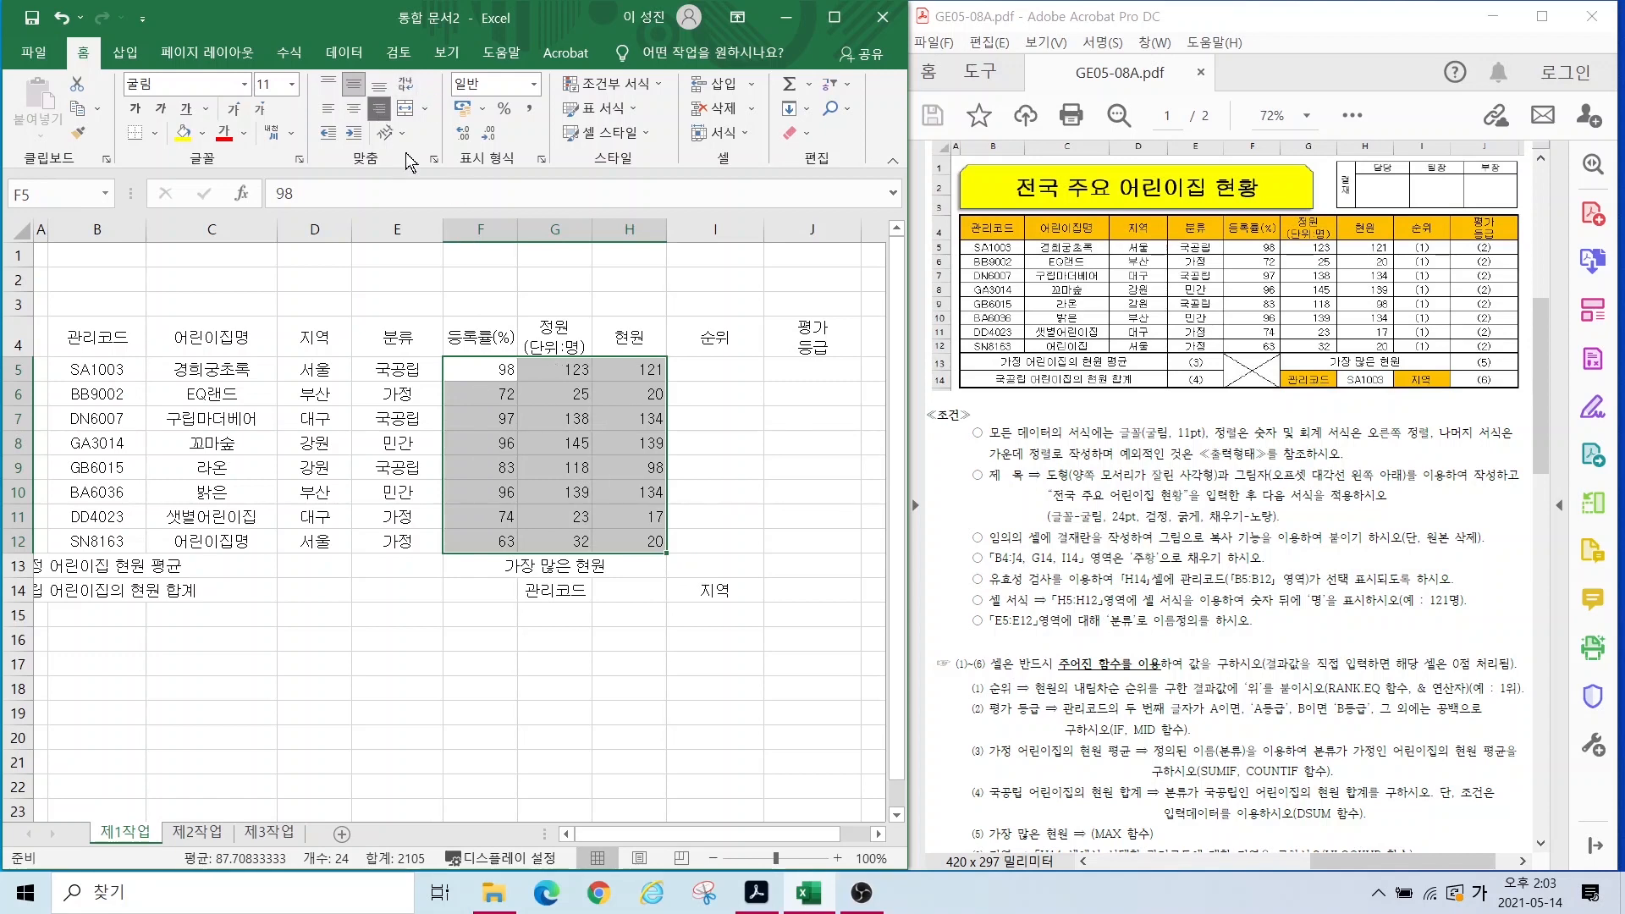
{"action": "left_click", "coordinate": [477, 637]}
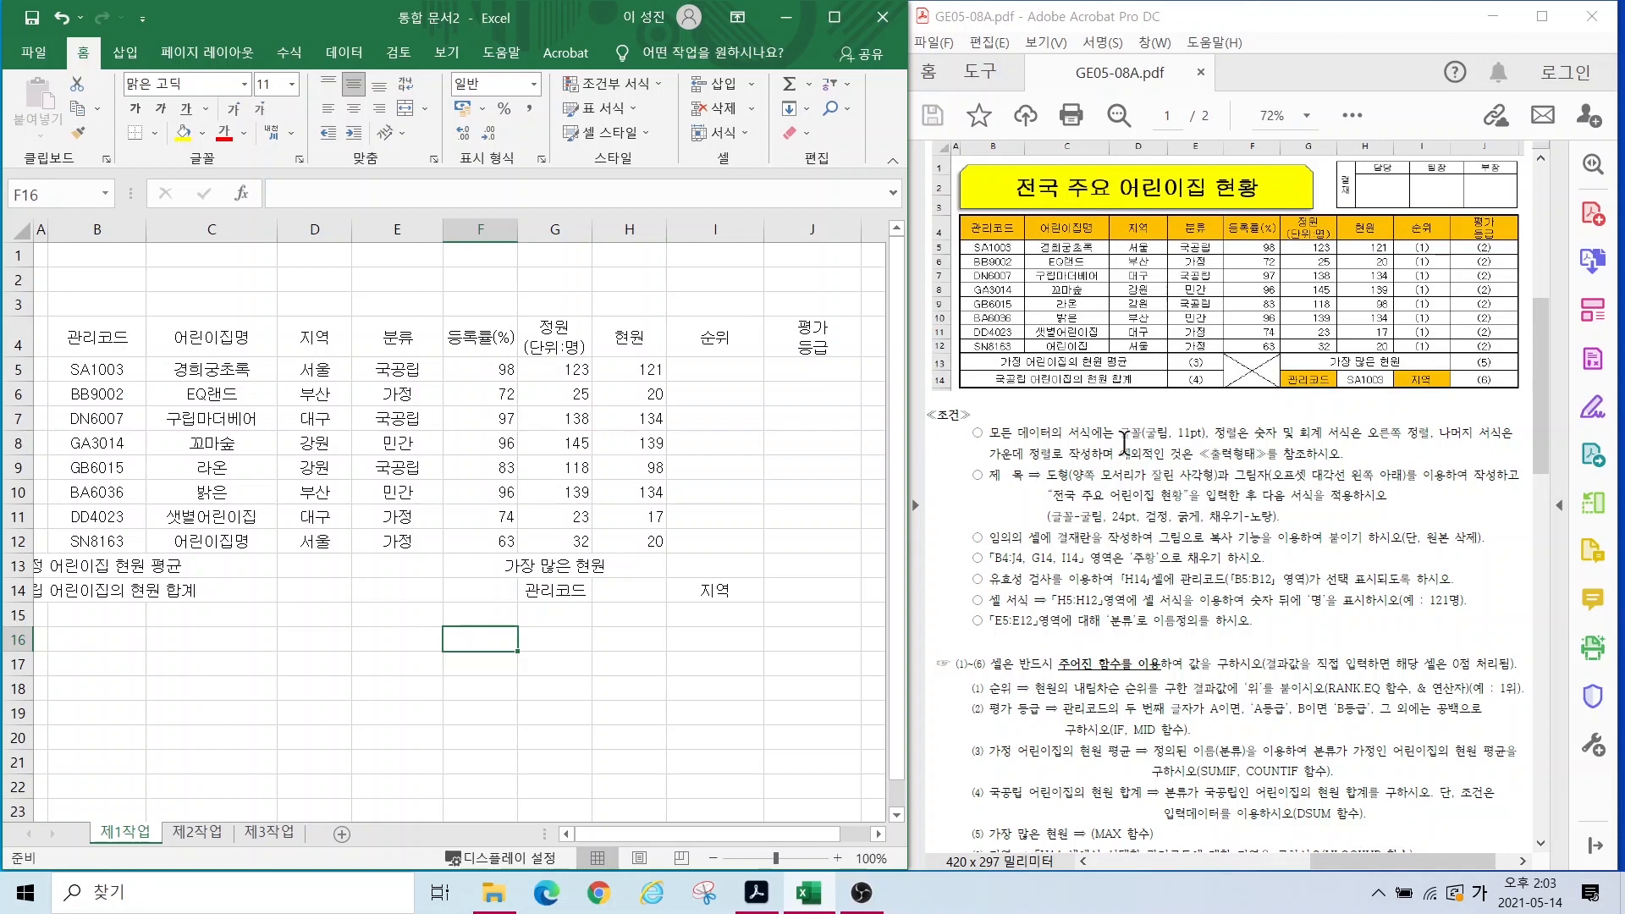
{"action": "left_click", "coordinate": [110, 342]}
{"action": "key", "text": "ctrl+a"}
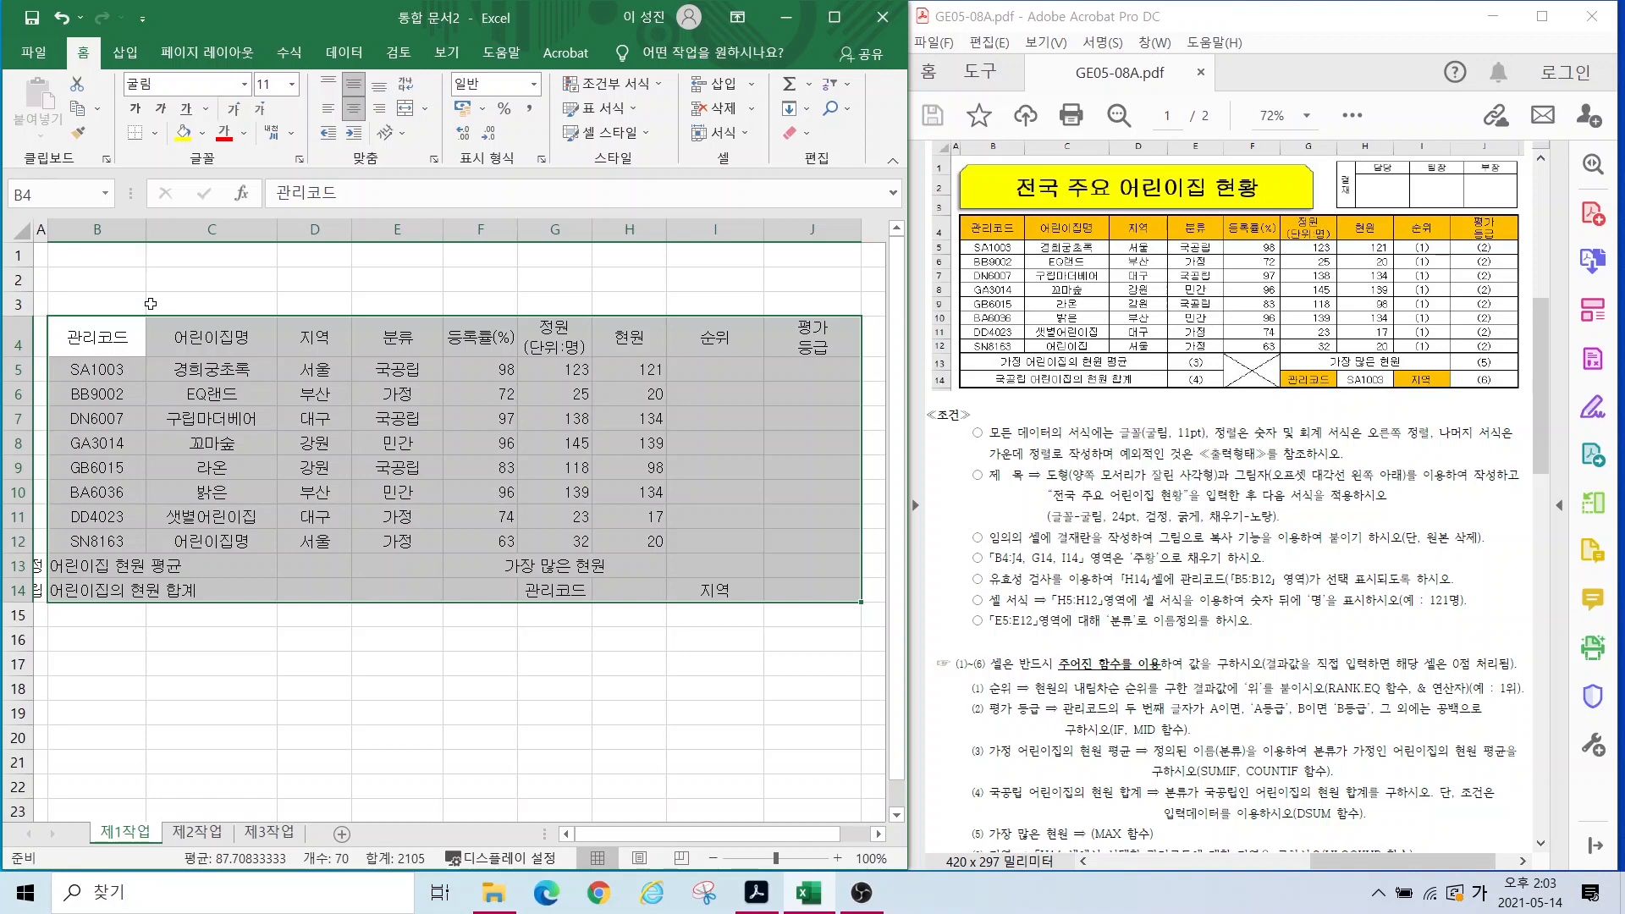
Step: Apply All Borders and a Thick Outside Border to B4:J14
{"action": "left_click", "coordinate": [155, 133]}
{"action": "left_click", "coordinate": [193, 328]}
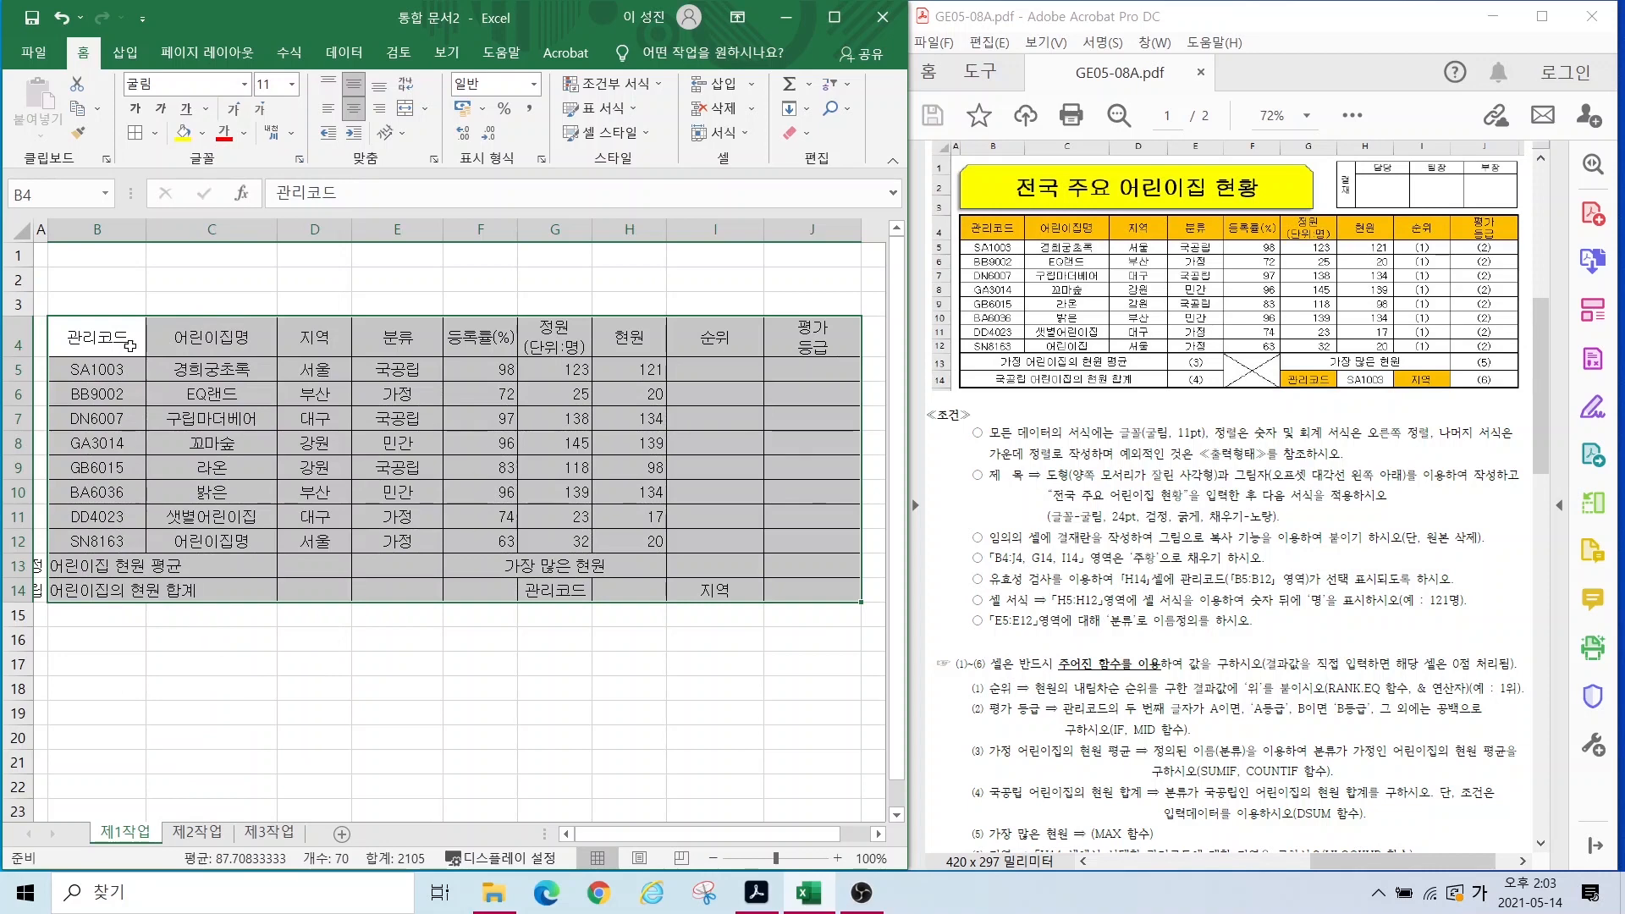
{"action": "left_click", "coordinate": [155, 132]}
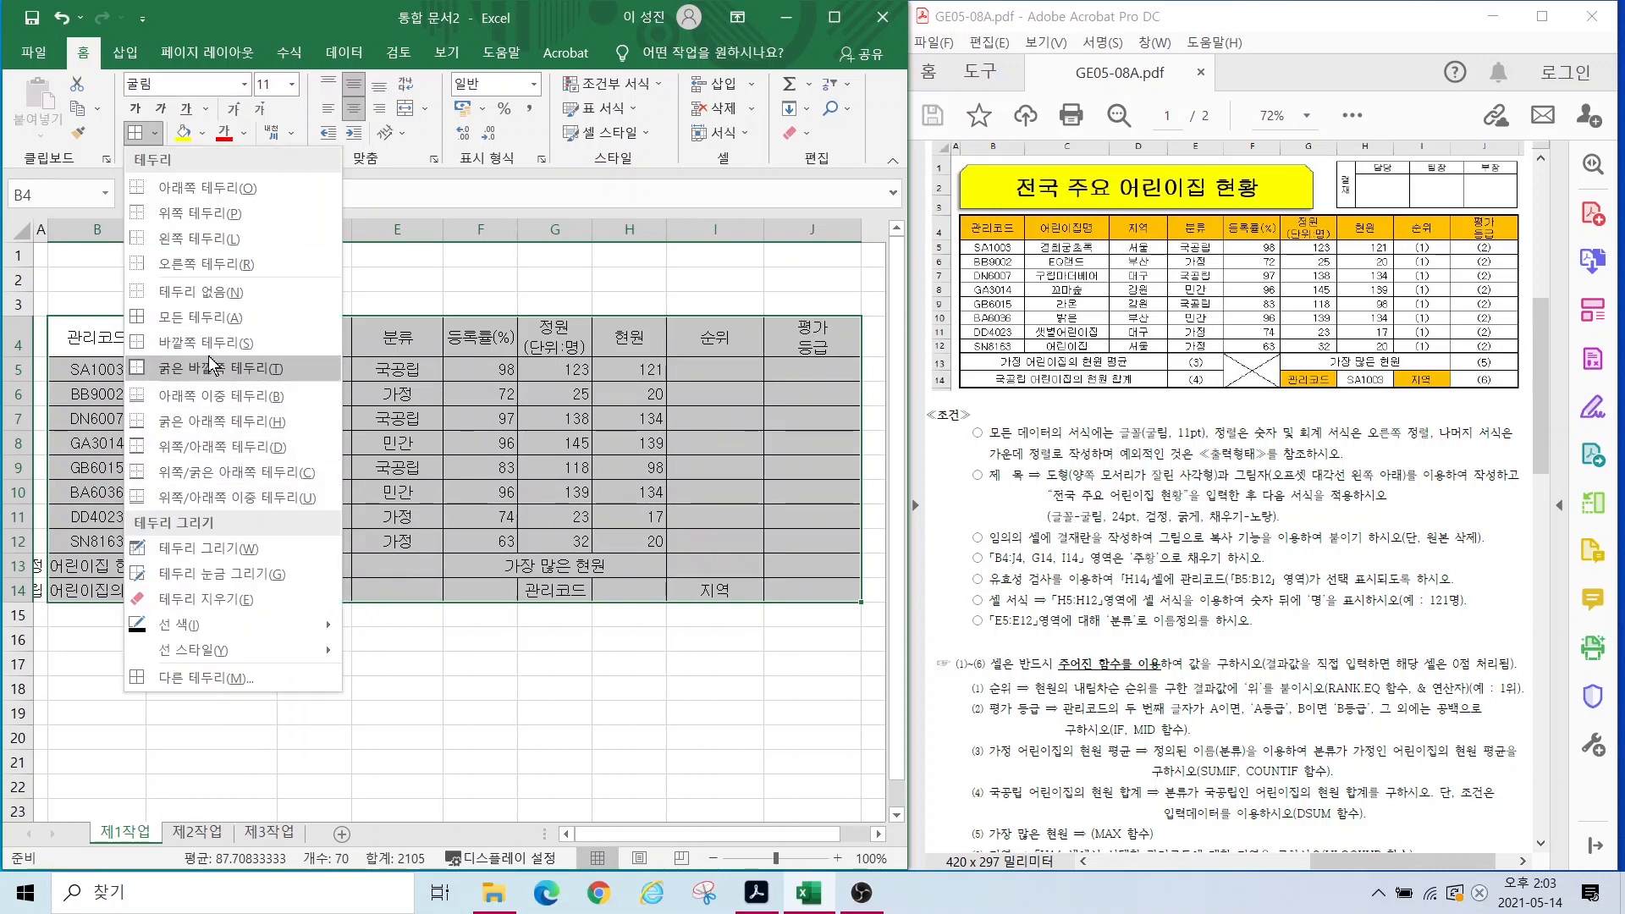
{"action": "left_click", "coordinate": [213, 370]}
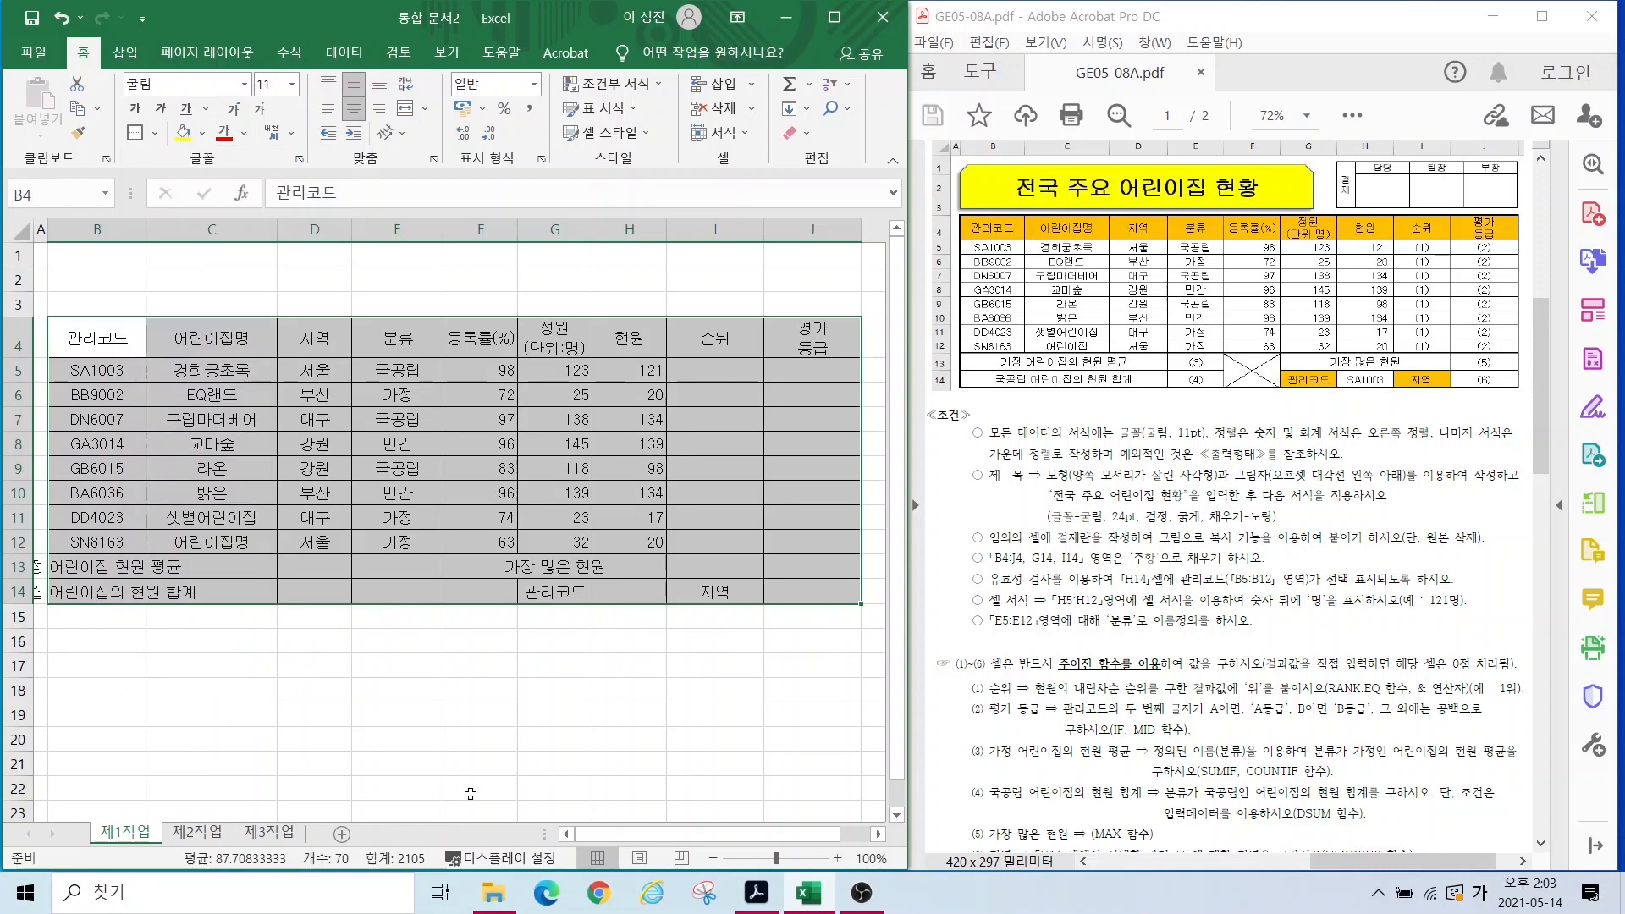
{"action": "left_click", "coordinate": [408, 745]}
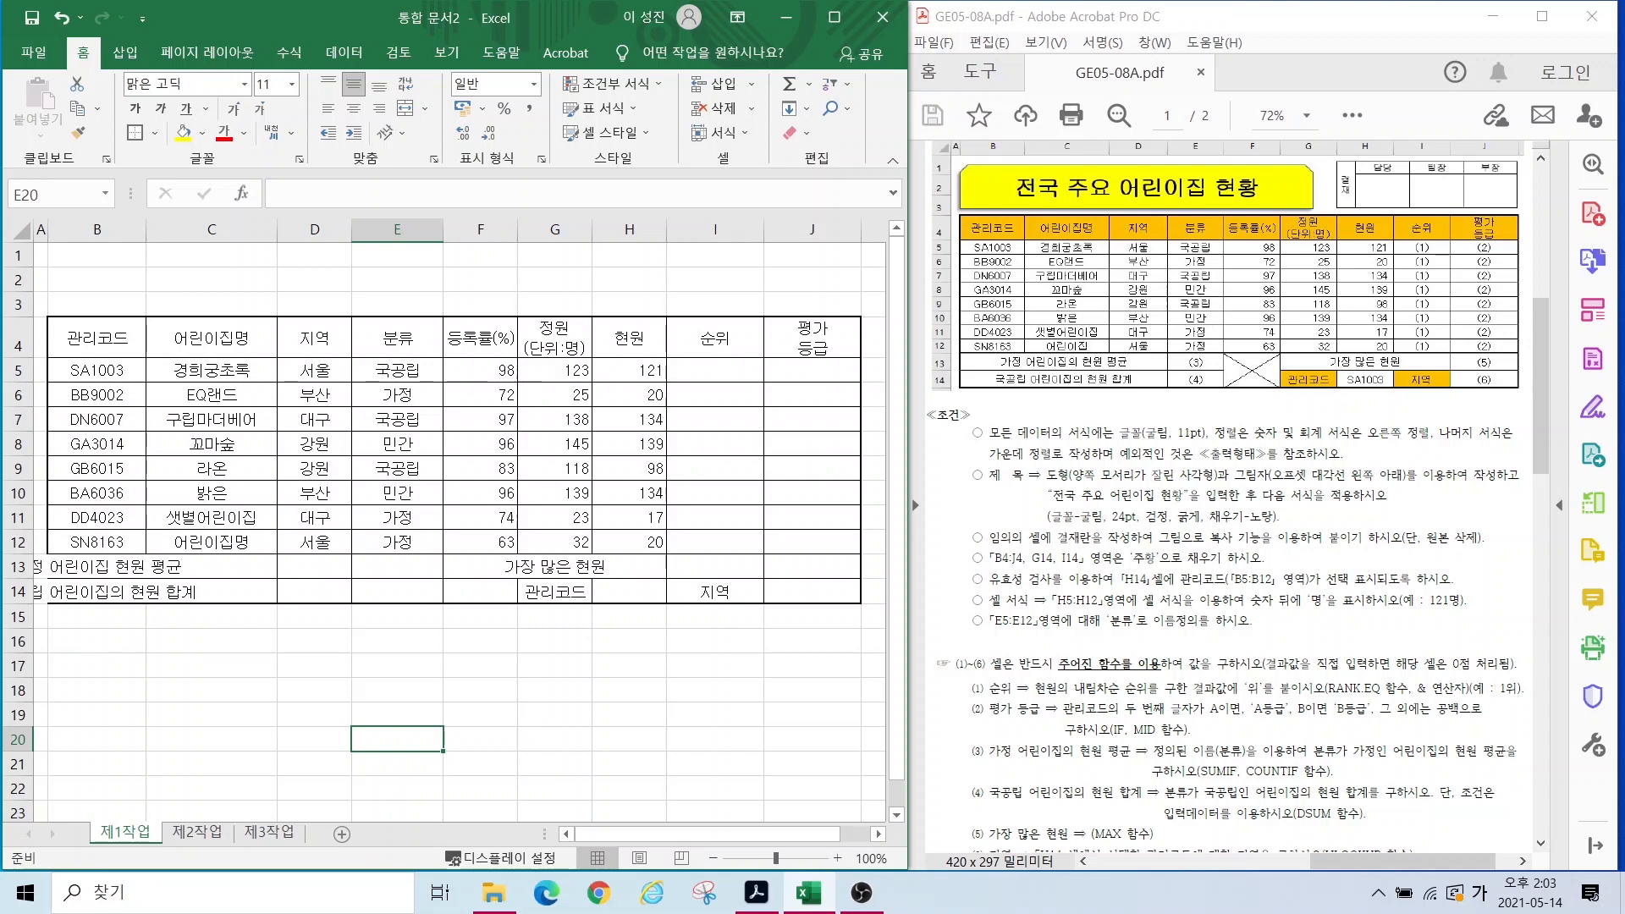
Step: Mark the summary rows in the reference table, then select B13:D13
{"action": "mouse_move", "coordinate": [963, 347]}
{"action": "left_mouse_down"}
{"action": "mouse_move", "coordinate": [993, 371]}
{"action": "mouse_move", "coordinate": [1154, 369]}
{"action": "left_mouse_up"}
{"action": "left_click_drag", "start_coordinate": [972, 370], "coordinate": [1161, 399]}
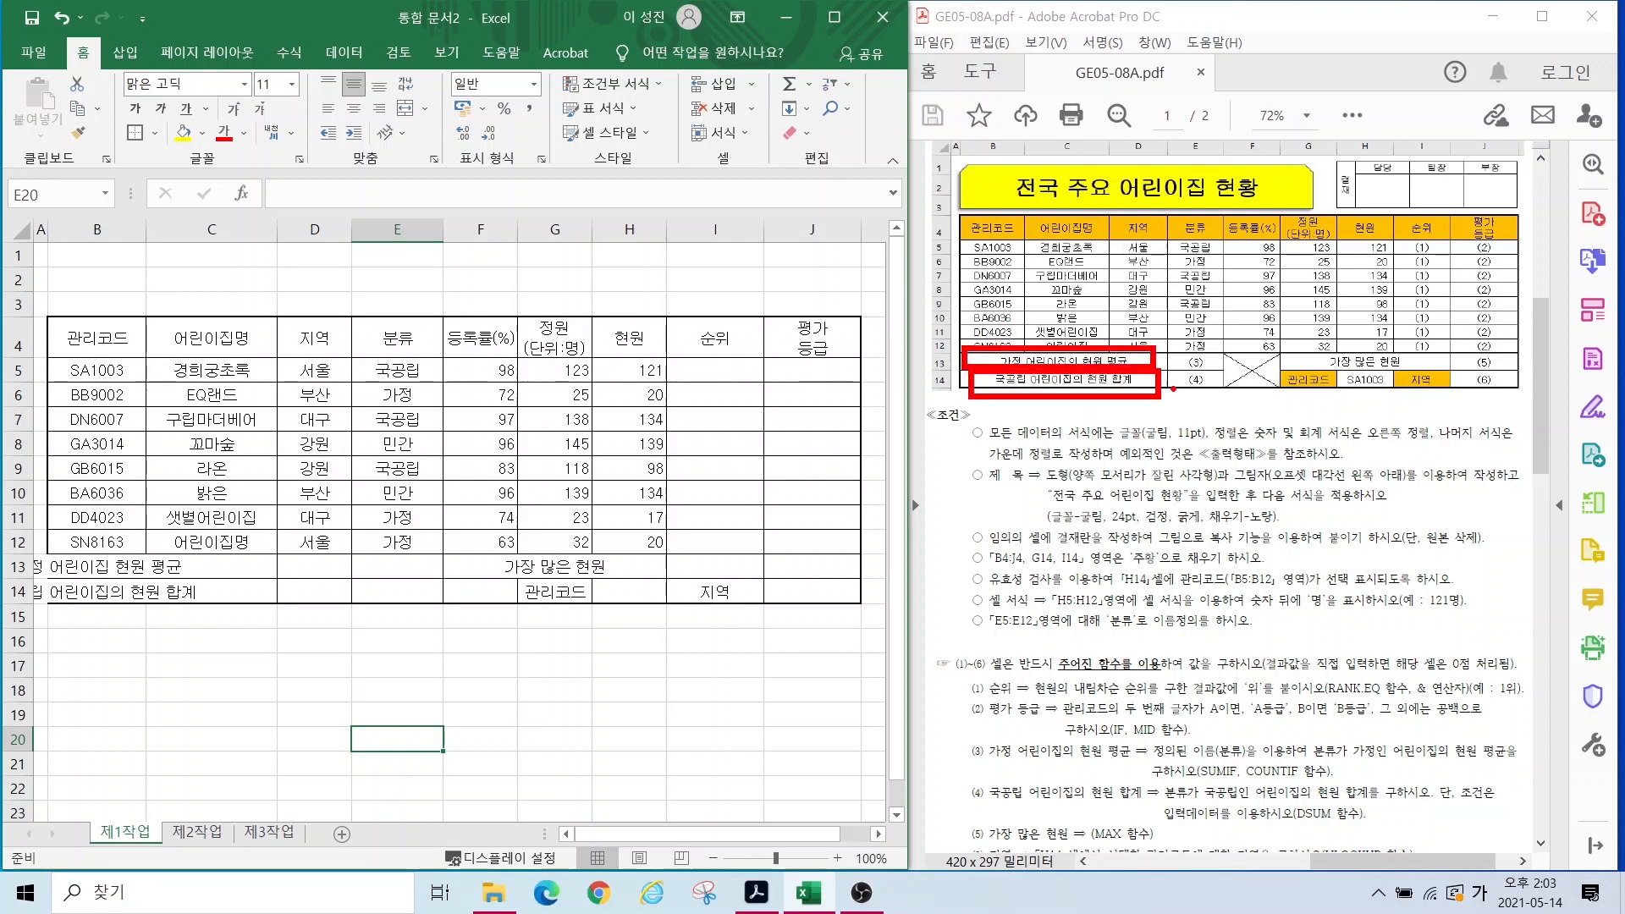
{"action": "left_click_drag", "start_coordinate": [1225, 349], "coordinate": [1280, 393]}
{"action": "key", "text": "Escape"}
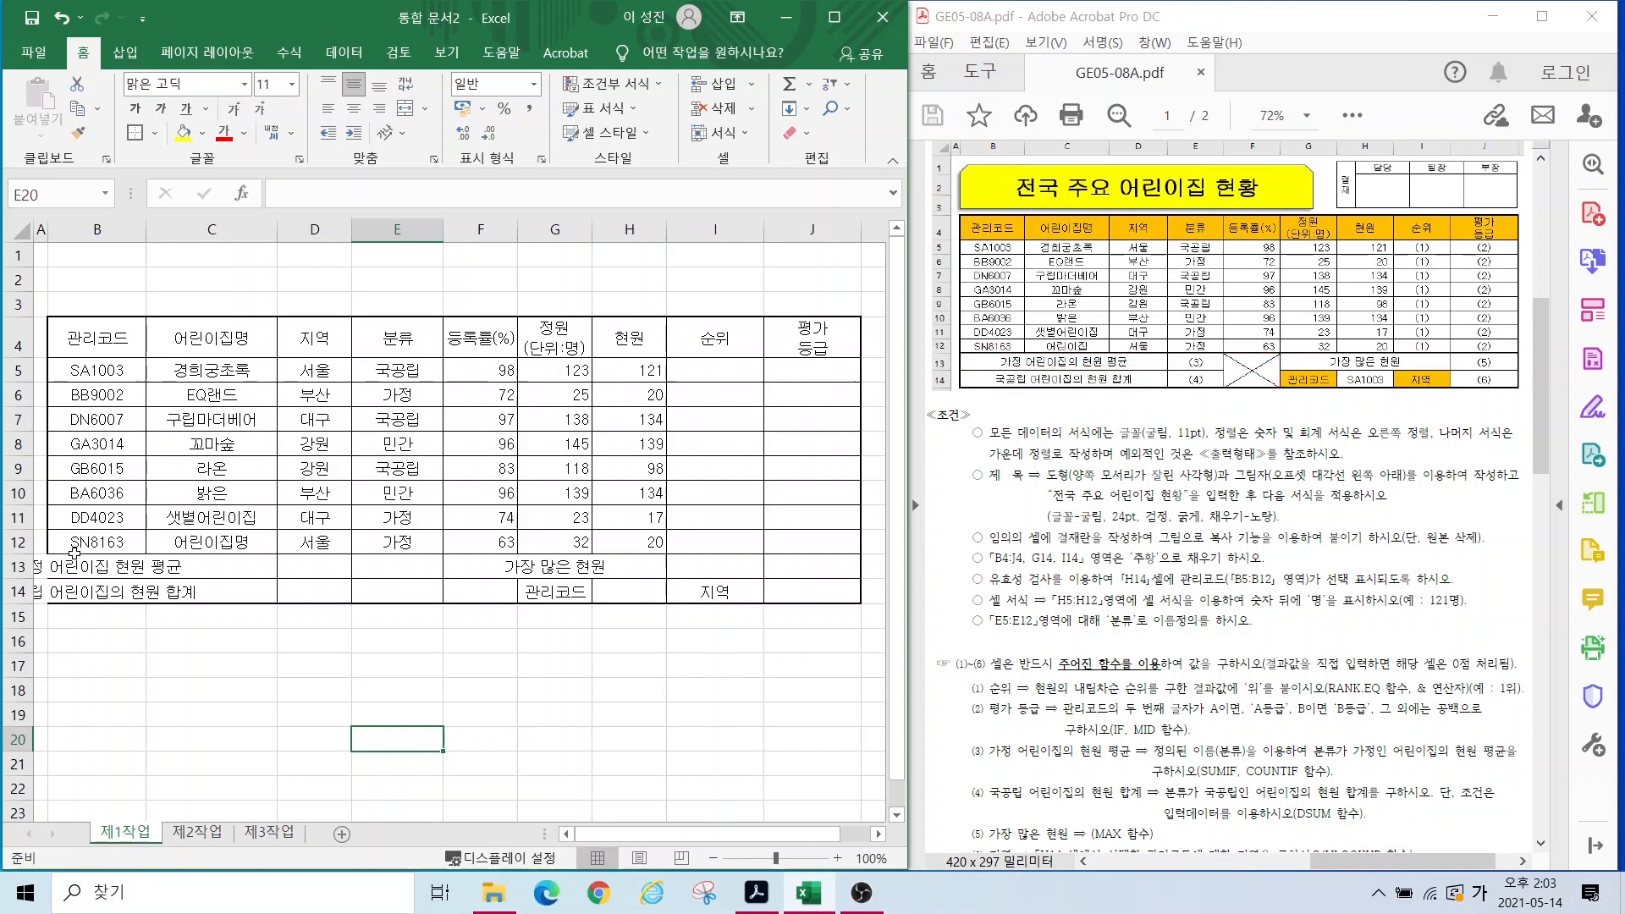
{"action": "left_click_drag", "start_coordinate": [76, 563], "coordinate": [311, 562]}
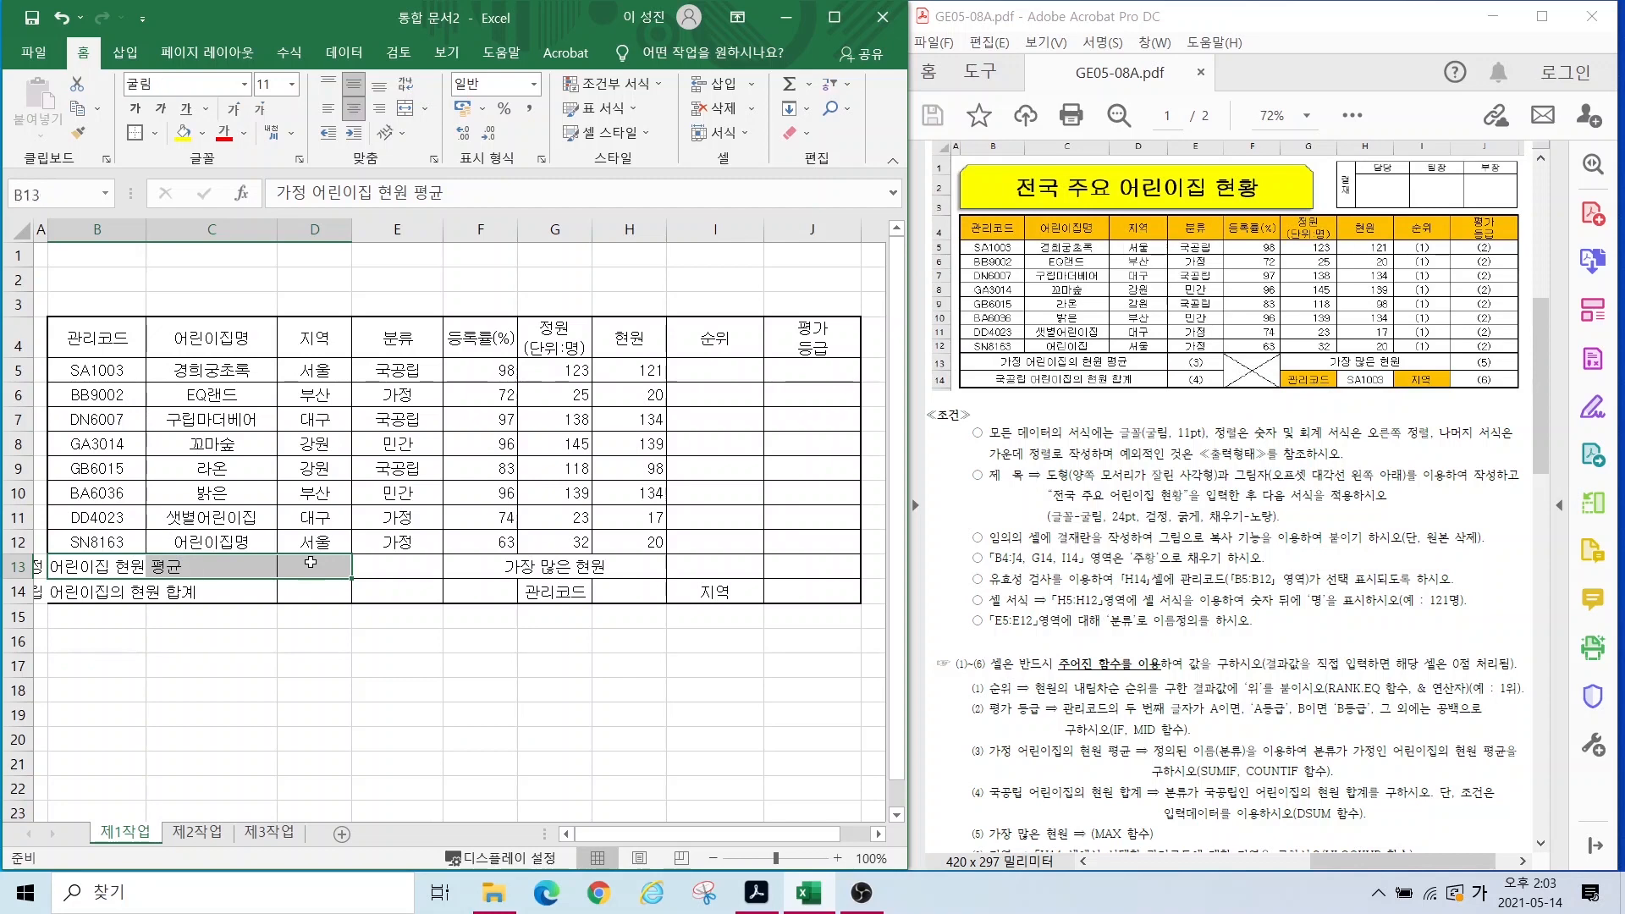
Step: Merge and center B13:D13, B14:D14, G13:I13 and F13:F14
{"action": "left_click", "coordinate": [405, 109]}
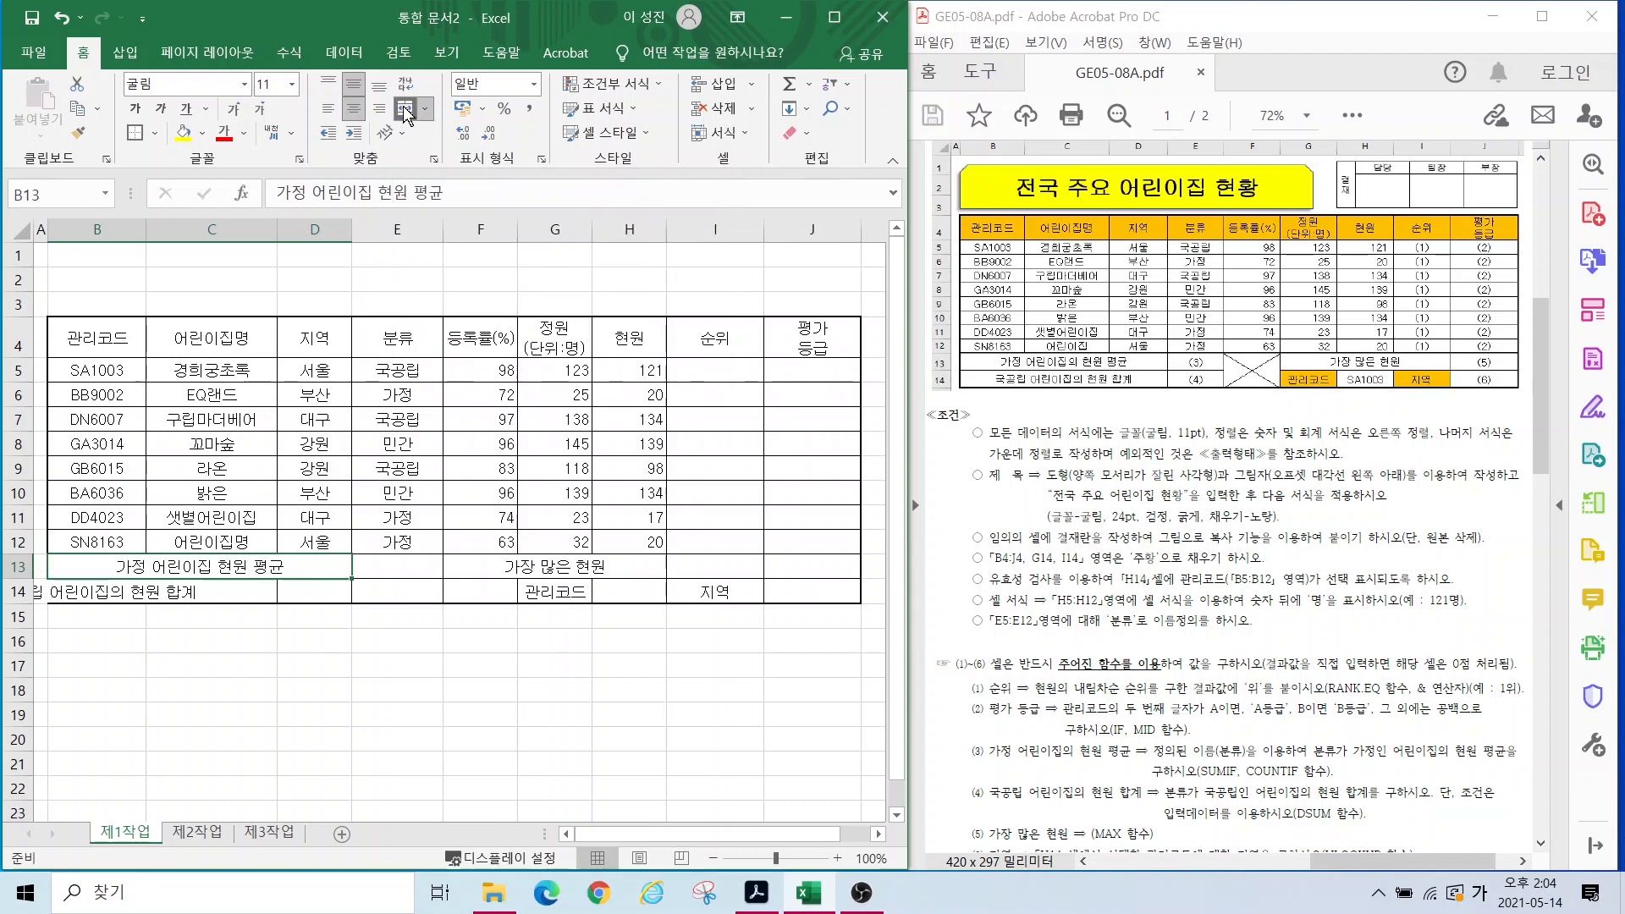
{"action": "left_click_drag", "start_coordinate": [99, 592], "coordinate": [313, 591]}
{"action": "left_click", "coordinate": [406, 110]}
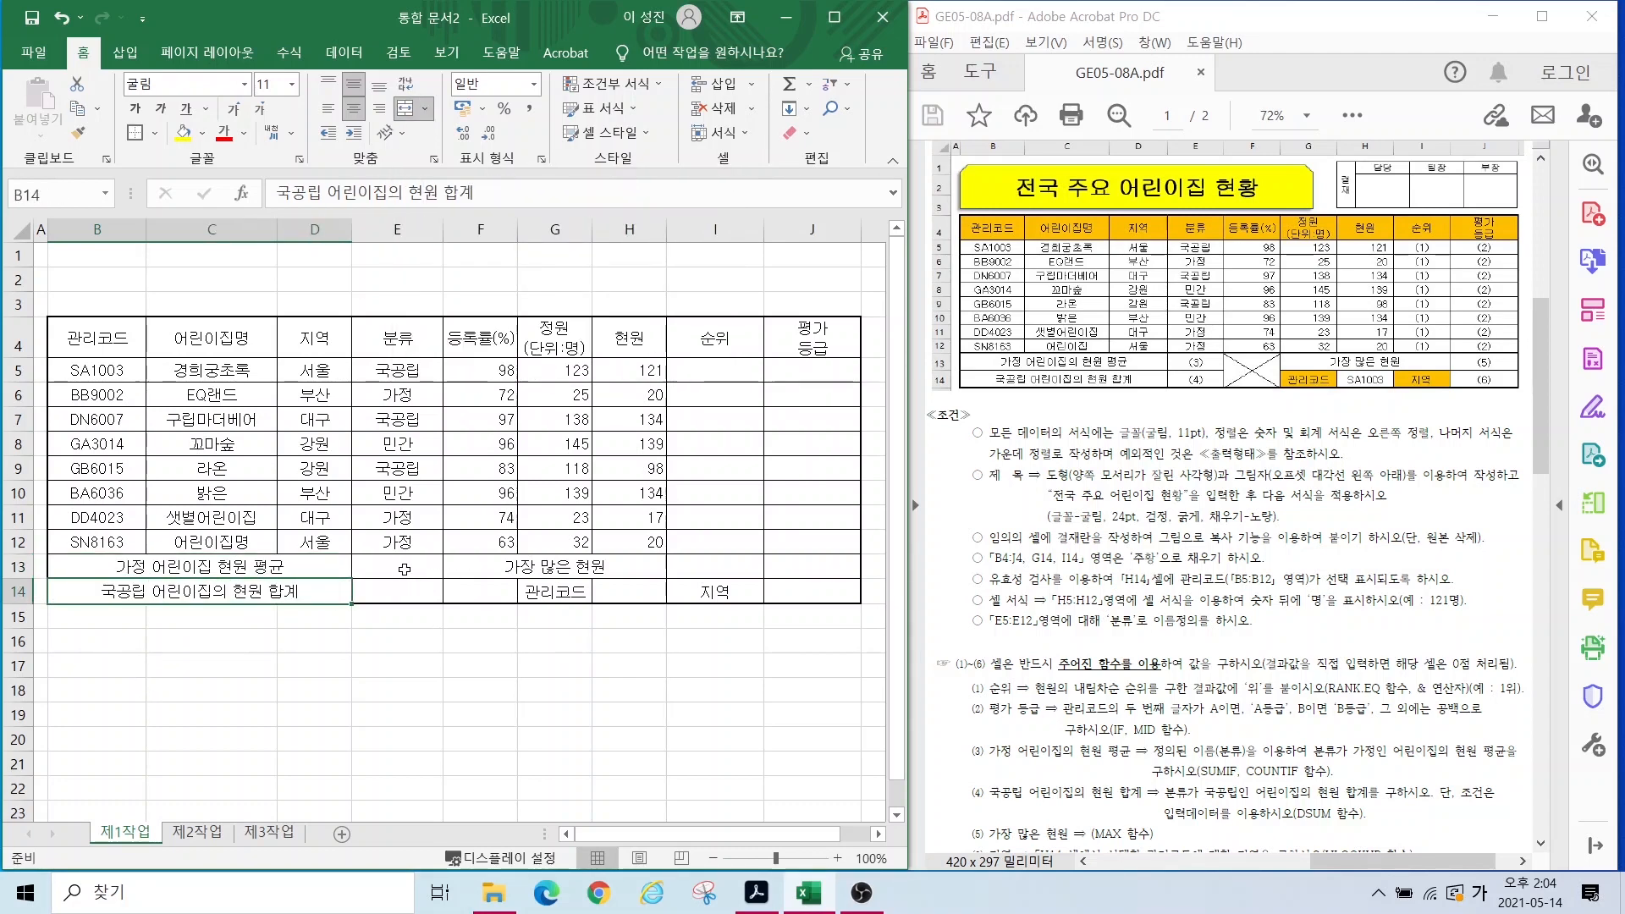
{"action": "left_click_drag", "start_coordinate": [559, 566], "coordinate": [716, 566]}
{"action": "left_click", "coordinate": [406, 109]}
{"action": "left_click_drag", "start_coordinate": [480, 567], "coordinate": [473, 586]}
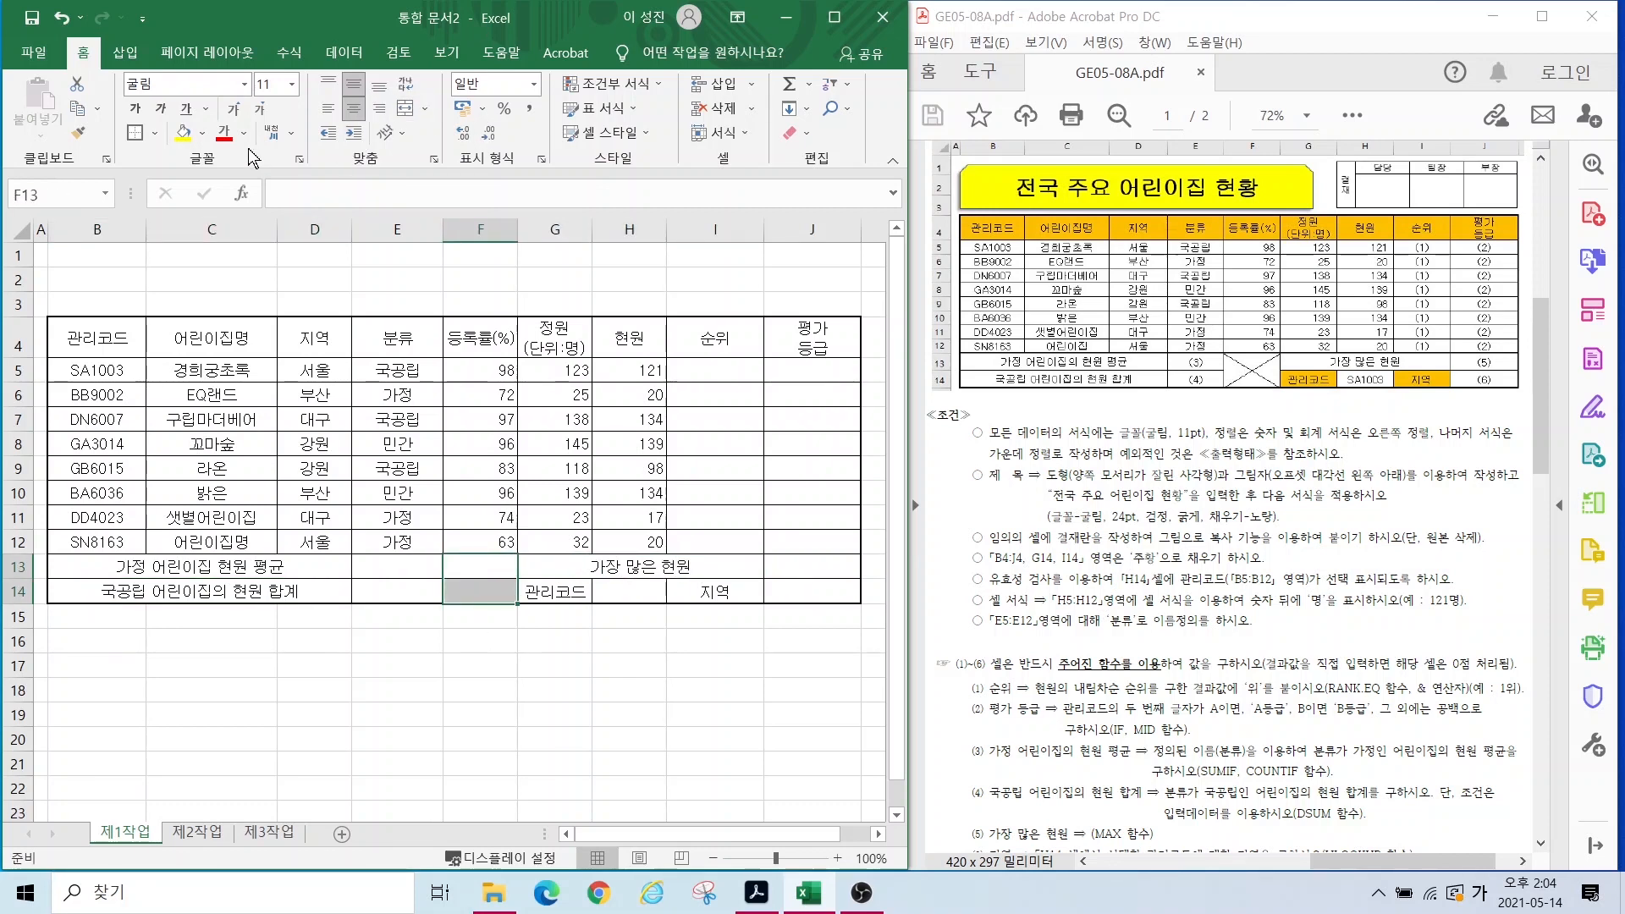
{"action": "left_click", "coordinate": [405, 110]}
{"action": "left_click", "coordinate": [397, 640]}
Step: Reapply cell borders to B5:J12, then select the merged F13:F14 cell
{"action": "left_click_drag", "start_coordinate": [65, 372], "coordinate": [813, 541]}
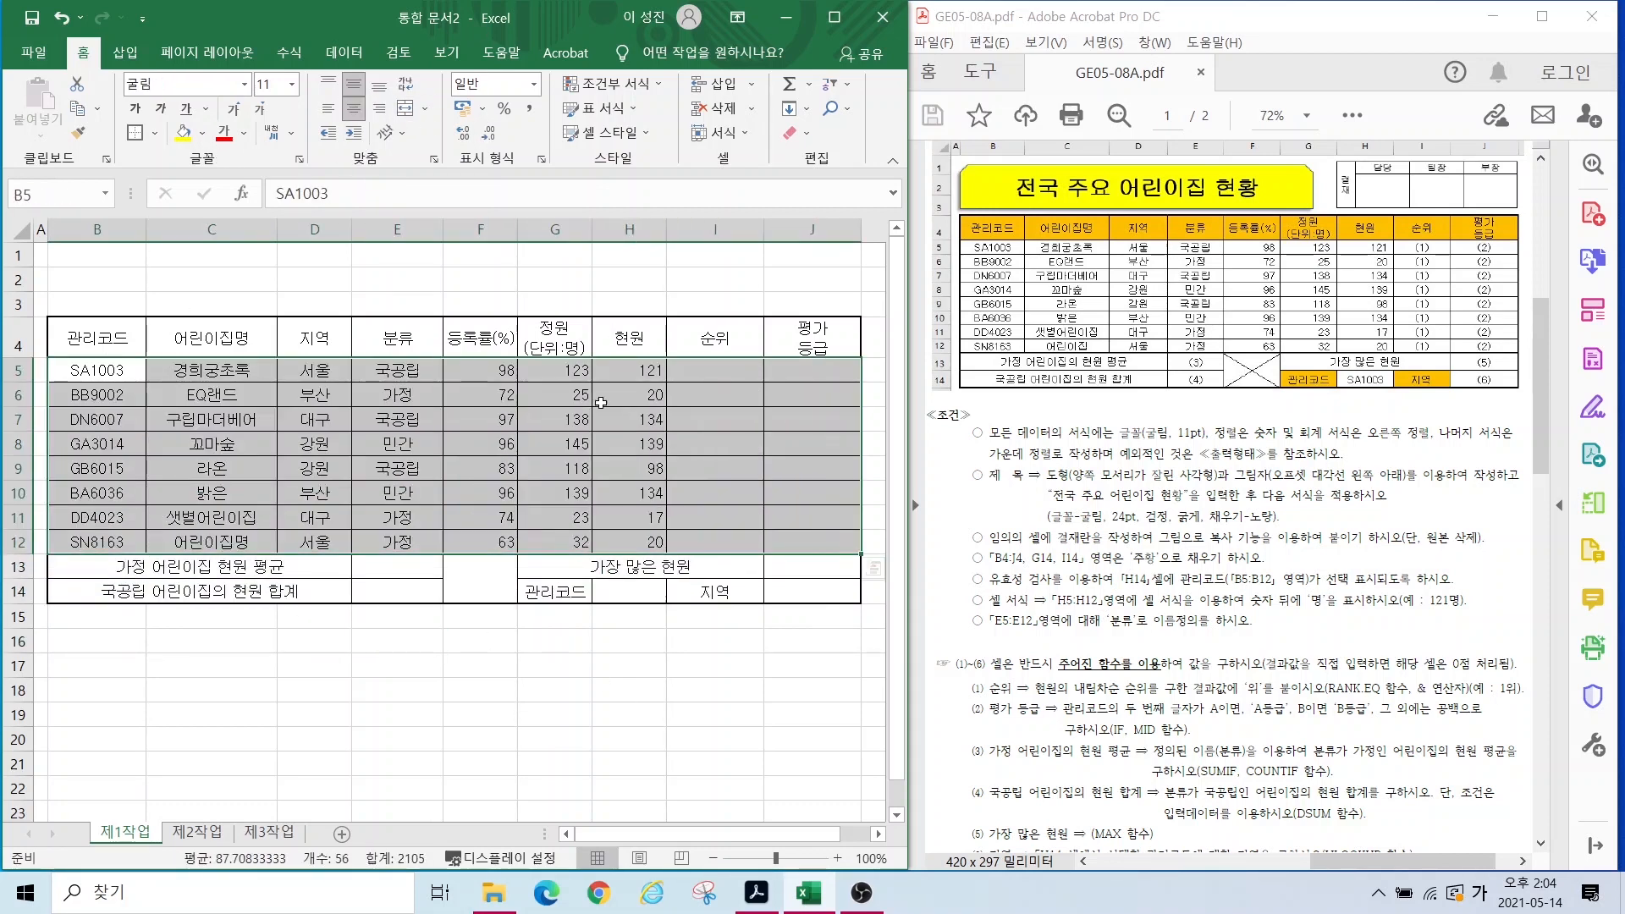
{"action": "left_click", "coordinate": [135, 133]}
{"action": "left_click", "coordinate": [554, 691]}
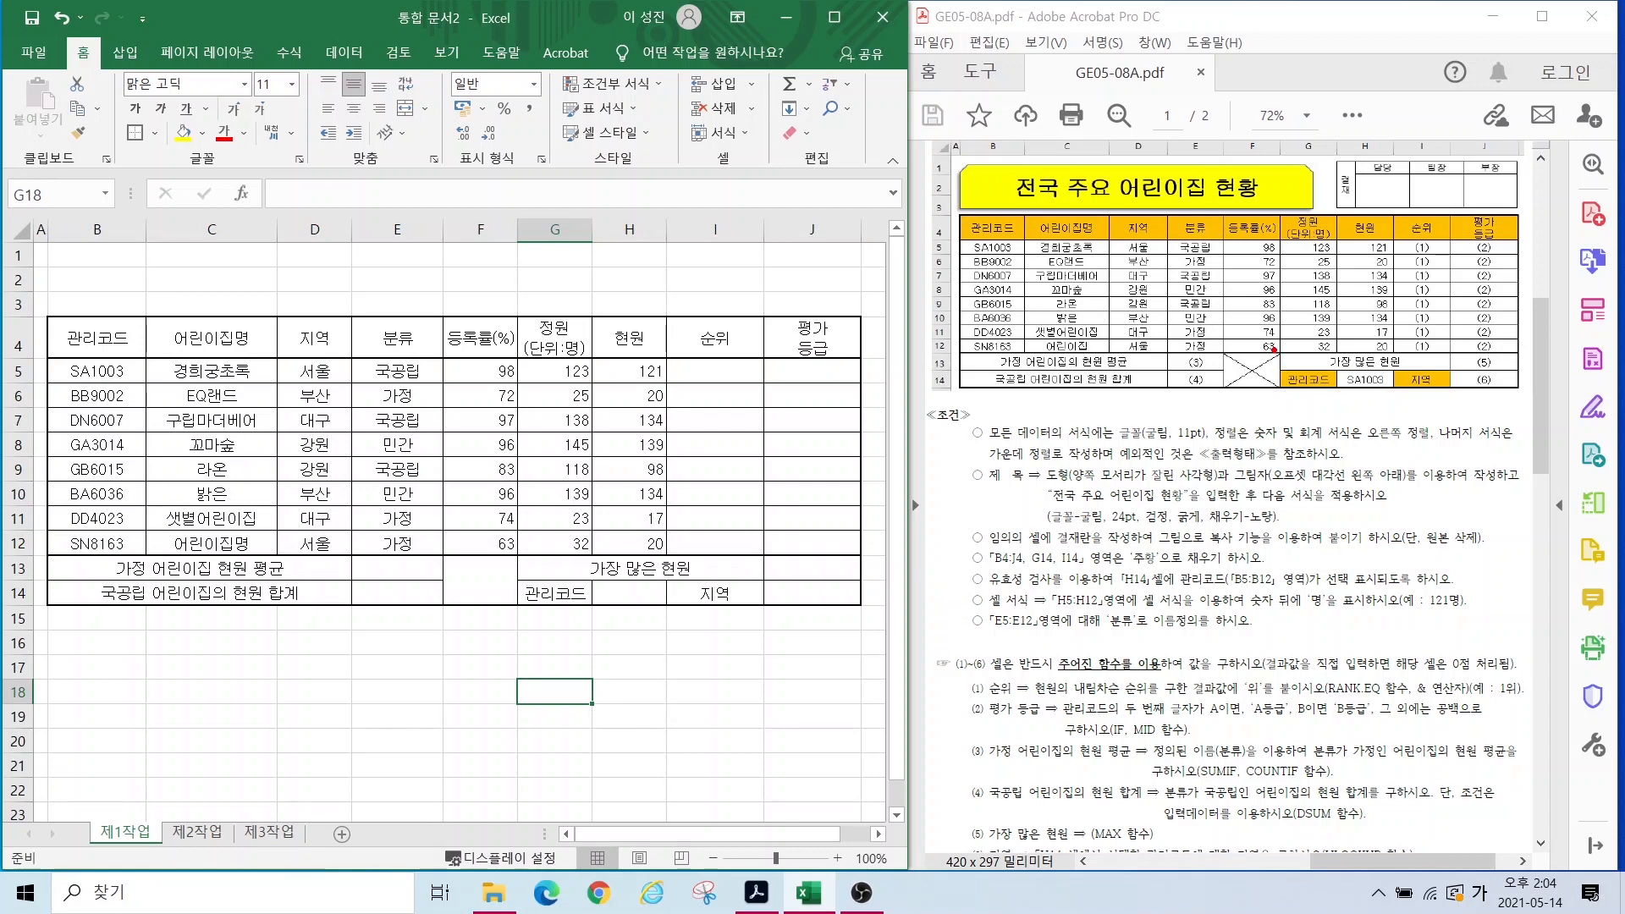
{"action": "left_click_drag", "start_coordinate": [1274, 349], "coordinate": [1227, 385]}
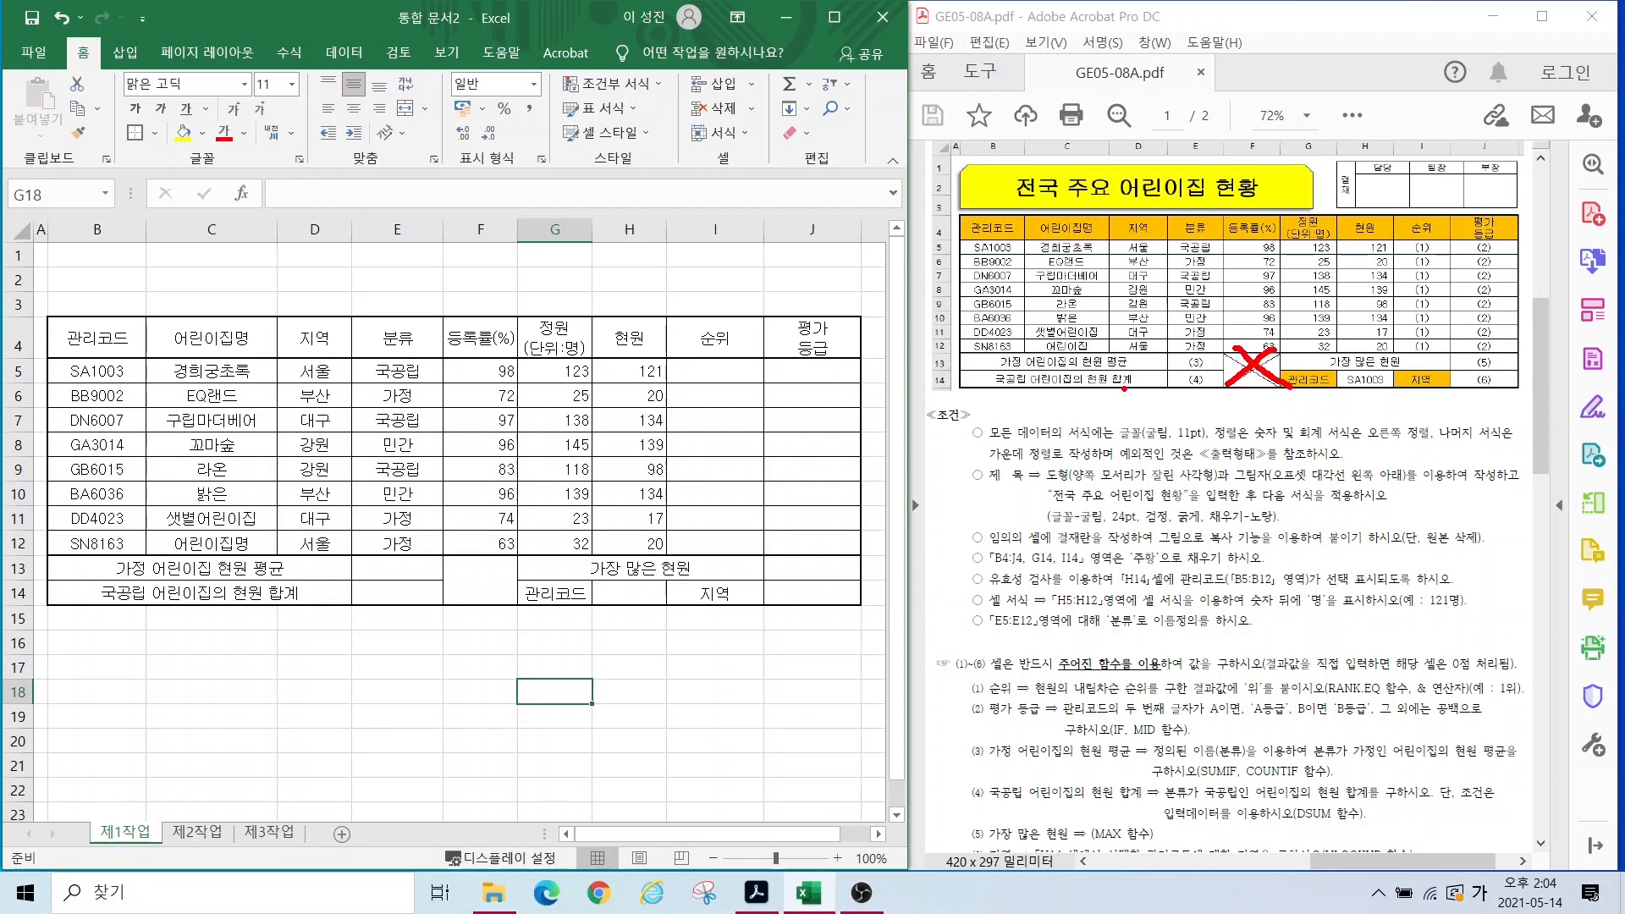
{"action": "key", "text": "Escape"}
{"action": "left_click", "coordinate": [461, 585]}
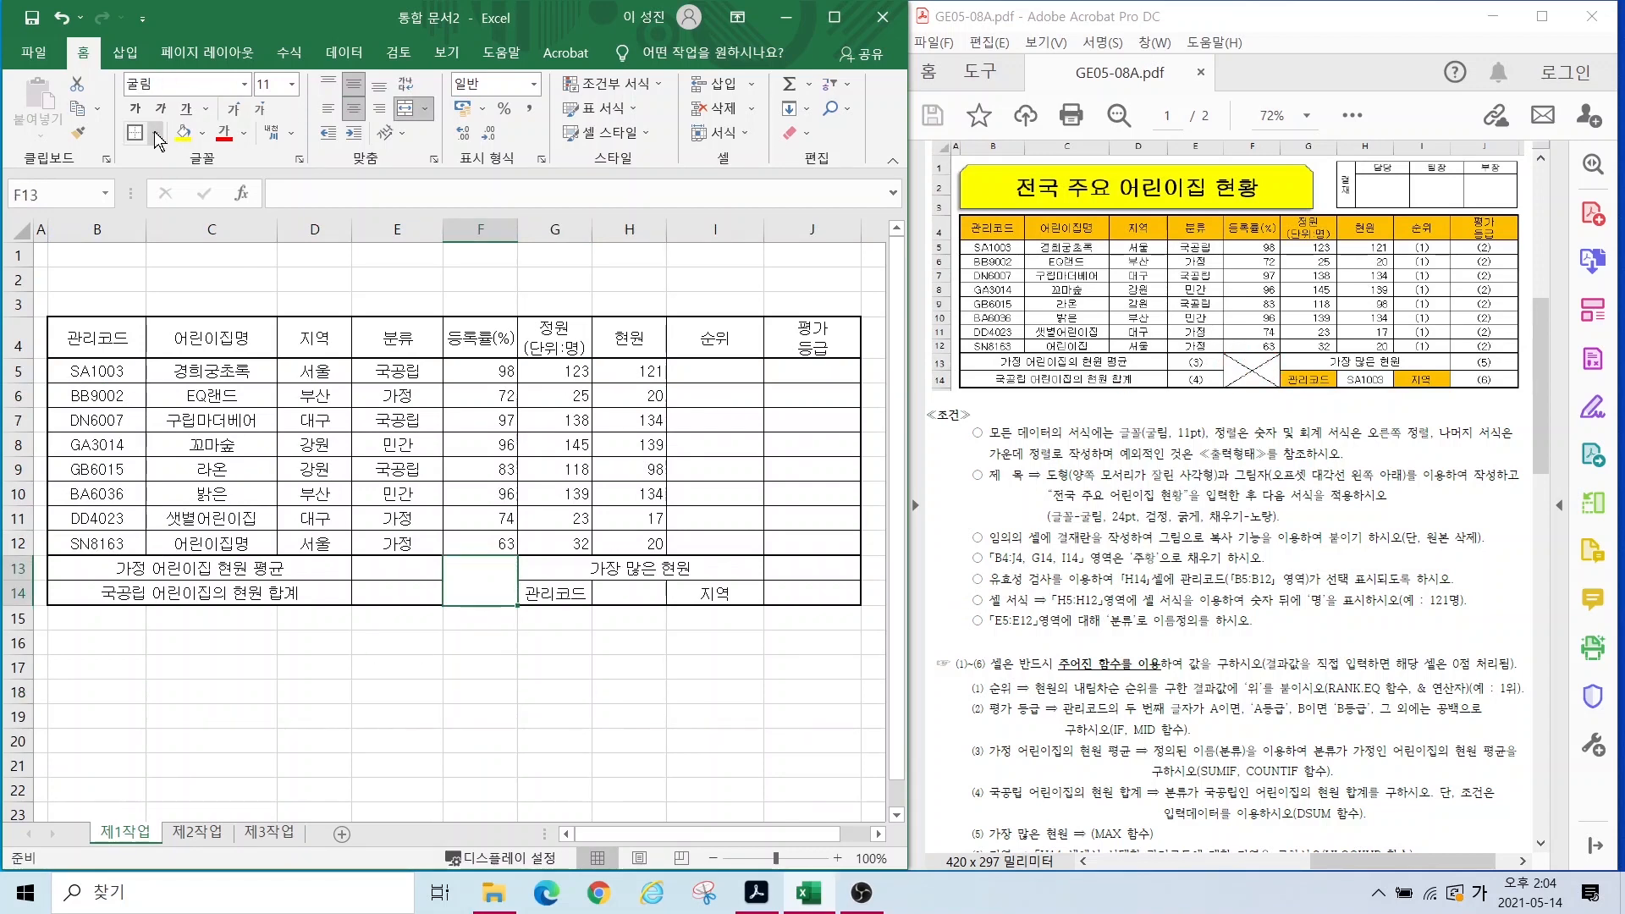
Step: Add both diagonal borders to merged cell F13:F14 so it is crossed out with an X
{"action": "left_click", "coordinate": [155, 133]}
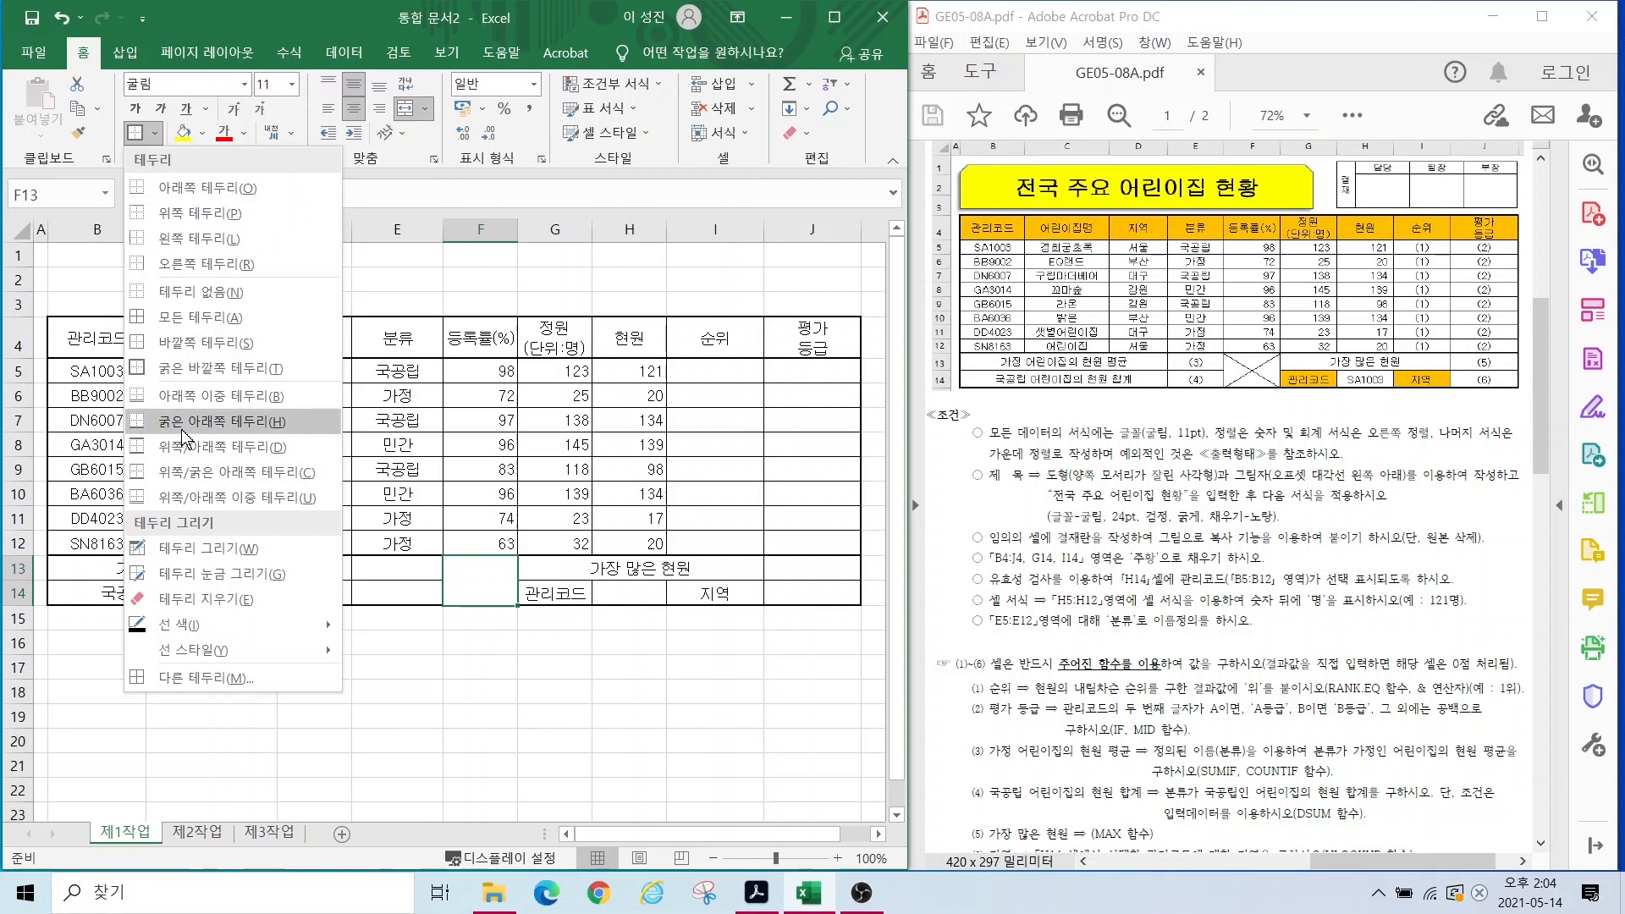
{"action": "left_click", "coordinate": [180, 675]}
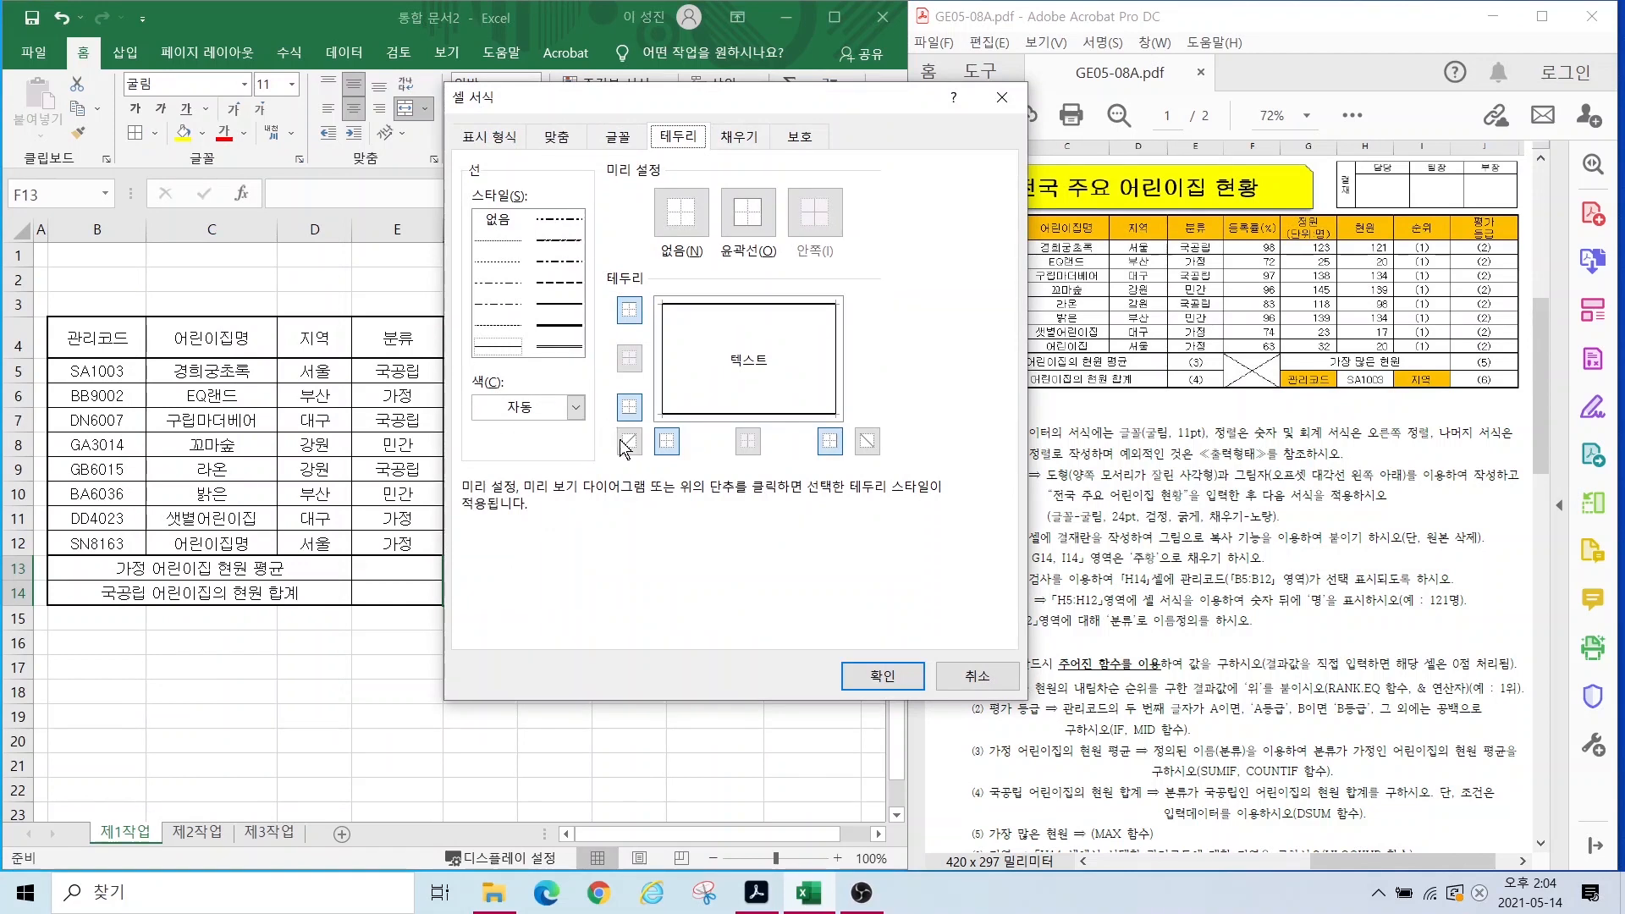
{"action": "left_click", "coordinate": [629, 441]}
{"action": "left_click", "coordinate": [867, 441]}
{"action": "left_click", "coordinate": [882, 675]}
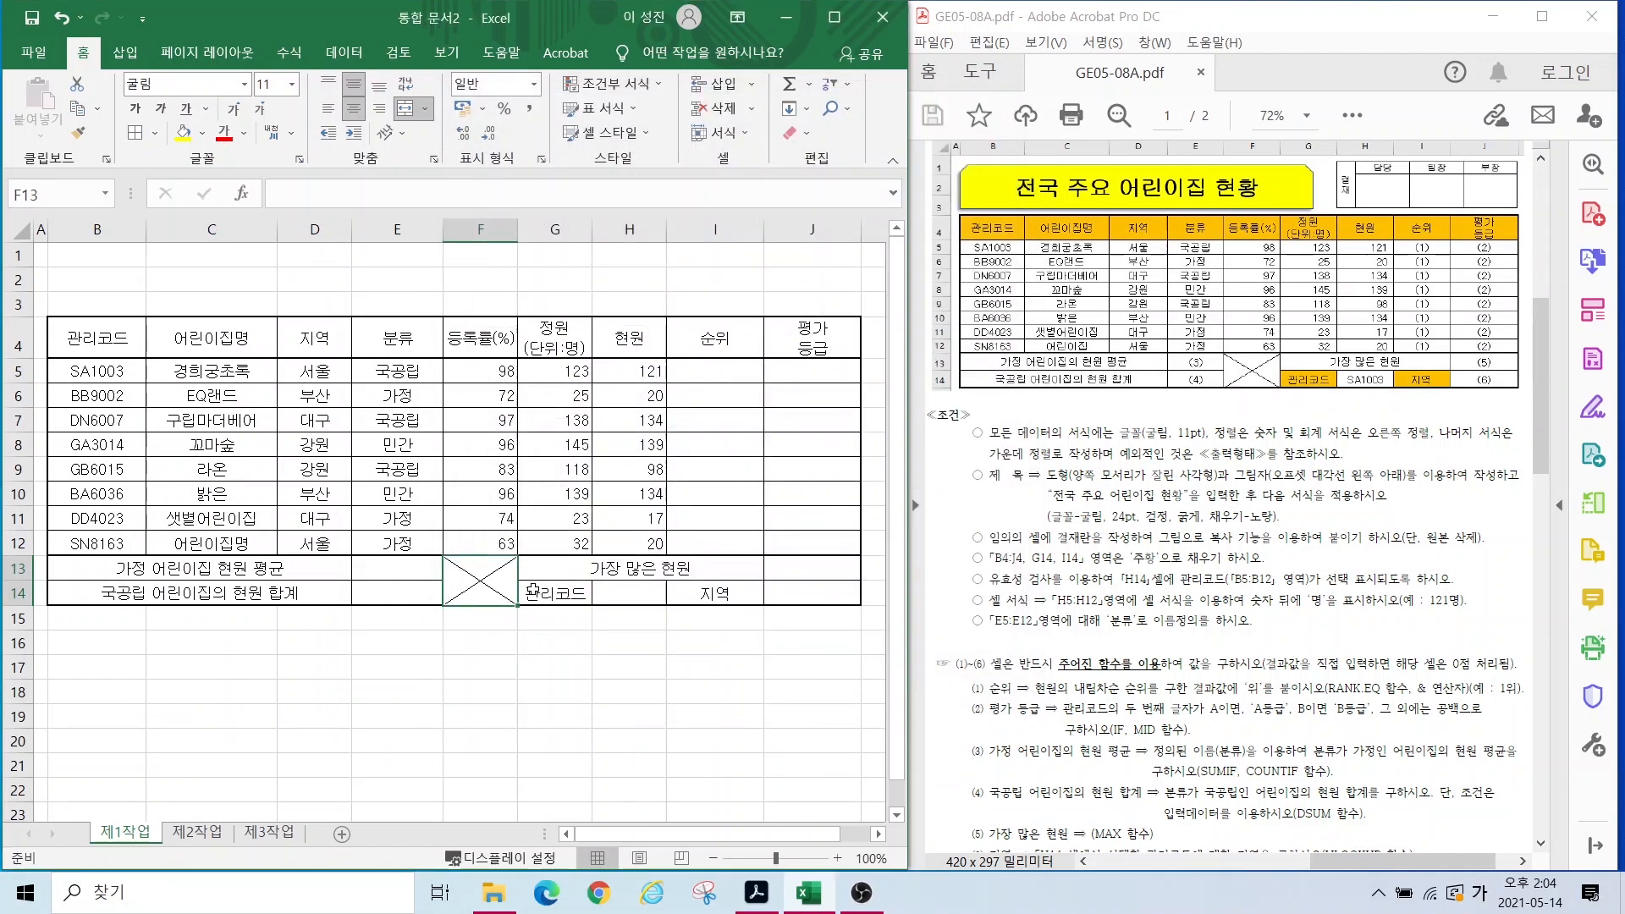
{"action": "key", "text": "Down"}
{"action": "key", "text": "Down"}
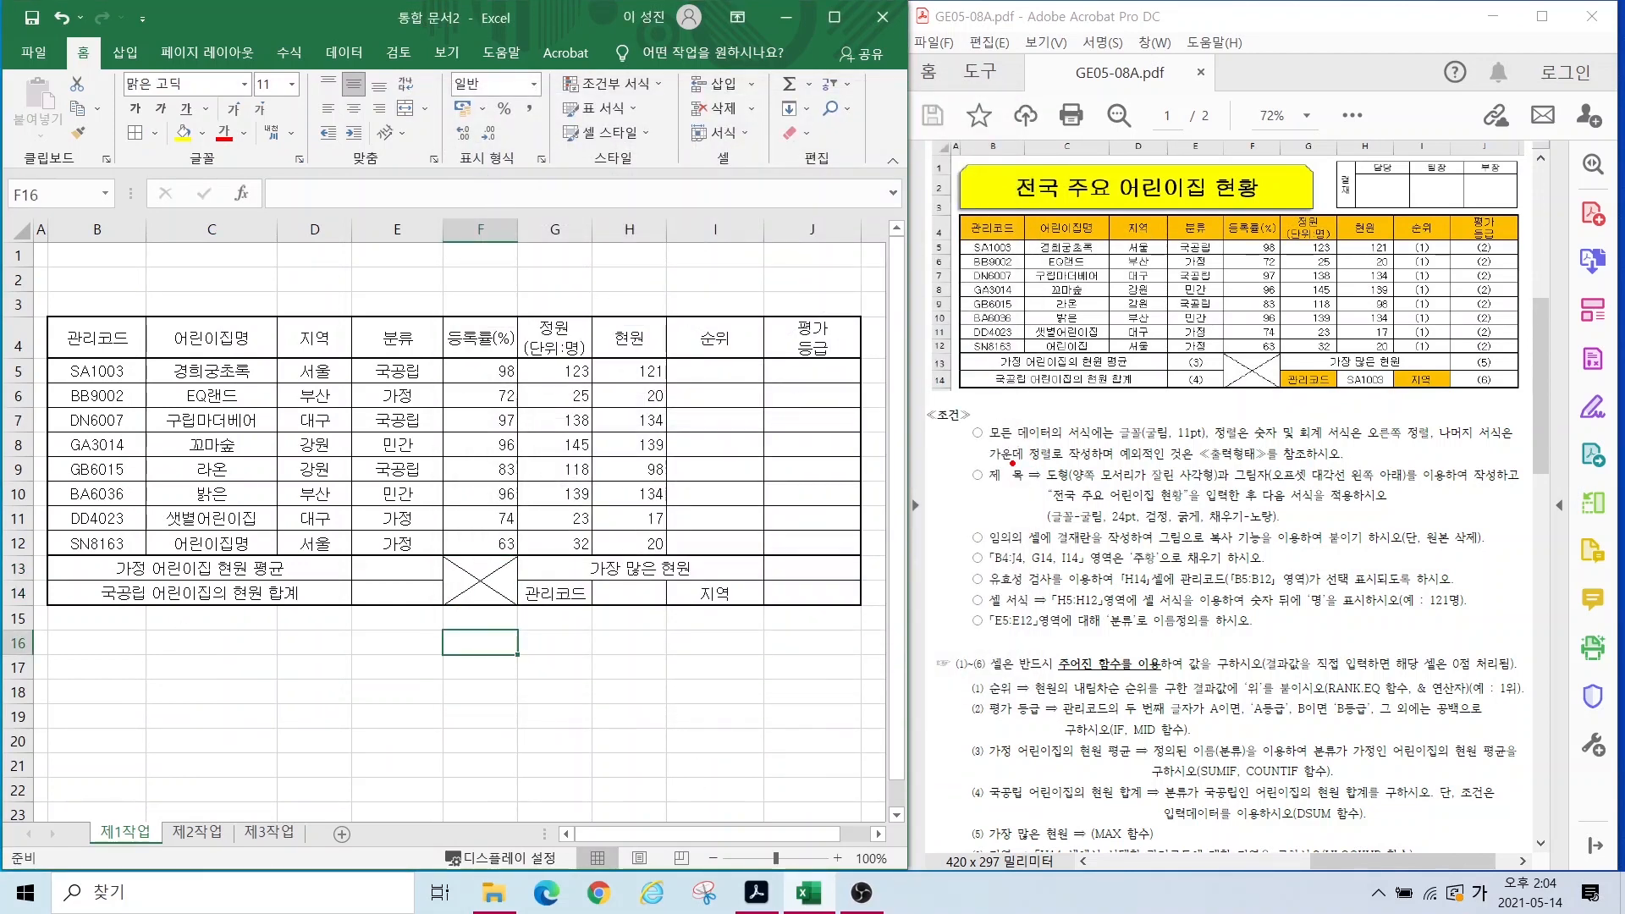
{"action": "mouse_move", "coordinate": [1025, 460]}
{"action": "left_mouse_down"}
{"action": "mouse_move", "coordinate": [1085, 483]}
{"action": "mouse_move", "coordinate": [1233, 485]}
{"action": "left_mouse_up"}
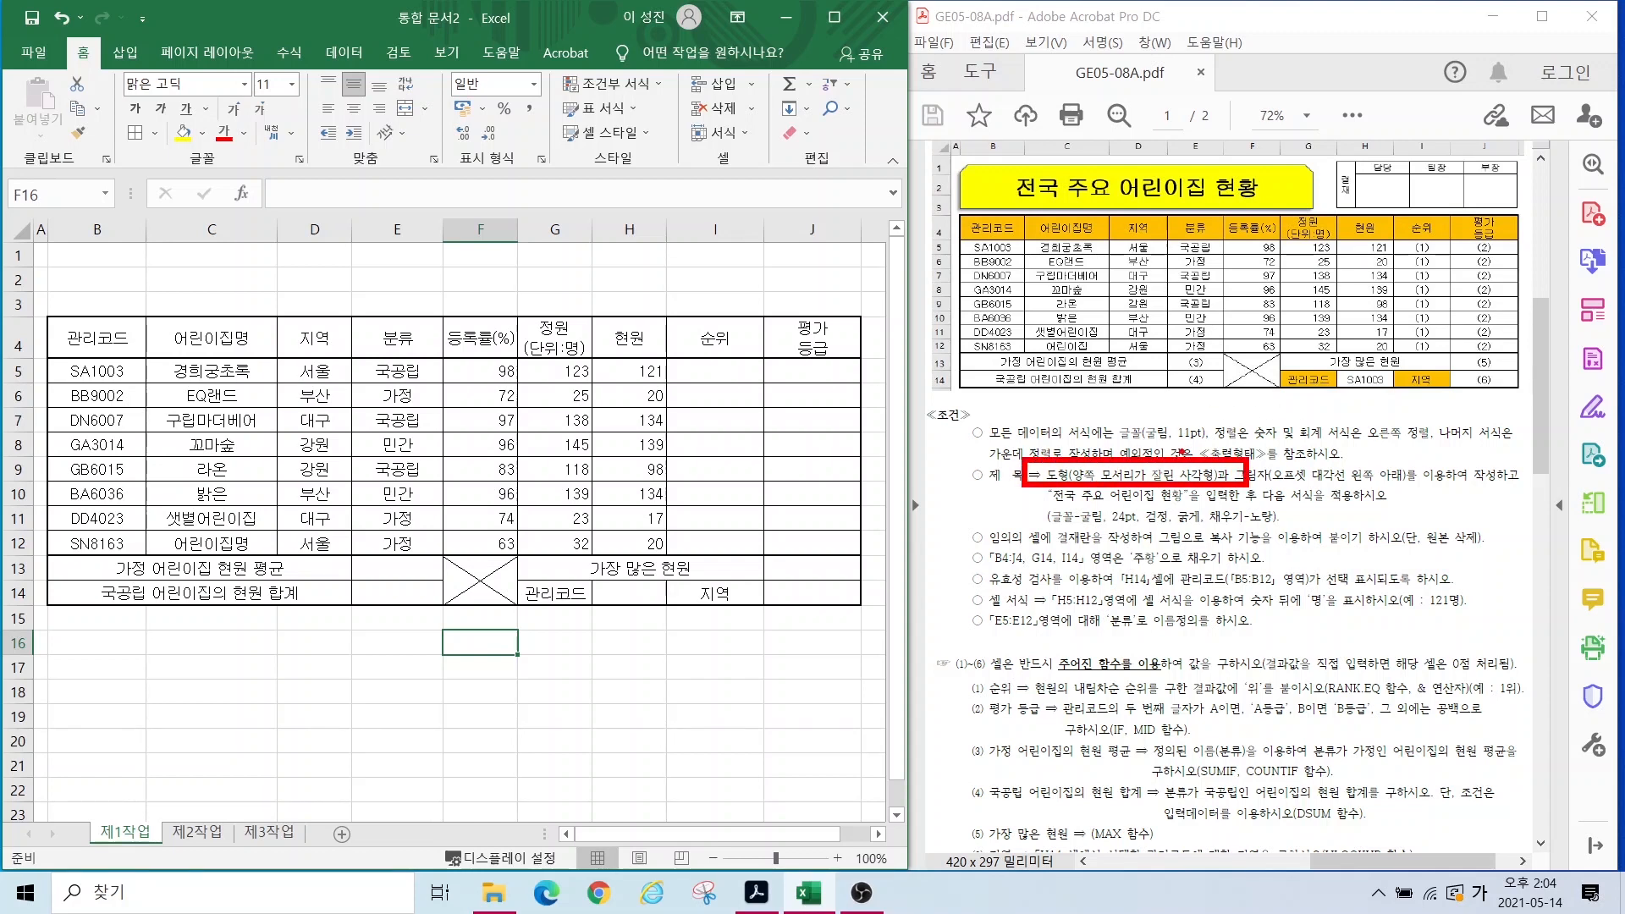
{"action": "left_click_drag", "start_coordinate": [948, 152], "coordinate": [1333, 220]}
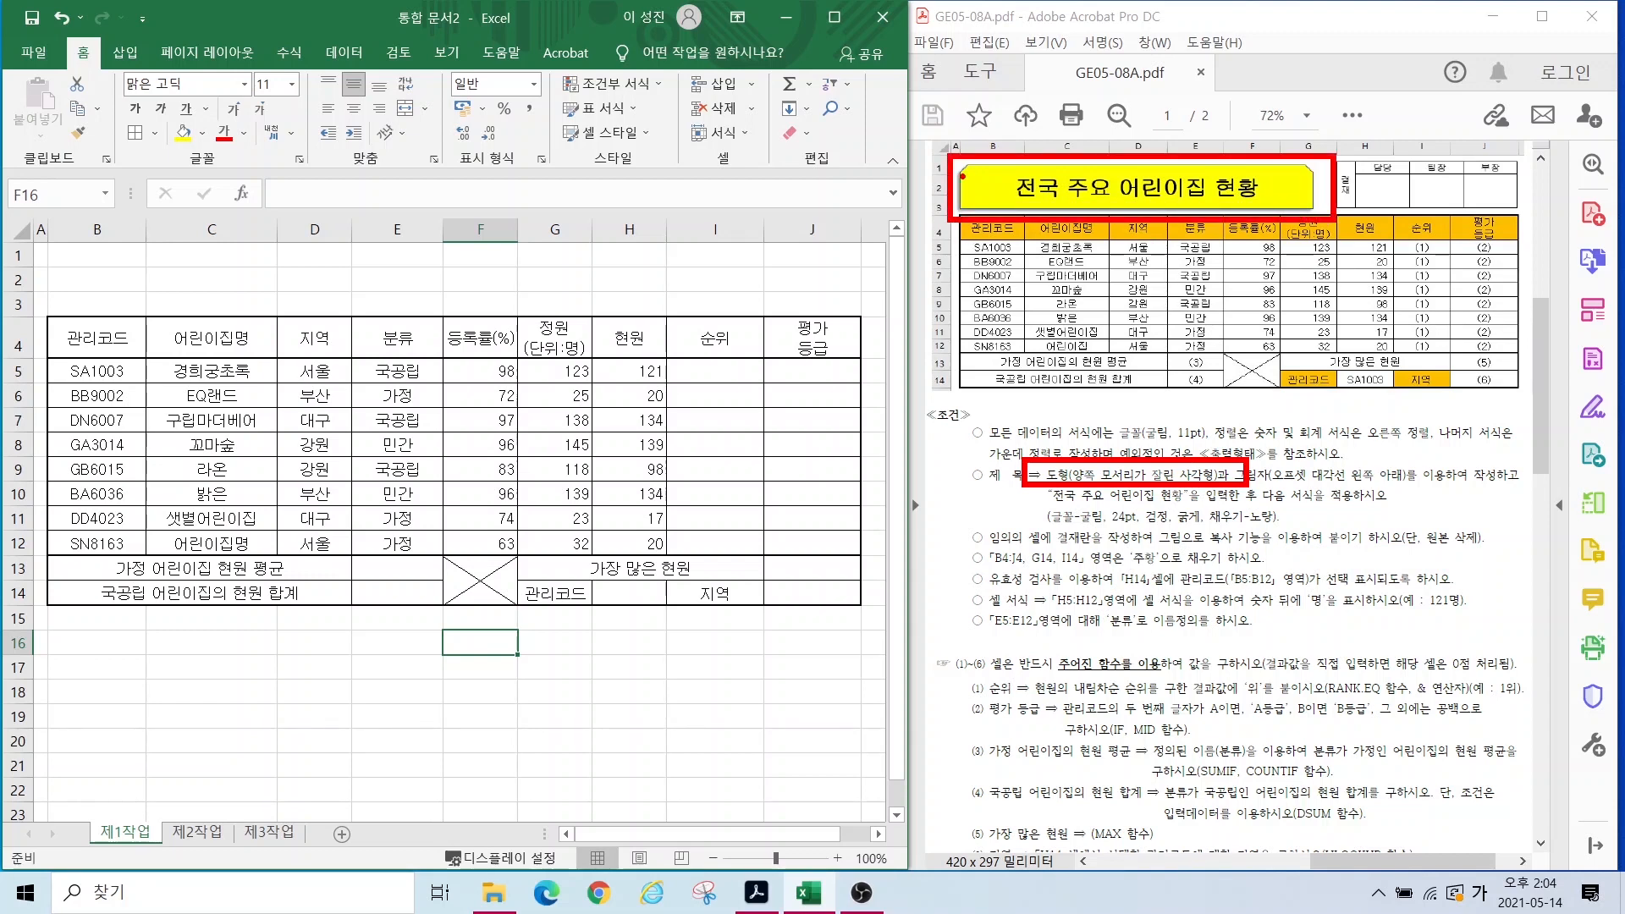
{"action": "key", "text": "Escape"}
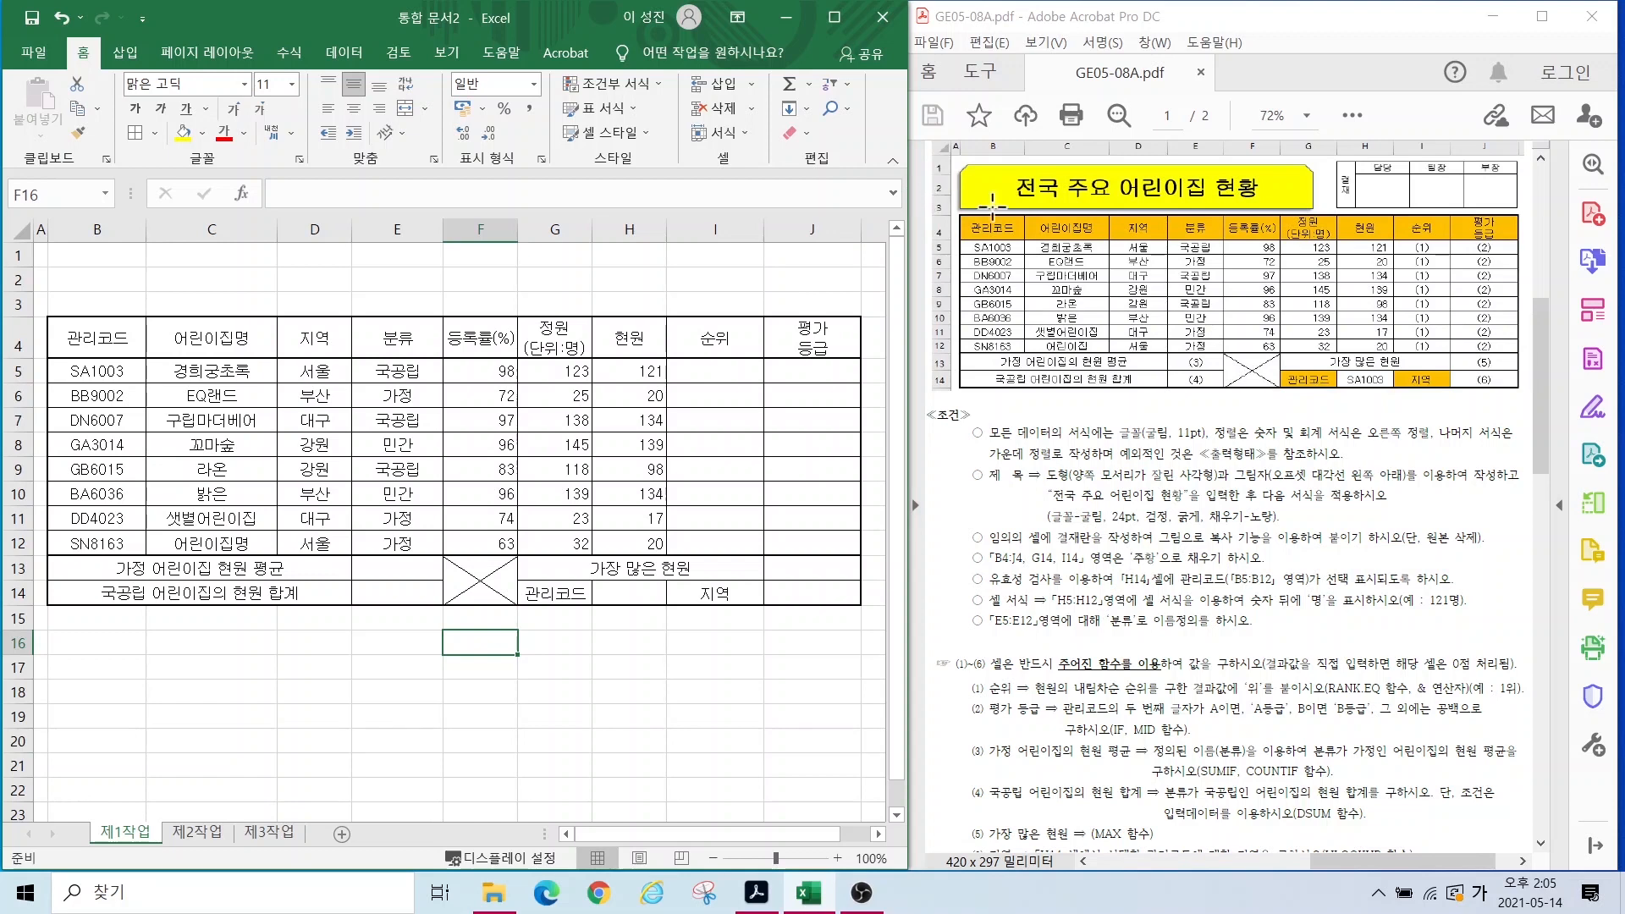
{"action": "left_click_drag", "start_coordinate": [925, 160], "coordinate": [954, 219]}
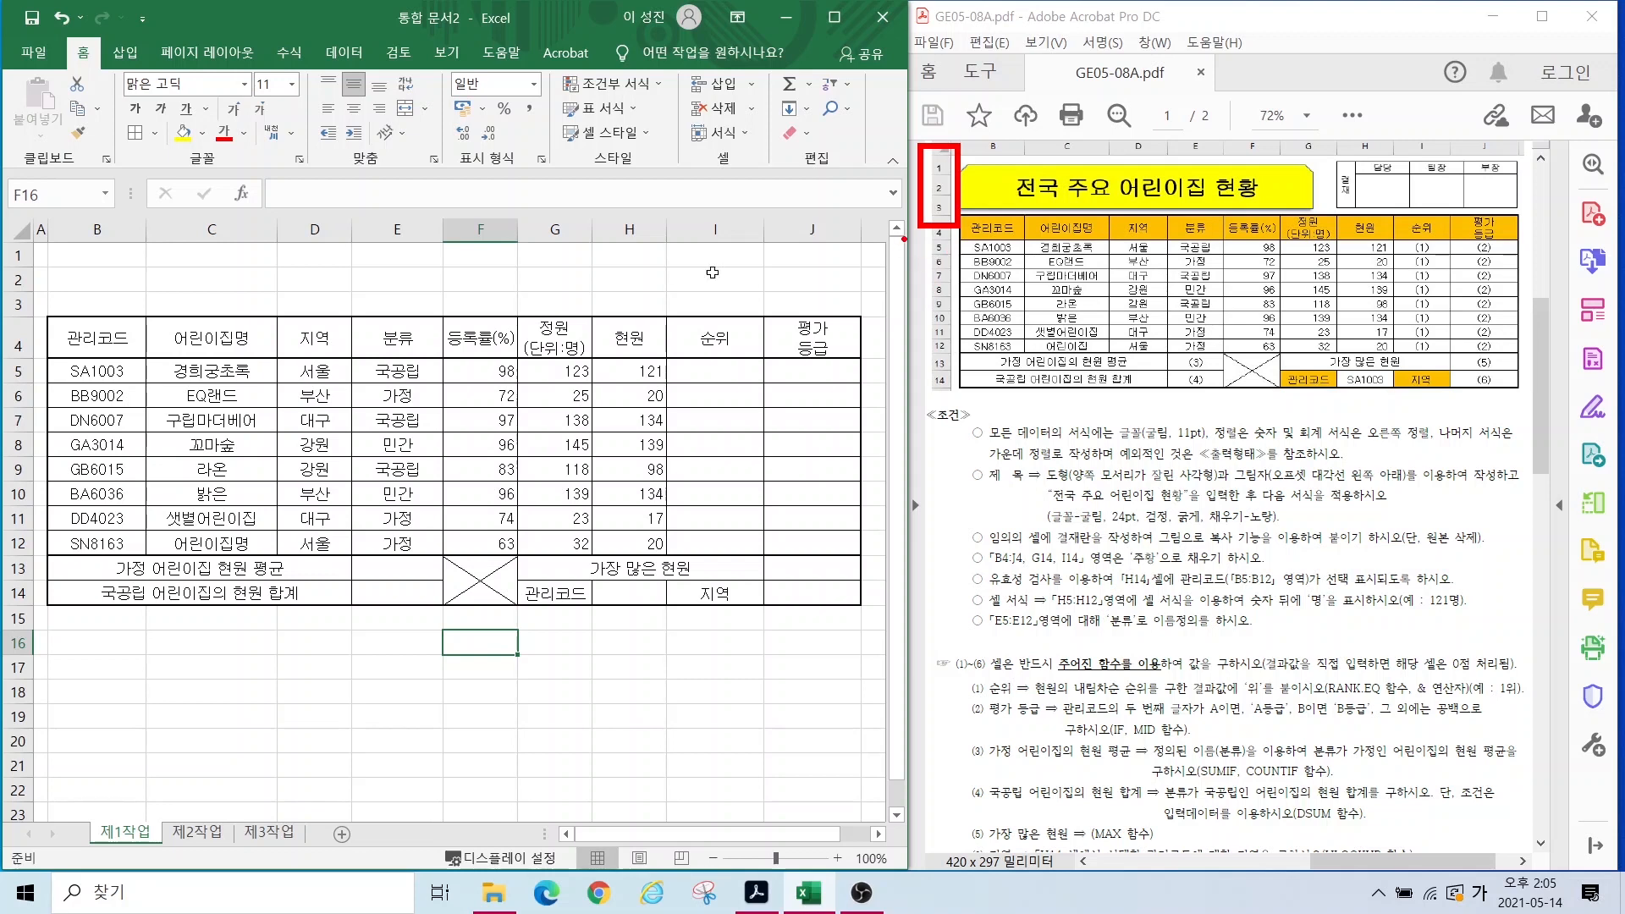
{"action": "key", "text": "Escape"}
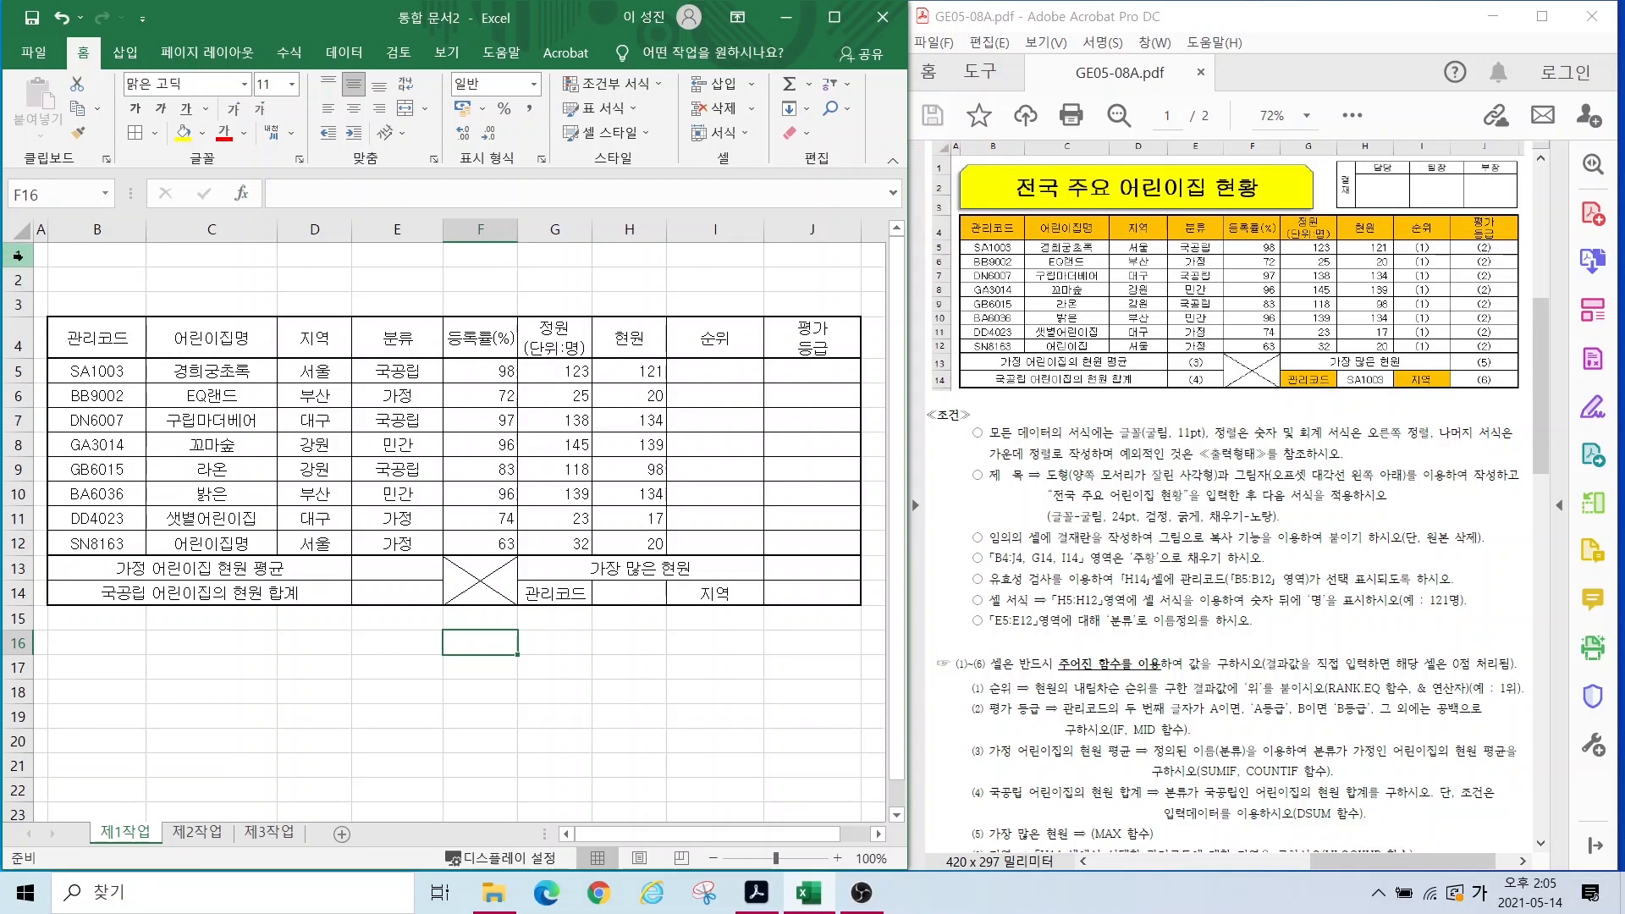
Step: Make rows 1 to 3 taller to leave room for a title
{"action": "left_click_drag", "start_coordinate": [16, 254], "coordinate": [17, 305]}
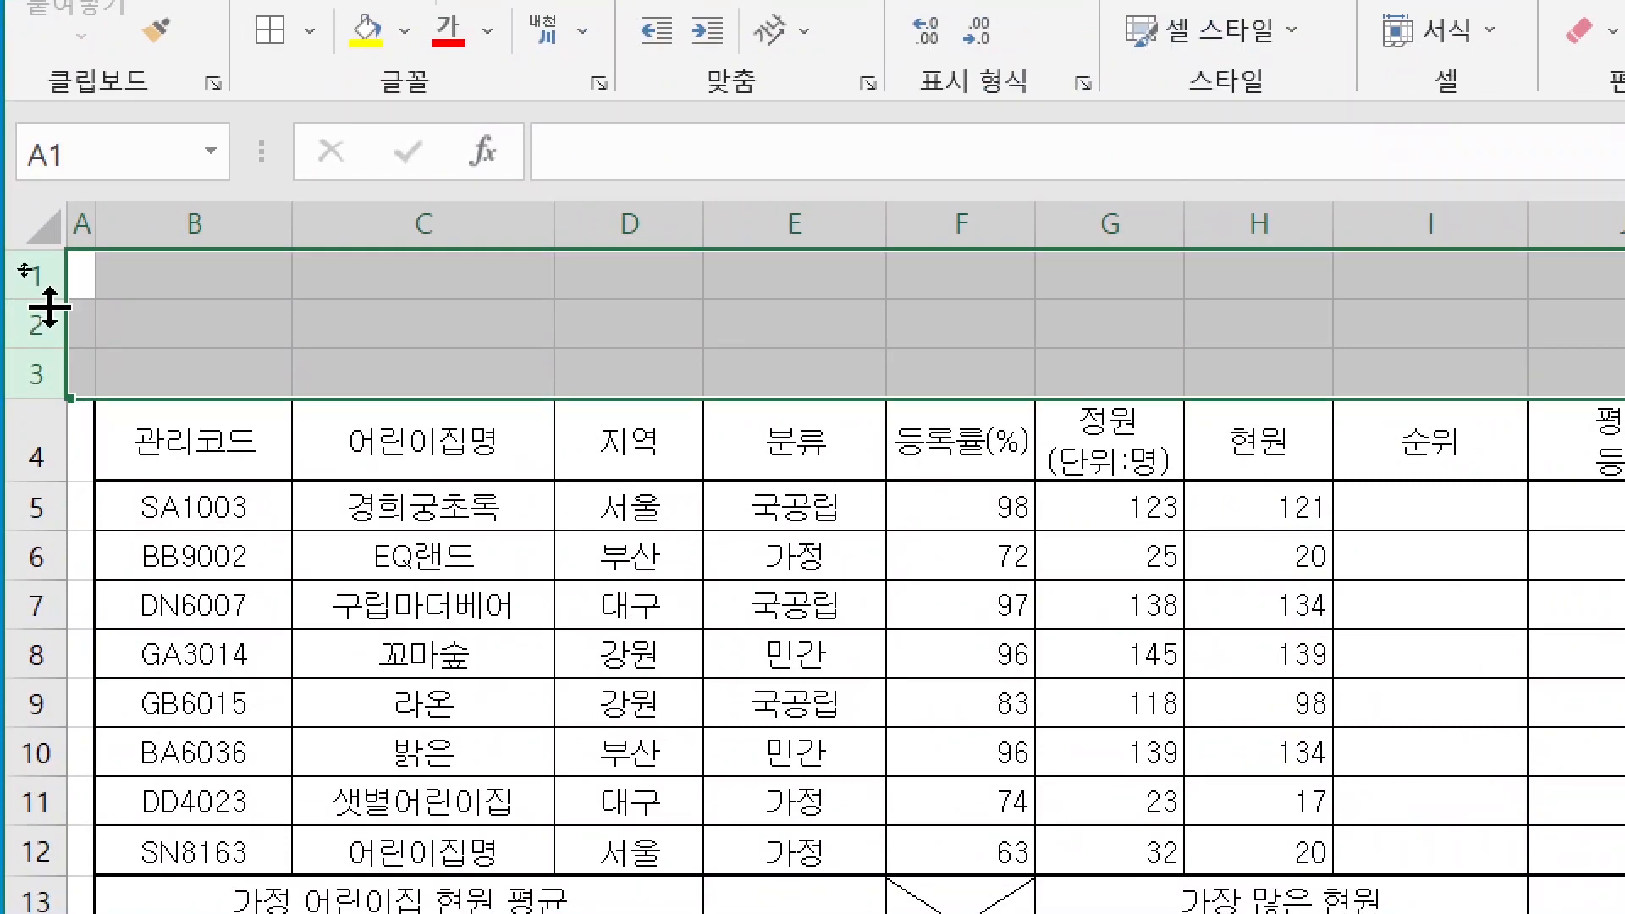
{"action": "left_click_drag", "start_coordinate": [50, 304], "coordinate": [50, 322]}
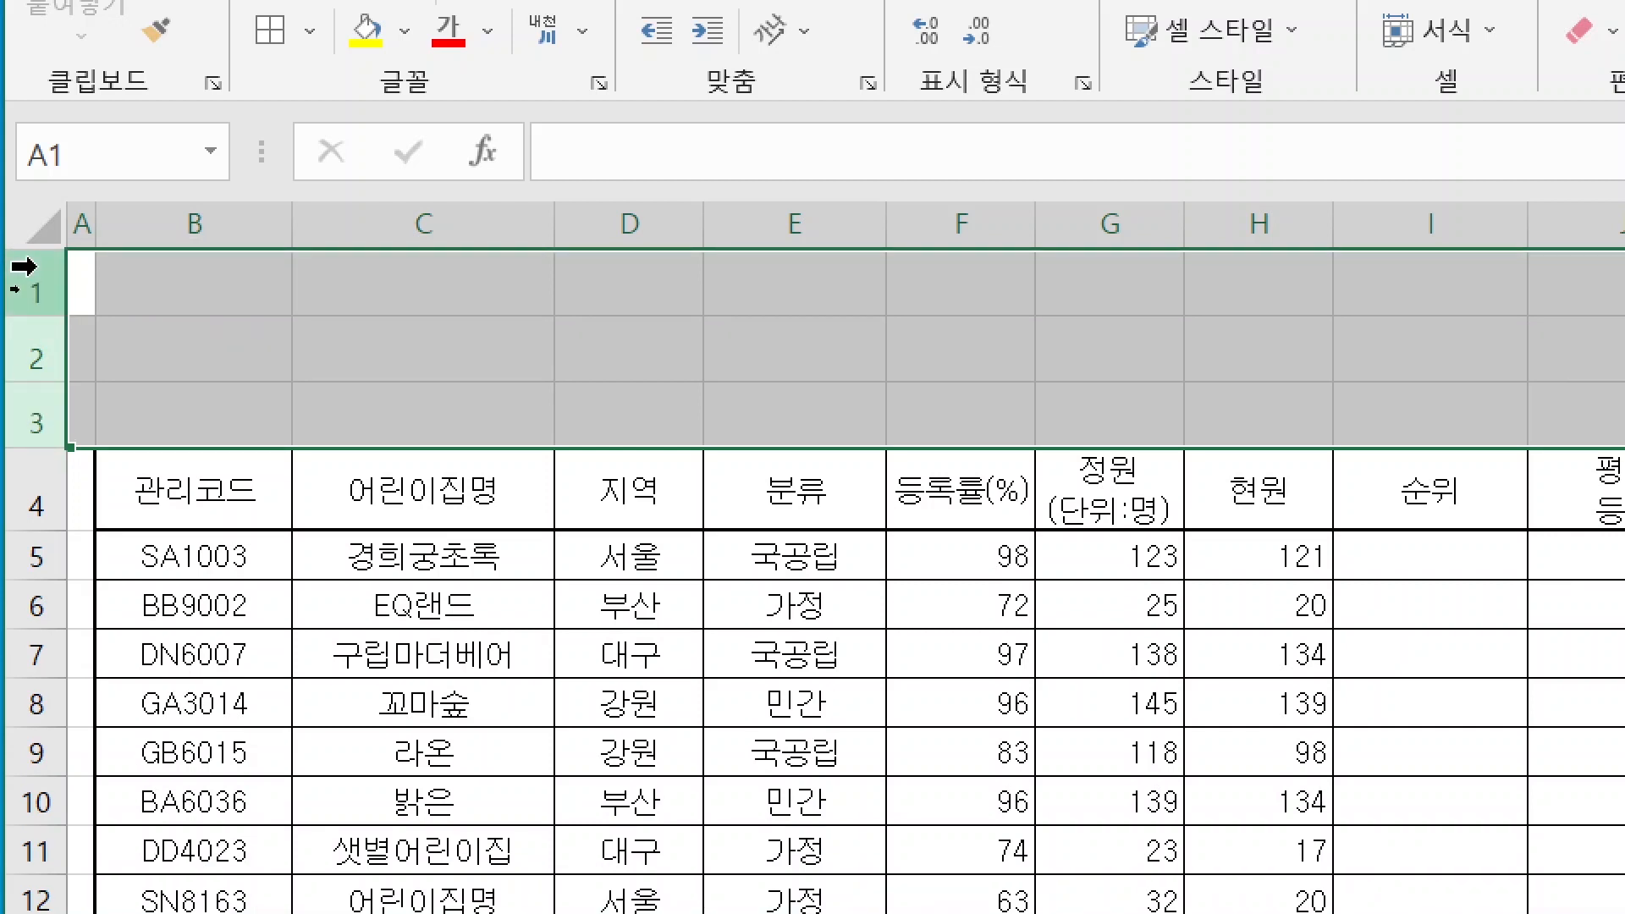
{"action": "left_click", "coordinate": [423, 350]}
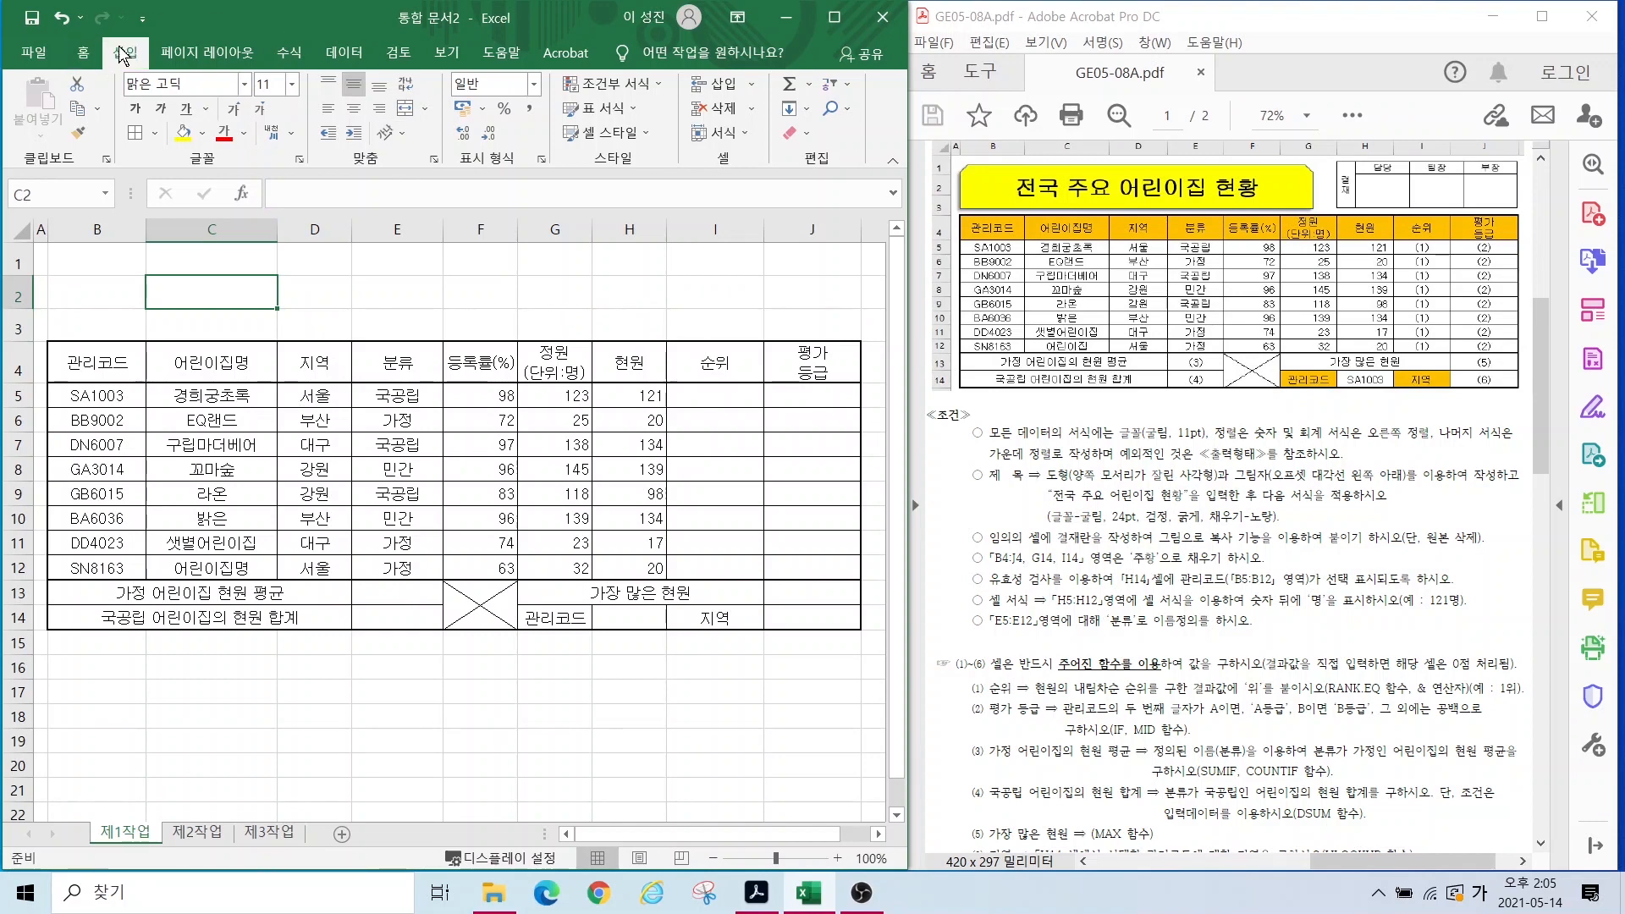
Step: Draw a snipped-corner rectangle shape spanning B1 to F3
{"action": "left_click", "coordinate": [125, 54]}
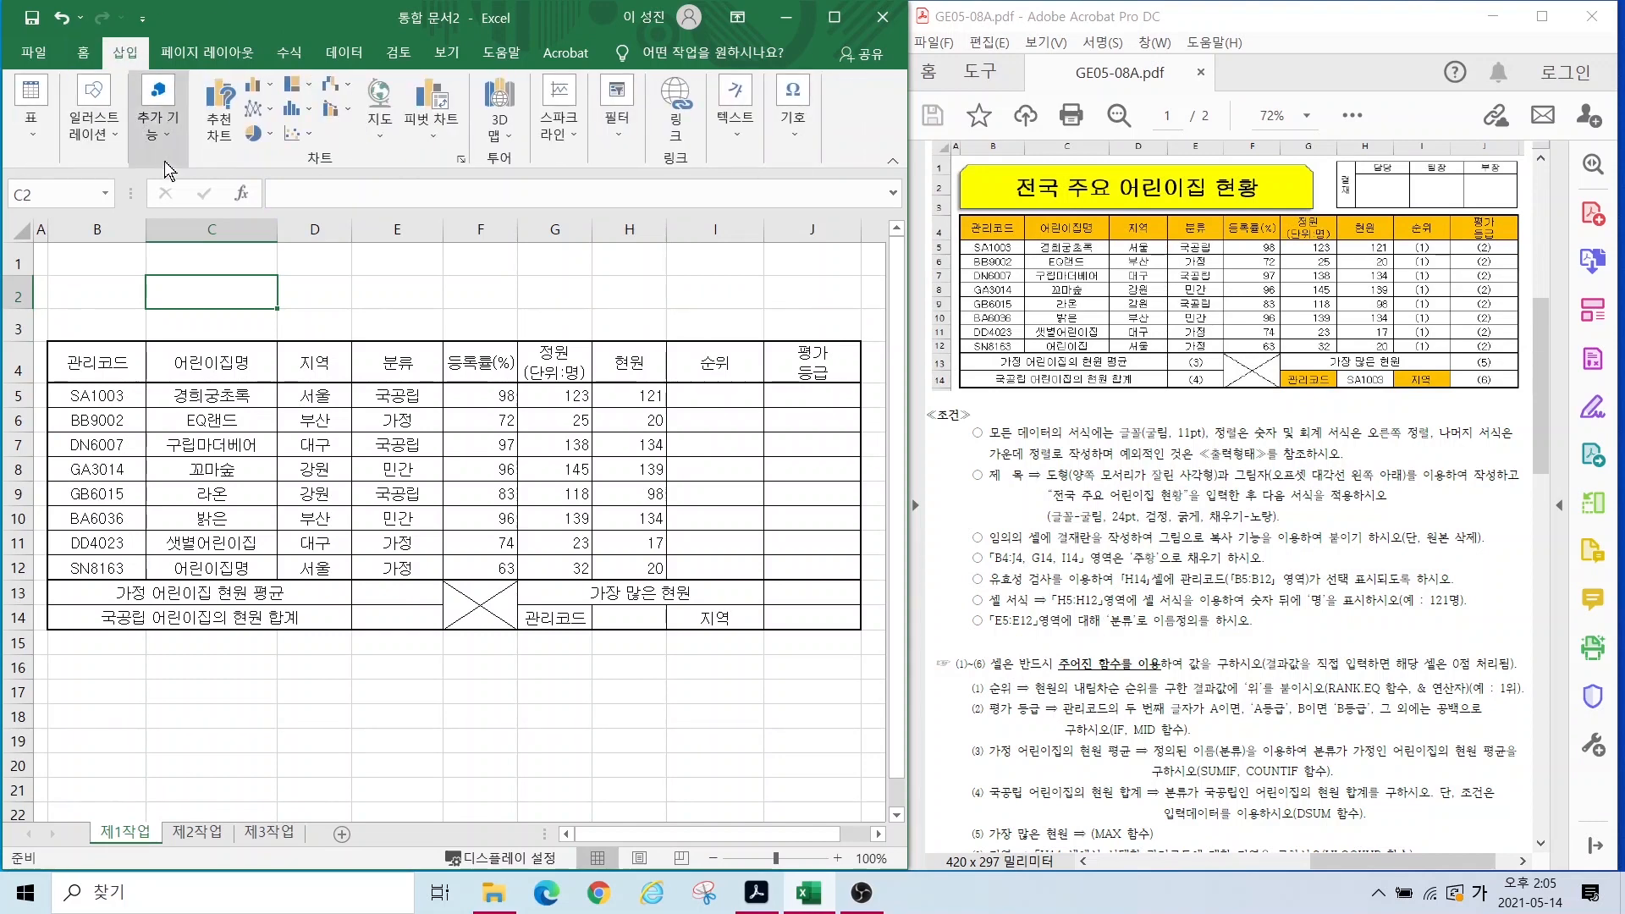
{"action": "left_click", "coordinate": [94, 136]}
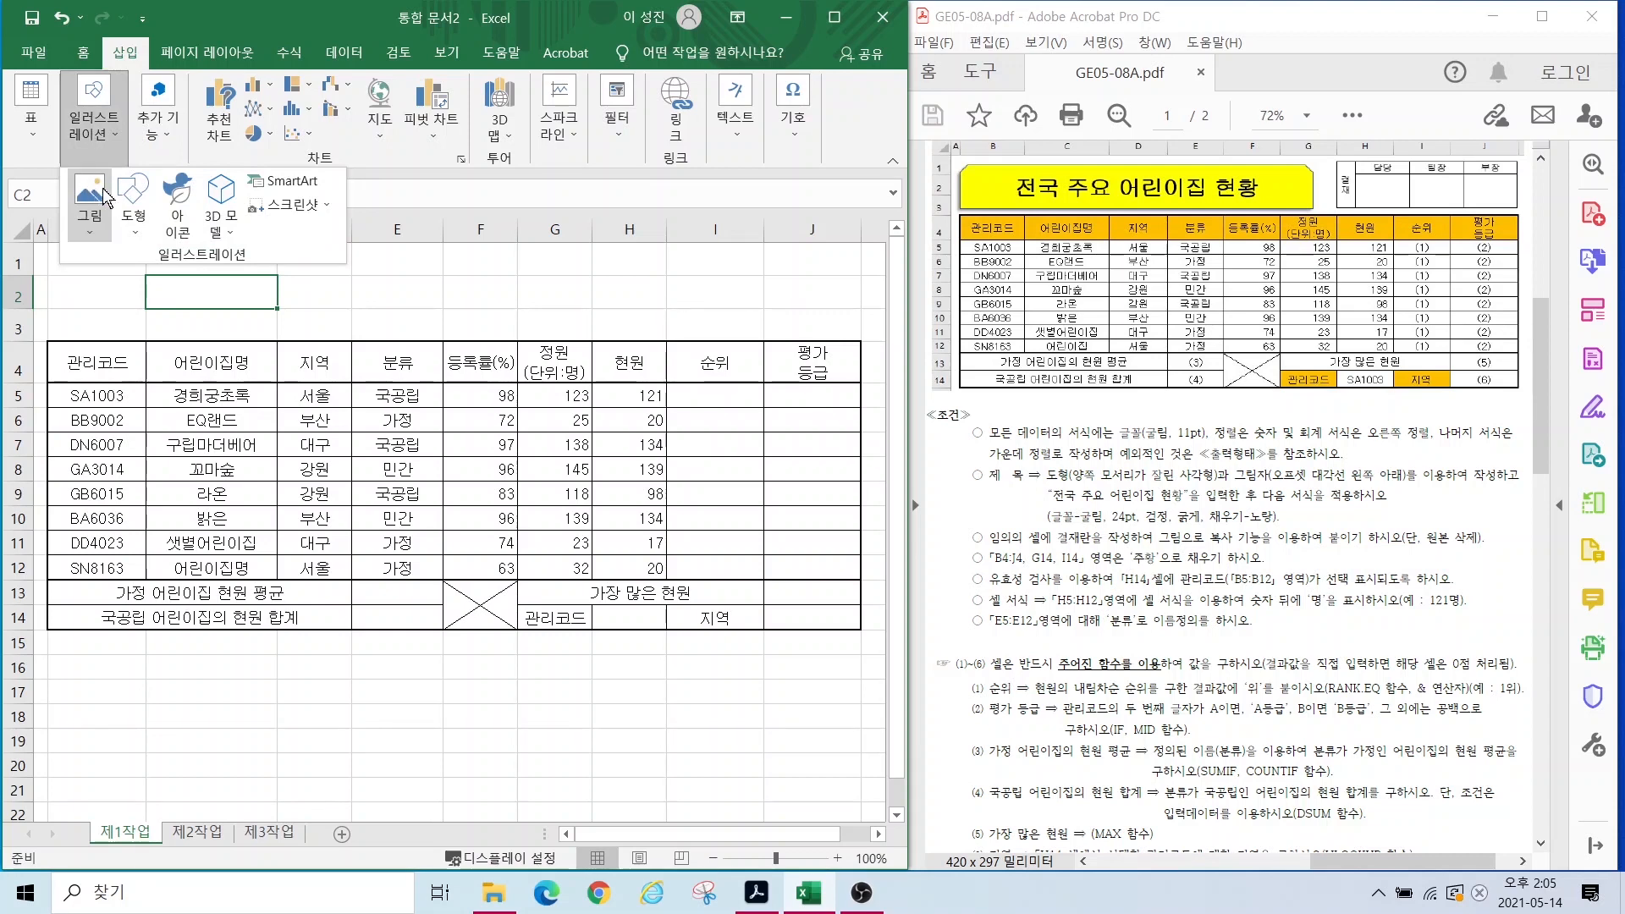
{"action": "left_click", "coordinate": [131, 201]}
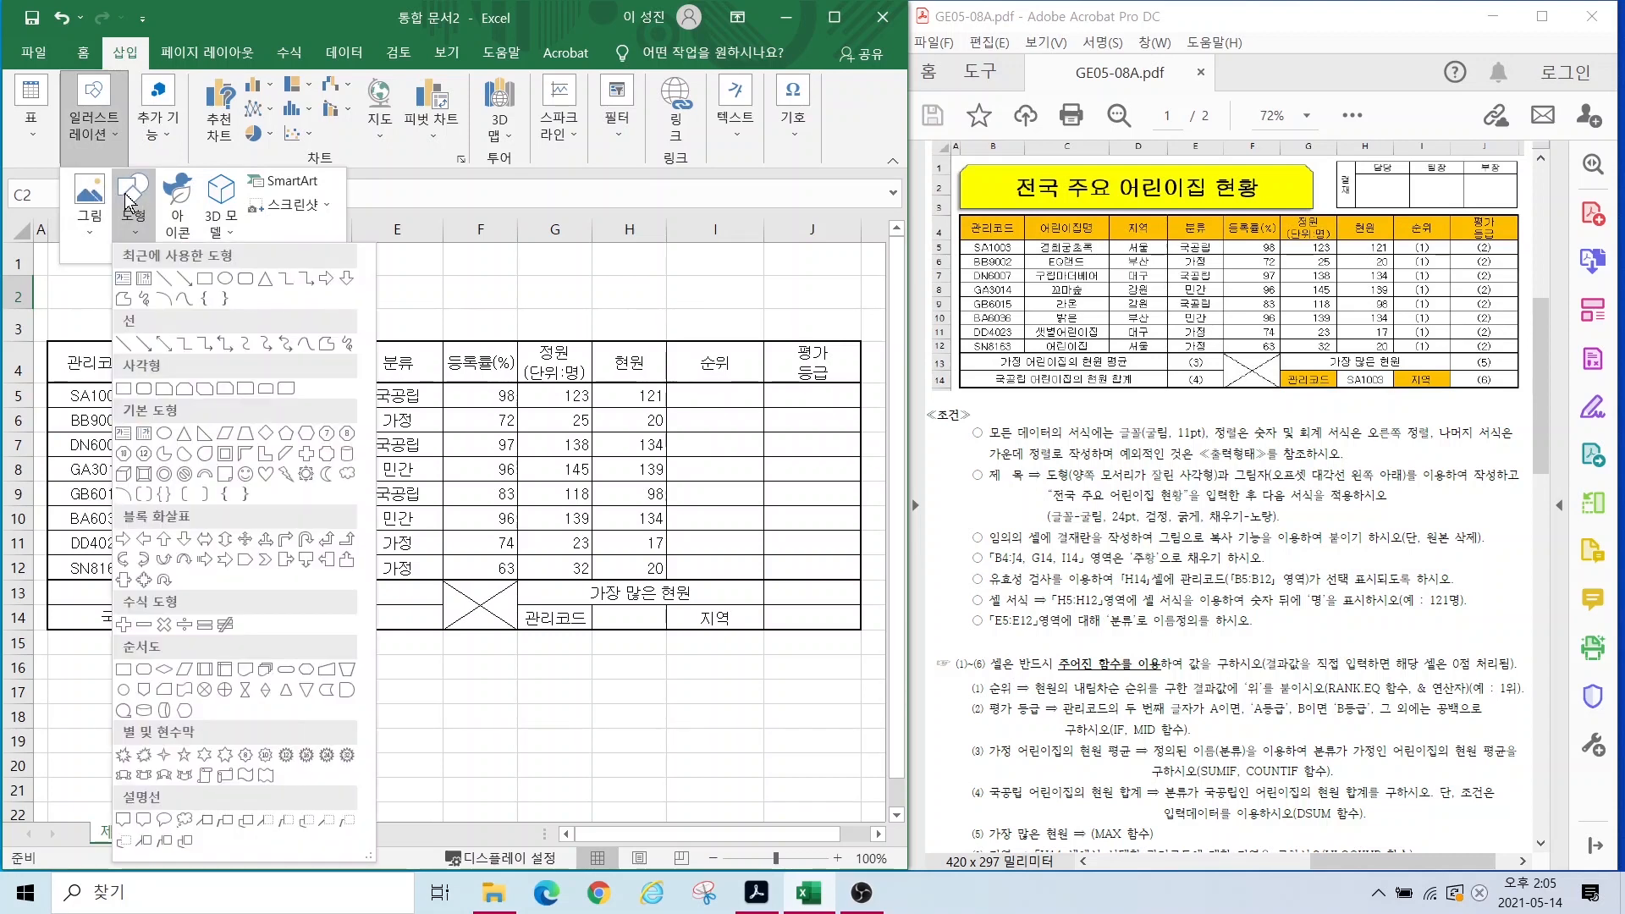
{"action": "left_click", "coordinate": [185, 389]}
{"action": "left_click_drag", "start_coordinate": [50, 256], "coordinate": [551, 331]}
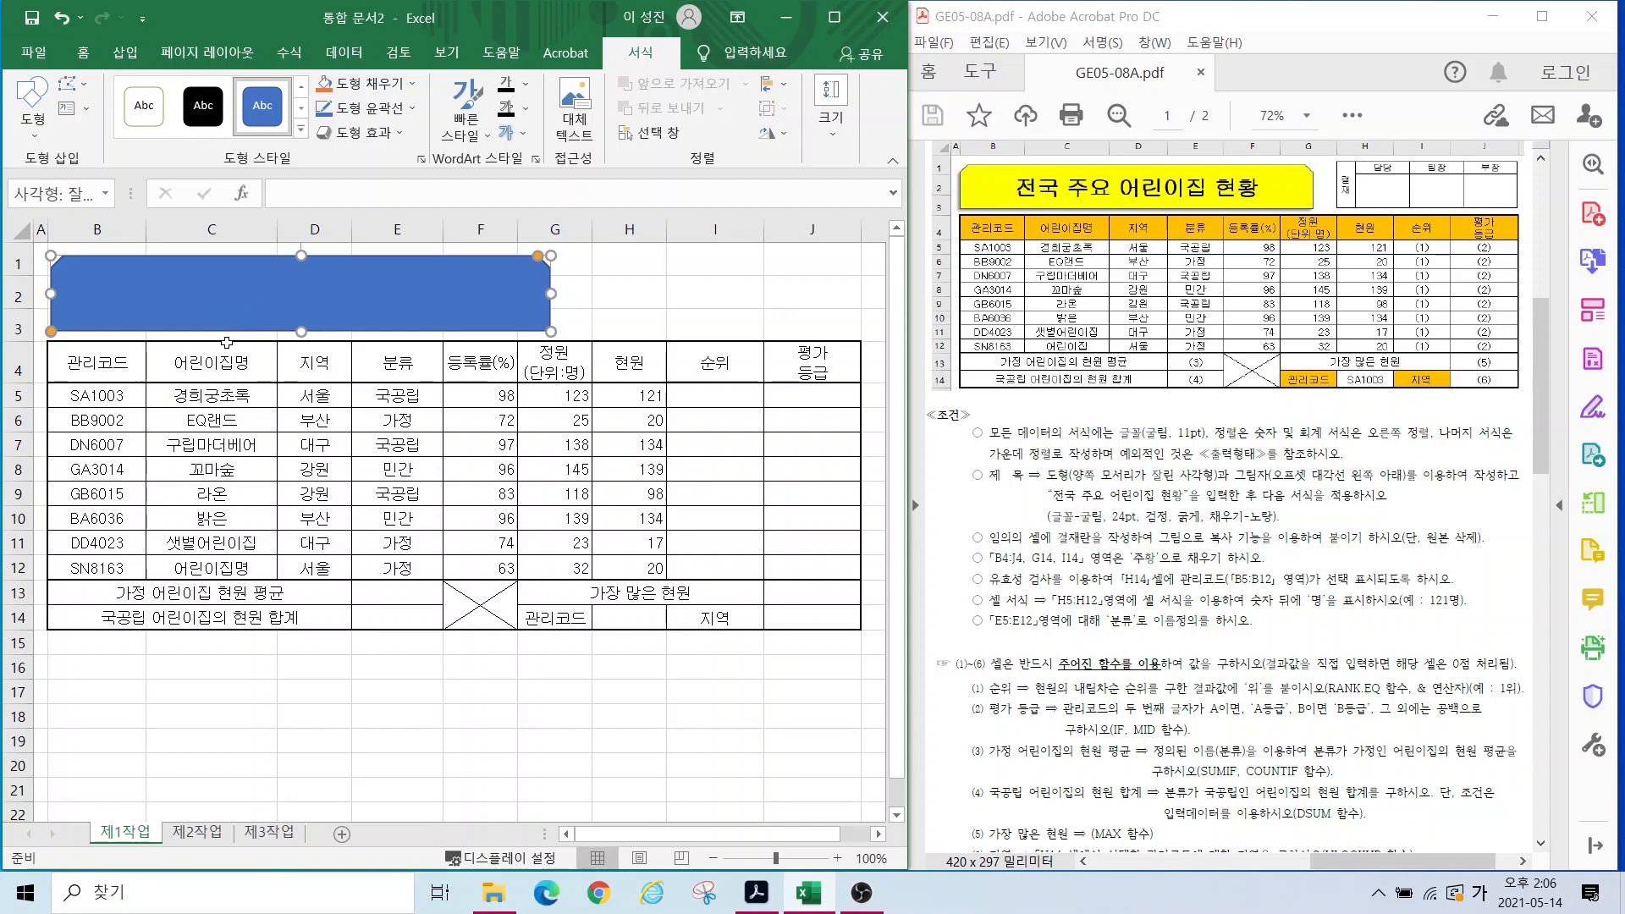
Step: Type the title 전국 주요 어린이집 현황 into the shape and select the whole shape
{"action": "type", "text": "전국 주요 어린이집"}
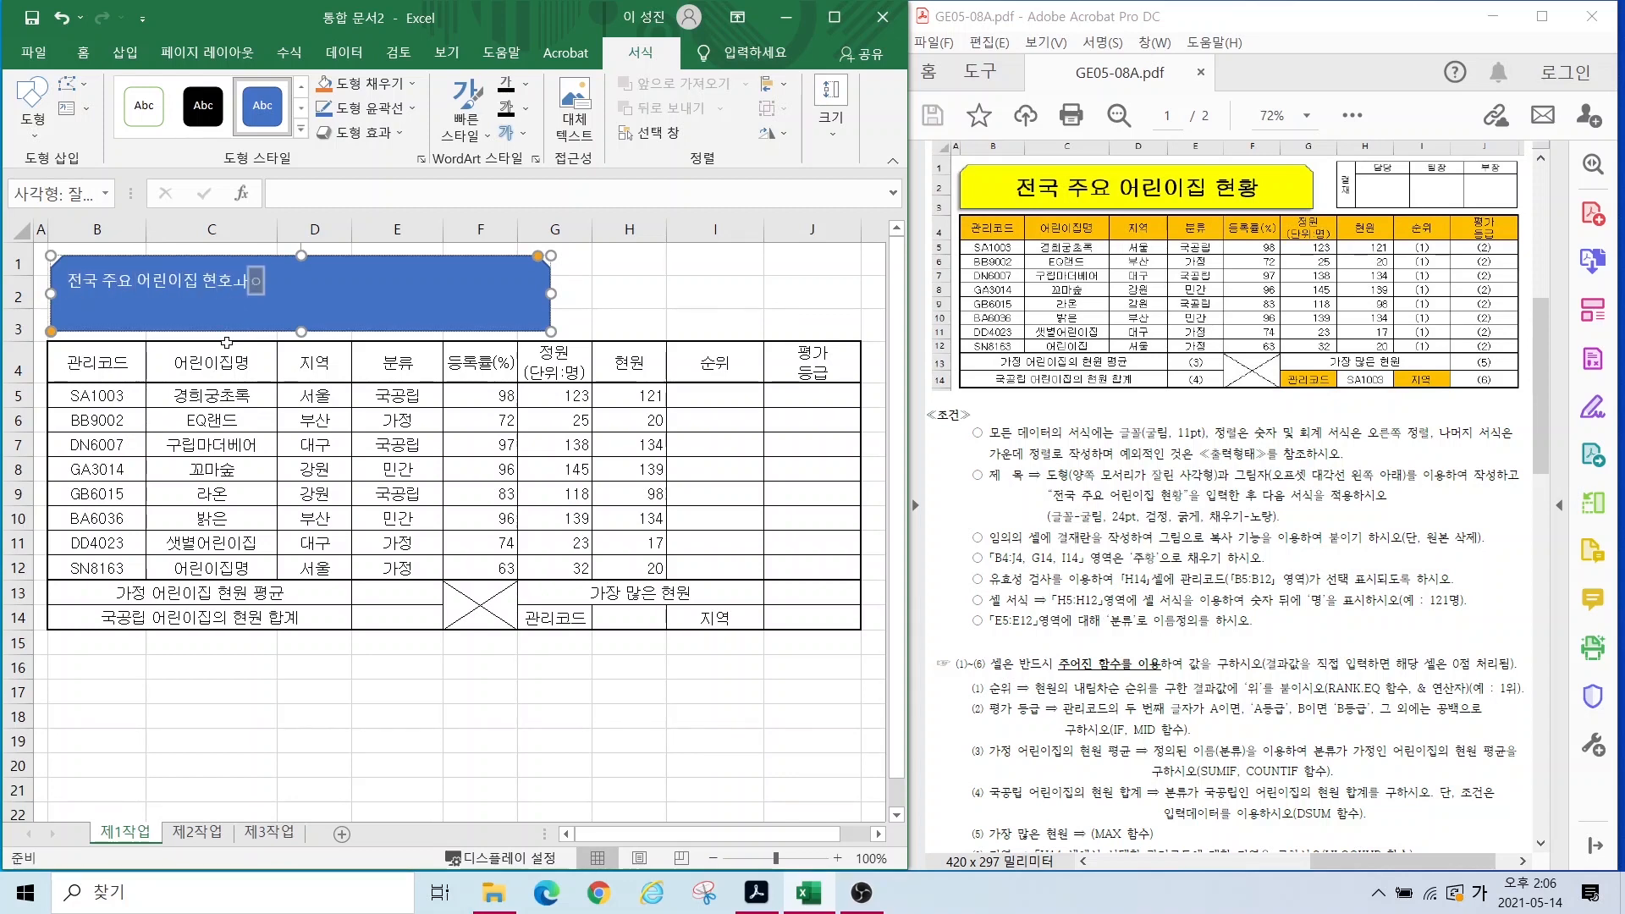
{"action": "type", "text": " 현황"}
{"action": "left_click_drag", "start_coordinate": [1225, 462], "coordinate": [1431, 485]}
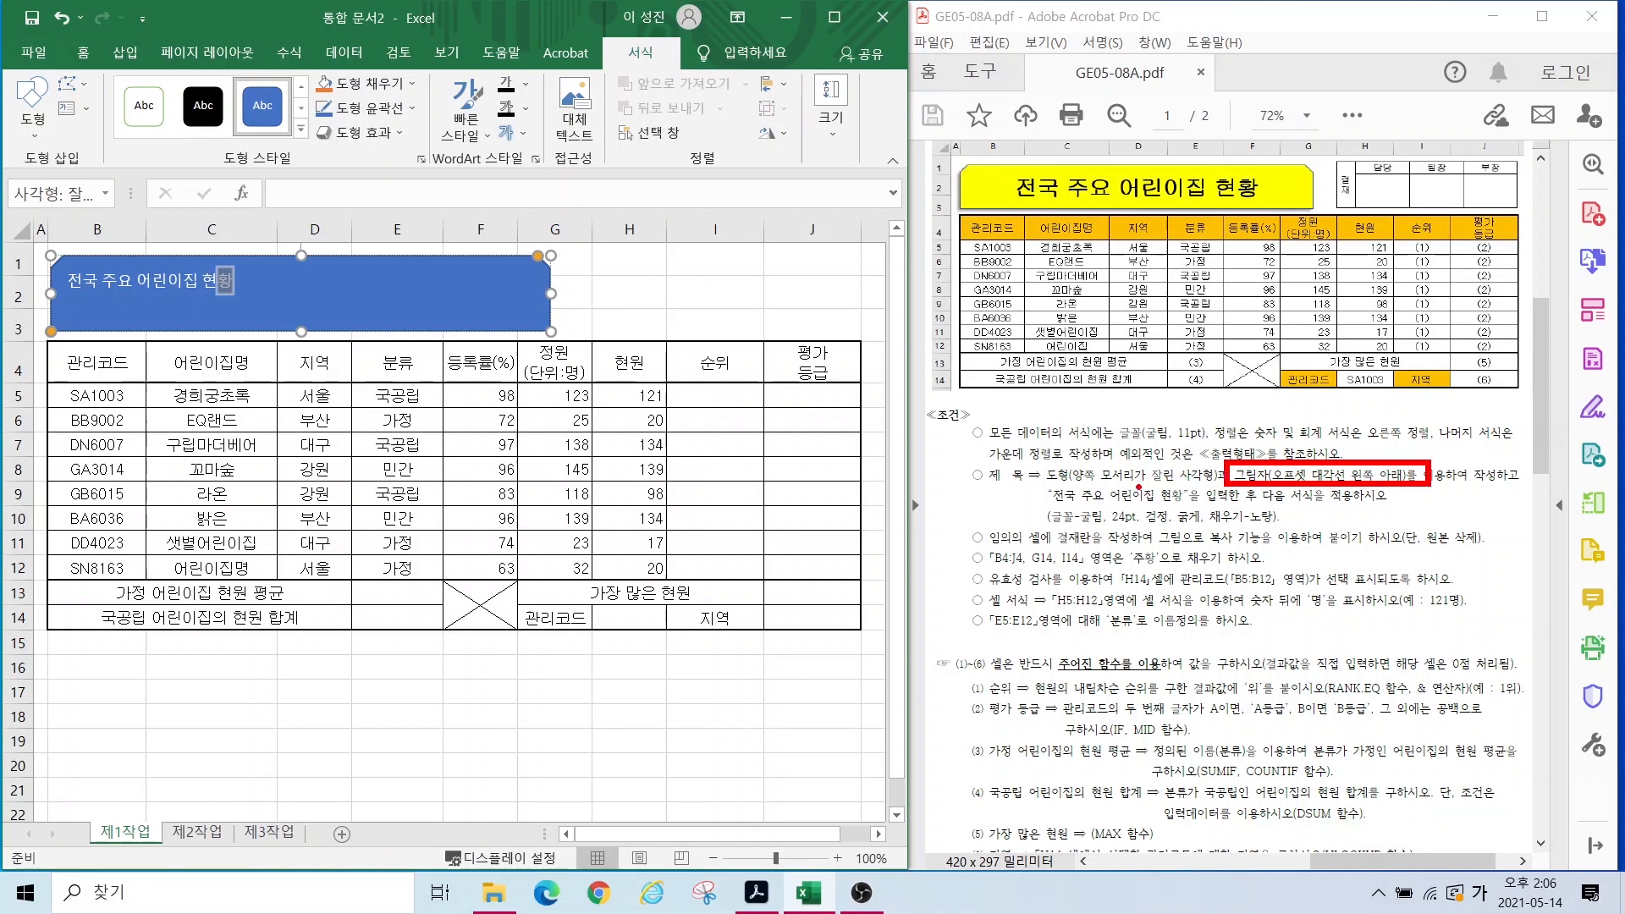
{"action": "left_click_drag", "start_coordinate": [1130, 485], "coordinate": [1257, 510]}
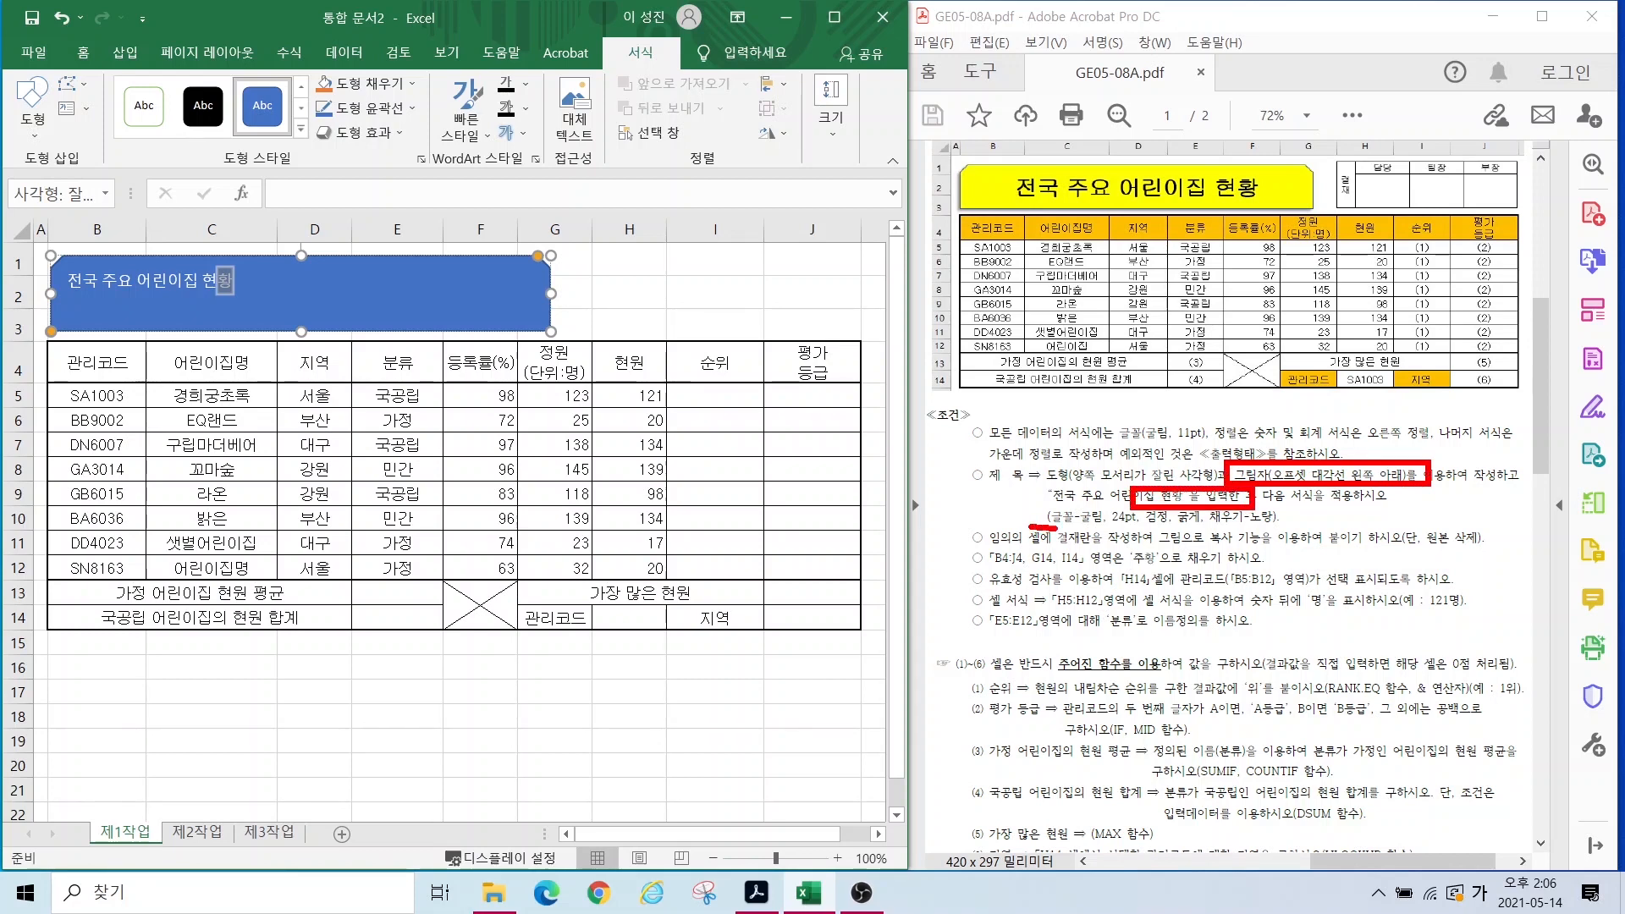
{"action": "left_click_drag", "start_coordinate": [1055, 526], "coordinate": [1286, 524]}
{"action": "key", "text": "Escape"}
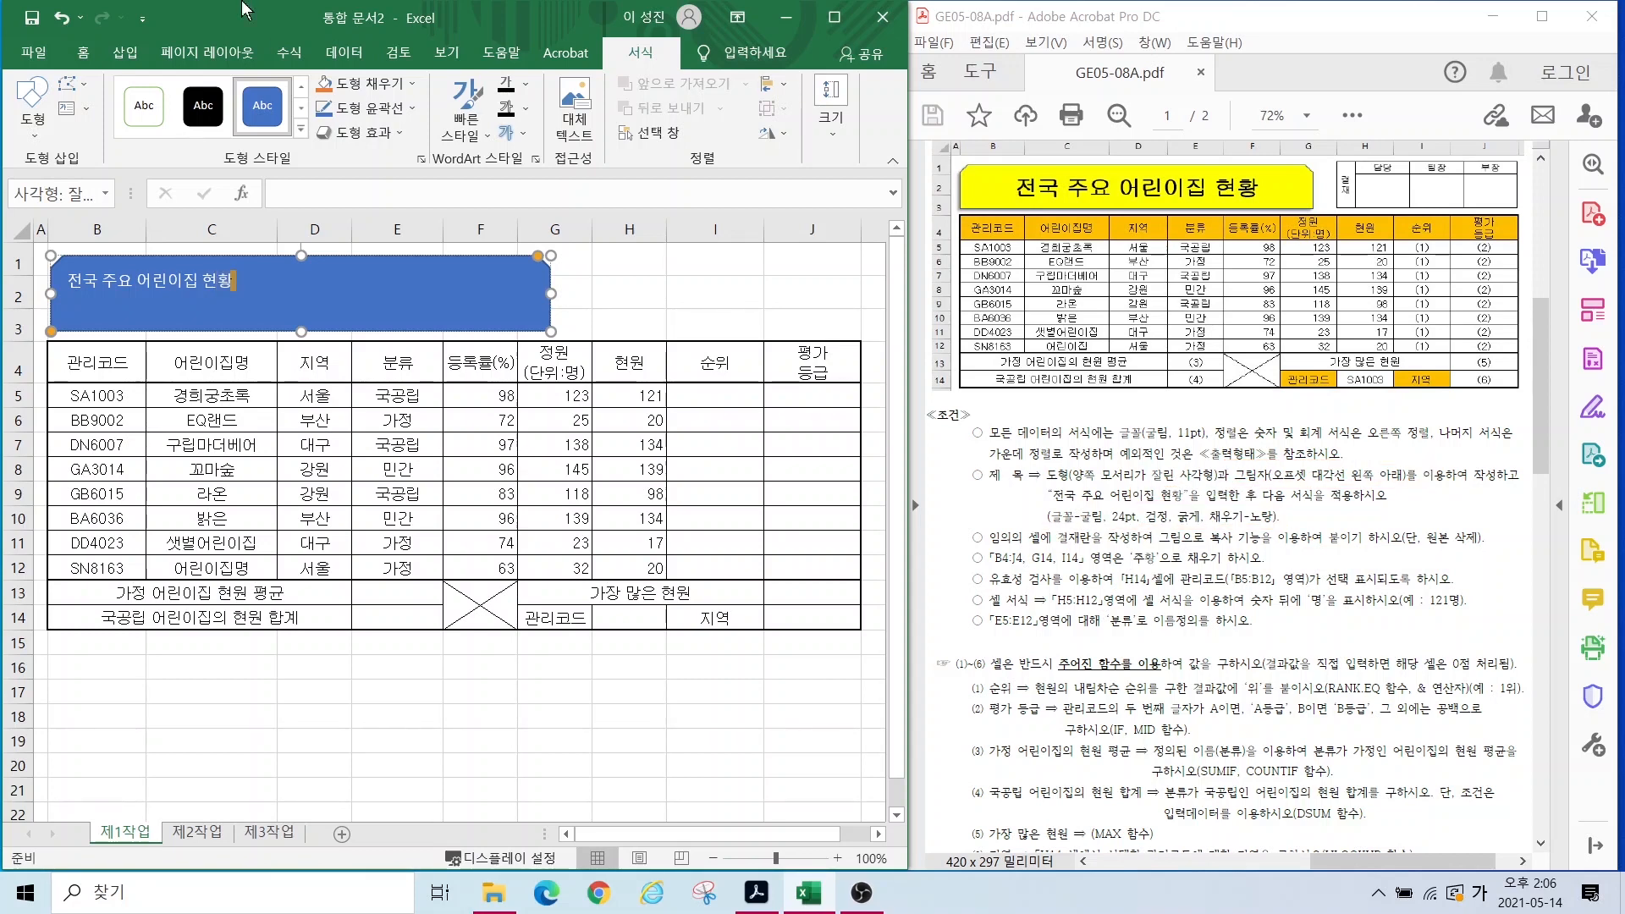
{"action": "left_click", "coordinate": [359, 311]}
Step: Bring up the Shadow presets under Shape Effects for the title shape
{"action": "mouse_move", "coordinate": [652, 145]}
{"action": "left_mouse_down"}
{"action": "mouse_move", "coordinate": [676, 30]}
{"action": "mouse_move", "coordinate": [645, 156]}
{"action": "left_mouse_up"}
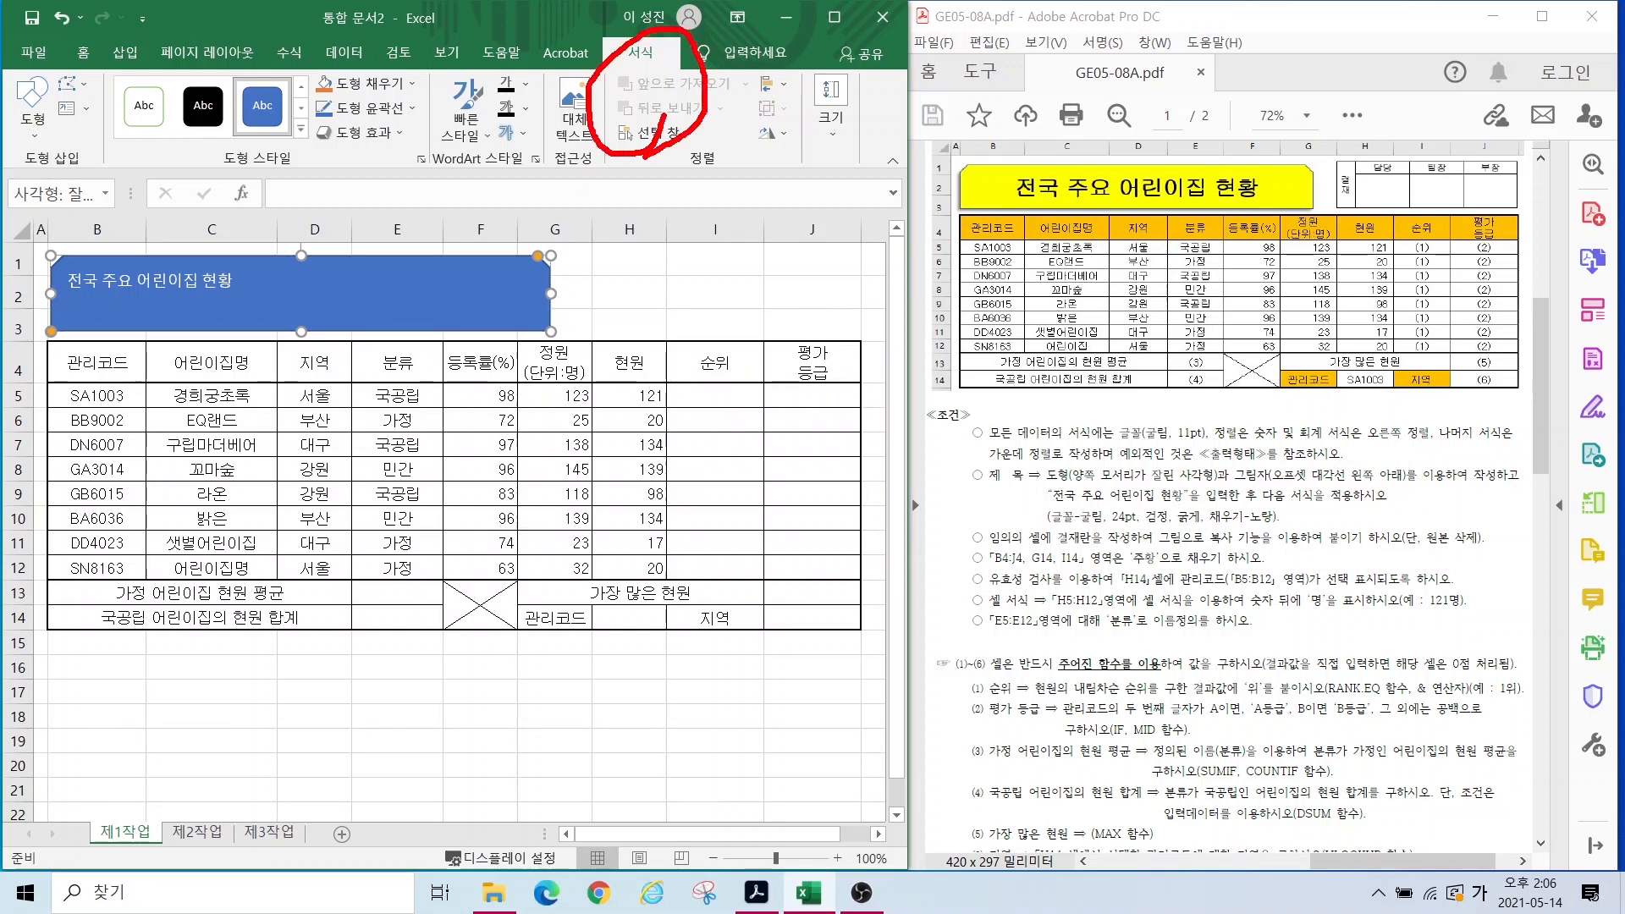
{"action": "left_click_drag", "start_coordinate": [363, 147], "coordinate": [472, 257]}
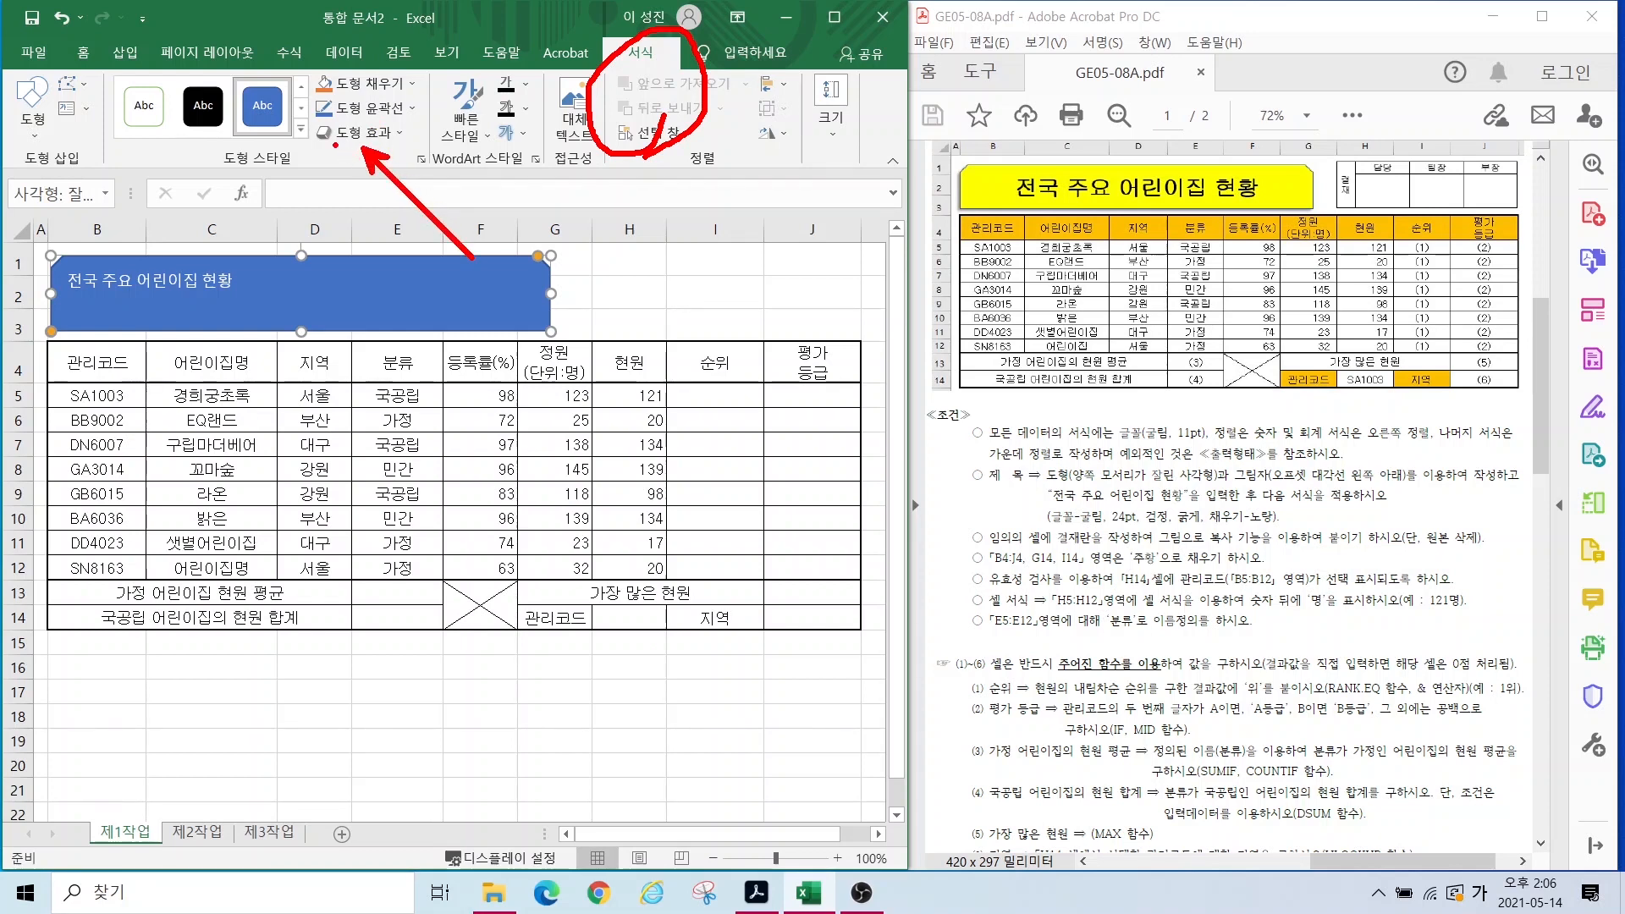
{"action": "left_click", "coordinate": [366, 133]}
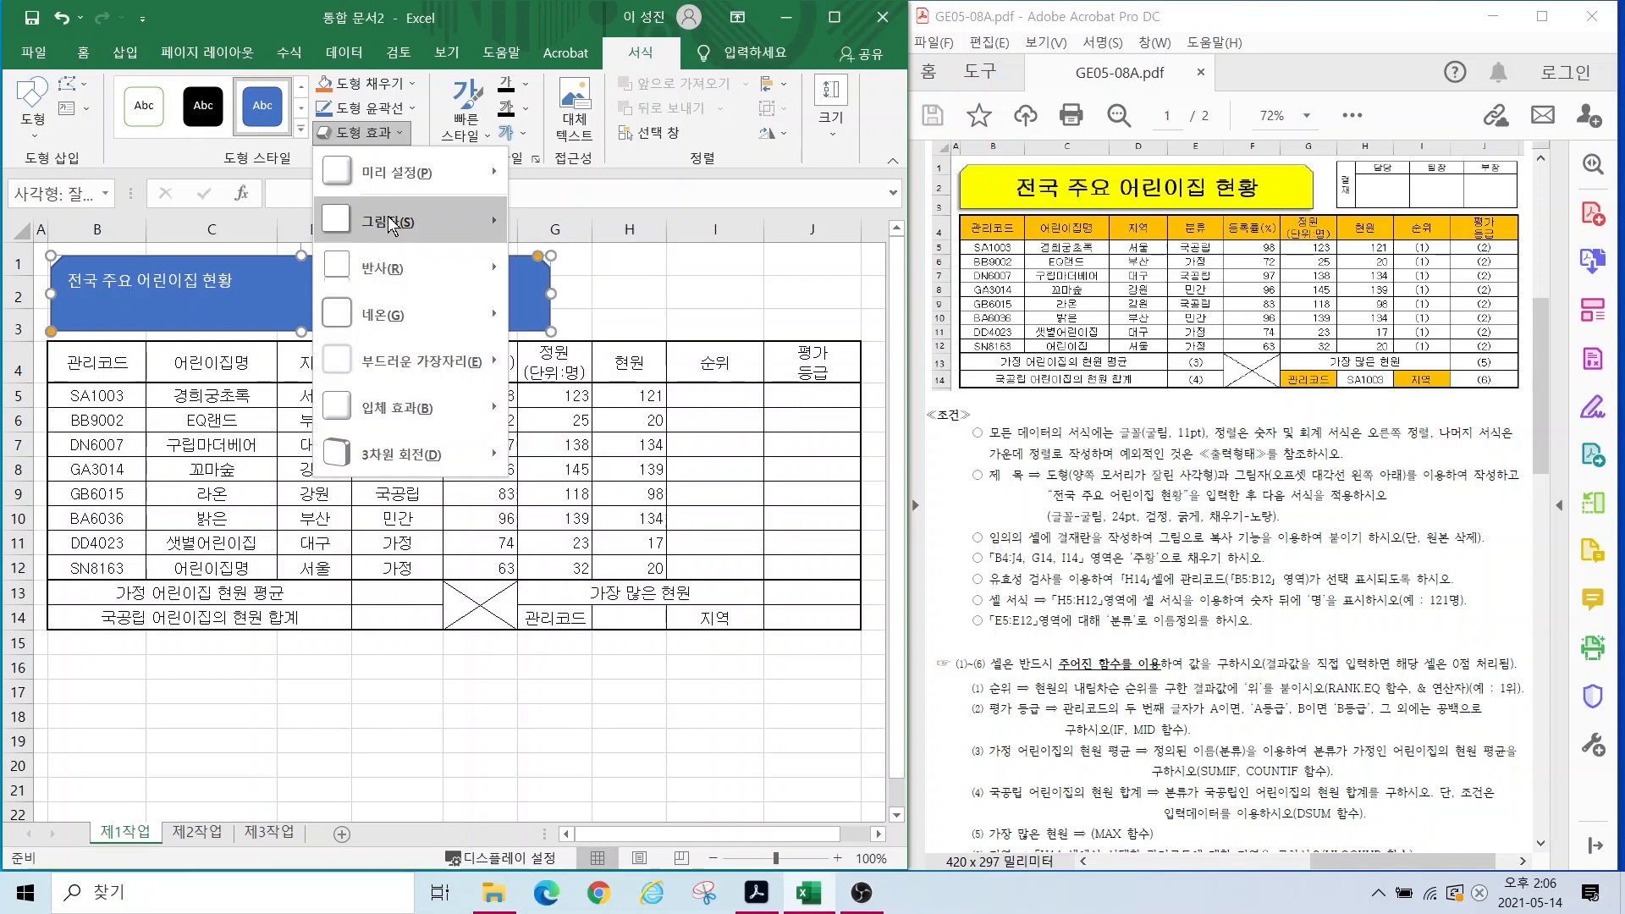
{"action": "mouse_move", "coordinate": [392, 227]}
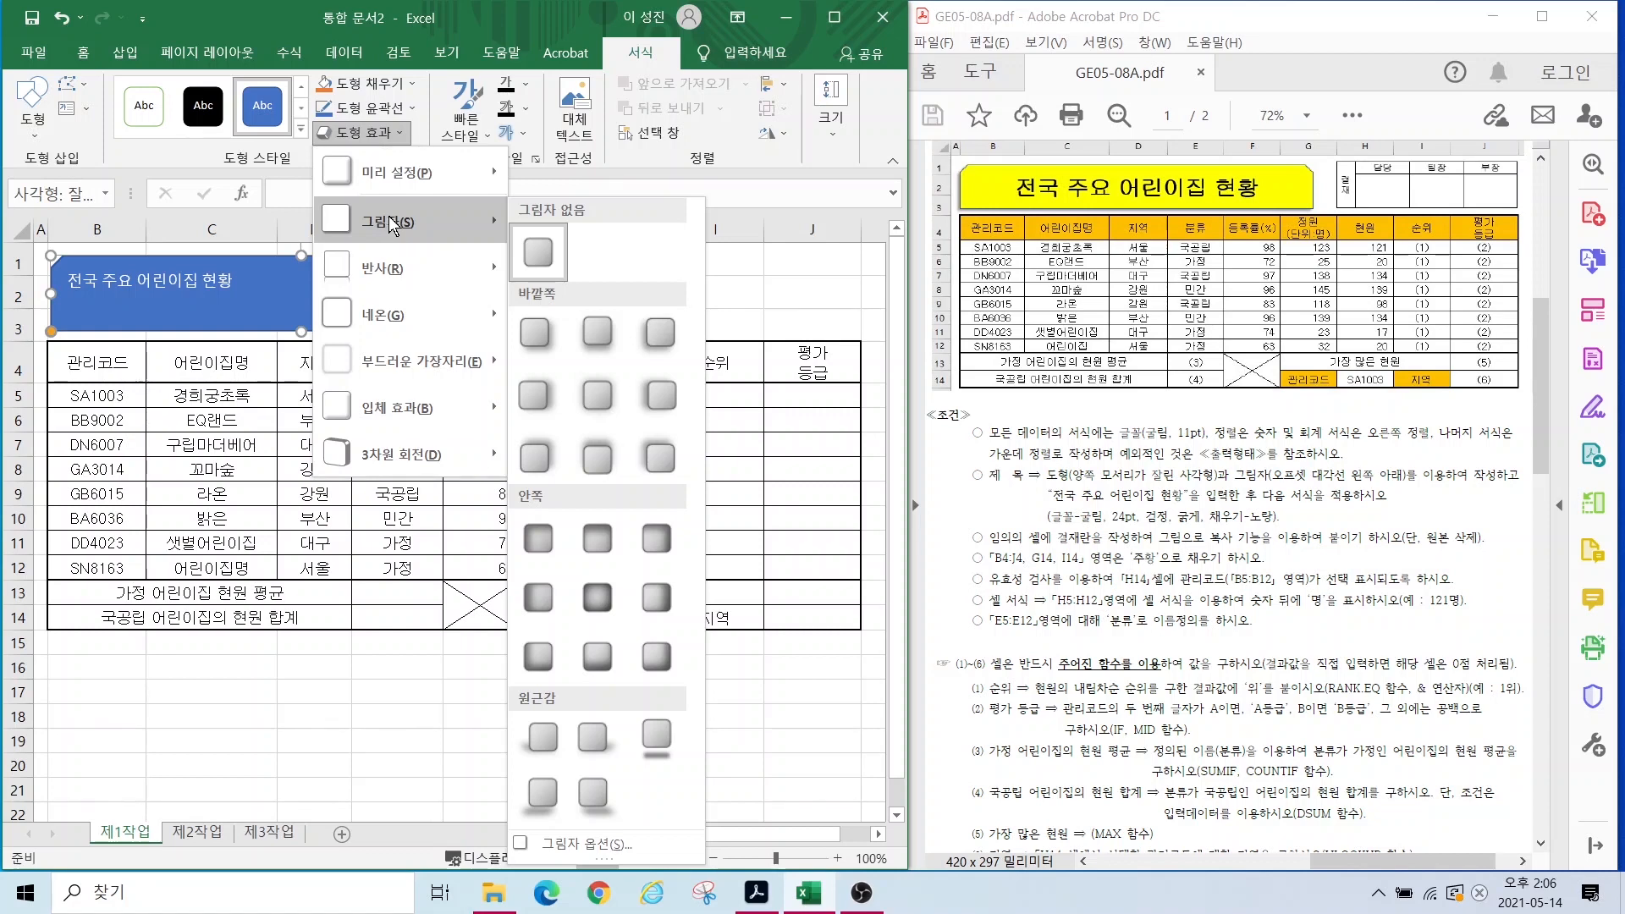
Step: Give the title shape an Offset: Bottom Left shadow and a yellow fill
{"action": "left_click", "coordinate": [660, 334]}
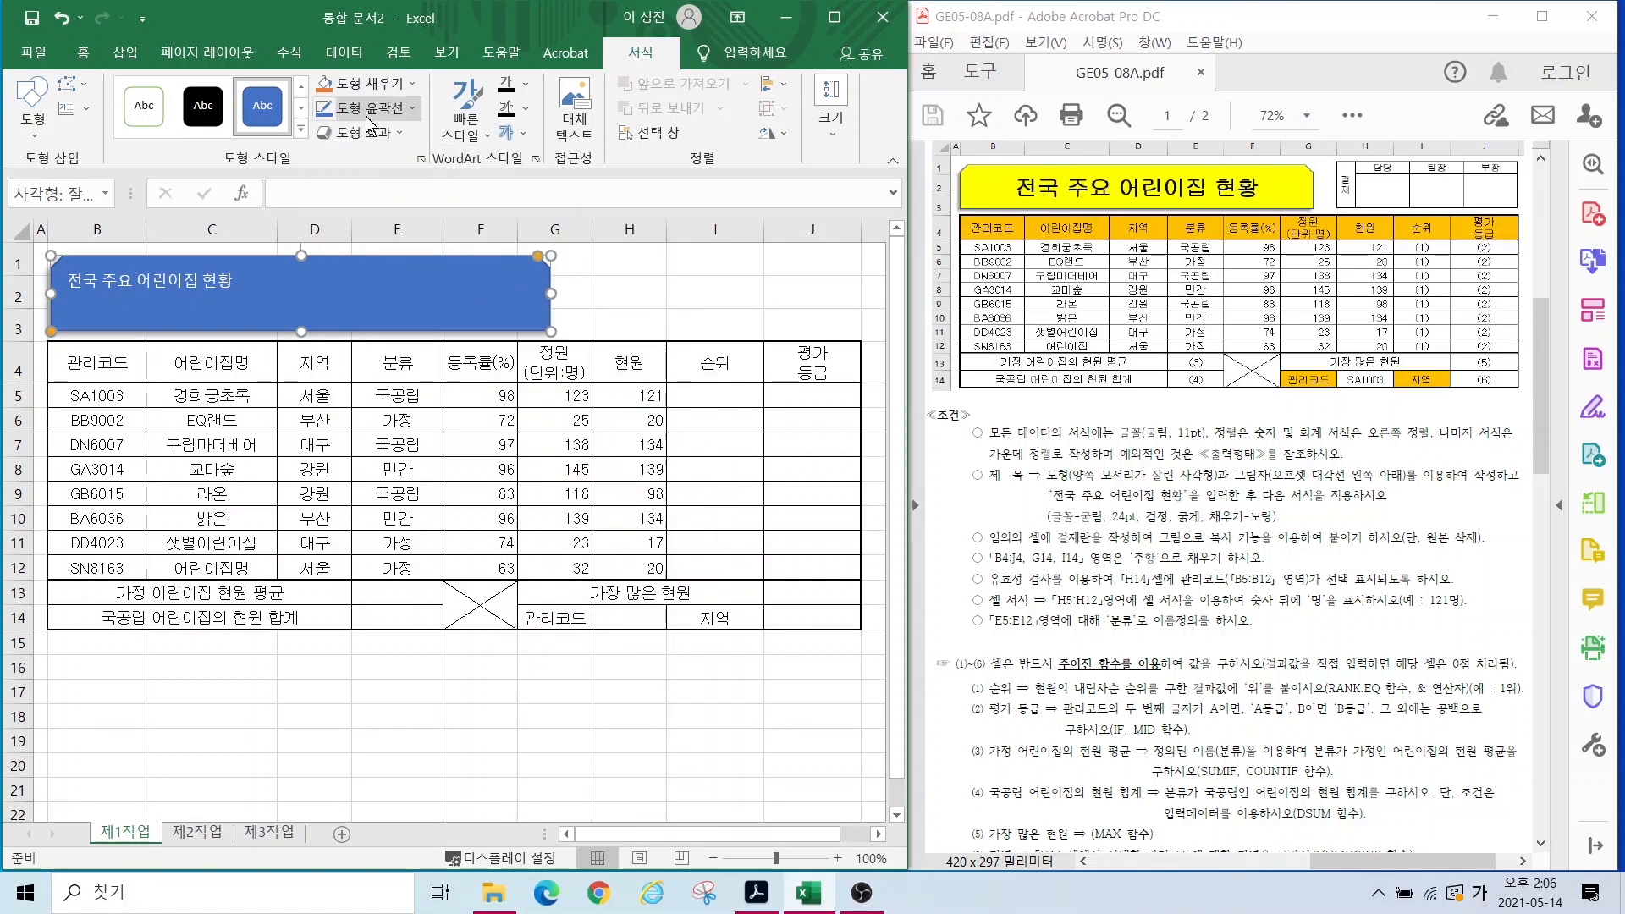
{"action": "left_click", "coordinate": [377, 85]}
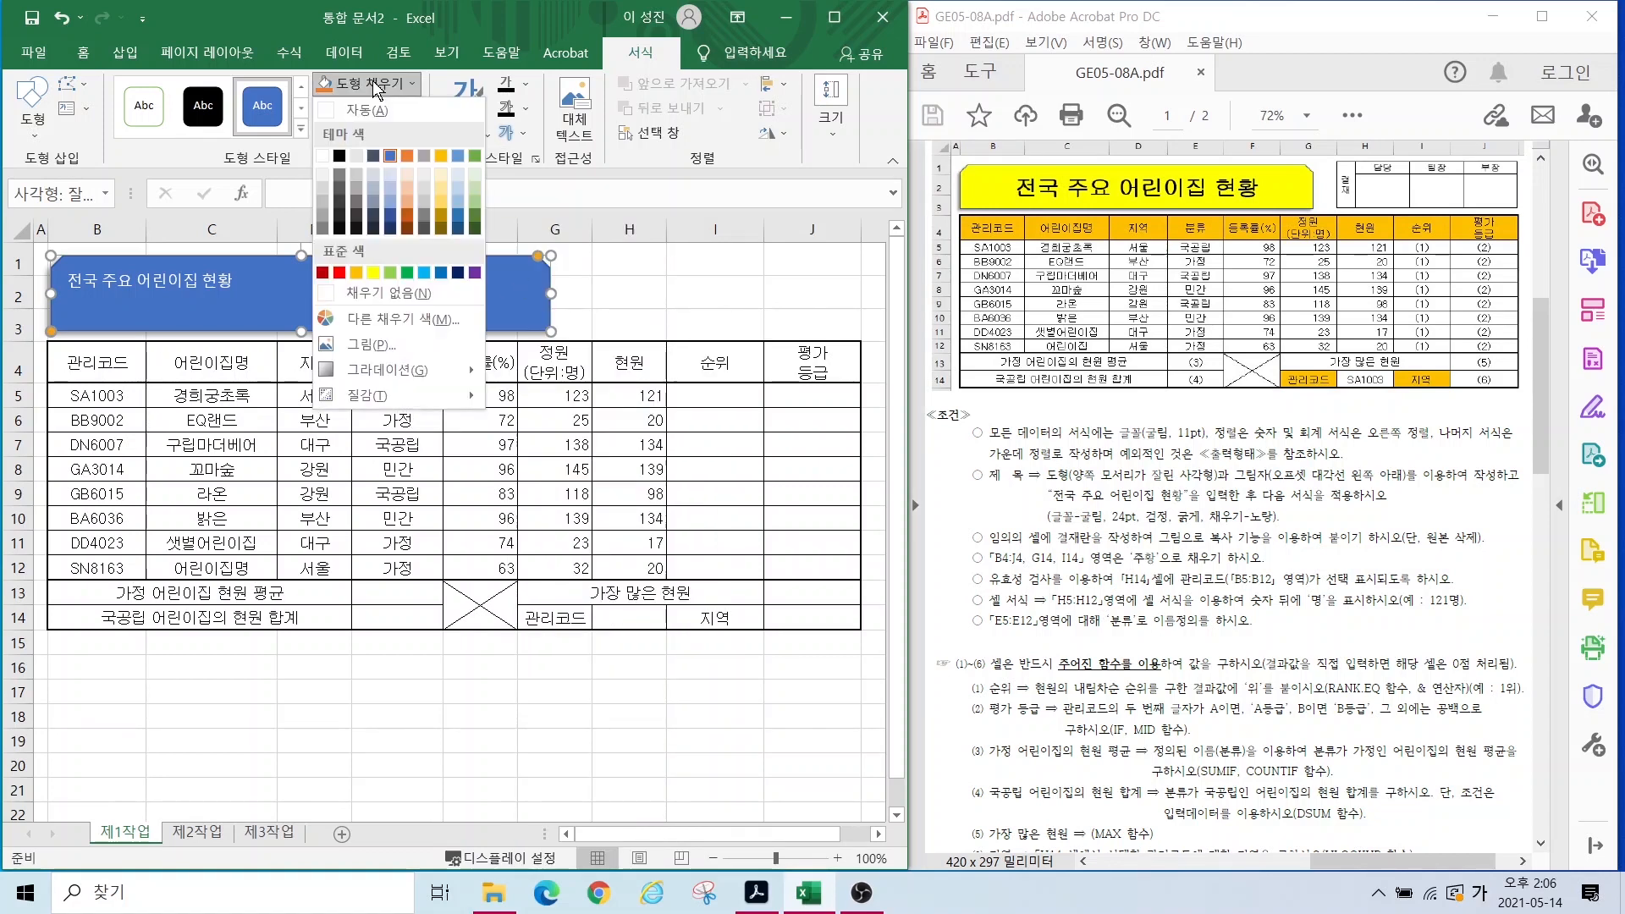
{"action": "left_click", "coordinate": [372, 273]}
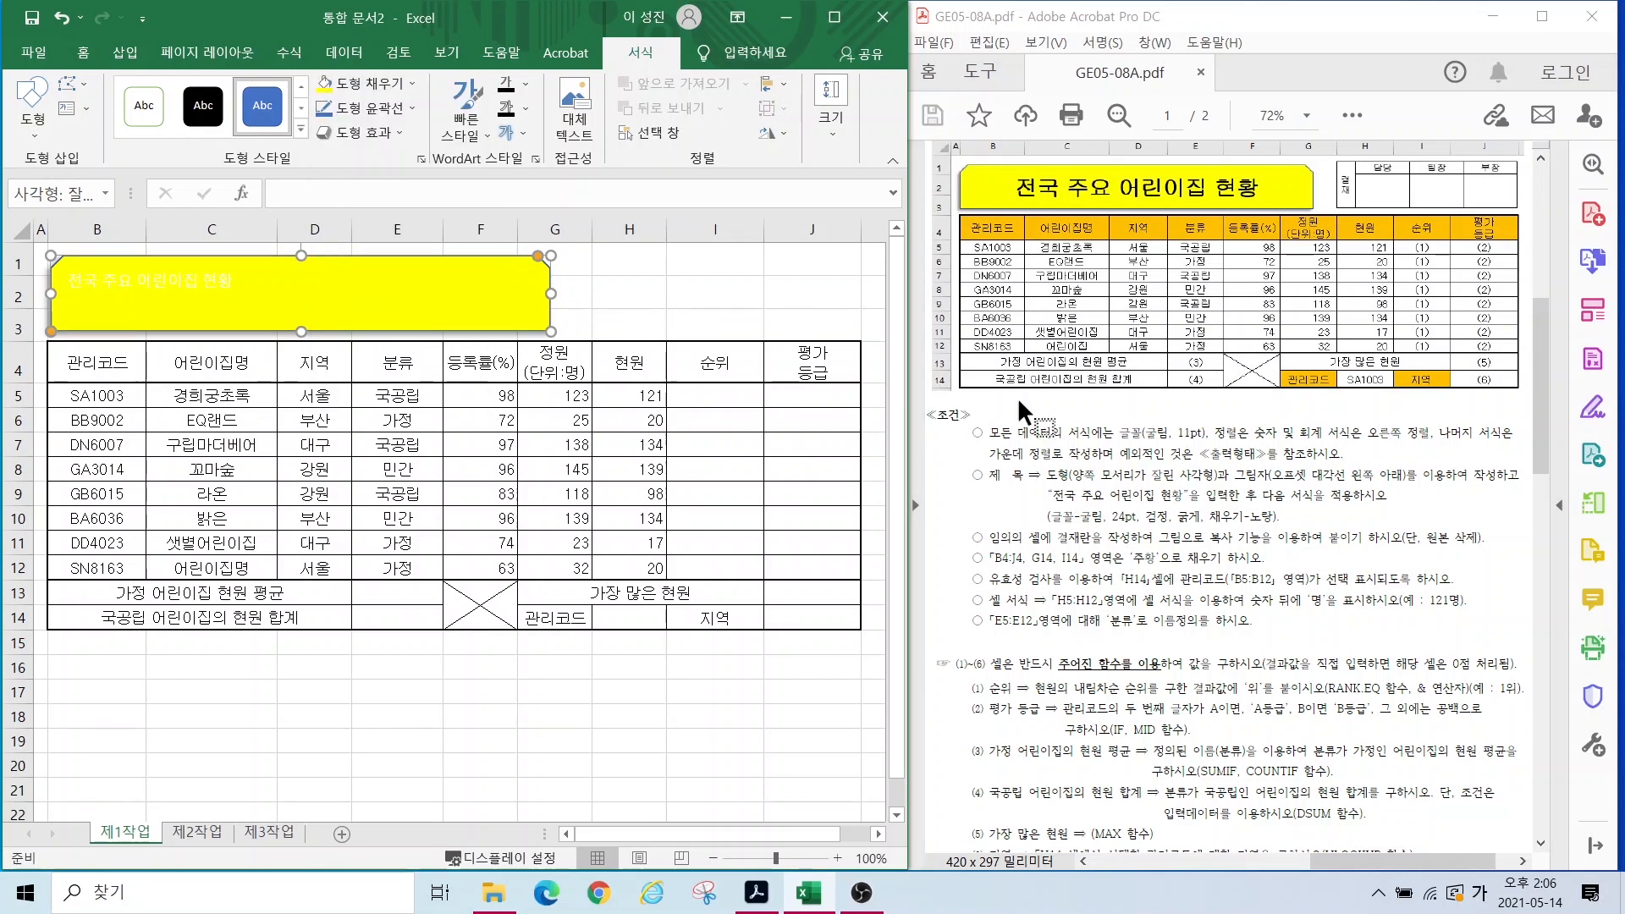
Step: Format the title text as black 24pt 굴림, centred horizontally and vertically
{"action": "left_click", "coordinate": [84, 54]}
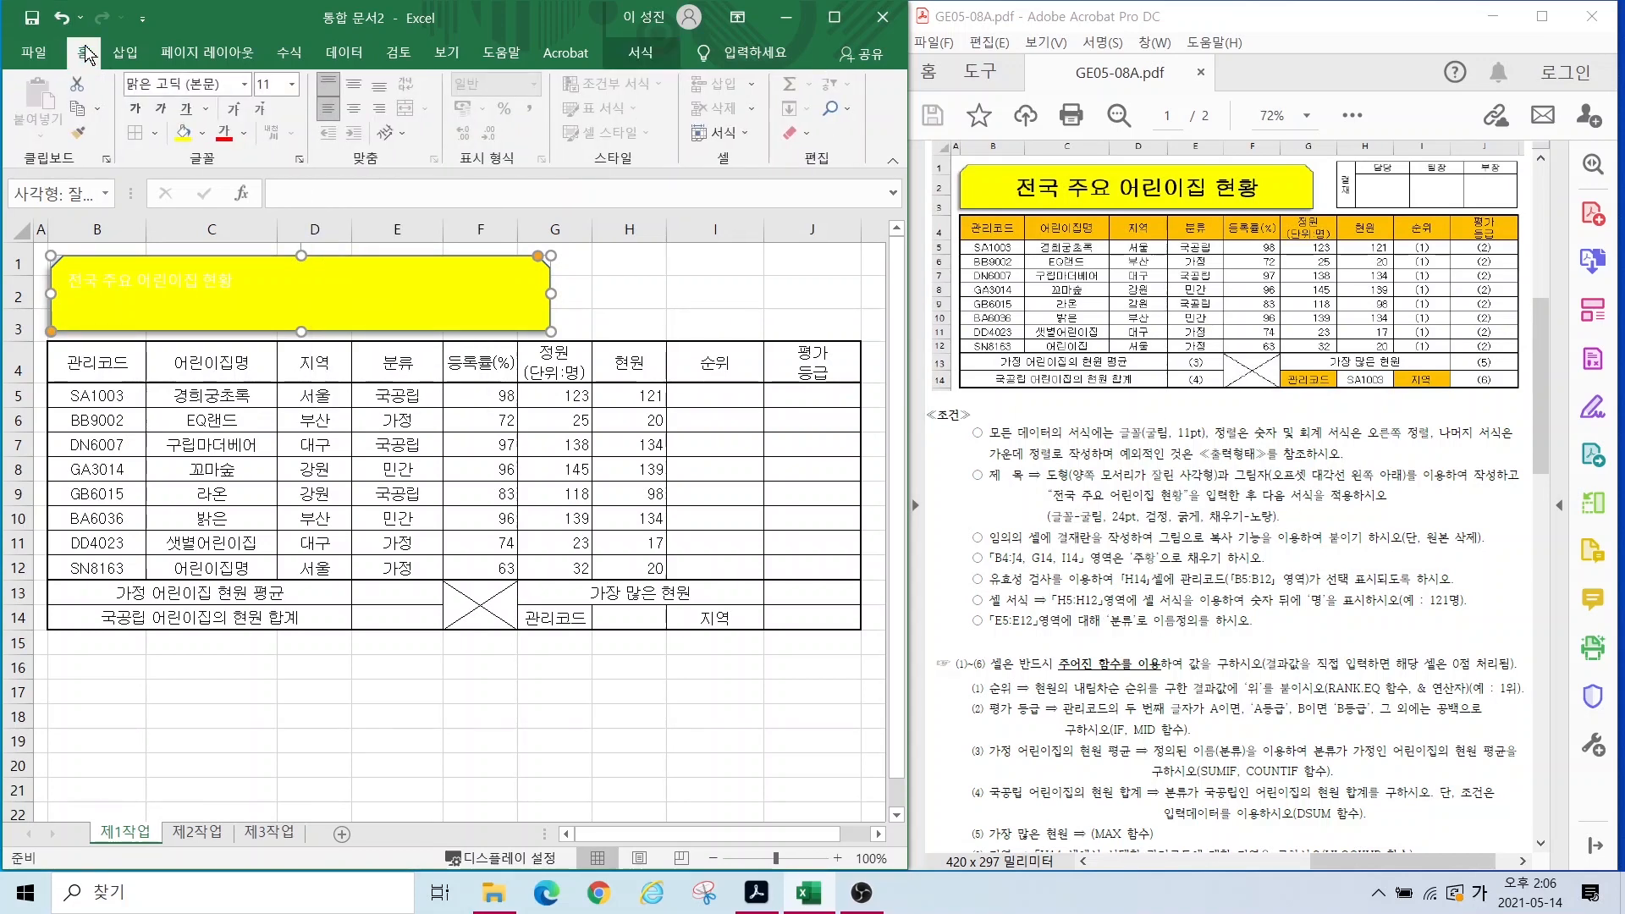
{"action": "left_click", "coordinate": [165, 88]}
{"action": "type", "text": "ㄱ굴림"}
{"action": "key", "text": "Return"}
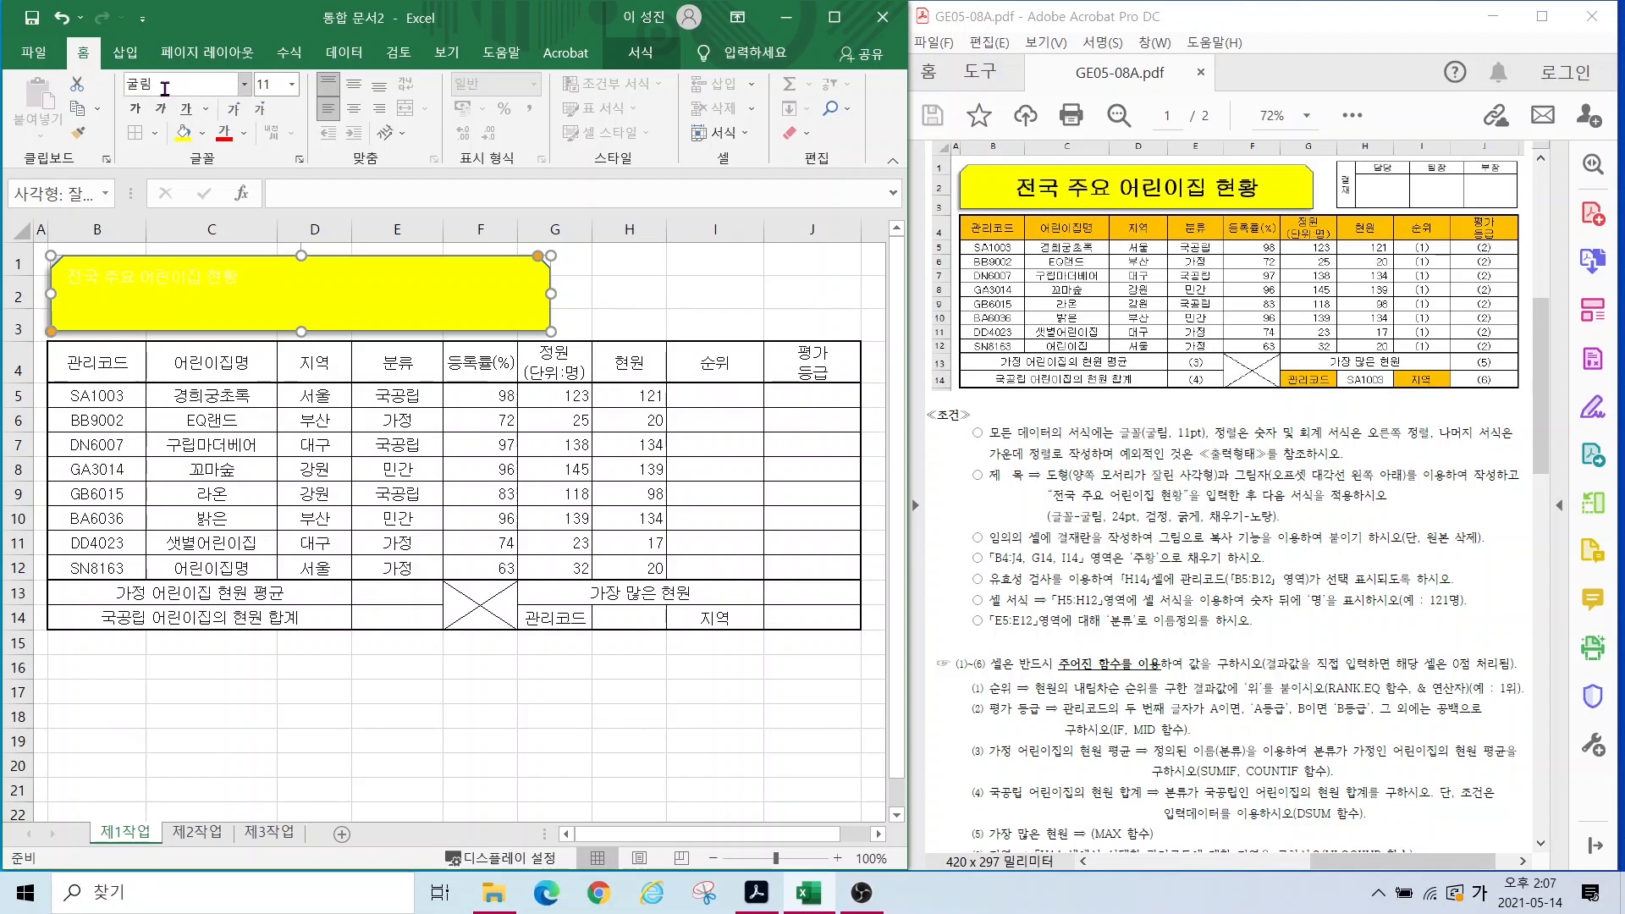
{"action": "left_click", "coordinate": [265, 85]}
{"action": "type", "text": "24"}
{"action": "key", "text": "Return"}
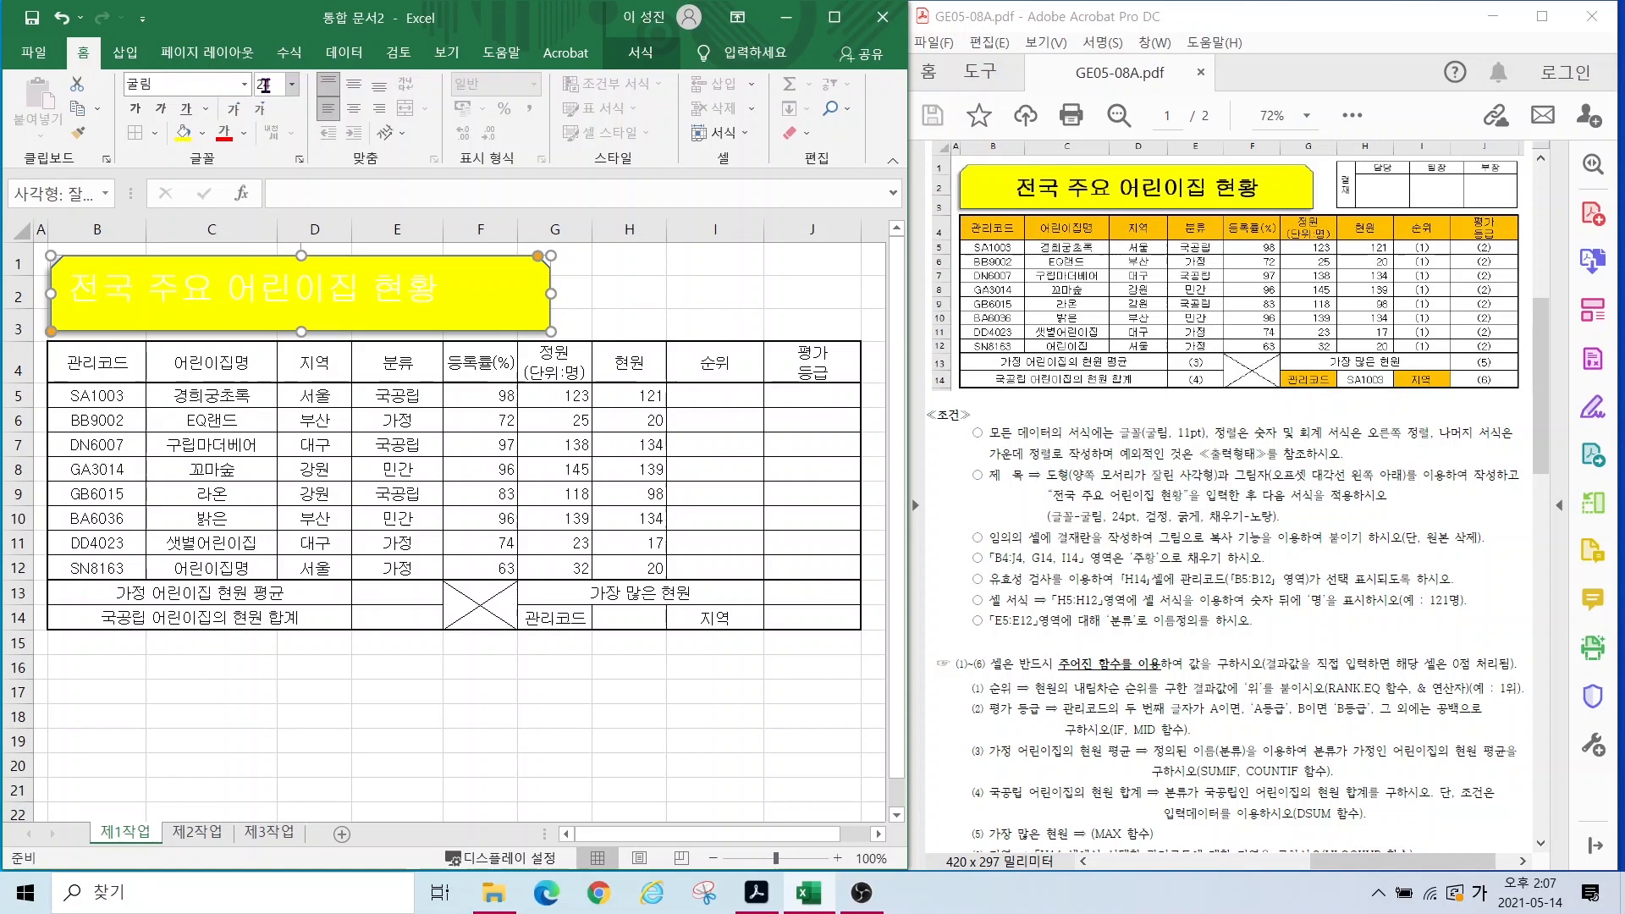
{"action": "left_click", "coordinate": [244, 133]}
{"action": "left_click", "coordinate": [243, 209]}
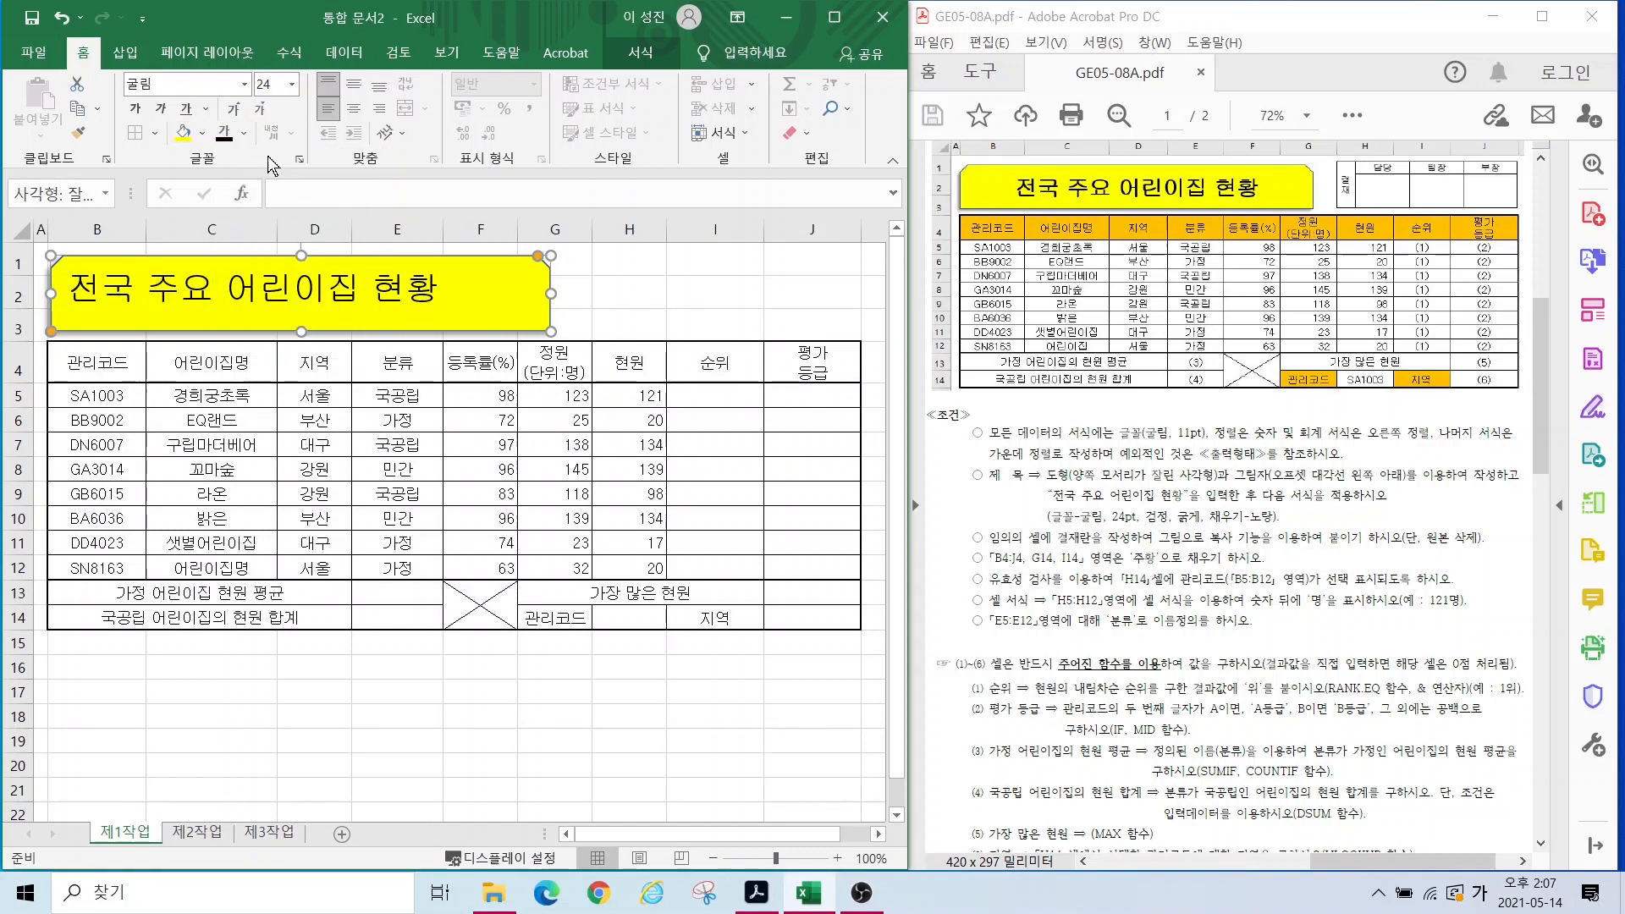
{"action": "left_click", "coordinate": [354, 108]}
{"action": "left_click", "coordinate": [352, 90]}
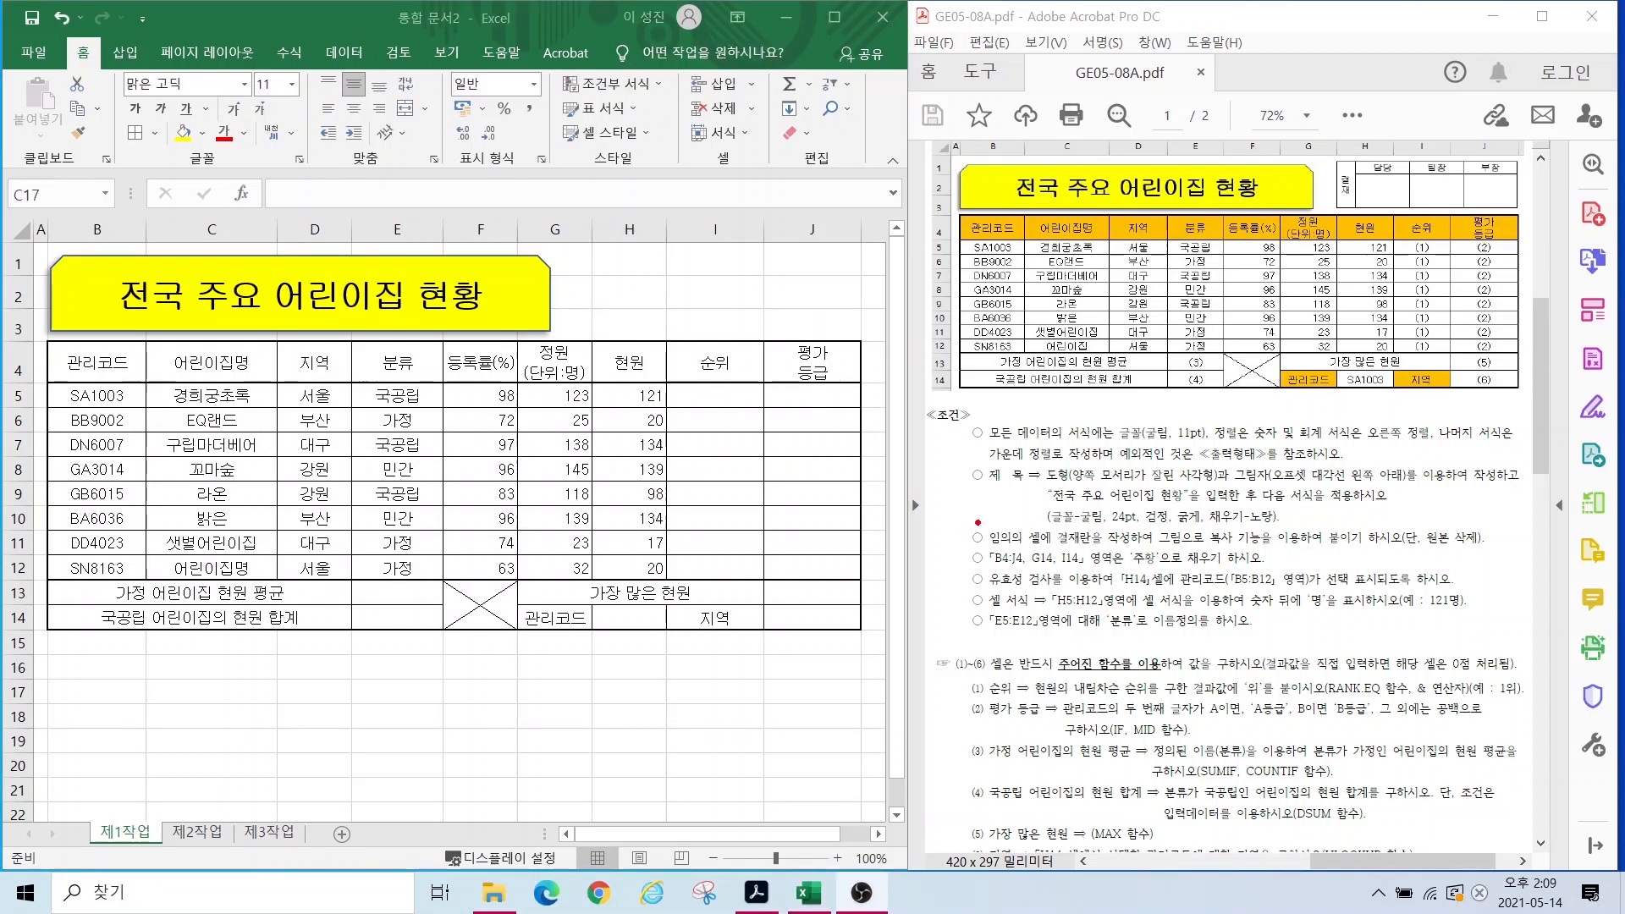
{"action": "left_click_drag", "start_coordinate": [978, 522], "coordinate": [1322, 550]}
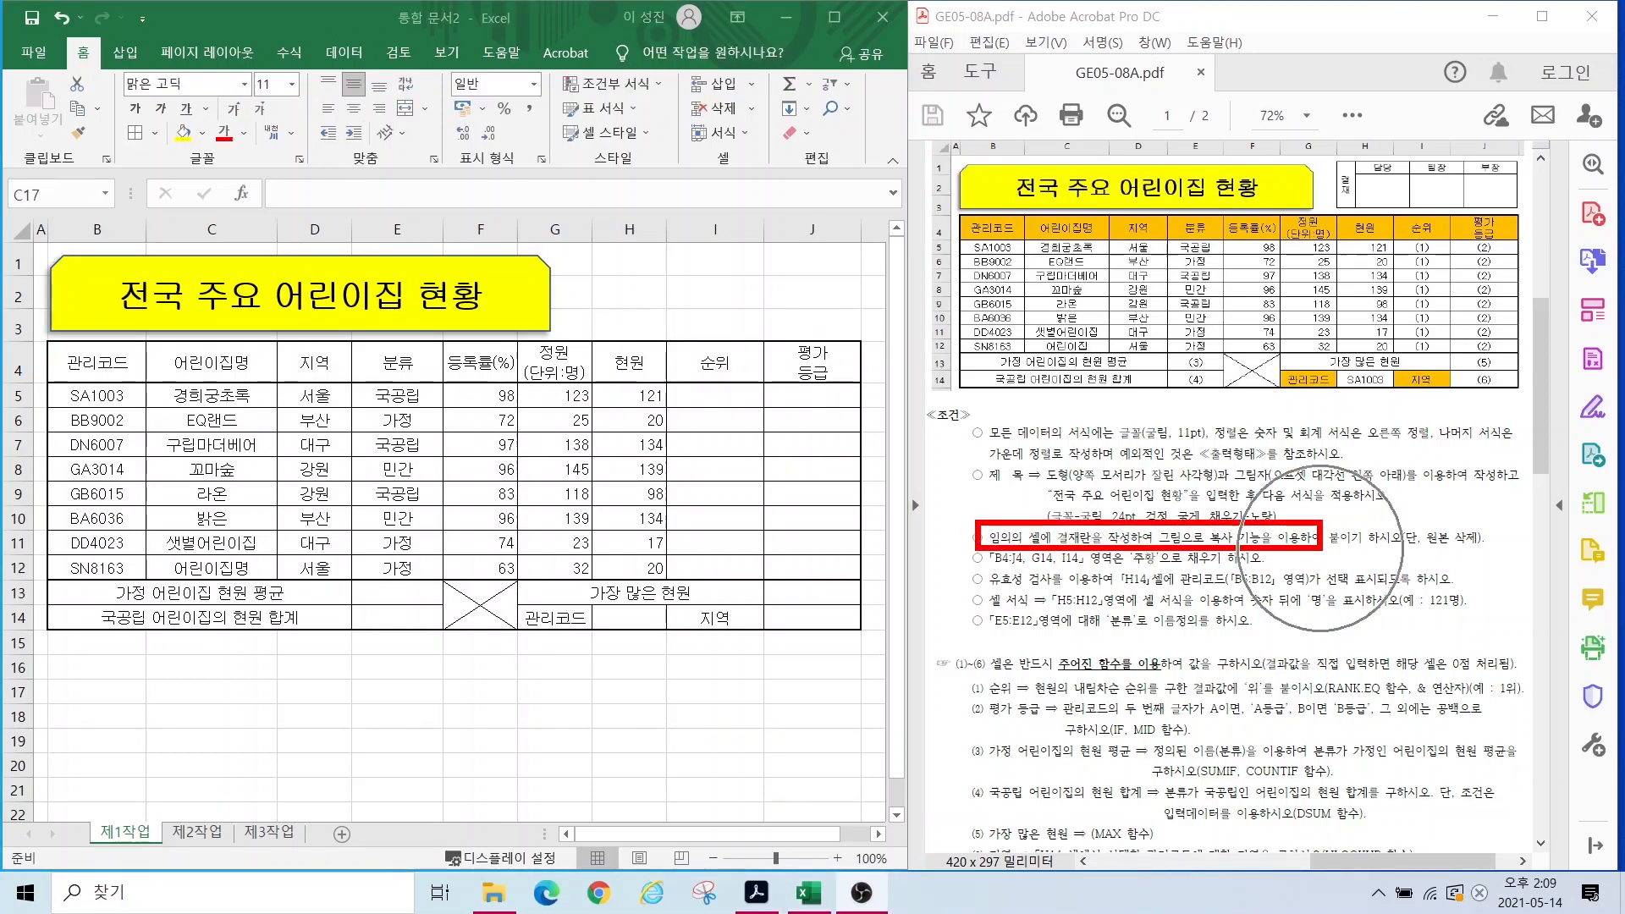
{"action": "left_click_drag", "start_coordinate": [1444, 534], "coordinate": [1519, 454]}
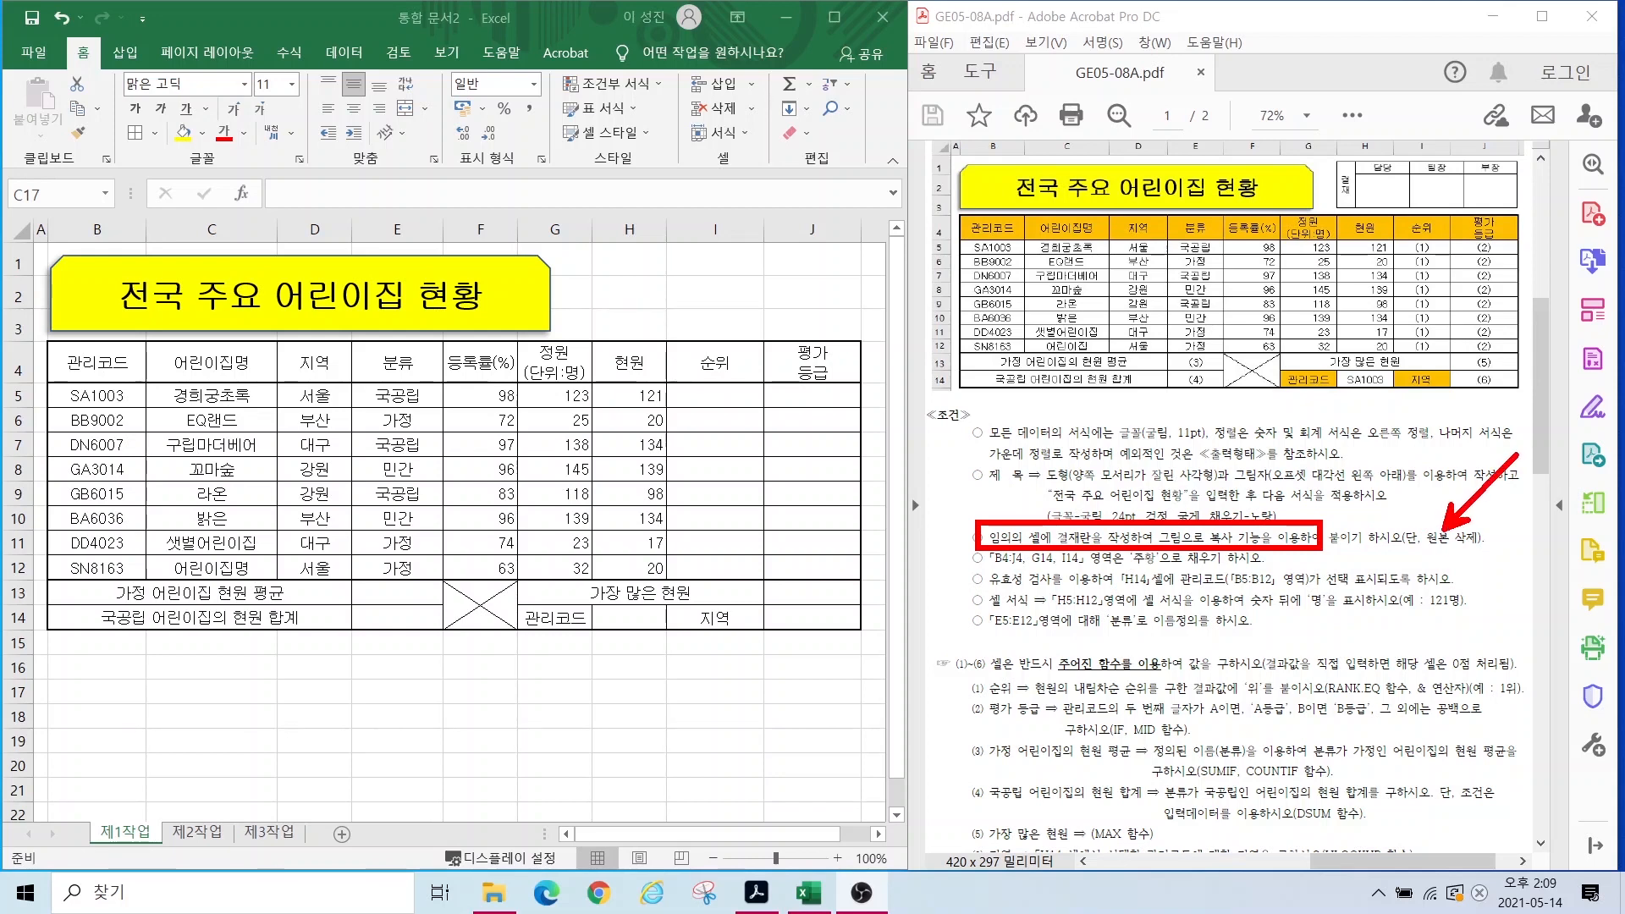
{"action": "key", "text": "Escape"}
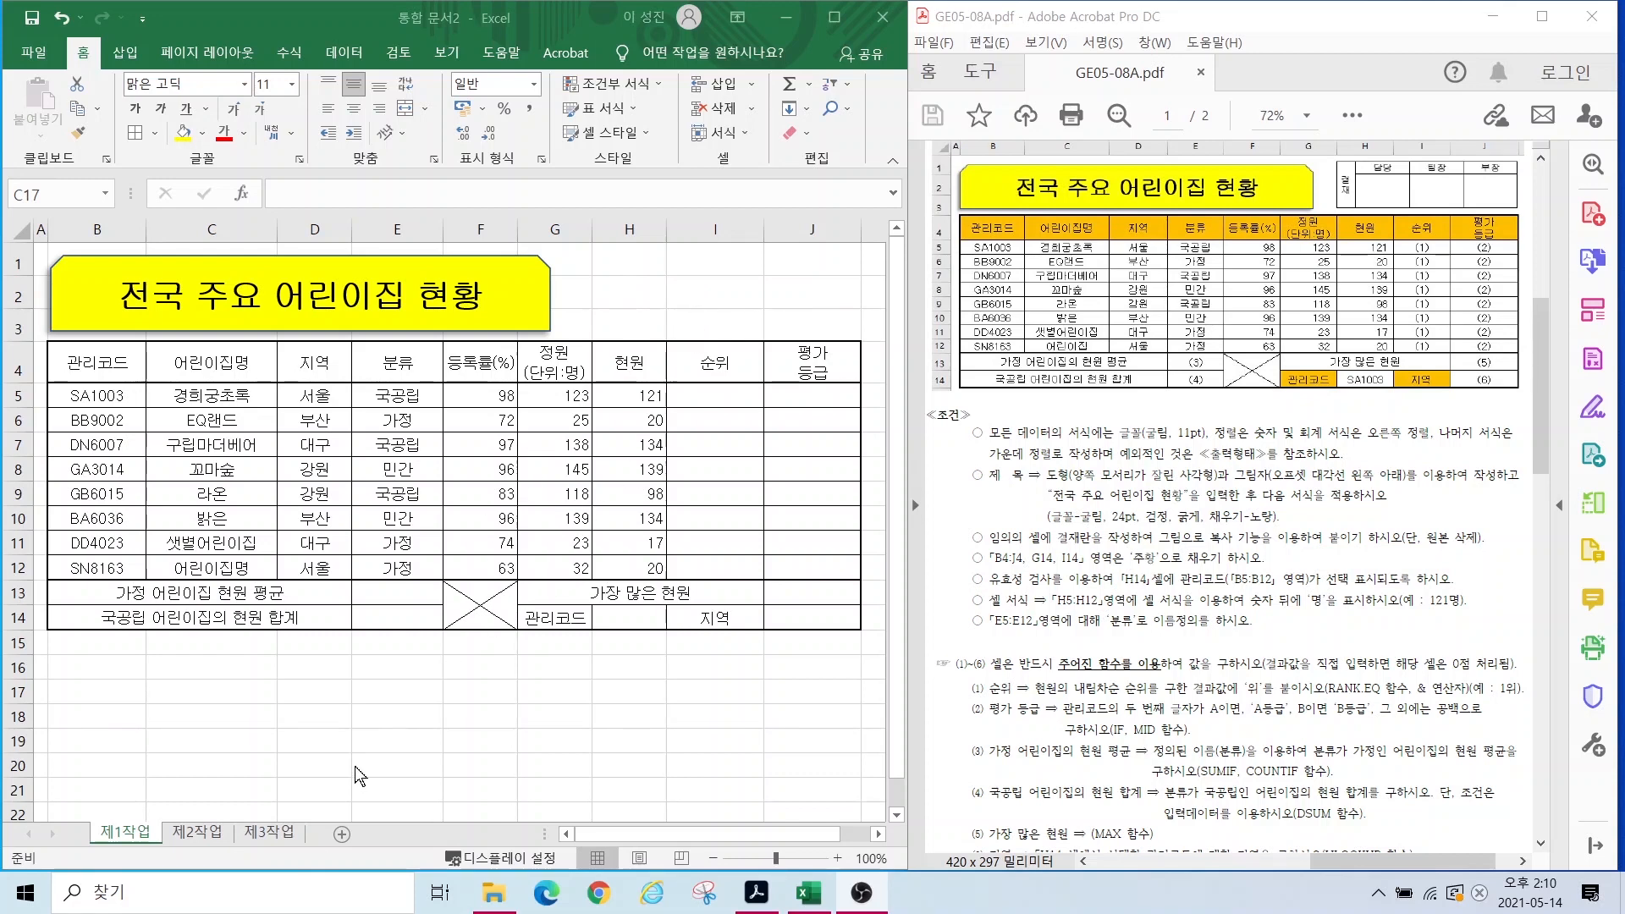
{"action": "left_click", "coordinate": [342, 835]}
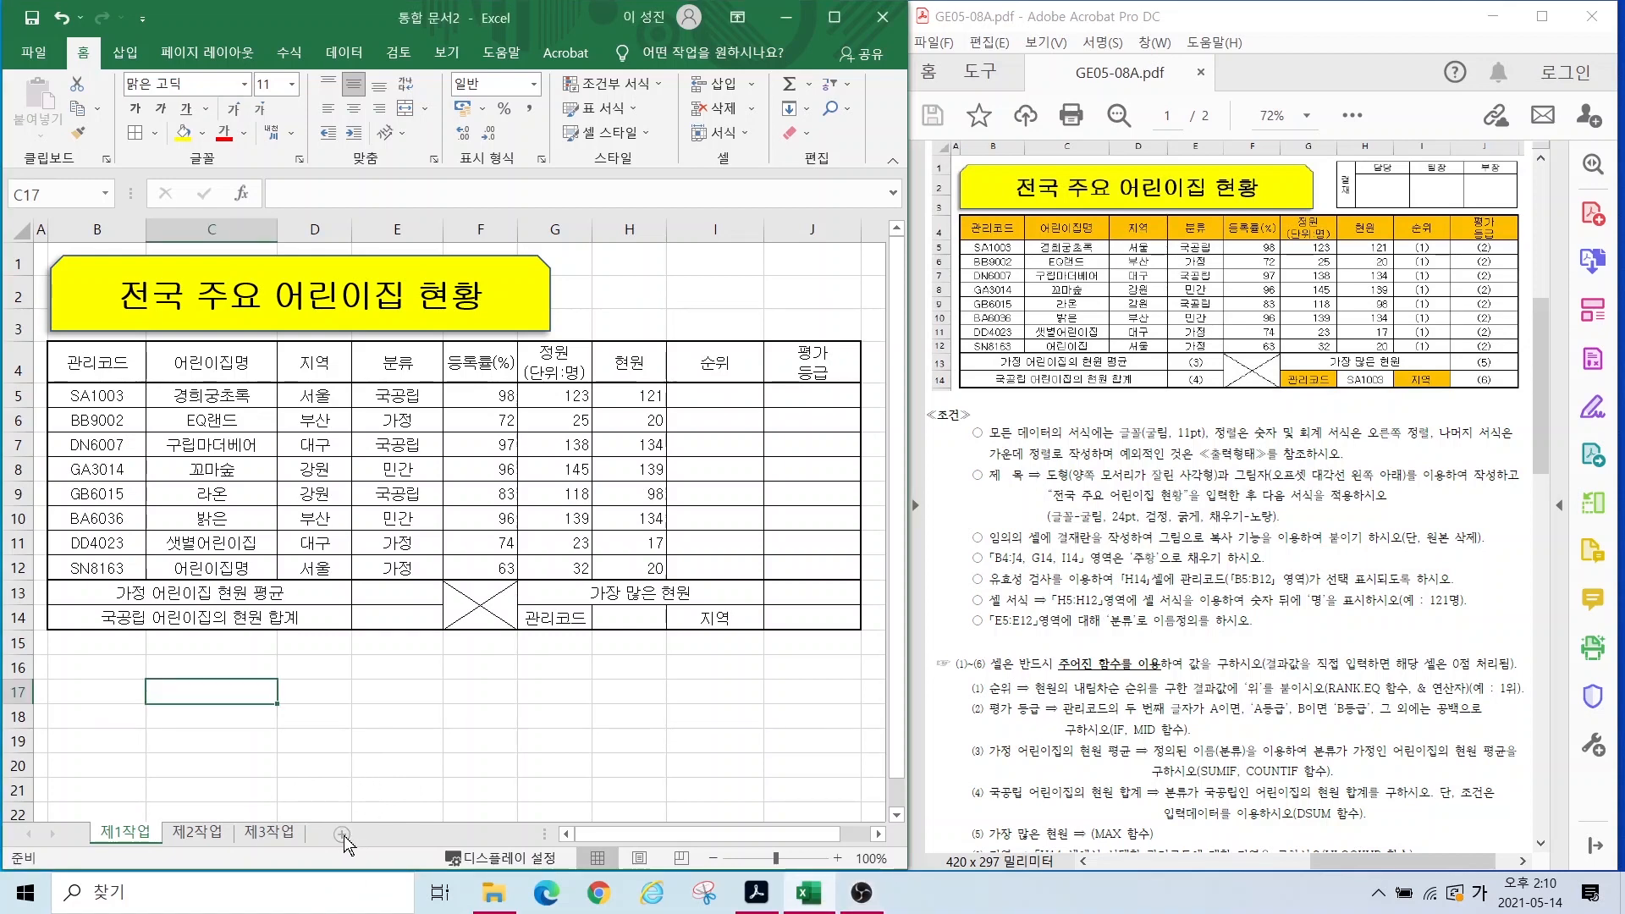
Step: On a new sheet, enter a two-line 결재 in C8 and 담당, 팀장, 부장 in D8:F8
{"action": "left_click", "coordinate": [342, 835]}
{"action": "left_click", "coordinate": [206, 428]}
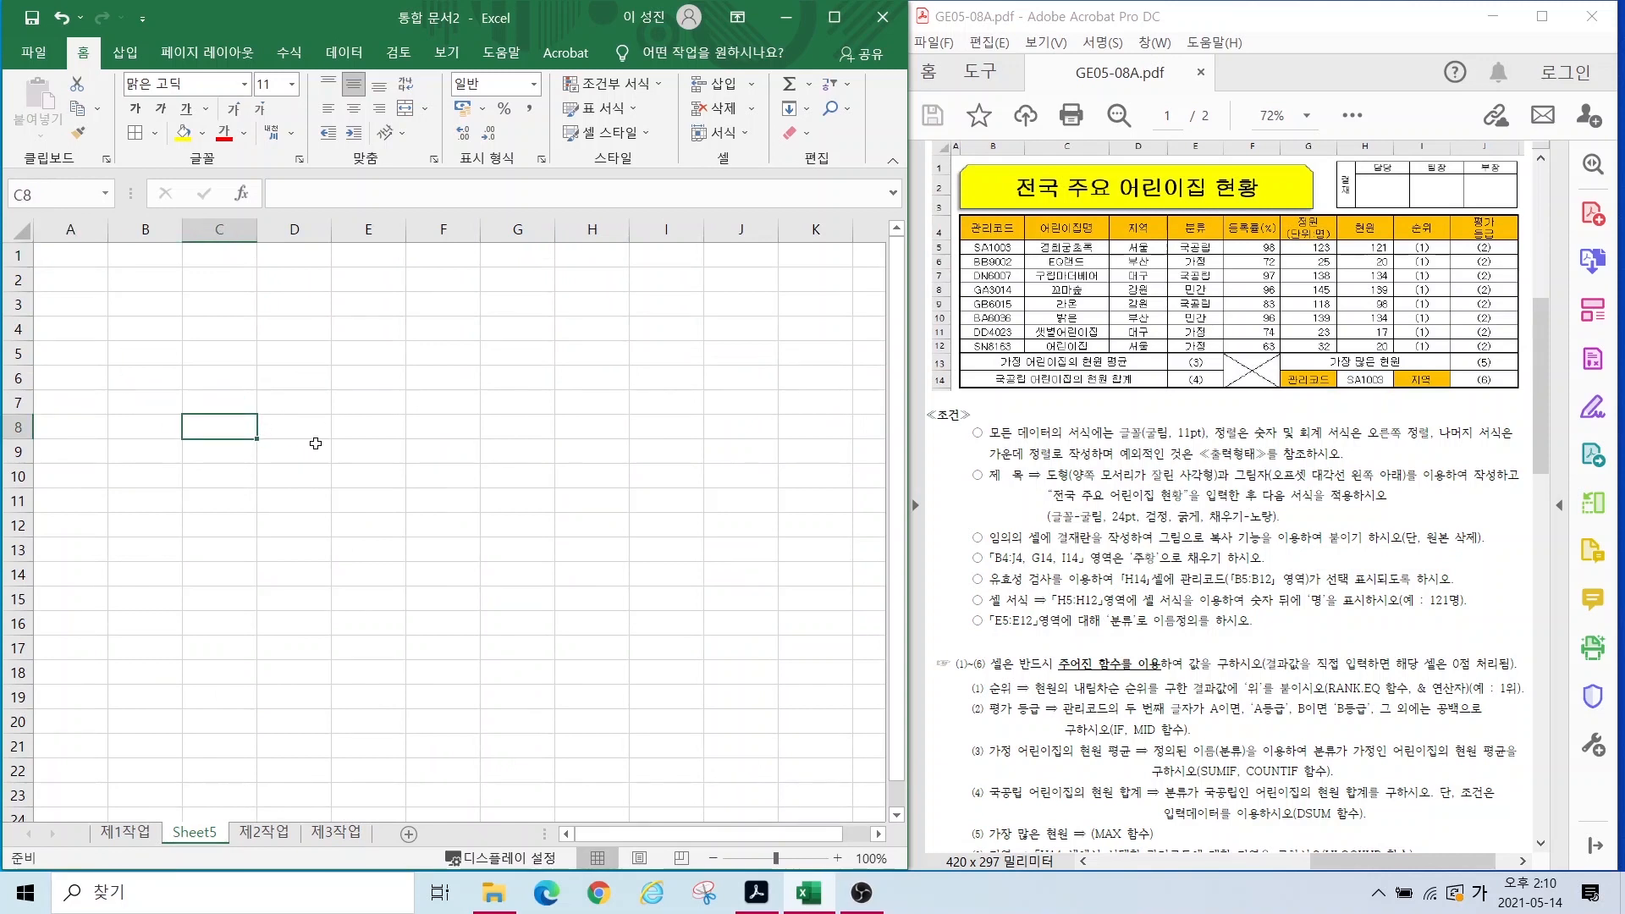
{"action": "type", "text": "결"}
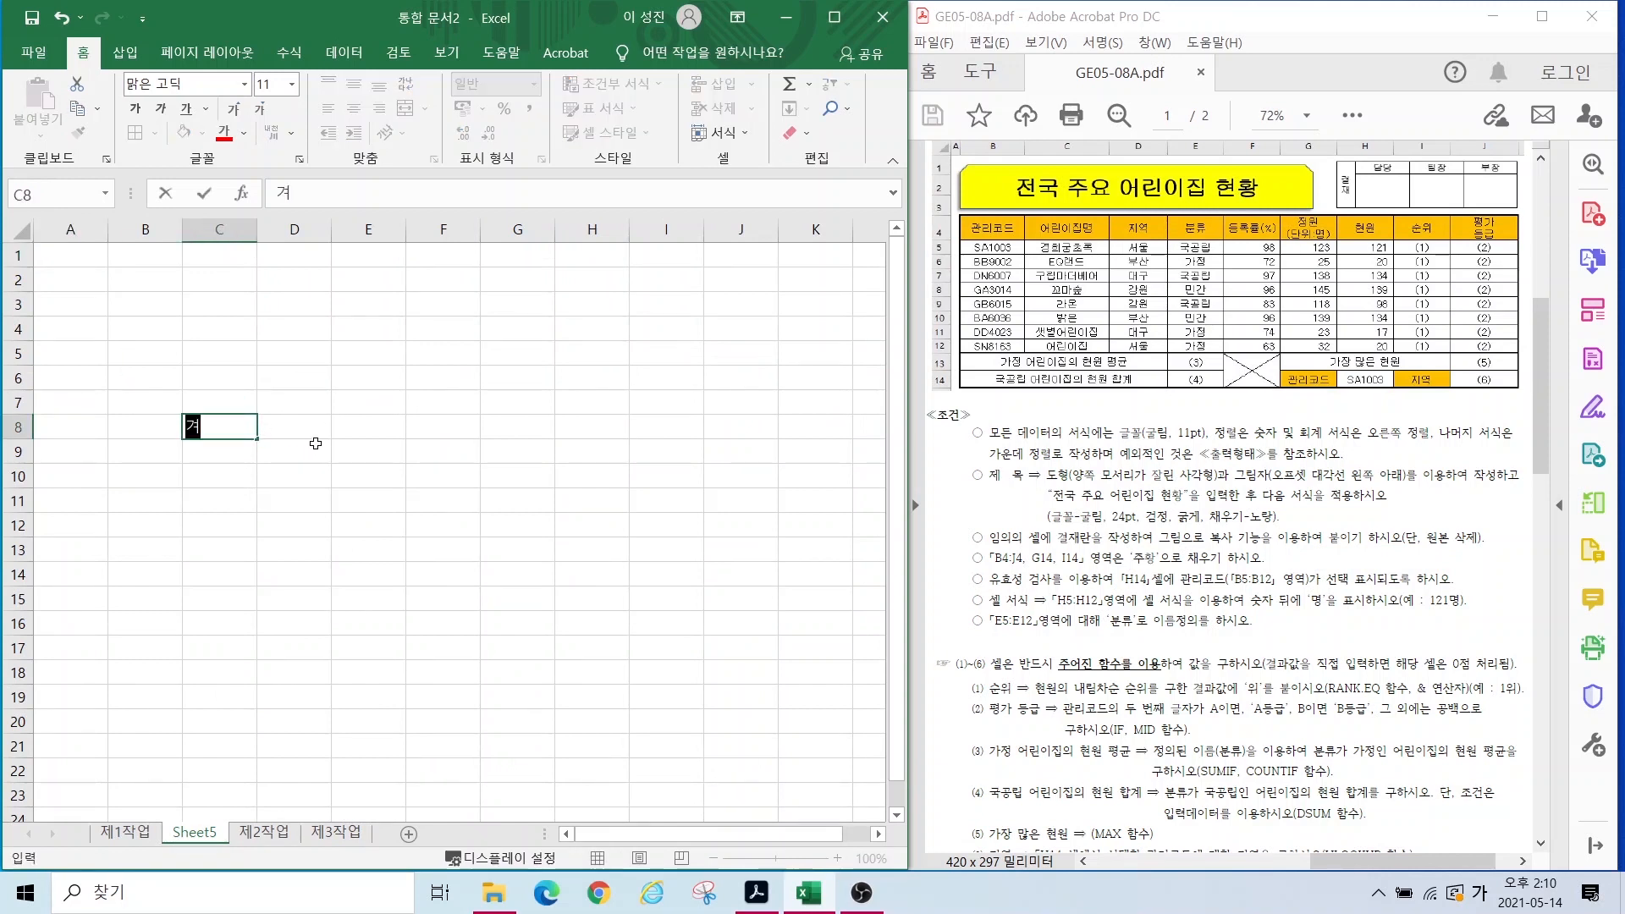
{"action": "key", "text": "alt+Return"}
{"action": "type", "text": "재"}
{"action": "left_click_drag", "start_coordinate": [315, 444], "coordinate": [450, 440]}
{"action": "type", "text": "담당"}
{"action": "key", "text": "Return"}
{"action": "type", "text": "팀장"}
{"action": "key", "text": "Return"}
{"action": "type", "text": "부장"}
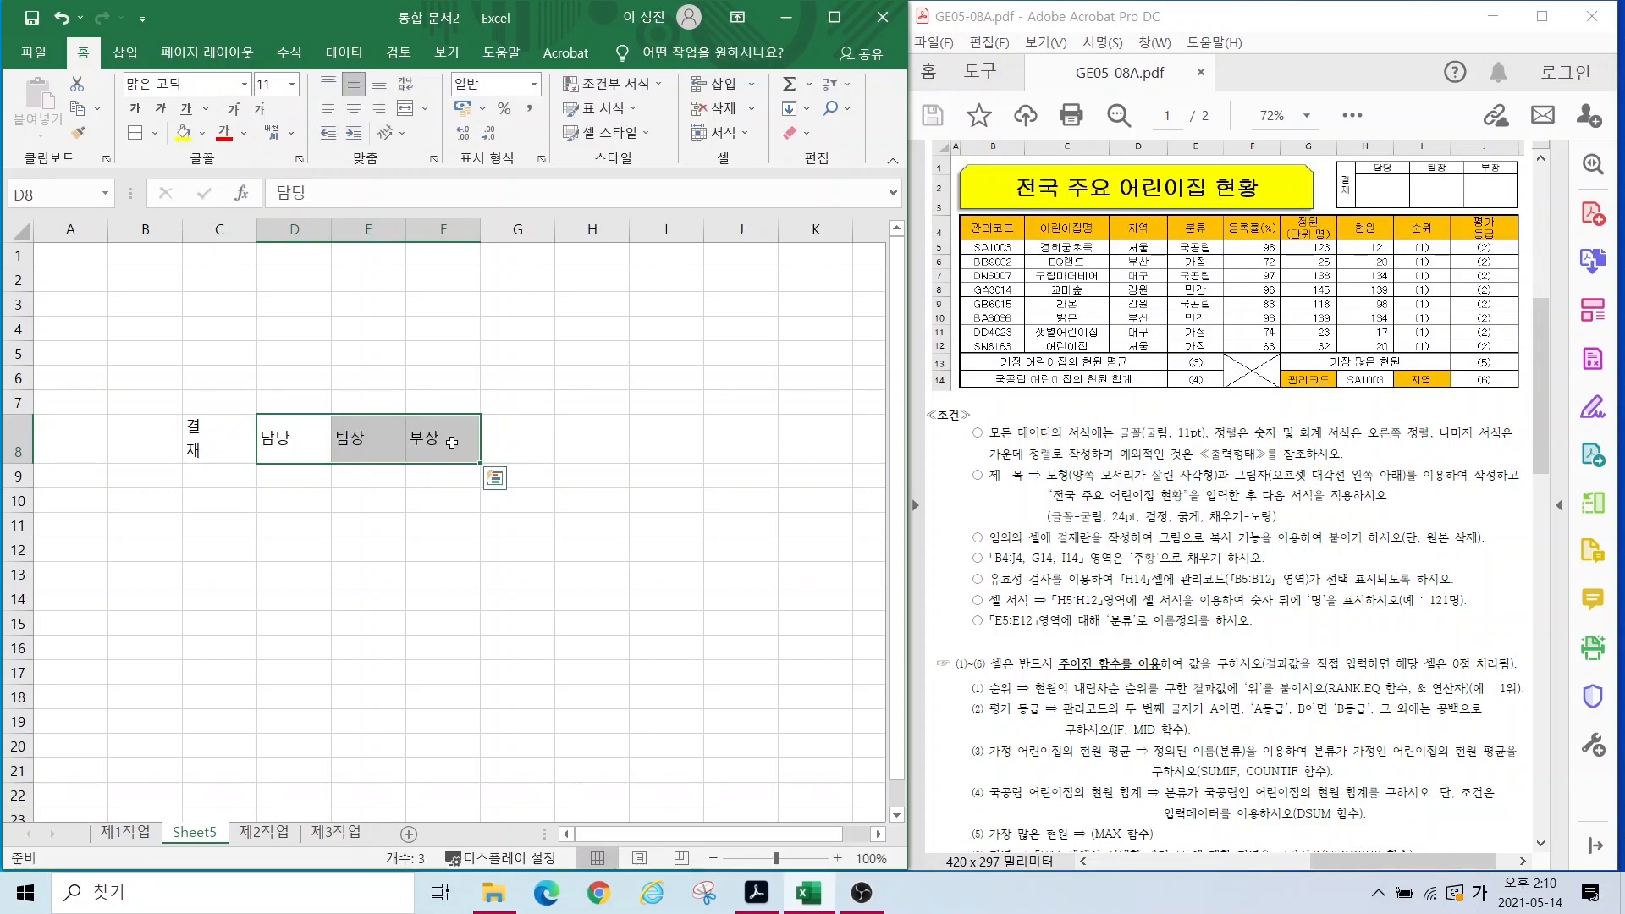
Step: Merge C8:C9, put all borders on C8:F9, adjust row 8 and column C, then select the box
{"action": "left_click_drag", "start_coordinate": [218, 439], "coordinate": [218, 476]}
{"action": "left_click", "coordinate": [406, 108]}
{"action": "left_click_drag", "start_coordinate": [19, 464], "coordinate": [23, 448]}
{"action": "left_click_drag", "start_coordinate": [219, 486], "coordinate": [444, 500]}
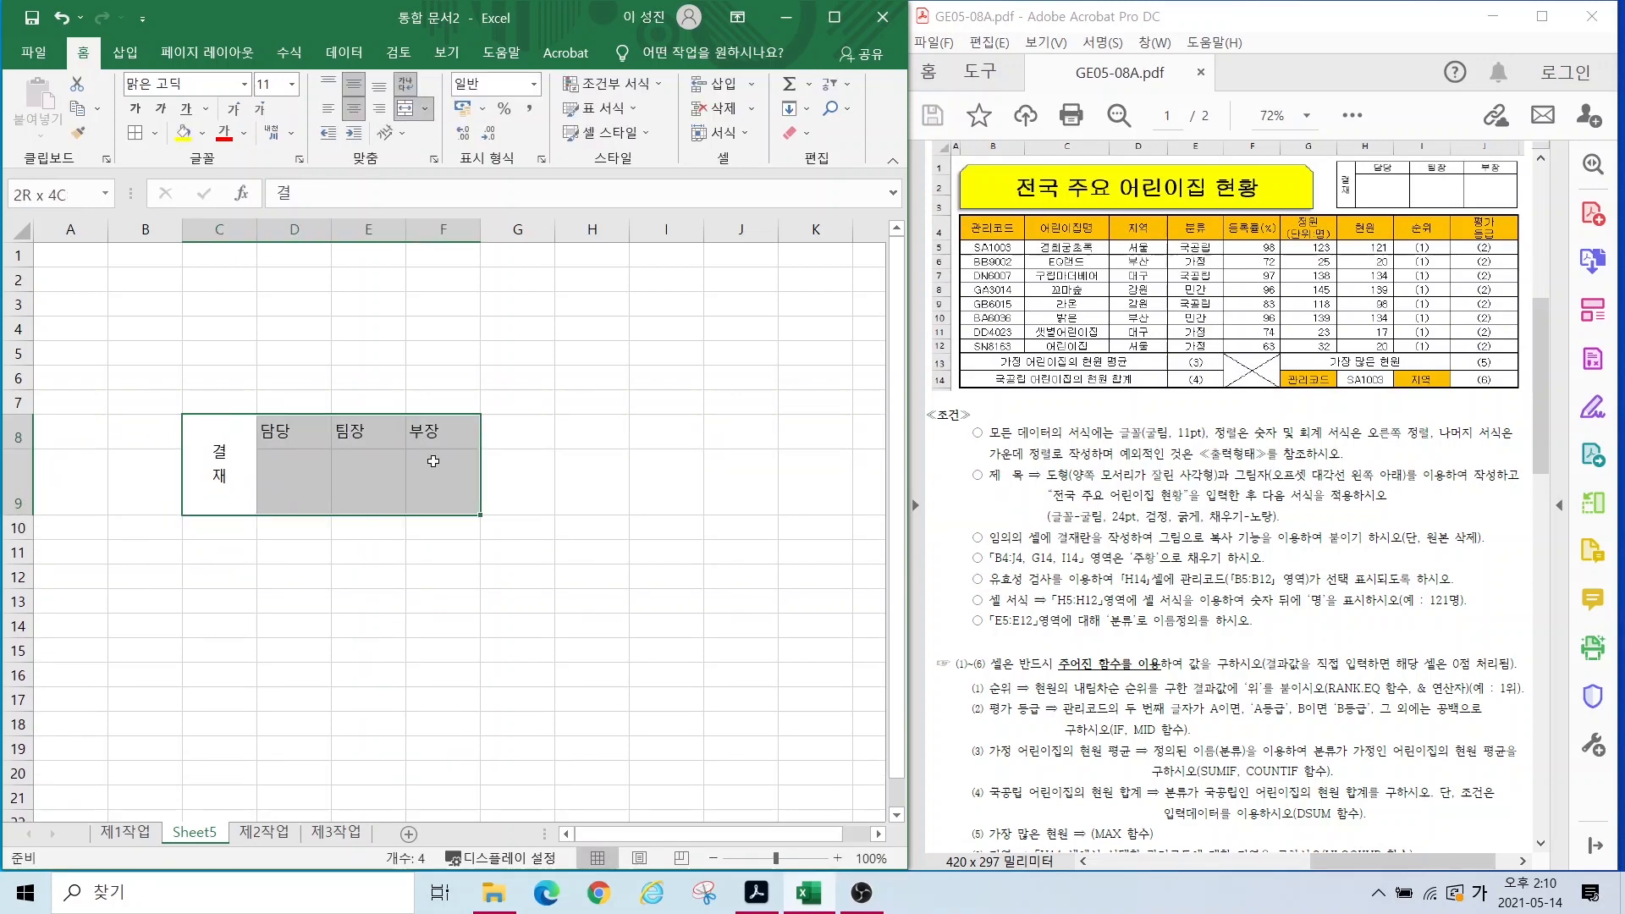
{"action": "left_click", "coordinate": [155, 133]}
{"action": "left_click", "coordinate": [203, 321]}
{"action": "left_click_drag", "start_coordinate": [257, 230], "coordinate": [222, 243]}
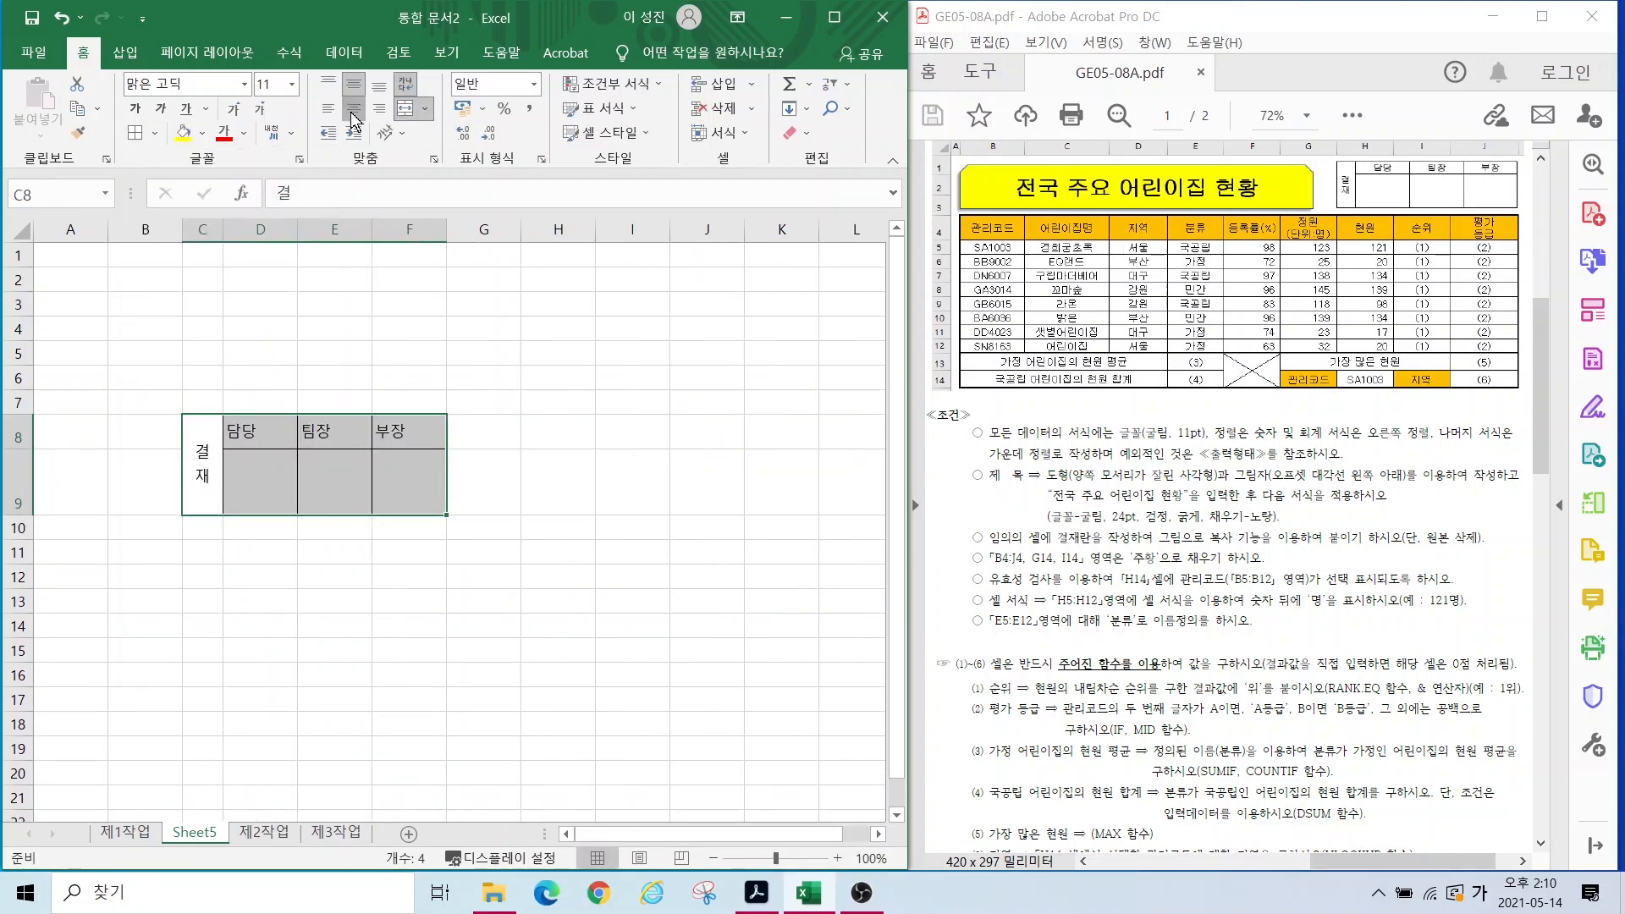
{"action": "left_click", "coordinate": [335, 576]}
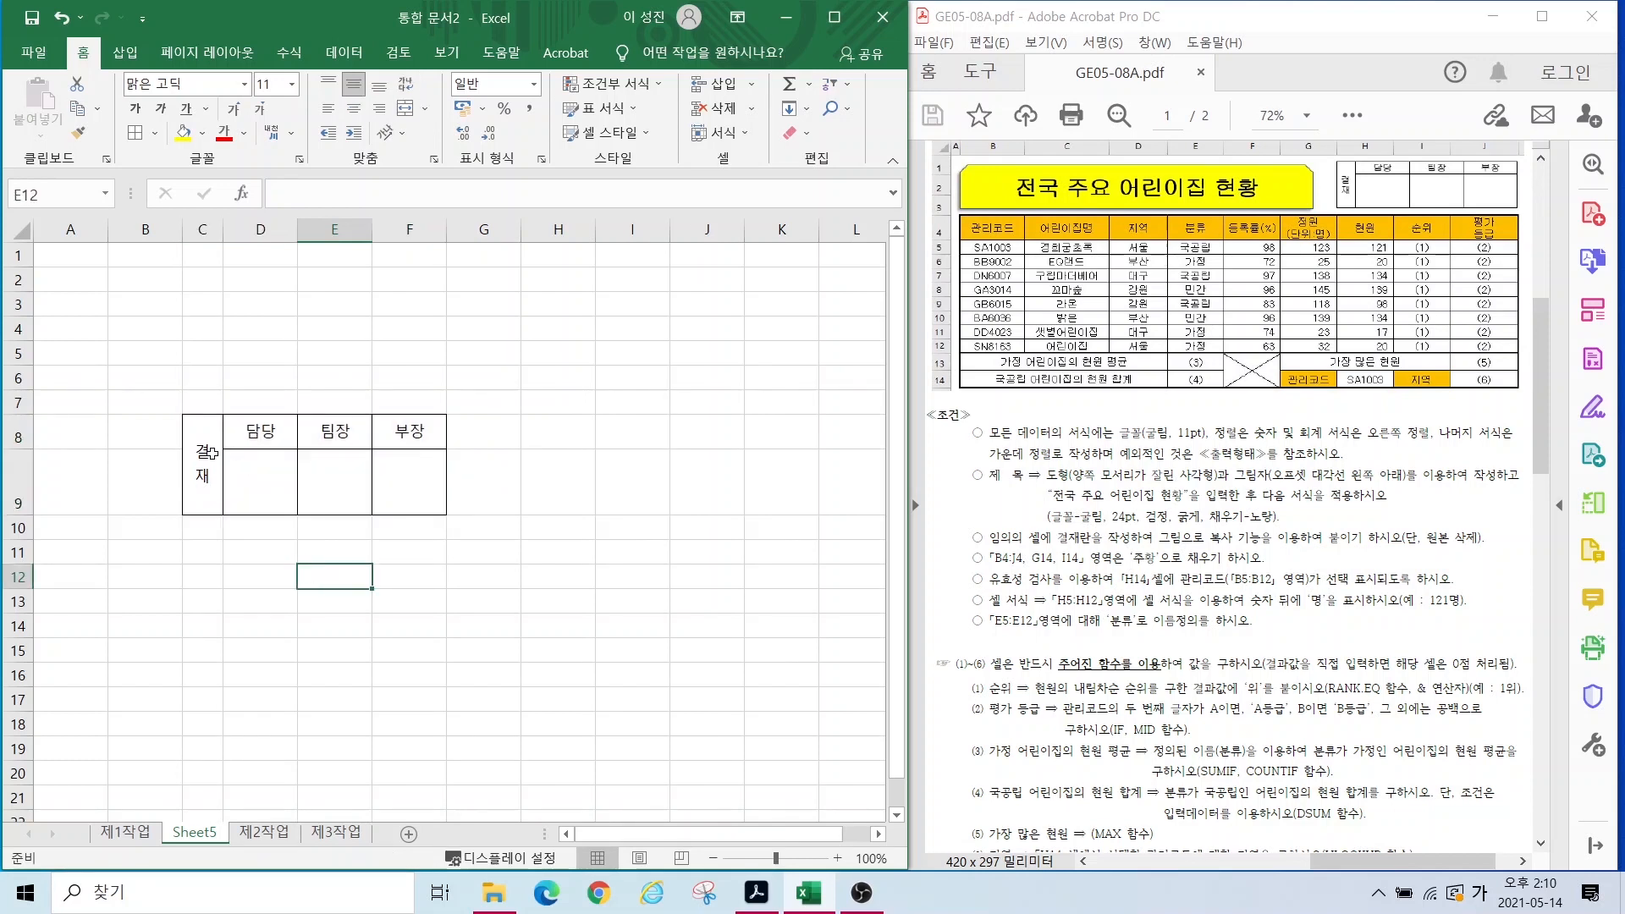
{"action": "left_click_drag", "start_coordinate": [198, 460], "coordinate": [422, 474]}
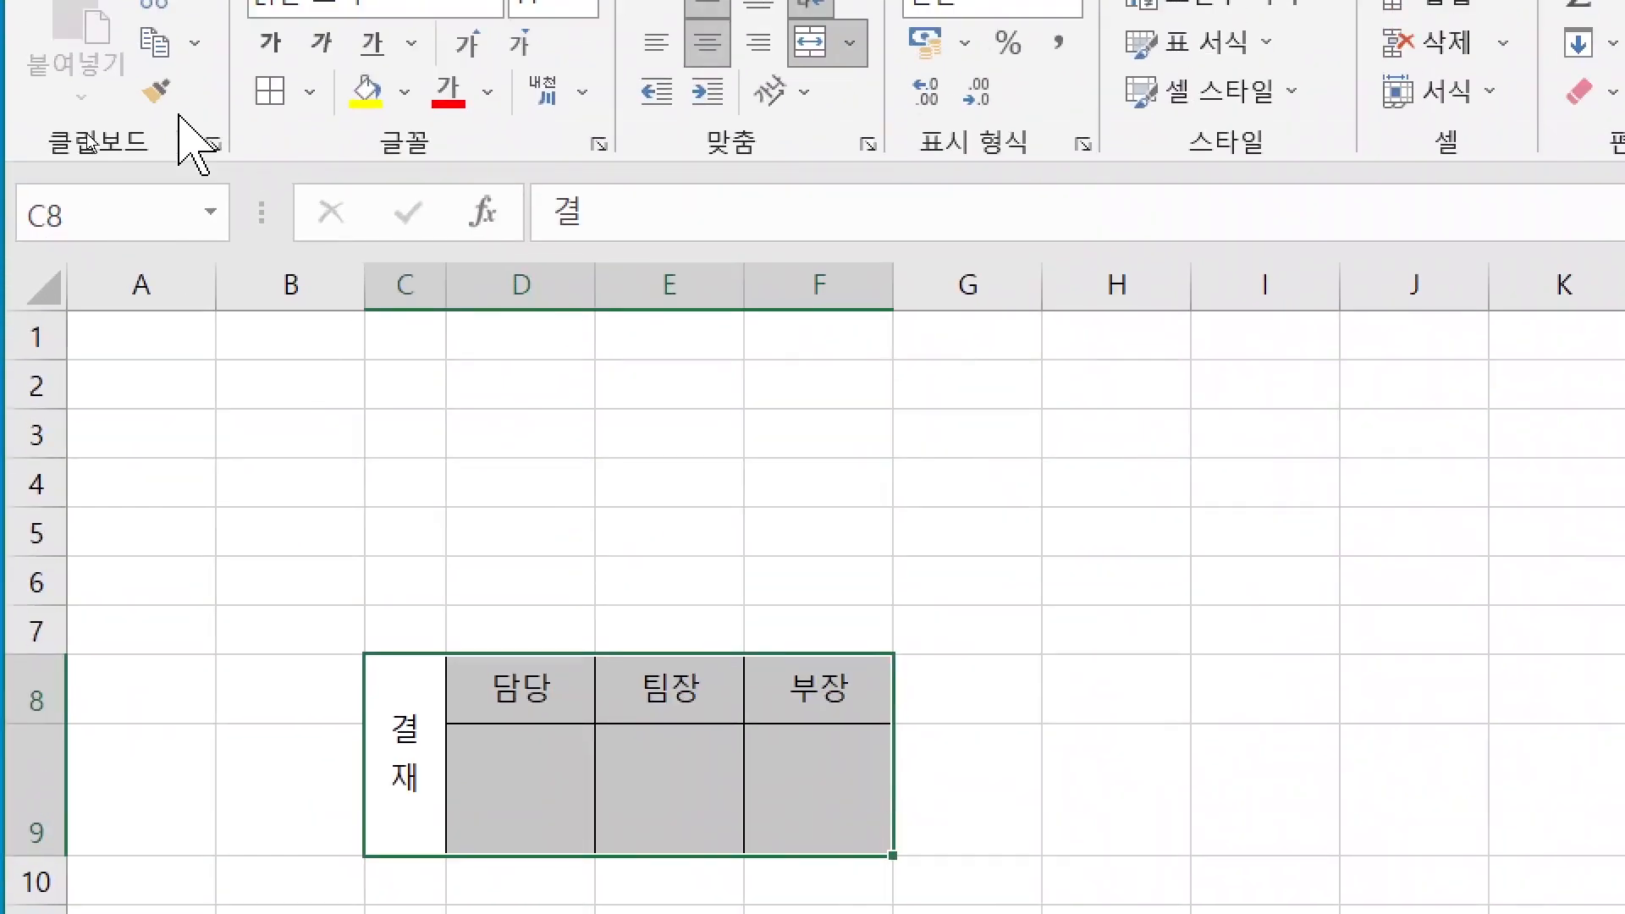
Step: Copy the 결재 approval box range as a picture
{"action": "key", "text": "alt"}
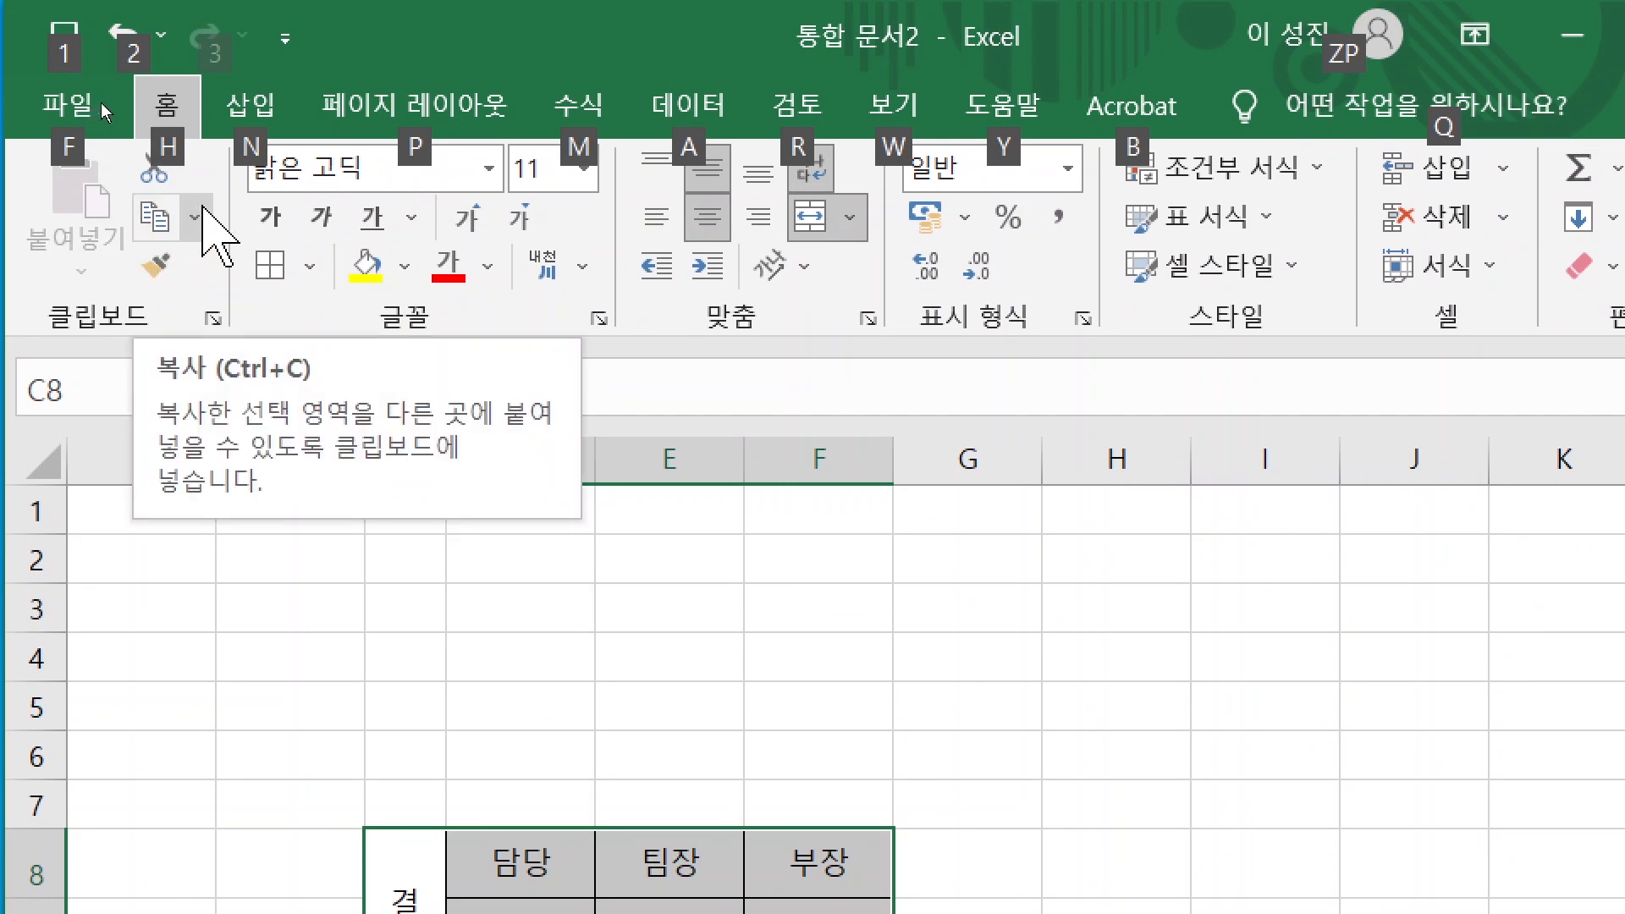
{"action": "left_click", "coordinate": [195, 217]}
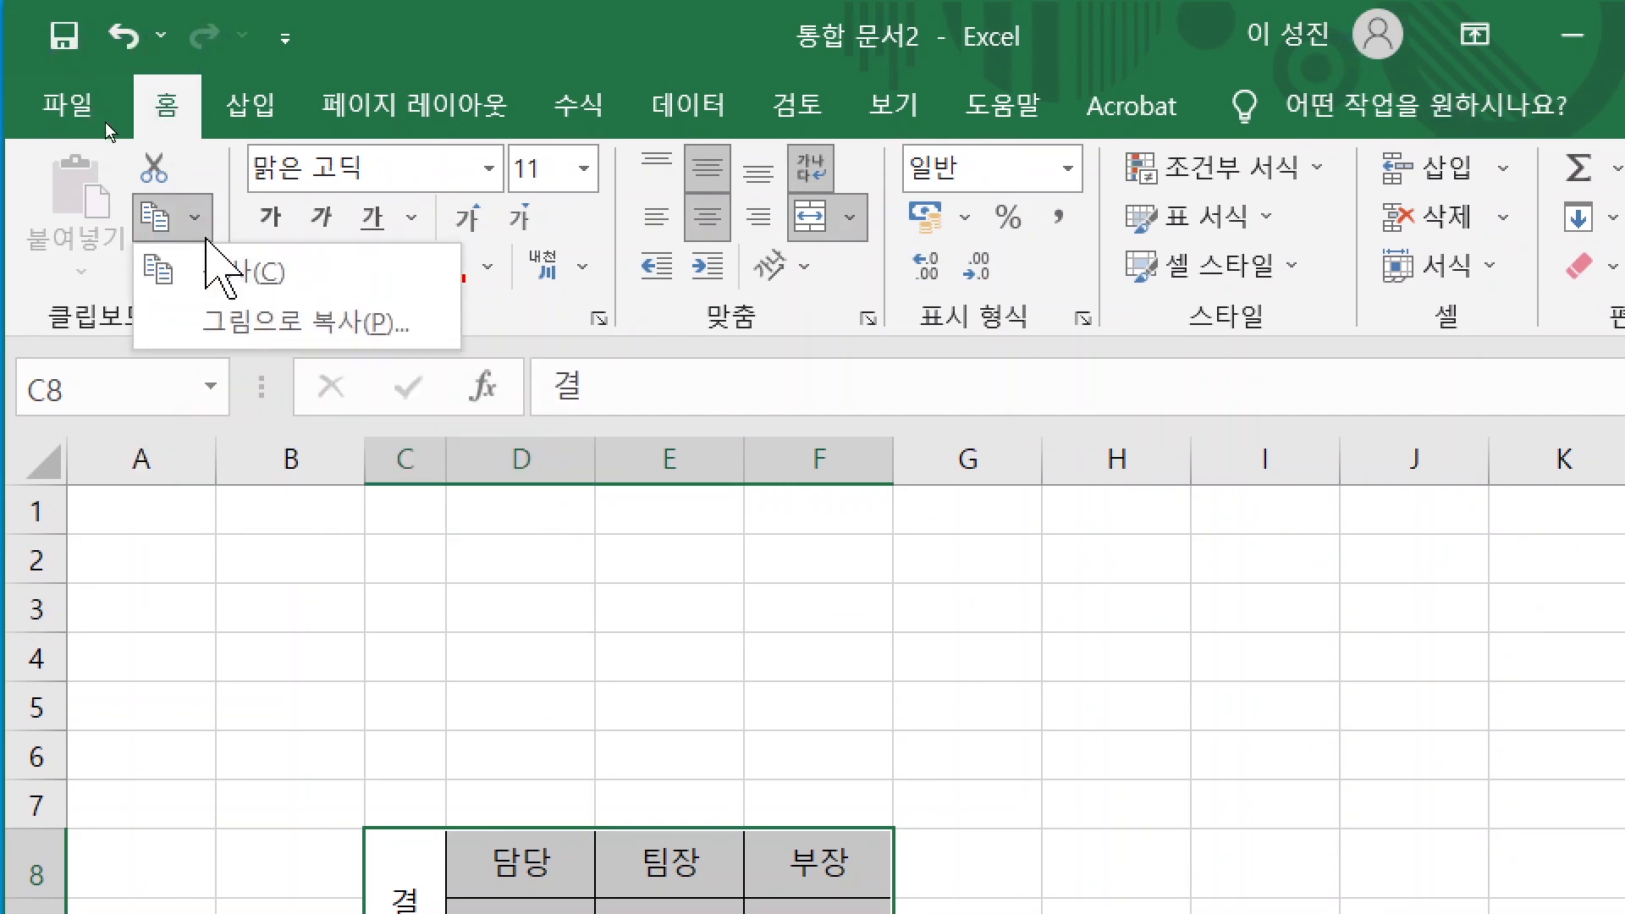
{"action": "left_click", "coordinate": [281, 322]}
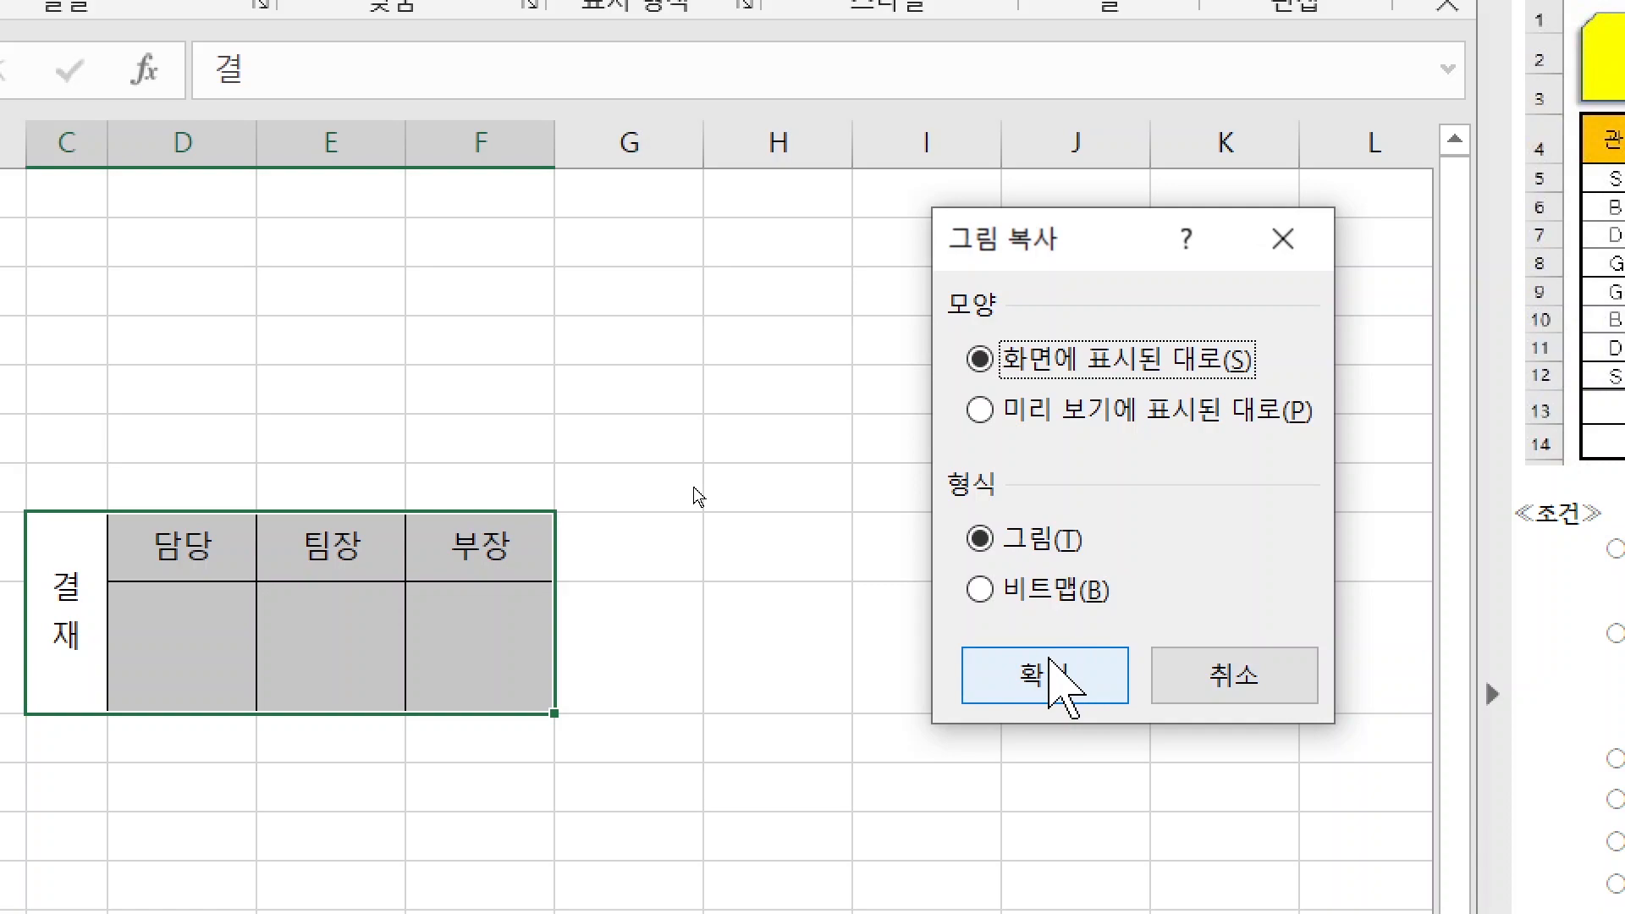
{"action": "left_click", "coordinate": [1052, 665]}
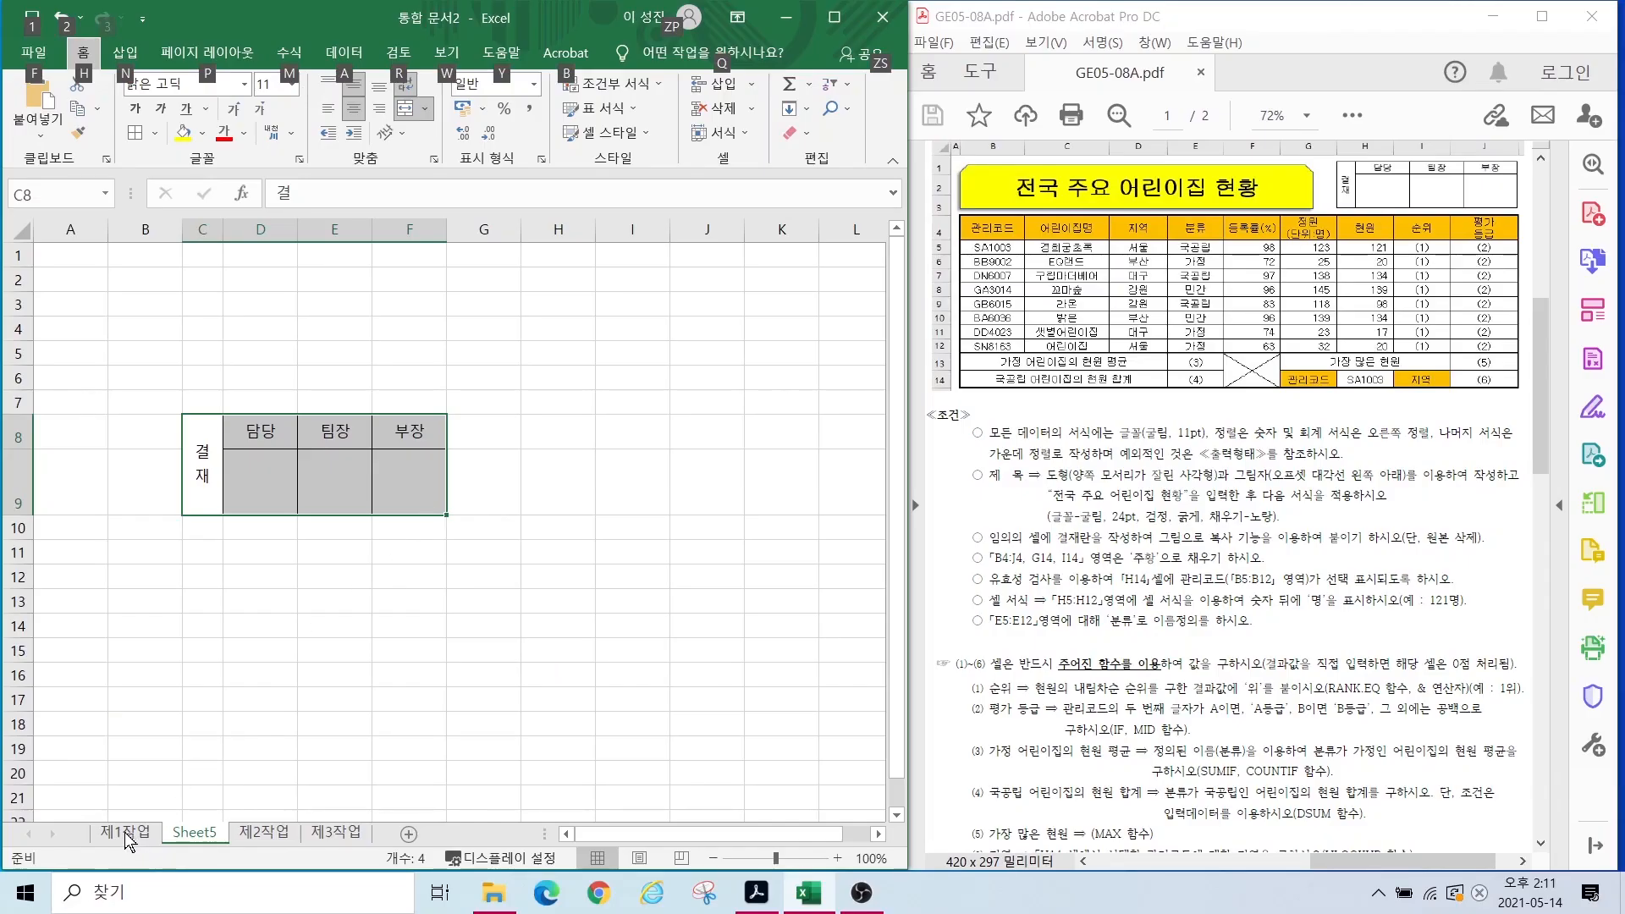
Step: Paste the approval box picture at cell H1 on the 제1작업 sheet
{"action": "left_click", "coordinate": [125, 831]}
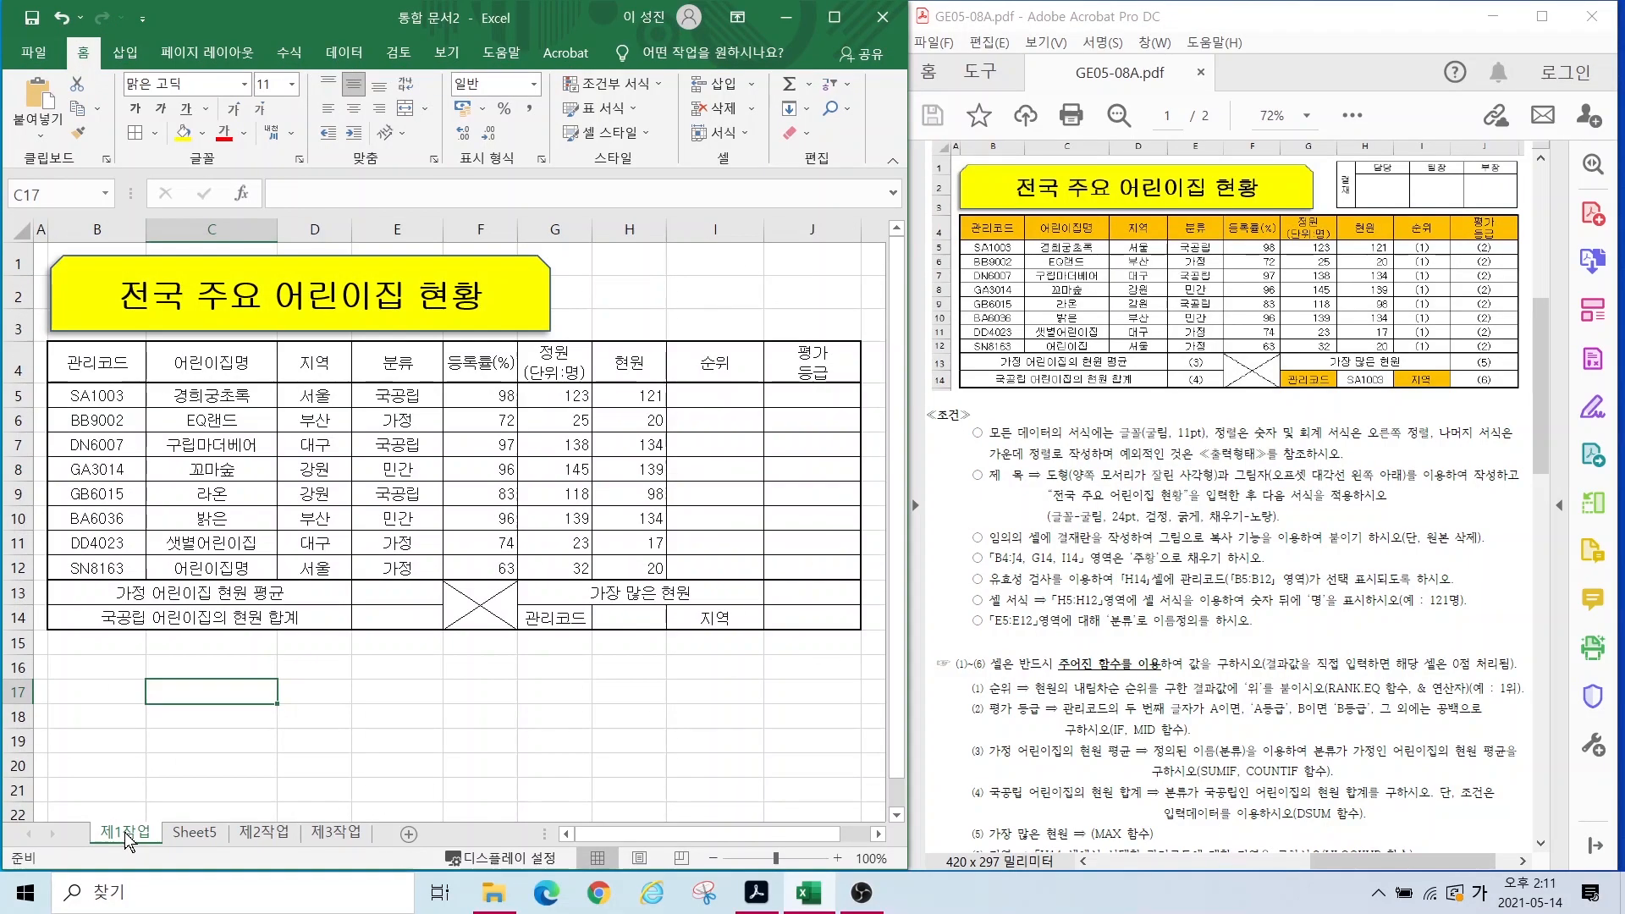
{"action": "left_click", "coordinate": [613, 261]}
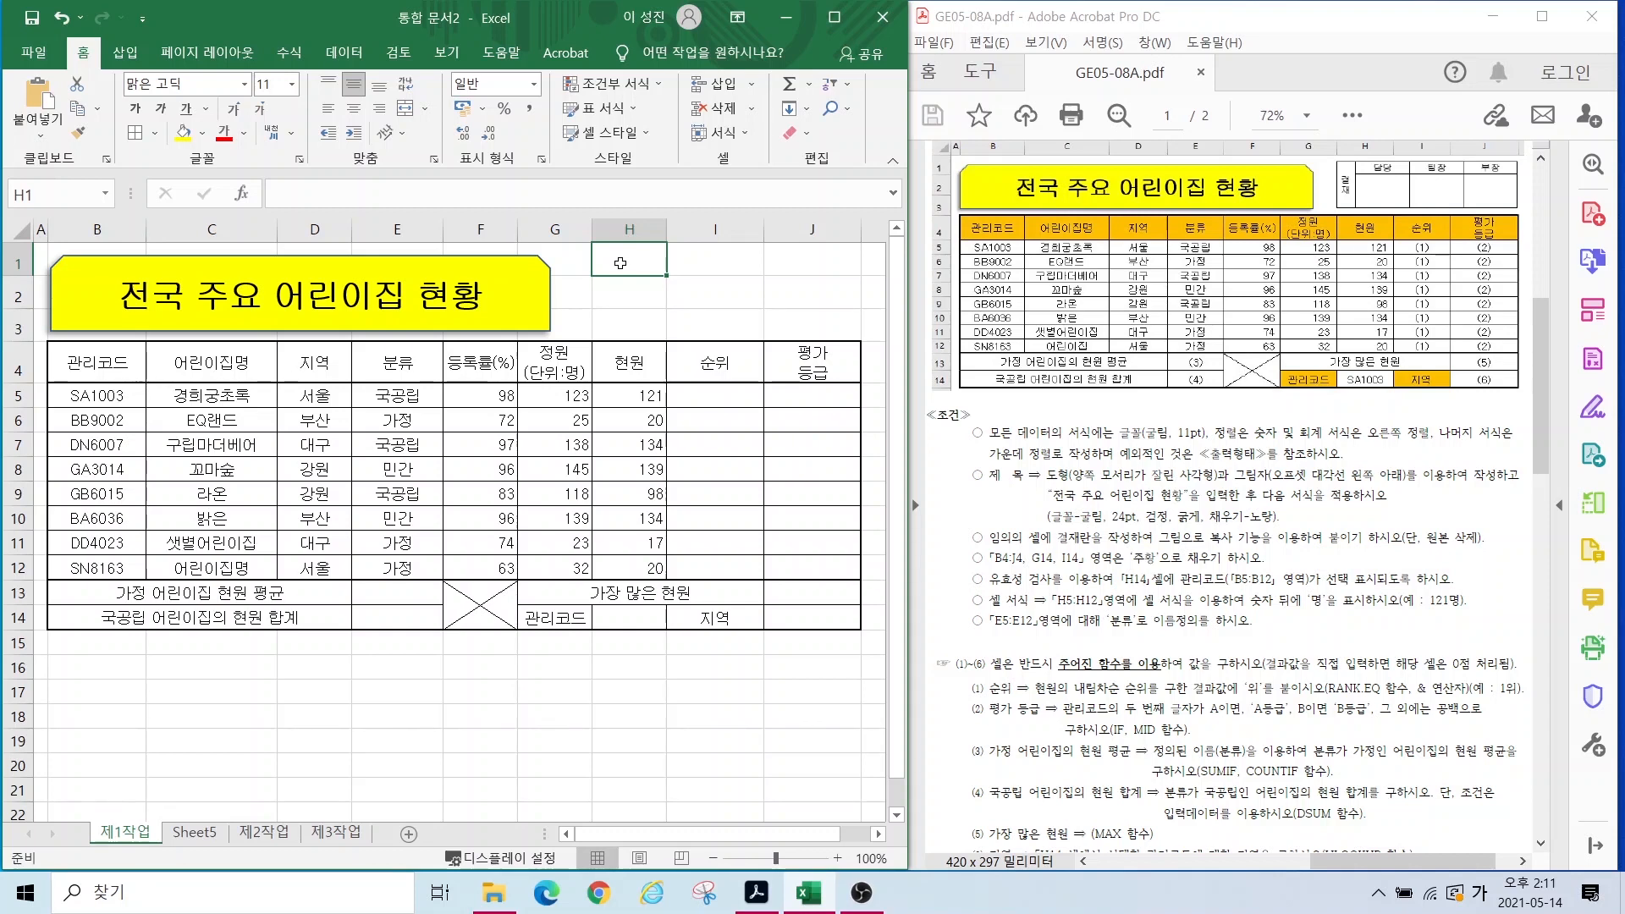
{"action": "key", "text": "ctrl+v"}
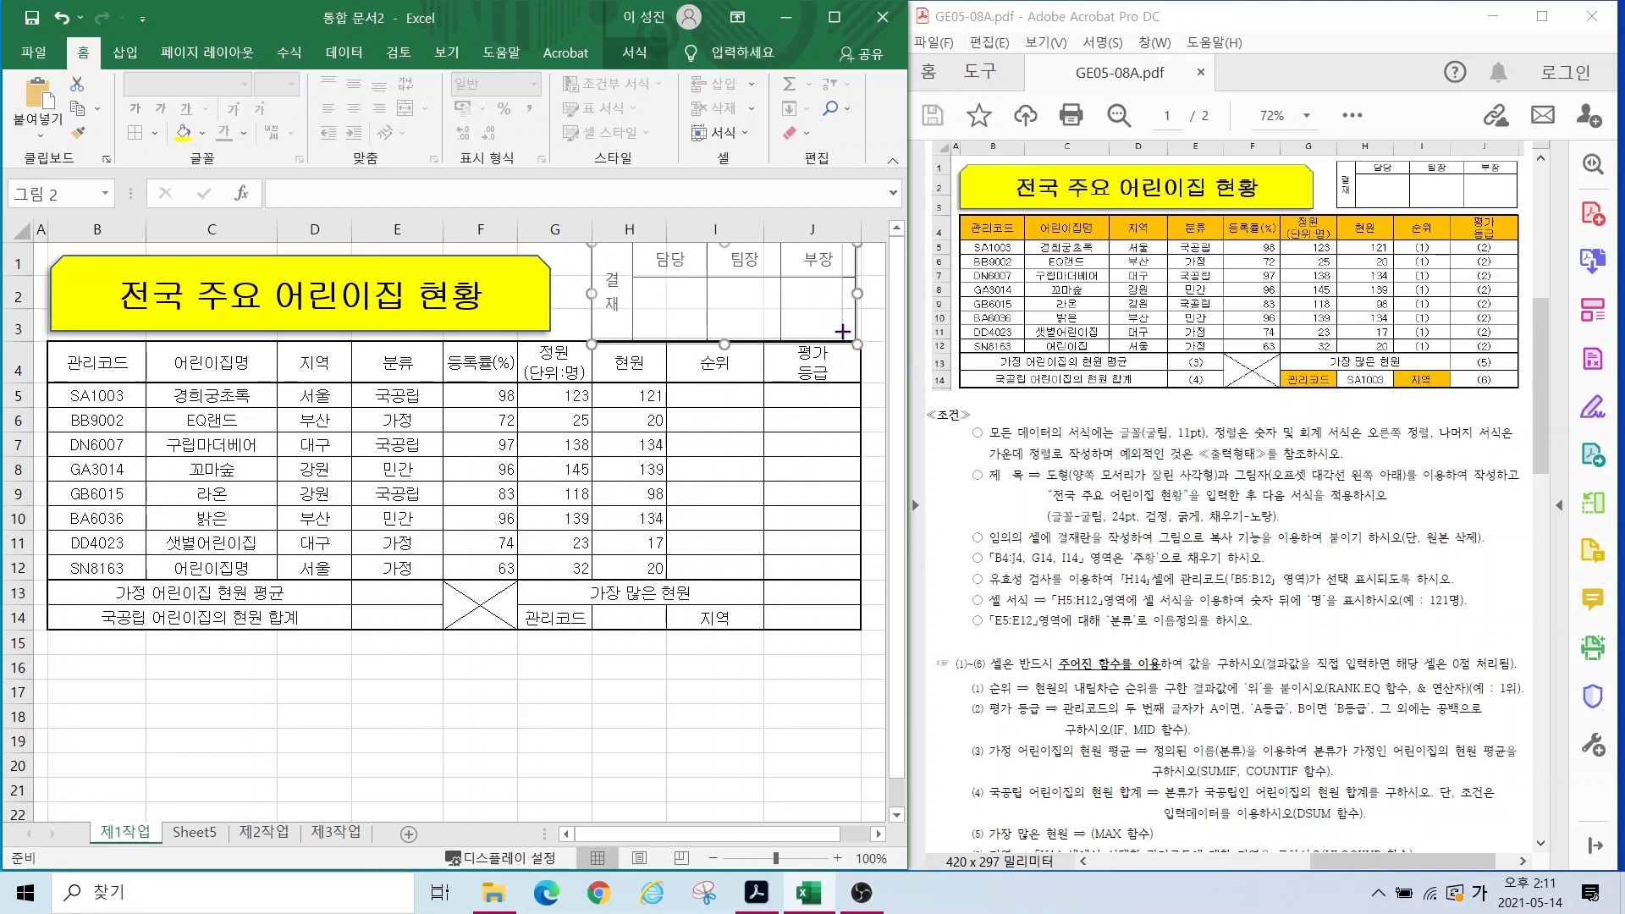
Step: Shrink the approval picture to fit H1:J3, then delete the helper Sheet5
{"action": "mouse_move", "coordinate": [838, 327]}
{"action": "left_mouse_down"}
{"action": "mouse_move", "coordinate": [794, 313]}
{"action": "mouse_move", "coordinate": [810, 313]}
{"action": "left_mouse_up"}
{"action": "left_click", "coordinate": [447, 739]}
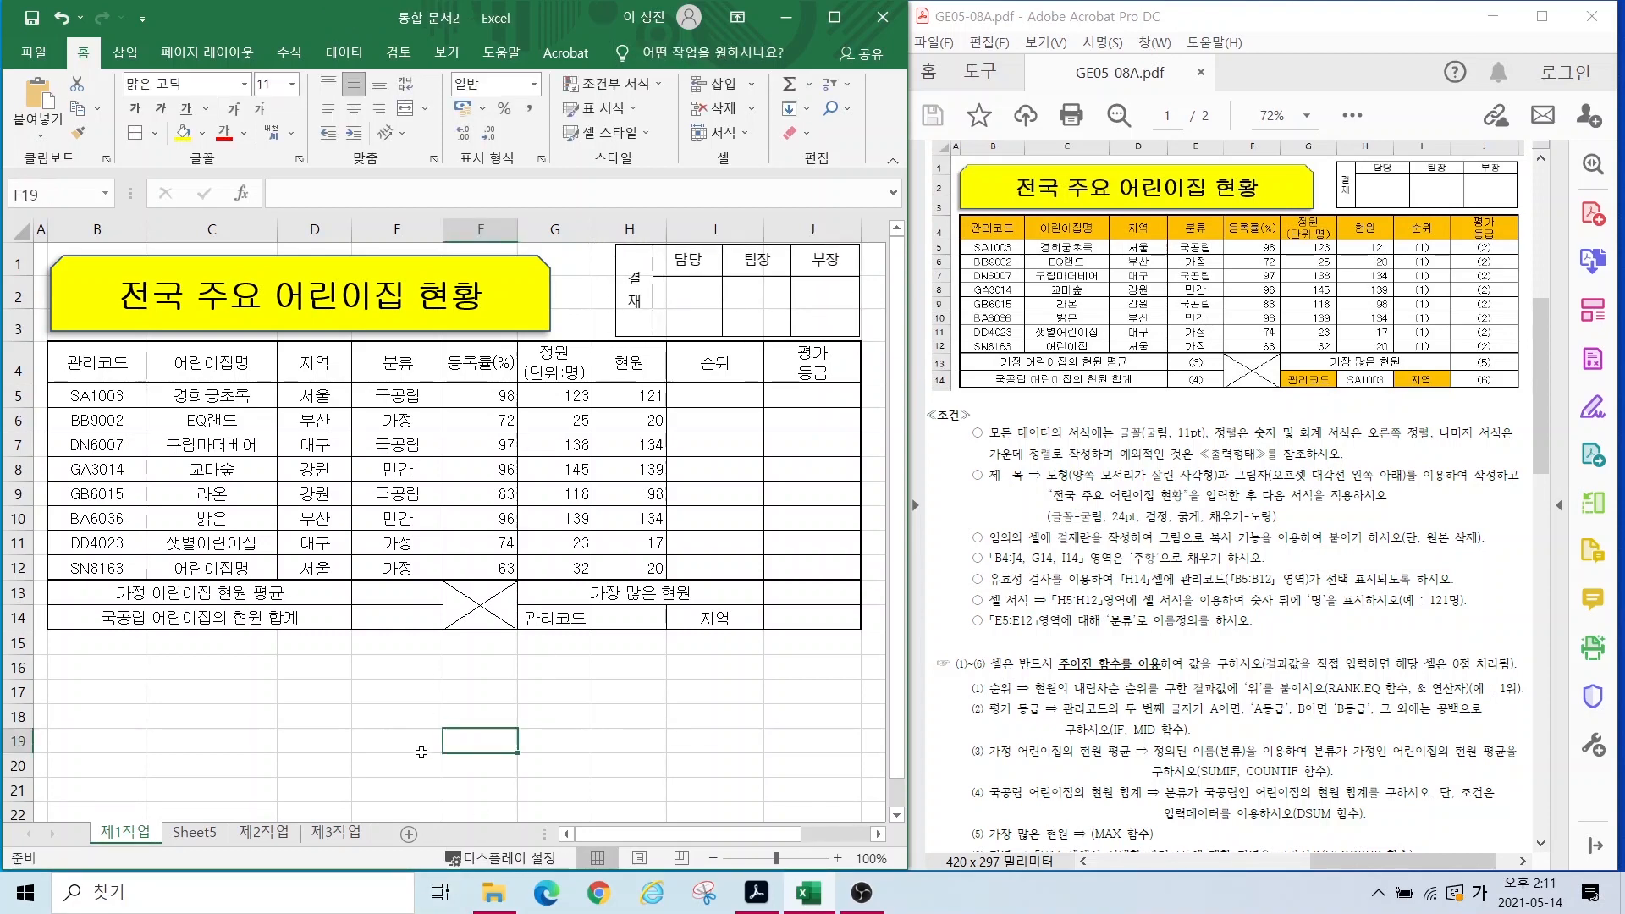
{"action": "left_click", "coordinate": [191, 833]}
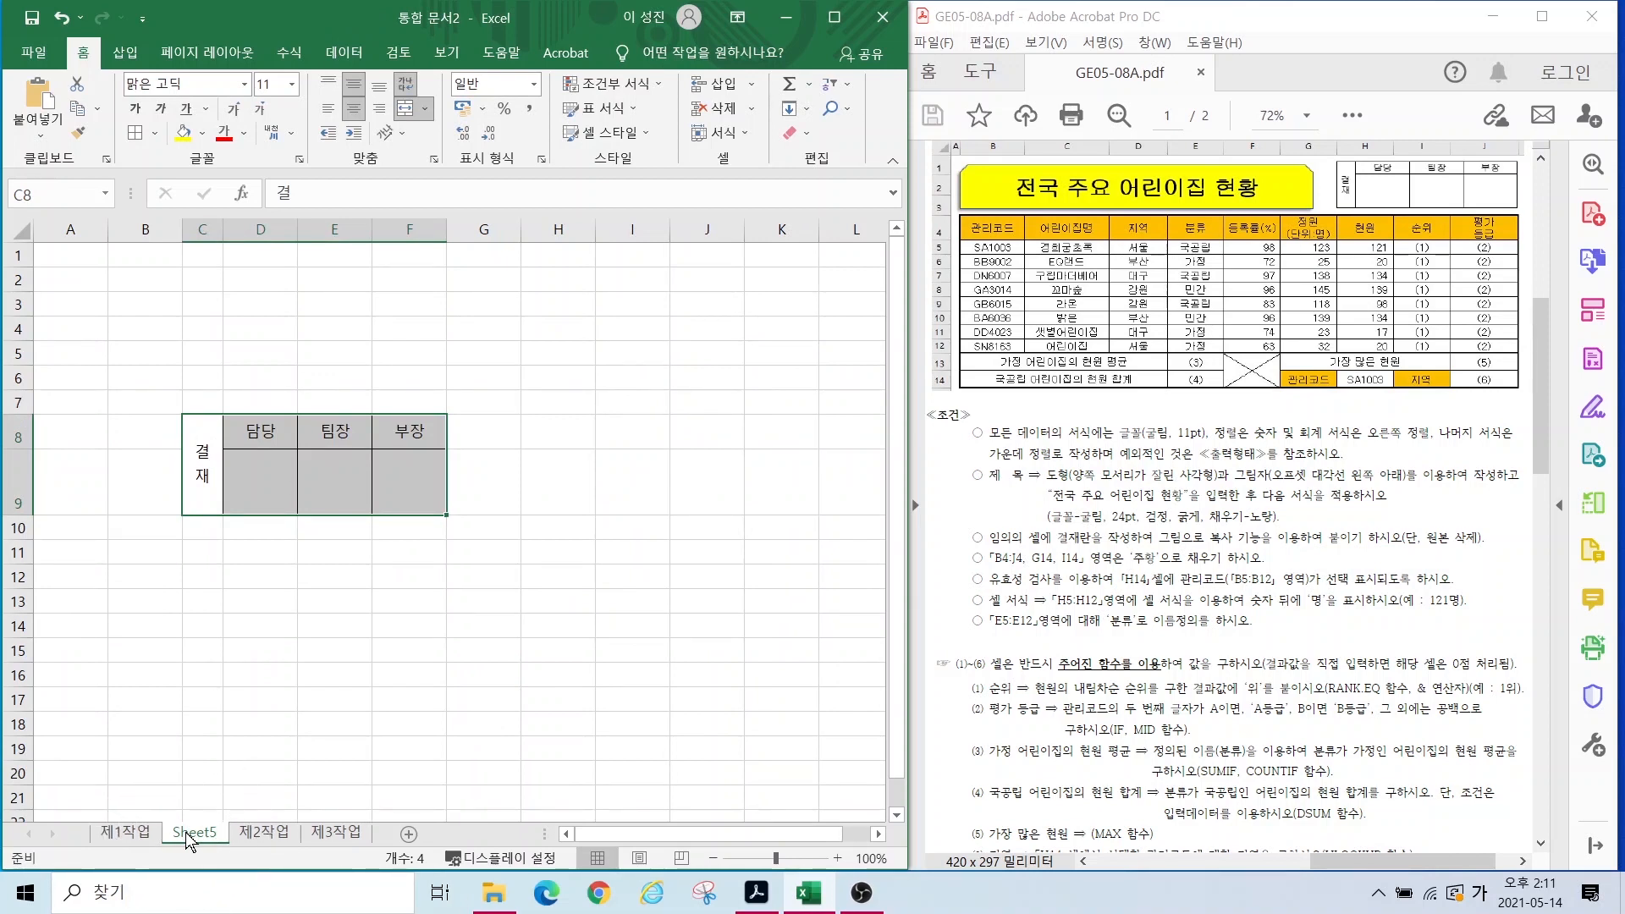
{"action": "right_click", "coordinate": [186, 835]}
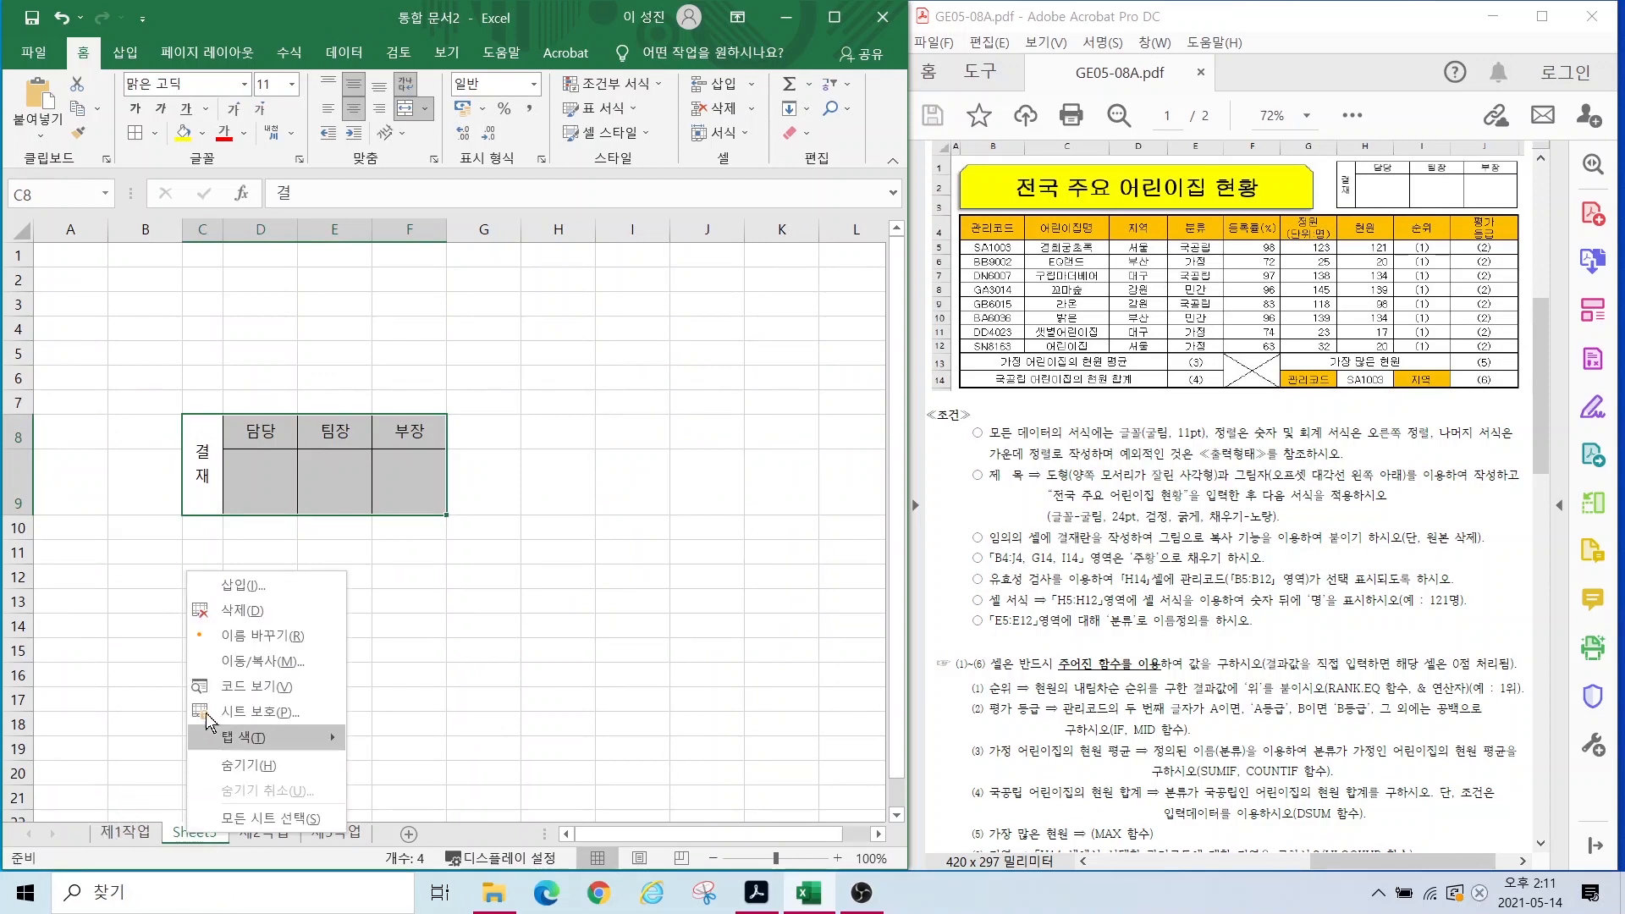
{"action": "left_click", "coordinate": [238, 606]}
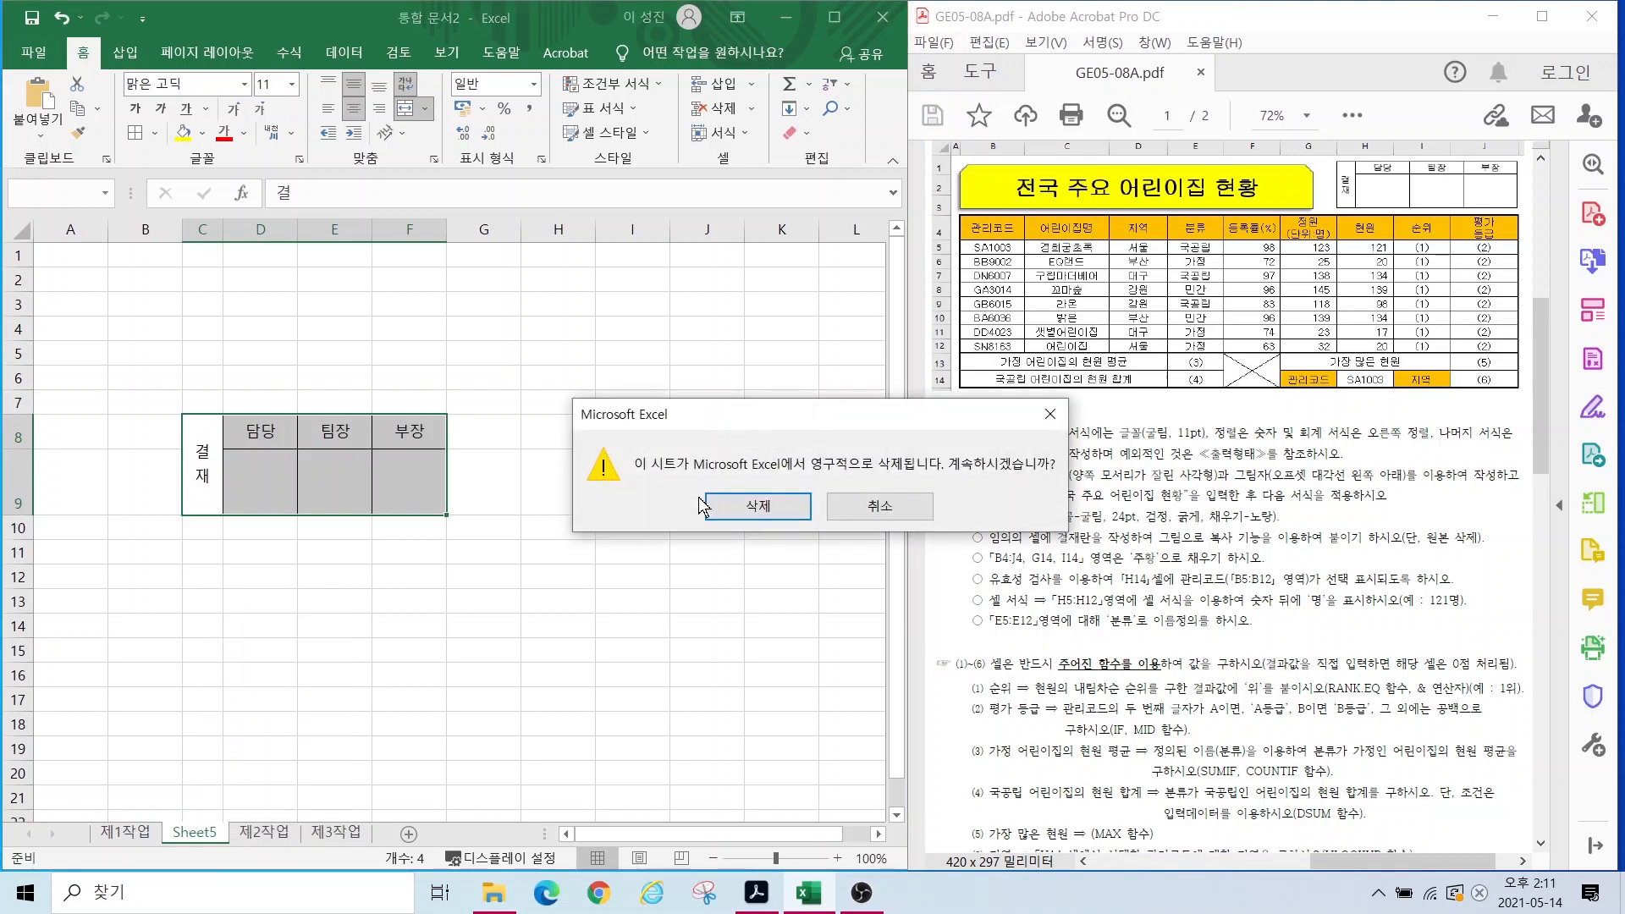
{"action": "left_click", "coordinate": [760, 506]}
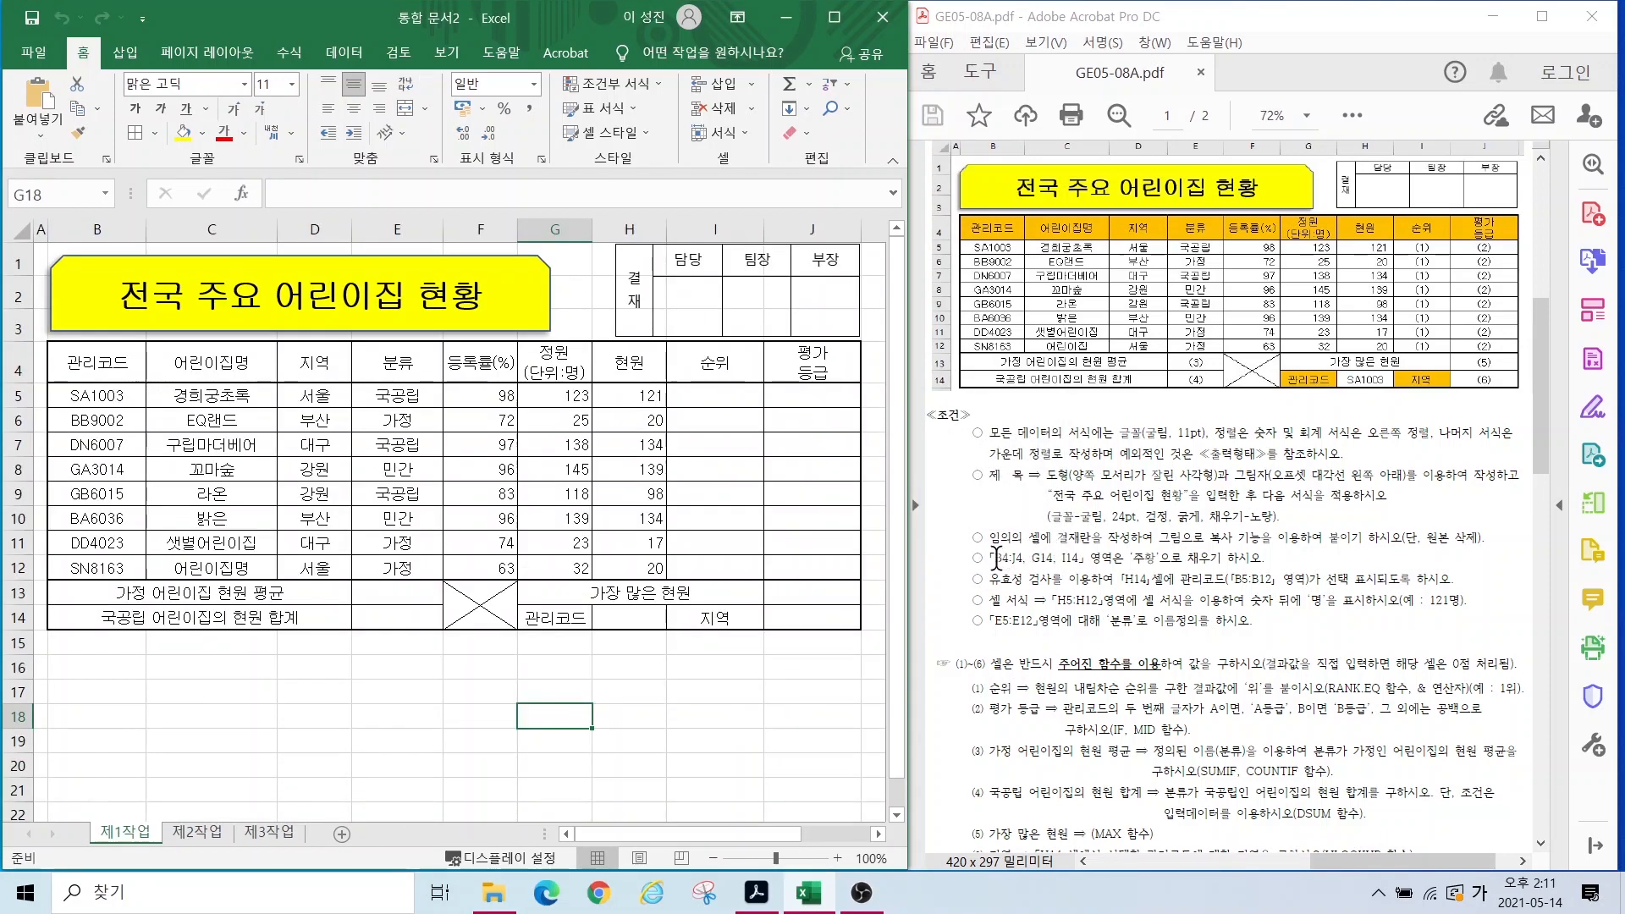
Step: Check the B4:J4 requirement in the PDF, then select header cells B4:J4
{"action": "left_click_drag", "start_coordinate": [998, 557], "coordinate": [1239, 557]}
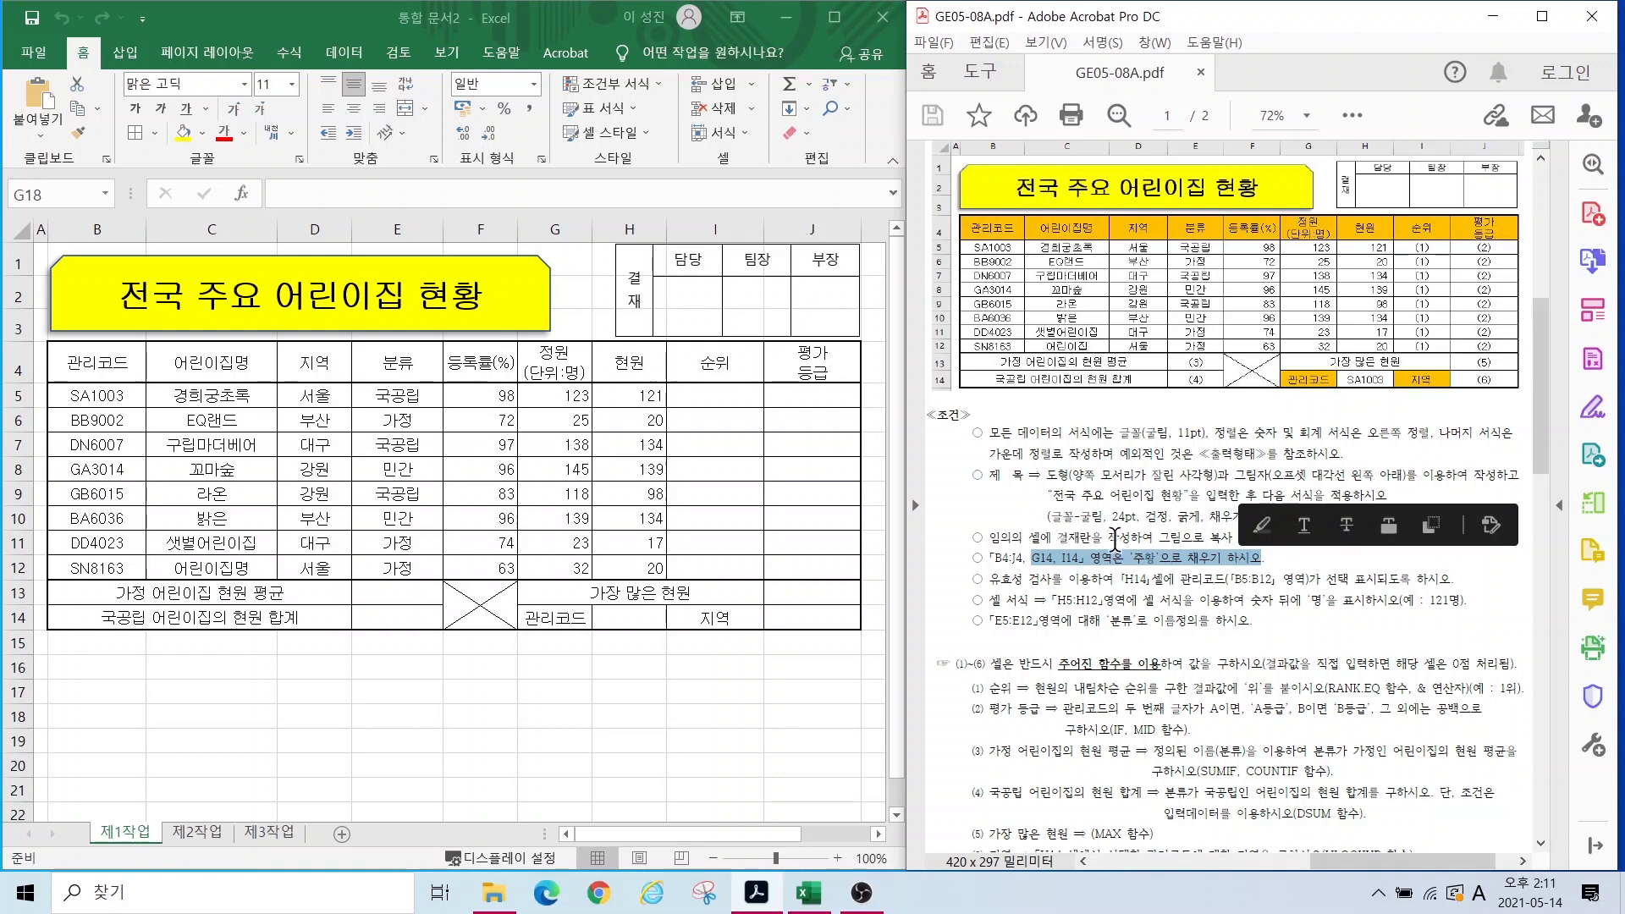
{"action": "left_click", "coordinate": [1100, 535]}
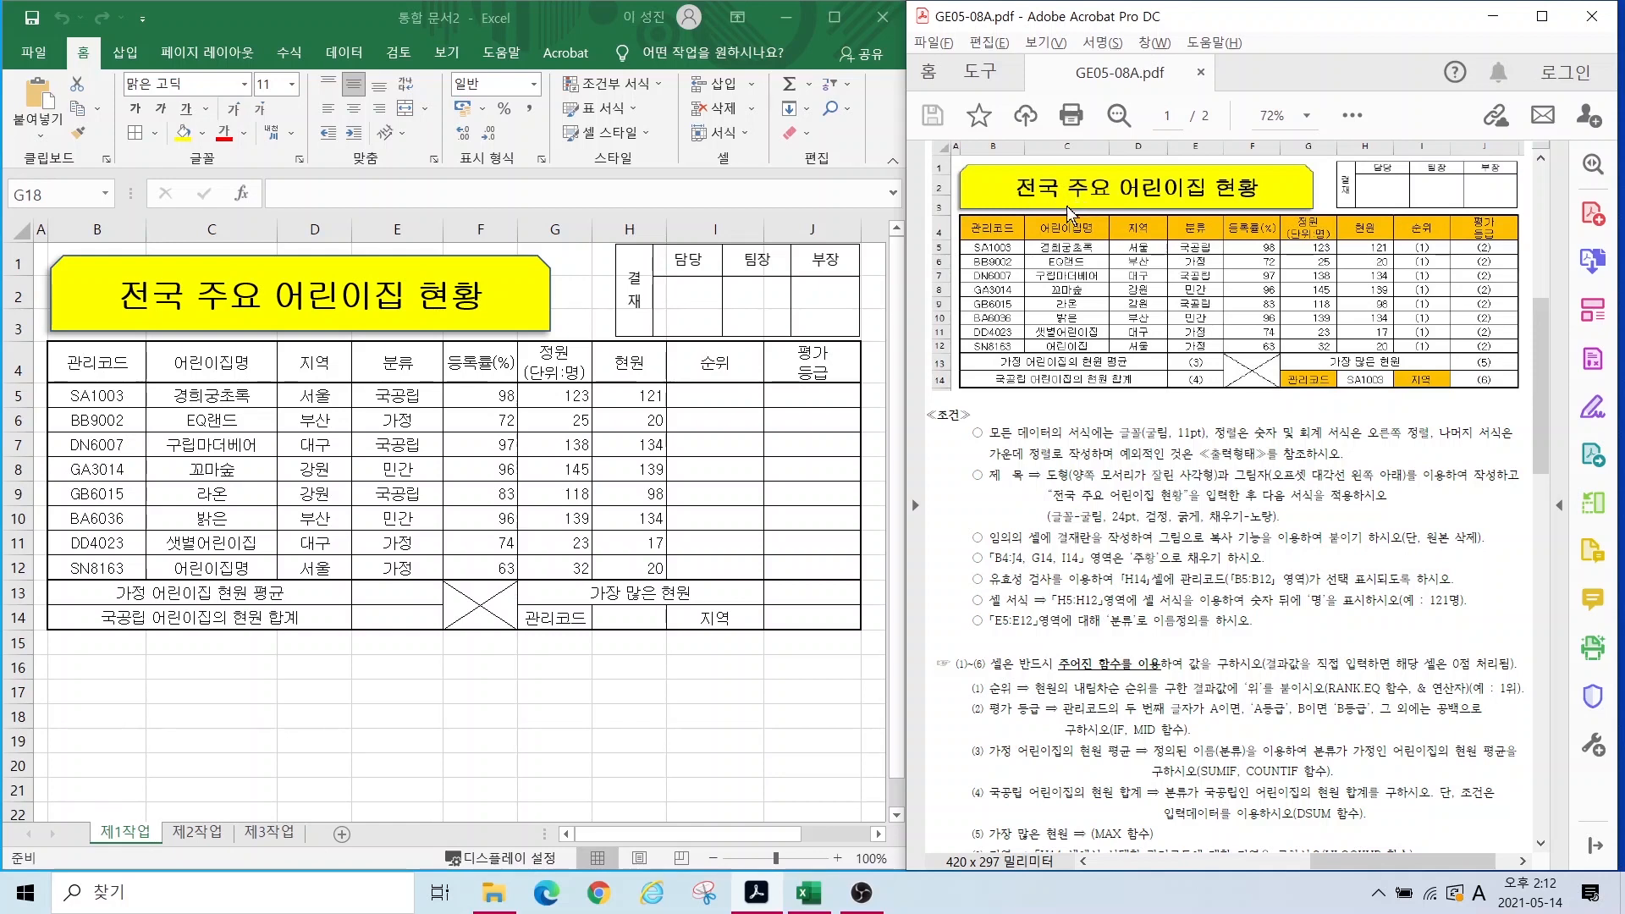
{"action": "left_click_drag", "start_coordinate": [969, 215], "coordinate": [1521, 247]}
{"action": "mouse_move", "coordinate": [1270, 361]}
{"action": "left_mouse_down"}
{"action": "mouse_move", "coordinate": [1359, 376]}
{"action": "mouse_move", "coordinate": [1332, 358]}
{"action": "mouse_move", "coordinate": [1386, 364]}
{"action": "left_mouse_up"}
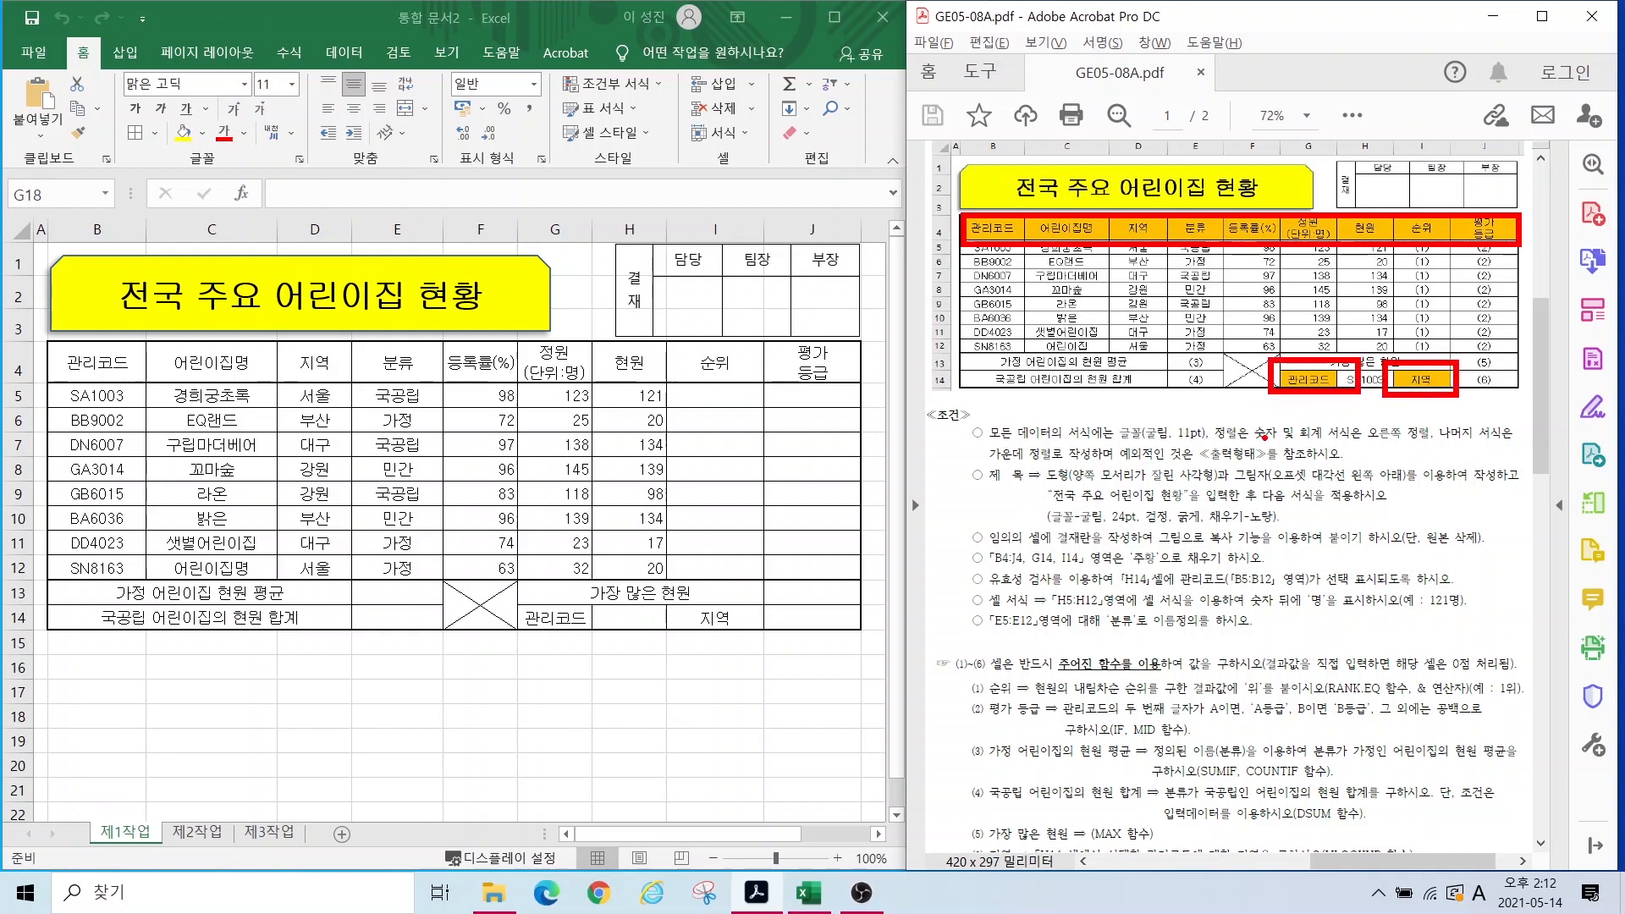
{"action": "key", "text": "Escape"}
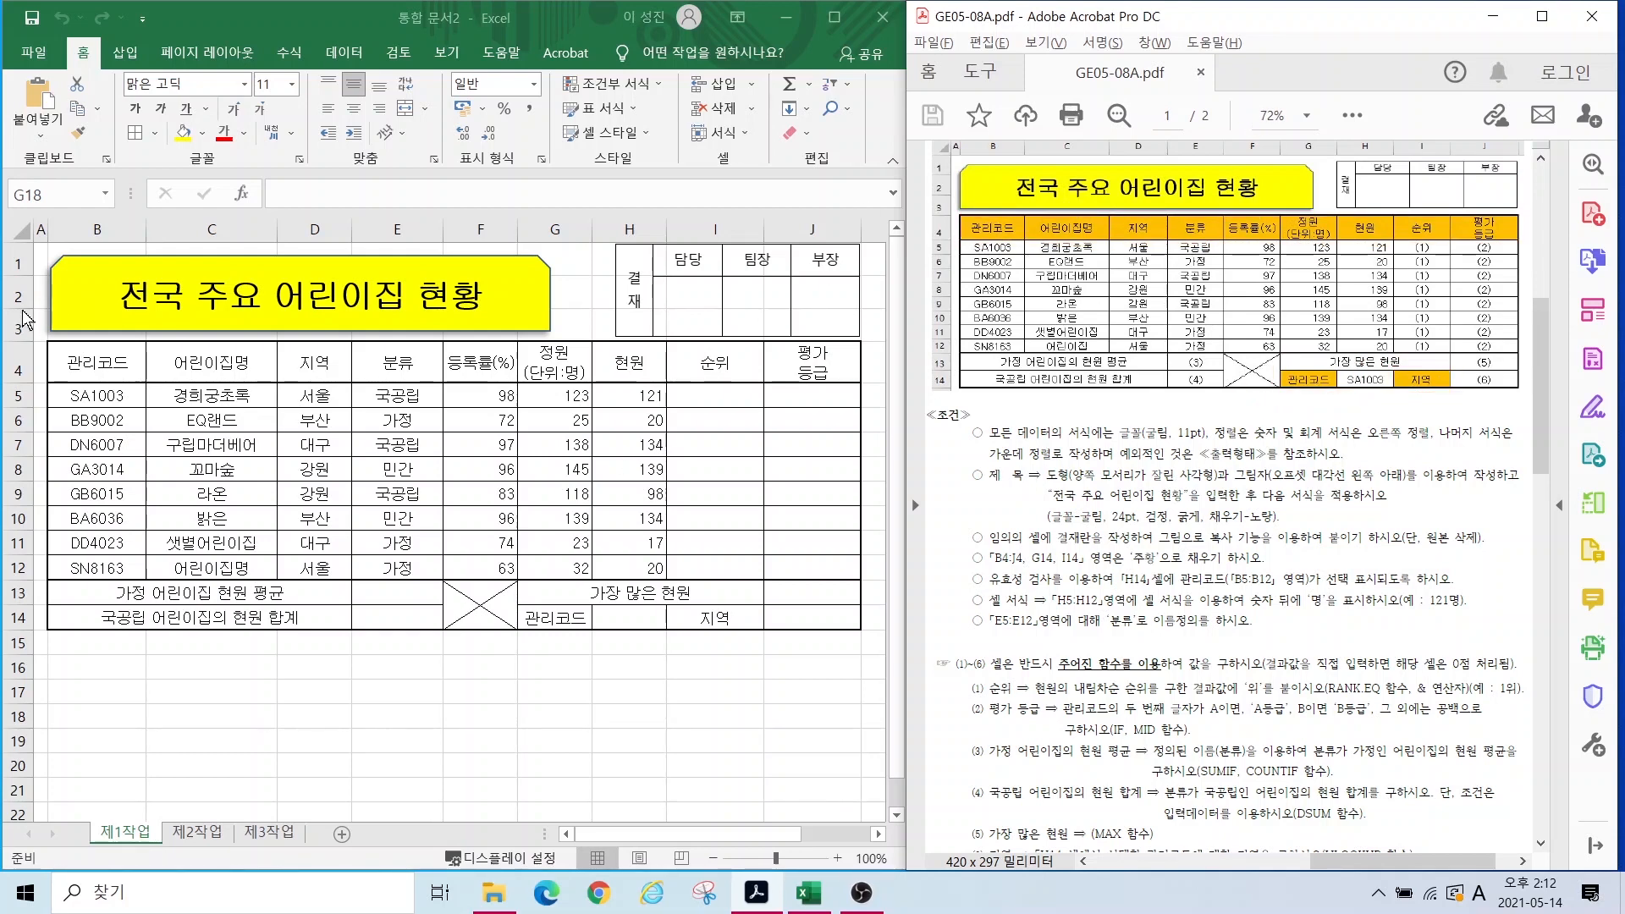
{"action": "left_click_drag", "start_coordinate": [103, 361], "coordinate": [804, 357]}
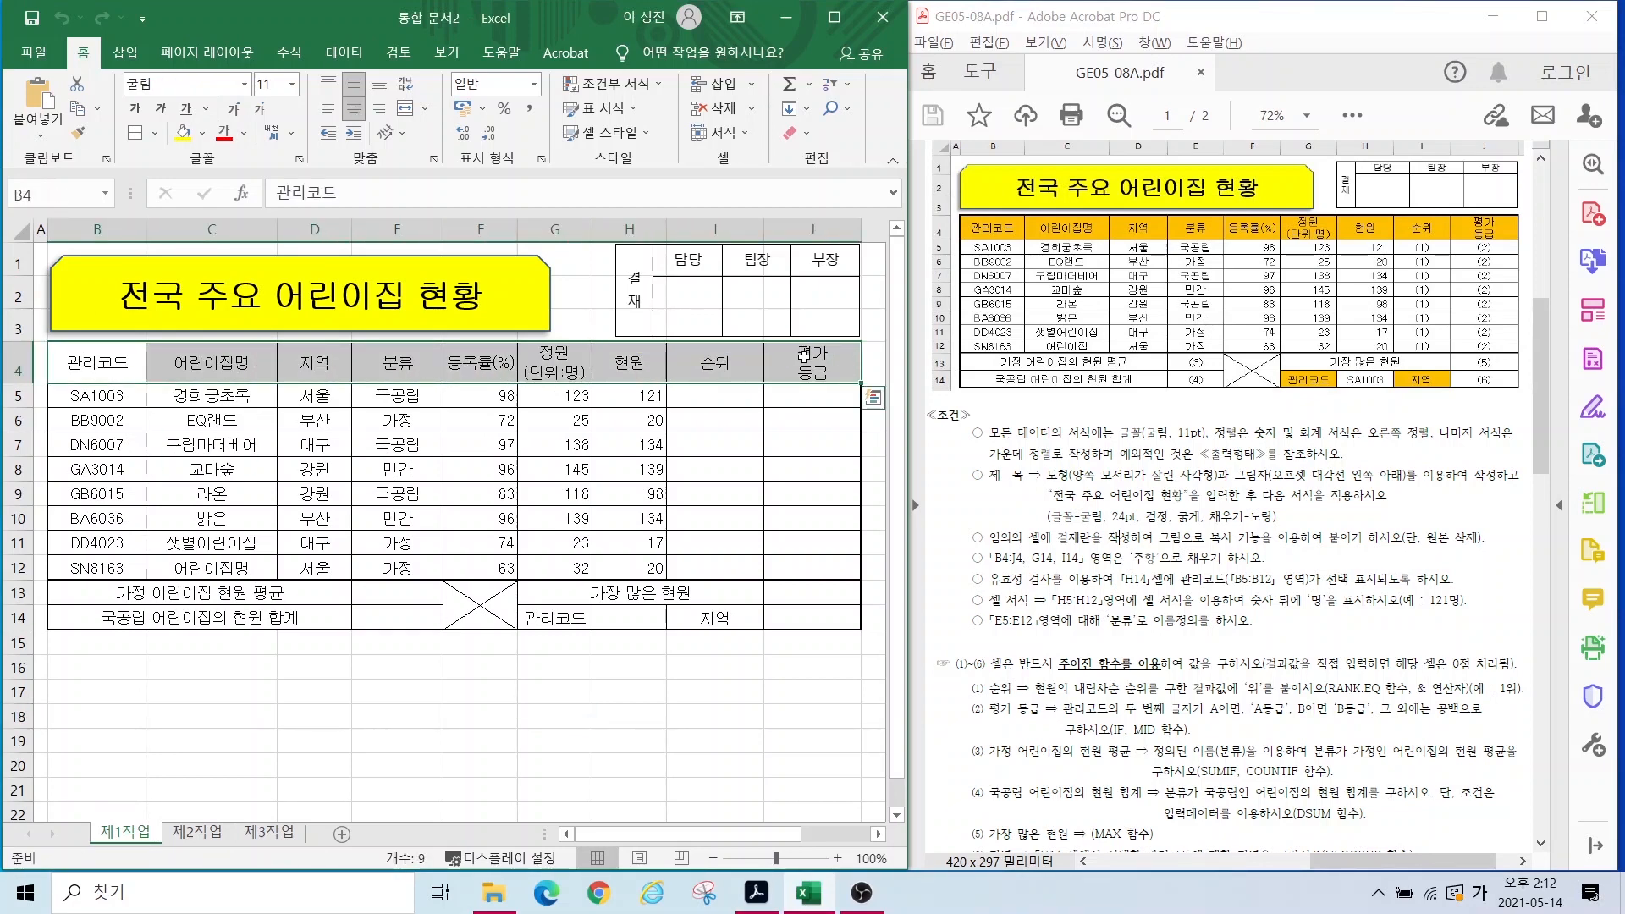
Step: Add G14 and I14 to the B4:J4 selection and fill all of them orange
{"action": "left_click", "coordinate": [550, 617], "text": "ctrl"}
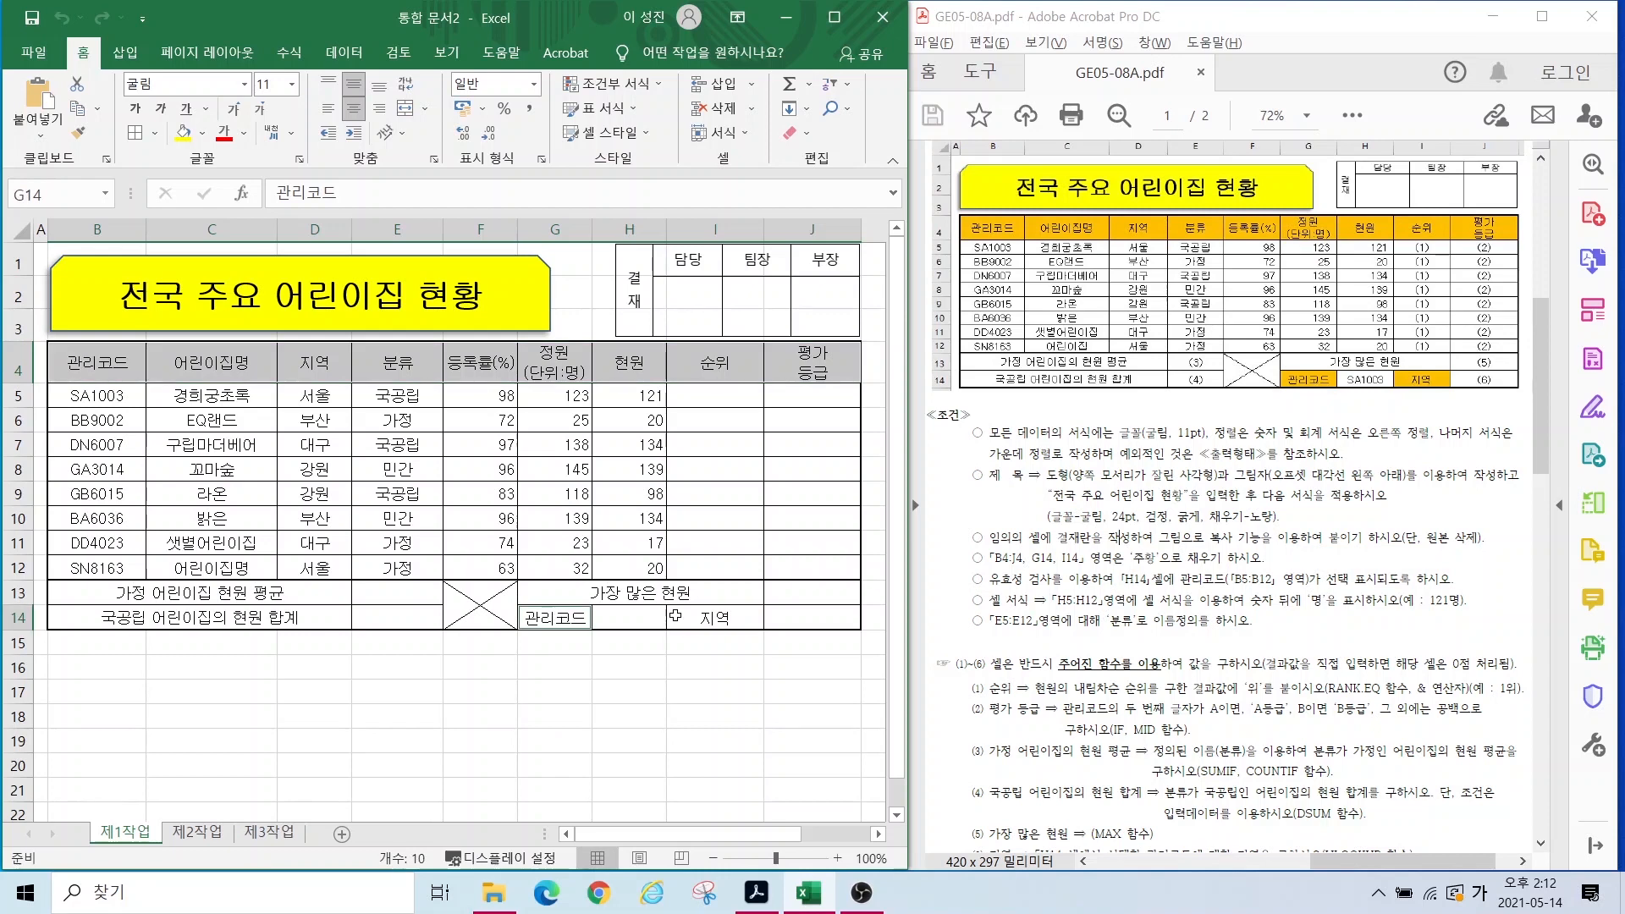
{"action": "left_click", "coordinate": [709, 618], "text": "ctrl"}
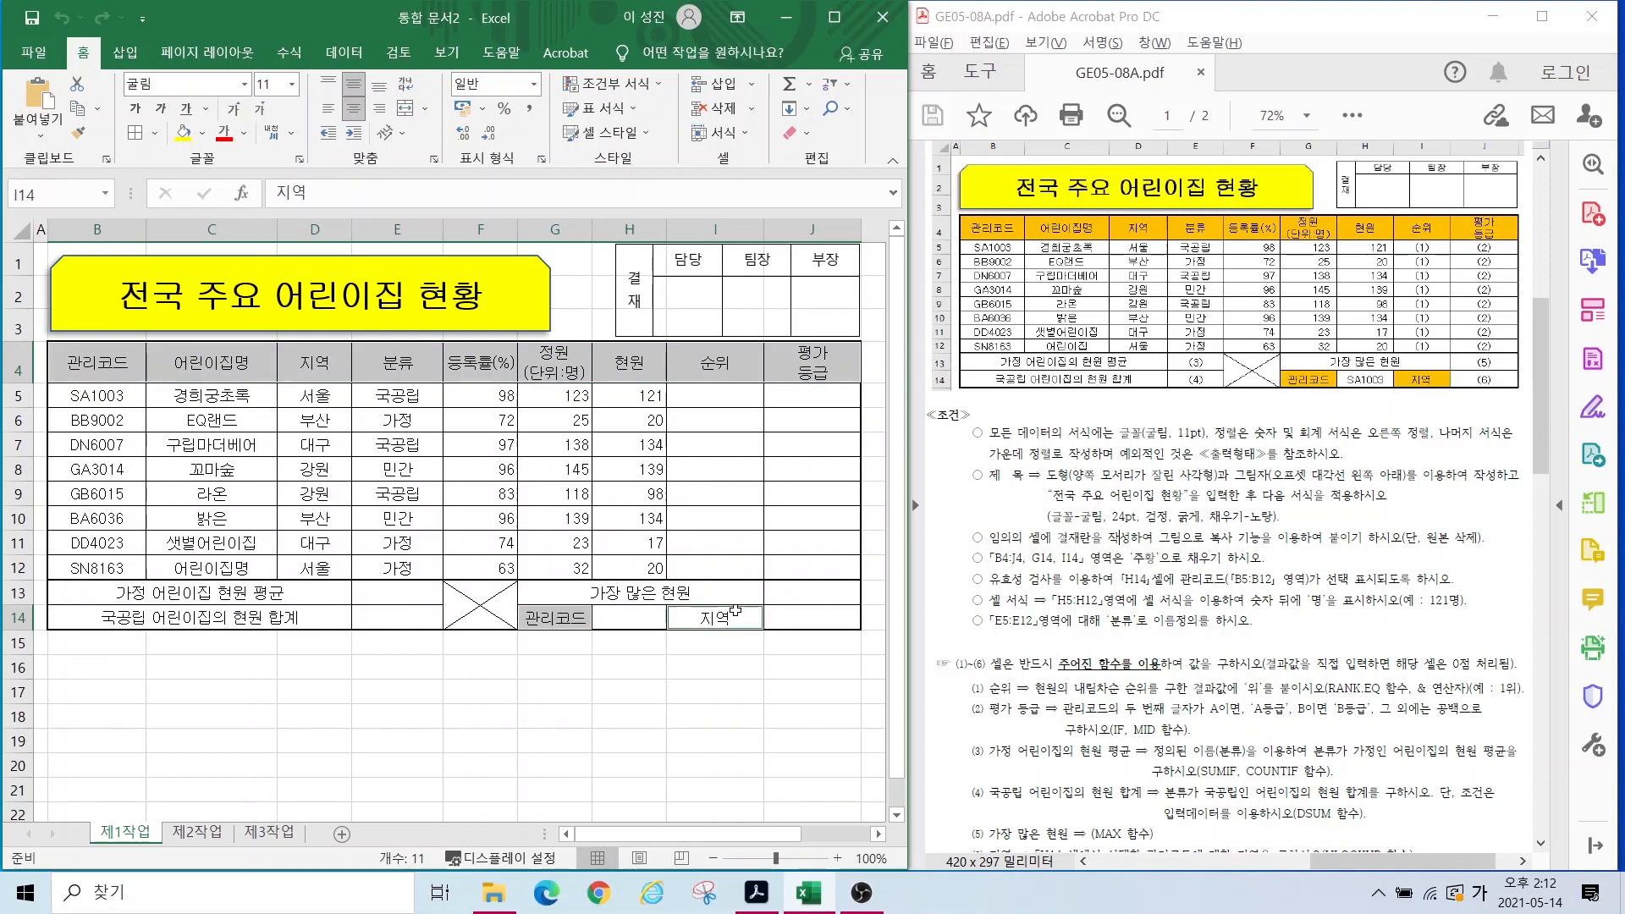
{"action": "left_click", "coordinate": [203, 138]}
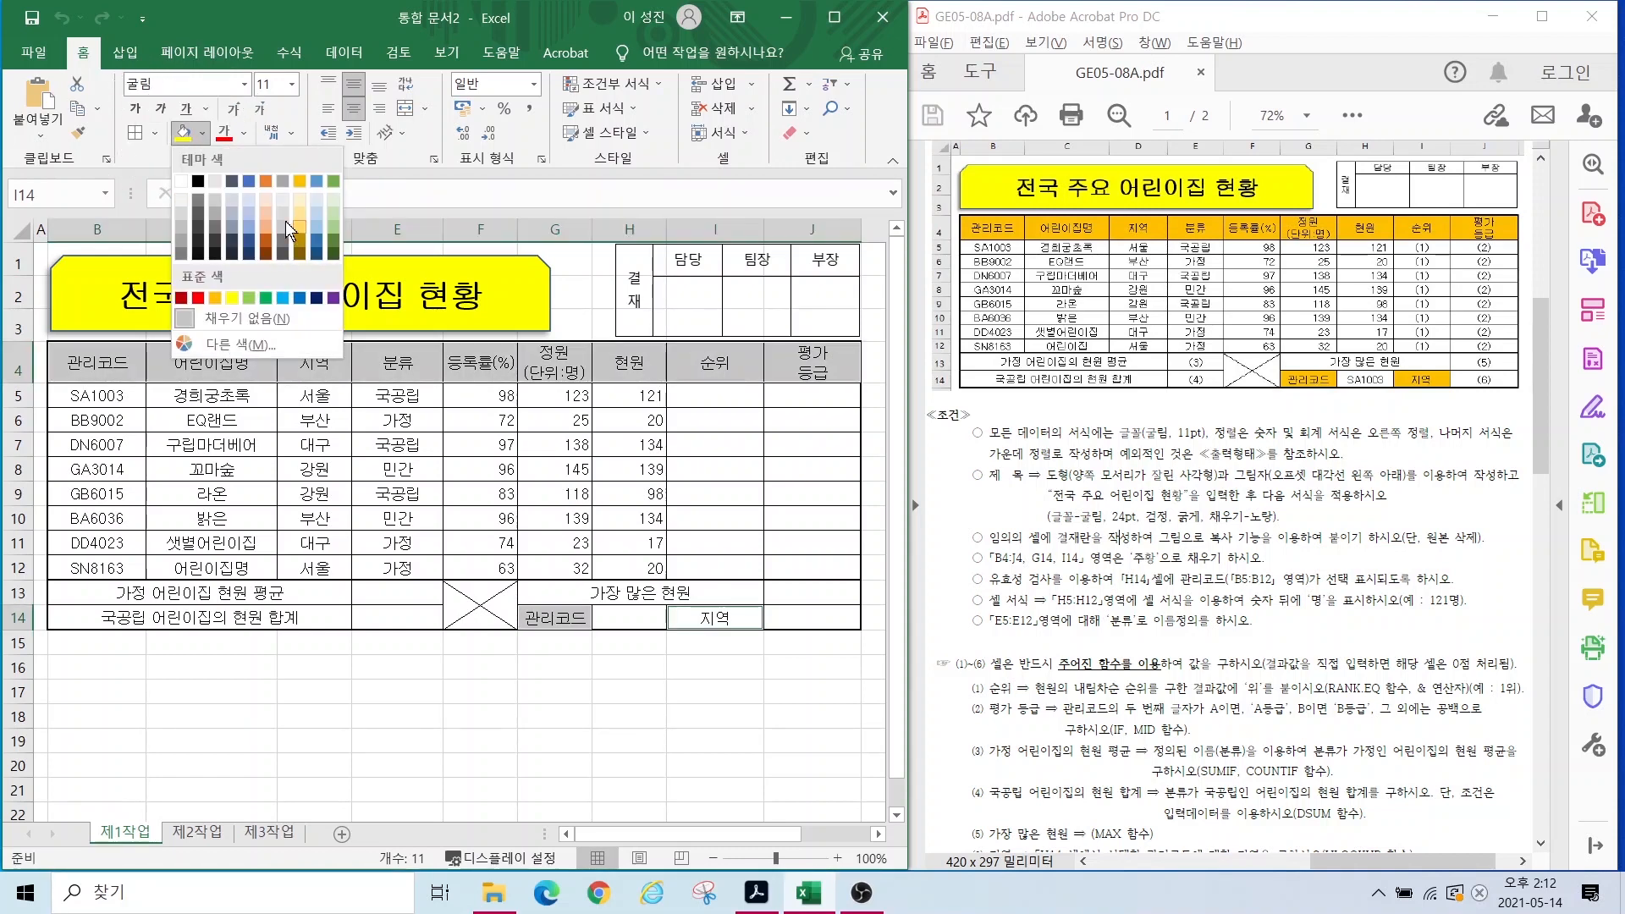
{"action": "left_click", "coordinate": [215, 298]}
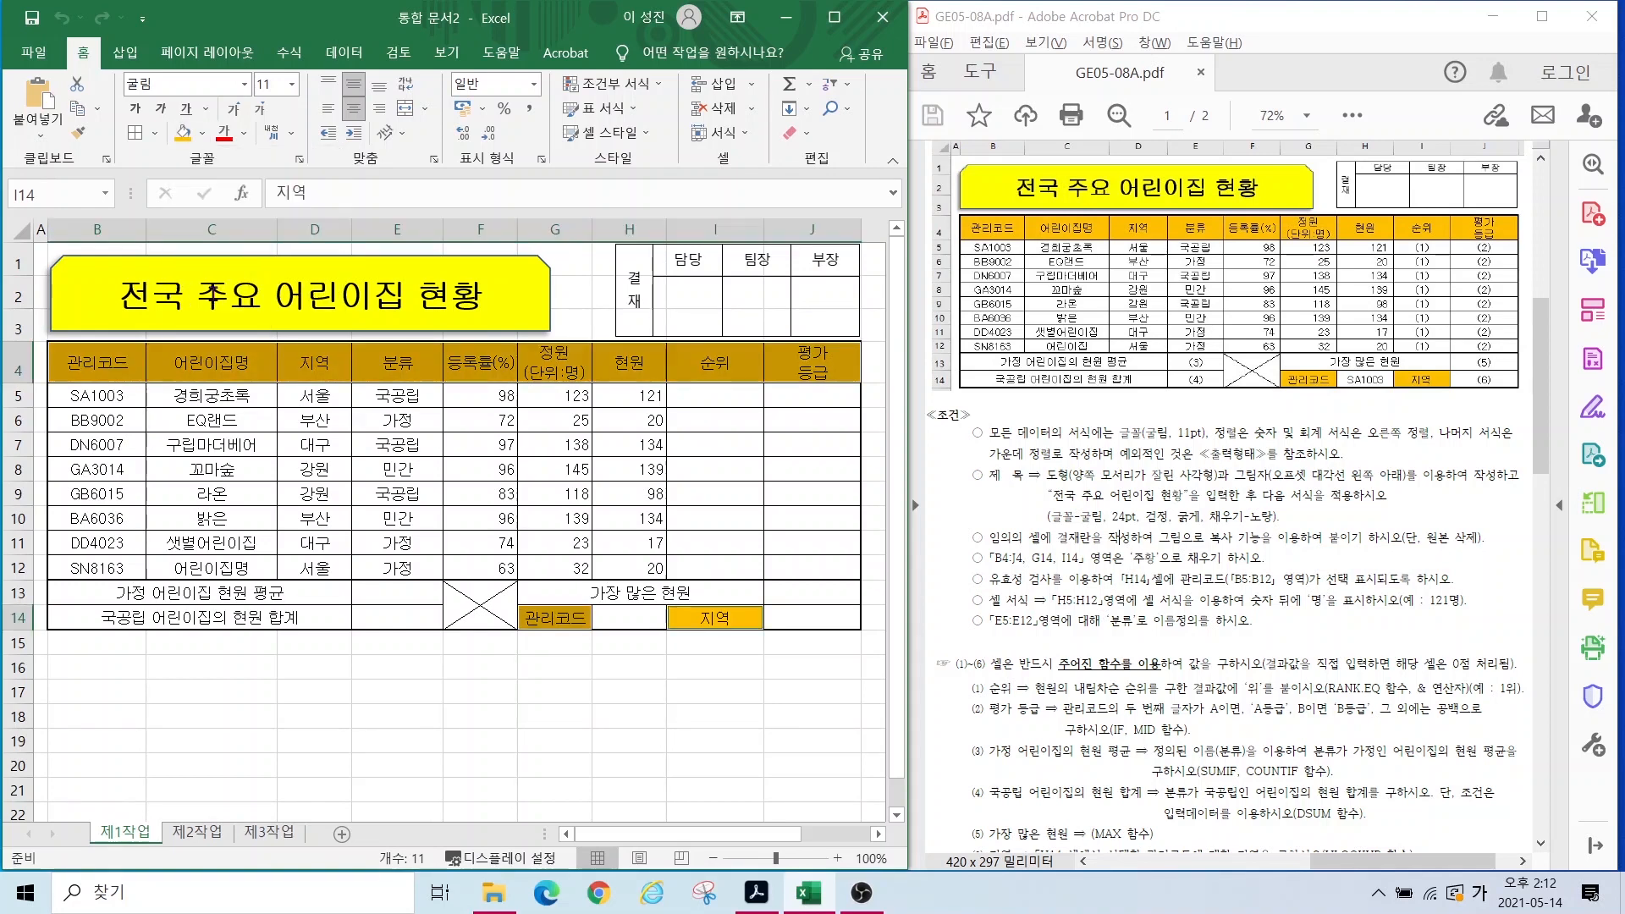
{"action": "left_click", "coordinate": [374, 696]}
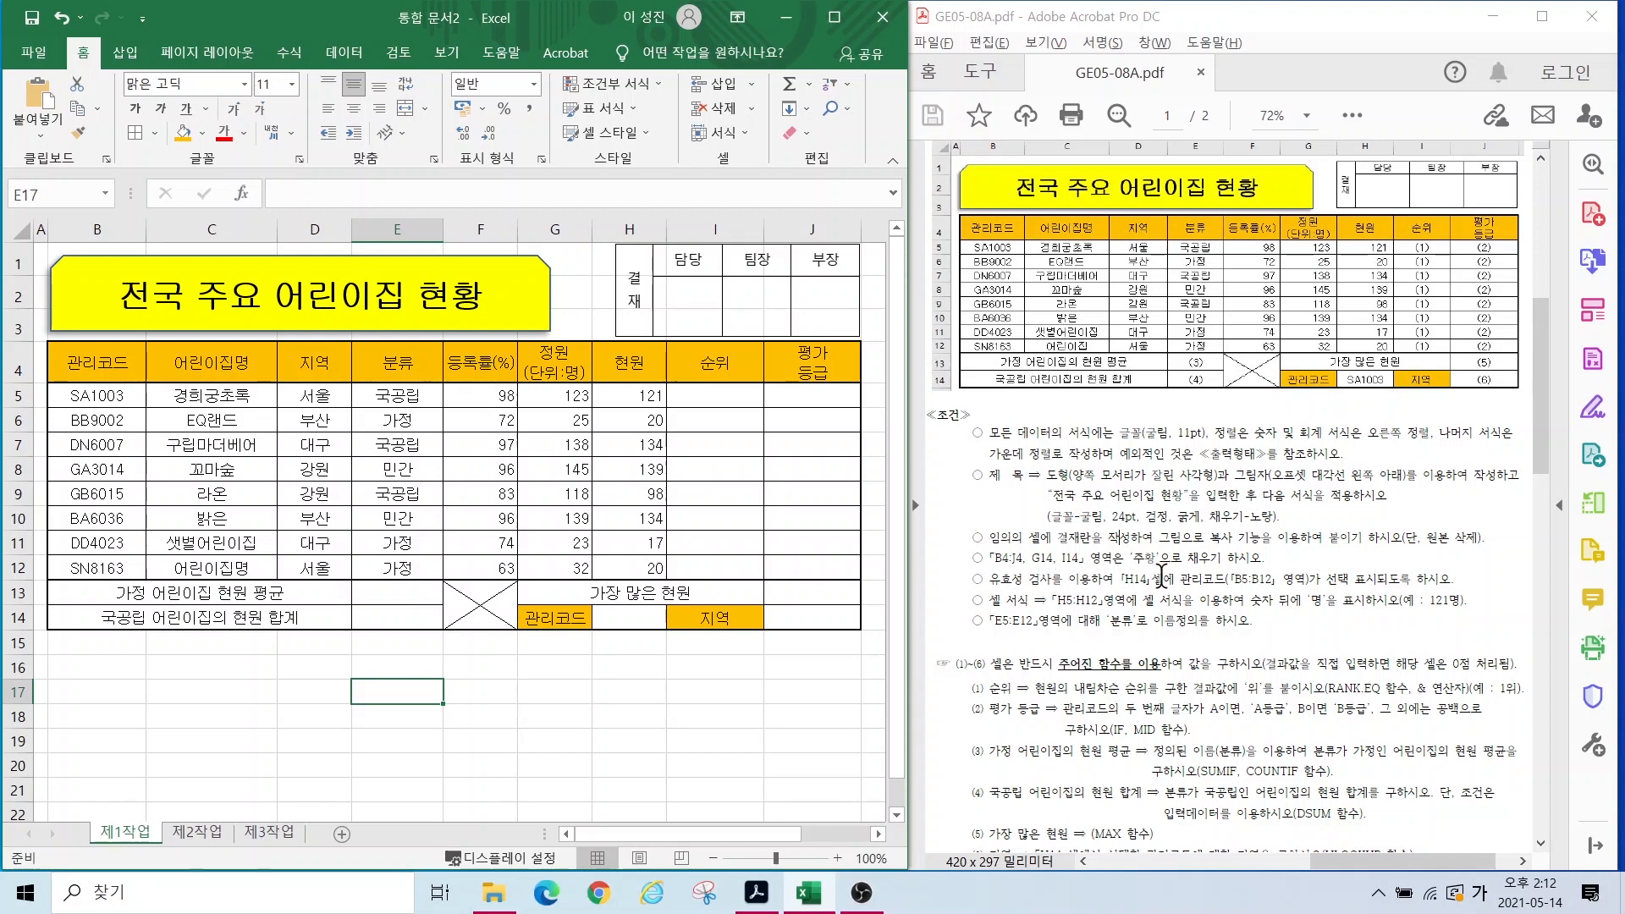
{"action": "mouse_move", "coordinate": [1099, 561]}
{"action": "left_mouse_down"}
{"action": "mouse_move", "coordinate": [1165, 592]}
{"action": "mouse_move", "coordinate": [1321, 593]}
{"action": "left_mouse_up"}
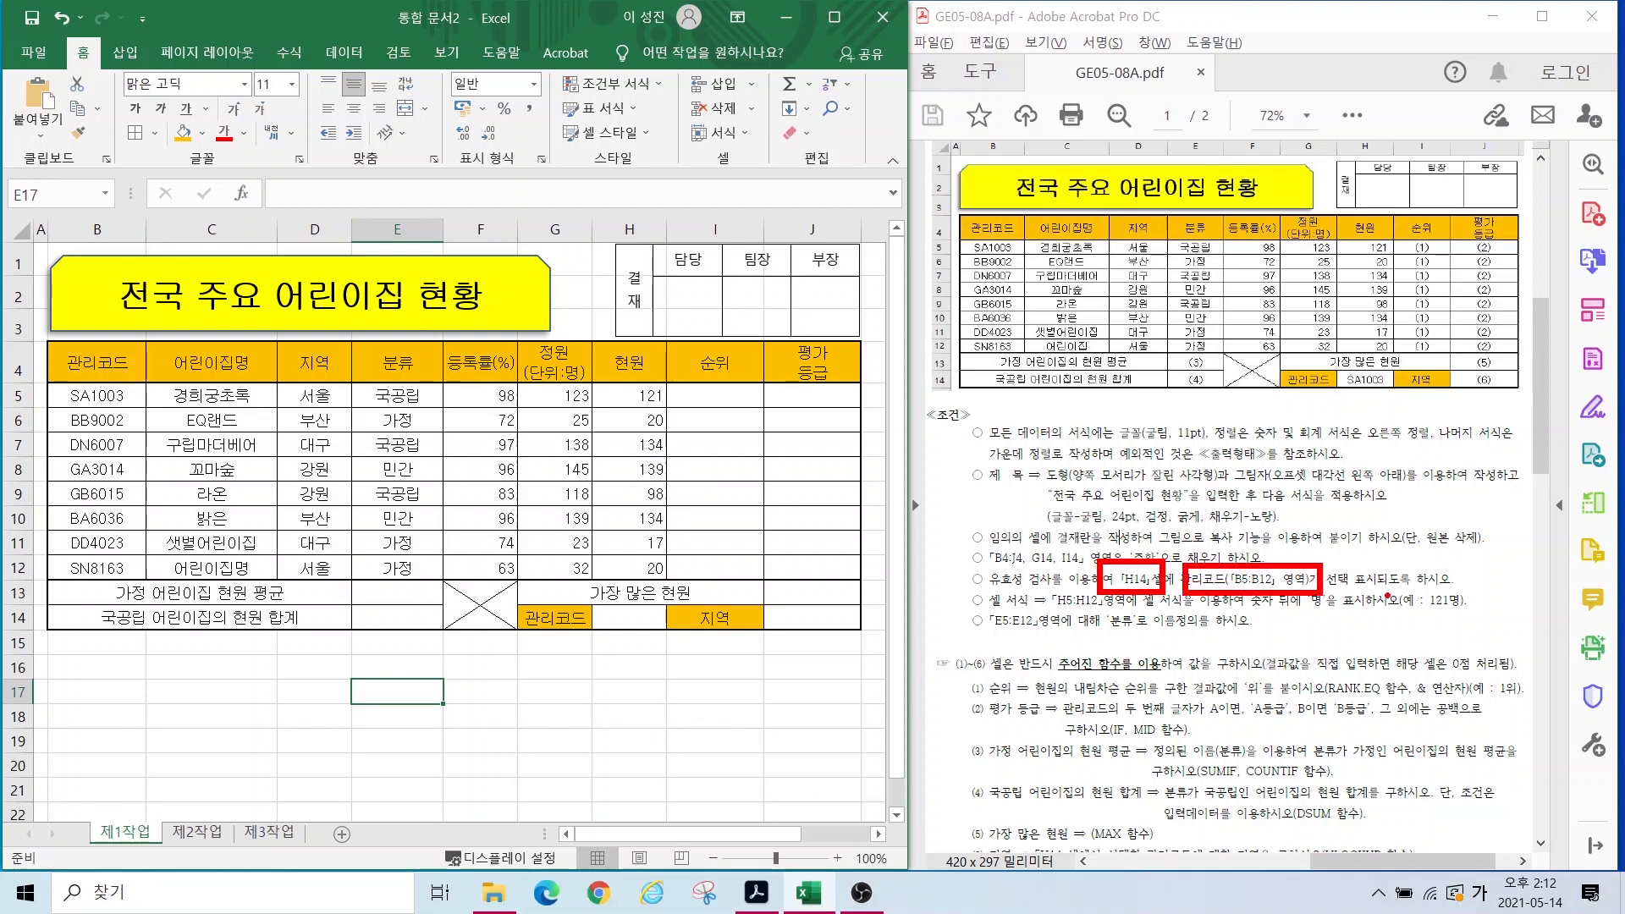
Step: Give H14 a List data validation with source =$B$5:$B$12
{"action": "key", "text": "Escape"}
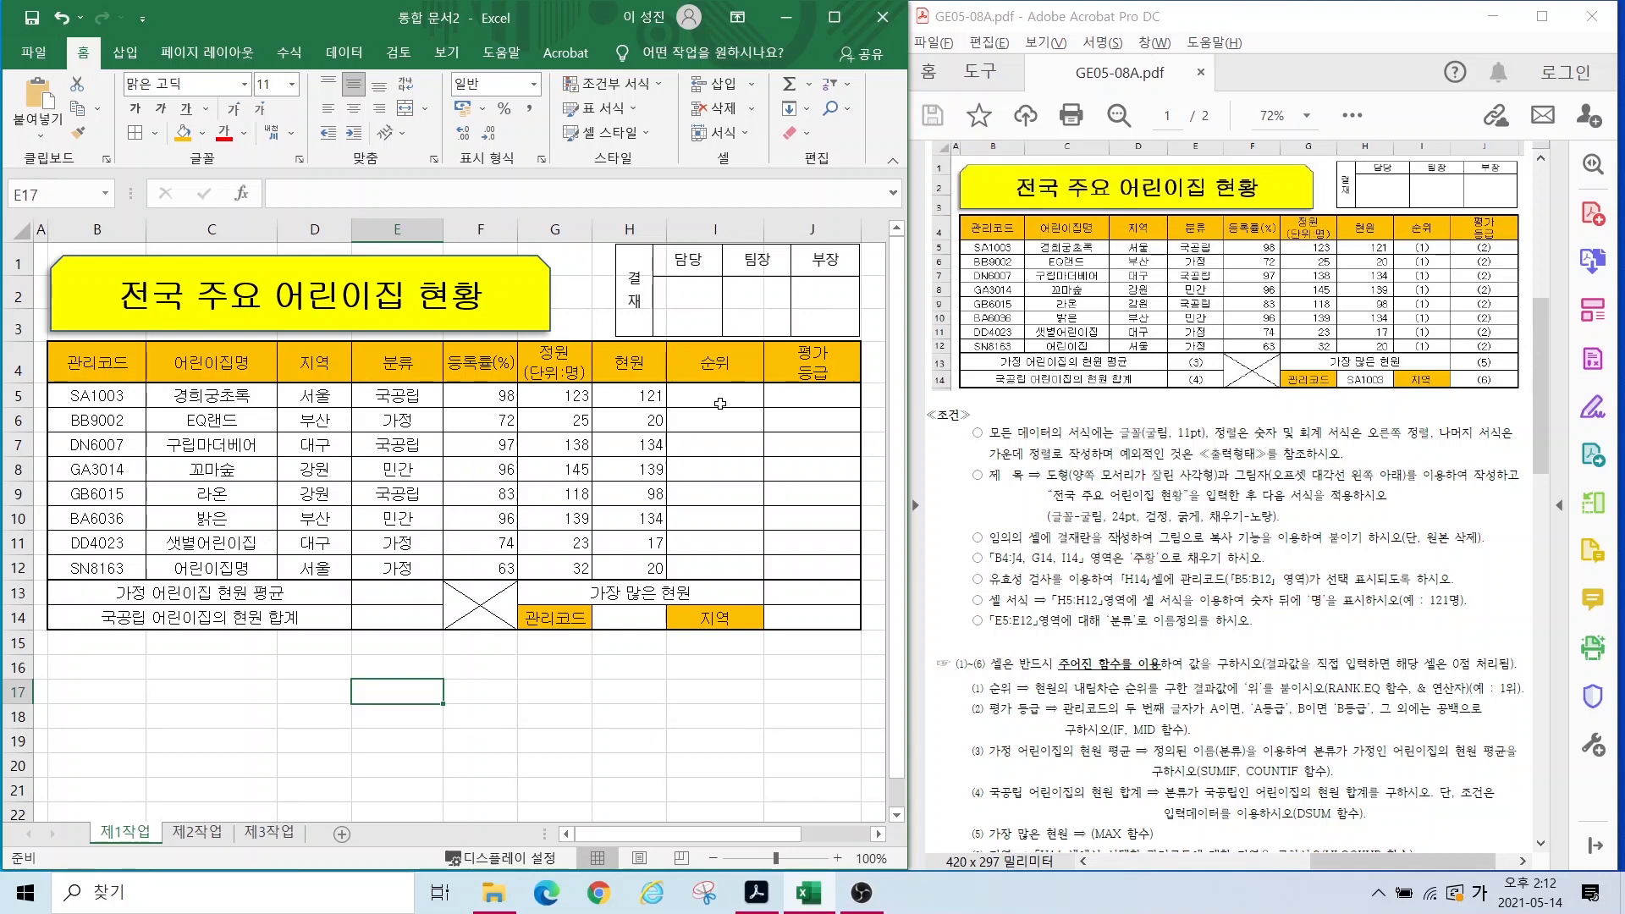
{"action": "left_click", "coordinate": [621, 621]}
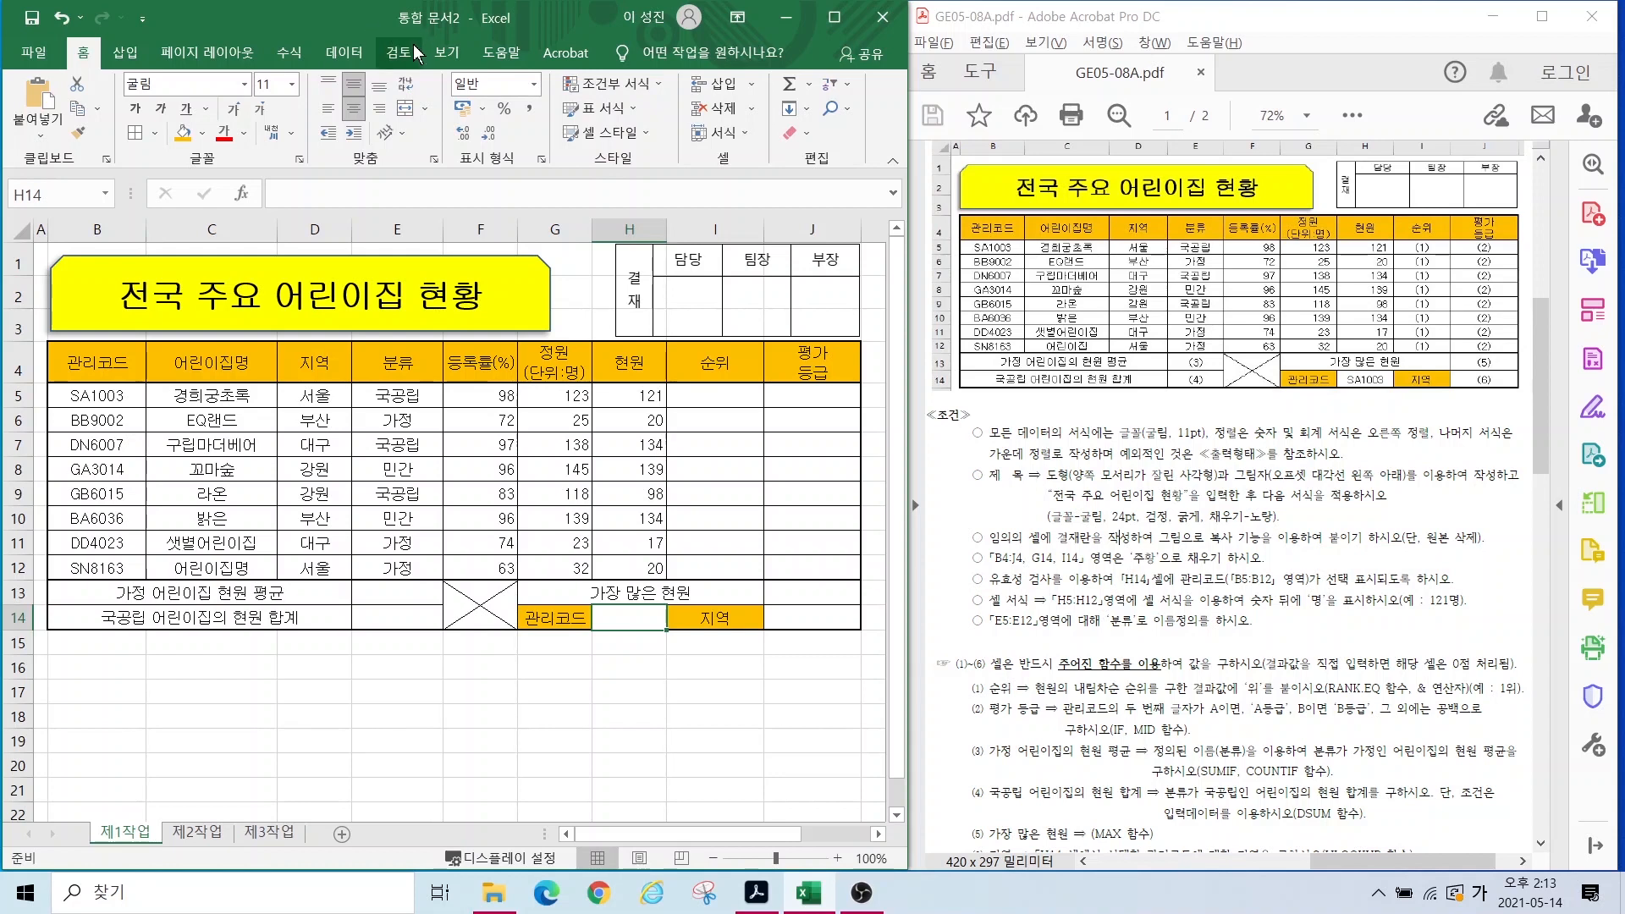
{"action": "left_click", "coordinate": [347, 54]}
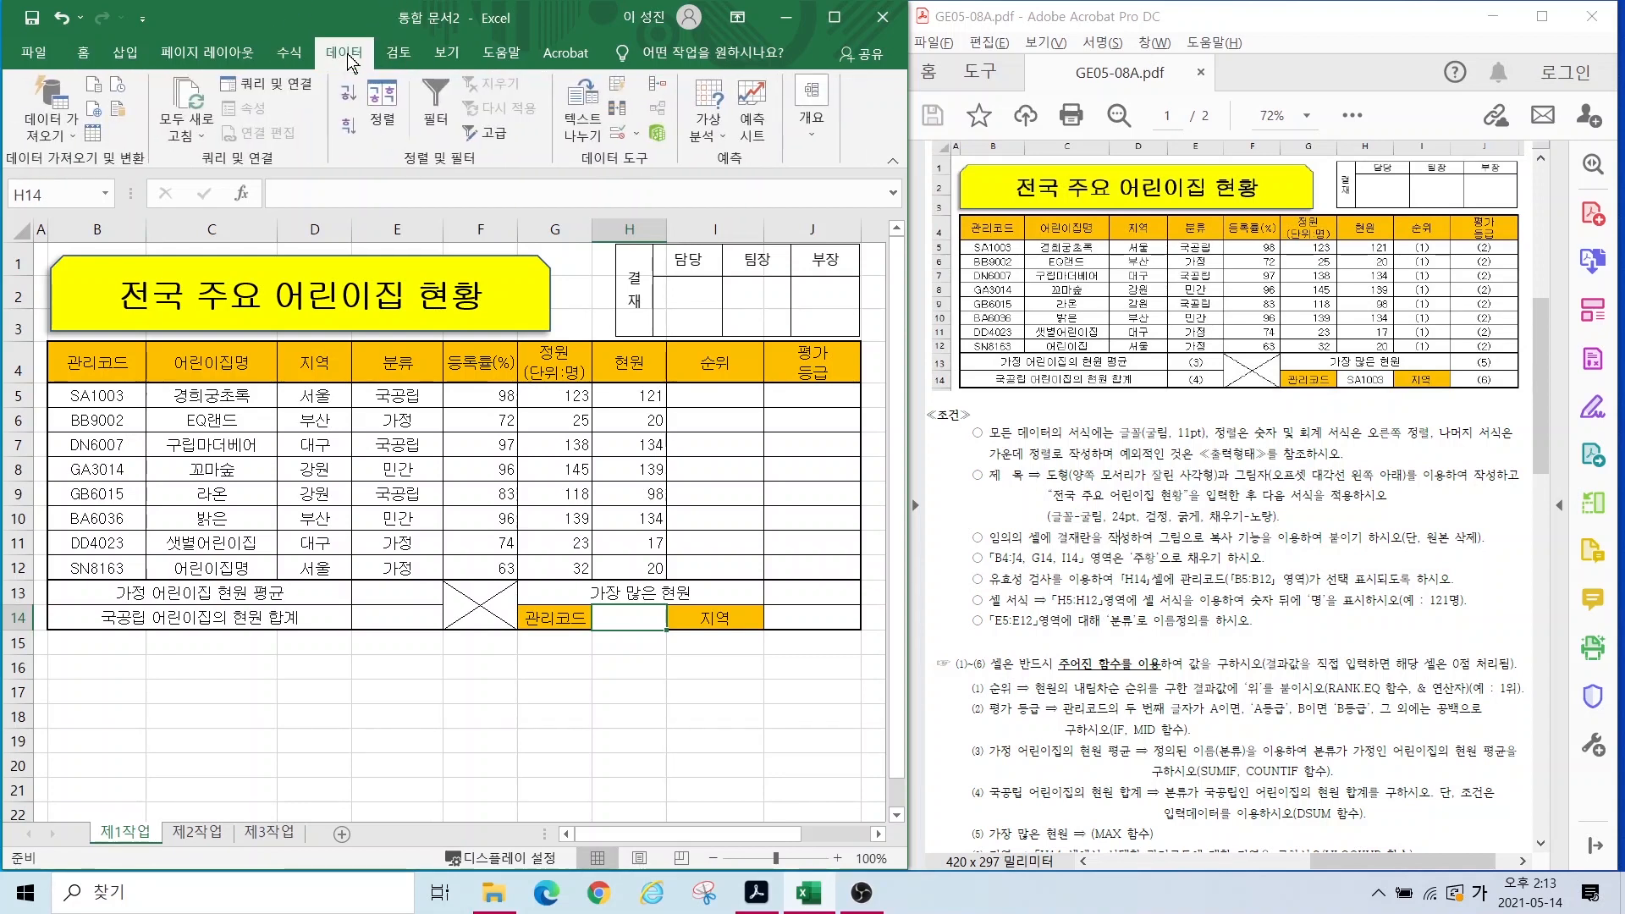
{"action": "left_click", "coordinate": [622, 135]}
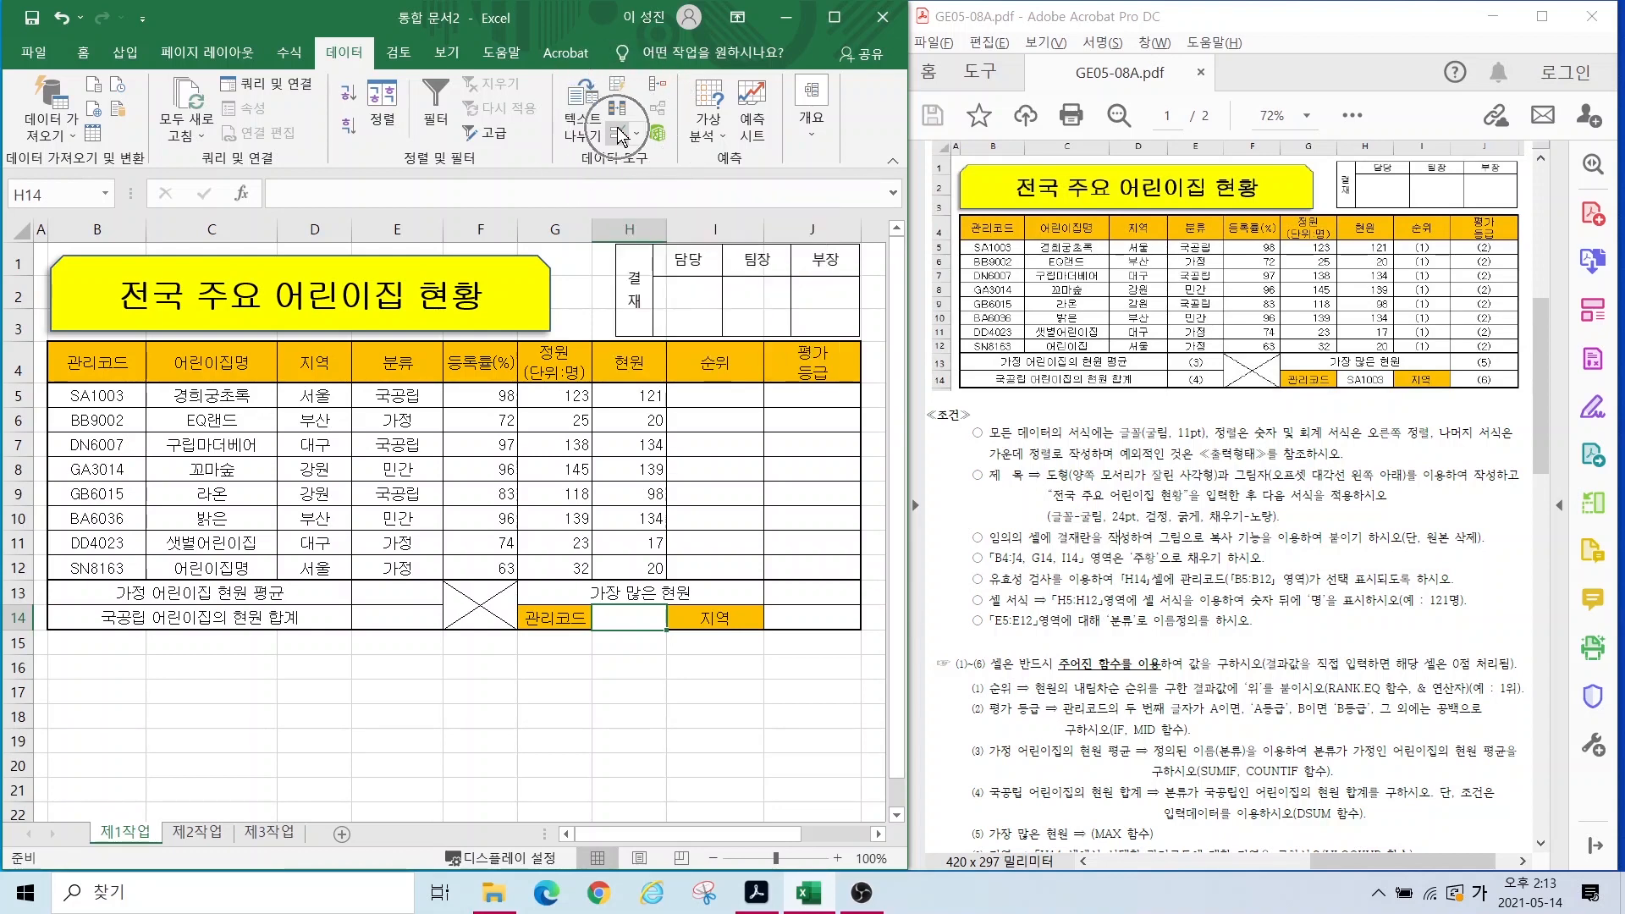
{"action": "left_click", "coordinate": [622, 135]}
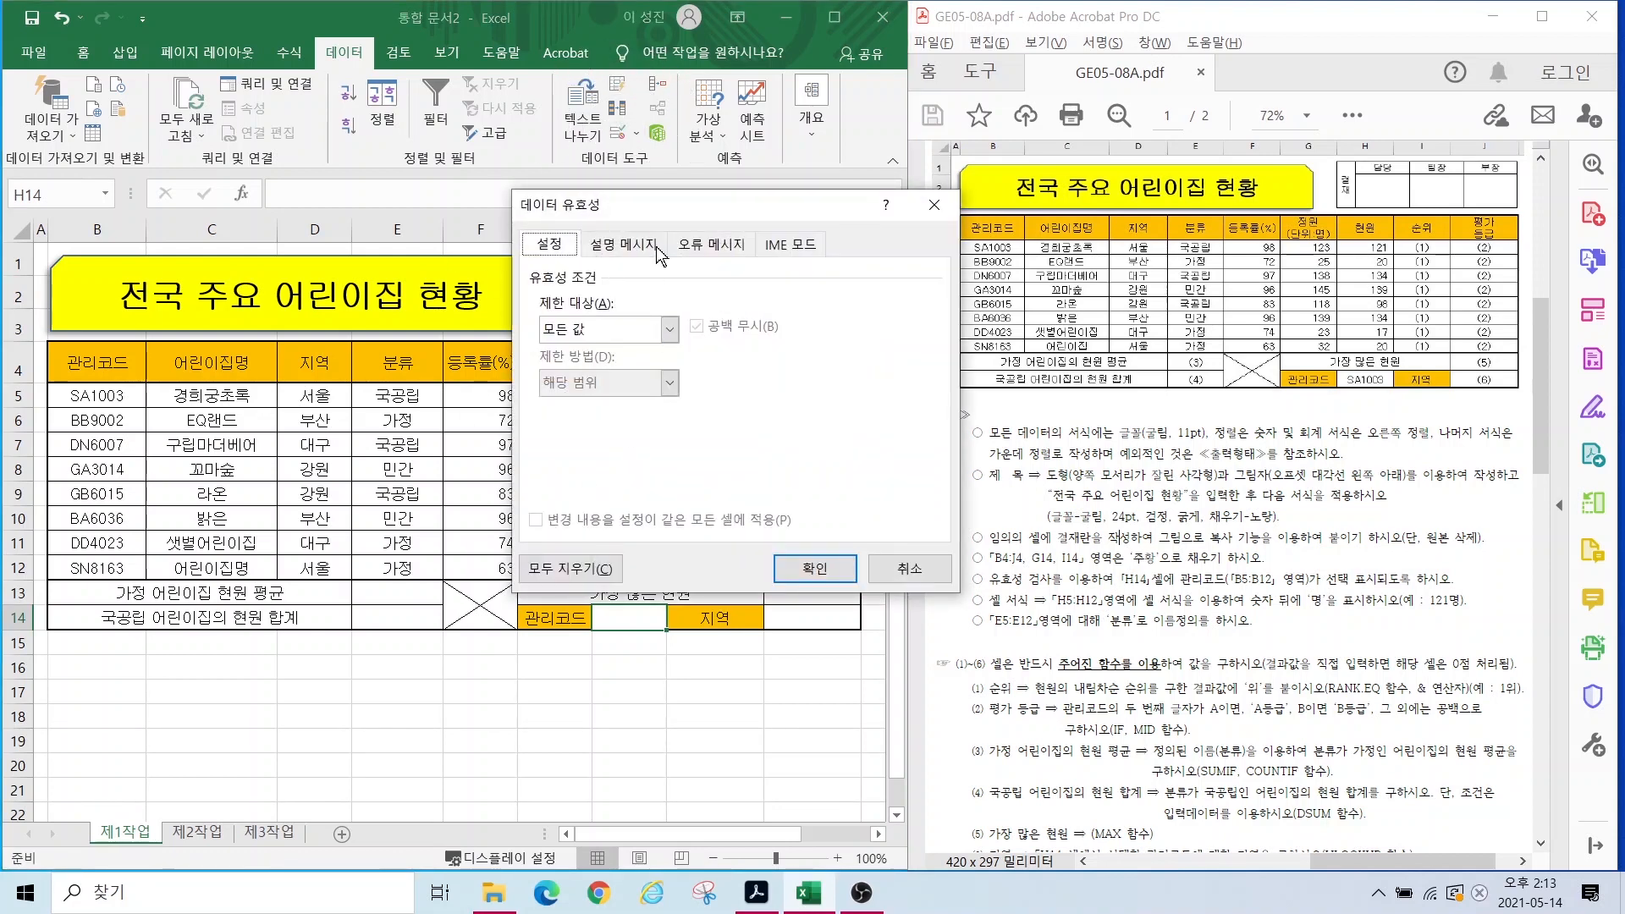
{"action": "left_click", "coordinate": [597, 325]}
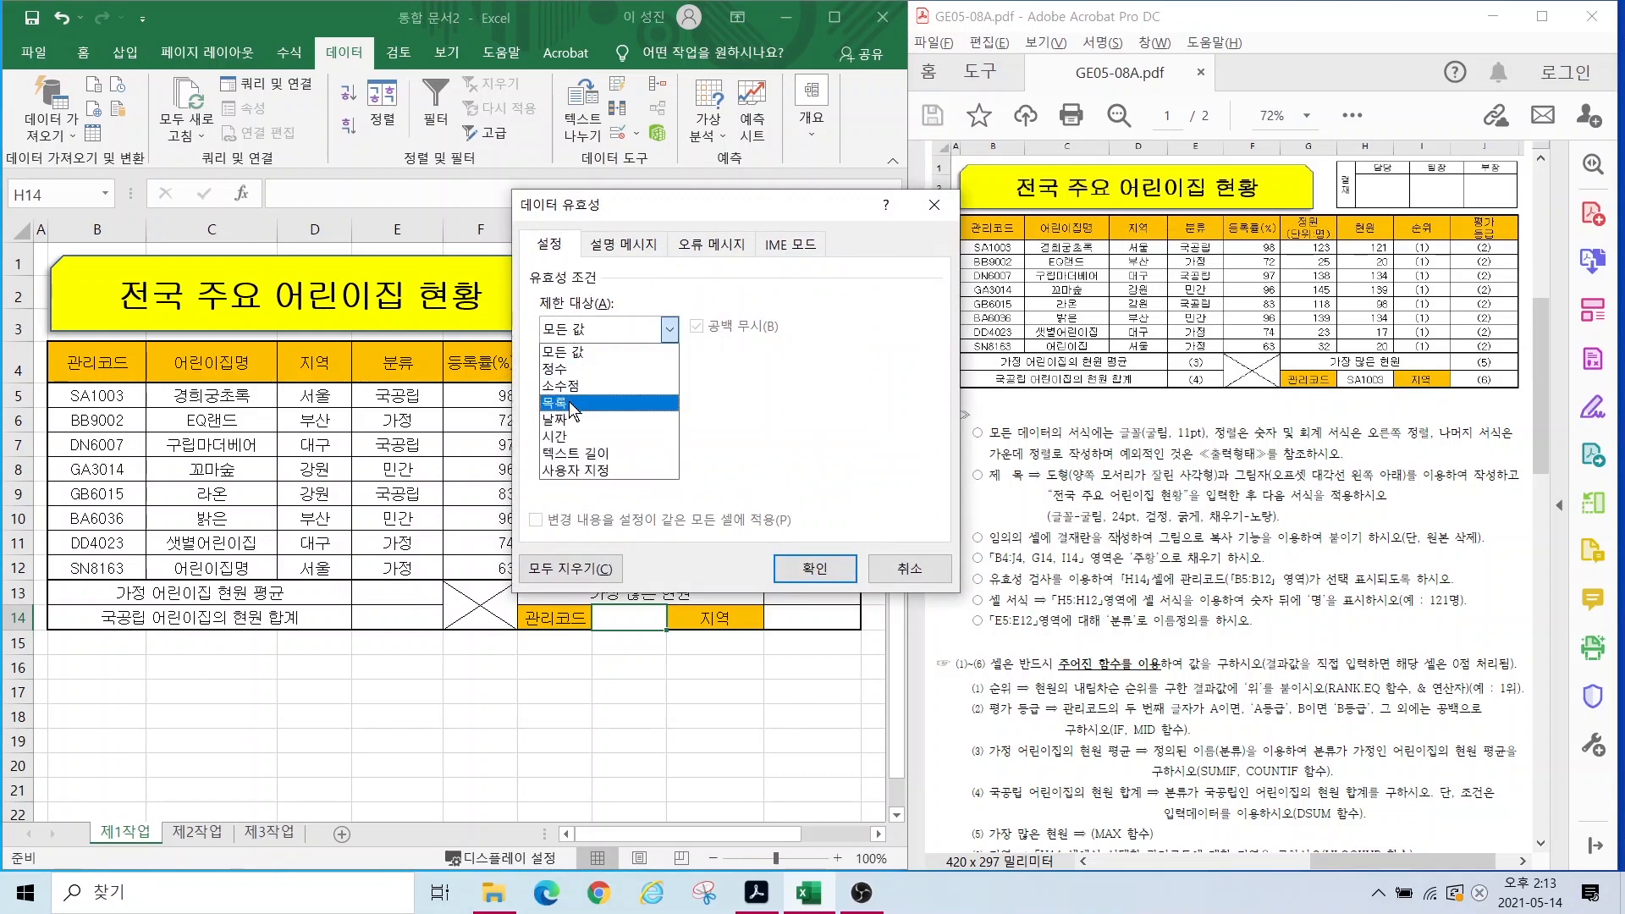
{"action": "left_click", "coordinate": [573, 405]}
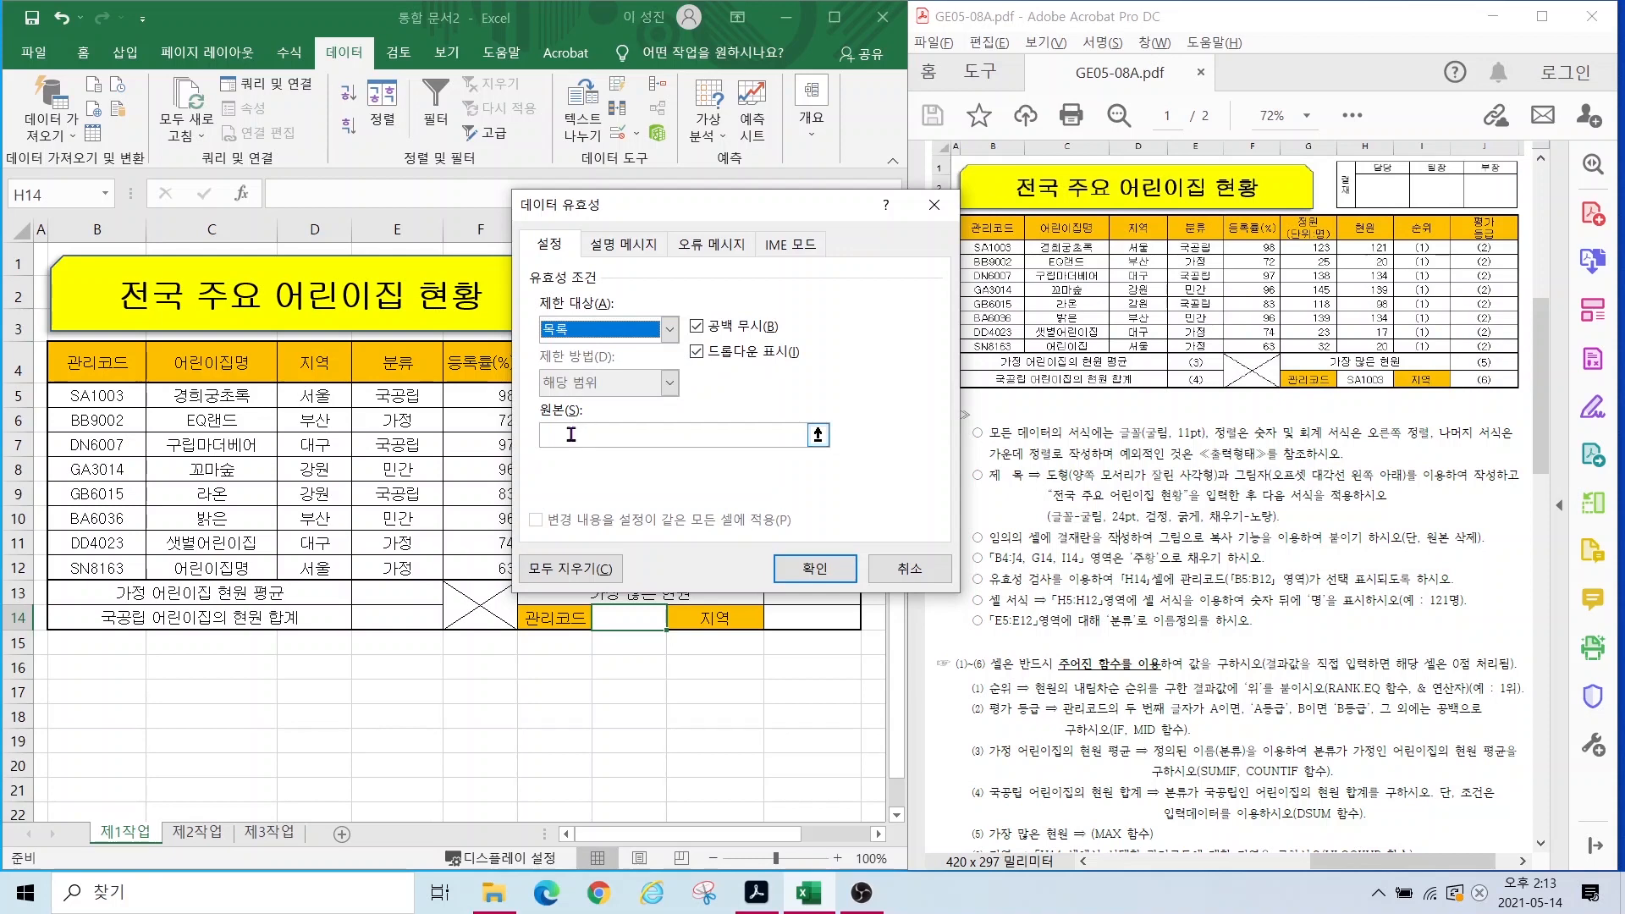
{"action": "left_click", "coordinate": [572, 435]}
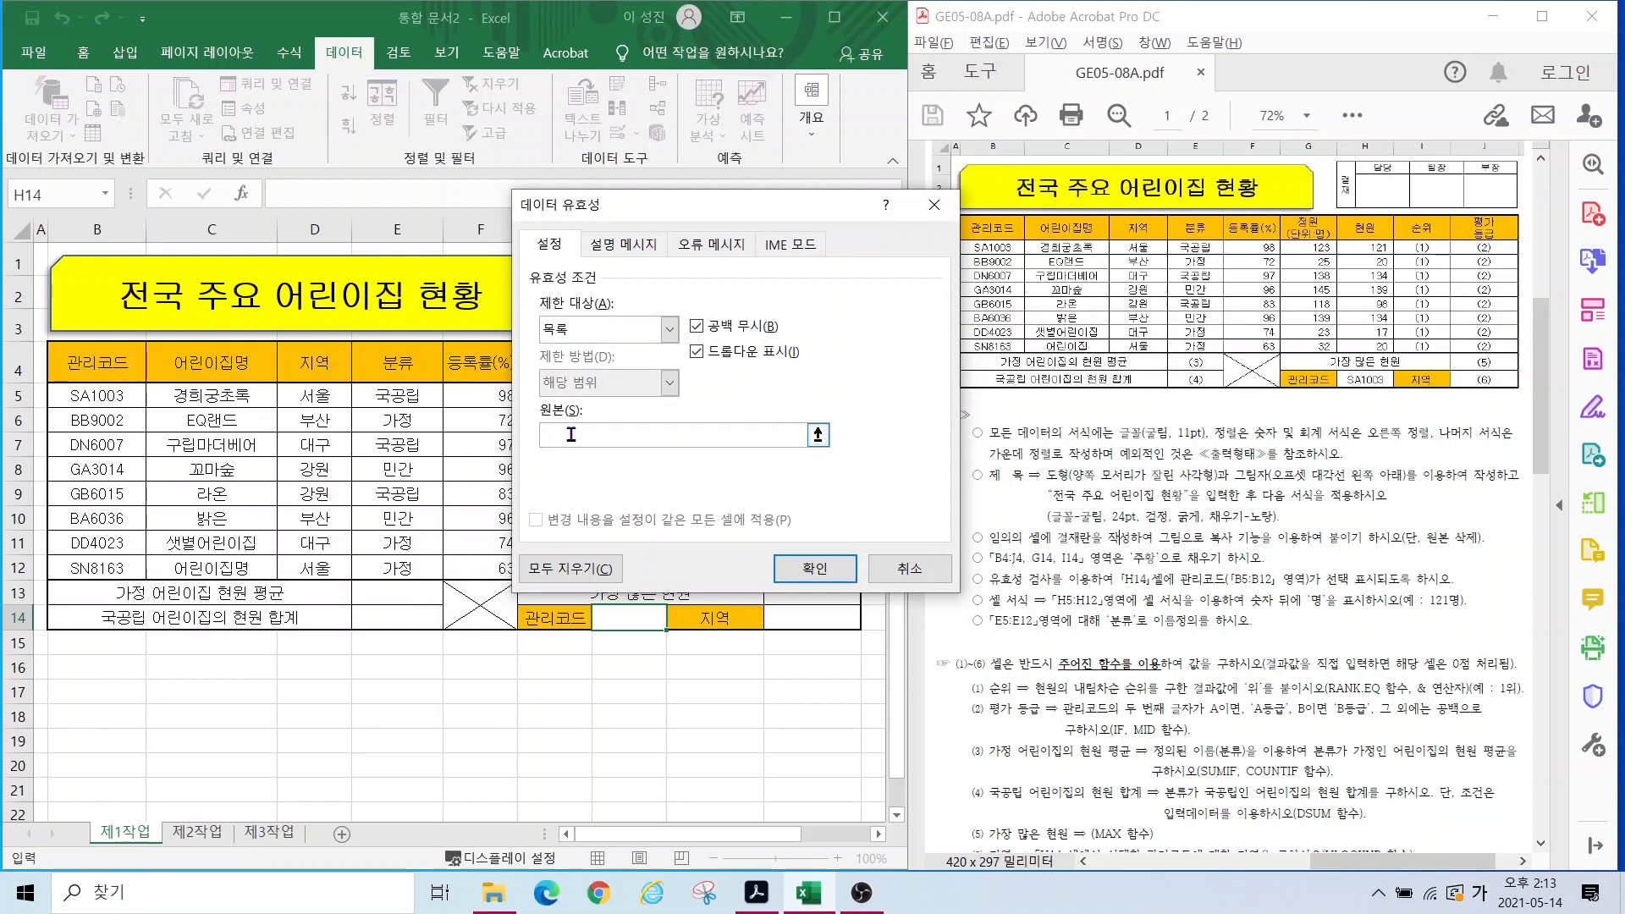
{"action": "key", "text": "ctrl"}
{"action": "key", "text": "ctrl"}
{"action": "key", "text": "ctrl"}
{"action": "left_click_drag", "start_coordinate": [91, 395], "coordinate": [98, 566]}
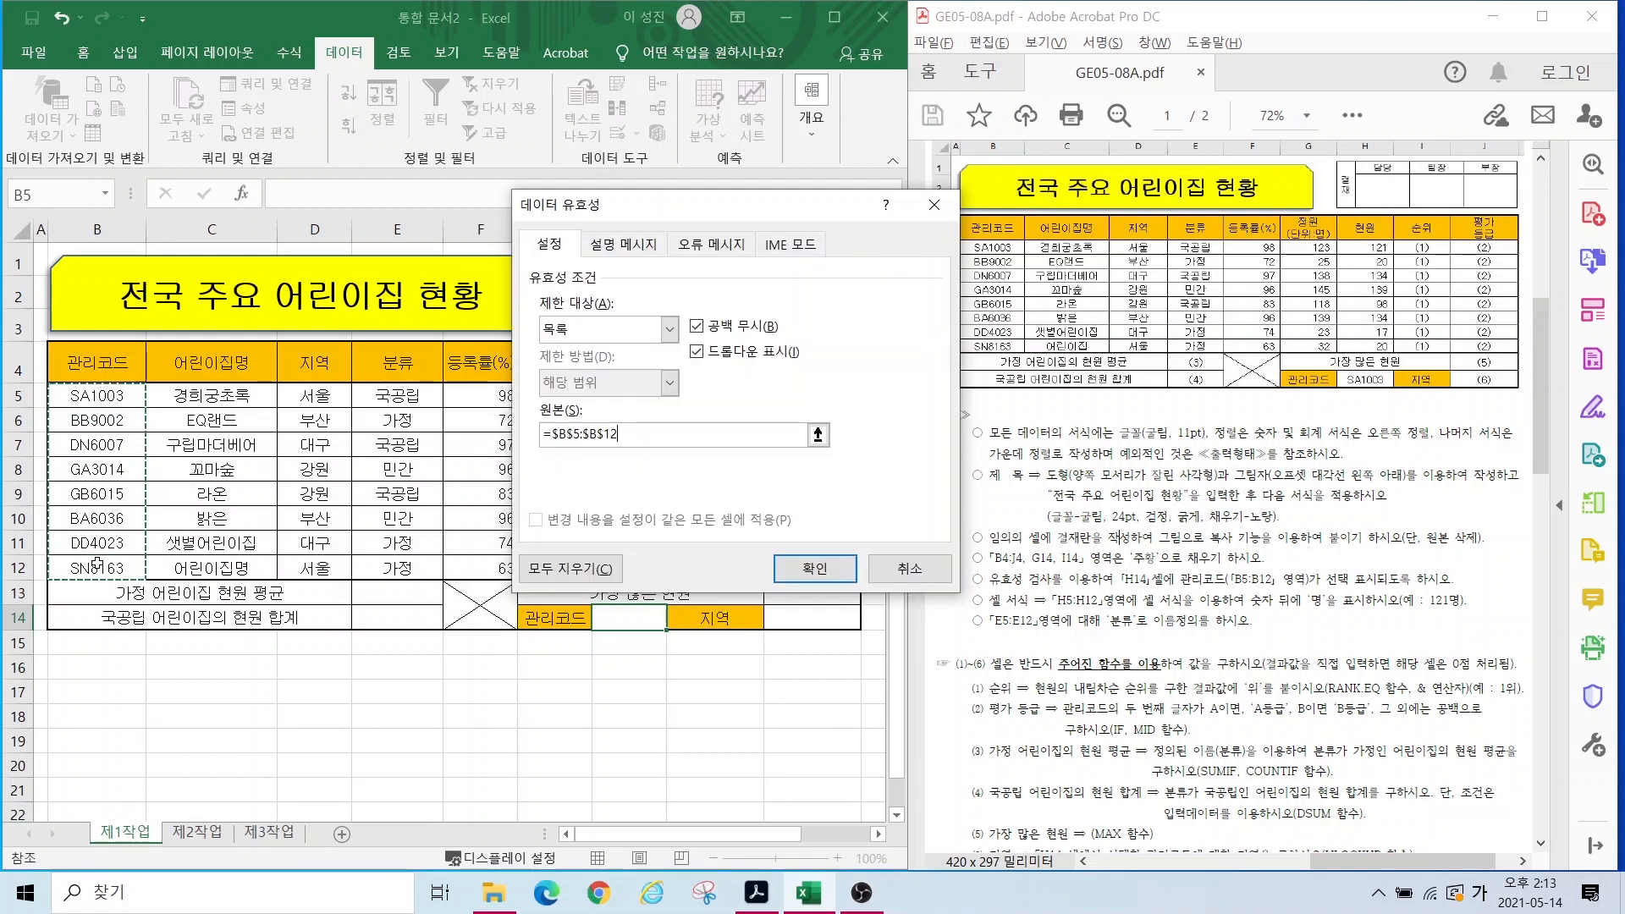
{"action": "left_click", "coordinate": [812, 569]}
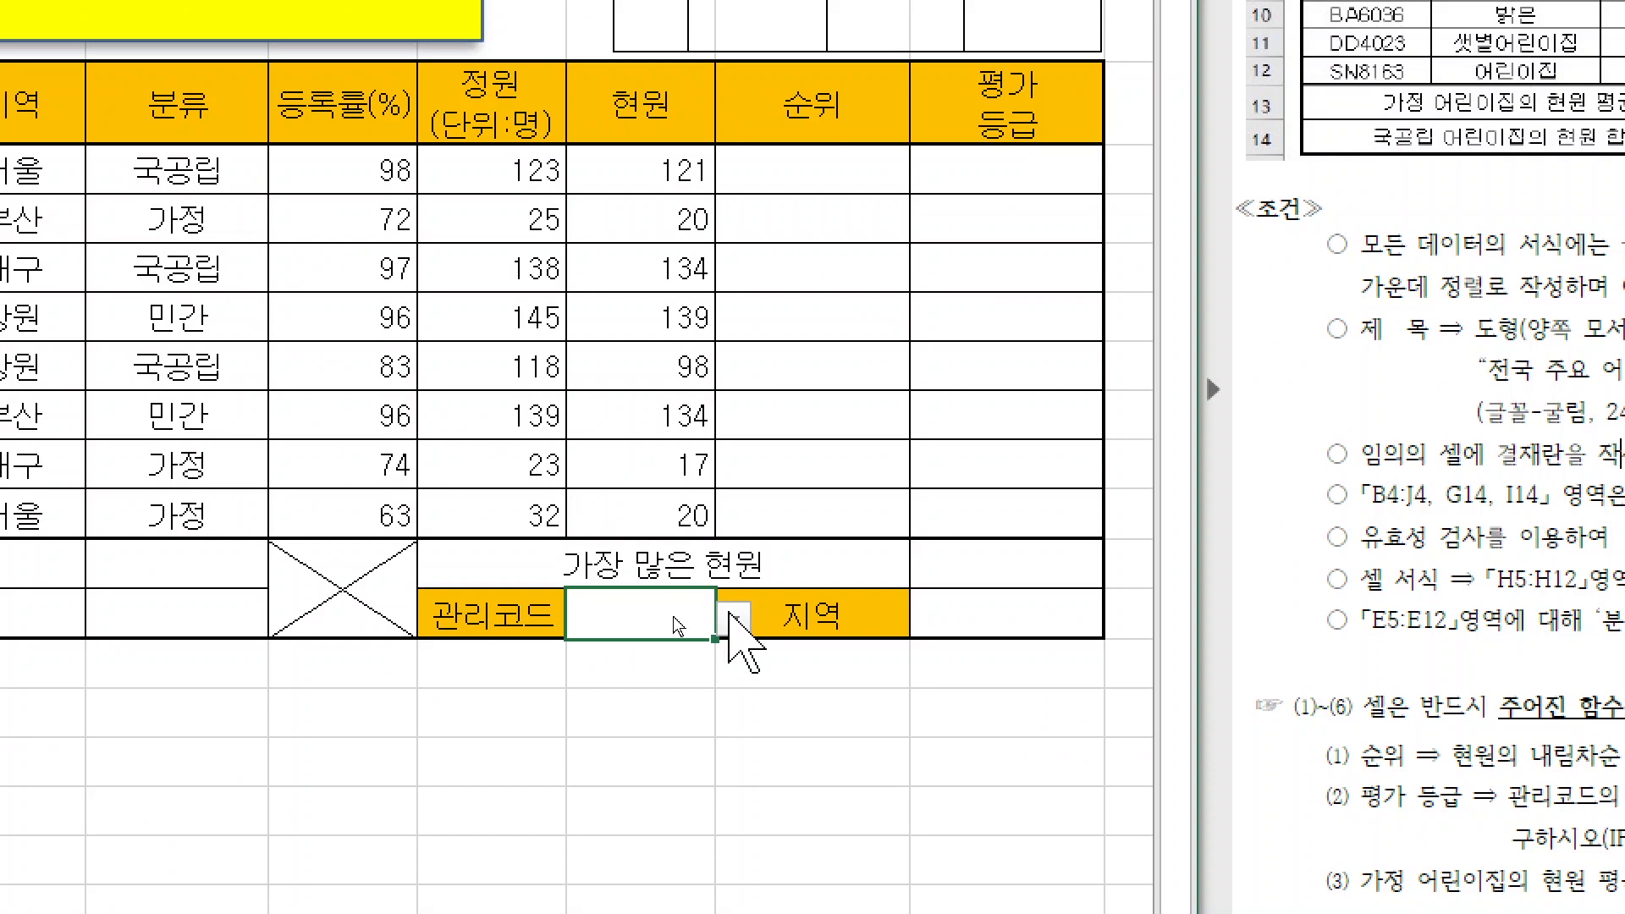
Step: Pick BB9002 from H14's 관리코드 drop-down list, then select the 현원 cells H5:H12
{"action": "left_click", "coordinate": [733, 616]}
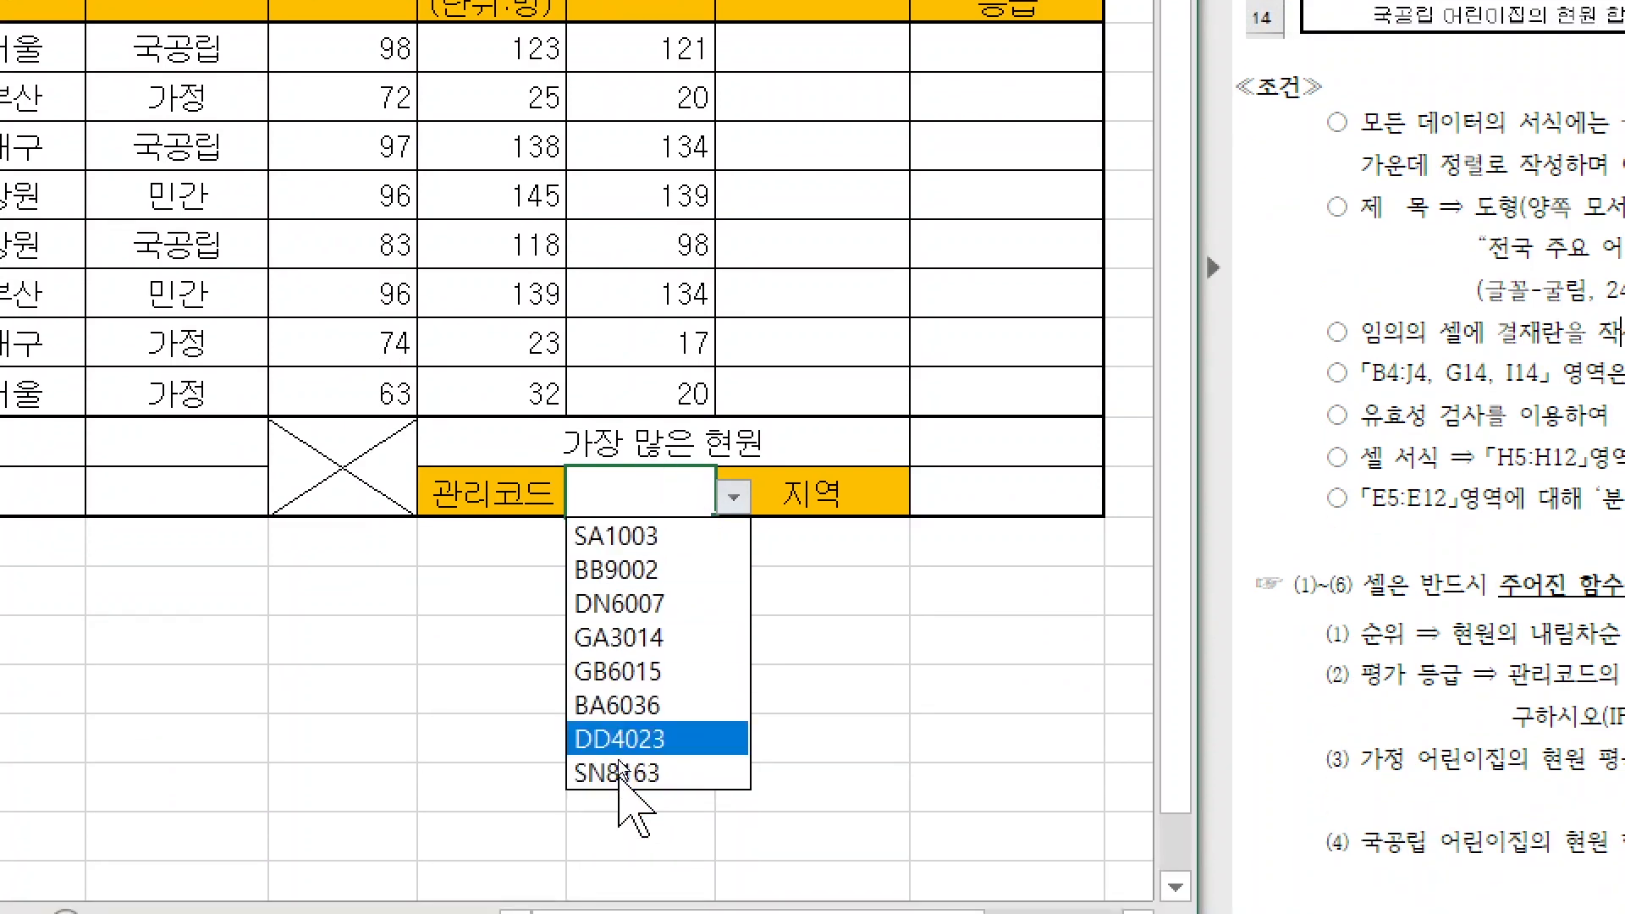
{"action": "left_click", "coordinate": [617, 569]}
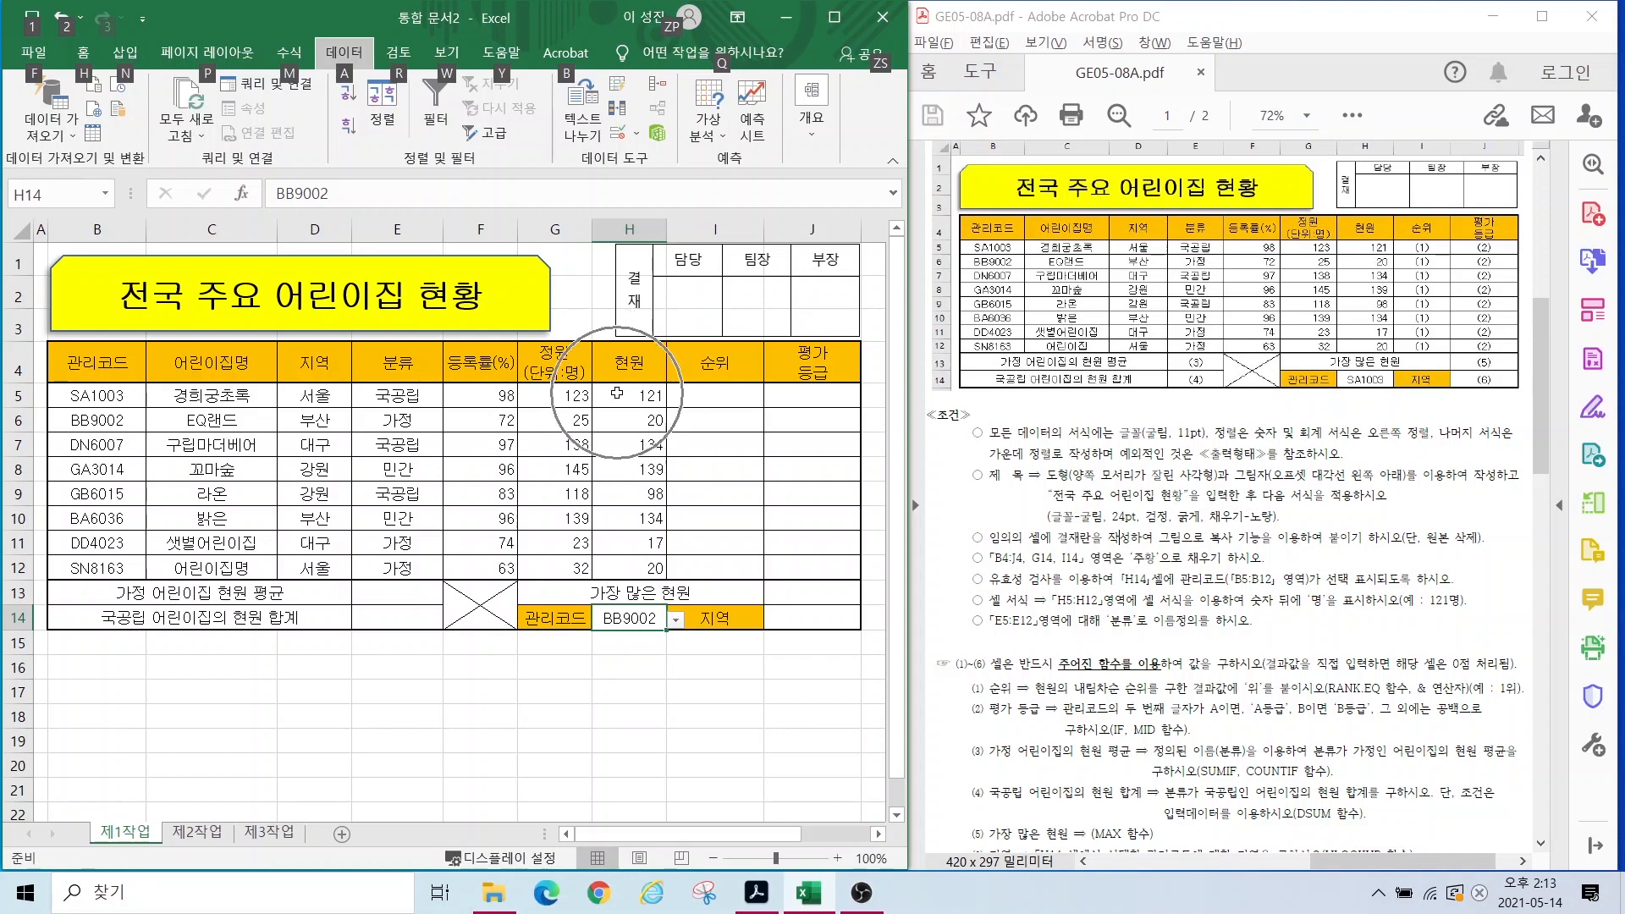
{"action": "left_click_drag", "start_coordinate": [618, 394], "coordinate": [631, 569]}
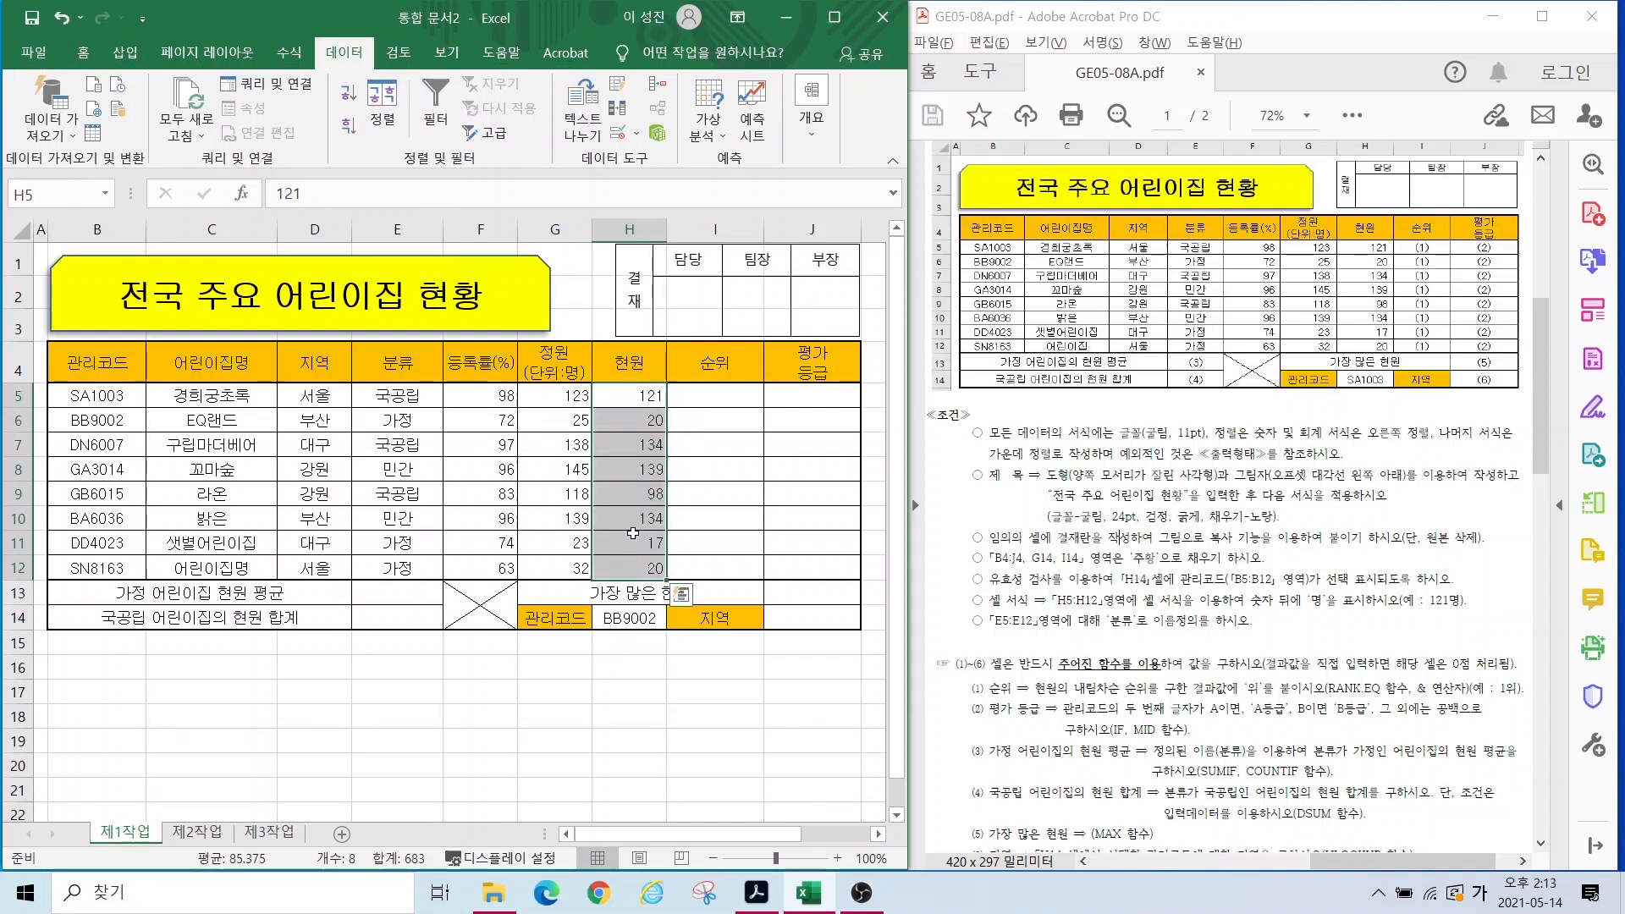
Step: Give H5:H12 the custom number format 0명 so values read like 121명
{"action": "right_click", "coordinate": [625, 448]}
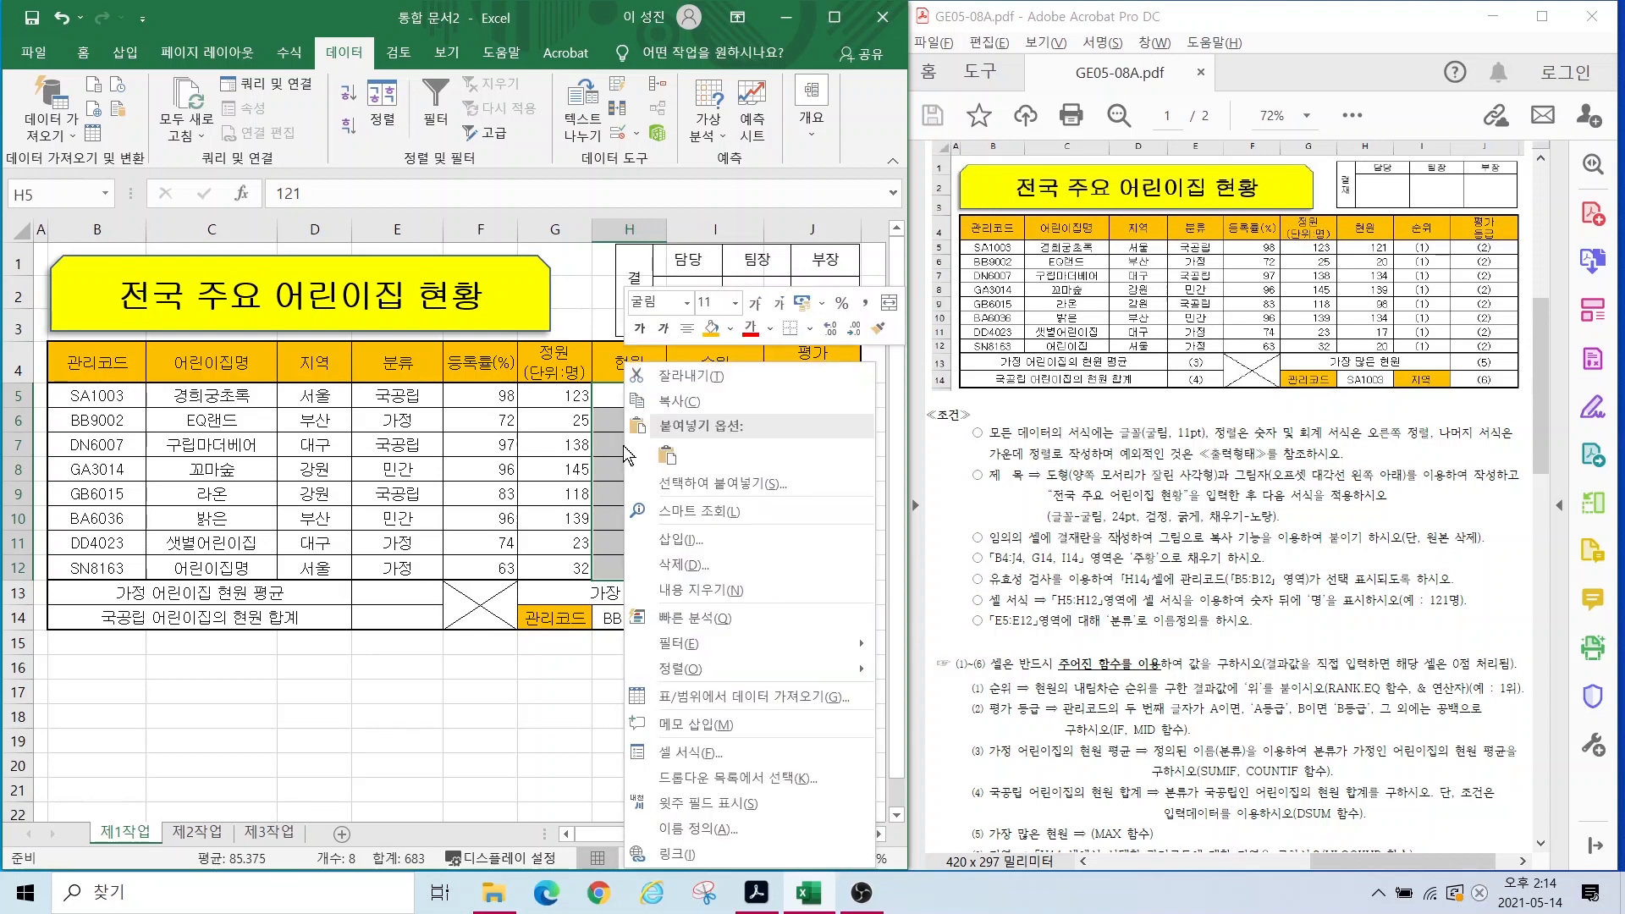
{"action": "left_click", "coordinate": [715, 758]}
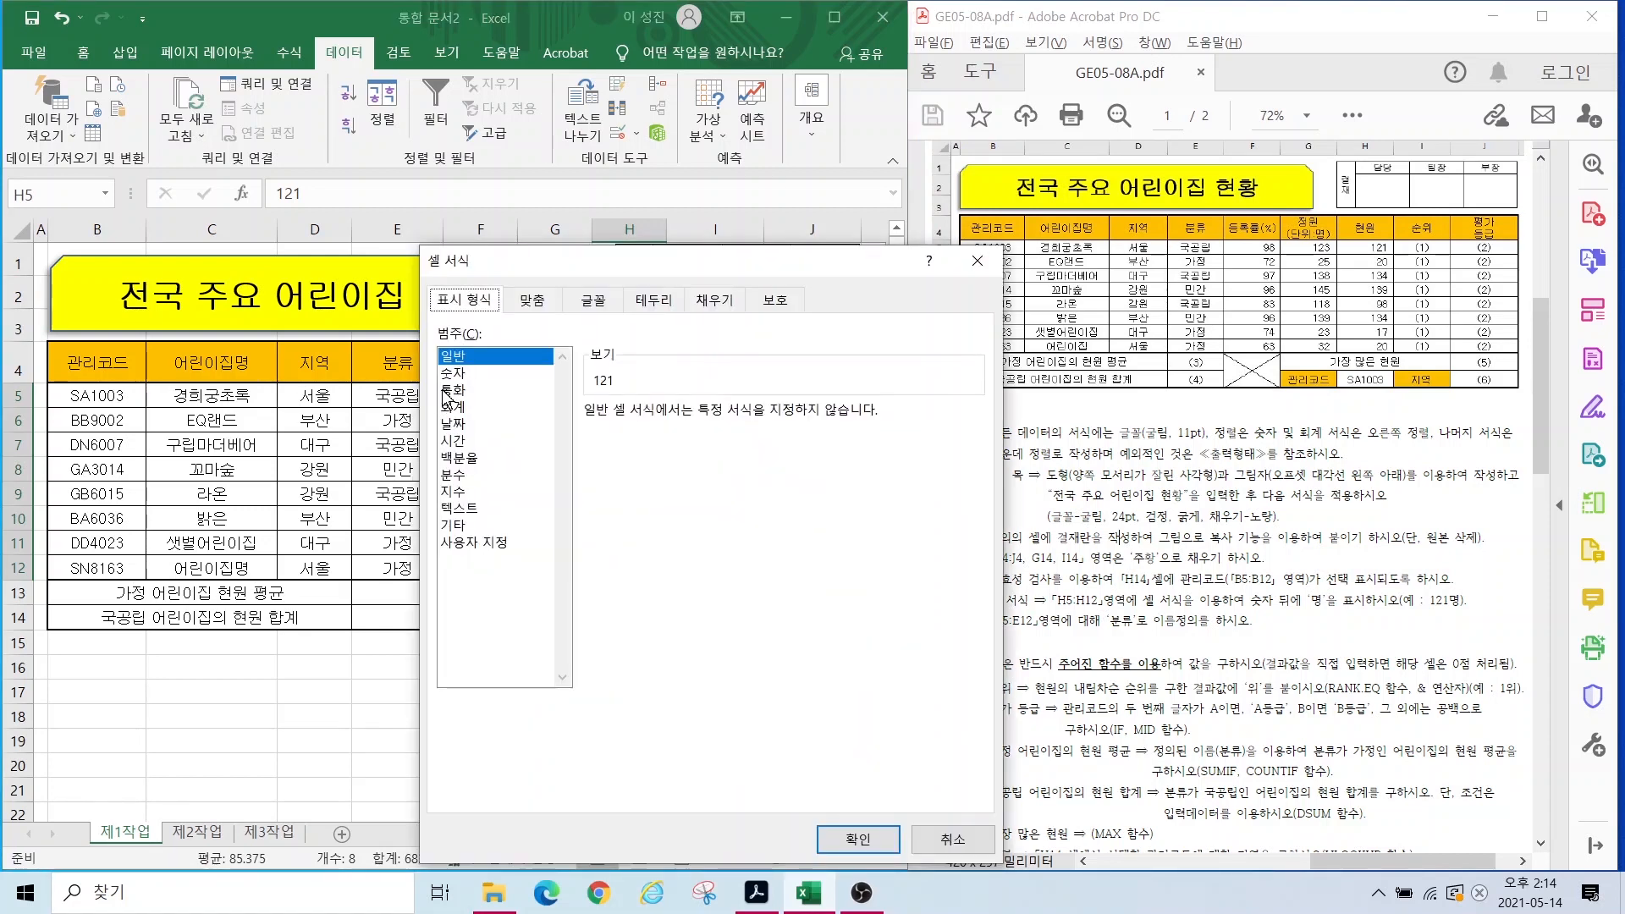
{"action": "left_click", "coordinate": [474, 544]}
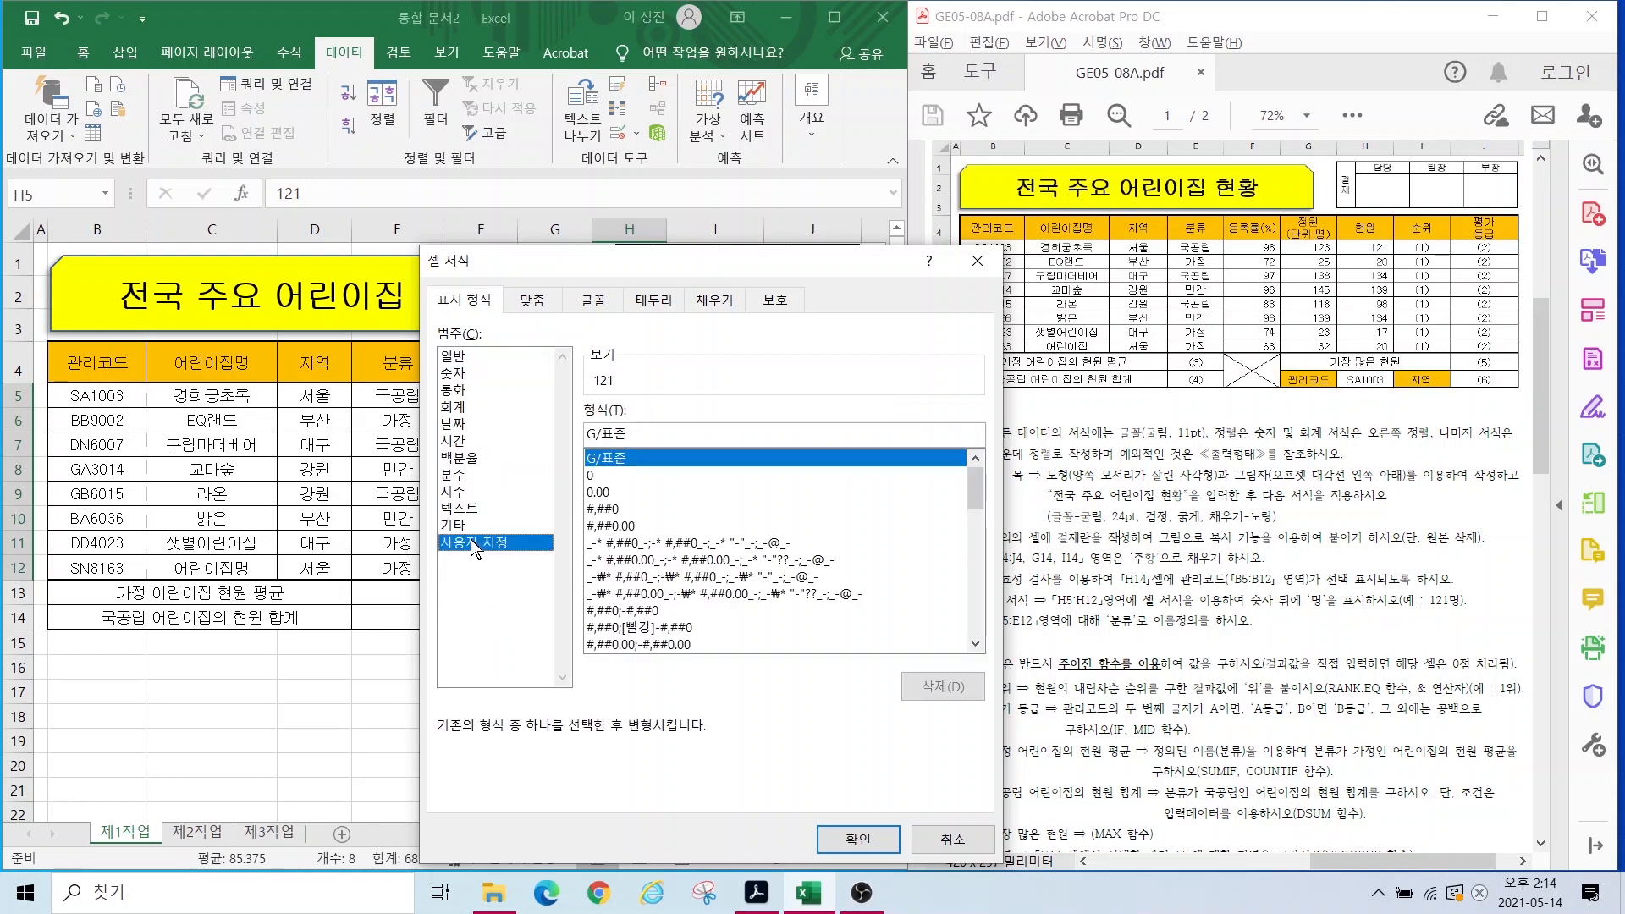
{"action": "left_click", "coordinate": [596, 478]}
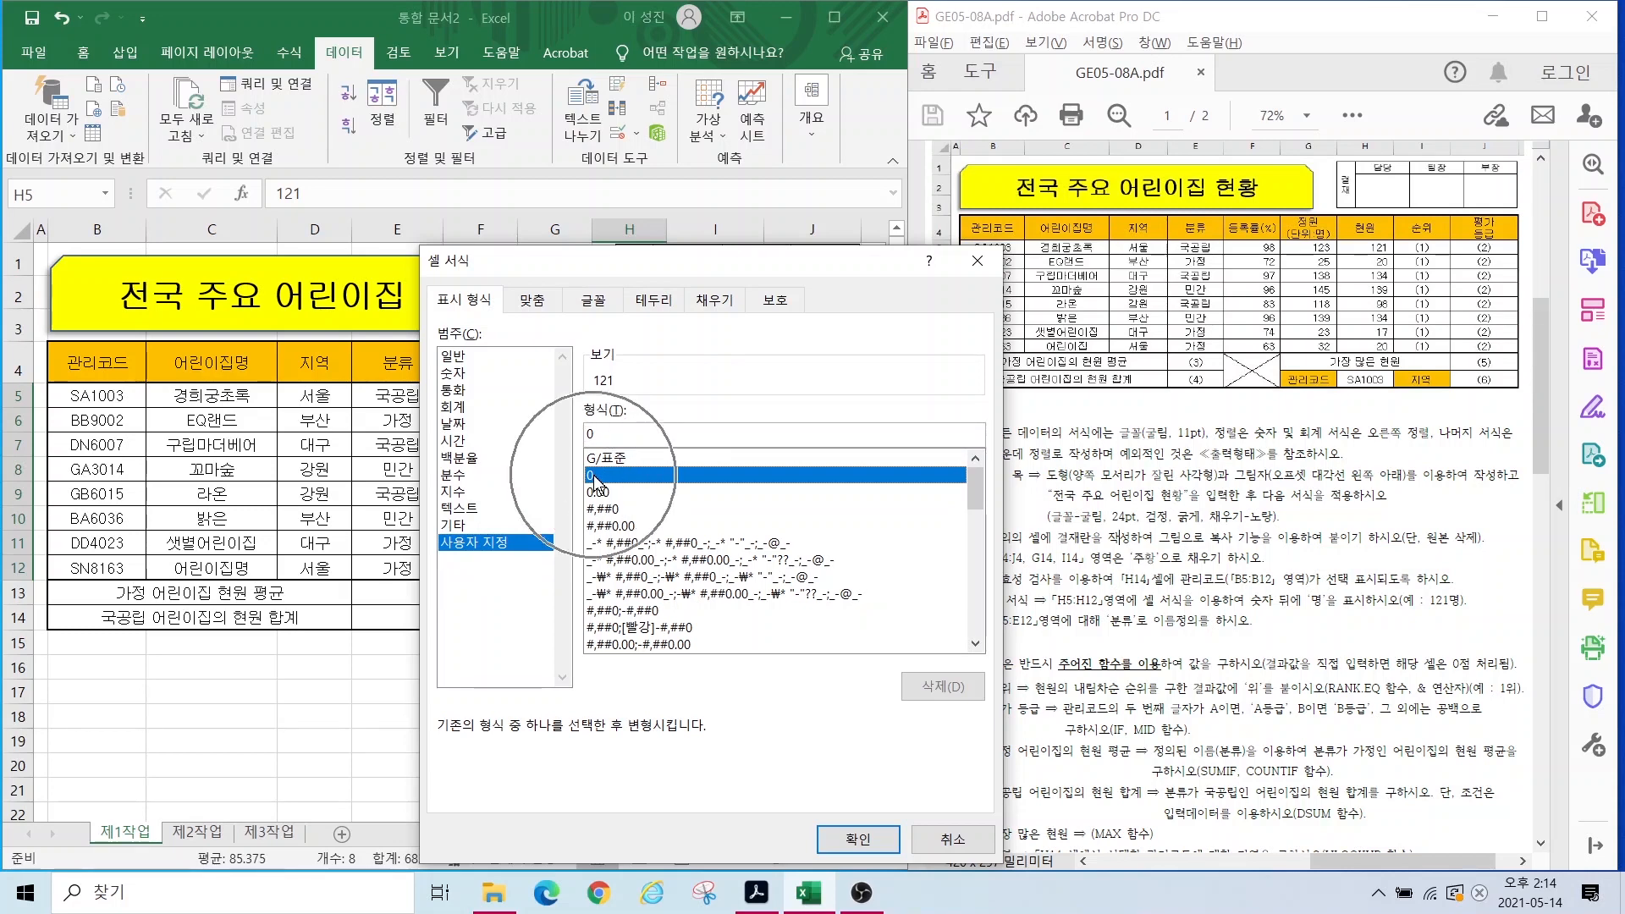
{"action": "left_click", "coordinate": [612, 437]}
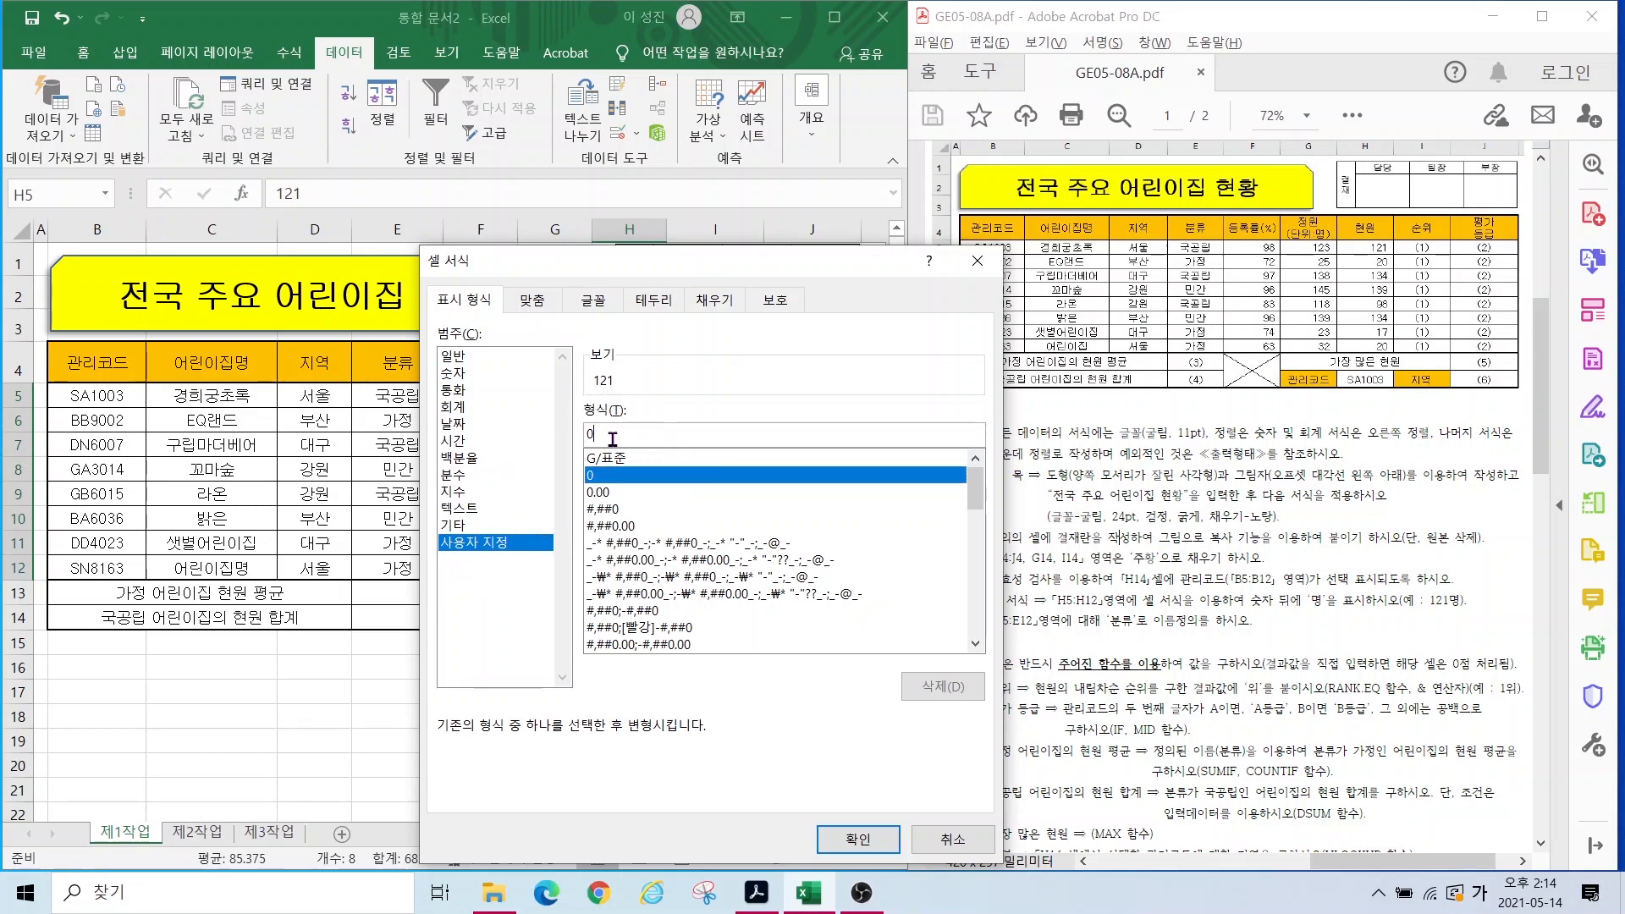
{"action": "type", "text": "며"}
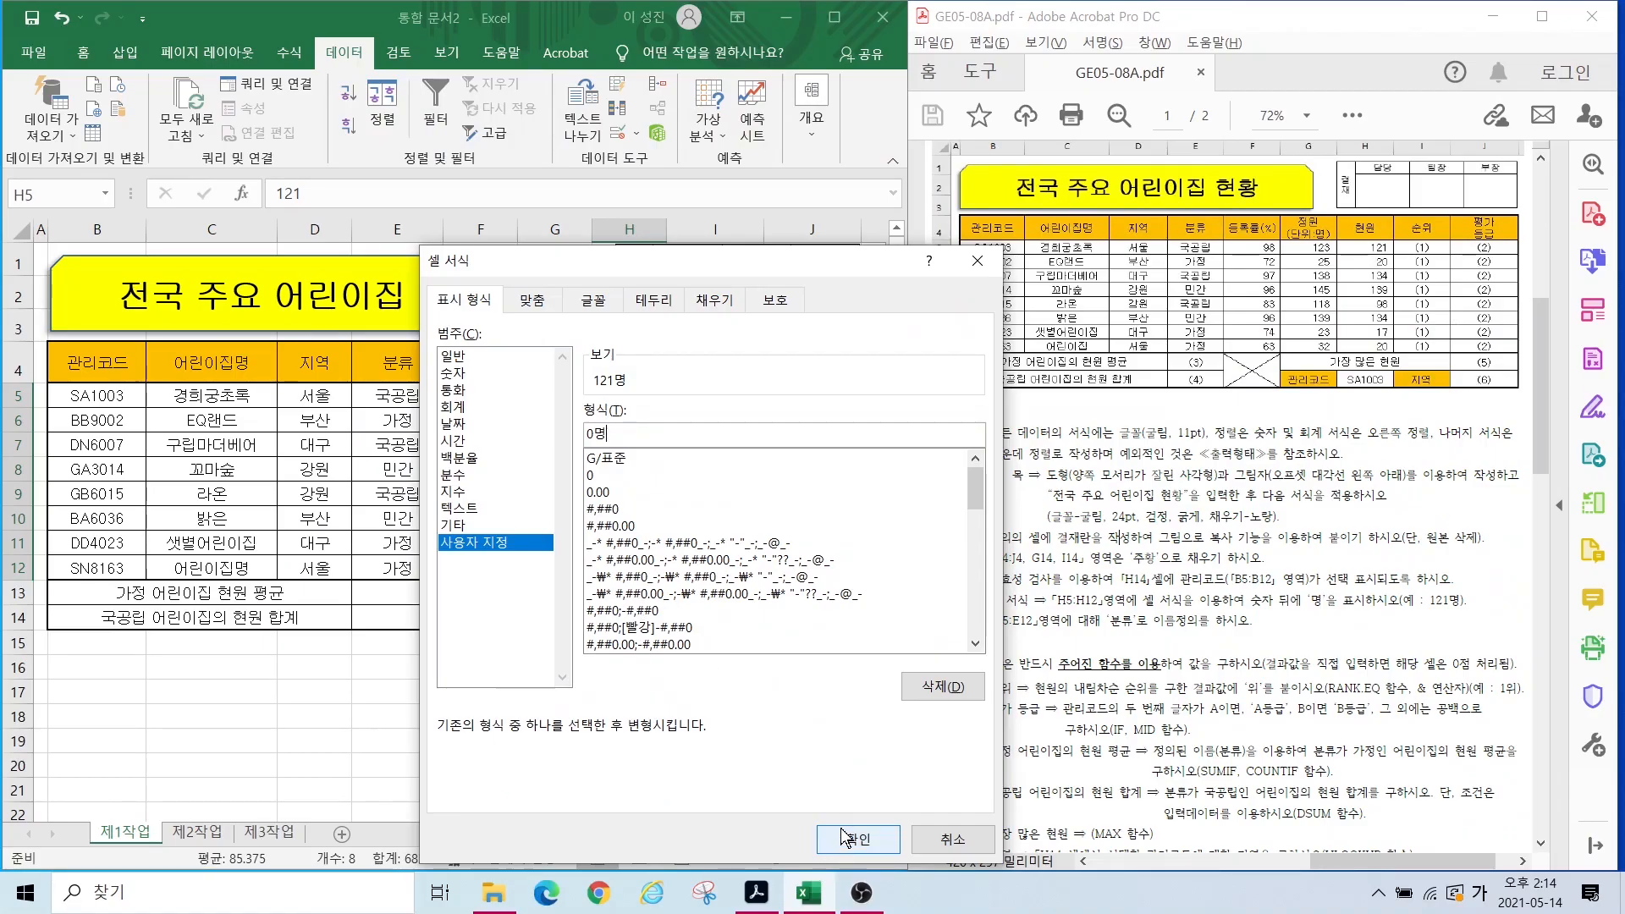
{"action": "left_click", "coordinate": [855, 838]}
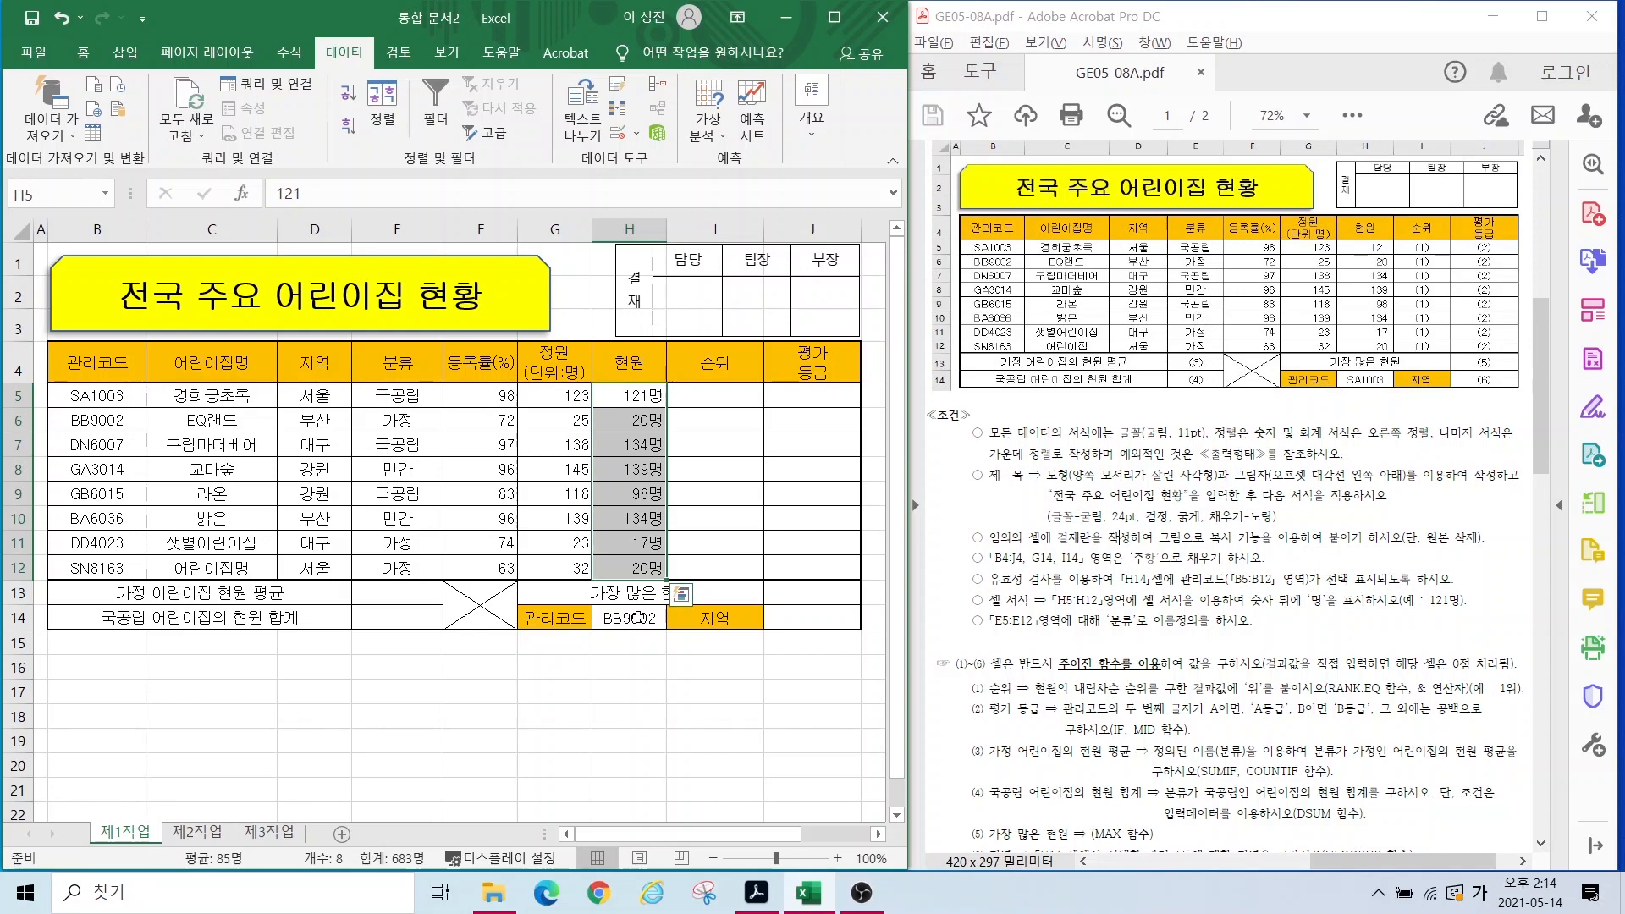
{"action": "left_click", "coordinate": [682, 690]}
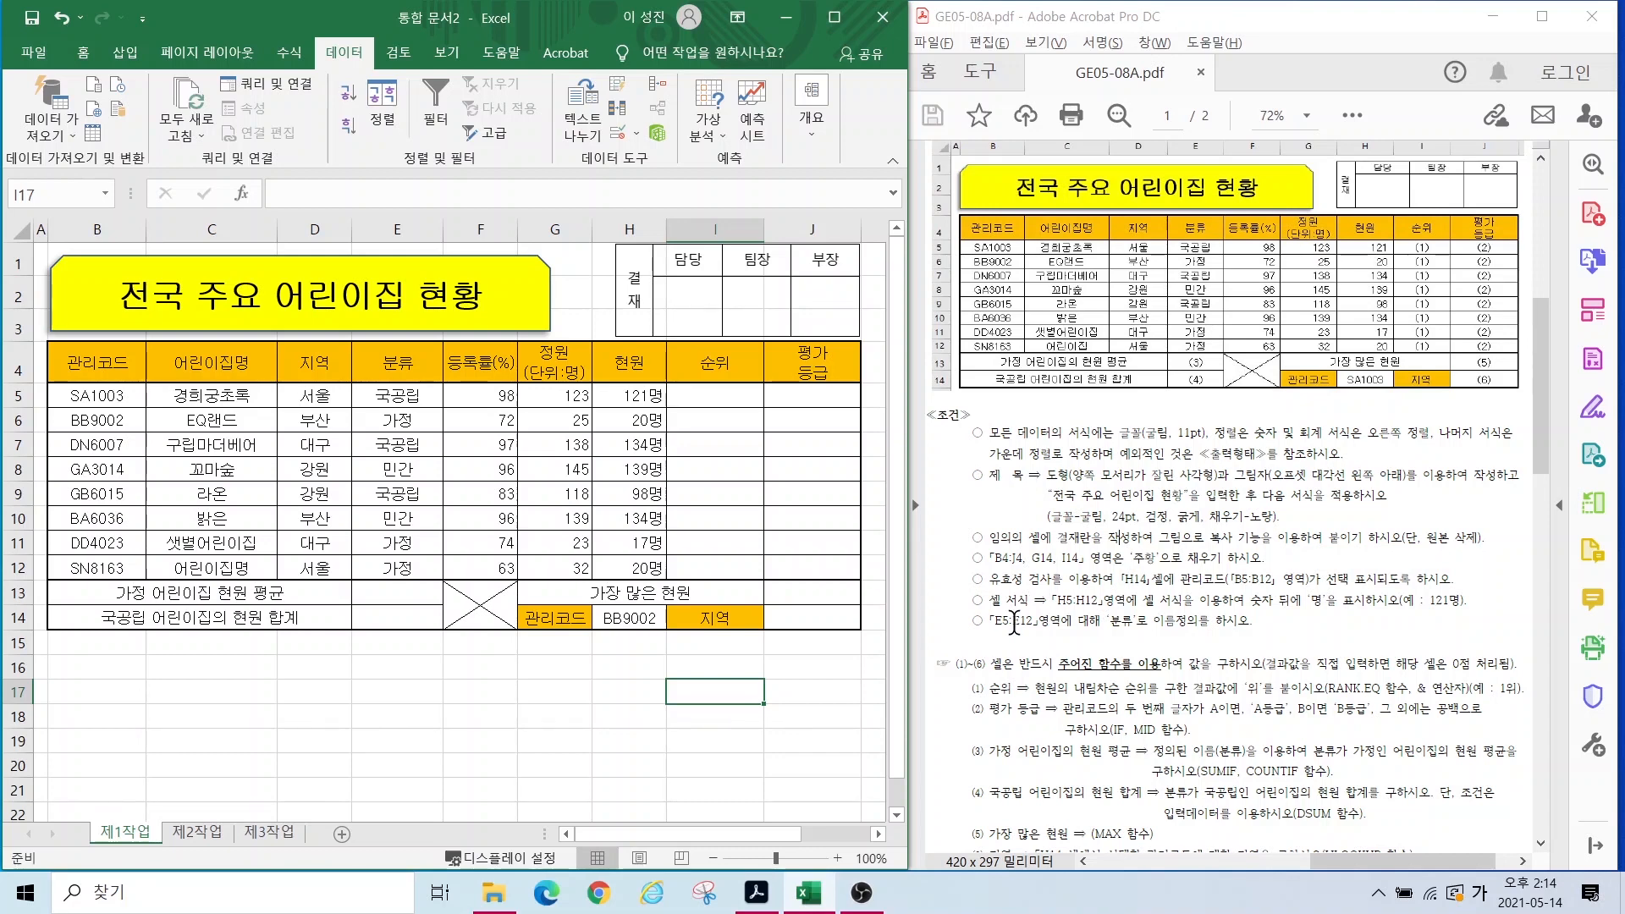
Step: Select the 분류 entries E5:E12
{"action": "left_click", "coordinate": [383, 394]}
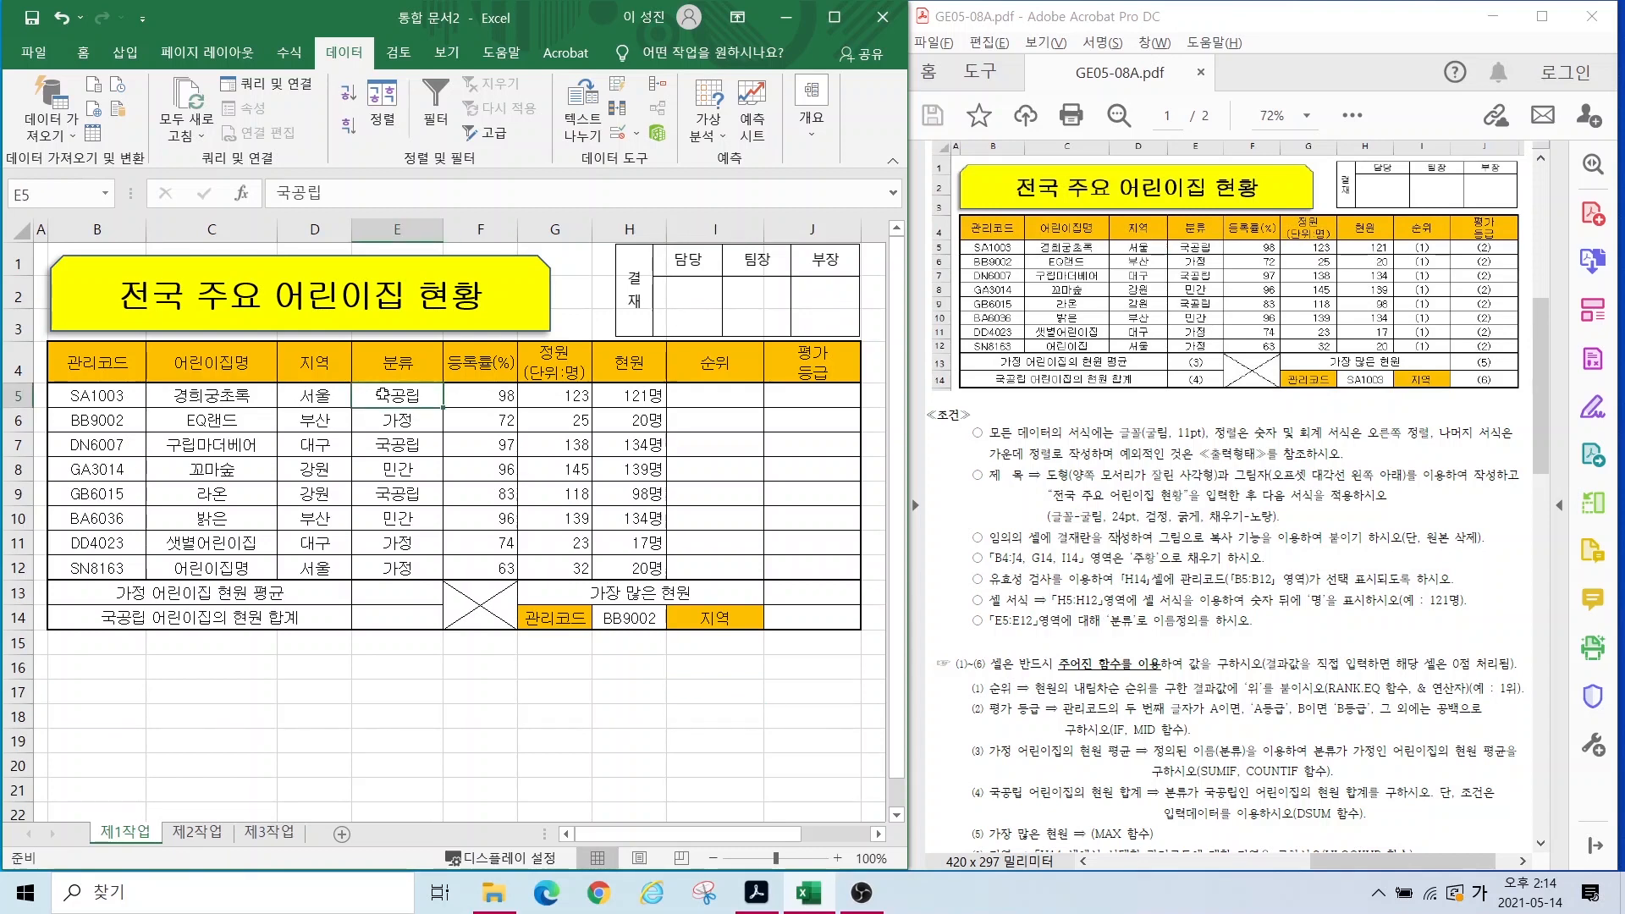
{"action": "left_click_drag", "start_coordinate": [383, 394], "coordinate": [386, 559]}
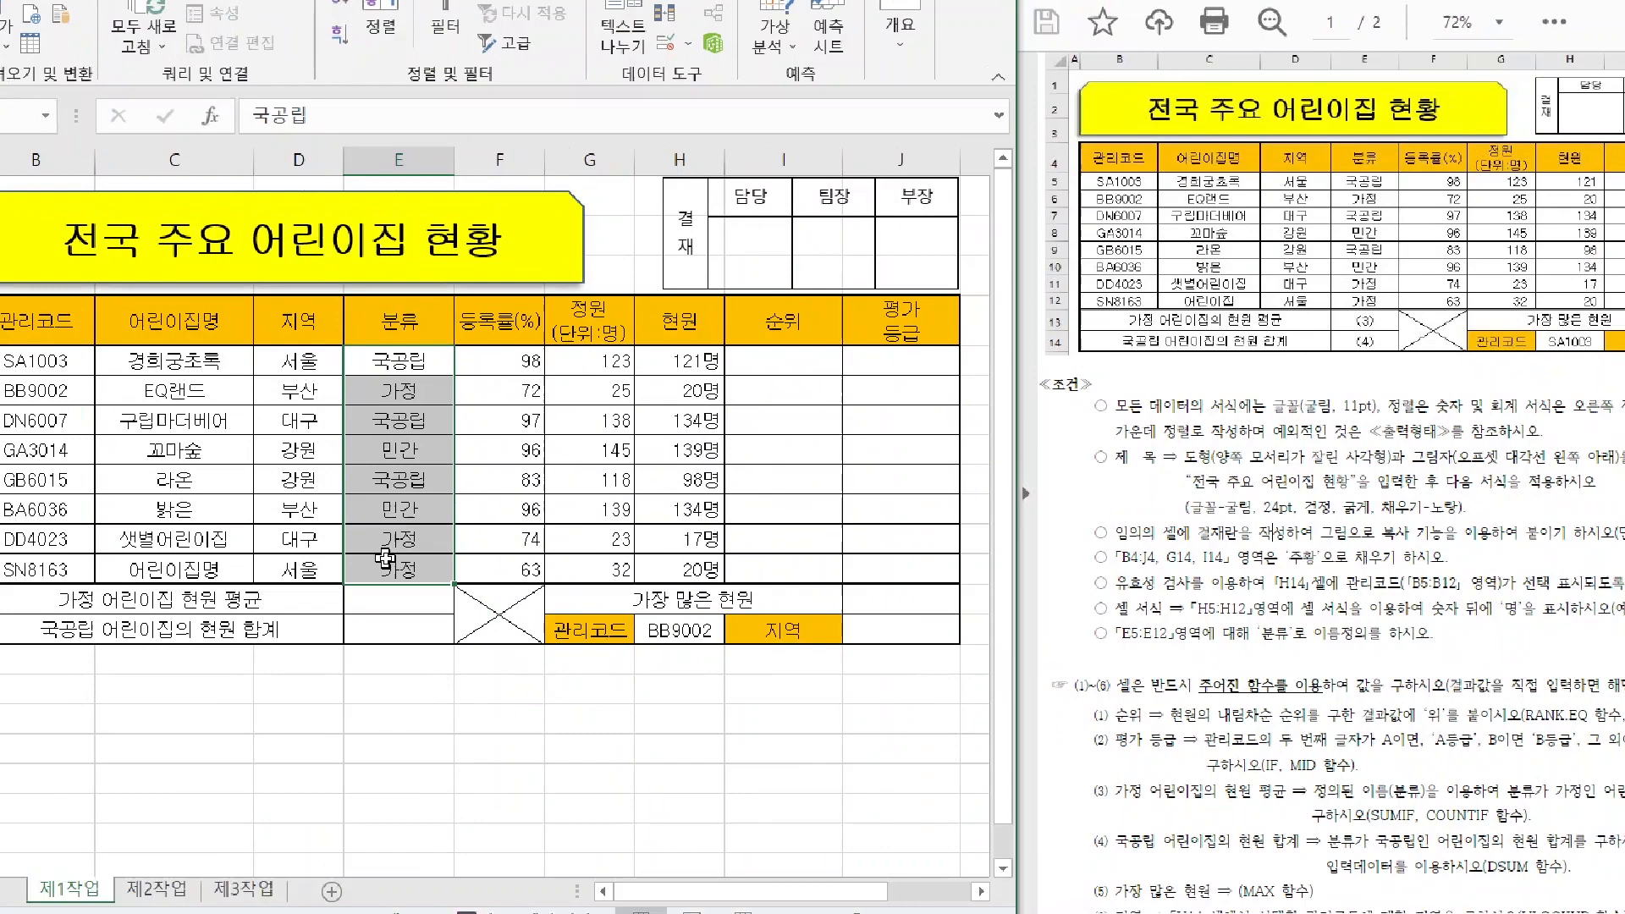
{"action": "key", "text": "alt"}
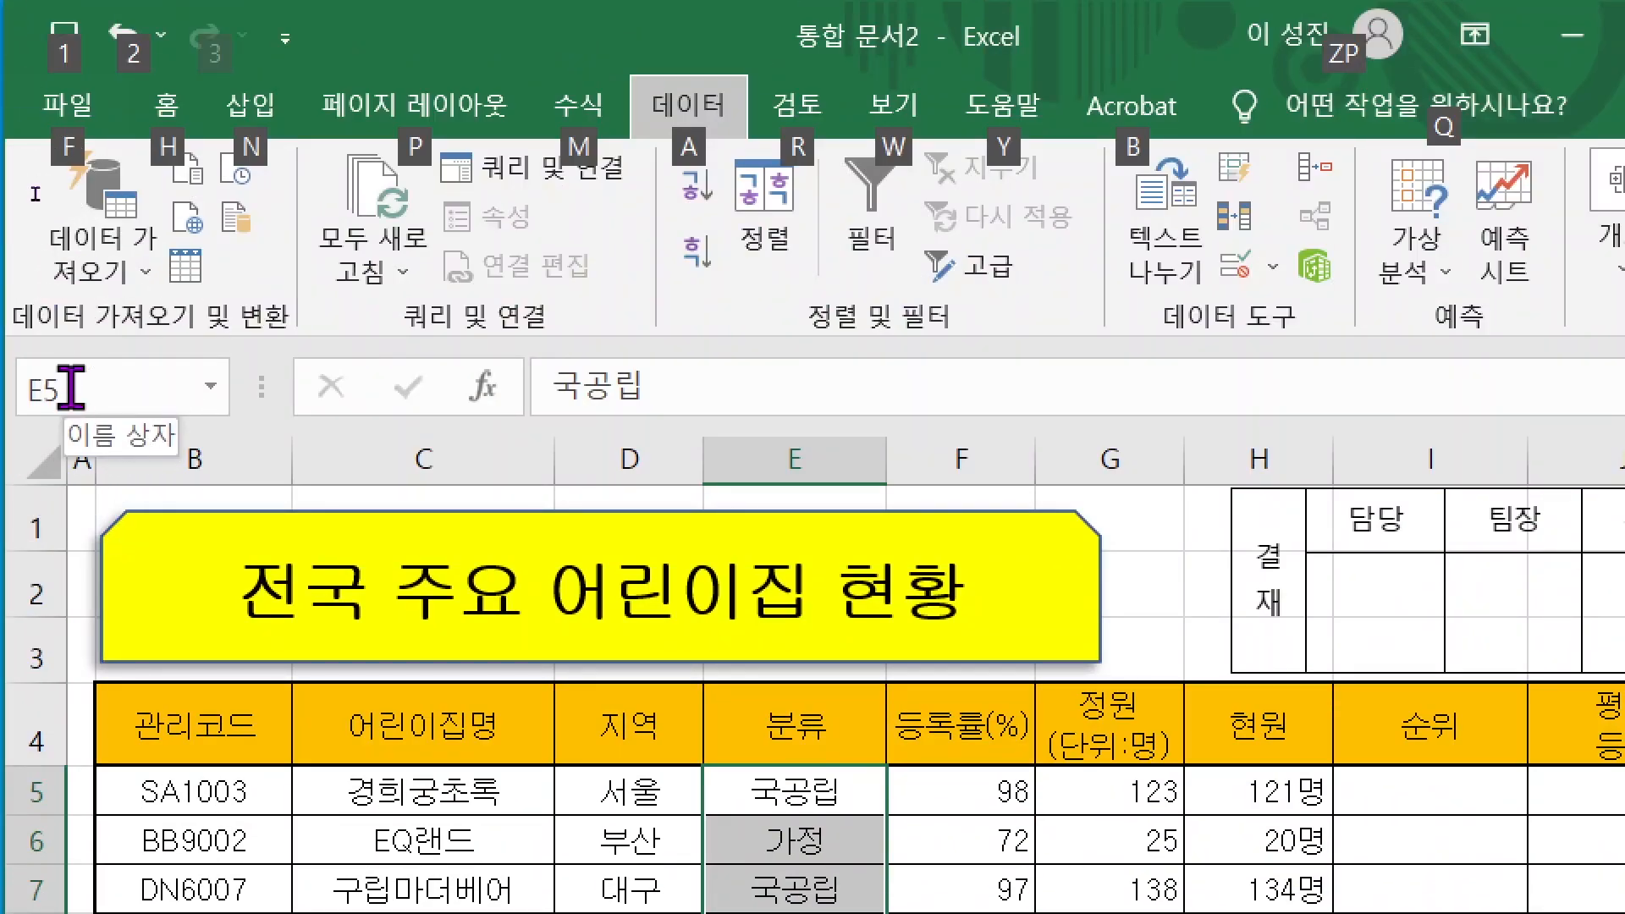
{"action": "key", "text": "Escape"}
{"action": "left_click", "coordinate": [759, 803]}
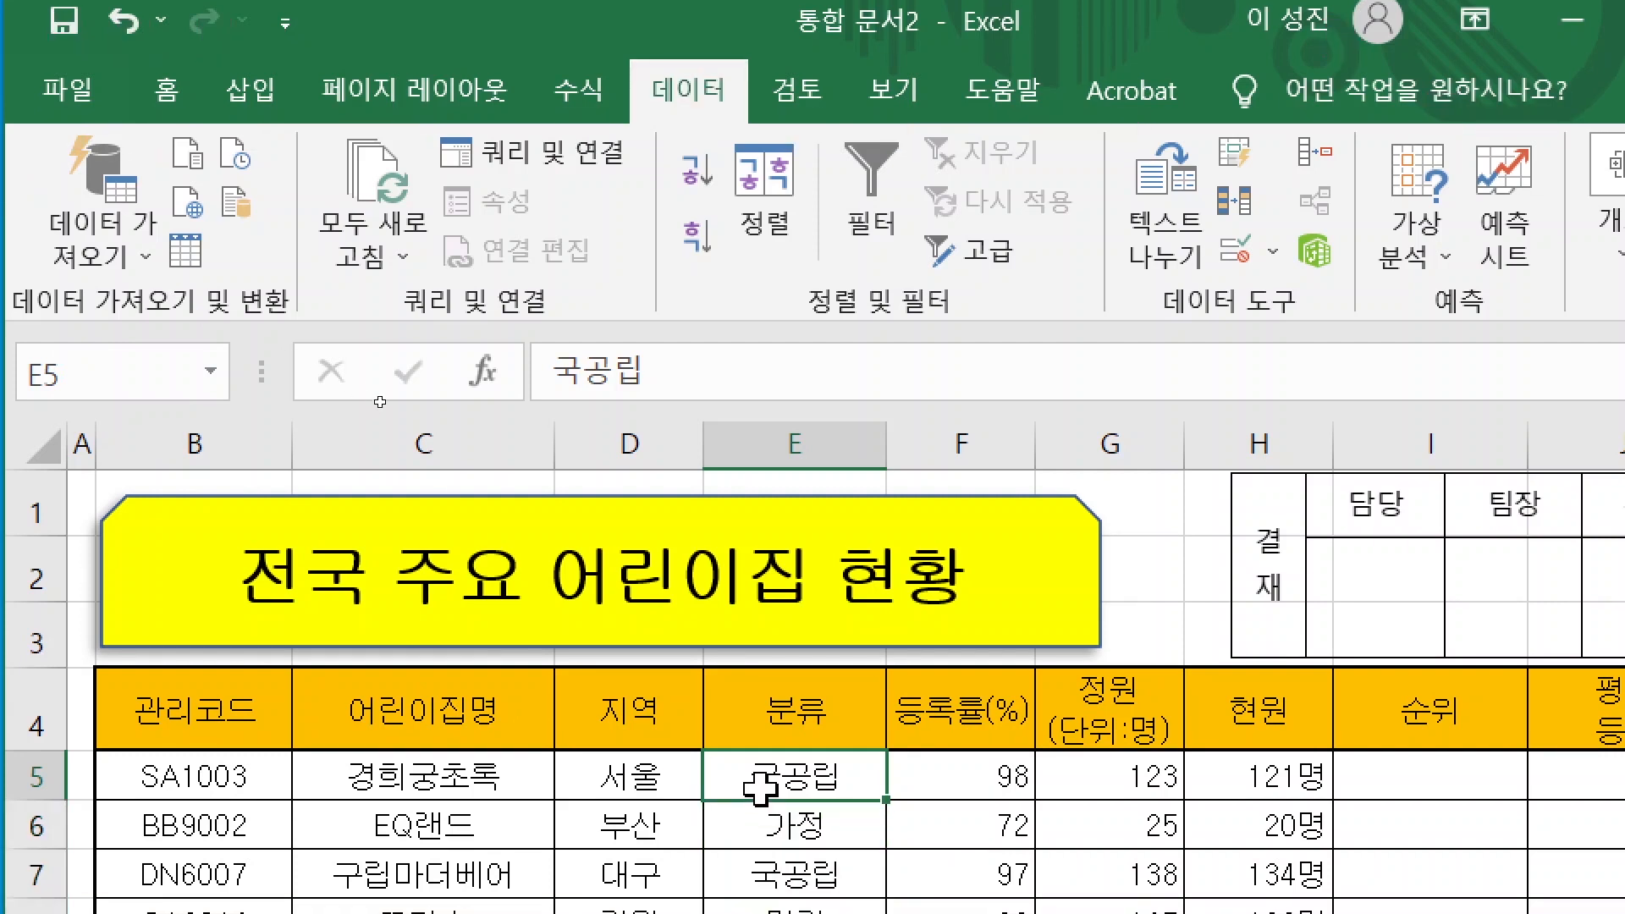
{"action": "left_click", "coordinate": [759, 825]}
{"action": "left_click", "coordinate": [759, 875]}
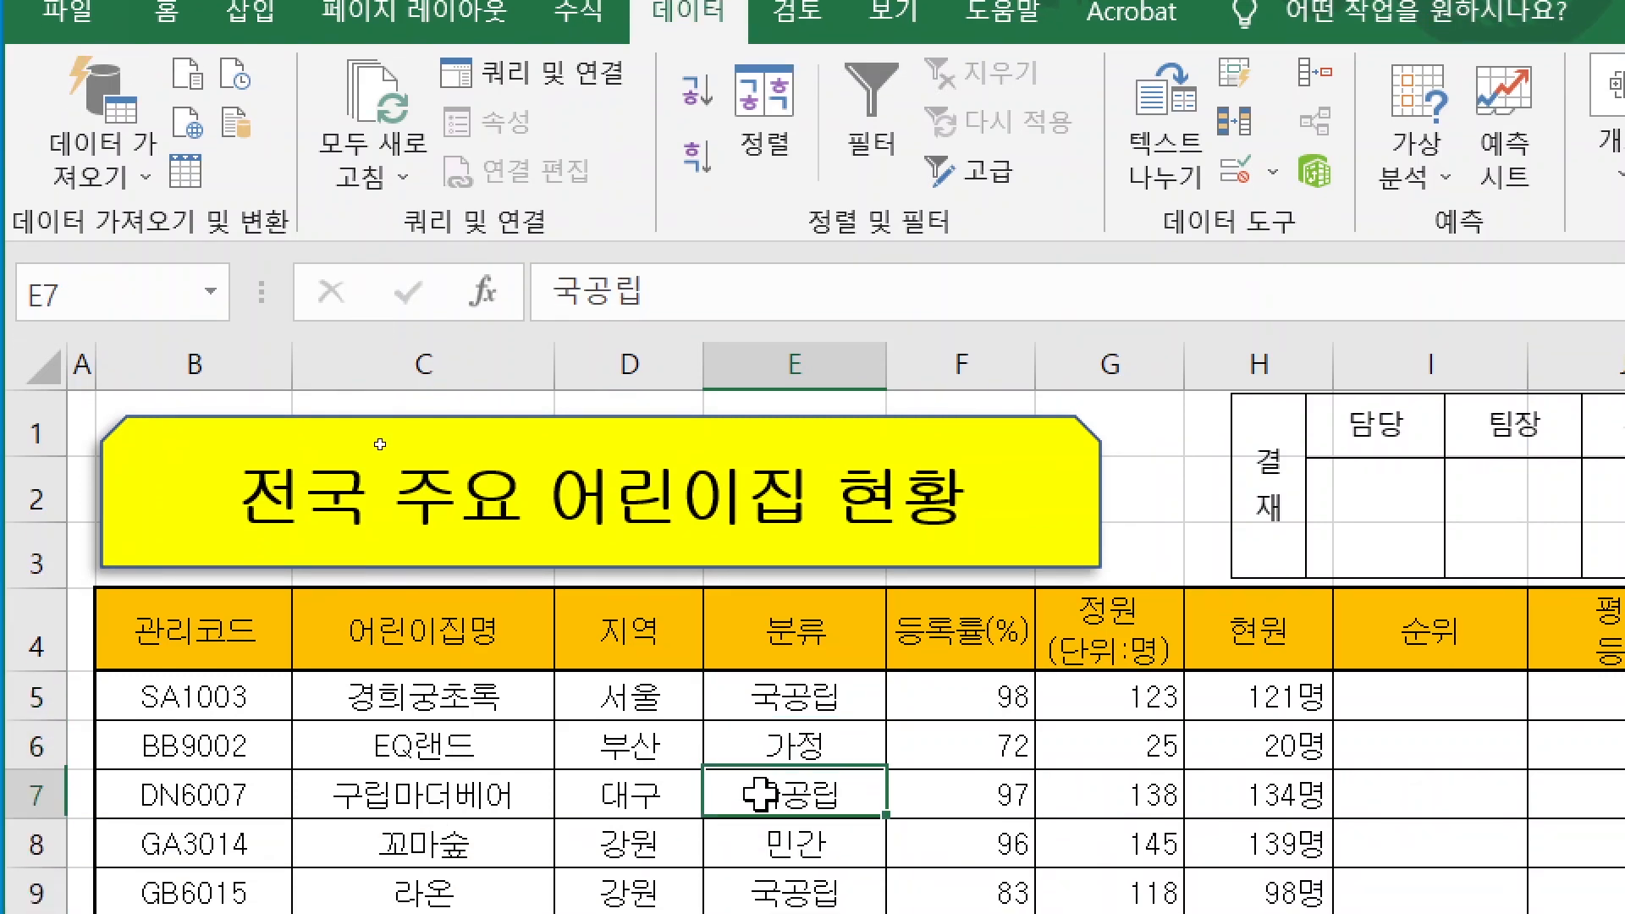
{"action": "left_click", "coordinate": [768, 743]}
{"action": "left_click", "coordinate": [751, 696]}
{"action": "left_click", "coordinate": [762, 743]}
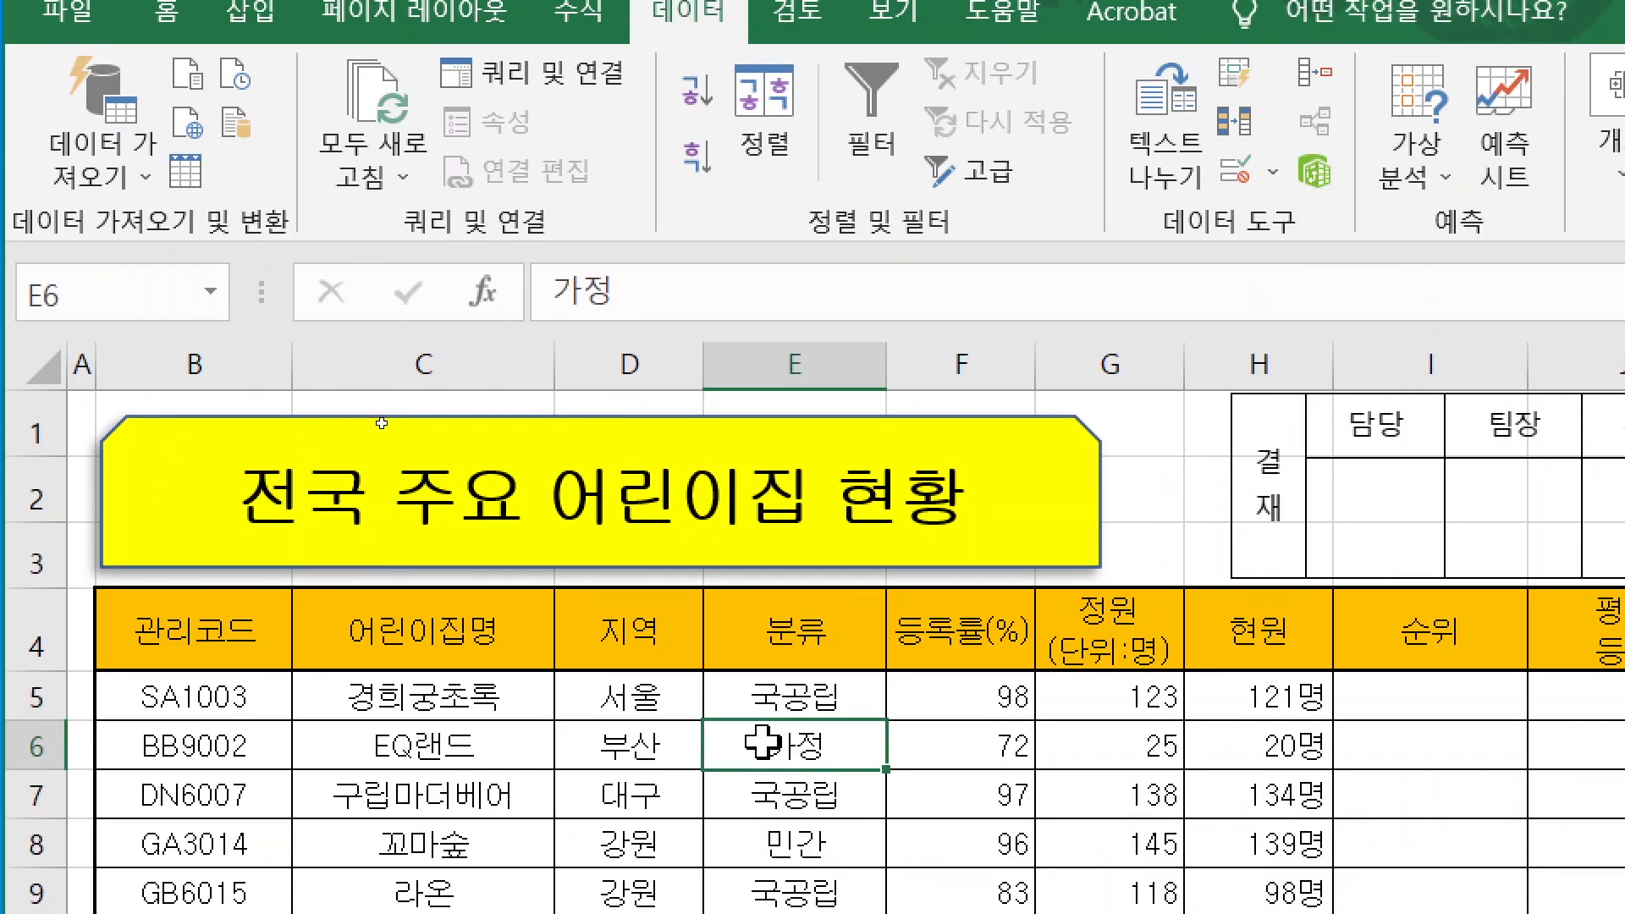
{"action": "left_click", "coordinate": [760, 795]}
{"action": "left_click_drag", "start_coordinate": [762, 697], "coordinate": [768, 913]}
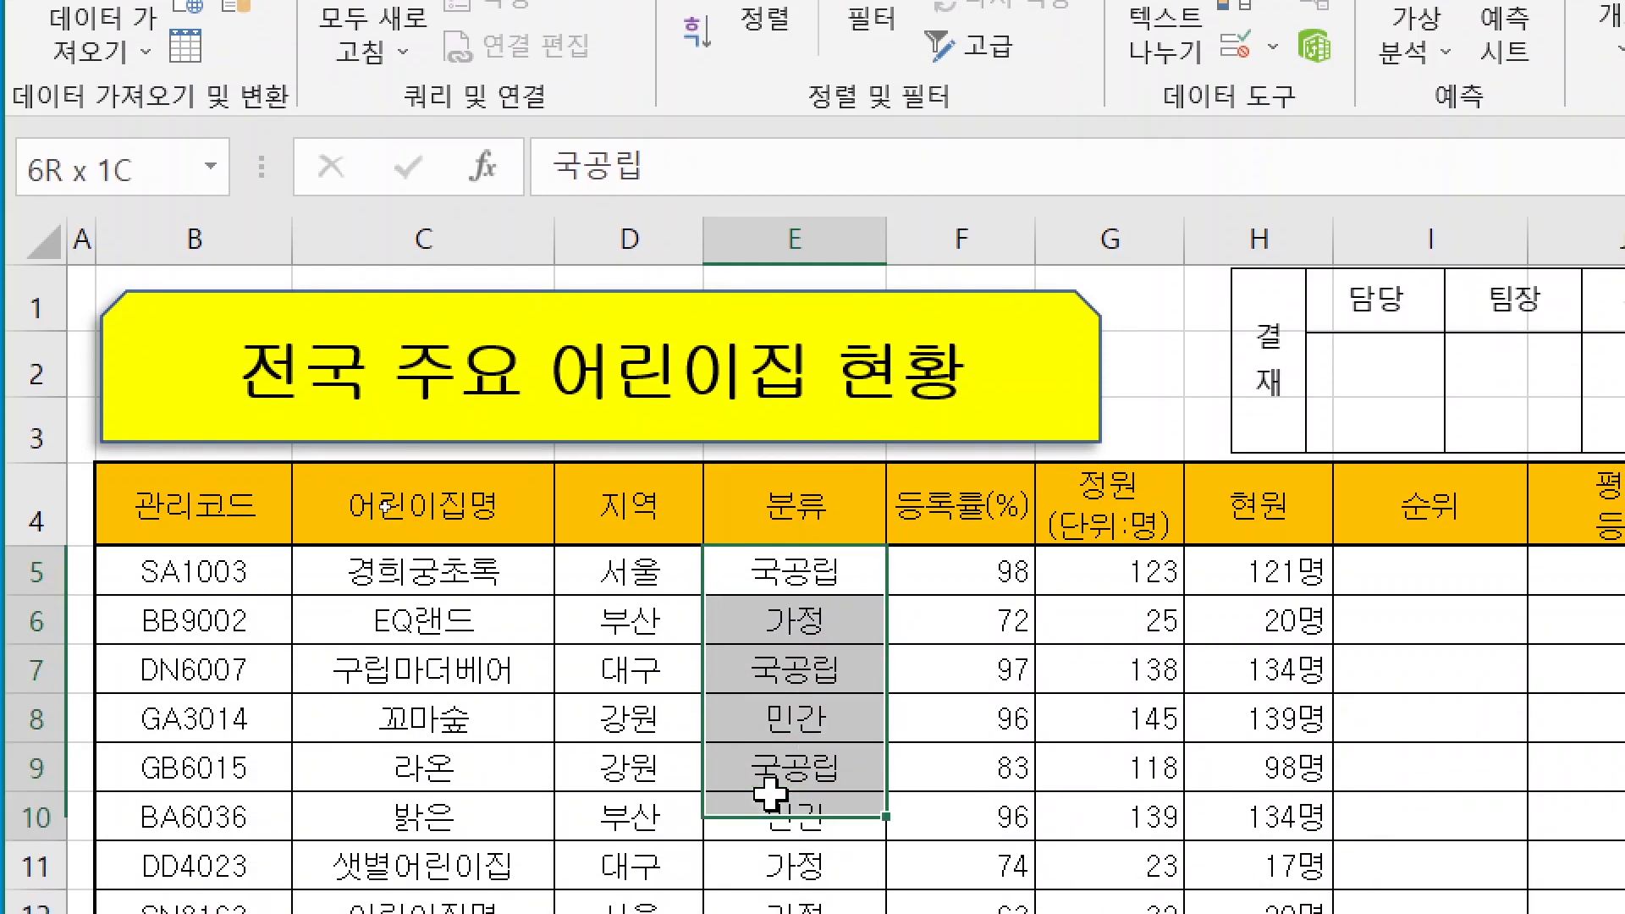
{"action": "left_click_drag", "start_coordinate": [770, 794], "coordinate": [772, 913]}
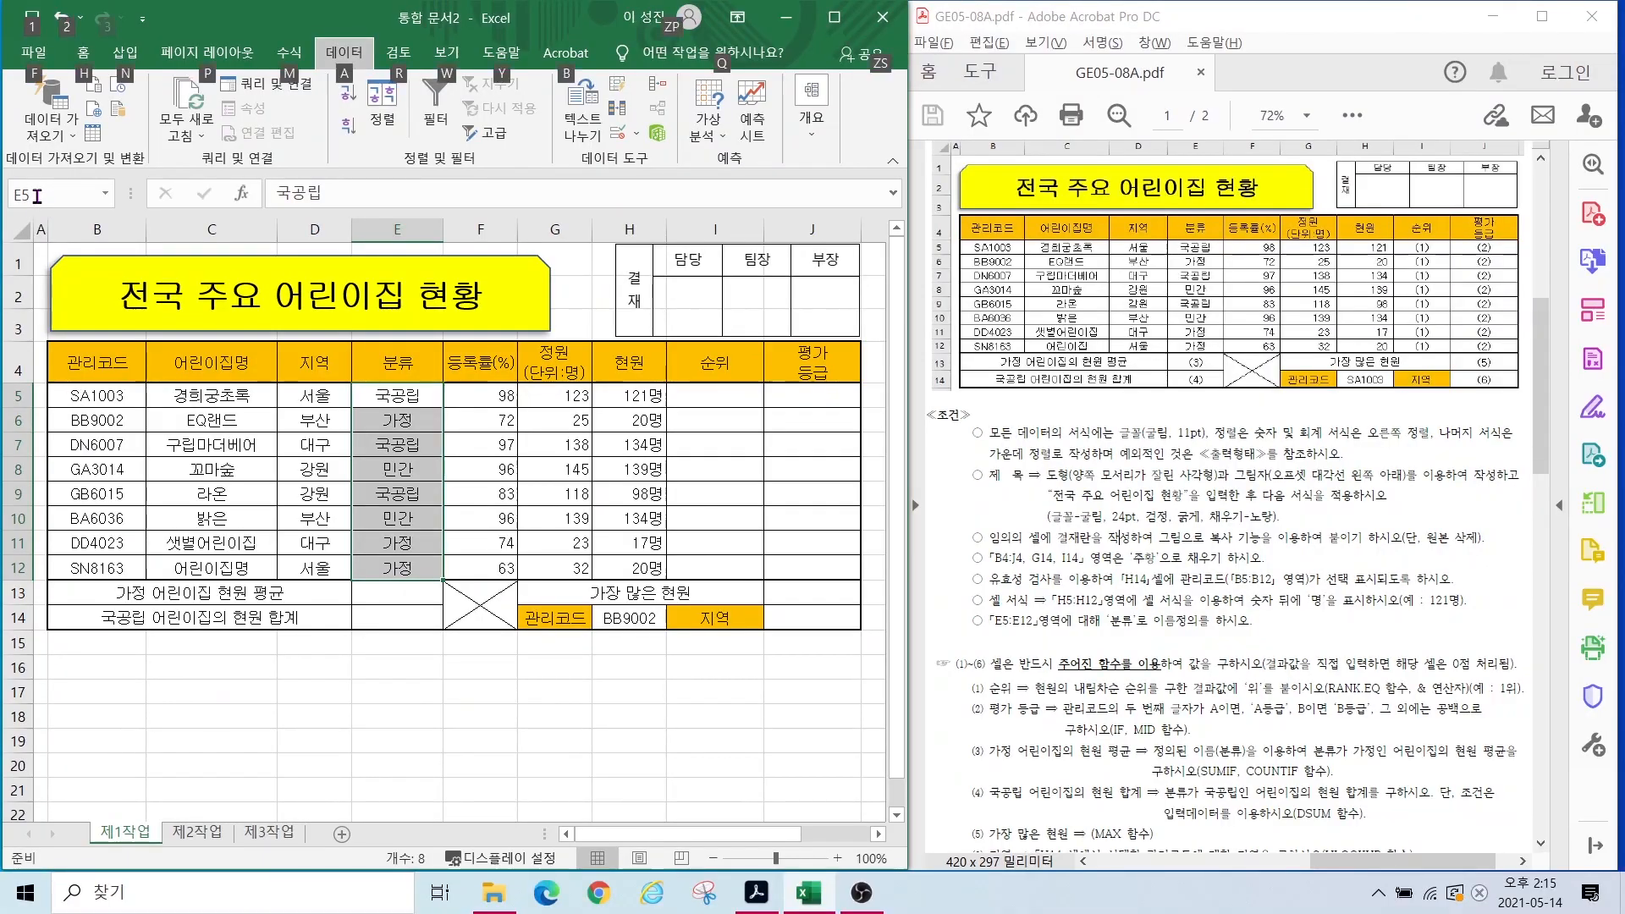
Step: Enter 분류 in the Name Box as the range name
{"action": "left_click", "coordinate": [75, 221]}
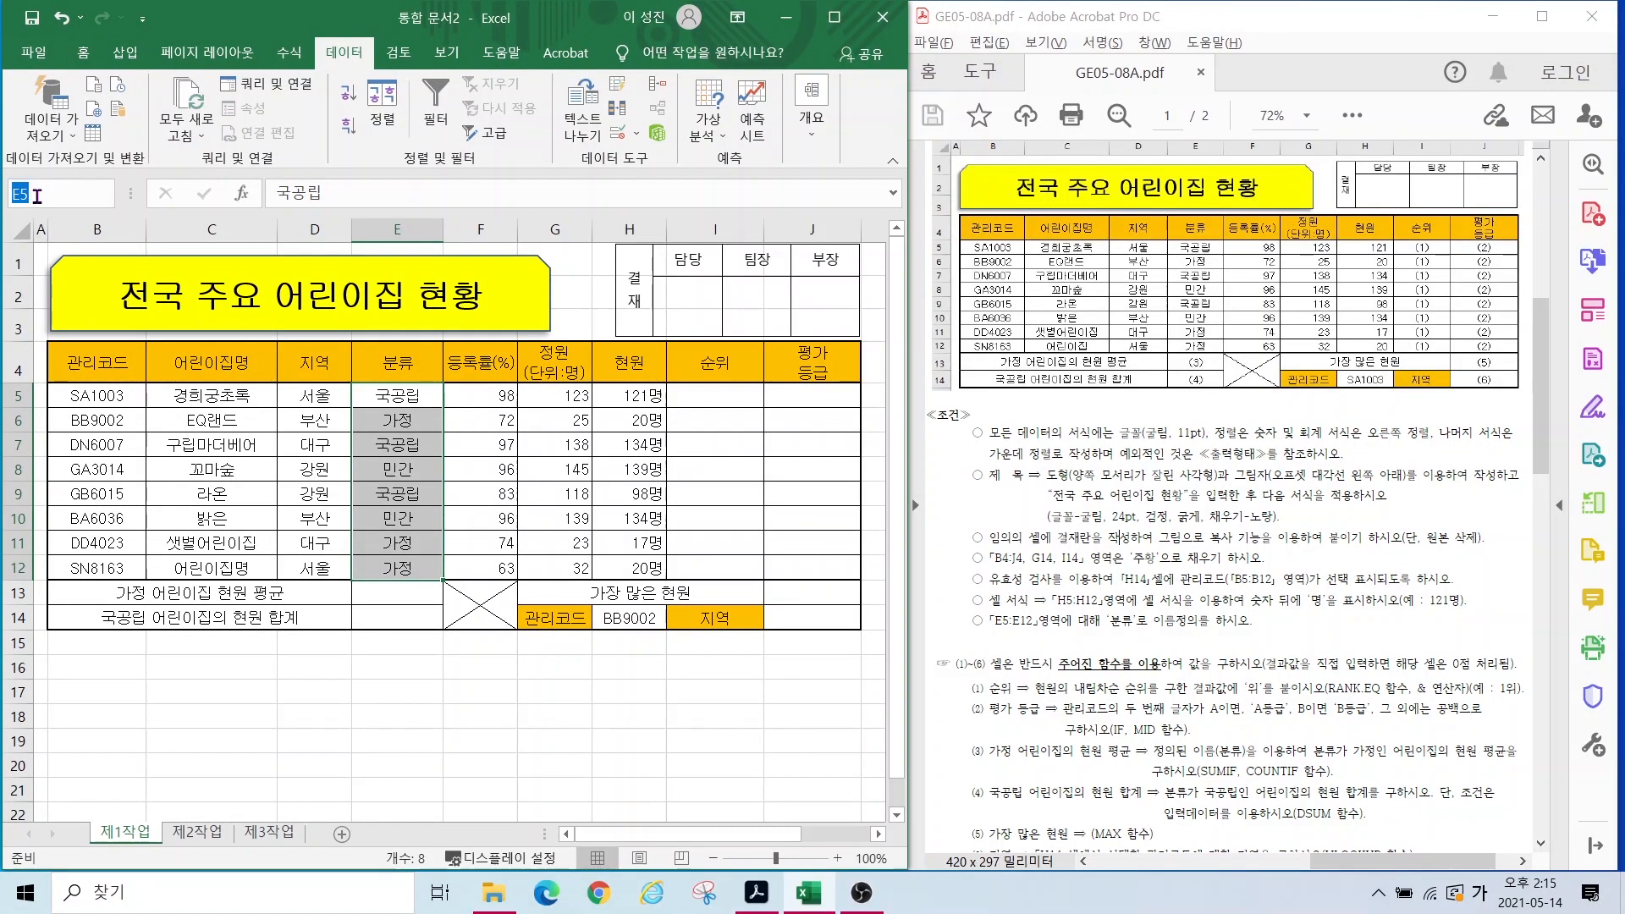
{"action": "type", "text": "분류"}
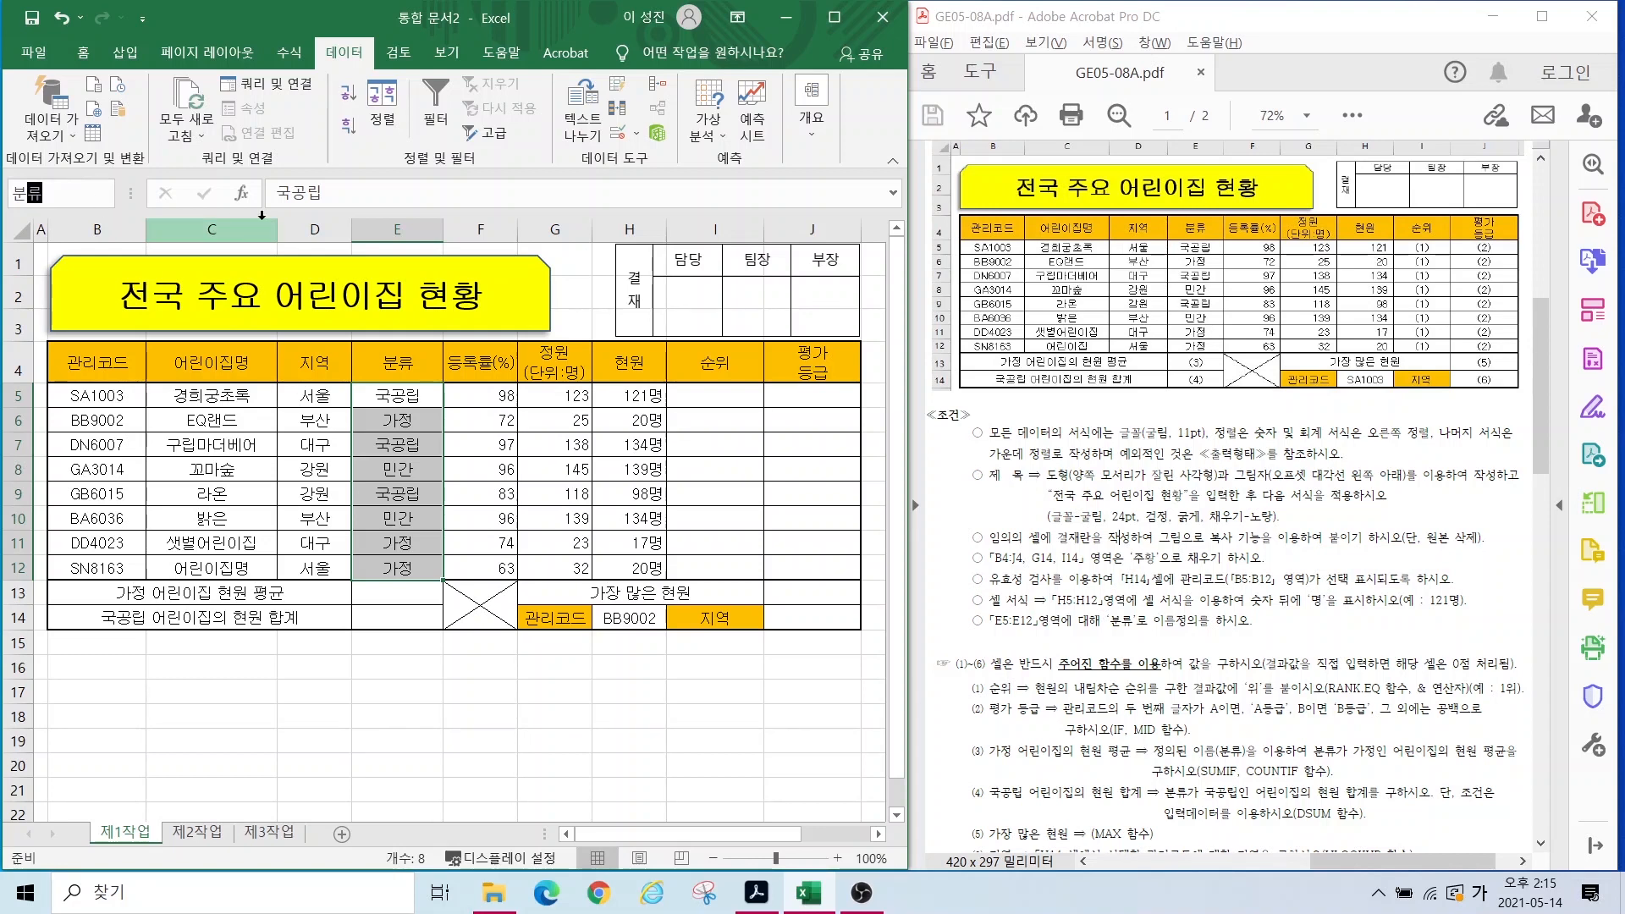
{"action": "key", "text": "Return"}
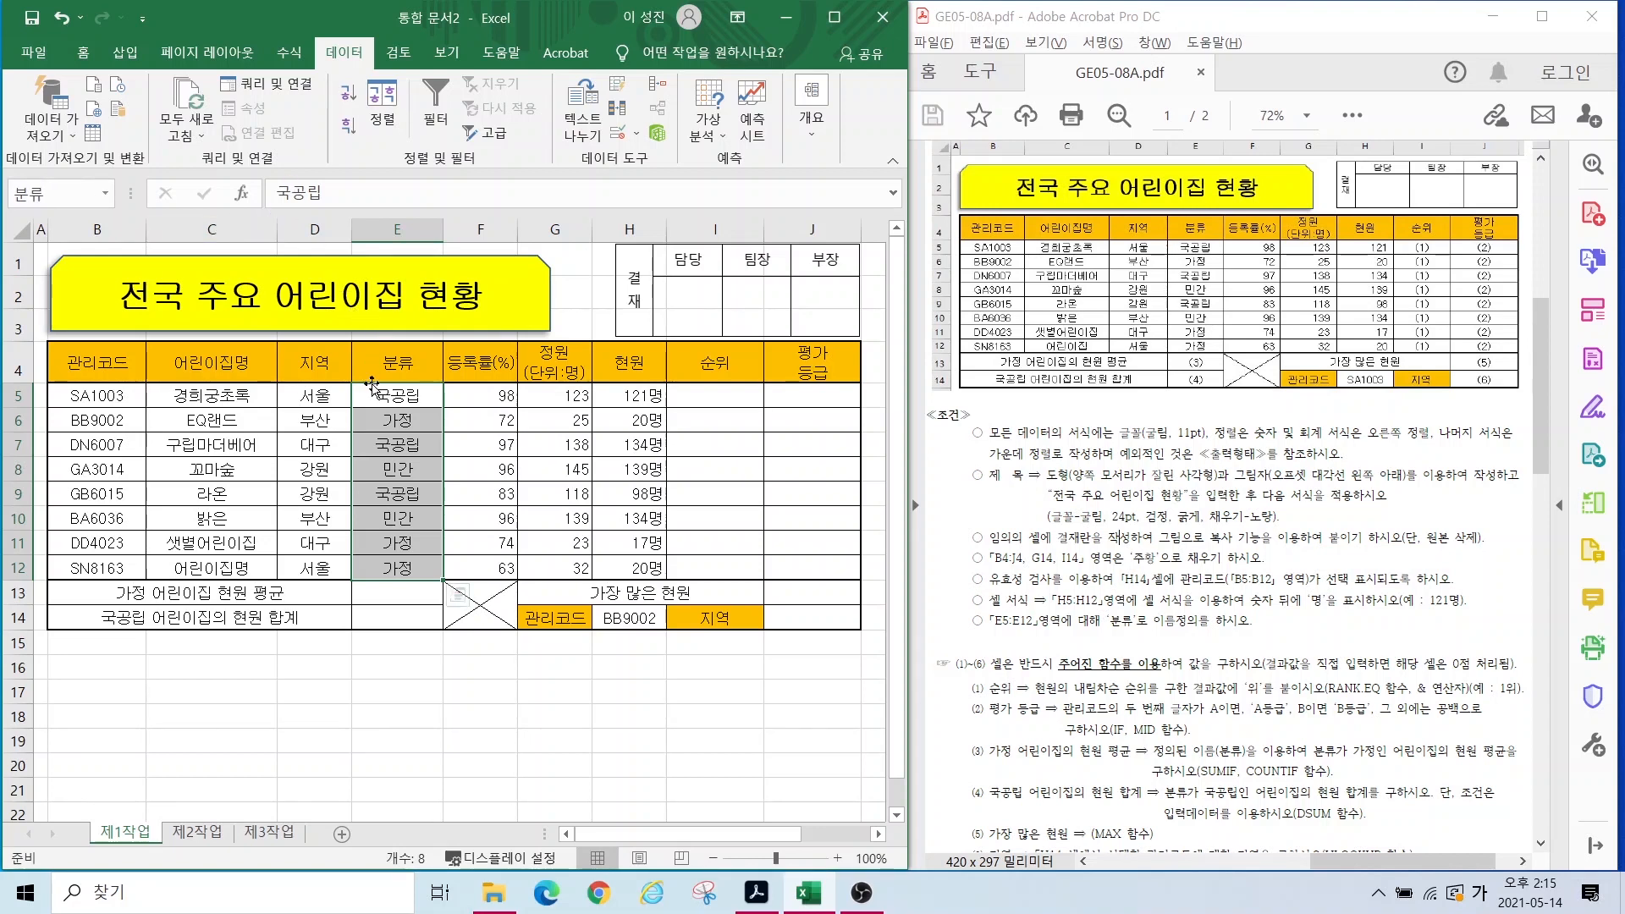
Step: Reselect E5:E12 to check that it carries the name 분류
{"action": "left_click", "coordinate": [377, 399]}
{"action": "left_click", "coordinate": [383, 419]}
{"action": "left_click", "coordinate": [383, 466]}
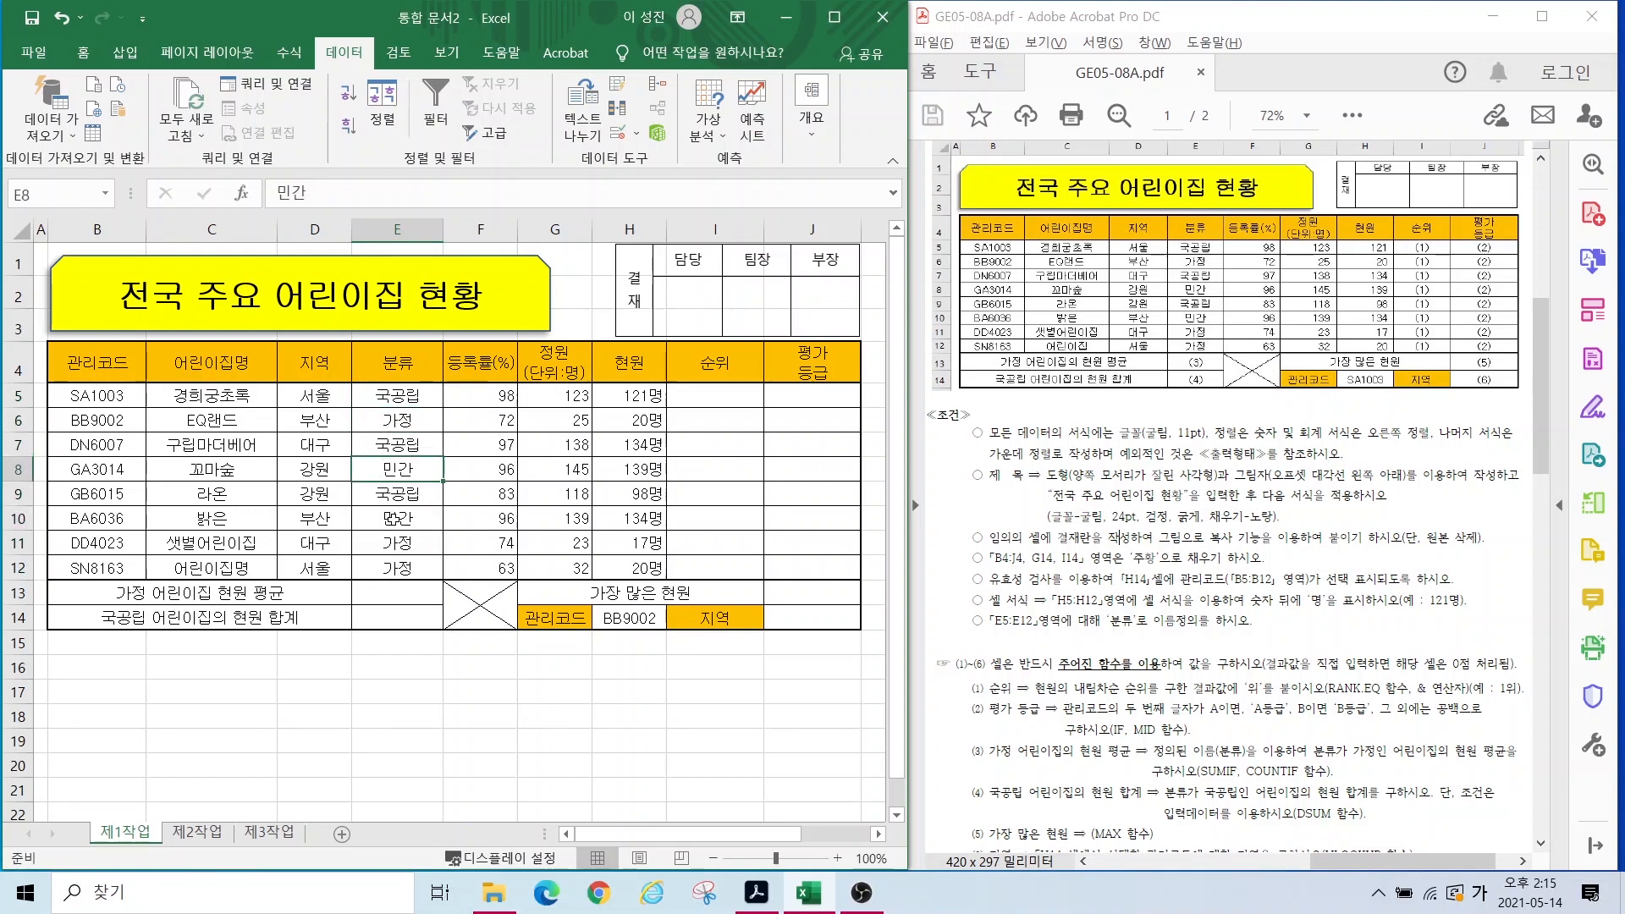
{"action": "left_click", "coordinate": [393, 519]}
{"action": "left_click", "coordinate": [400, 546]}
{"action": "left_click", "coordinate": [402, 519]}
{"action": "left_click_drag", "start_coordinate": [405, 398], "coordinate": [378, 565]}
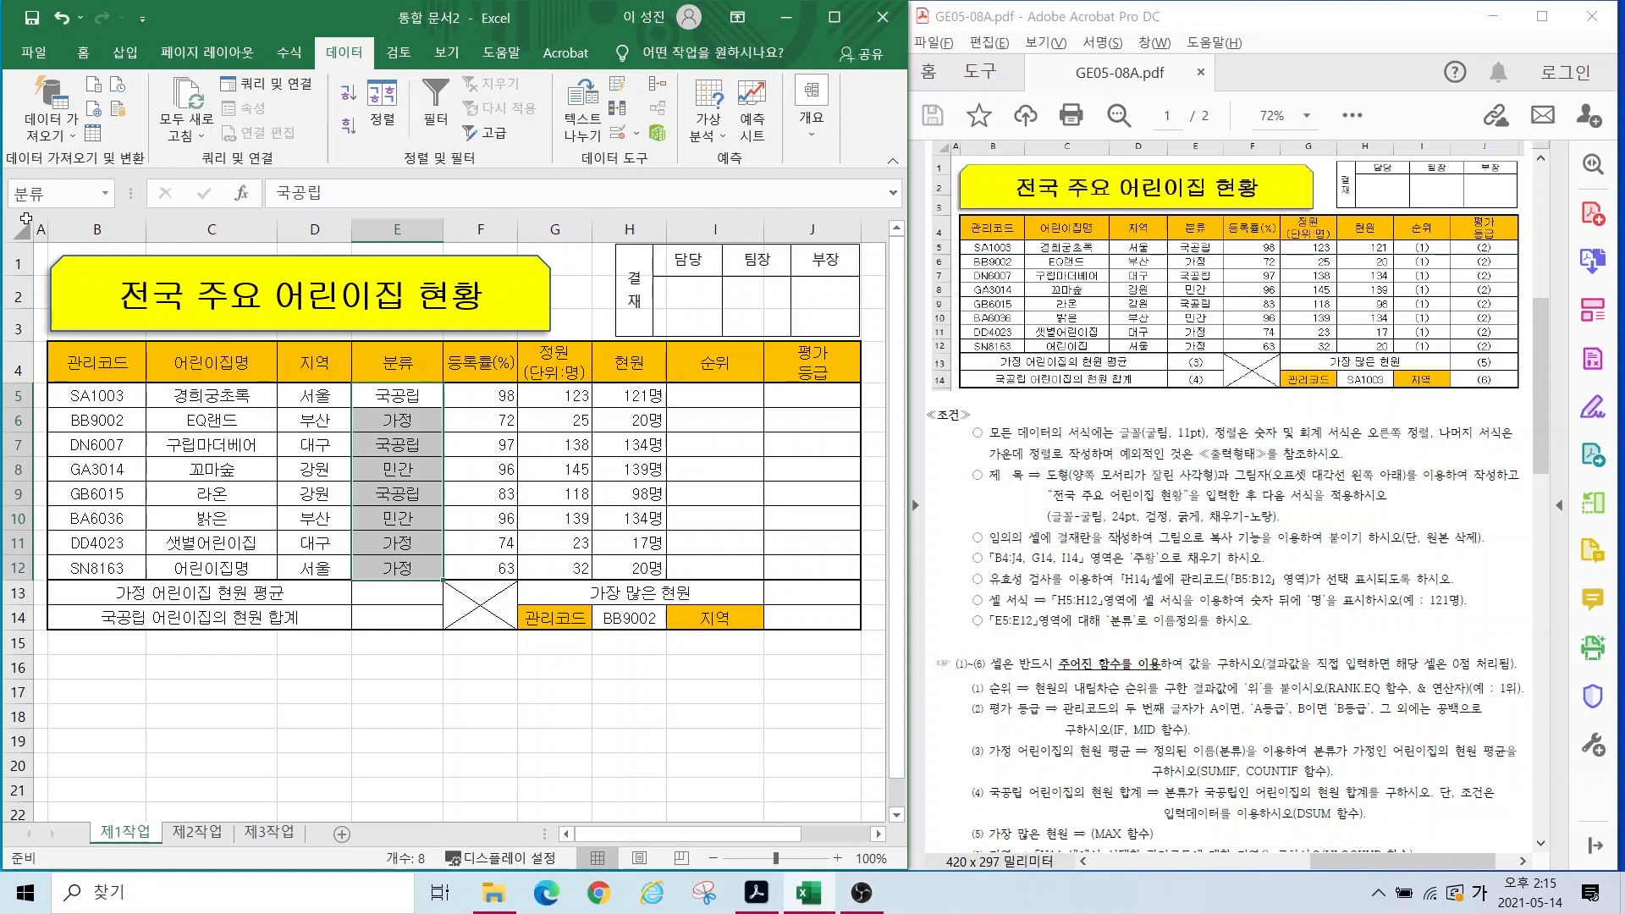
{"action": "left_click", "coordinate": [289, 54]}
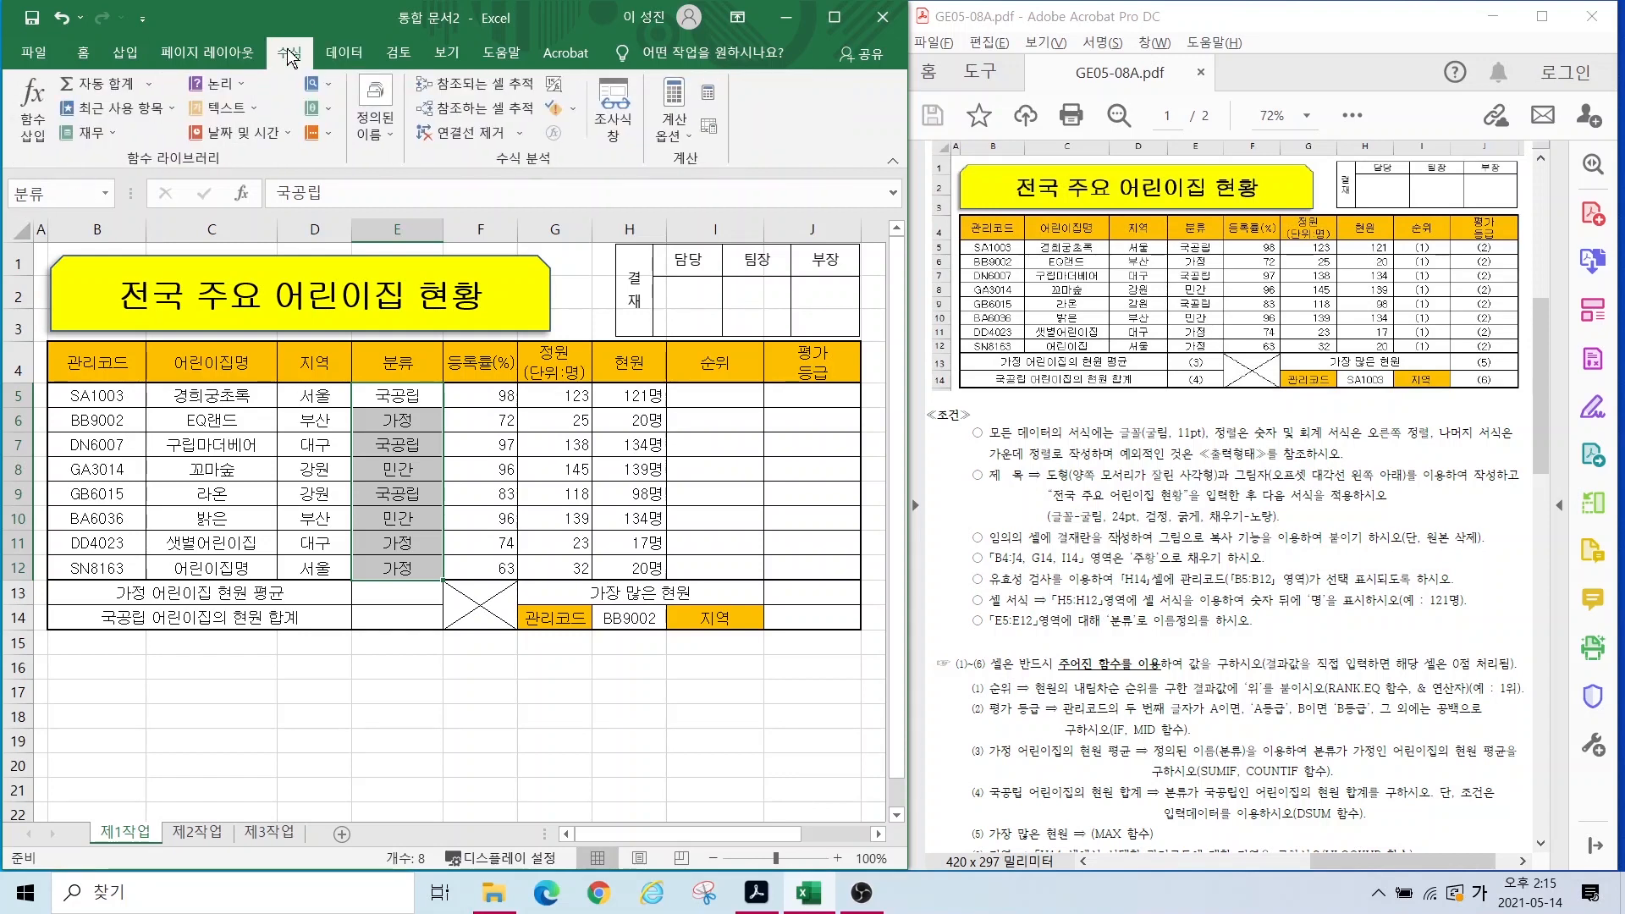
{"action": "key", "text": "ctrl+q"}
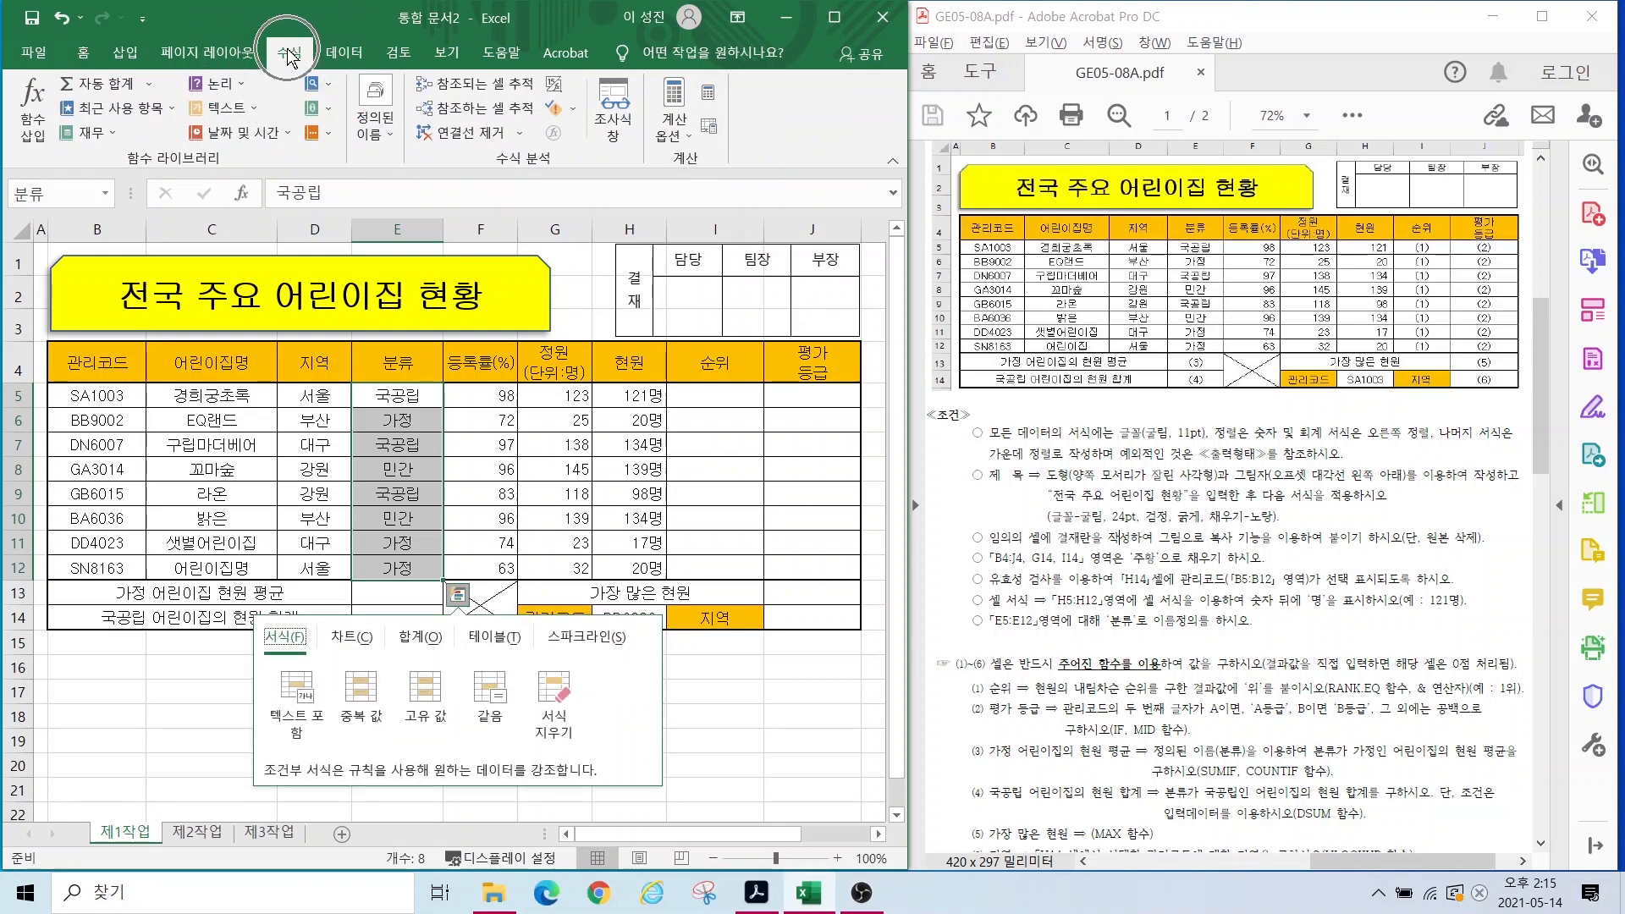
{"action": "left_click", "coordinate": [375, 137]}
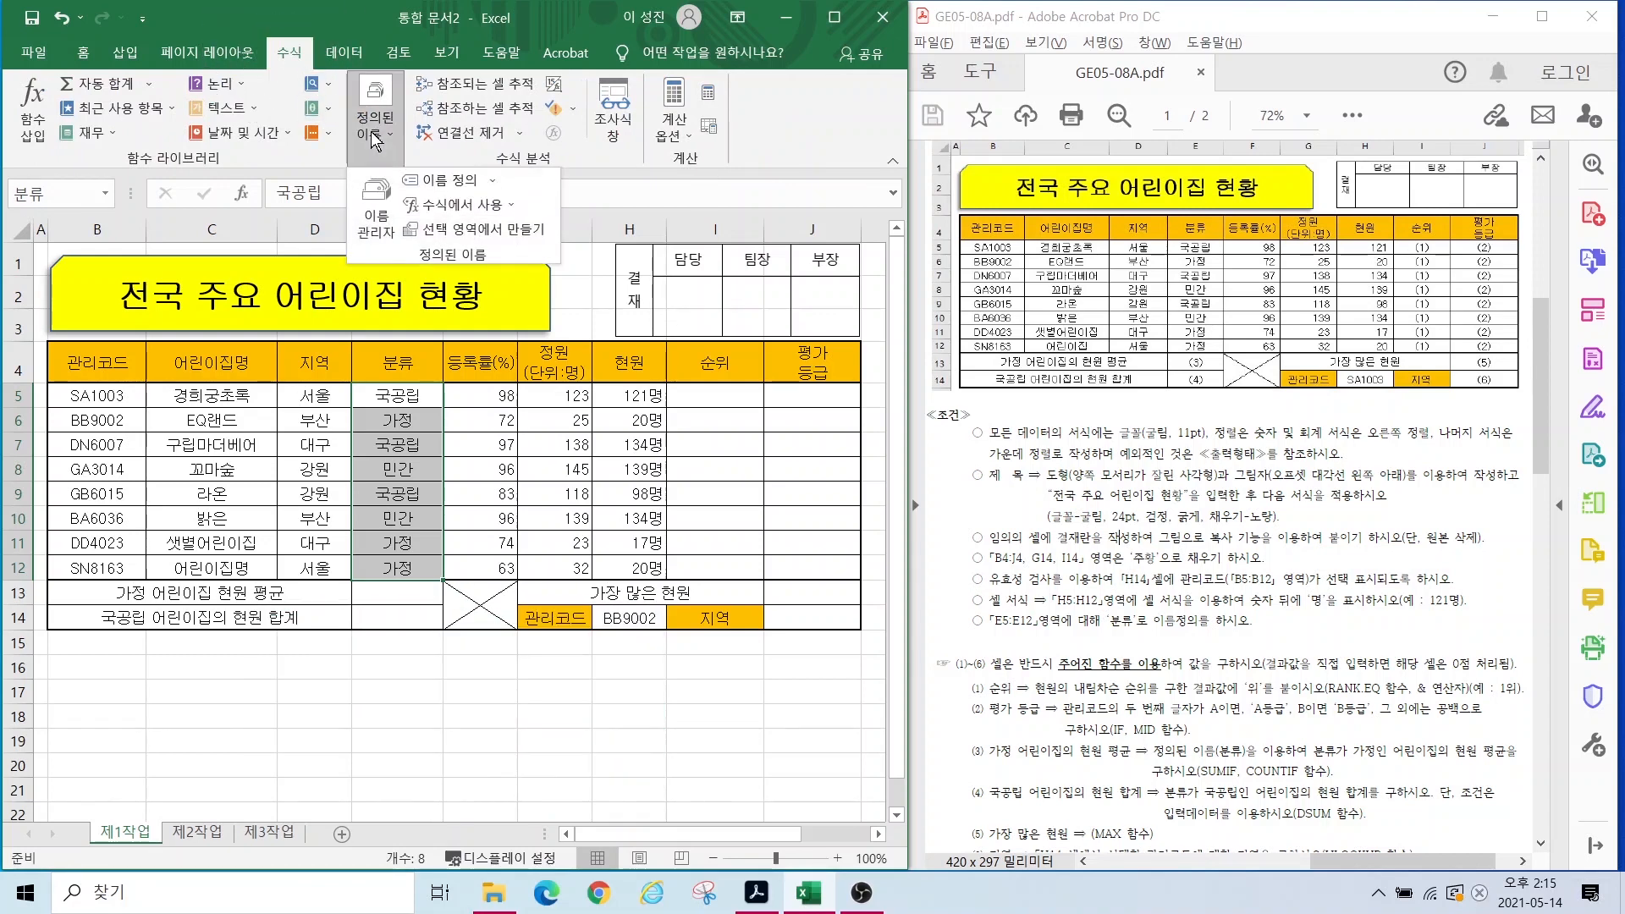
{"action": "left_click", "coordinate": [377, 222]}
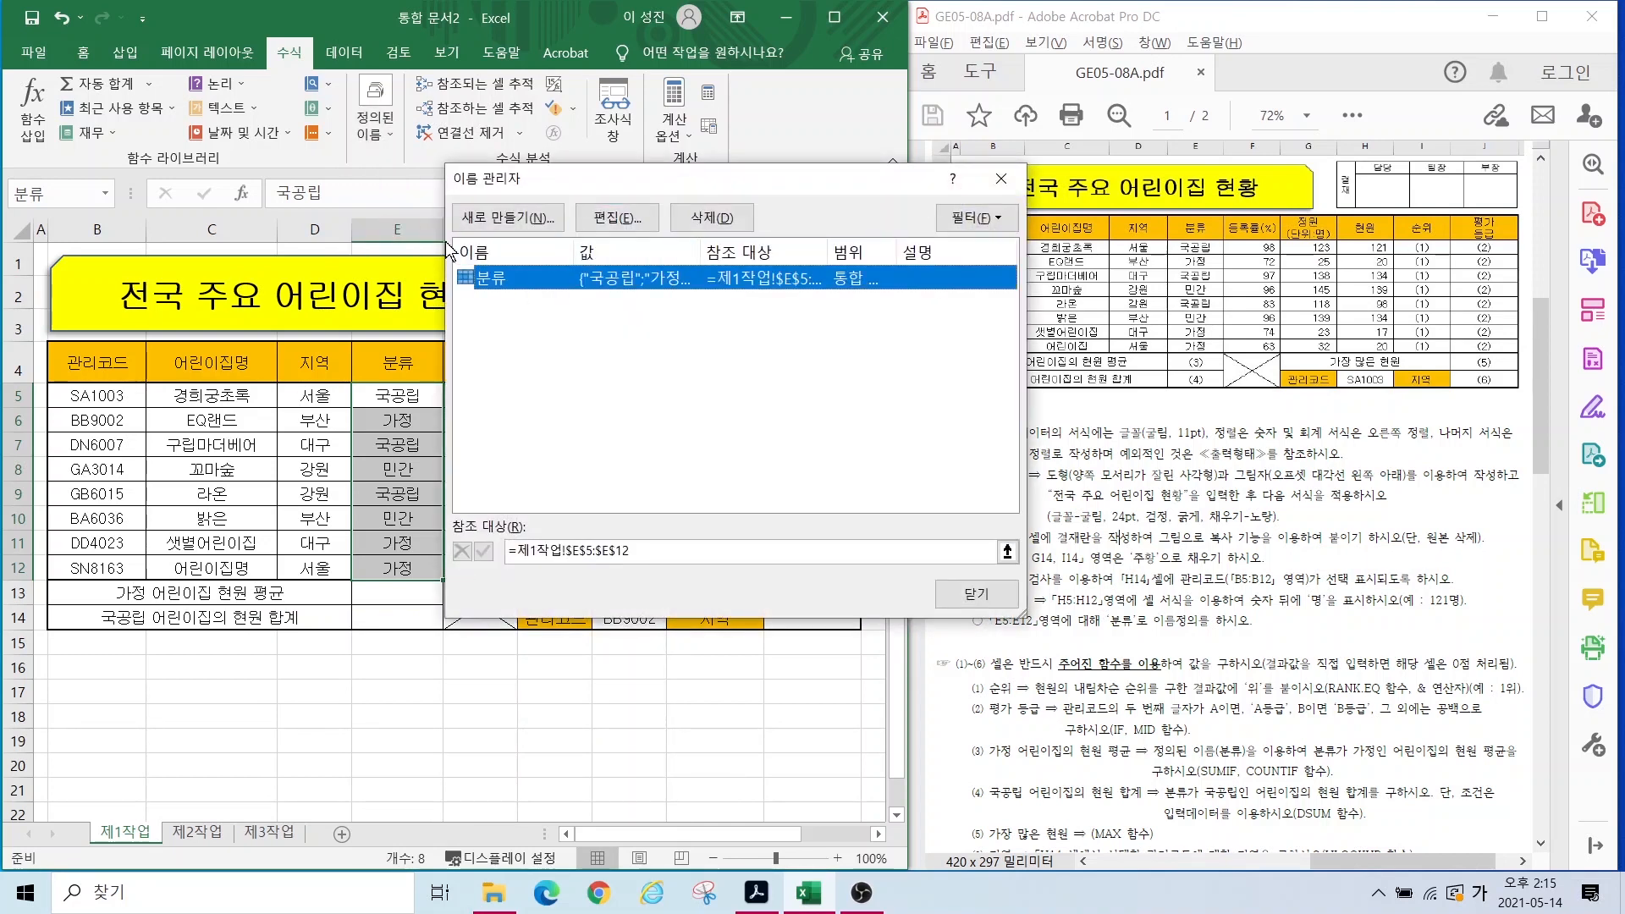
{"action": "left_click", "coordinate": [620, 217]}
{"action": "left_click", "coordinate": [713, 499]}
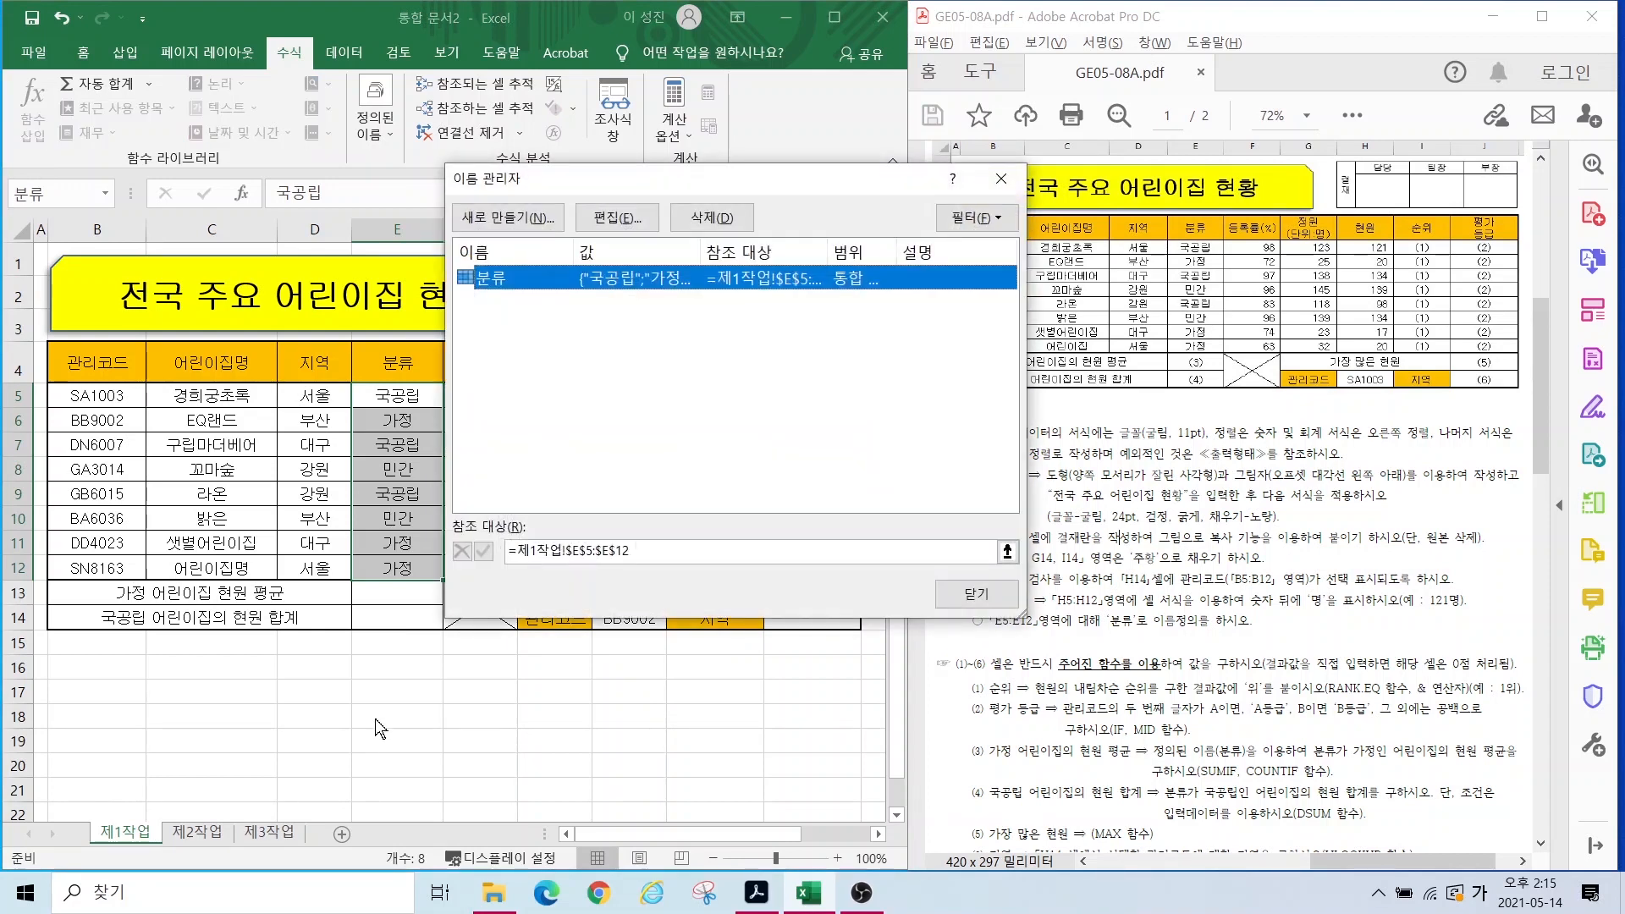
{"action": "left_click", "coordinate": [972, 595]}
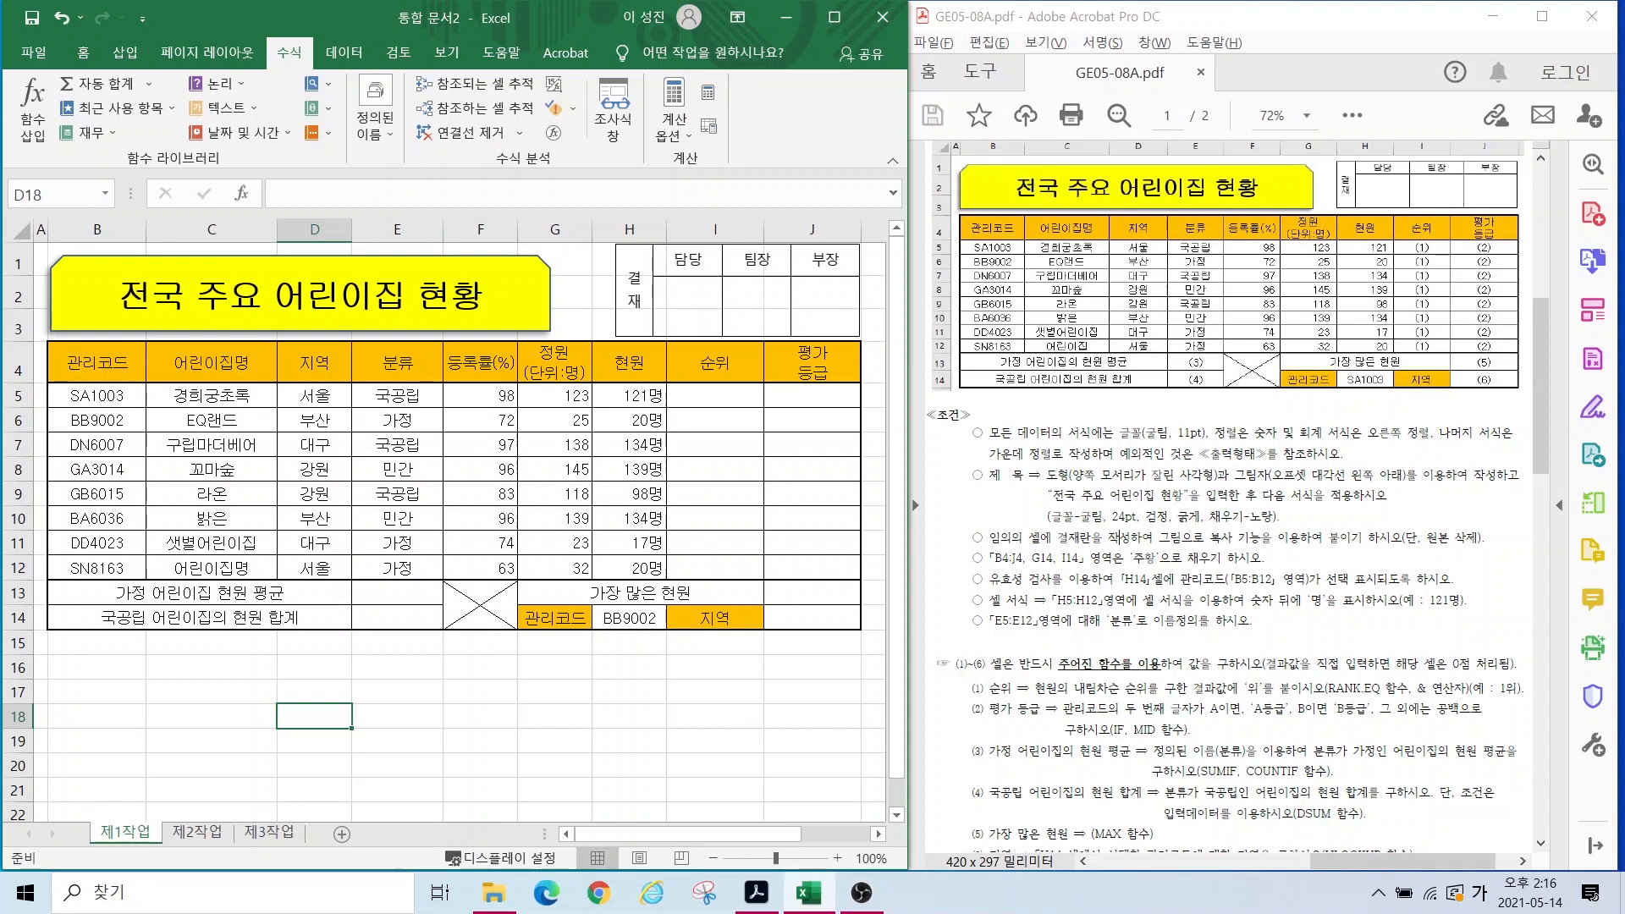
Step: Outline conditions (1) and (2) on the PDF task sheet
{"action": "left_click_drag", "start_coordinate": [959, 678], "coordinate": [1482, 733]}
{"action": "scroll", "coordinate": [1299, 695], "scroll_direction": "down", "scroll_amount": 15}
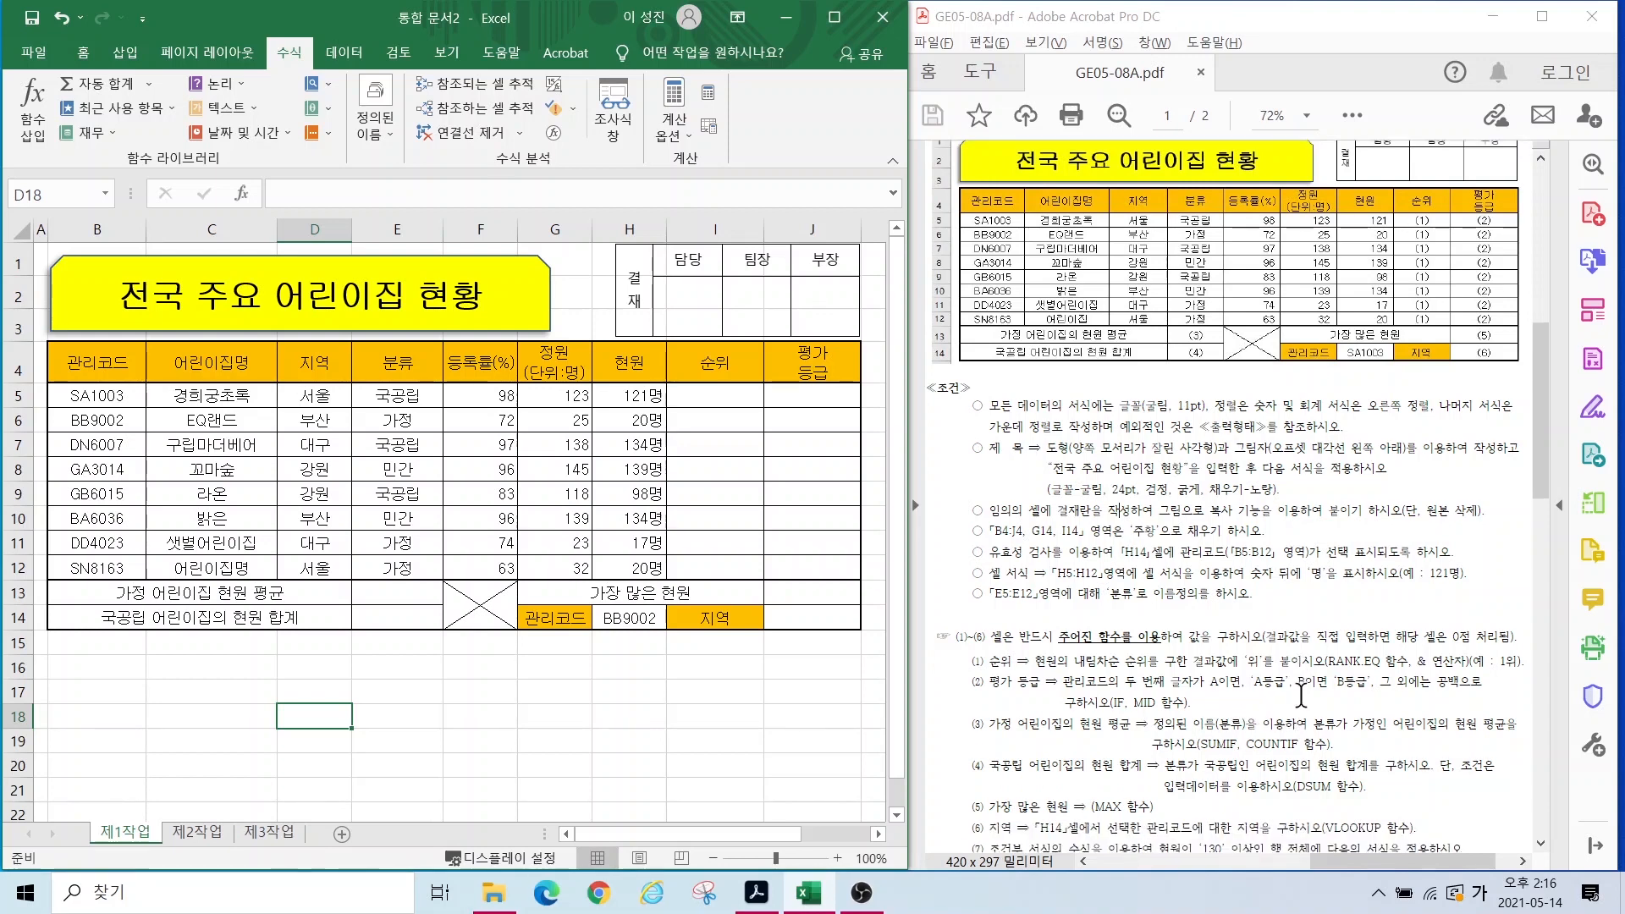
{"action": "scroll", "coordinate": [1299, 695], "scroll_direction": "up", "scroll_amount": 10}
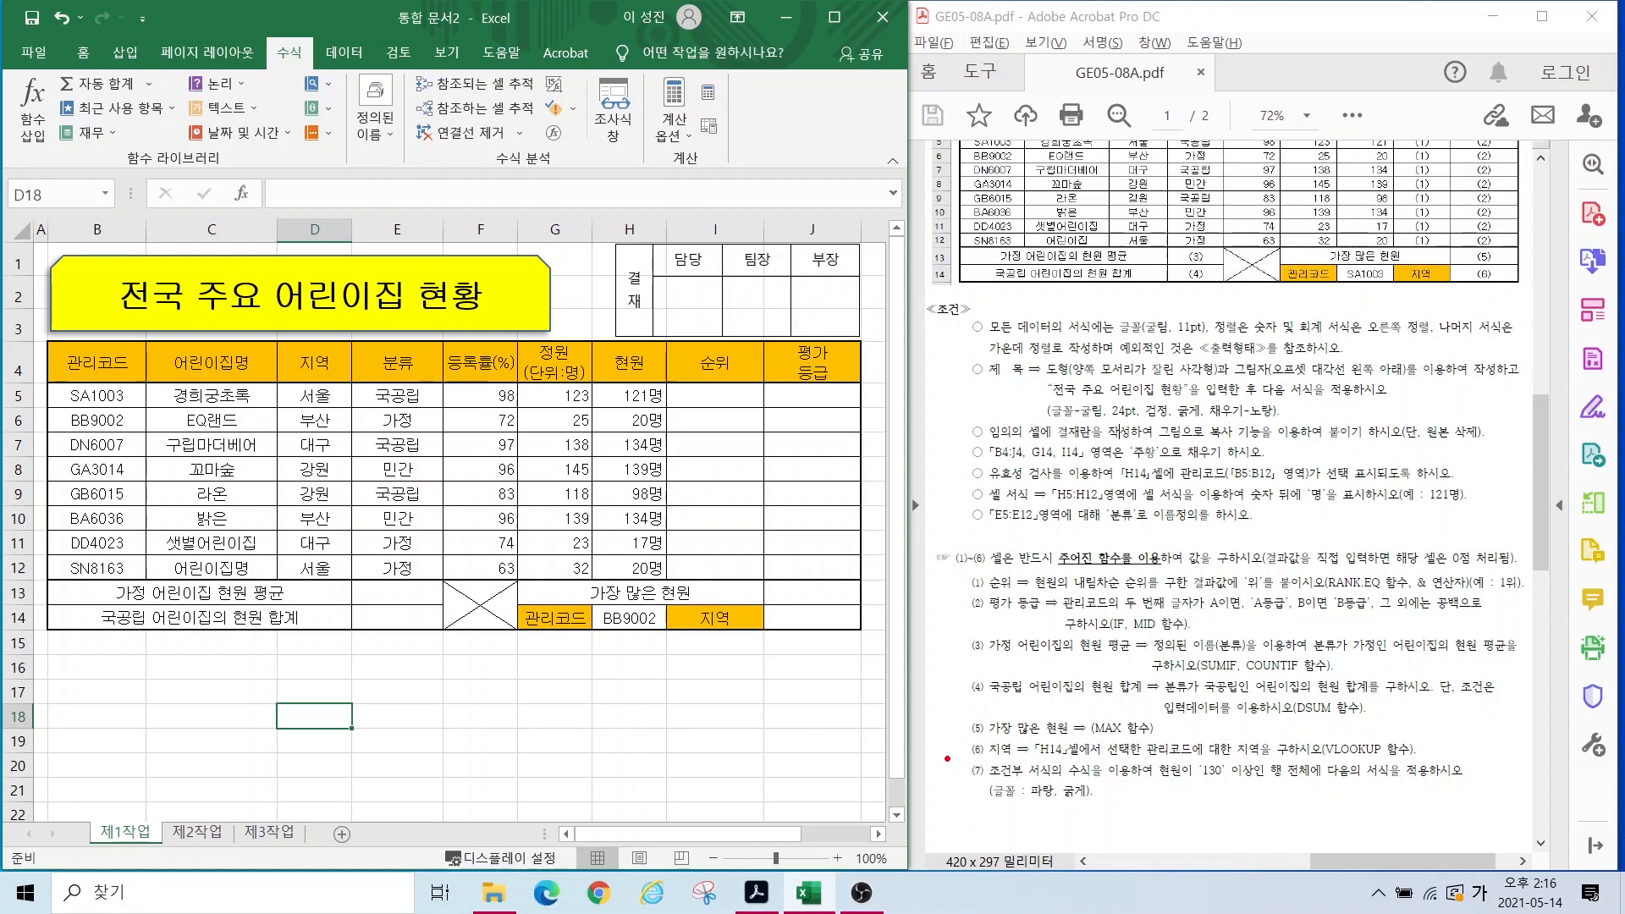
Step: Mark condition (7), 현원 ≥130 in blue bold, then clear it and go to Excel cell B5
{"action": "left_click_drag", "start_coordinate": [947, 758], "coordinate": [1517, 803]}
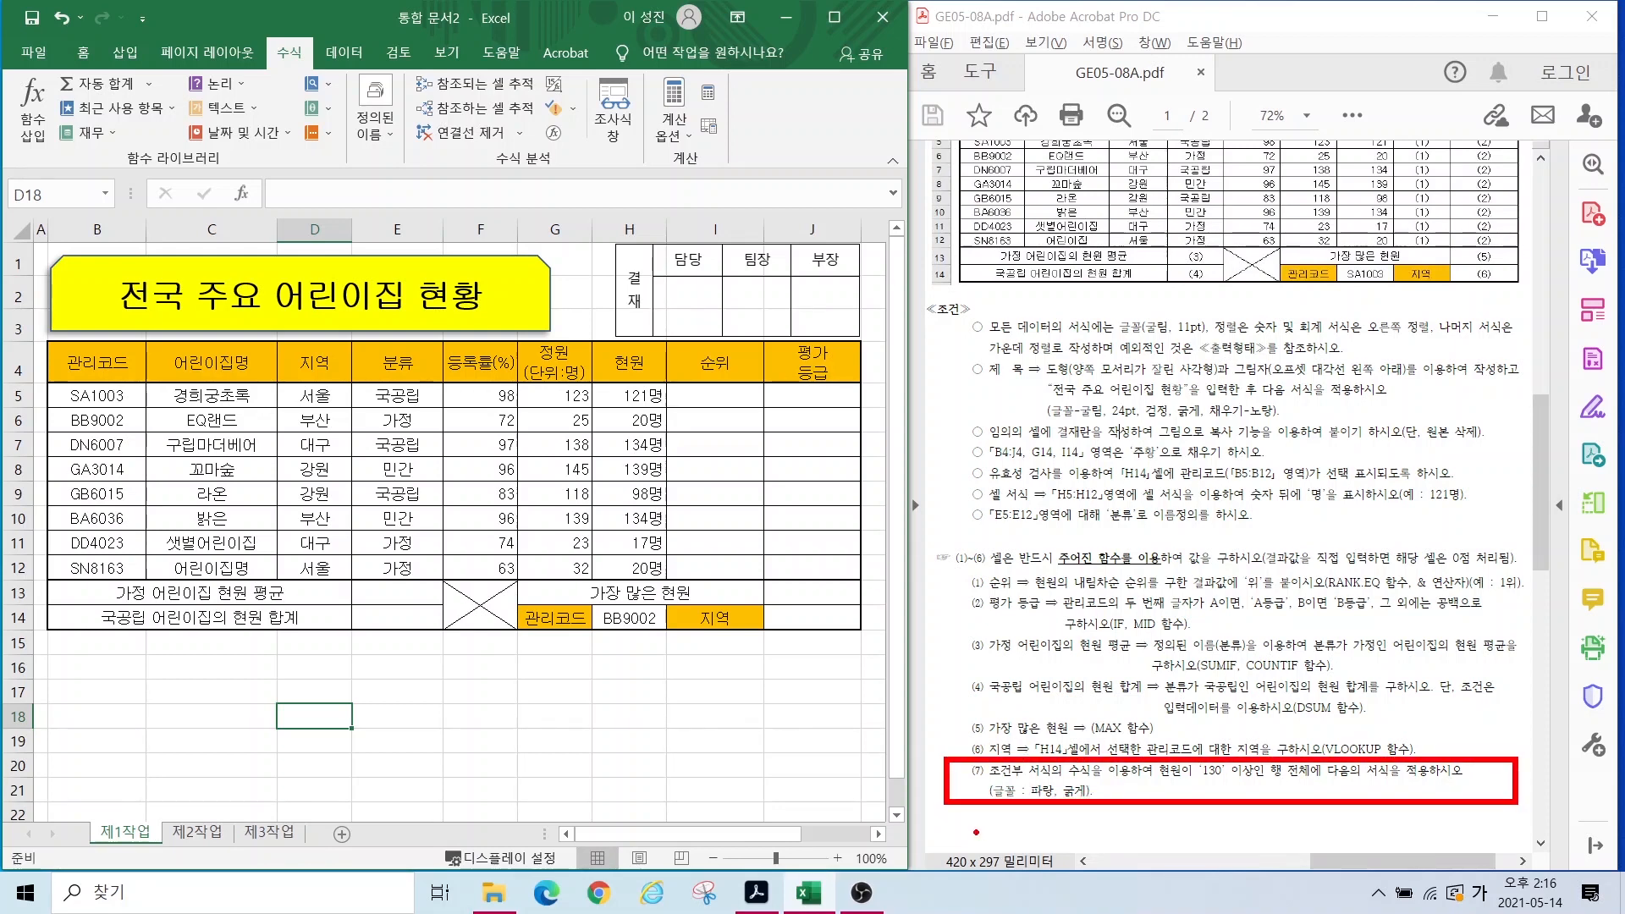
{"action": "key", "text": "Escape"}
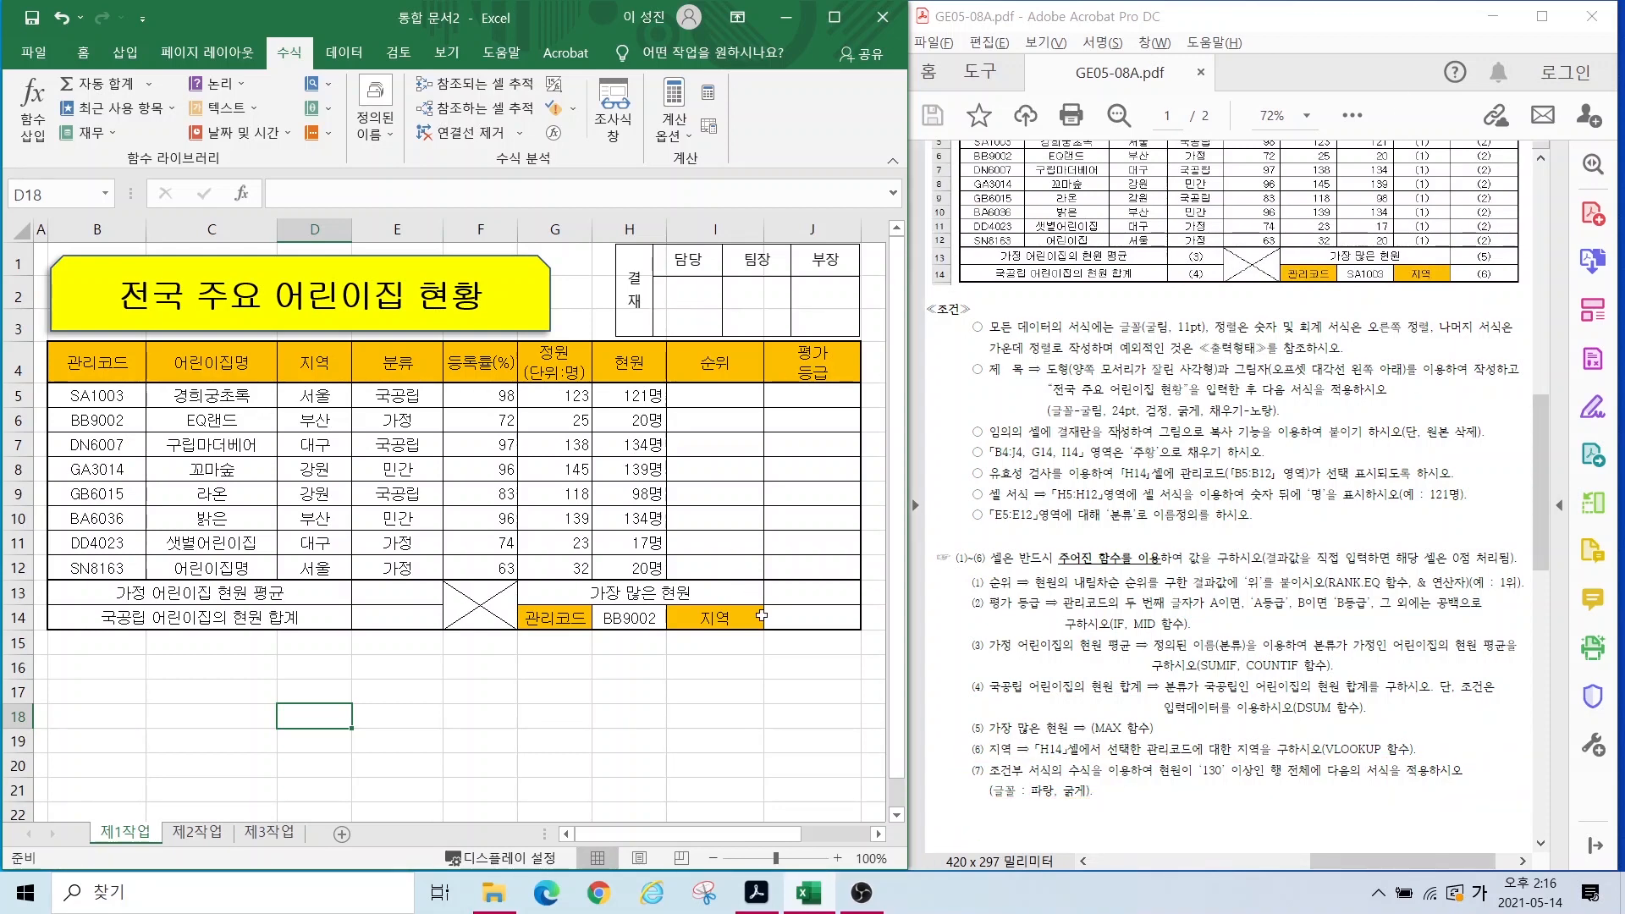
{"action": "left_click", "coordinate": [95, 395]}
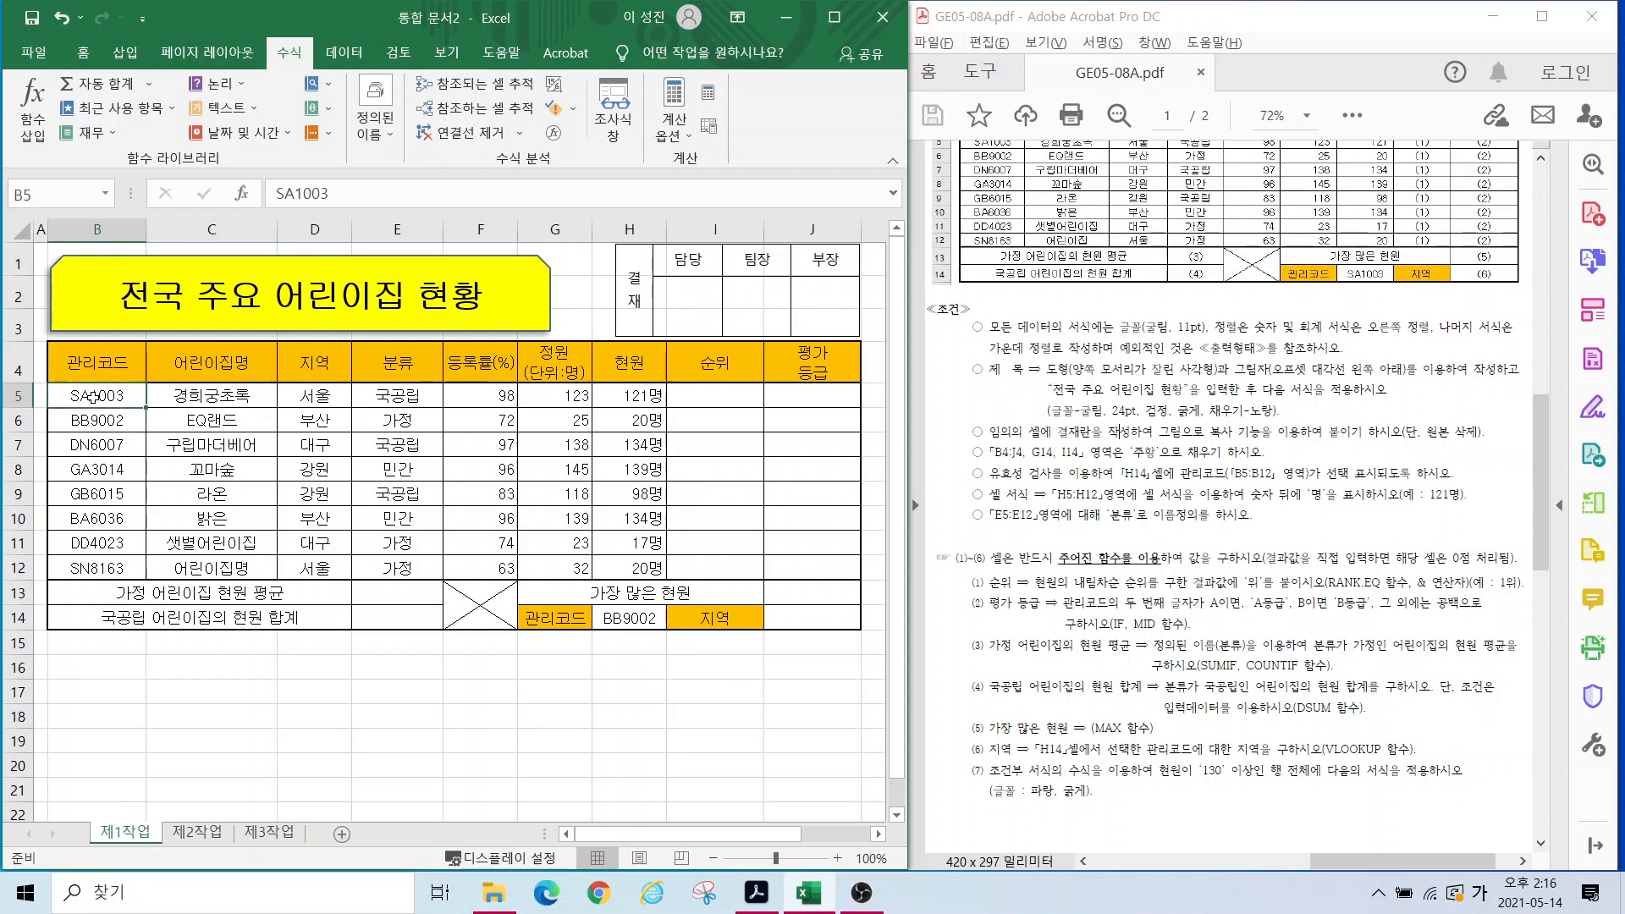
{"action": "left_click", "coordinate": [84, 56]}
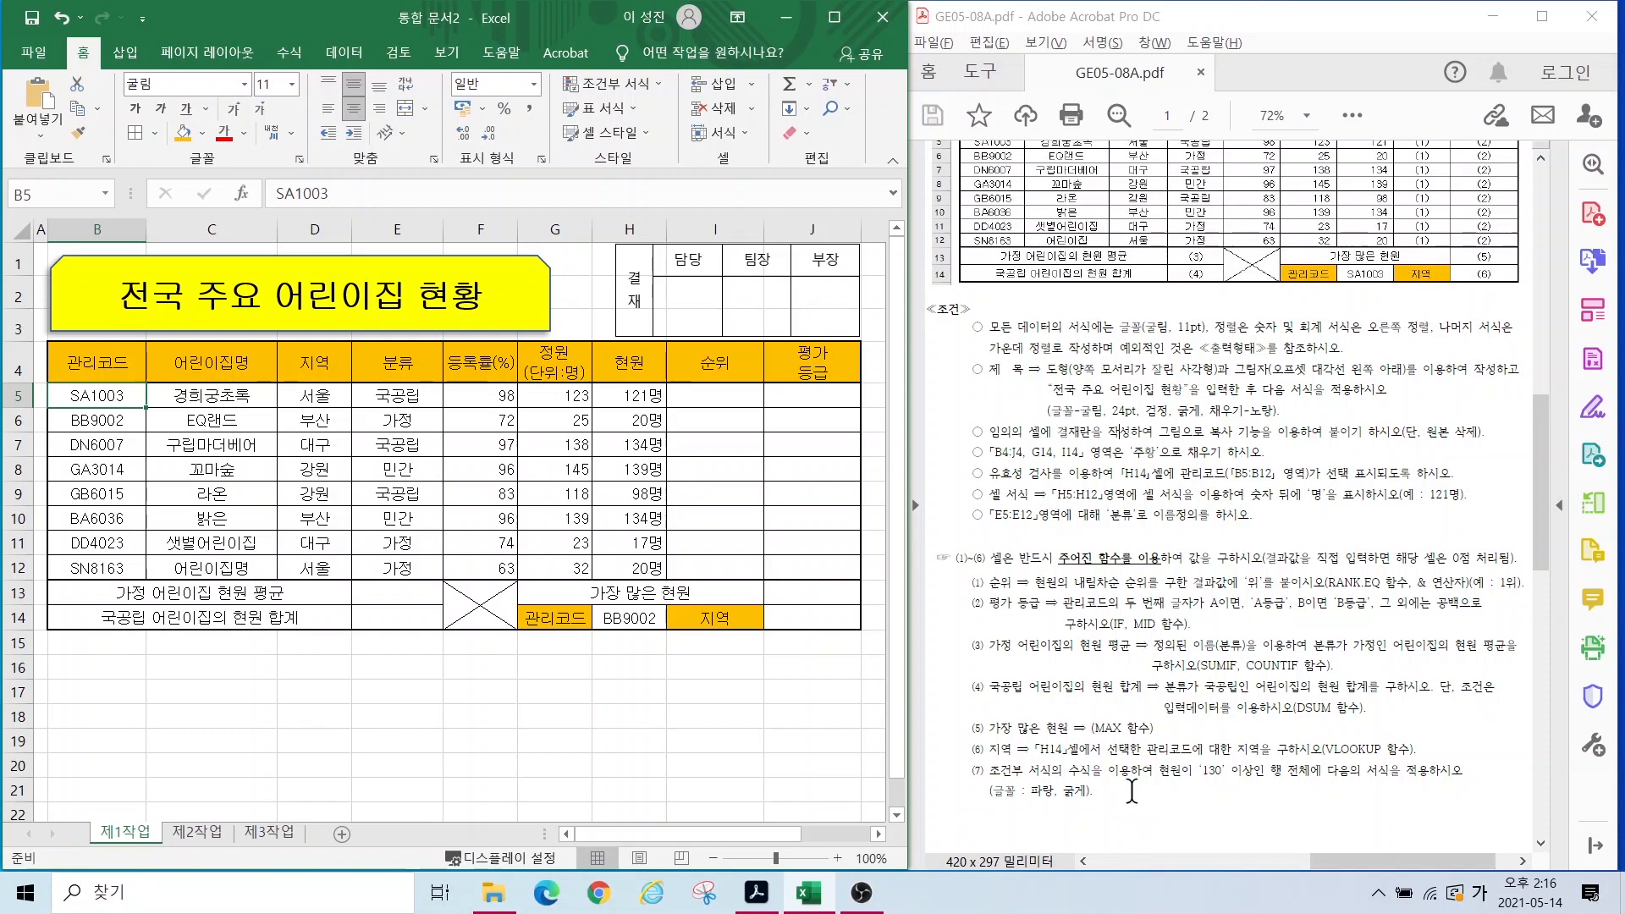
Step: Highlight the 현원 ≥130 blue bold rule in the PDF, then clear the marks
{"action": "left_click_drag", "start_coordinate": [1149, 760], "coordinate": [1431, 785]}
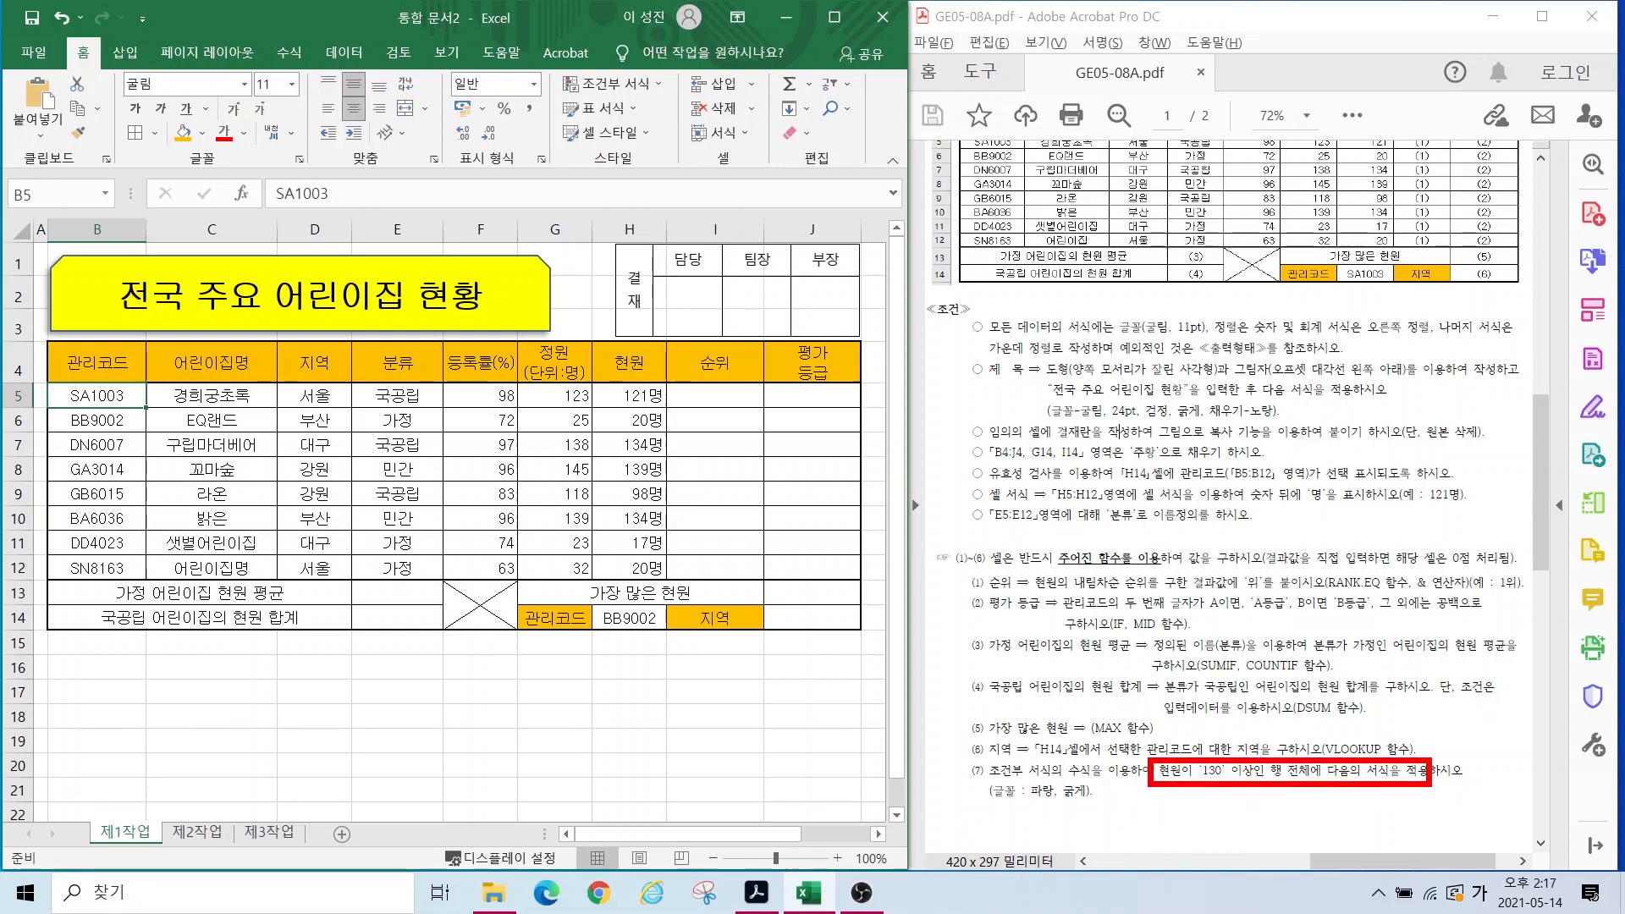
{"action": "left_click_drag", "start_coordinate": [1011, 806], "coordinate": [1126, 801]}
{"action": "key", "text": "Escape"}
Step: Select rows B5:J12 and start a new conditional formatting rule
{"action": "left_click_drag", "start_coordinate": [83, 398], "coordinate": [813, 566]}
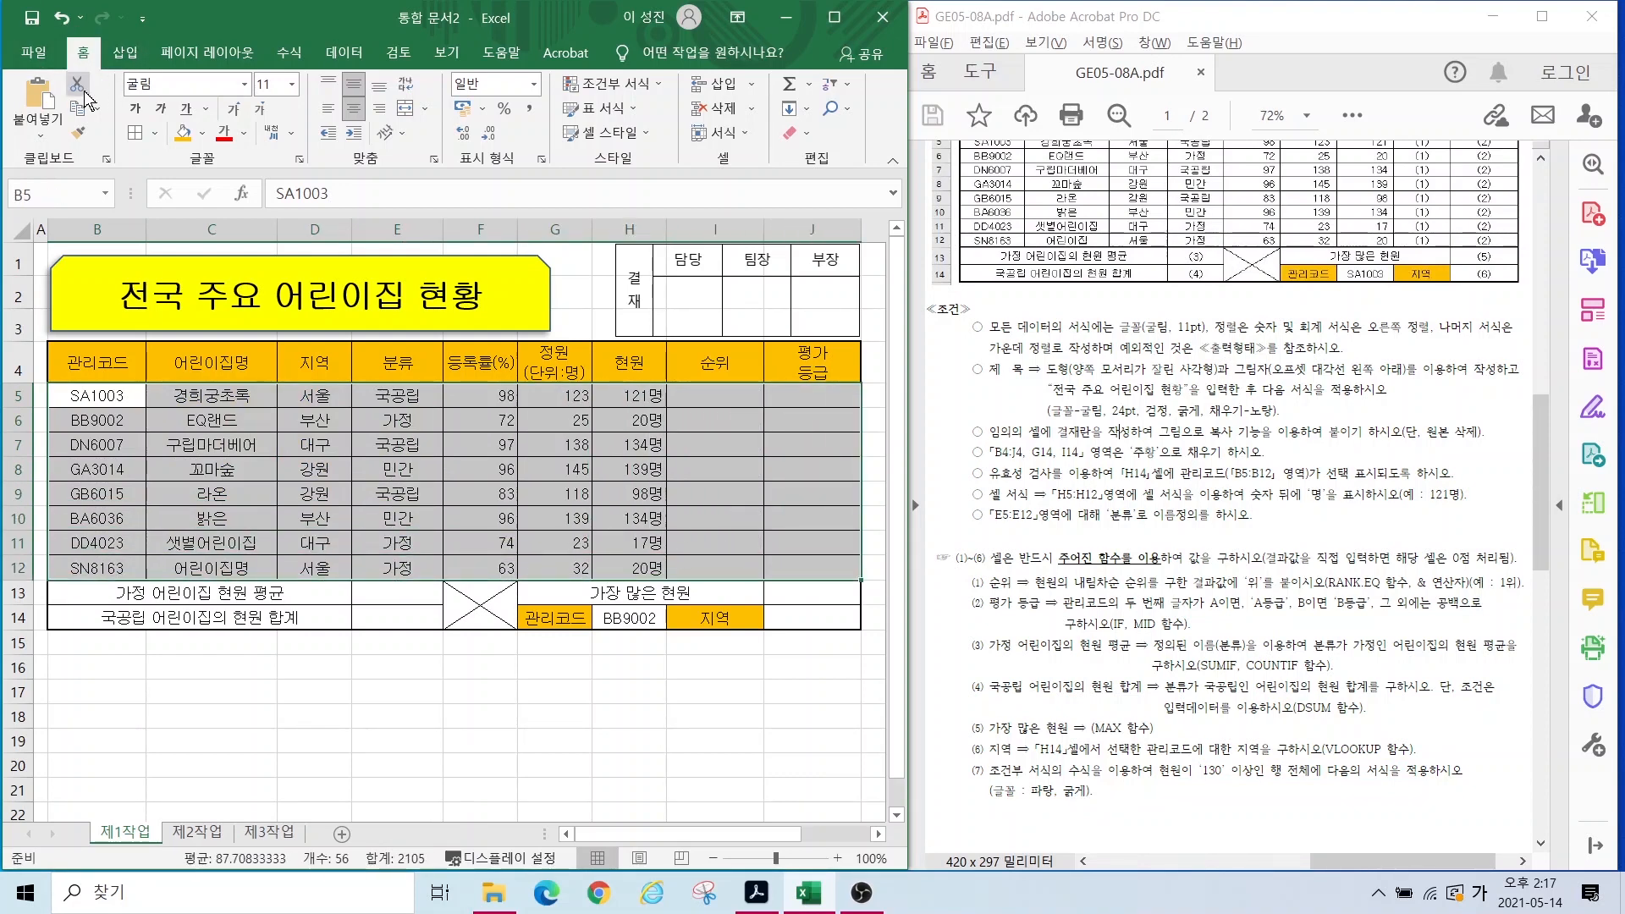
{"action": "left_click", "coordinate": [615, 85]}
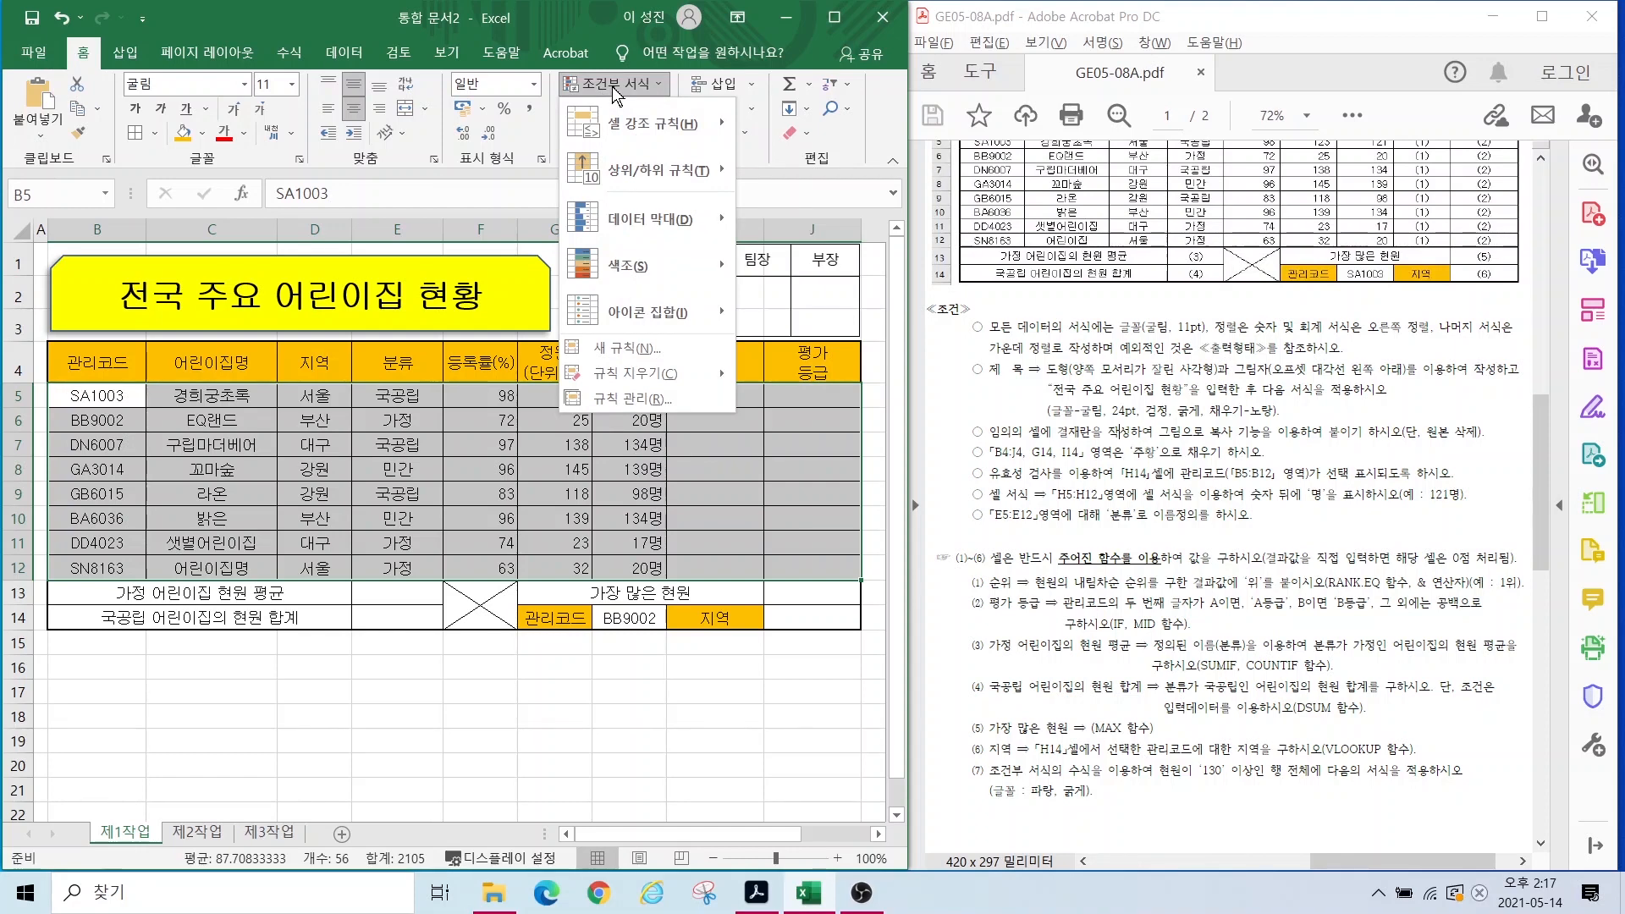
{"action": "left_click", "coordinate": [624, 351]}
Step: Choose the formula-based rule type and start the formula with a reference to H5
{"action": "left_click", "coordinate": [514, 389]}
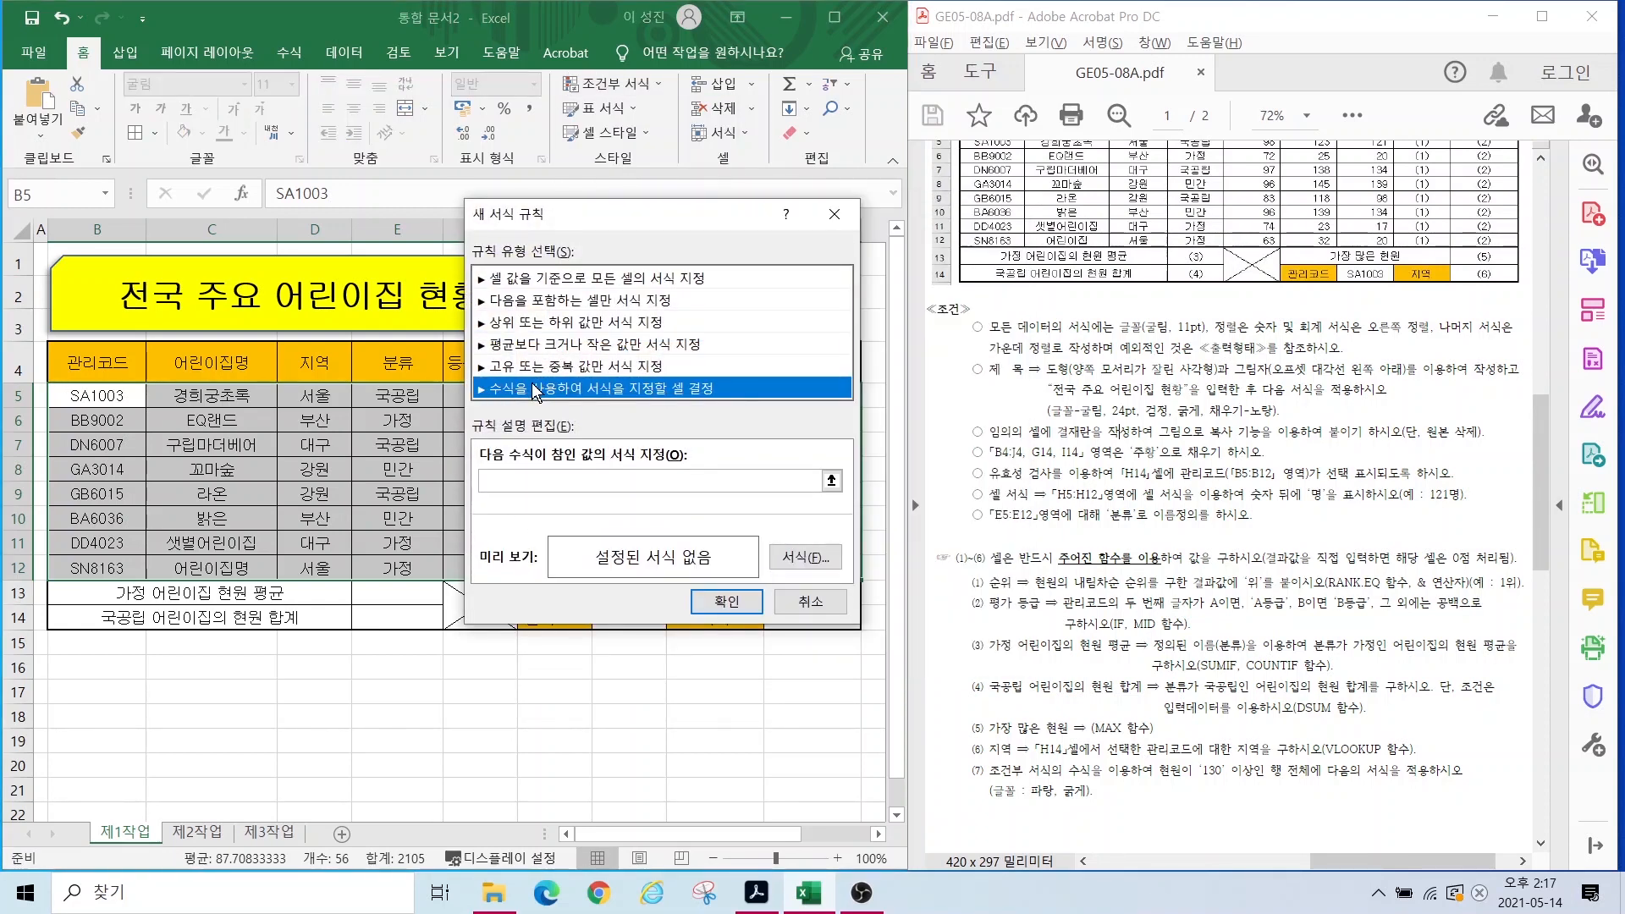
{"action": "left_click", "coordinate": [528, 480]}
{"action": "left_click", "coordinate": [527, 480]}
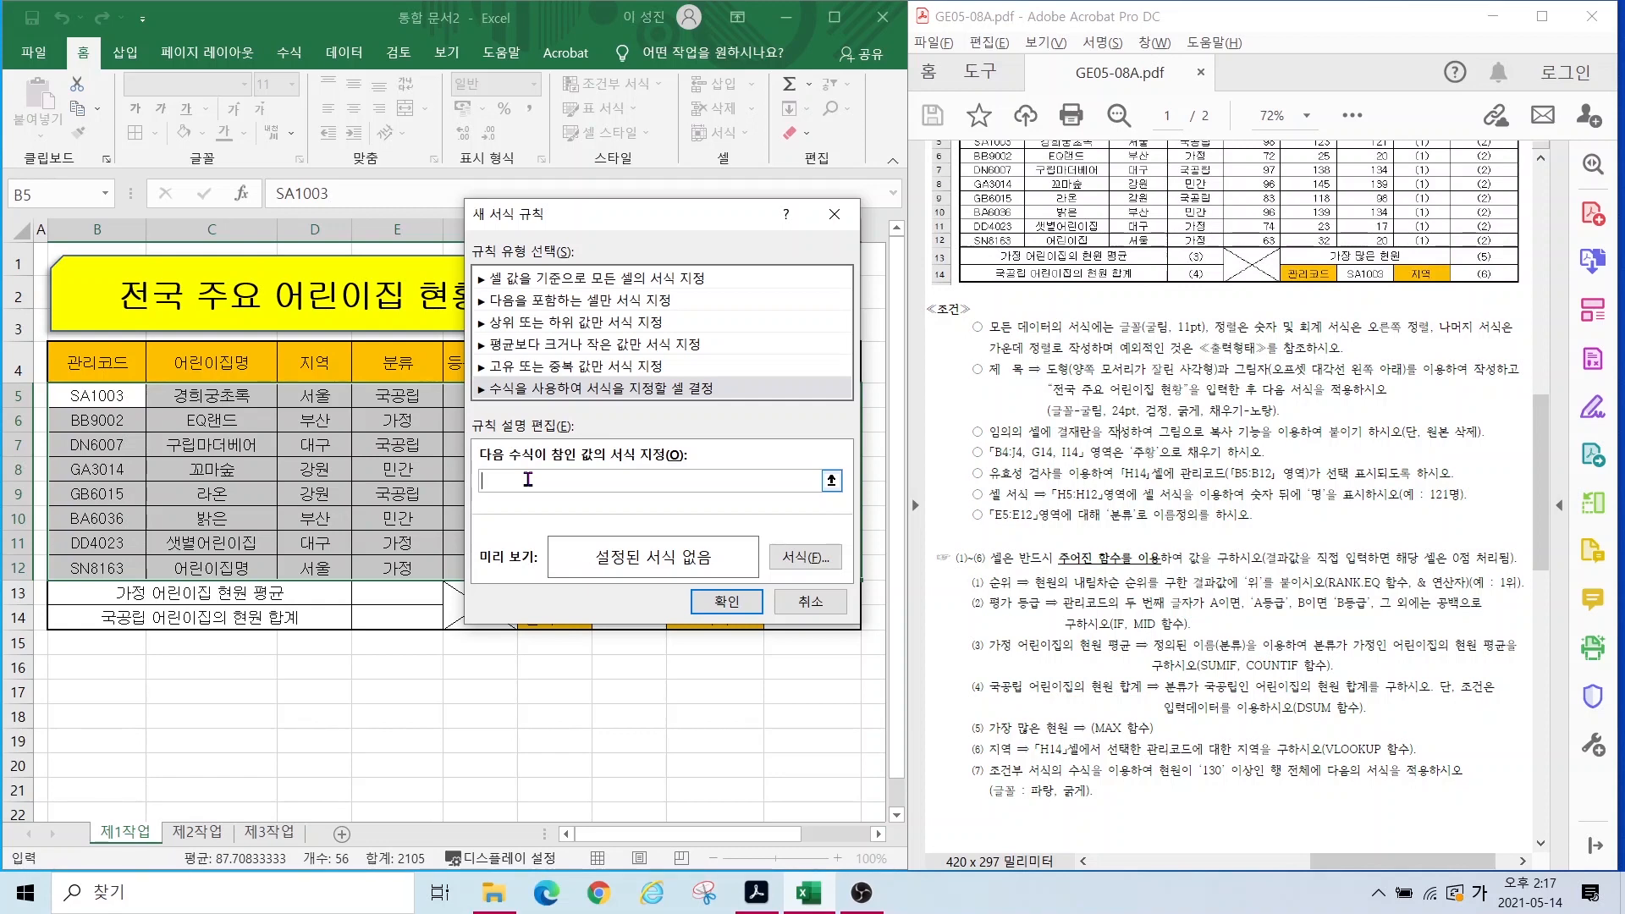
{"action": "type", "text": "="}
{"action": "left_click_drag", "start_coordinate": [553, 227], "coordinate": [232, 417]}
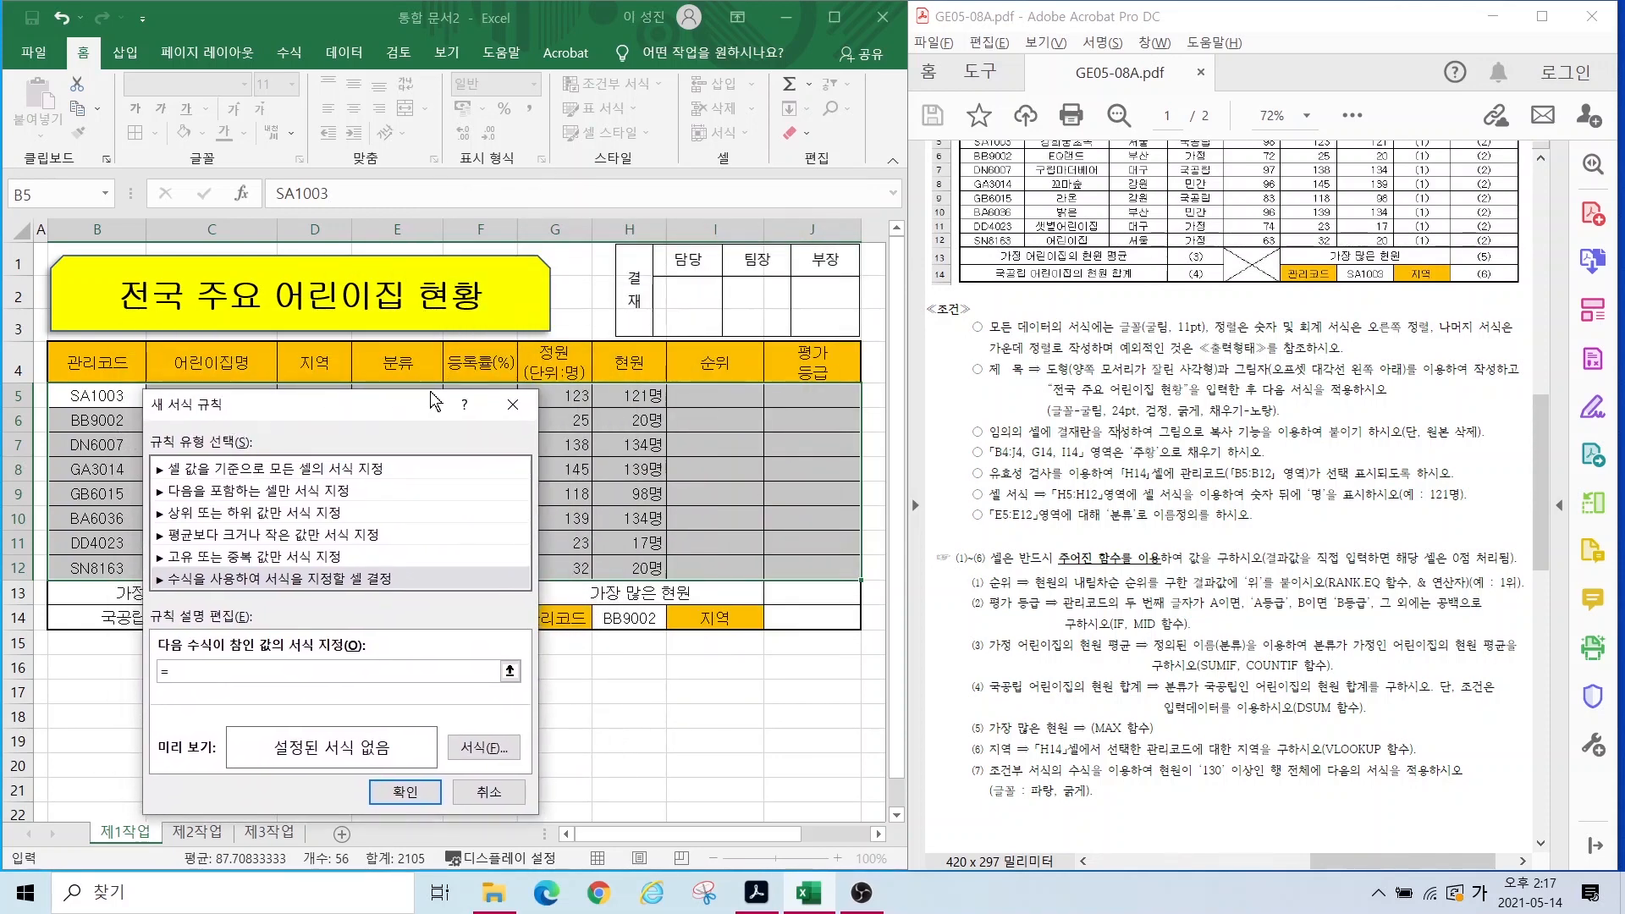
{"action": "key", "text": "ctrl"}
{"action": "key", "text": "ctrl"}
{"action": "key", "text": "ctrl"}
{"action": "left_click", "coordinate": [641, 396]}
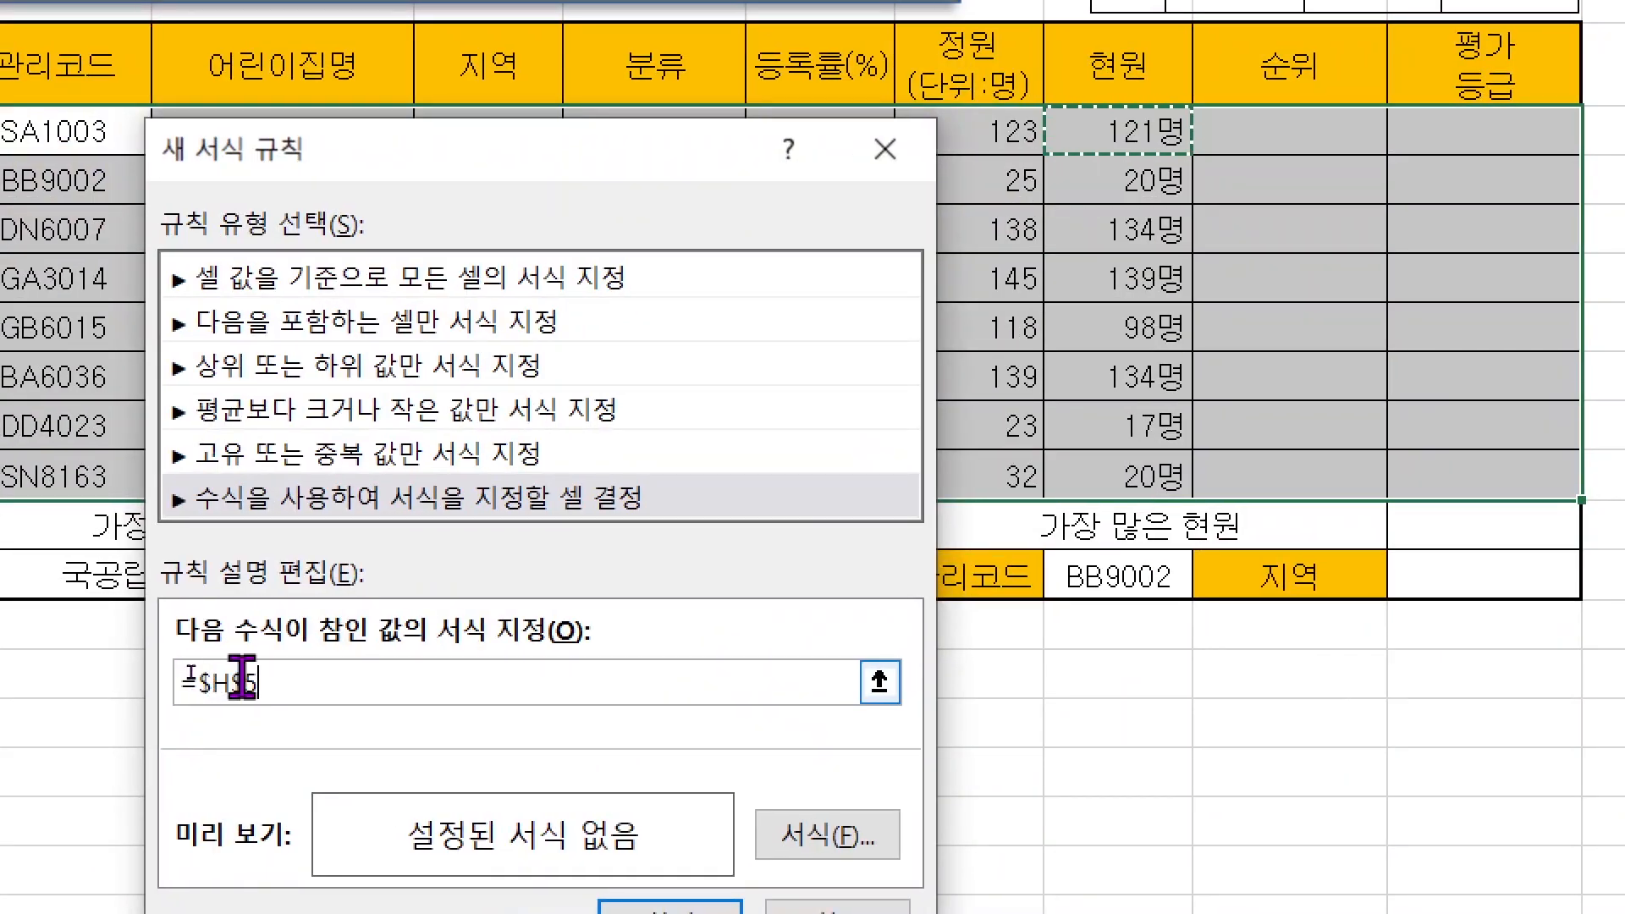
Step: Change the reference to $H5 and complete the formula as =$H5>=130
{"action": "left_click", "coordinate": [242, 677]}
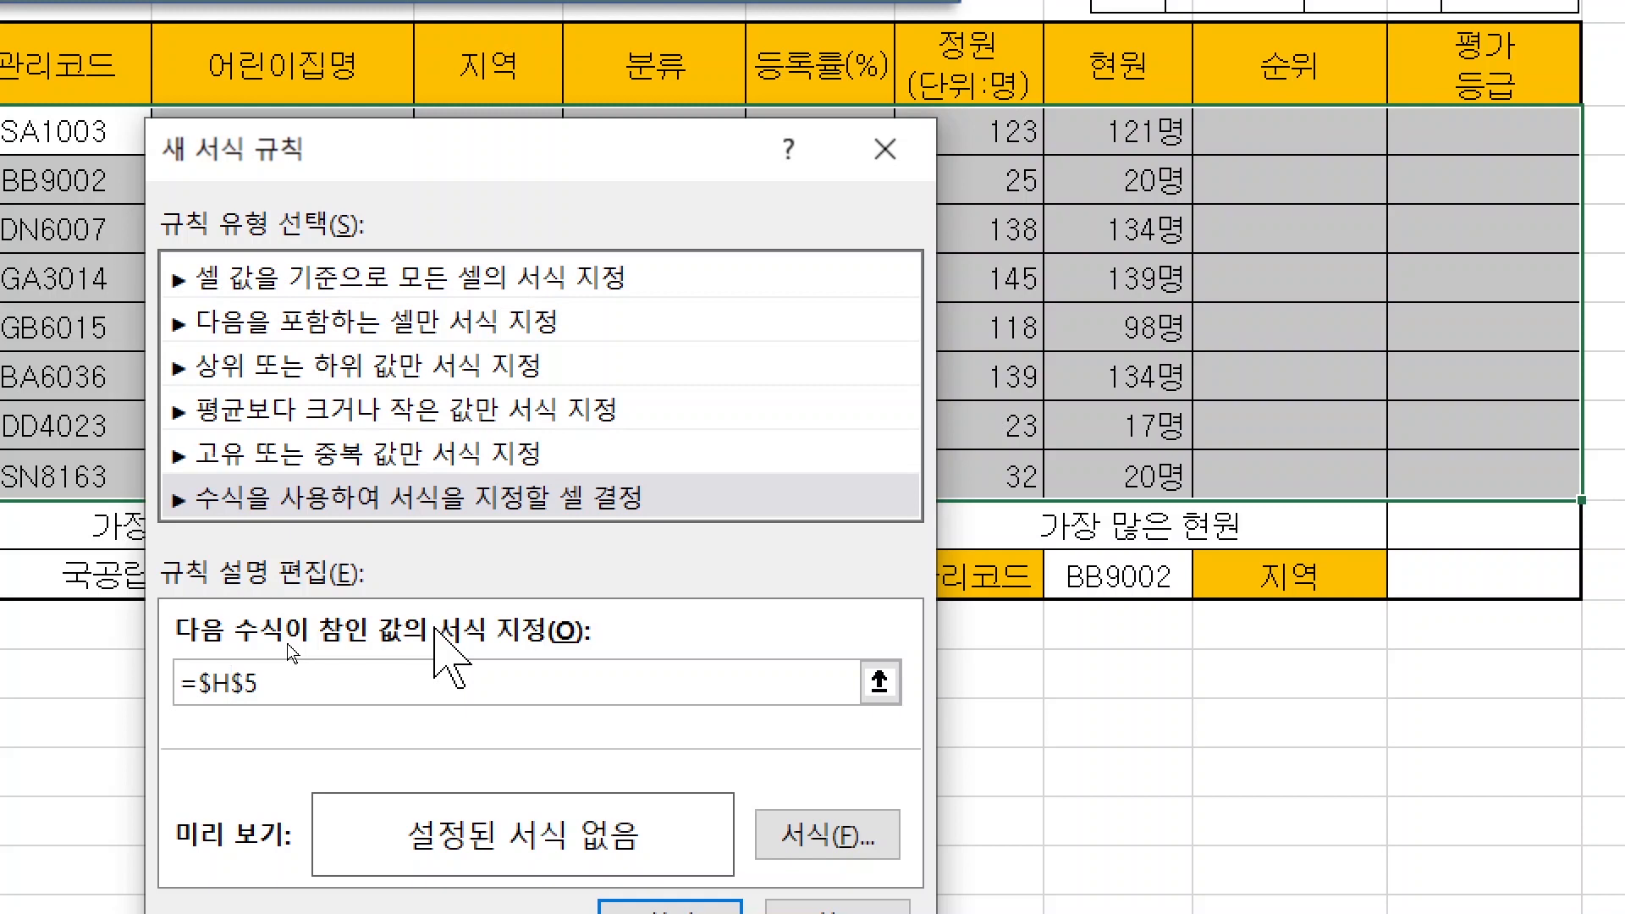
{"action": "key", "text": "BackSpace"}
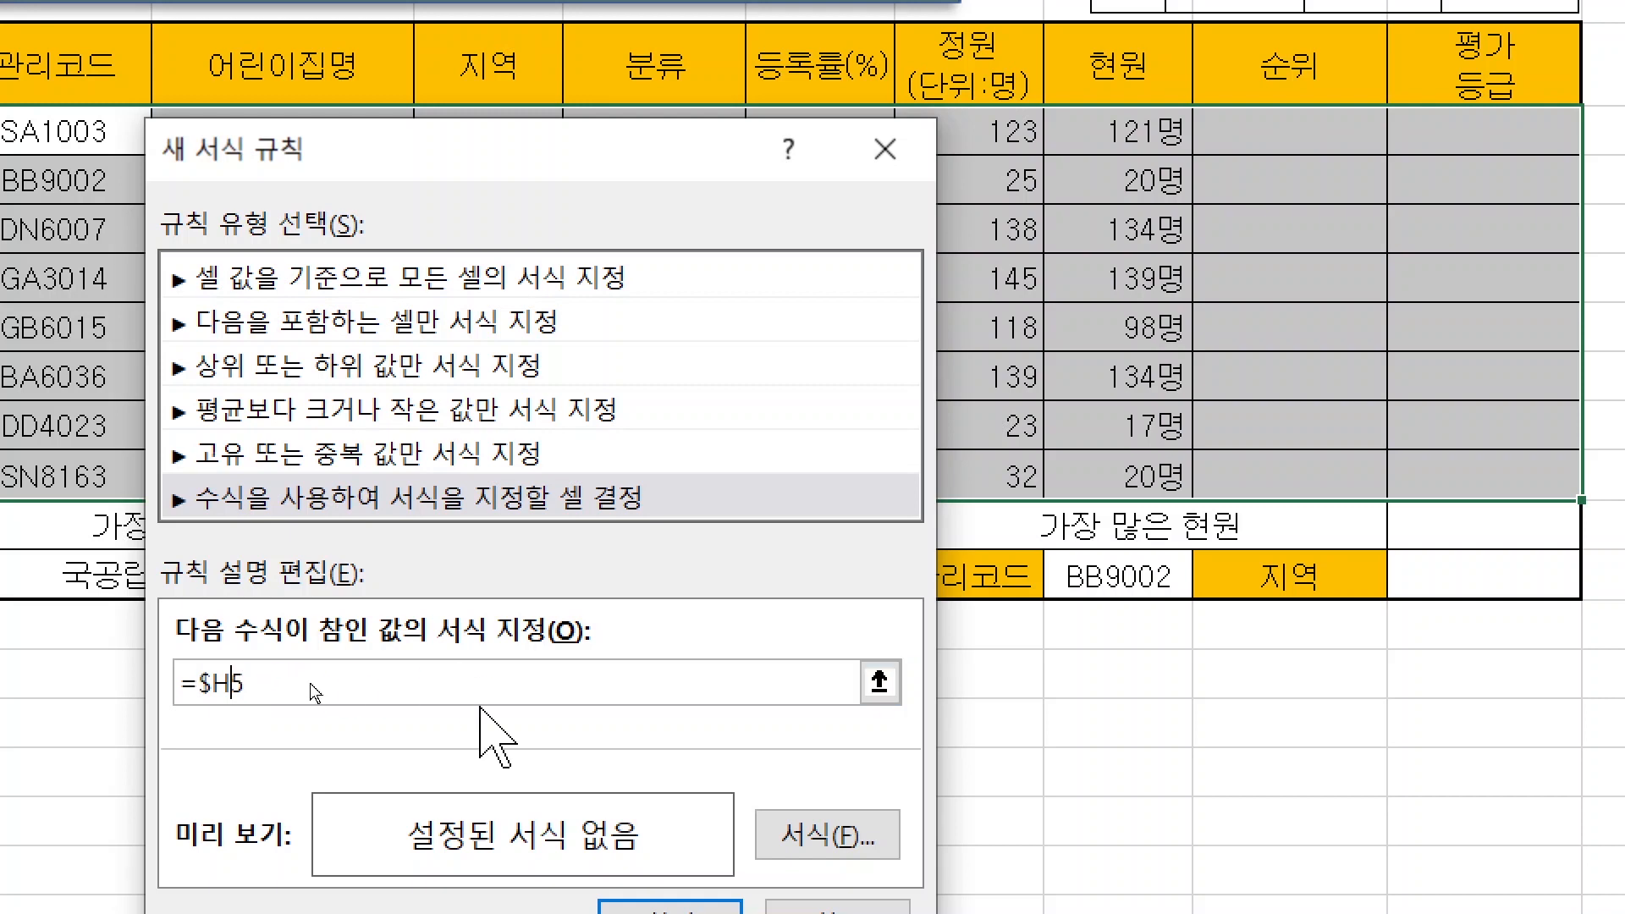
{"action": "key", "text": "F4"}
{"action": "key", "text": "F4"}
{"action": "key", "text": "F4"}
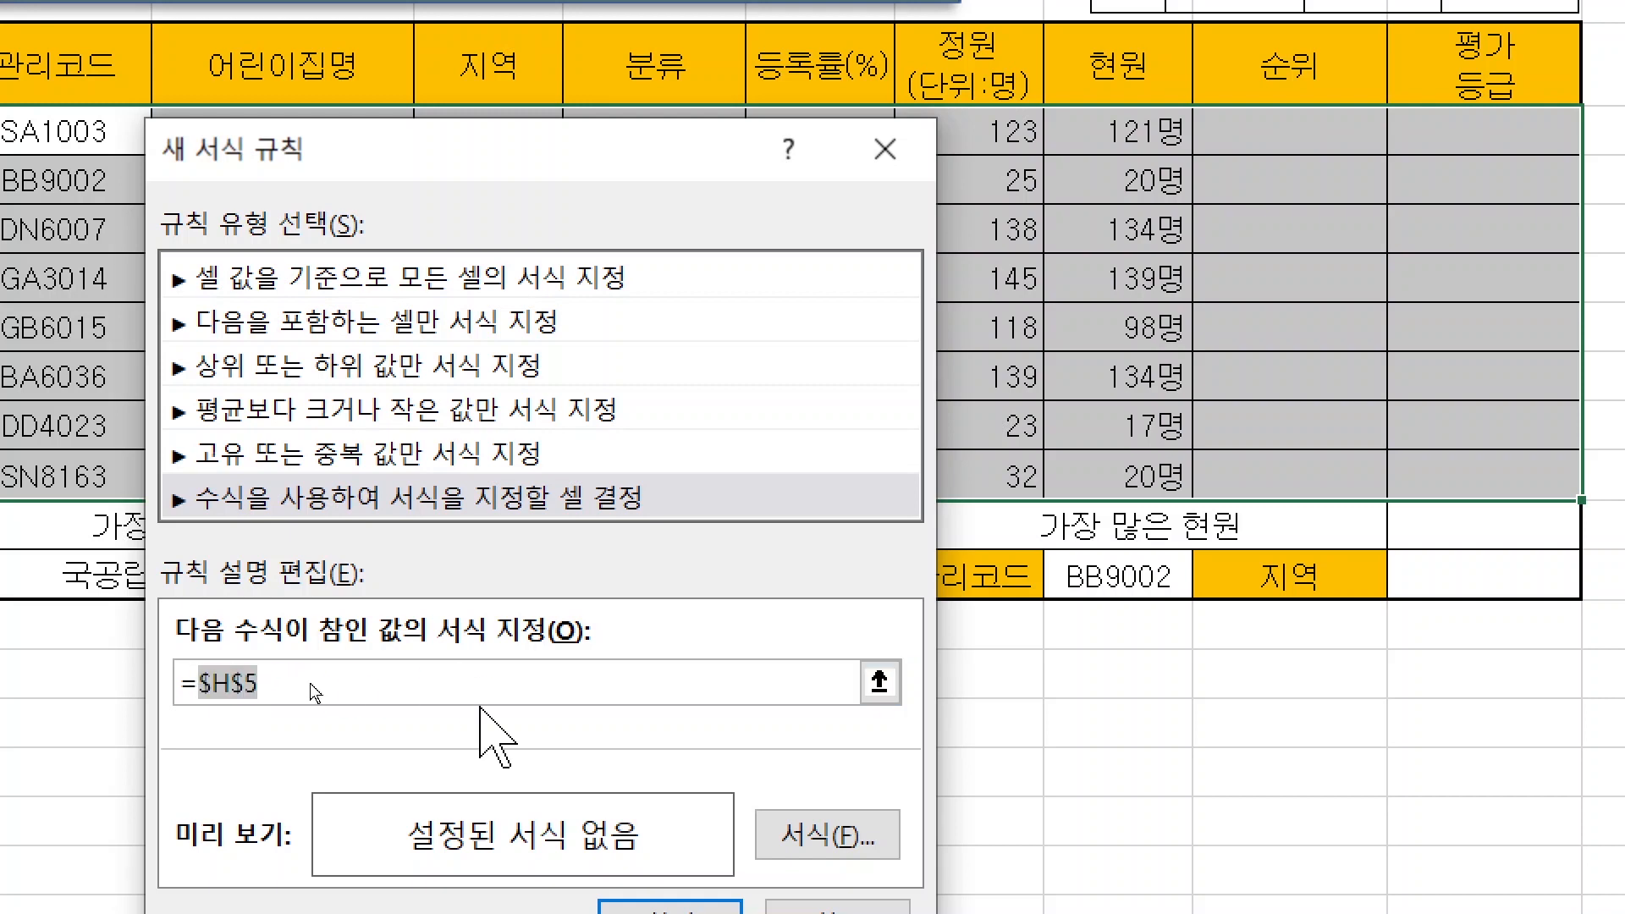
{"action": "key", "text": "F4"}
{"action": "key", "text": "F4"}
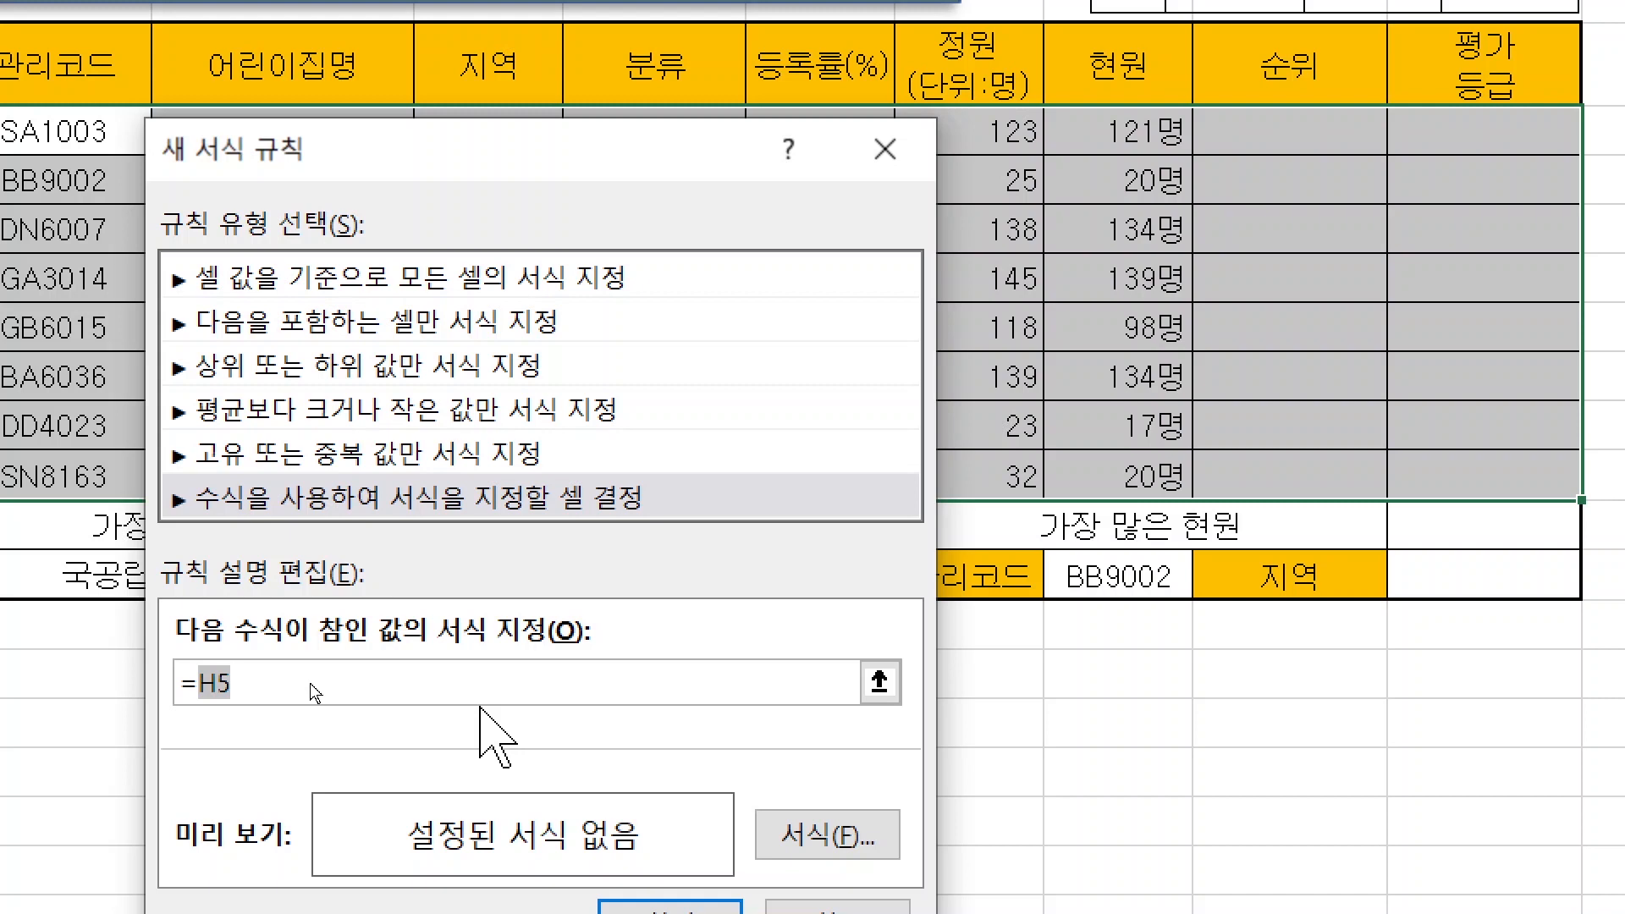
{"action": "key", "text": "F4"}
{"action": "key", "text": "F4"}
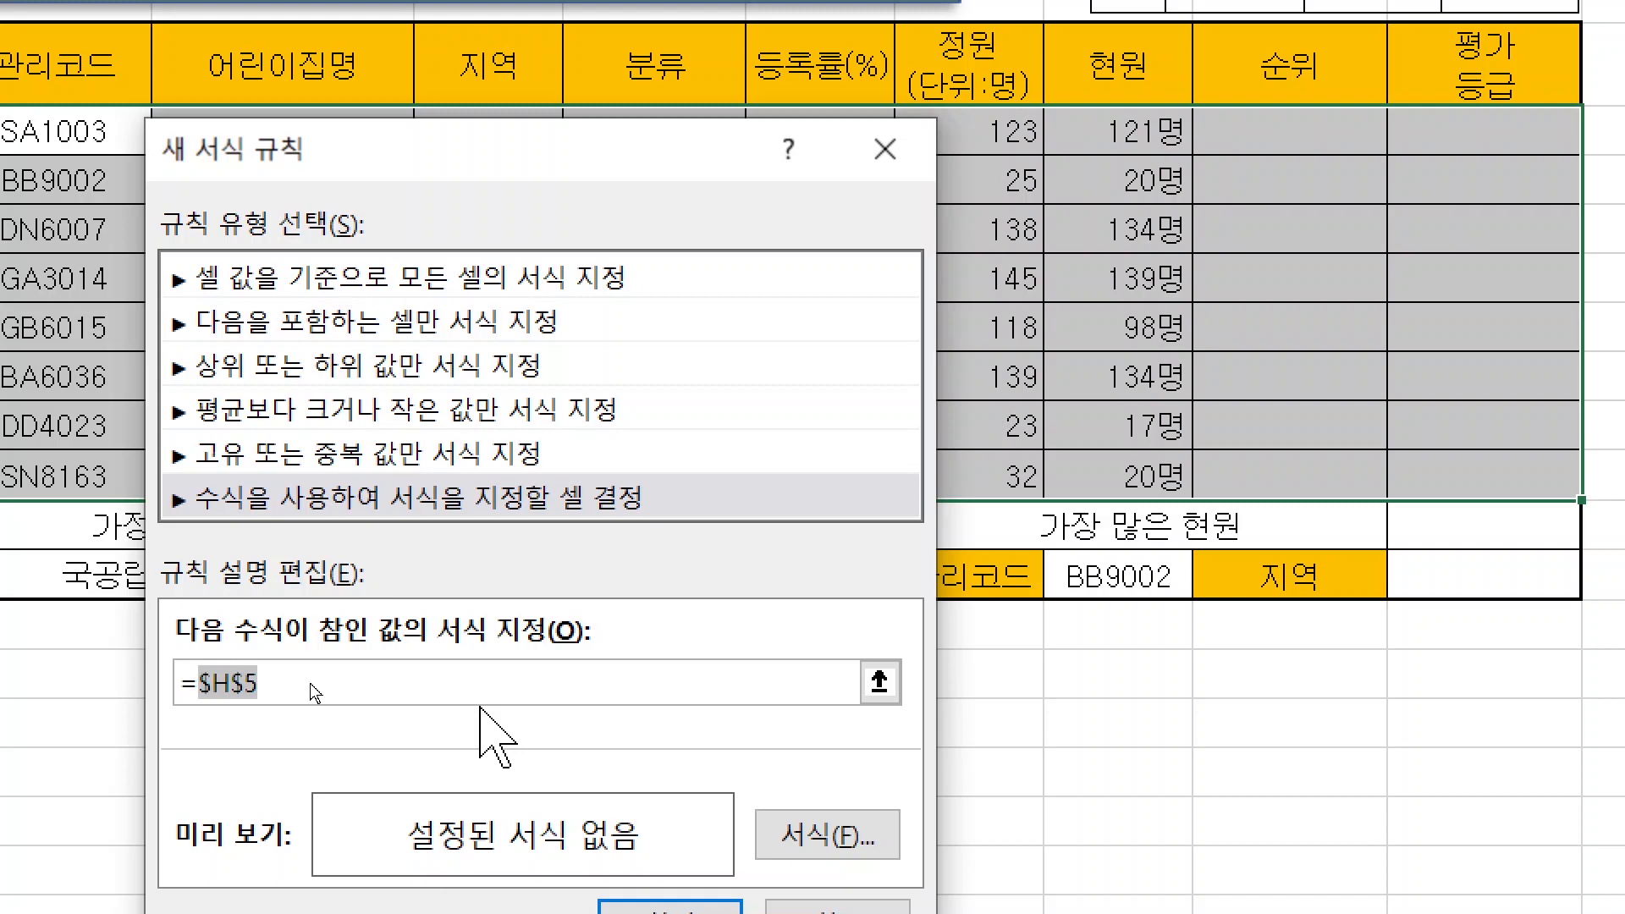
{"action": "key", "text": "F4"}
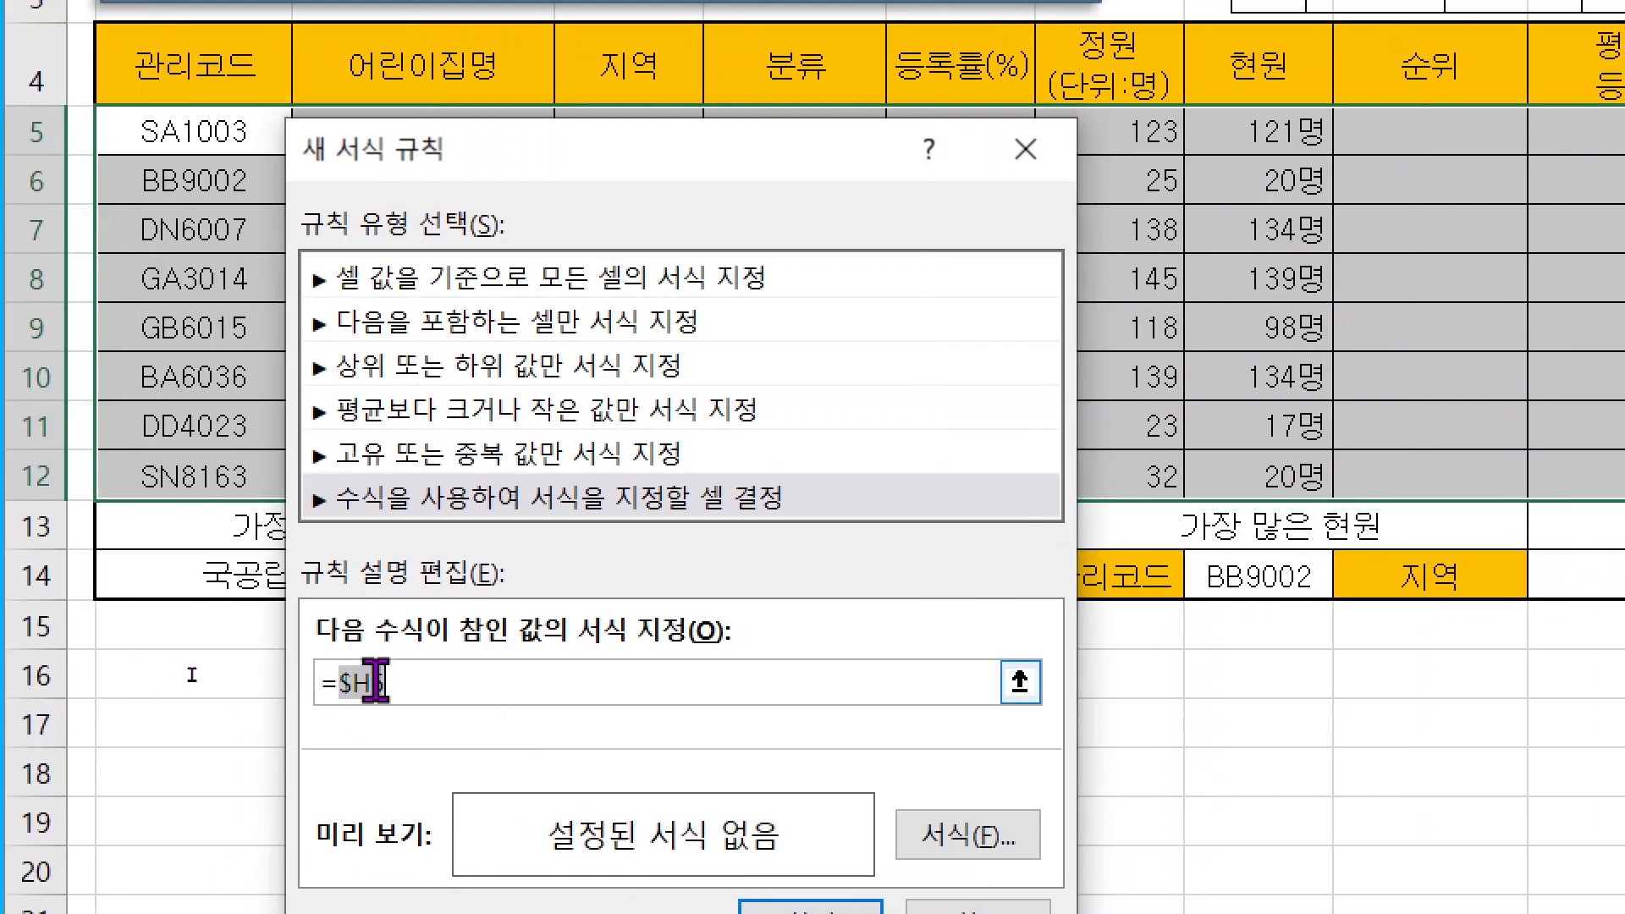
{"action": "left_click", "coordinate": [445, 692]}
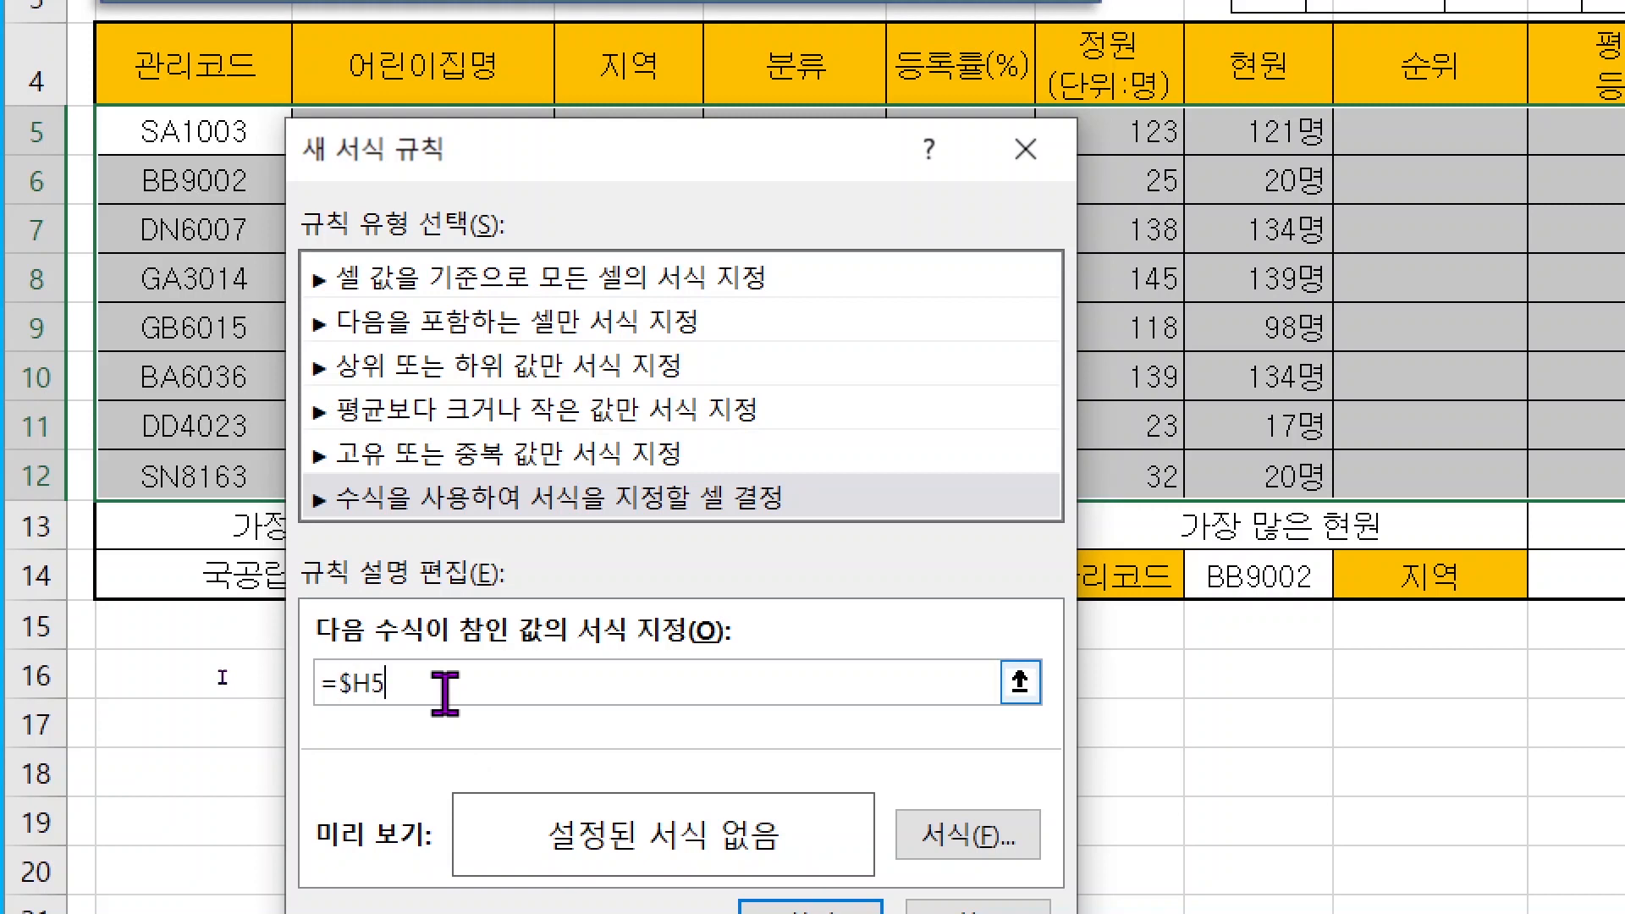
{"action": "type", "text": ">=130"}
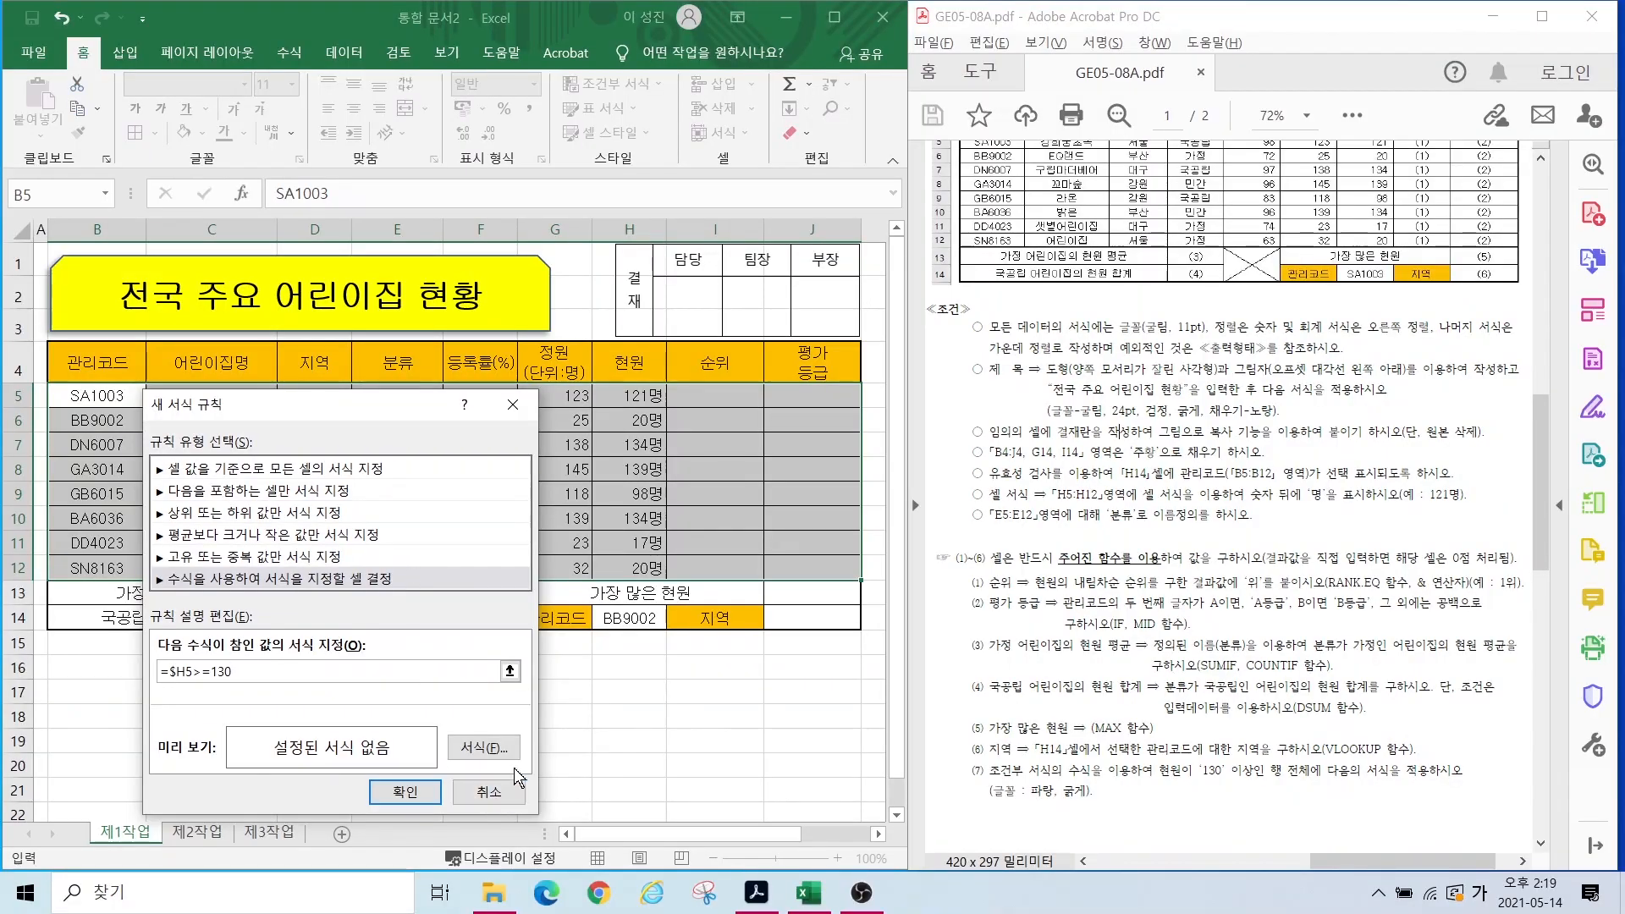
Step: Set the rule's format to a blue, bold font and confirm the rule
{"action": "left_click", "coordinate": [490, 749]}
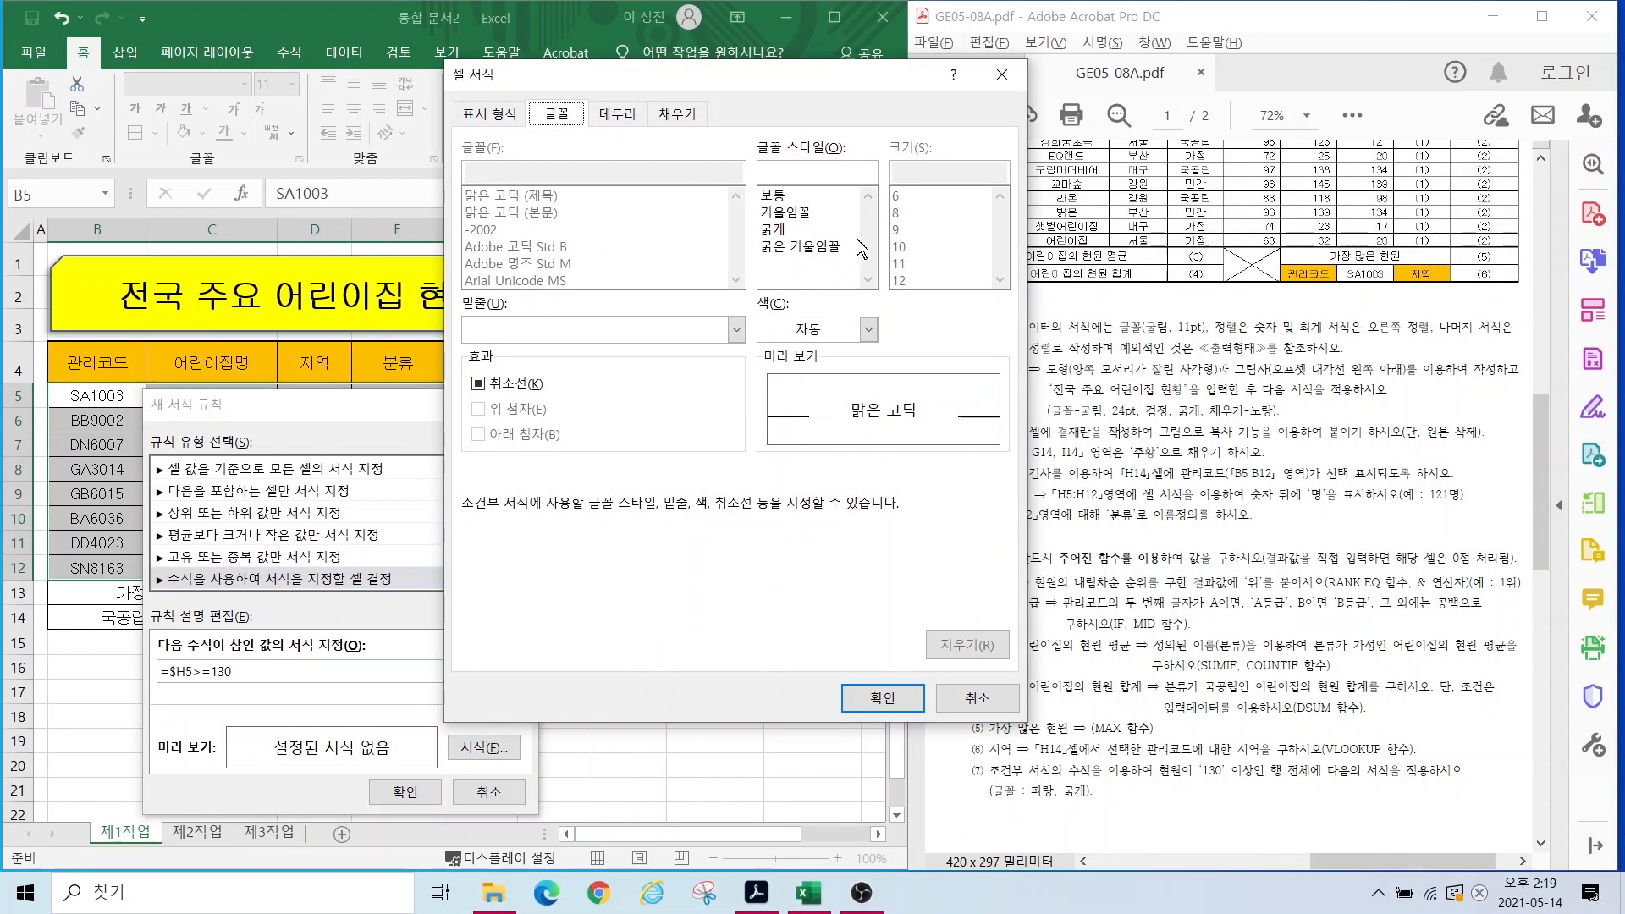
{"action": "left_click", "coordinate": [837, 334]}
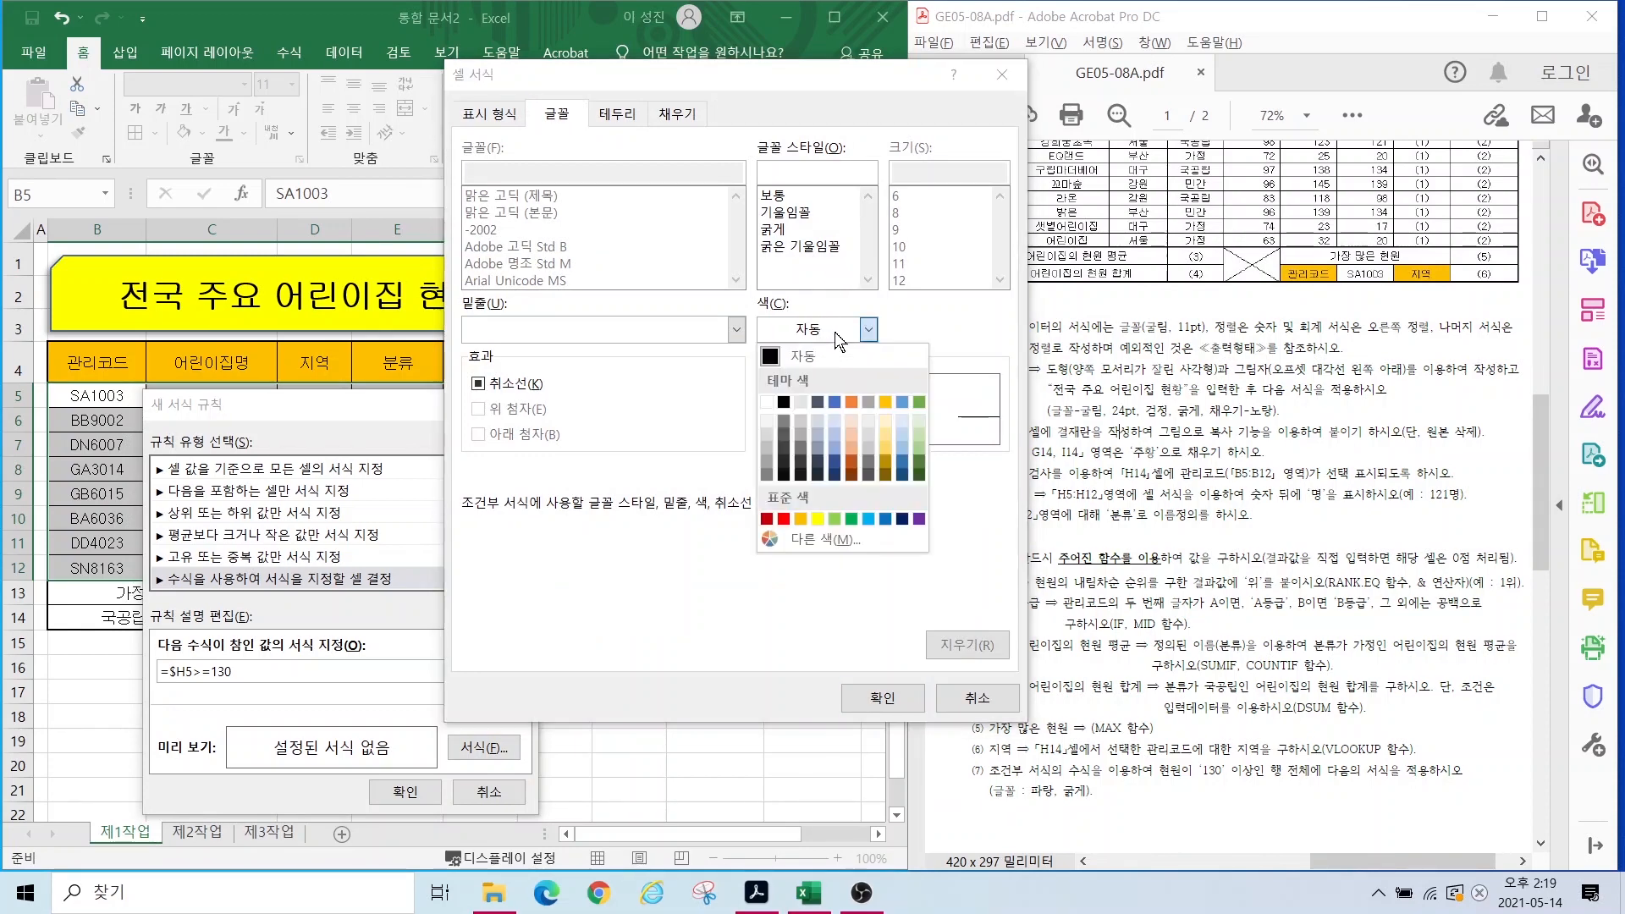
{"action": "left_click", "coordinate": [884, 519]}
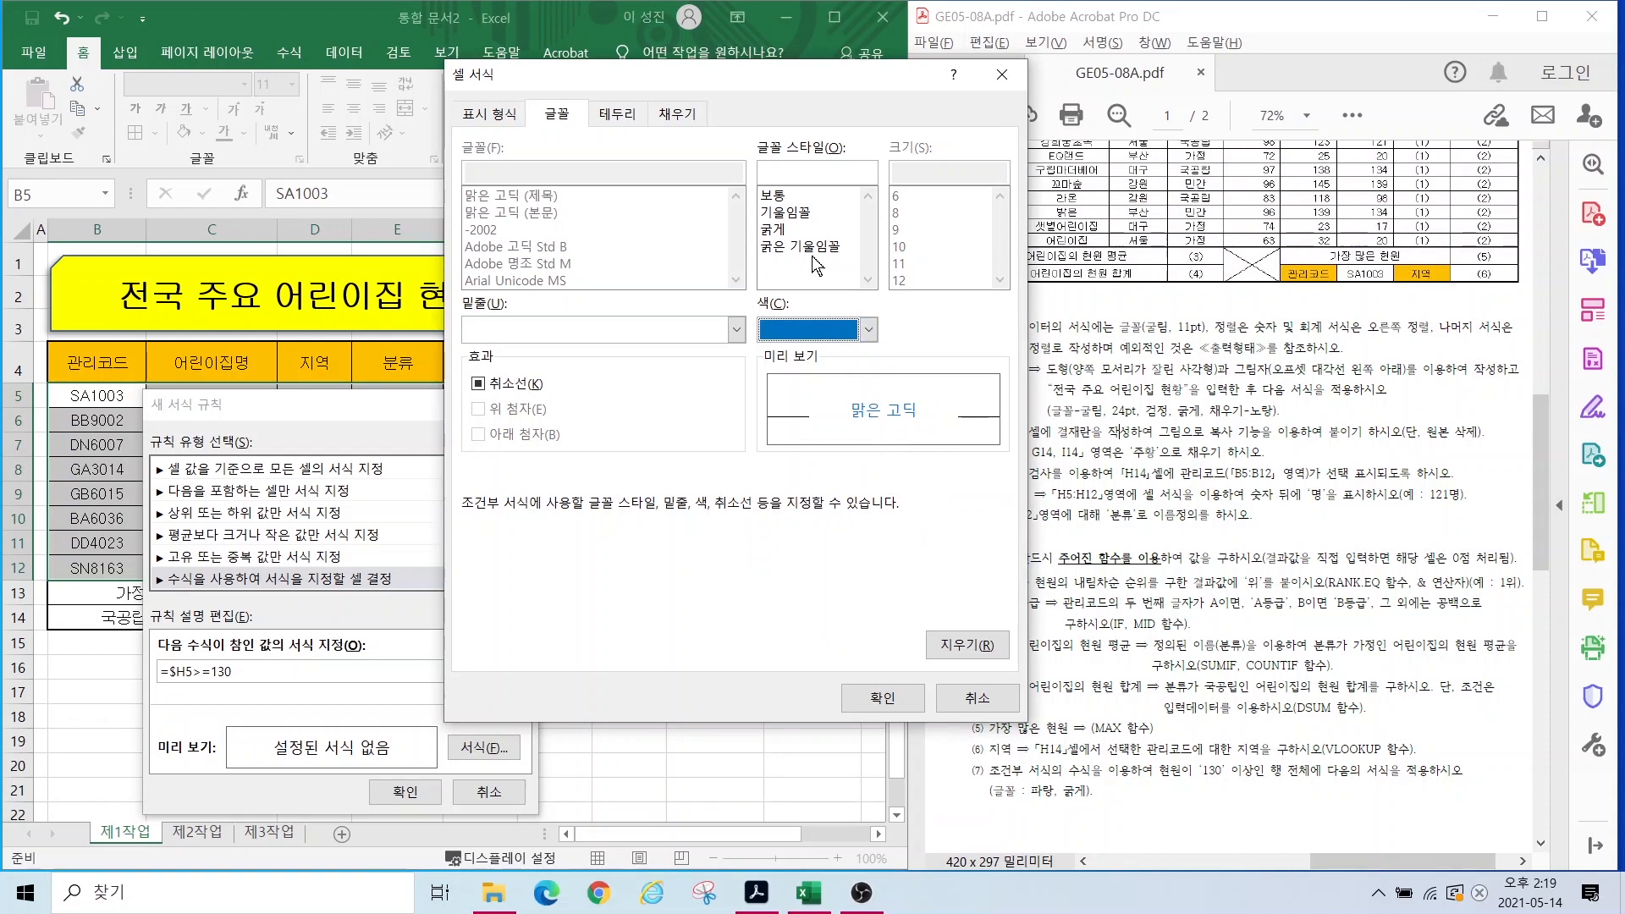
{"action": "left_click", "coordinate": [779, 232]}
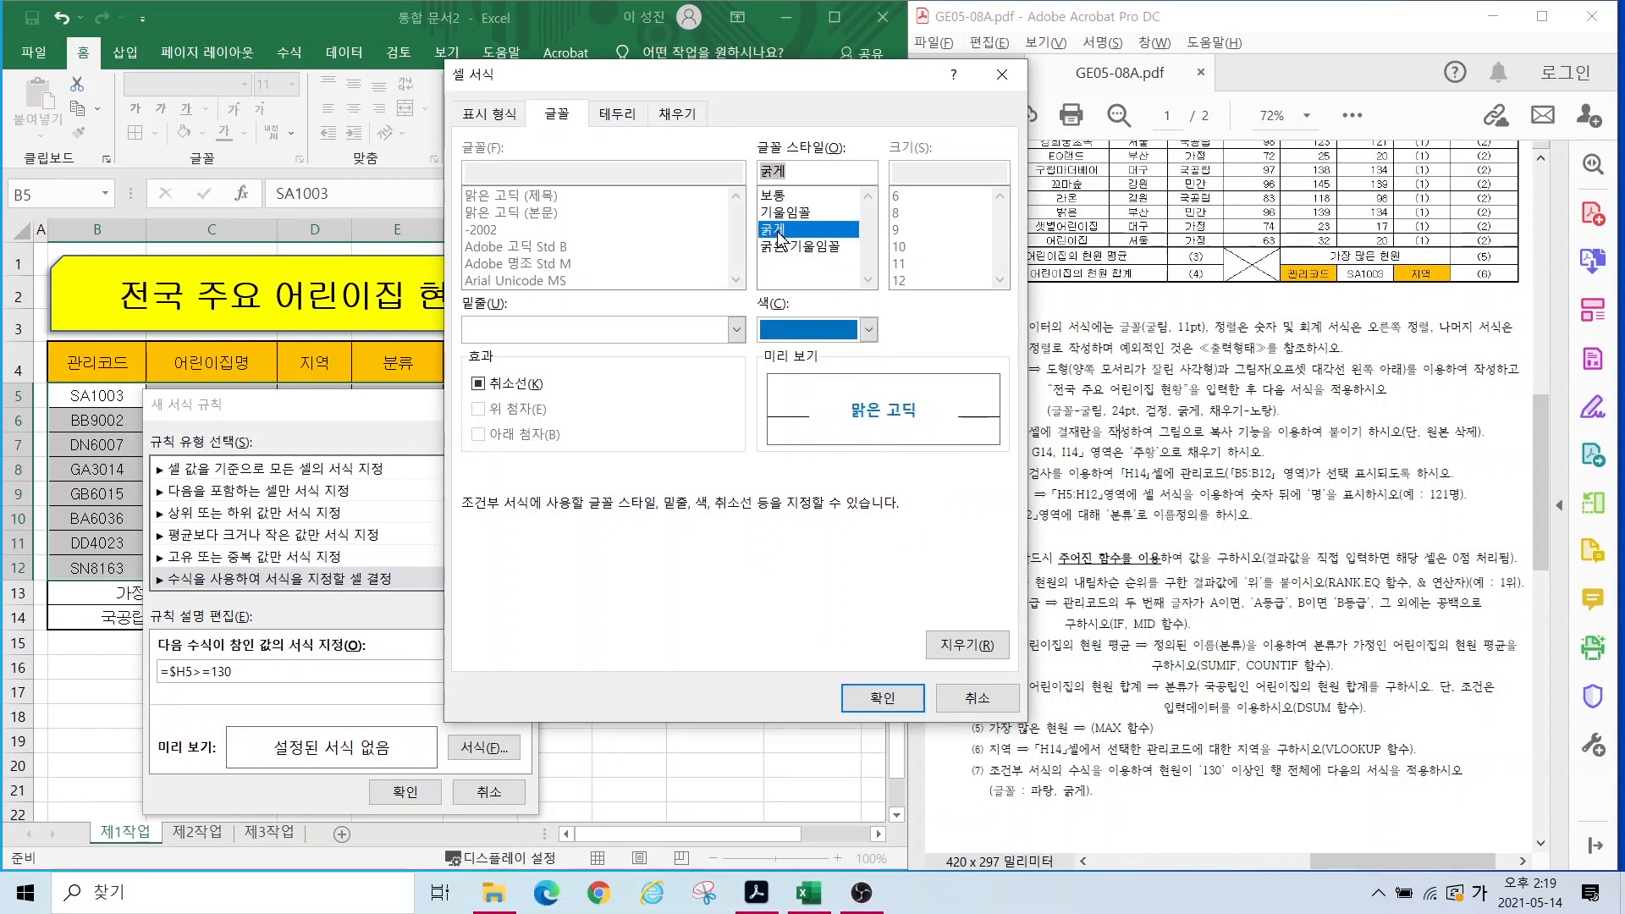
{"action": "left_click", "coordinate": [883, 698]}
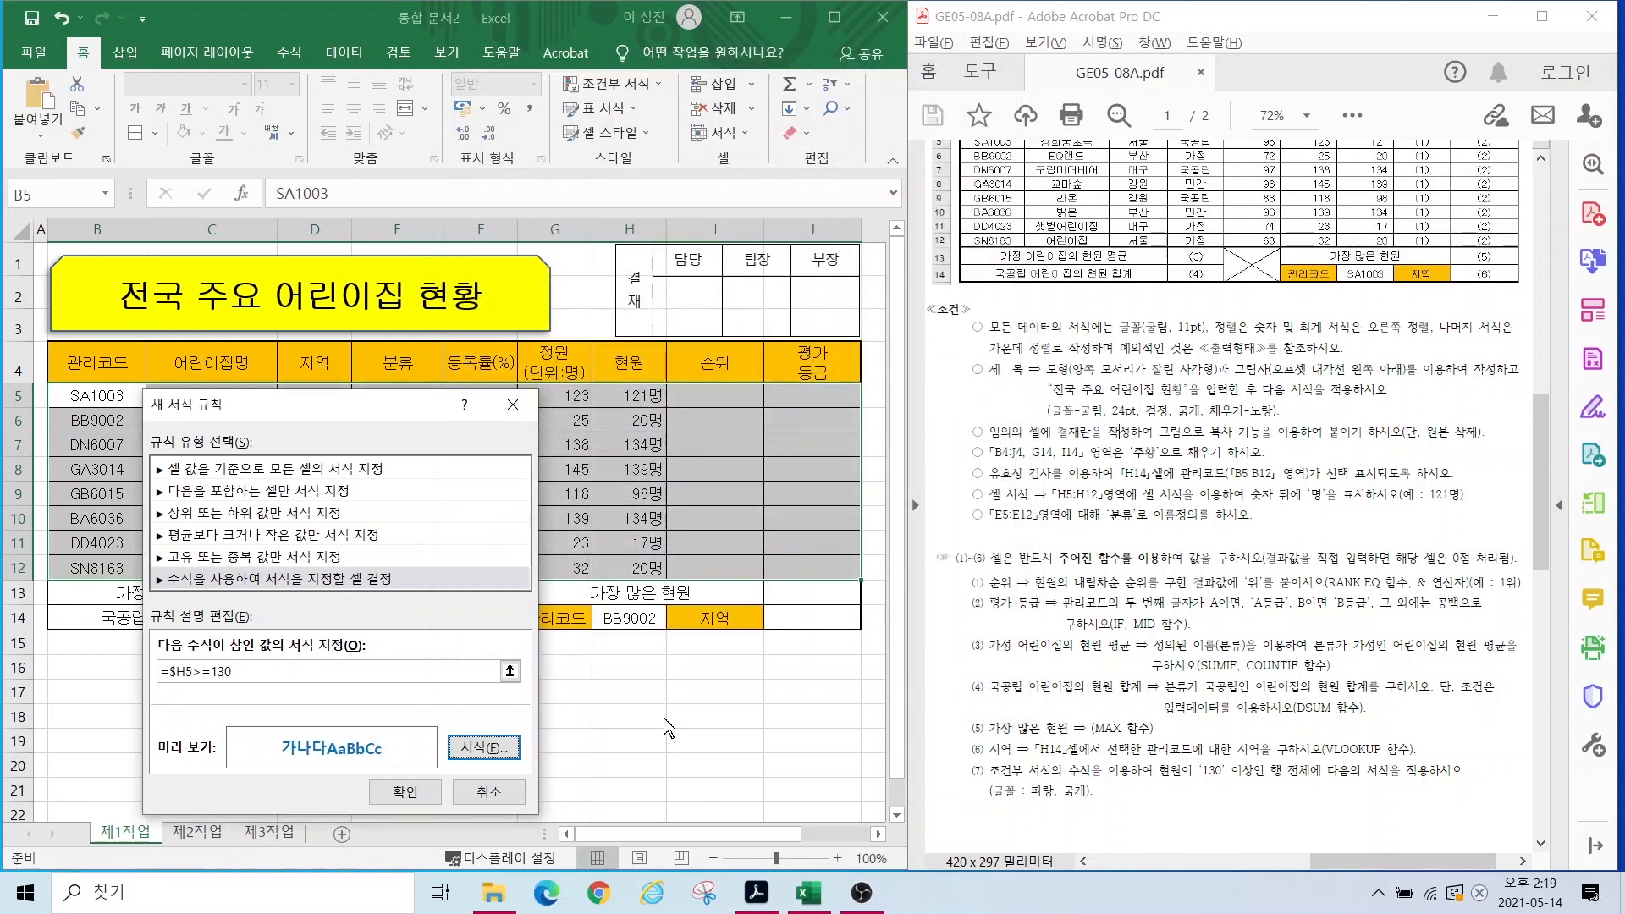
{"action": "left_click", "coordinate": [397, 796]}
{"action": "left_click", "coordinate": [571, 699]}
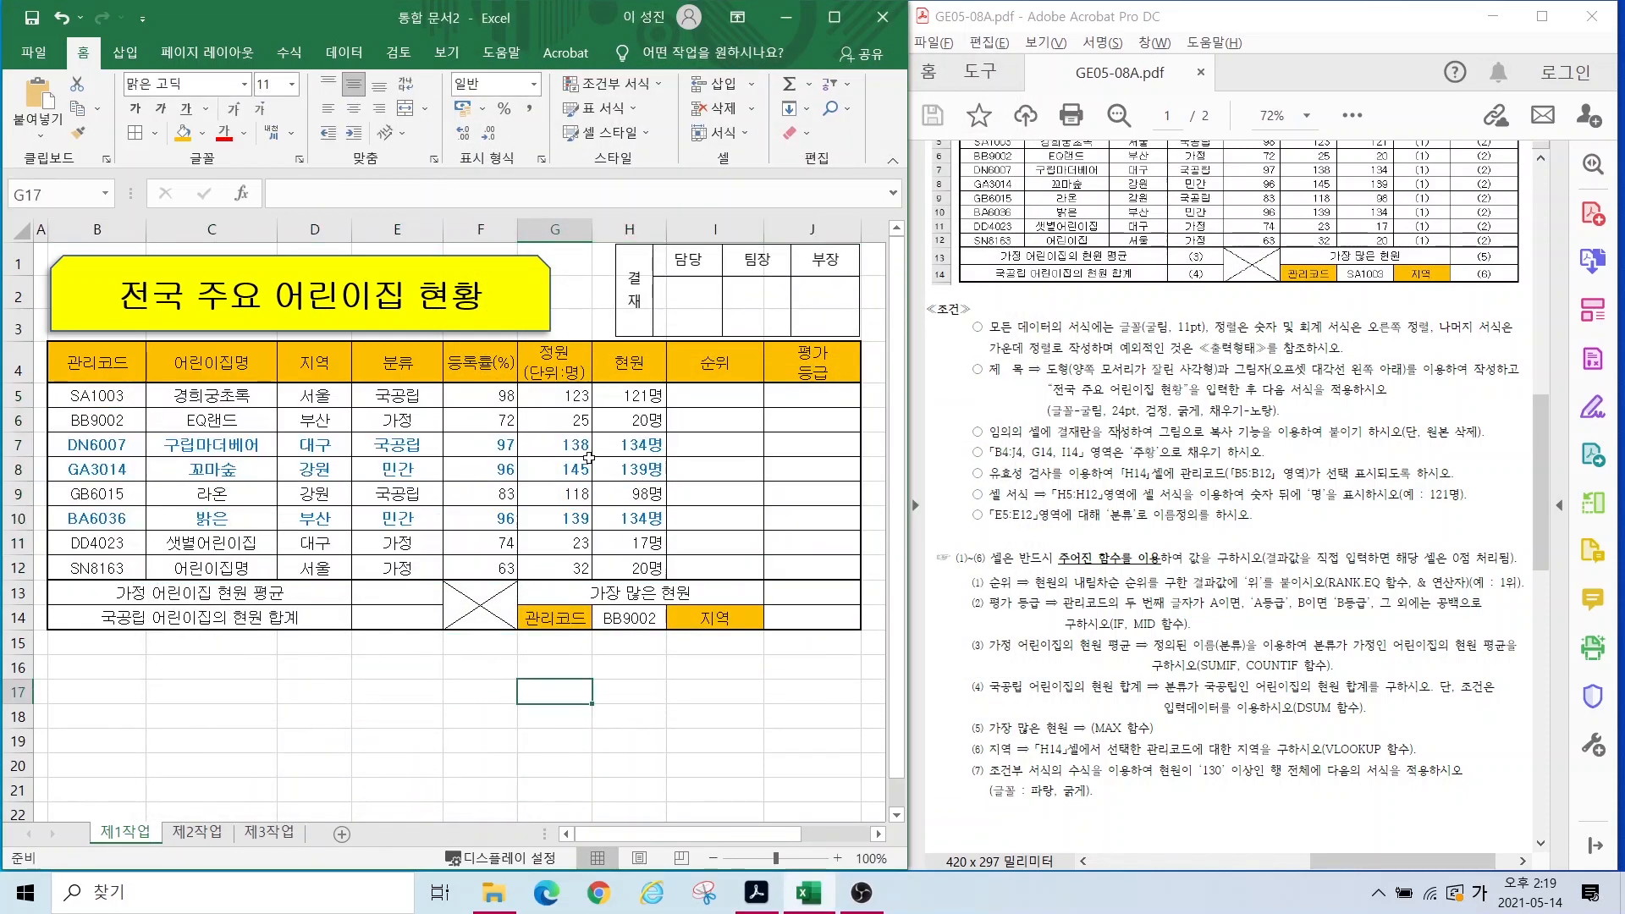
{"action": "left_click_drag", "start_coordinate": [605, 433], "coordinate": [672, 460]}
{"action": "mouse_move", "coordinate": [30, 430]}
{"action": "left_mouse_down"}
{"action": "mouse_move", "coordinate": [644, 475]}
{"action": "mouse_move", "coordinate": [906, 466]}
{"action": "mouse_move", "coordinate": [885, 463]}
{"action": "left_mouse_up"}
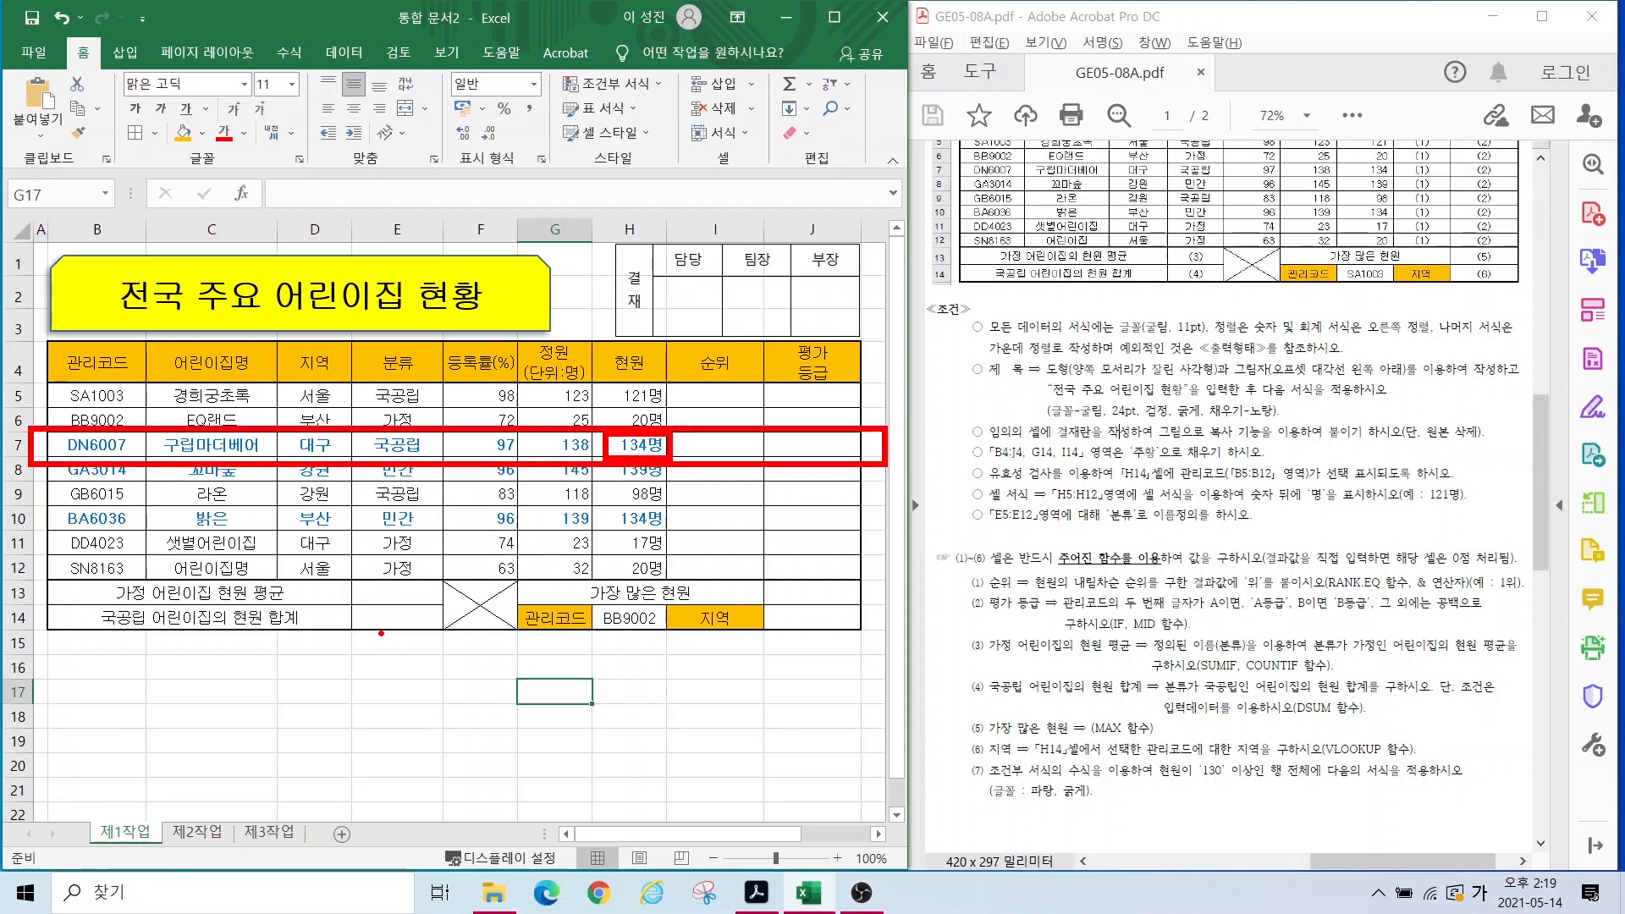
{"action": "key", "text": "Escape"}
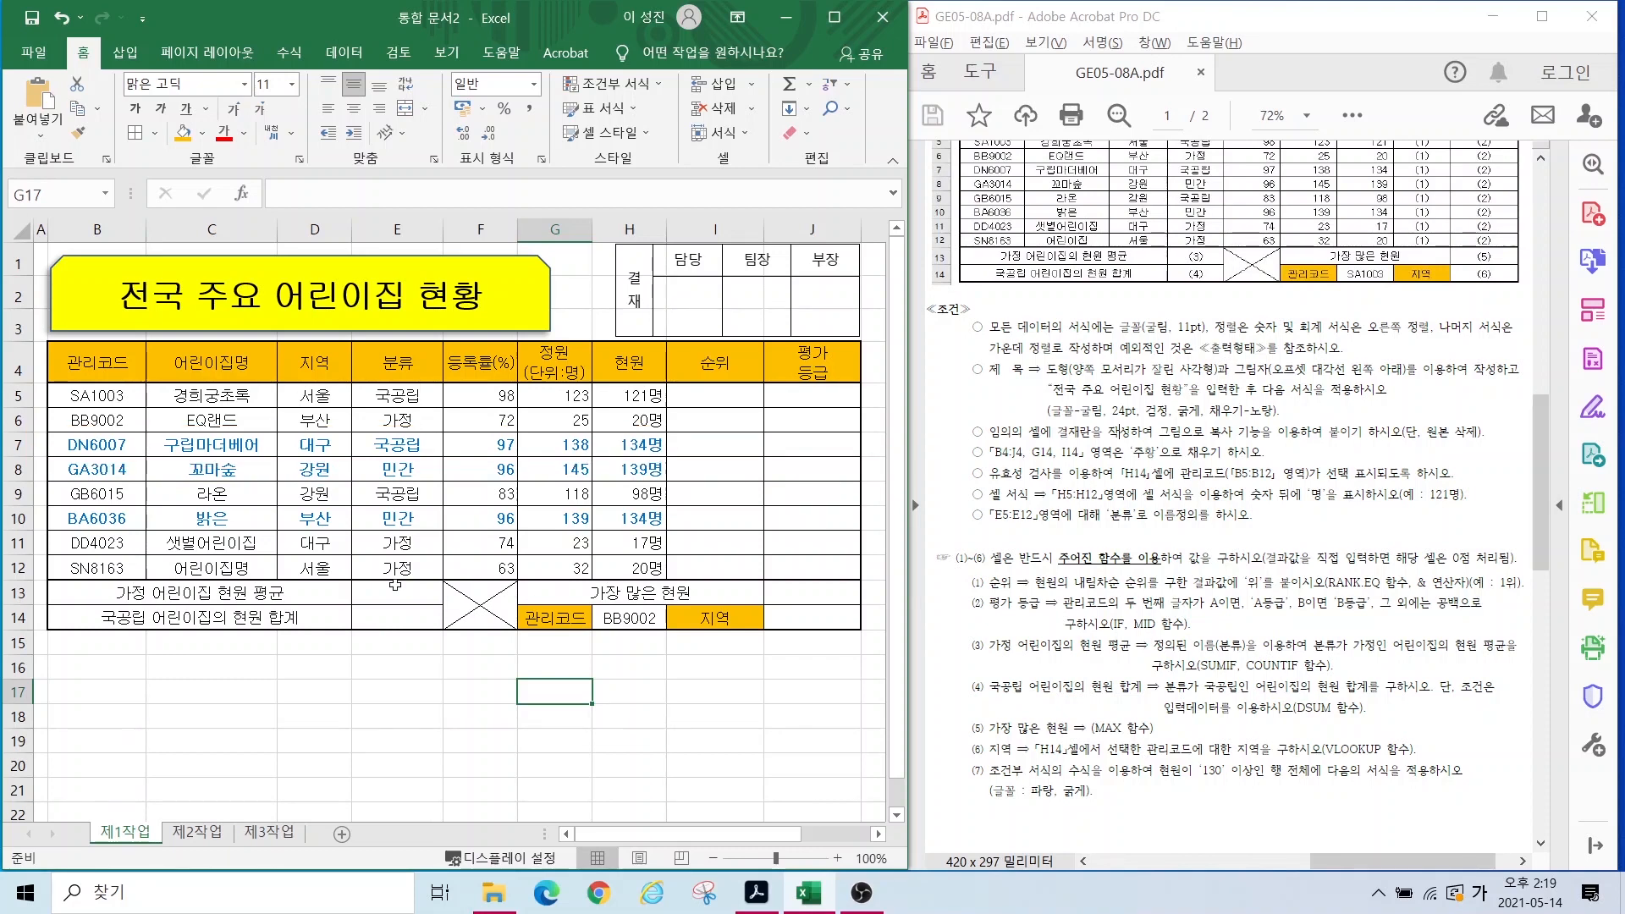
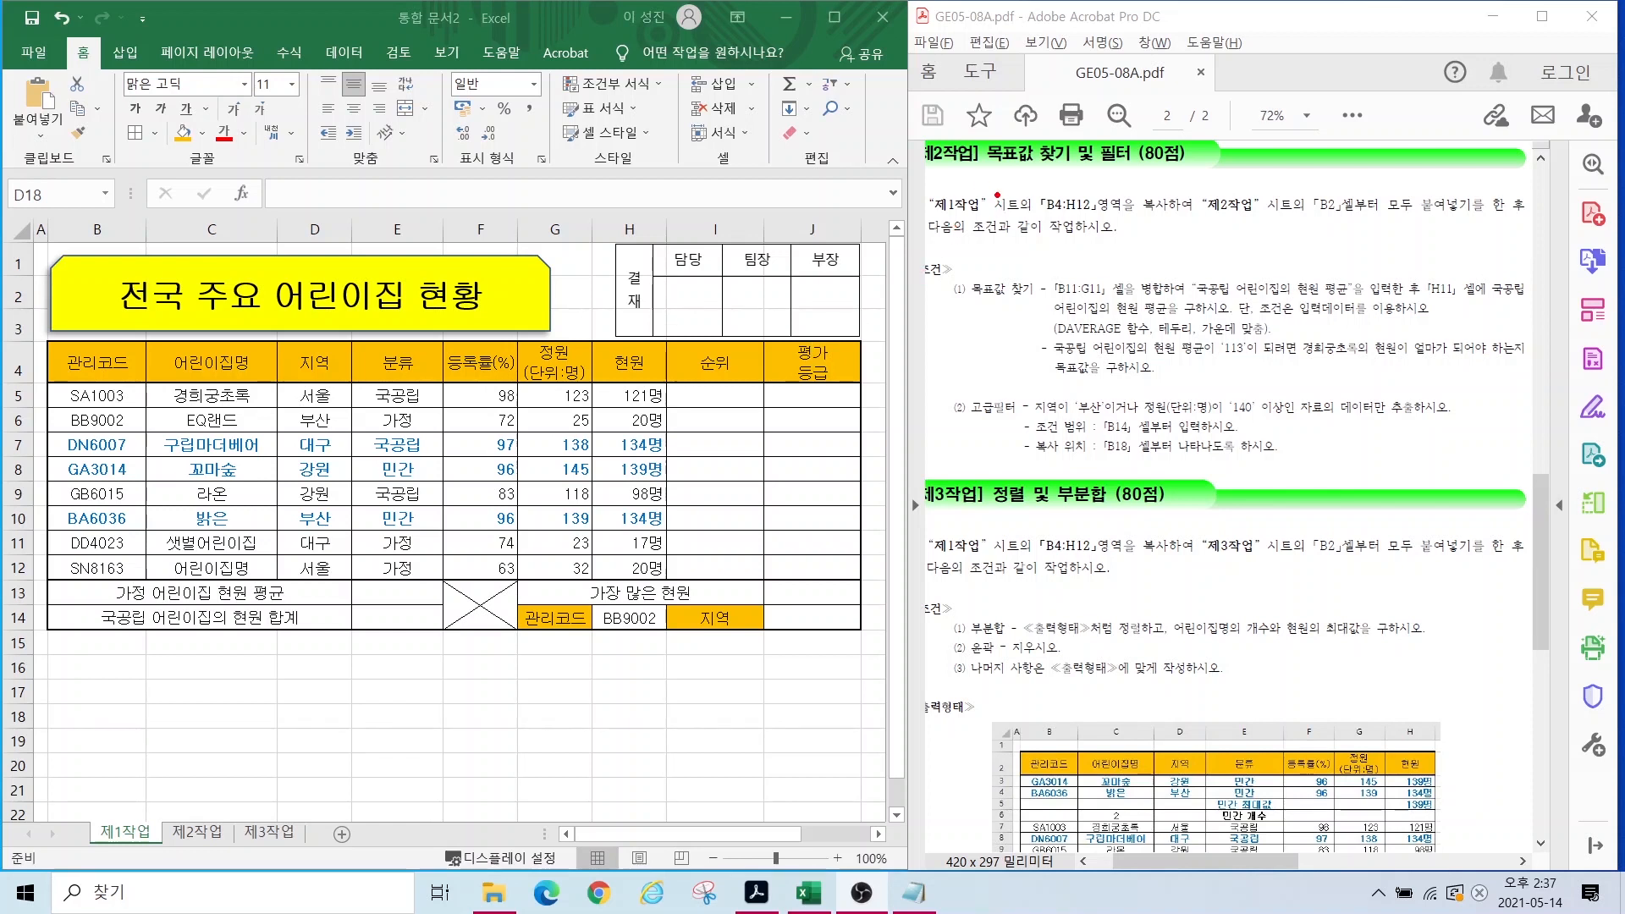
Step: Select and copy B4:H12 on 제1작업, noting that the 순위 and 평가등급 columns are excluded
{"action": "mouse_move", "coordinate": [985, 183]}
{"action": "left_mouse_down"}
{"action": "mouse_move", "coordinate": [1118, 224]}
{"action": "mouse_move", "coordinate": [1346, 218]}
{"action": "left_mouse_up"}
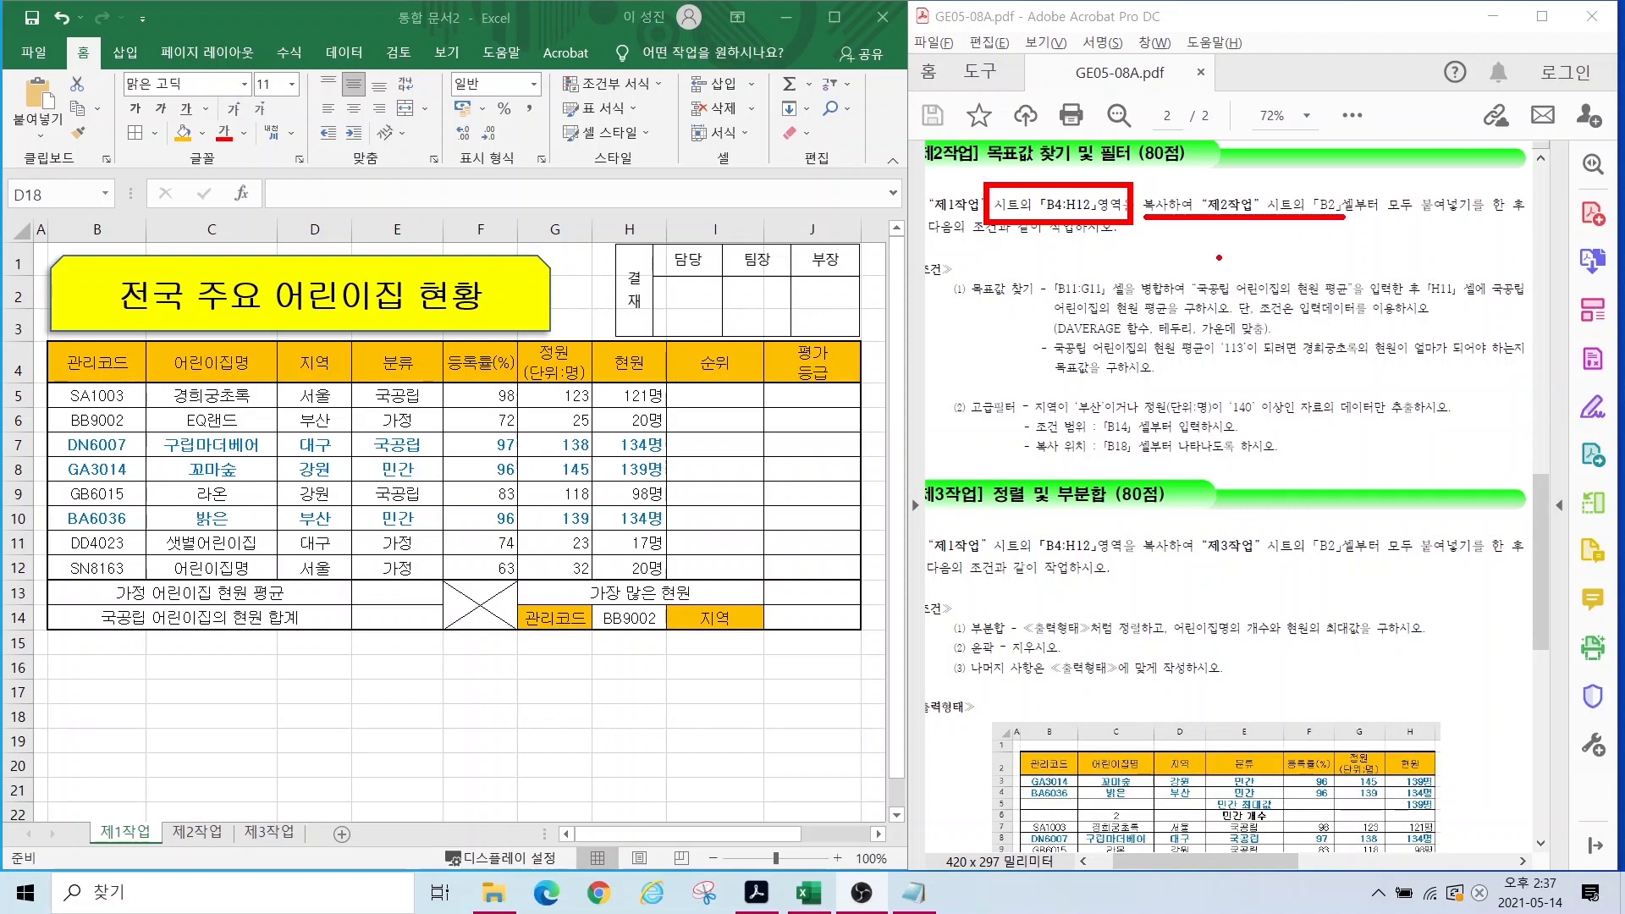
{"action": "key", "text": "e"}
{"action": "key", "text": "Escape"}
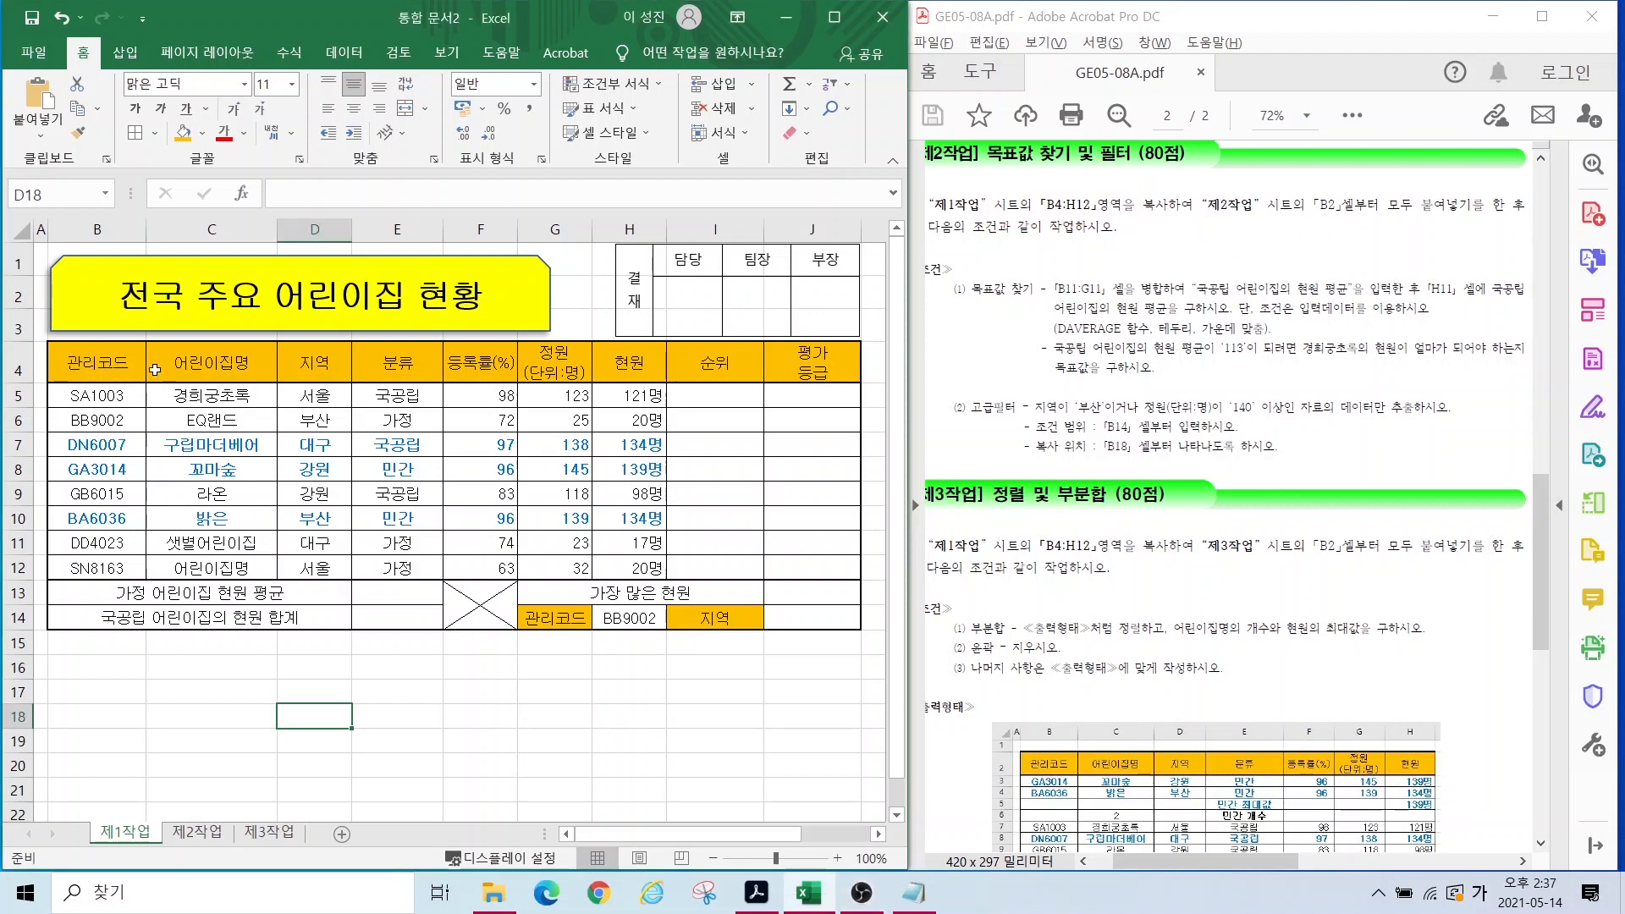
{"action": "left_click_drag", "start_coordinate": [93, 368], "coordinate": [626, 568]}
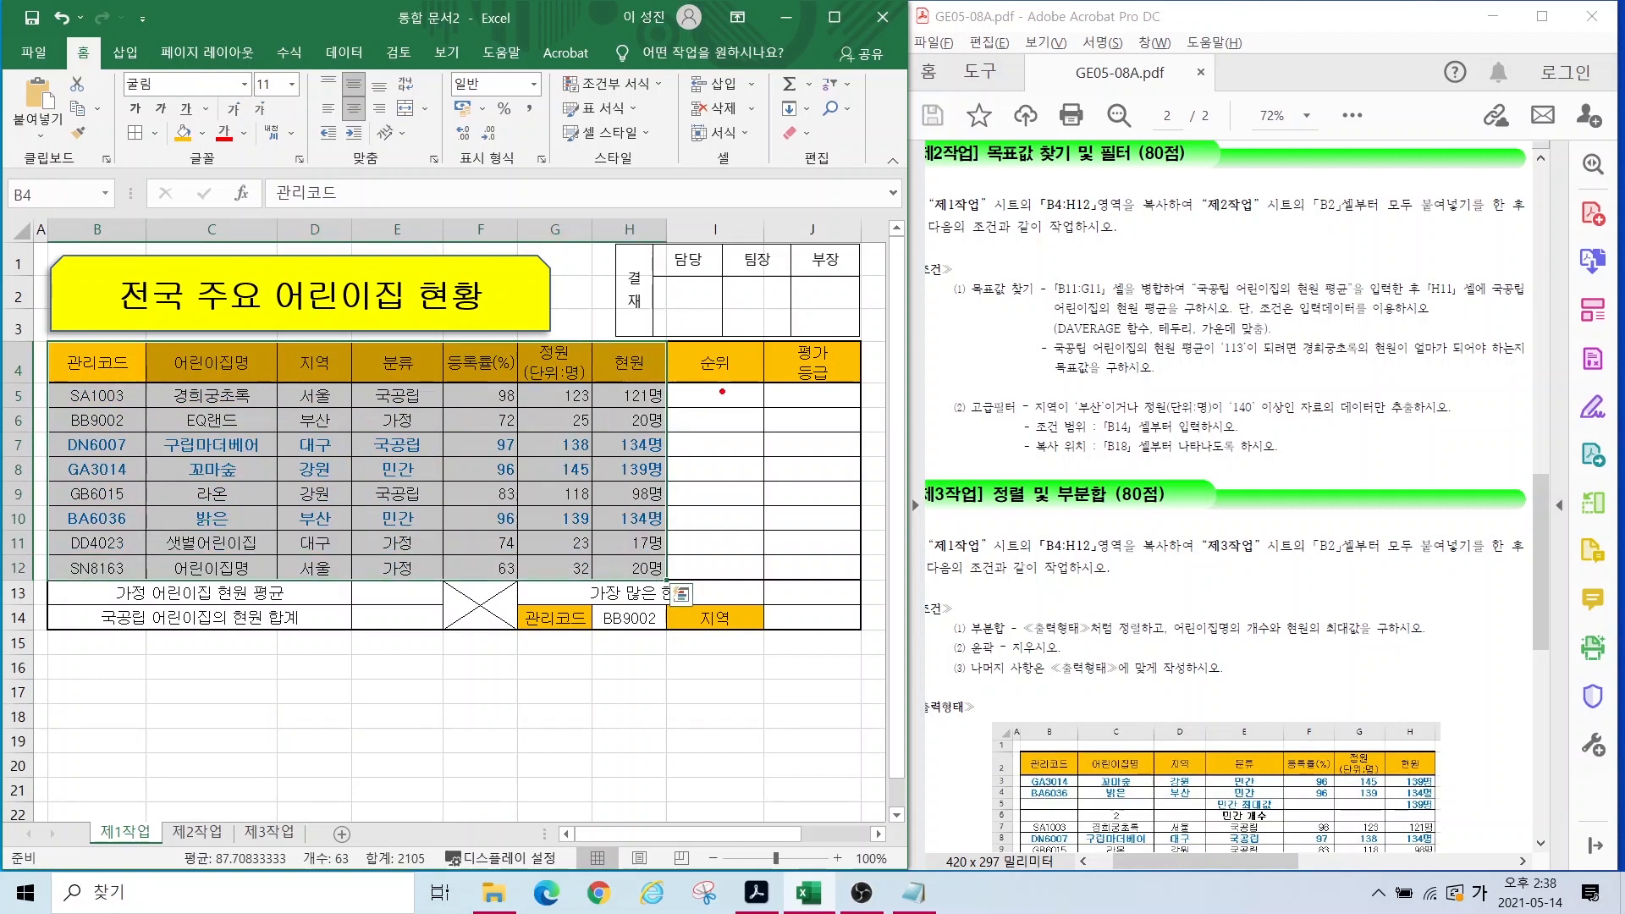
{"action": "left_click_drag", "start_coordinate": [737, 392], "coordinate": [668, 564]}
{"action": "left_click_drag", "start_coordinate": [670, 408], "coordinate": [773, 549]}
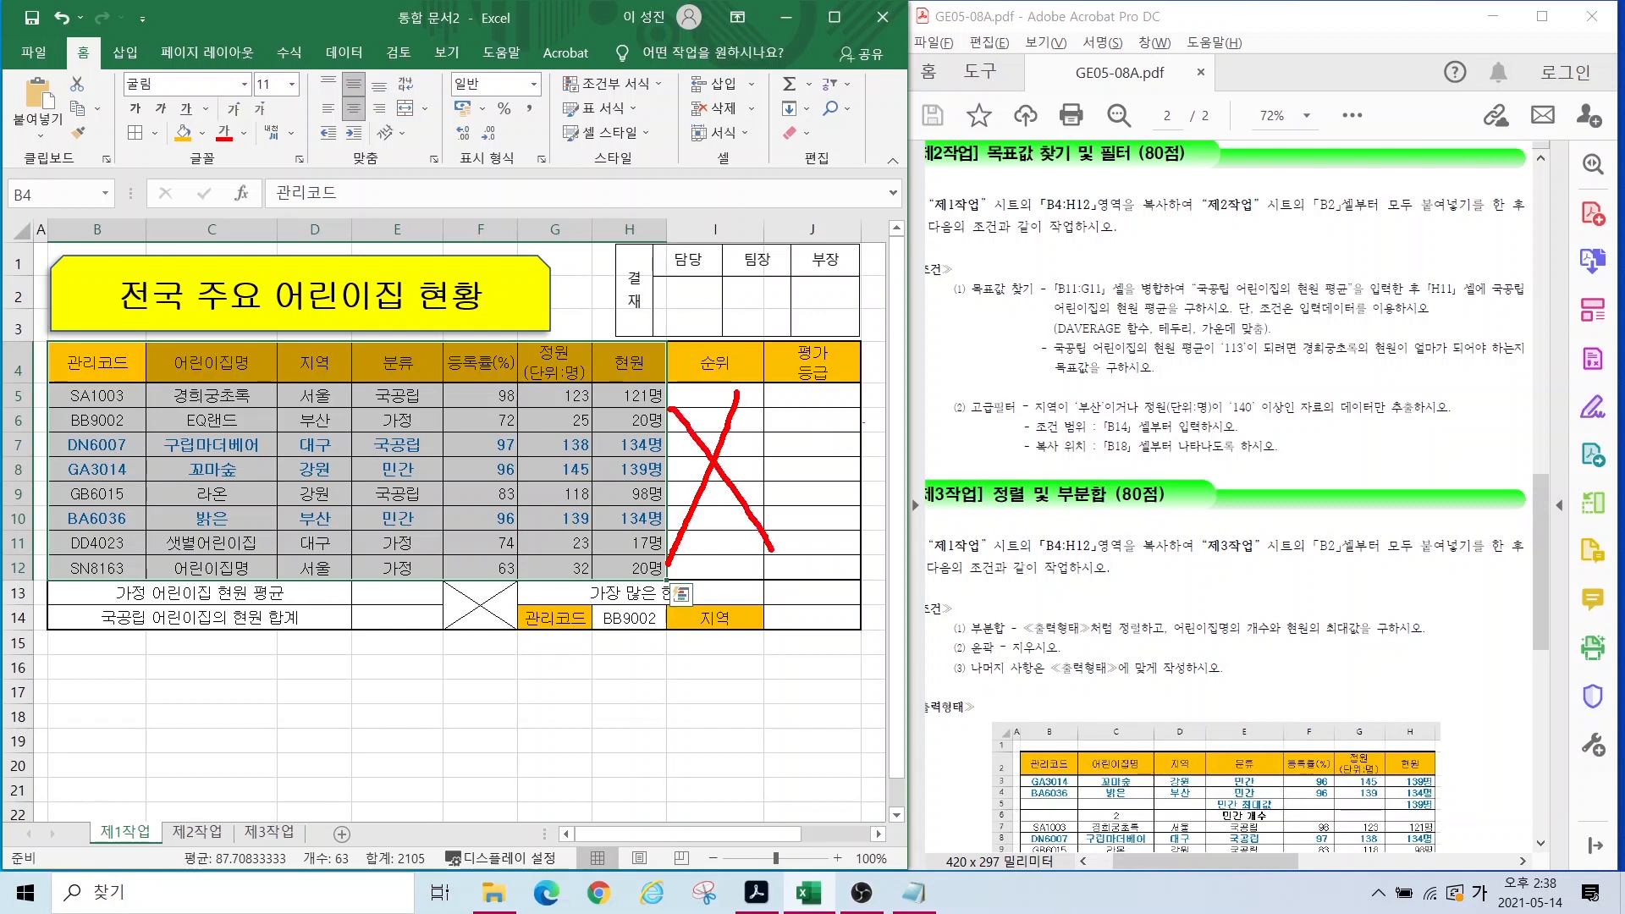
{"action": "left_click_drag", "start_coordinate": [841, 426], "coordinate": [770, 597]}
{"action": "left_click_drag", "start_coordinate": [767, 449], "coordinate": [872, 580]}
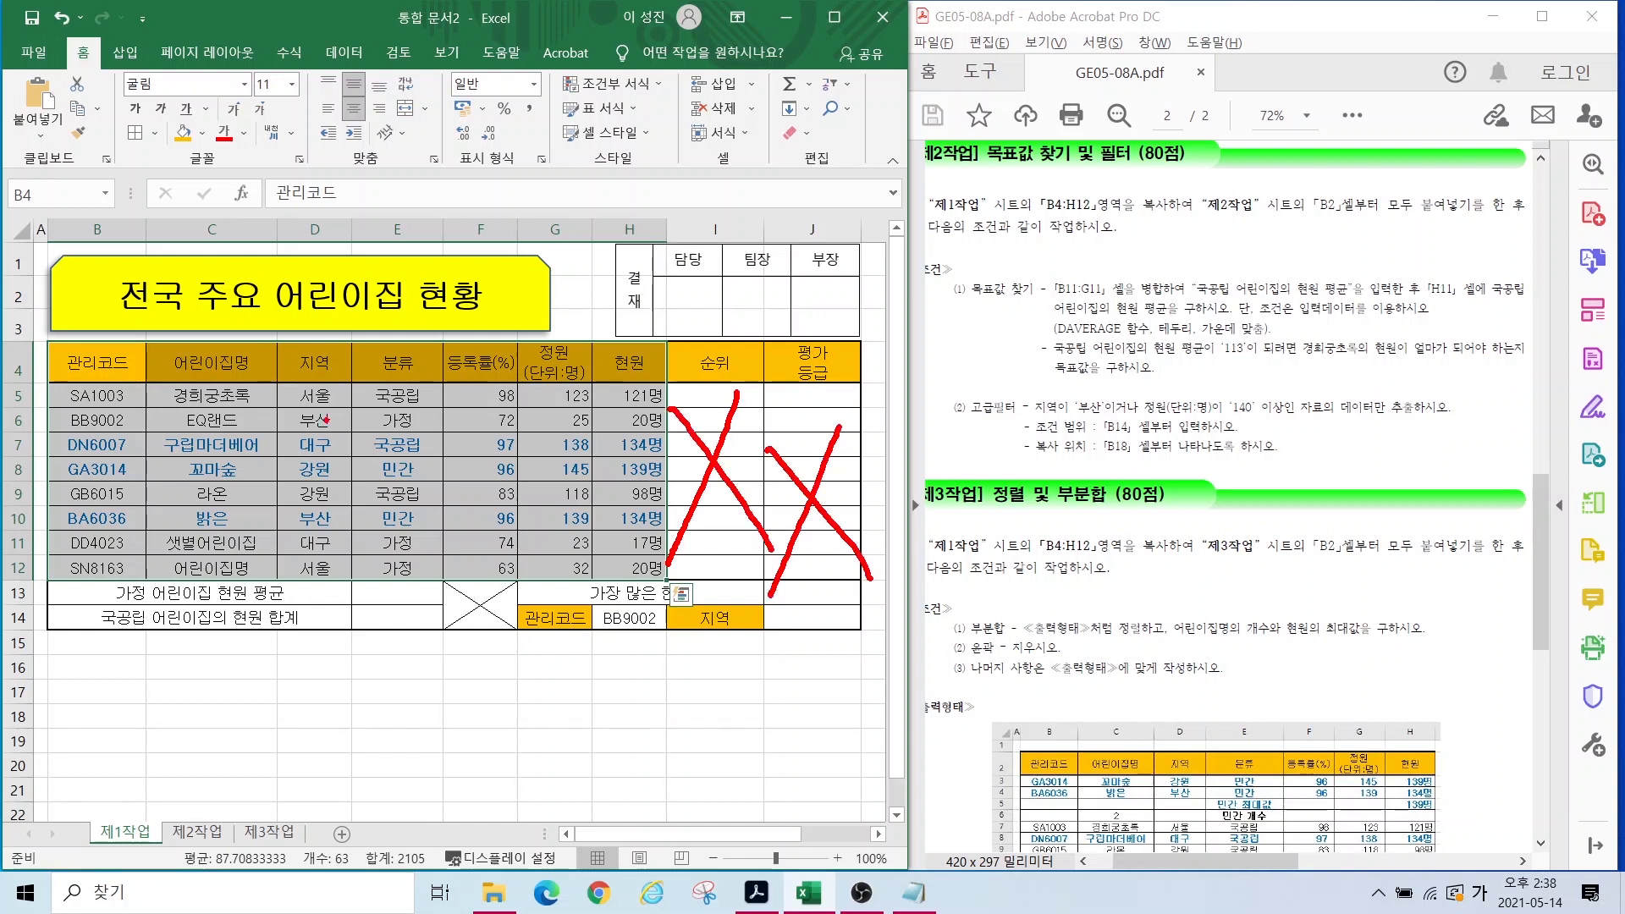
{"action": "mouse_move", "coordinate": [35, 343]}
{"action": "left_mouse_down"}
{"action": "mouse_move", "coordinate": [457, 582]}
{"action": "mouse_move", "coordinate": [675, 606]}
{"action": "mouse_move", "coordinate": [662, 590]}
{"action": "left_mouse_up"}
{"action": "key", "text": "Escape"}
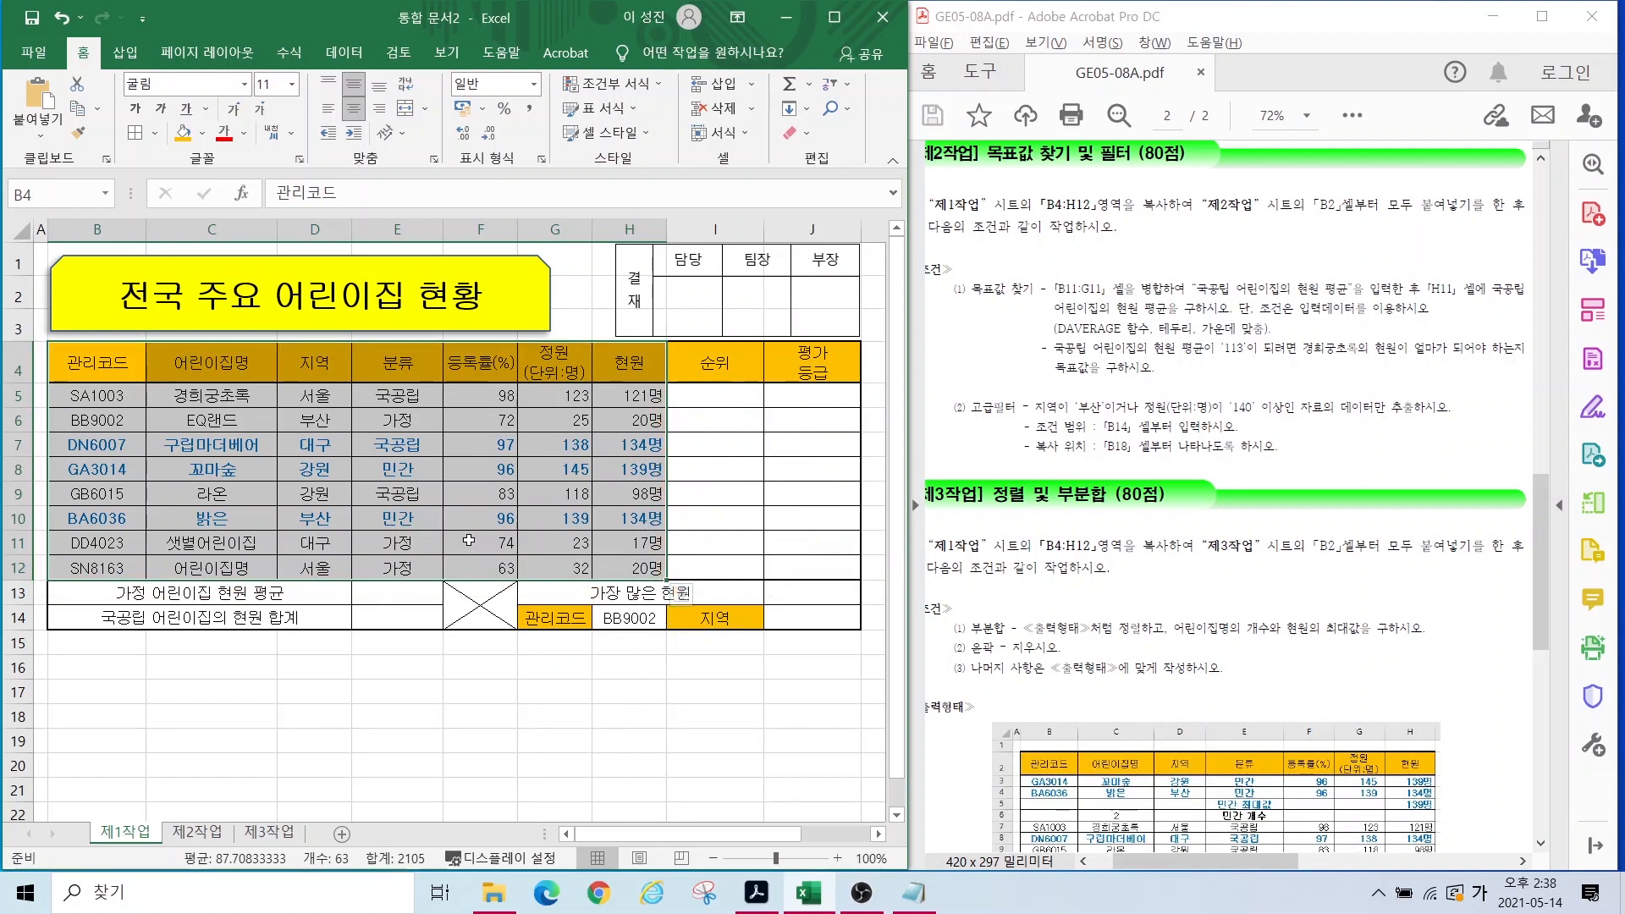
{"action": "key", "text": "ctrl+c"}
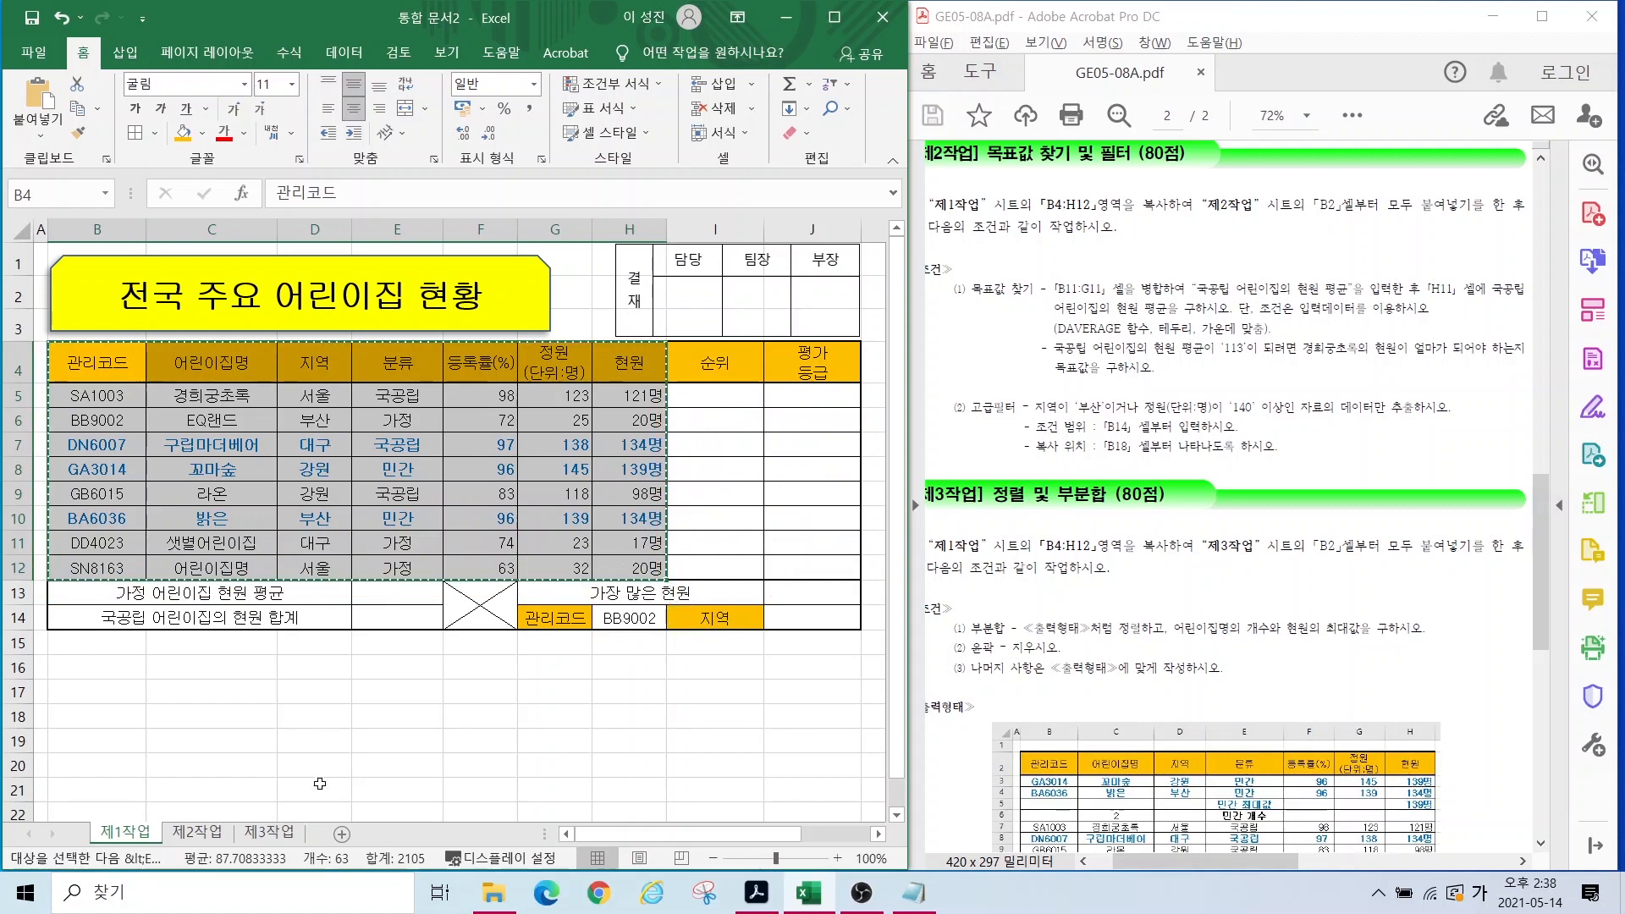
Step: Paste the copied table at B2 on 제2작업 with Keep Source Column Widths
{"action": "left_click", "coordinate": [200, 833]}
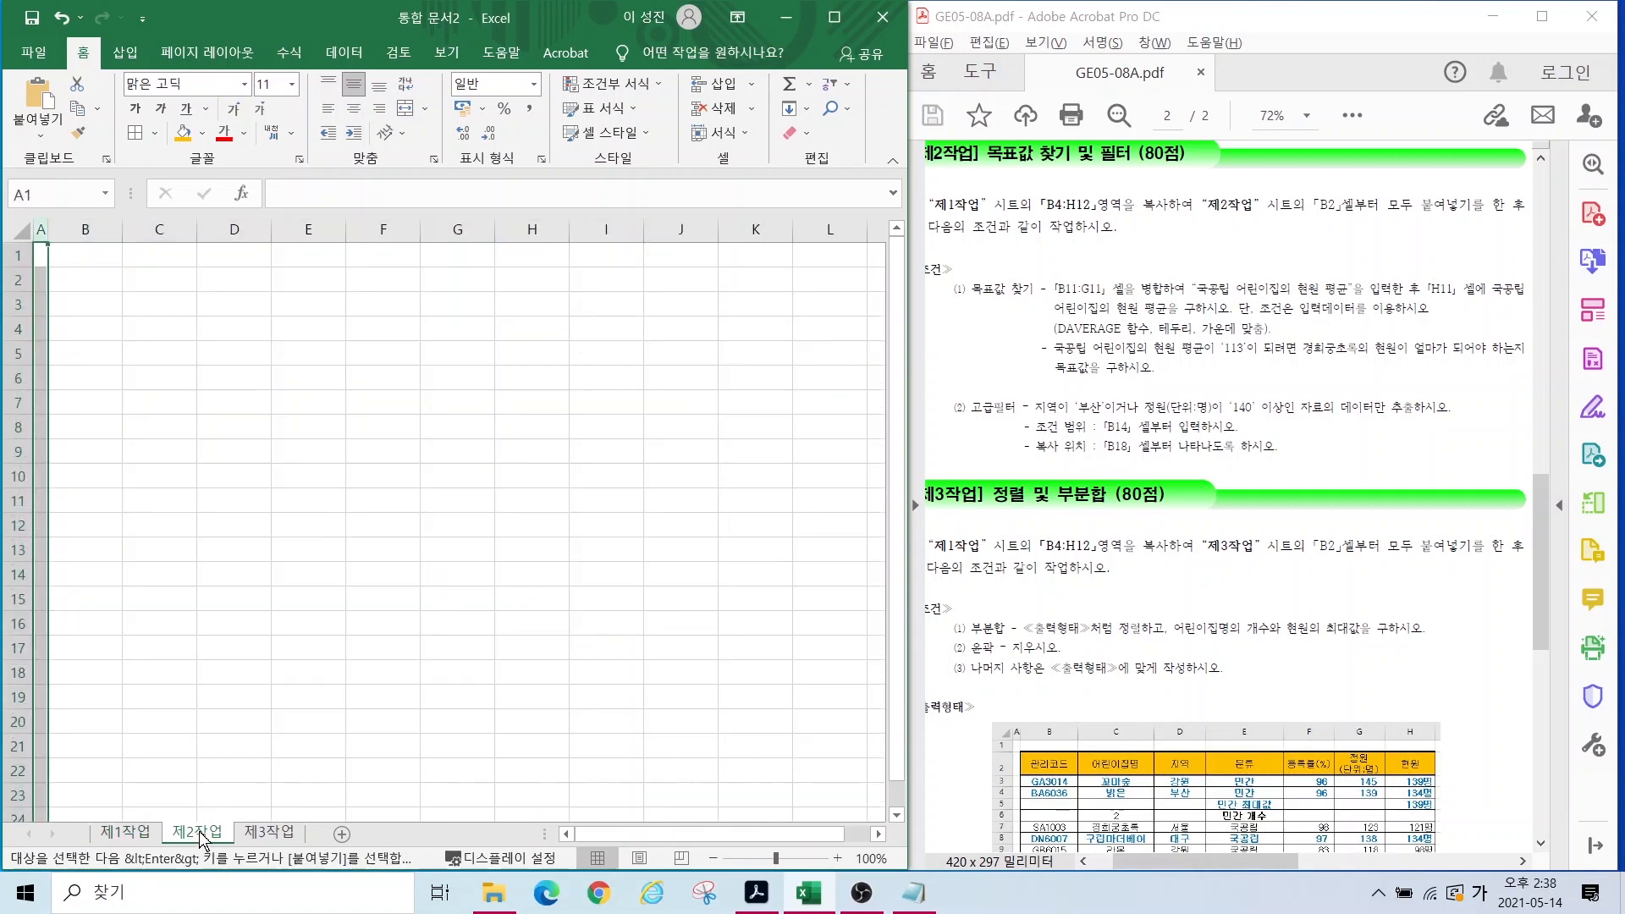
{"action": "left_click", "coordinate": [68, 281]}
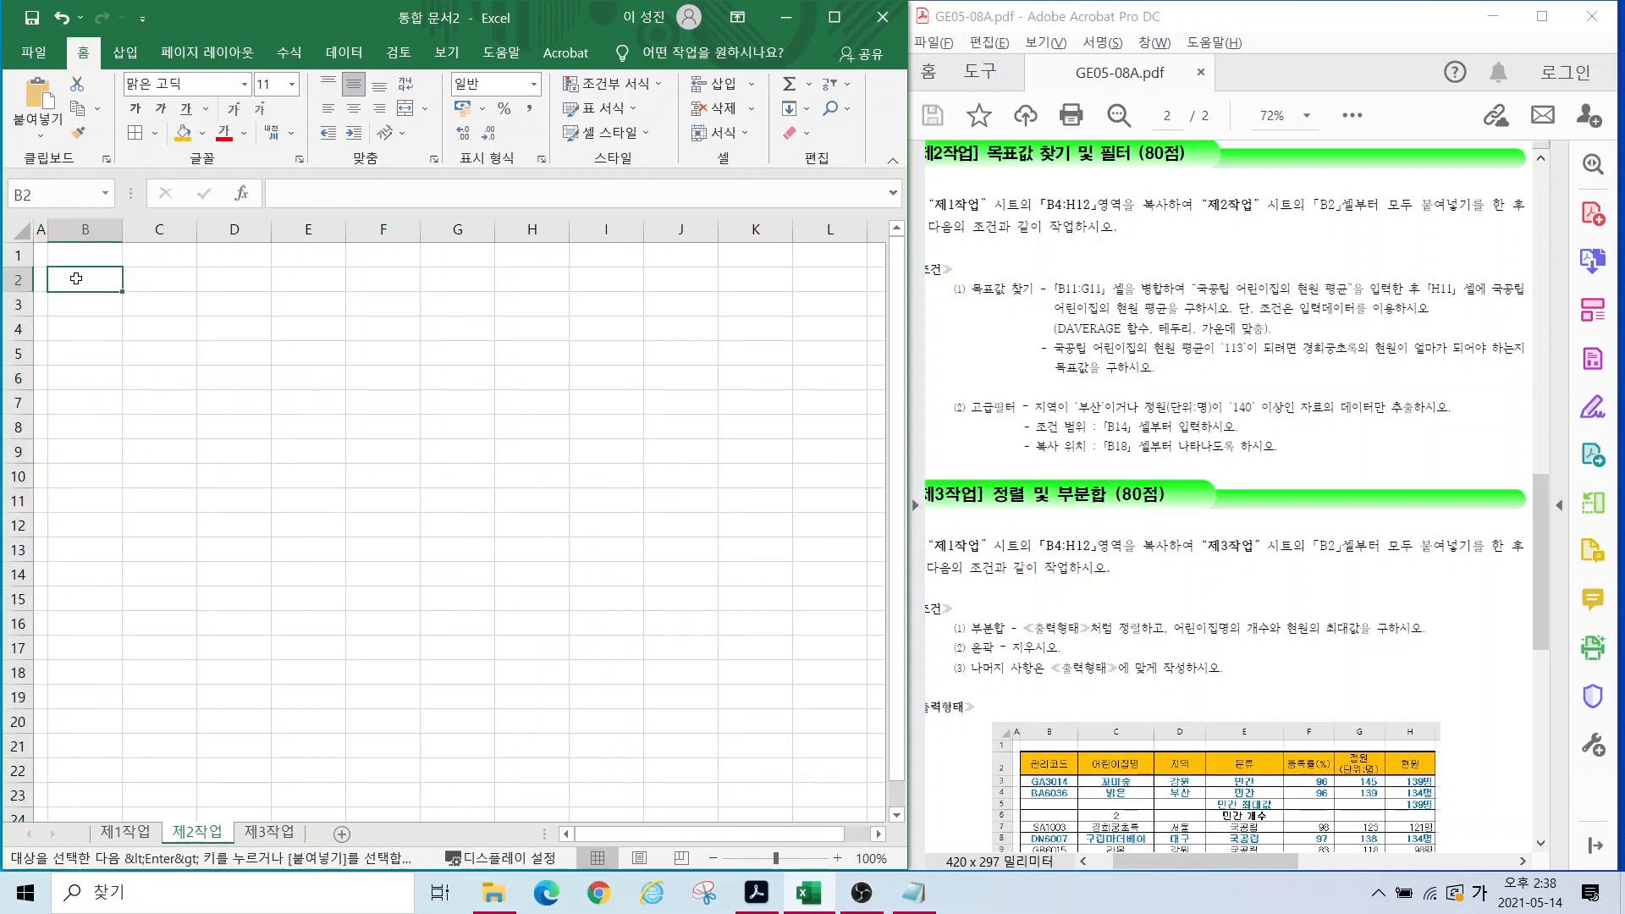
{"action": "key", "text": "ctrl+v"}
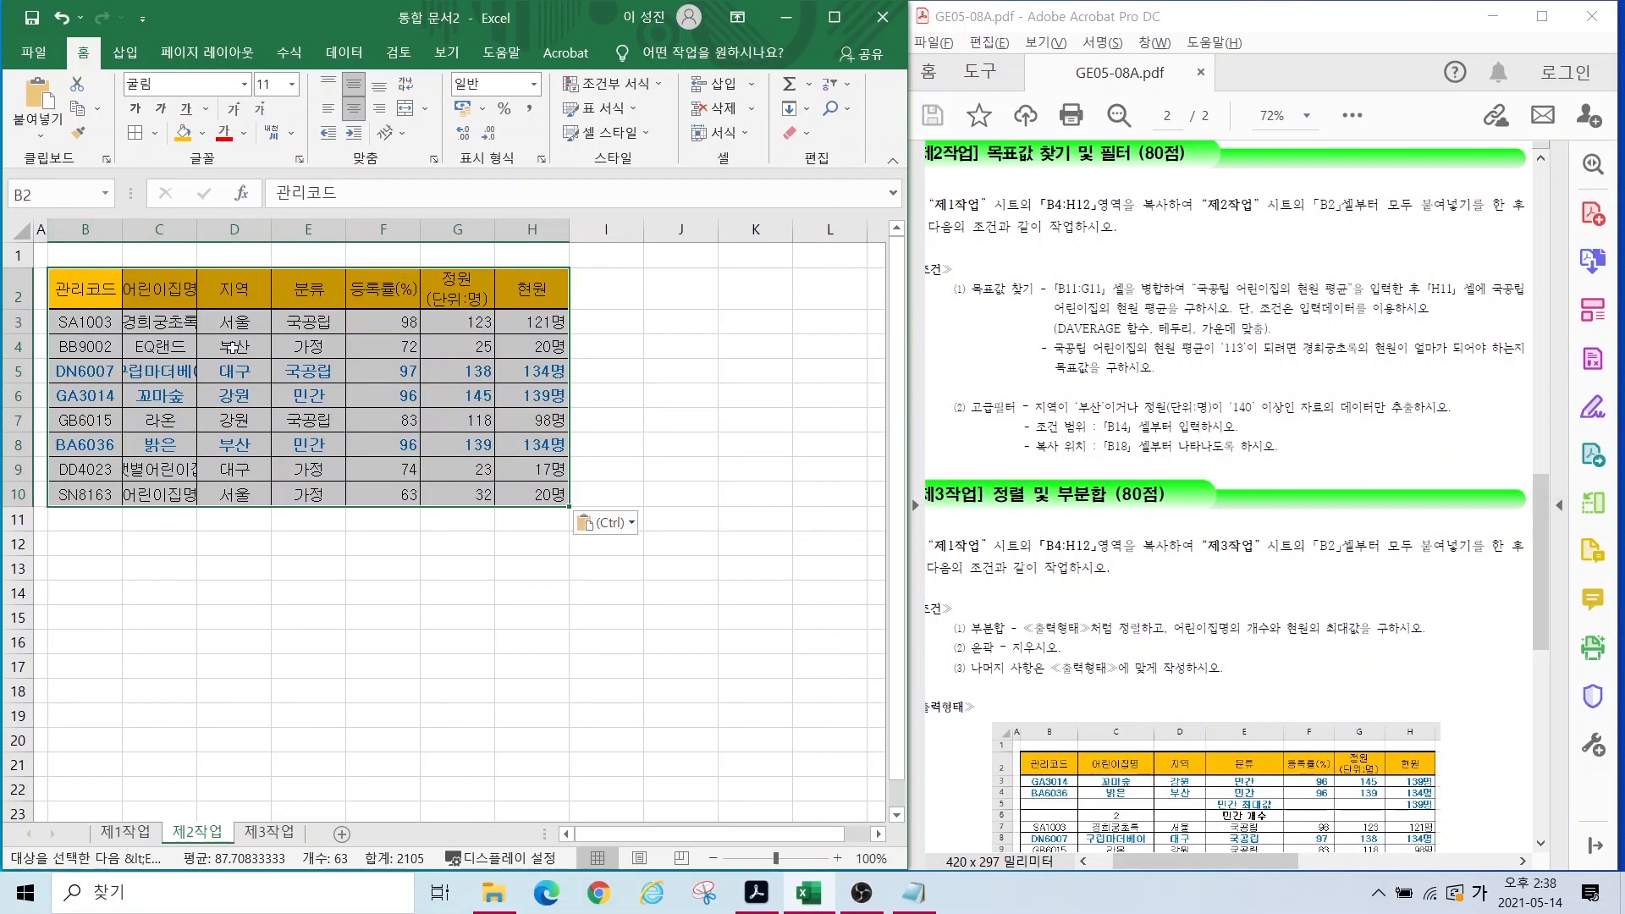
{"action": "left_click", "coordinate": [605, 525]}
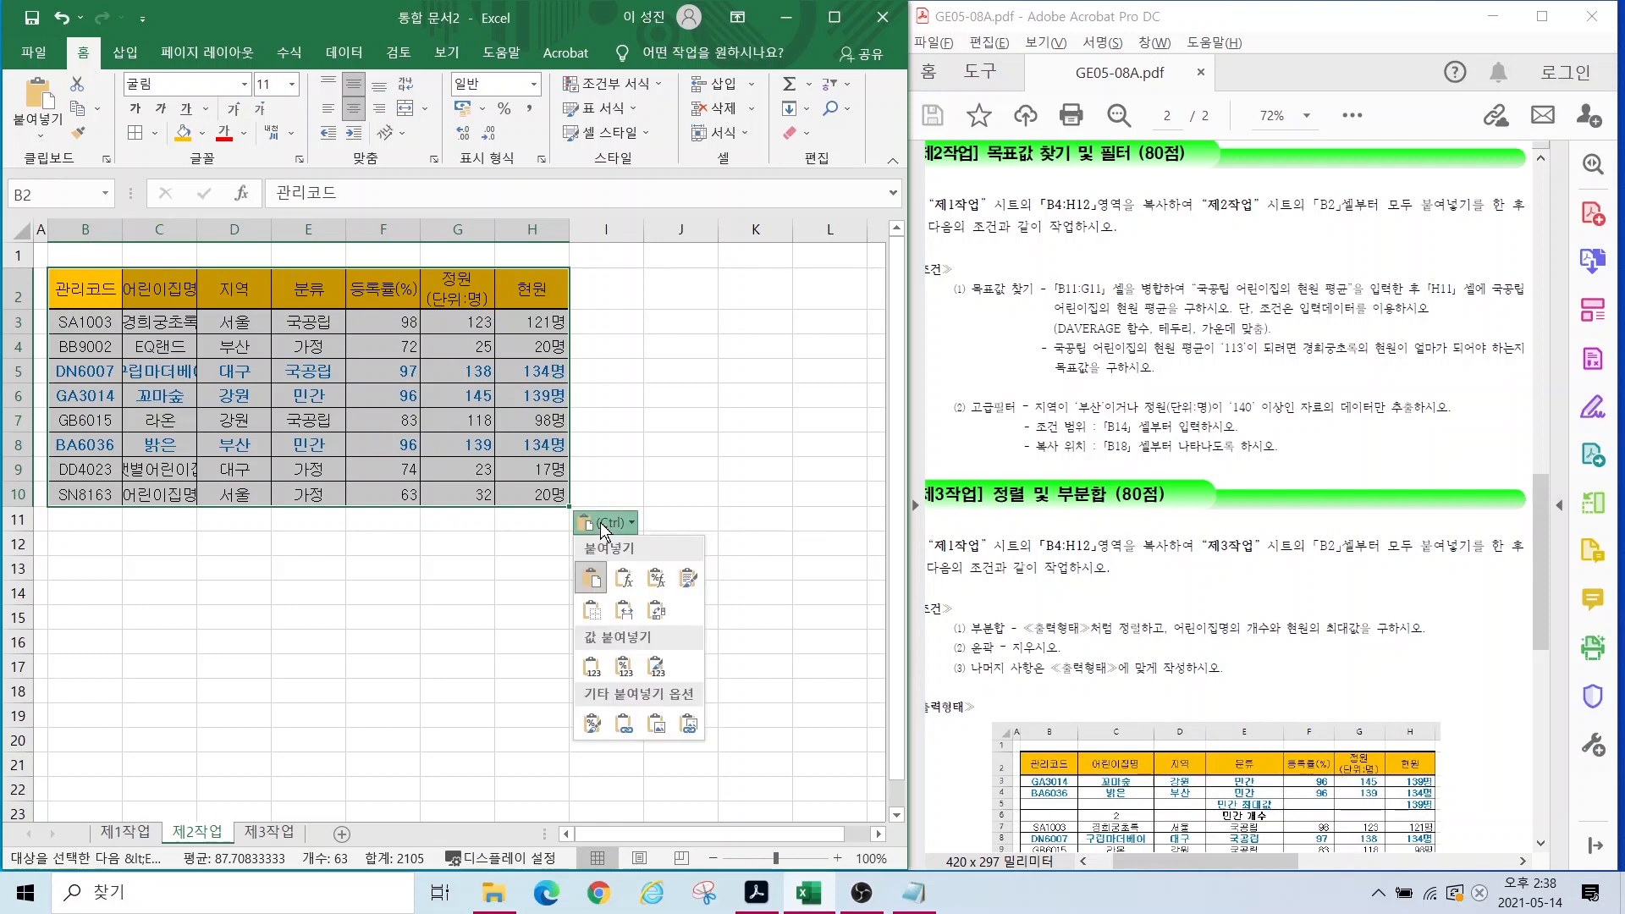
{"action": "left_click", "coordinate": [625, 613]}
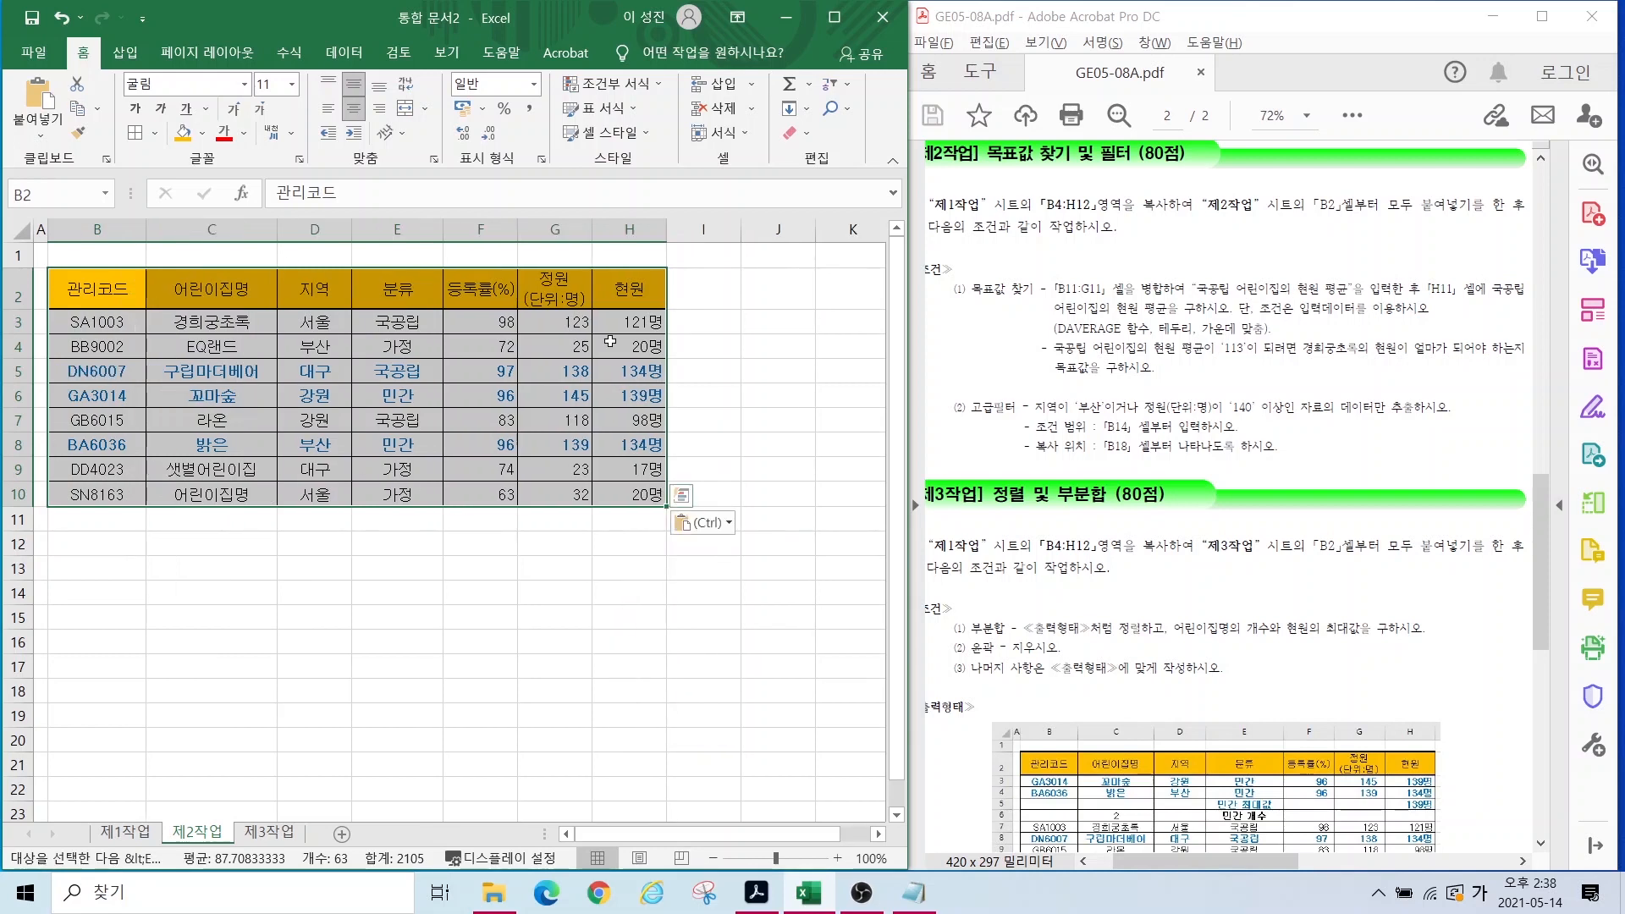
{"action": "left_click", "coordinate": [461, 611]}
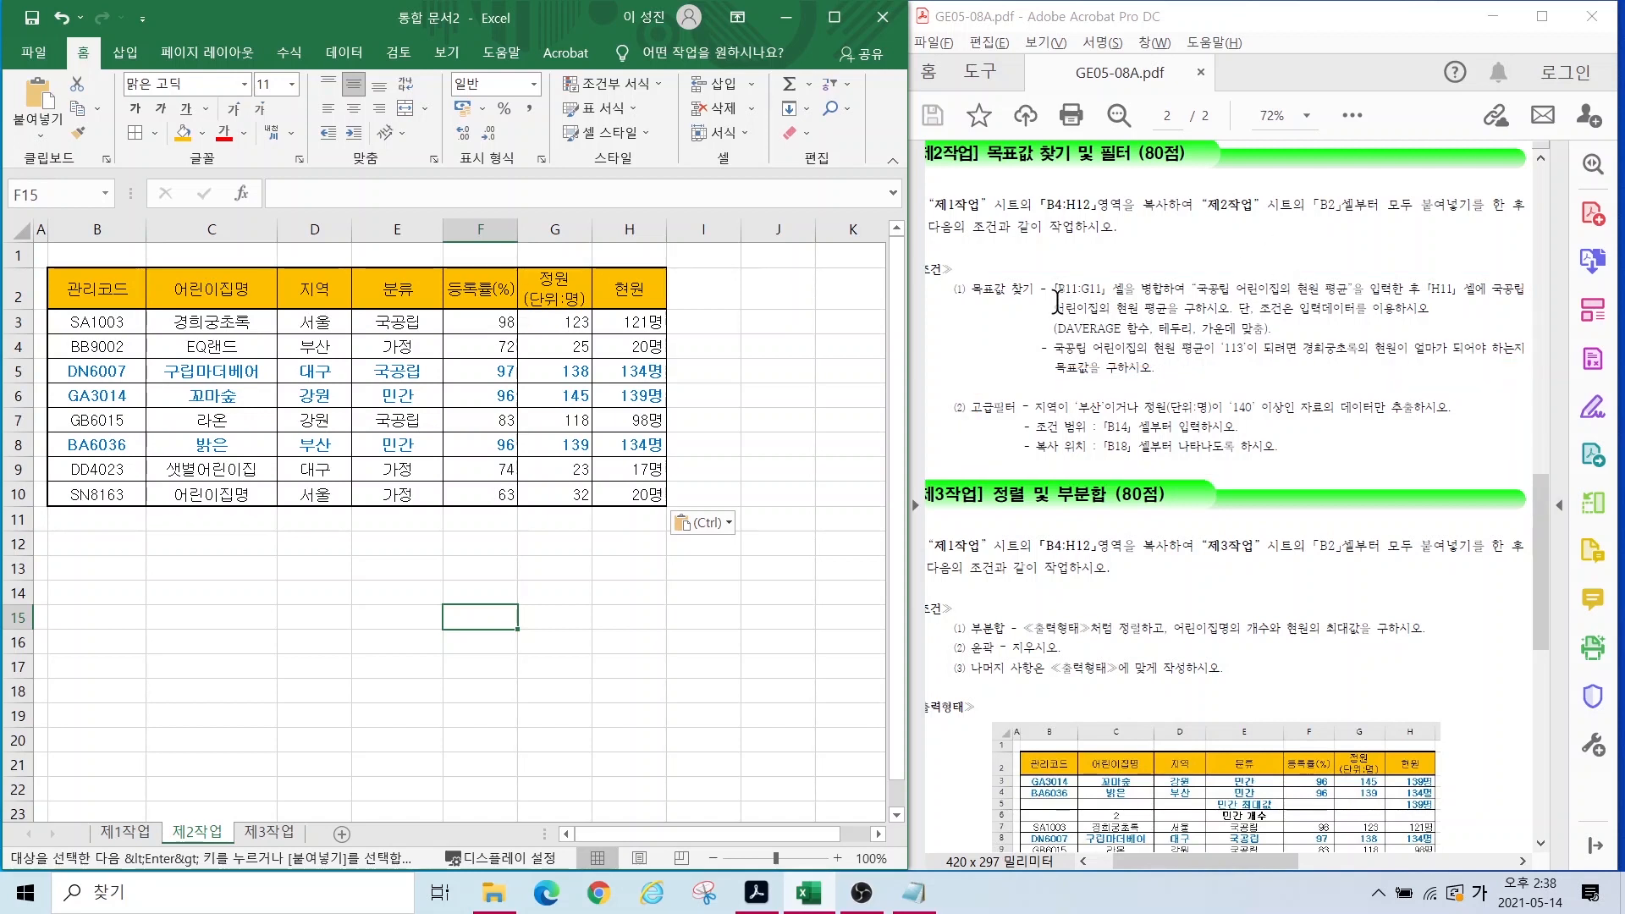
Step: Merge B11:G11, label it 국공립 어린이집의 현원 평균, and select H11 for the average
{"action": "left_click_drag", "start_coordinate": [108, 522], "coordinate": [561, 517]}
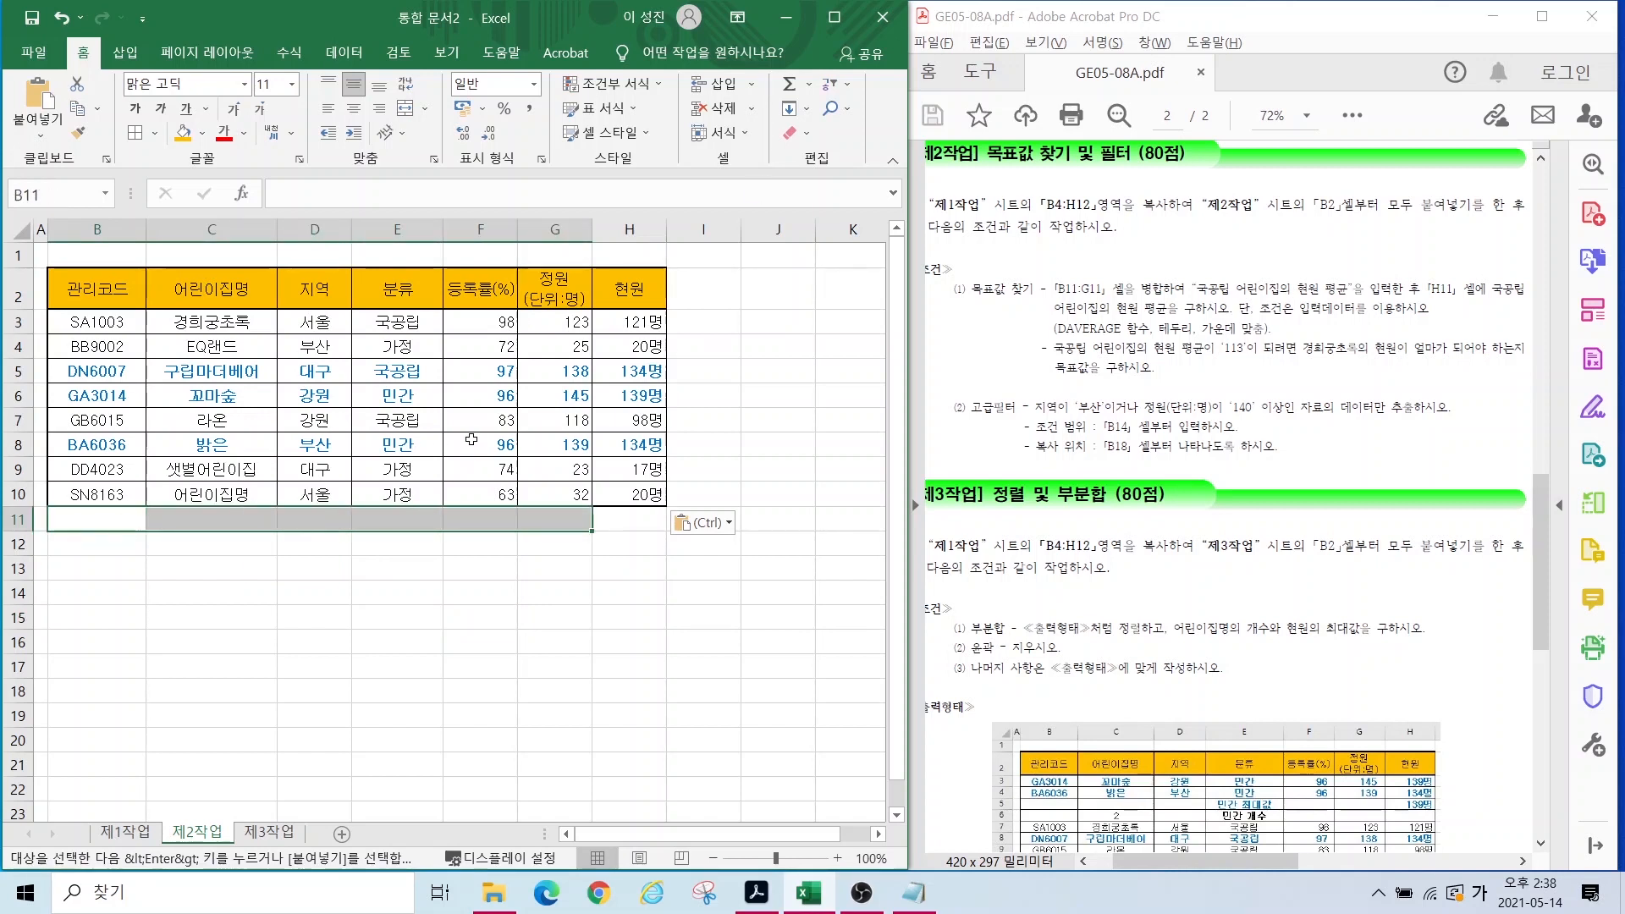
{"action": "left_click", "coordinate": [410, 111]}
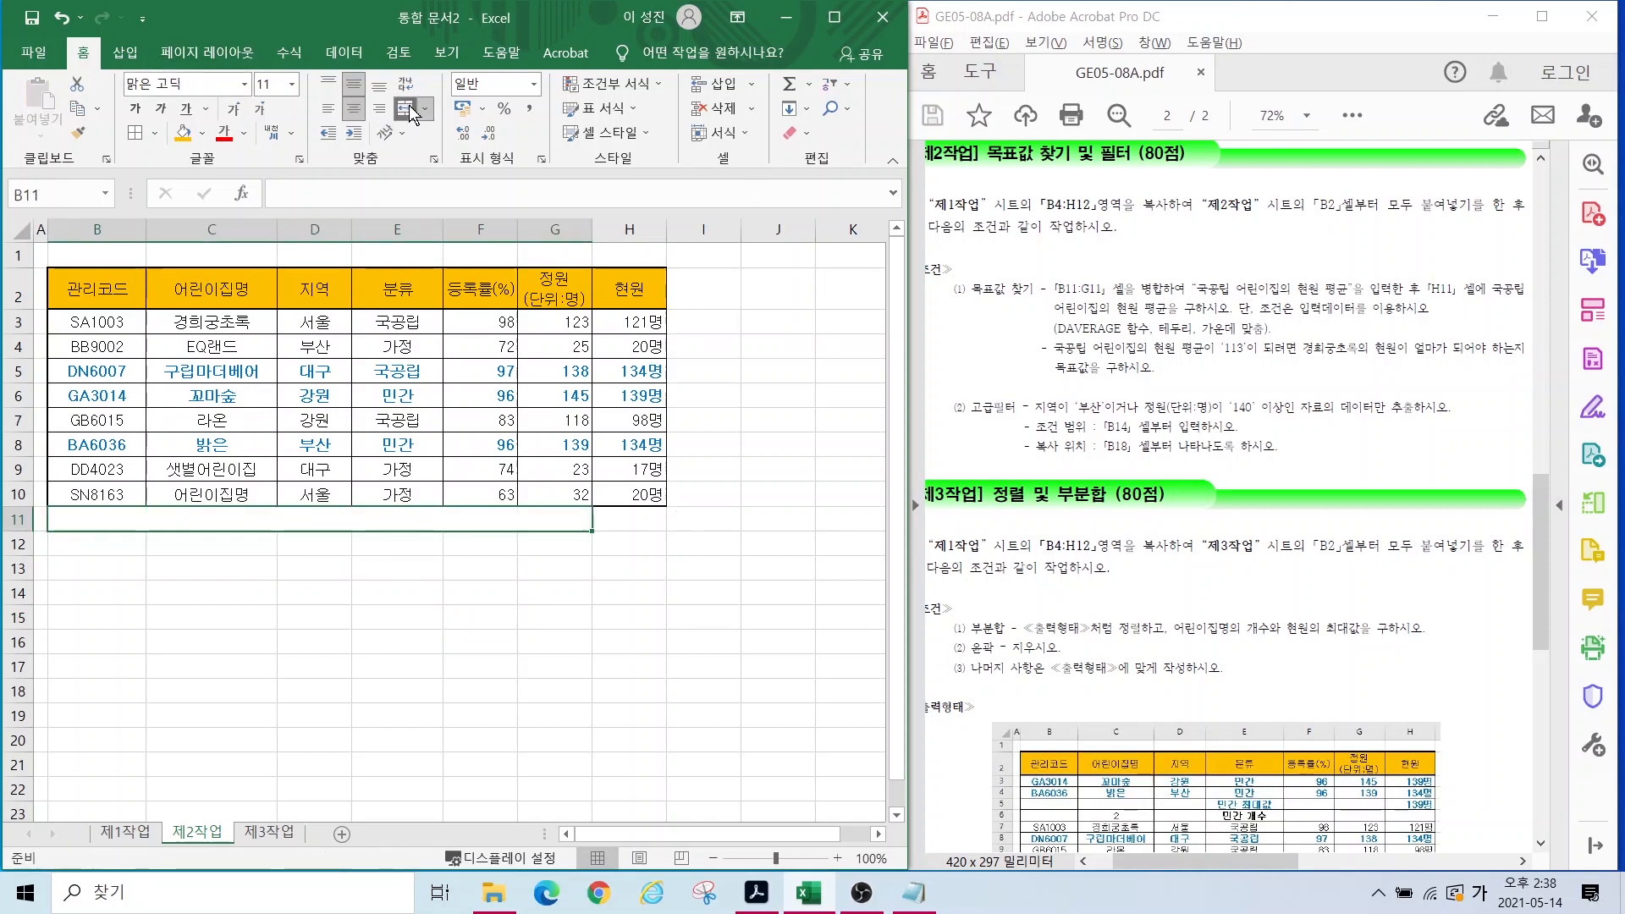
{"action": "type", "text": "국공립 어린이집의 현원 평균"}
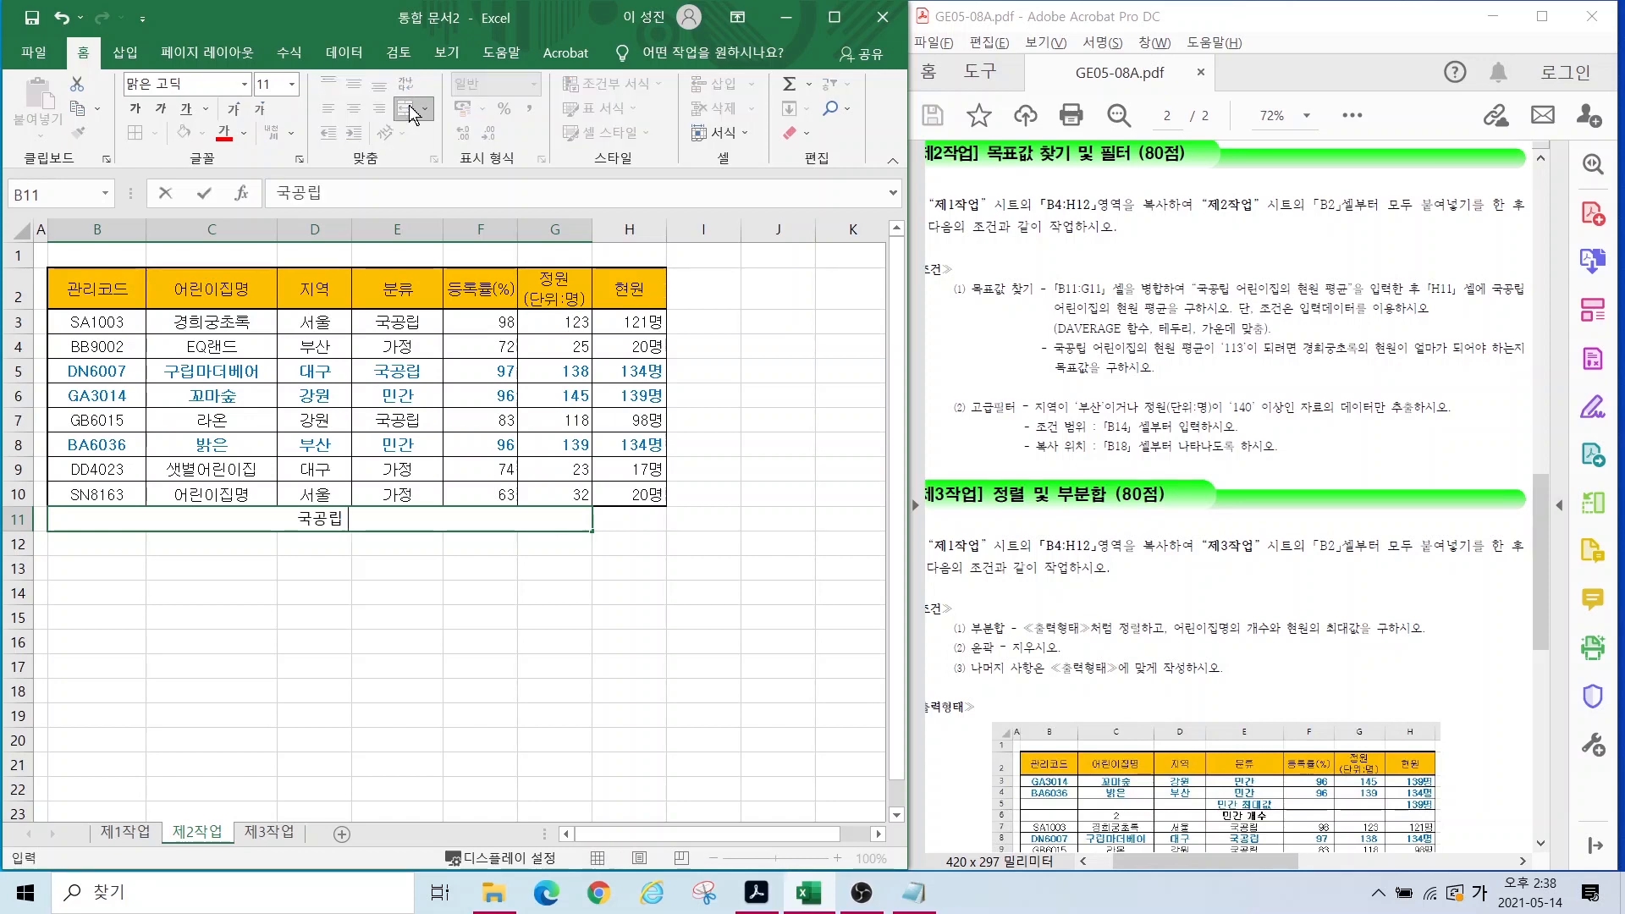
{"action": "key", "text": "Return"}
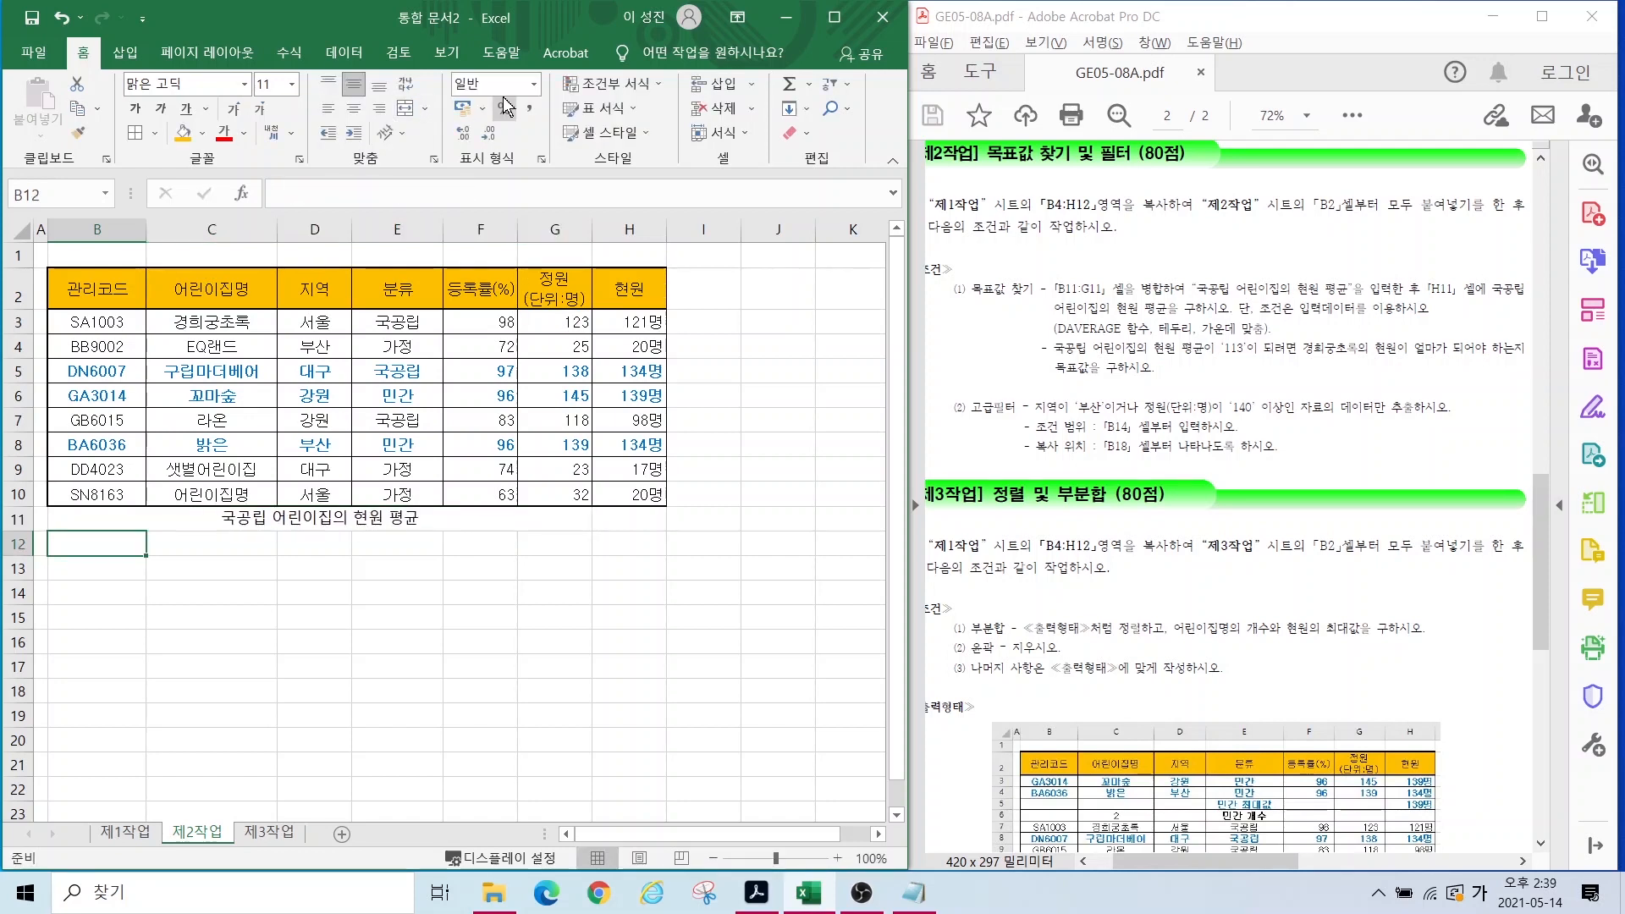
{"action": "left_click", "coordinate": [622, 529]}
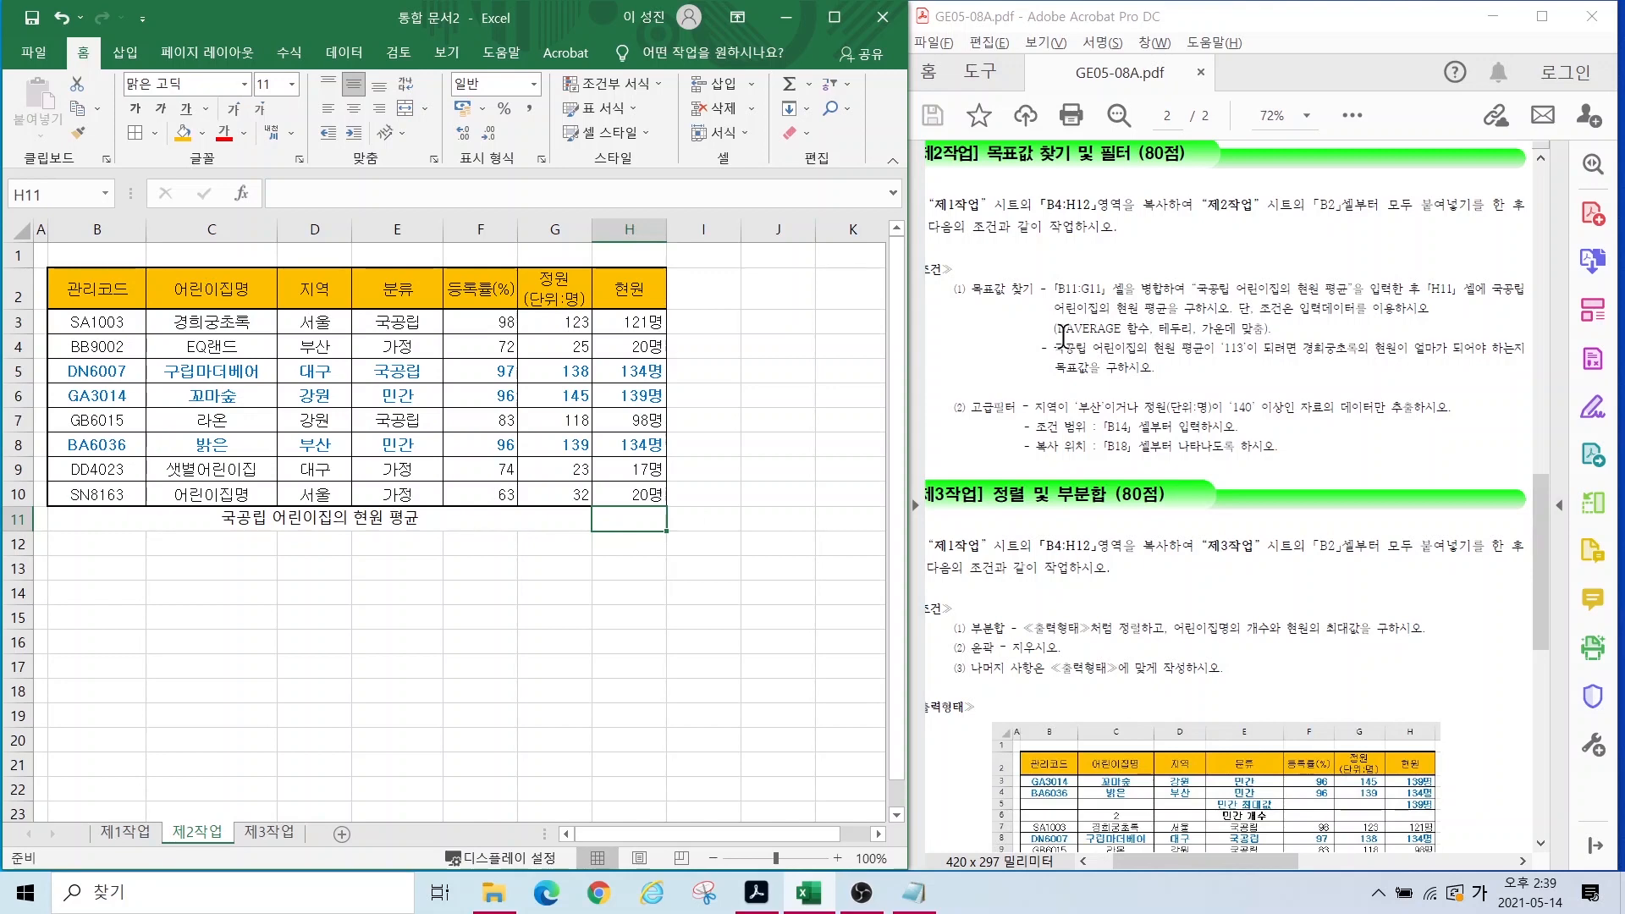
{"action": "left_click_drag", "start_coordinate": [1044, 313], "coordinate": [1117, 328]}
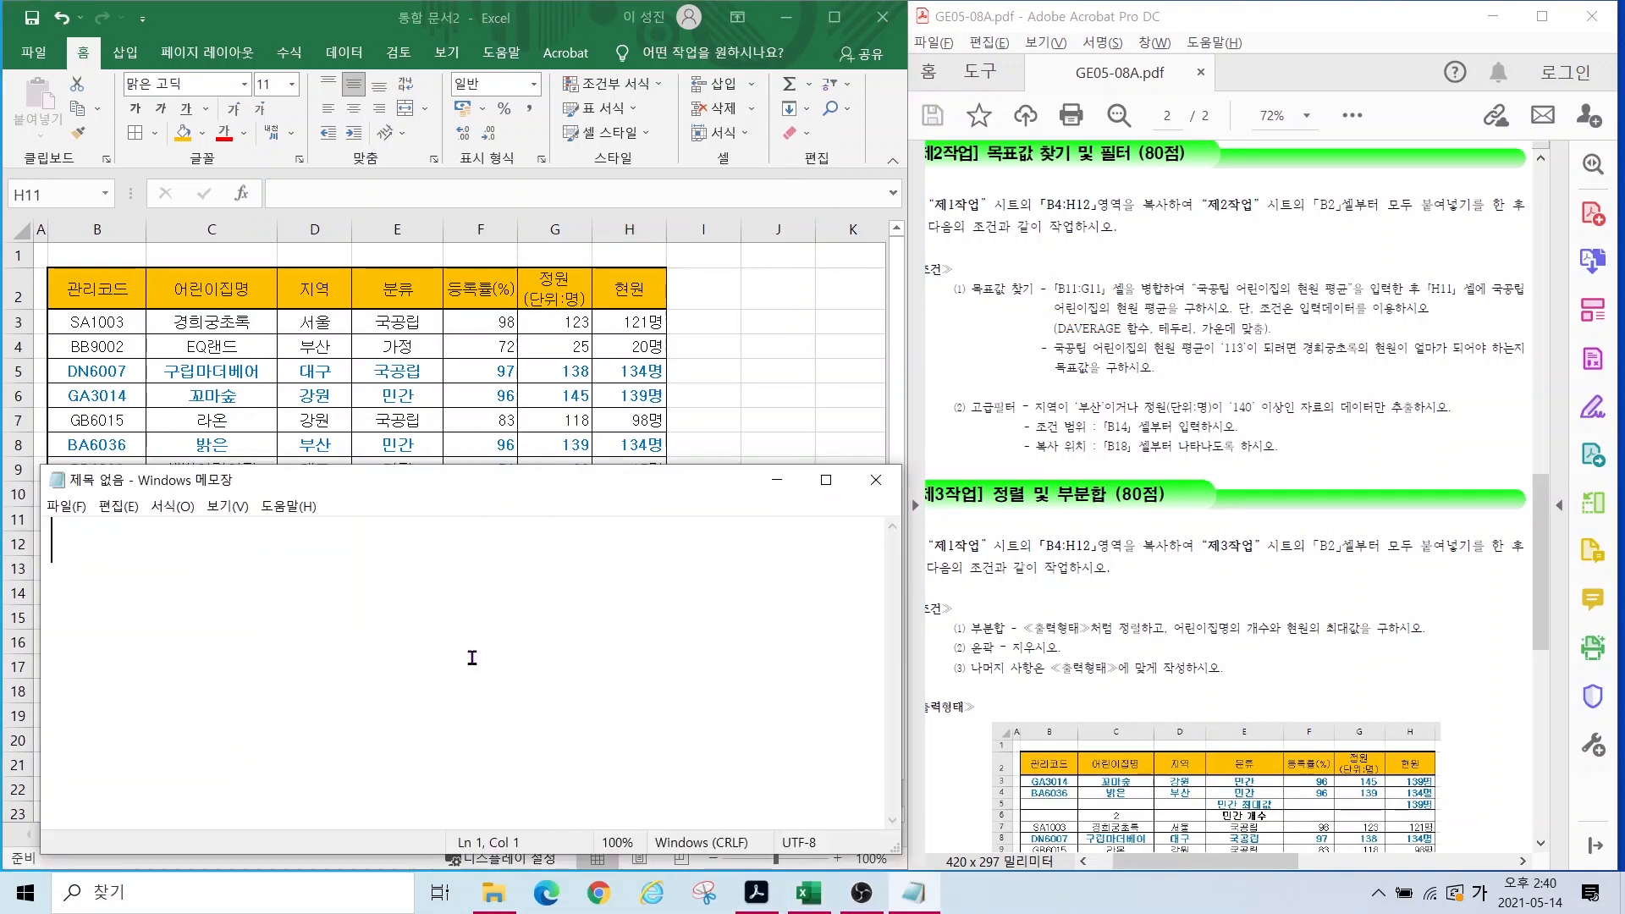
Step: Type the syntax note =daverage(표전체범위,몇열,조건범위) 제목포함 in Notepad
{"action": "type", "text": "="}
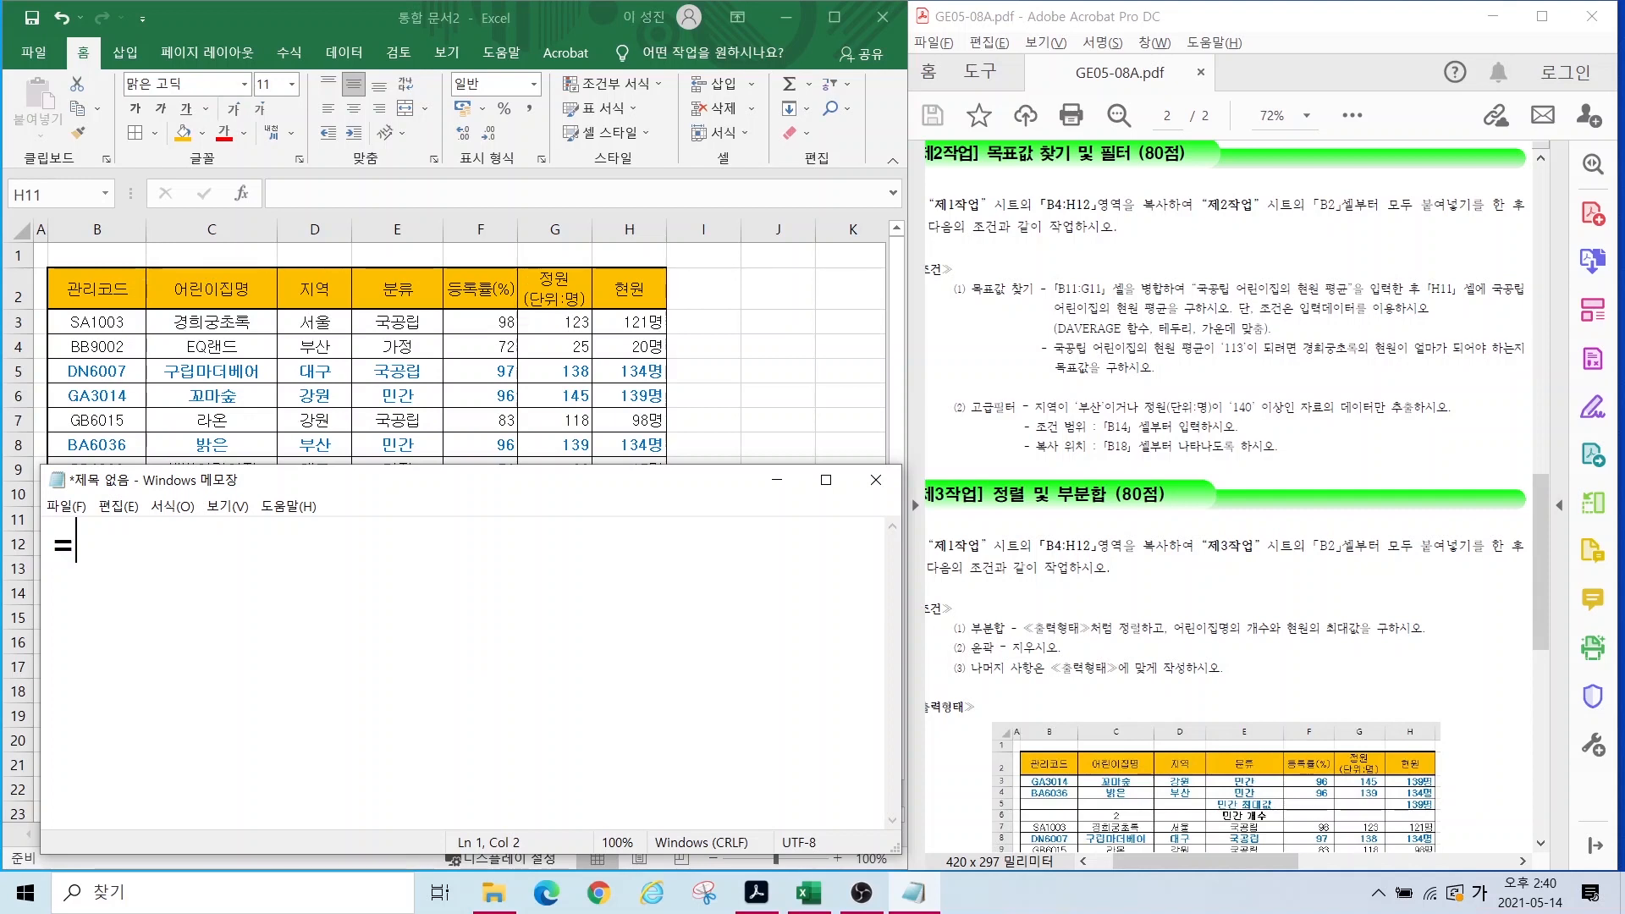
{"action": "key", "text": "Hangul"}
{"action": "type", "text": "dav"}
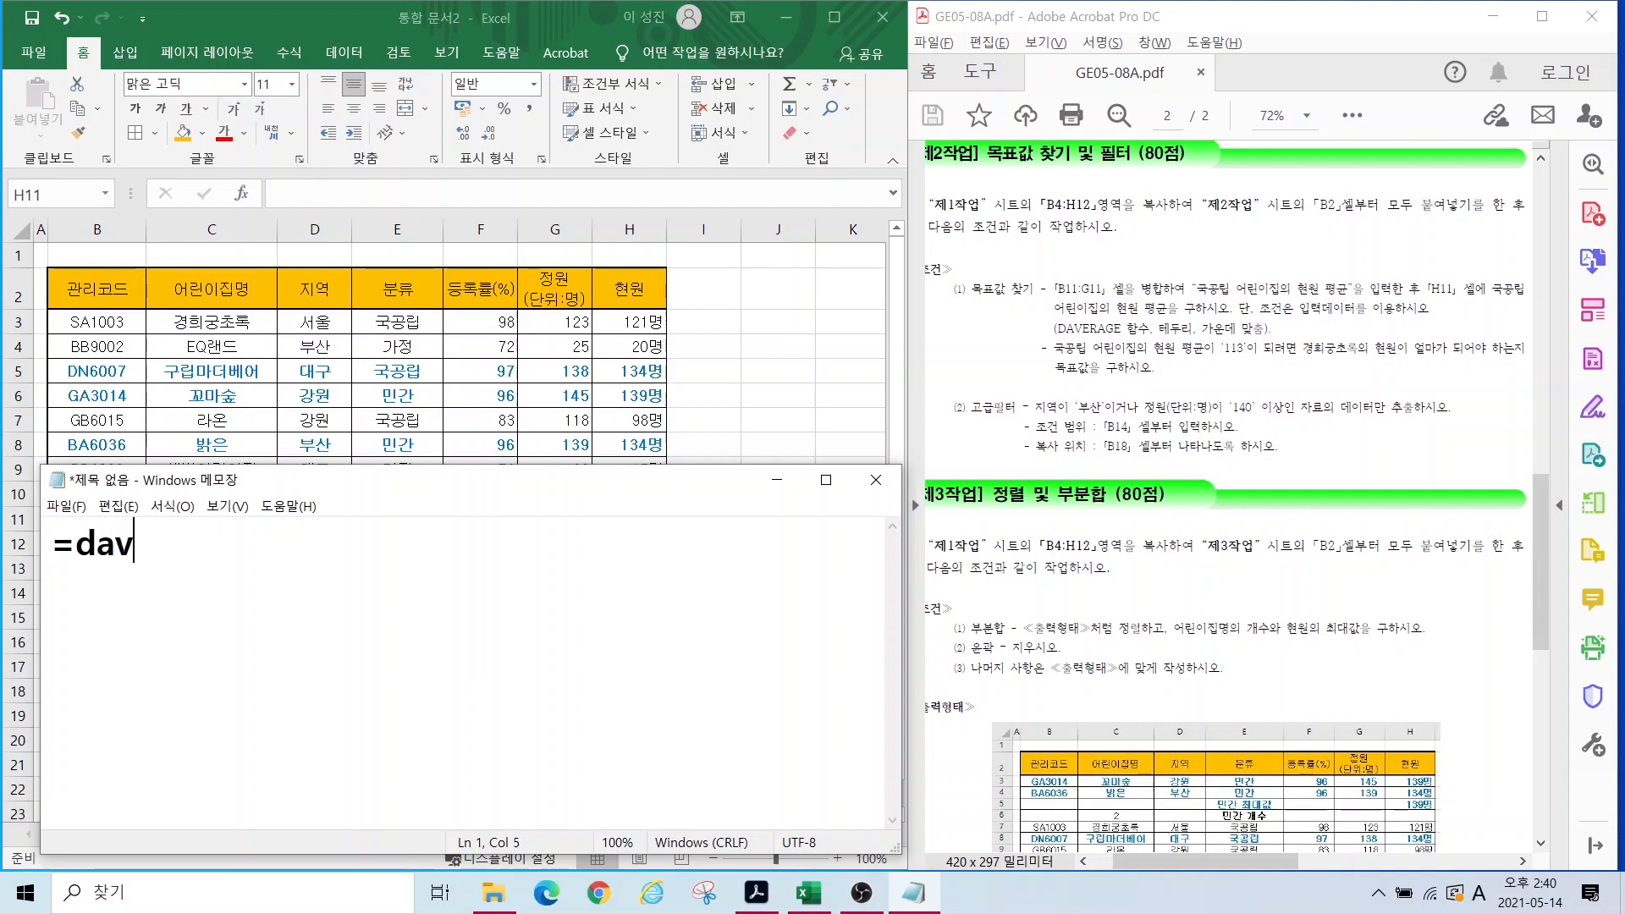
{"action": "type", "text": "erage("}
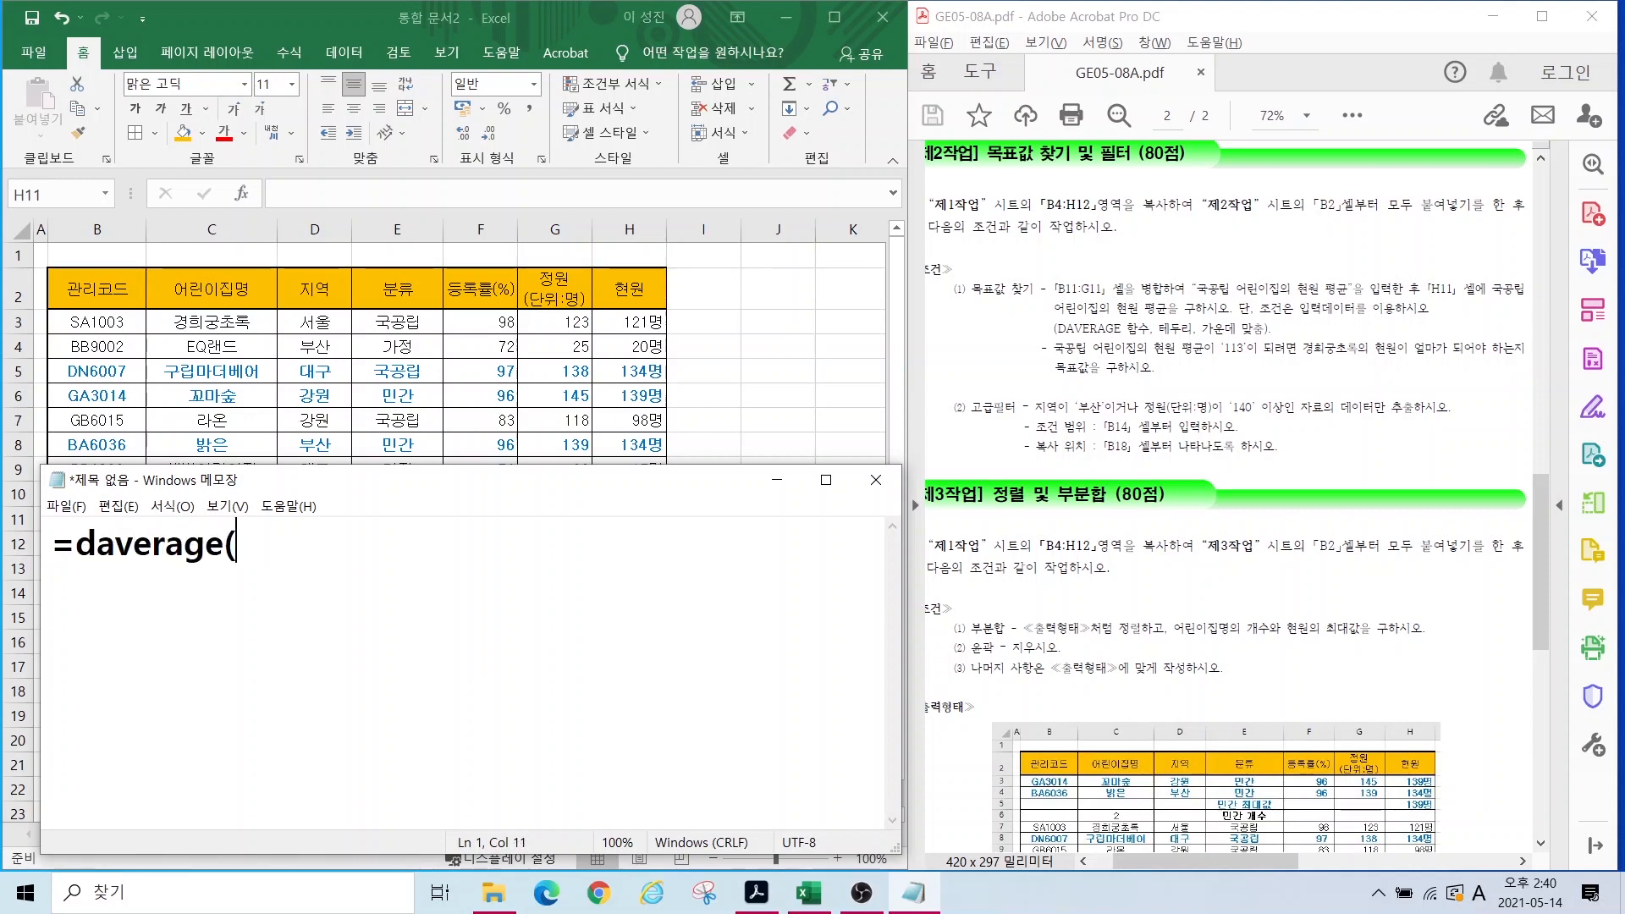
{"action": "key", "text": "Hangul"}
{"action": "type", "text": "표전체"}
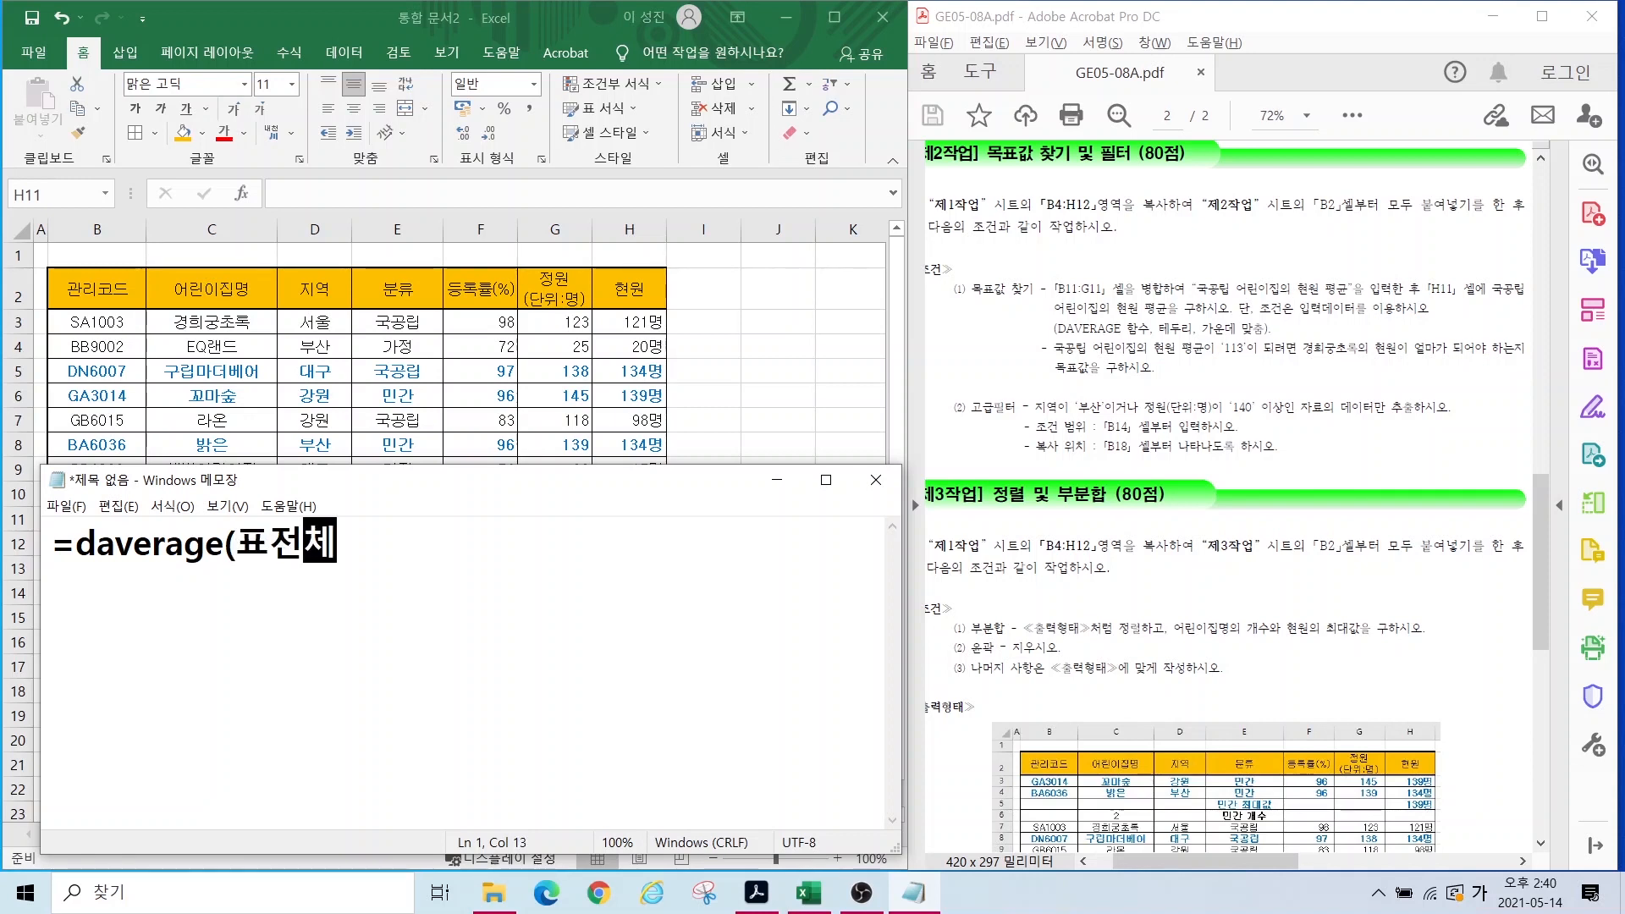
{"action": "type", "text": "범위,"}
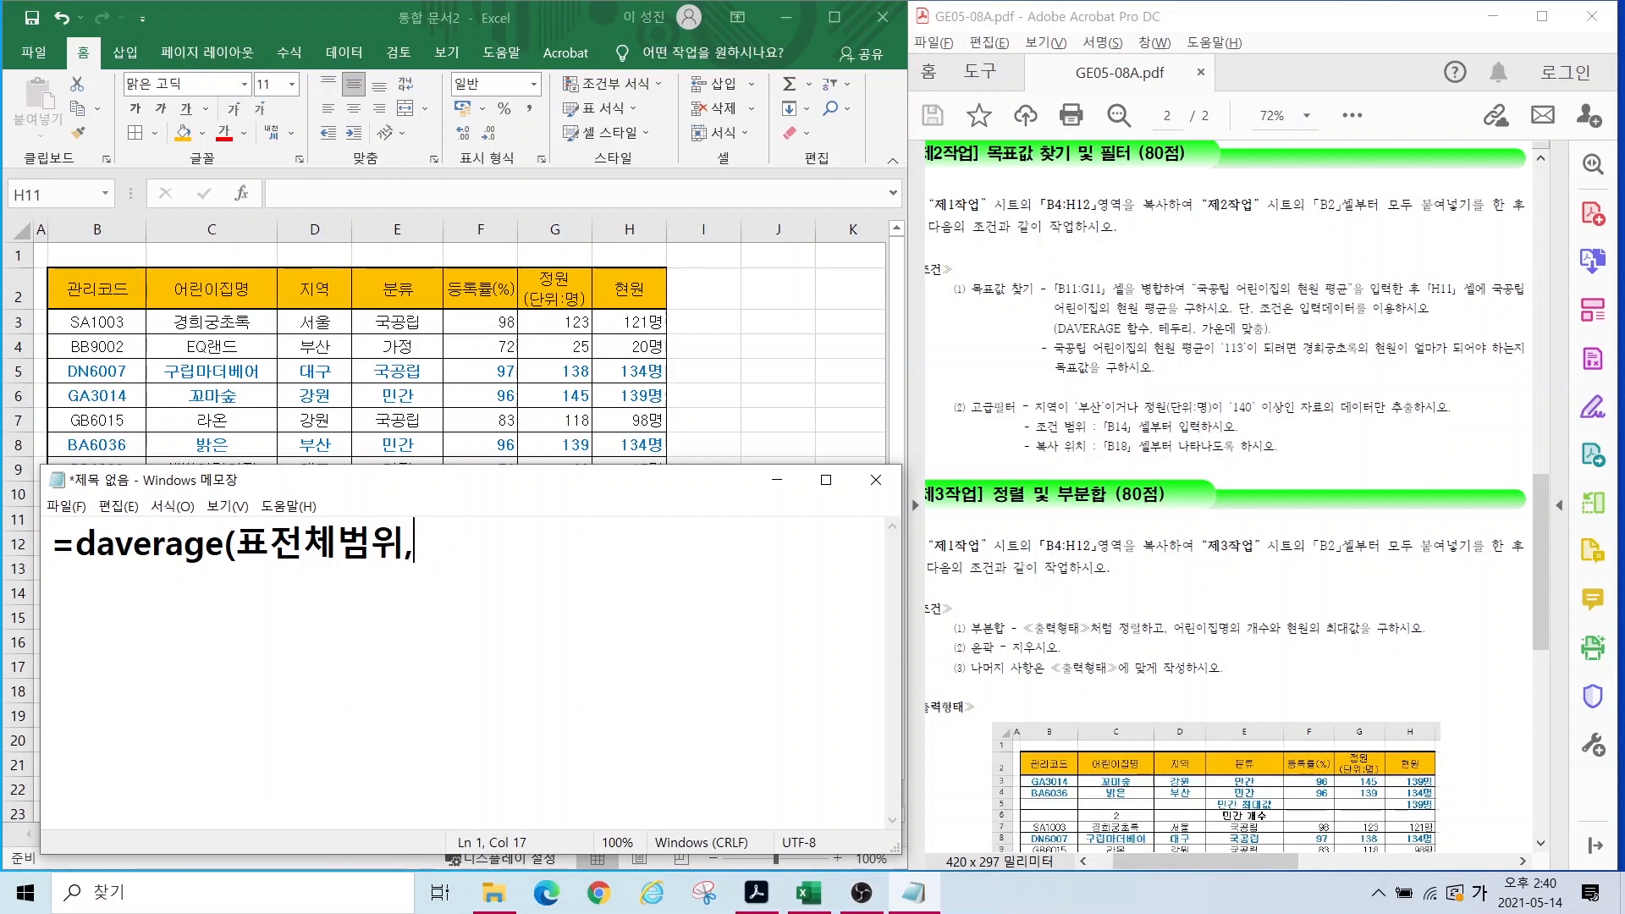
{"action": "type", "text": "몇열,"}
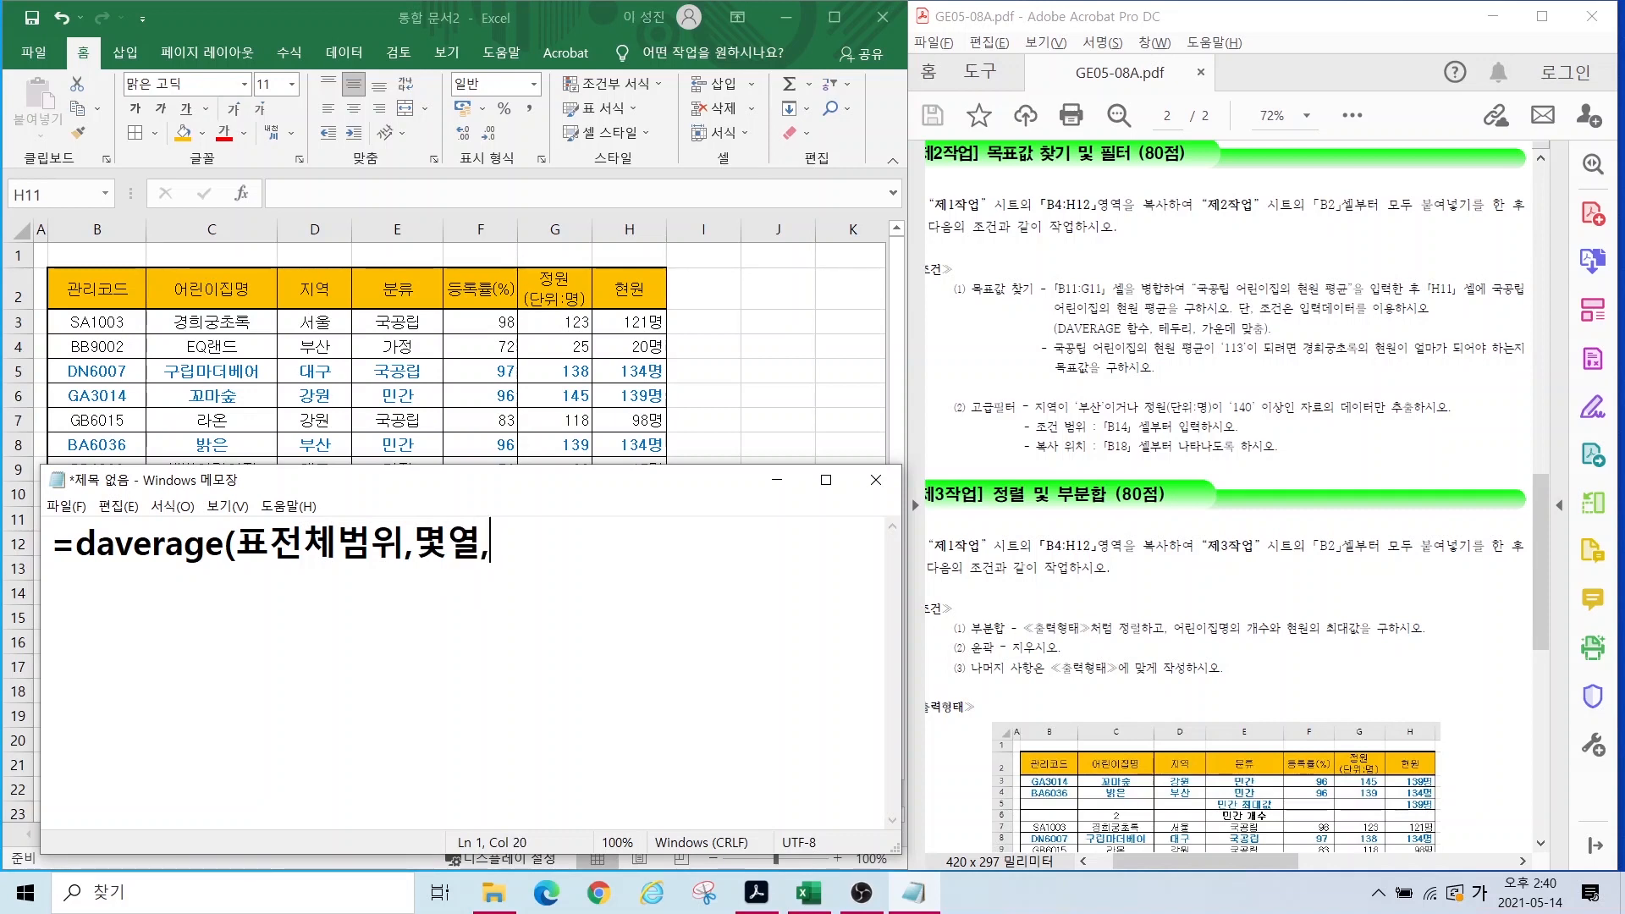
{"action": "type", "text": "조건범위"}
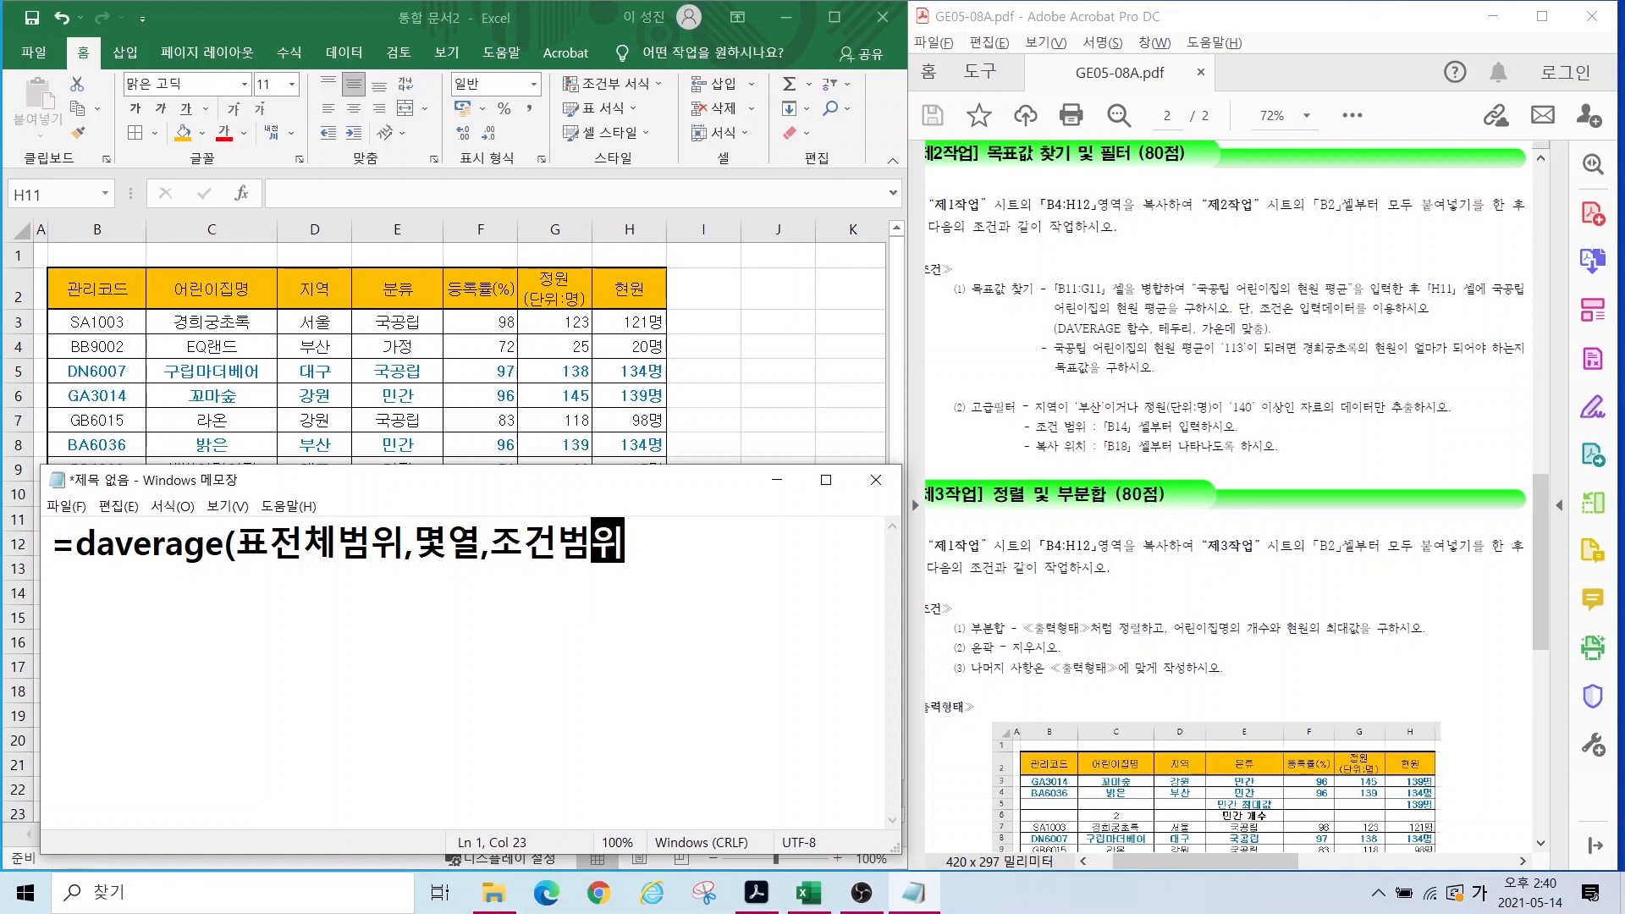
{"action": "type", "text": ")"}
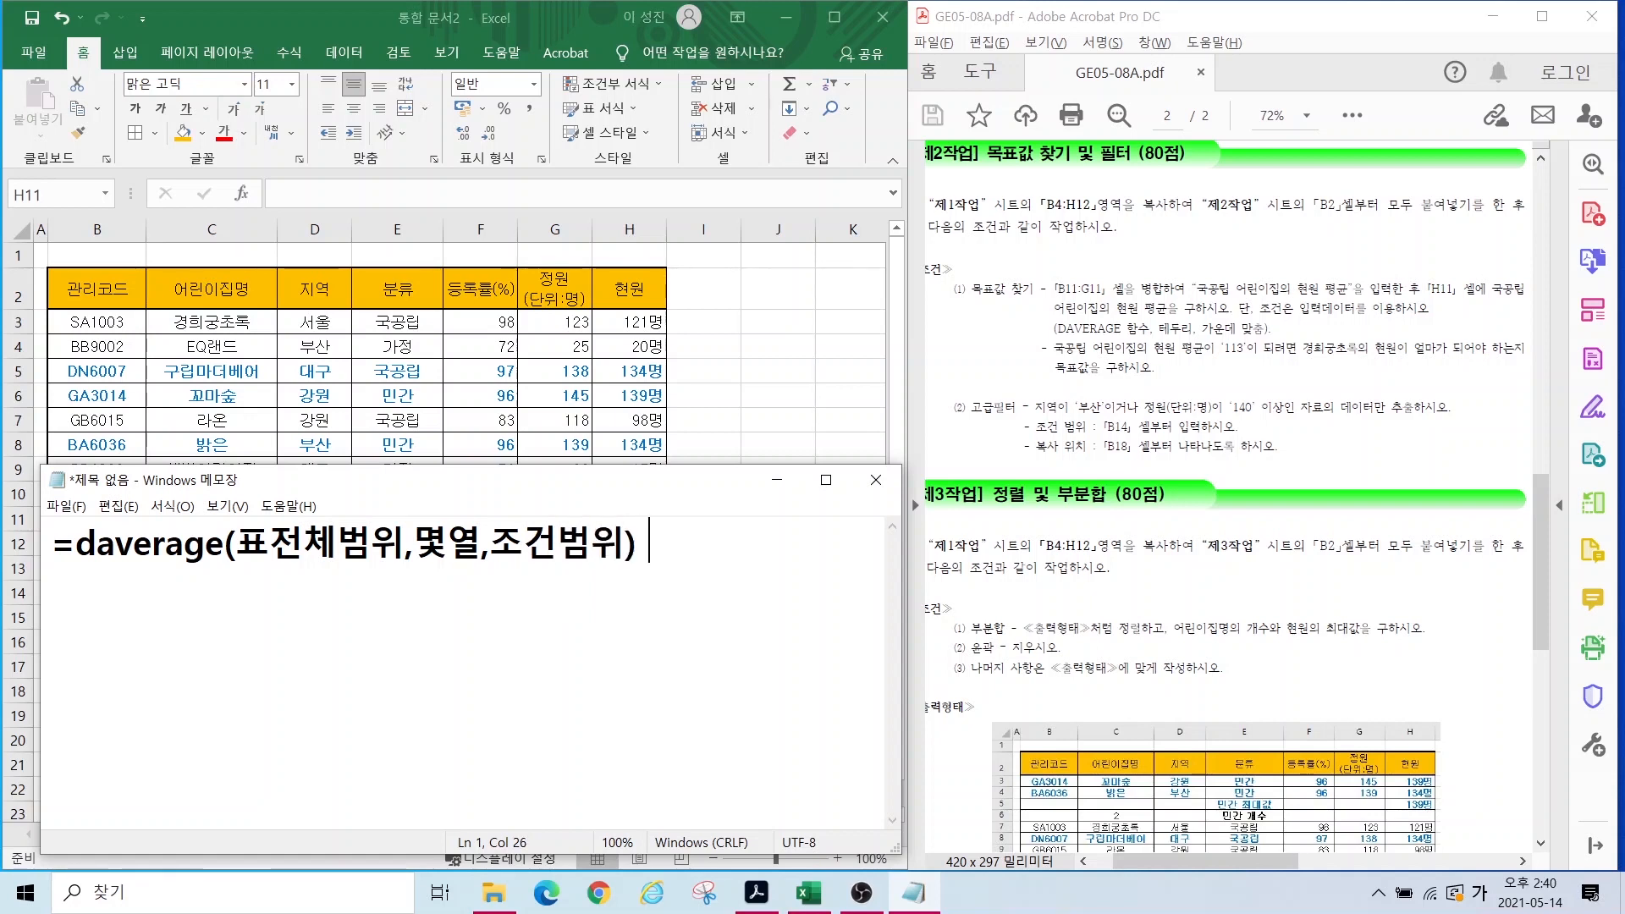
{"action": "type", "text": " 제목포함 "}
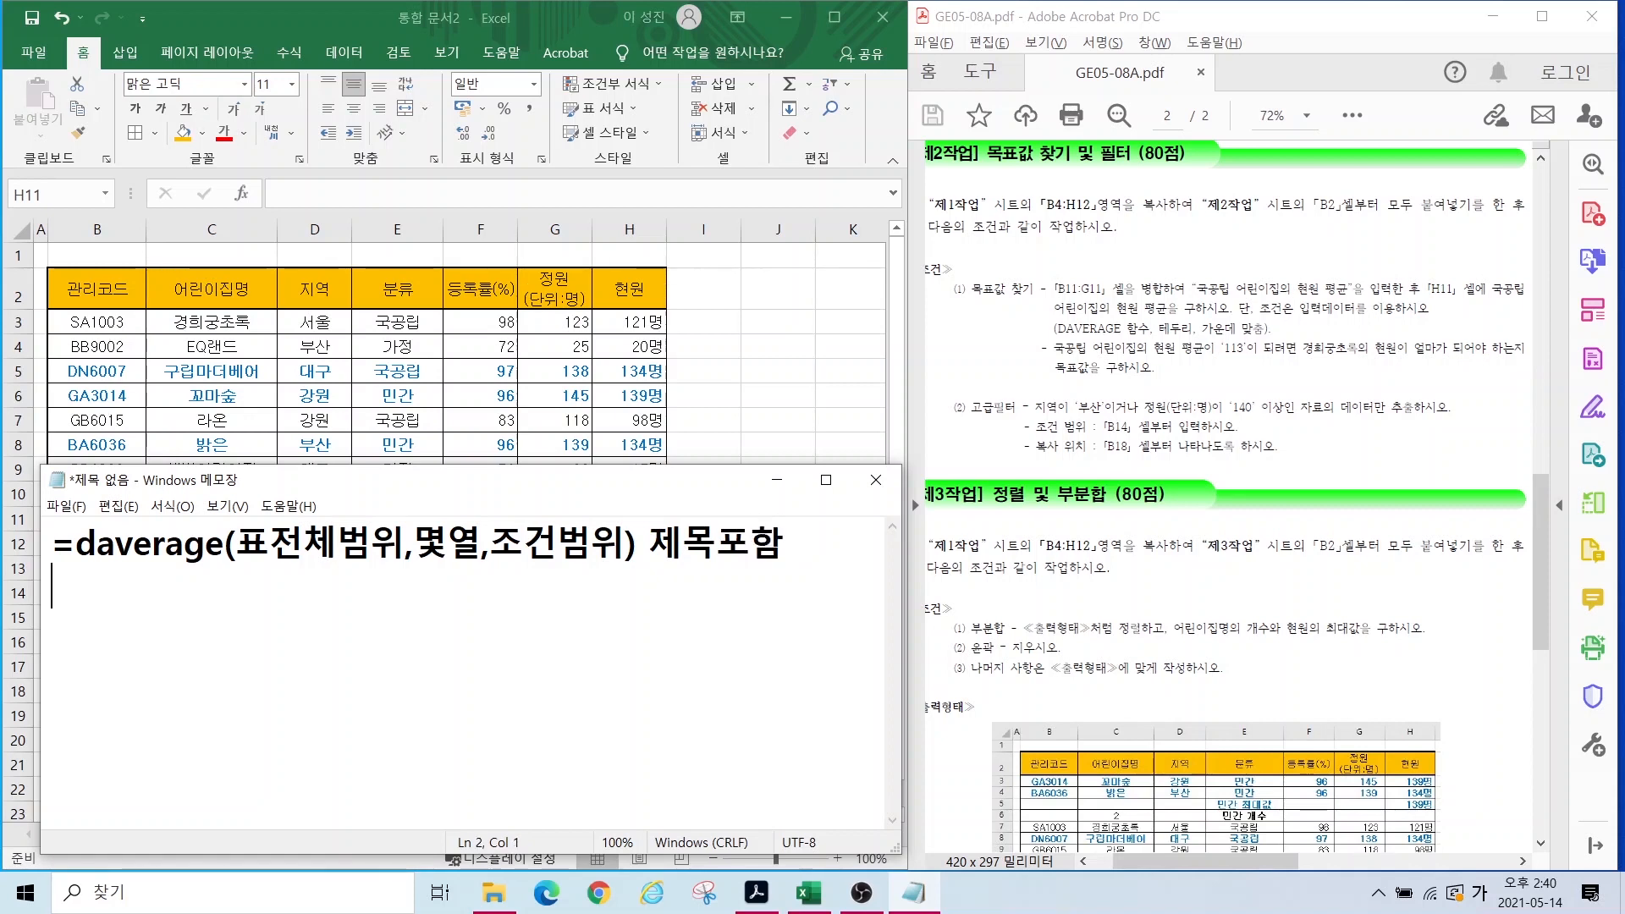
{"action": "type", "text": "="}
Step: Start the example =daverage(b2:h10, using the whole table with headers as the database
{"action": "key", "text": "Hangul"}
{"action": "type", "text": "dav"}
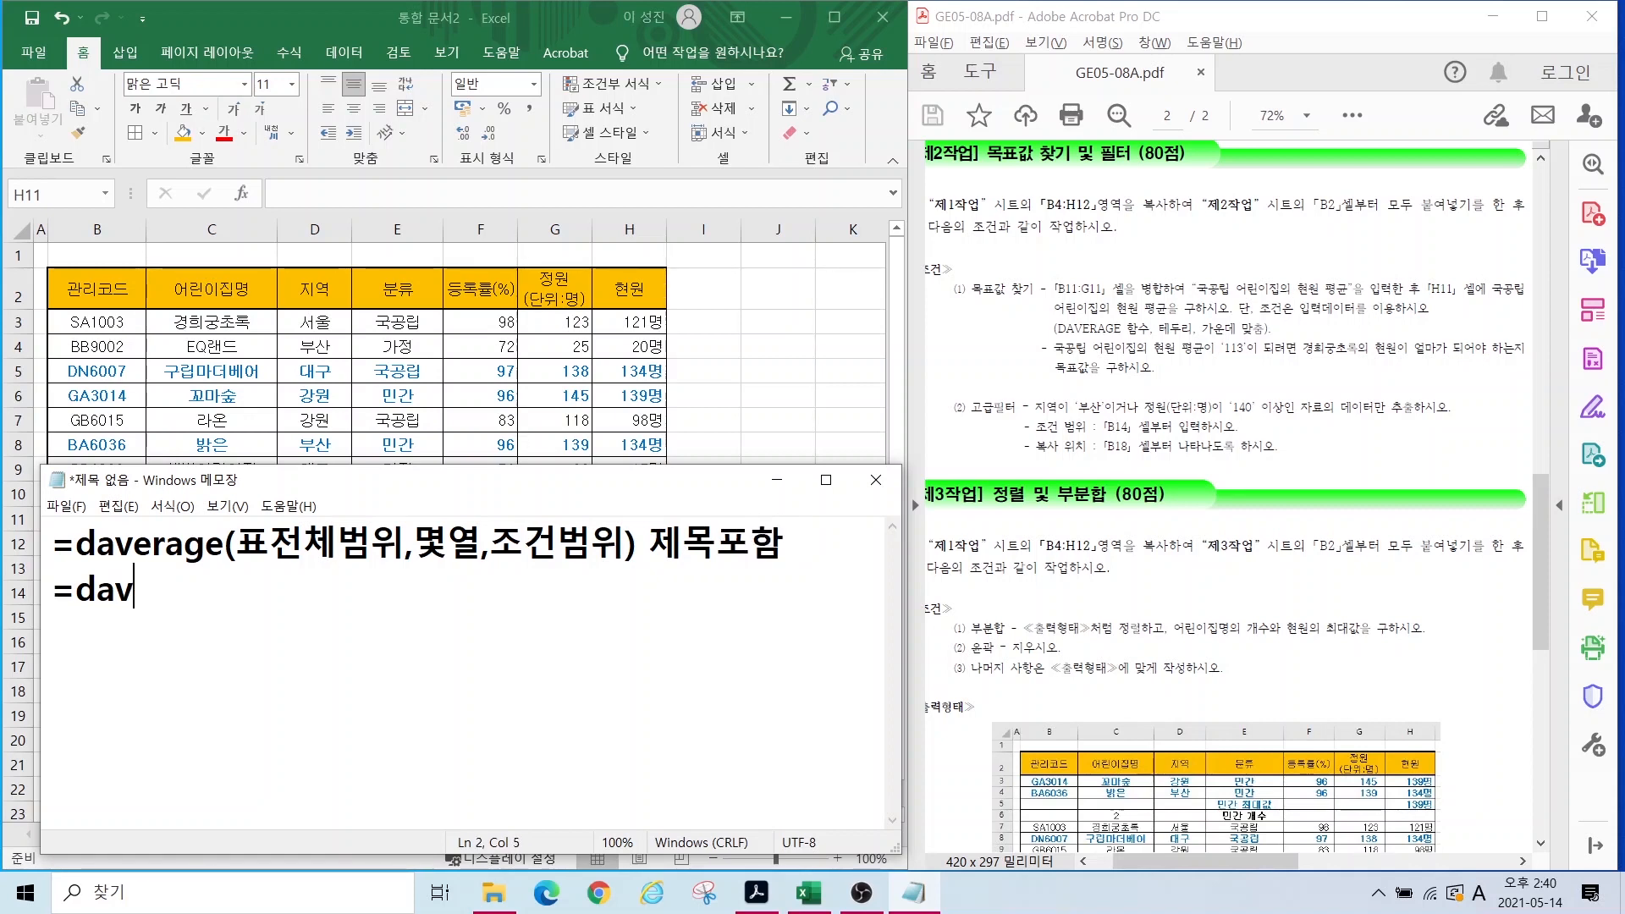
{"action": "type", "text": "erage"}
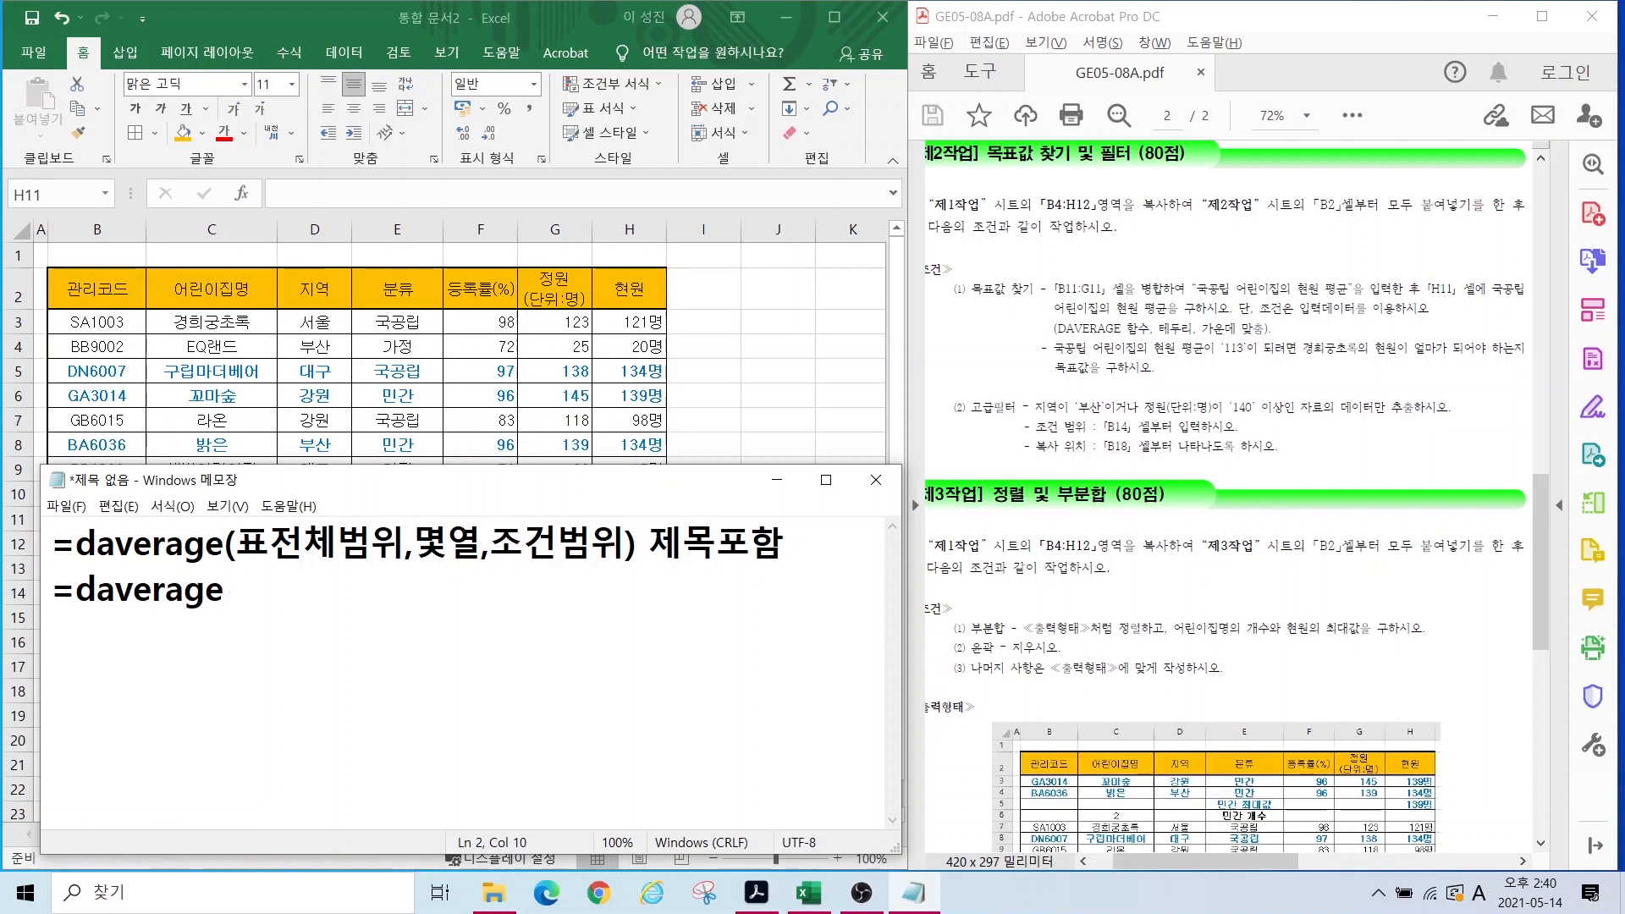
{"action": "type", "text": "("}
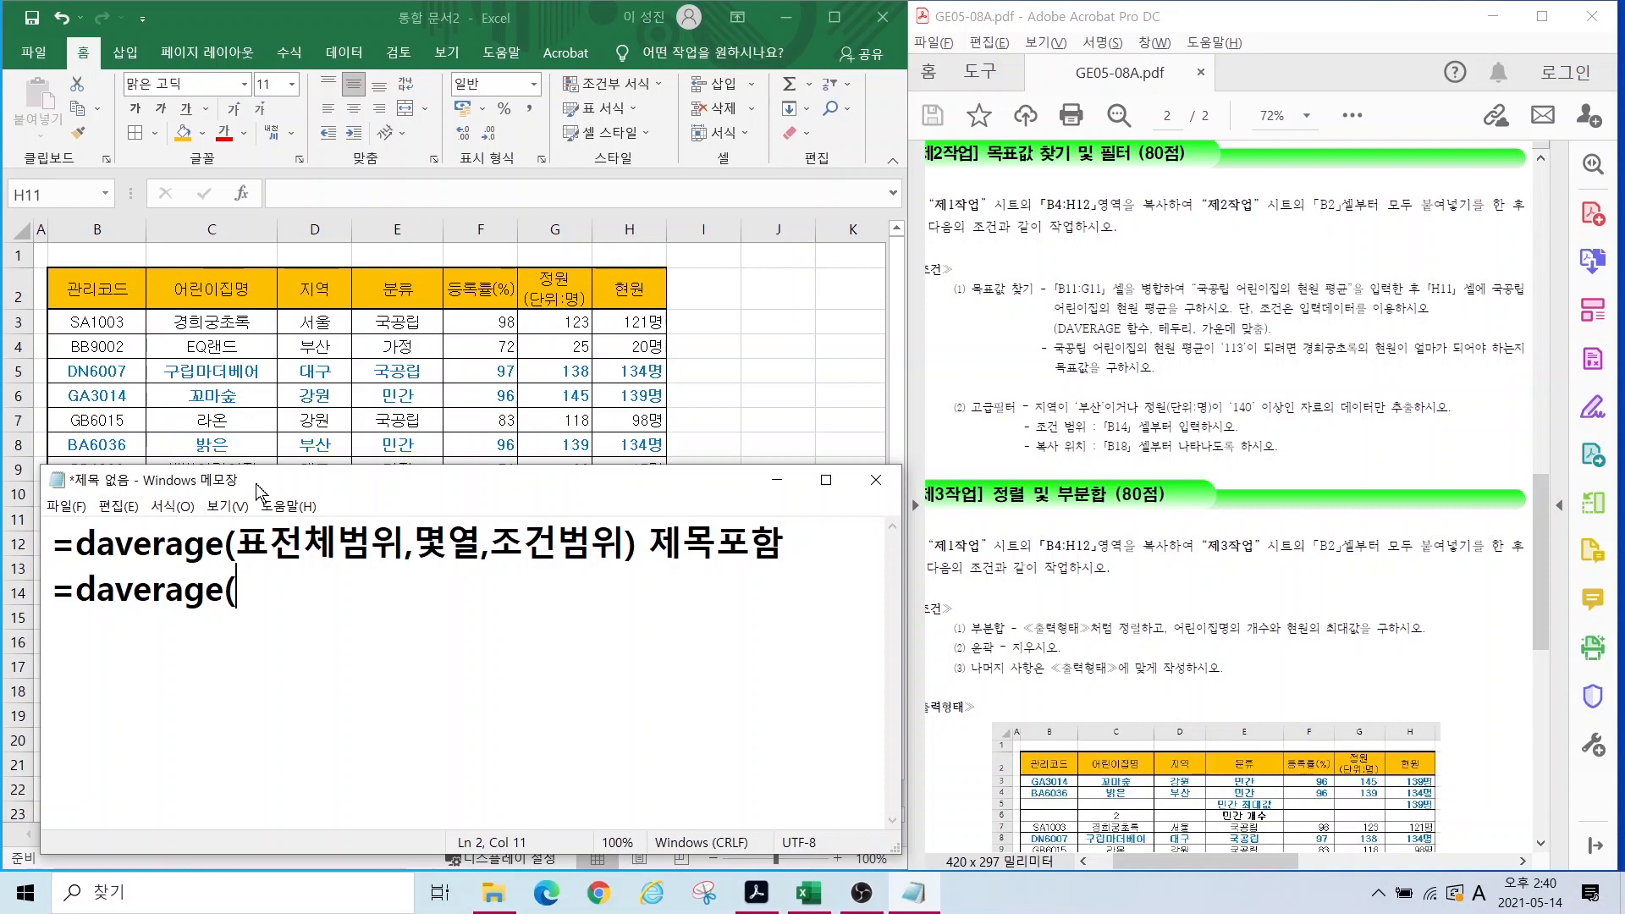
{"action": "left_click_drag", "start_coordinate": [258, 491], "coordinate": [262, 537]}
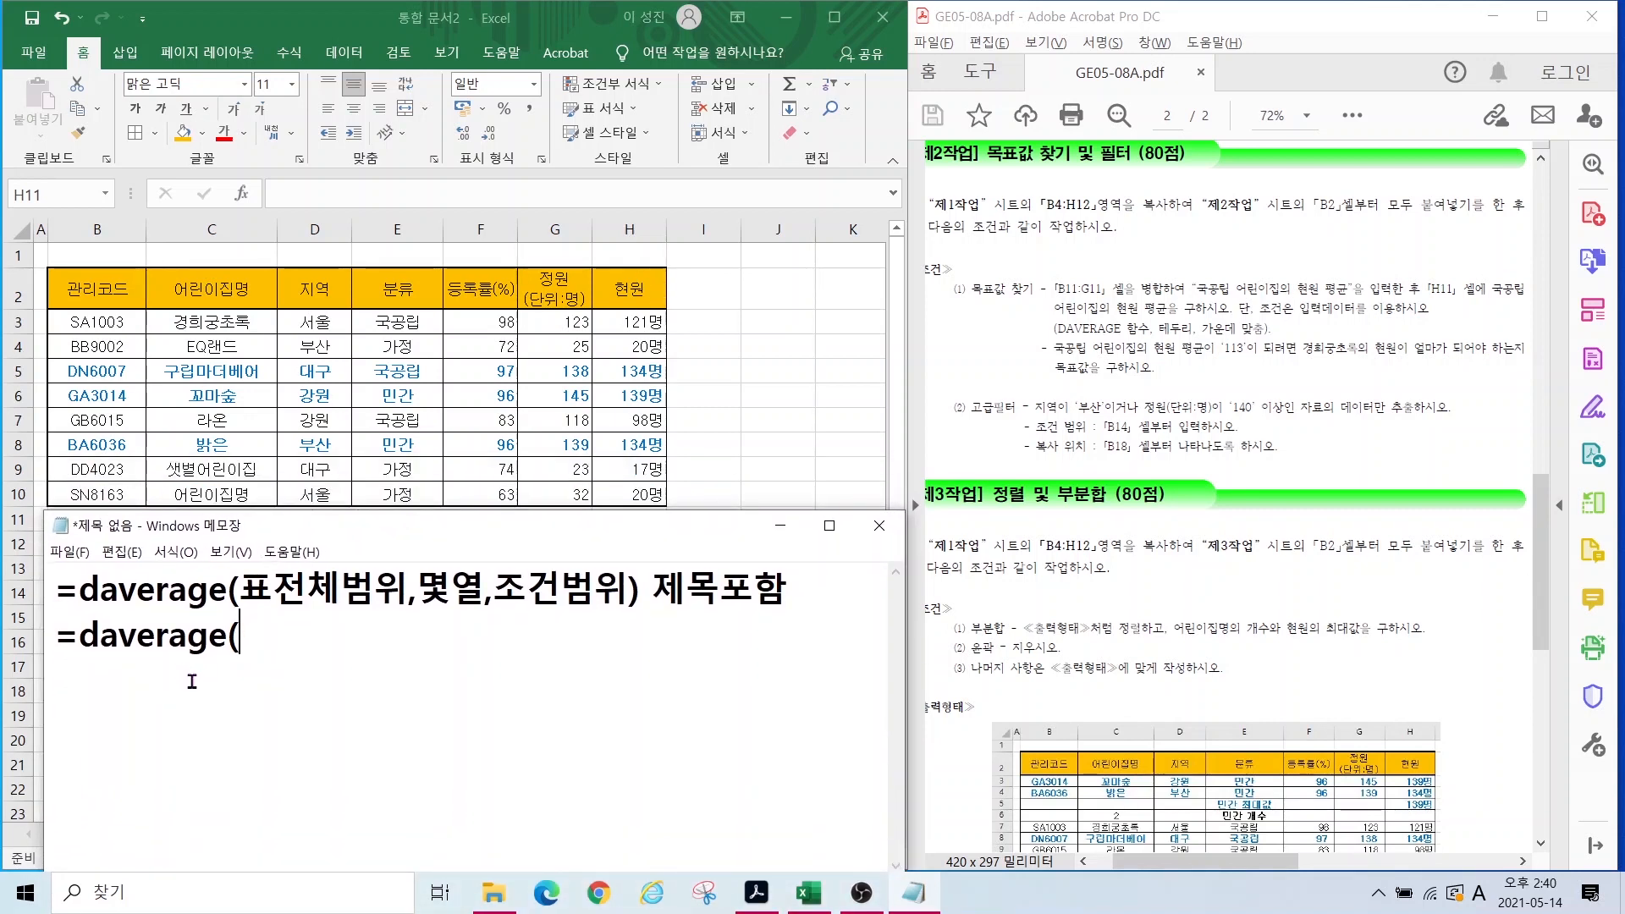
{"action": "type", "text": "b2:"}
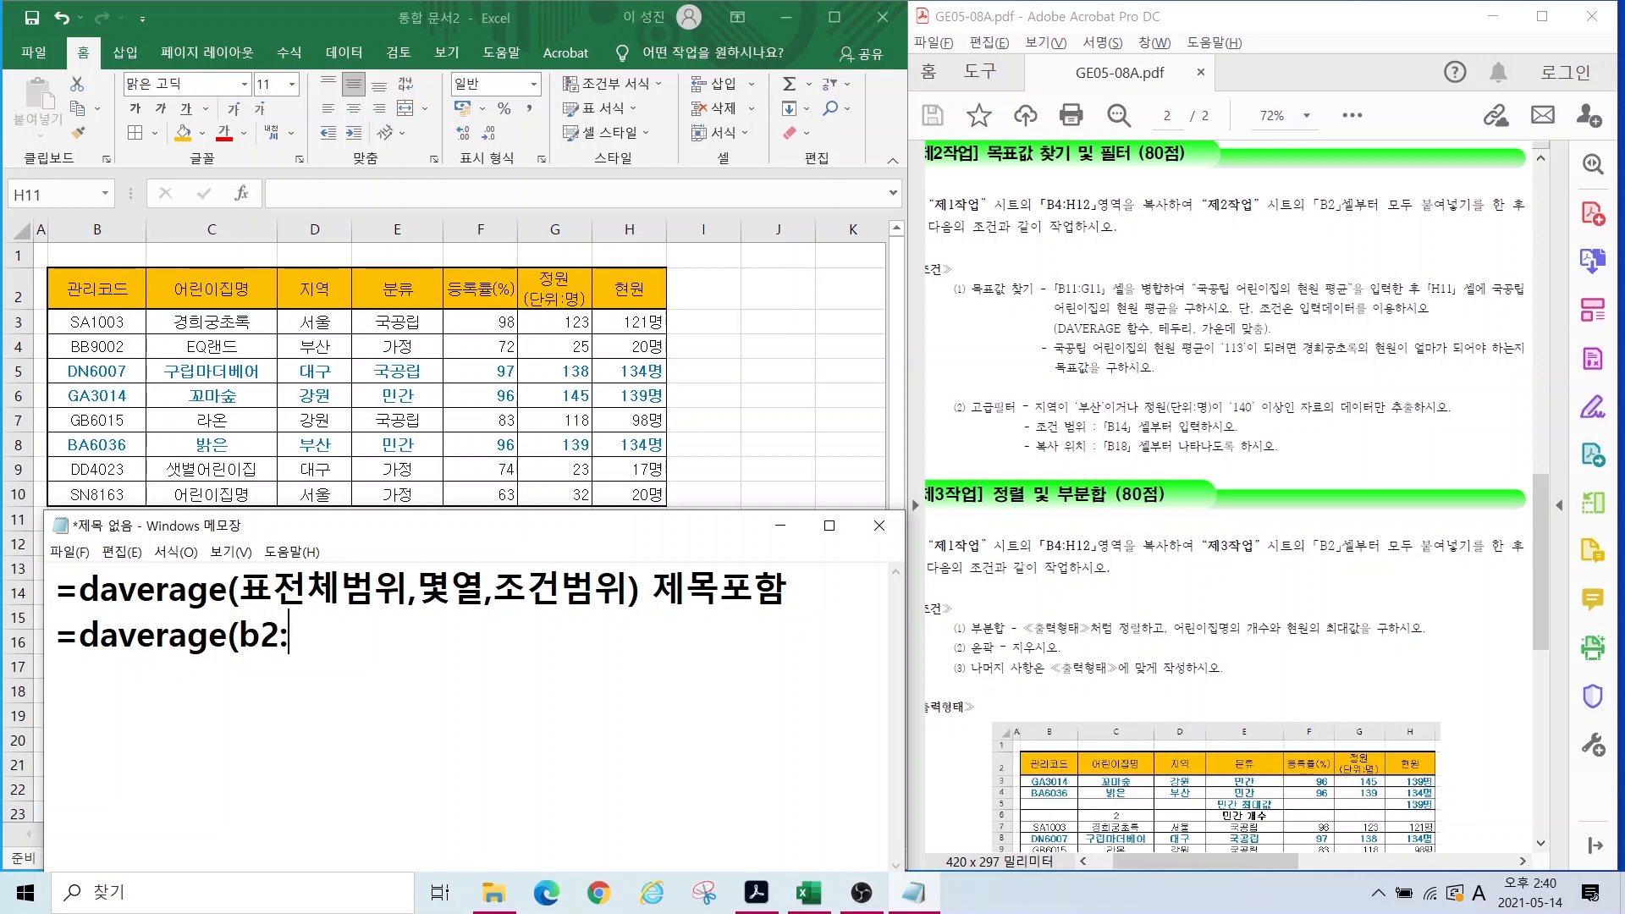
{"action": "type", "text": "h10,"}
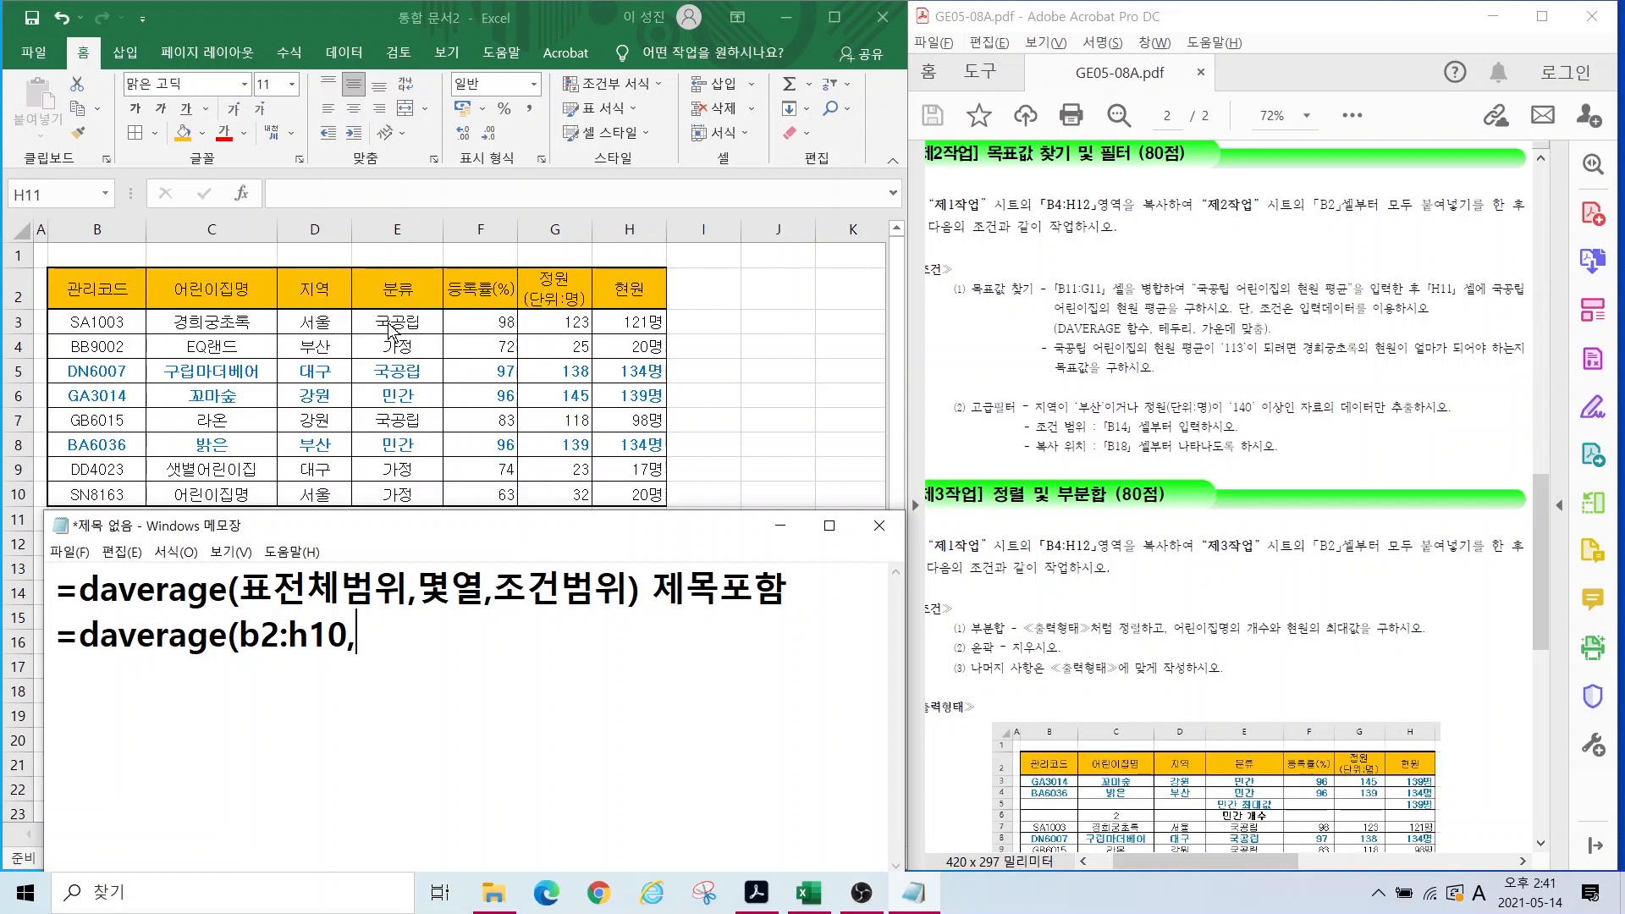
{"action": "left_click_drag", "start_coordinate": [53, 269], "coordinate": [688, 513]}
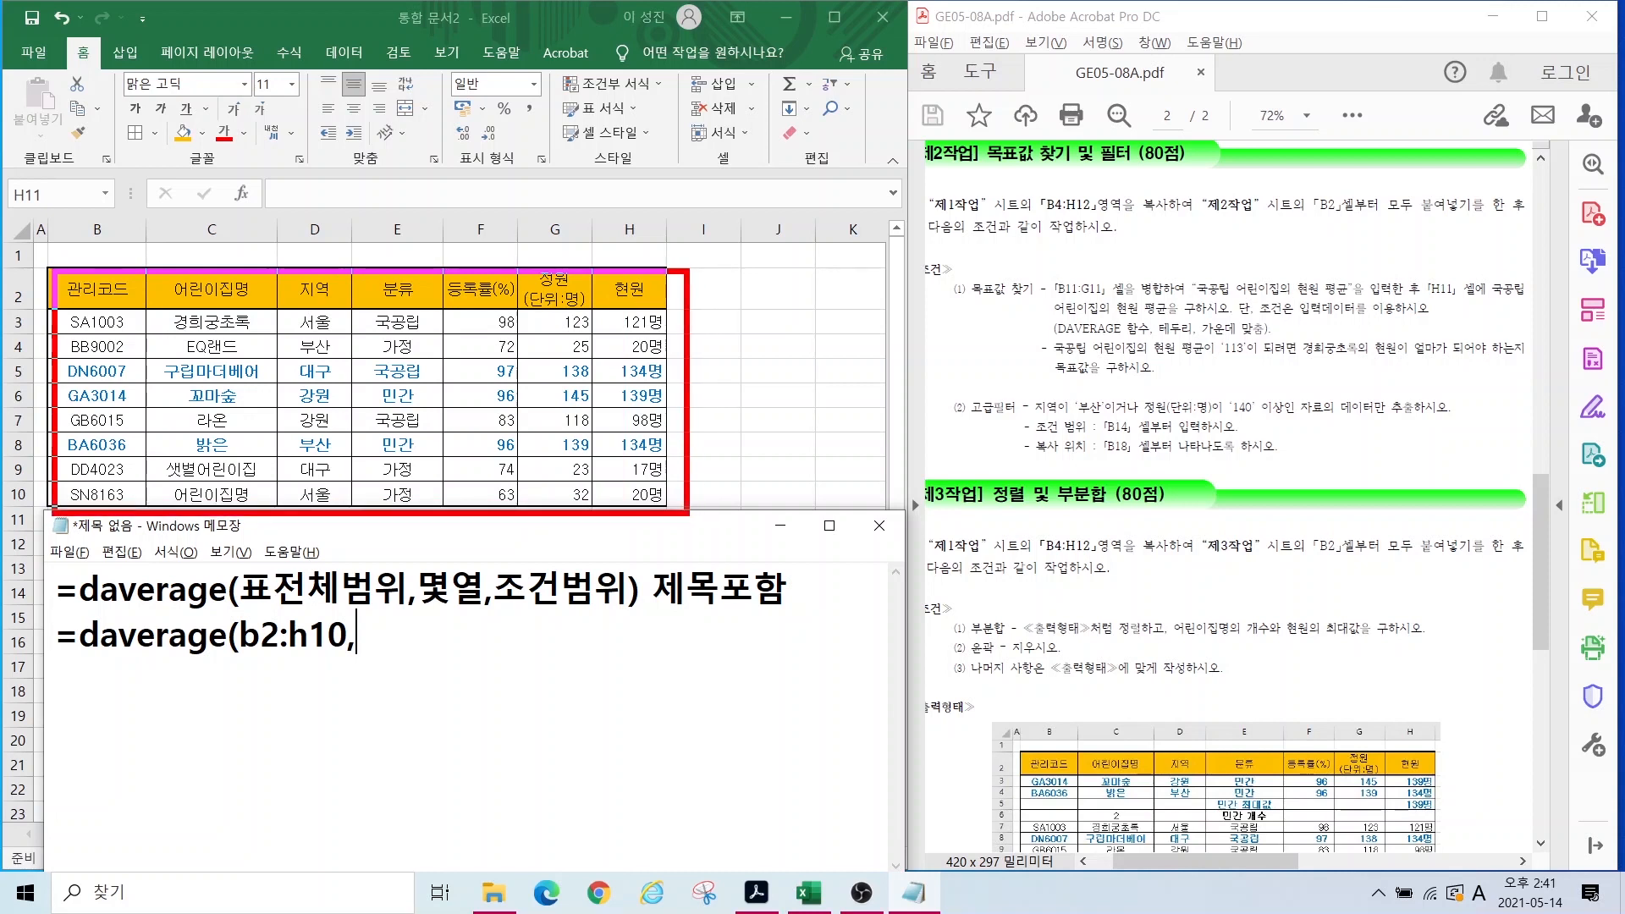
{"action": "left_click_drag", "start_coordinate": [129, 246], "coordinate": [87, 298]}
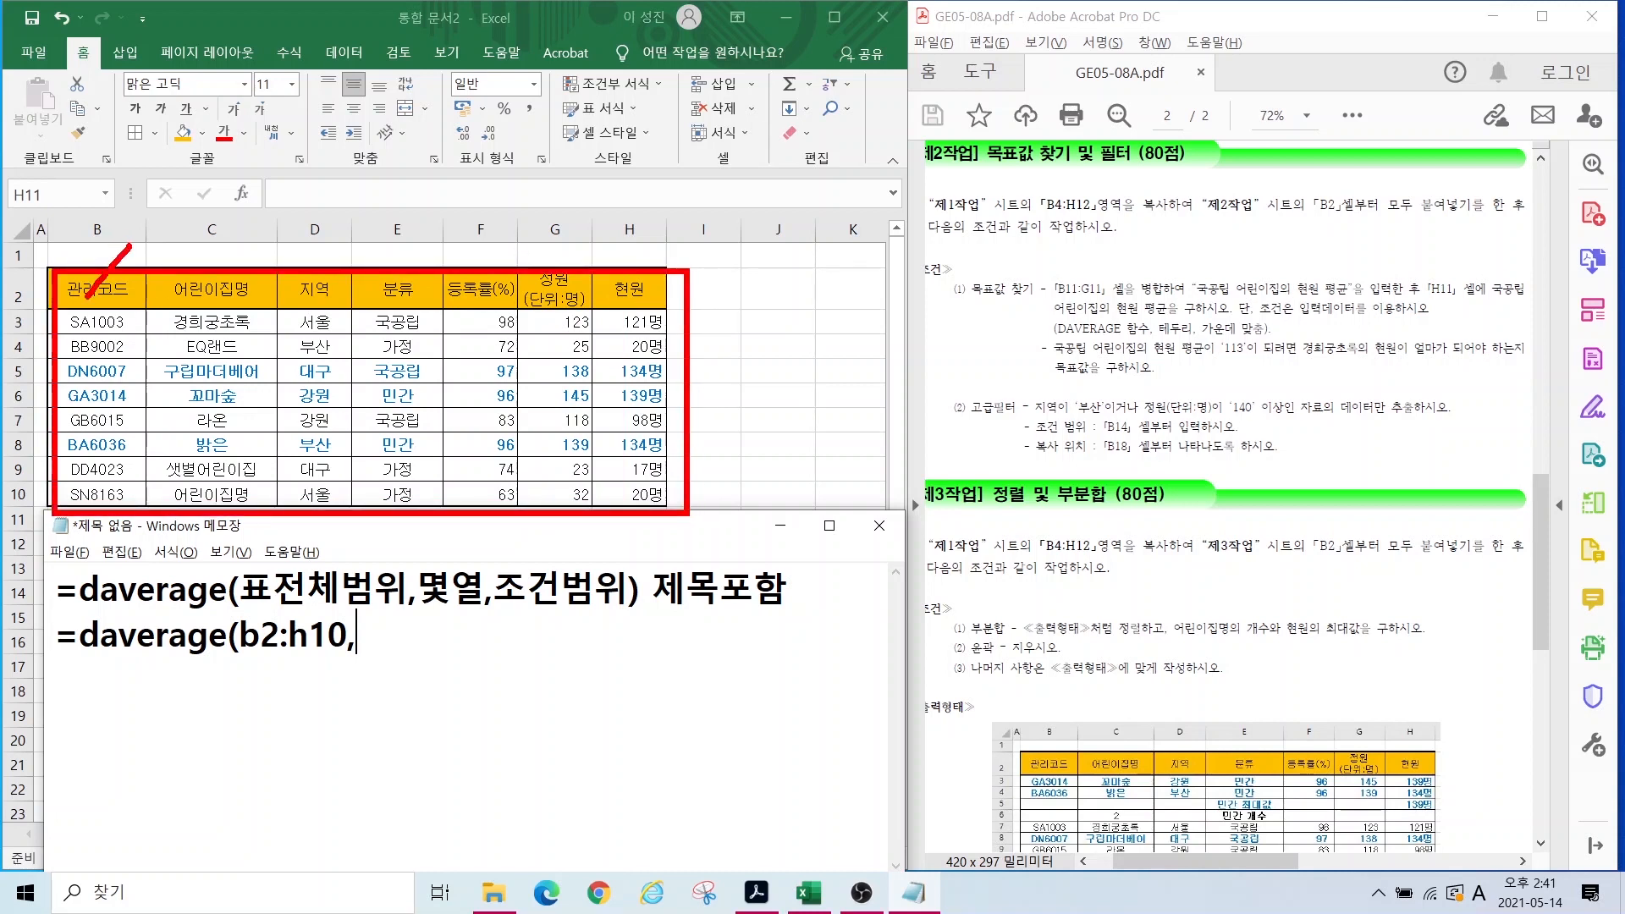
{"action": "left_click_drag", "start_coordinate": [229, 248], "coordinate": [201, 293]}
{"action": "left_click_drag", "start_coordinate": [312, 252], "coordinate": [281, 302]}
{"action": "left_click_drag", "start_coordinate": [424, 247], "coordinate": [404, 301]}
{"action": "left_click_drag", "start_coordinate": [495, 256], "coordinate": [469, 291]}
{"action": "left_click_drag", "start_coordinate": [573, 237], "coordinate": [553, 292]}
{"action": "left_click_drag", "start_coordinate": [651, 269], "coordinate": [627, 304]}
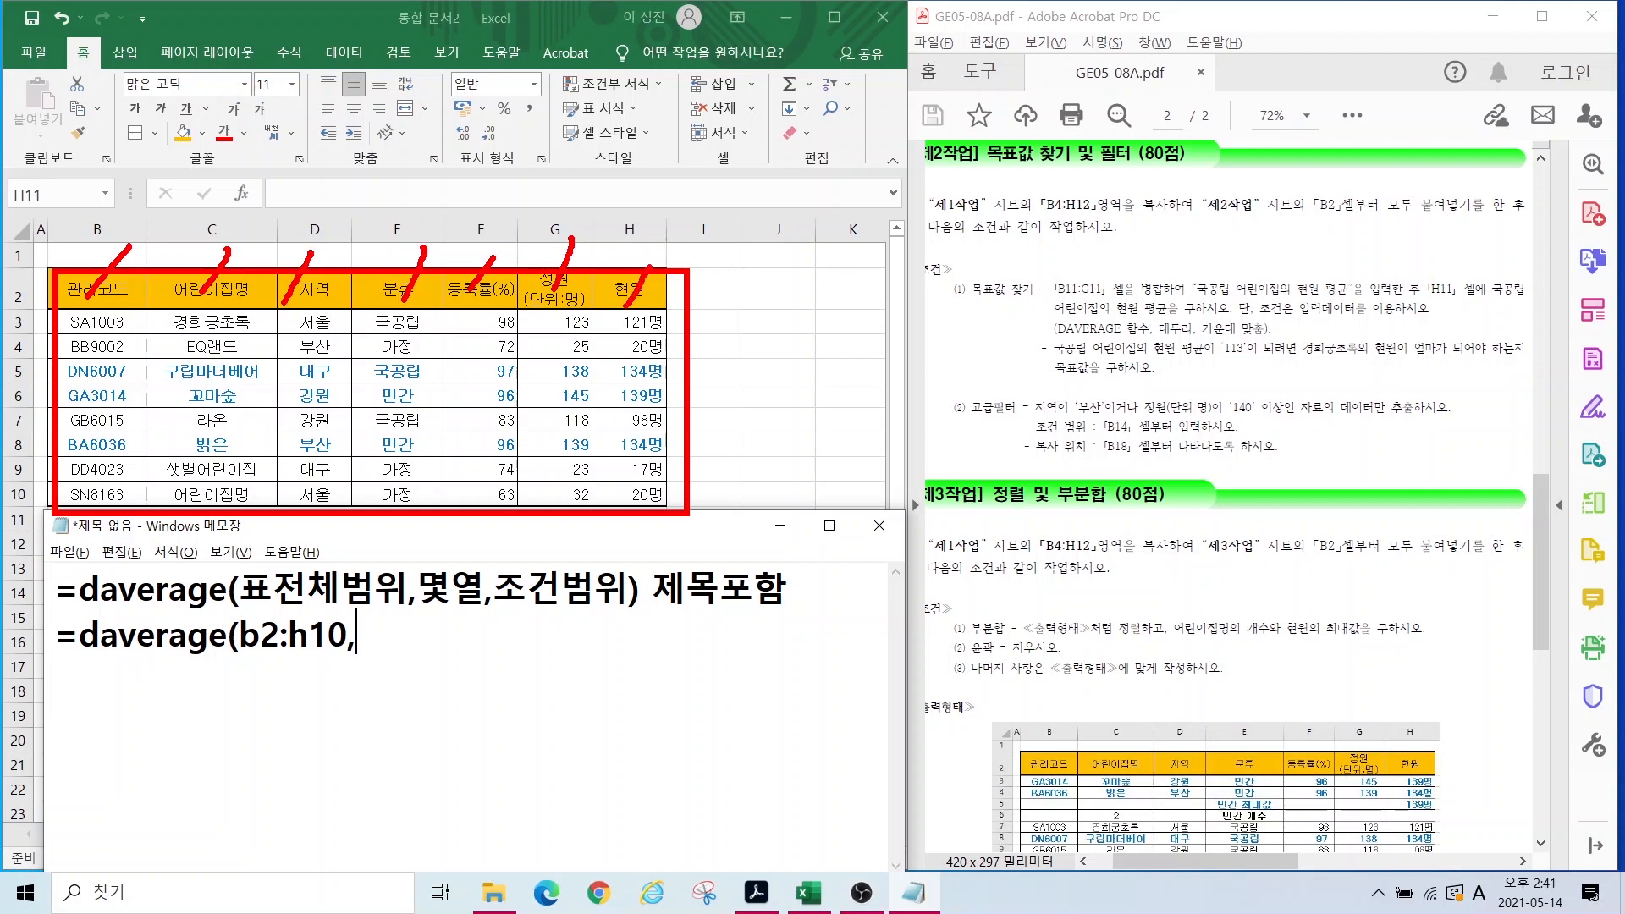
{"action": "key", "text": "Escape"}
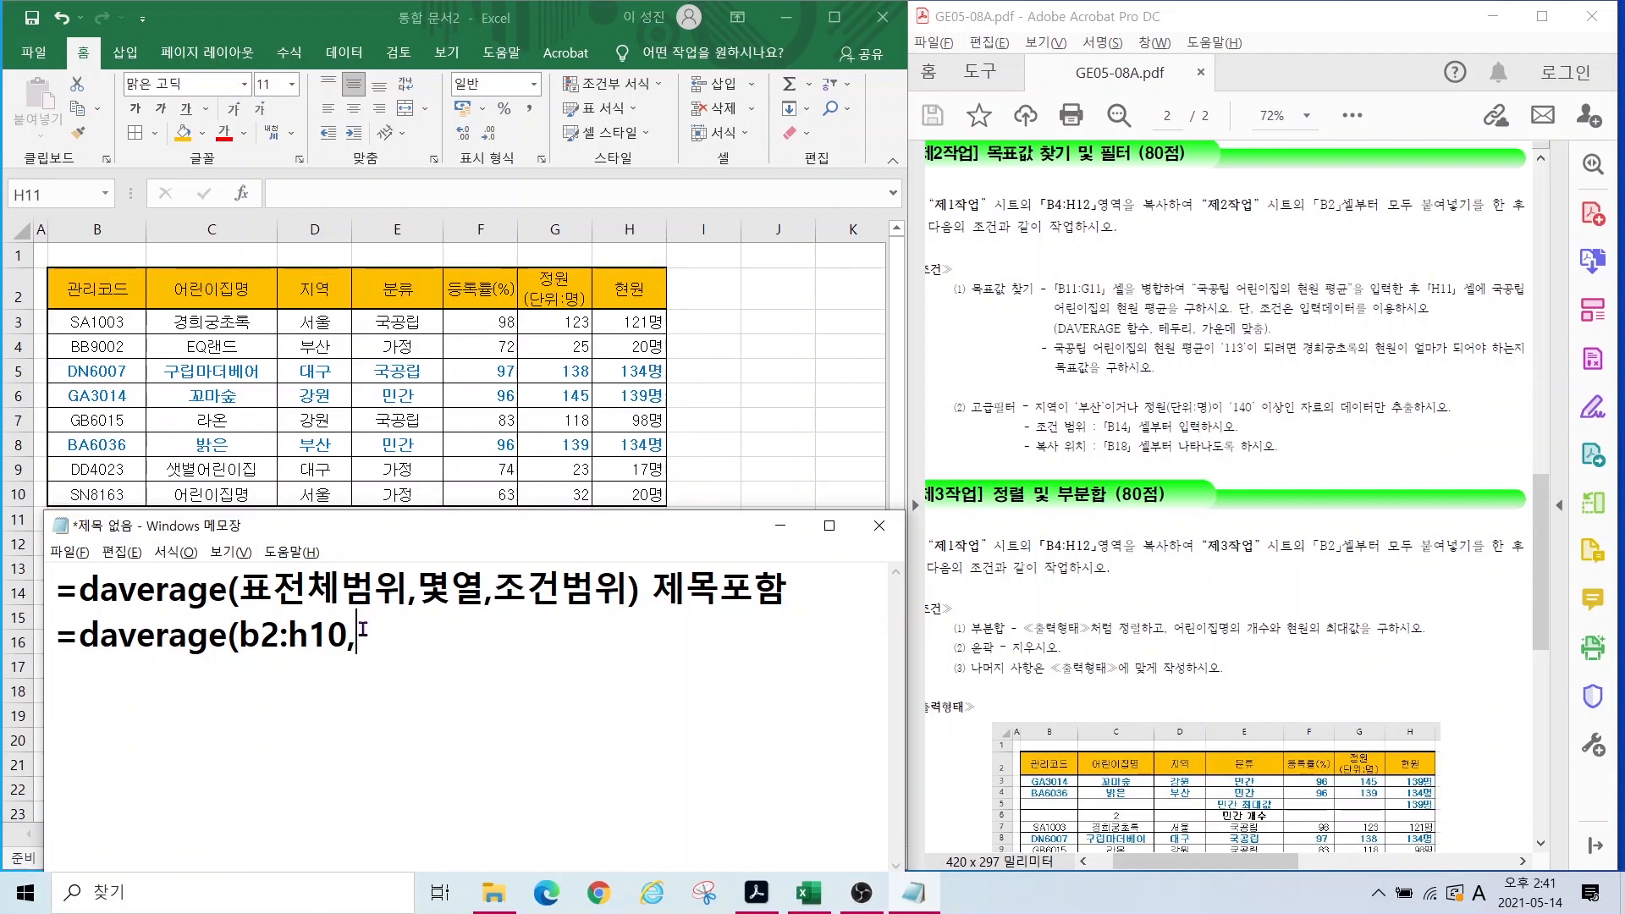
Step: Finish the example with field h2 and criteria e2:e3, giving =daverage(b2:h10,h2,e2:e3)
{"action": "type", "text": "7"}
{"action": "key", "text": "BackSpace"}
{"action": "type", "text": "h2,"}
{"action": "left_click_drag", "start_coordinate": [362, 265], "coordinate": [446, 344]}
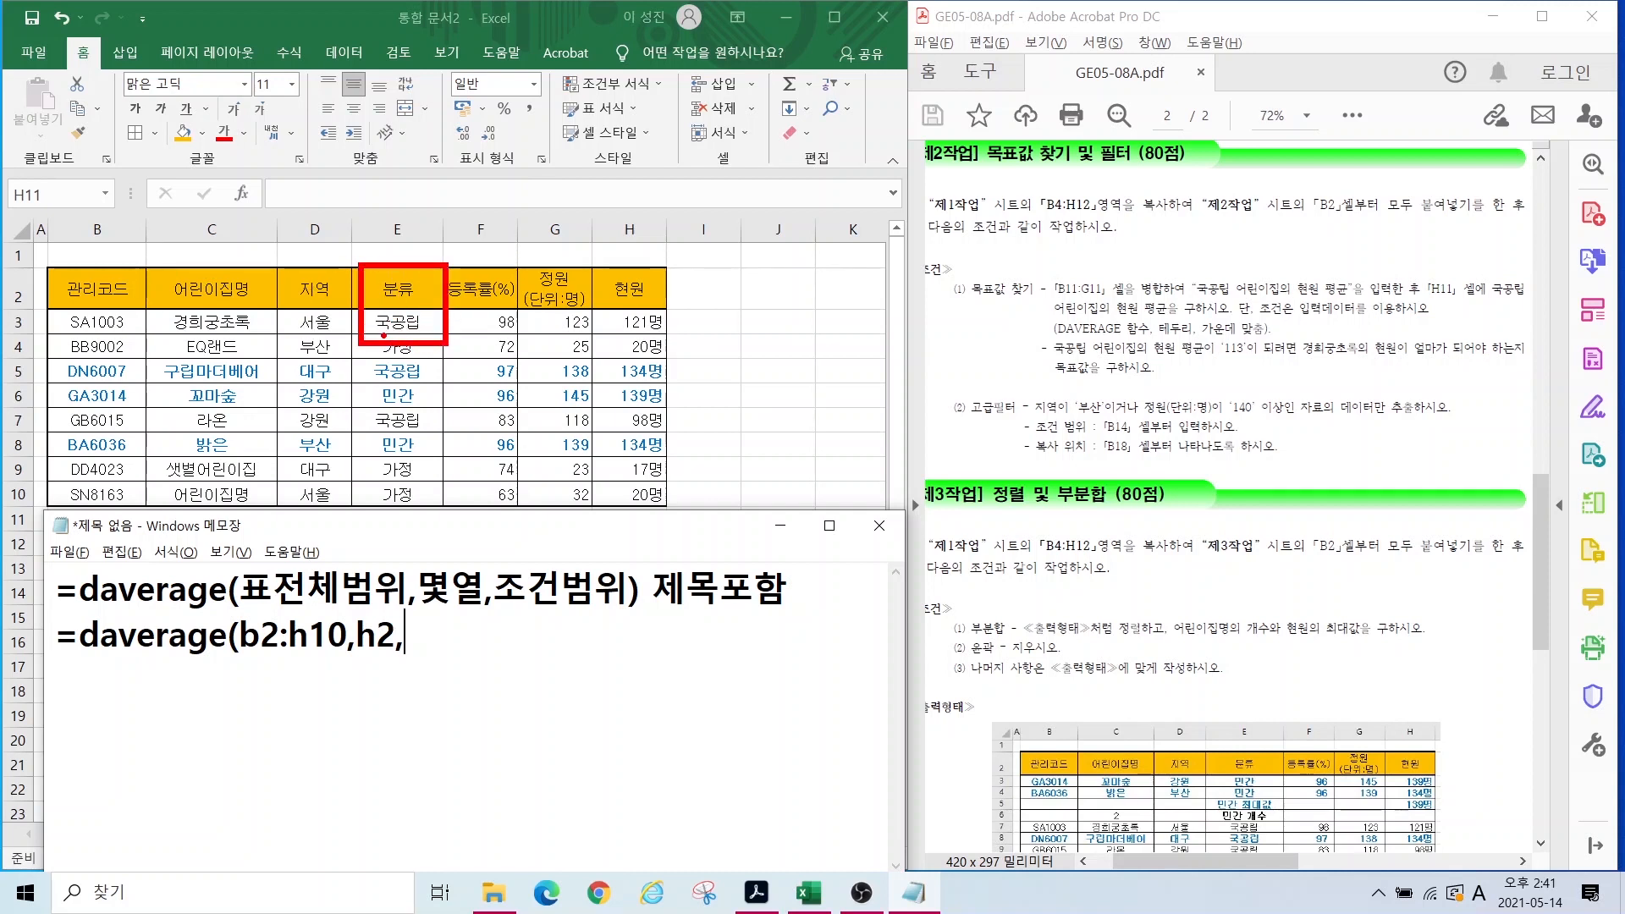
{"action": "key", "text": "Escape"}
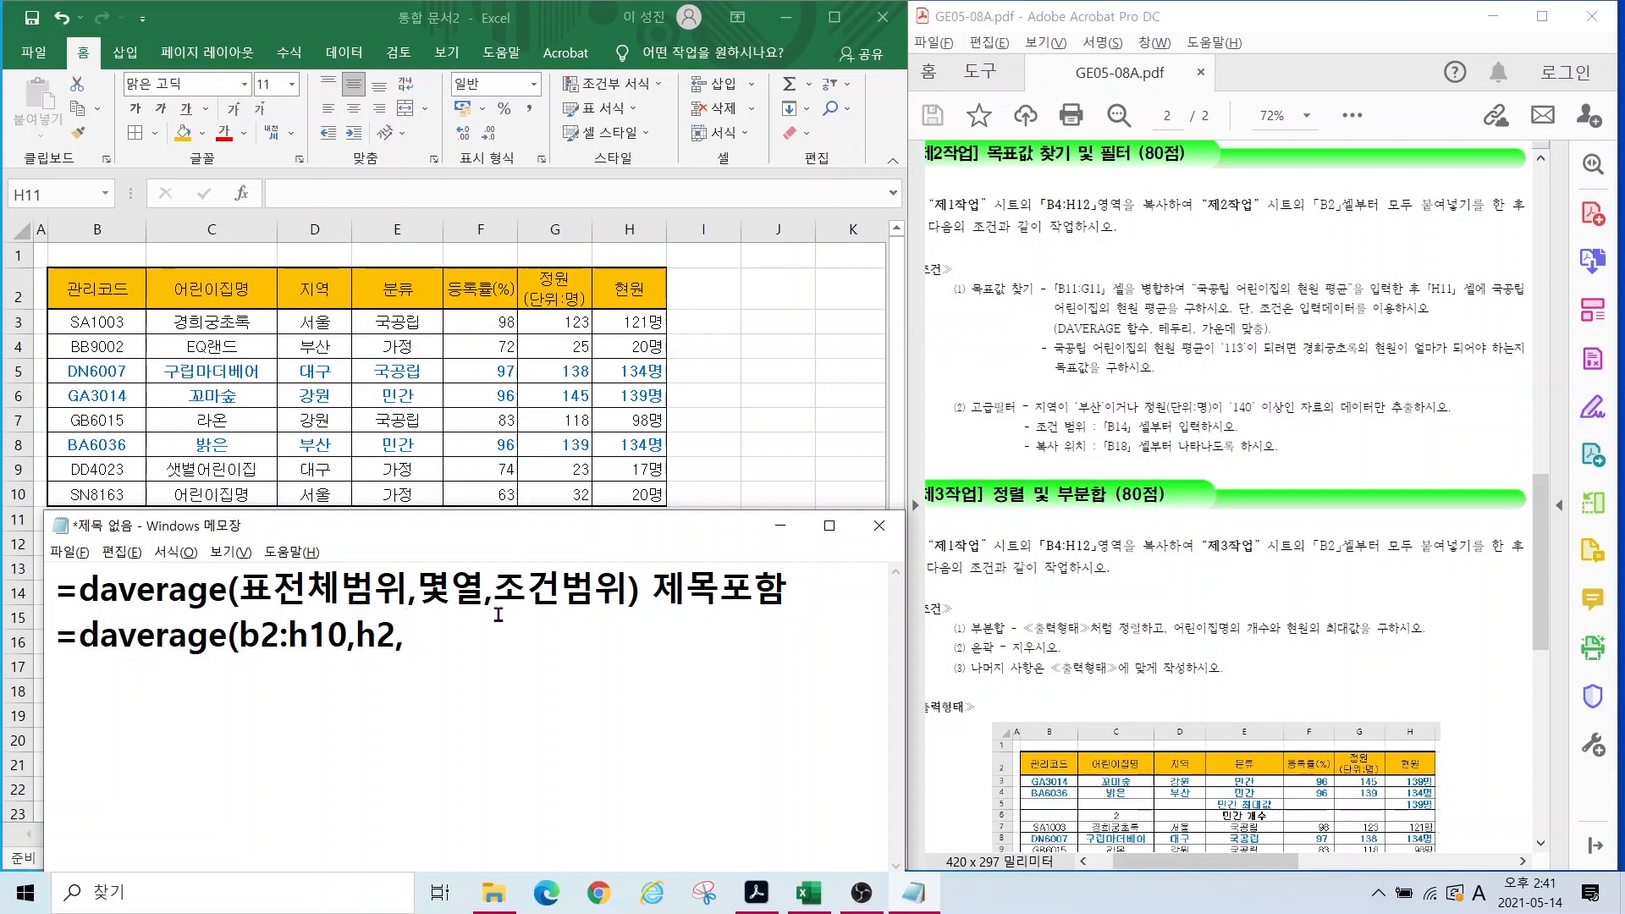
{"action": "type", "text": "e2:e3"}
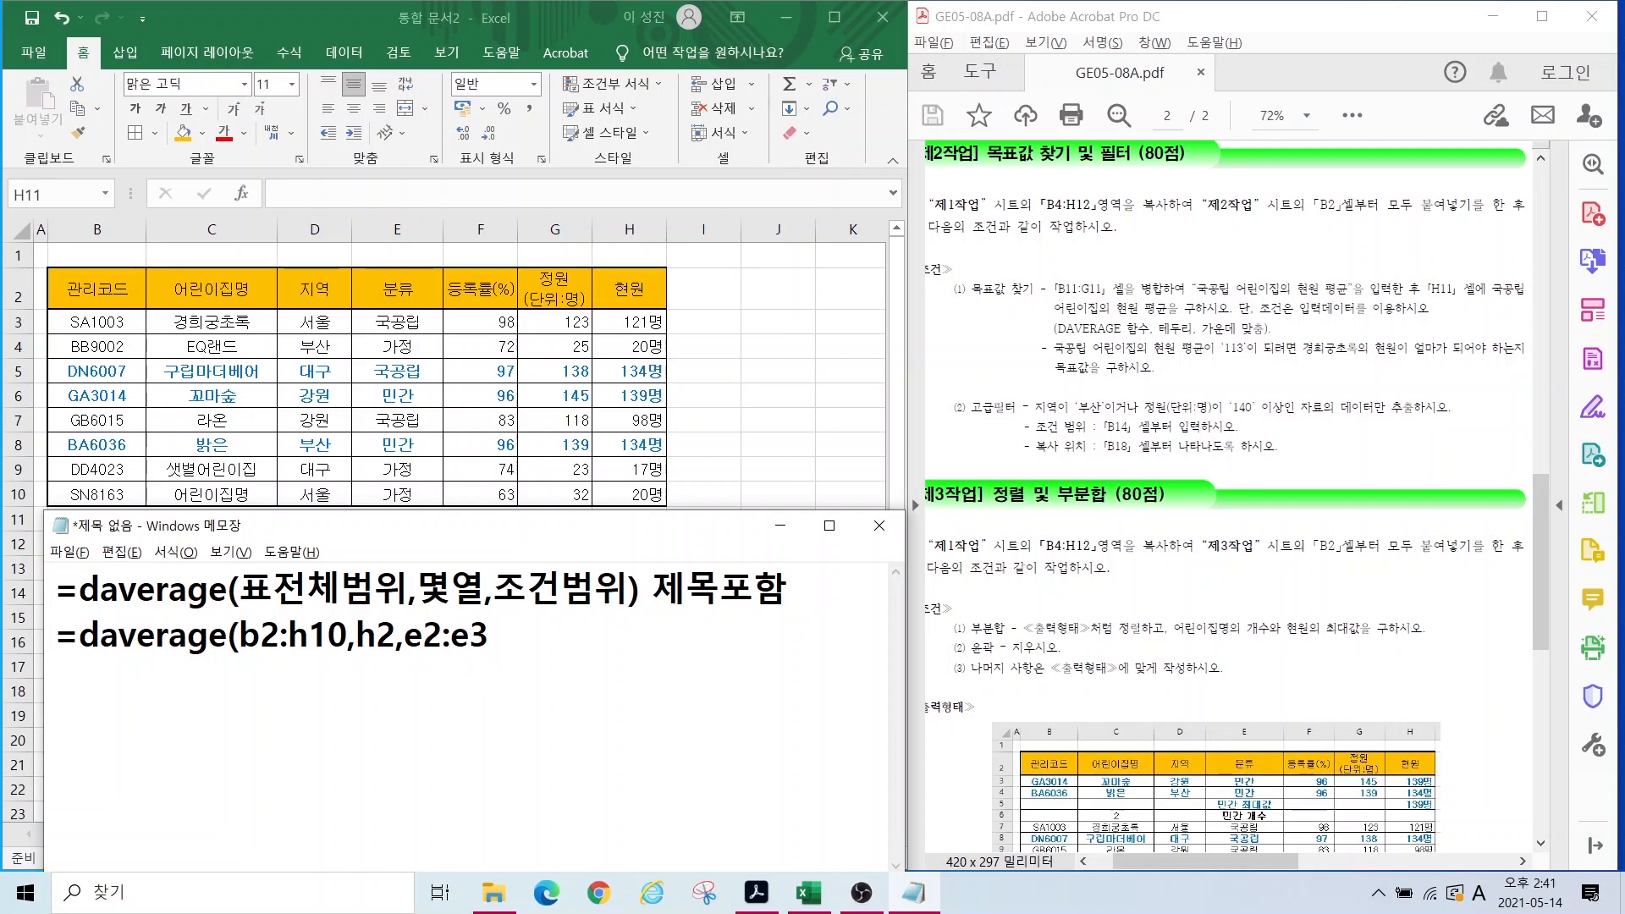
{"action": "type", "text": ")"}
Step: Enter =DAVERAGE(B2:H10,H2,E2:E3) in H11, which returns 117.6667
{"action": "left_click", "coordinate": [709, 489]}
{"action": "type", "text": "="}
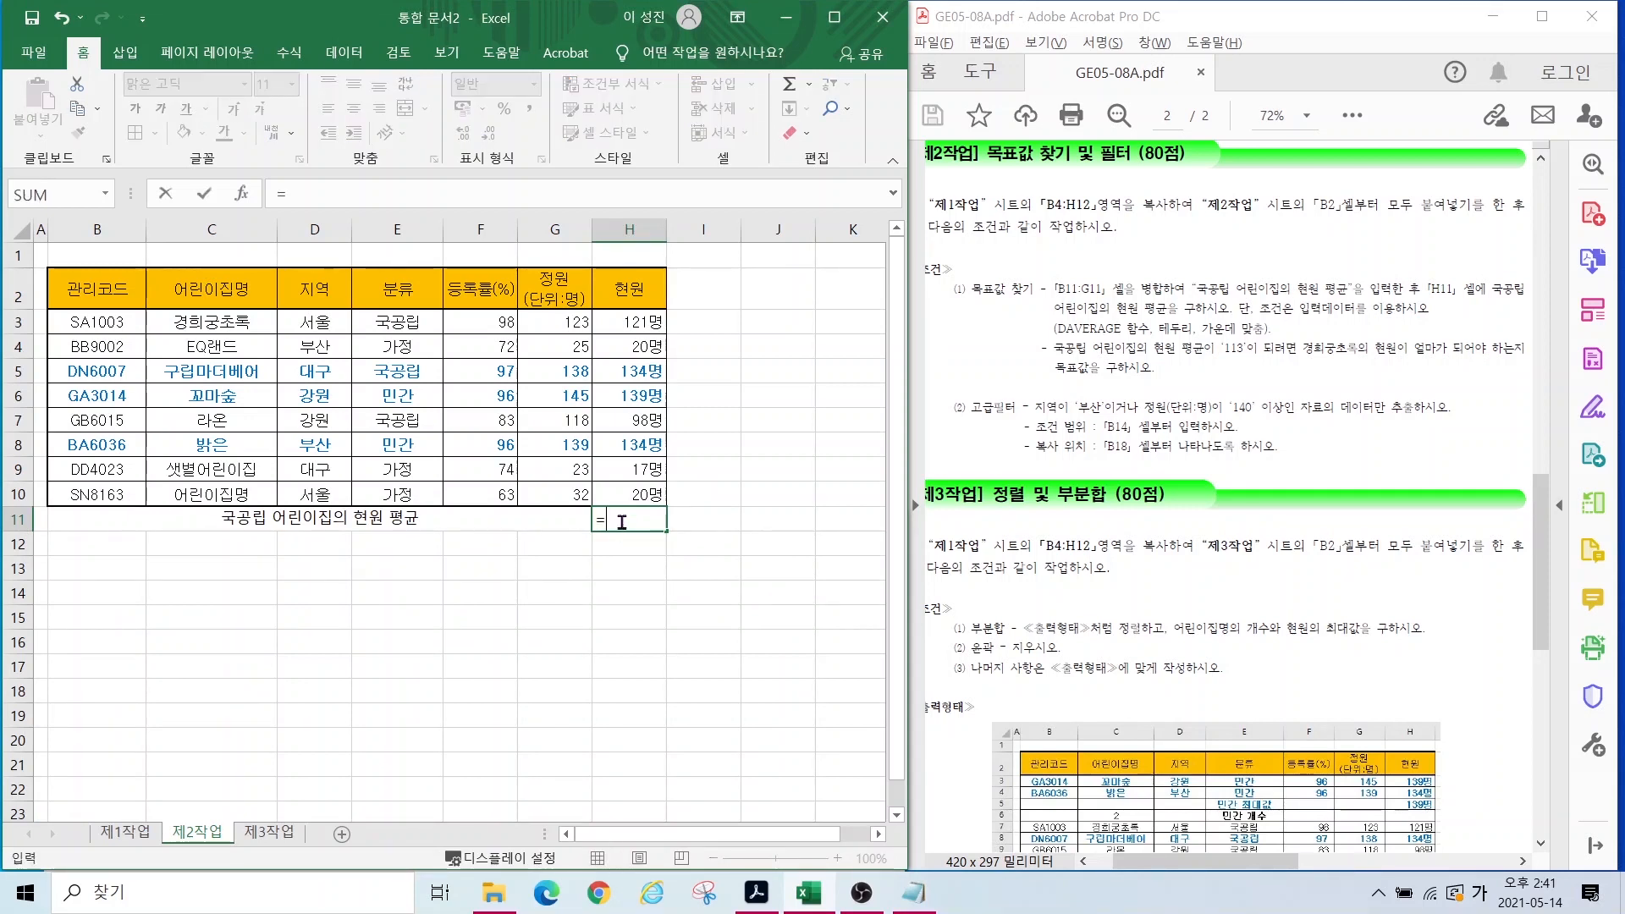
{"action": "key", "text": "Hangul"}
{"action": "type", "text": "dav"}
{"action": "key", "text": "Tab"}
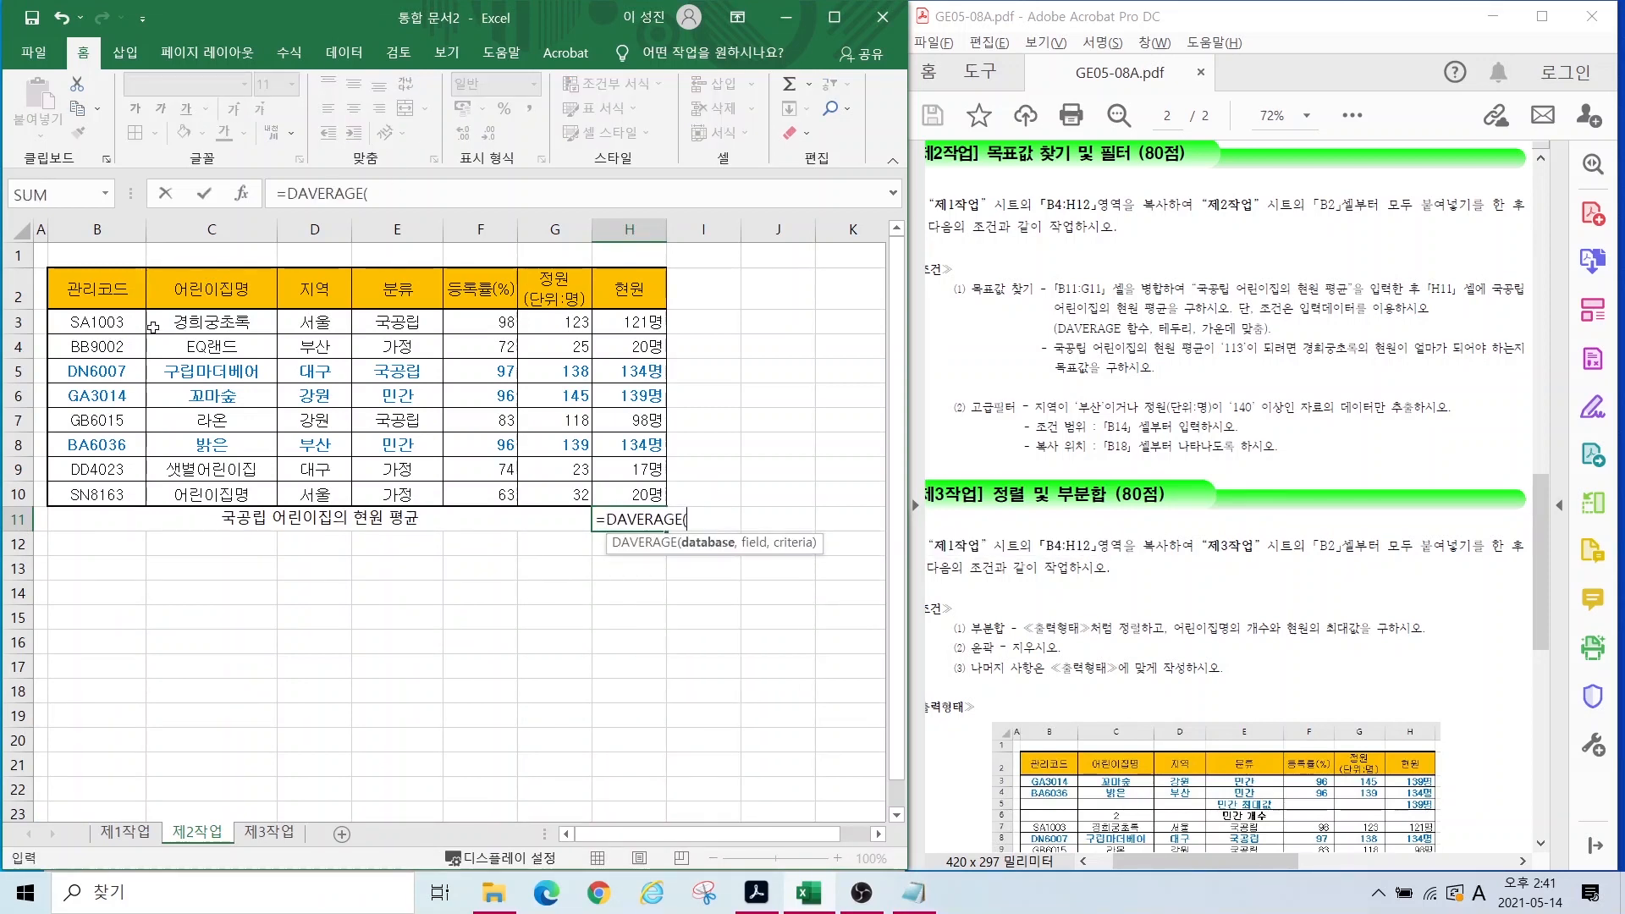
{"action": "left_click_drag", "start_coordinate": [96, 288], "coordinate": [629, 489]}
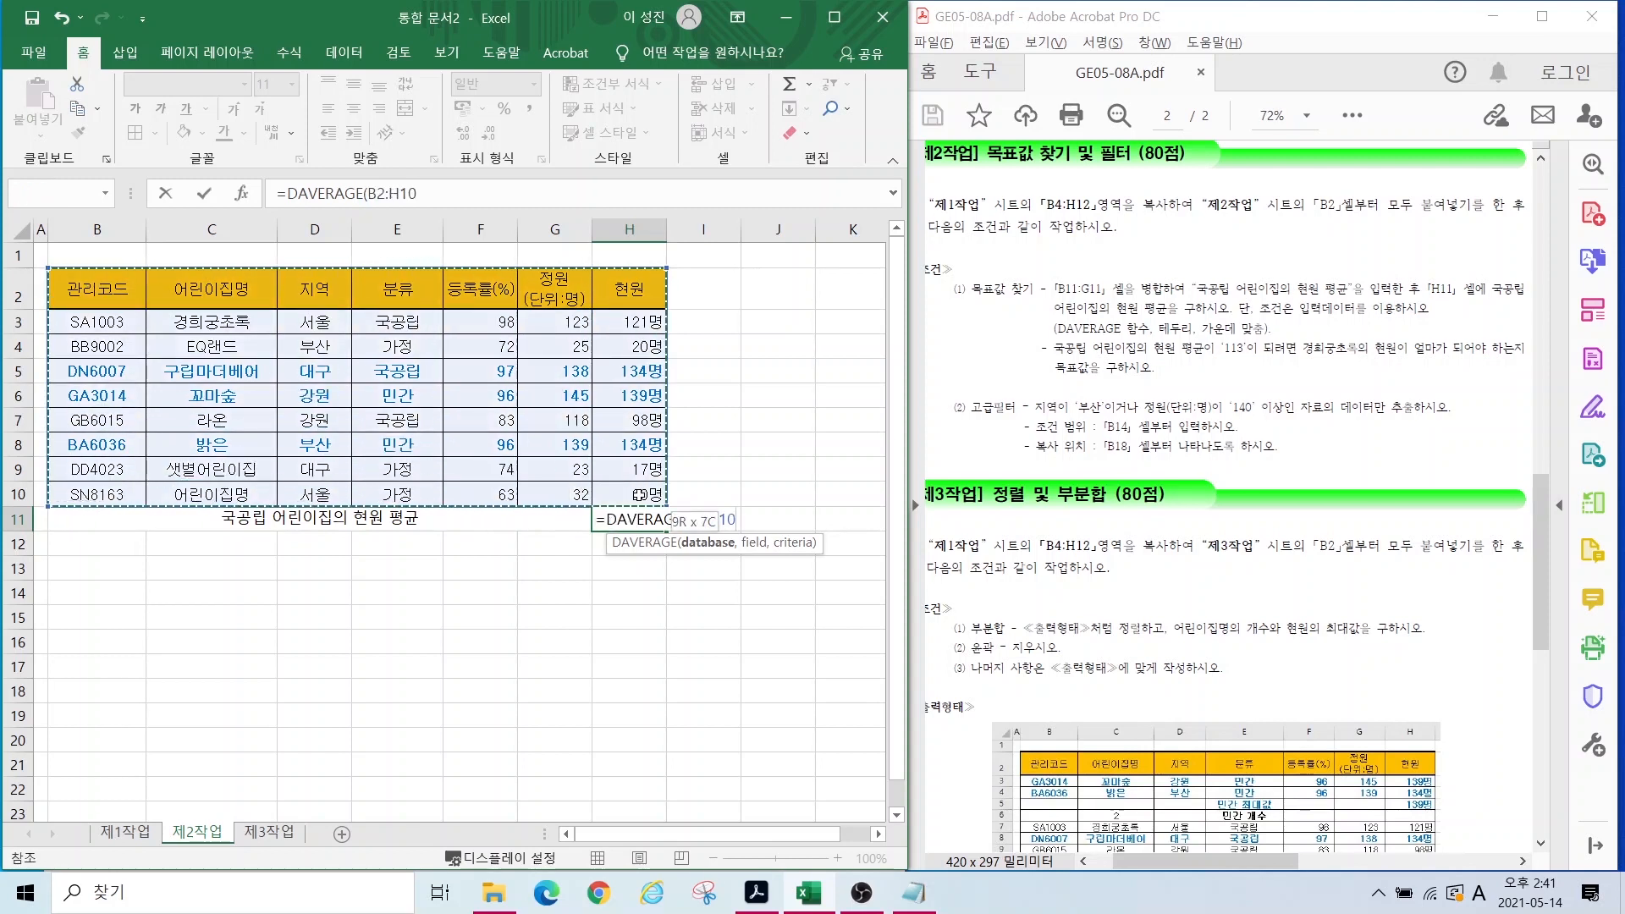
{"action": "type", "text": ","}
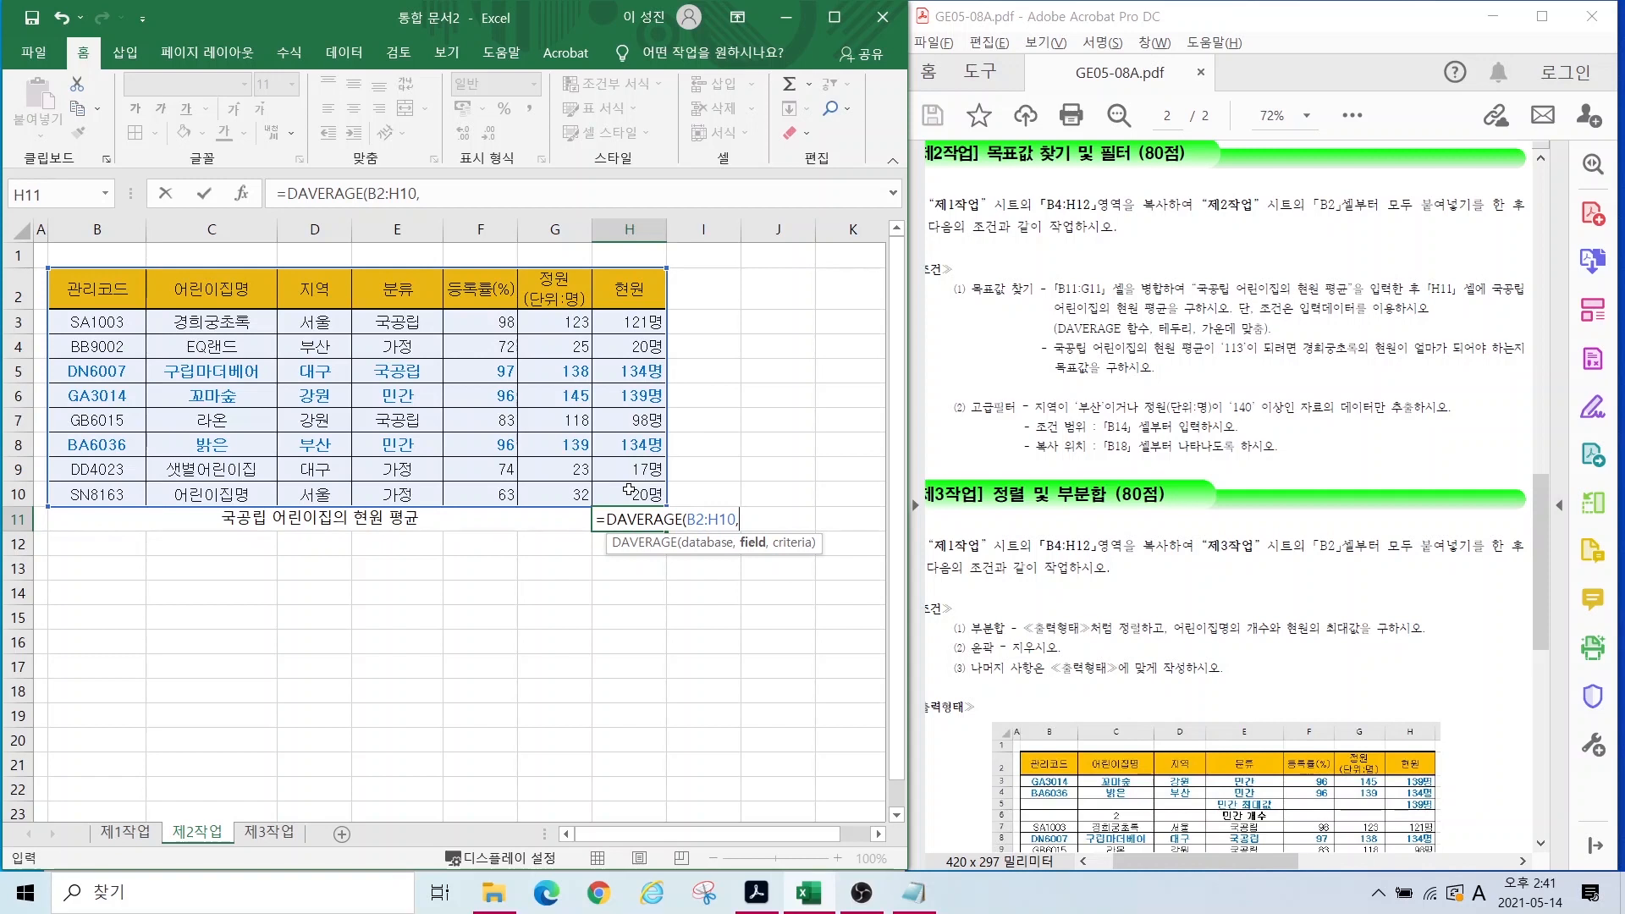
{"action": "left_click", "coordinate": [624, 294]}
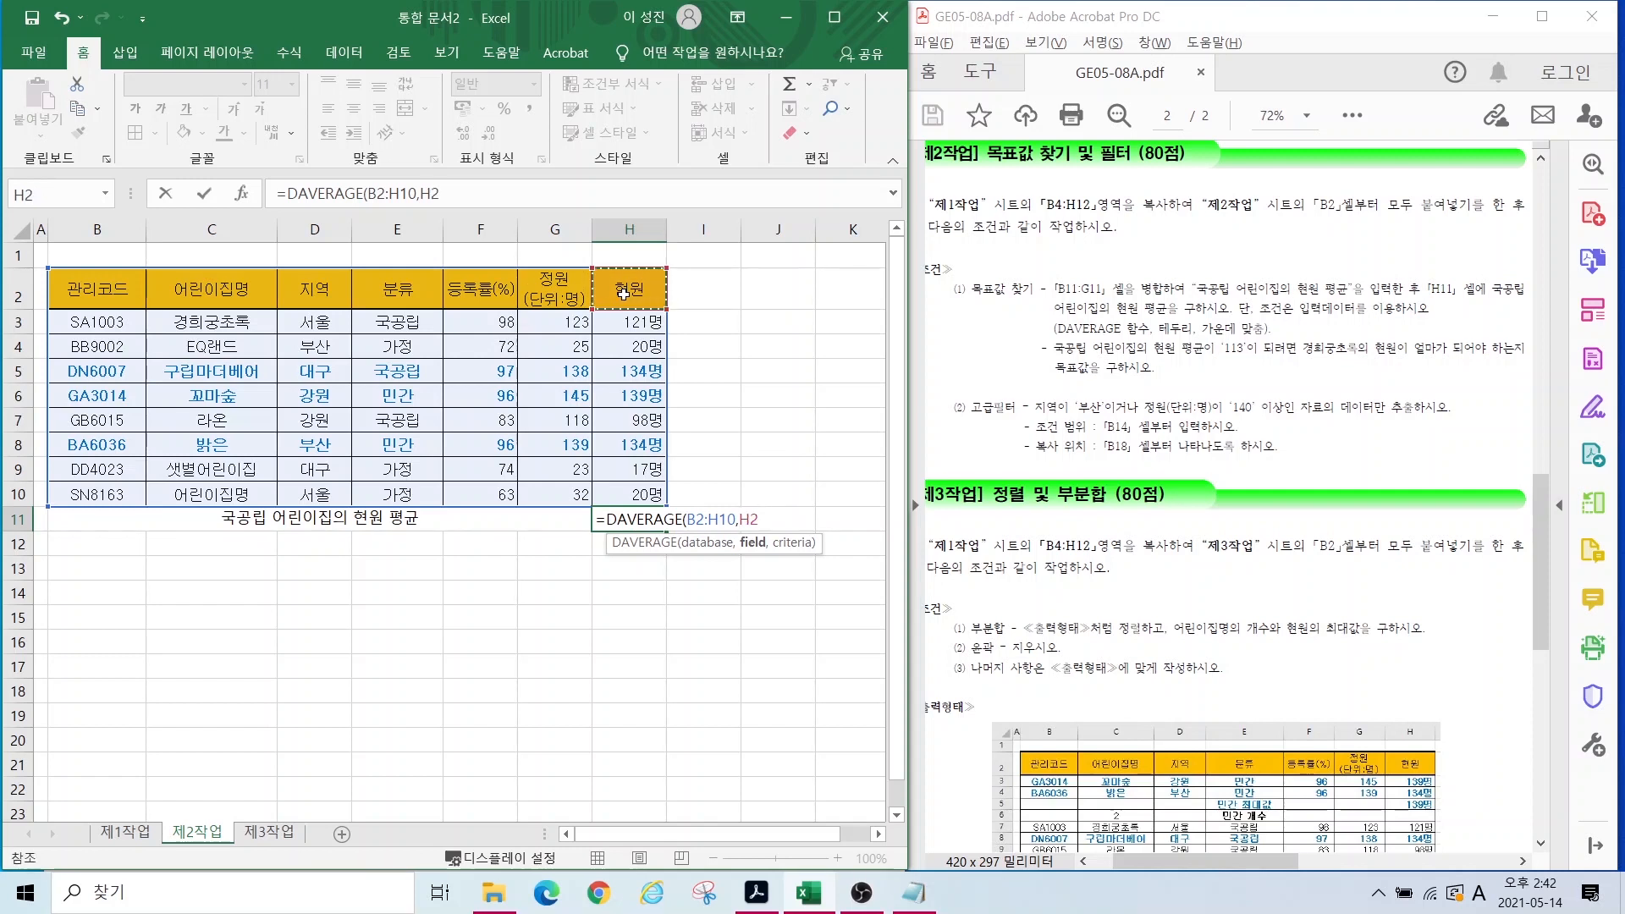
{"action": "type", "text": ","}
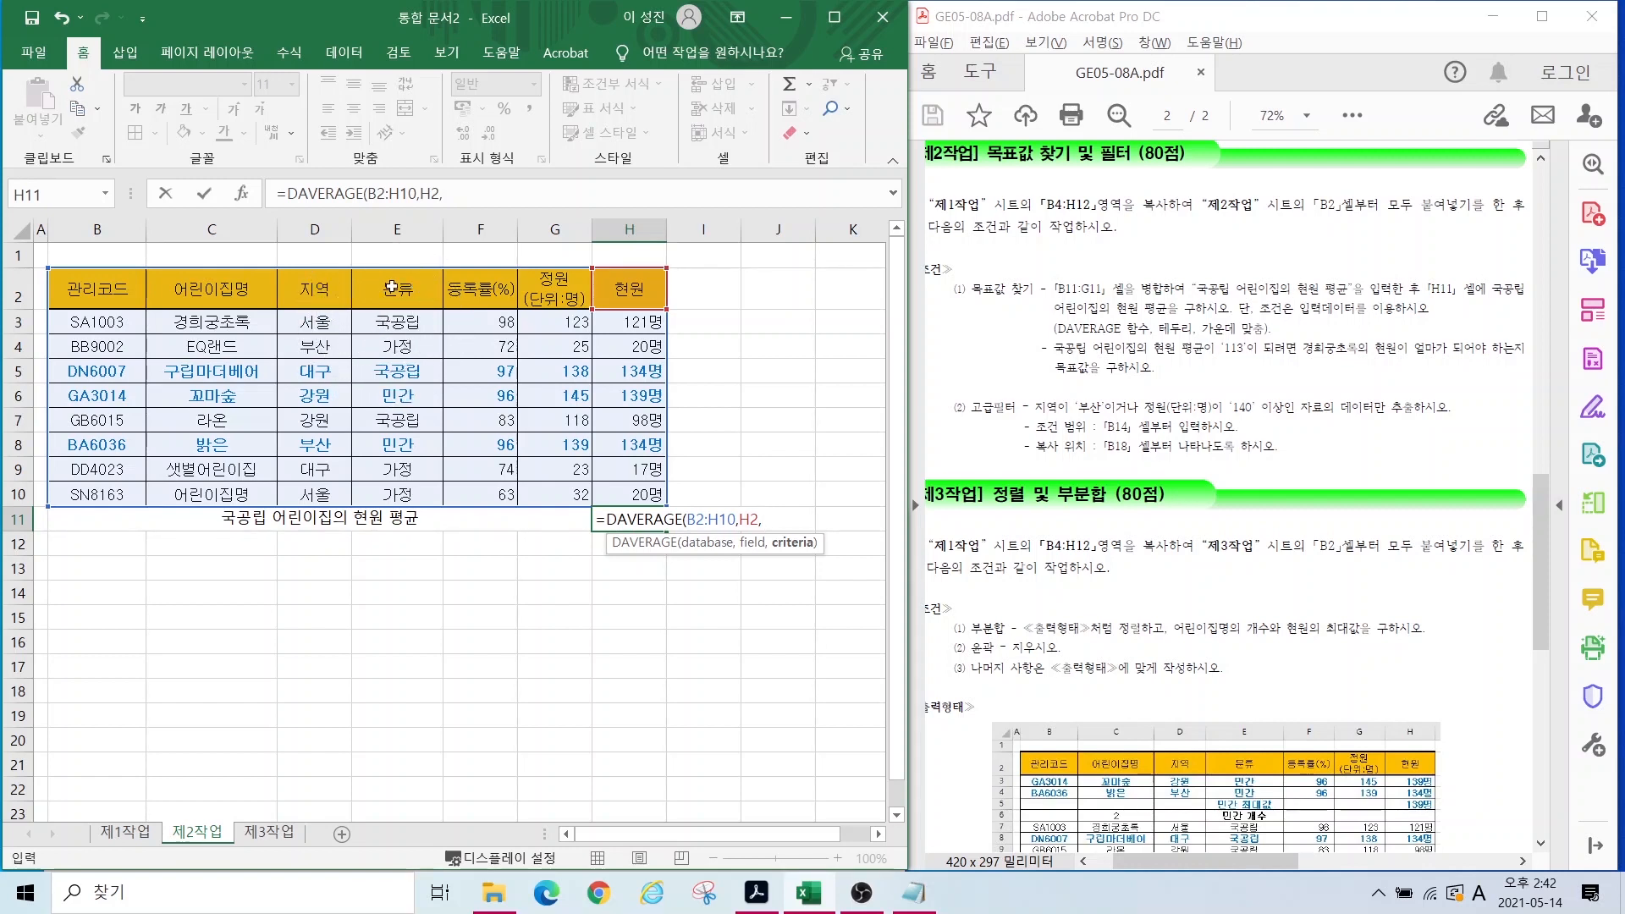
{"action": "left_click_drag", "start_coordinate": [393, 287], "coordinate": [394, 322]}
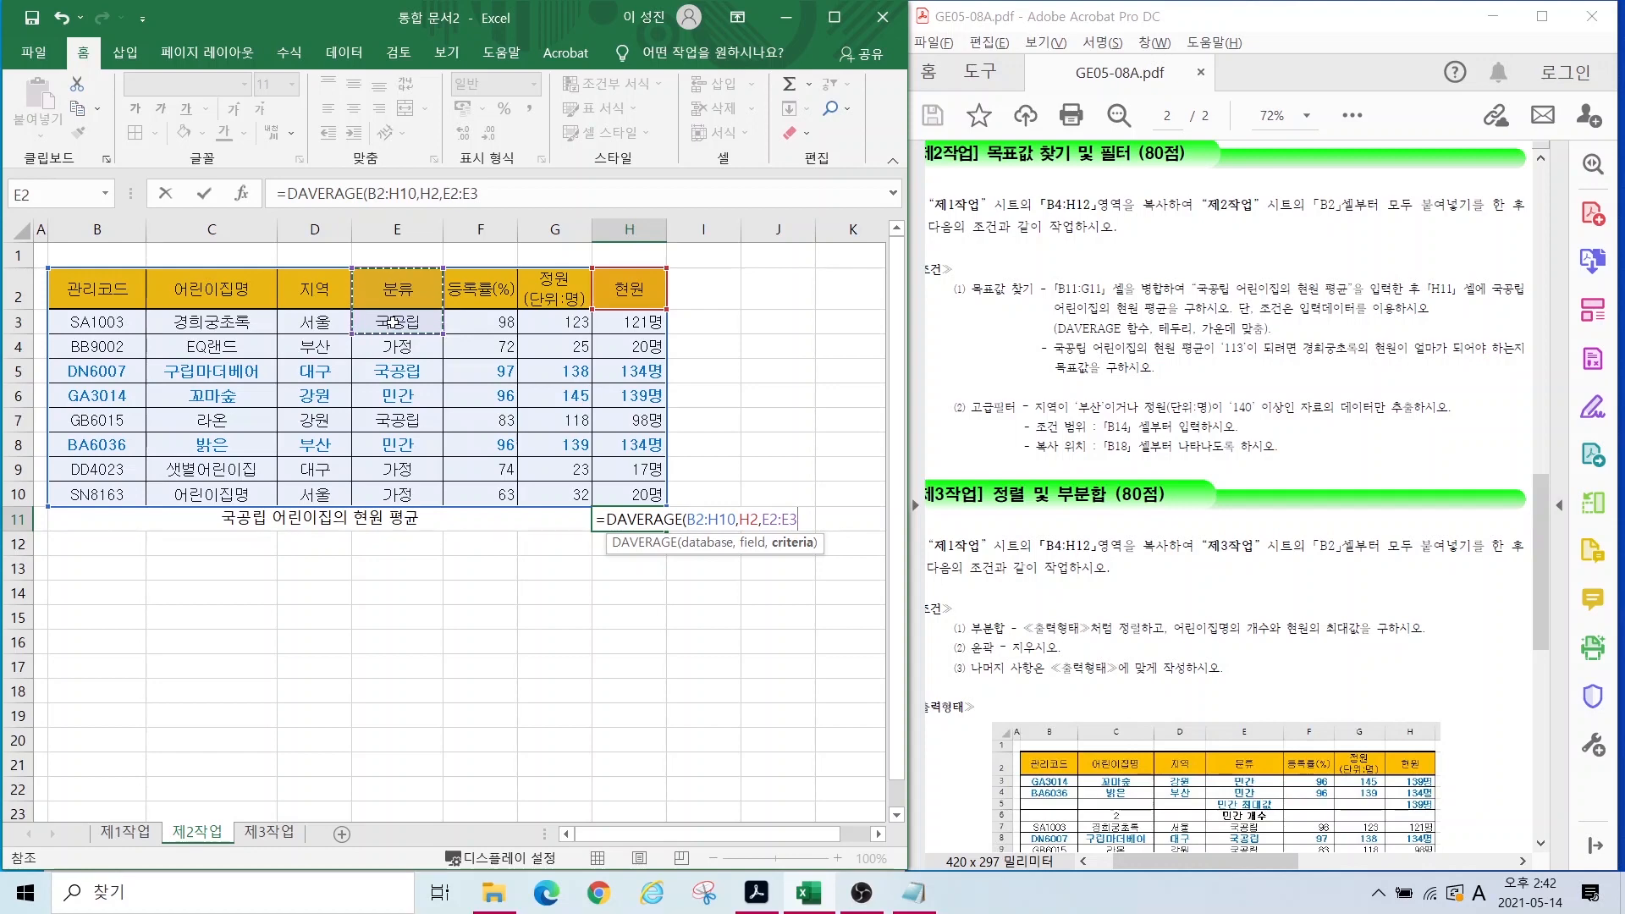
{"action": "type", "text": ")"}
{"action": "key", "text": "Return"}
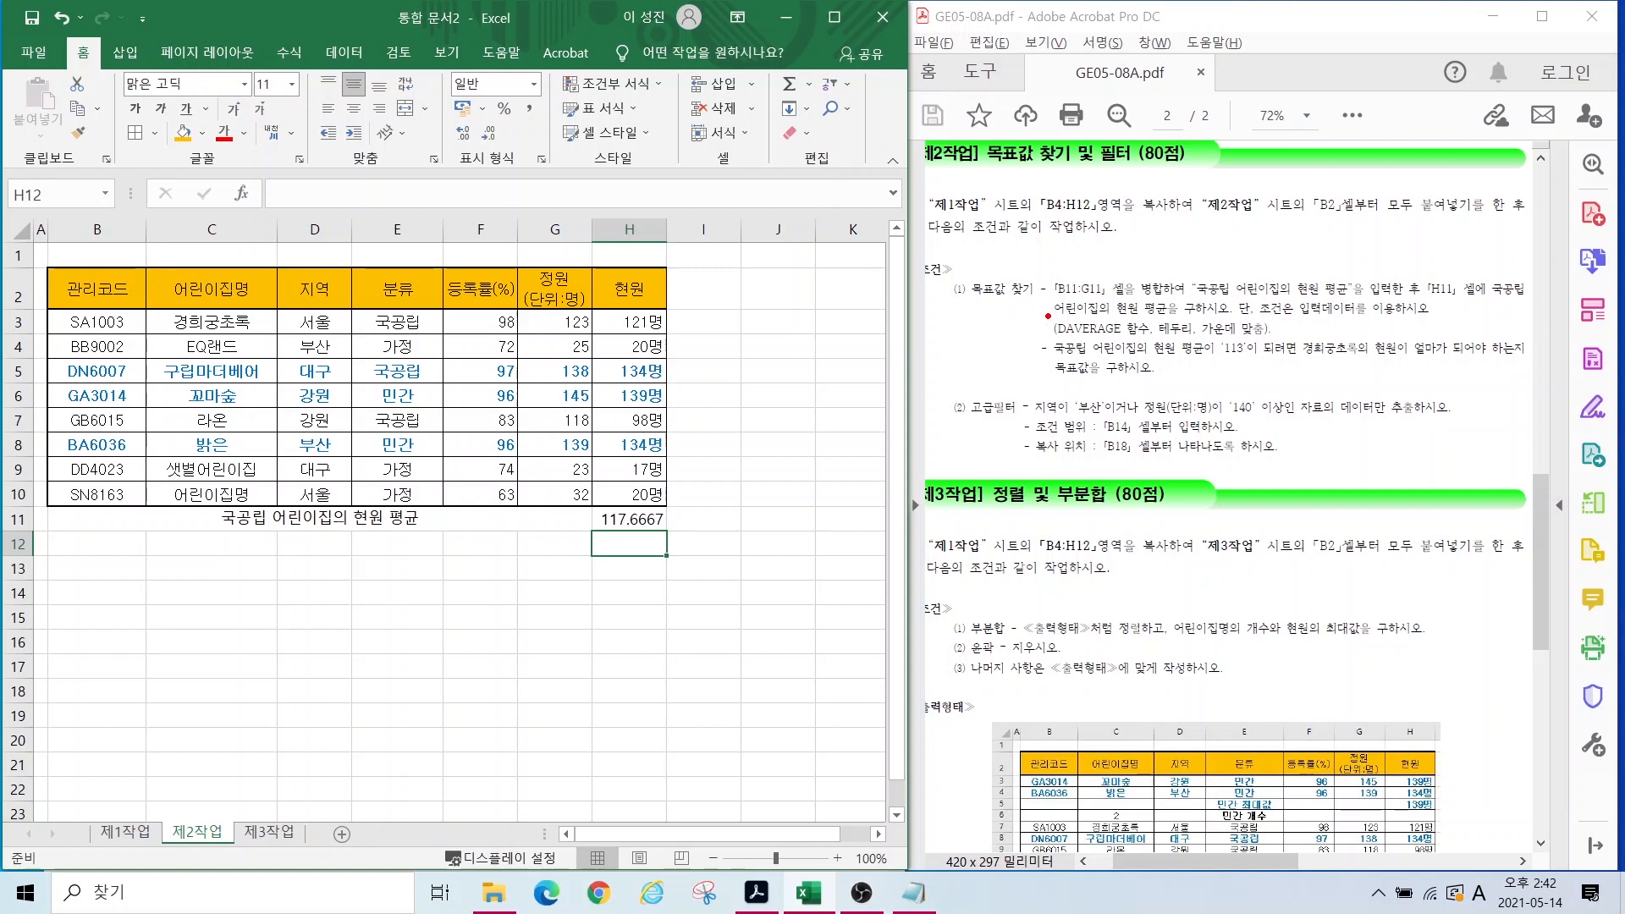
{"action": "left_click_drag", "start_coordinate": [1049, 316], "coordinate": [1284, 337]}
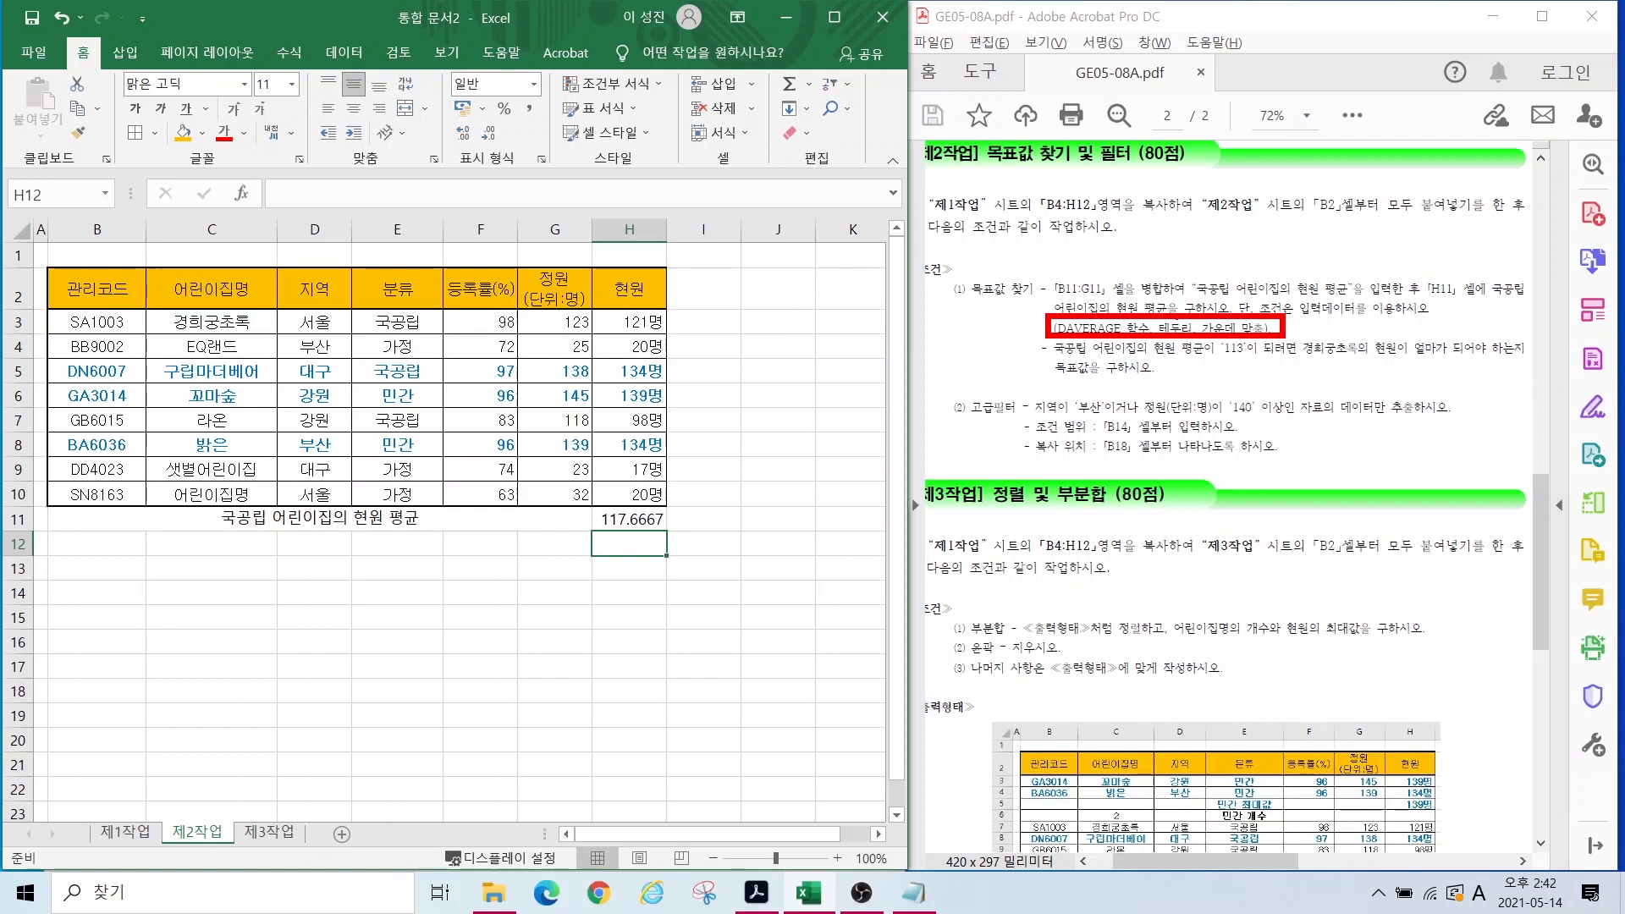
Step: Apply Outside Borders to B11:H11 and check the formula in H11
{"action": "left_click", "coordinate": [566, 524]}
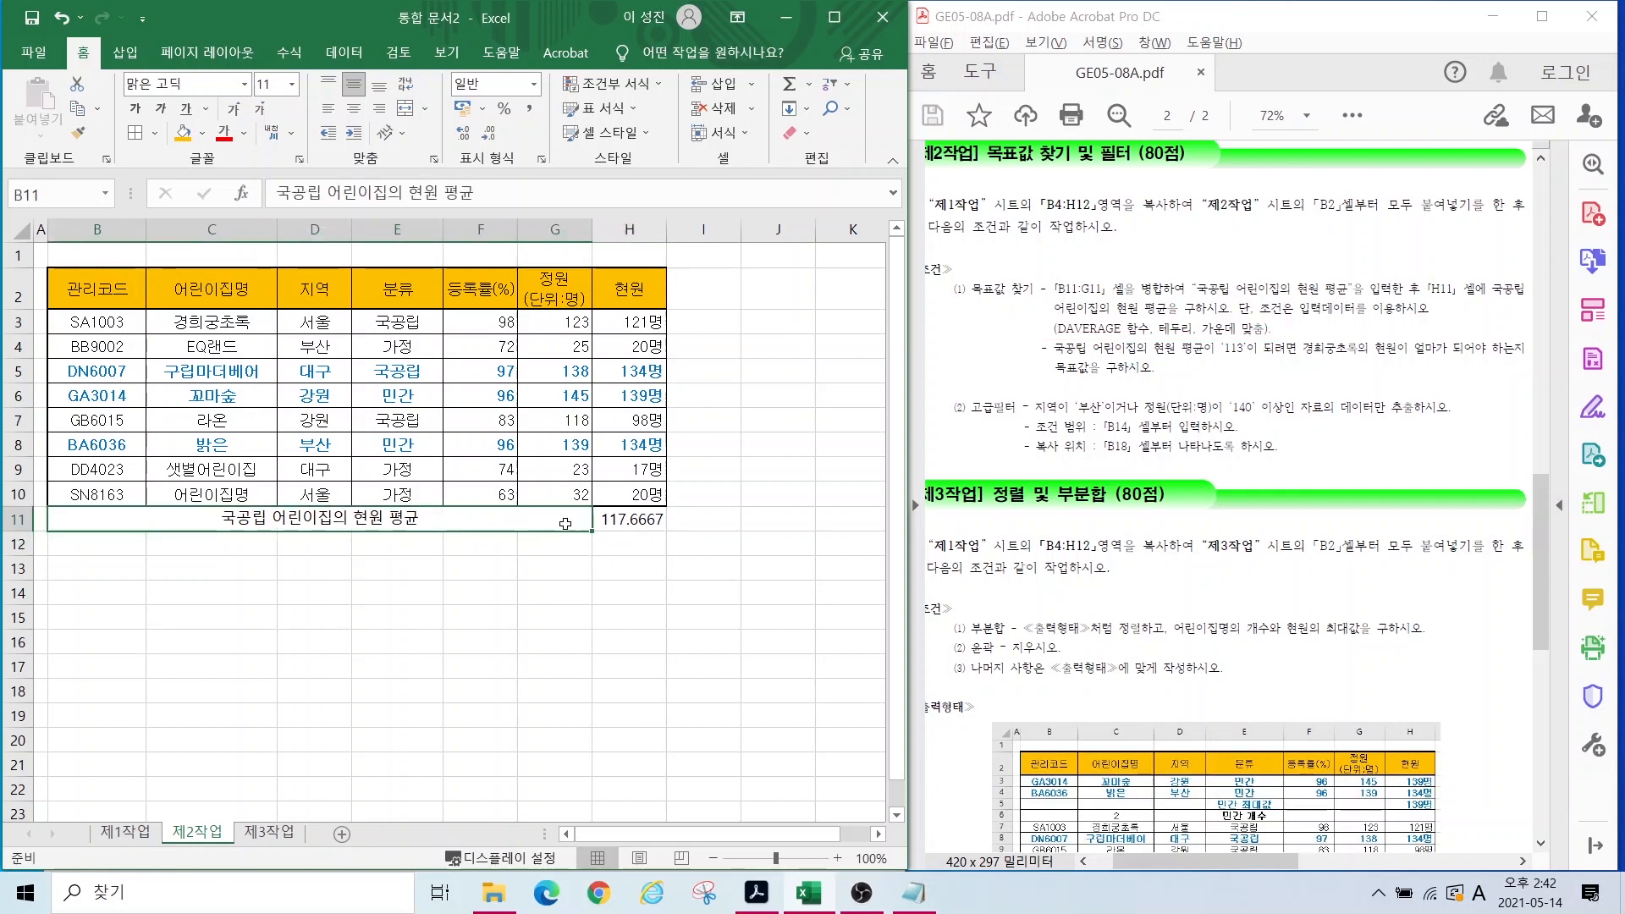
{"action": "left_click_drag", "start_coordinate": [565, 524], "coordinate": [630, 520]}
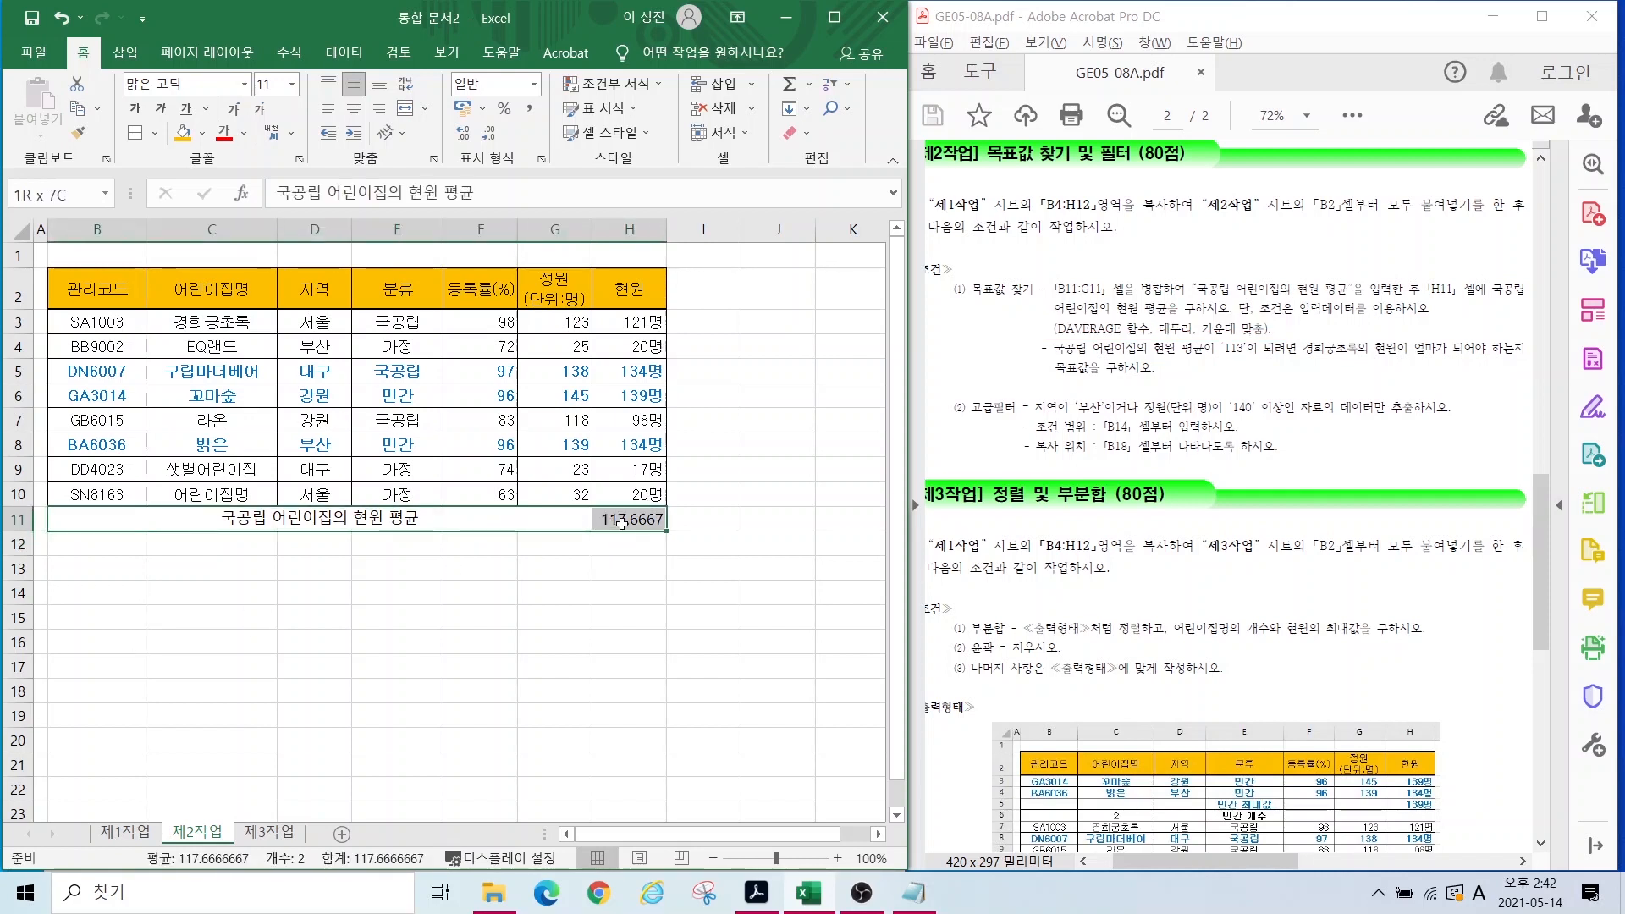
{"action": "left_click", "coordinate": [154, 133]}
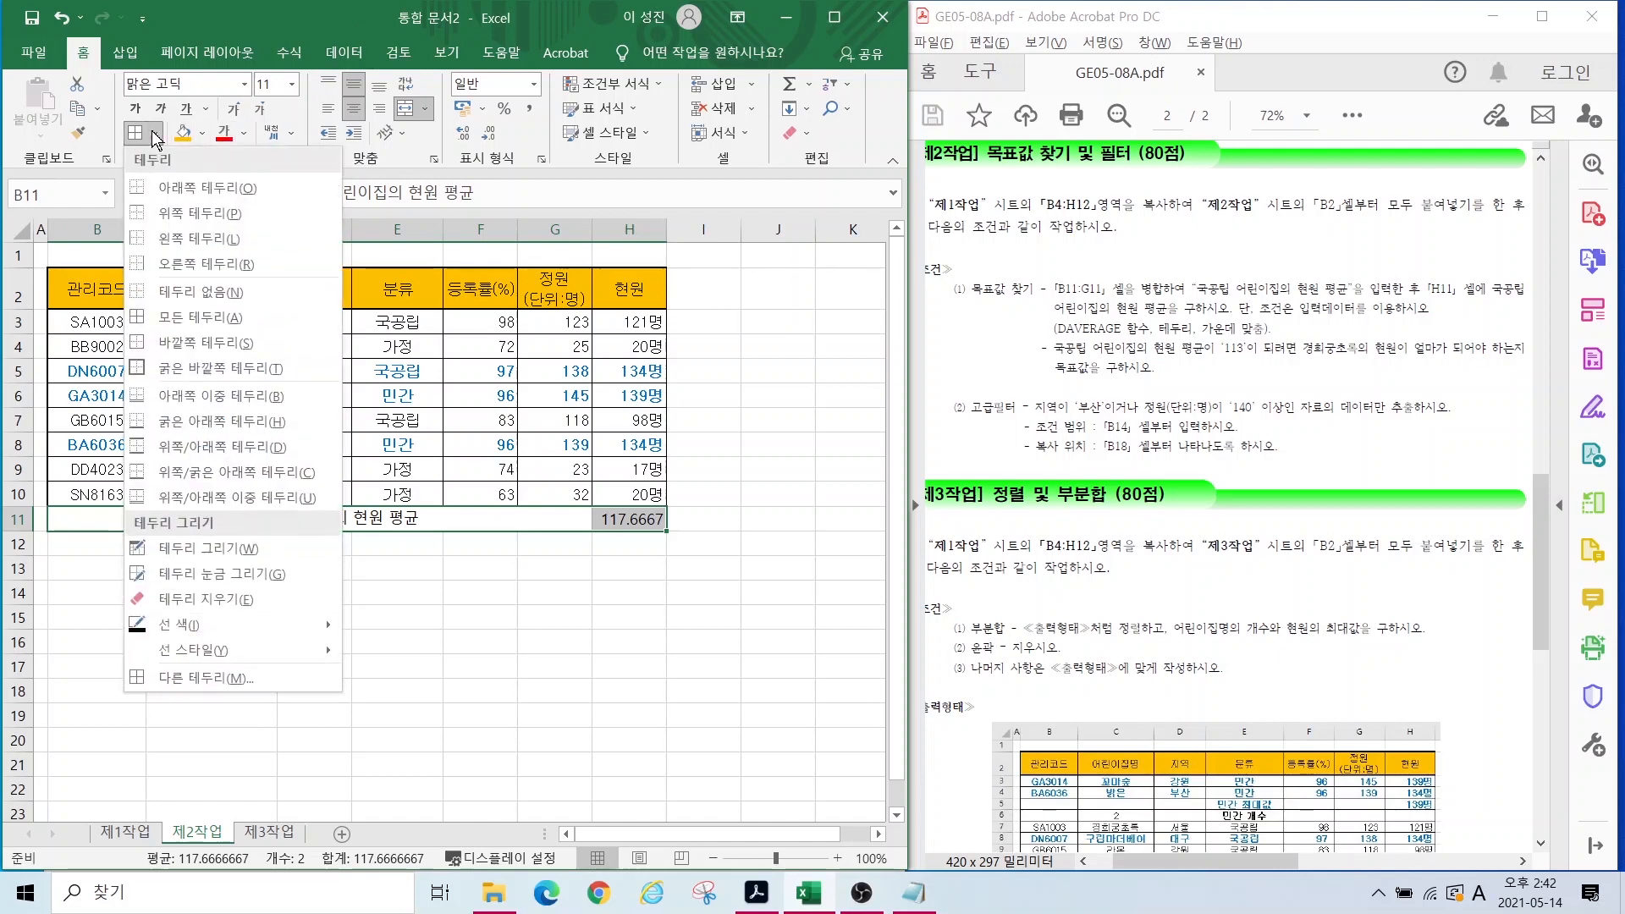
{"action": "left_click", "coordinate": [182, 344]}
{"action": "left_click", "coordinate": [354, 107]}
{"action": "left_click", "coordinate": [354, 108]}
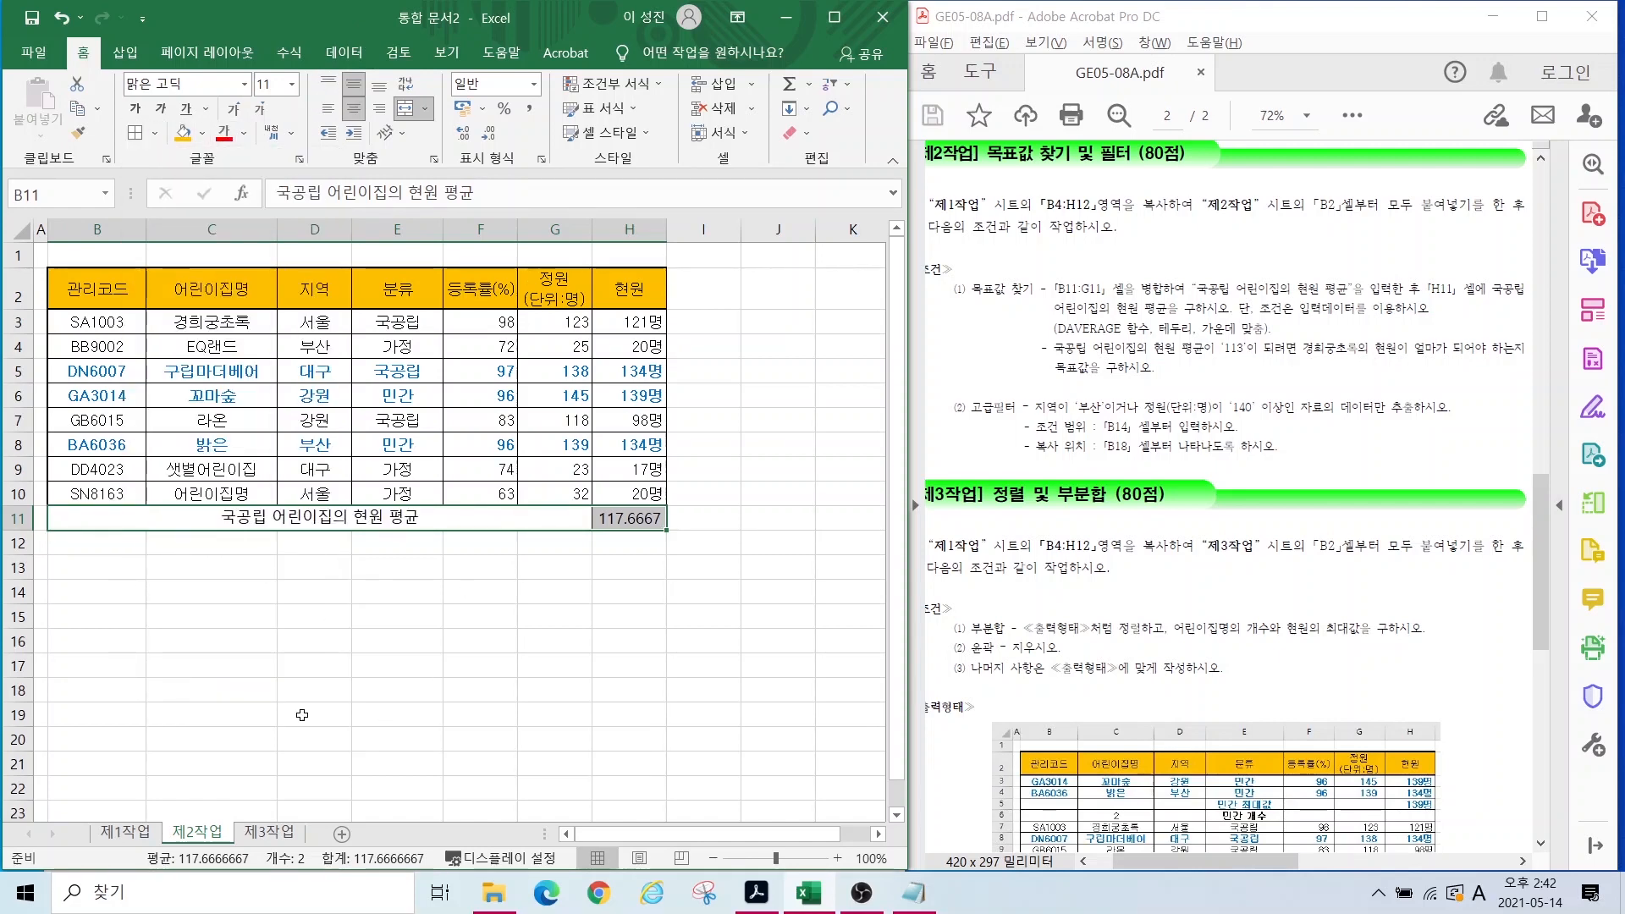
{"action": "left_click", "coordinate": [343, 566]}
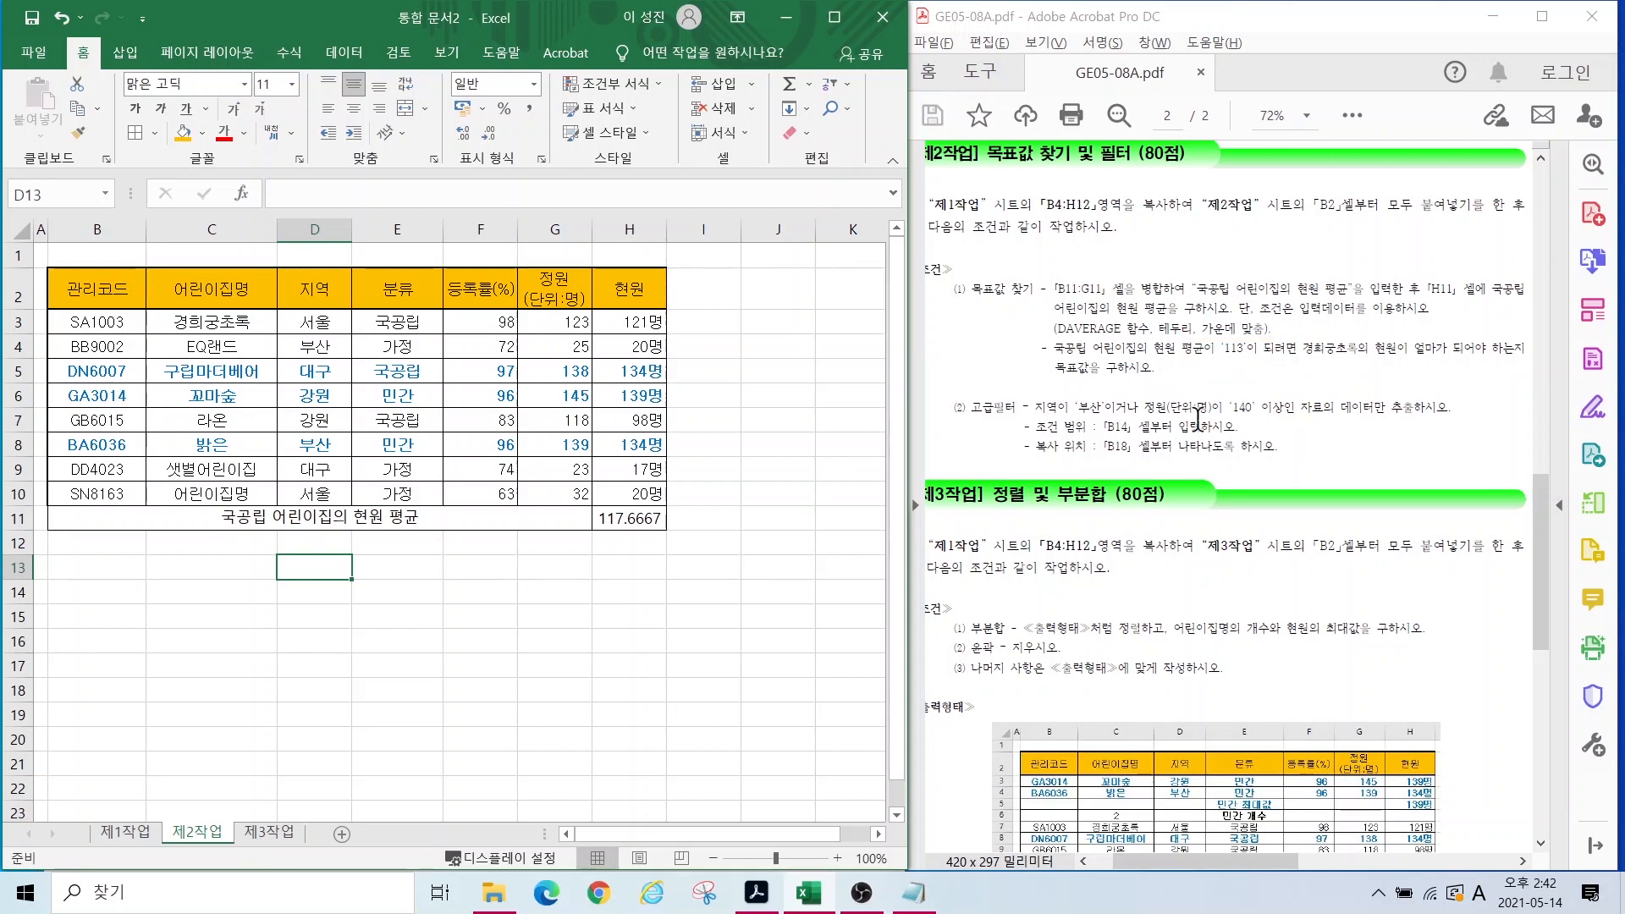
{"action": "left_click", "coordinate": [613, 518]}
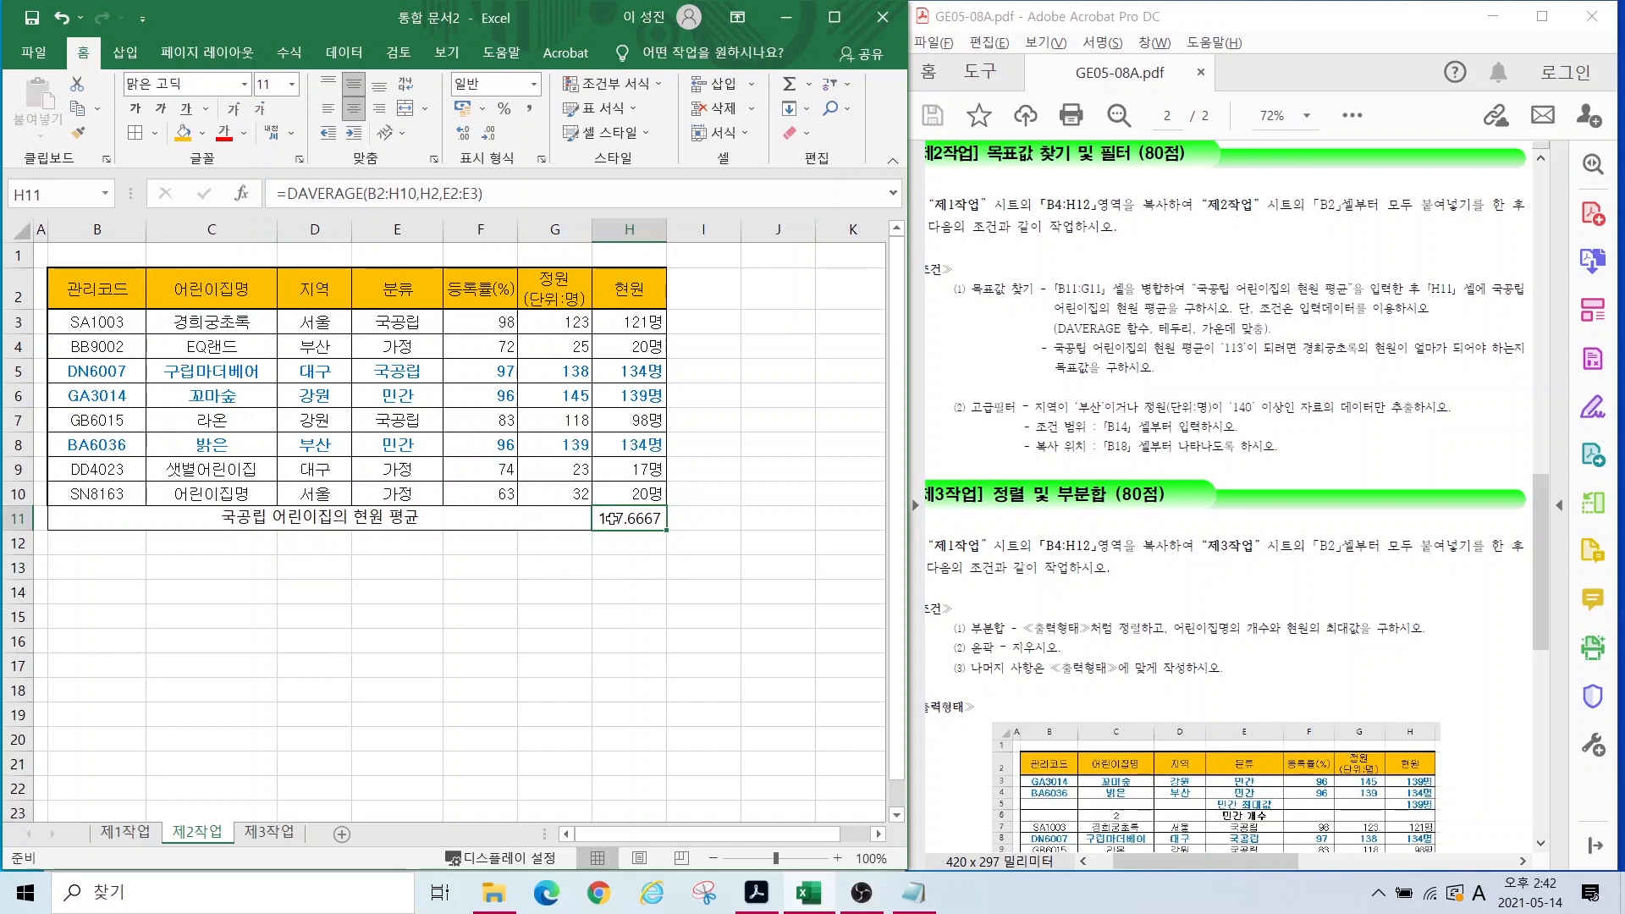
Step: Use Goal Seek to set H11 to 113 by changing H3, 경희궁초록's 현원, to 107명
{"action": "left_click", "coordinate": [345, 54]}
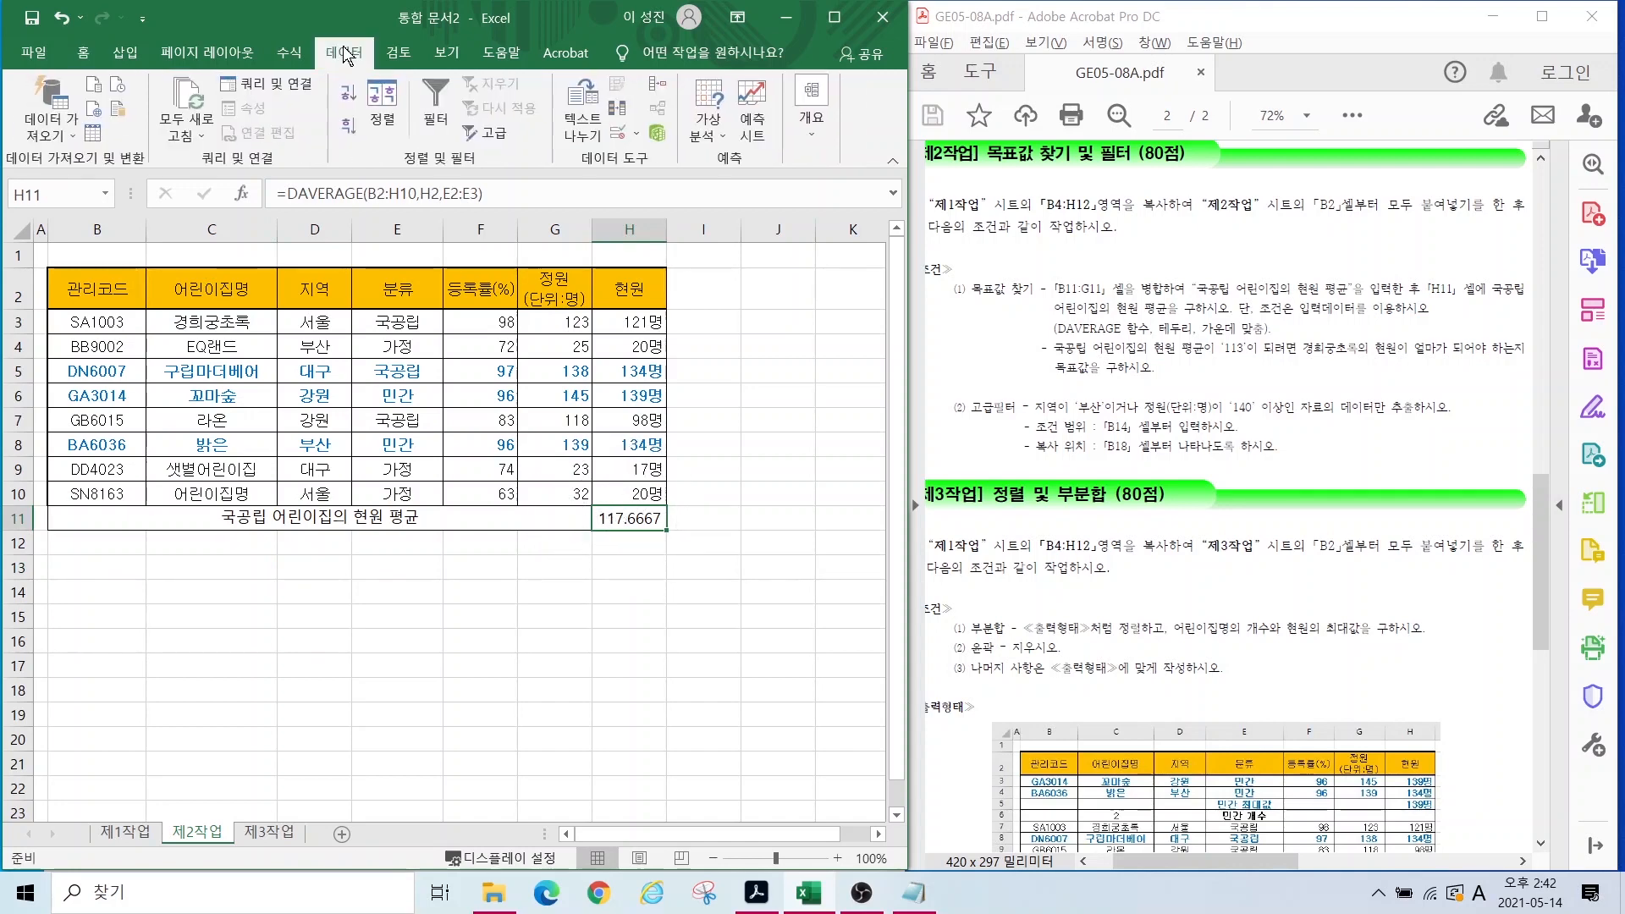
{"action": "left_click", "coordinate": [693, 134]}
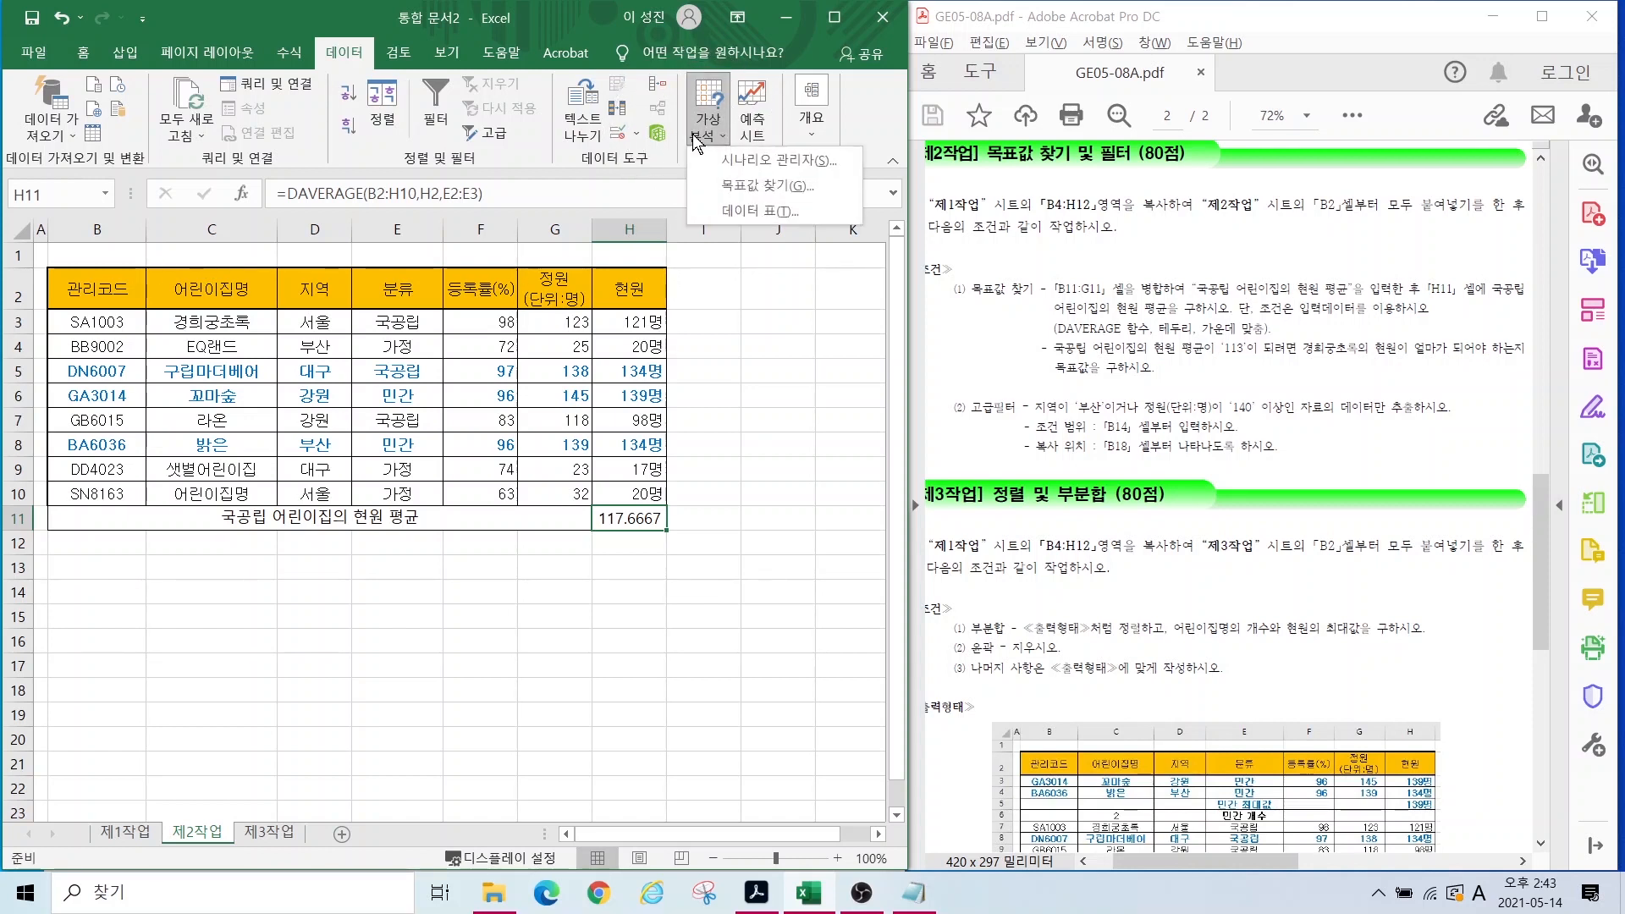
{"action": "left_click", "coordinate": [734, 185]}
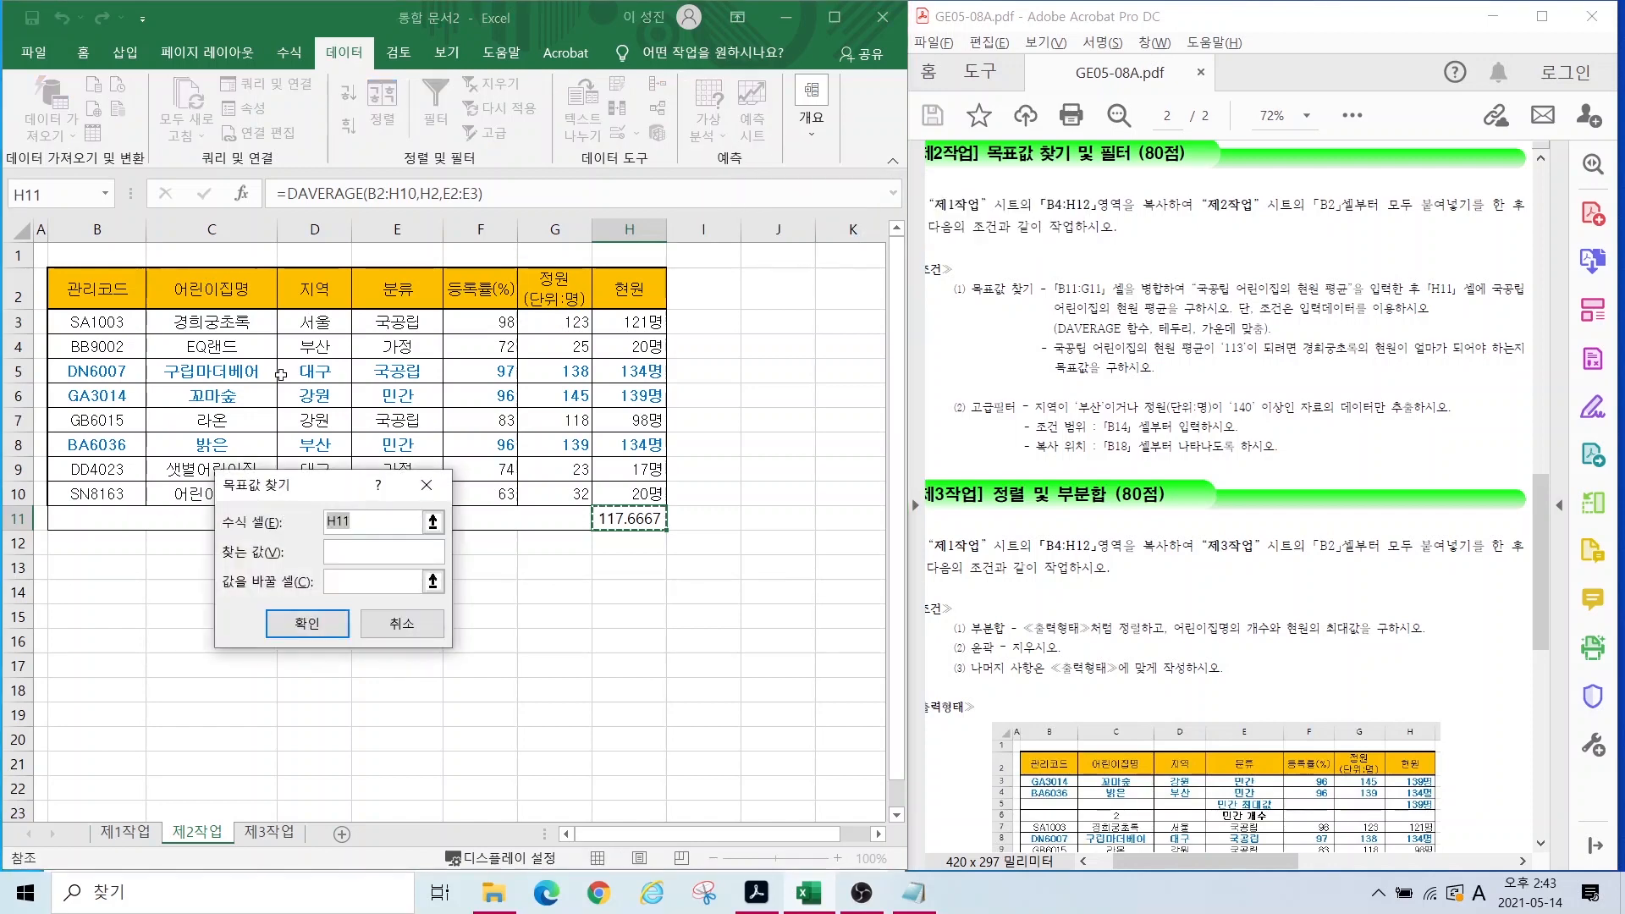
{"action": "left_click", "coordinate": [364, 553]}
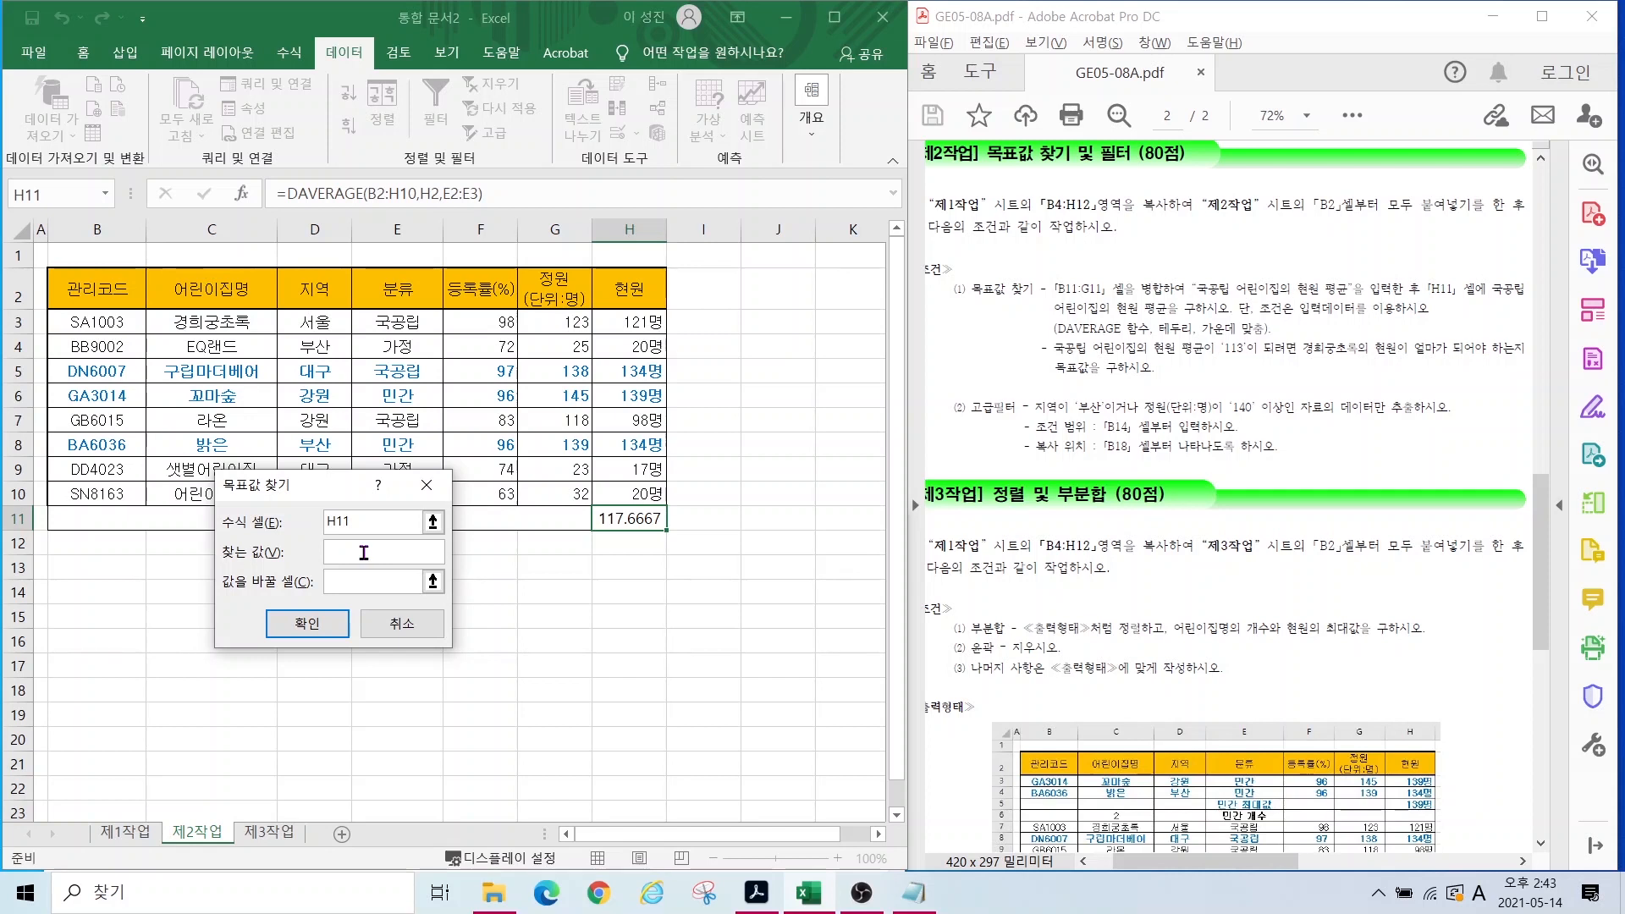
{"action": "type", "text": "113"}
{"action": "left_click_drag", "start_coordinate": [1276, 338], "coordinate": [1431, 364]}
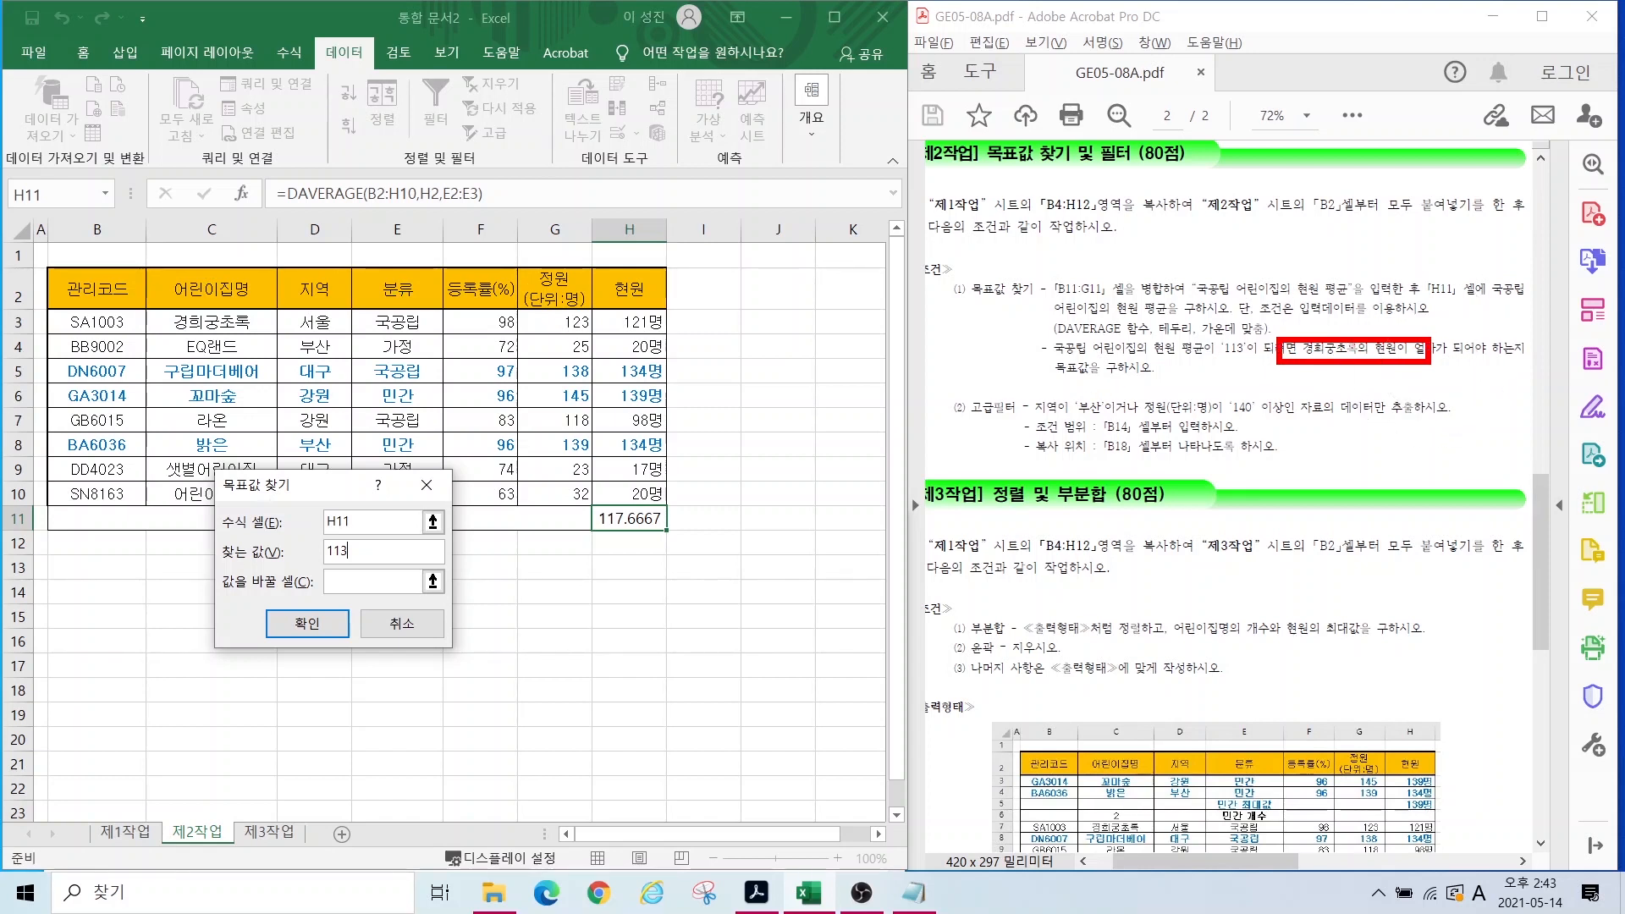
{"action": "left_click_drag", "start_coordinate": [161, 307], "coordinate": [256, 335]}
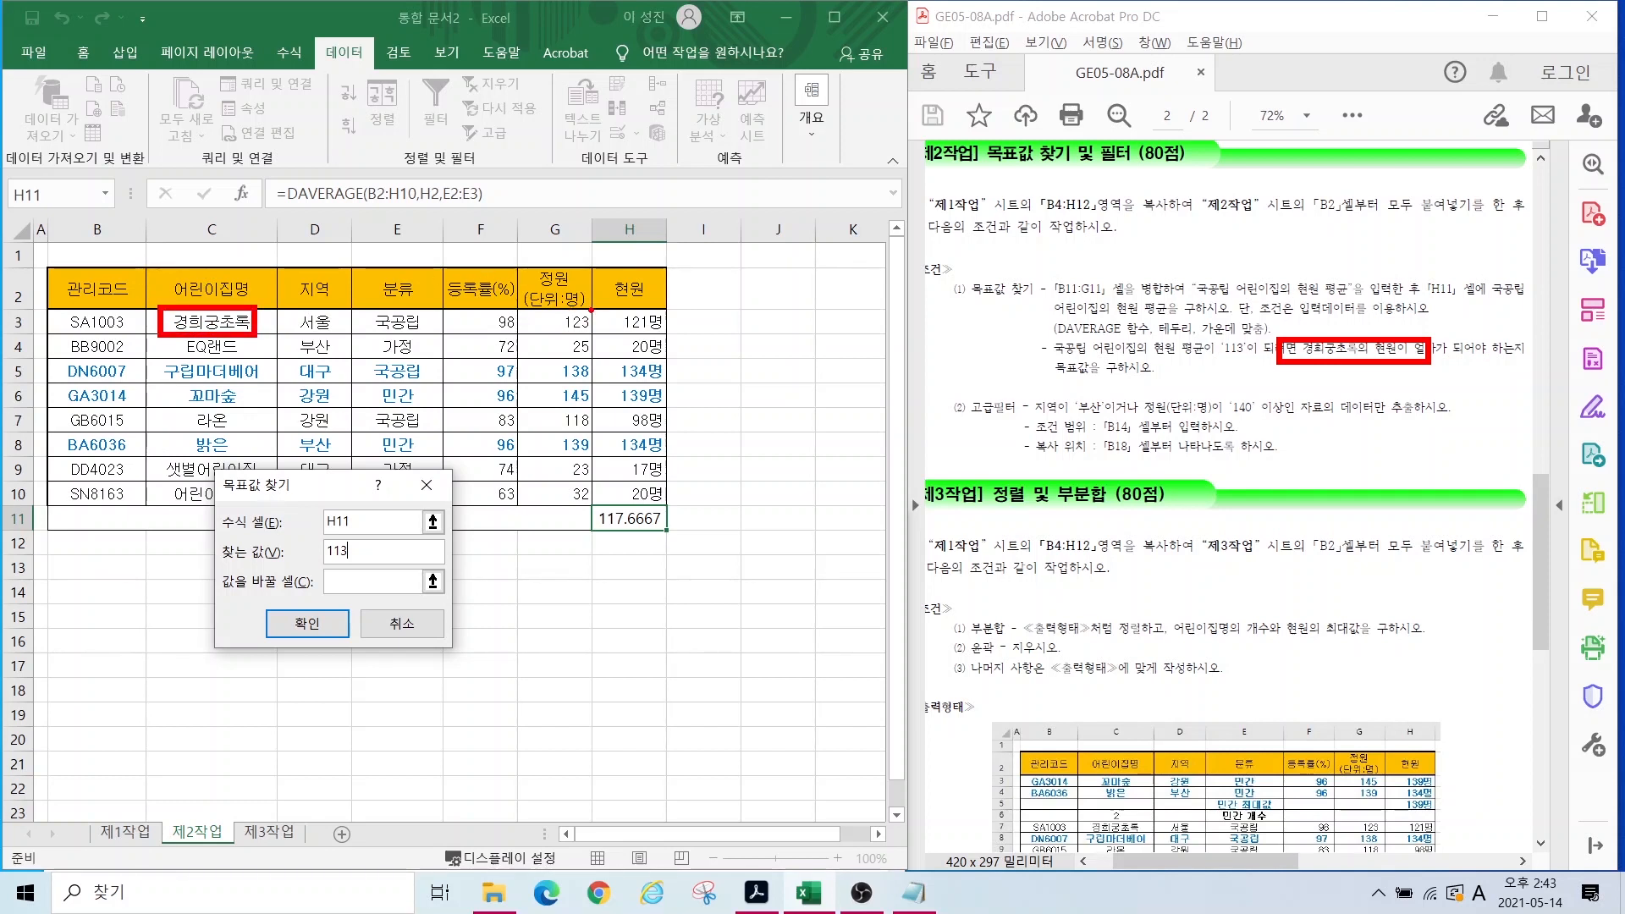
{"action": "left_click_drag", "start_coordinate": [590, 308], "coordinate": [673, 340]}
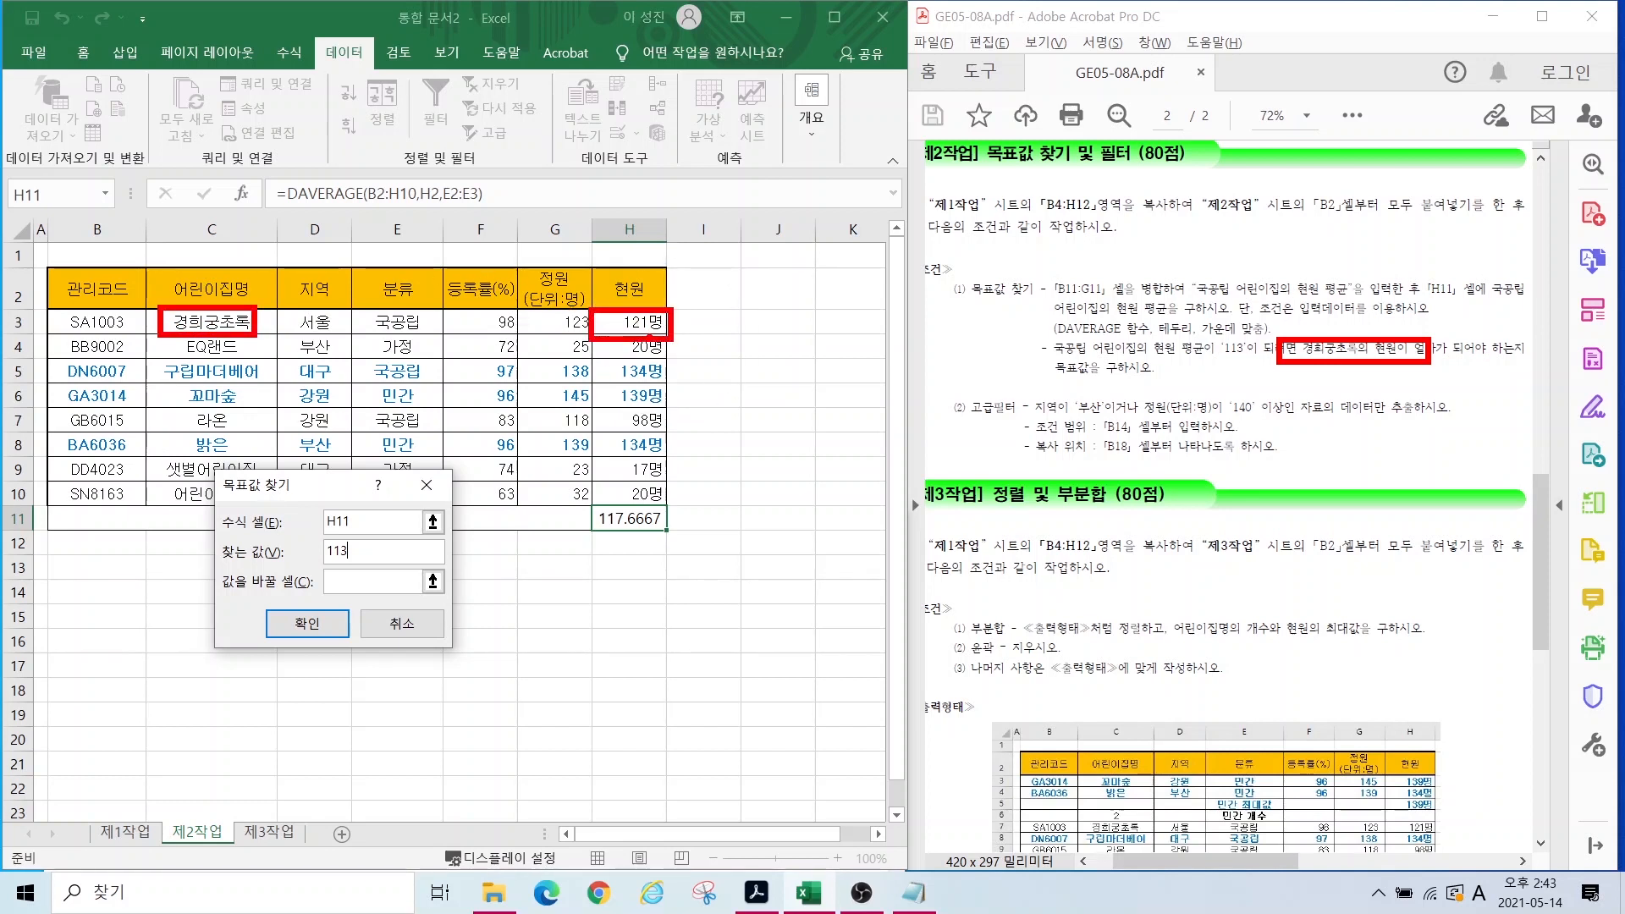
{"action": "key", "text": "Escape"}
{"action": "left_click", "coordinate": [342, 584]}
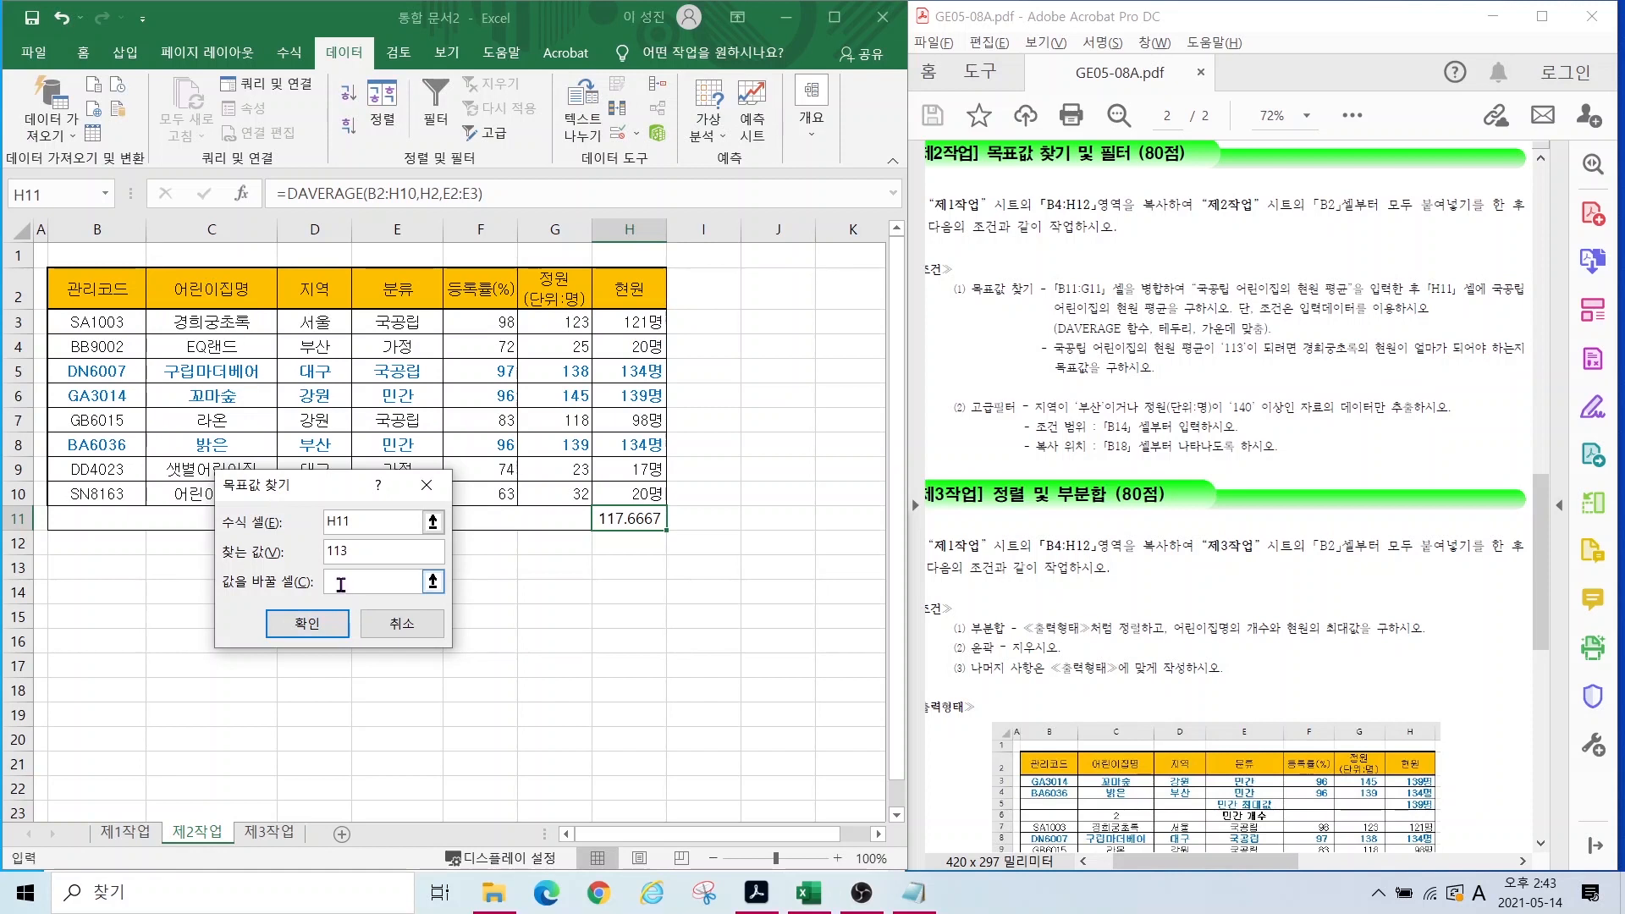
{"action": "left_click", "coordinate": [637, 326]}
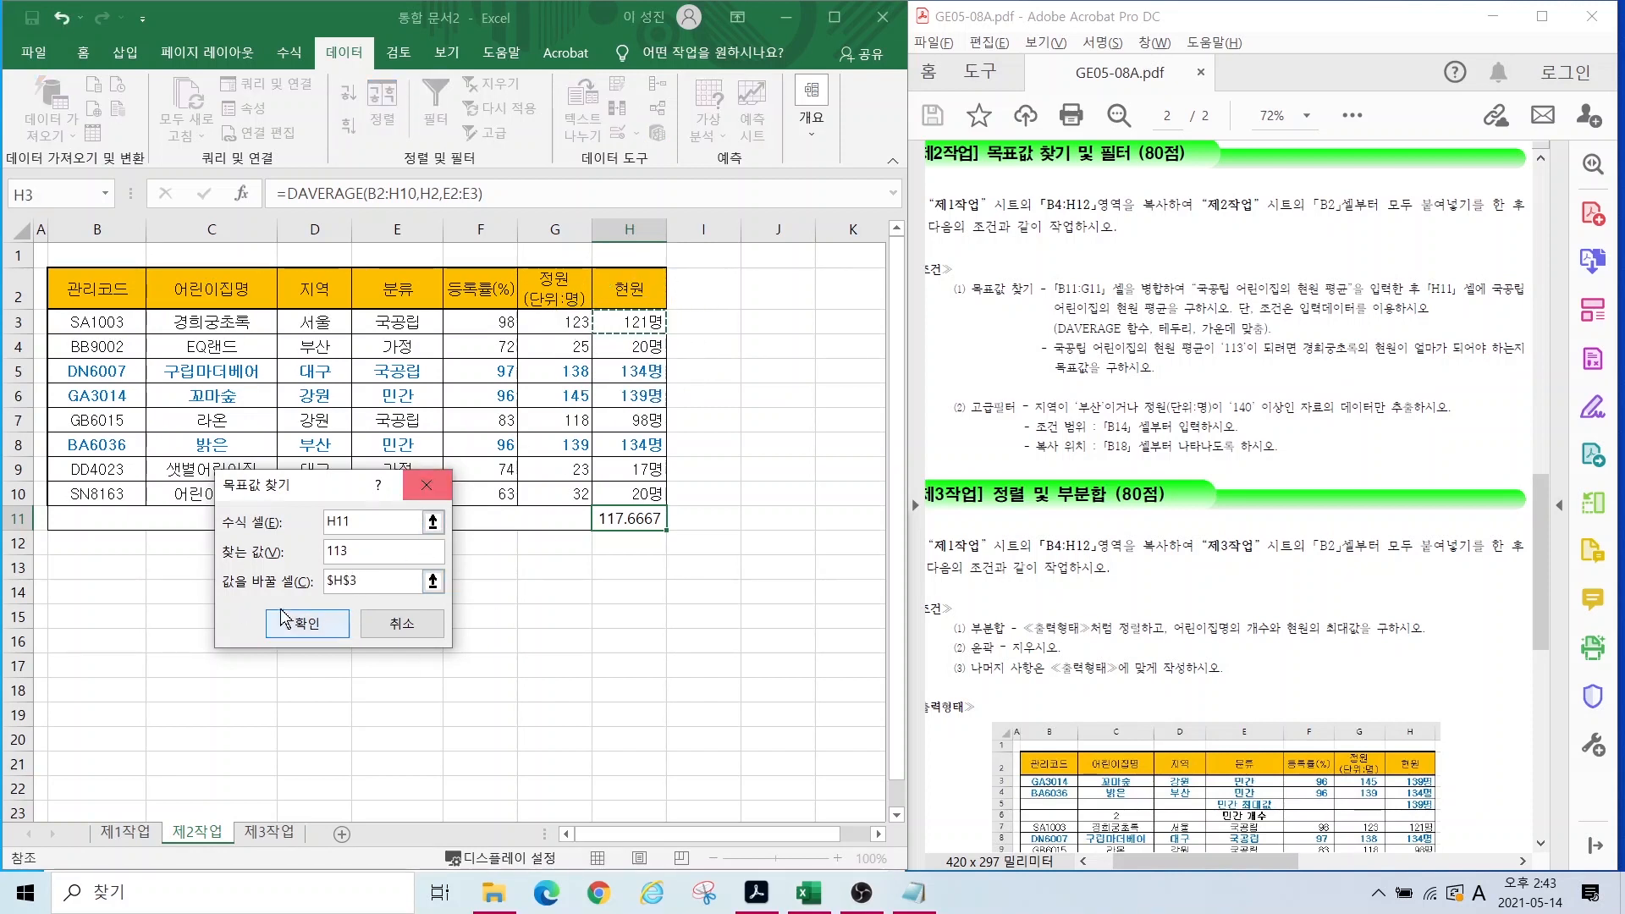
{"action": "left_click", "coordinate": [301, 627]}
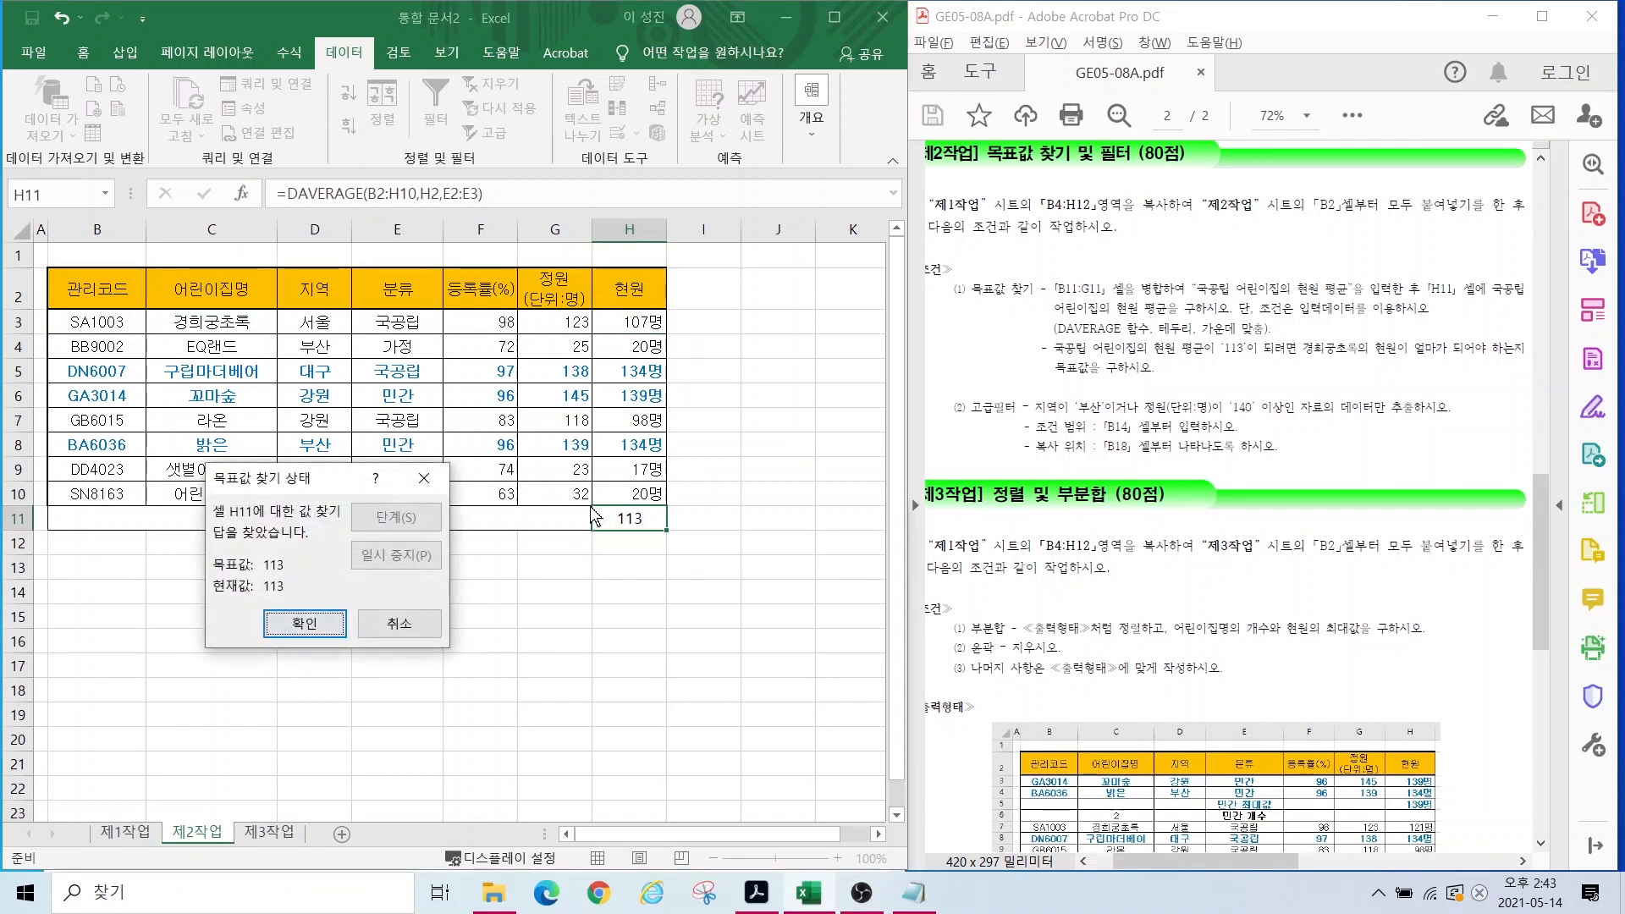
{"action": "left_click", "coordinate": [296, 626]}
{"action": "left_click", "coordinate": [620, 609]}
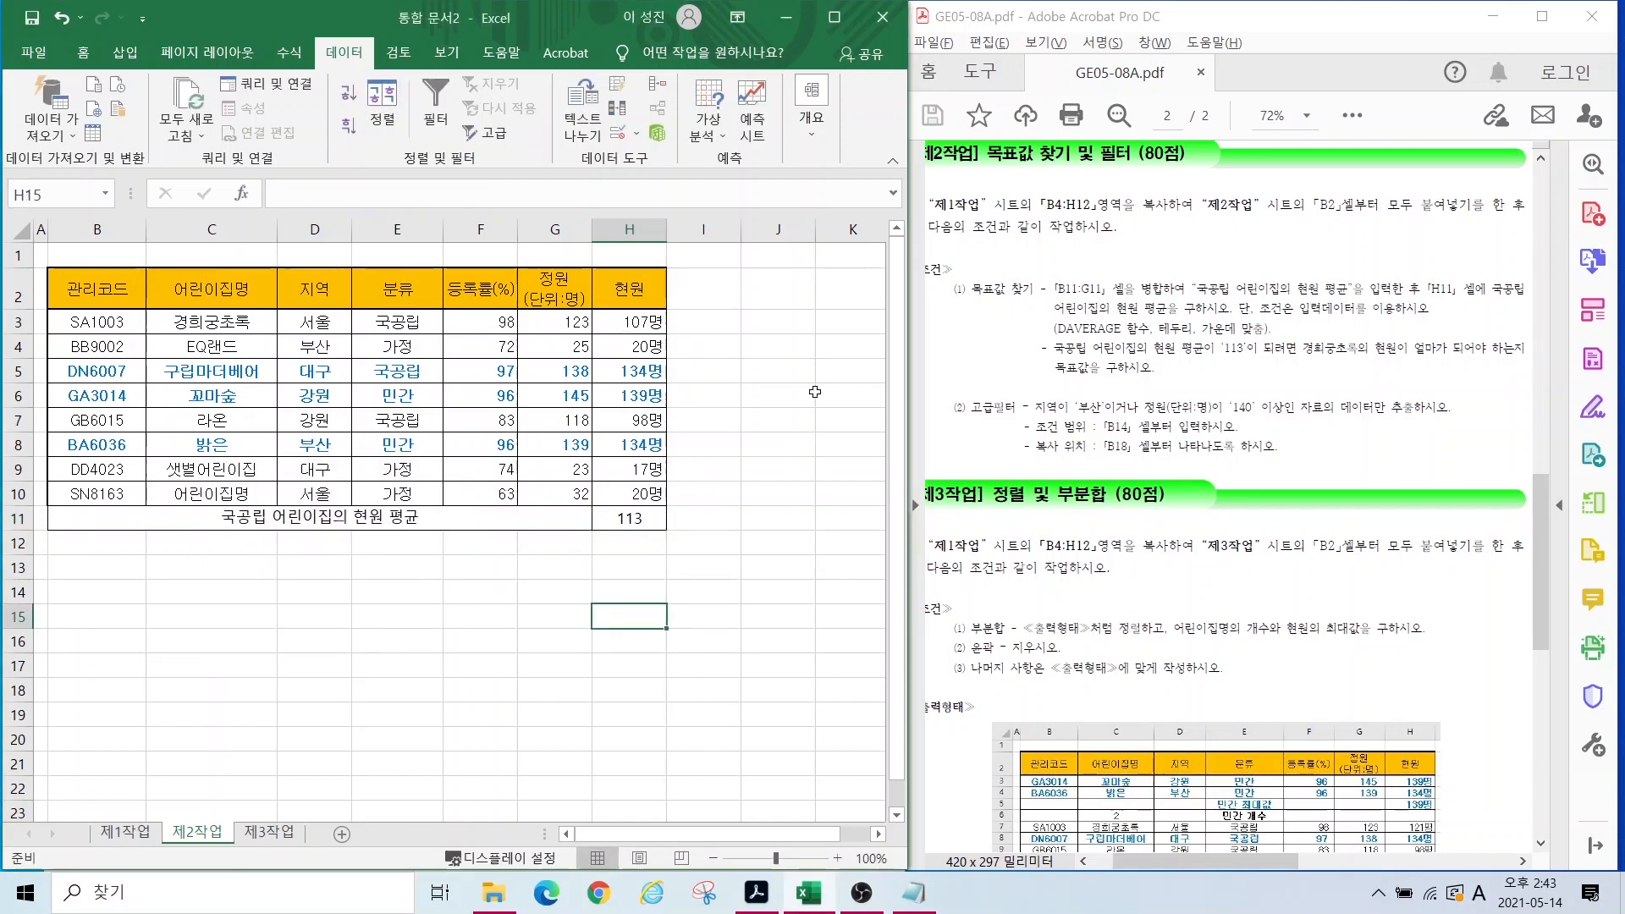
Step: Open a blank note and mark the 지역 '부산' and 정원 140 이상 conditions in the task
{"action": "left_click", "coordinate": [783, 580]}
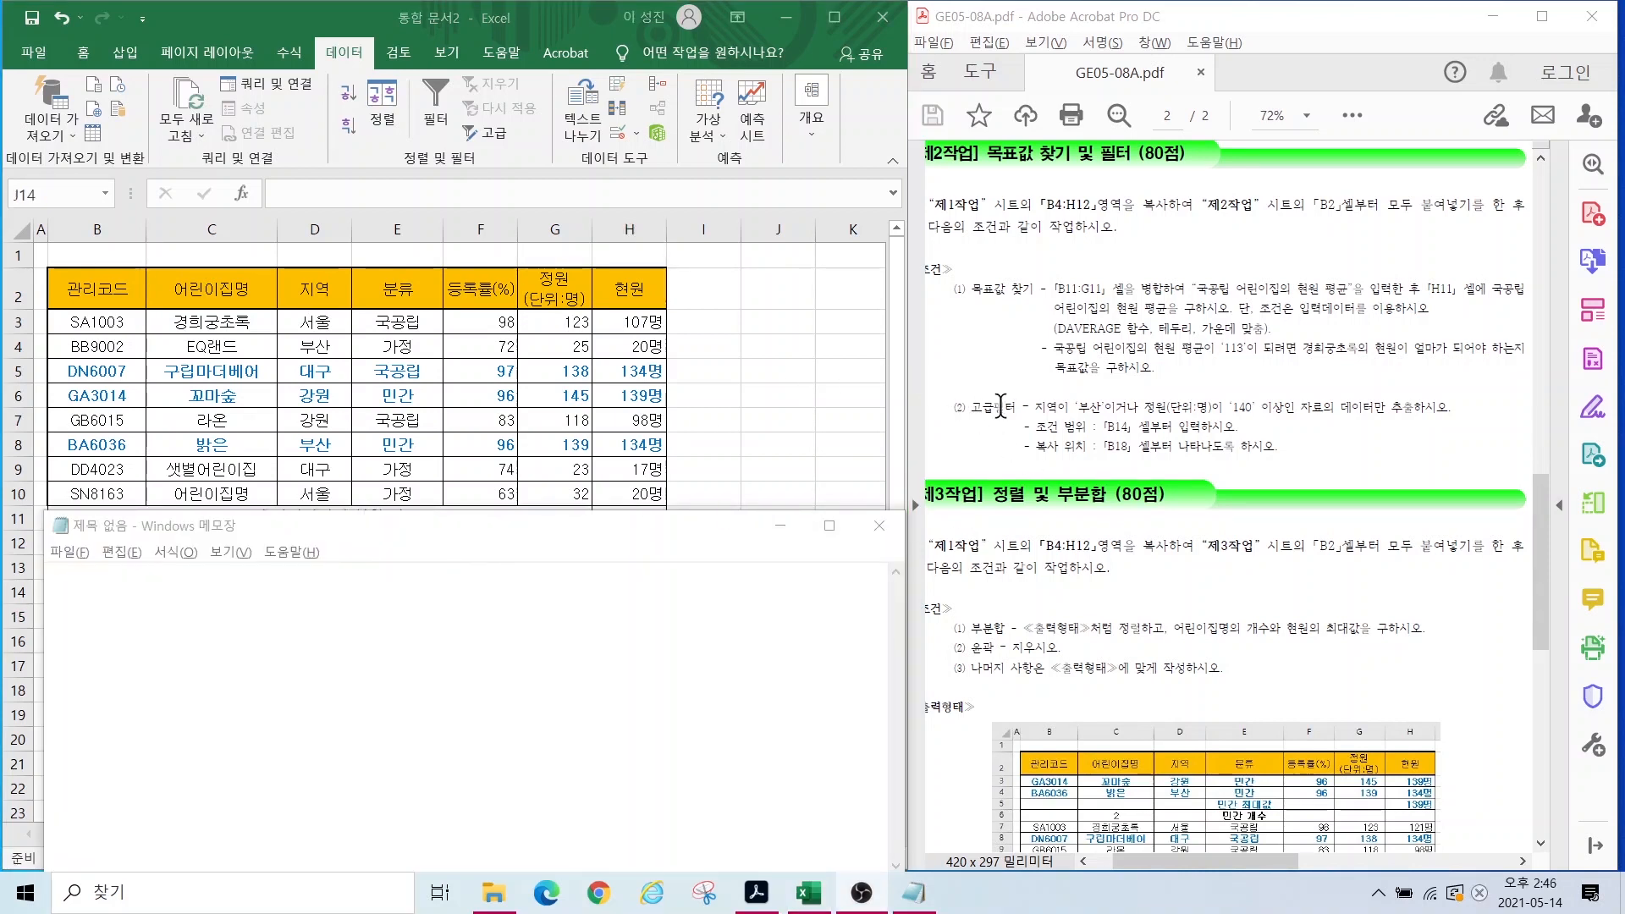
{"action": "left_click", "coordinate": [1071, 411]}
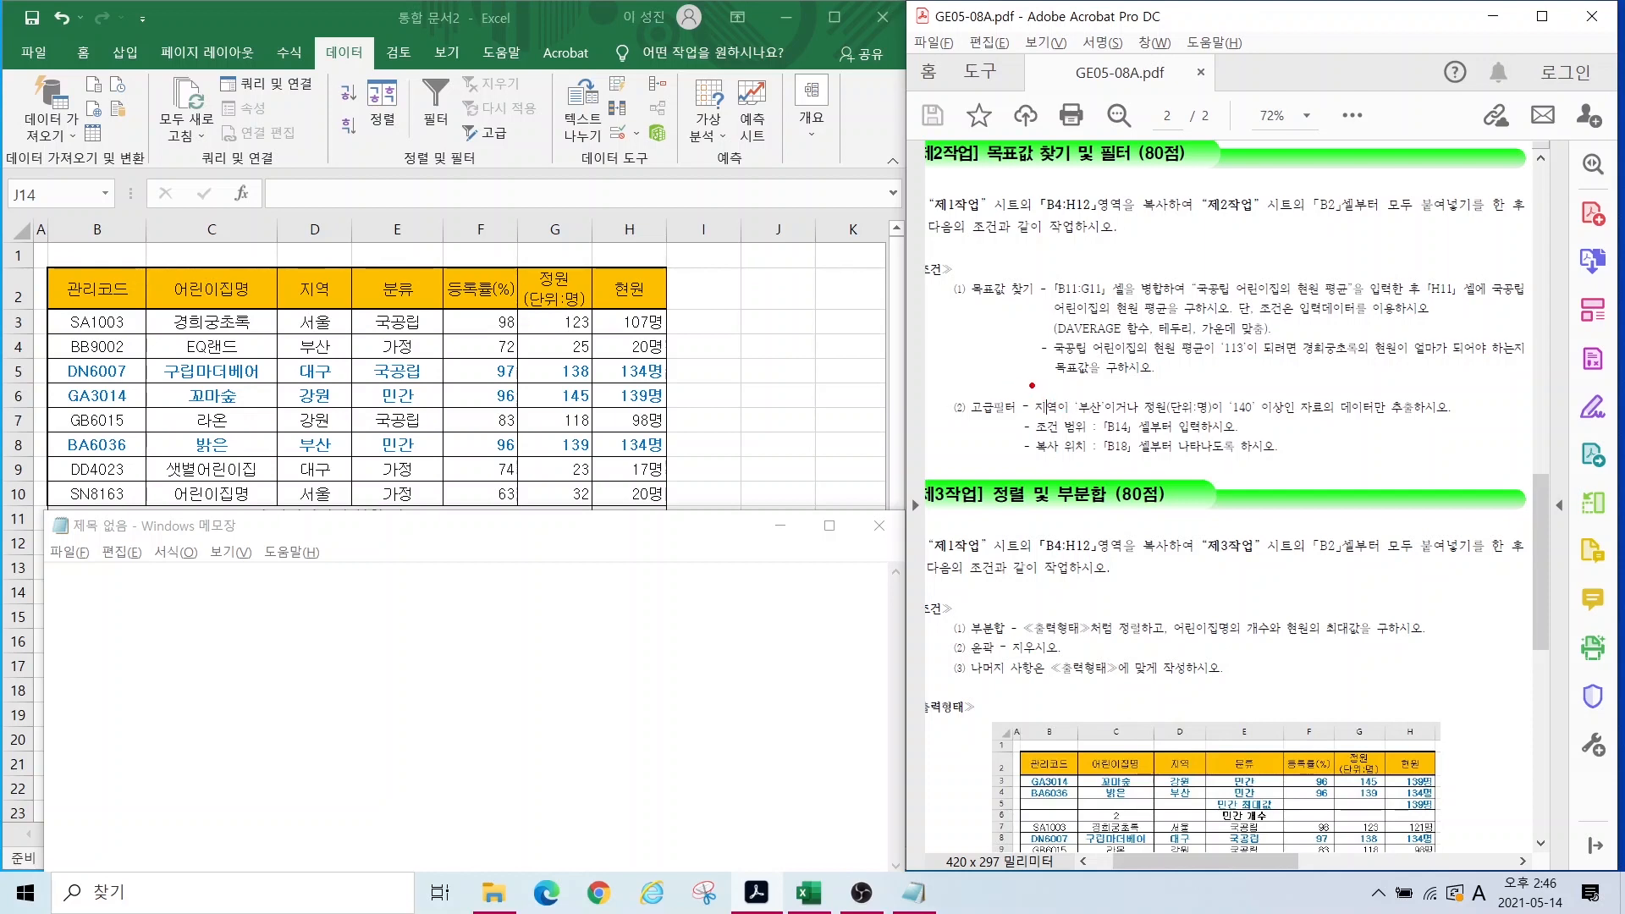
{"action": "mouse_move", "coordinate": [1022, 383]}
{"action": "left_mouse_down"}
{"action": "mouse_move", "coordinate": [1124, 416]}
{"action": "mouse_move", "coordinate": [1094, 458]}
{"action": "left_mouse_up"}
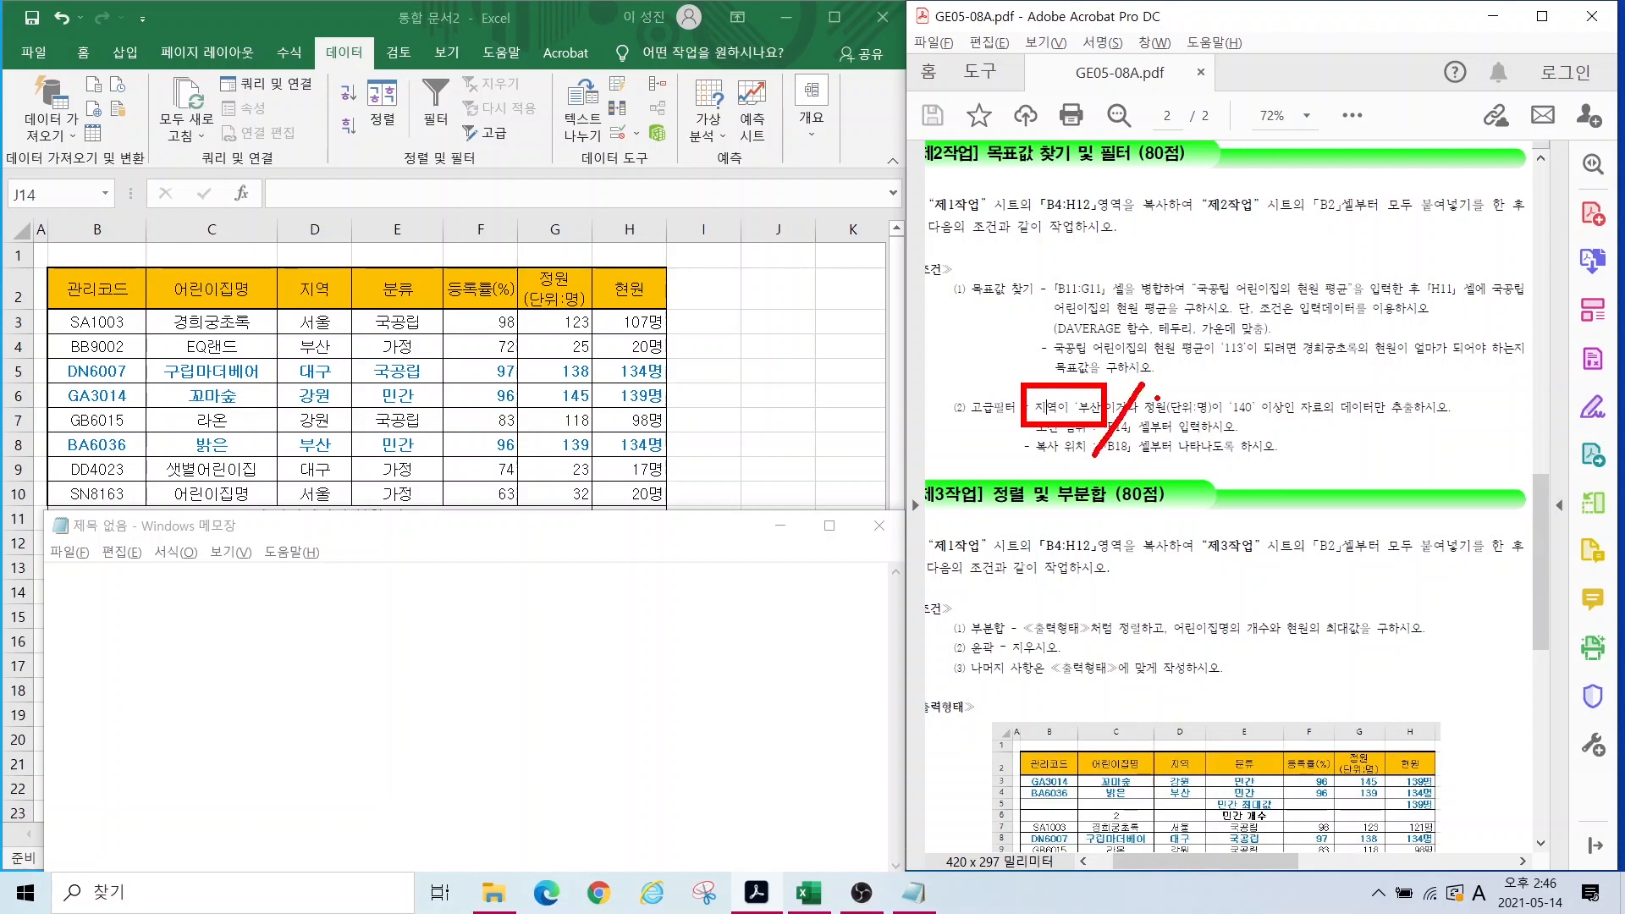
{"action": "left_click_drag", "start_coordinate": [1143, 395], "coordinate": [1296, 415]}
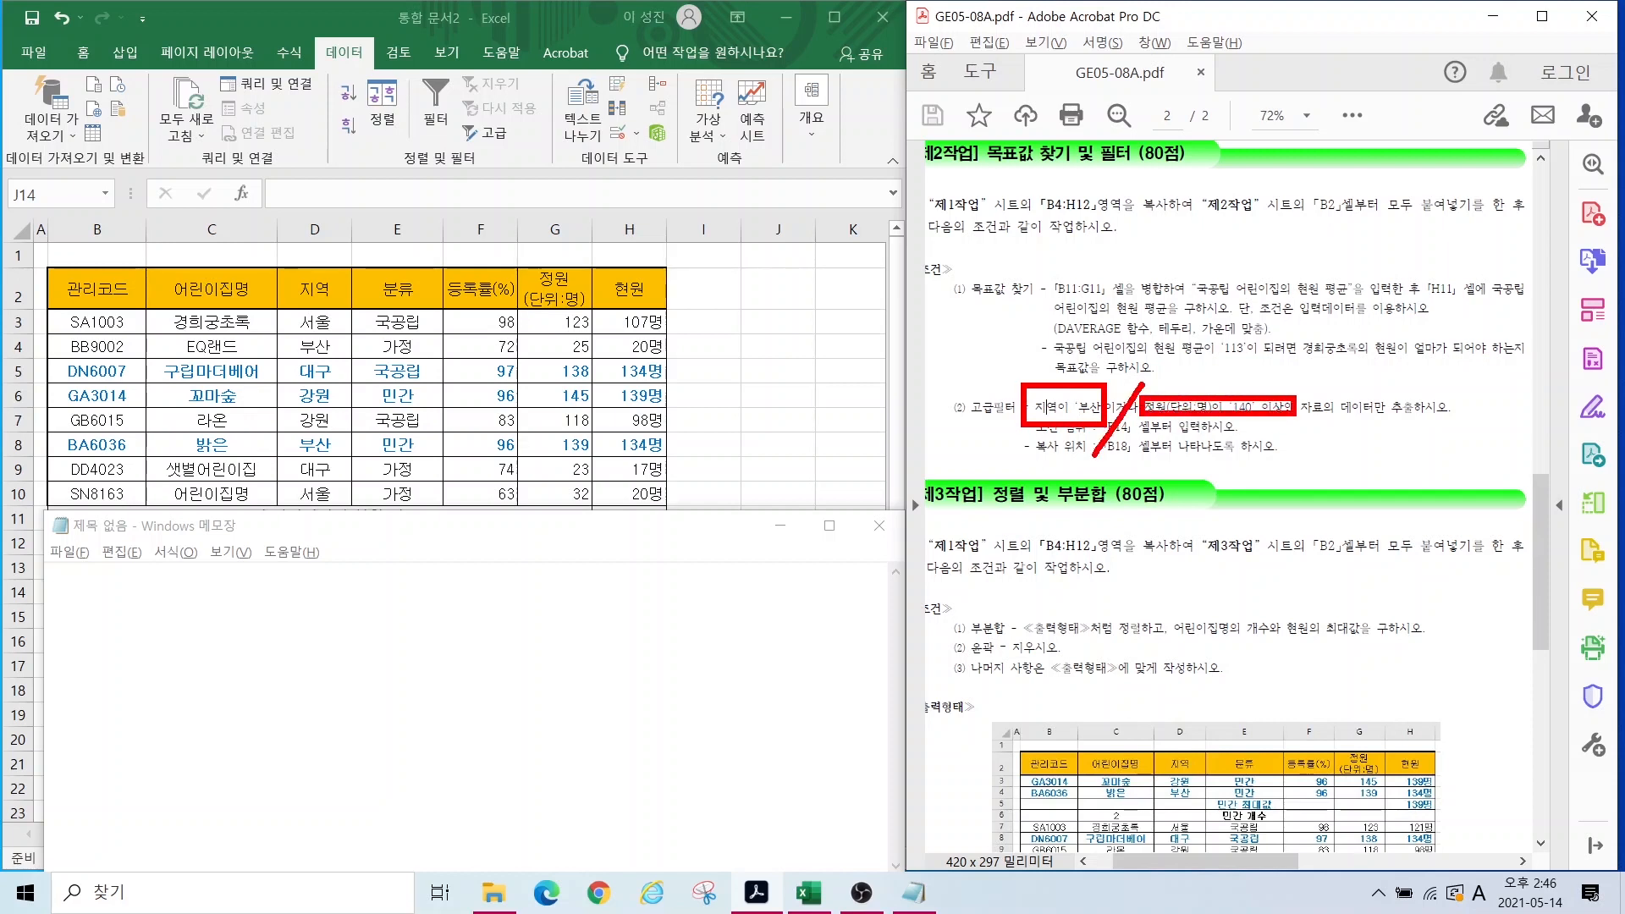
{"action": "key", "text": "Escape"}
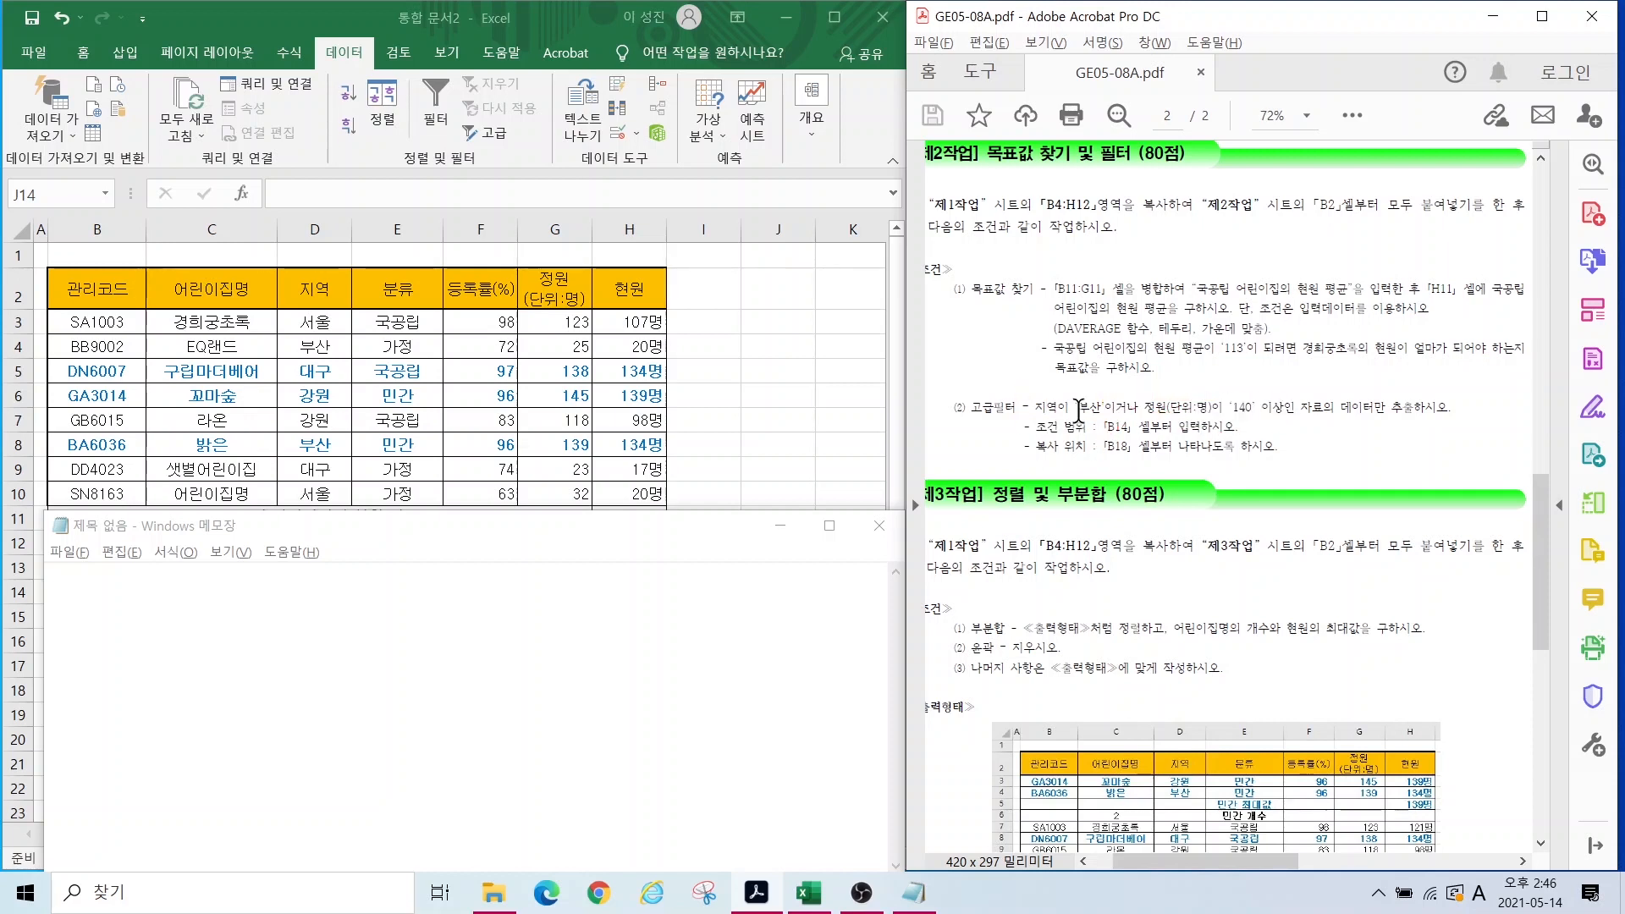
Step: Write two note lines pairing 이거나/또는 with or and 이면서/그리고 with and
{"action": "left_click", "coordinate": [174, 629]}
{"action": "key", "text": "Hangul"}
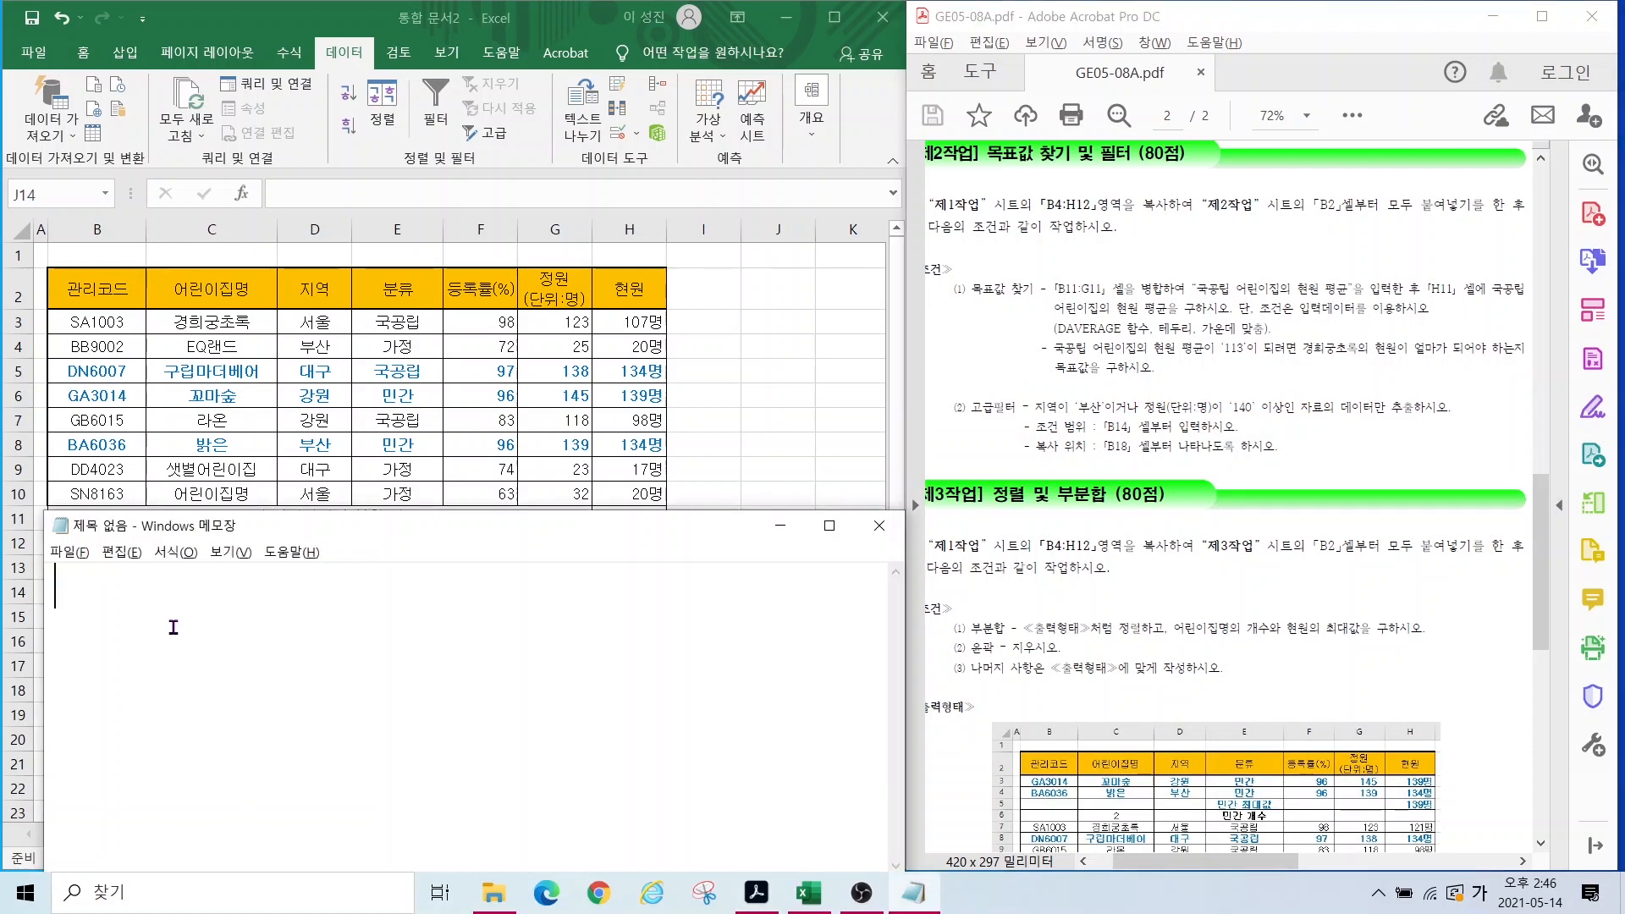
{"action": "type", "text": "이거나"}
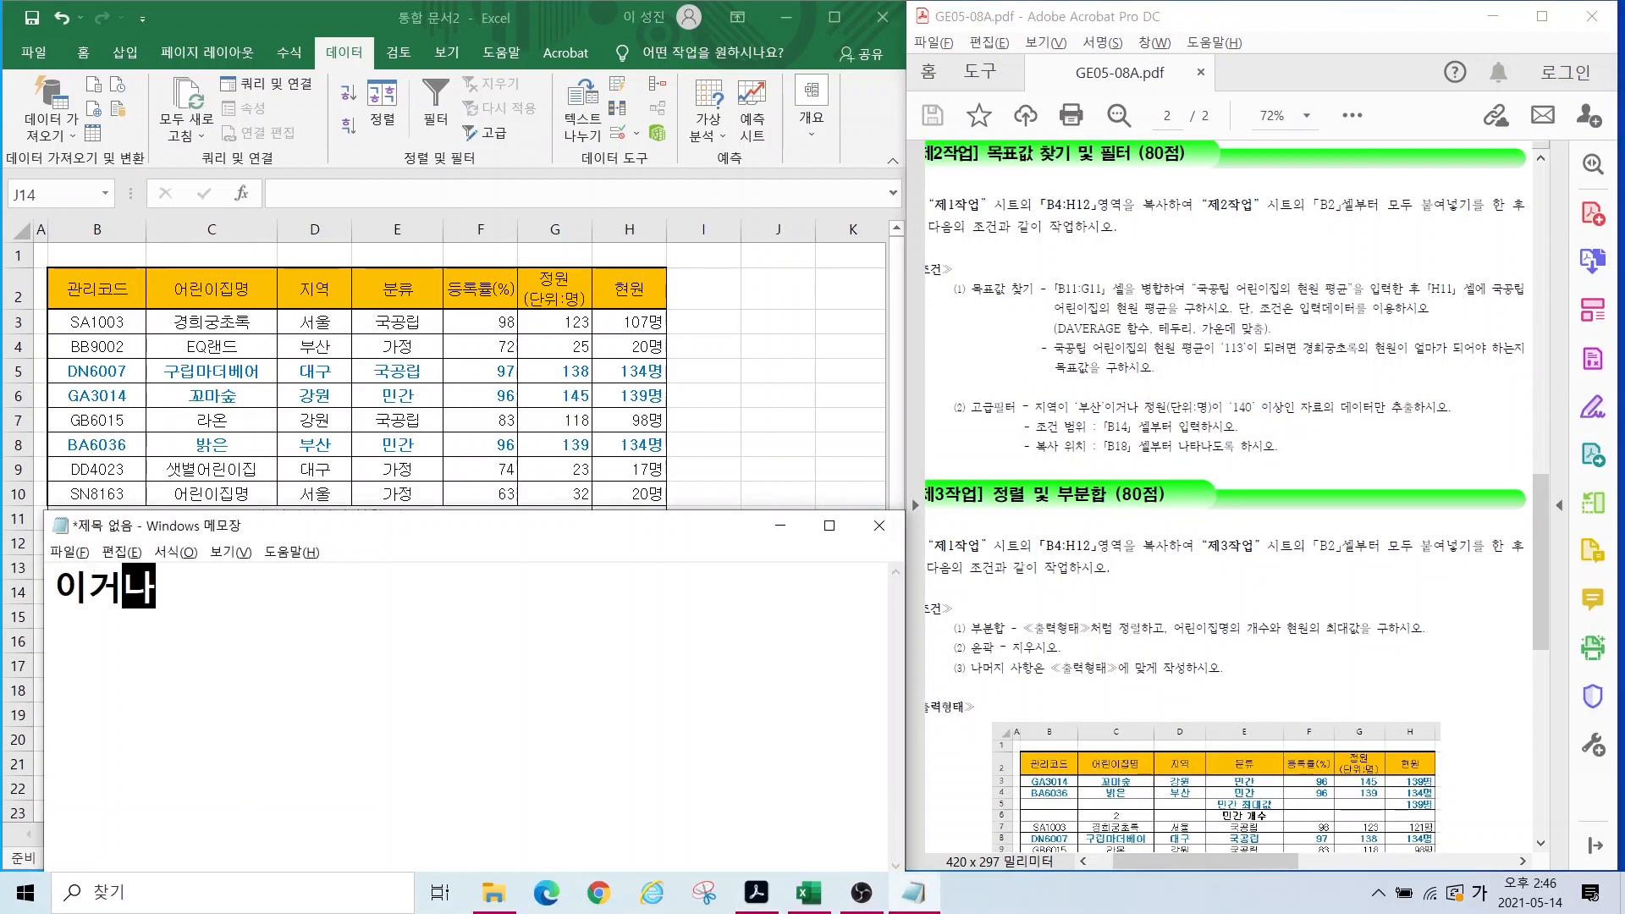
{"action": "type", "text": "/또는"}
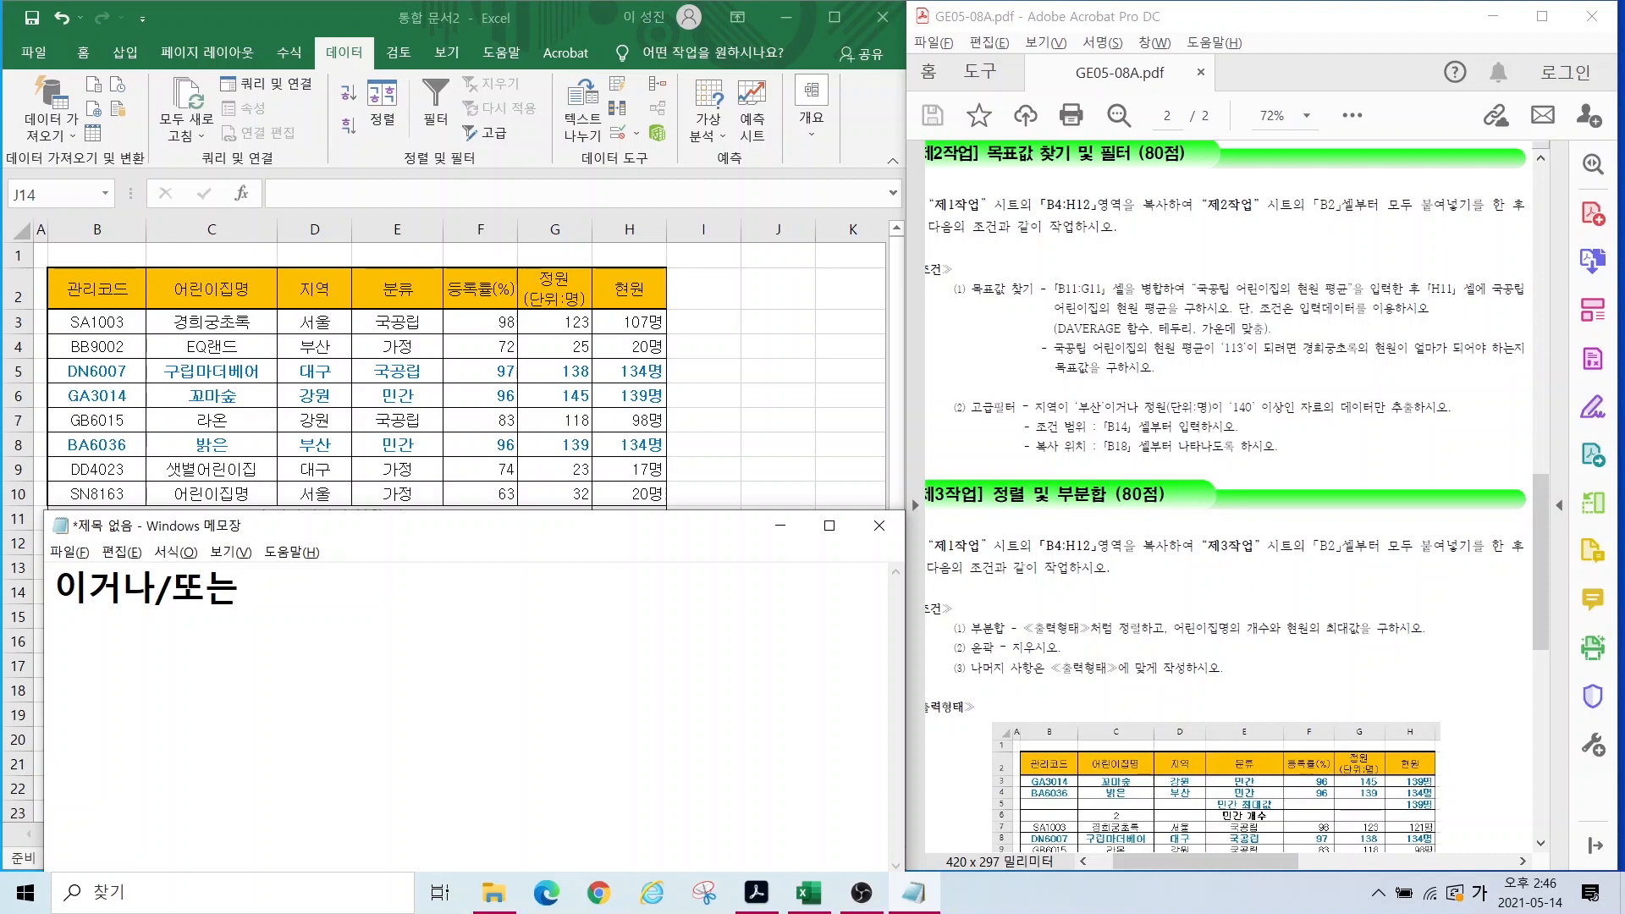
{"action": "key", "text": "Tab"}
{"action": "key", "text": "Hangul"}
{"action": "type", "text": "or"}
{"action": "key", "text": "Return"}
{"action": "type", "text": "이"}
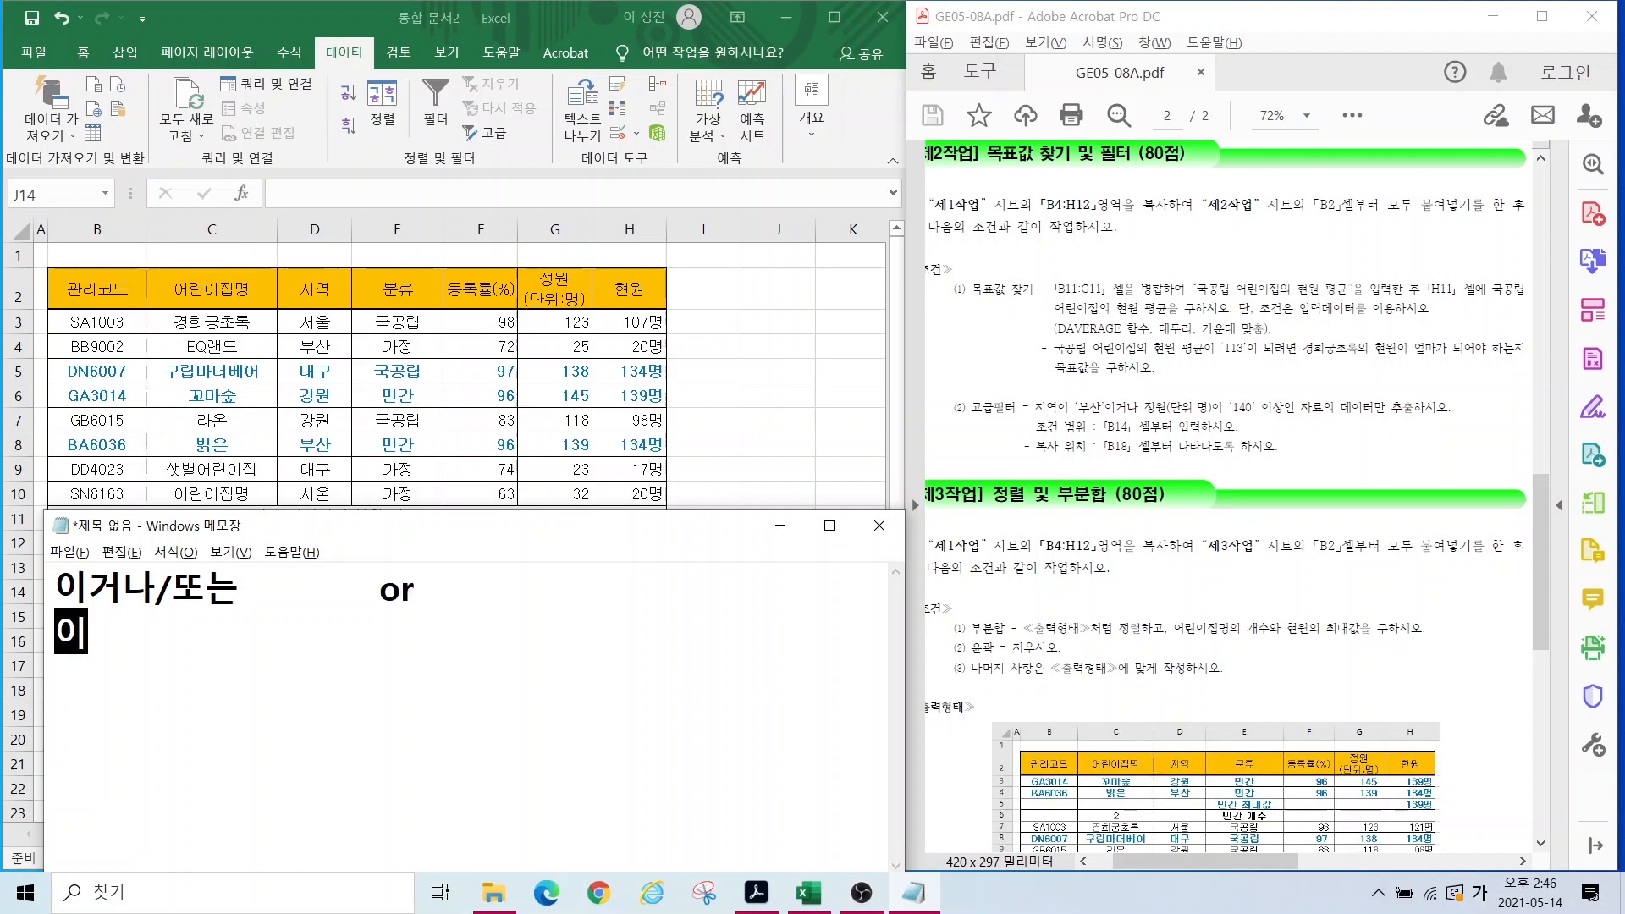
{"action": "type", "text": "면서/그리고"}
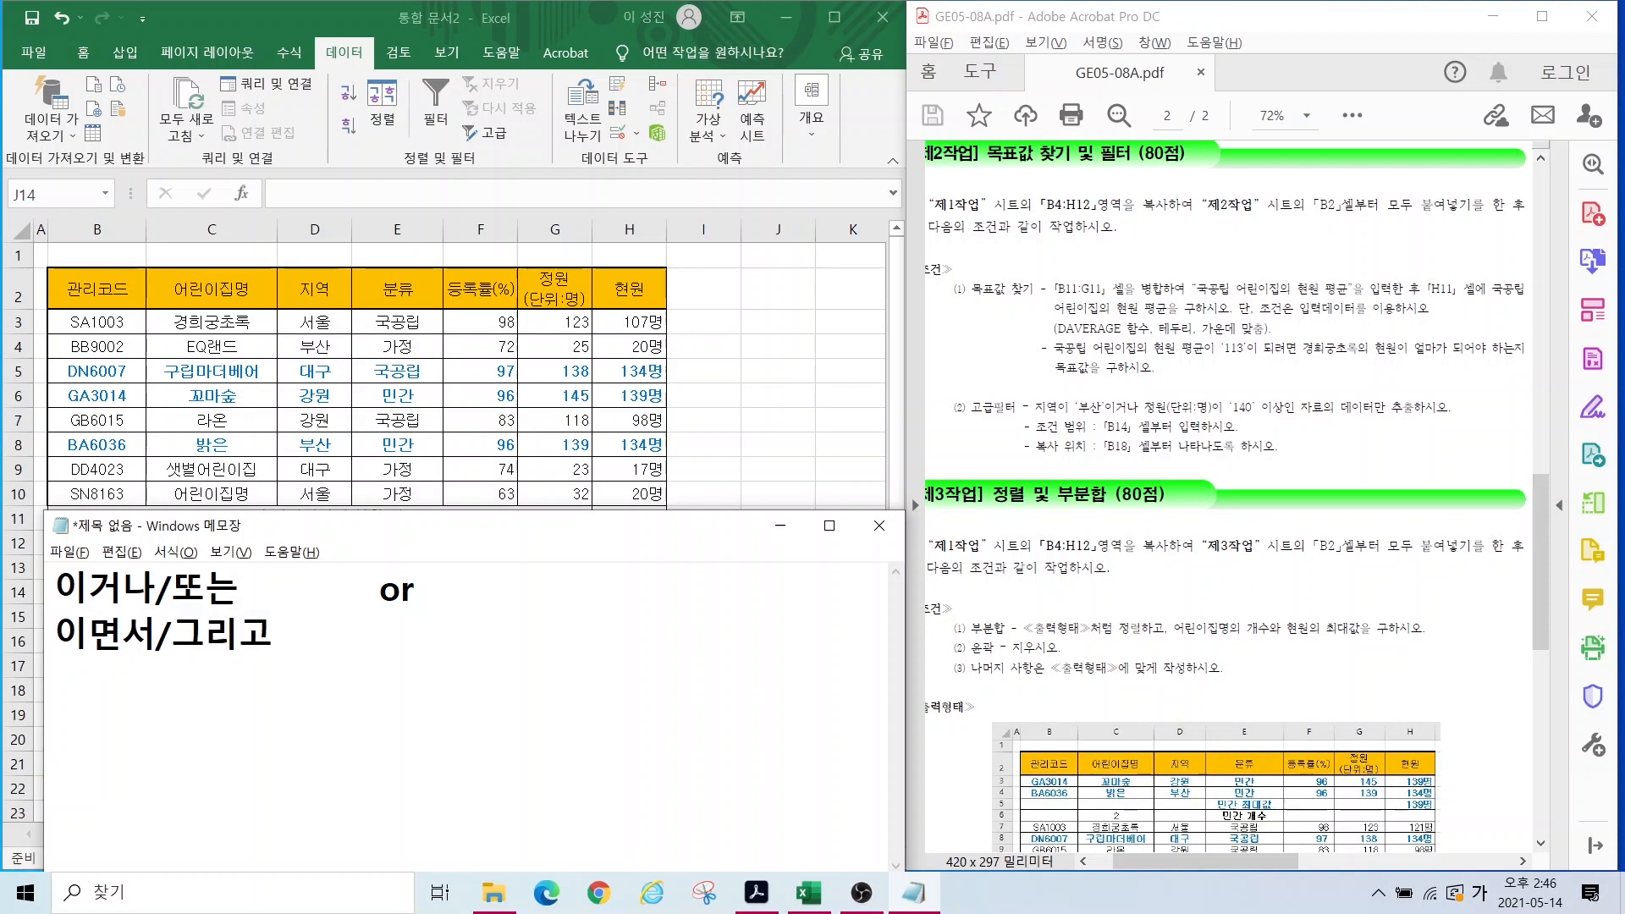
{"action": "key", "text": "Tab"}
{"action": "key", "text": "Hangul"}
{"action": "type", "text": "and"}
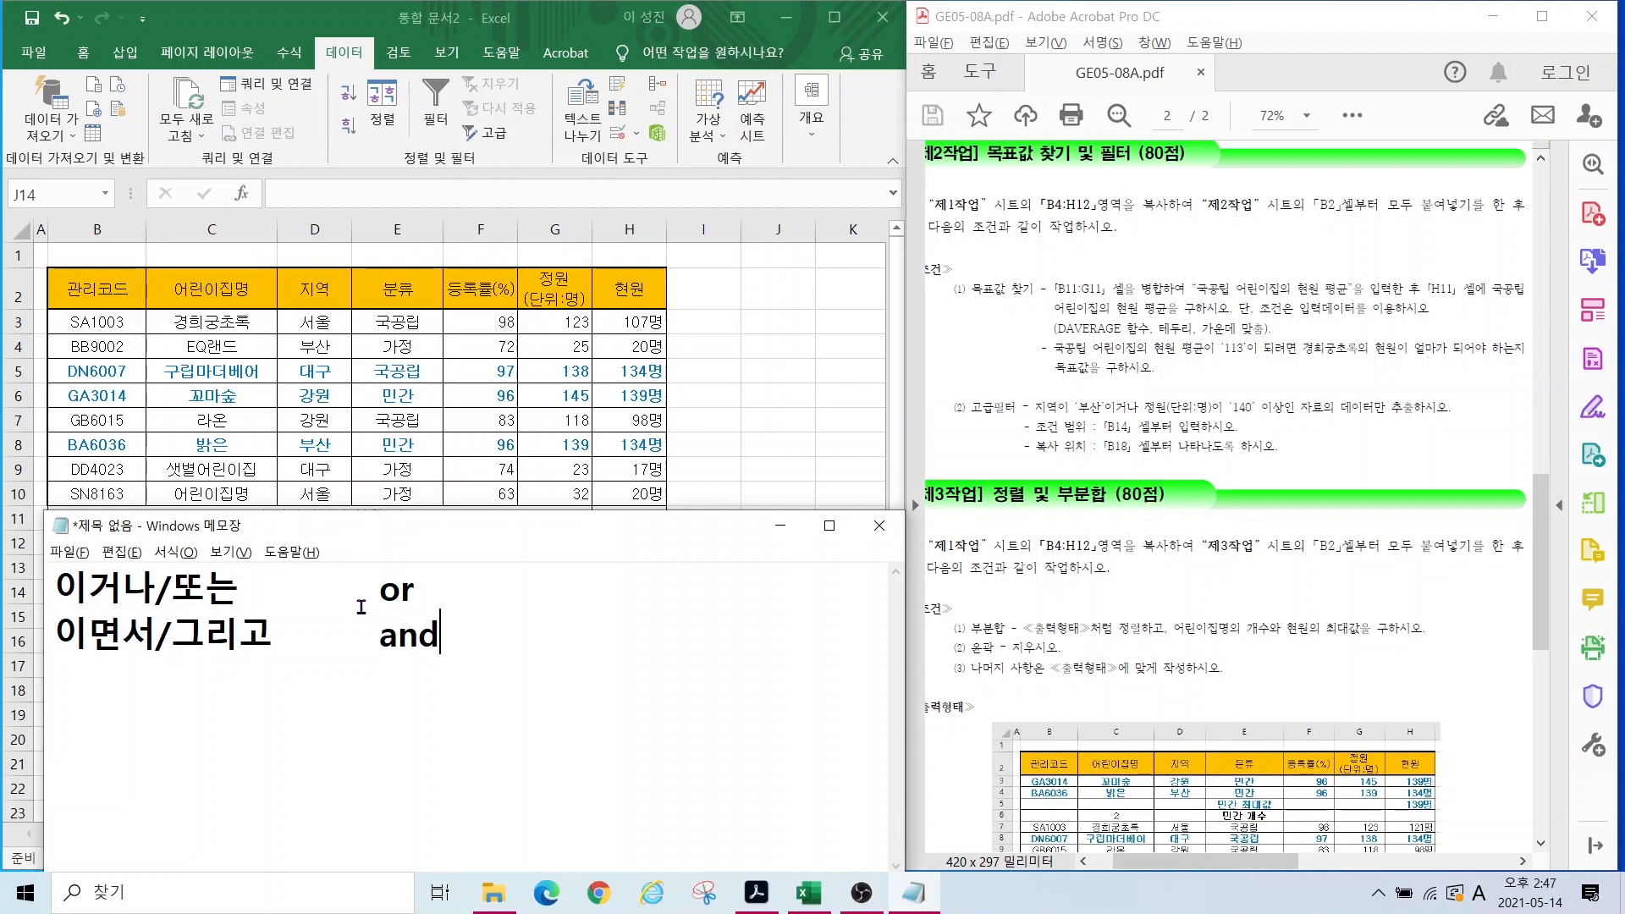
Step: Add 다른줄 to the or line and 같은줄 to the and line
{"action": "left_click", "coordinate": [429, 587]}
{"action": "key", "text": "Tab"}
{"action": "type", "text": "r"}
{"action": "key", "text": "BackSpace"}
{"action": "type", "text": "ekfms"}
{"action": "key", "text": "BackSpace"}
{"action": "key", "text": "BackSpace"}
{"action": "key", "text": "BackSpace"}
{"action": "key", "text": "BackSpace"}
{"action": "key", "text": "BackSpace"}
{"action": "key", "text": "Hangul"}
{"action": "type", "text": "다른줄"}
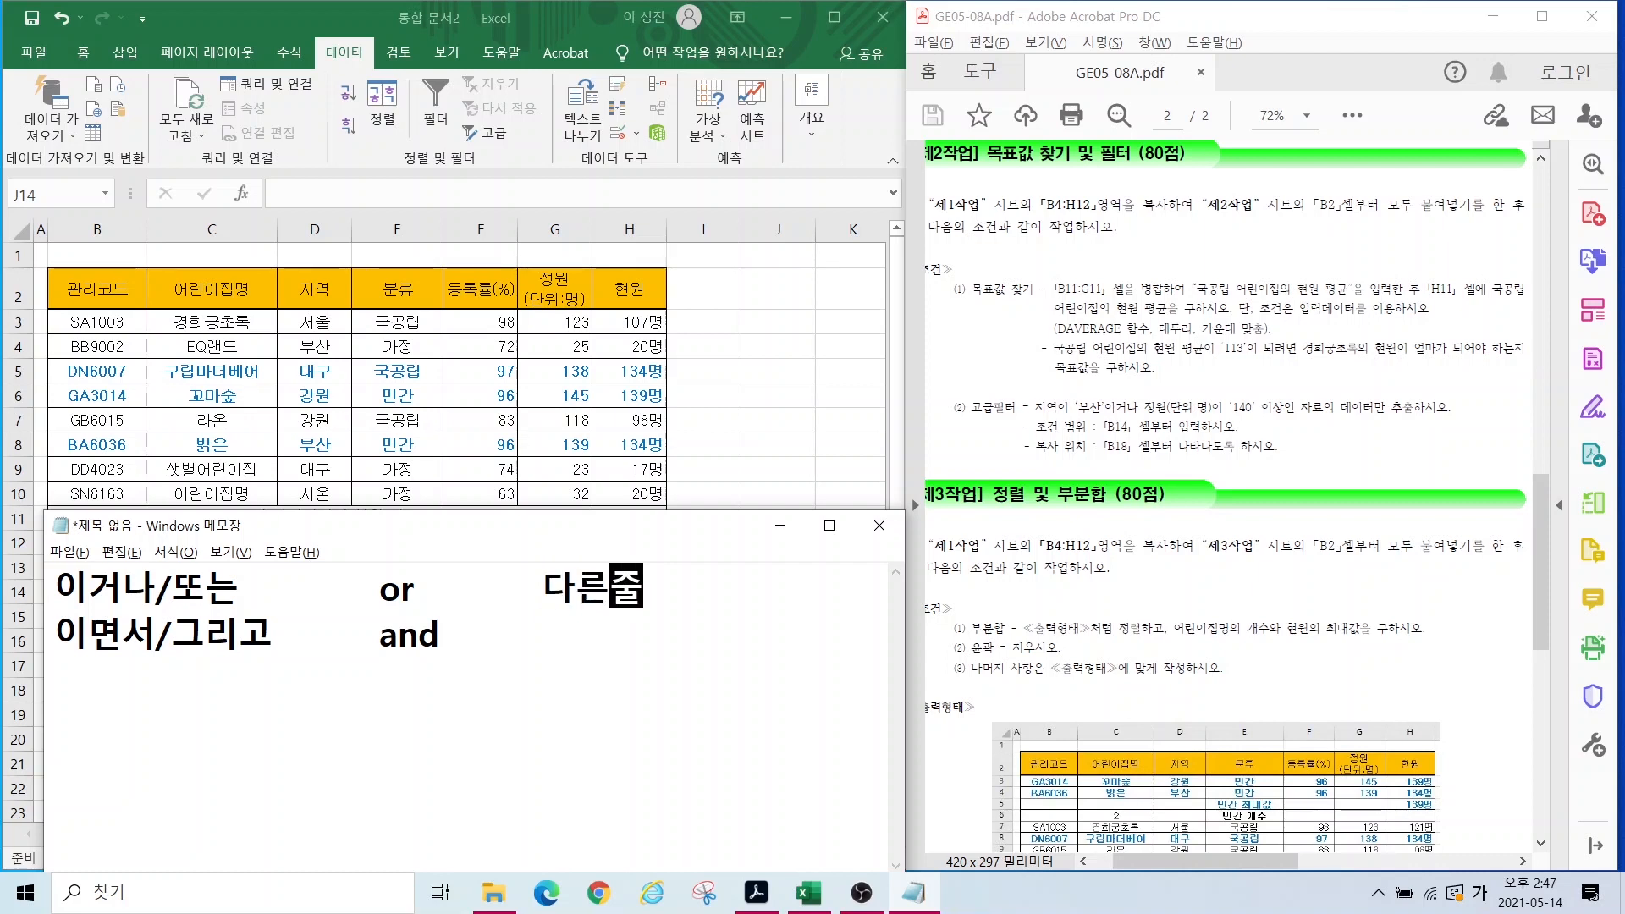
{"action": "left_click", "coordinate": [501, 636]}
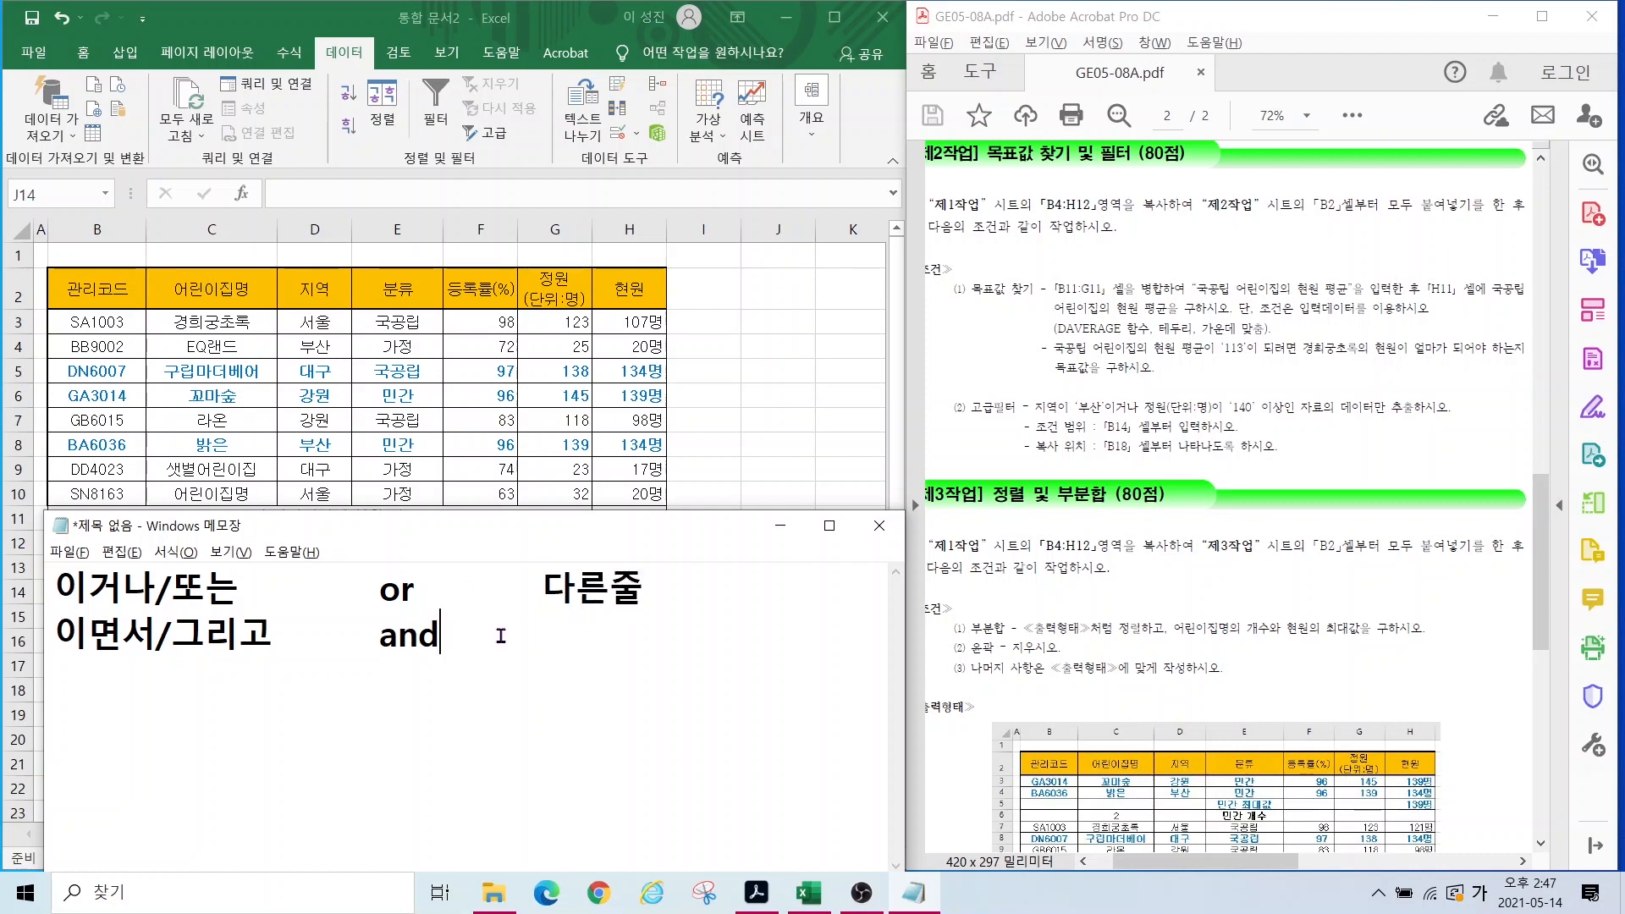
{"action": "key", "text": "Tab"}
{"action": "type", "text": "같은줄"}
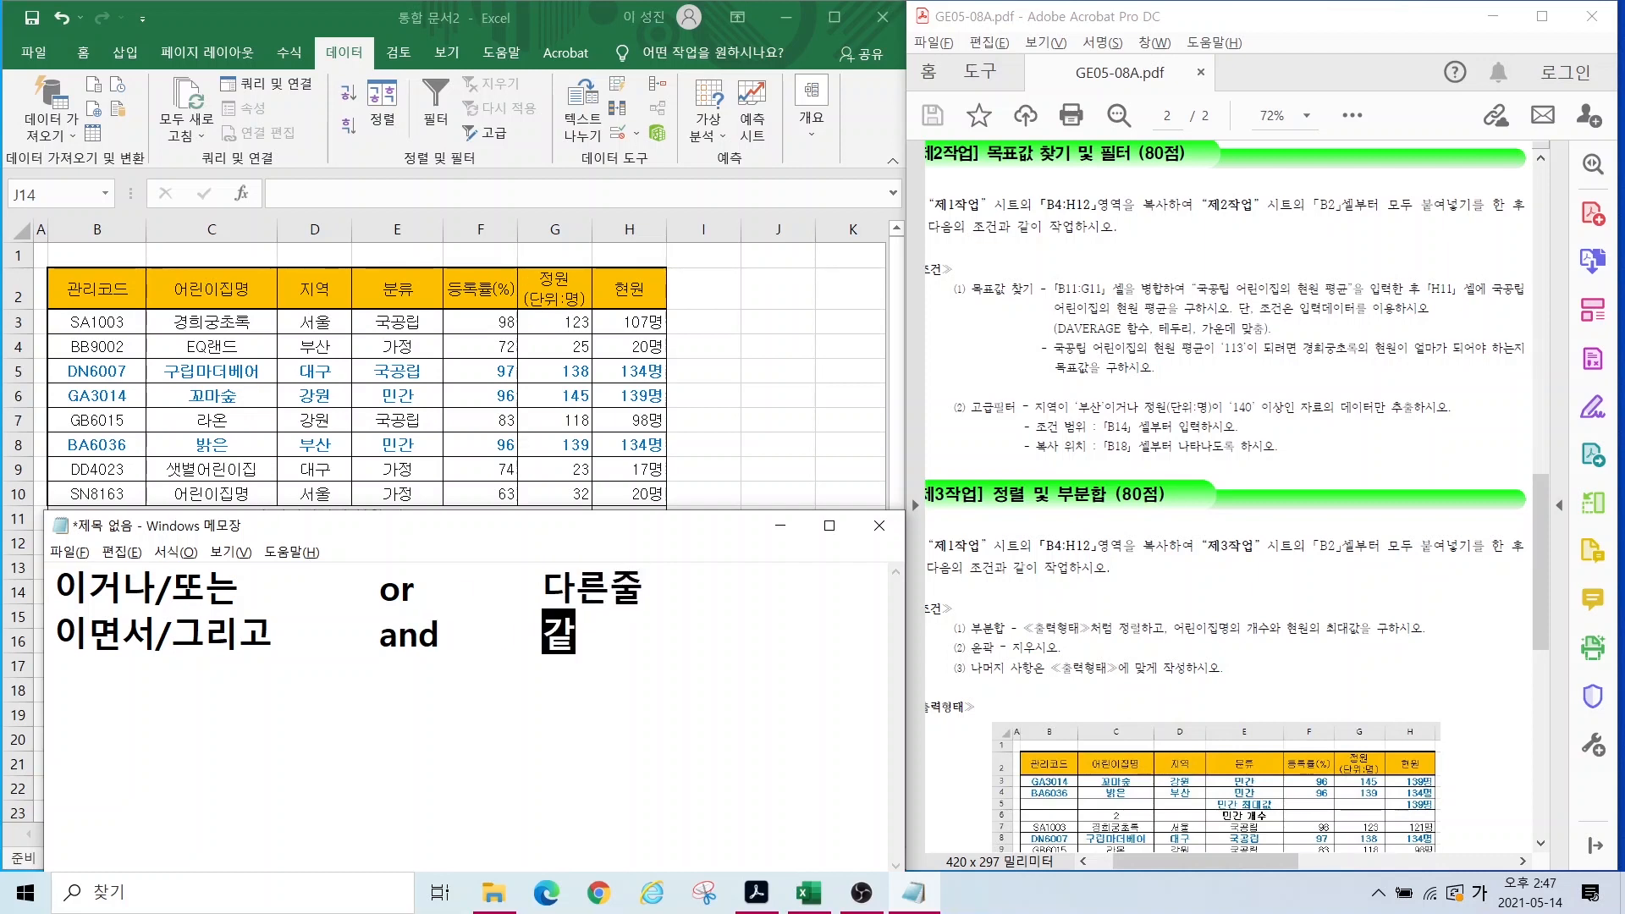
{"action": "key", "text": "Return"}
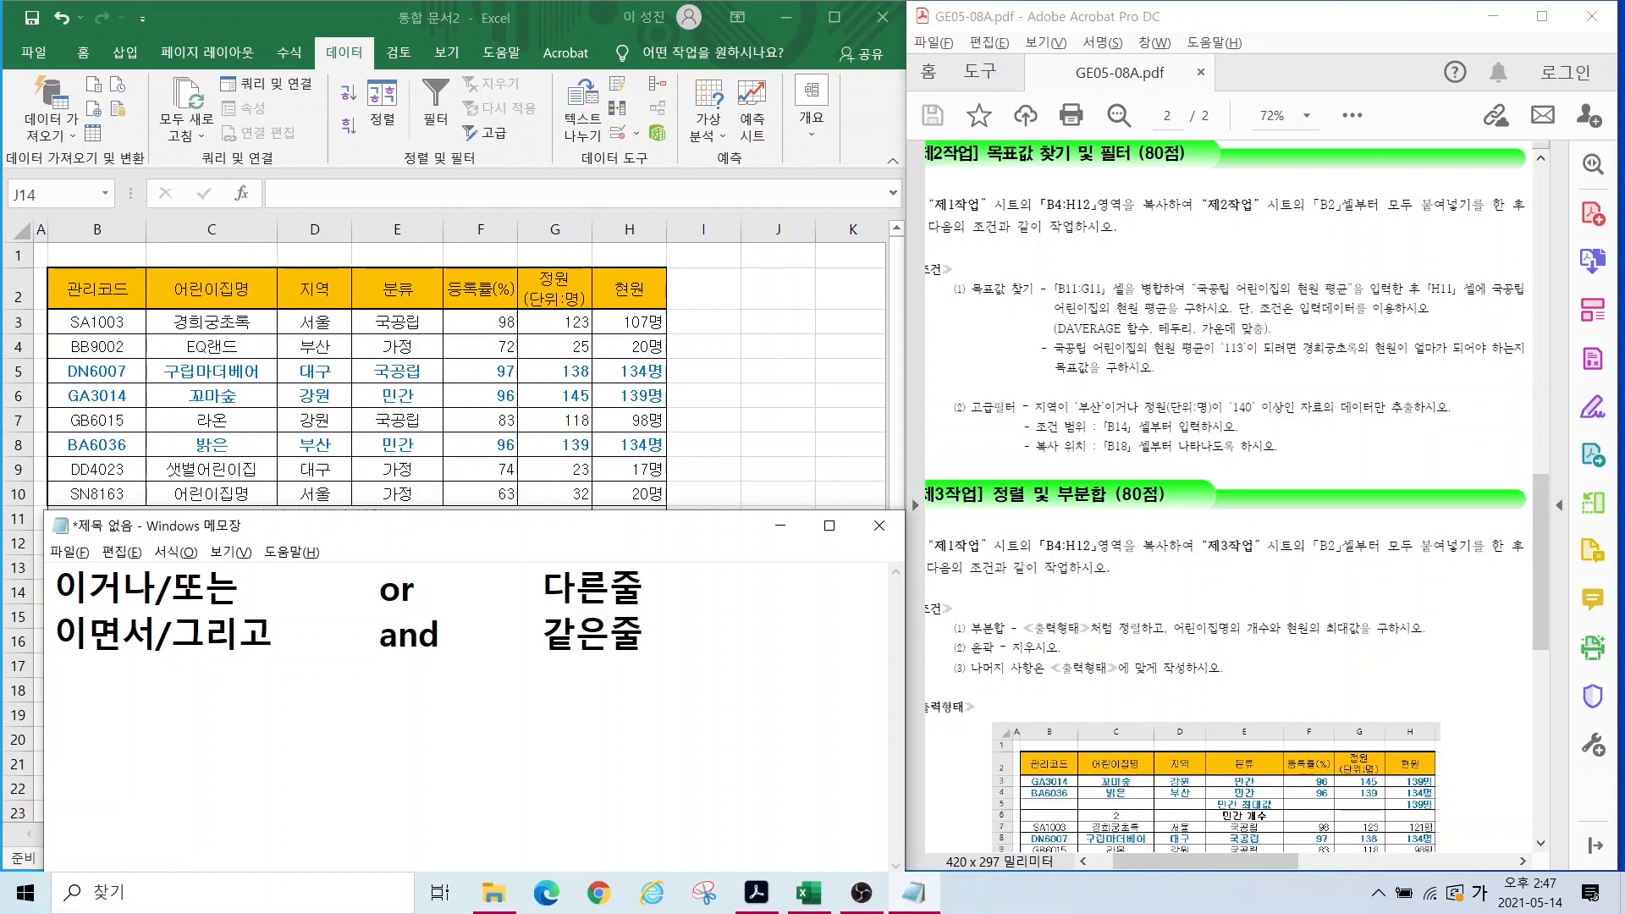
{"action": "mouse_move", "coordinate": [1064, 416]}
{"action": "left_mouse_down"}
{"action": "mouse_move", "coordinate": [1019, 422]}
{"action": "mouse_move", "coordinate": [1053, 391]}
{"action": "left_mouse_up"}
{"action": "mouse_move", "coordinate": [1189, 417]}
{"action": "left_mouse_down"}
{"action": "mouse_move", "coordinate": [1161, 425]}
{"action": "mouse_move", "coordinate": [1182, 379]}
{"action": "mouse_move", "coordinate": [1188, 416]}
{"action": "left_mouse_up"}
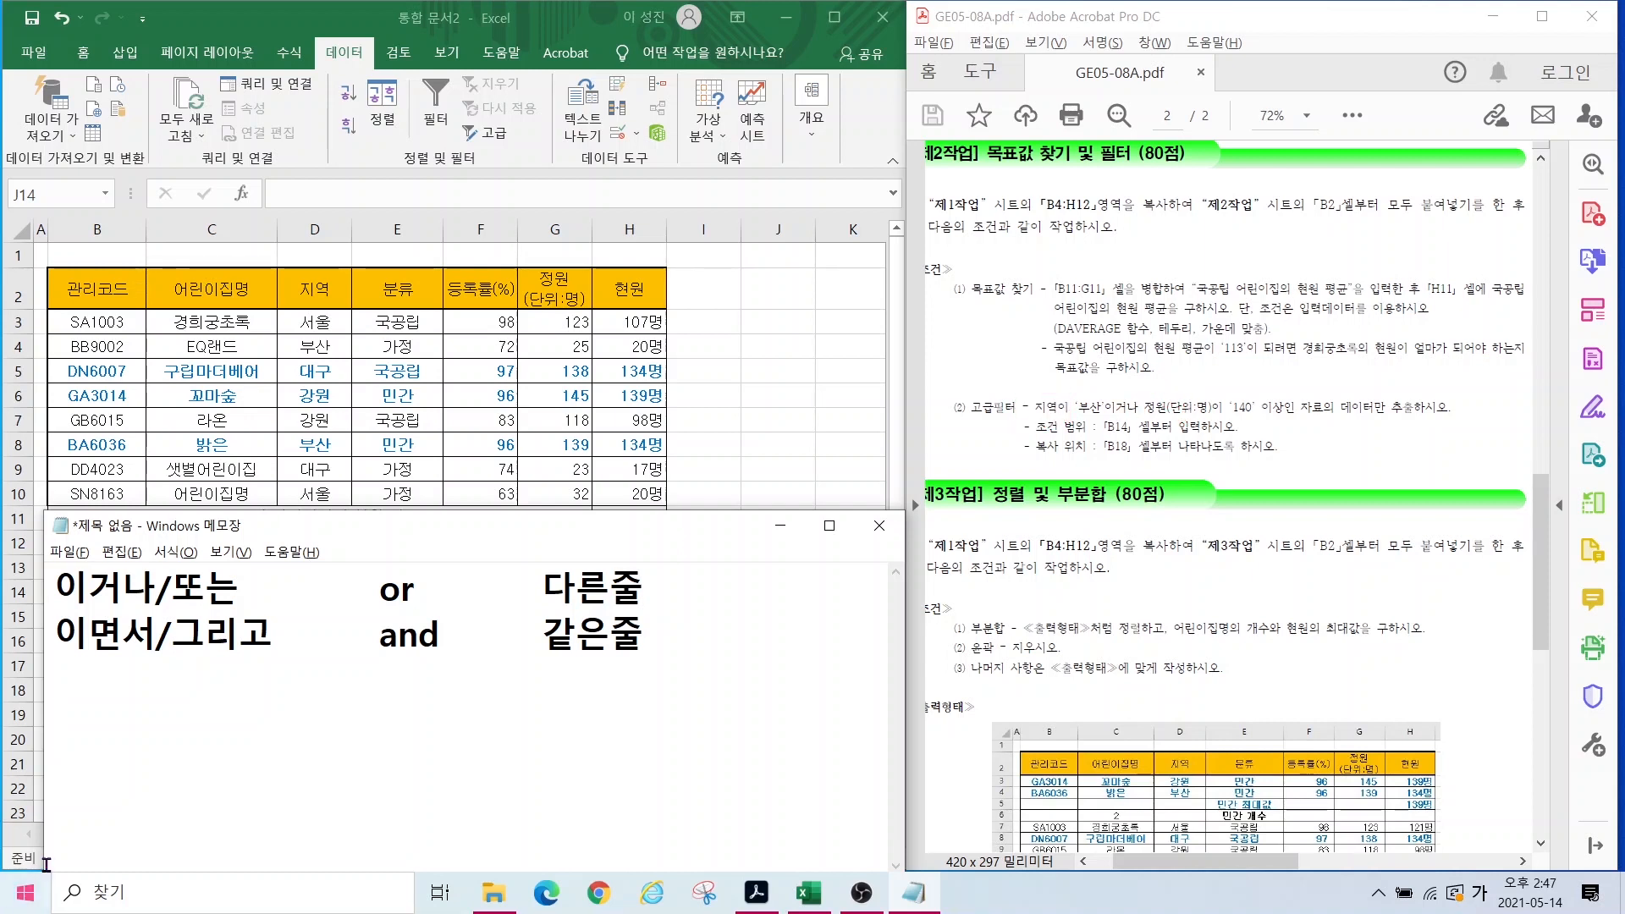
Step: Sketch the criteria with headers 지역 and 정원, then 부산 and >=140 on one row
{"action": "type", "text": "ㅈ지역"}
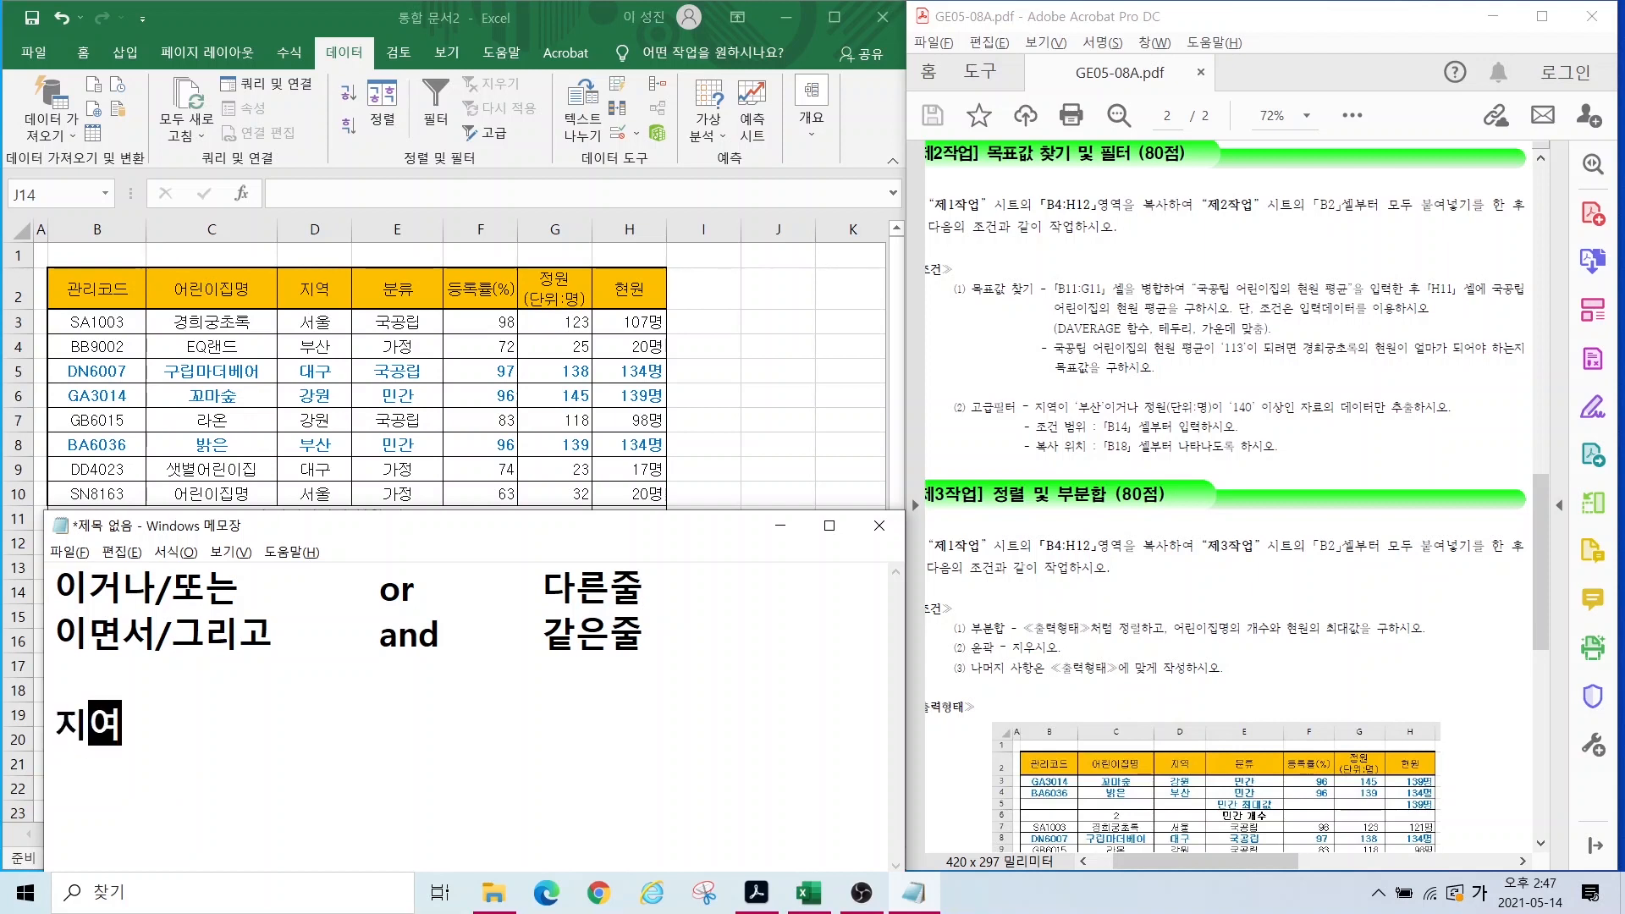
{"action": "key", "text": "Tab"}
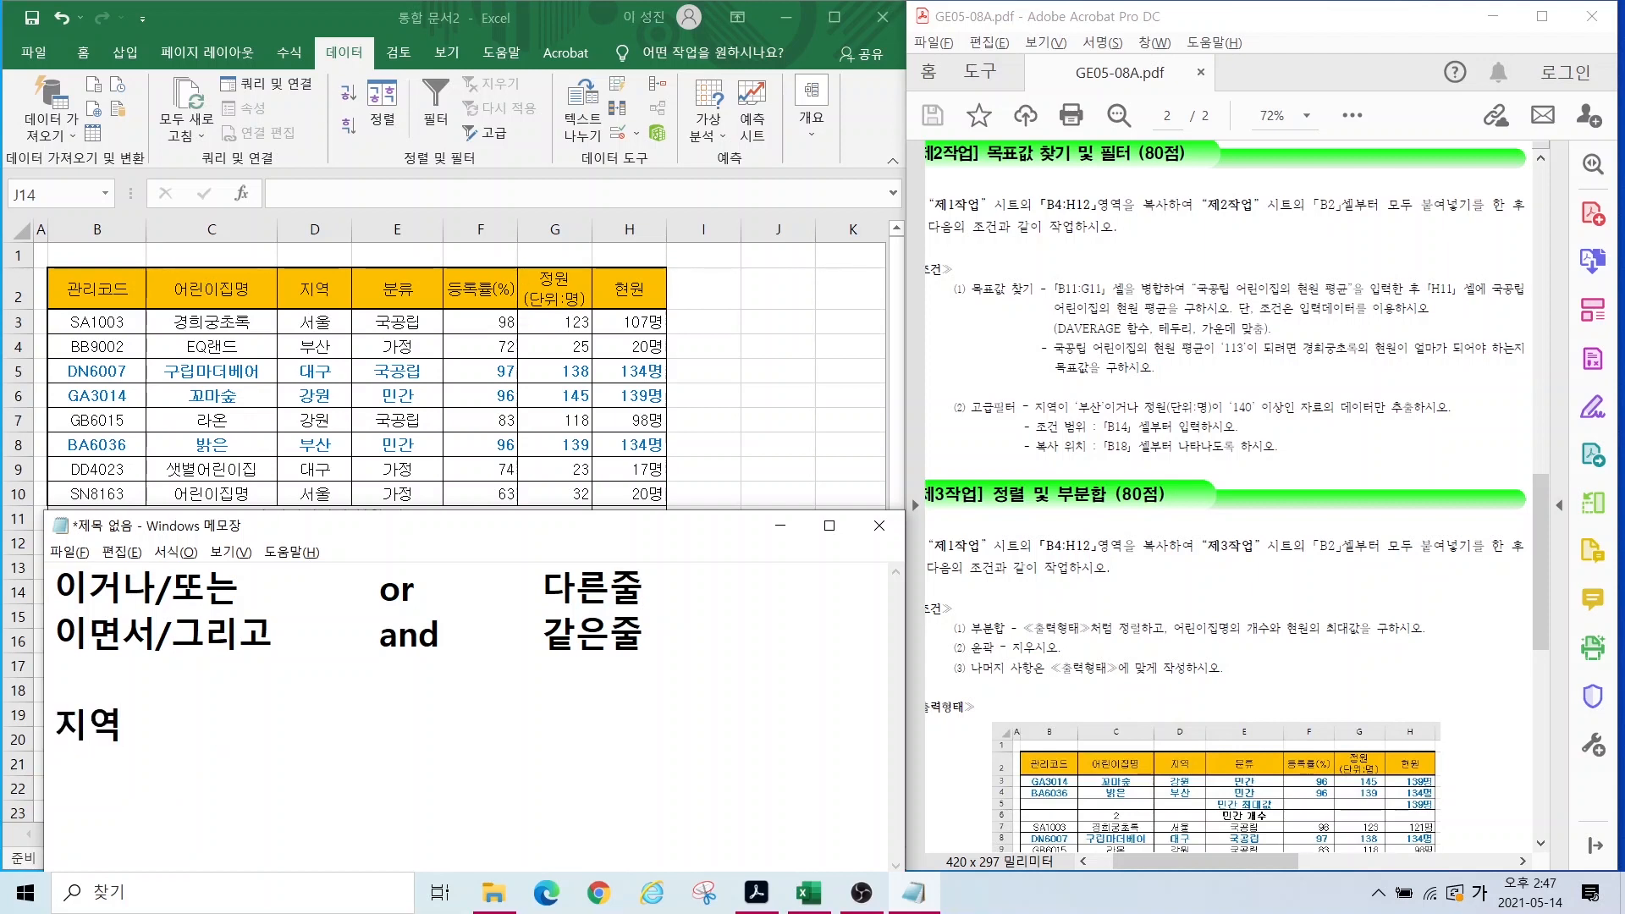
{"action": "type", "text": "정원 "}
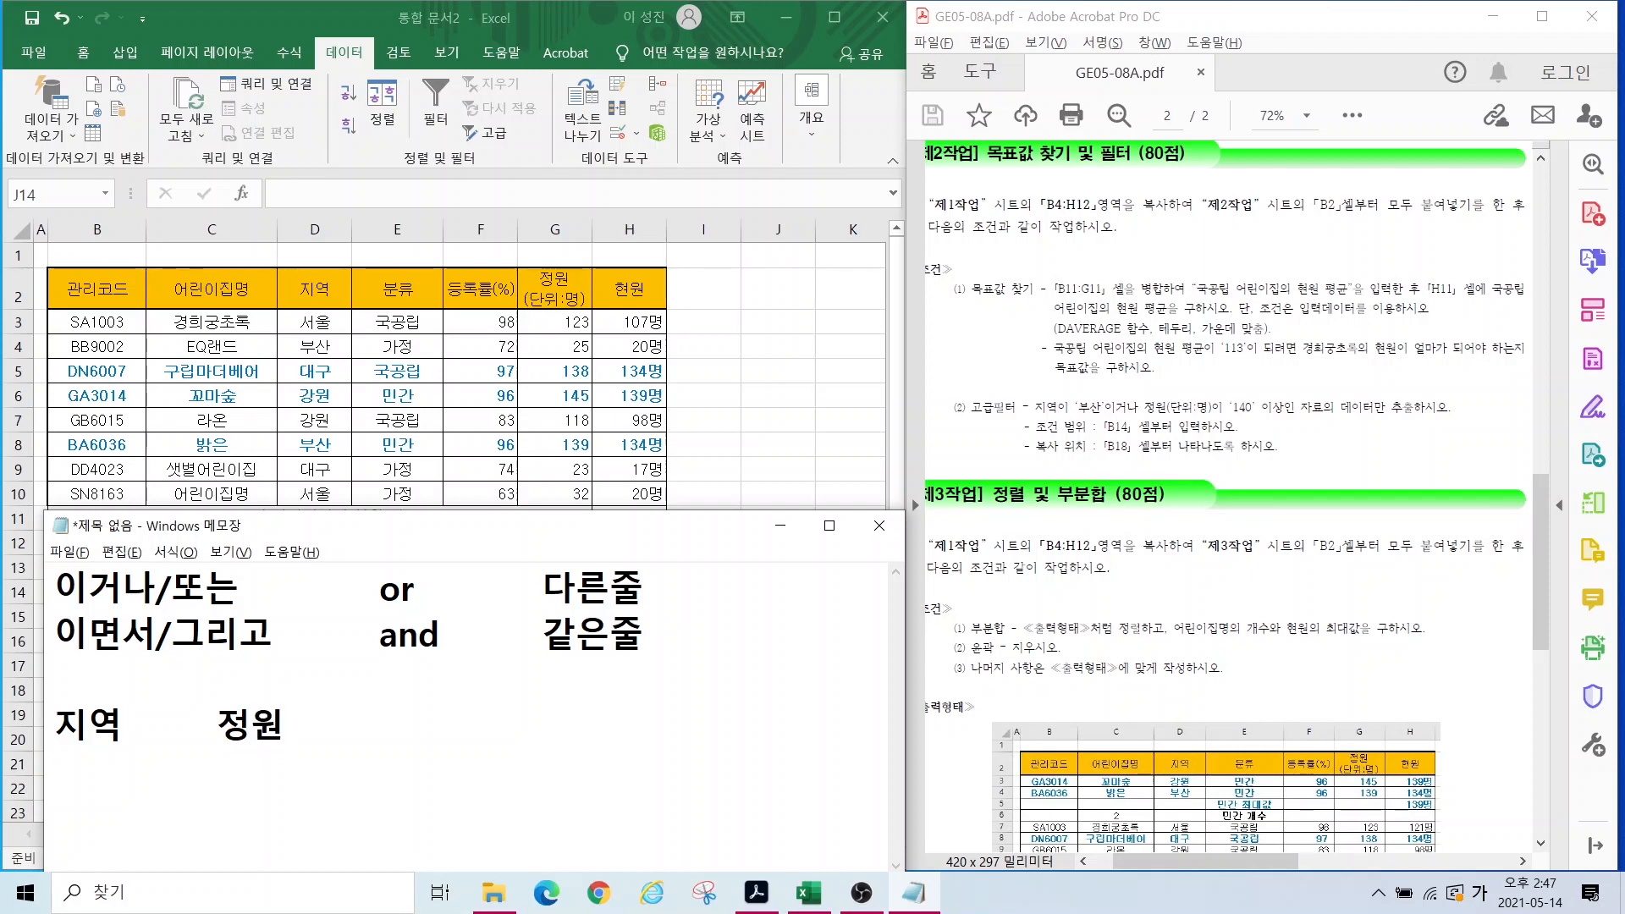
{"action": "type", "text": "부산"}
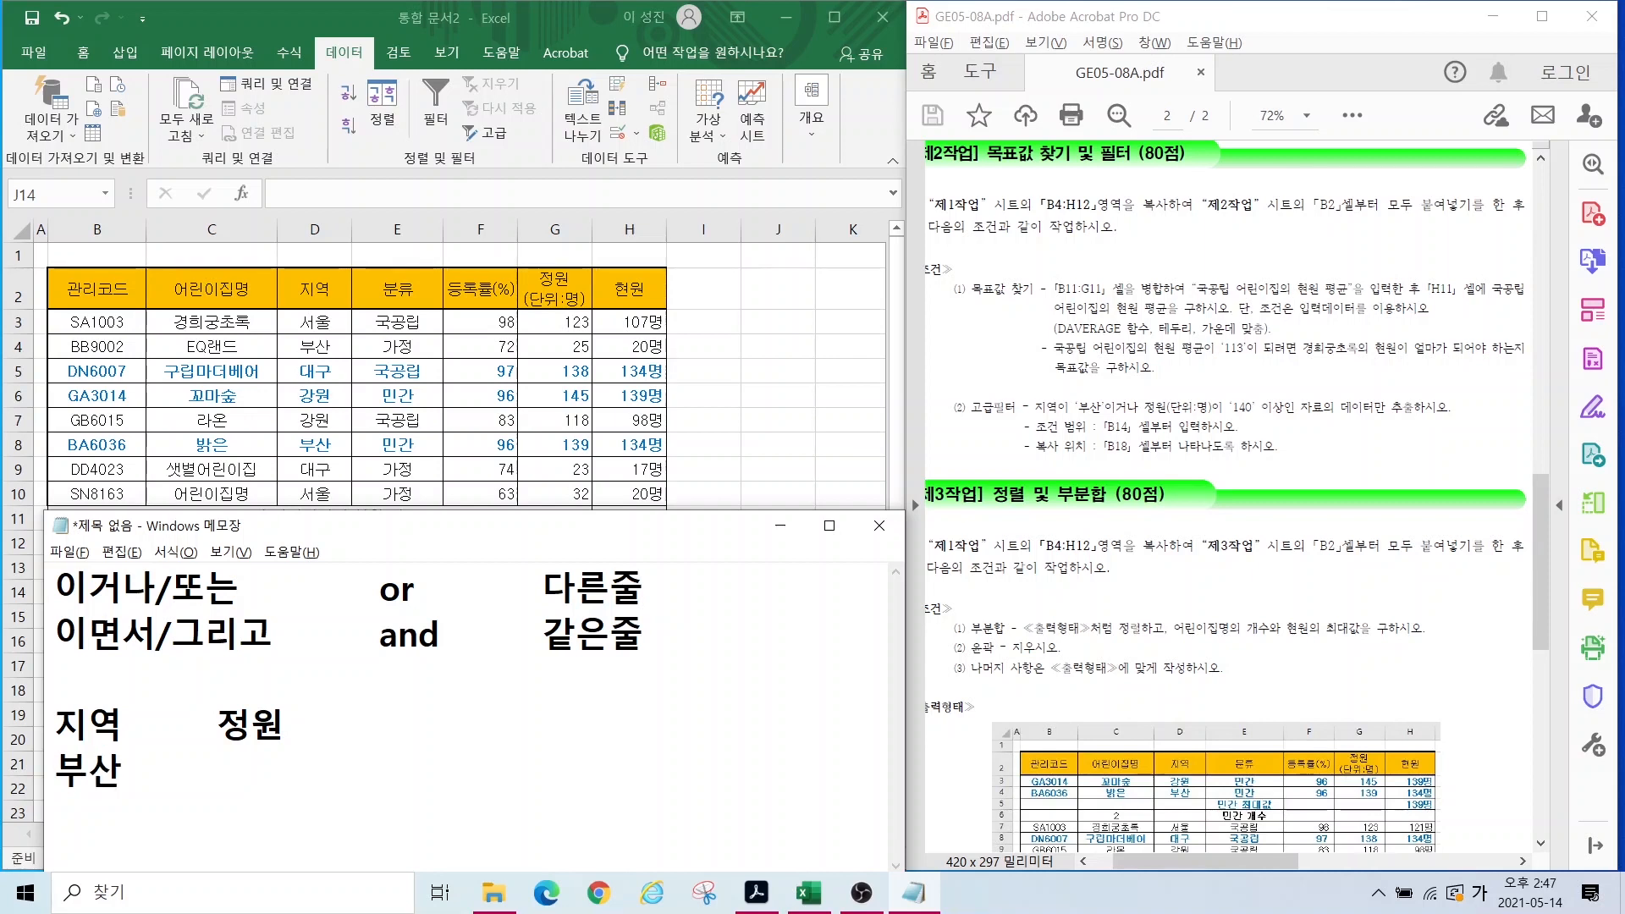
{"action": "key", "text": "Tab"}
{"action": "type", "text": ">=140"}
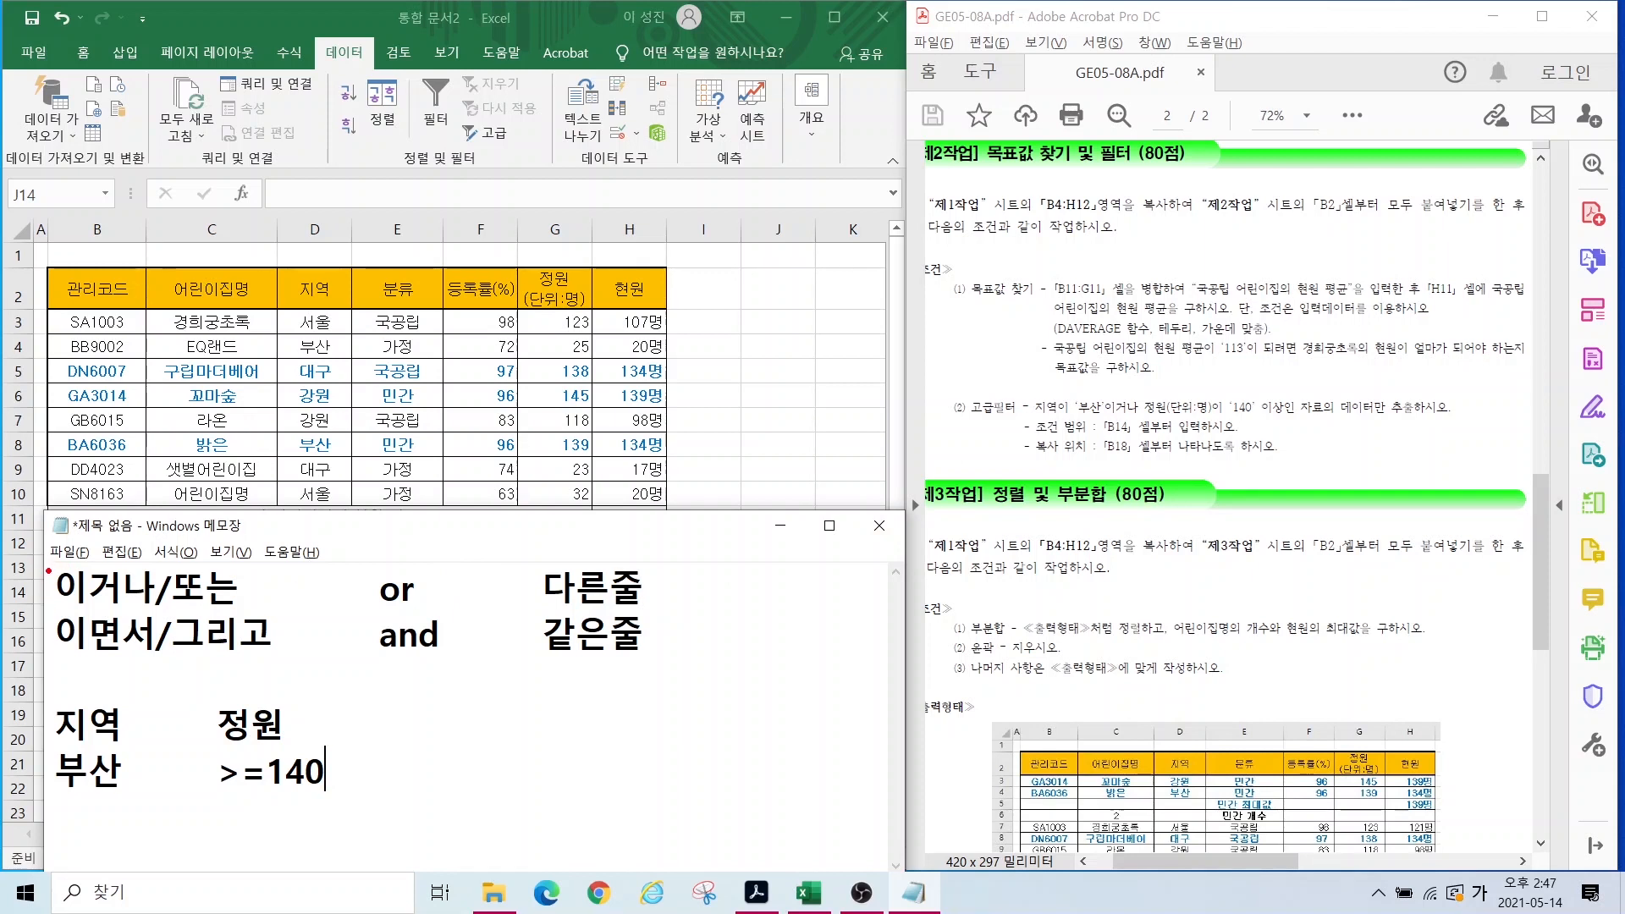
{"action": "mouse_move", "coordinate": [48, 571]}
{"action": "left_mouse_down"}
{"action": "mouse_move", "coordinate": [701, 607]}
{"action": "mouse_move", "coordinate": [665, 561]}
{"action": "mouse_move", "coordinate": [779, 466]}
{"action": "left_mouse_up"}
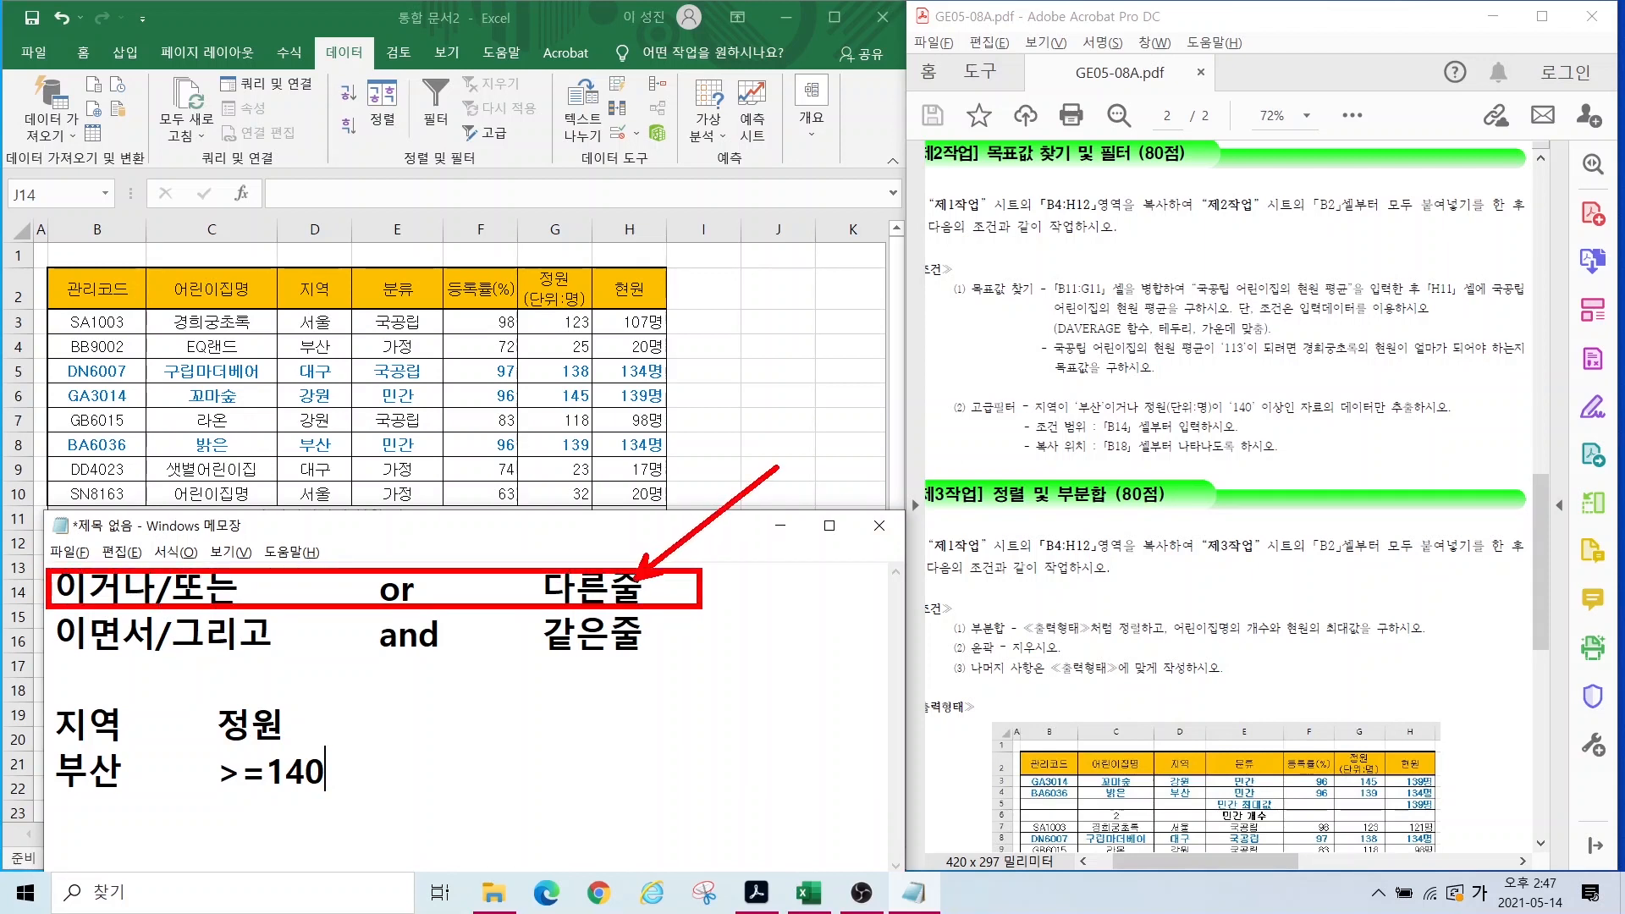
{"action": "left_click_drag", "start_coordinate": [41, 799], "coordinate": [372, 799]}
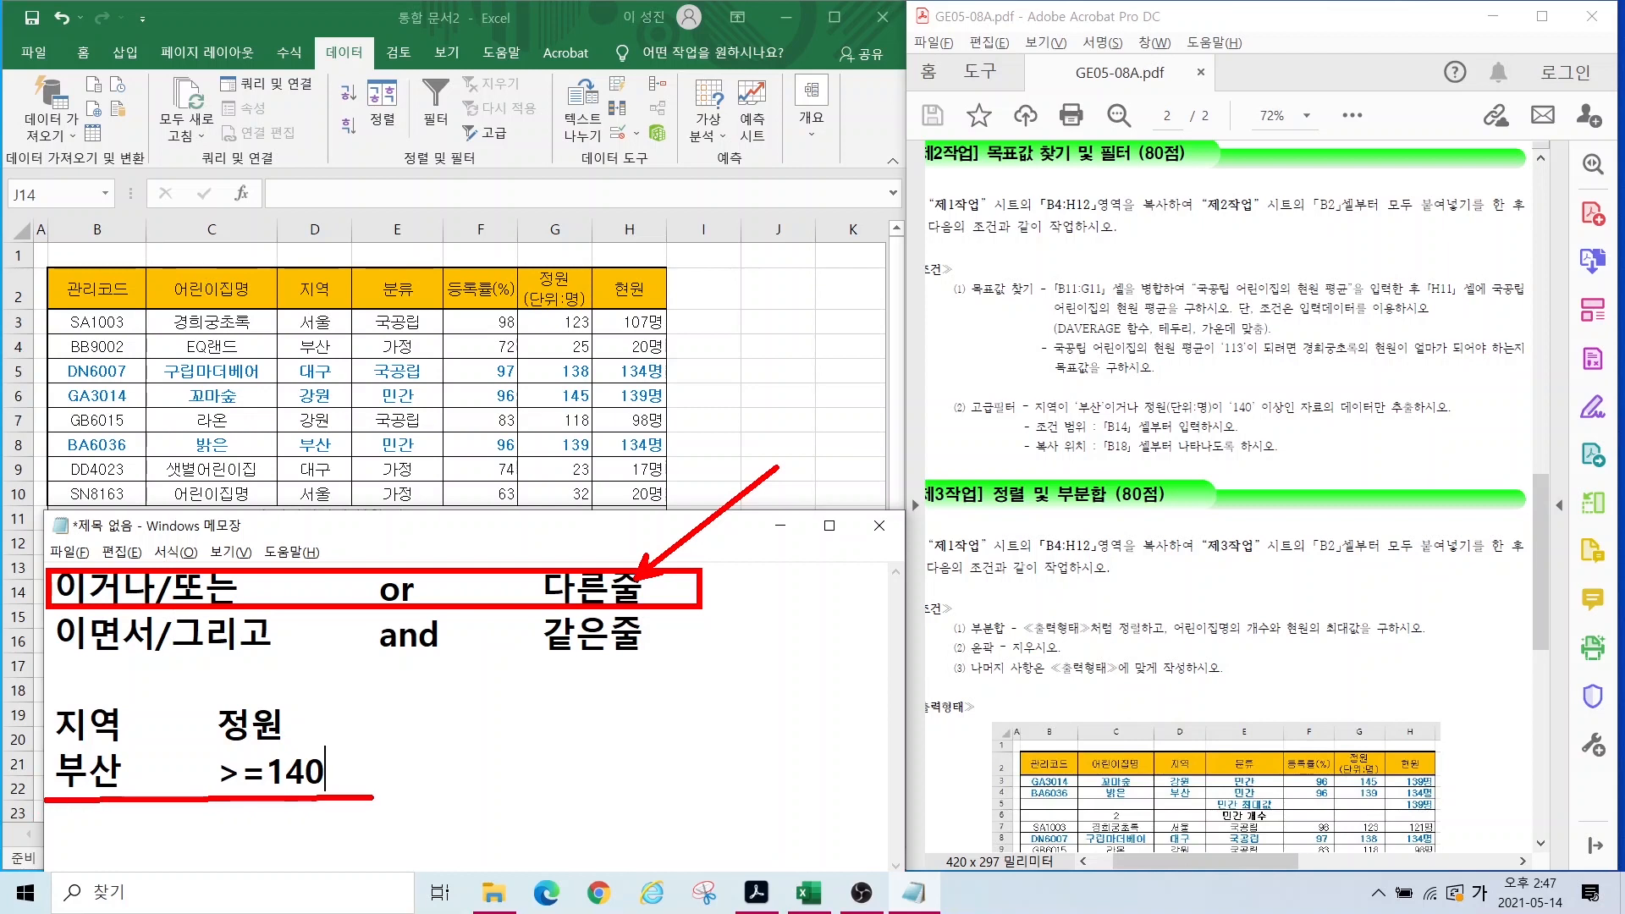
{"action": "key", "text": "Escape"}
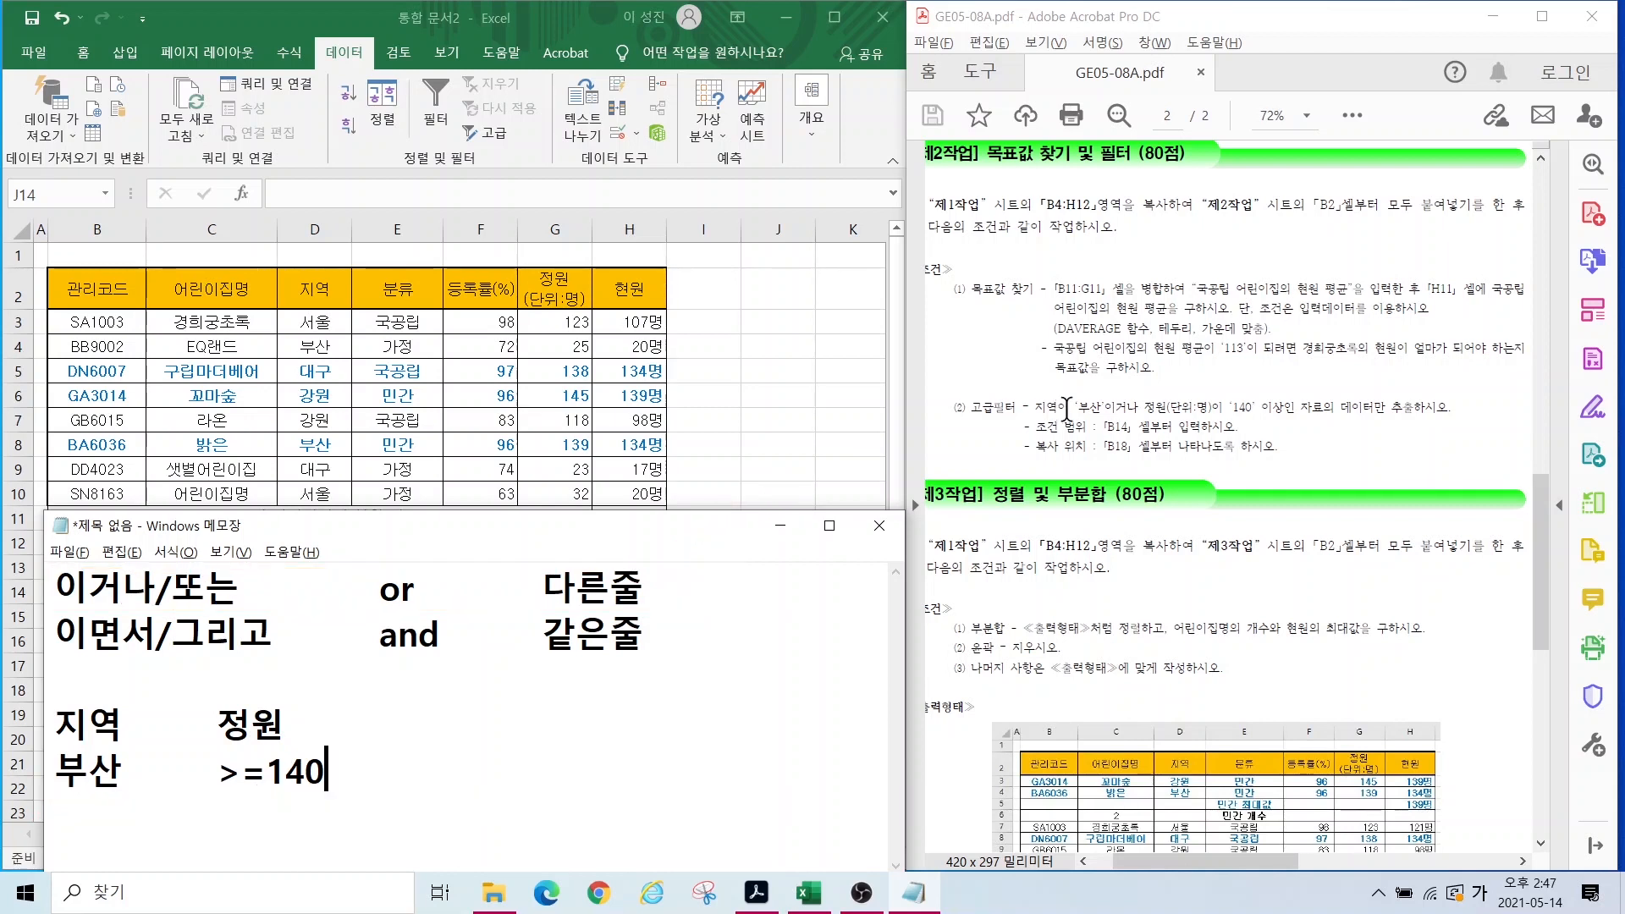
Step: Move >=140 to its own row under 정원, separating it from 부산 for the OR condition
{"action": "left_click", "coordinate": [220, 766]}
{"action": "left_click_drag", "start_coordinate": [227, 773], "coordinate": [345, 775]}
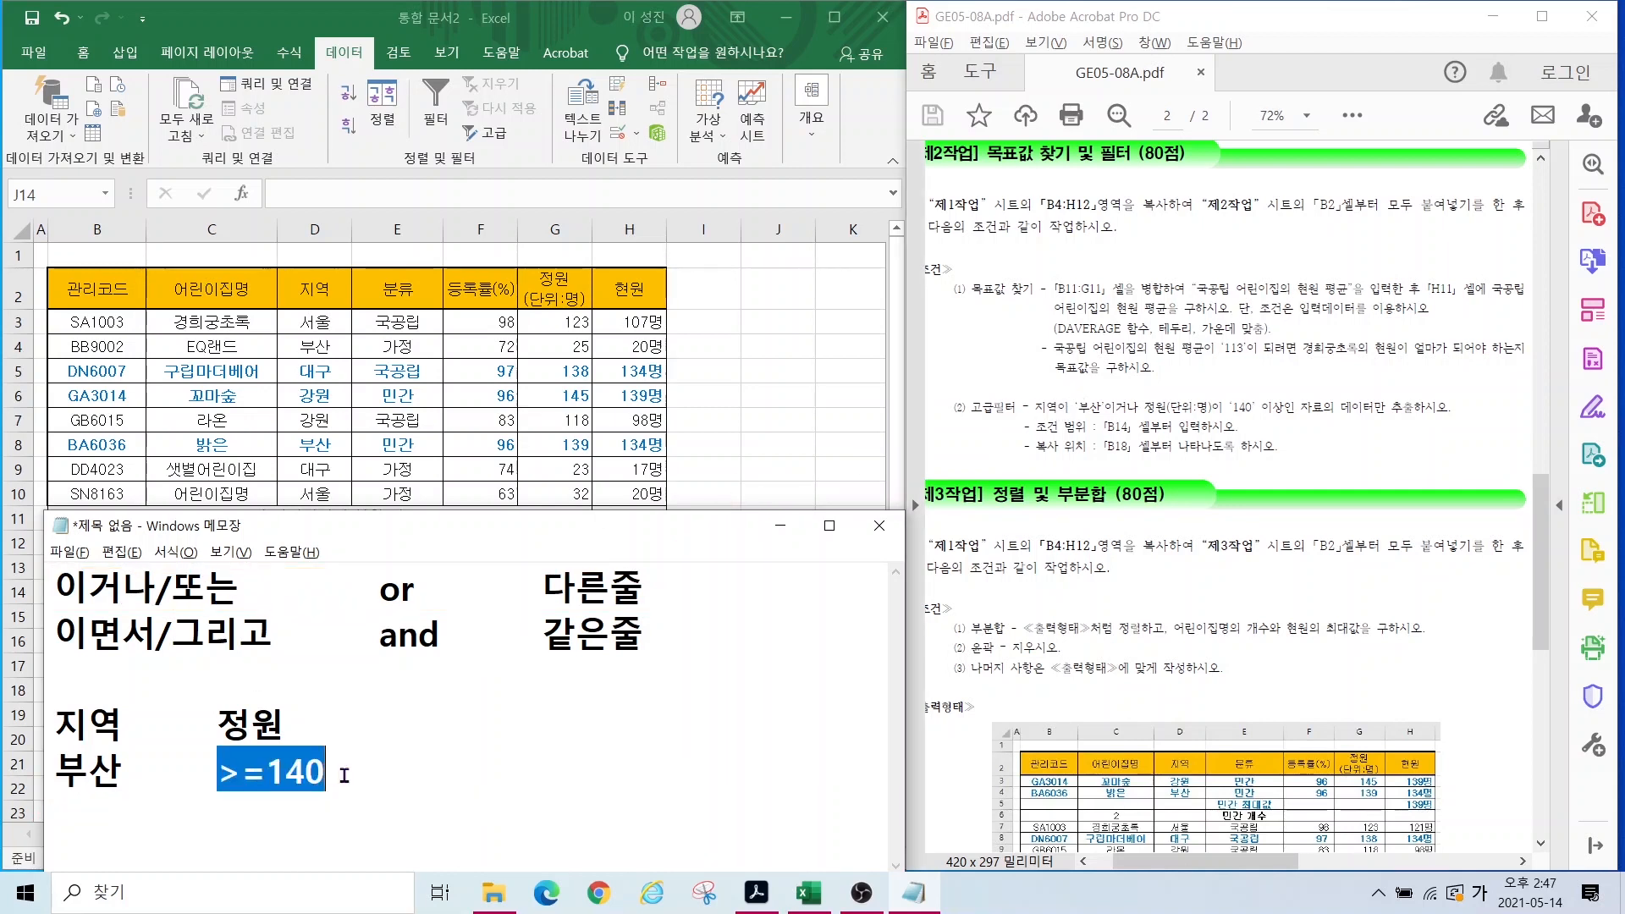
{"action": "key", "text": "Return"}
{"action": "key", "text": "Tab"}
{"action": "type", "text": ">=140"}
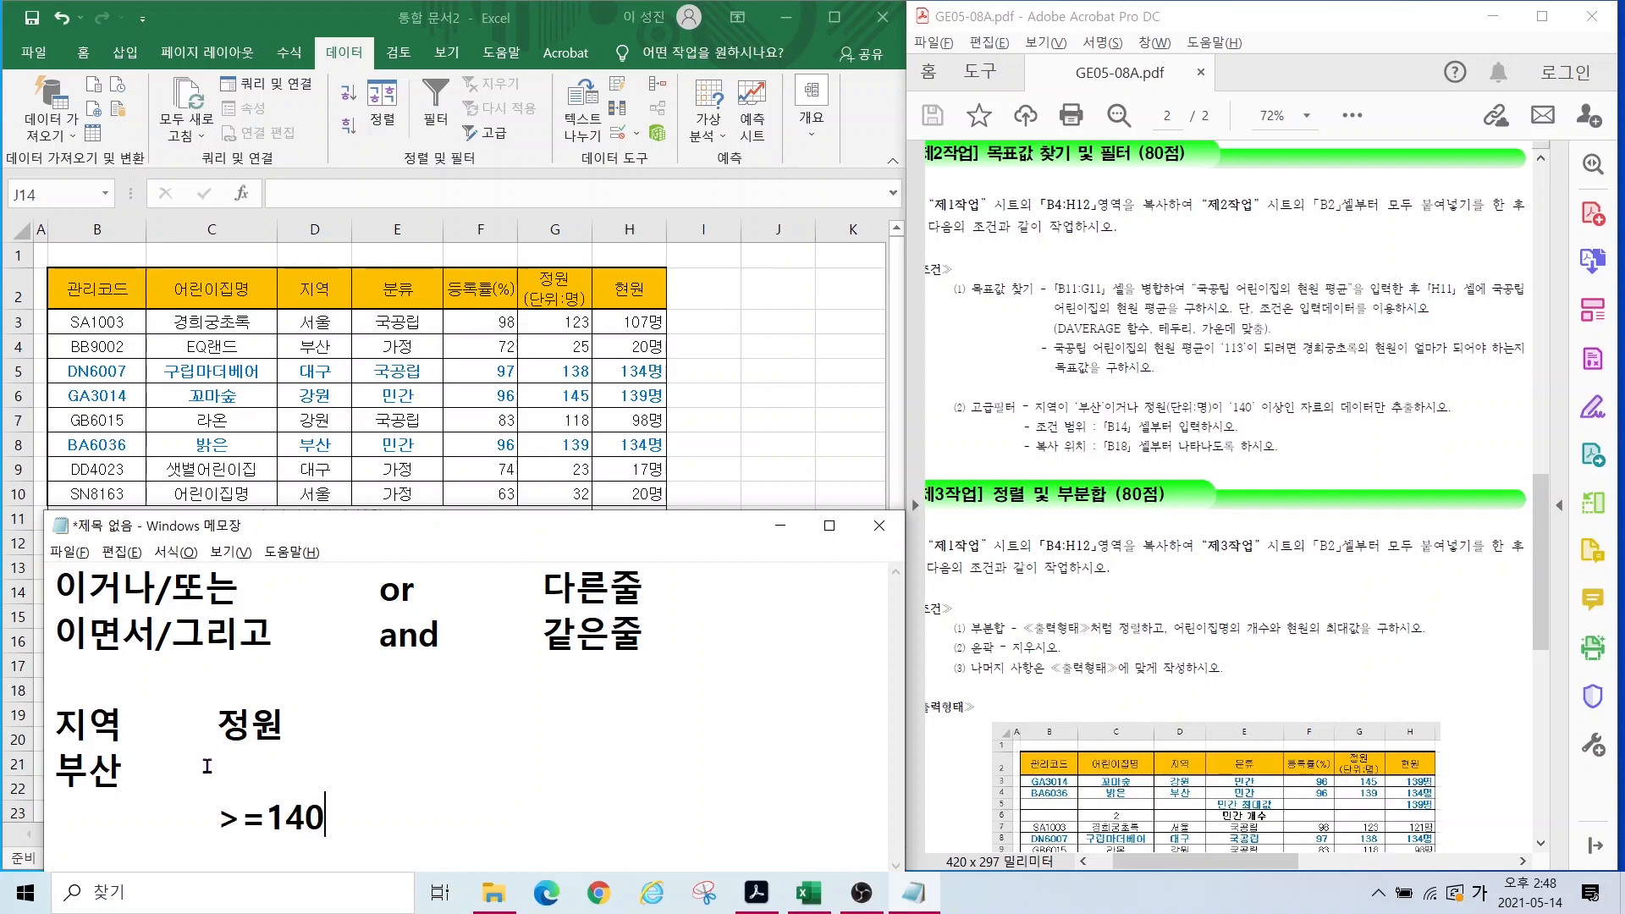
{"action": "left_click_drag", "start_coordinate": [43, 743], "coordinate": [380, 745]}
{"action": "left_click_drag", "start_coordinate": [4, 791], "coordinate": [380, 792]}
{"action": "left_click_drag", "start_coordinate": [185, 690], "coordinate": [185, 867]}
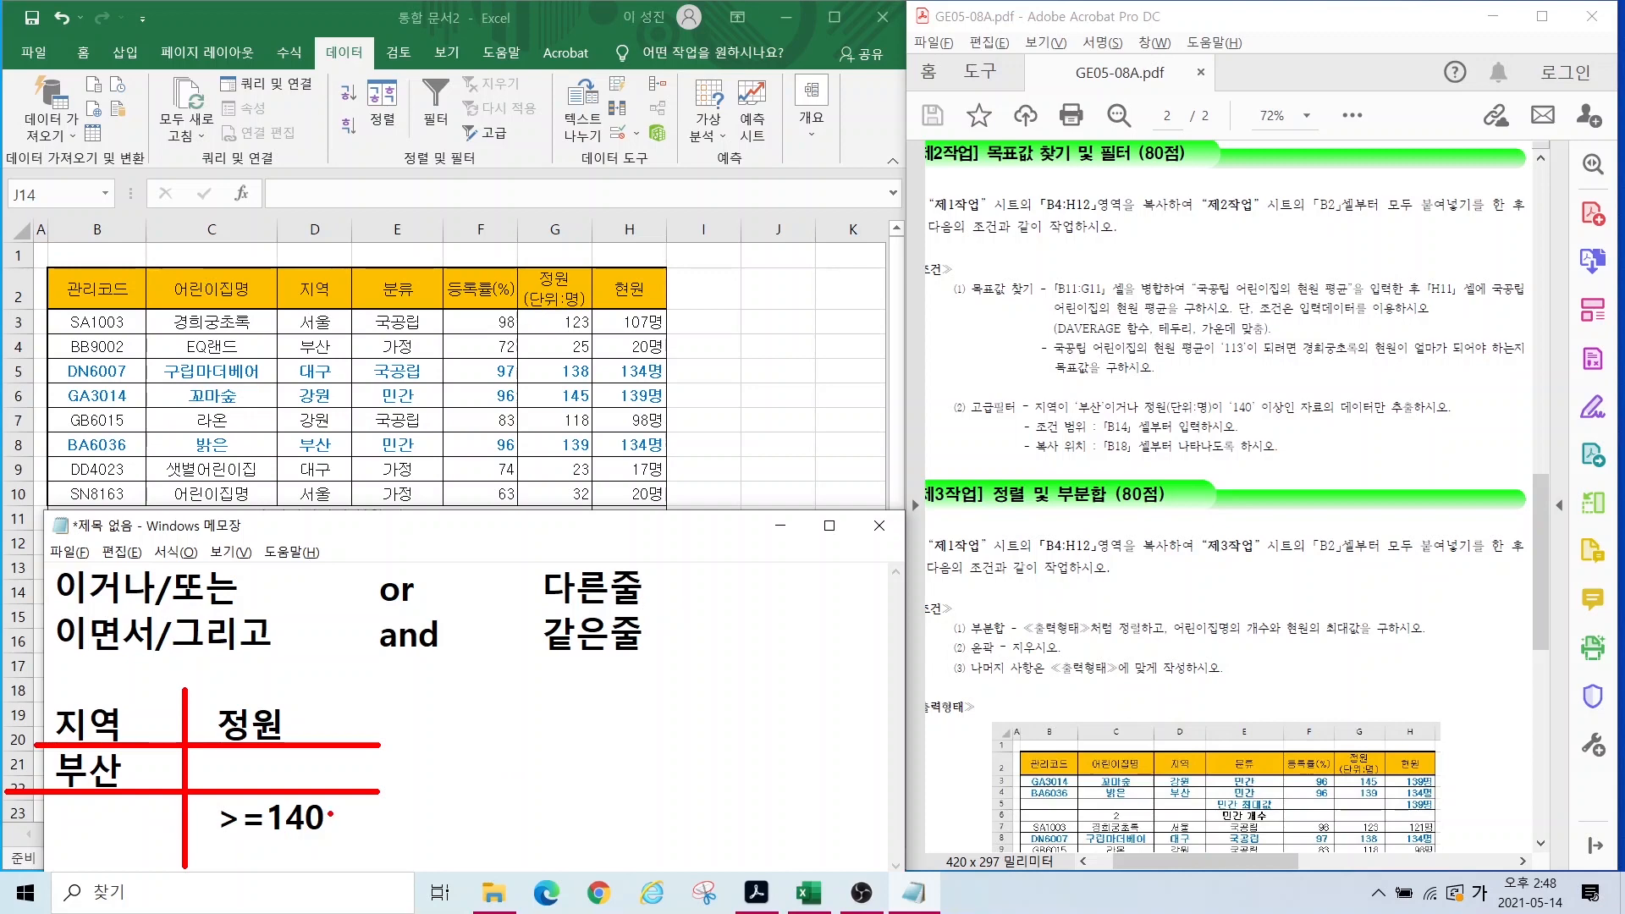
{"action": "key", "text": "Escape"}
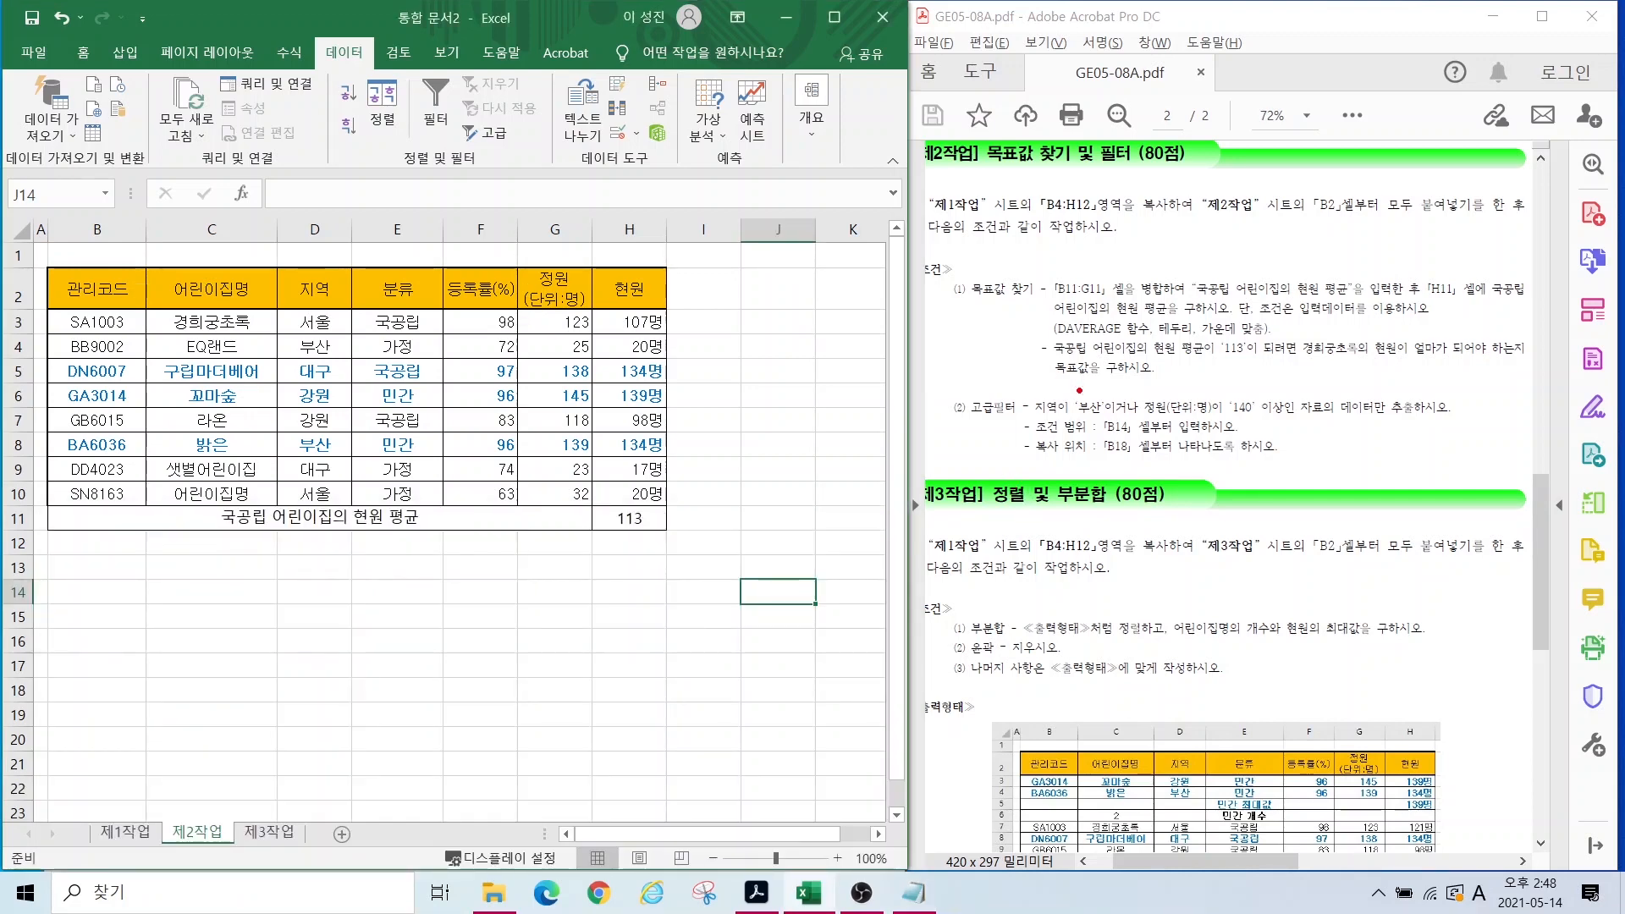
Step: Copy the 지역 header from D2 to B14 and the 정원 header from G2 to C14
{"action": "left_click_drag", "start_coordinate": [1102, 425], "coordinate": [916, 324]}
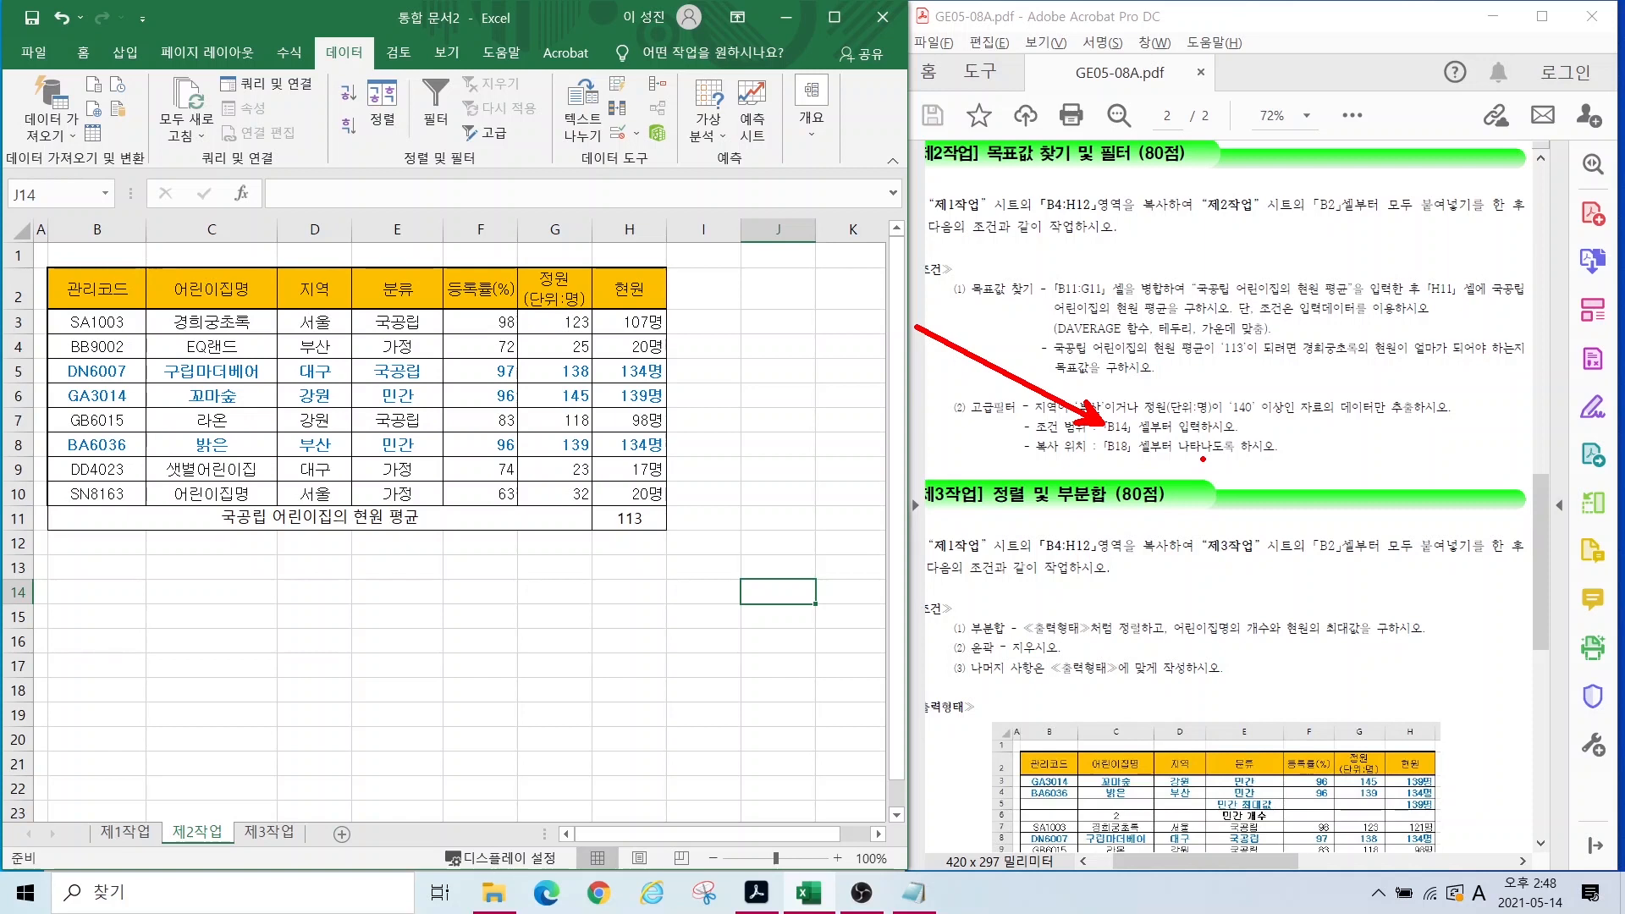
{"action": "key", "text": "Escape"}
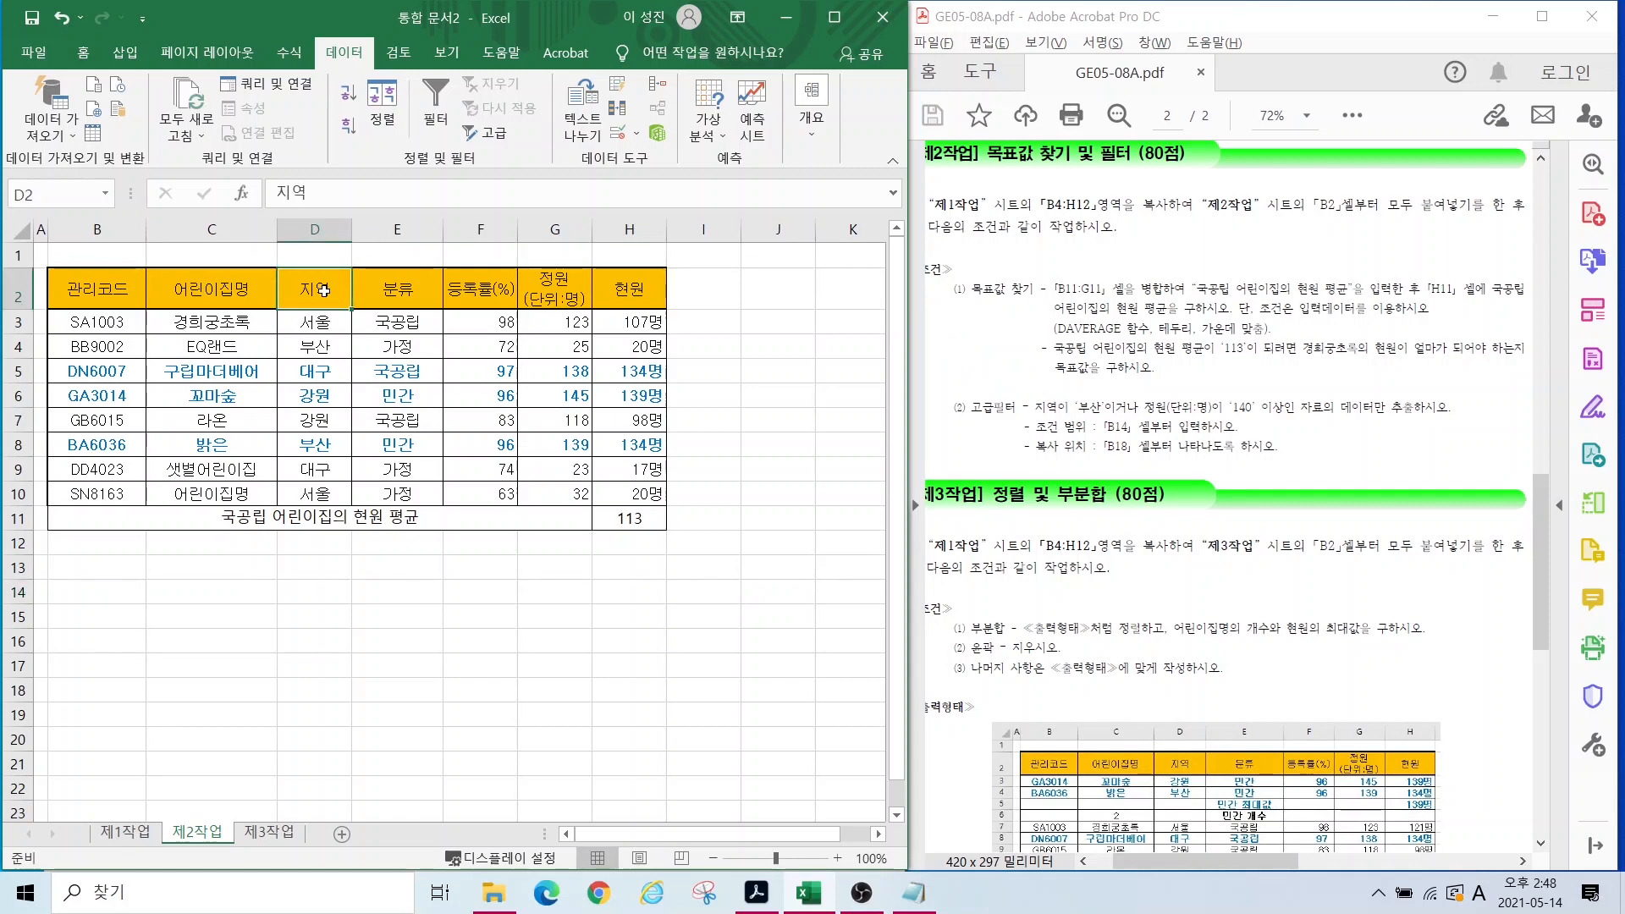
{"action": "key", "text": "ctrl+c"}
{"action": "left_click", "coordinate": [84, 596]}
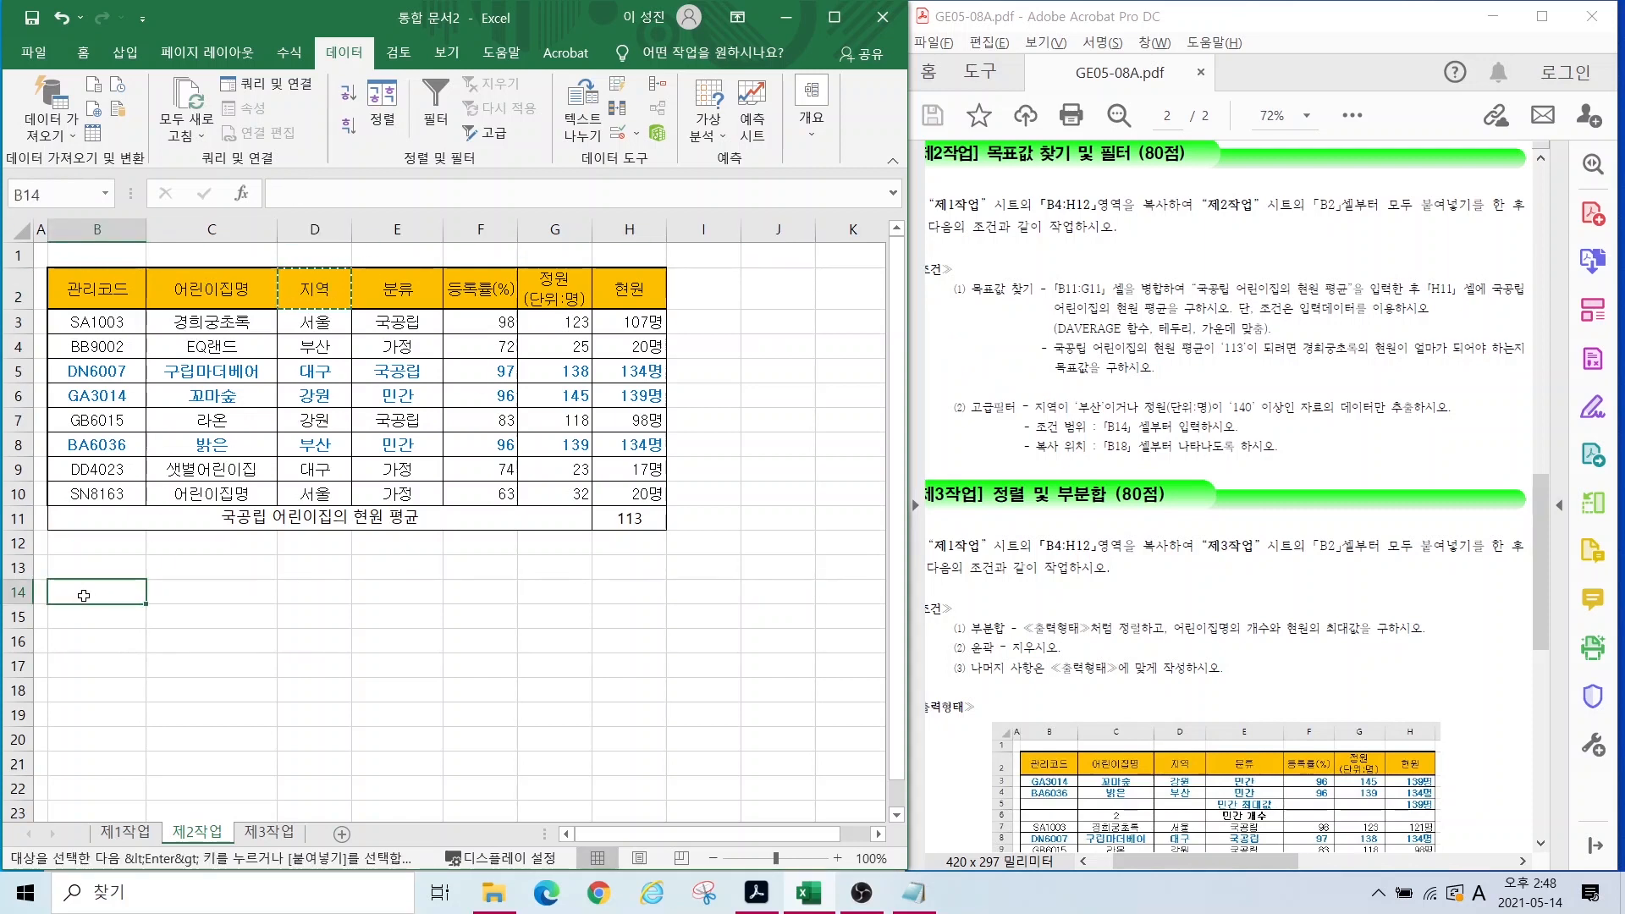
{"action": "key", "text": "ctrl+v"}
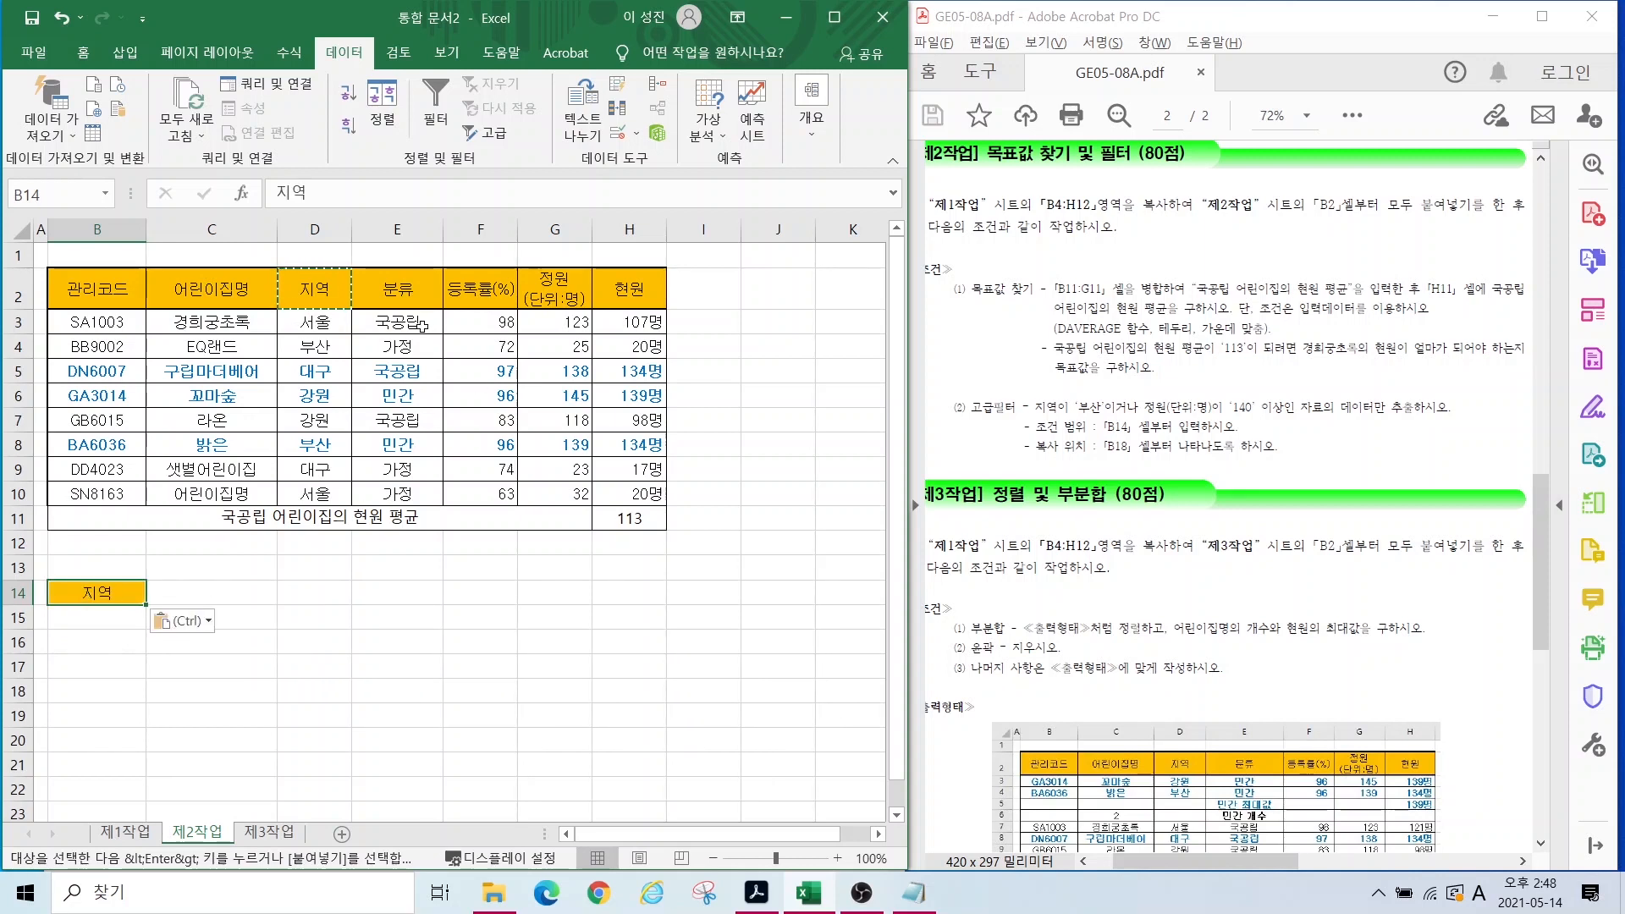
{"action": "left_click", "coordinate": [549, 289]}
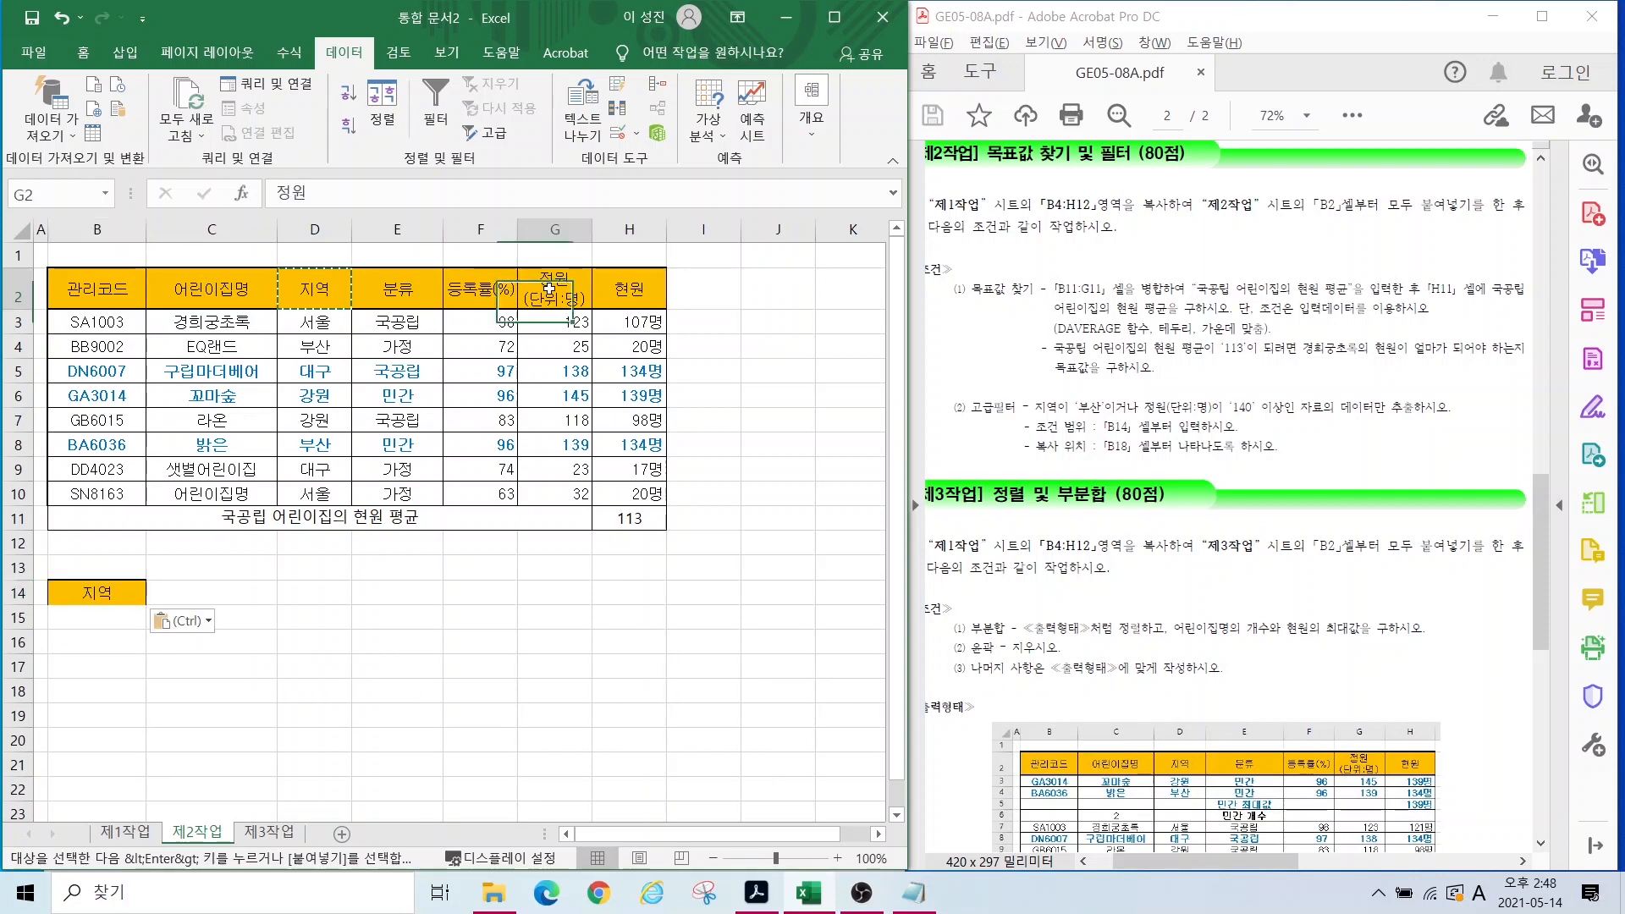
{"action": "key", "text": "ctrl+c"}
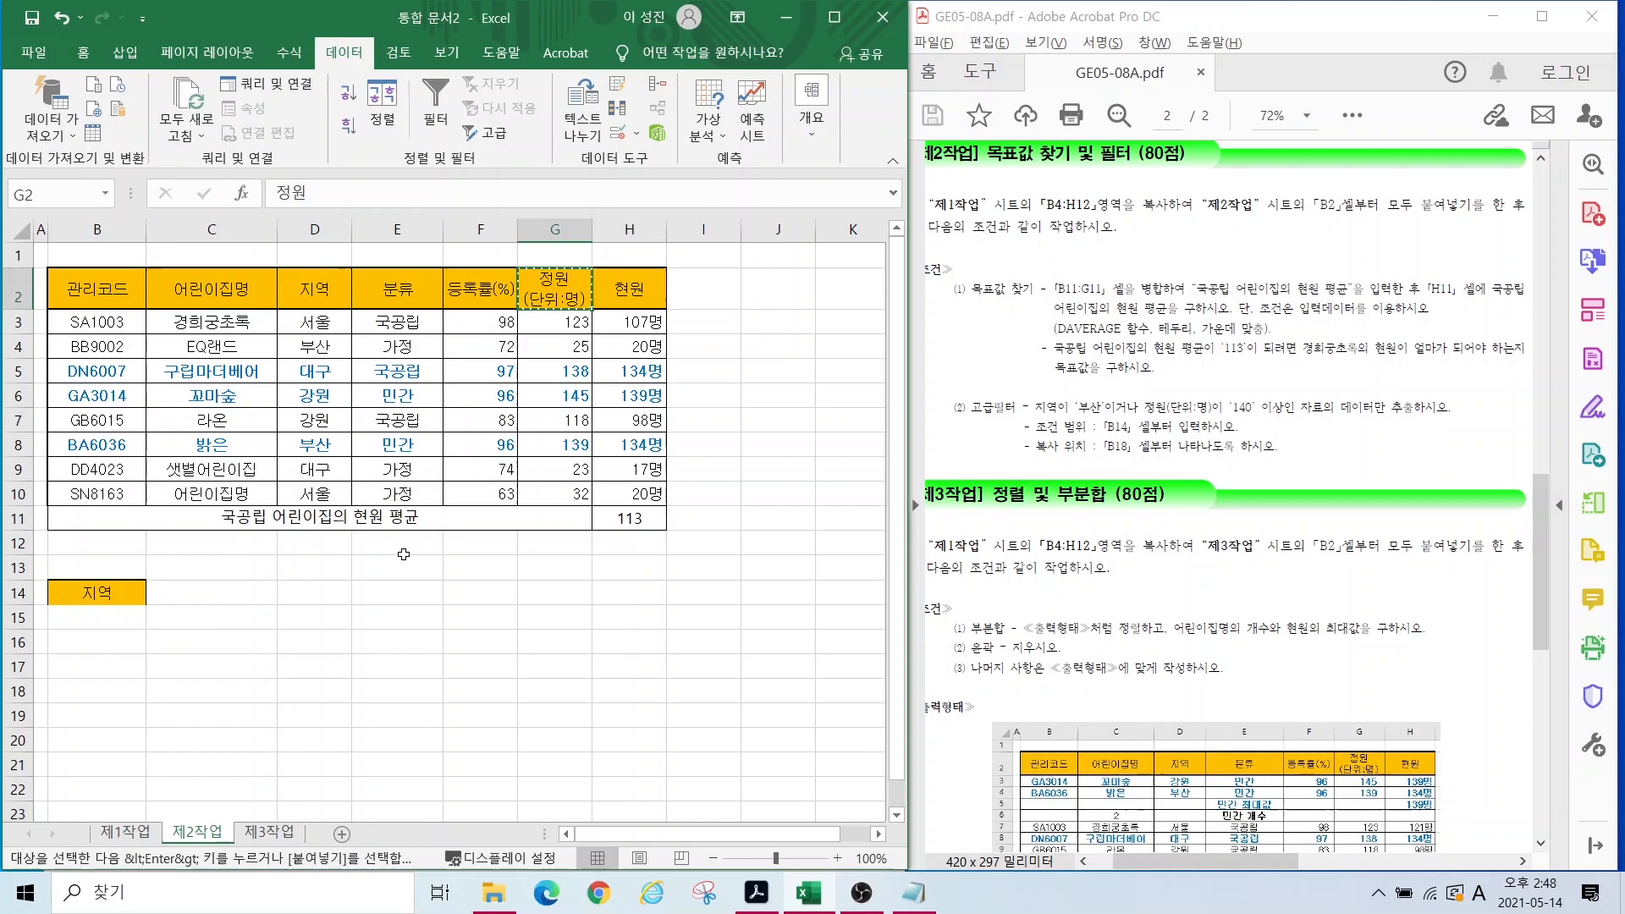
{"action": "left_click", "coordinate": [193, 596]}
{"action": "key", "text": "ctrl+v"}
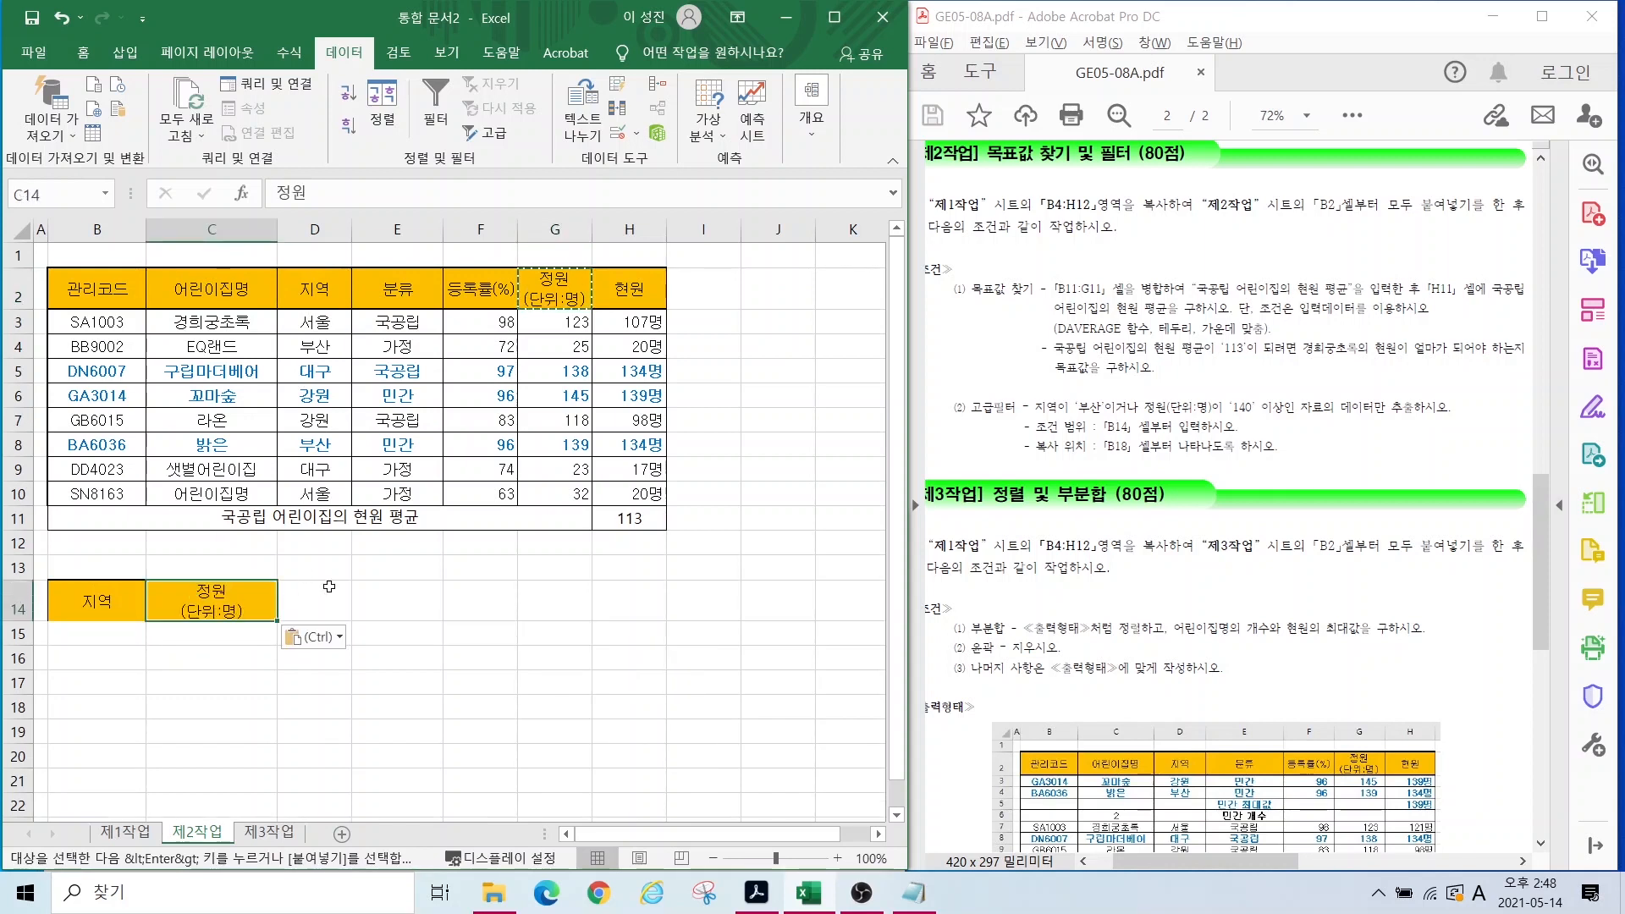
Step: Enter the OR conditions: 부산 in B15 and >=140 in C16
{"action": "left_click", "coordinate": [95, 635]}
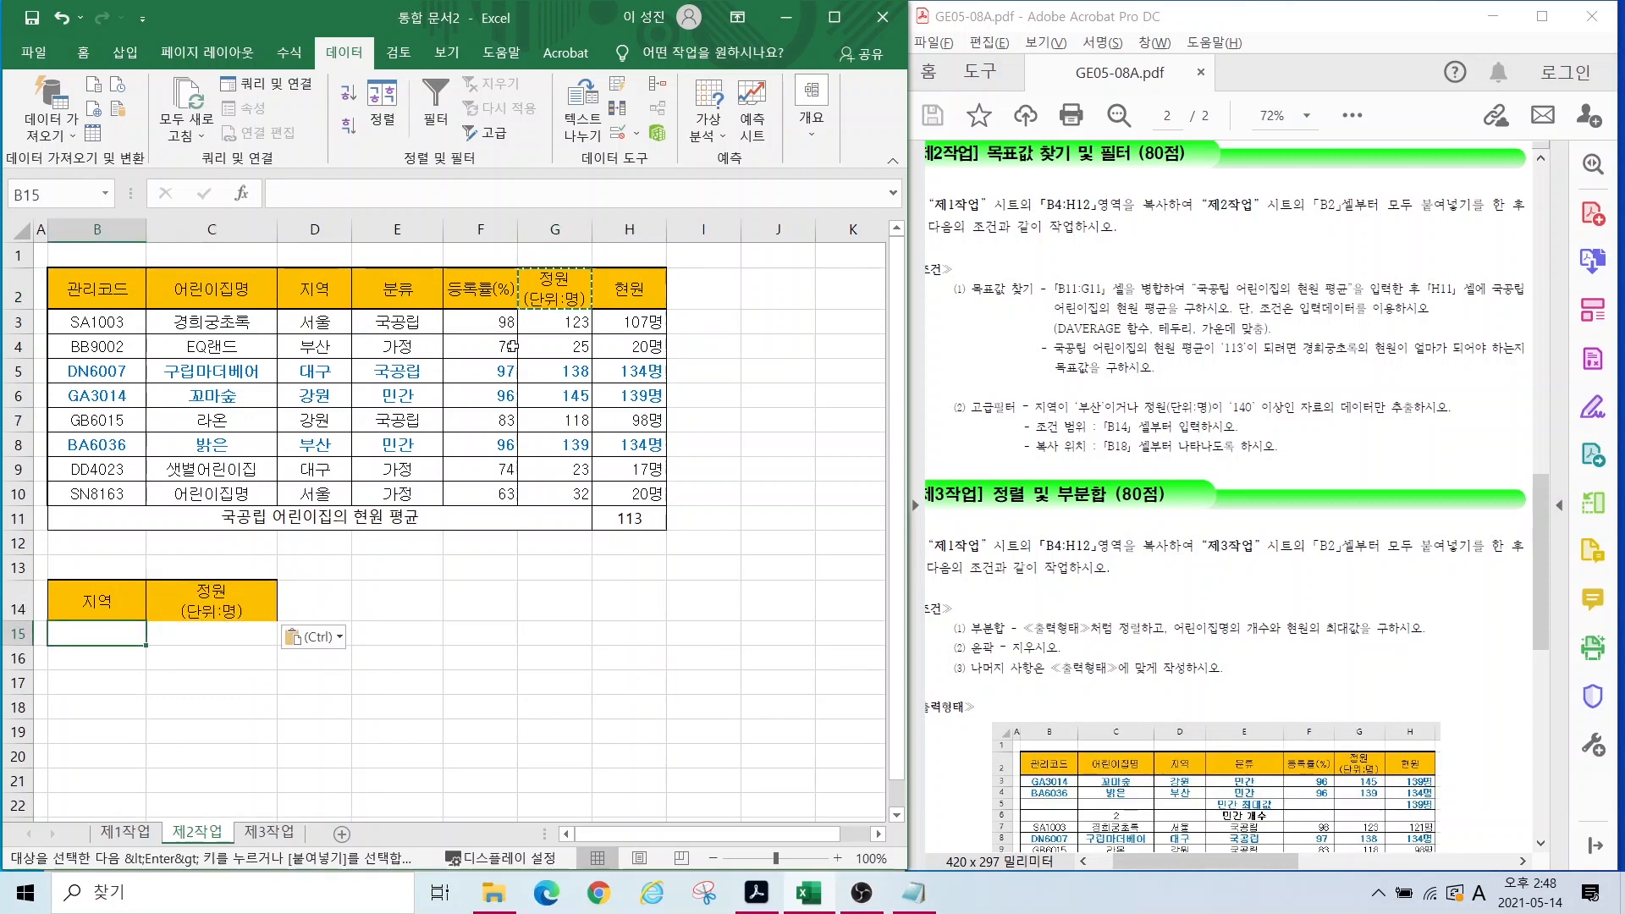
{"action": "left_click", "coordinate": [312, 346]}
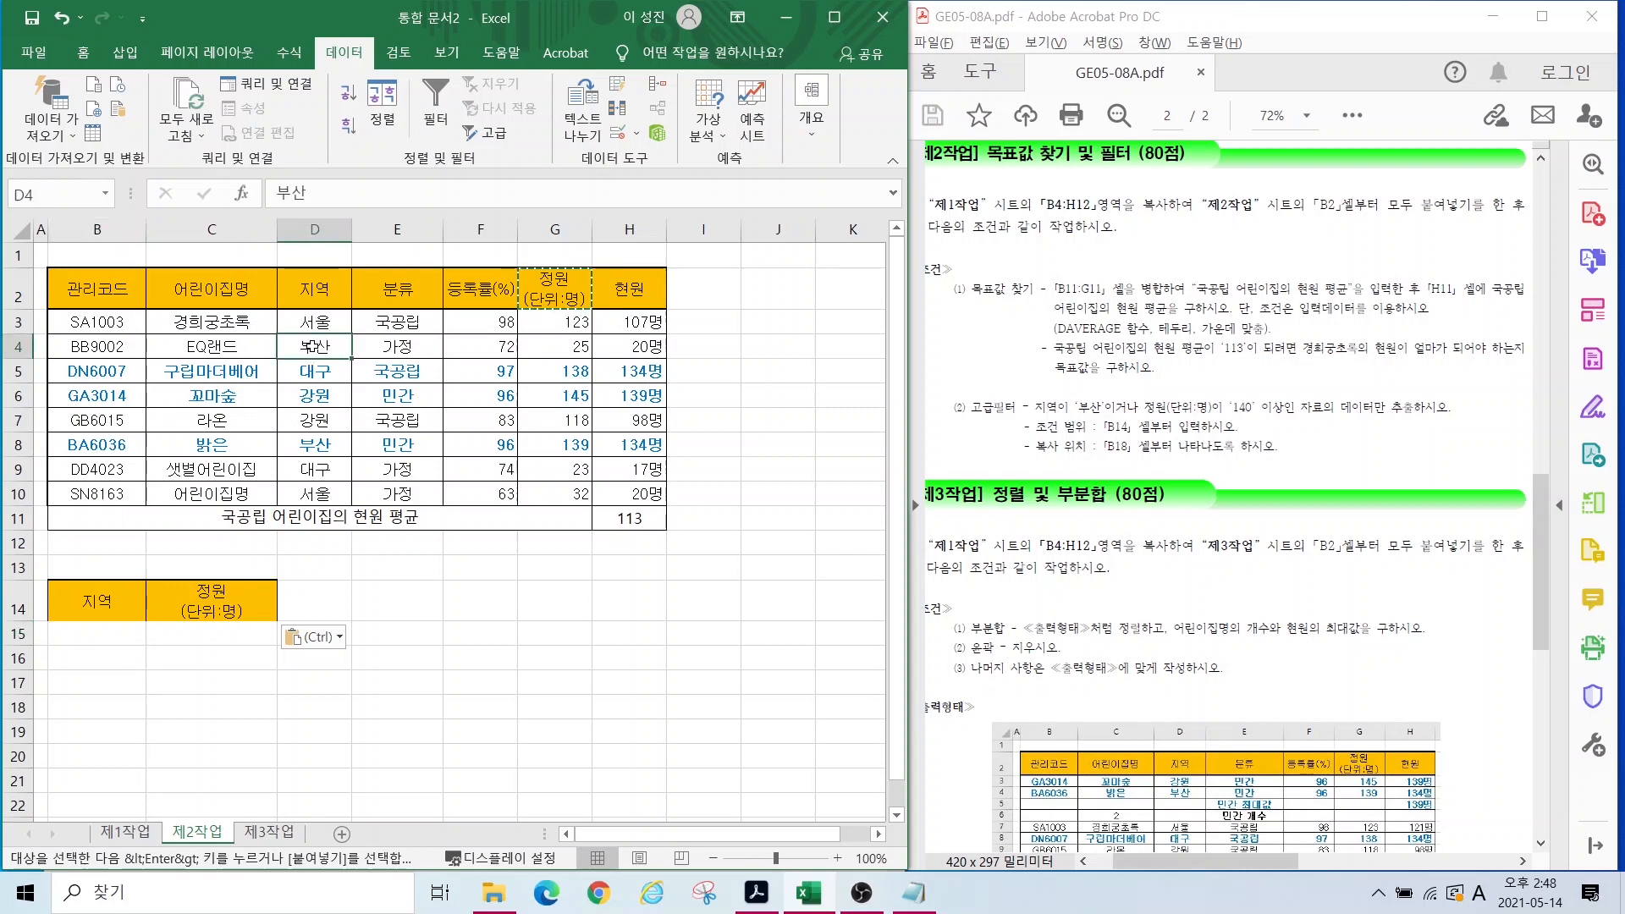
{"action": "key", "text": "ctrl+c"}
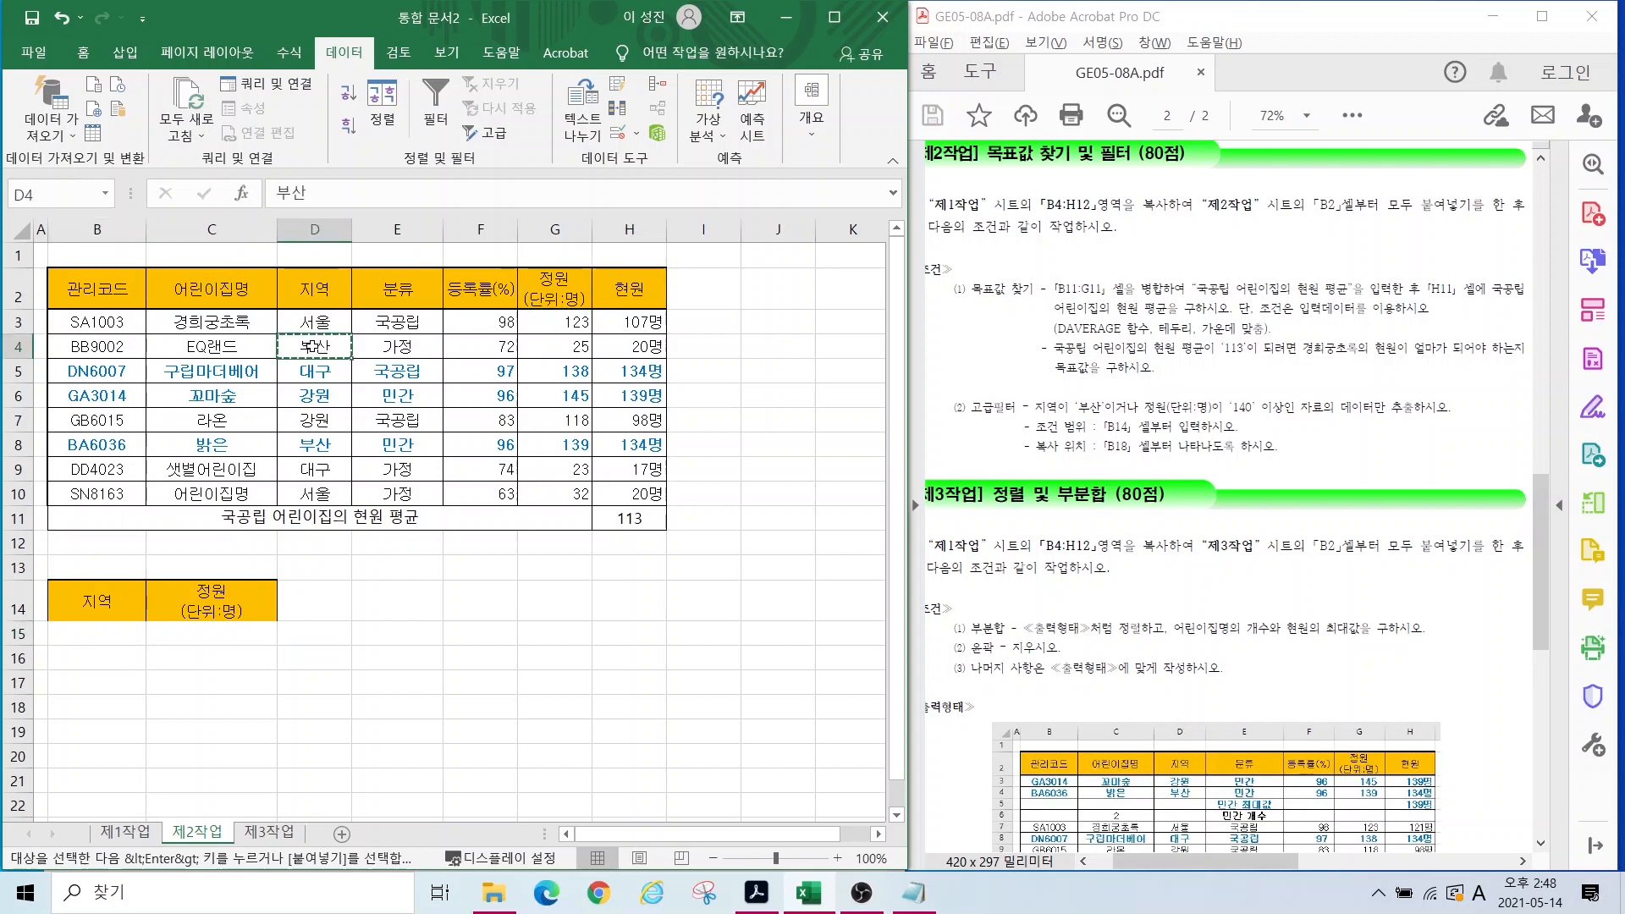
{"action": "left_click", "coordinate": [93, 634]}
{"action": "key", "text": "ctrl+v"}
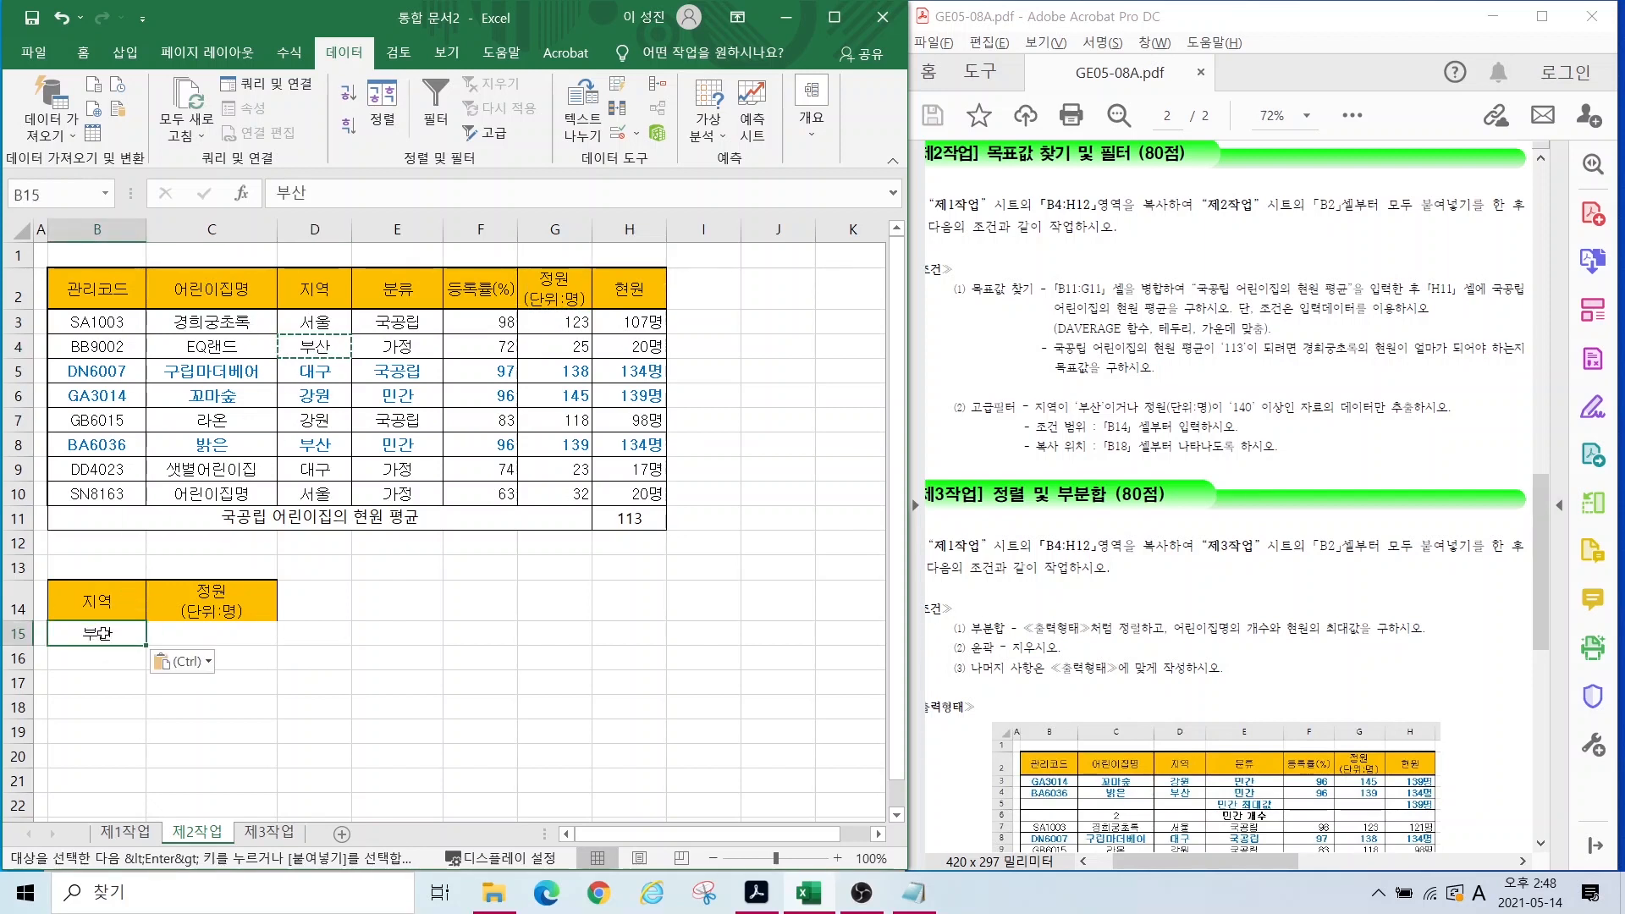
{"action": "left_click", "coordinate": [258, 664]}
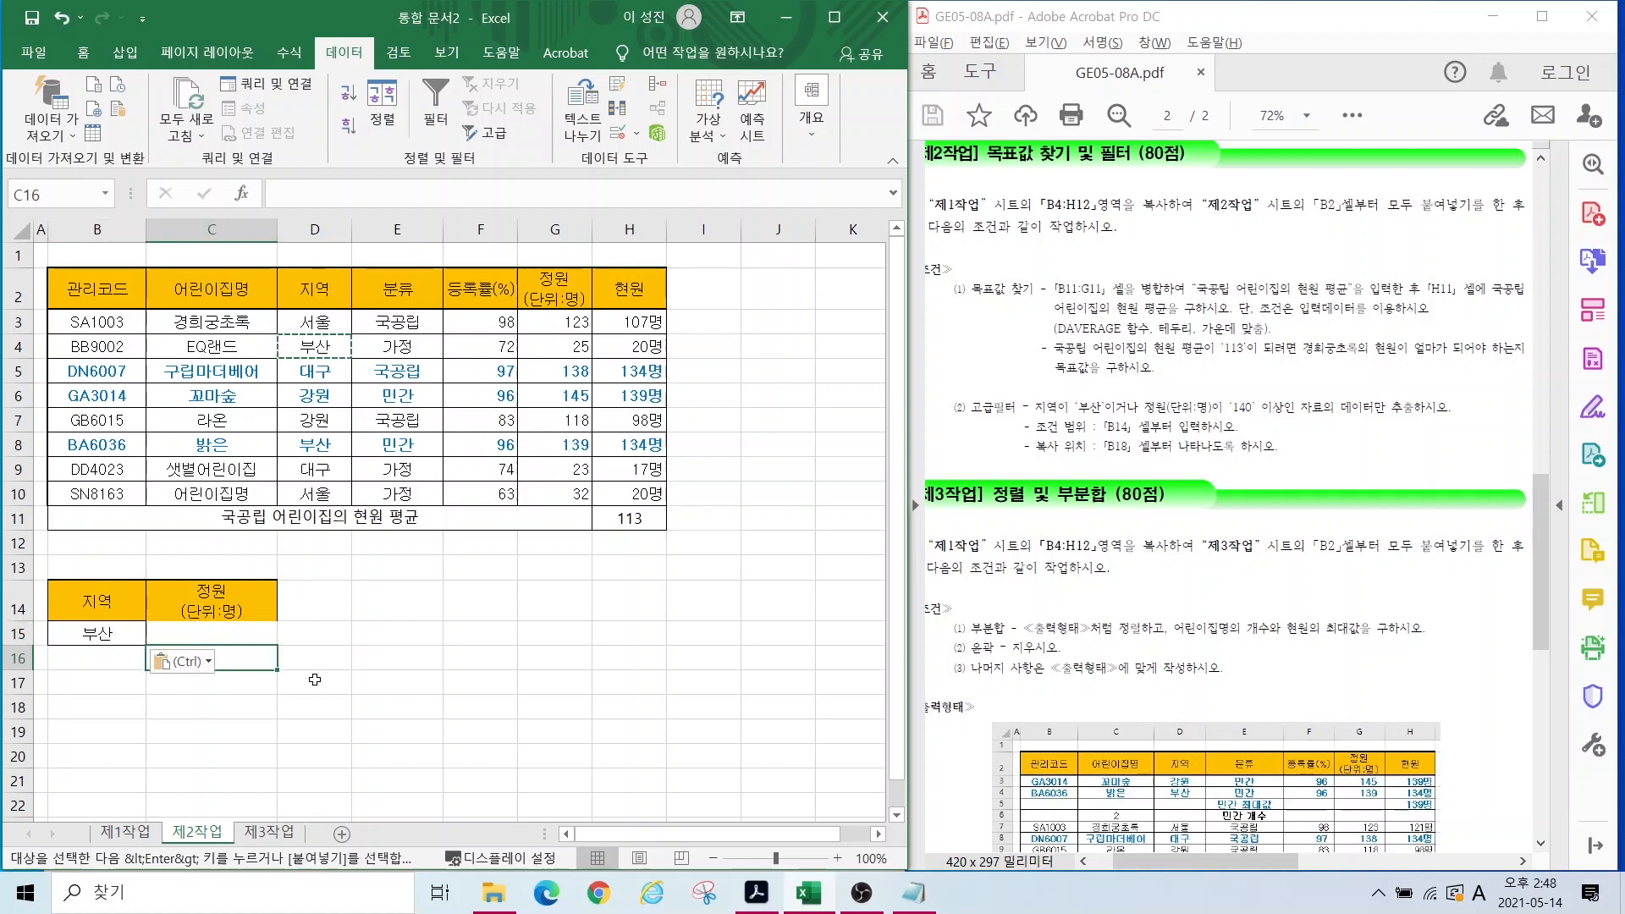
{"action": "type", "text": ">"}
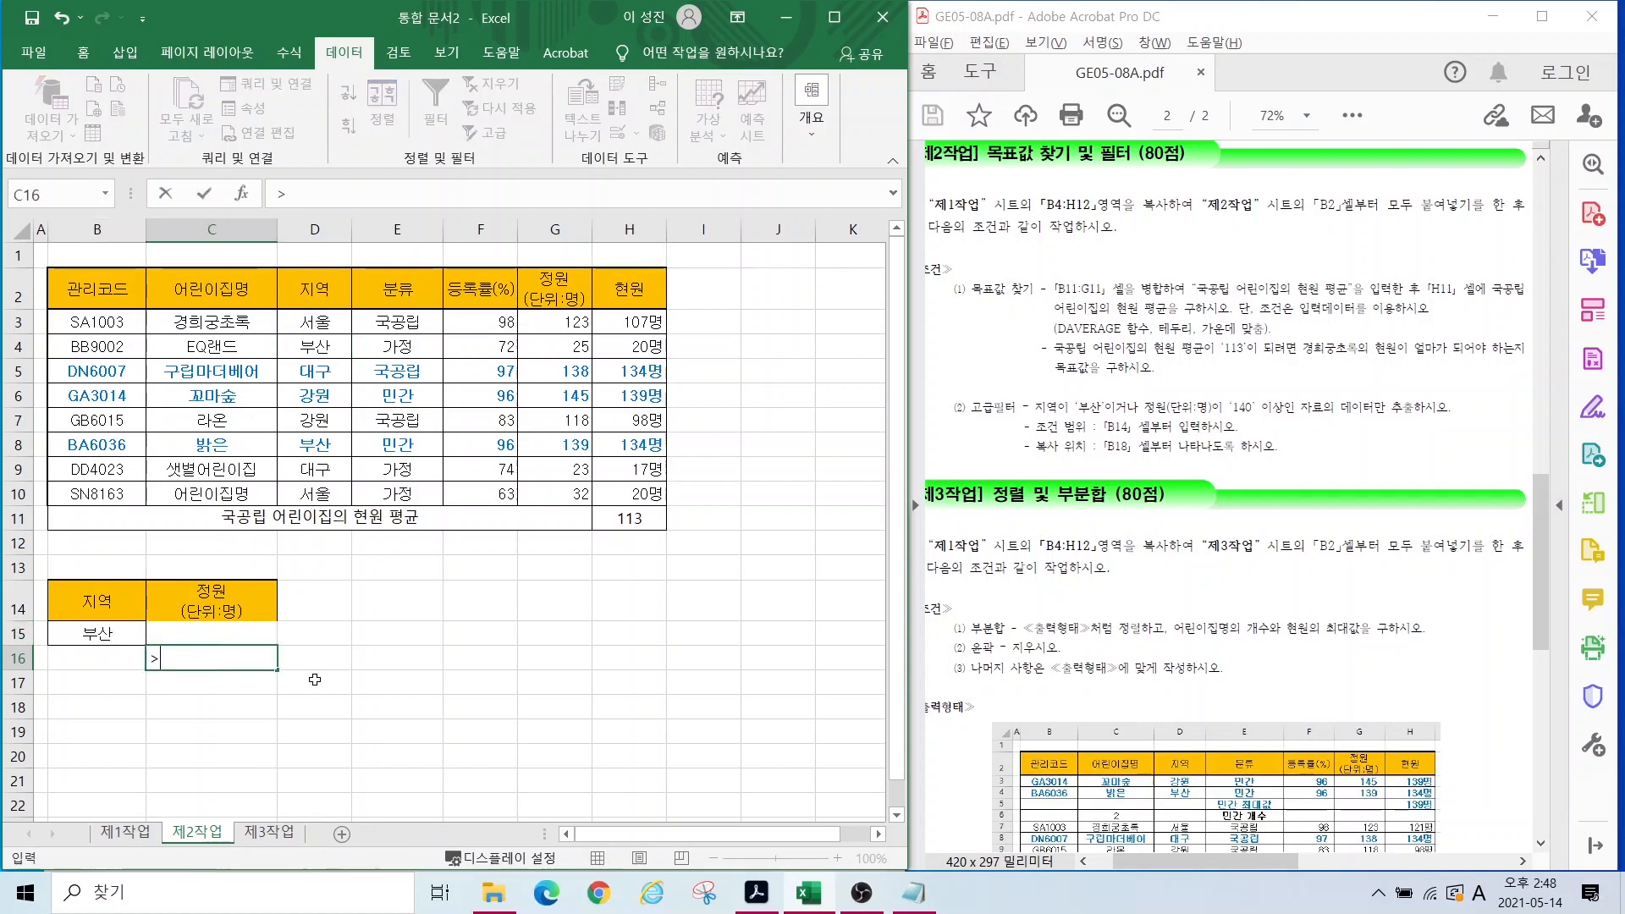
{"action": "type", "text": "=140"}
{"action": "key", "text": "Return"}
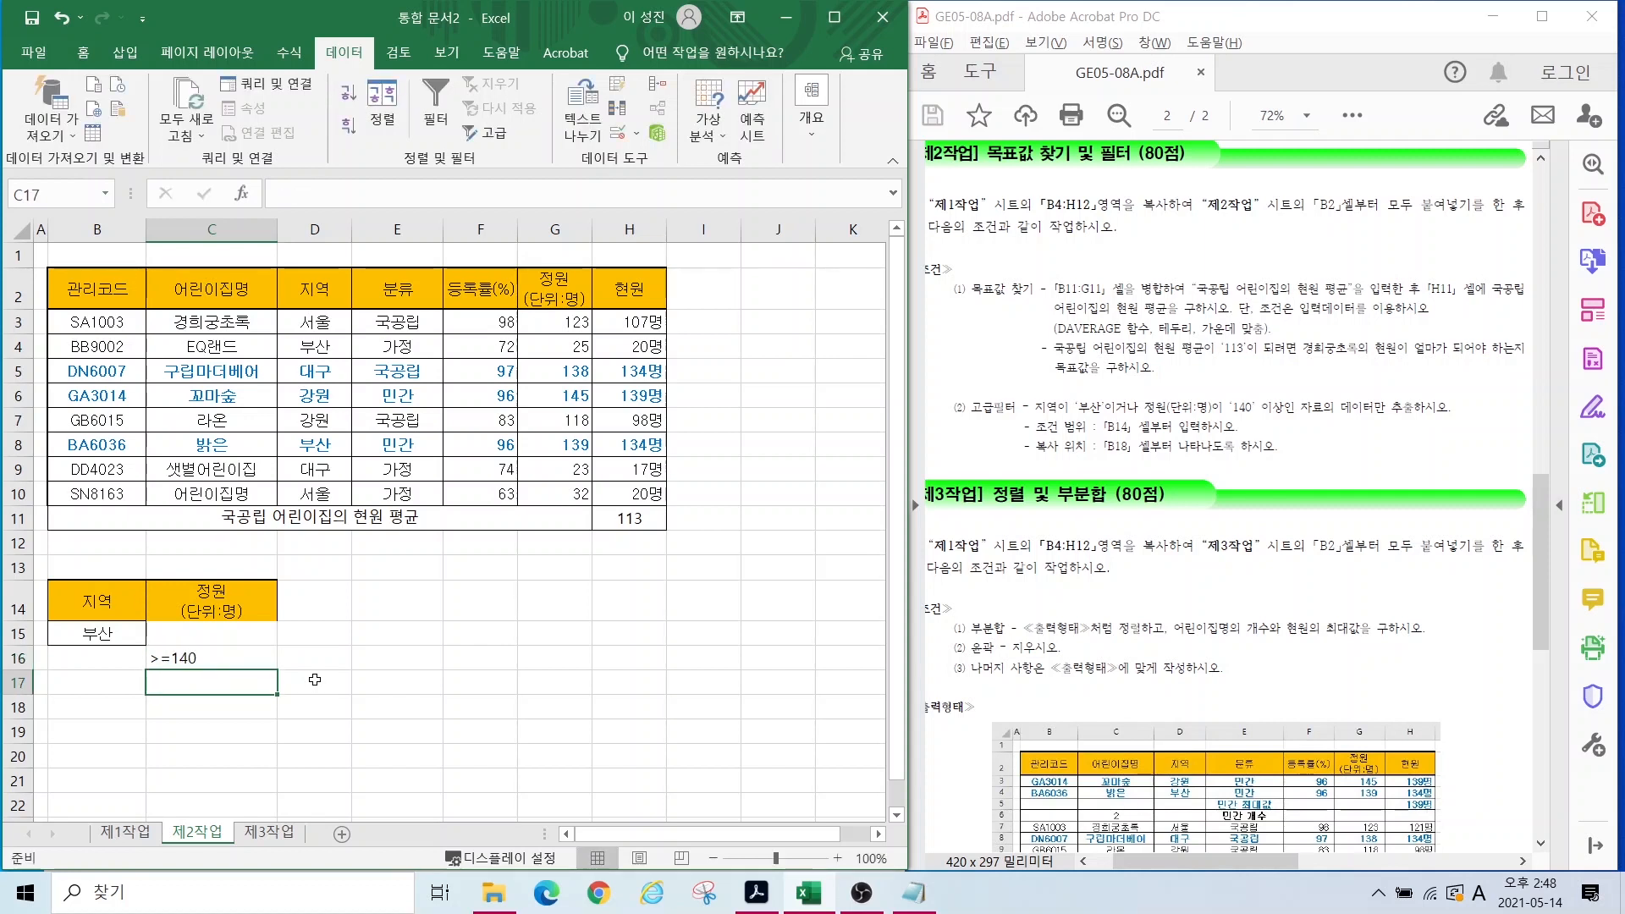
{"action": "left_click", "coordinate": [407, 688]}
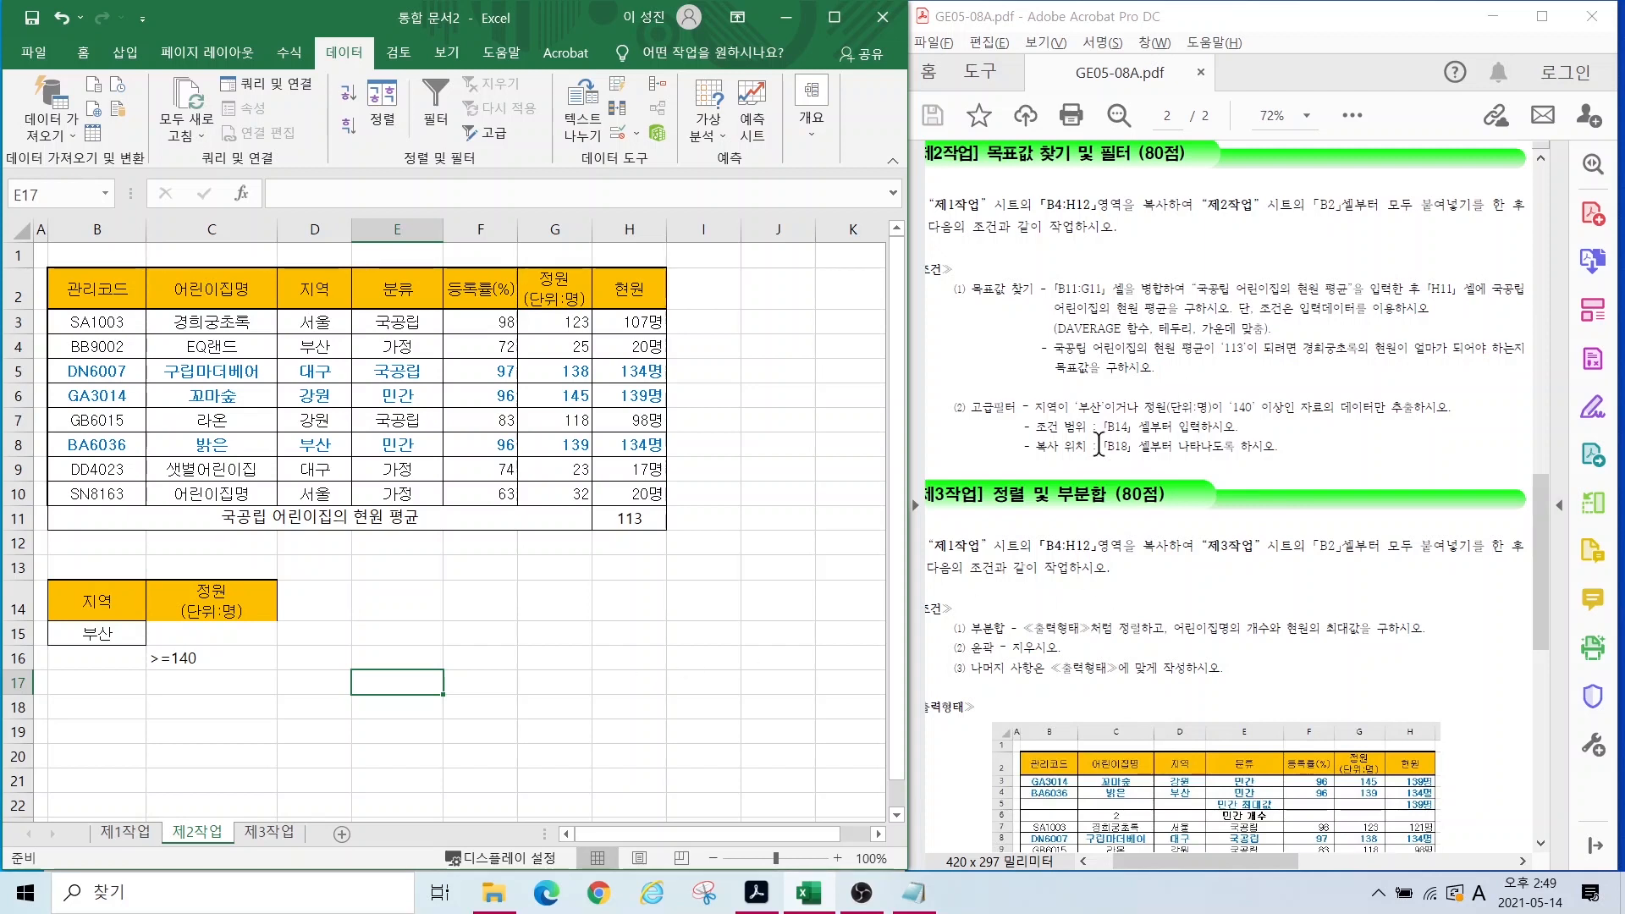
Step: Check the B18:H21 output area, then select the data table B2:H10
{"action": "left_click", "coordinate": [100, 703]}
{"action": "left_click_drag", "start_coordinate": [96, 704], "coordinate": [626, 775]}
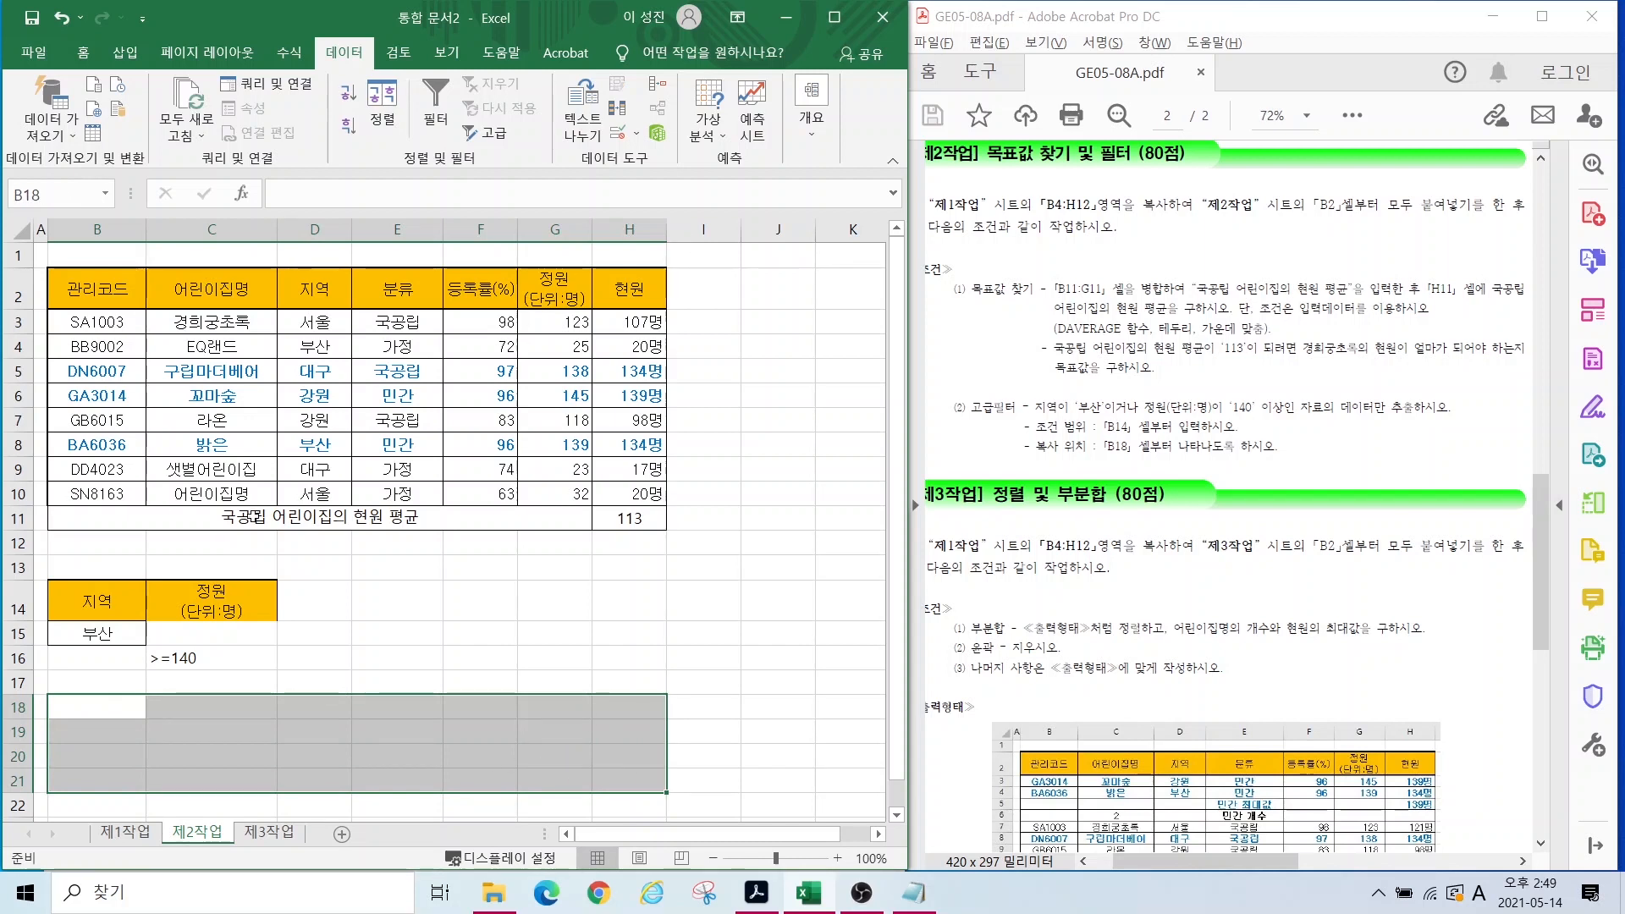
{"action": "left_click", "coordinate": [397, 682]}
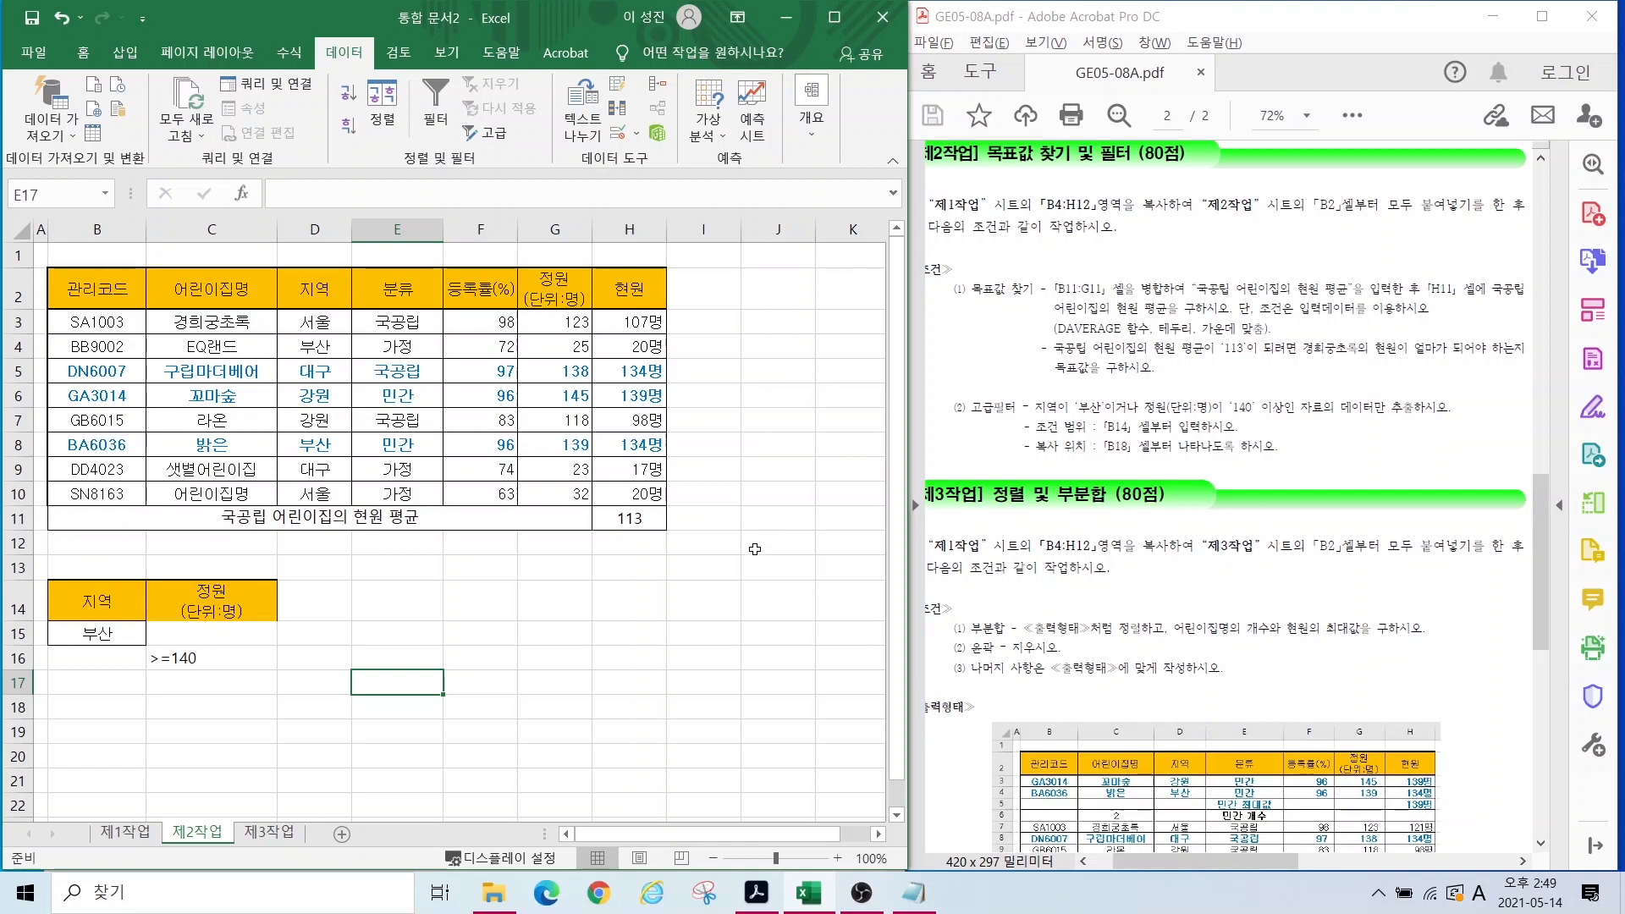
{"action": "left_click_drag", "start_coordinate": [63, 273], "coordinate": [645, 482]}
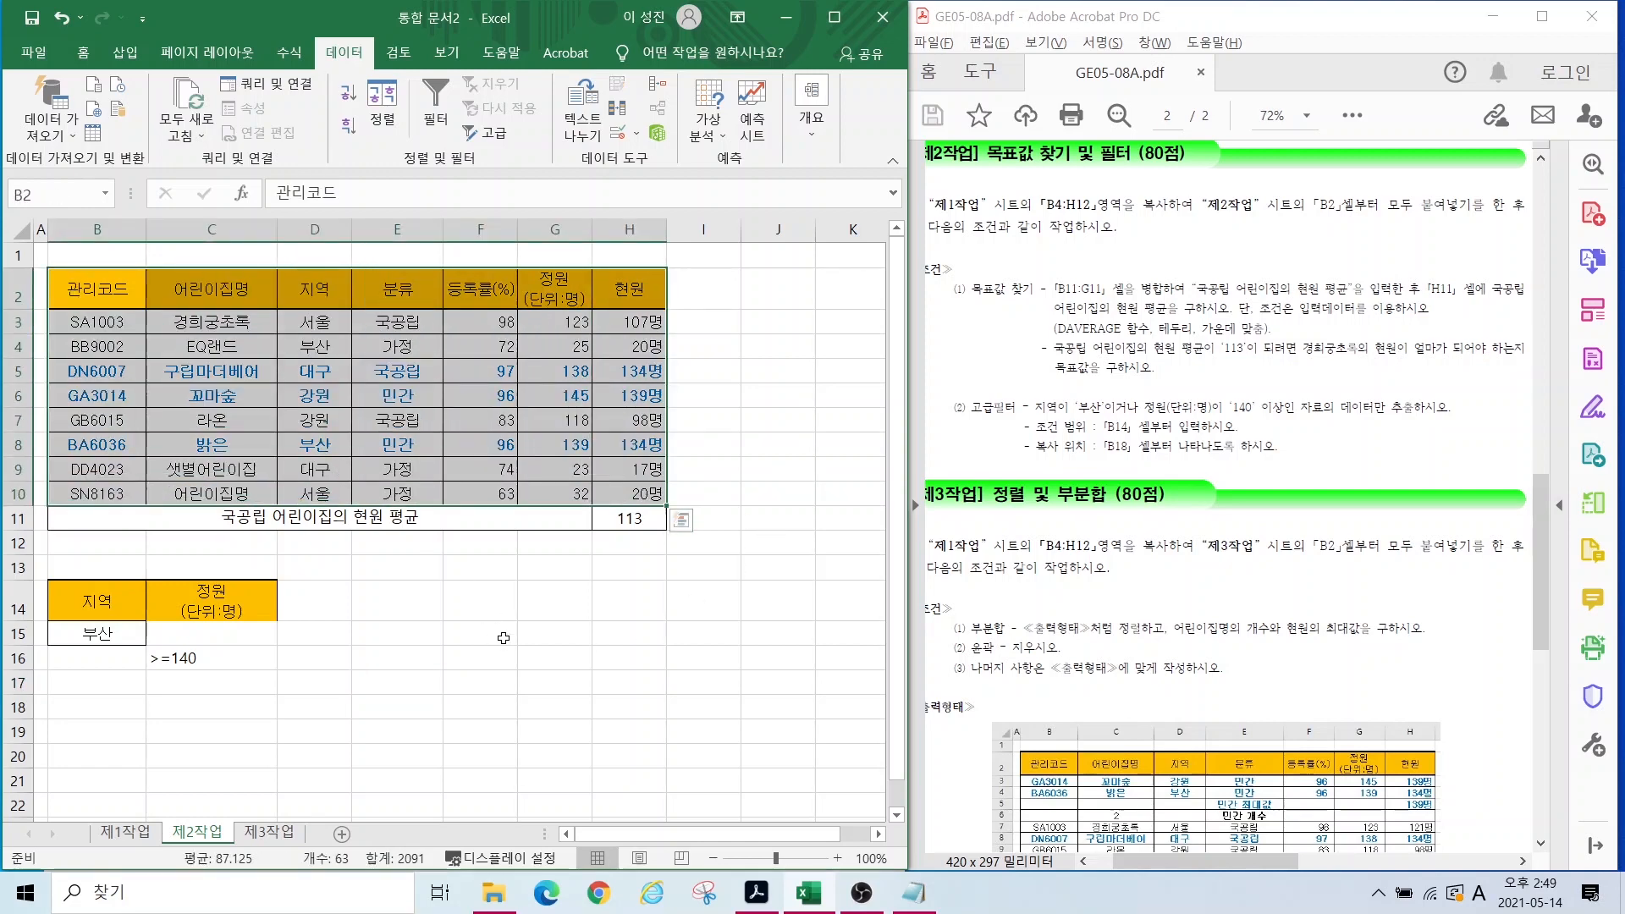
{"action": "left_click", "coordinate": [504, 637]}
{"action": "left_click_drag", "start_coordinate": [474, 519], "coordinate": [606, 519]}
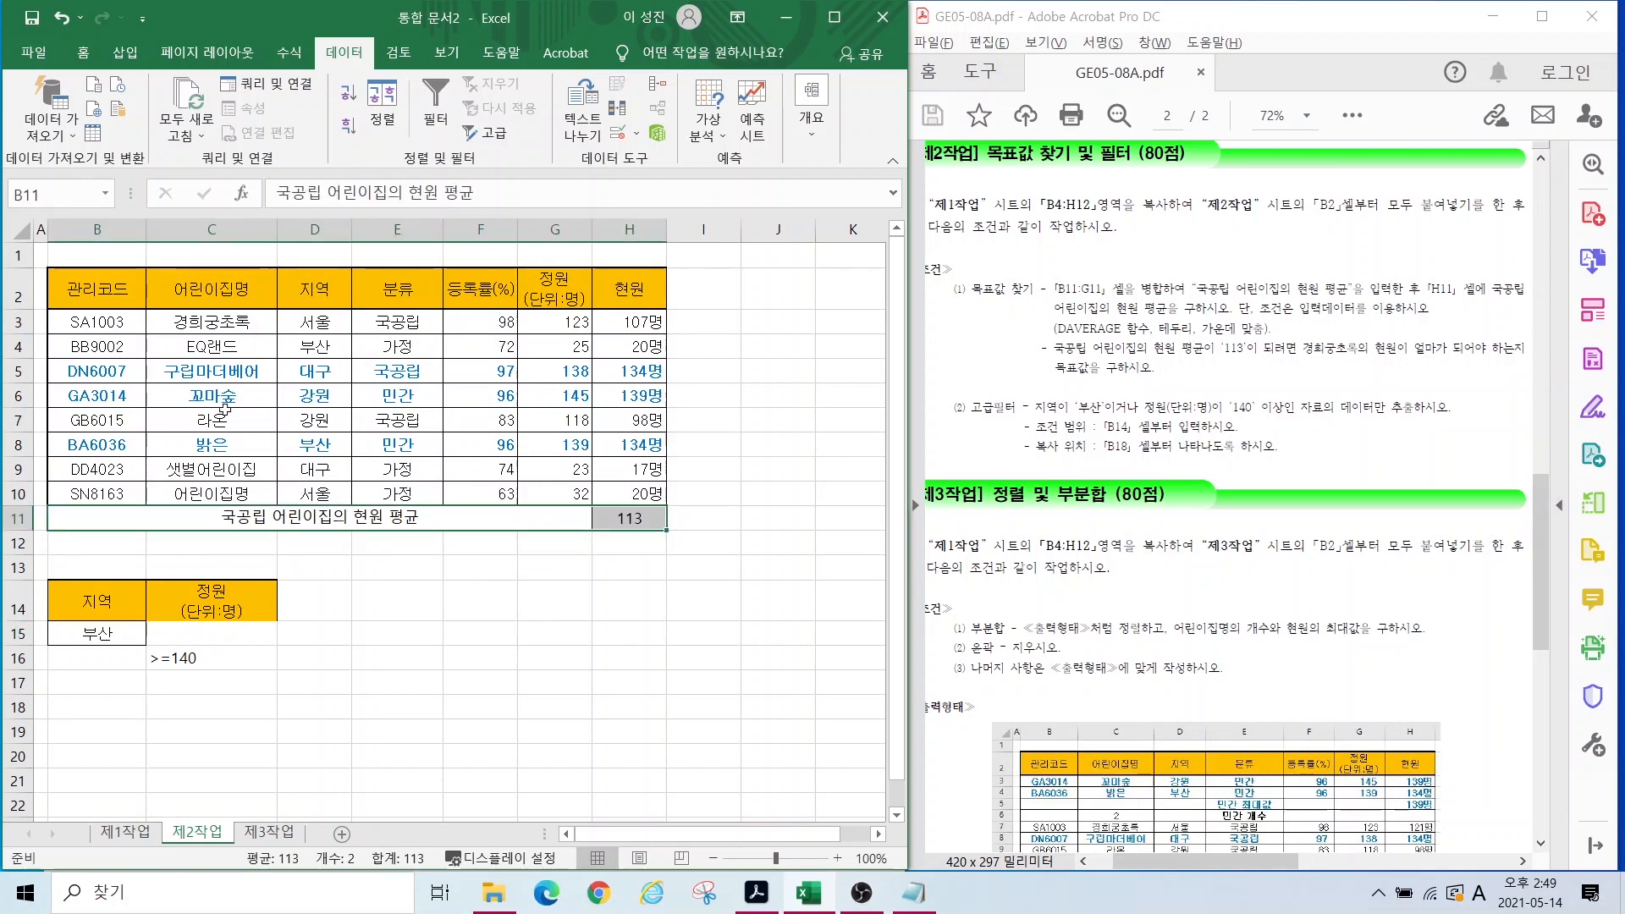
{"action": "left_click_drag", "start_coordinate": [88, 281], "coordinate": [647, 494]}
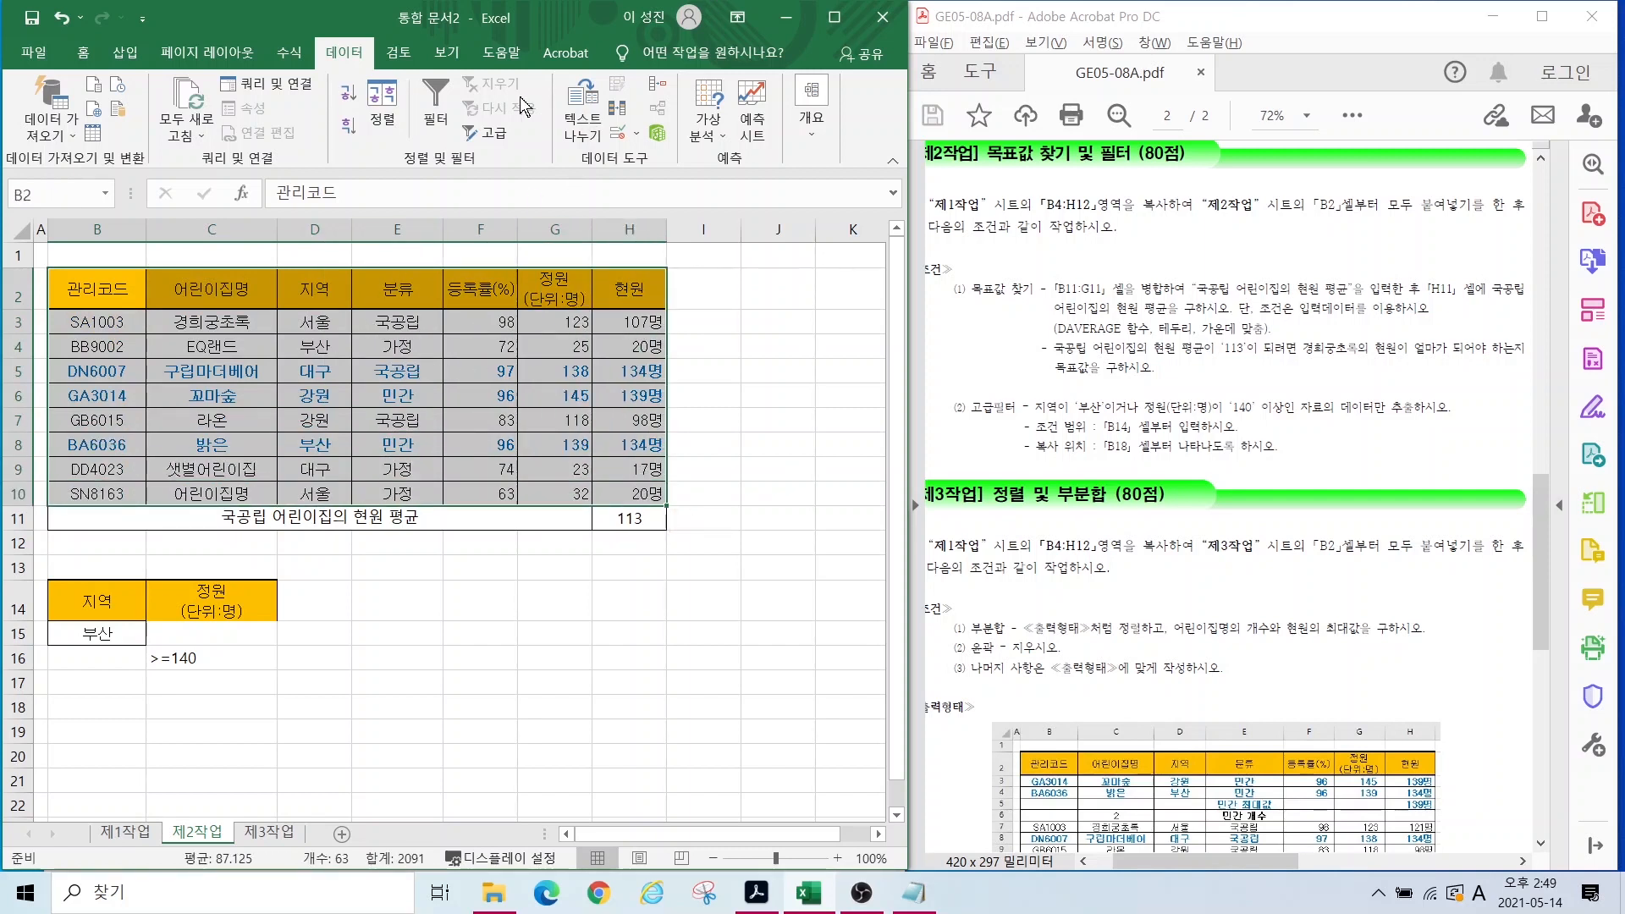
Step: Run Advanced Filter on B2:H10 with criteria B14:C16, copying matching rows to B18
{"action": "left_click", "coordinate": [490, 136]}
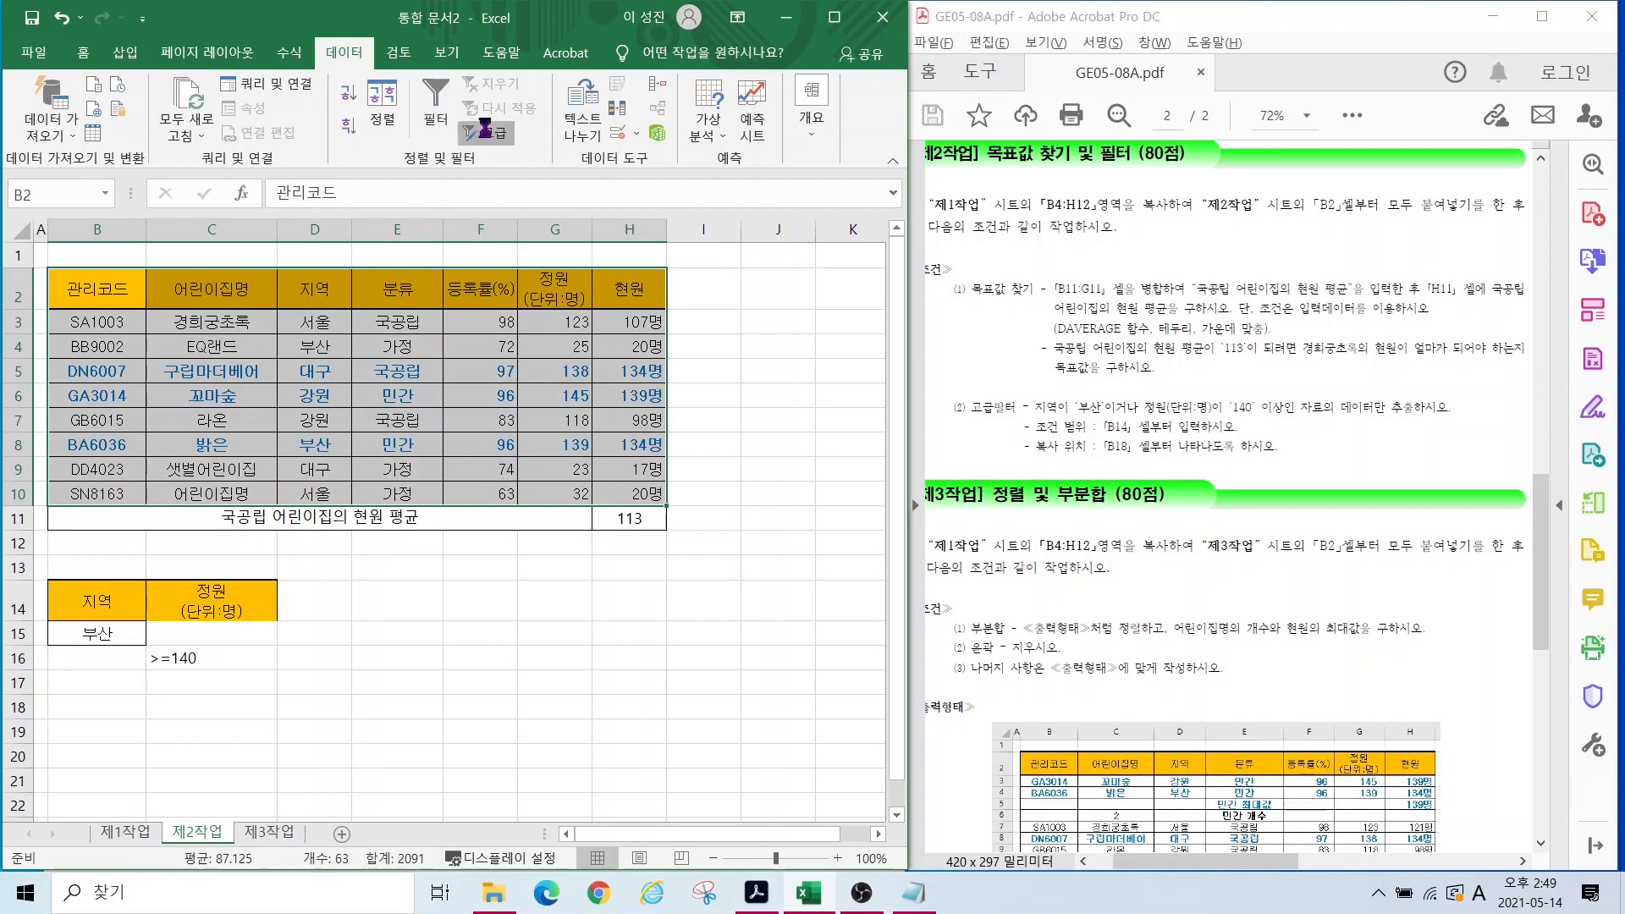
{"action": "left_click_drag", "start_coordinate": [306, 428], "coordinate": [721, 456]}
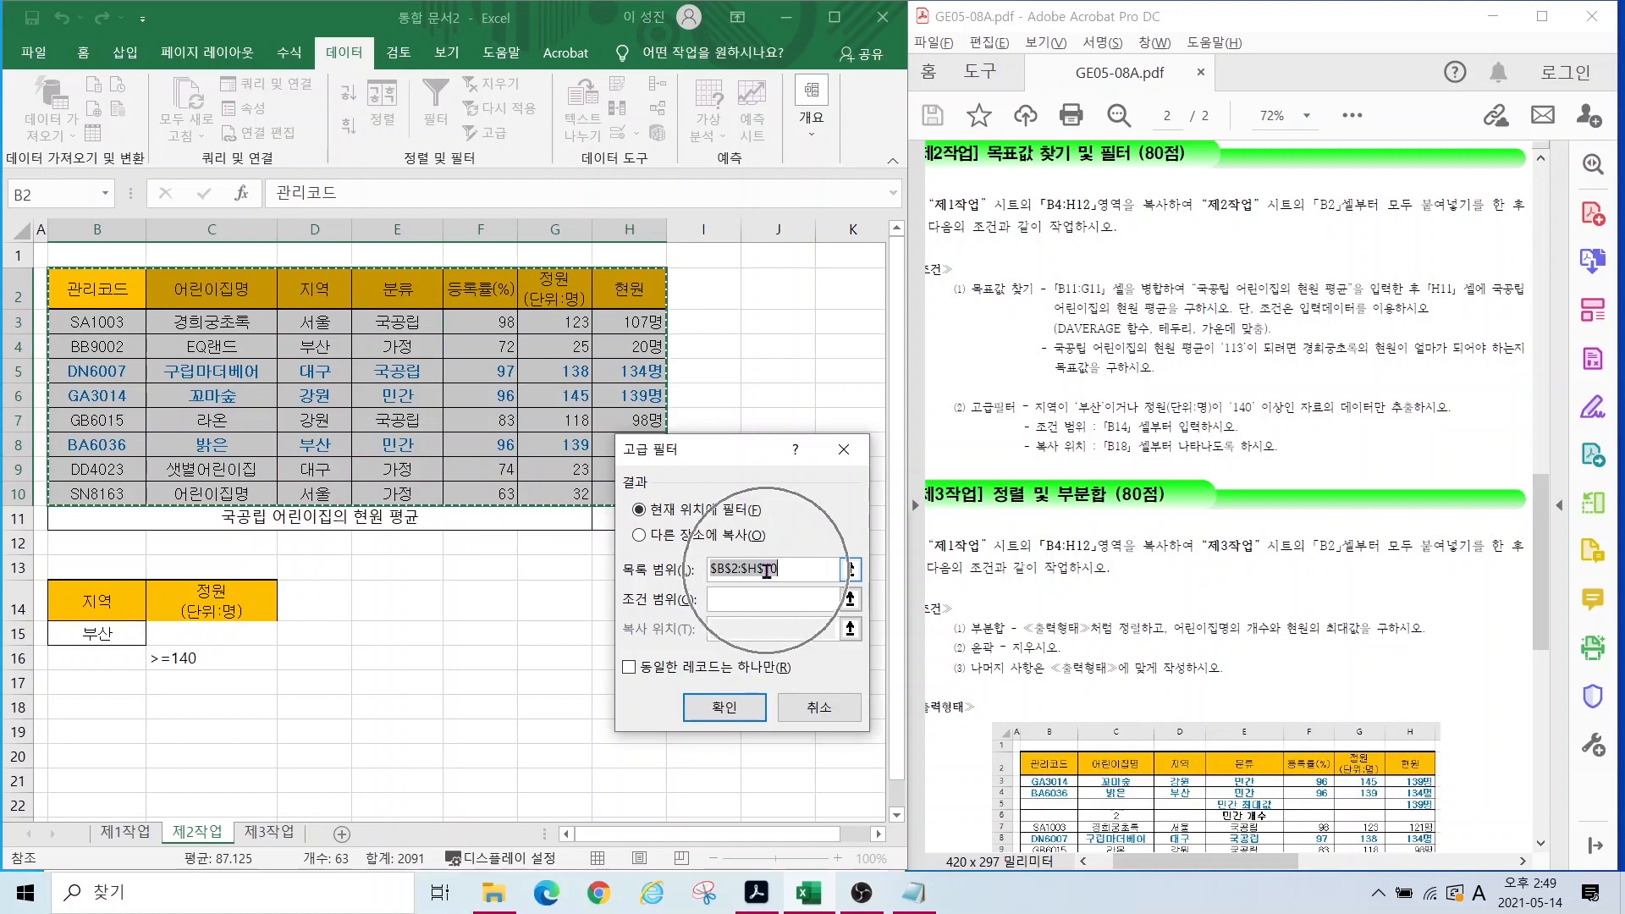
{"action": "left_click", "coordinate": [730, 599]}
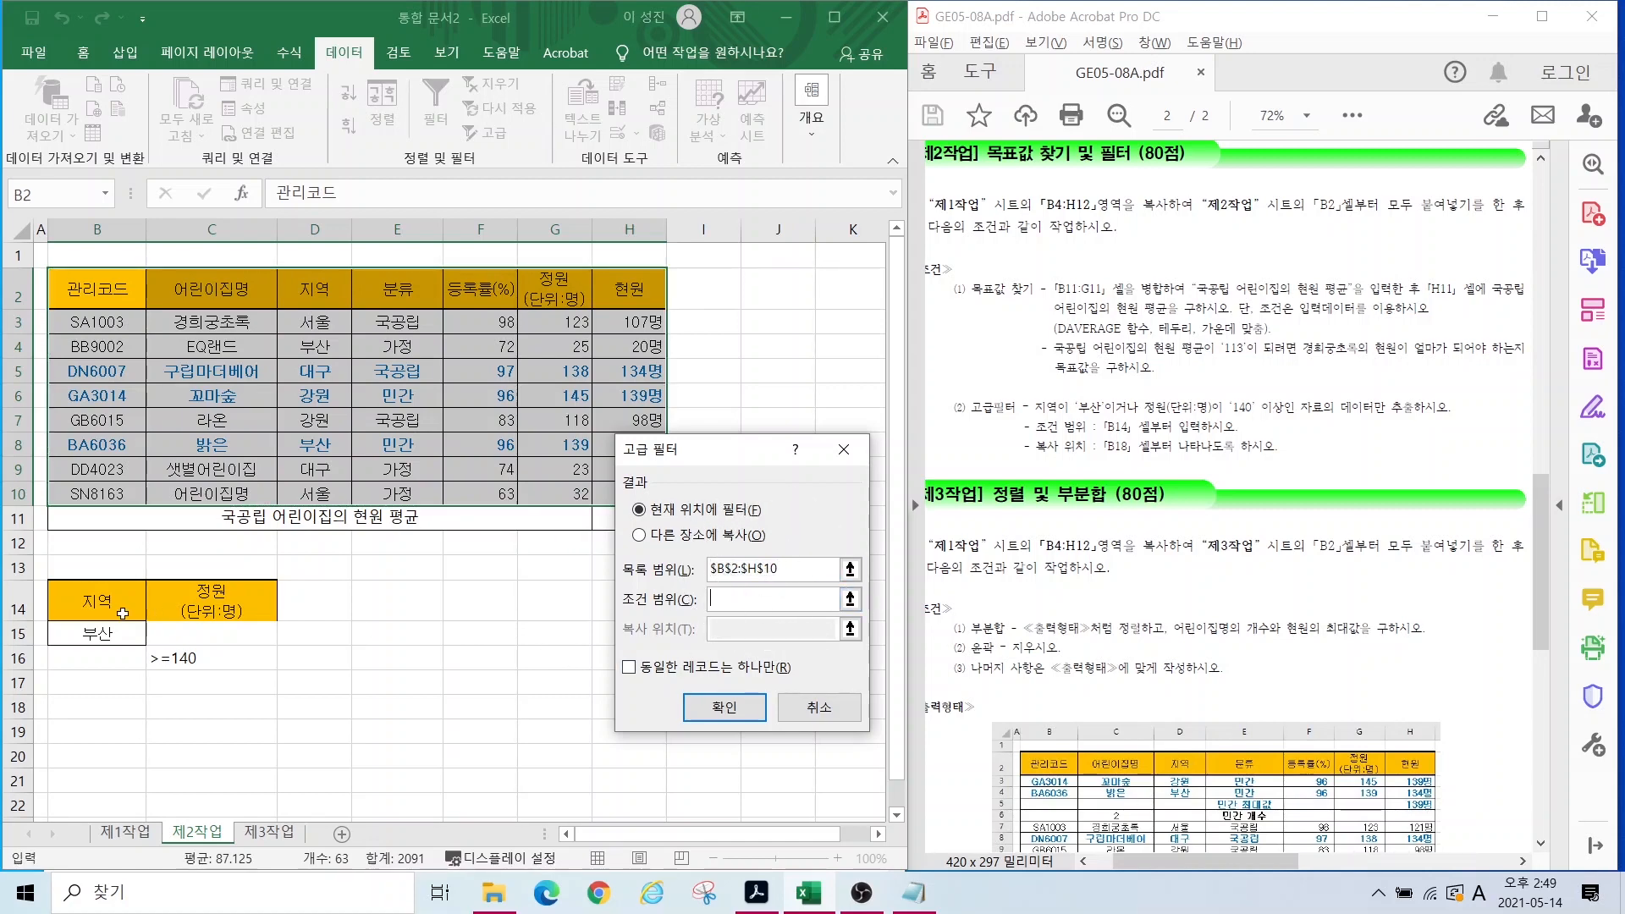
{"action": "left_click_drag", "start_coordinate": [90, 599], "coordinate": [223, 662]}
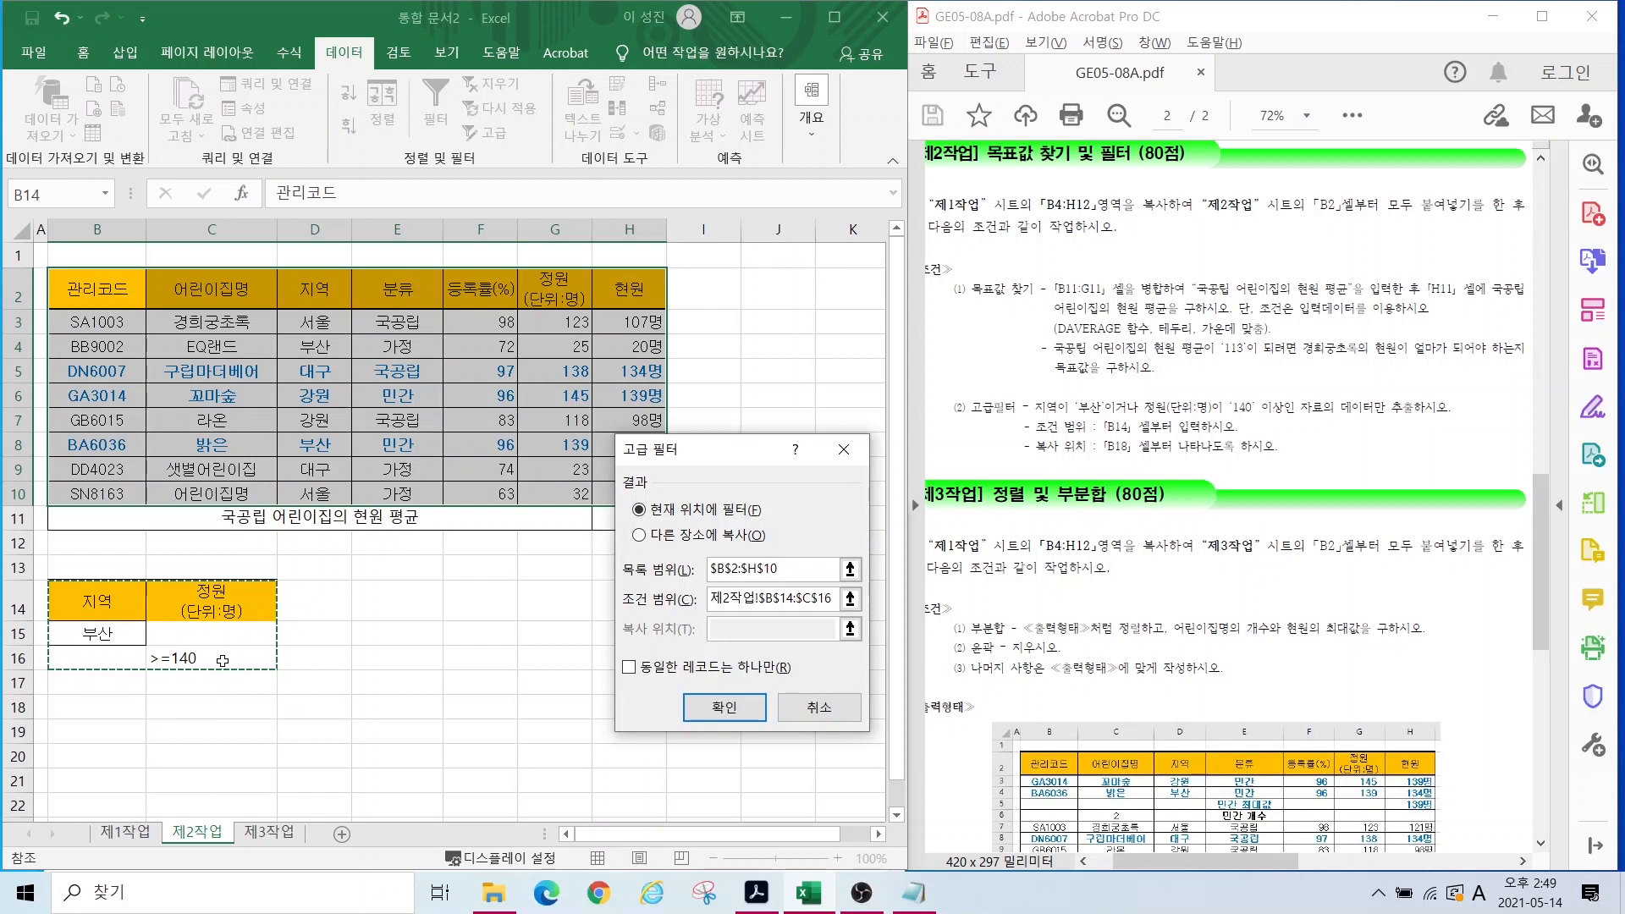
{"action": "left_click", "coordinate": [640, 535]}
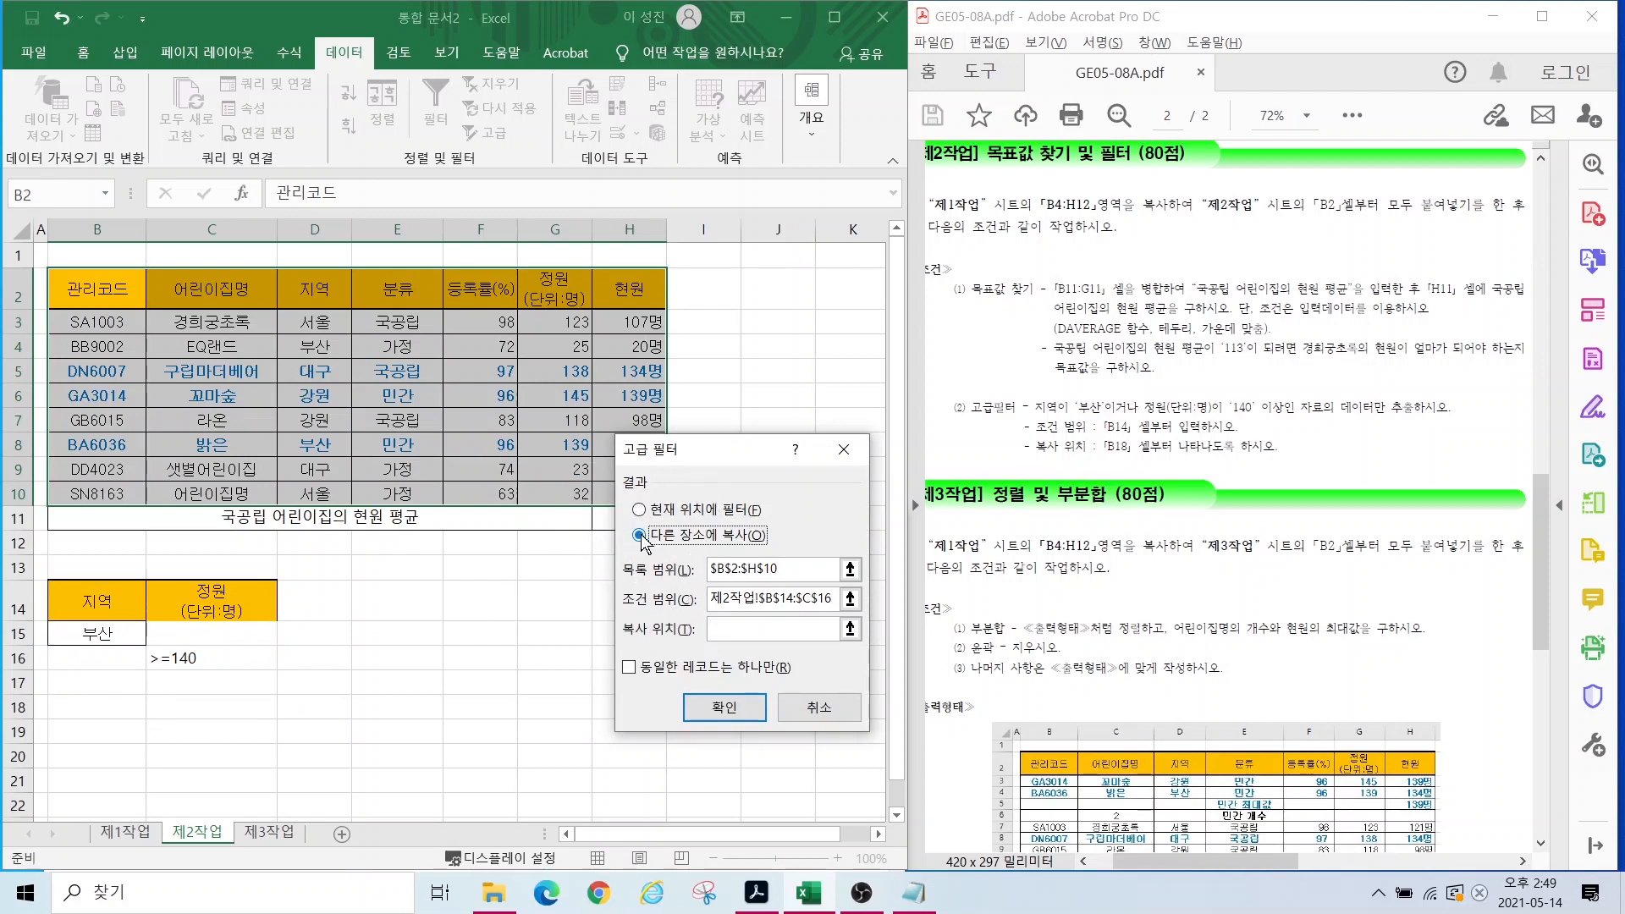
{"action": "left_click", "coordinate": [729, 631]}
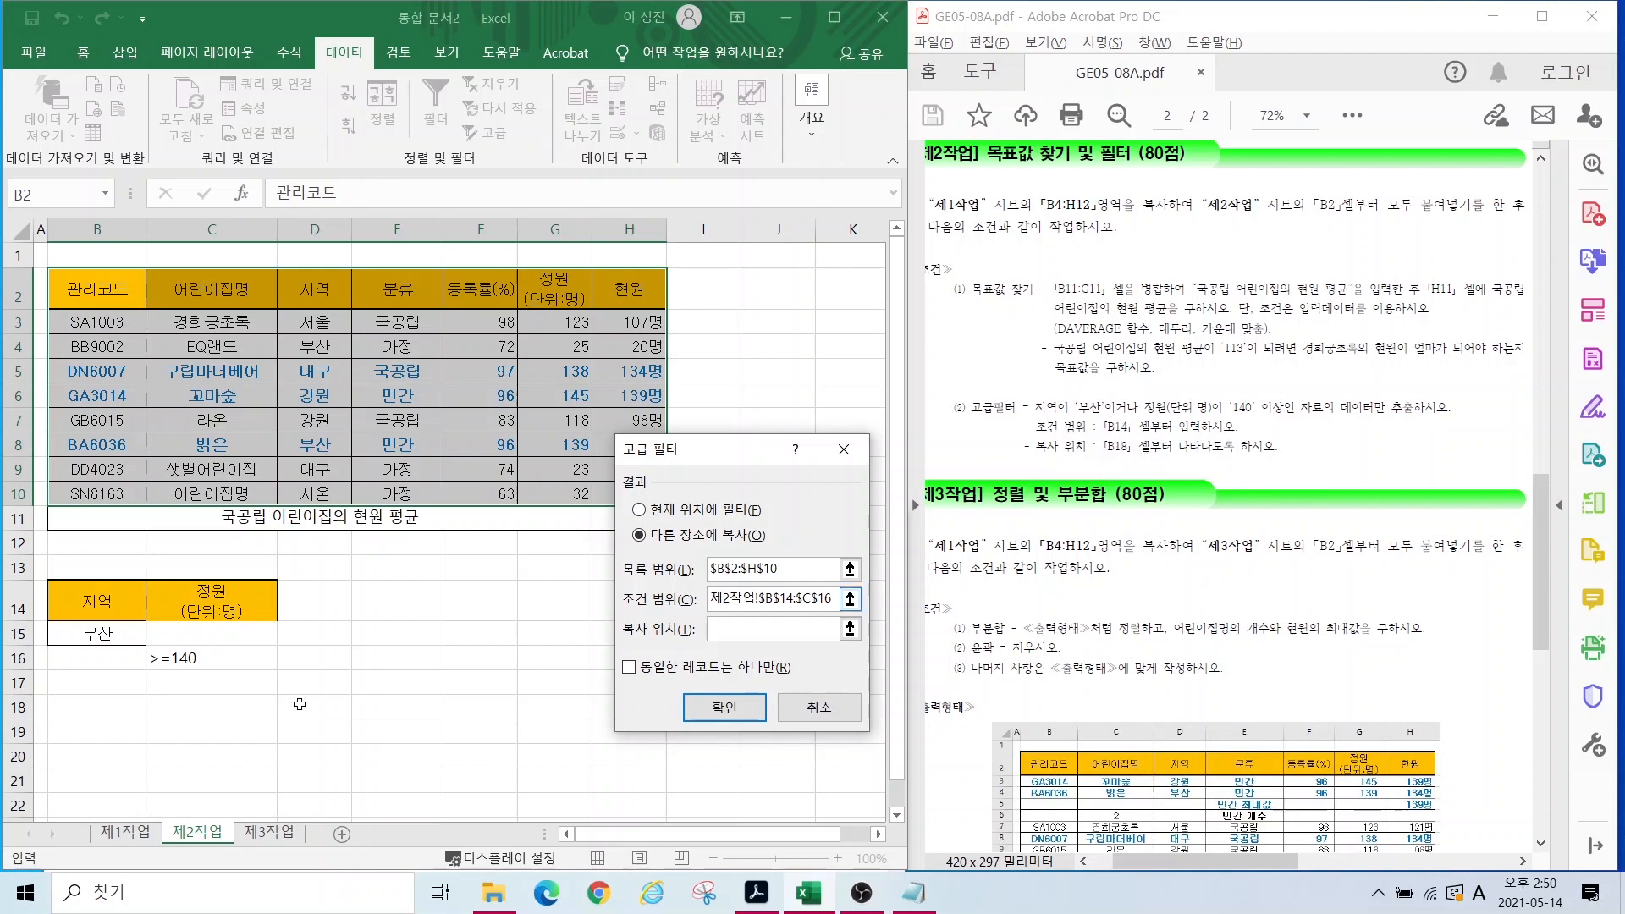
{"action": "left_click", "coordinate": [85, 709]}
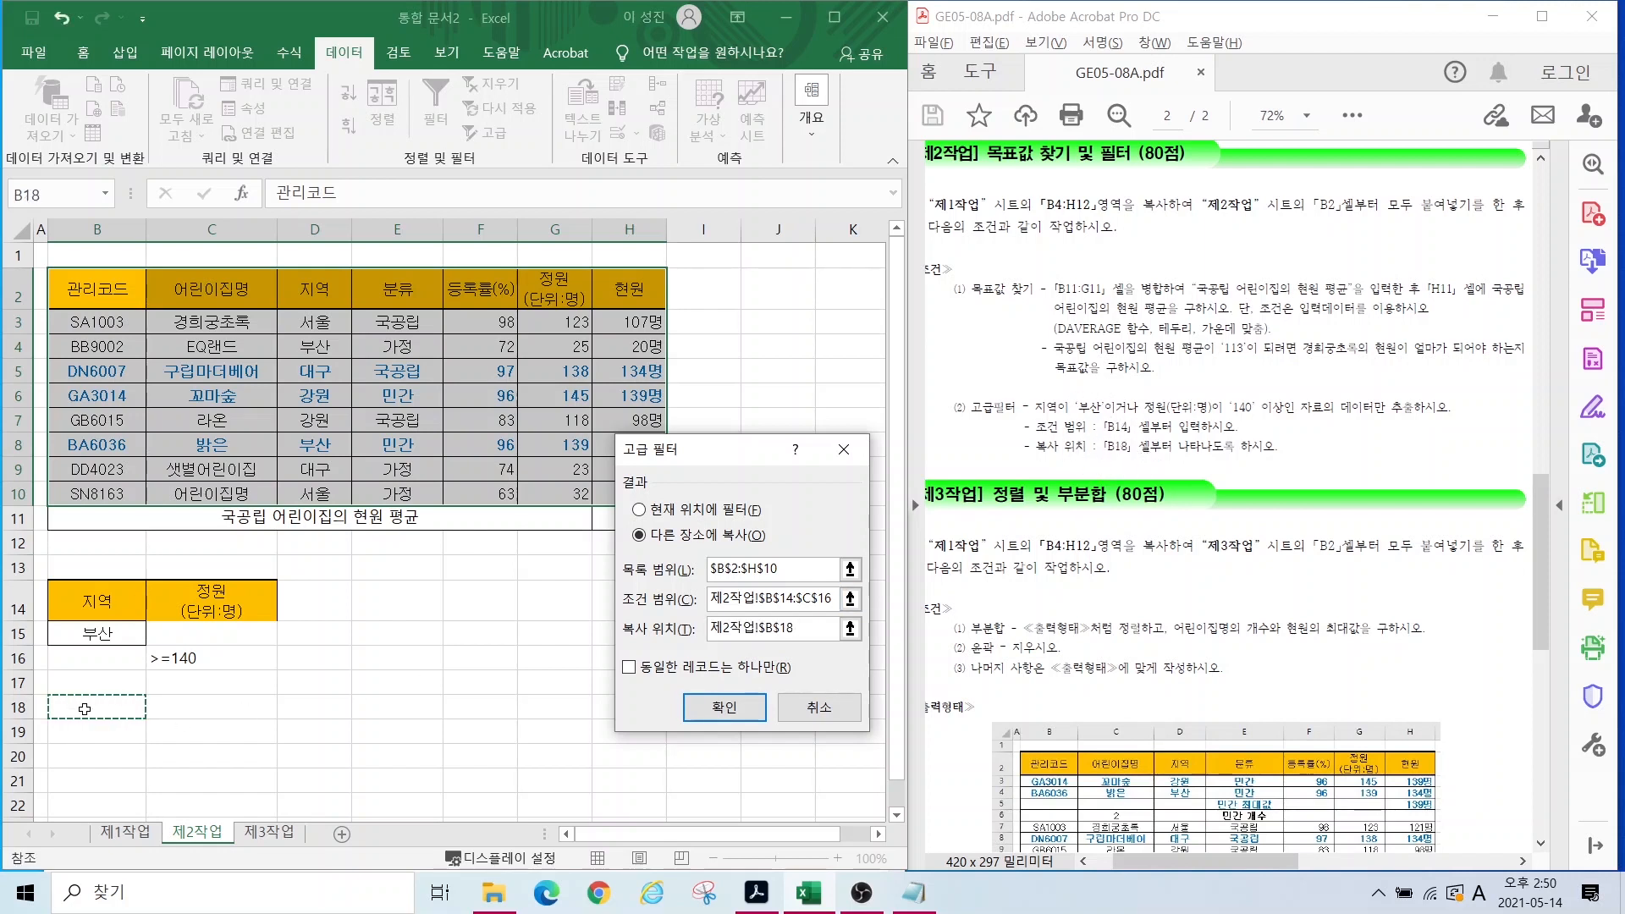
{"action": "left_click", "coordinate": [721, 709]}
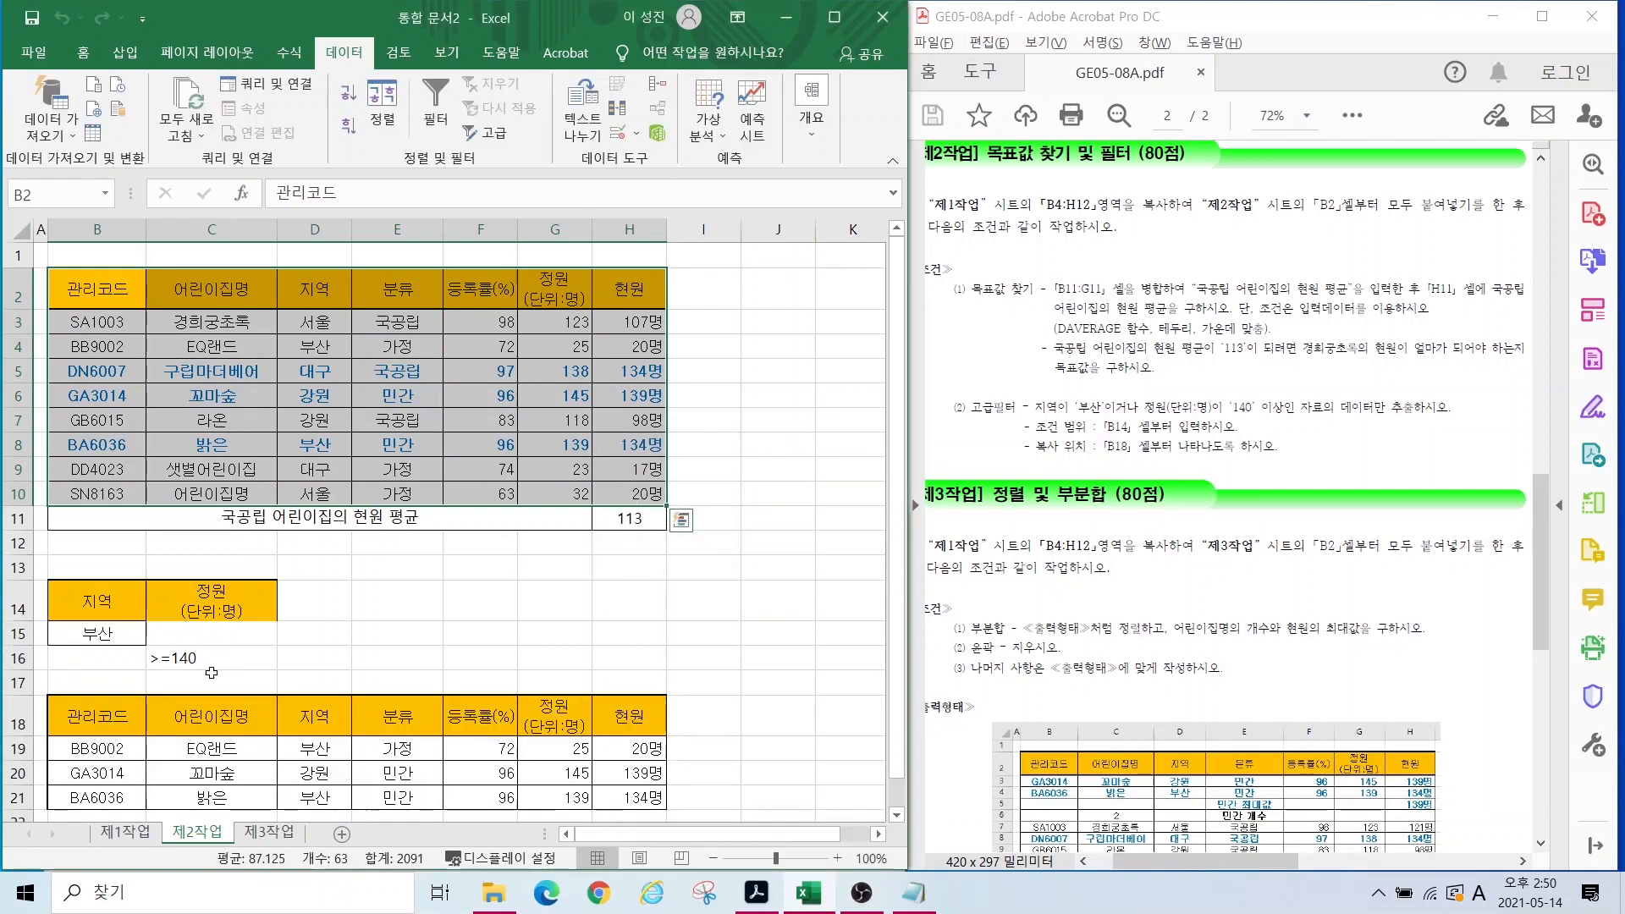
Step: Select and copy B4:H12 on 제1작업, then go to the blank 제3작업 sheet
{"action": "left_click", "coordinate": [540, 654]}
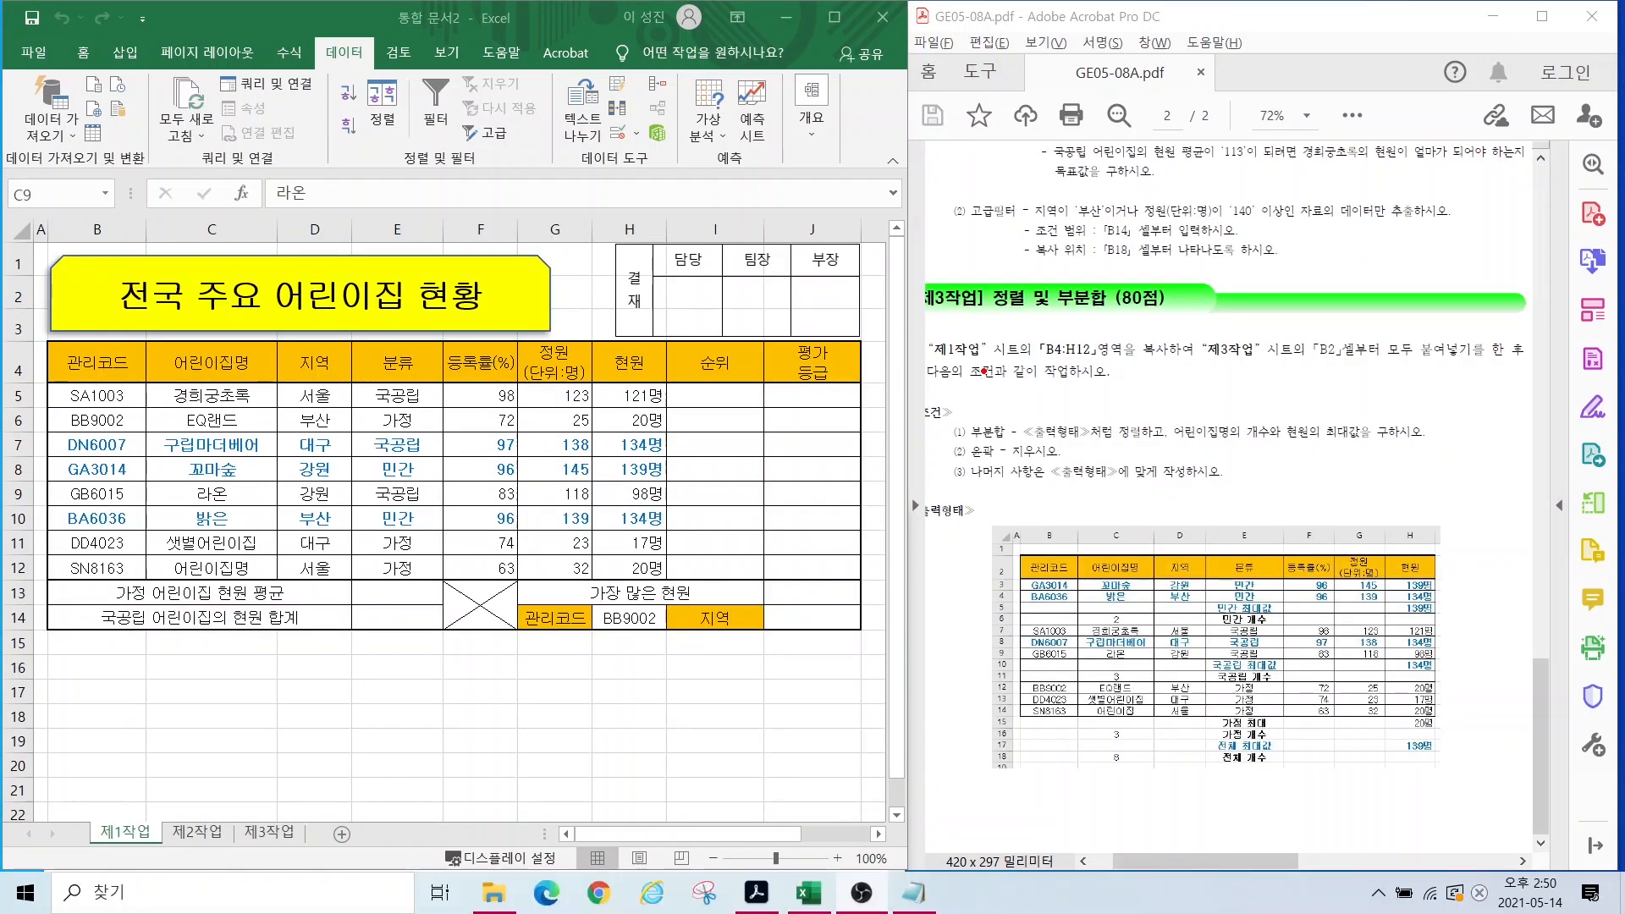
{"action": "mouse_move", "coordinate": [938, 333]}
{"action": "left_mouse_down"}
{"action": "mouse_move", "coordinate": [1116, 360]}
{"action": "mouse_move", "coordinate": [1371, 365]}
{"action": "left_mouse_up"}
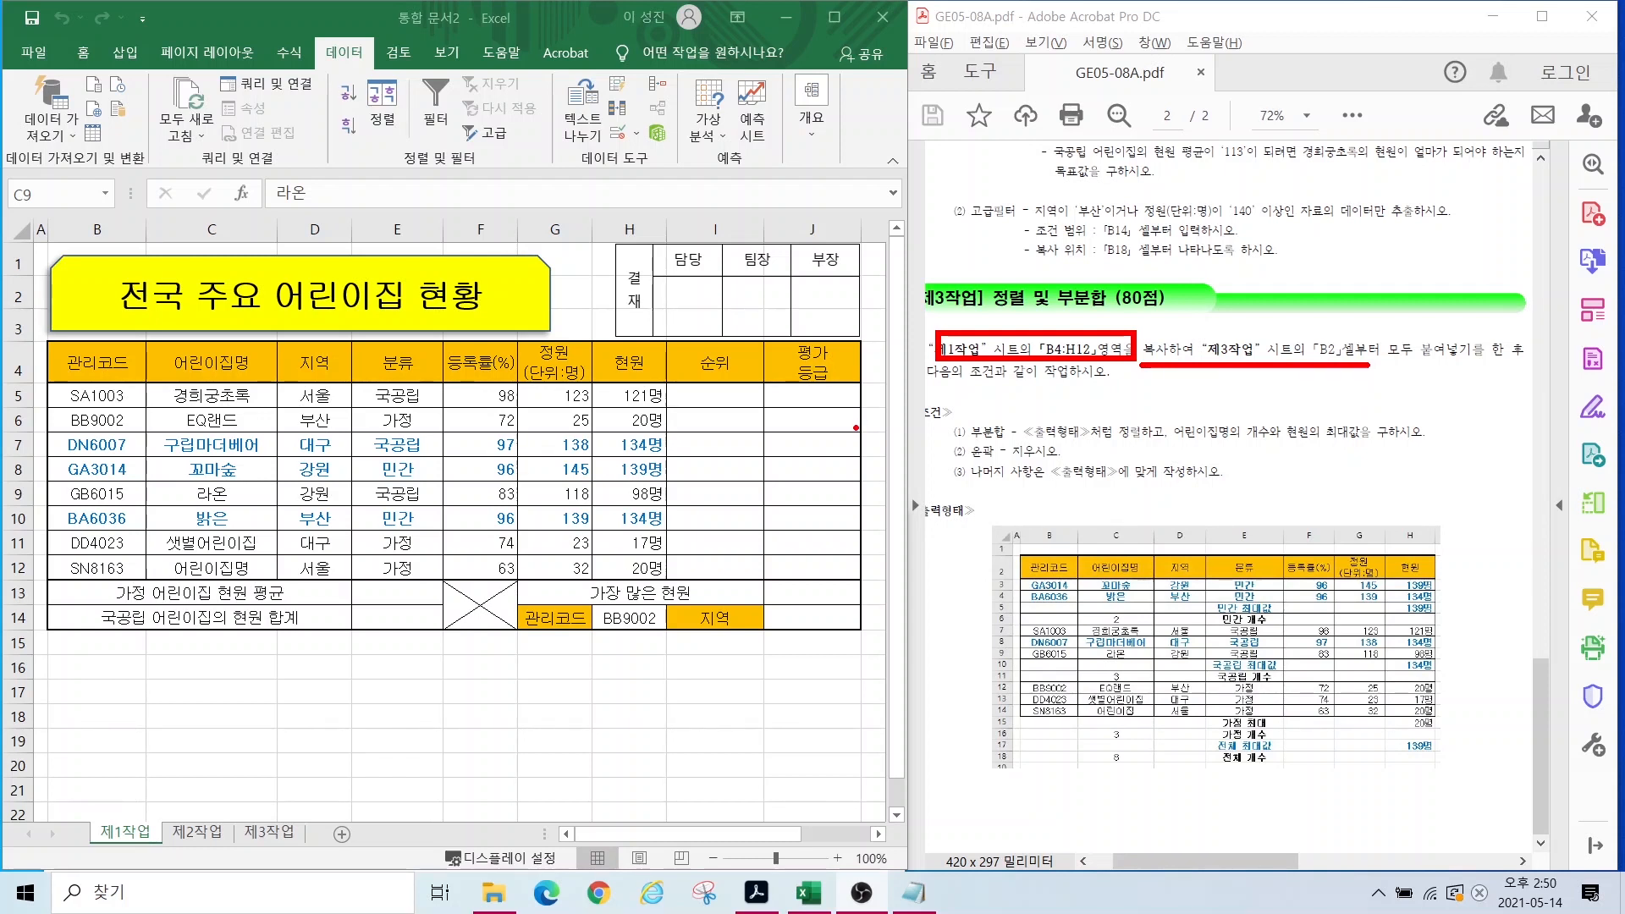
{"action": "key", "text": "e"}
{"action": "key", "text": "Escape"}
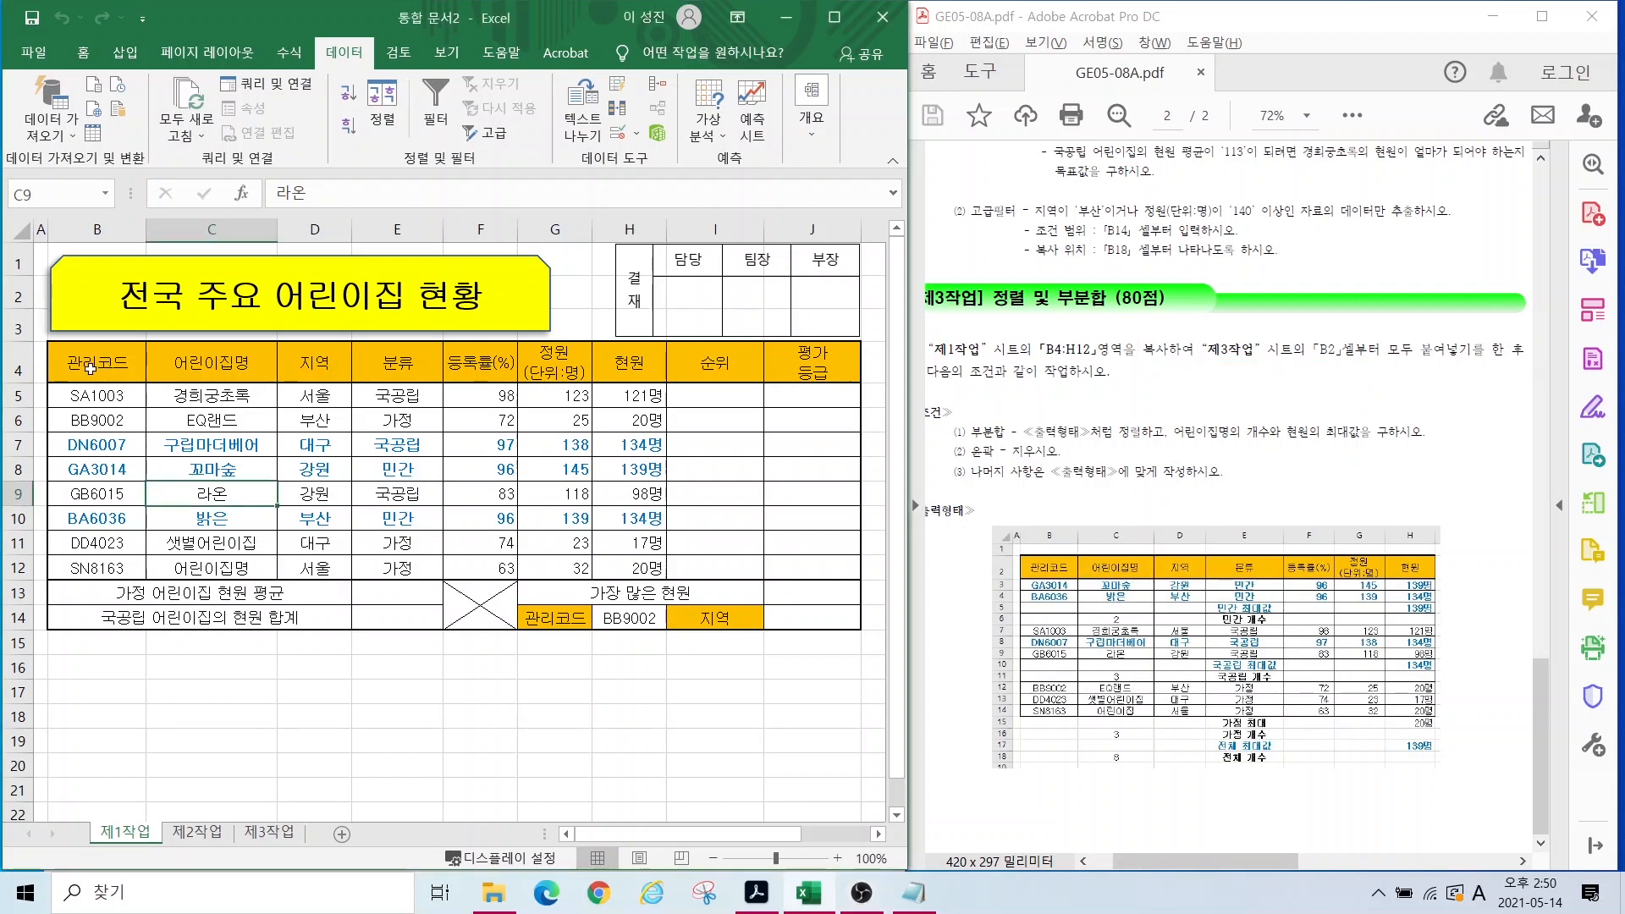
{"action": "left_click_drag", "start_coordinate": [90, 368], "coordinate": [656, 563]}
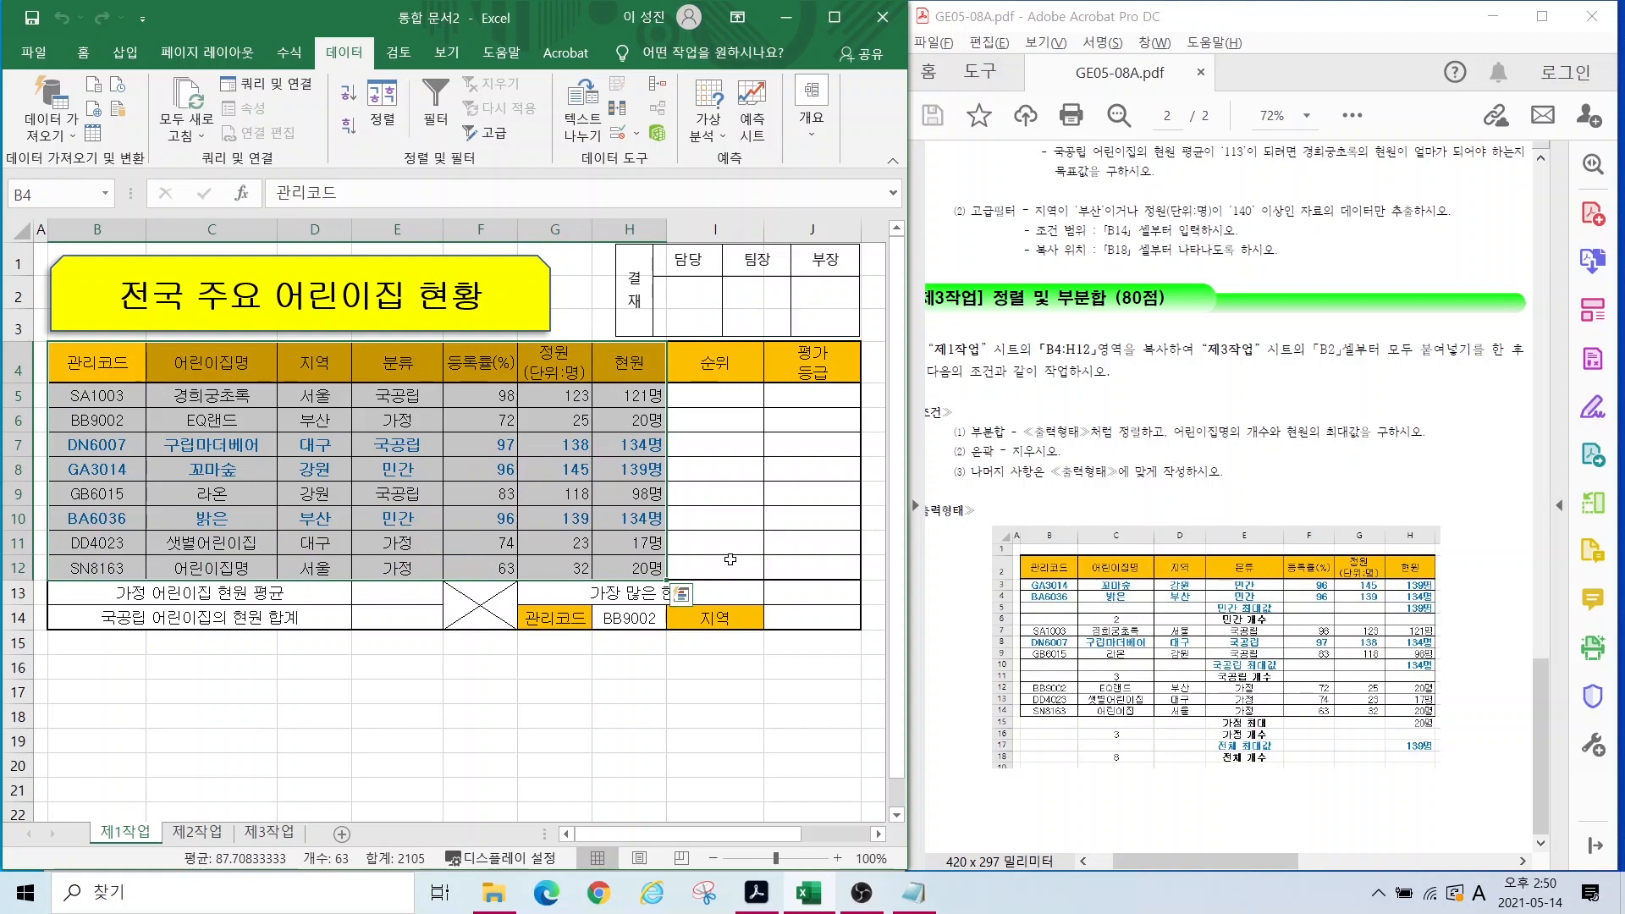
{"action": "key", "text": "ctrl+c"}
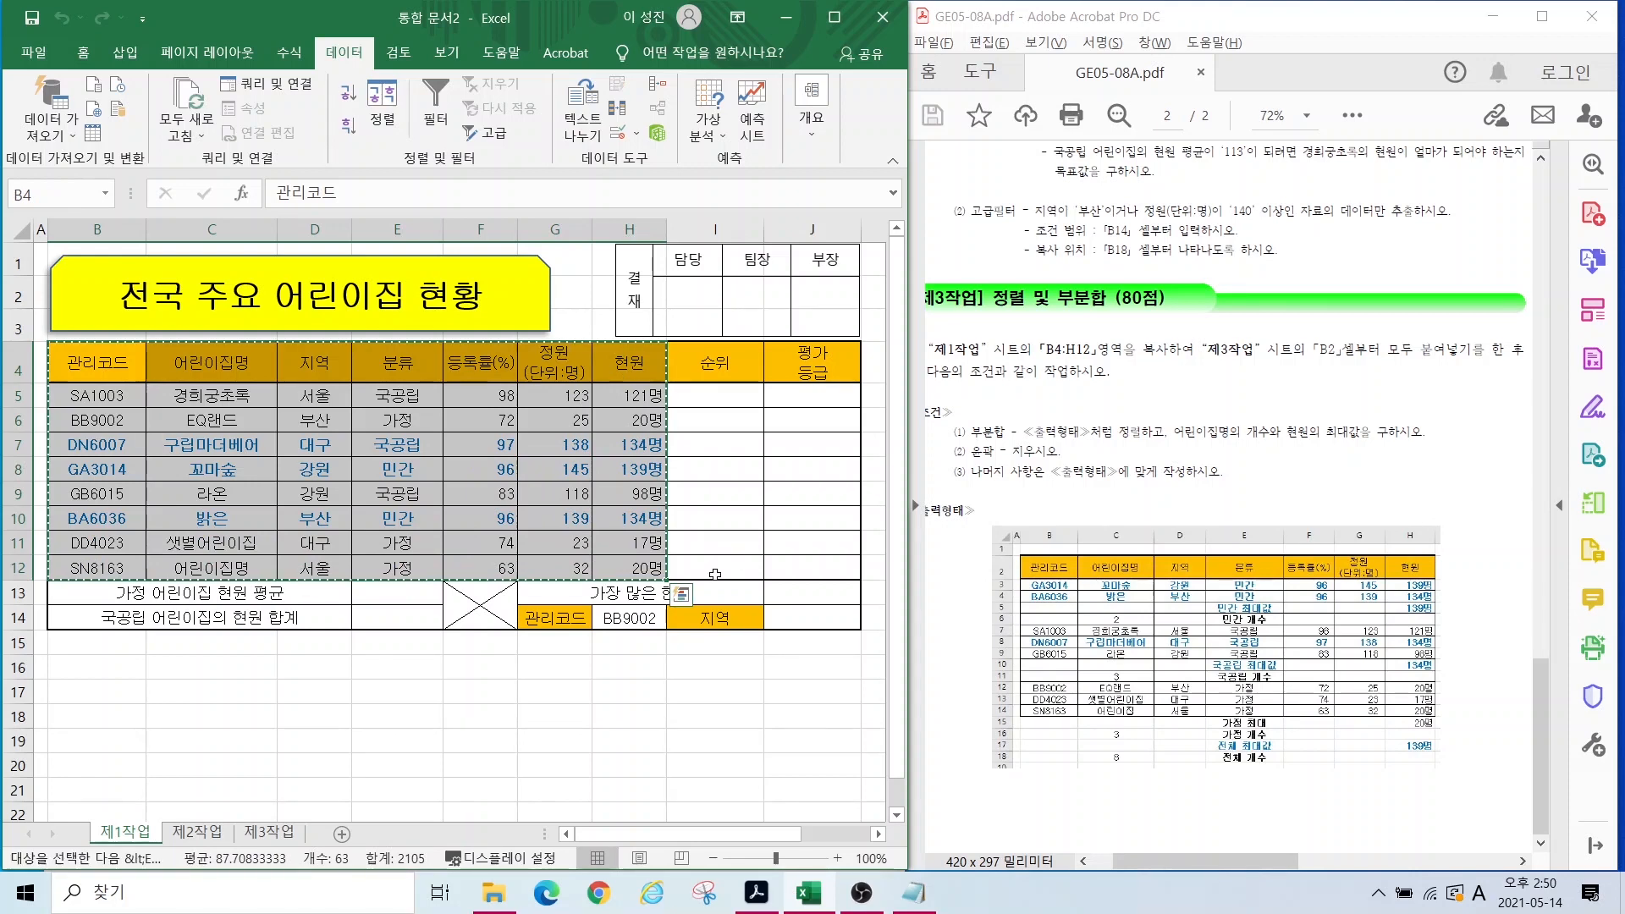
{"action": "left_click", "coordinate": [251, 834]}
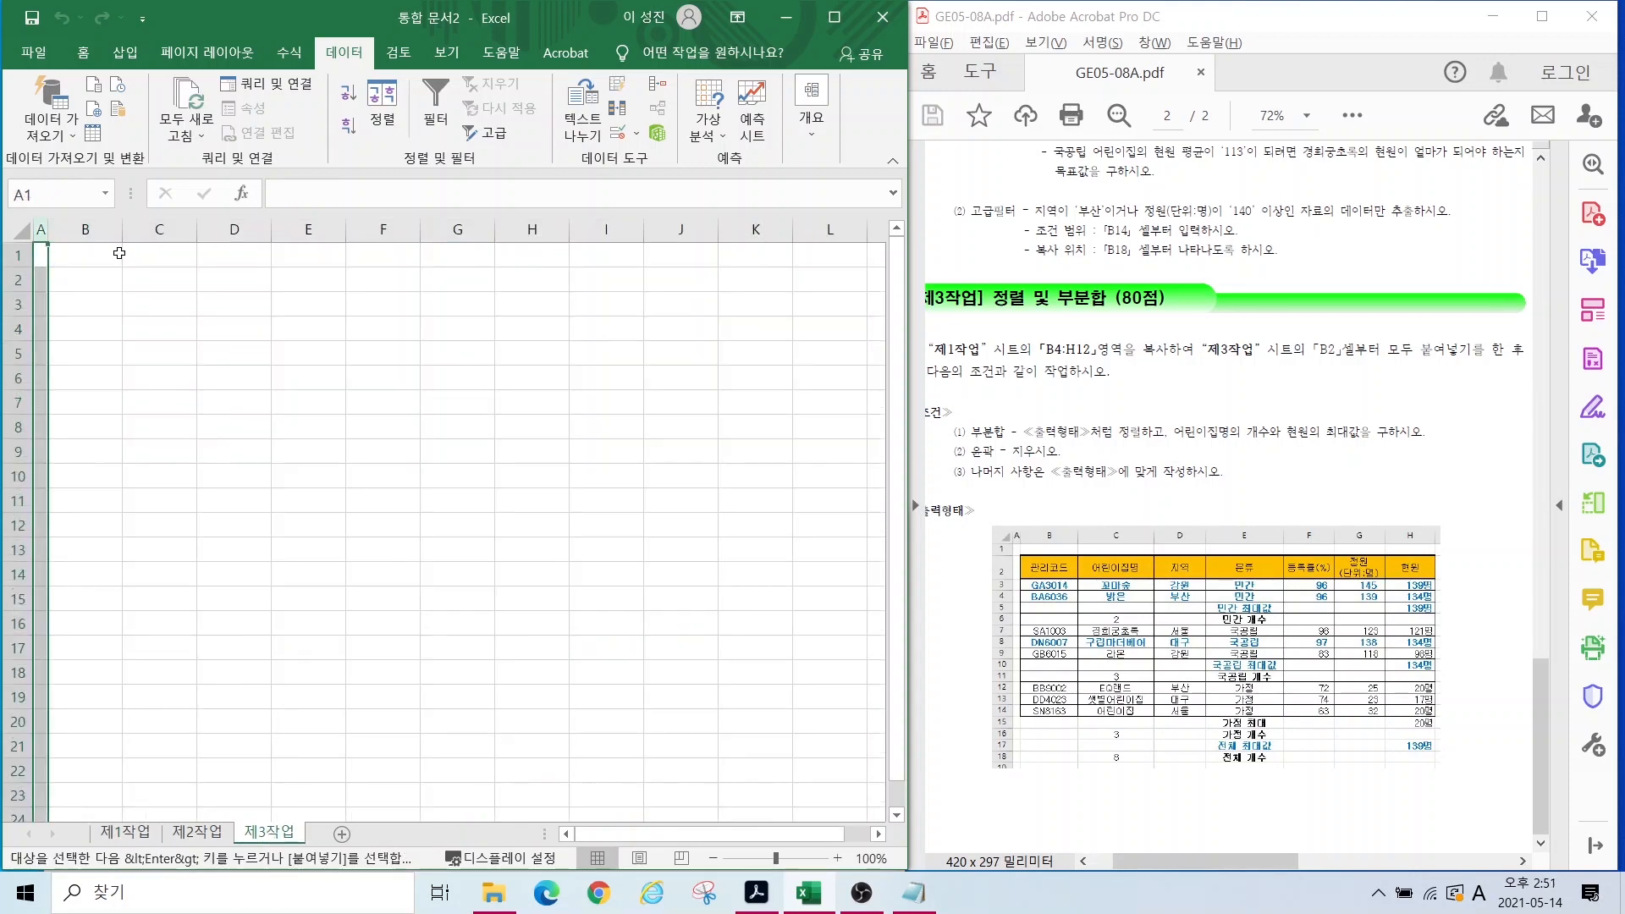
Step: Paste the table at B2 on 제3작업 with 원본 열 너비 유지
{"action": "left_click", "coordinate": [70, 284]}
{"action": "key", "text": "ctrl+v"}
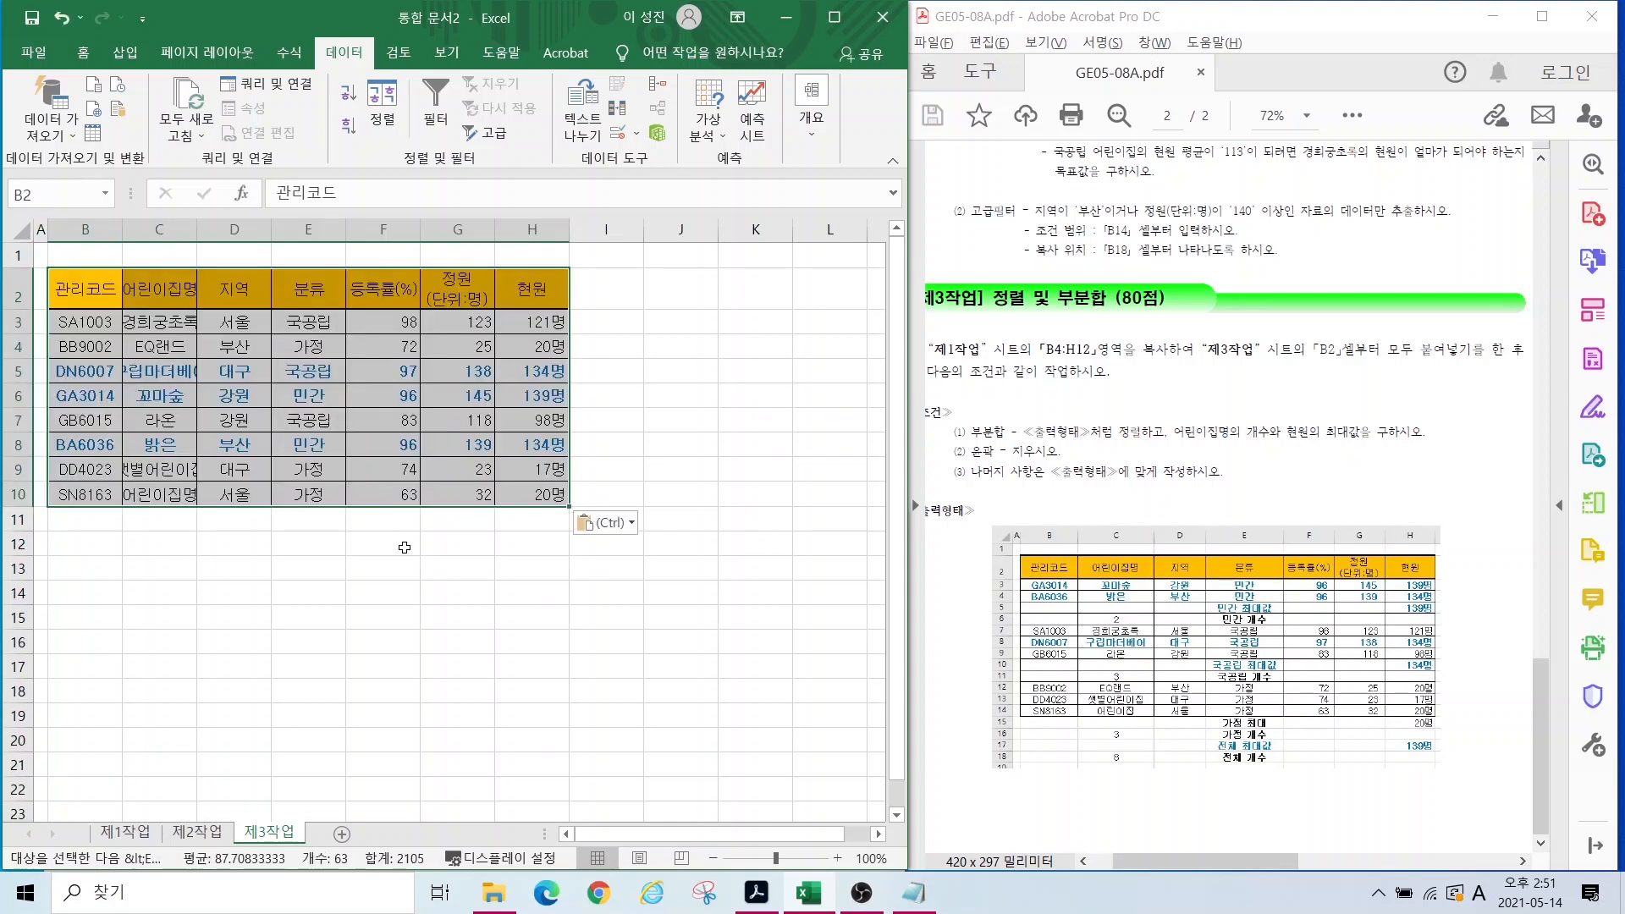
{"action": "left_click", "coordinate": [623, 523]}
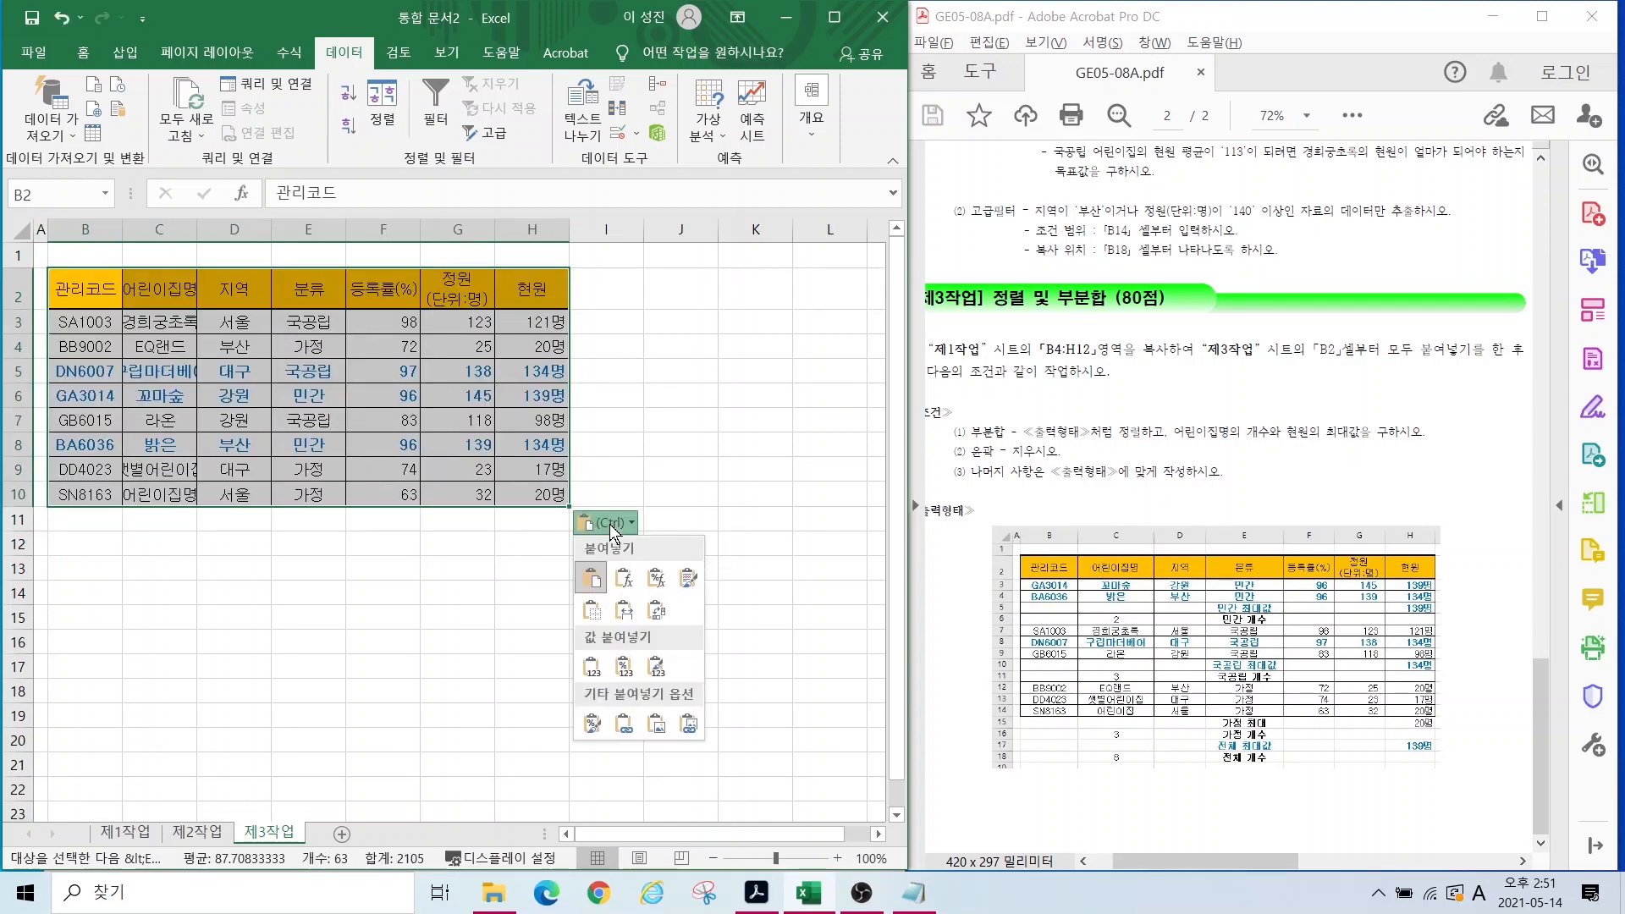
{"action": "left_click", "coordinate": [625, 611]}
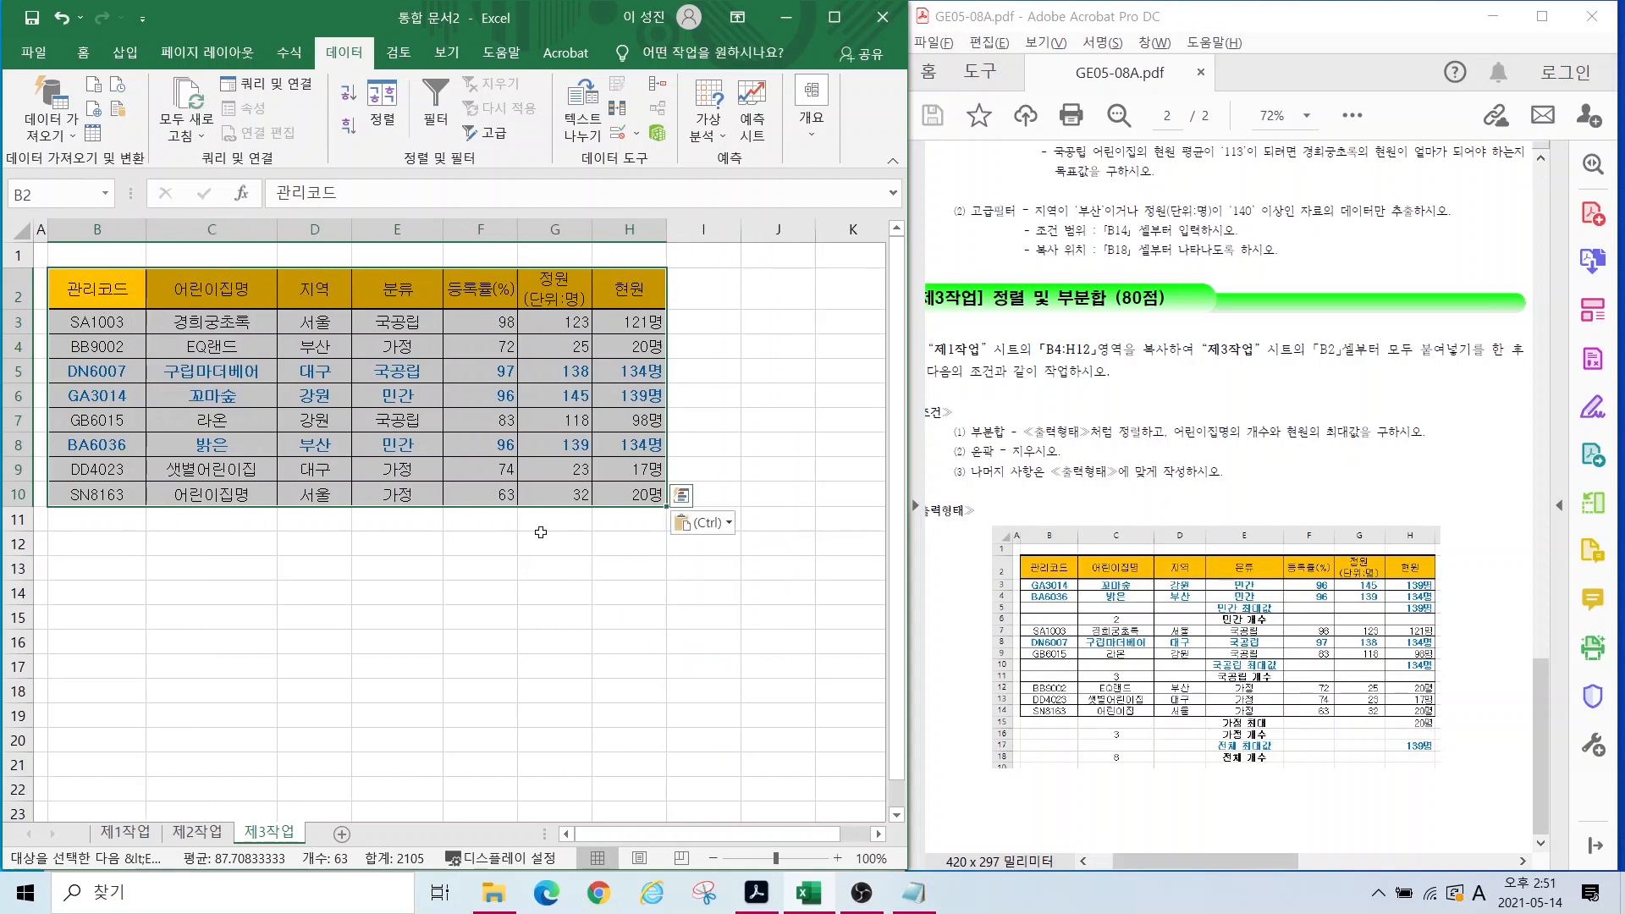
{"action": "left_click", "coordinate": [430, 667]}
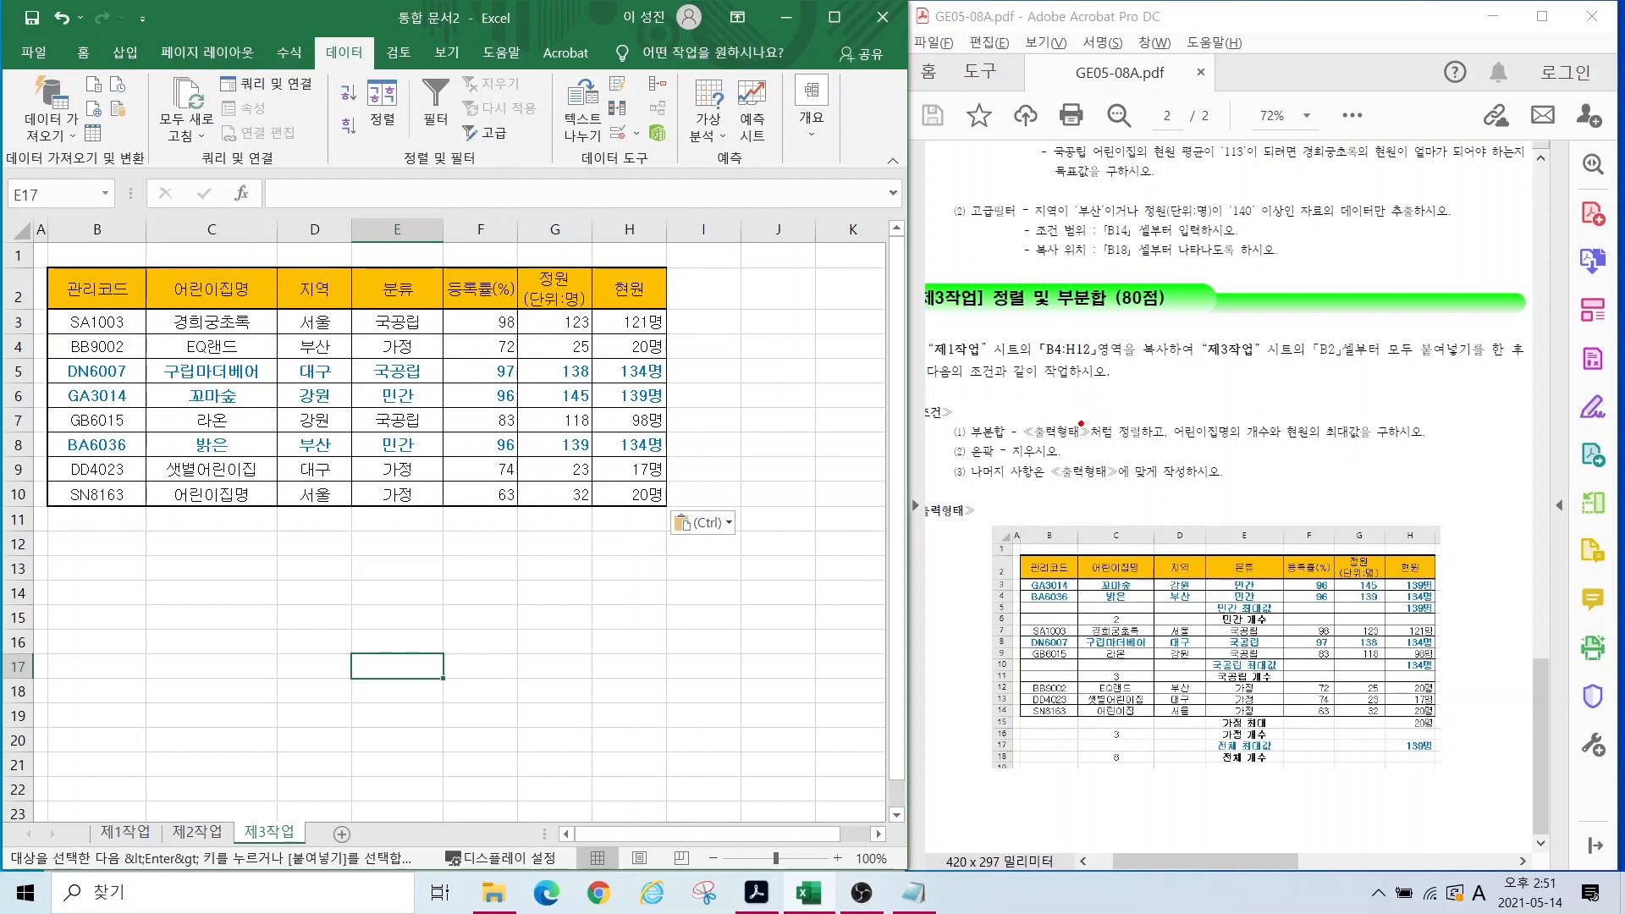
Step: Select the pasted table B2:H10 for sorting
{"action": "left_click_drag", "start_coordinate": [1053, 414], "coordinate": [1158, 444]}
{"action": "mouse_move", "coordinate": [1203, 379]}
{"action": "left_mouse_down"}
{"action": "mouse_move", "coordinate": [1144, 486]}
{"action": "mouse_move", "coordinate": [1189, 423]}
{"action": "mouse_move", "coordinate": [1240, 393]}
{"action": "mouse_move", "coordinate": [1256, 415]}
{"action": "mouse_move", "coordinate": [1308, 416]}
{"action": "mouse_move", "coordinate": [1329, 459]}
{"action": "mouse_move", "coordinate": [1339, 414]}
{"action": "mouse_move", "coordinate": [1375, 398]}
{"action": "left_mouse_up"}
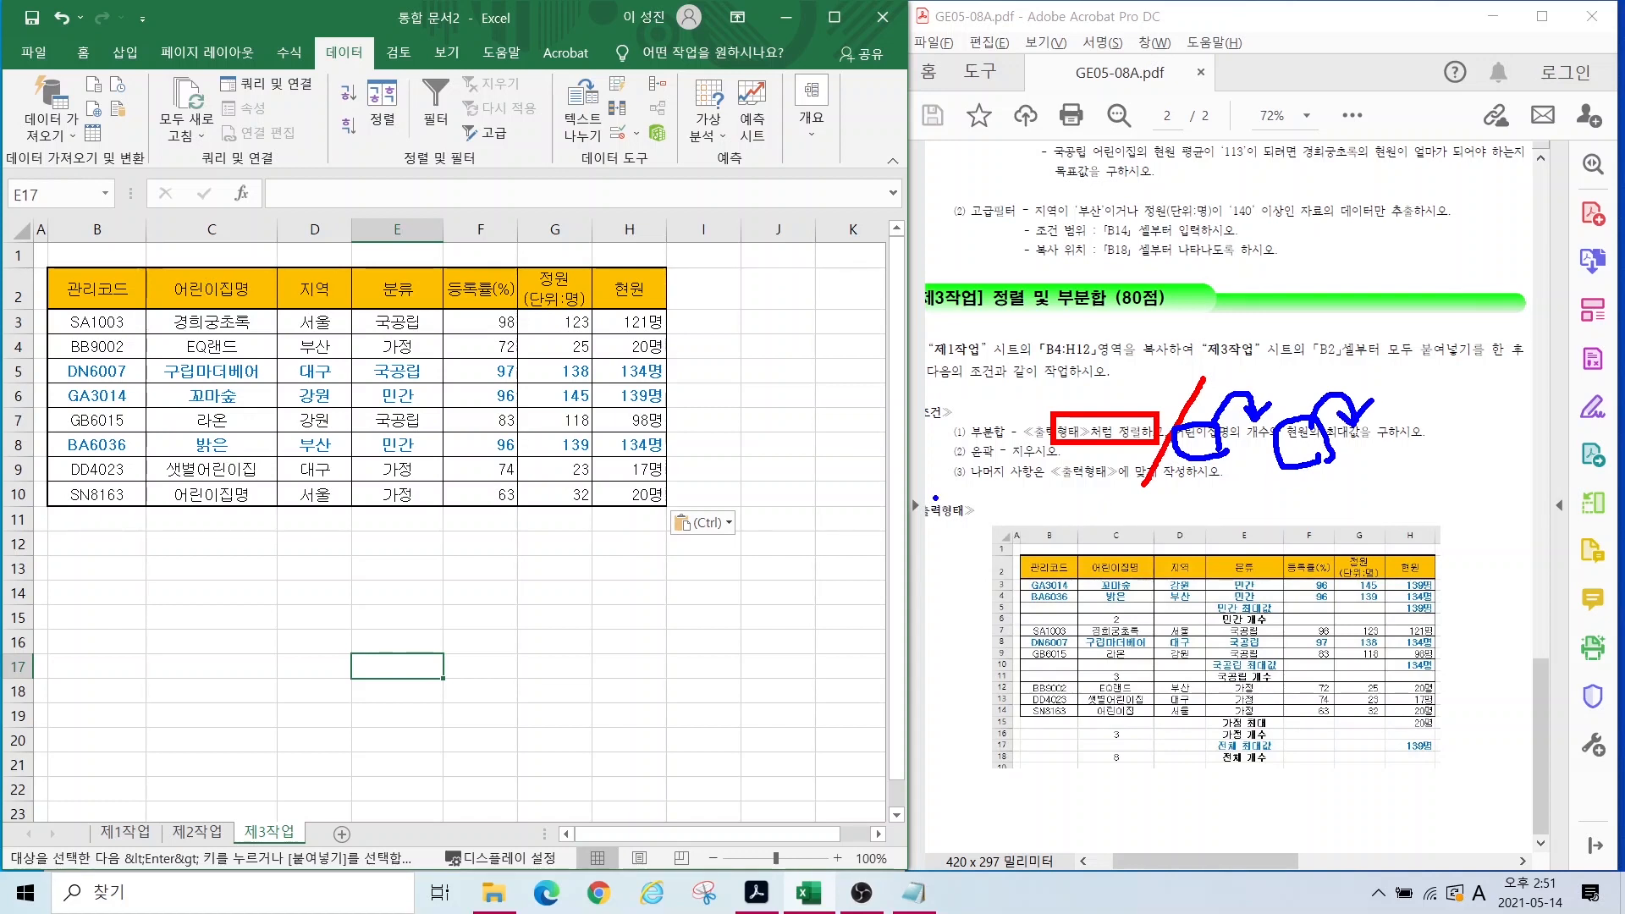
{"action": "key", "text": "Escape"}
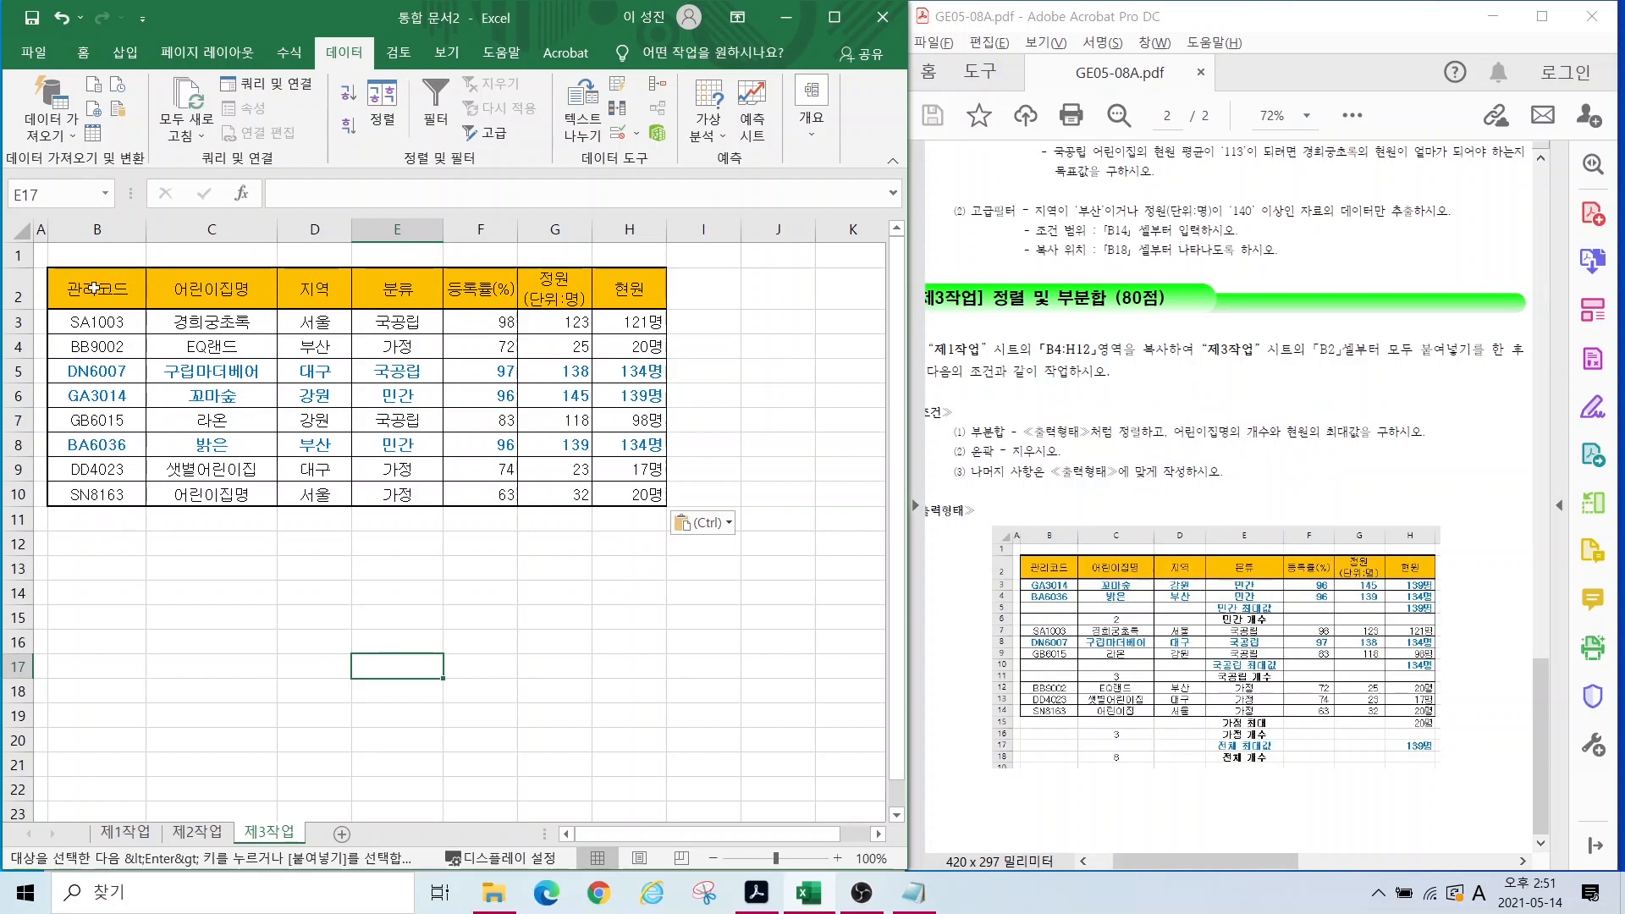
{"action": "left_click_drag", "start_coordinate": [83, 280], "coordinate": [664, 498]}
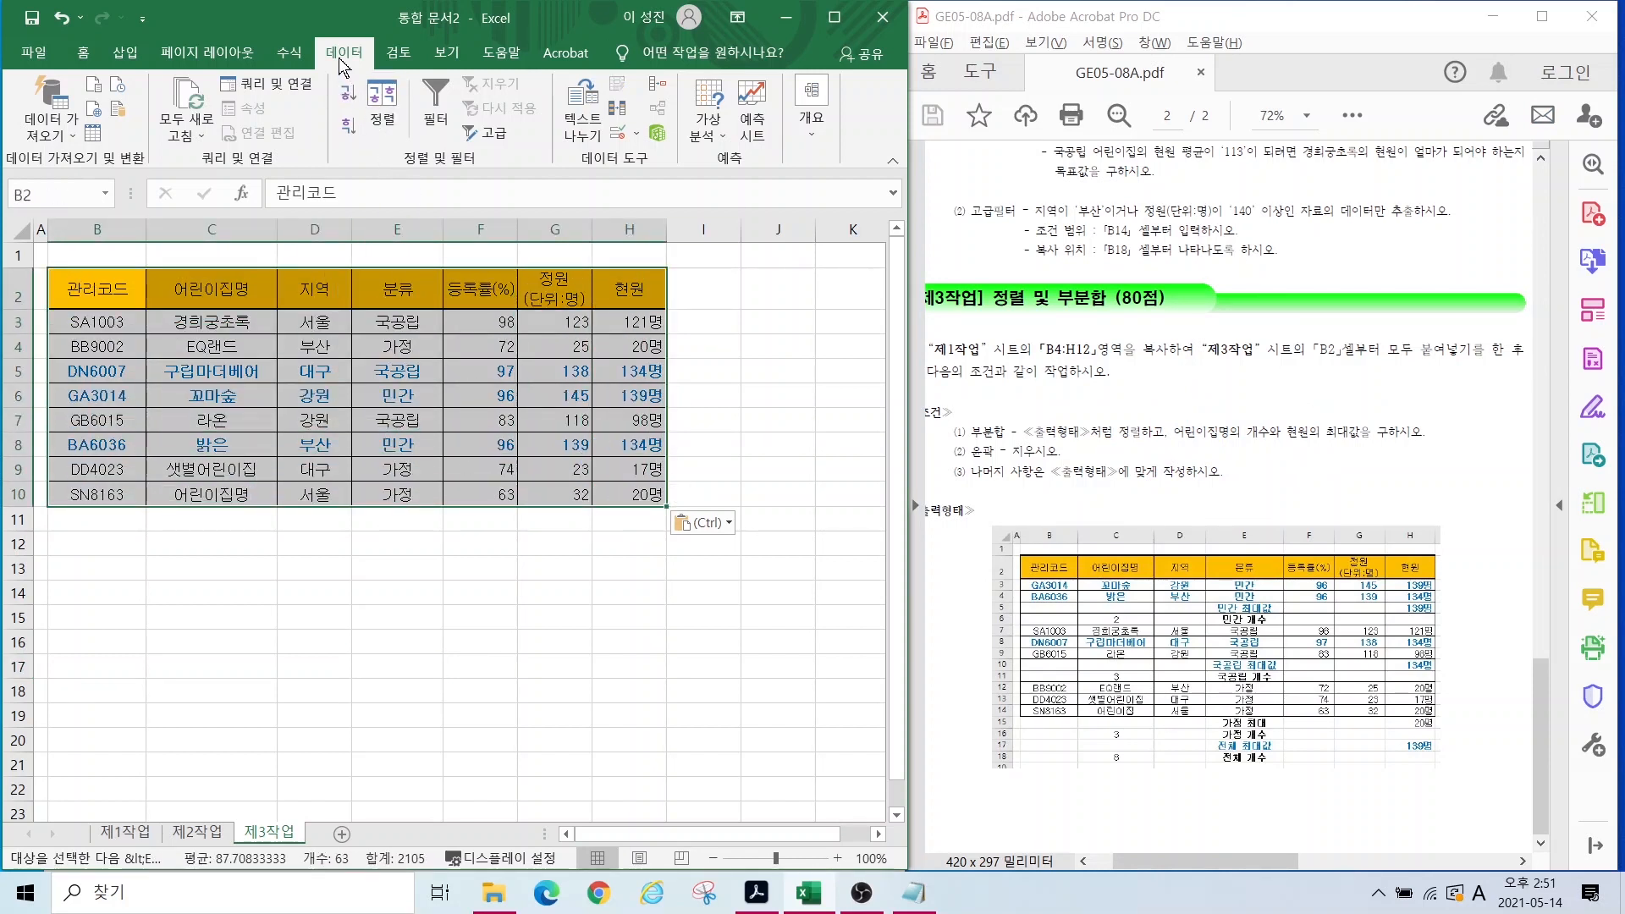
Step: Sort B2:H10 by 분류 in 내림차순 order, putting 민간 first, then 국공립, then 가정
{"action": "left_click", "coordinate": [383, 118]}
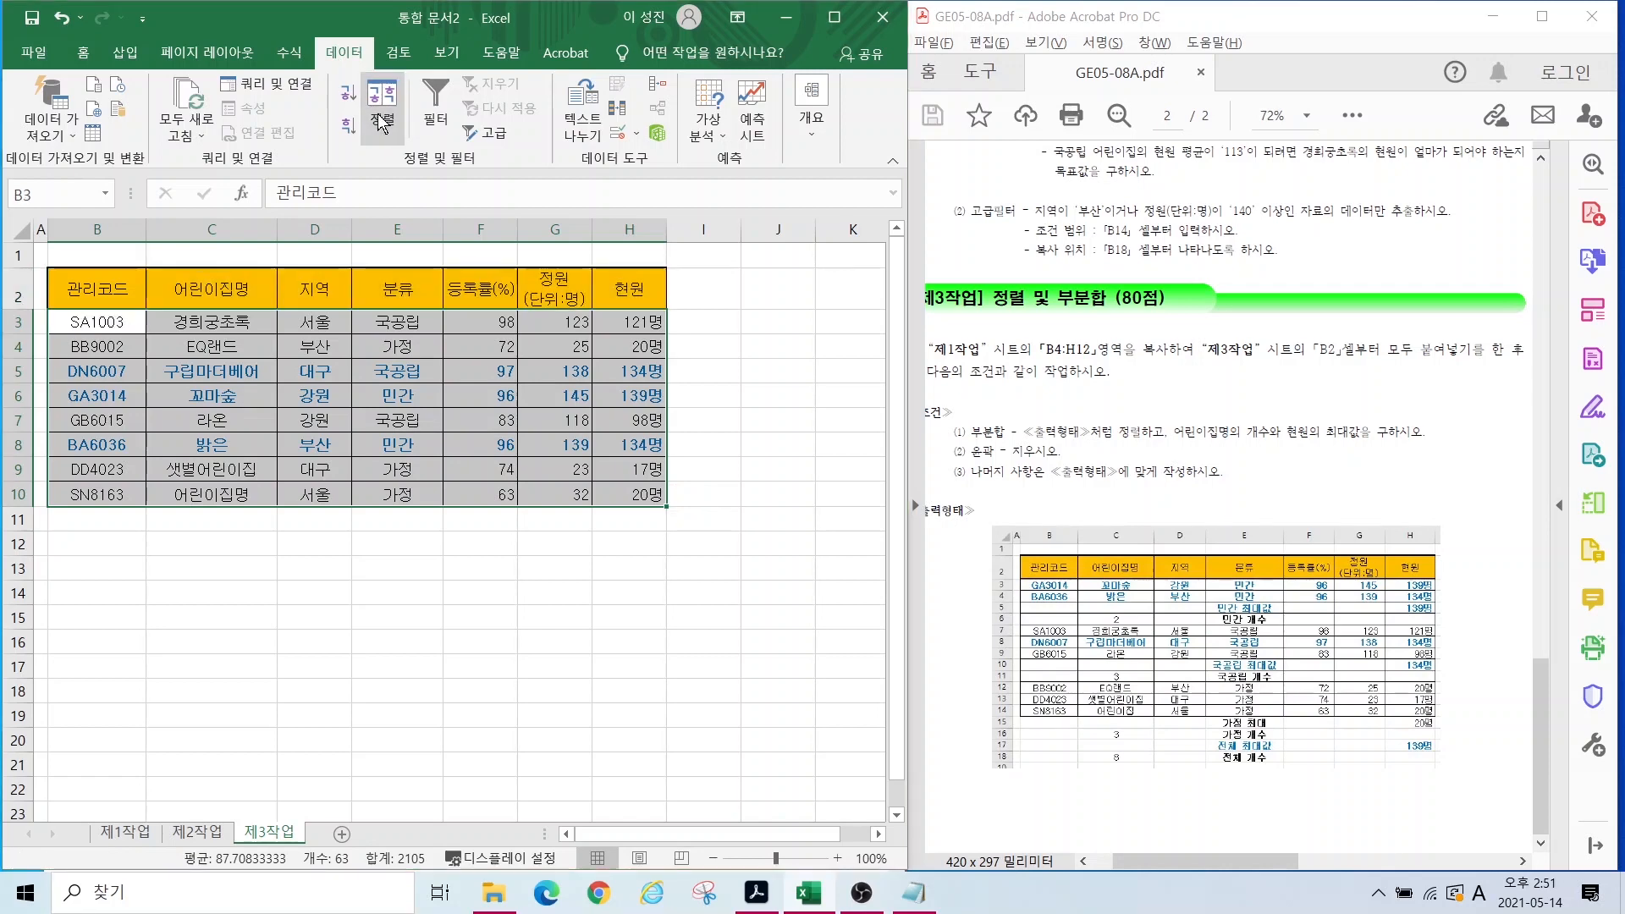
{"action": "left_click_drag", "start_coordinate": [746, 471], "coordinate": [535, 516]}
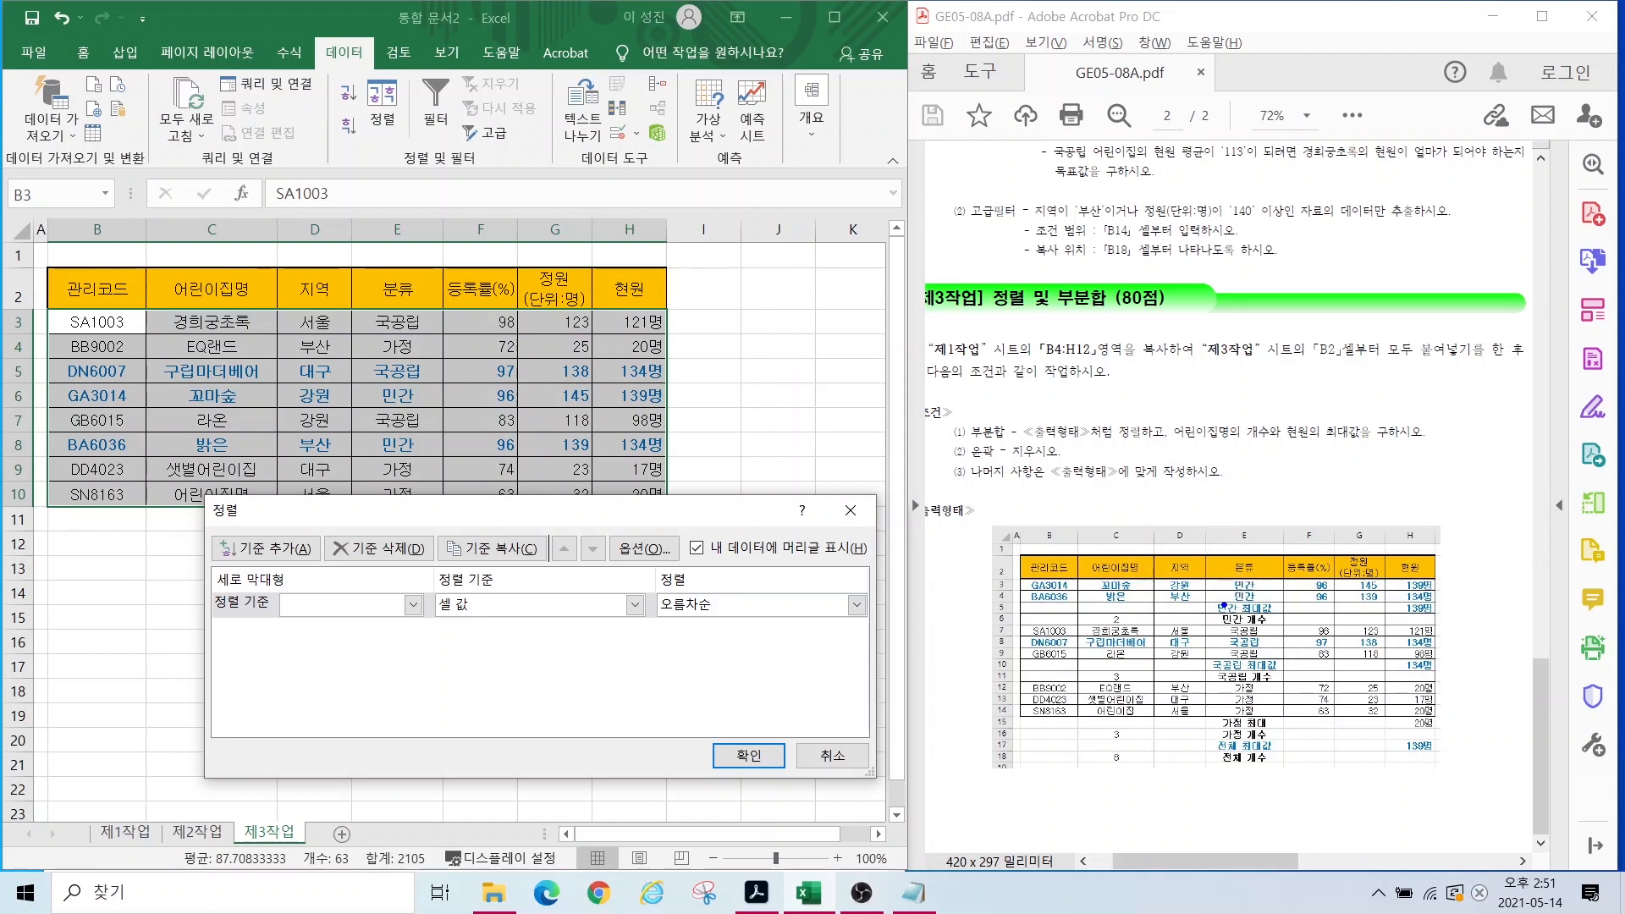
{"action": "left_click_drag", "start_coordinate": [1194, 526], "coordinate": [1301, 800]}
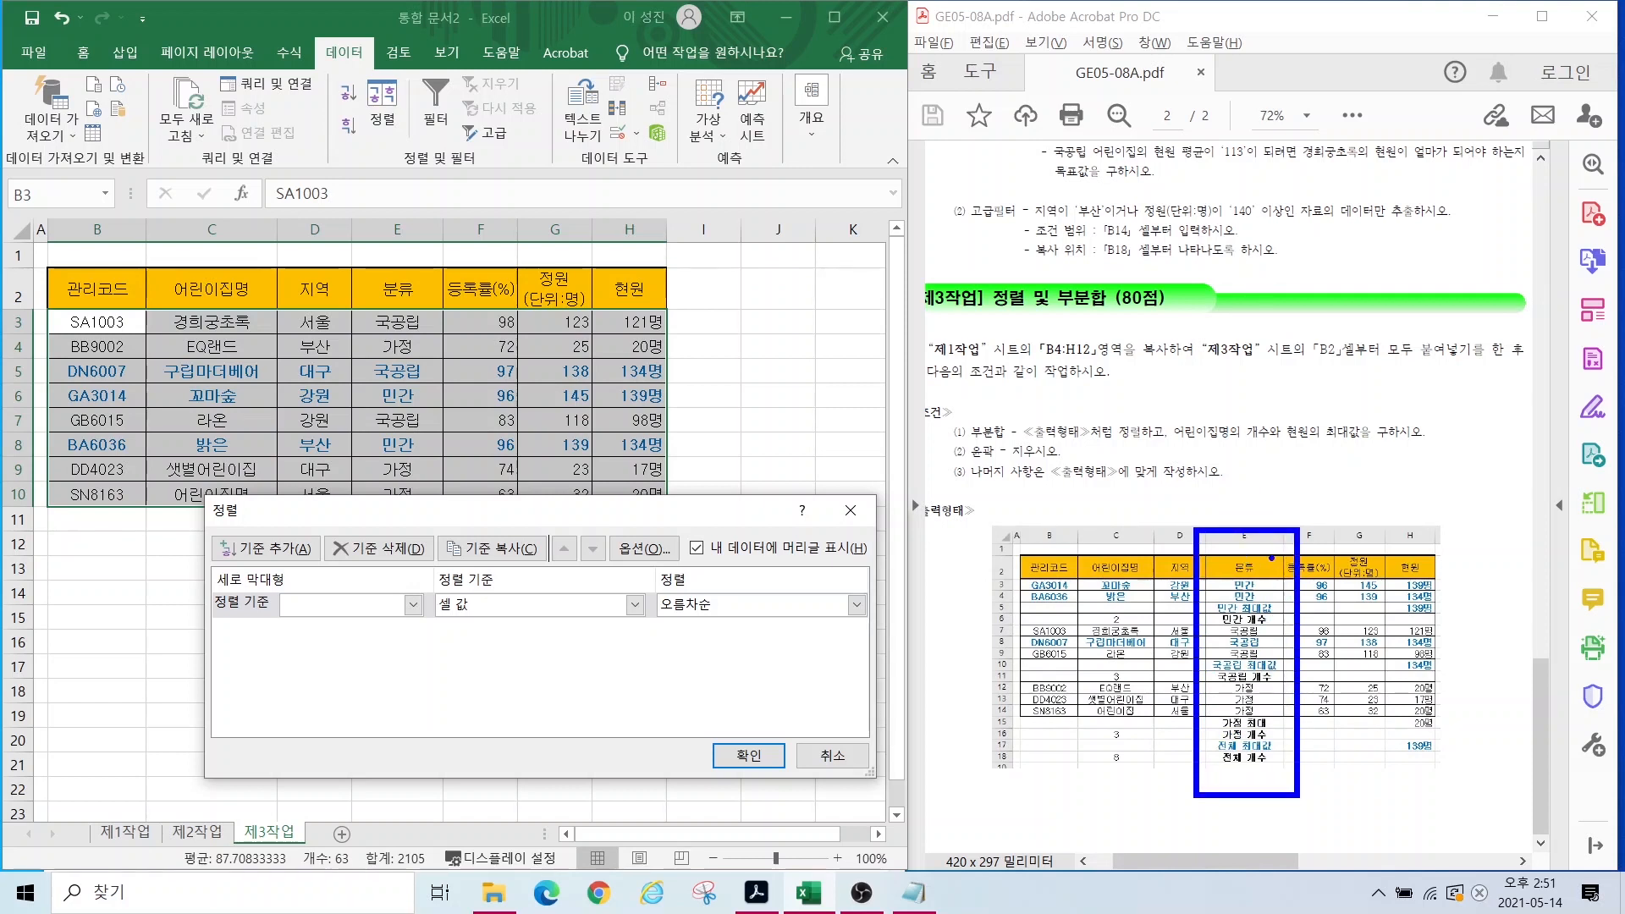
{"action": "left_click_drag", "start_coordinate": [1254, 552], "coordinate": [1336, 460]}
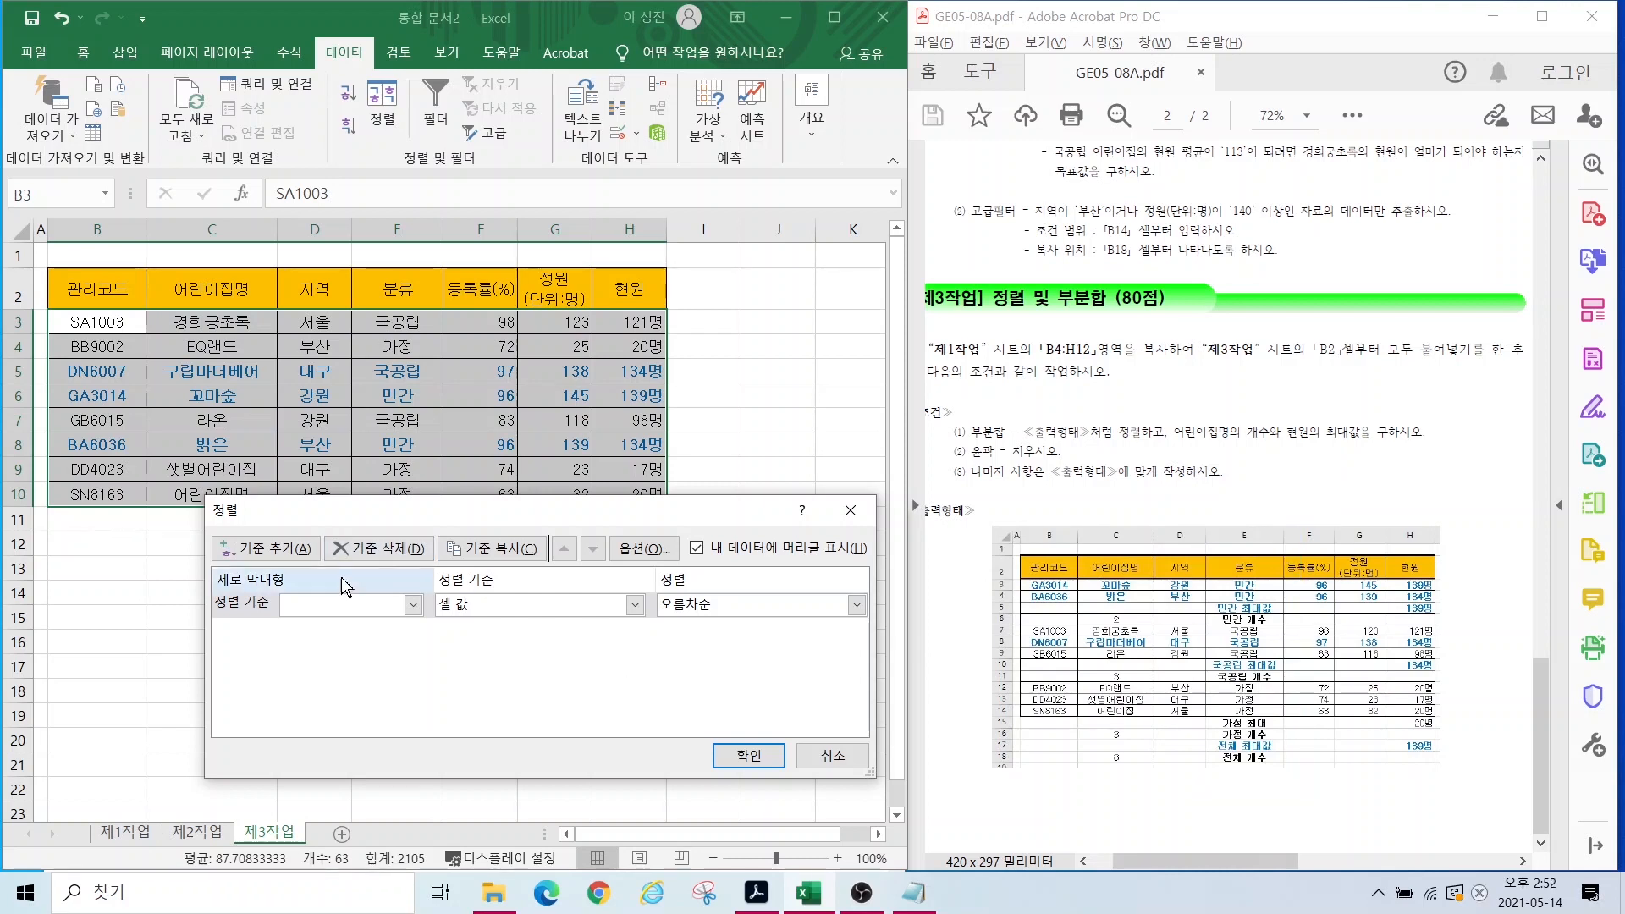
{"action": "left_click", "coordinate": [396, 603]}
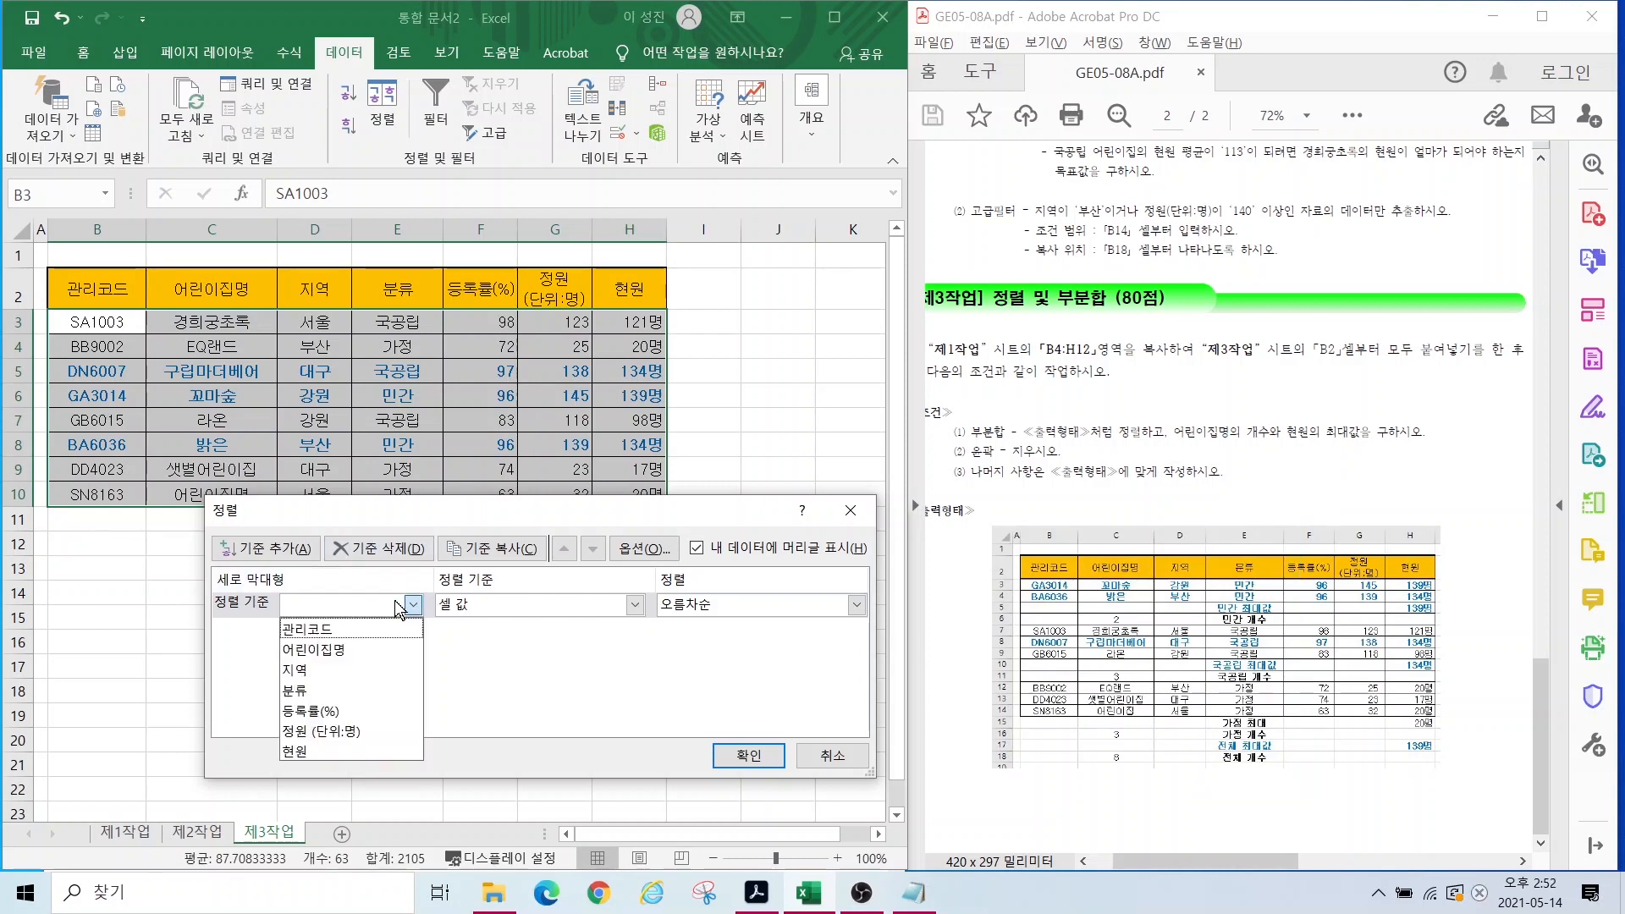
{"action": "left_click", "coordinate": [310, 689]}
{"action": "left_click", "coordinate": [728, 603]}
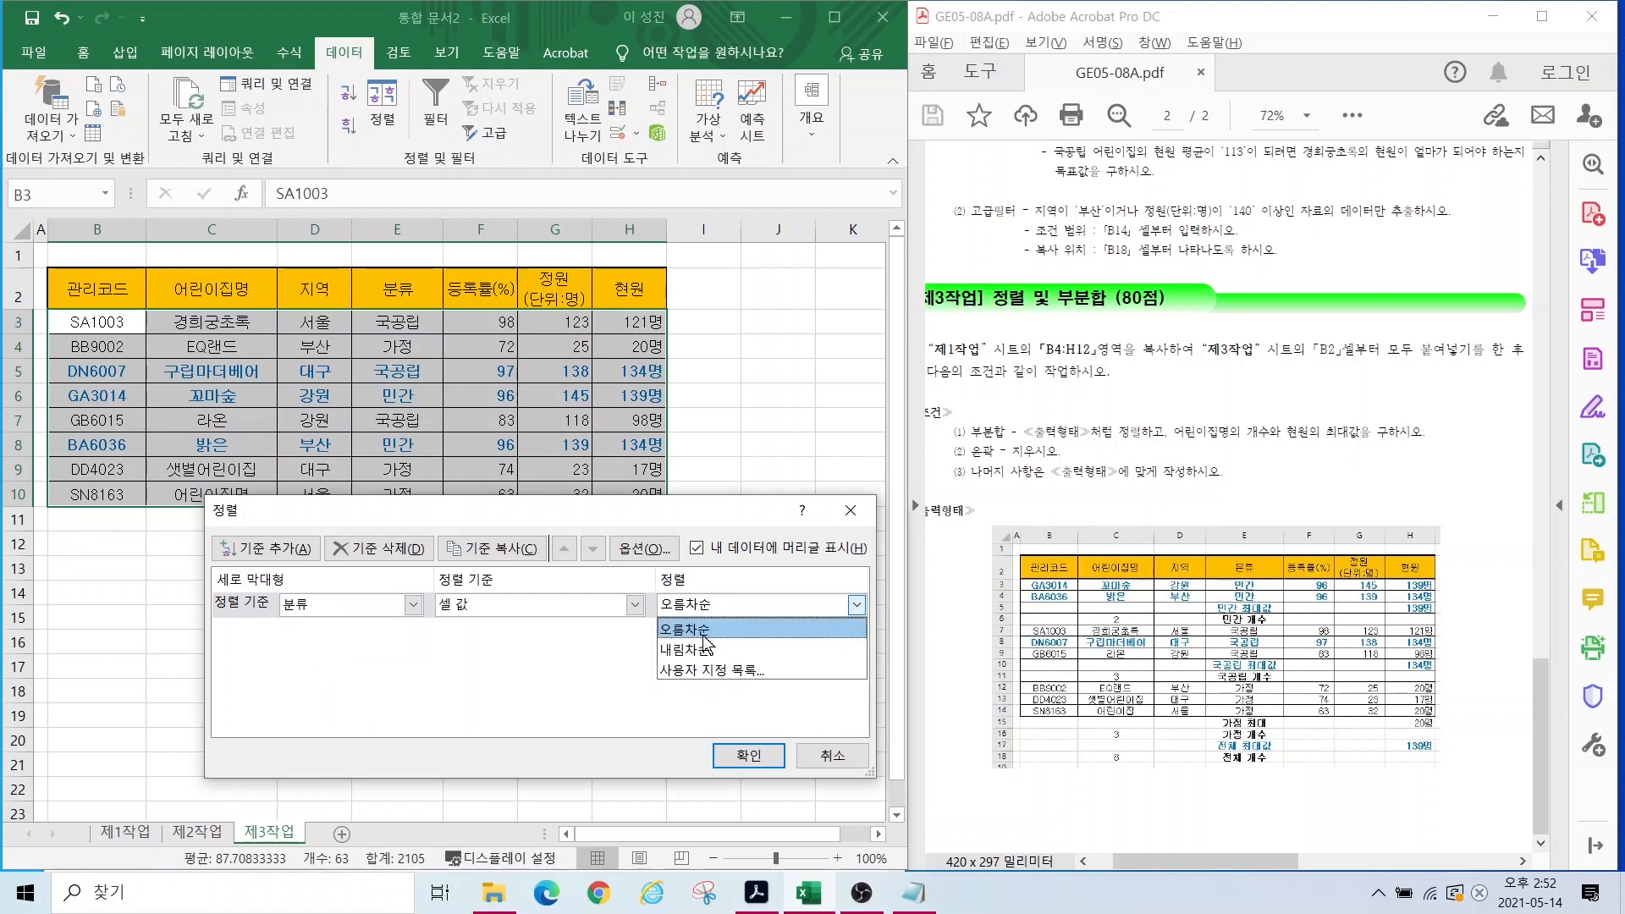
{"action": "left_click", "coordinate": [693, 649]}
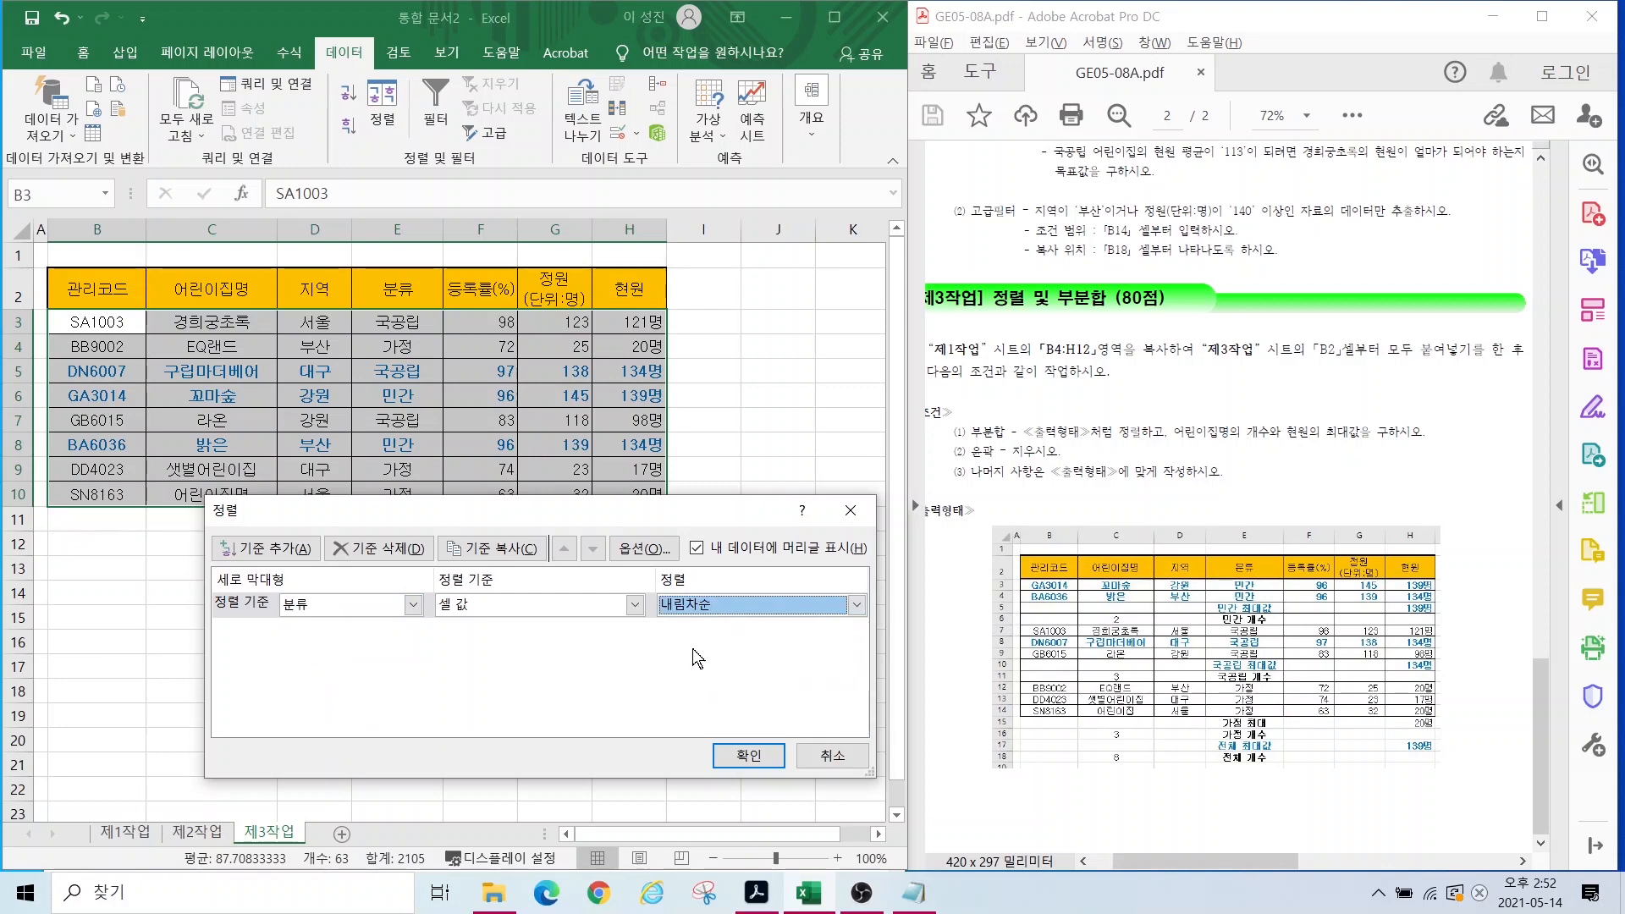
{"action": "left_click", "coordinate": [744, 770]}
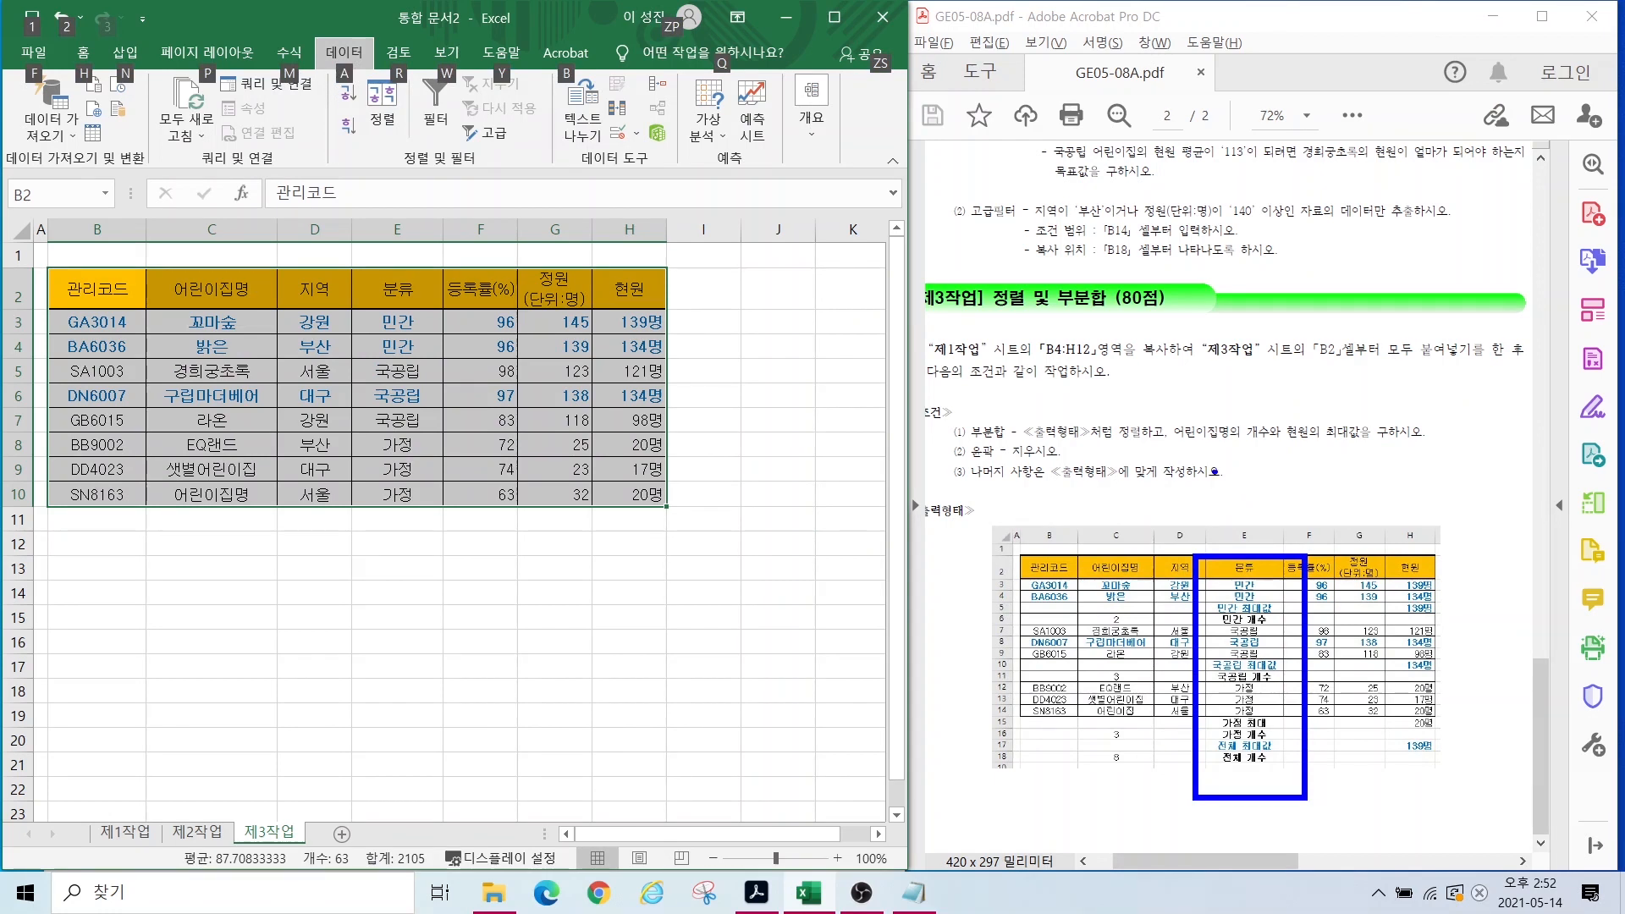
{"action": "key", "text": "Escape"}
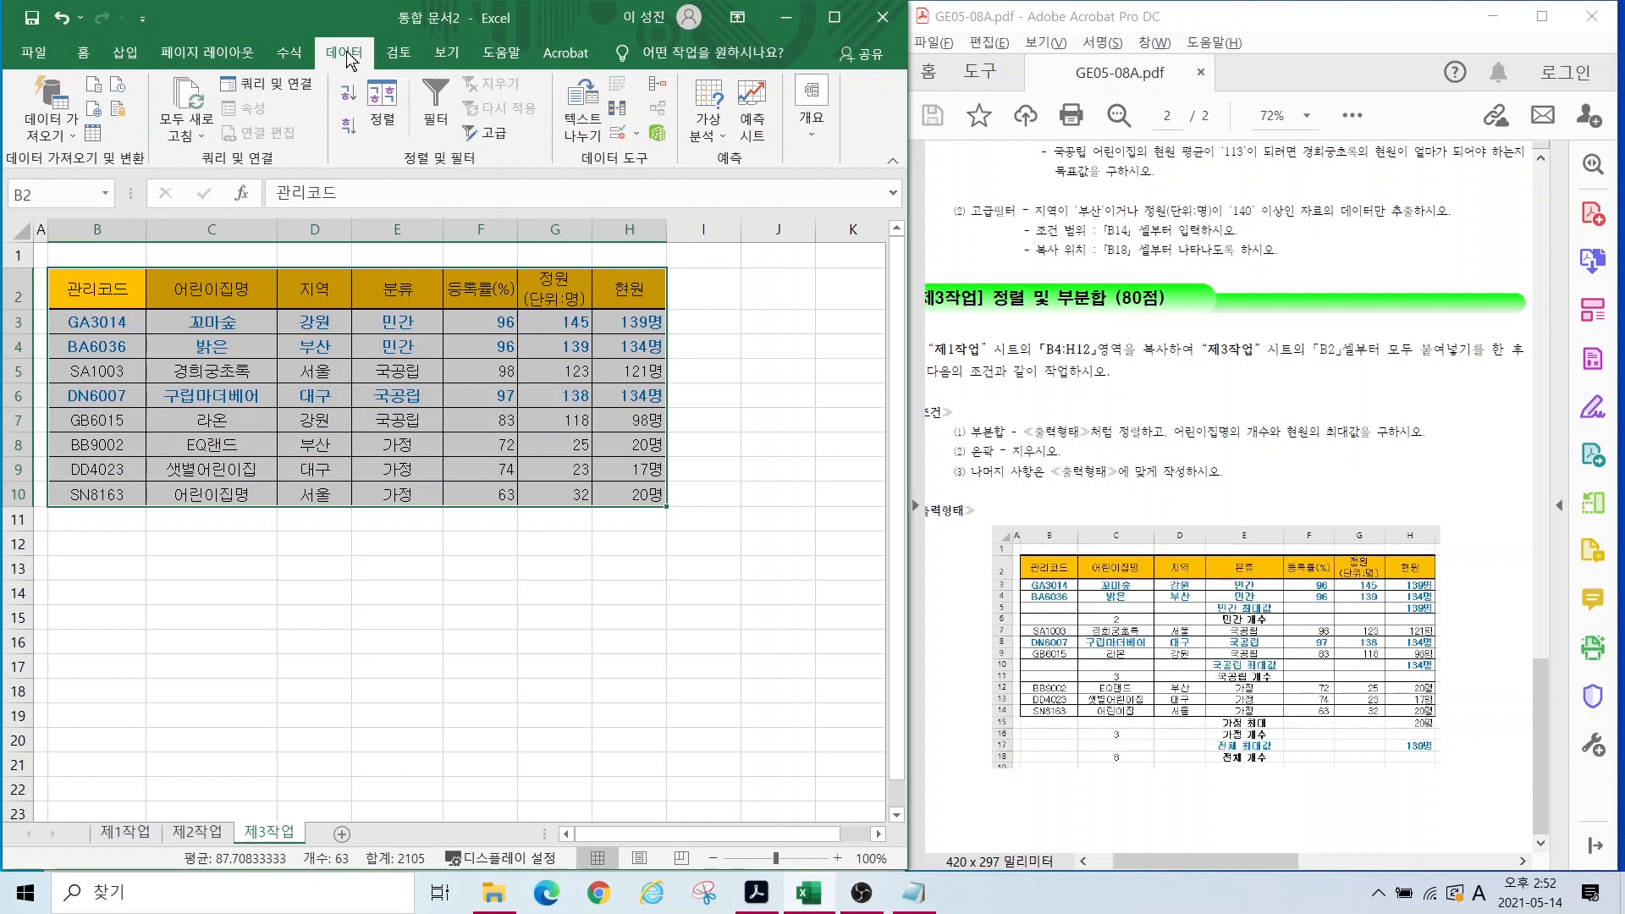
Step: Bring up the Subtotal dialog and check the task's 어린이집명 and 현원 requirements
{"action": "left_click", "coordinate": [811, 110]}
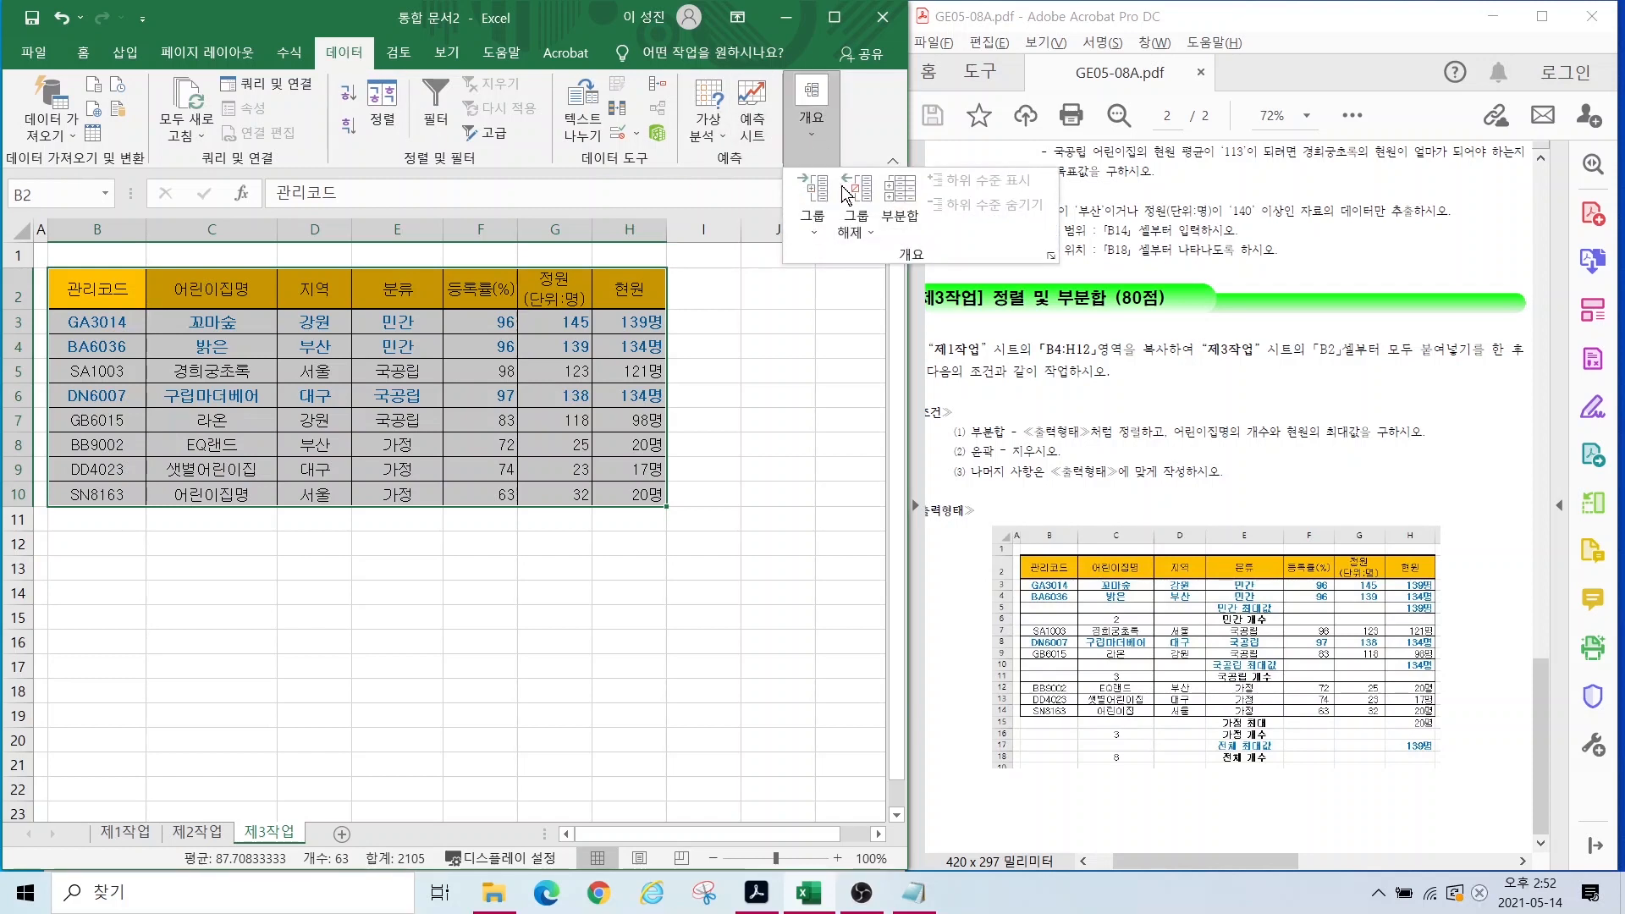
{"action": "left_click", "coordinate": [901, 214]}
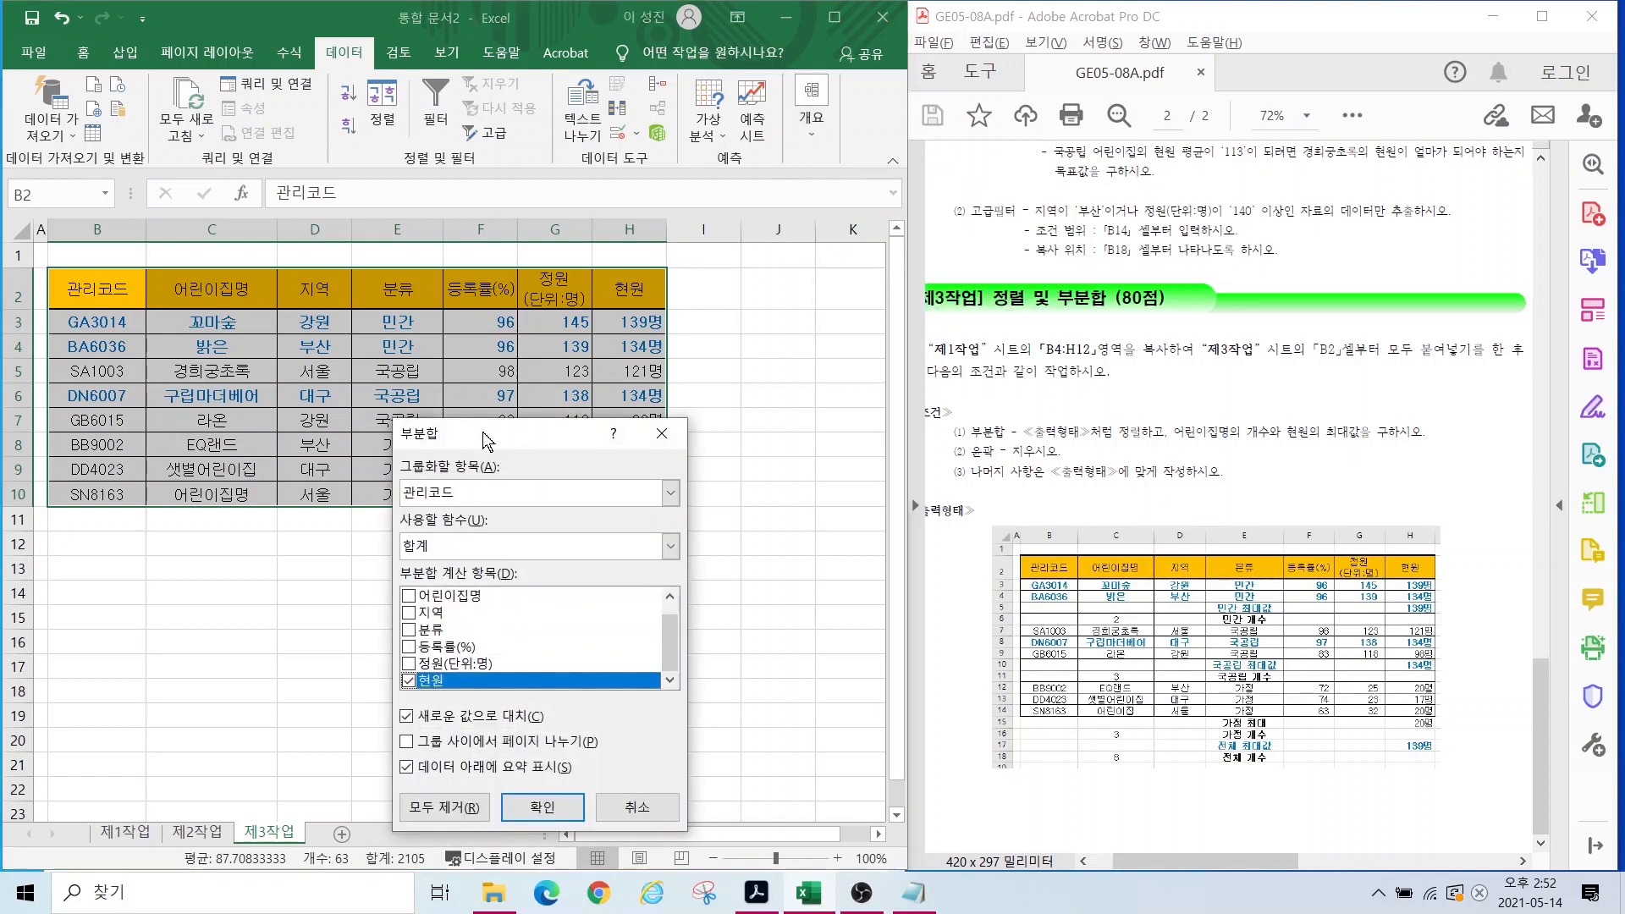
{"action": "left_click_drag", "start_coordinate": [486, 440], "coordinate": [638, 330]}
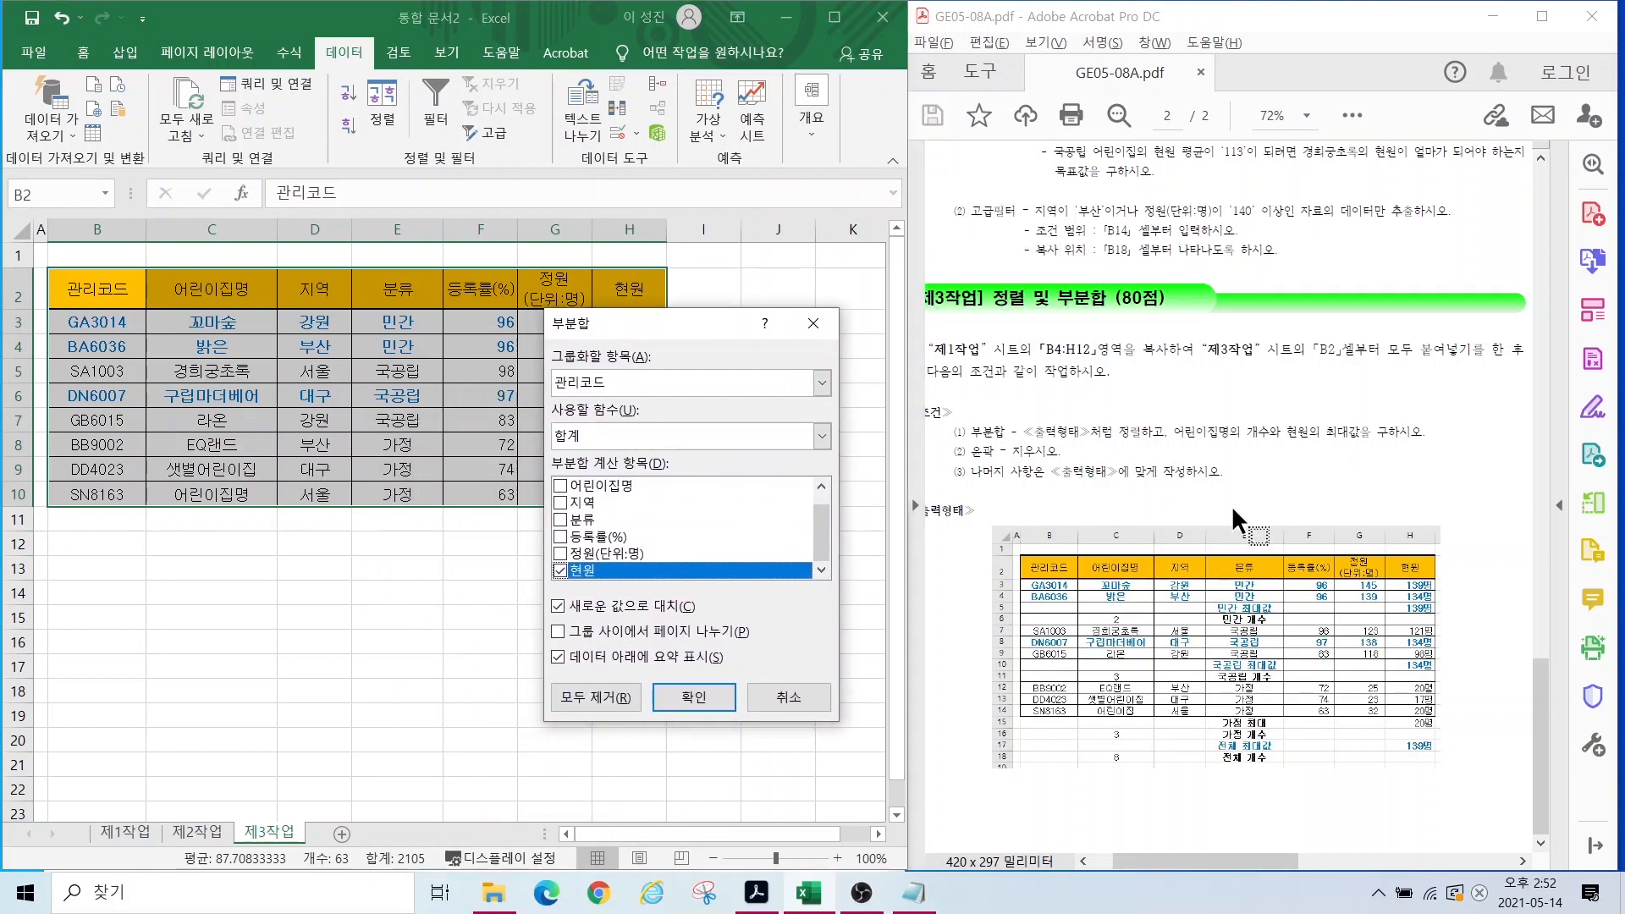
{"action": "mouse_move", "coordinate": [1185, 460]}
{"action": "left_mouse_down"}
{"action": "mouse_move", "coordinate": [1169, 430]}
{"action": "mouse_move", "coordinate": [1259, 409]}
{"action": "left_mouse_up"}
{"action": "mouse_move", "coordinate": [1331, 464]}
{"action": "left_mouse_down"}
{"action": "mouse_move", "coordinate": [1317, 399]}
{"action": "mouse_move", "coordinate": [1363, 428]}
{"action": "left_mouse_up"}
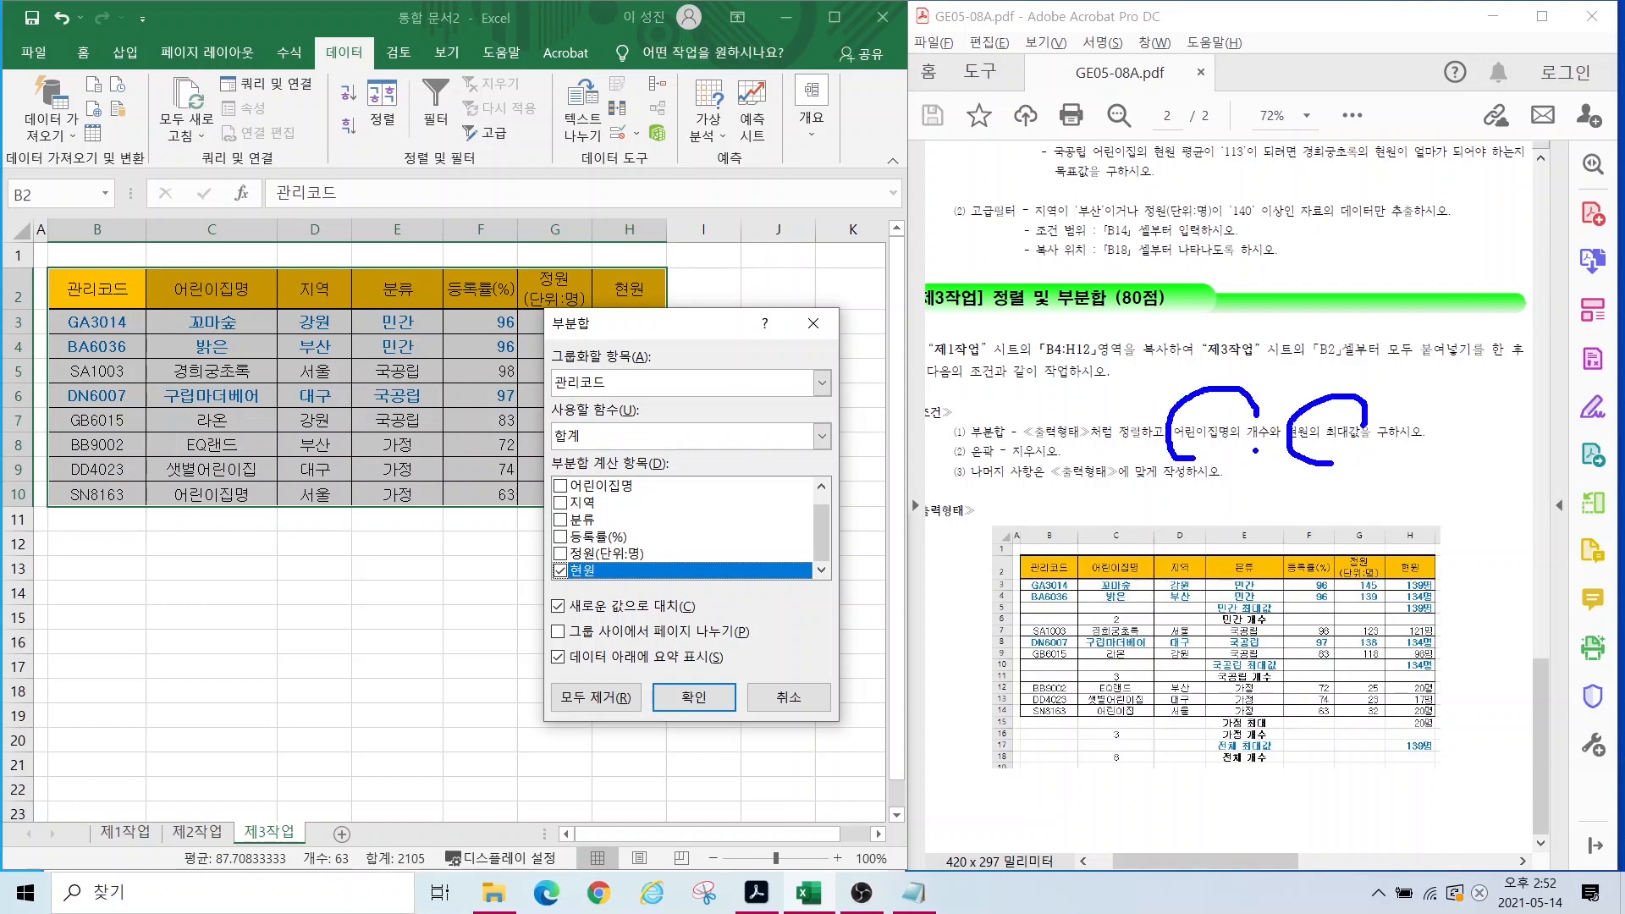
{"action": "key", "text": "Escape"}
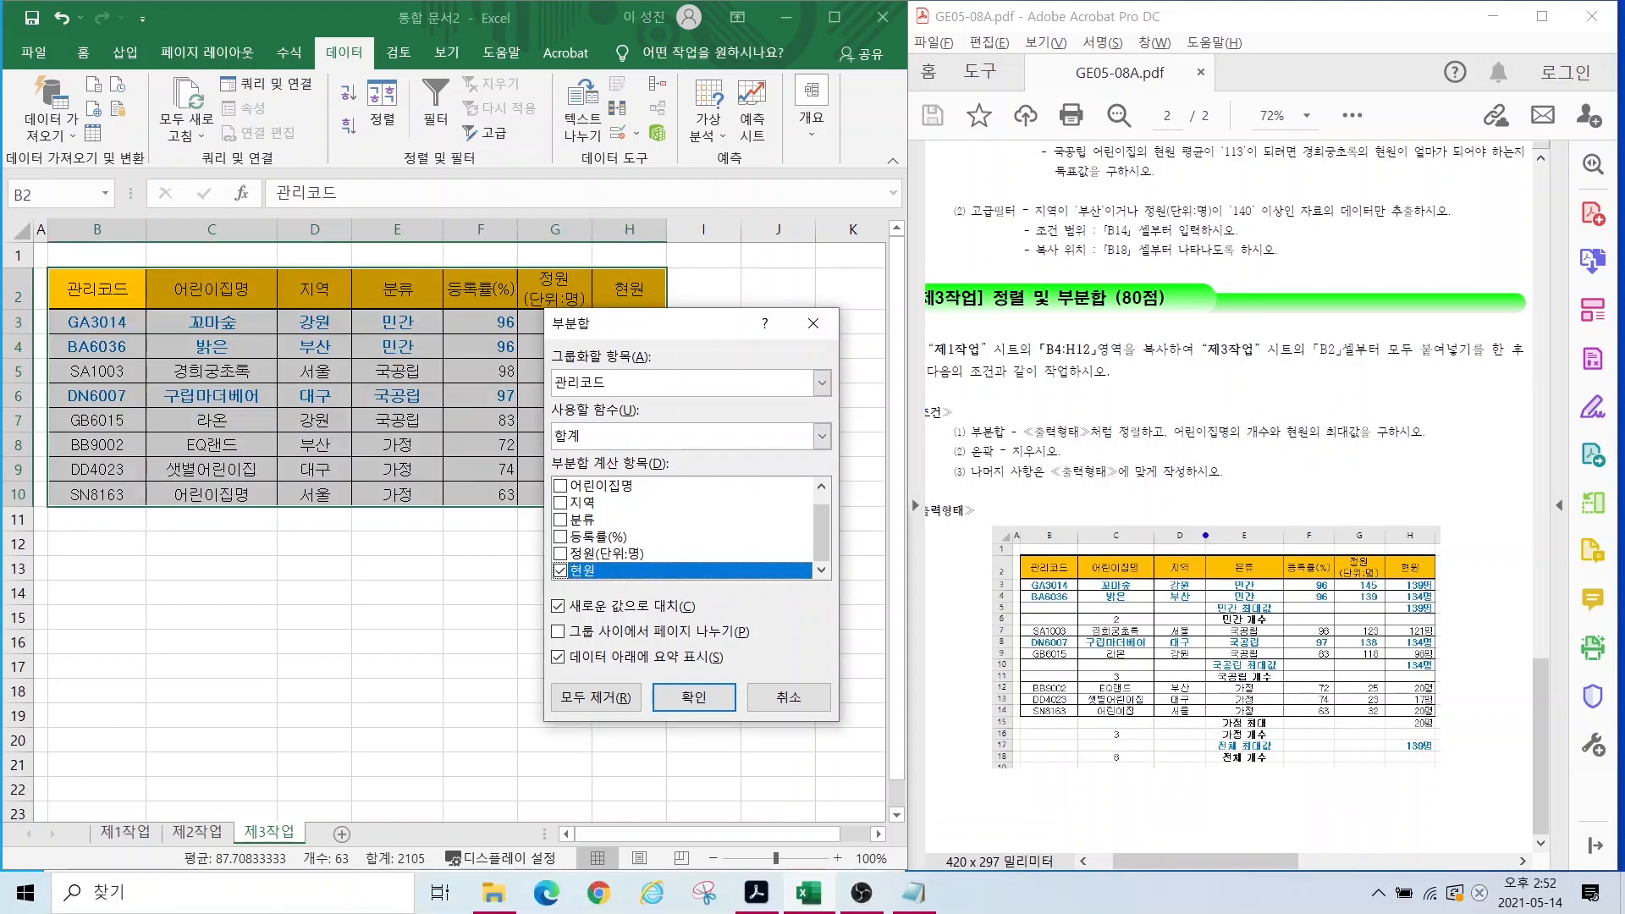
{"action": "mouse_move", "coordinate": [1205, 536]}
{"action": "left_mouse_down"}
{"action": "mouse_move", "coordinate": [1300, 732]}
{"action": "mouse_move", "coordinate": [1302, 777]}
{"action": "left_mouse_up"}
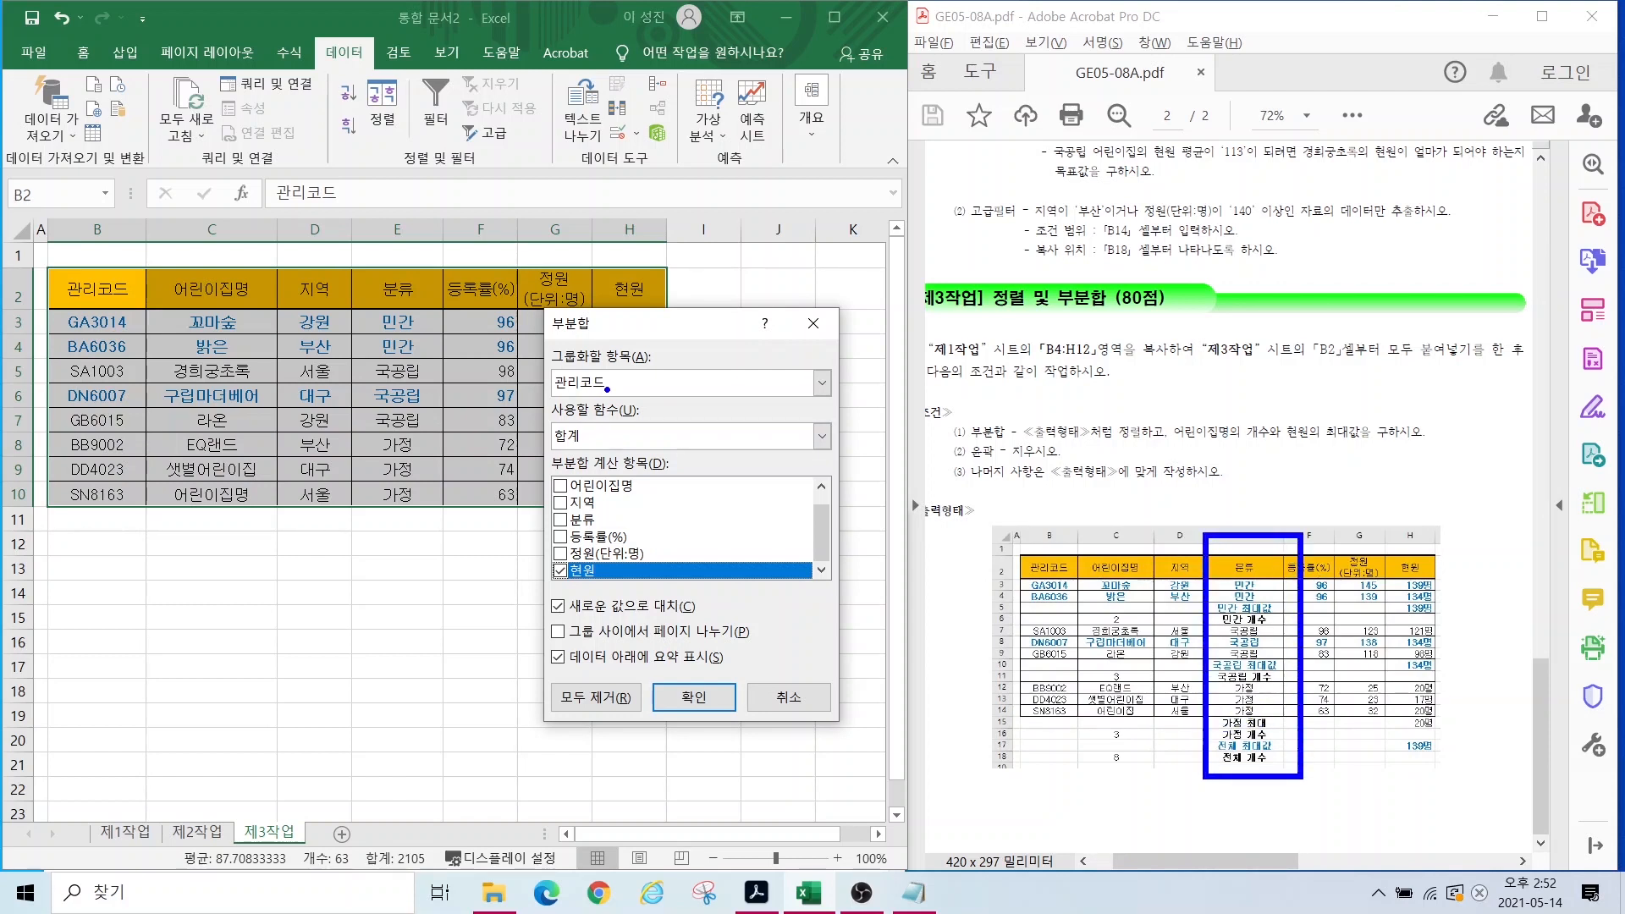
{"action": "key", "text": "Escape"}
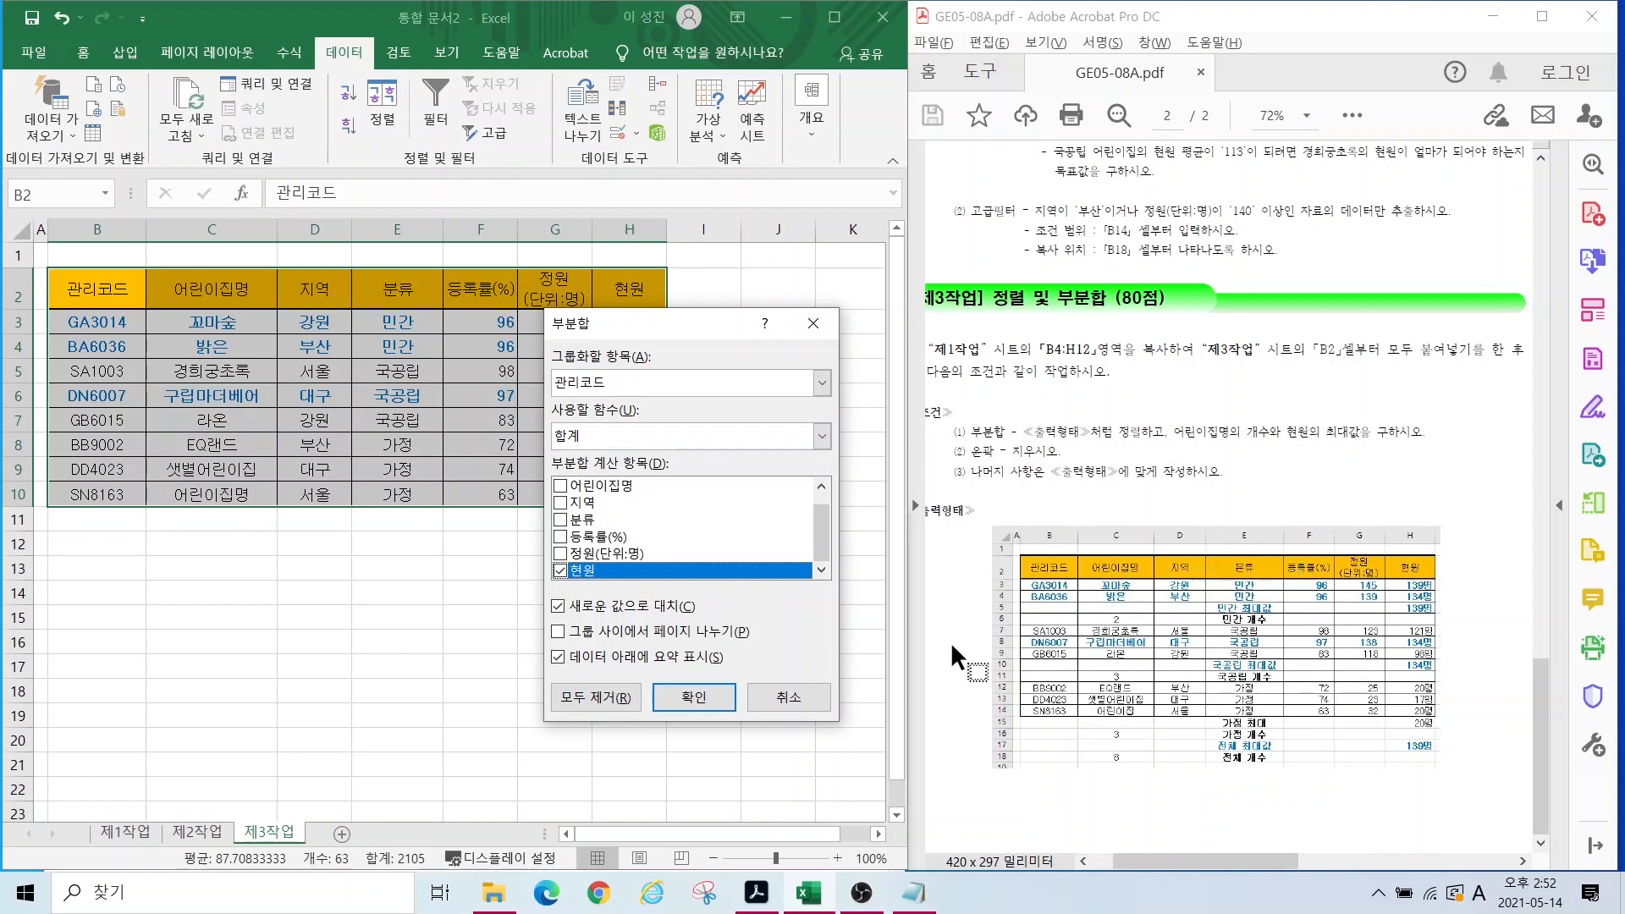
Step: Subtotal by 분류 using 개수 on 어린이집명 only: 민간 2, 국공립 3, 가정 3, total 8
{"action": "left_click", "coordinate": [604, 386]}
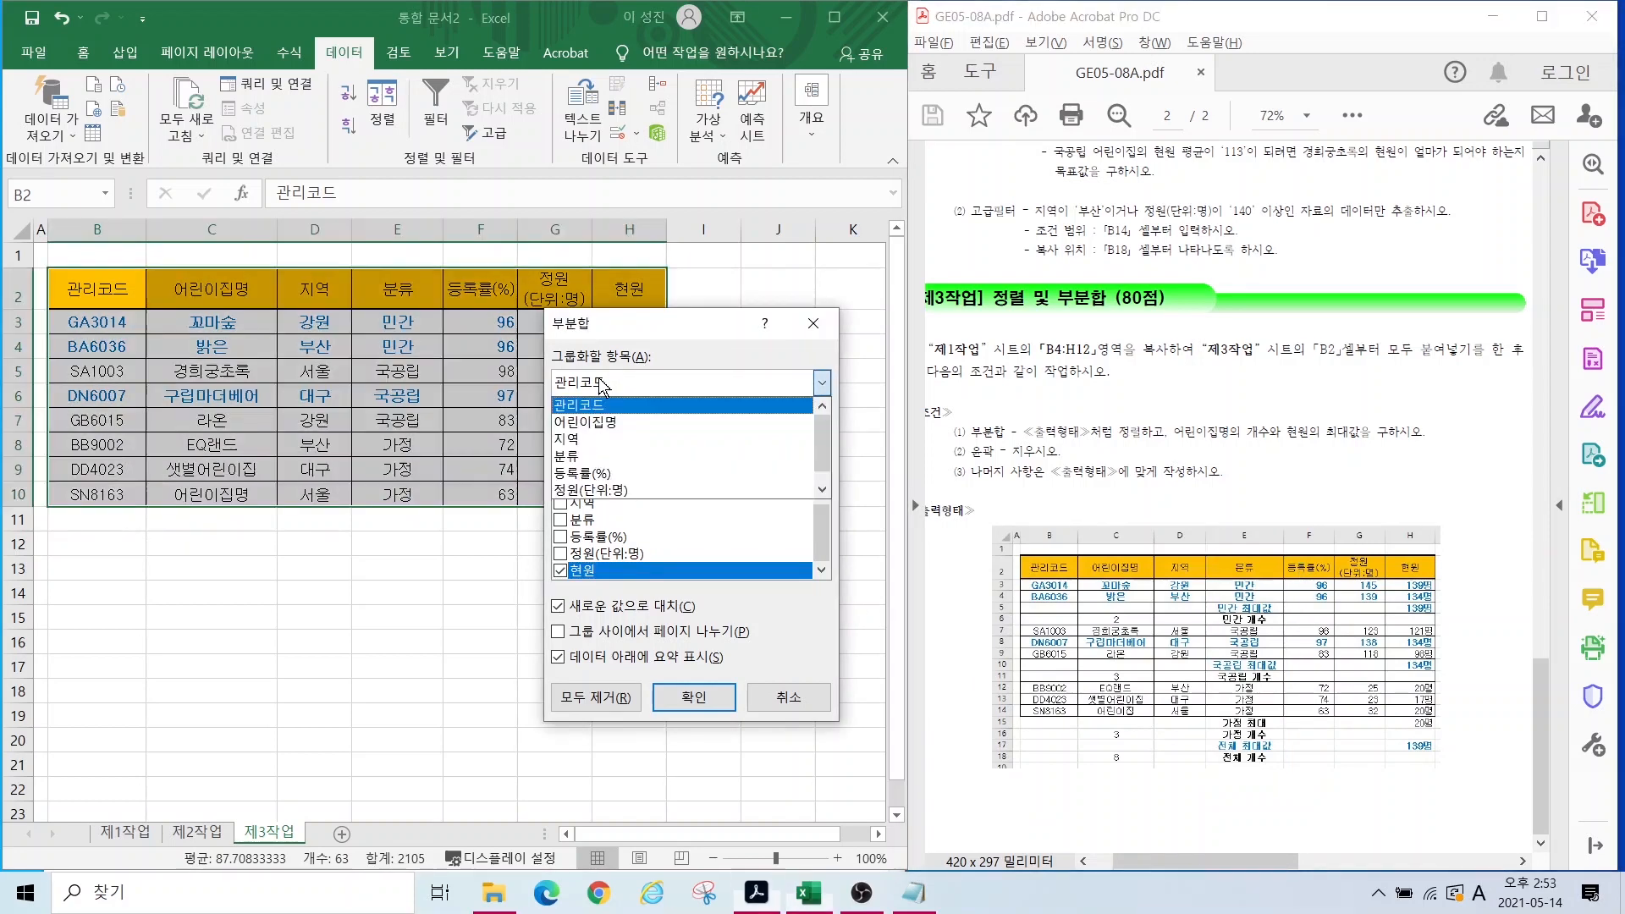
{"action": "left_click", "coordinate": [574, 468]}
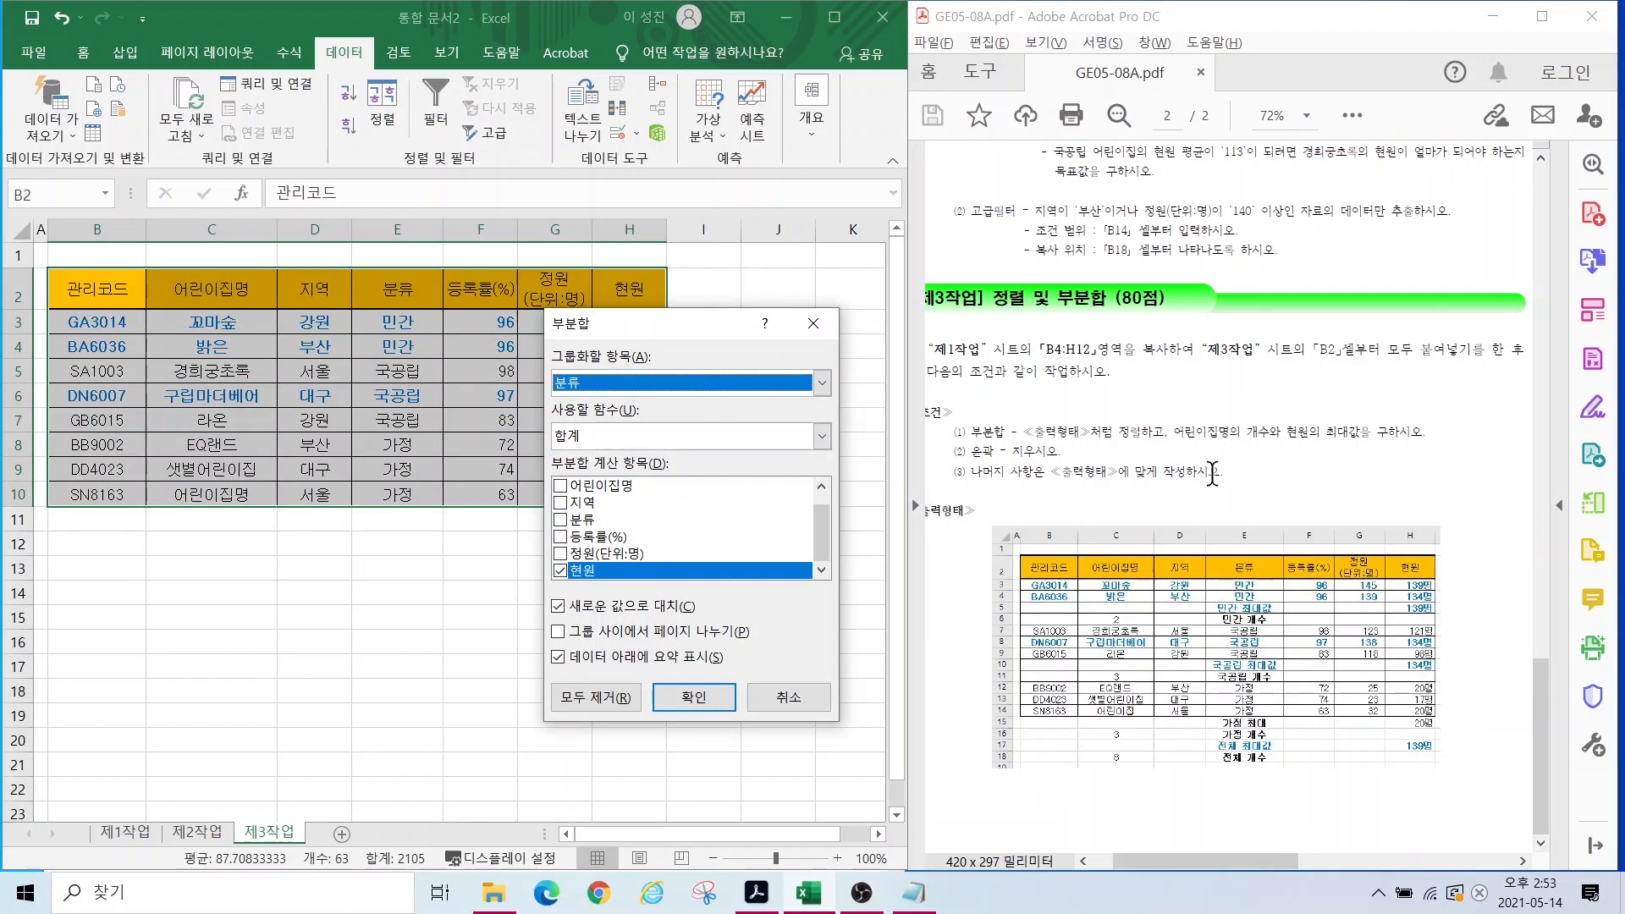
{"action": "left_click", "coordinate": [627, 439]}
{"action": "left_click", "coordinate": [592, 471]}
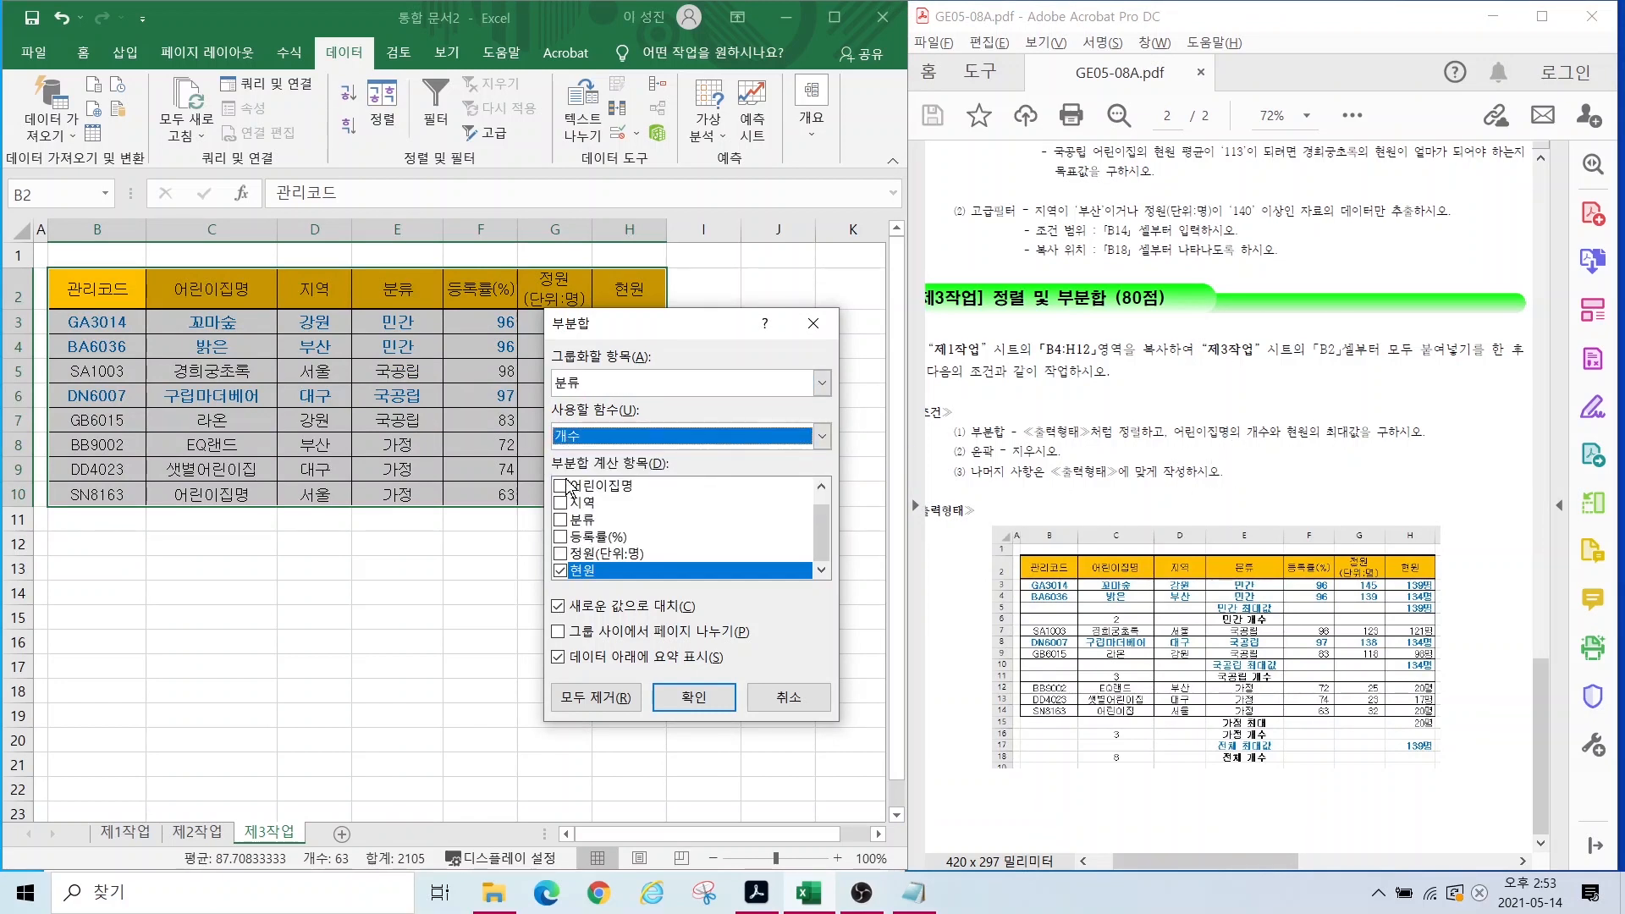
{"action": "left_click", "coordinate": [559, 519]}
{"action": "left_click", "coordinate": [561, 487]}
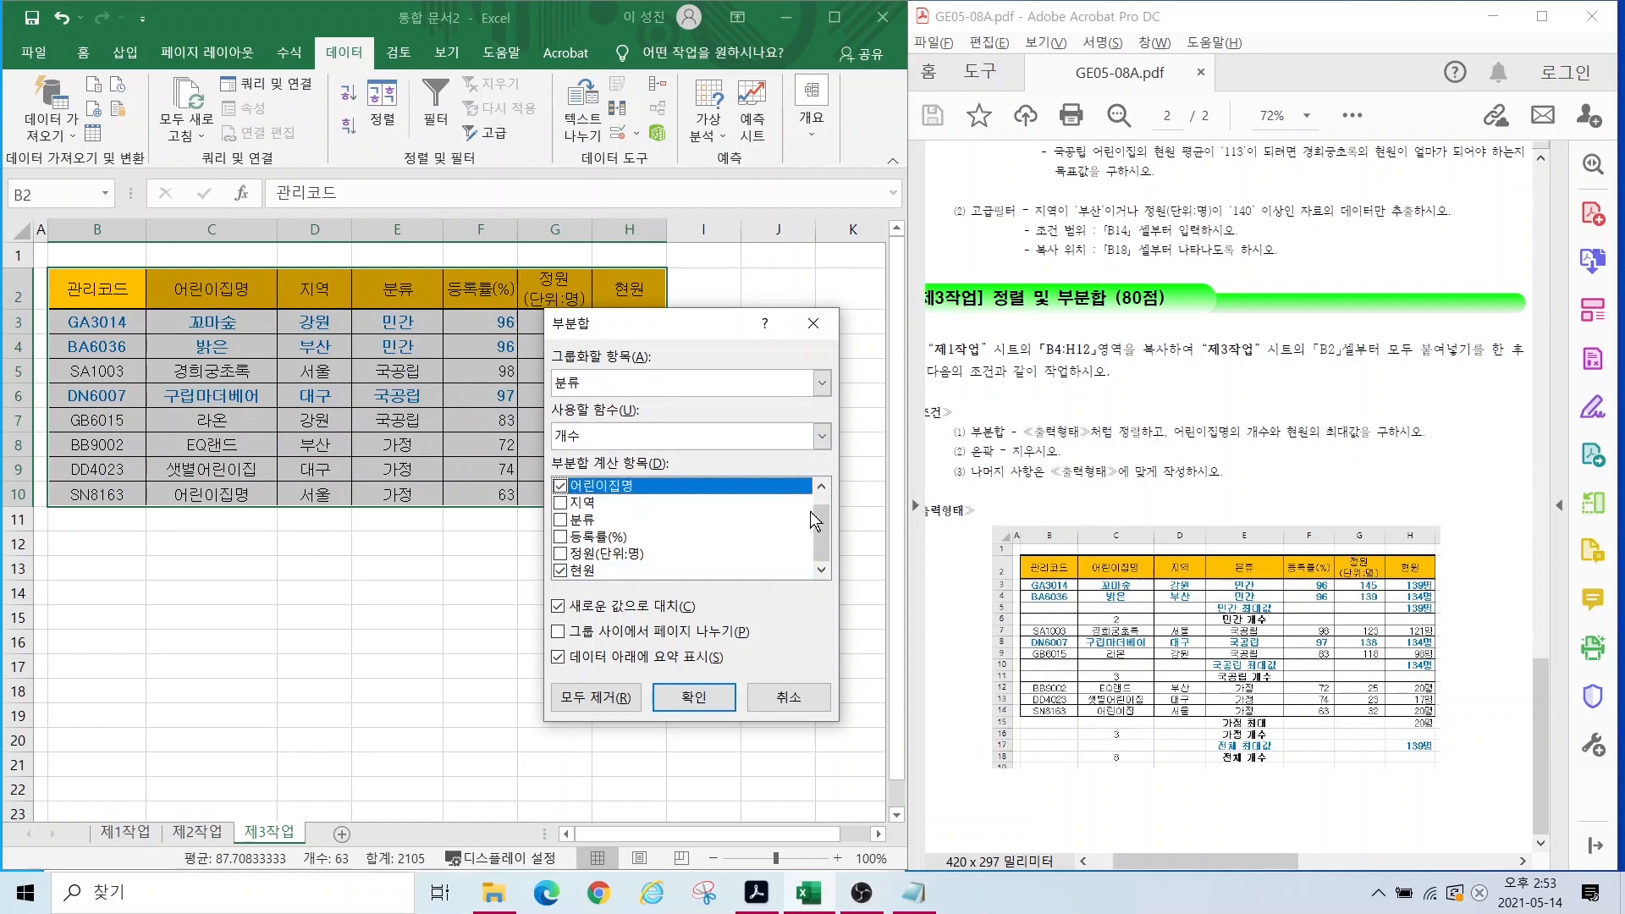
{"action": "left_click_drag", "start_coordinate": [822, 533], "coordinate": [827, 599]}
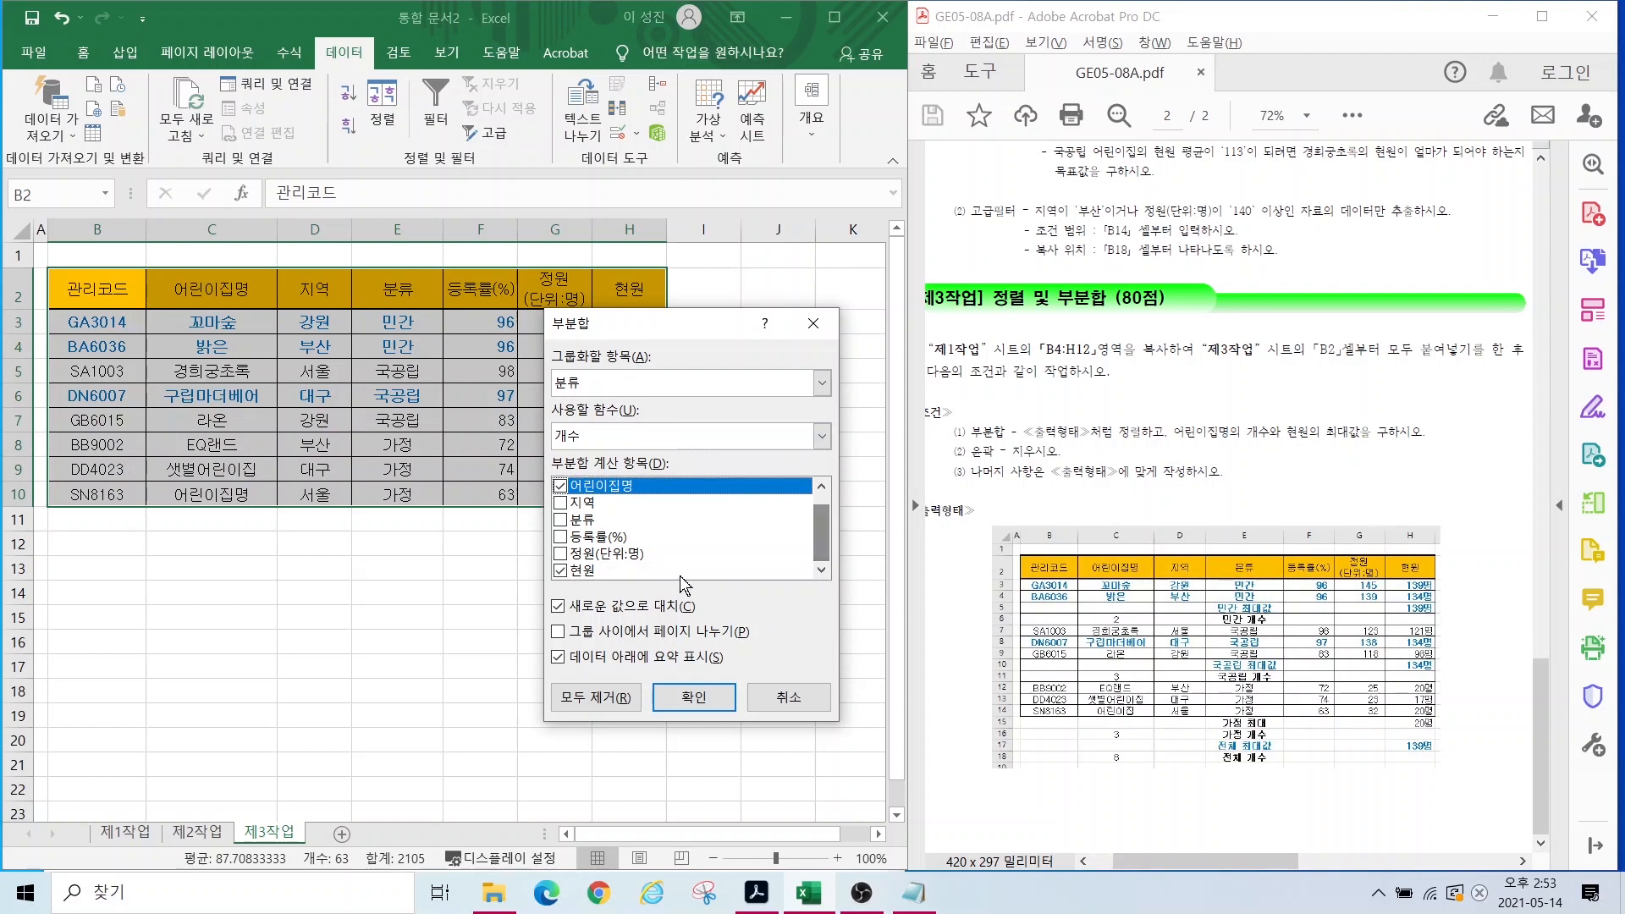
{"action": "left_click", "coordinate": [560, 573]}
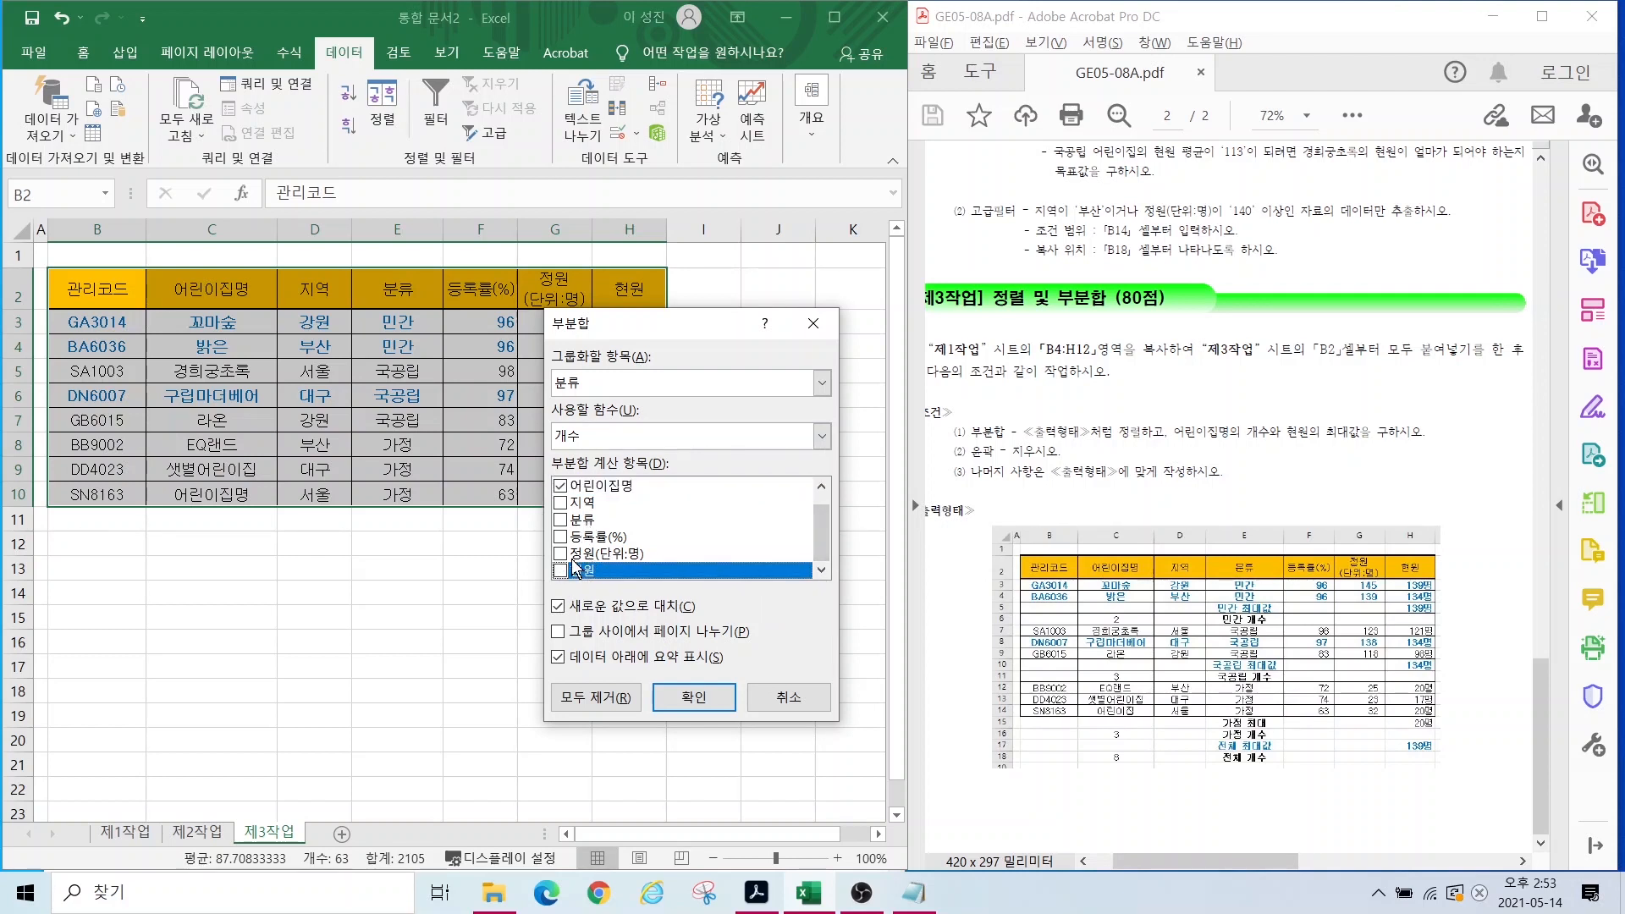
{"action": "left_click", "coordinate": [694, 697]}
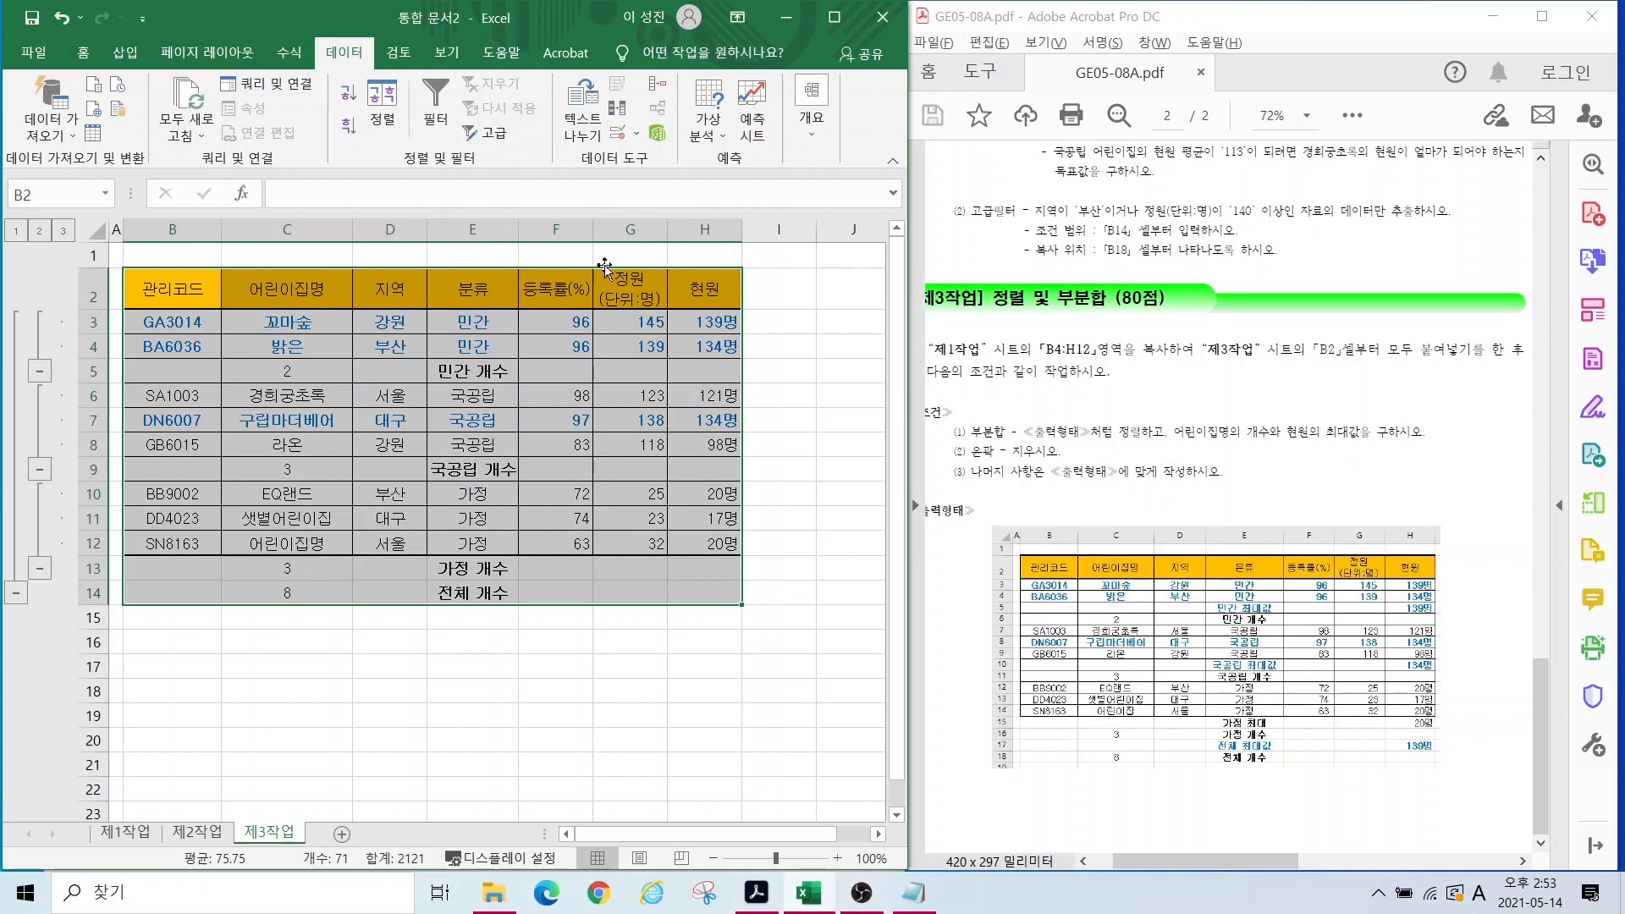
Step: Add 최대 subtotals on 현원 per 분류, with Replace current subtotals unchecked
{"action": "left_click", "coordinate": [810, 131]}
{"action": "left_click", "coordinate": [900, 199]}
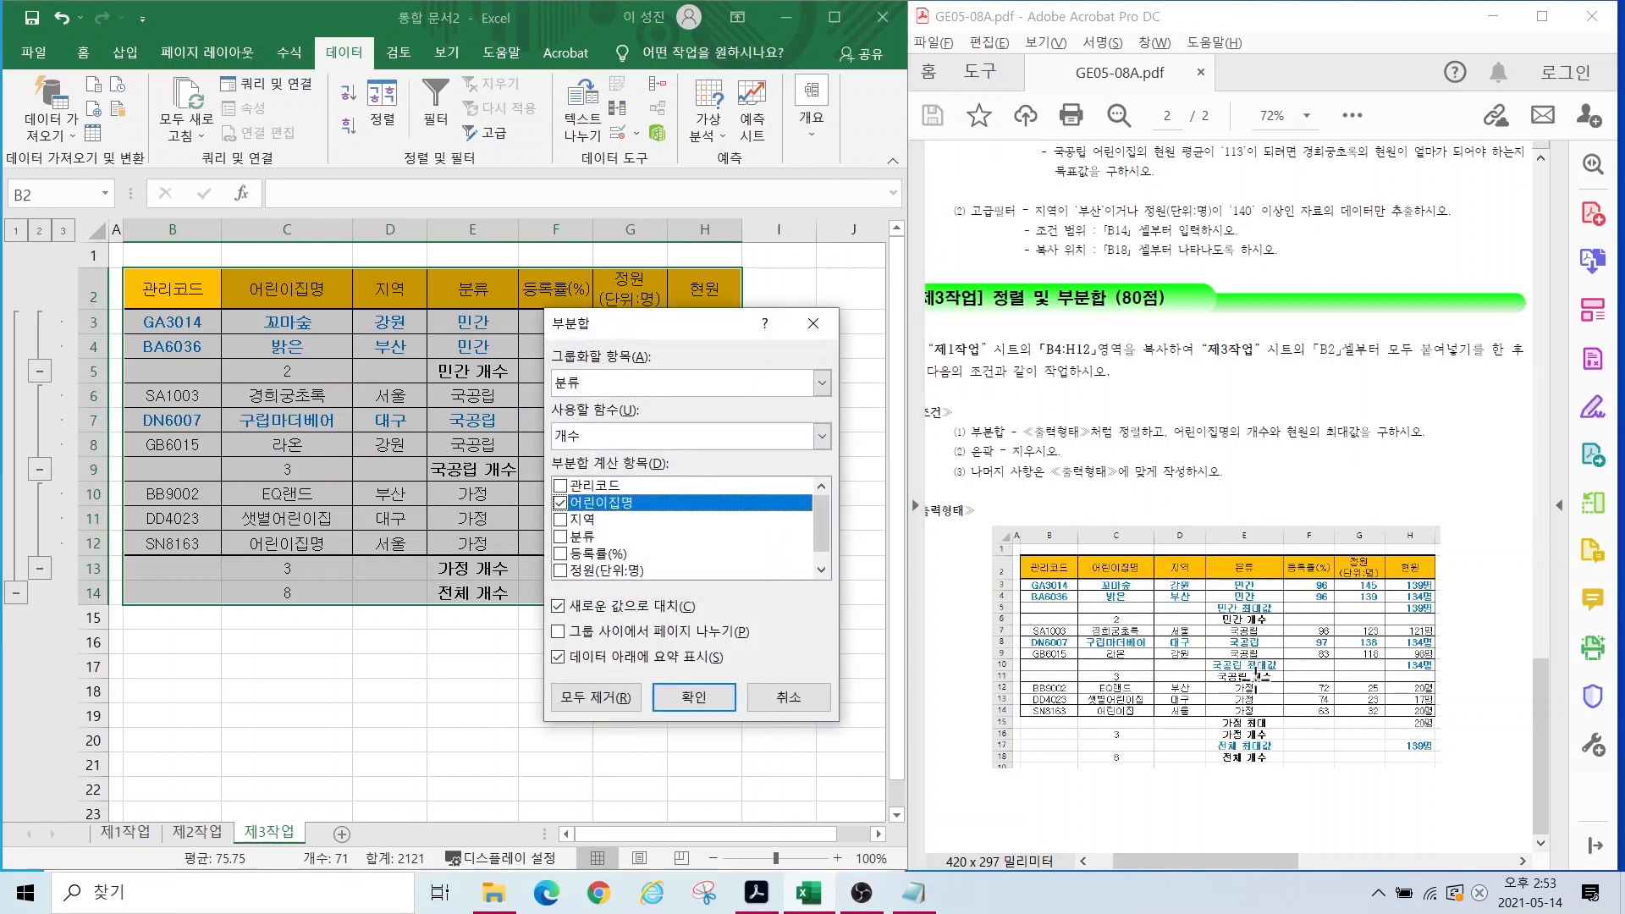
{"action": "mouse_move", "coordinate": [1273, 698]}
{"action": "left_mouse_down"}
{"action": "mouse_move", "coordinate": [1160, 612]}
{"action": "mouse_move", "coordinate": [1289, 663]}
{"action": "mouse_move", "coordinate": [1261, 724]}
{"action": "left_mouse_up"}
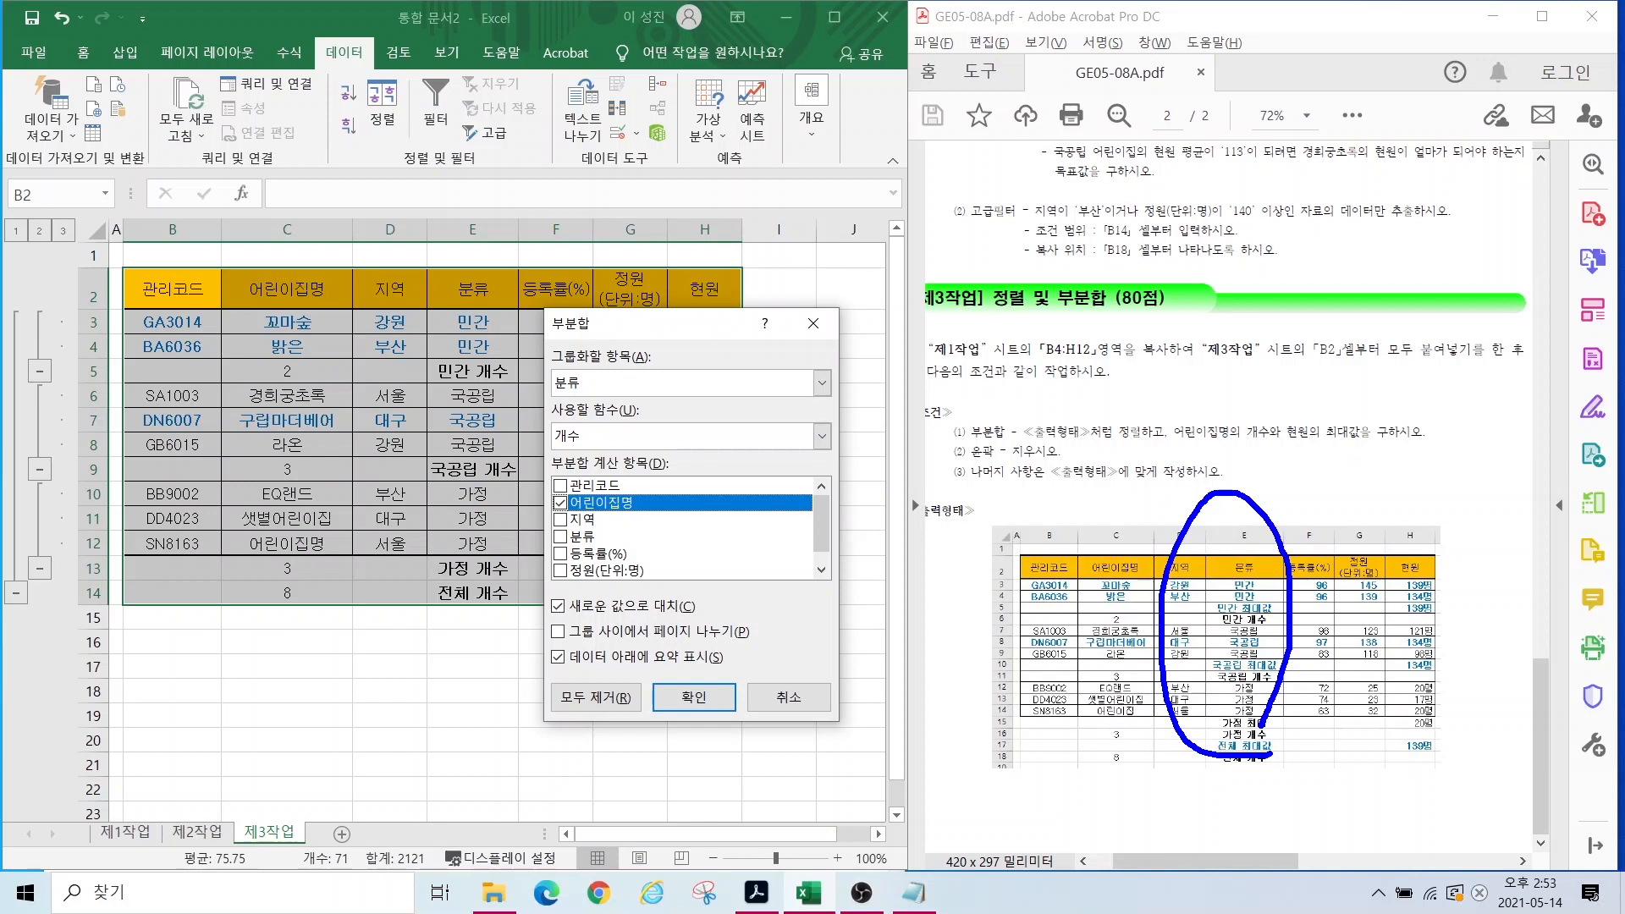
{"action": "key", "text": "Escape"}
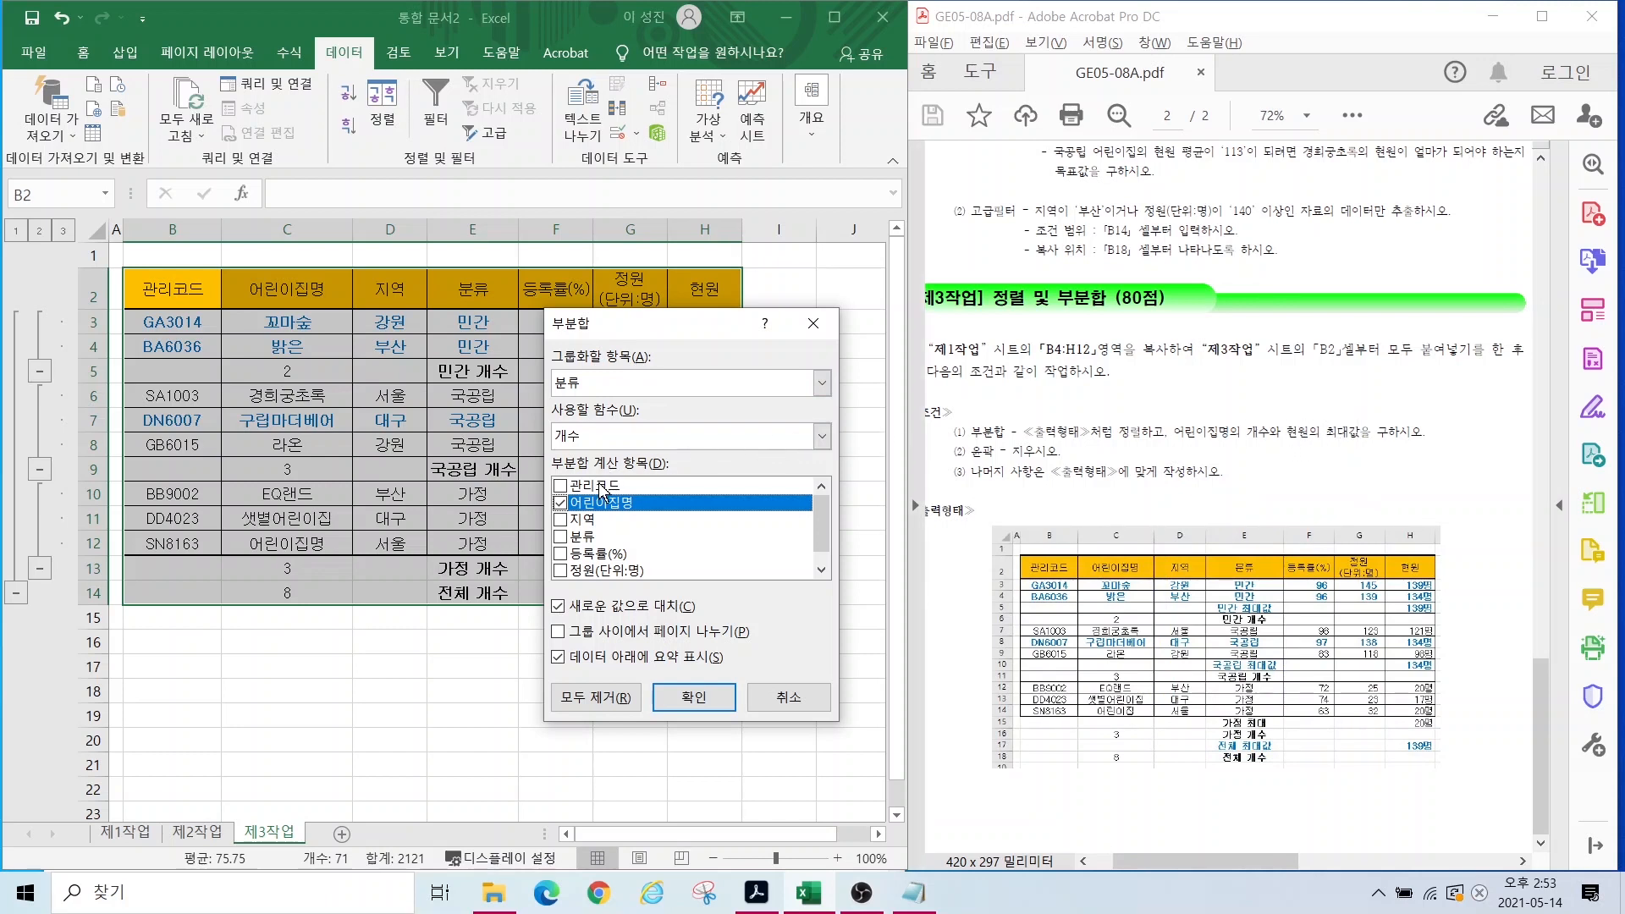
{"action": "left_click", "coordinate": [586, 438]}
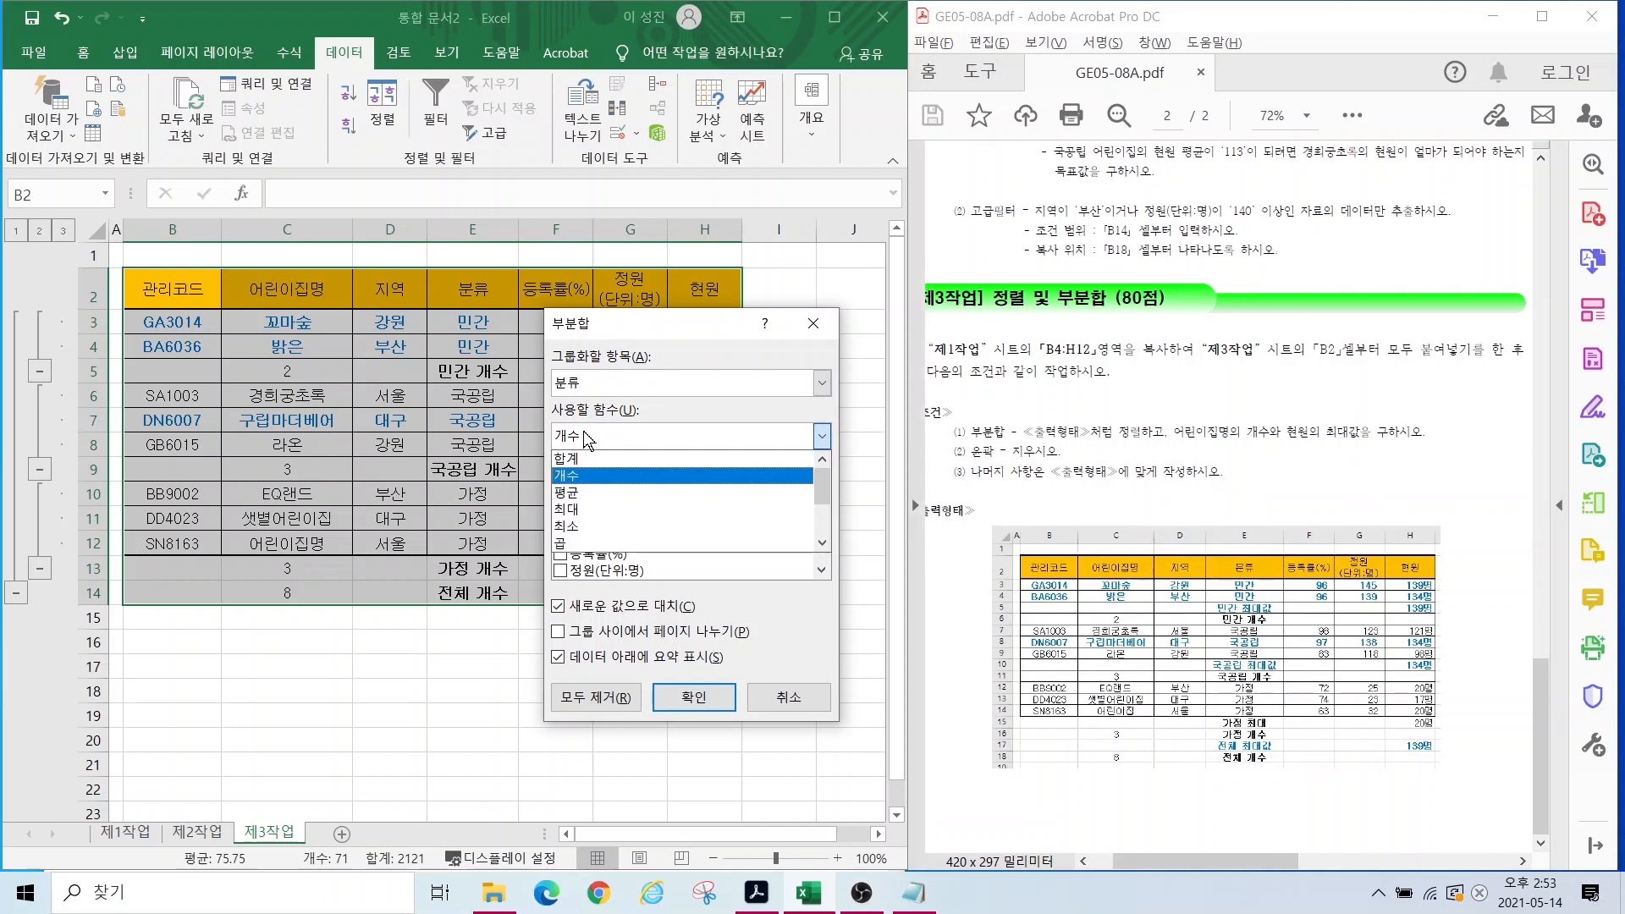
{"action": "left_click", "coordinate": [579, 510]}
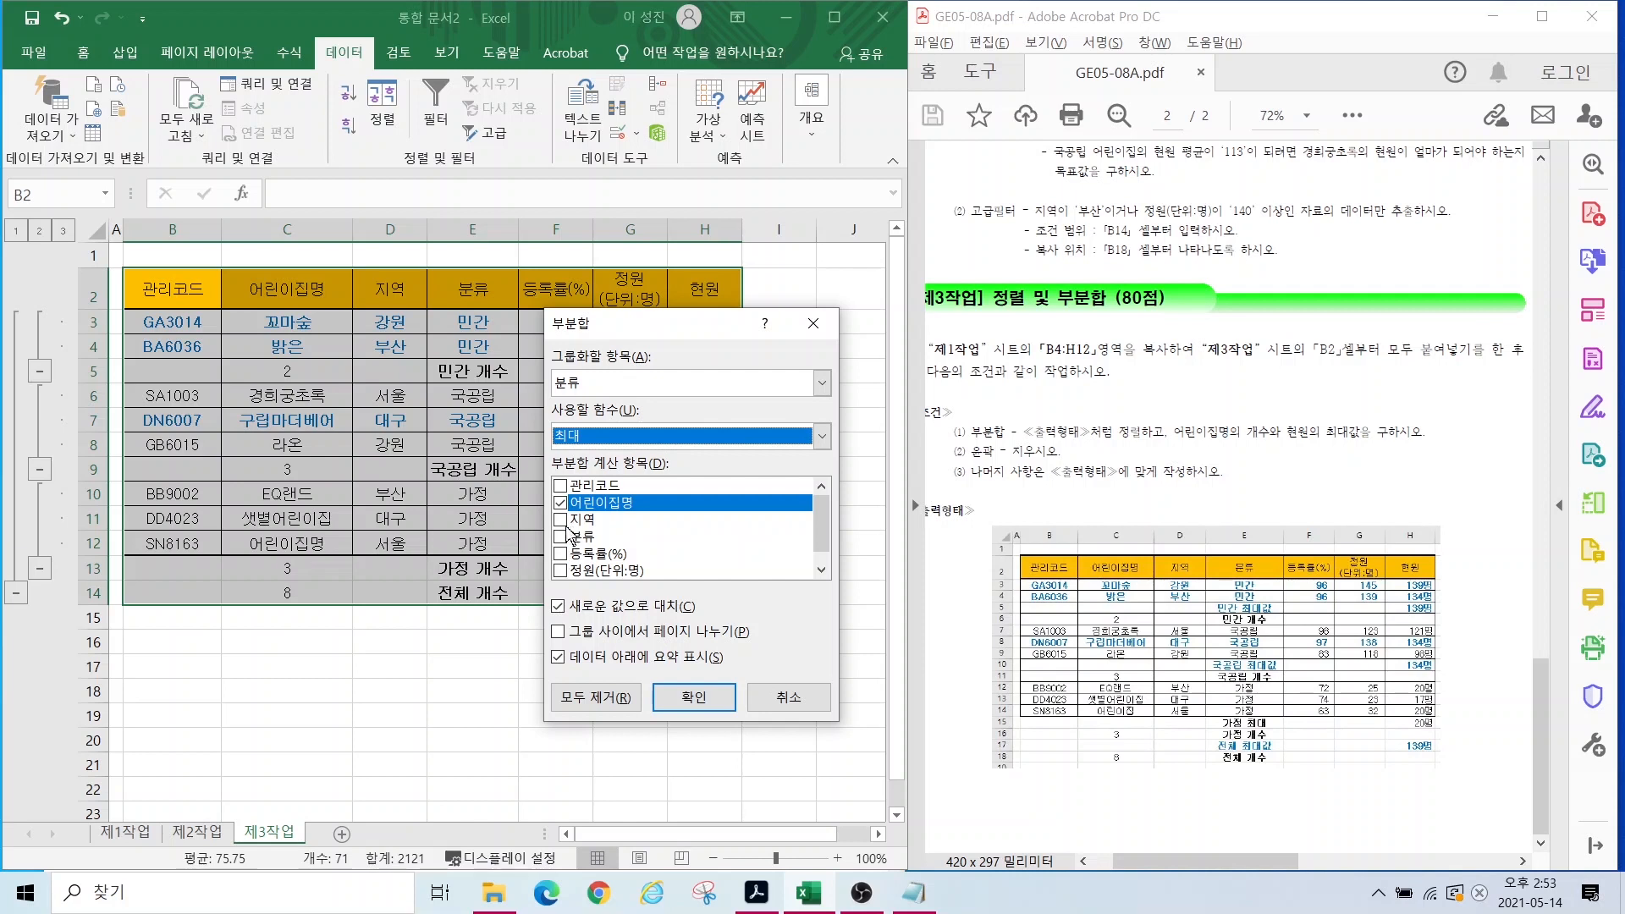
{"action": "left_click", "coordinate": [562, 502]}
{"action": "scroll", "coordinate": [569, 517], "scroll_direction": "down", "scroll_amount": 1}
{"action": "left_click", "coordinate": [563, 572]}
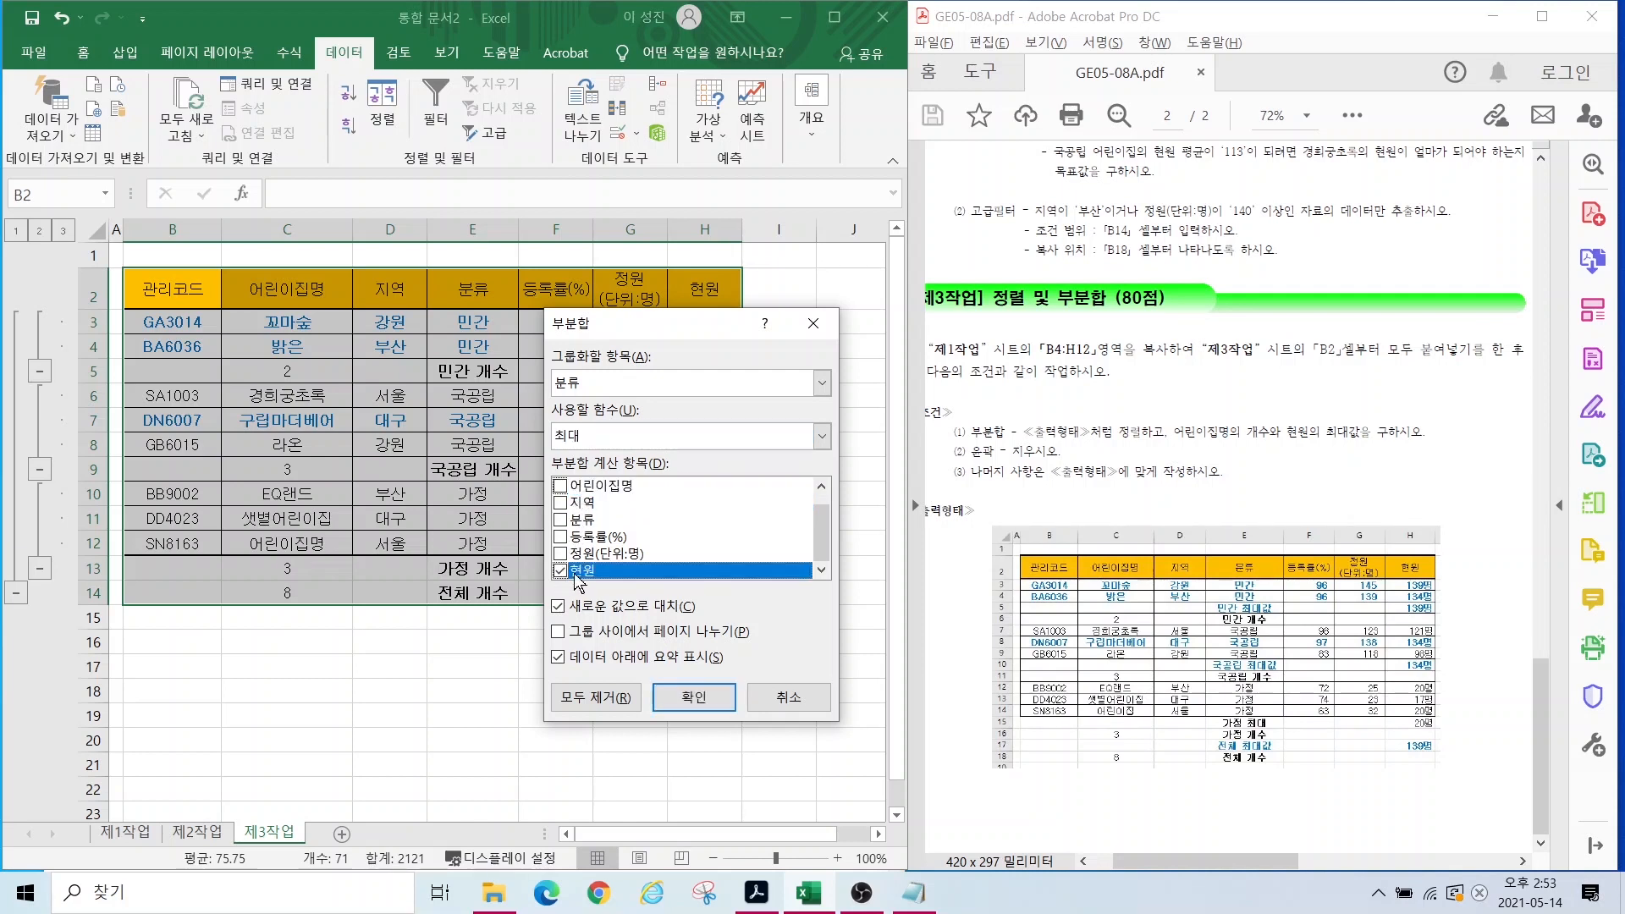
{"action": "scroll", "coordinate": [824, 501], "scroll_direction": "up", "scroll_amount": 1}
{"action": "scroll", "coordinate": [814, 515], "scroll_direction": "down", "scroll_amount": 1}
{"action": "scroll", "coordinate": [812, 515], "scroll_direction": "up", "scroll_amount": 1}
{"action": "scroll", "coordinate": [810, 542], "scroll_direction": "down", "scroll_amount": 1}
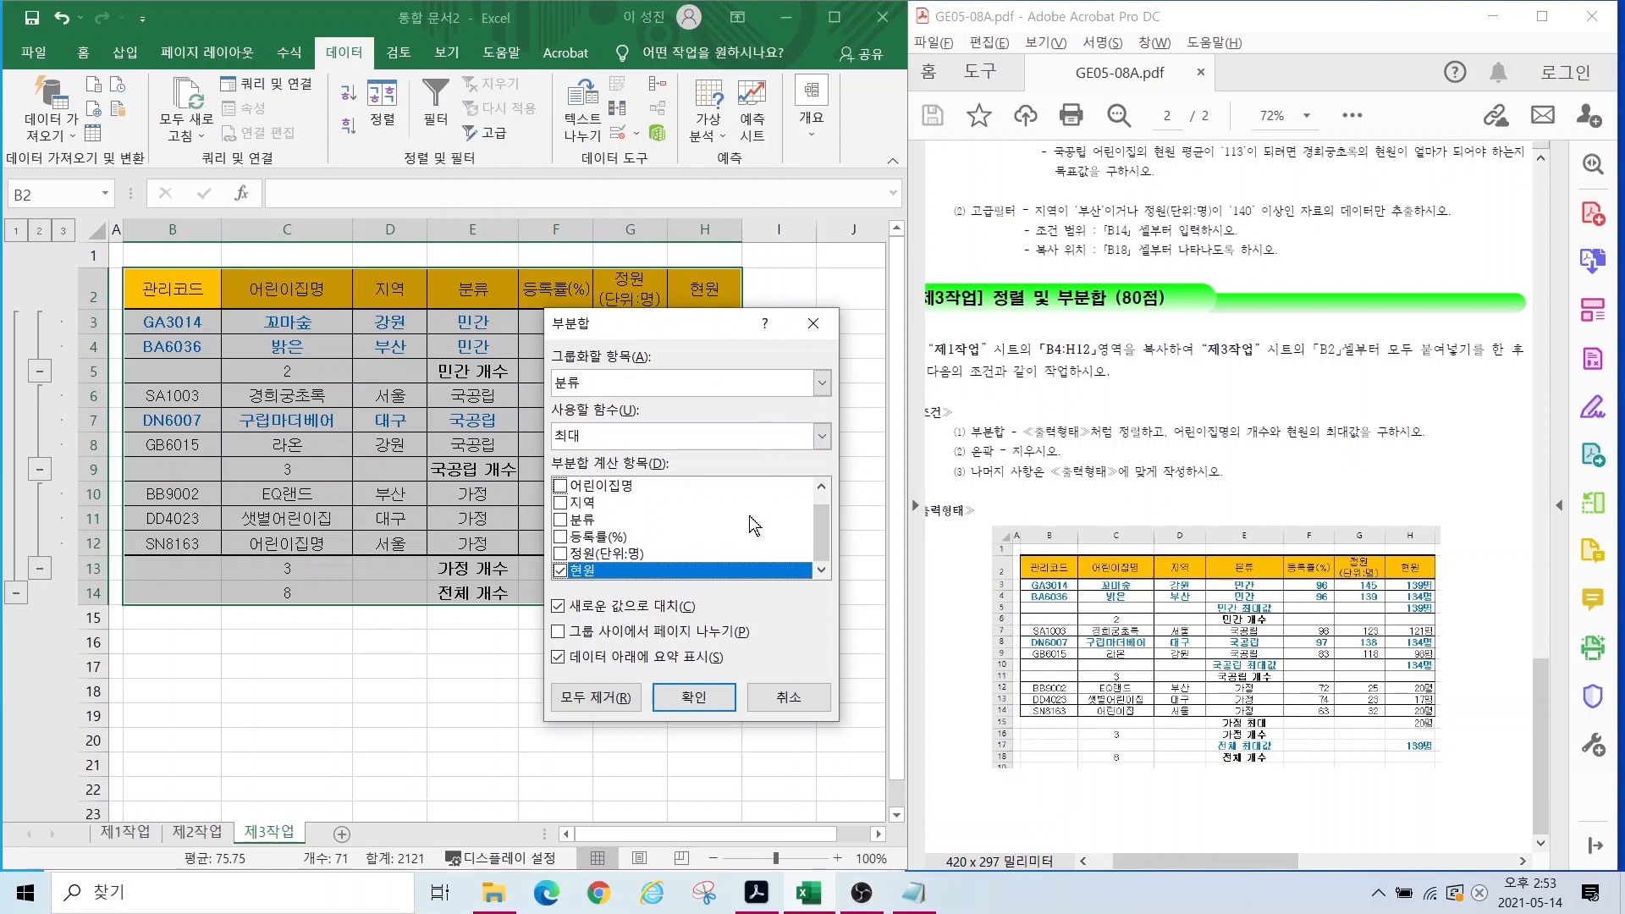
{"action": "left_click", "coordinate": [559, 608]}
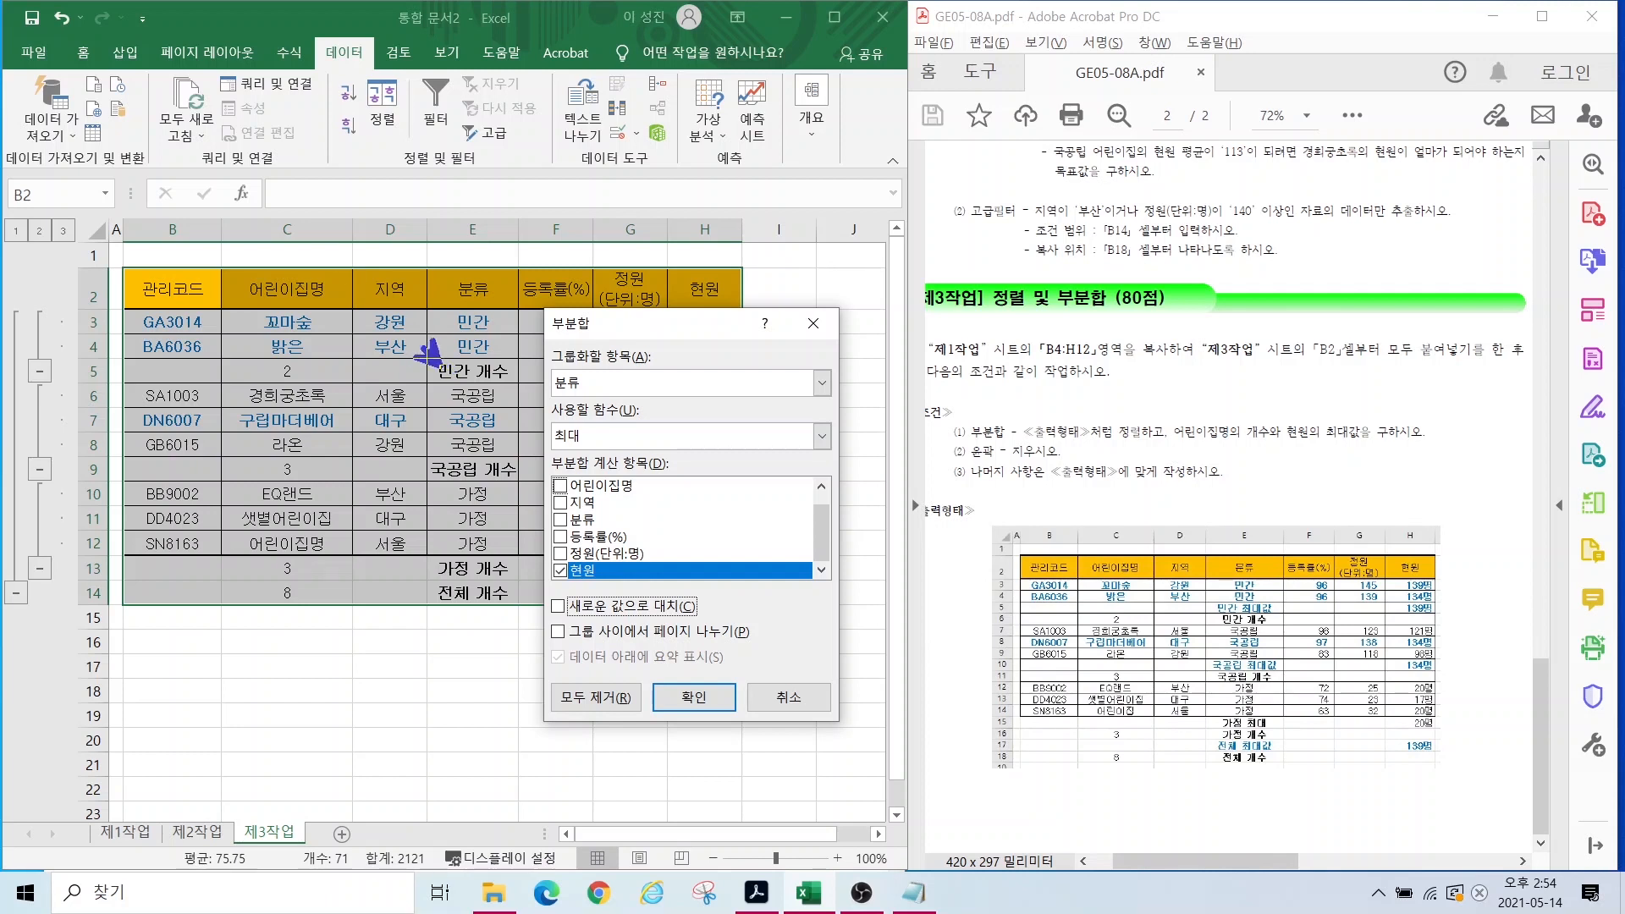
{"action": "left_click_drag", "start_coordinate": [290, 224], "coordinate": [440, 364]}
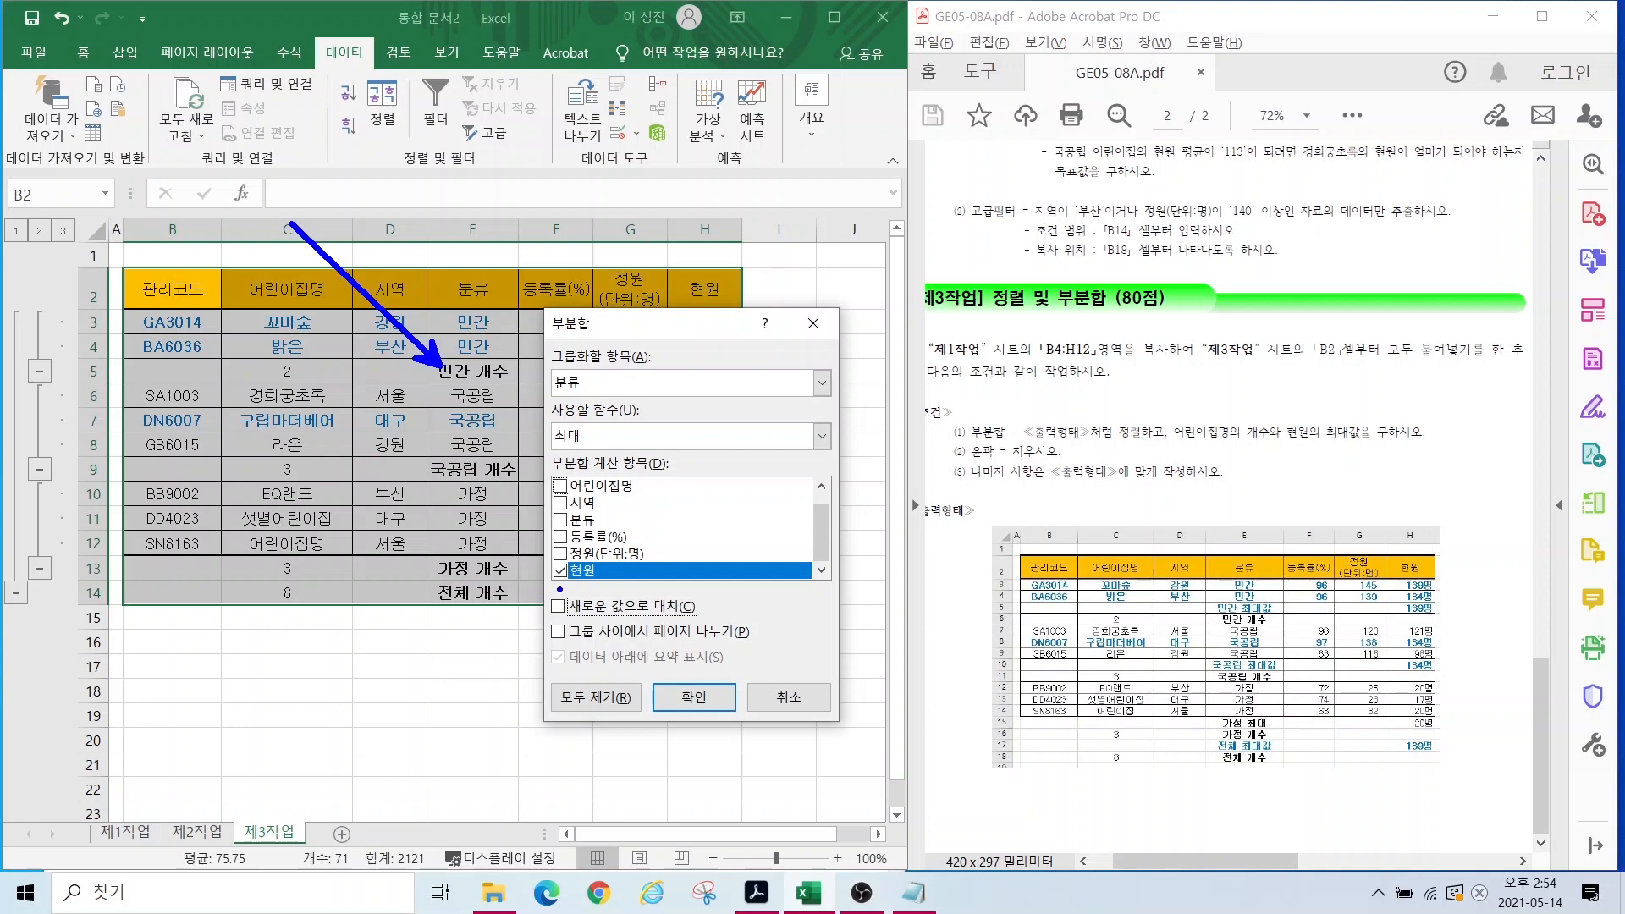
{"action": "left_click", "coordinate": [687, 701]}
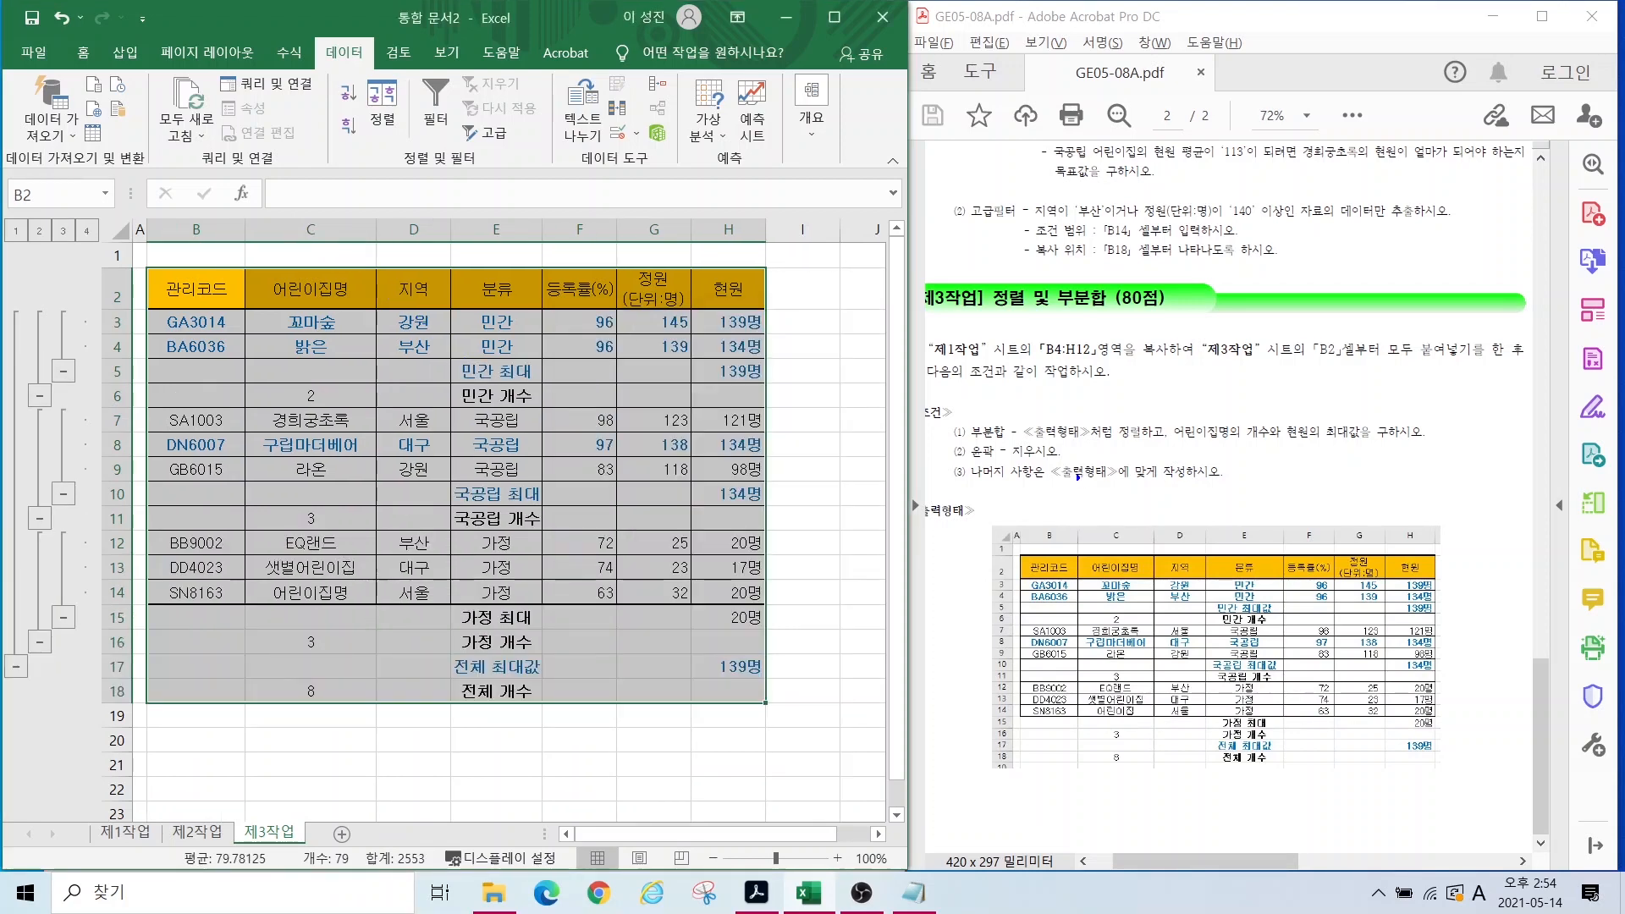
{"action": "left_click_drag", "start_coordinate": [942, 432], "coordinate": [1100, 468]}
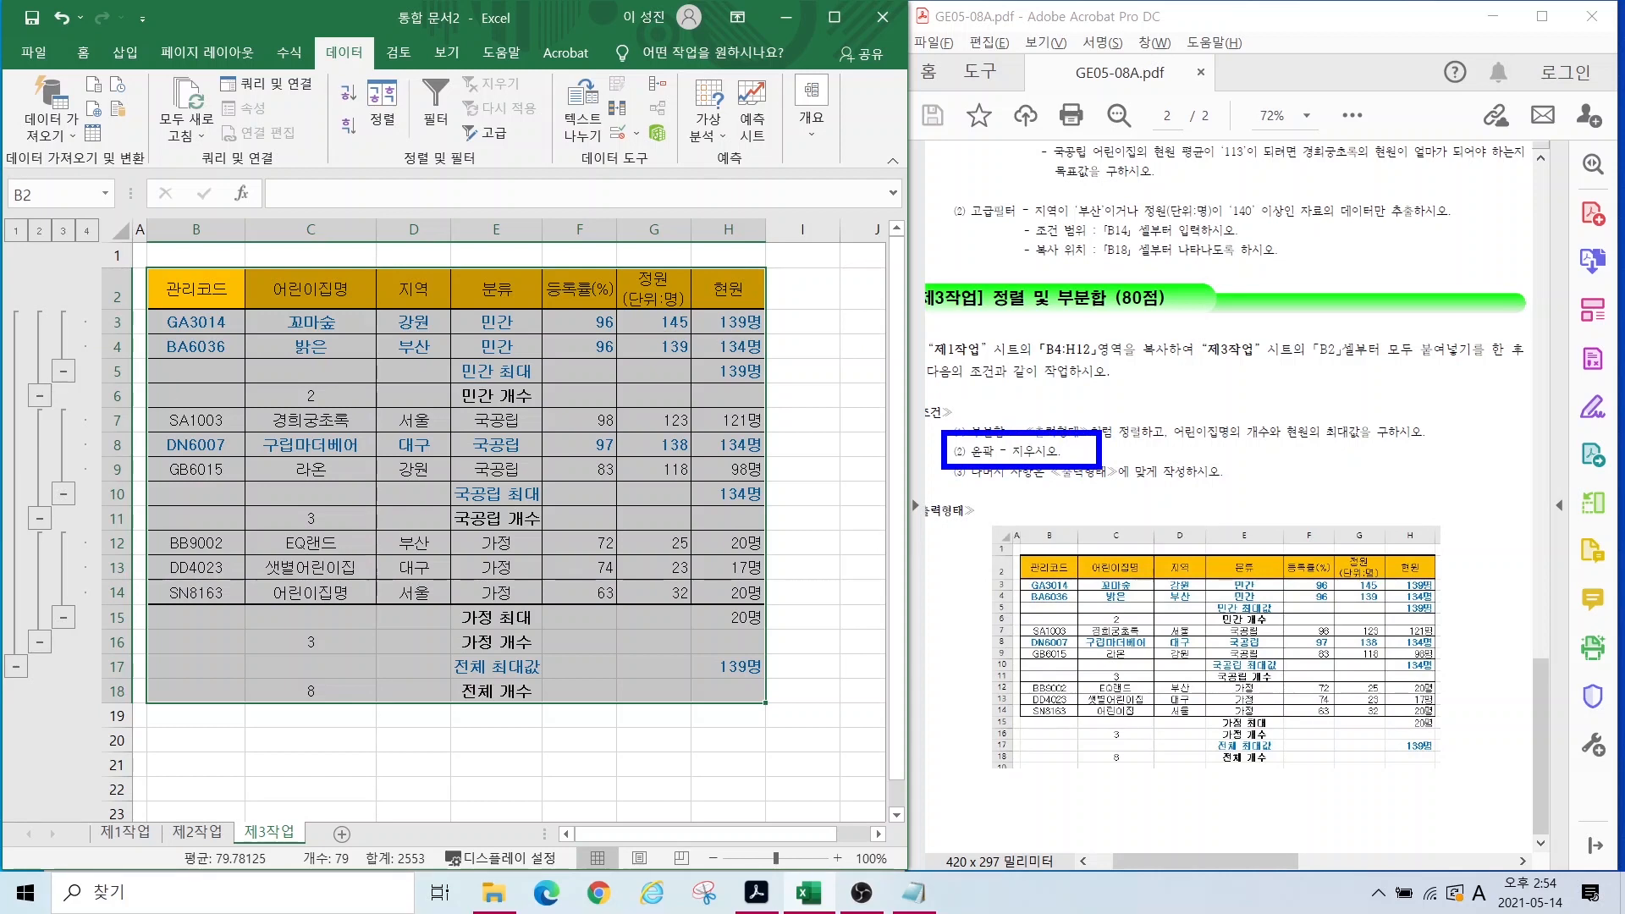
{"action": "left_click_drag", "start_coordinate": [187, 253], "coordinate": [72, 326]}
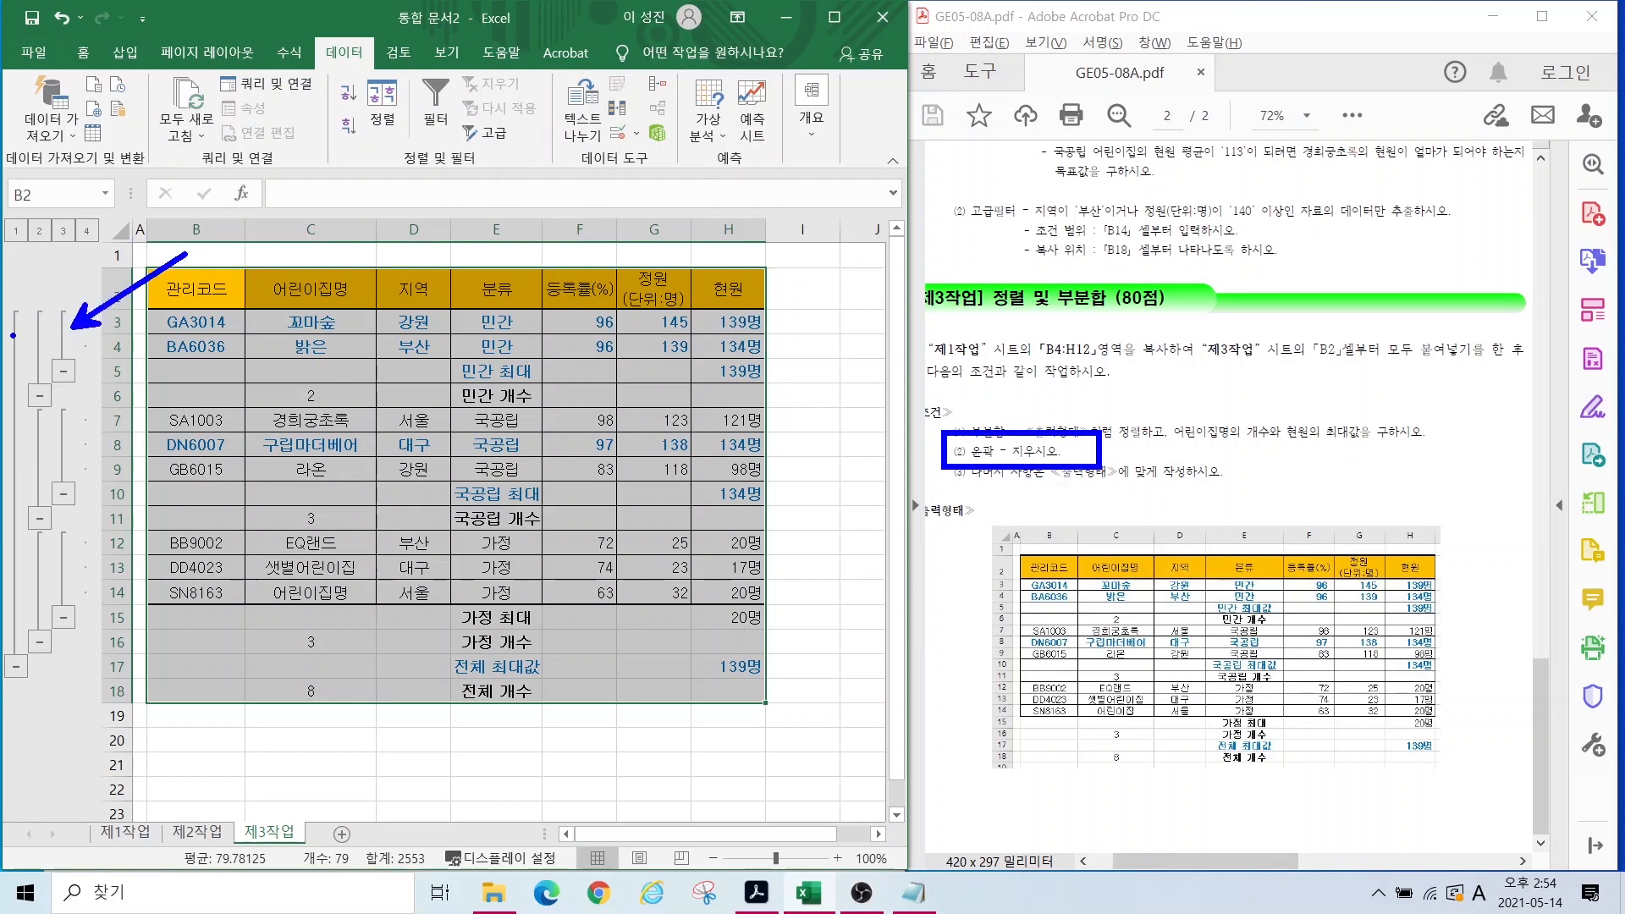
{"action": "left_click_drag", "start_coordinate": [108, 272], "coordinate": [10, 340]}
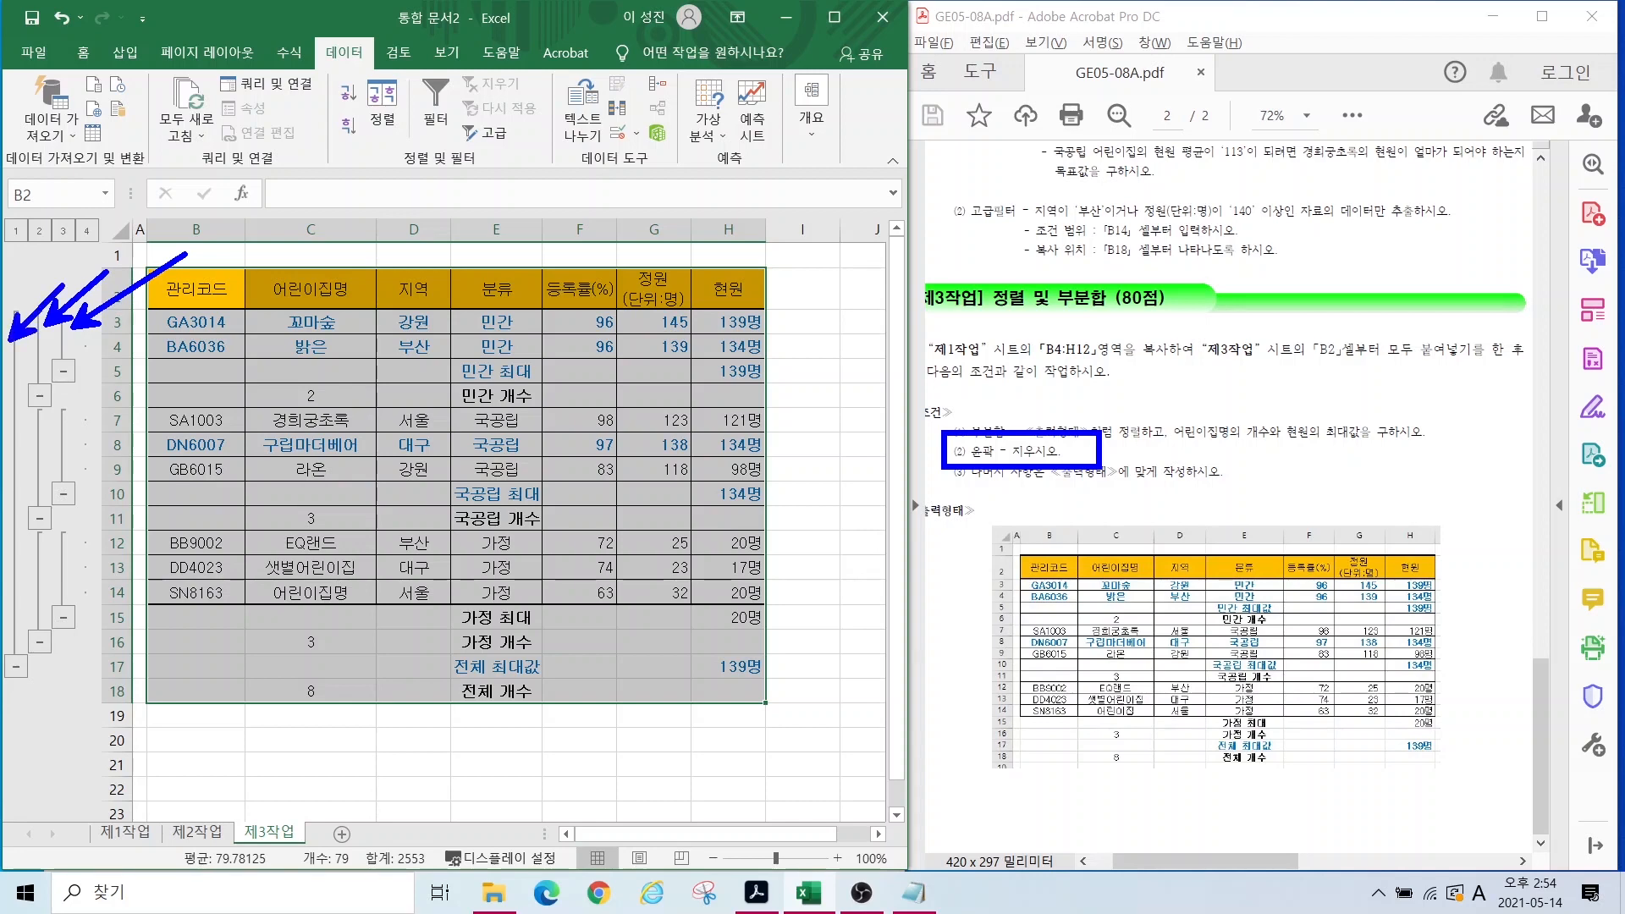
{"action": "key", "text": "Escape"}
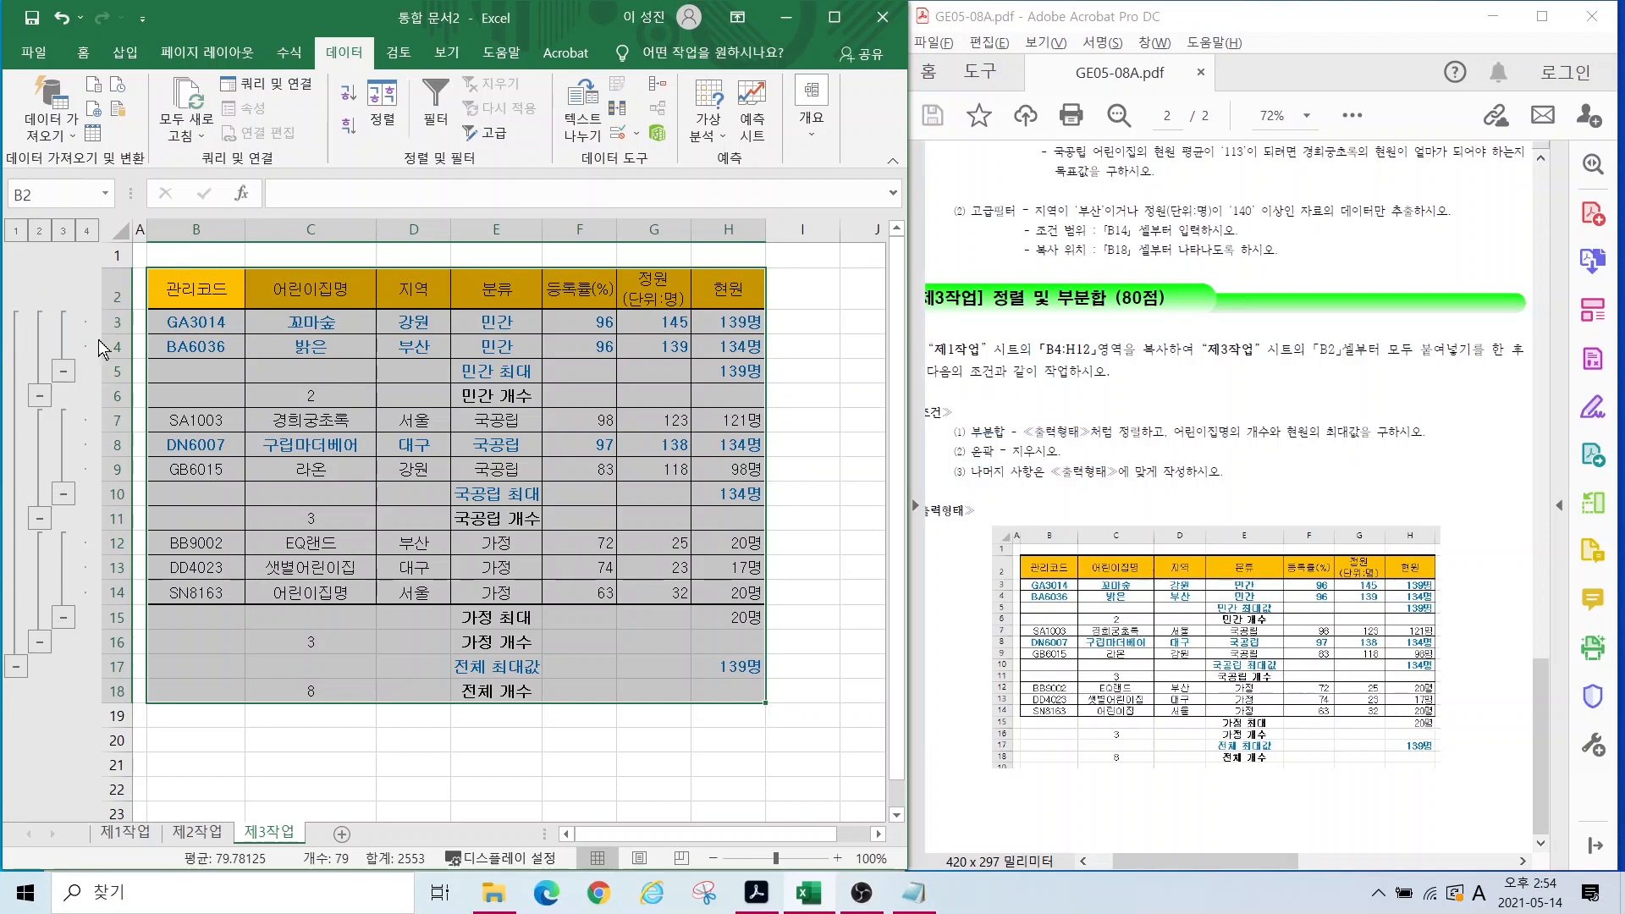
{"action": "left_click", "coordinate": [15, 230]}
{"action": "left_click", "coordinate": [39, 230]}
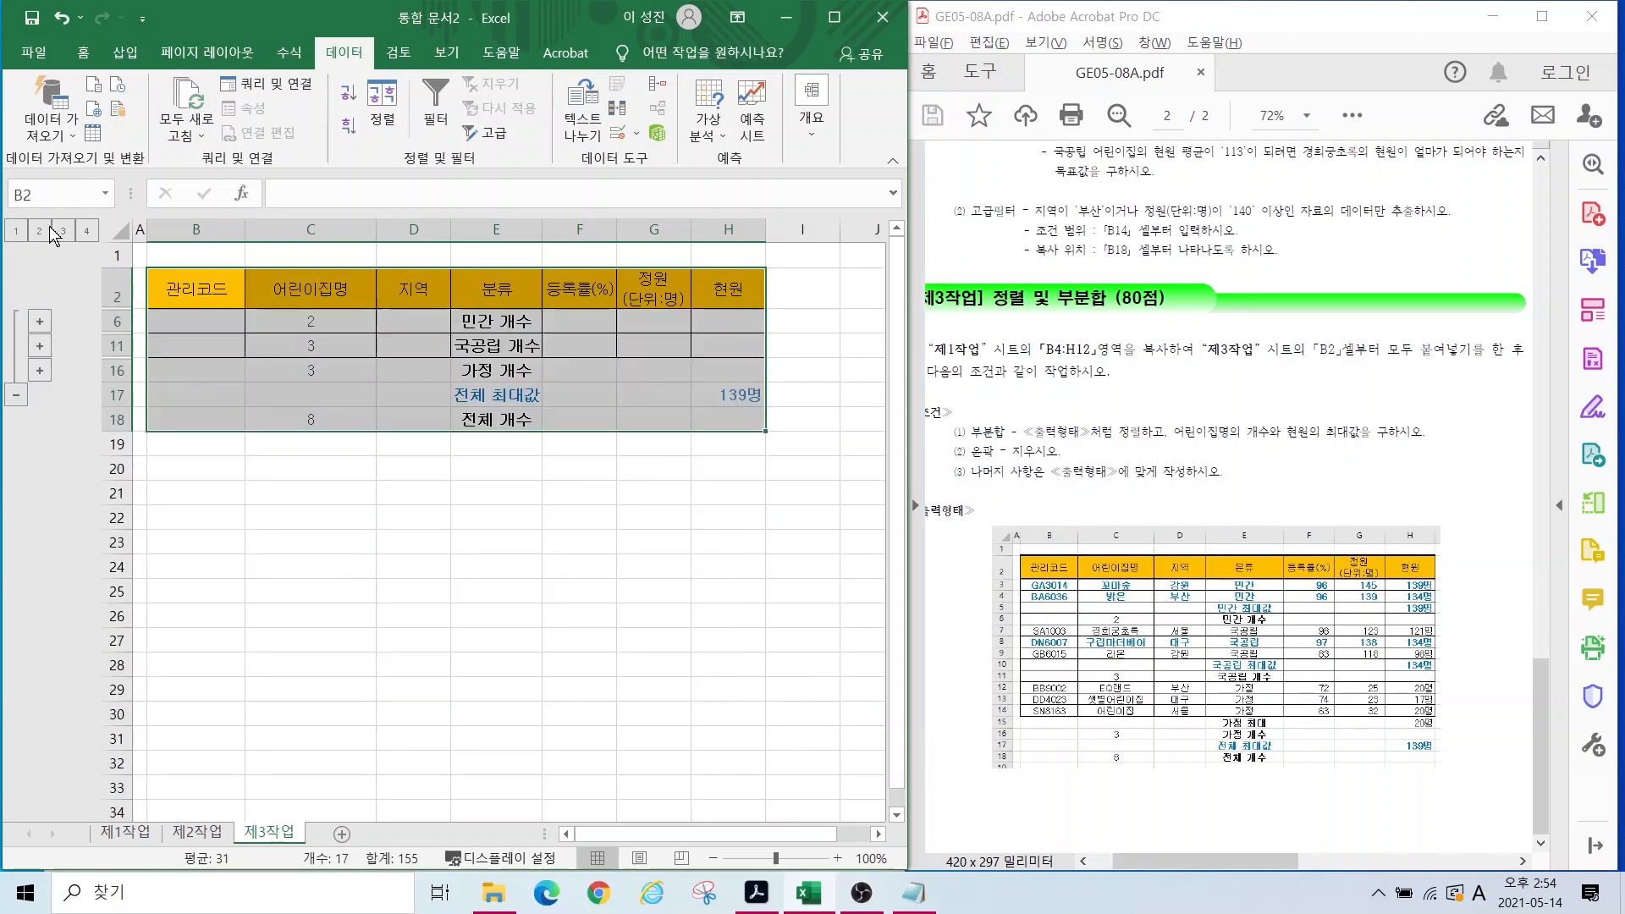
{"action": "left_click", "coordinate": [65, 232]}
{"action": "left_click", "coordinate": [88, 232]}
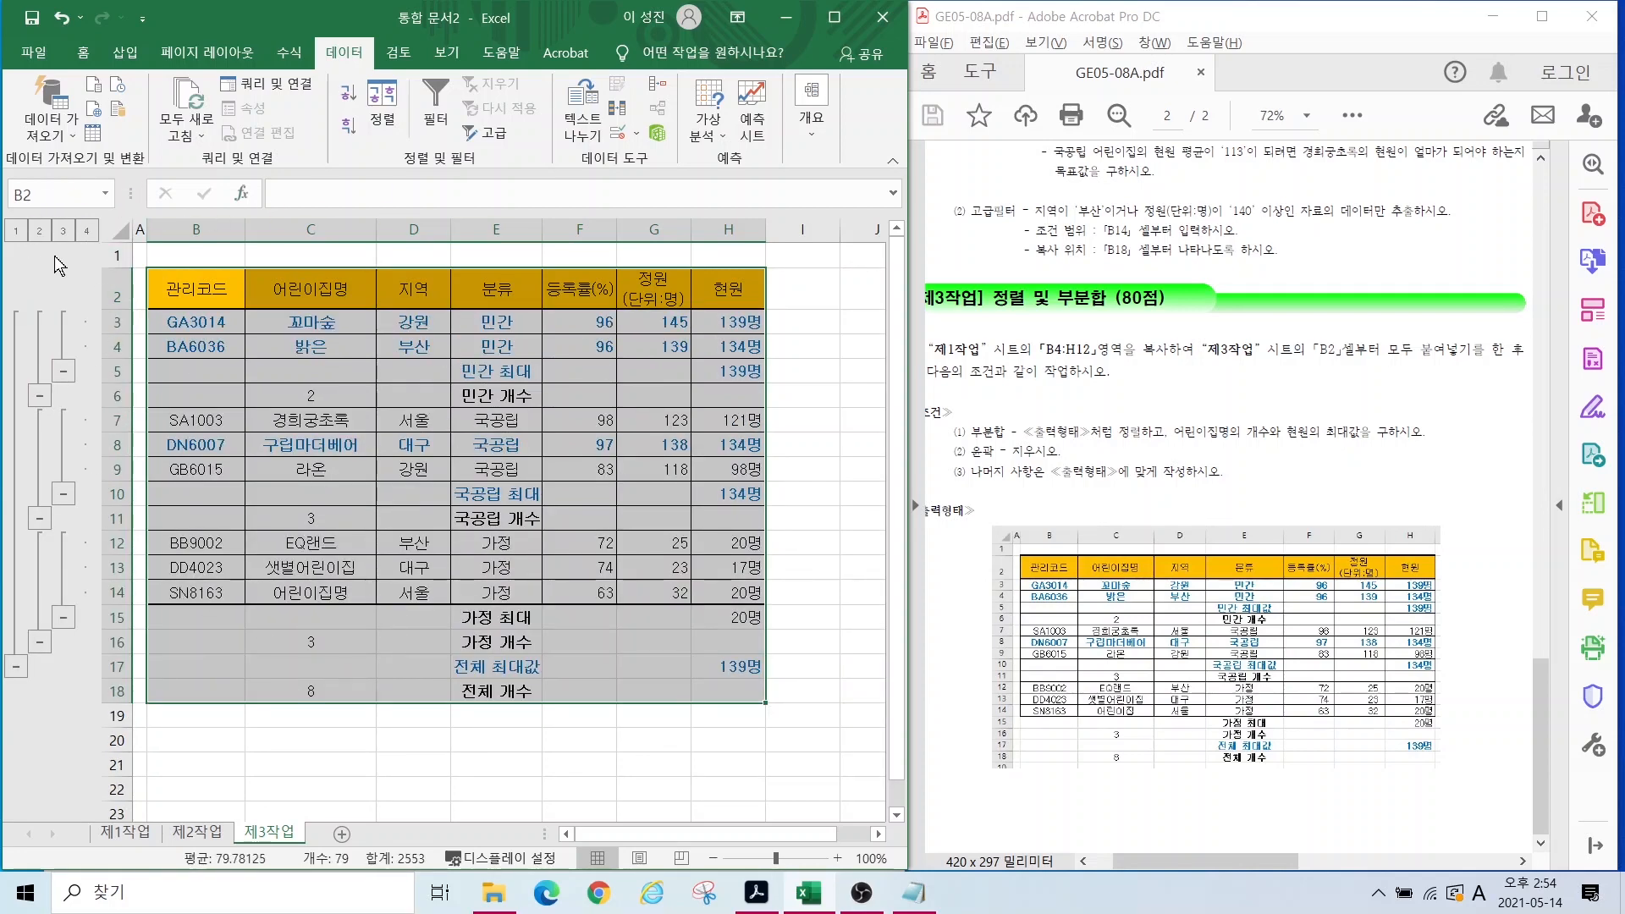
{"action": "left_click", "coordinate": [811, 127]}
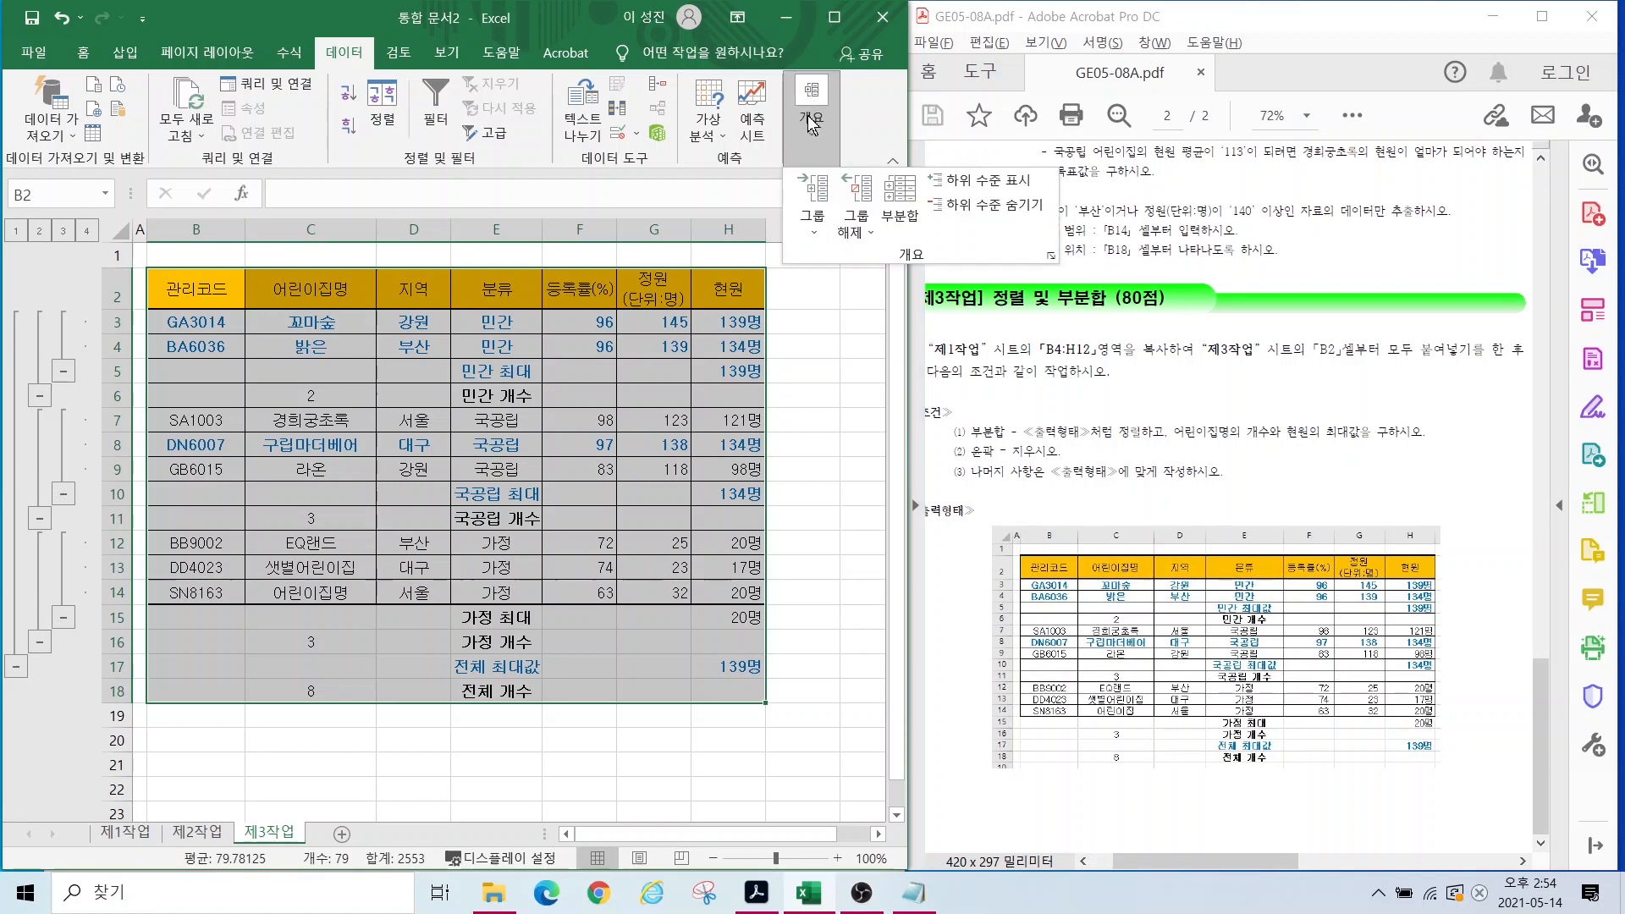
{"action": "left_click", "coordinate": [868, 227]}
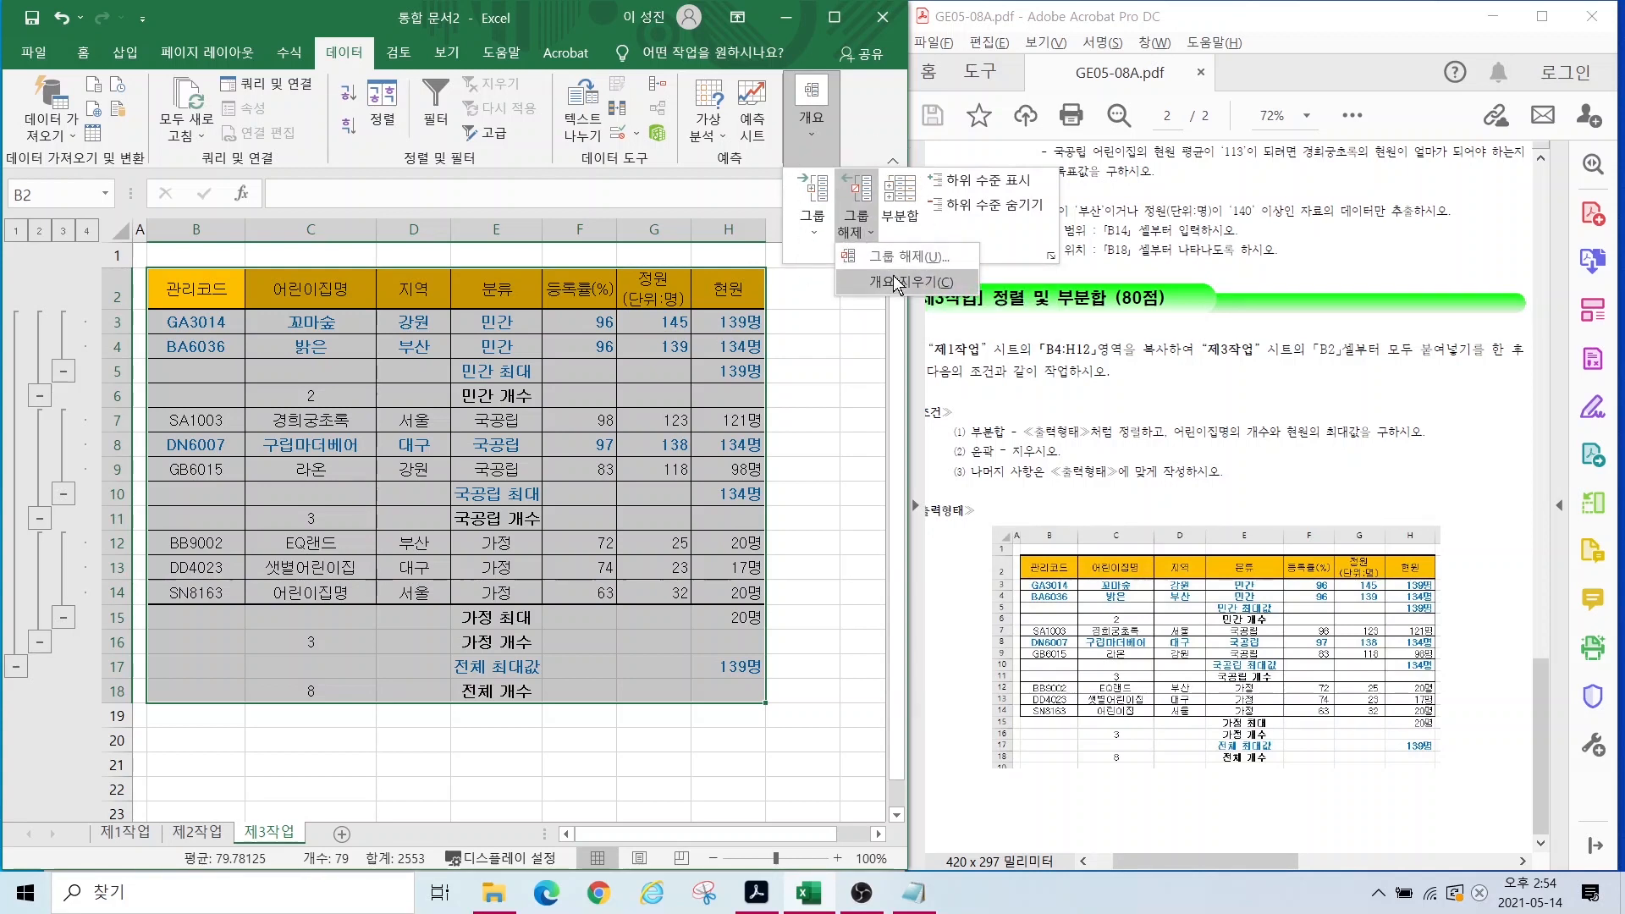
{"action": "left_click", "coordinate": [895, 285]}
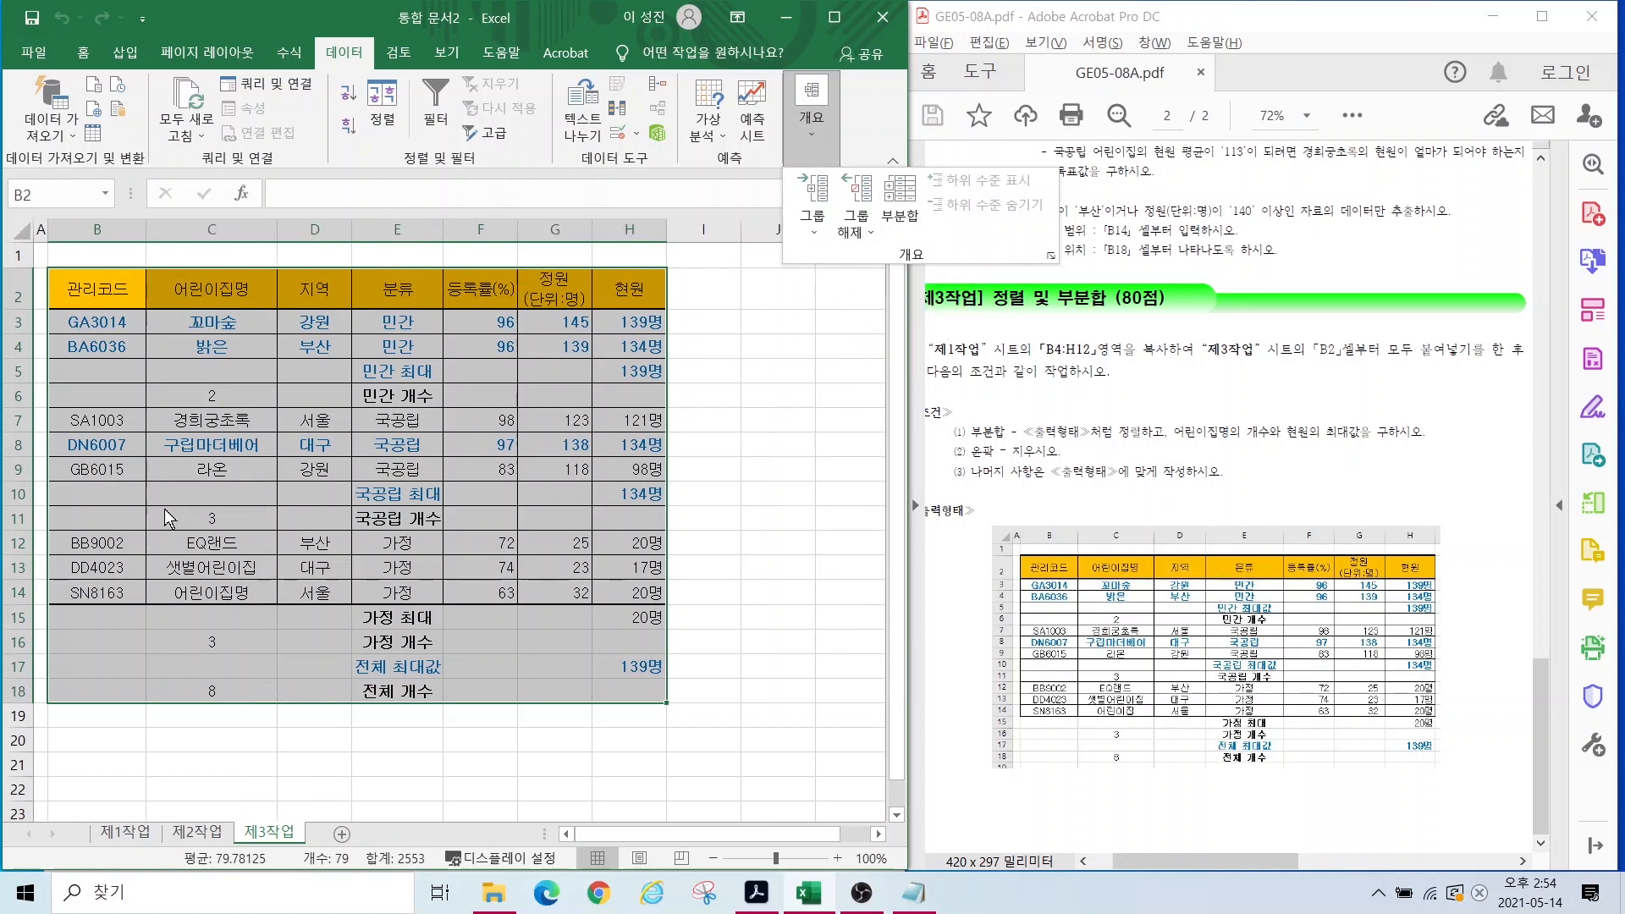
{"action": "left_click", "coordinate": [17, 307]}
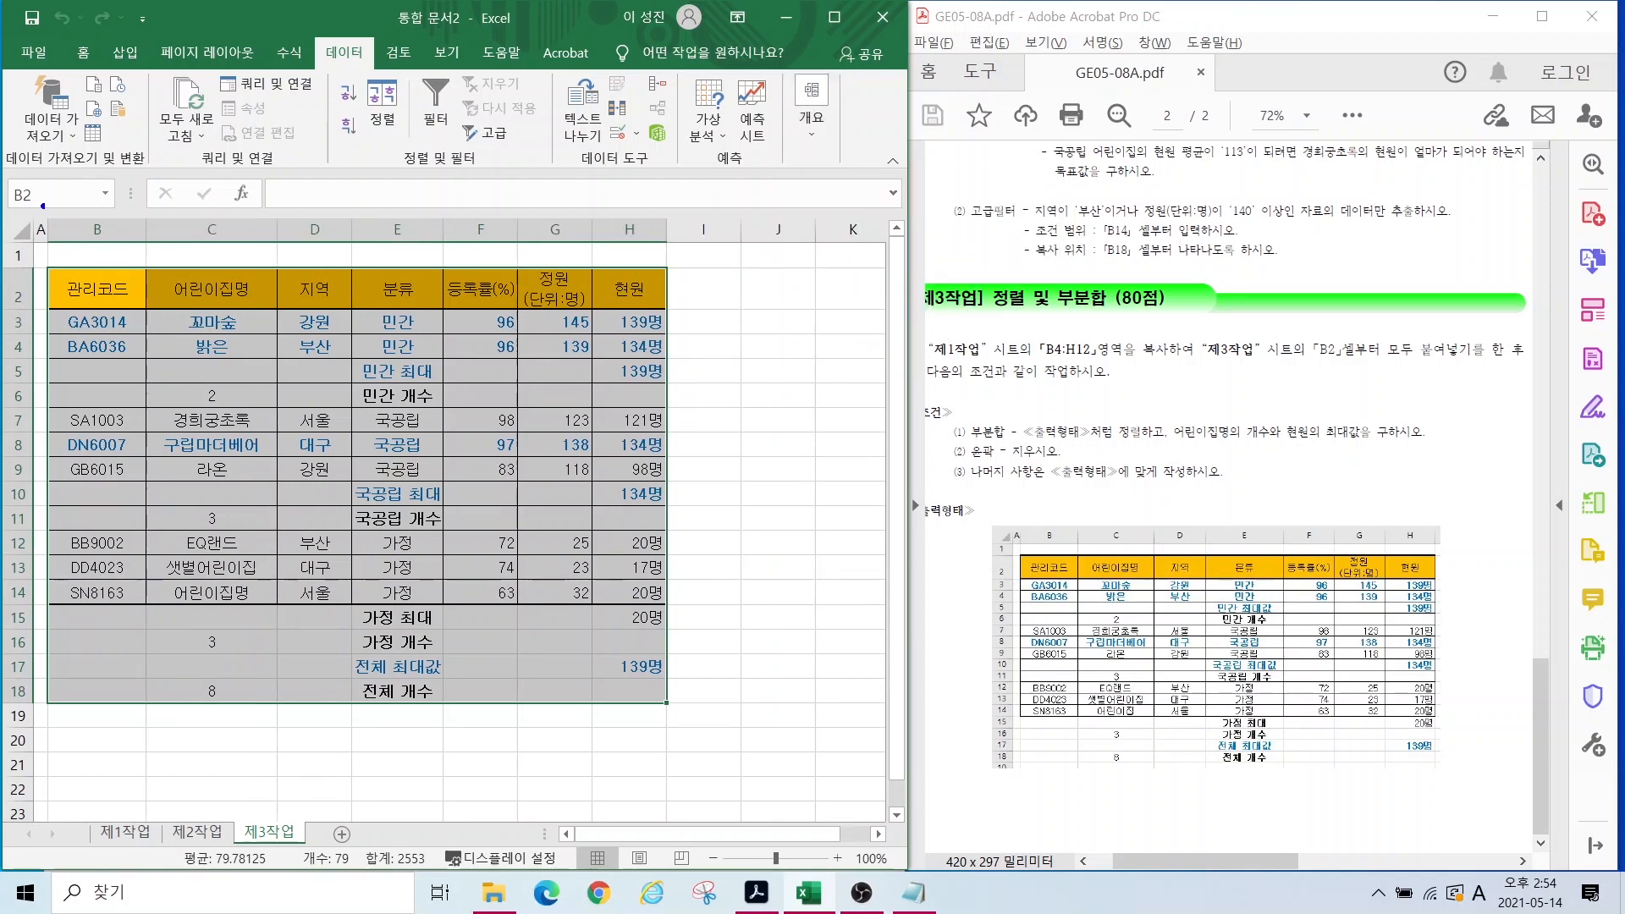
{"action": "mouse_move", "coordinate": [53, 241]}
{"action": "left_mouse_down"}
{"action": "mouse_move", "coordinate": [3, 238]}
{"action": "mouse_move", "coordinate": [52, 237]}
{"action": "left_mouse_up"}
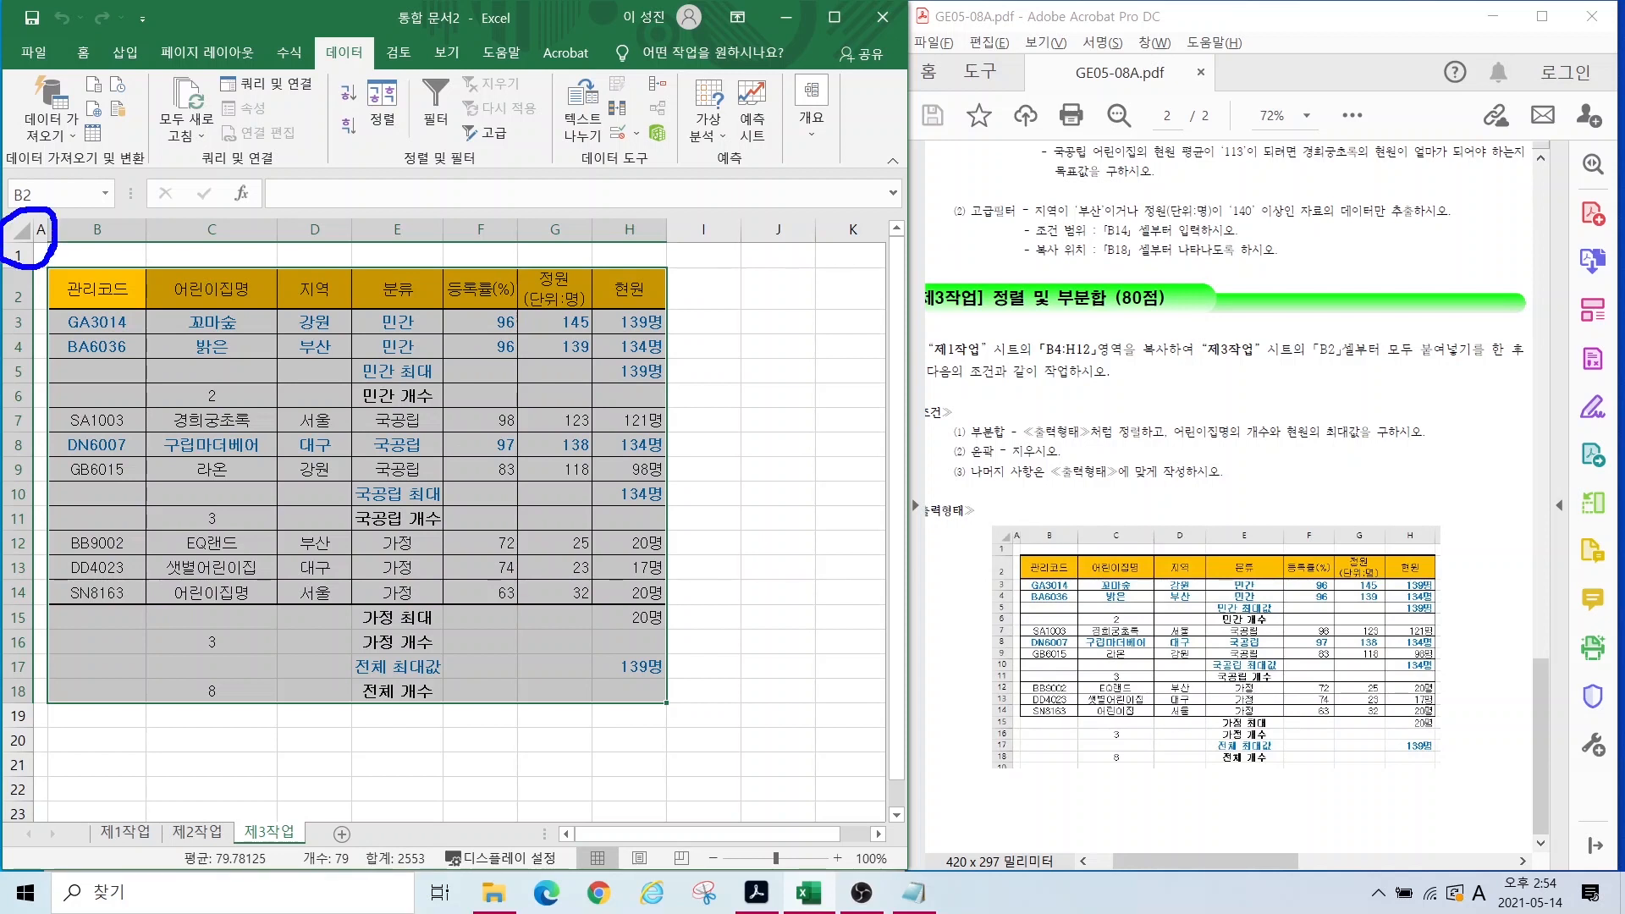
{"action": "key", "text": "Escape"}
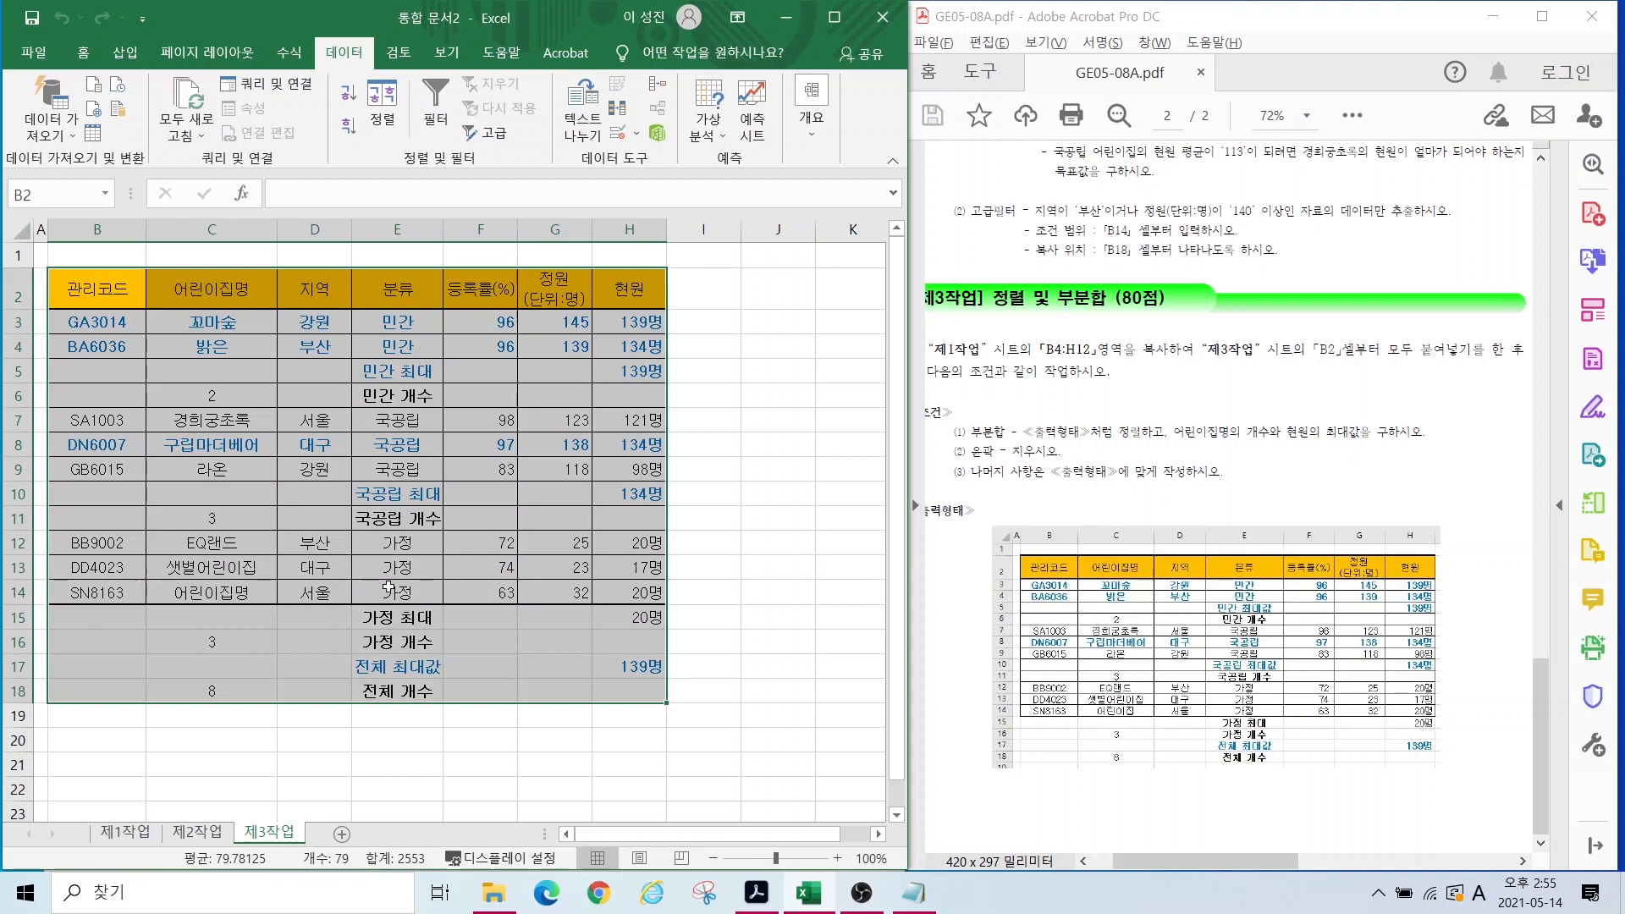
{"action": "left_click", "coordinate": [601, 770]}
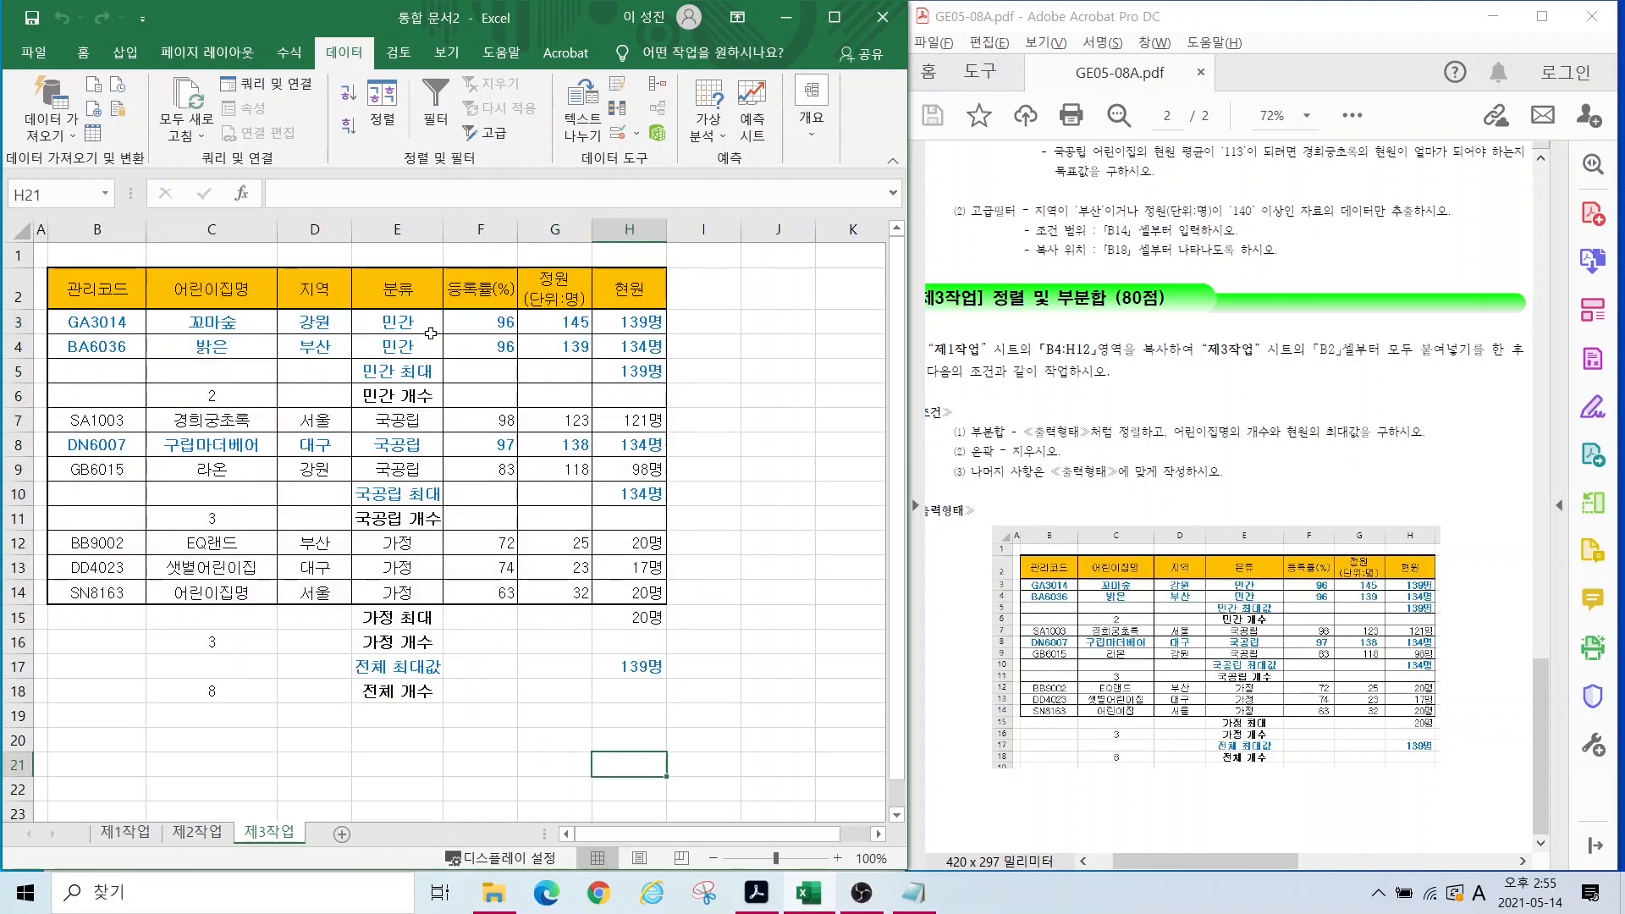
Step: Widen column E and review the chart instructions in the task PDF
{"action": "left_click_drag", "start_coordinate": [443, 227], "coordinate": [480, 227]}
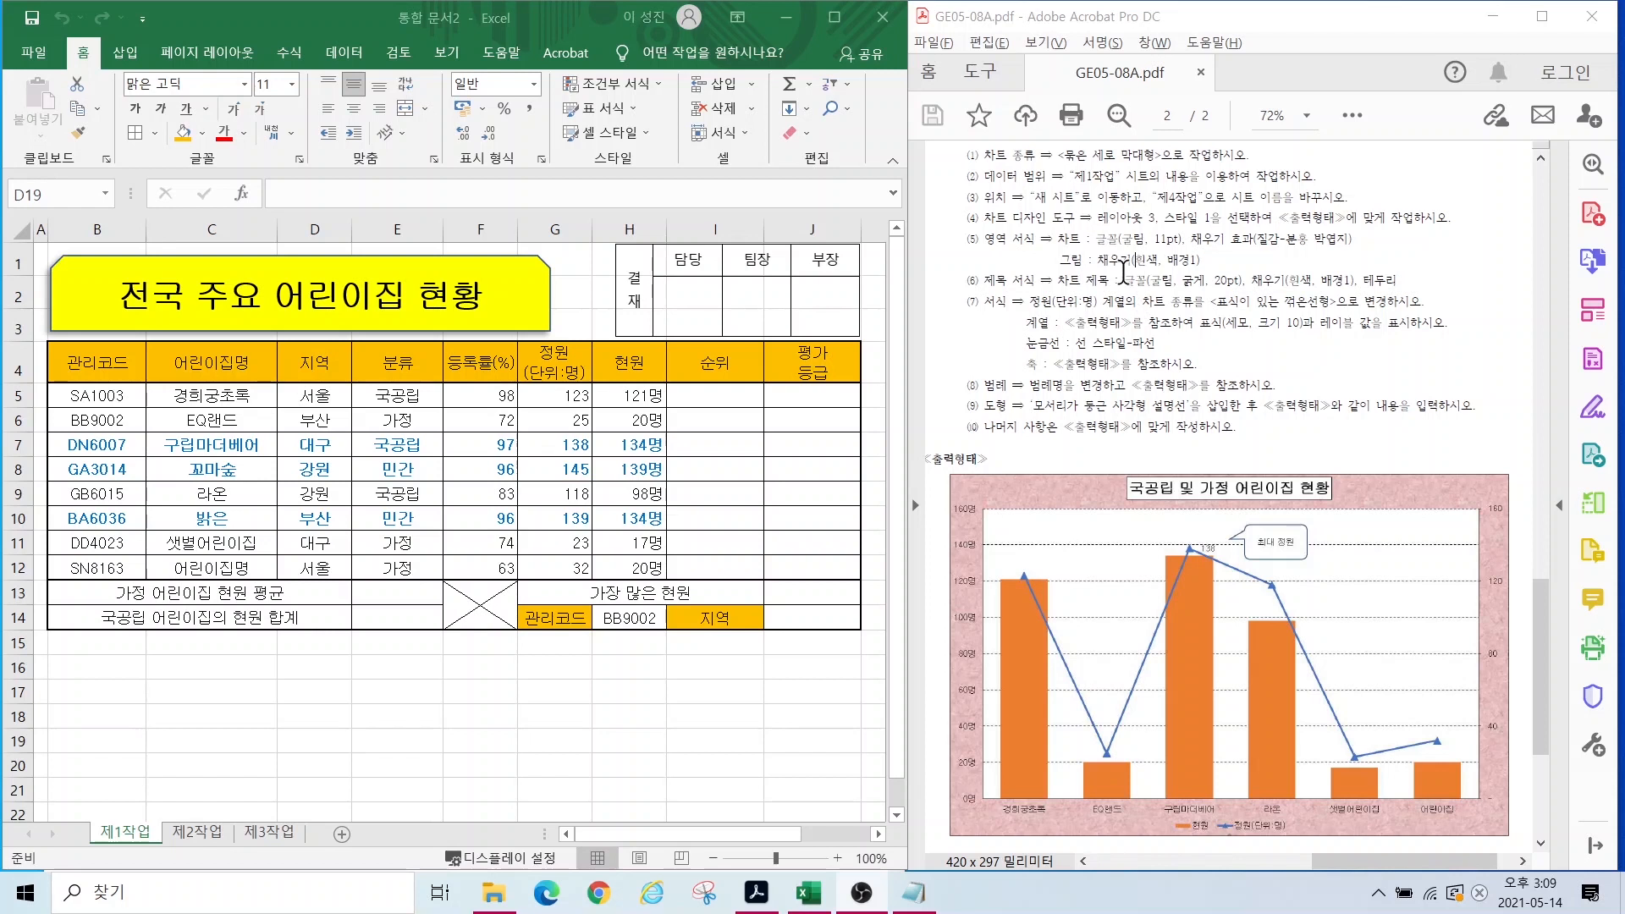
{"action": "scroll", "coordinate": [1123, 273], "scroll_direction": "up", "scroll_amount": 1}
{"action": "scroll", "coordinate": [1122, 272], "scroll_direction": "up", "scroll_amount": 2}
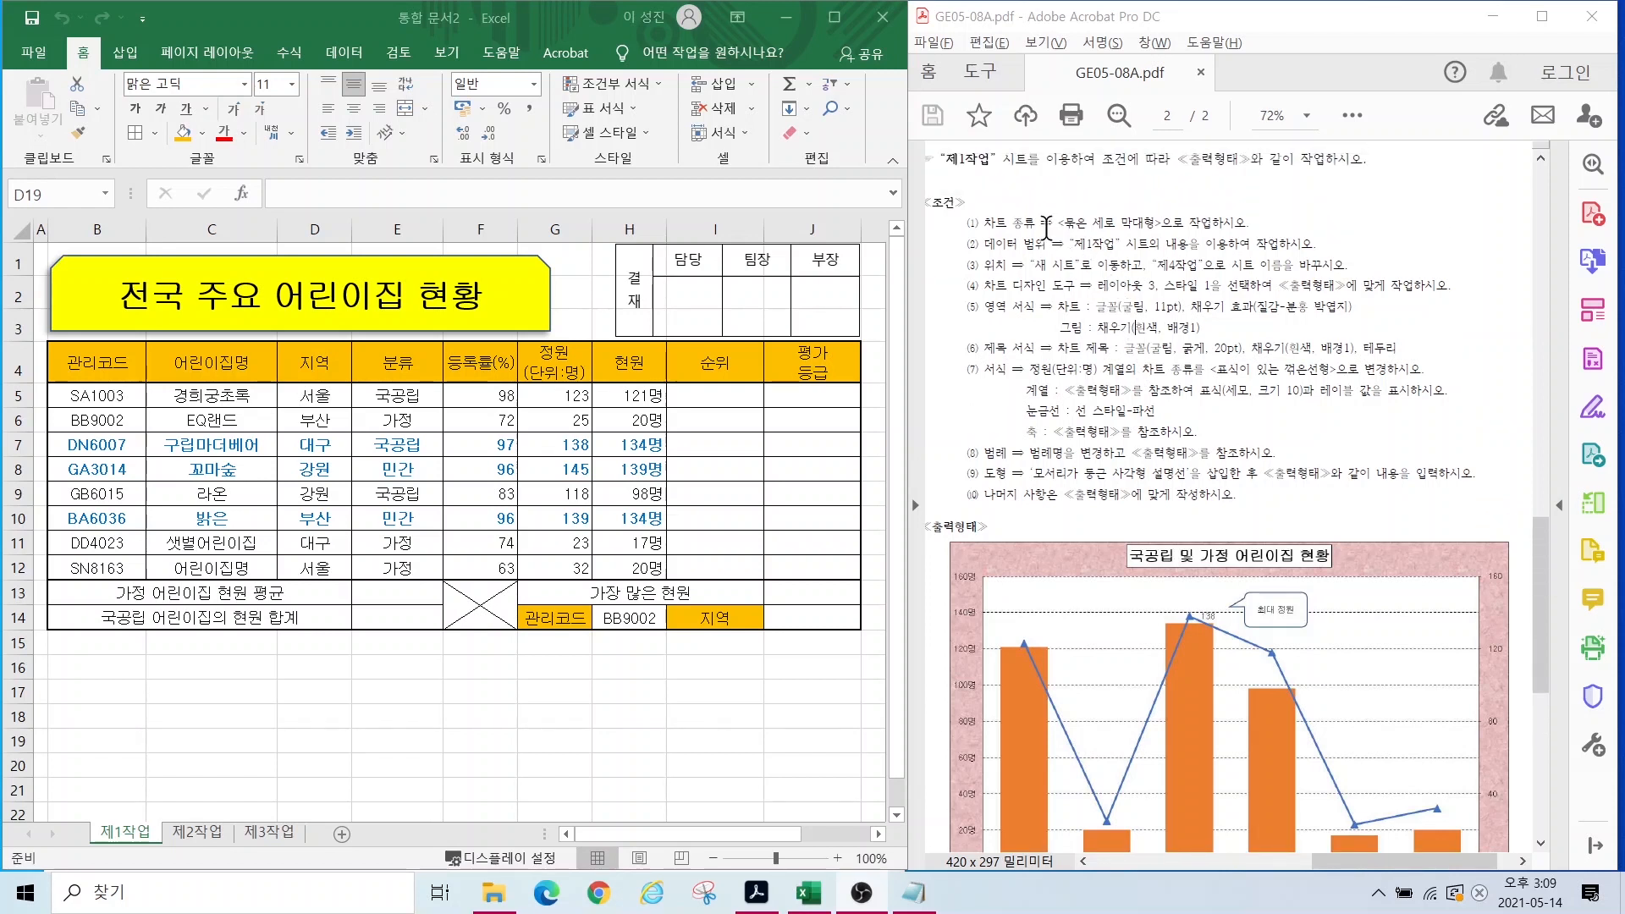
{"action": "left_click_drag", "start_coordinate": [967, 139], "coordinate": [1114, 185]}
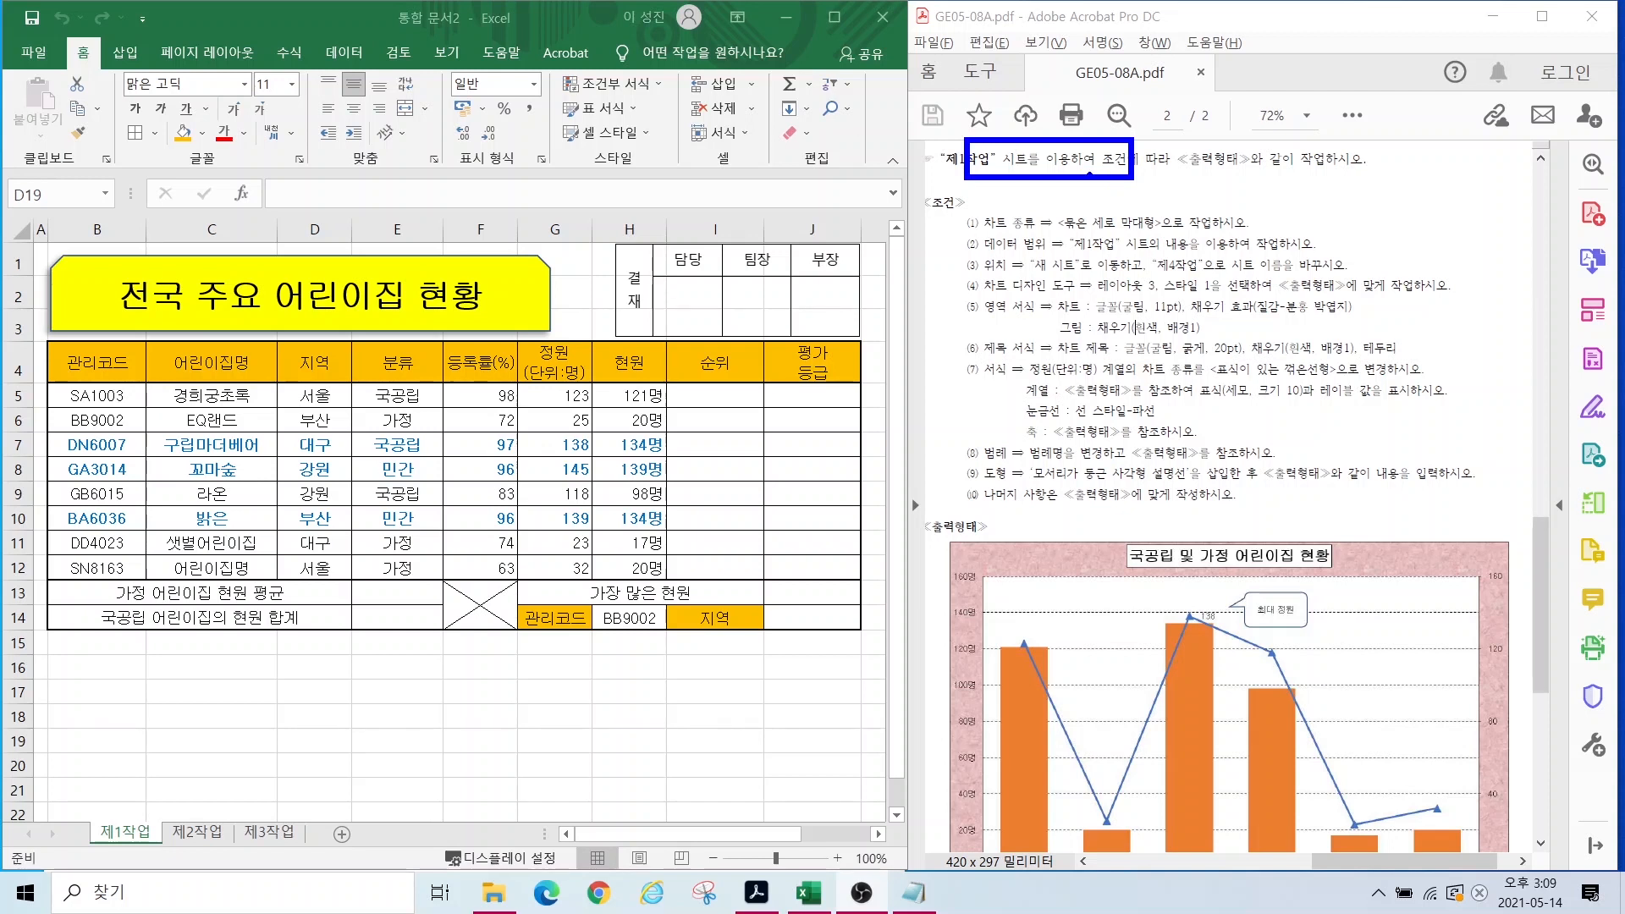
{"action": "key", "text": "Escape"}
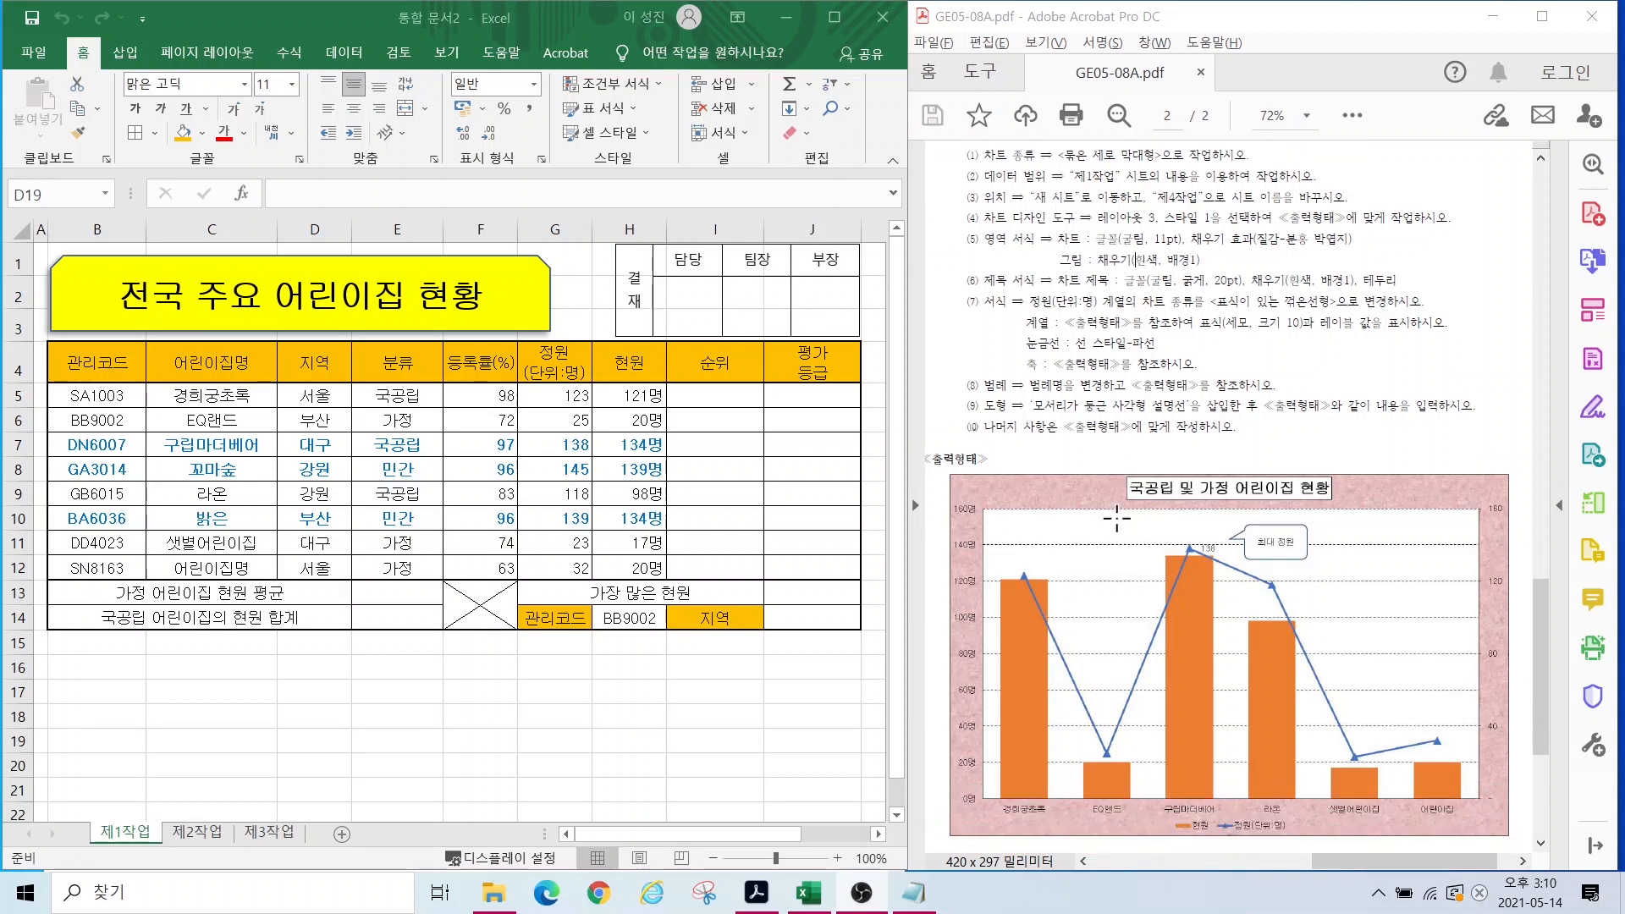
{"action": "scroll", "coordinate": [1103, 386], "scroll_direction": "down", "scroll_amount": 3}
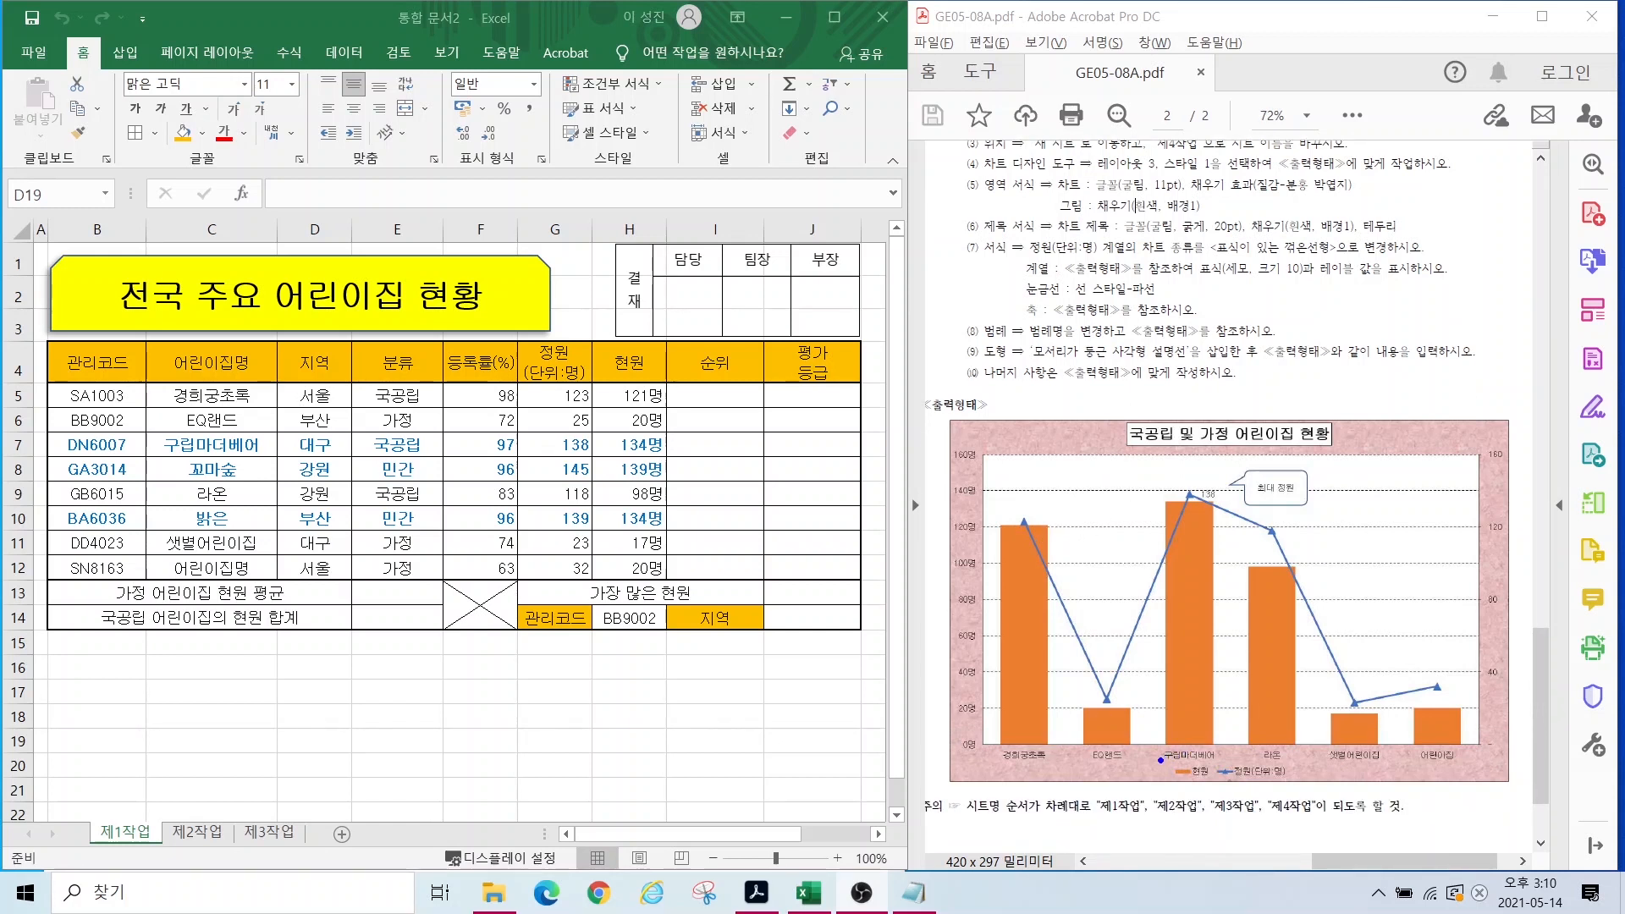
{"action": "mouse_move", "coordinate": [1160, 760]}
{"action": "left_mouse_down"}
{"action": "mouse_move", "coordinate": [1222, 792]}
{"action": "mouse_move", "coordinate": [1291, 791]}
{"action": "left_mouse_up"}
{"action": "left_click_drag", "start_coordinate": [988, 746], "coordinate": [1512, 765]}
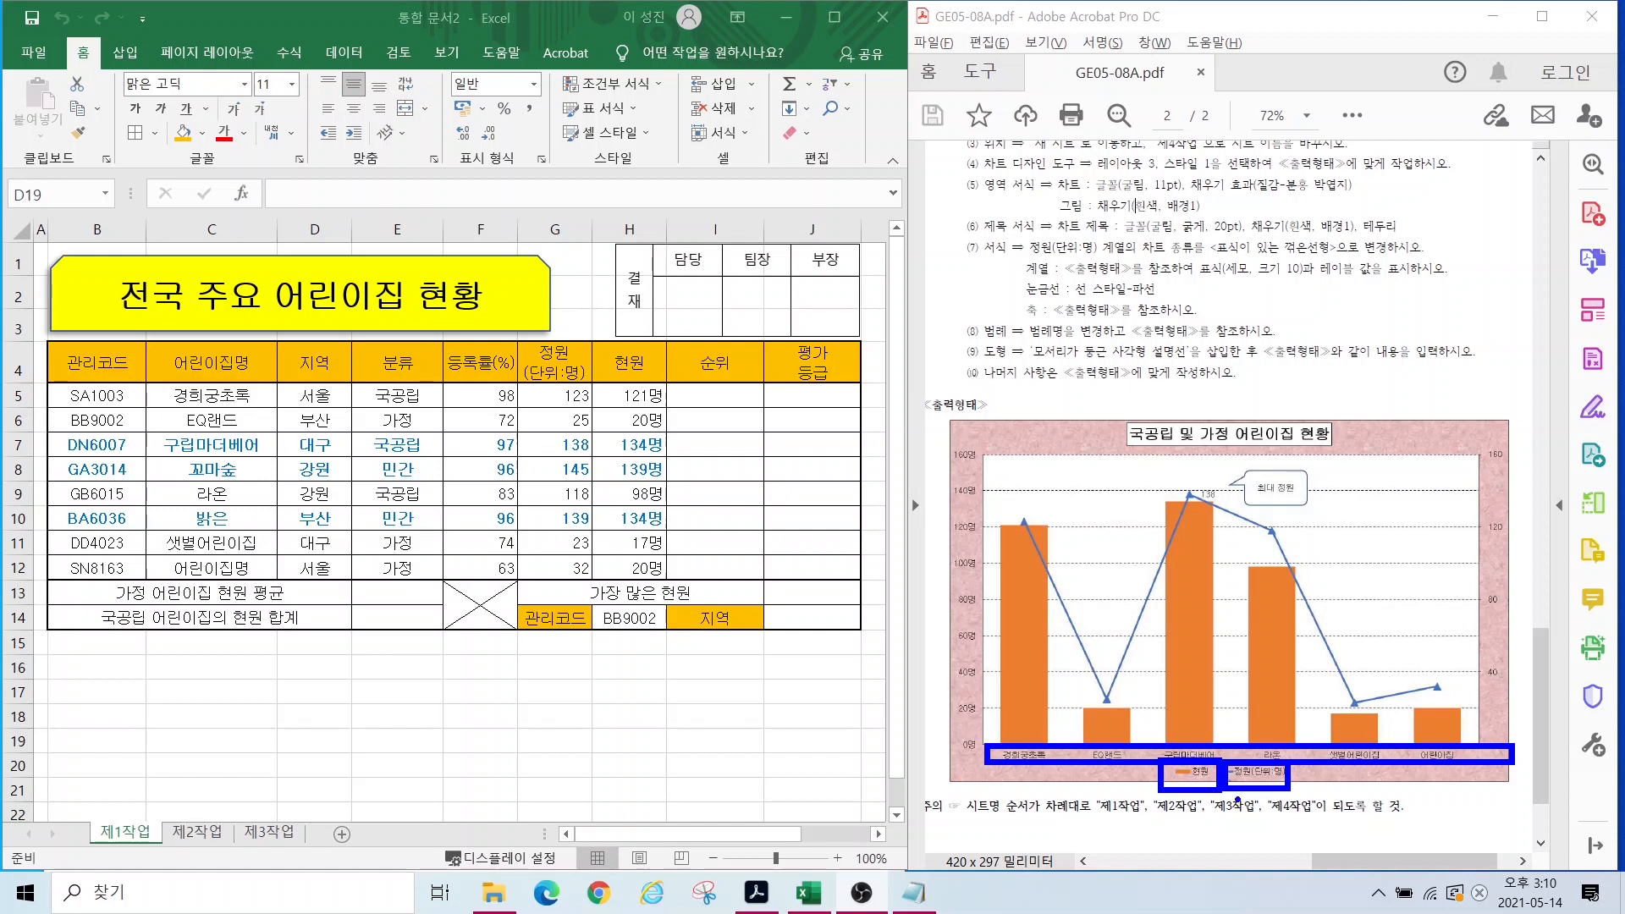
{"action": "key", "text": "Escape"}
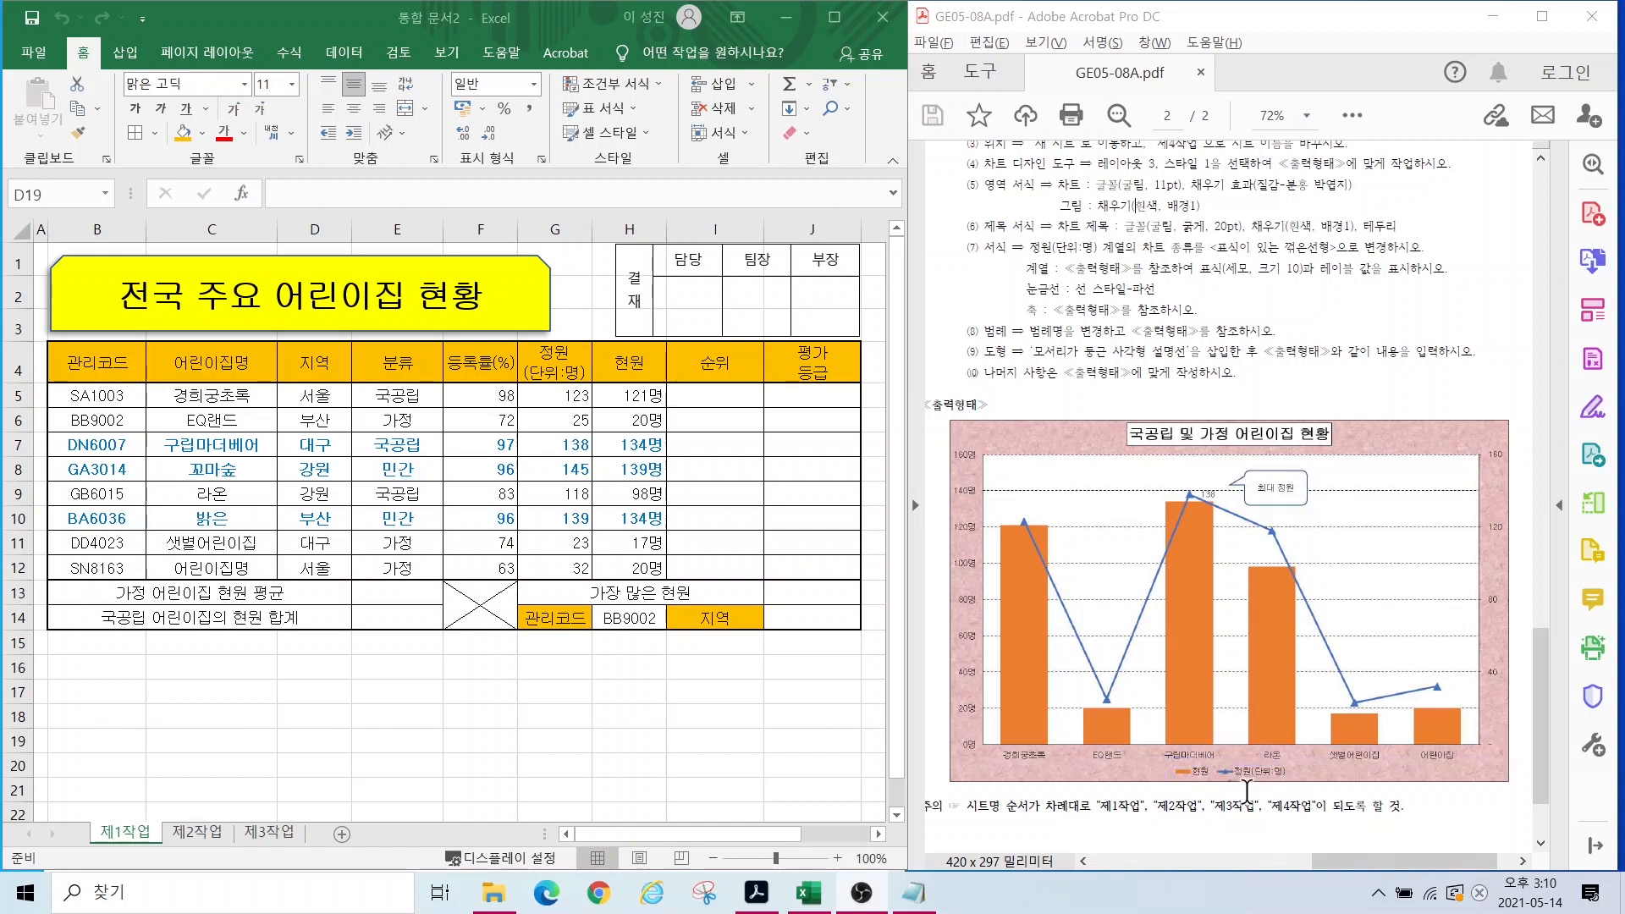
{"action": "scroll", "coordinate": [1228, 507], "scroll_direction": "up", "scroll_amount": 1}
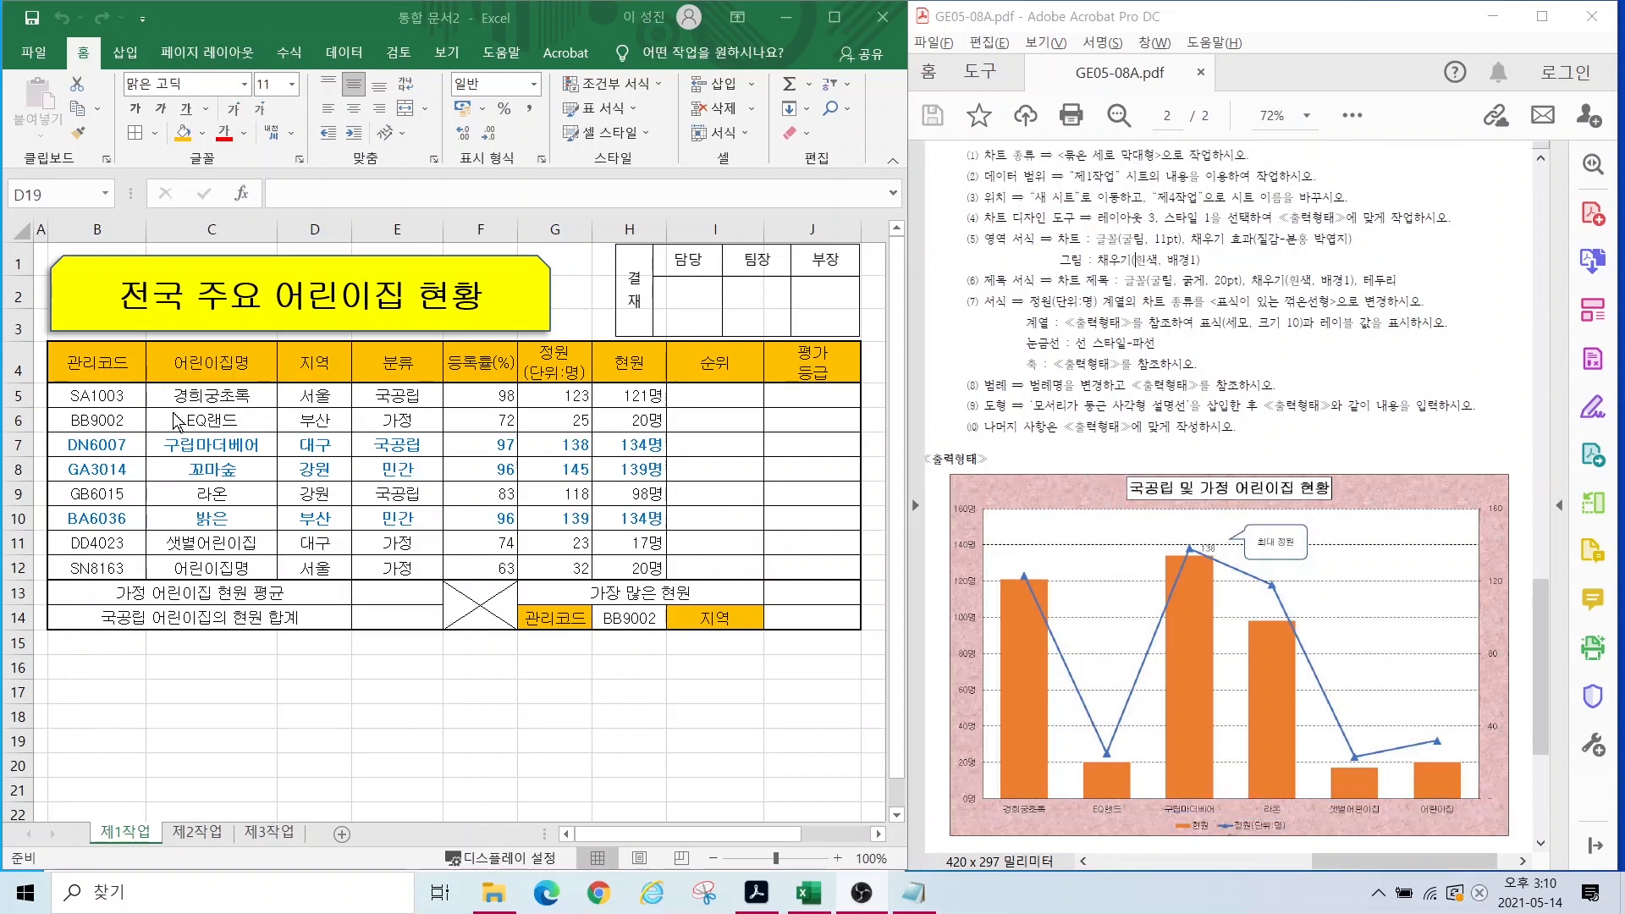
Step: Select the 어린이집명 cells C4:C12 on 제1작업
{"action": "left_click", "coordinate": [193, 361]}
{"action": "left_click", "coordinate": [194, 360]}
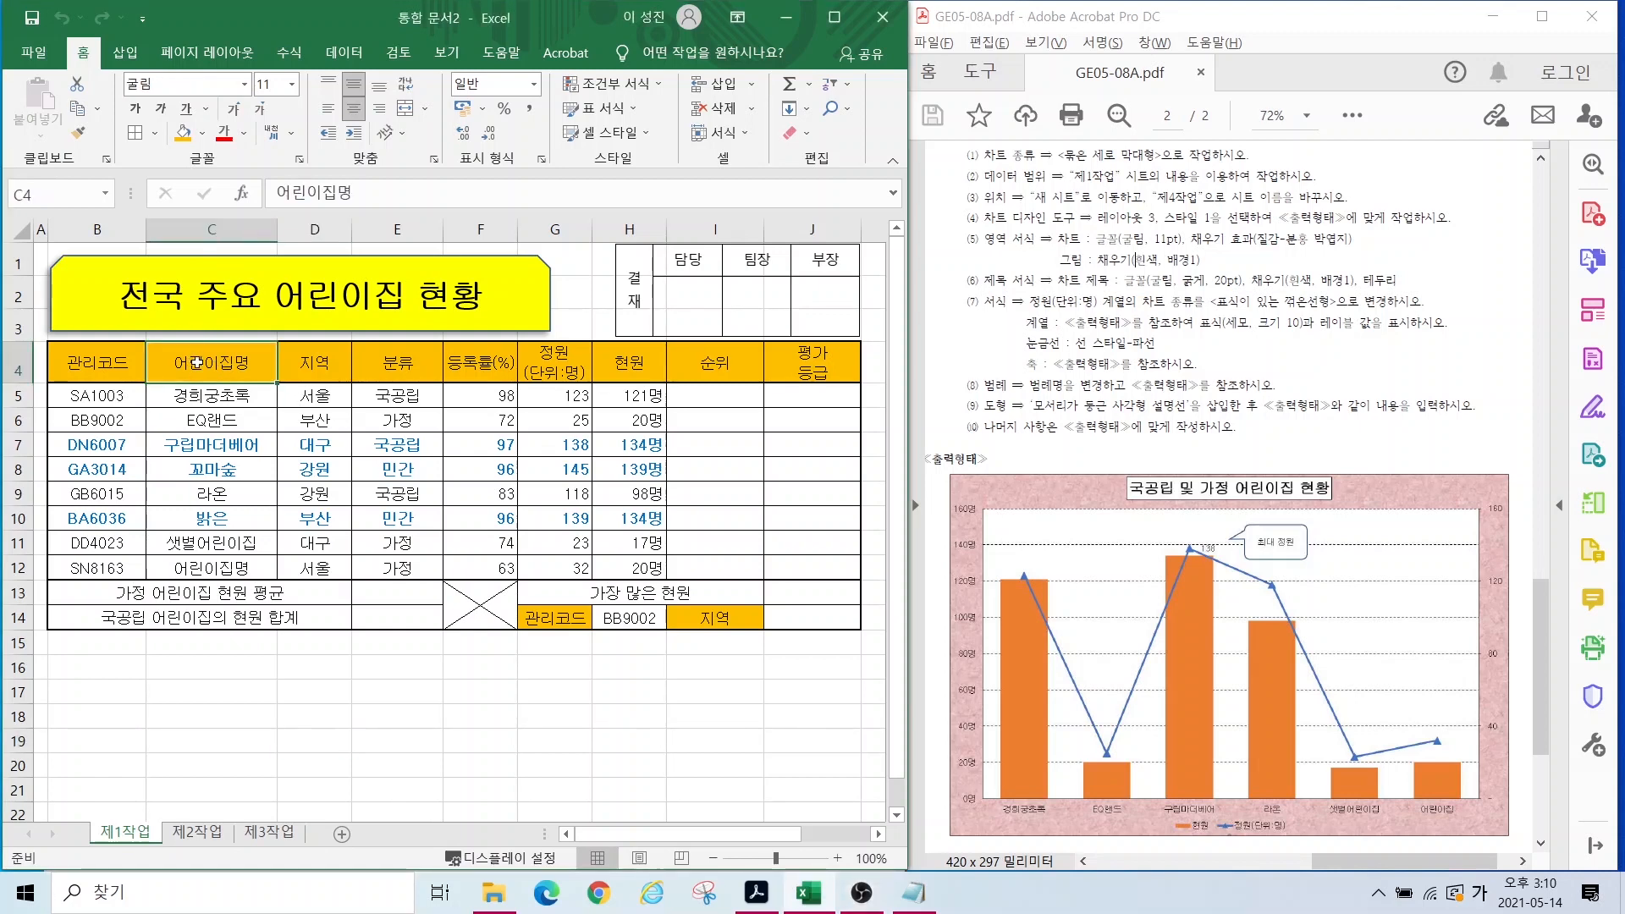
{"action": "left_click_drag", "start_coordinate": [209, 361], "coordinate": [203, 573]}
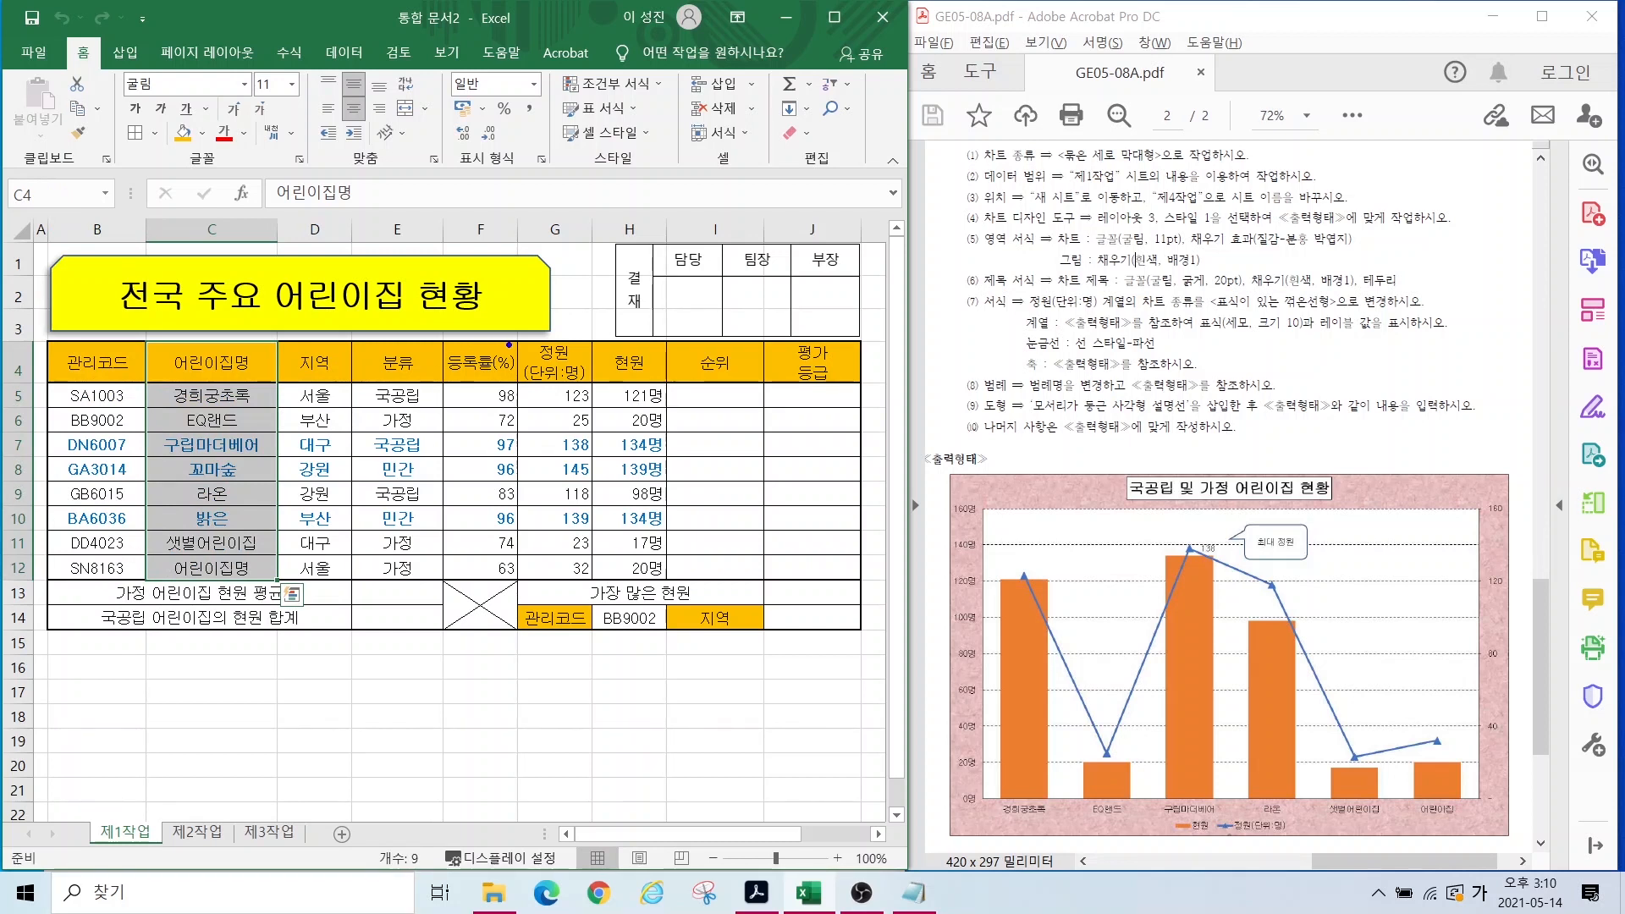
Step: Ctrl-add the 정원 and 현원 columns G4:H12 to the C4:C12 selection
{"action": "left_click_drag", "start_coordinate": [509, 344], "coordinate": [699, 585]}
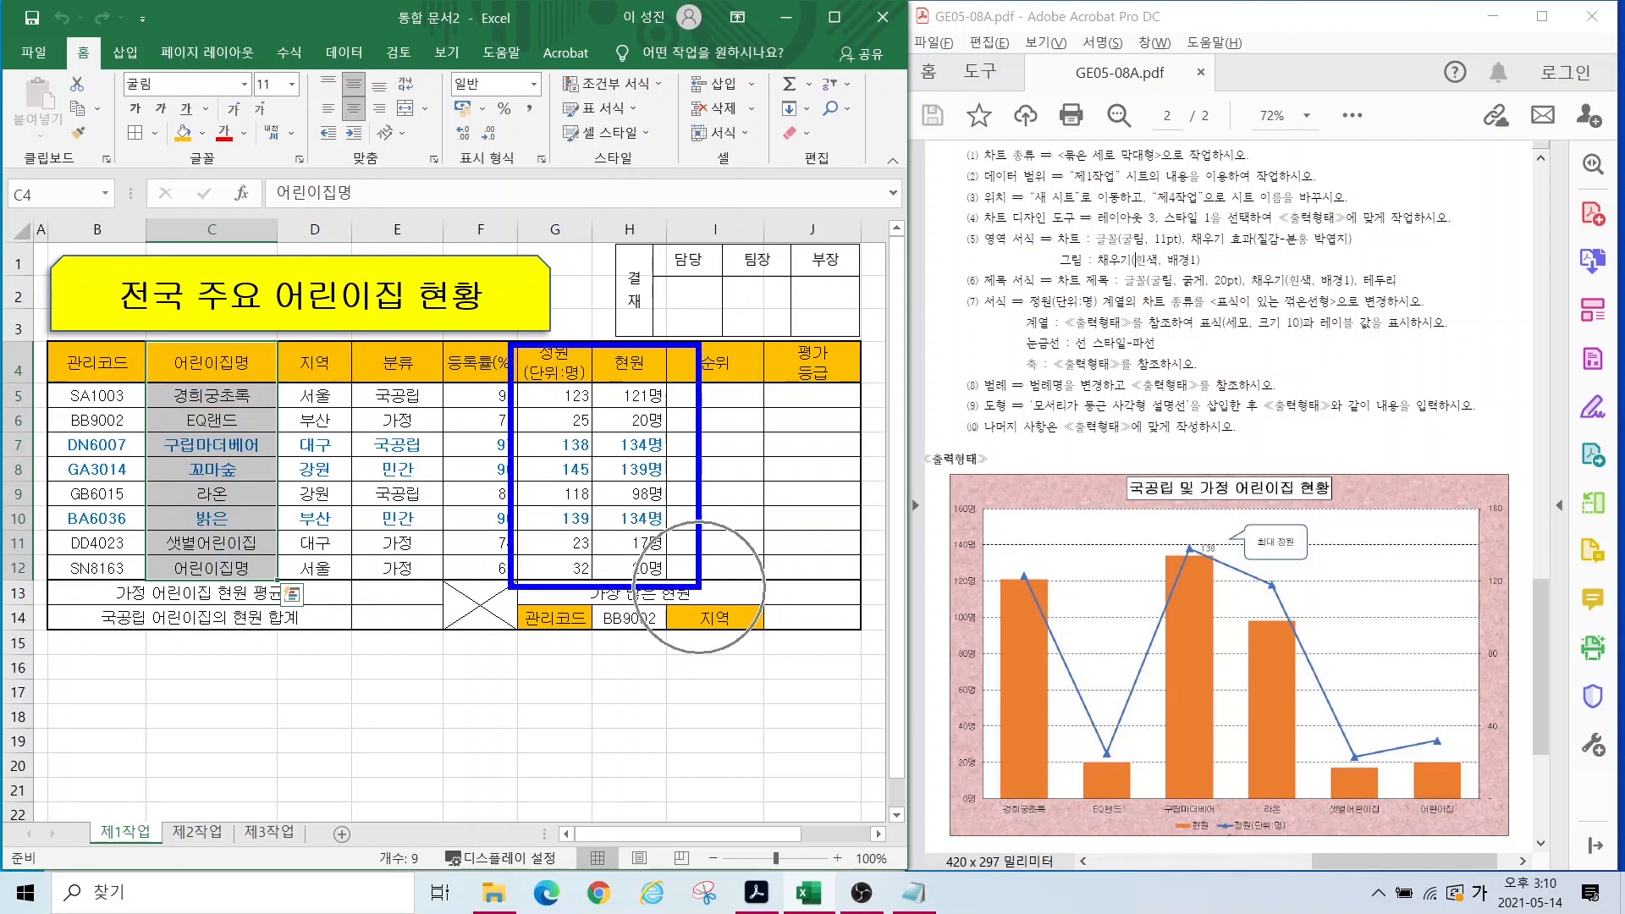
{"action": "key", "text": "Escape"}
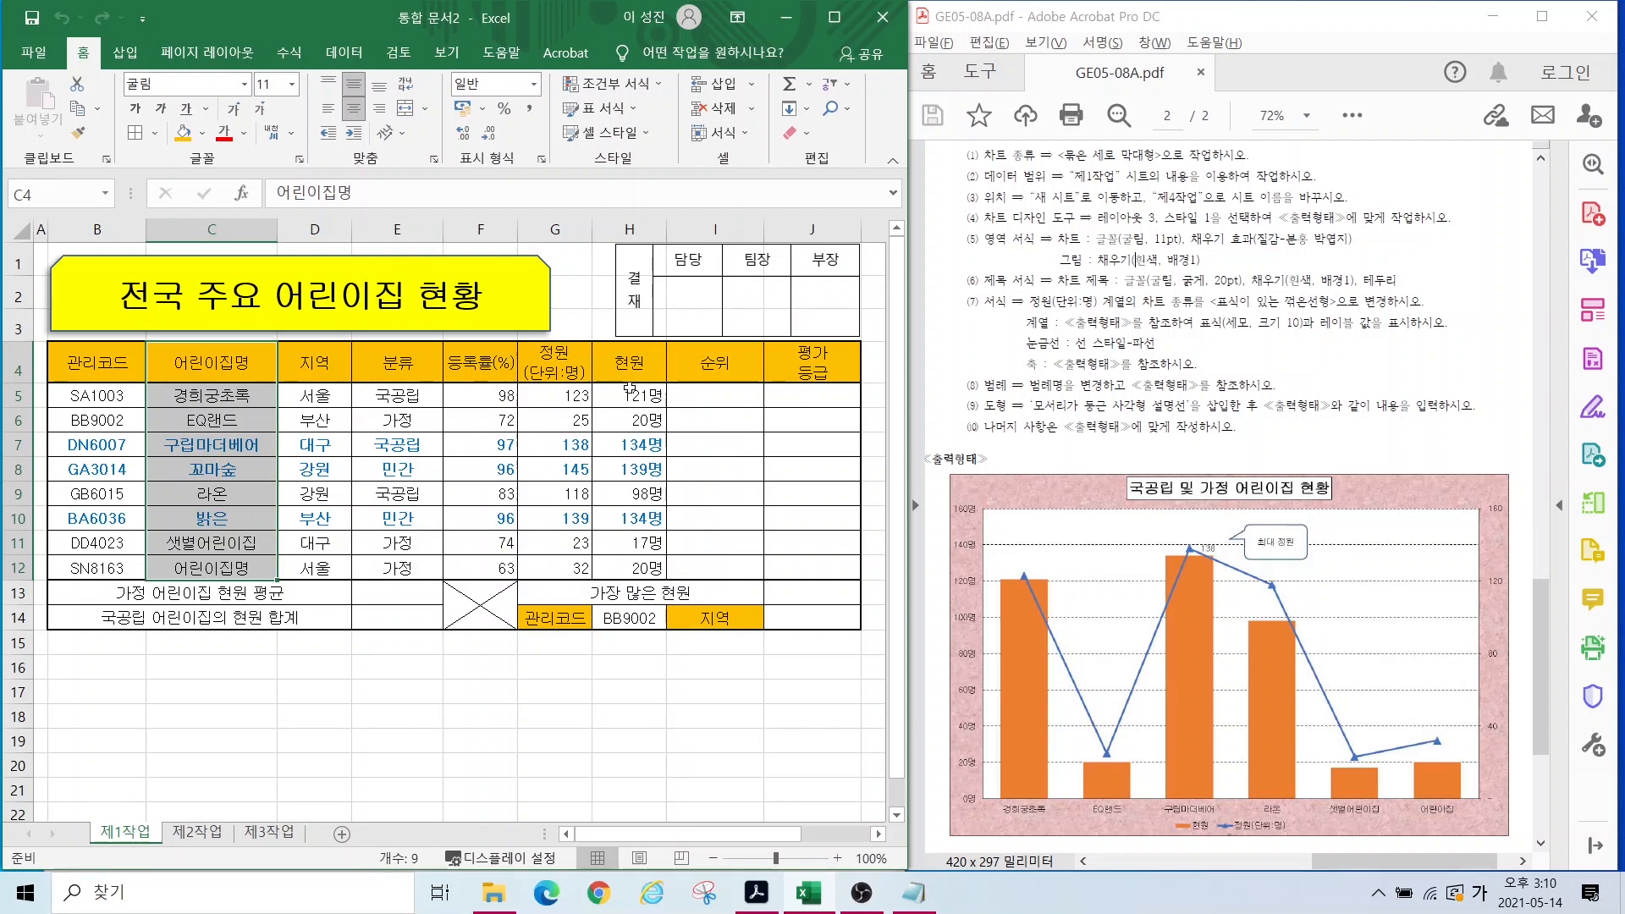
{"action": "left_click_drag", "start_coordinate": [559, 364], "coordinate": [641, 559]}
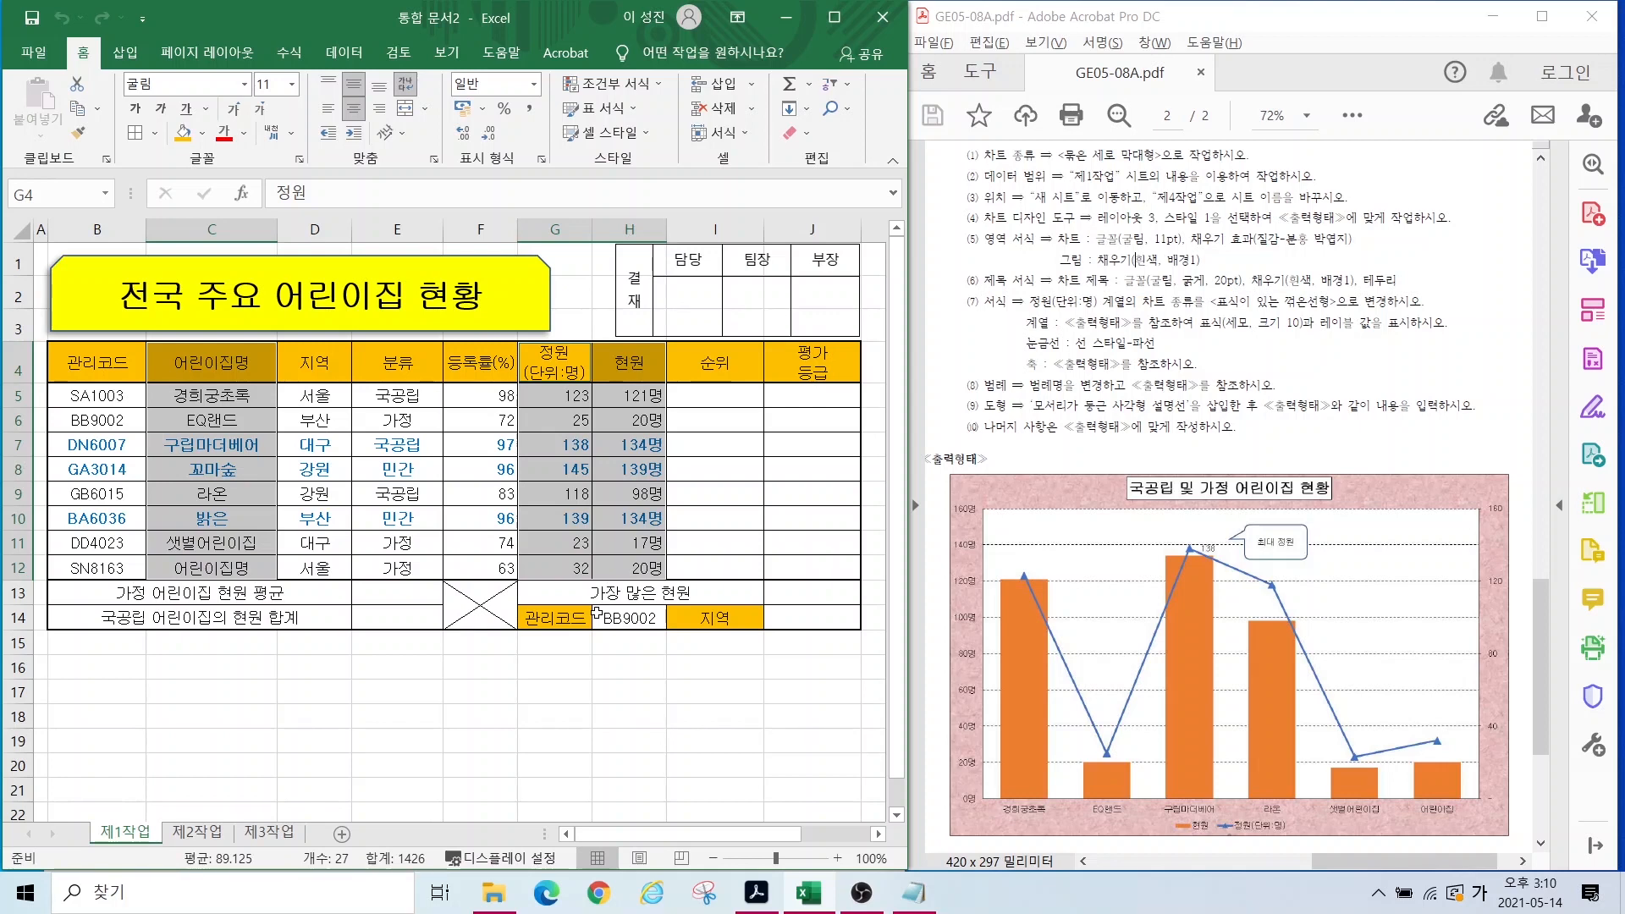
{"action": "left_click", "coordinate": [127, 54]}
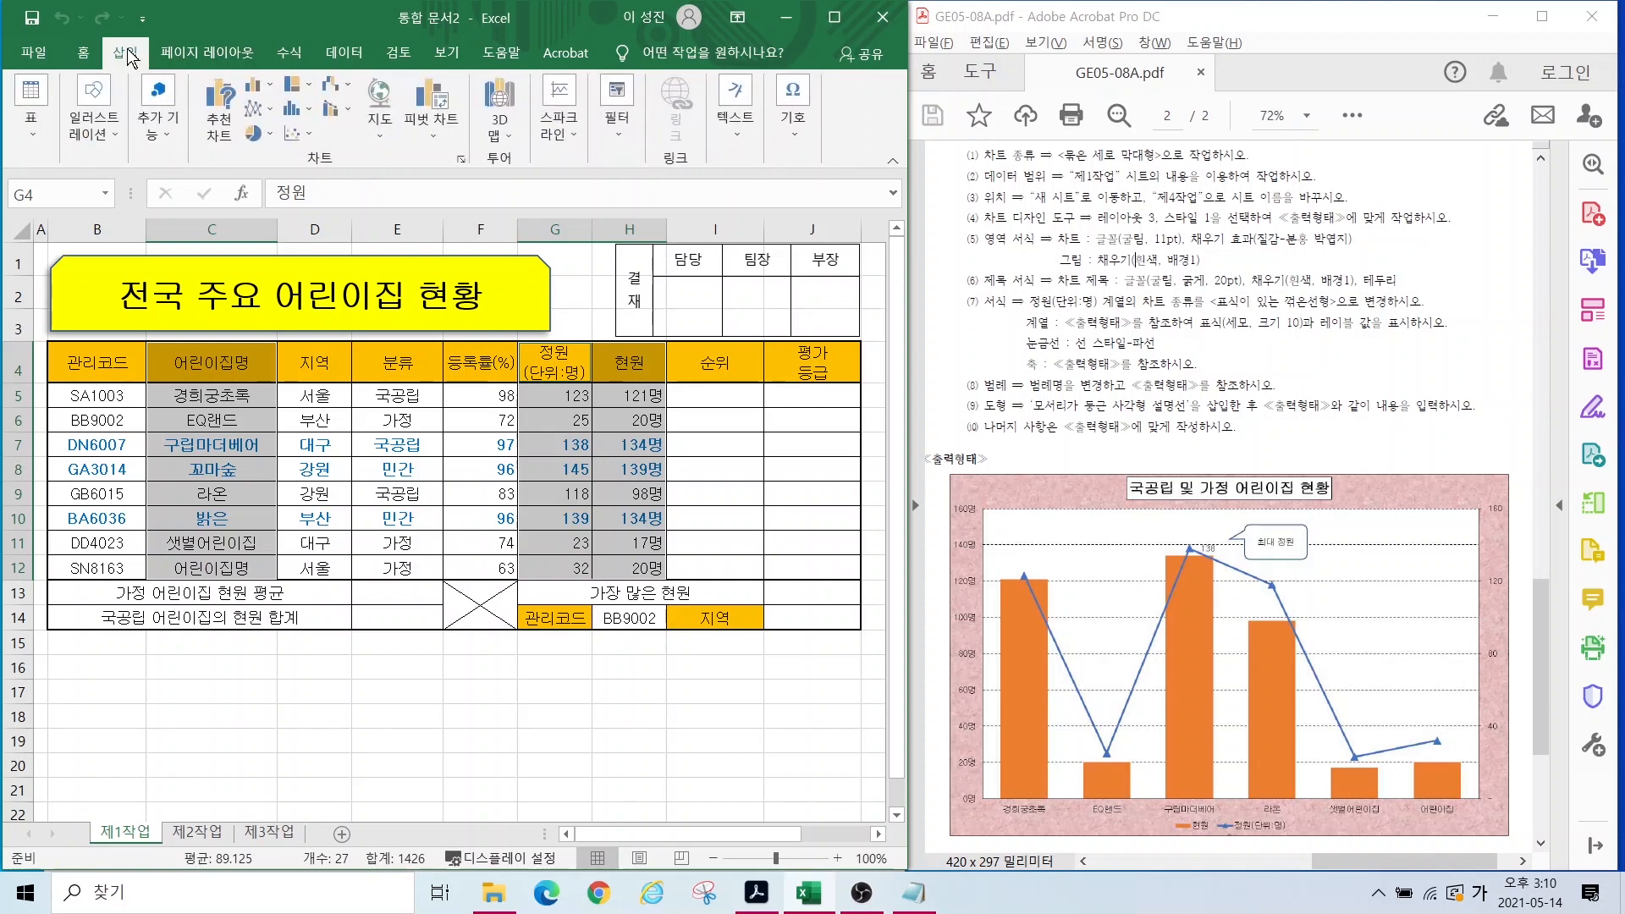
Step: Insert a 2-D clustered column chart of 정원 and 현원 per 어린이집명 on 제1작업
{"action": "left_click", "coordinate": [269, 88]}
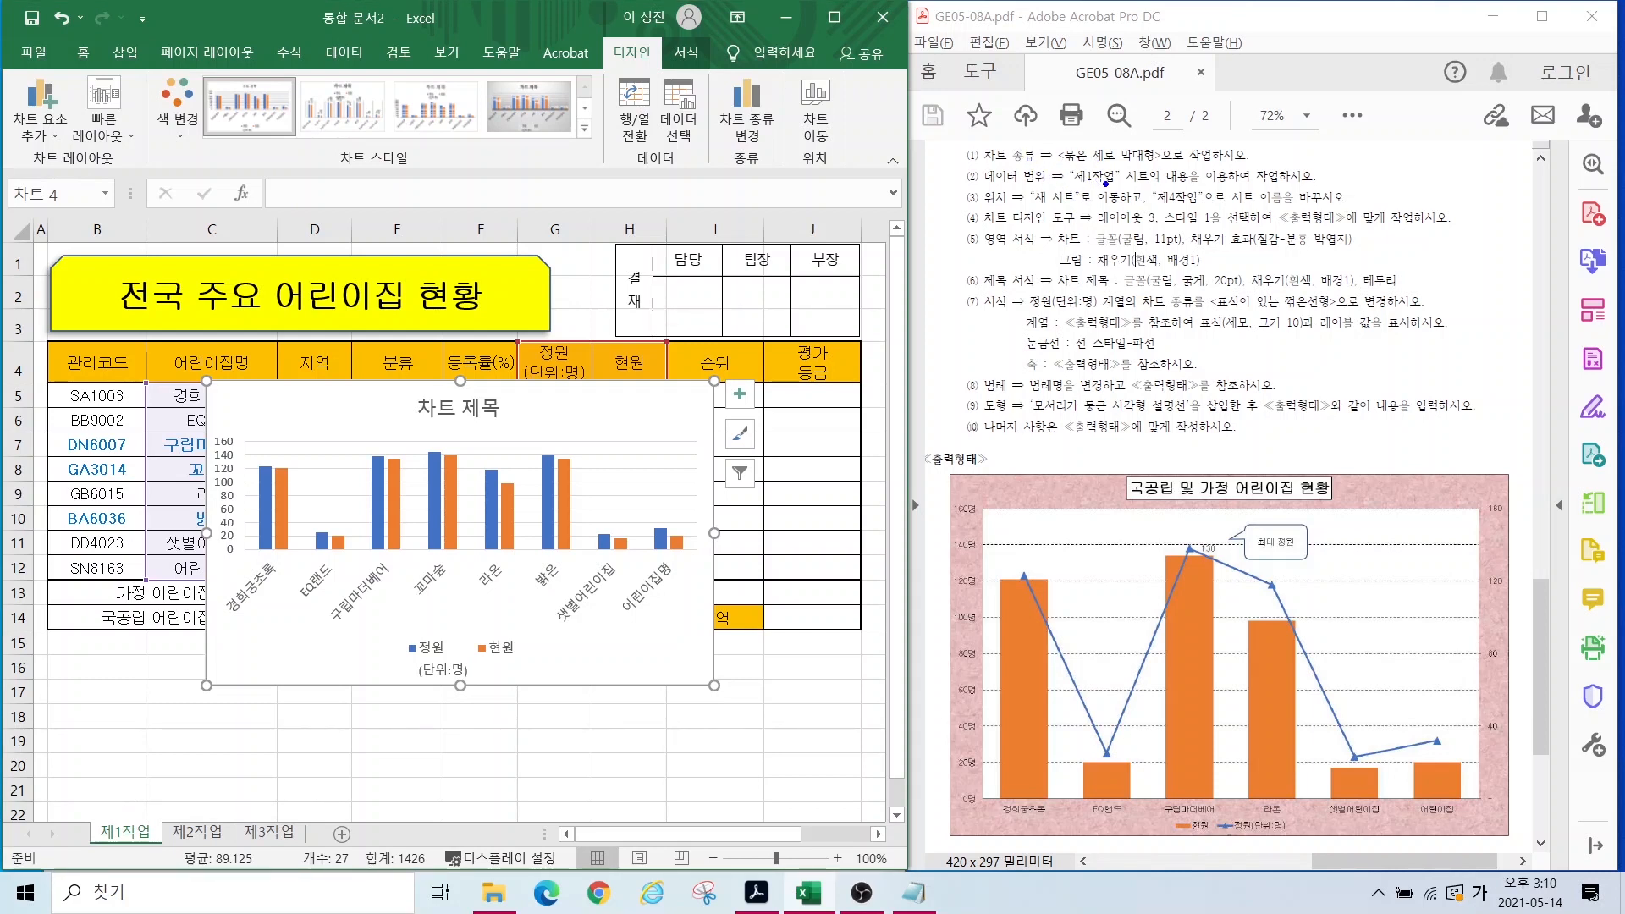
{"action": "left_click_drag", "start_coordinate": [1102, 184], "coordinate": [963, 264]}
{"action": "mouse_move", "coordinate": [1190, 205]}
{"action": "left_mouse_down"}
{"action": "mouse_move", "coordinate": [1310, 323]}
{"action": "mouse_move", "coordinate": [1197, 224]}
{"action": "left_mouse_up"}
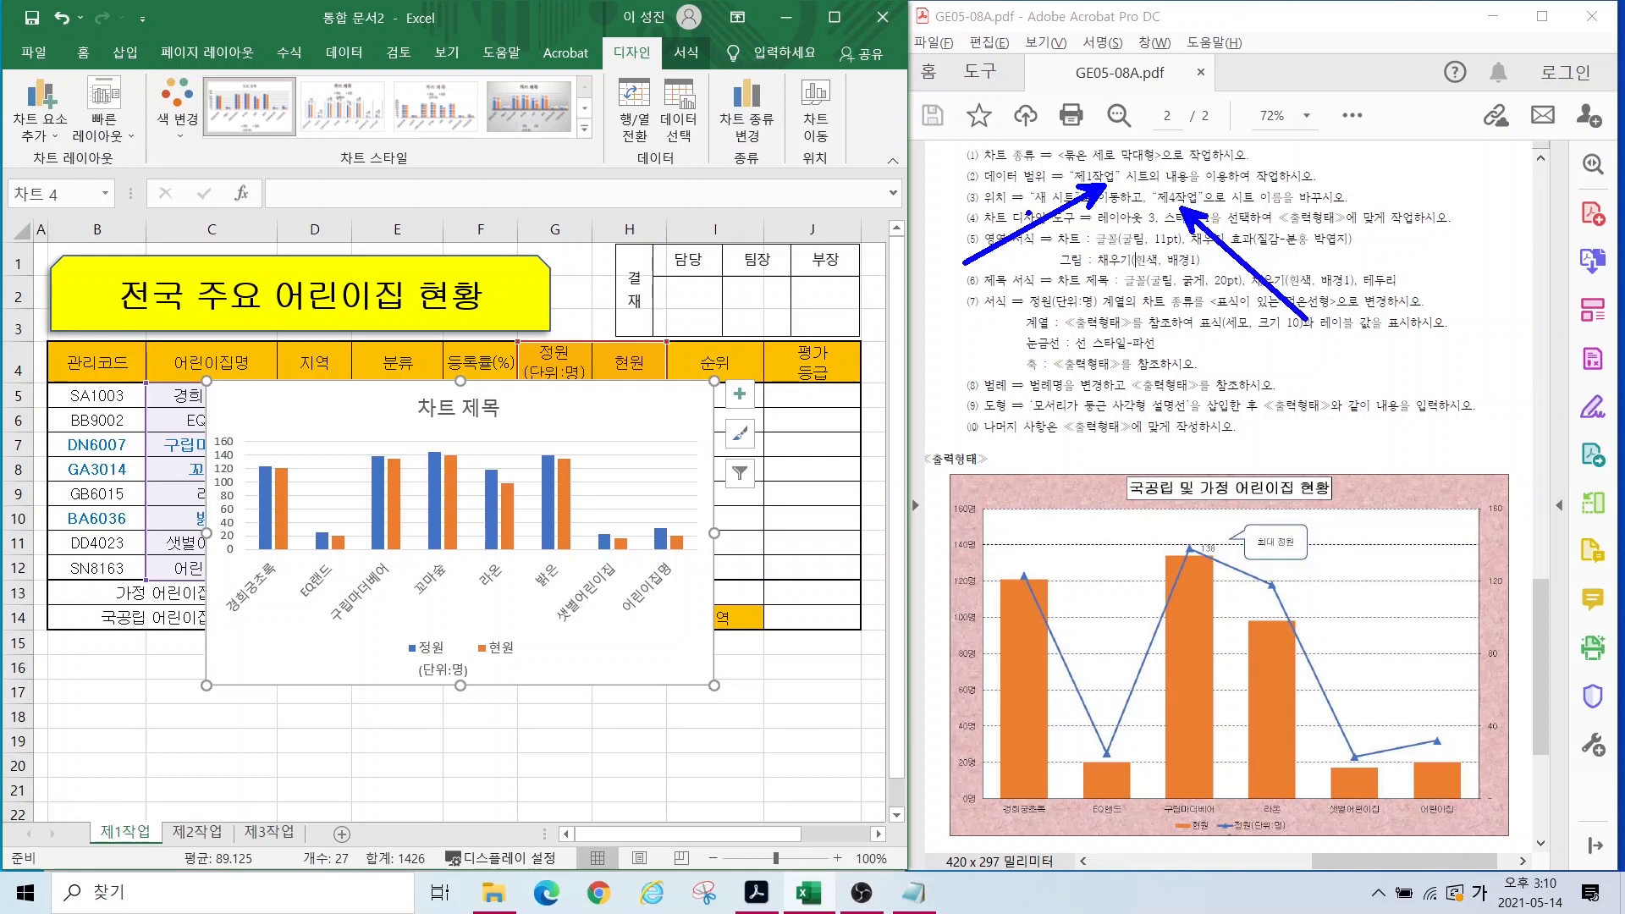
{"action": "left_click_drag", "start_coordinate": [1028, 213], "coordinate": [1331, 212]}
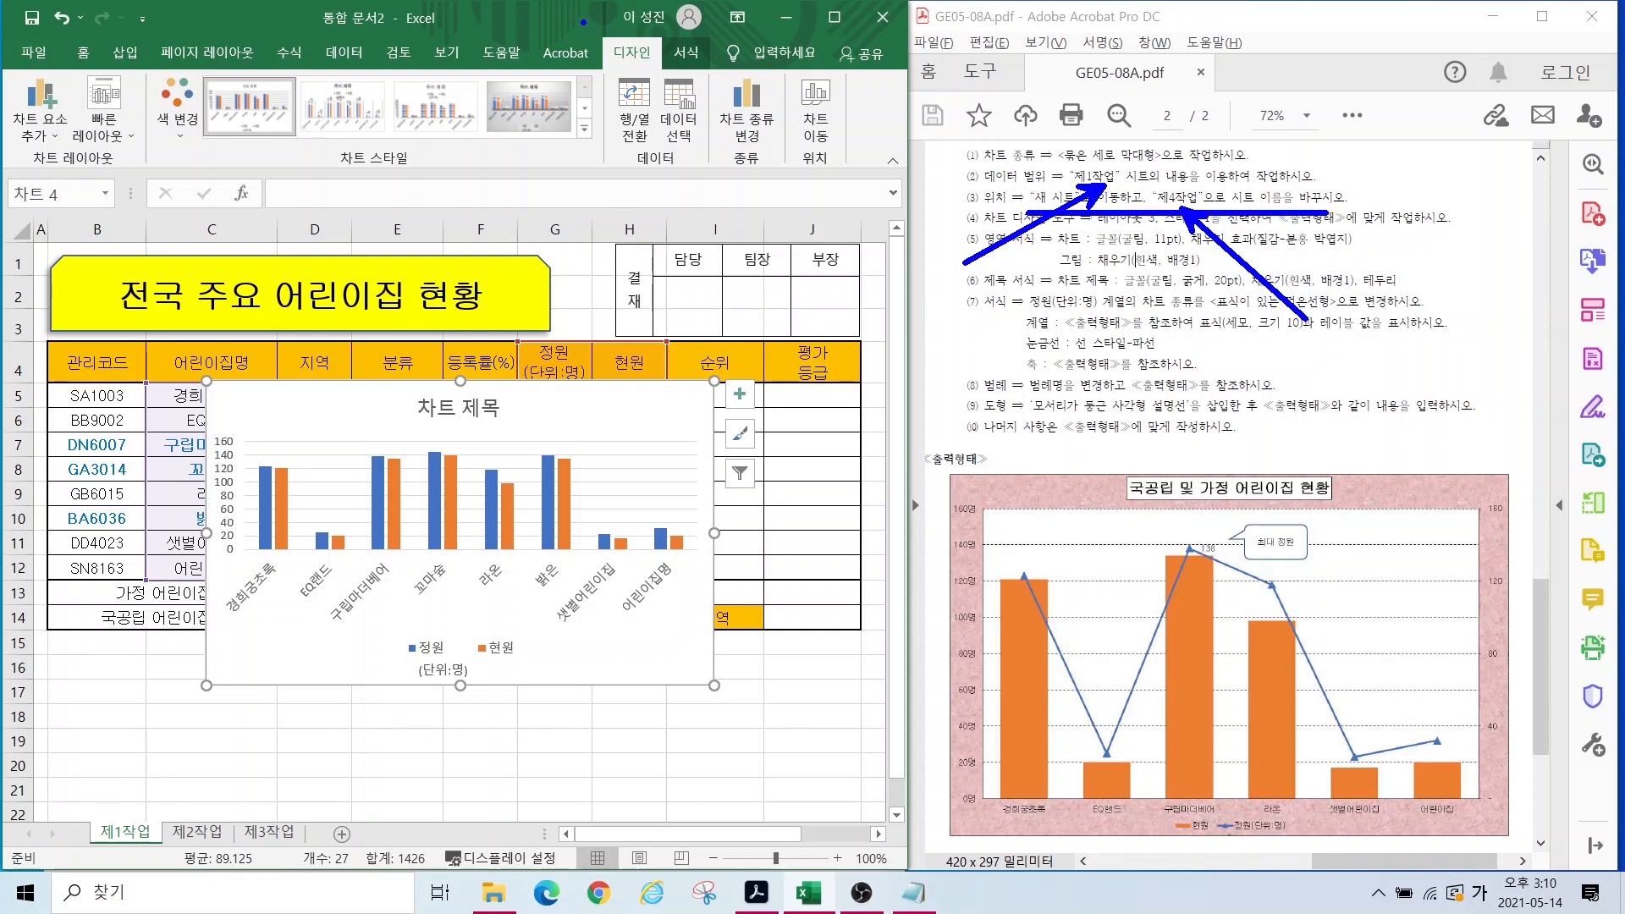
{"action": "left_click_drag", "start_coordinate": [585, 18], "coordinate": [725, 108]}
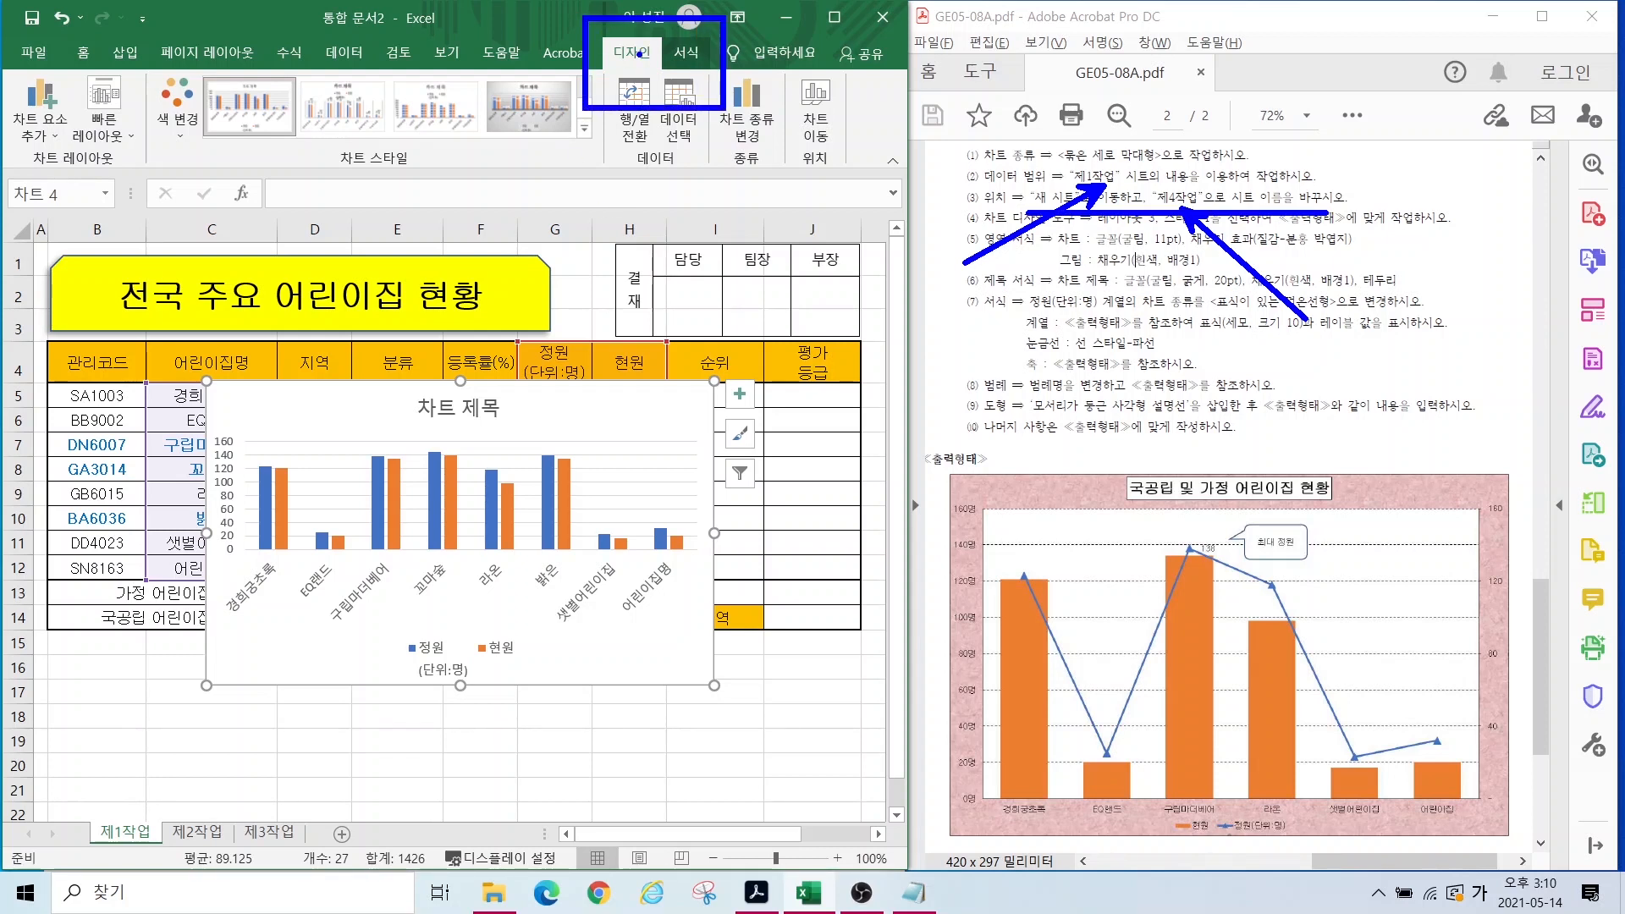
{"action": "mouse_move", "coordinate": [639, 56]}
{"action": "left_mouse_down"}
{"action": "mouse_move", "coordinate": [536, 178]}
{"action": "mouse_move", "coordinate": [725, 113]}
{"action": "mouse_move", "coordinate": [771, 181]}
{"action": "left_mouse_up"}
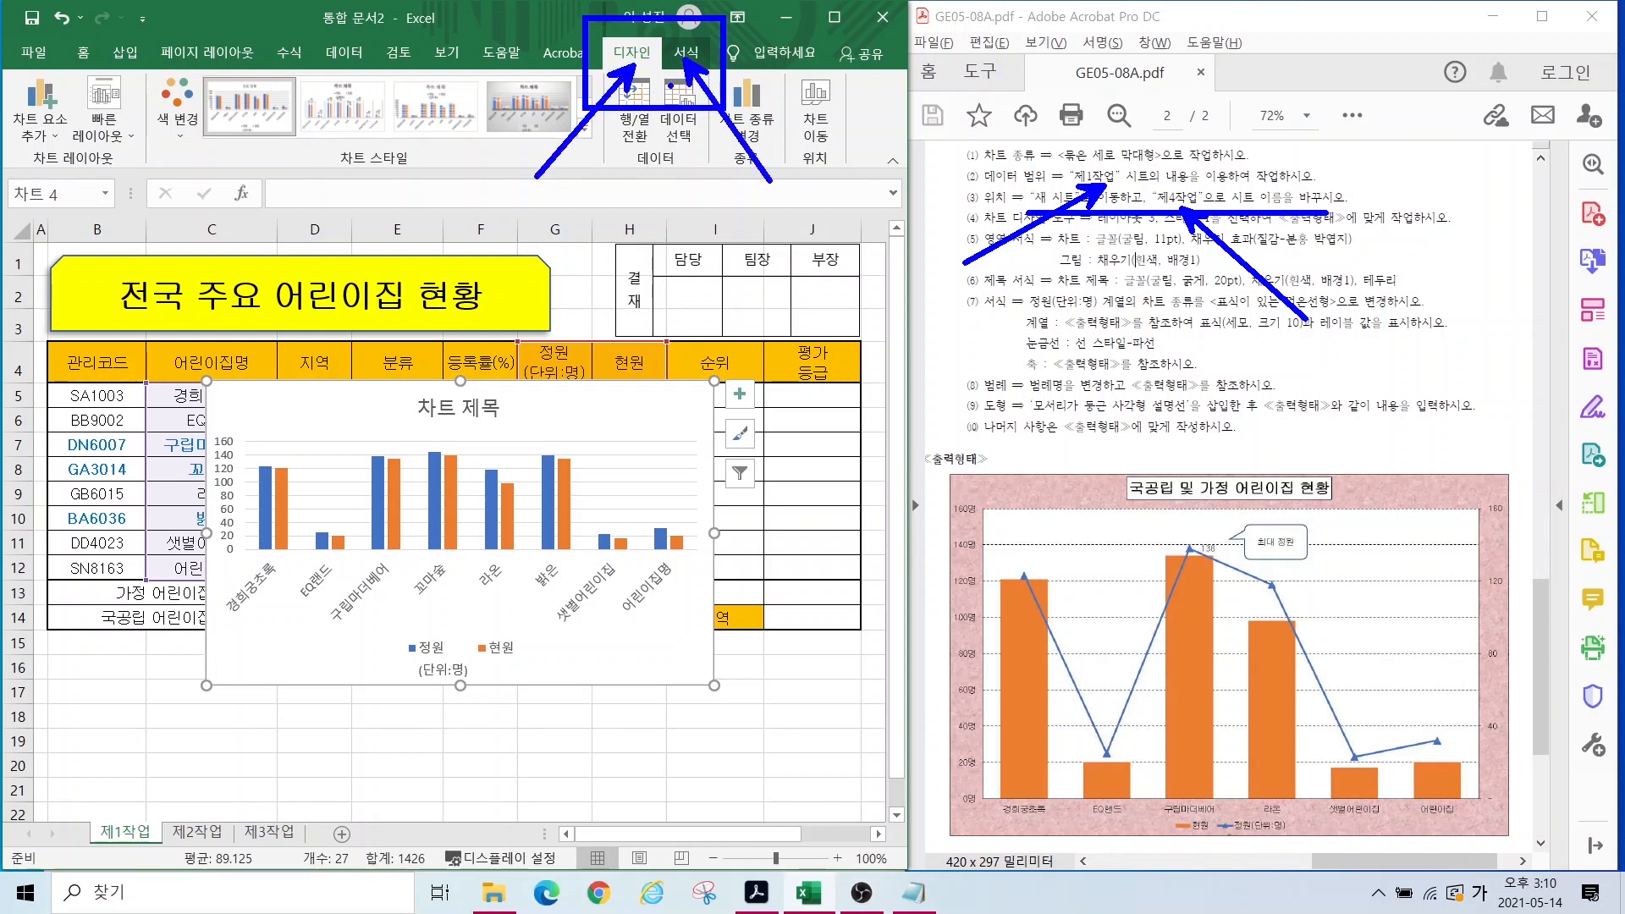
{"action": "mouse_move", "coordinate": [851, 138]}
{"action": "left_mouse_down"}
{"action": "mouse_move", "coordinate": [791, 166]}
{"action": "mouse_move", "coordinate": [834, 88]}
{"action": "mouse_move", "coordinate": [850, 179]}
{"action": "left_mouse_up"}
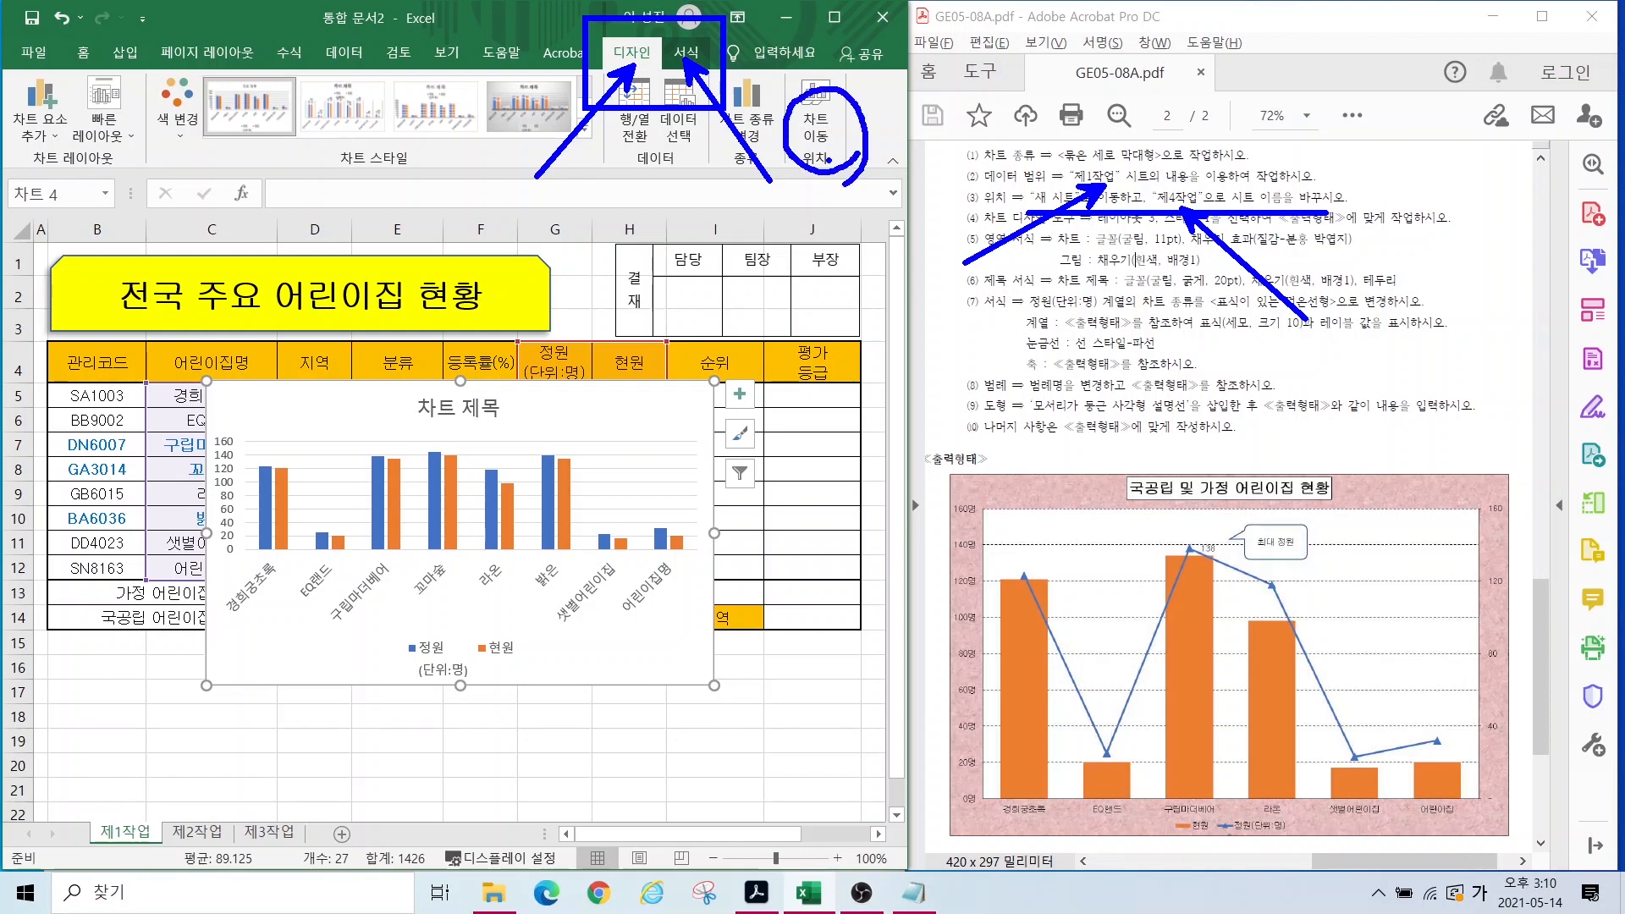
{"action": "left_click", "coordinate": [809, 123]}
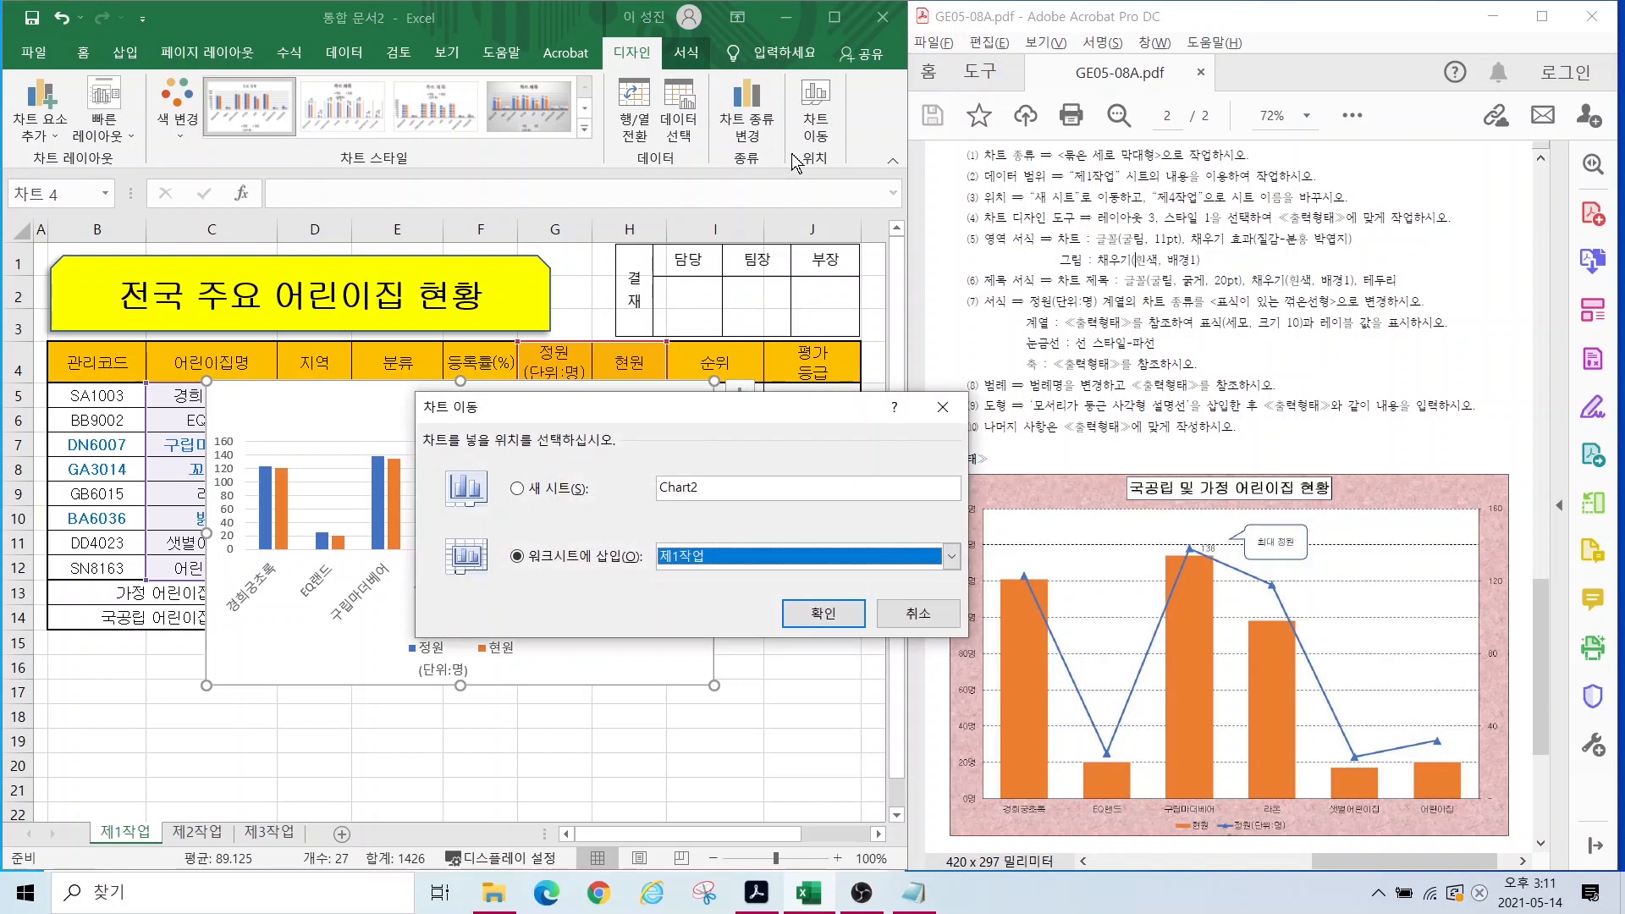
Step: Move the chart onto a new sheet named 제4작업
{"action": "left_click", "coordinate": [541, 495]}
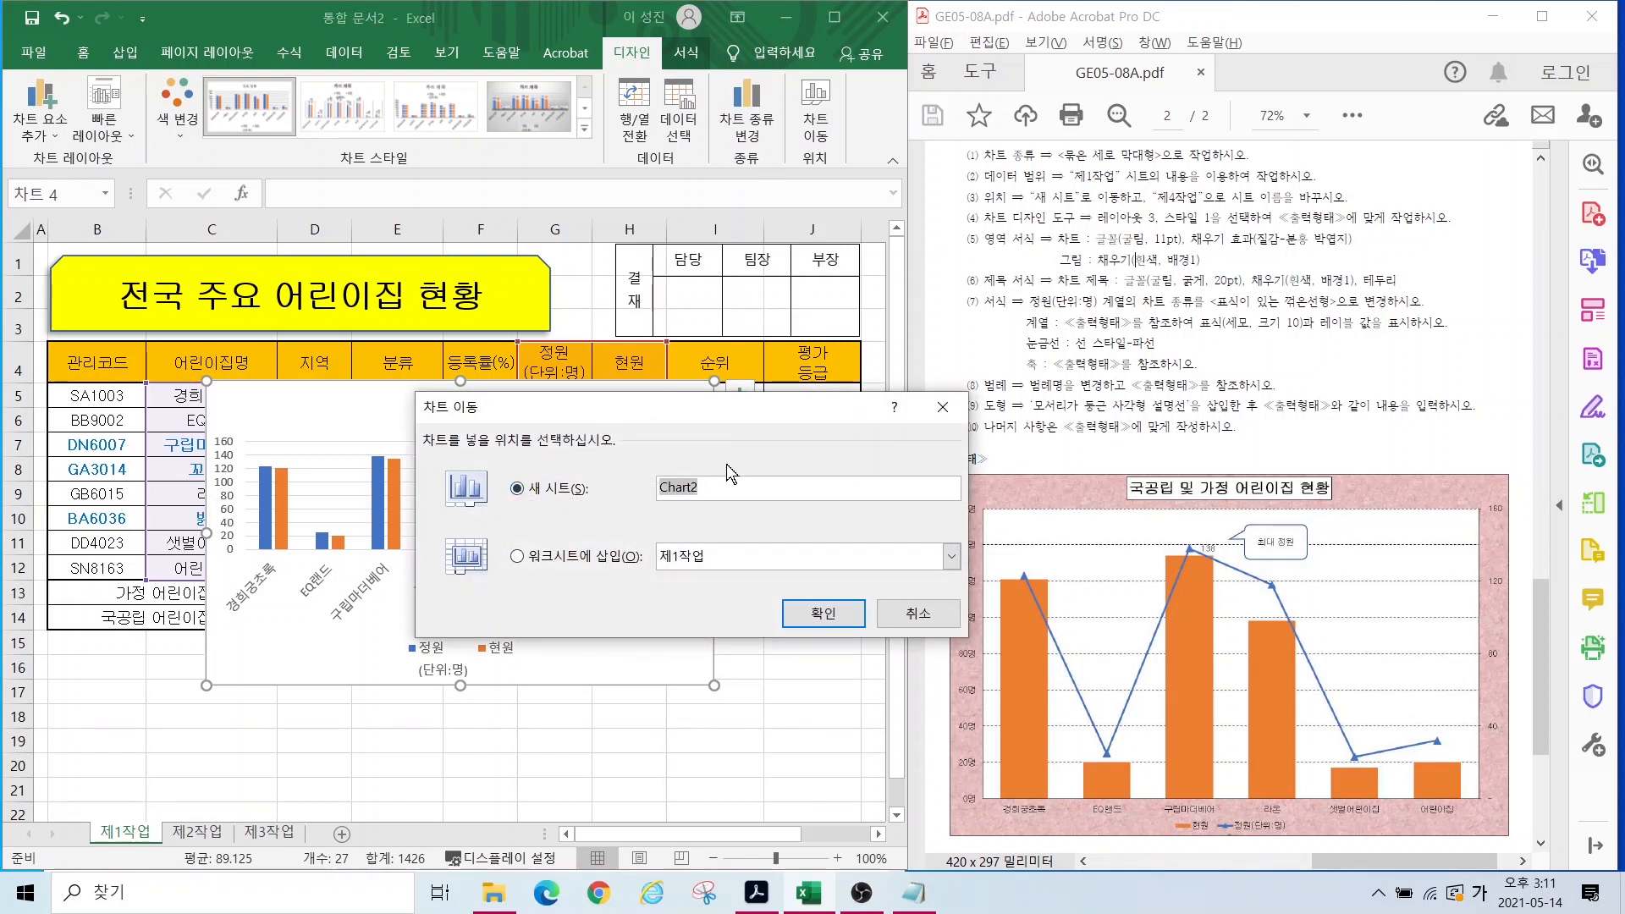
{"action": "type", "text": "ㅈ4작어ㅂ"}
{"action": "key", "text": "Return"}
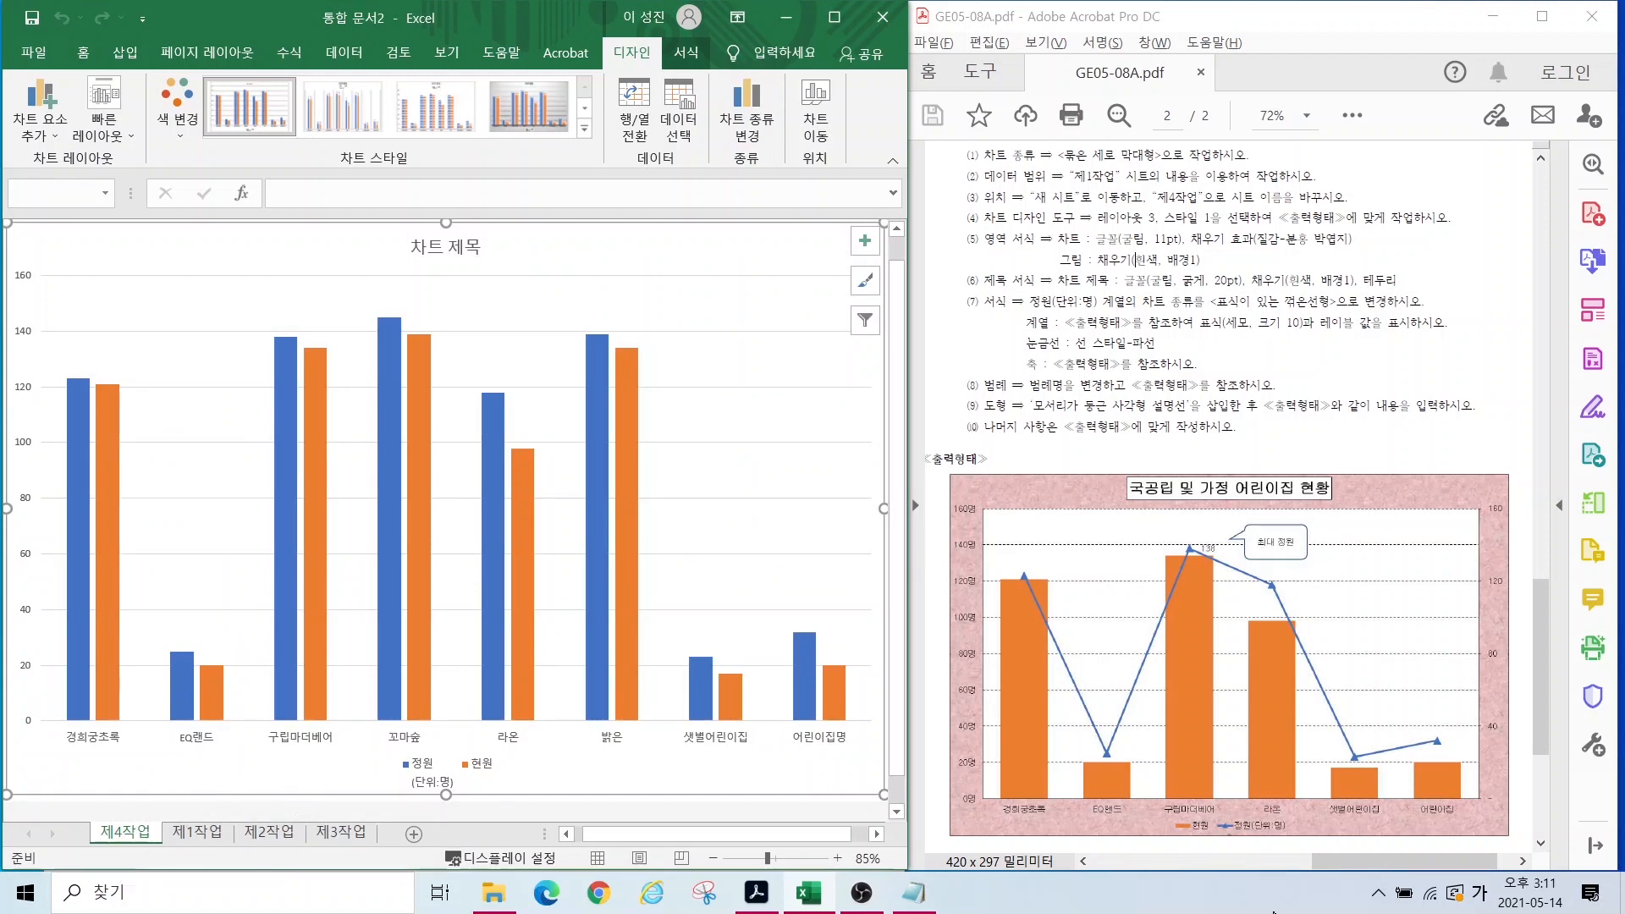
Step: Reposition the 제4작업 sheet tab so it follows 제3작업 as the last sheet
{"action": "scroll", "coordinate": [1287, 669], "scroll_direction": "down", "scroll_amount": 1}
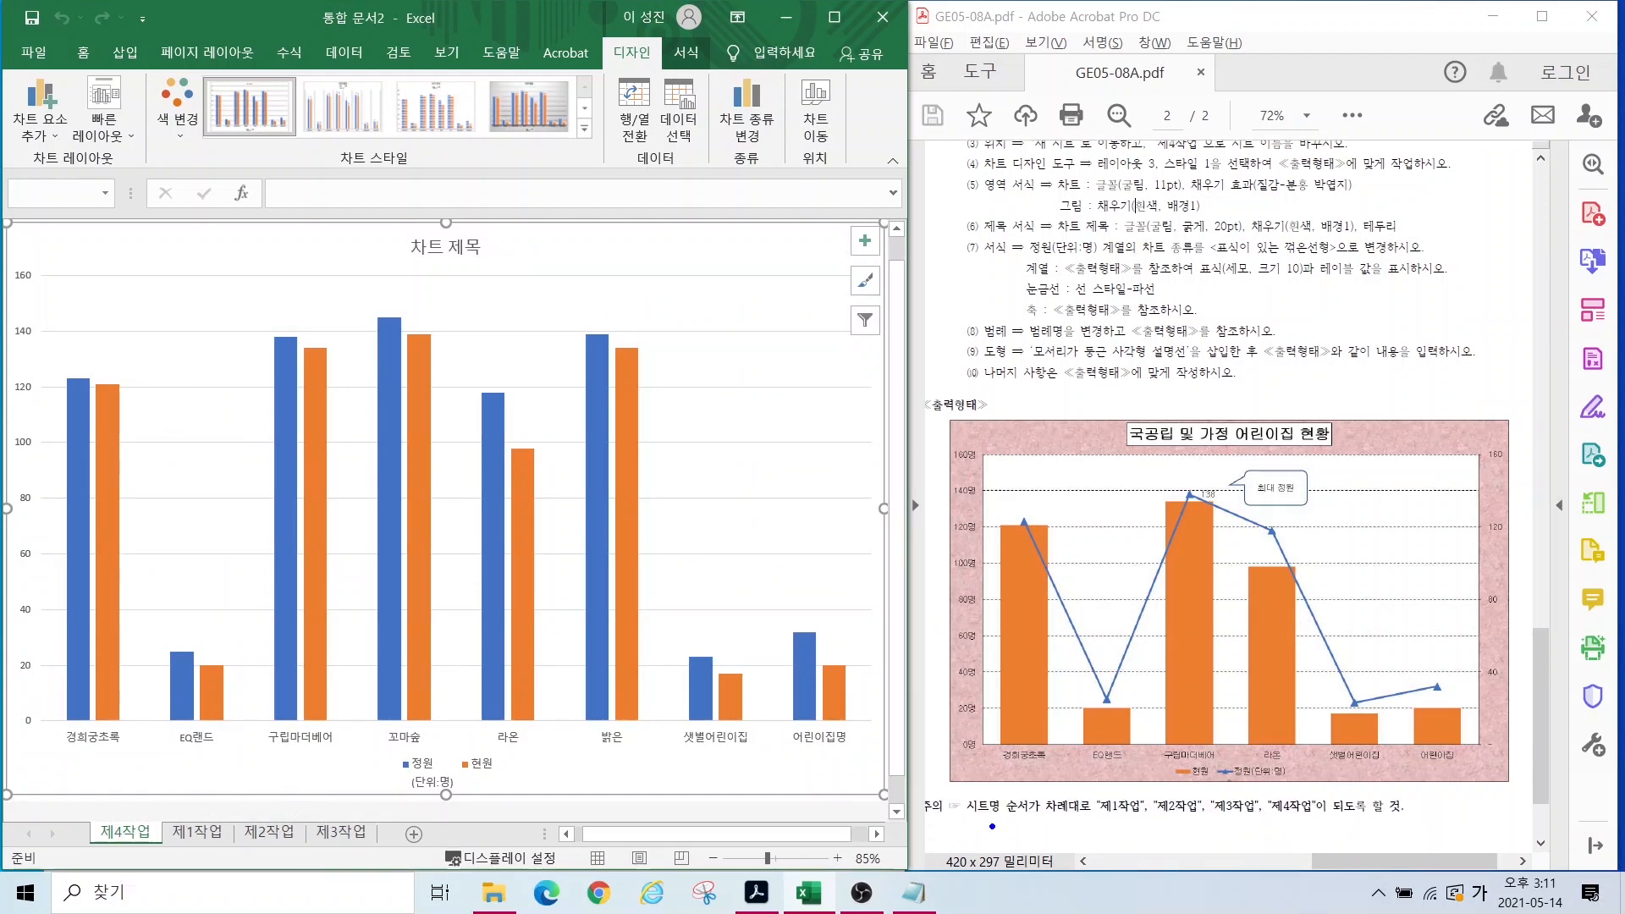
{"action": "left_click_drag", "start_coordinate": [938, 793], "coordinate": [1446, 822]}
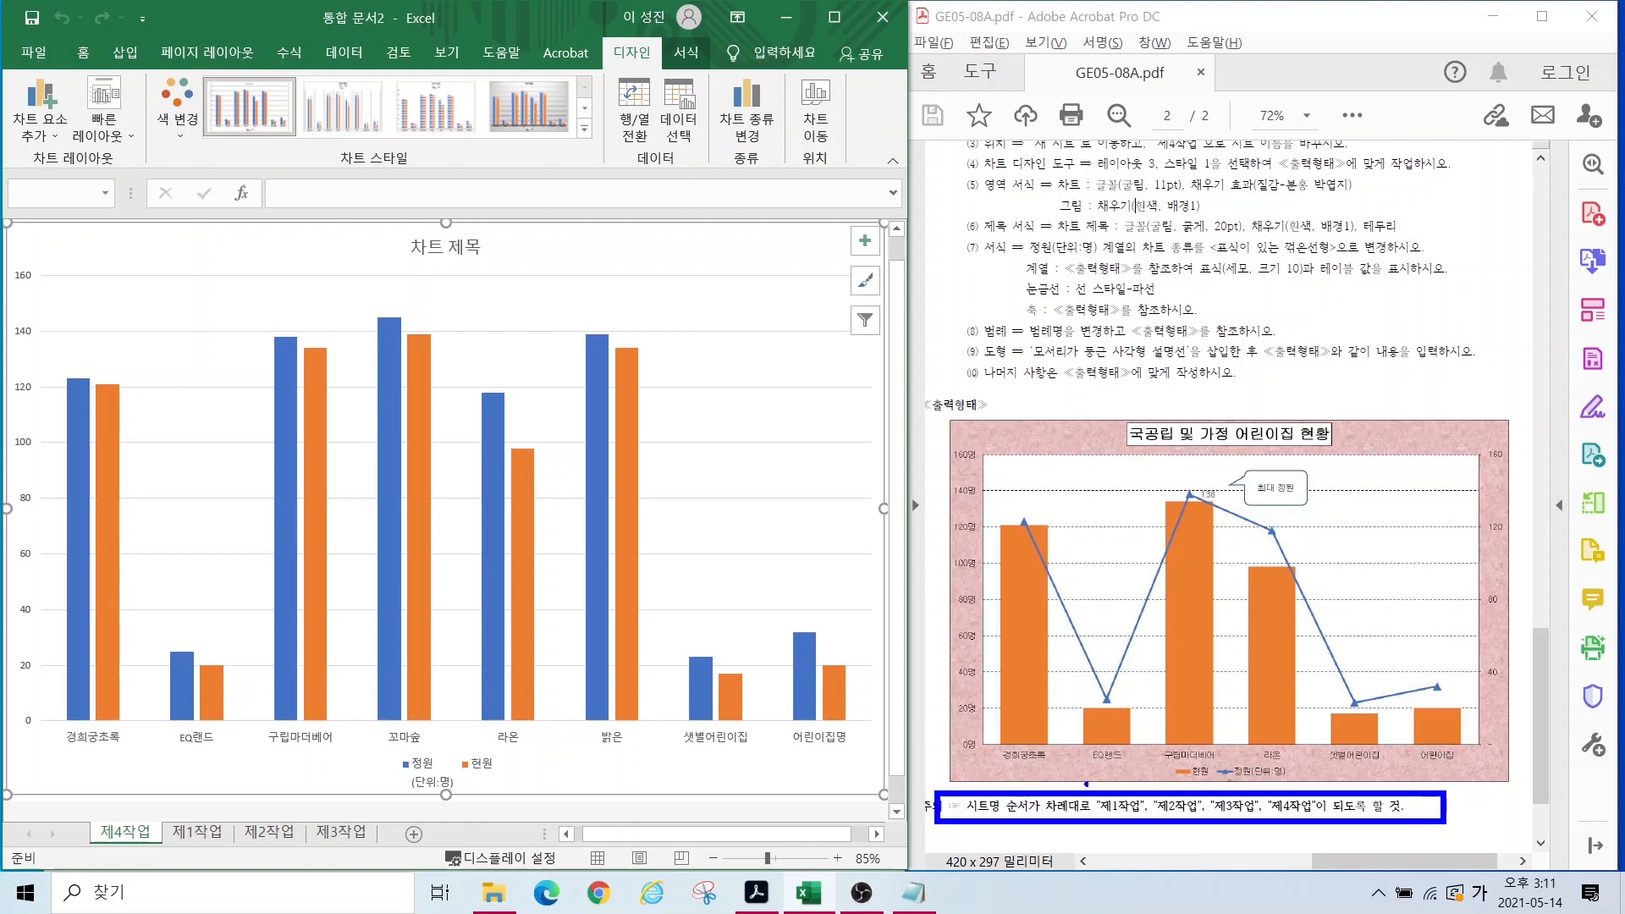
{"action": "left_click_drag", "start_coordinate": [1118, 815], "coordinate": [1031, 884]}
{"action": "left_click_drag", "start_coordinate": [1183, 803], "coordinate": [1124, 889]}
{"action": "left_click_drag", "start_coordinate": [1256, 821], "coordinate": [1183, 897]}
{"action": "left_click_drag", "start_coordinate": [1306, 806], "coordinate": [1272, 897]}
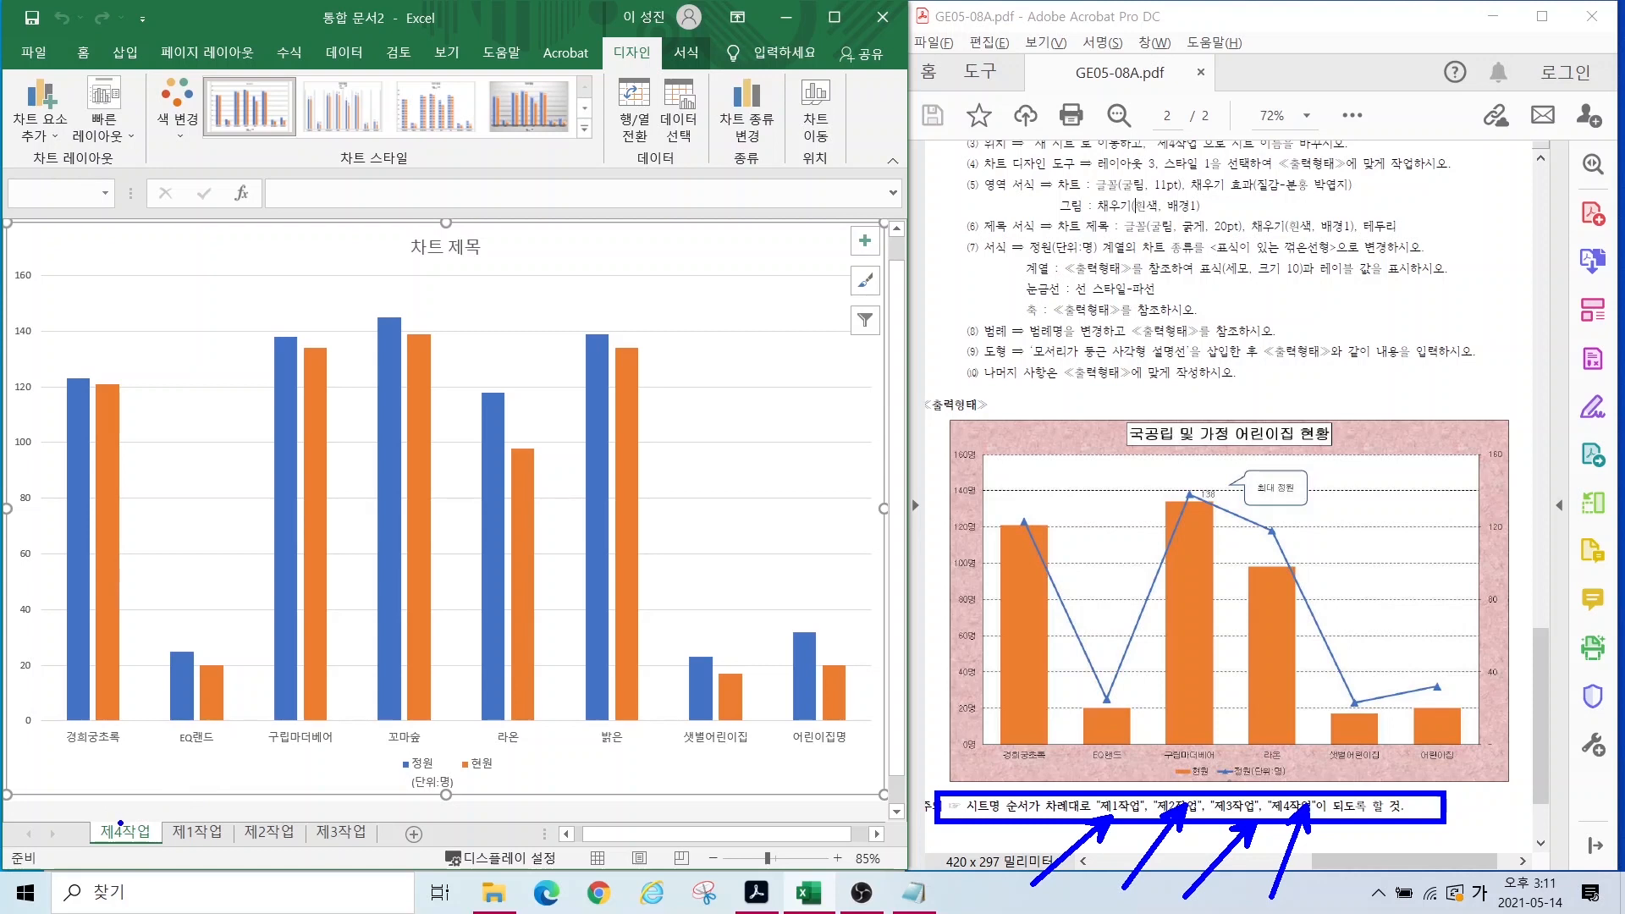
{"action": "left_click_drag", "start_coordinate": [132, 815], "coordinate": [56, 717]}
{"action": "mouse_move", "coordinate": [152, 812]}
{"action": "left_mouse_down"}
{"action": "mouse_move", "coordinate": [340, 762]}
{"action": "mouse_move", "coordinate": [383, 825]}
{"action": "left_mouse_up"}
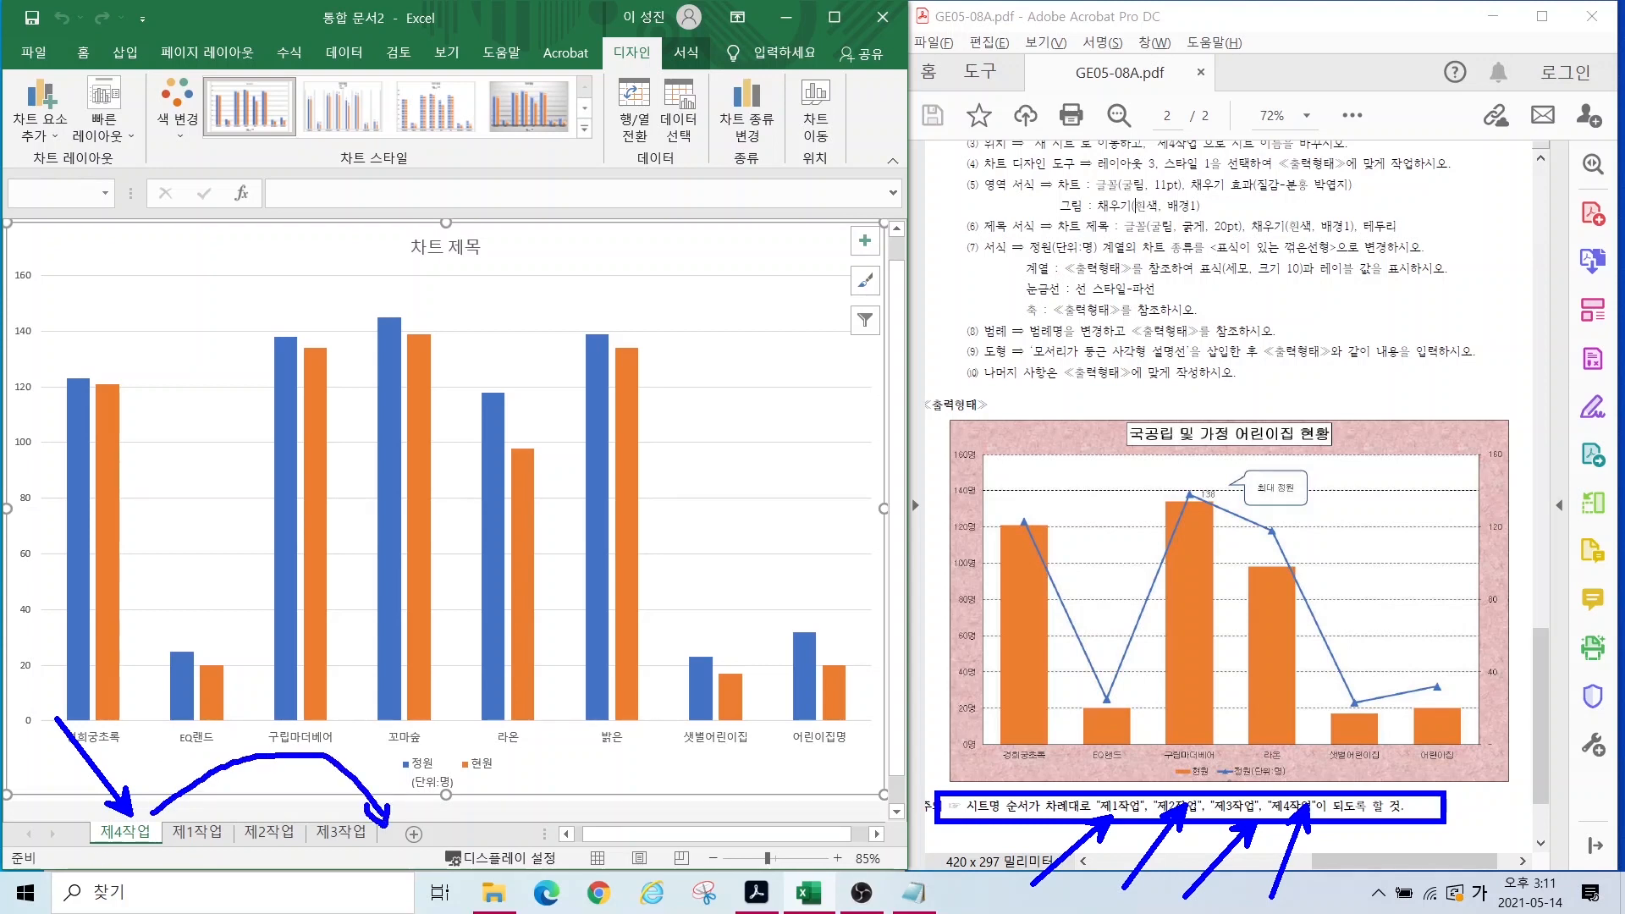
{"action": "key", "text": "Escape"}
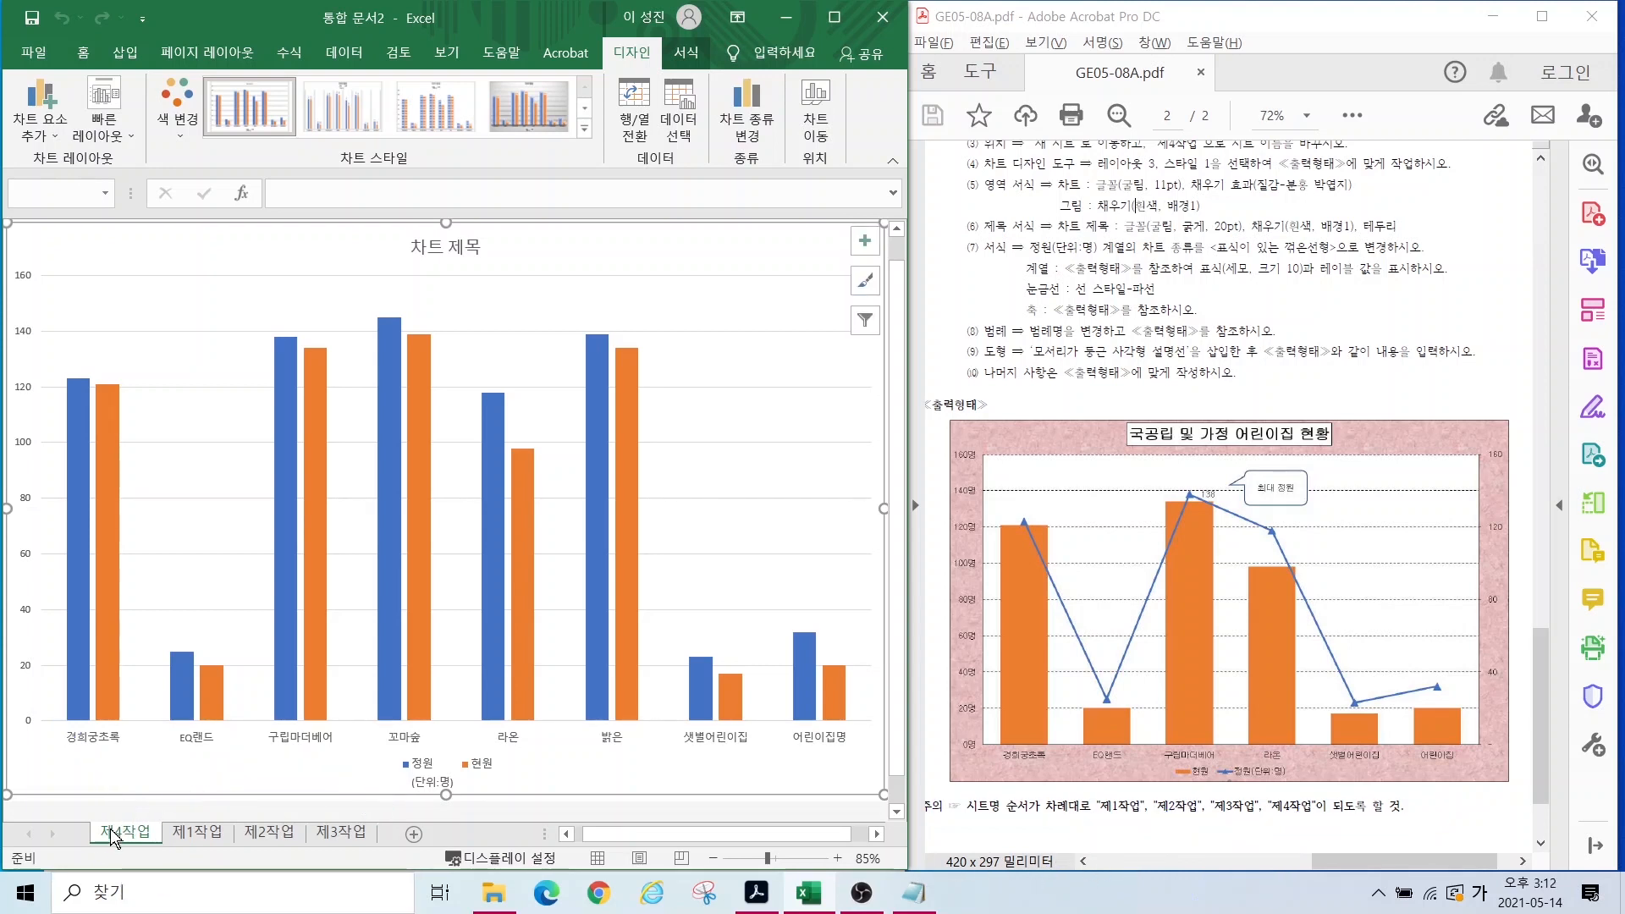
{"action": "left_click_drag", "start_coordinate": [113, 838], "coordinate": [395, 824]}
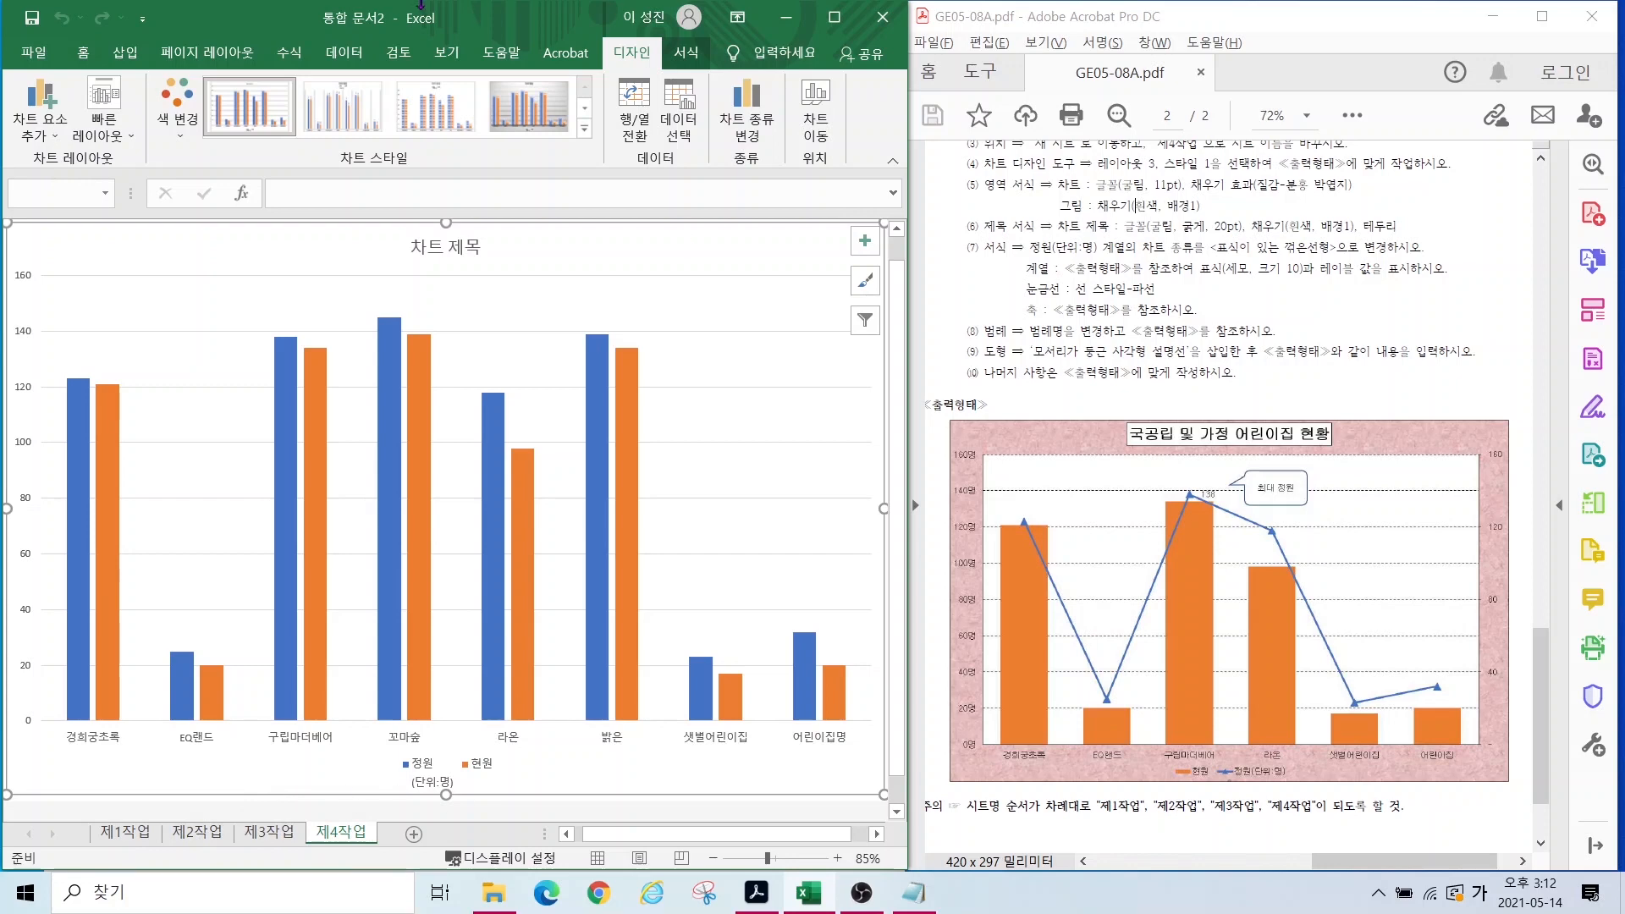
{"action": "scroll", "coordinate": [990, 222], "scroll_direction": "up", "scroll_amount": 1}
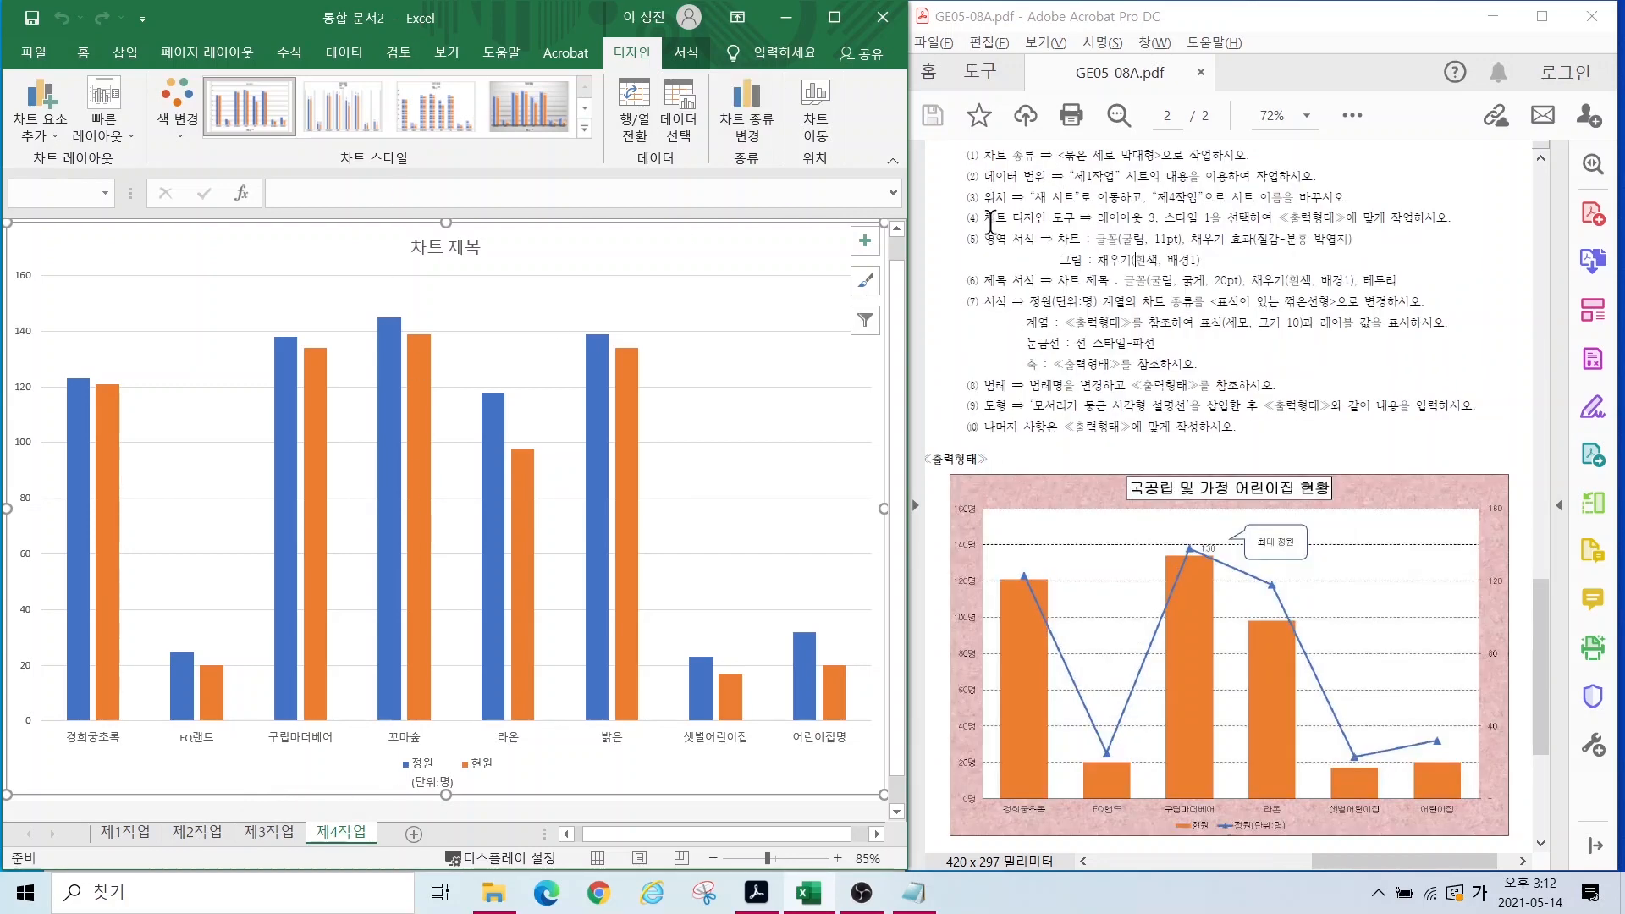
Step: Mark the chart type, 제1작업 data range and new-sheet placement requirements on the task sheet
{"action": "left_click_drag", "start_coordinate": [1148, 151], "coordinate": [1231, 73]}
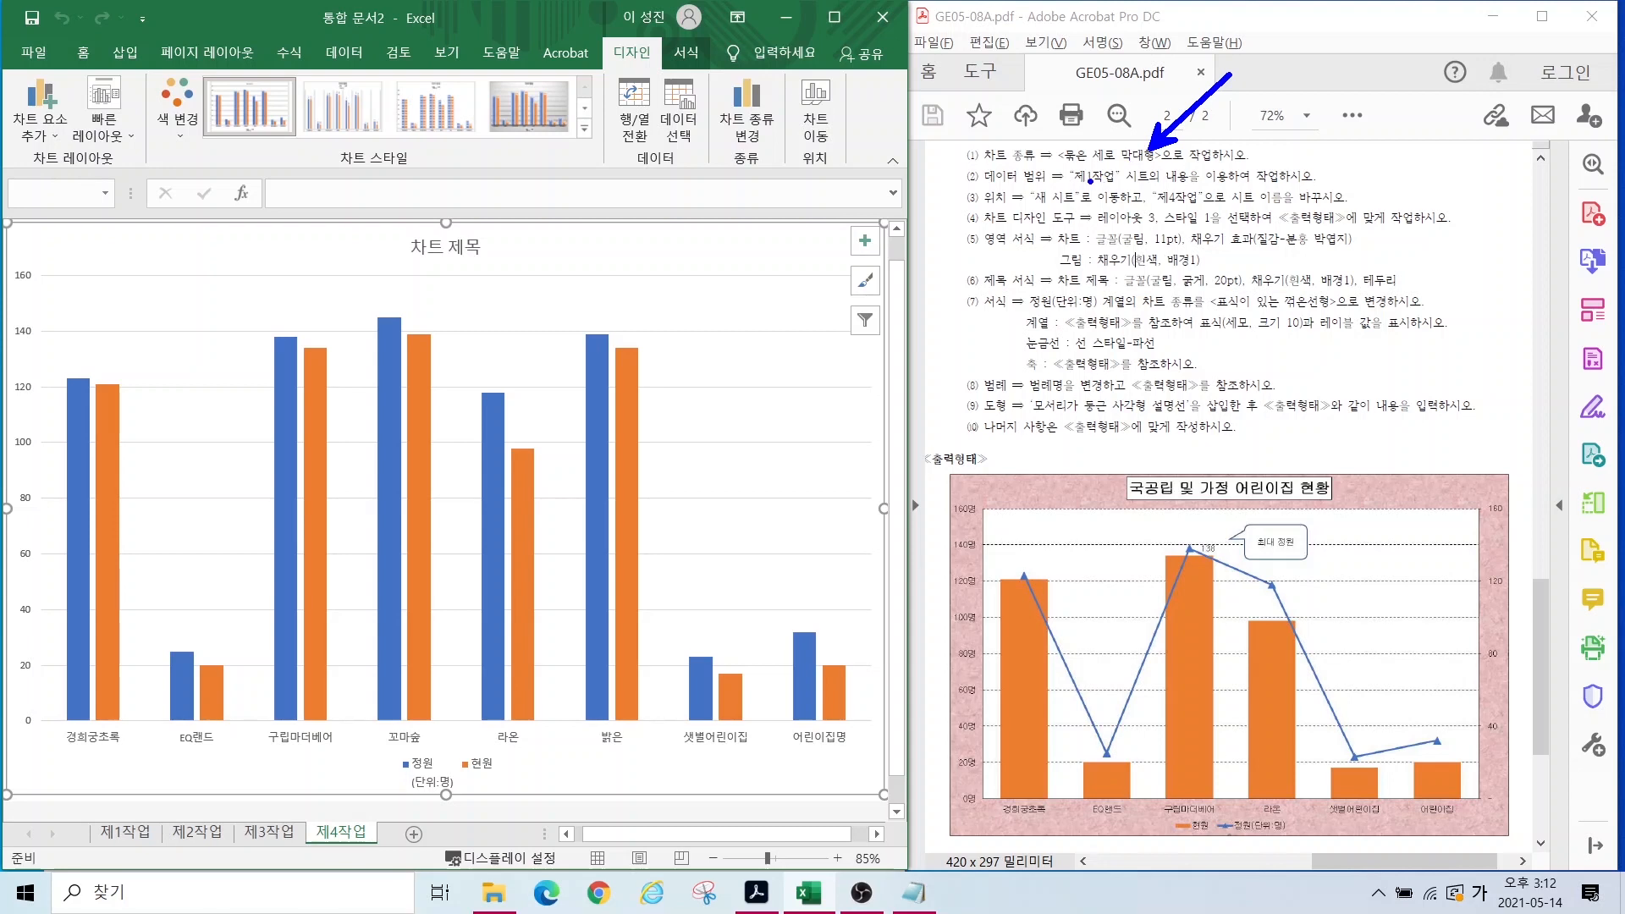
{"action": "mouse_move", "coordinate": [1091, 181]}
{"action": "left_mouse_down"}
{"action": "mouse_move", "coordinate": [1100, 149]}
{"action": "mouse_move", "coordinate": [1027, 95]}
{"action": "left_mouse_up"}
{"action": "left_click_drag", "start_coordinate": [1036, 208], "coordinate": [1264, 206]}
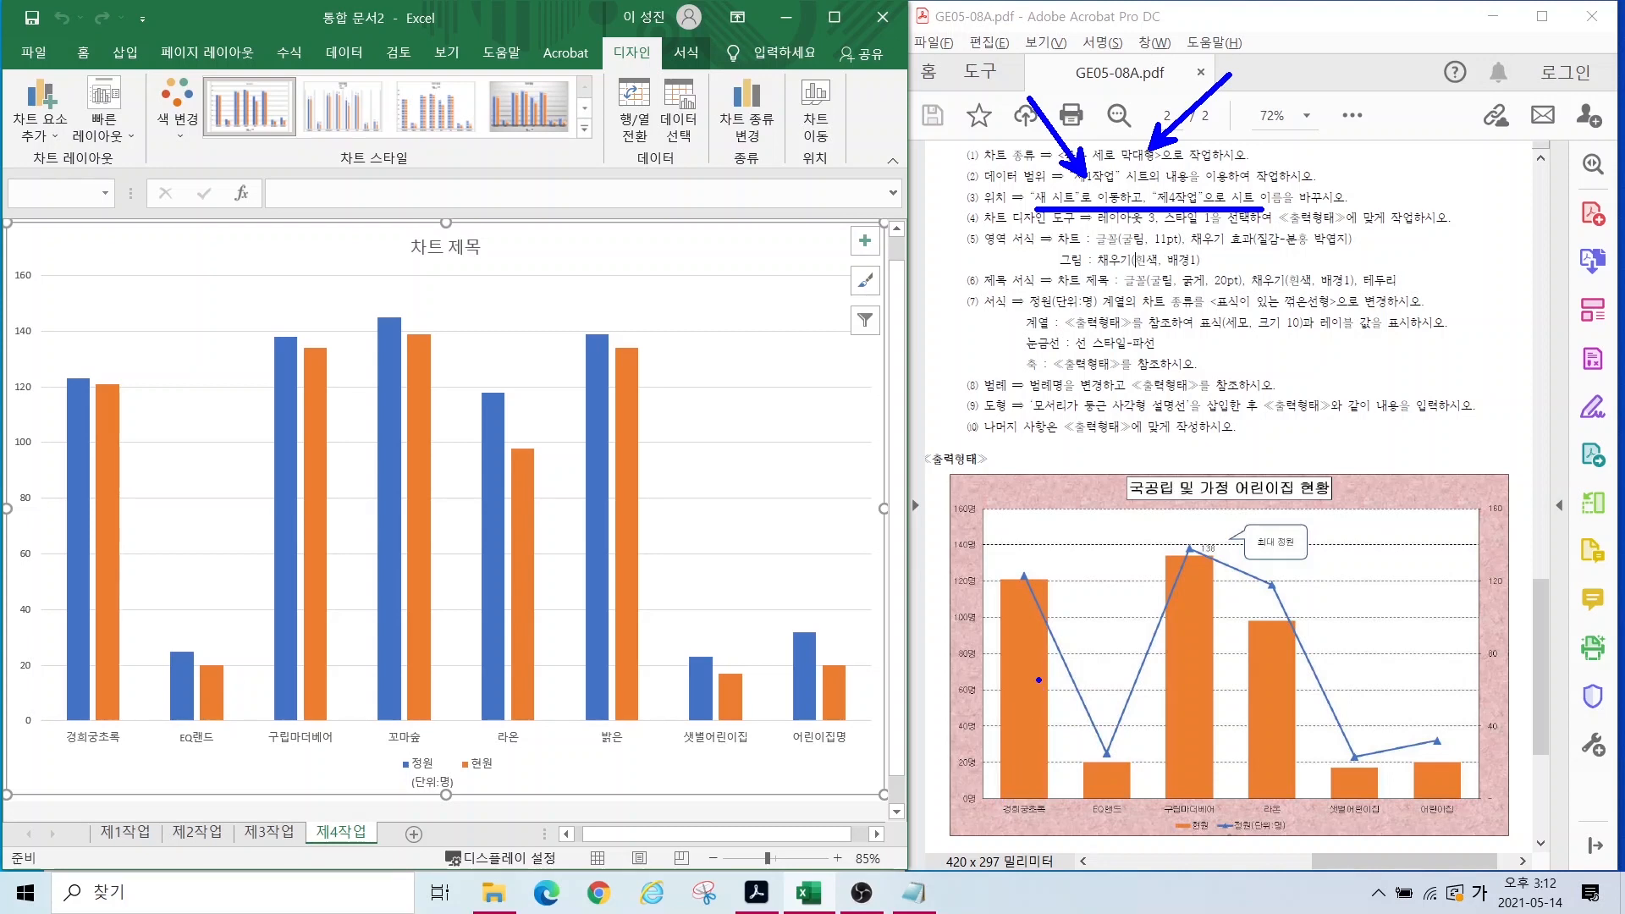
Step: Mark the bars of the sample chart in the task sheet
{"action": "left_click_drag", "start_coordinate": [1040, 669], "coordinate": [1015, 760]}
{"action": "left_click_drag", "start_coordinate": [1120, 745], "coordinate": [1103, 819]}
{"action": "left_click_drag", "start_coordinate": [1192, 720], "coordinate": [1177, 786]}
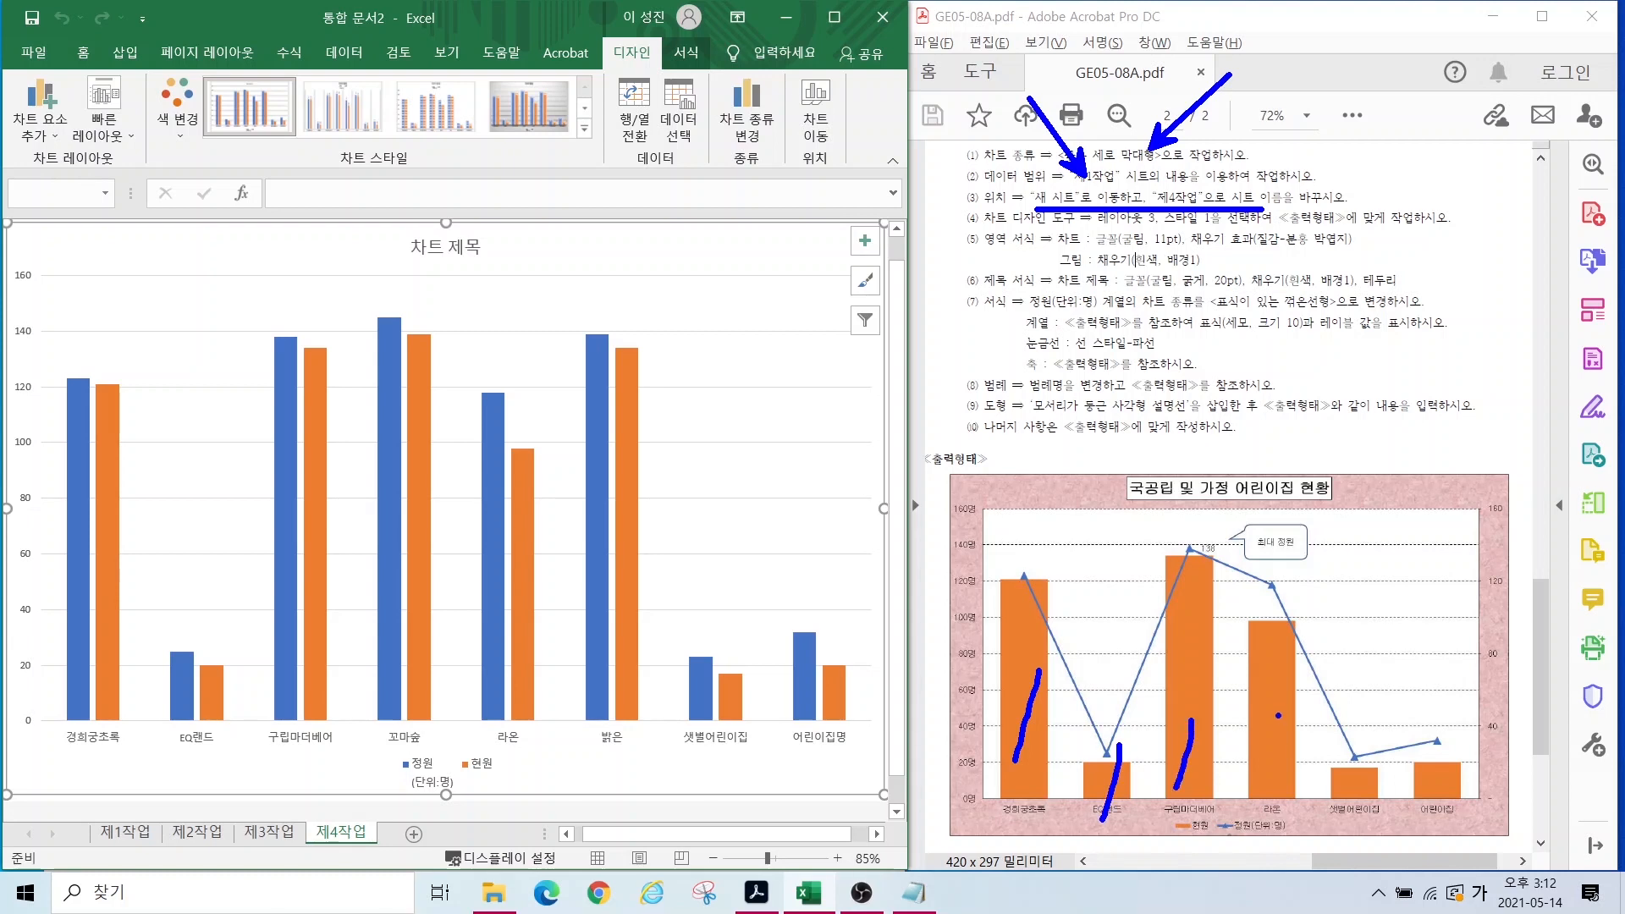
{"action": "left_click_drag", "start_coordinate": [1283, 712], "coordinate": [1262, 805]}
{"action": "left_click_drag", "start_coordinate": [1367, 752], "coordinate": [1354, 819]}
{"action": "left_click_drag", "start_coordinate": [1430, 741], "coordinate": [1428, 799]}
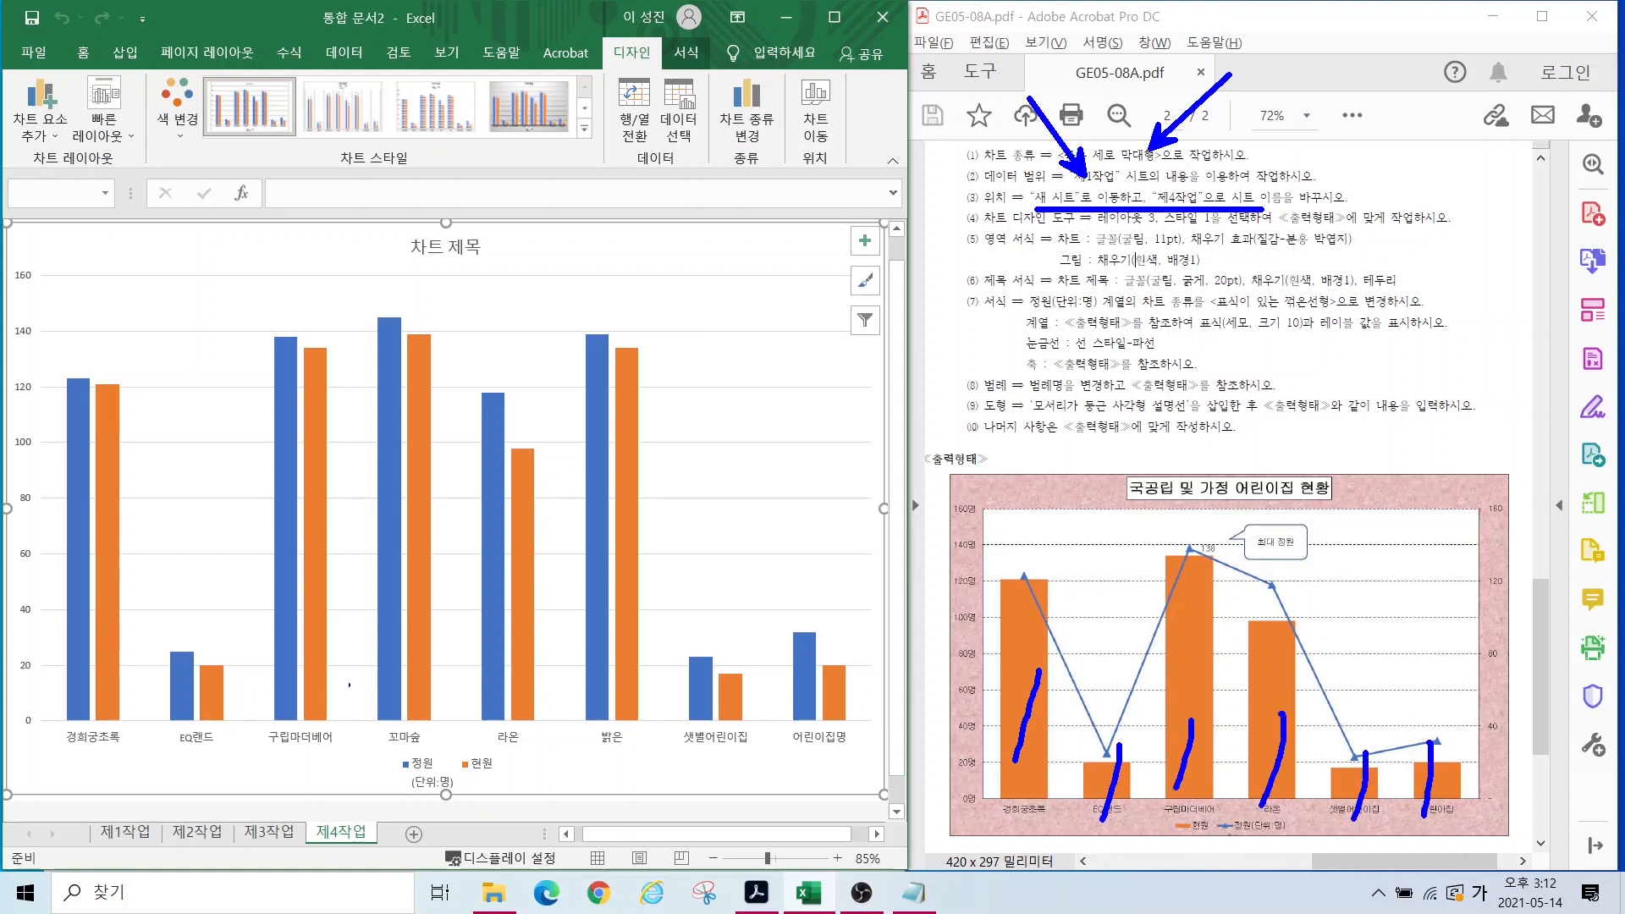
Step: Mark the orange bars in the created chart for comparison, then clear the annotations
{"action": "left_click_drag", "start_coordinate": [123, 696], "coordinate": [101, 747]}
{"action": "left_click_drag", "start_coordinate": [245, 681], "coordinate": [211, 750]}
{"action": "left_click_drag", "start_coordinate": [319, 683], "coordinate": [308, 738]}
{"action": "left_click_drag", "start_coordinate": [457, 671], "coordinate": [416, 751]}
{"action": "left_click_drag", "start_coordinate": [522, 678], "coordinate": [506, 739]}
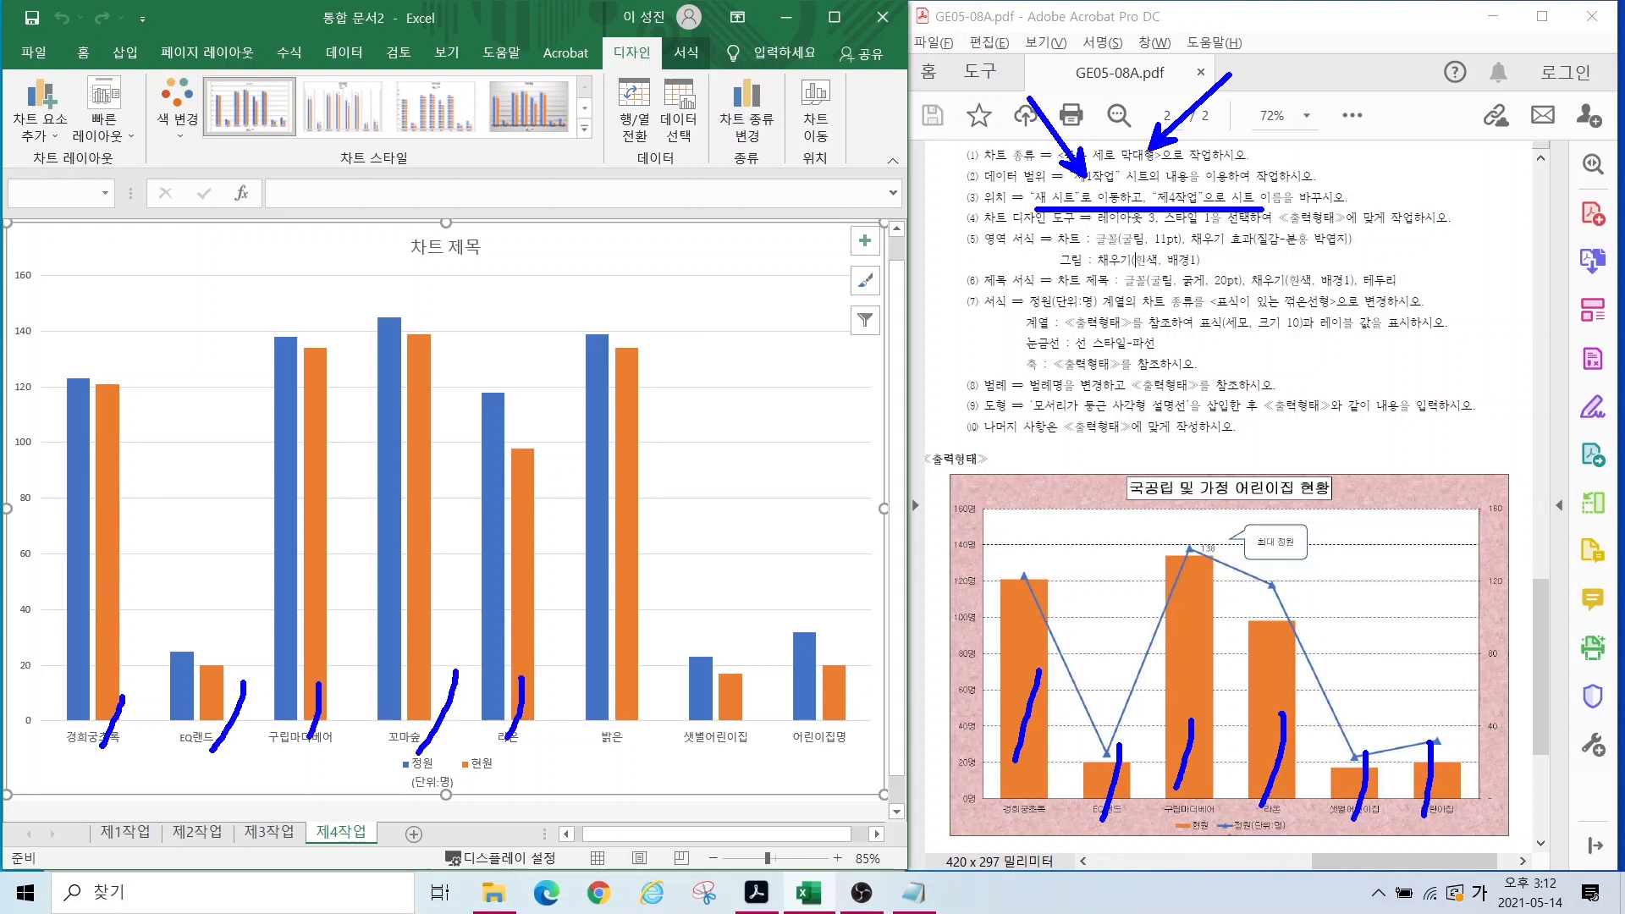
{"action": "left_click_drag", "start_coordinate": [647, 683], "coordinate": [626, 739]}
{"action": "left_click_drag", "start_coordinate": [713, 685], "coordinate": [674, 760]}
{"action": "left_click_drag", "start_coordinate": [834, 666], "coordinate": [812, 744]}
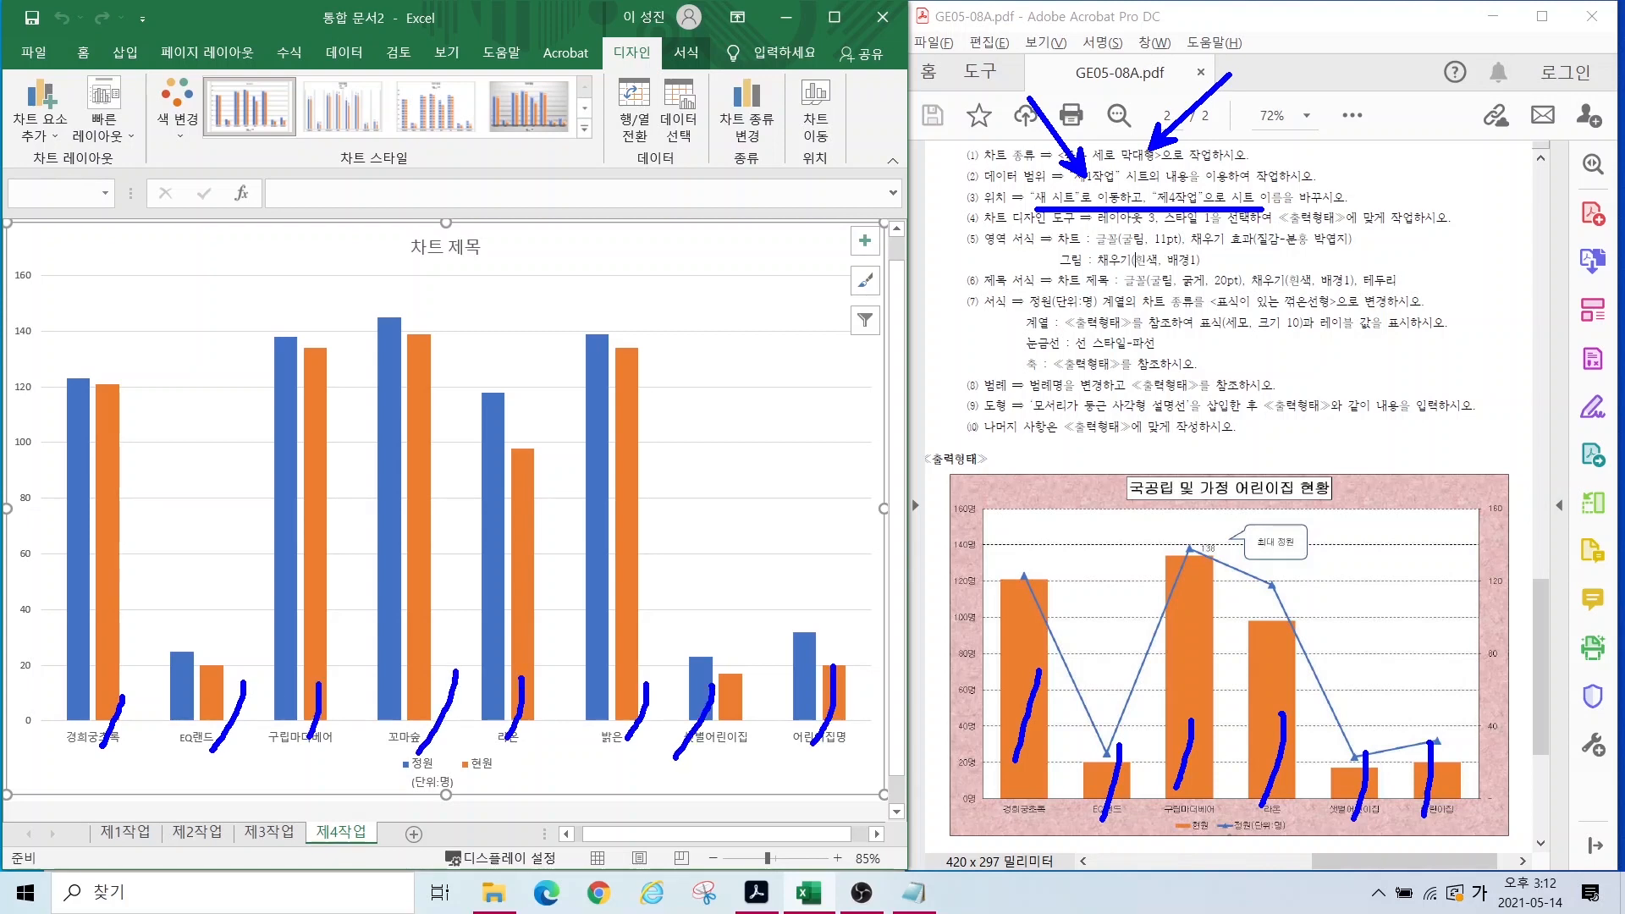
{"action": "key", "text": "Escape"}
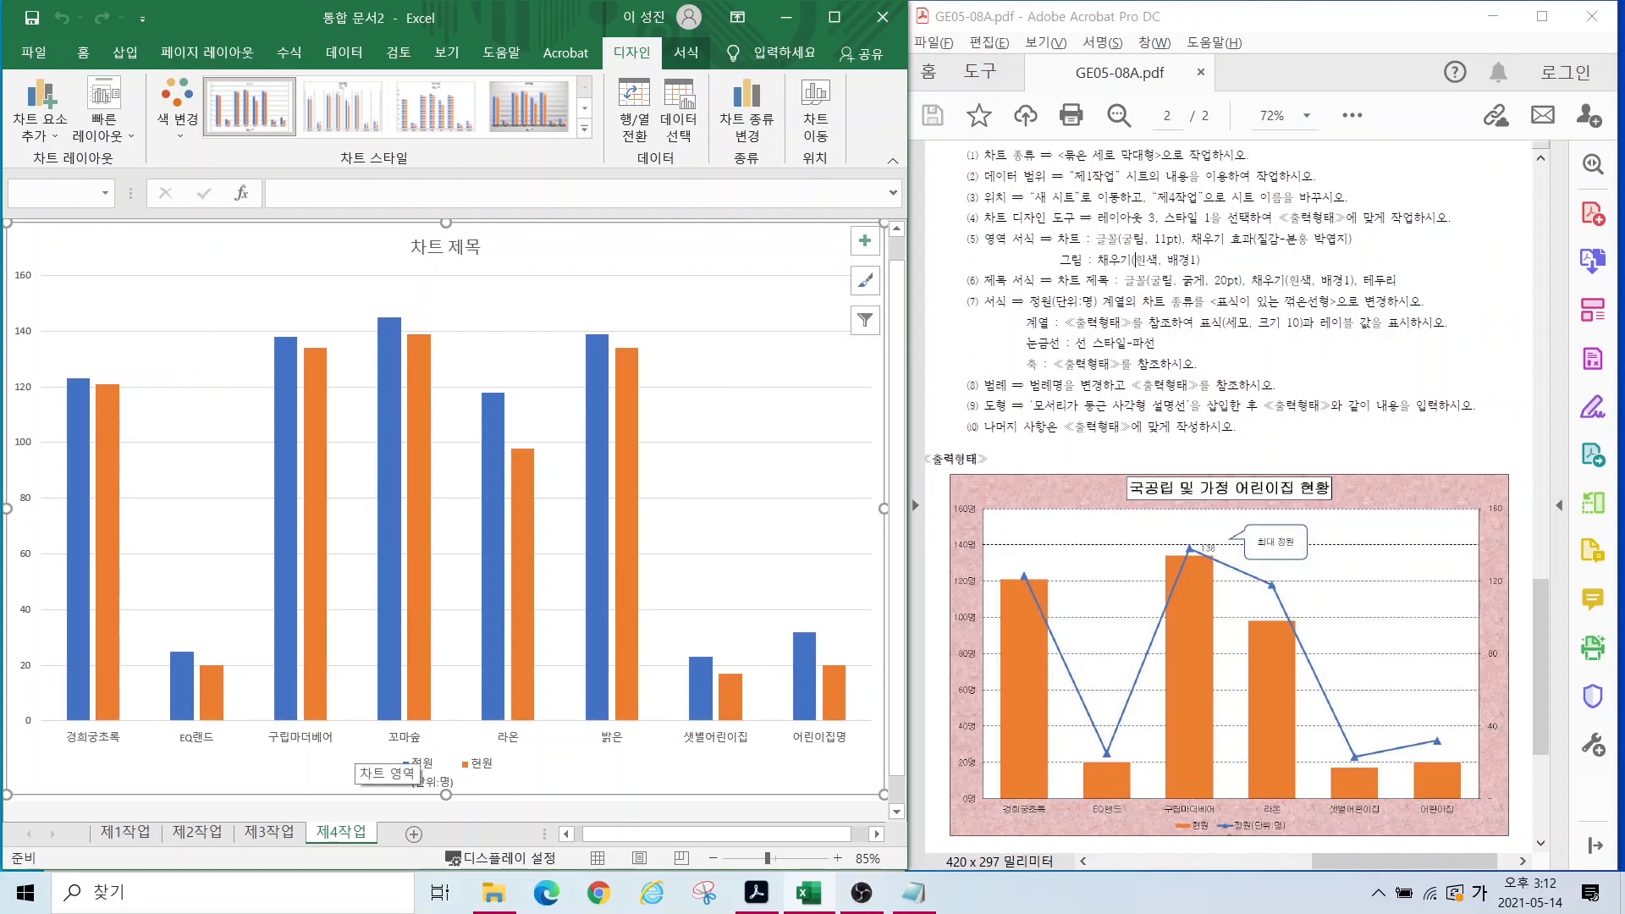
Step: Circle the category labels to keep, cross out 꼬마숲 and 밝은, and open the chart filters
{"action": "mouse_move", "coordinate": [125, 719]}
{"action": "left_mouse_down"}
{"action": "mouse_move", "coordinate": [86, 766]}
{"action": "mouse_move", "coordinate": [116, 717]}
{"action": "mouse_move", "coordinate": [219, 721]}
{"action": "mouse_move", "coordinate": [222, 766]}
{"action": "left_mouse_up"}
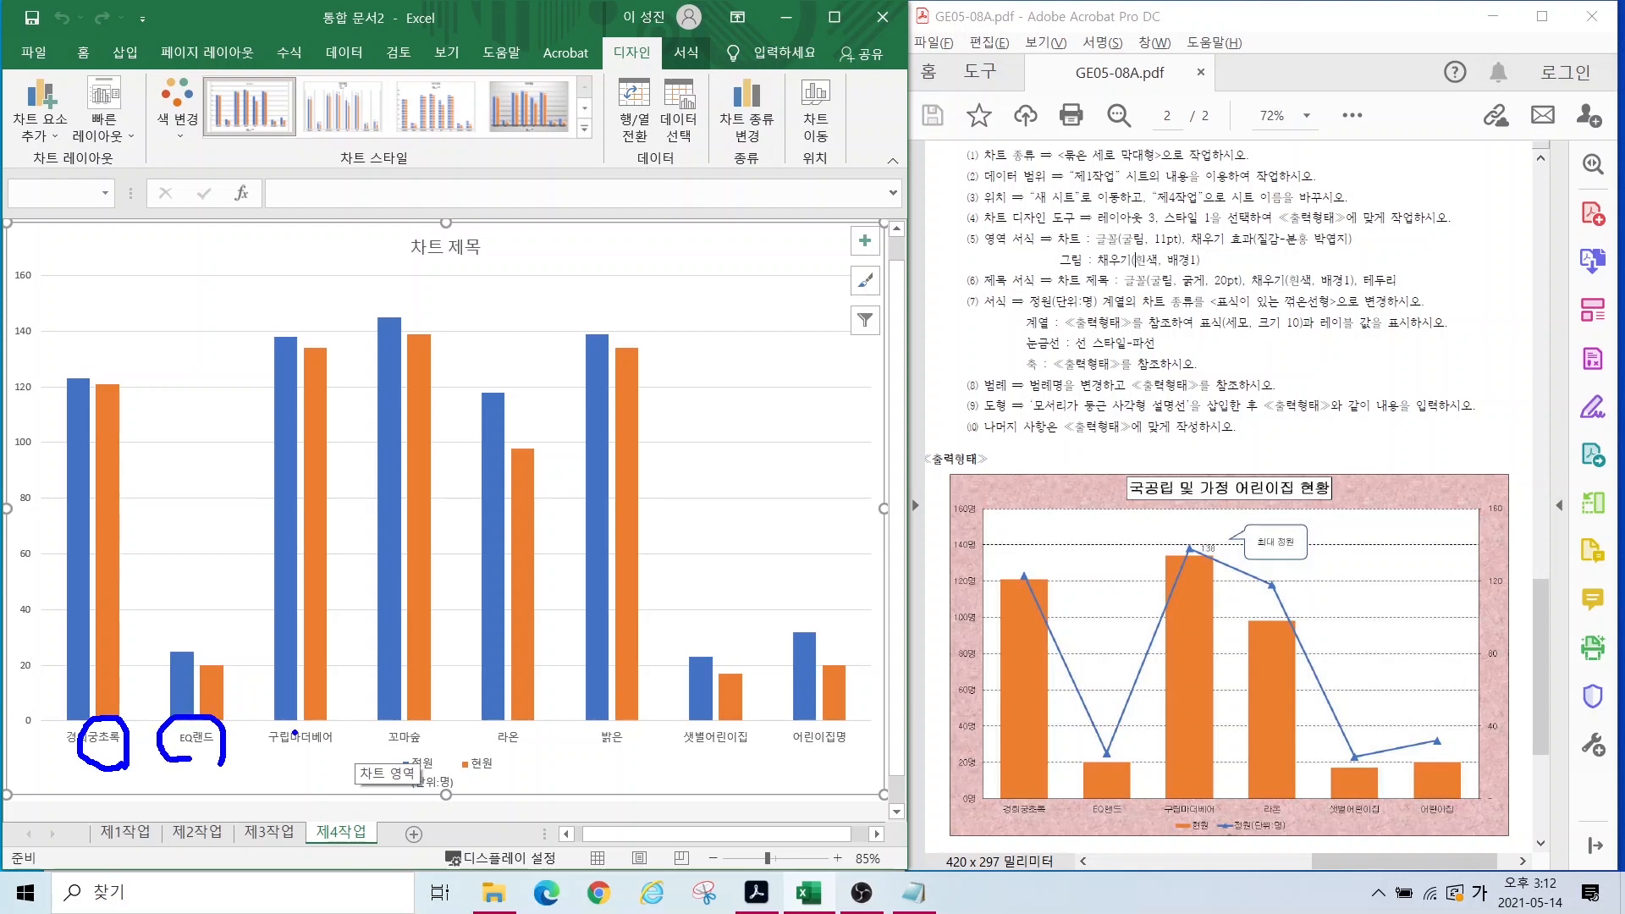
{"action": "left_click_drag", "start_coordinate": [292, 724], "coordinate": [337, 770]}
{"action": "left_click_drag", "start_coordinate": [442, 678], "coordinate": [363, 795]}
{"action": "mouse_move", "coordinate": [534, 723]}
{"action": "left_mouse_down"}
{"action": "mouse_move", "coordinate": [484, 756]}
{"action": "mouse_move", "coordinate": [513, 737]}
{"action": "left_mouse_up"}
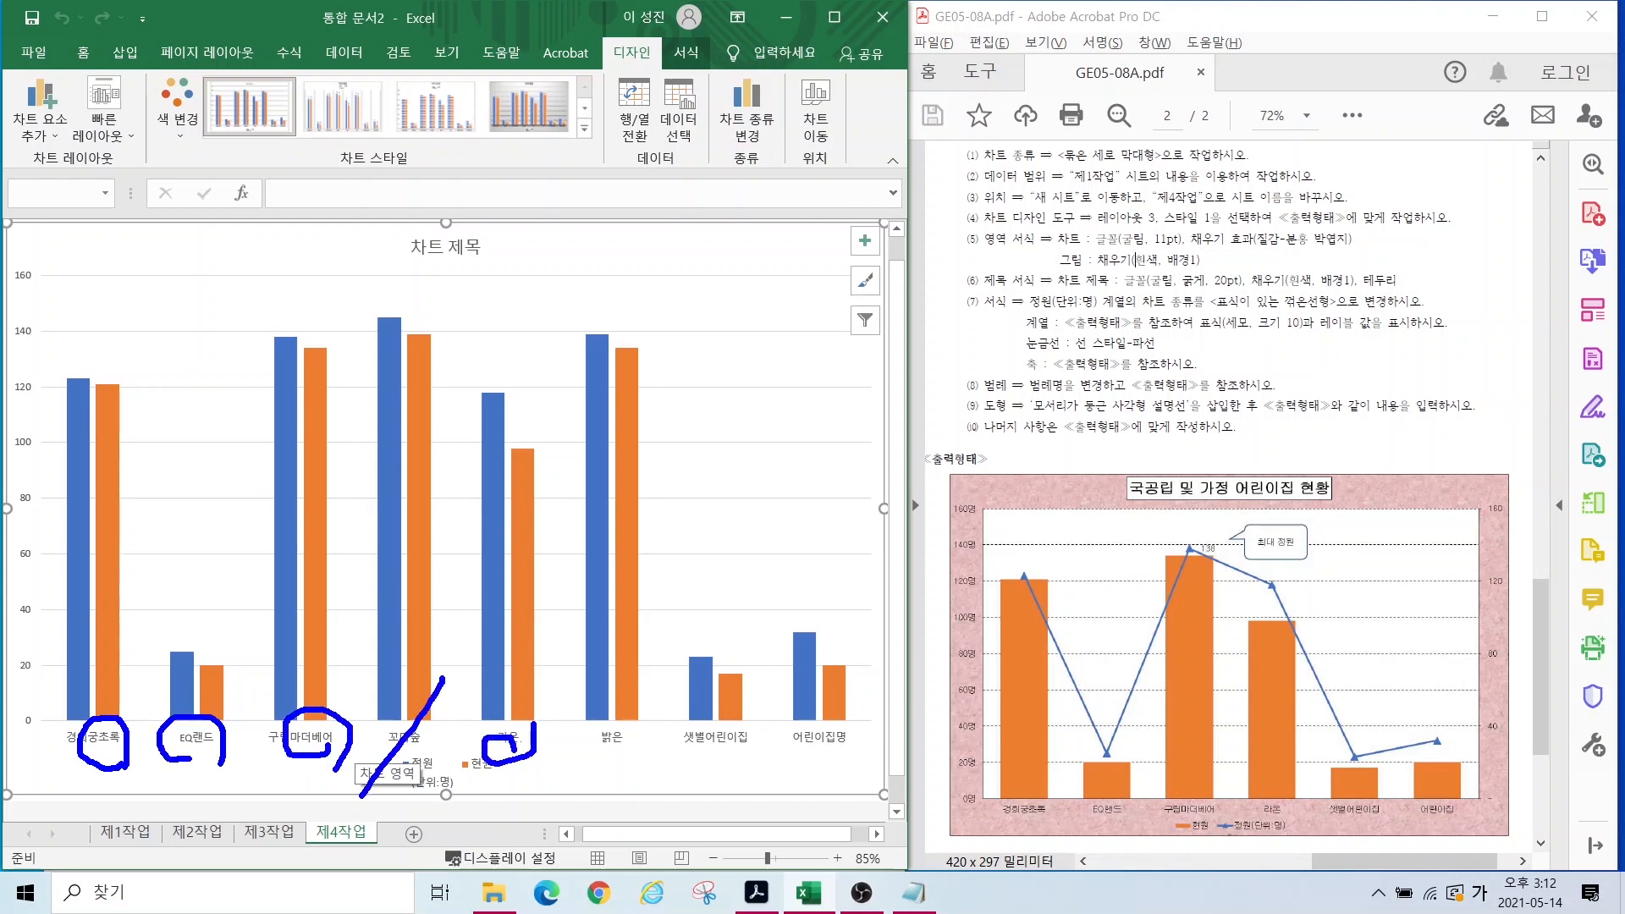
{"action": "left_click_drag", "start_coordinate": [622, 712], "coordinate": [576, 764]}
{"action": "mouse_move", "coordinate": [746, 740]}
{"action": "left_mouse_down"}
{"action": "mouse_move", "coordinate": [703, 763]}
{"action": "mouse_move", "coordinate": [744, 772]}
{"action": "left_mouse_up"}
{"action": "mouse_move", "coordinate": [847, 744]}
{"action": "left_mouse_down"}
{"action": "mouse_move", "coordinate": [764, 752]}
{"action": "mouse_move", "coordinate": [797, 749]}
{"action": "left_mouse_up"}
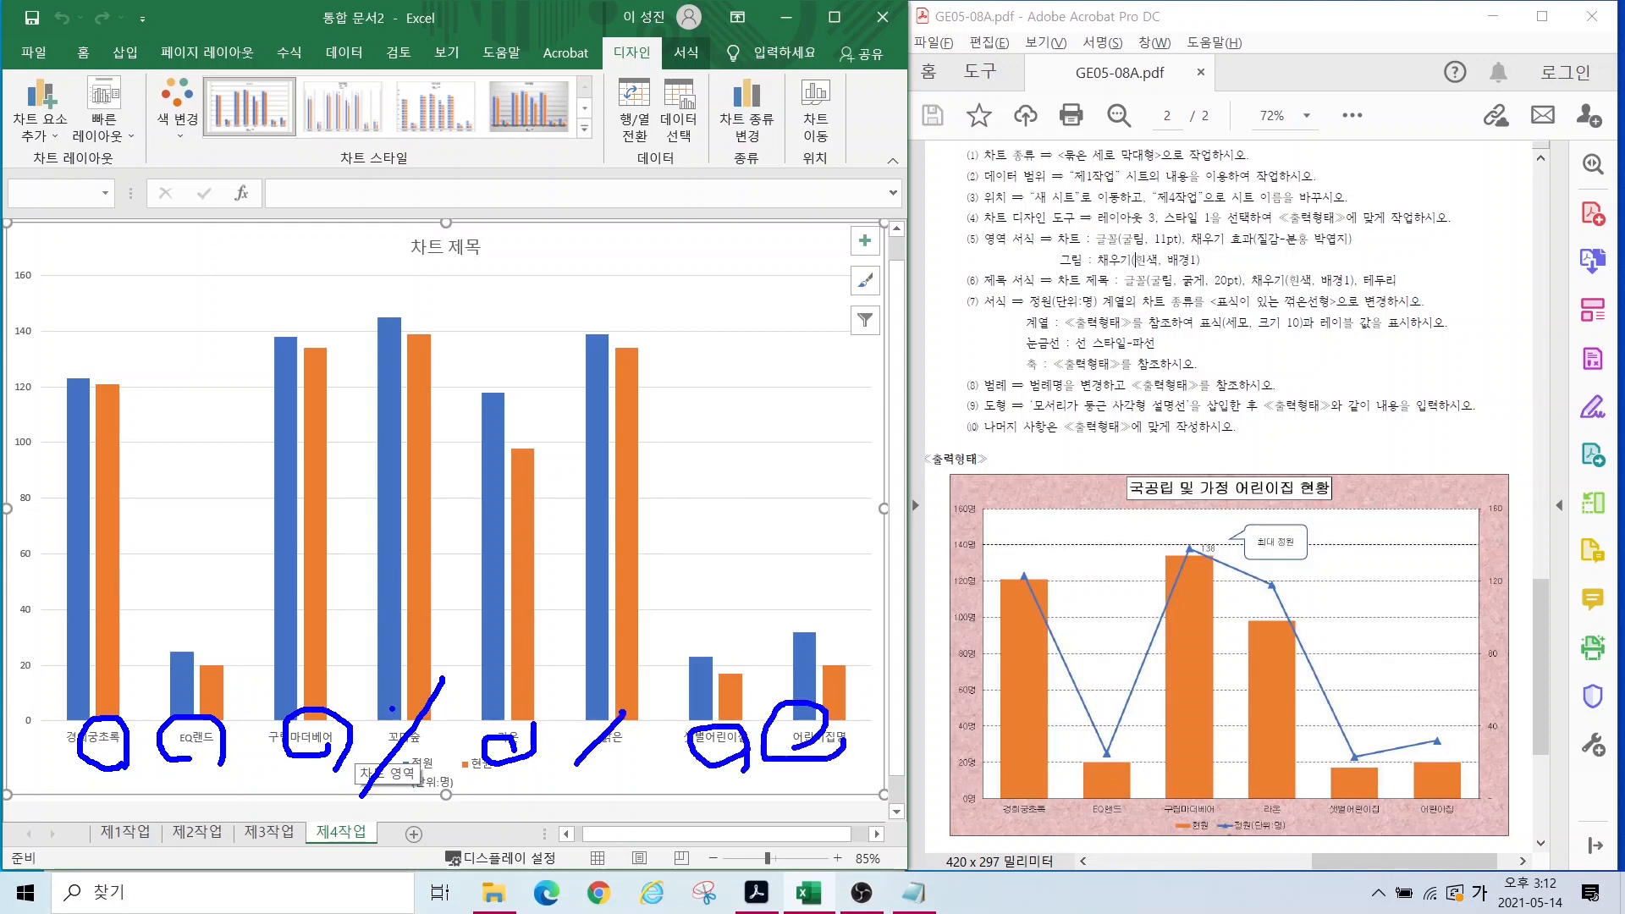
{"action": "left_click_drag", "start_coordinate": [392, 708], "coordinate": [445, 772]}
{"action": "left_click_drag", "start_coordinate": [580, 713], "coordinate": [627, 758]}
{"action": "key", "text": "Escape"}
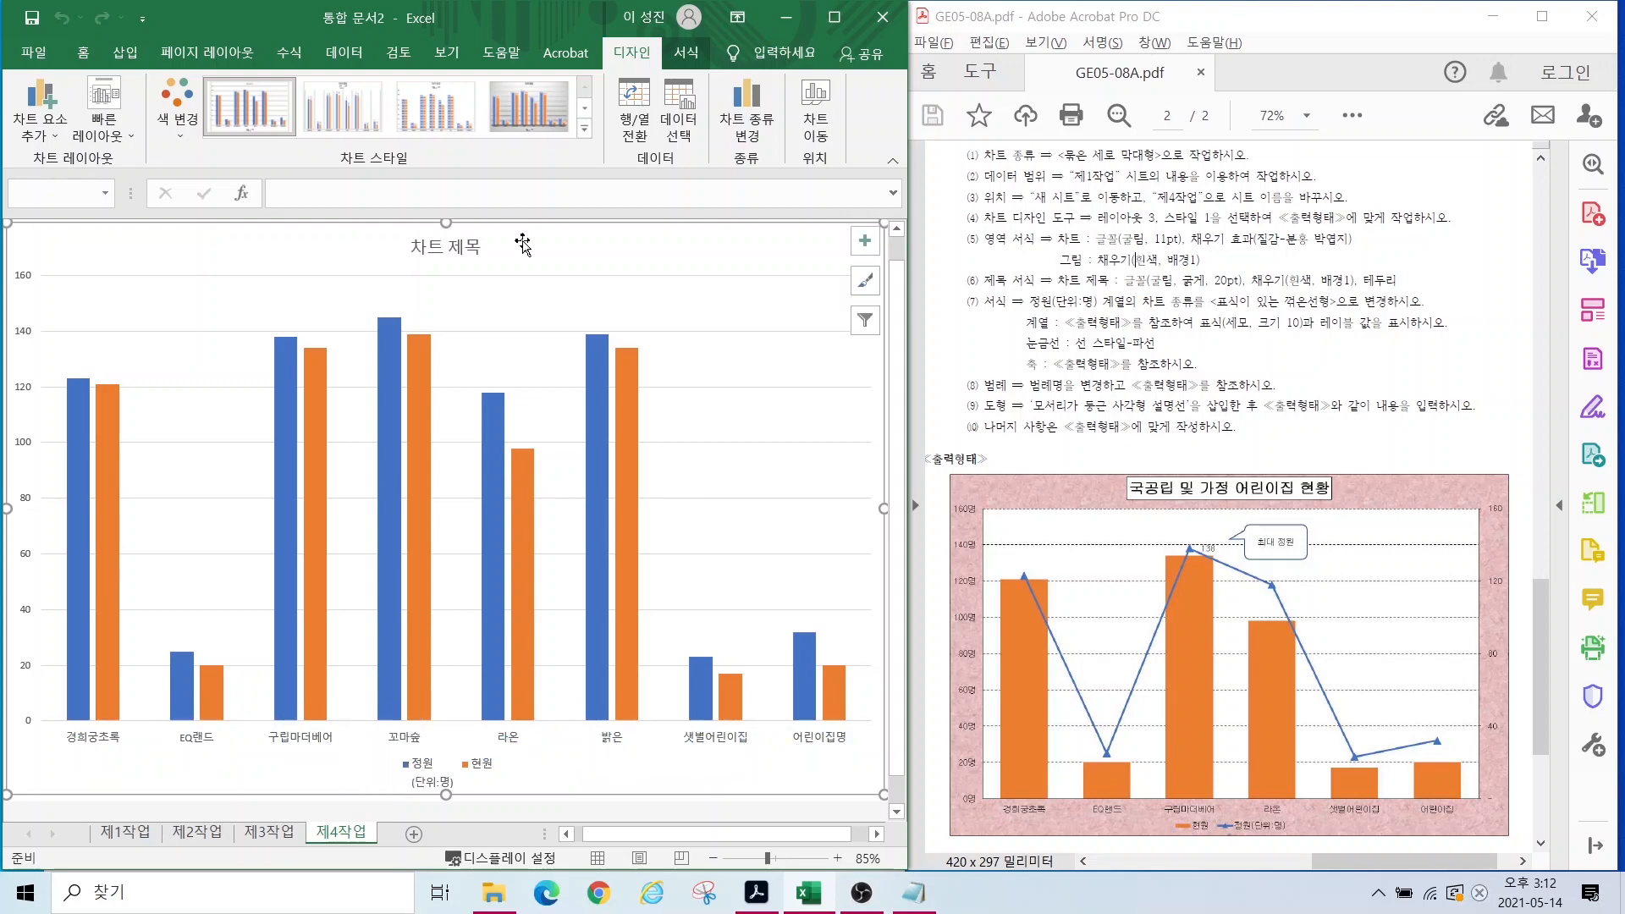
{"action": "left_click", "coordinate": [684, 126]}
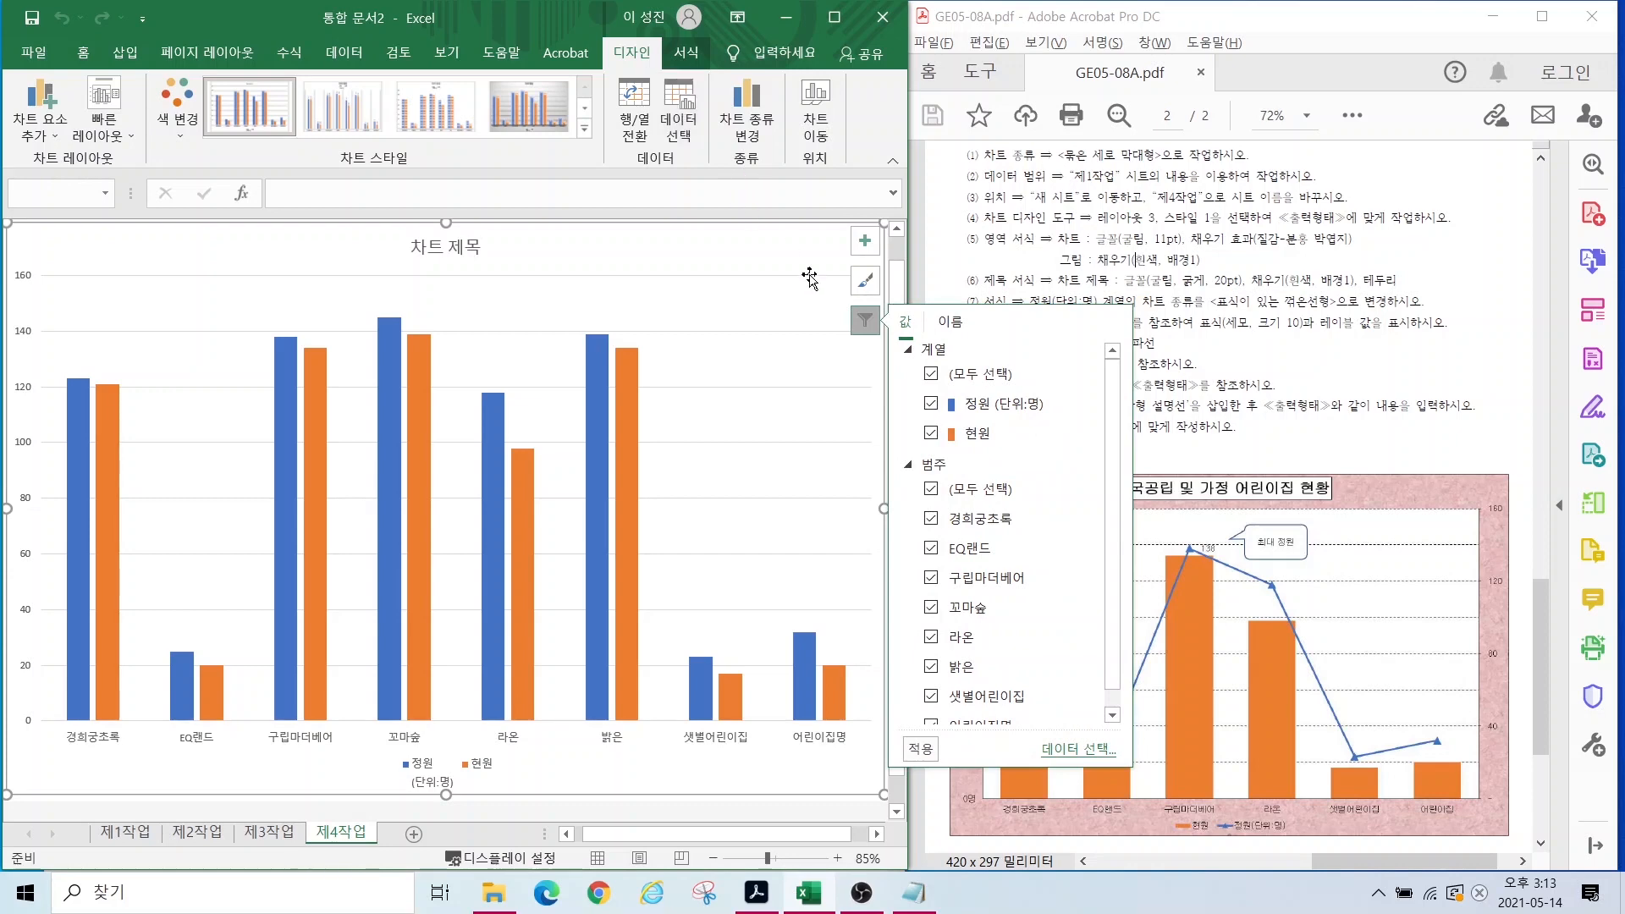
Step: Uncheck the 꼬마숲 and 밝은 category labels and apply, leaving six daycares plotted
{"action": "left_click", "coordinate": [682, 127]}
{"action": "left_click", "coordinate": [677, 129]}
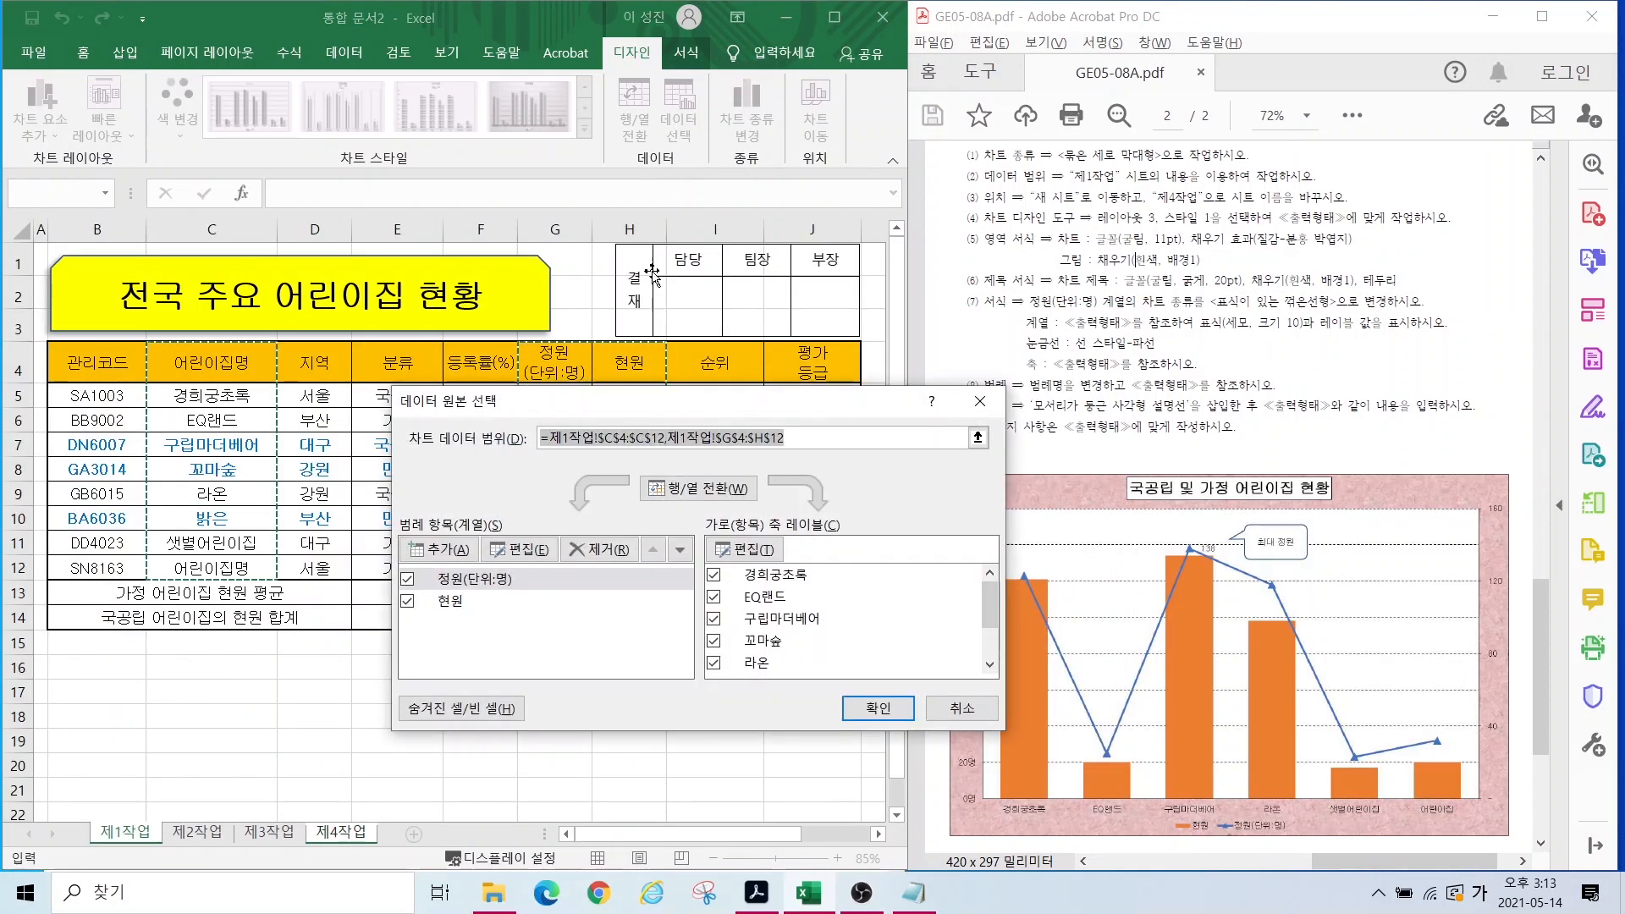
{"action": "left_click", "coordinate": [714, 650]}
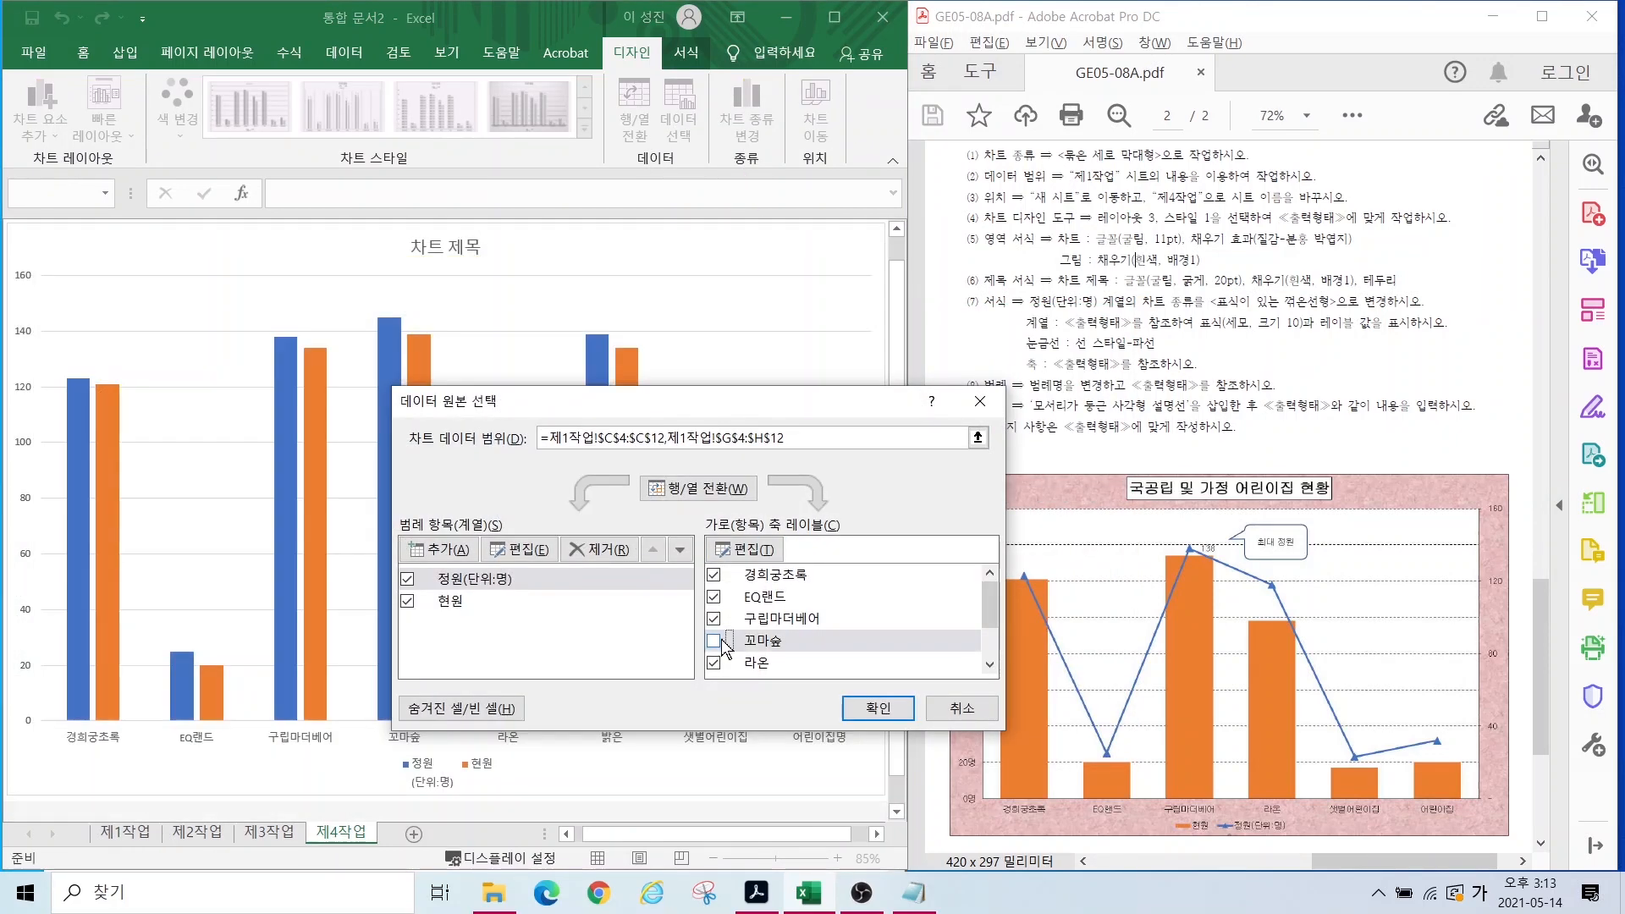
{"action": "scroll", "coordinate": [987, 603], "scroll_direction": "down", "scroll_amount": 1}
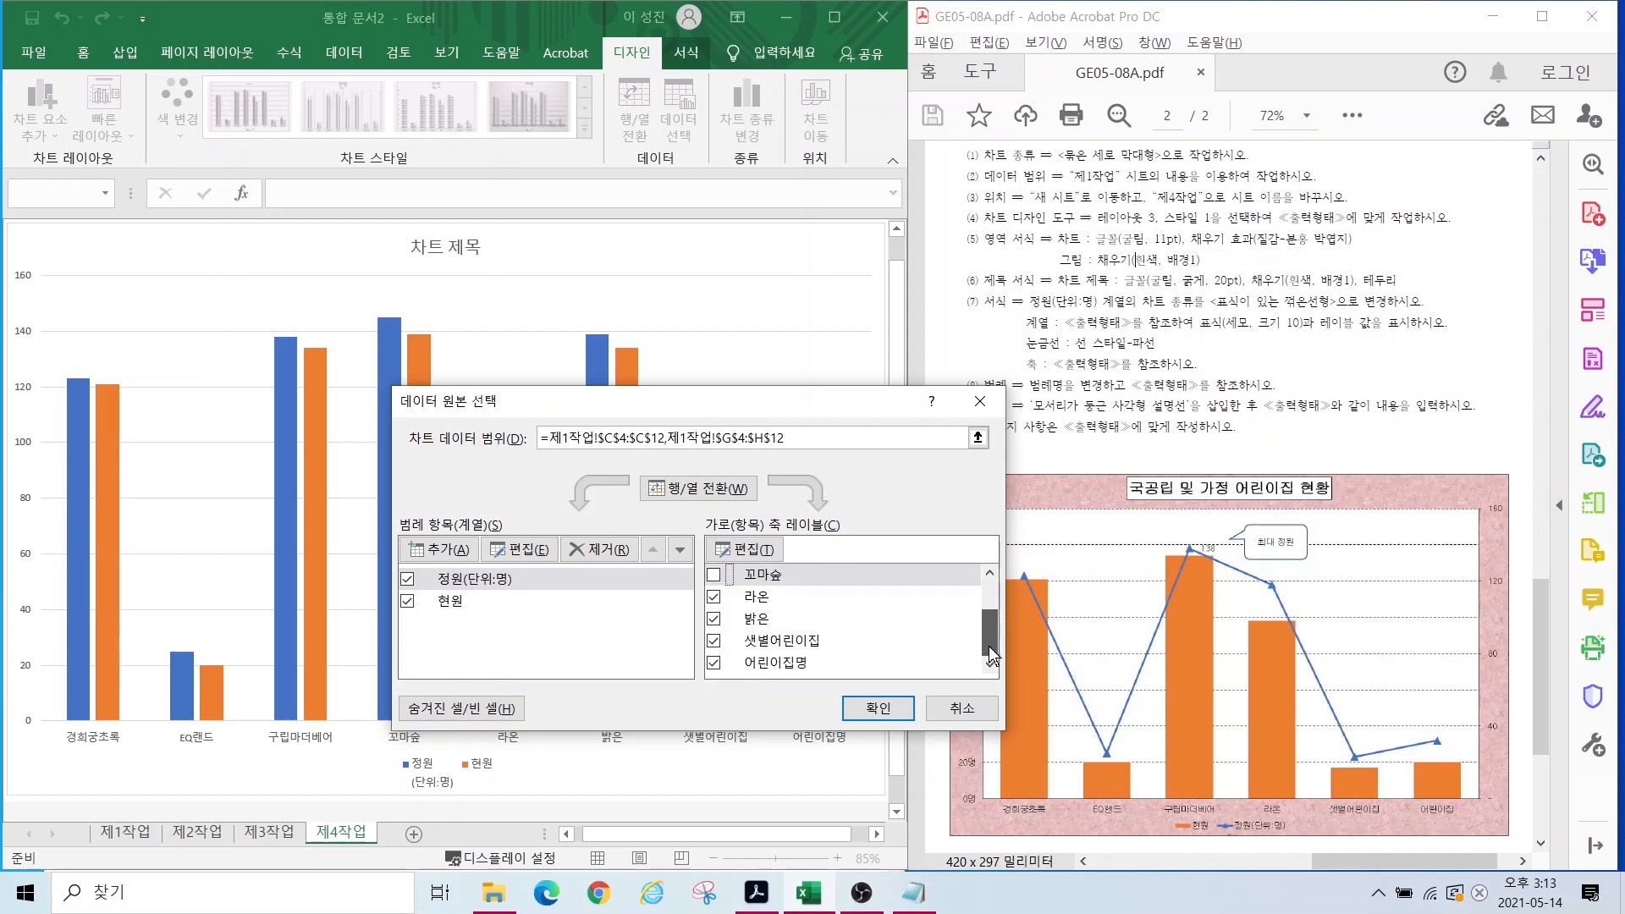
{"action": "left_click", "coordinate": [714, 619]}
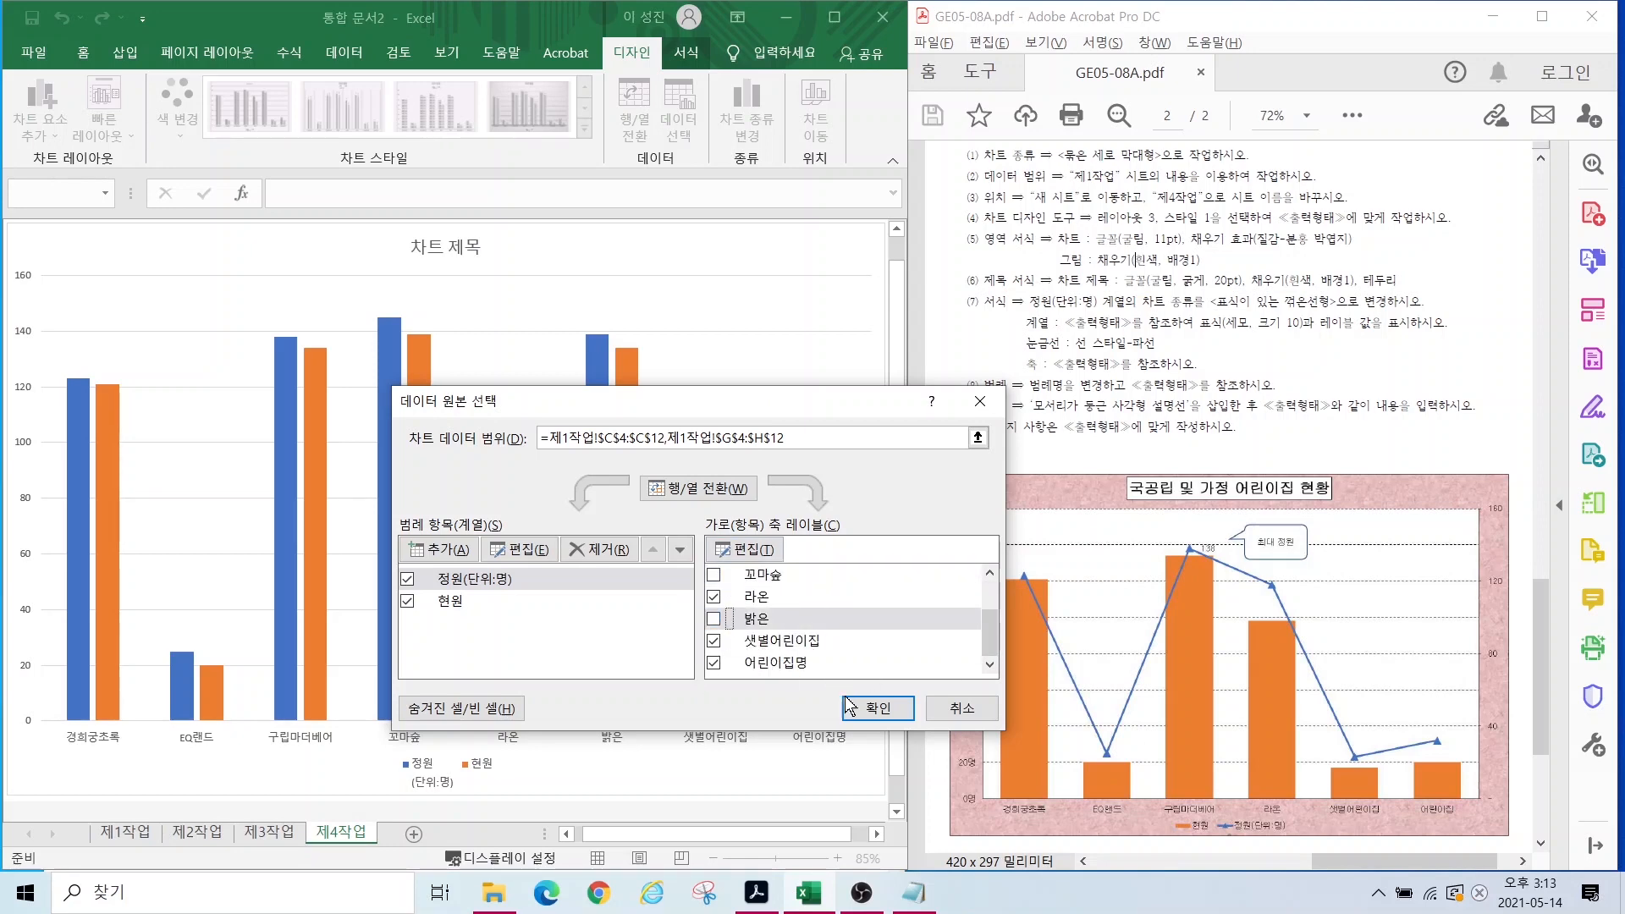
{"action": "left_click", "coordinate": [878, 707]}
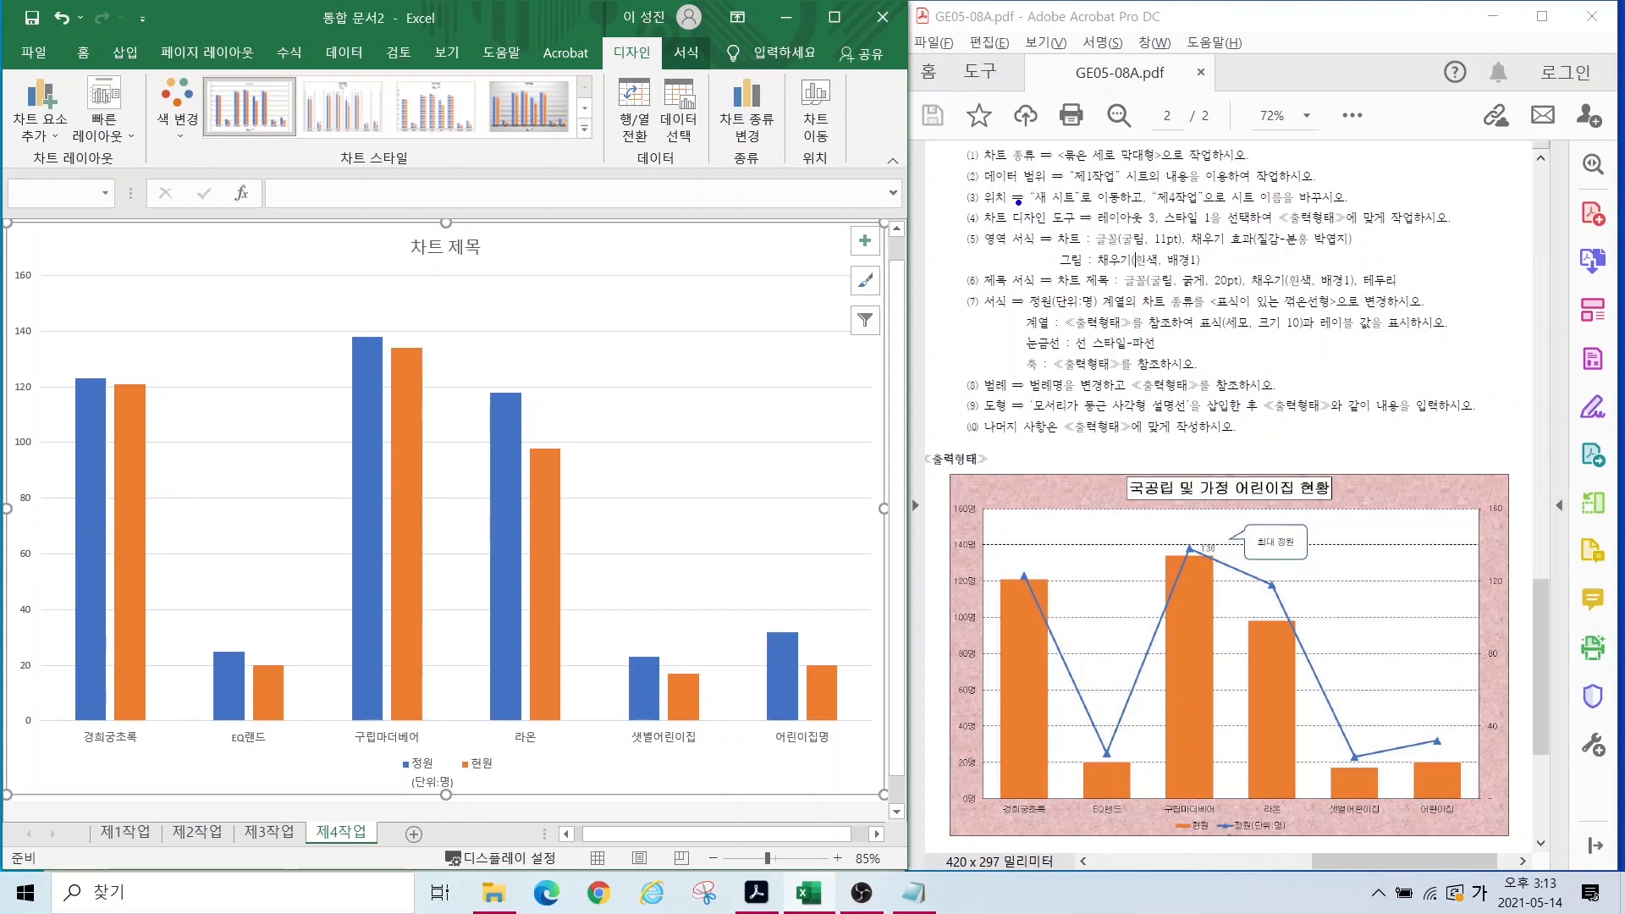
Step: Highlight the design-tools requirement and the chart design and format options on screen
{"action": "left_click_drag", "start_coordinate": [1016, 214], "coordinate": [1264, 222]}
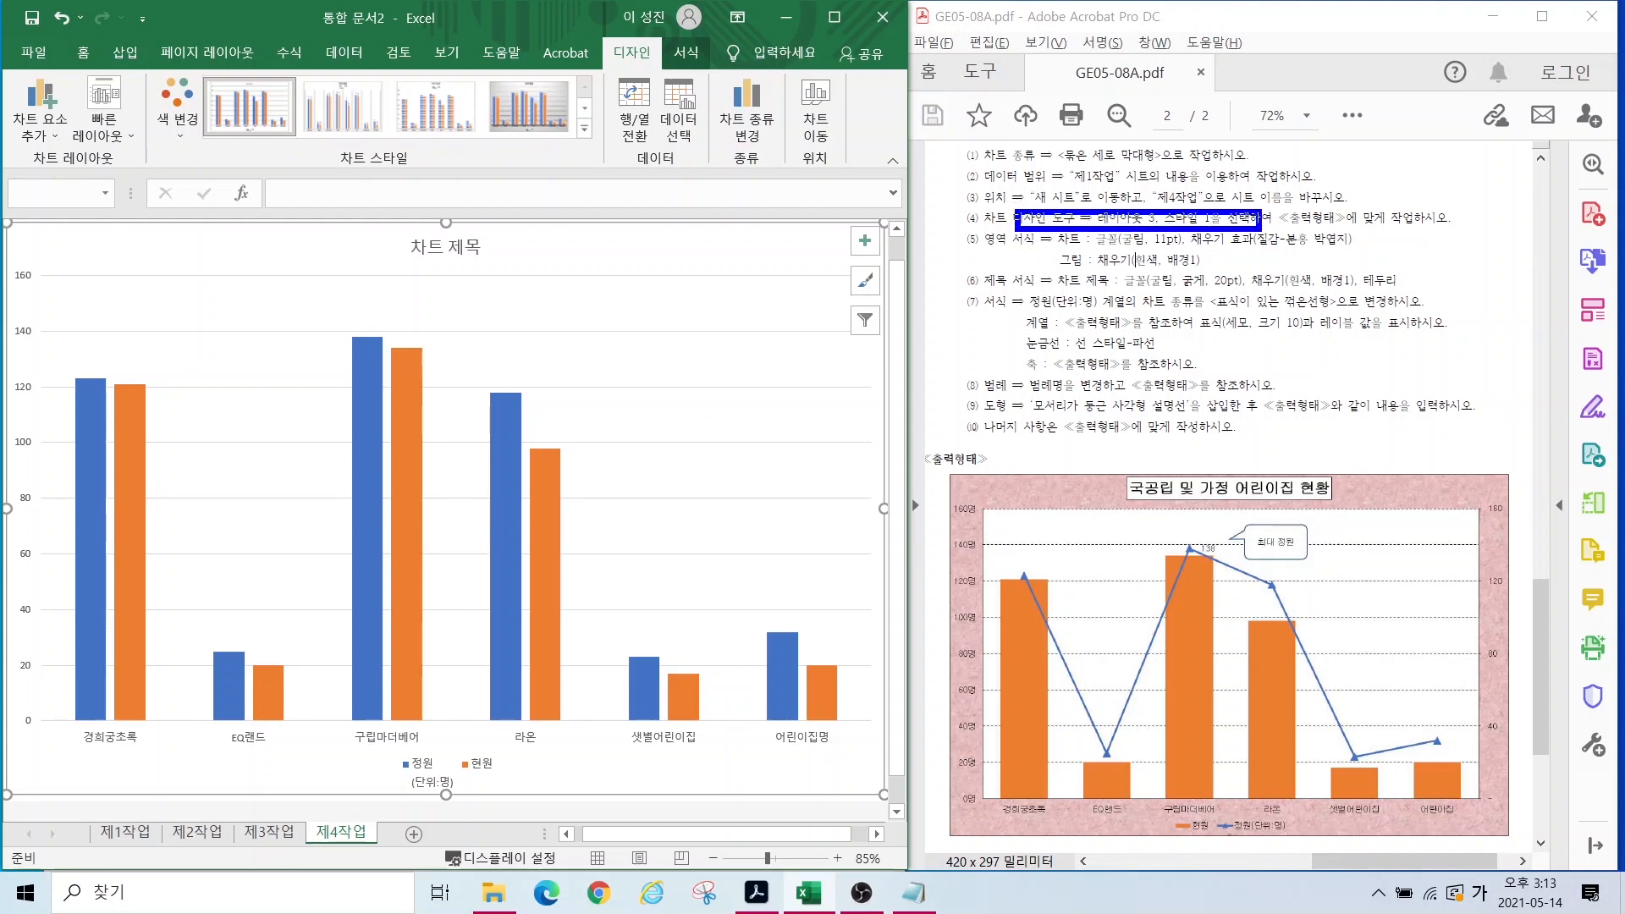
{"action": "left_click", "coordinate": [1107, 344]}
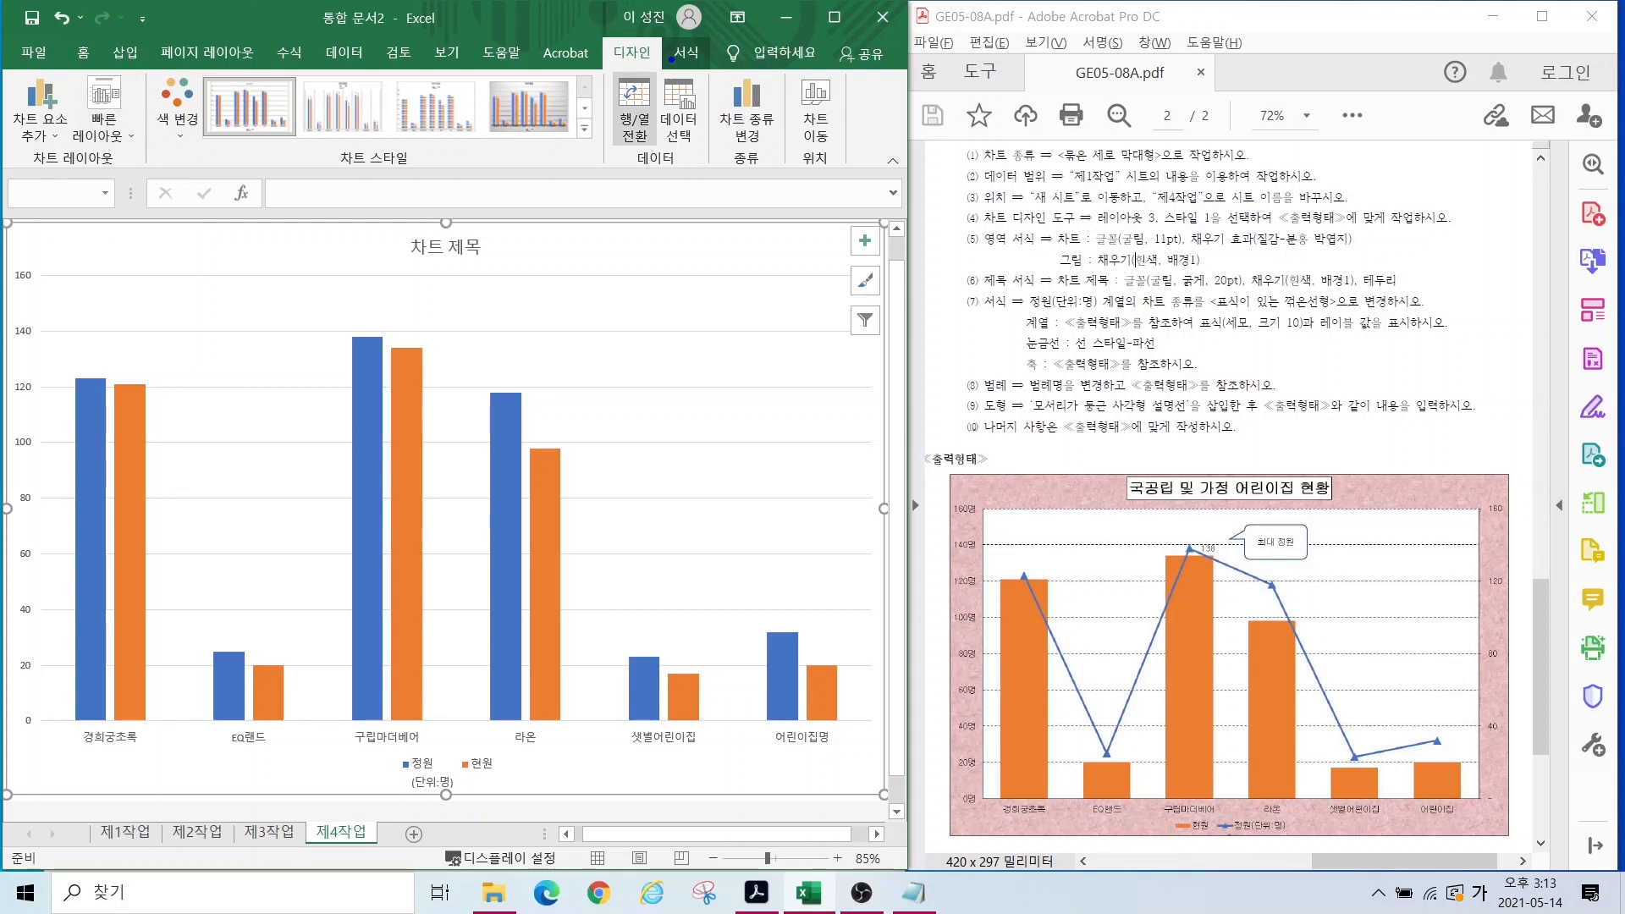
{"action": "mouse_move", "coordinate": [711, 118]}
{"action": "left_mouse_down"}
{"action": "mouse_move", "coordinate": [581, 12]}
{"action": "mouse_move", "coordinate": [758, 110]}
{"action": "mouse_move", "coordinate": [657, 125]}
{"action": "mouse_move", "coordinate": [617, 95]}
{"action": "mouse_move", "coordinate": [504, 241]}
{"action": "left_mouse_up"}
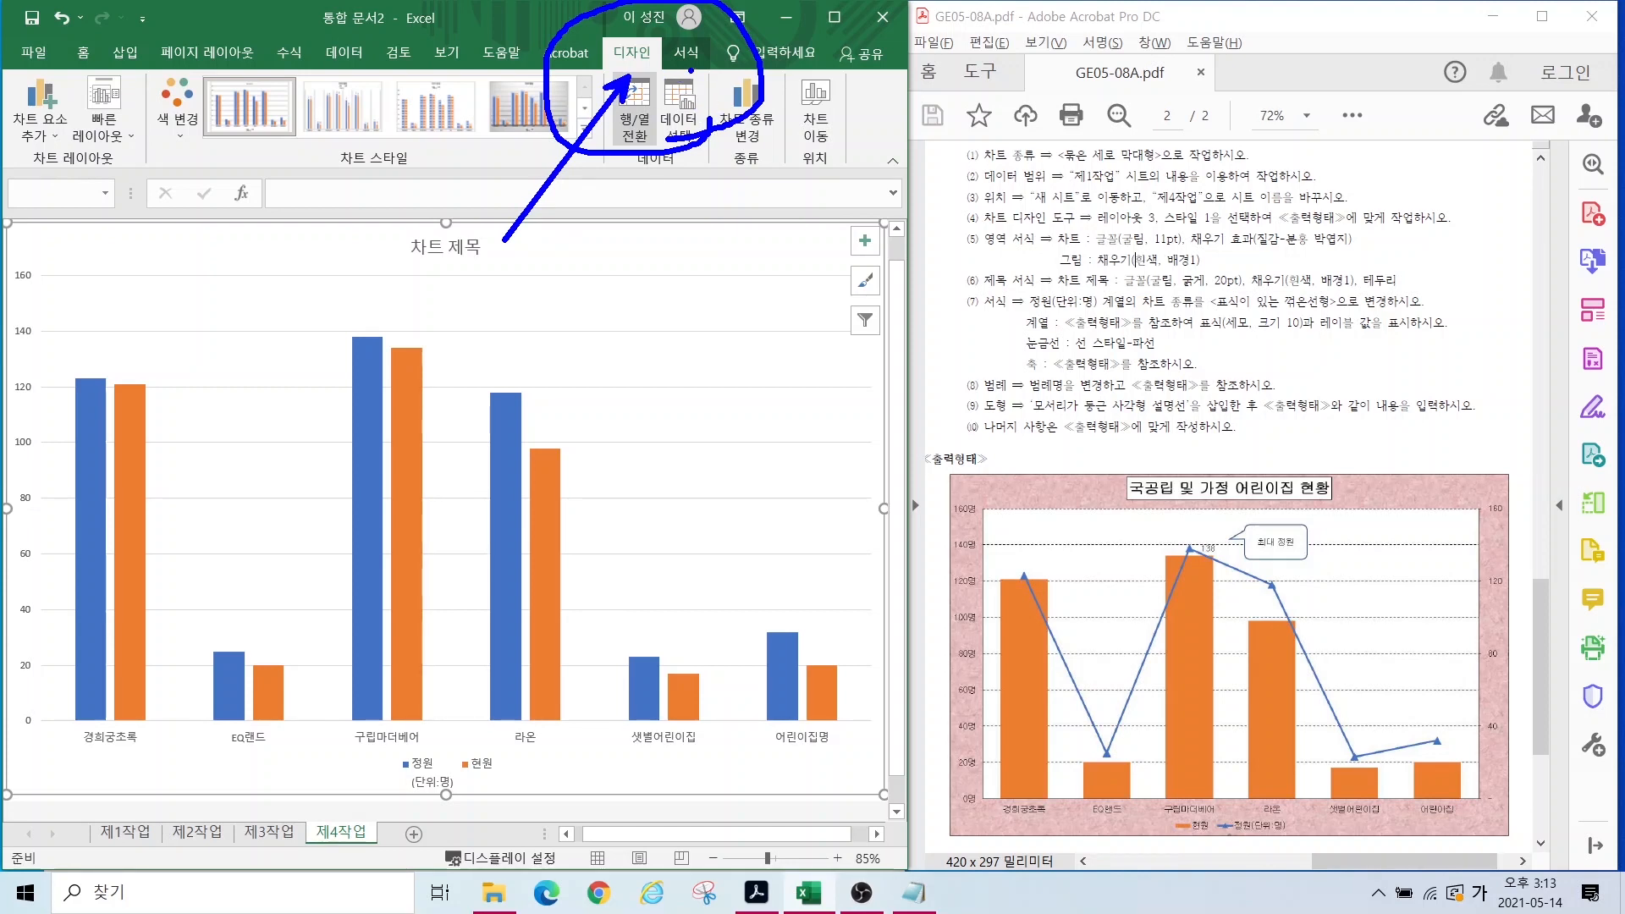
{"action": "left_click_drag", "start_coordinate": [692, 71], "coordinate": [824, 262]}
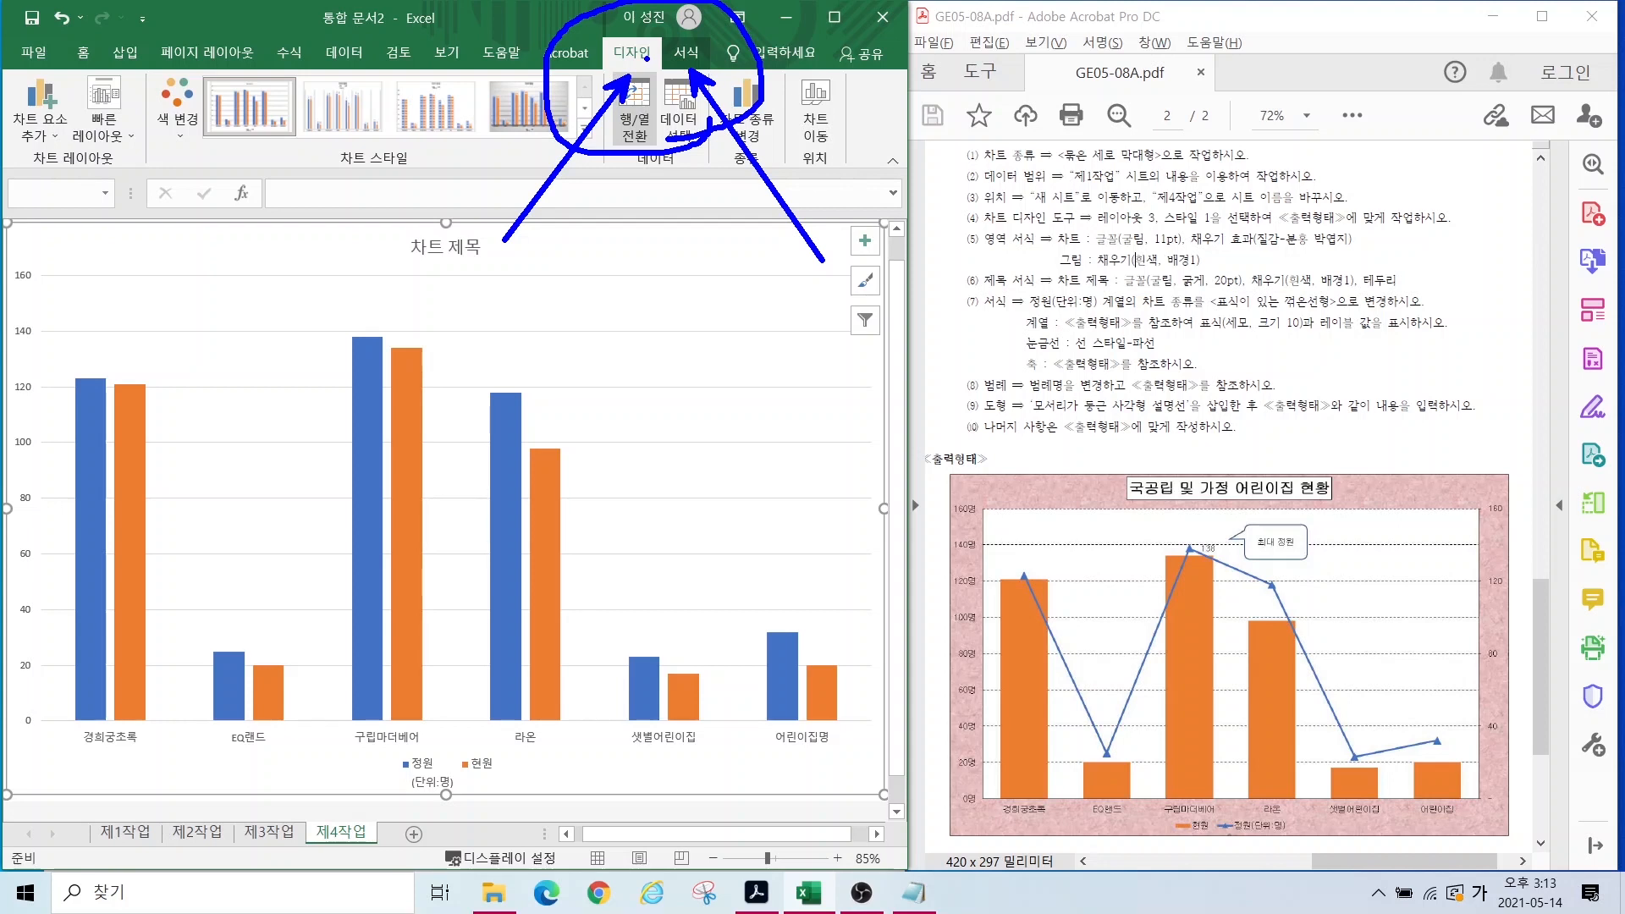
{"action": "key", "text": "Escape"}
Step: Apply Quick Layout 3 and Chart Style 1 to the chart
{"action": "left_click", "coordinate": [103, 127]}
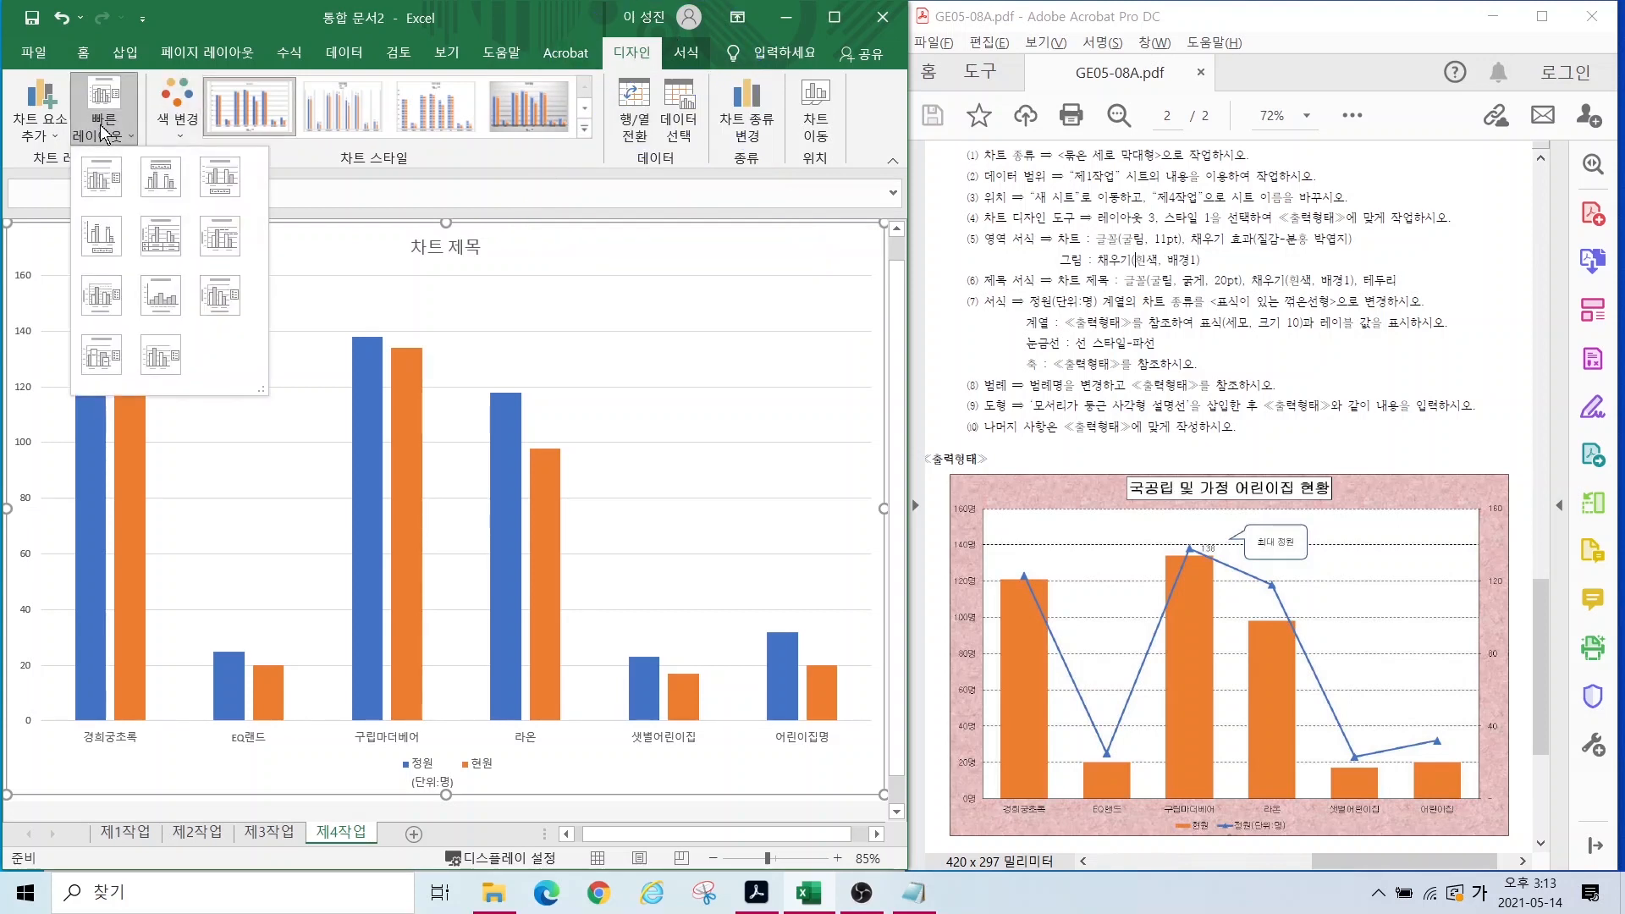
{"action": "left_click", "coordinate": [219, 177]}
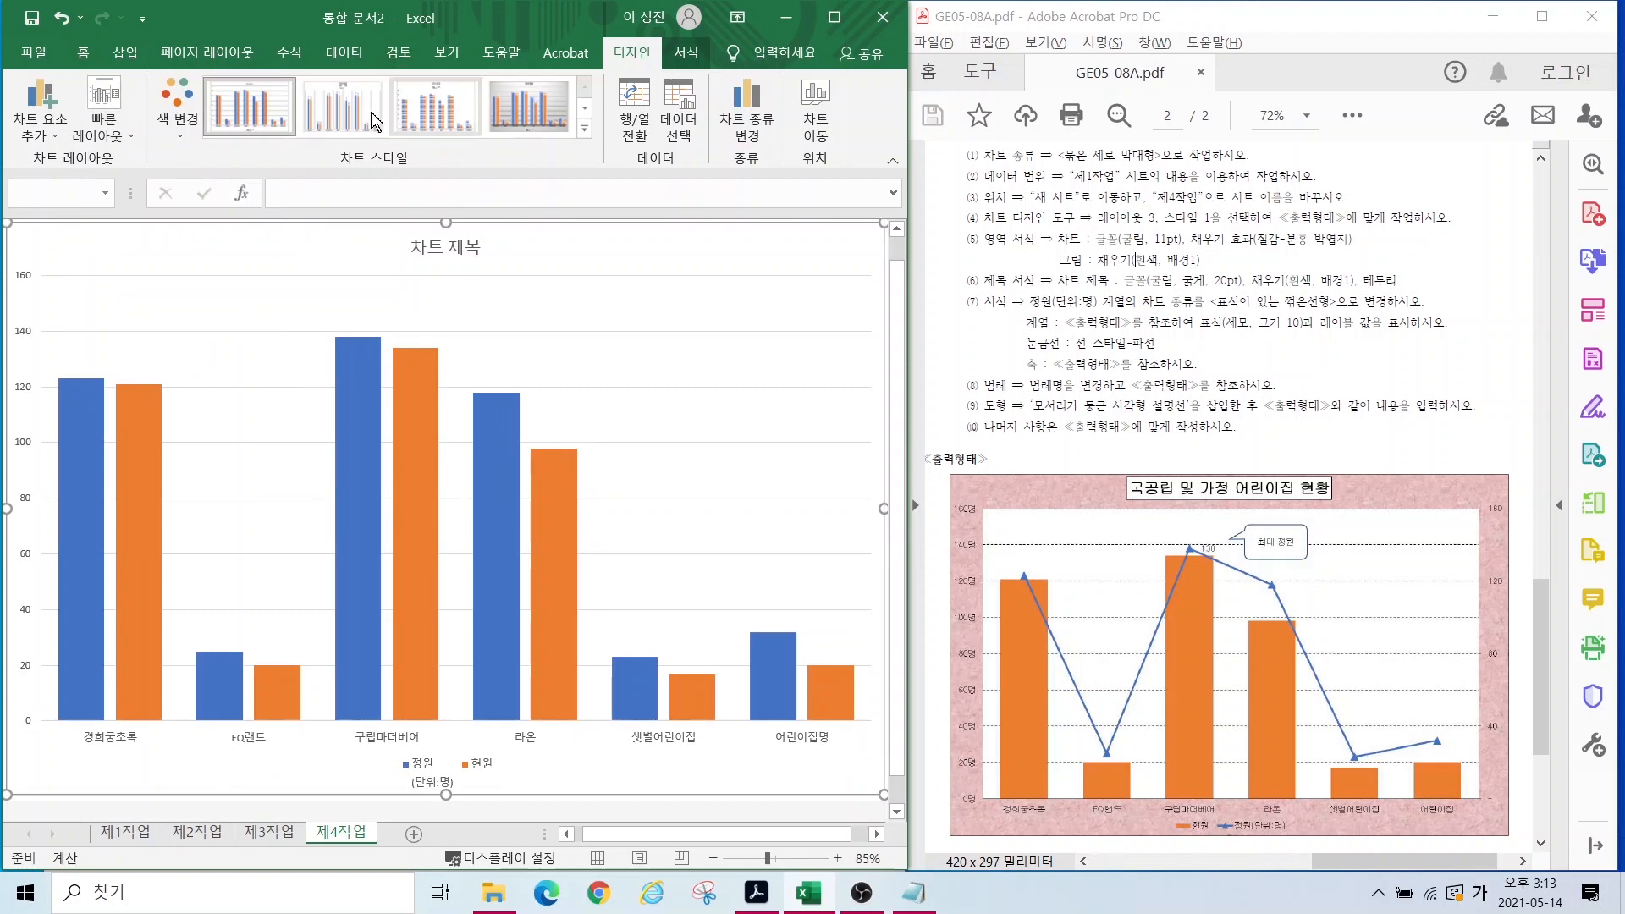
{"action": "left_click", "coordinate": [247, 113]}
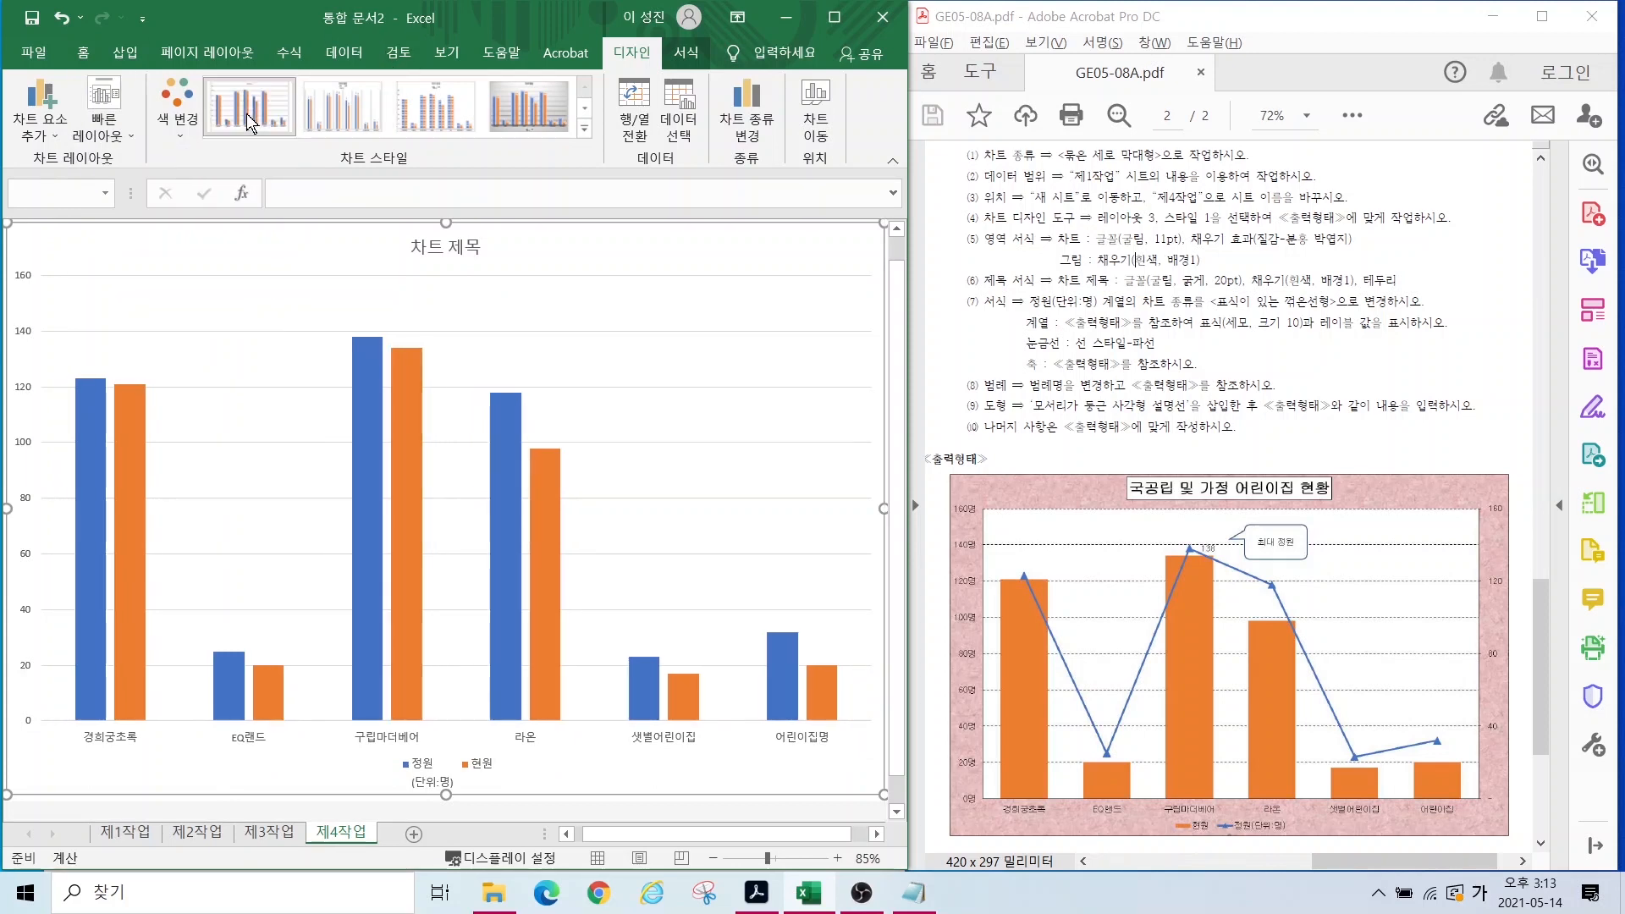
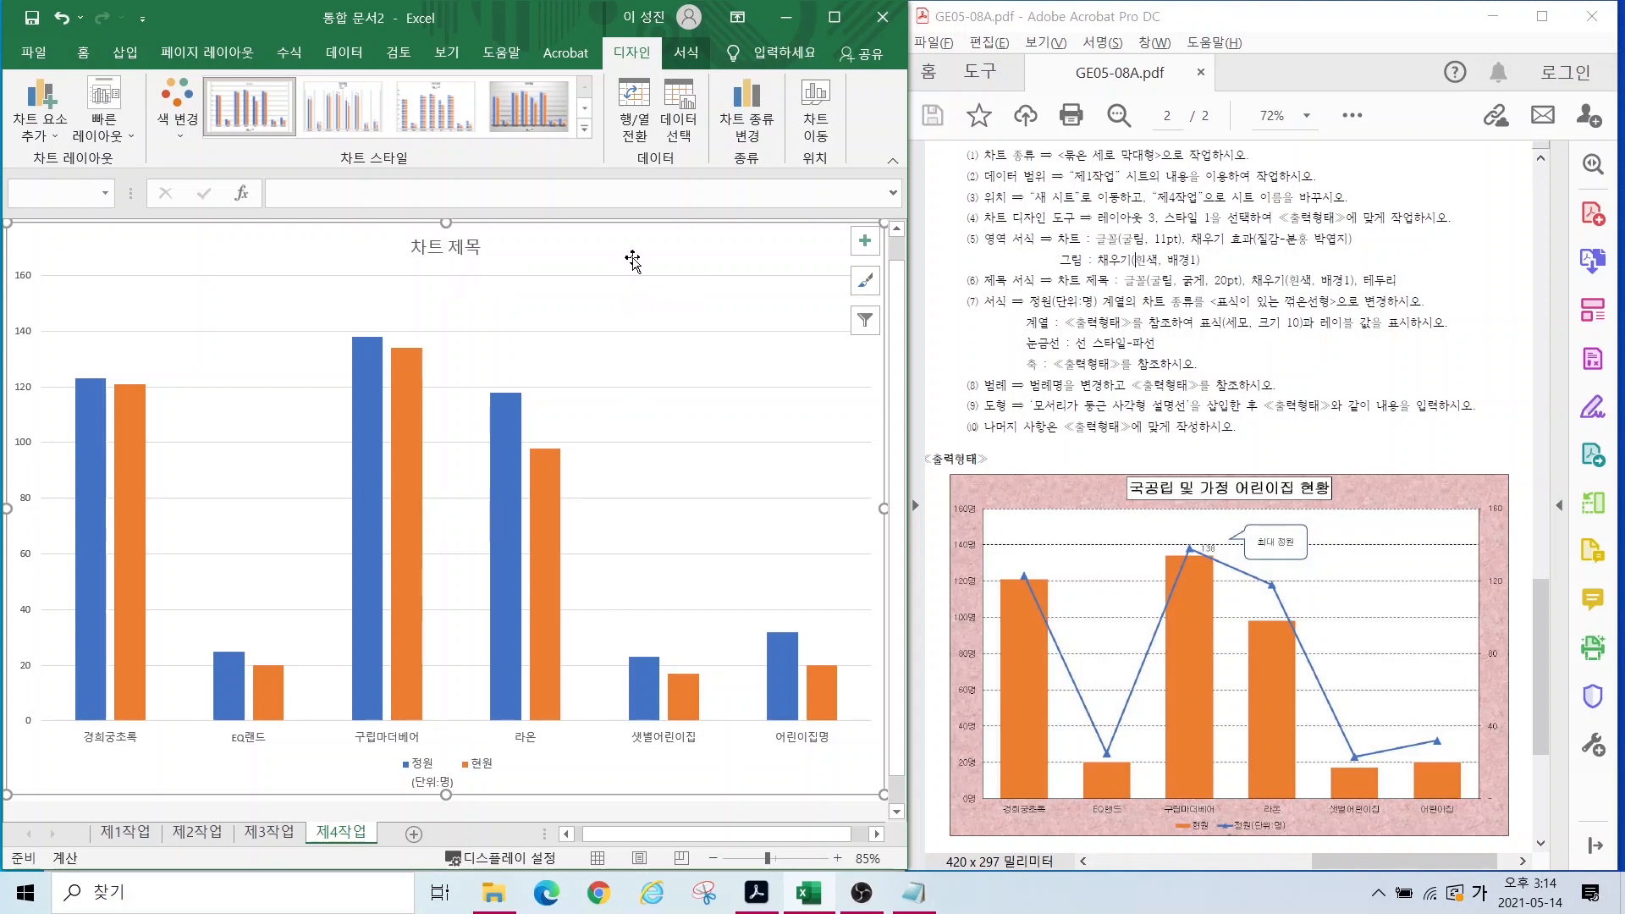
Step: Change the whole chart's font to 굴림 and its font size to 11 pt
{"action": "left_click", "coordinate": [83, 53]}
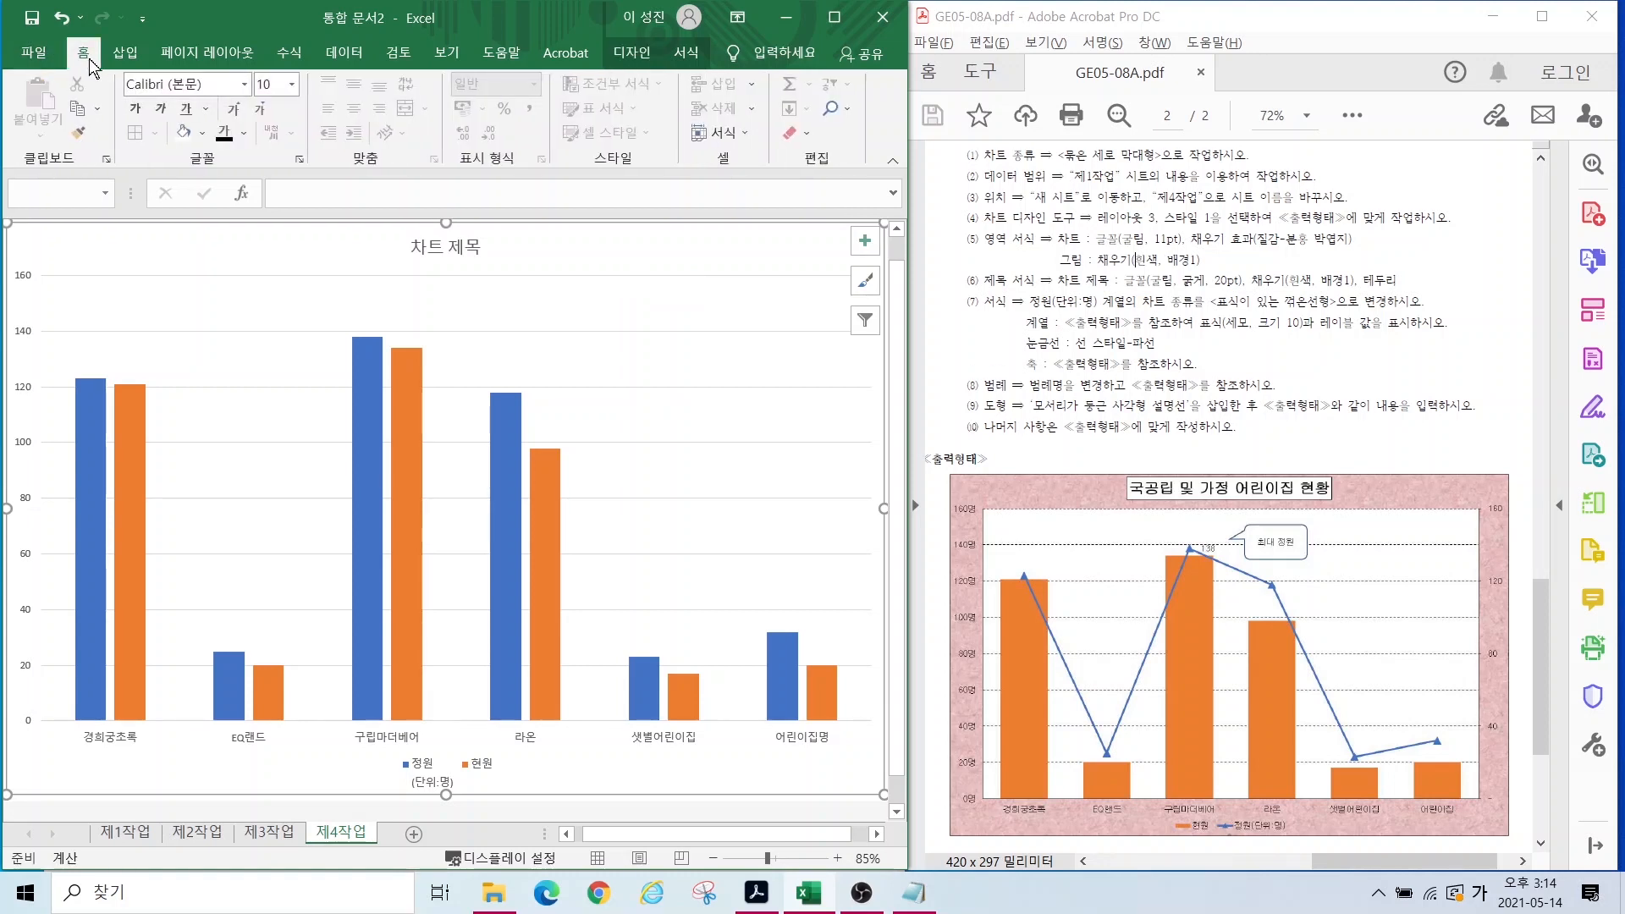
{"action": "left_click", "coordinate": [213, 86]}
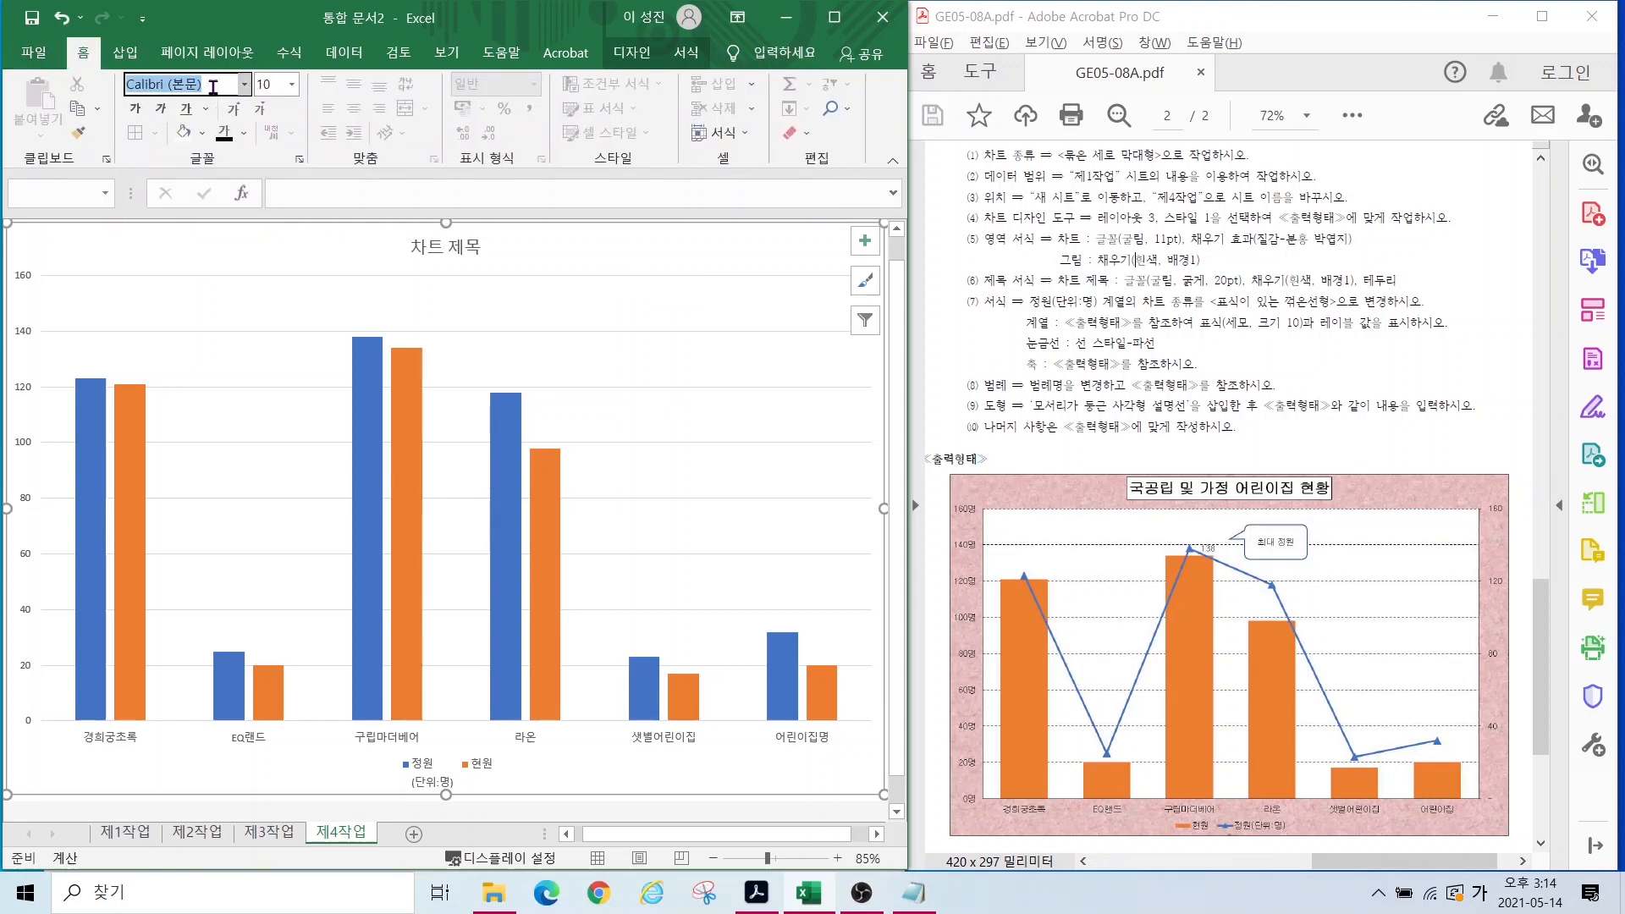
{"action": "type", "text": "ㄱ"}
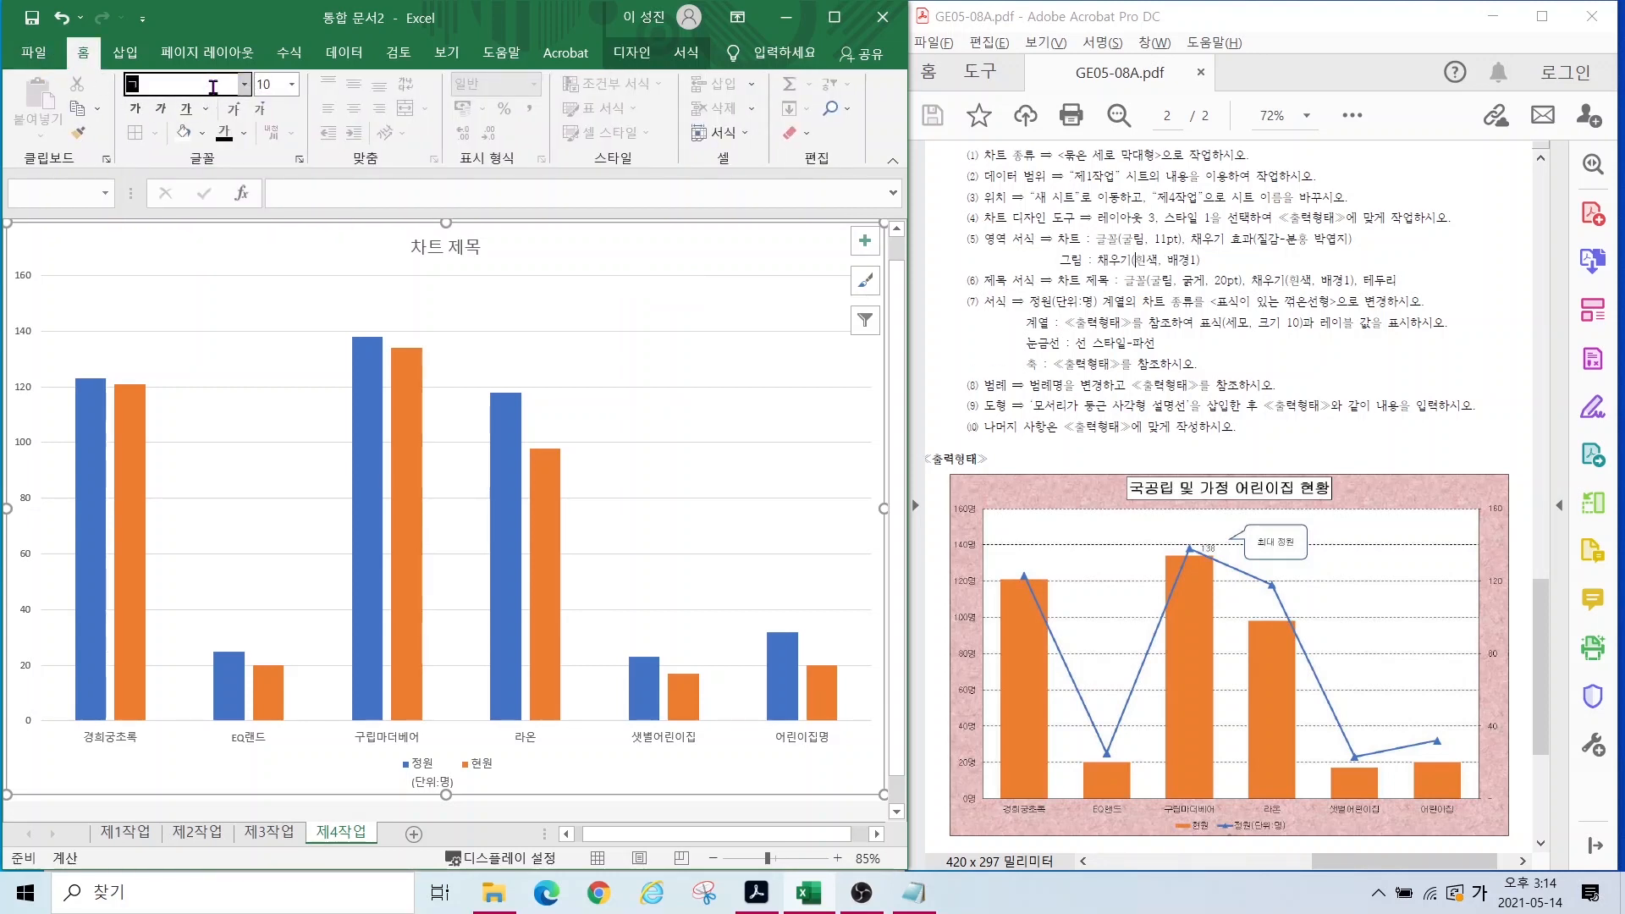
{"action": "key", "text": "Return"}
{"action": "left_click", "coordinate": [278, 82]}
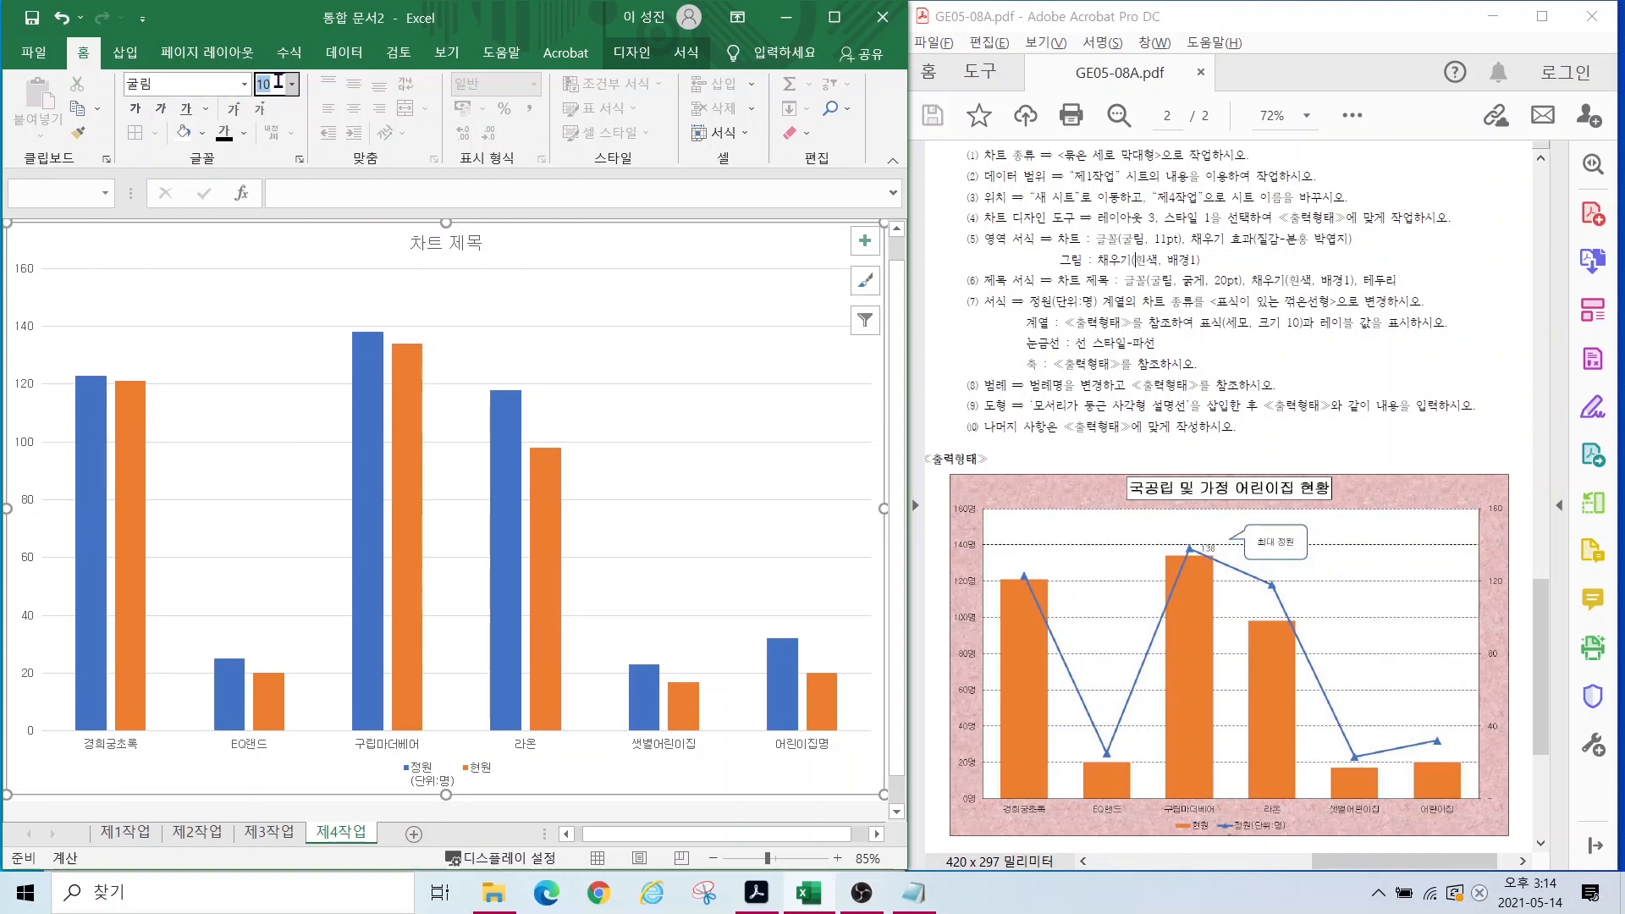
{"action": "type", "text": "11"}
{"action": "key", "text": "Return"}
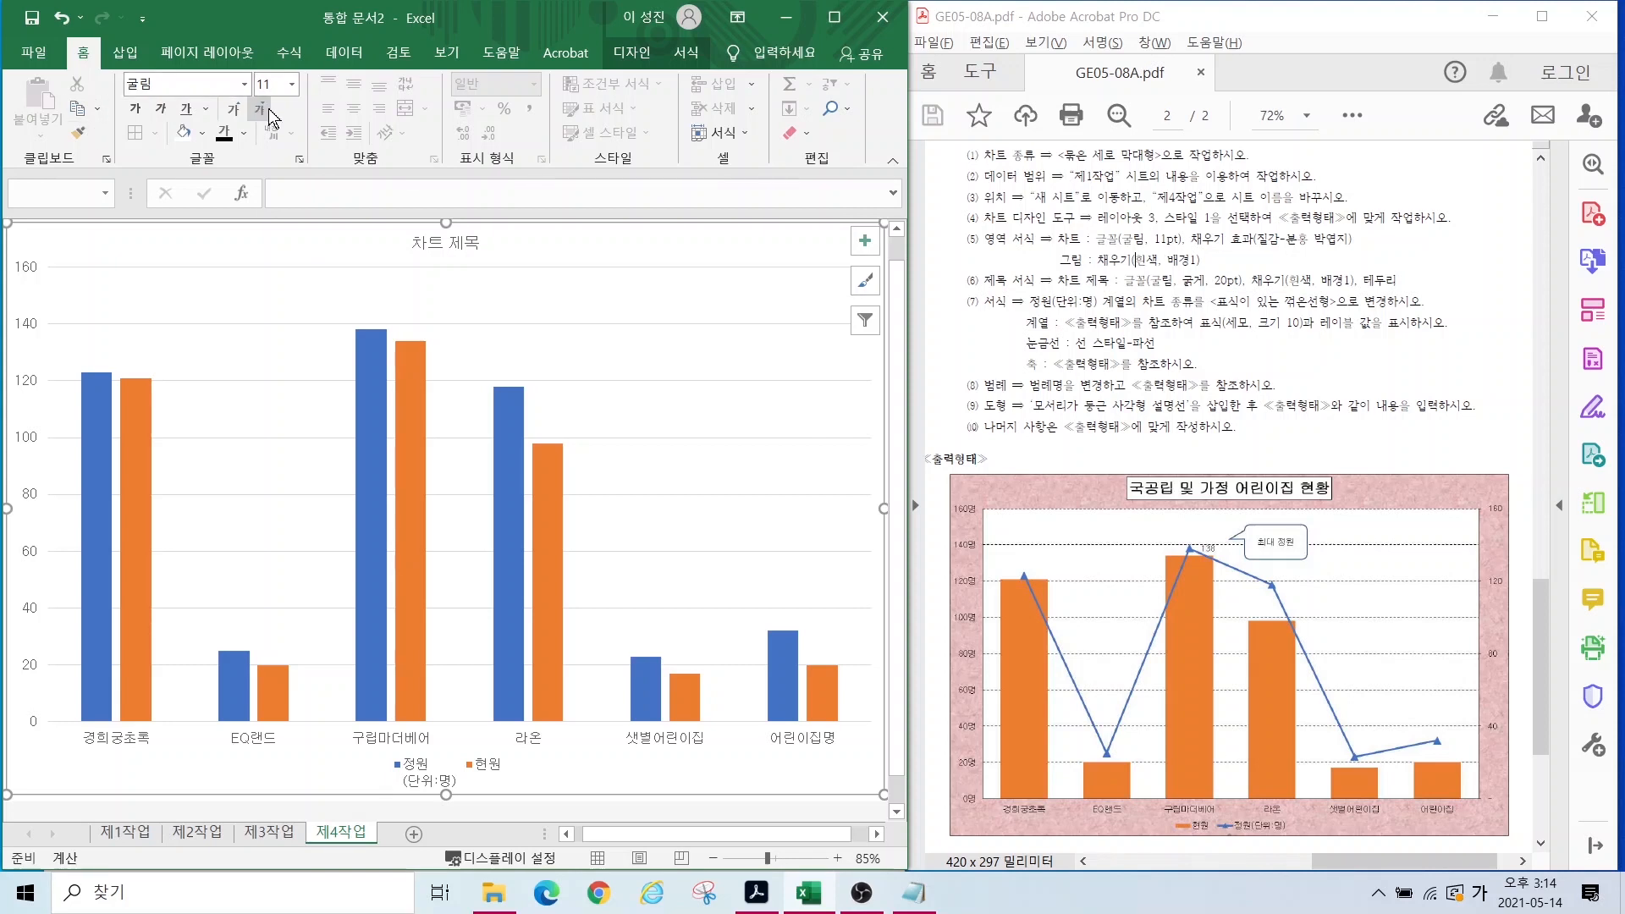
{"action": "left_click", "coordinate": [633, 52]}
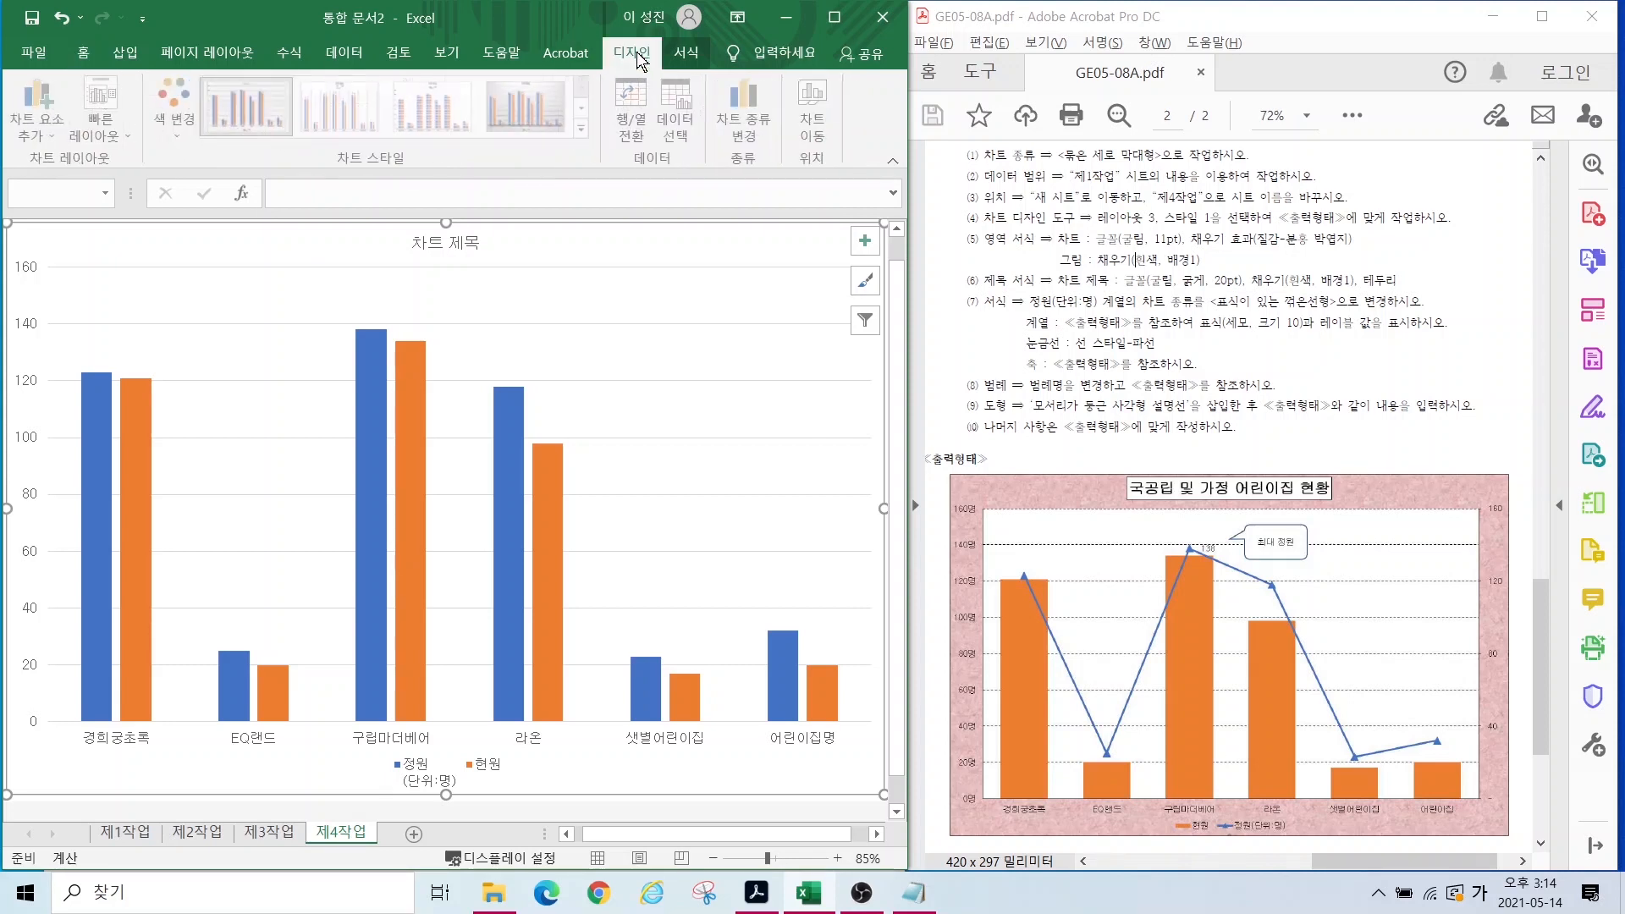
Step: Fill the chart area with the pink paper texture
{"action": "left_click", "coordinate": [688, 53]}
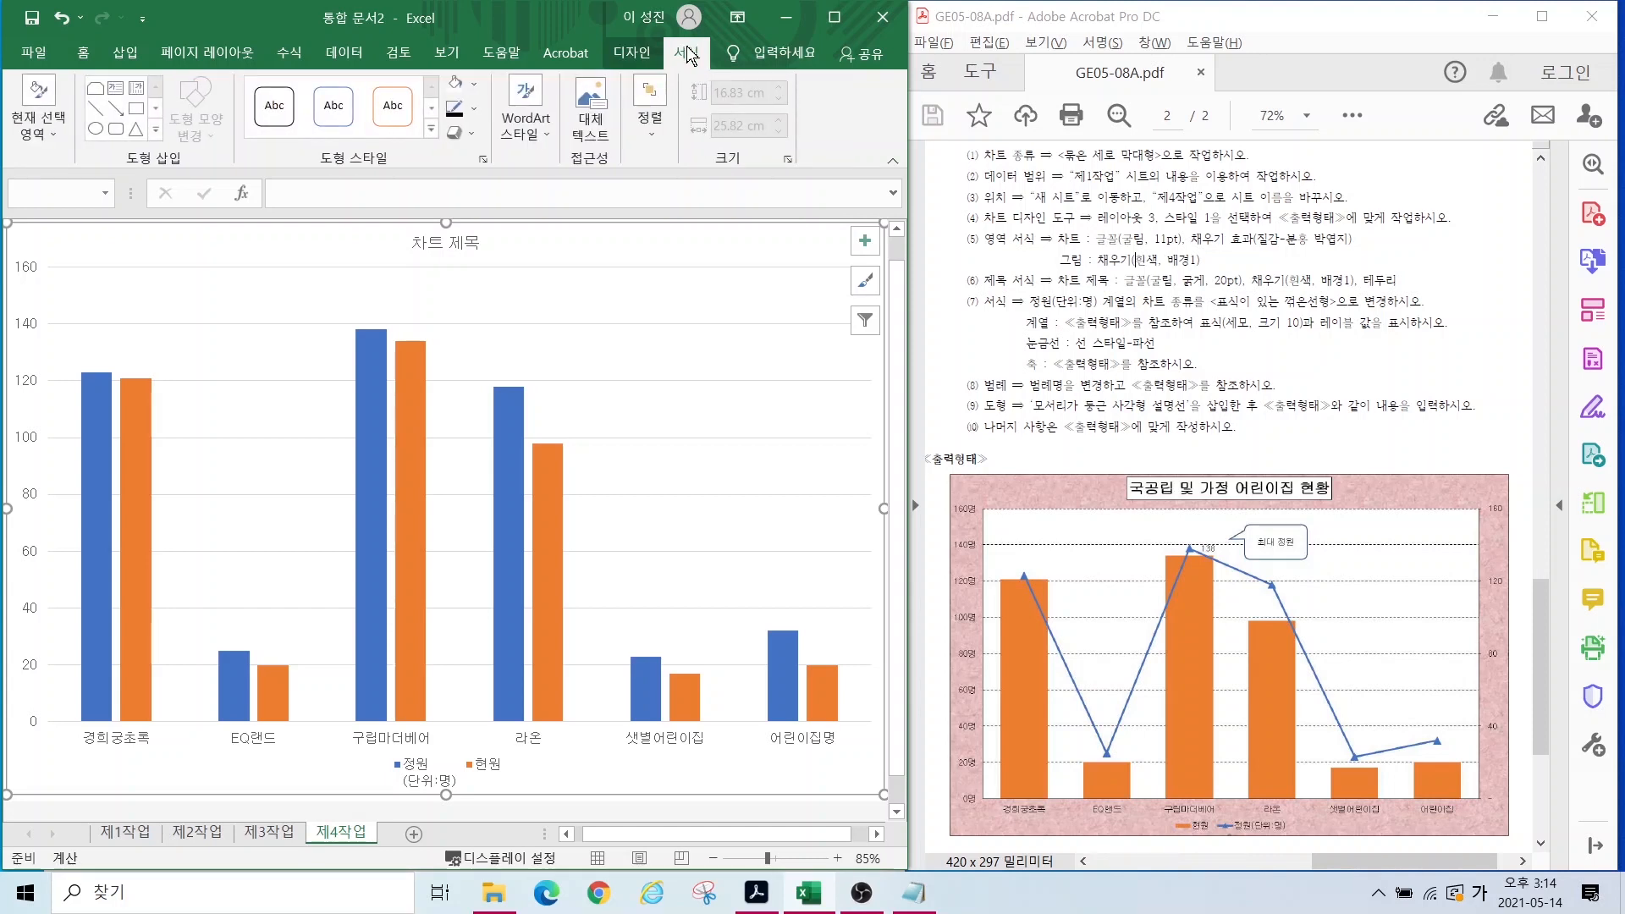
{"action": "left_click", "coordinate": [474, 85]}
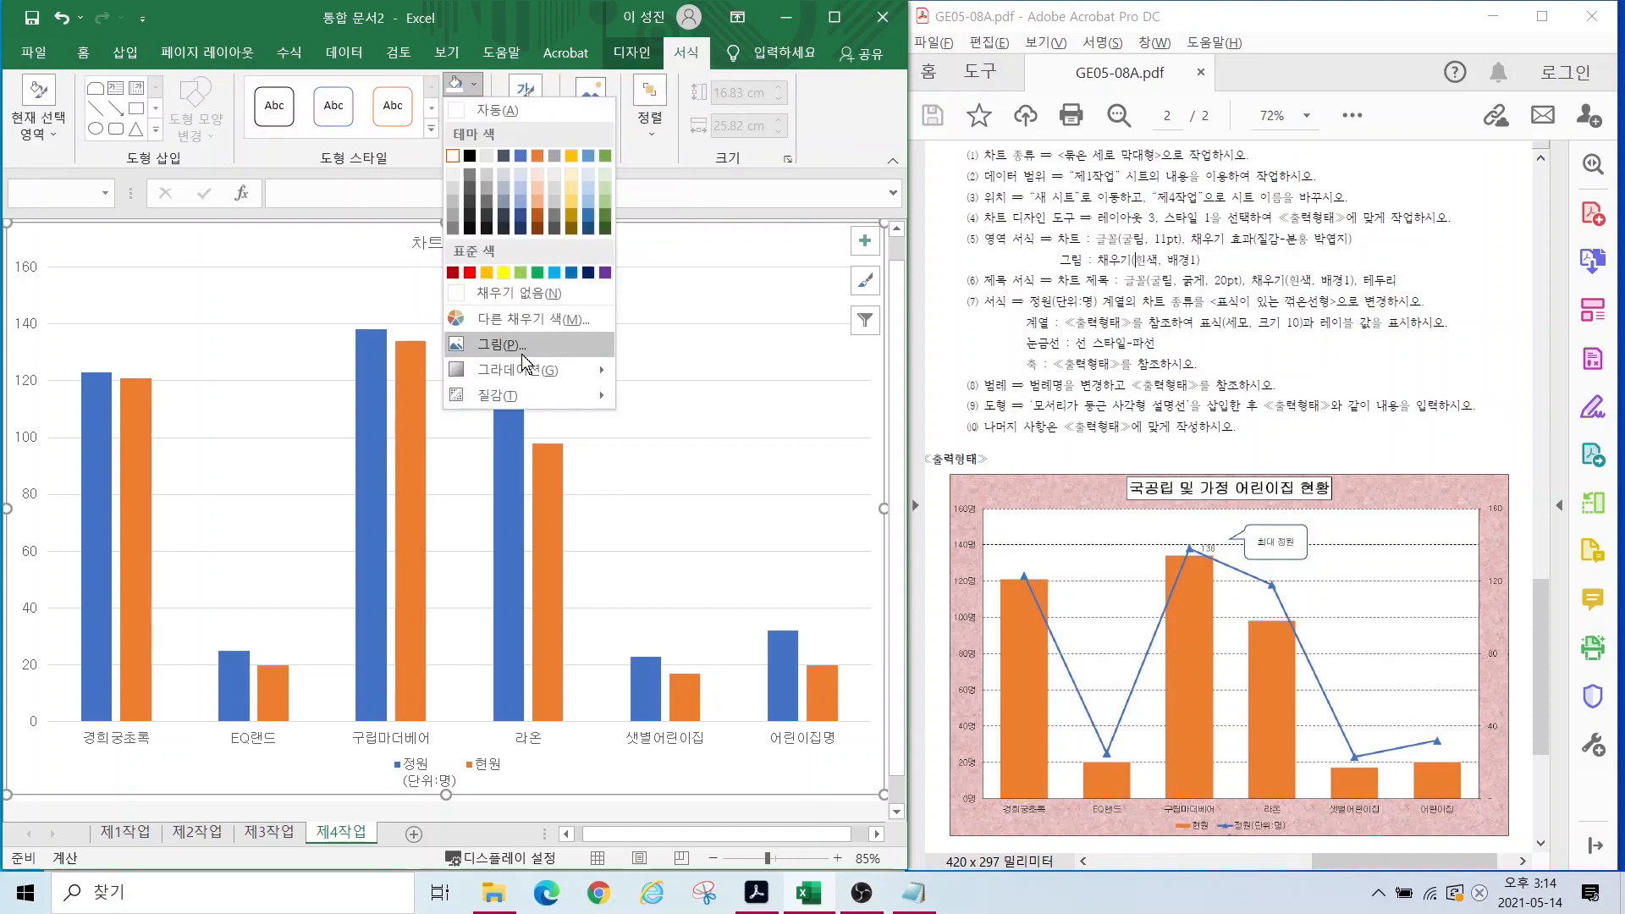
{"action": "mouse_move", "coordinate": [514, 401]}
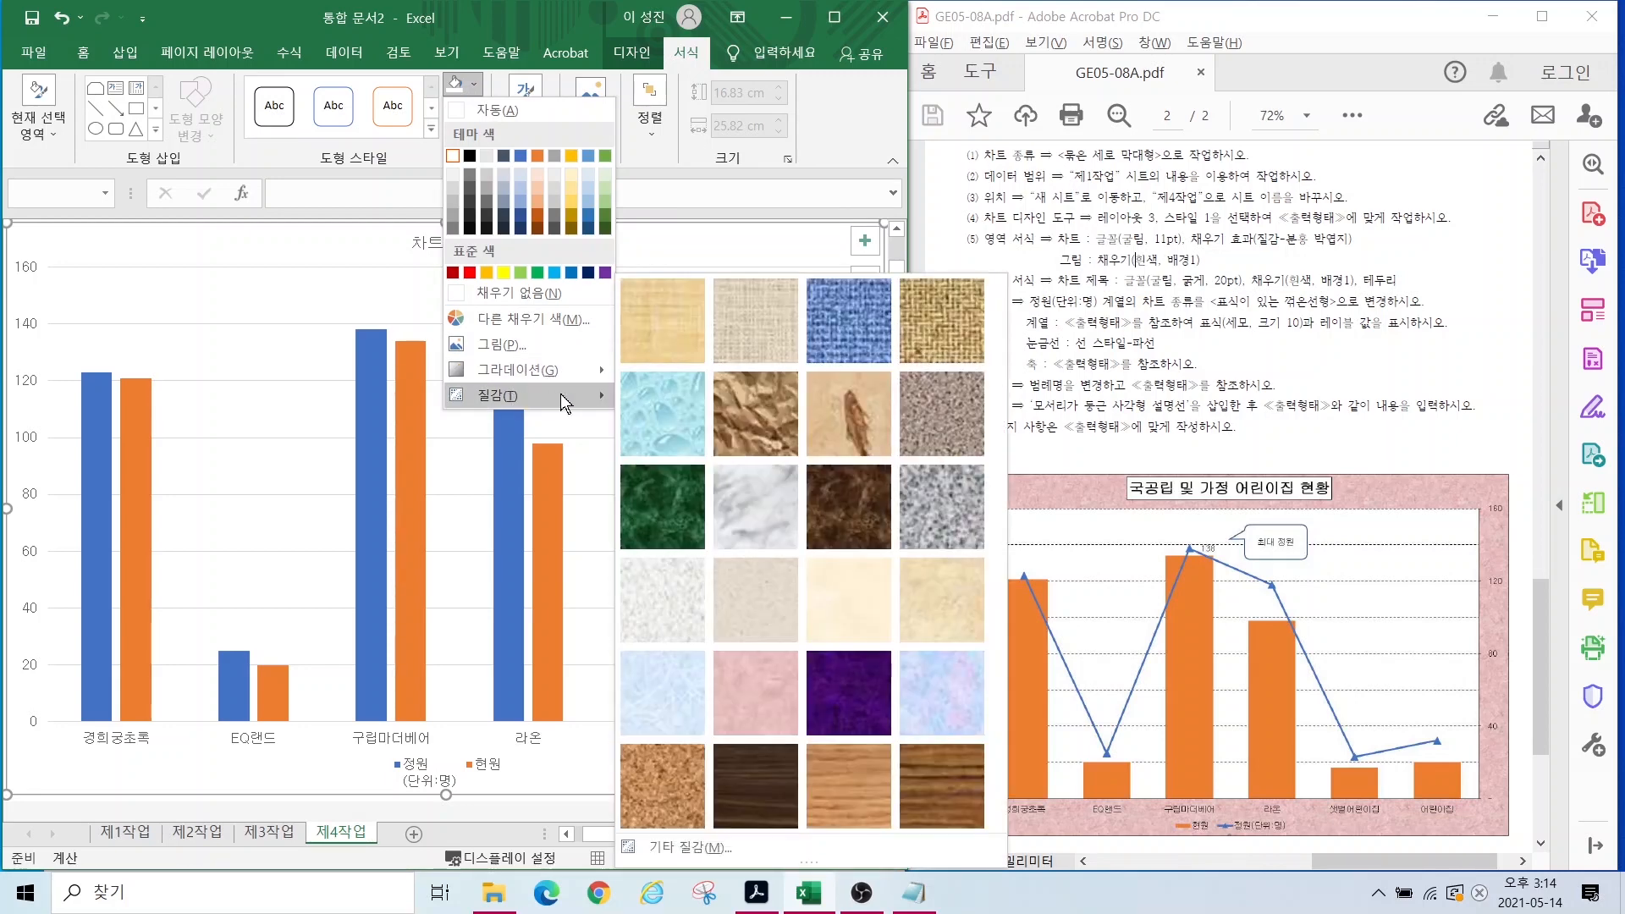
{"action": "left_click", "coordinate": [733, 698]}
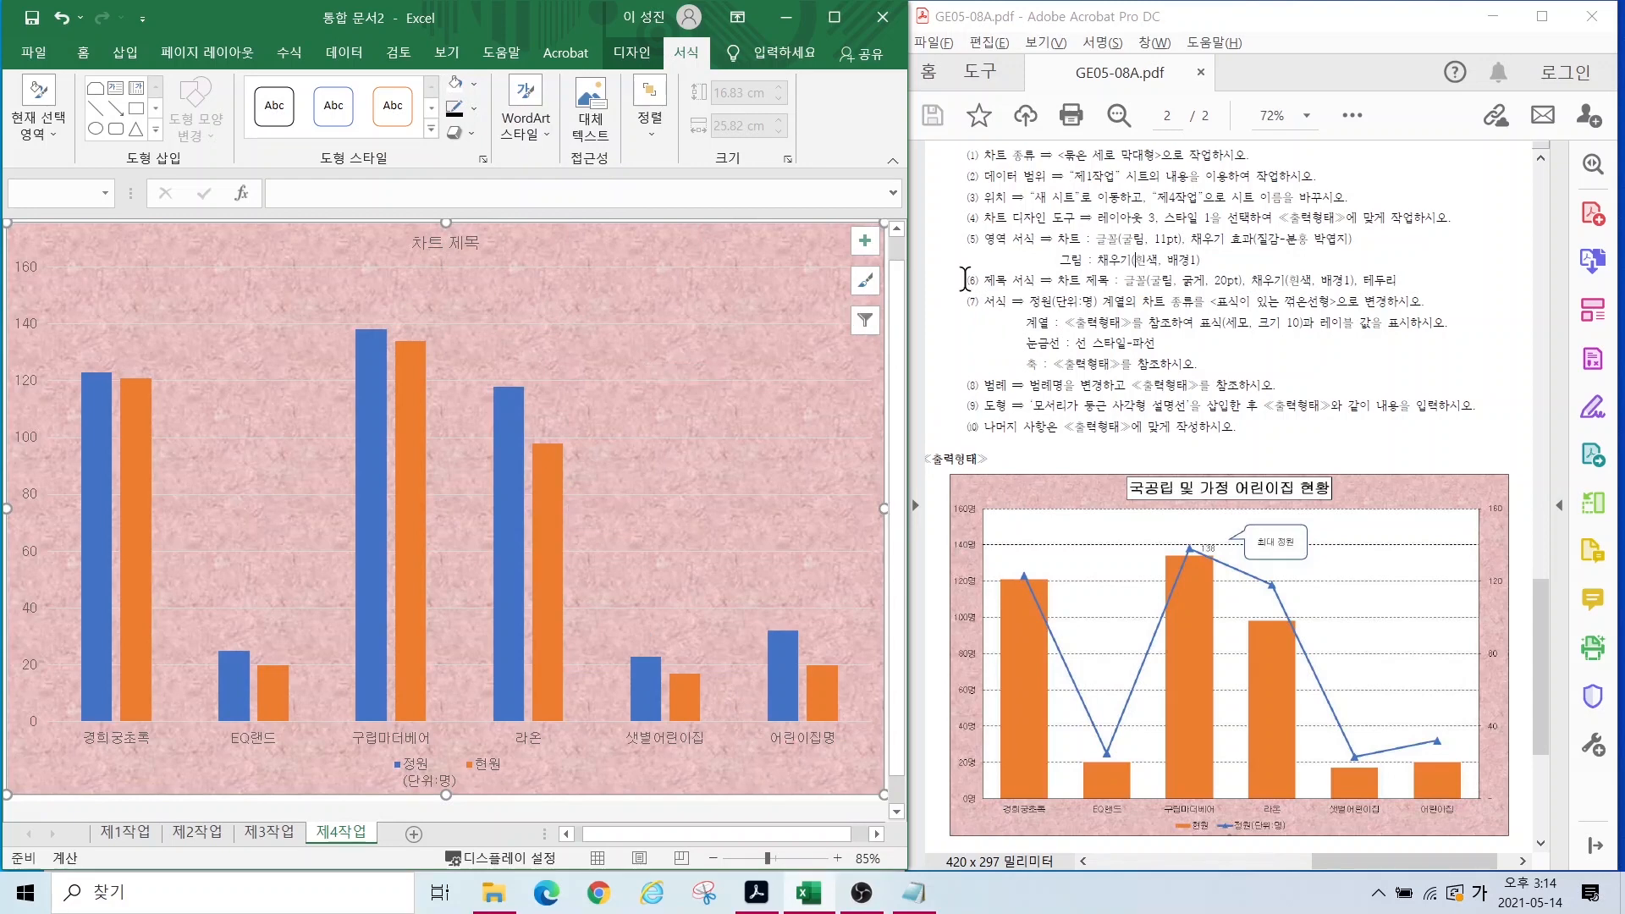
Step: Fill the plot area with solid white
{"action": "left_click_drag", "start_coordinate": [1053, 248], "coordinate": [1232, 273]}
{"action": "key", "text": "Escape"}
{"action": "left_click", "coordinate": [622, 364]}
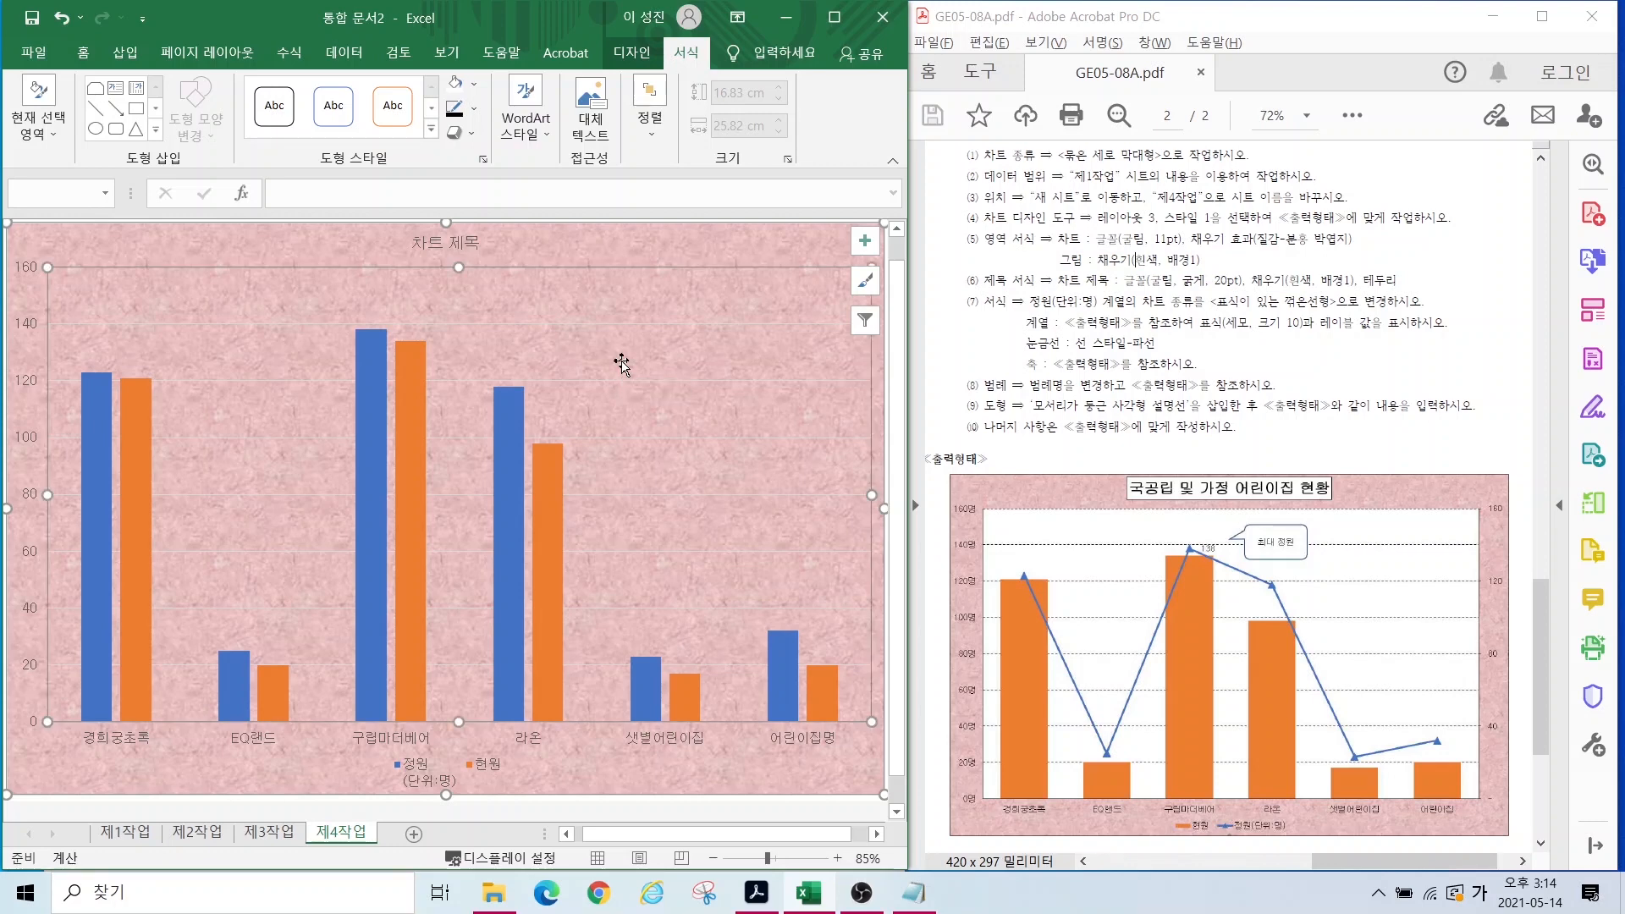
{"action": "left_click", "coordinate": [471, 86]}
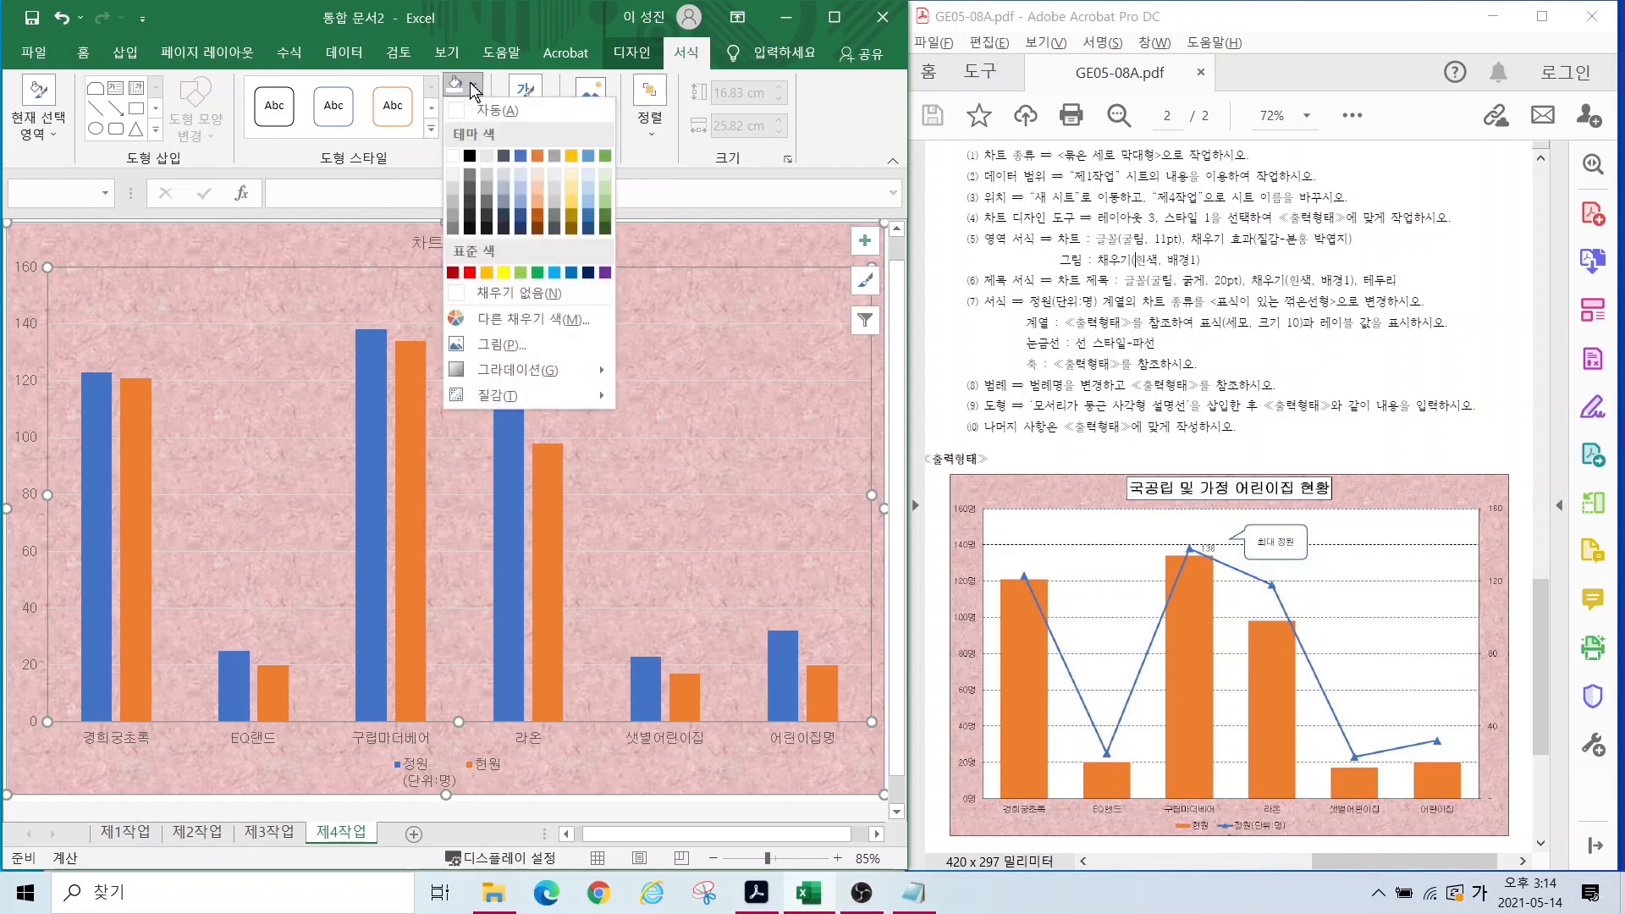
{"action": "left_click", "coordinate": [453, 157]}
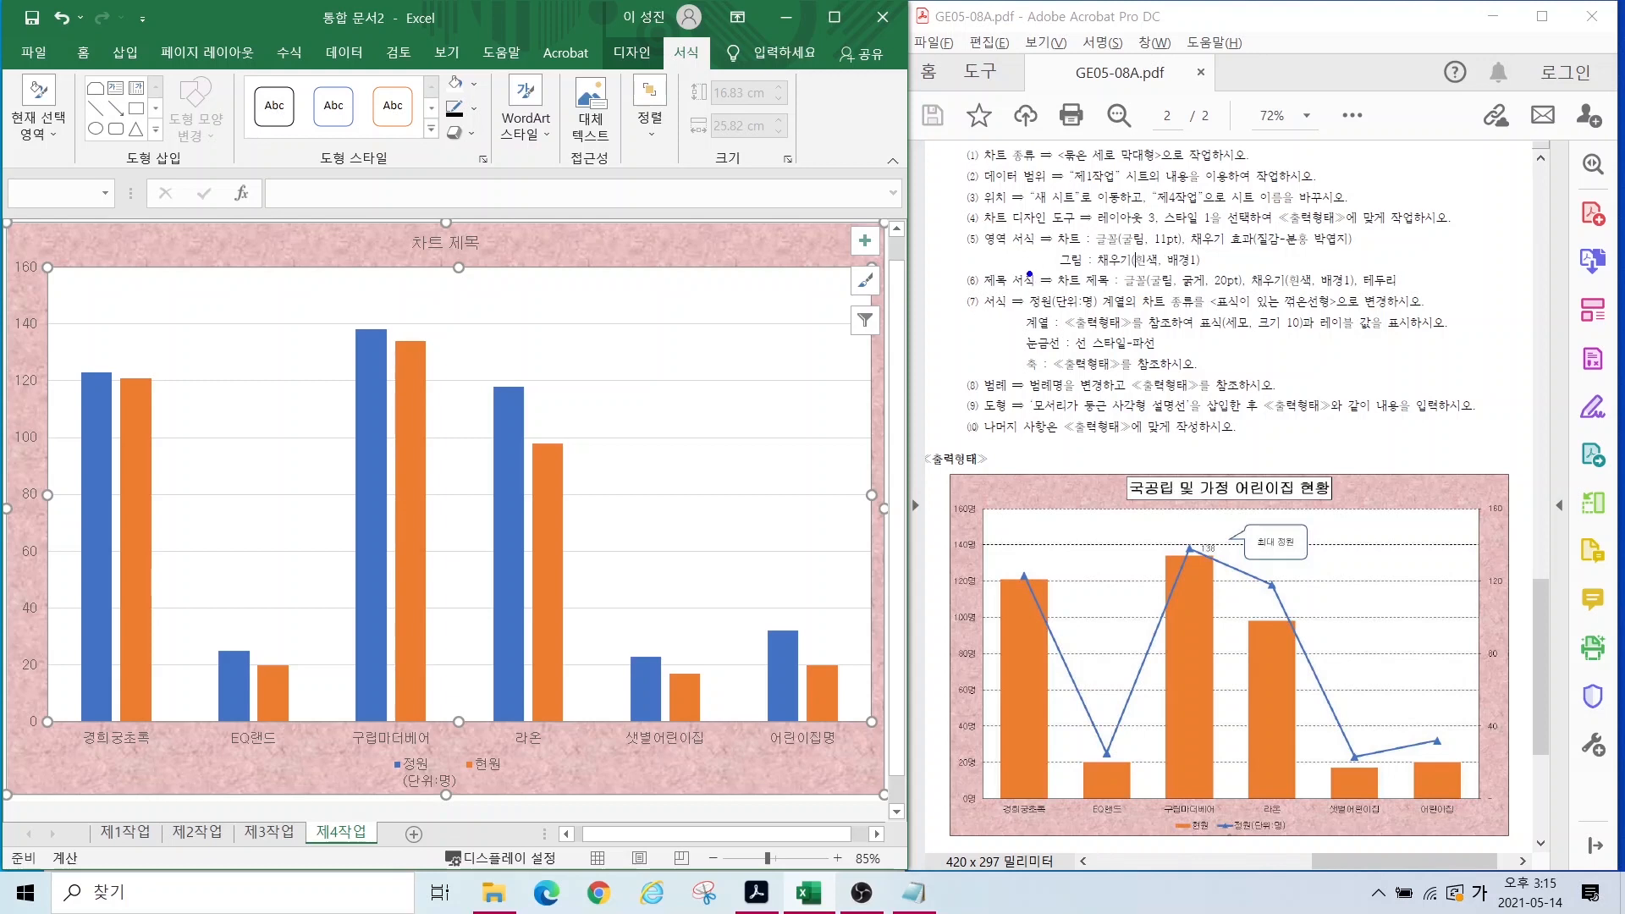
{"action": "left_click_drag", "start_coordinate": [1025, 271], "coordinate": [1424, 293]}
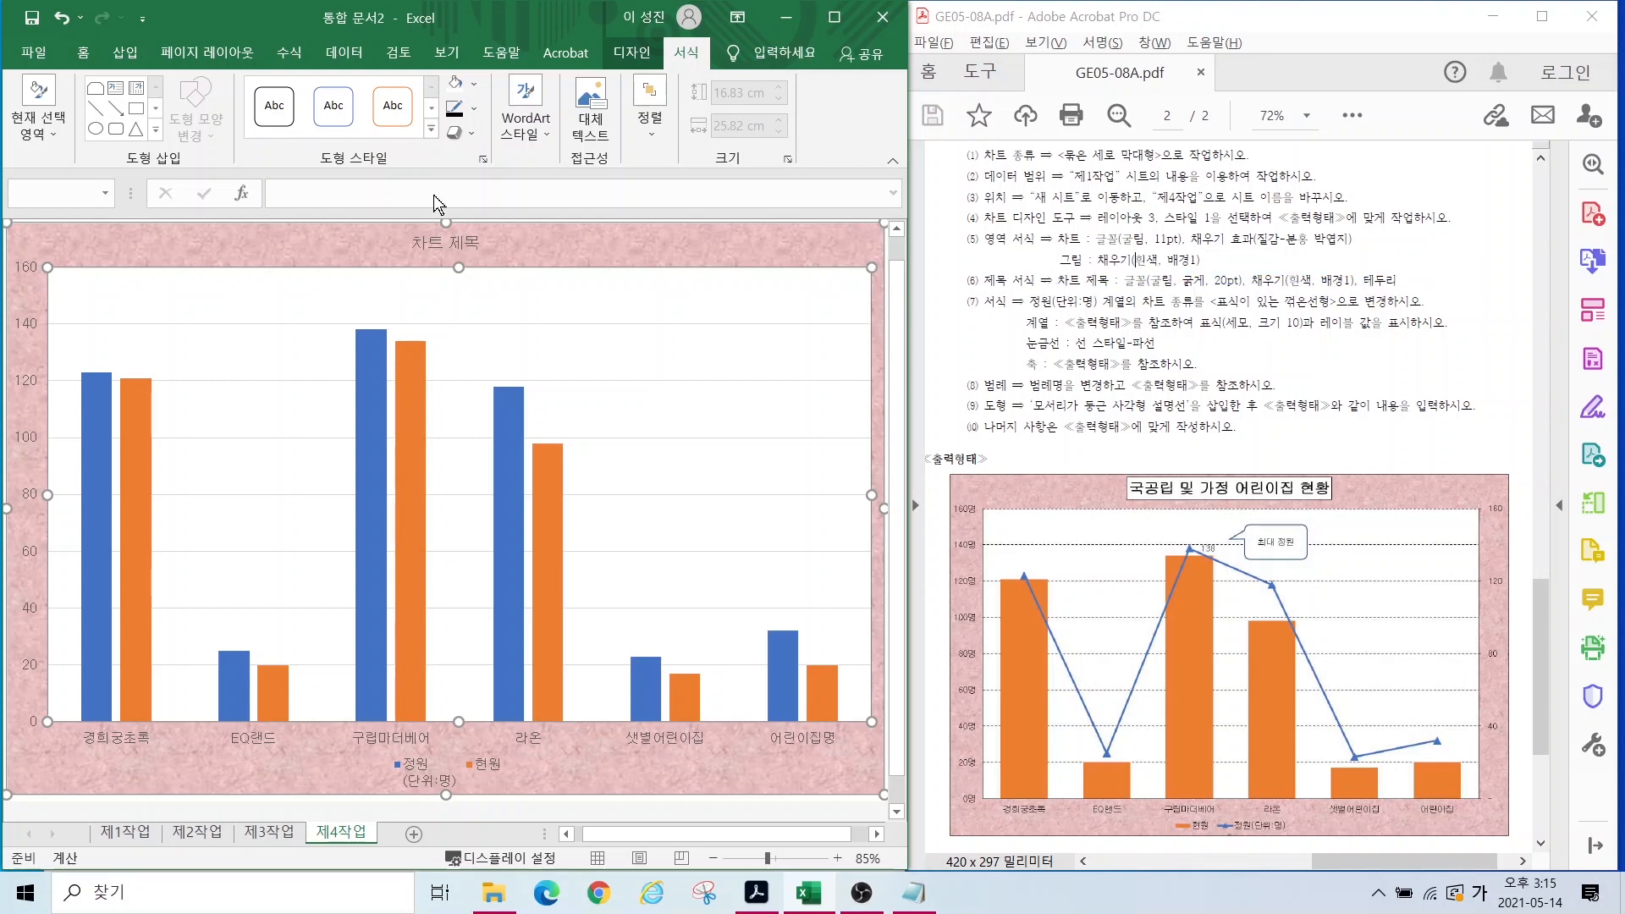
Step: Retitle the chart '국공립 및 가정 어린이집 현황' in bold 20 pt
{"action": "left_click", "coordinate": [430, 244]}
{"action": "type", "text": "국공립 및 가정 어린이집 현황"}
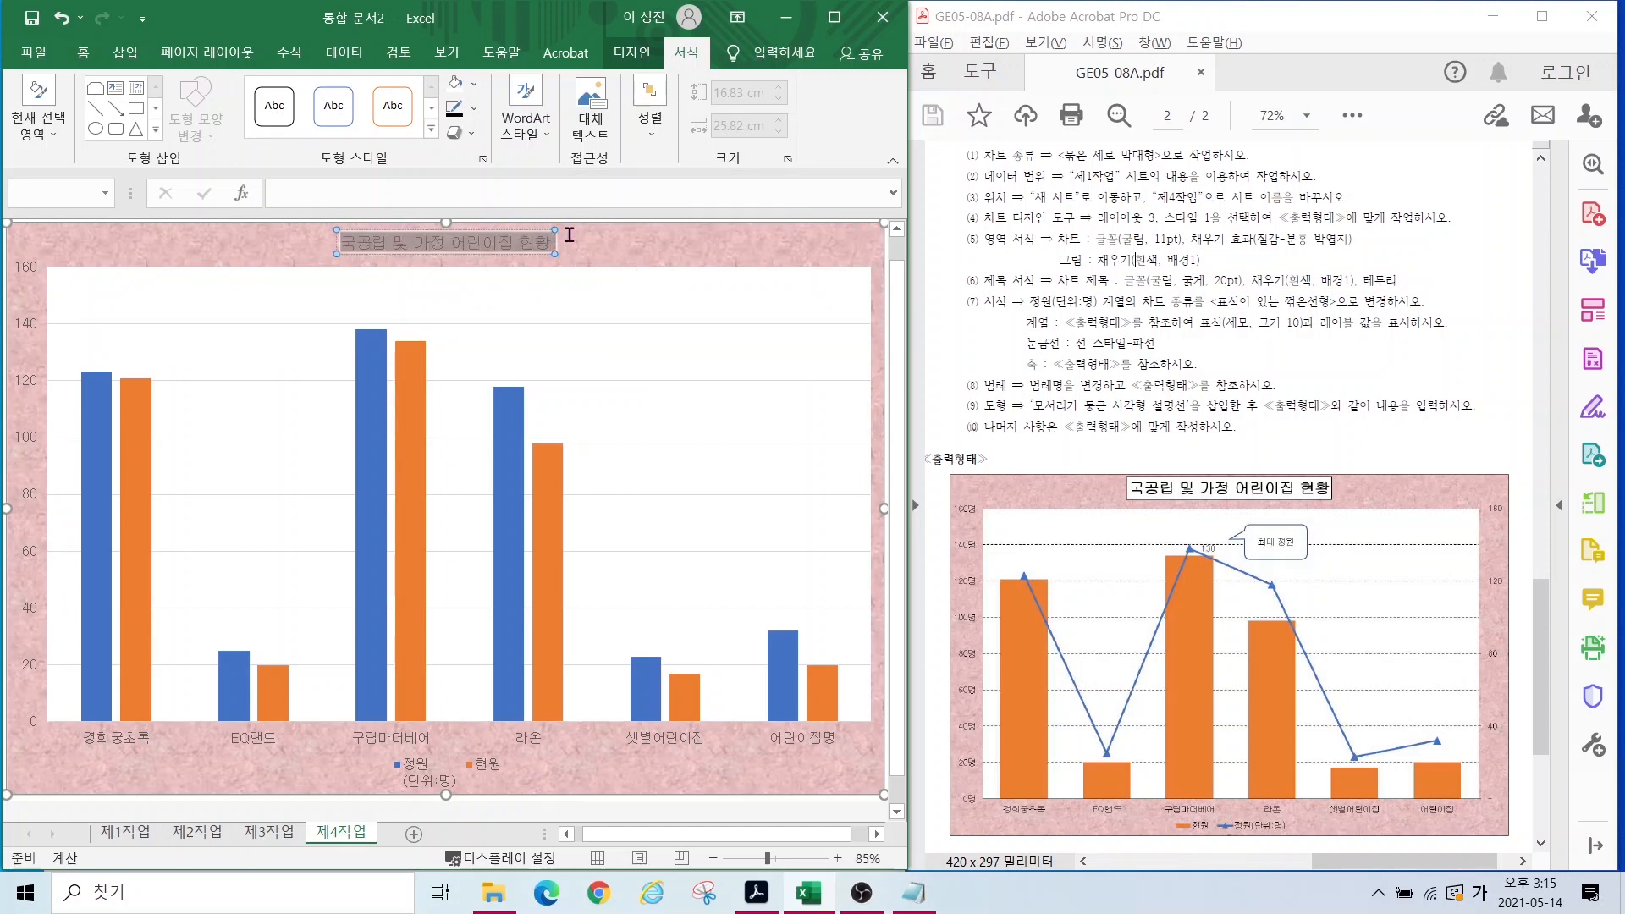
{"action": "left_click", "coordinate": [83, 53]}
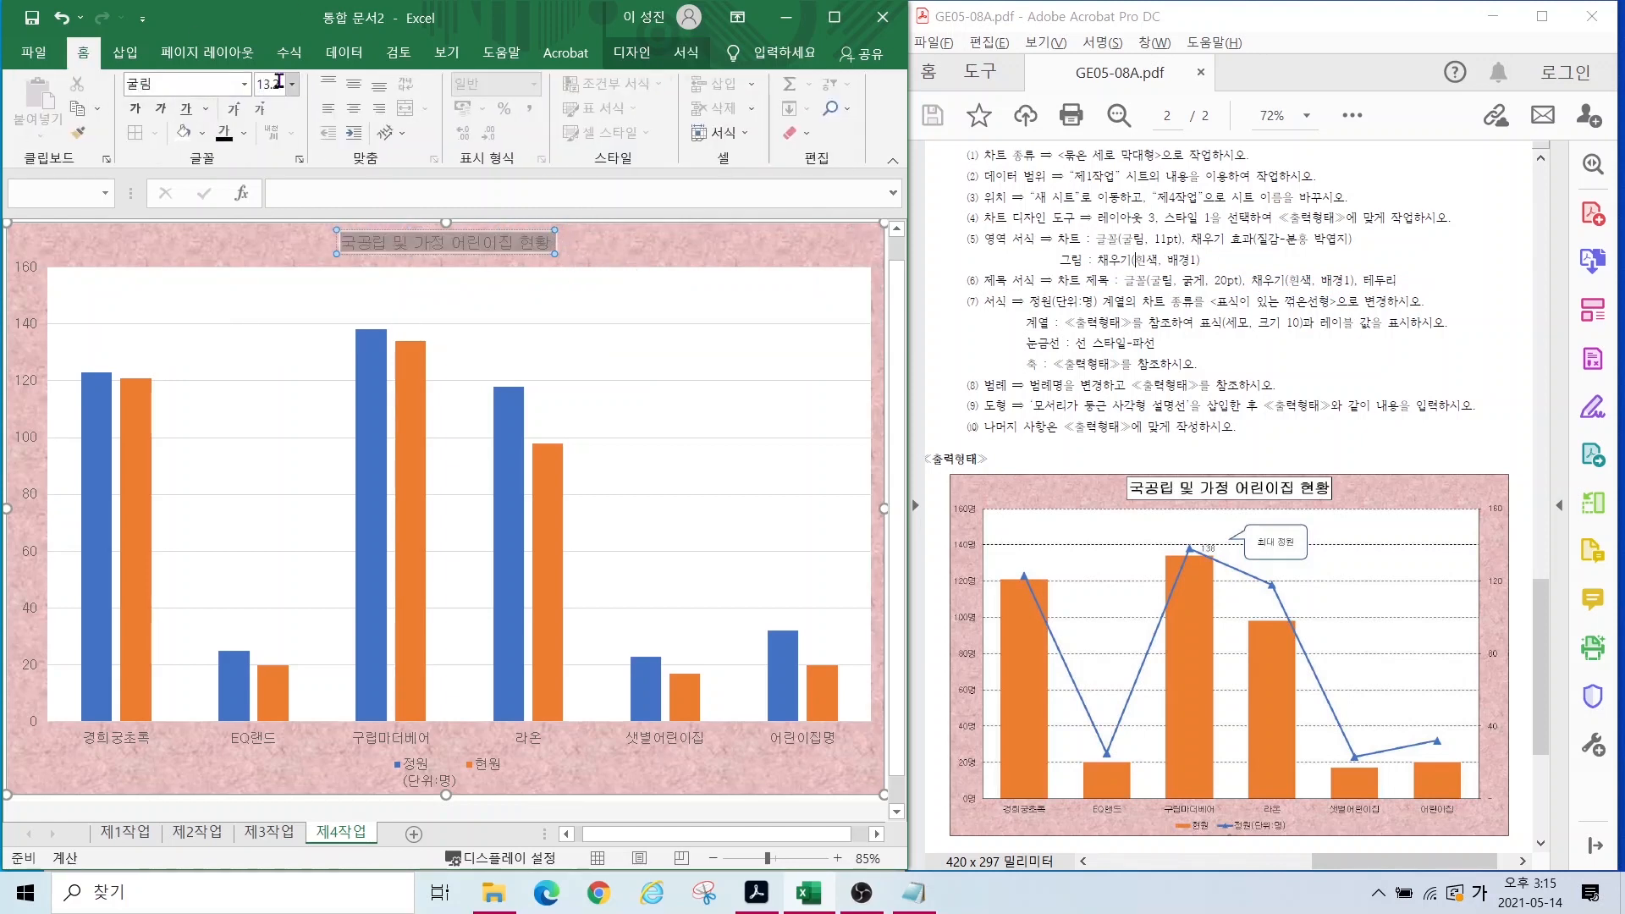
{"action": "left_click", "coordinate": [269, 84]}
{"action": "type", "text": "20"}
{"action": "key", "text": "Return"}
{"action": "left_click", "coordinate": [135, 109]}
Step: Give the chart title box a white fill and a black outline
{"action": "left_click", "coordinate": [685, 52]}
{"action": "left_click", "coordinate": [455, 82]}
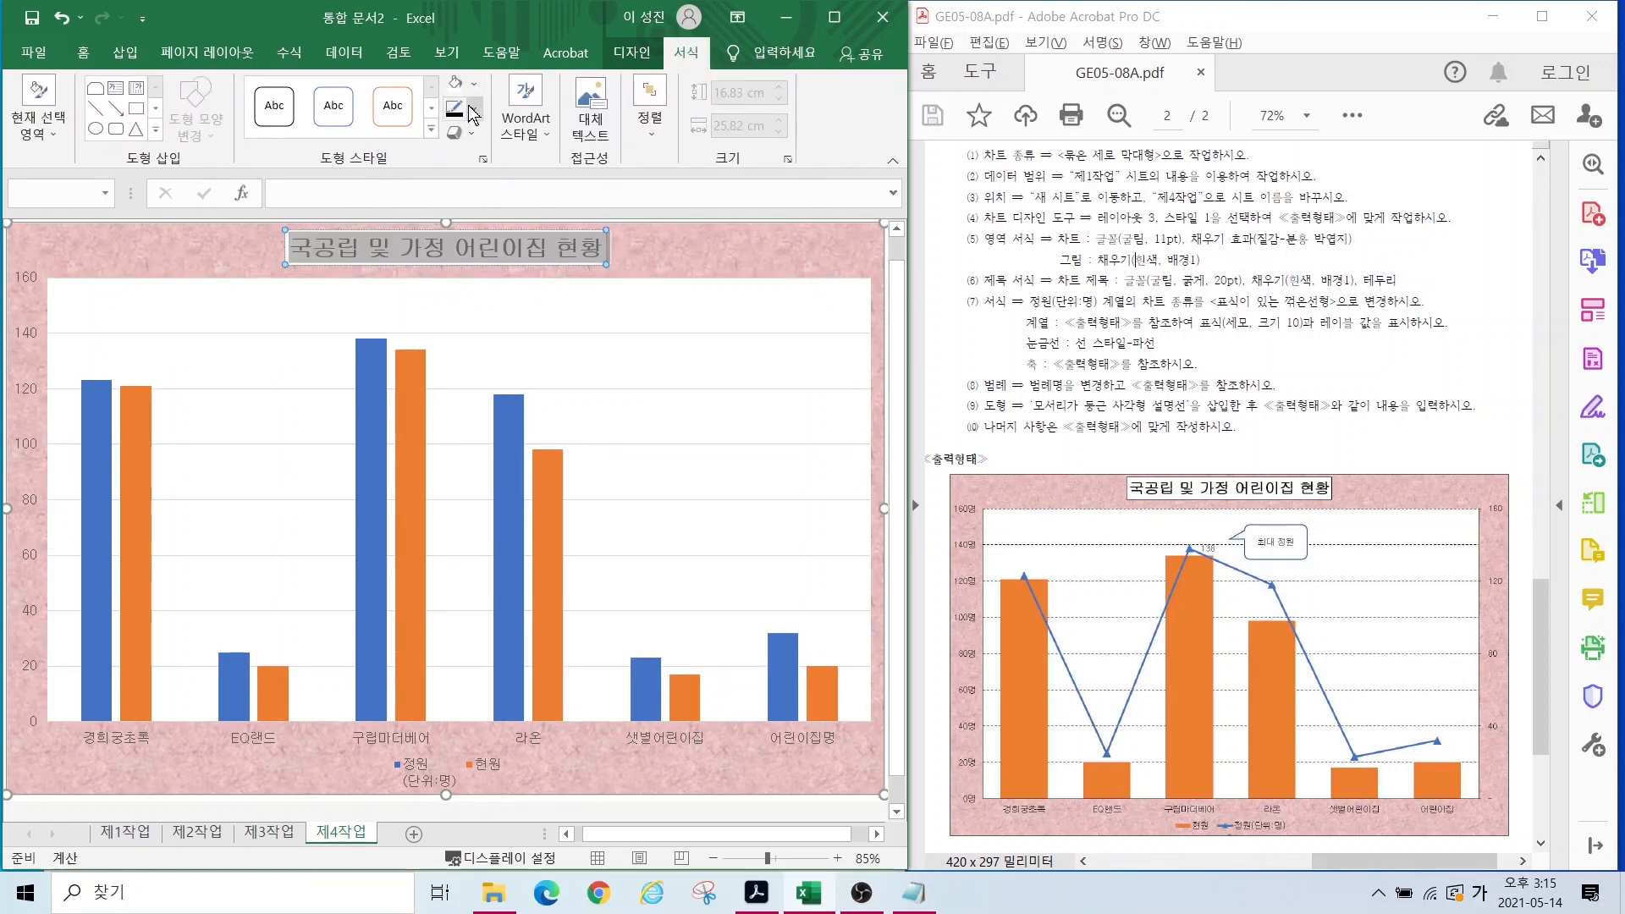
{"action": "left_click", "coordinate": [454, 108]}
{"action": "left_click", "coordinate": [727, 316]}
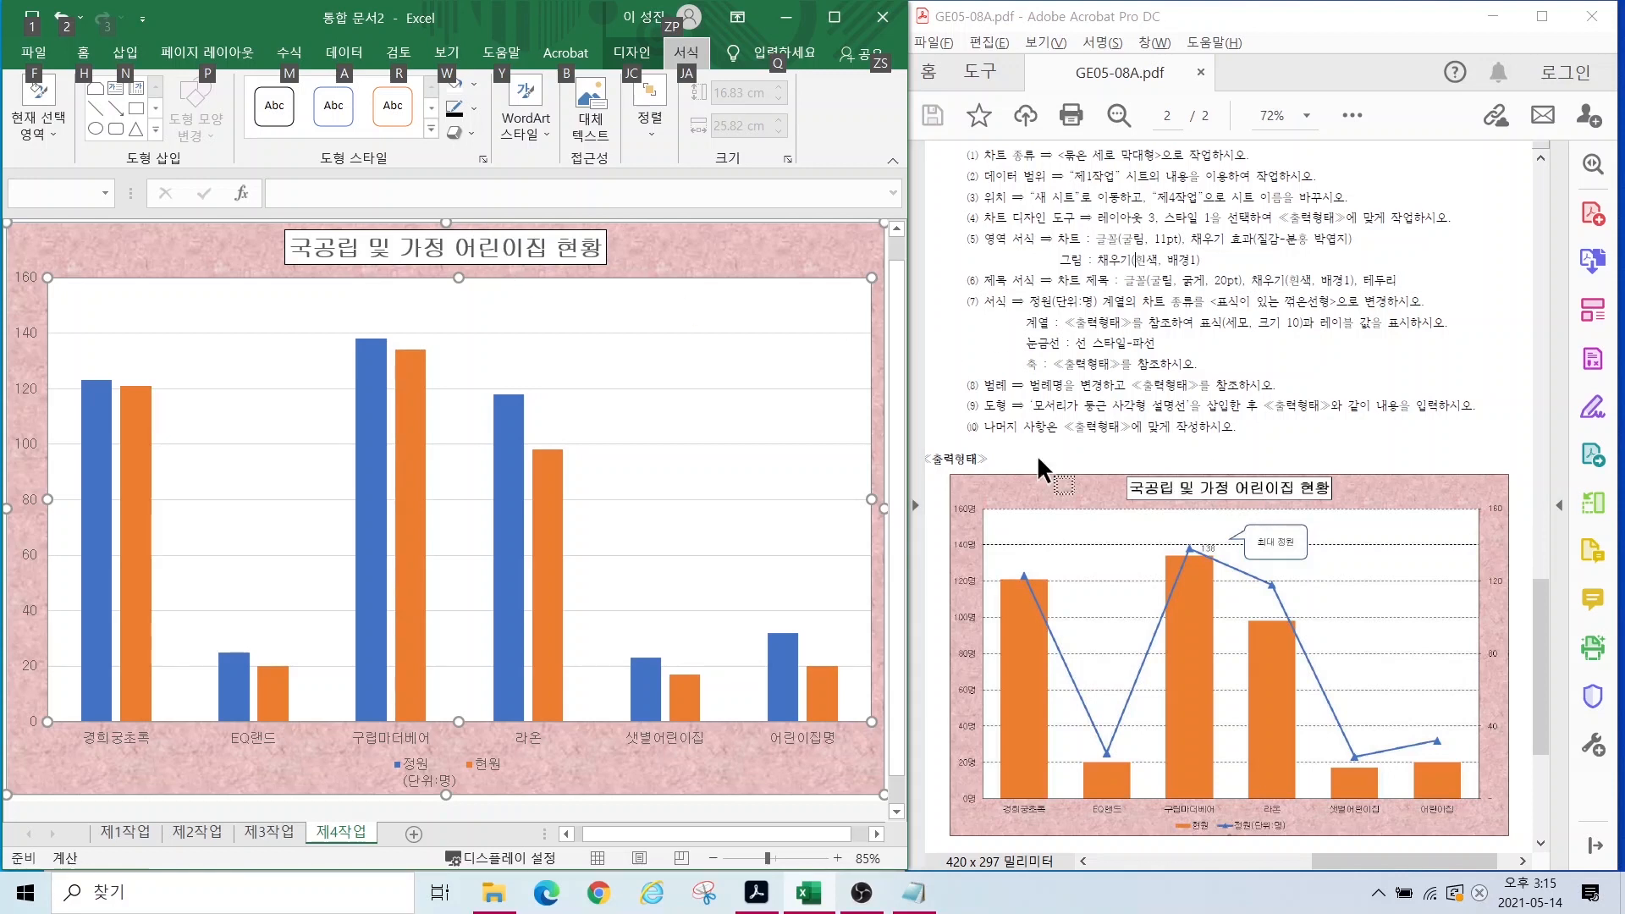
{"action": "left_click", "coordinate": [498, 241]}
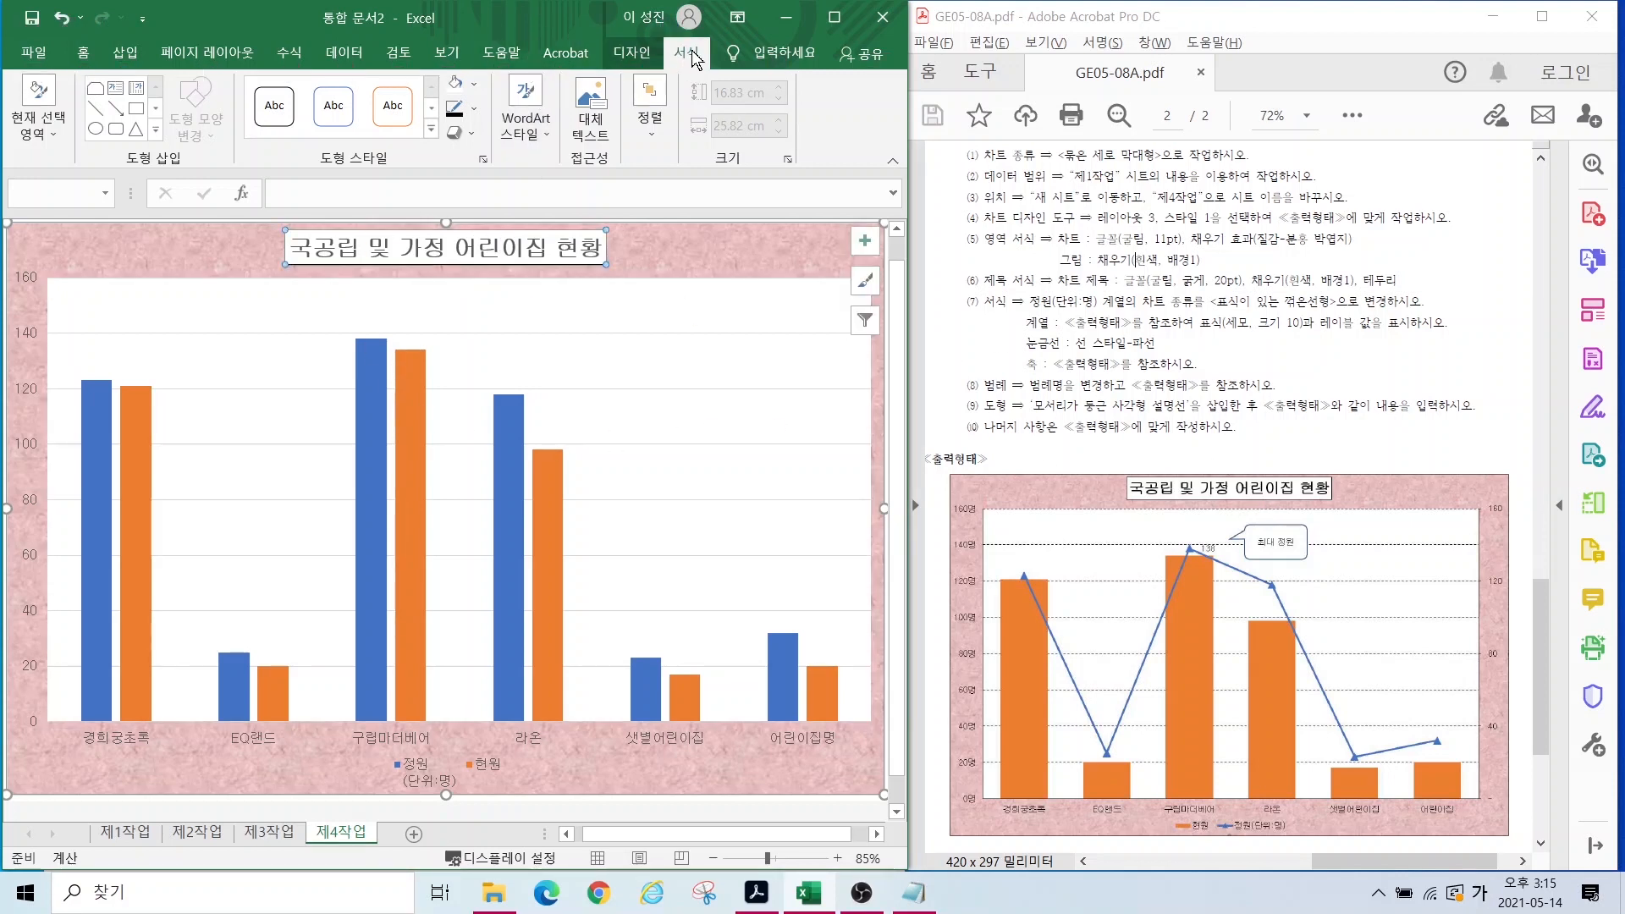
{"action": "left_click", "coordinate": [462, 108]}
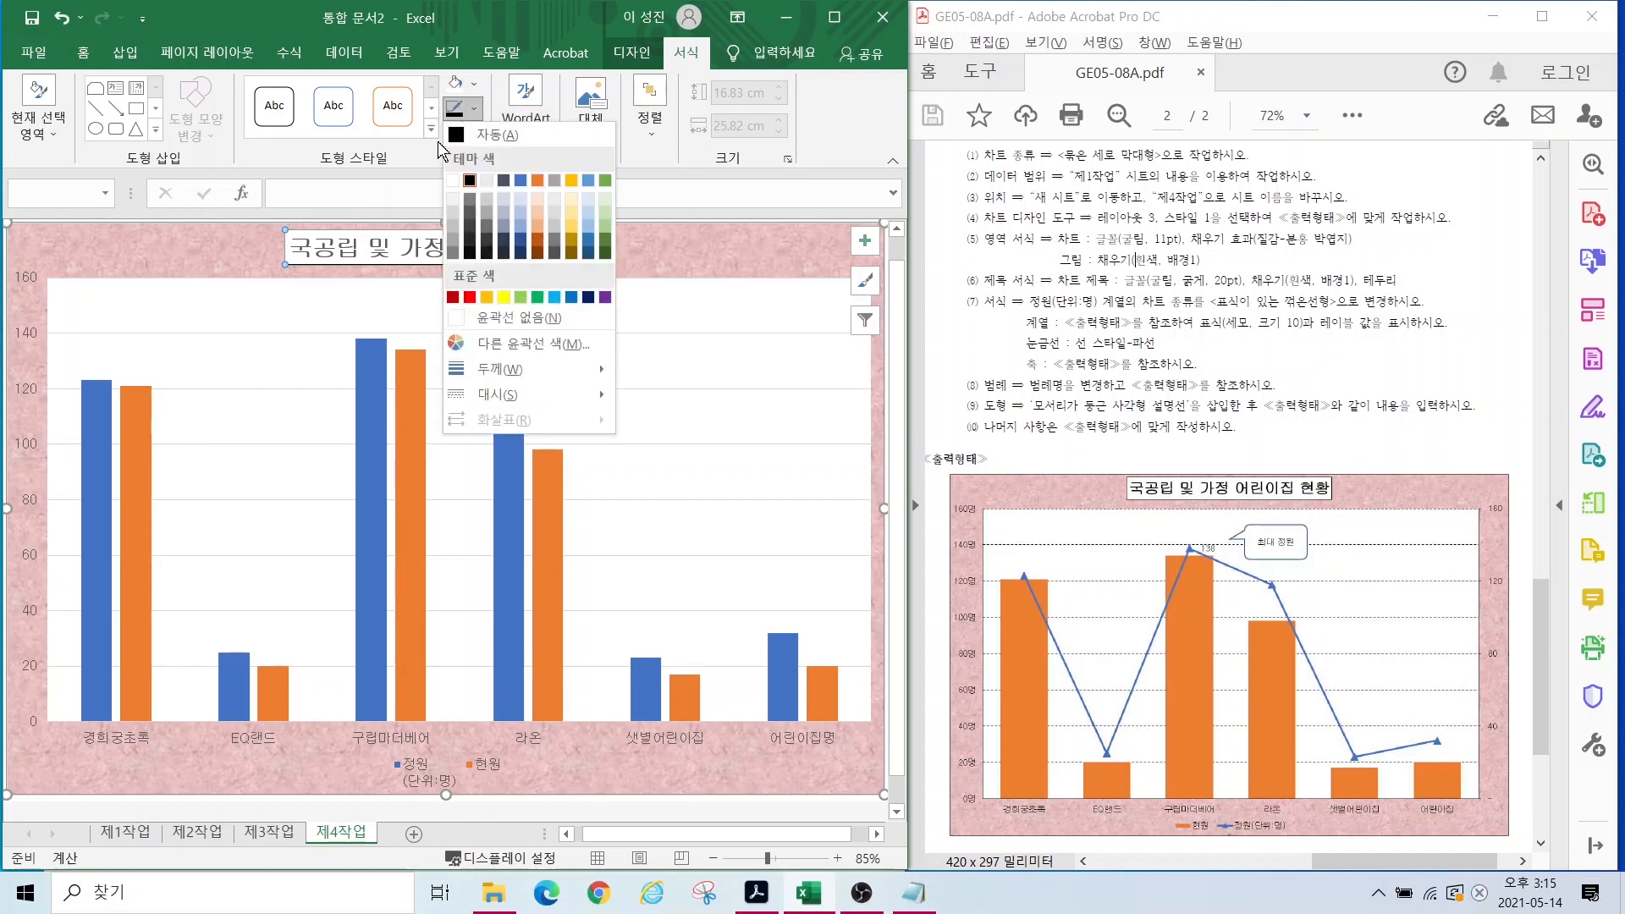
{"action": "left_click", "coordinate": [470, 180]}
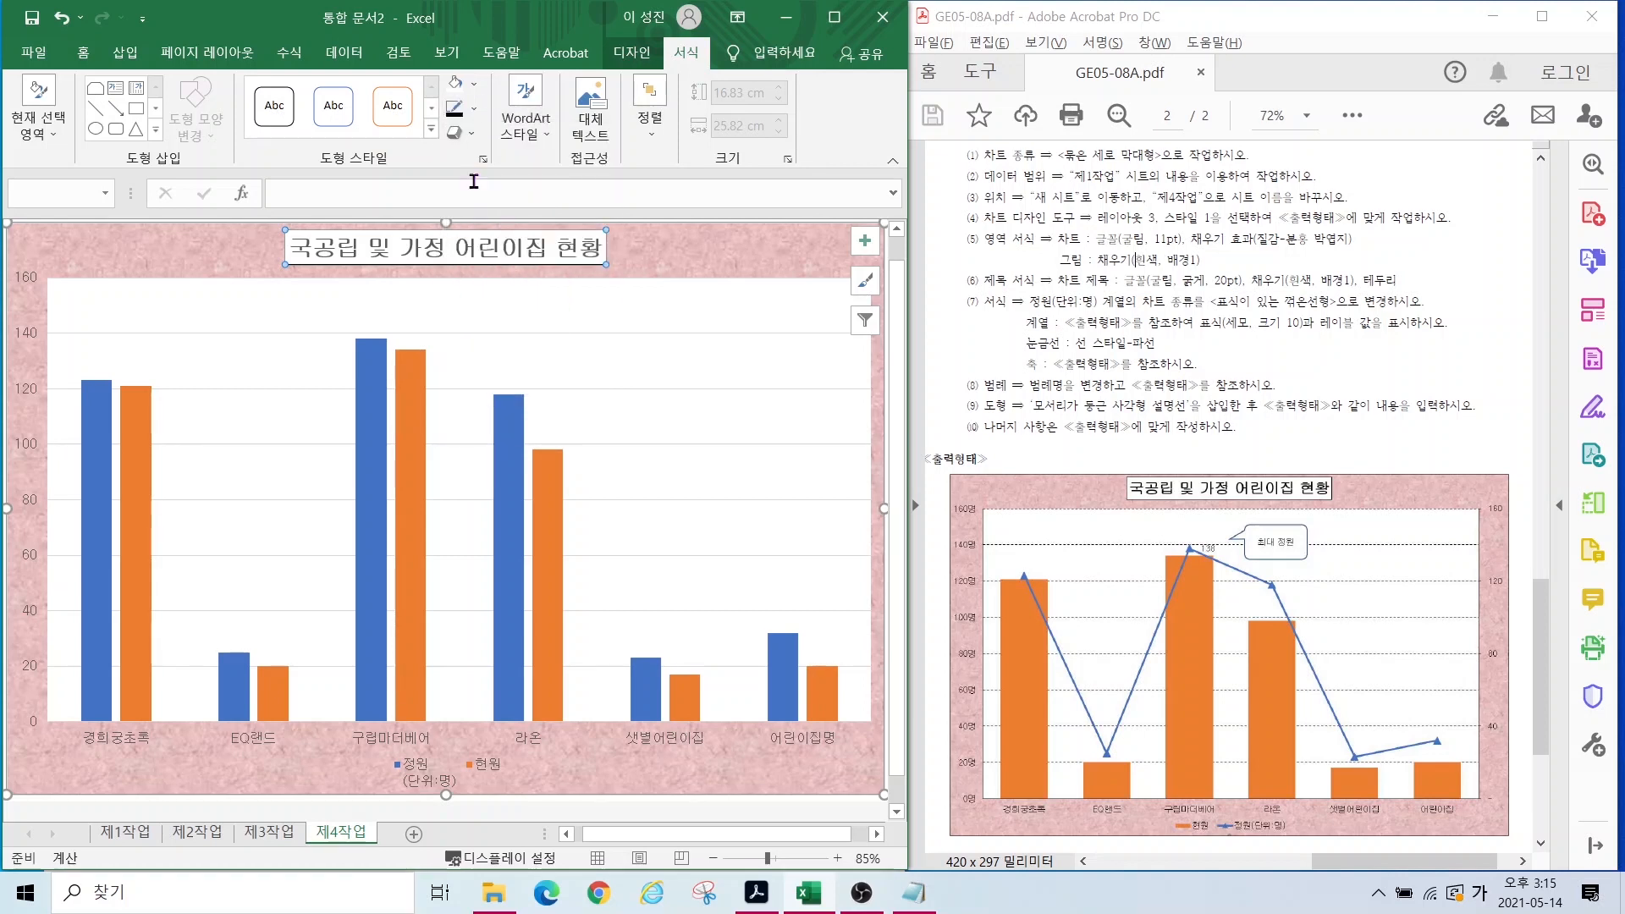
{"action": "left_click", "coordinate": [743, 354]}
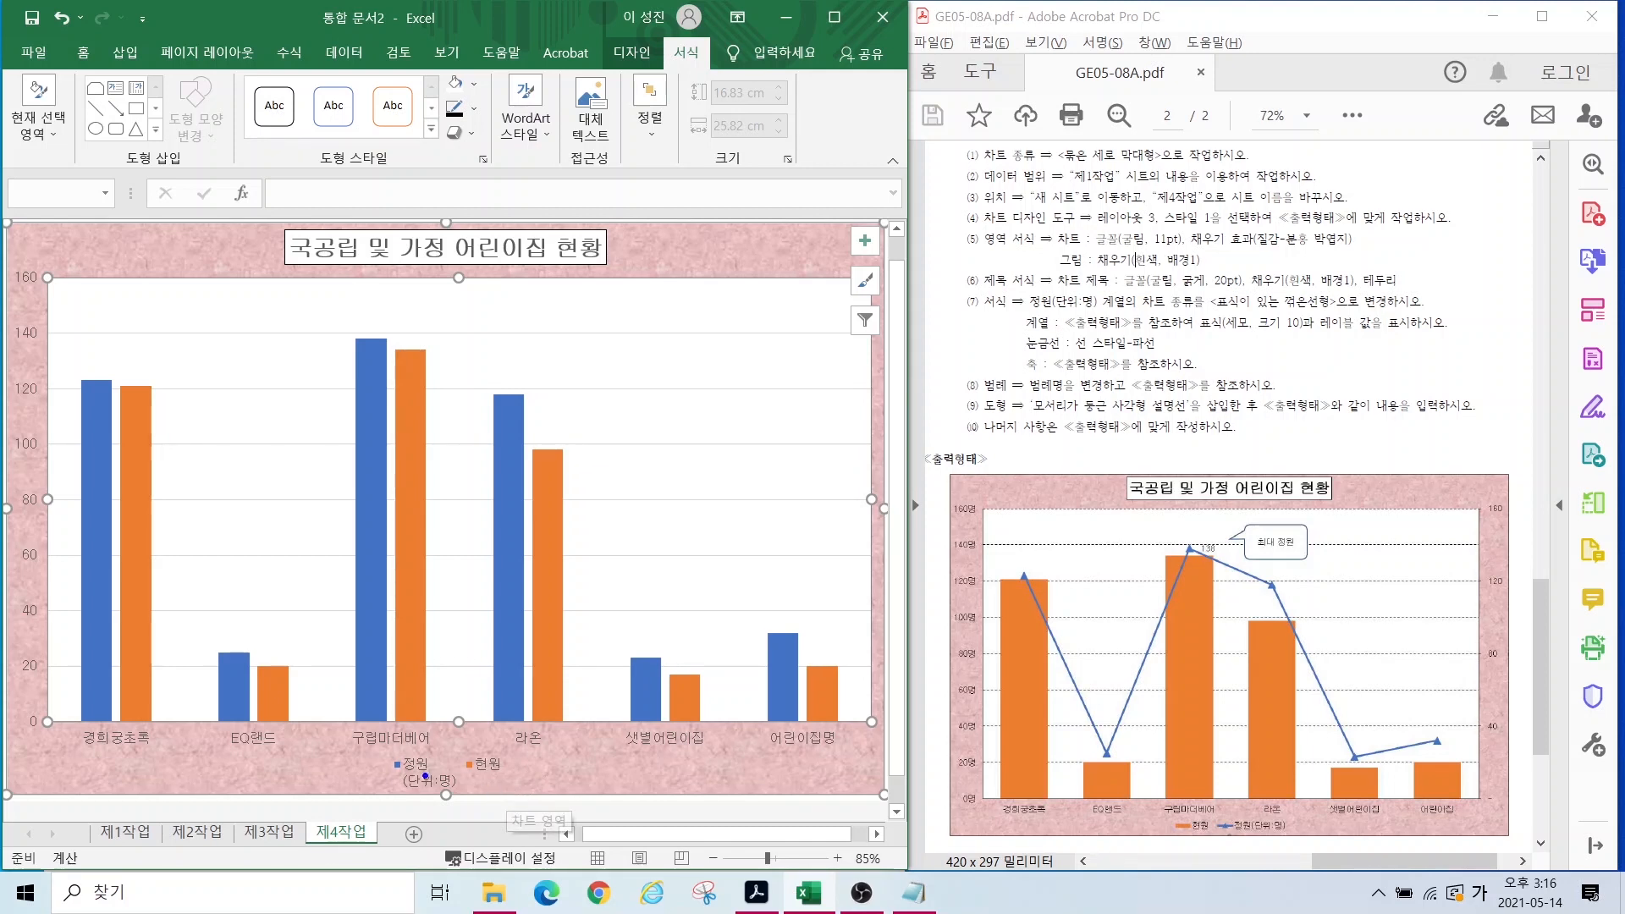
Step: Change the 정원(단위:명) series to Line with Markers, making a combo chart
{"action": "mouse_move", "coordinate": [428, 783]}
{"action": "left_mouse_down"}
{"action": "mouse_move", "coordinate": [408, 815]}
{"action": "mouse_move", "coordinate": [366, 752]}
{"action": "mouse_move", "coordinate": [446, 793]}
{"action": "left_mouse_up"}
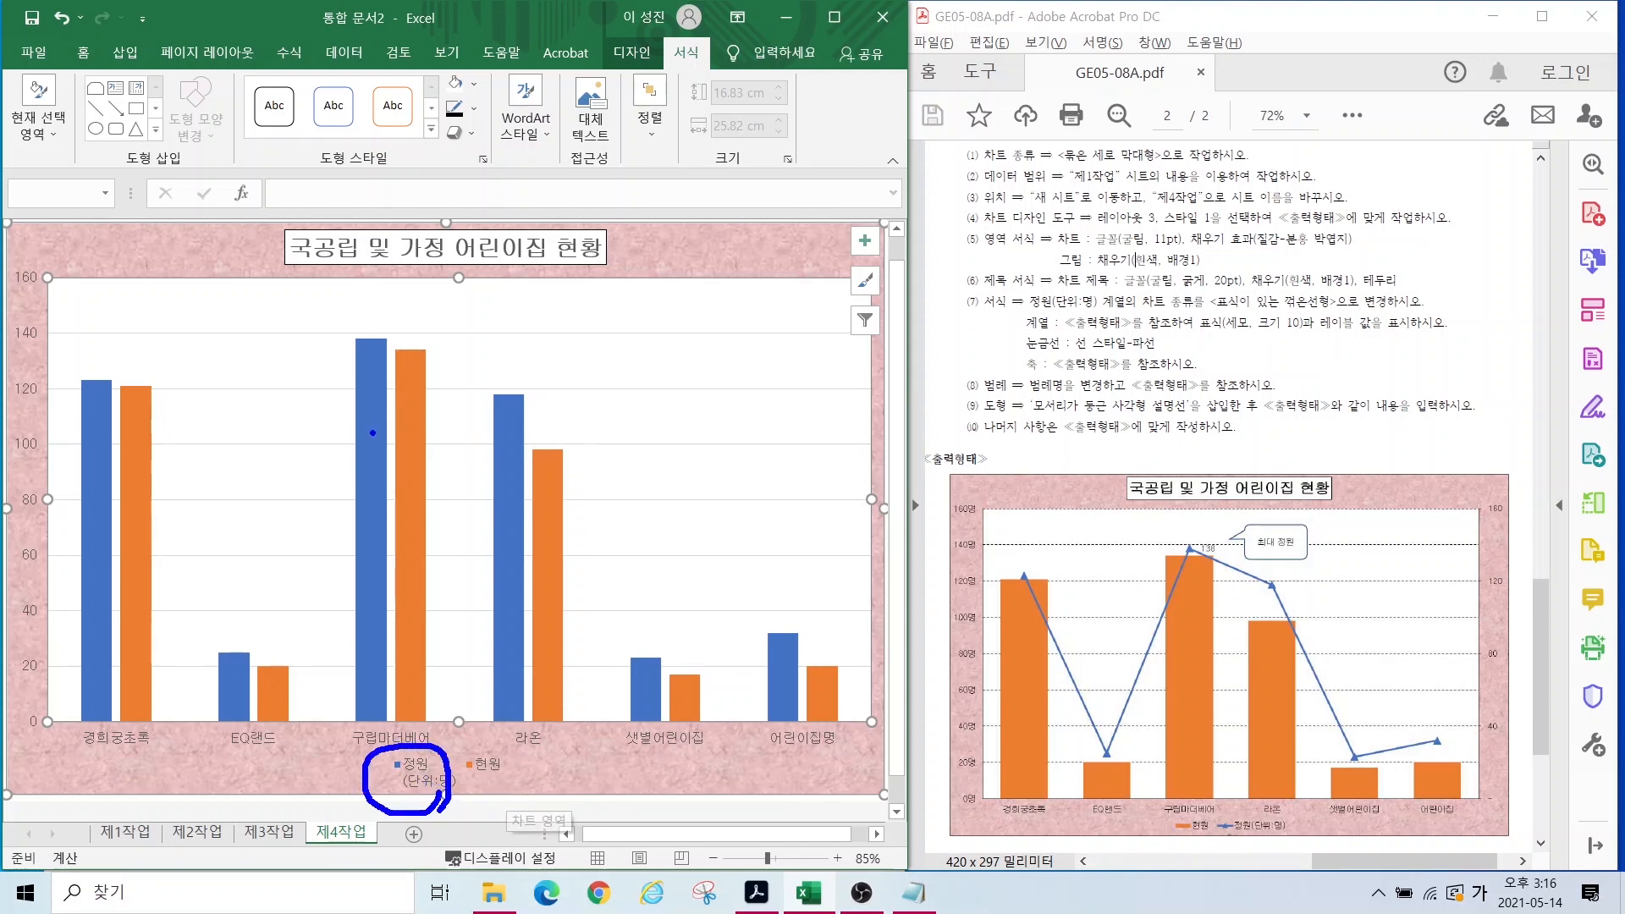
{"action": "left_click", "coordinate": [364, 423]}
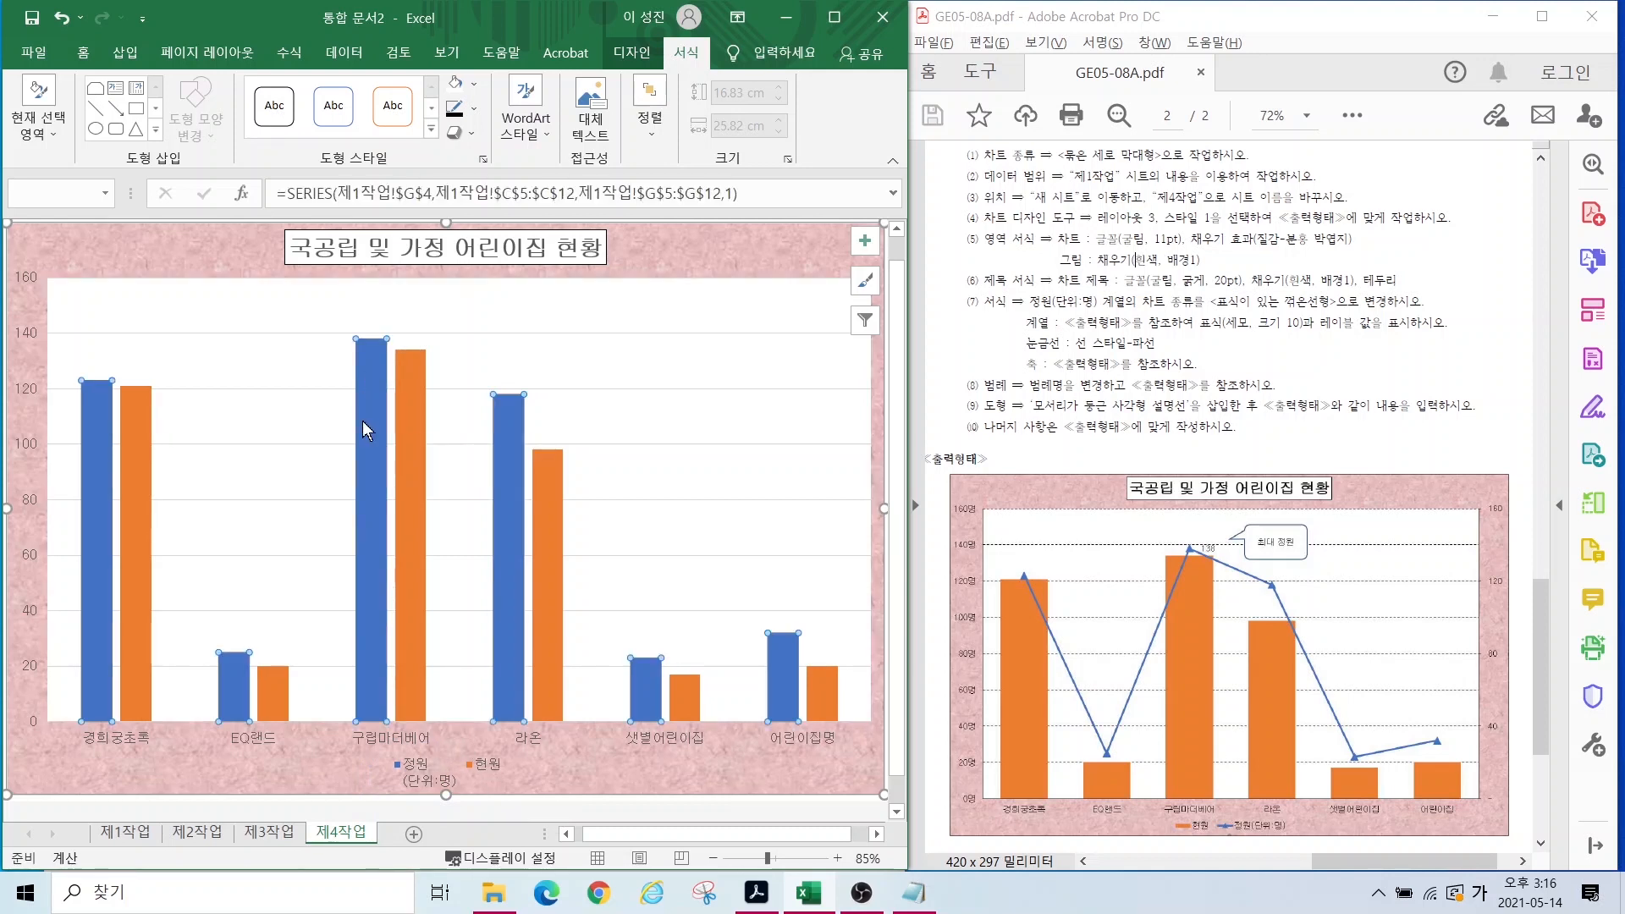
{"action": "right_click", "coordinate": [363, 420]}
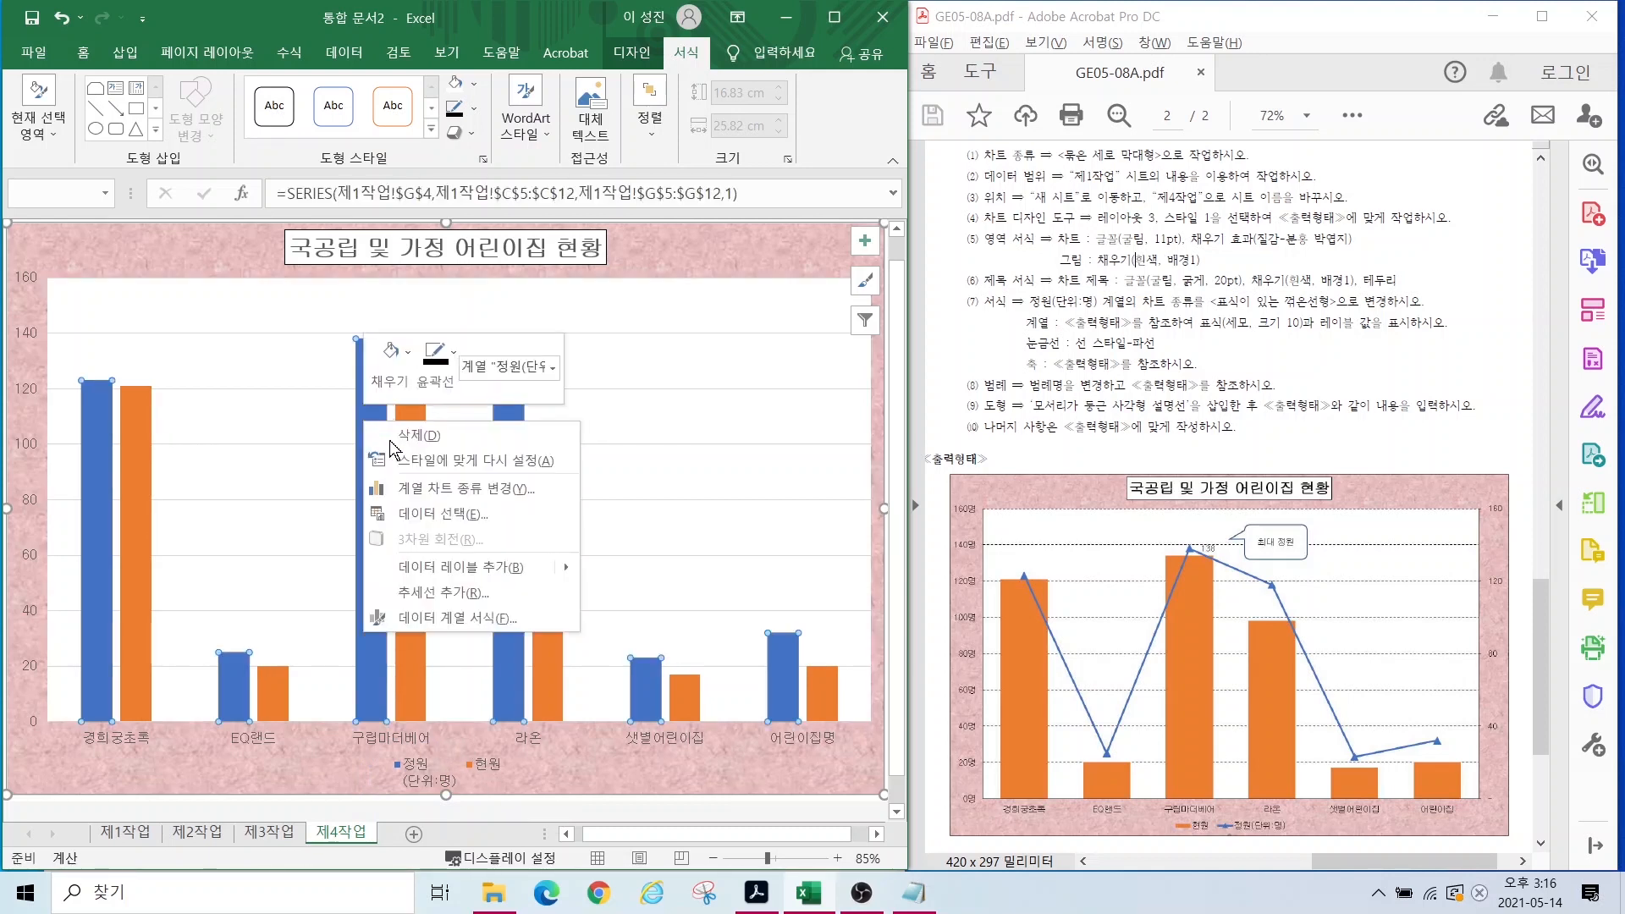
{"action": "left_click", "coordinate": [464, 489]}
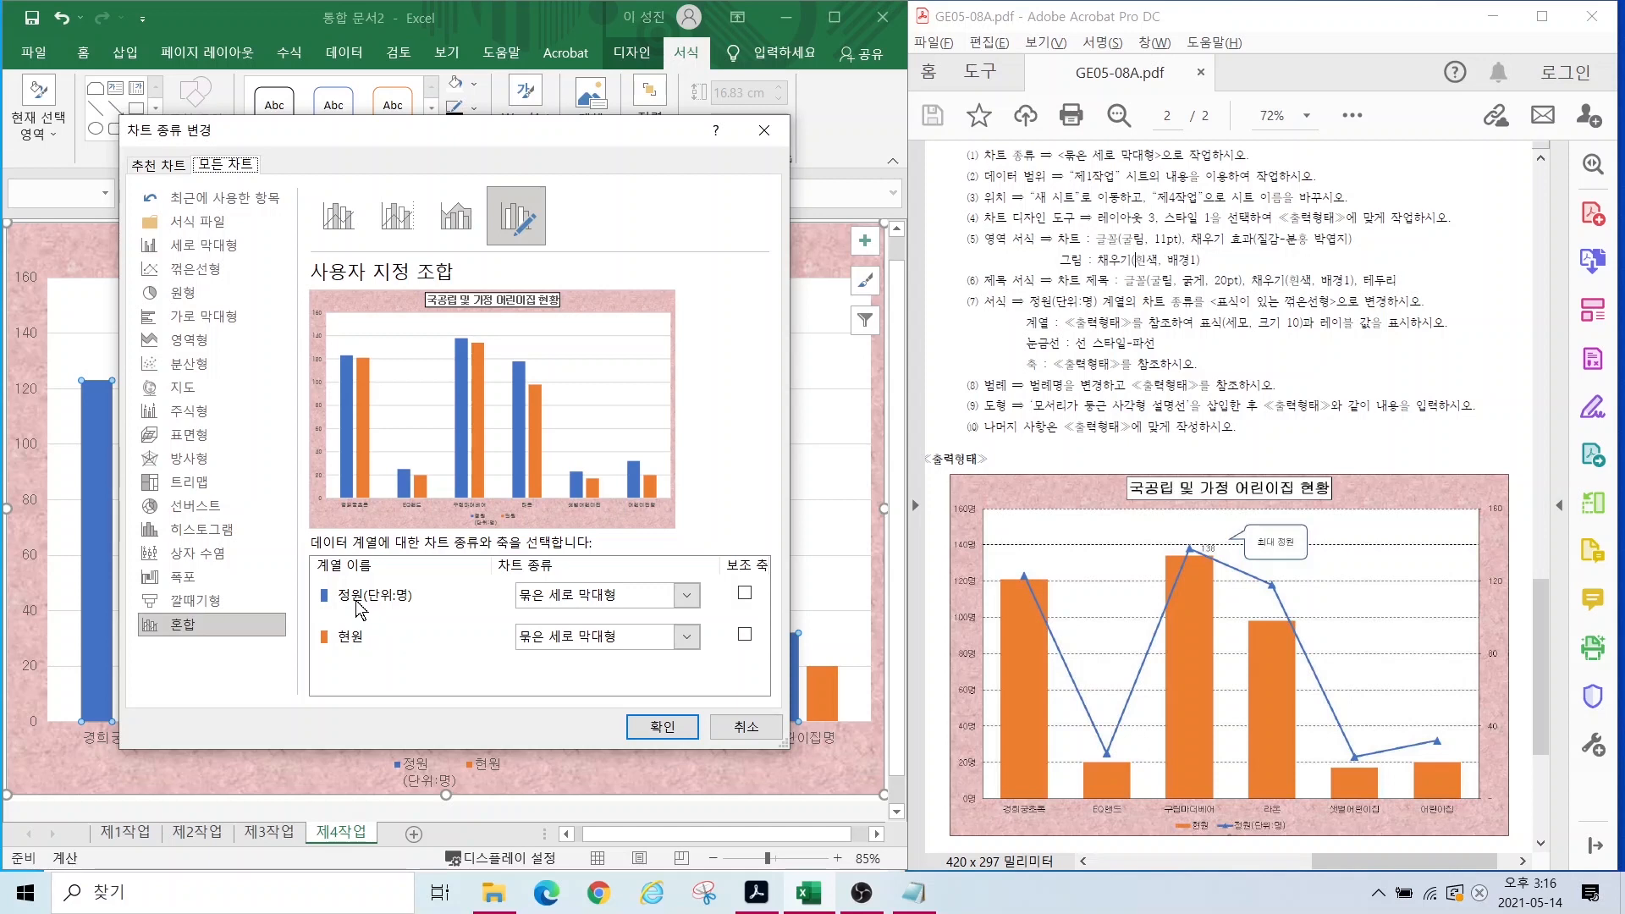
{"action": "left_click", "coordinate": [599, 601]}
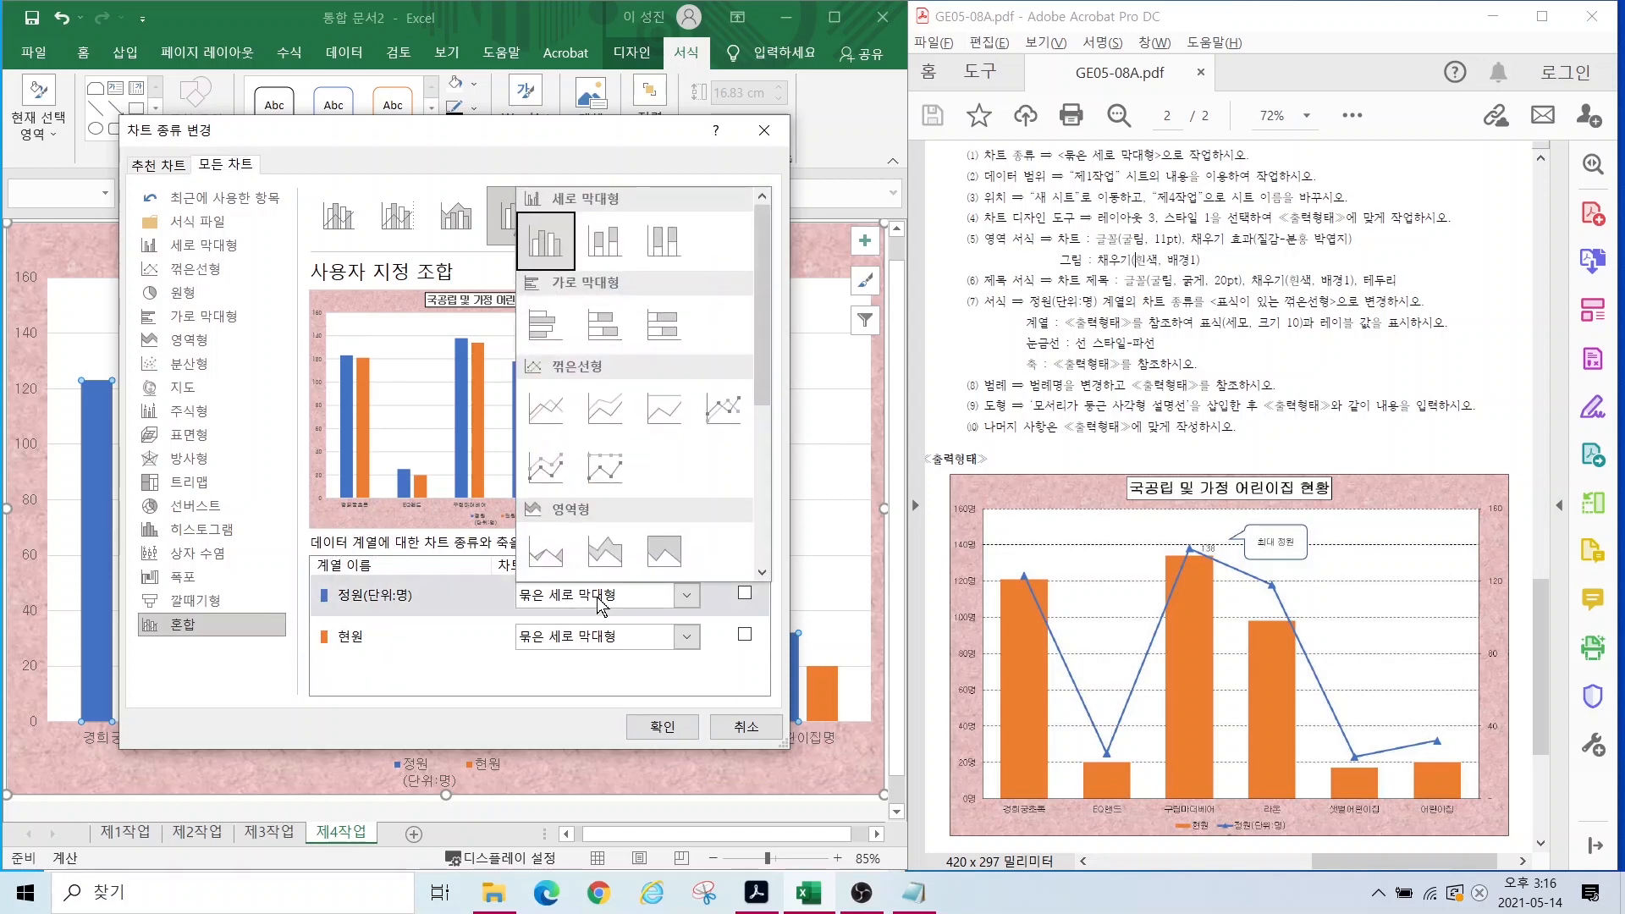
{"action": "left_click", "coordinate": [725, 402]}
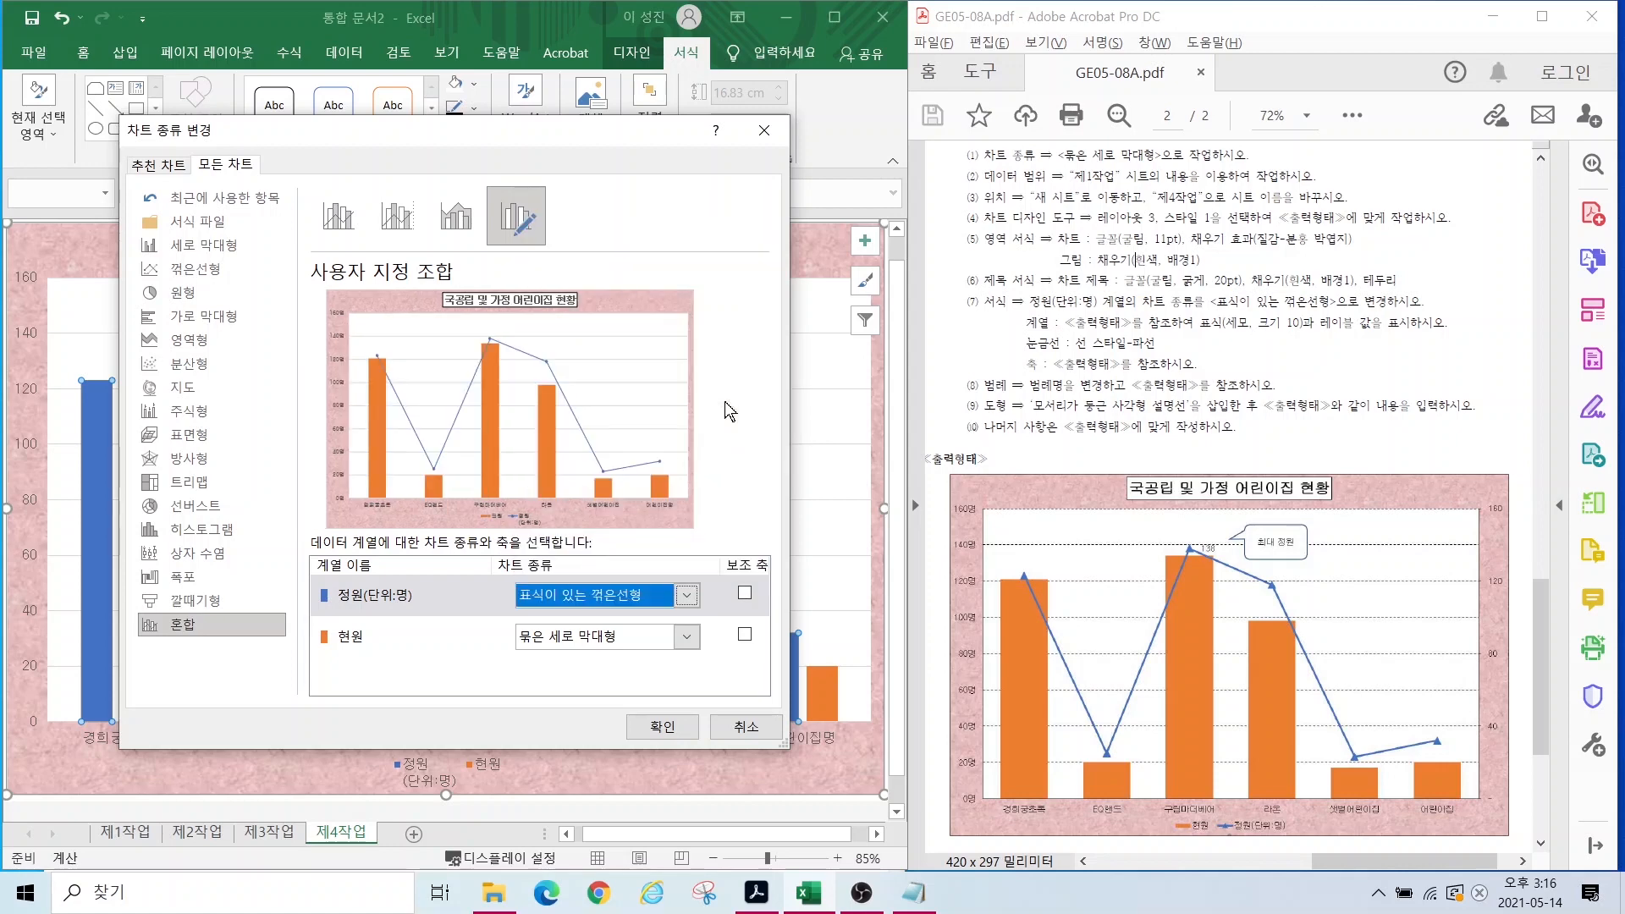
{"action": "left_click", "coordinate": [654, 733]}
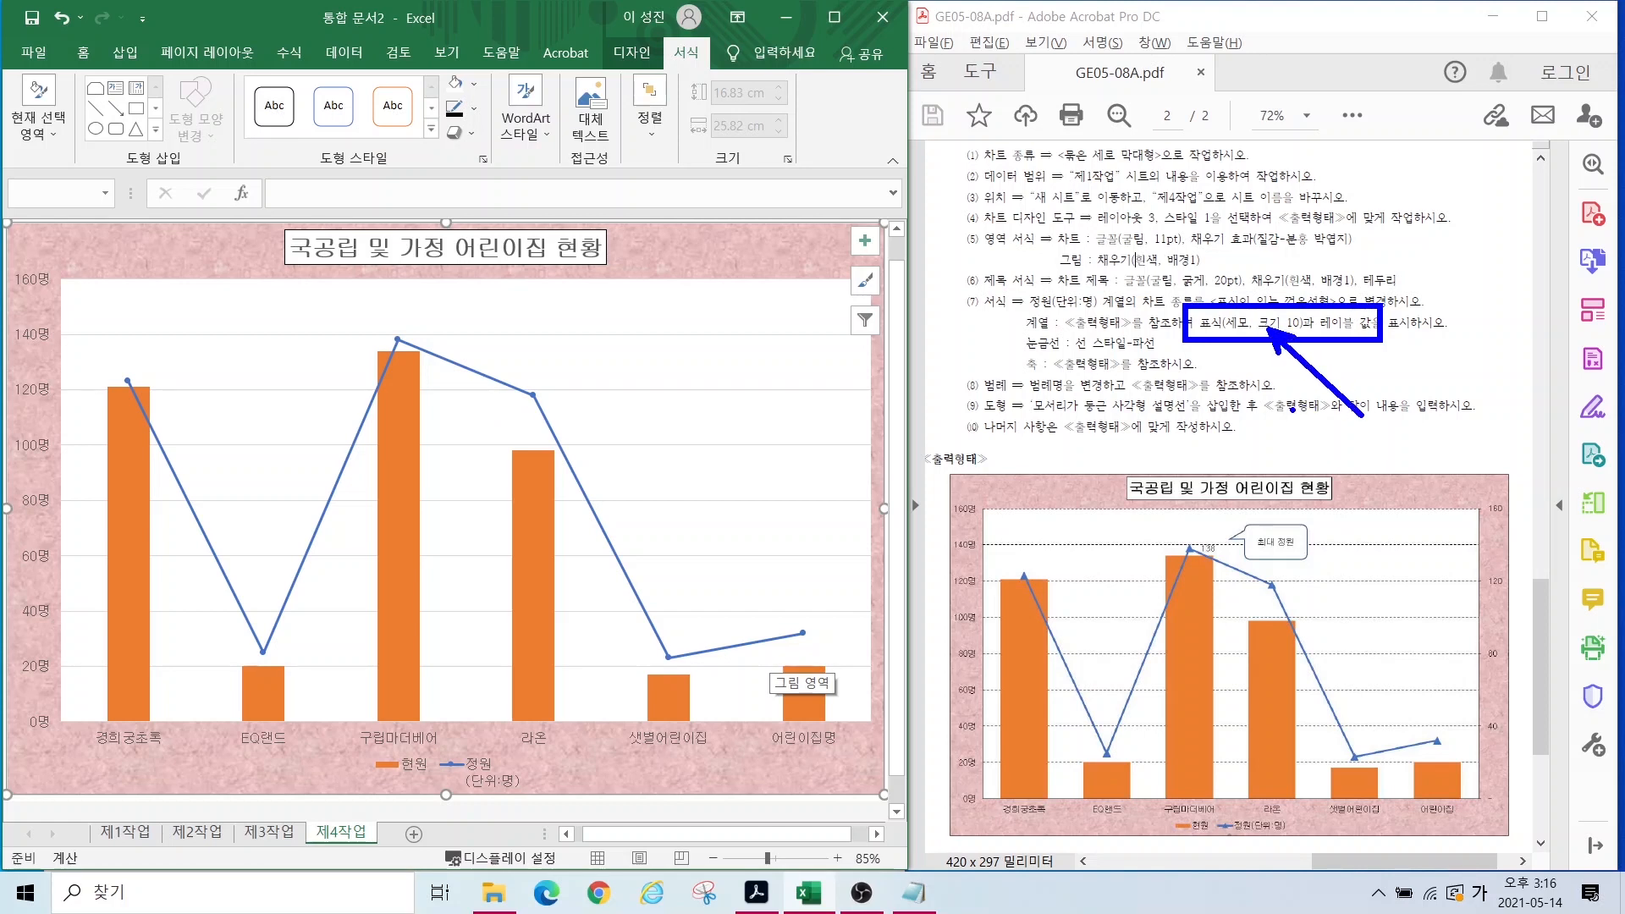
Step: Set the 정원 line's markers to built-in diamonds at size 10
{"action": "left_click", "coordinate": [534, 400]}
{"action": "right_click", "coordinate": [535, 406]}
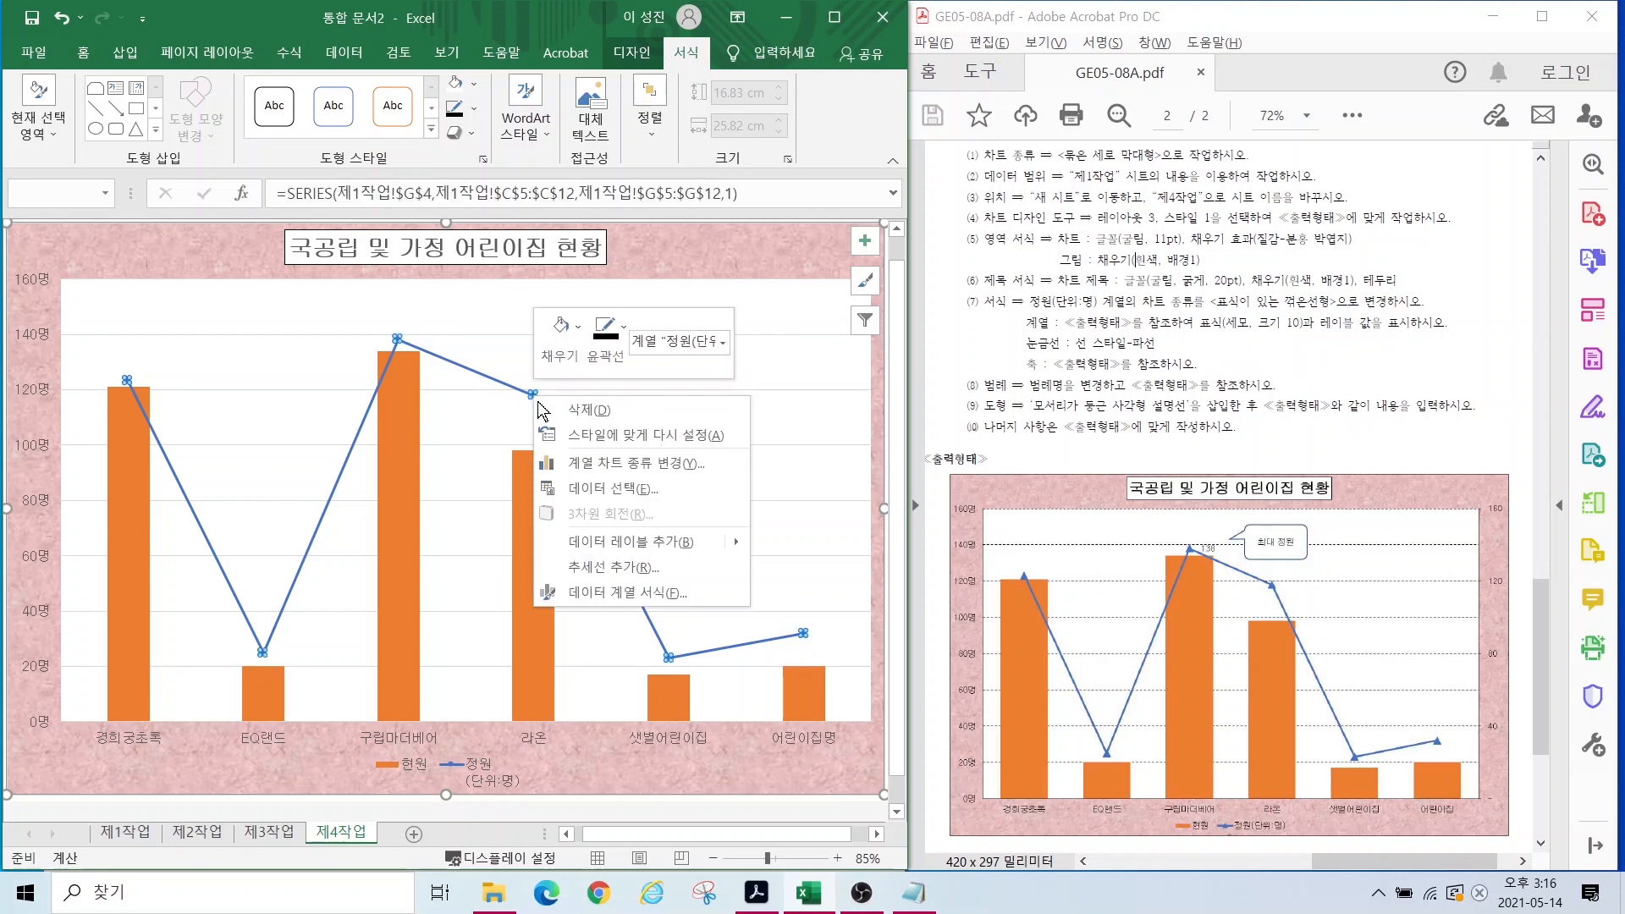
{"action": "left_click", "coordinate": [601, 592]}
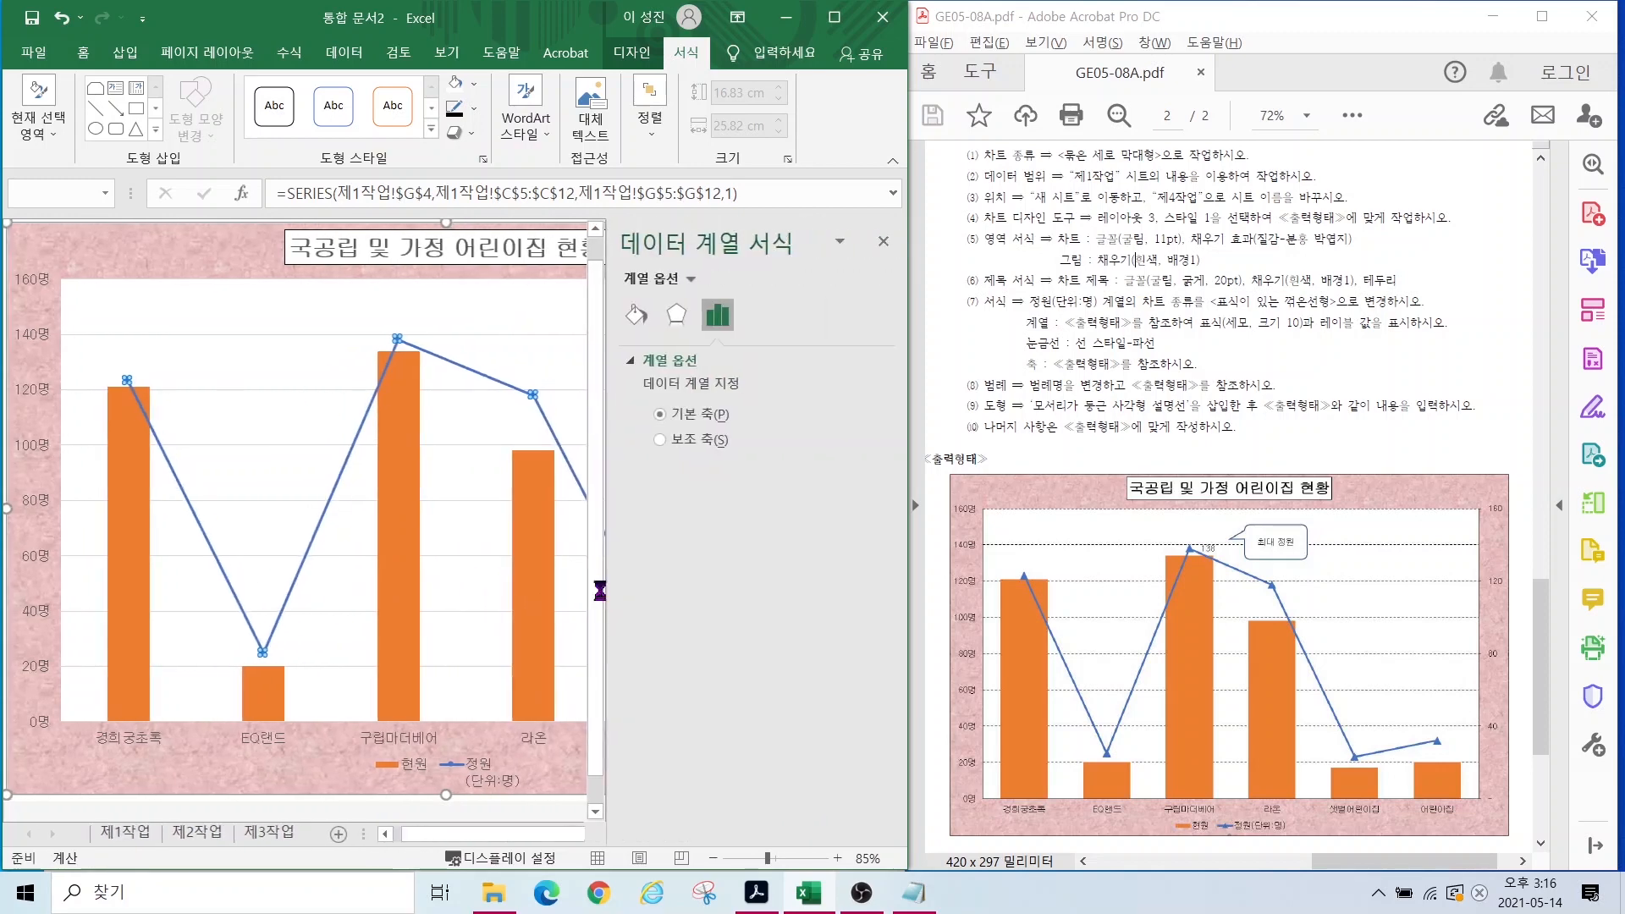
{"action": "scroll", "coordinate": [601, 591], "scroll_direction": "down", "scroll_amount": 3}
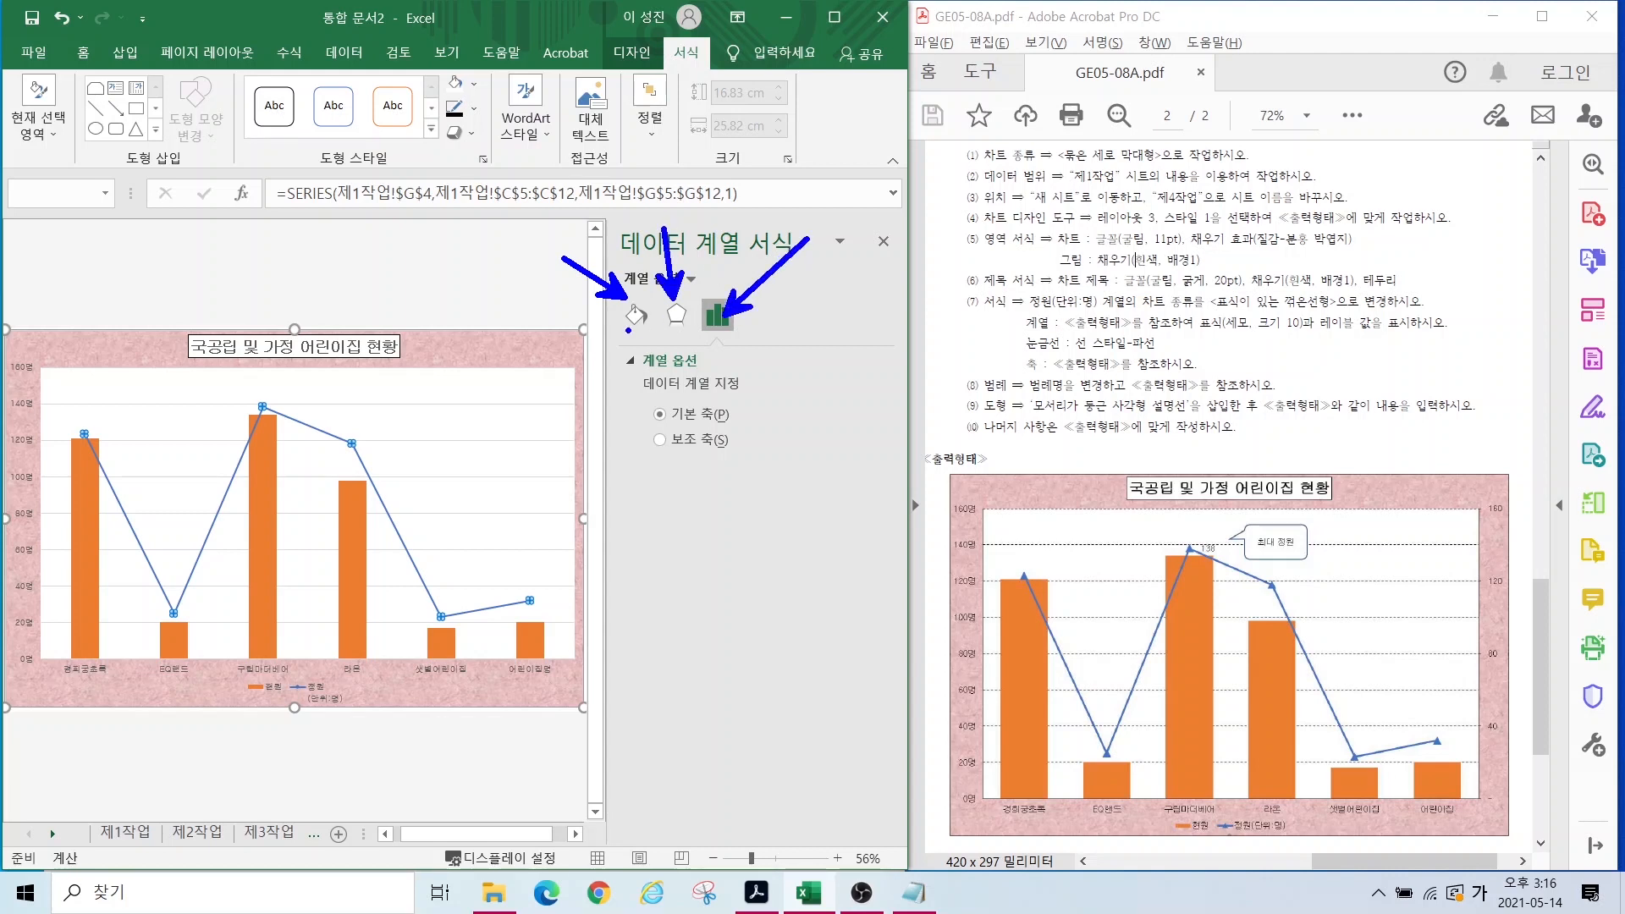
{"action": "left_click", "coordinate": [638, 319]}
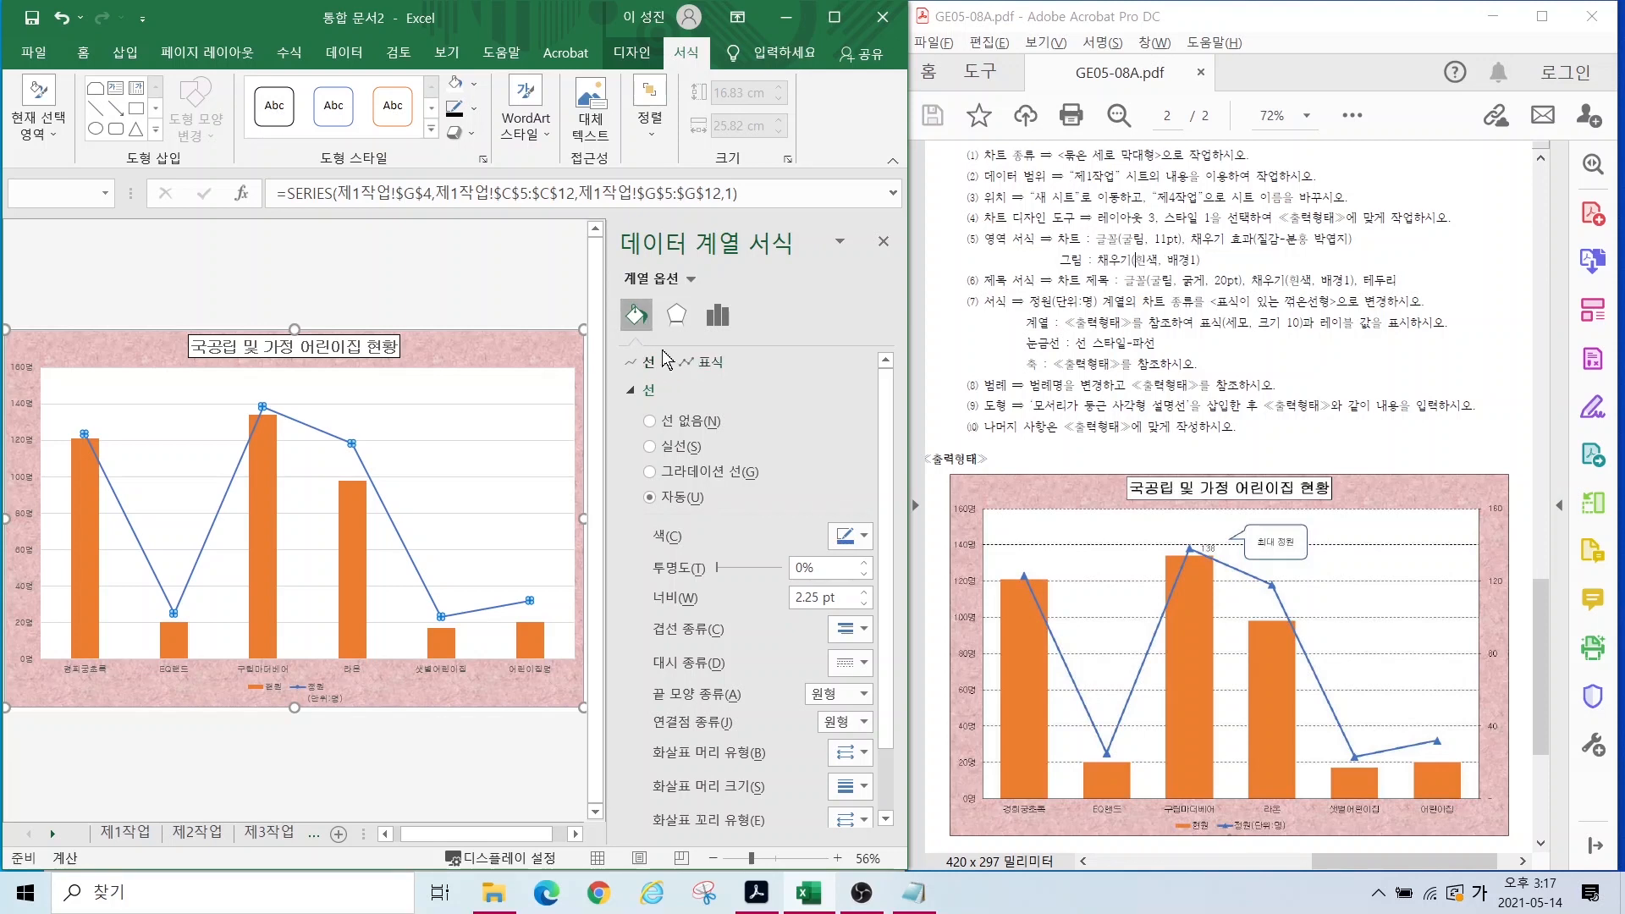
{"action": "left_click", "coordinate": [709, 363]}
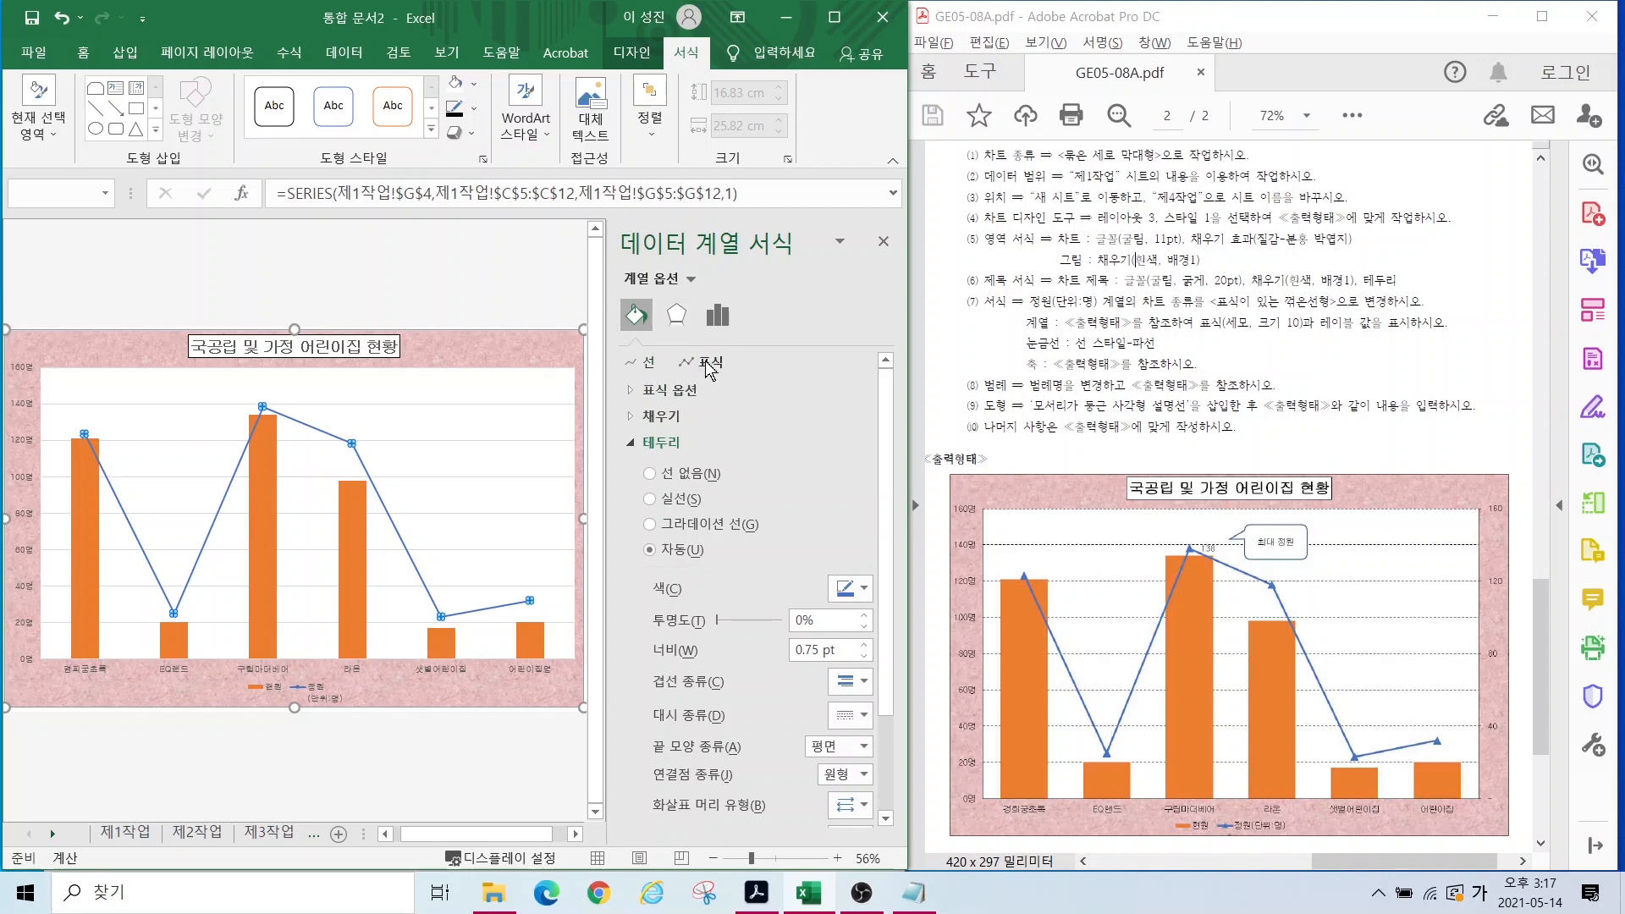
{"action": "left_click", "coordinate": [631, 395]}
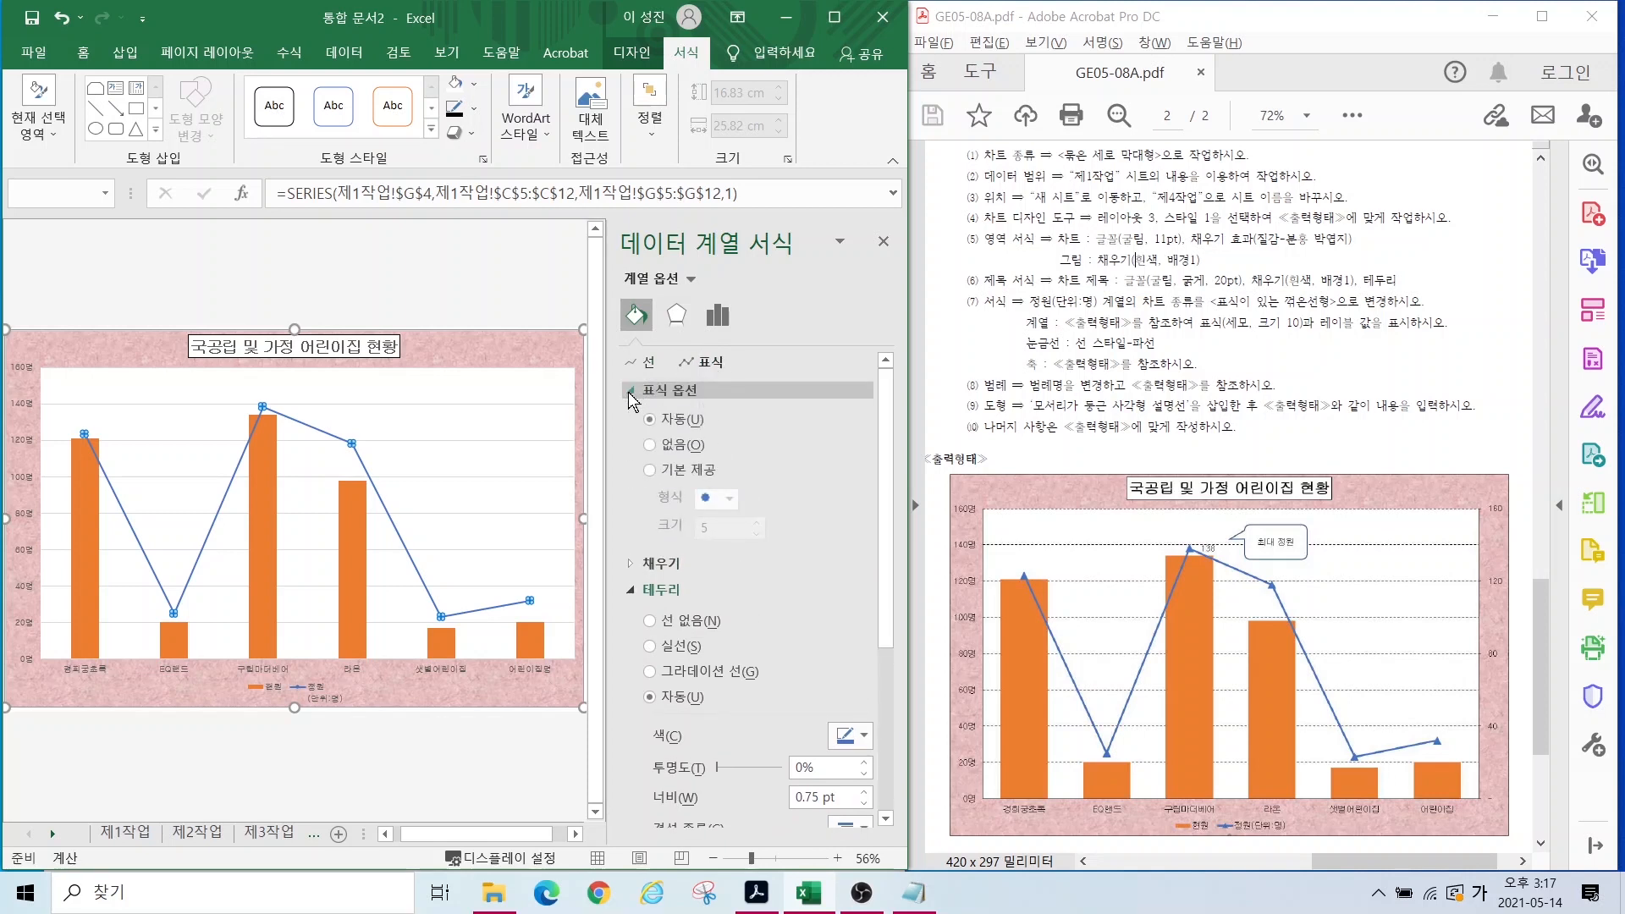
{"action": "left_click", "coordinate": [659, 471]}
{"action": "left_click", "coordinate": [729, 499]}
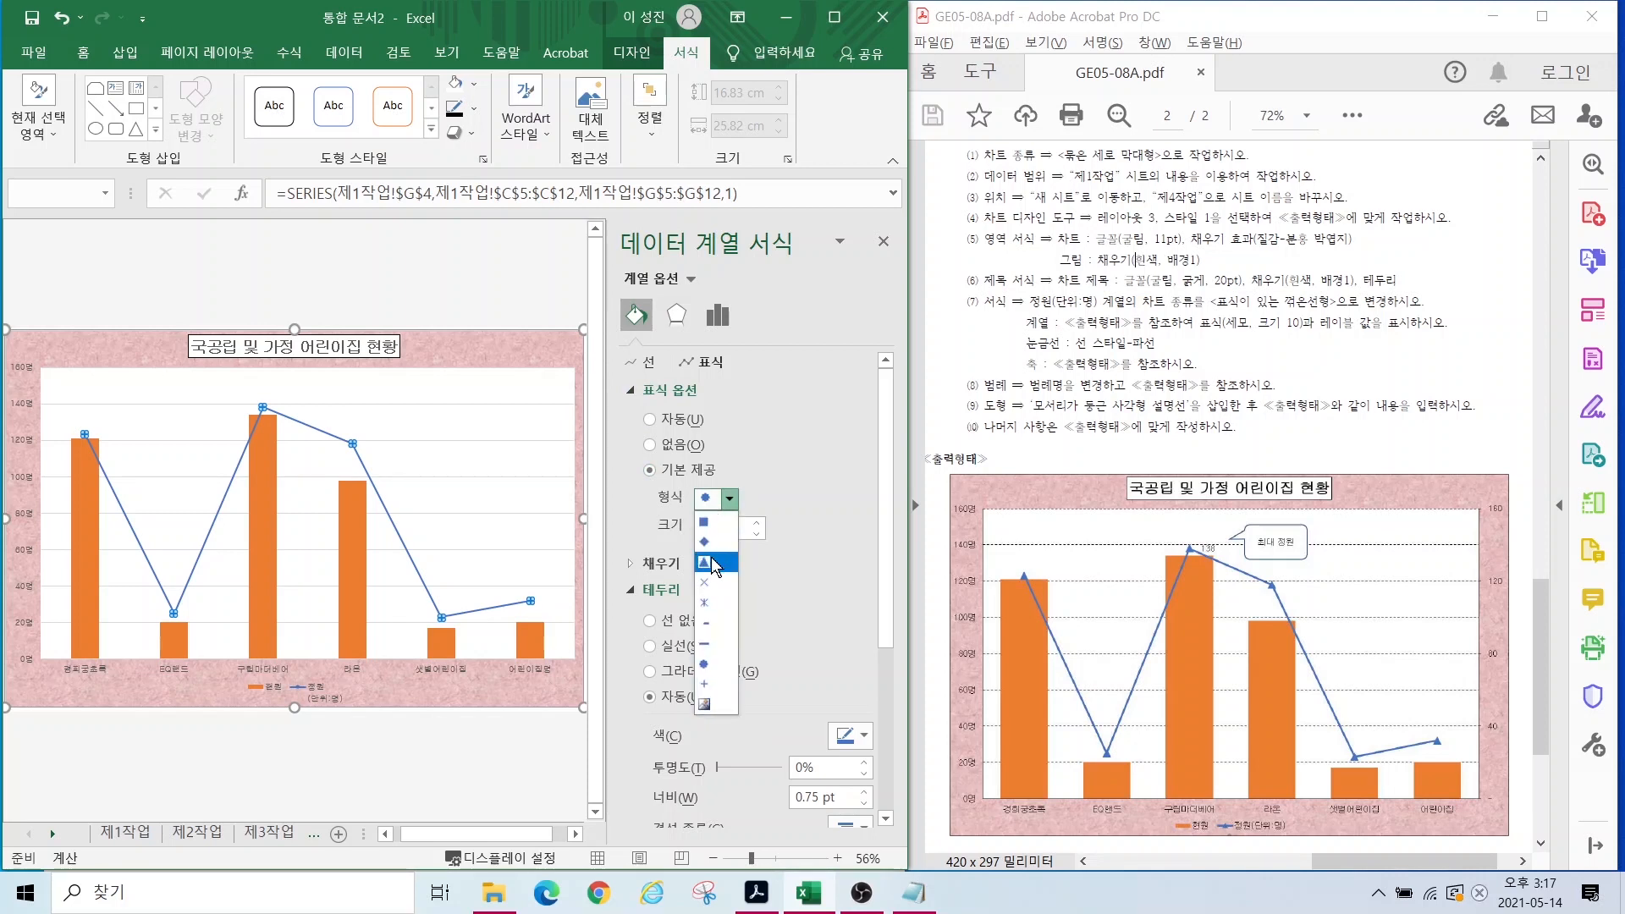
{"action": "left_click", "coordinate": [707, 544]}
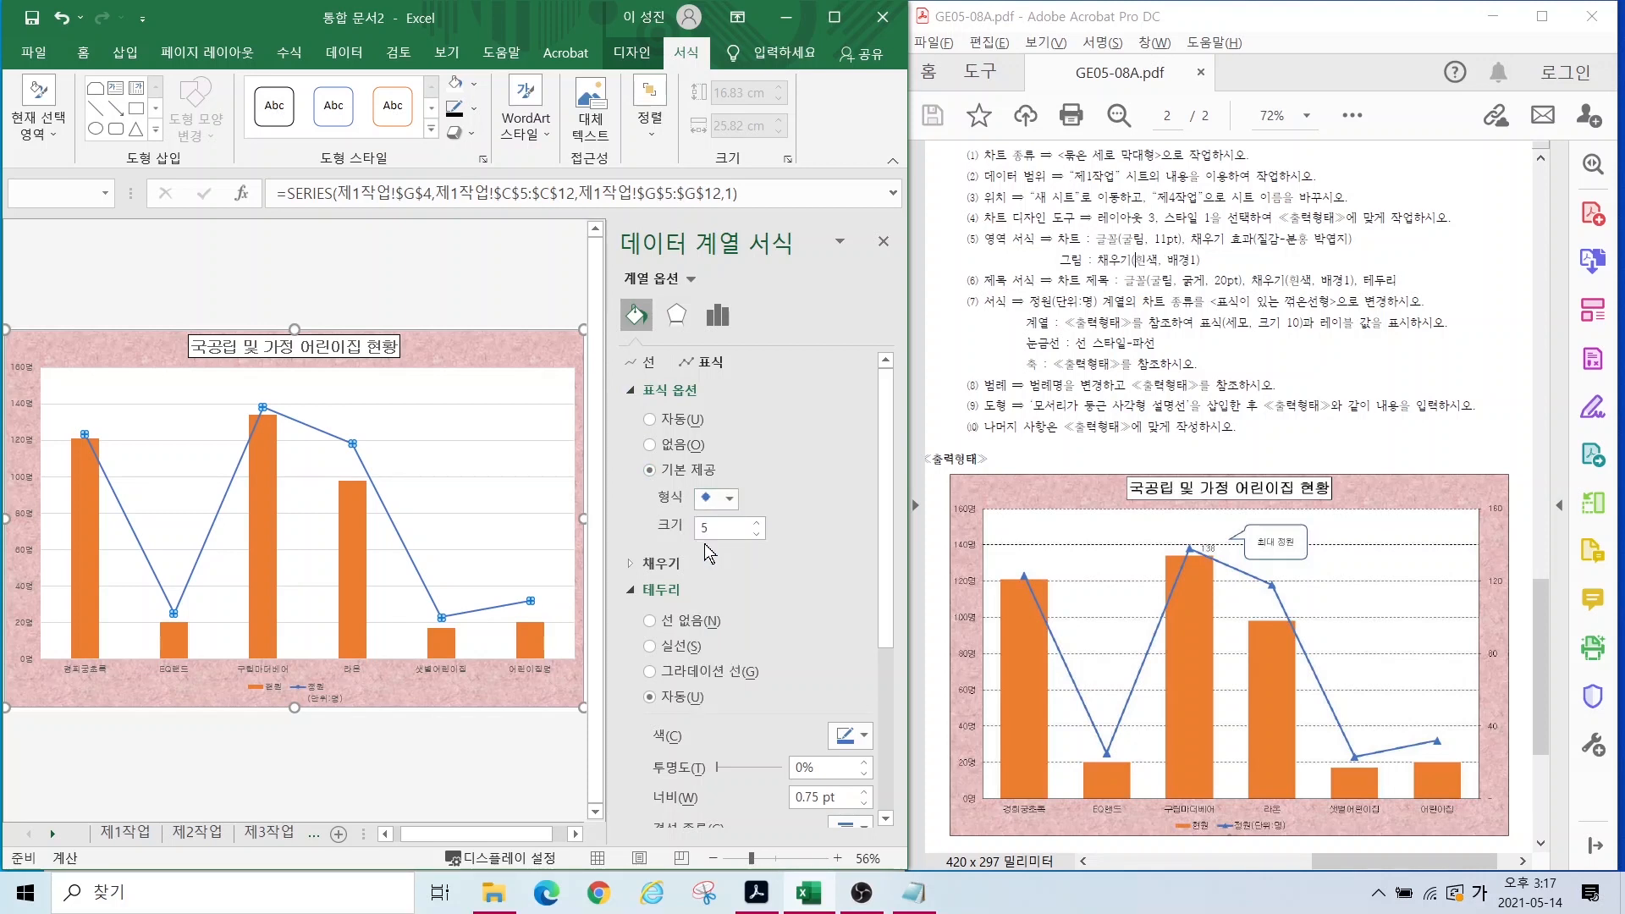
{"action": "double_click", "coordinate": [716, 528]}
{"action": "type", "text": "10"}
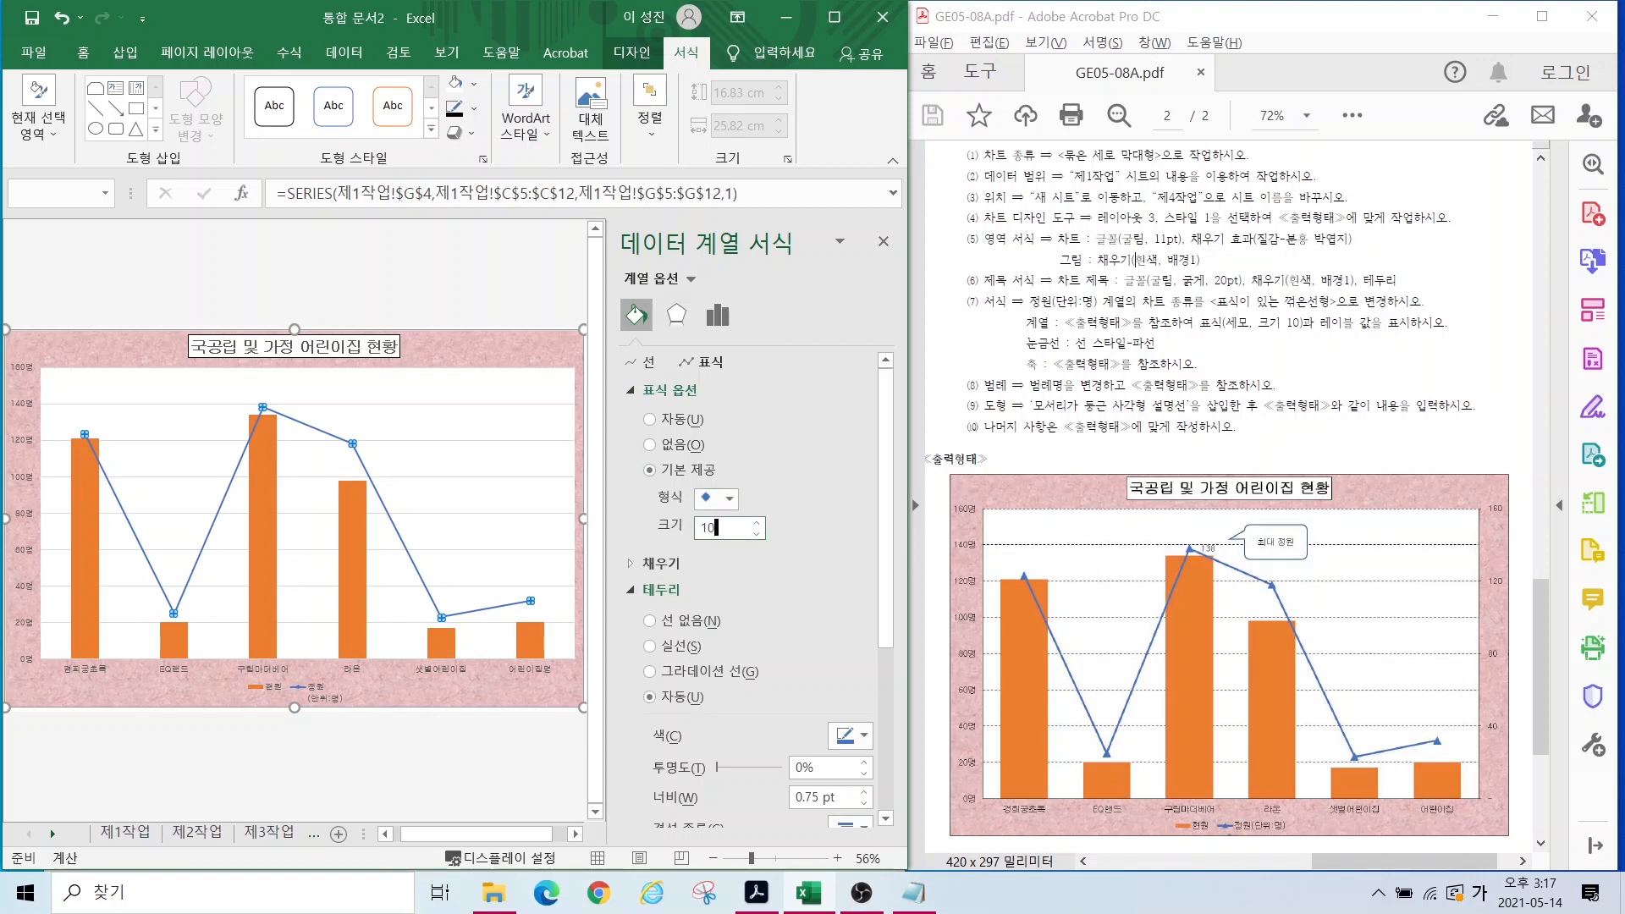
{"action": "key", "text": "Return"}
Step: Deselect the series and close the Format pane to show the full chart
{"action": "left_click", "coordinate": [416, 477]}
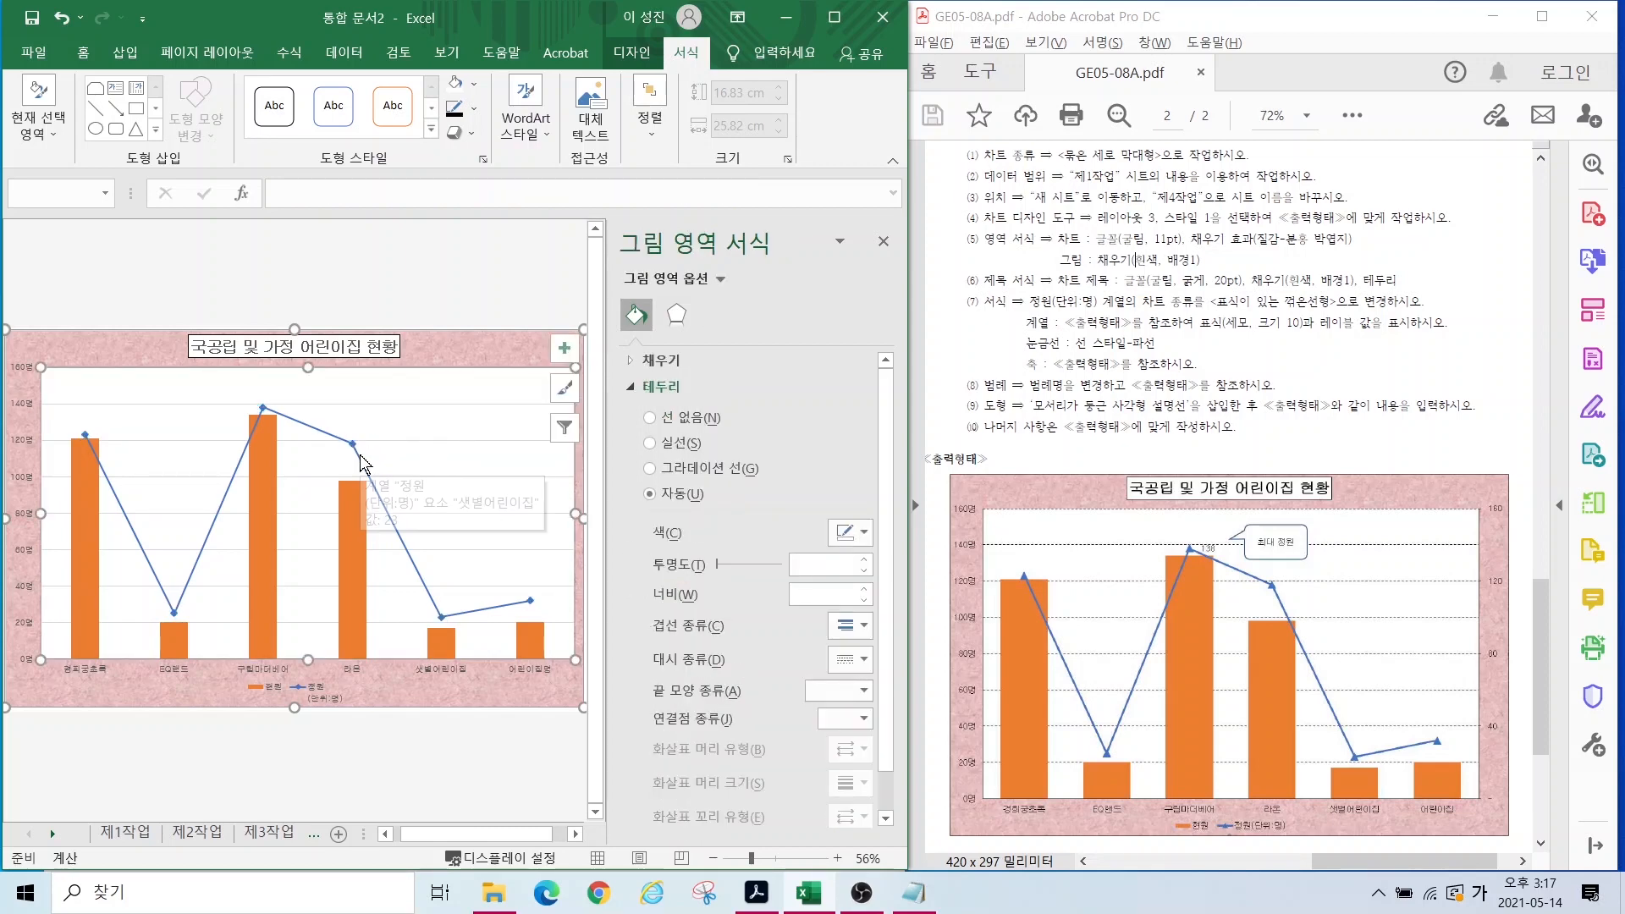
{"action": "left_click", "coordinate": [884, 241]}
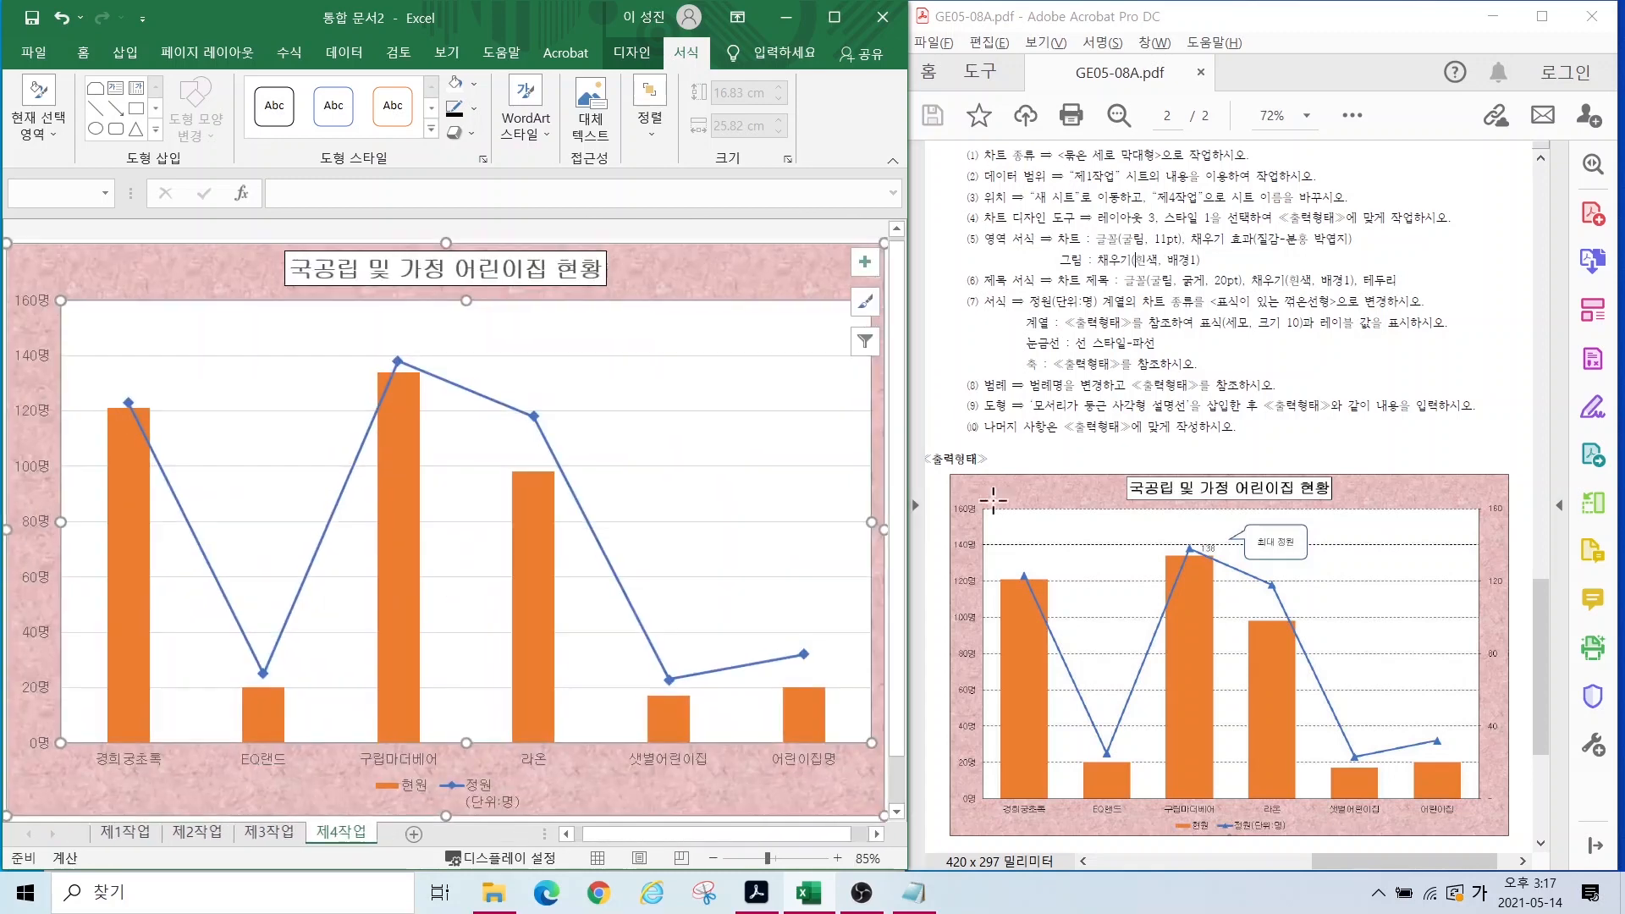
{"action": "key", "text": "ctrl+2"}
{"action": "left_click_drag", "start_coordinate": [1309, 312], "coordinate": [1465, 340]}
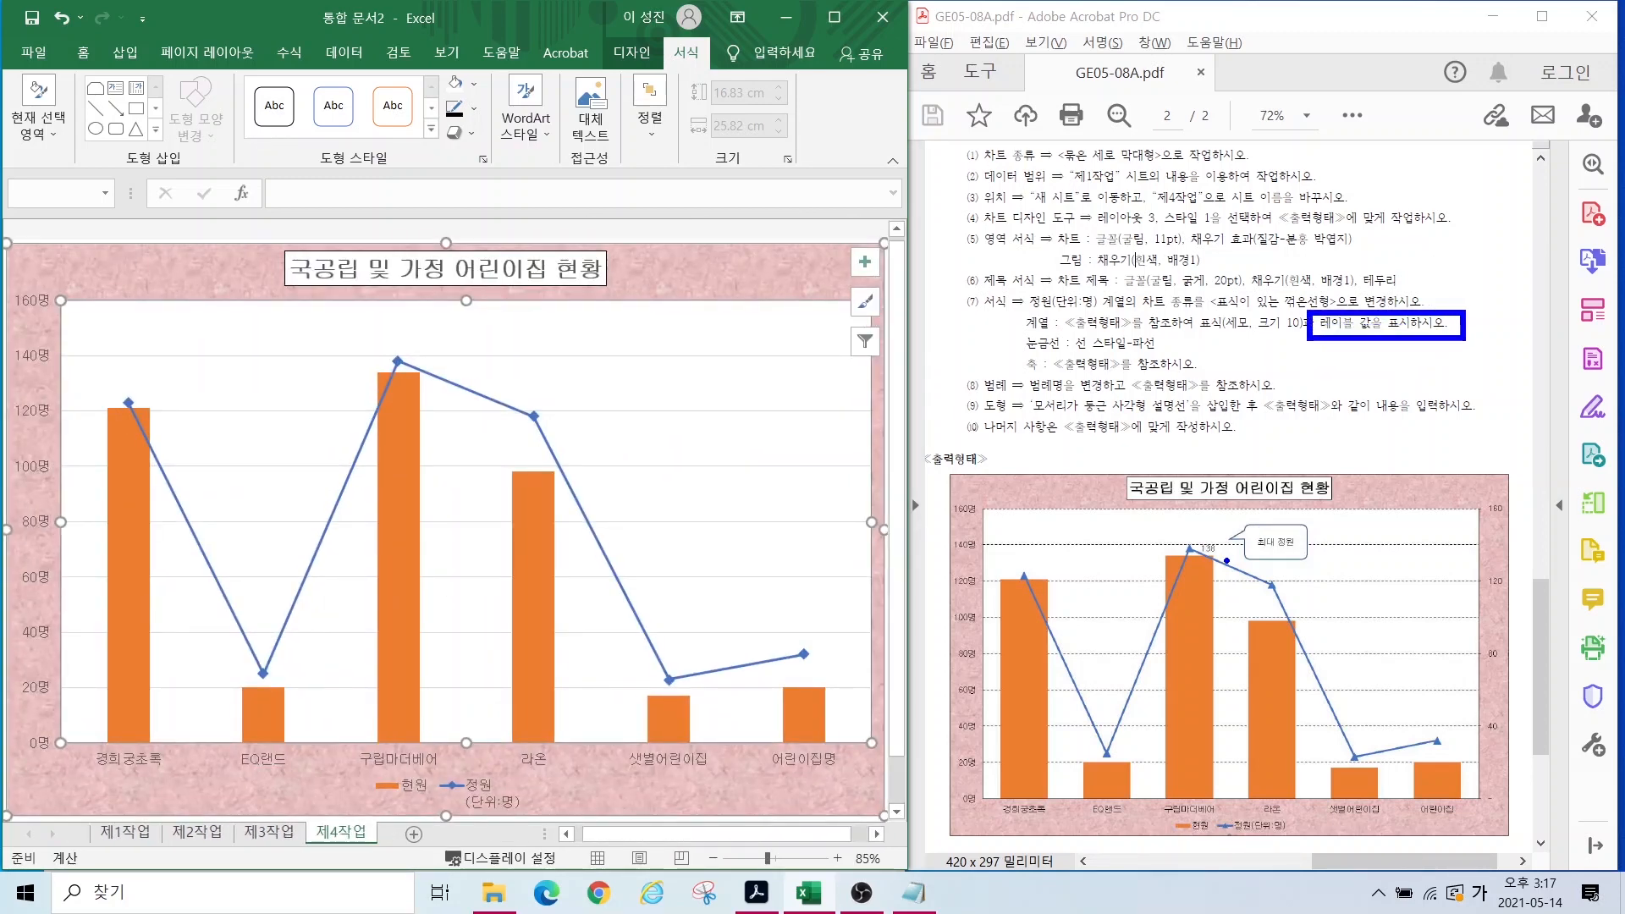
{"action": "mouse_move", "coordinate": [1235, 559]}
{"action": "left_mouse_down"}
{"action": "mouse_move", "coordinate": [1182, 559]}
{"action": "mouse_move", "coordinate": [1229, 571]}
{"action": "left_mouse_up"}
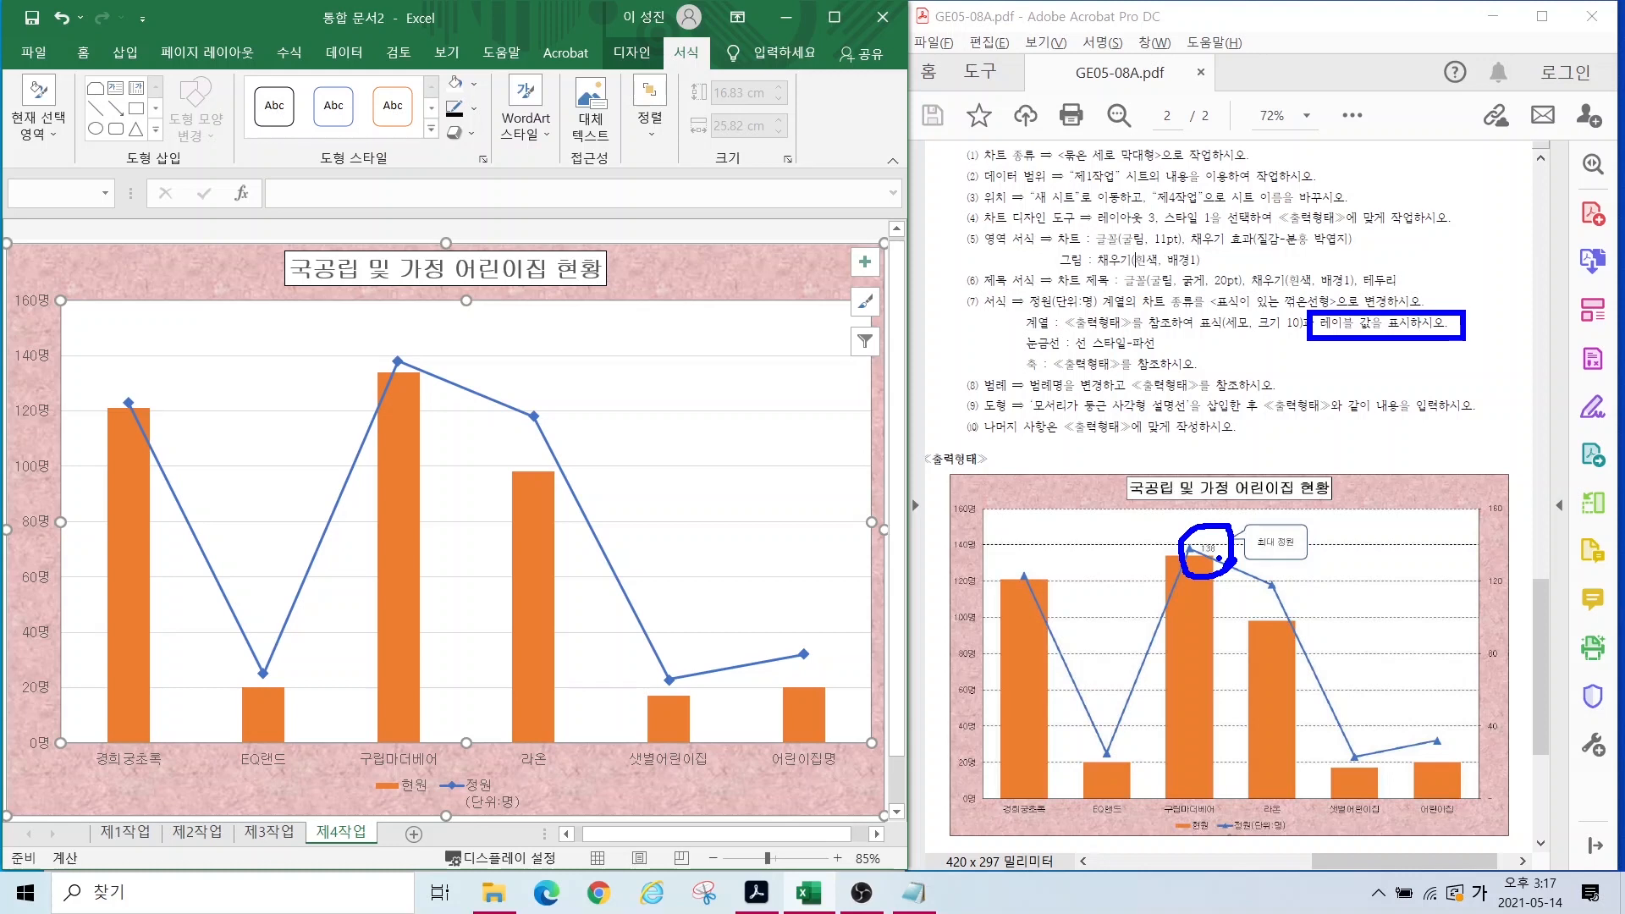
{"action": "key", "text": "Escape"}
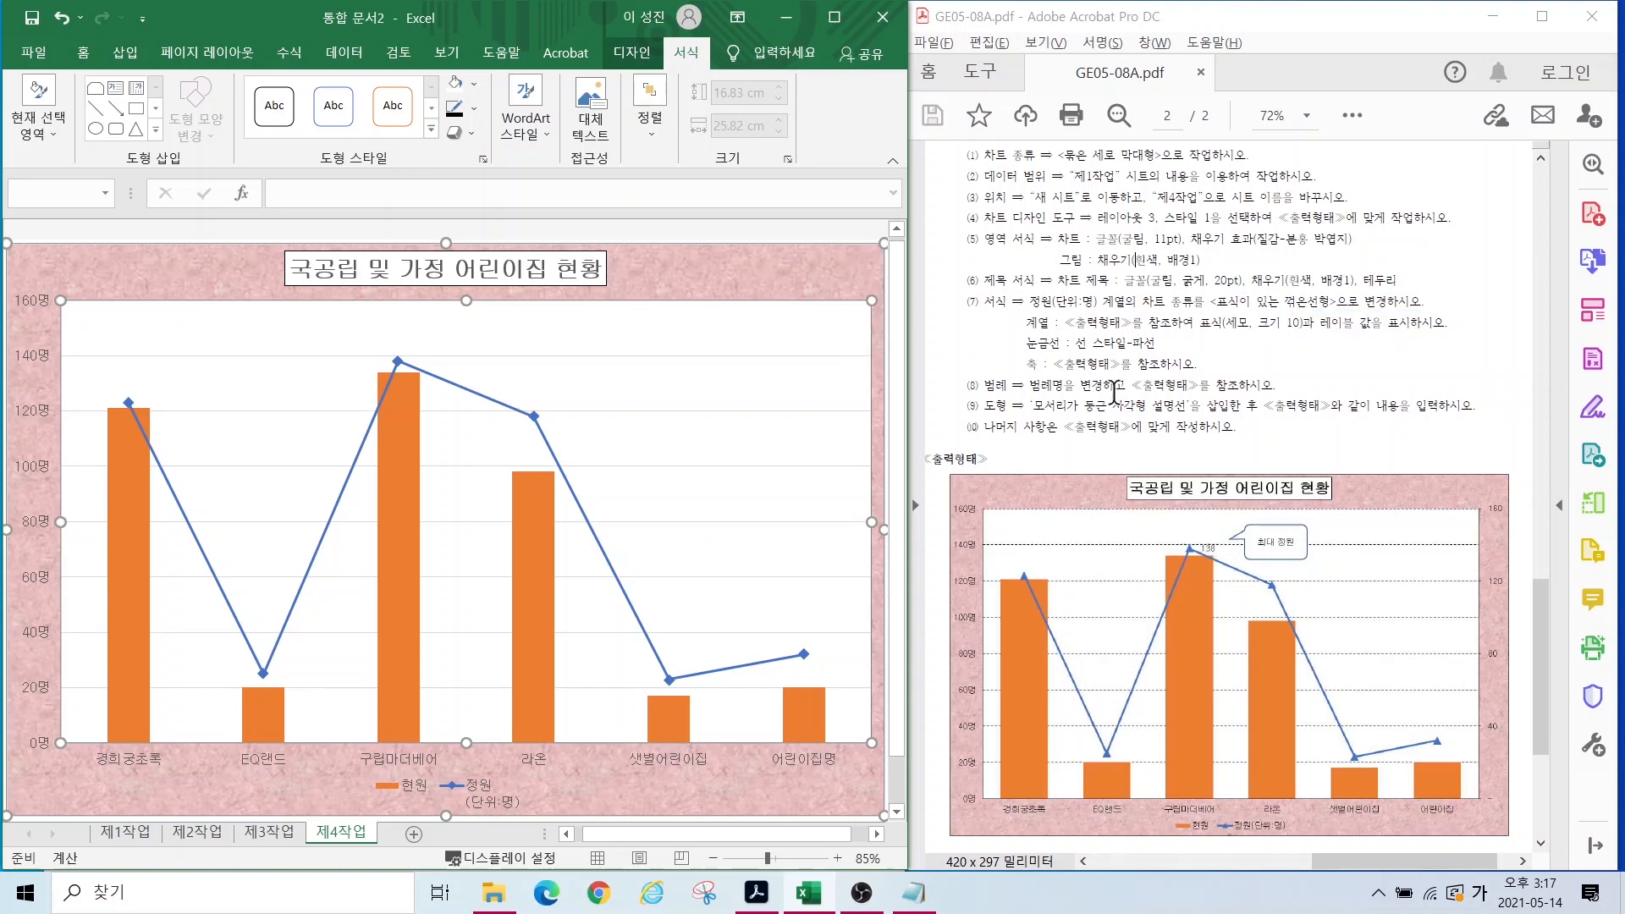
{"action": "left_click", "coordinate": [404, 439]}
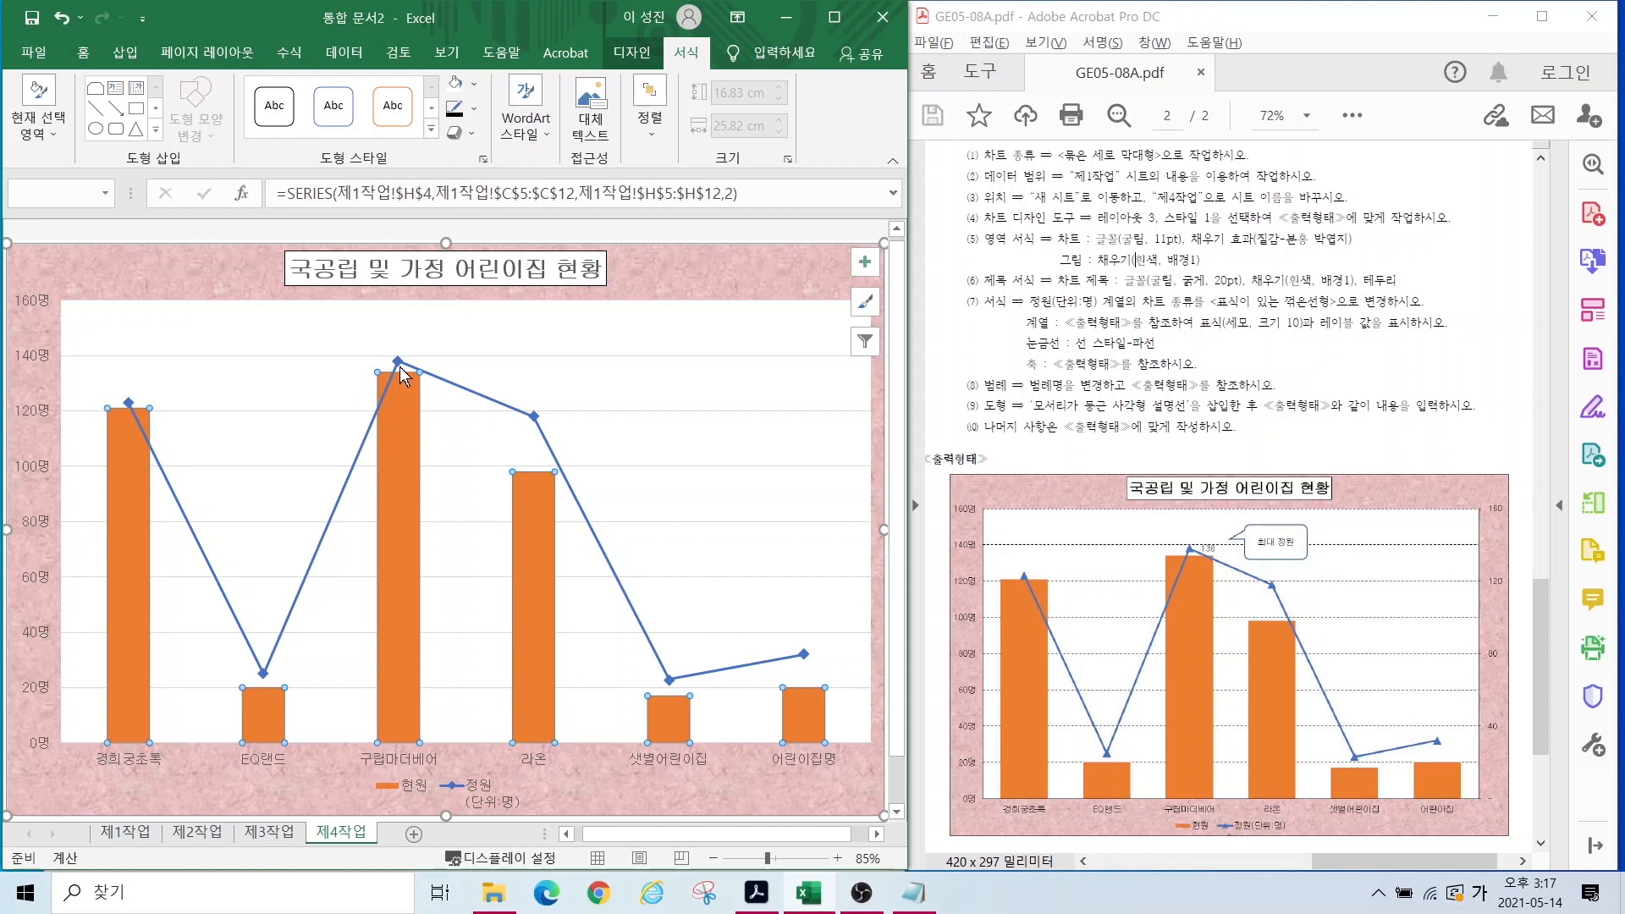
Step: Label only the 정원 line's 구립마더베어 peak with its value 138
{"action": "right_click", "coordinate": [410, 428]}
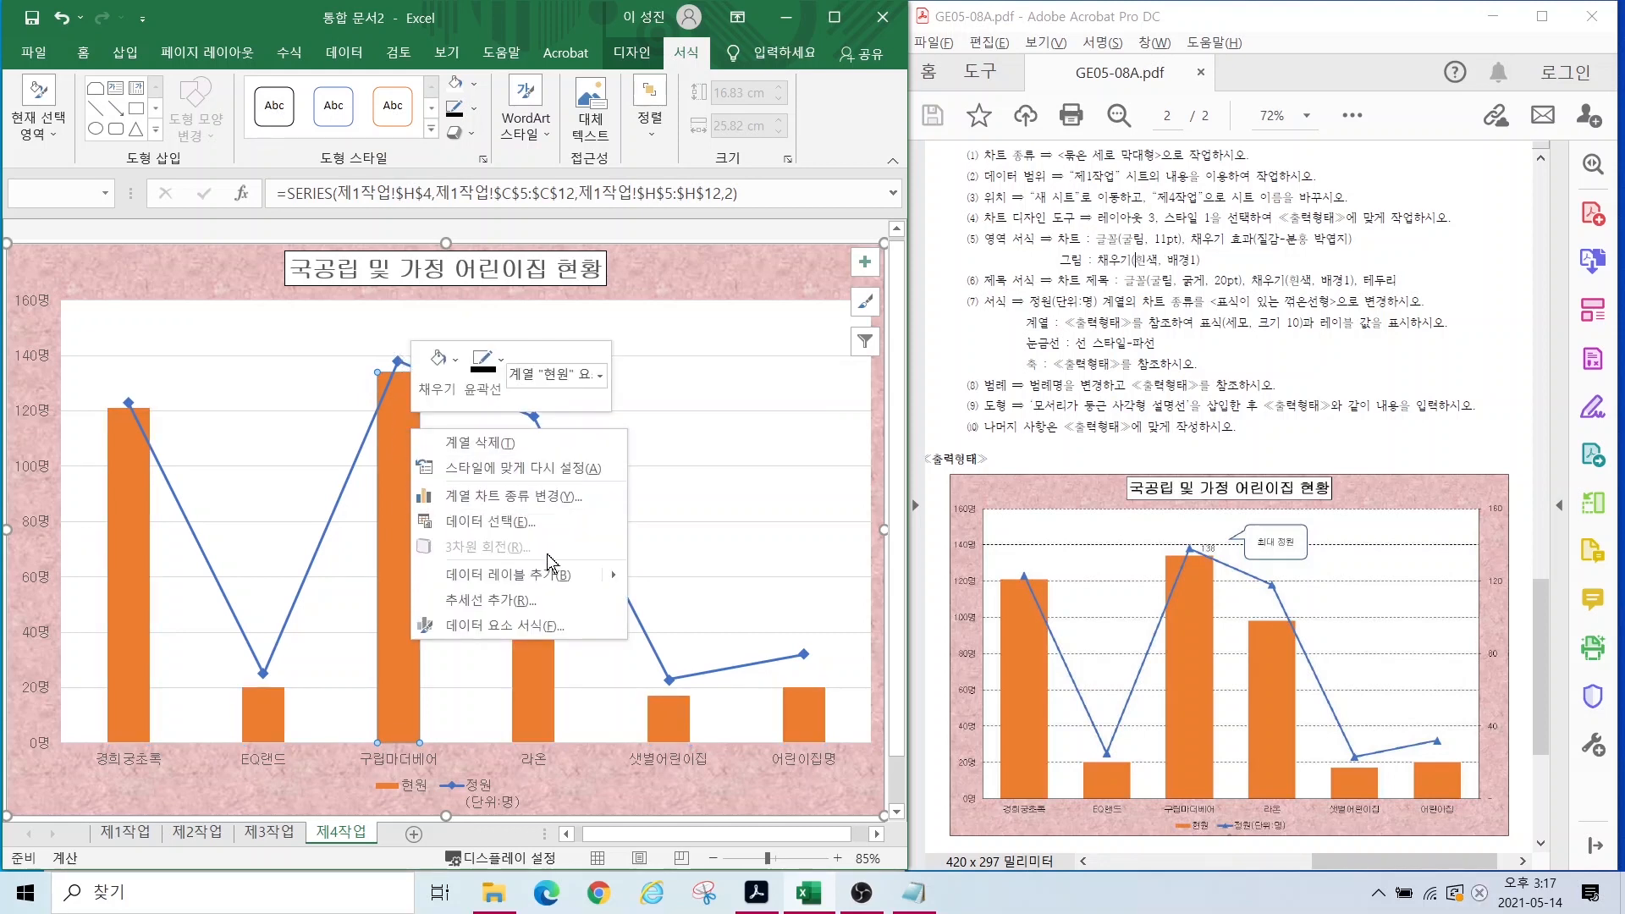
{"action": "left_click", "coordinate": [525, 574]}
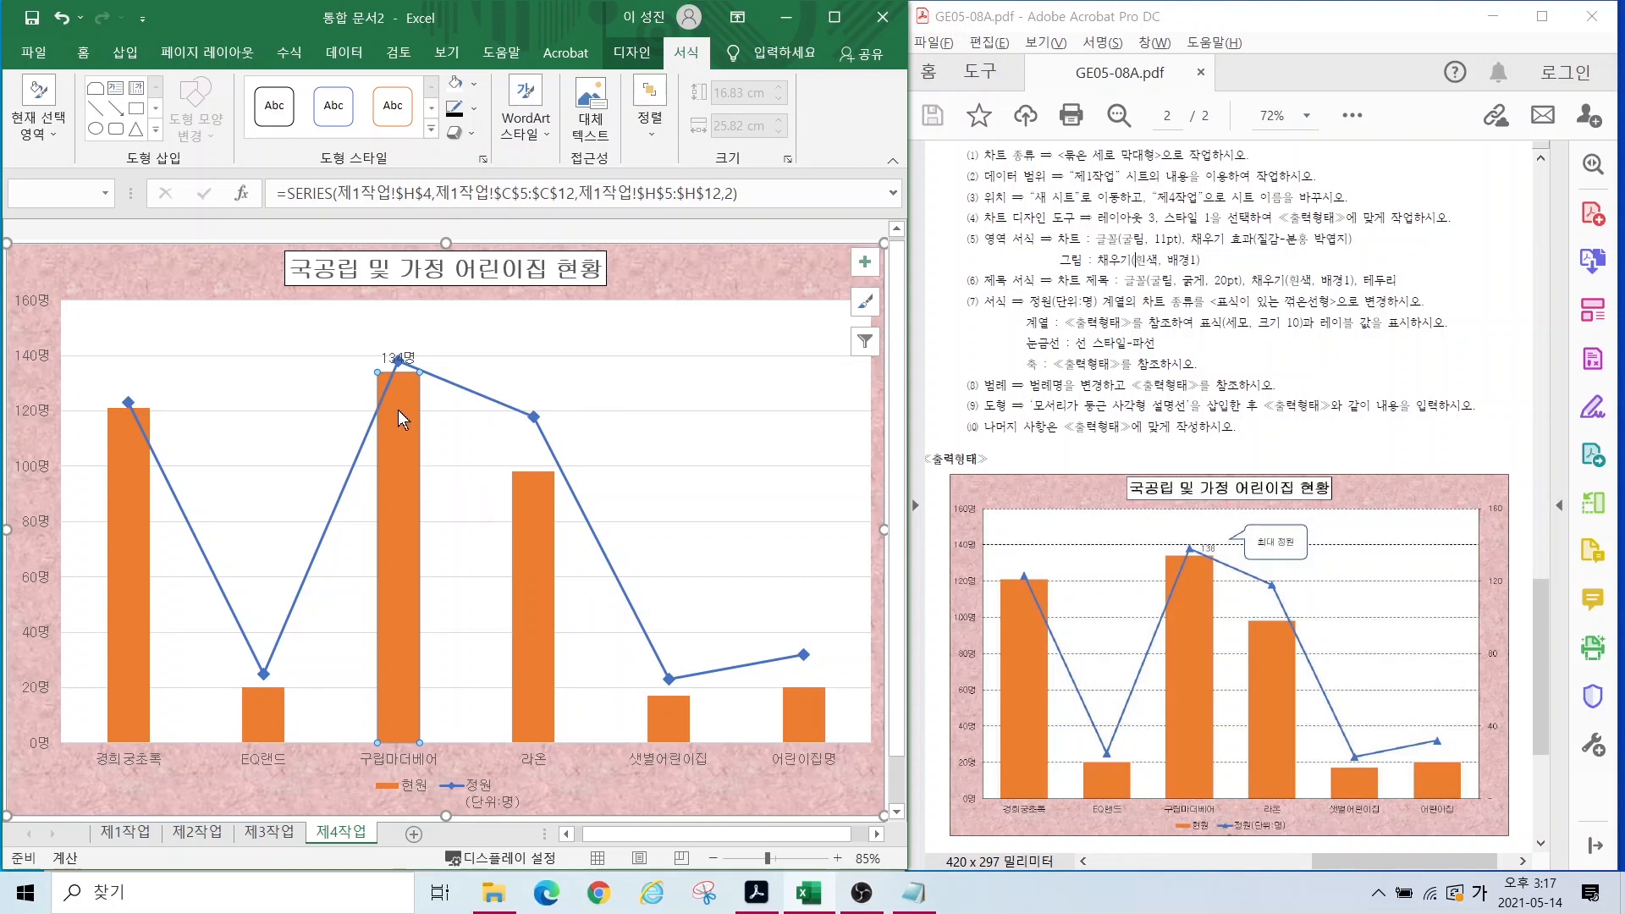
{"action": "key", "text": "ctrl+z"}
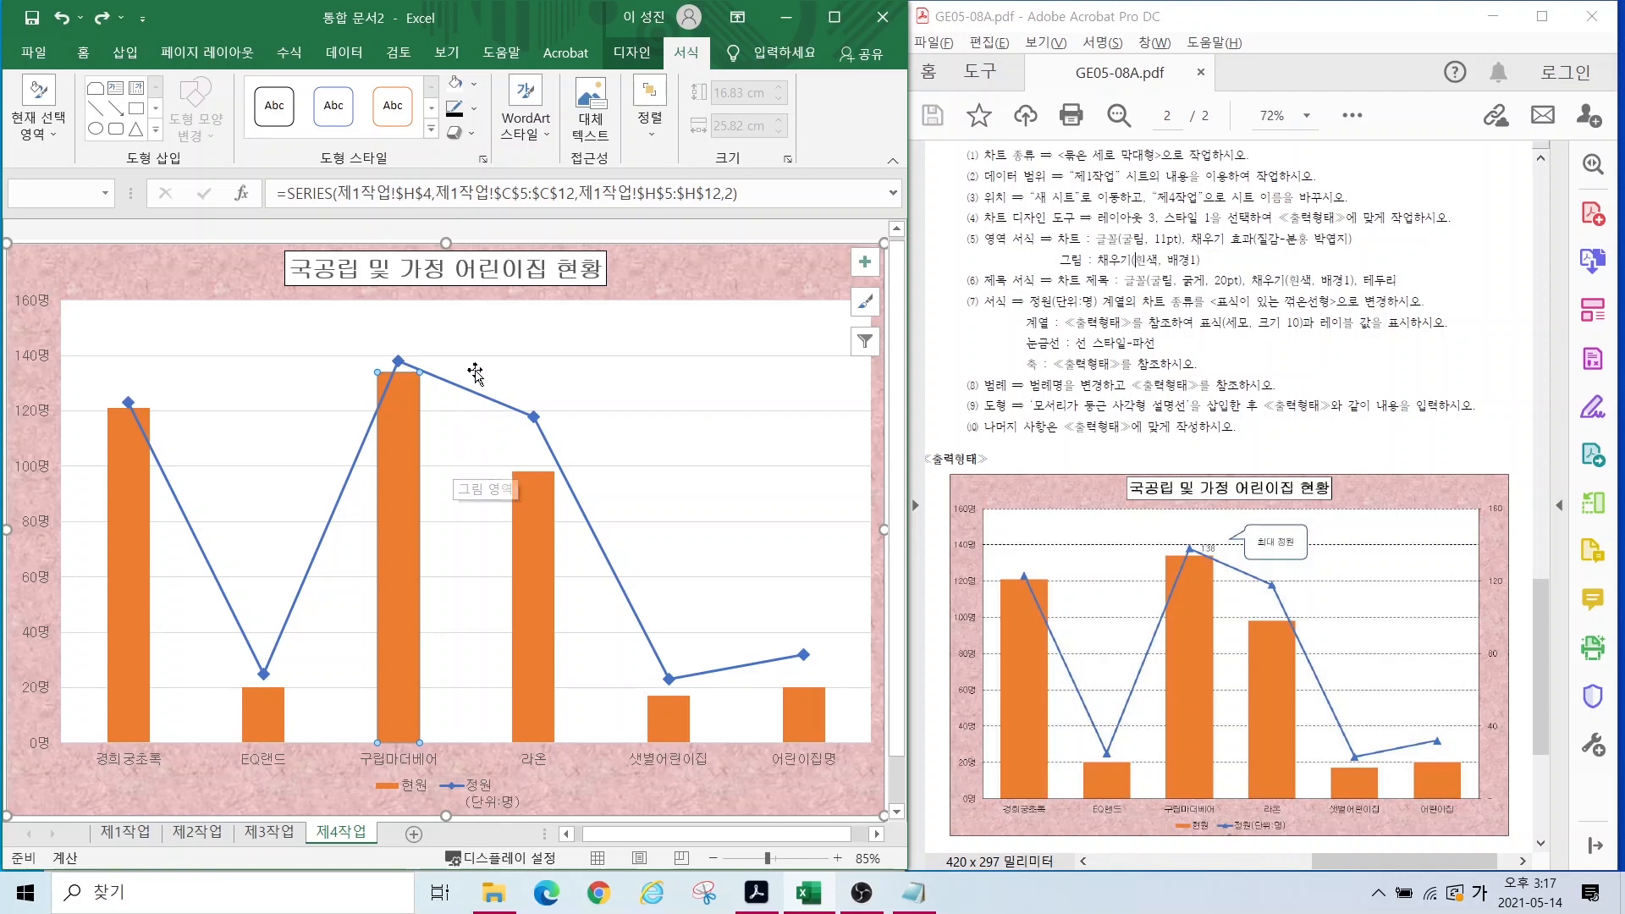
{"action": "left_click", "coordinate": [399, 362]}
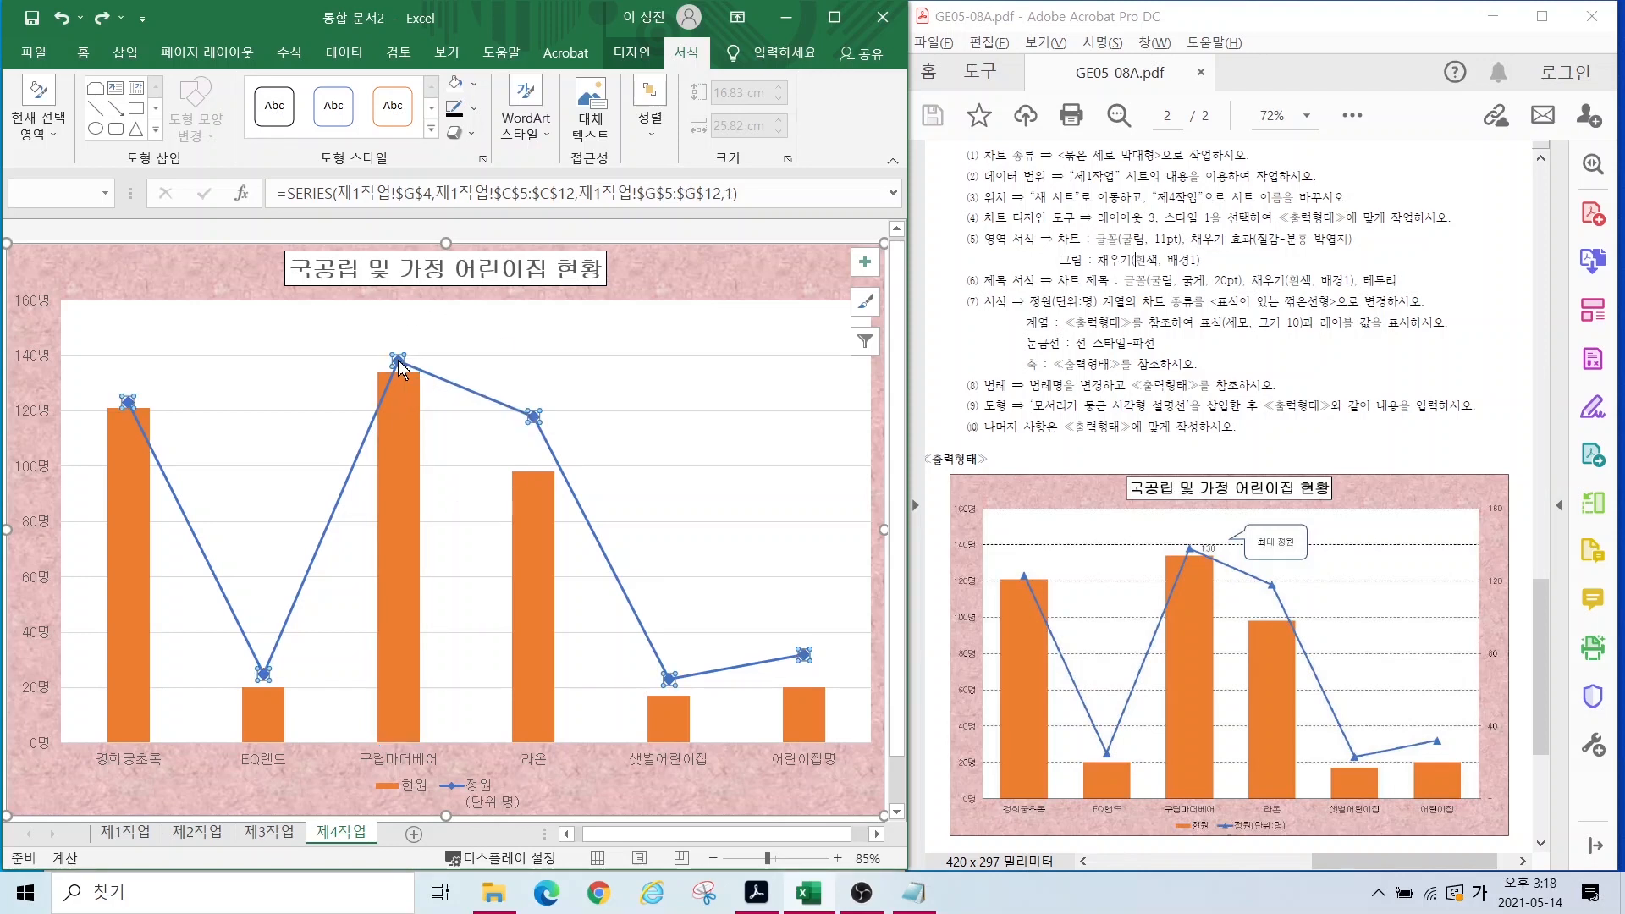
{"action": "left_click", "coordinate": [398, 359]}
{"action": "right_click", "coordinate": [399, 362]}
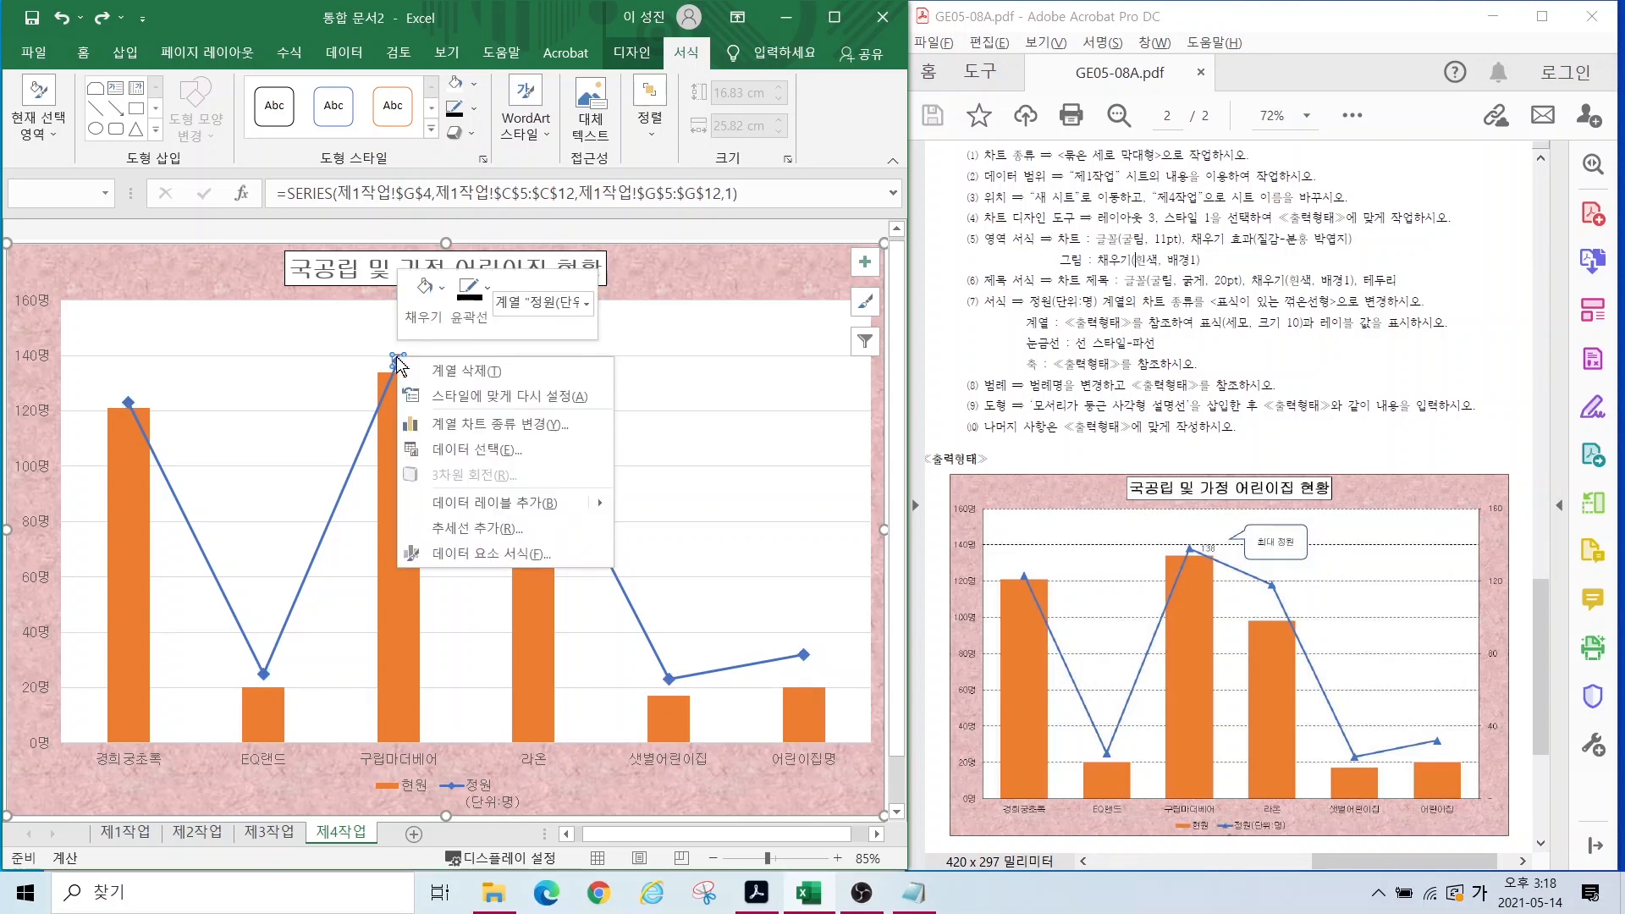
{"action": "left_click", "coordinate": [492, 507]}
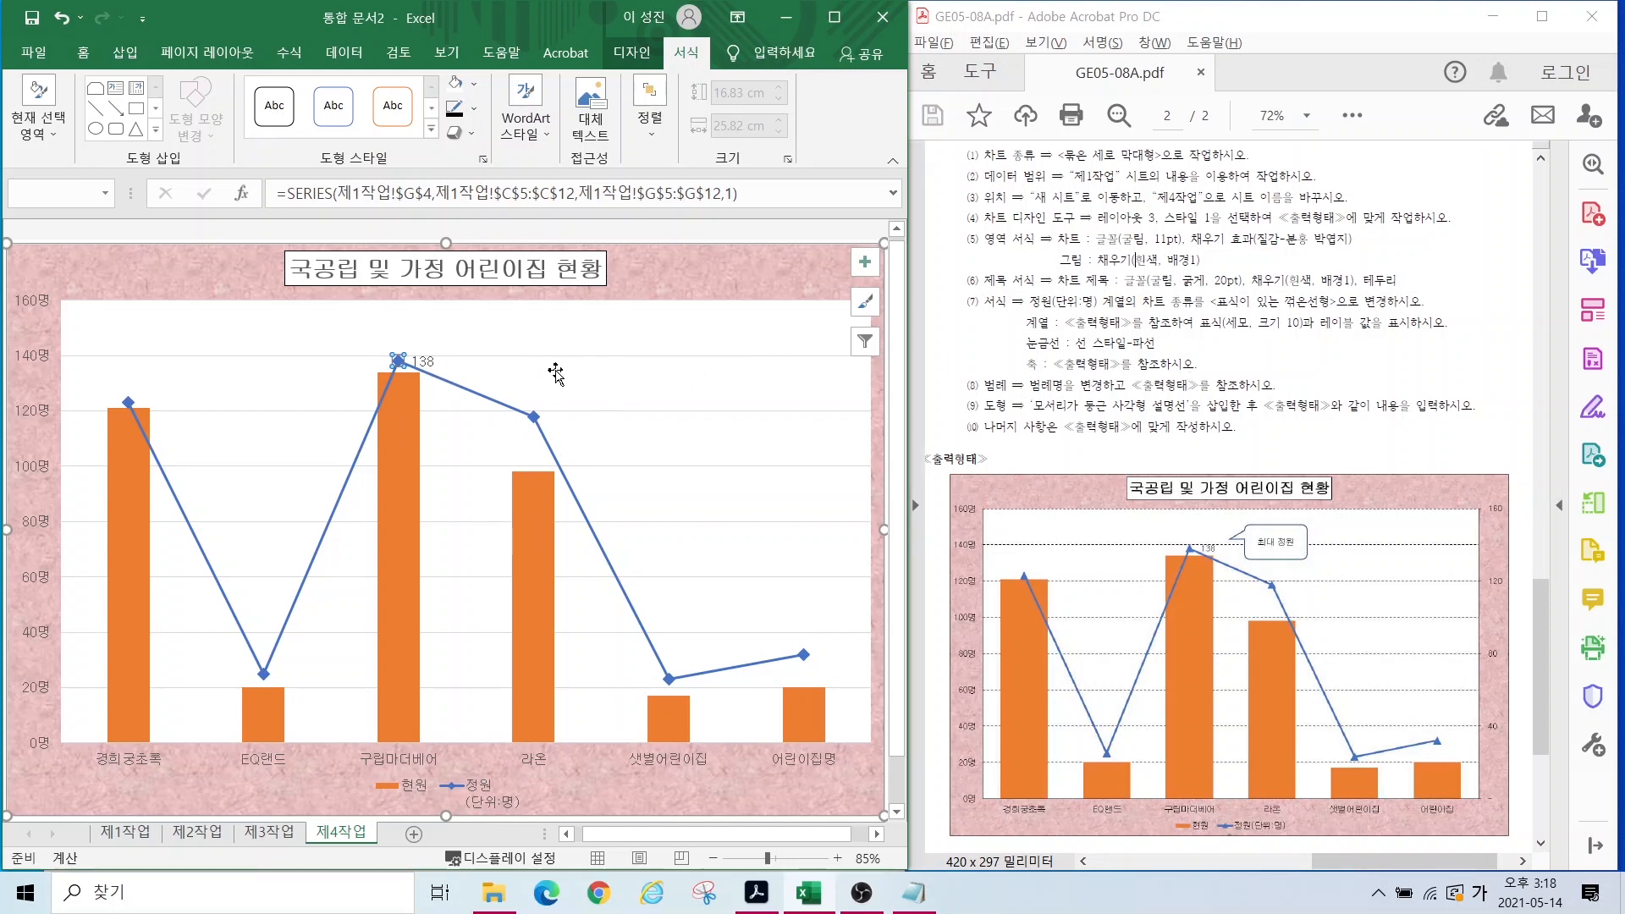
{"action": "left_click", "coordinate": [619, 359]}
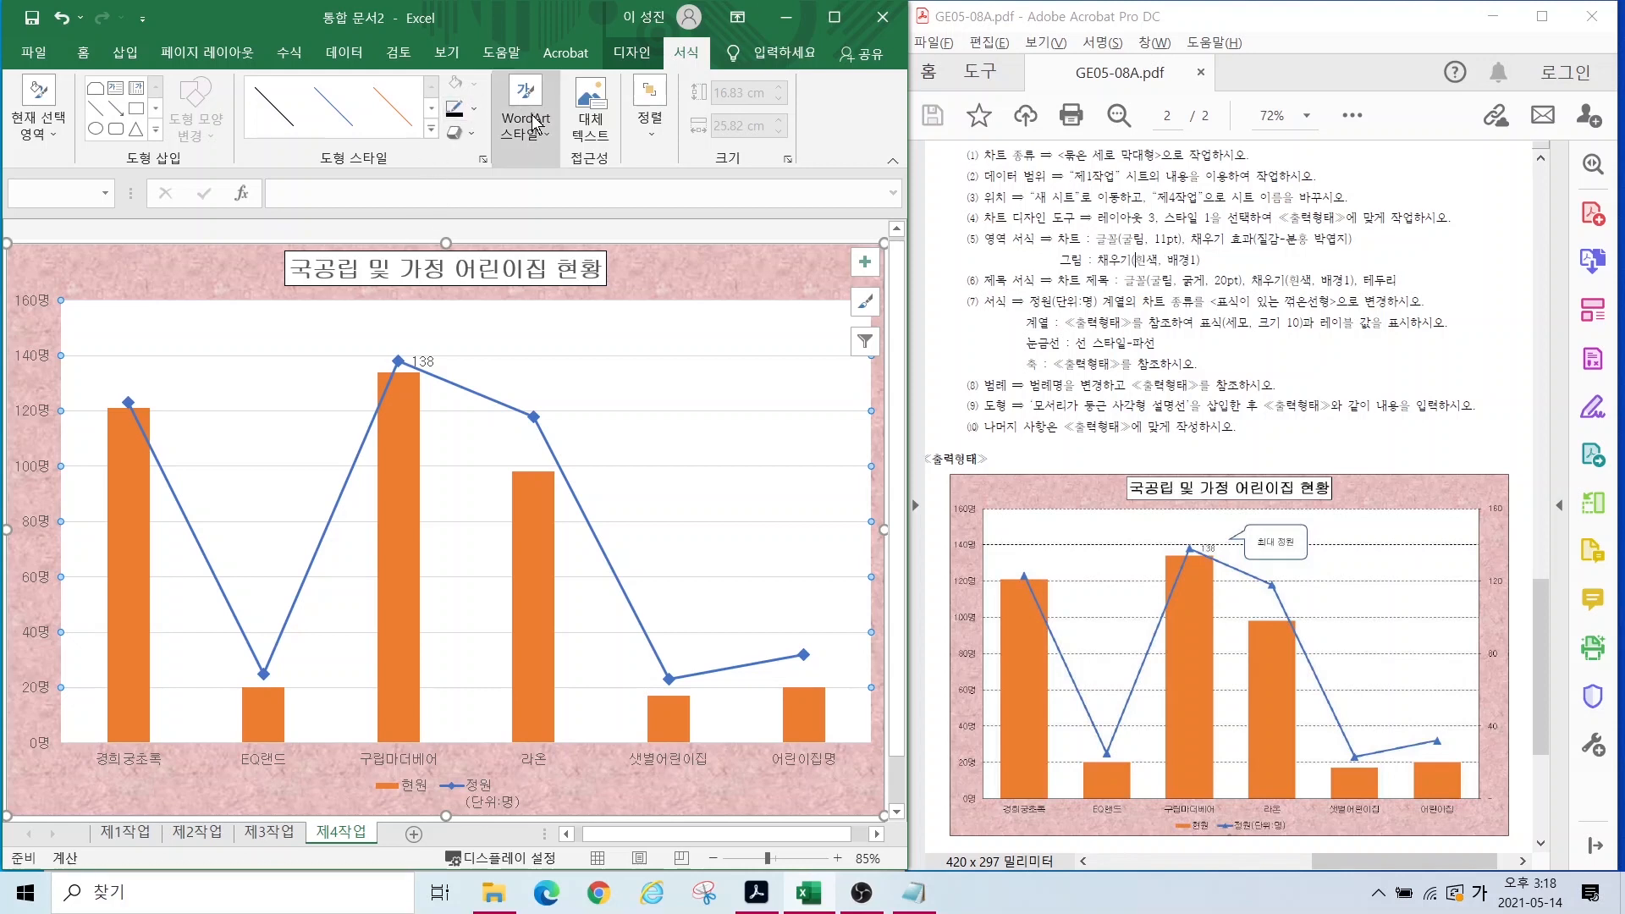
Step: Make the major gridlines long-dashed and select the vertical value axis
{"action": "left_click", "coordinate": [472, 113]}
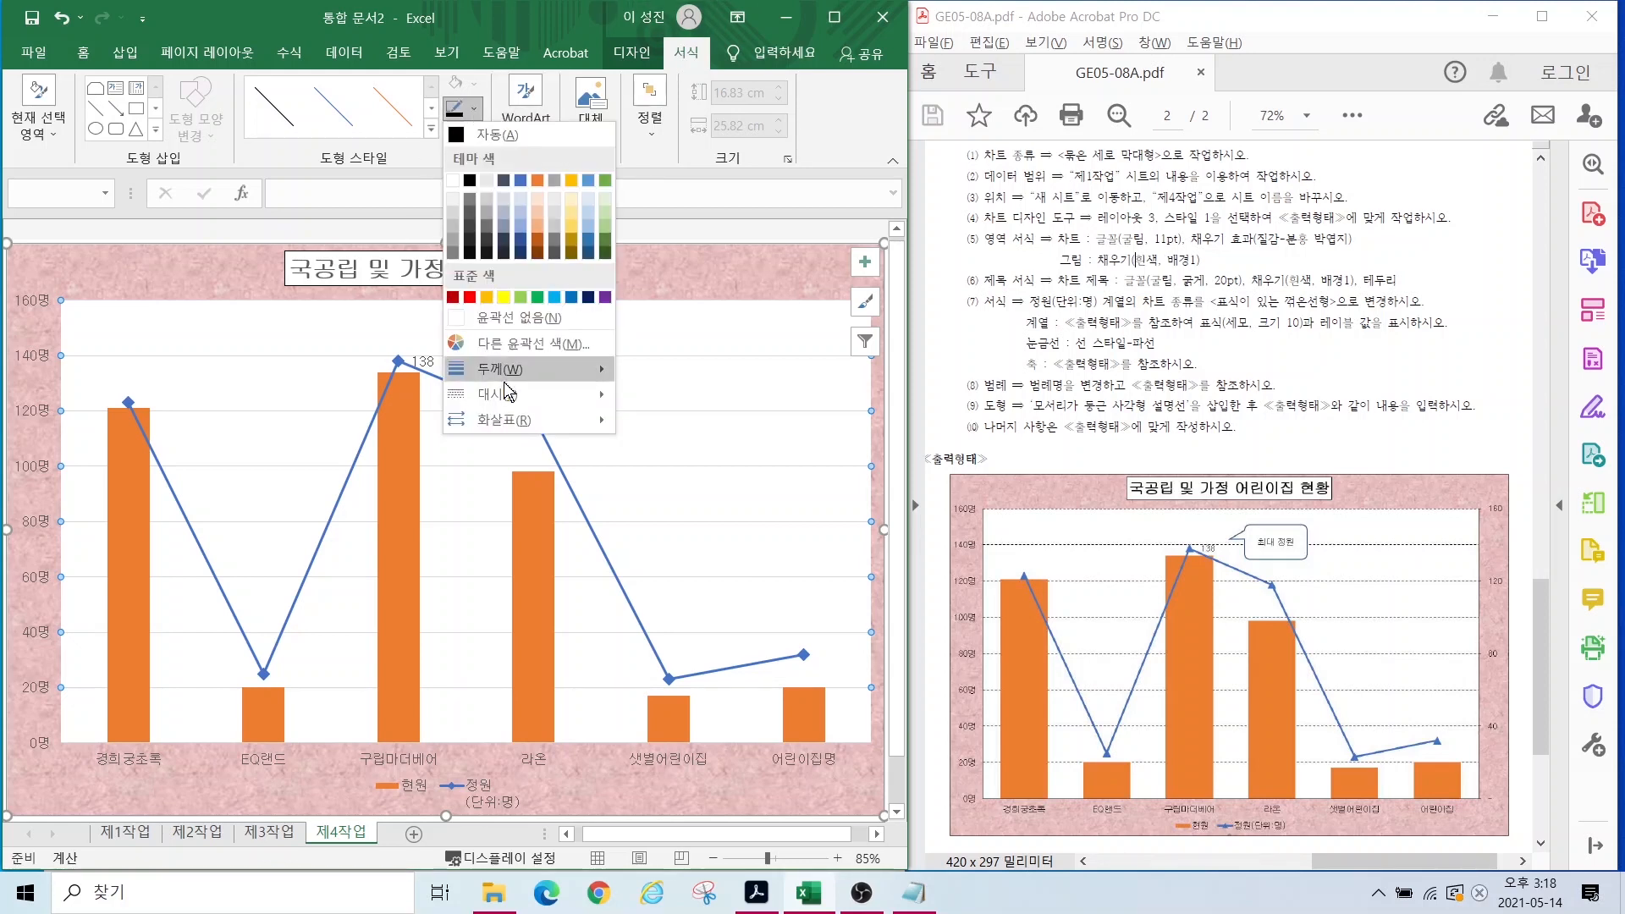
{"action": "mouse_move", "coordinate": [499, 364]}
{"action": "mouse_move", "coordinate": [508, 394]}
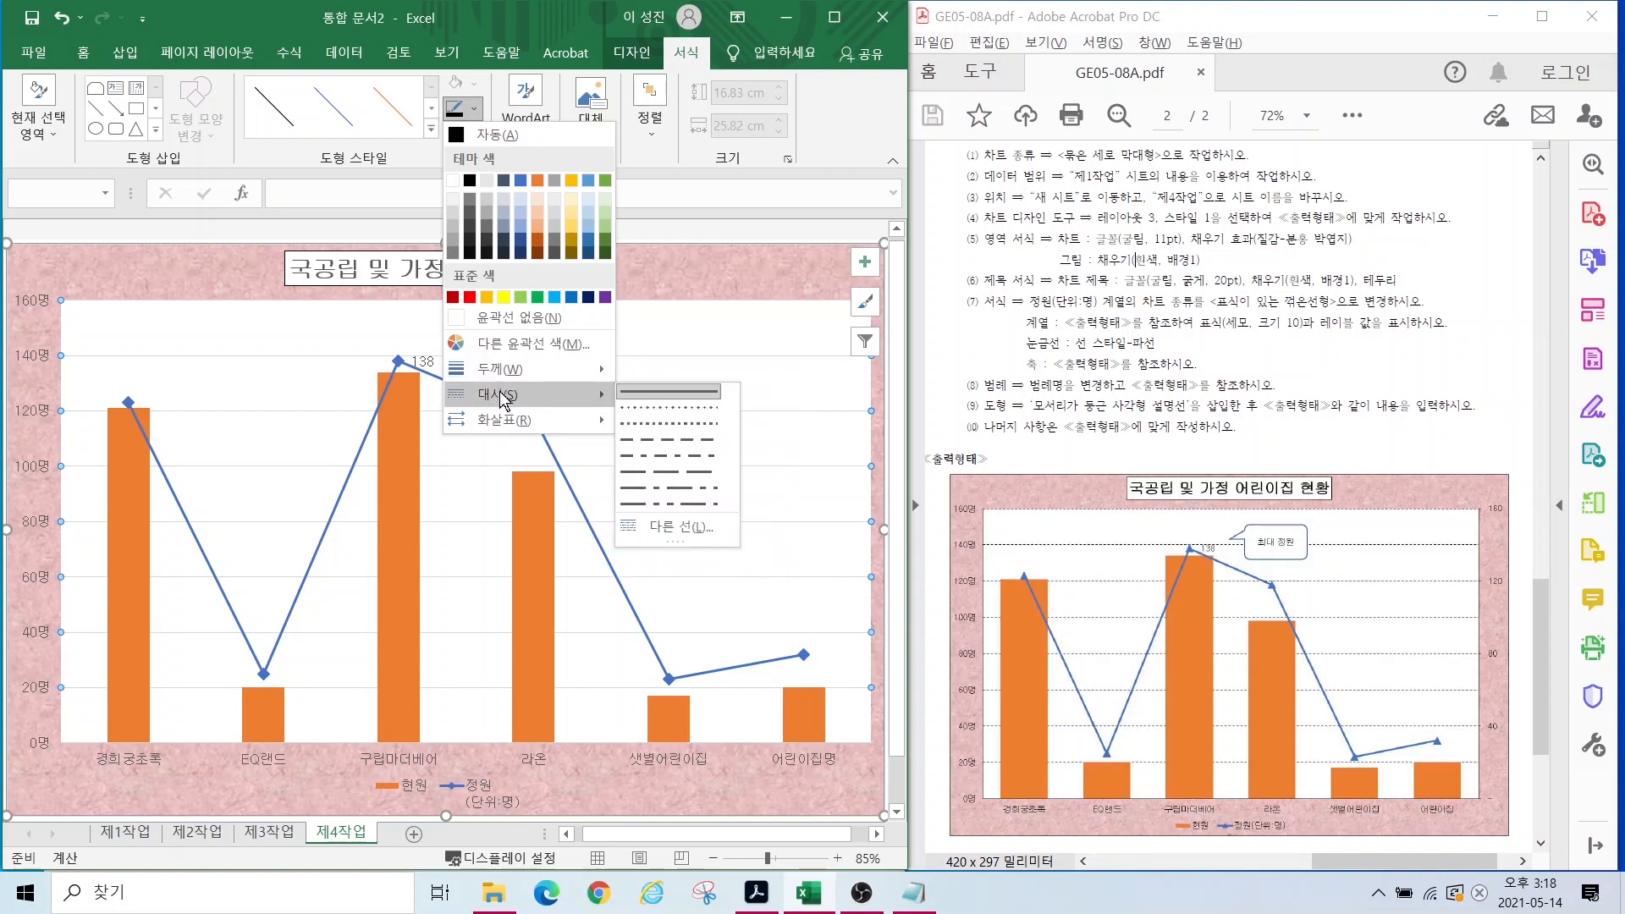
{"action": "left_click", "coordinate": [690, 441]}
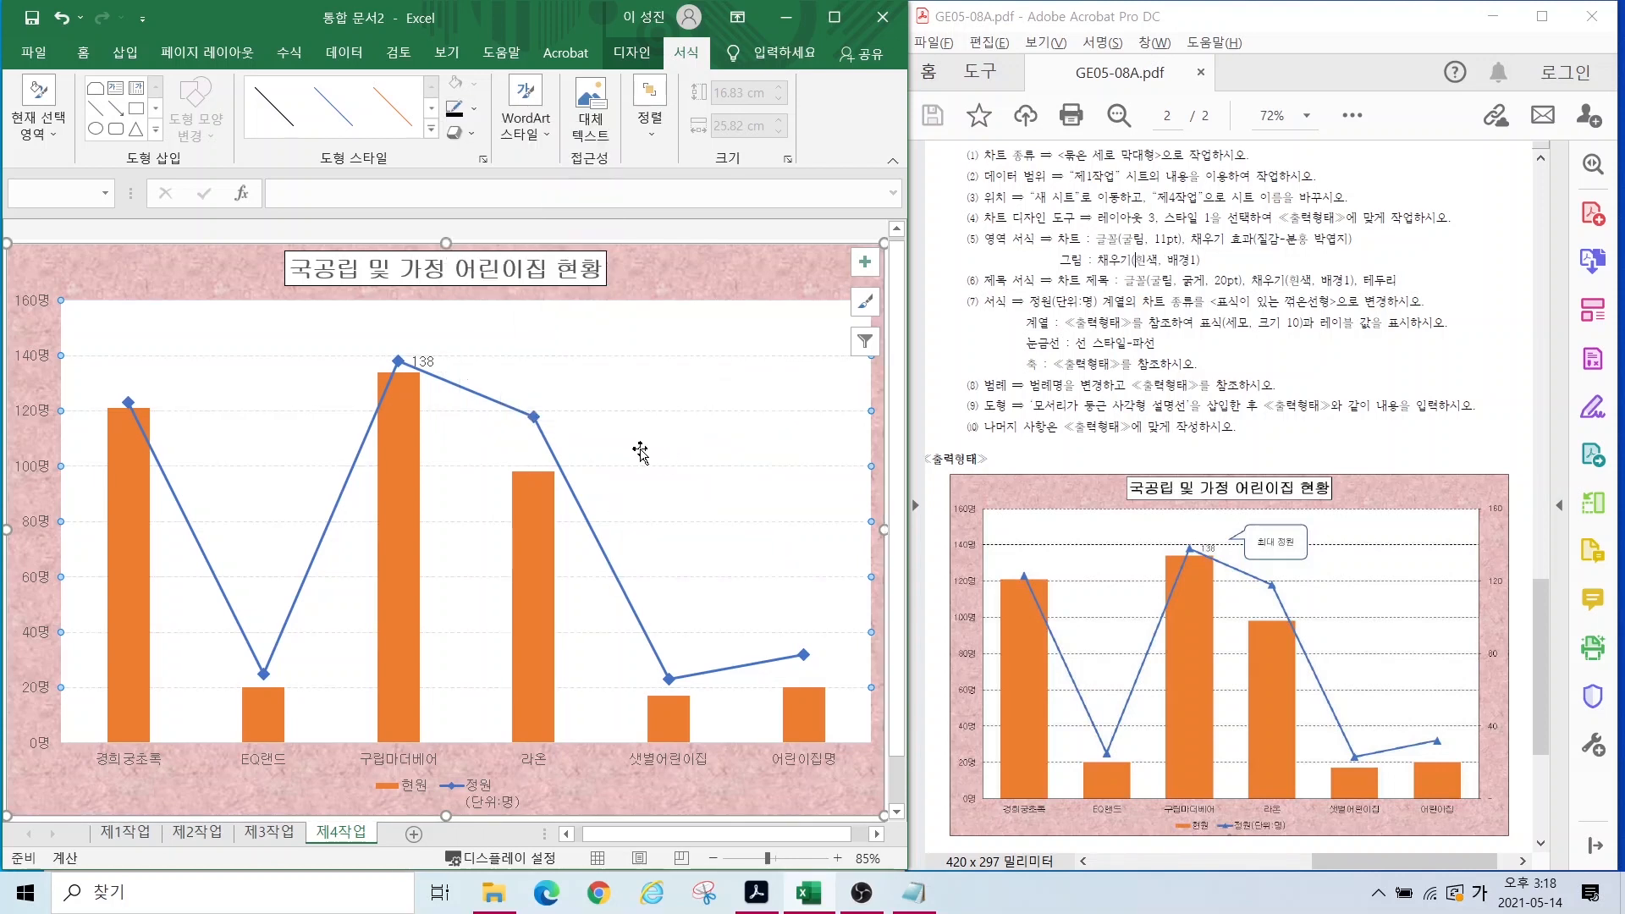
{"action": "left_click_drag", "start_coordinate": [1014, 348], "coordinate": [1247, 384]}
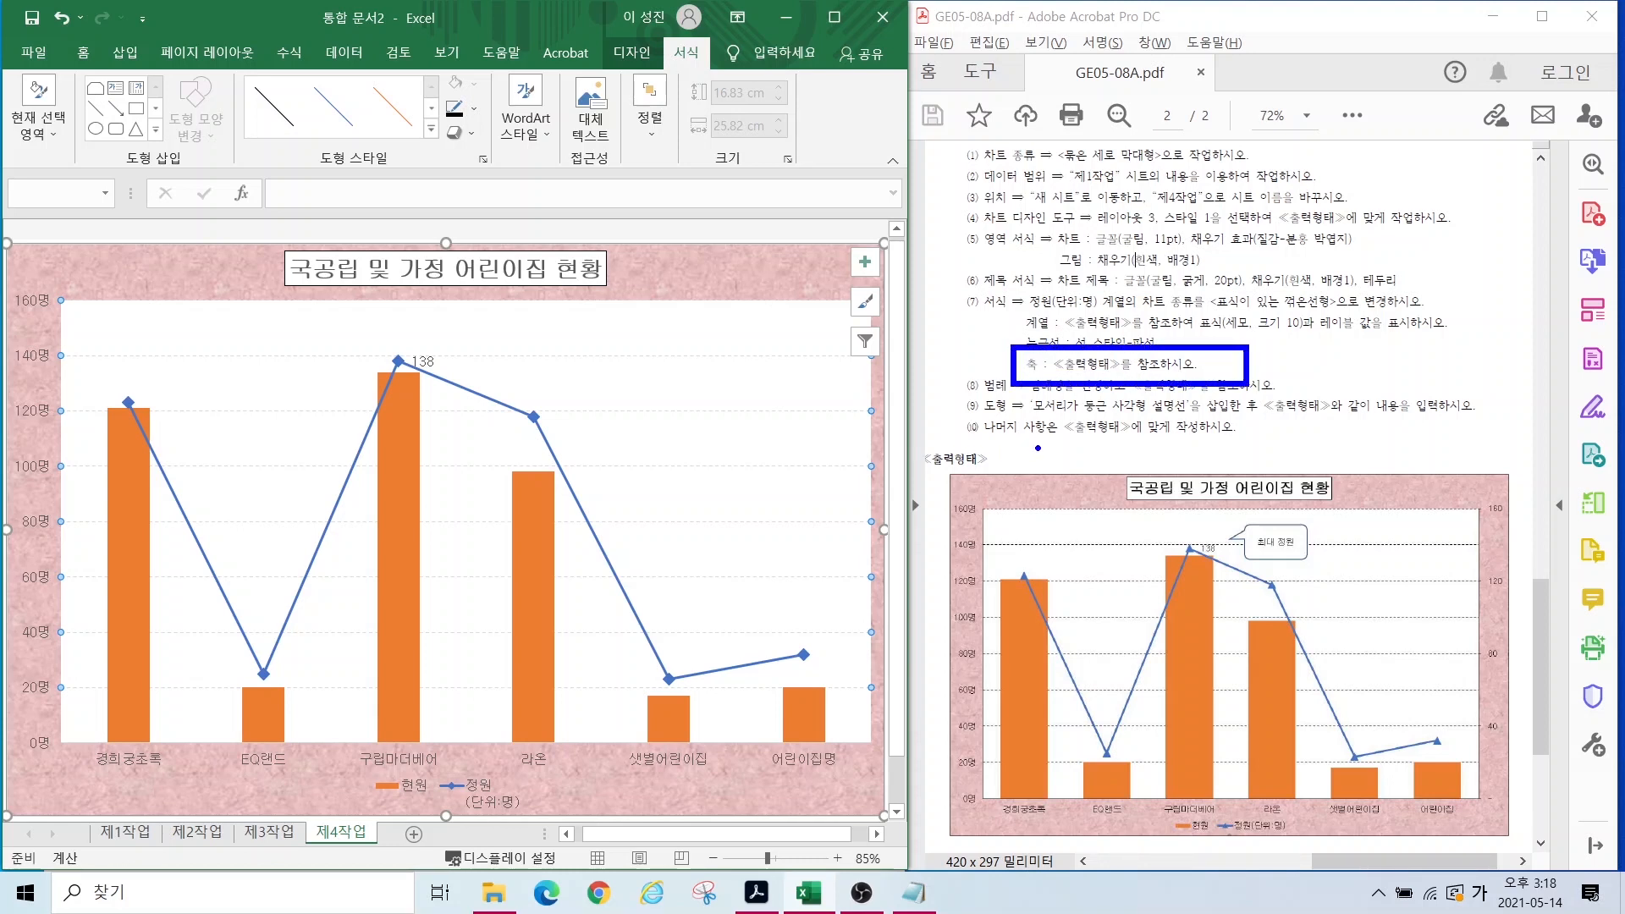
{"action": "left_click", "coordinate": [34, 417]}
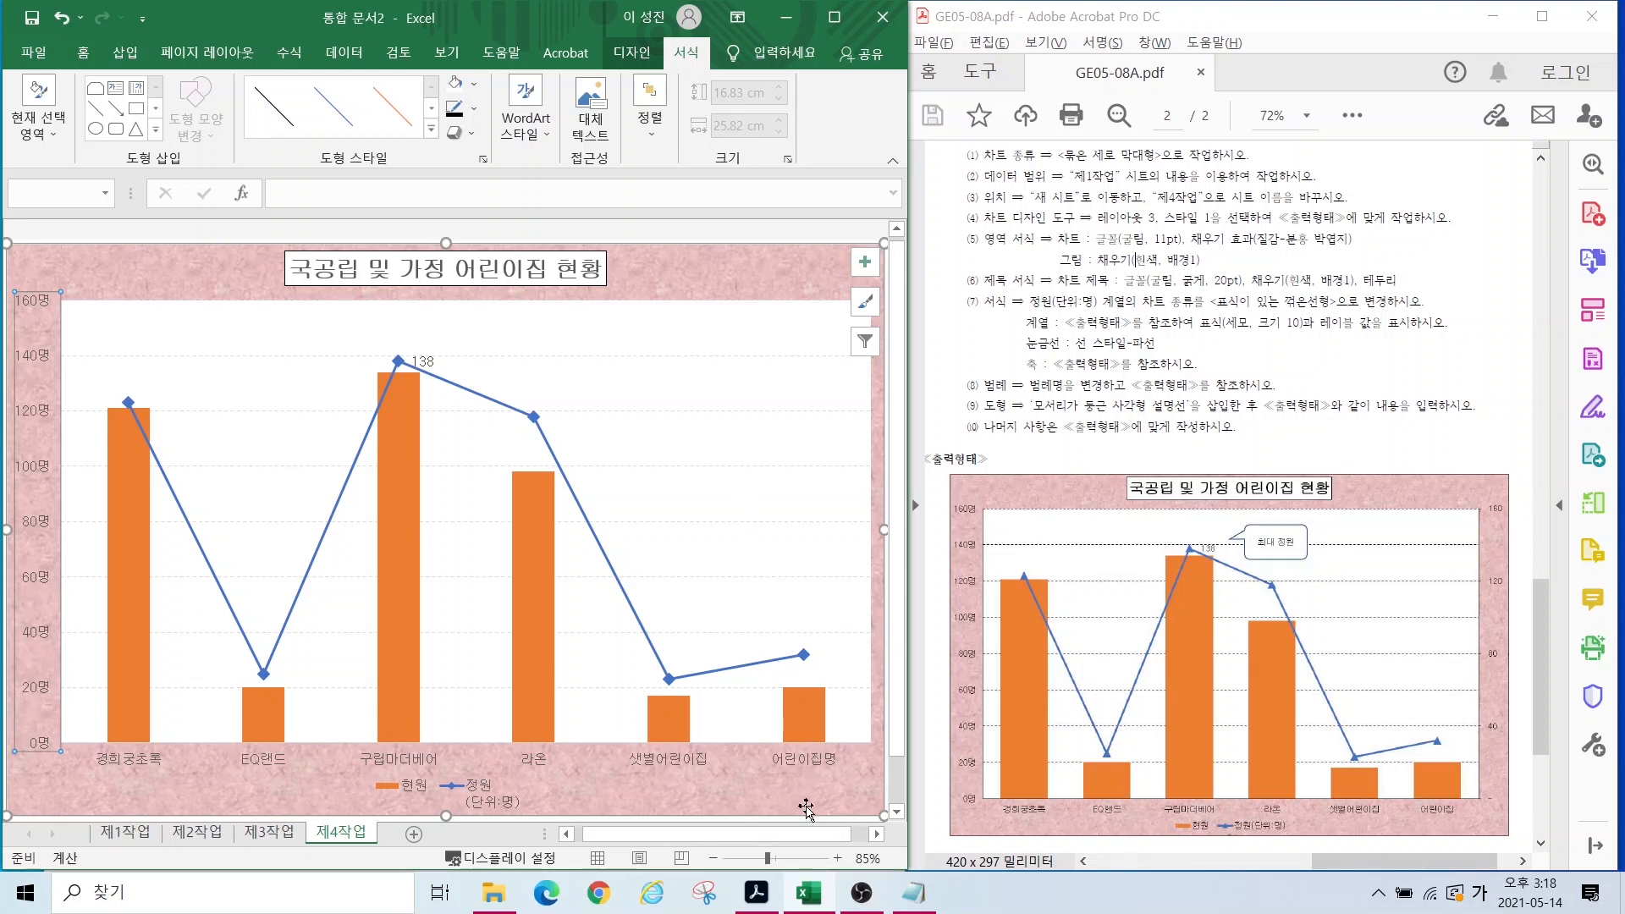
{"action": "left_click_drag", "start_coordinate": [810, 834], "coordinate": [858, 834]}
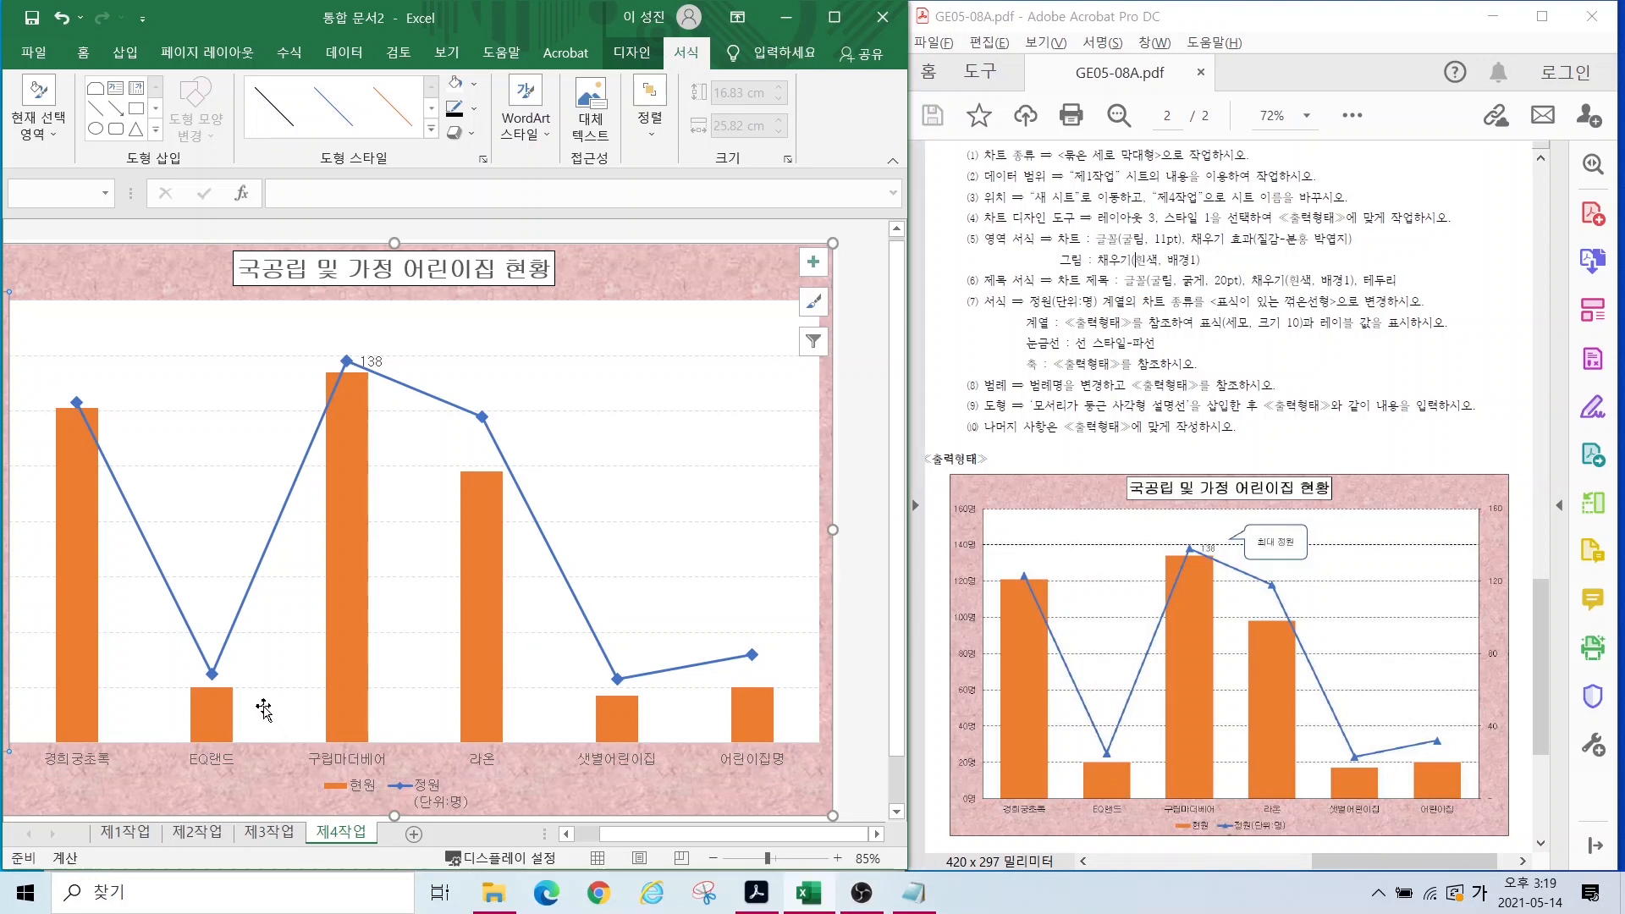
Step: Put the 정원 series on a secondary axis and open 축 서식 for it
{"action": "left_click", "coordinate": [220, 660]}
{"action": "right_click", "coordinate": [218, 658]}
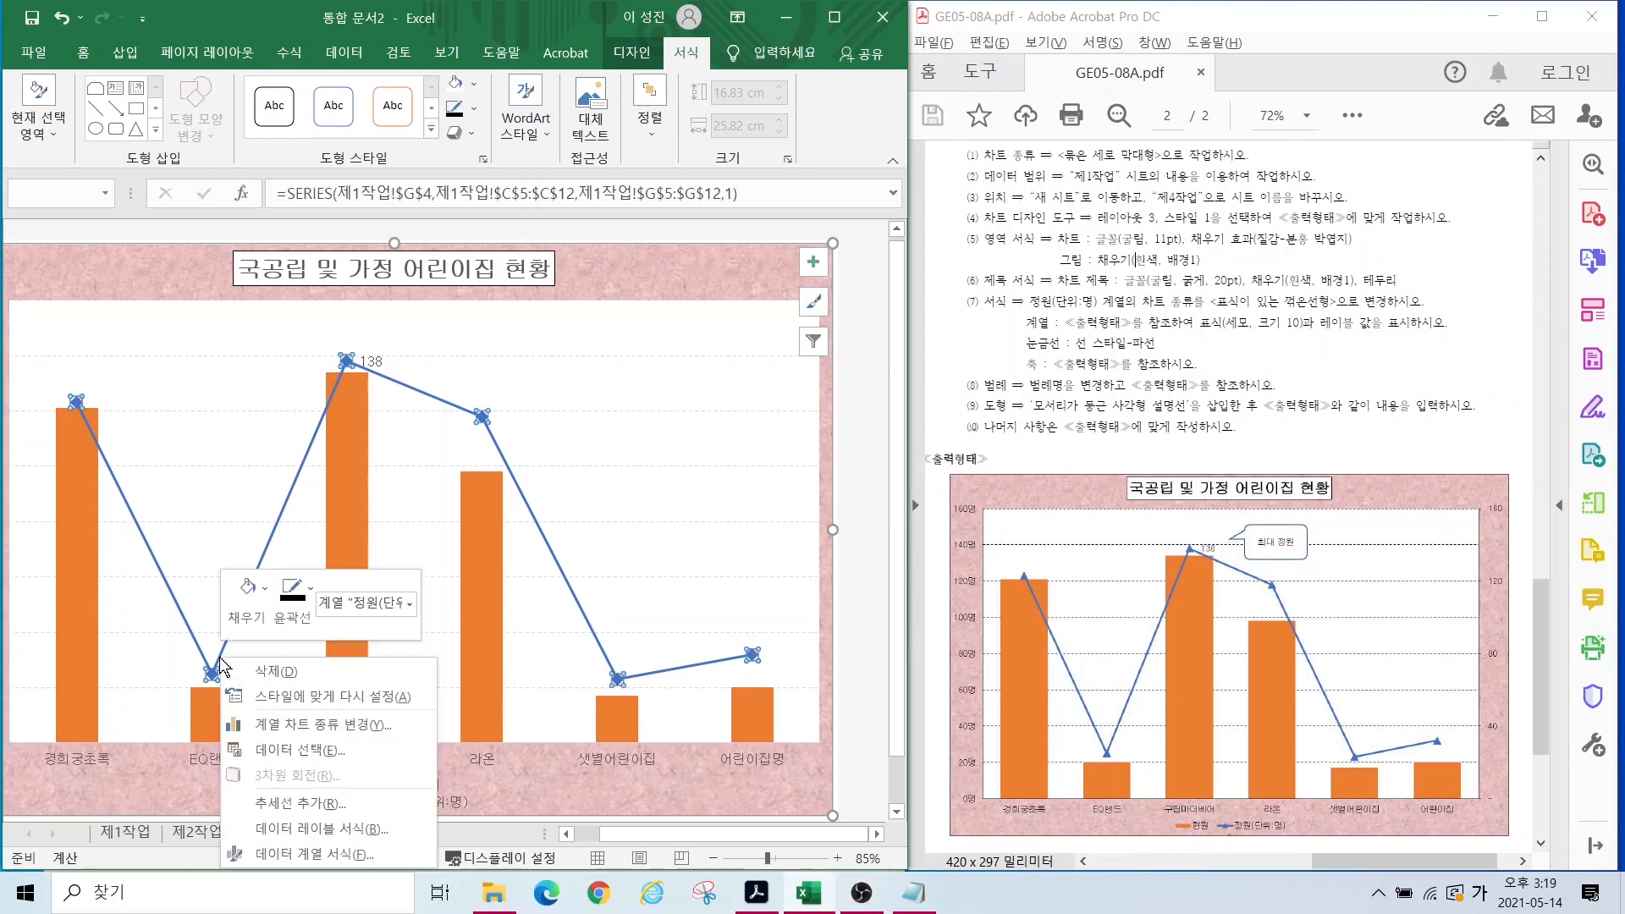
{"action": "left_click", "coordinate": [302, 855]}
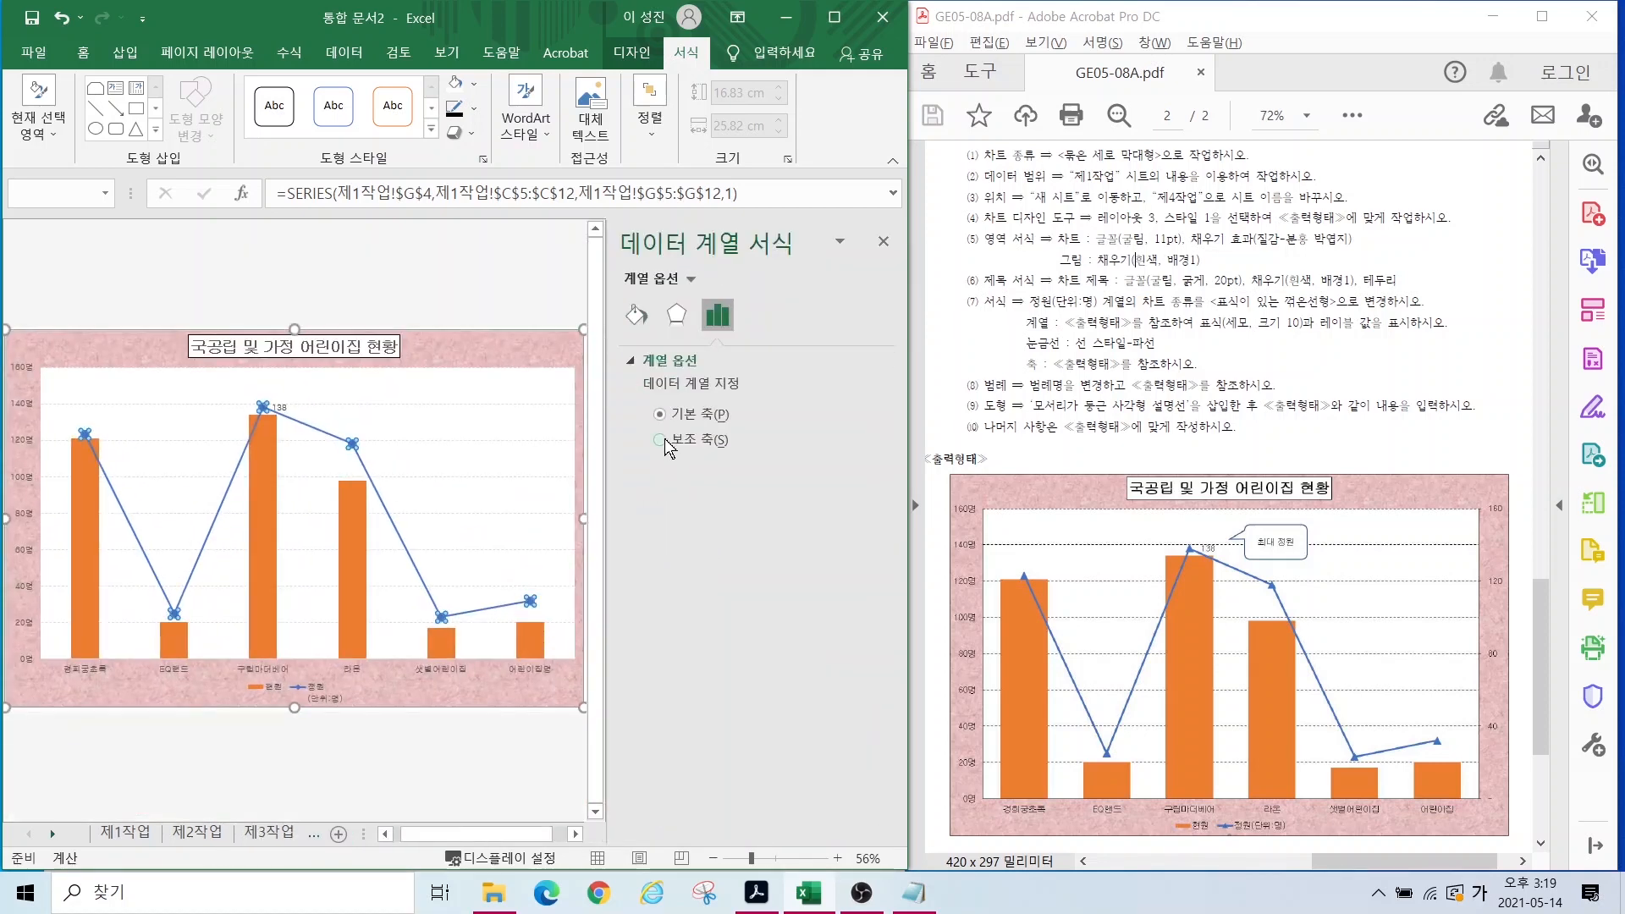
{"action": "left_click", "coordinate": [669, 446]}
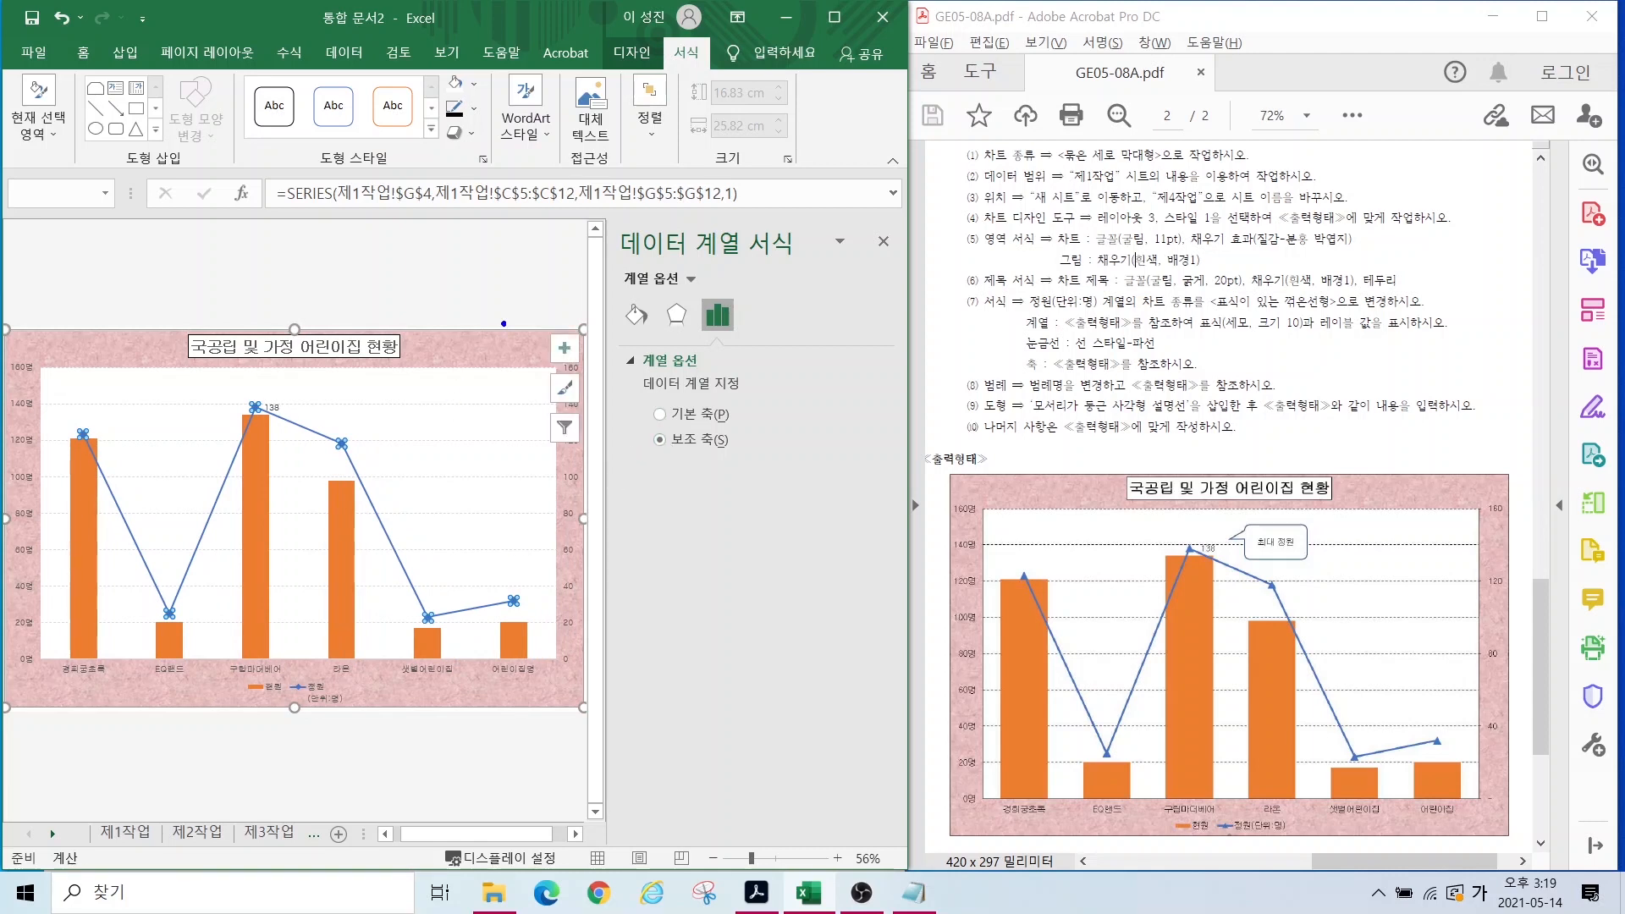
{"action": "mouse_move", "coordinate": [532, 316]}
{"action": "left_mouse_down"}
{"action": "mouse_move", "coordinate": [584, 525]}
{"action": "mouse_move", "coordinate": [586, 695]}
{"action": "left_mouse_up"}
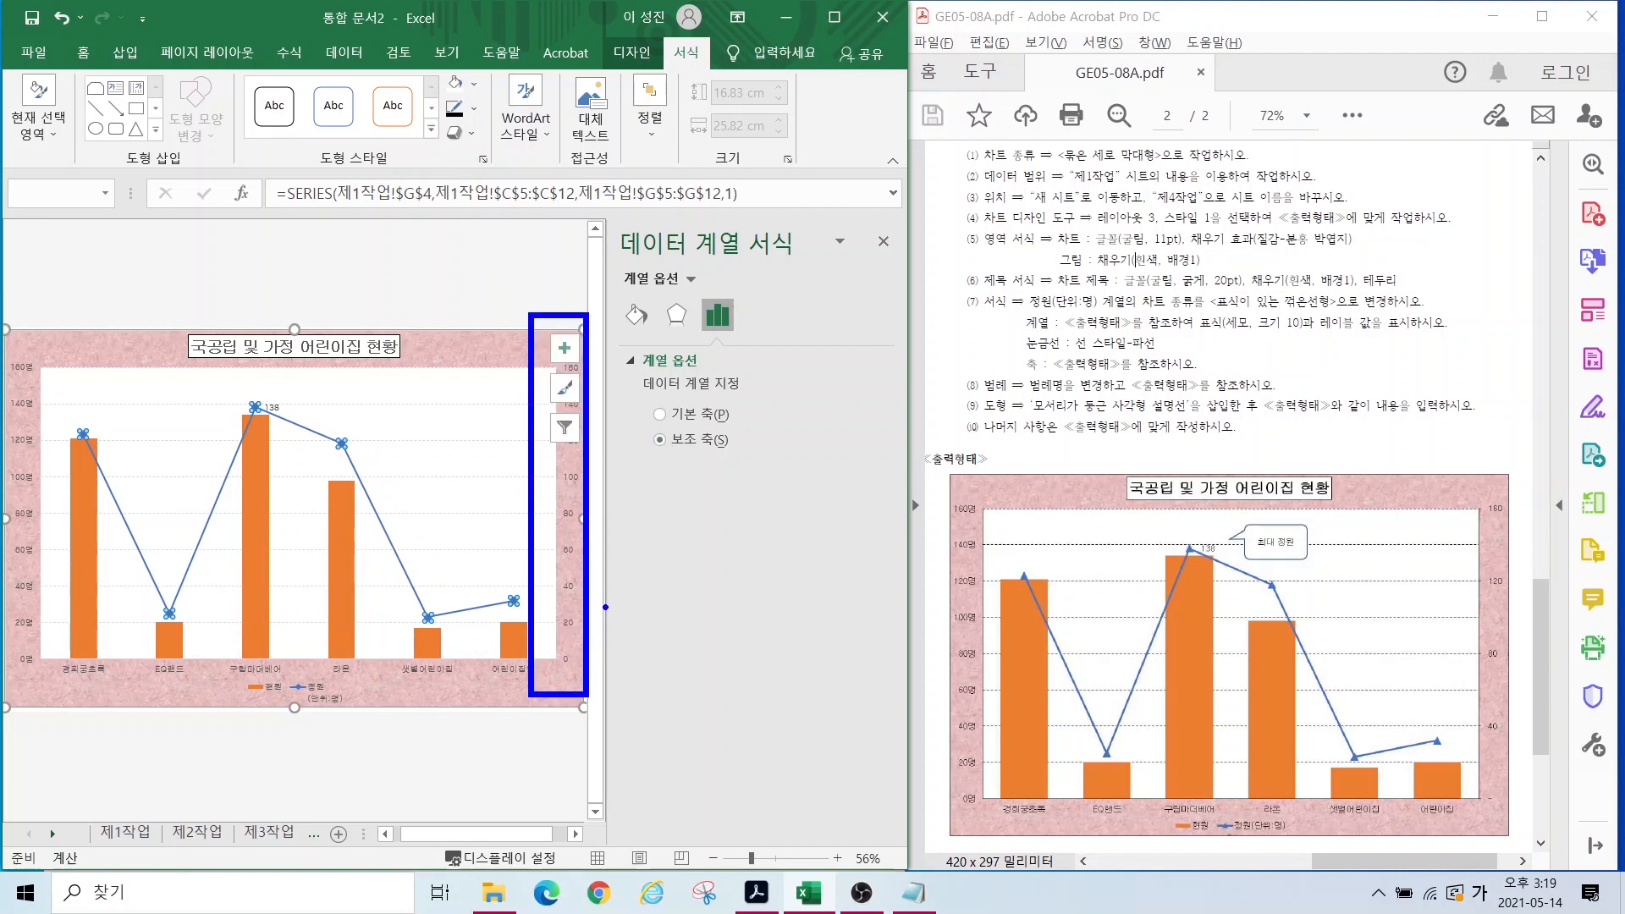
{"action": "left_click", "coordinate": [573, 523]}
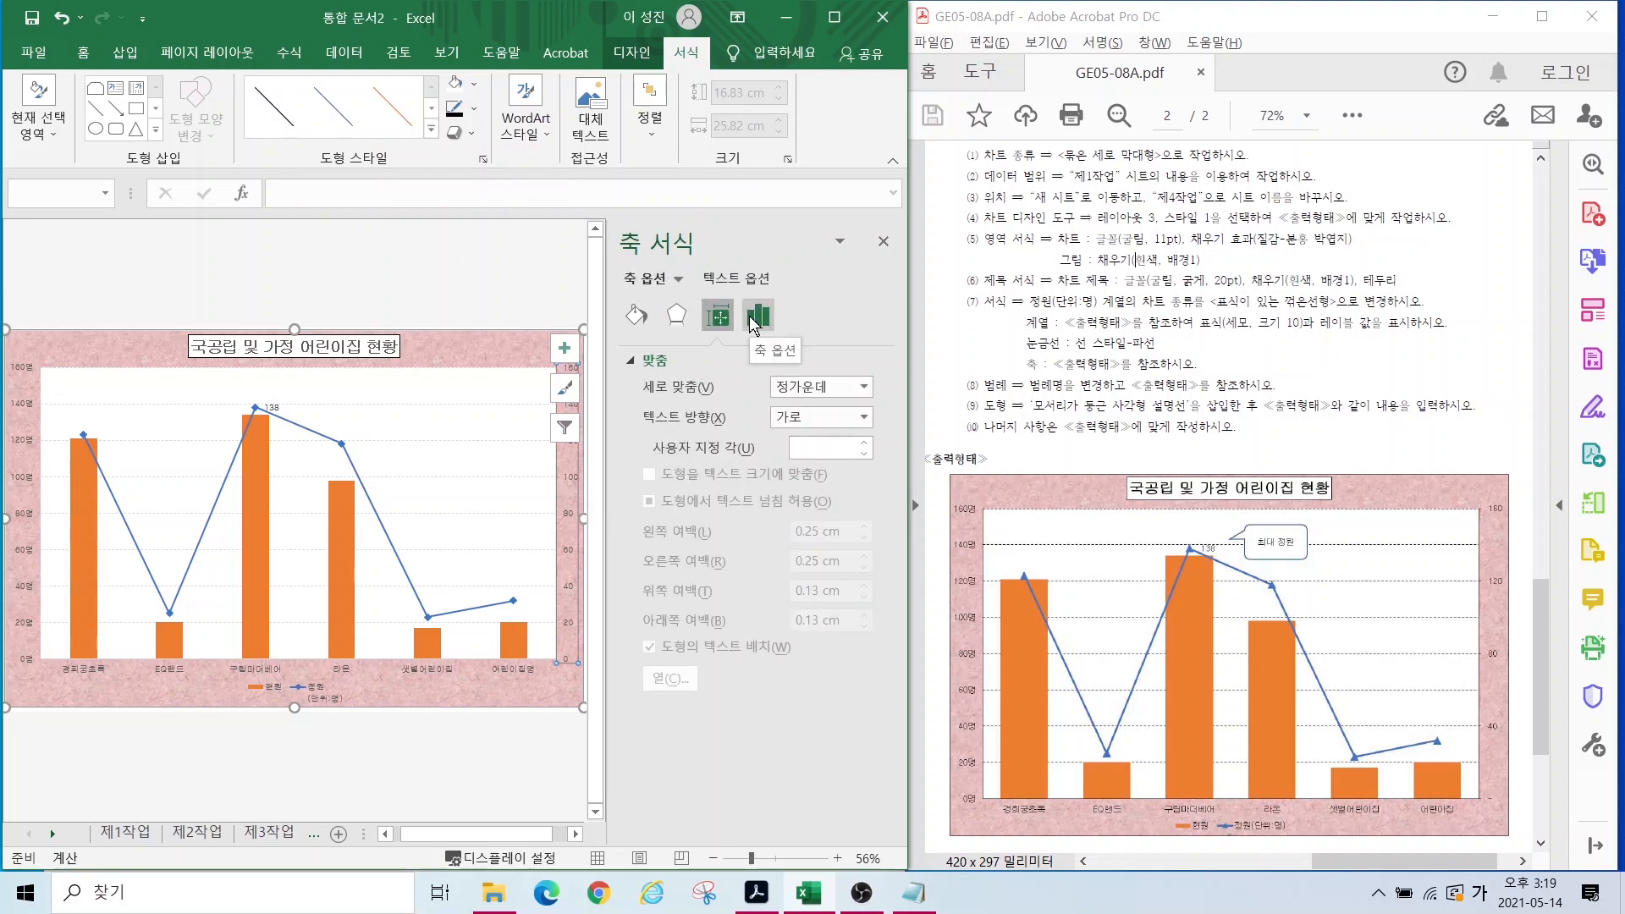
Step: Compare the secondary axis bounds (0–160) and major unit 20.0 with the reference chart
{"action": "left_click", "coordinate": [755, 317]}
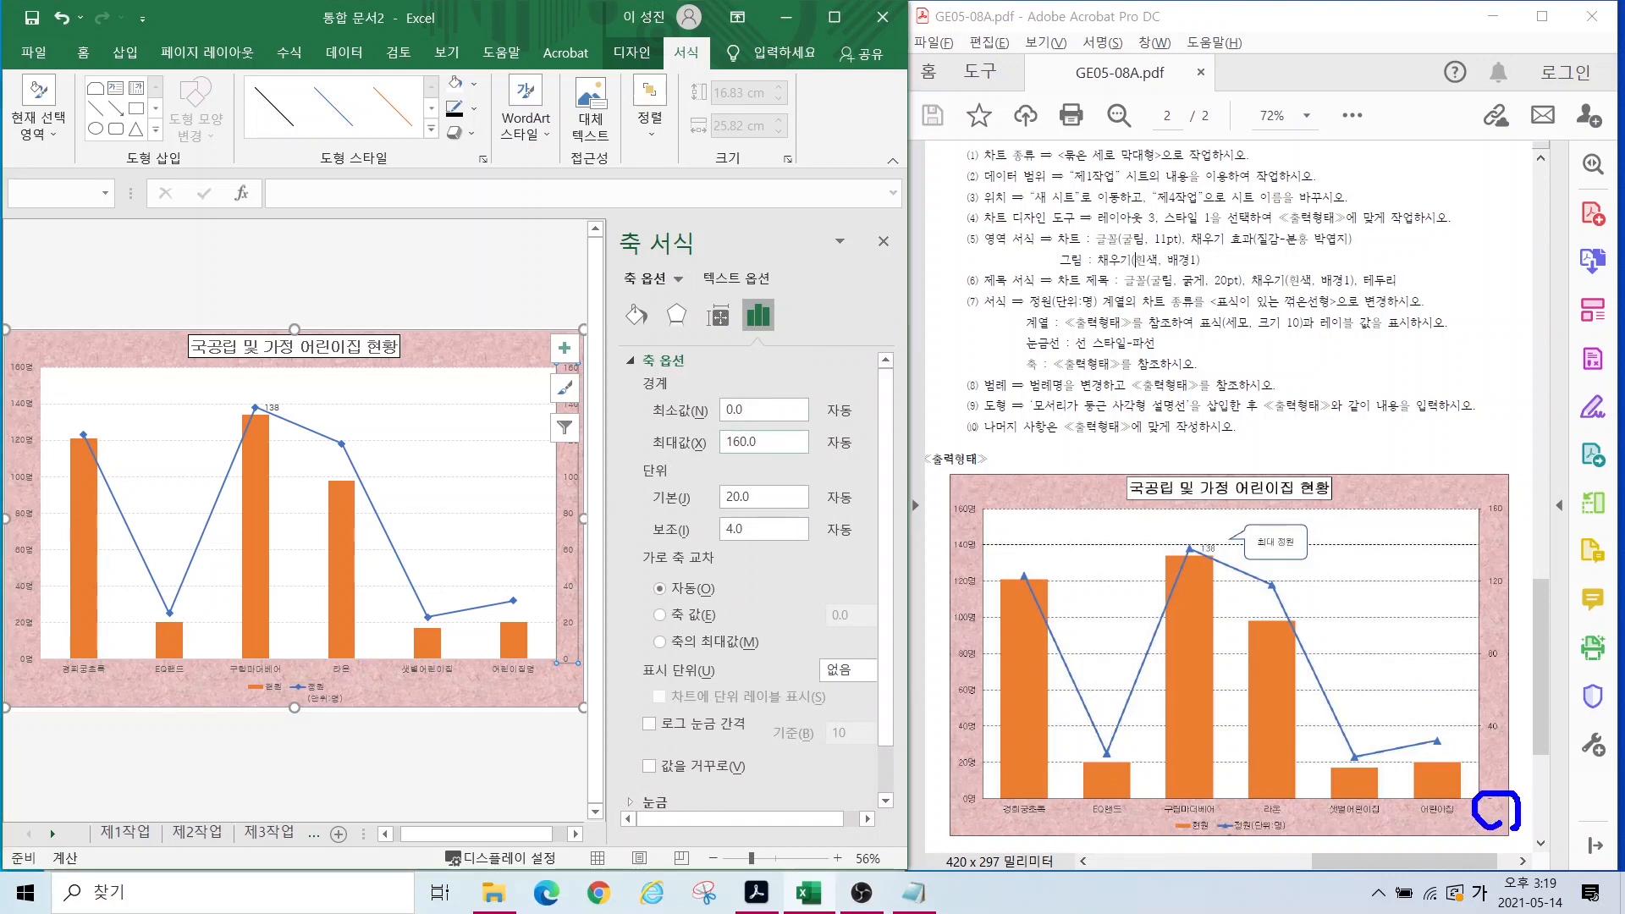
{"action": "mouse_move", "coordinate": [1511, 529]}
{"action": "left_mouse_down"}
{"action": "mouse_move", "coordinate": [1511, 474]}
{"action": "mouse_move", "coordinate": [1500, 533]}
{"action": "left_mouse_up"}
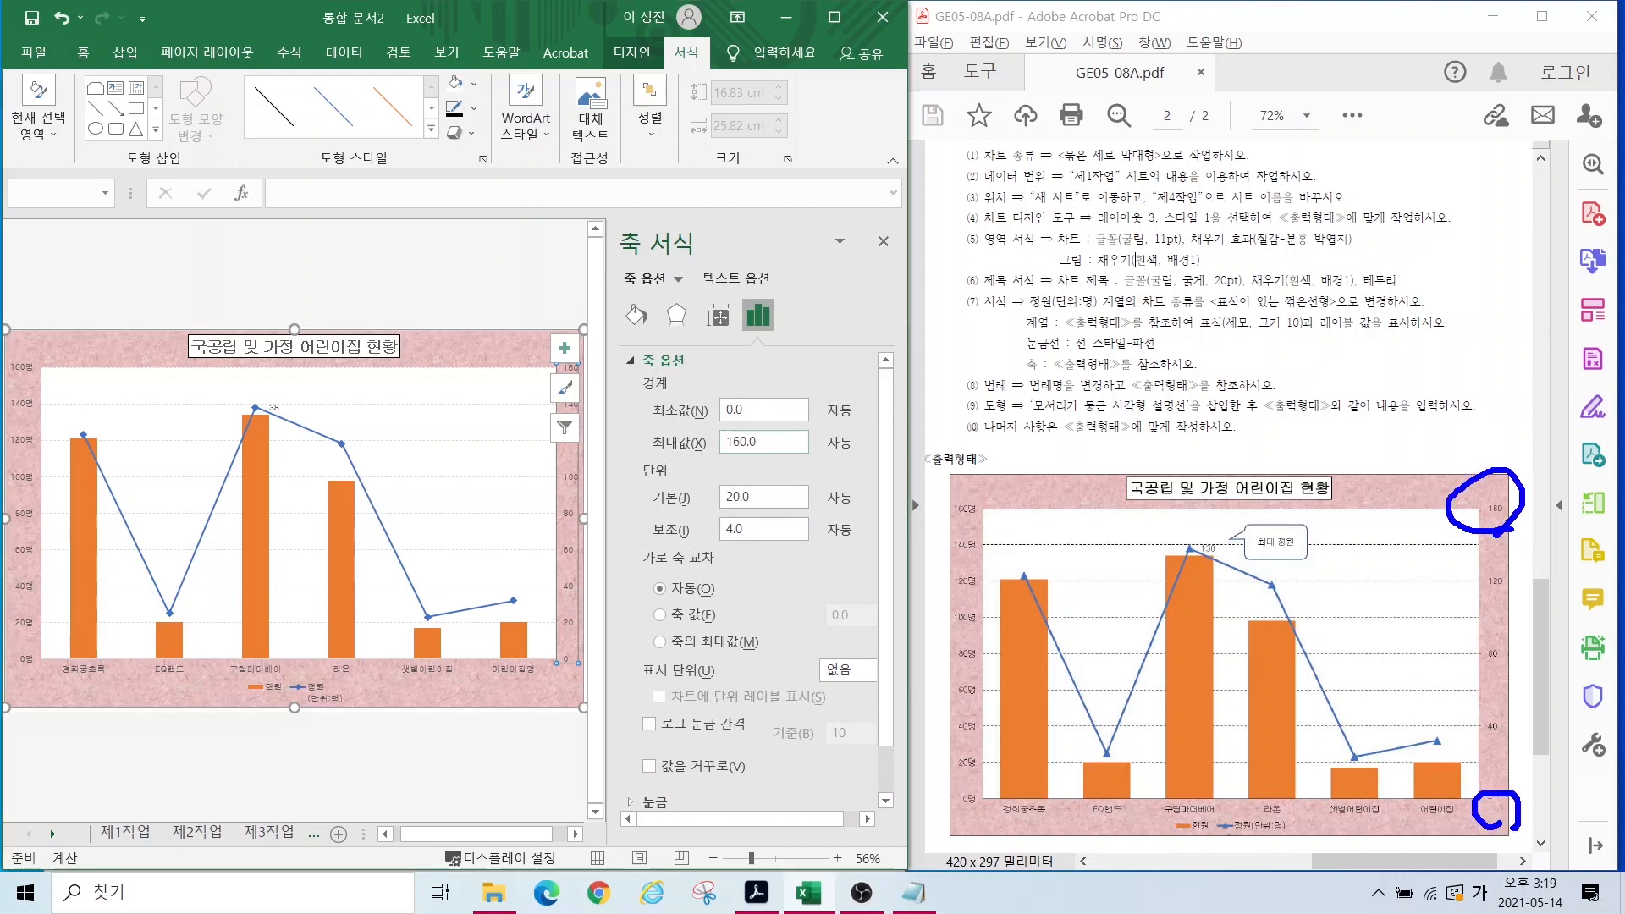
{"action": "left_click_drag", "start_coordinate": [735, 409], "coordinate": [805, 340]}
{"action": "left_click_drag", "start_coordinate": [734, 452], "coordinate": [786, 488]}
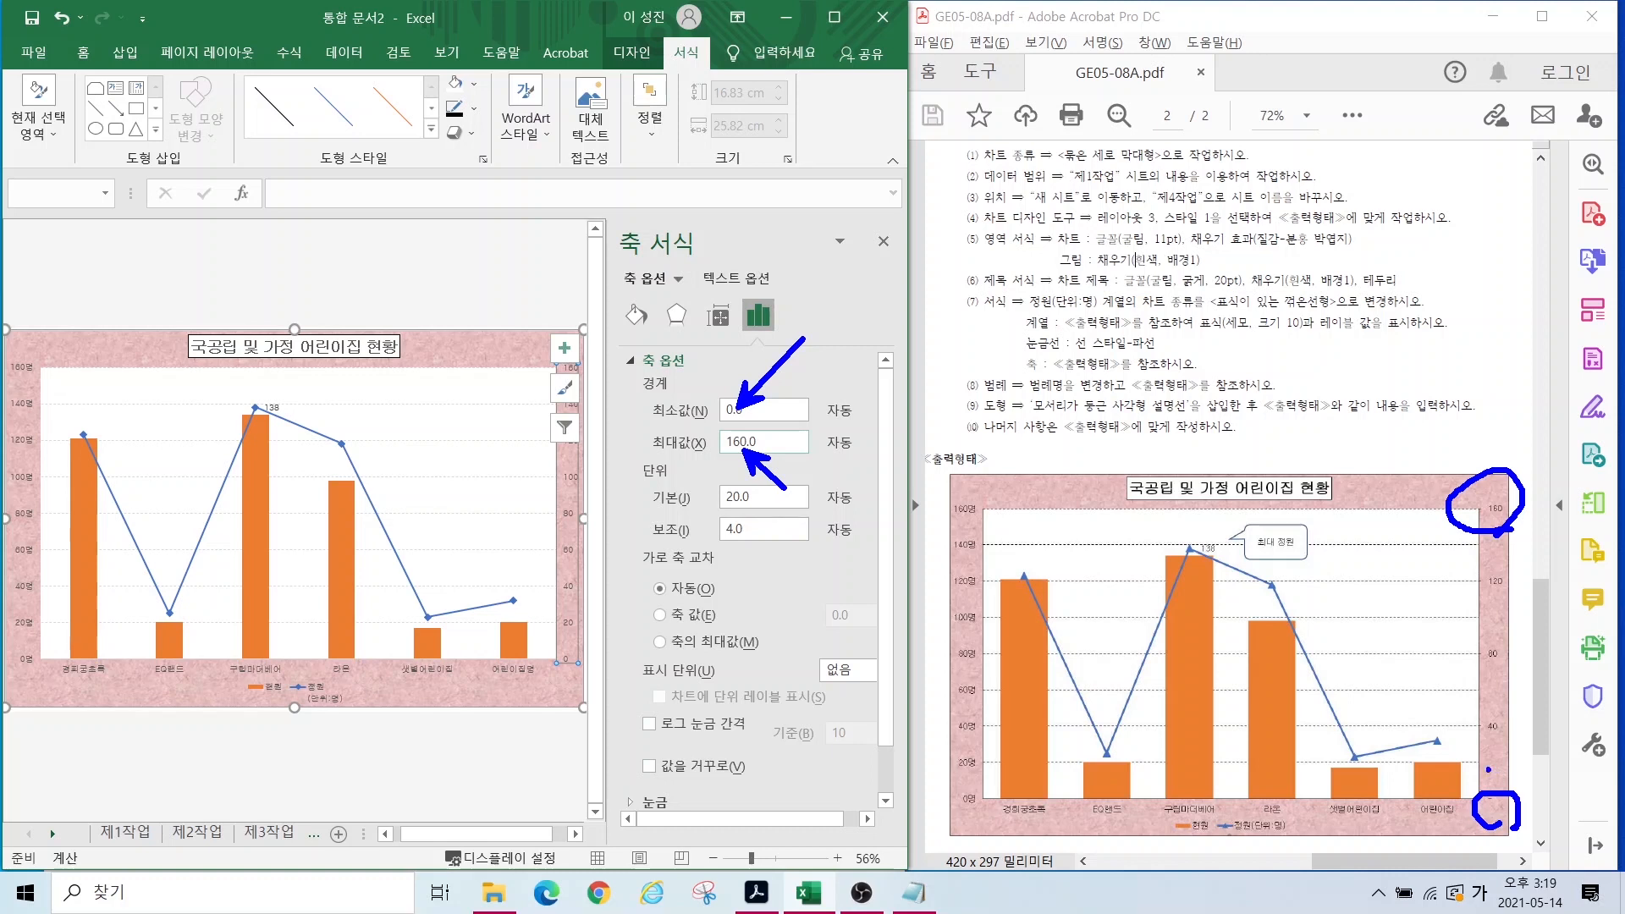
{"action": "left_click_drag", "start_coordinate": [1514, 745], "coordinate": [1495, 793]}
{"action": "left_click_drag", "start_coordinate": [1518, 713], "coordinate": [1504, 669]}
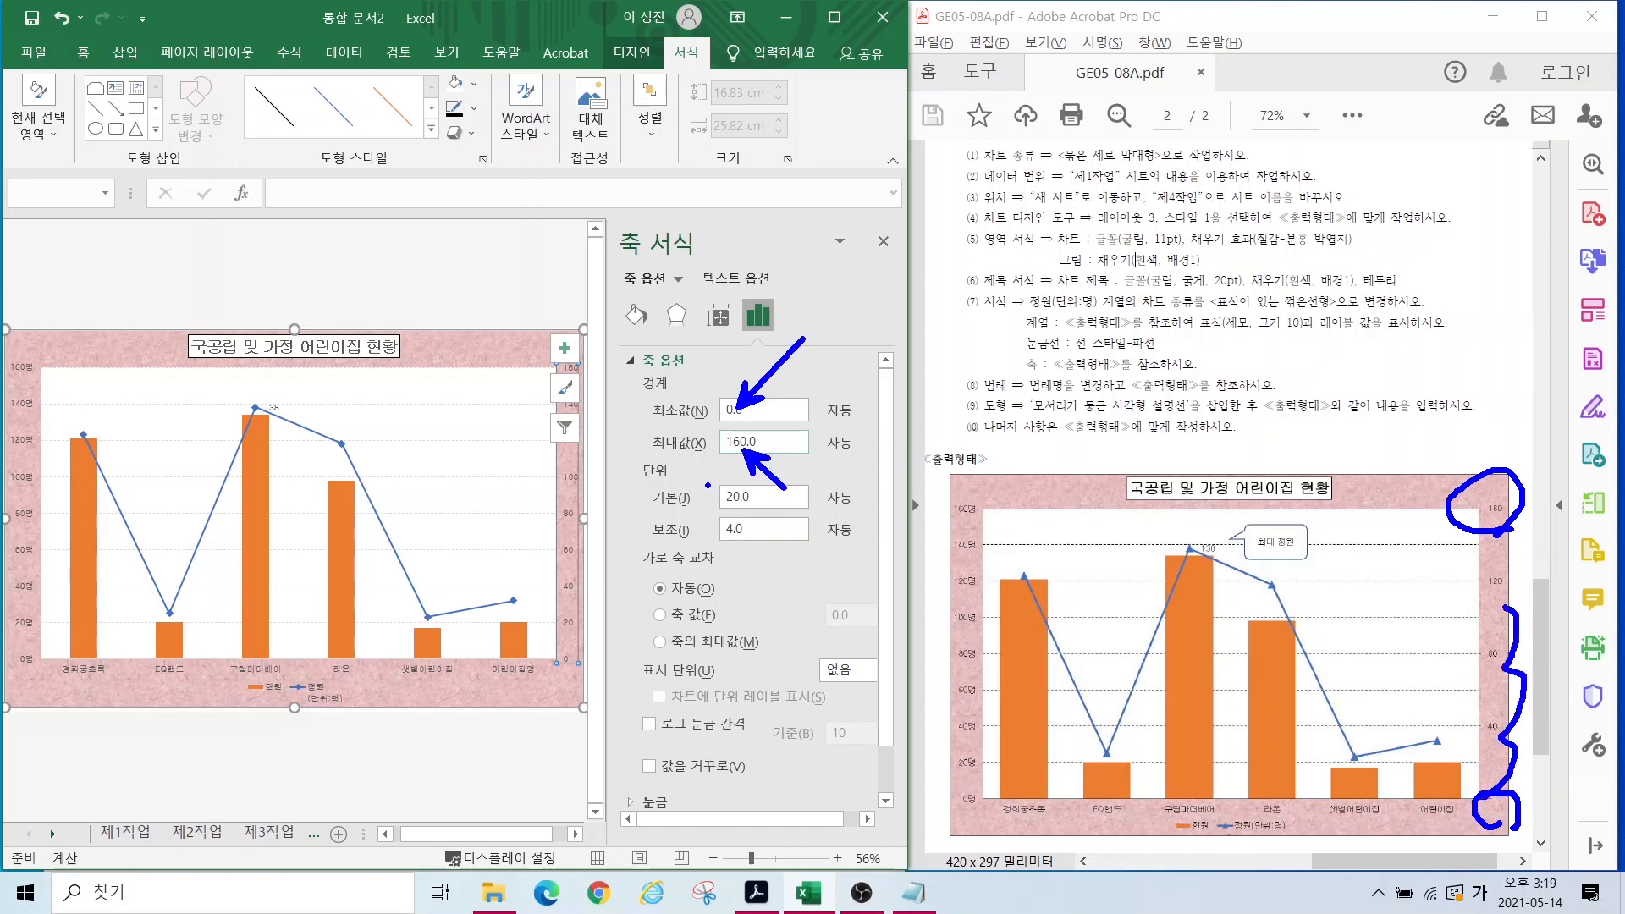
{"action": "left_click_drag", "start_coordinate": [713, 481], "coordinate": [790, 510]}
{"action": "key", "text": "Escape"}
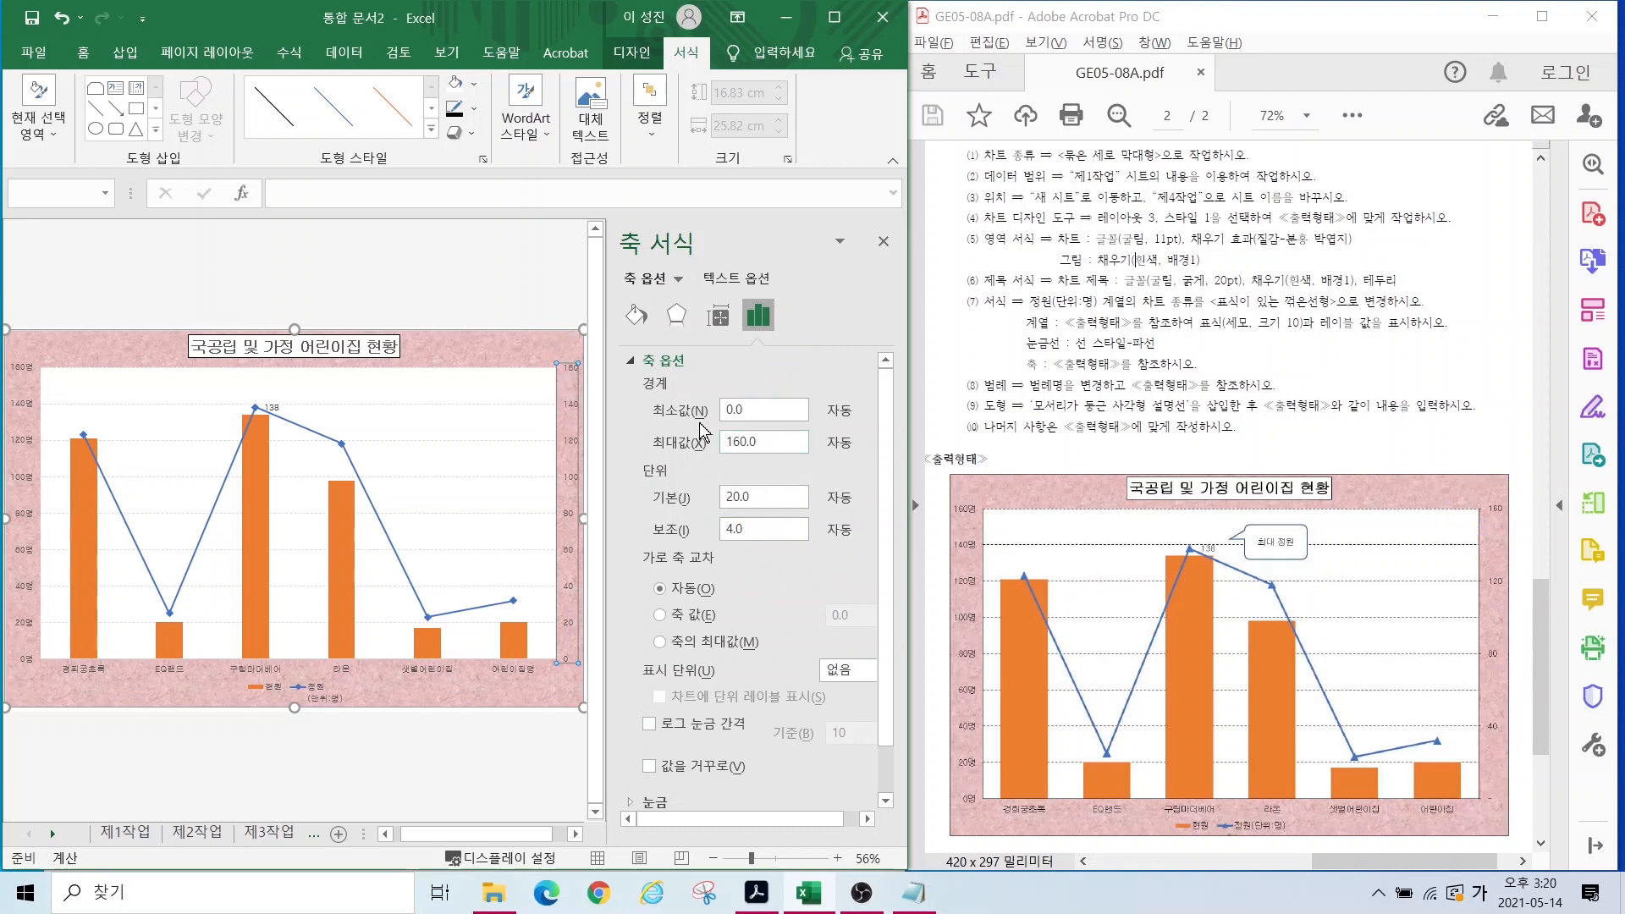
Step: Set the secondary axis major unit to 40
{"action": "double_click", "coordinate": [763, 497]}
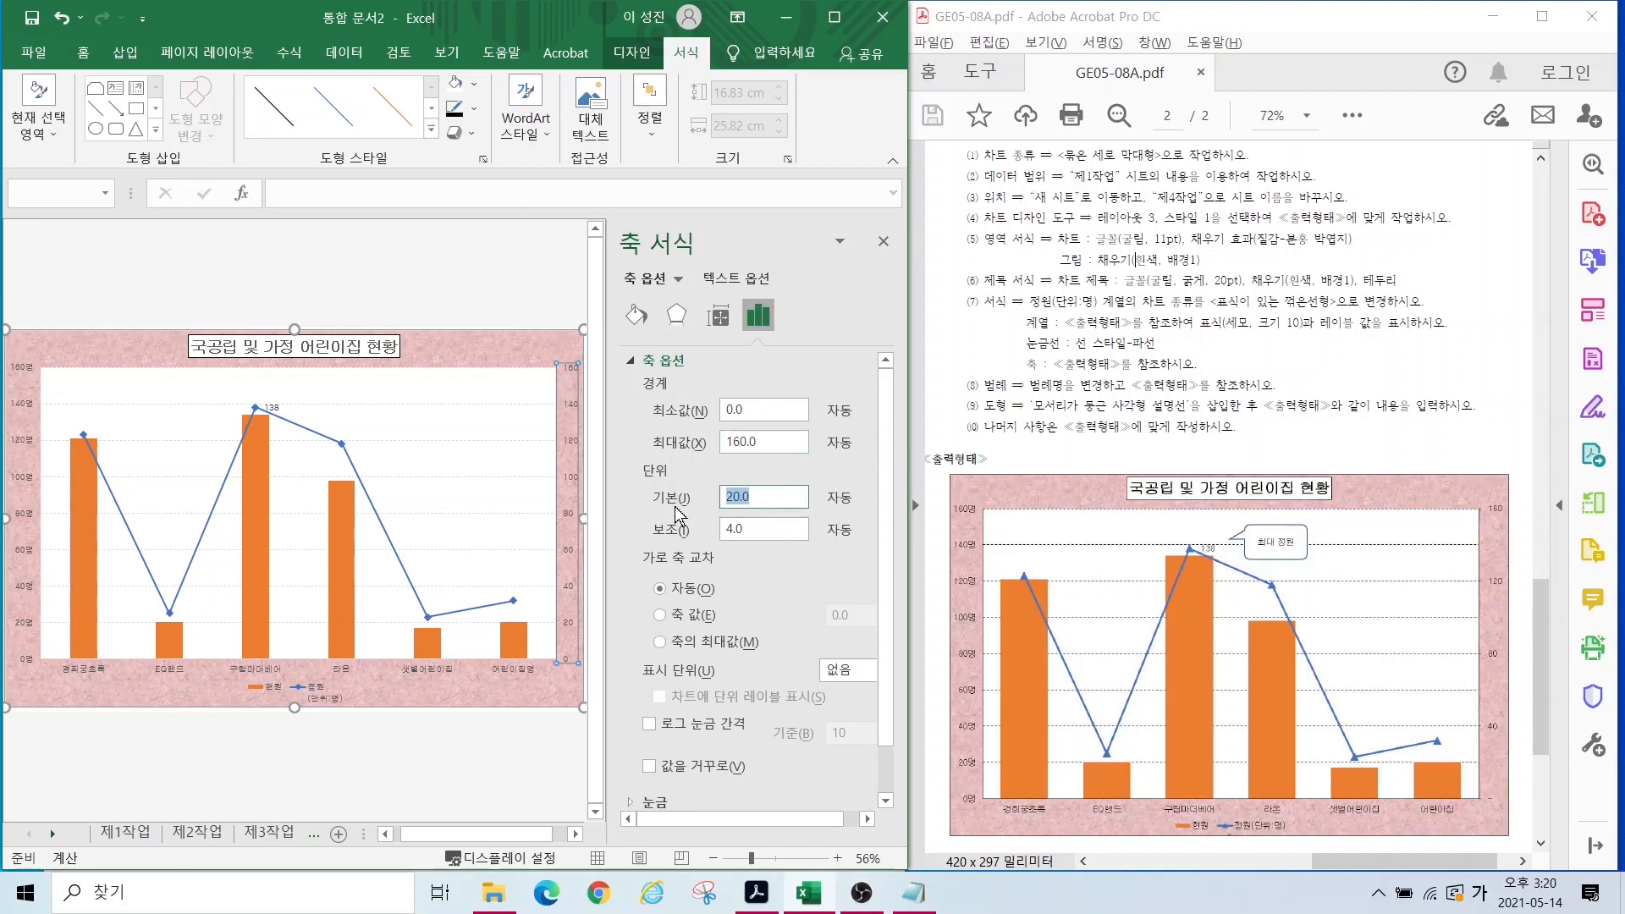
{"action": "type", "text": "40"}
{"action": "key", "text": "Return"}
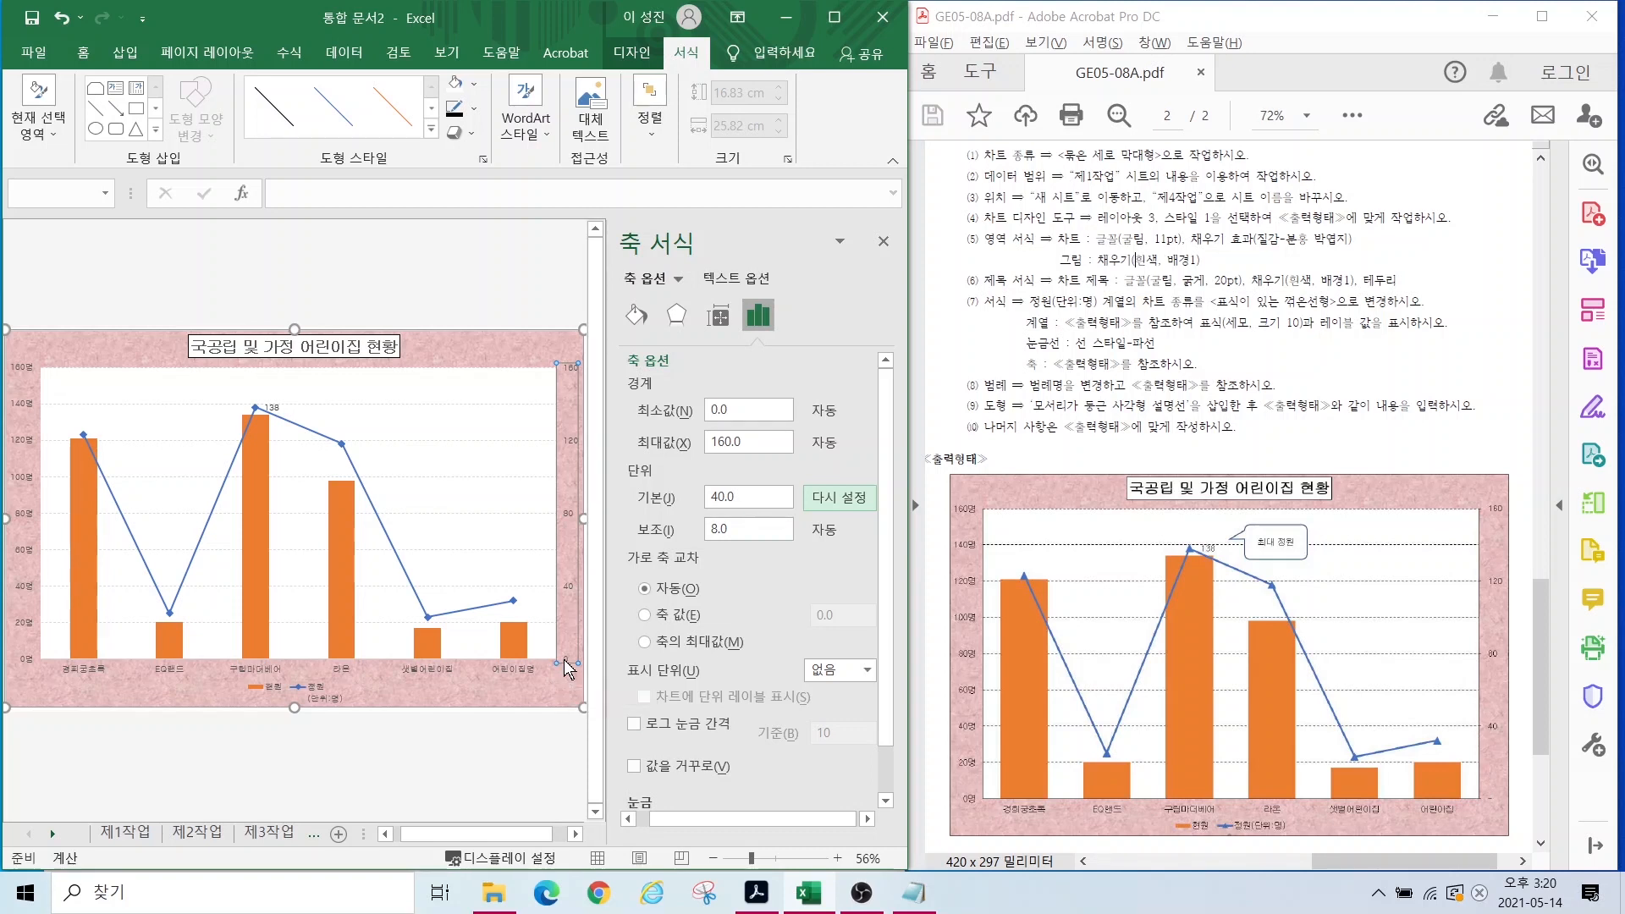
{"action": "left_click_drag", "start_coordinate": [555, 673], "coordinate": [580, 649]}
{"action": "key", "text": "Escape"}
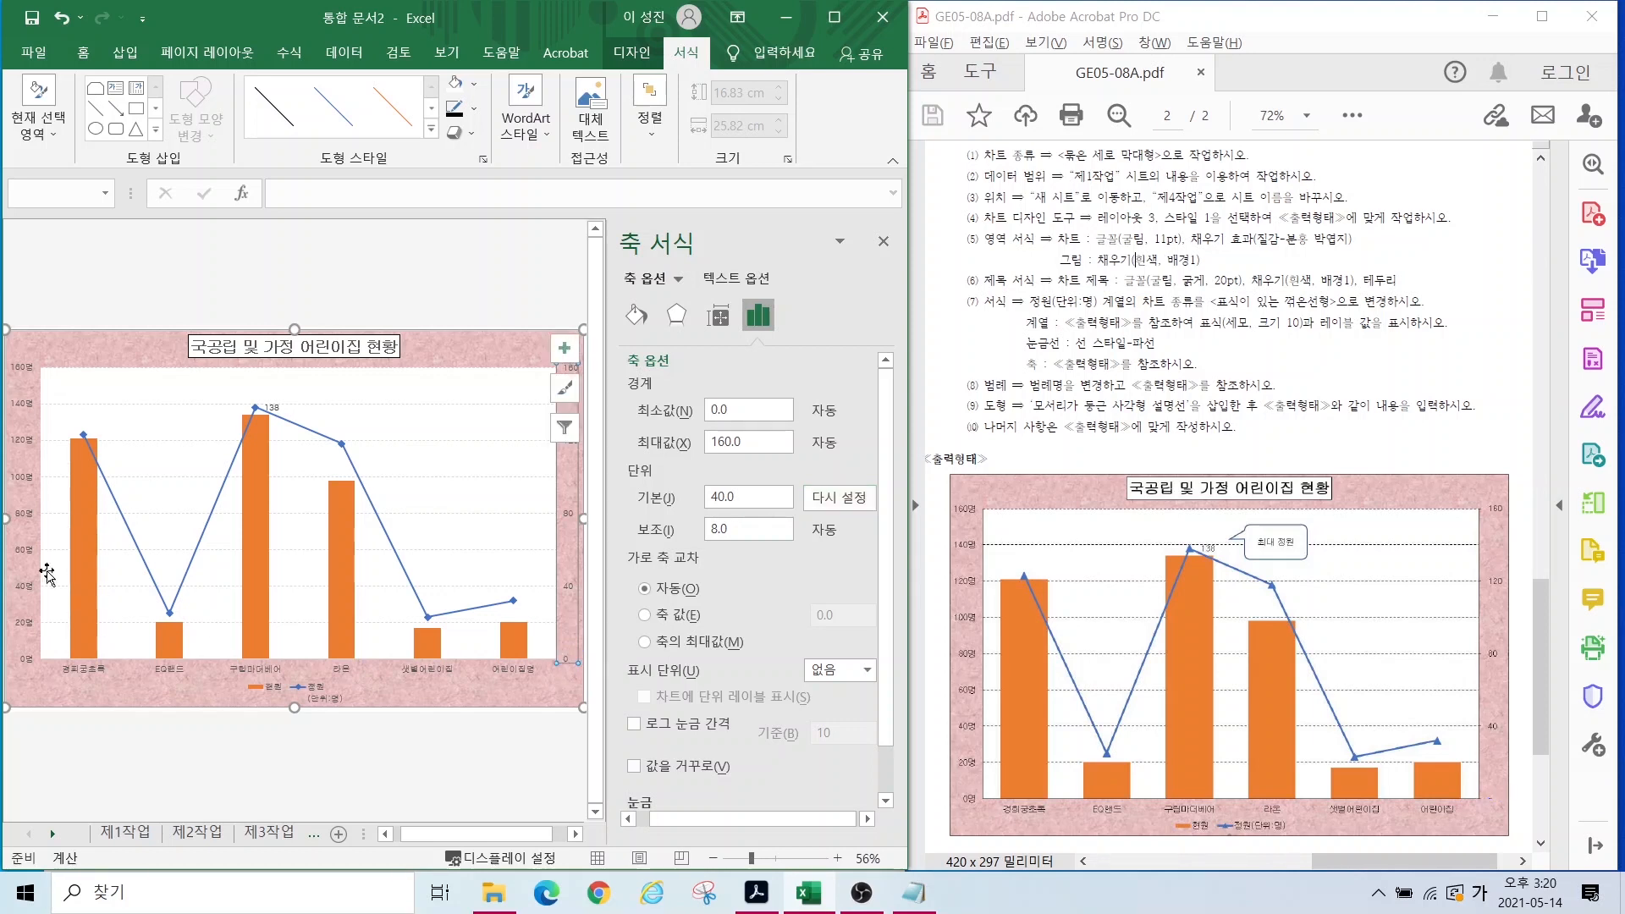
Step: Format the secondary axis numbers as 회계 with no currency symbol, then close the pane
{"action": "scroll", "coordinate": [719, 688], "scroll_direction": "down", "scroll_amount": 1}
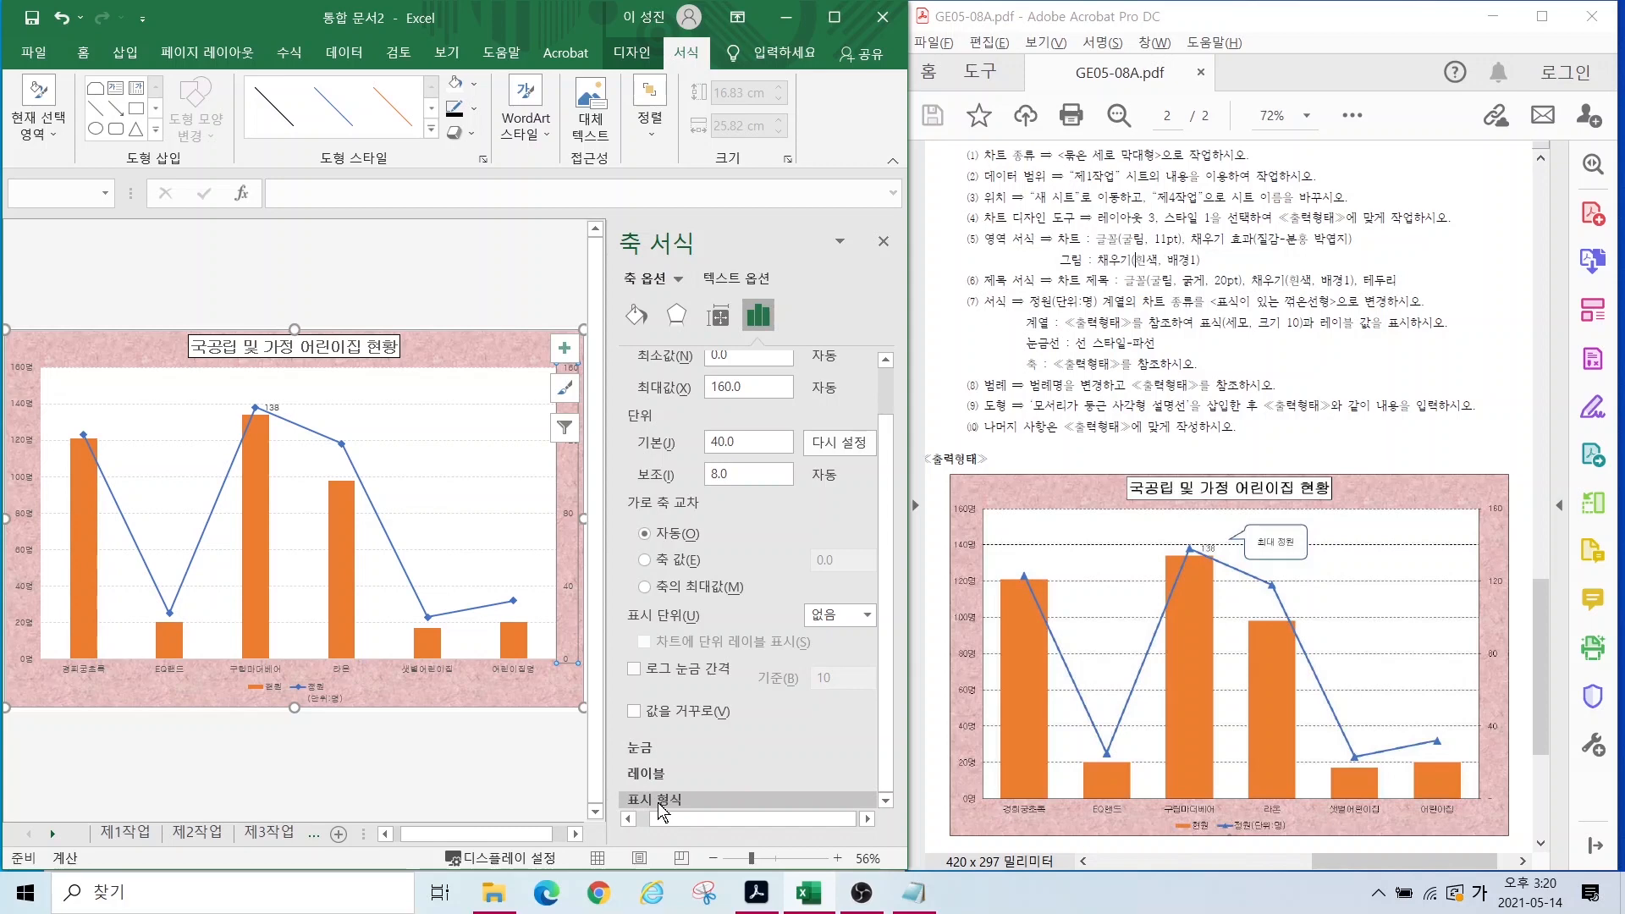
{"action": "left_click", "coordinate": [564, 348]}
{"action": "left_click", "coordinate": [565, 389]}
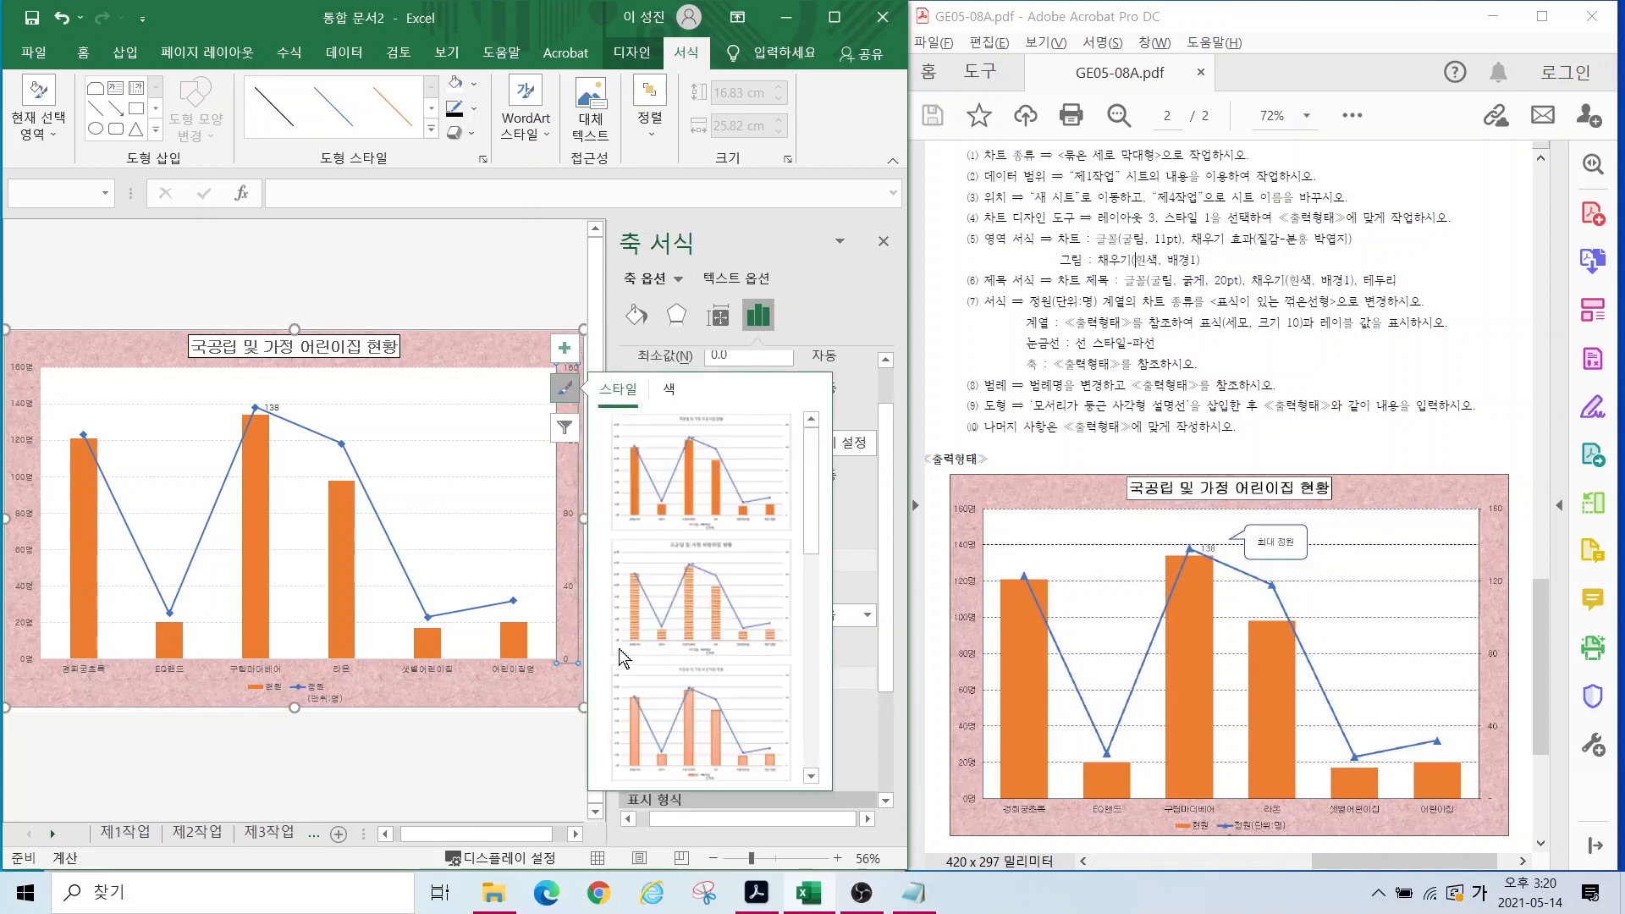
{"action": "key", "text": "Escape"}
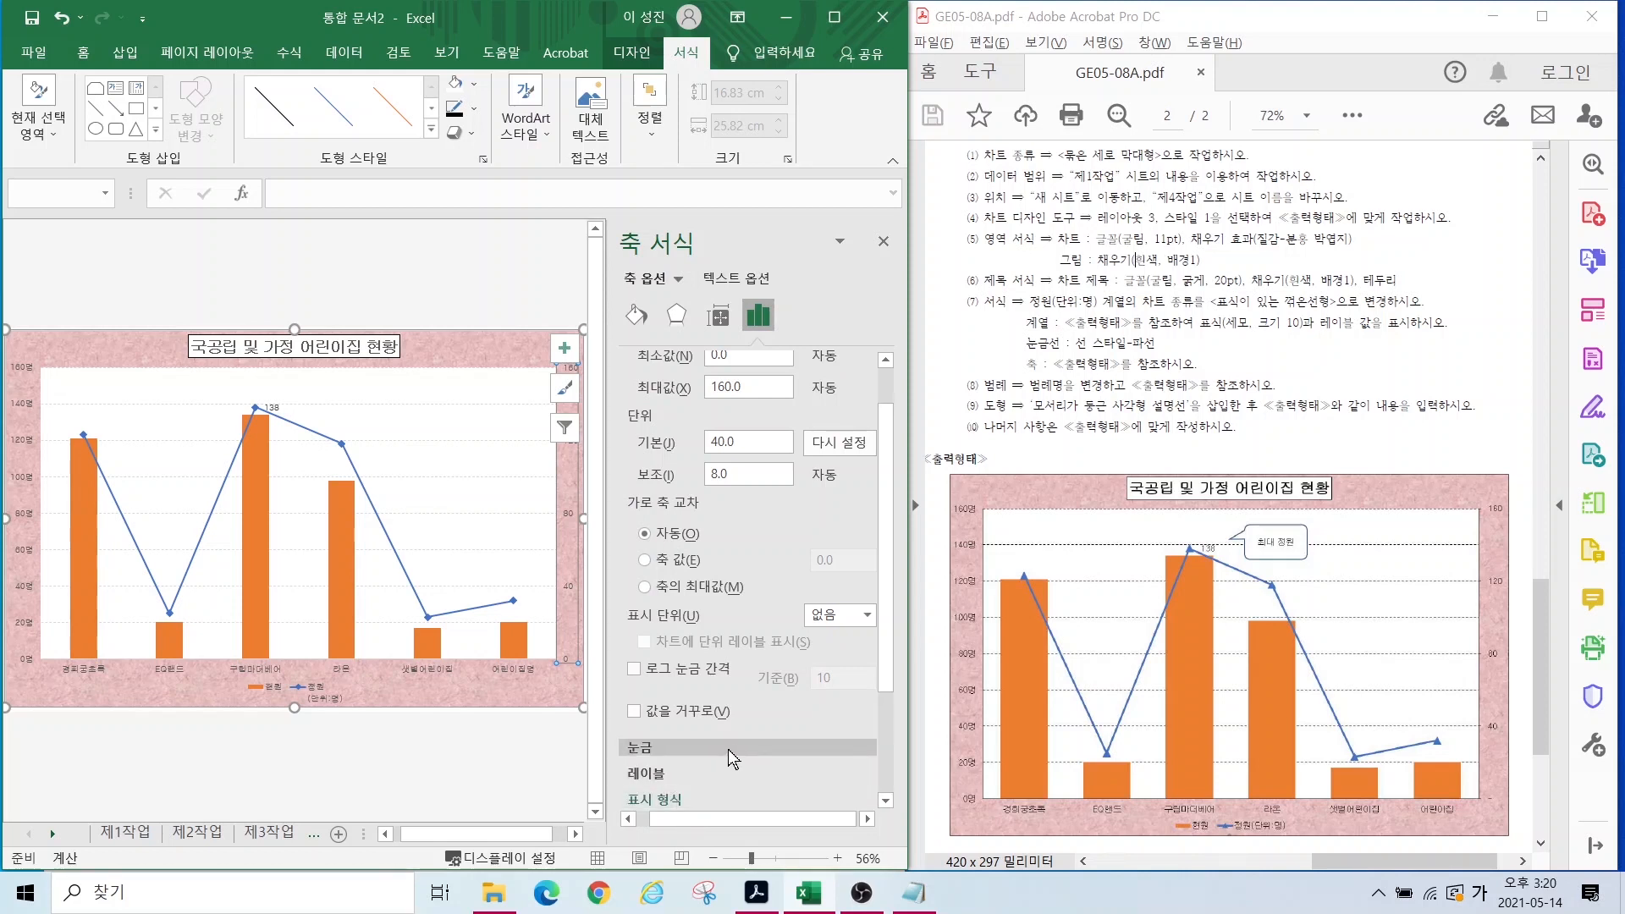
{"action": "scroll", "coordinate": [733, 758], "scroll_direction": "down", "scroll_amount": 3}
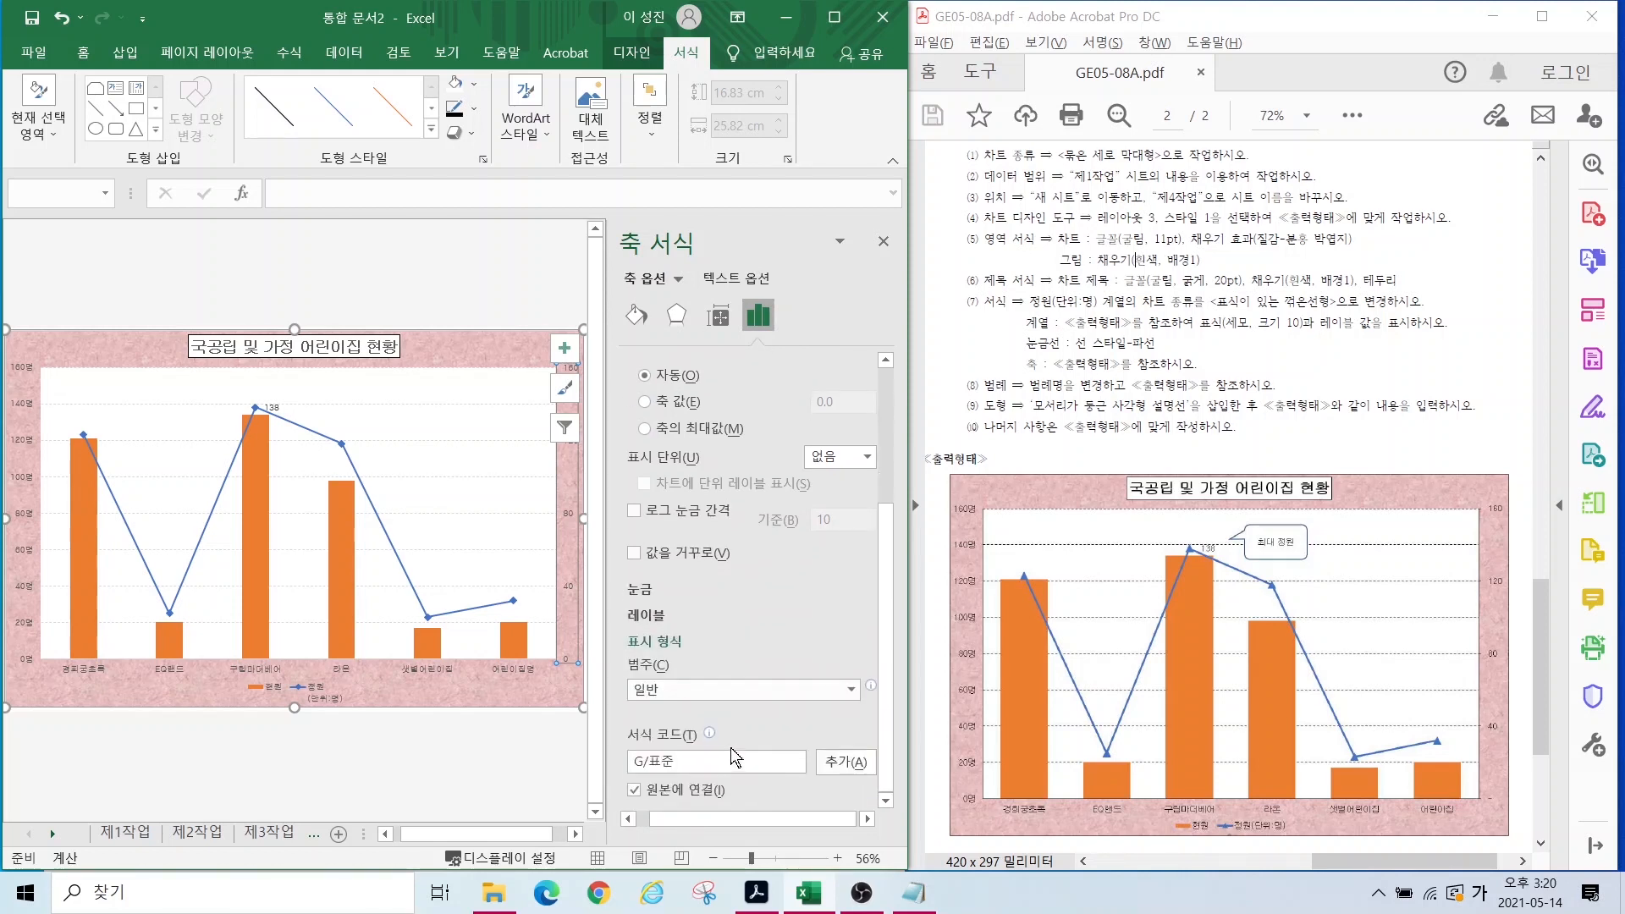
{"action": "left_click", "coordinate": [660, 695]}
{"action": "left_click", "coordinate": [652, 518]}
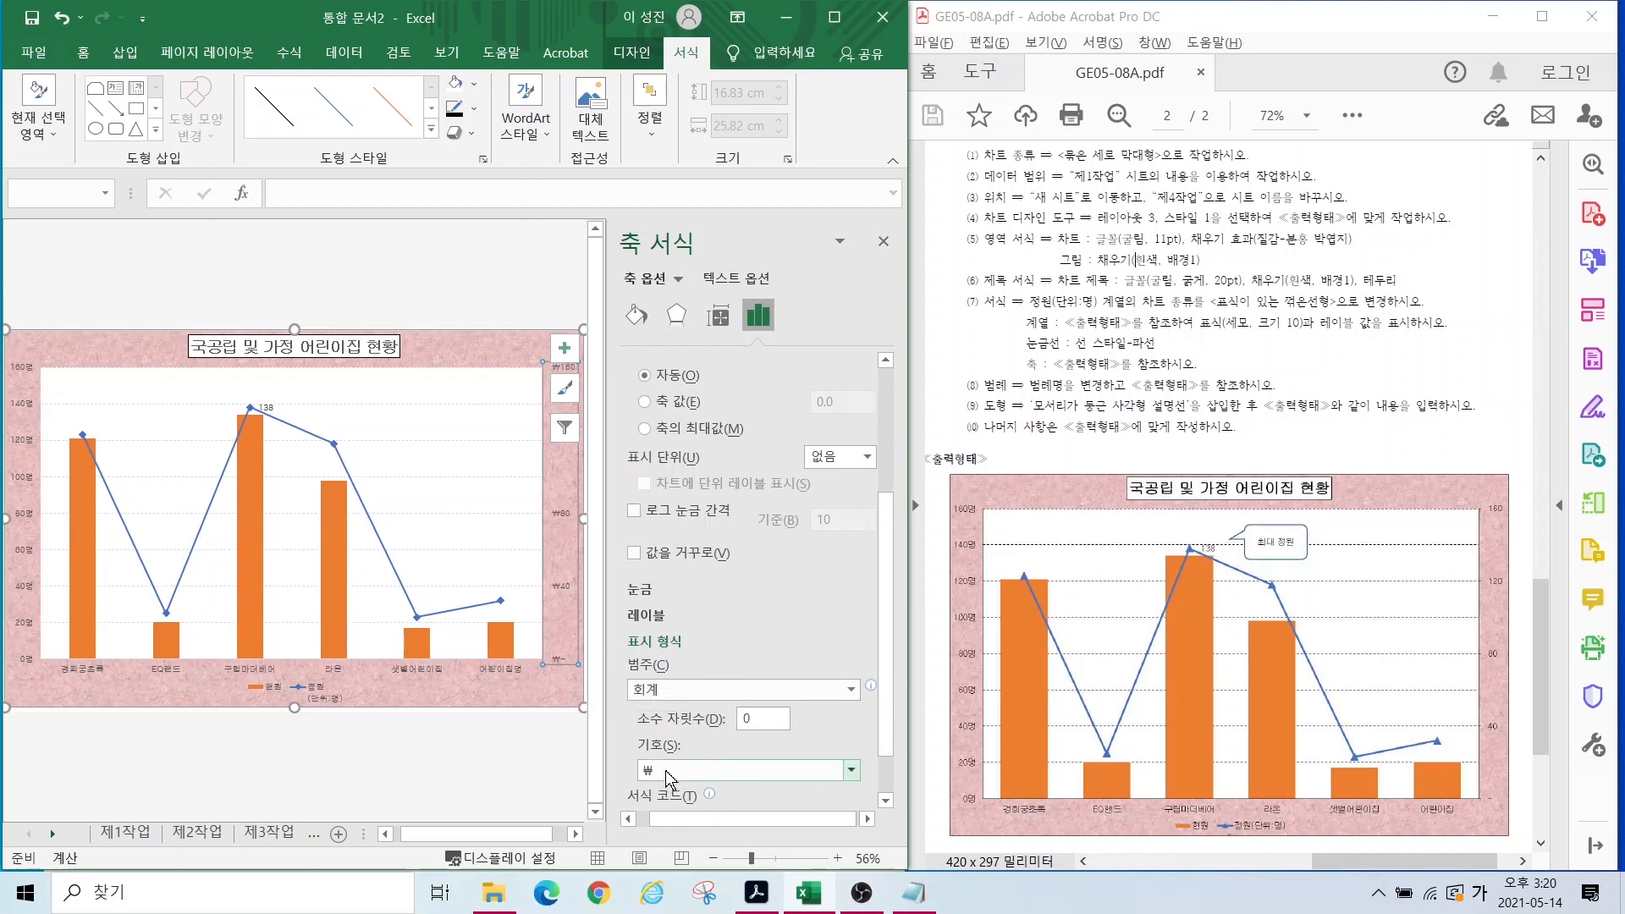
{"action": "left_click", "coordinate": [735, 772]}
{"action": "left_click", "coordinate": [663, 227]}
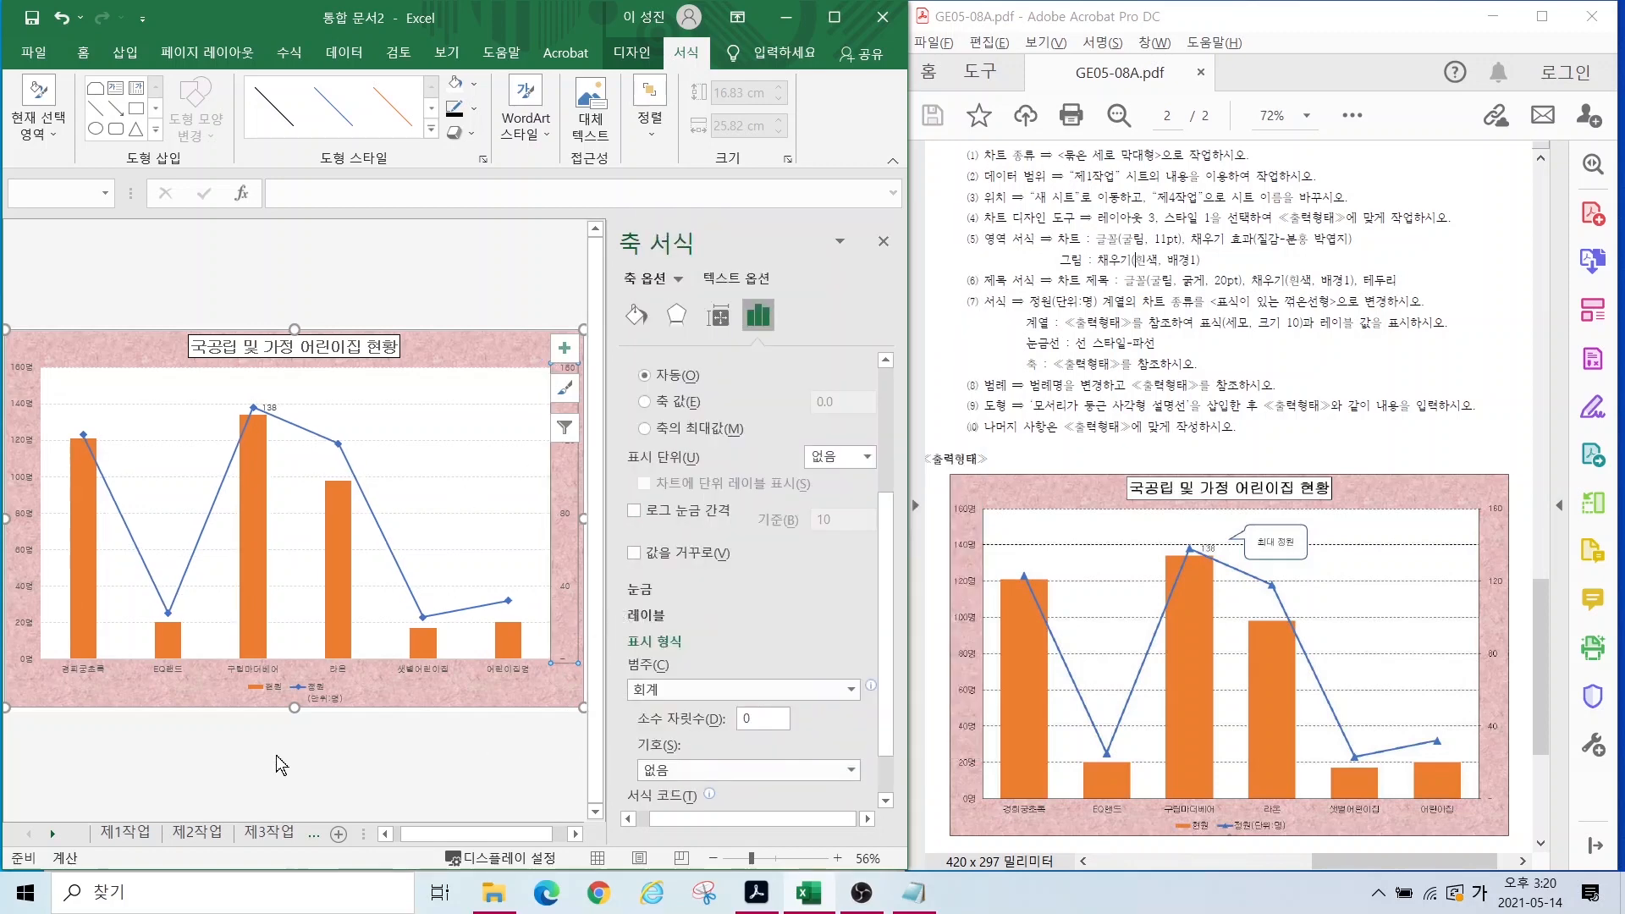
{"action": "left_click", "coordinate": [883, 241]}
{"action": "scroll", "coordinate": [396, 740], "scroll_direction": "up", "scroll_amount": 2}
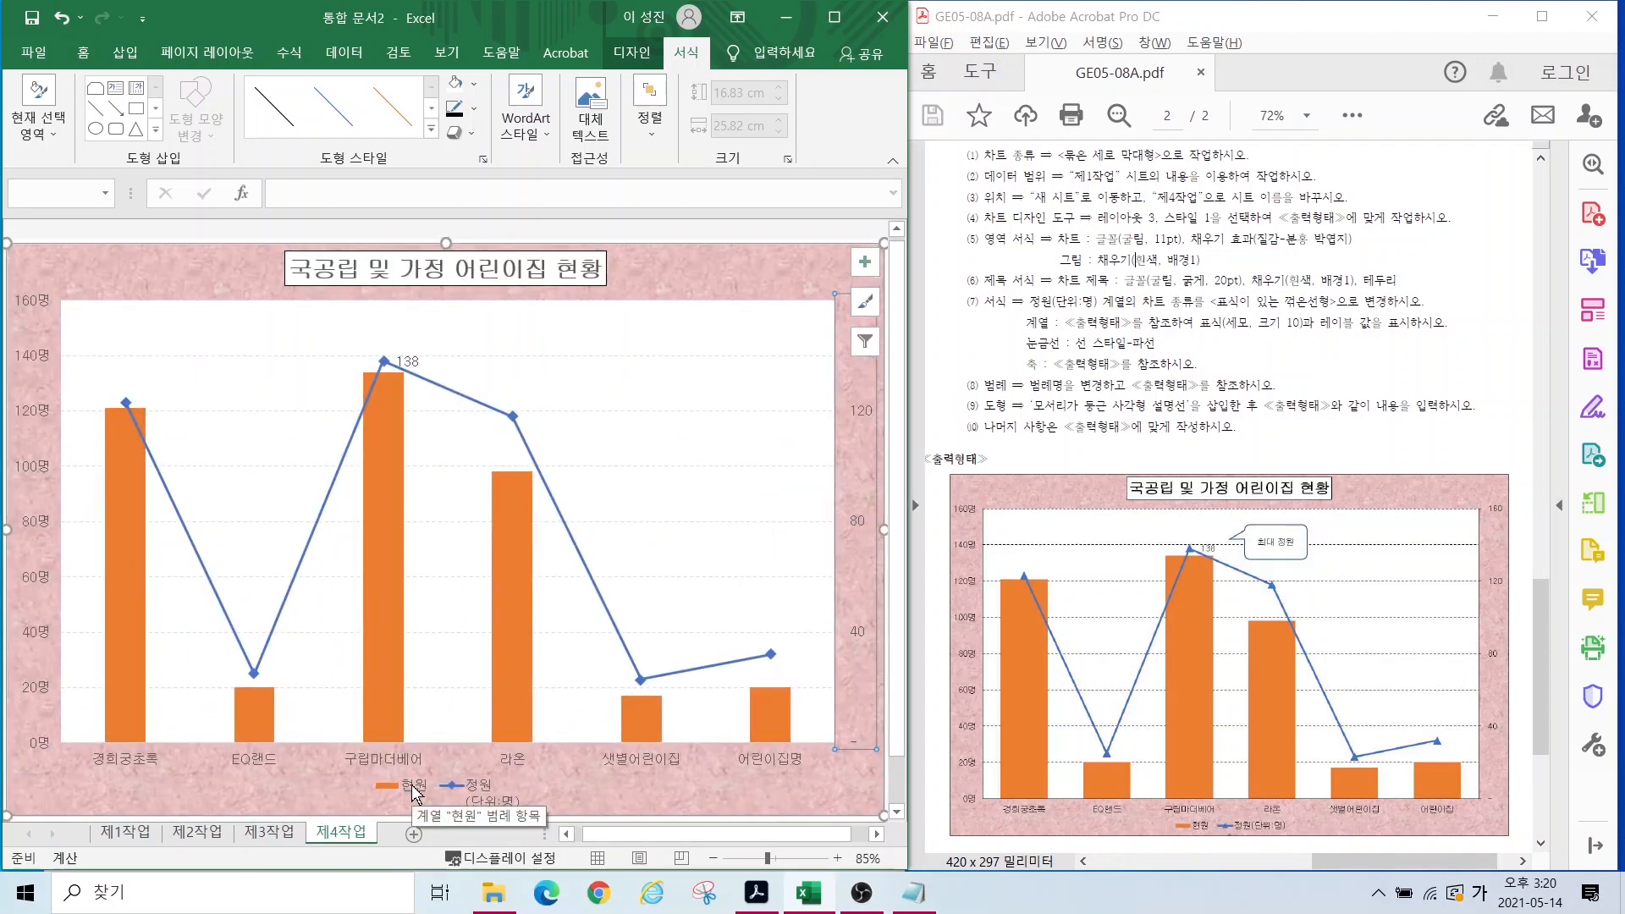
{"action": "left_click_drag", "start_coordinate": [375, 777], "coordinate": [534, 819]}
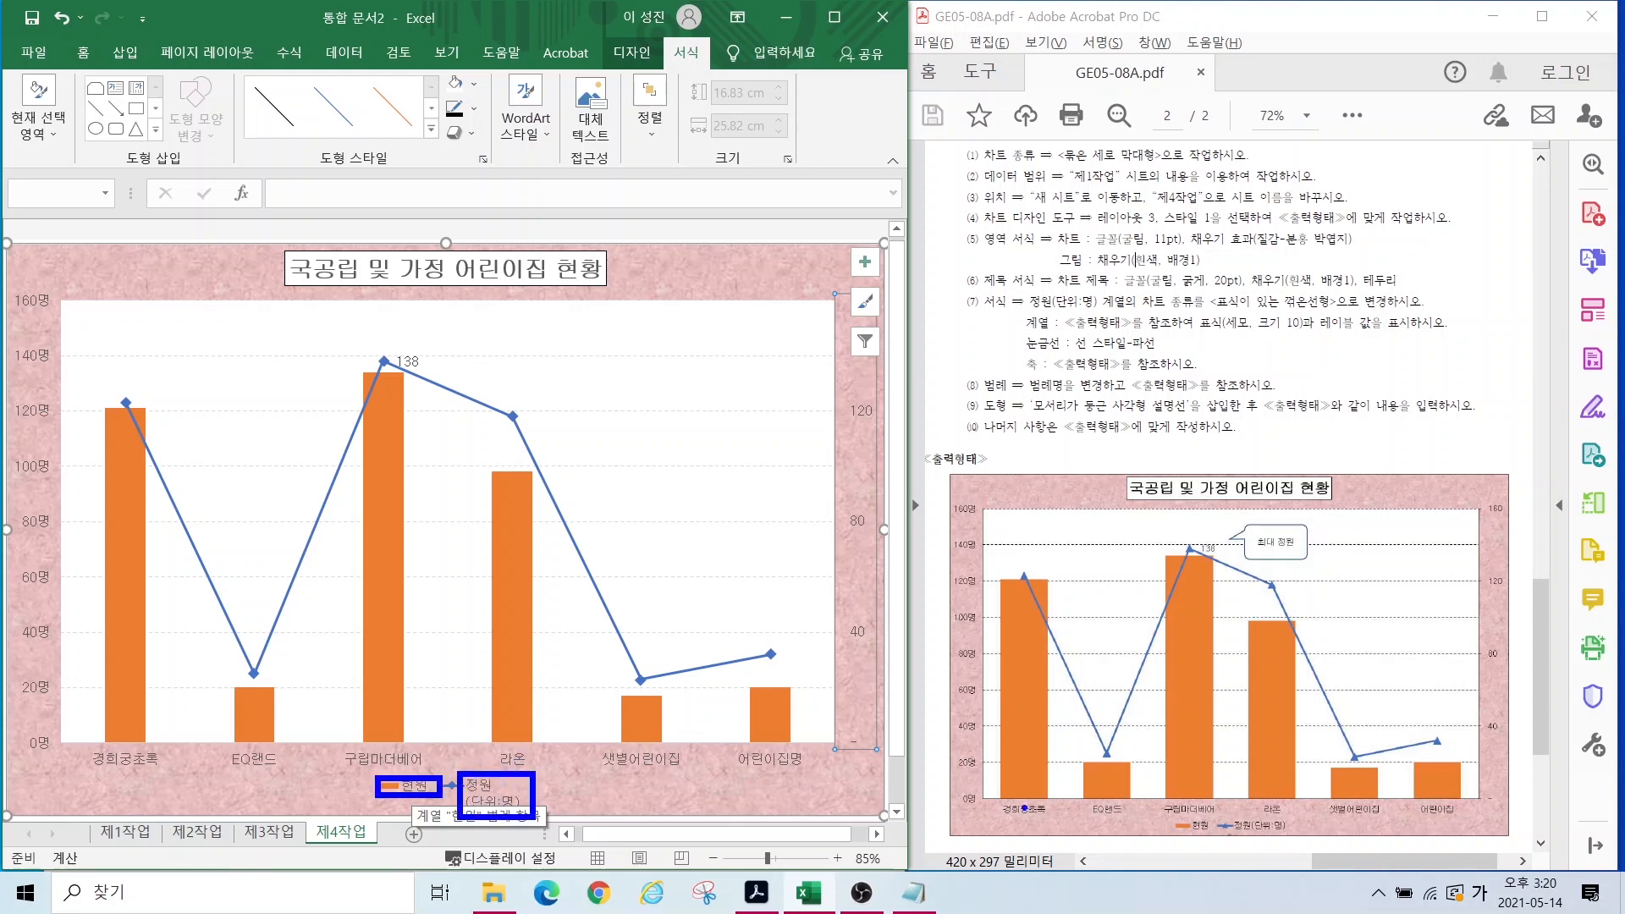
{"action": "mouse_move", "coordinate": [1162, 813]}
{"action": "left_mouse_down"}
{"action": "mouse_move", "coordinate": [1202, 833]}
{"action": "mouse_move", "coordinate": [1325, 840]}
{"action": "left_mouse_up"}
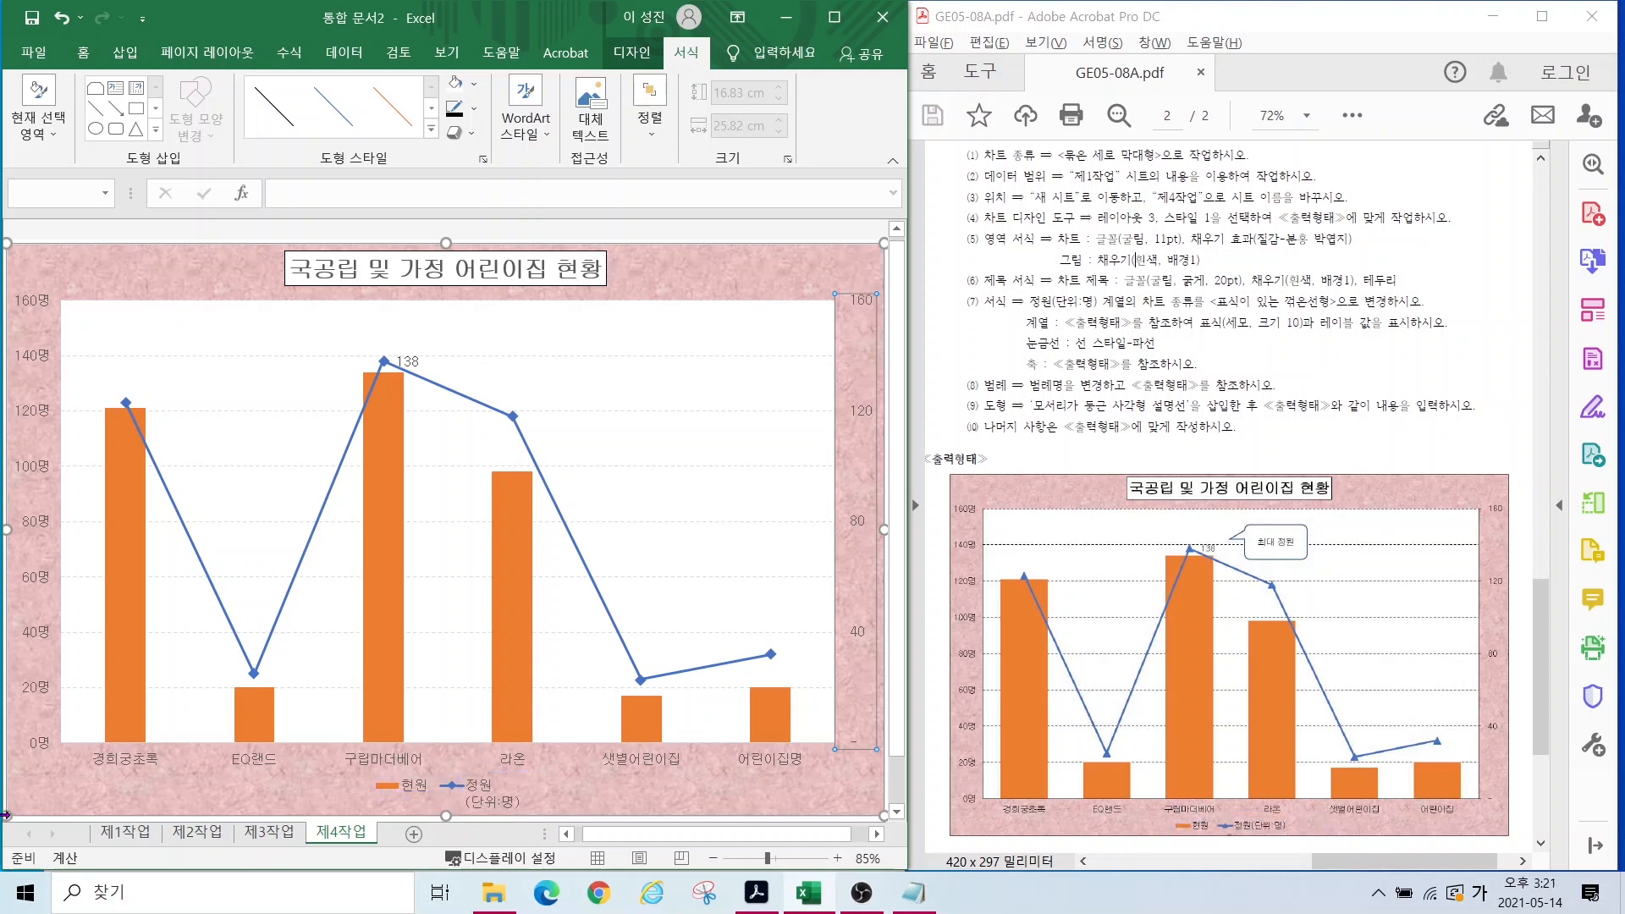
Step: Open Format Legend for the chart legend and zoom the sheet out to fit the chart
{"action": "left_click", "coordinate": [469, 791]}
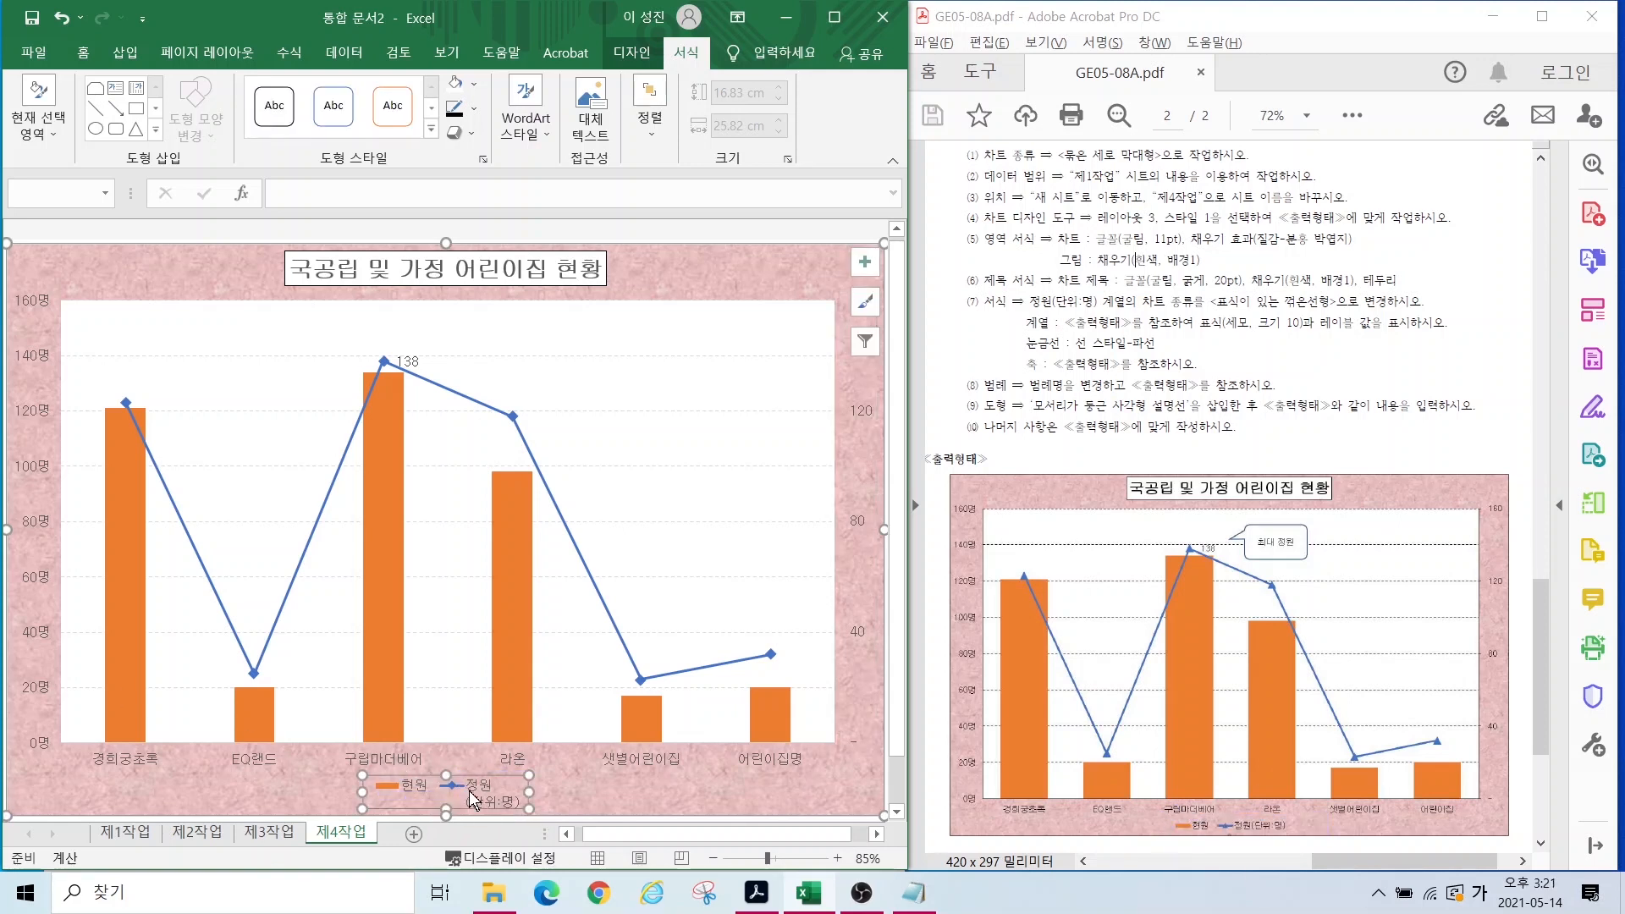
{"action": "right_click", "coordinate": [469, 791]}
{"action": "left_click", "coordinate": [508, 777]}
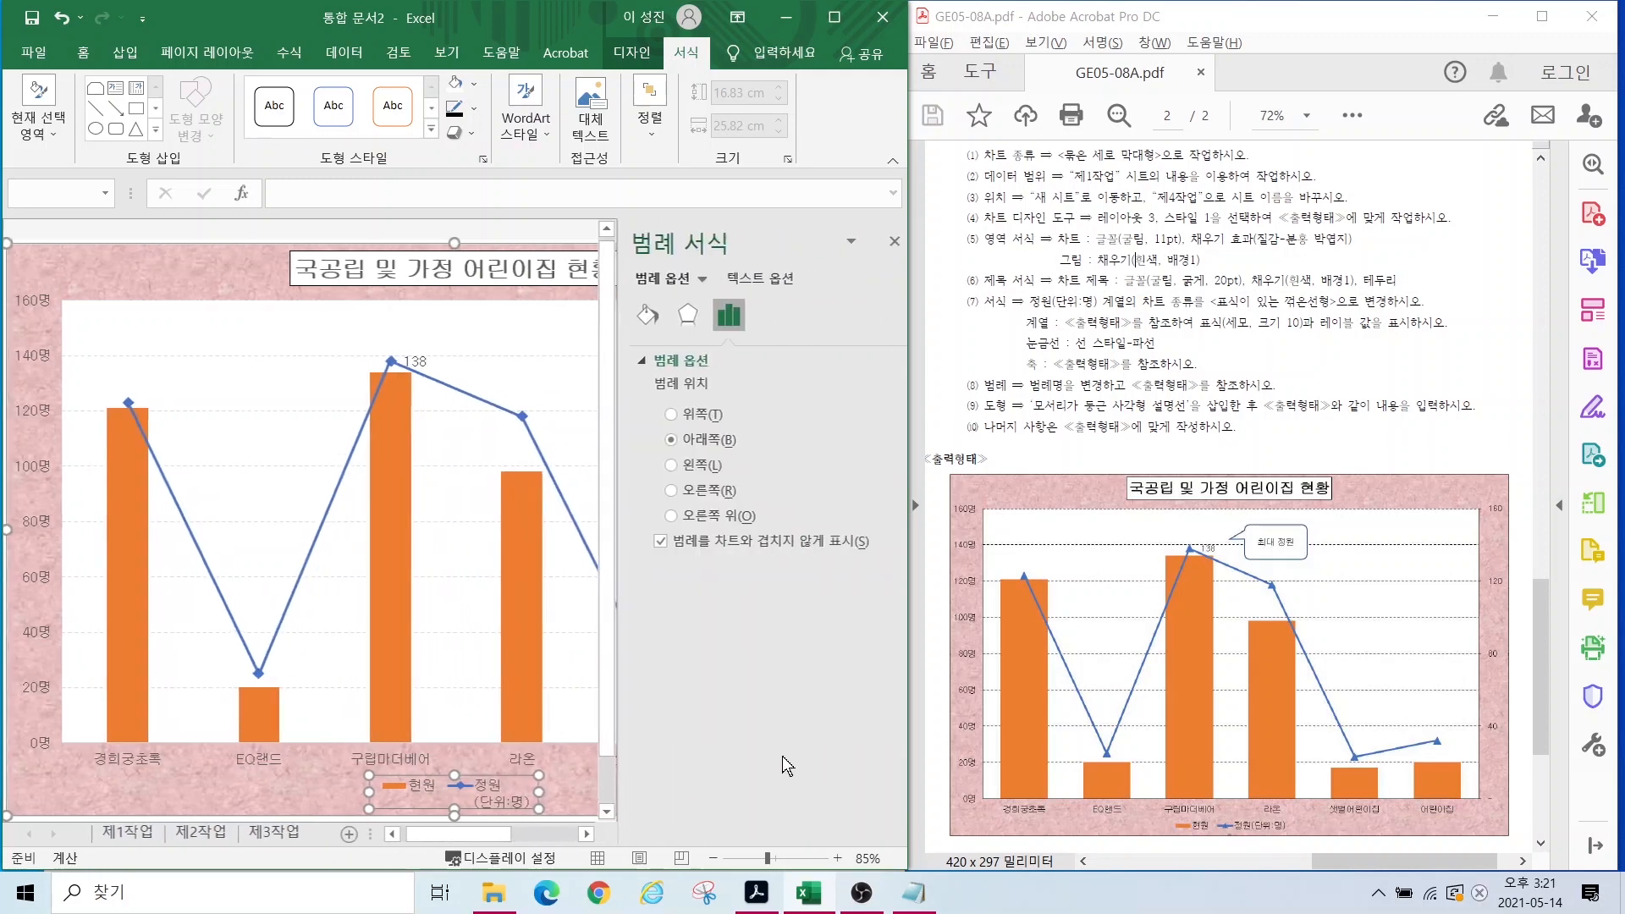
{"action": "left_click_drag", "start_coordinate": [767, 859], "coordinate": [751, 858]}
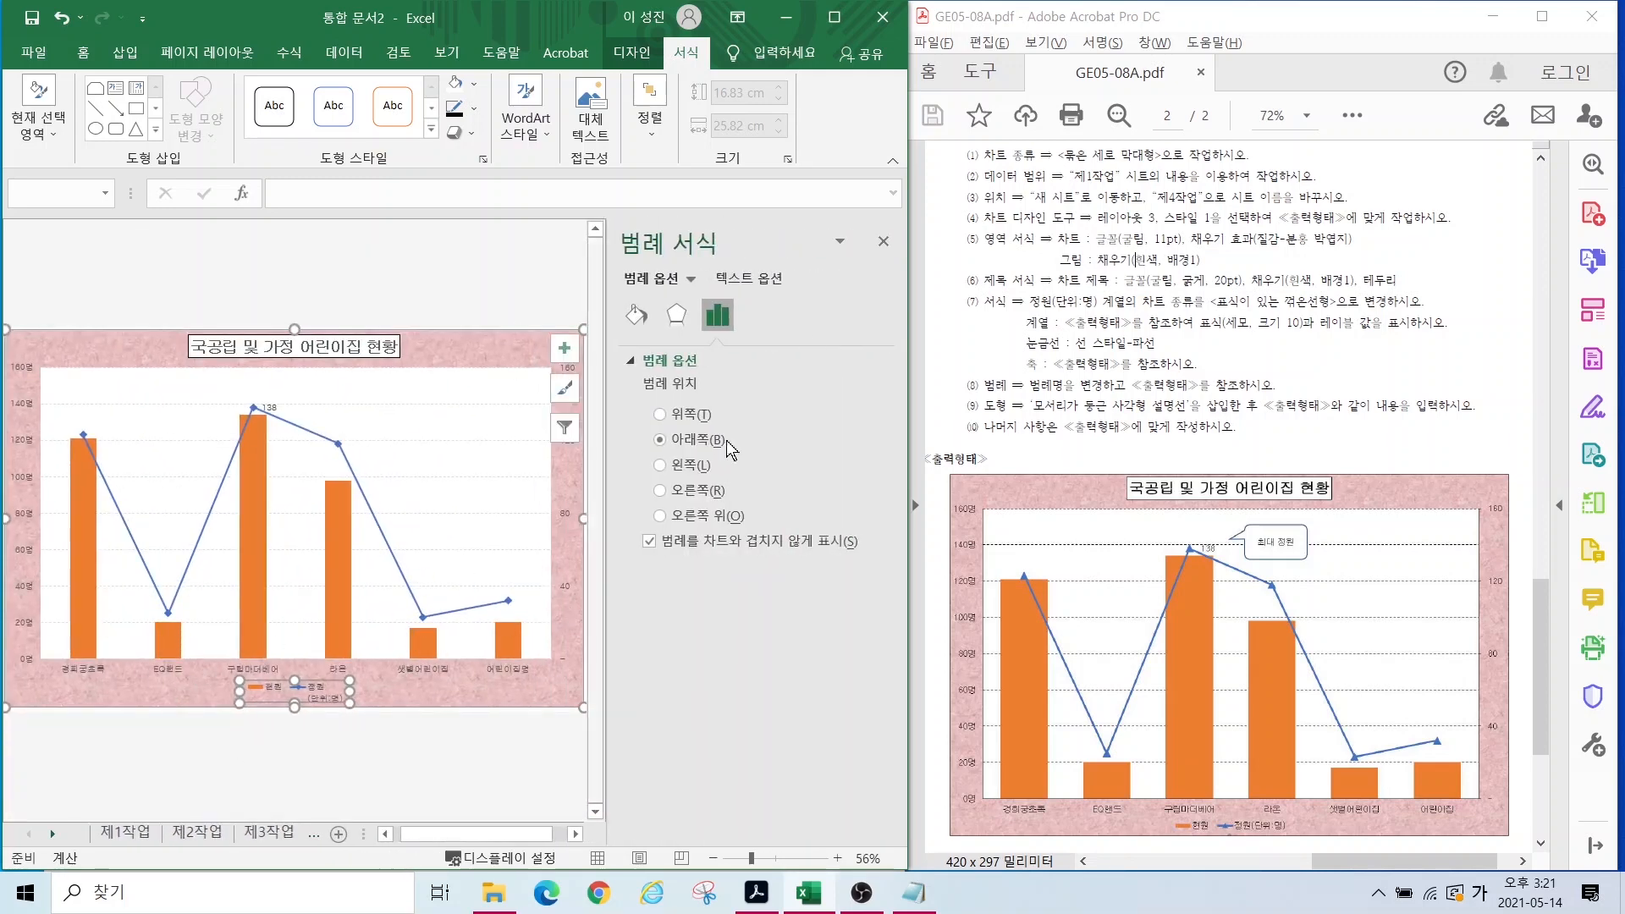
Step: Review the legend's Fill & Line, Effects and Legend Options settings, then close the pane
{"action": "left_click", "coordinate": [675, 318]}
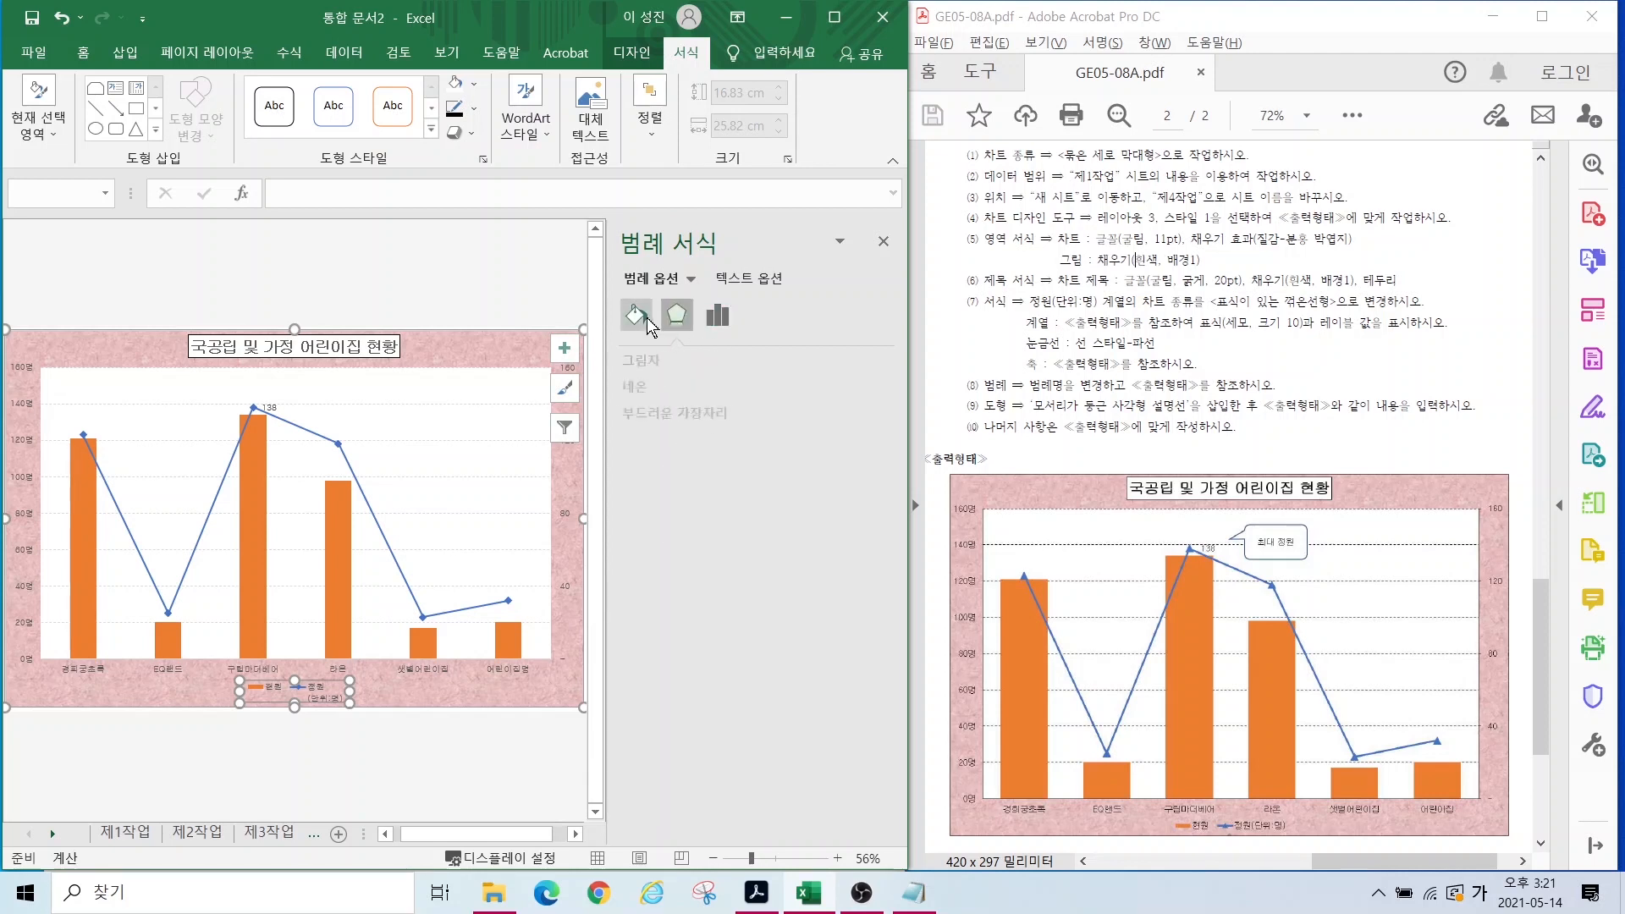
{"action": "left_click", "coordinate": [642, 319]}
{"action": "left_click", "coordinate": [677, 316]}
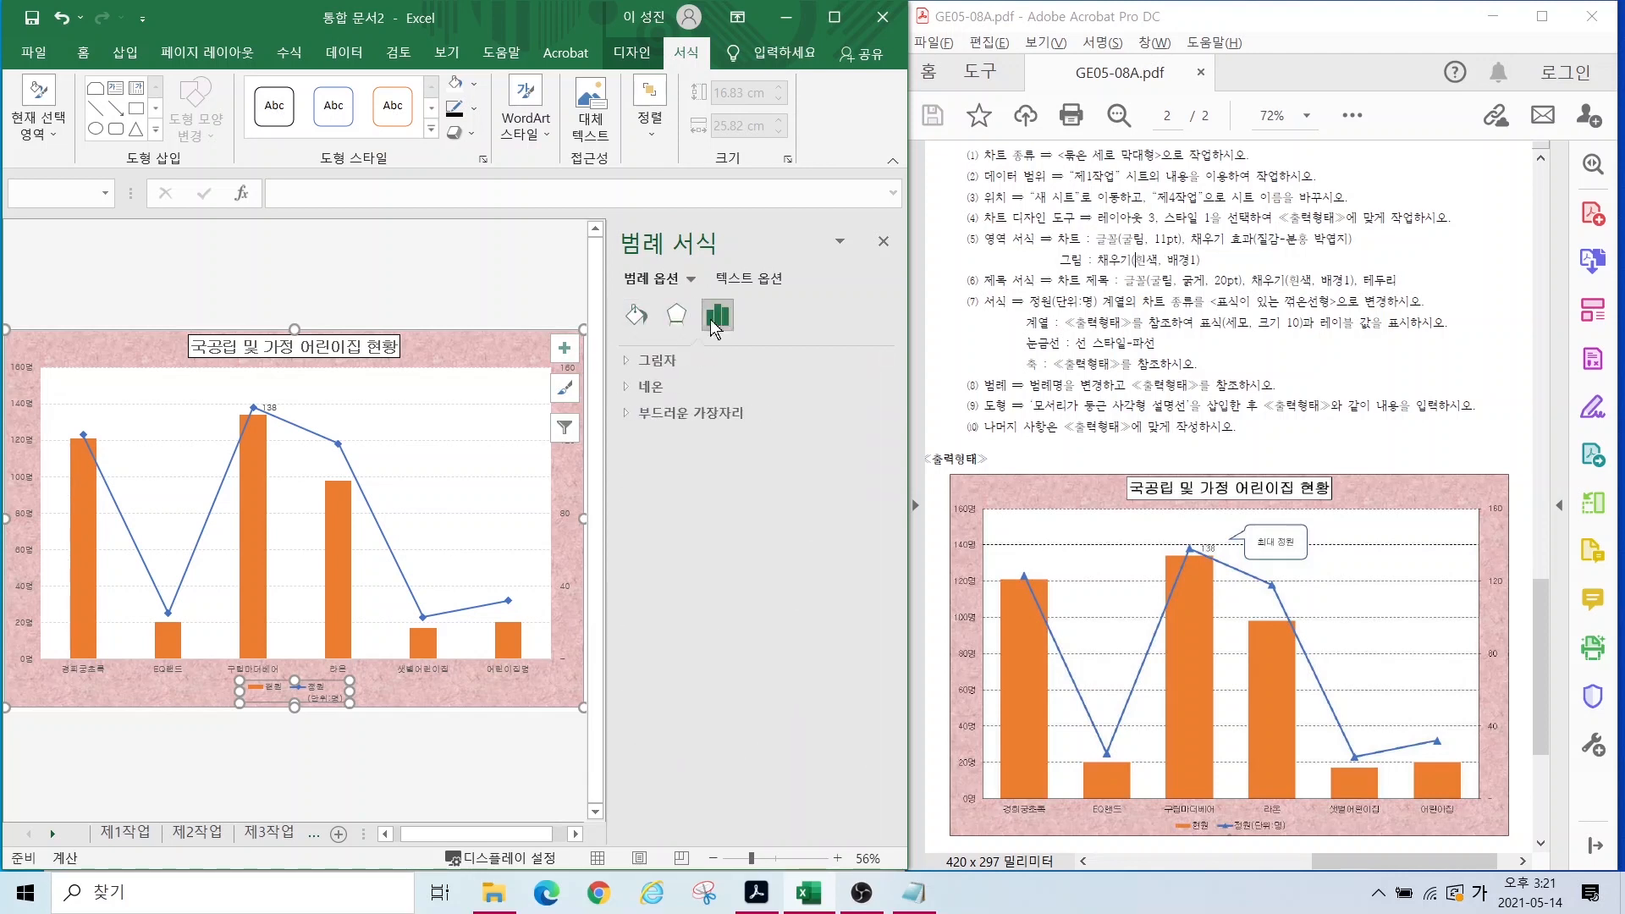
{"action": "left_click", "coordinate": [715, 322]}
{"action": "left_click", "coordinate": [638, 320]}
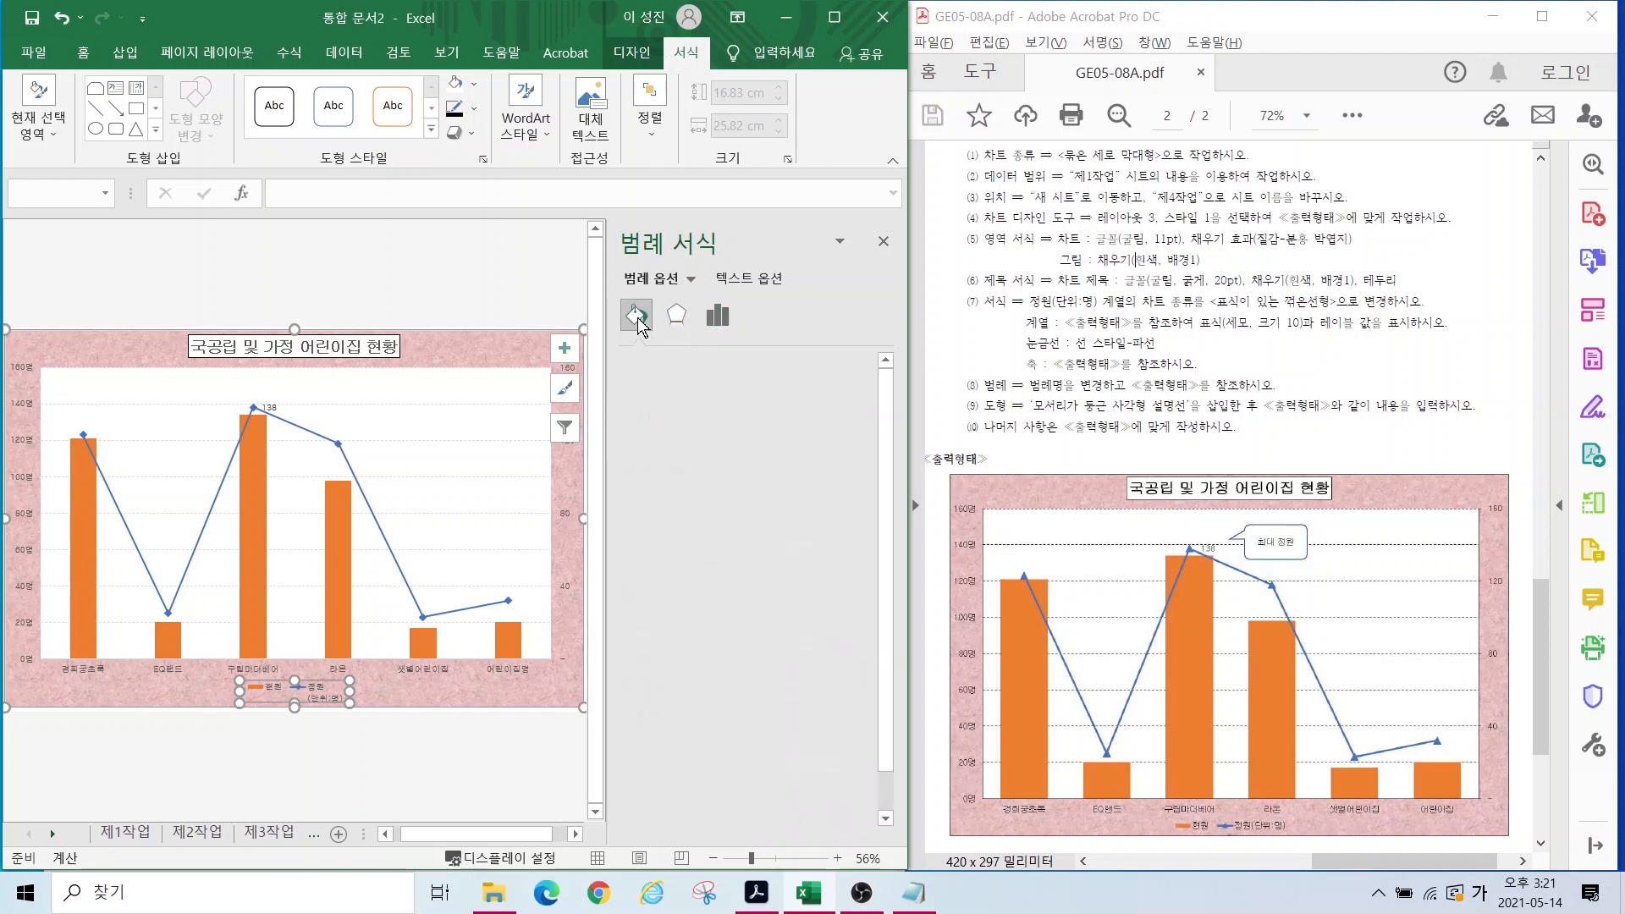
{"action": "left_click", "coordinate": [883, 241]}
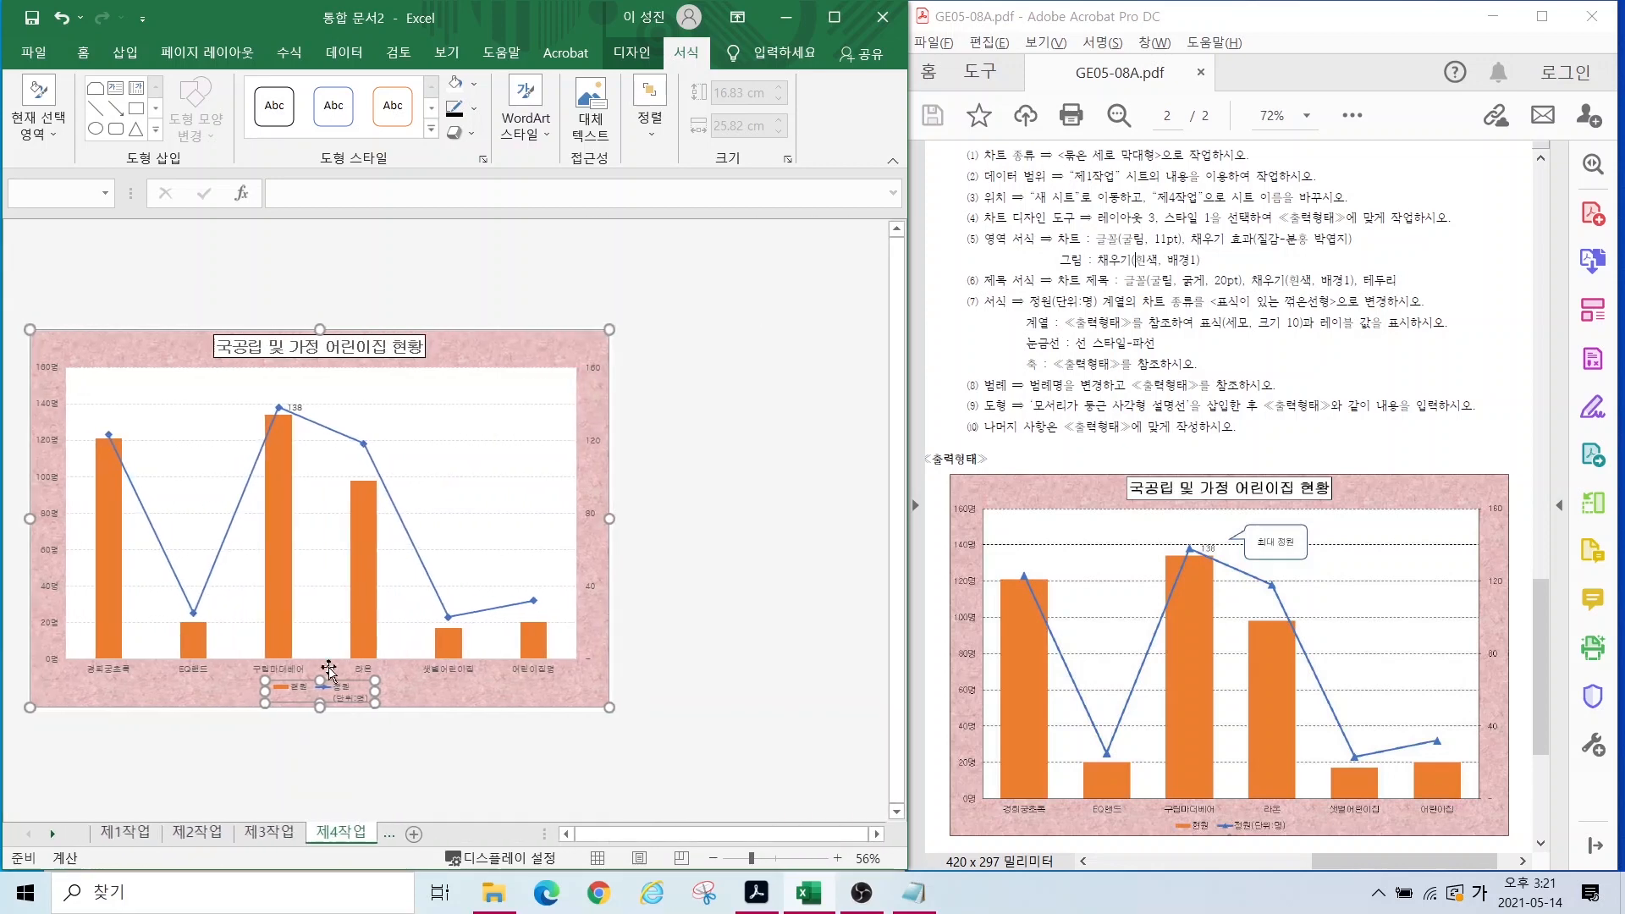
{"action": "scroll", "coordinate": [329, 672], "scroll_direction": "up", "scroll_amount": 2, "text": "ctrl"}
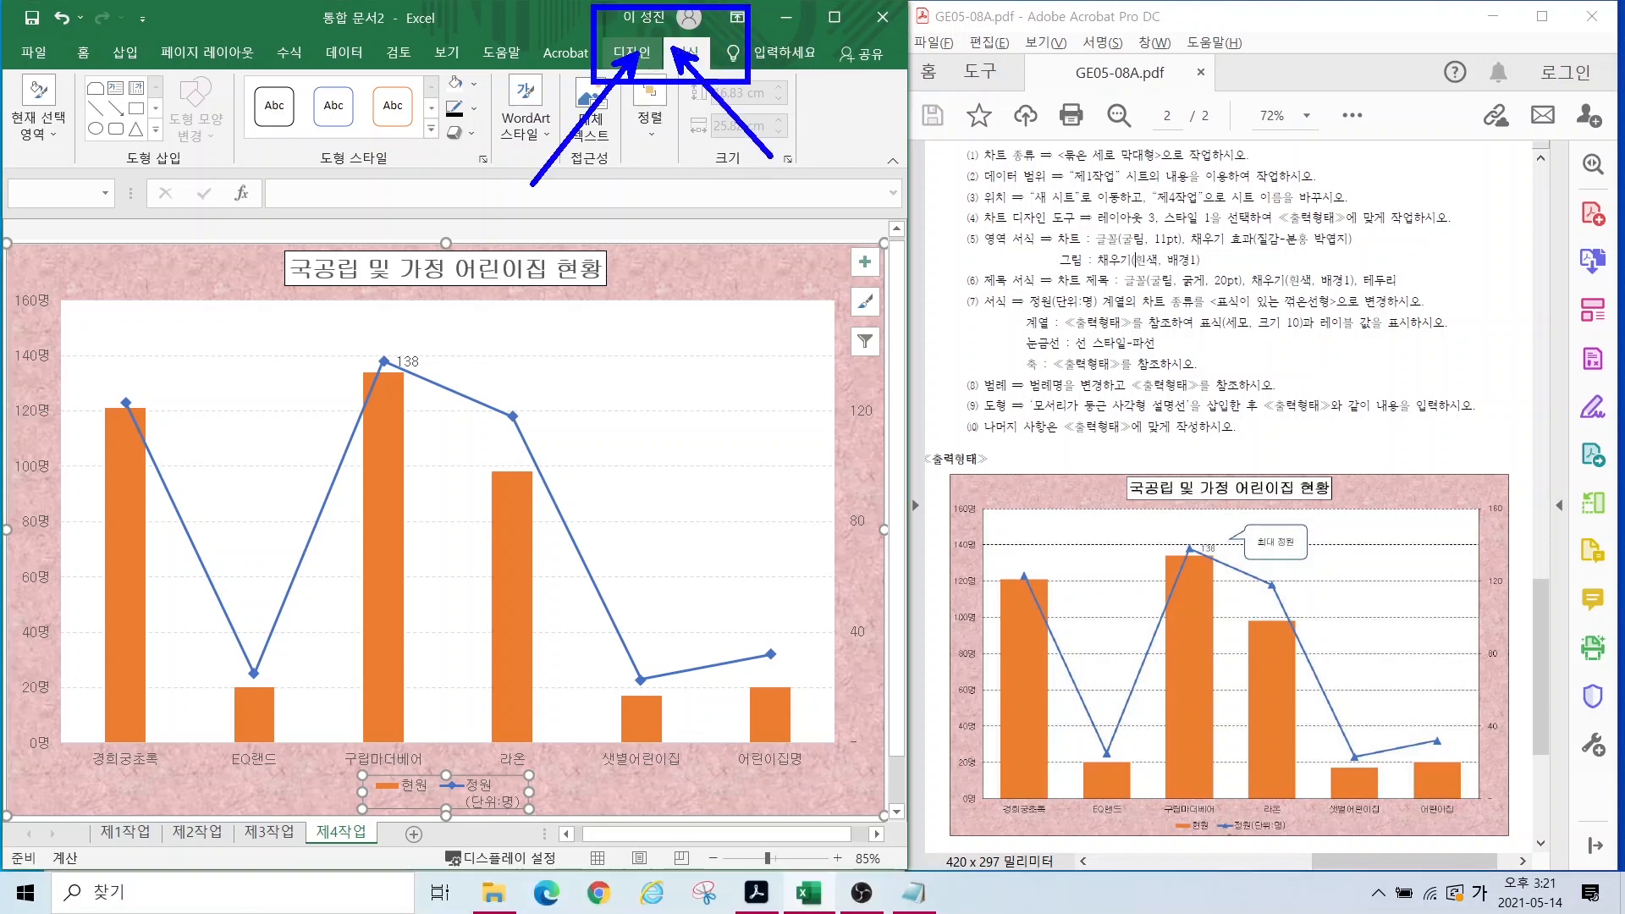
Step: Through Select Data, rename the line series to plain text 정원(단위:명) so the legend shows it beside 현원
{"action": "left_click", "coordinate": [632, 52]}
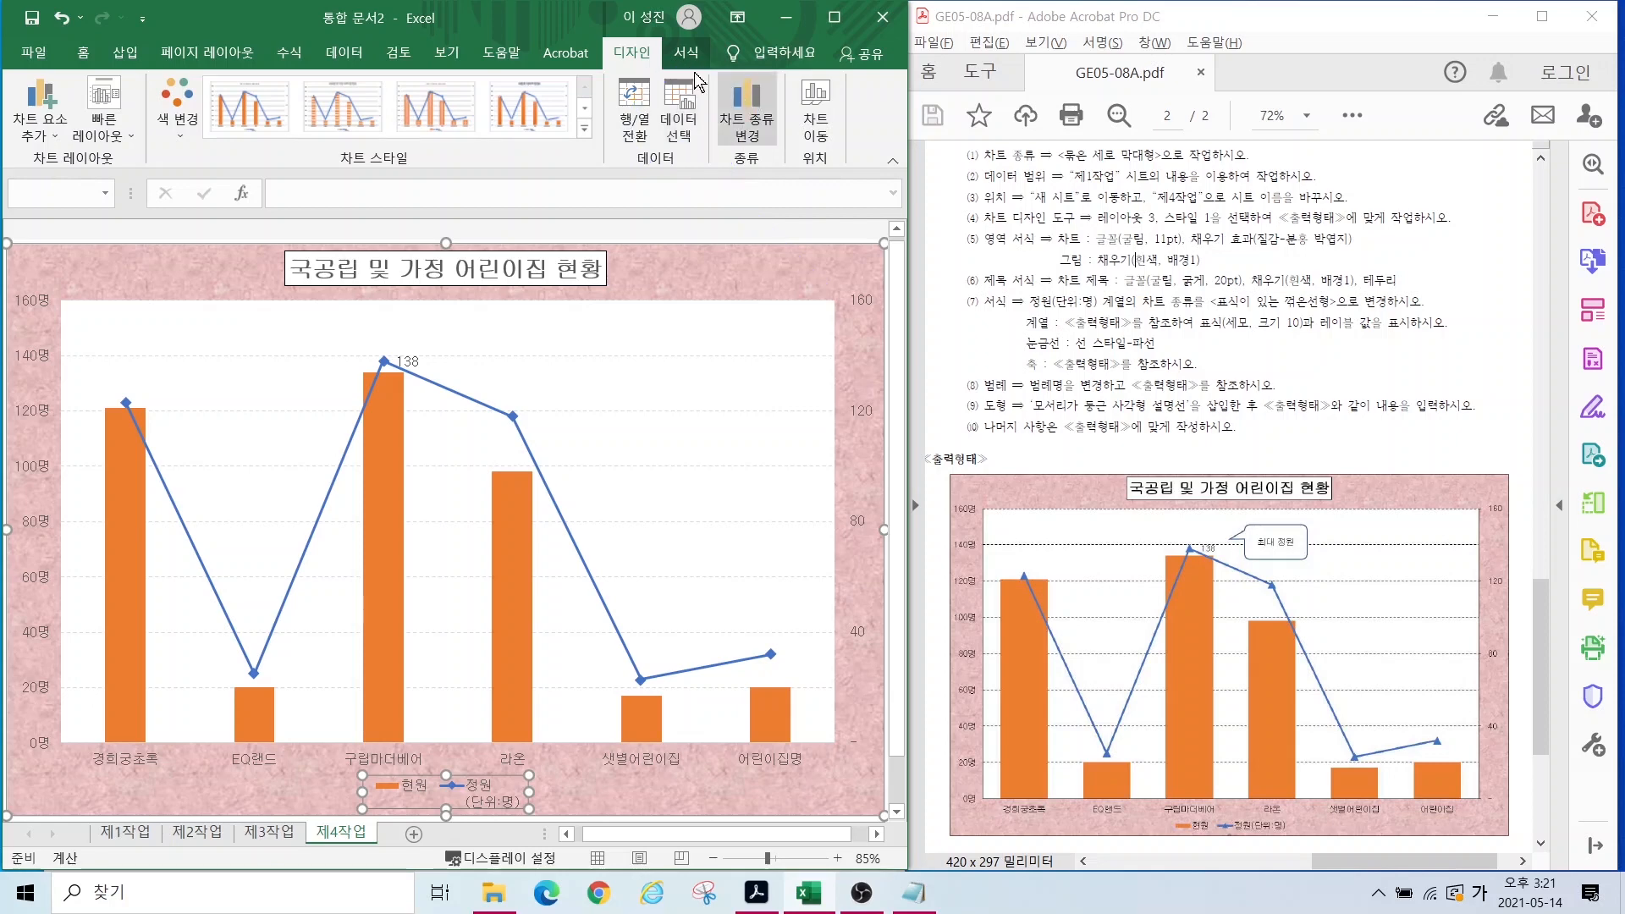
{"action": "left_click", "coordinate": [679, 127]}
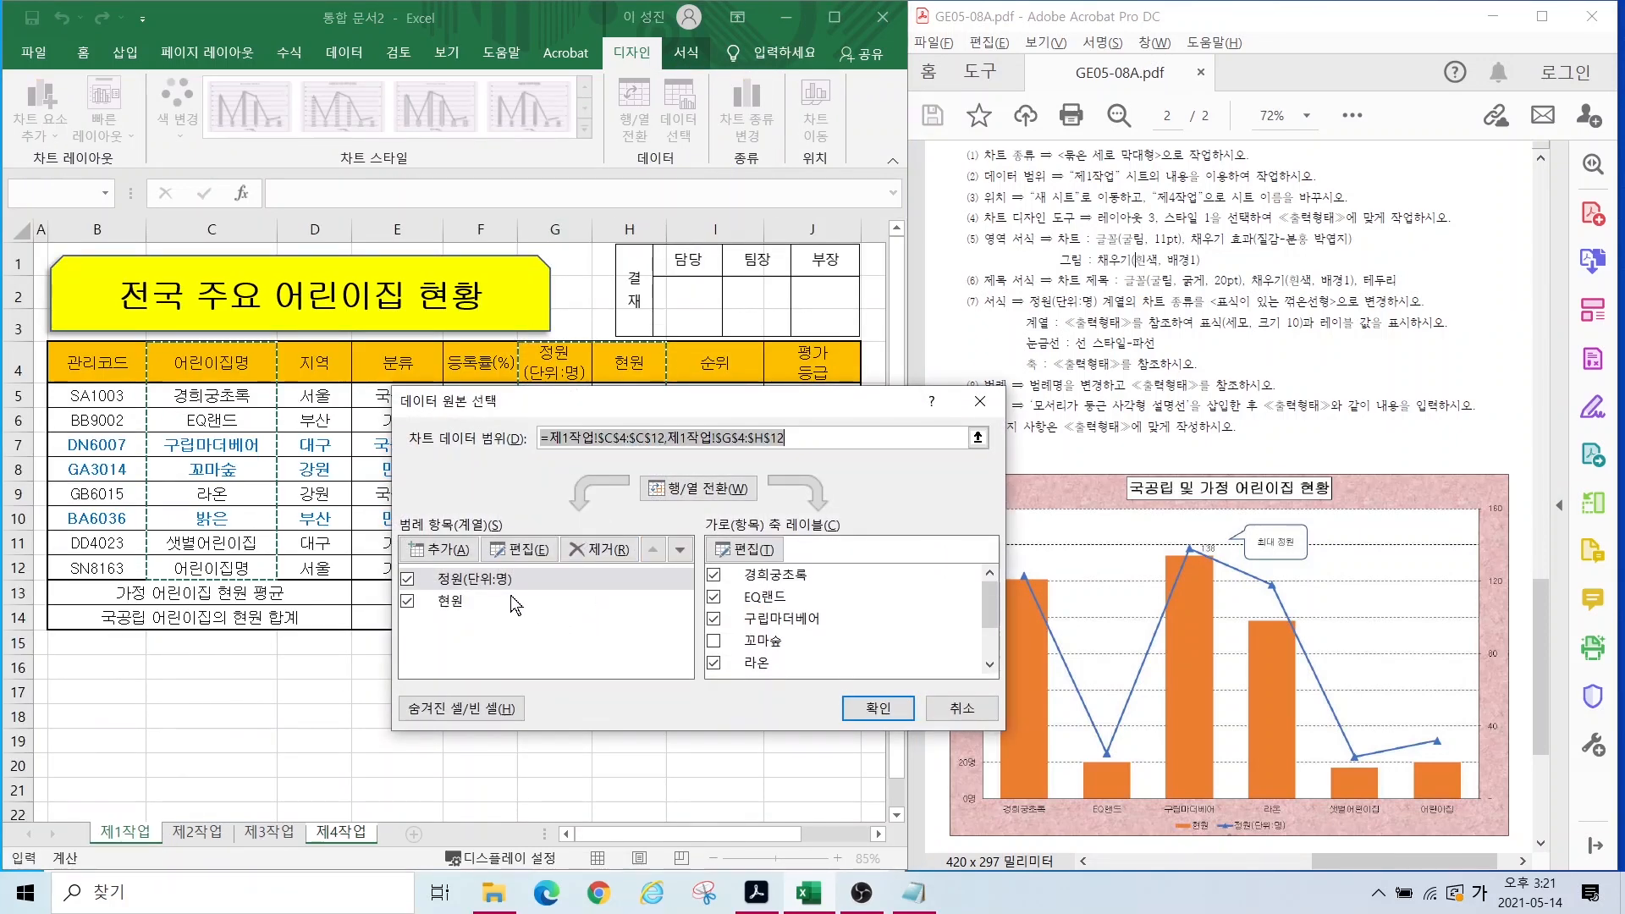
{"action": "left_click_drag", "start_coordinate": [431, 563], "coordinate": [544, 590]}
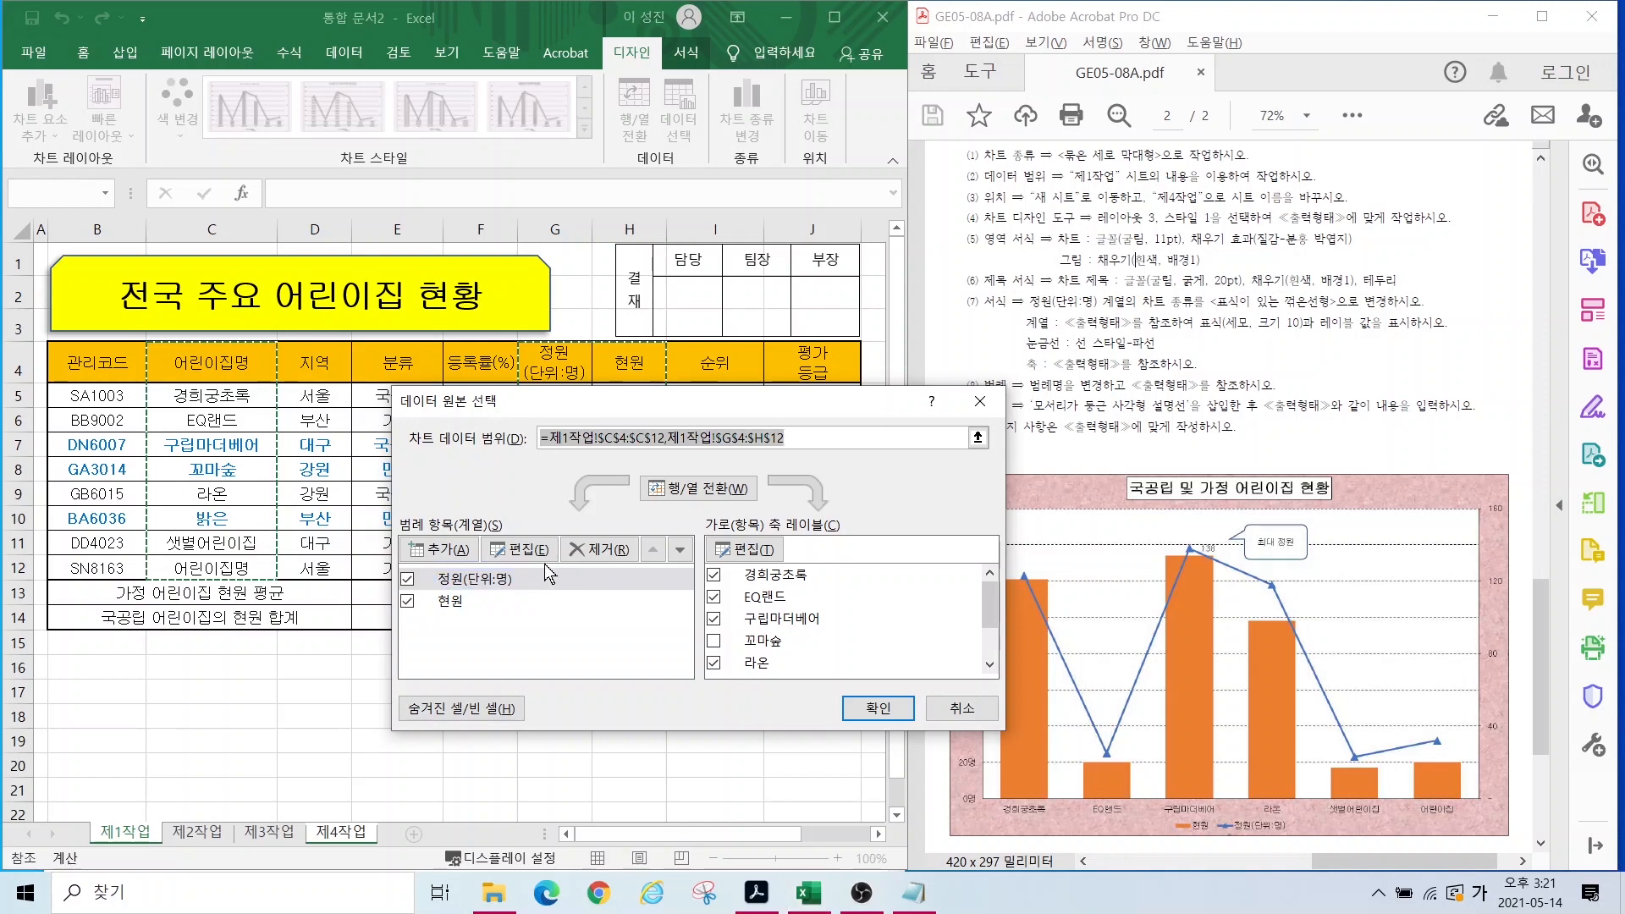
{"action": "left_click", "coordinate": [472, 581]}
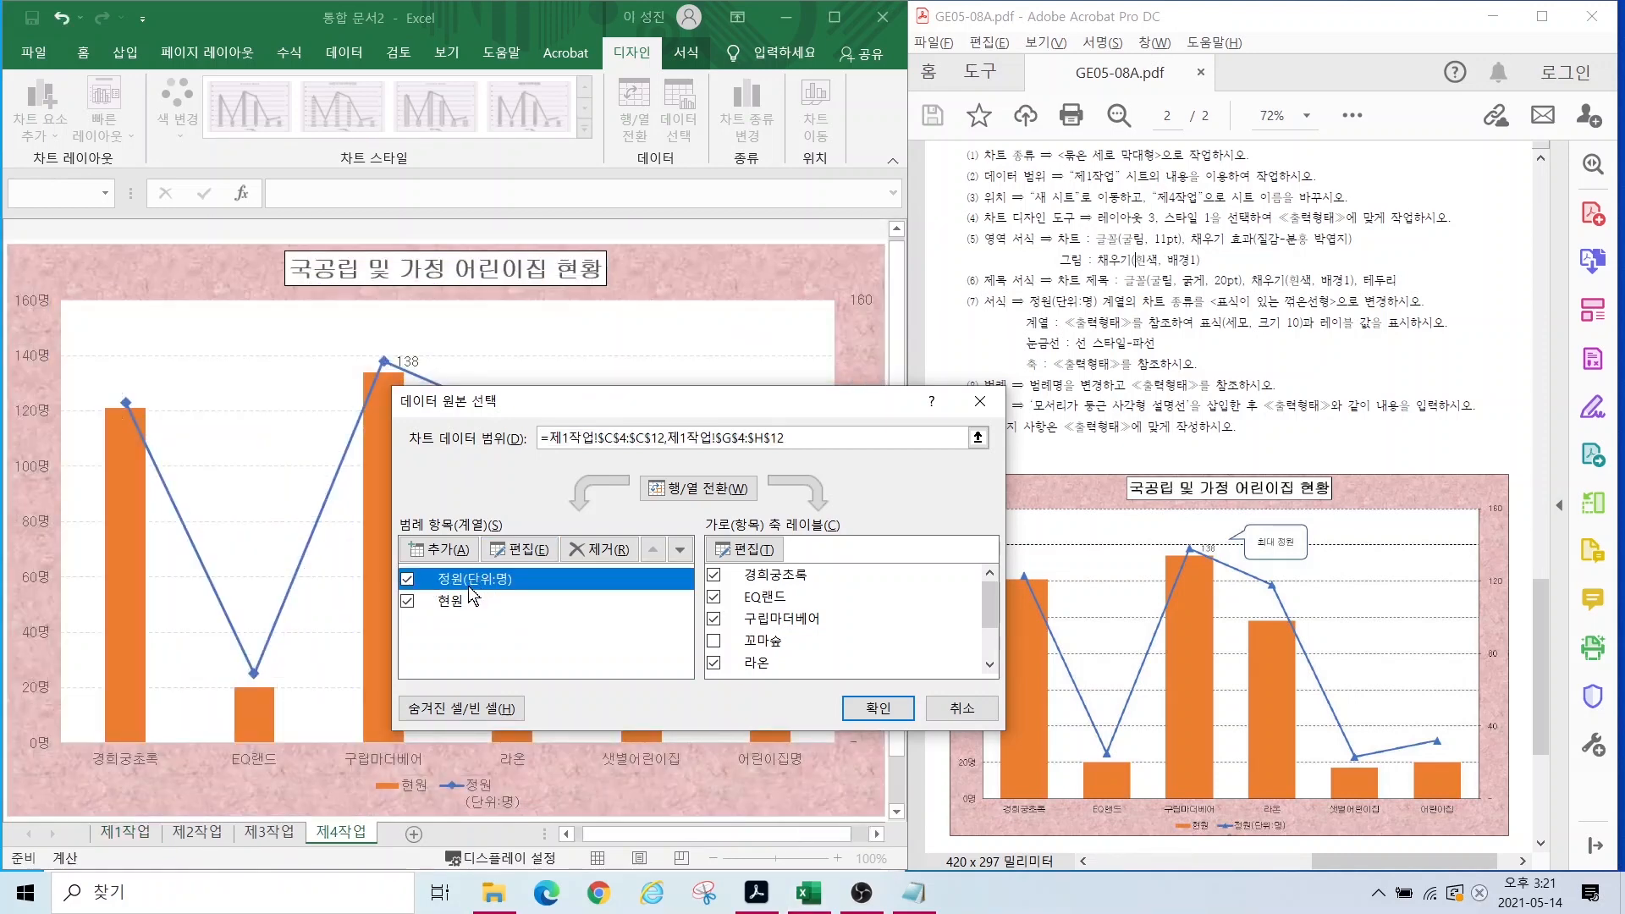
{"action": "left_click", "coordinate": [520, 551]}
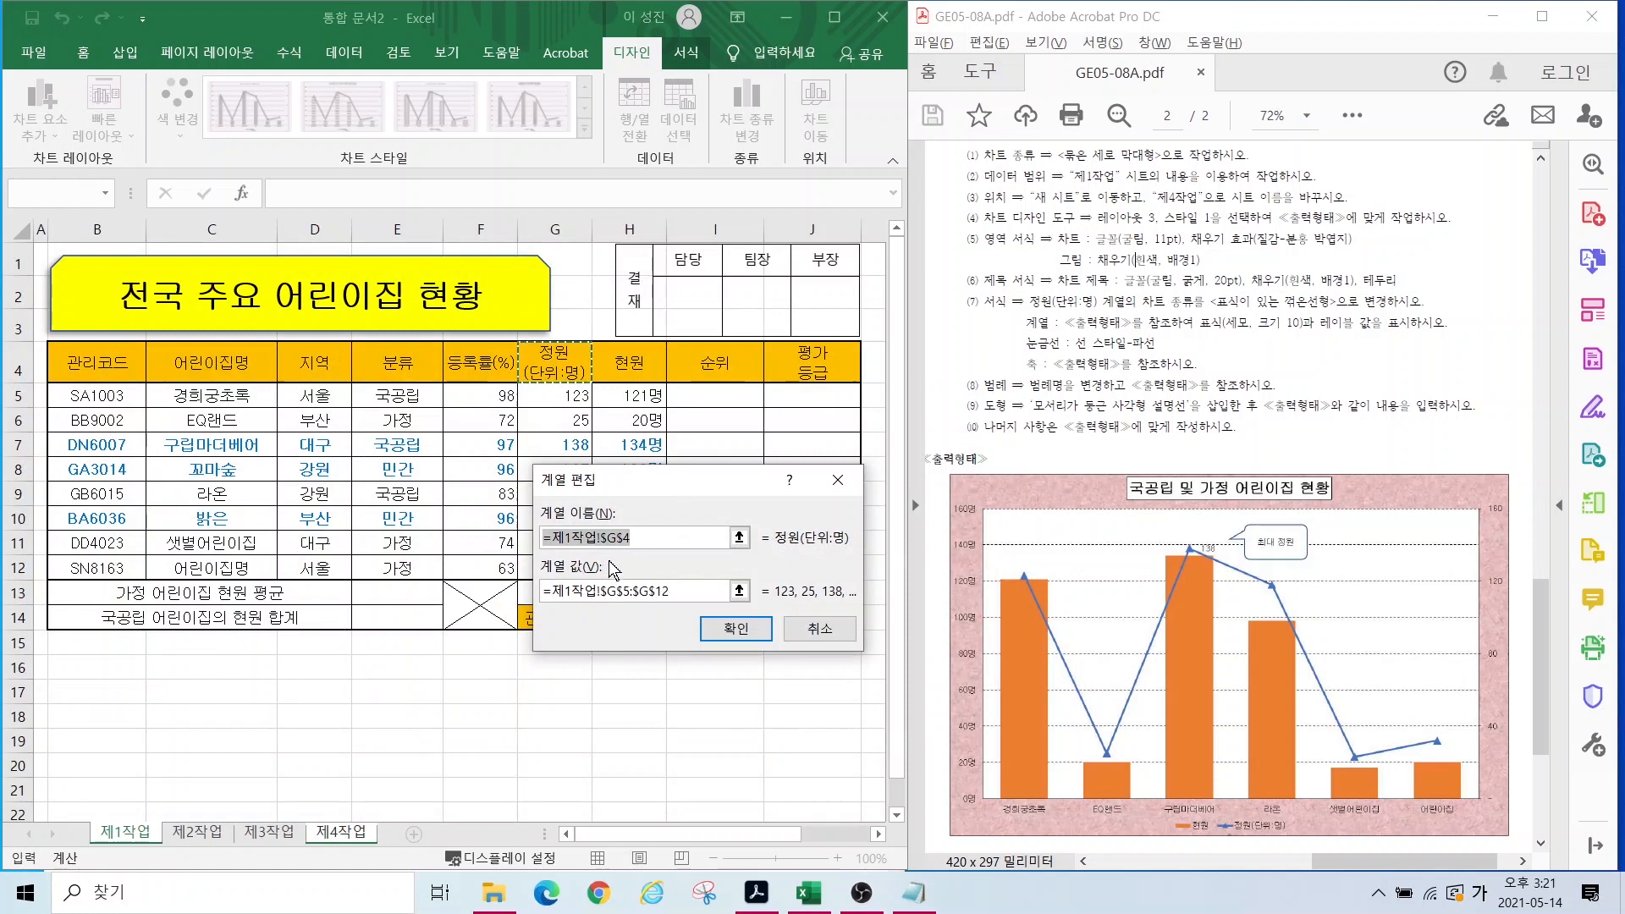
{"action": "type", "text": "정우"}
{"action": "type", "text": "원("}
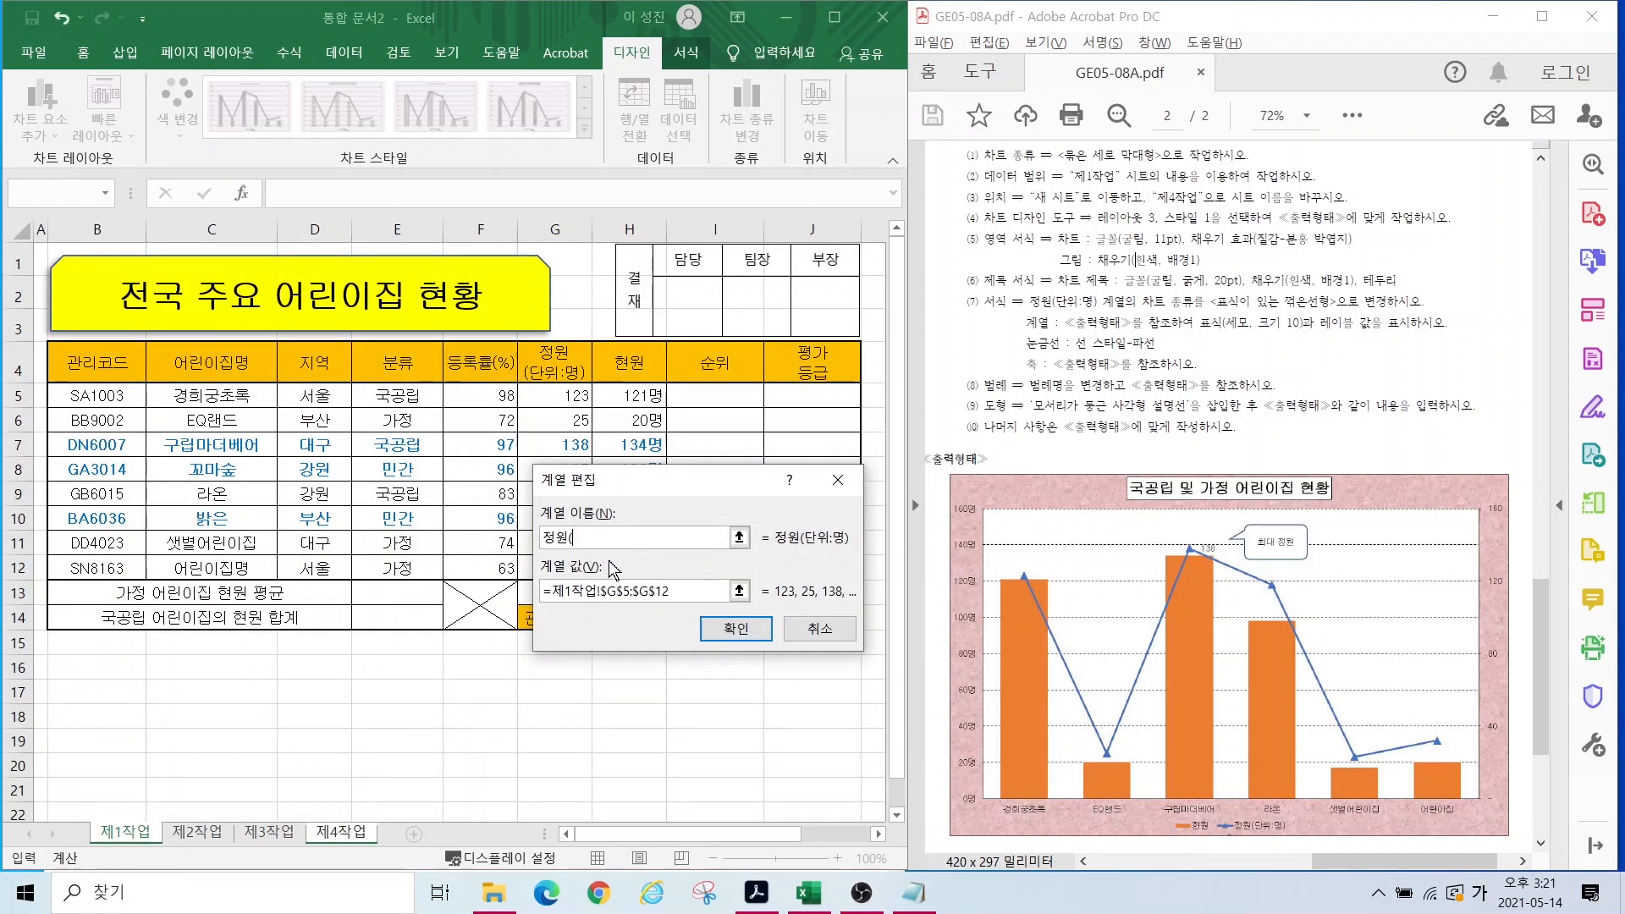
{"action": "type", "text": "단위:명"}
{"action": "left_click", "coordinate": [727, 626]}
{"action": "left_click", "coordinate": [867, 709]}
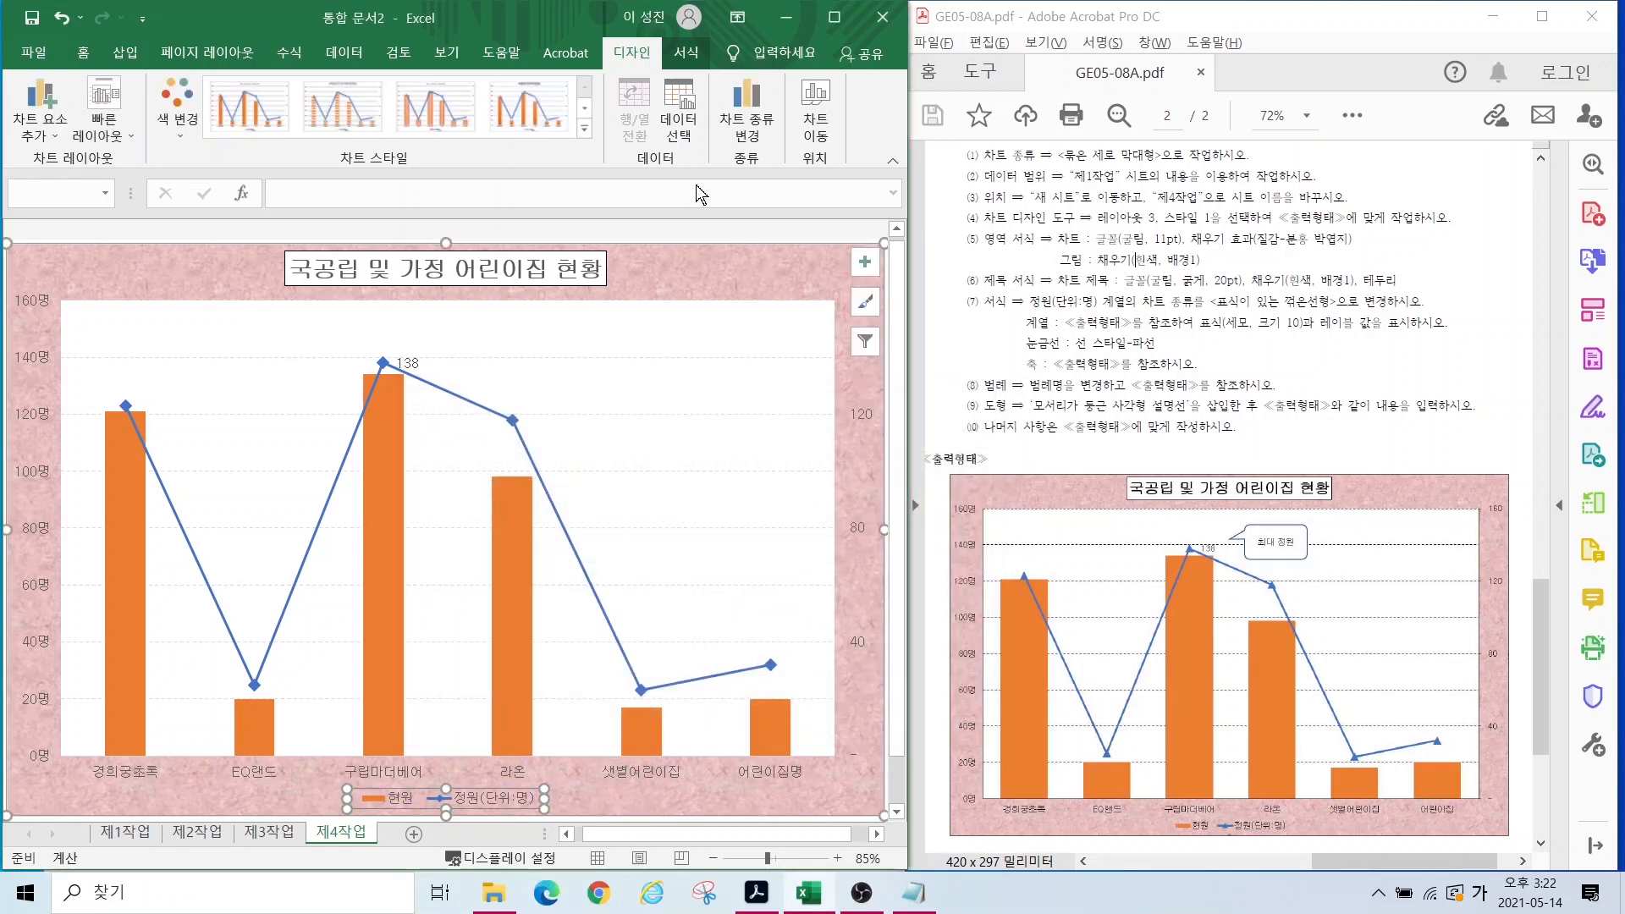
{"action": "left_click", "coordinate": [728, 269]}
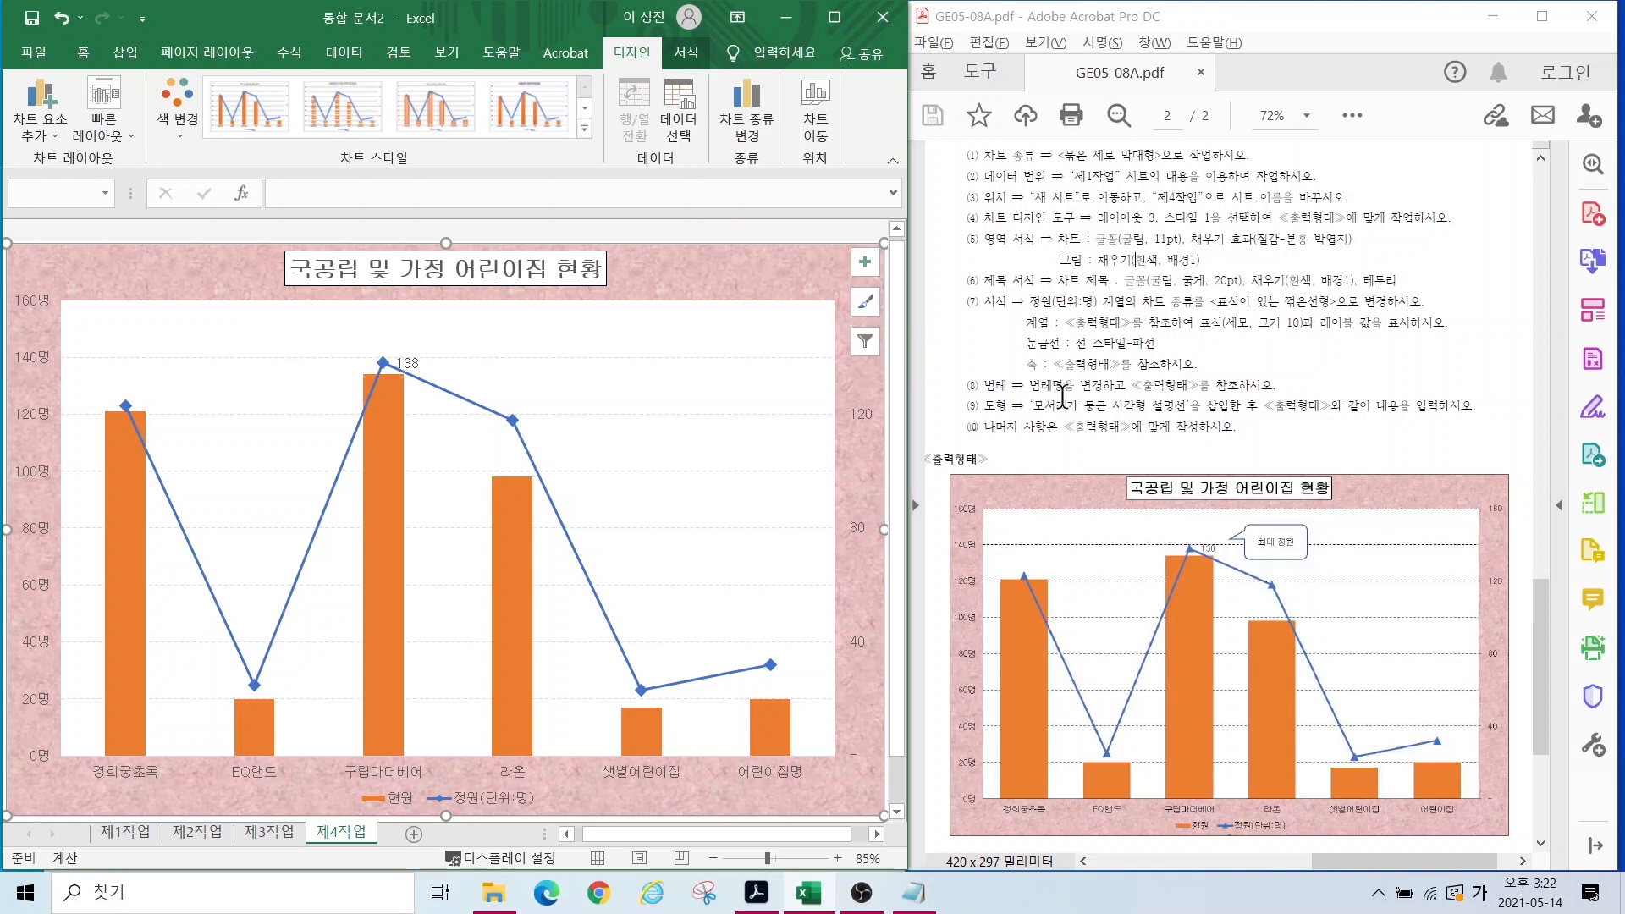
Step: Draw a rounded rectangular callout above the 138 peak and type 최대 정원 in it
{"action": "left_click", "coordinate": [124, 53]}
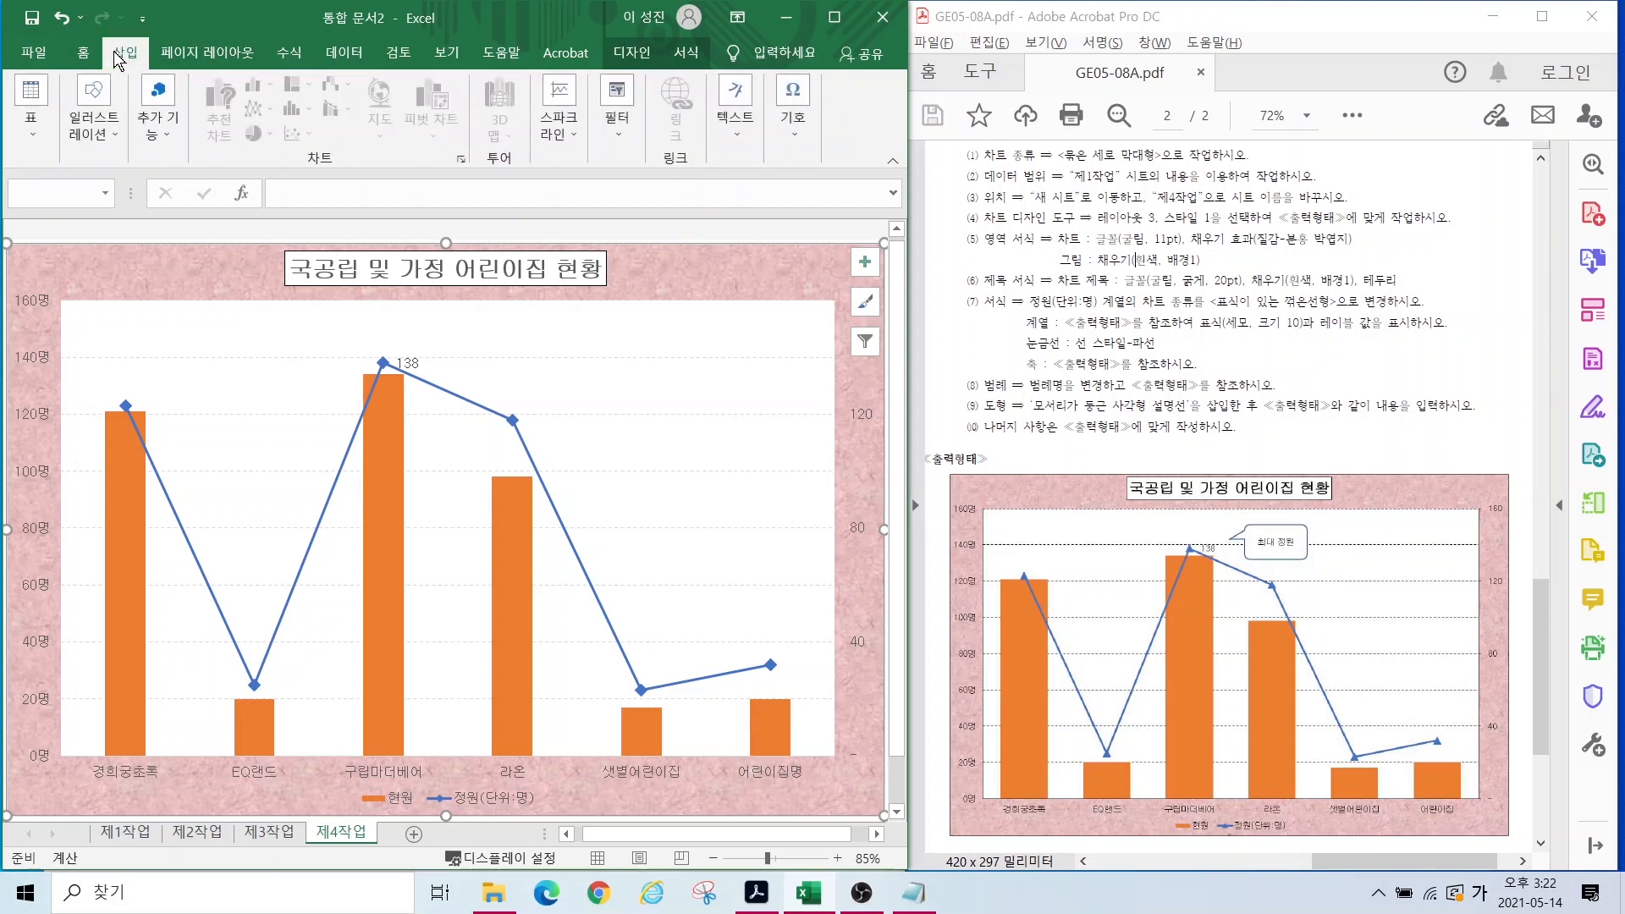
{"action": "left_click", "coordinate": [100, 142]}
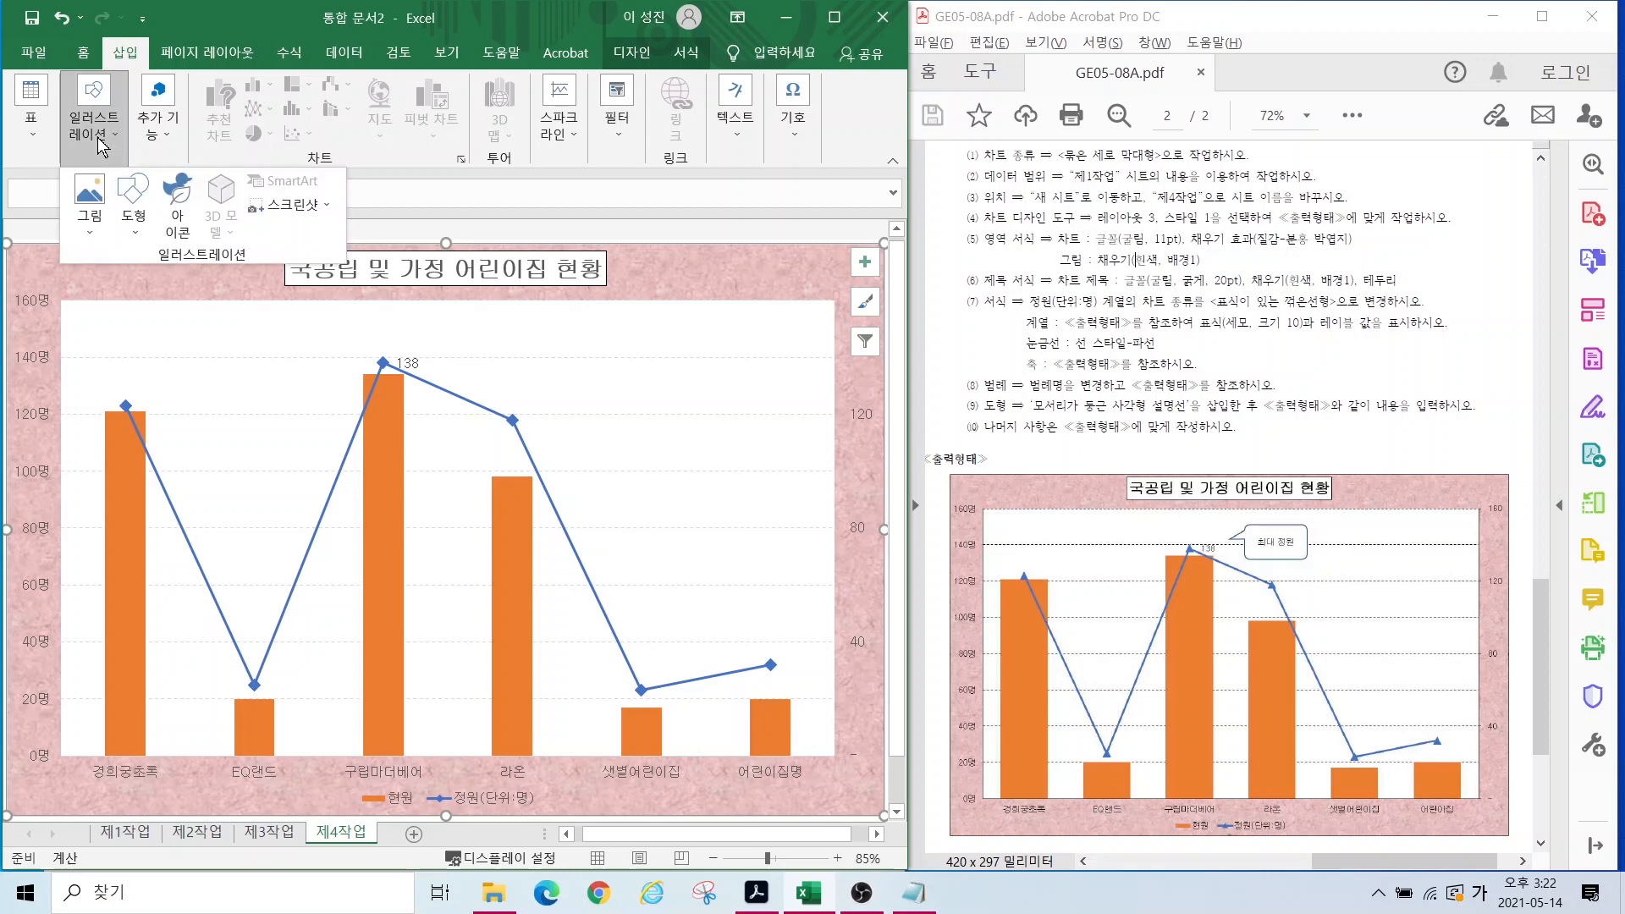
{"action": "left_click", "coordinate": [134, 203]}
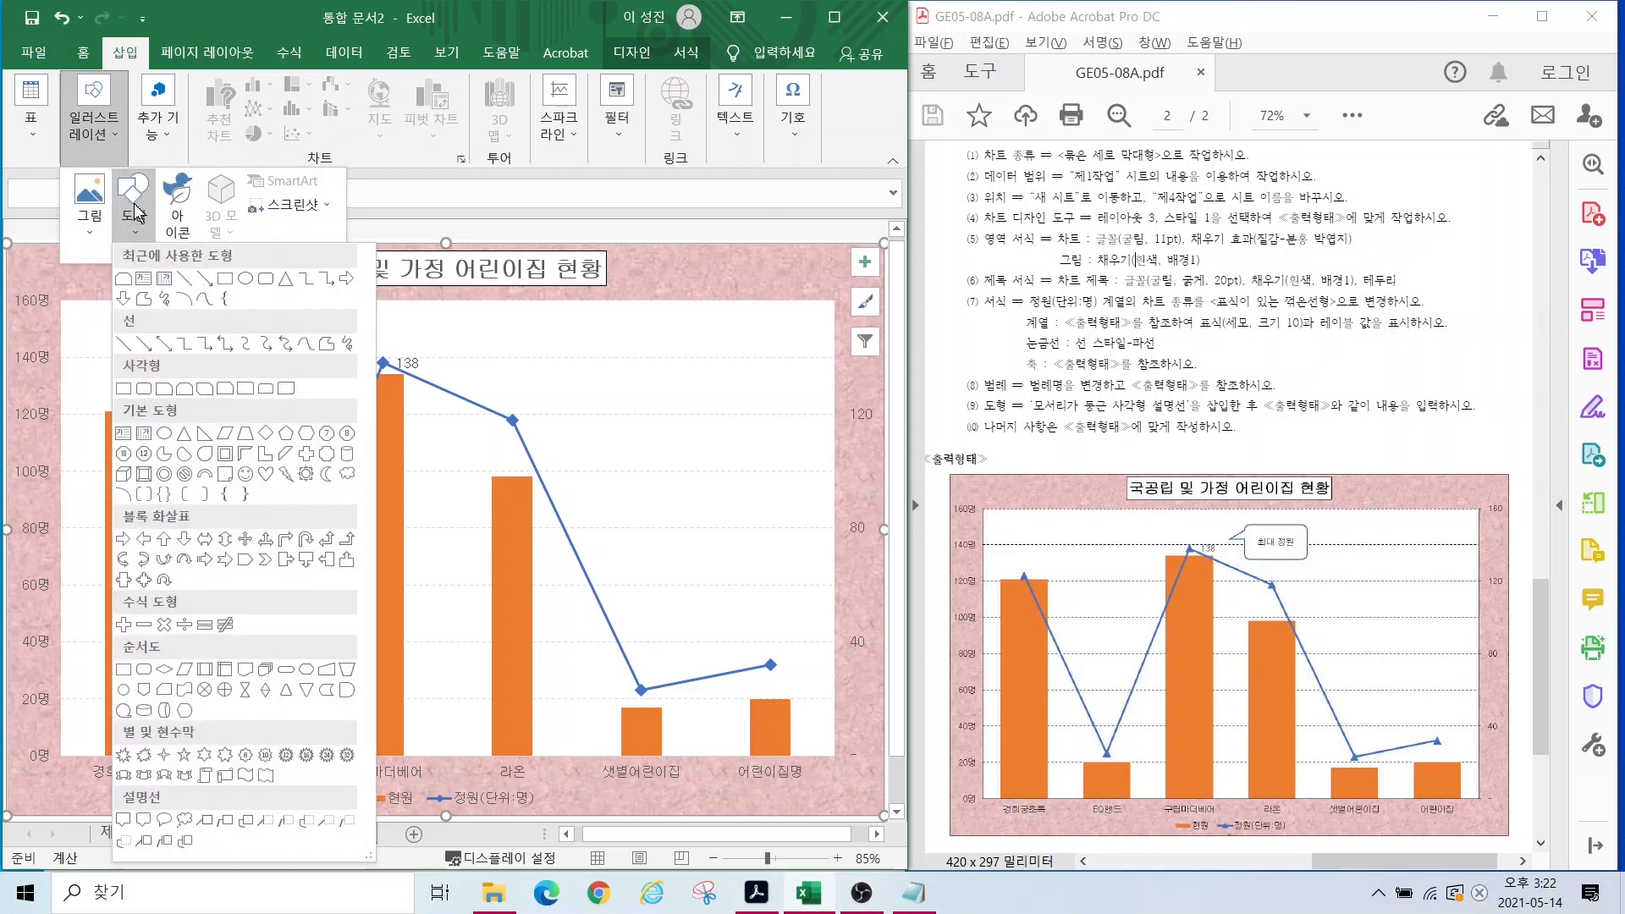
{"action": "left_click", "coordinate": [158, 829]}
{"action": "left_click_drag", "start_coordinate": [481, 322], "coordinate": [615, 375]}
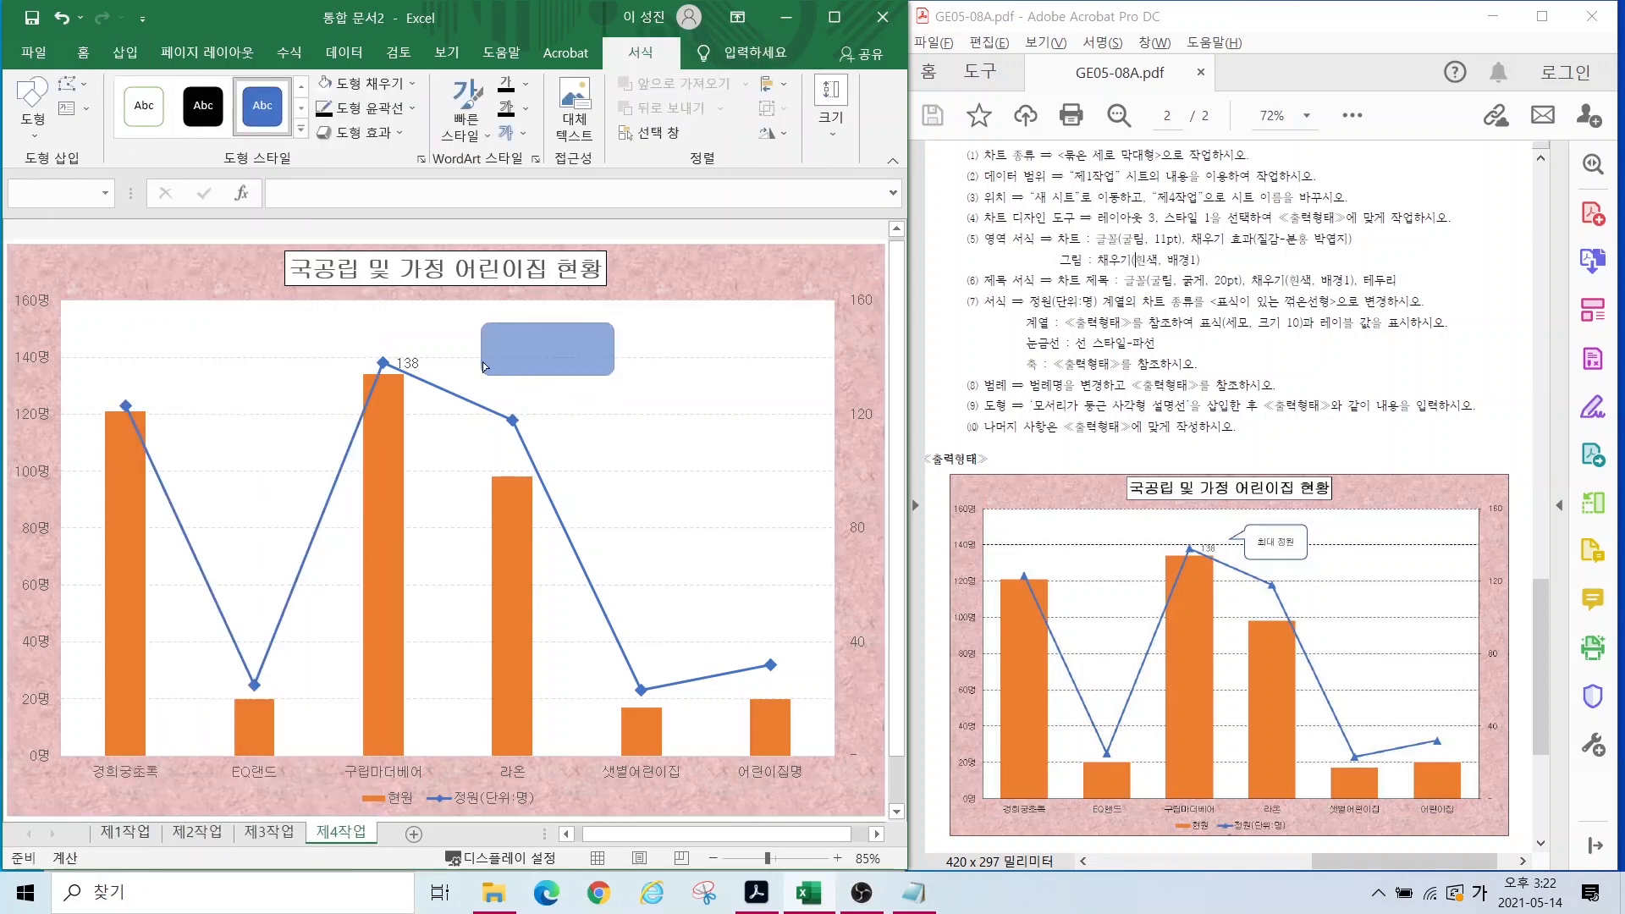
{"action": "type", "text": "최대 정원"}
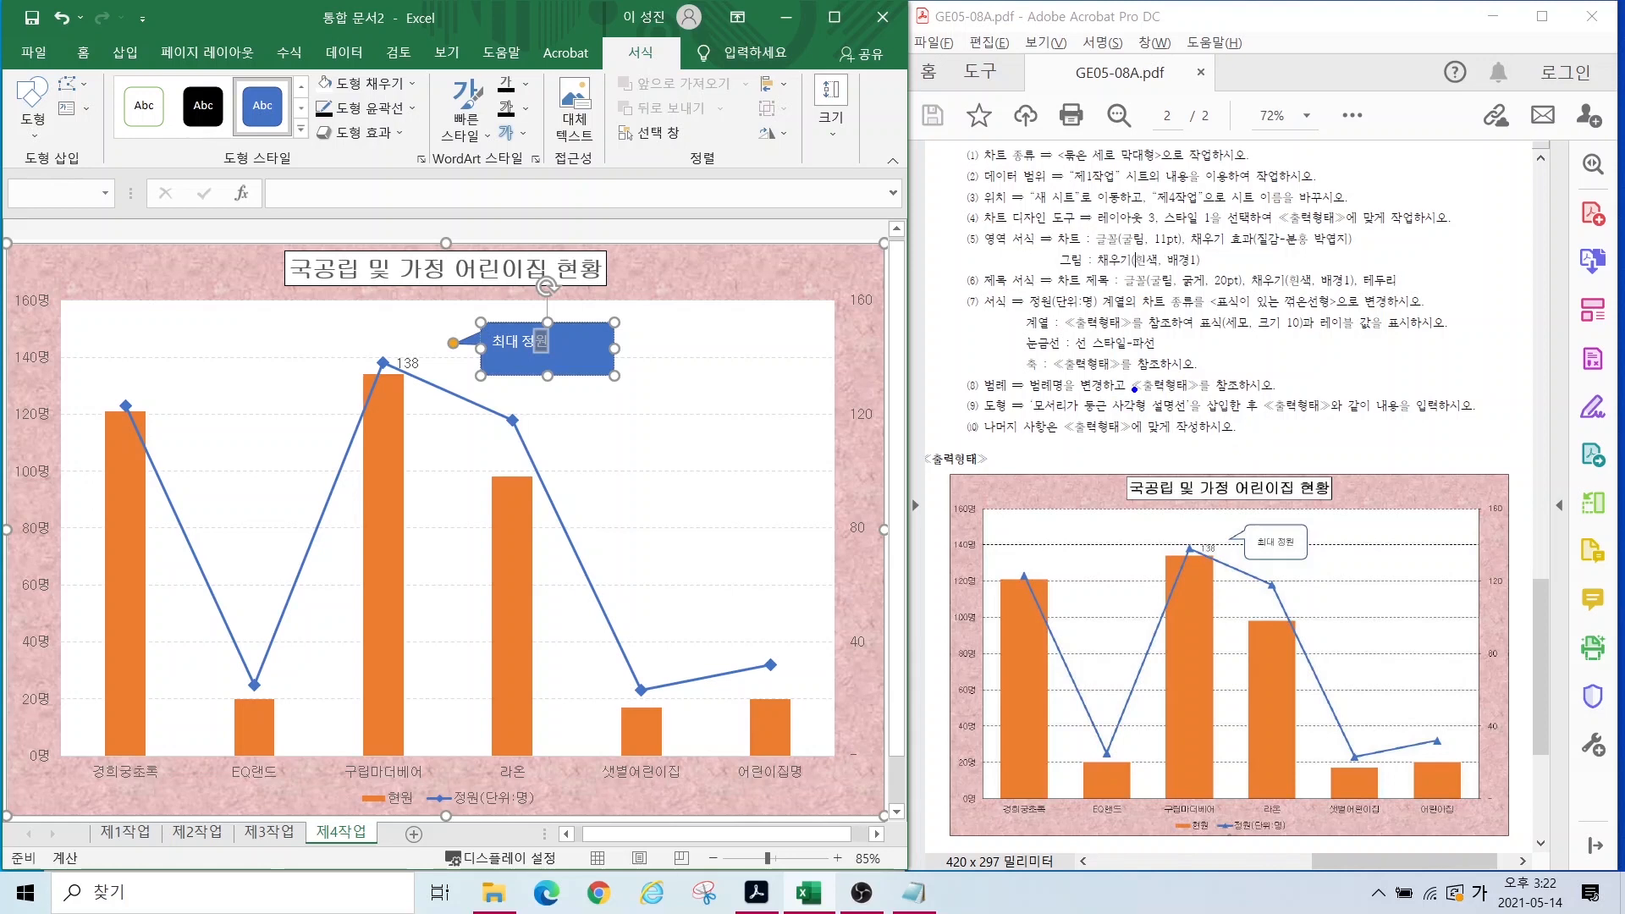
{"action": "left_click_drag", "start_coordinate": [1105, 405], "coordinate": [1413, 408]}
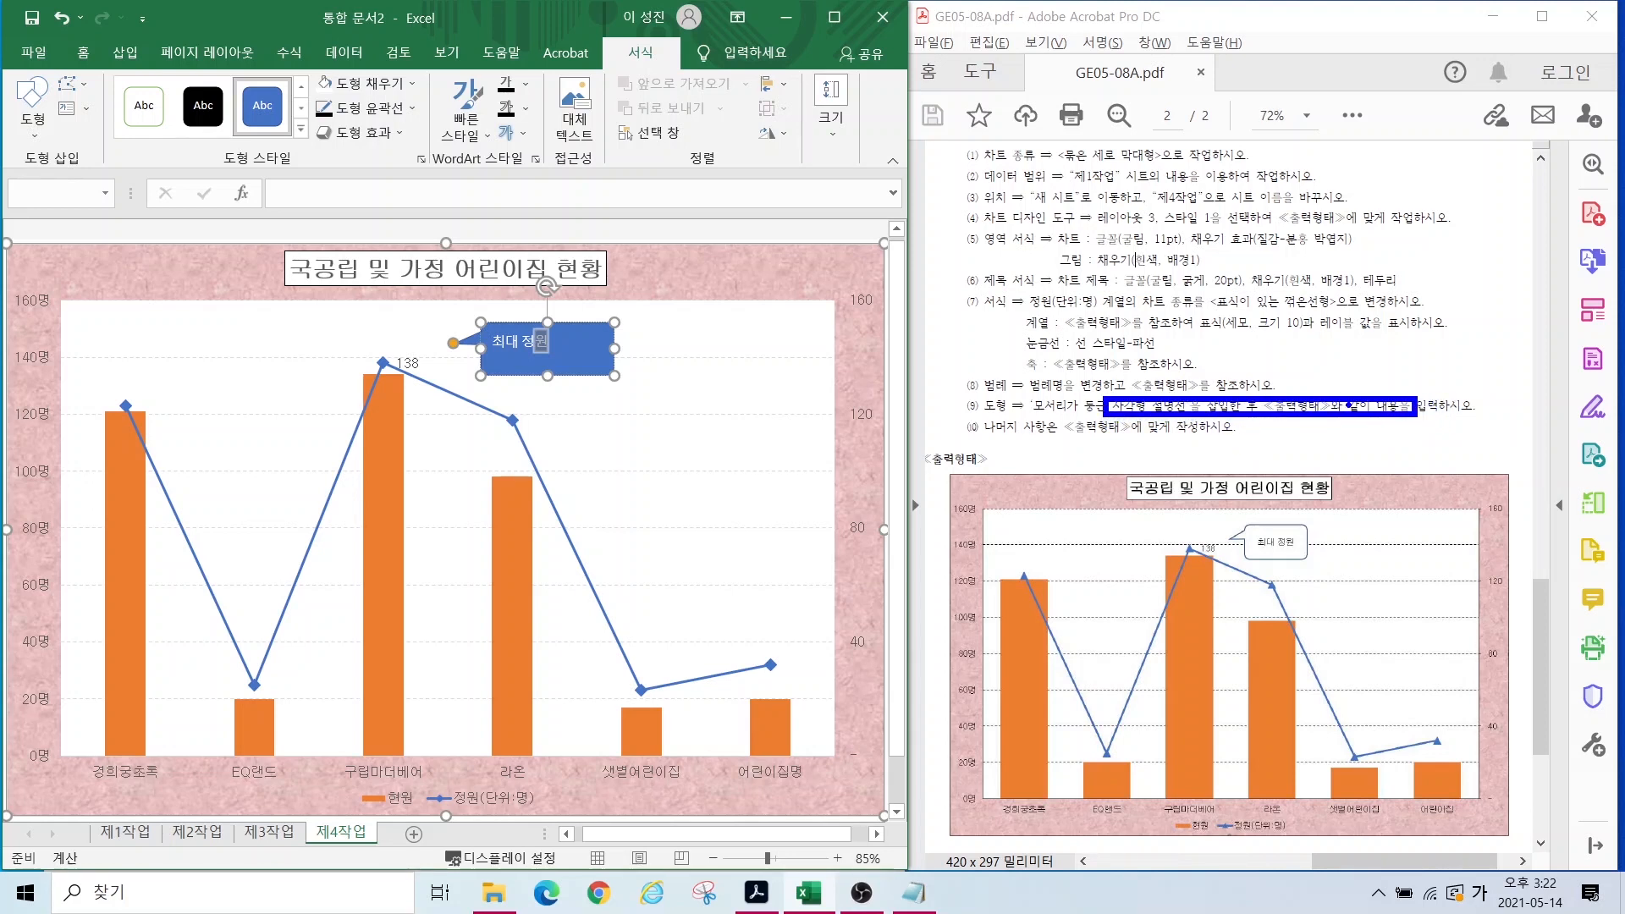
{"action": "left_click", "coordinate": [1350, 408]}
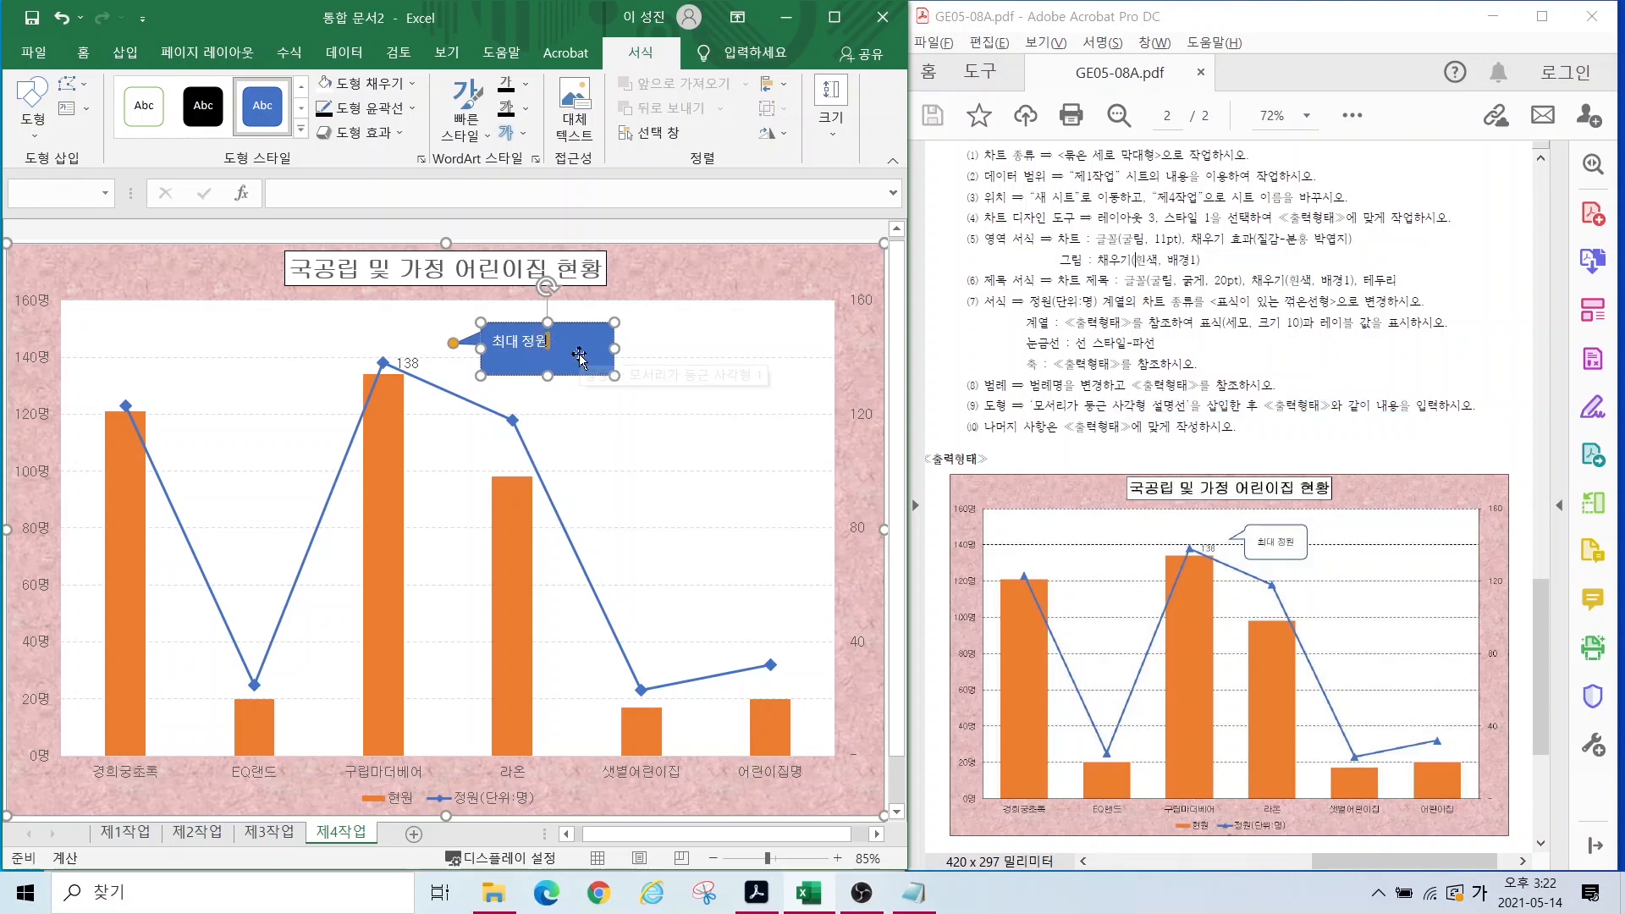
Step: Give the callout the white first theme style, centre its text both ways, then shrink and reposition it
{"action": "left_click", "coordinate": [301, 129]}
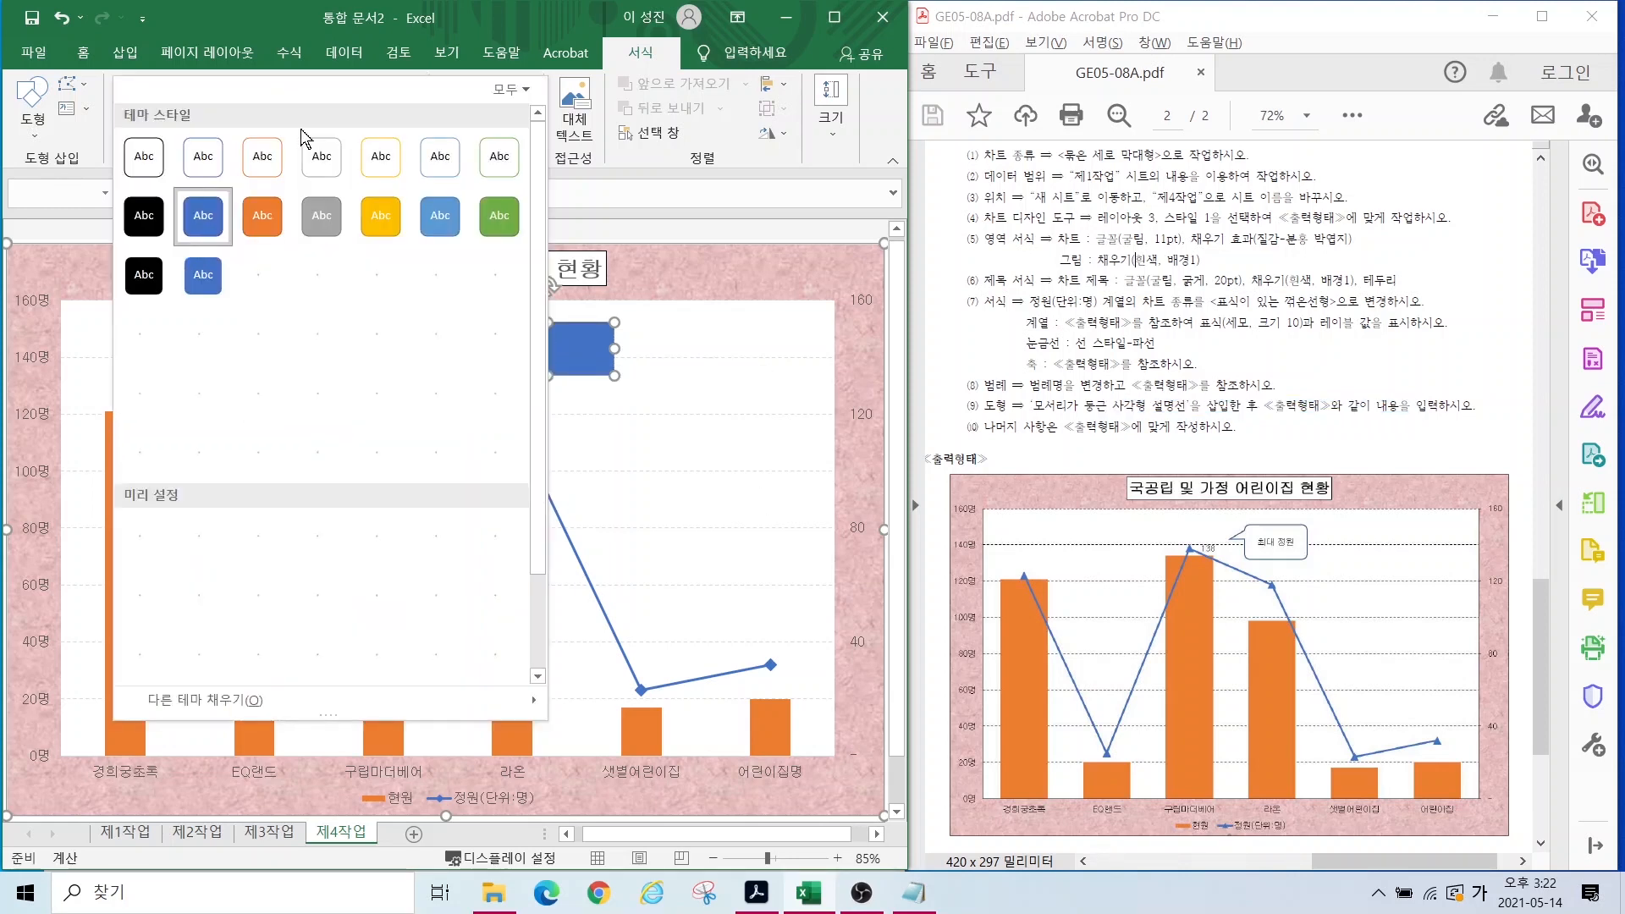
{"action": "left_click", "coordinate": [142, 161]}
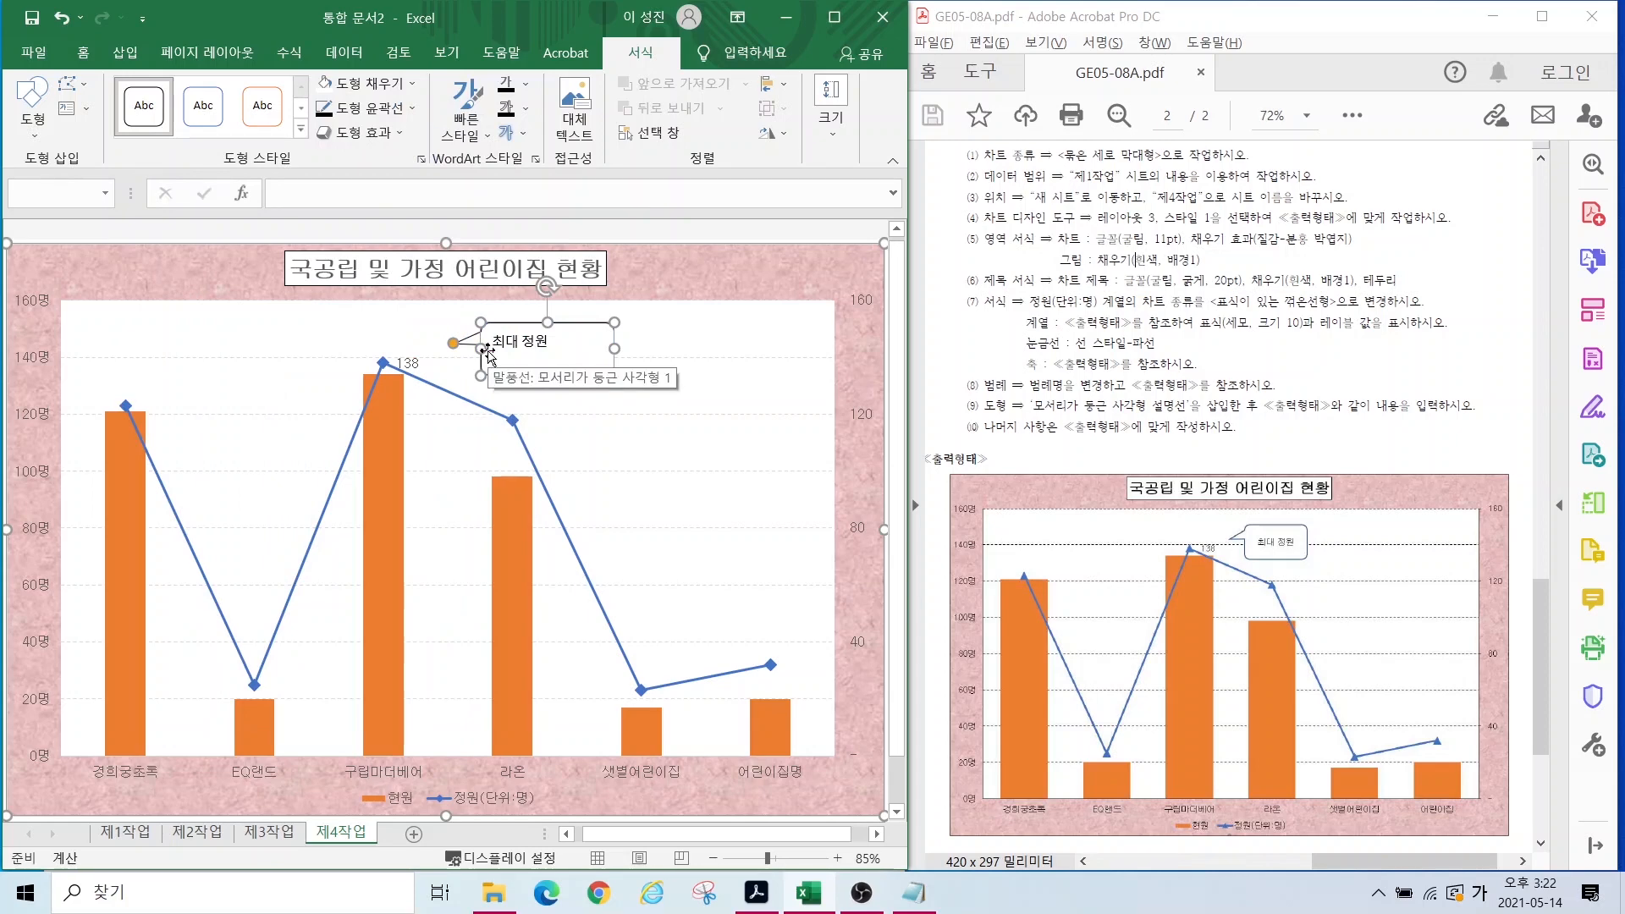
{"action": "left_click", "coordinate": [82, 52]}
{"action": "left_click", "coordinate": [354, 83]}
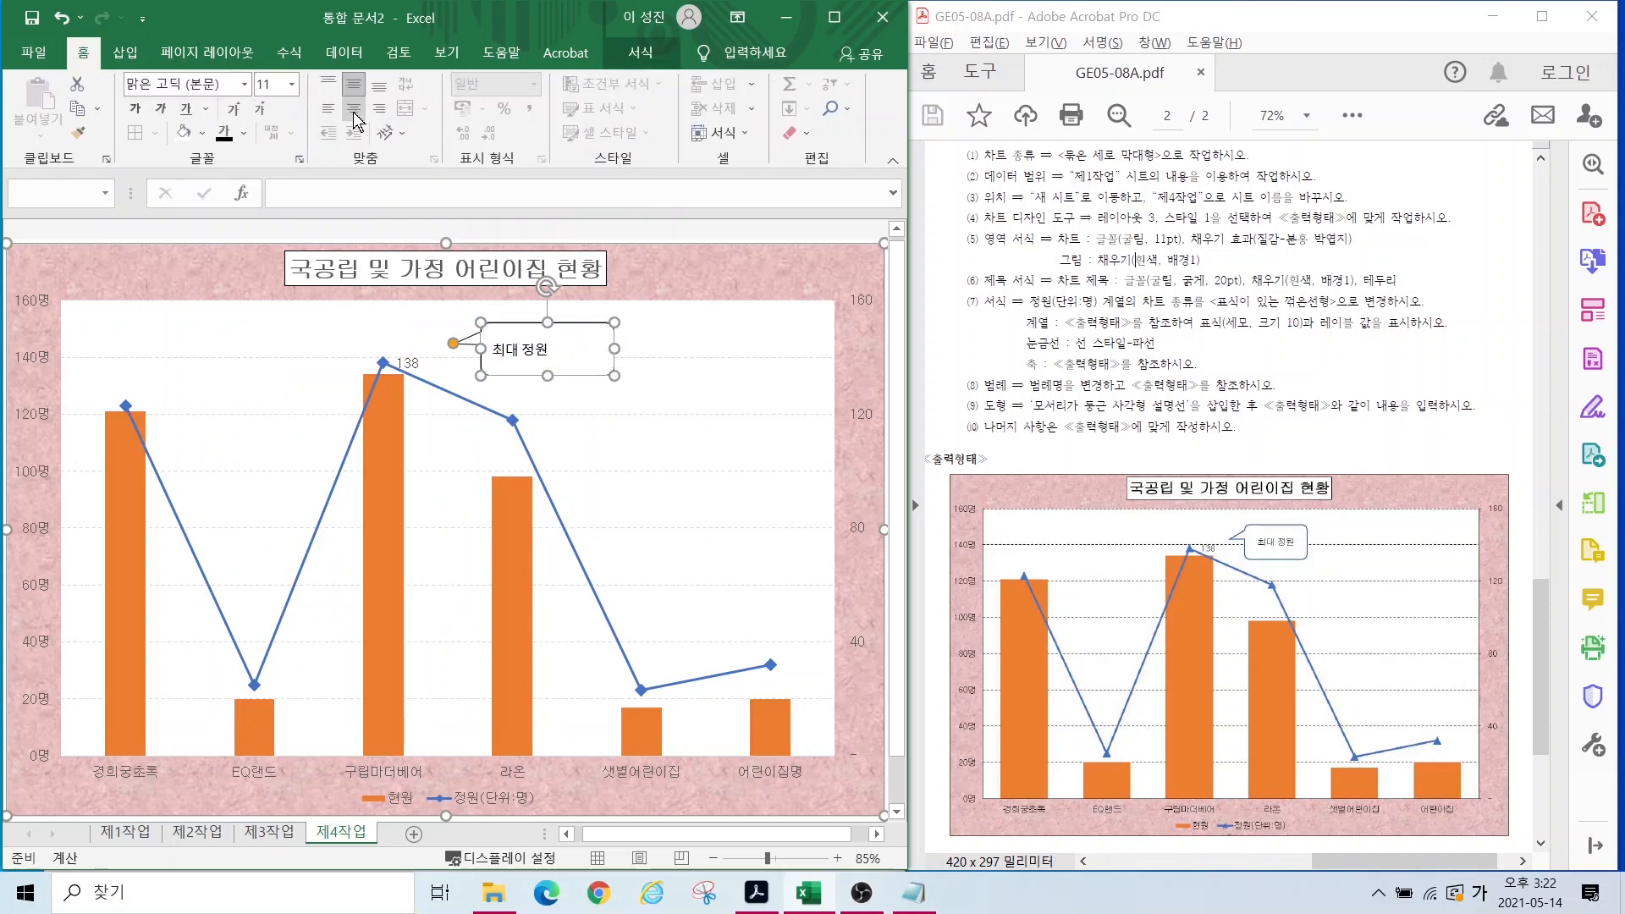
{"action": "left_click", "coordinate": [354, 108]}
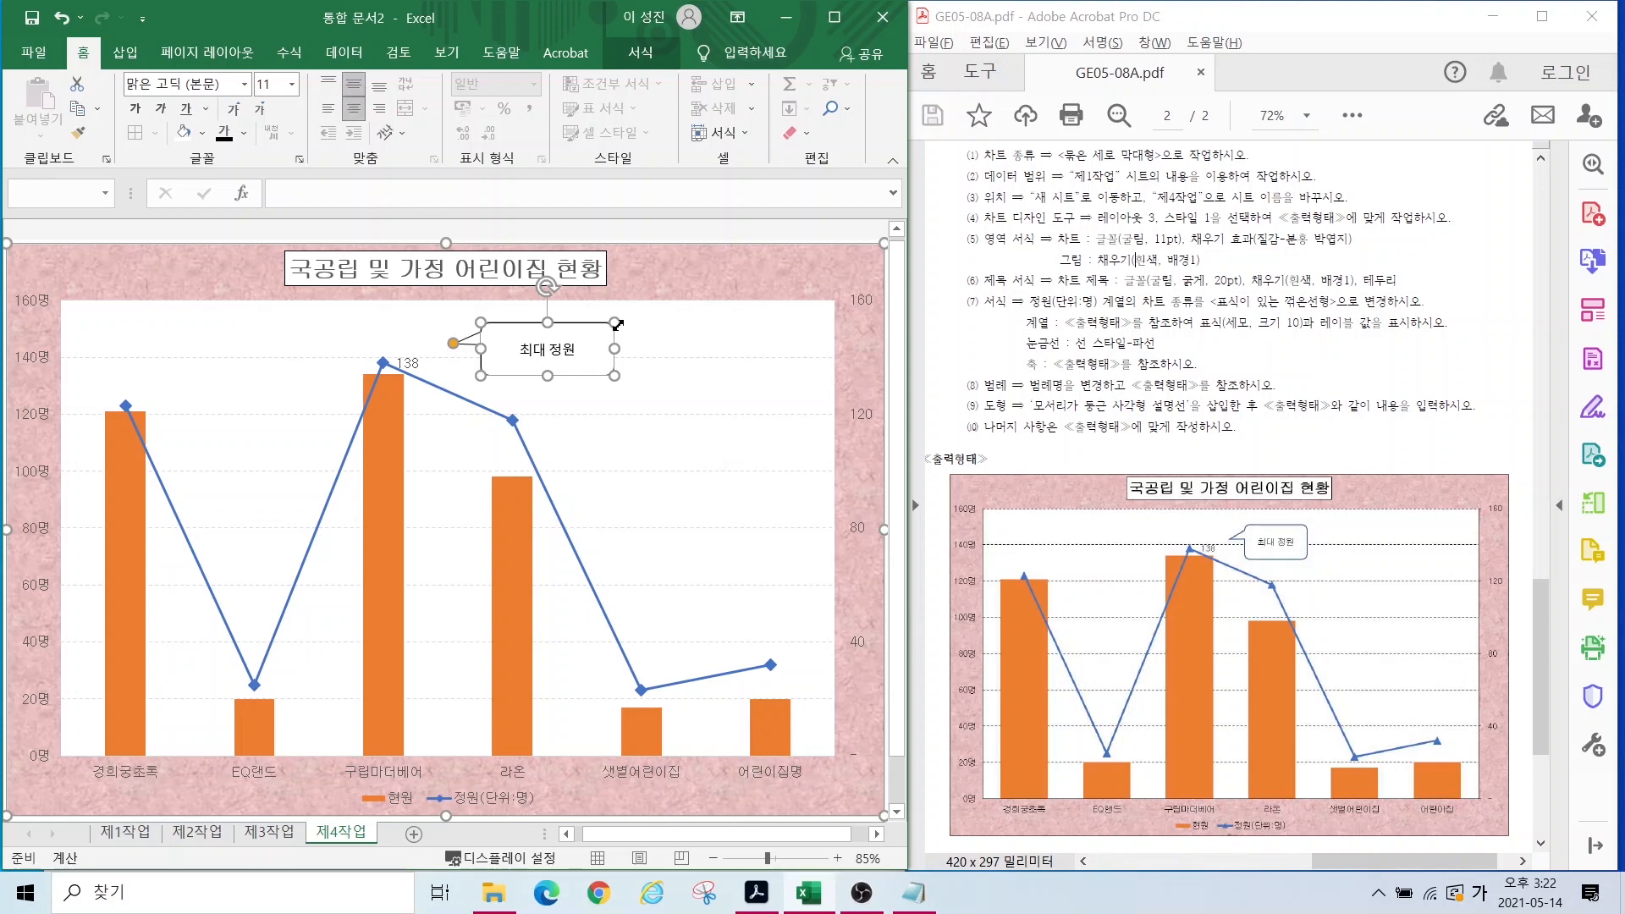
{"action": "left_click_drag", "start_coordinate": [616, 324], "coordinate": [505, 342]}
{"action": "left_click", "coordinate": [645, 518]}
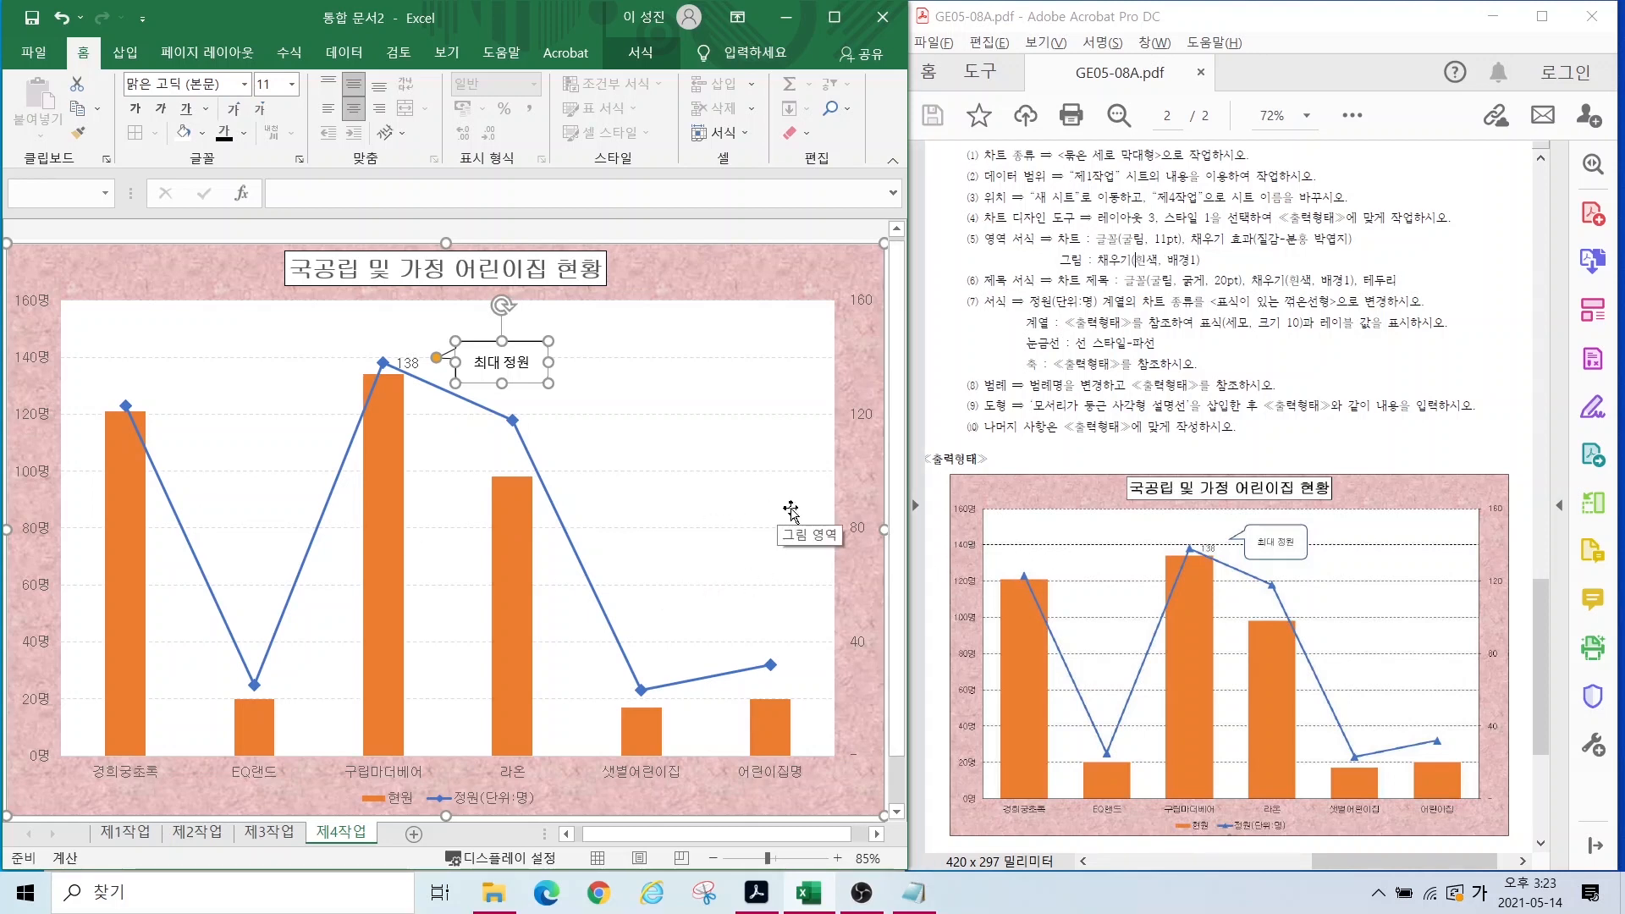
Step: Give the left and right value axes solid lines in Format Axis
{"action": "left_click", "coordinate": [42, 424]}
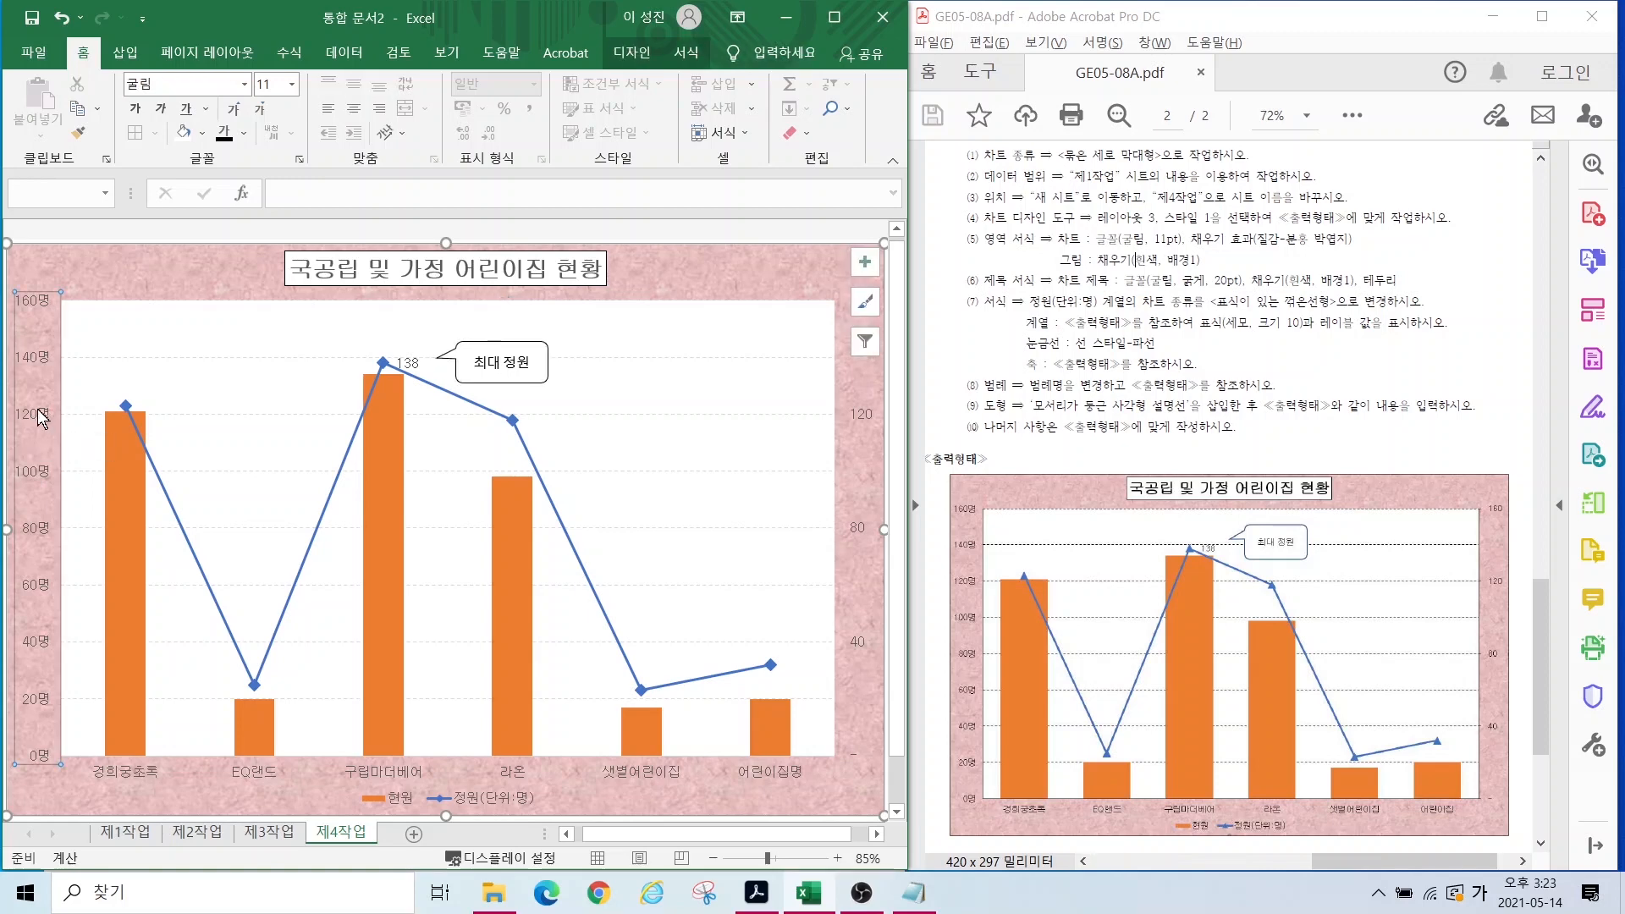
{"action": "right_click", "coordinate": [39, 418]}
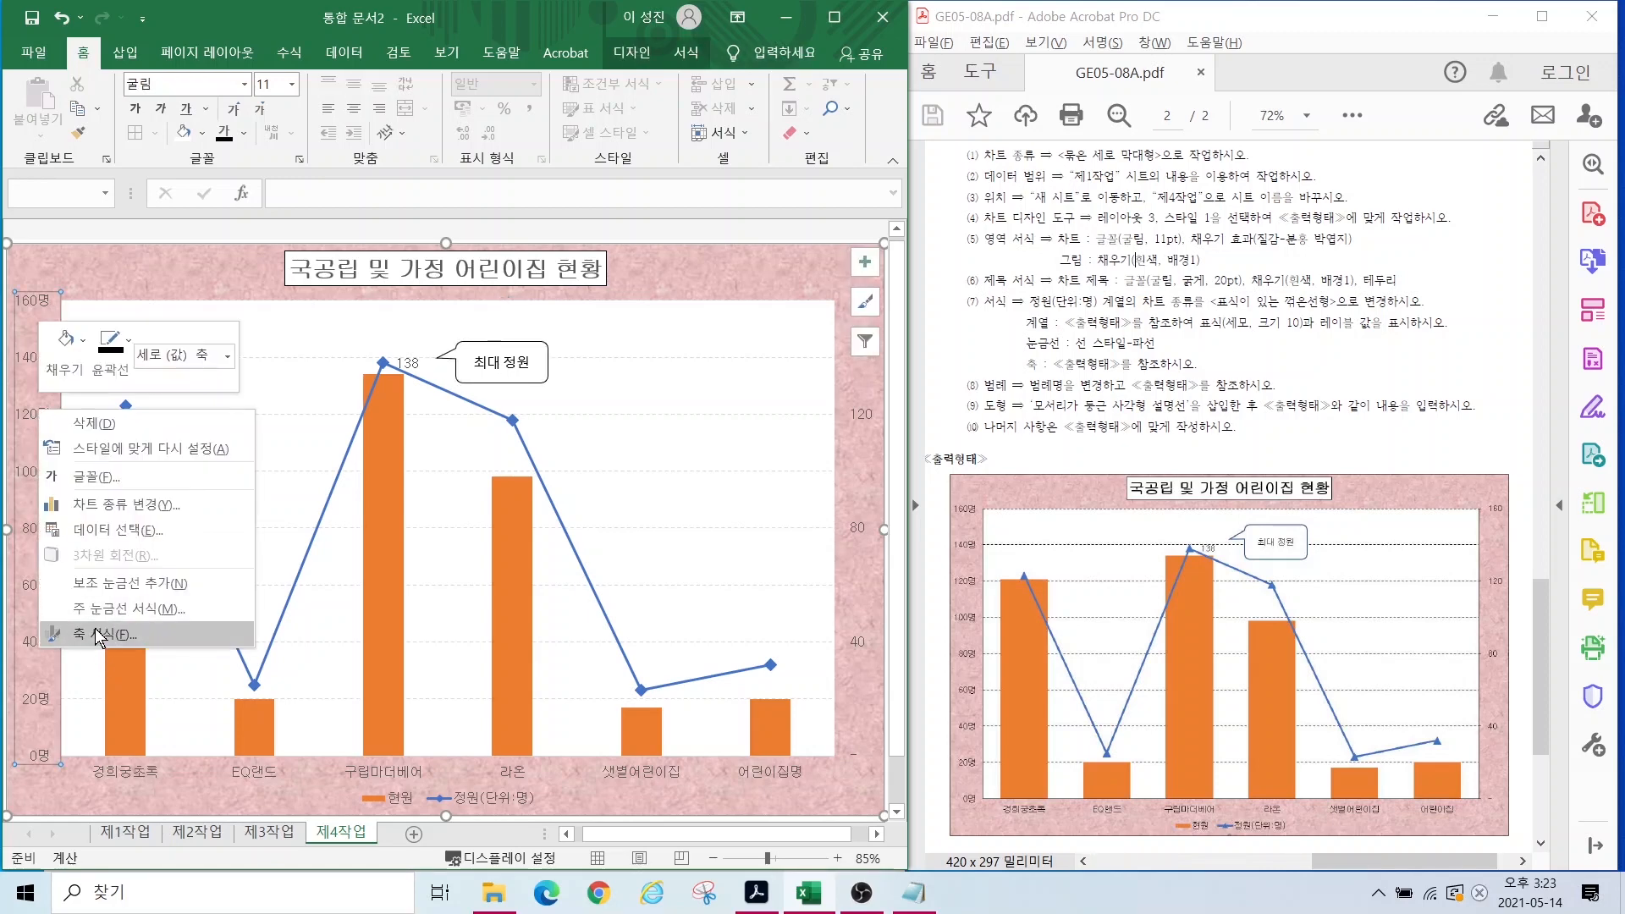
{"action": "left_click", "coordinate": [240, 643]}
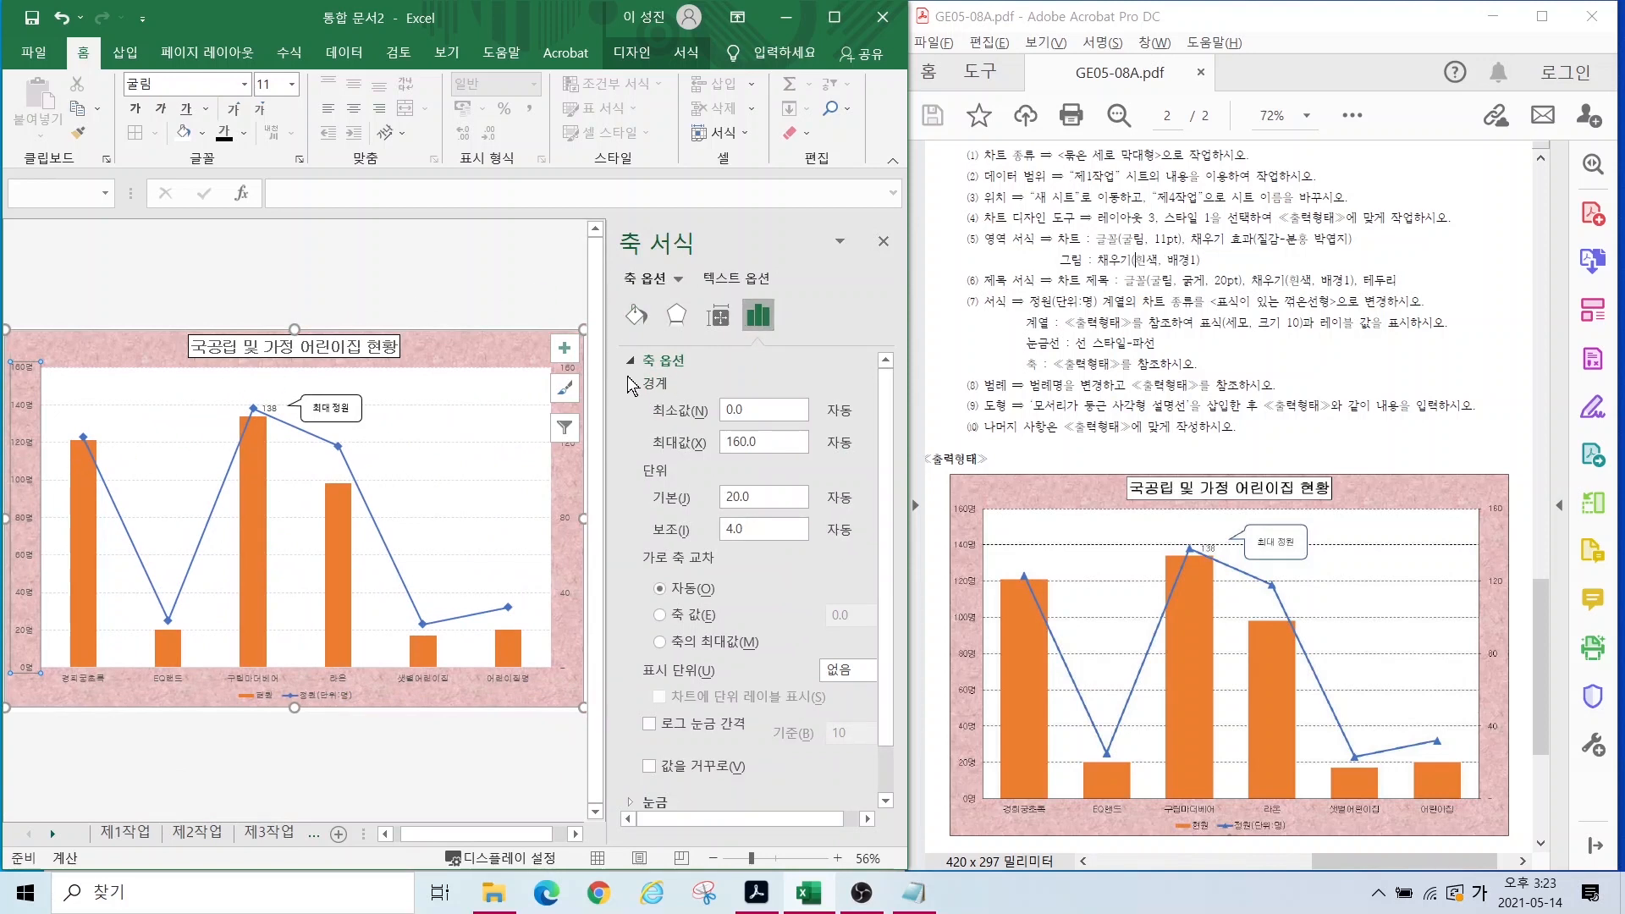
{"action": "left_click", "coordinate": [637, 315]}
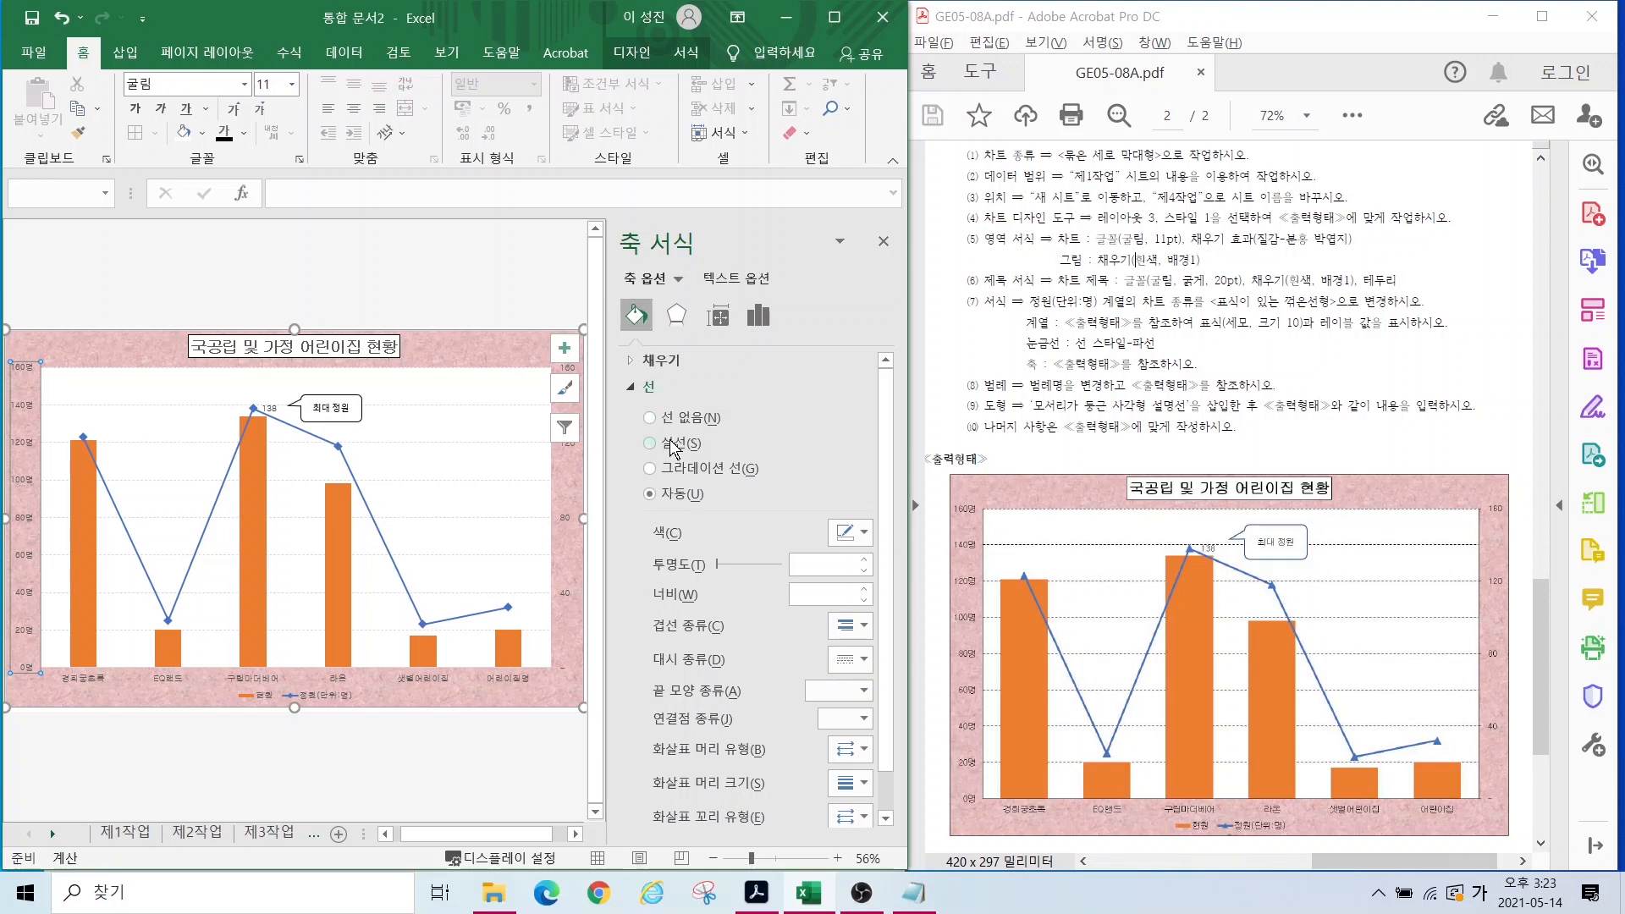
{"action": "left_click", "coordinate": [681, 443]}
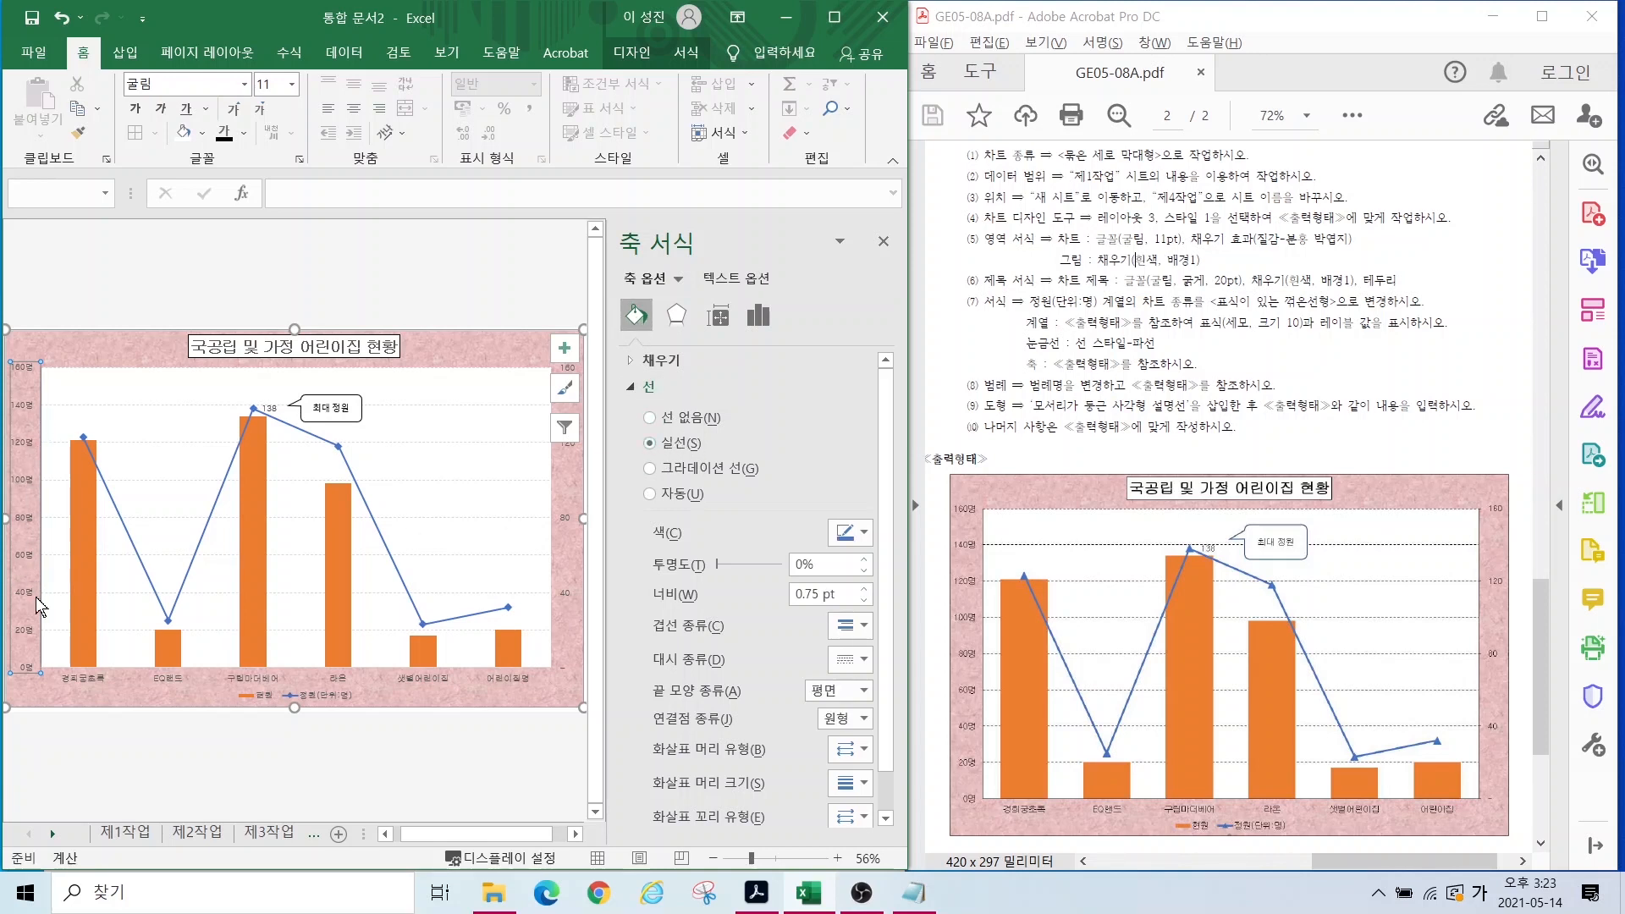
{"action": "left_click", "coordinate": [569, 520]}
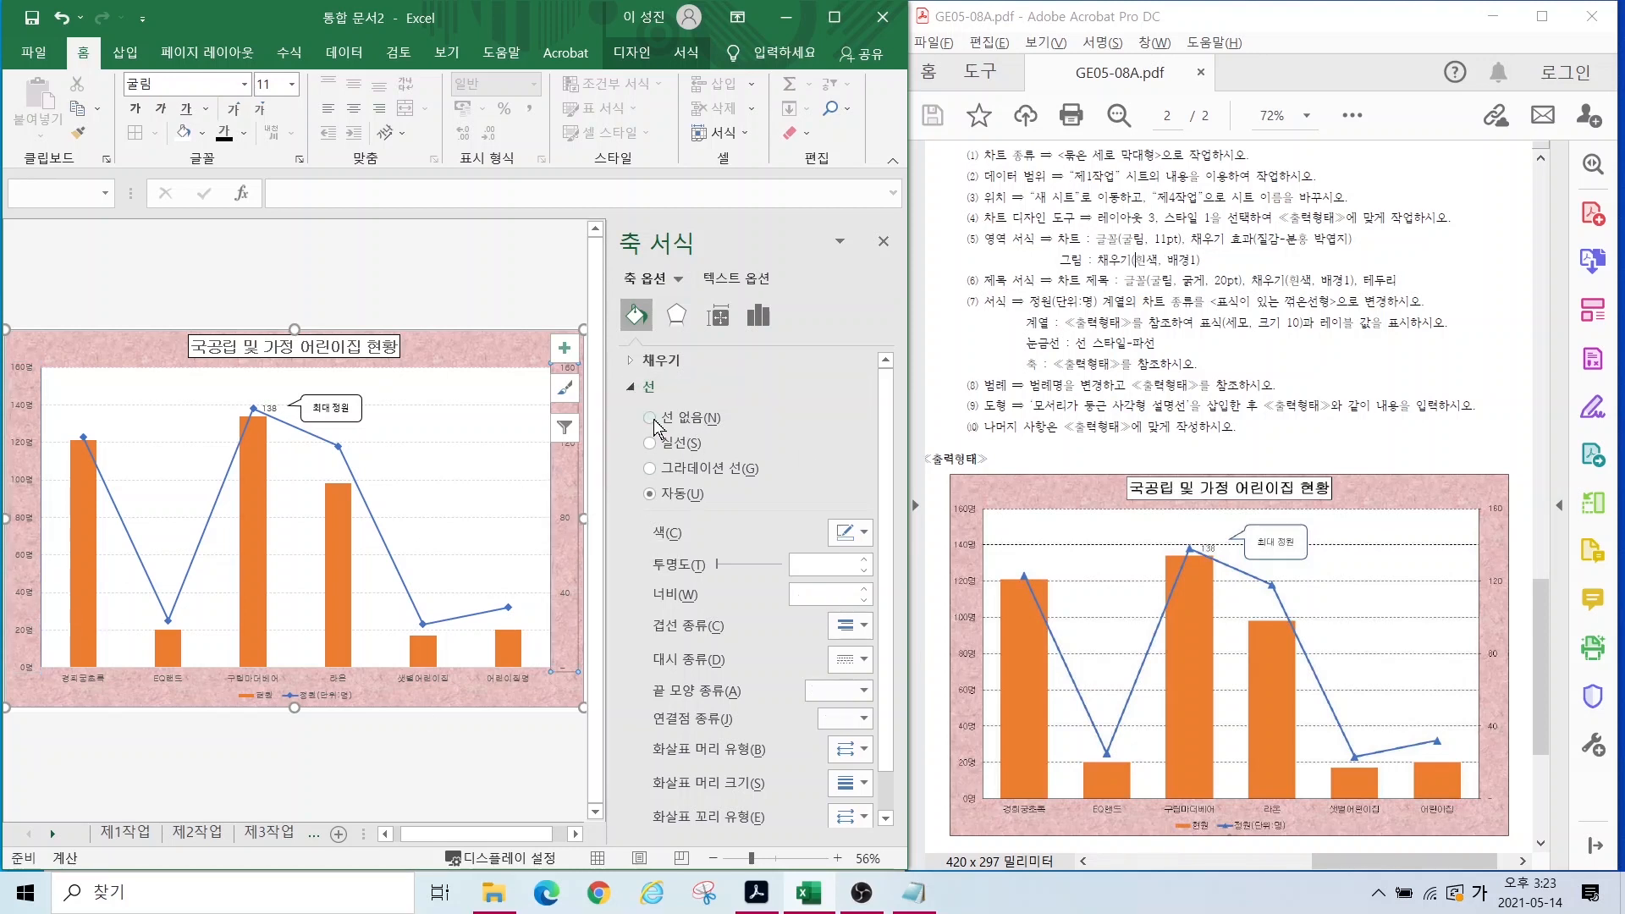
{"action": "left_click", "coordinate": [661, 447]}
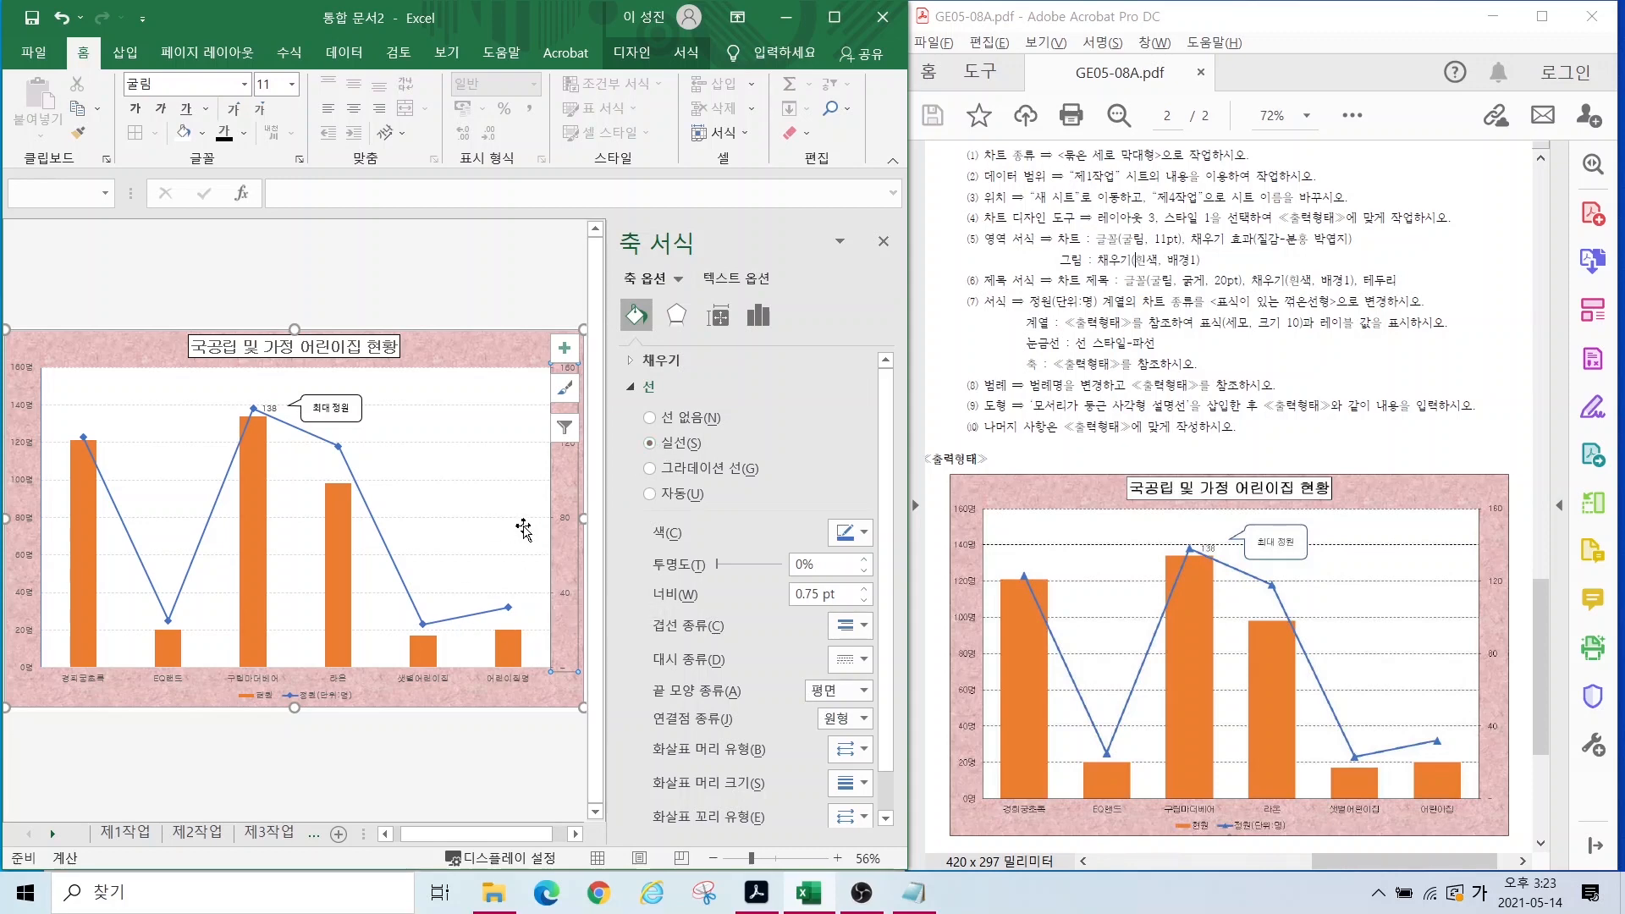
Step: Make the major gridlines darker grey and the horizontal axis line solid, then deselect the chart
{"action": "left_click", "coordinate": [510, 526]}
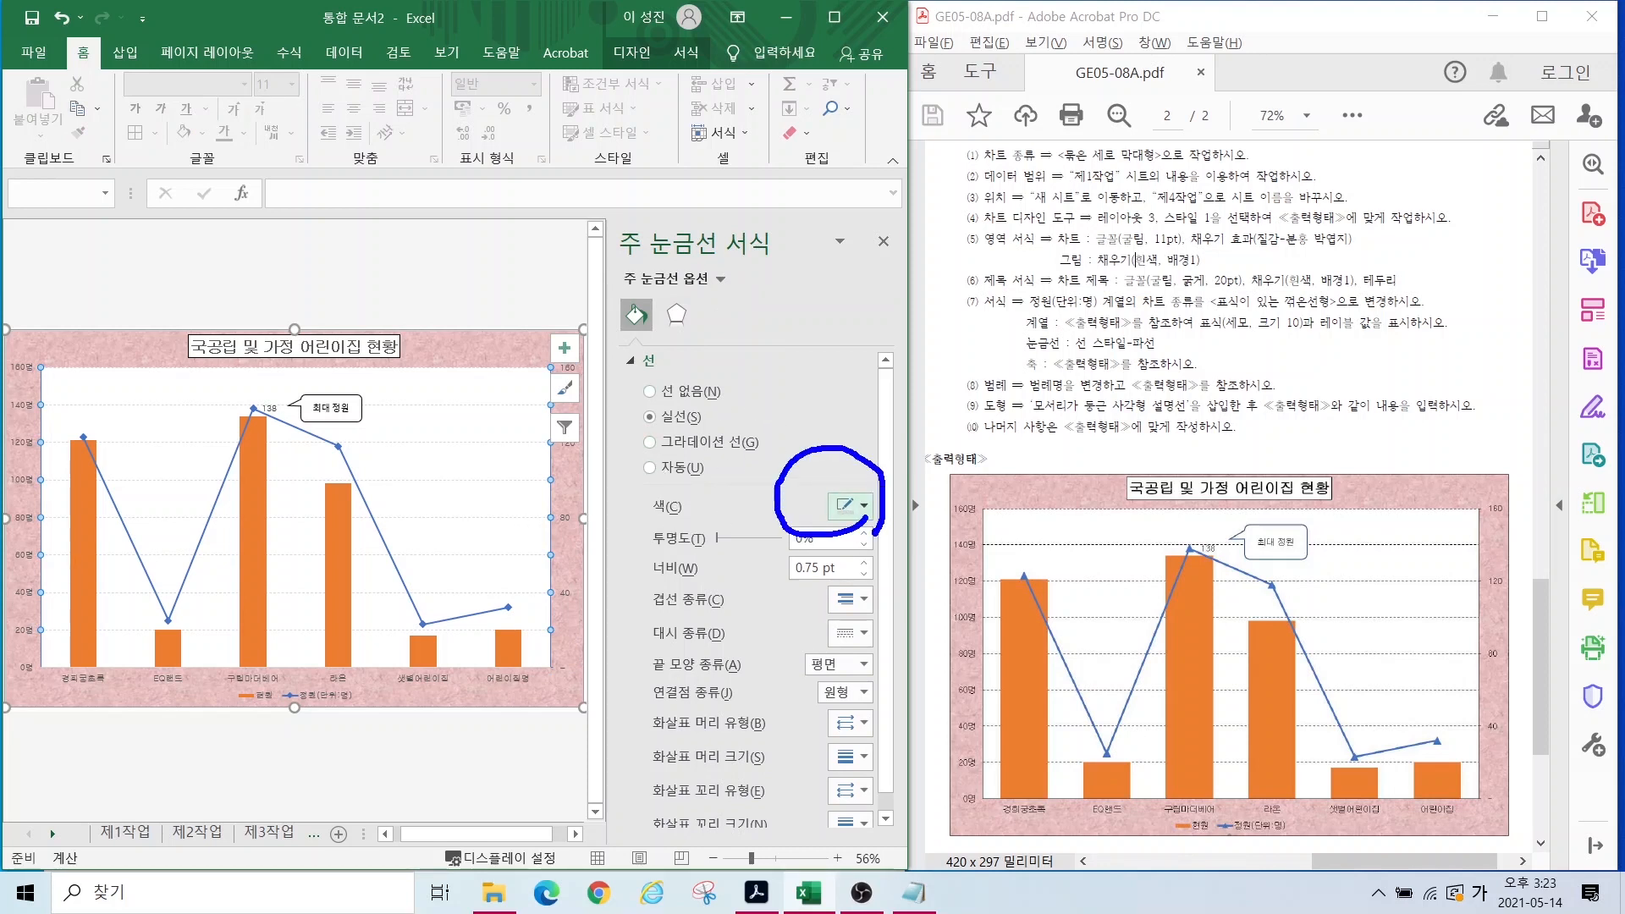
{"action": "left_click", "coordinate": [844, 500]}
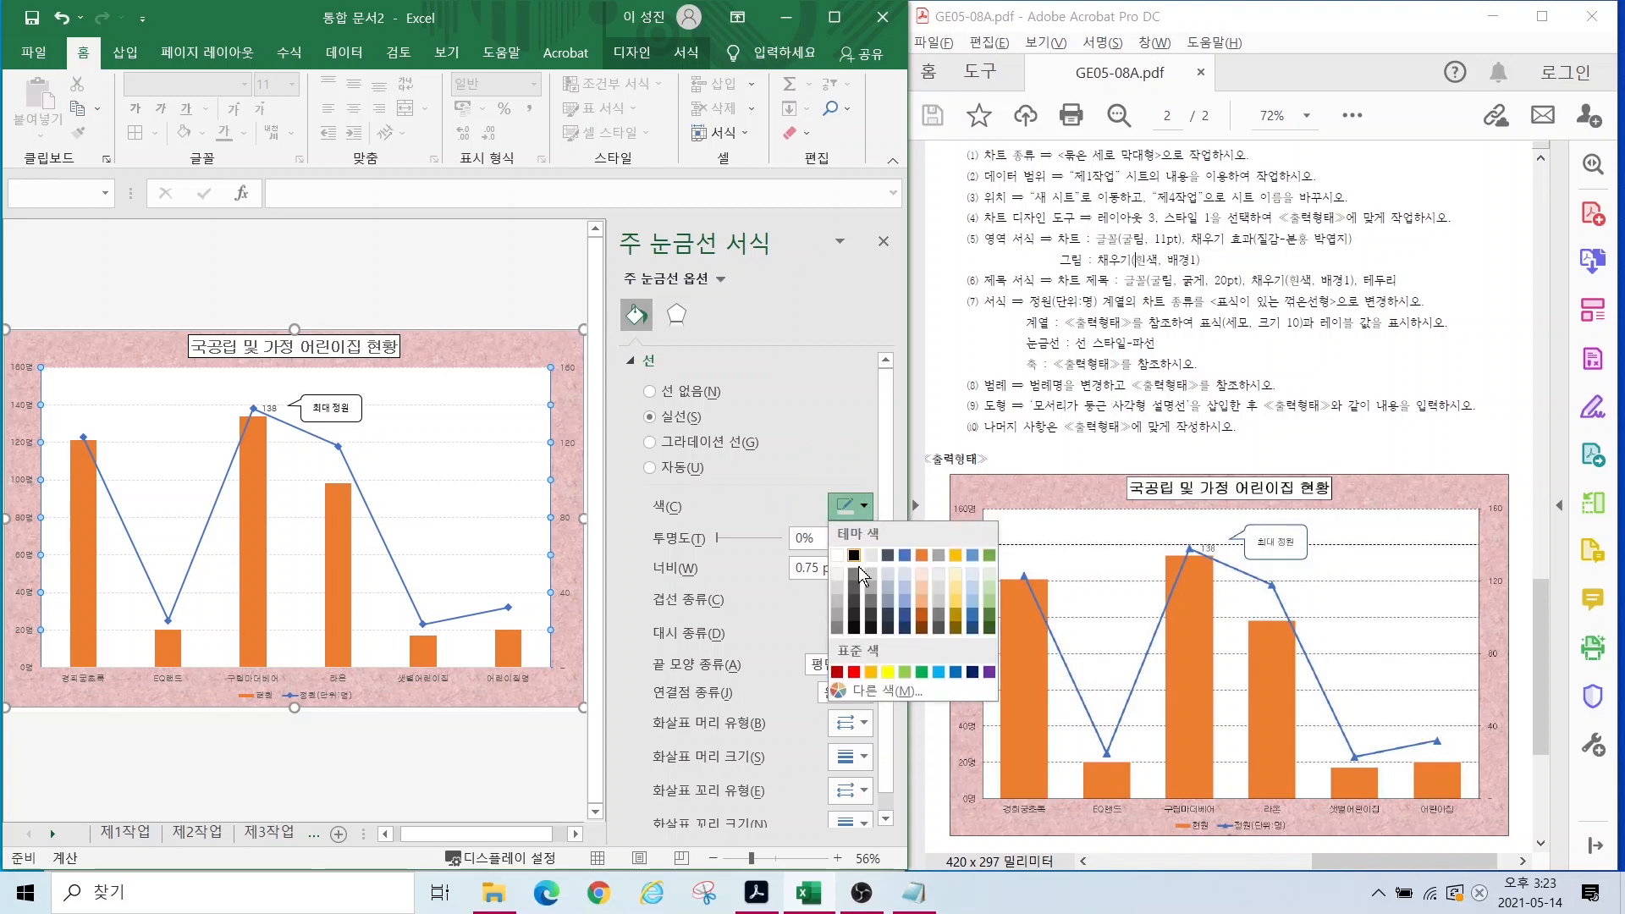
{"action": "left_click", "coordinate": [855, 576]}
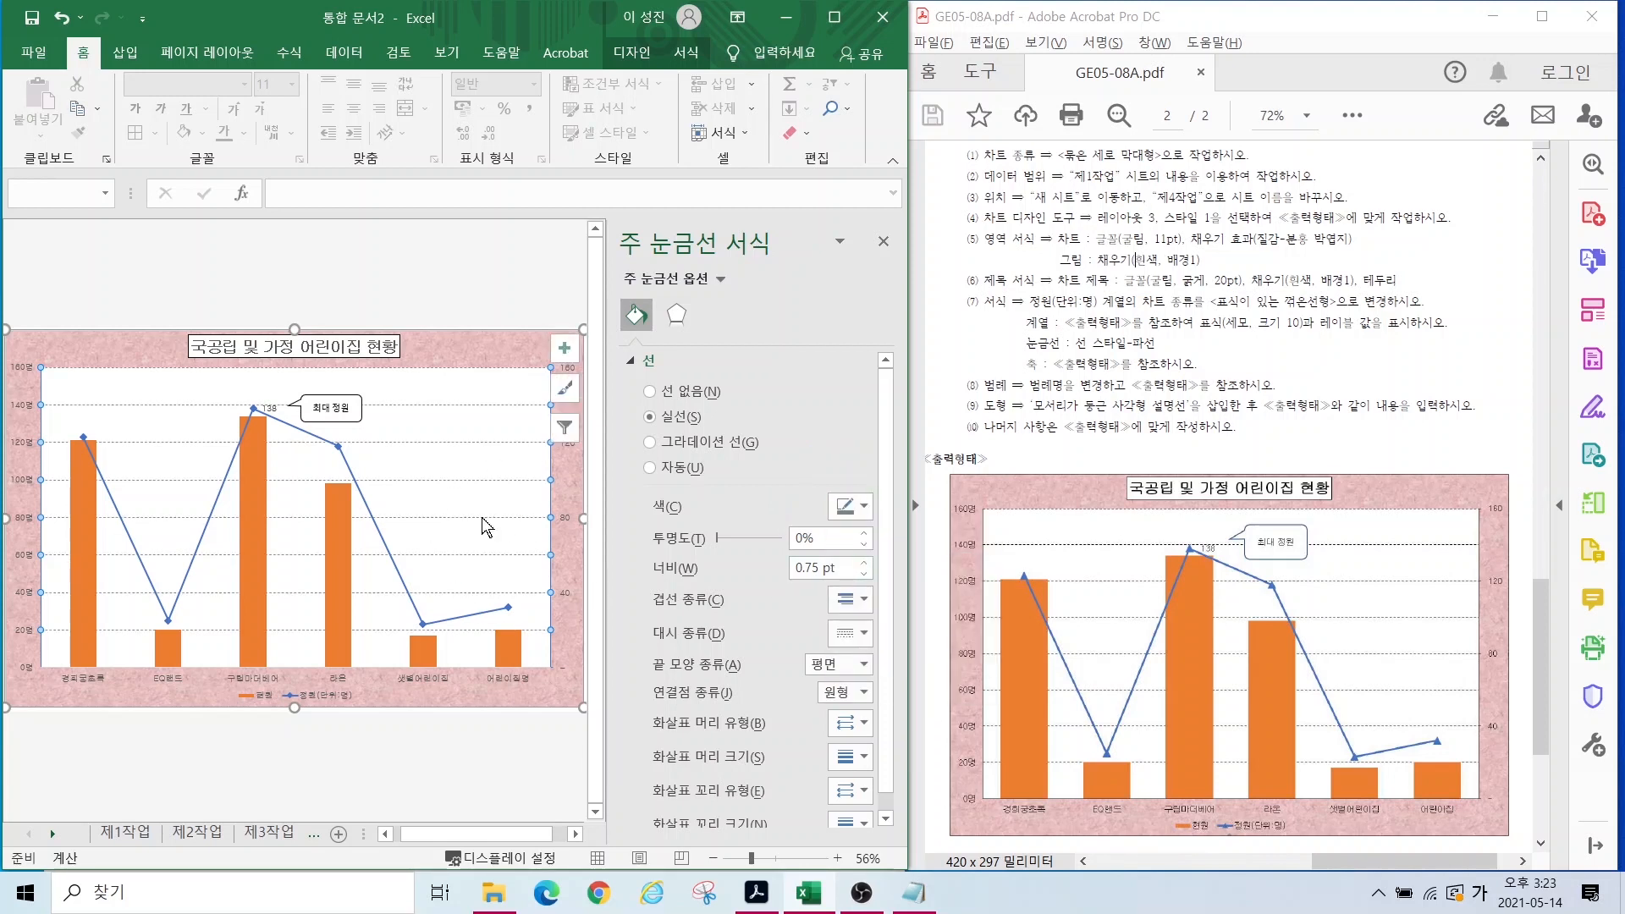
{"action": "left_click", "coordinate": [338, 680]}
{"action": "left_click", "coordinate": [650, 443]}
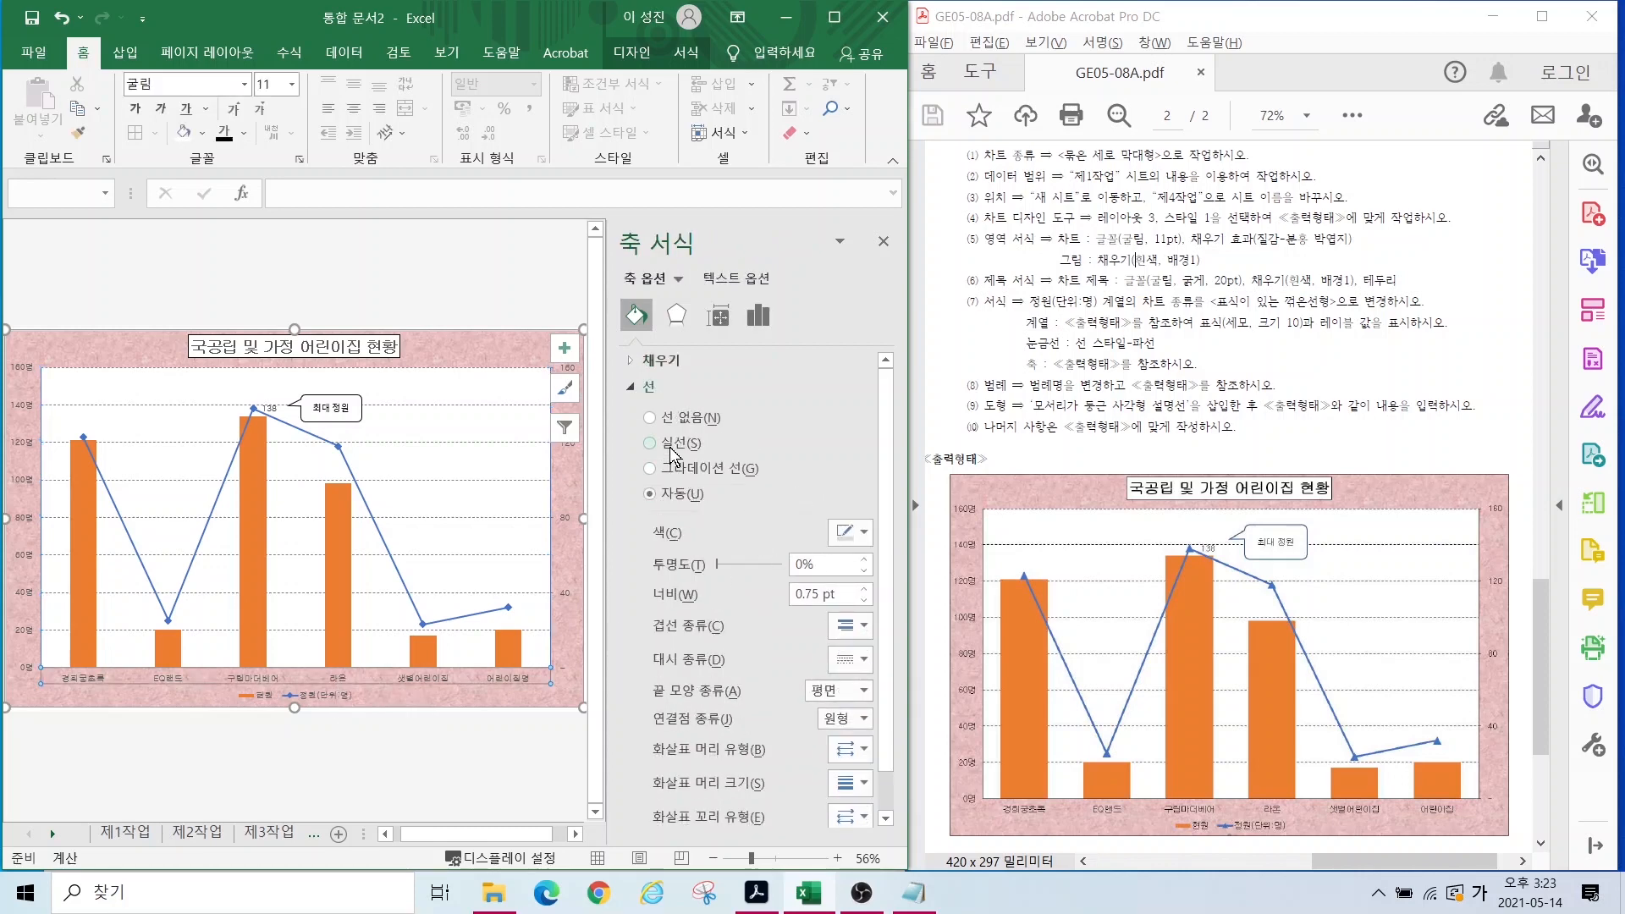
{"action": "left_click", "coordinate": [516, 745]}
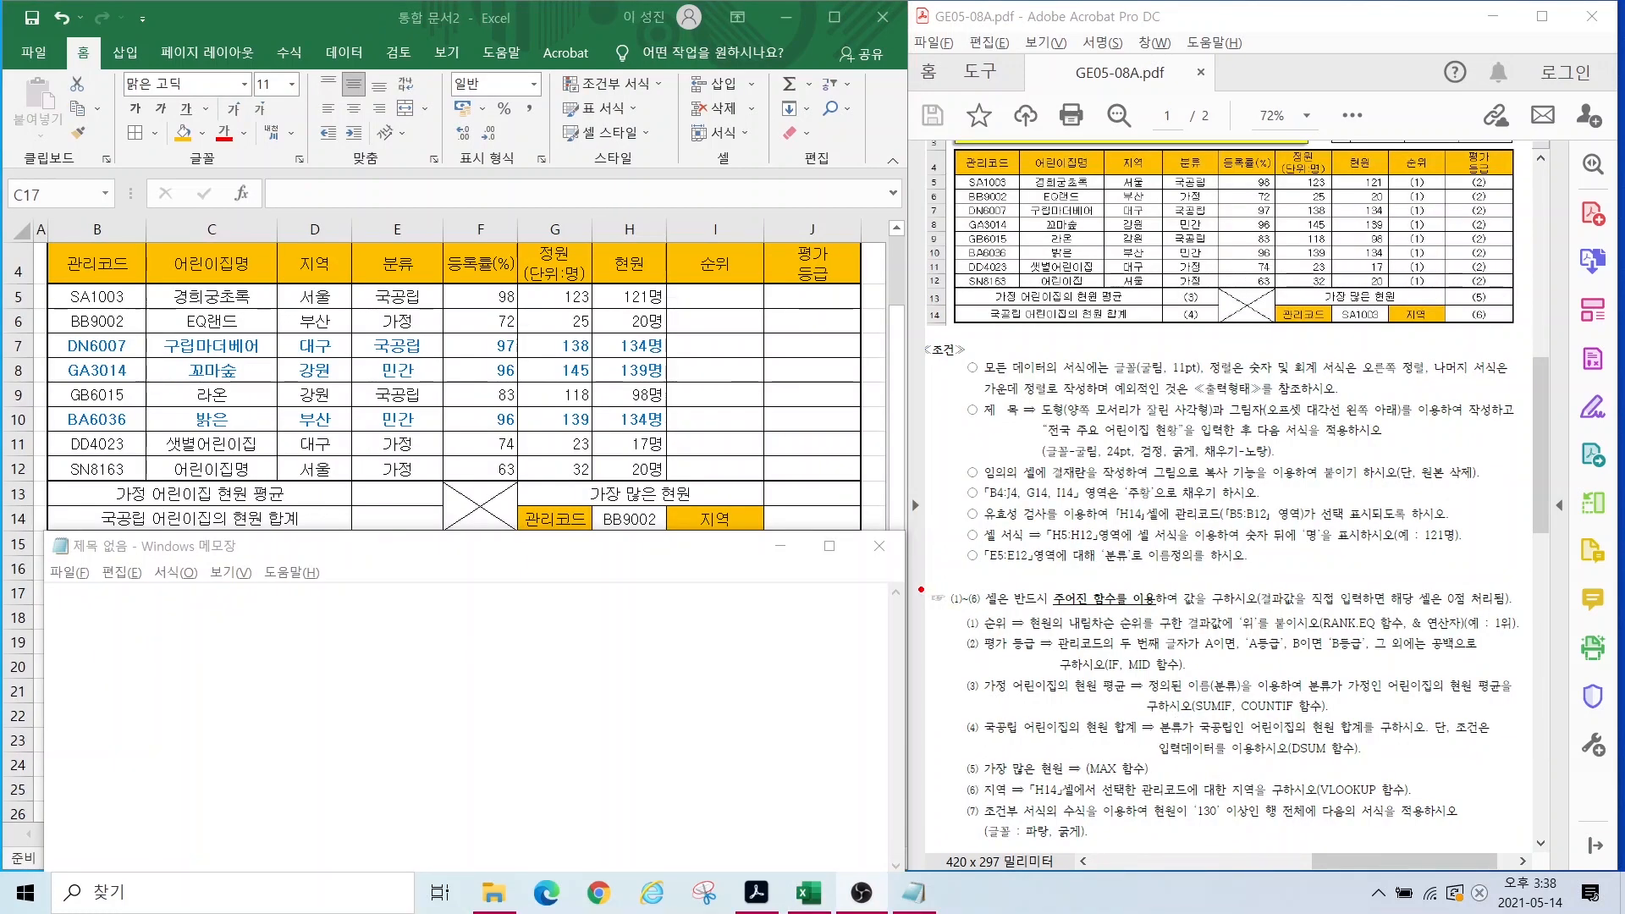
{"action": "mouse_move", "coordinate": [919, 609]}
{"action": "left_mouse_down"}
{"action": "mouse_move", "coordinate": [1199, 737]}
{"action": "mouse_move", "coordinate": [1514, 809]}
{"action": "left_mouse_up"}
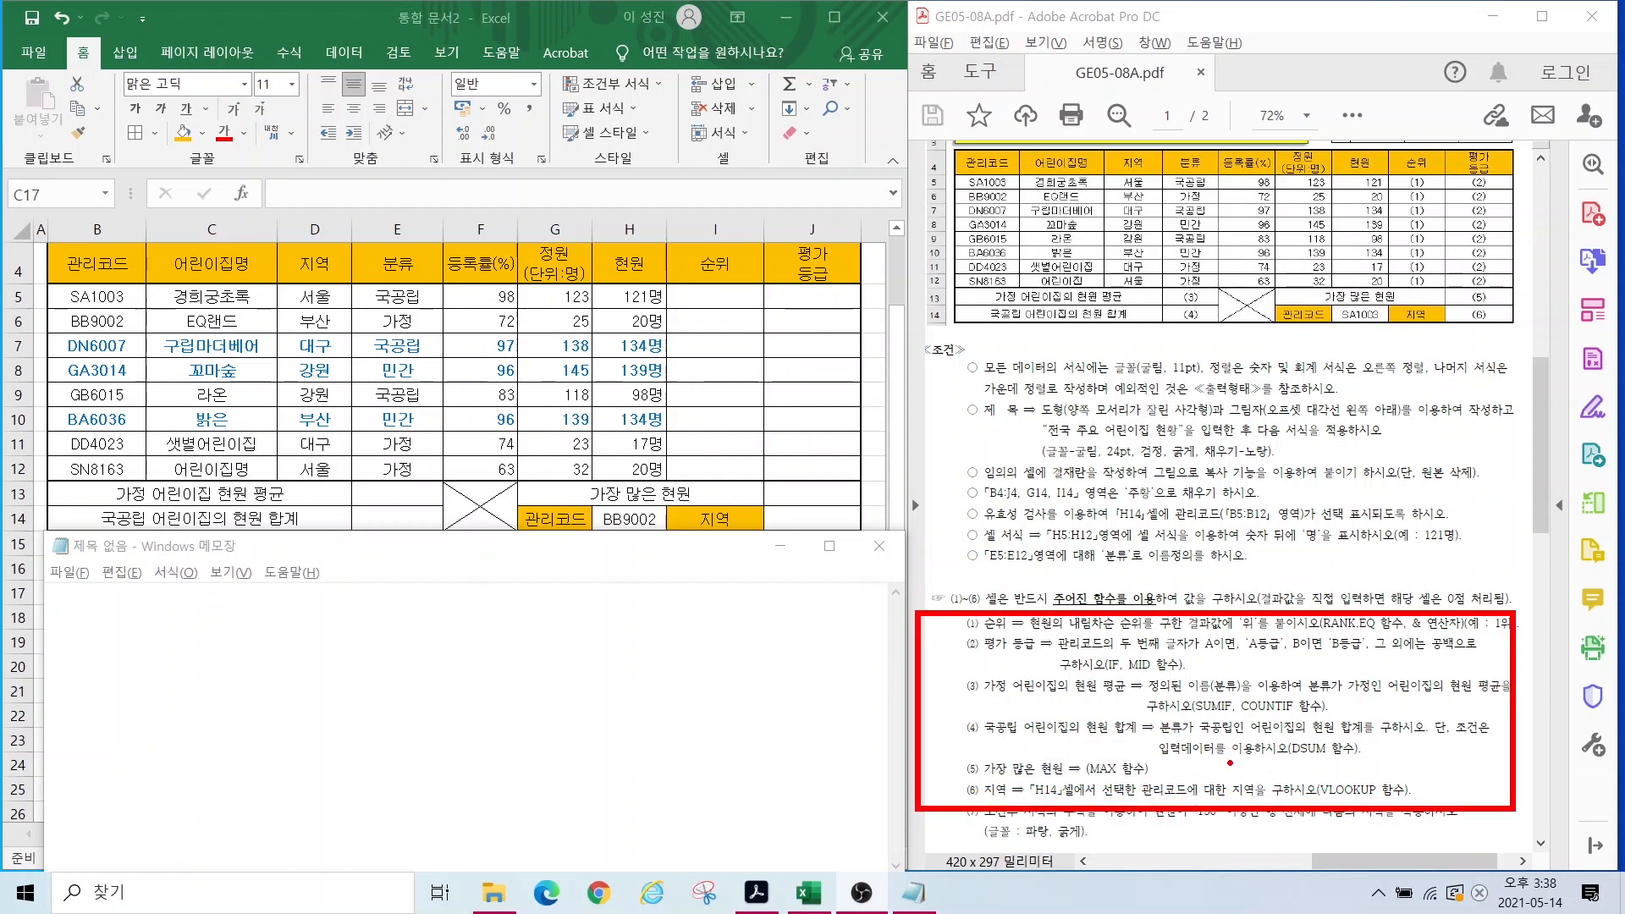
{"action": "mouse_move", "coordinate": [1129, 775]}
{"action": "left_mouse_down"}
{"action": "mouse_move", "coordinate": [1068, 764]}
{"action": "mouse_move", "coordinate": [1126, 796]}
{"action": "left_mouse_up"}
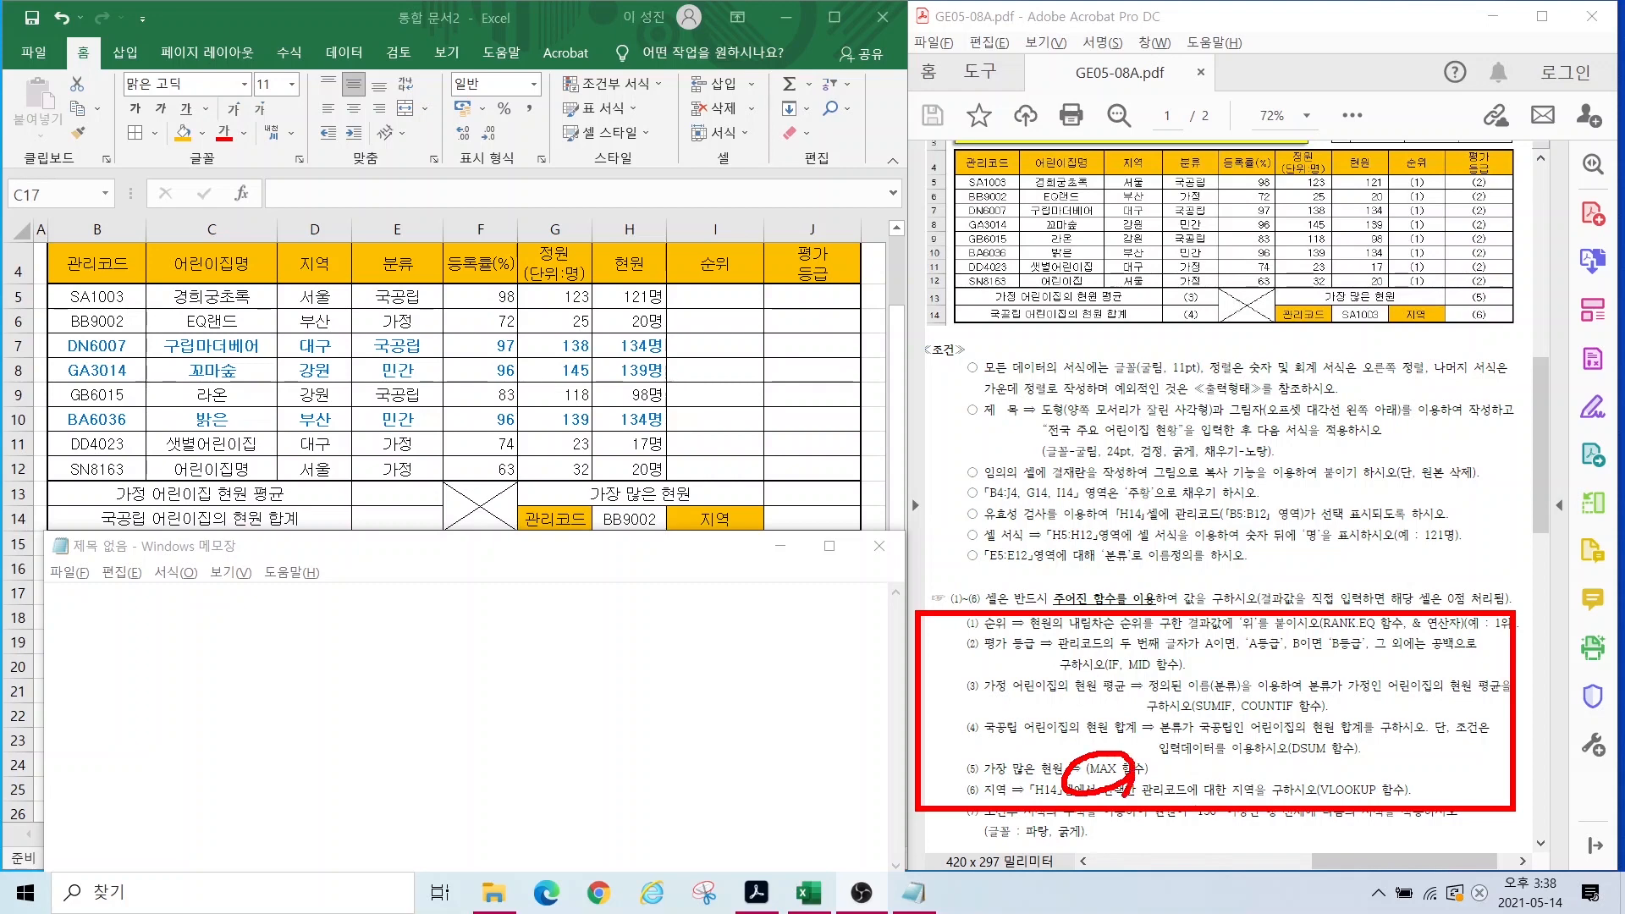
{"action": "left_click_drag", "start_coordinate": [1317, 765], "coordinate": [1322, 727]}
{"action": "left_click_drag", "start_coordinate": [1318, 809], "coordinate": [1371, 772]}
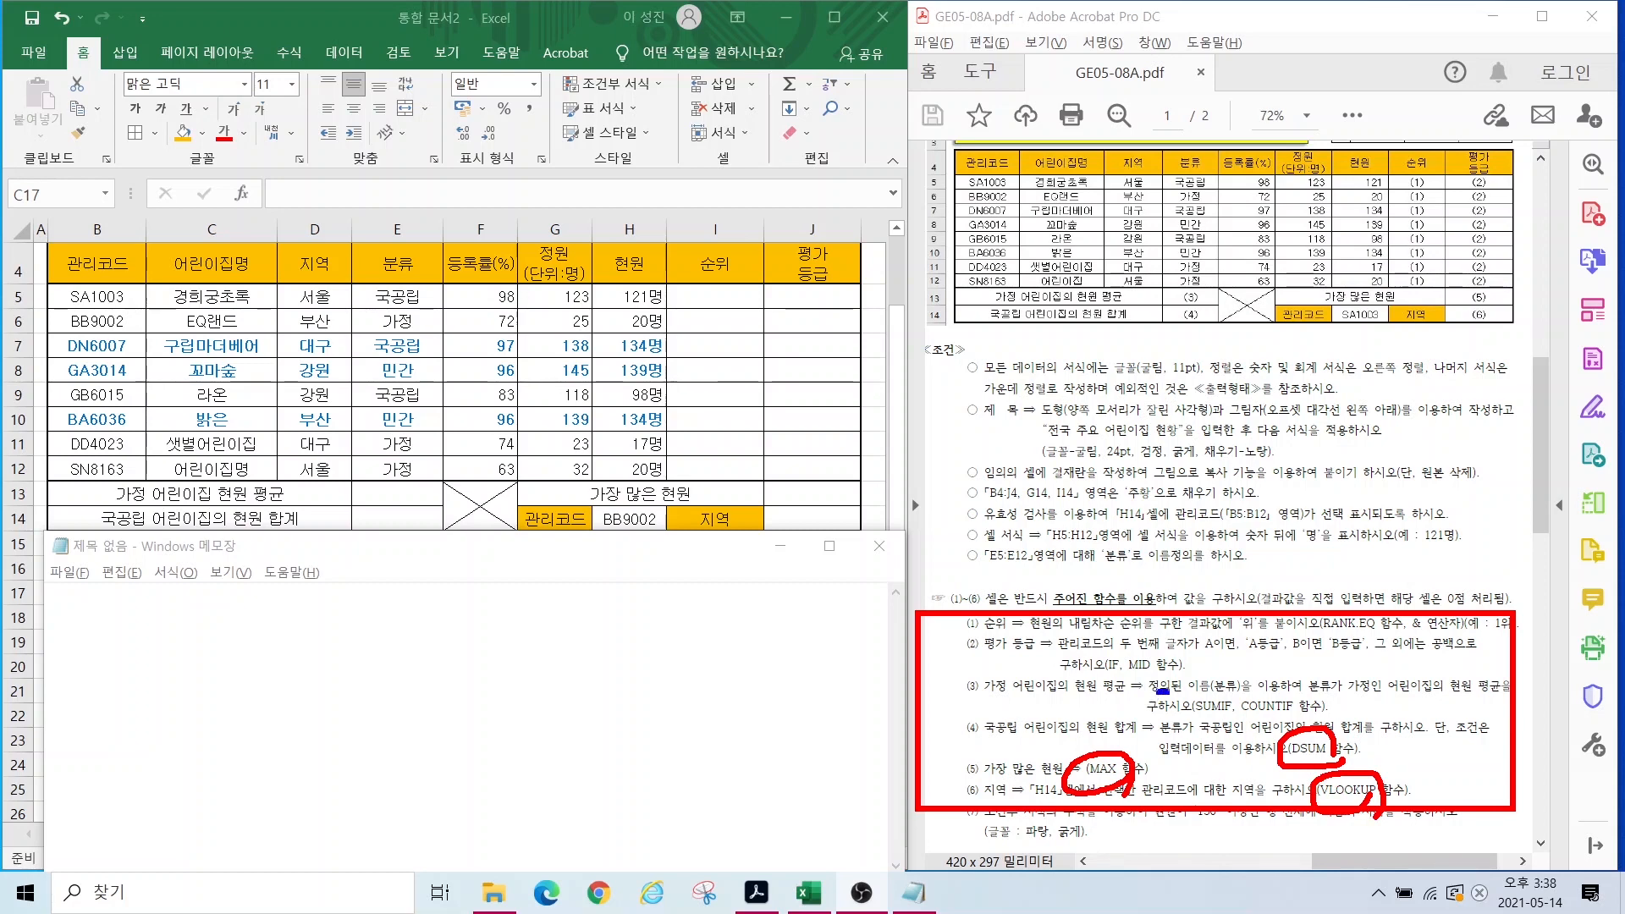
{"action": "left_click_drag", "start_coordinate": [1157, 690], "coordinate": [1331, 725]}
{"action": "left_click_drag", "start_coordinate": [1088, 653], "coordinate": [1185, 684]}
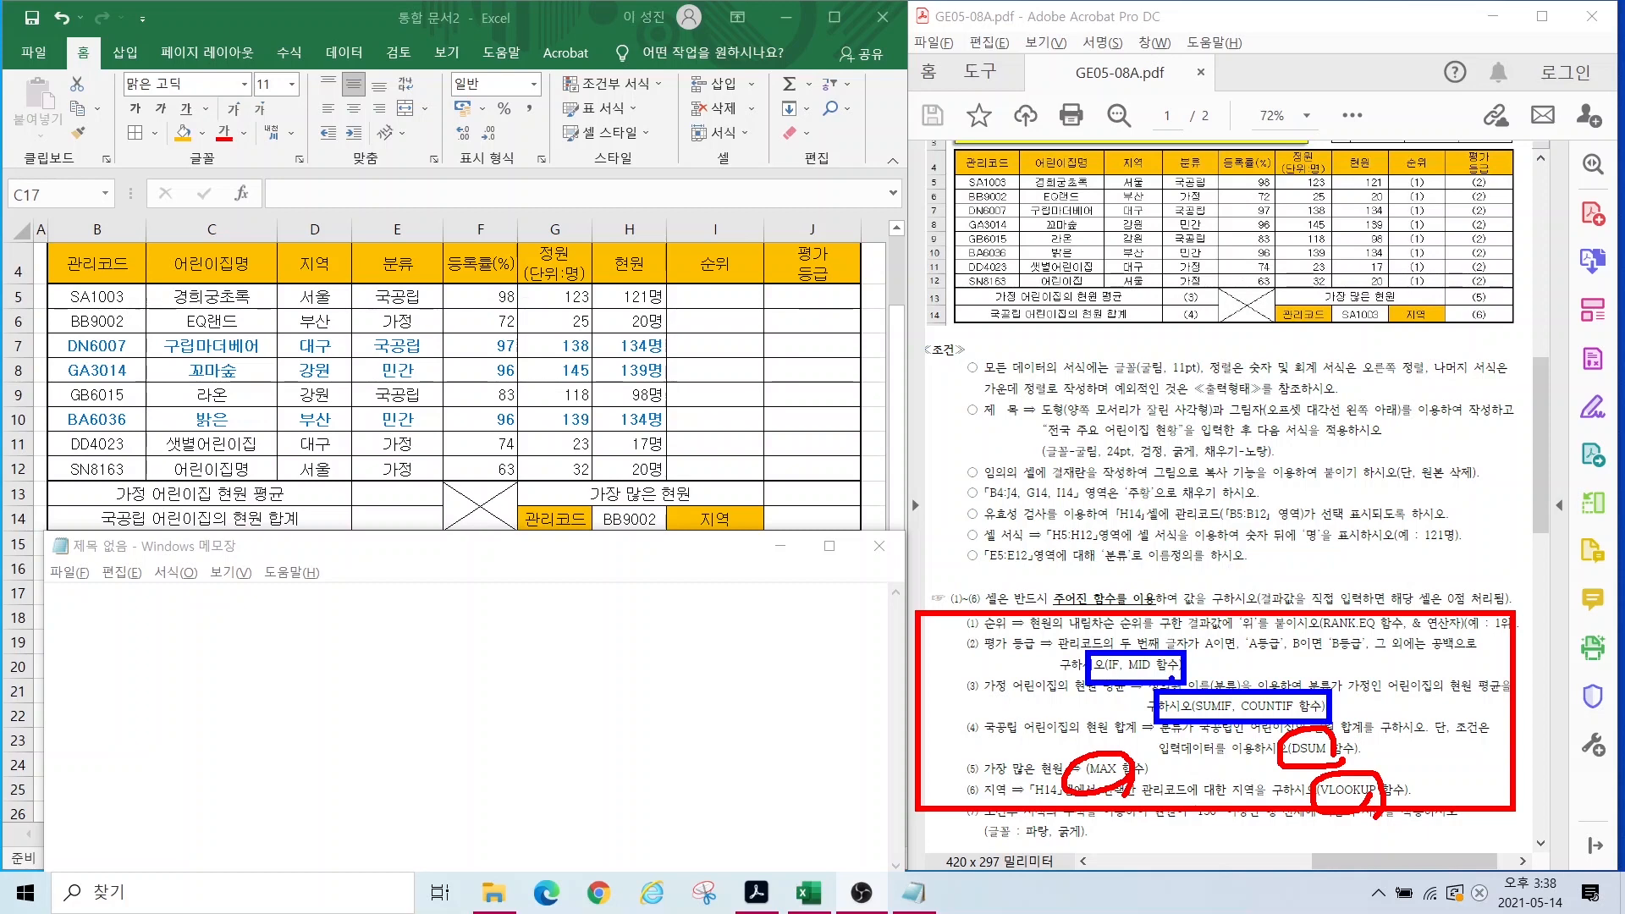
{"action": "key", "text": "Escape"}
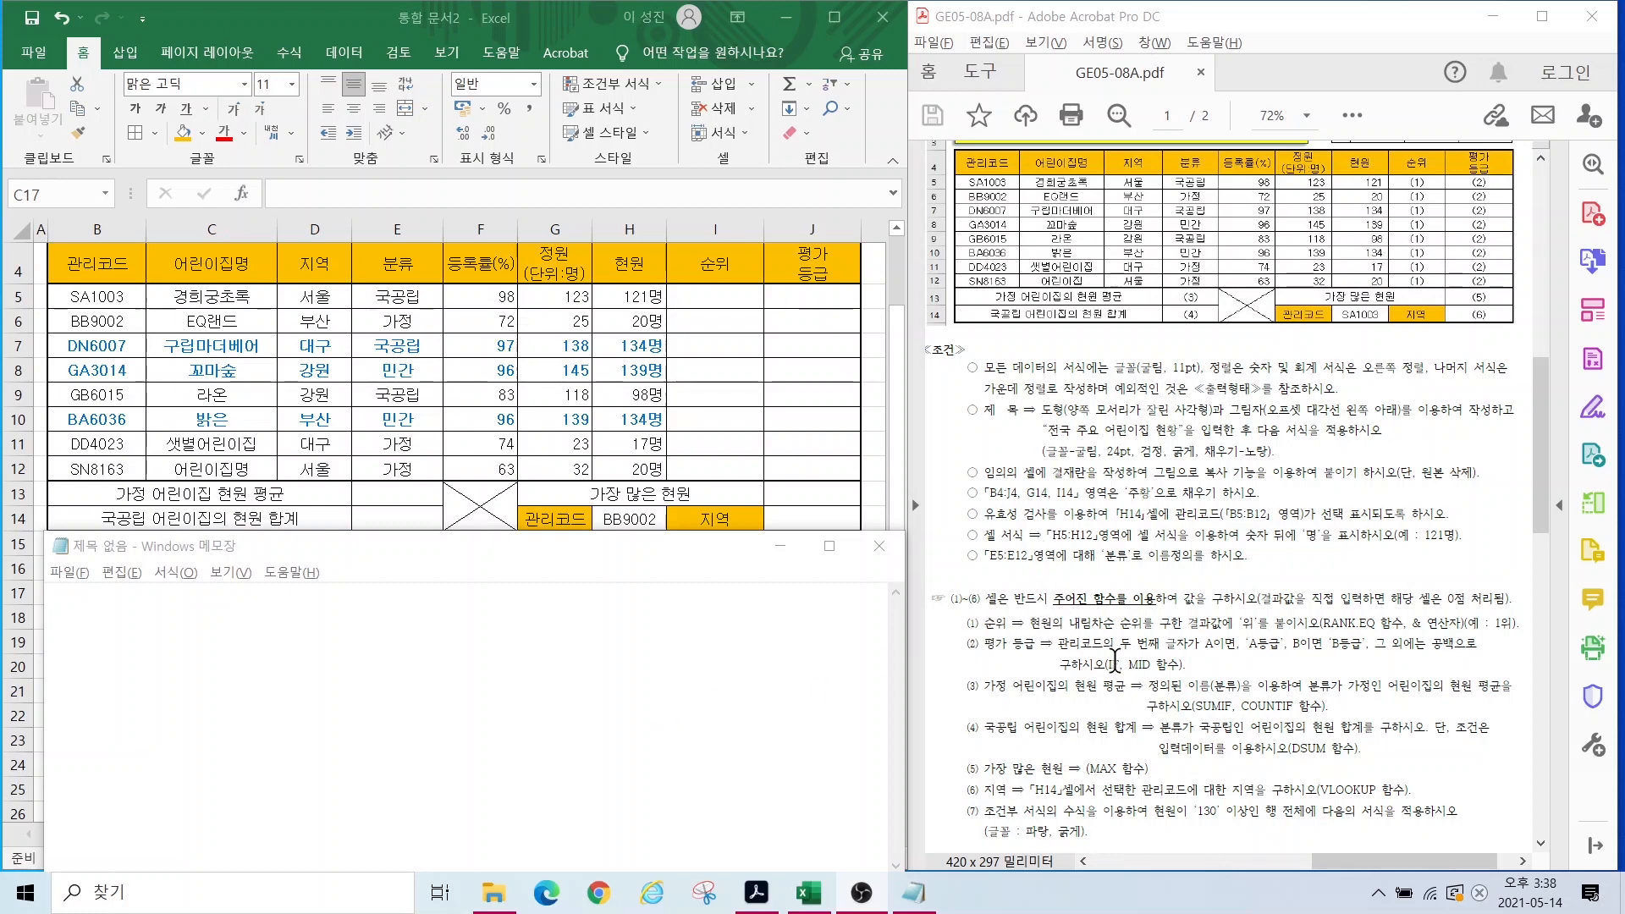
{"action": "mouse_move", "coordinate": [1052, 611]}
{"action": "left_mouse_down"}
{"action": "mouse_move", "coordinate": [1160, 637]}
{"action": "mouse_move", "coordinate": [1302, 636]}
{"action": "mouse_move", "coordinate": [1322, 583]}
{"action": "mouse_move", "coordinate": [1282, 528]}
{"action": "left_mouse_up"}
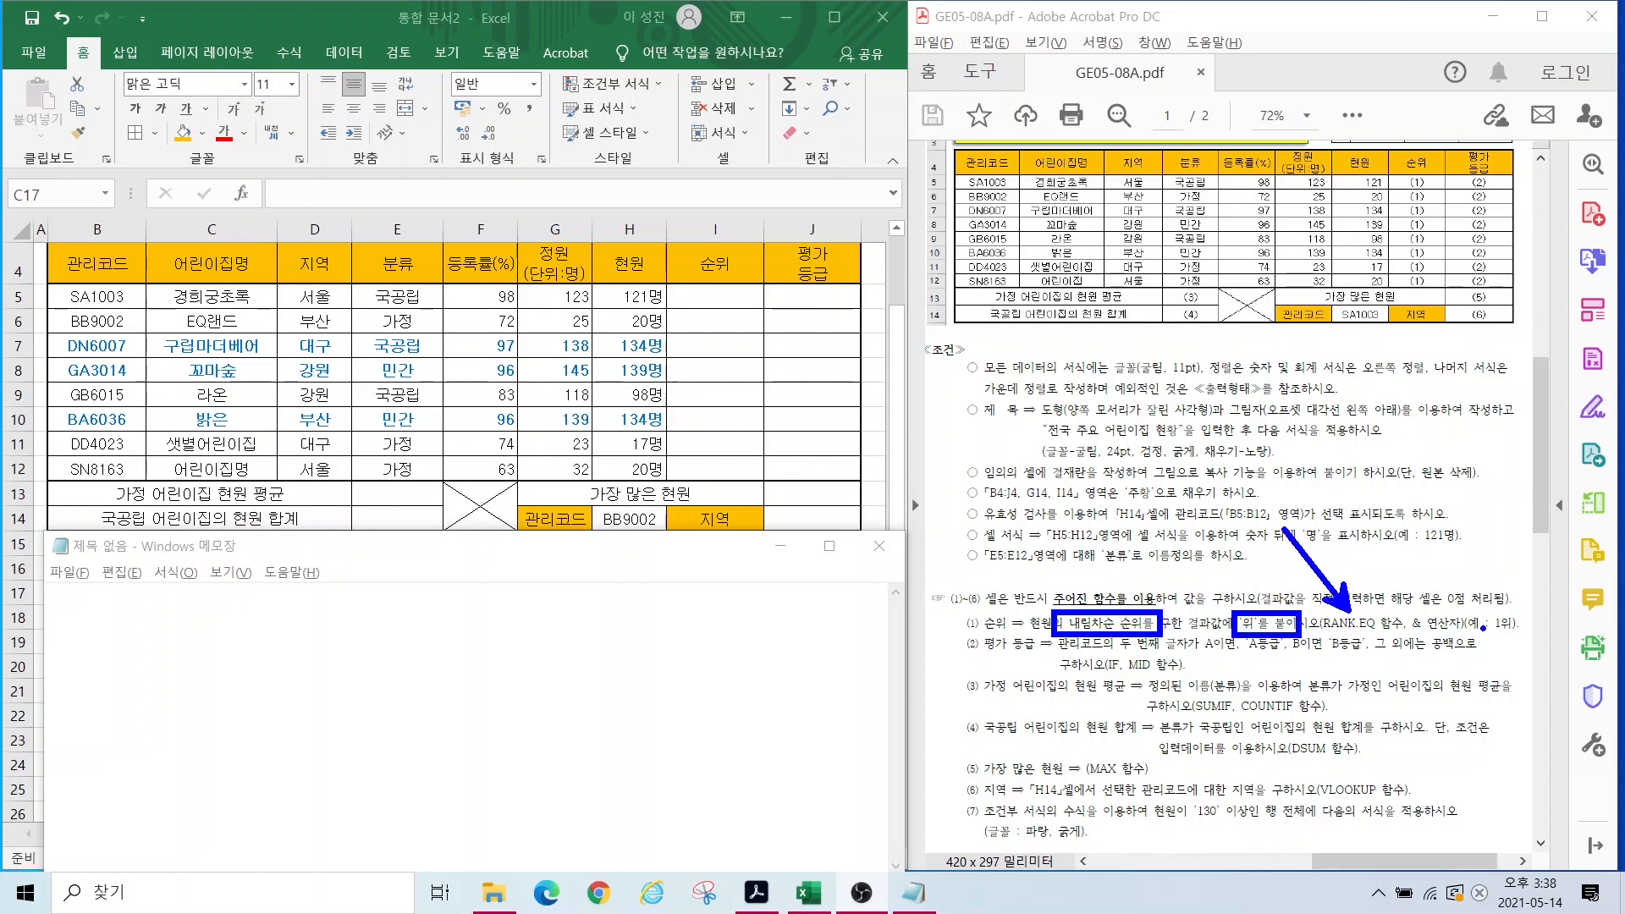
{"action": "left_click_drag", "start_coordinate": [1439, 617], "coordinate": [1488, 534]}
{"action": "key", "text": "Escape"}
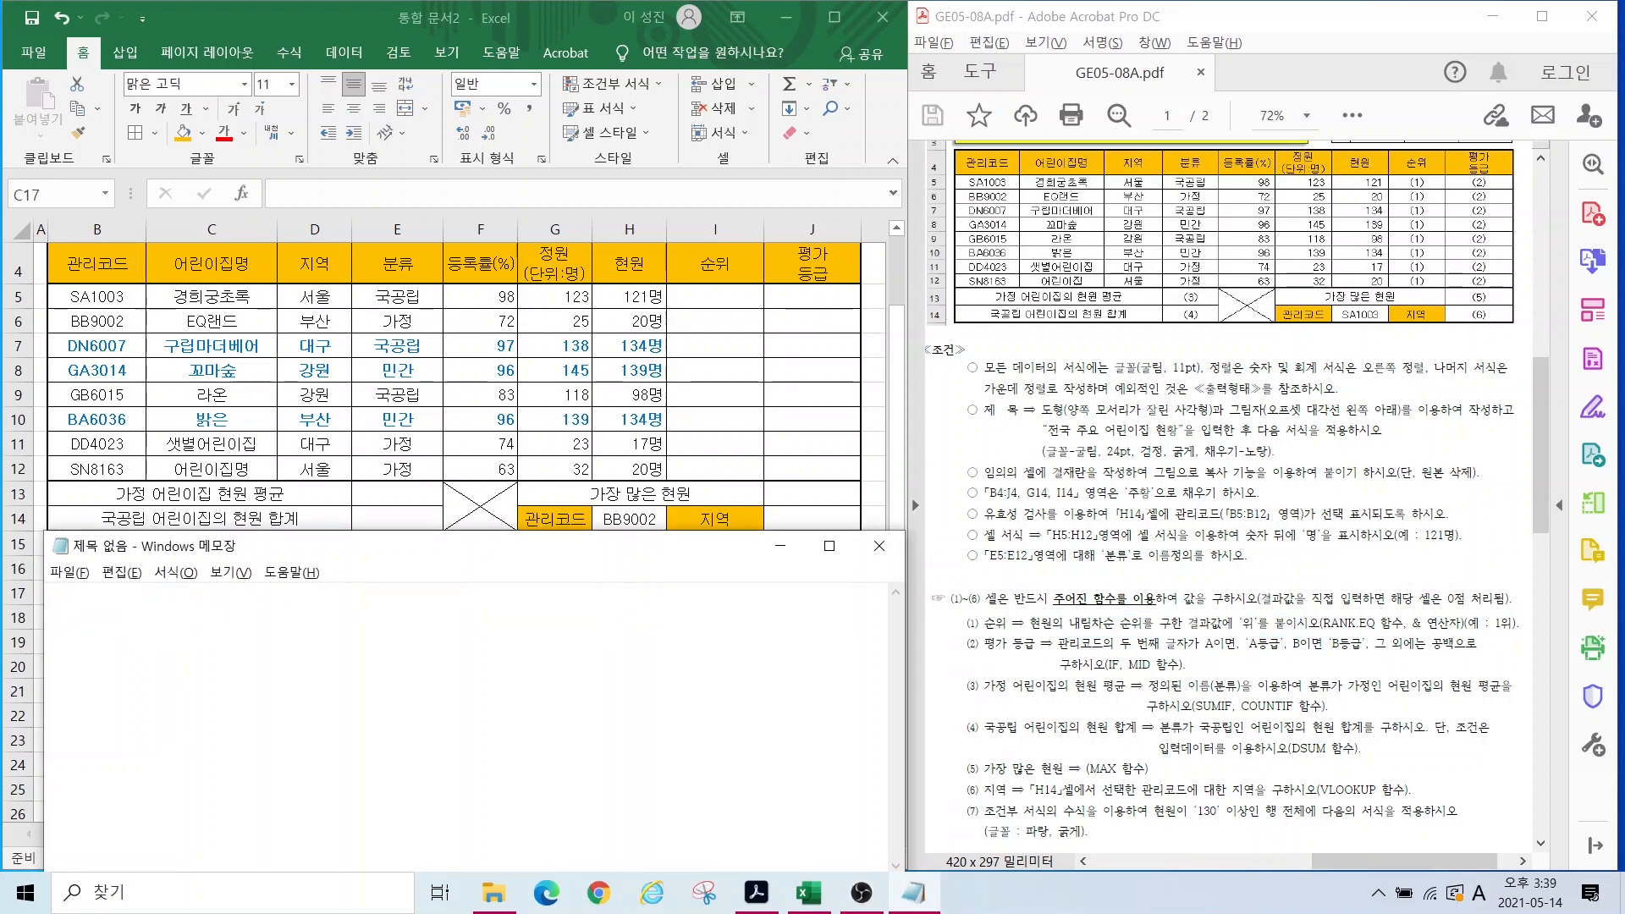
Step: Write the note =rank.eq(누가,어디서범위)내림차순 : 큰1 on the first line
{"action": "type", "text": "="}
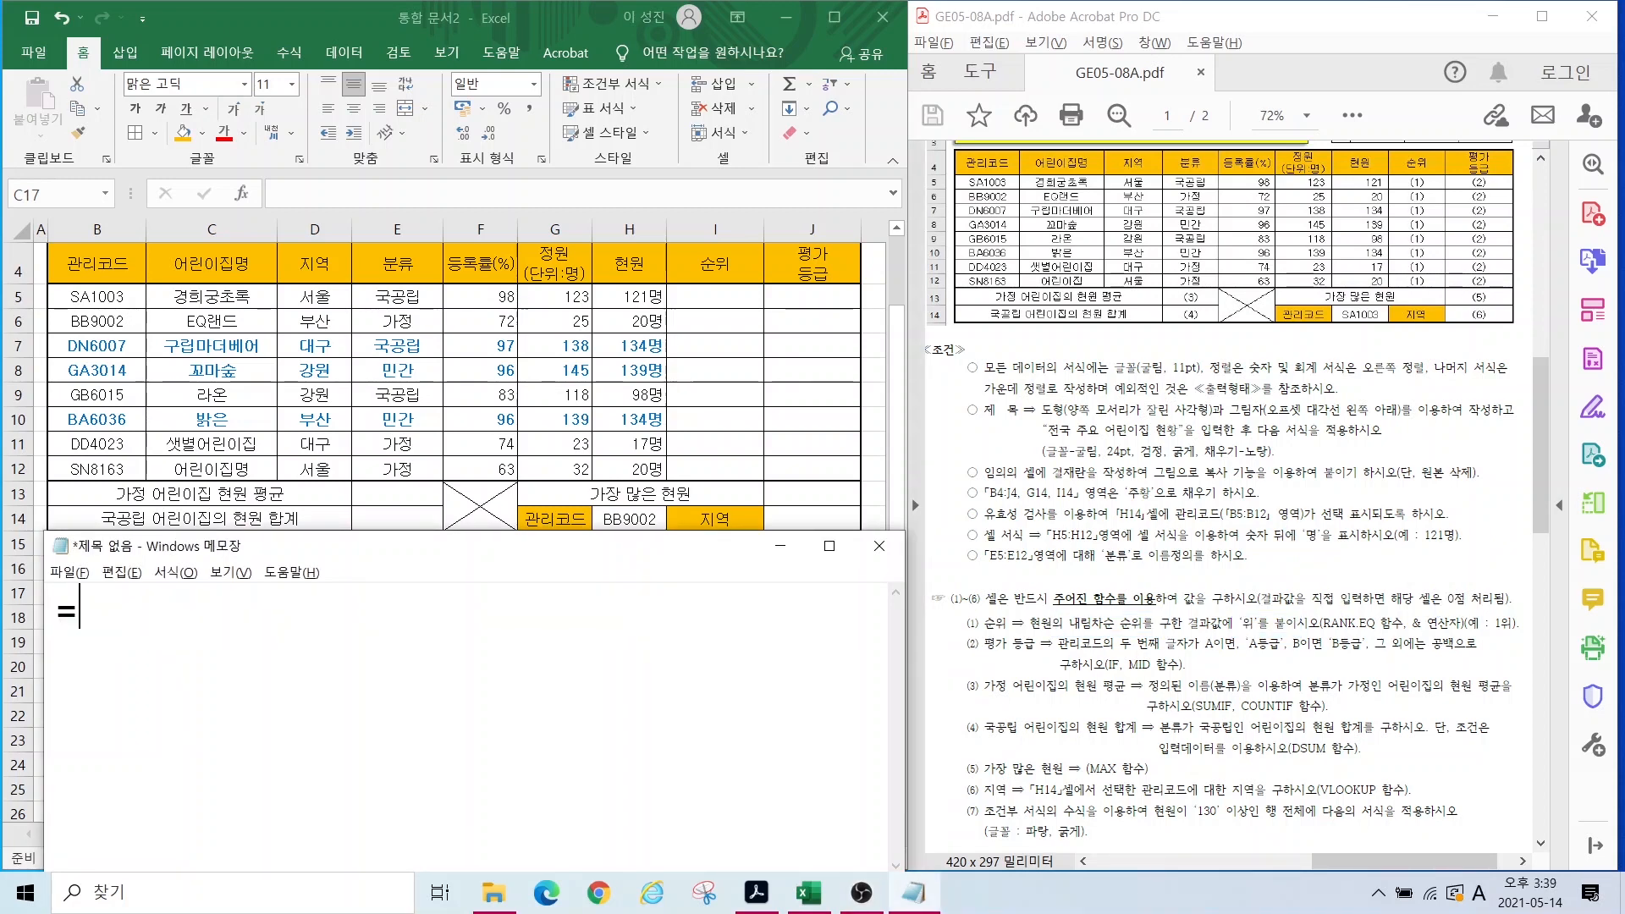
{"action": "type", "text": "rank.eq"}
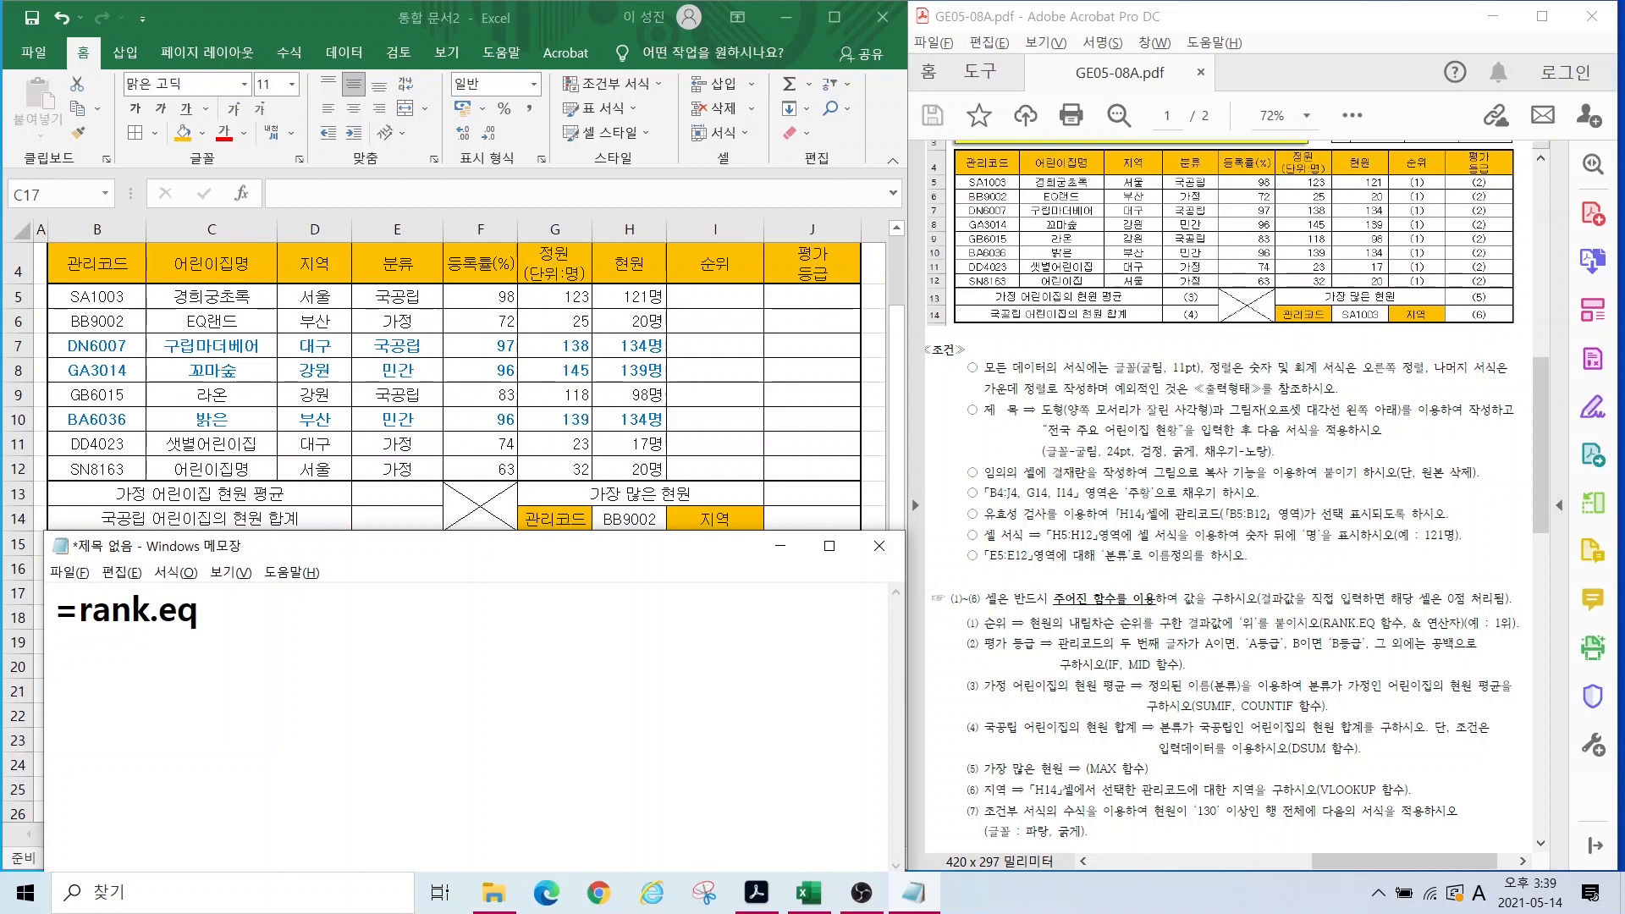
{"action": "type", "text": "("}
{"action": "key", "text": "Hangul"}
{"action": "type", "text": "누가"}
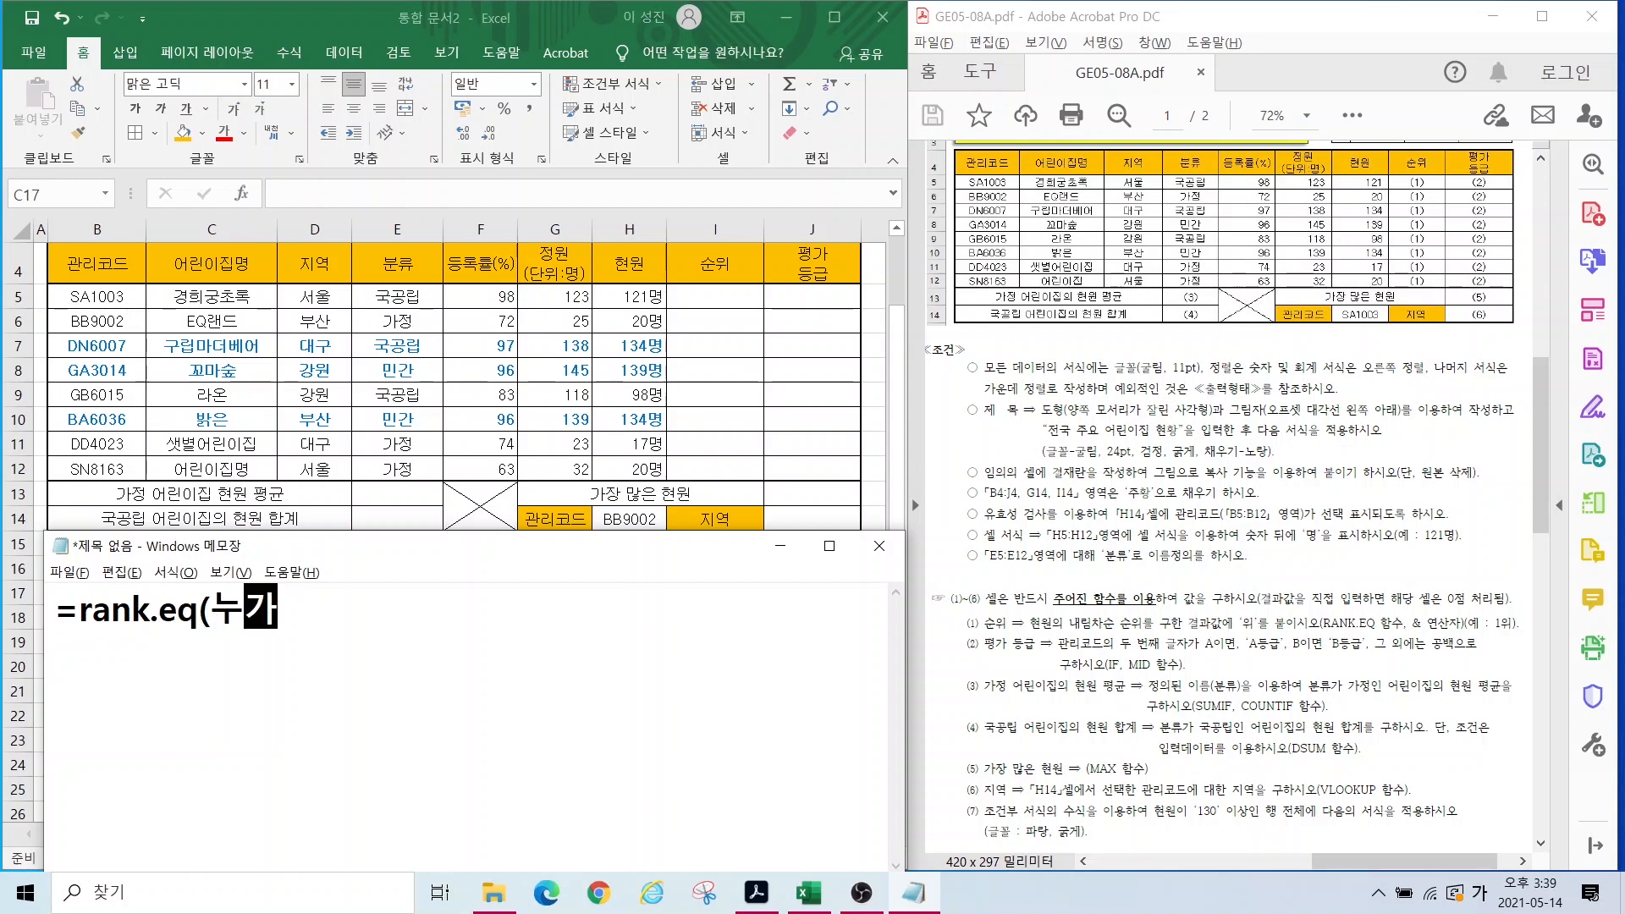
{"action": "type", "text": ",어디서"}
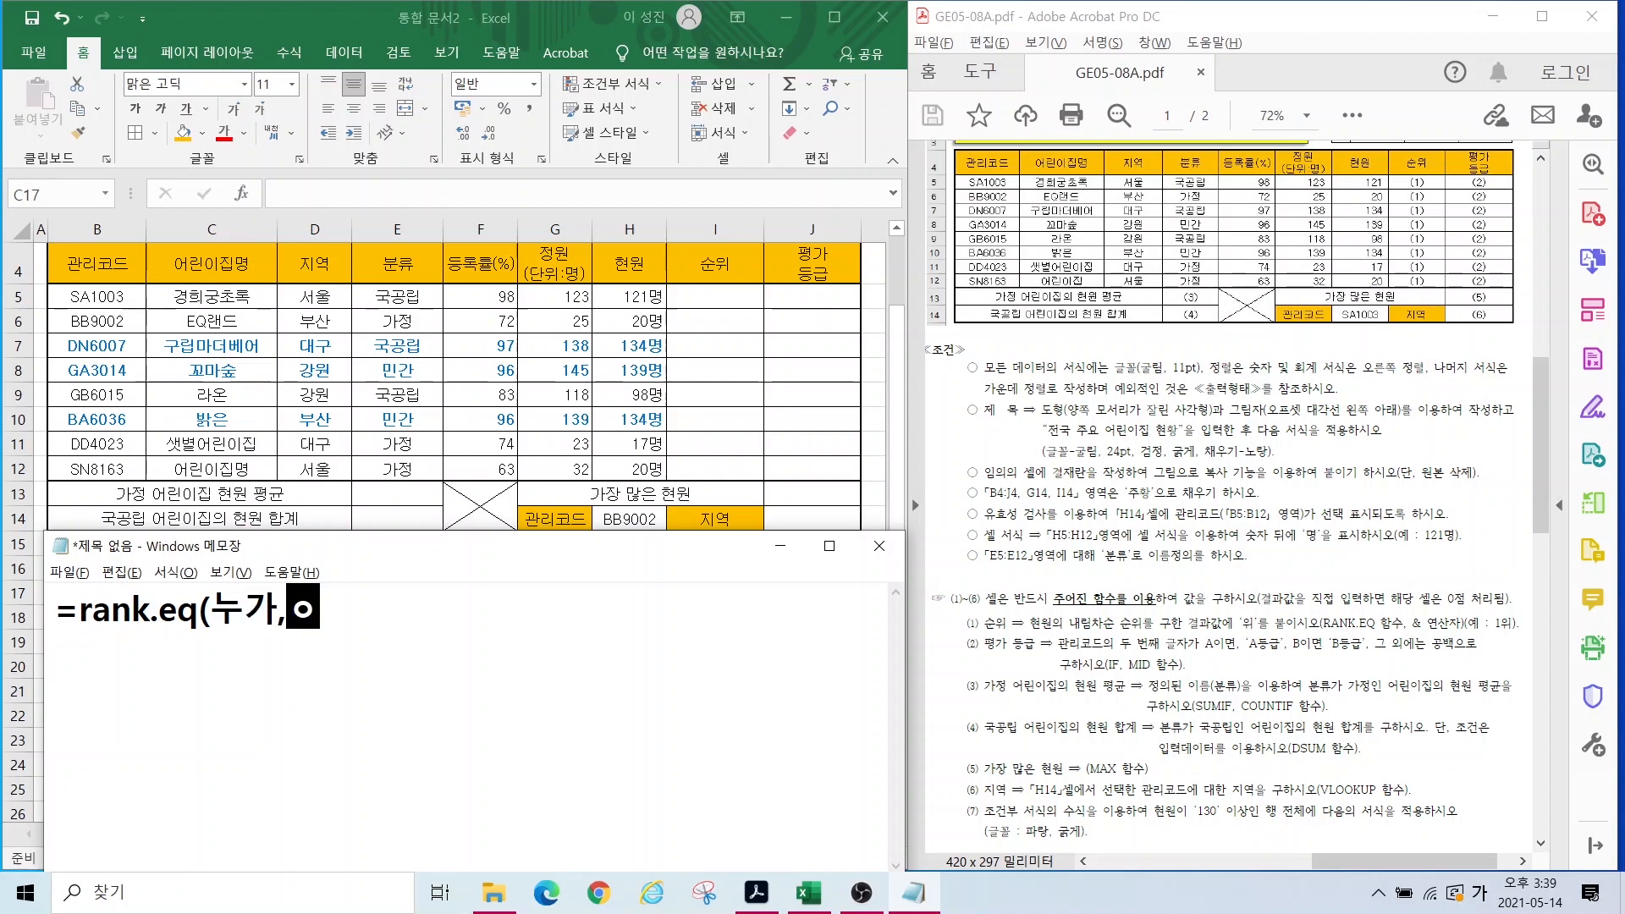
{"action": "type", "text": "범위)"}
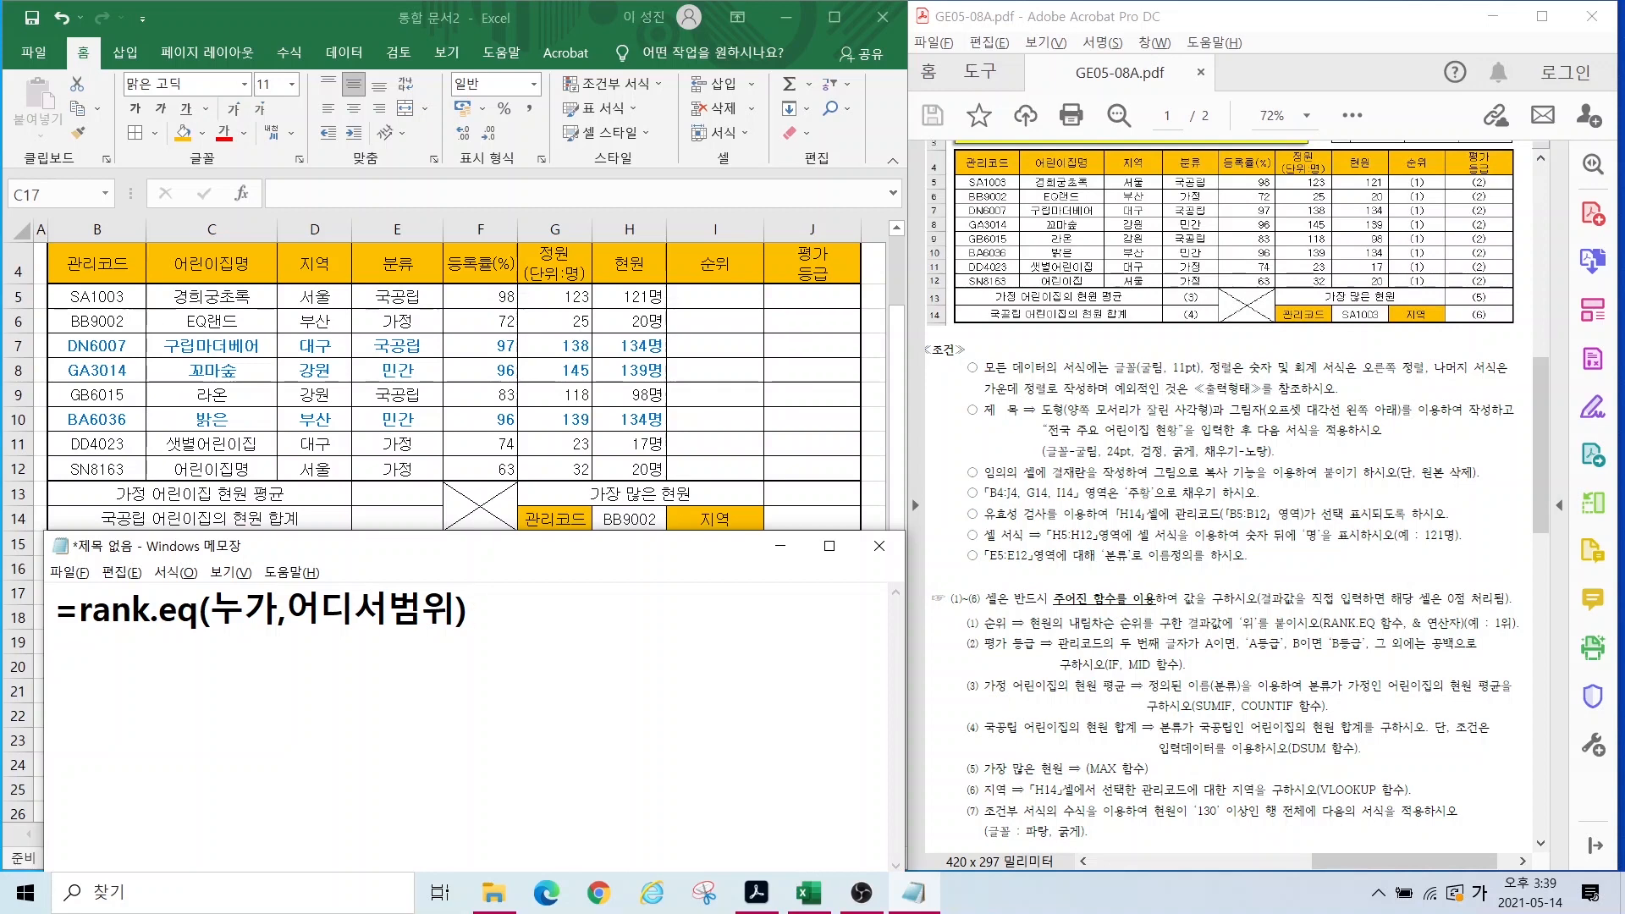
{"action": "type", "text": "내림"}
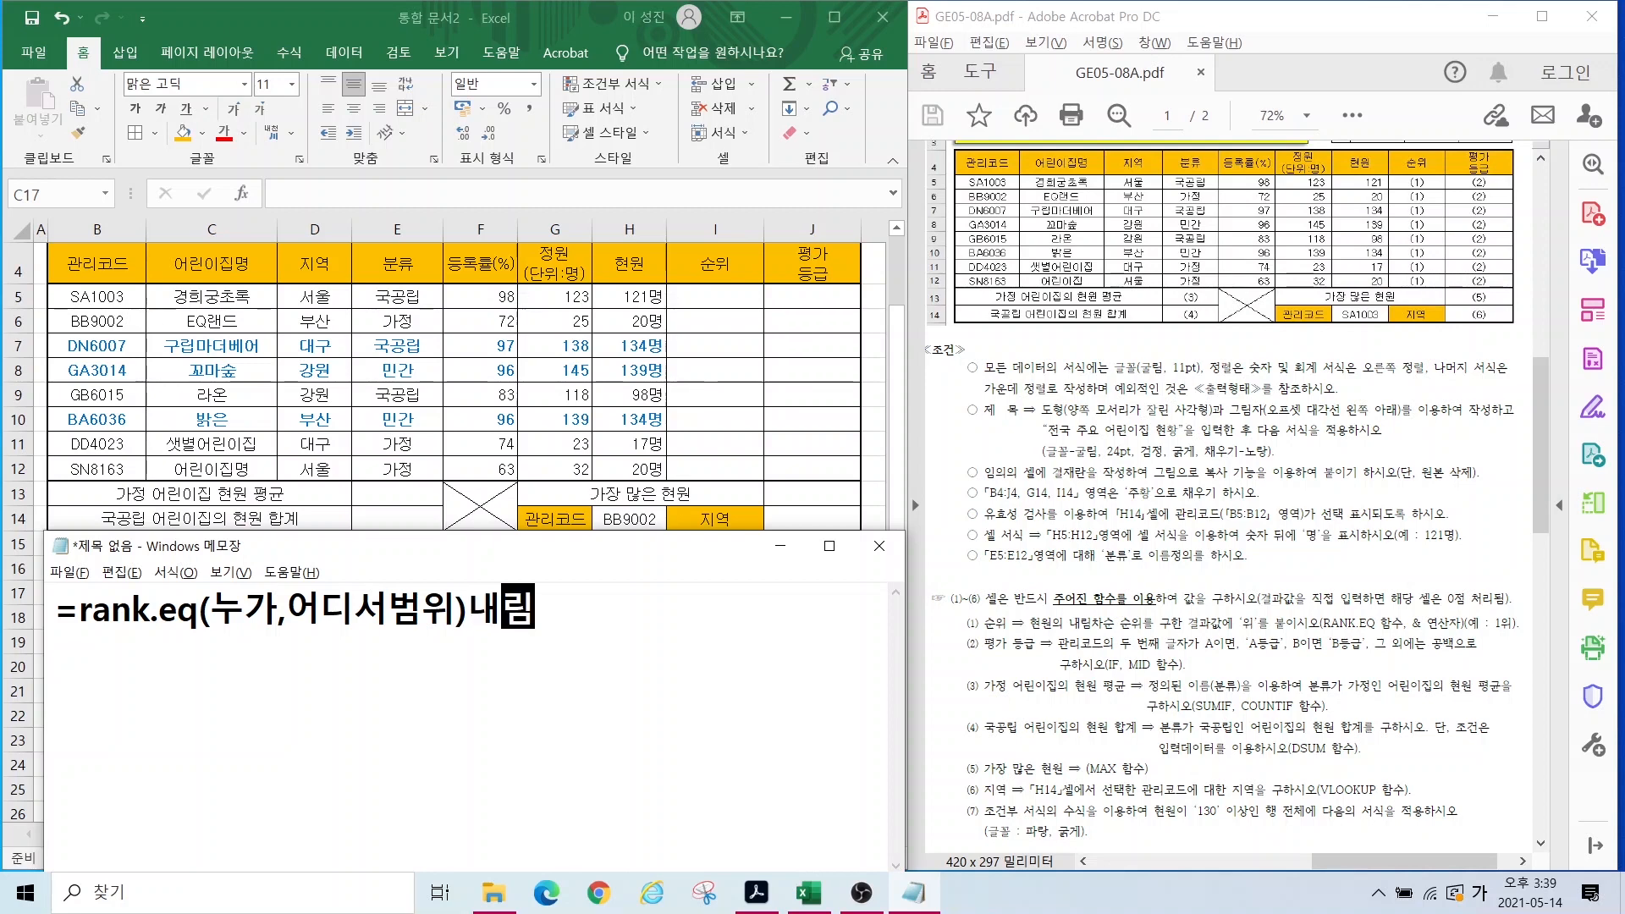
{"action": "type", "text": "차순 : "}
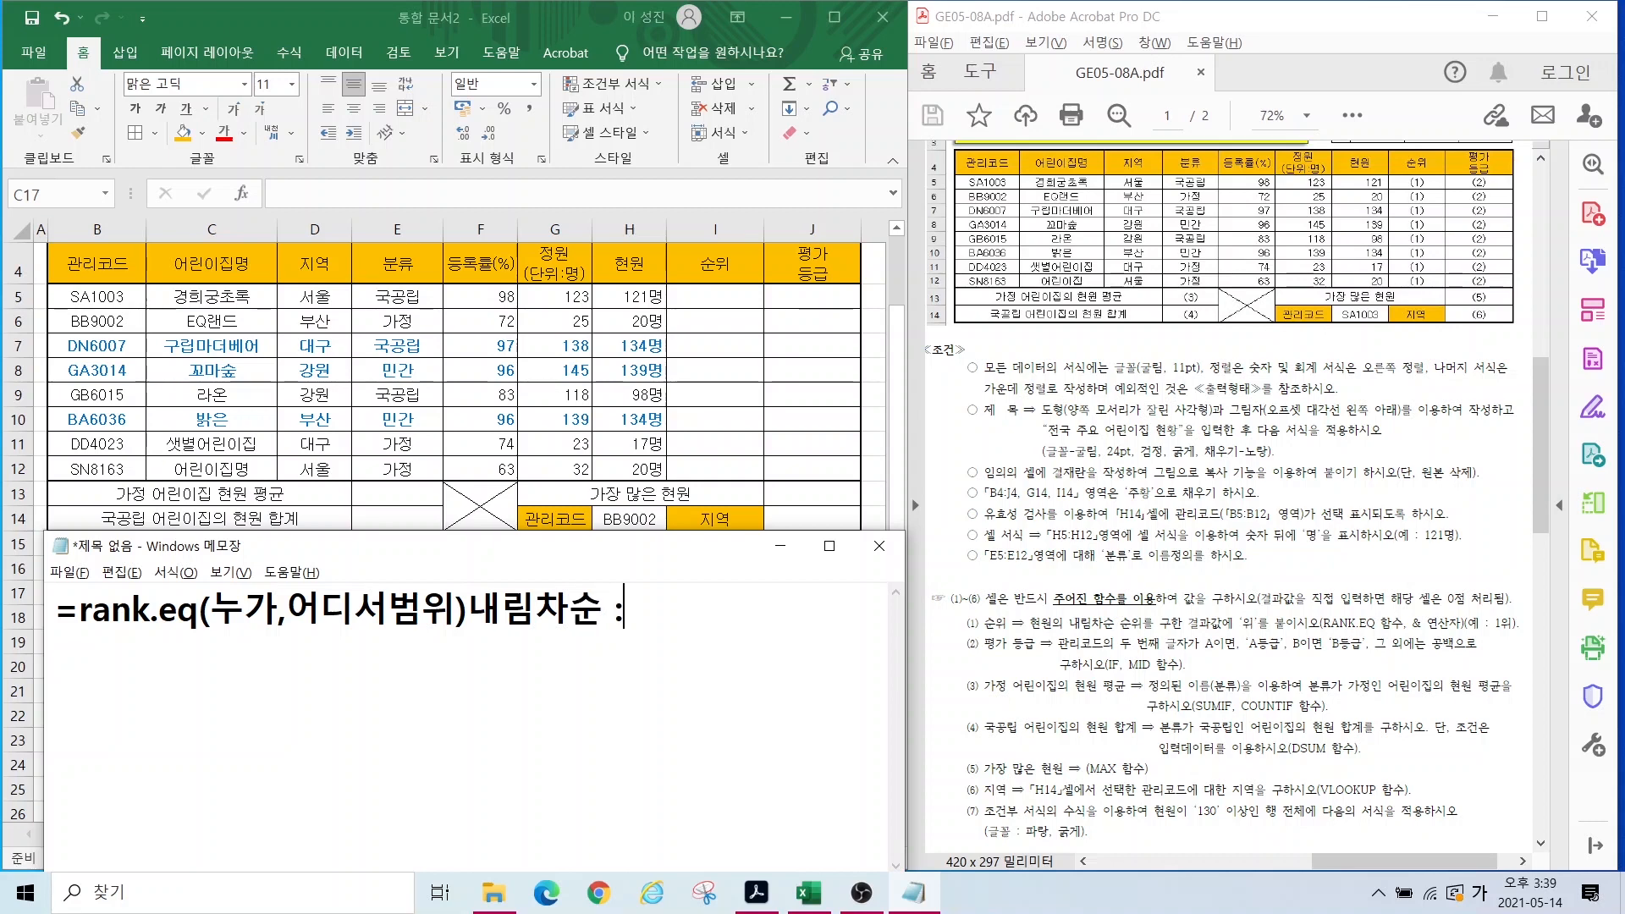
{"action": "type", "text": "큰1"}
{"action": "key", "text": "Return"}
Step: Copy the formula to line two, add ,1 inside it and the note 오름차순:작1
{"action": "left_click_drag", "start_coordinate": [472, 597], "coordinate": [6, 617]}
{"action": "key", "text": "ctrl+c"}
{"action": "left_click", "coordinate": [93, 672]}
{"action": "key", "text": "ctrl+v"}
{"action": "key", "text": "Left"}
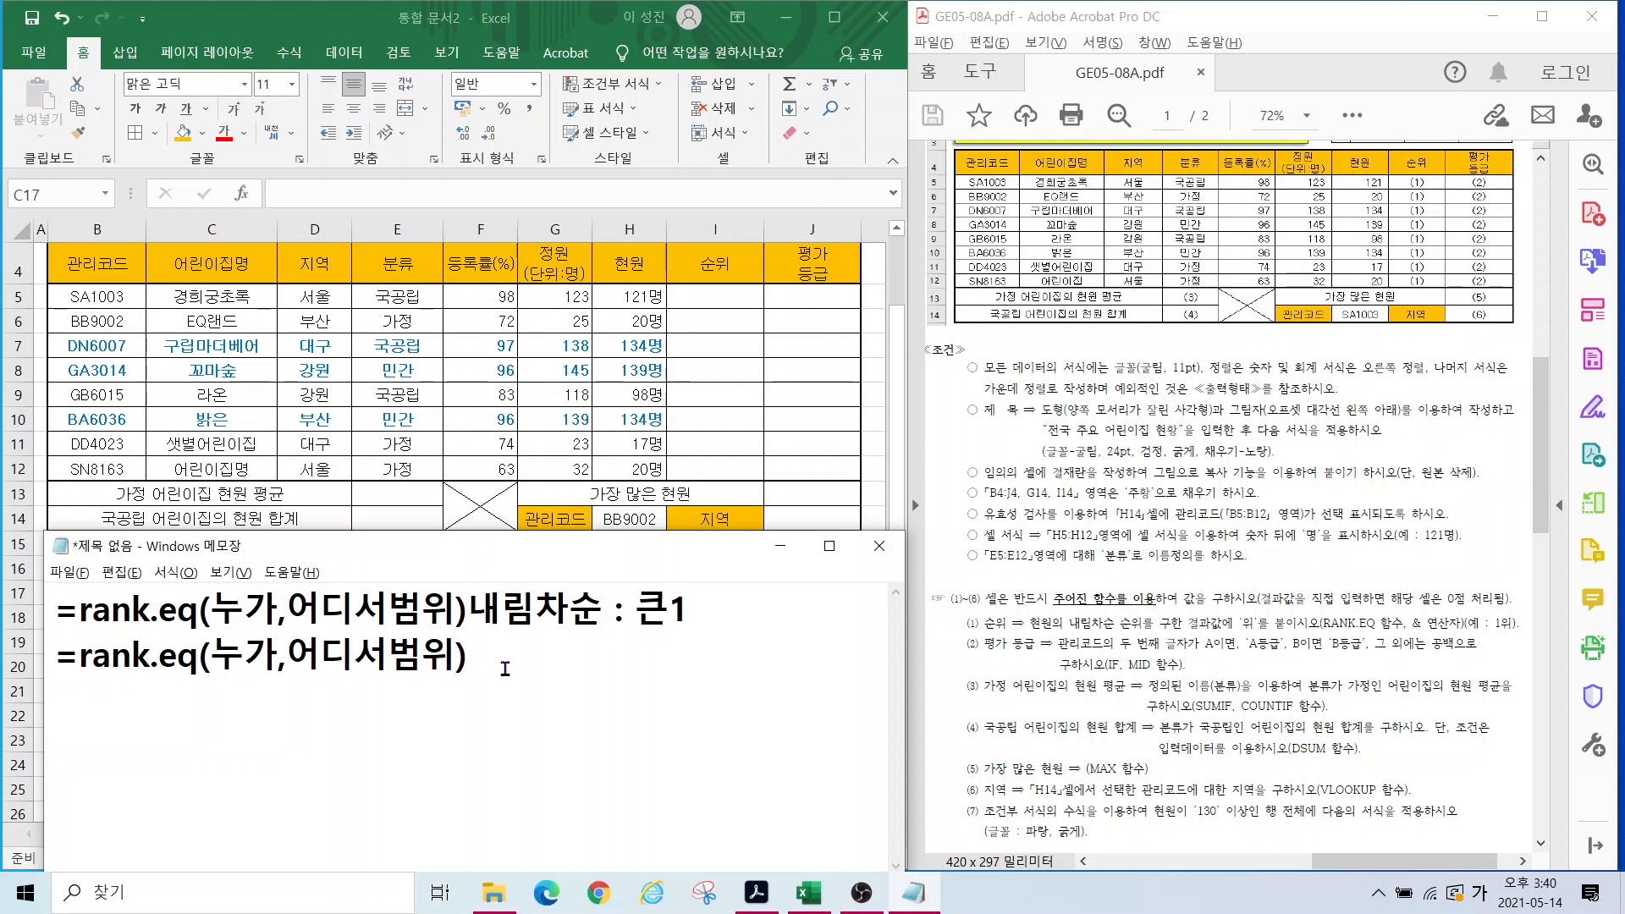
{"action": "type", "text": ",1"}
{"action": "key", "text": "Right"}
{"action": "type", "text": "오름차순"}
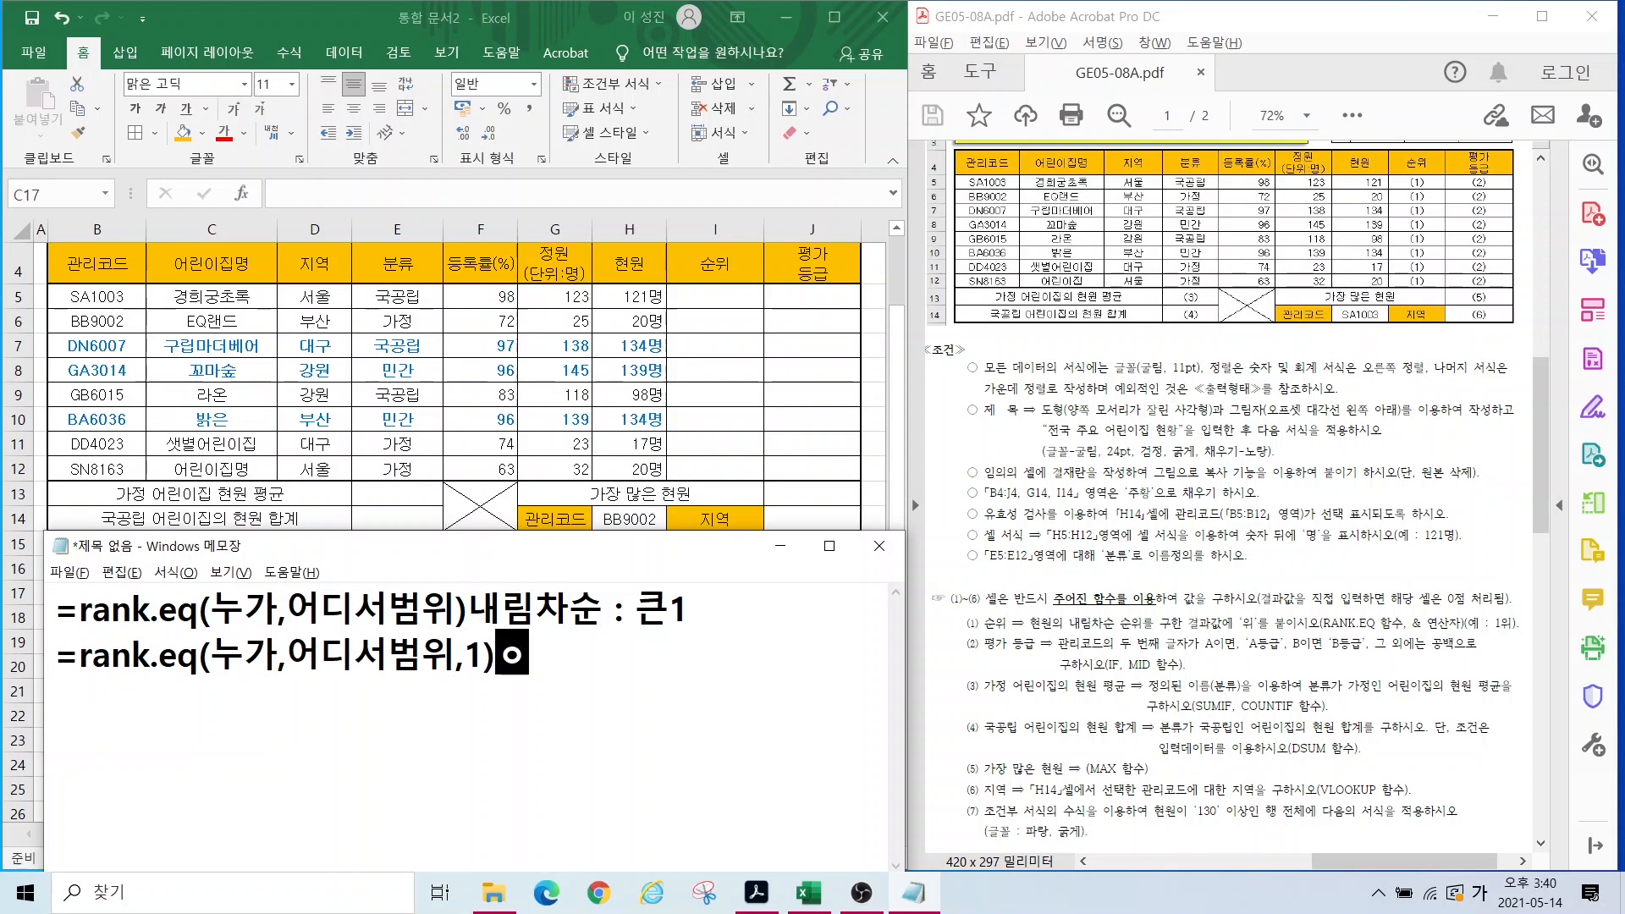
{"action": "type", "text": ":작1"}
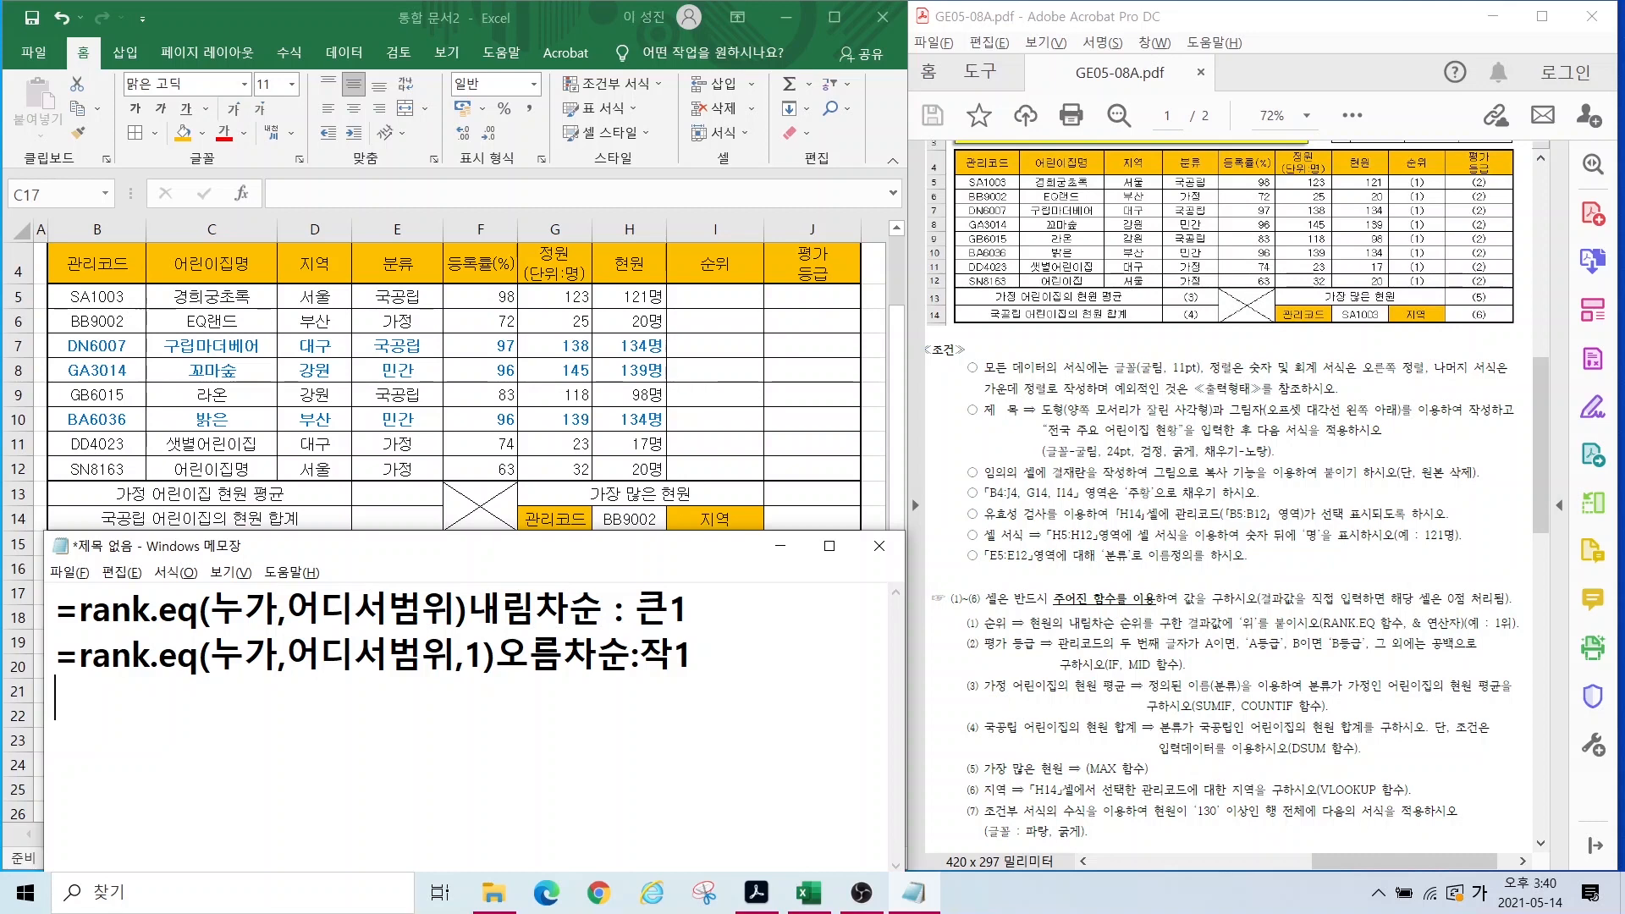
Step: Fix mistyped letters, add 오름차순, and write 4321내림차순 on a new line
{"action": "type", "text": "234"}
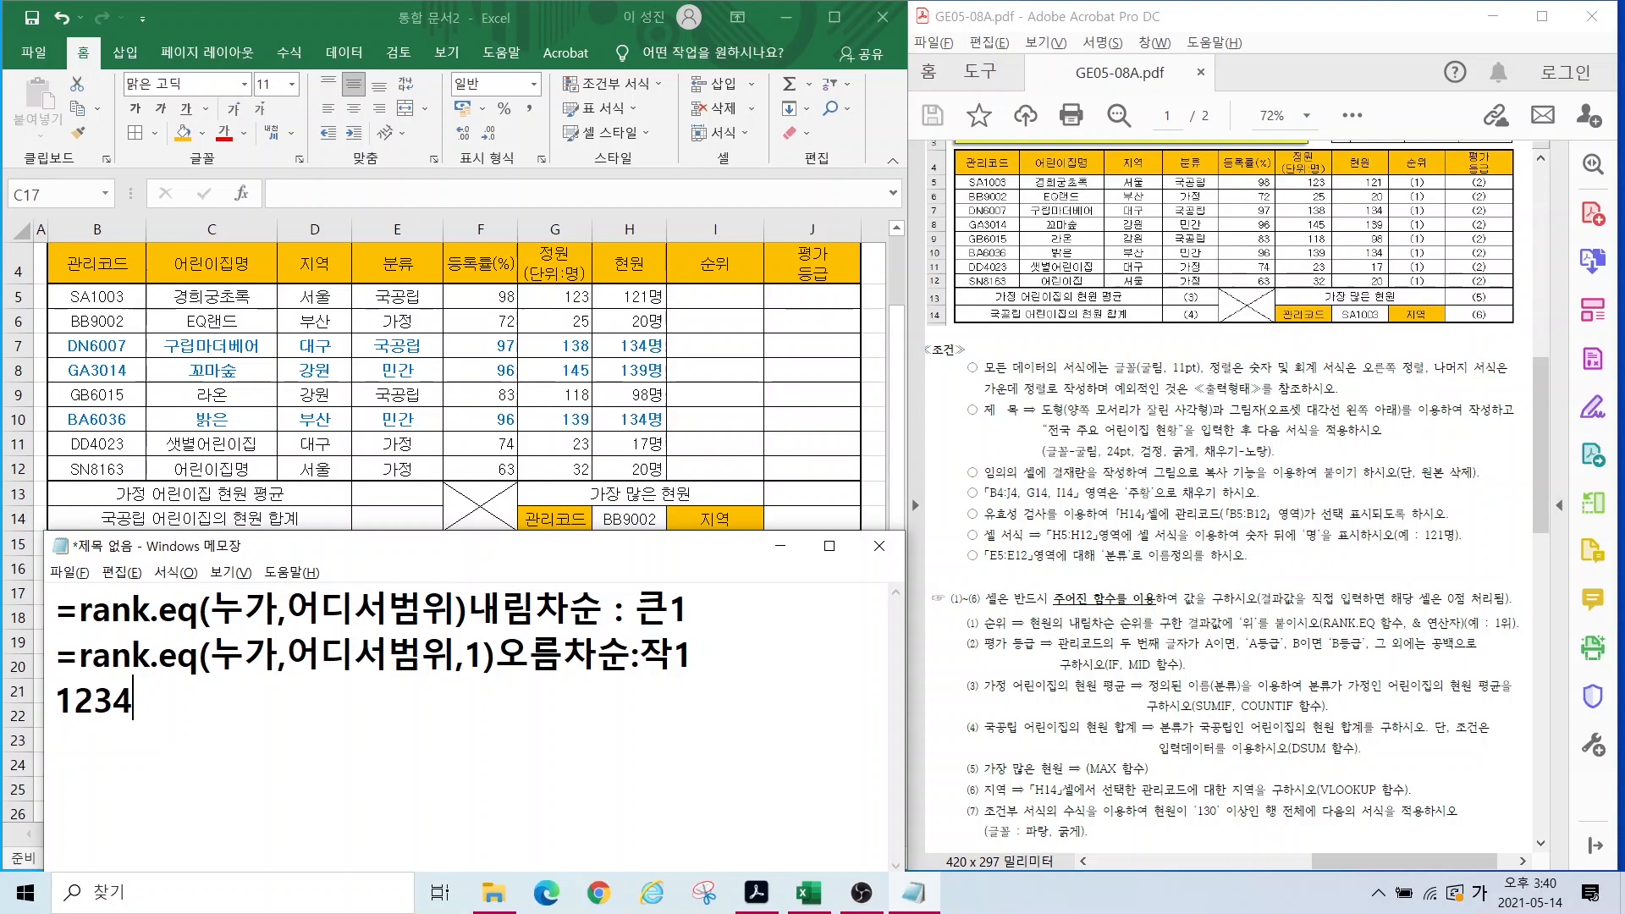
{"action": "type", "text": "dhf"}
{"action": "key", "text": "BackSpace"}
{"action": "key", "text": "BackSpace"}
{"action": "key", "text": "BackSpace"}
{"action": "key", "text": "Hangul"}
{"action": "type", "text": "ㅇ오름차순"}
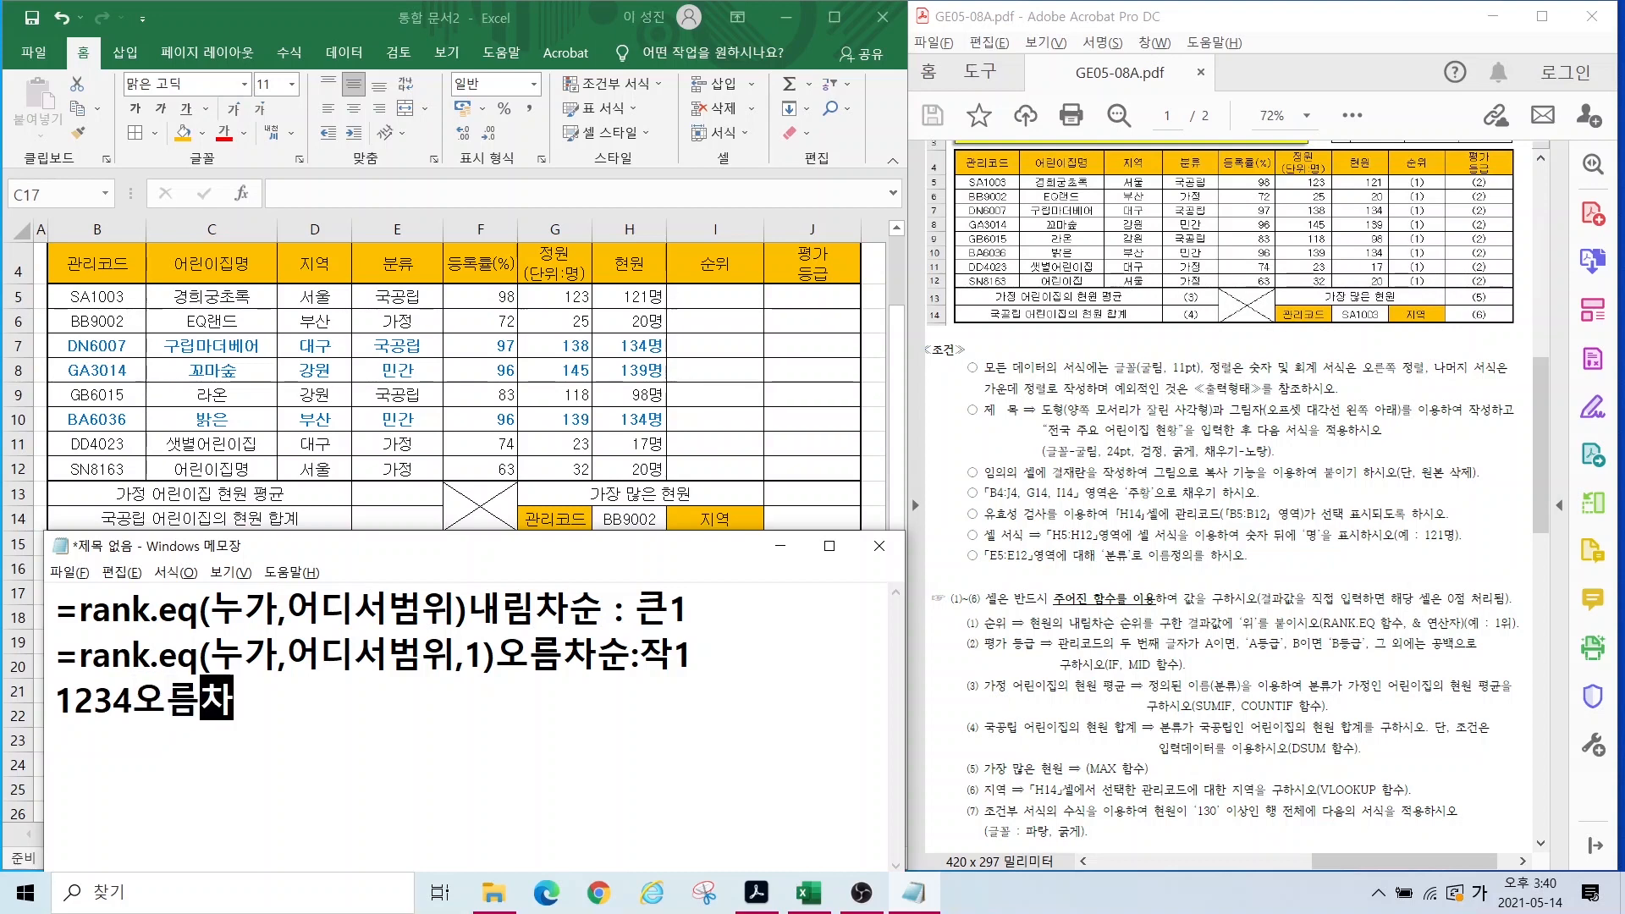
{"action": "key", "text": "Return"}
{"action": "type", "text": "4321"}
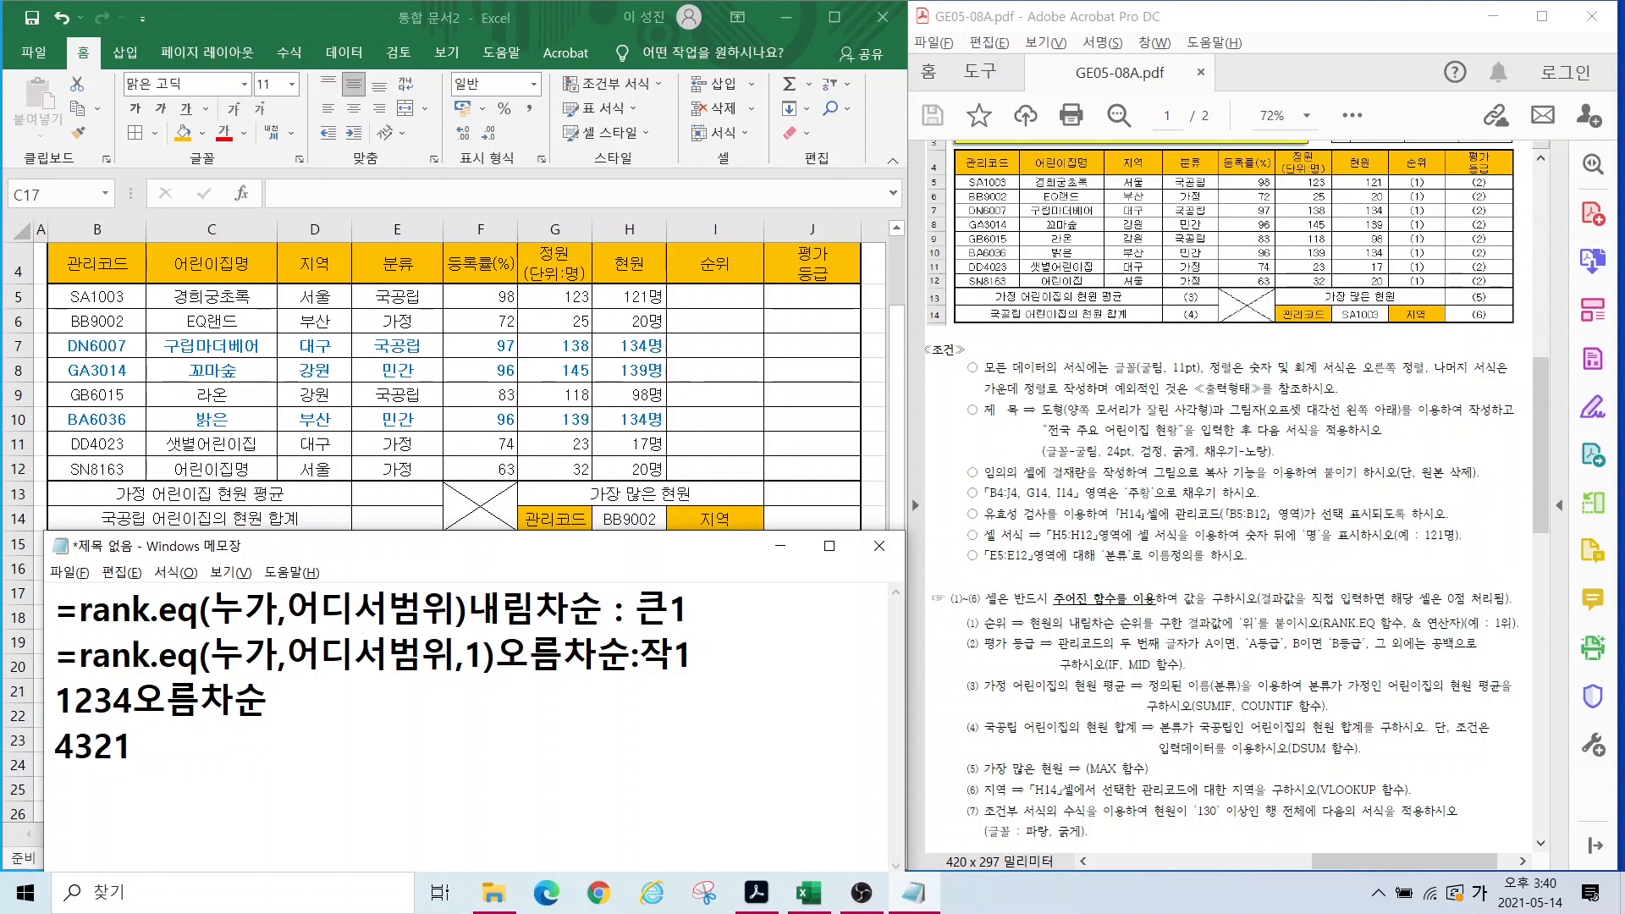
{"action": "type", "text": "내림차순"}
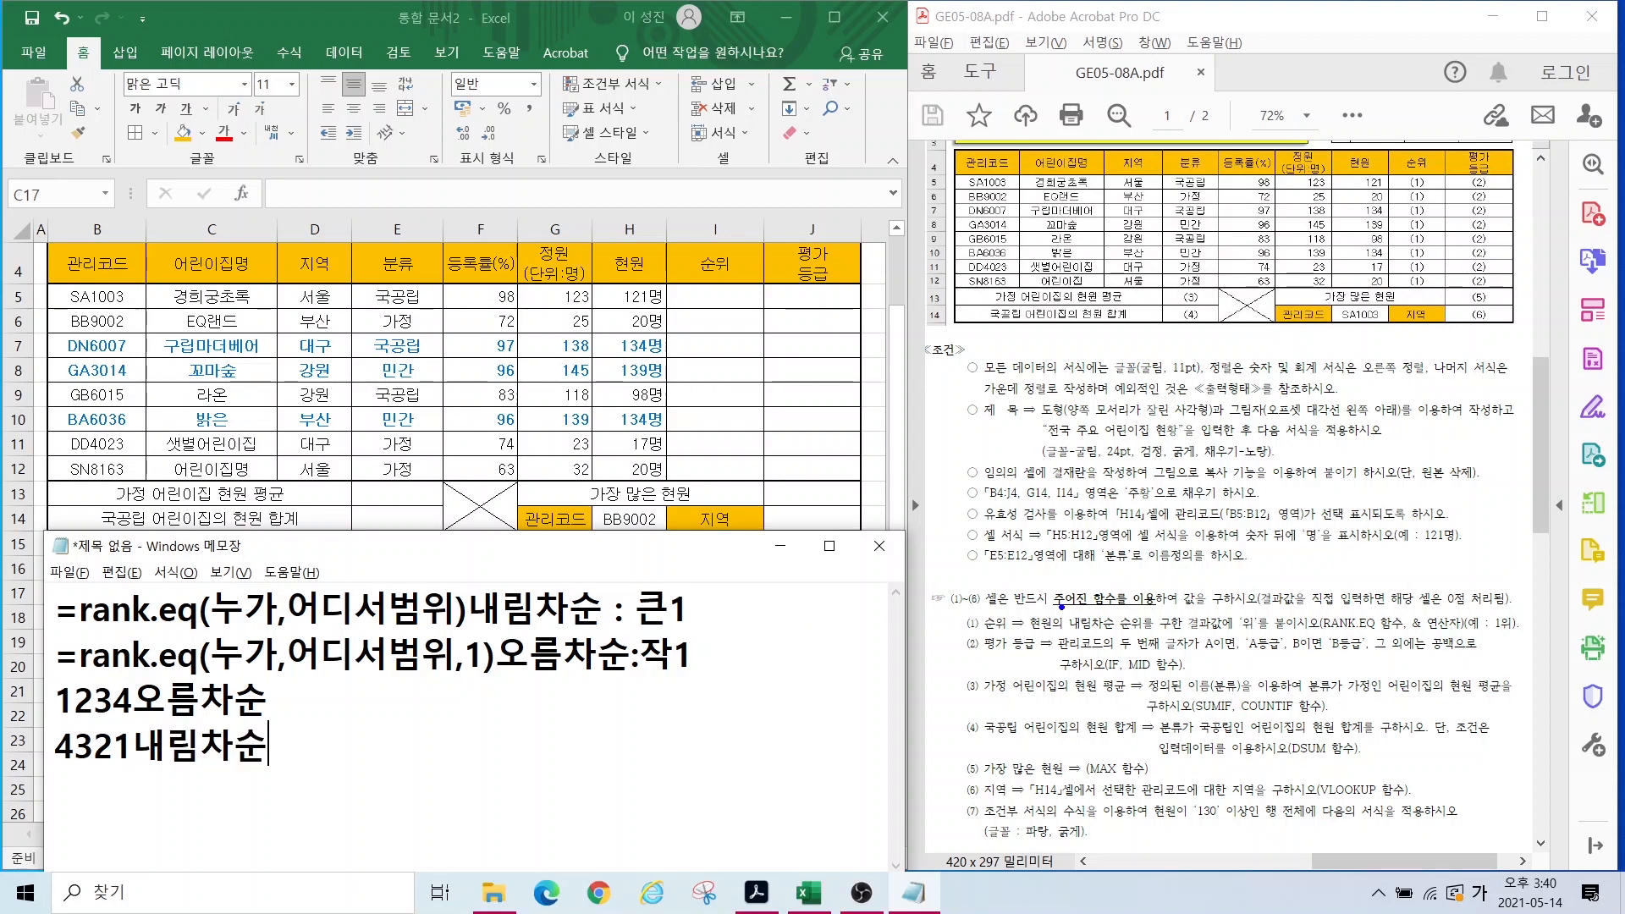
Step: Highlight the descending-rank requirement and syntax, then select the ascending notes below line one
{"action": "left_click_drag", "start_coordinate": [1064, 607], "coordinate": [1153, 636]}
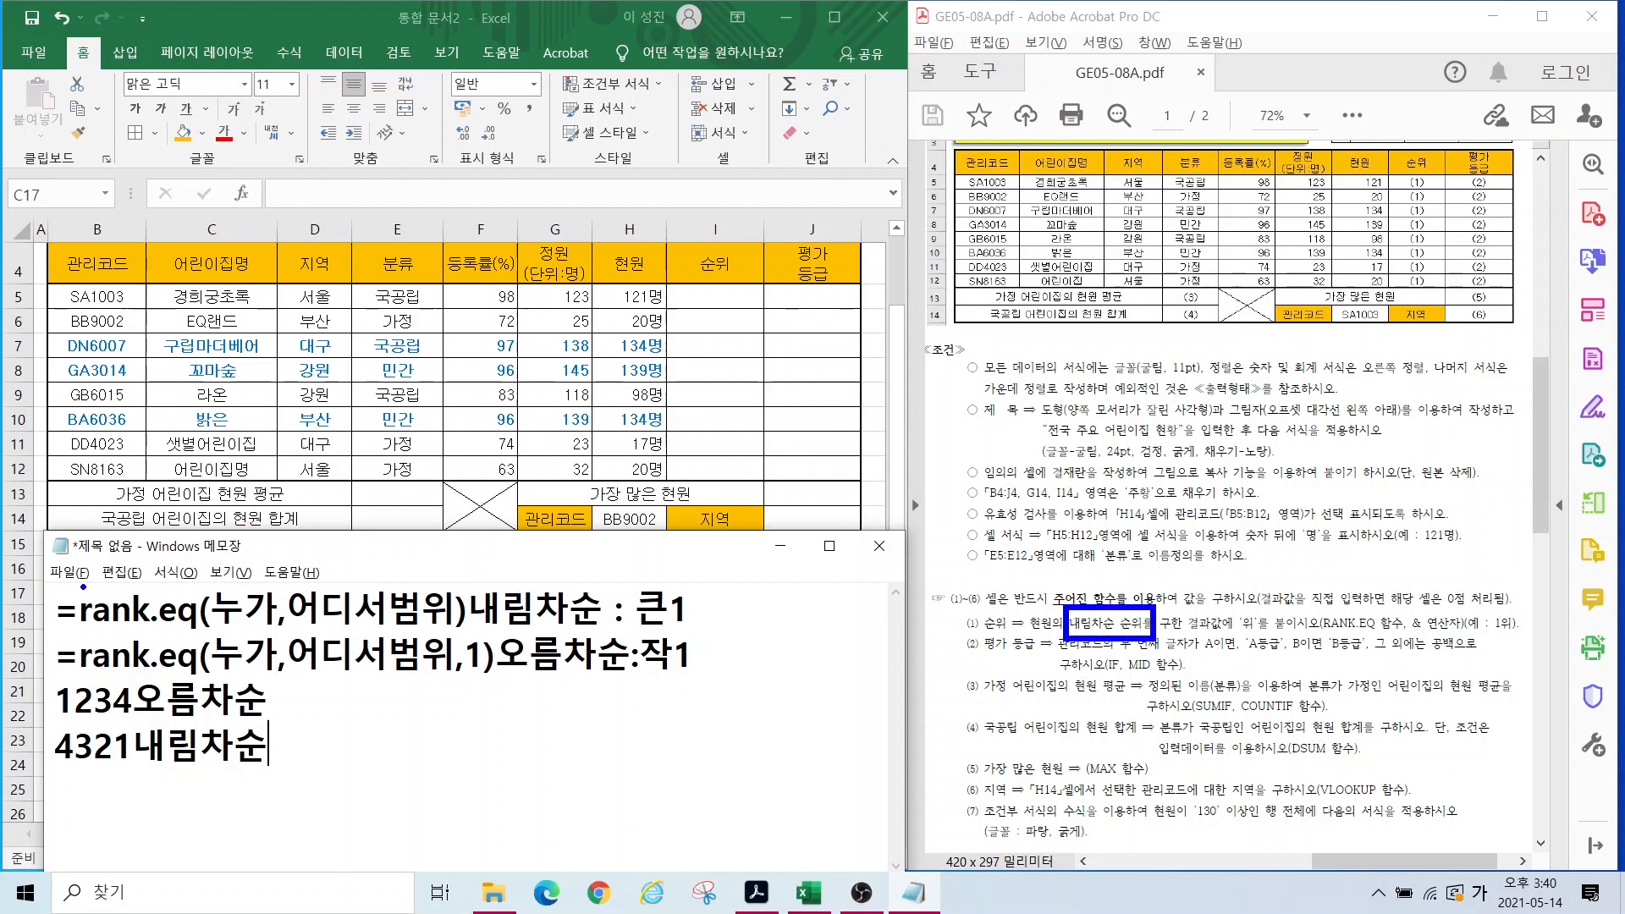
{"action": "mouse_move", "coordinate": [80, 585]}
{"action": "left_mouse_down"}
{"action": "mouse_move", "coordinate": [356, 640]}
{"action": "mouse_move", "coordinate": [479, 643]}
{"action": "left_mouse_up"}
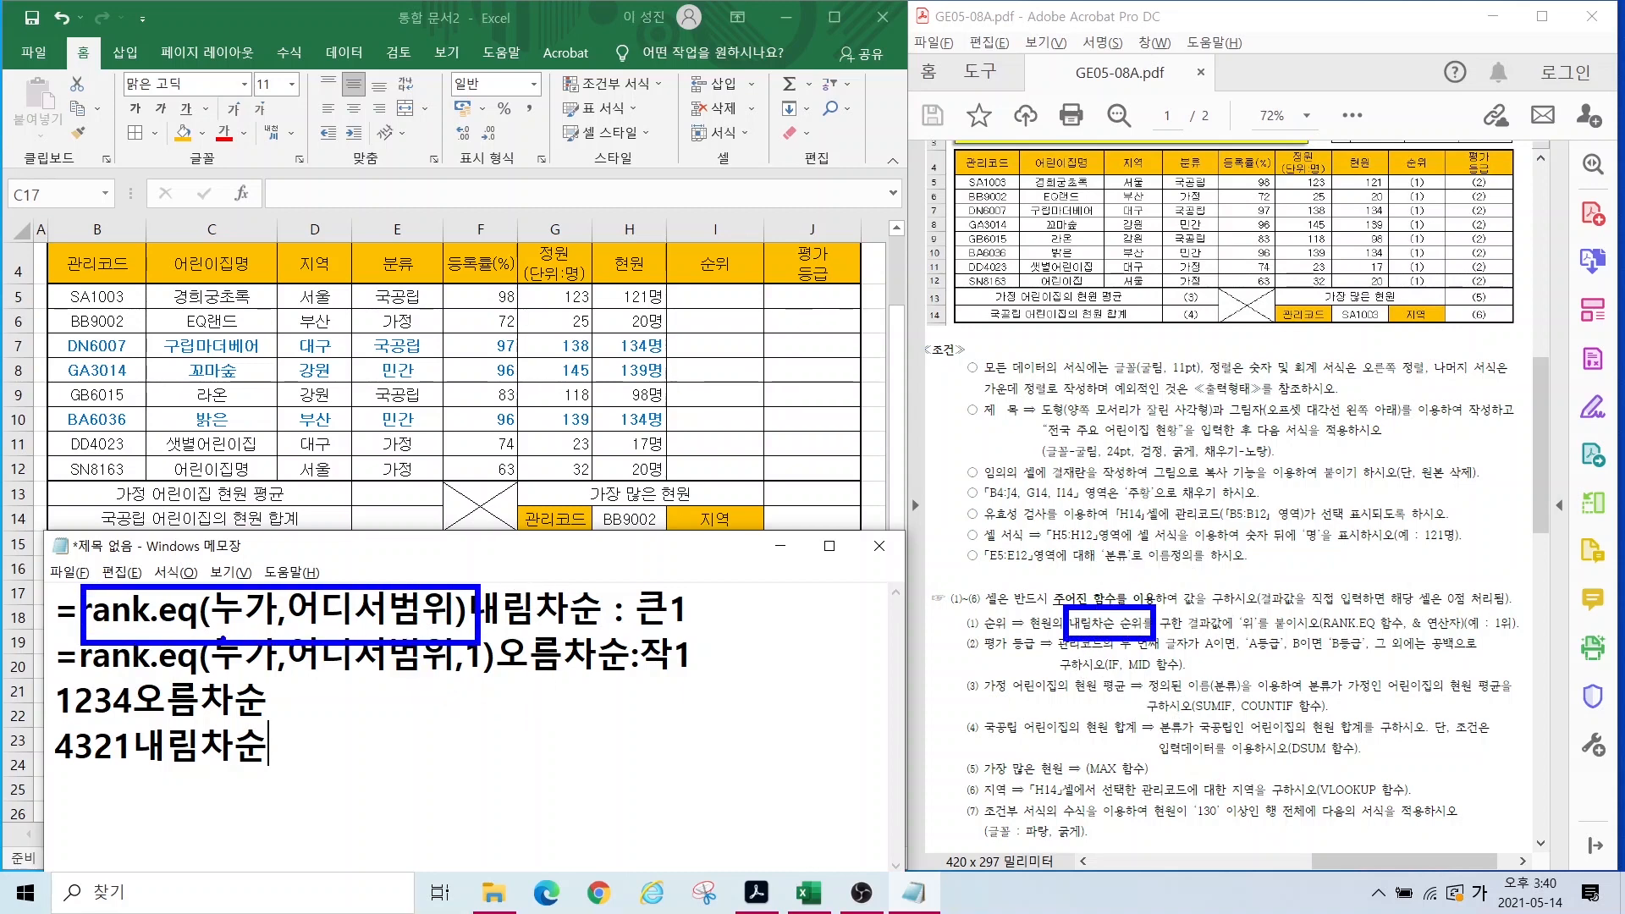
{"action": "key", "text": "Escape"}
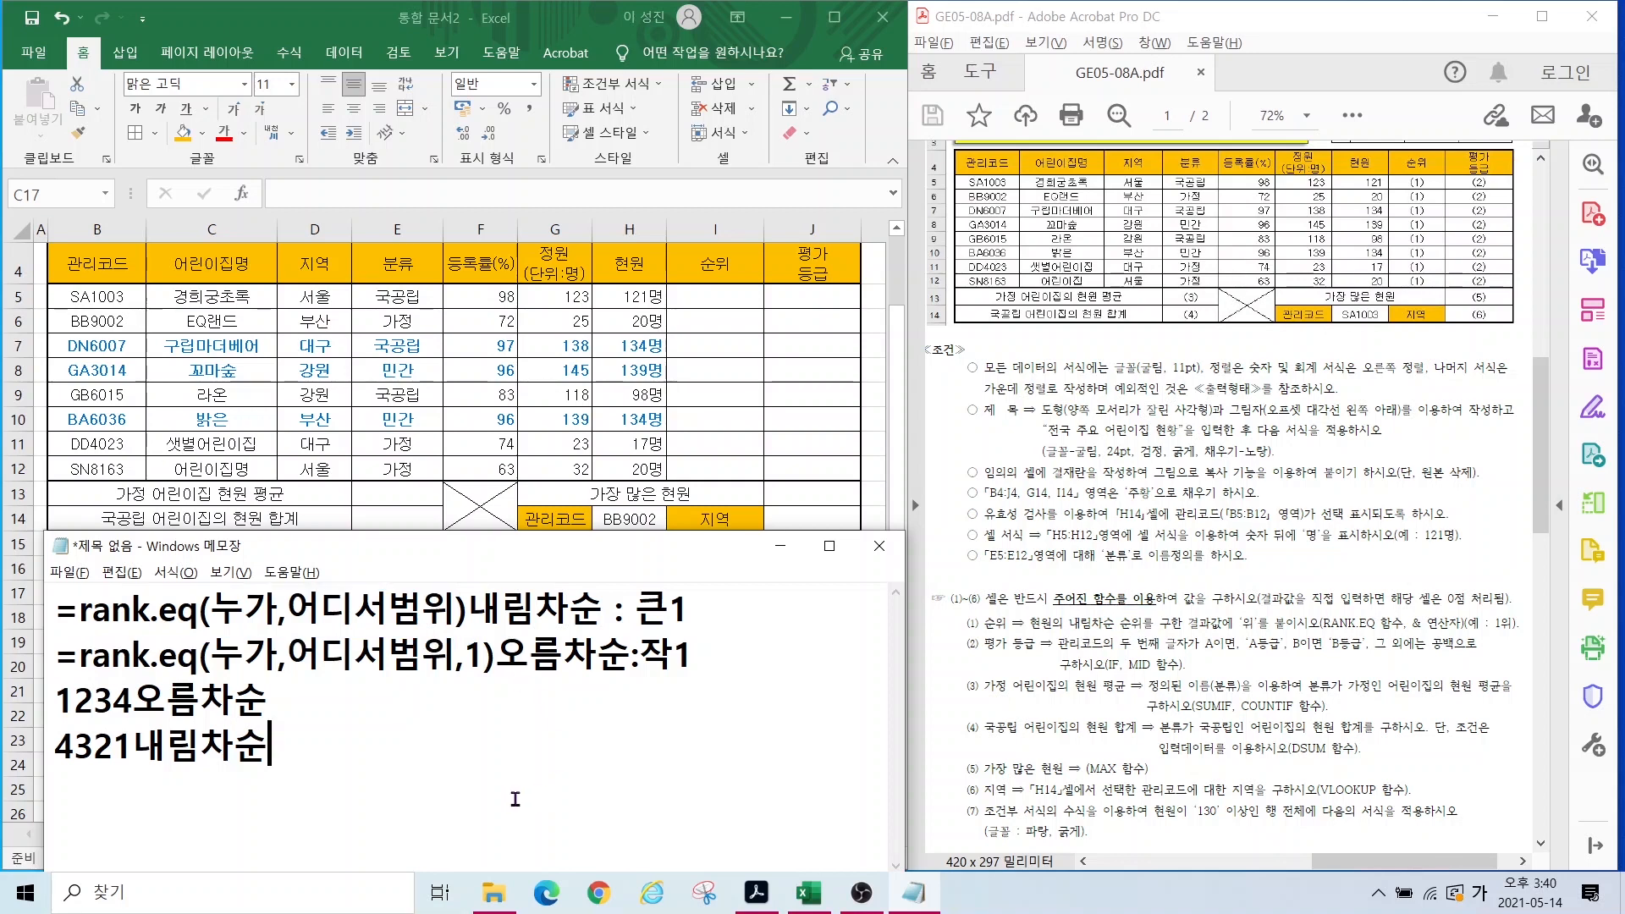
{"action": "left_click_drag", "start_coordinate": [305, 762], "coordinate": [4, 664]}
Step: Type =rnak.eq(h5,h5:h12) on line two, ranking H5 within H5:H12
{"action": "type", "text": "="}
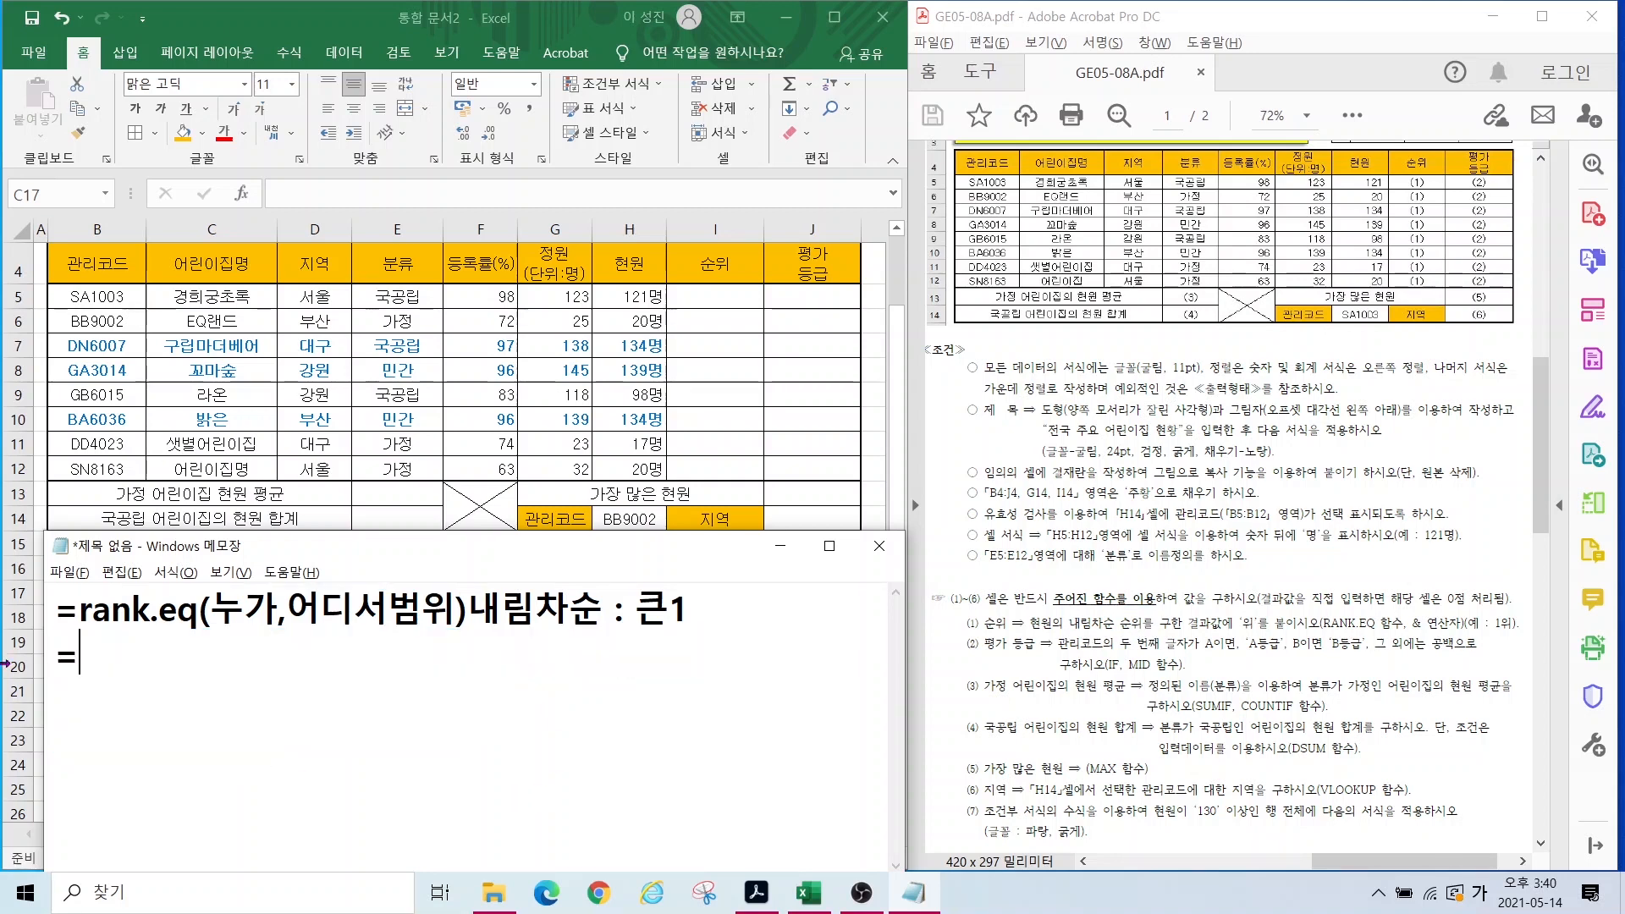
{"action": "type", "text": "ㄱ"}
{"action": "key", "text": "BackSpace"}
{"action": "key", "text": "Hangul"}
{"action": "type", "text": "rnak.eq"}
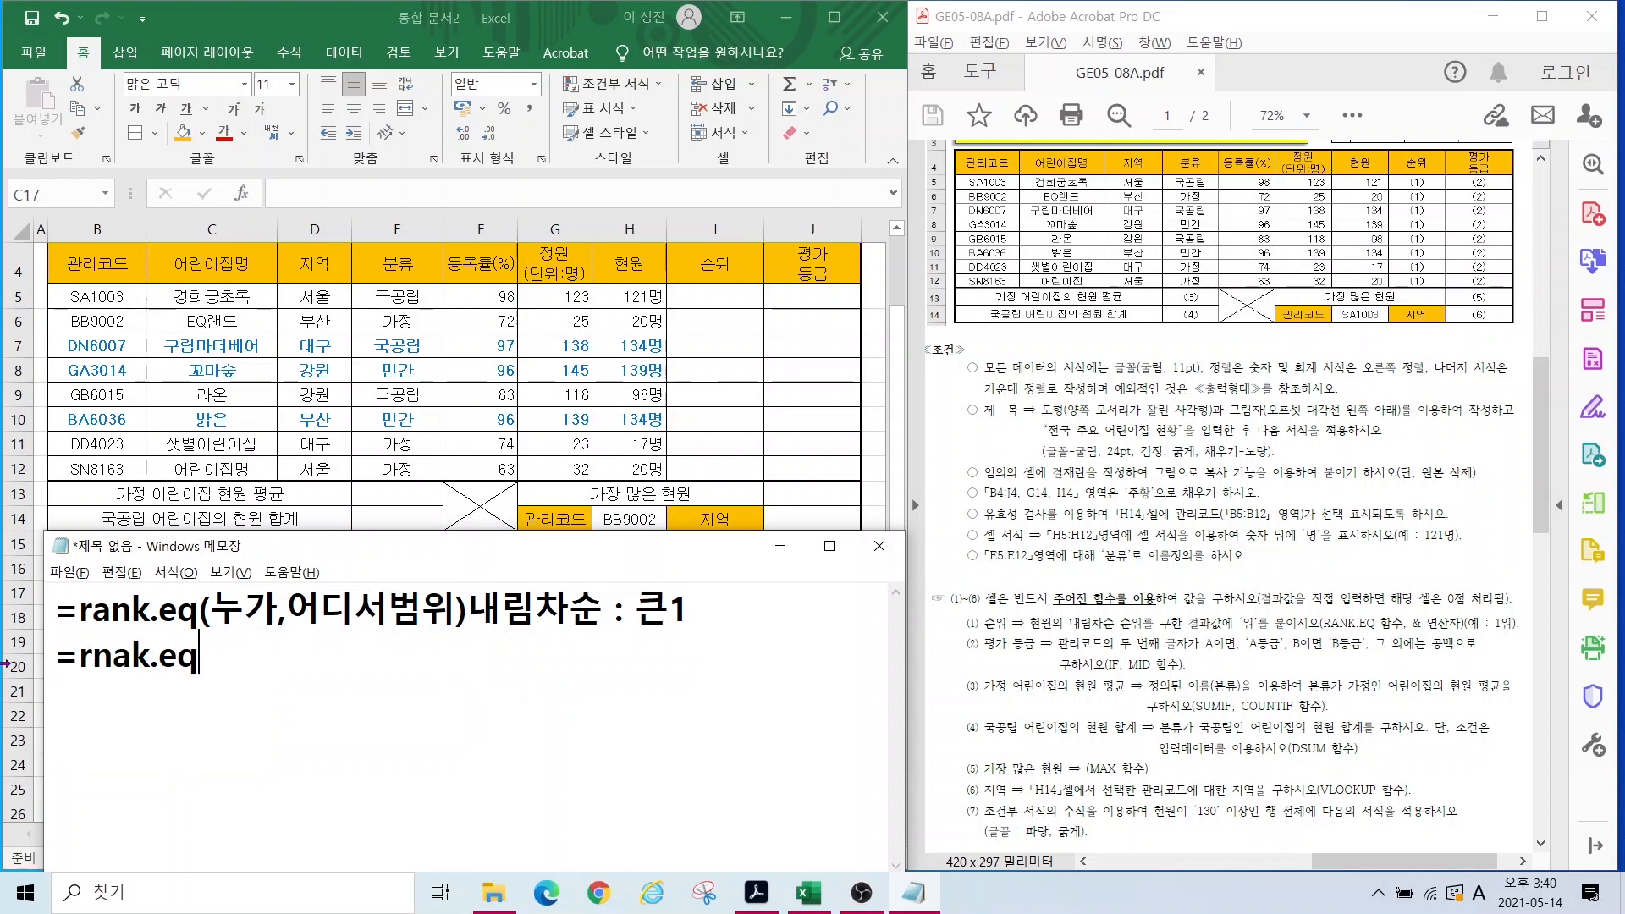
{"action": "type", "text": "("}
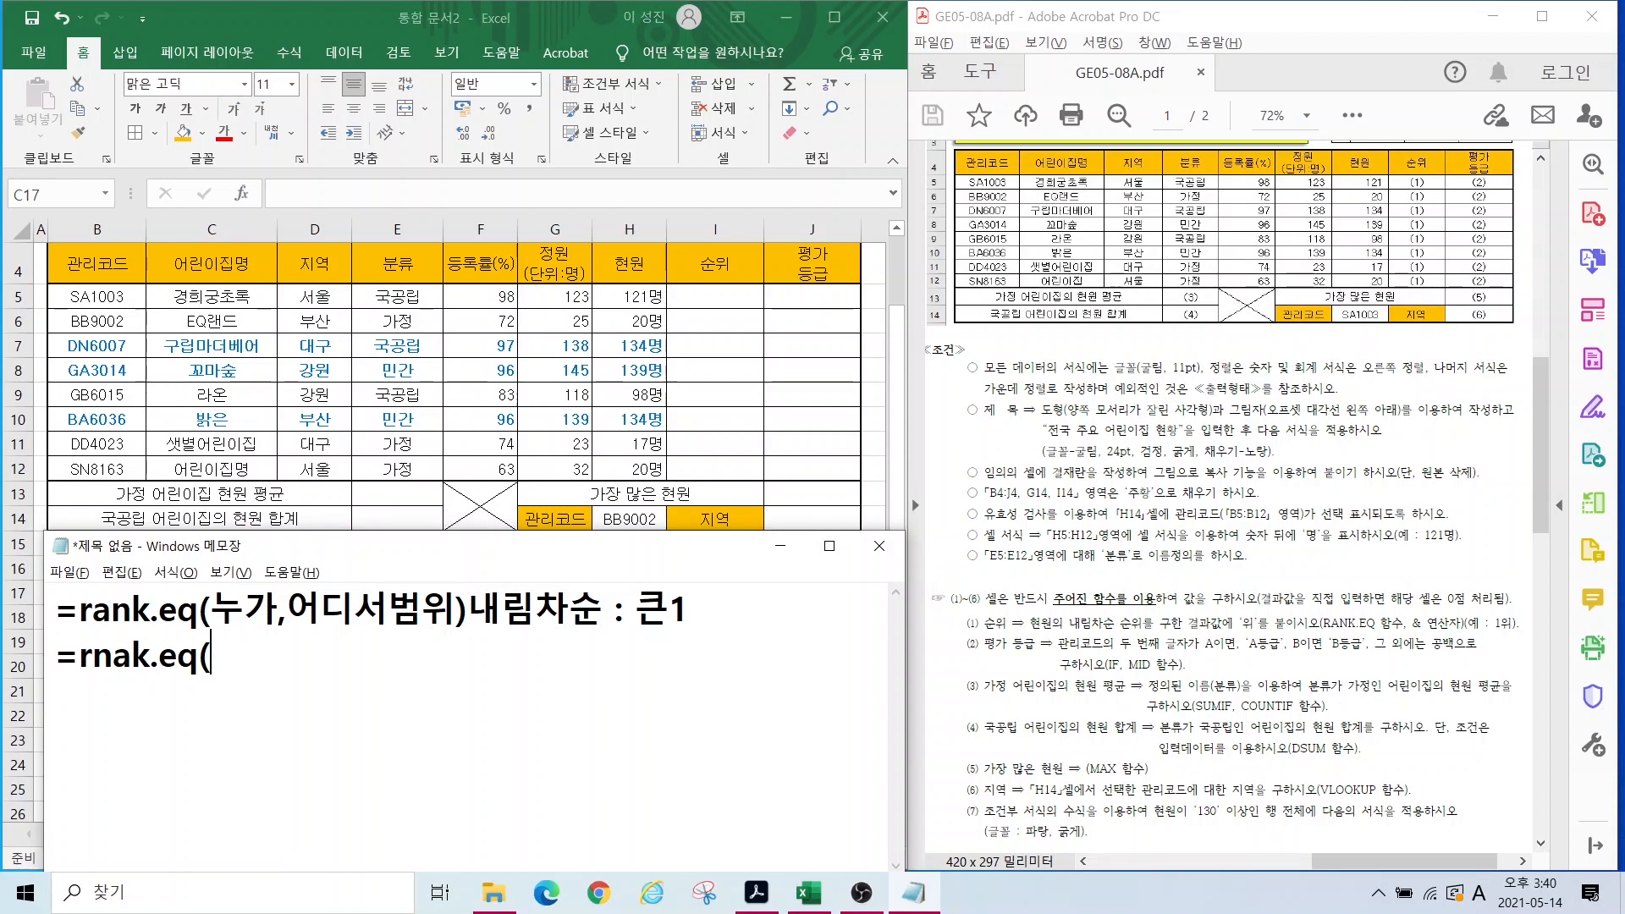
{"action": "mouse_move", "coordinate": [589, 280]}
{"action": "left_mouse_down"}
{"action": "mouse_move", "coordinate": [703, 311]}
{"action": "mouse_move", "coordinate": [682, 311]}
{"action": "left_mouse_up"}
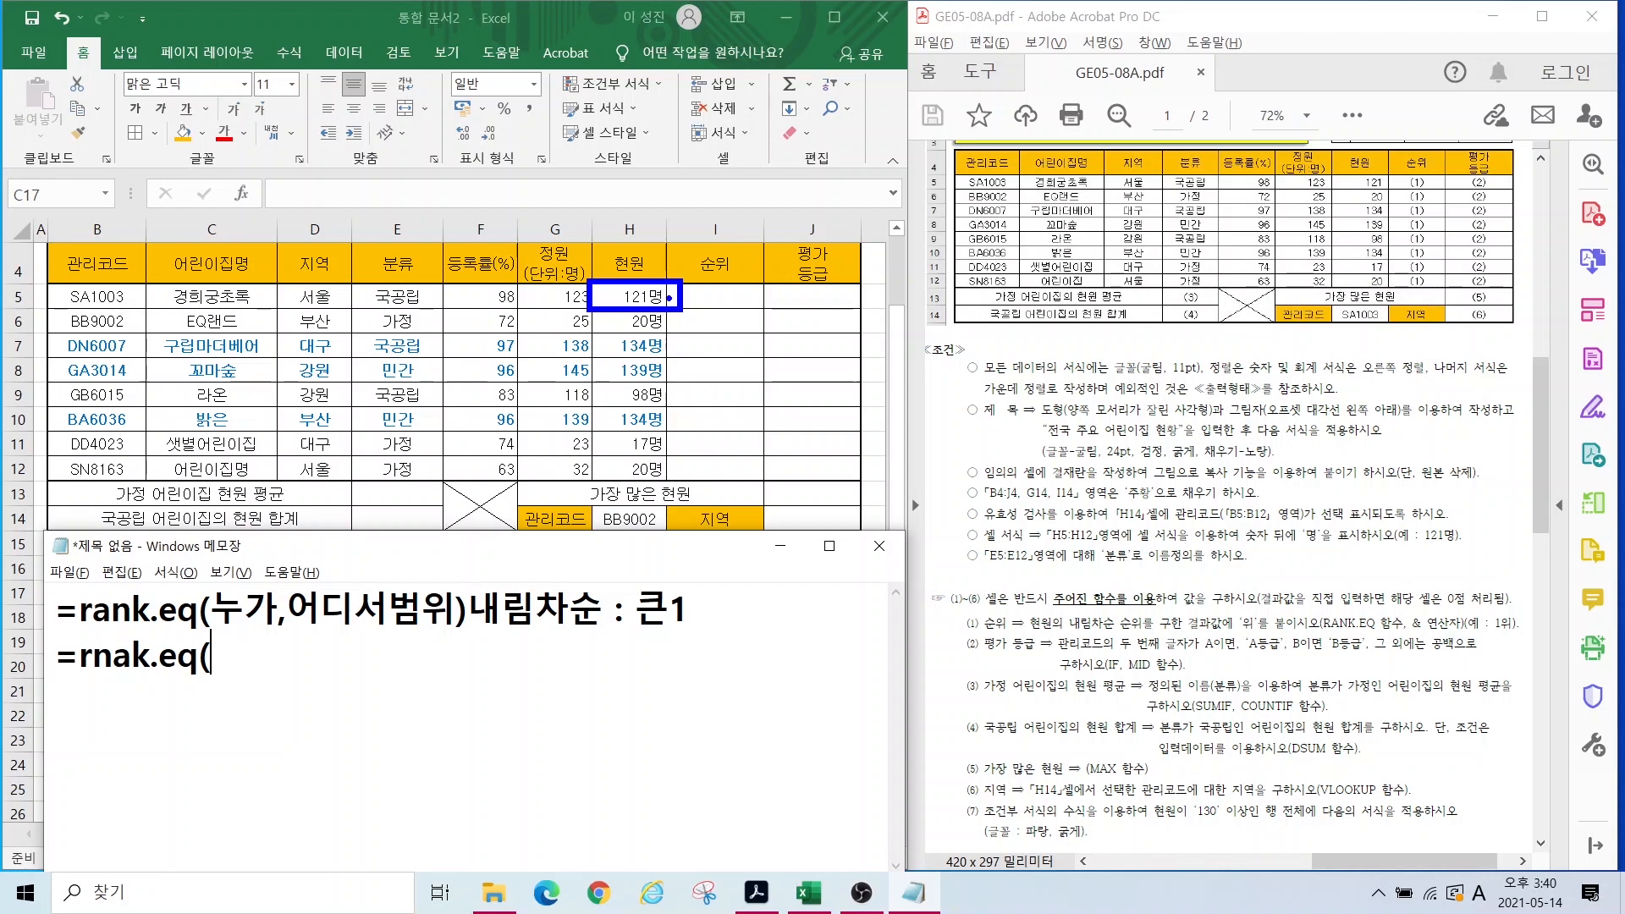
{"action": "type", "text": "h"}
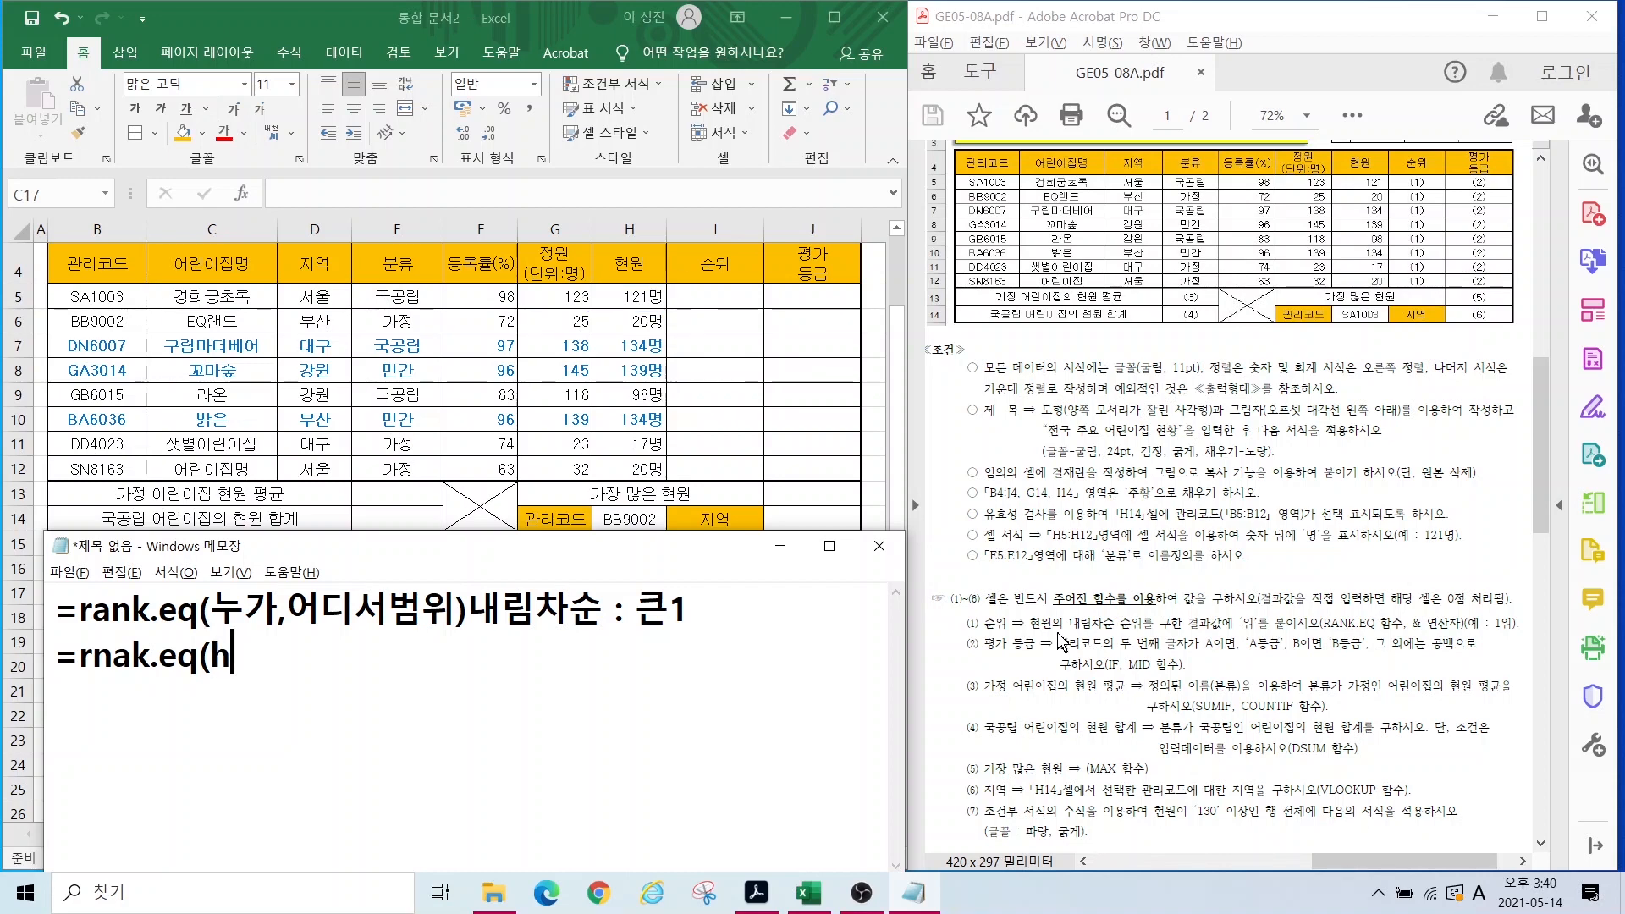
{"action": "type", "text": "5,"}
{"action": "left_click_drag", "start_coordinate": [596, 295], "coordinate": [674, 479]}
{"action": "key", "text": "Escape"}
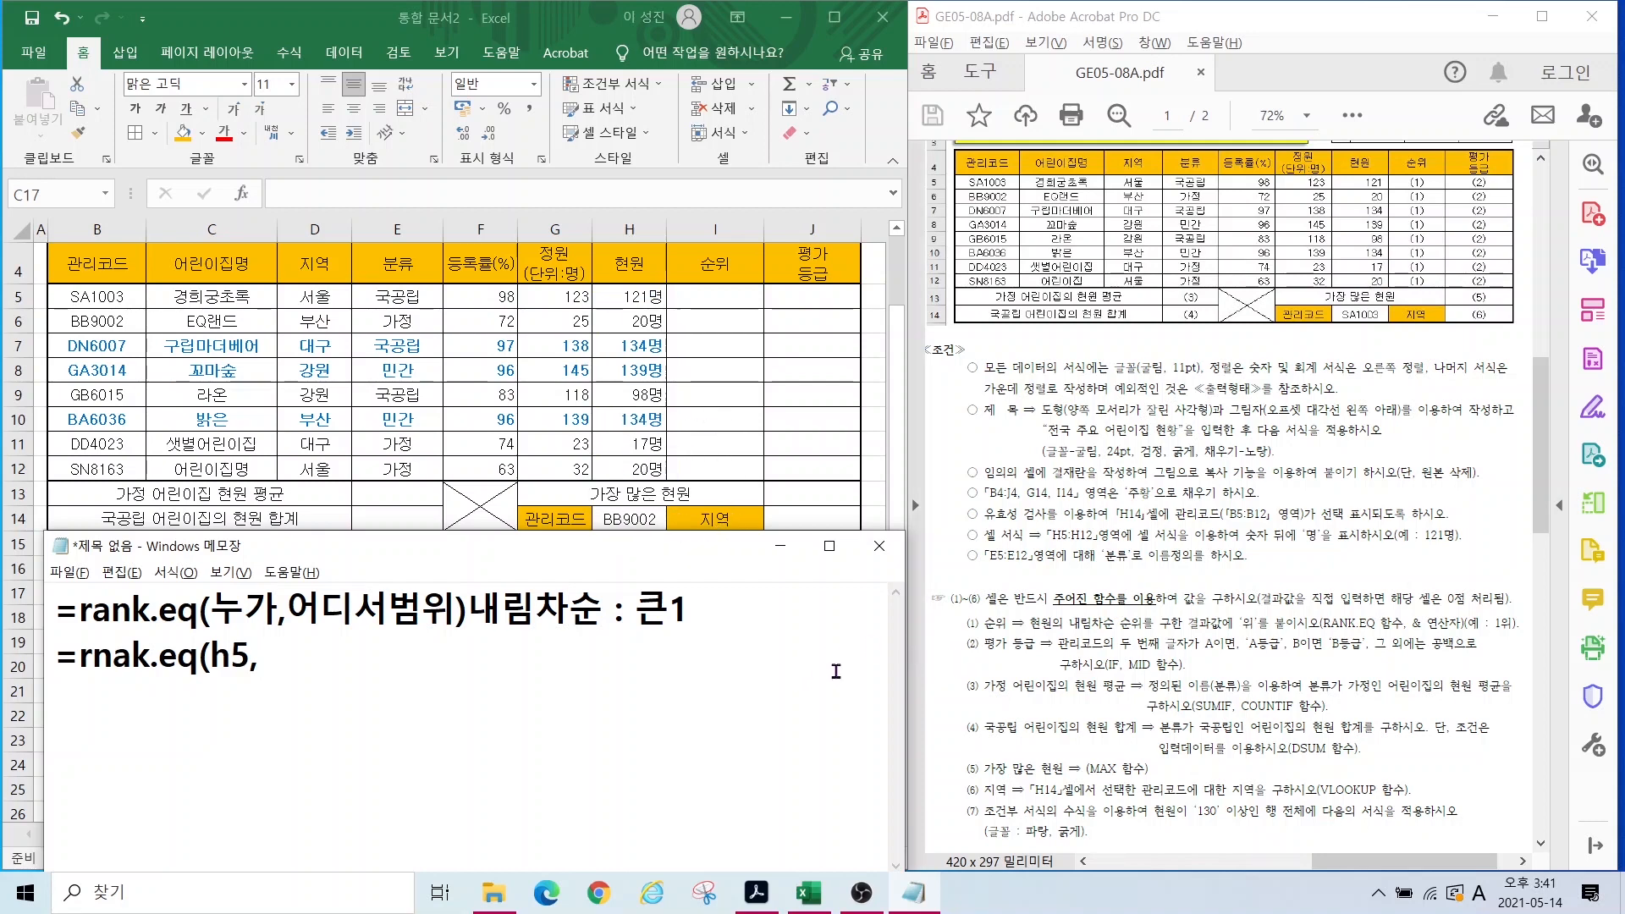
{"action": "type", "text": "h5:h12"}
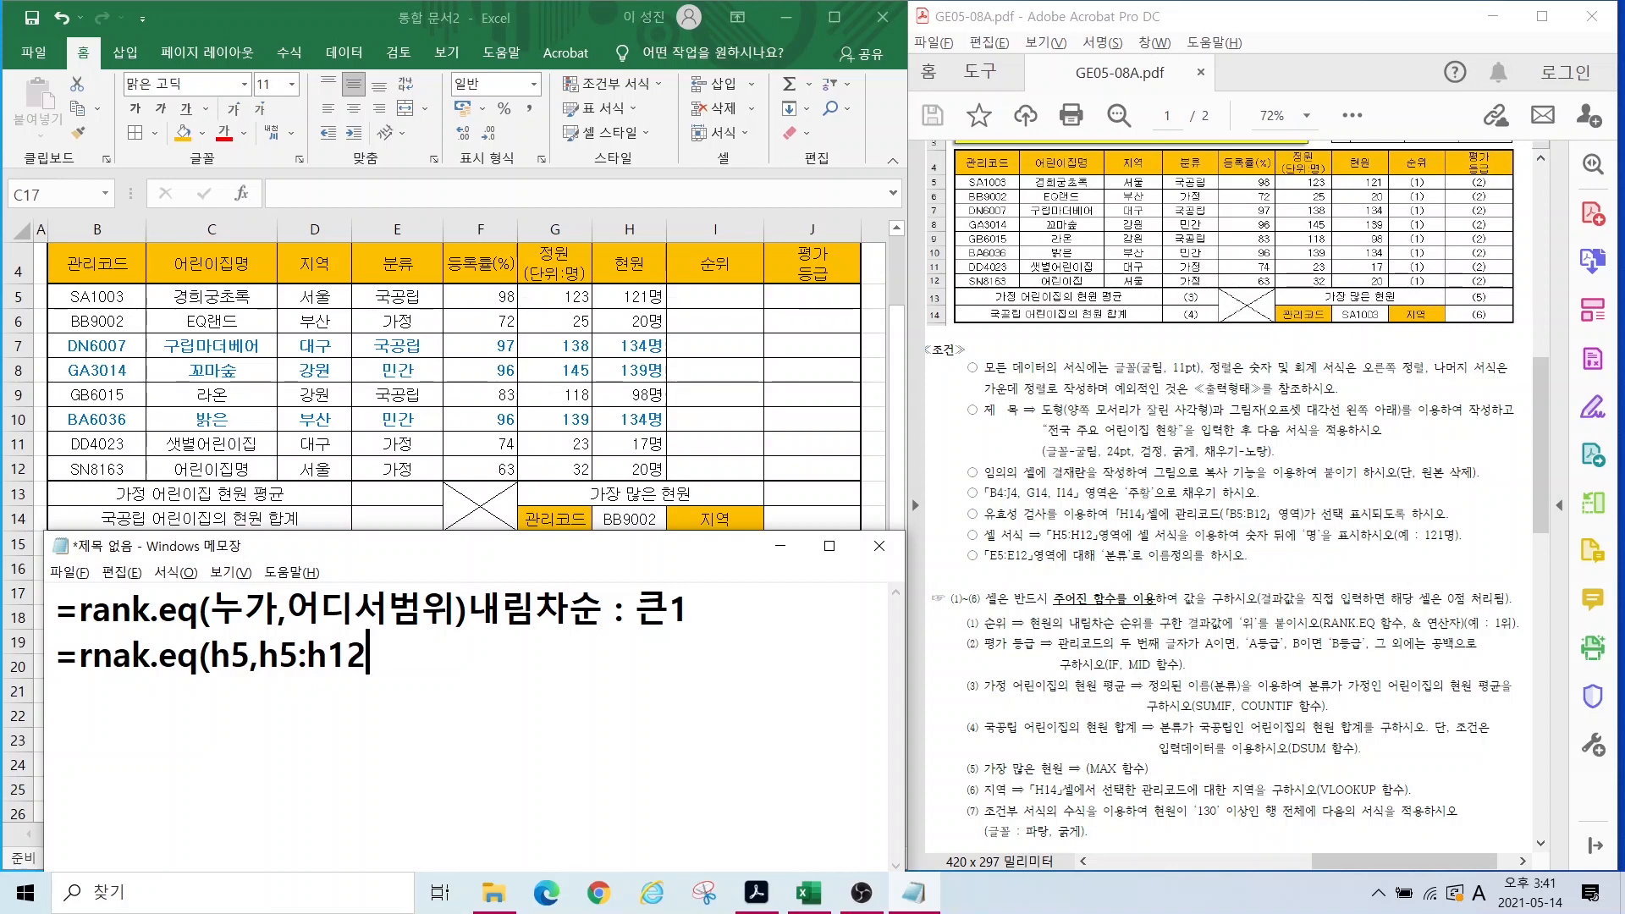
{"action": "type", "text": ")"}
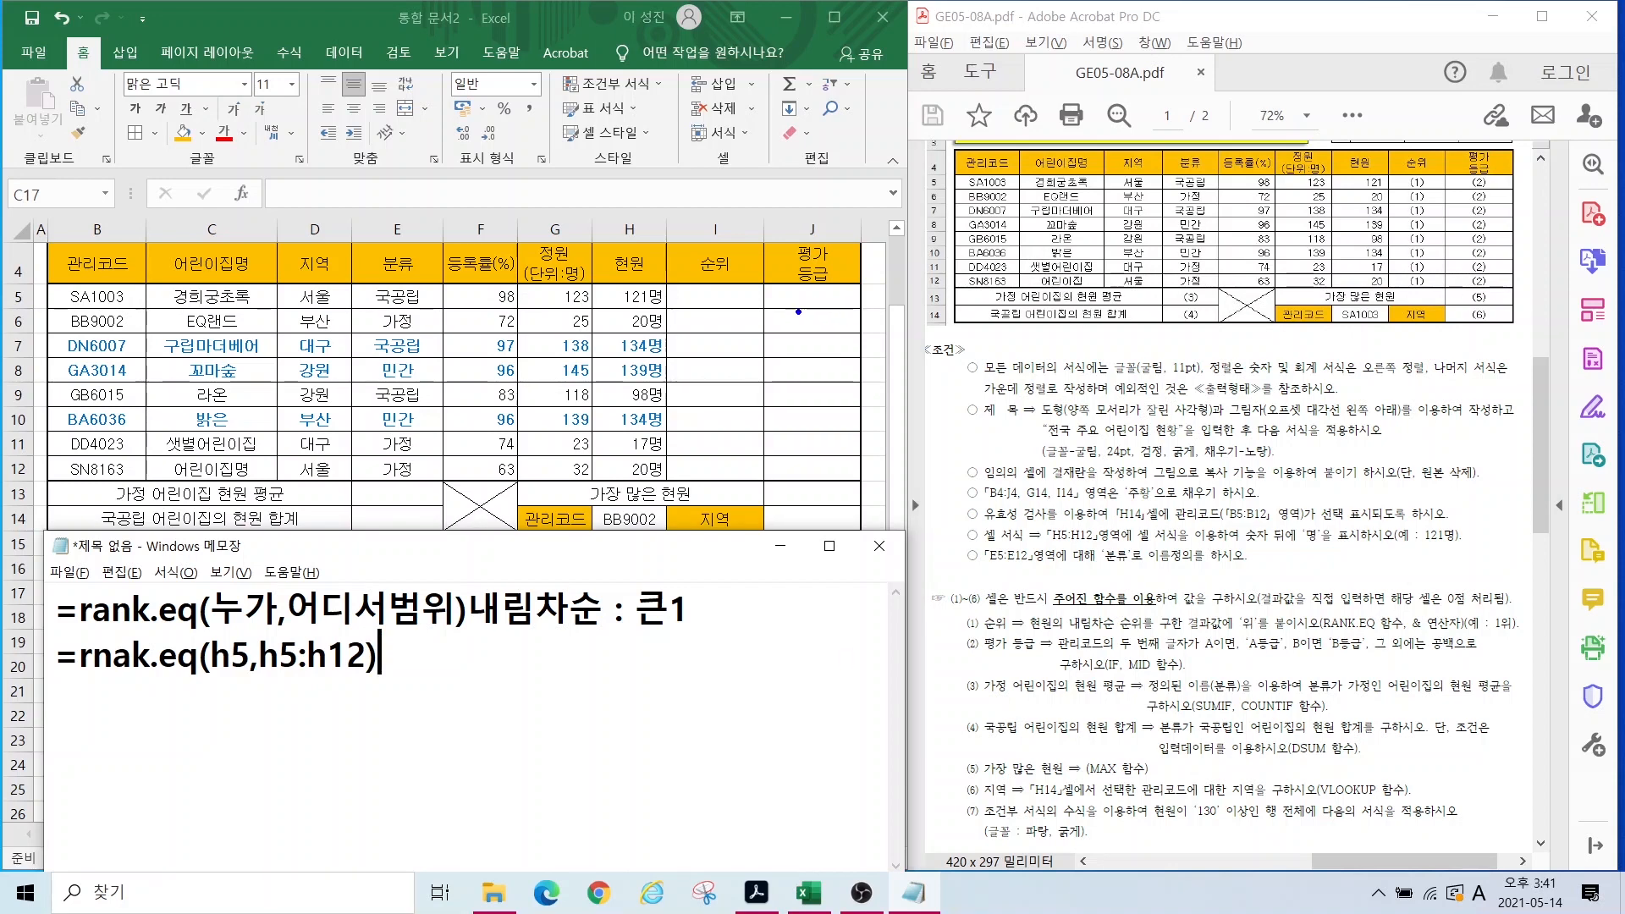
Step: Point out the rank cells from I5 down column I where the formula will fill
{"action": "left_click_drag", "start_coordinate": [753, 293], "coordinate": [836, 222]}
{"action": "left_click_drag", "start_coordinate": [754, 328], "coordinate": [845, 388]}
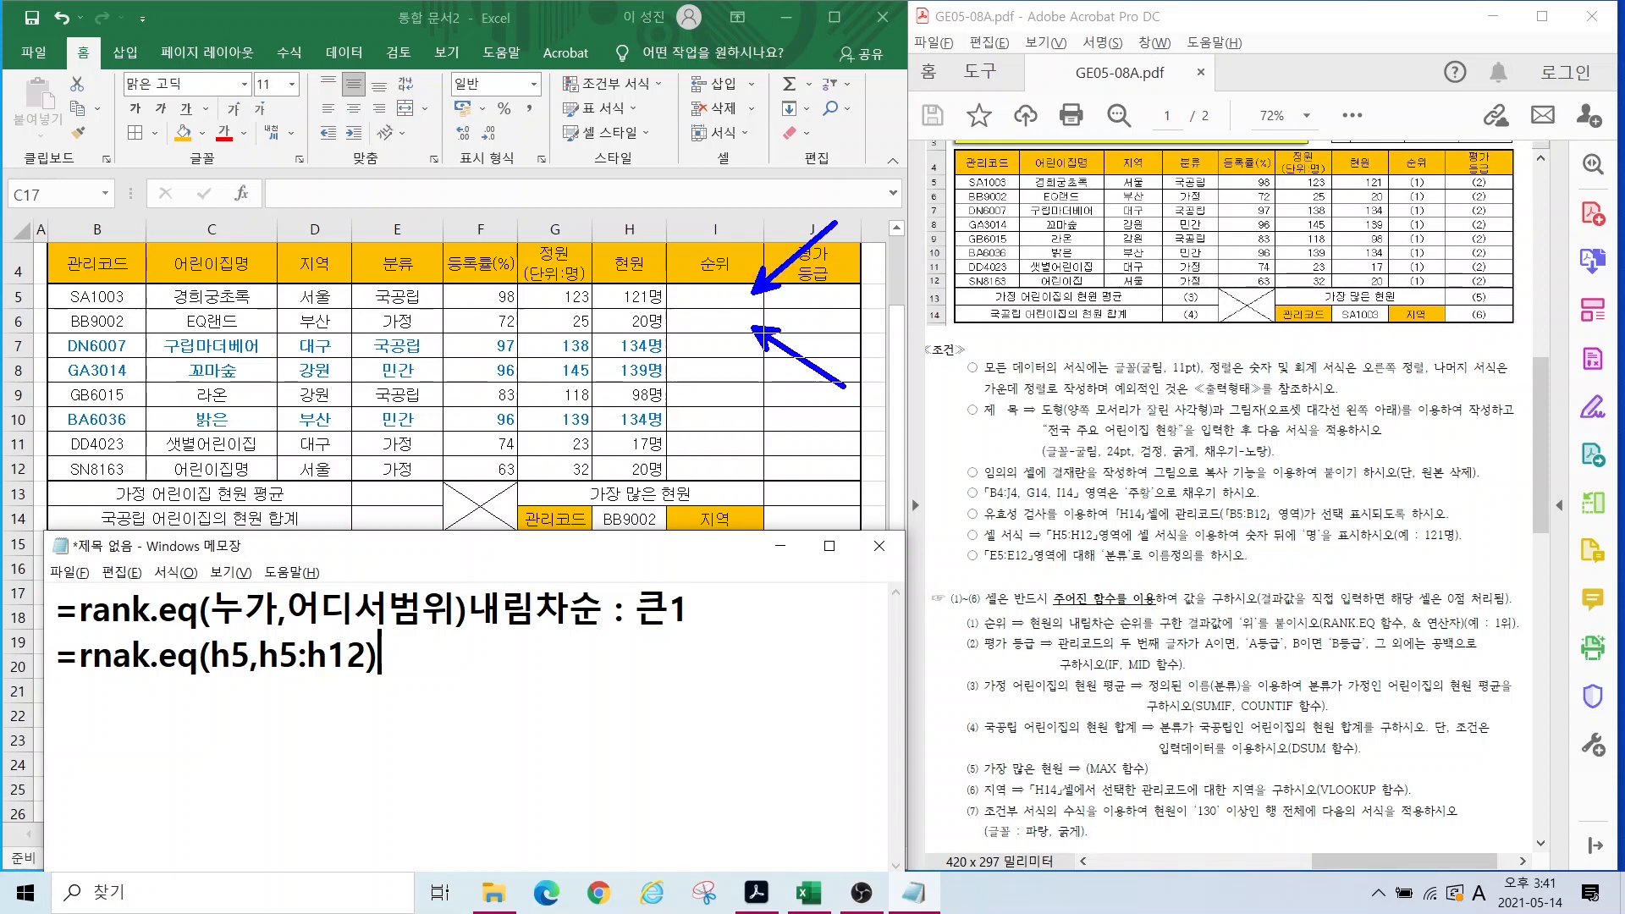
{"action": "left_click_drag", "start_coordinate": [747, 352], "coordinate": [798, 415]}
{"action": "left_click_drag", "start_coordinate": [722, 370], "coordinate": [800, 453]}
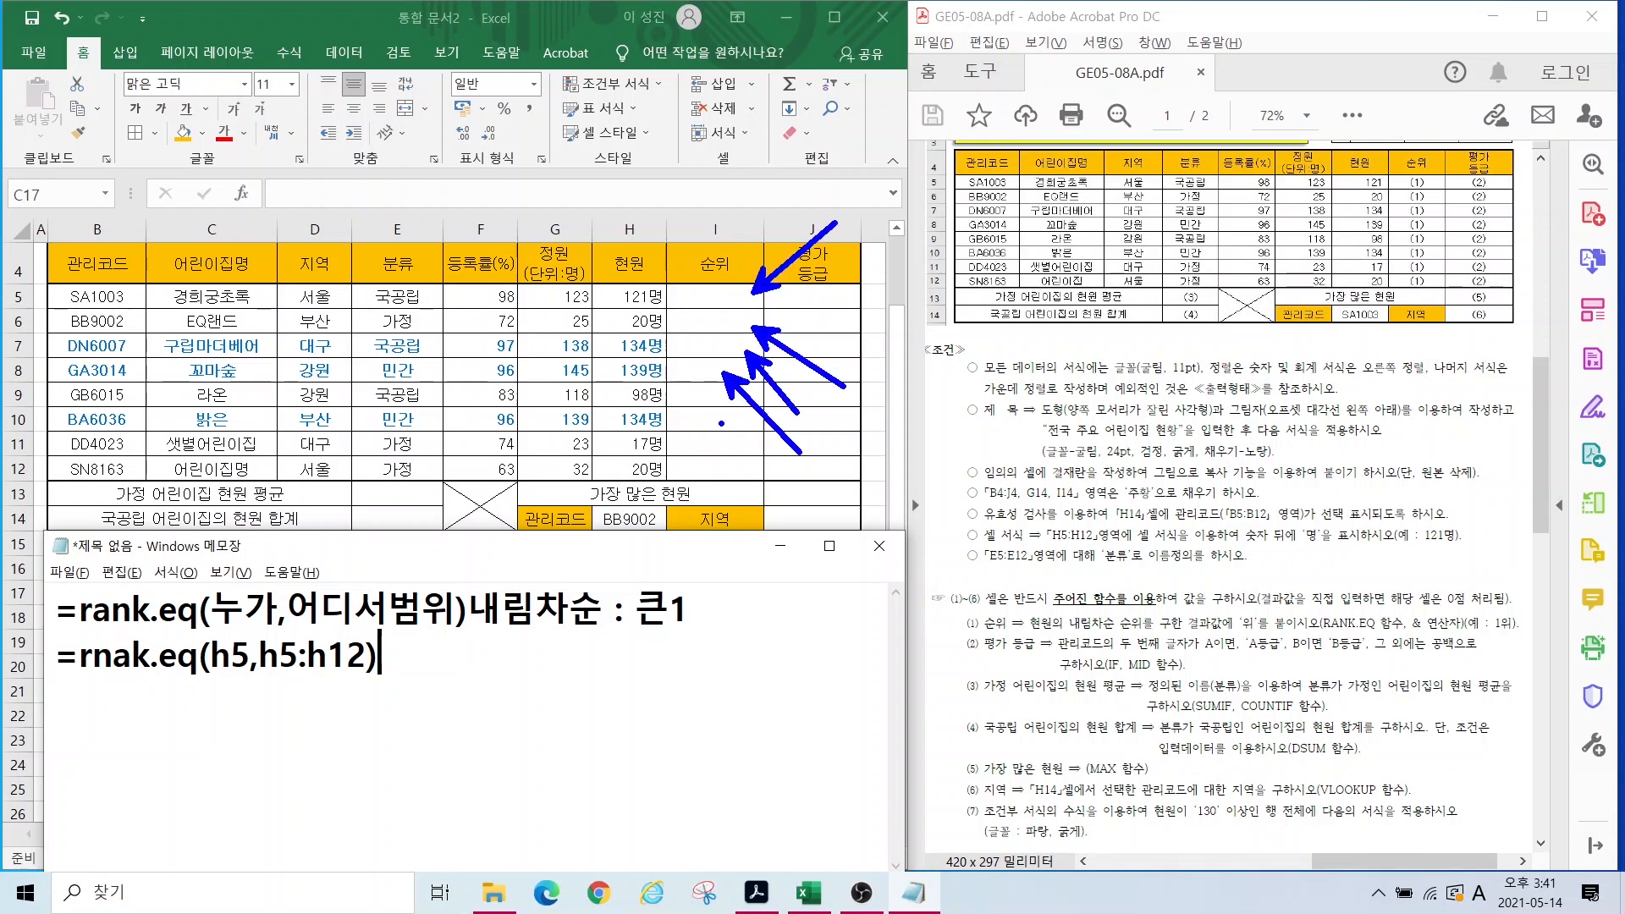
{"action": "left_click_drag", "start_coordinate": [699, 400], "coordinate": [821, 524]}
{"action": "key", "text": "Escape"}
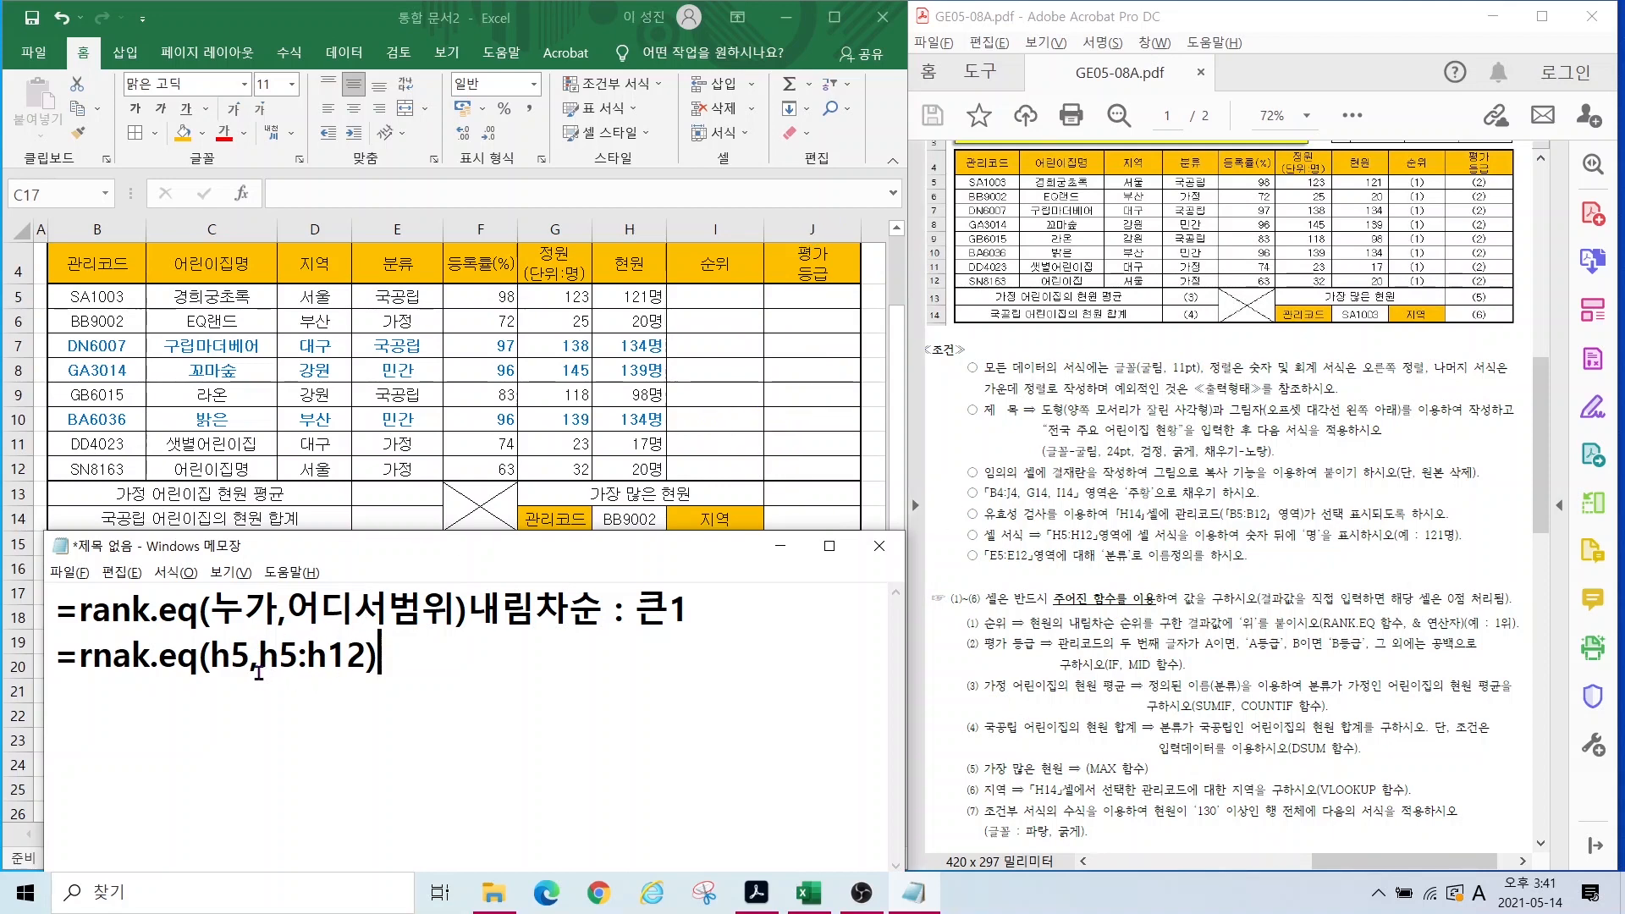
Step: Make the draft formula's range absolute as $h$5:$h$12
{"action": "left_click", "coordinate": [262, 657]}
{"action": "type", "text": "$"}
{"action": "key", "text": "Right"}
{"action": "type", "text": "$"}
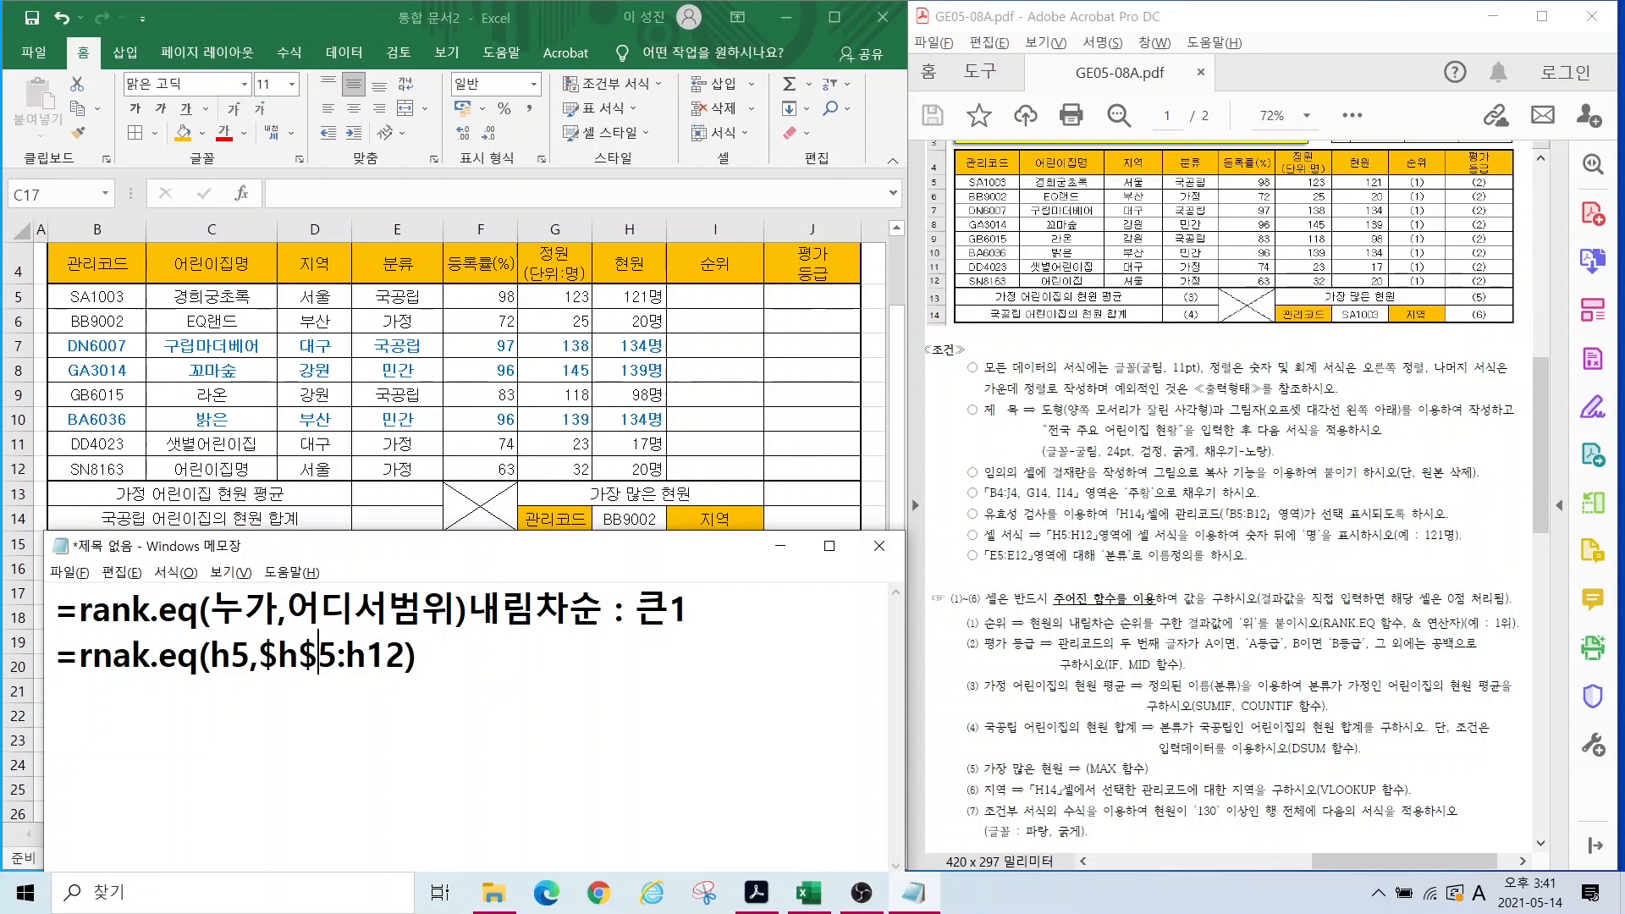
{"action": "key", "text": "Right"}
{"action": "key", "text": "Right"}
{"action": "type", "text": "$"}
{"action": "key", "text": "Right"}
{"action": "type", "text": "$"}
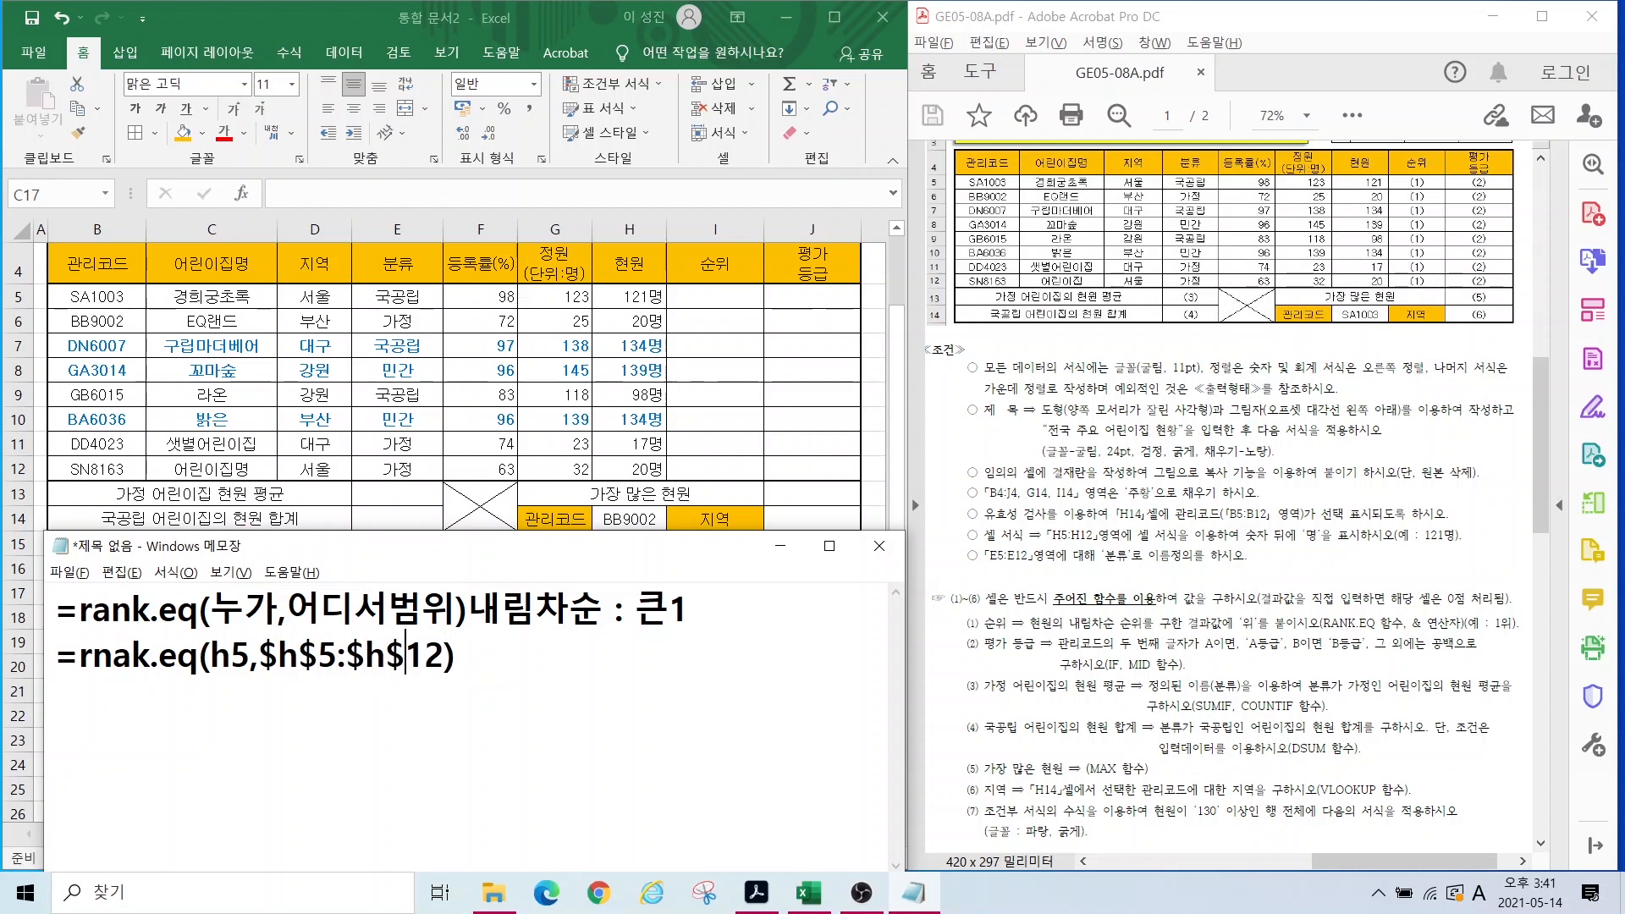
Step: Append &"위" to the formula and add the sample result 1위 on a new line
{"action": "left_click", "coordinate": [495, 662]}
{"action": "type", "text": "&\""}
{"action": "key", "text": "Hangul"}
{"action": "type", "text": "위"}
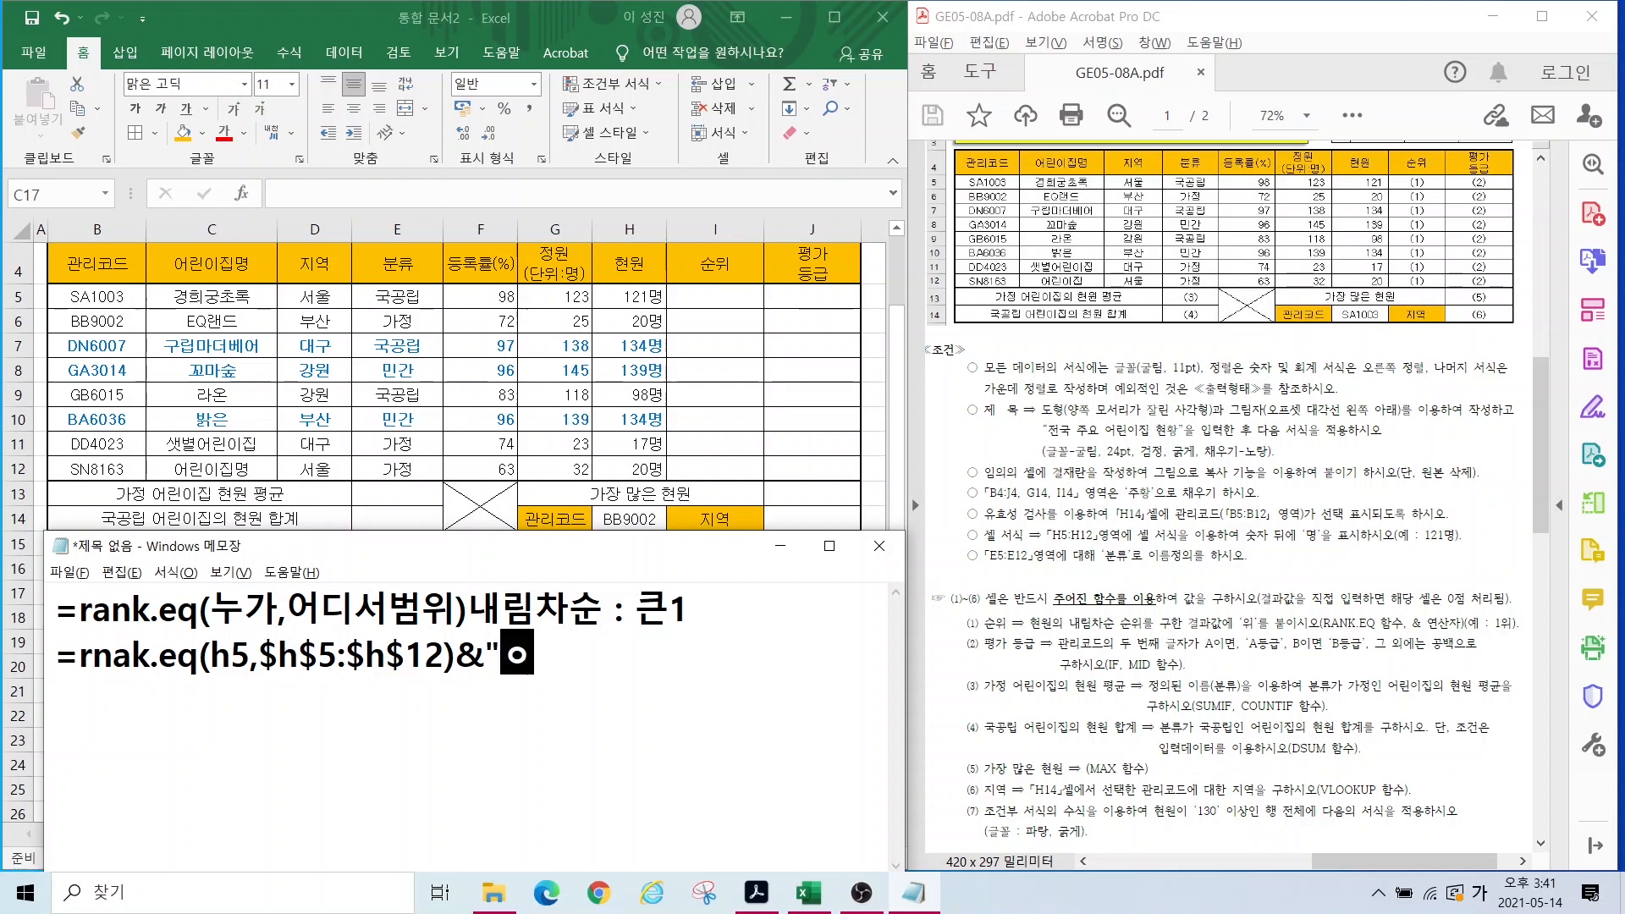
{"action": "type", "text": "\""}
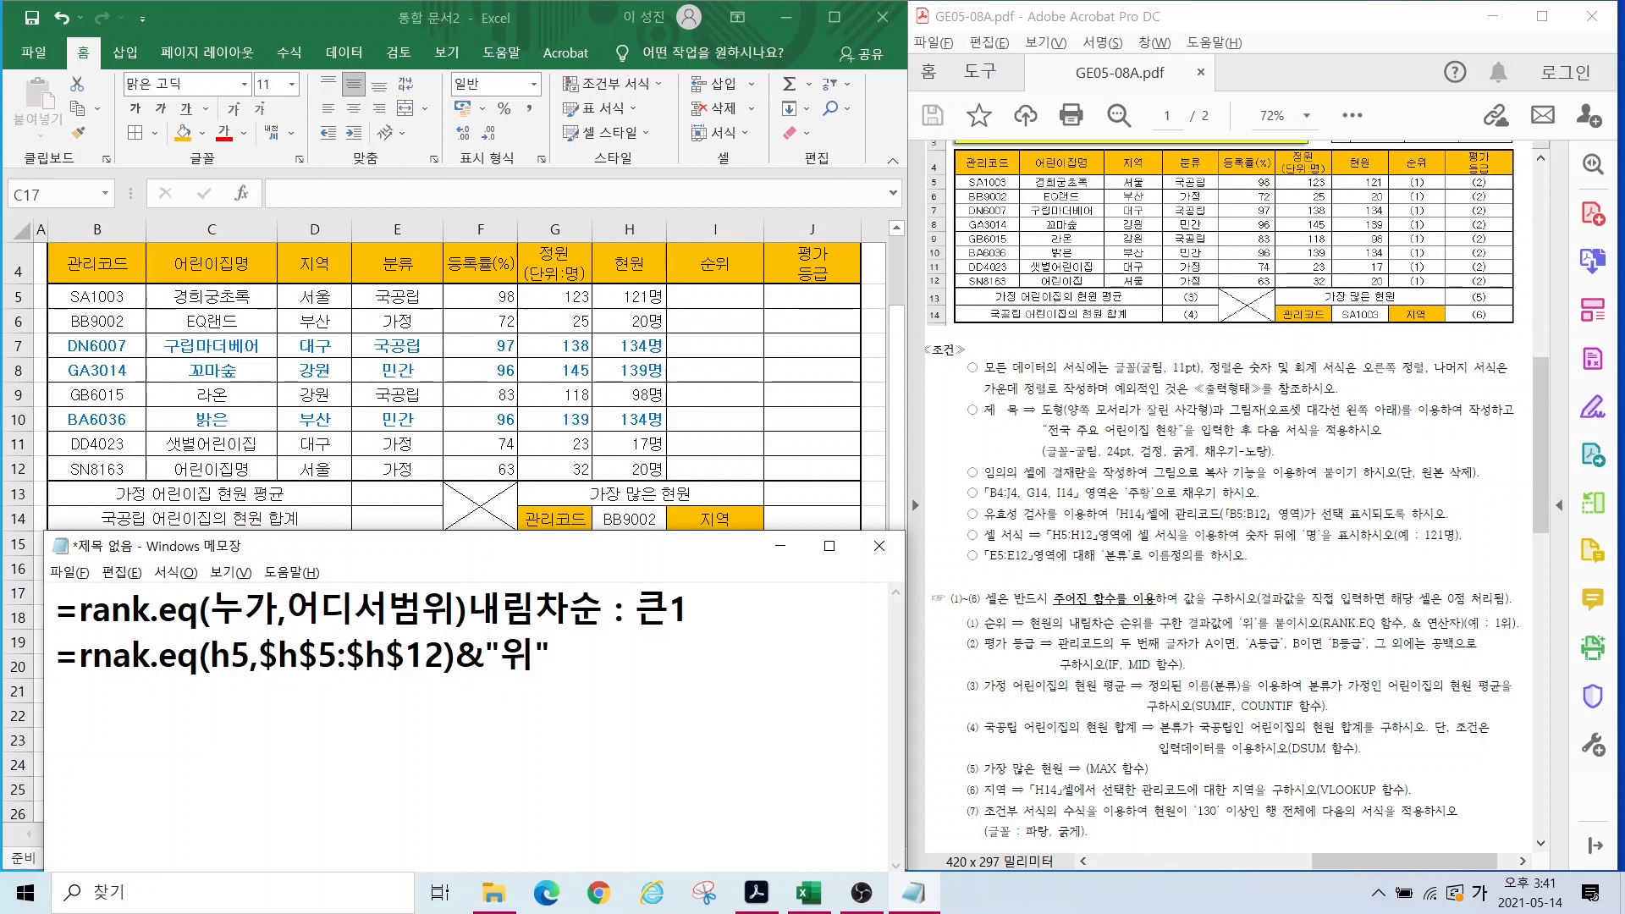
{"action": "key", "text": "Return"}
{"action": "key", "text": "Hangul"}
{"action": "type", "text": "1"}
{"action": "key", "text": "Hangul"}
{"action": "type", "text": "위"}
{"action": "left_click_drag", "start_coordinate": [159, 705], "coordinate": [42, 703]}
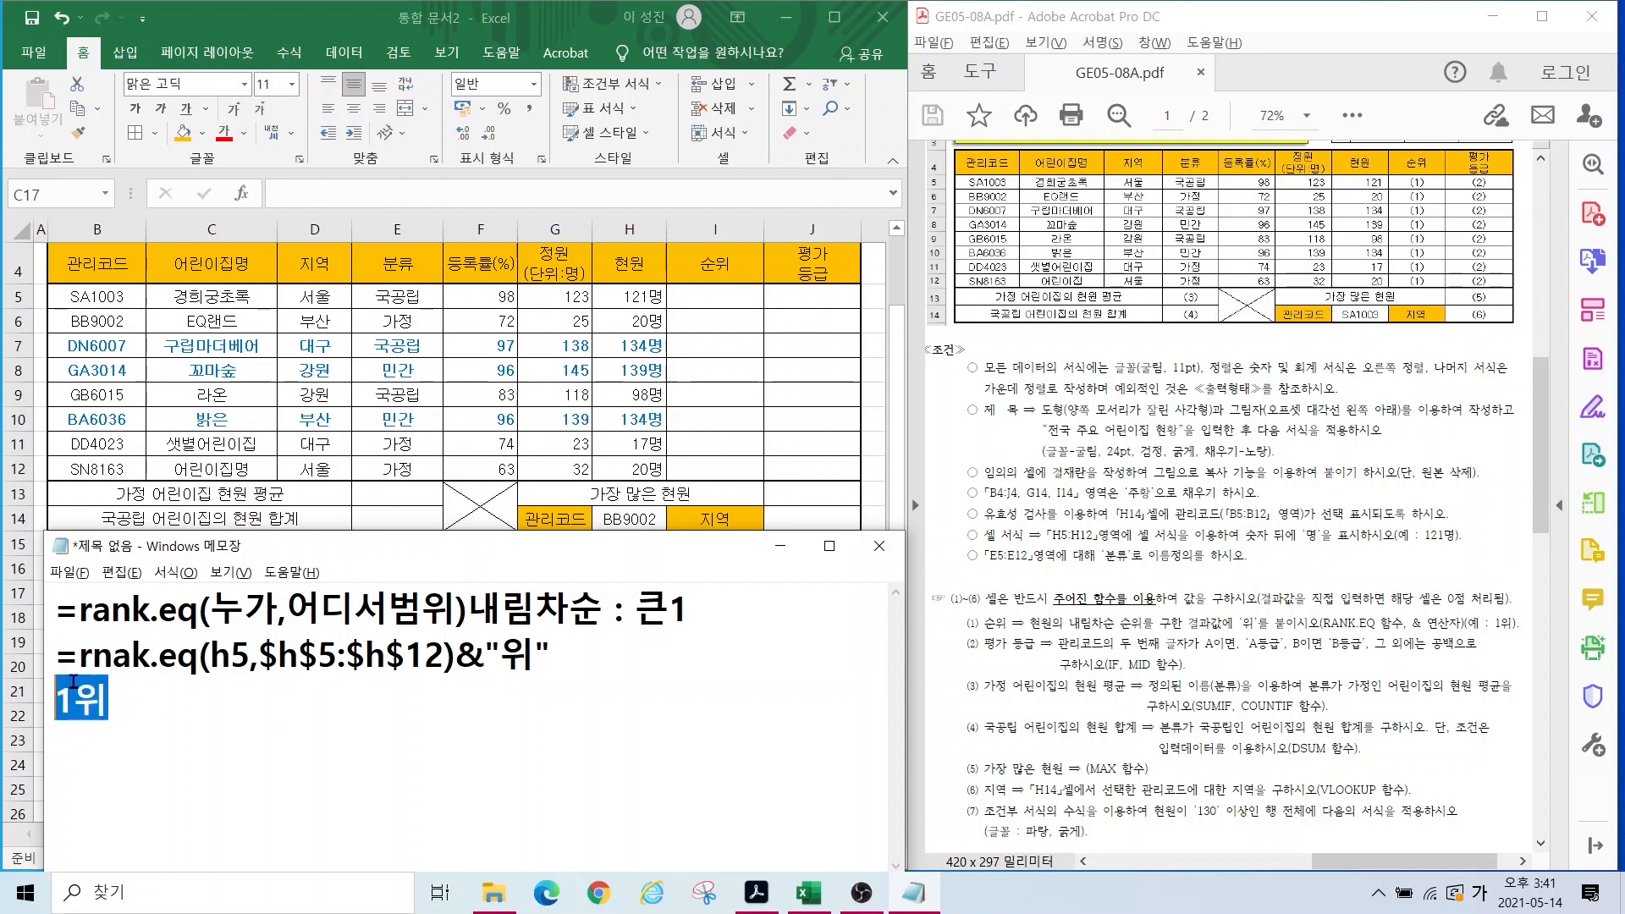
{"action": "left_click", "coordinate": [716, 294]}
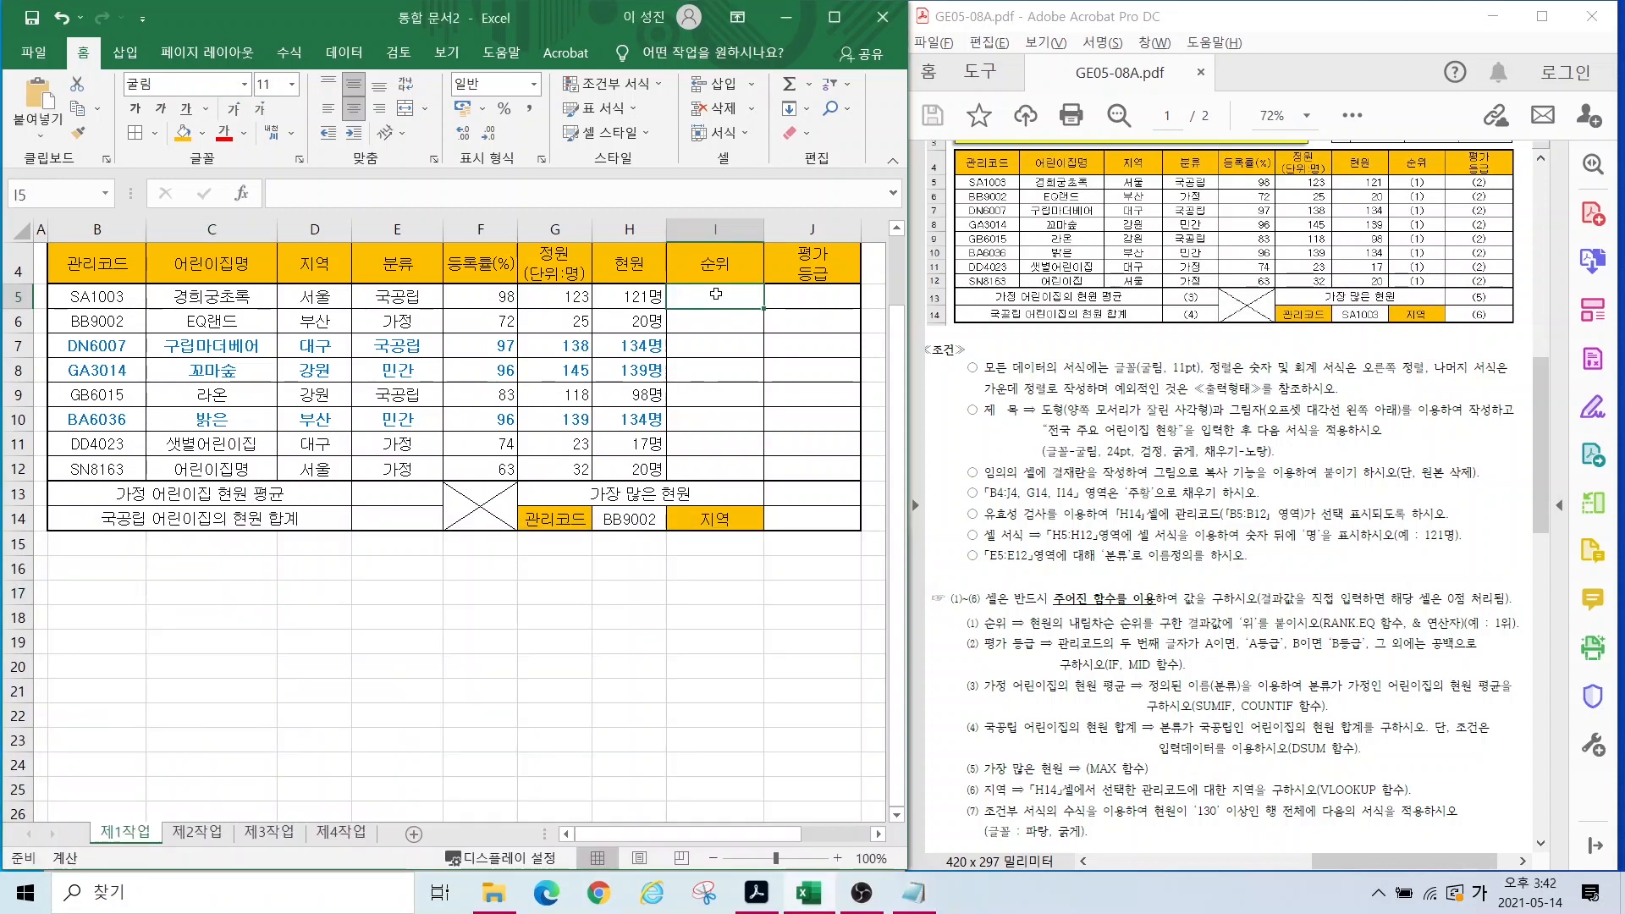
Step: Enter =RANK.EQ(H5,$H$5:$H$12)&"위" in I5, which shows 4위
{"action": "type", "text": "="}
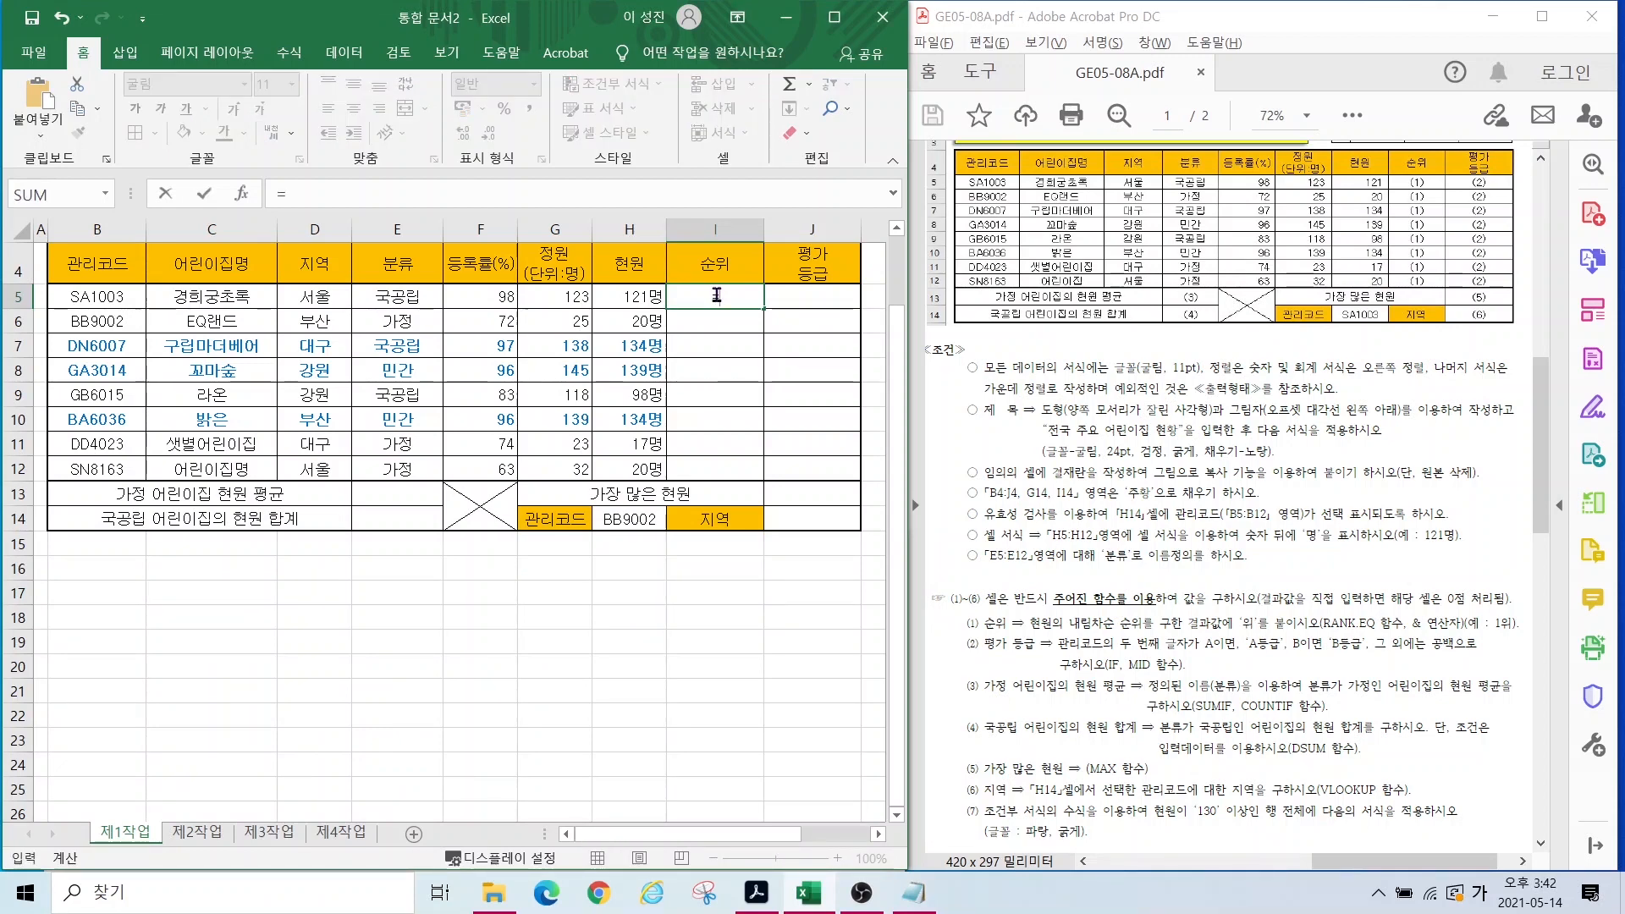
{"action": "key", "text": "Hangul"}
{"action": "type", "text": "r"}
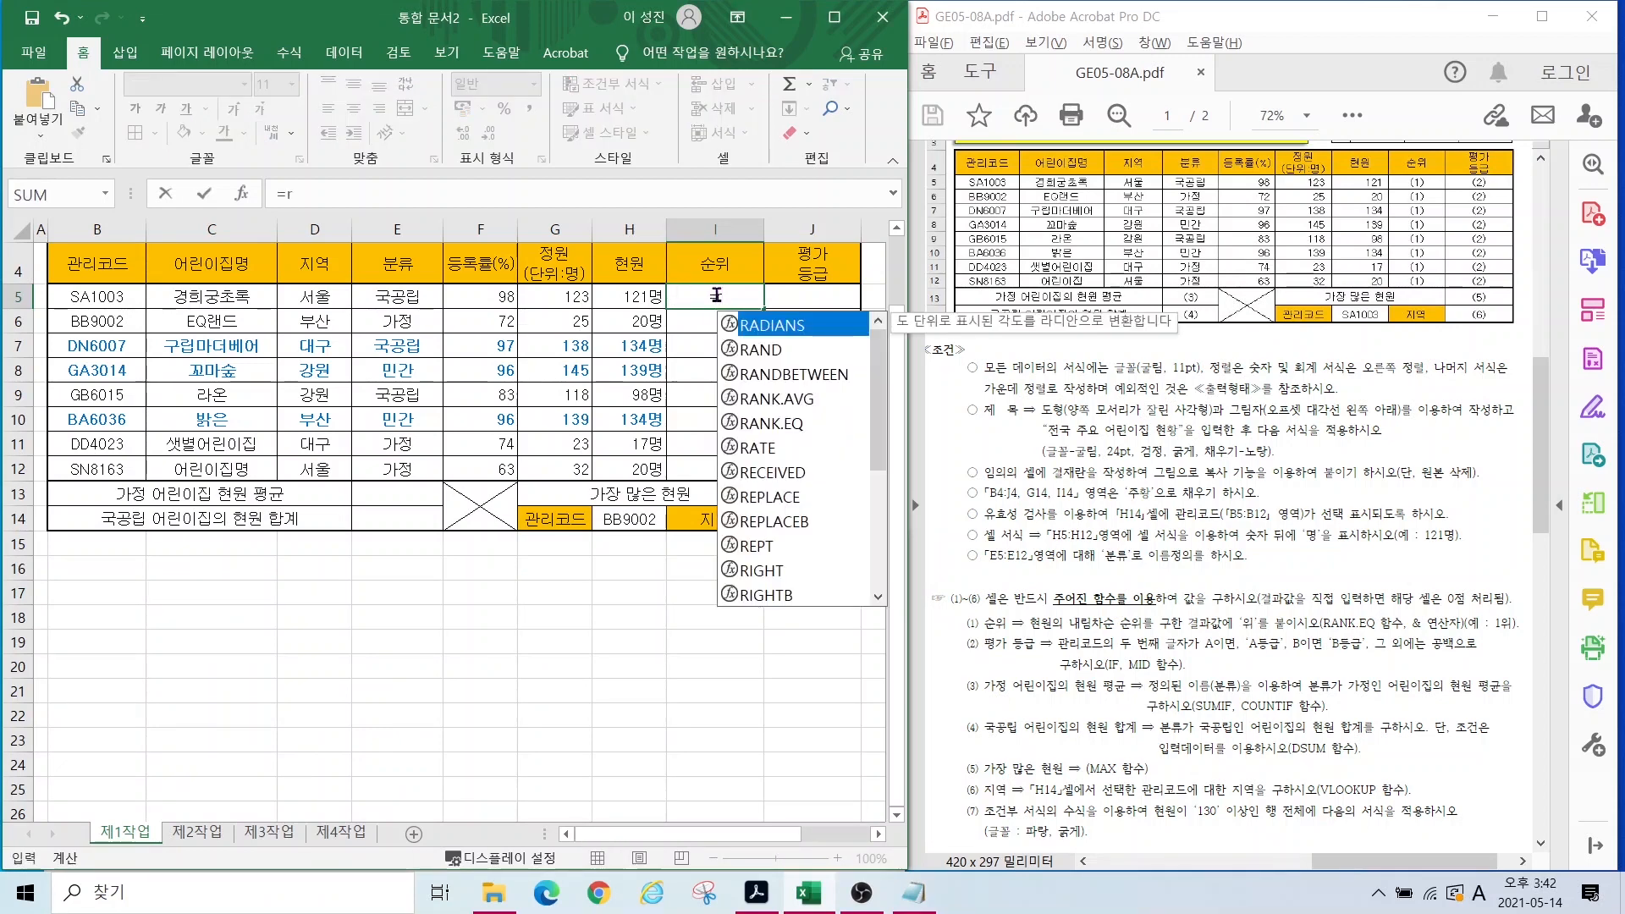
{"action": "double_click", "coordinate": [771, 424]}
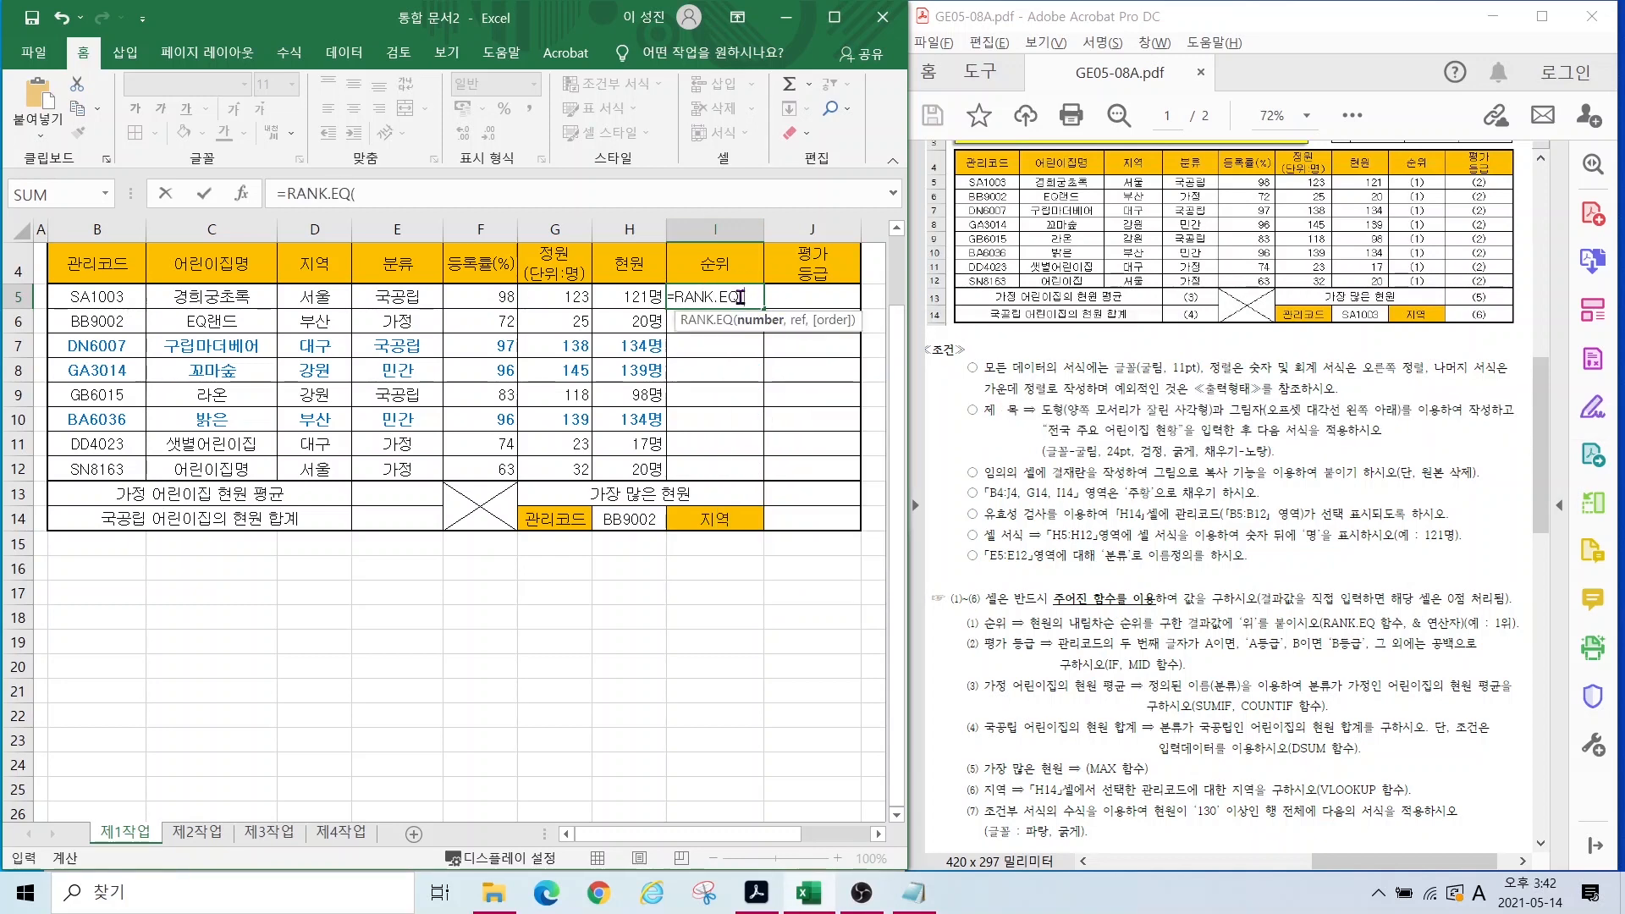
{"action": "left_click", "coordinate": [627, 296]}
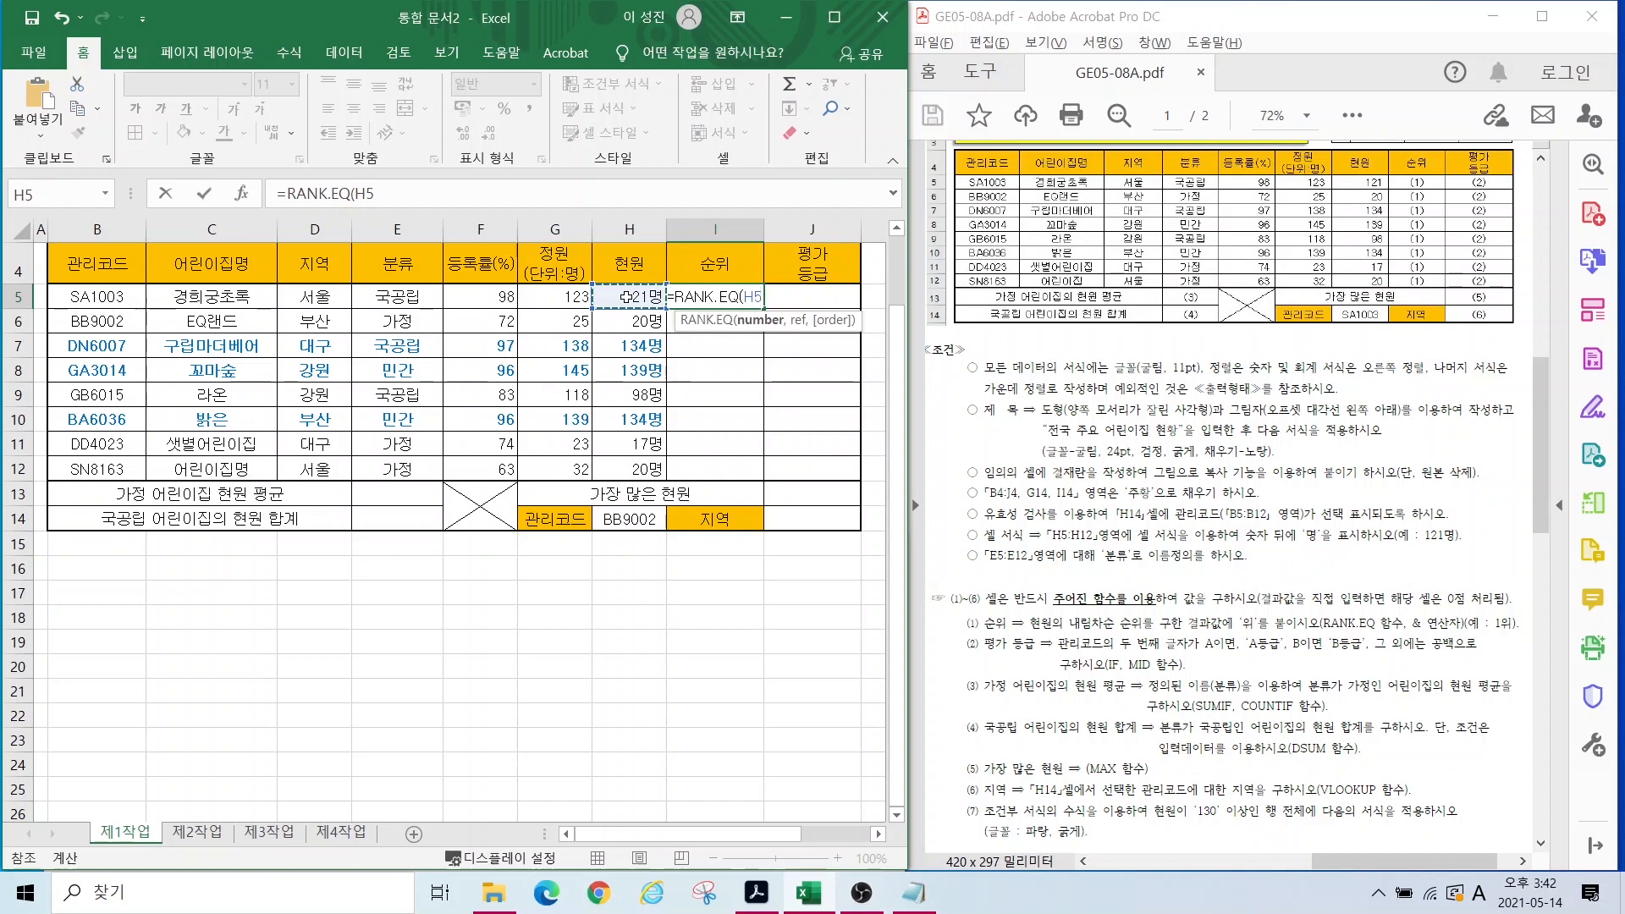
{"action": "type", "text": ","}
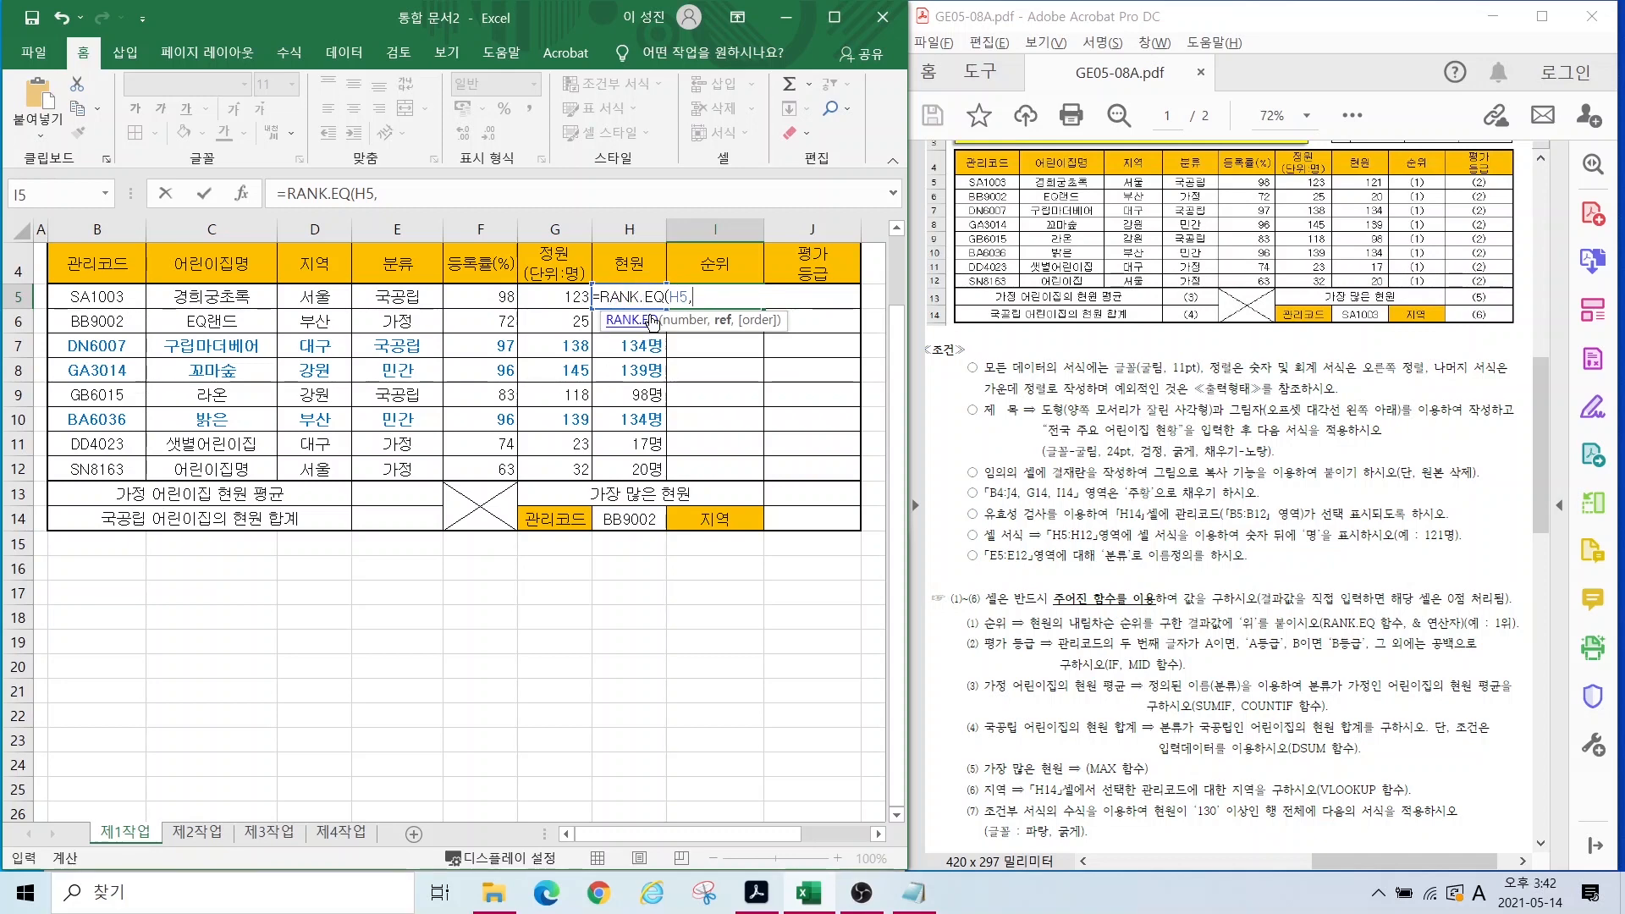
{"action": "mouse_move", "coordinate": [631, 286]}
{"action": "left_mouse_down"}
{"action": "mouse_move", "coordinate": [630, 462]}
{"action": "mouse_move", "coordinate": [606, 309]}
{"action": "left_mouse_up"}
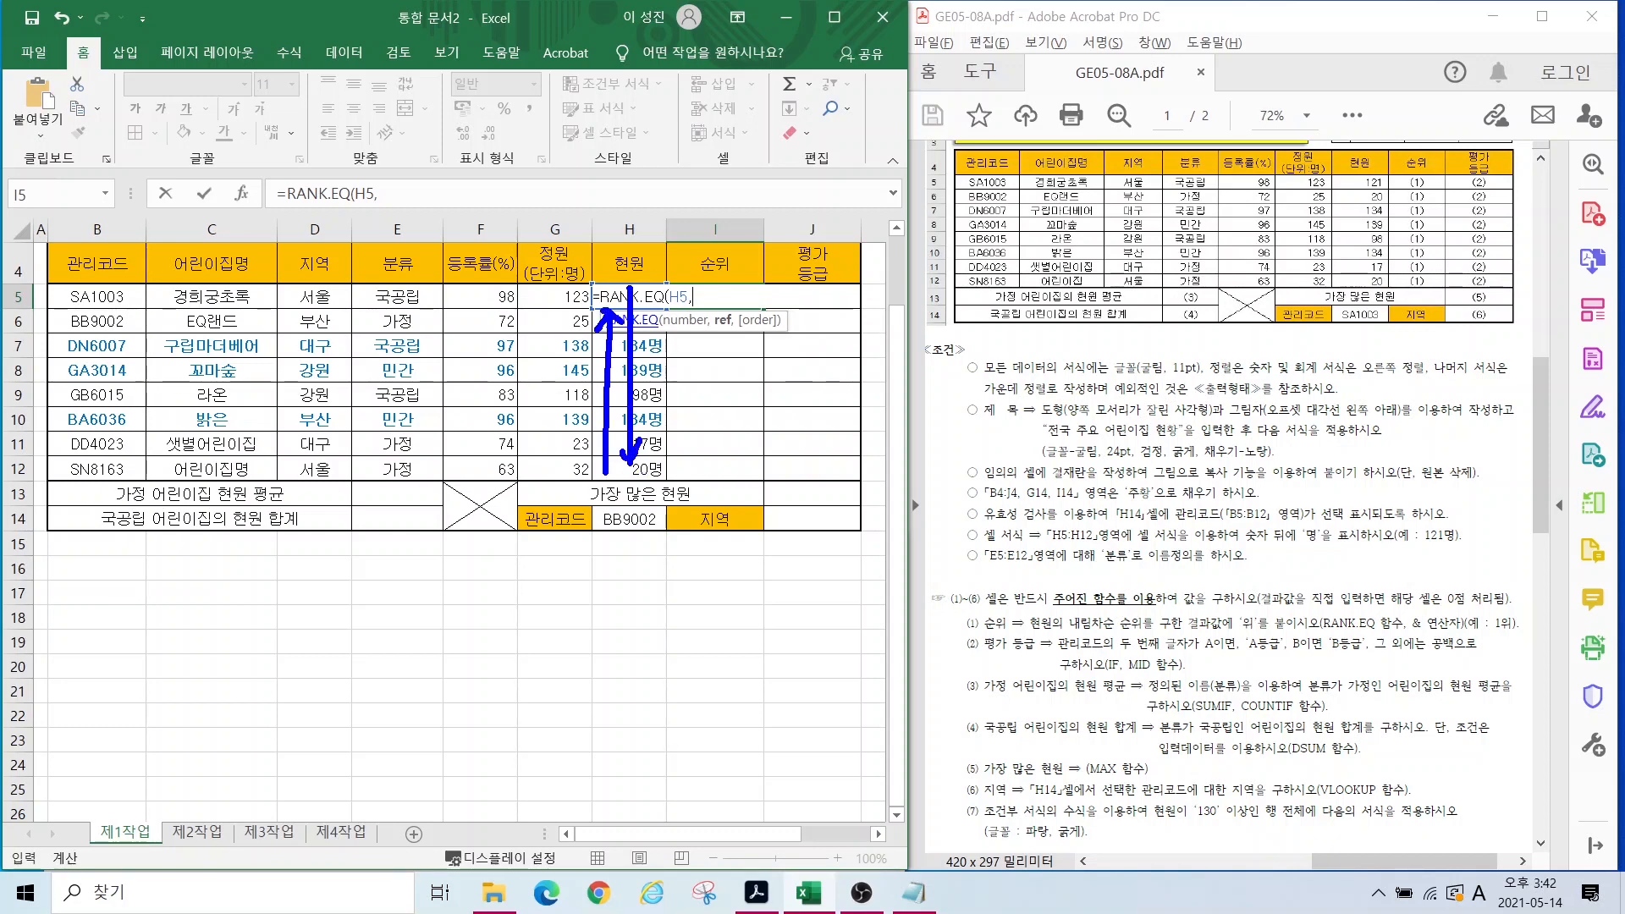
{"action": "left_click_drag", "start_coordinate": [652, 470], "coordinate": [616, 293]}
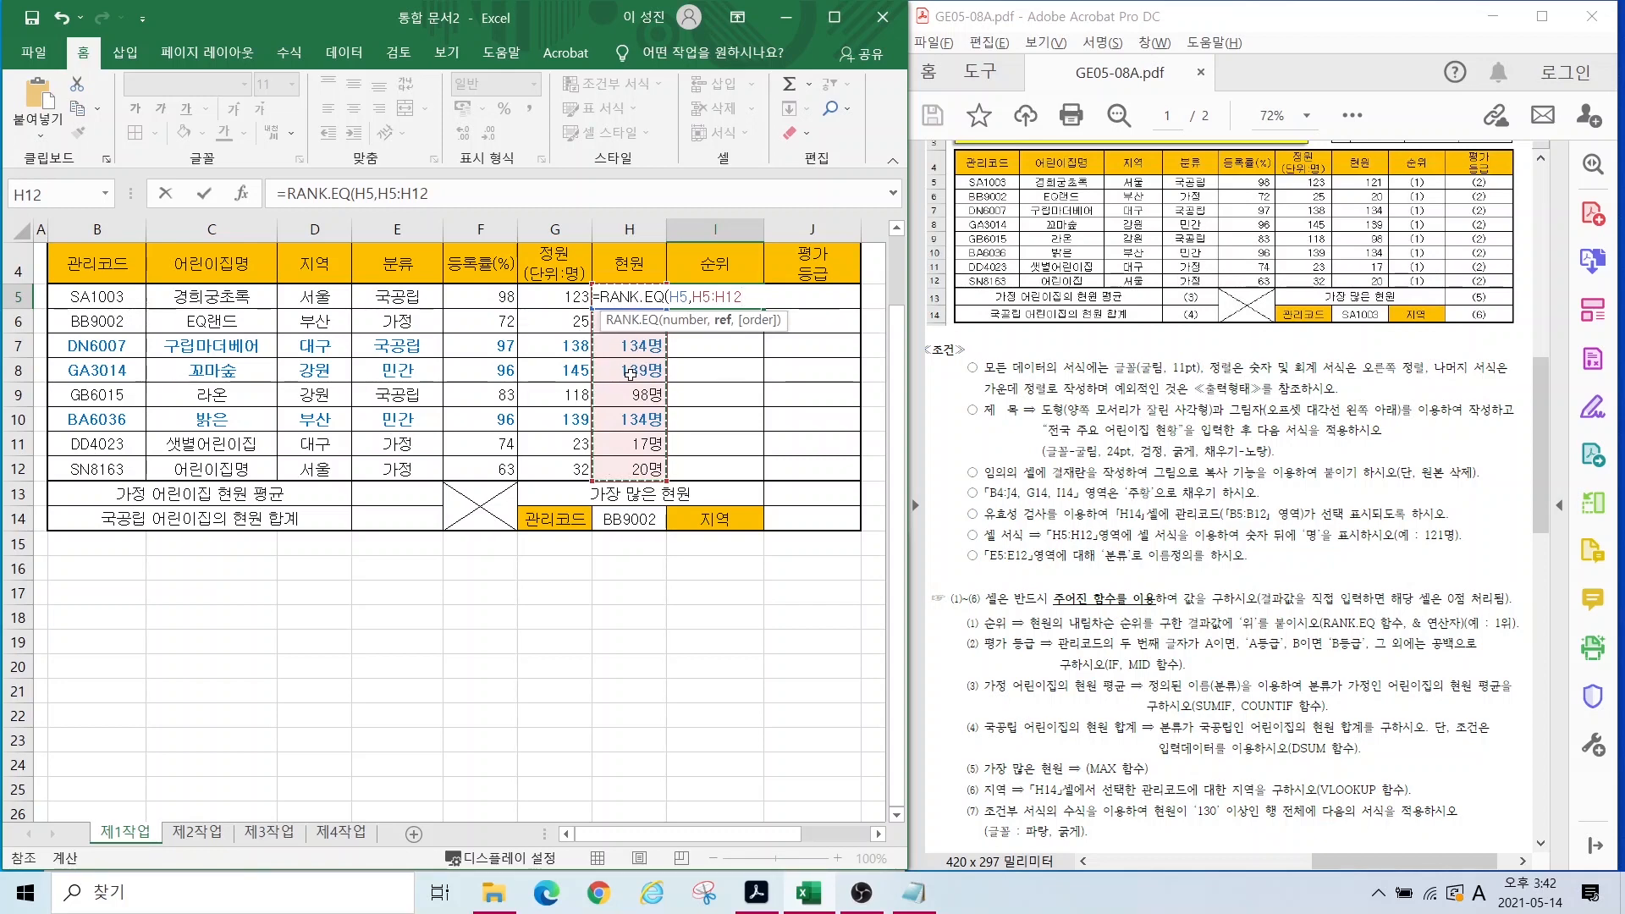
{"action": "key", "text": "F4"}
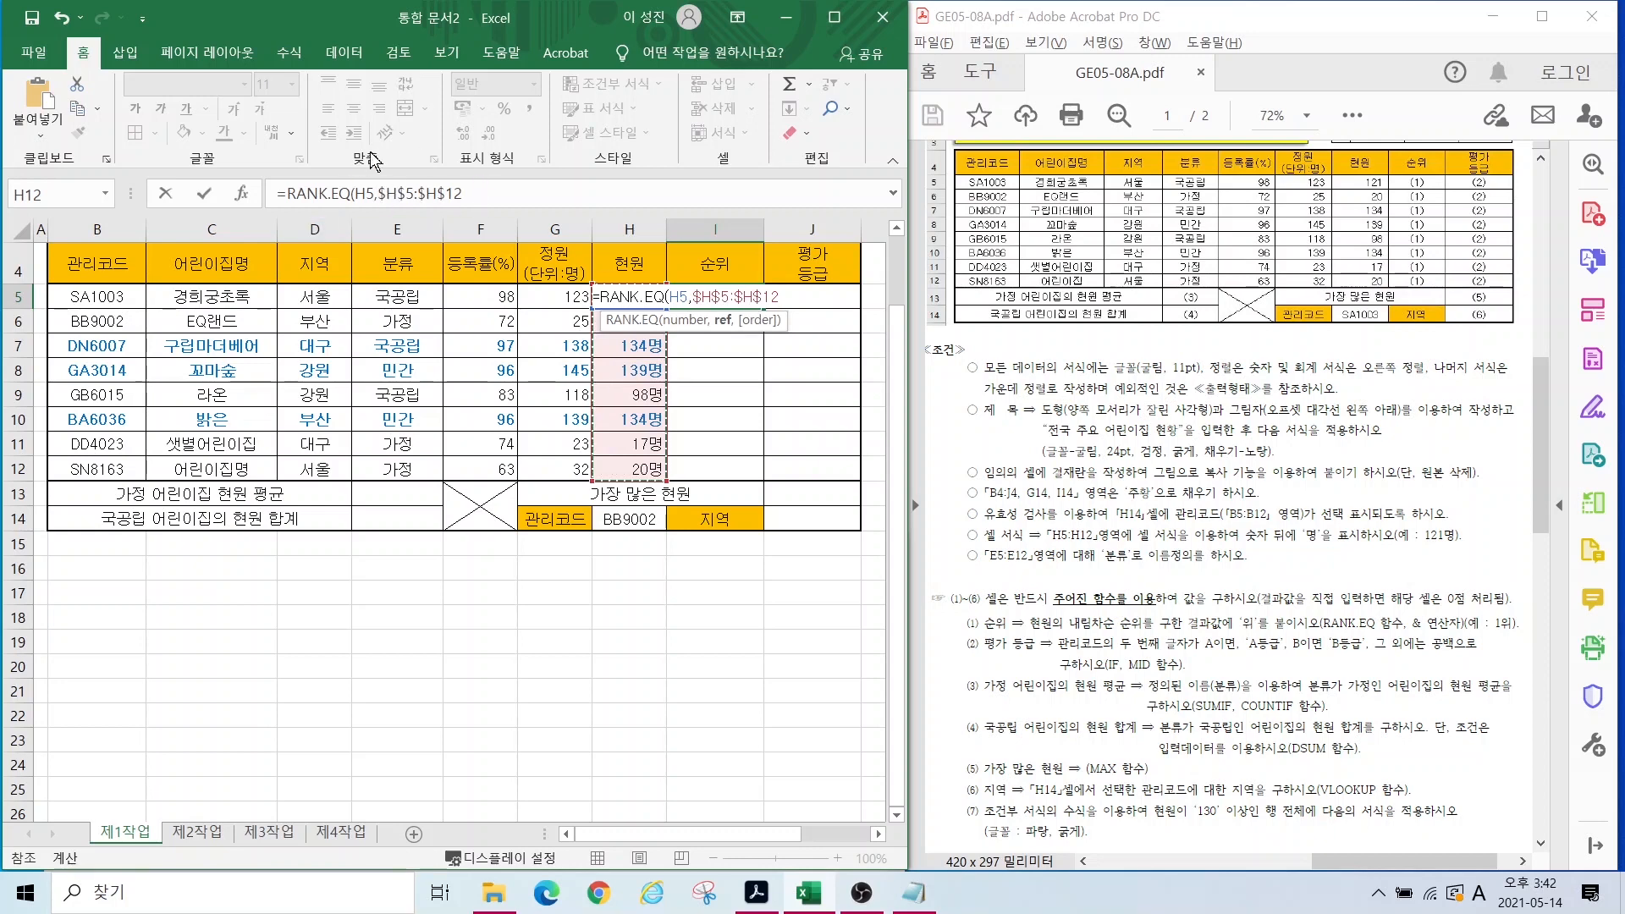
{"action": "type", "text": ")"}
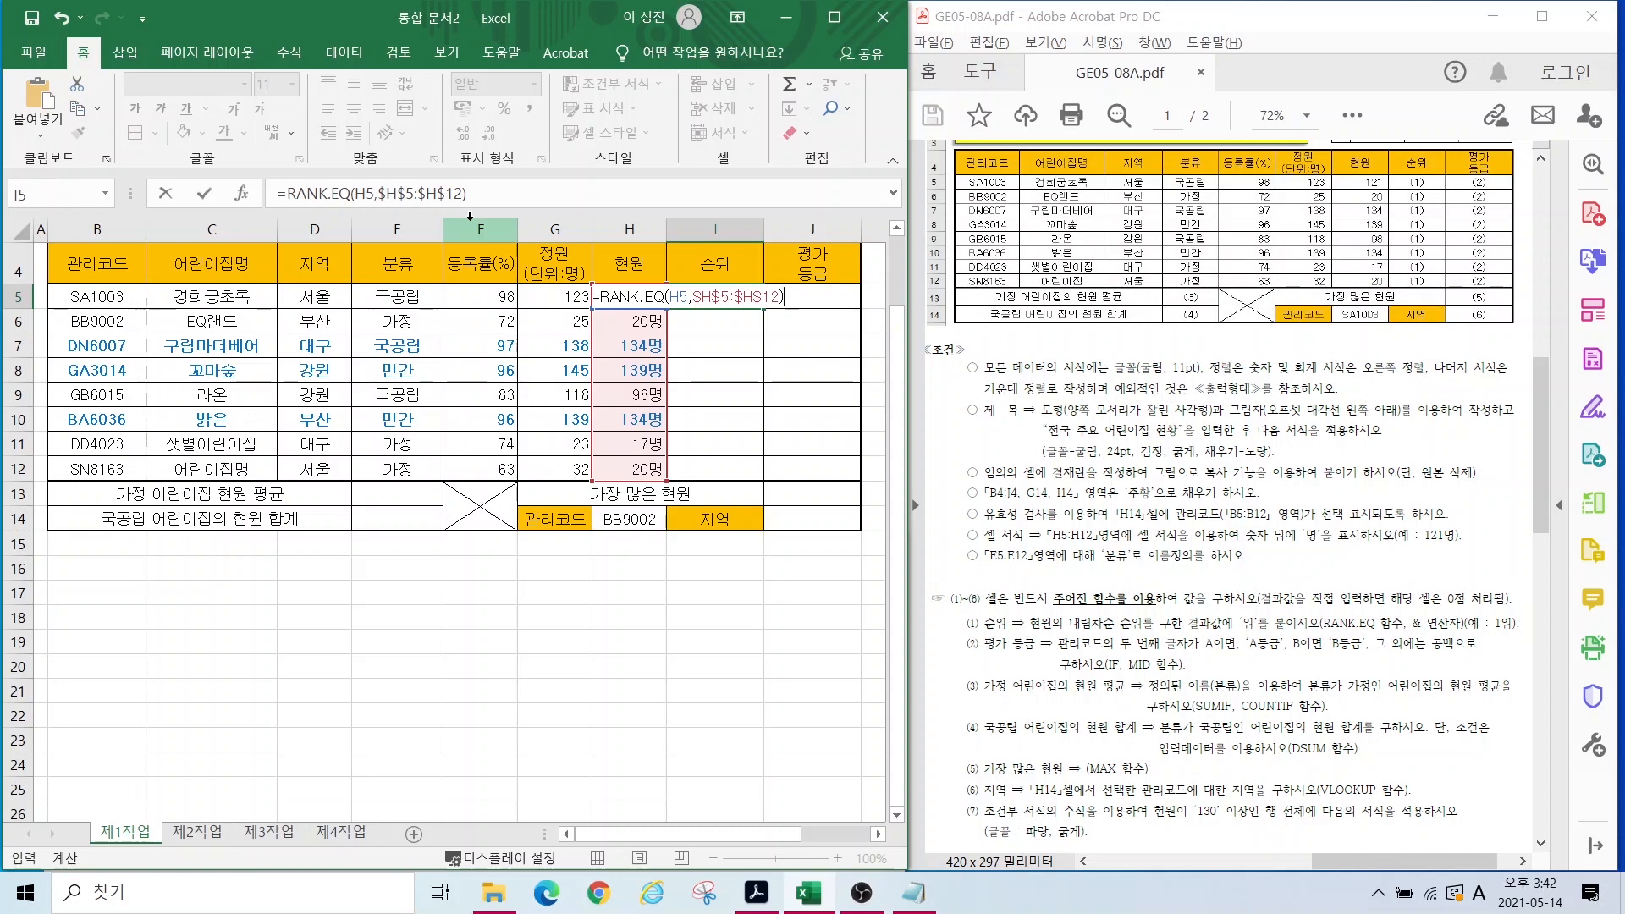
{"action": "type", "text": "&\"위\""}
{"action": "key", "text": "Return"}
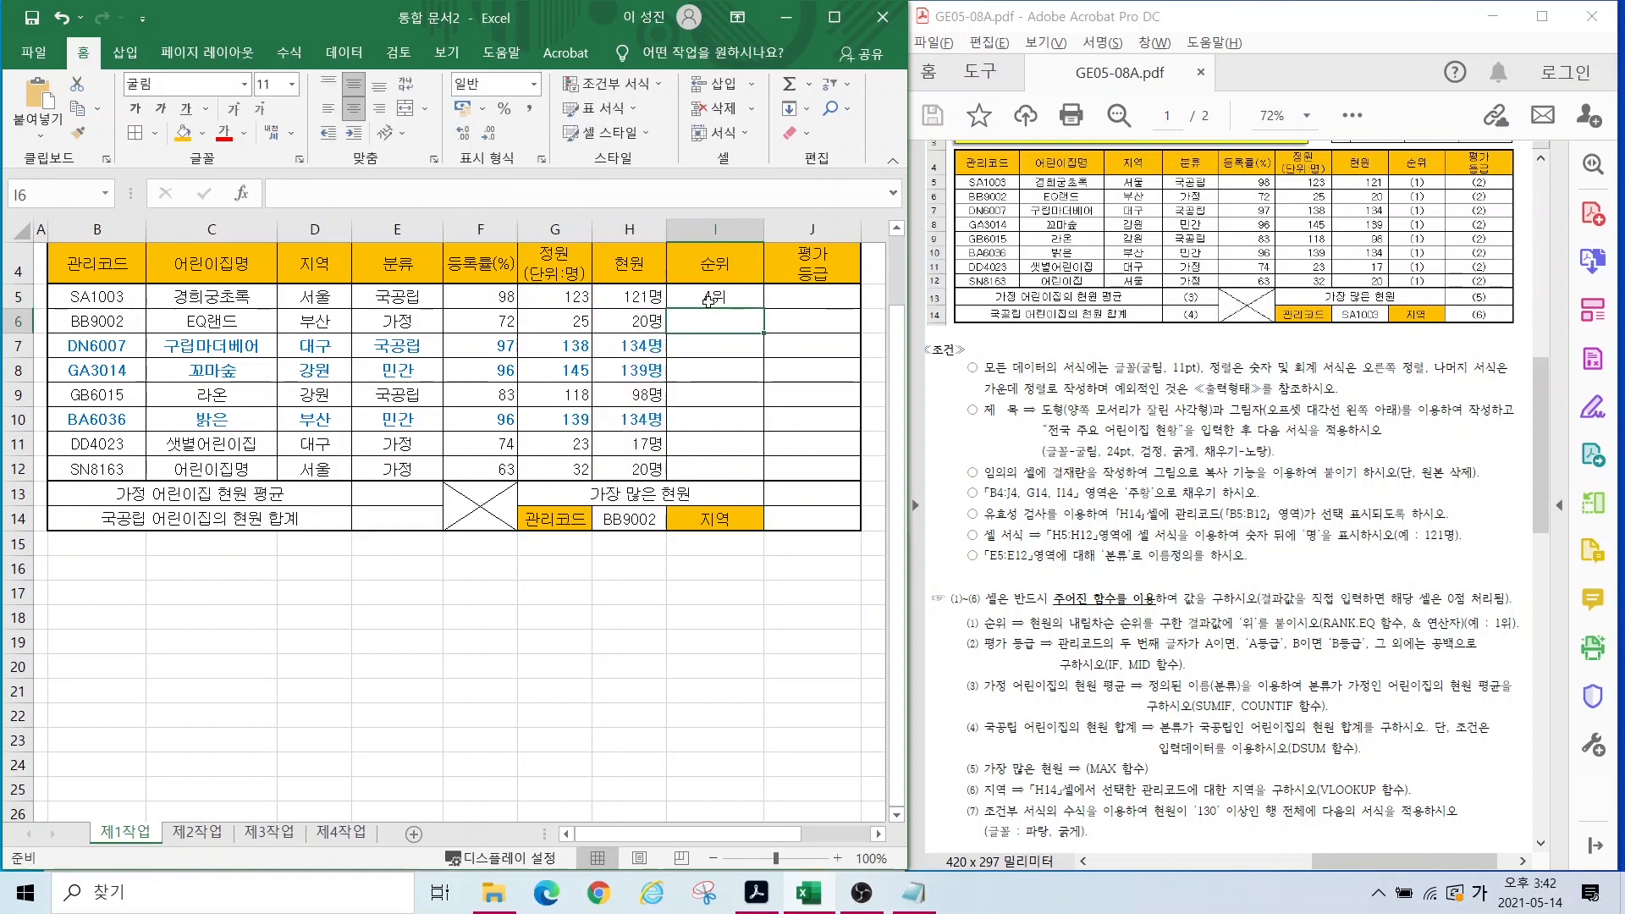
Step: Fill I5's rank formula to I12 without formatting: 4위, 6위, 2위, 1위, 5위, 2위, 8위, 6위
{"action": "left_click", "coordinate": [745, 302]}
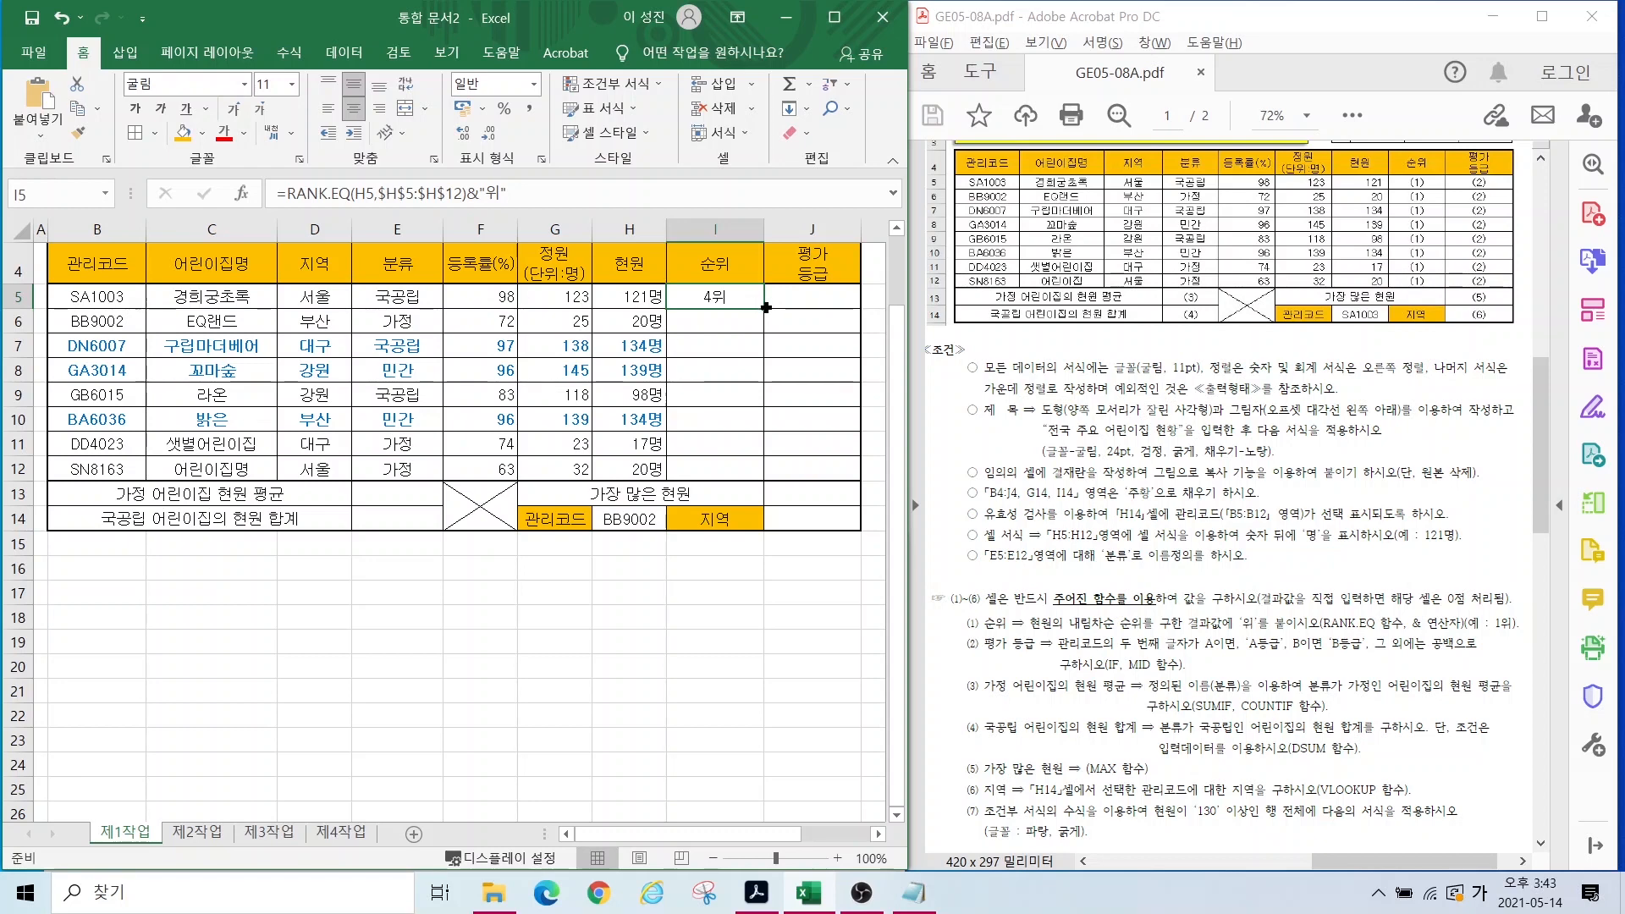
{"action": "left_click_drag", "start_coordinate": [767, 307], "coordinate": [748, 463]}
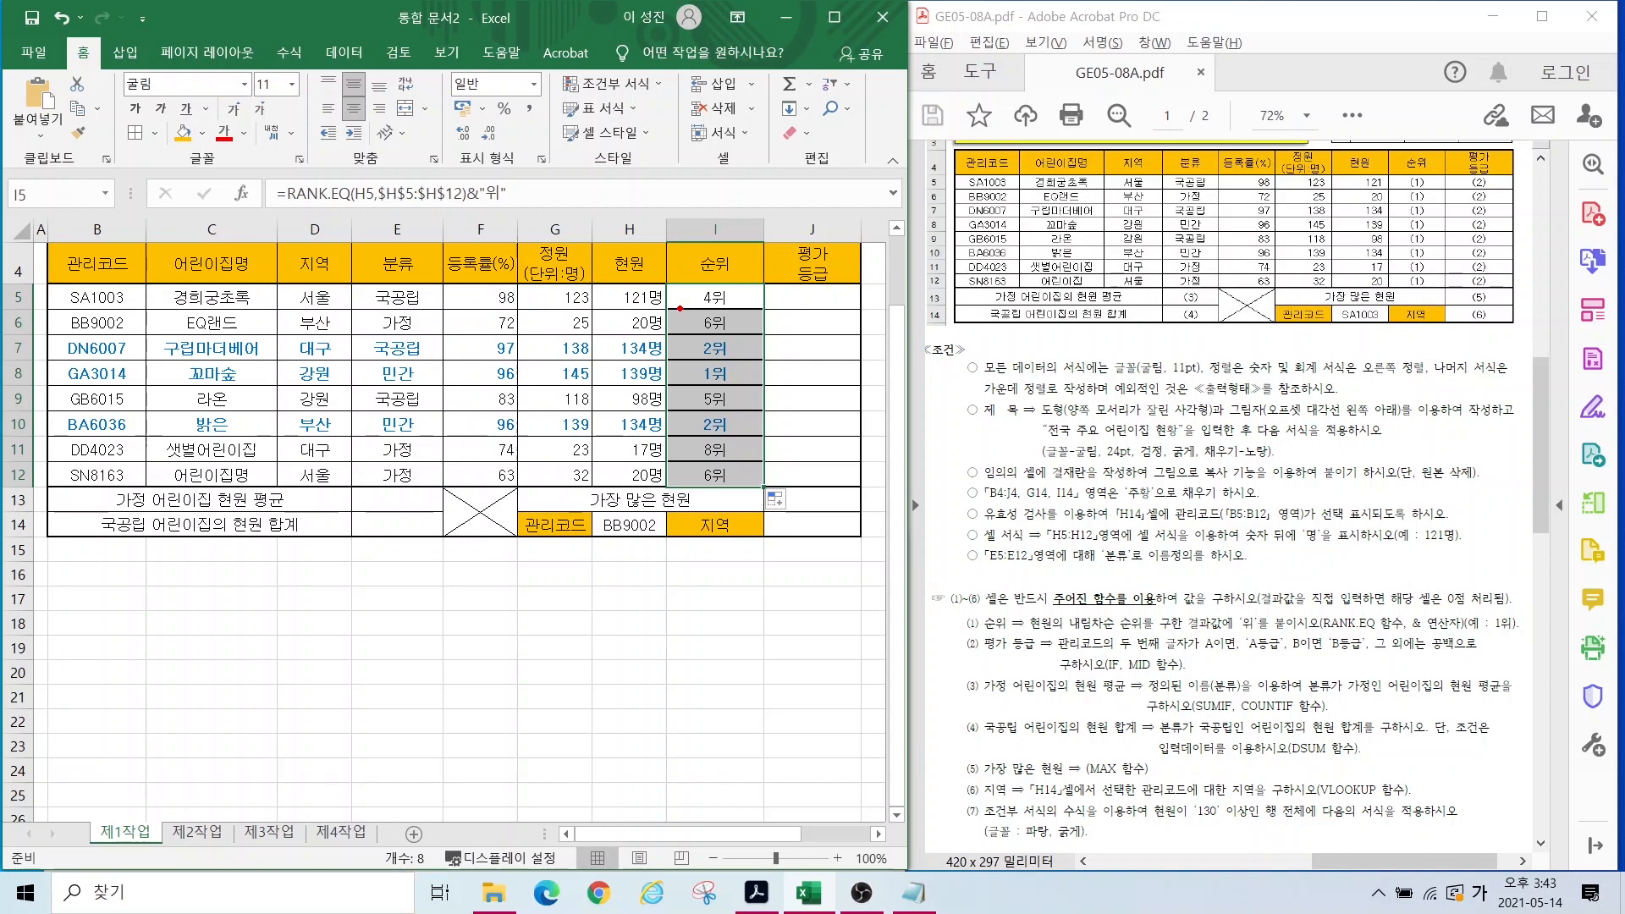
{"action": "mouse_move", "coordinate": [678, 310]}
{"action": "left_mouse_down"}
{"action": "mouse_move", "coordinate": [759, 310]}
{"action": "mouse_move", "coordinate": [682, 341]}
{"action": "mouse_move", "coordinate": [765, 341]}
{"action": "mouse_move", "coordinate": [765, 362]}
{"action": "left_mouse_up"}
{"action": "mouse_move", "coordinate": [804, 516]}
{"action": "left_mouse_down"}
{"action": "mouse_move", "coordinate": [743, 506]}
{"action": "mouse_move", "coordinate": [798, 481]}
{"action": "mouse_move", "coordinate": [788, 538]}
{"action": "left_mouse_up"}
{"action": "key", "text": "Escape"}
{"action": "left_click", "coordinate": [777, 500]}
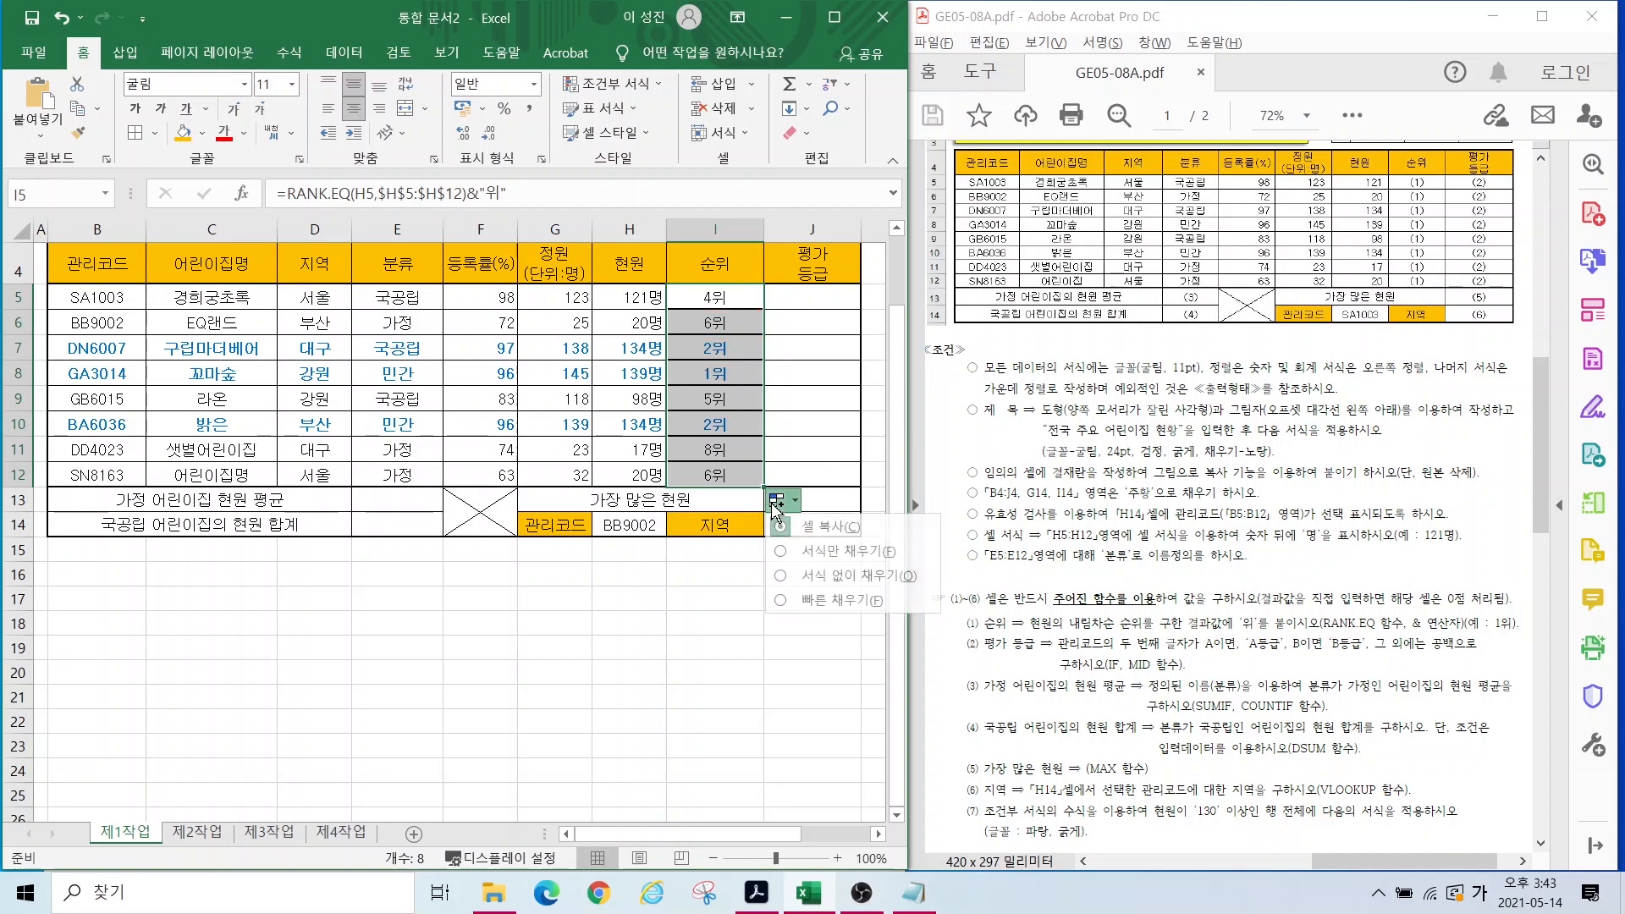
{"action": "left_click", "coordinate": [843, 580]}
{"action": "left_click", "coordinate": [736, 593]}
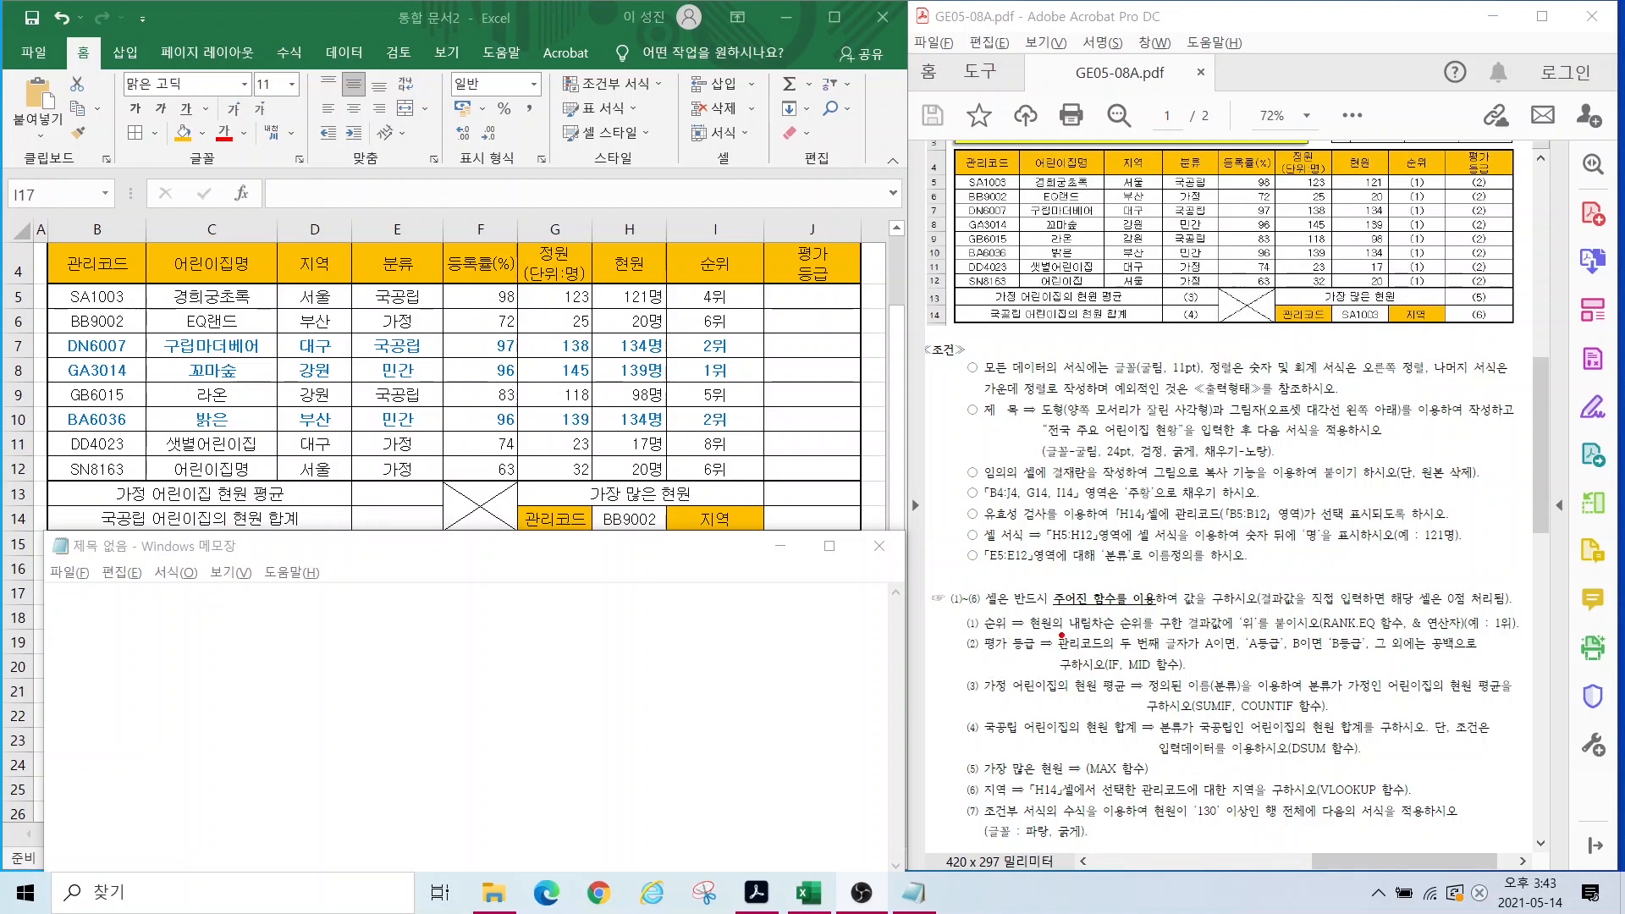
Step: Highlight the second-character requirement and the required IF and MID functions in the instructions
{"action": "left_click_drag", "start_coordinate": [1060, 633], "coordinate": [1187, 650]}
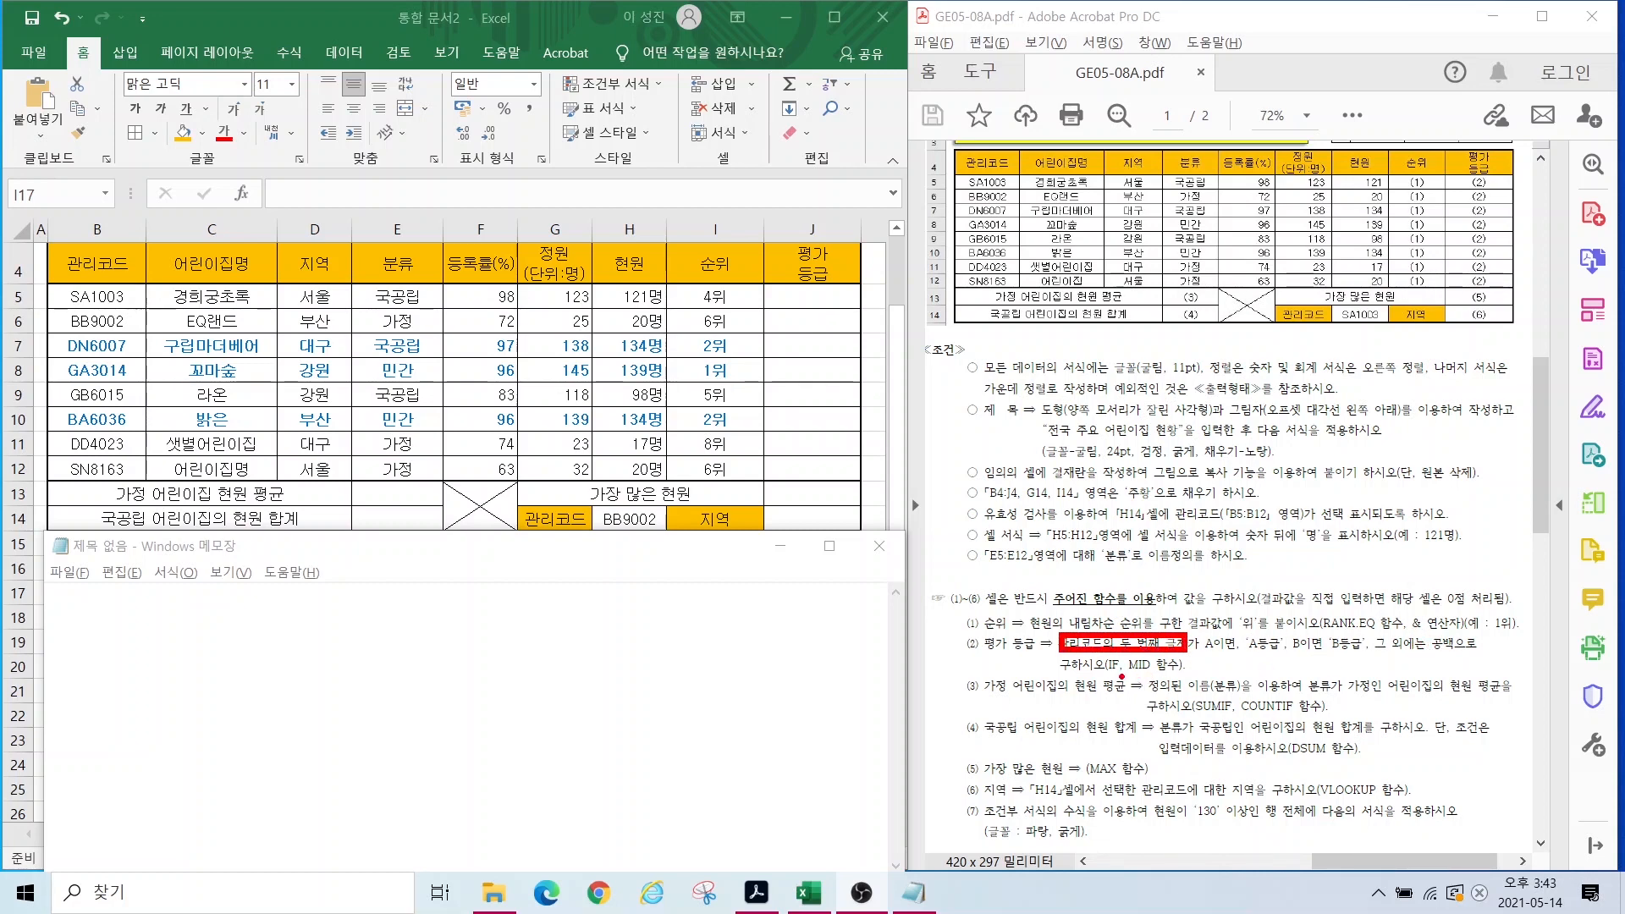
{"action": "left_click_drag", "start_coordinate": [1109, 673], "coordinate": [1039, 756]}
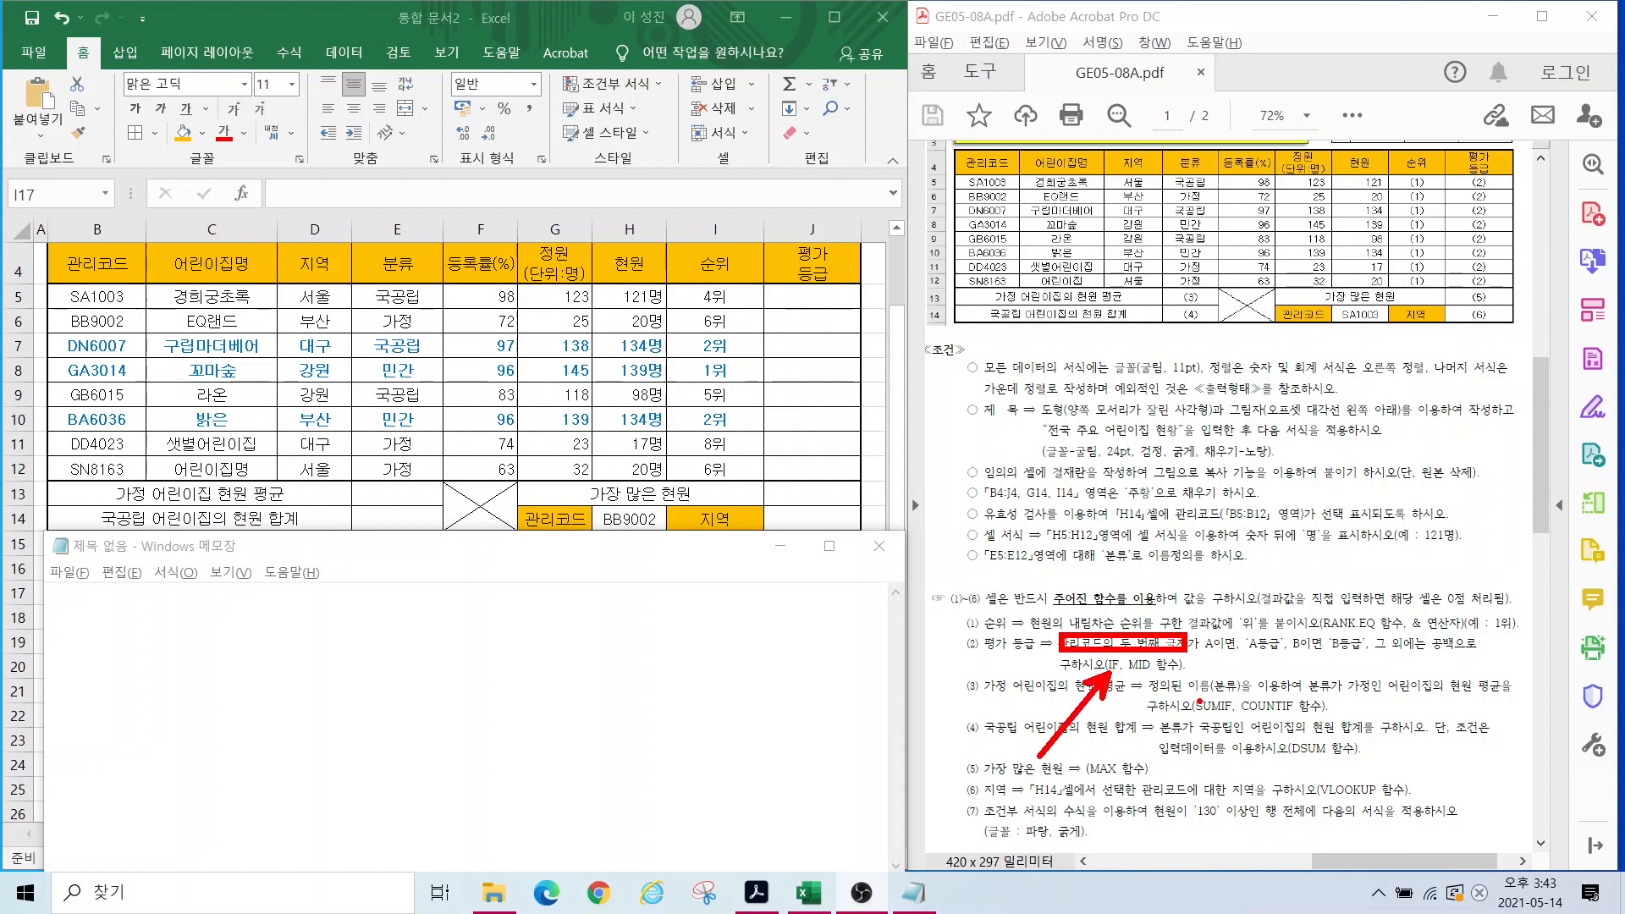
{"action": "left_click_drag", "start_coordinate": [1142, 667], "coordinate": [1202, 758]}
{"action": "key", "text": "Escape"}
Step: Write the IF syntax note =if(조건,참,거짓) in Notepad
{"action": "left_click", "coordinate": [303, 684]}
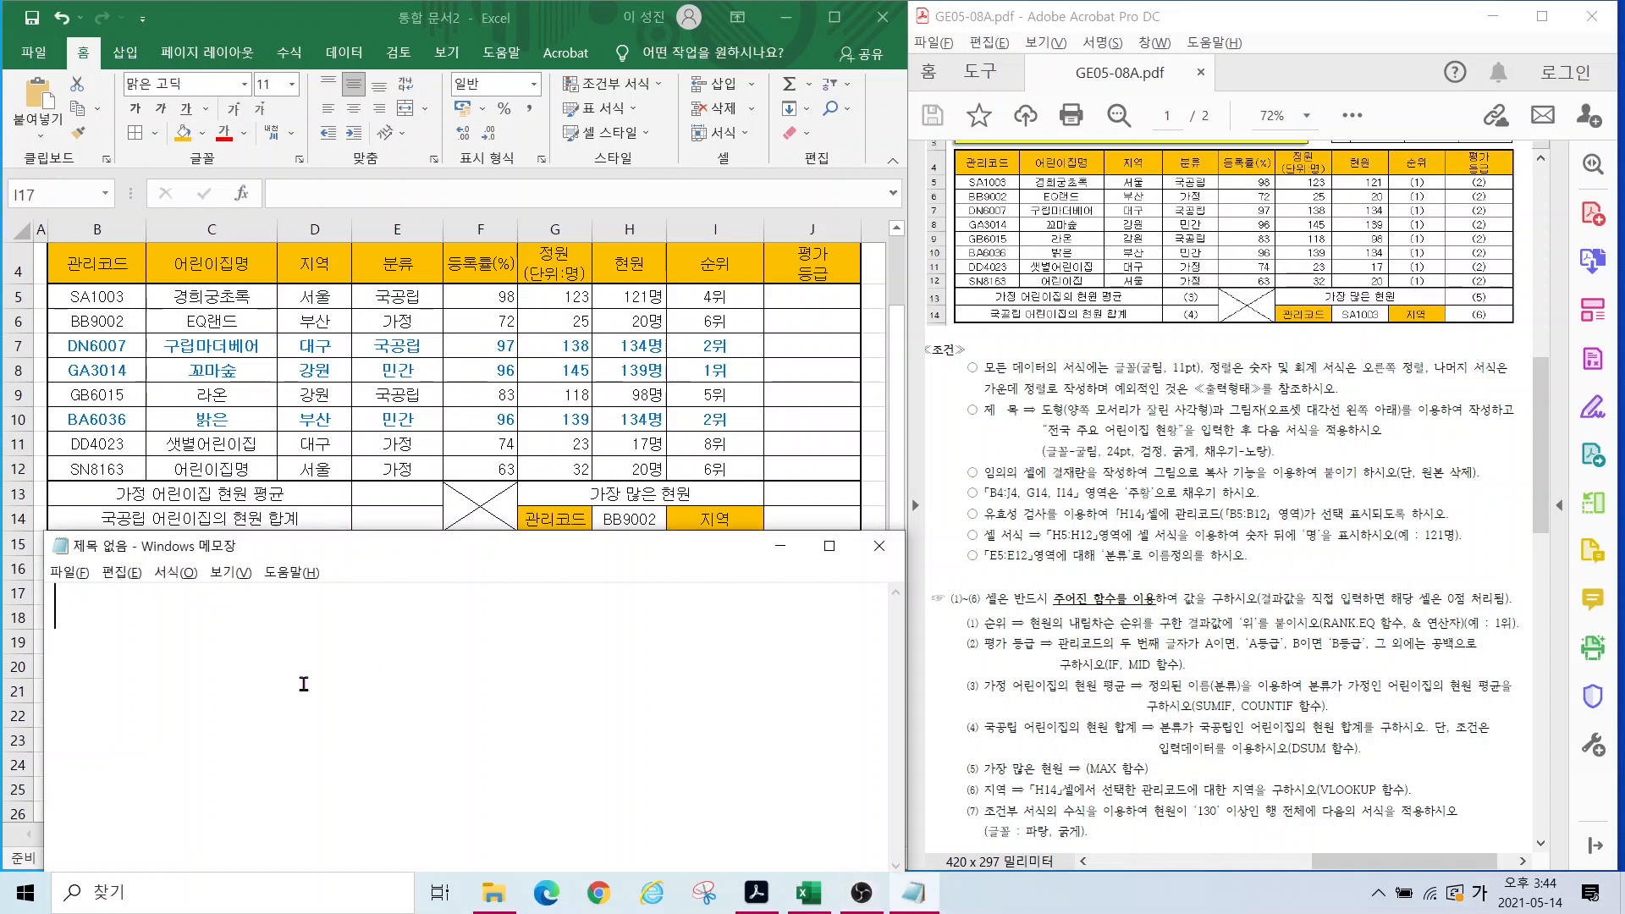
{"action": "type", "text": "="}
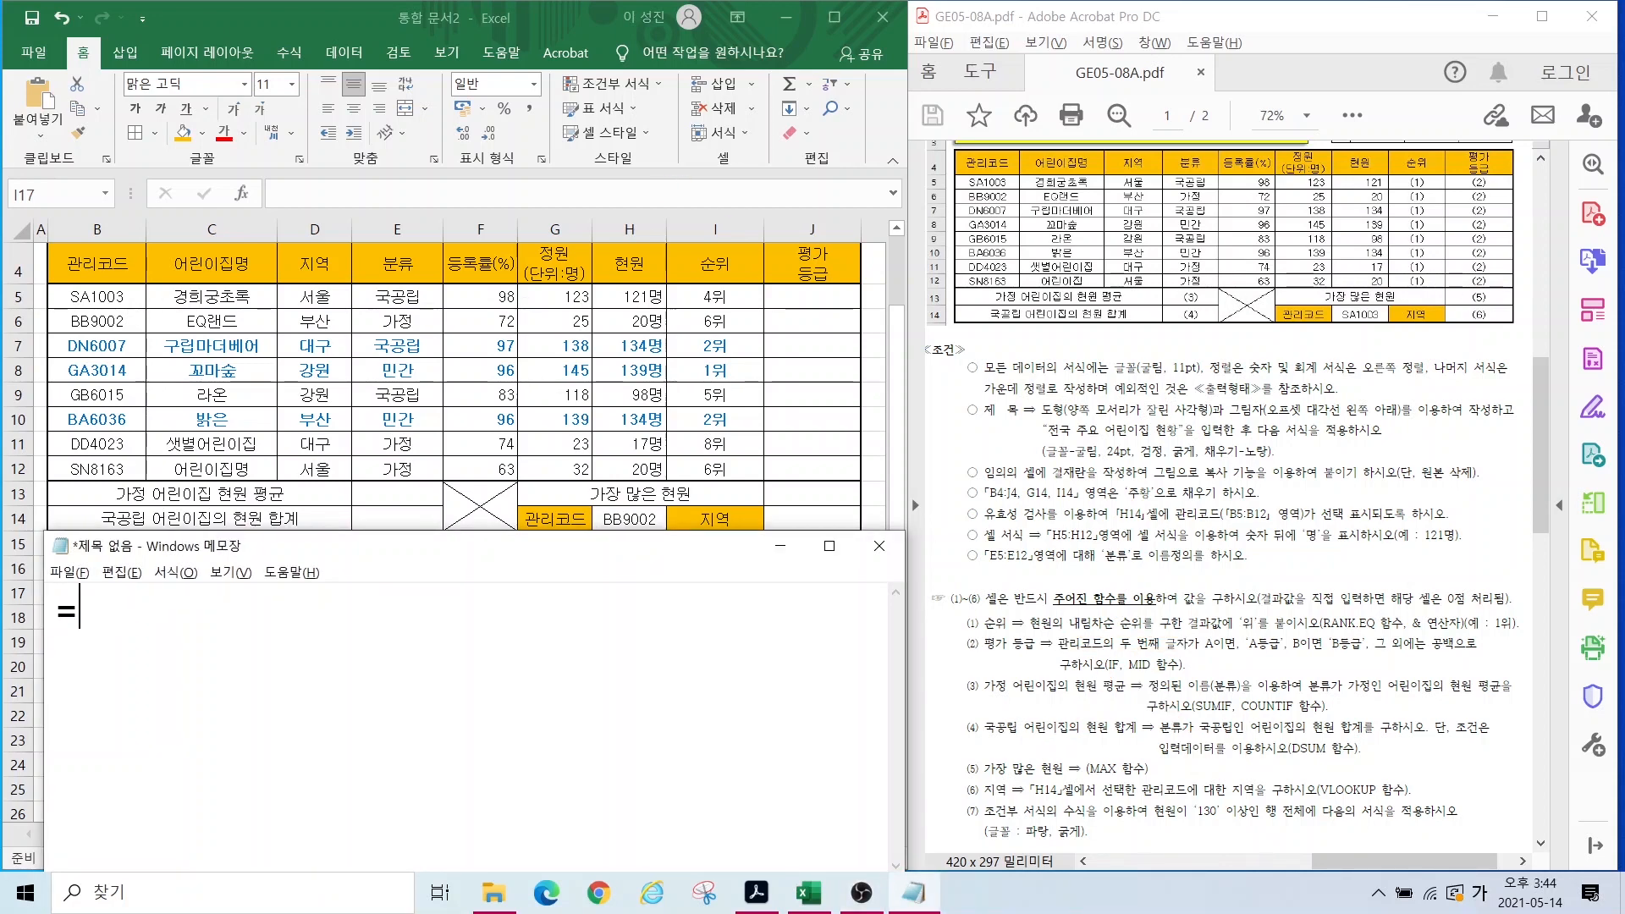
{"action": "key", "text": "Hangul"}
{"action": "type", "text": "if("}
{"action": "type", "text": "whr"}
{"action": "key", "text": "BackSpace"}
{"action": "key", "text": "BackSpace"}
{"action": "key", "text": "BackSpace"}
{"action": "key", "text": "Hangul"}
{"action": "type", "text": "조건,"}
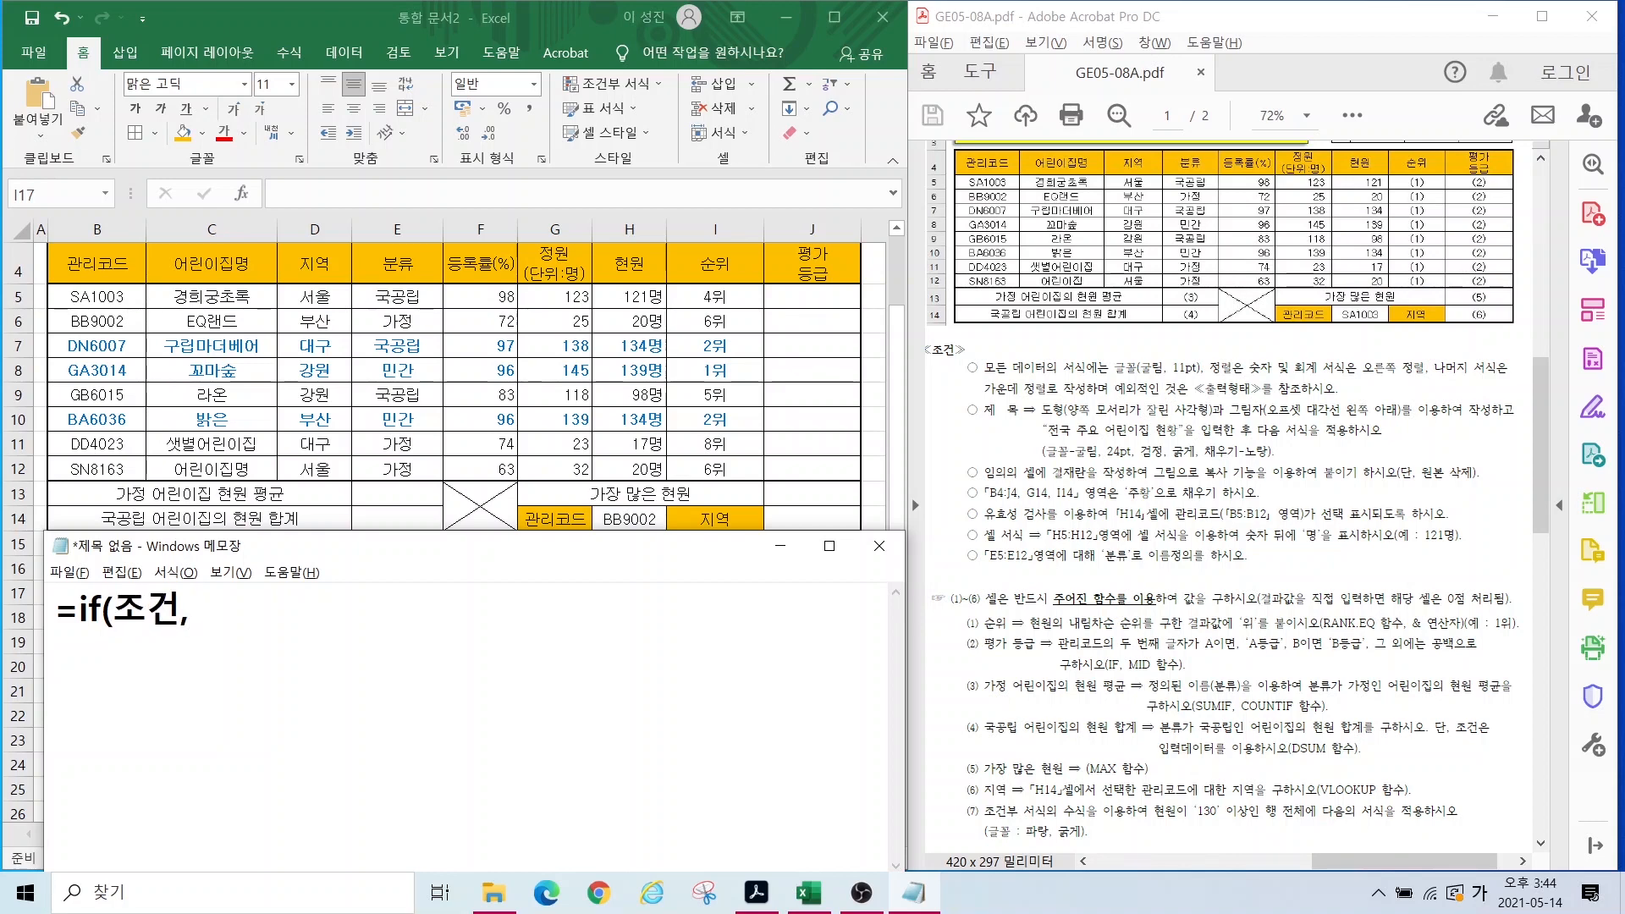
{"action": "type", "text": "참,거짓)"}
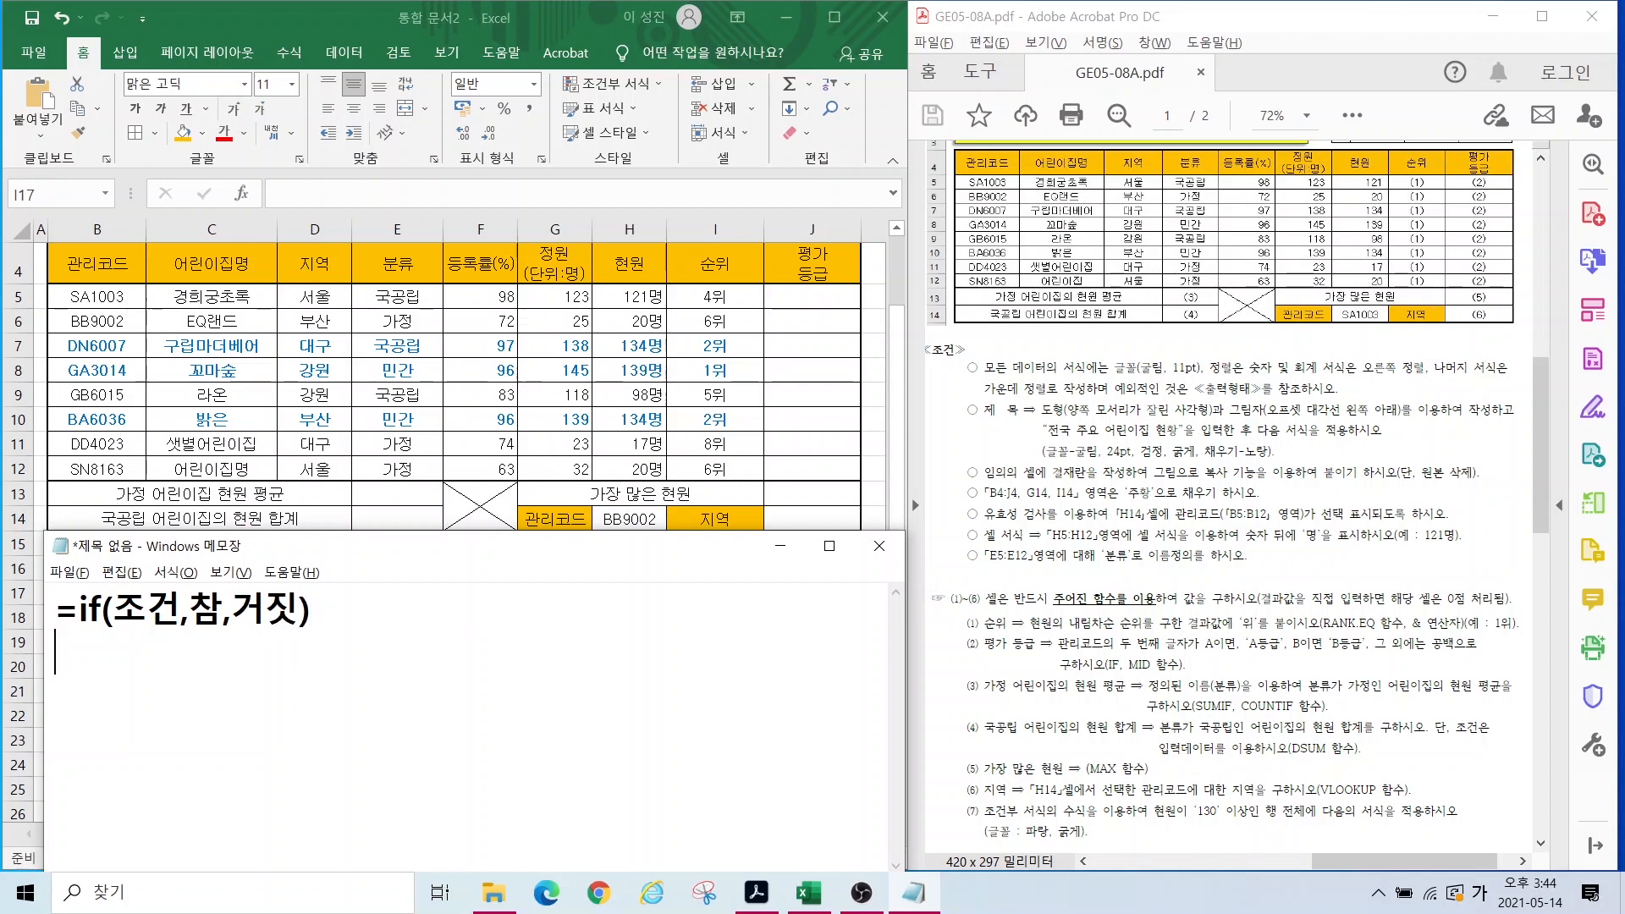
Step: Add the MID syntax note =mid(누구,몇번째부터,몇개) on a second line
{"action": "key", "text": "Return"}
{"action": "type", "text": "="}
{"action": "key", "text": "Hangul"}
{"action": "type", "text": "mid"}
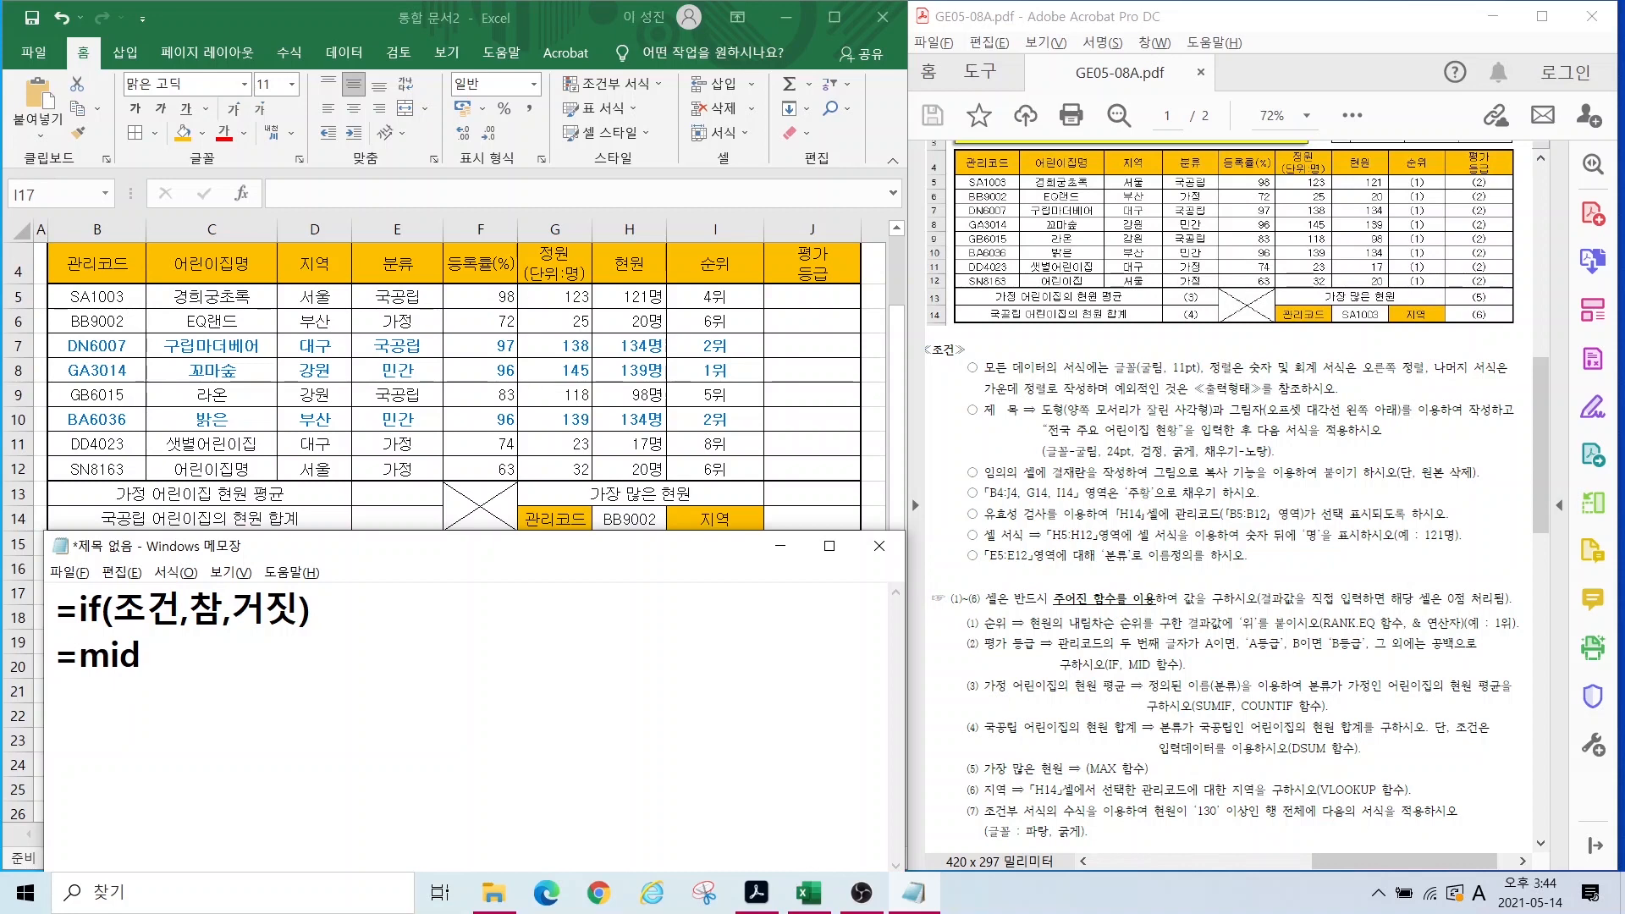
{"action": "type", "text": "("}
{"action": "type", "text": "snr"}
{"action": "key", "text": "BackSpace"}
{"action": "key", "text": "BackSpace"}
{"action": "key", "text": "BackSpace"}
{"action": "key", "text": "Hangul"}
{"action": "type", "text": "누구"}
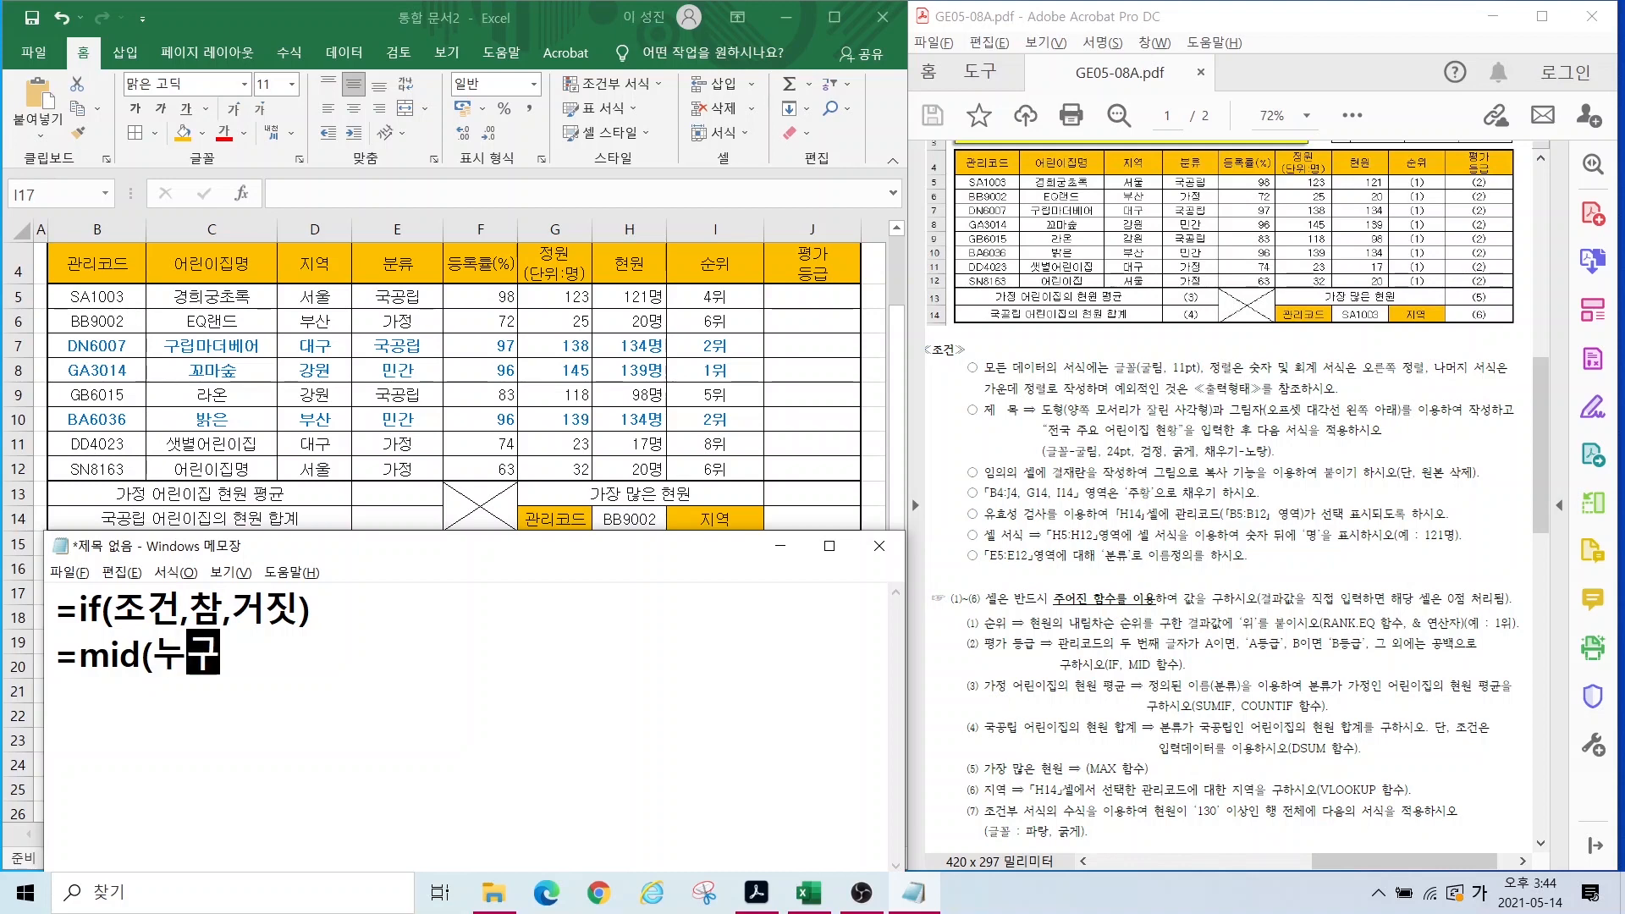
{"action": "type", "text": ",며몇번째"}
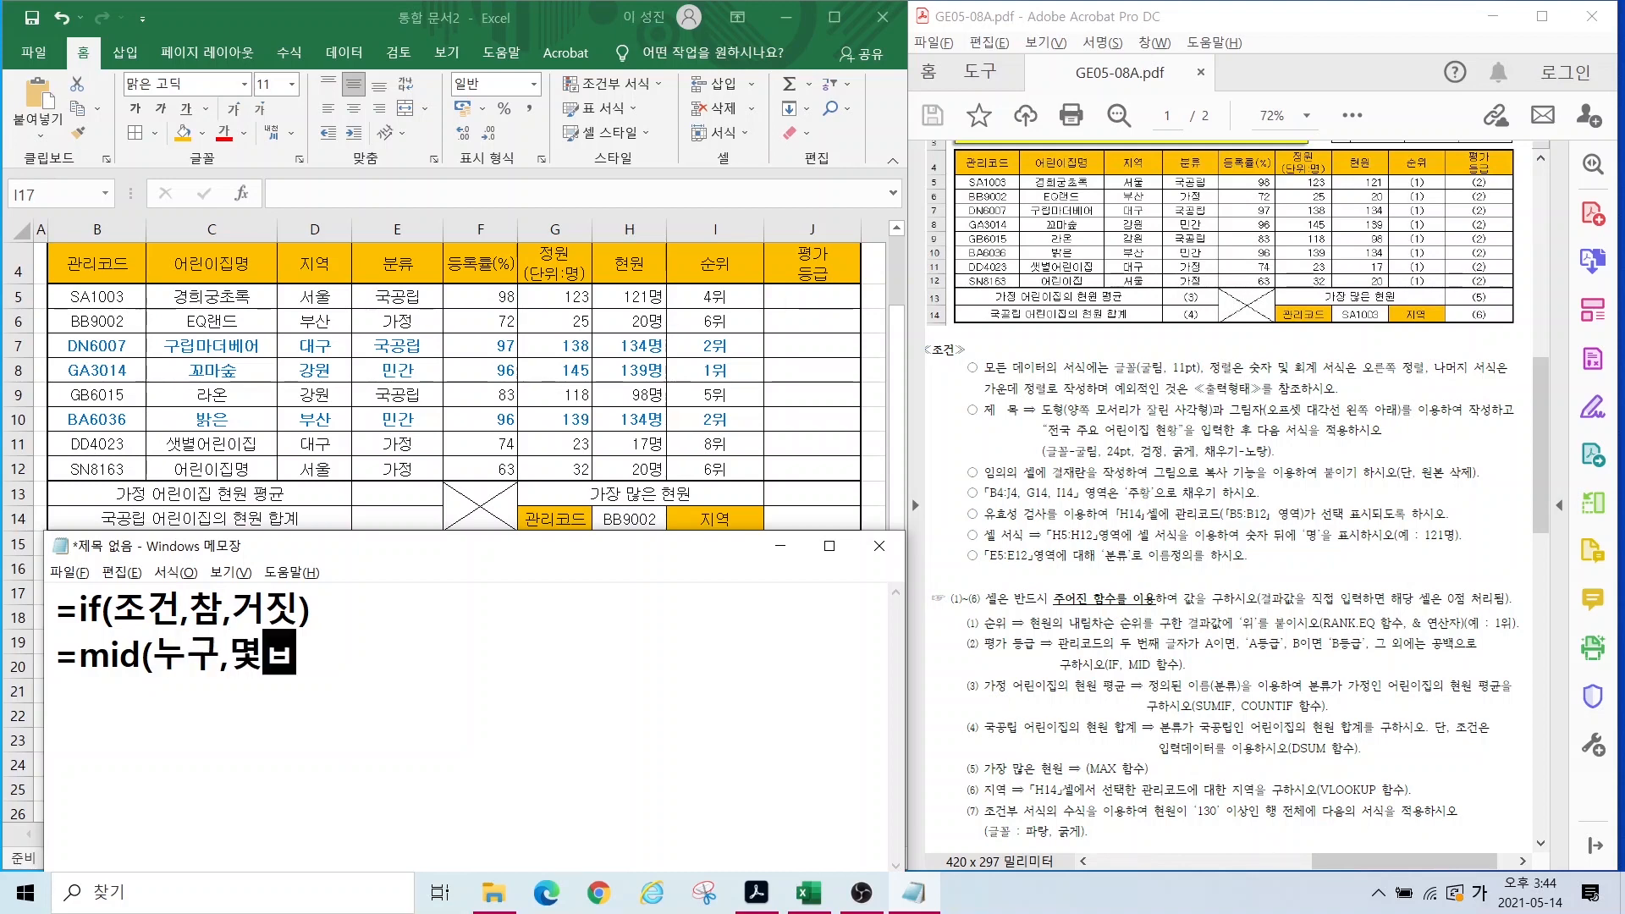
{"action": "type", "text": "부터,"}
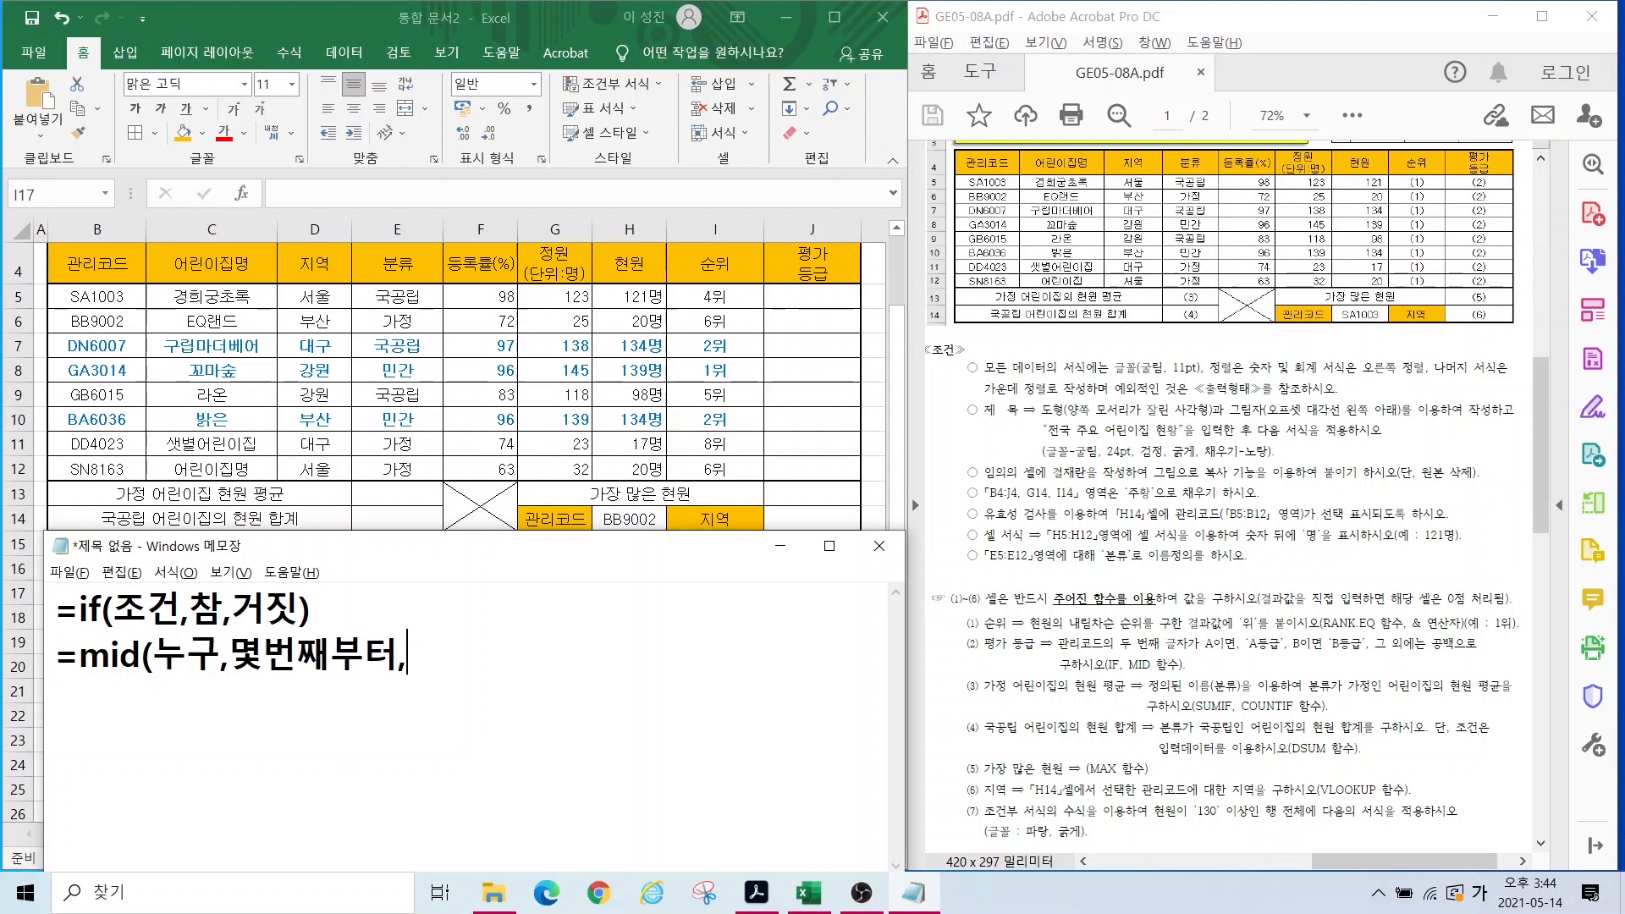
{"action": "type", "text": "며몇개)"}
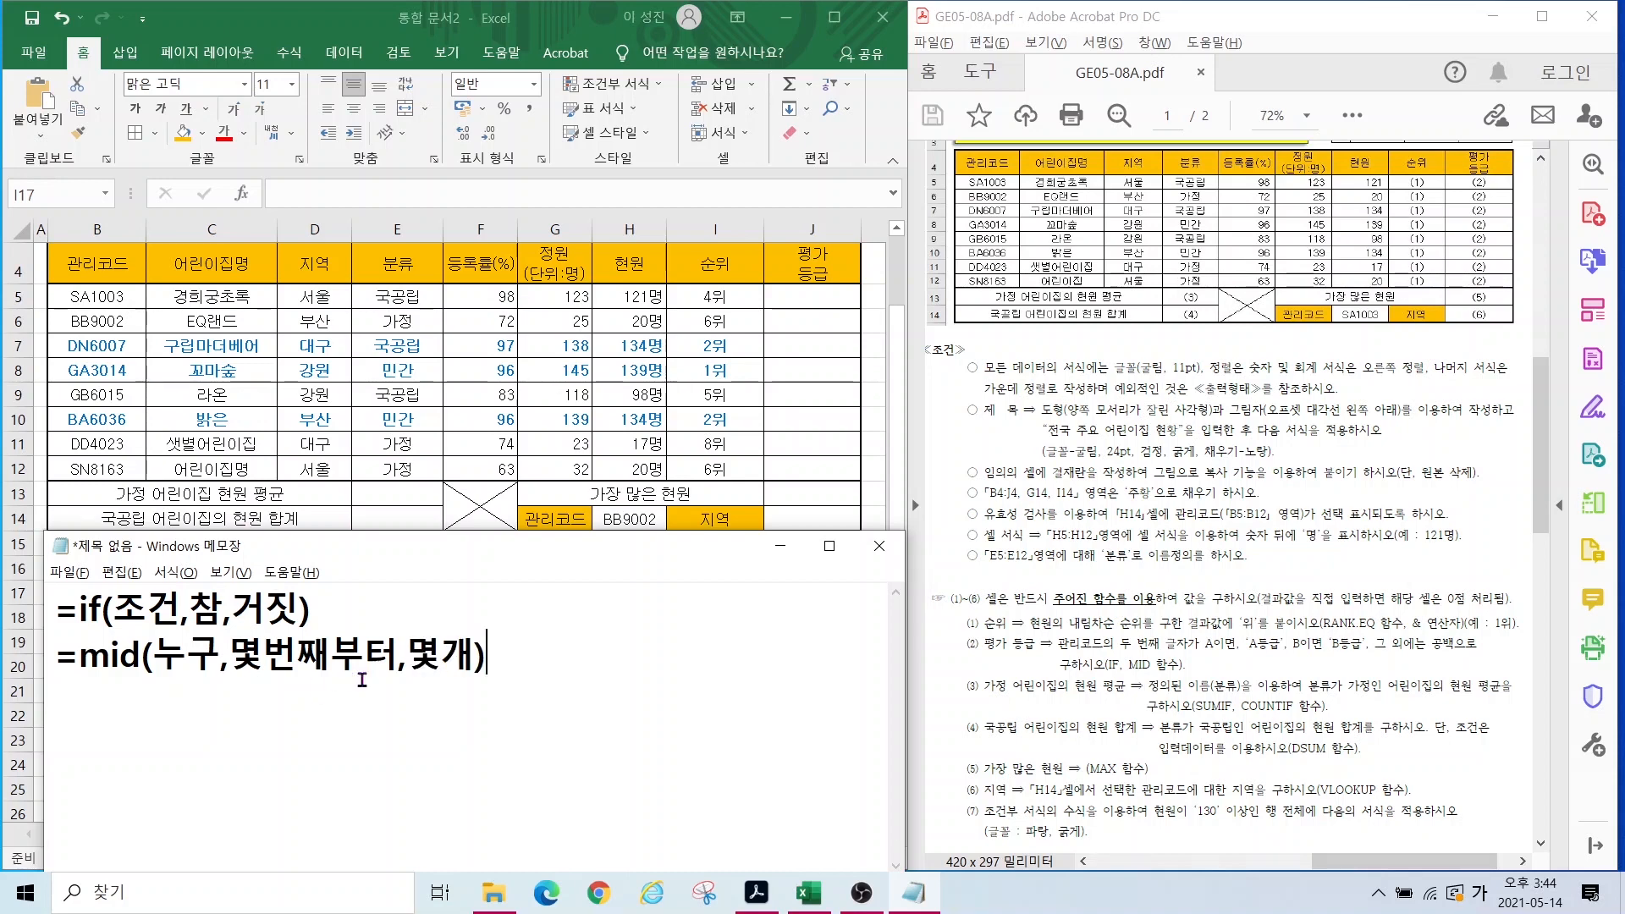
Step: Begin the grade formula on a third line as =if(mid(
{"action": "key", "text": "Return"}
{"action": "type", "text": "="}
{"action": "key", "text": "Hangul"}
{"action": "type", "text": "if("}
{"action": "type", "text": "mid("}
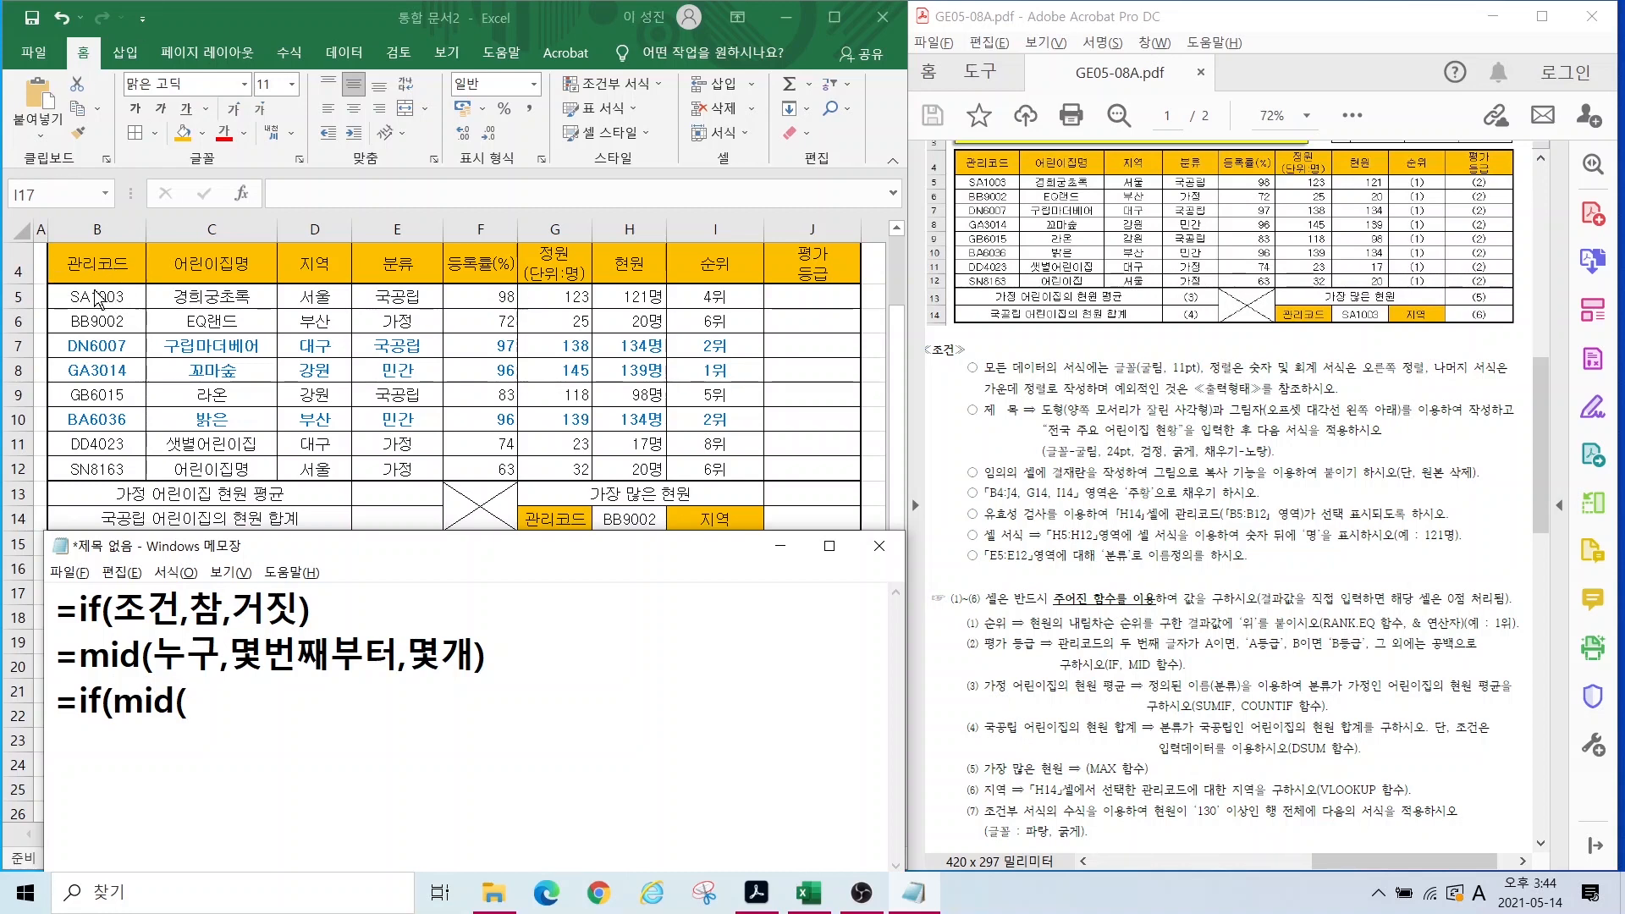
Step: Enter the MID arguments b5,2,1 and mark the second letter A of SA1003 as the condition
{"action": "key", "text": "ctrl"}
{"action": "key", "text": "ctrl"}
{"action": "key", "text": "ctrl"}
{"action": "key", "text": "ctrl"}
{"action": "type", "text": "b5,"}
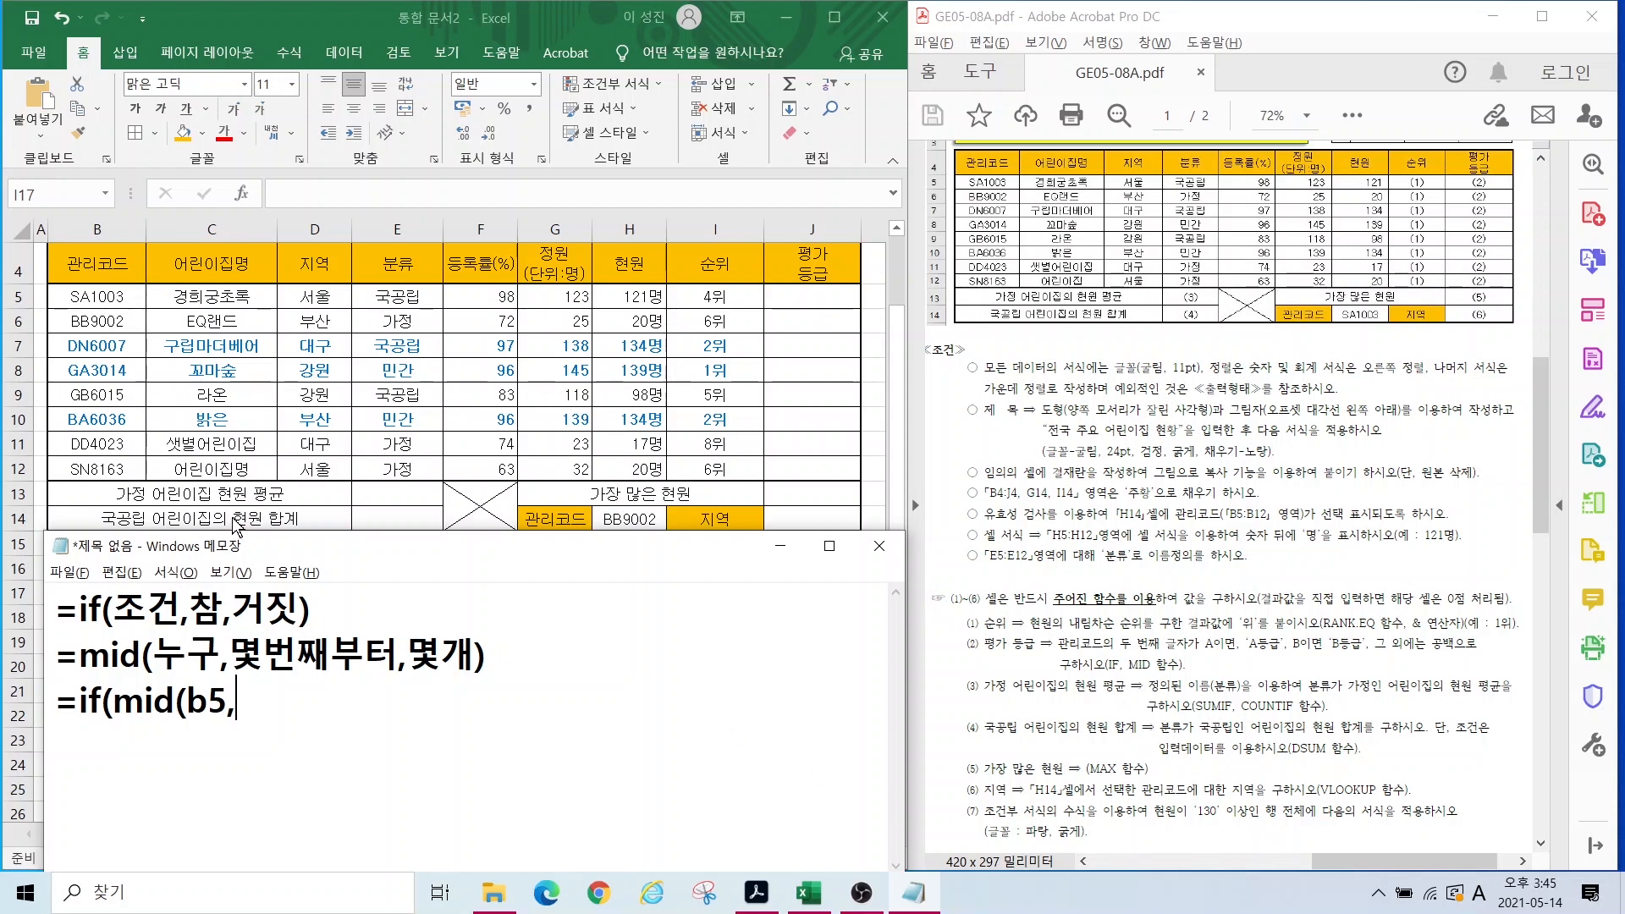
{"action": "type", "text": "2,"}
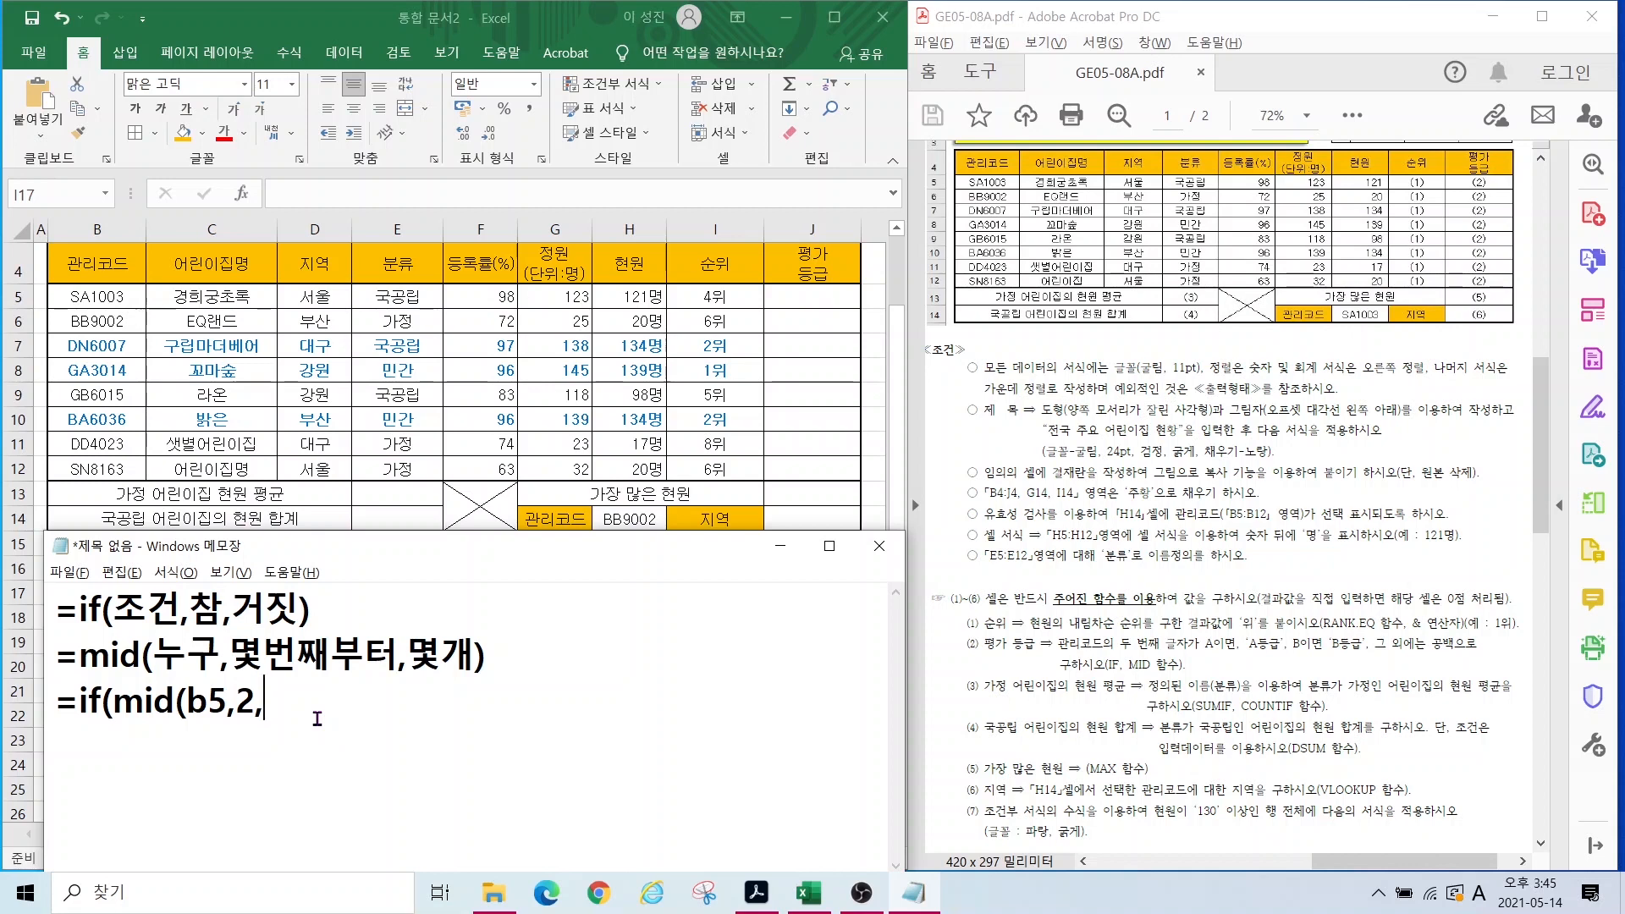
{"action": "type", "text": "1)"}
{"action": "left_click_drag", "start_coordinate": [57, 284], "coordinate": [166, 311]}
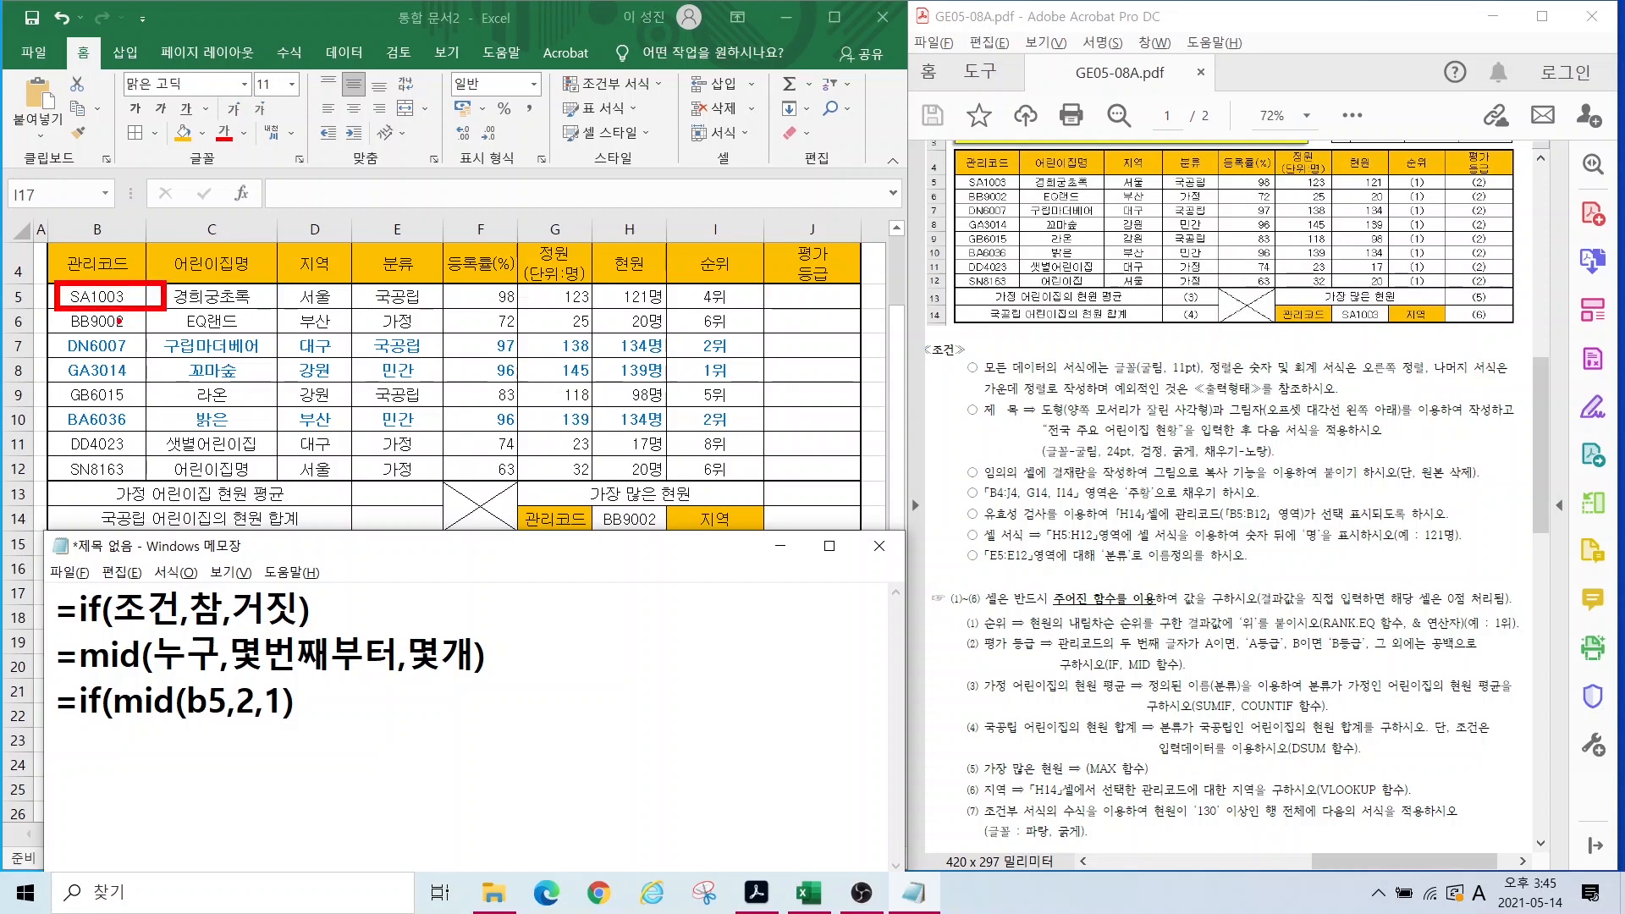
{"action": "mouse_move", "coordinate": [77, 286]}
{"action": "left_mouse_down"}
{"action": "mouse_move", "coordinate": [49, 254]}
{"action": "mouse_move", "coordinate": [44, 206]}
{"action": "left_mouse_up"}
{"action": "left_click_drag", "start_coordinate": [84, 284], "coordinate": [131, 183]}
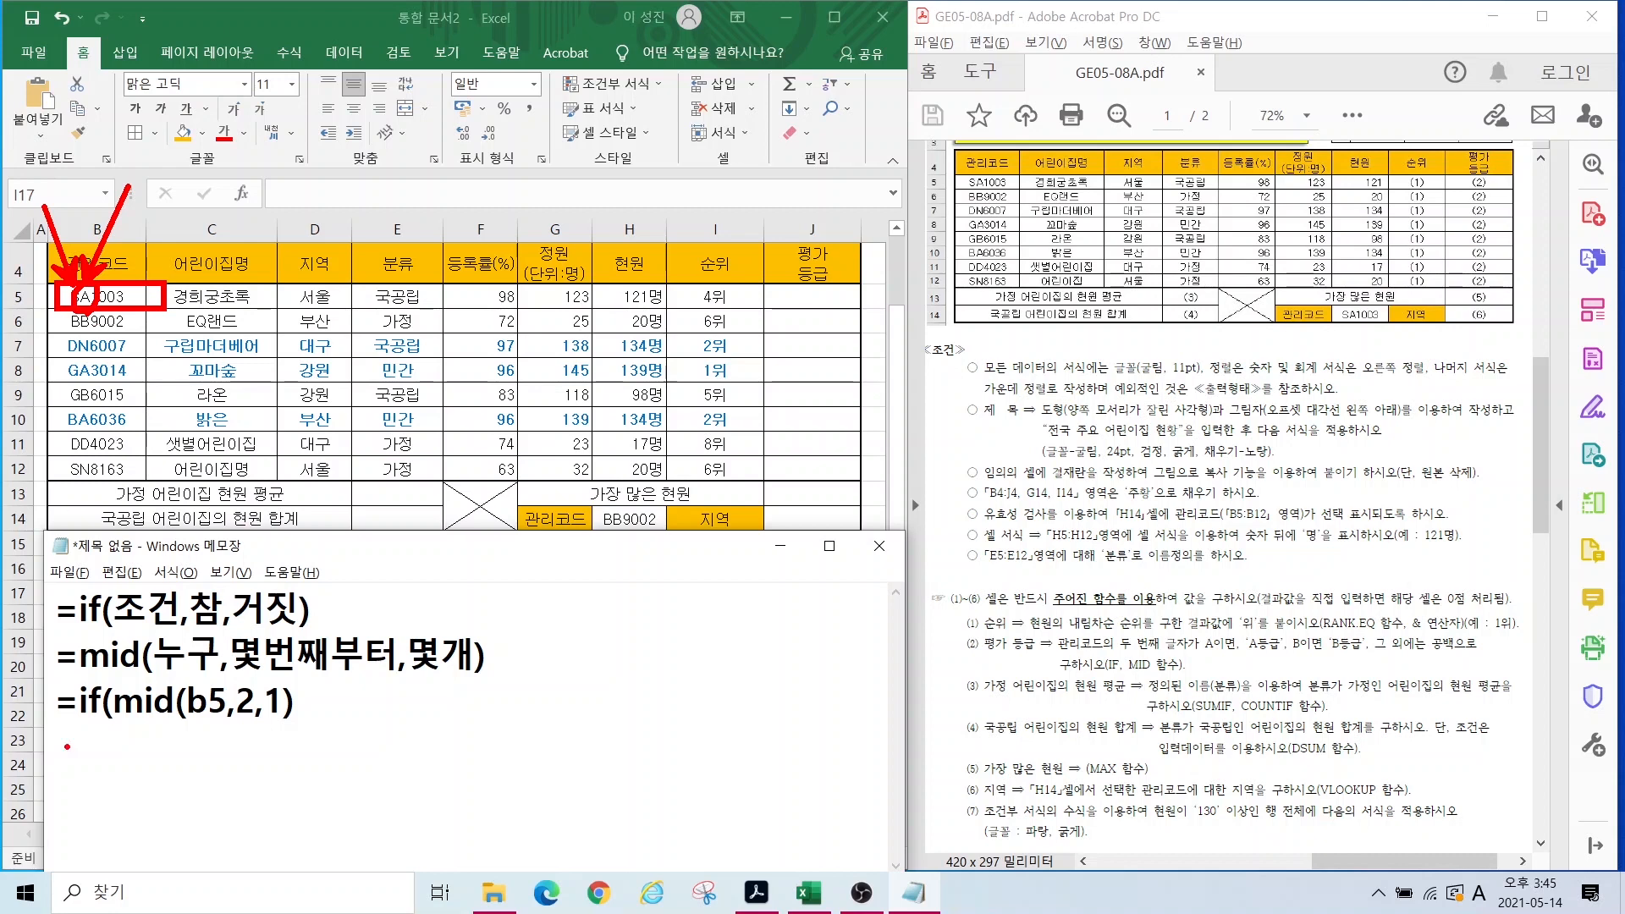
{"action": "mouse_move", "coordinate": [162, 805]}
{"action": "left_mouse_down"}
{"action": "mouse_move", "coordinate": [196, 757]}
{"action": "mouse_move", "coordinate": [207, 787]}
{"action": "mouse_move", "coordinate": [201, 768]}
{"action": "left_mouse_up"}
{"action": "left_click_drag", "start_coordinate": [1219, 628], "coordinate": [1189, 665]}
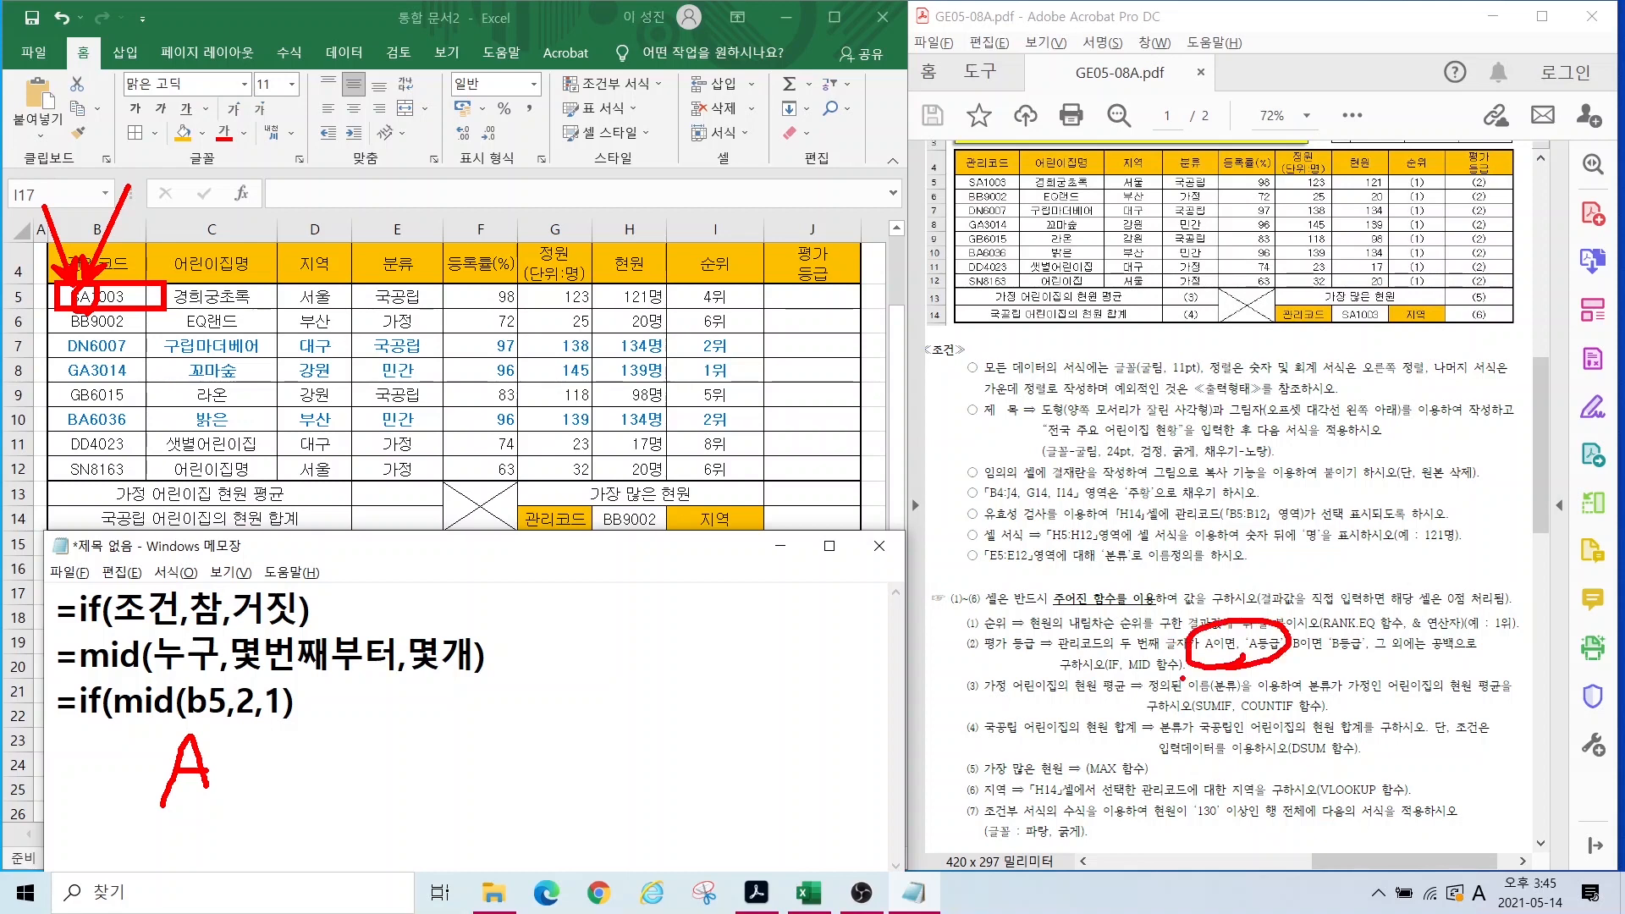
{"action": "key", "text": "Escape"}
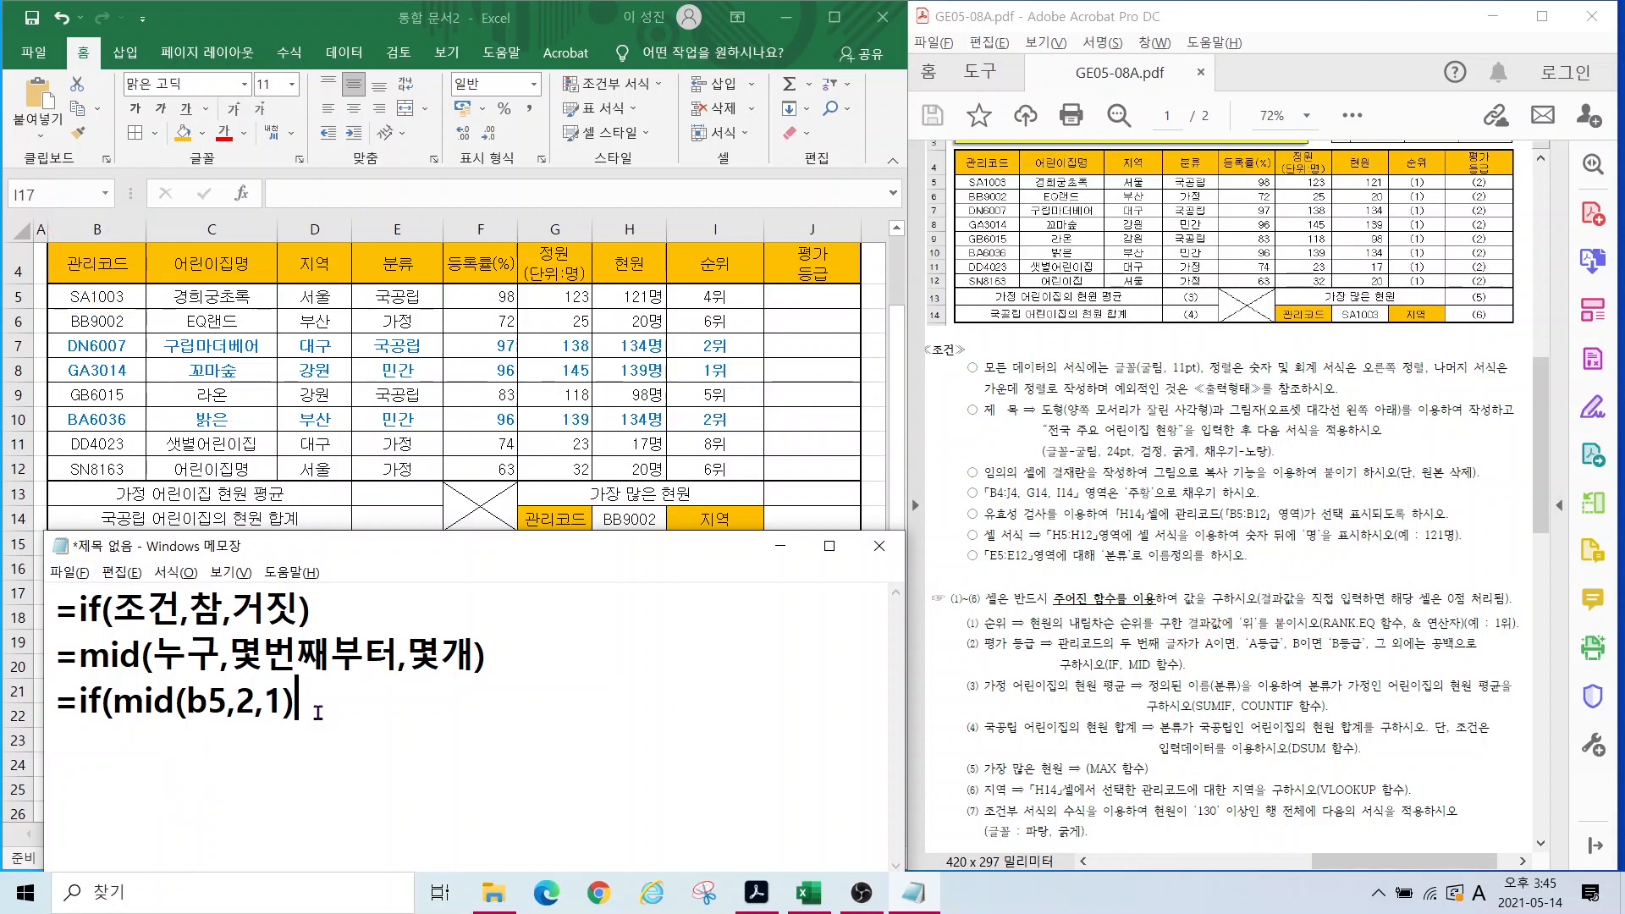
Step: Extend the draft with the test ="A" and the true result "A등급"
{"action": "type", "text": "=\"a"}
{"action": "key", "text": "BackSpace"}
{"action": "type", "text": "A\",\"A"}
{"action": "key", "text": "Hangul"}
{"action": "type", "text": "등"}
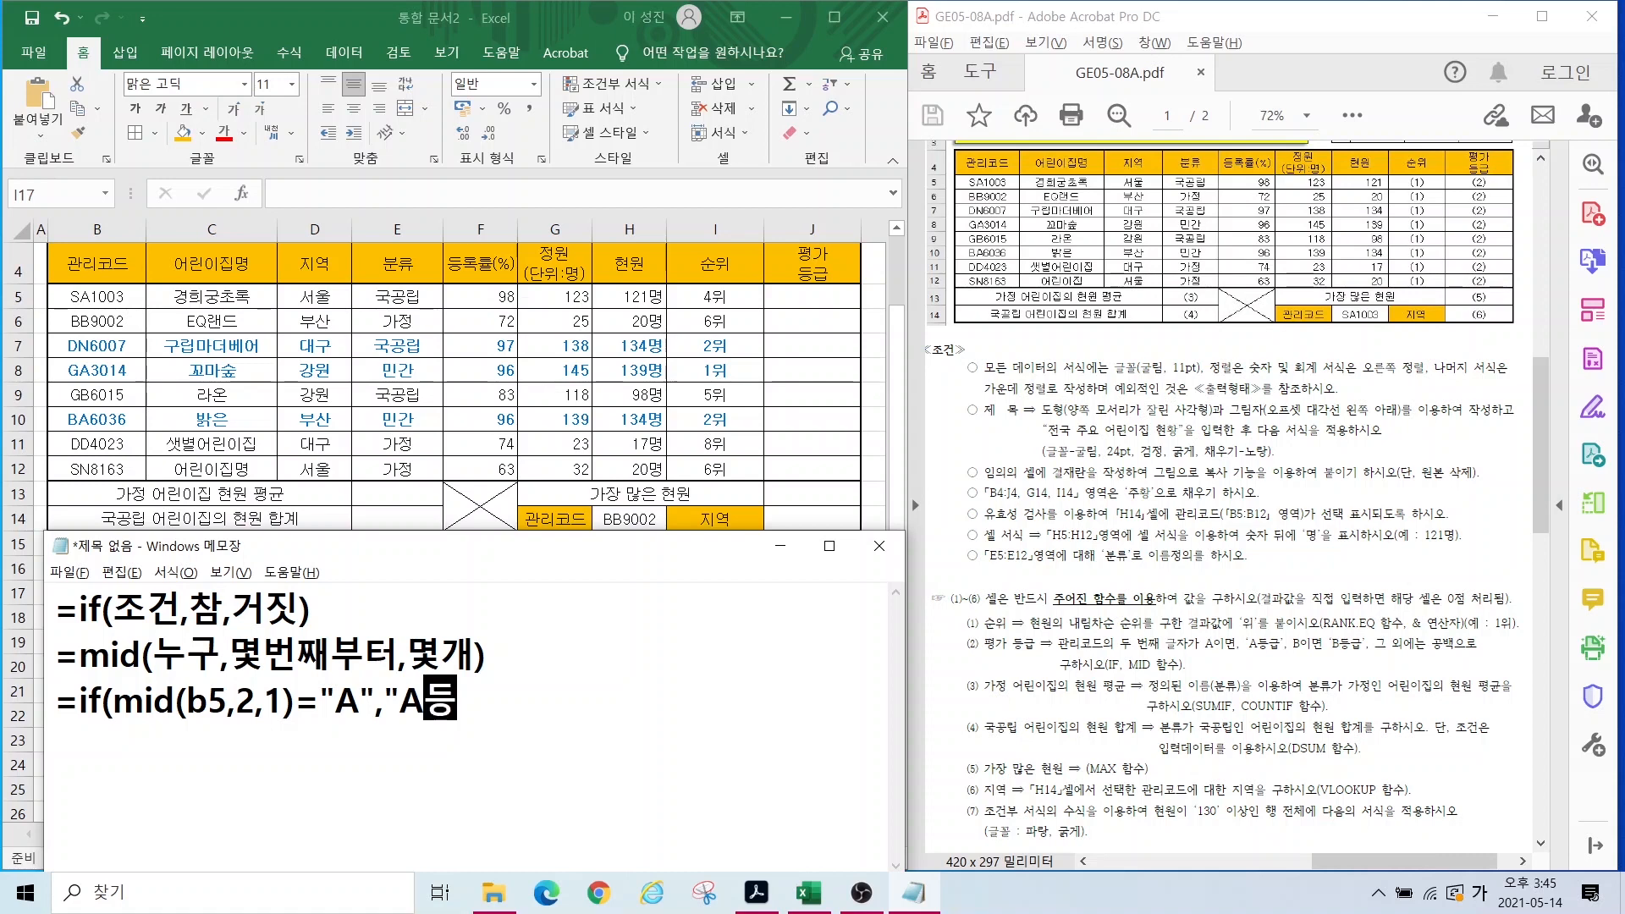
{"action": "type", "text": "급\","}
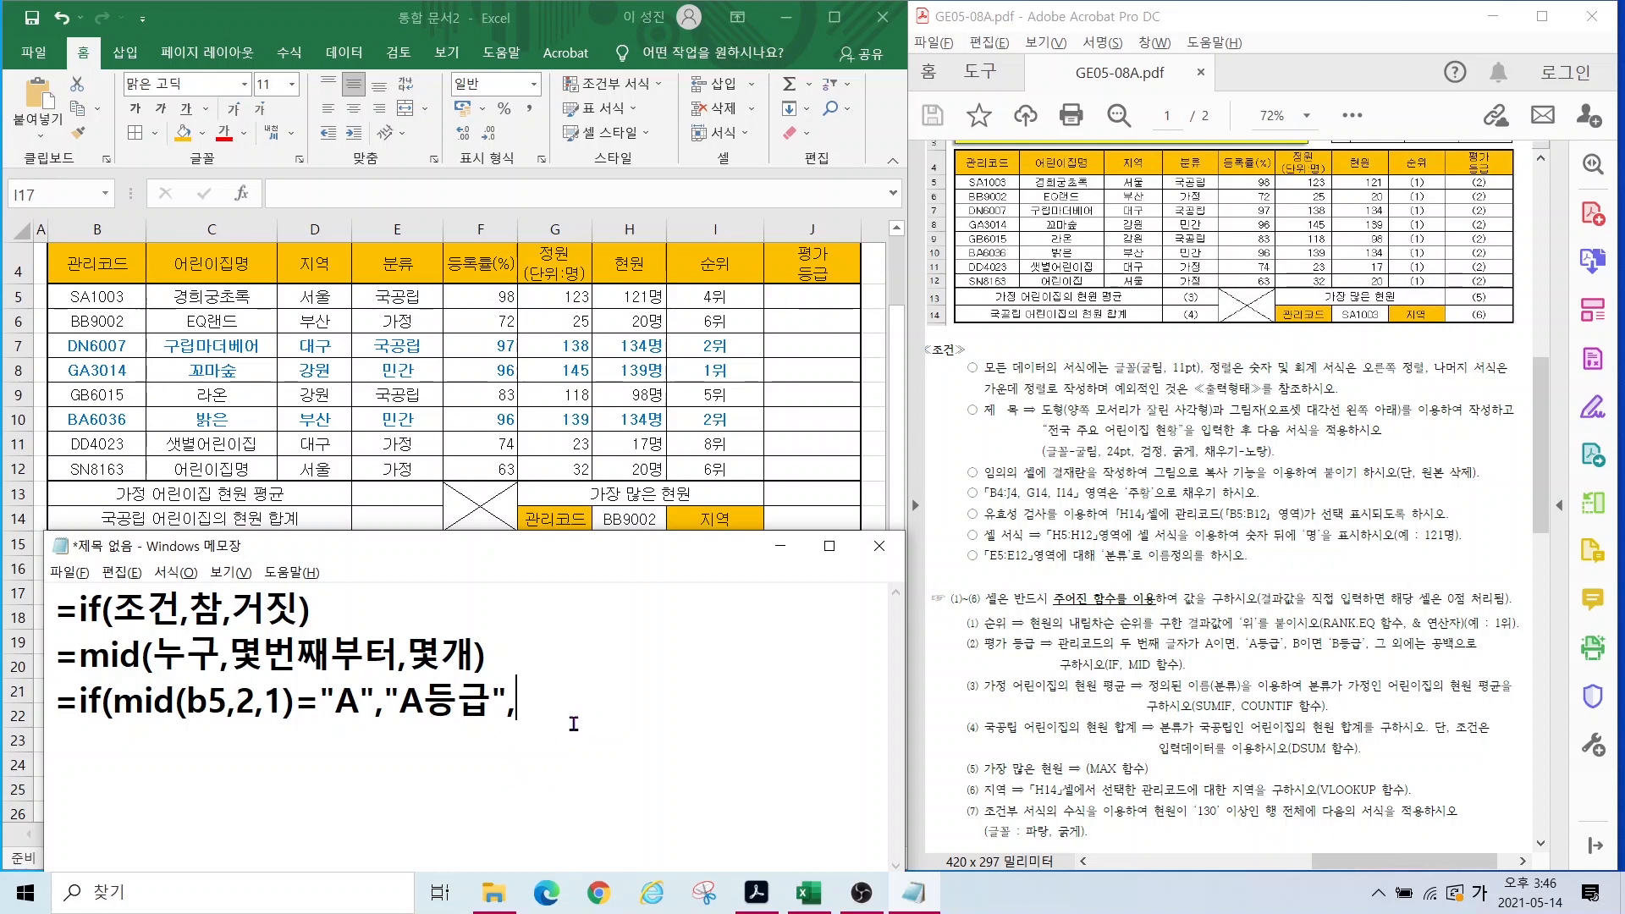
Step: Add a fourth line if(mid(b5,2,1)="B","B등급", beneath the A등급 formula line
{"action": "left_click_drag", "start_coordinate": [526, 718], "coordinate": [861, 720]}
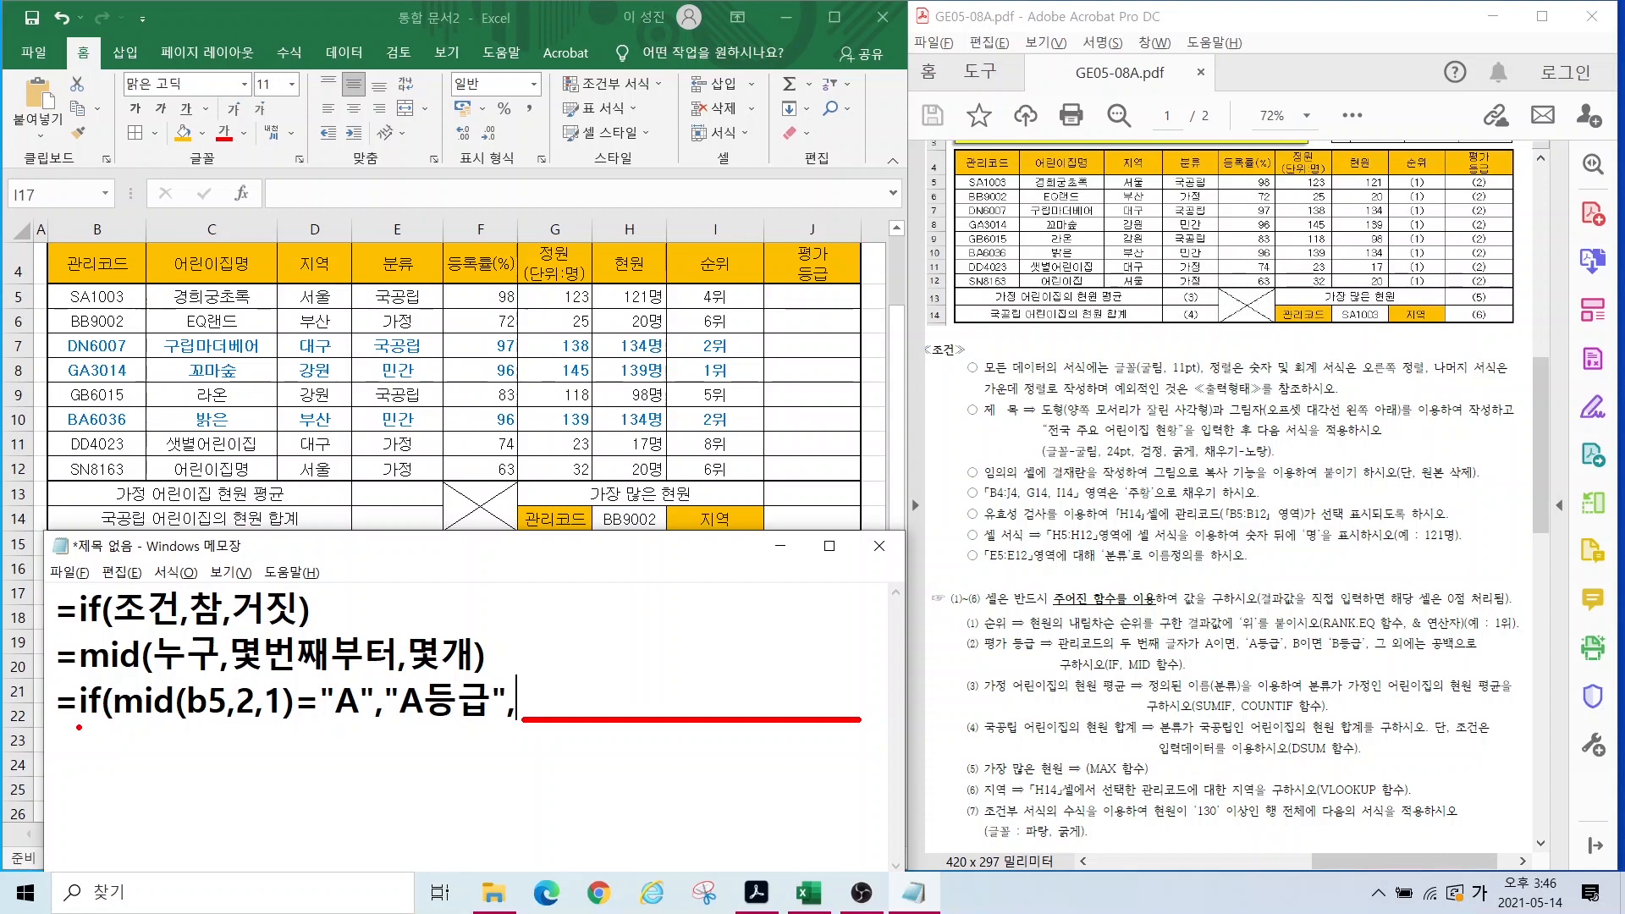
{"action": "key", "text": "Escape"}
{"action": "key", "text": "Return"}
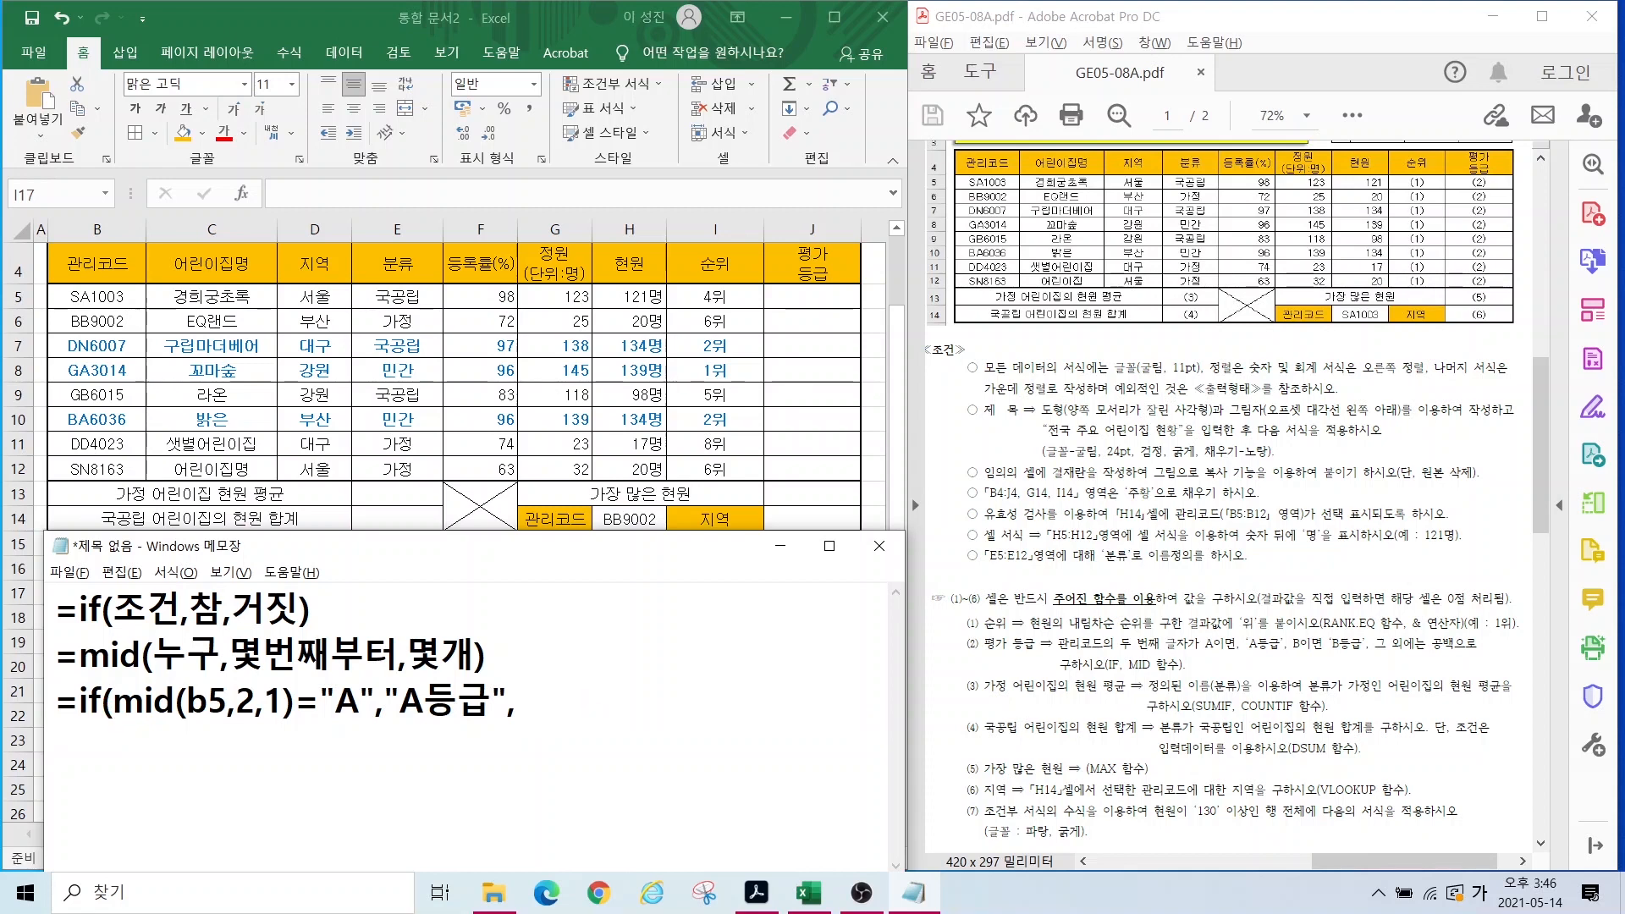
{"action": "type", "text": "ㅏㄹ"}
{"action": "key", "text": "BackSpace"}
{"action": "key", "text": "BackSpace"}
{"action": "key", "text": "Hangul"}
{"action": "type", "text": "if(mid"}
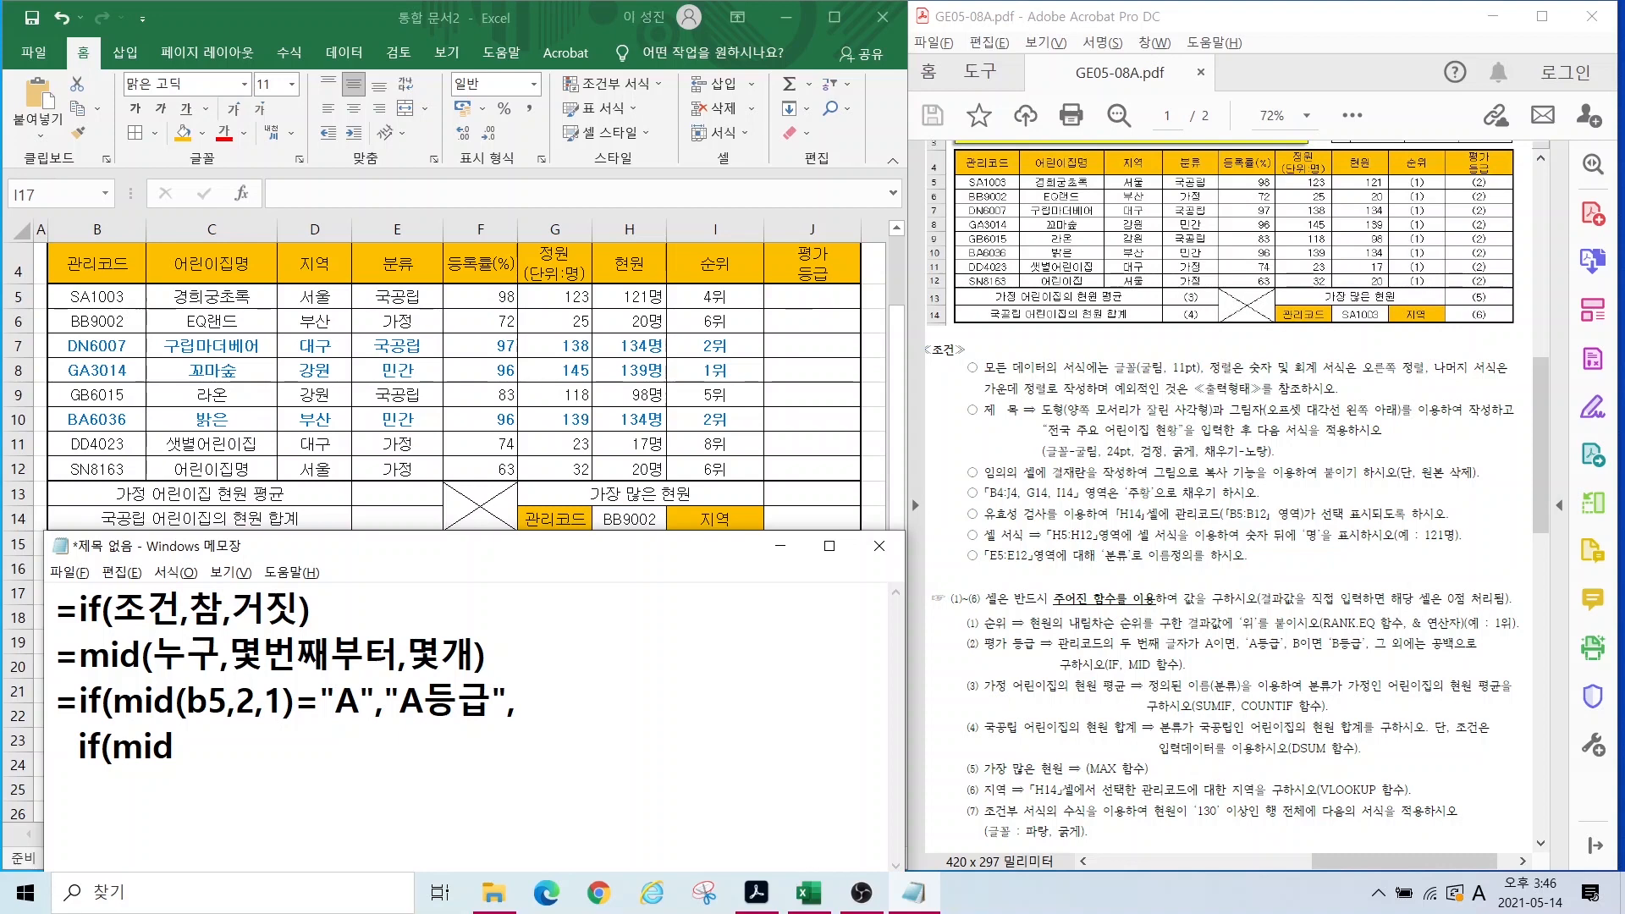
{"action": "type", "text": "(b5,2,1"}
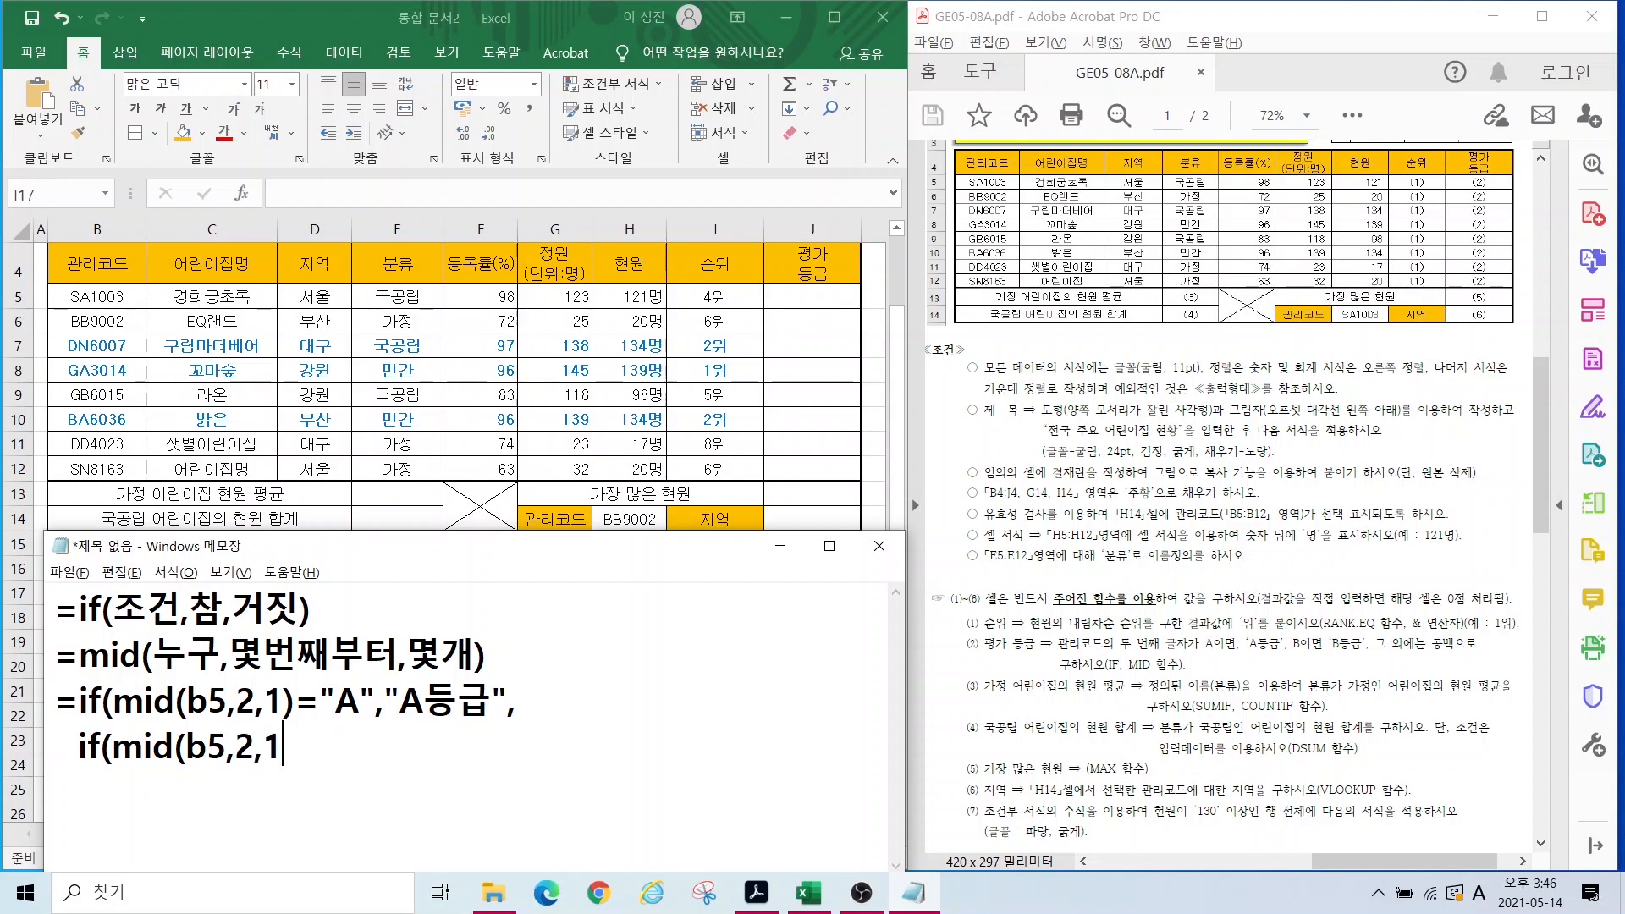
{"action": "type", "text": ")=\"B\",\"B"}
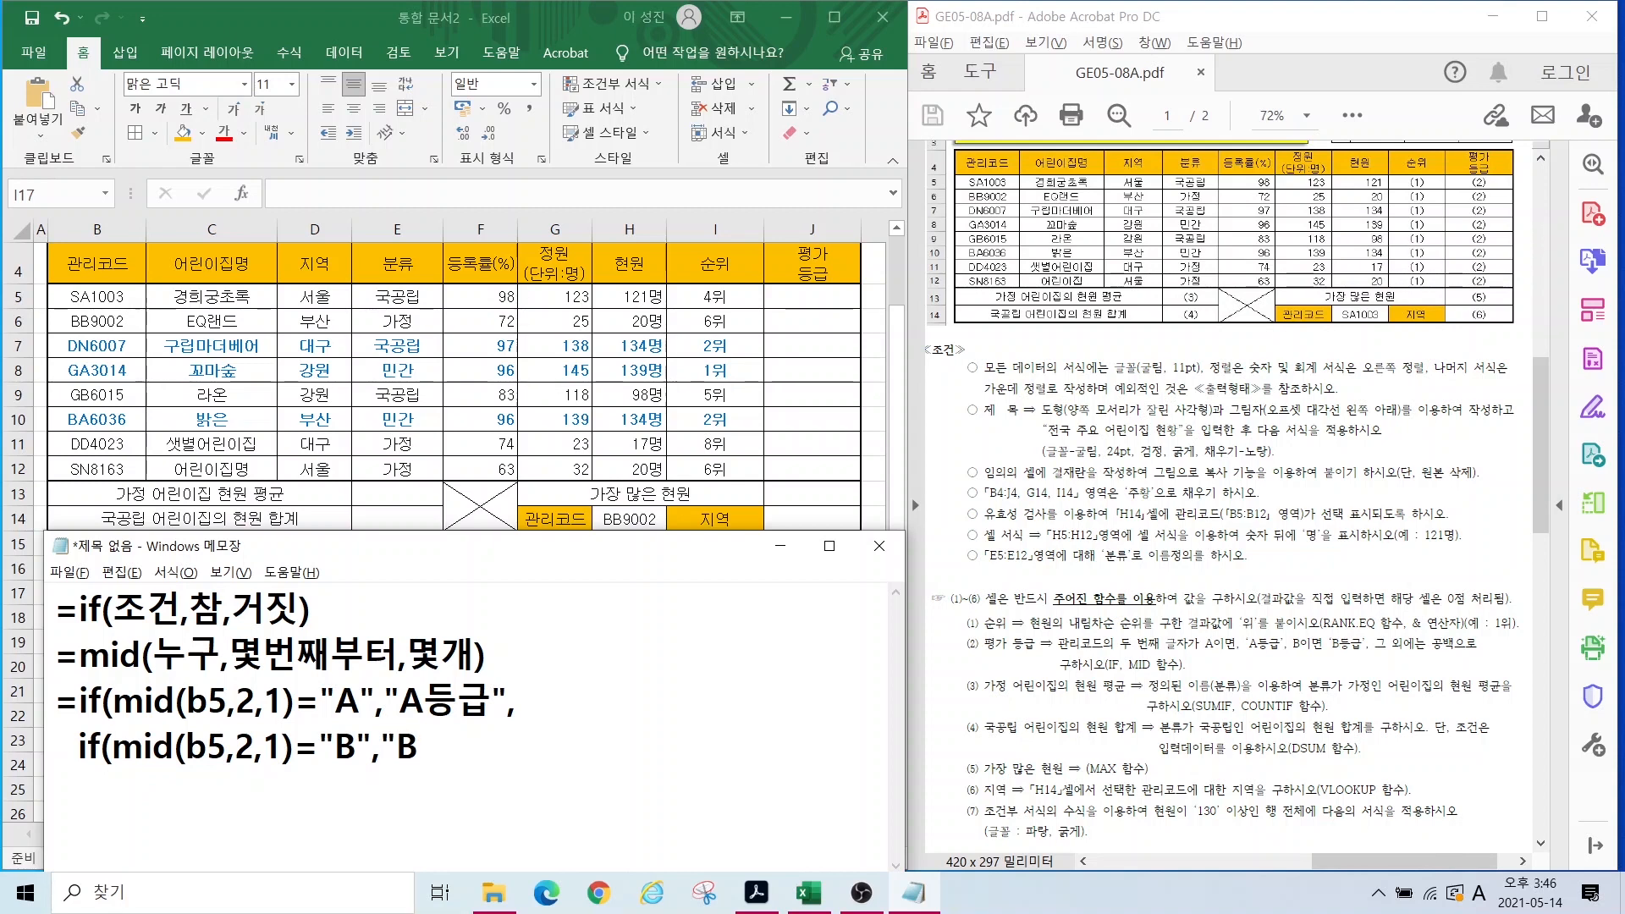
{"action": "key", "text": "Hangul"}
{"action": "type", "text": "등급"}
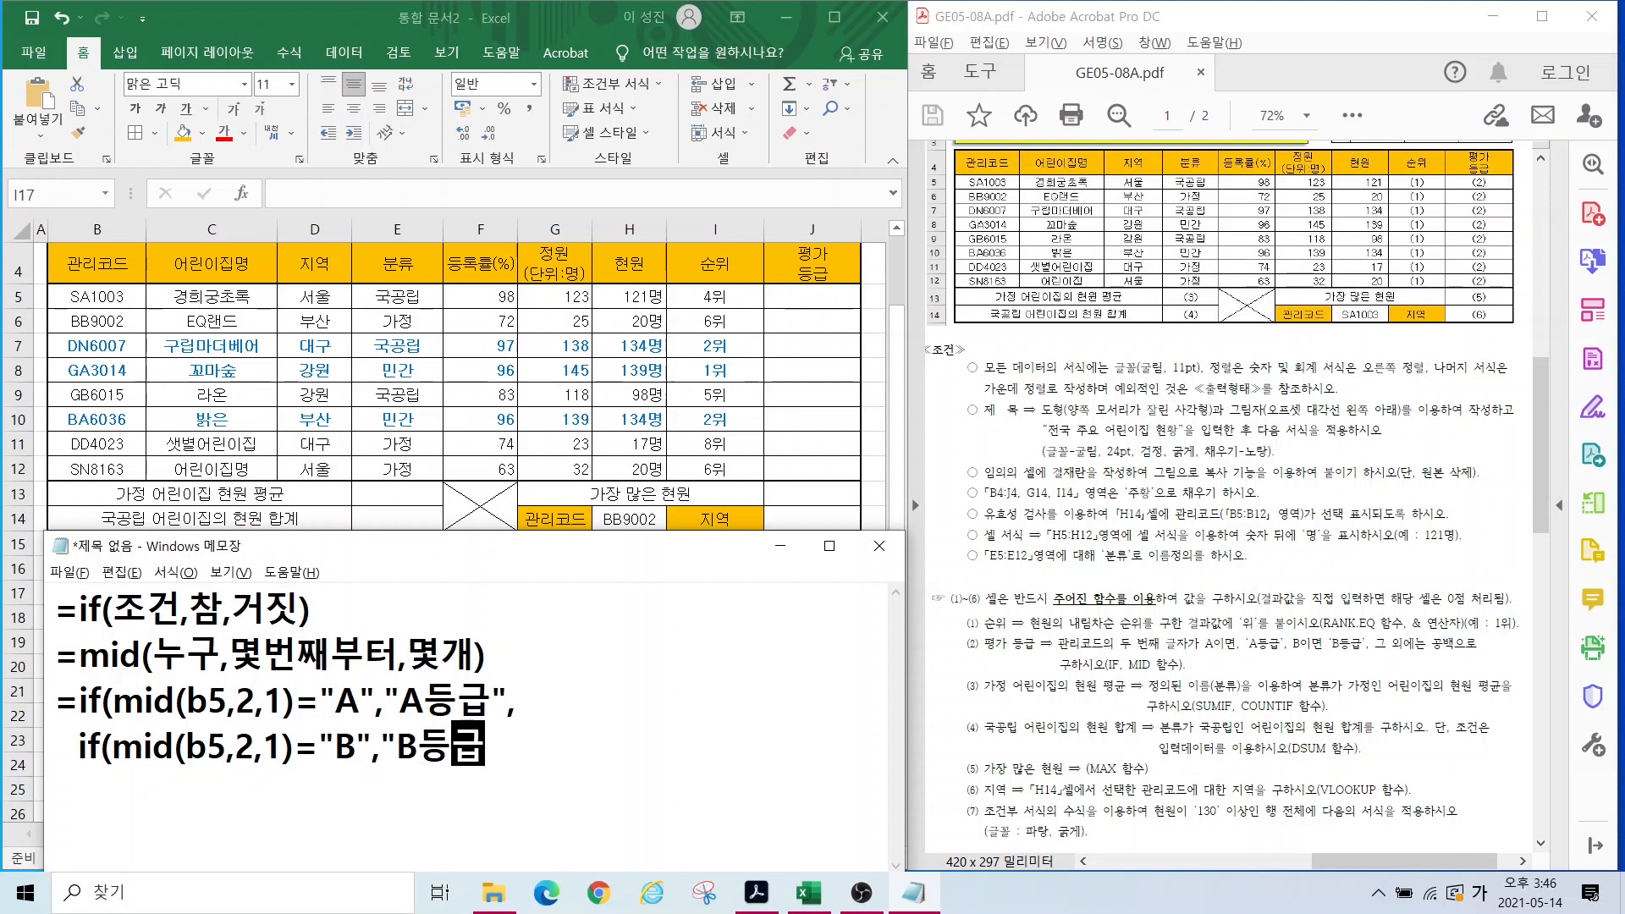
{"action": "type", "text": "\","}
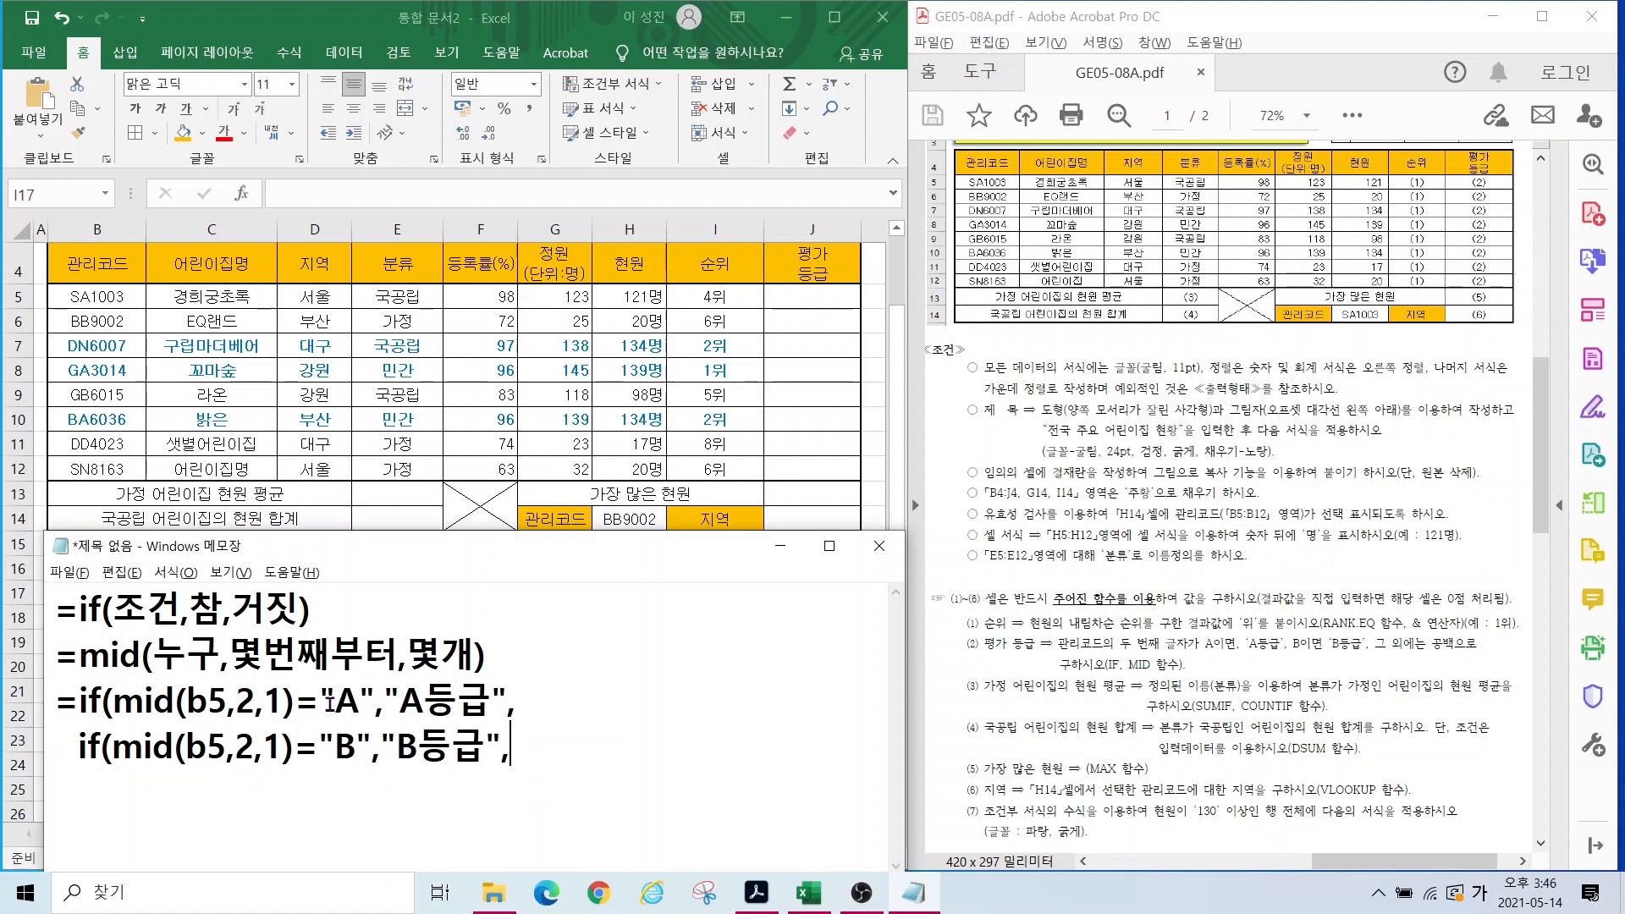
Step: Highlight the A등급 and B등급 results and circle the 외에는 공백으로 condition on the exam sheet
{"action": "left_click_drag", "start_coordinate": [335, 703], "coordinate": [493, 734]}
{"action": "left_click_drag", "start_coordinate": [336, 747], "coordinate": [485, 746]}
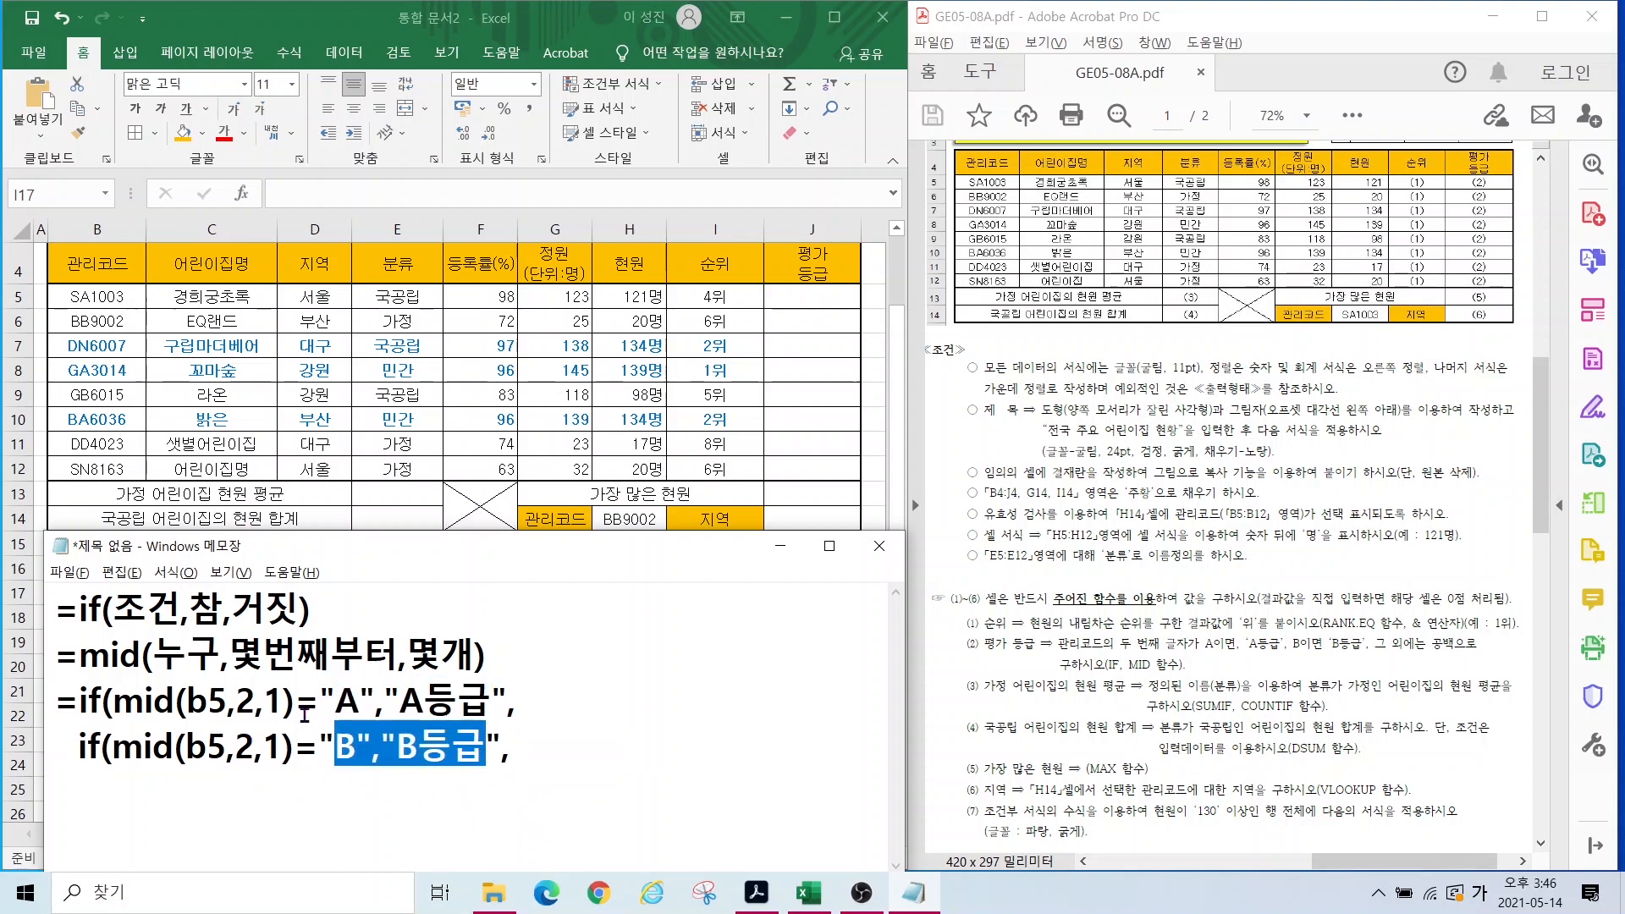
{"action": "left_click", "coordinate": [547, 750]}
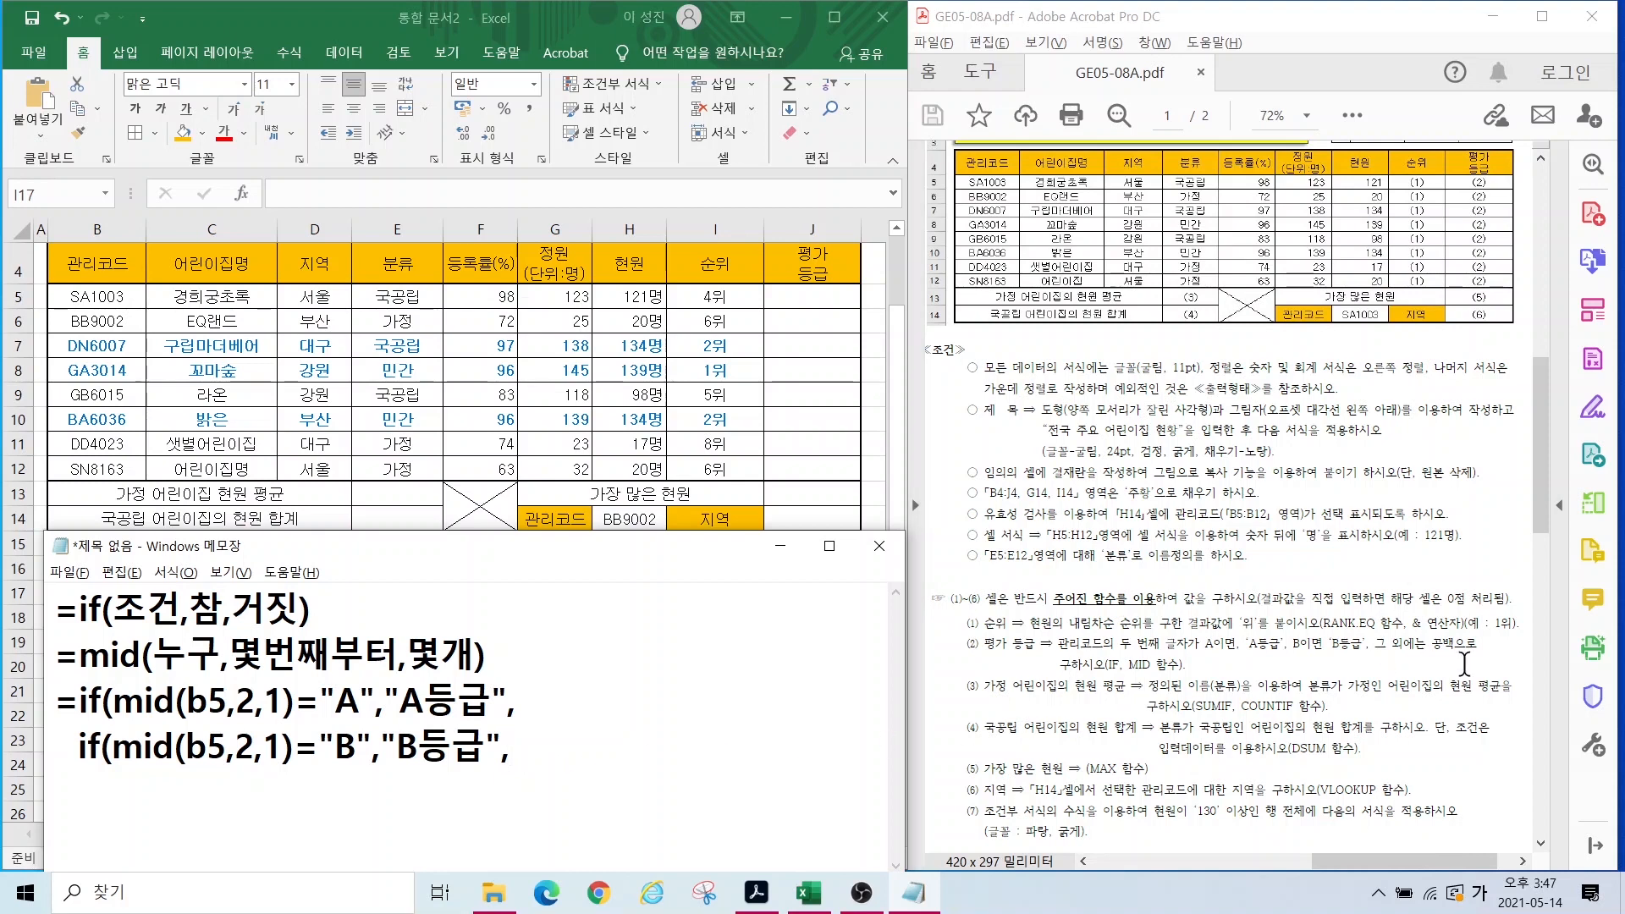
{"action": "mouse_move", "coordinate": [1462, 654]}
{"action": "left_mouse_down"}
{"action": "mouse_move", "coordinate": [1452, 667]}
{"action": "mouse_move", "coordinate": [1393, 618]}
{"action": "mouse_move", "coordinate": [1477, 662]}
{"action": "mouse_move", "coordinate": [1463, 677]}
{"action": "left_mouse_up"}
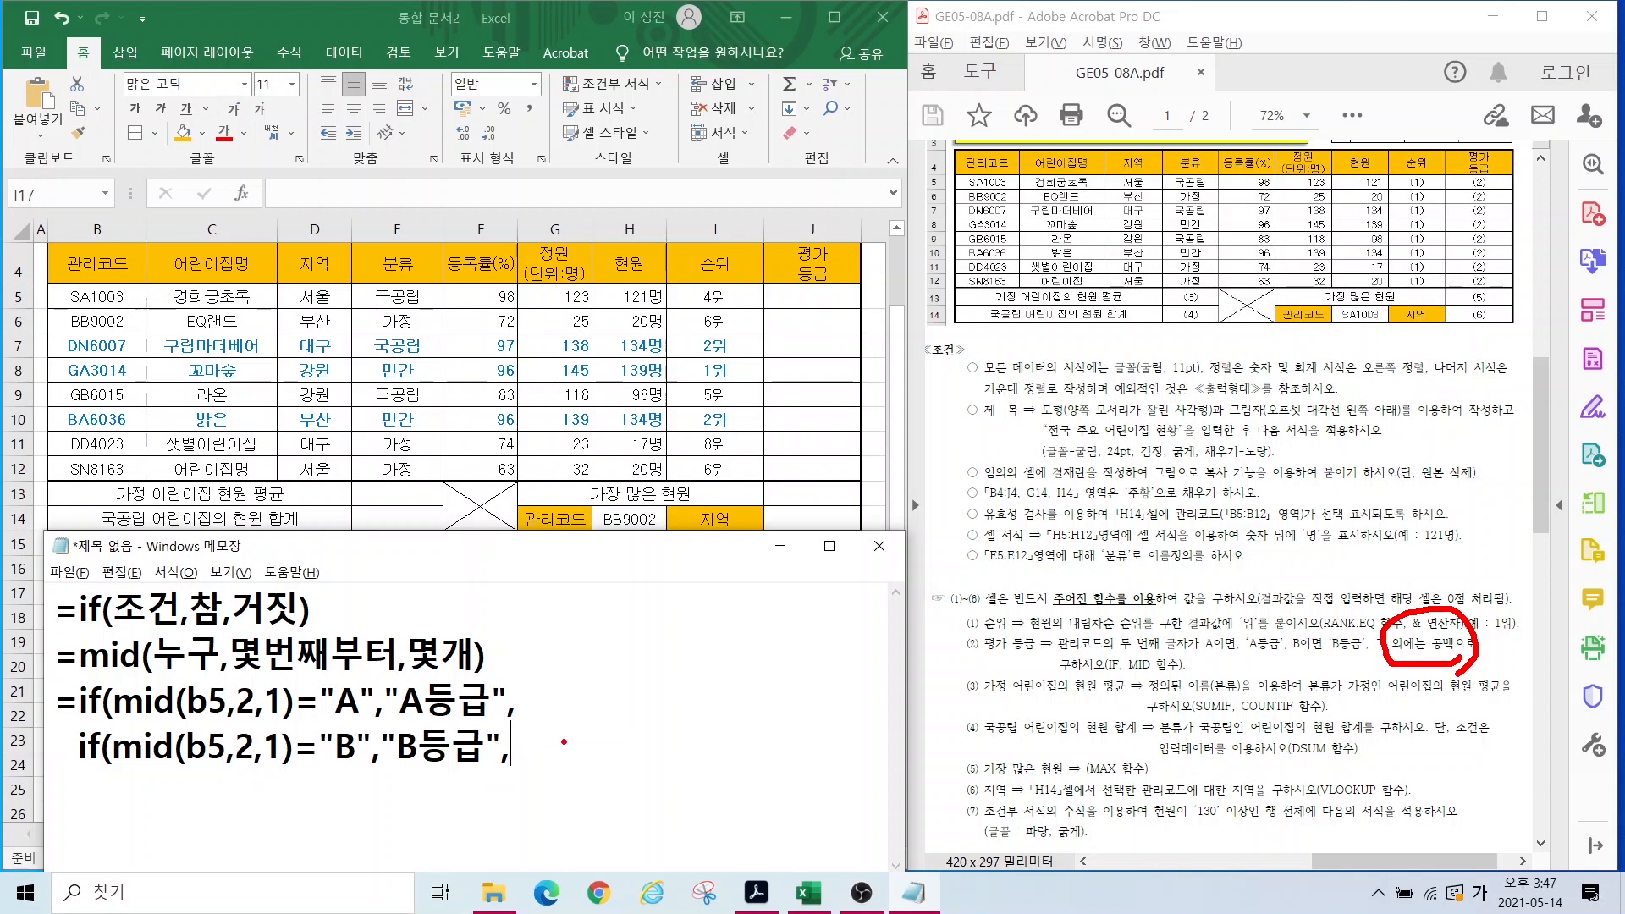
{"action": "key", "text": "Escape"}
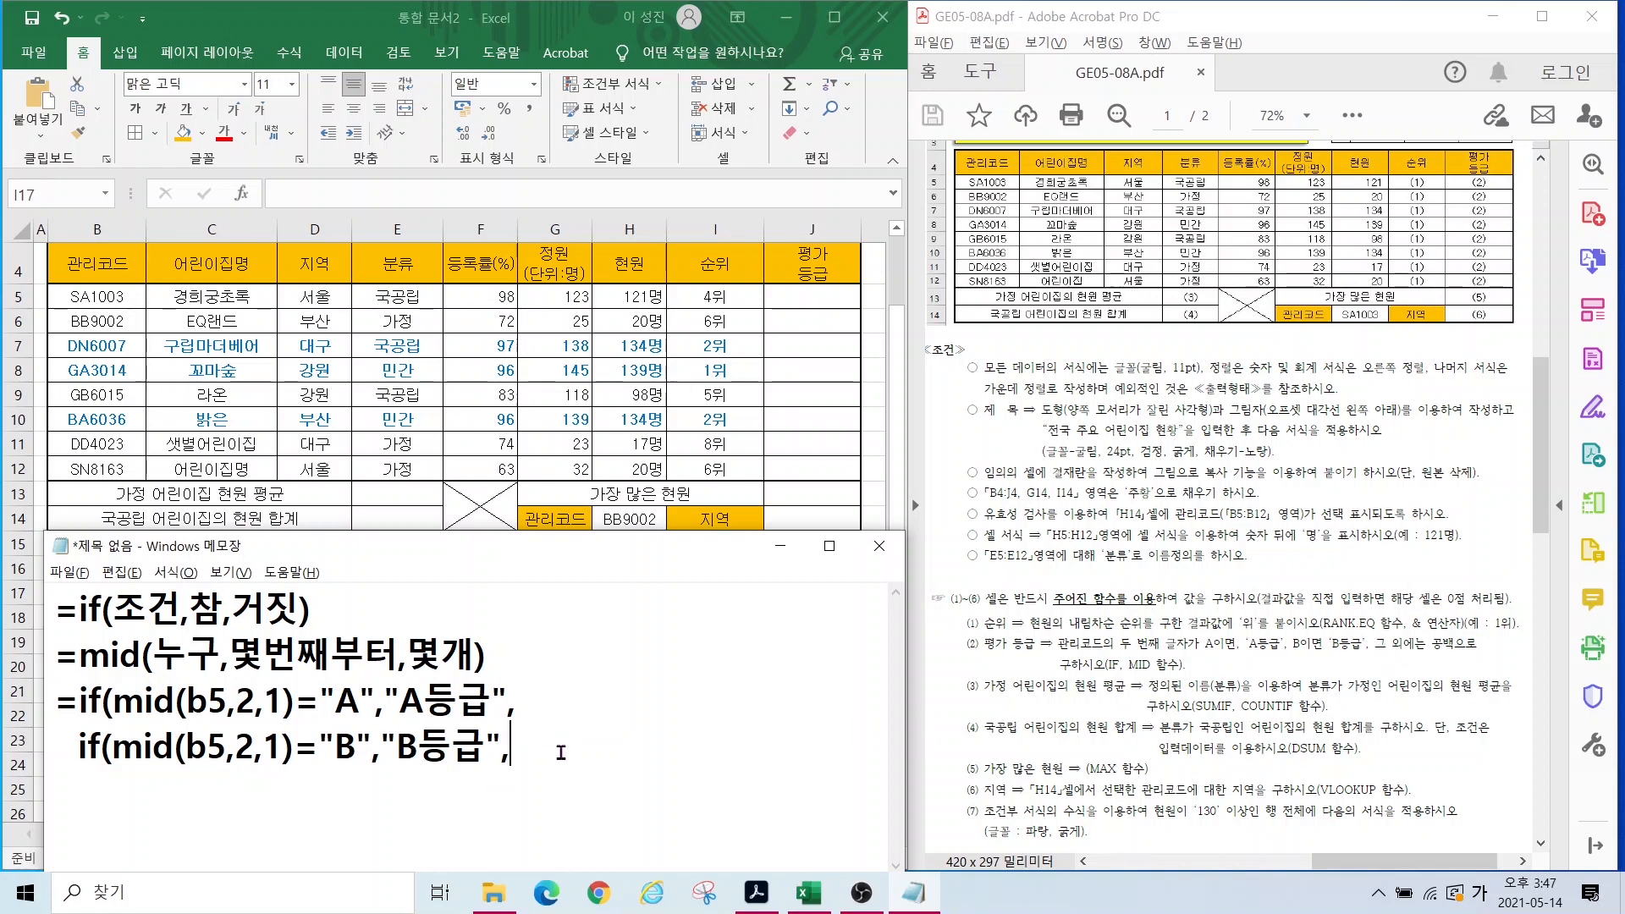
Step: Append the "" fallback and a closing parenthesis, then mark both MID parentheses
{"action": "type", "text": "\"\""}
{"action": "type", "text": ")"}
{"action": "left_click_drag", "start_coordinate": [188, 730], "coordinate": [183, 772]}
{"action": "mouse_move", "coordinate": [277, 733]}
{"action": "left_mouse_down"}
{"action": "mouse_move", "coordinate": [291, 762]}
{"action": "mouse_move", "coordinate": [275, 773]}
{"action": "left_mouse_up"}
{"action": "left_click_drag", "start_coordinate": [179, 696], "coordinate": [181, 718]}
{"action": "left_click_drag", "start_coordinate": [281, 687], "coordinate": [278, 731]}
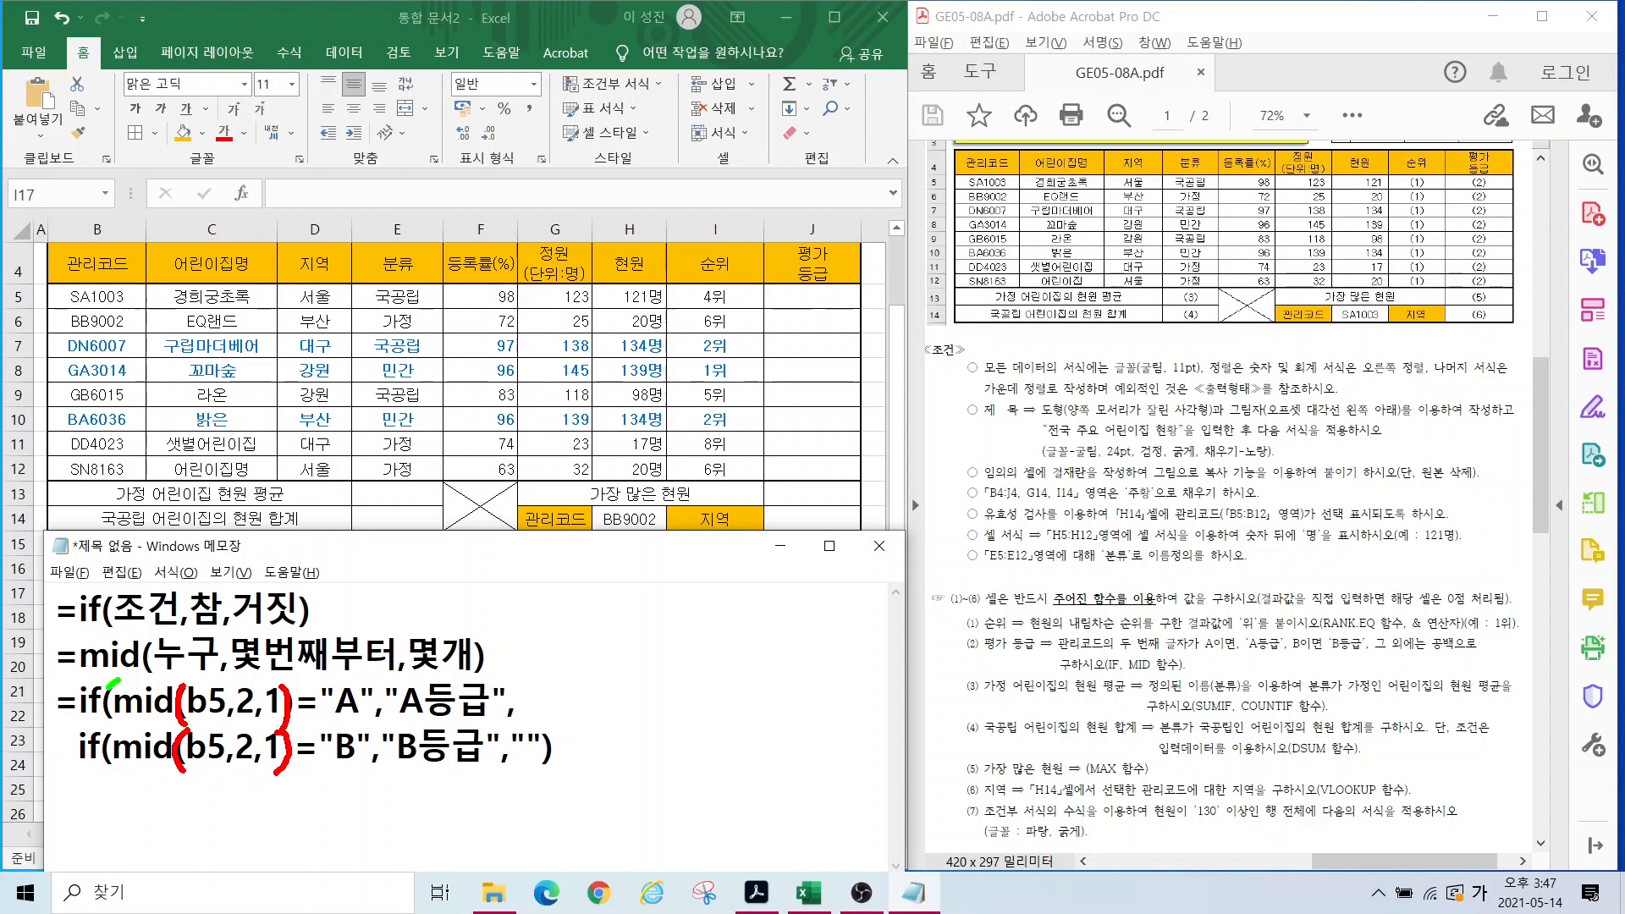
Step: Bracket the outer and nested IF parentheses with pen marks, then clear the annotations
{"action": "mouse_move", "coordinate": [109, 684]}
{"action": "left_mouse_down"}
{"action": "mouse_move", "coordinate": [107, 718]}
{"action": "mouse_move", "coordinate": [466, 724]}
{"action": "left_mouse_up"}
{"action": "left_click_drag", "start_coordinate": [567, 653], "coordinate": [524, 722]}
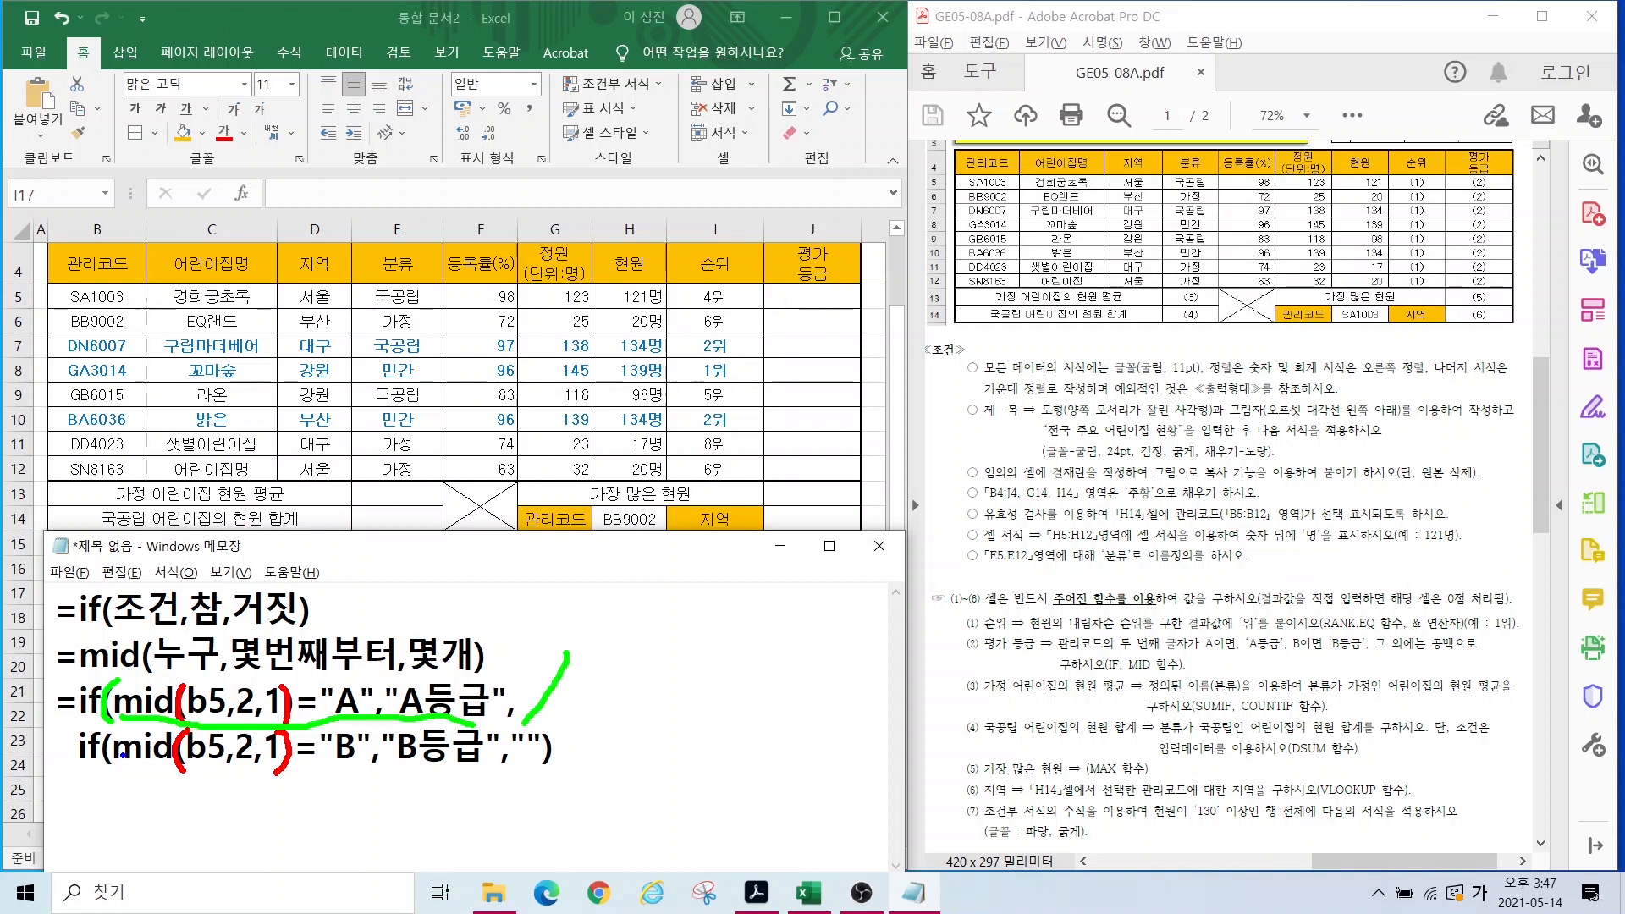
{"action": "left_click_drag", "start_coordinate": [115, 734], "coordinate": [118, 773]}
{"action": "left_click_drag", "start_coordinate": [552, 736], "coordinate": [539, 776]}
{"action": "mouse_move", "coordinate": [569, 729]}
{"action": "left_mouse_down"}
{"action": "mouse_move", "coordinate": [581, 743]}
{"action": "mouse_move", "coordinate": [559, 777]}
{"action": "left_mouse_up"}
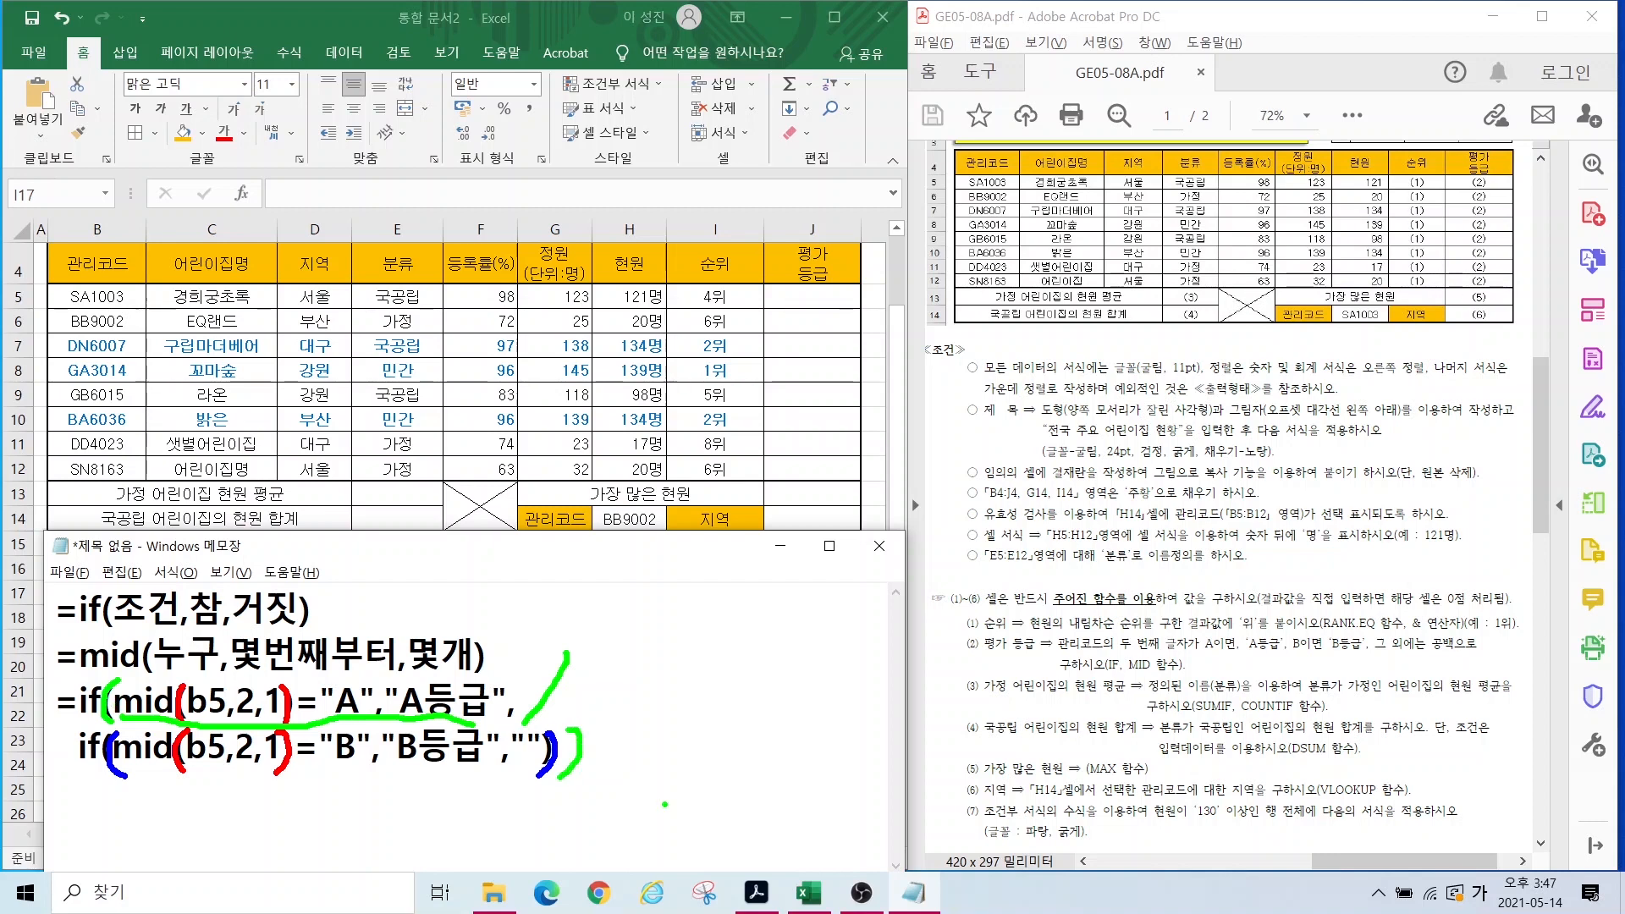
{"action": "key", "text": "e"}
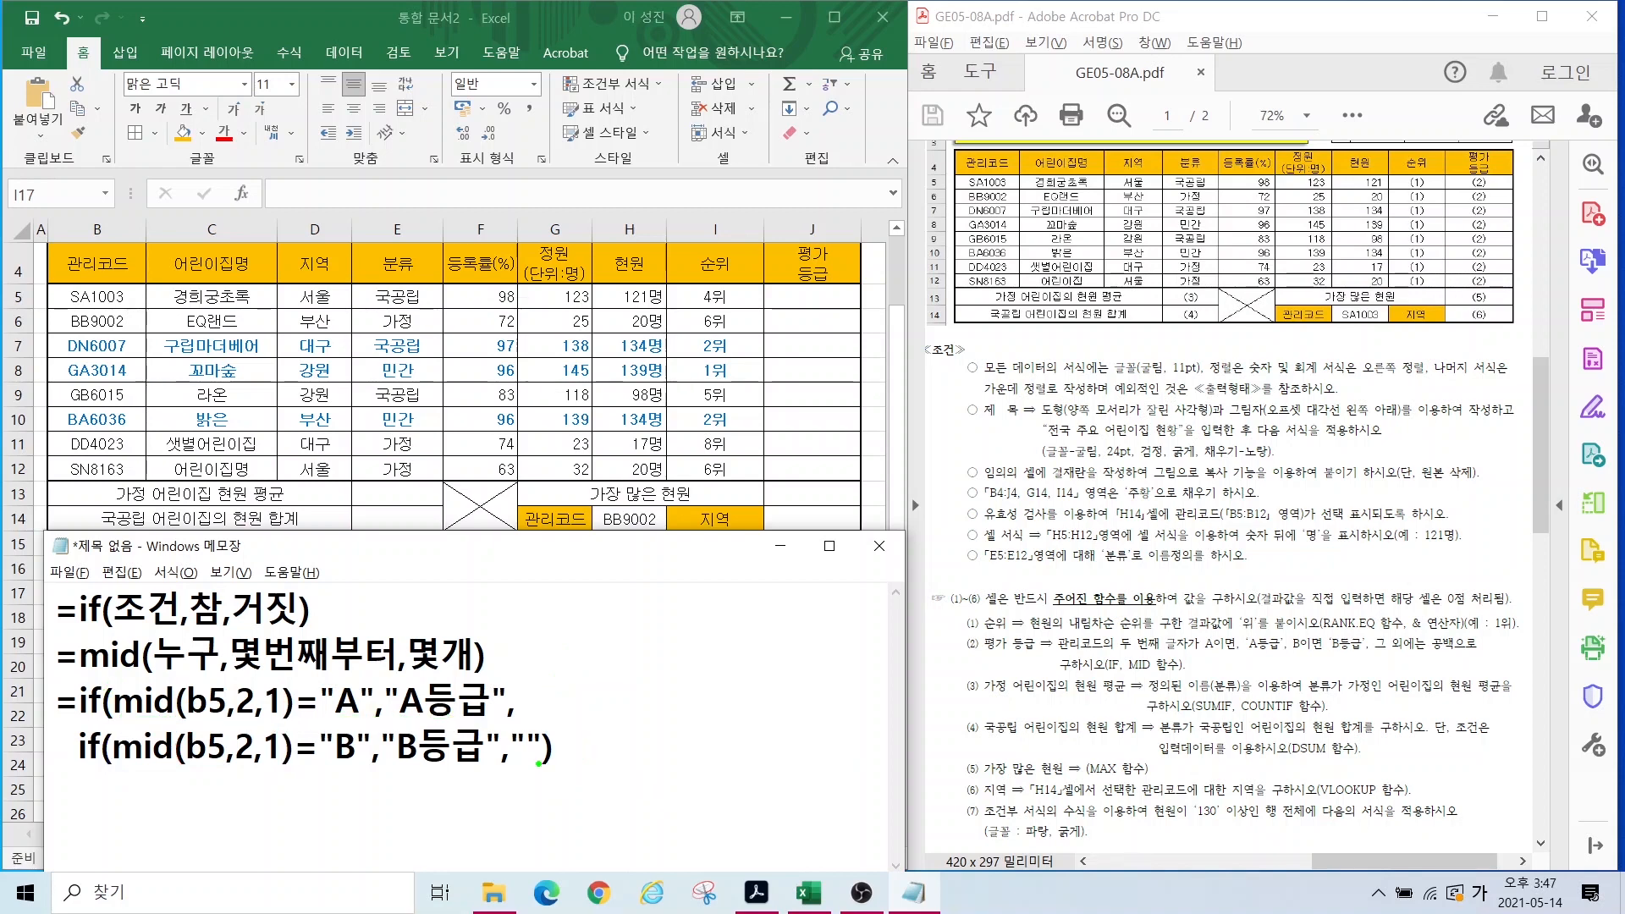
{"action": "key", "text": "Escape"}
Step: Close the Notepad draft with a final ) and begin =if(mid(B5 in cell J5
{"action": "type", "text": ")"}
{"action": "left_click", "coordinate": [804, 298]}
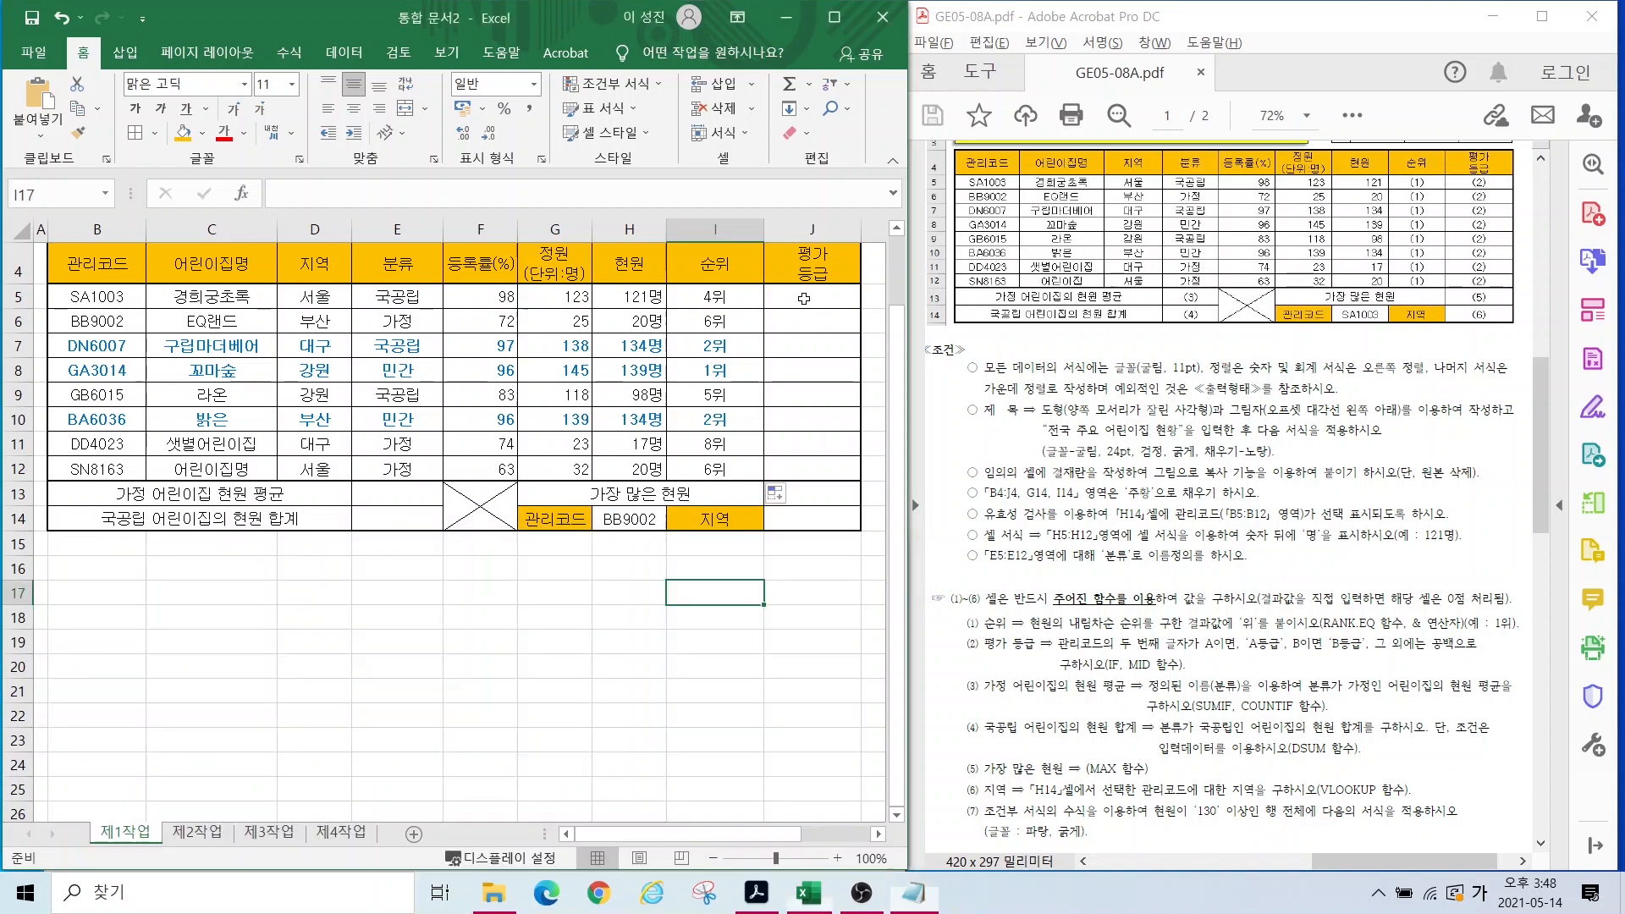
{"action": "type", "text": "="}
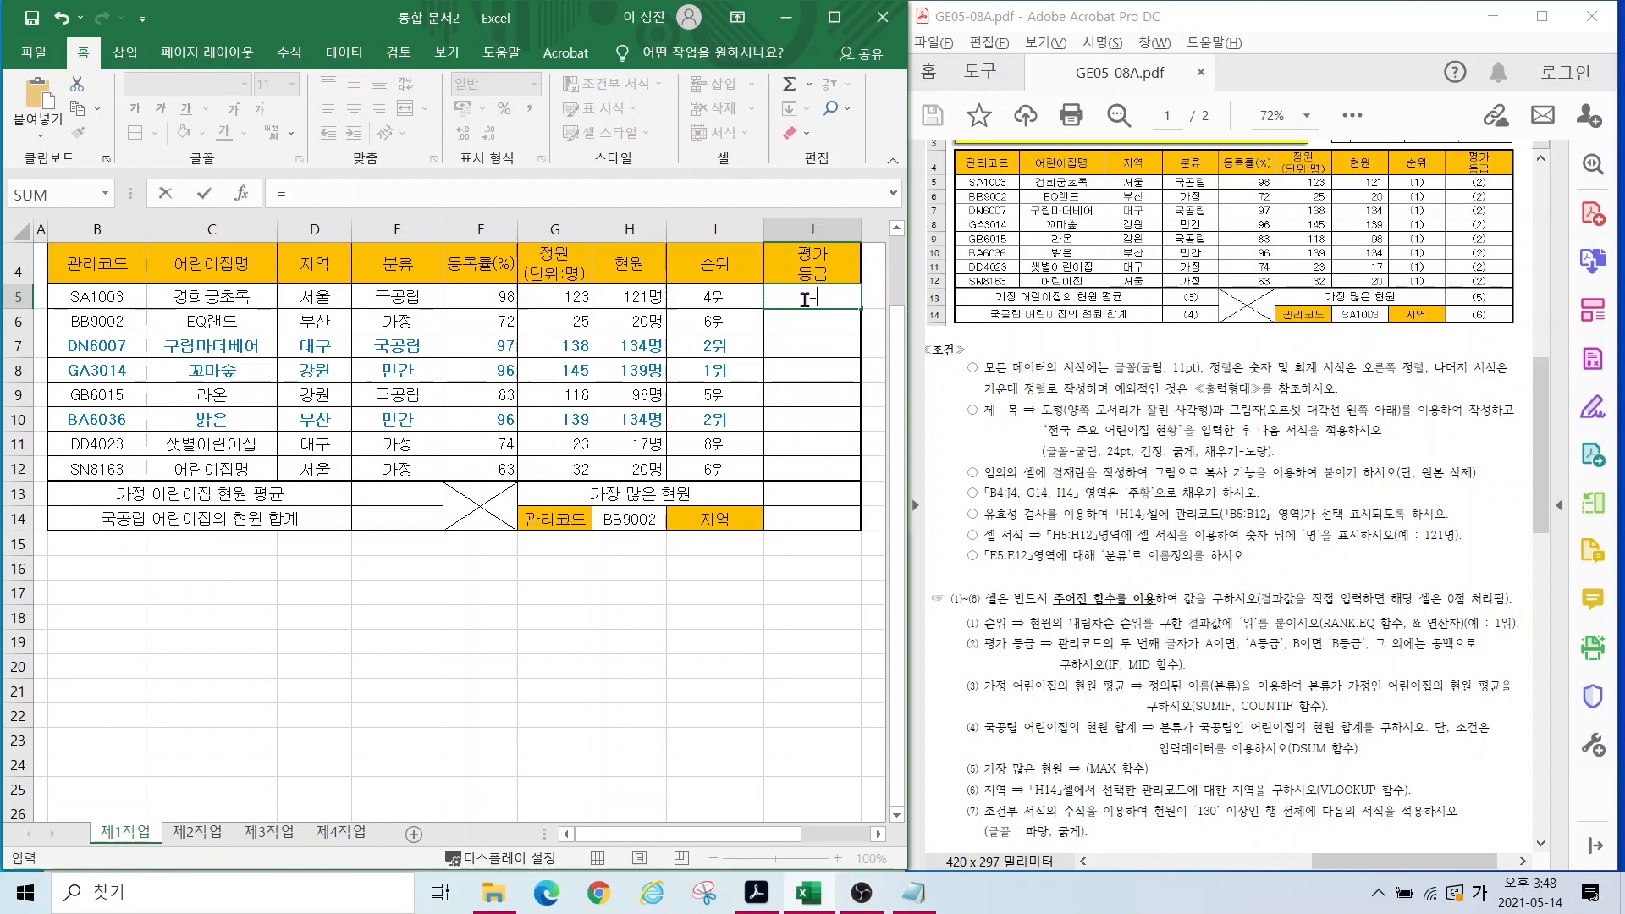
{"action": "key", "text": "Hangul"}
{"action": "type", "text": "if("}
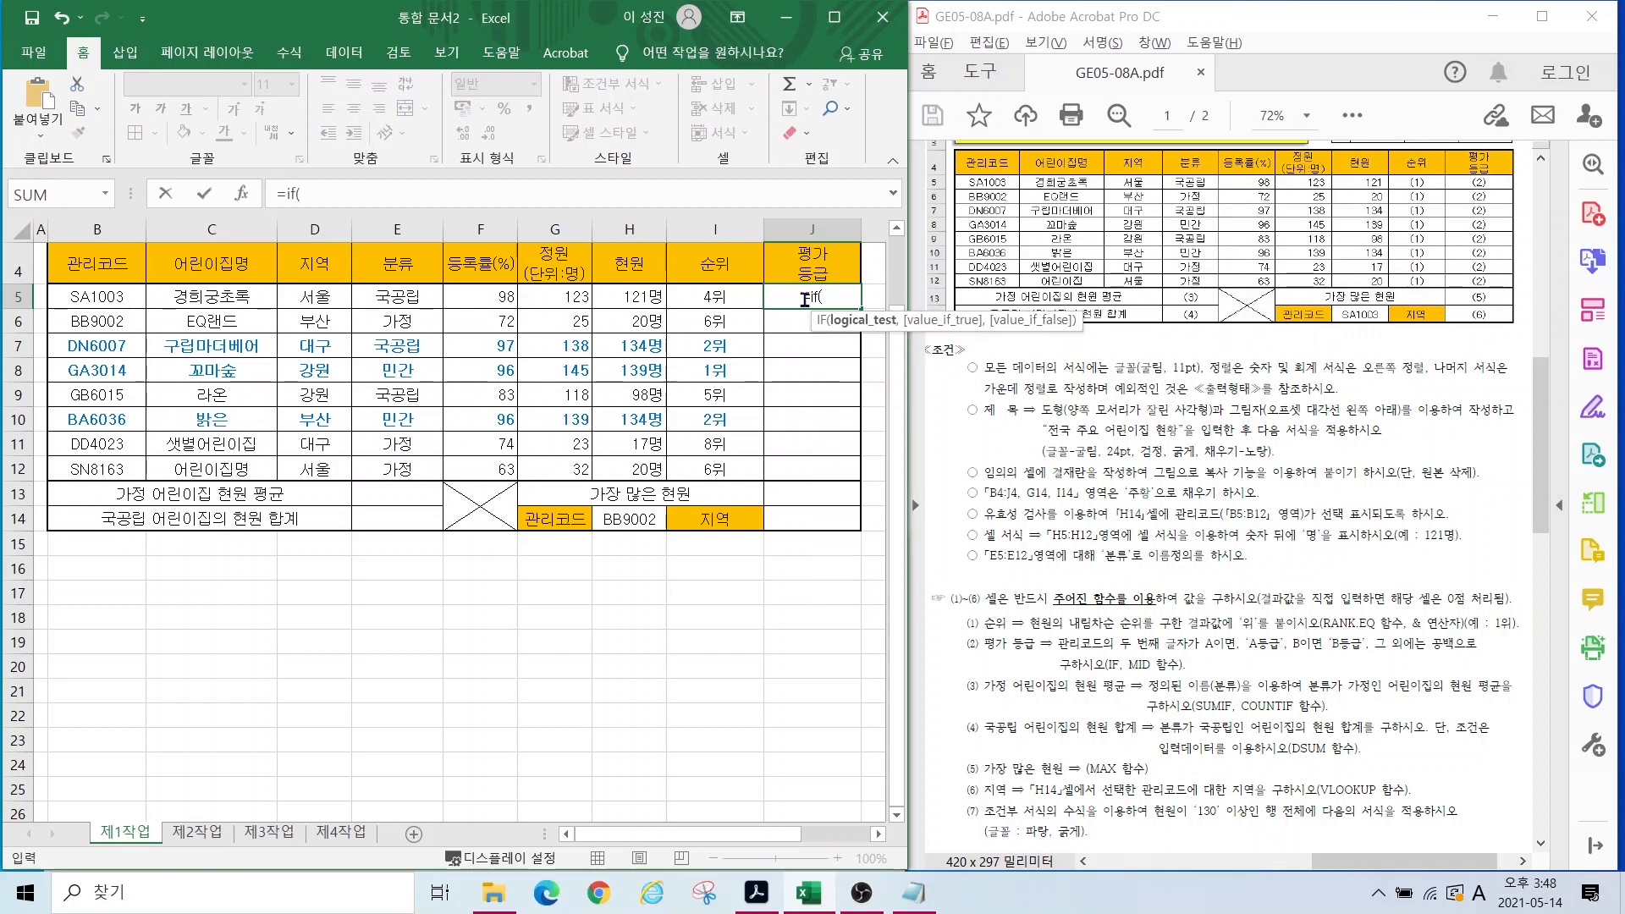
{"action": "type", "text": "mid"}
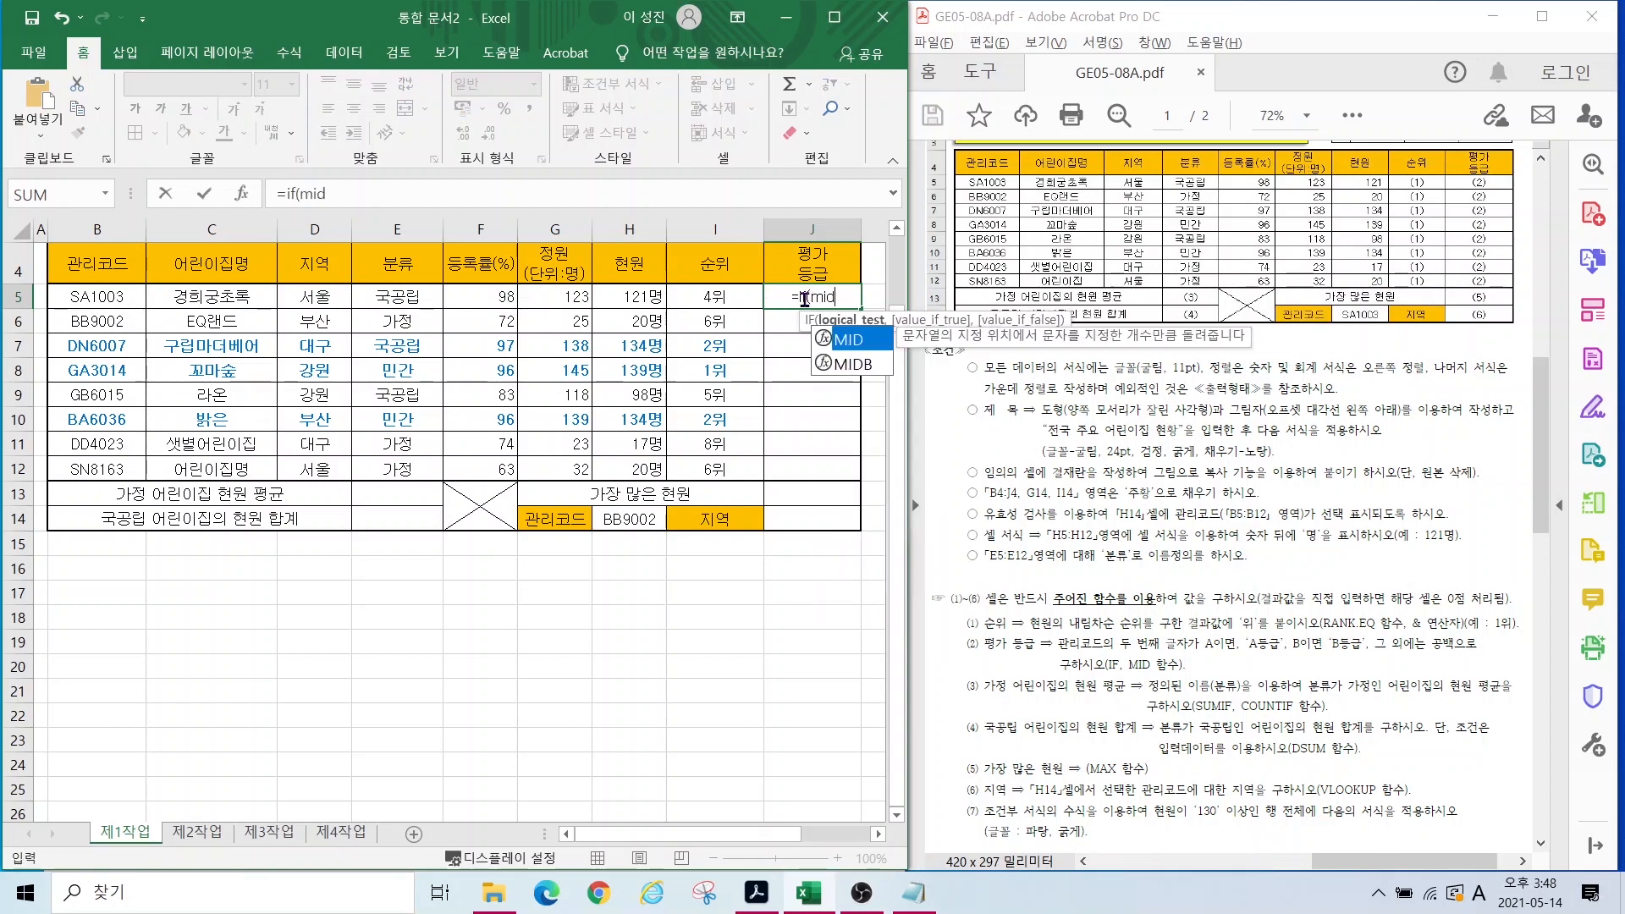
{"action": "left_click", "coordinate": [344, 195]}
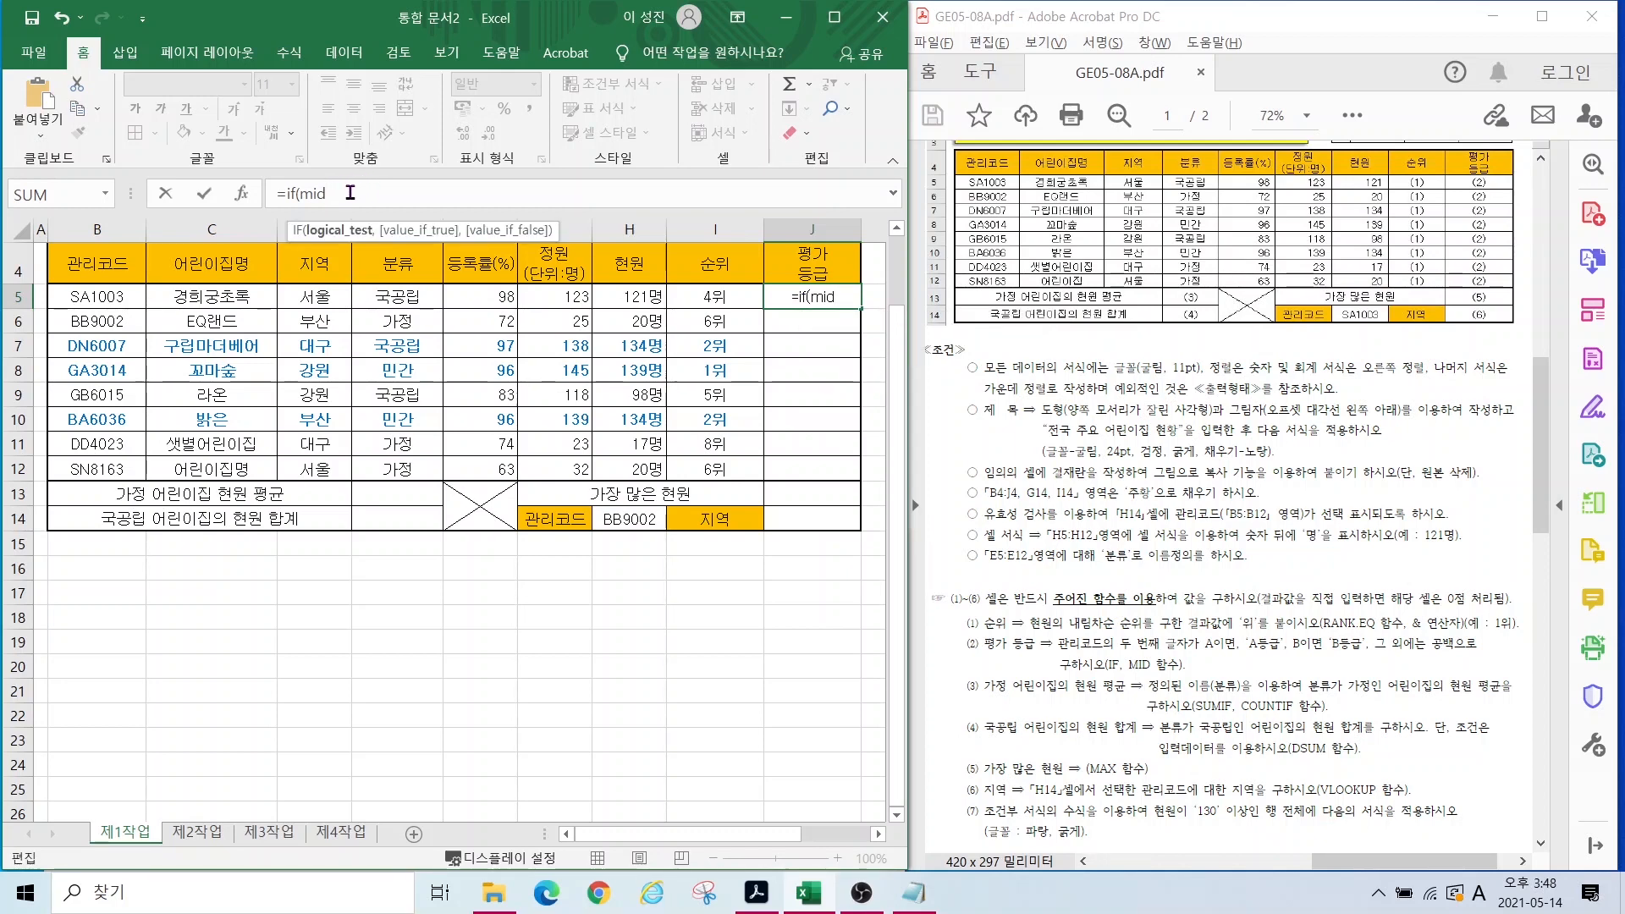
{"action": "type", "text": "("}
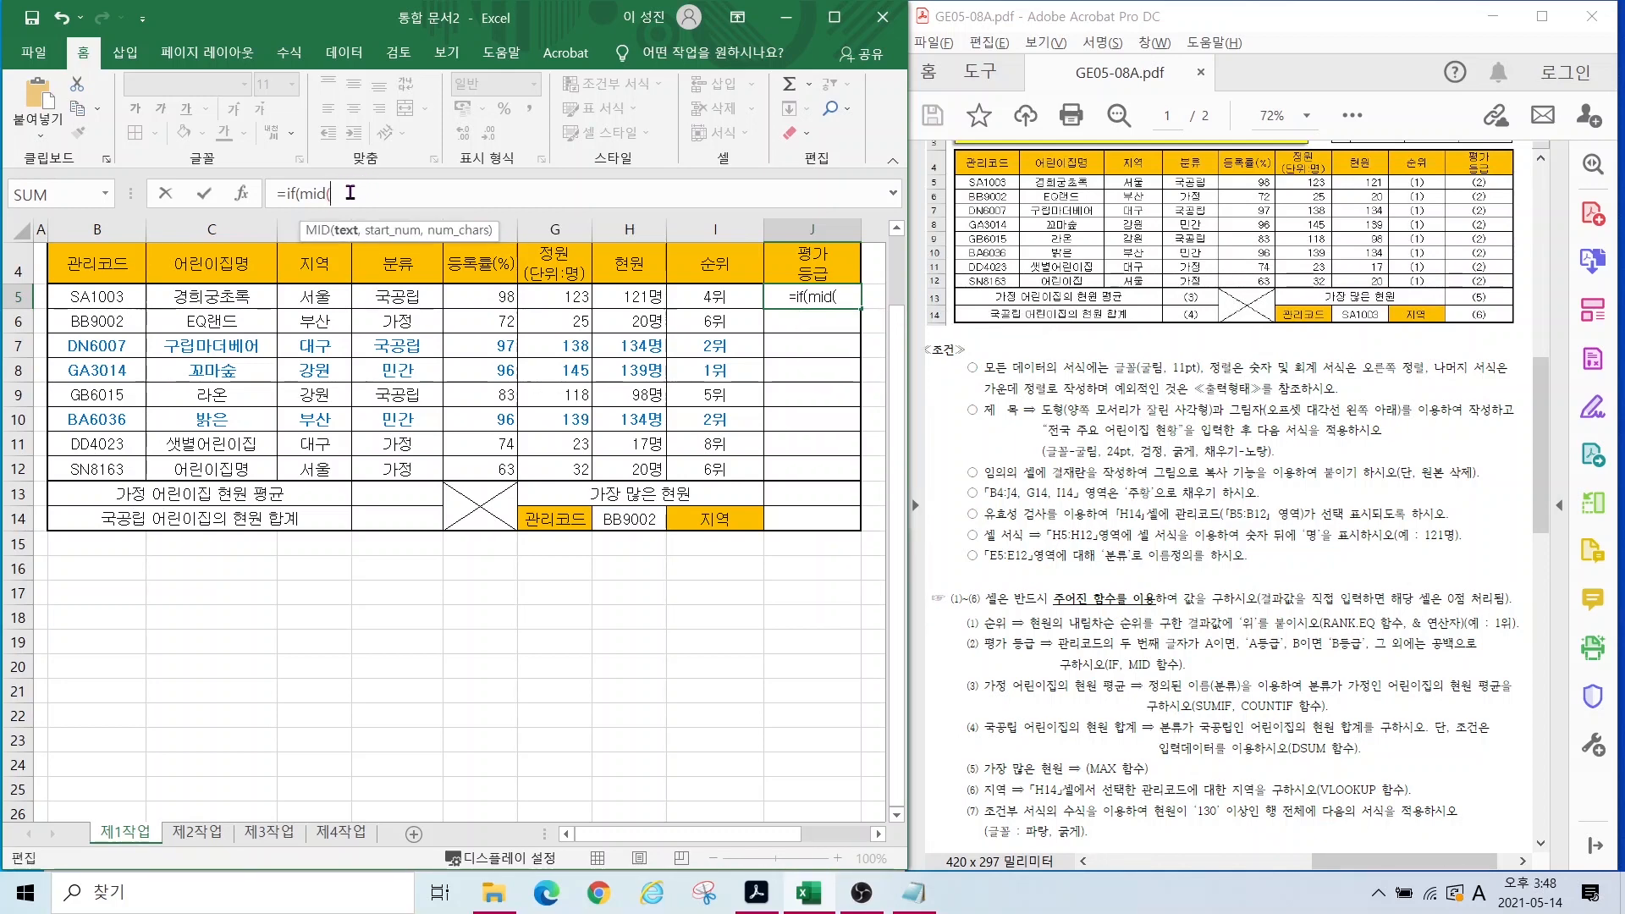
{"action": "left_click", "coordinate": [75, 298]}
Step: Continue the J5 formula with ,2,1)="A","A등급",
{"action": "type", "text": ","}
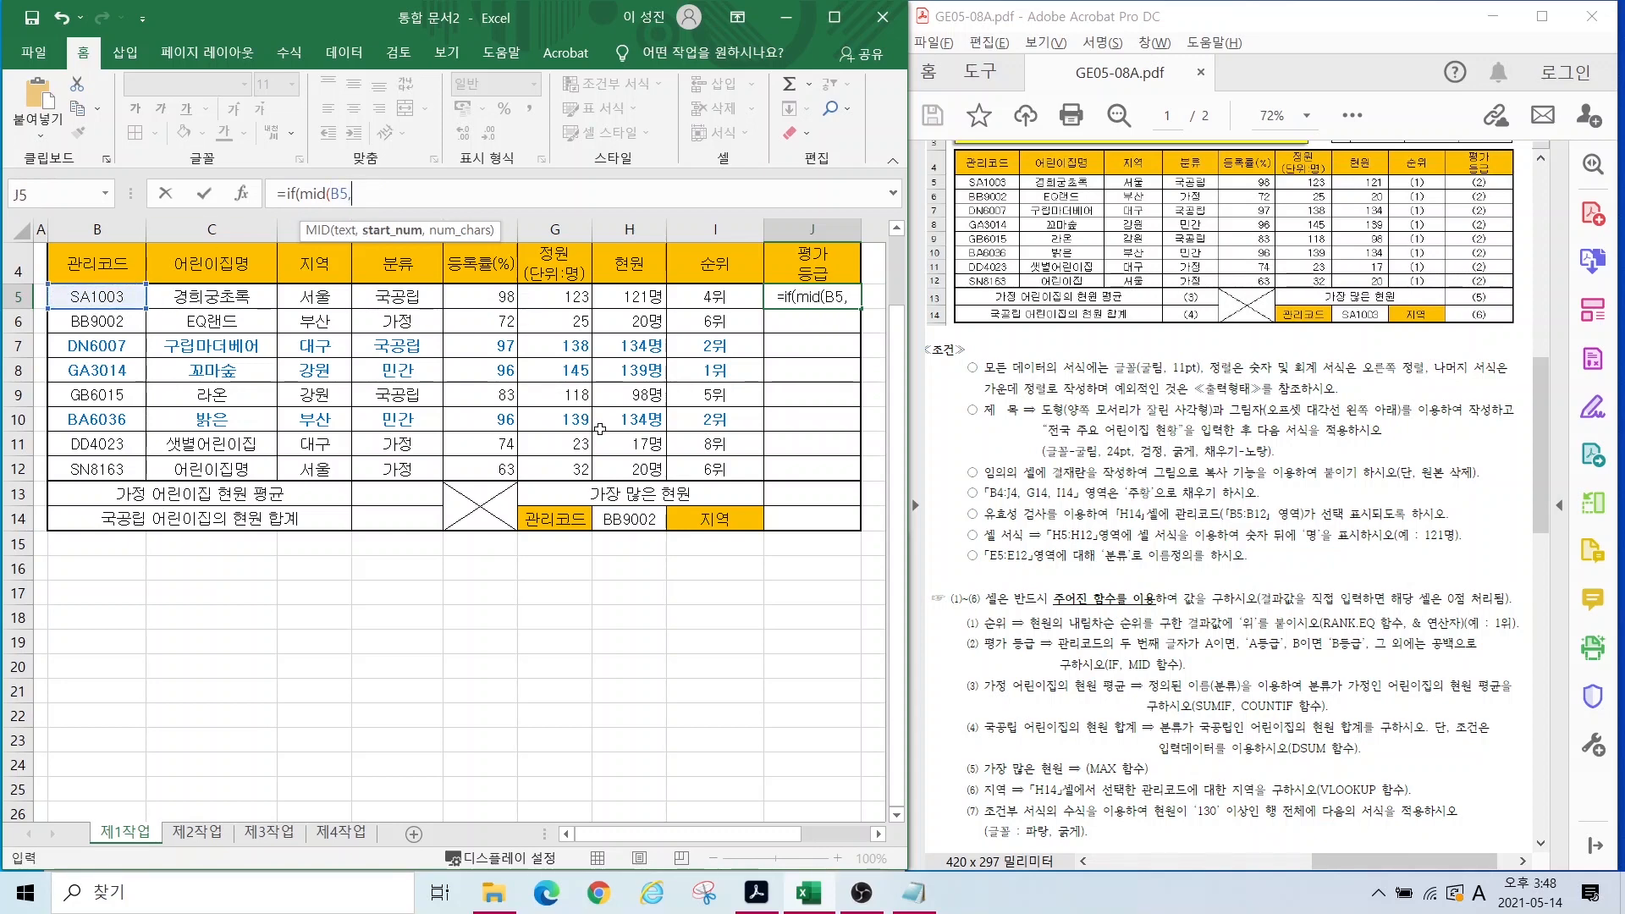
{"action": "type", "text": "2,1"}
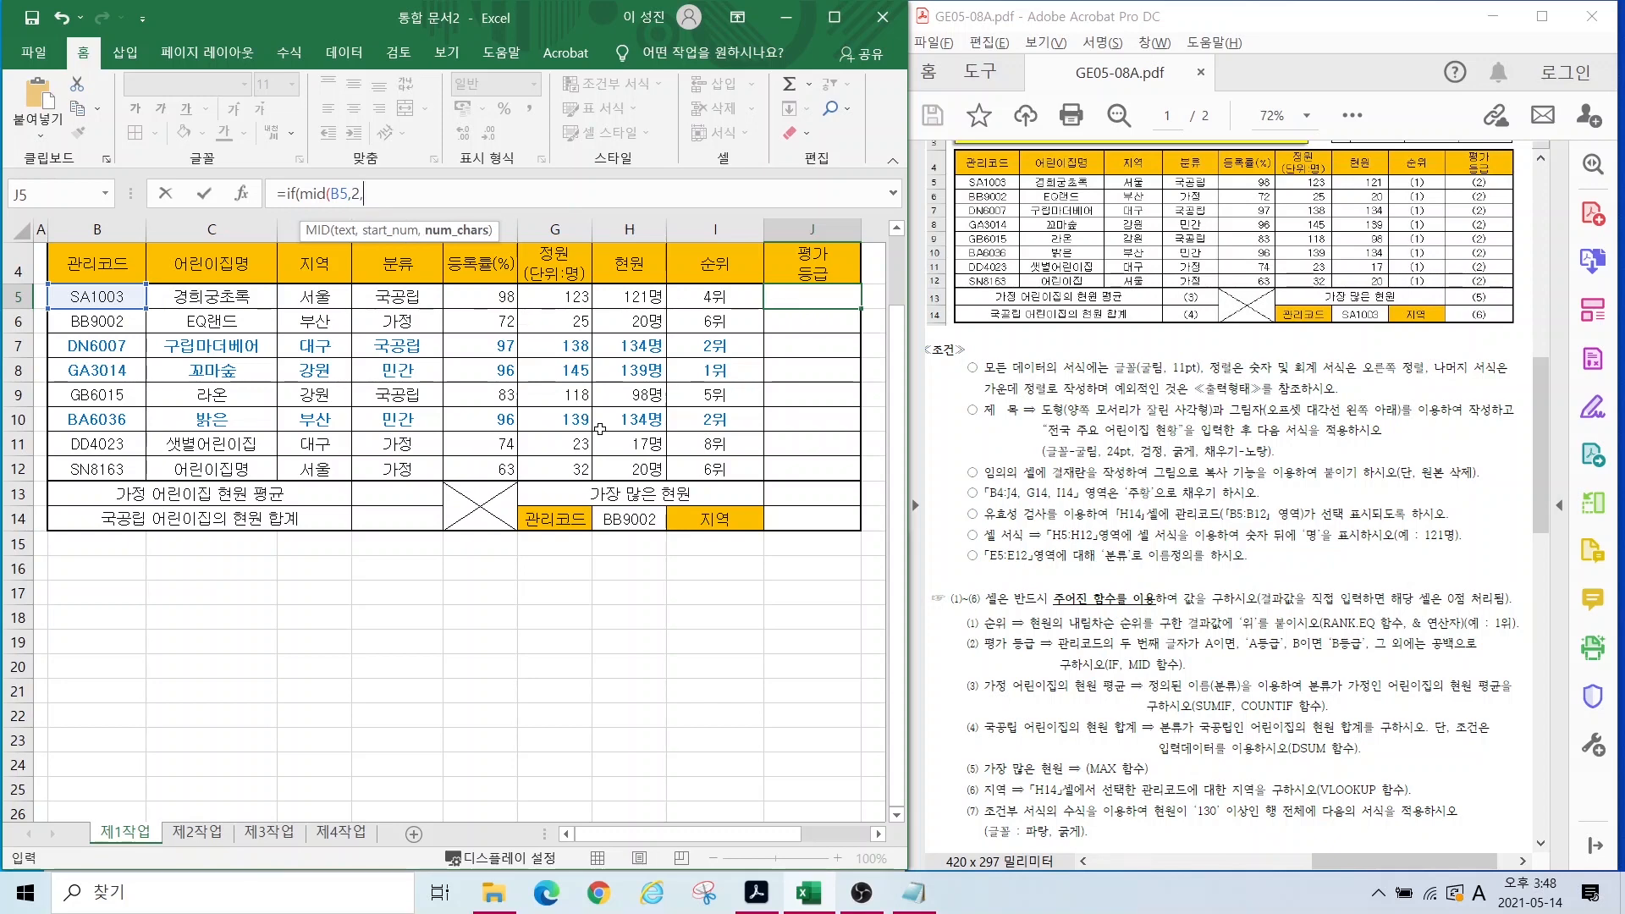
{"action": "type", "text": ")"}
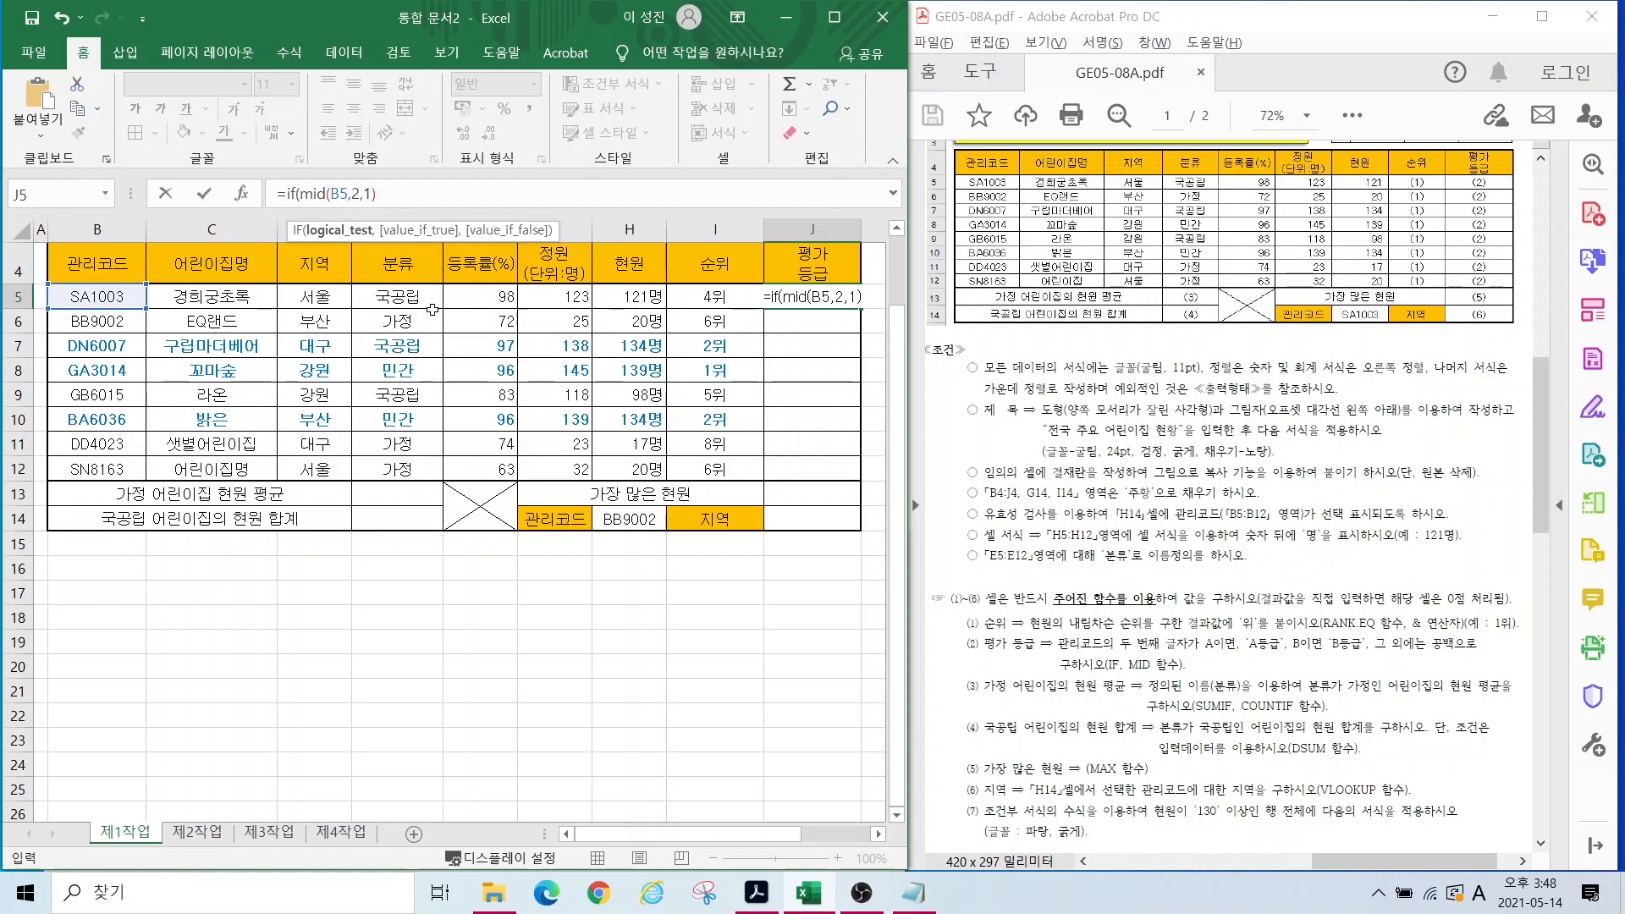
{"action": "type", "text": "=\"a"}
{"action": "key", "text": "BackSpace"}
{"action": "type", "text": "A"}
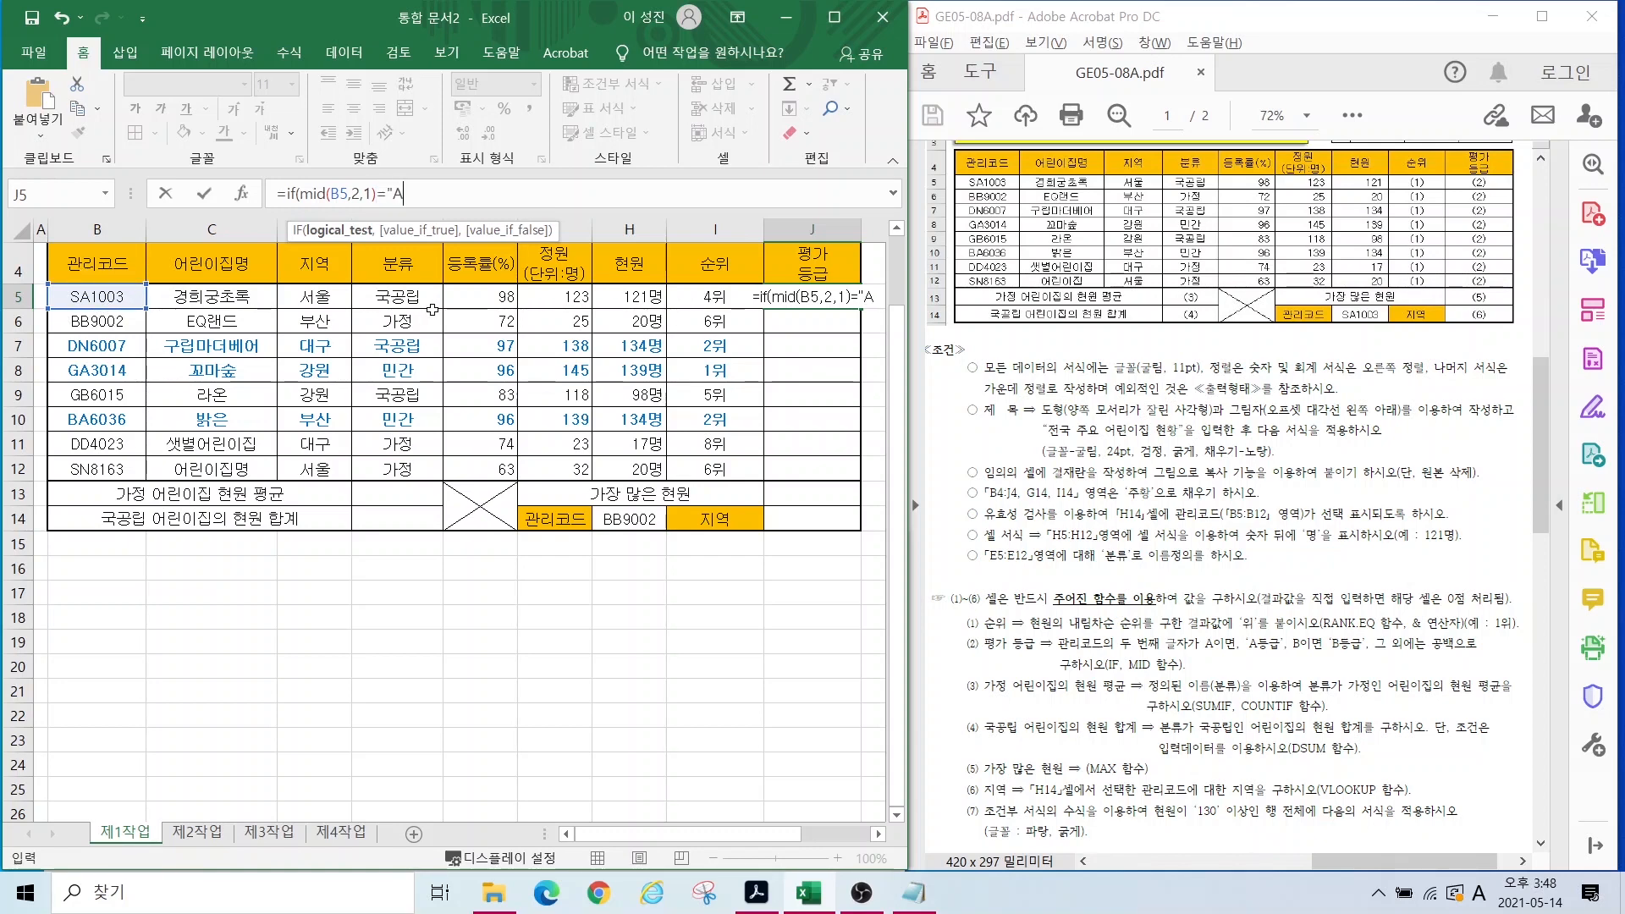
{"action": "type", "text": "\","}
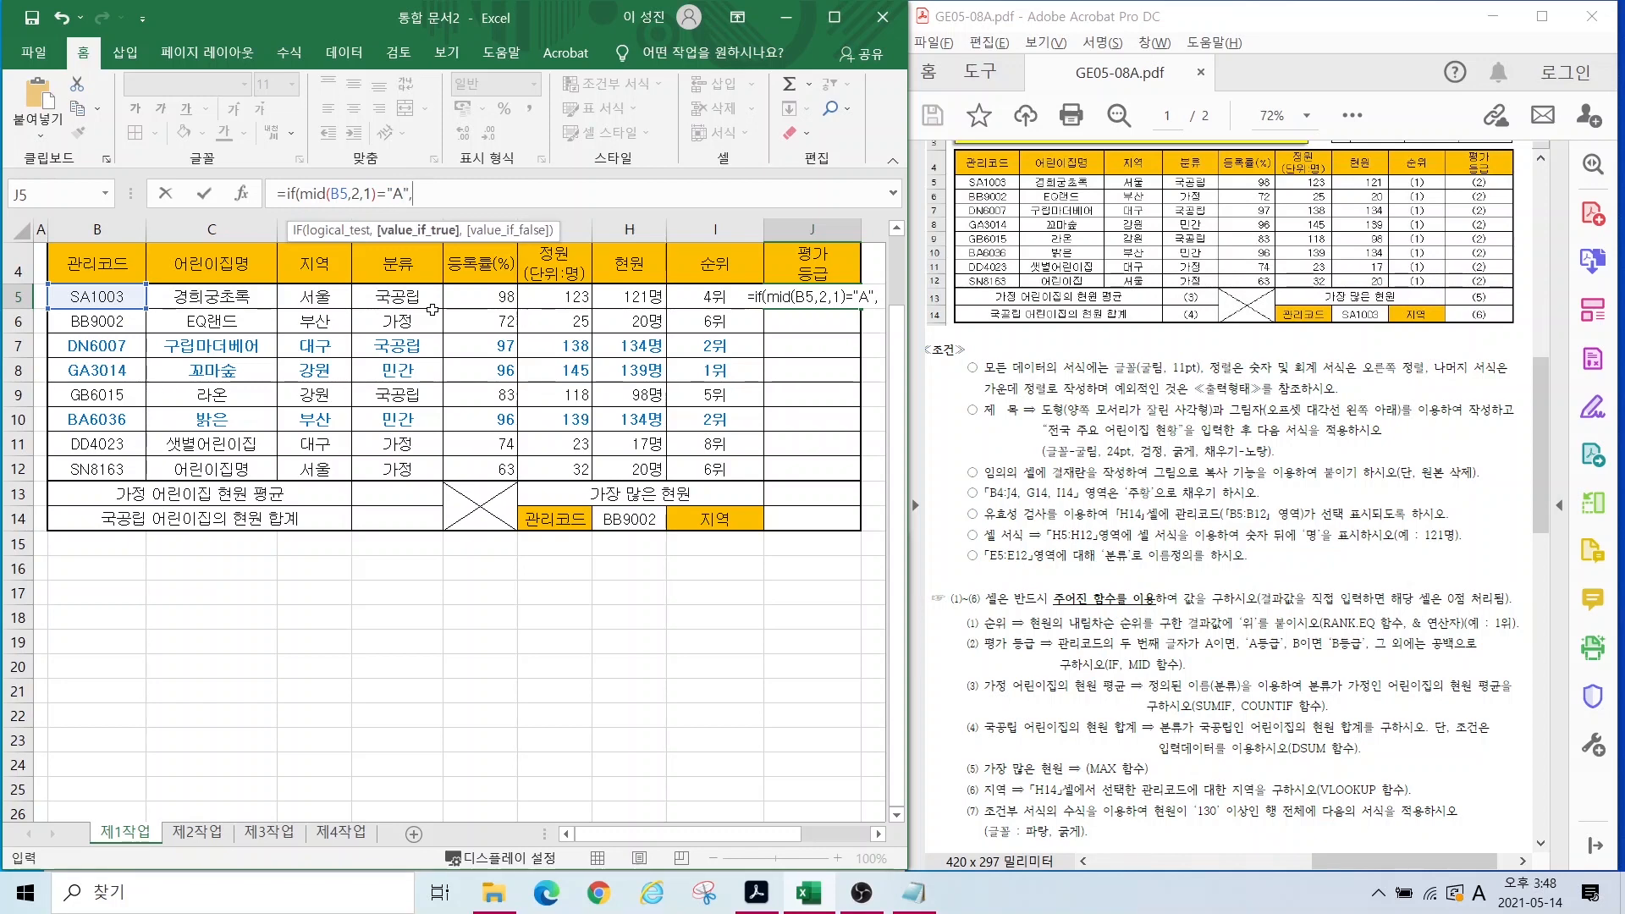
{"action": "type", "text": "\"A"}
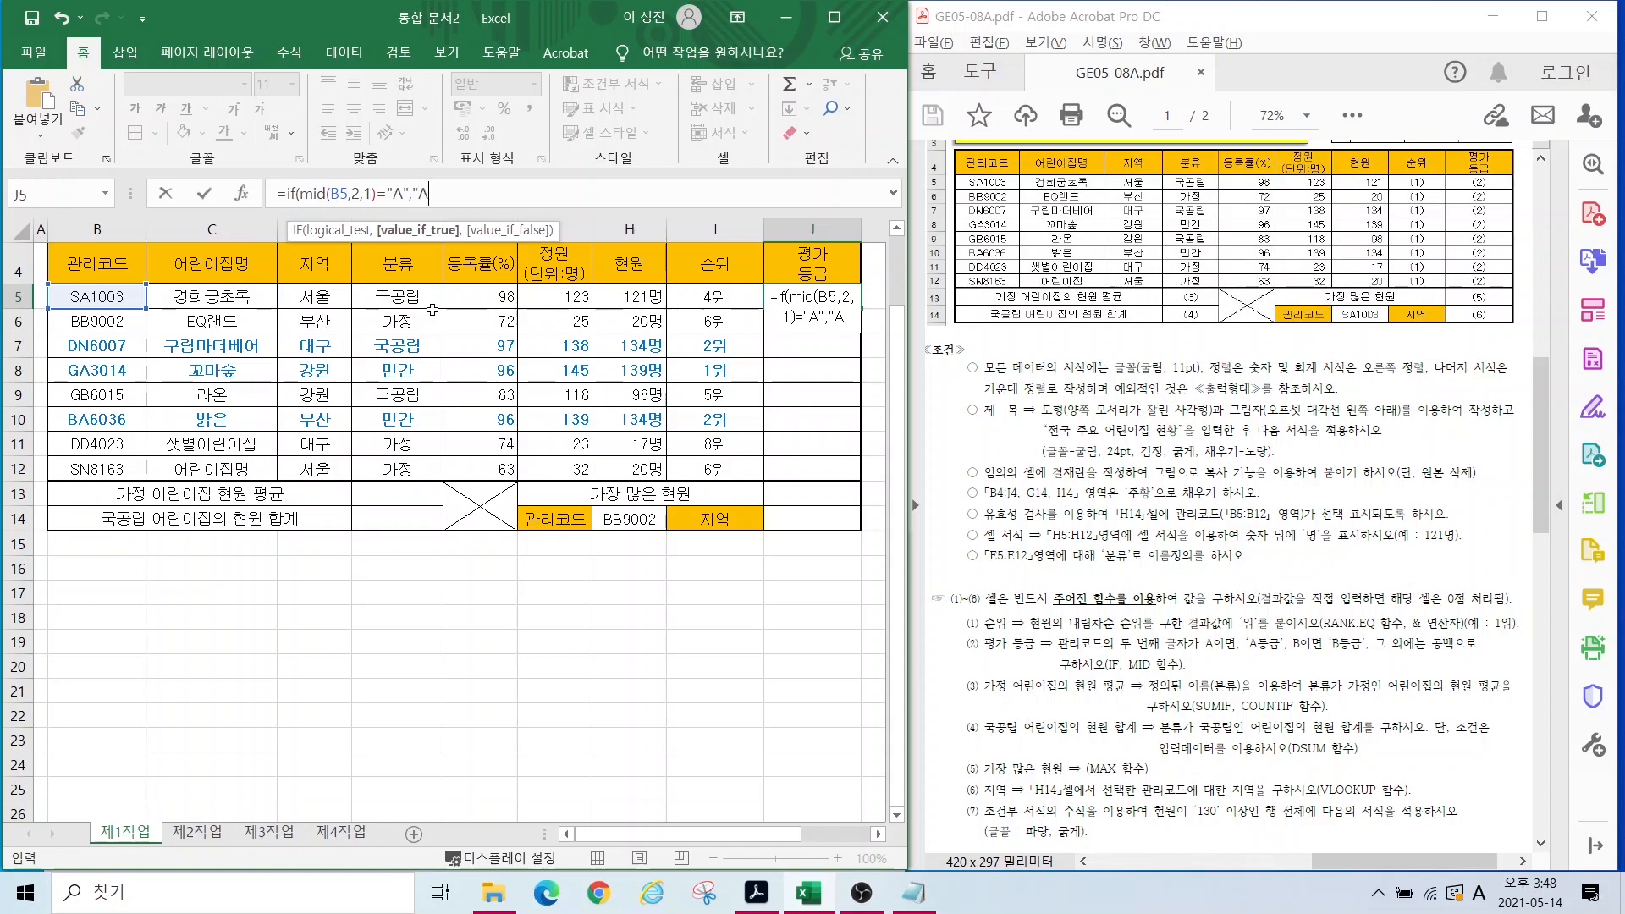
{"action": "key", "text": "Hangul"}
{"action": "type", "text": "등급"}
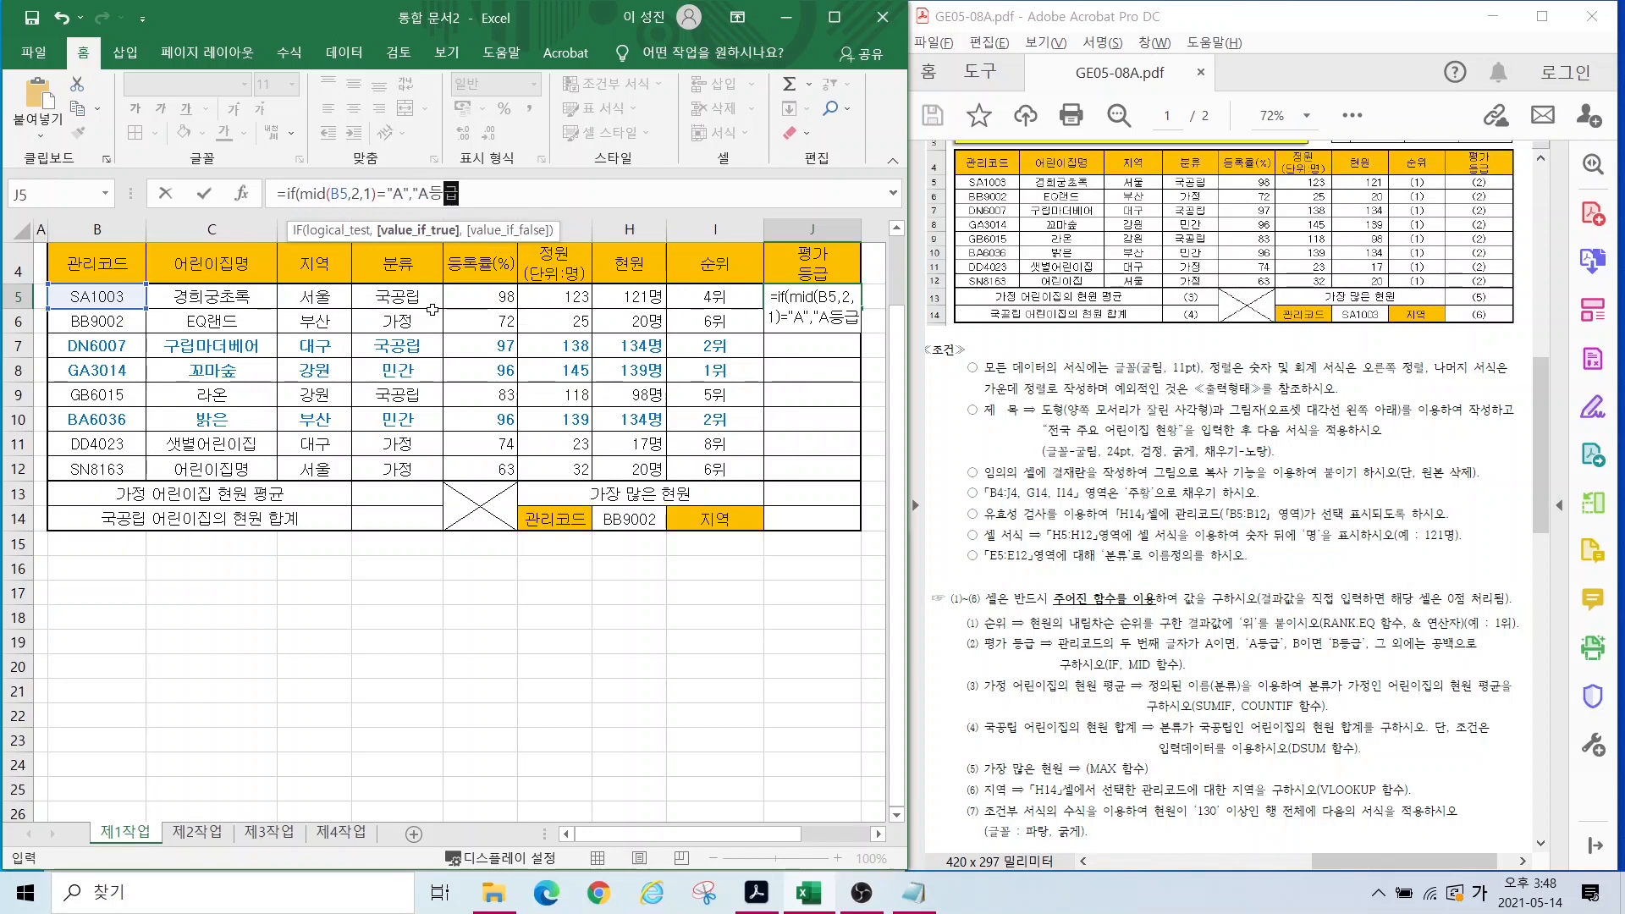
{"action": "type", "text": "\""}
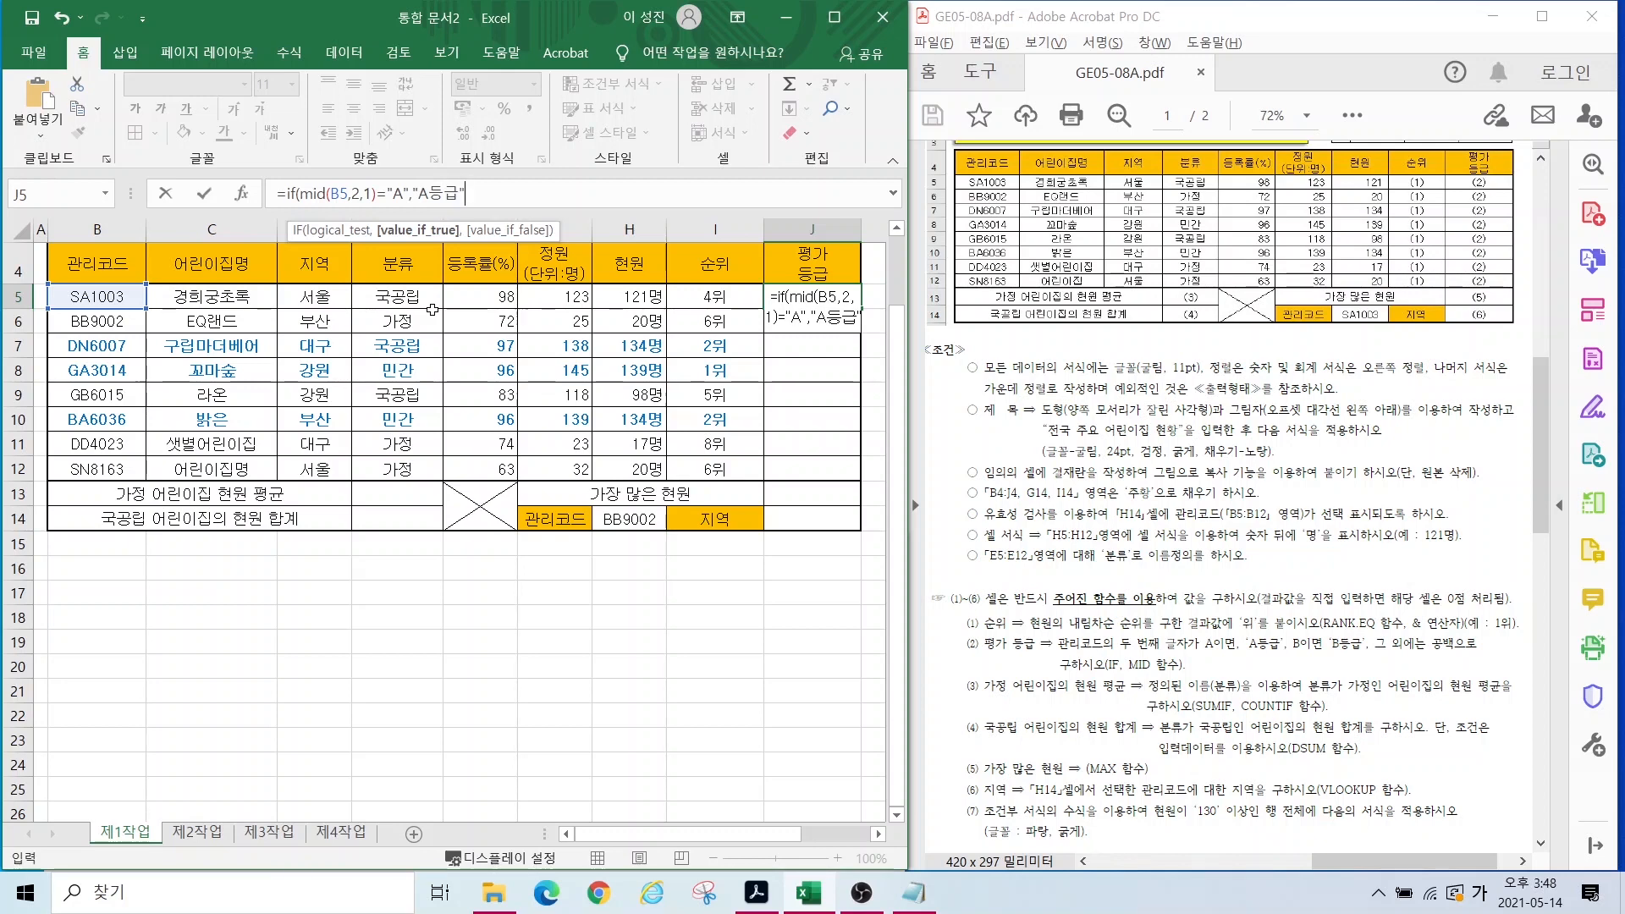
{"action": "type", "text": ","}
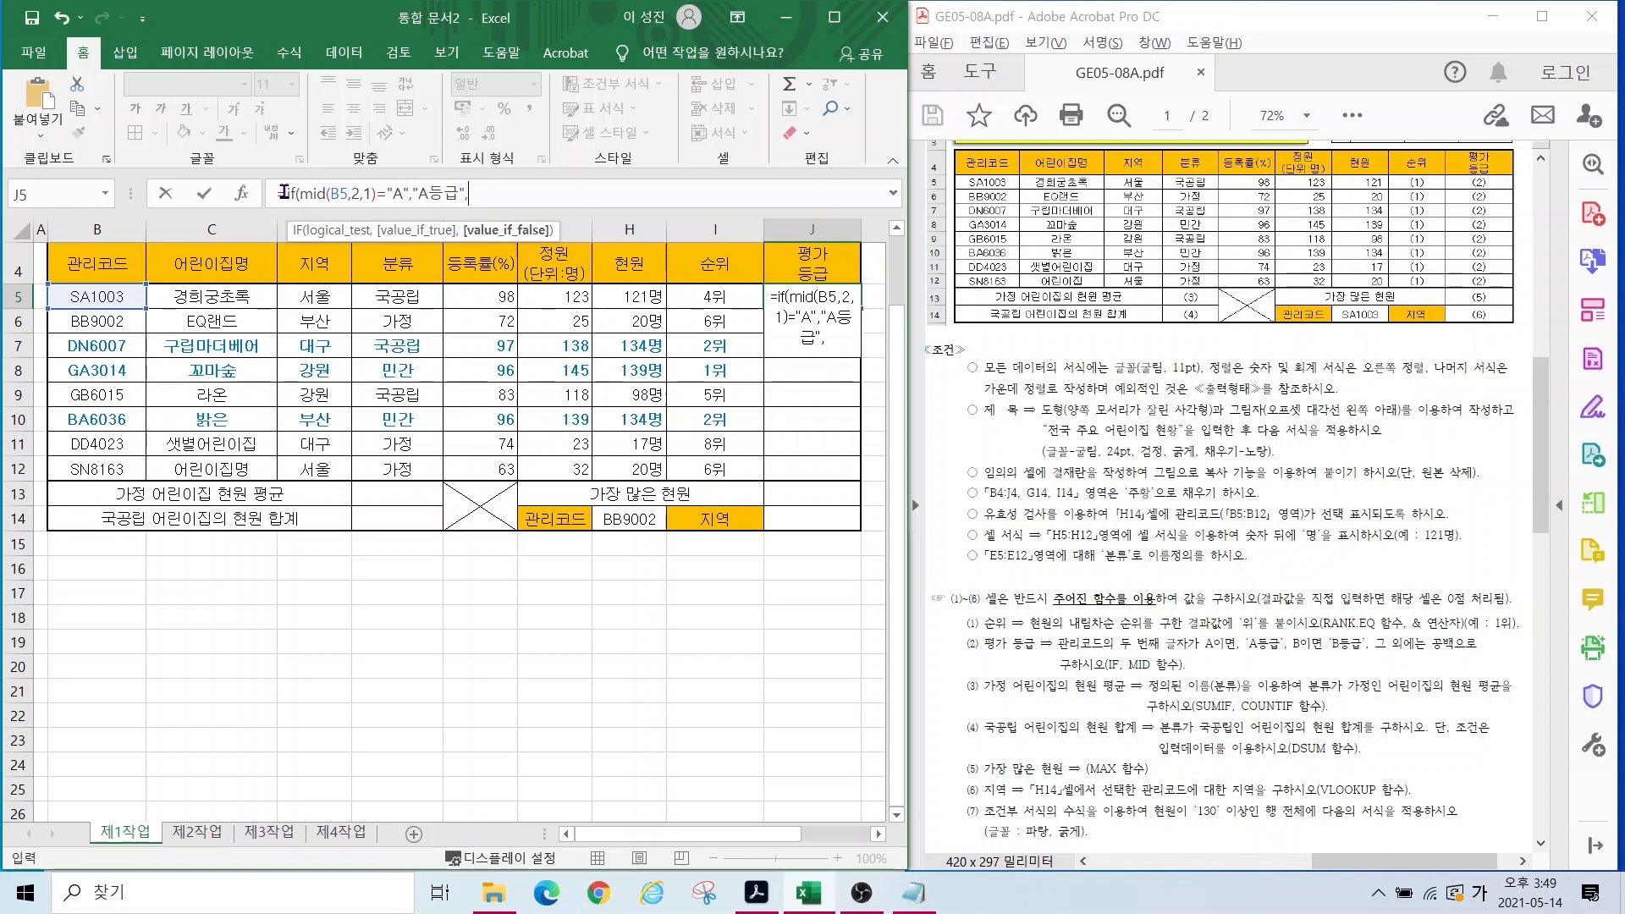
Step: Paste a second copy of the IF(MID(B5,2,1)="A","A등급", part after the comma in J5
{"action": "left_click", "coordinate": [918, 897]}
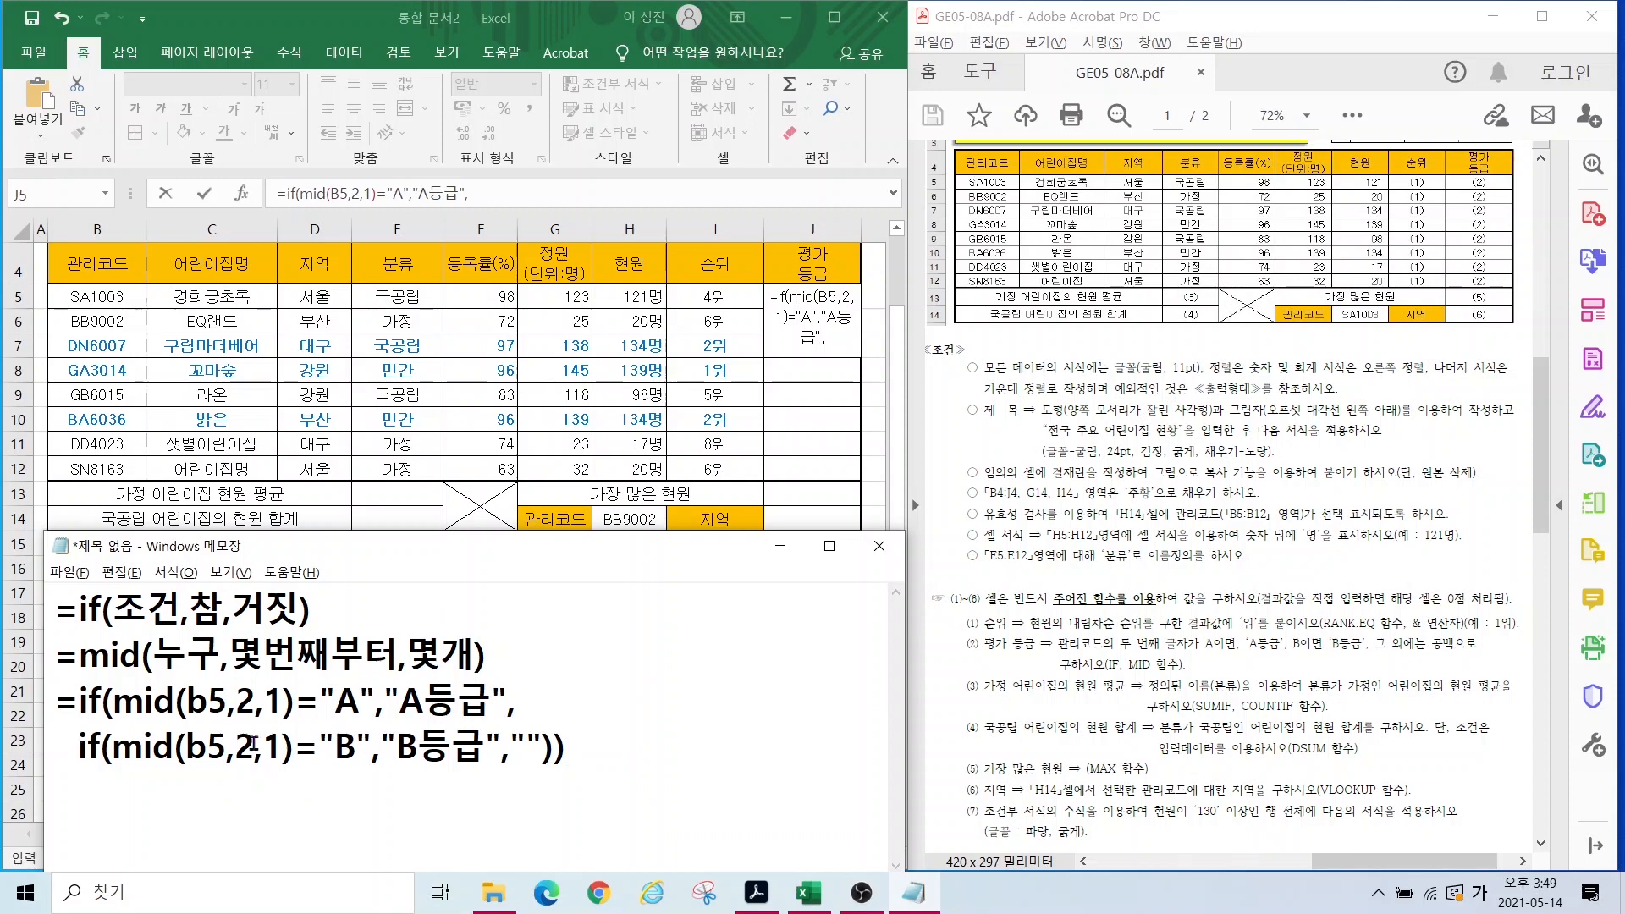
{"action": "left_click", "coordinate": [283, 192]}
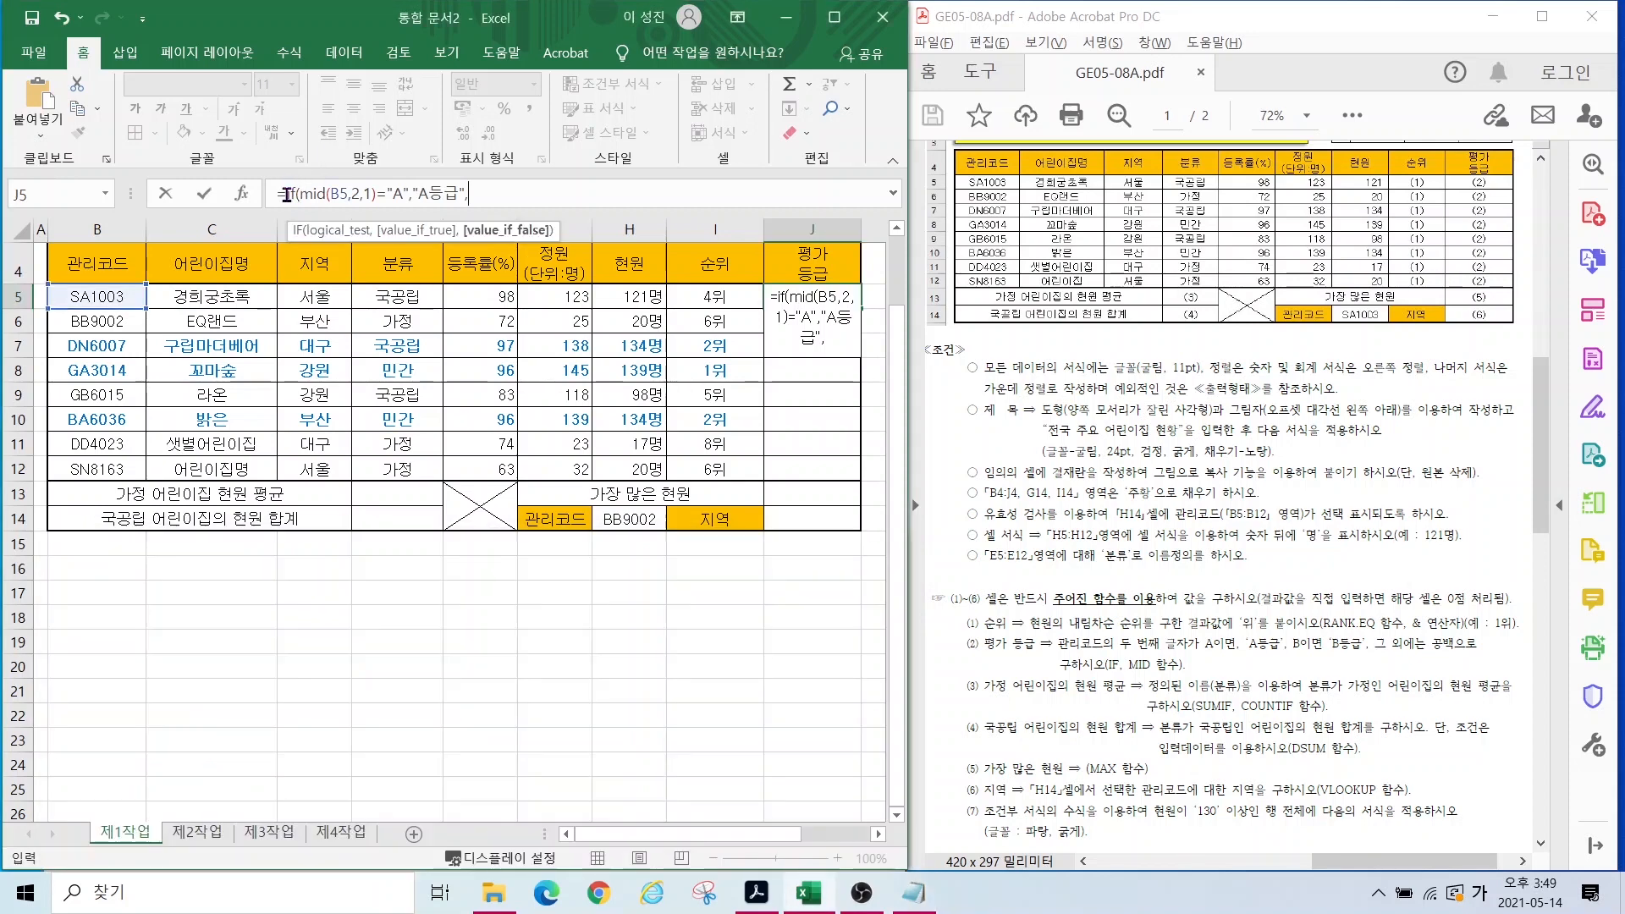
{"action": "left_click_drag", "start_coordinate": [282, 194], "coordinate": [502, 204]}
{"action": "key", "text": "ctrl+c"}
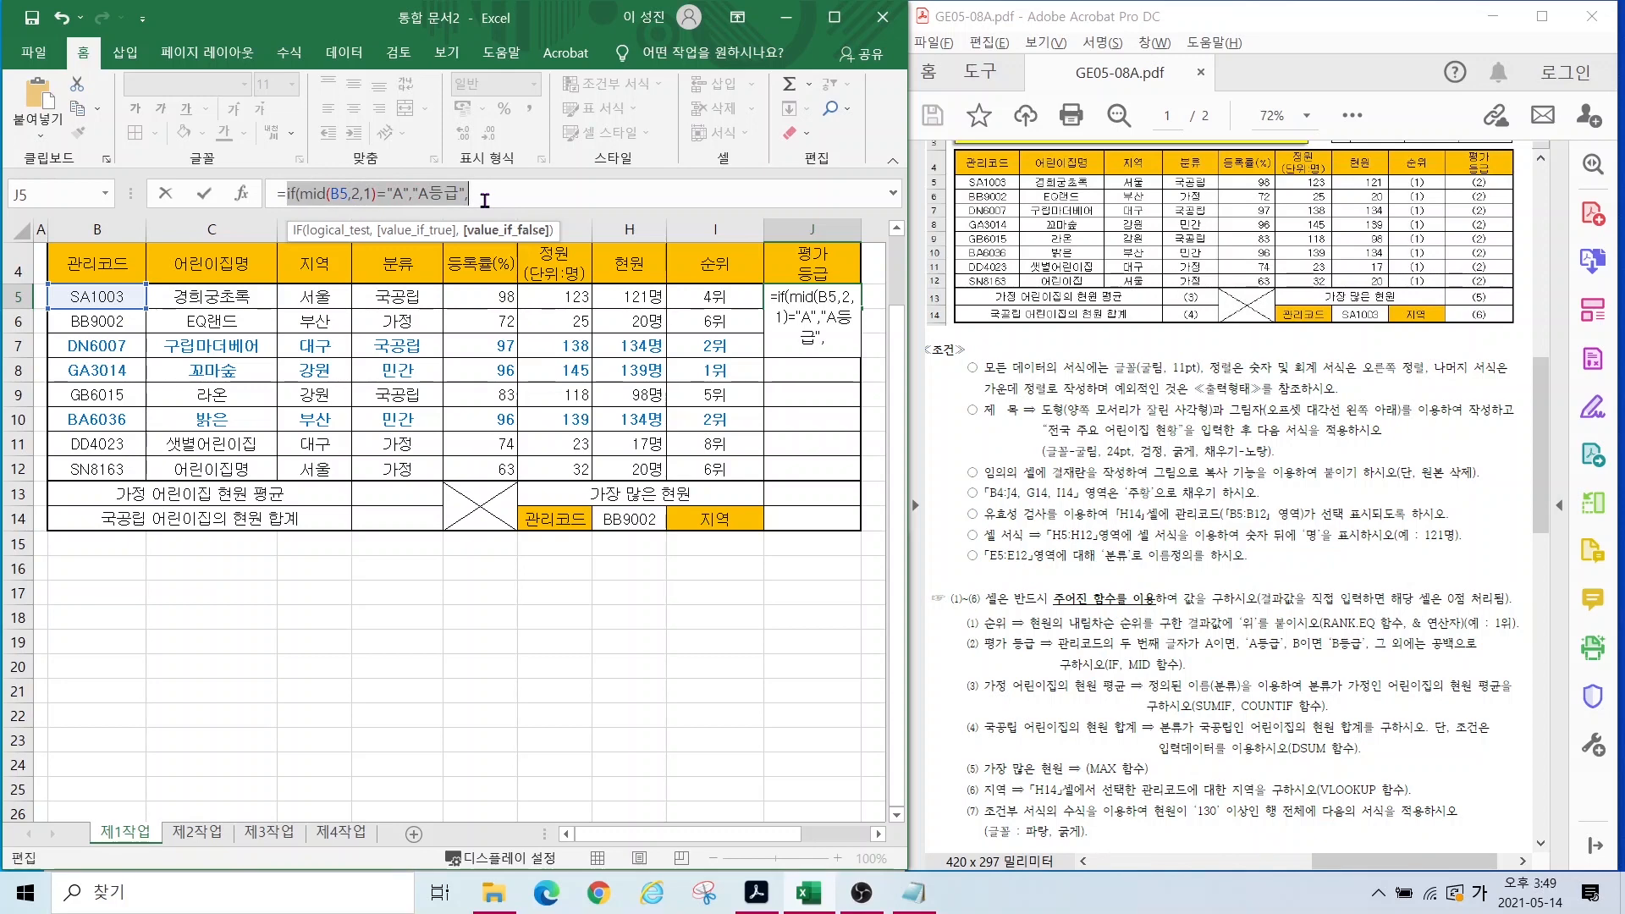
{"action": "left_click", "coordinate": [486, 201]}
{"action": "key", "text": "ctrl+v"}
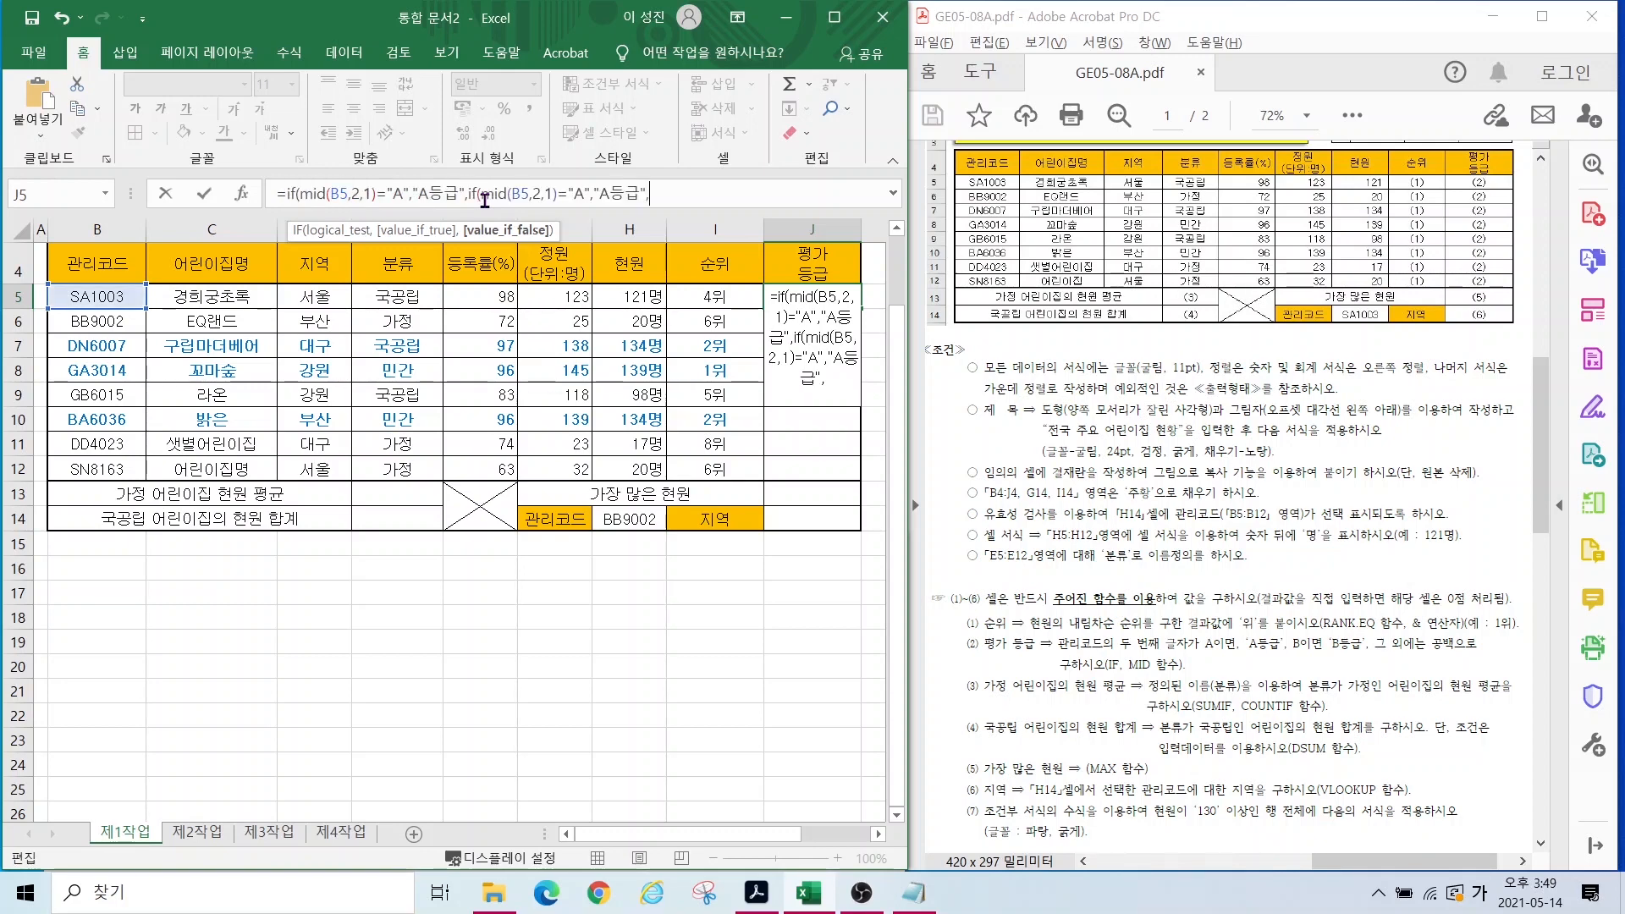
Step: Change the copy to "B","B등급", finish with "")) and confirm the J5 formula
{"action": "left_click", "coordinate": [576, 194]}
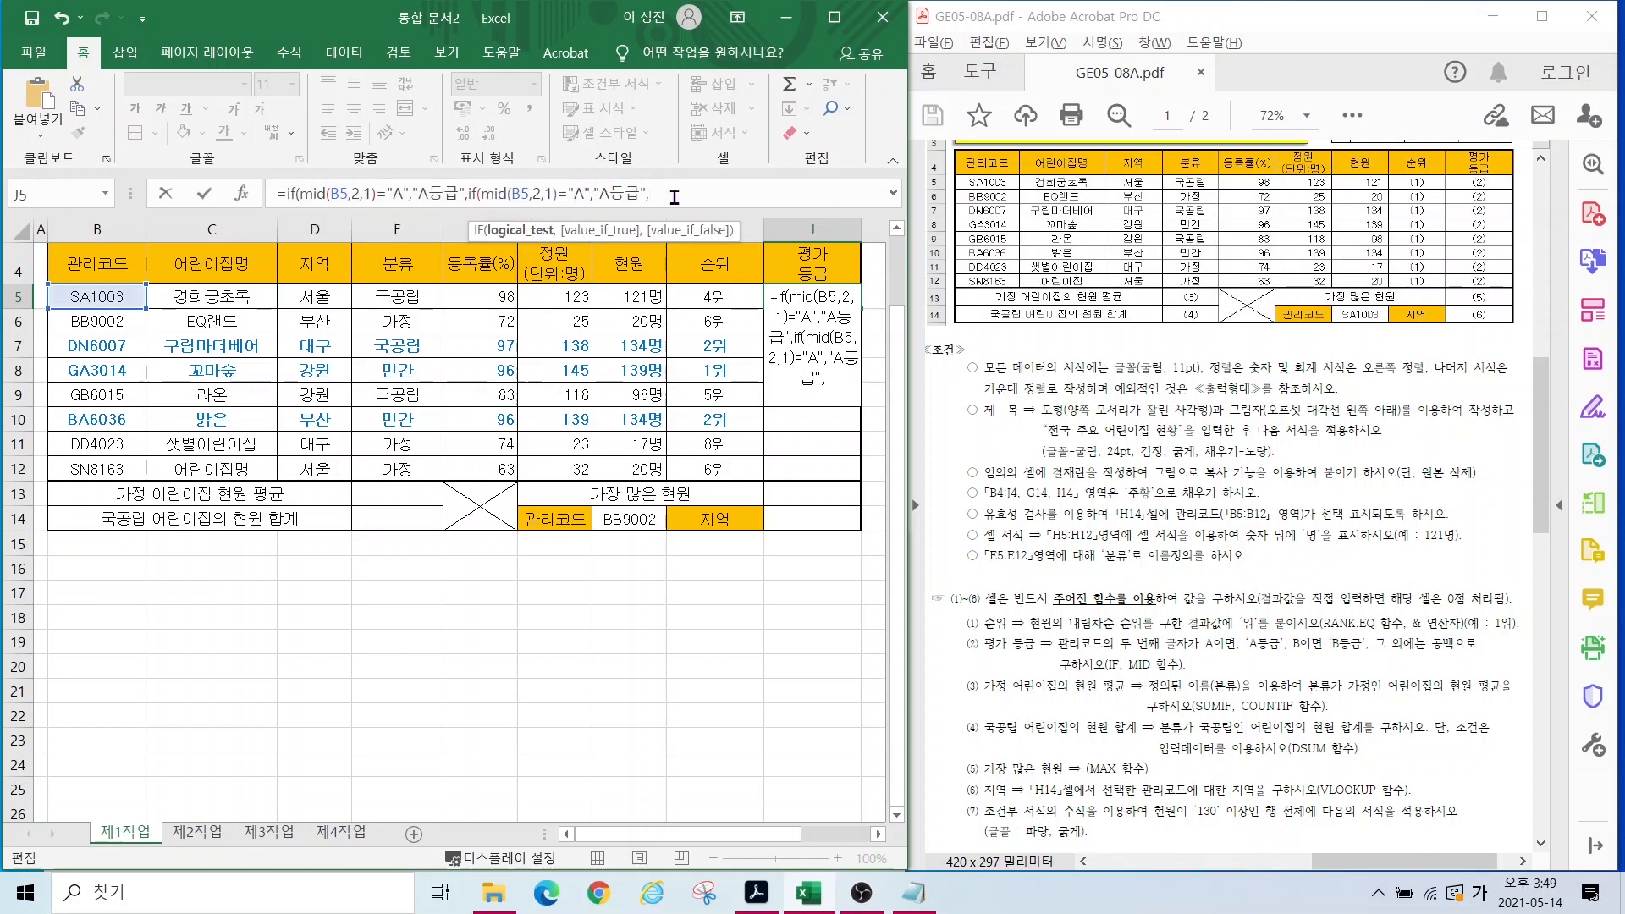
{"action": "key", "text": "Hangul"}
{"action": "type", "text": "B"}
{"action": "key", "text": "Delete"}
{"action": "left_click", "coordinate": [602, 195]}
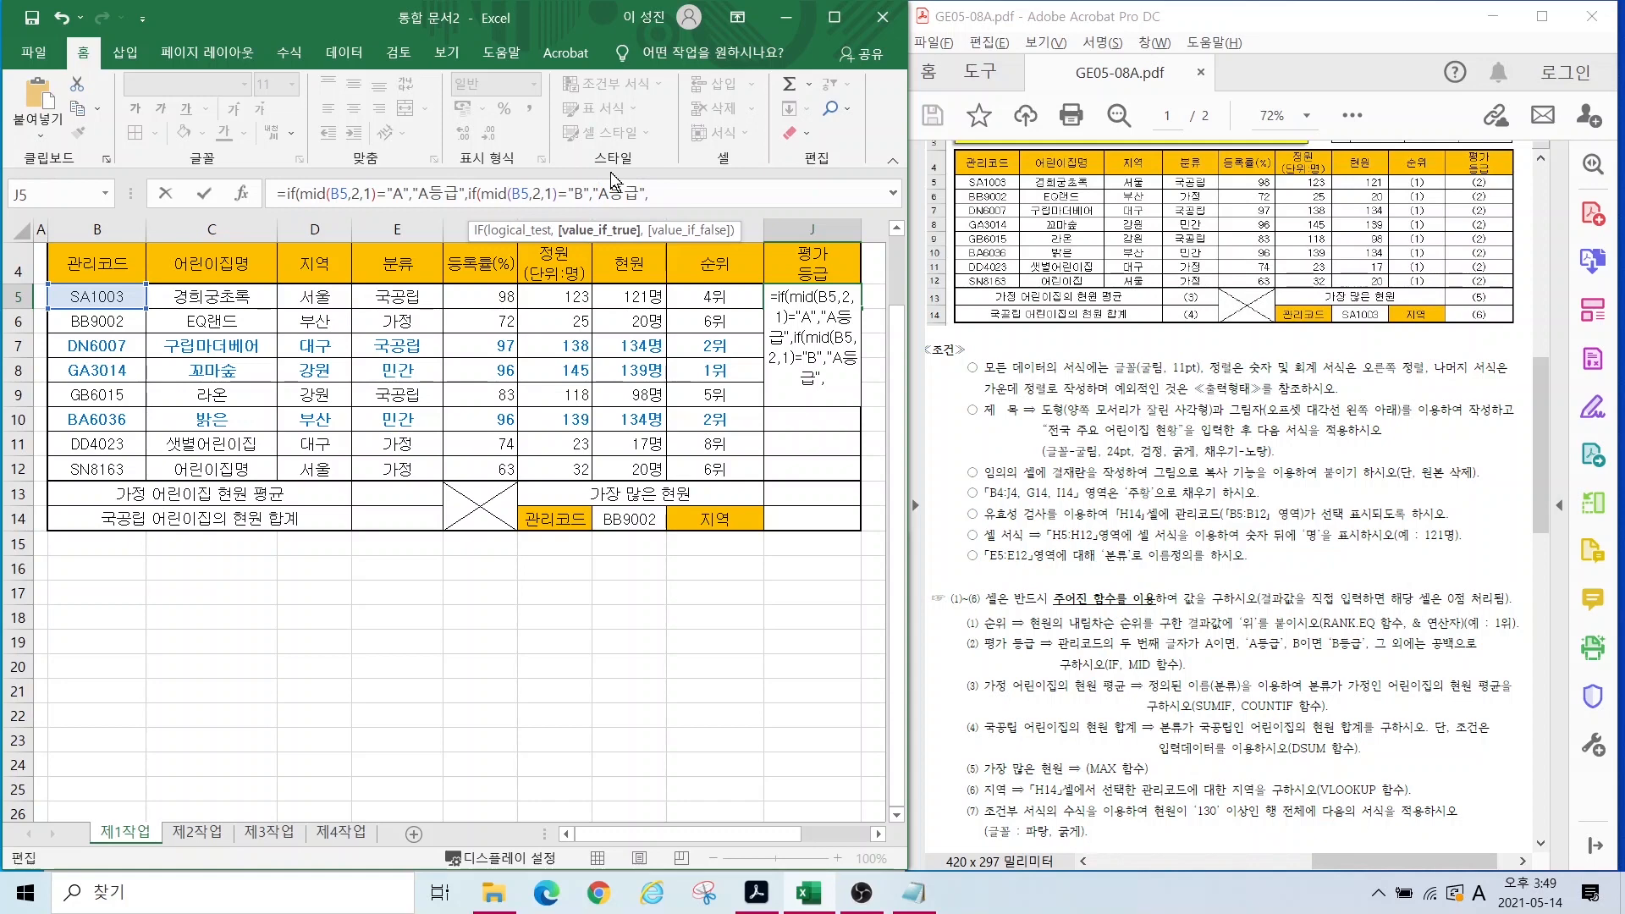
{"action": "type", "text": "B"}
{"action": "key", "text": "Delete"}
{"action": "left_click", "coordinate": [711, 202]}
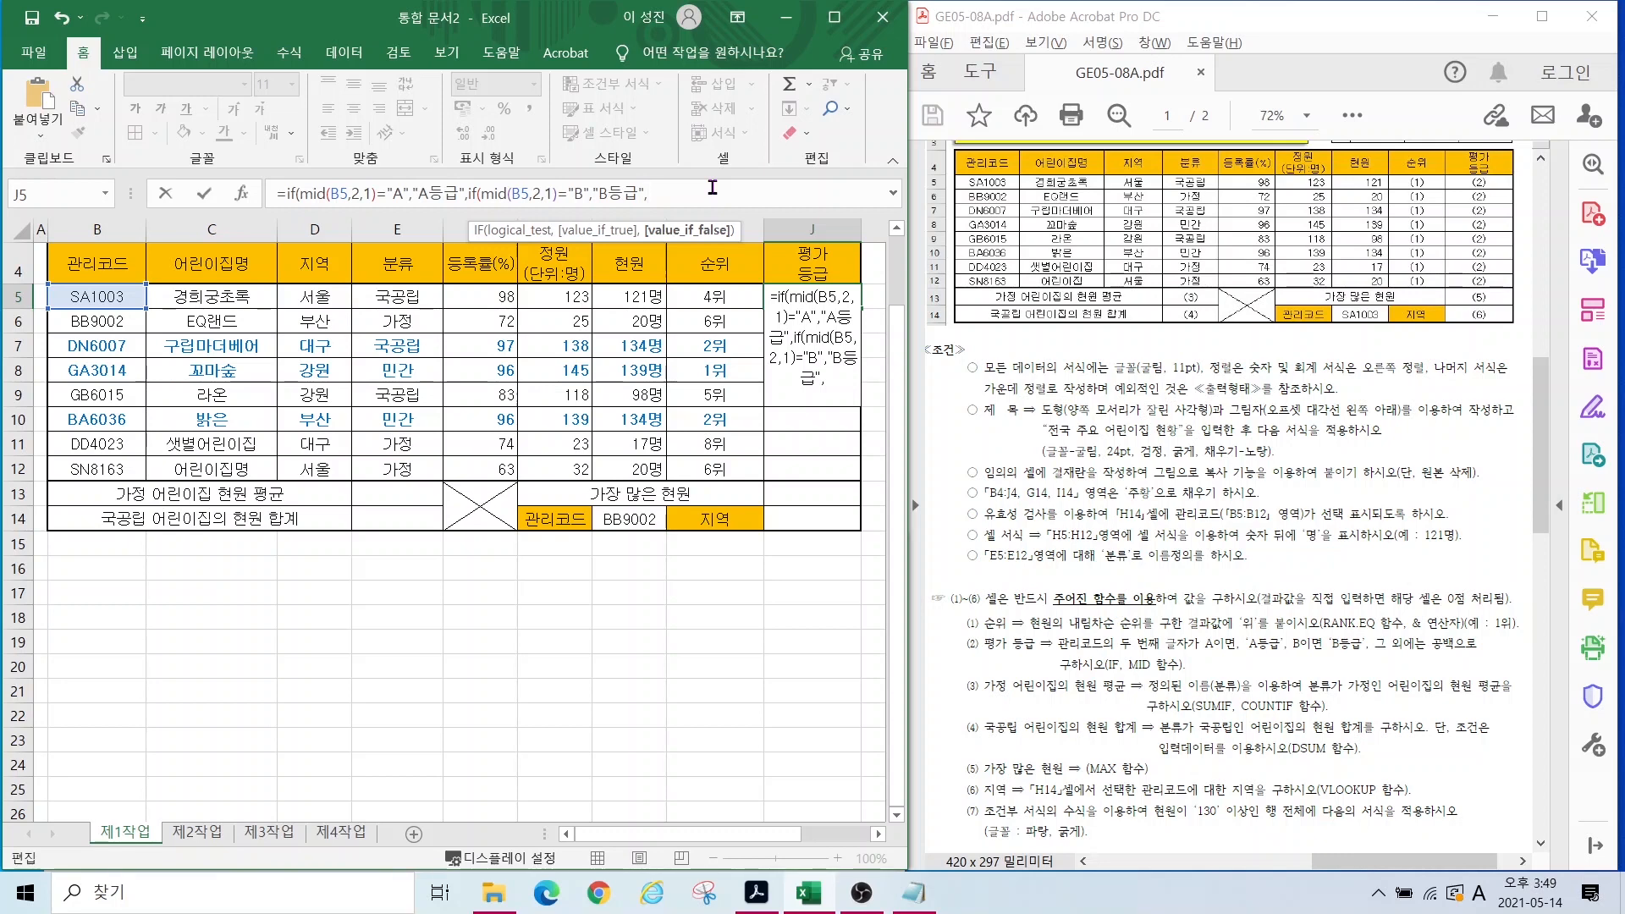
{"action": "type", "text": "\"\"))"}
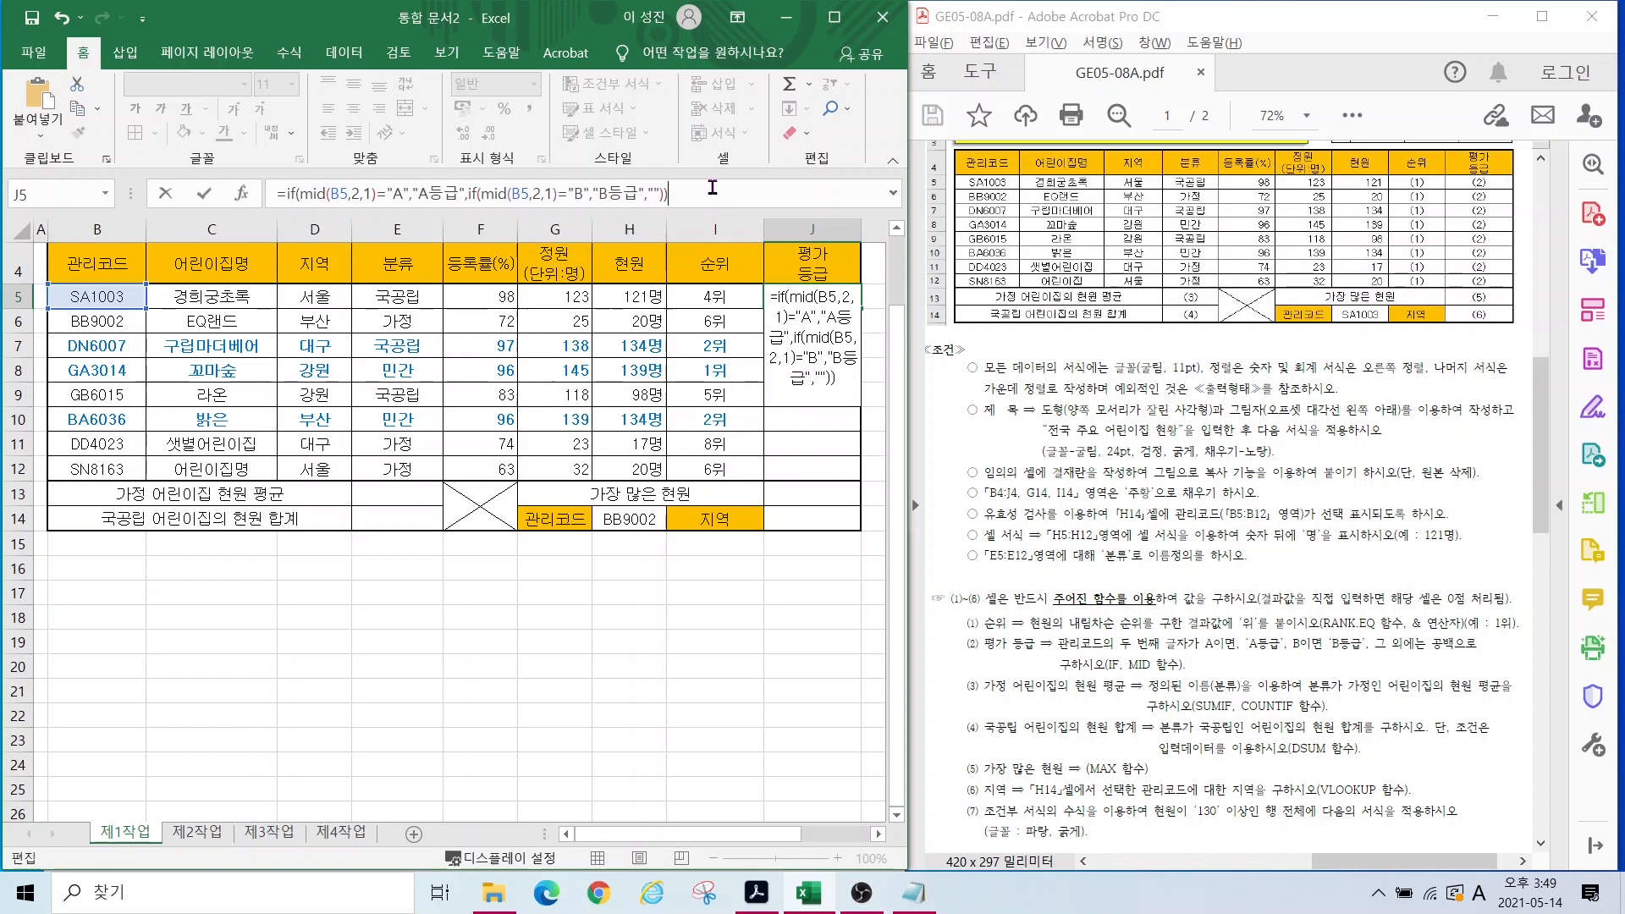
{"action": "key", "text": "Return"}
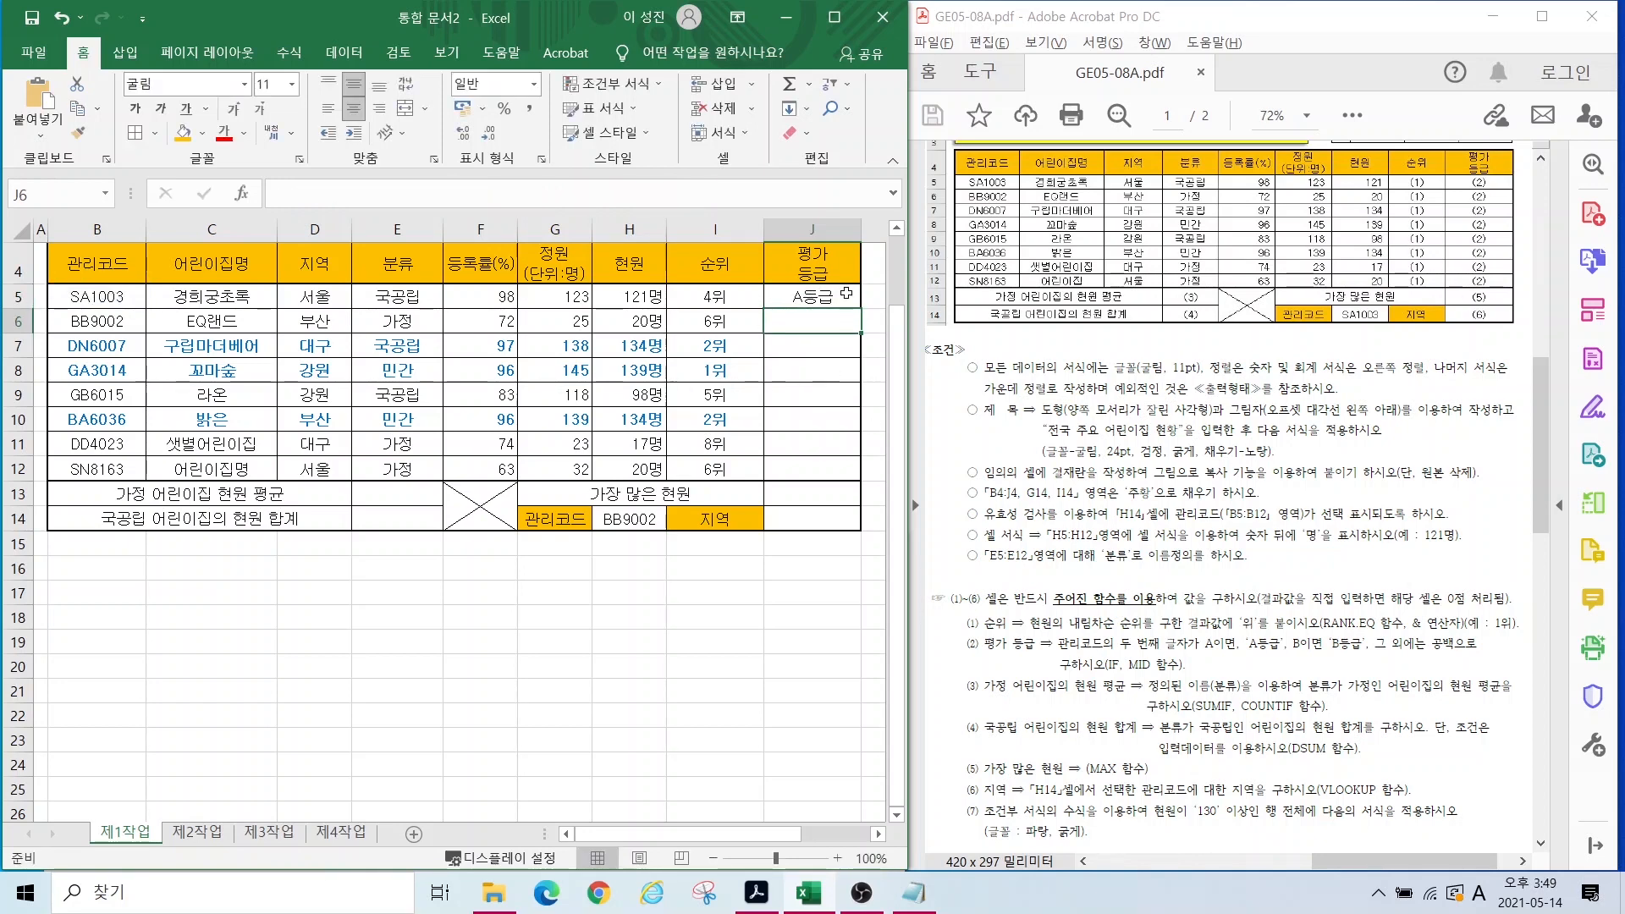
Step: Fill the J5 grade formula down to J12 without formatting, then switch to a blank Notepad
{"action": "left_click", "coordinate": [813, 295]}
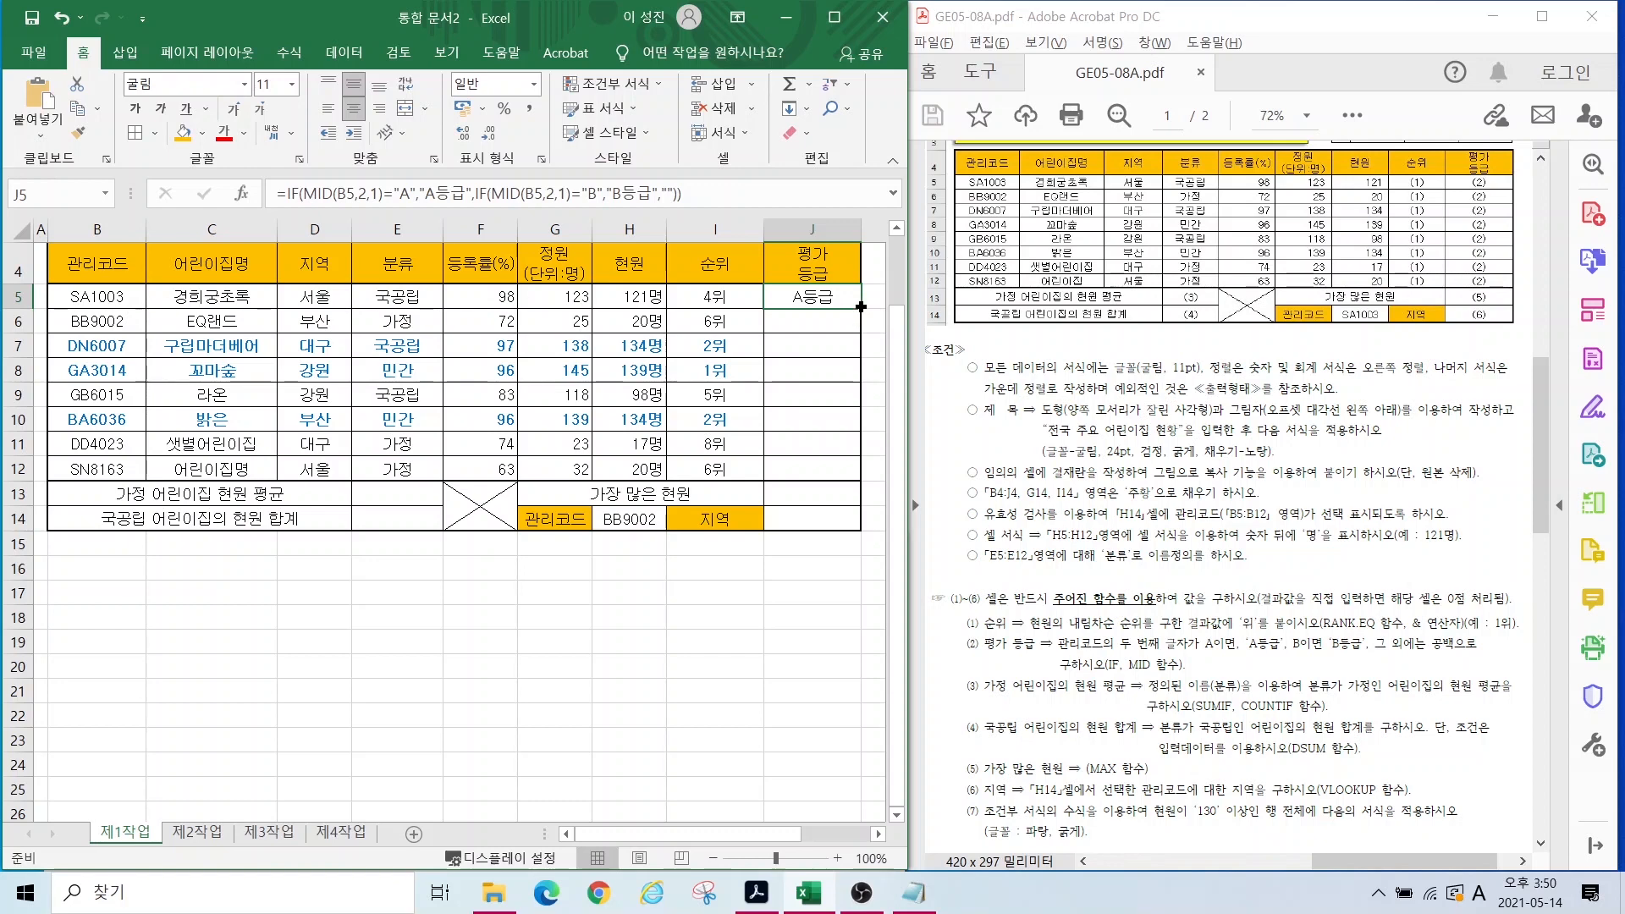
{"action": "left_click_drag", "start_coordinate": [861, 307], "coordinate": [858, 482]}
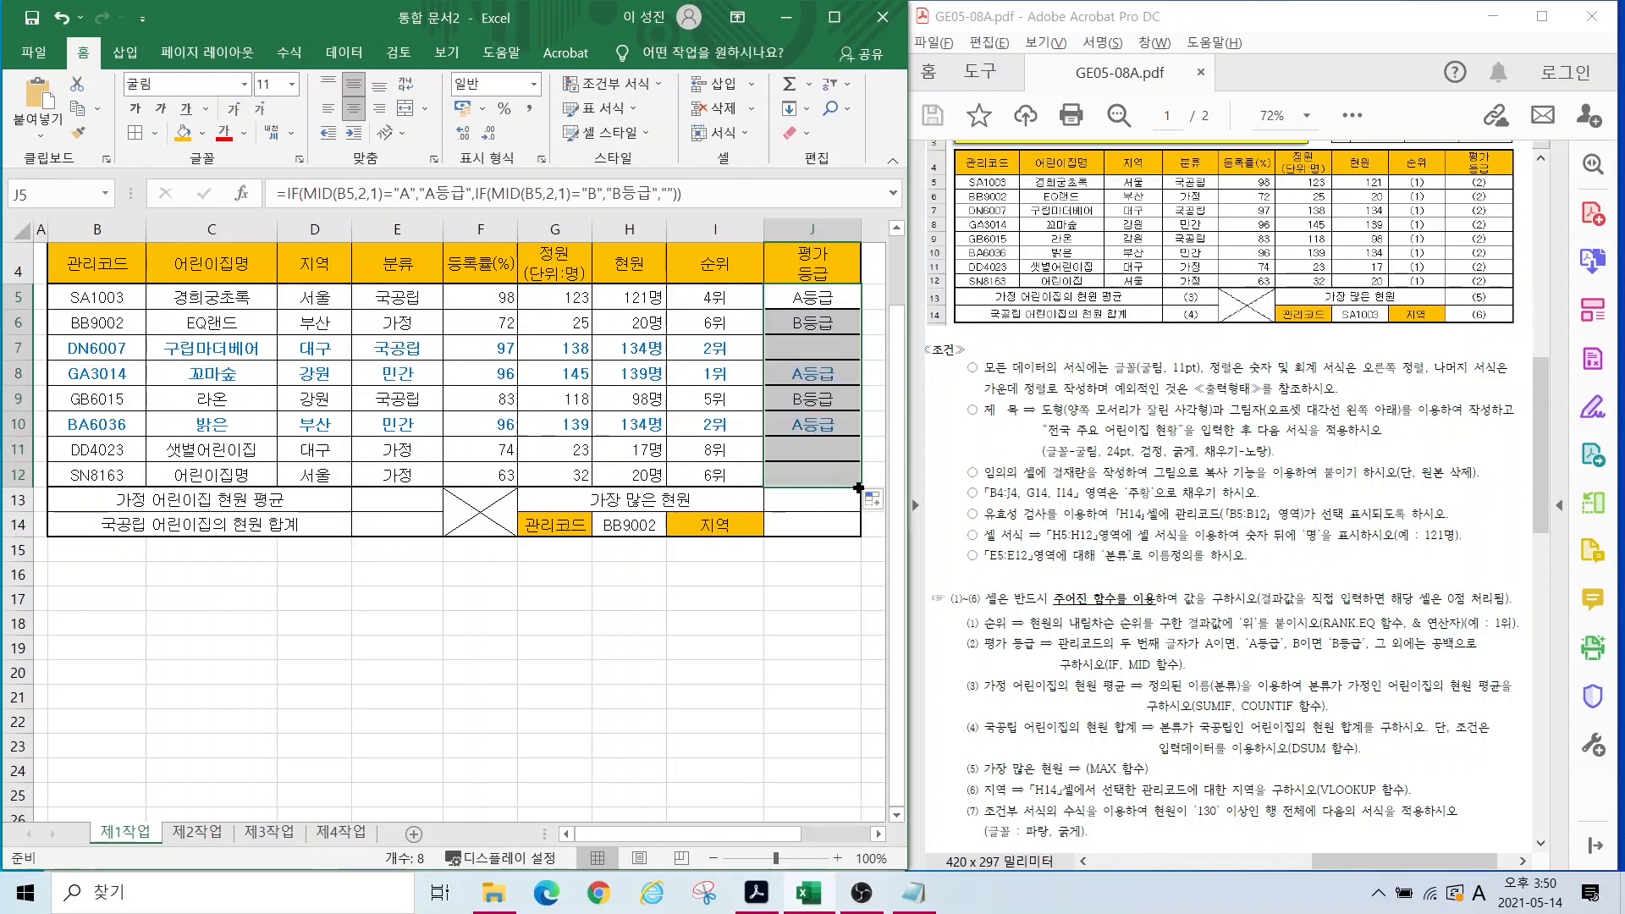
{"action": "left_click", "coordinate": [876, 502]}
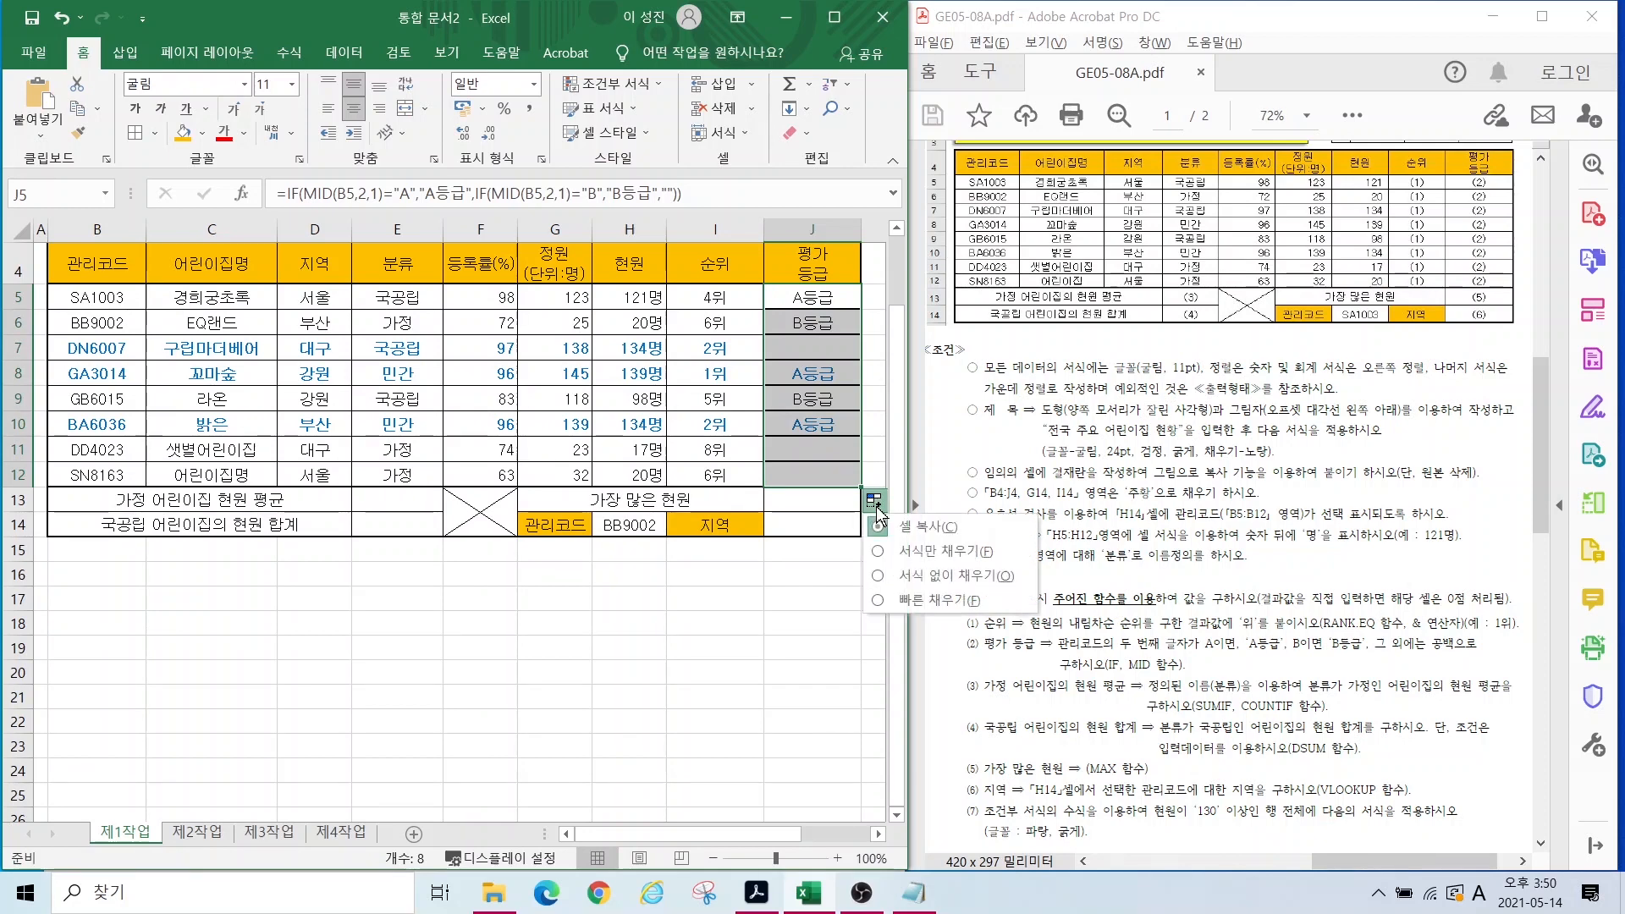
{"action": "left_click", "coordinate": [911, 576]}
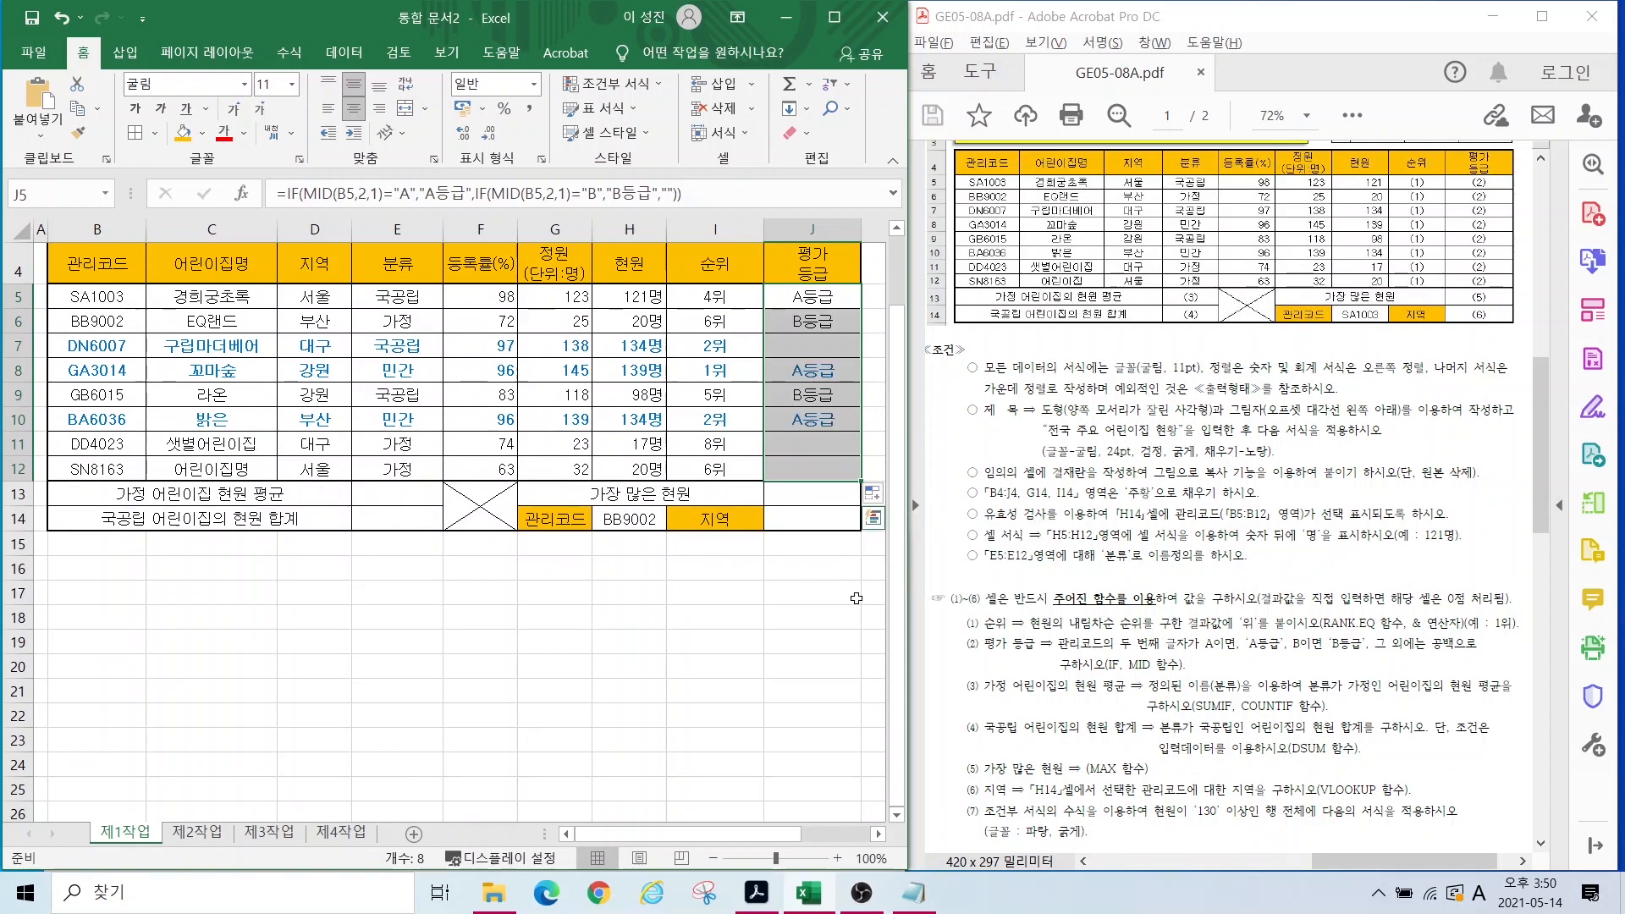
{"action": "left_click", "coordinate": [715, 642]}
{"action": "key", "text": "alt+Tab"}
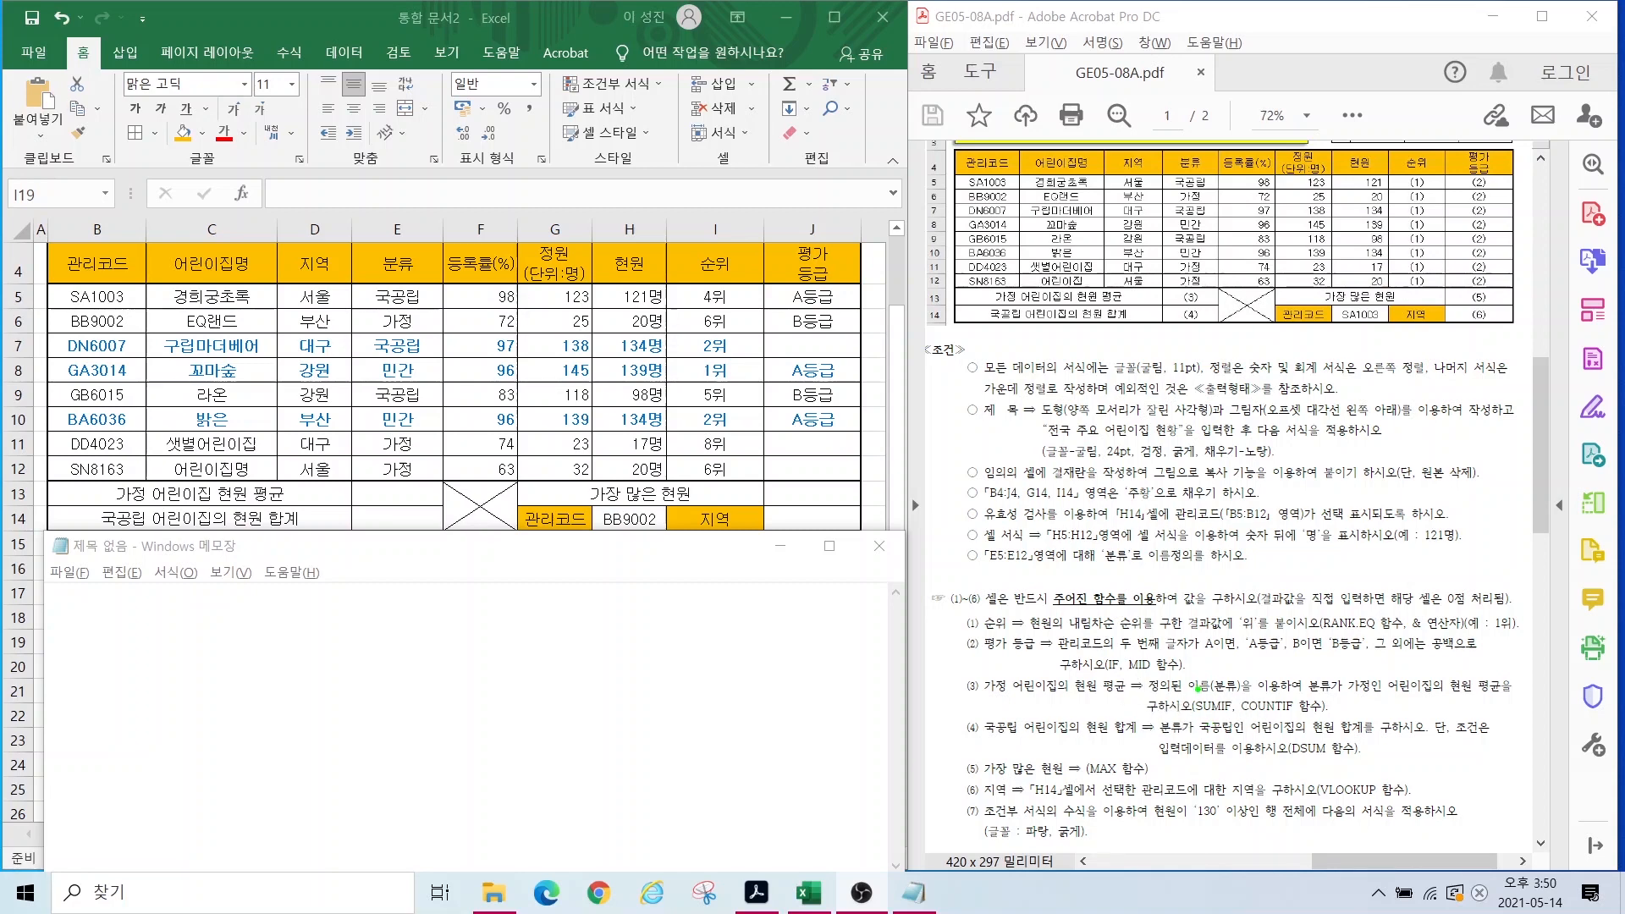
Step: Note 합계/개수=평균 with the example 500/5=100, then select both lines to replace them
{"action": "left_click_drag", "start_coordinate": [1279, 703], "coordinate": [1342, 601]}
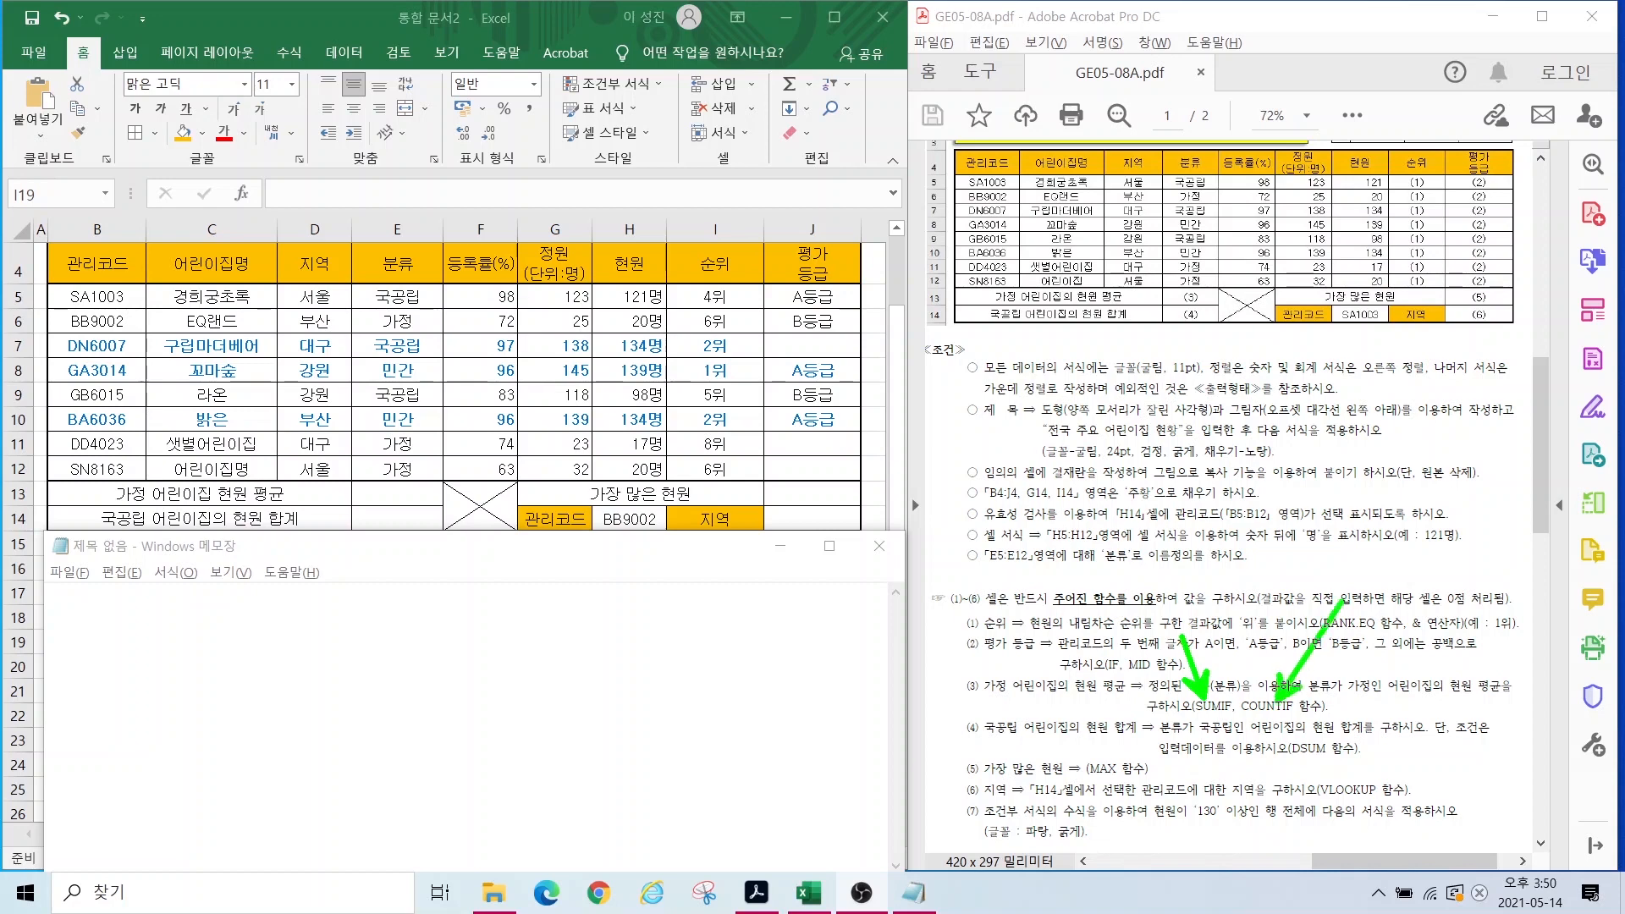
{"action": "key", "text": "Escape"}
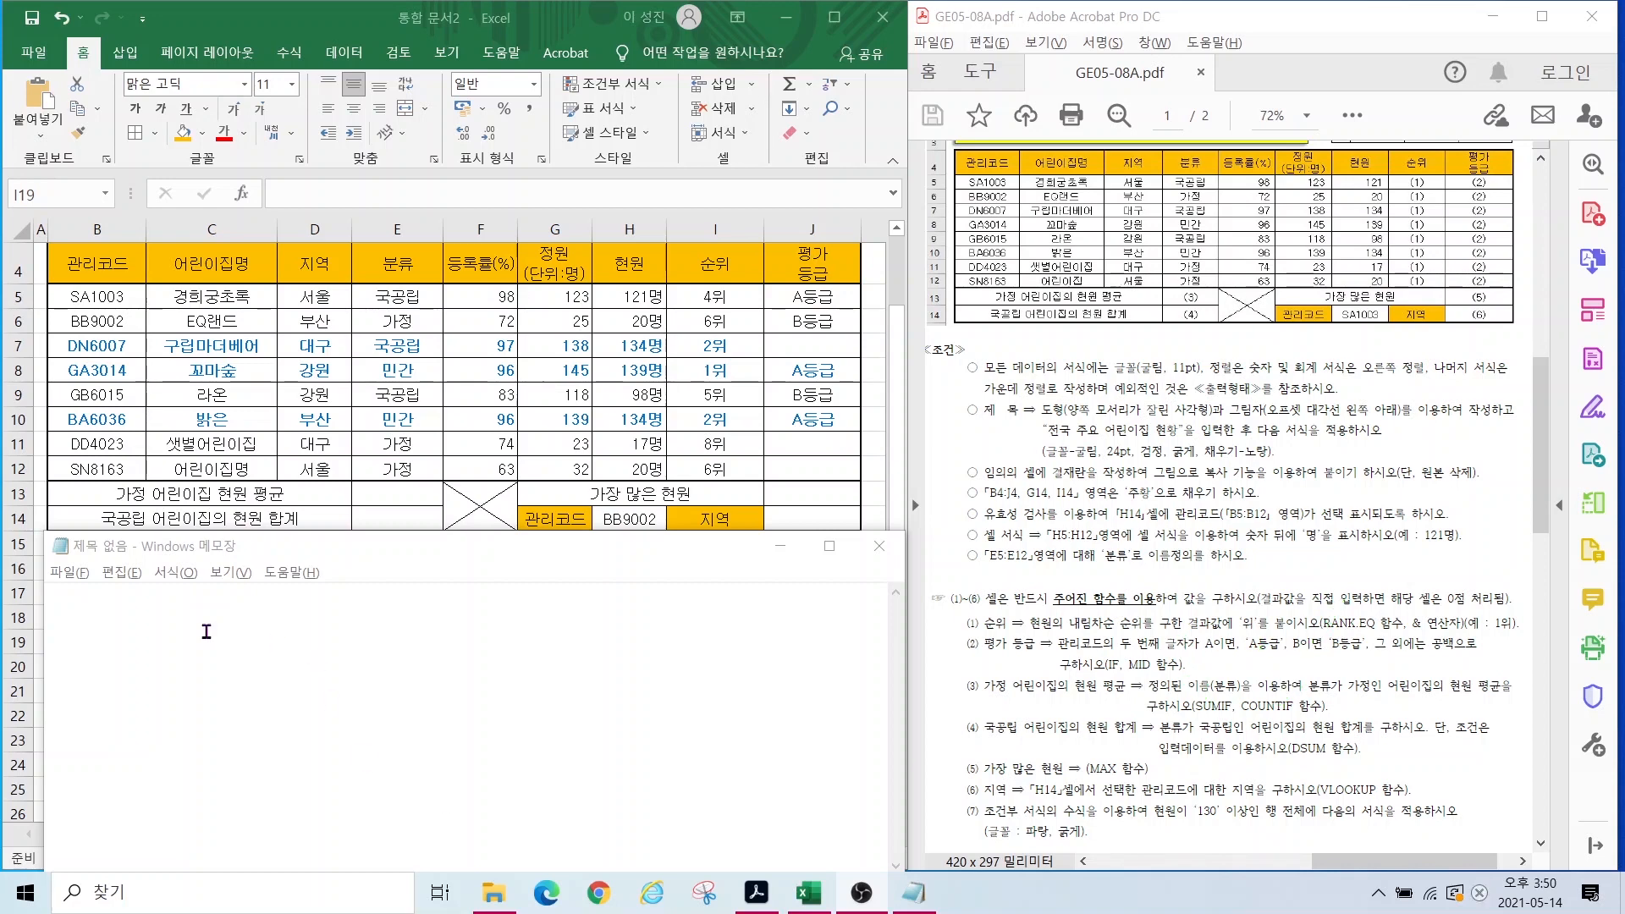
{"action": "left_click", "coordinate": [97, 640]}
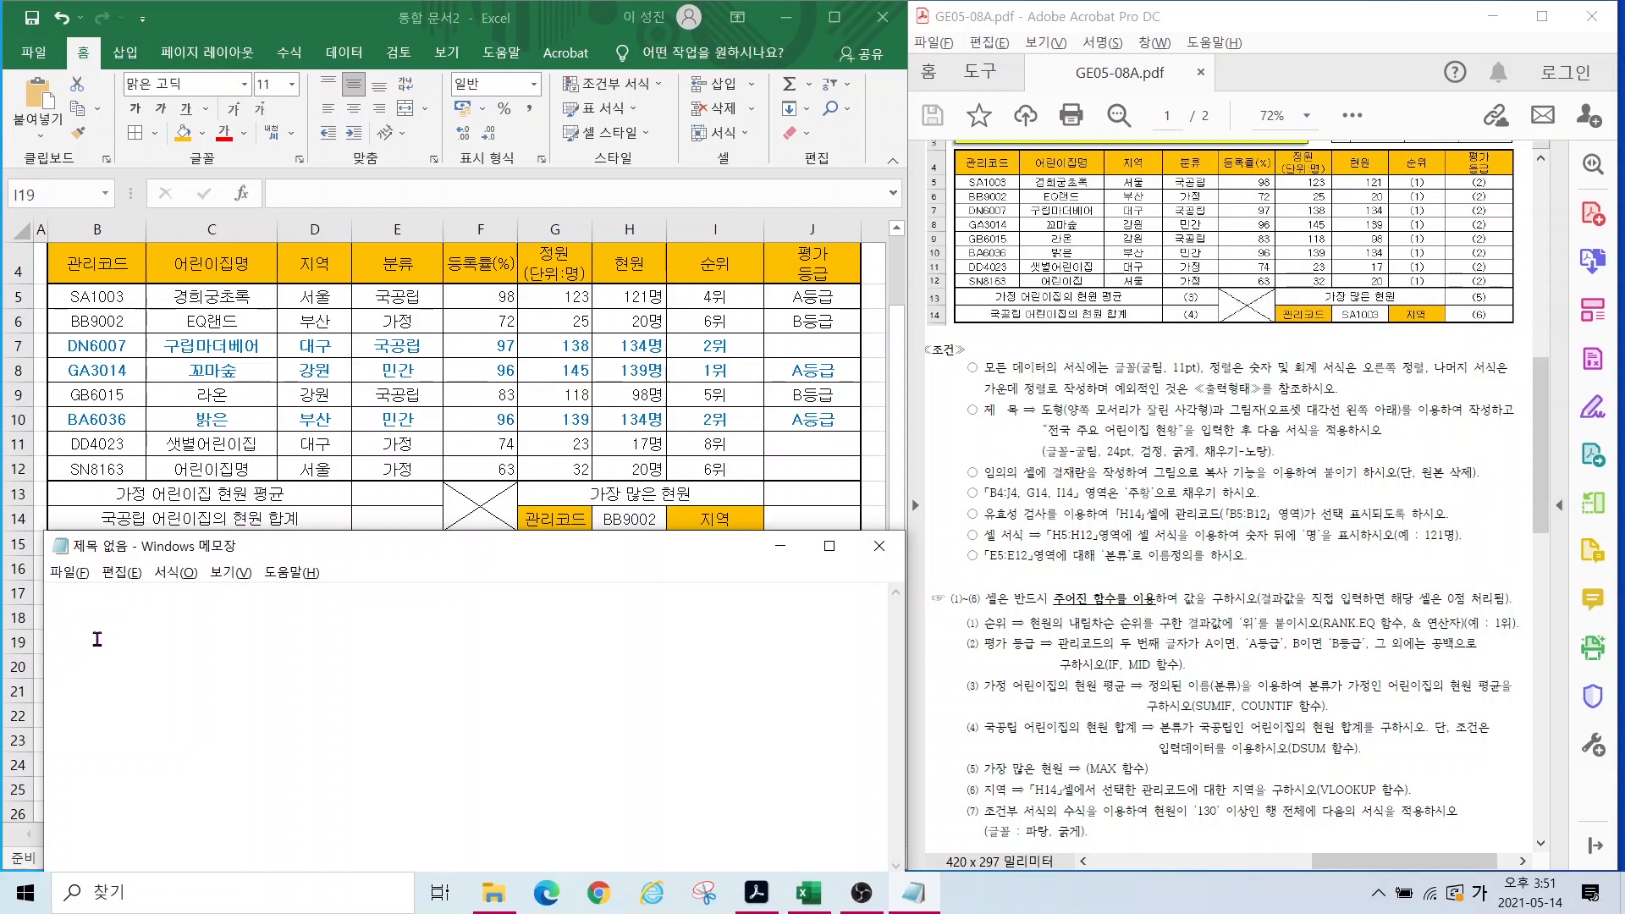
{"action": "type", "text": "합계"}
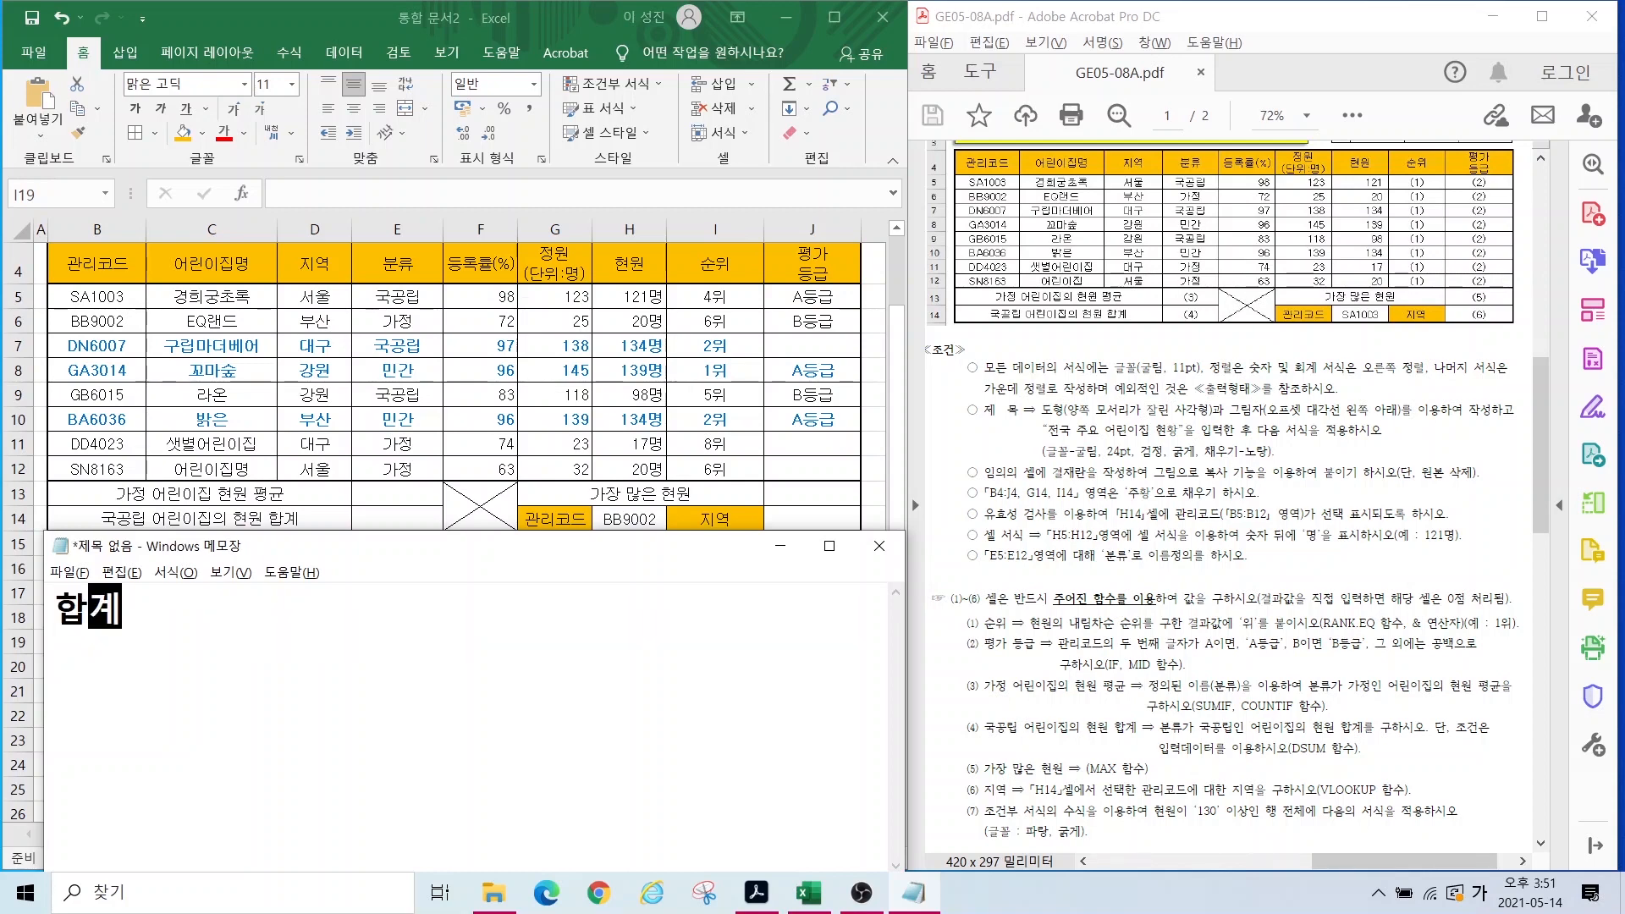
{"action": "type", "text": "/개수"}
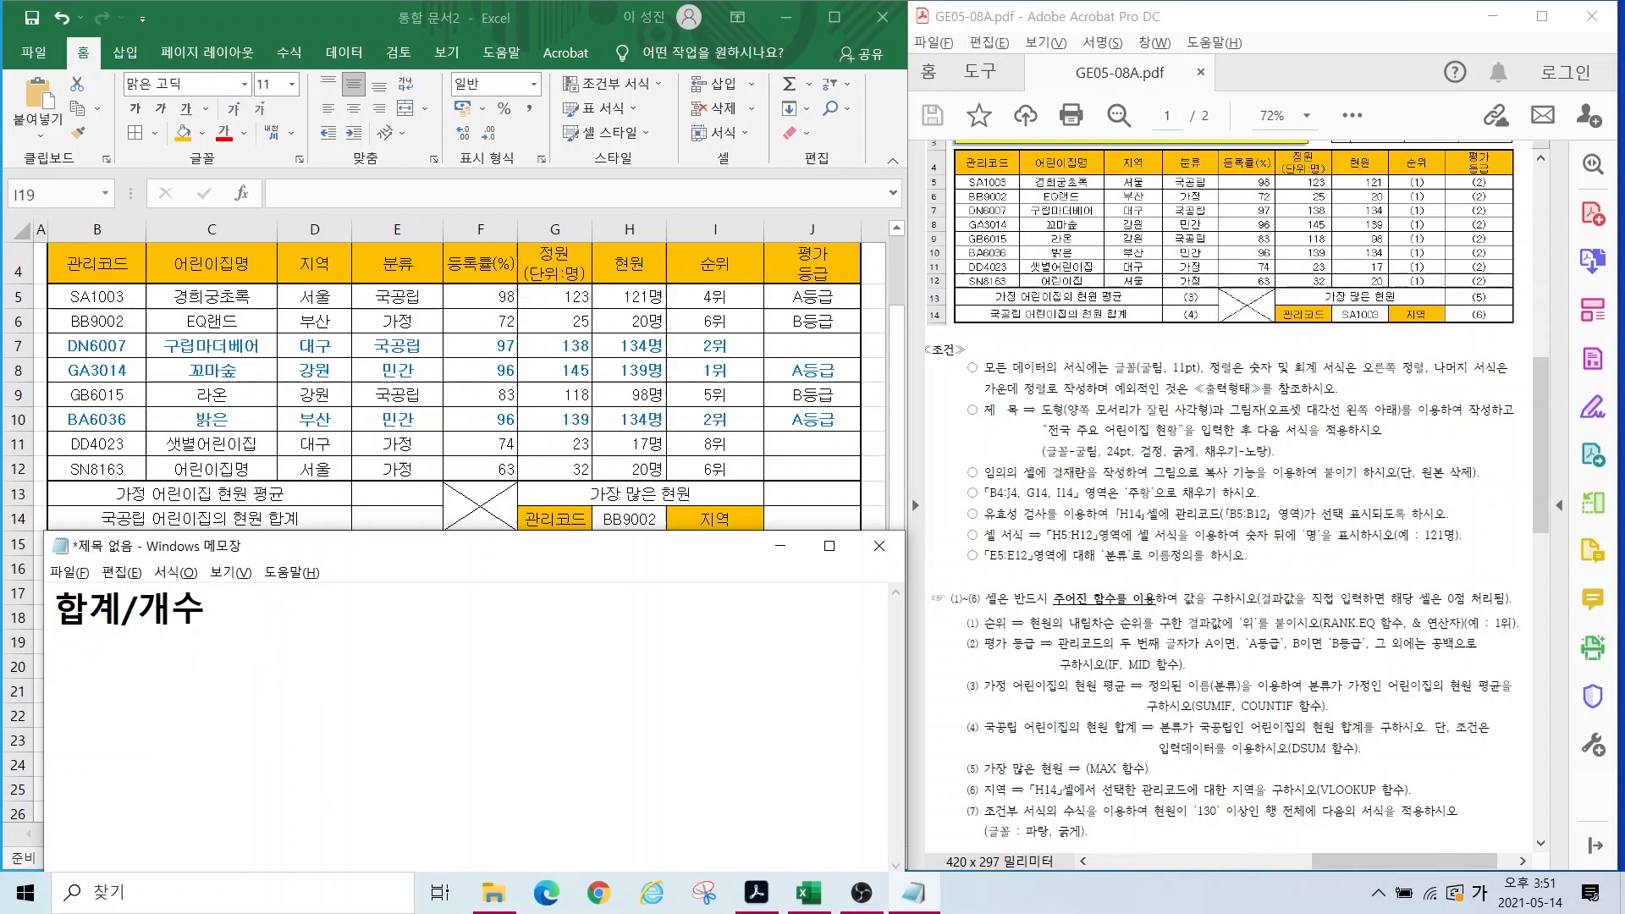
{"action": "type", "text": "=평ㄱㅠㄴ"}
{"action": "key", "text": "Return"}
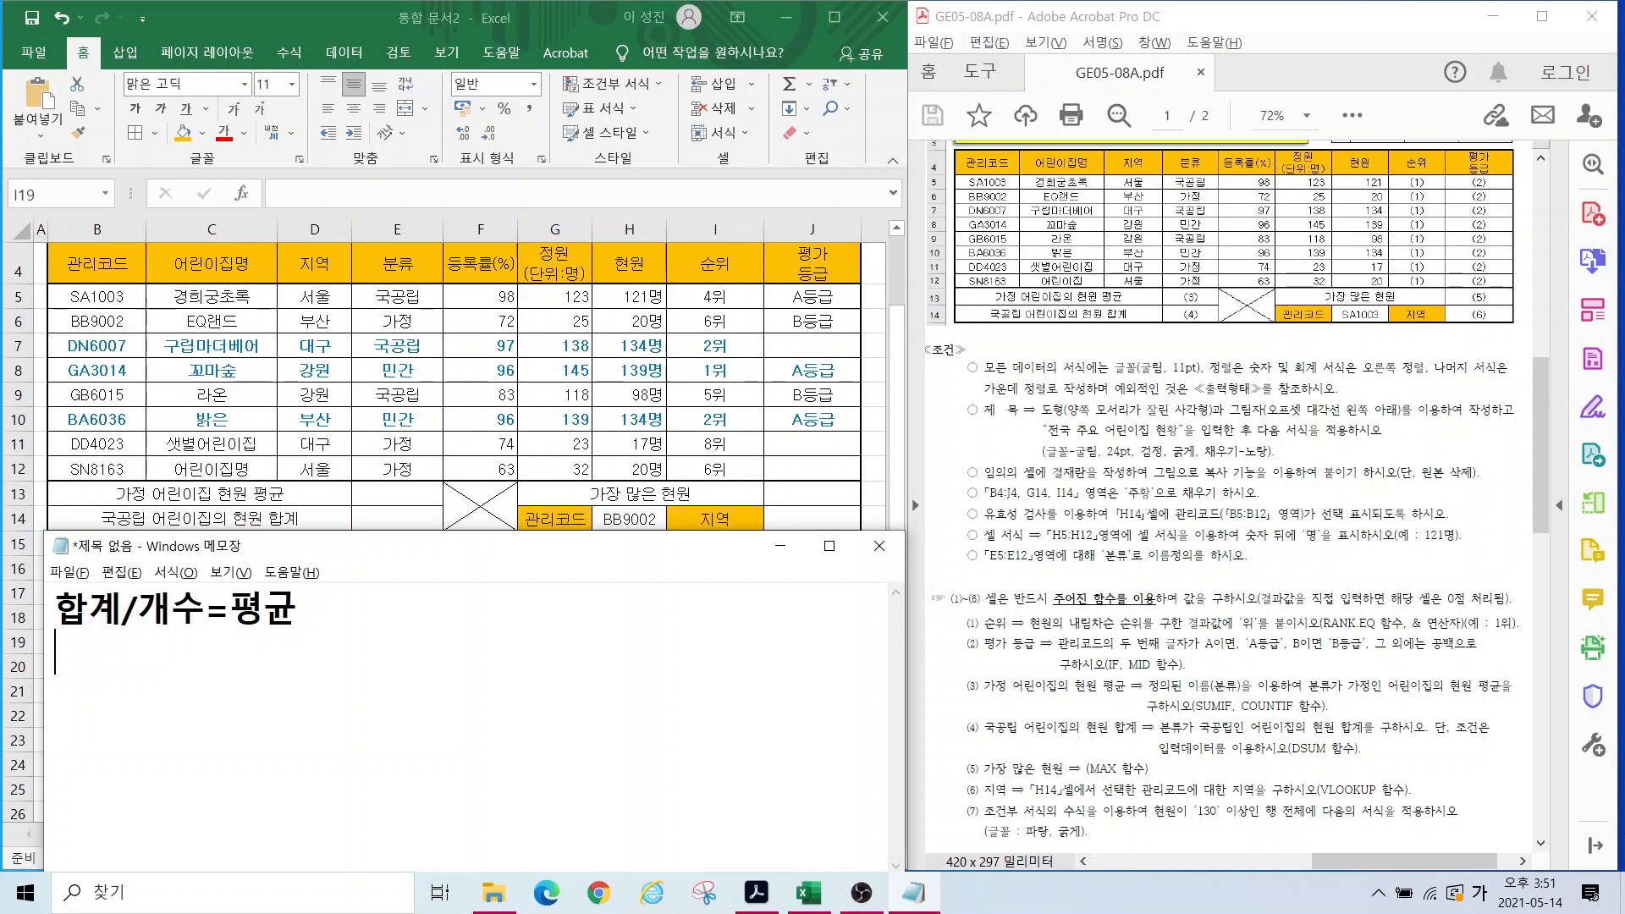
{"action": "type", "text": "500/5"}
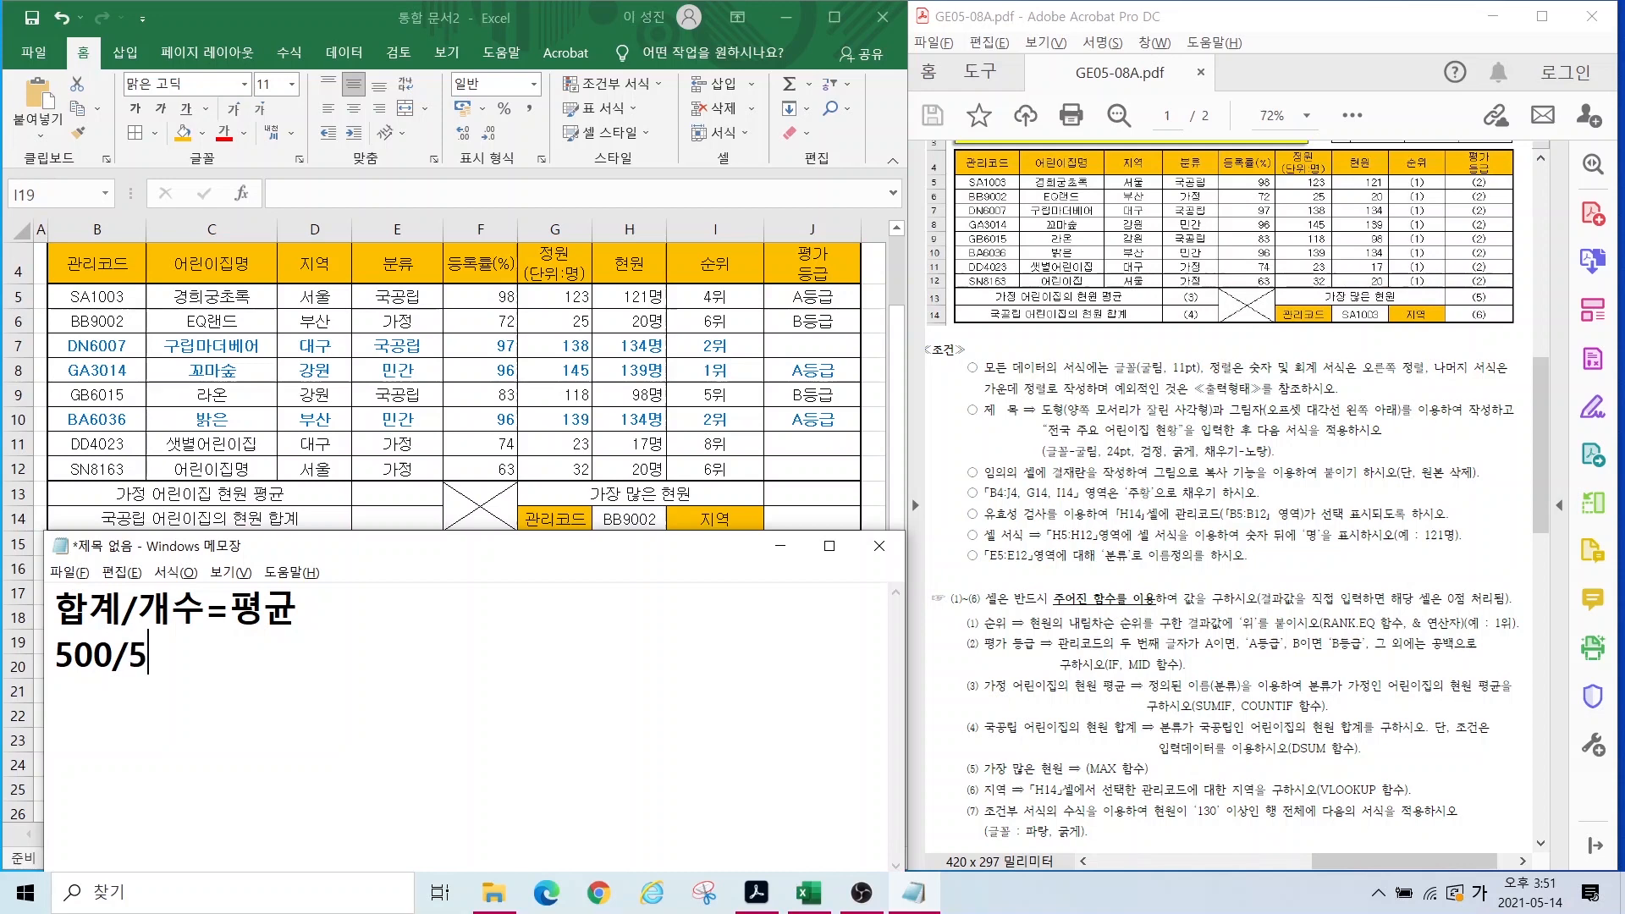
{"action": "type", "text": "=100"}
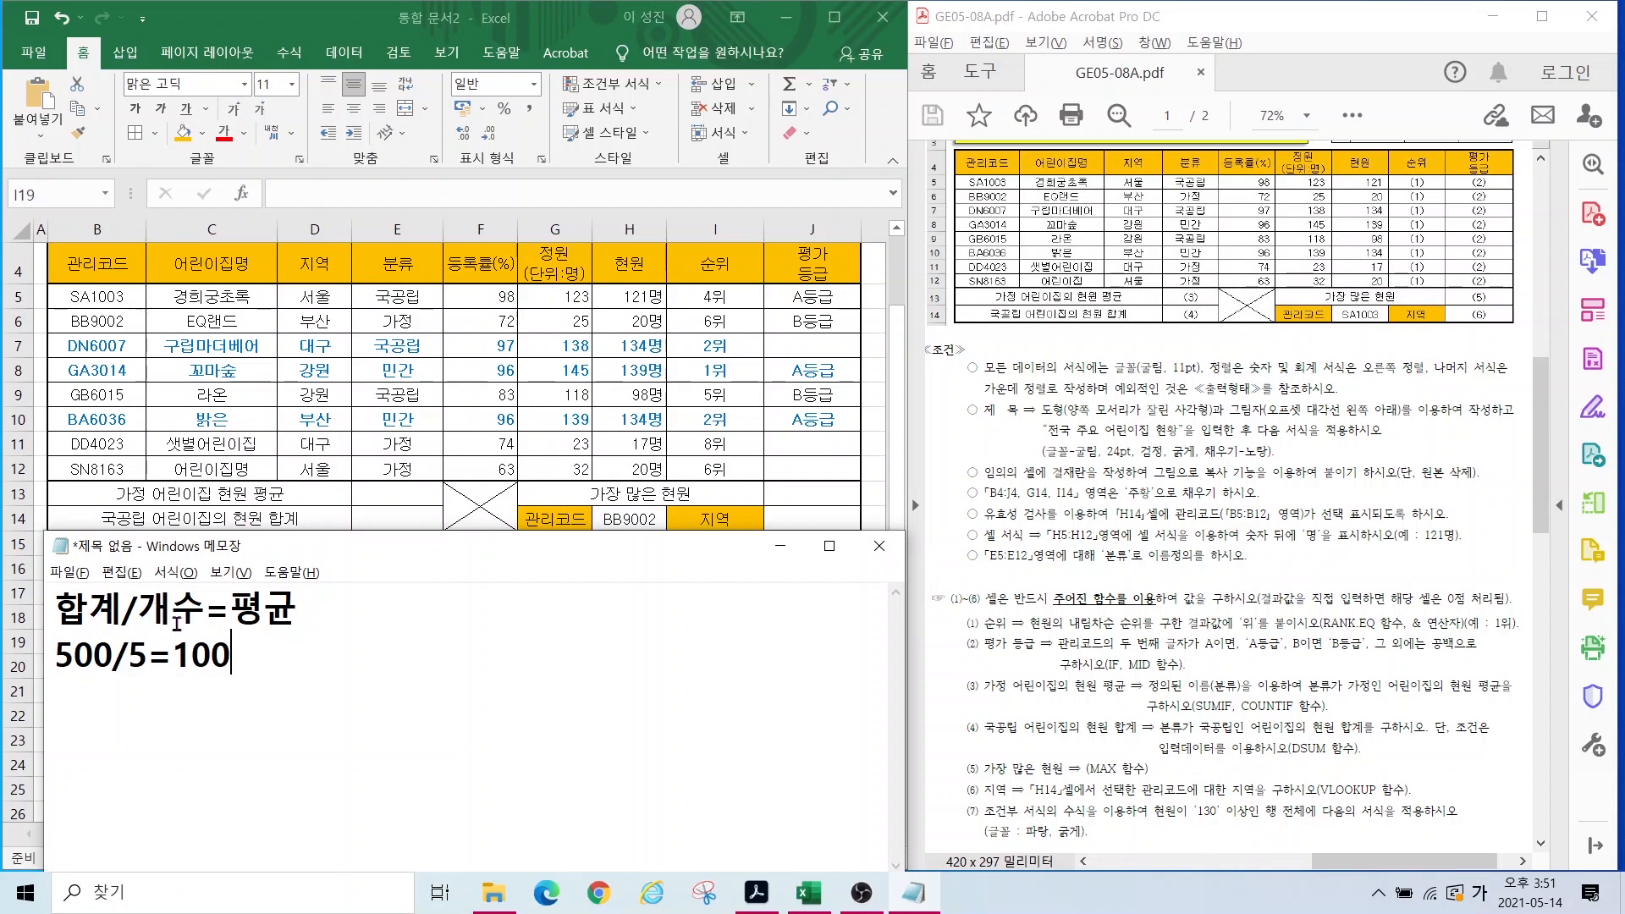
{"action": "left_click_drag", "start_coordinate": [267, 660], "coordinate": [9, 580]}
Step: Write the syntax note =sumif(조건범위,조건,계산범위)
{"action": "type", "text": "="}
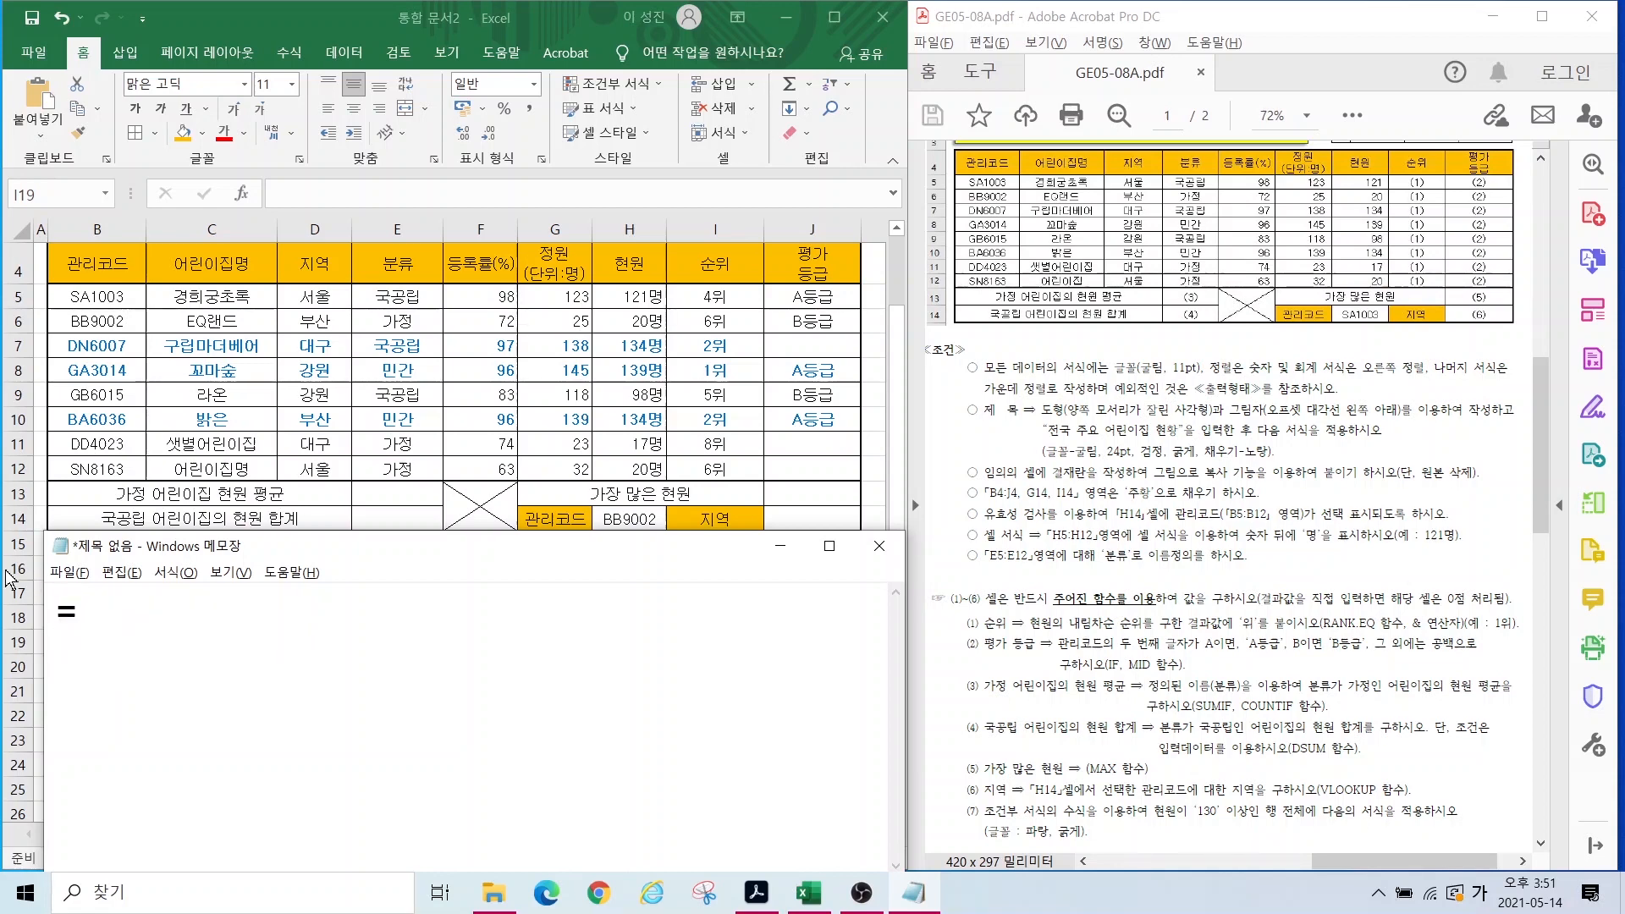
{"action": "type", "text": "s"}
{"action": "key", "text": "BackSpace"}
{"action": "key", "text": "Hangul"}
{"action": "type", "text": "sumif("}
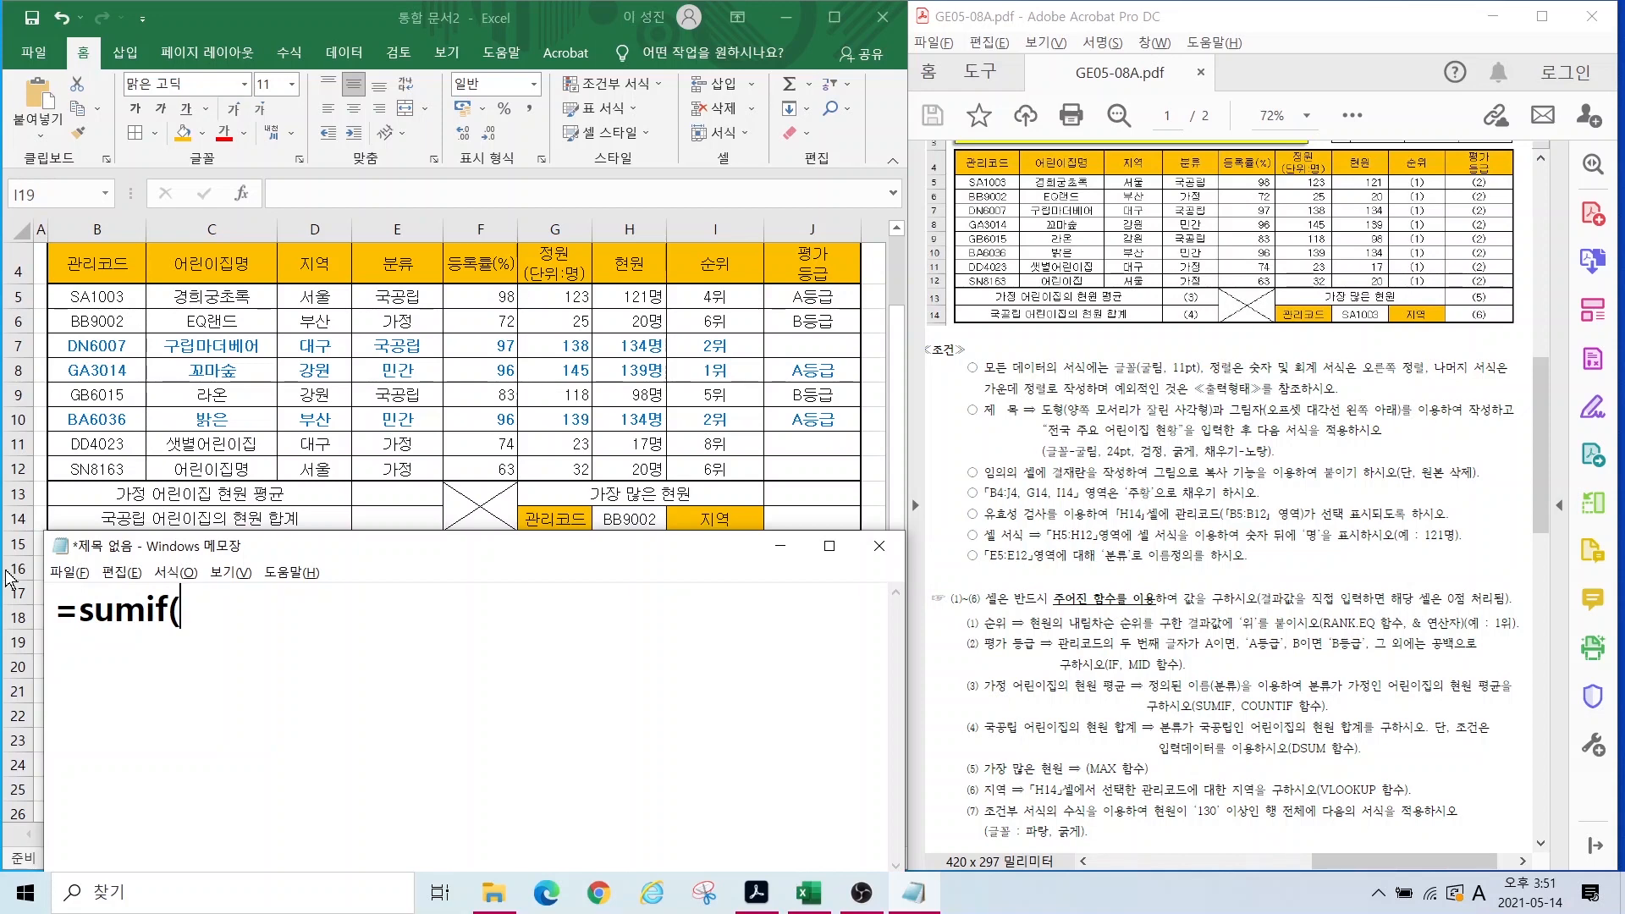
{"action": "type", "text": "w"}
{"action": "key", "text": "BackSpace"}
{"action": "type", "text": "조"}
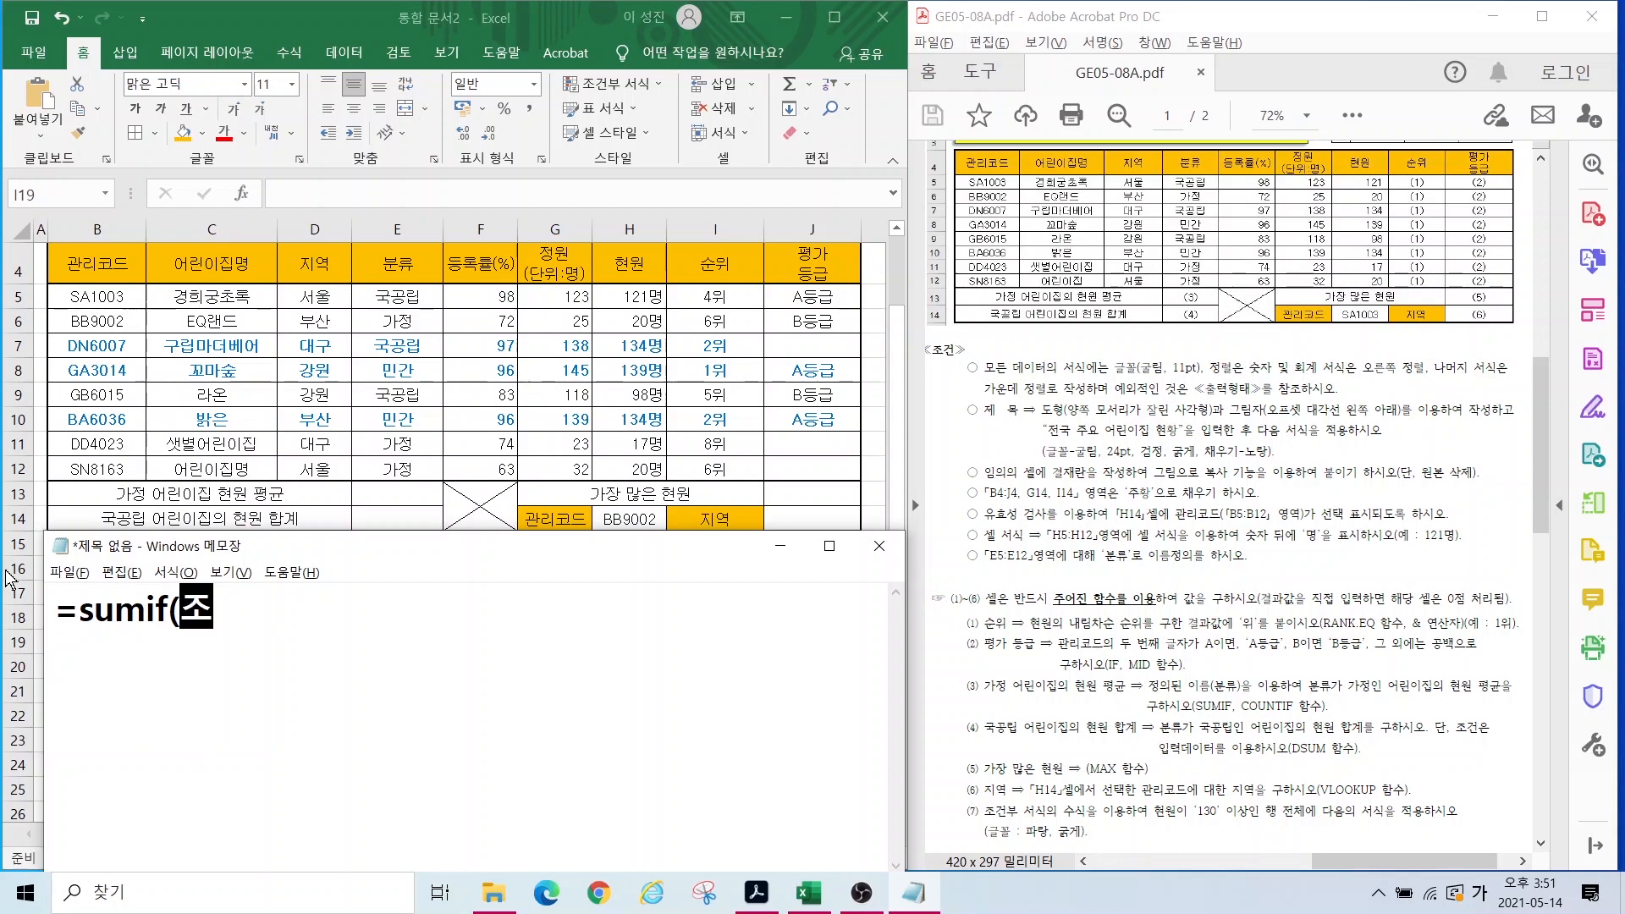
{"action": "type", "text": "건ㅂ범위,"}
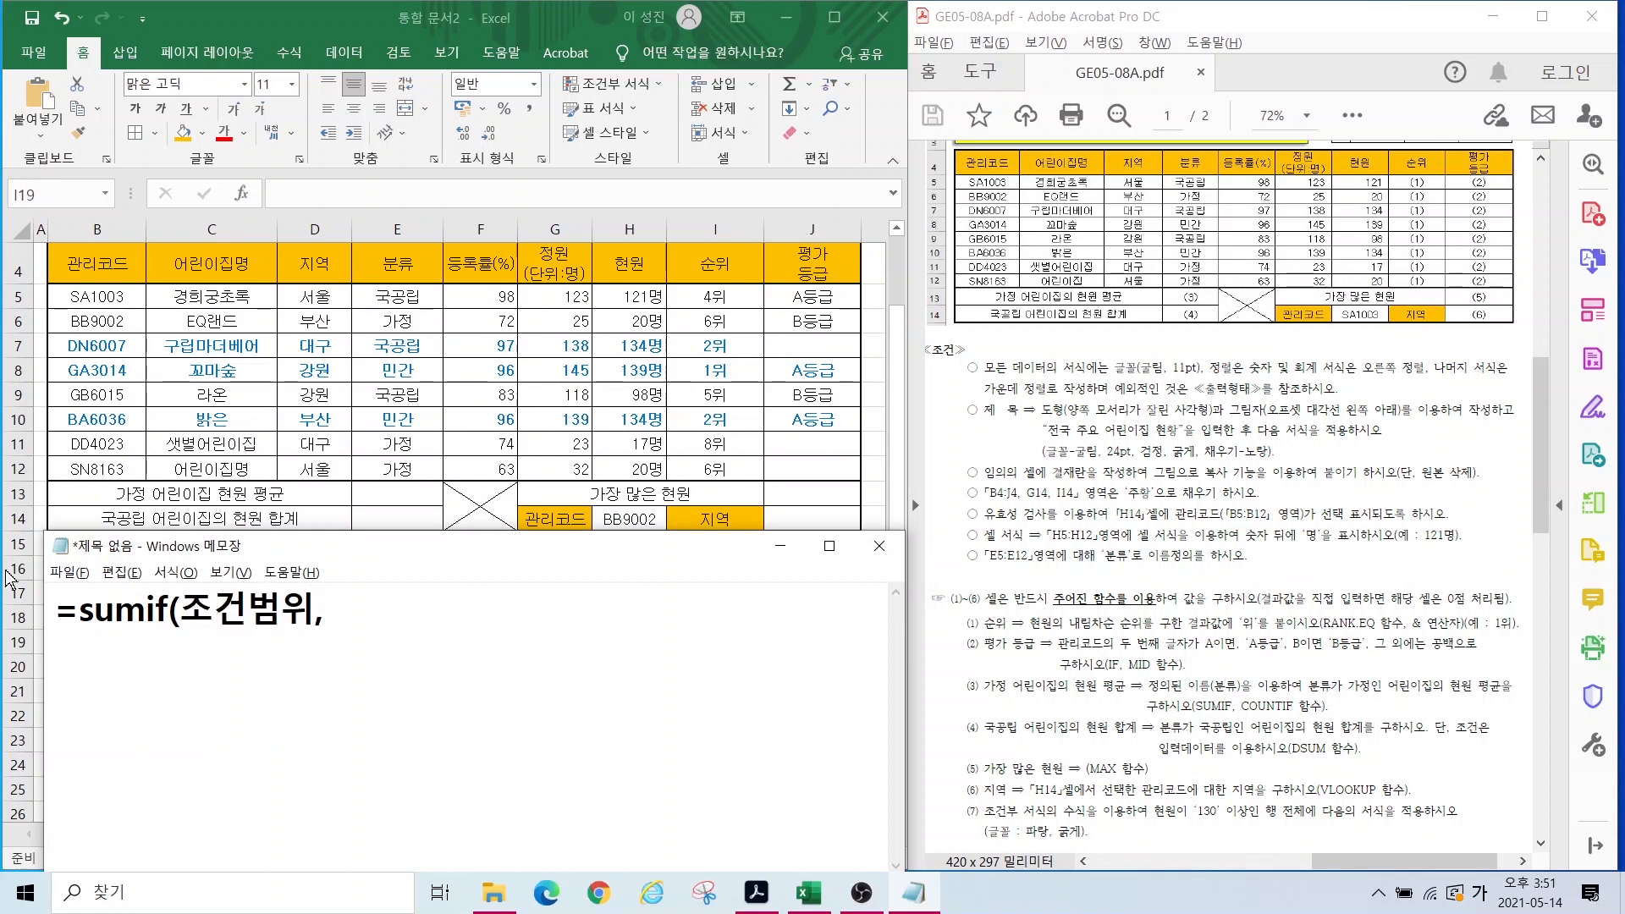
{"action": "type", "text": "조건,"}
{"action": "type", "text": "계산"}
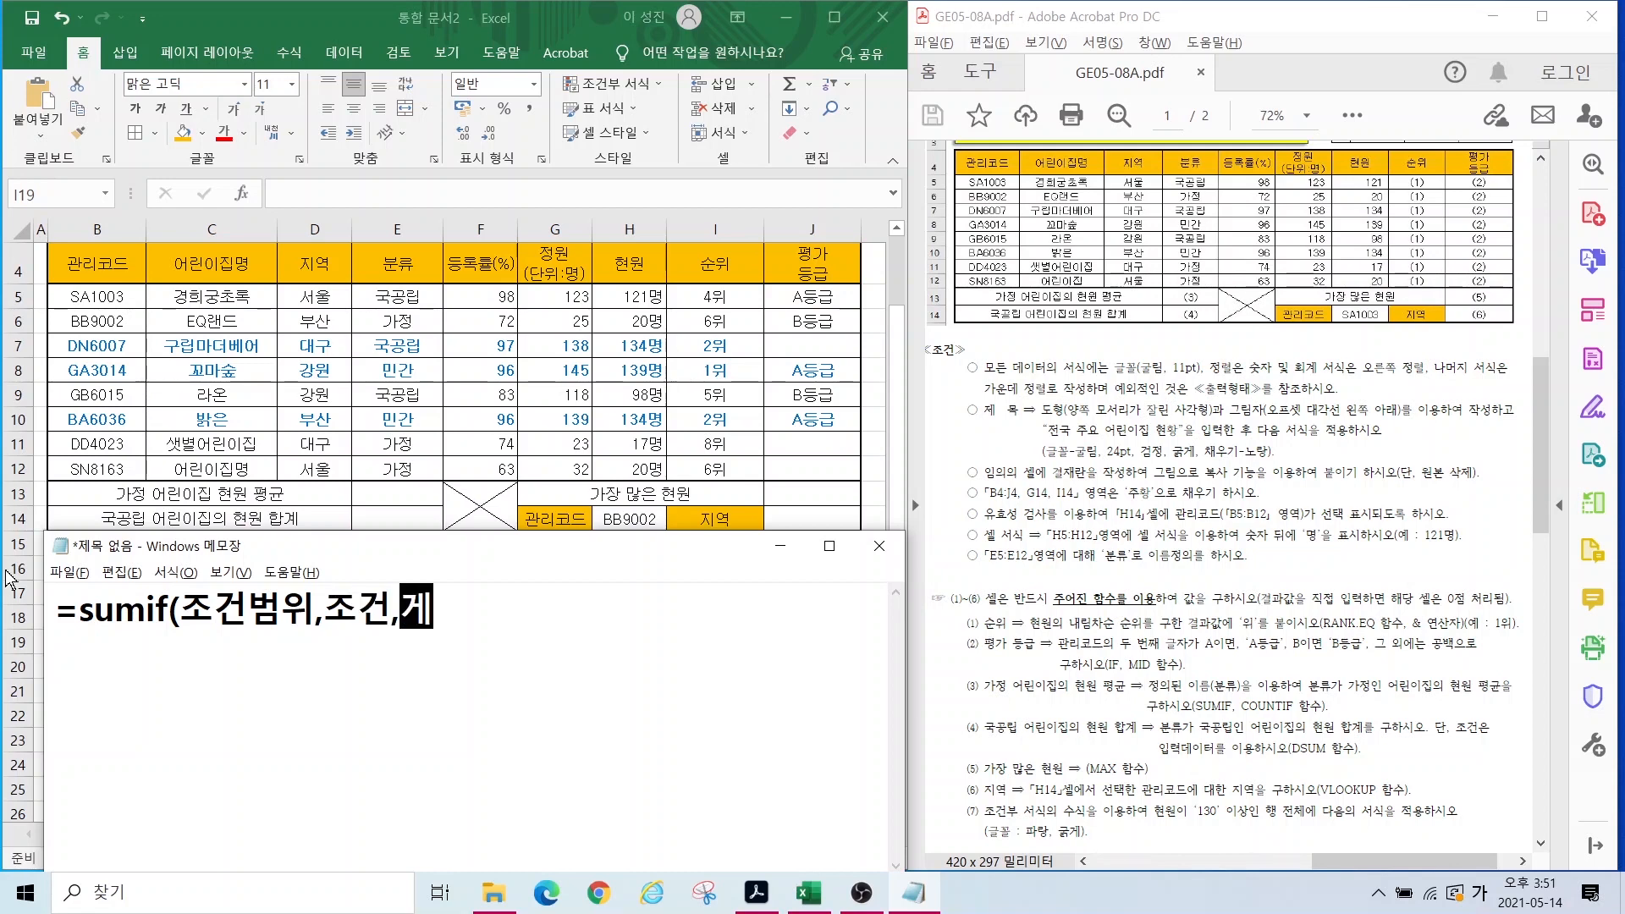
{"action": "type", "text": "범위)"}
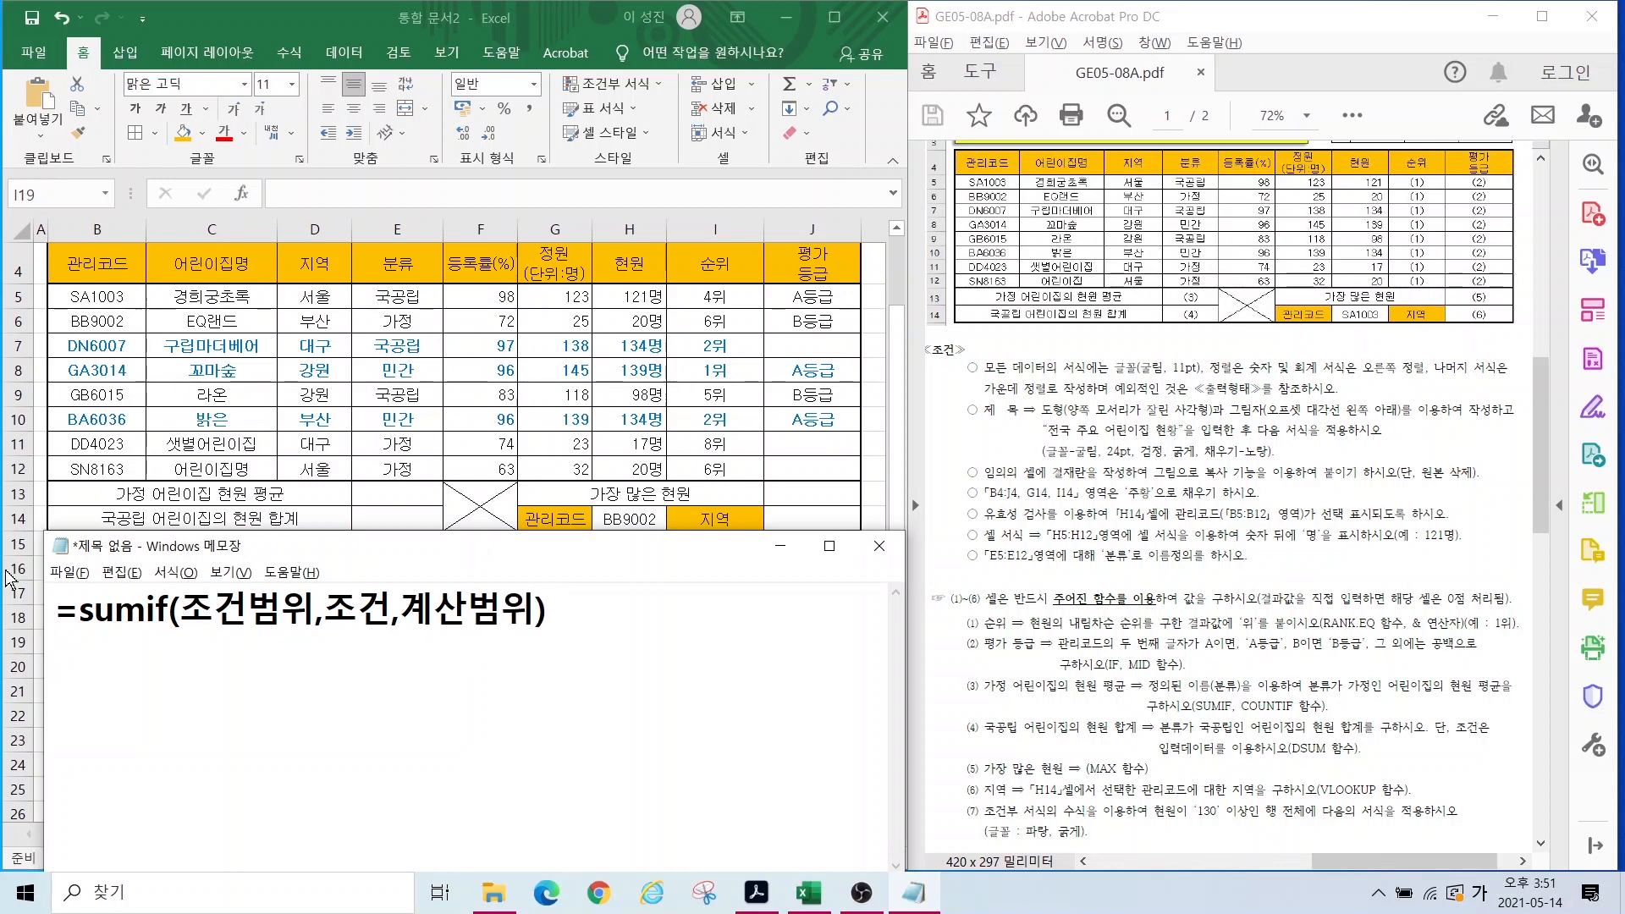
Step: Add the note =countif(조건범위,조건) and begin a new line with =sumif(
{"action": "key", "text": "Hangul"}
{"action": "key", "text": "Return"}
{"action": "type", "text": "=countif"}
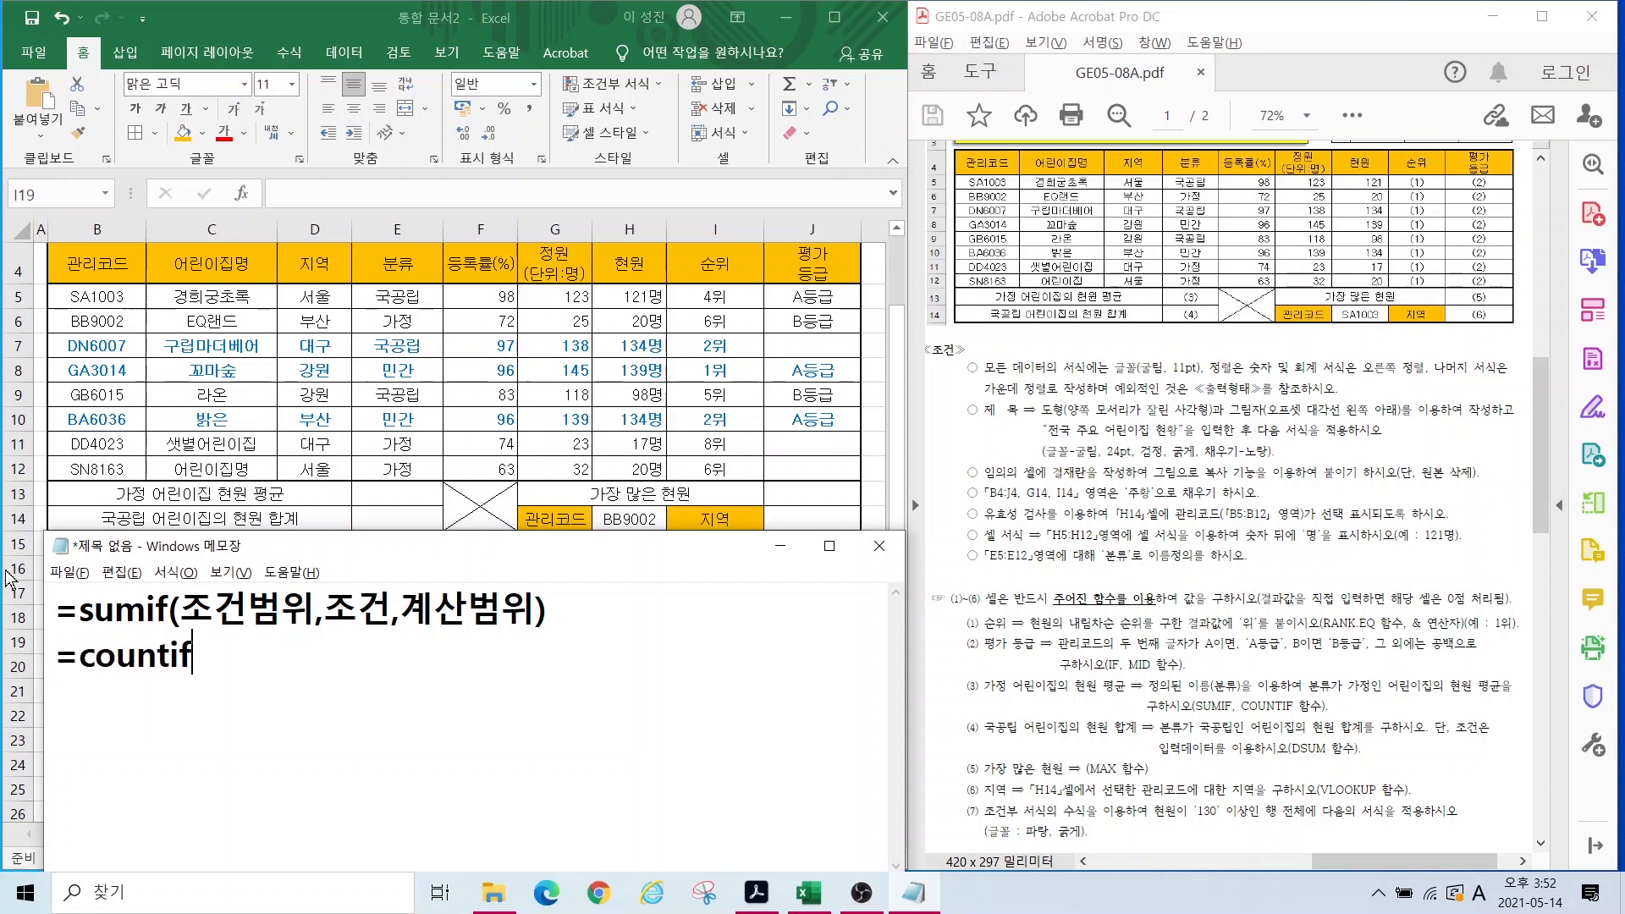
{"action": "type", "text": "(조"}
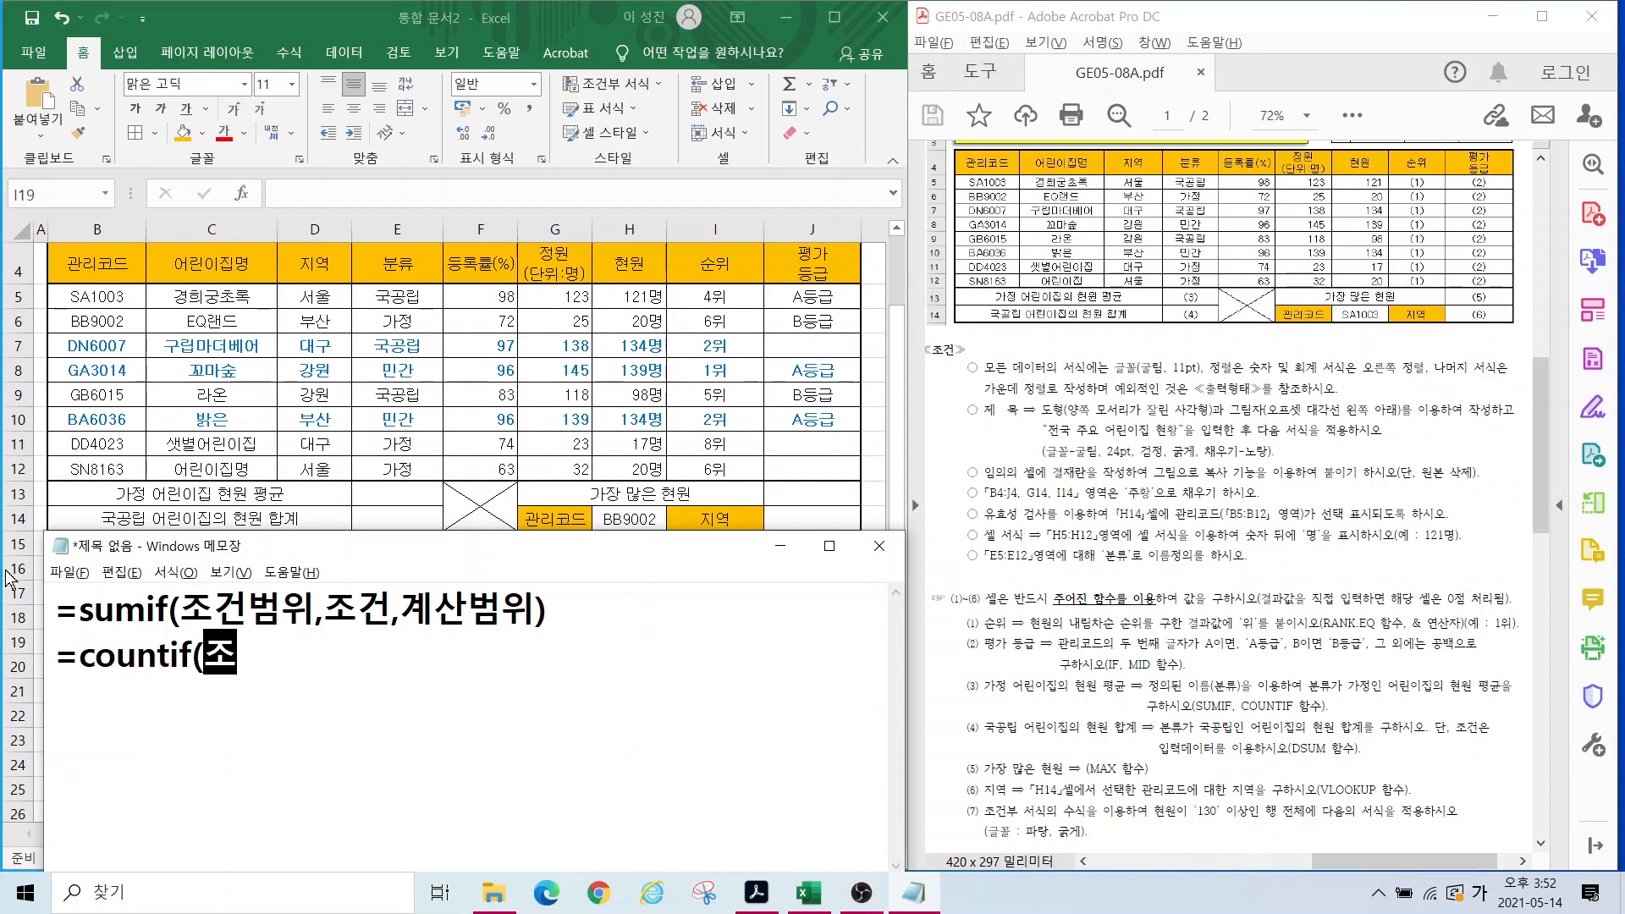
{"action": "type", "text": "건범위,"}
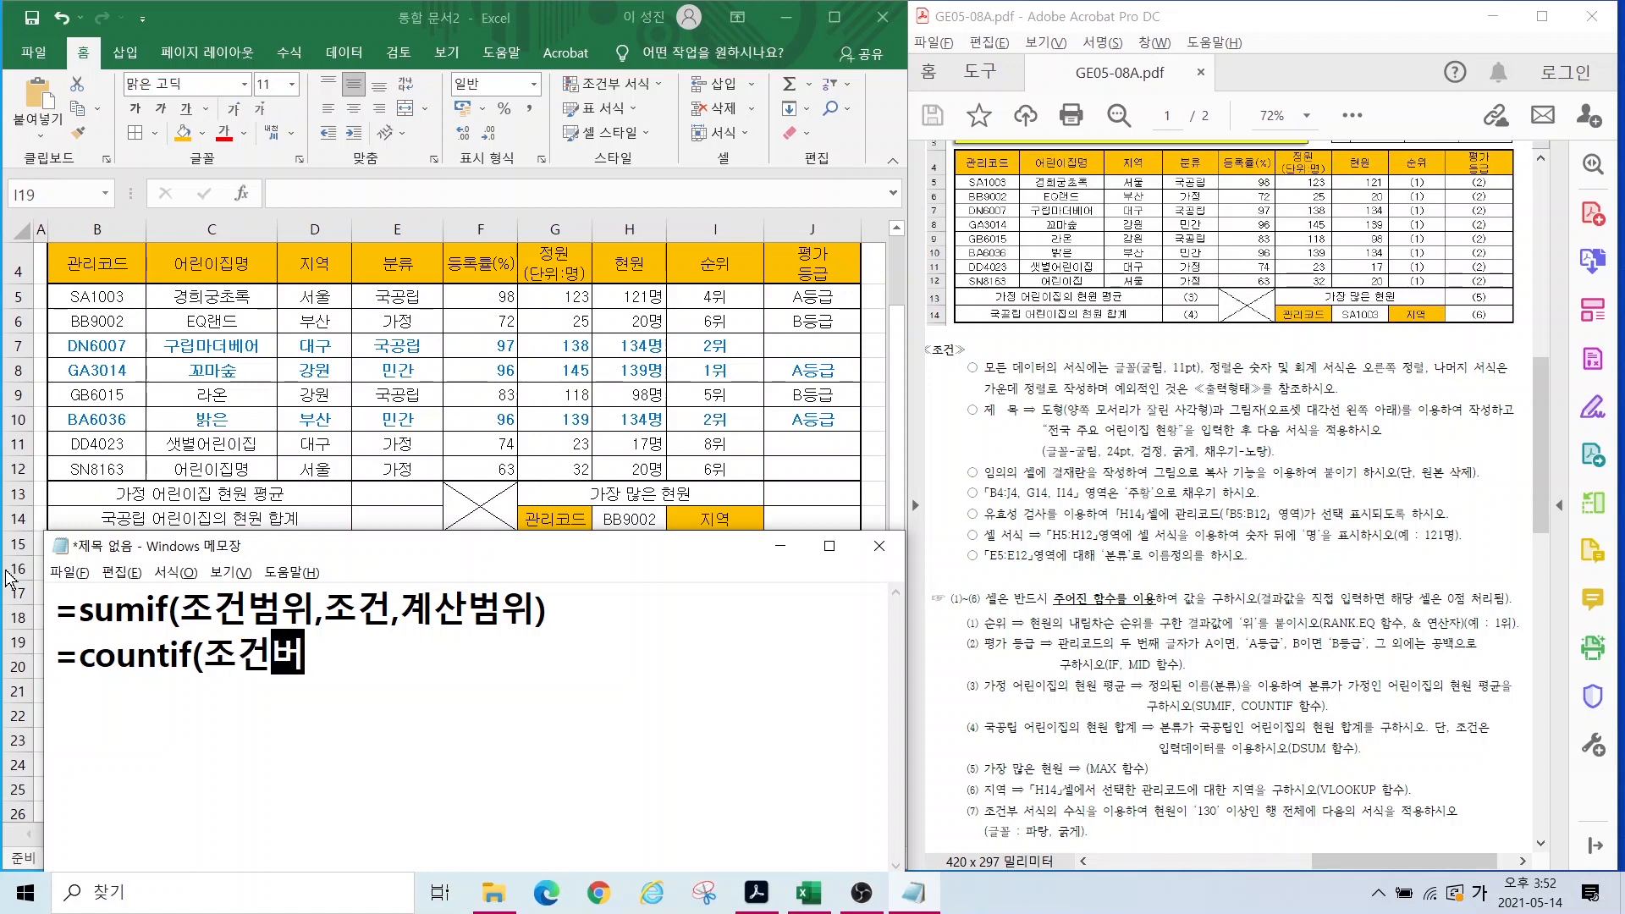
{"action": "type", "text": "조건"}
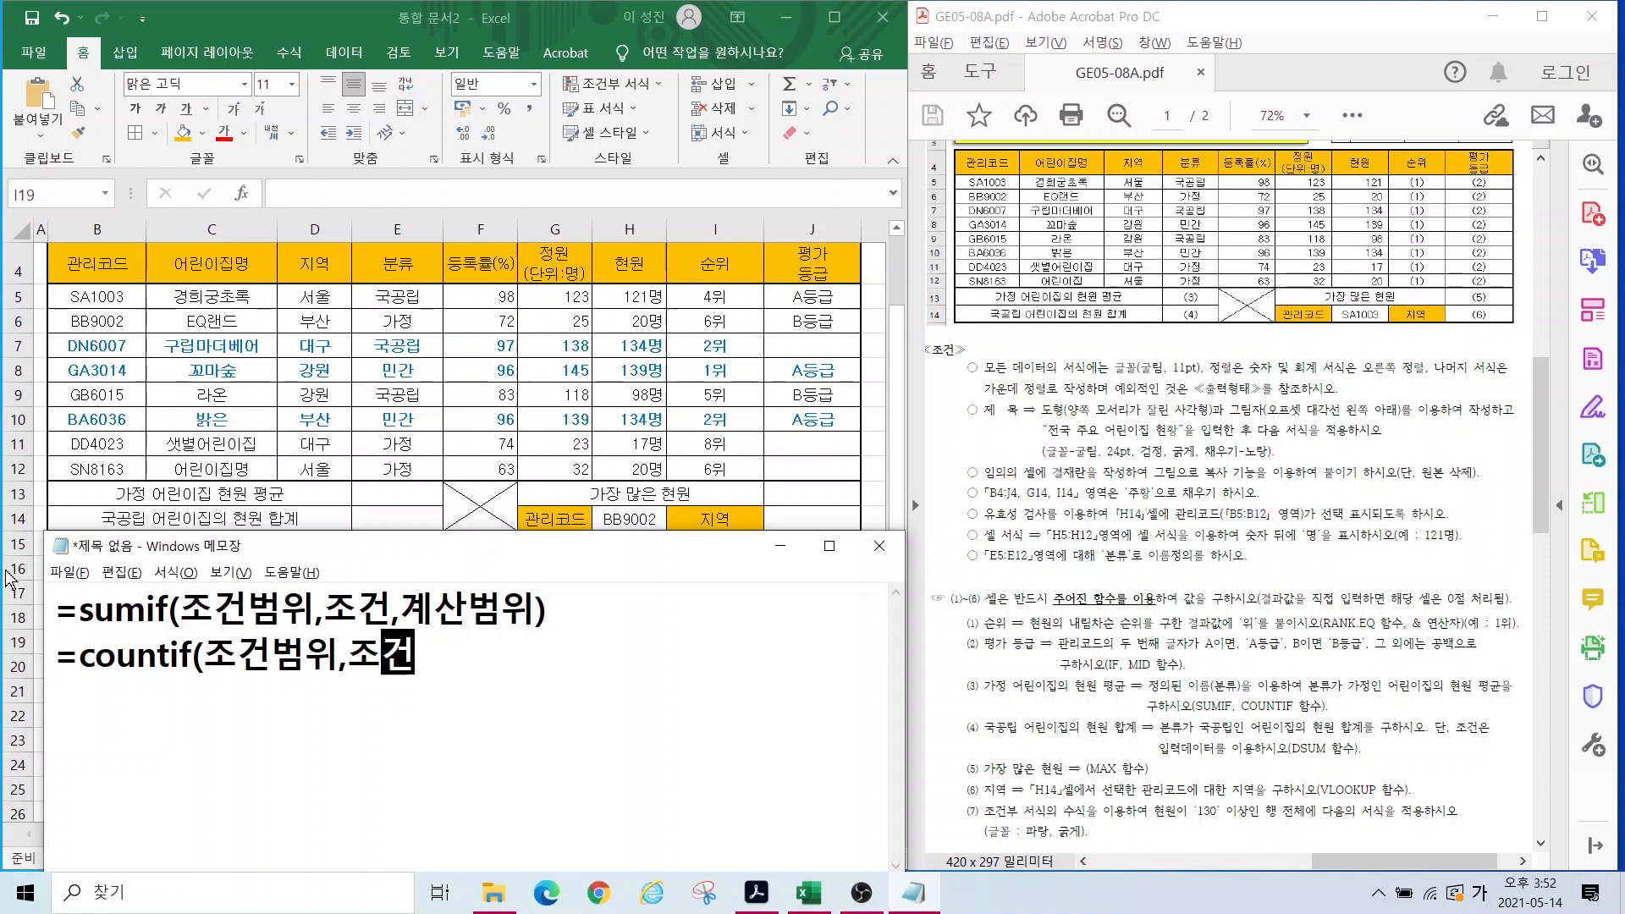
{"action": "type", "text": ")"}
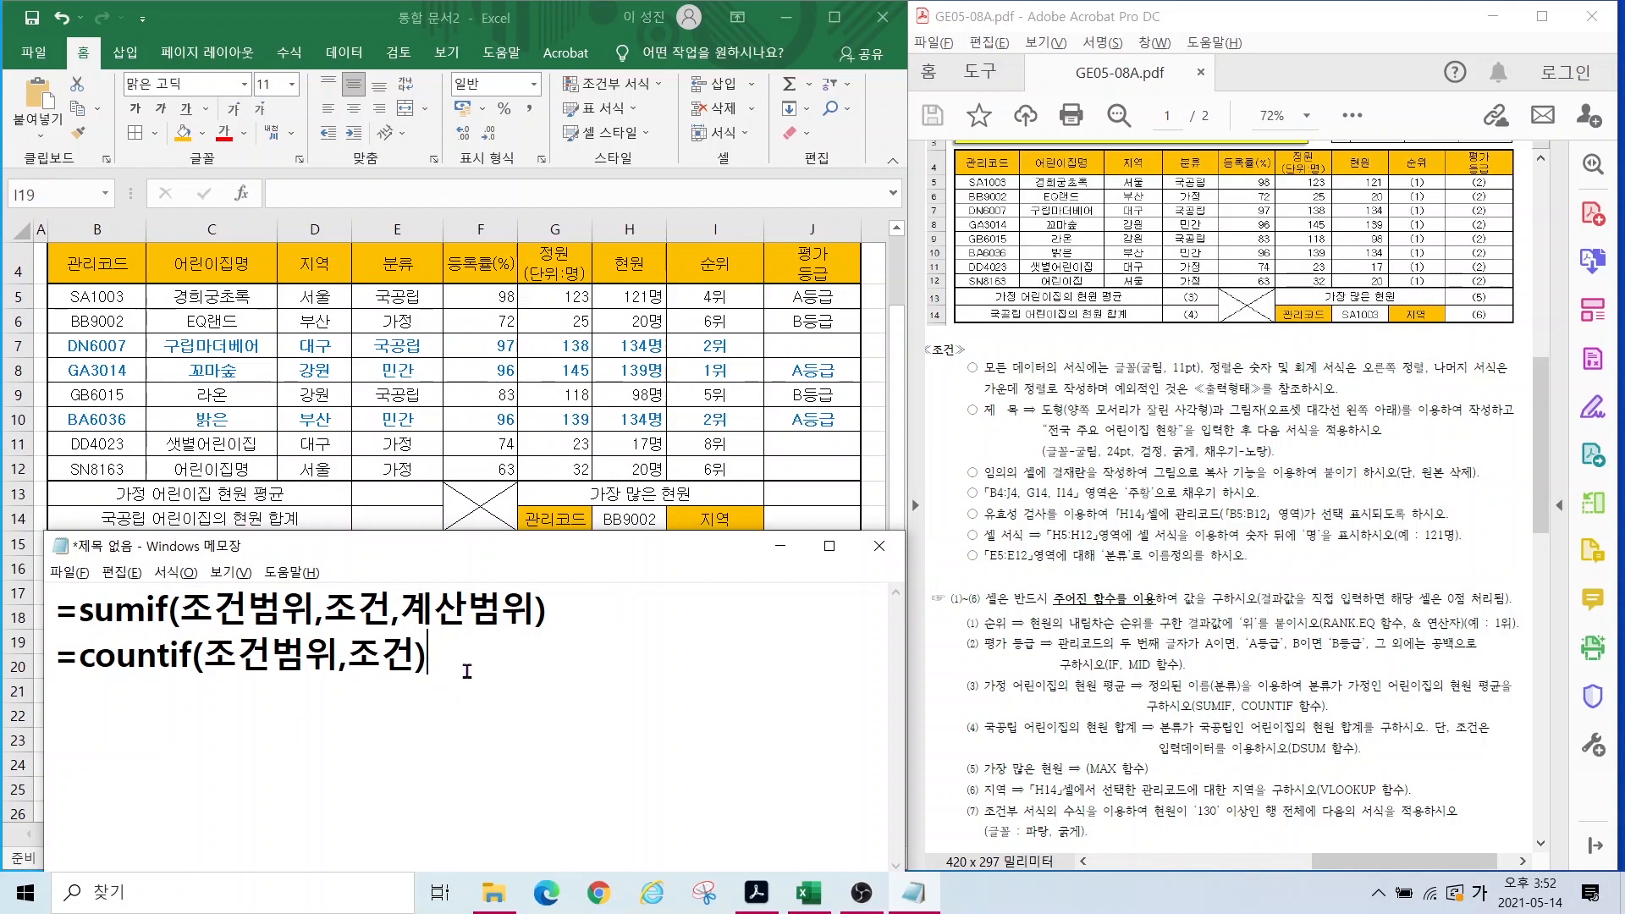
{"action": "key", "text": "Return"}
{"action": "type", "text": "="}
{"action": "key", "text": "Hangul"}
{"action": "type", "text": "sumif("}
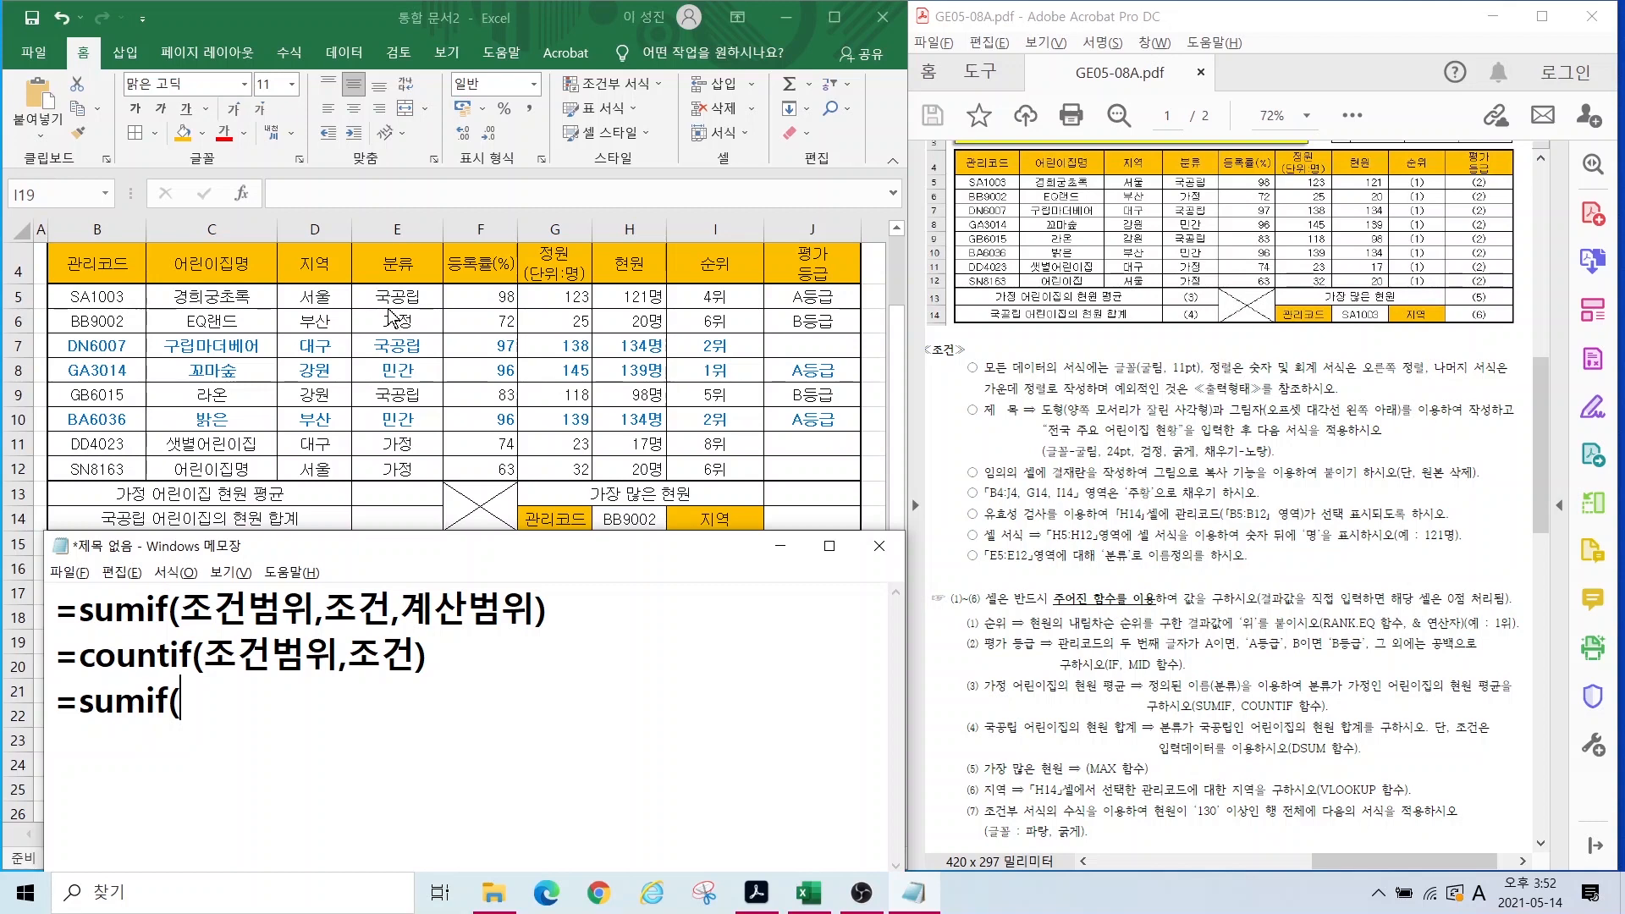
Step: Mark the 가정 entries and 분류 column, then type the SUMIF arguments e5:e12,"가정",
{"action": "left_click_drag", "start_coordinate": [373, 304], "coordinate": [418, 322]}
{"action": "left_click_drag", "start_coordinate": [372, 435], "coordinate": [430, 487]}
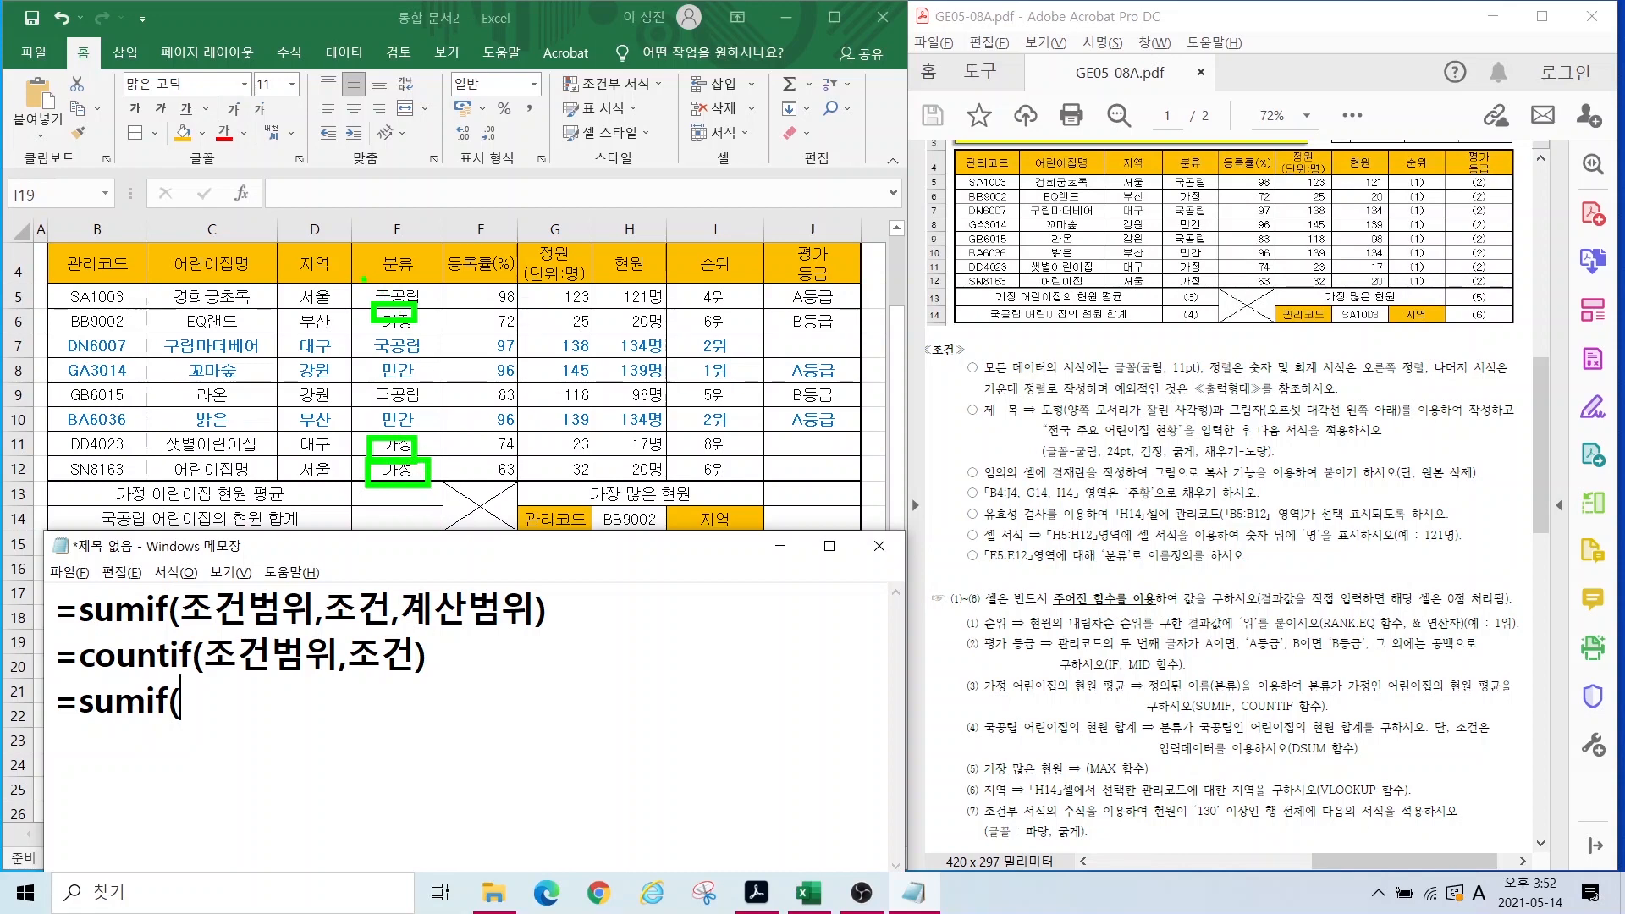
{"action": "mouse_move", "coordinate": [344, 280]}
{"action": "left_mouse_down"}
{"action": "mouse_move", "coordinate": [486, 513]}
{"action": "mouse_move", "coordinate": [462, 510]}
{"action": "left_mouse_up"}
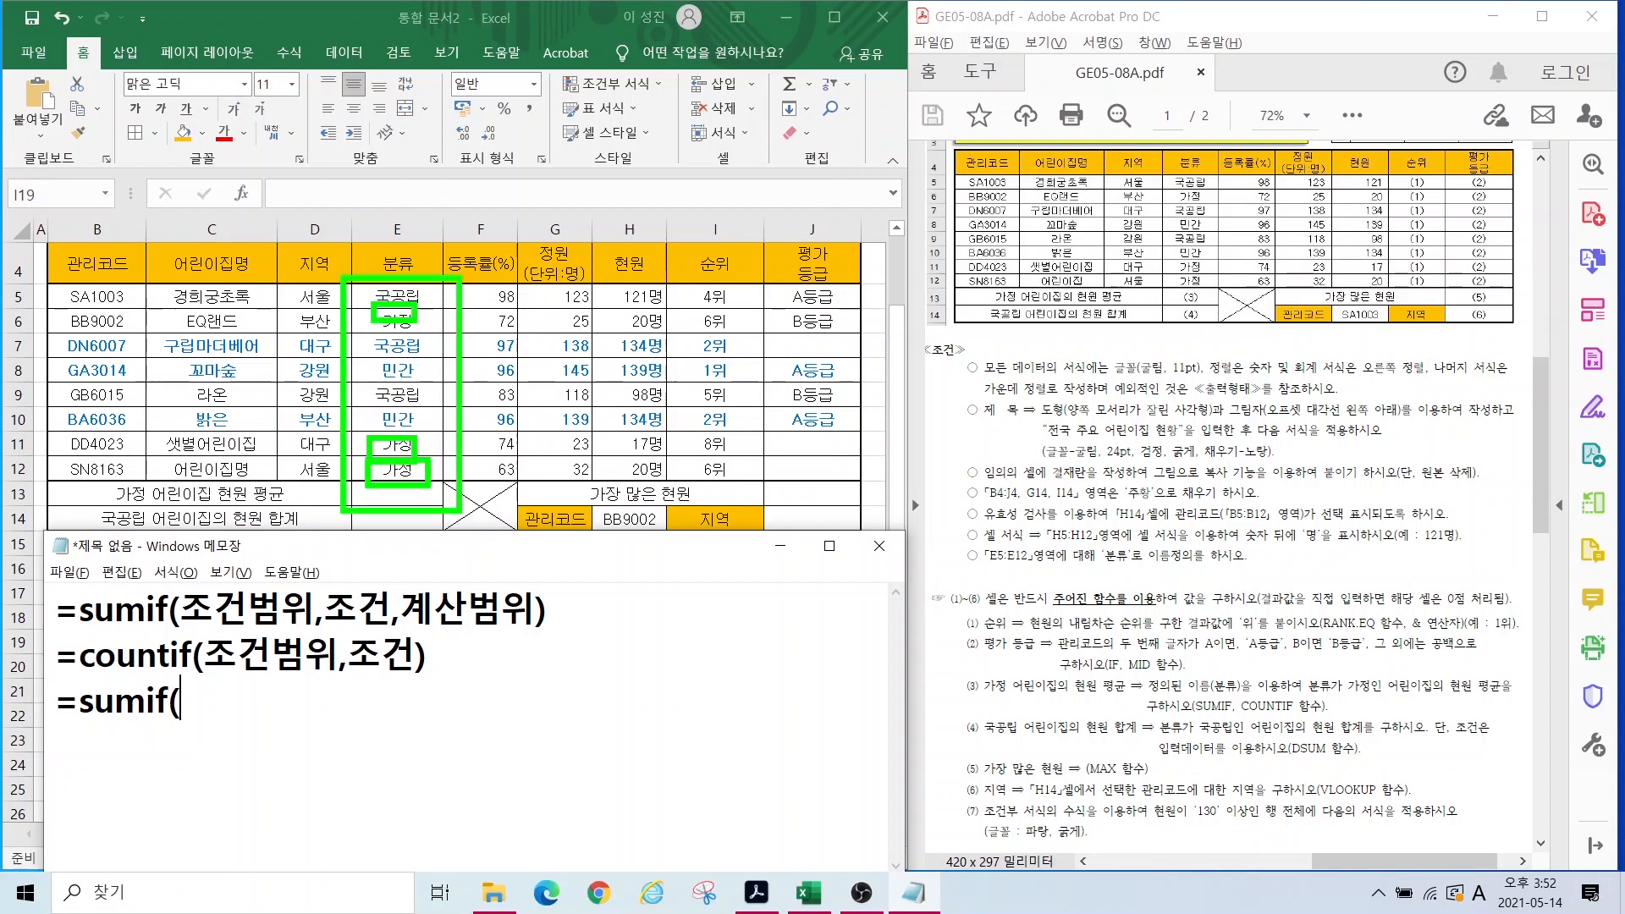
{"action": "key", "text": "Escape"}
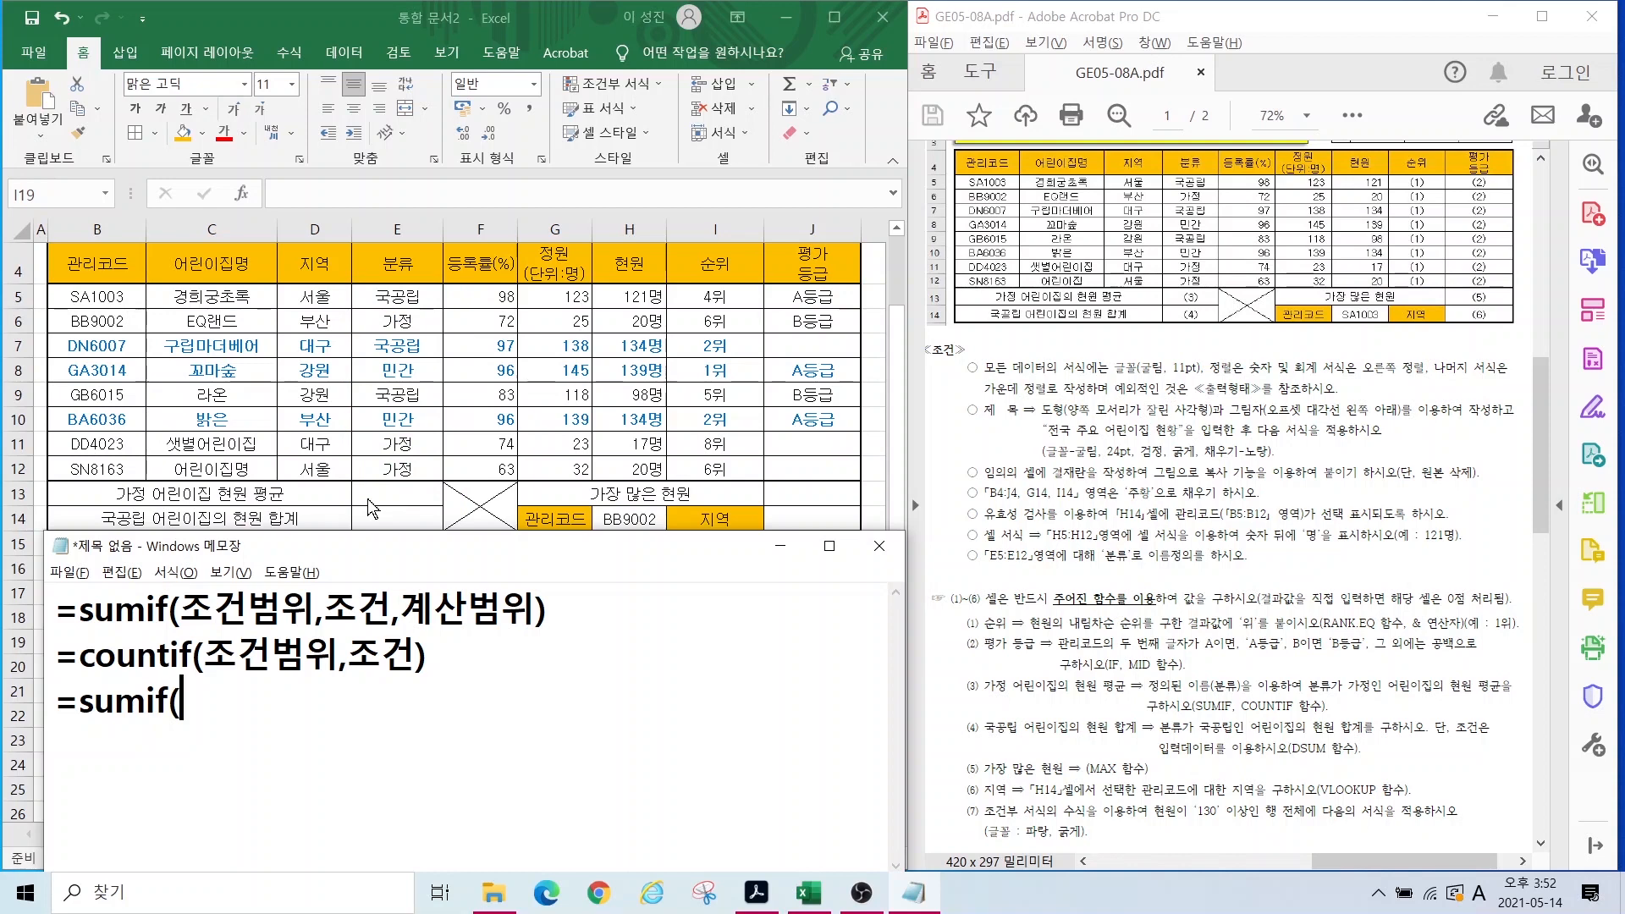
{"action": "type", "text": "e5:e12,"}
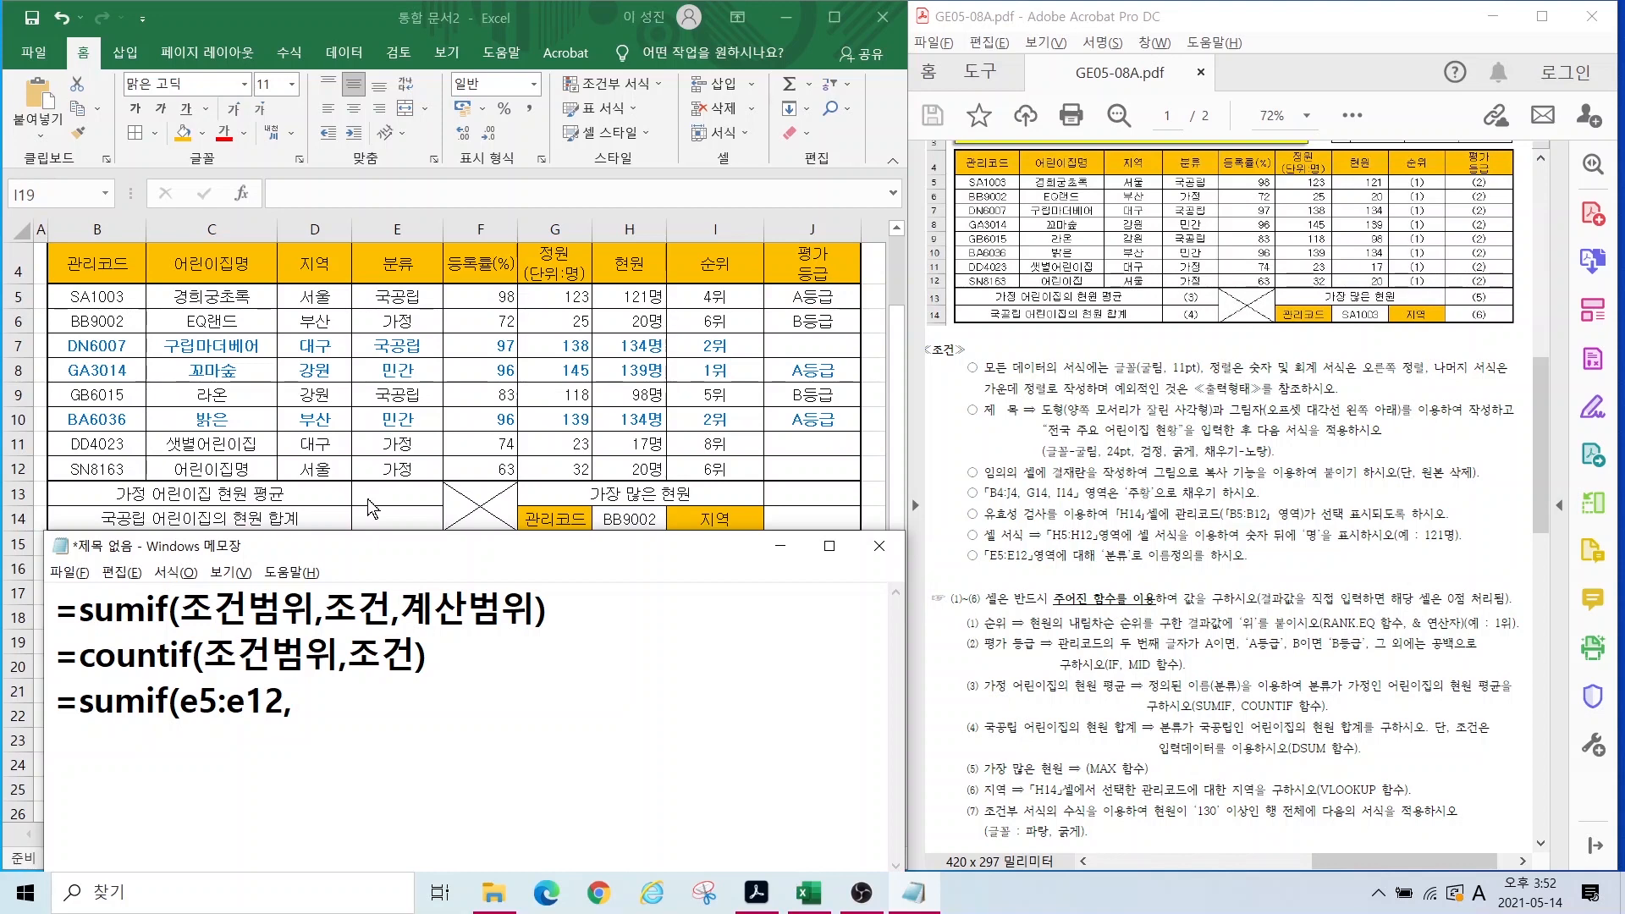
{"action": "type", "text": "\""}
{"action": "key", "text": "Hangul"}
{"action": "type", "text": "가정"}
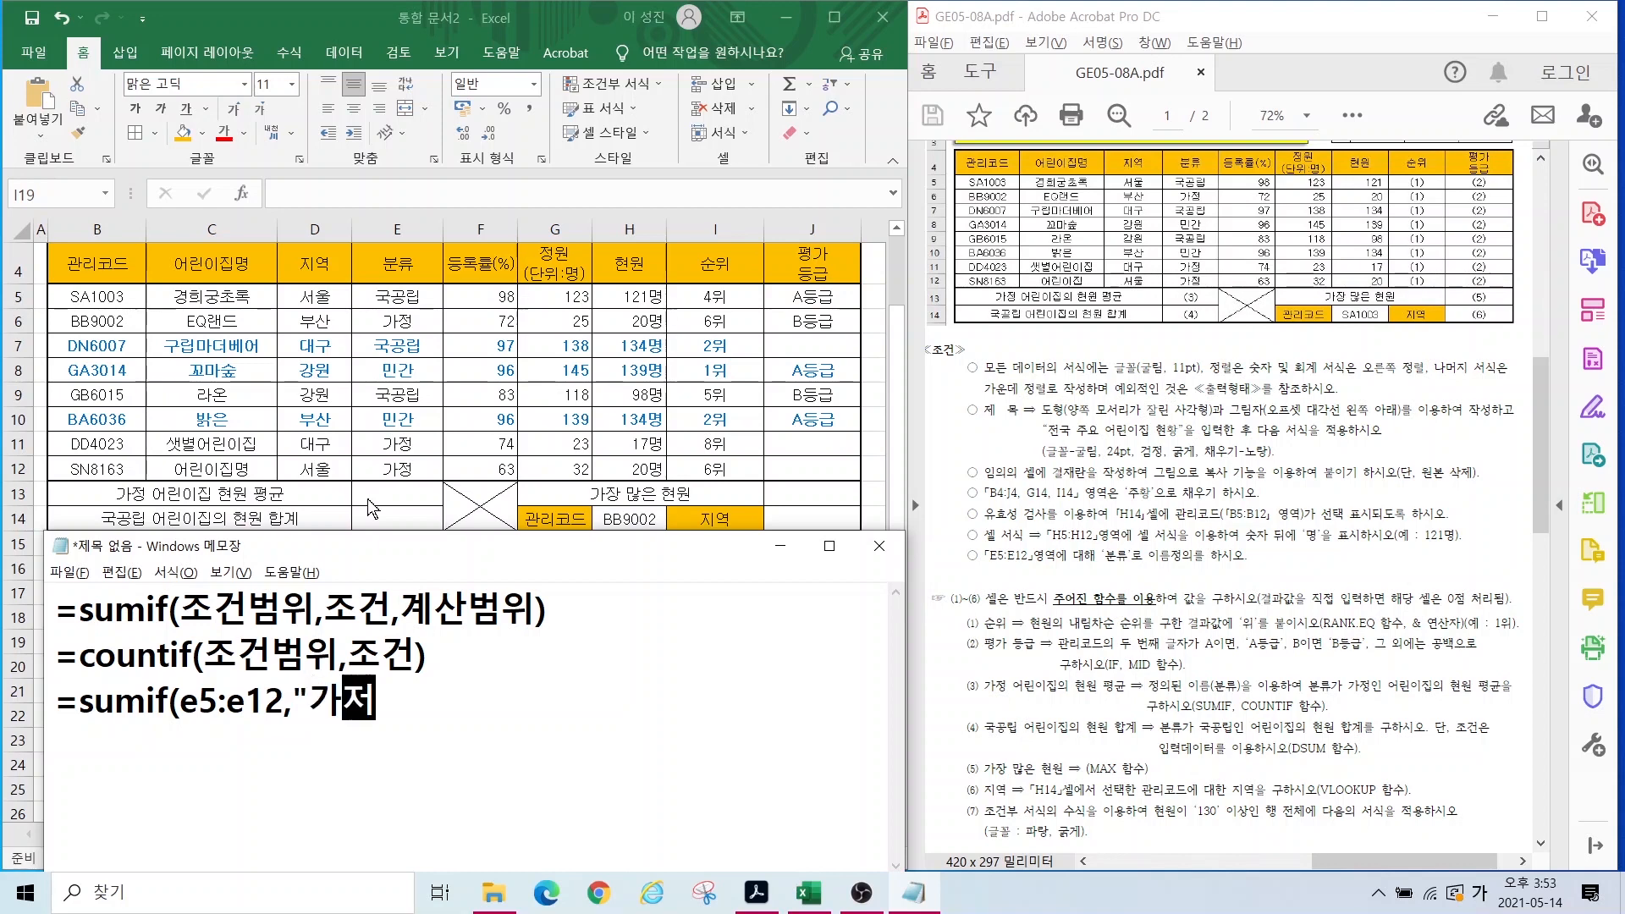
{"action": "type", "text": "\""}
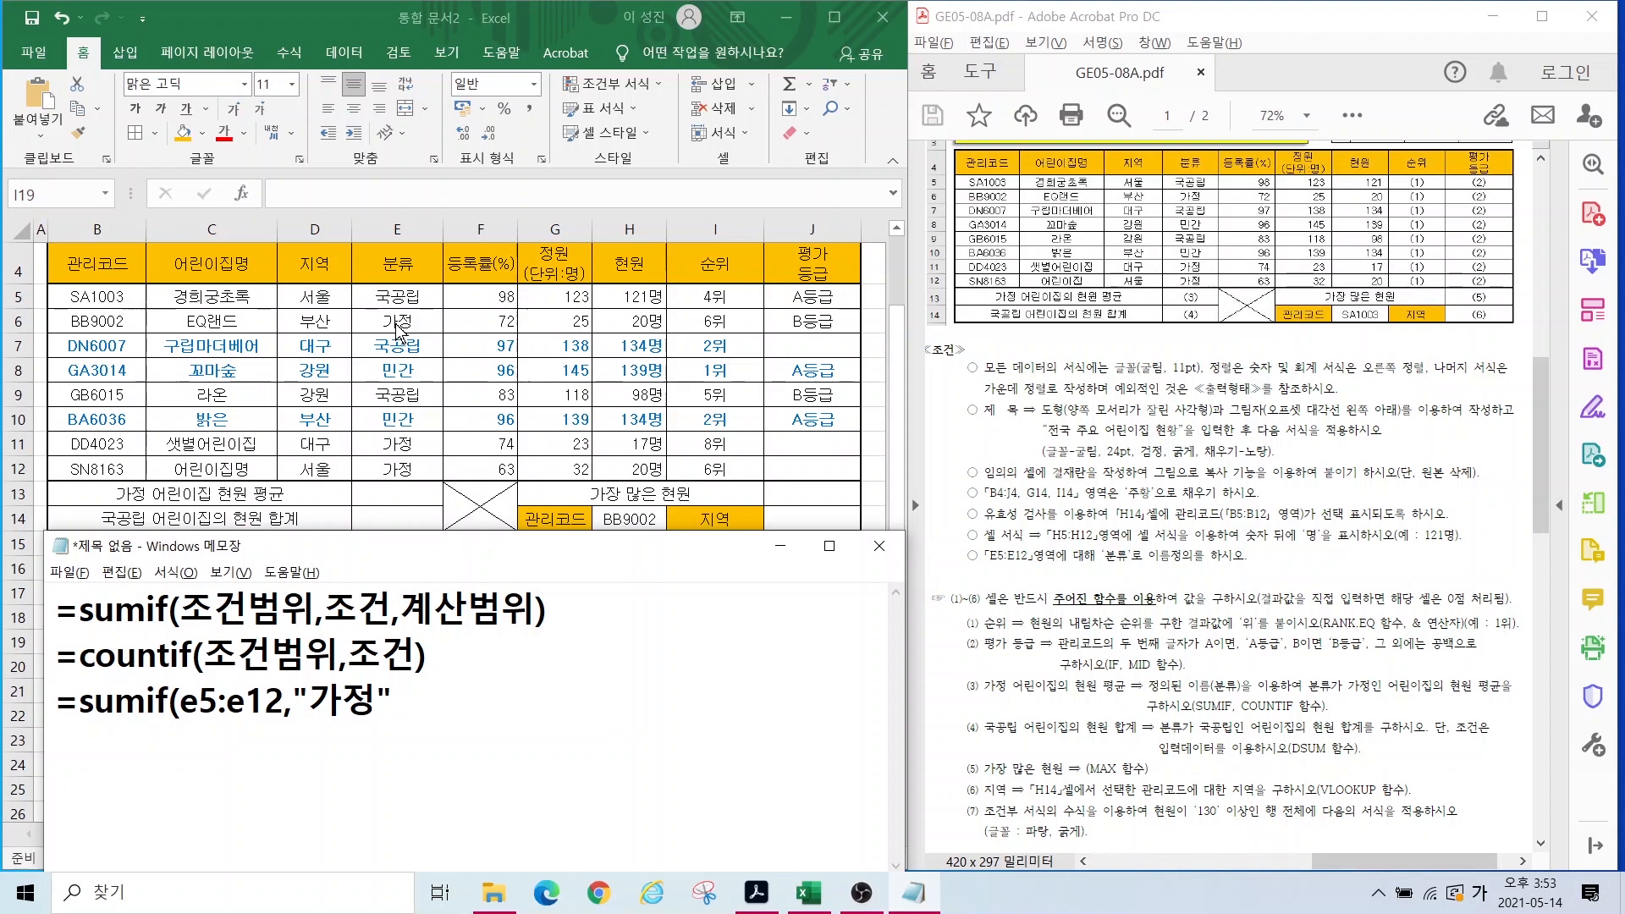
{"action": "type", "text": ","}
Step: Add sum range h5:h12) and divide by countif(e5:e12,e6) on a new line
{"action": "mouse_move", "coordinate": [1129, 692]}
{"action": "left_mouse_down"}
{"action": "mouse_move", "coordinate": [1092, 724]}
{"action": "mouse_move", "coordinate": [1115, 657]}
{"action": "mouse_move", "coordinate": [1114, 719]}
{"action": "left_mouse_up"}
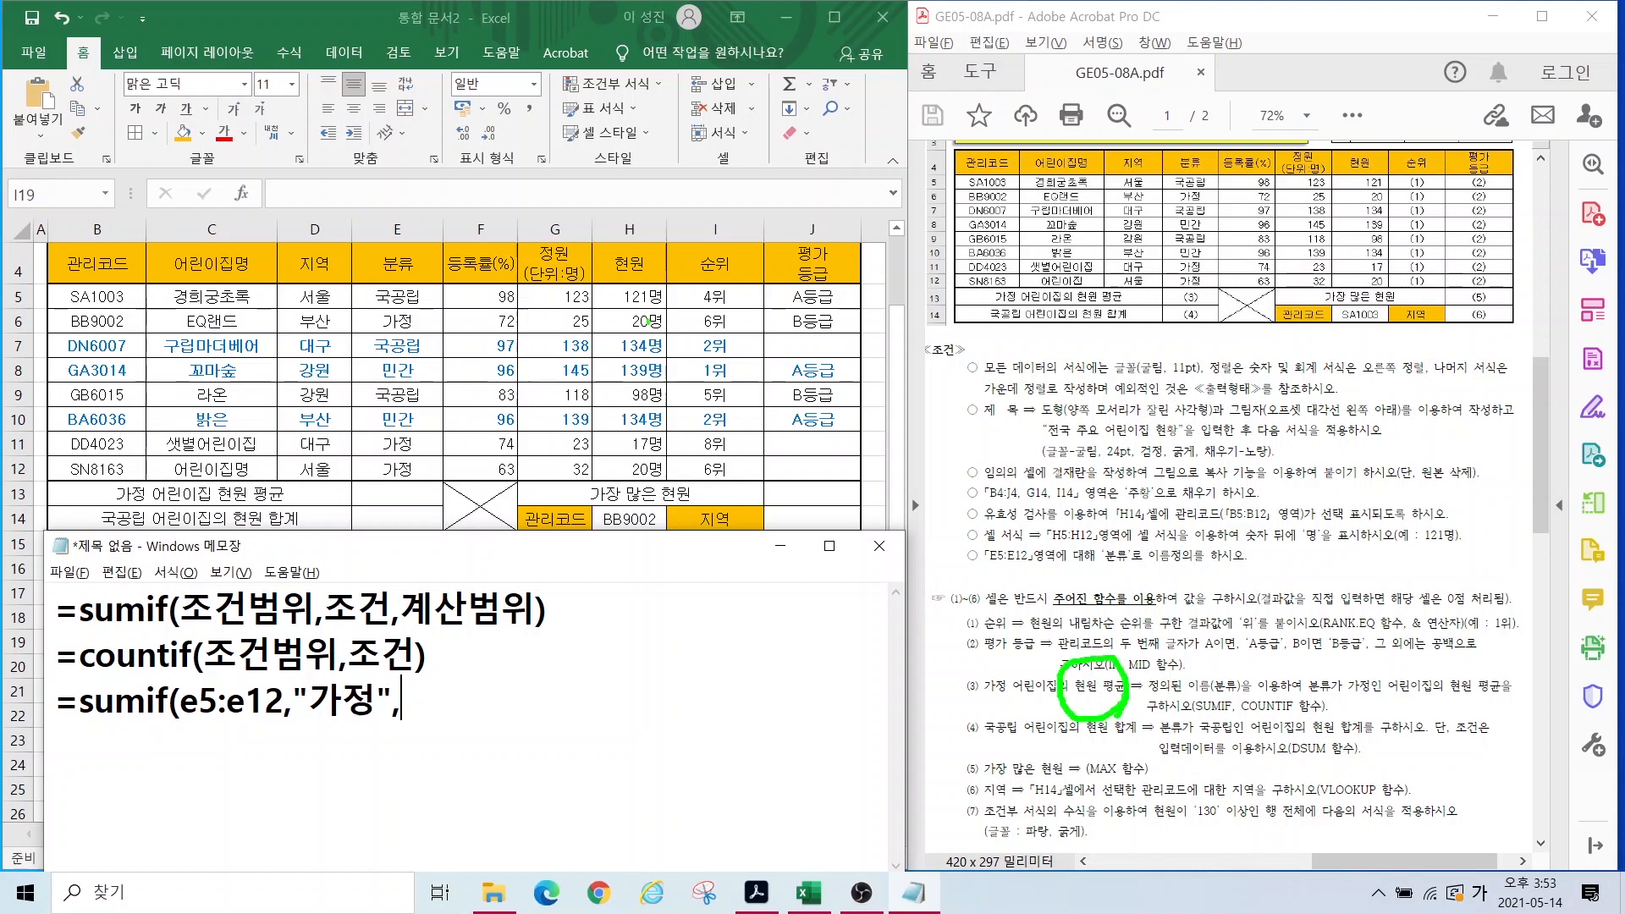
{"action": "mouse_move", "coordinate": [597, 273]}
{"action": "left_mouse_down"}
{"action": "mouse_move", "coordinate": [673, 415]}
{"action": "mouse_move", "coordinate": [683, 475]}
{"action": "left_mouse_up"}
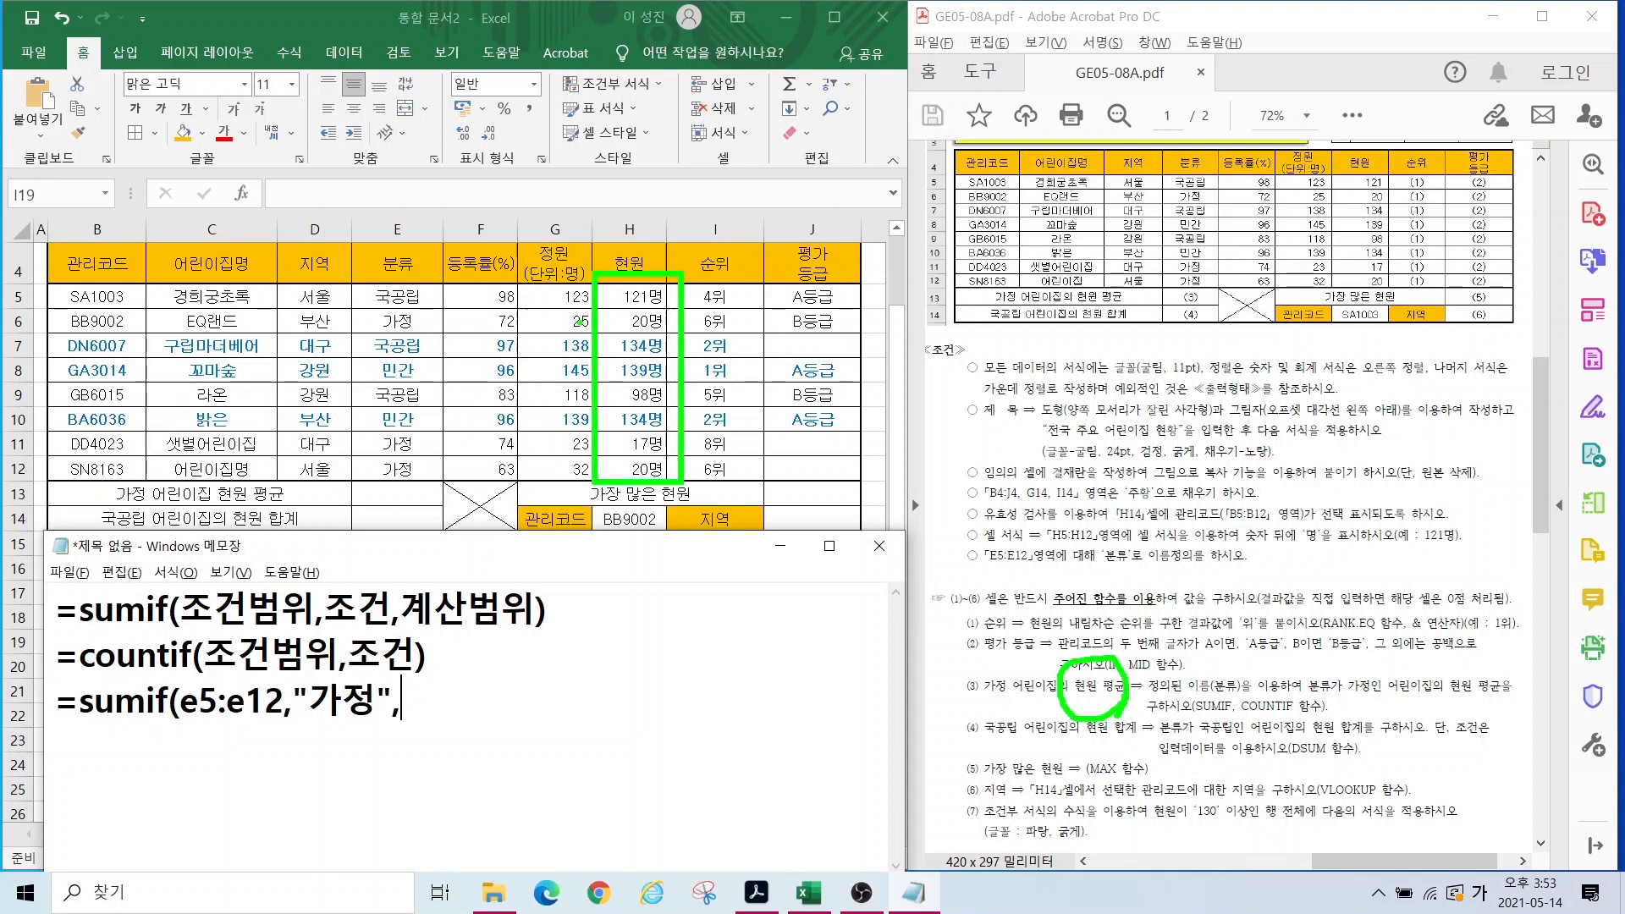
{"action": "key", "text": "Escape"}
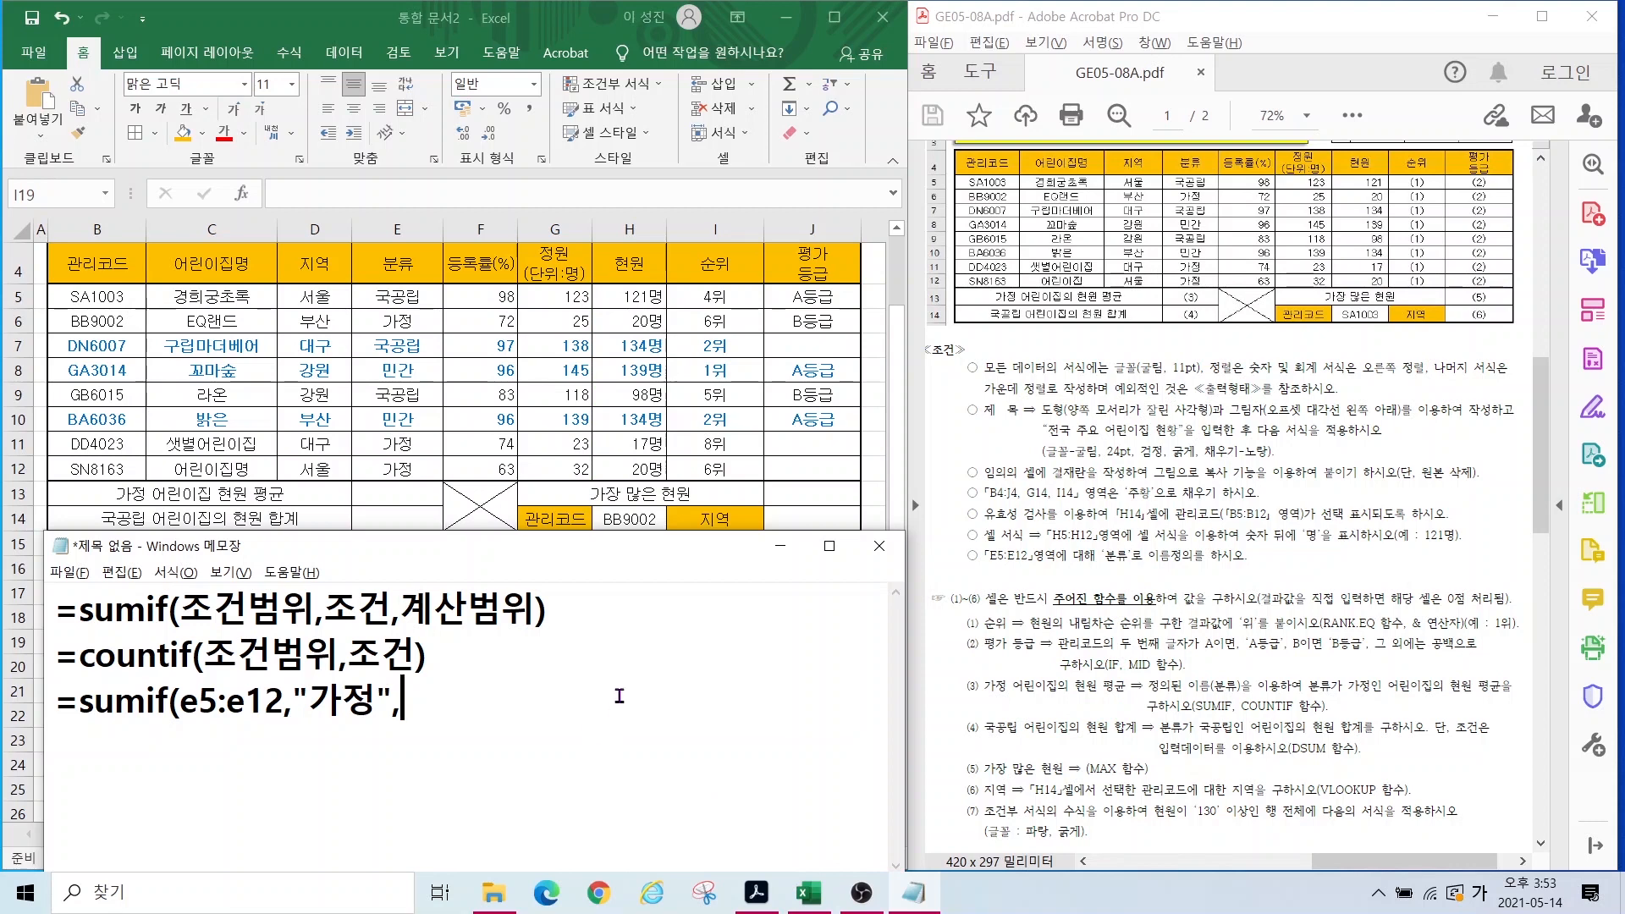
{"action": "type", "text": "h5:h12)"}
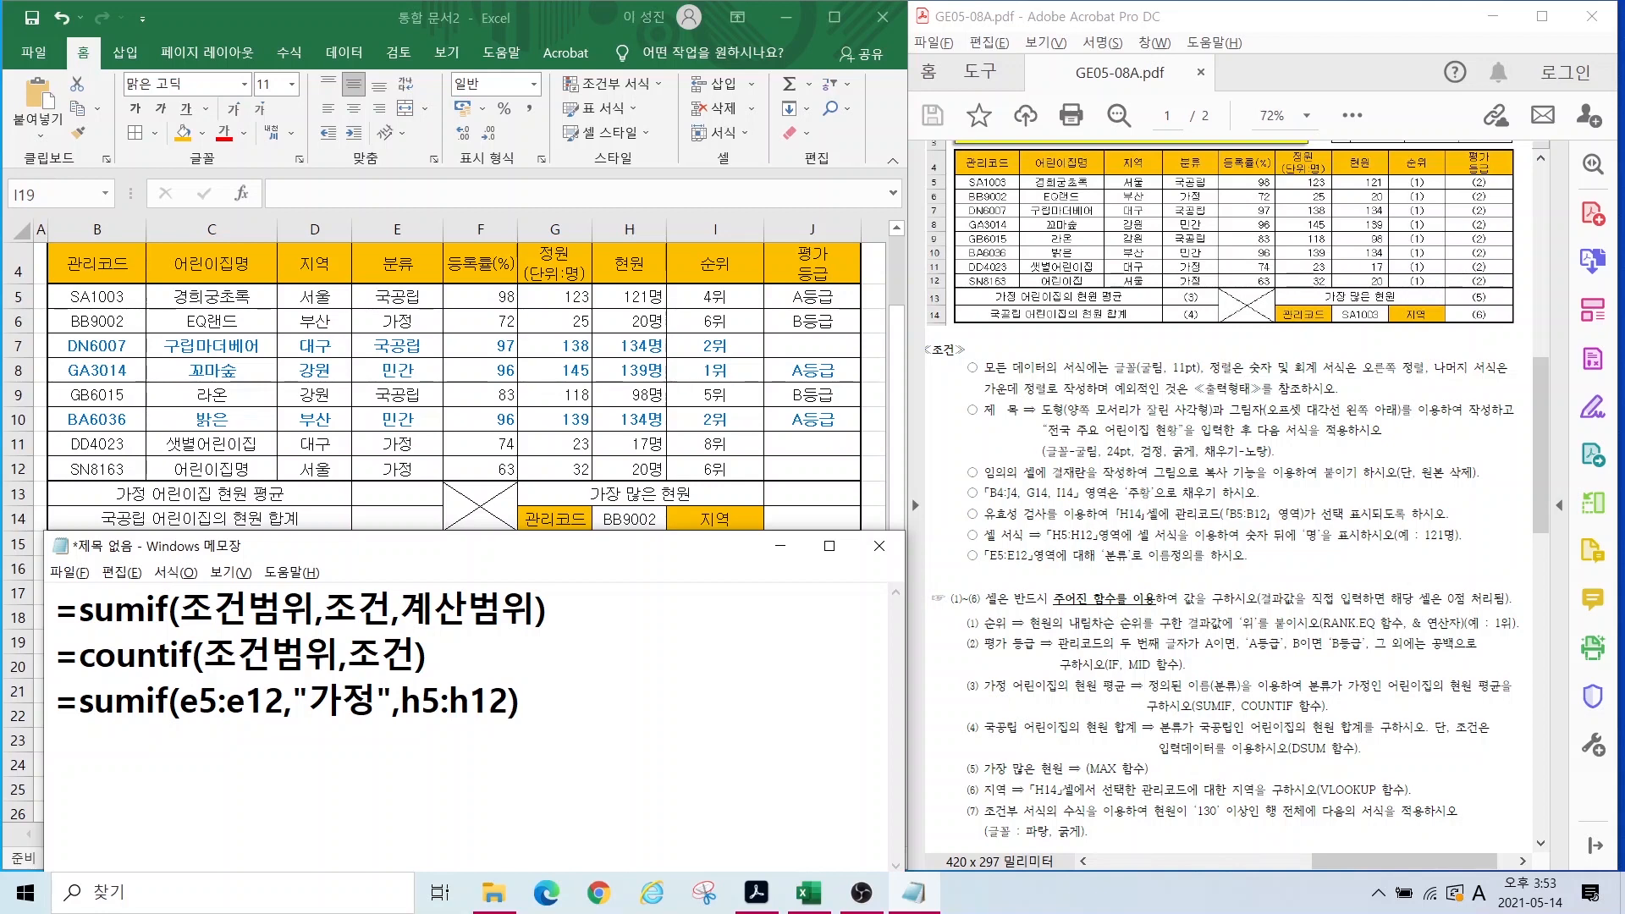
{"action": "type", "text": "/"}
{"action": "key", "text": "Return"}
{"action": "type", "text": "count"}
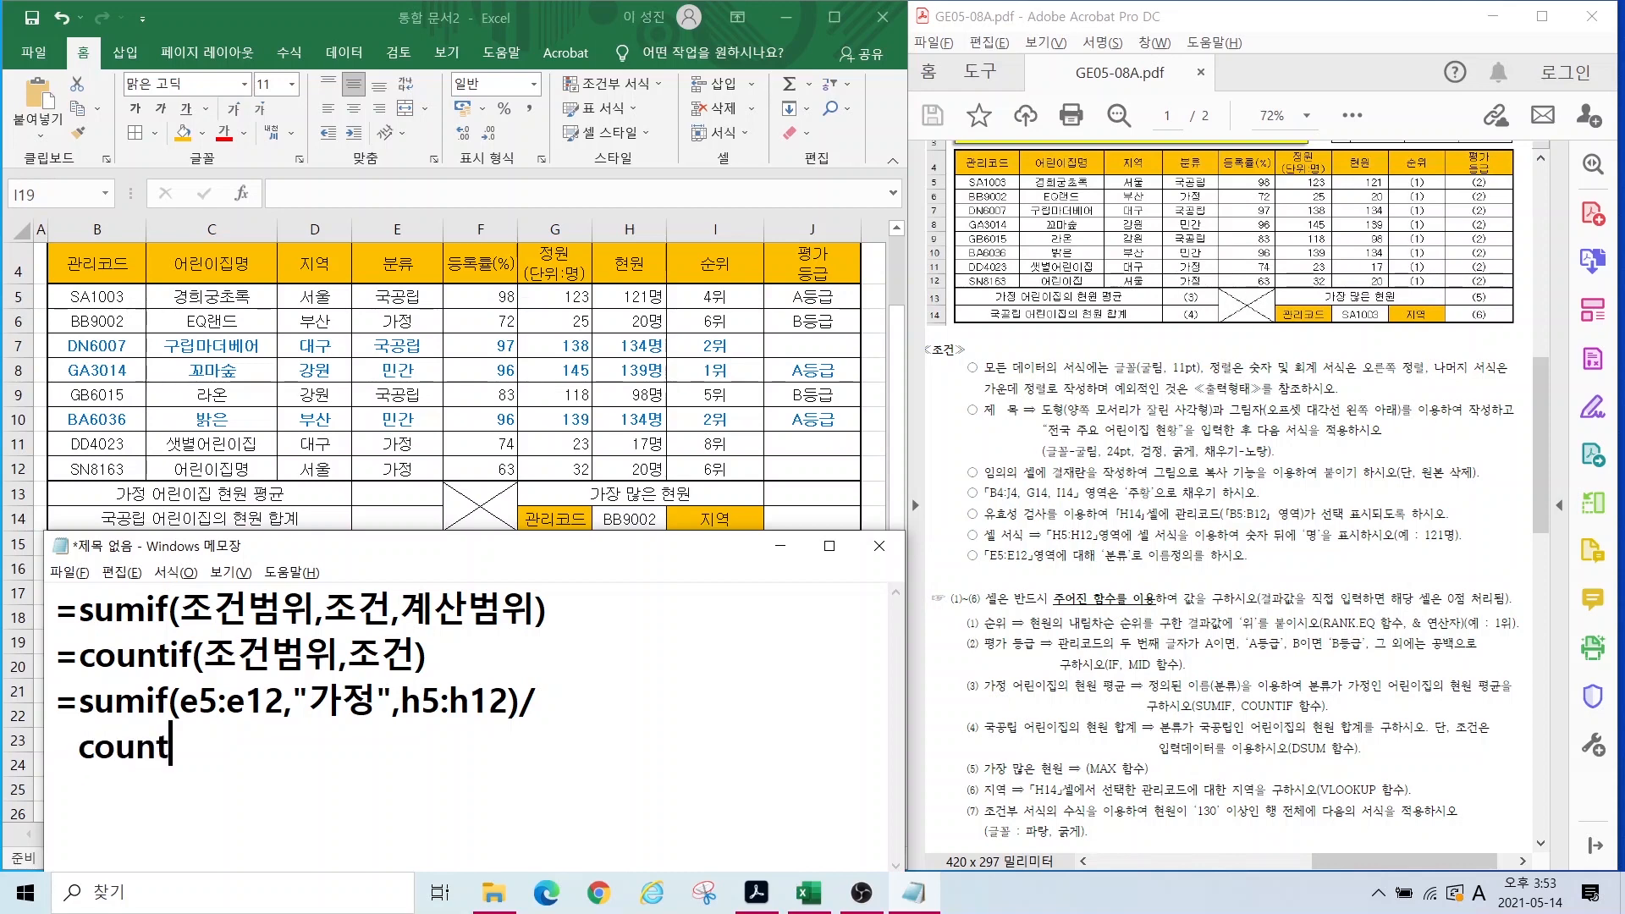
{"action": "type", "text": "if(e"}
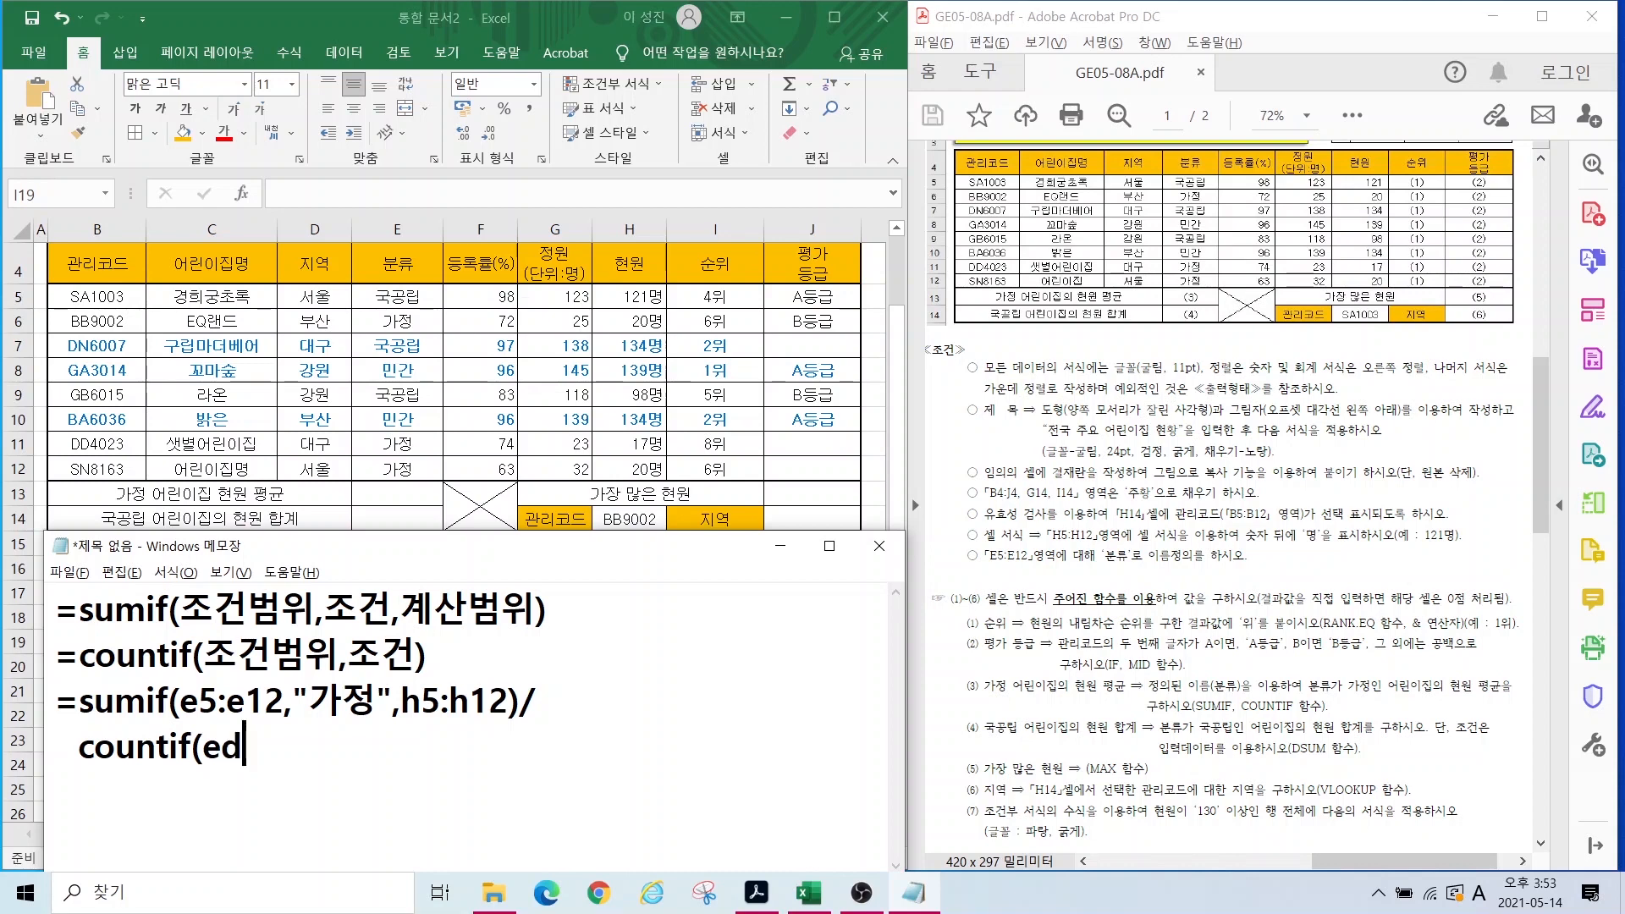
{"action": "type", "text": "5:e12,"}
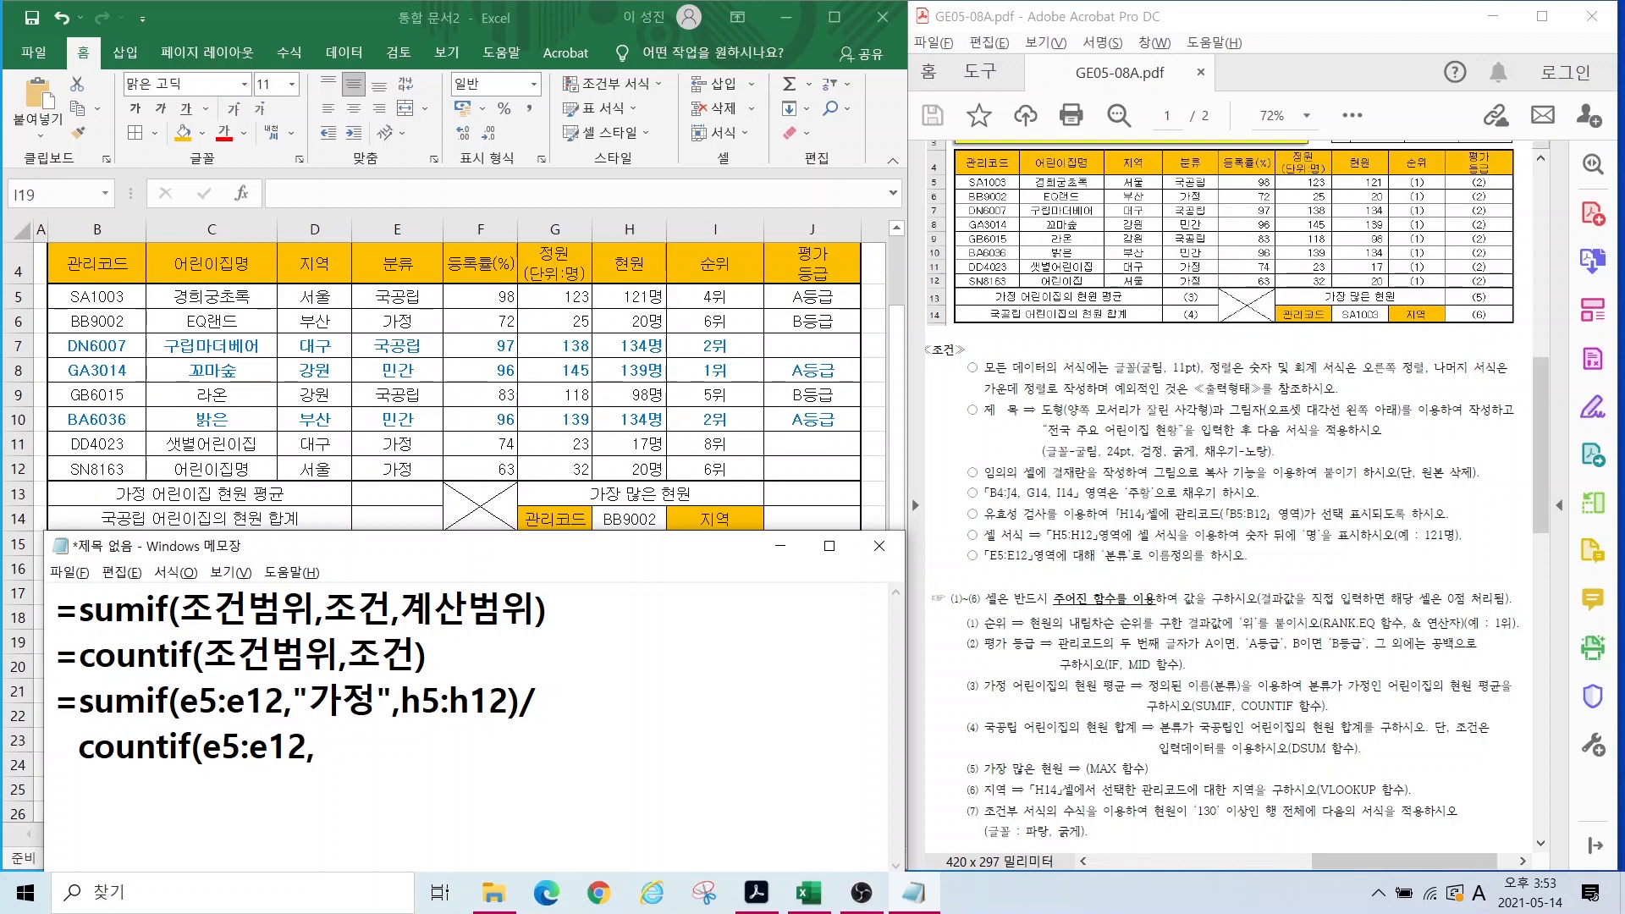
{"action": "type", "text": "e6"}
{"action": "type", "text": ")"}
Step: Enter =SUMIF(분류,"가정",H5:H12) in cell E13
{"action": "left_click", "coordinate": [383, 492]}
{"action": "type", "text": "=sum"}
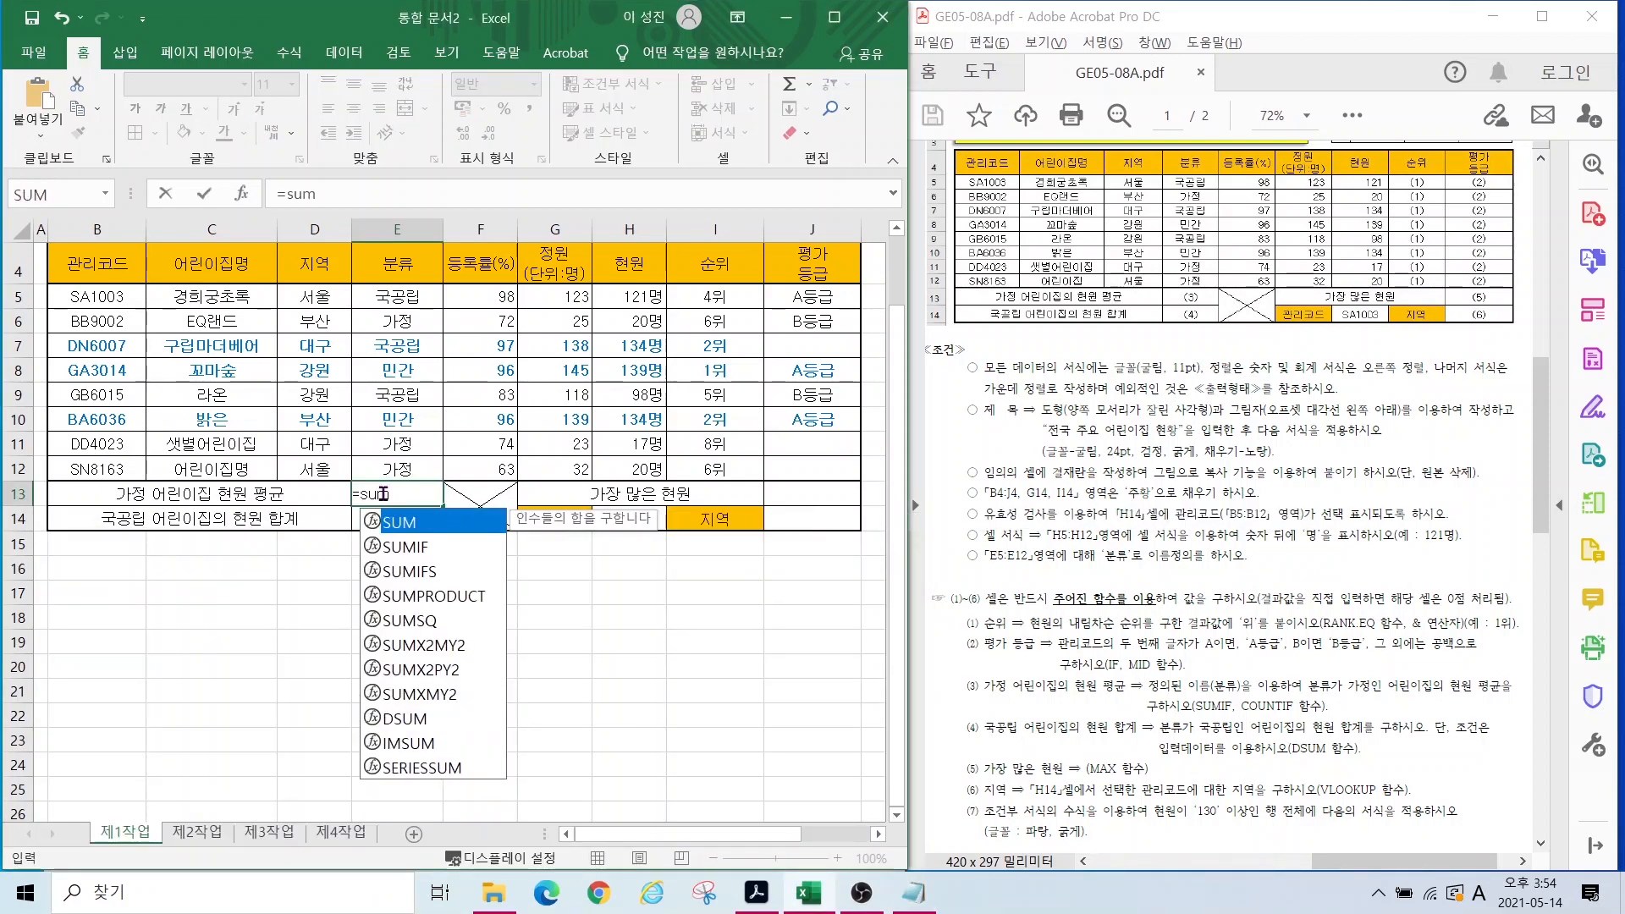
{"action": "double_click", "coordinate": [406, 547]}
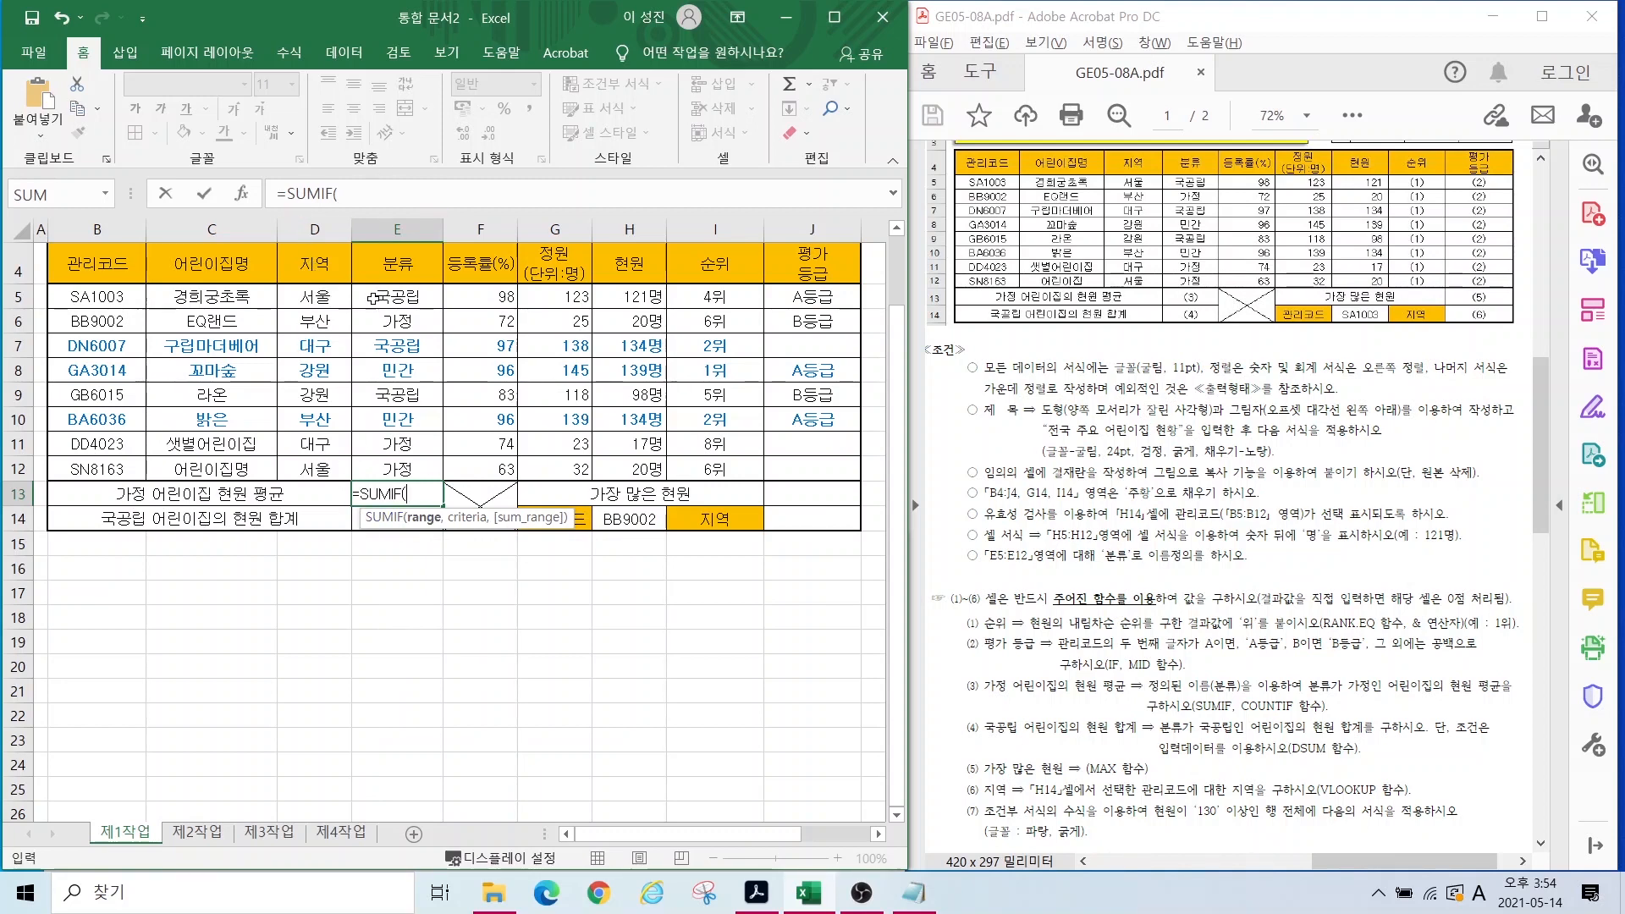
{"action": "left_click_drag", "start_coordinate": [372, 296], "coordinate": [395, 468]}
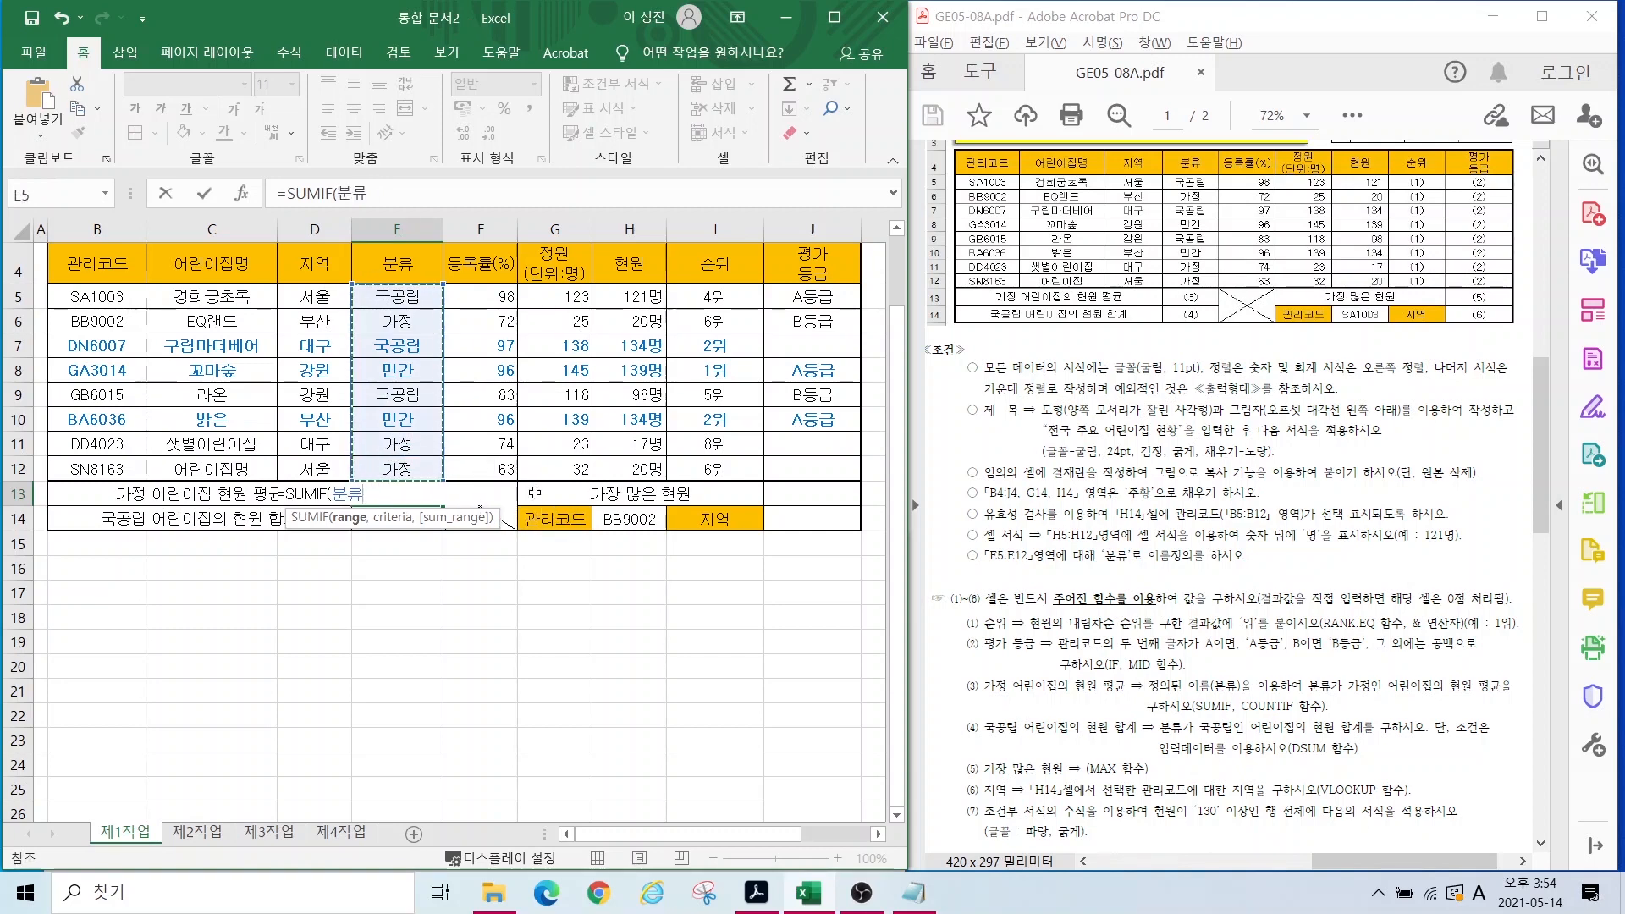
{"action": "type", "text": ","}
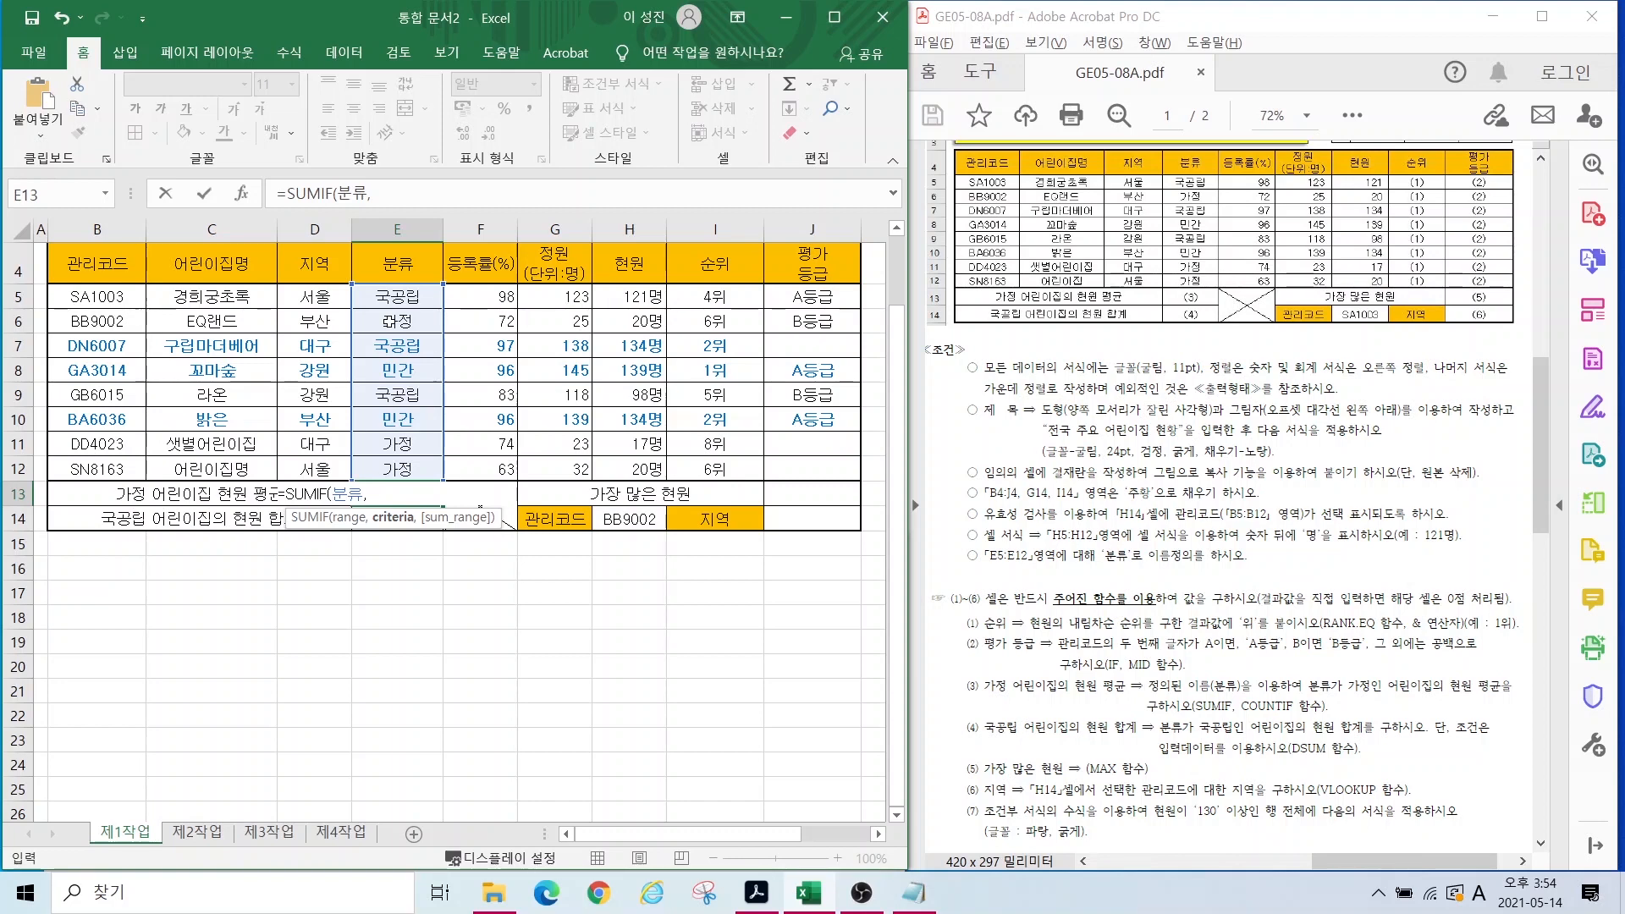
{"action": "type", "text": "\""}
{"action": "key", "text": "Hangul"}
{"action": "type", "text": "가정:"}
{"action": "key", "text": "BackSpace"}
{"action": "type", "text": "\","}
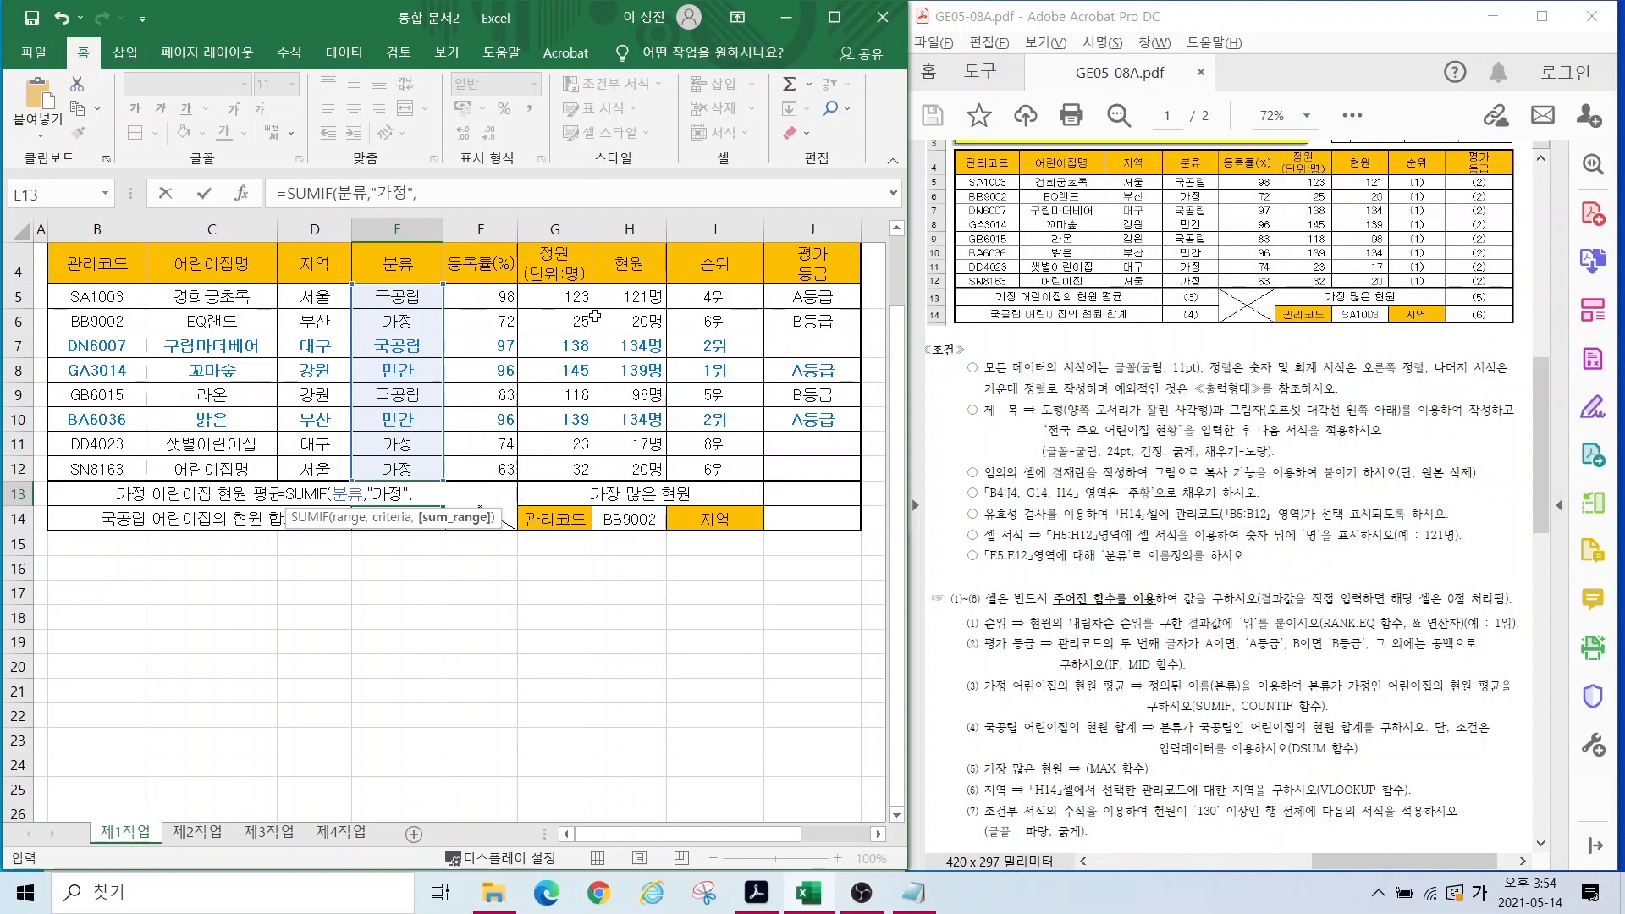
{"action": "left_click_drag", "start_coordinate": [626, 293], "coordinate": [626, 468]}
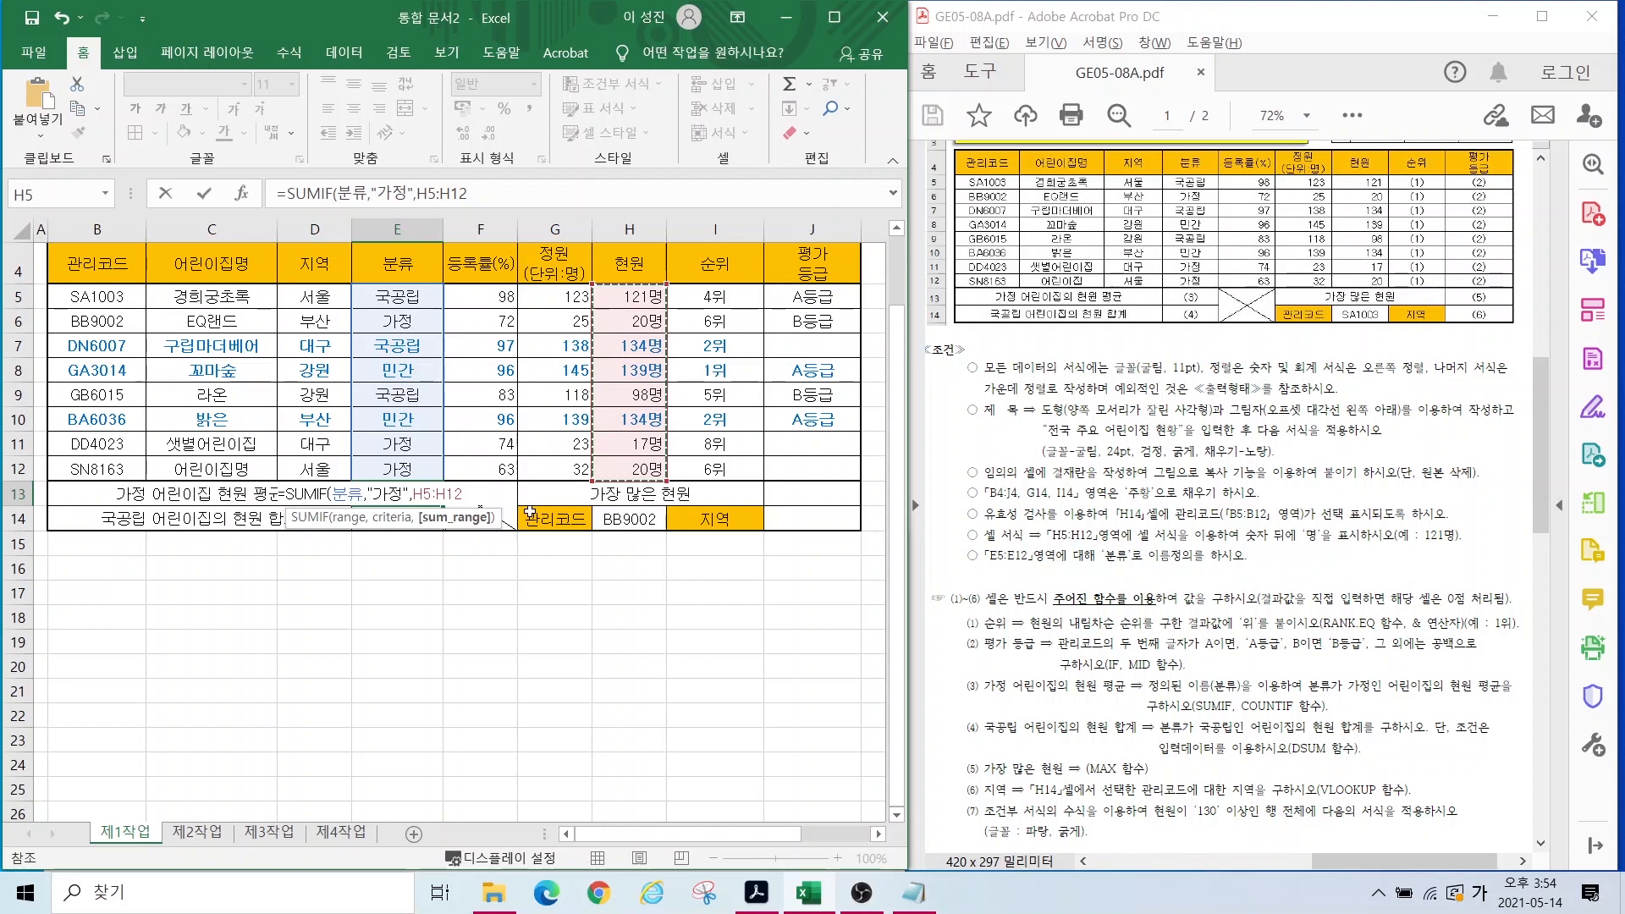
{"action": "type", "text": ")"}
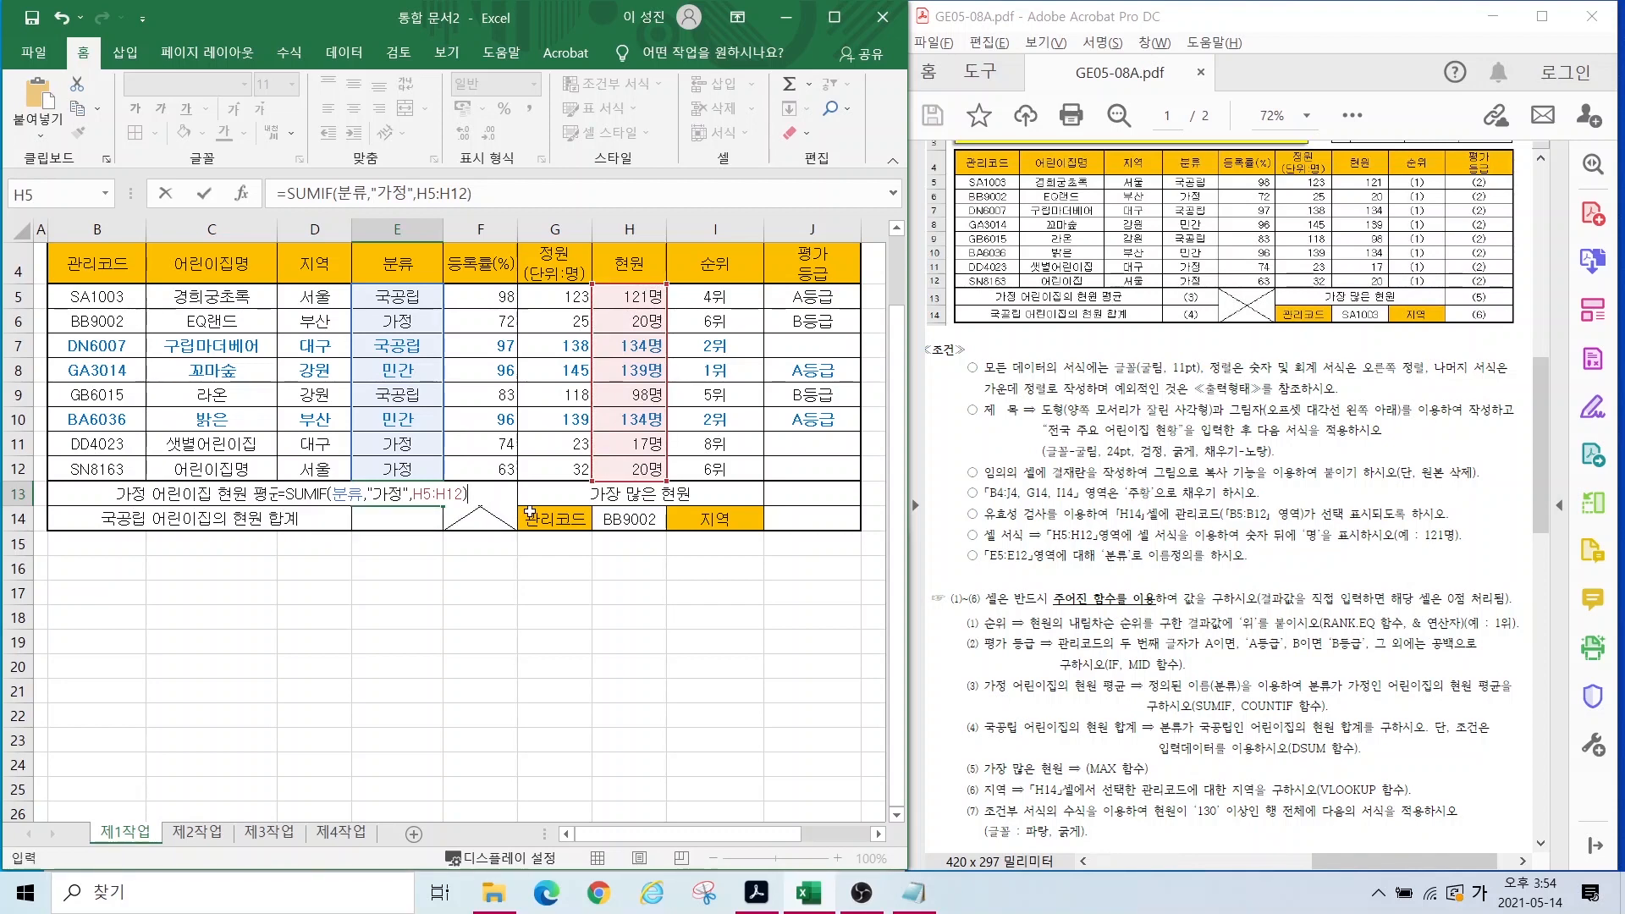
Step: Divide it by COUNTIF(분류,E12) and commit, giving a 가정 average of 19
{"action": "left_click", "coordinate": [500, 194]}
{"action": "type", "text": "/"}
{"action": "key", "text": "Hangul"}
{"action": "type", "text": "coun"}
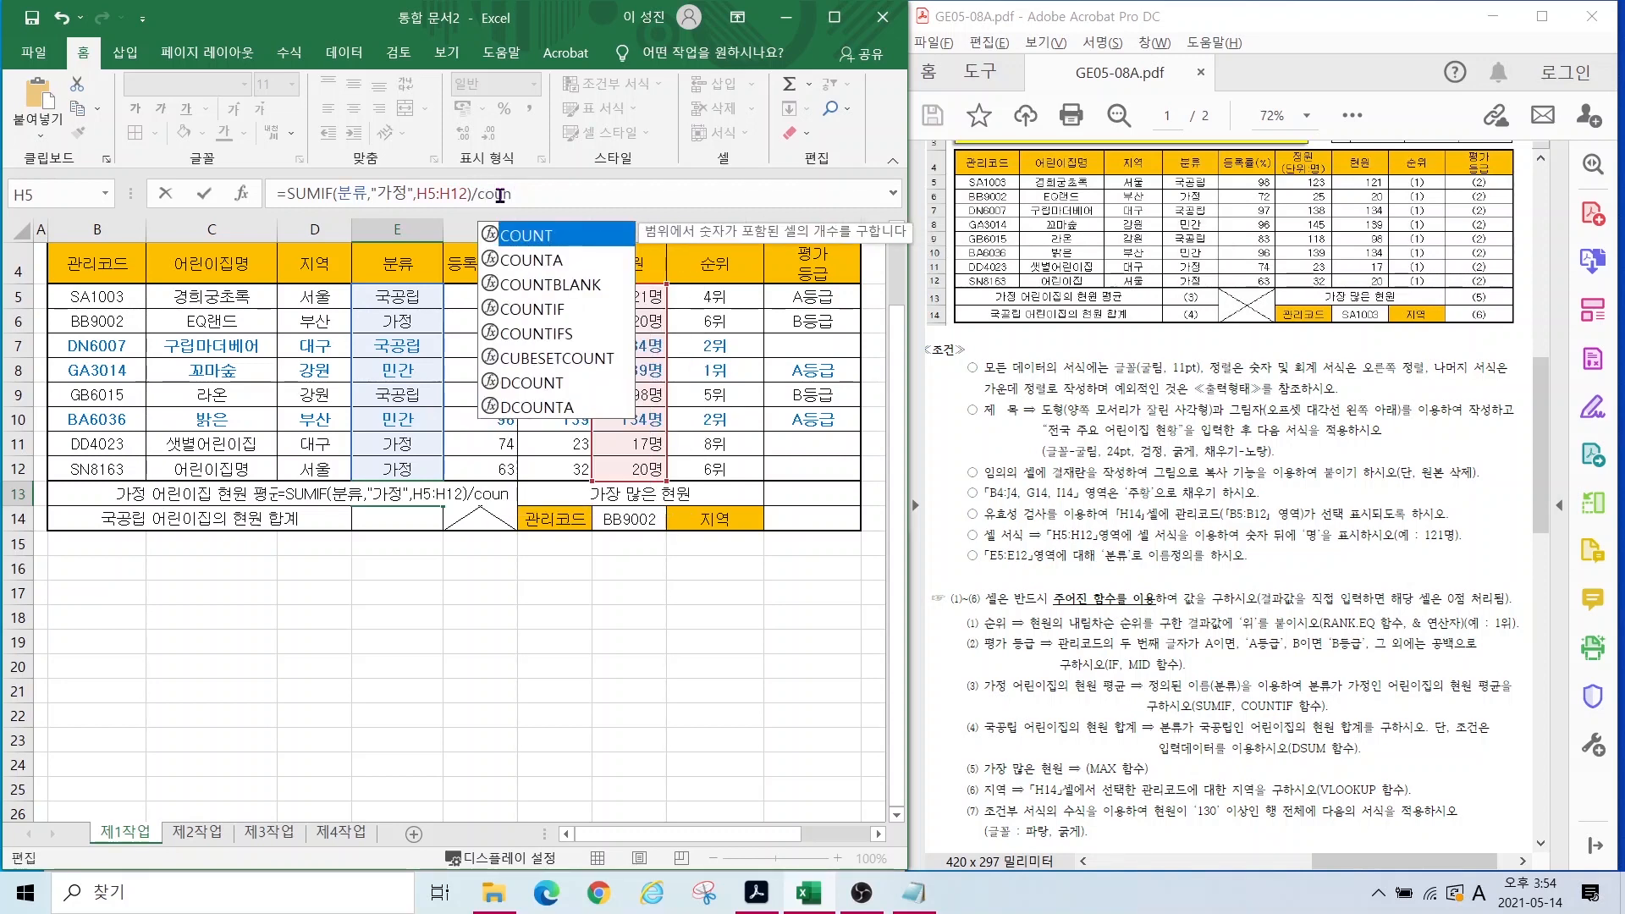
{"action": "type", "text": "tif("}
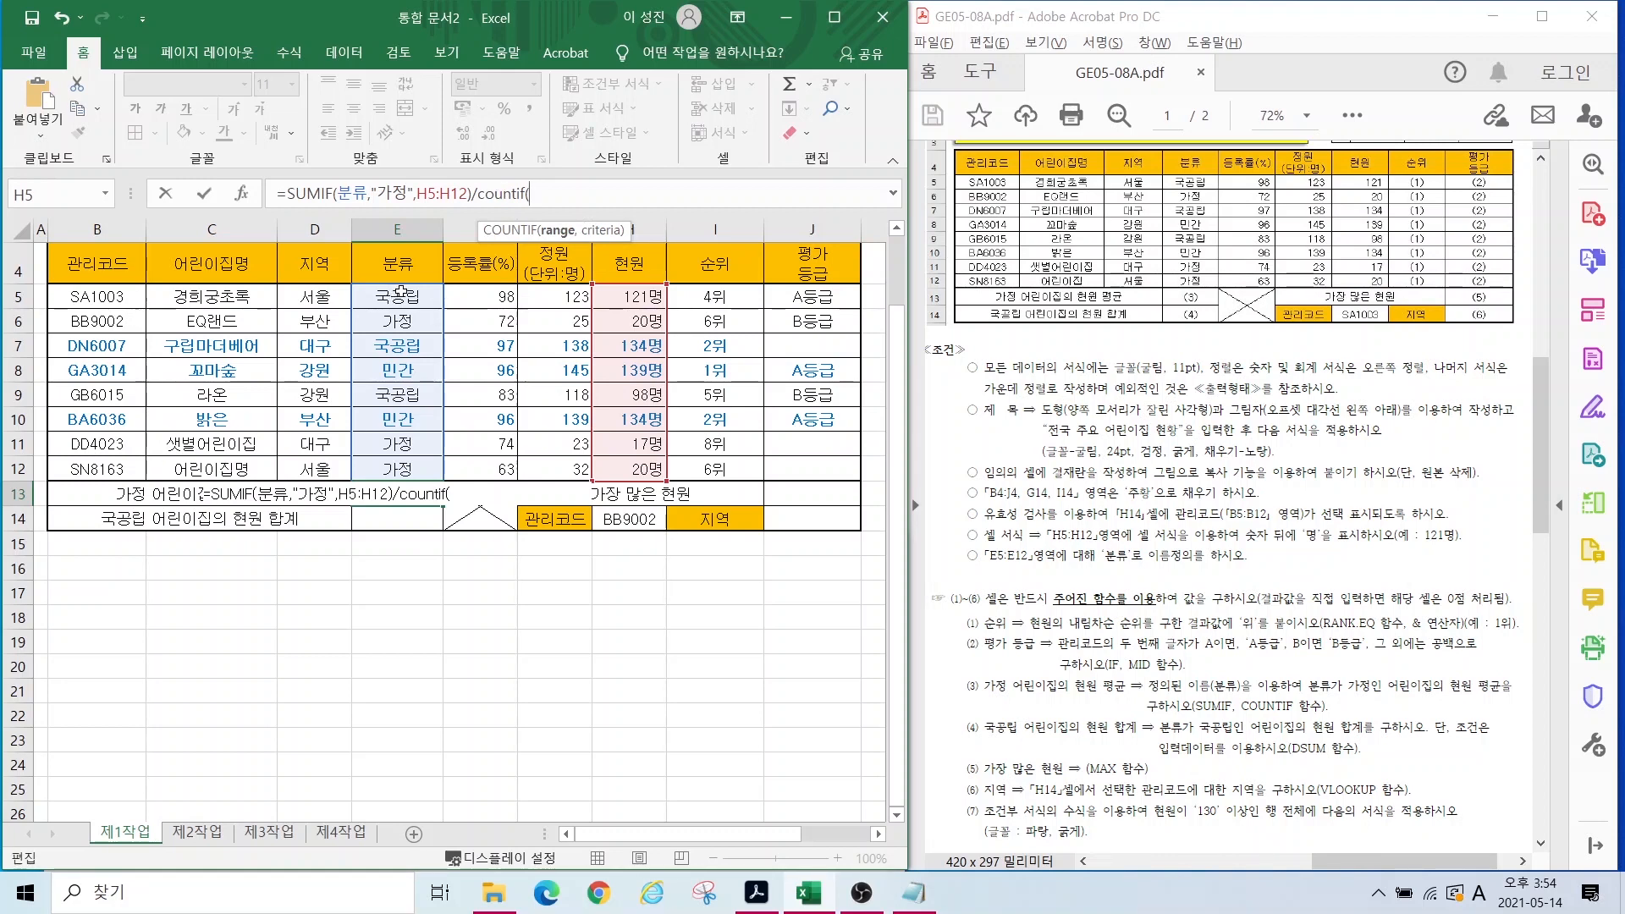
{"action": "left_click_drag", "start_coordinate": [402, 292], "coordinate": [398, 464]}
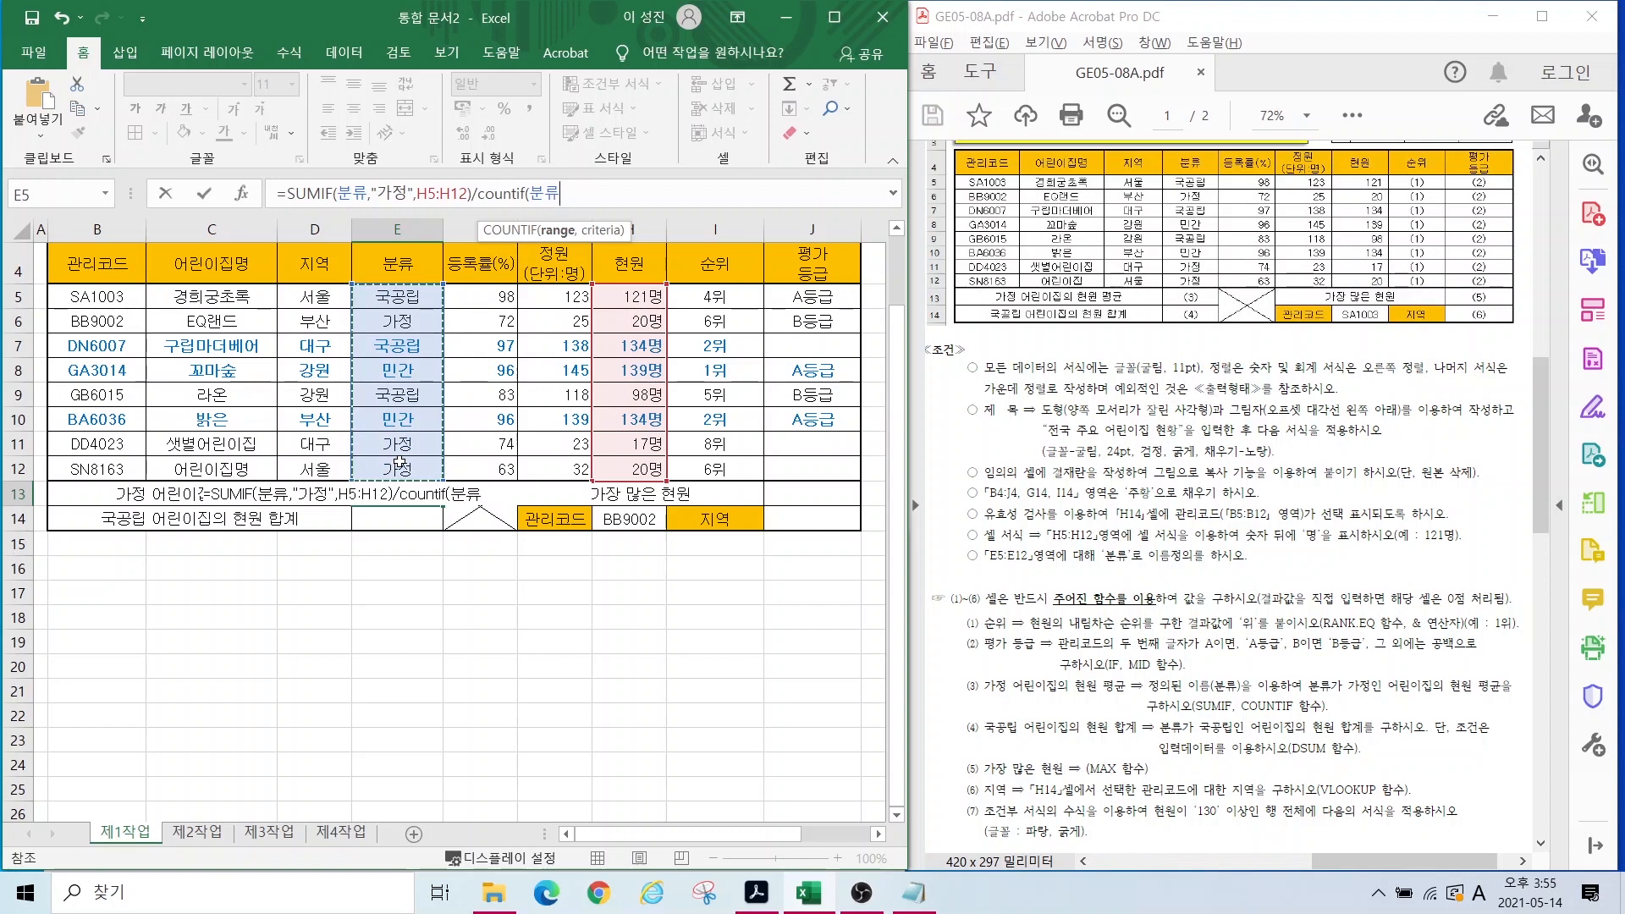
{"action": "type", "text": ","}
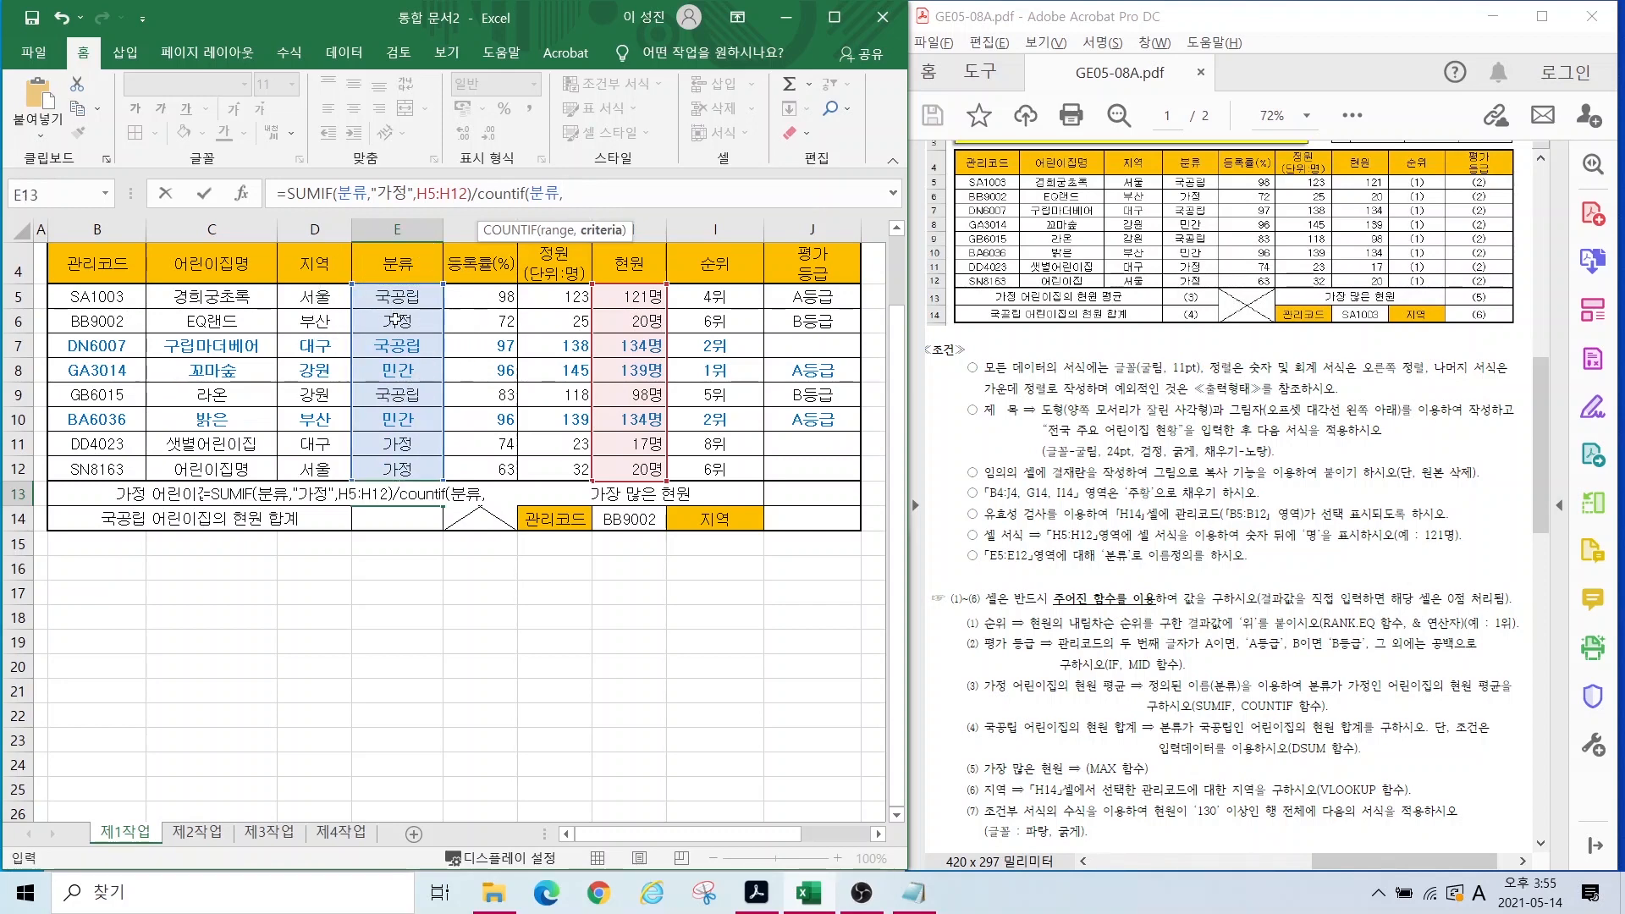
{"action": "left_click", "coordinate": [385, 468]}
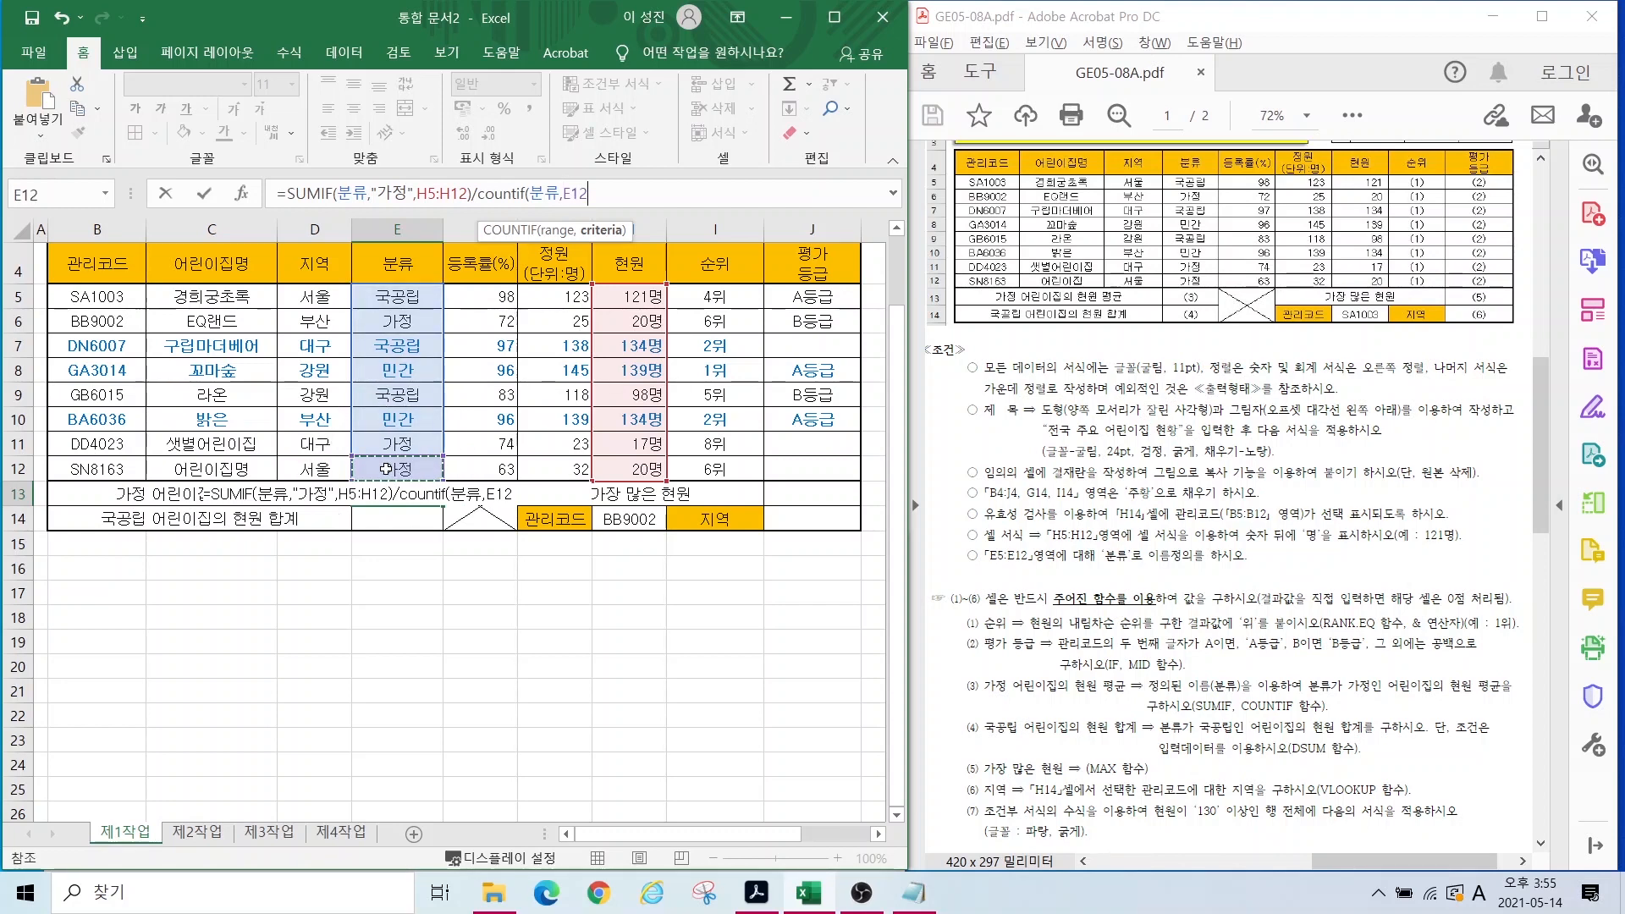
{"action": "type", "text": ")"}
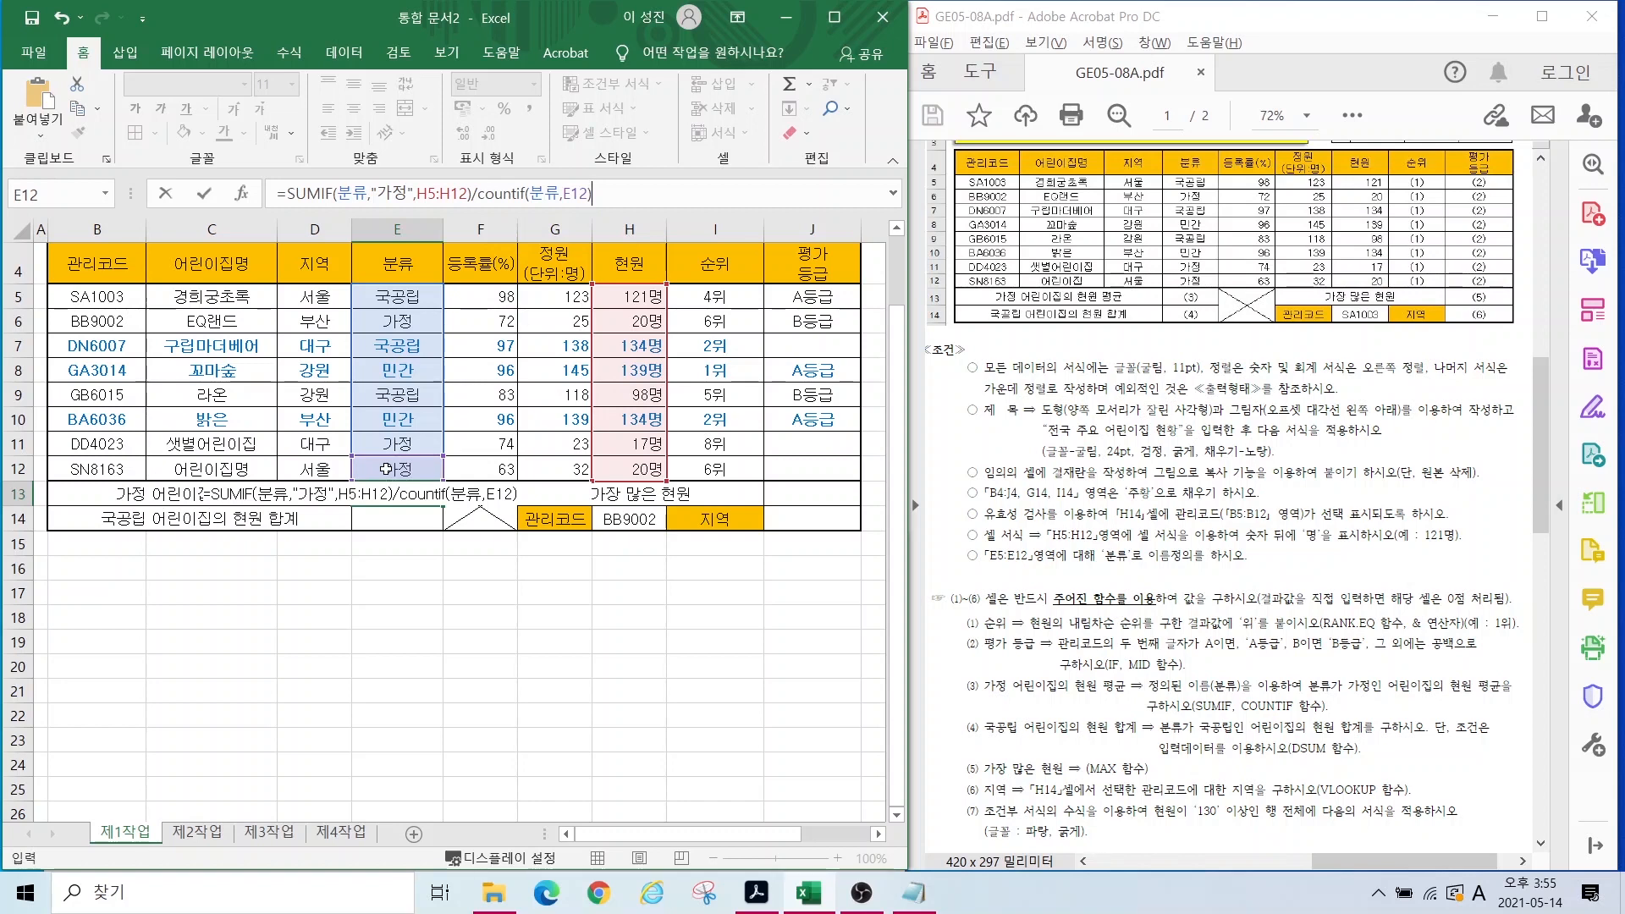
{"action": "key", "text": "Return"}
{"action": "left_click", "coordinate": [381, 502]}
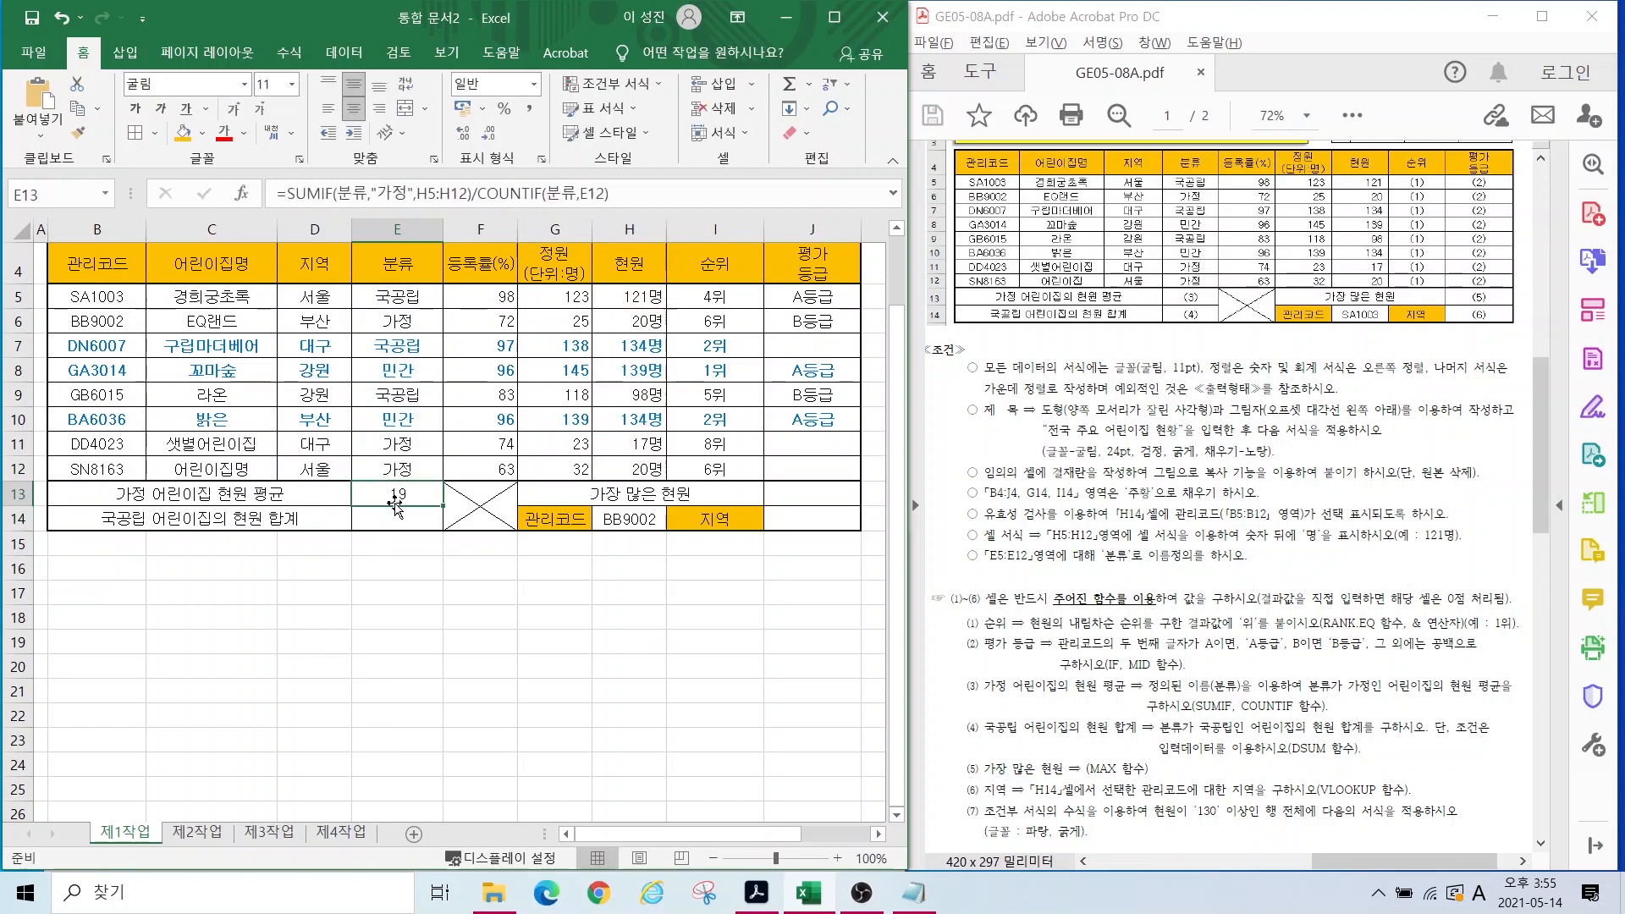
{"action": "left_click", "coordinate": [384, 568]}
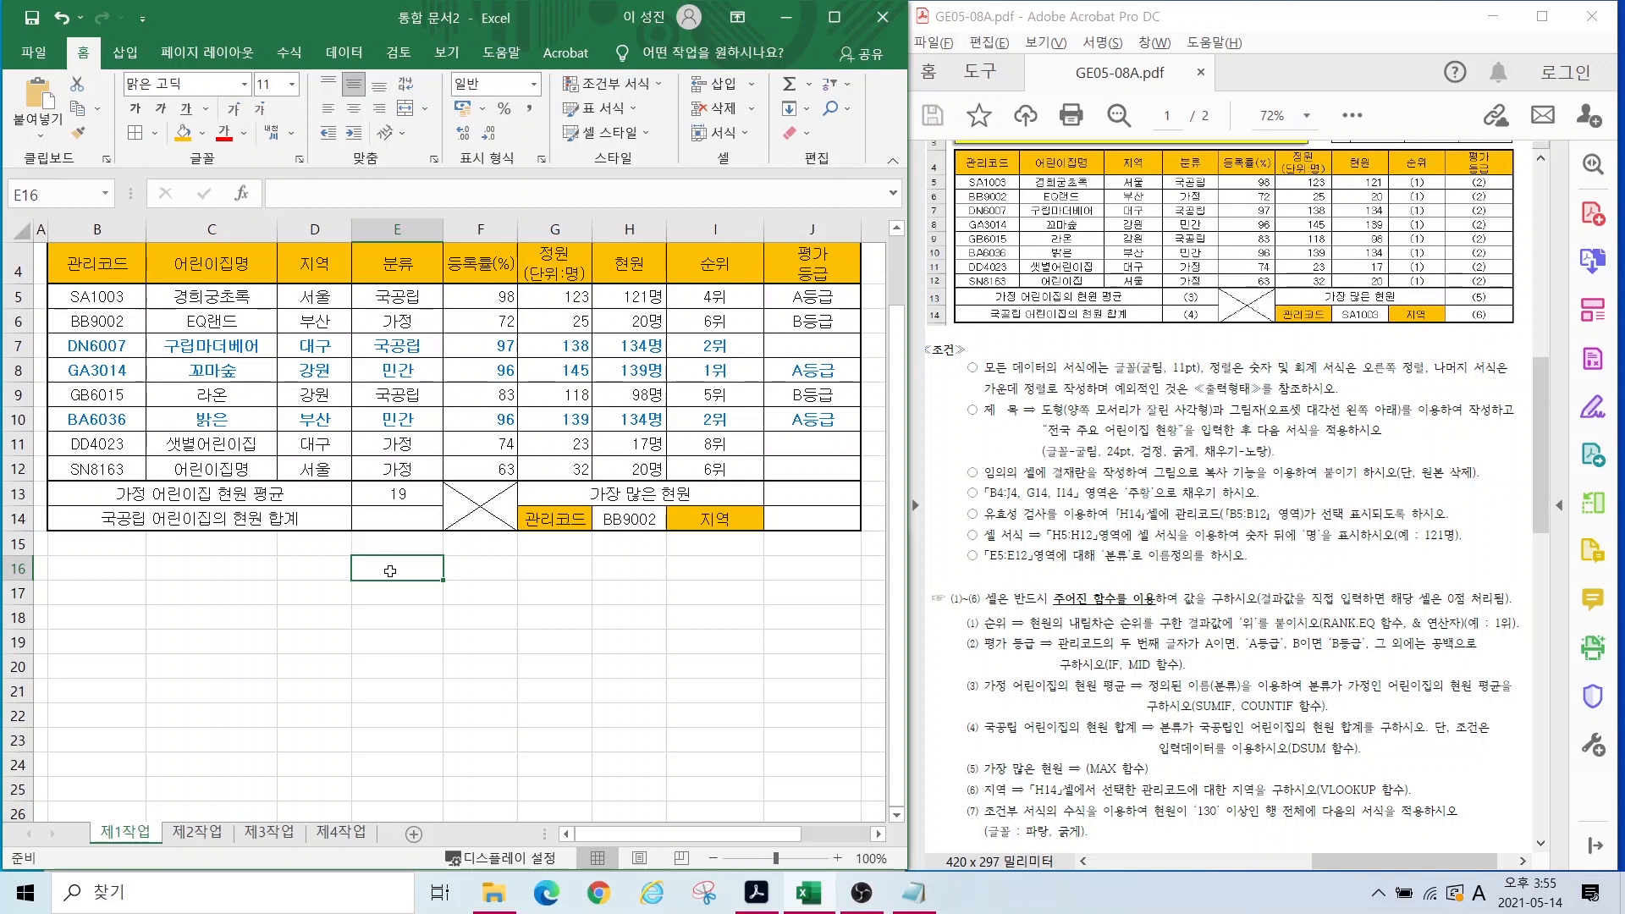
Step: Enter =AVERAGEIF(분류,E12,H5:H12) in E16 and compare it with E13's result of 19
{"action": "type", "text": "=av"}
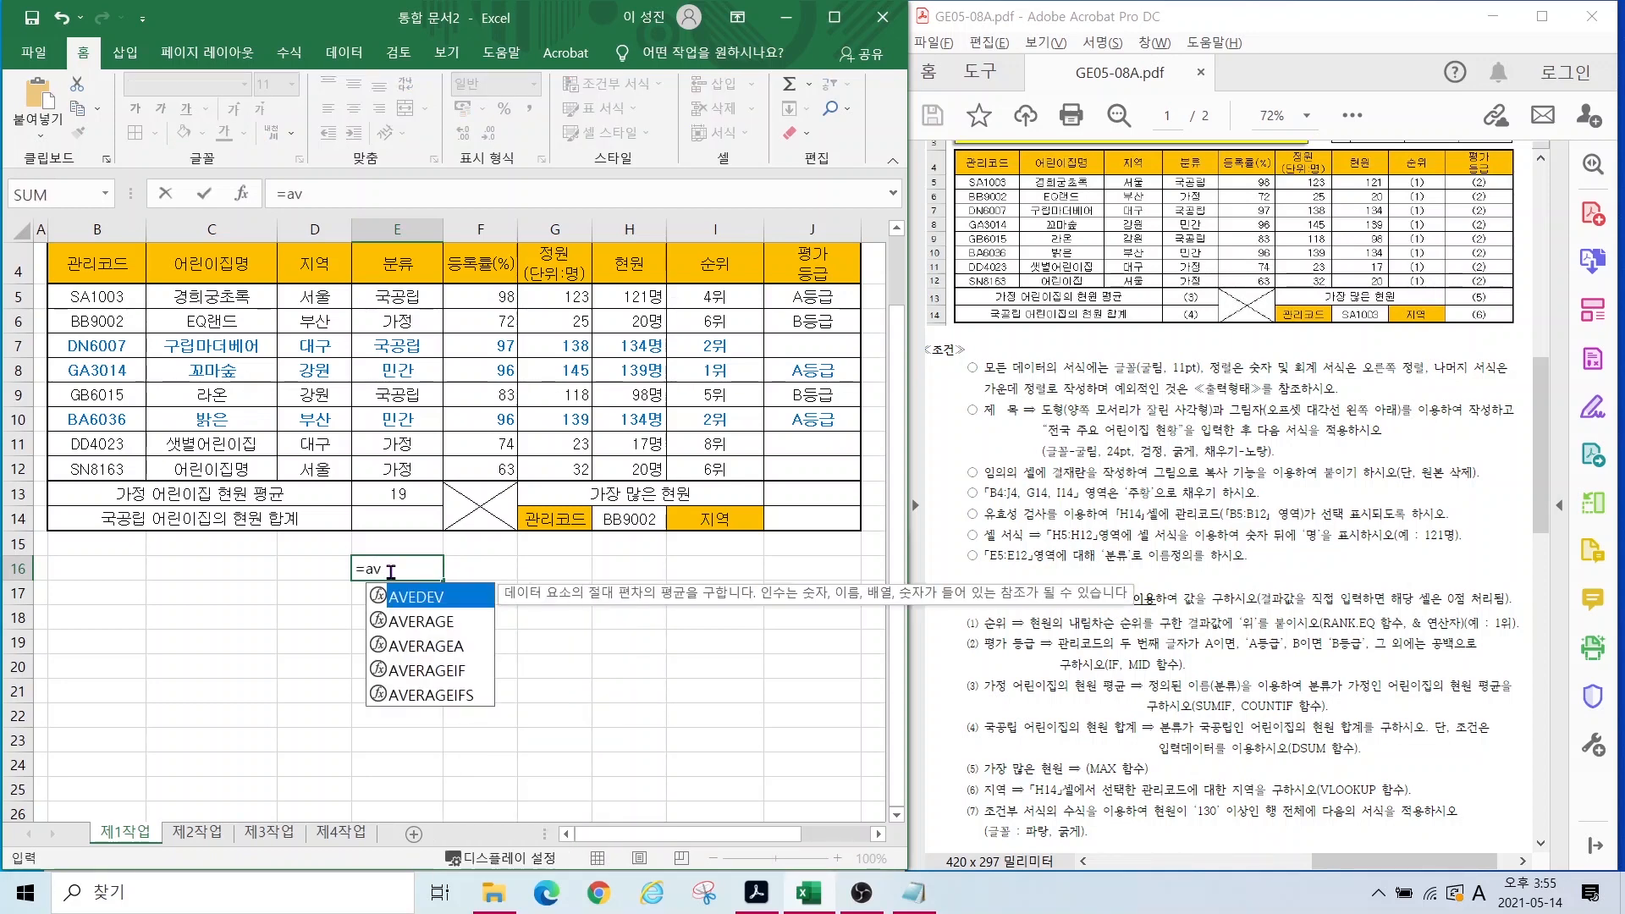
{"action": "double_click", "coordinate": [429, 671]}
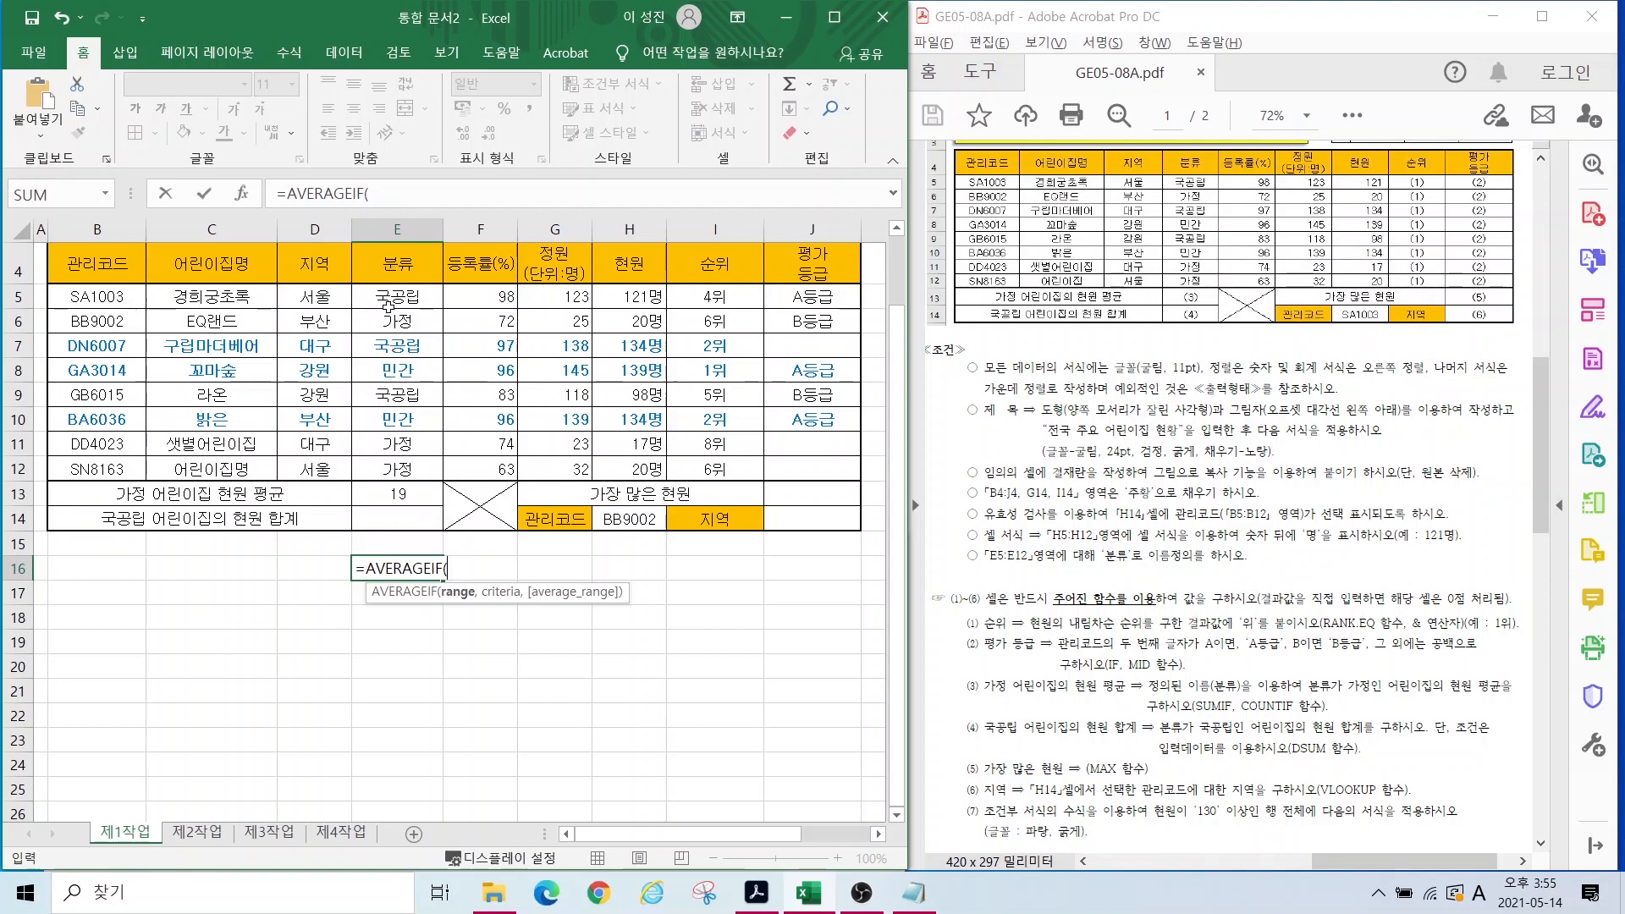
{"action": "left_click_drag", "start_coordinate": [384, 296], "coordinate": [397, 466]}
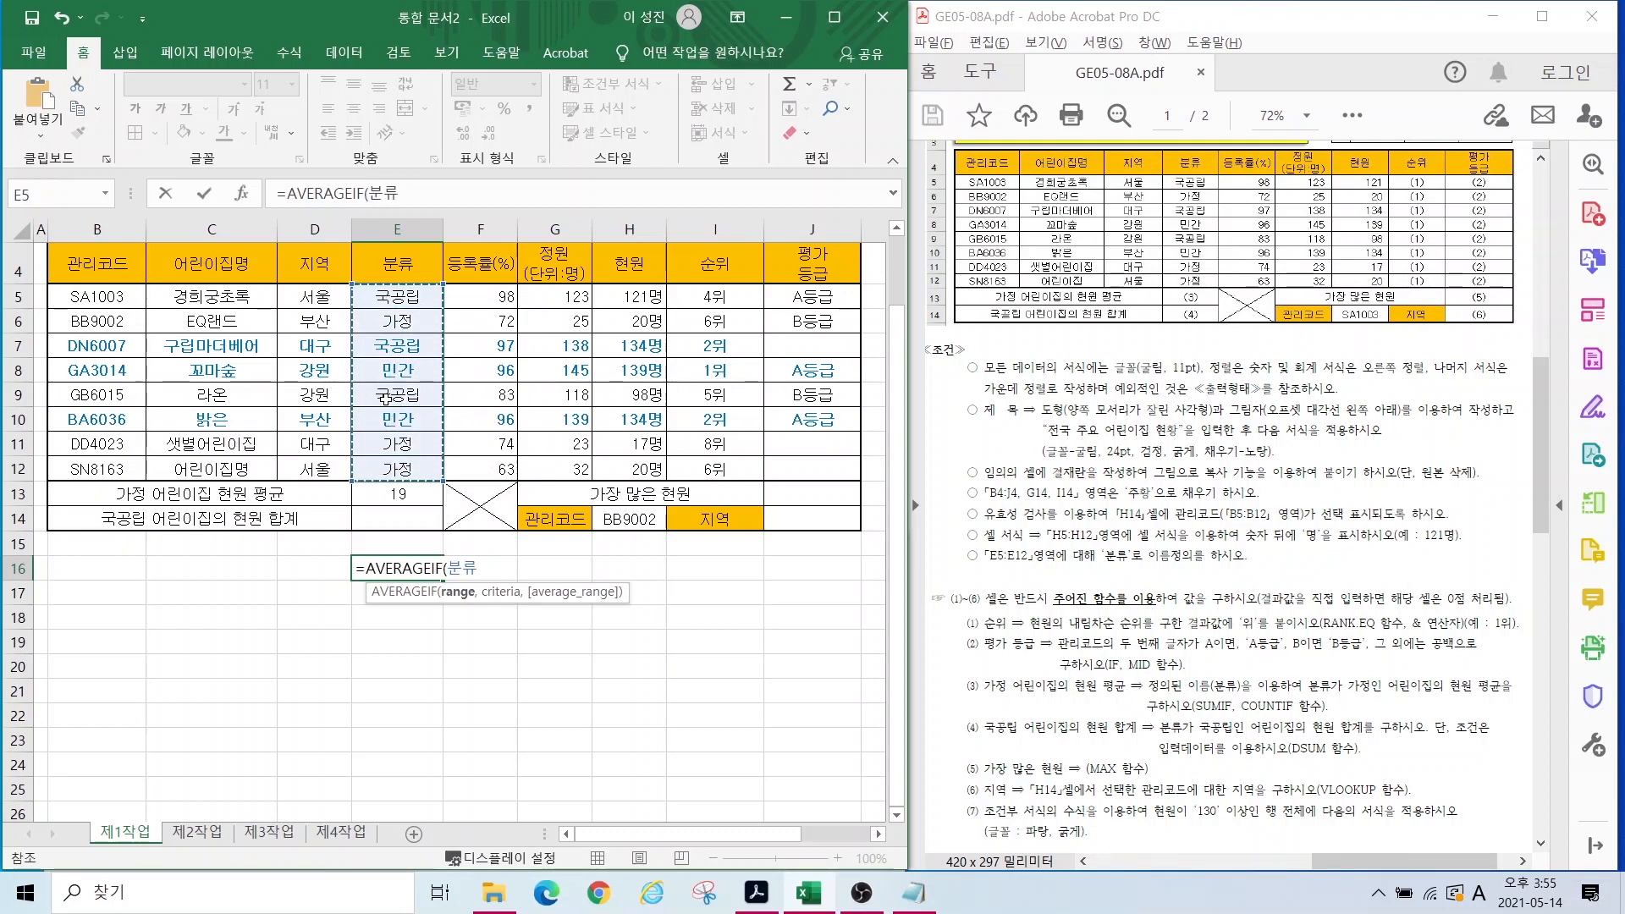
{"action": "type", "text": ","}
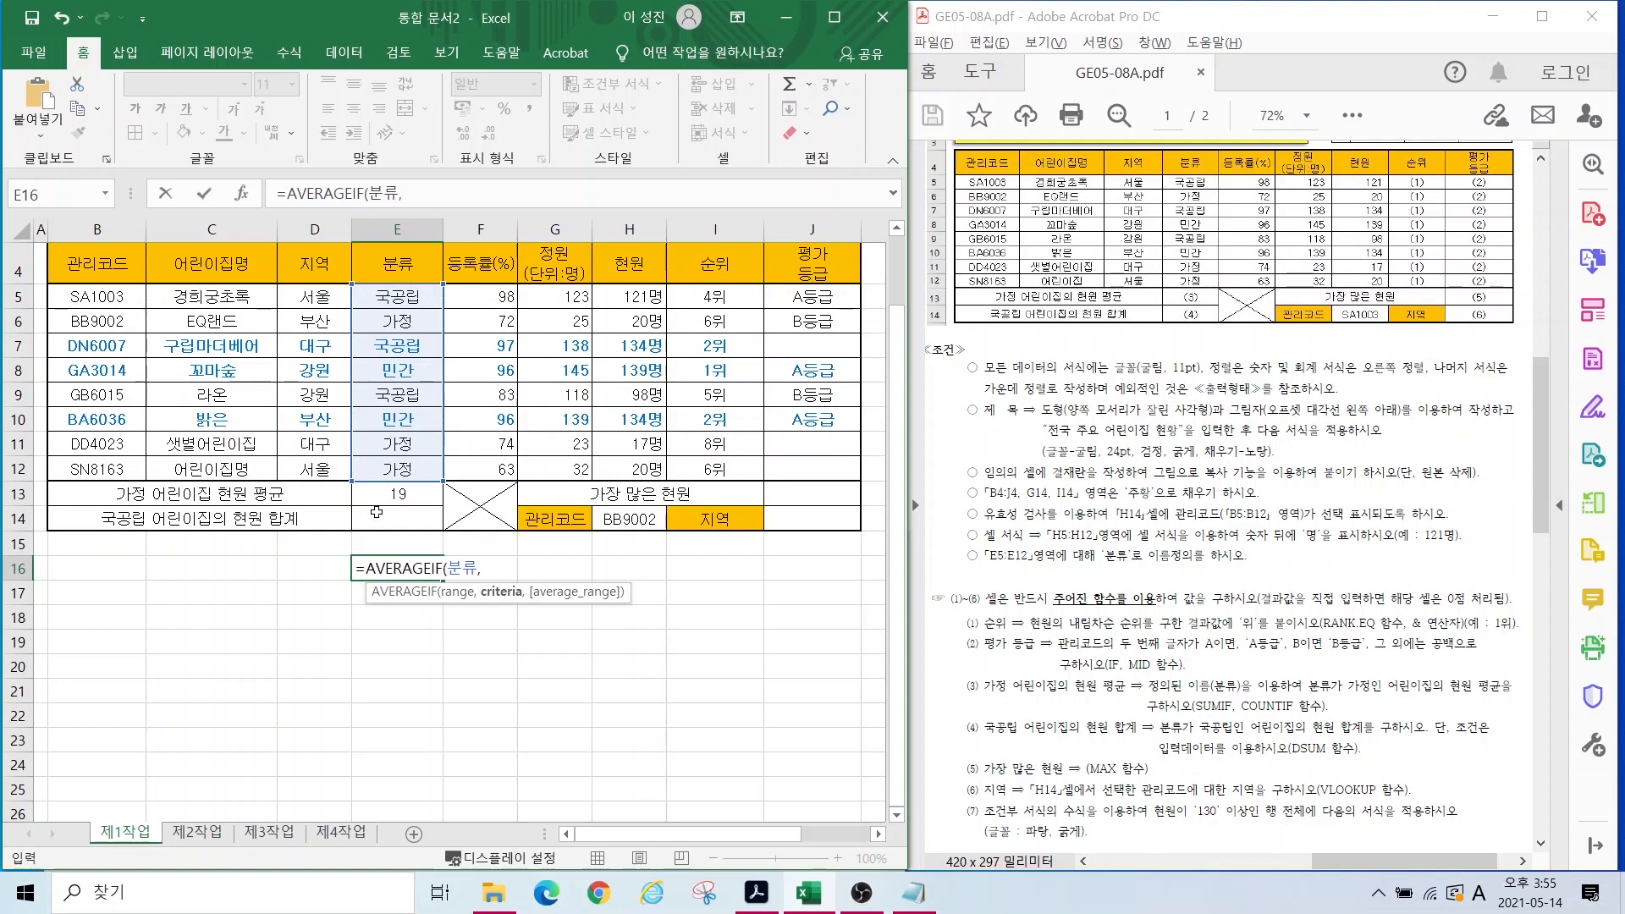
{"action": "left_click", "coordinate": [385, 468]}
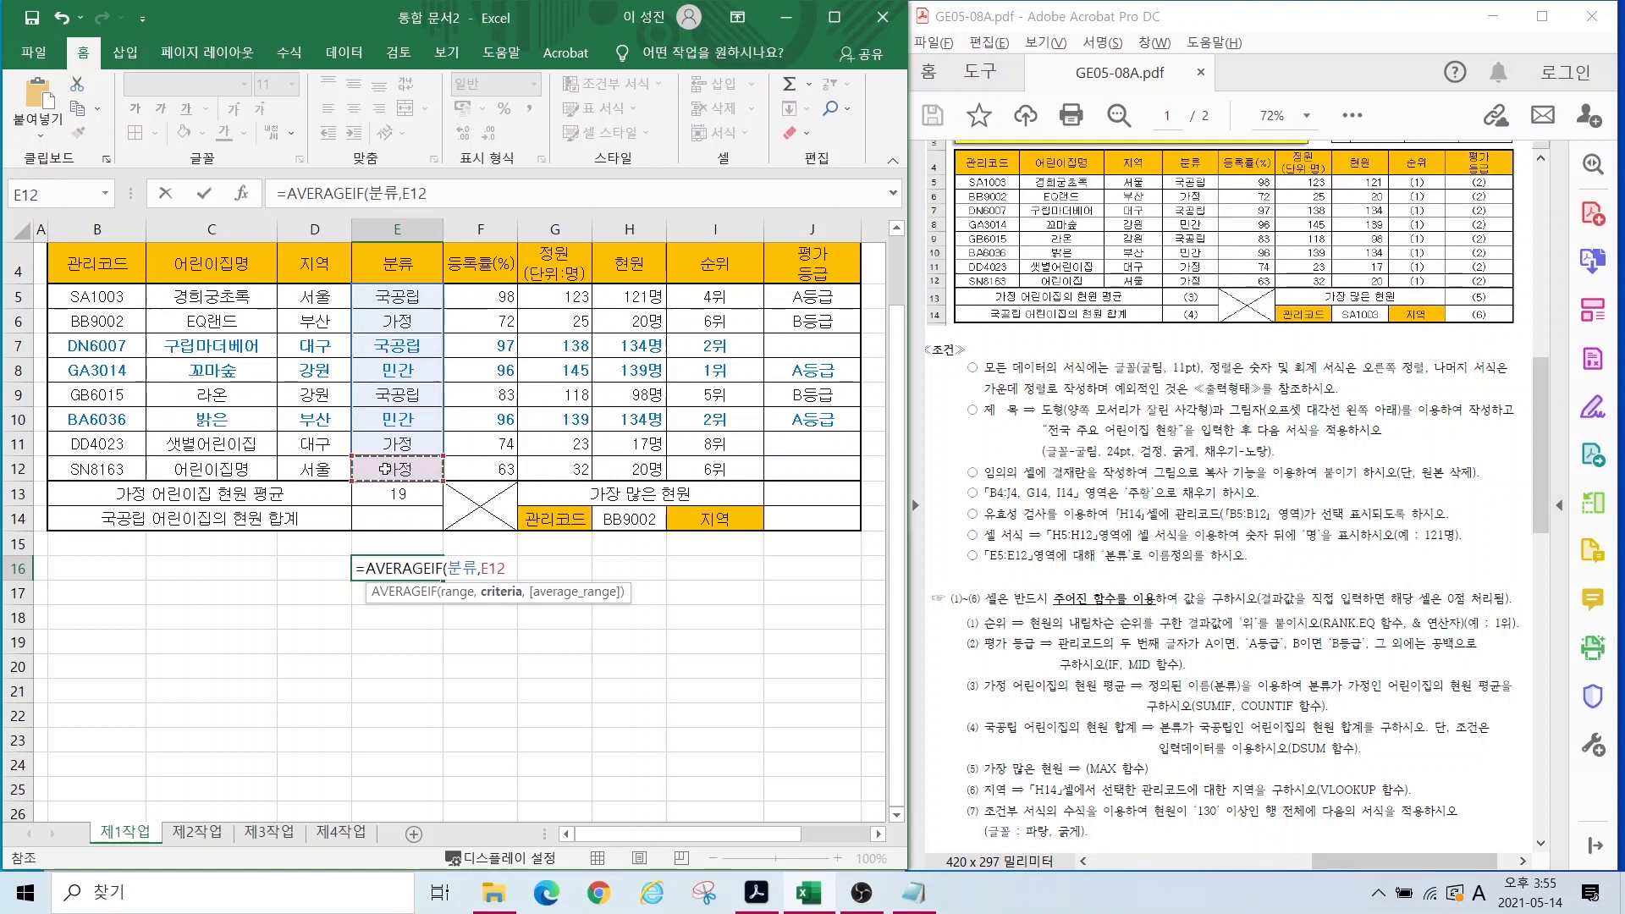
{"action": "type", "text": ","}
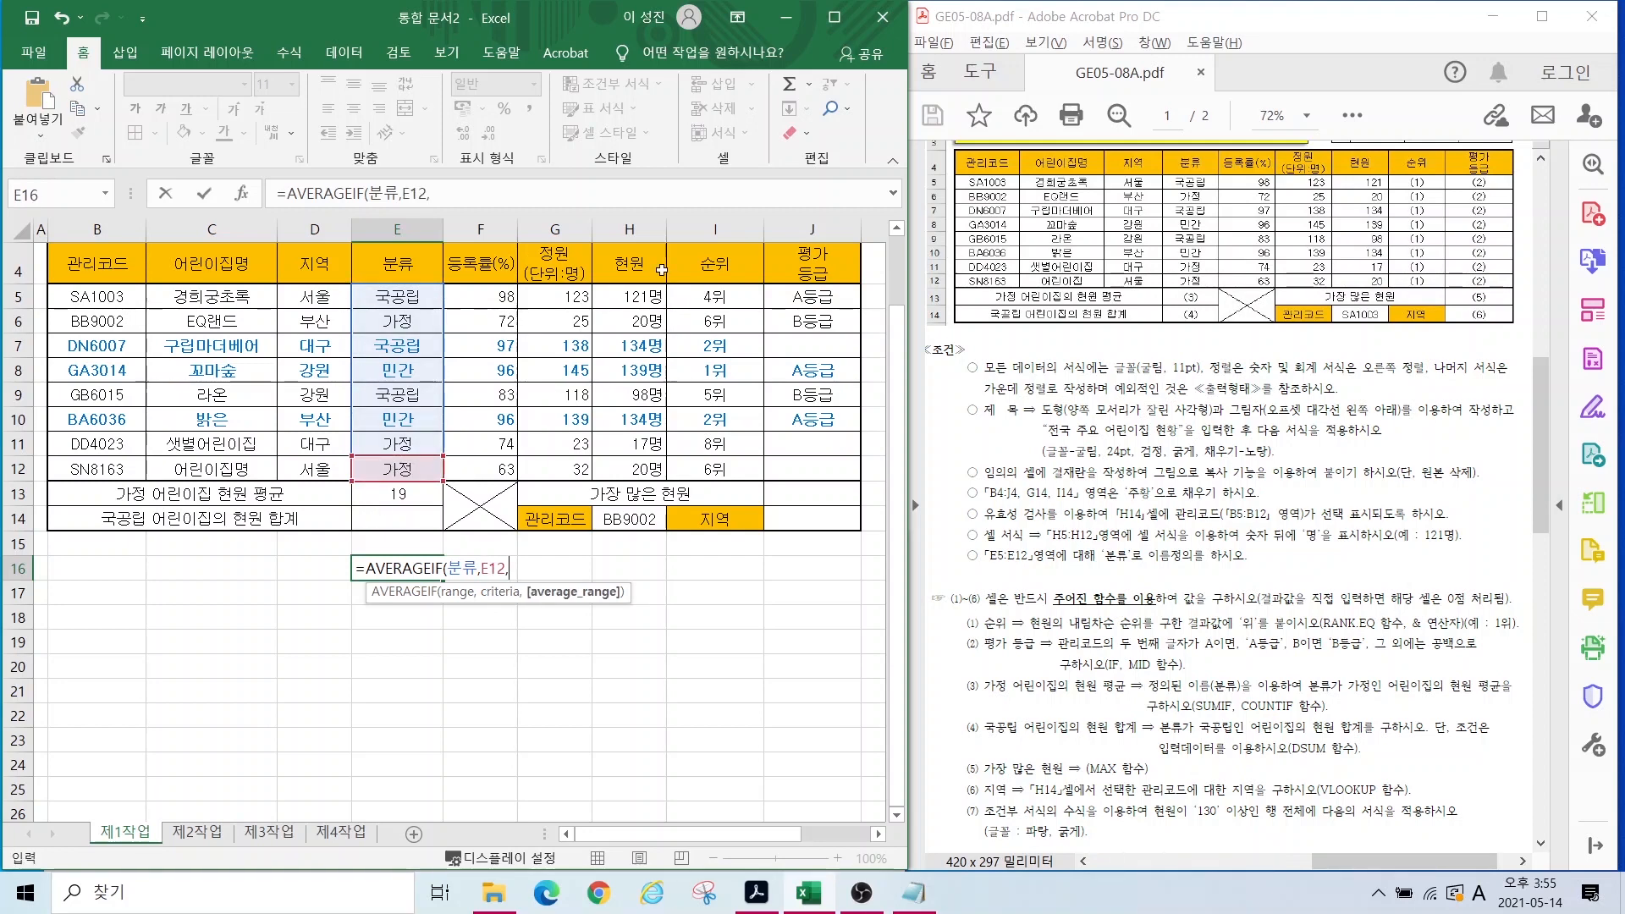
{"action": "left_click_drag", "start_coordinate": [624, 297], "coordinate": [646, 468]}
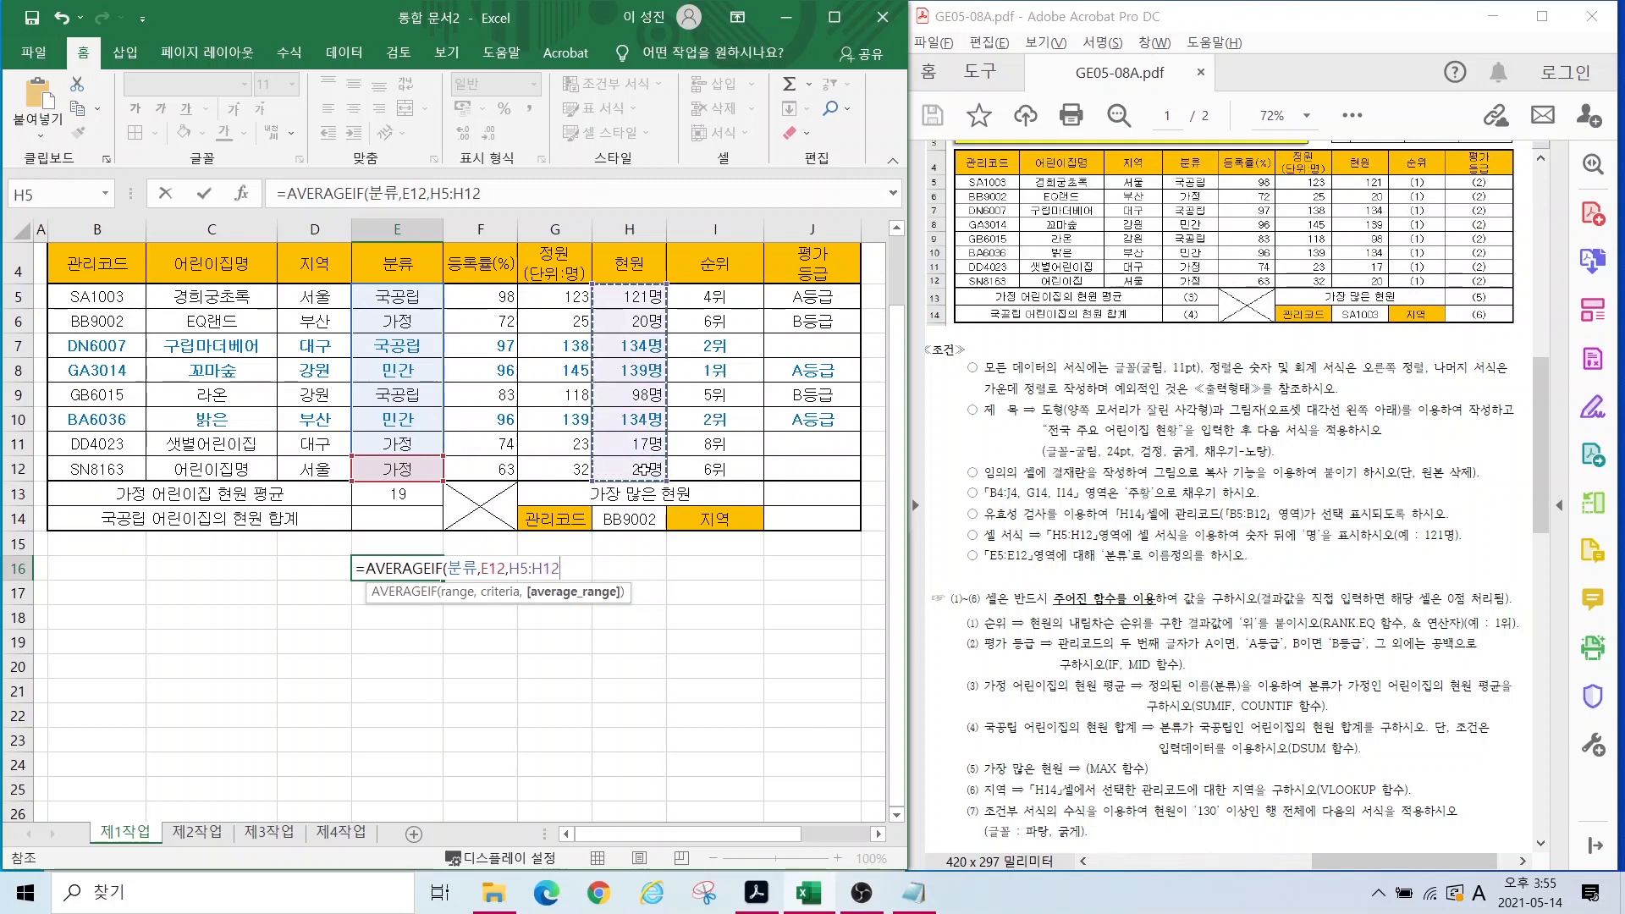
{"action": "type", "text": ")"}
{"action": "key", "text": "Return"}
{"action": "left_click", "coordinate": [406, 493]}
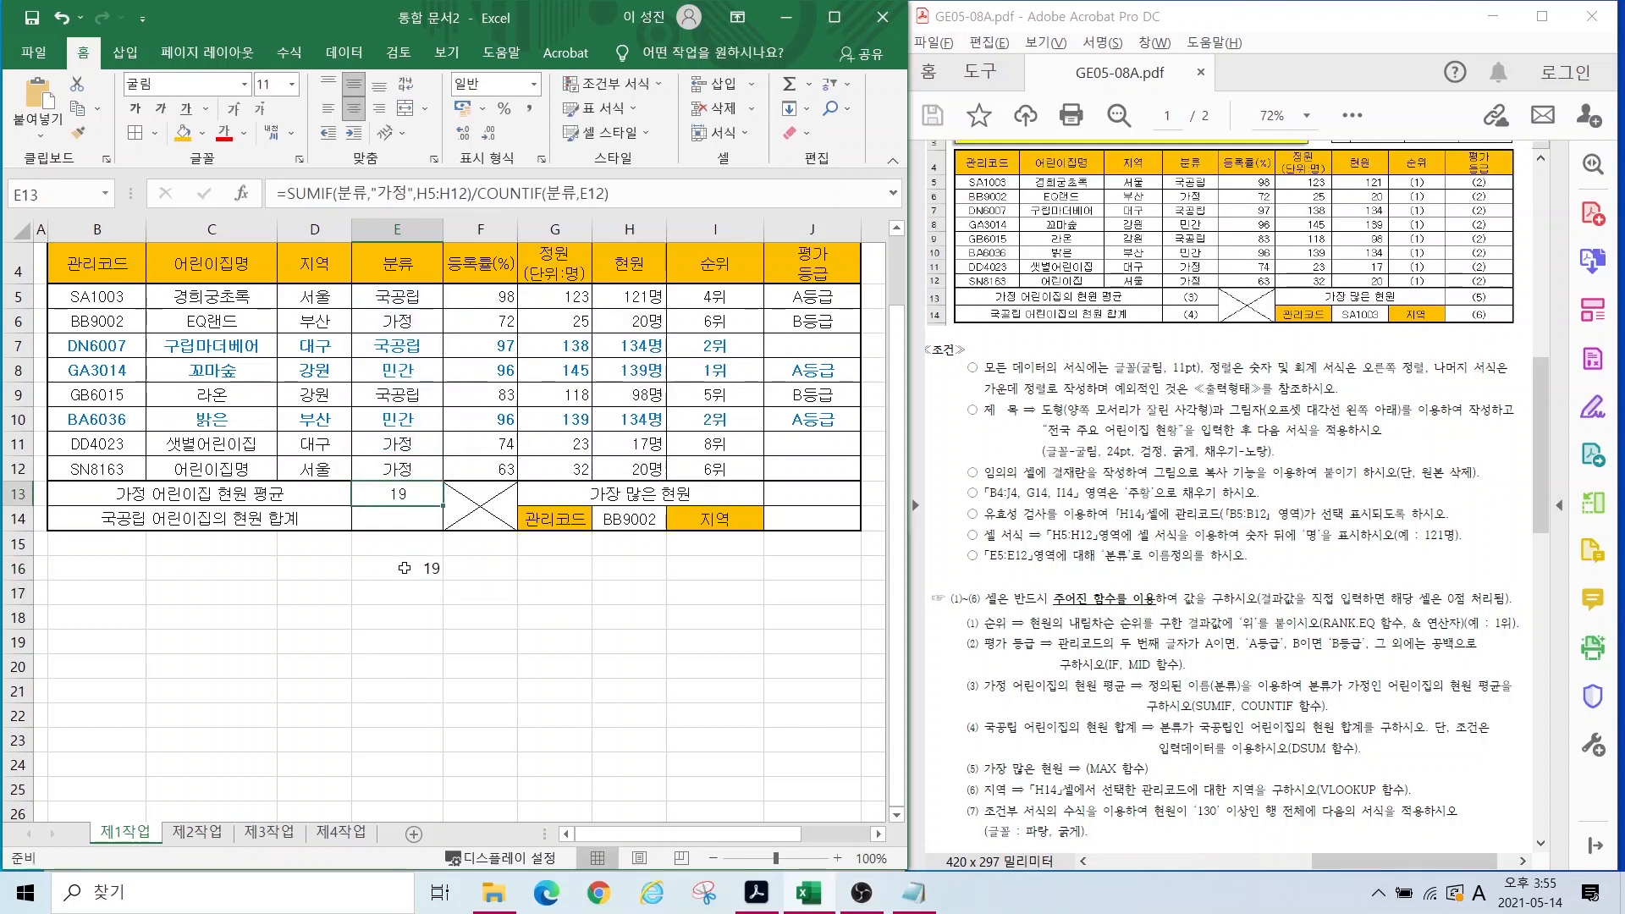
{"action": "left_click", "coordinate": [426, 566]}
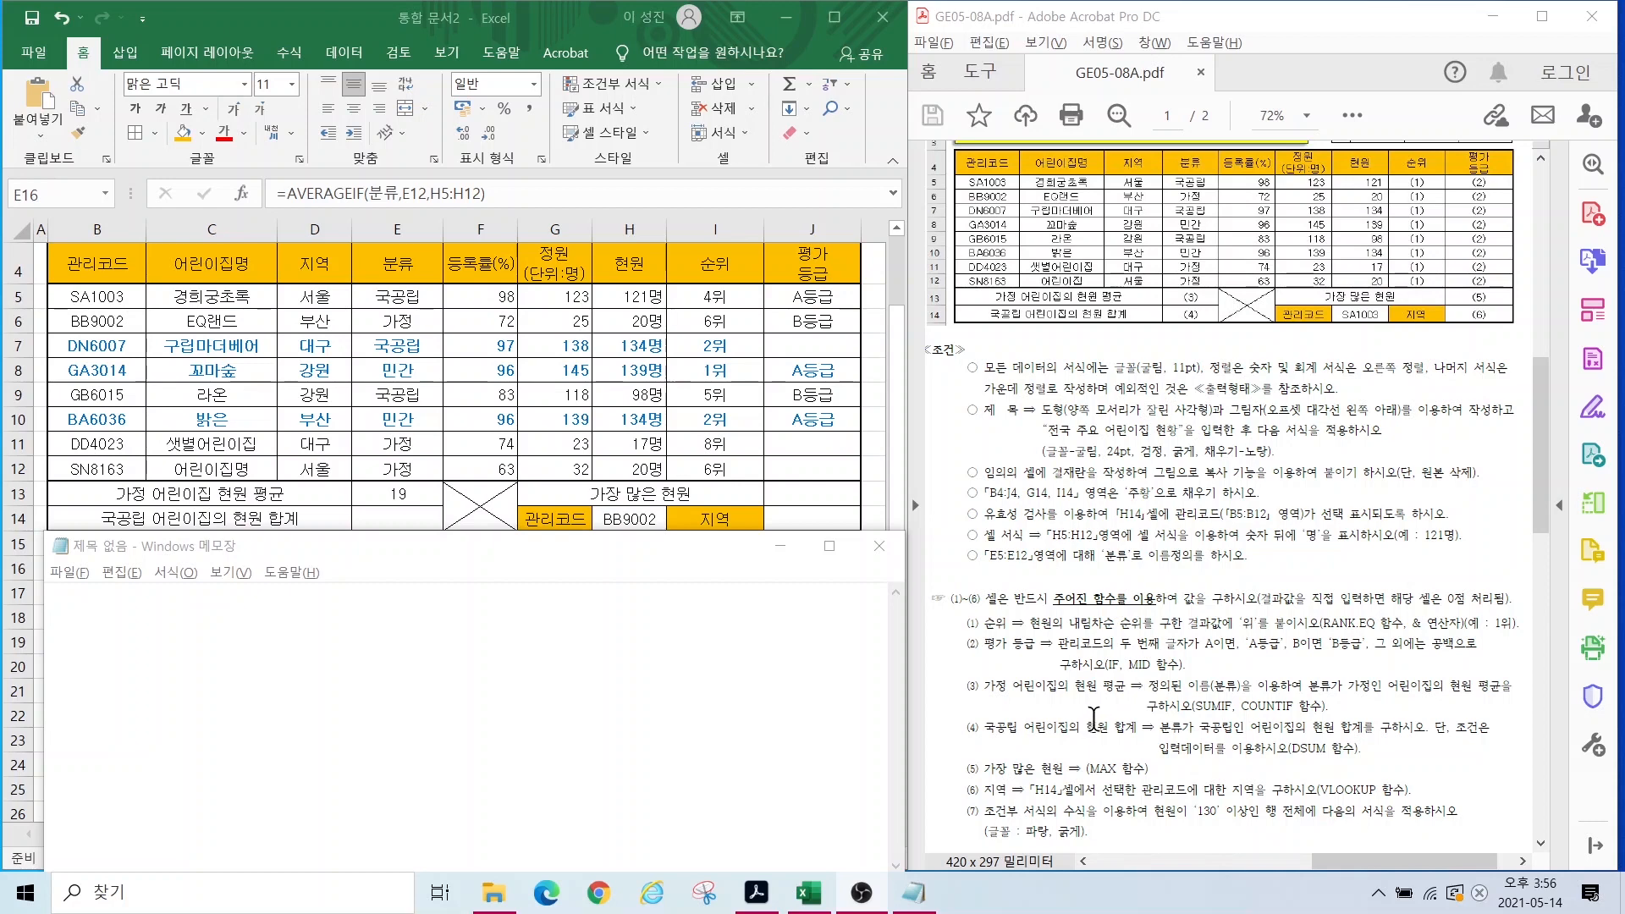
Step: Circle the DSUM requirement in the exam task sheet with the screen pen
{"action": "key", "text": "ctrl+2"}
{"action": "left_click_drag", "start_coordinate": [1261, 734], "coordinate": [1372, 767]}
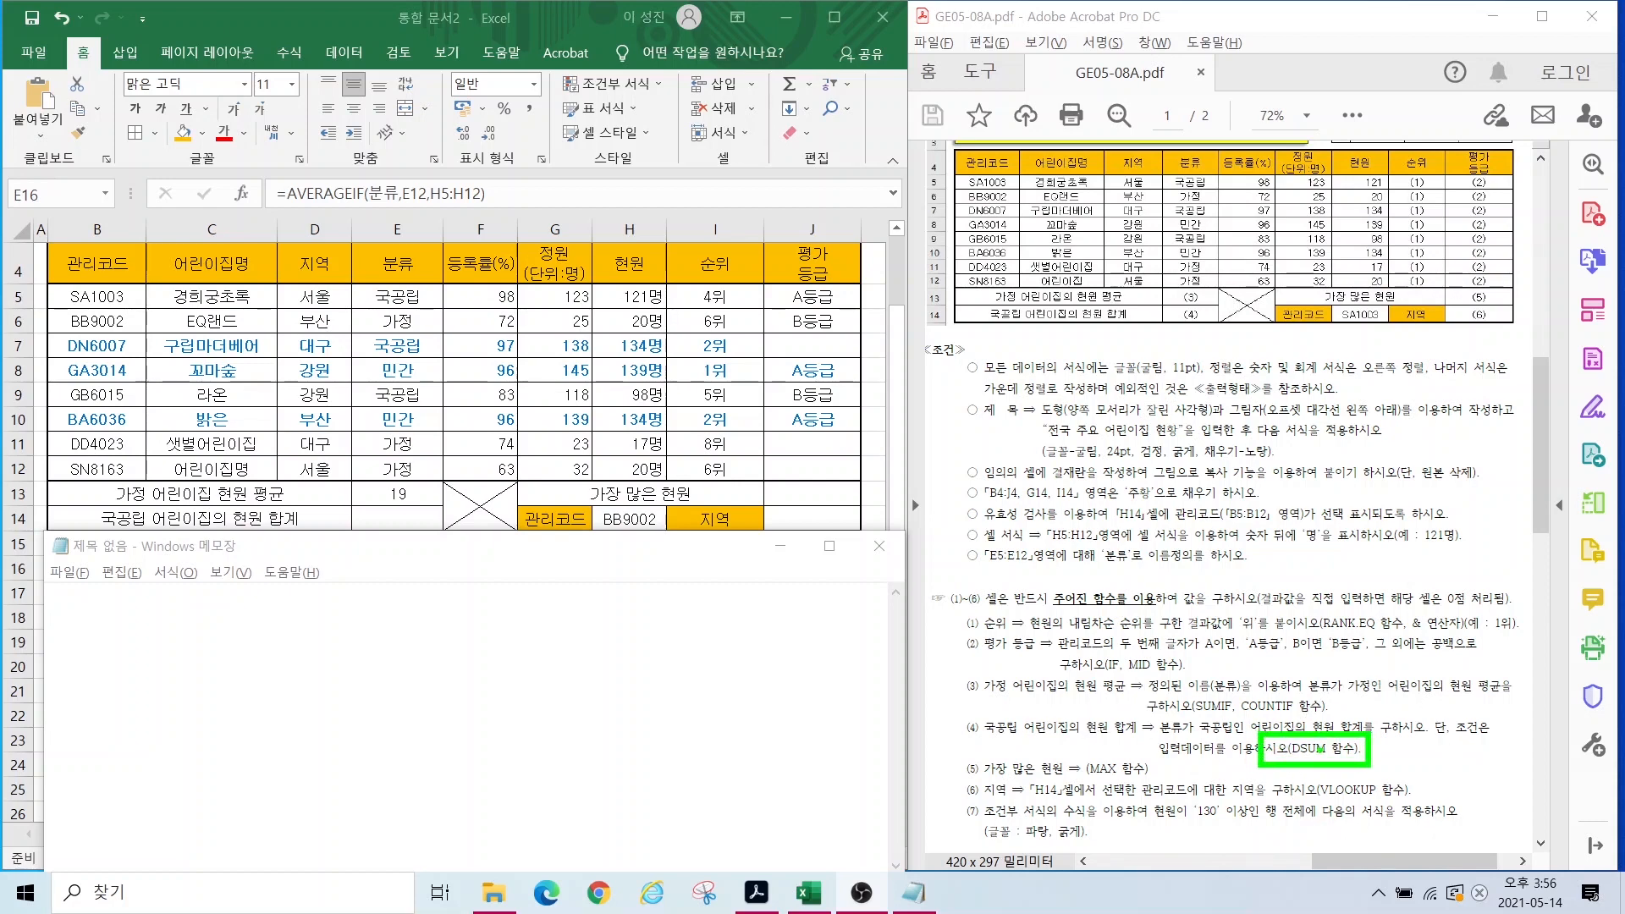
{"action": "key", "text": "Escape"}
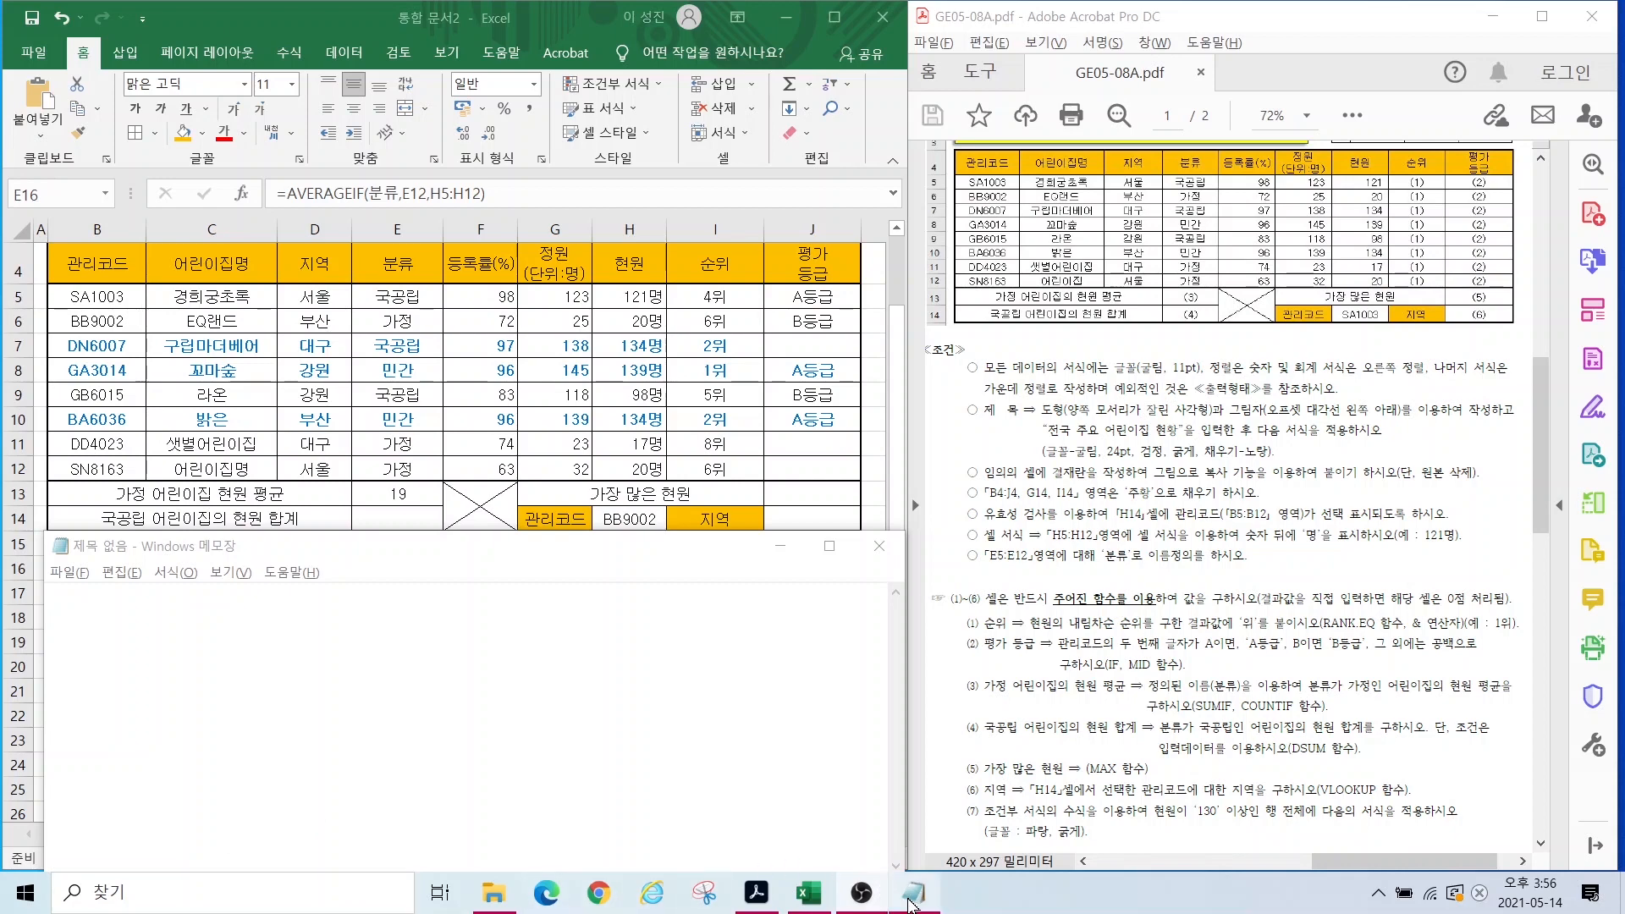
Step: In Notepad, note =dsum(표전체범위,몇열,조건범위) 제목포함 and begin =dsum(b4:j12,
{"action": "mouse_move", "coordinate": [911, 904]}
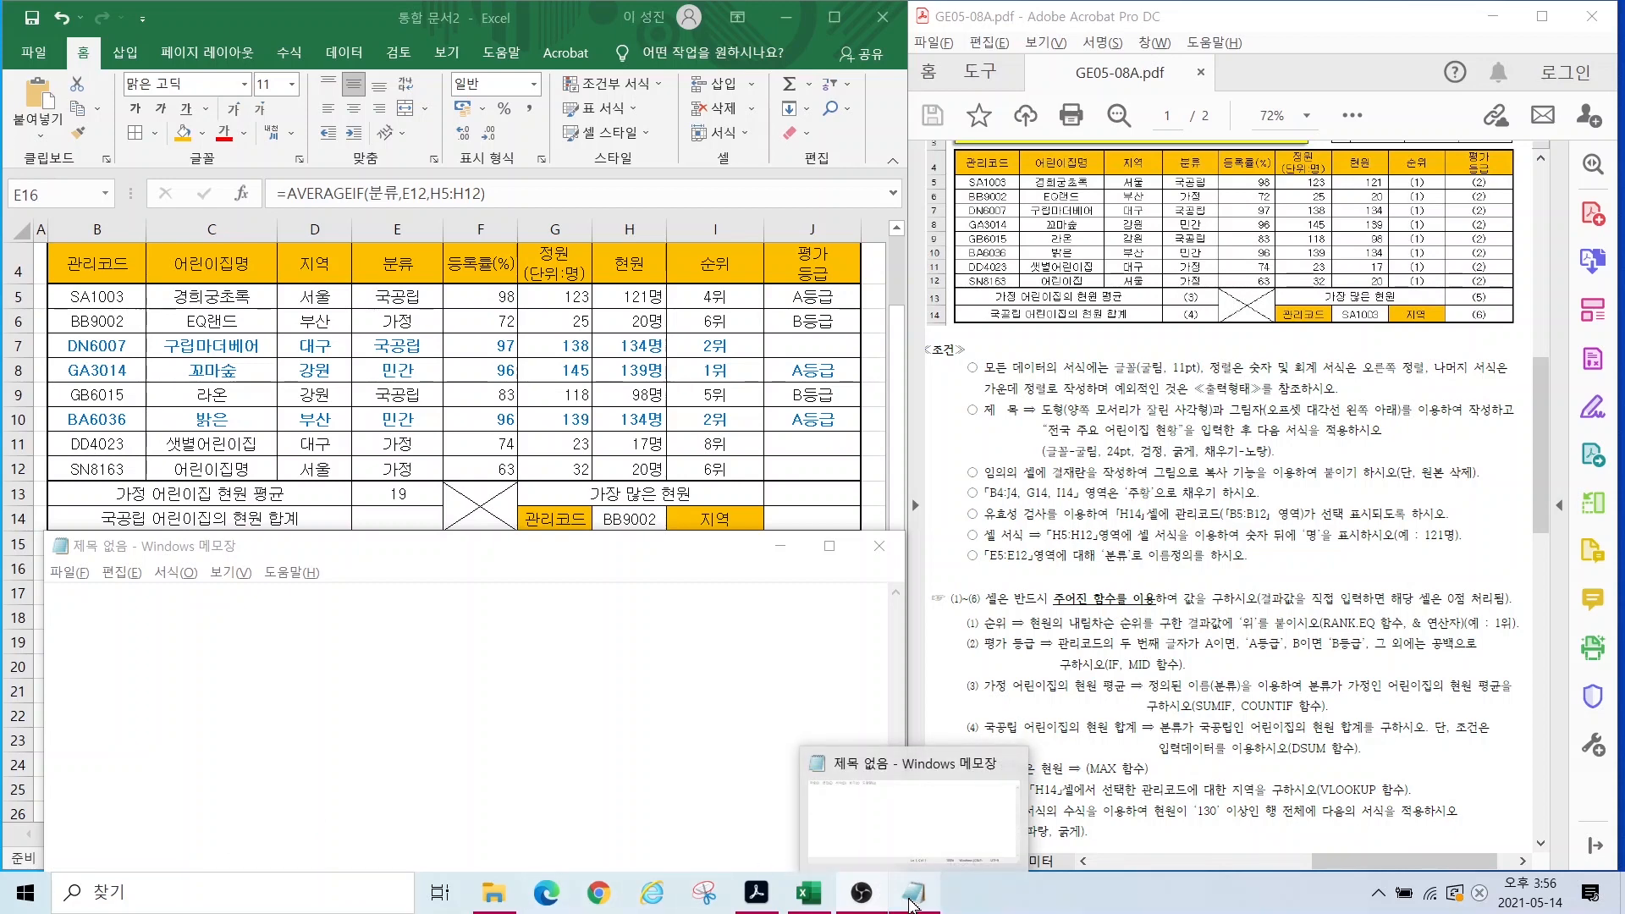
{"action": "left_click", "coordinate": [912, 904]}
{"action": "key", "text": "Return"}
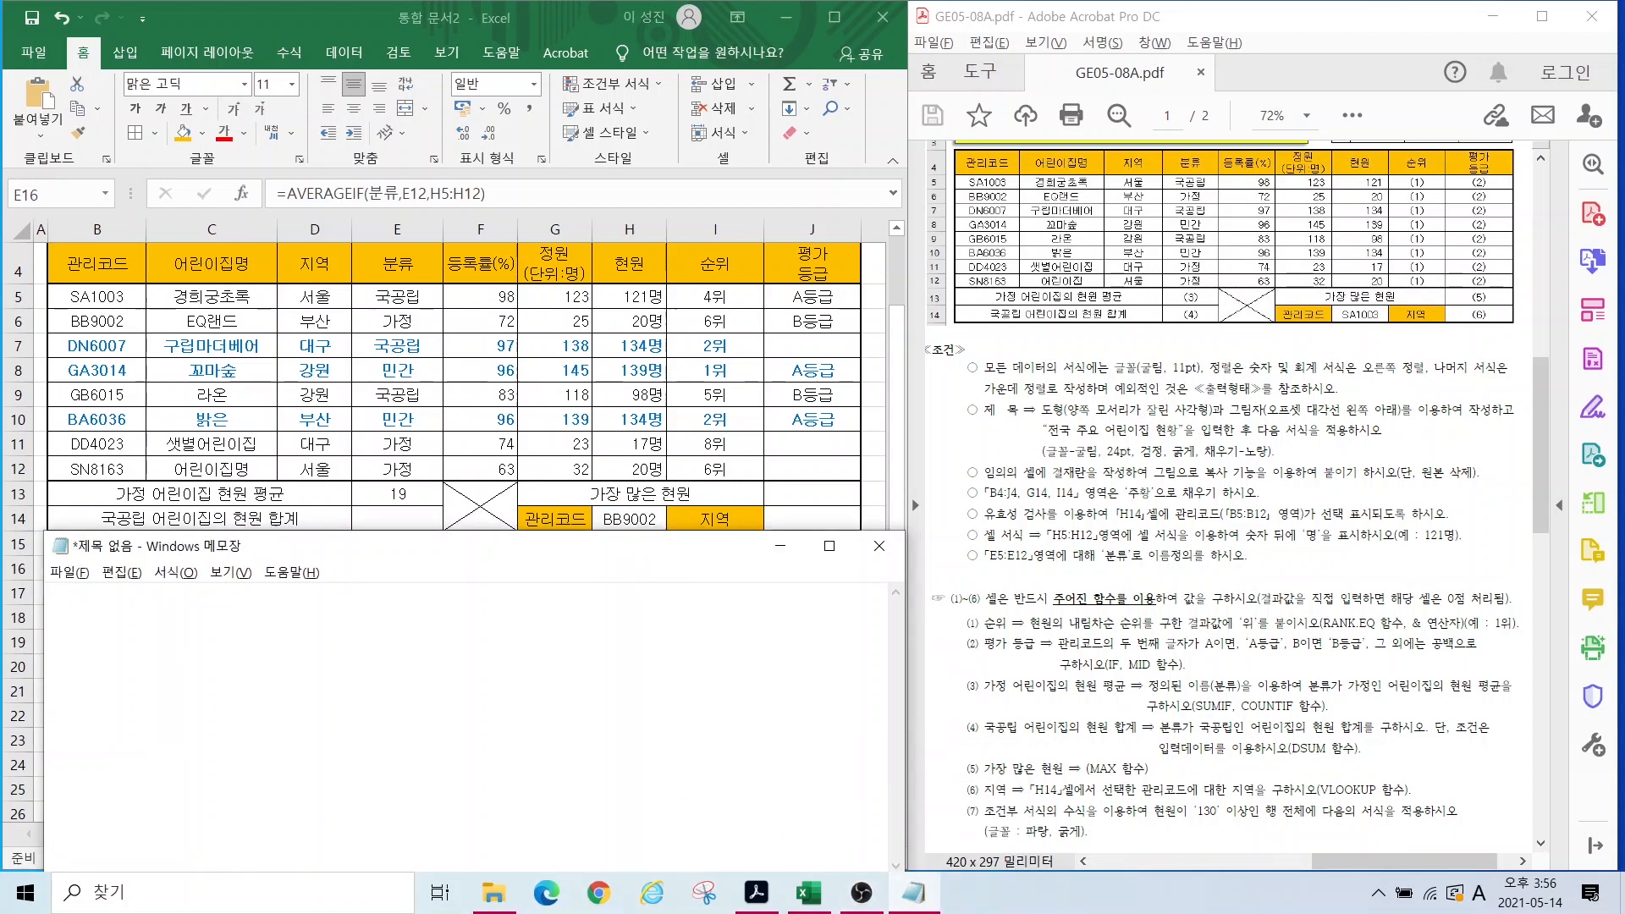
{"action": "type", "text": "=dsum"}
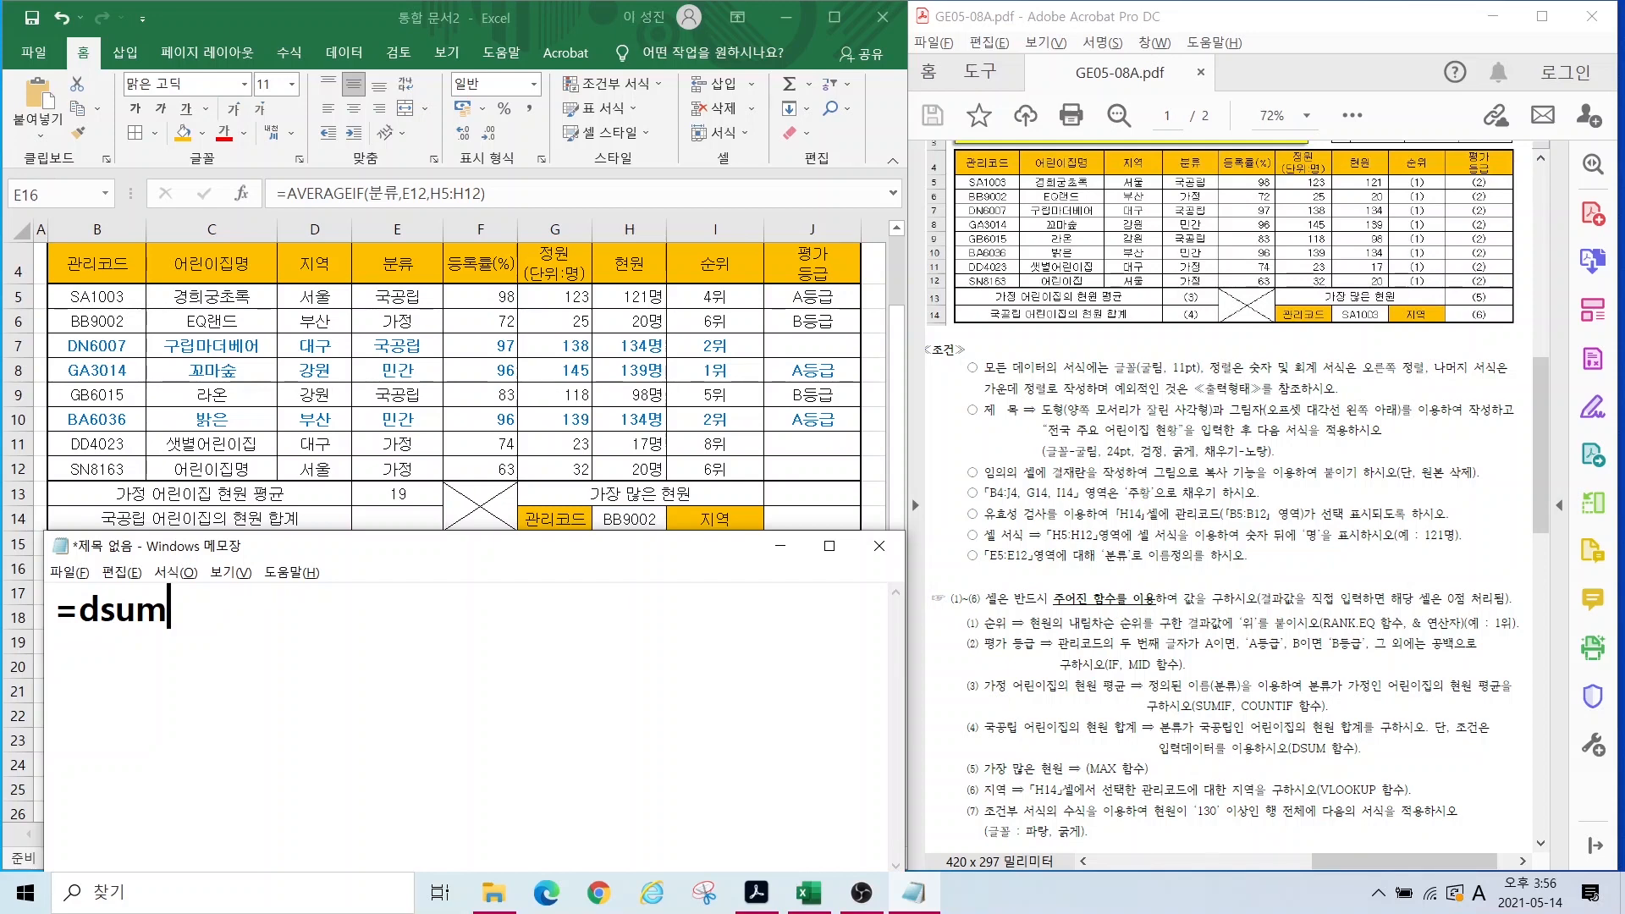
{"action": "type", "text": "("}
{"action": "key", "text": "Hangul"}
{"action": "type", "text": "표전ㅊ"}
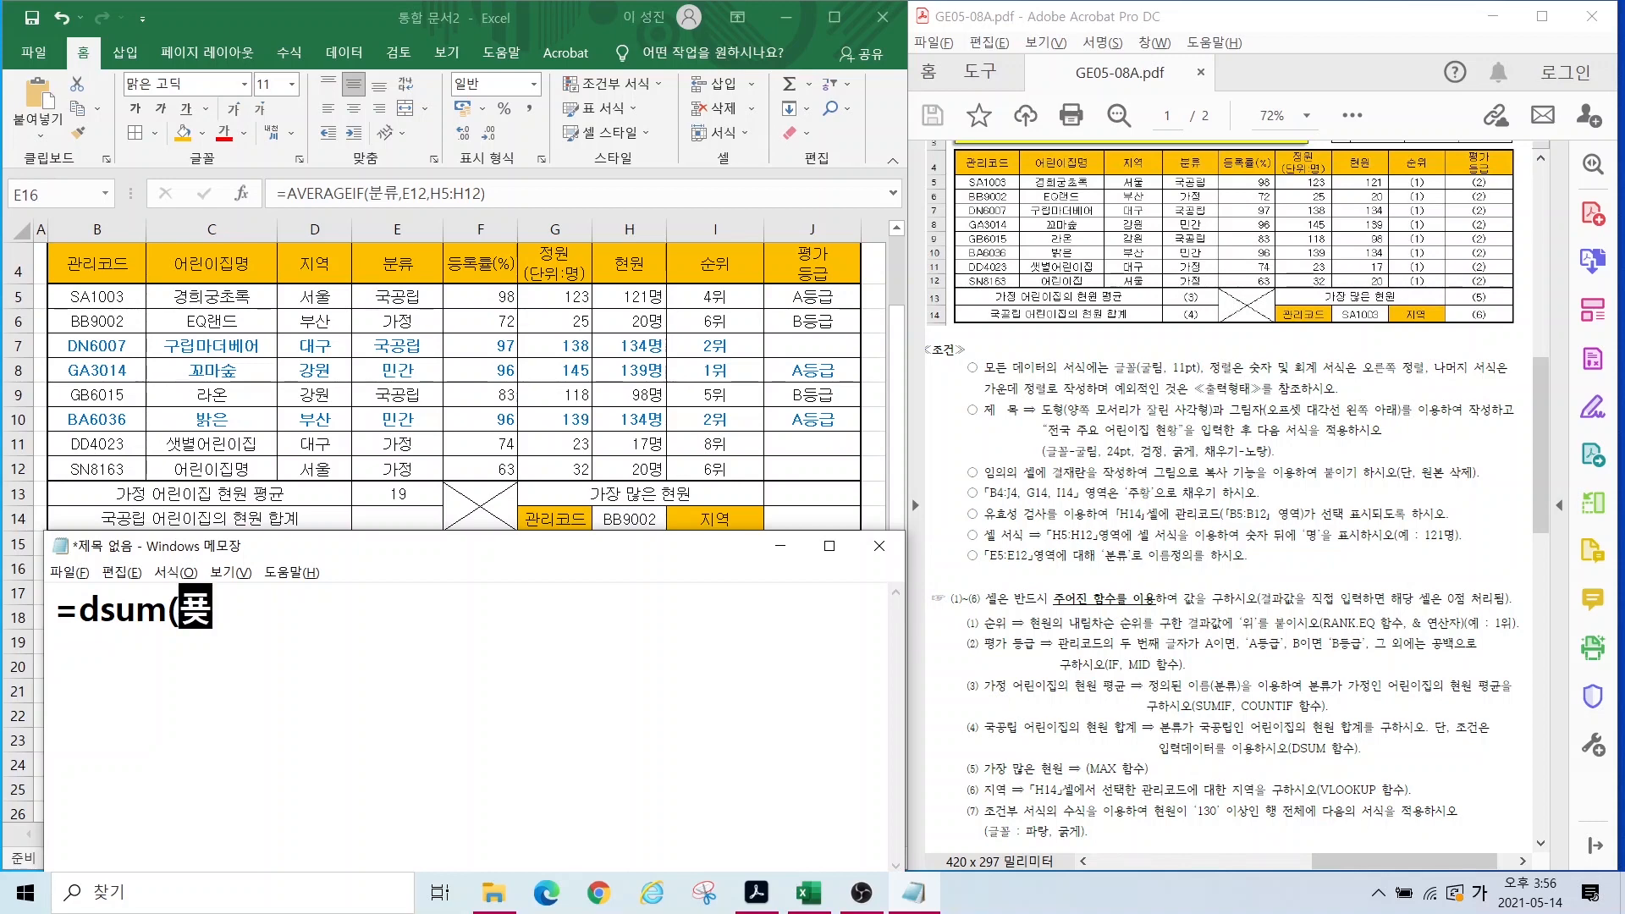
{"action": "type", "text": "체범위,"}
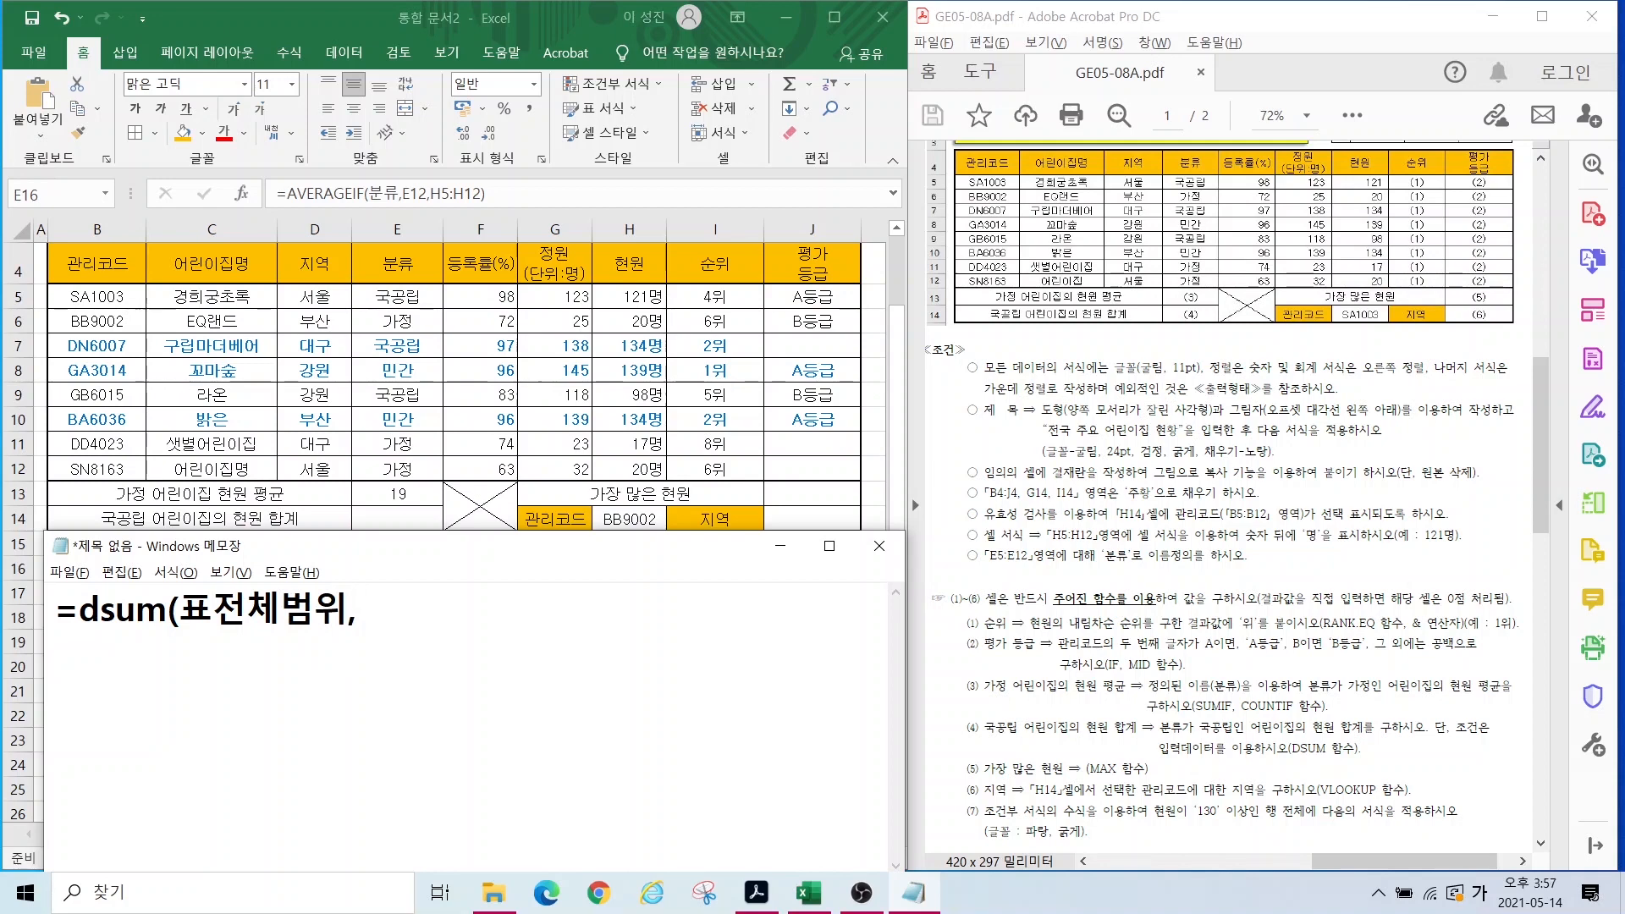
{"action": "type", "text": "몇열,"}
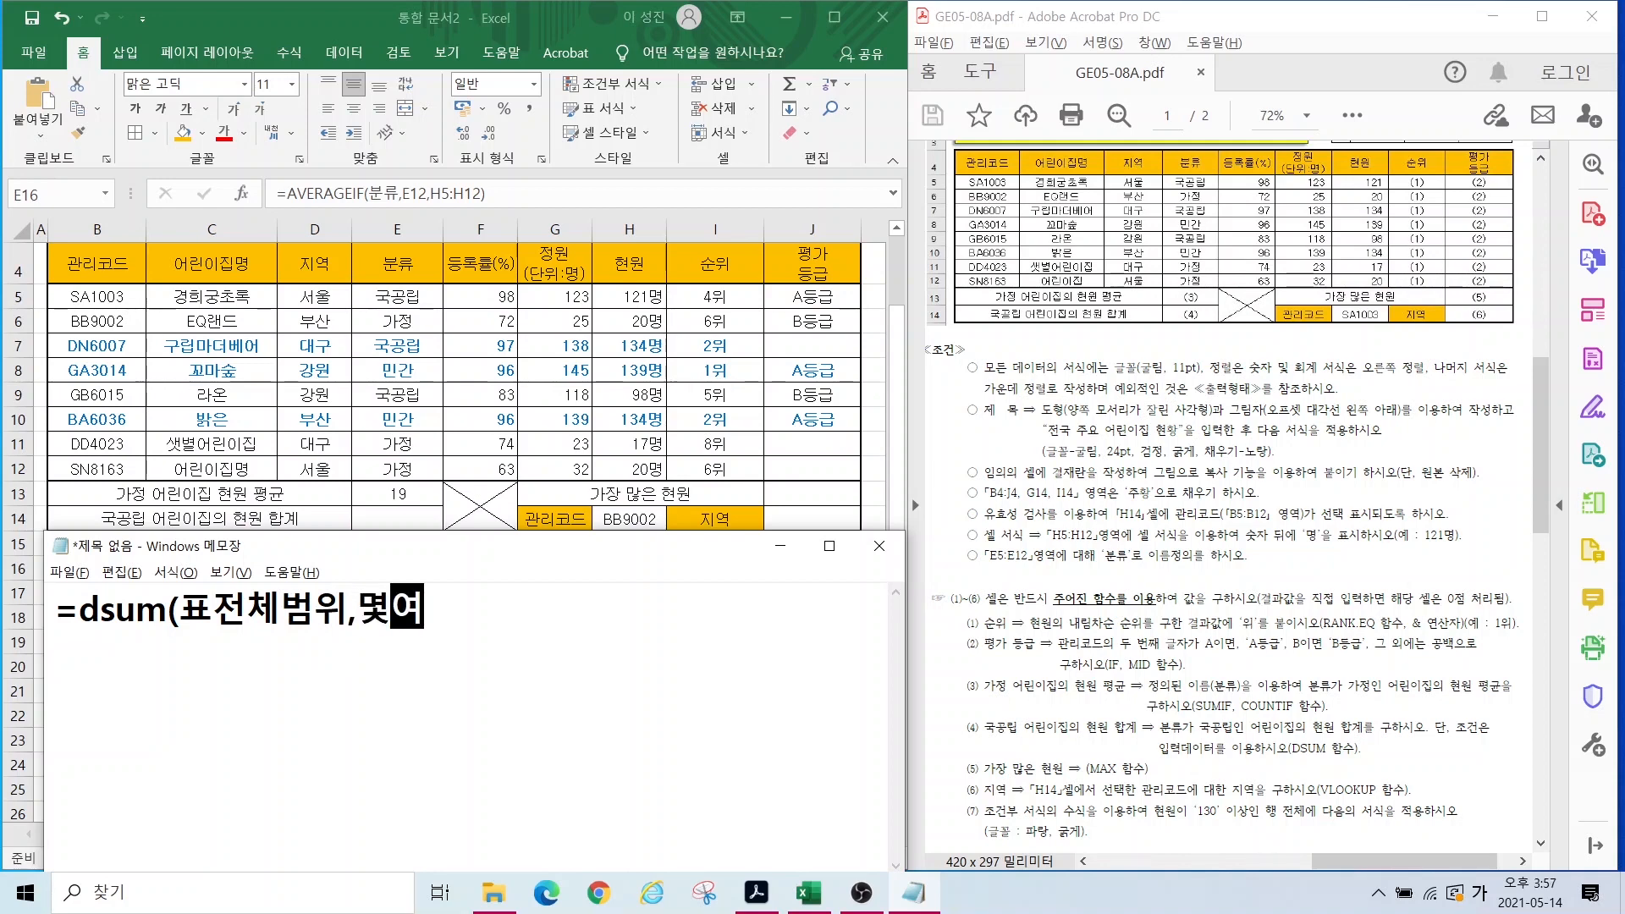
{"action": "type", "text": "조건범"}
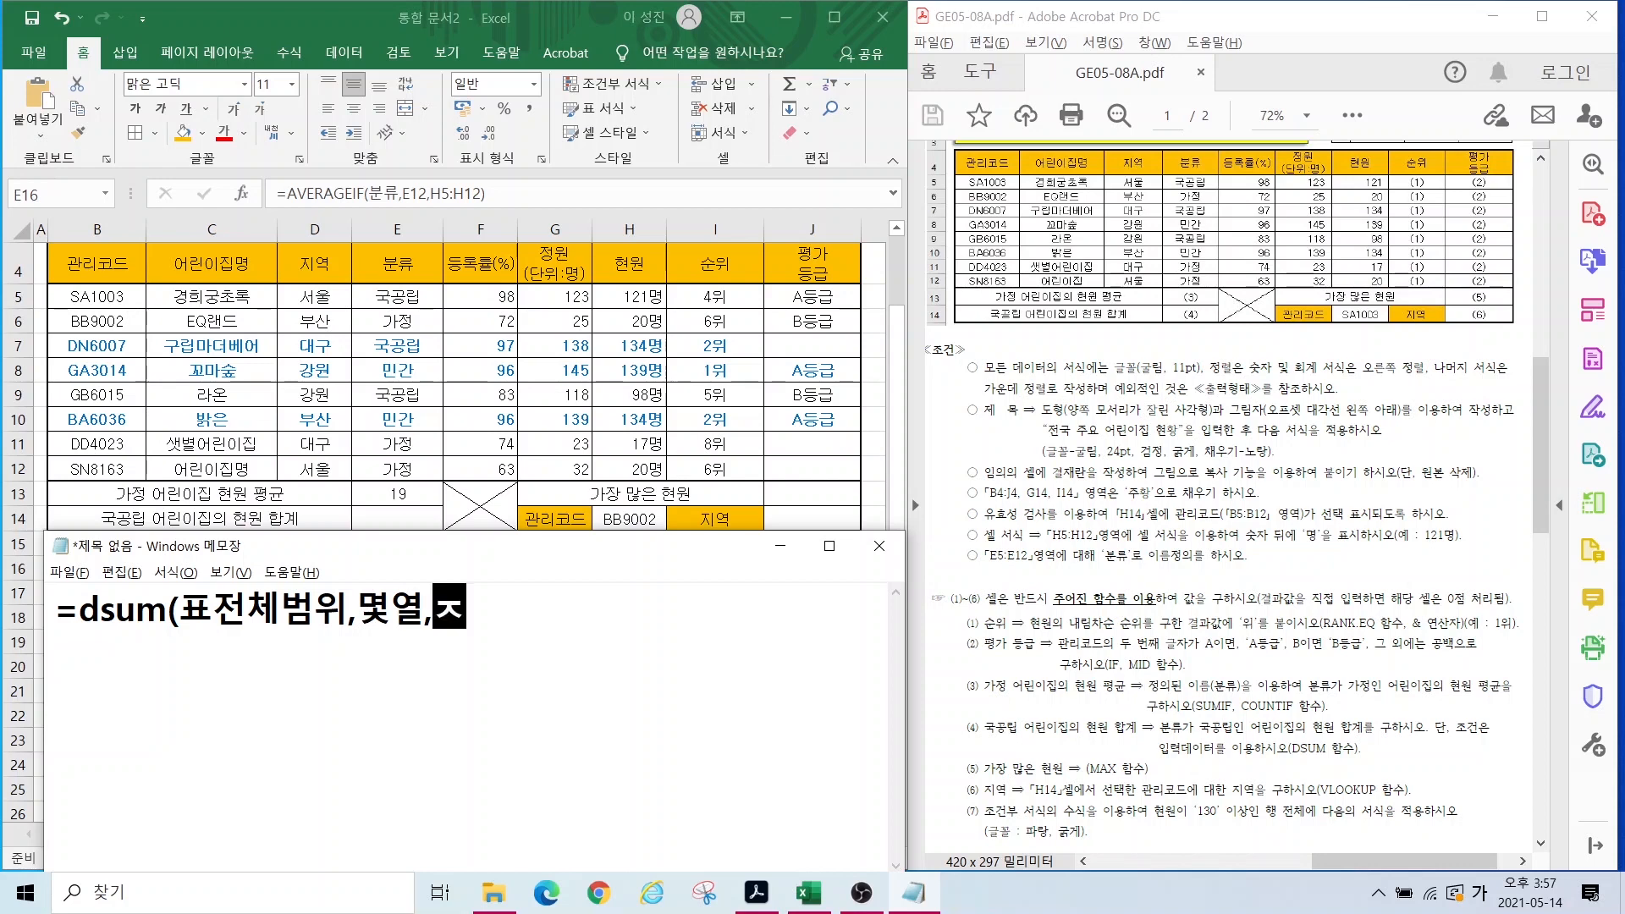
{"action": "type", "text": "위)"}
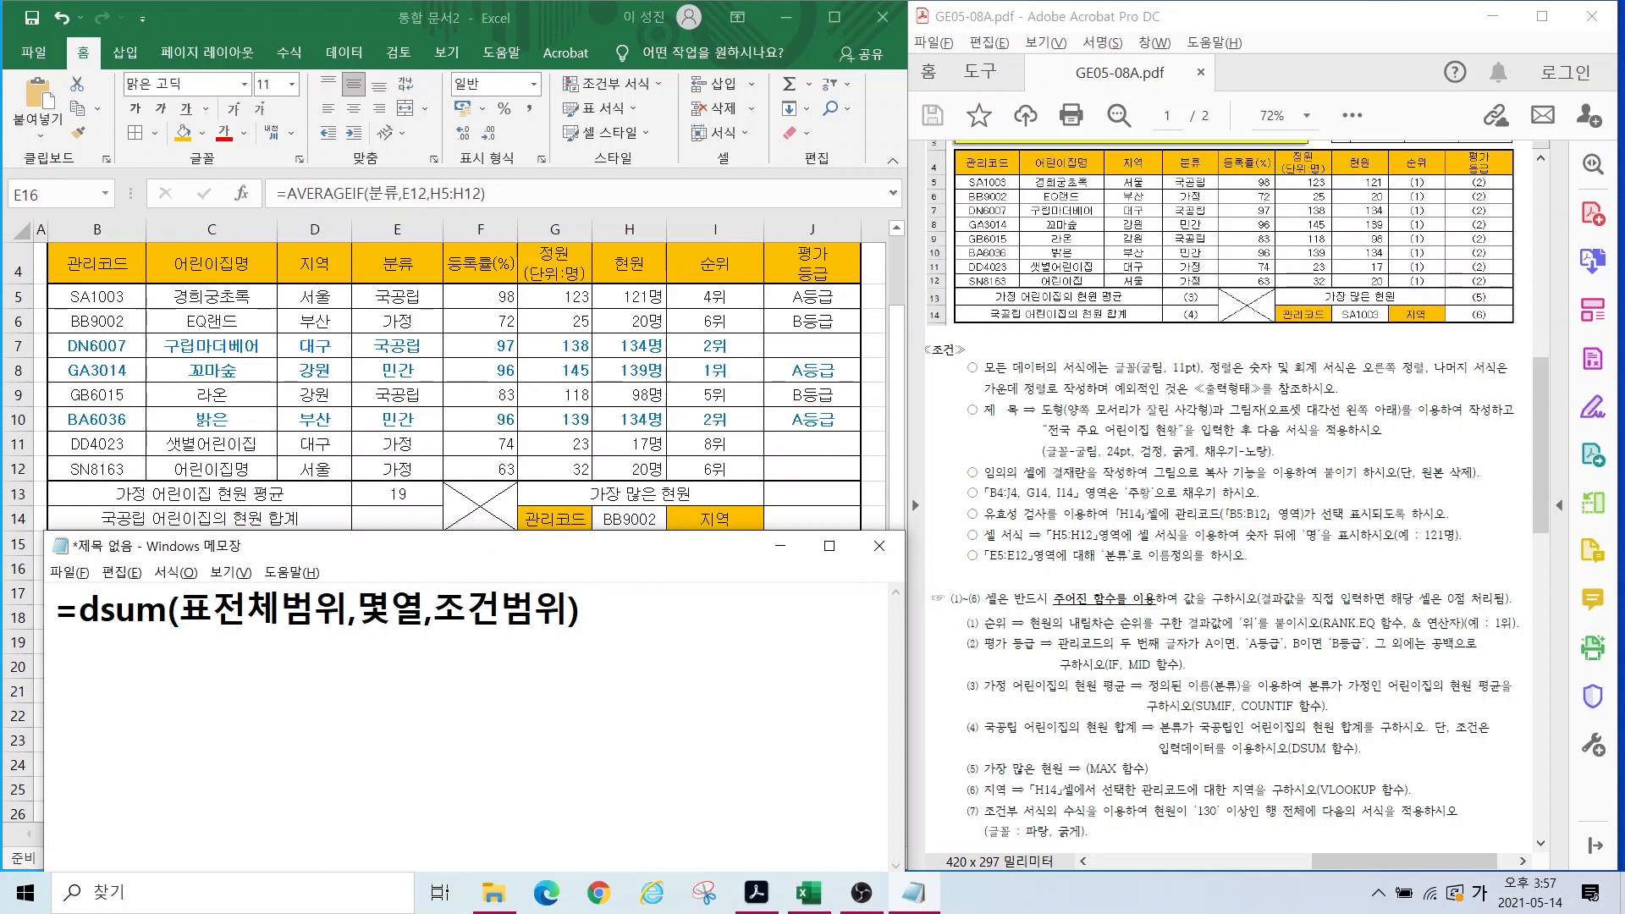
{"action": "type", "text": " 제목포함"}
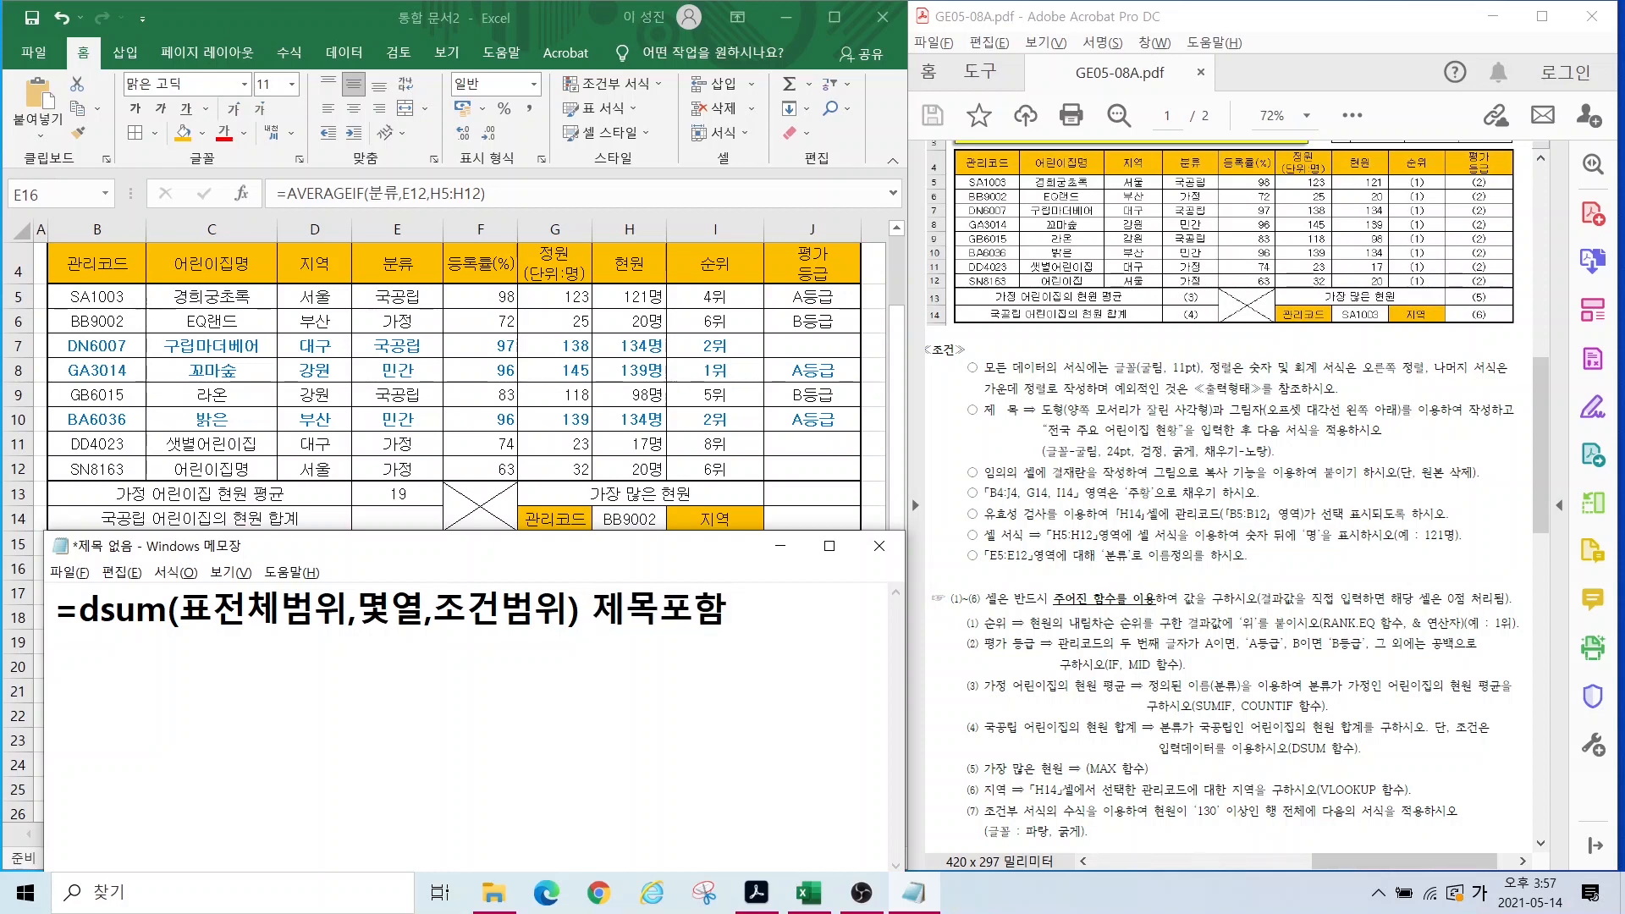
{"action": "type", "text": "="}
{"action": "key", "text": "Hangul"}
{"action": "type", "text": "dsum"}
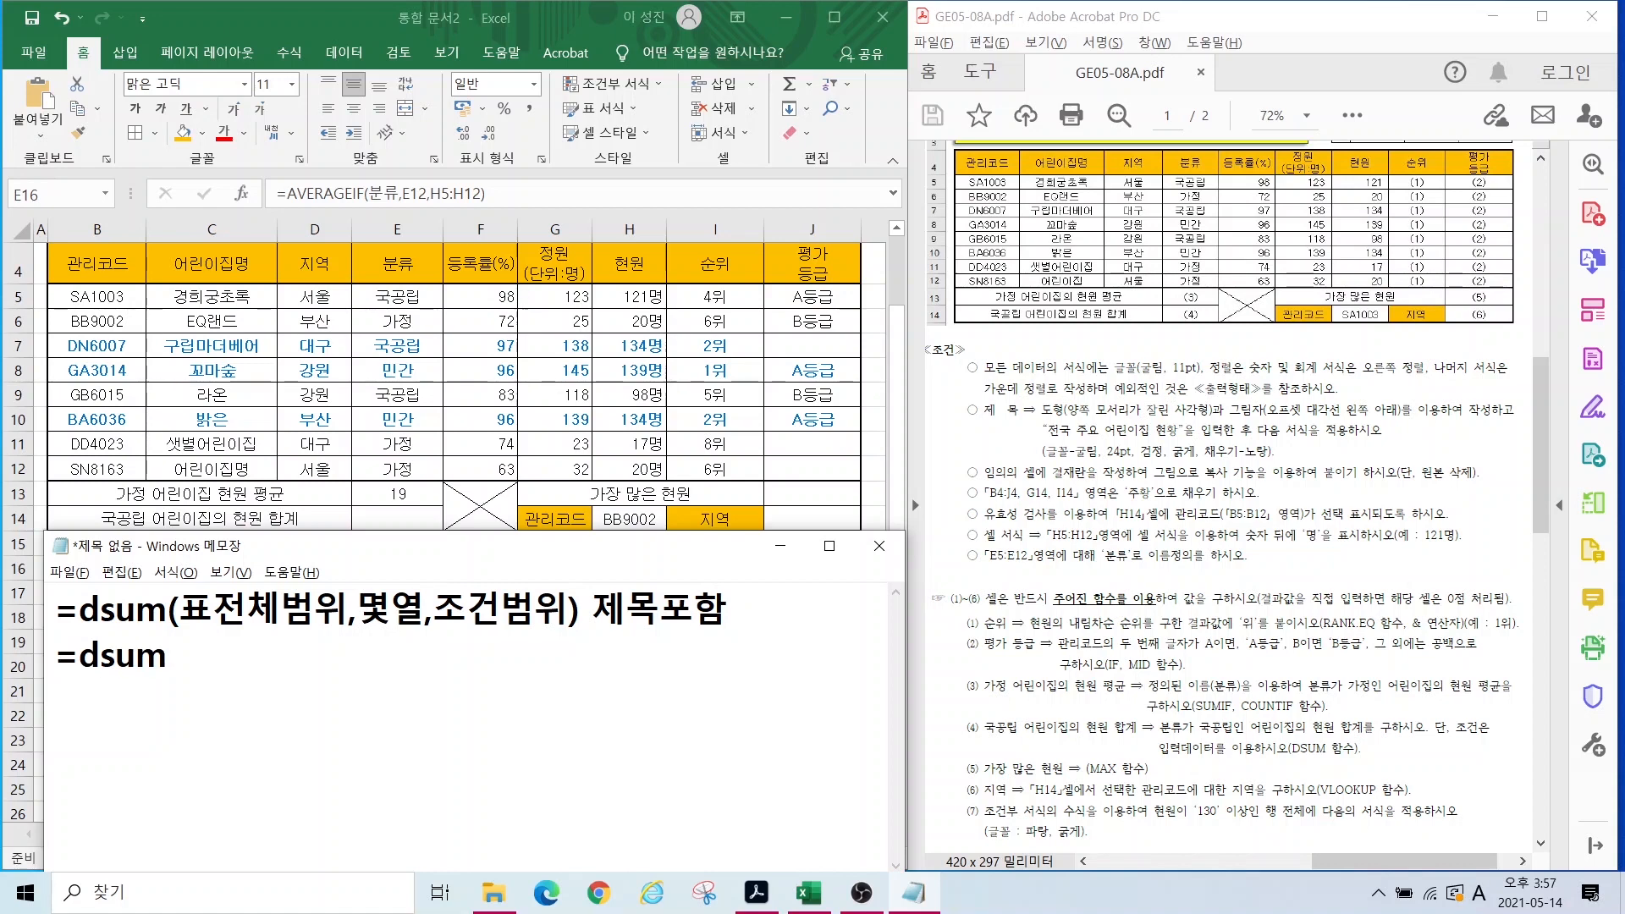
{"action": "type", "text": "(b4:j12"}
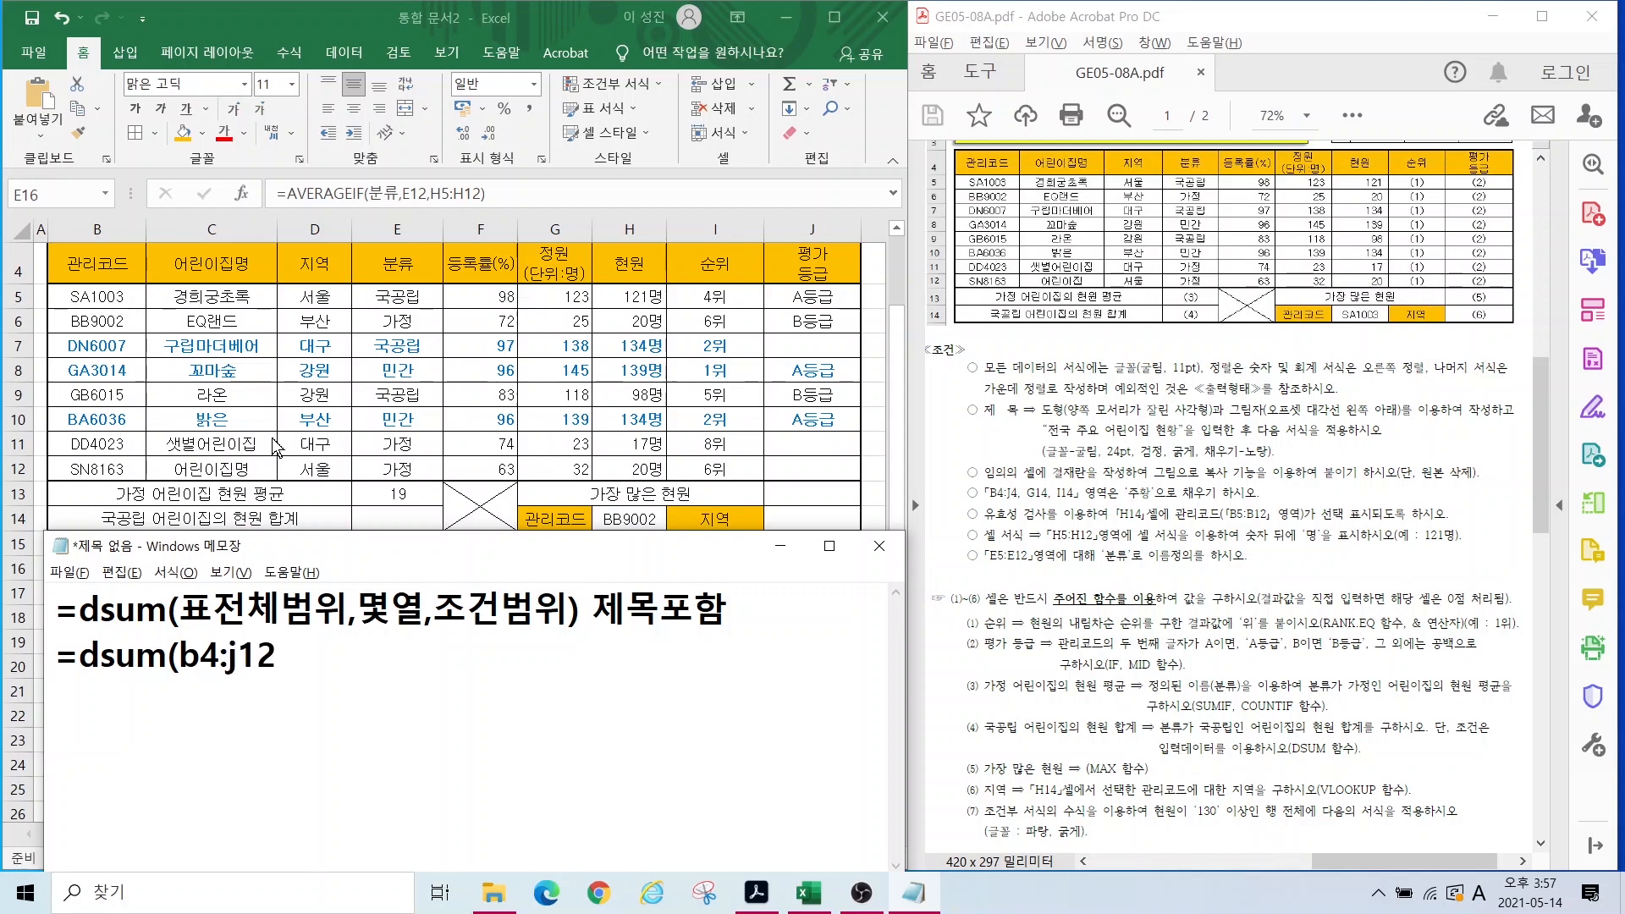
{"action": "type", "text": ","}
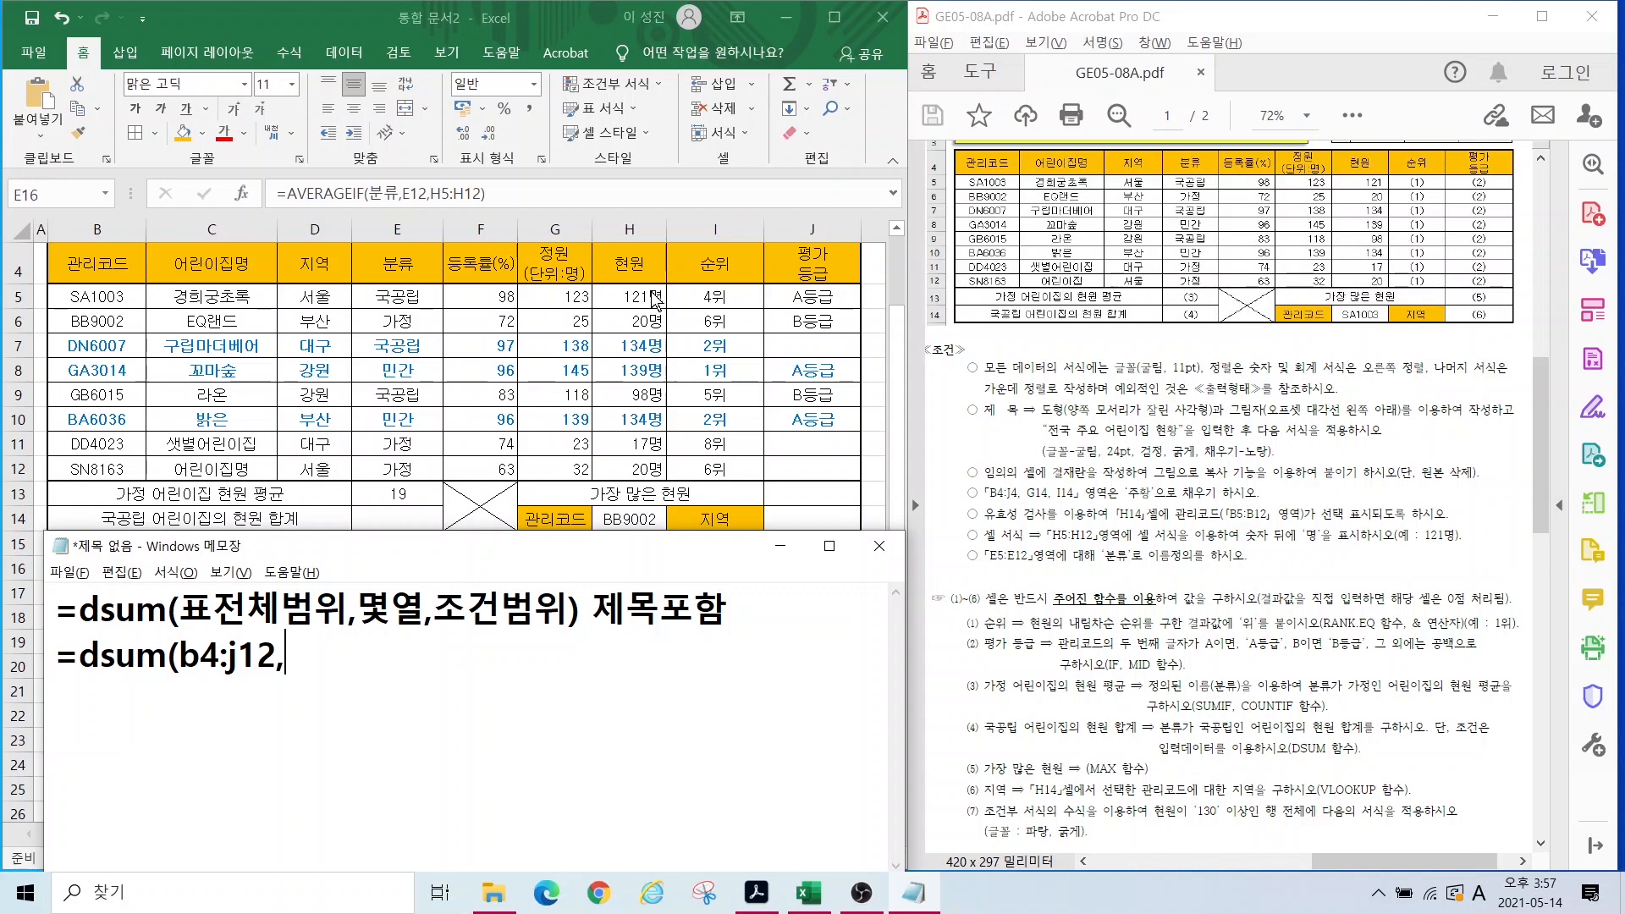
Step: Count the table's columns up to 현원 and enter 7 as the DSUM column
{"action": "mouse_move", "coordinate": [593, 244]}
{"action": "left_mouse_down"}
{"action": "mouse_move", "coordinate": [673, 381]}
{"action": "mouse_move", "coordinate": [674, 492]}
{"action": "left_mouse_up"}
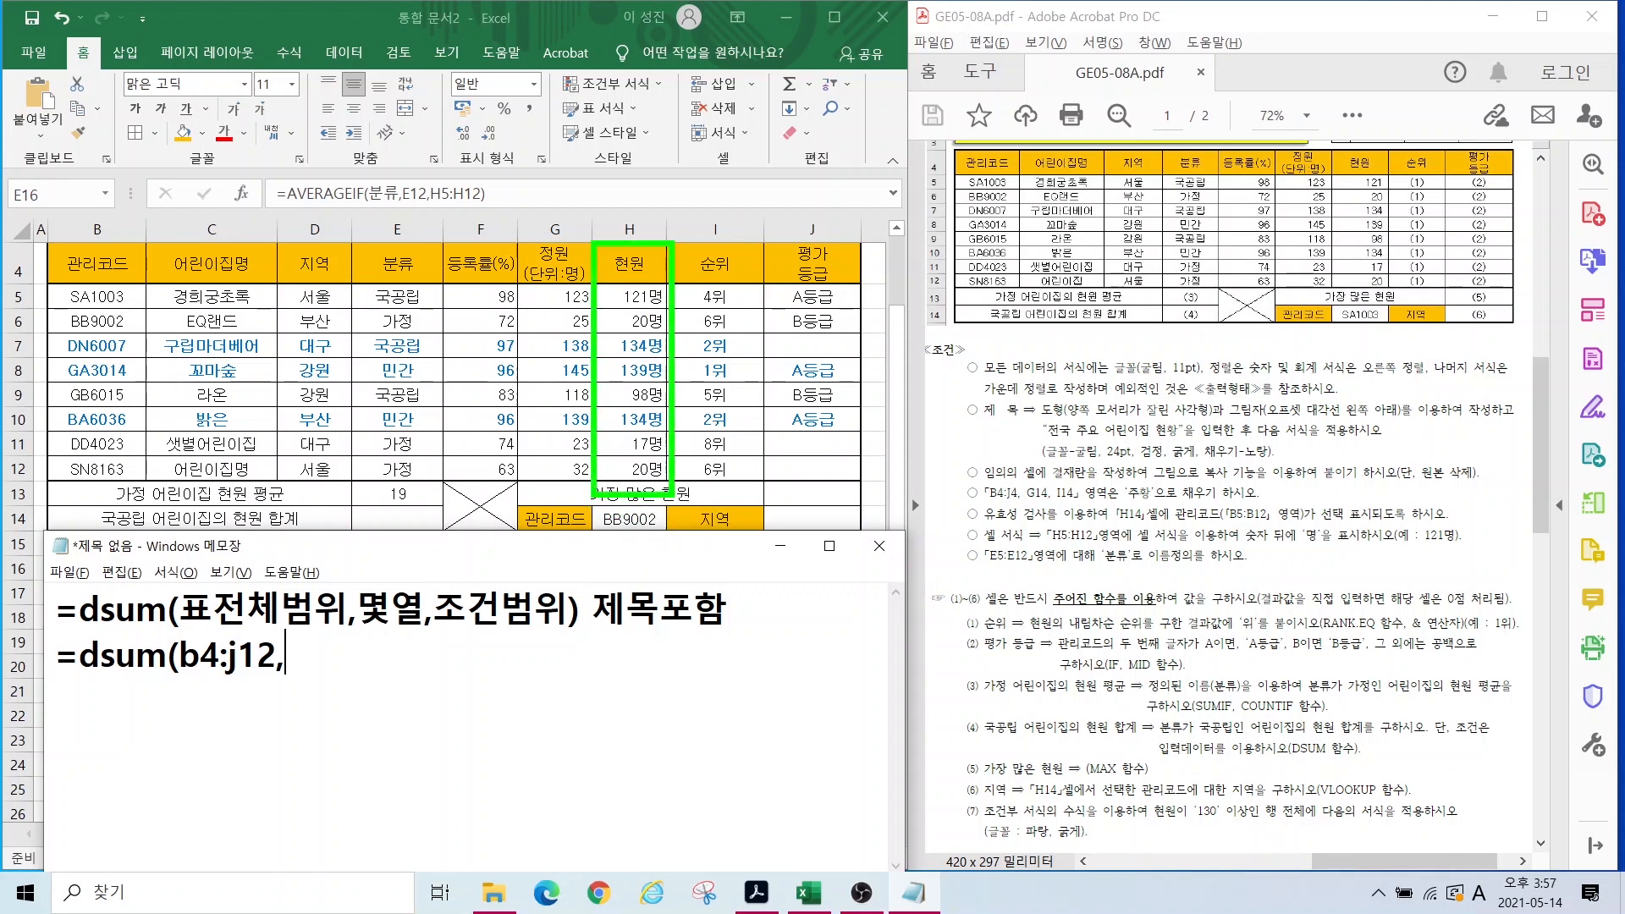
{"action": "left_click_drag", "start_coordinate": [35, 246], "coordinate": [866, 488]}
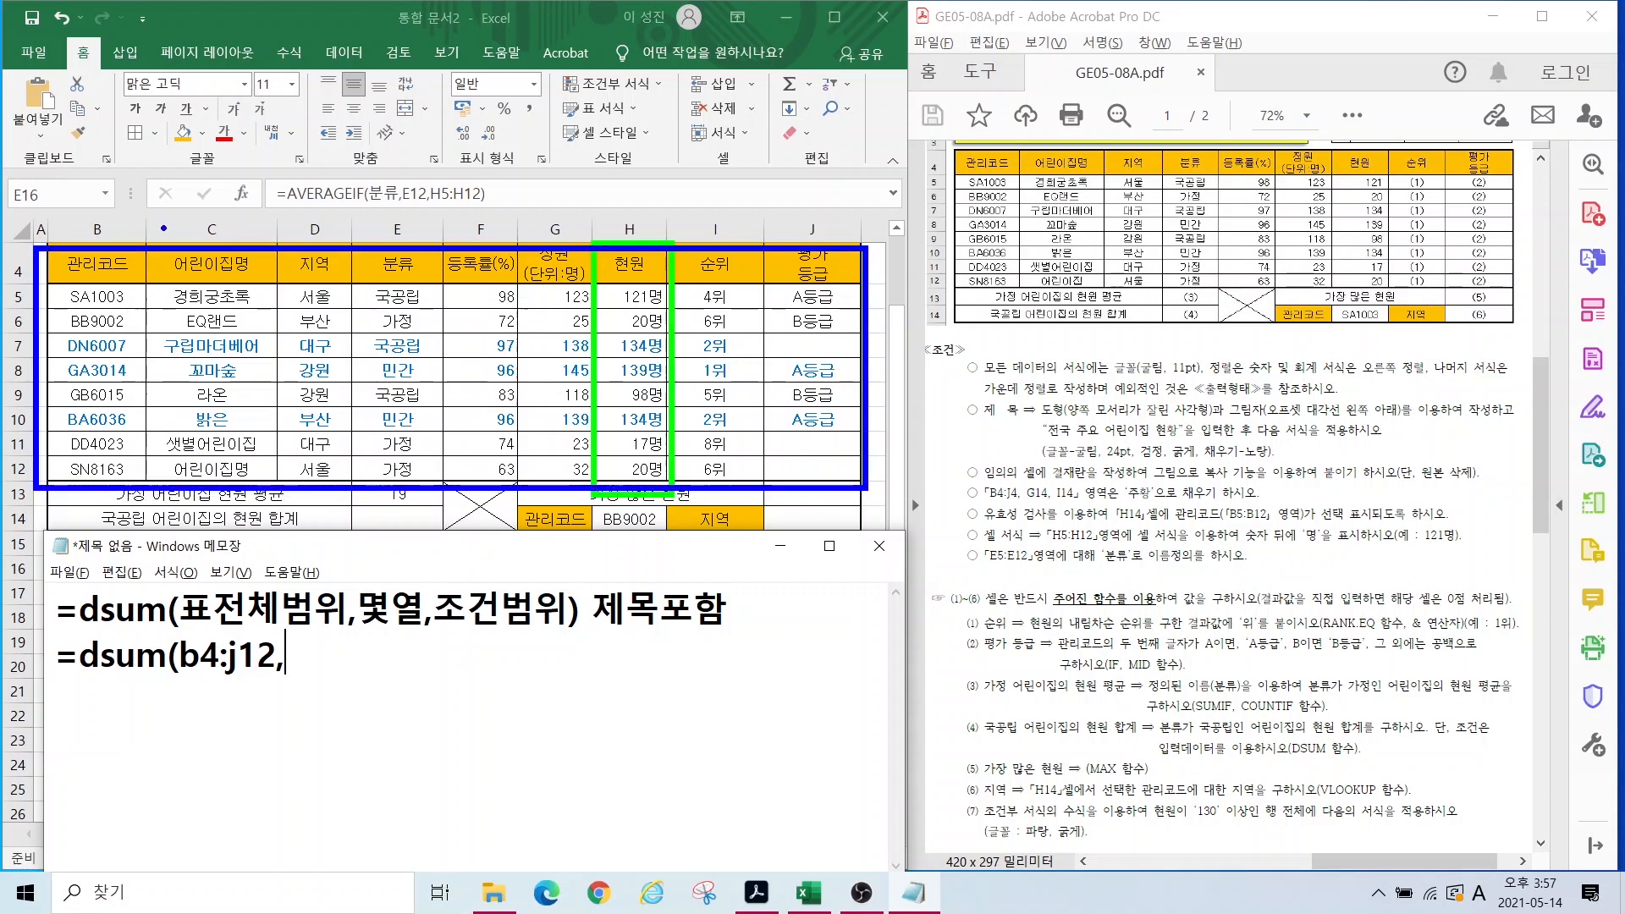
{"action": "left_click_drag", "start_coordinate": [137, 230], "coordinate": [111, 277]}
{"action": "left_click_drag", "start_coordinate": [236, 227], "coordinate": [200, 301]}
{"action": "left_click_drag", "start_coordinate": [342, 225], "coordinate": [316, 280]}
{"action": "left_click_drag", "start_coordinate": [412, 226], "coordinate": [387, 283]}
{"action": "mouse_move", "coordinate": [556, 226]}
{"action": "left_mouse_down"}
{"action": "mouse_move", "coordinate": [513, 278]}
{"action": "mouse_move", "coordinate": [568, 276]}
{"action": "left_mouse_up"}
{"action": "left_click_drag", "start_coordinate": [651, 211], "coordinate": [628, 282]}
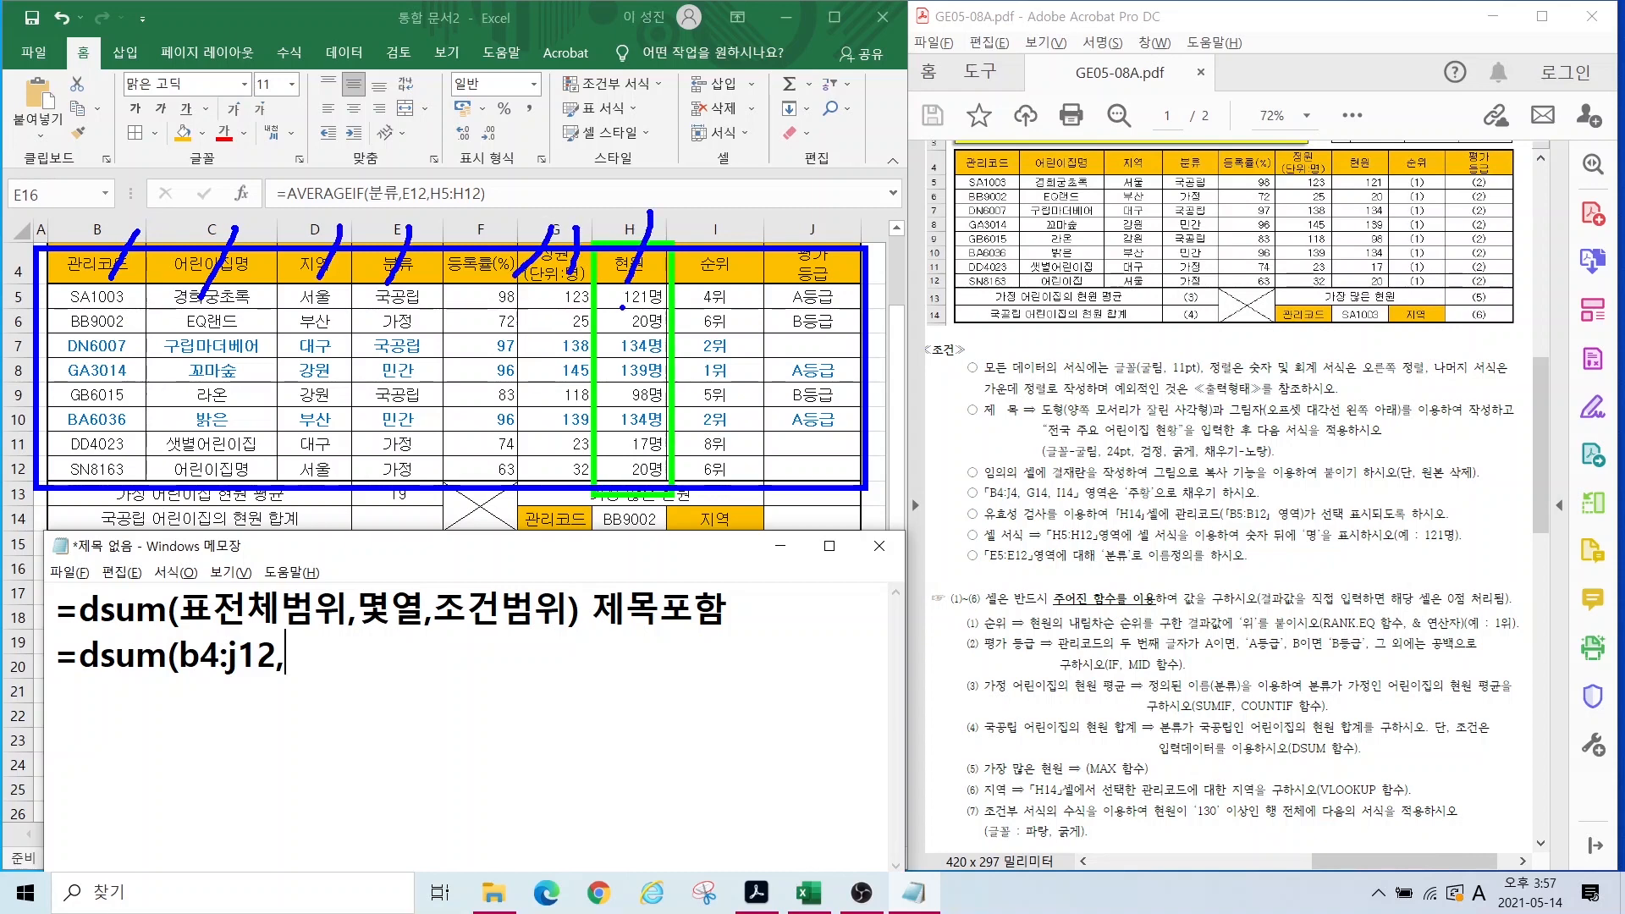
{"action": "key", "text": "Escape"}
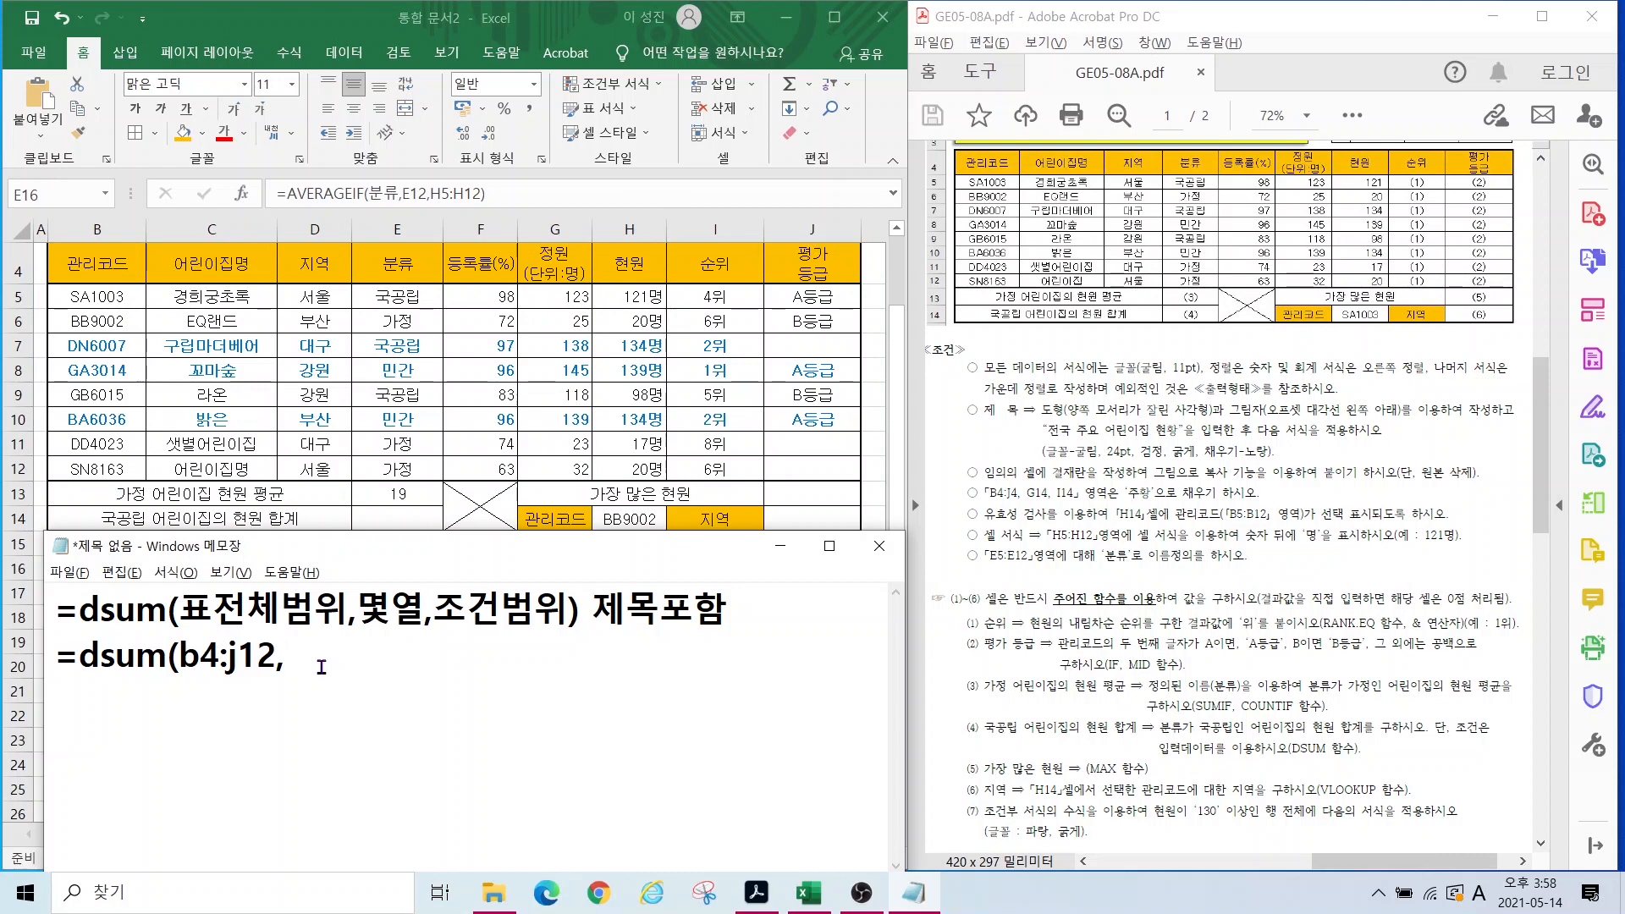
{"action": "type", "text": "7,"}
Step: Mark the 분류/국공립 criteria cells and close the draft with e4:e5)
{"action": "left_click_drag", "start_coordinate": [352, 286], "coordinate": [440, 310]}
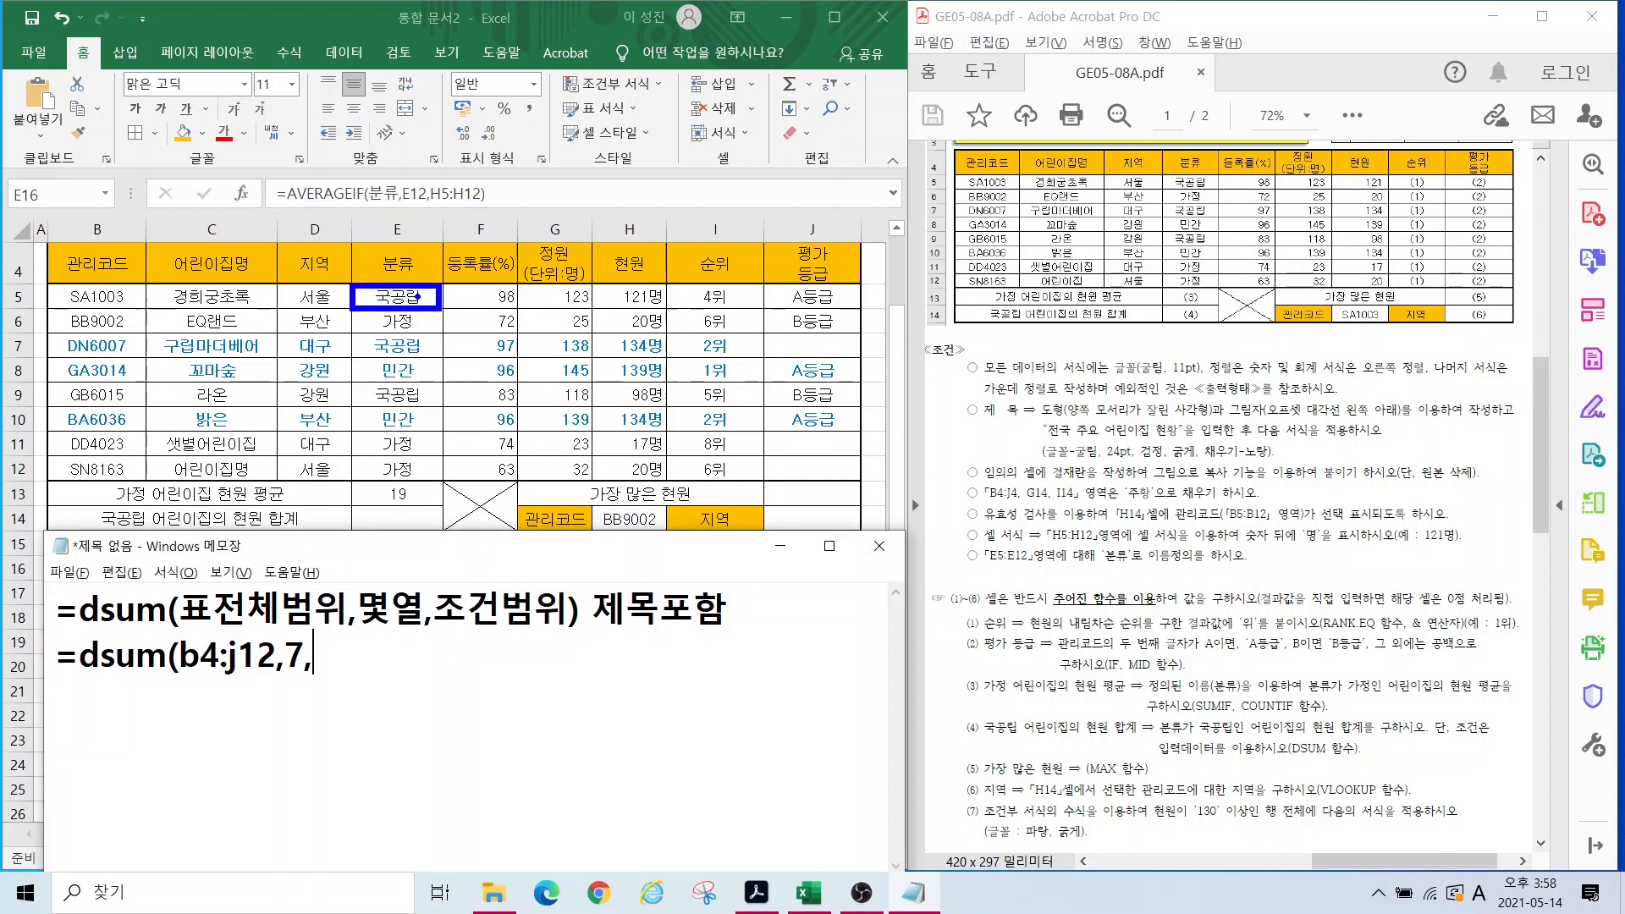
{"action": "left_click_drag", "start_coordinate": [346, 231], "coordinate": [455, 315]}
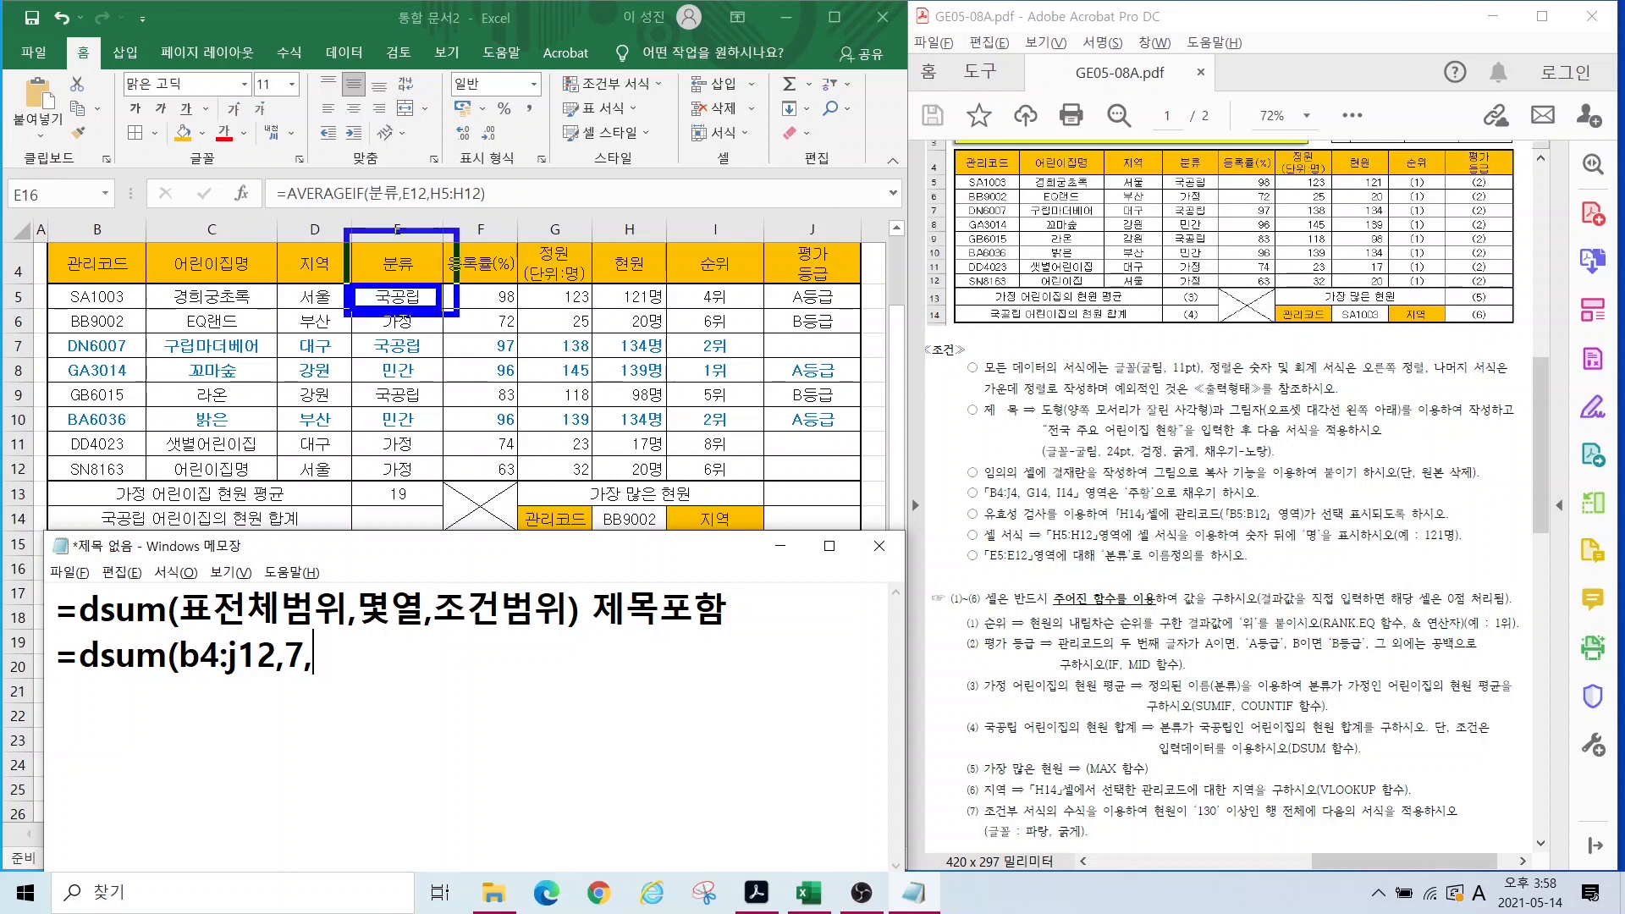
{"action": "key", "text": "Escape"}
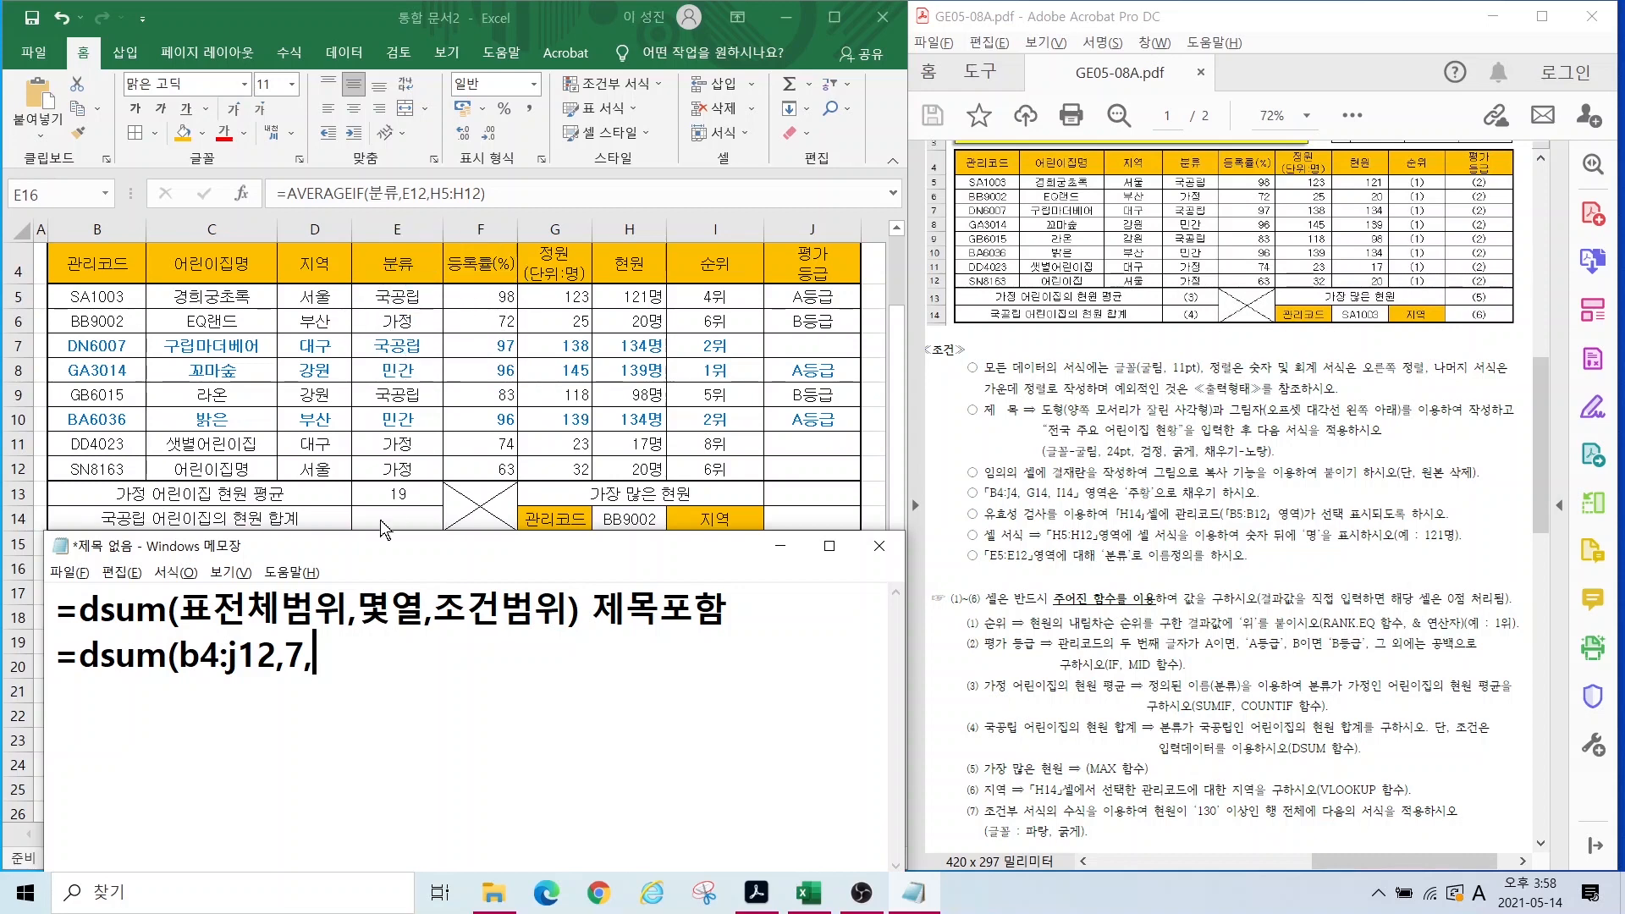
{"action": "type", "text": "e4:e5"}
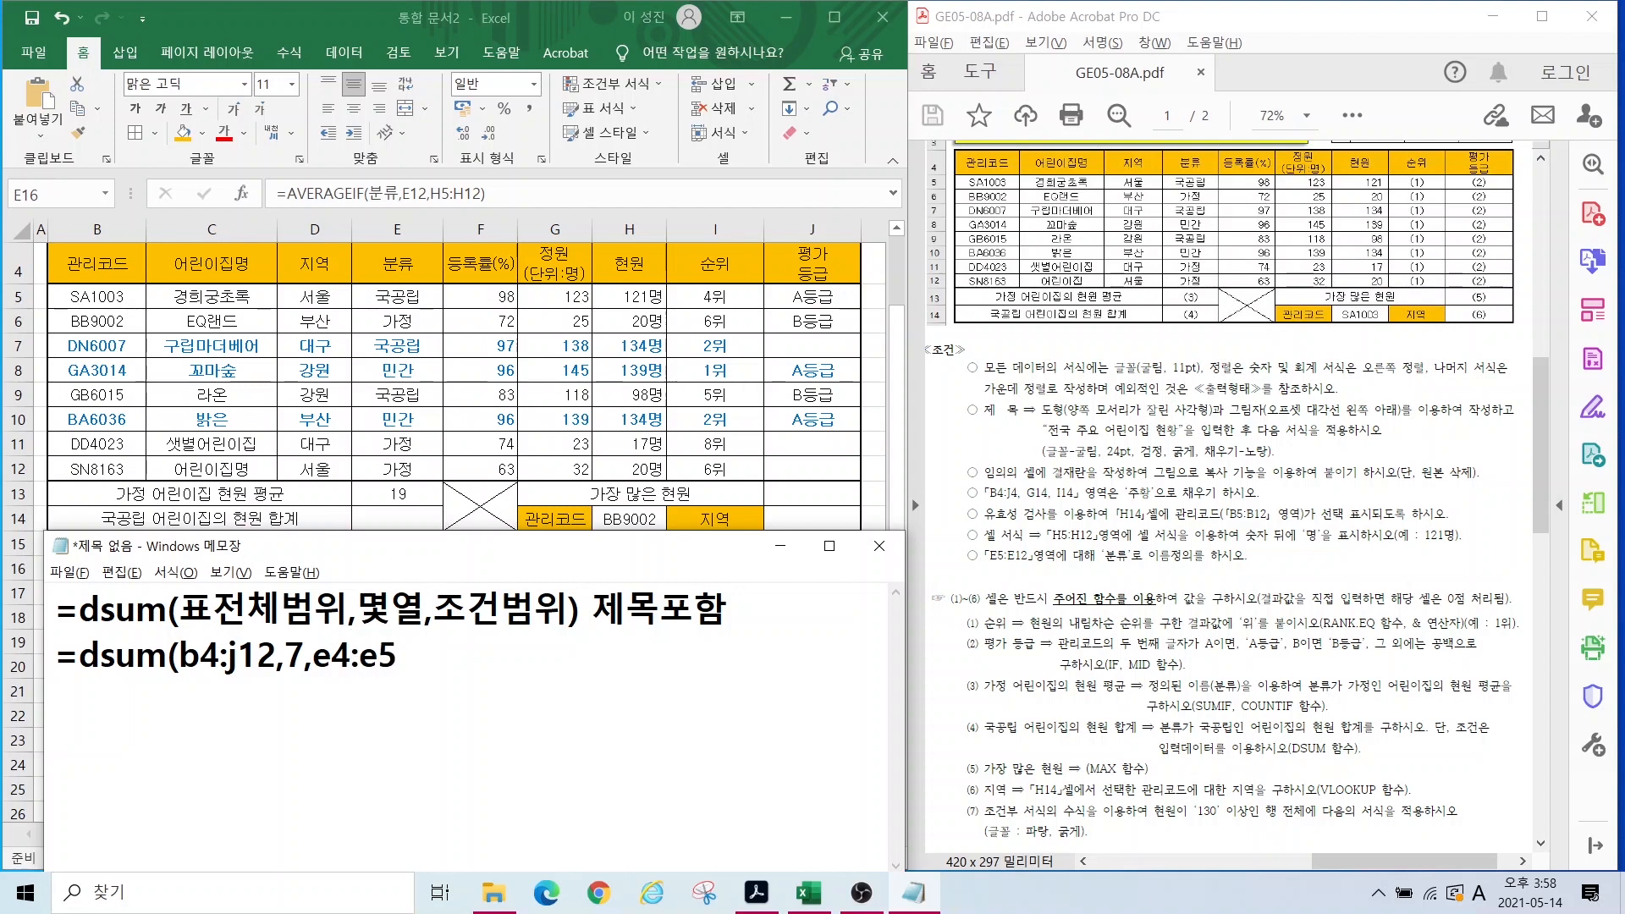
{"action": "type", "text": ")"}
{"action": "key", "text": "alt+Tab"}
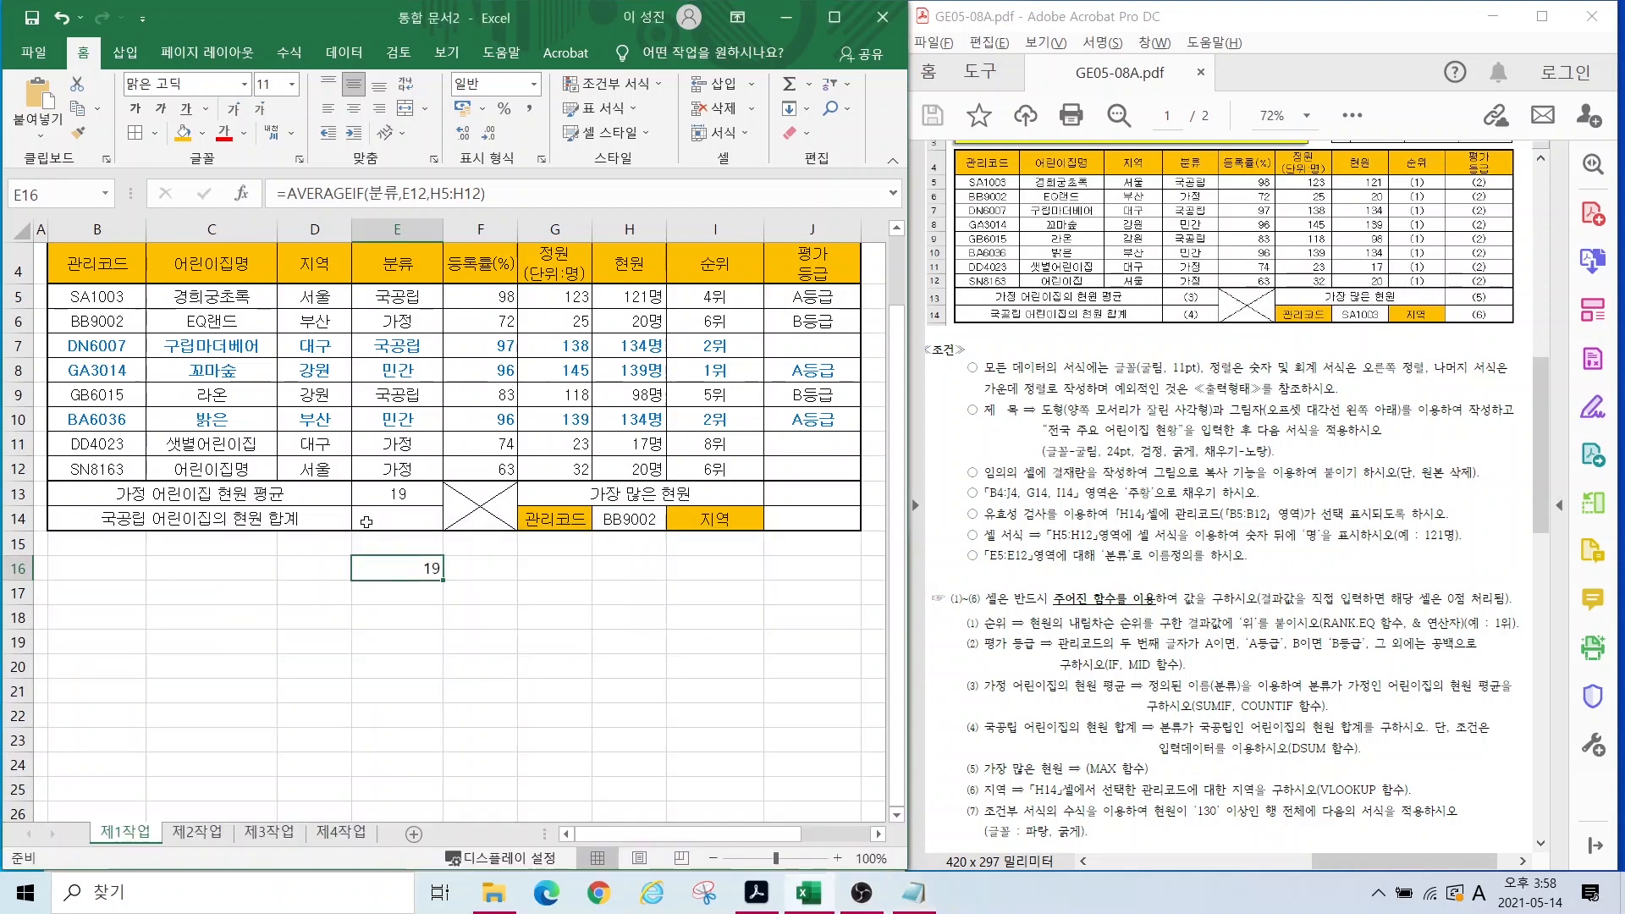
Step: Start a DSUM in E14 using B4:J12 as the database, dismissing the argument error
{"action": "left_click", "coordinate": [368, 522]}
{"action": "type", "text": "="}
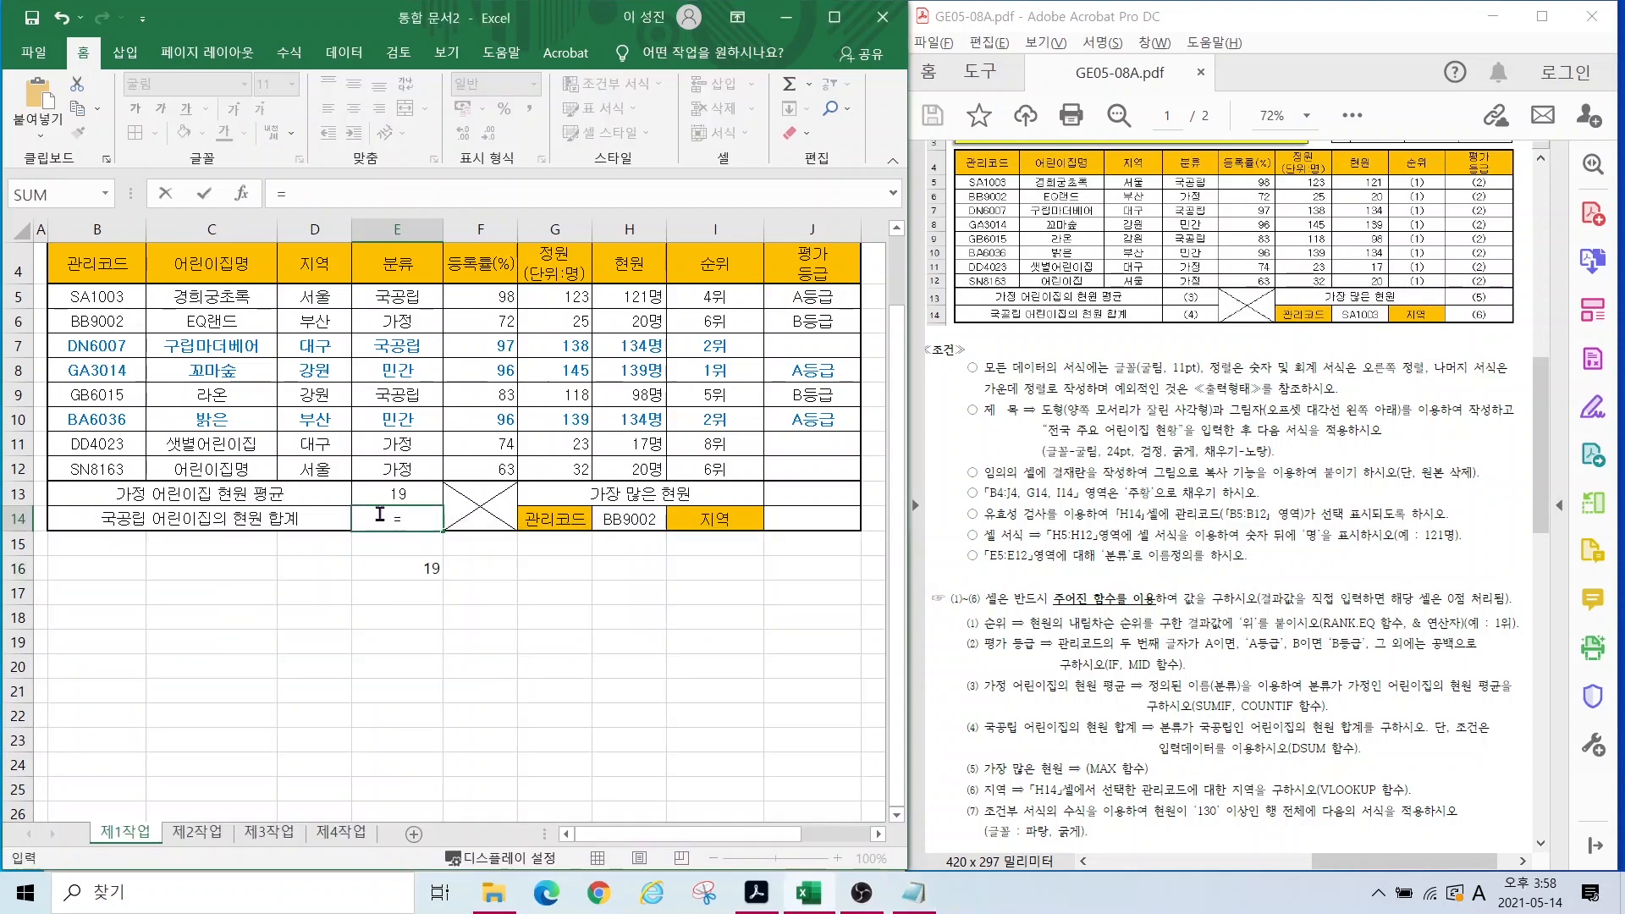
{"action": "type", "text": "dsu"}
{"action": "key", "text": "Tab"}
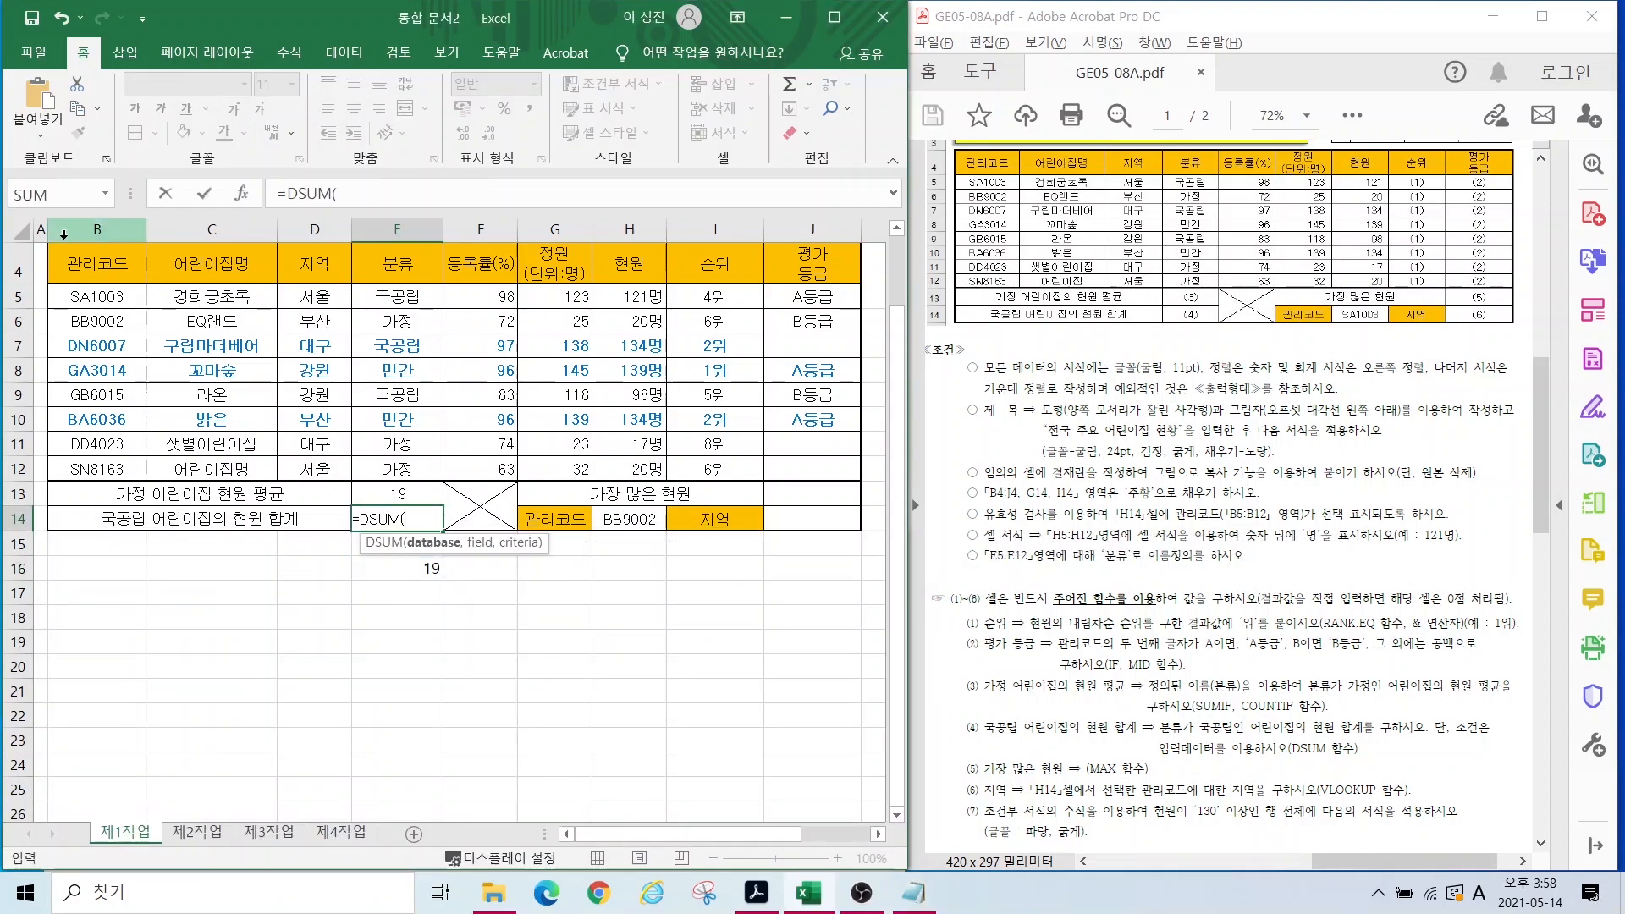
{"action": "left_click_drag", "start_coordinate": [85, 260], "coordinate": [825, 460]}
{"action": "type", "text": ",7"}
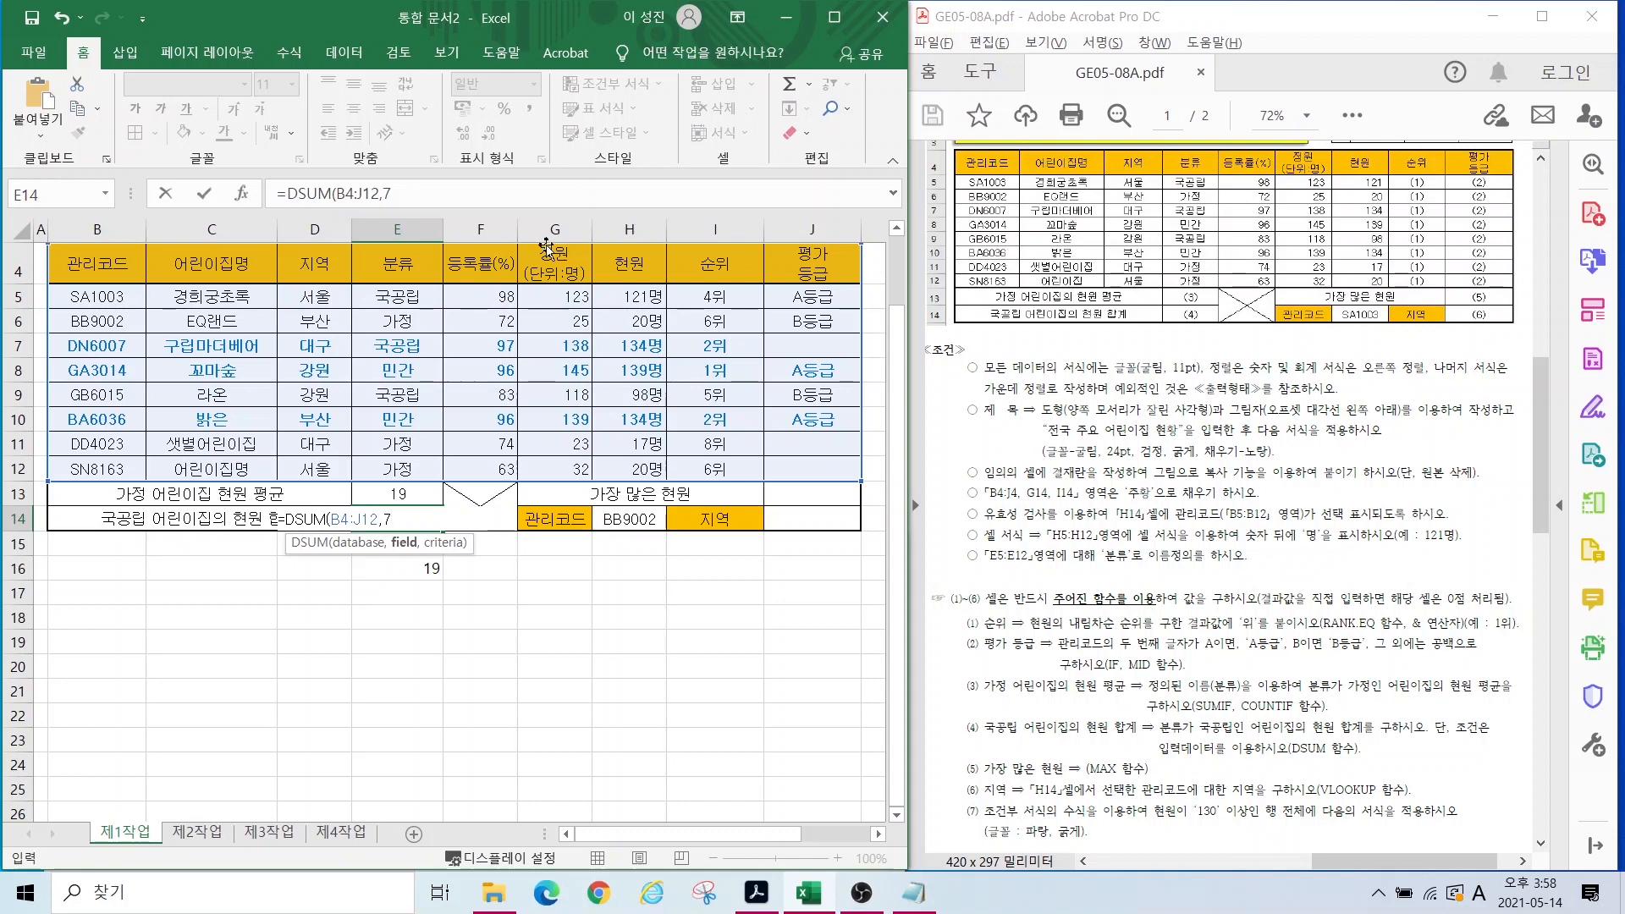
{"action": "key", "text": "ctrl"}
{"action": "left_click", "coordinate": [637, 265]}
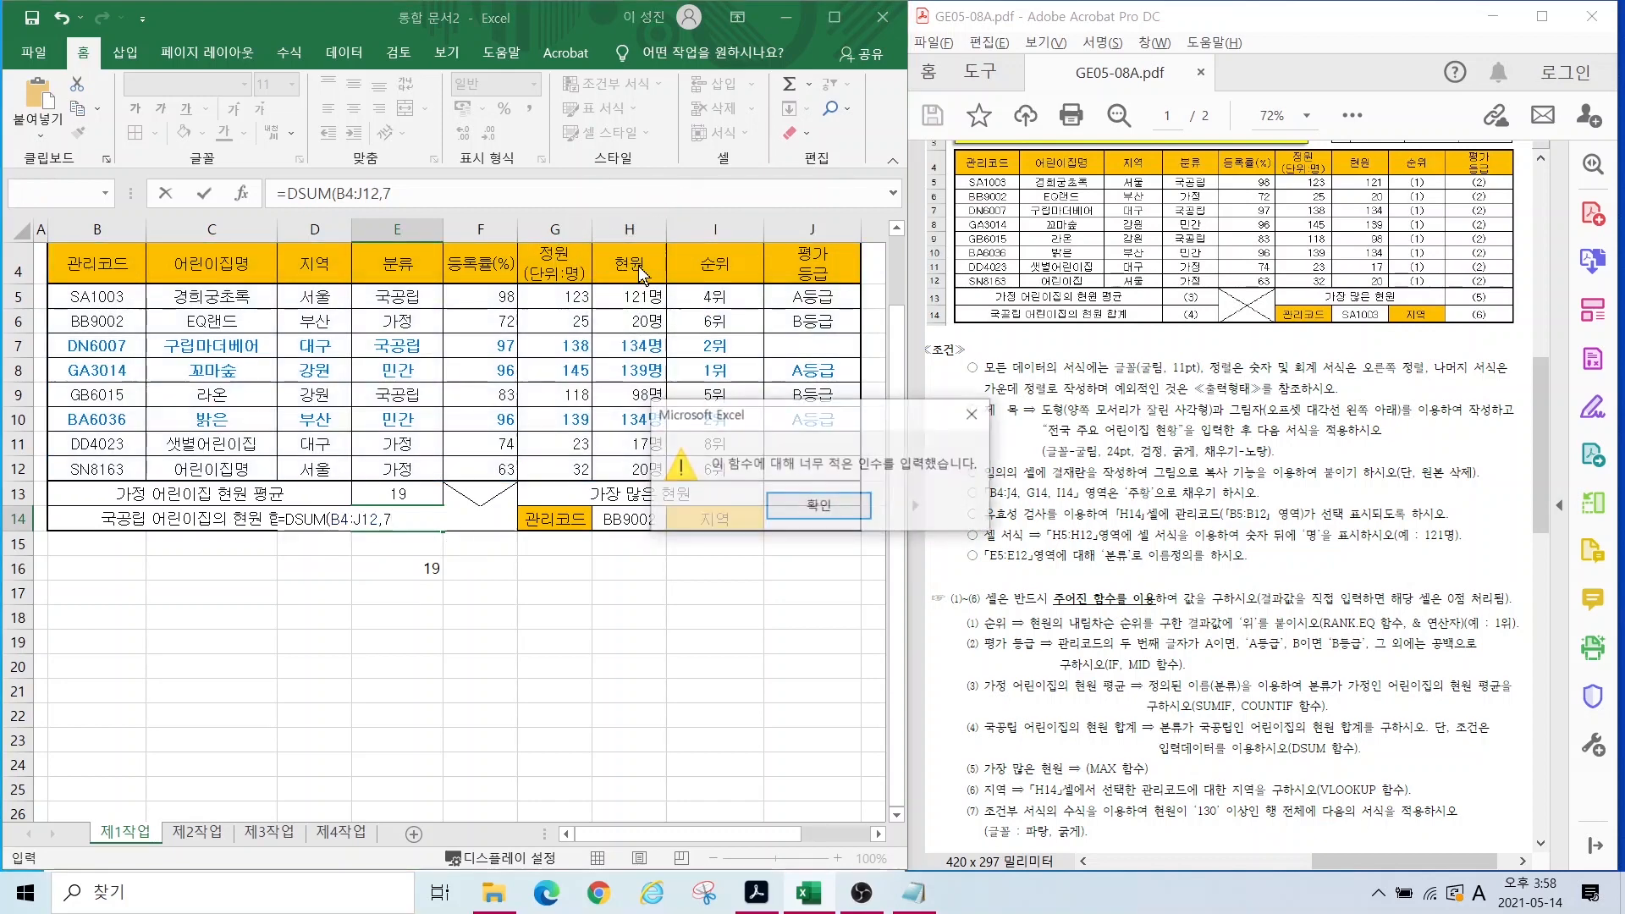
{"action": "left_click", "coordinate": [821, 504]}
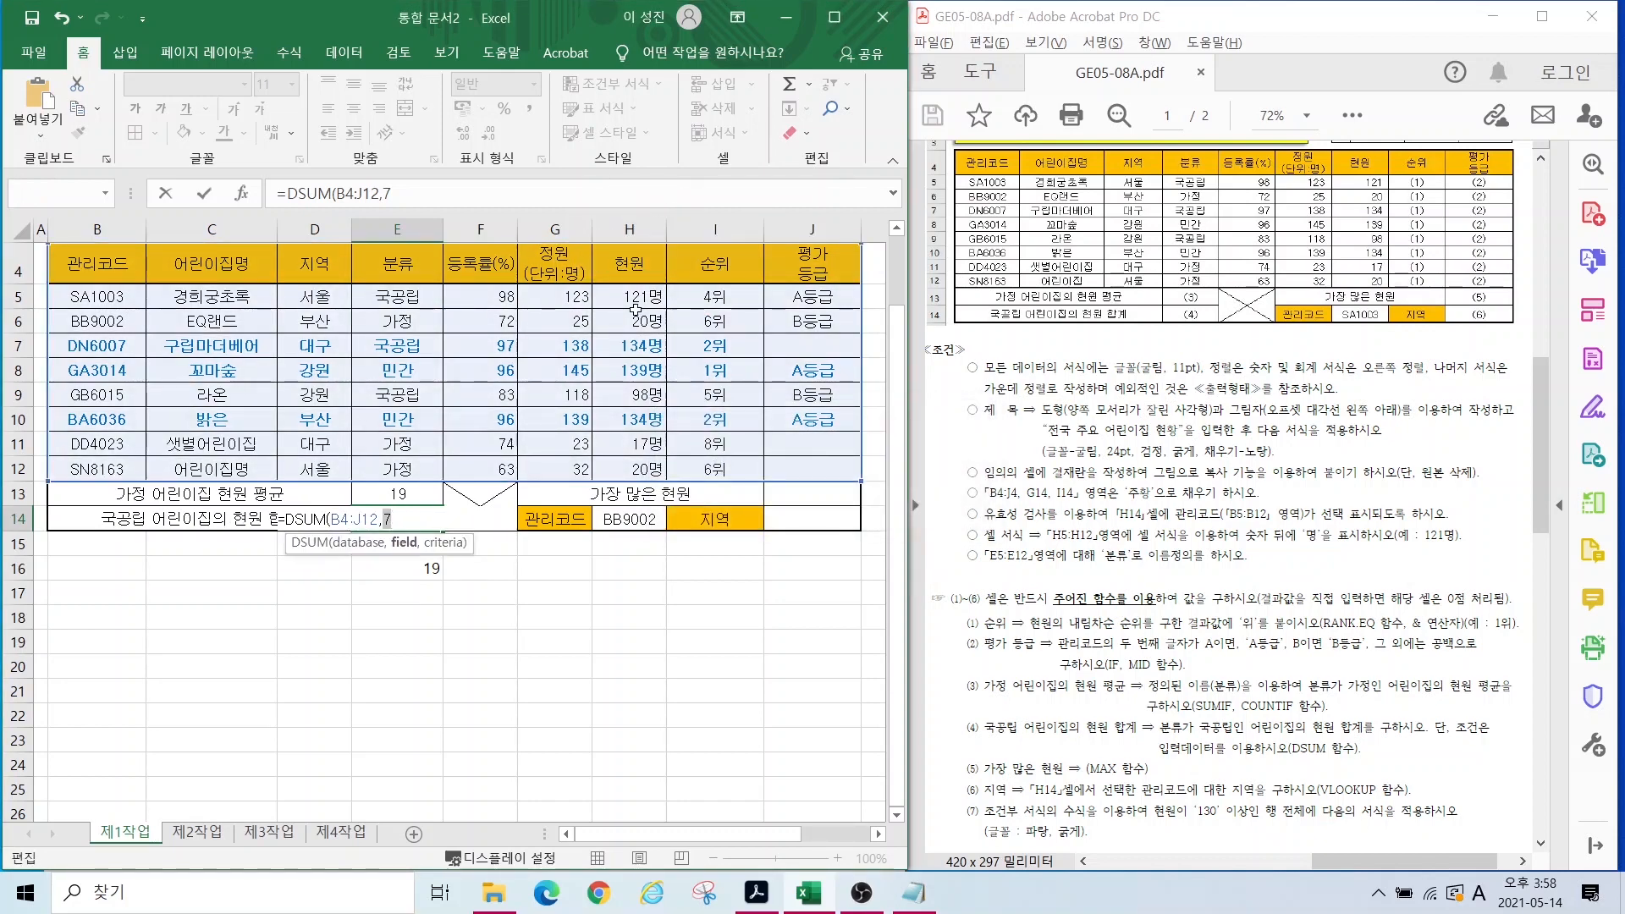
Step: Finish E14's DSUM with H4 as field and E4:E5 as criteria, totalling 353
{"action": "left_click", "coordinate": [628, 271]}
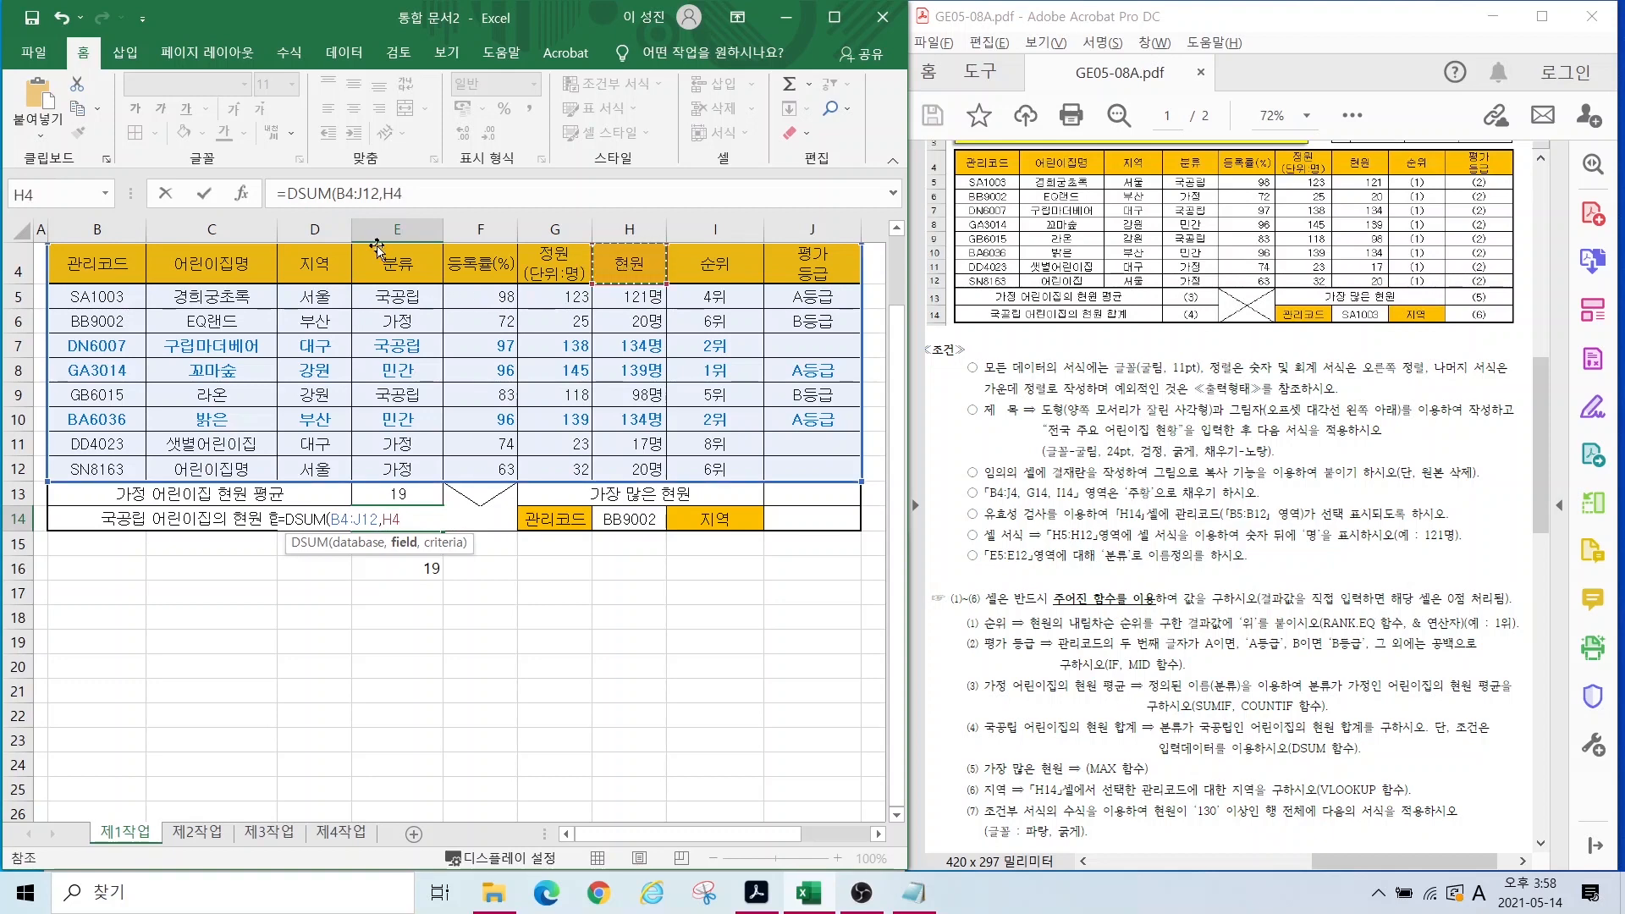
{"action": "type", "text": ","}
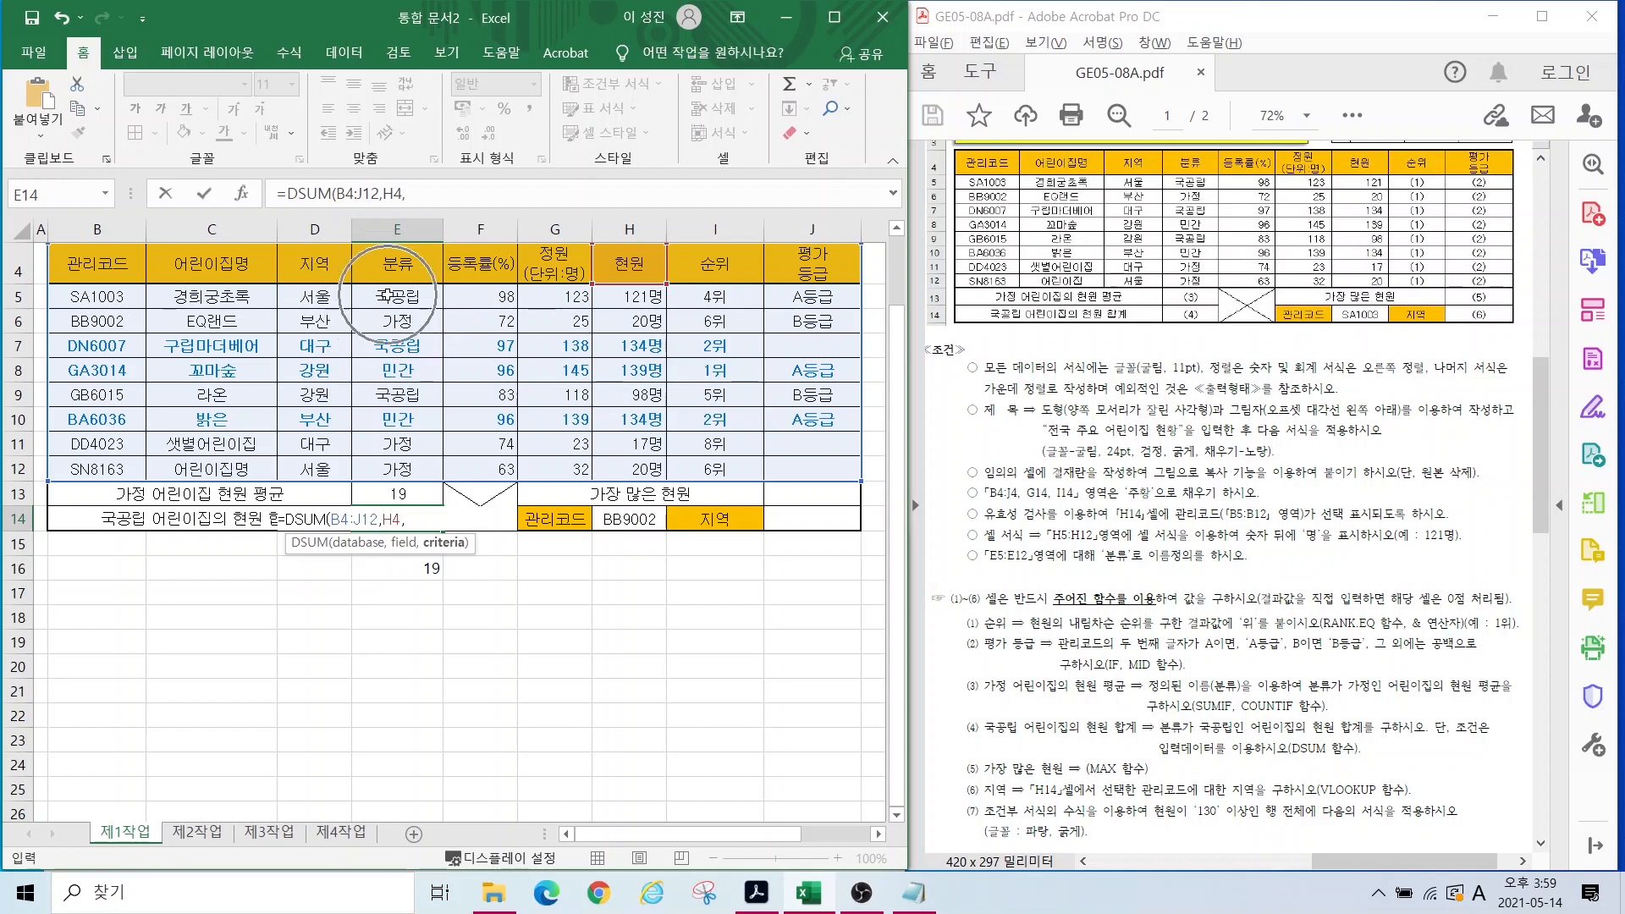
{"action": "left_click_drag", "start_coordinate": [388, 264], "coordinate": [391, 298]}
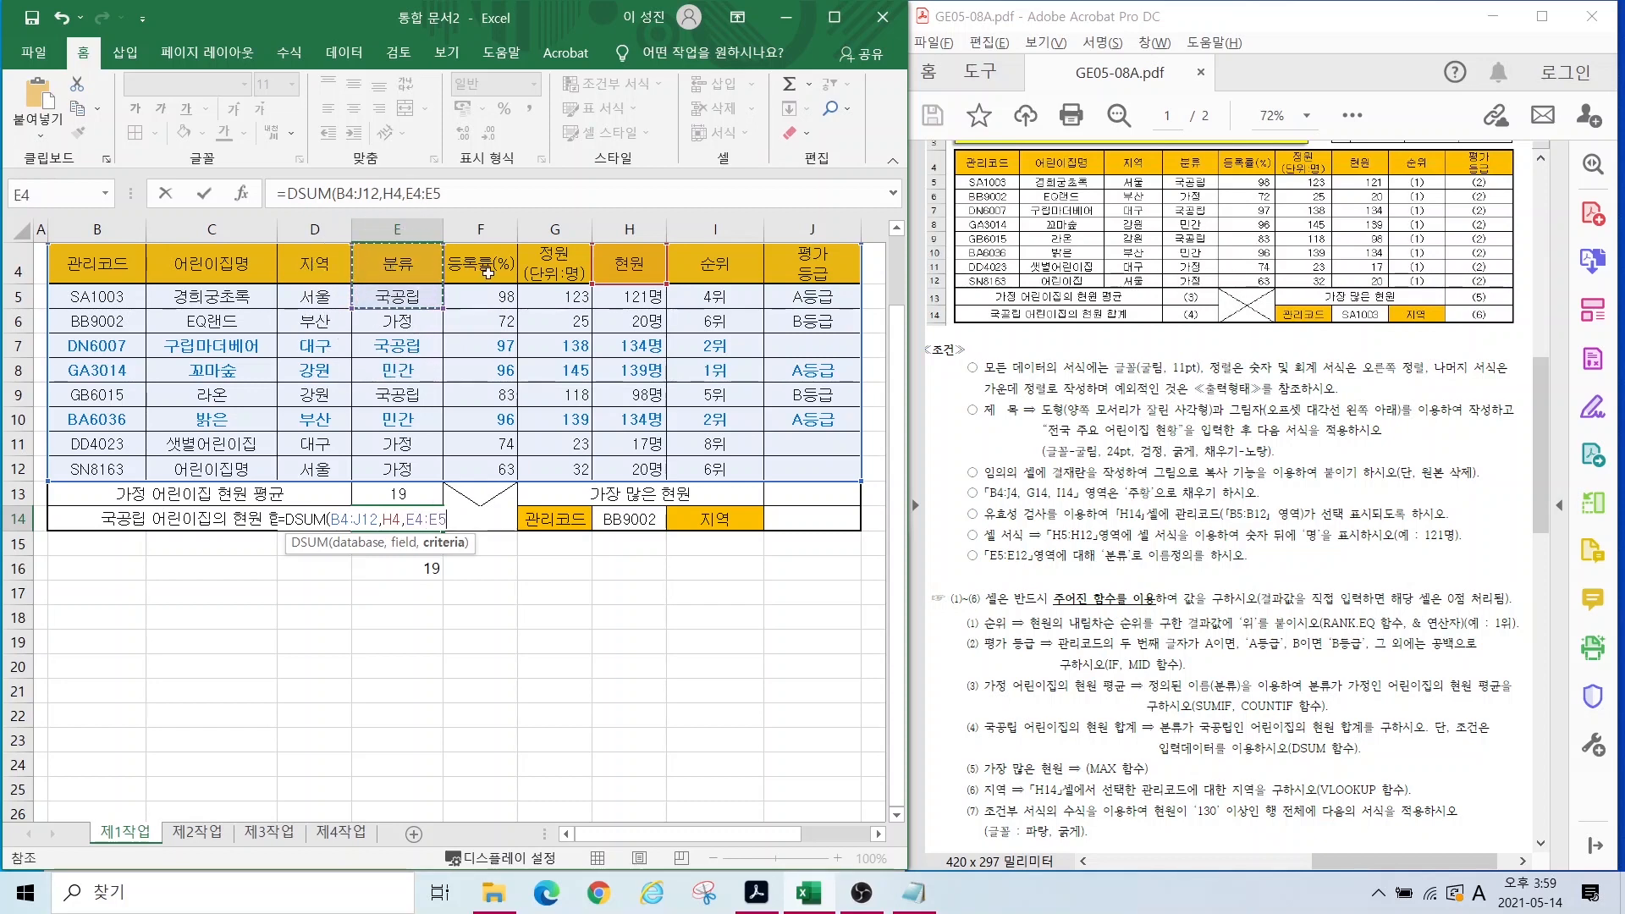
{"action": "type", "text": ")"}
{"action": "key", "text": "Return"}
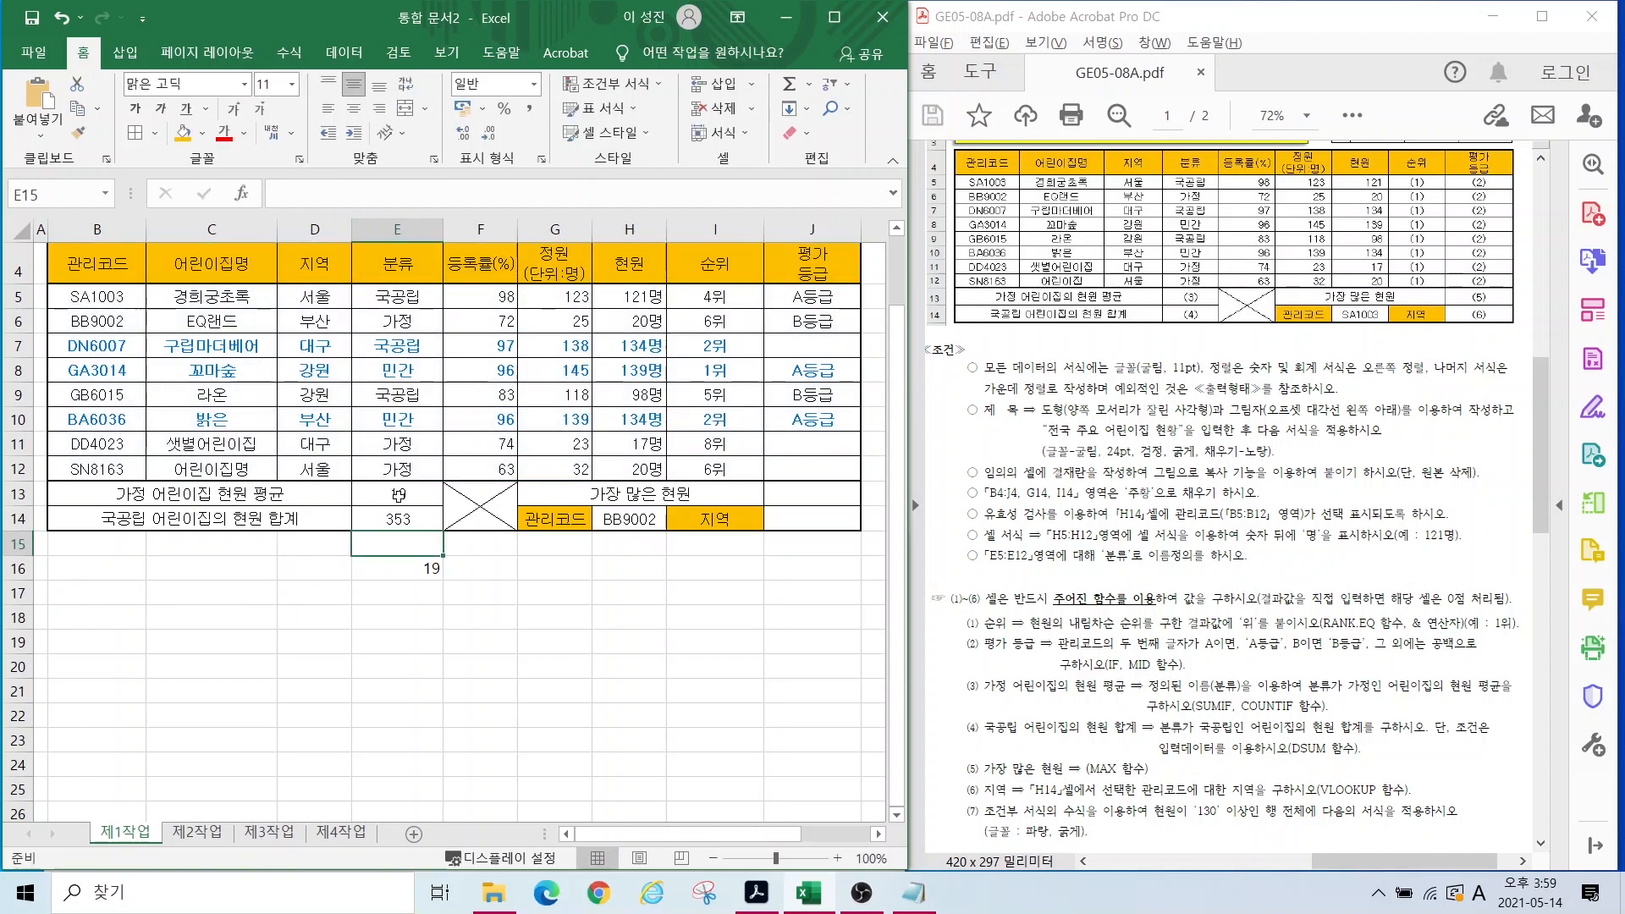
{"action": "left_click", "coordinate": [1346, 732]}
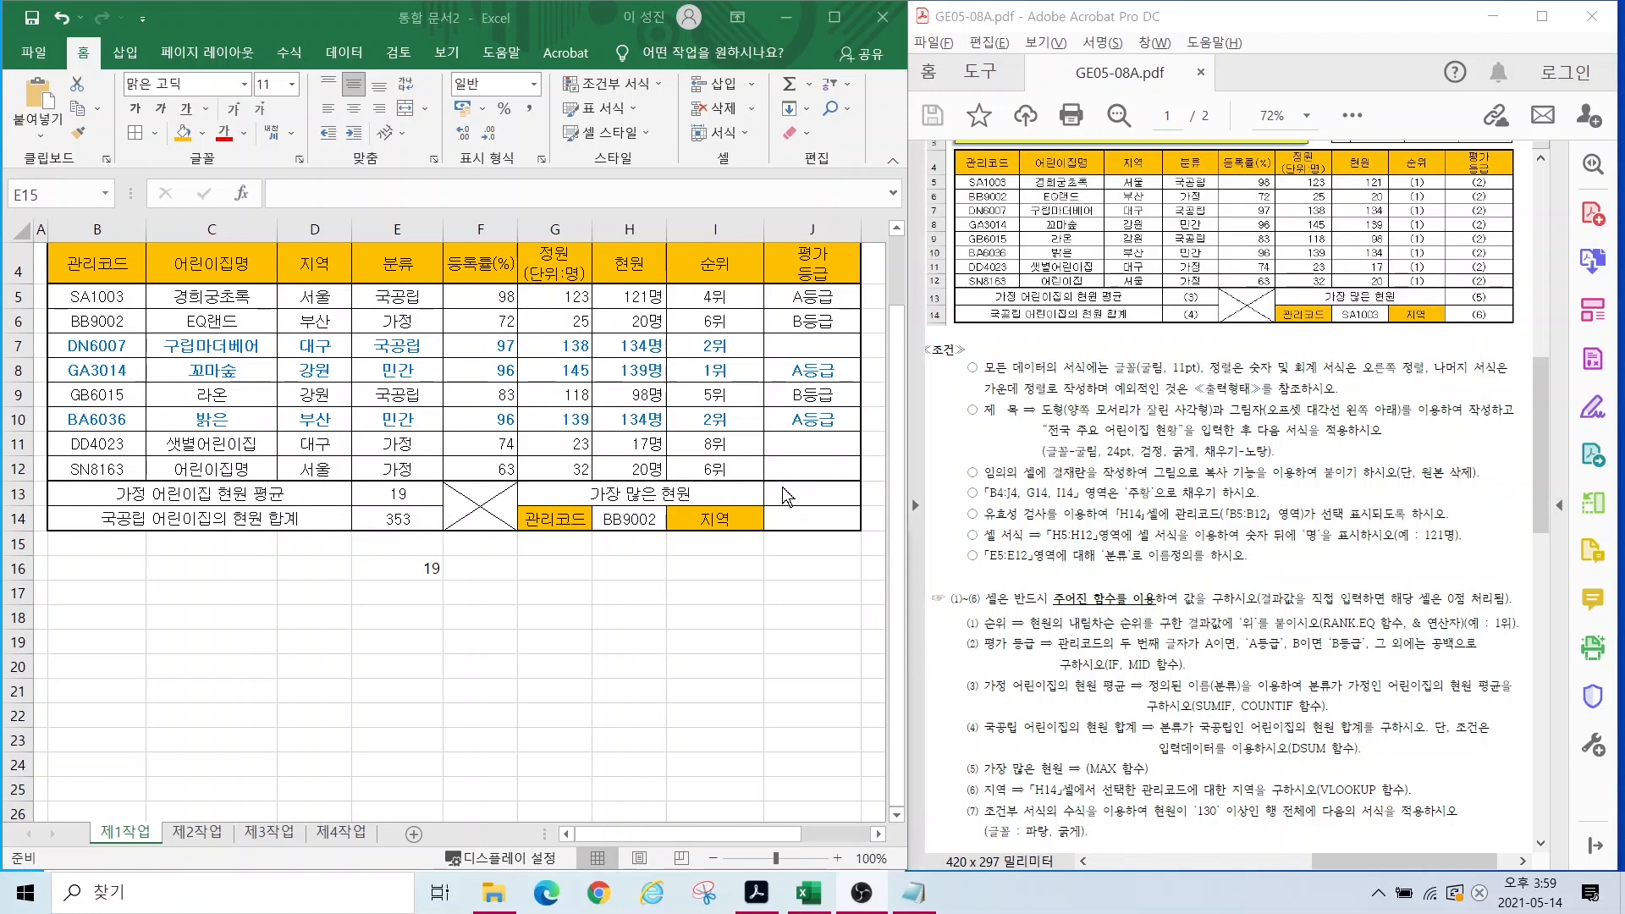
Step: Enter =MAX over H5:H12 in J13 to get the largest 현원
{"action": "key", "text": "alt+Tab"}
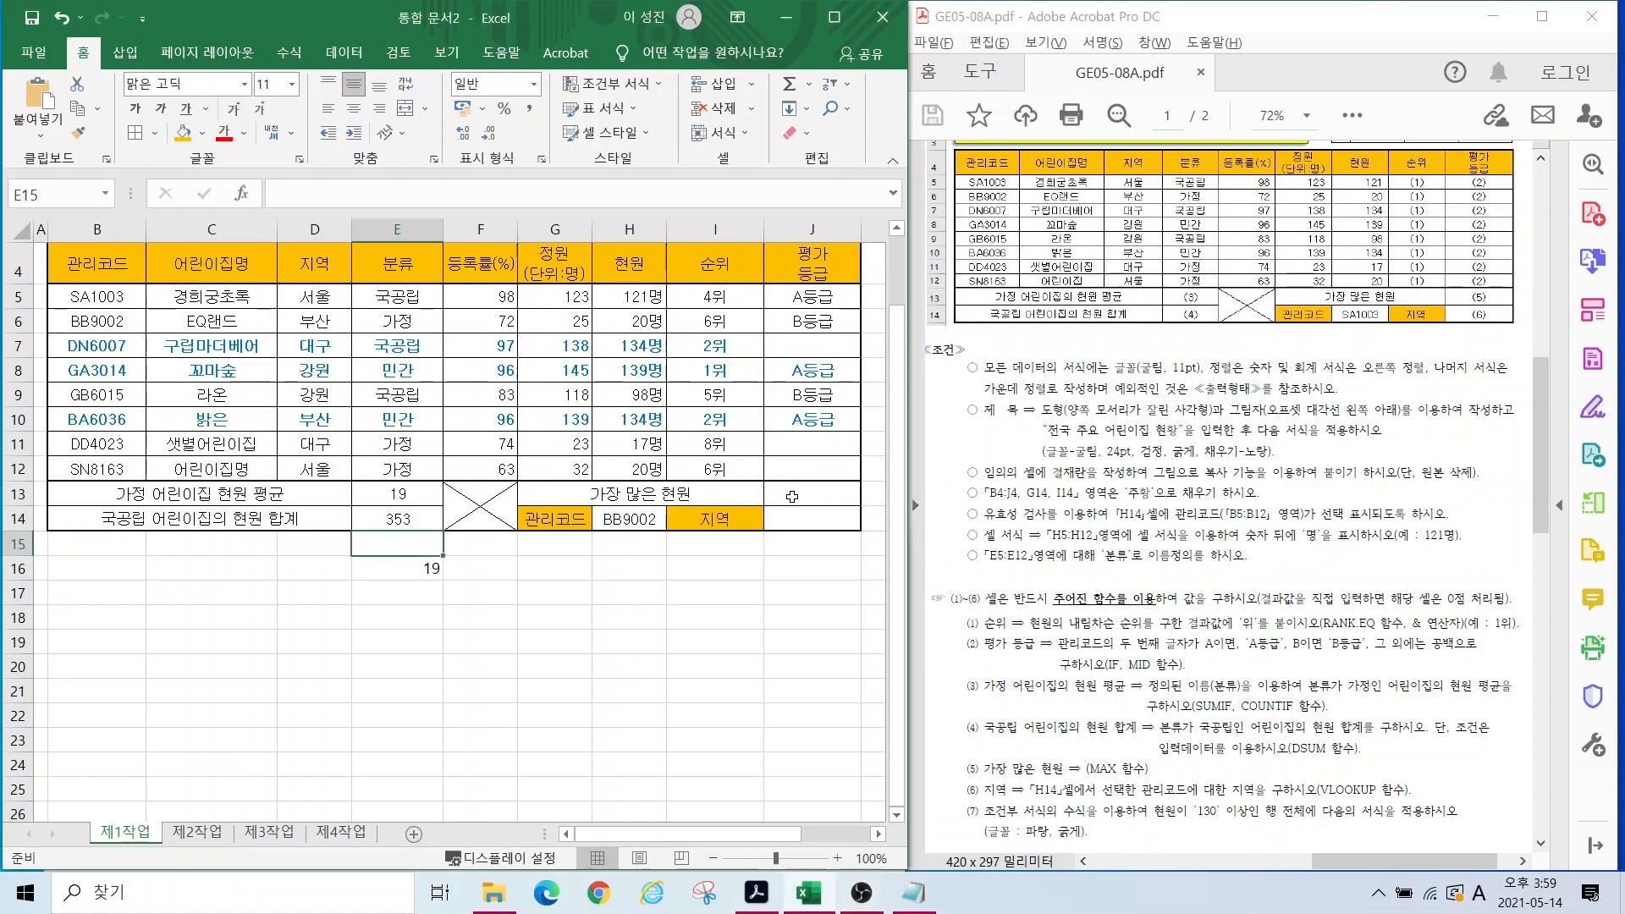
{"action": "left_click", "coordinate": [792, 496]}
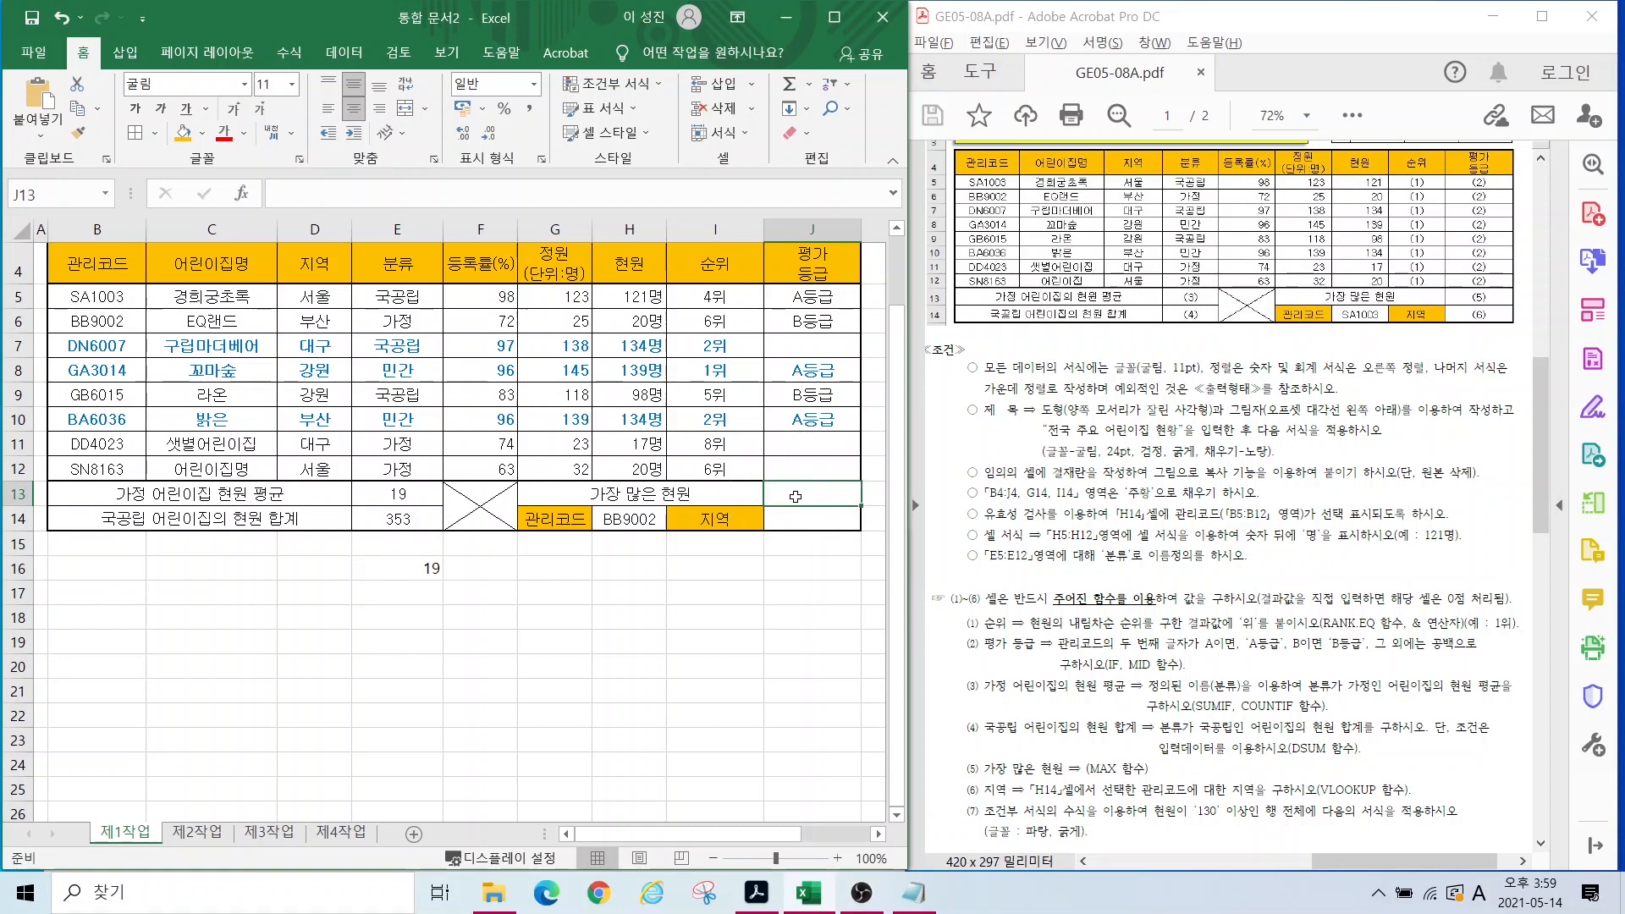
{"action": "type", "text": "=m"}
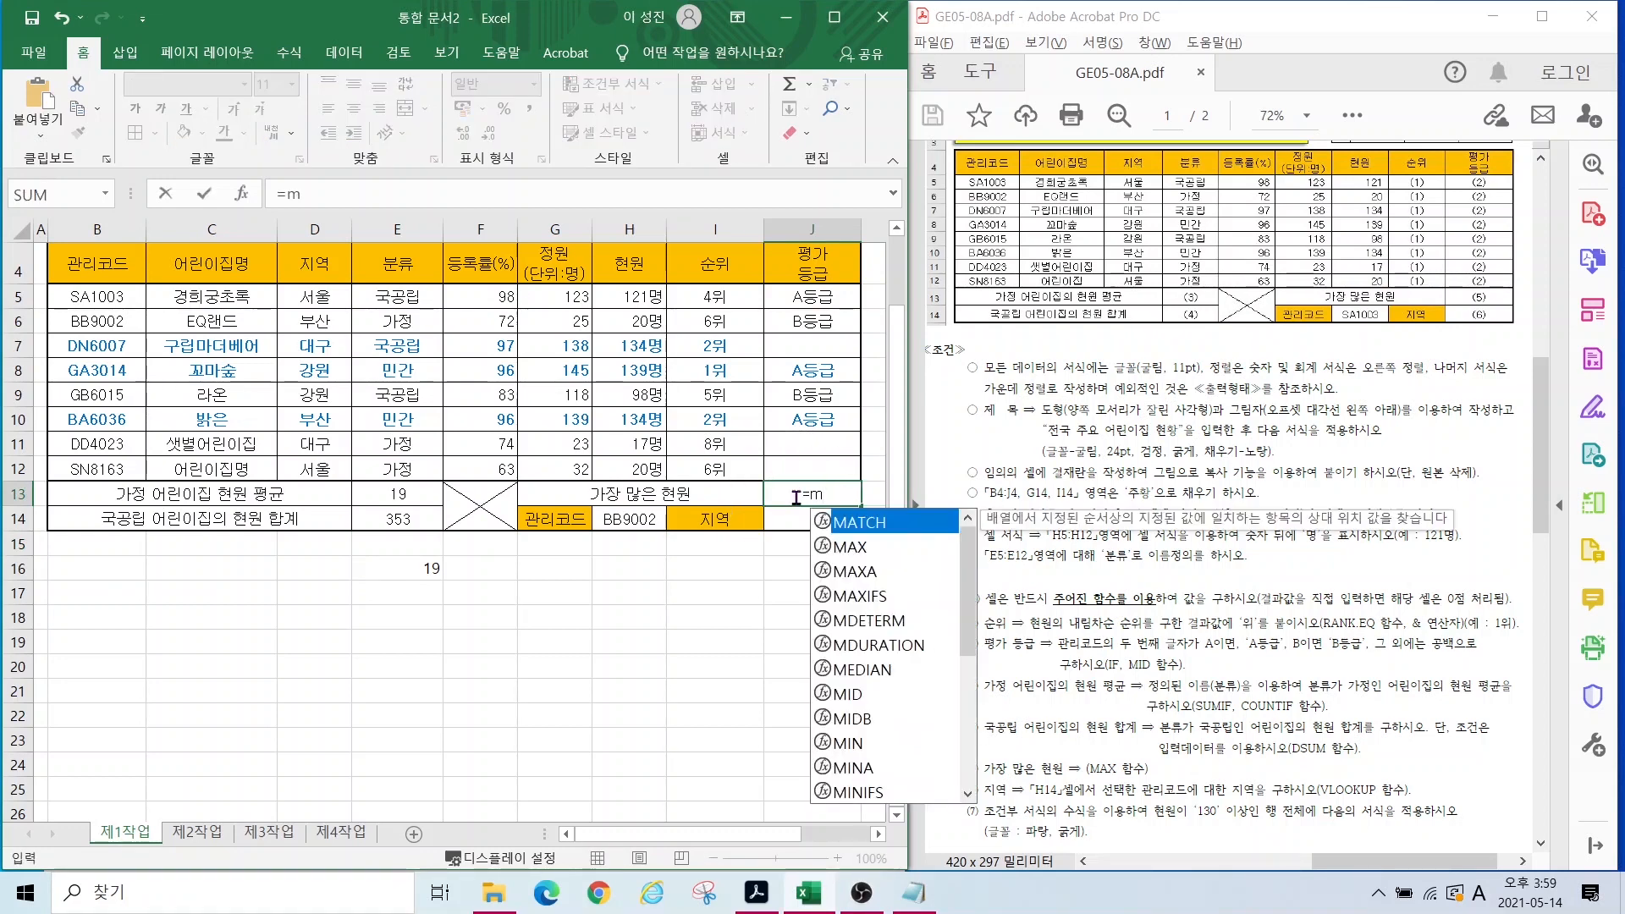
{"action": "double_click", "coordinate": [840, 546]}
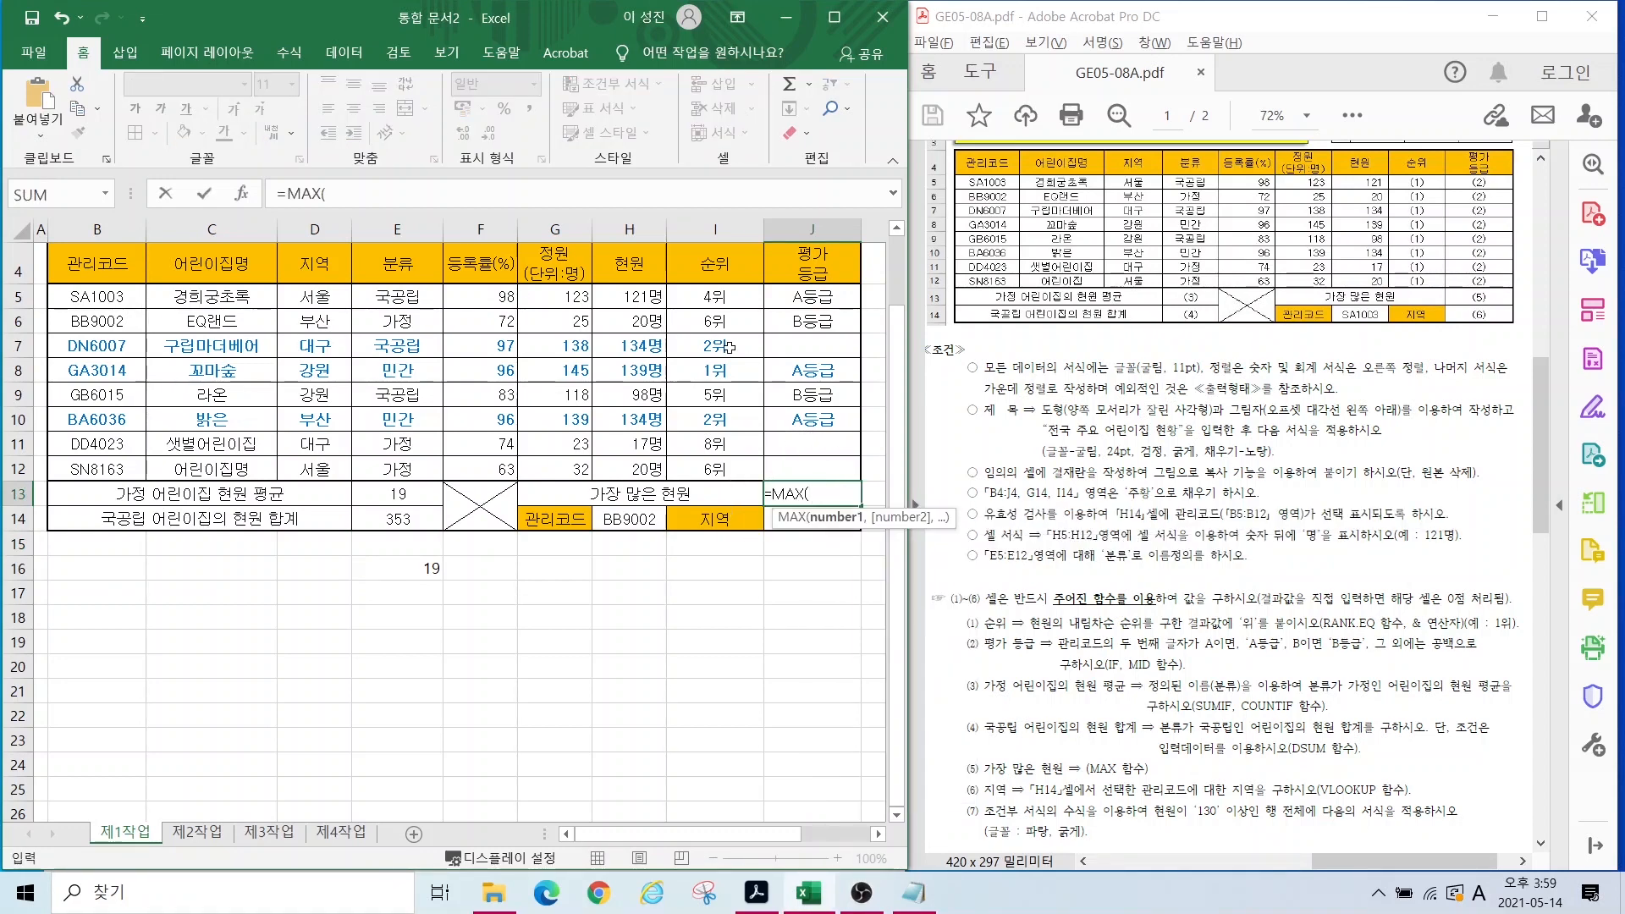
{"action": "left_click_drag", "start_coordinate": [636, 295], "coordinate": [636, 472]}
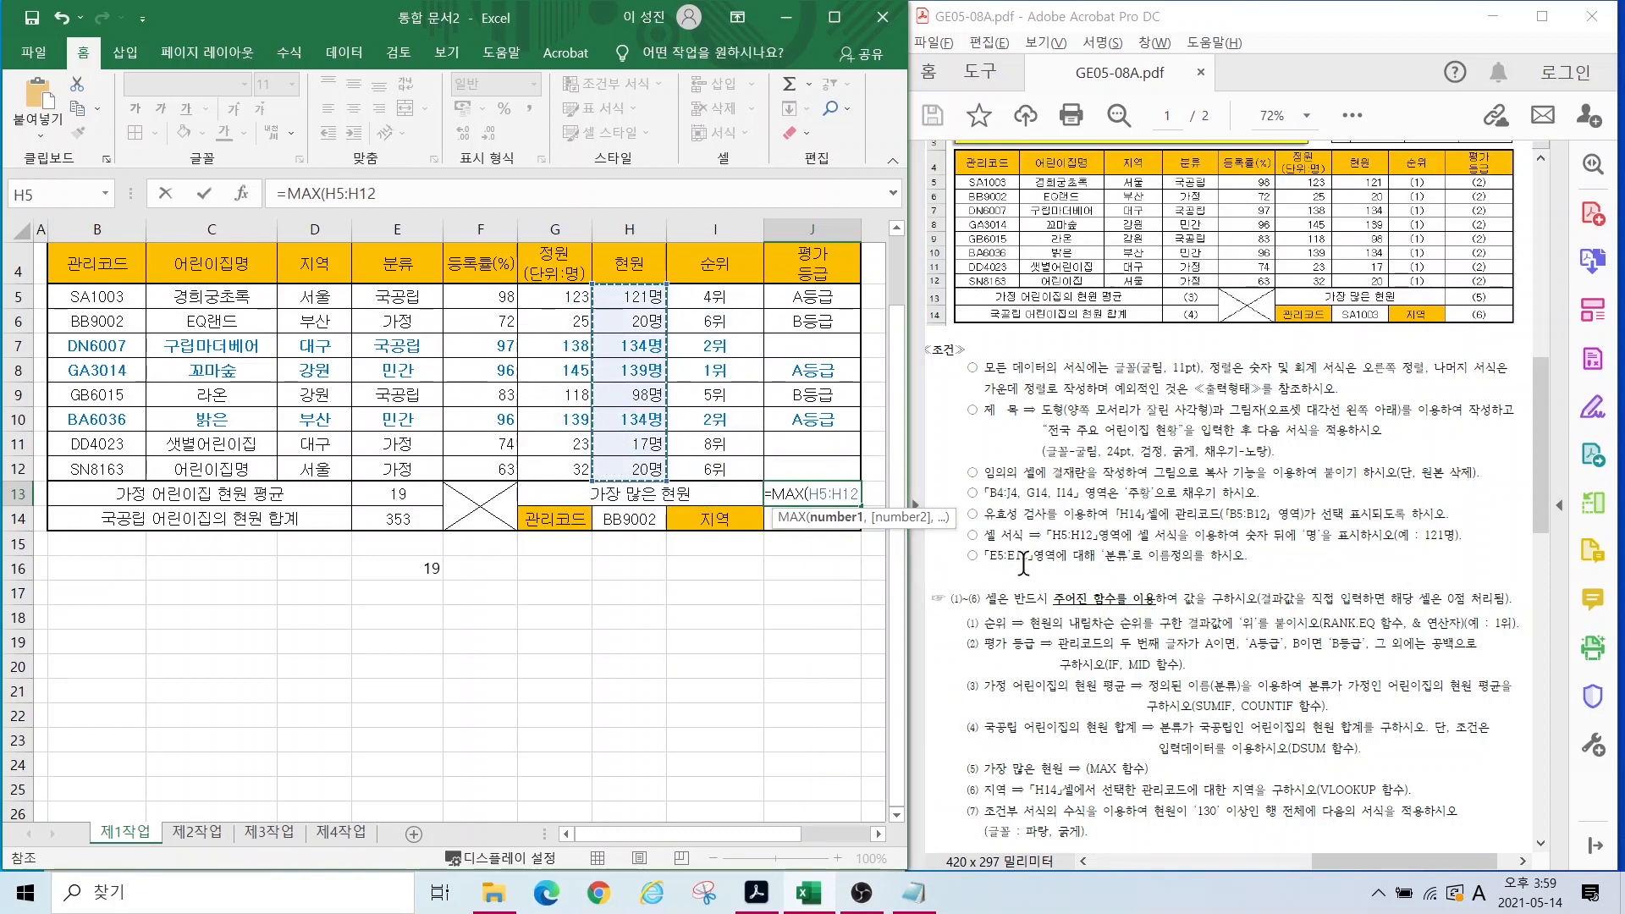
{"action": "key", "text": "Return"}
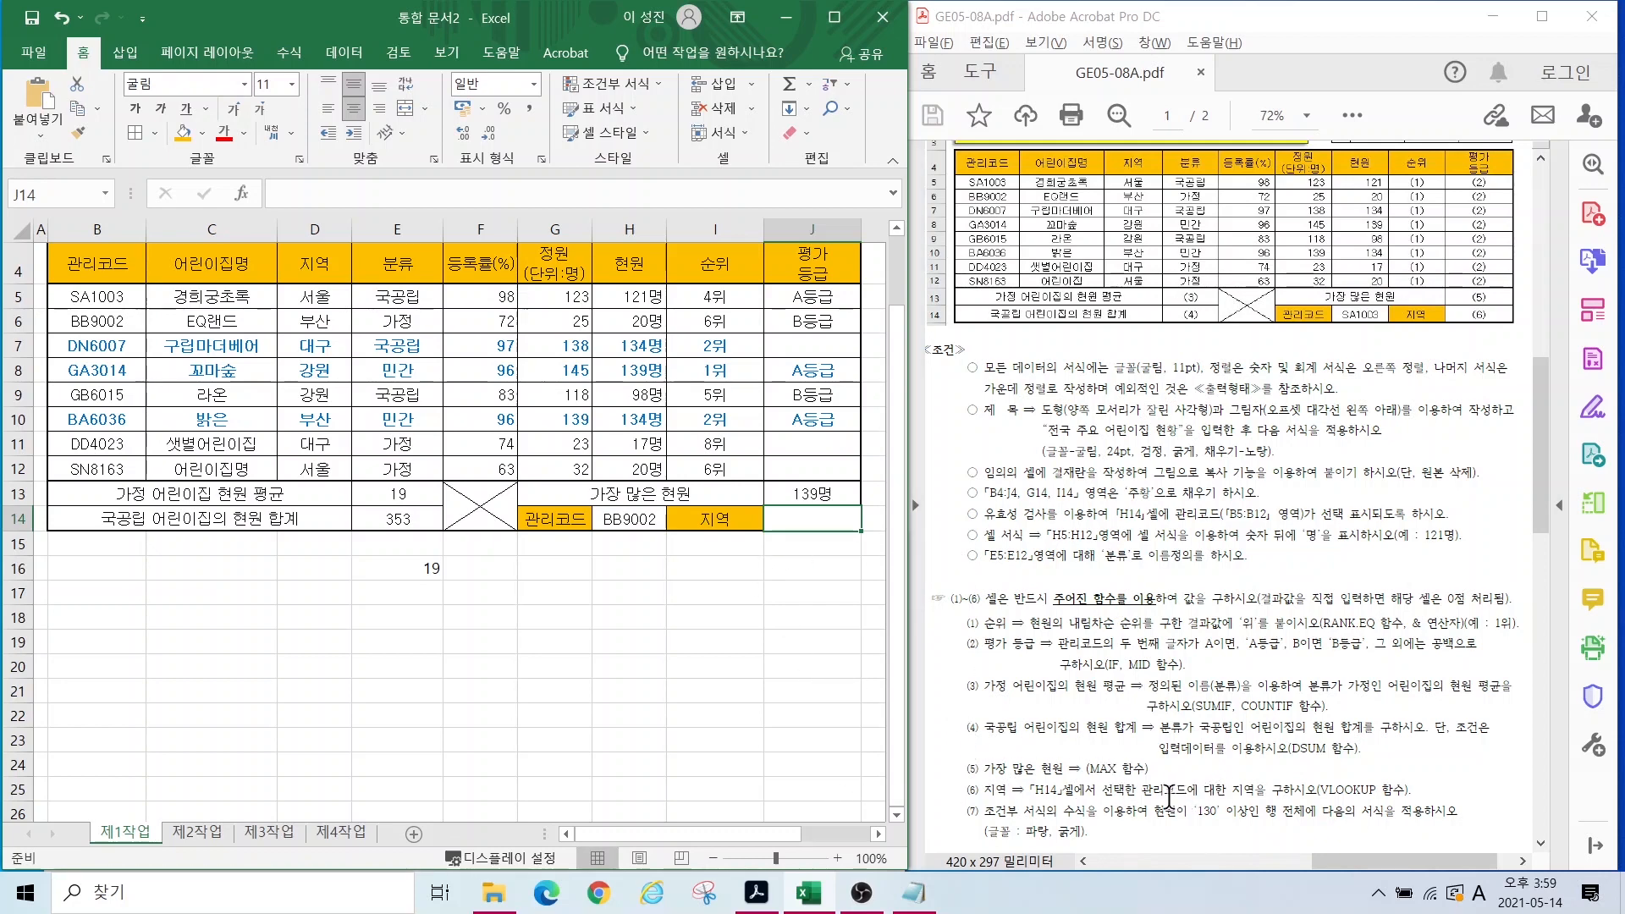
Step: In Notepad, write the VLOOKUP pattern vlookup(누구,어디서범위,몇열,0)
{"action": "left_click", "coordinate": [914, 893]}
{"action": "type", "text": "vlook"}
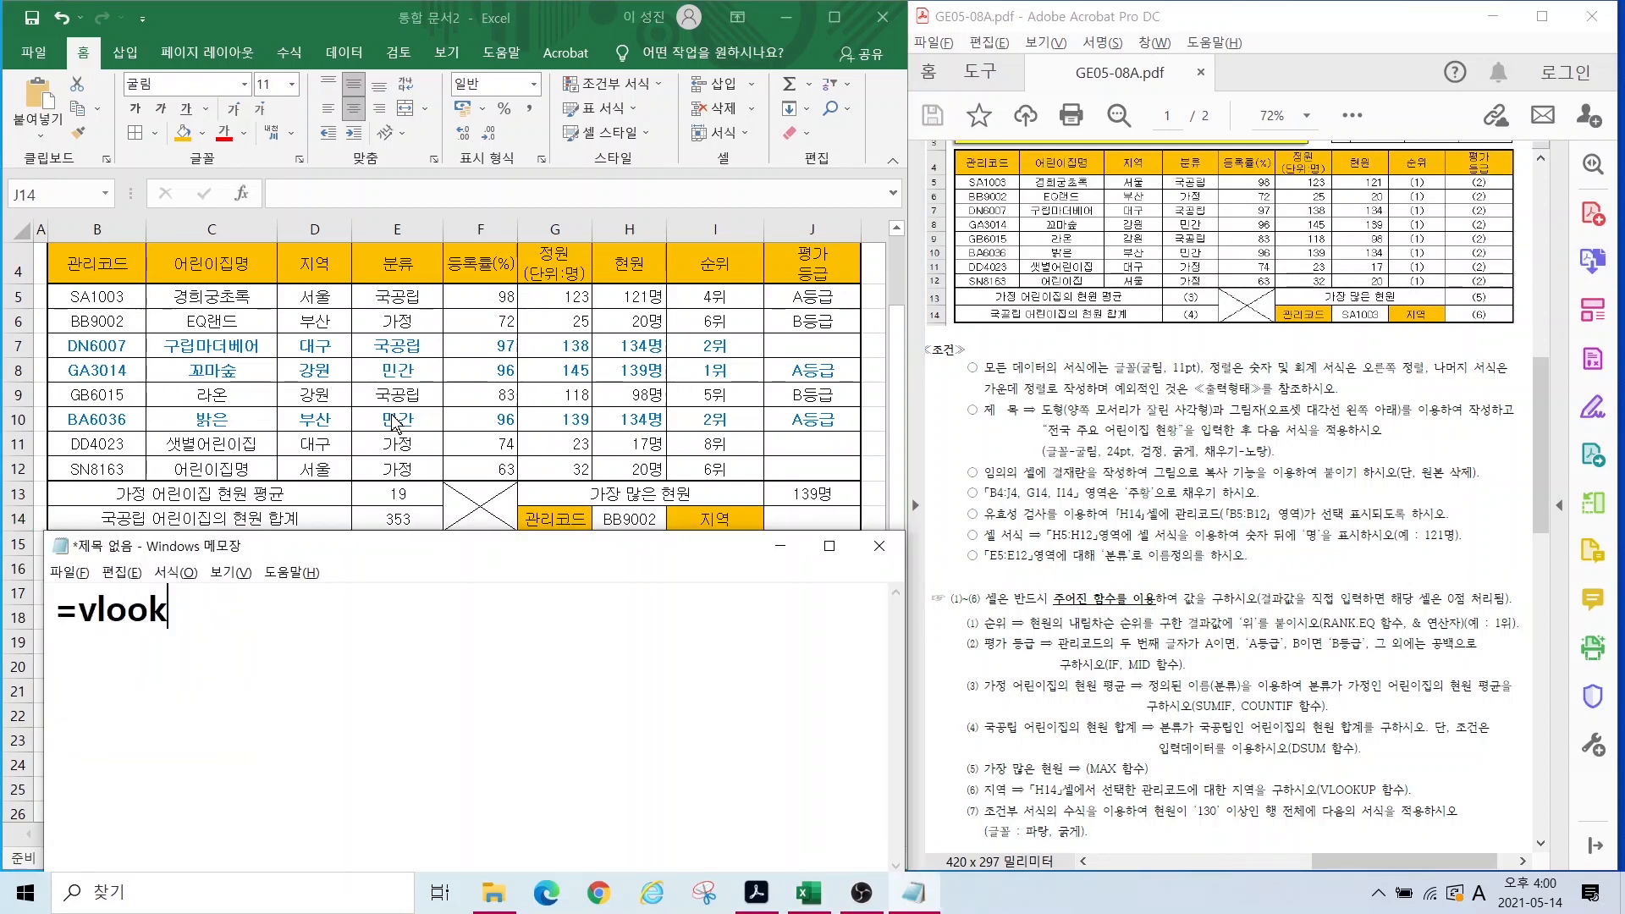
{"action": "type", "text": "up(s"}
{"action": "key", "text": "BackSpace"}
{"action": "key", "text": "Hangul"}
{"action": "type", "text": "누구"}
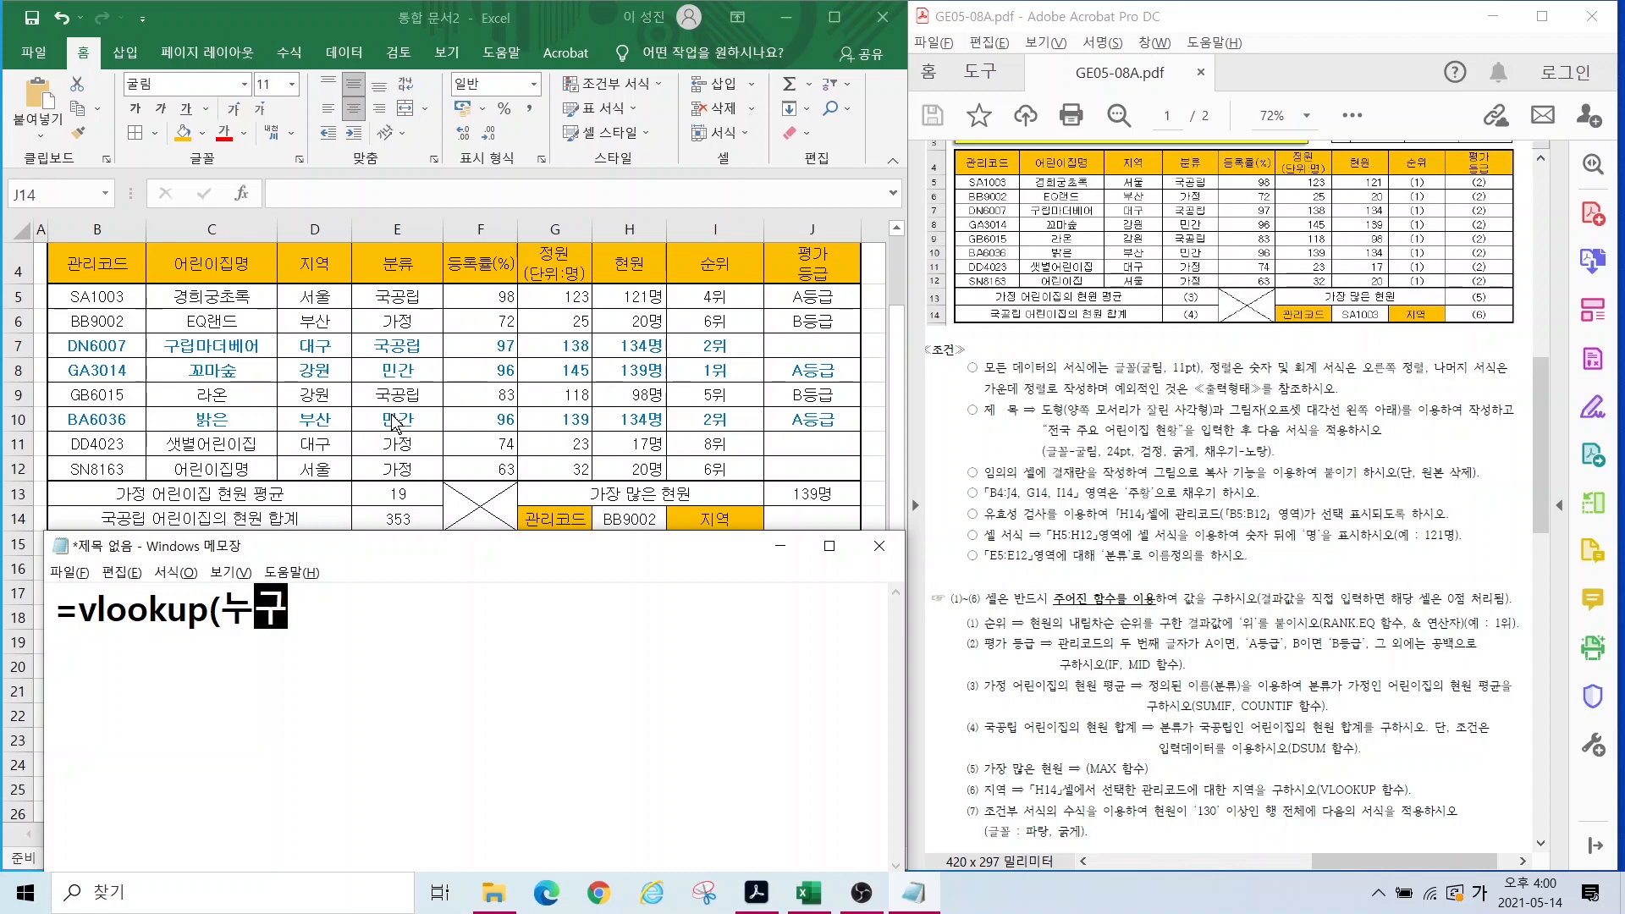
{"action": "type", "text": ",어디"}
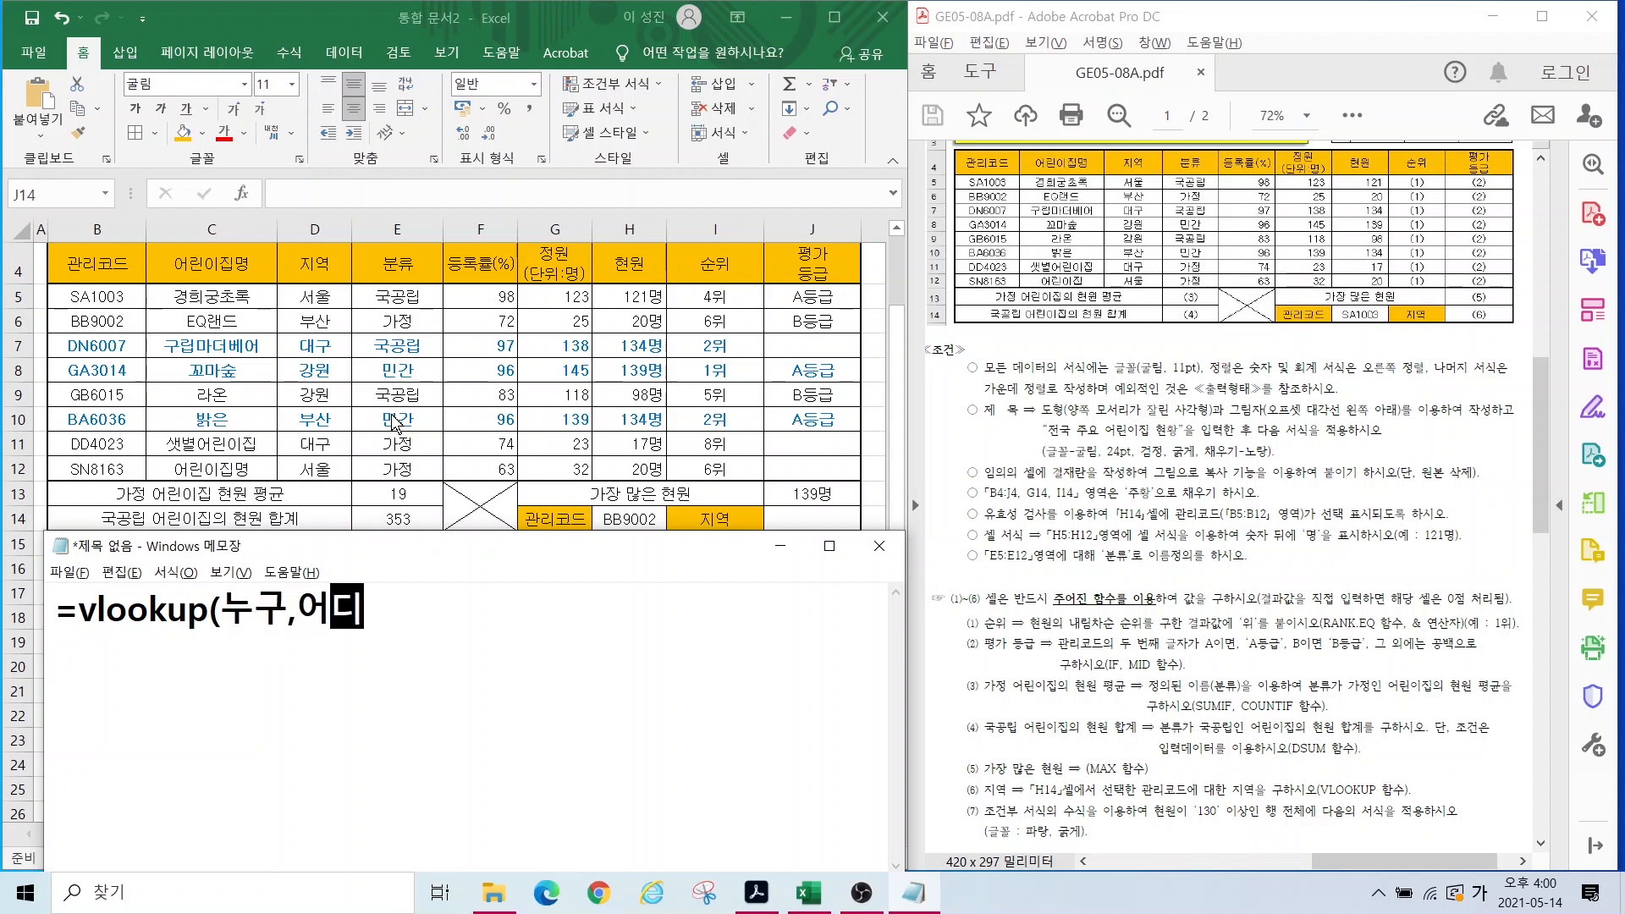
{"action": "type", "text": "서범ㅇㅟ,"}
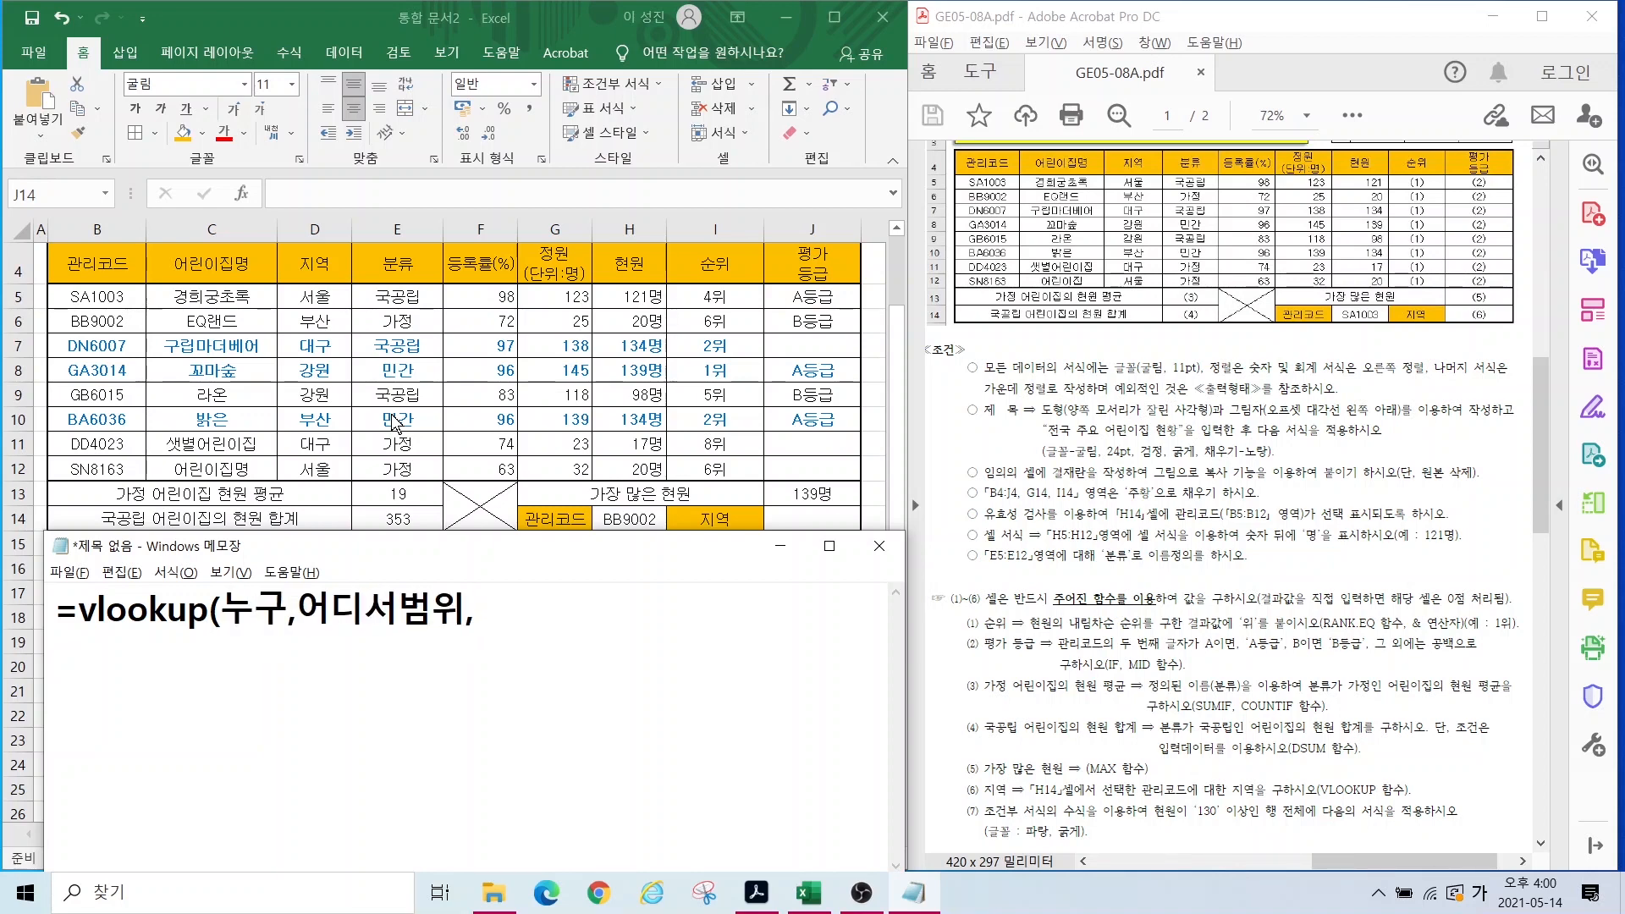
{"action": "type", "text": "몇"}
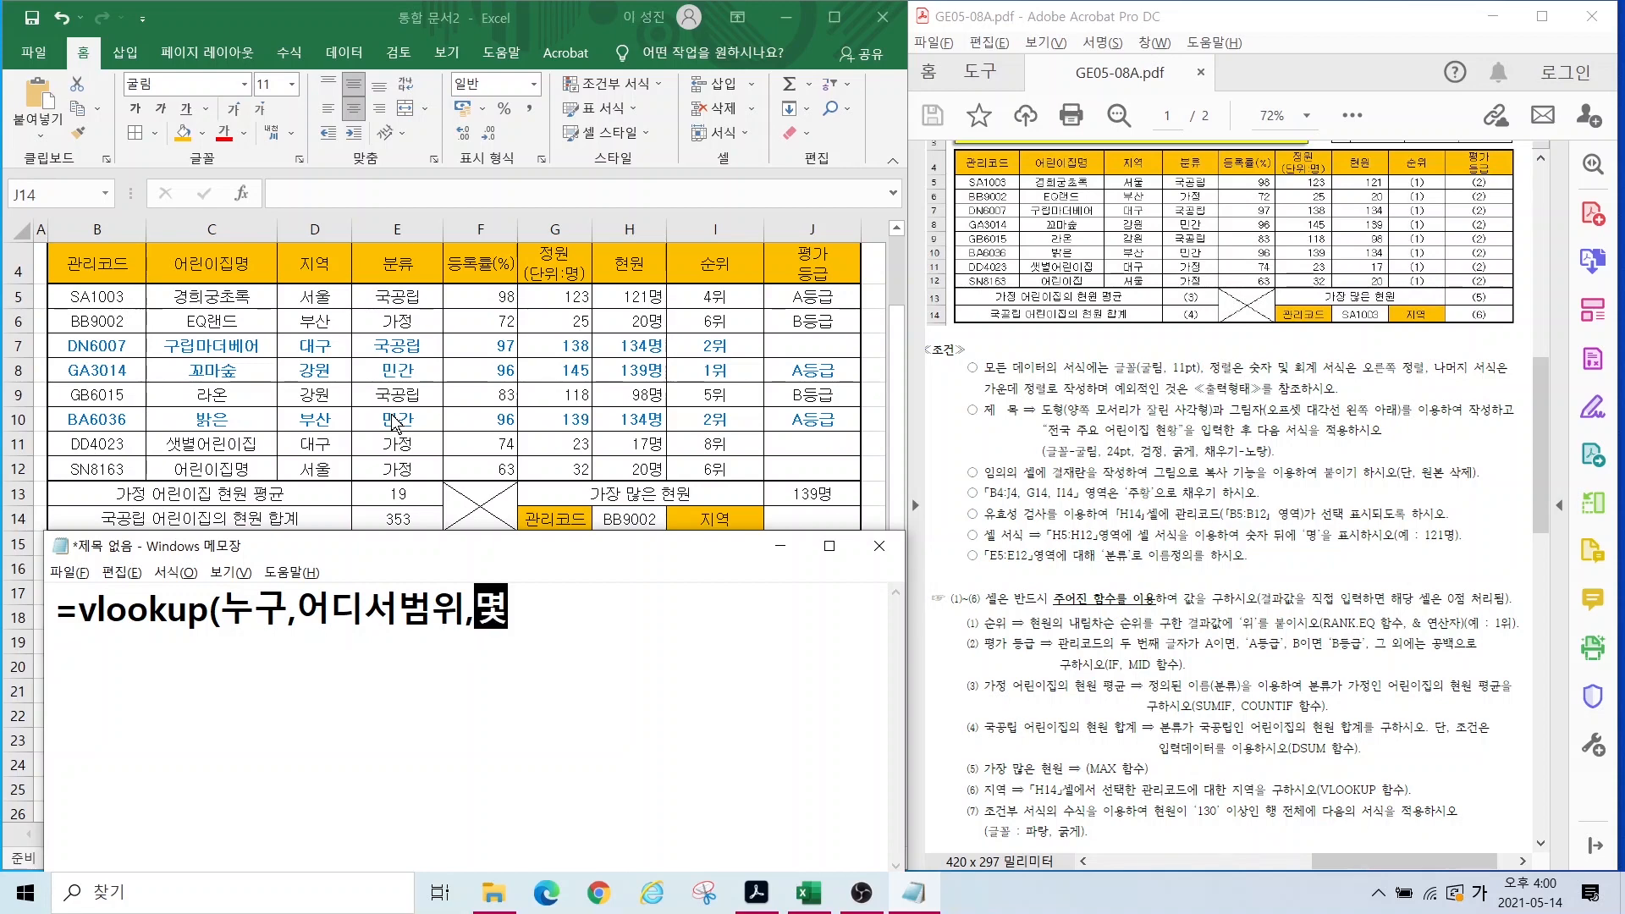
{"action": "type", "text": "열,"}
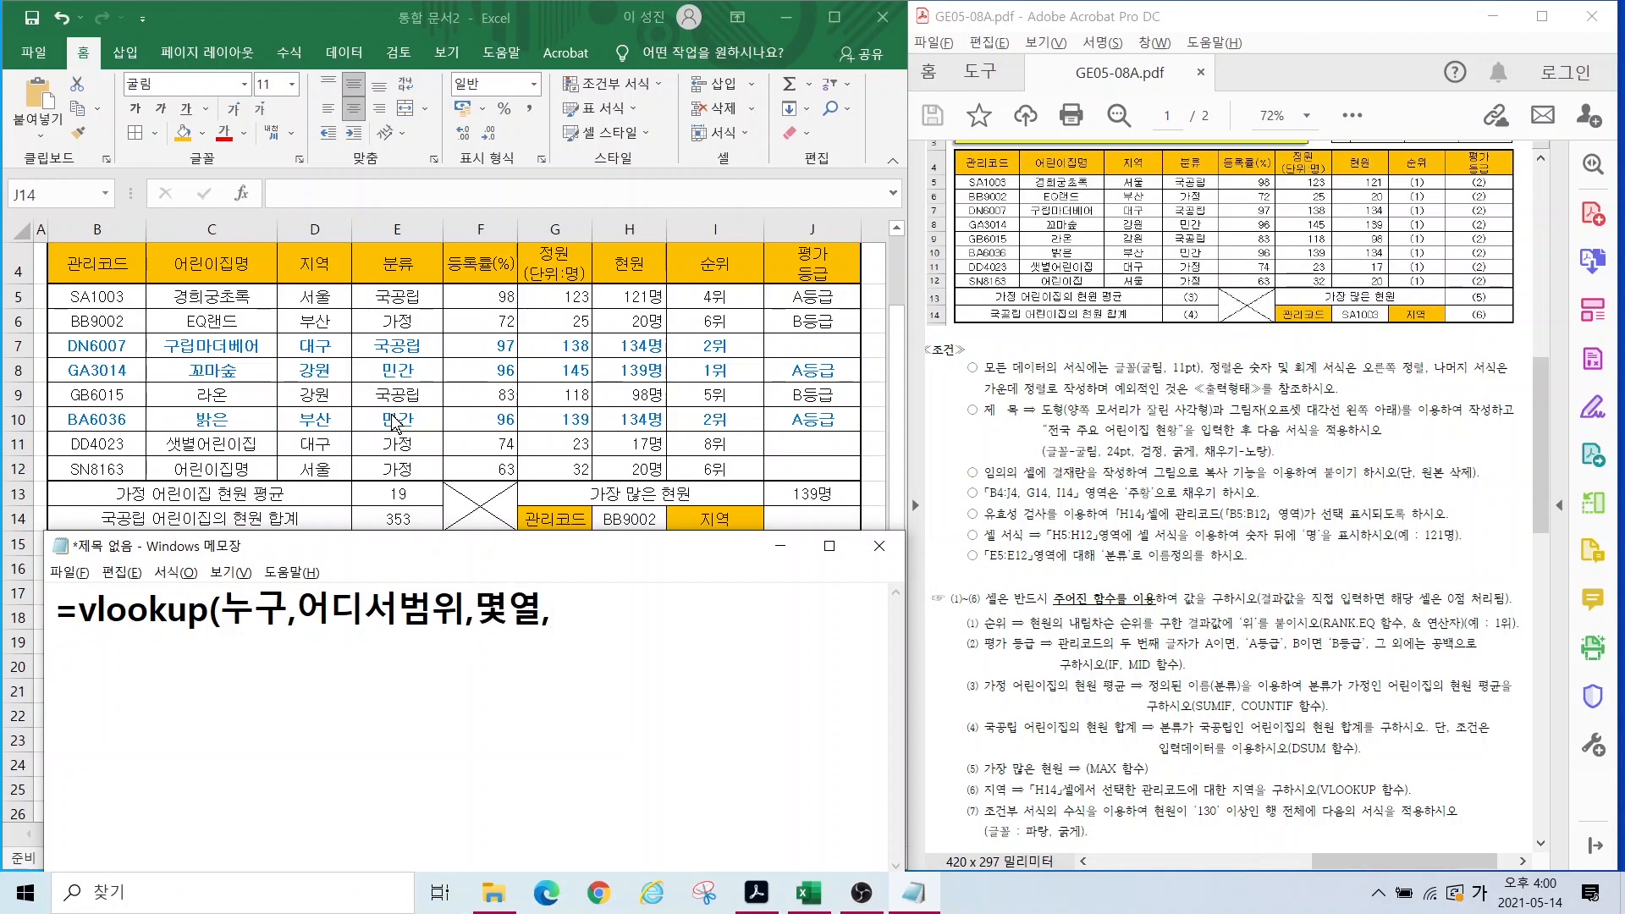
{"action": "type", "text": "0"}
{"action": "type", "text": ")"}
{"action": "type", "text": "=ㅍ"}
{"action": "key", "text": "BackSpace"}
{"action": "key", "text": "Hangul"}
Step: Begin the draft =vlookup(h14, while marking the region-lookup requirement and range B5:D12
{"action": "type", "text": "vloo"}
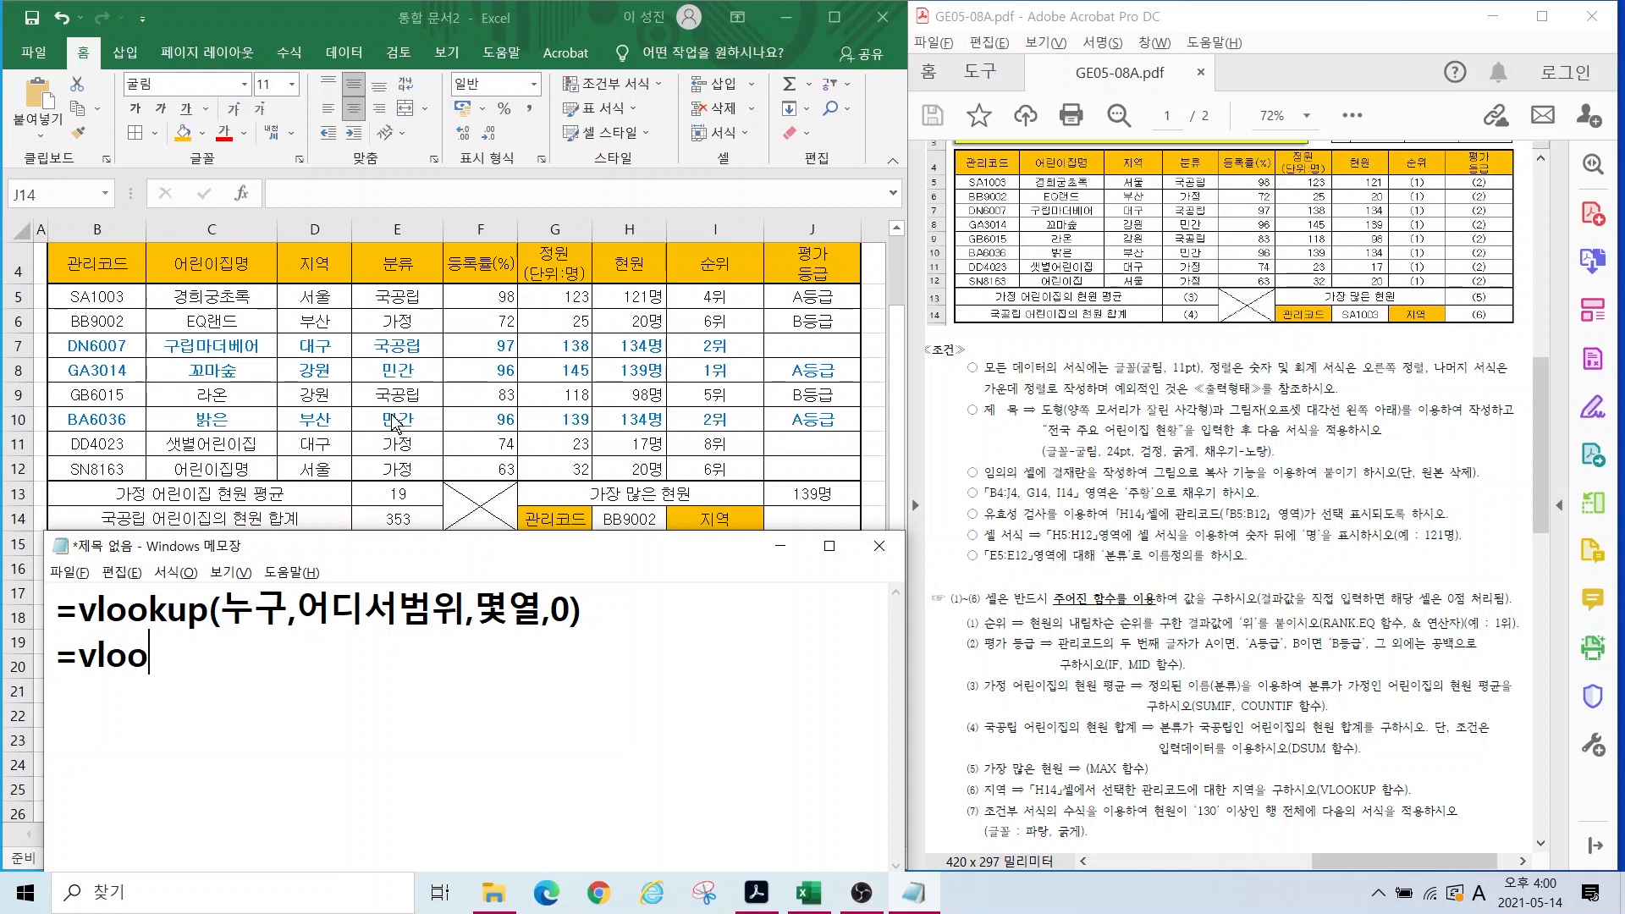
{"action": "type", "text": "kup("}
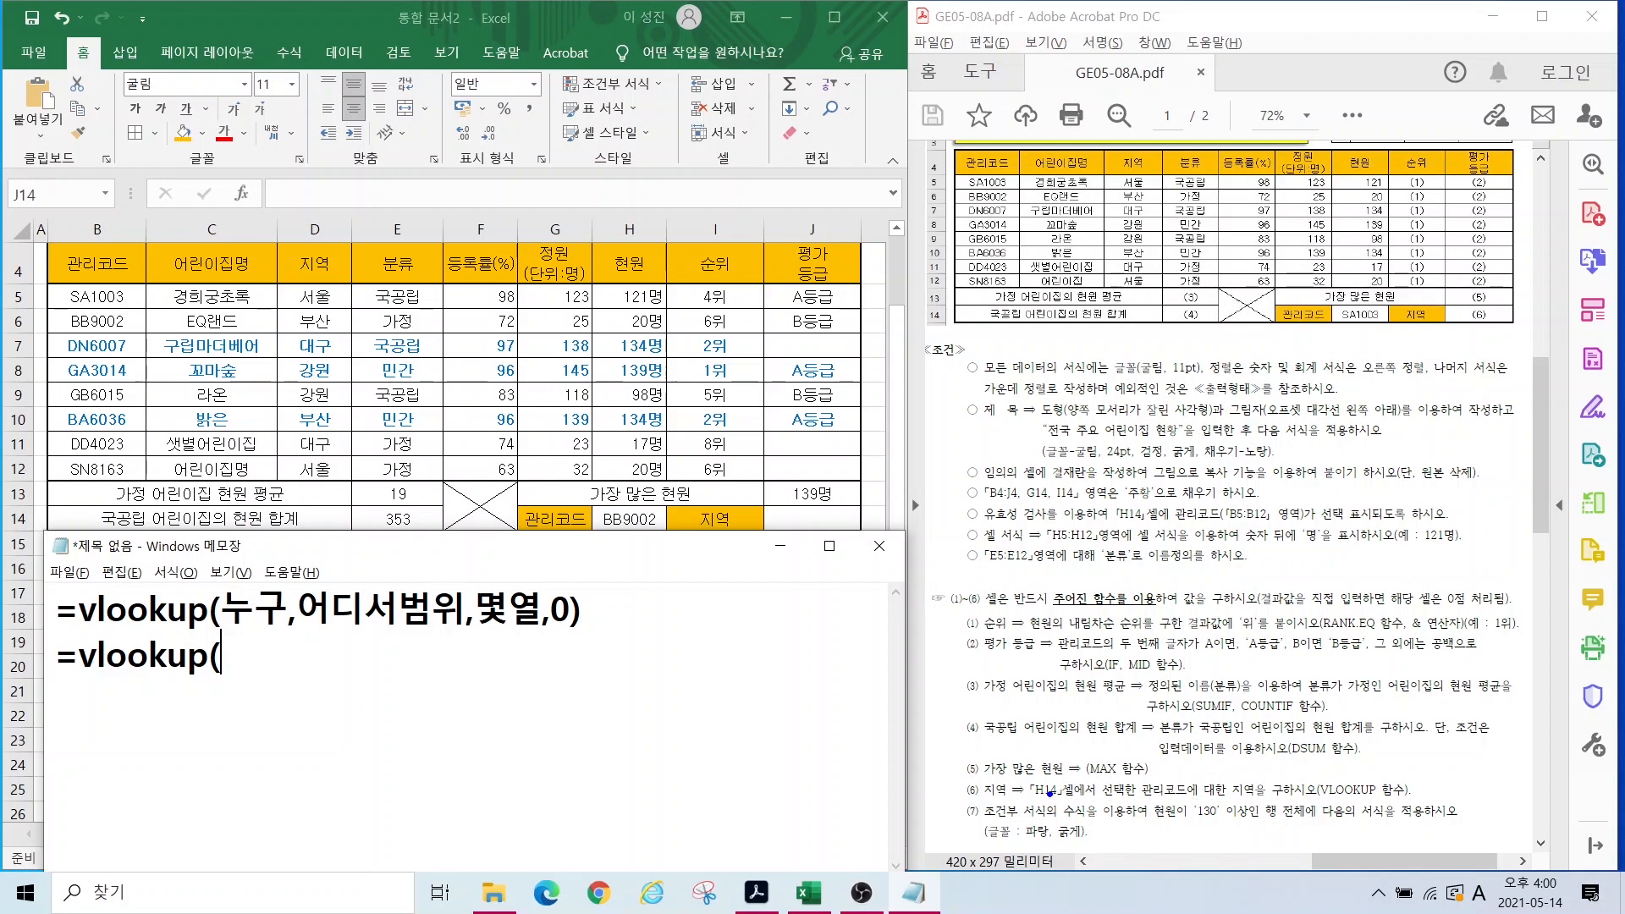
{"action": "mouse_move", "coordinate": [1099, 798]}
{"action": "left_mouse_down"}
{"action": "mouse_move", "coordinate": [1065, 800]}
{"action": "mouse_move", "coordinate": [1101, 750]}
{"action": "mouse_move", "coordinate": [1081, 814]}
{"action": "left_mouse_up"}
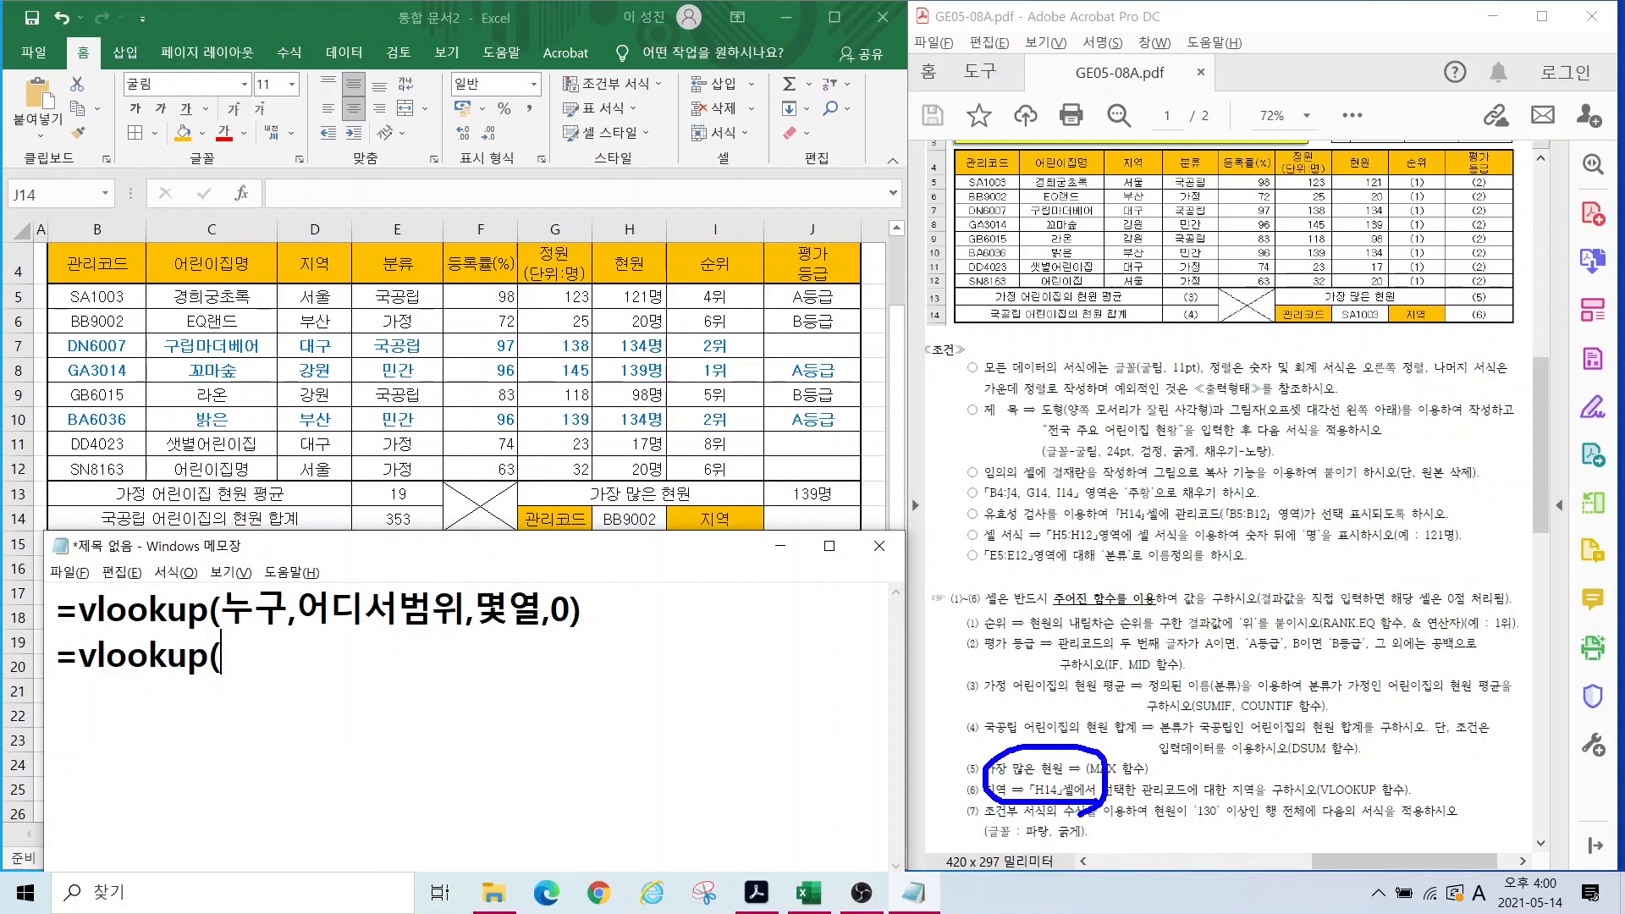
{"action": "key", "text": "Escape"}
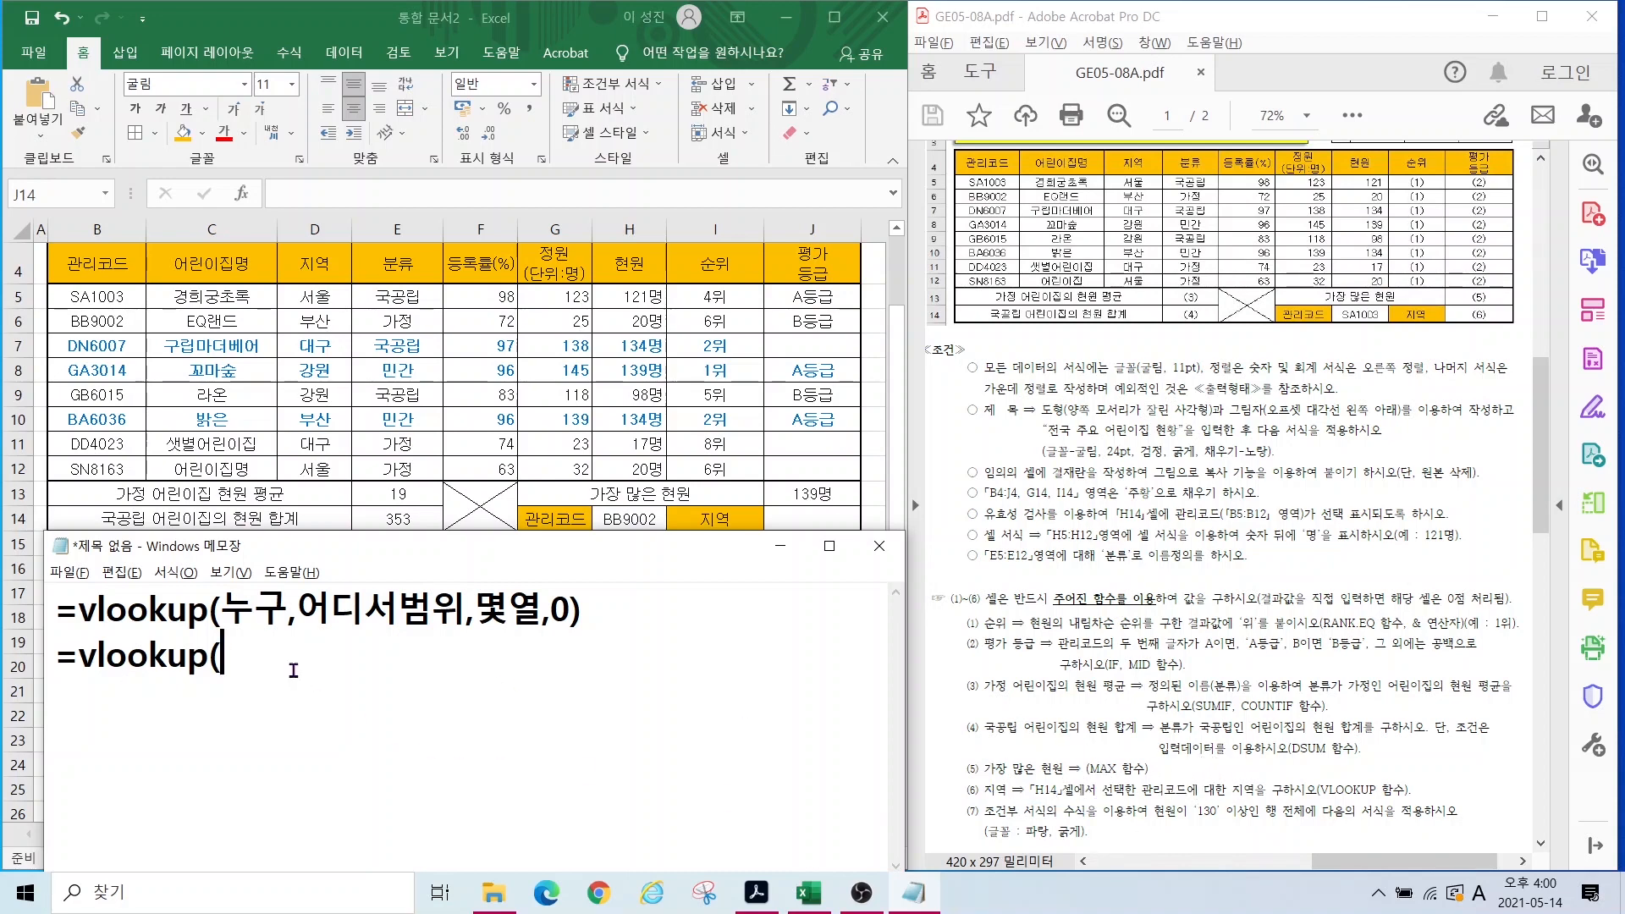
{"action": "type", "text": "h14,"}
{"action": "key", "text": "ctrl+2"}
{"action": "mouse_move", "coordinate": [1114, 769]}
{"action": "left_mouse_down"}
{"action": "mouse_move", "coordinate": [1179, 796]}
{"action": "mouse_move", "coordinate": [1265, 803]}
{"action": "left_mouse_up"}
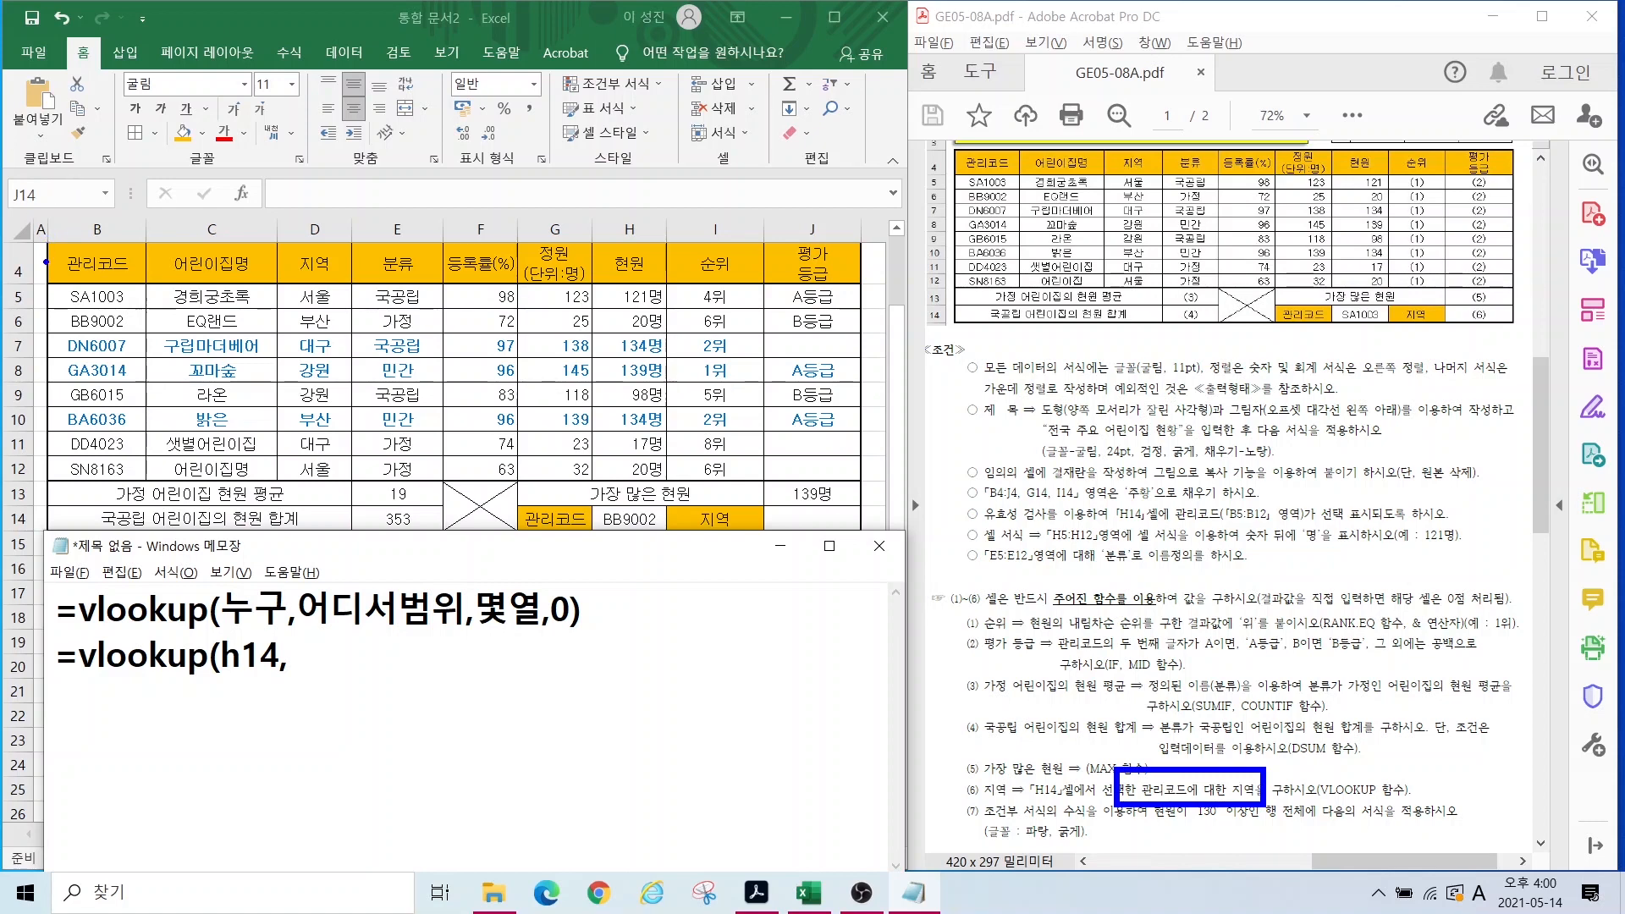
{"action": "mouse_move", "coordinate": [48, 281]}
{"action": "left_mouse_down"}
{"action": "mouse_move", "coordinate": [267, 381]}
{"action": "mouse_move", "coordinate": [344, 487]}
{"action": "left_mouse_up"}
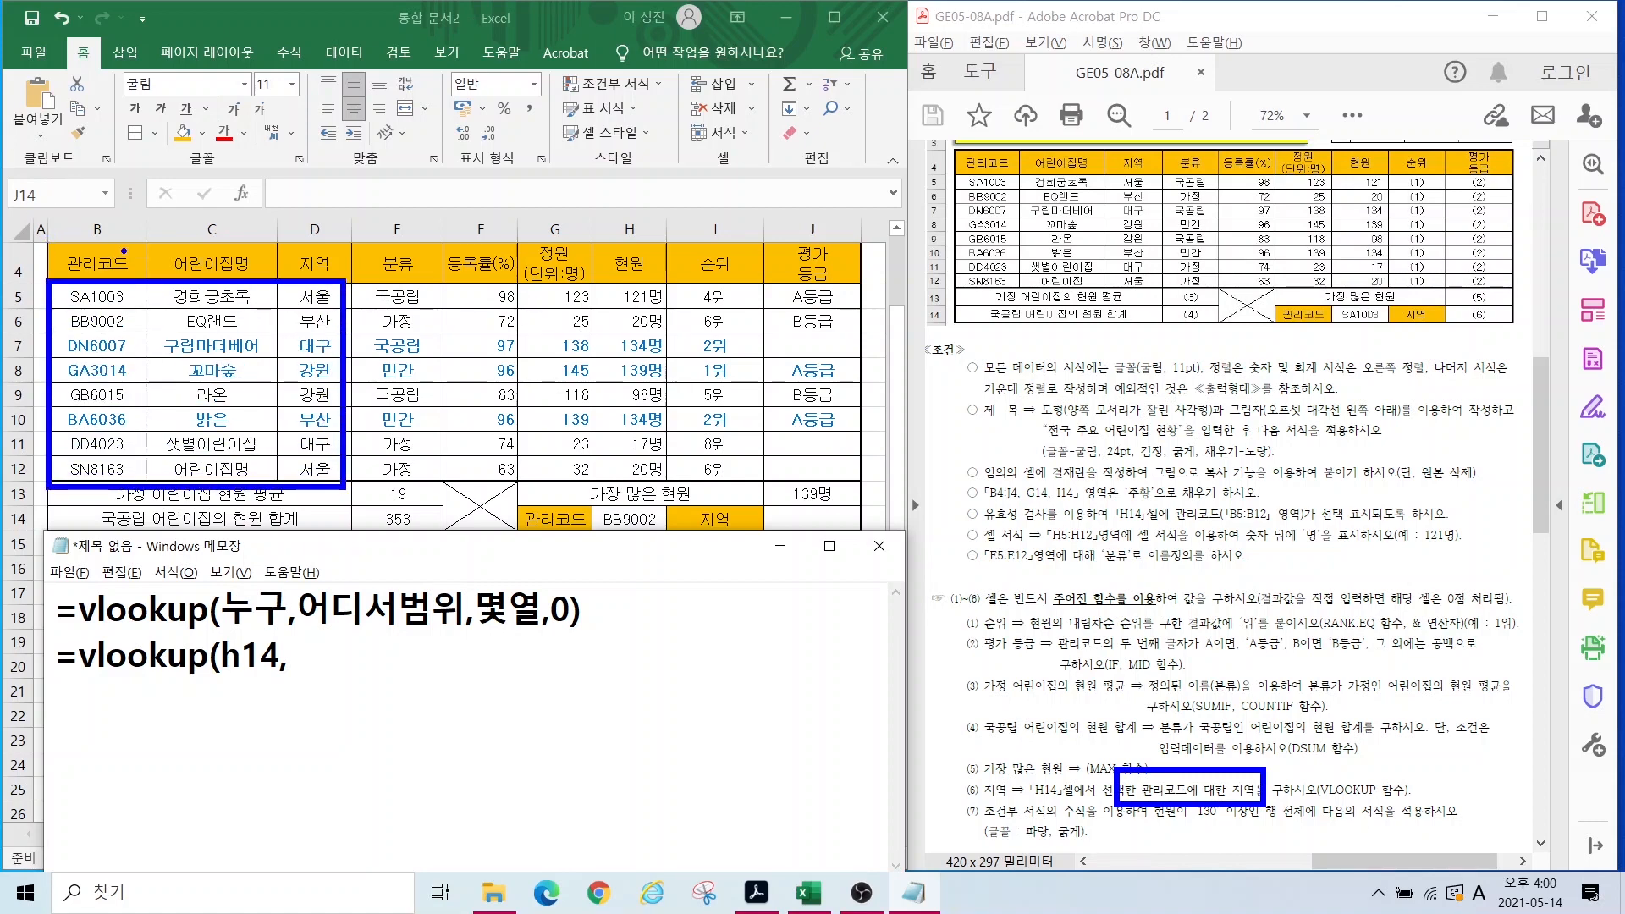
{"action": "mouse_move", "coordinate": [124, 251]}
{"action": "left_mouse_down"}
{"action": "mouse_move", "coordinate": [90, 277]}
{"action": "mouse_move", "coordinate": [124, 272]}
{"action": "left_mouse_up"}
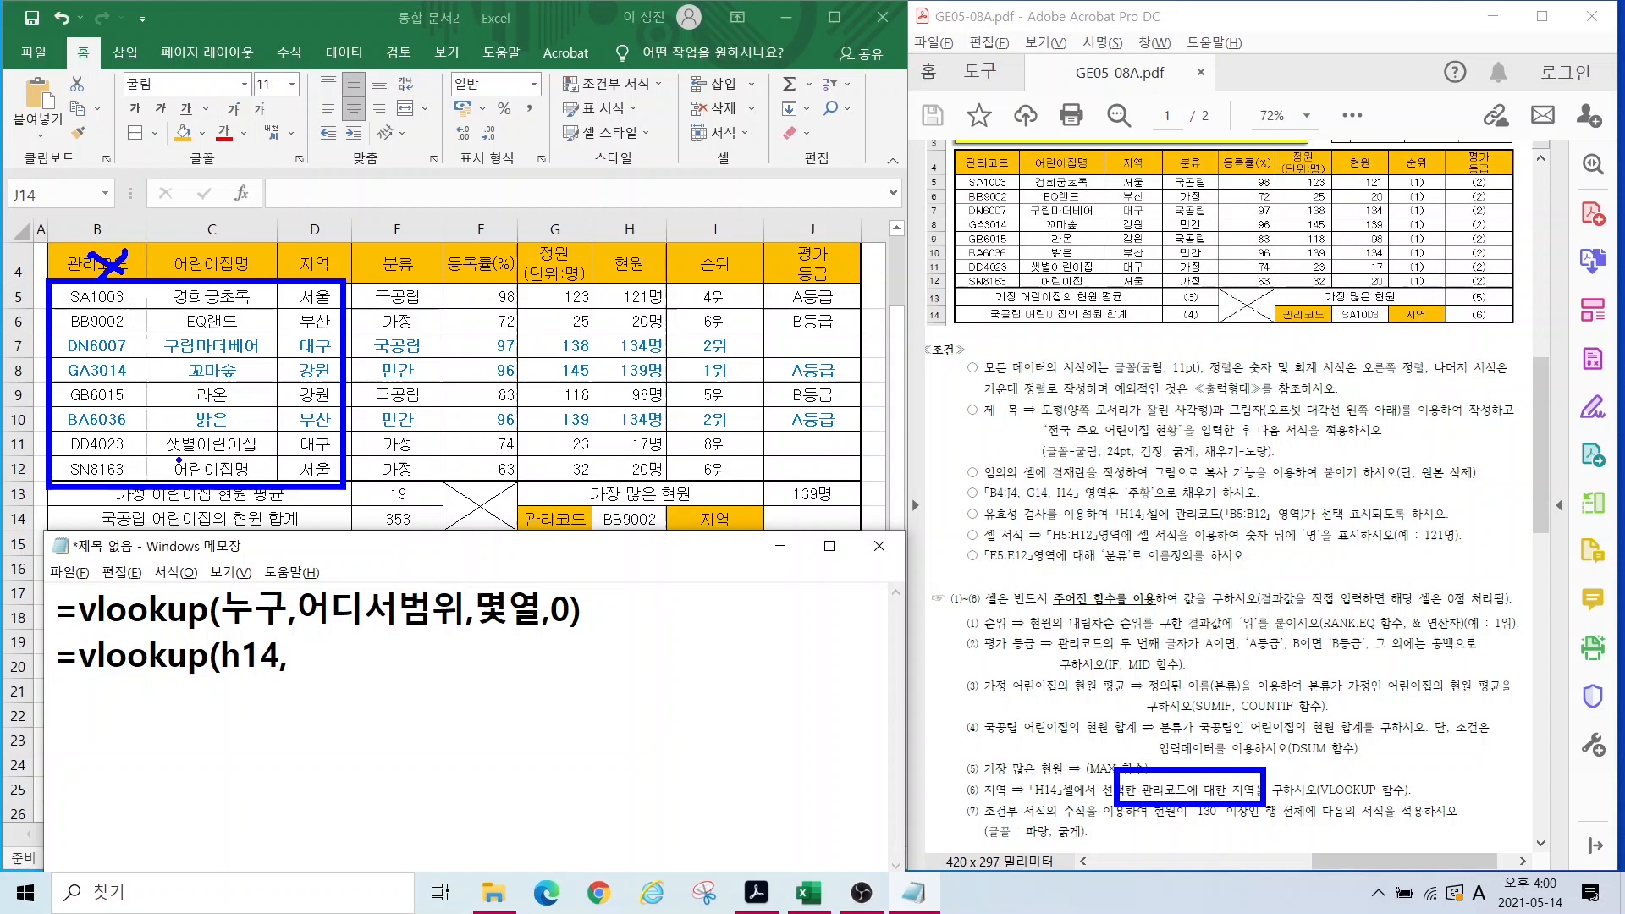
{"action": "key", "text": "Escape"}
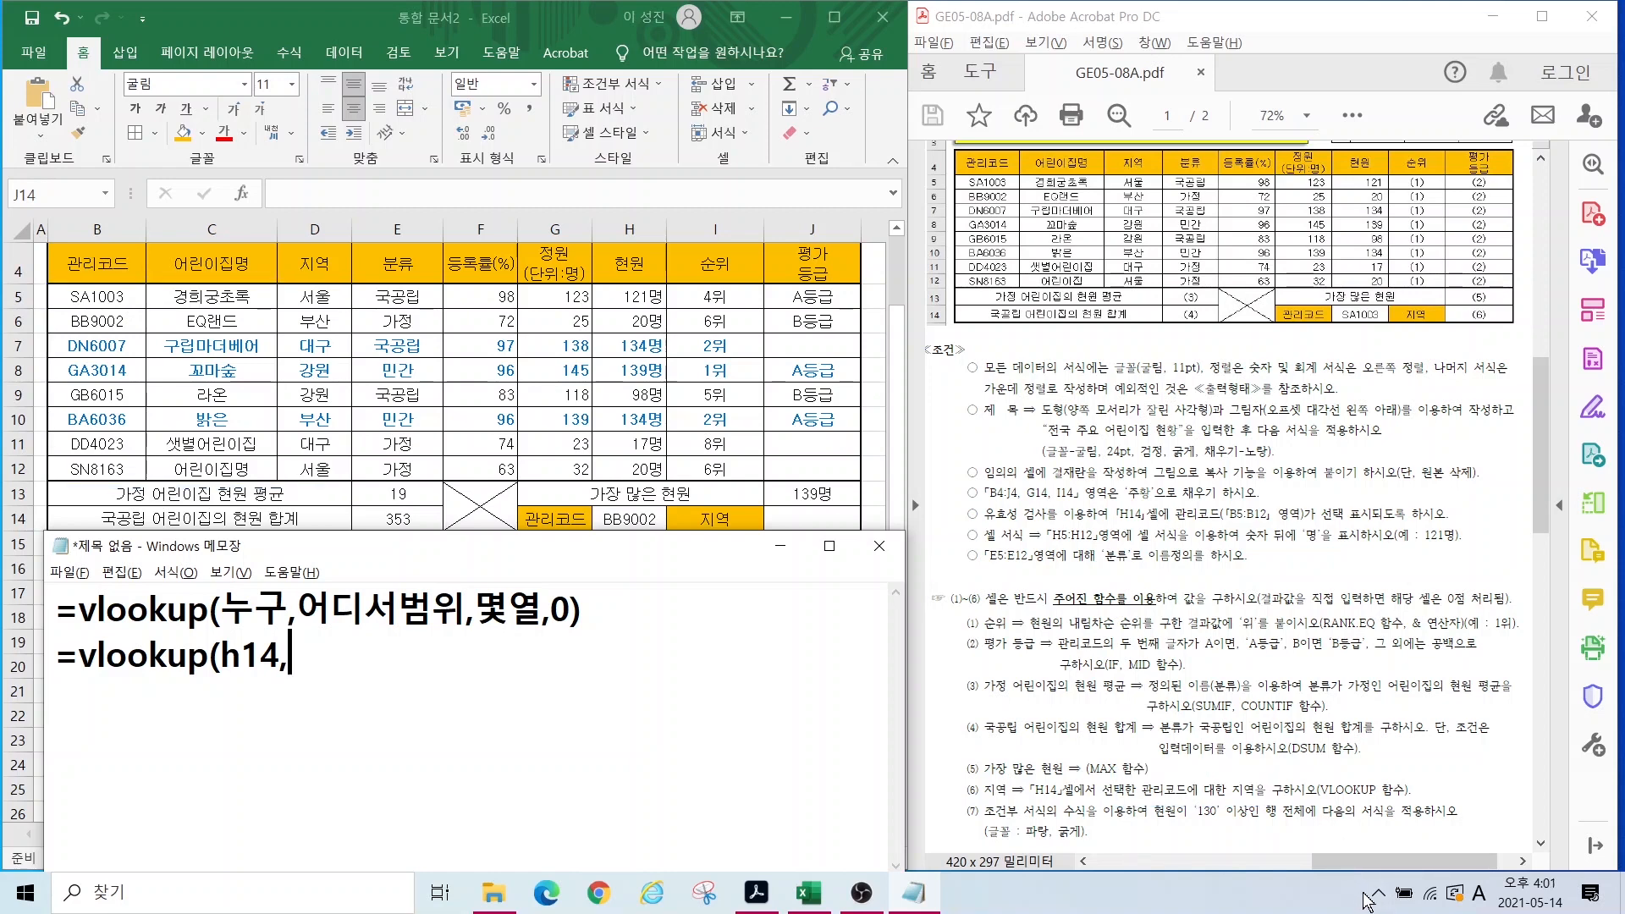
Step: Complete the draft with b5:d12,3,0), counting columns B–D to find column 3
{"action": "type", "text": "b5:d"}
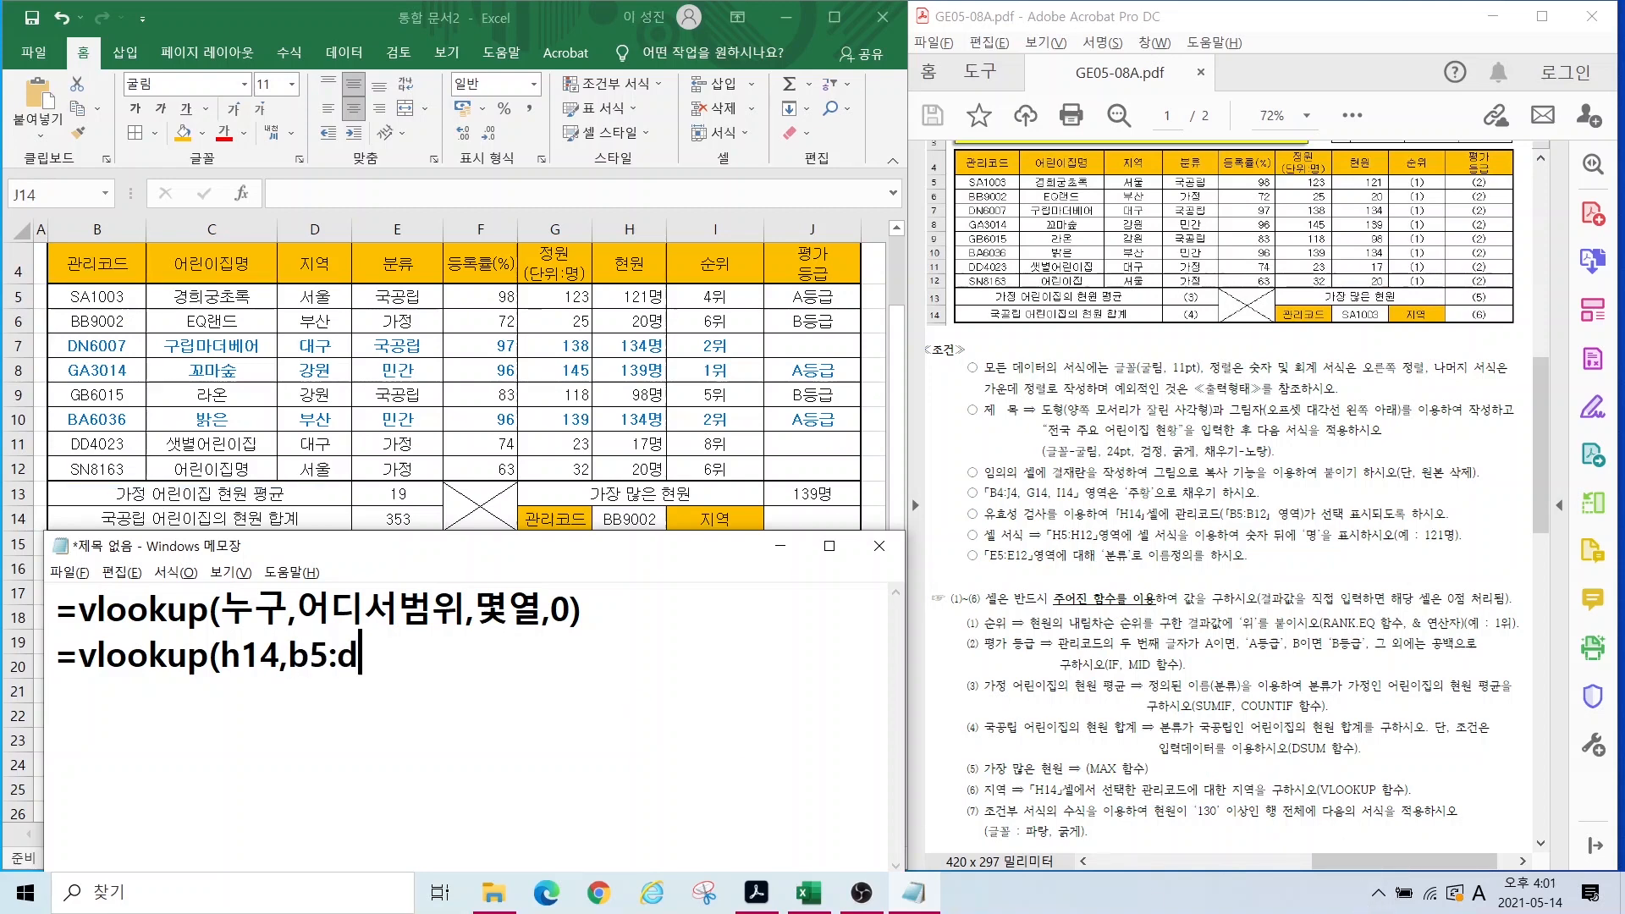
{"action": "type", "text": "12,"}
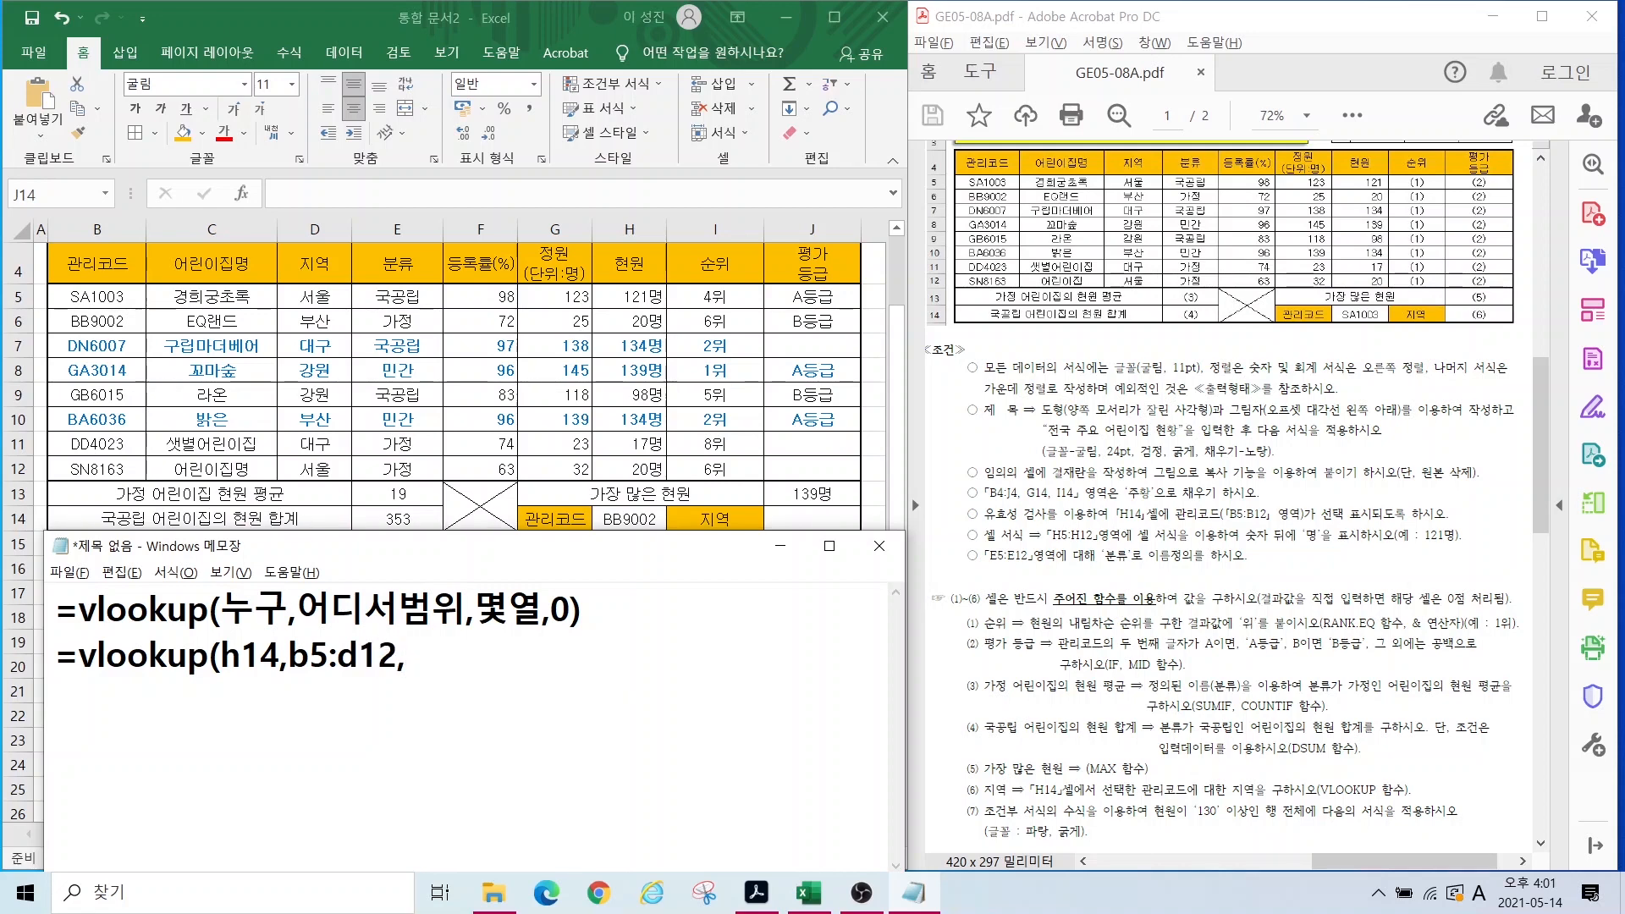
{"action": "mouse_move", "coordinate": [51, 283]}
{"action": "left_mouse_down"}
{"action": "mouse_move", "coordinate": [313, 386]}
{"action": "mouse_move", "coordinate": [355, 487]}
{"action": "left_mouse_up"}
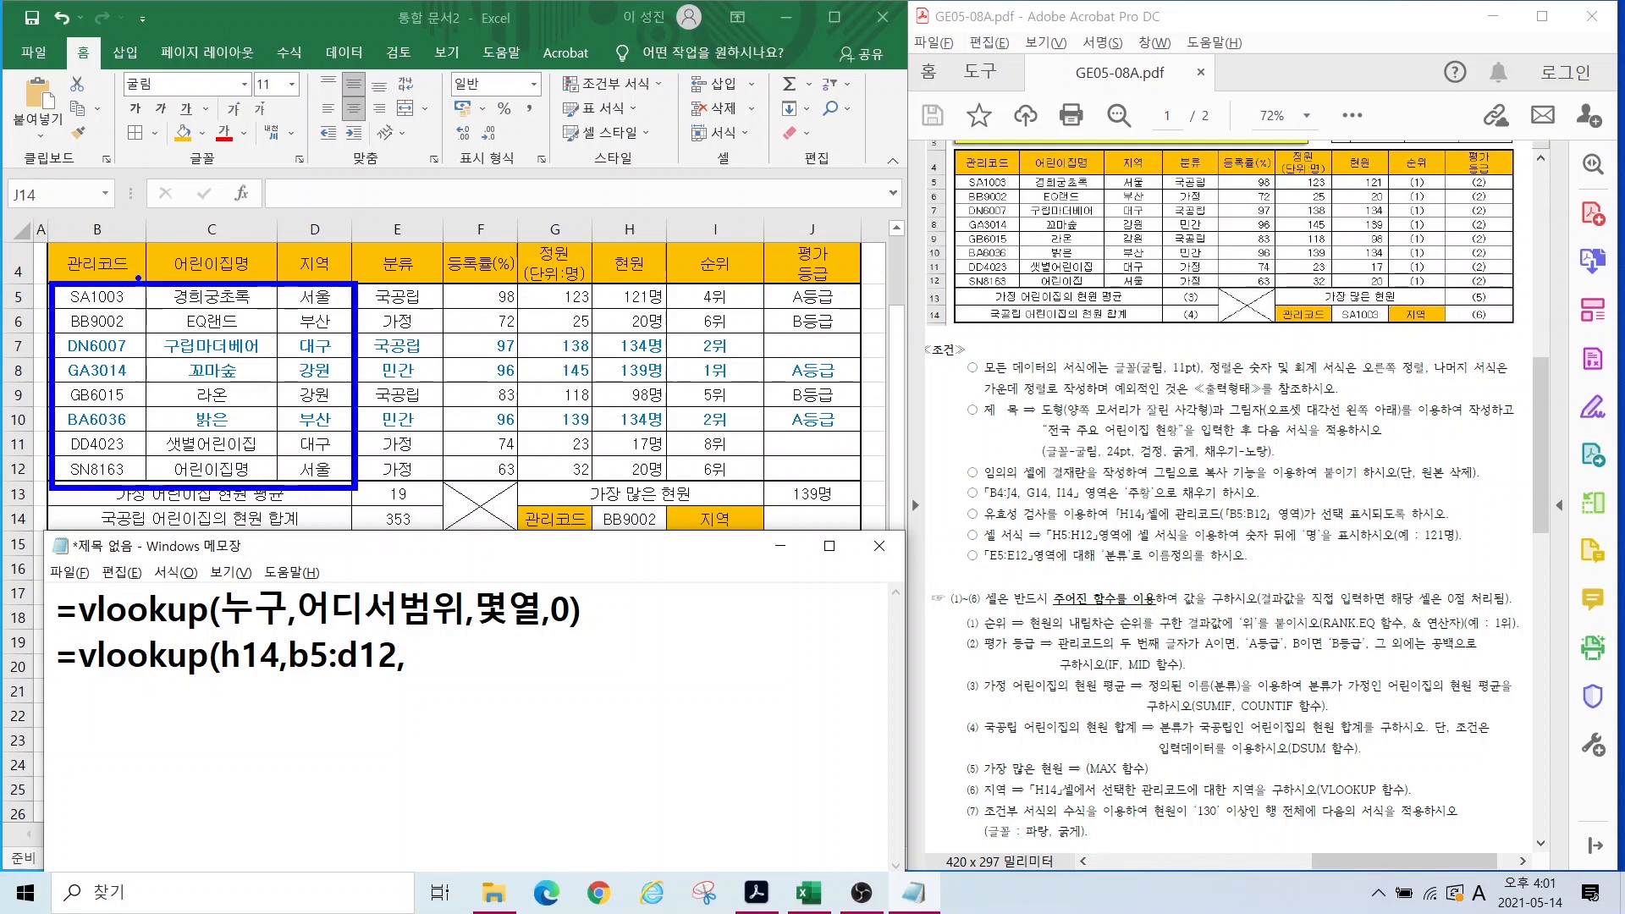
{"action": "left_click_drag", "start_coordinate": [129, 234], "coordinate": [87, 312]}
{"action": "left_click_drag", "start_coordinate": [209, 235], "coordinate": [178, 302]}
{"action": "left_click_drag", "start_coordinate": [328, 234], "coordinate": [302, 302]}
{"action": "key", "text": "Escape"}
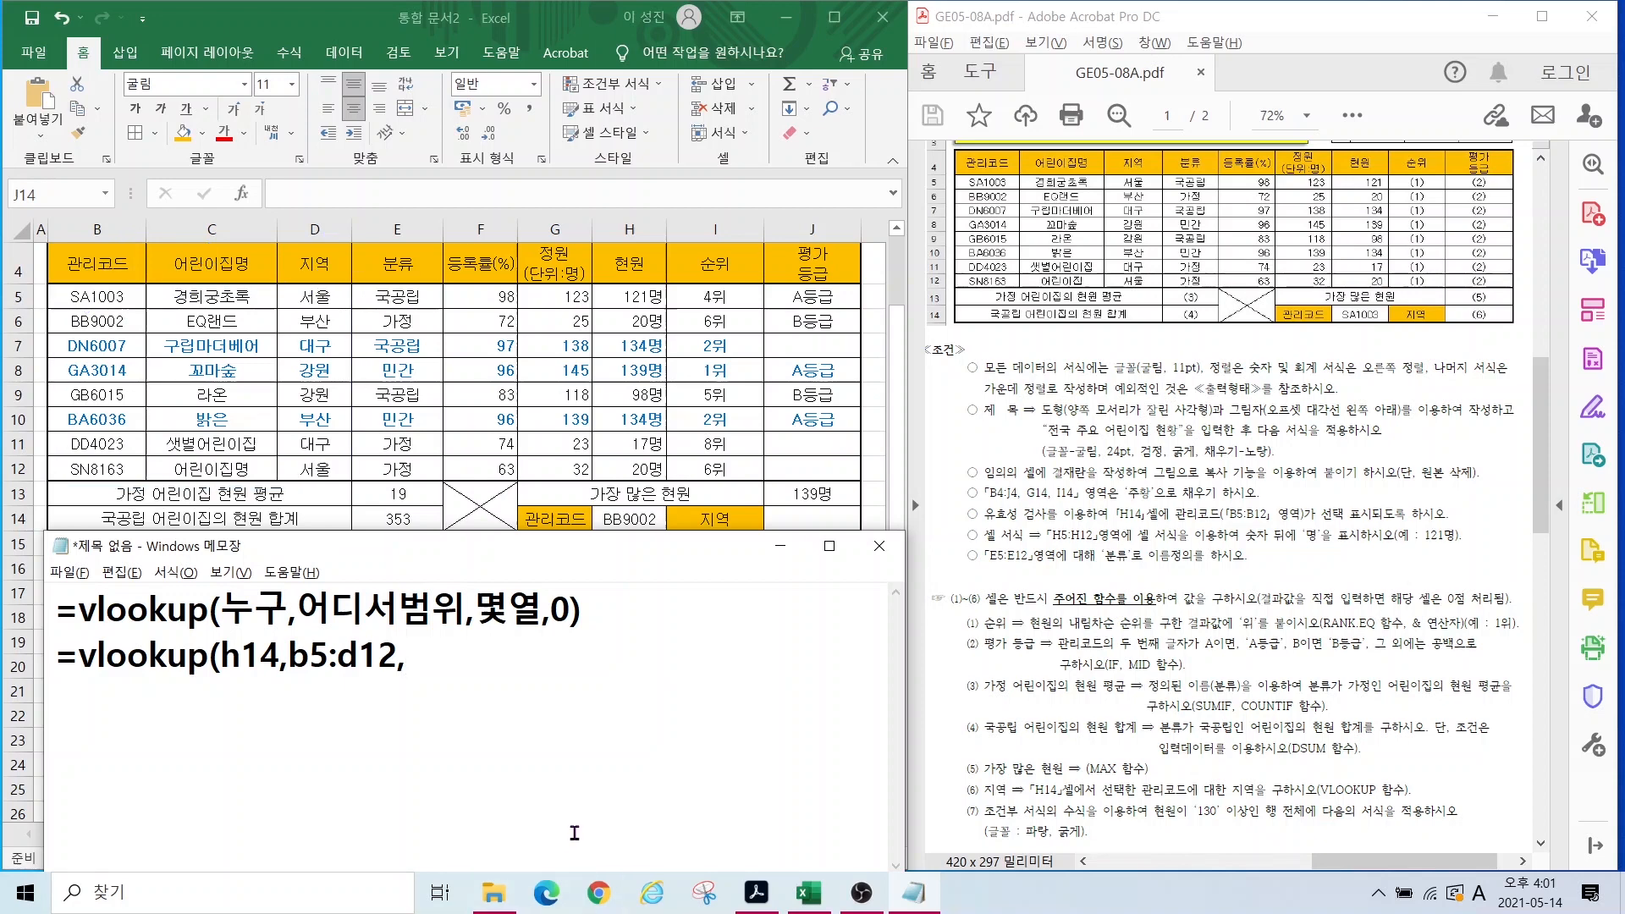
{"action": "type", "text": "3"}
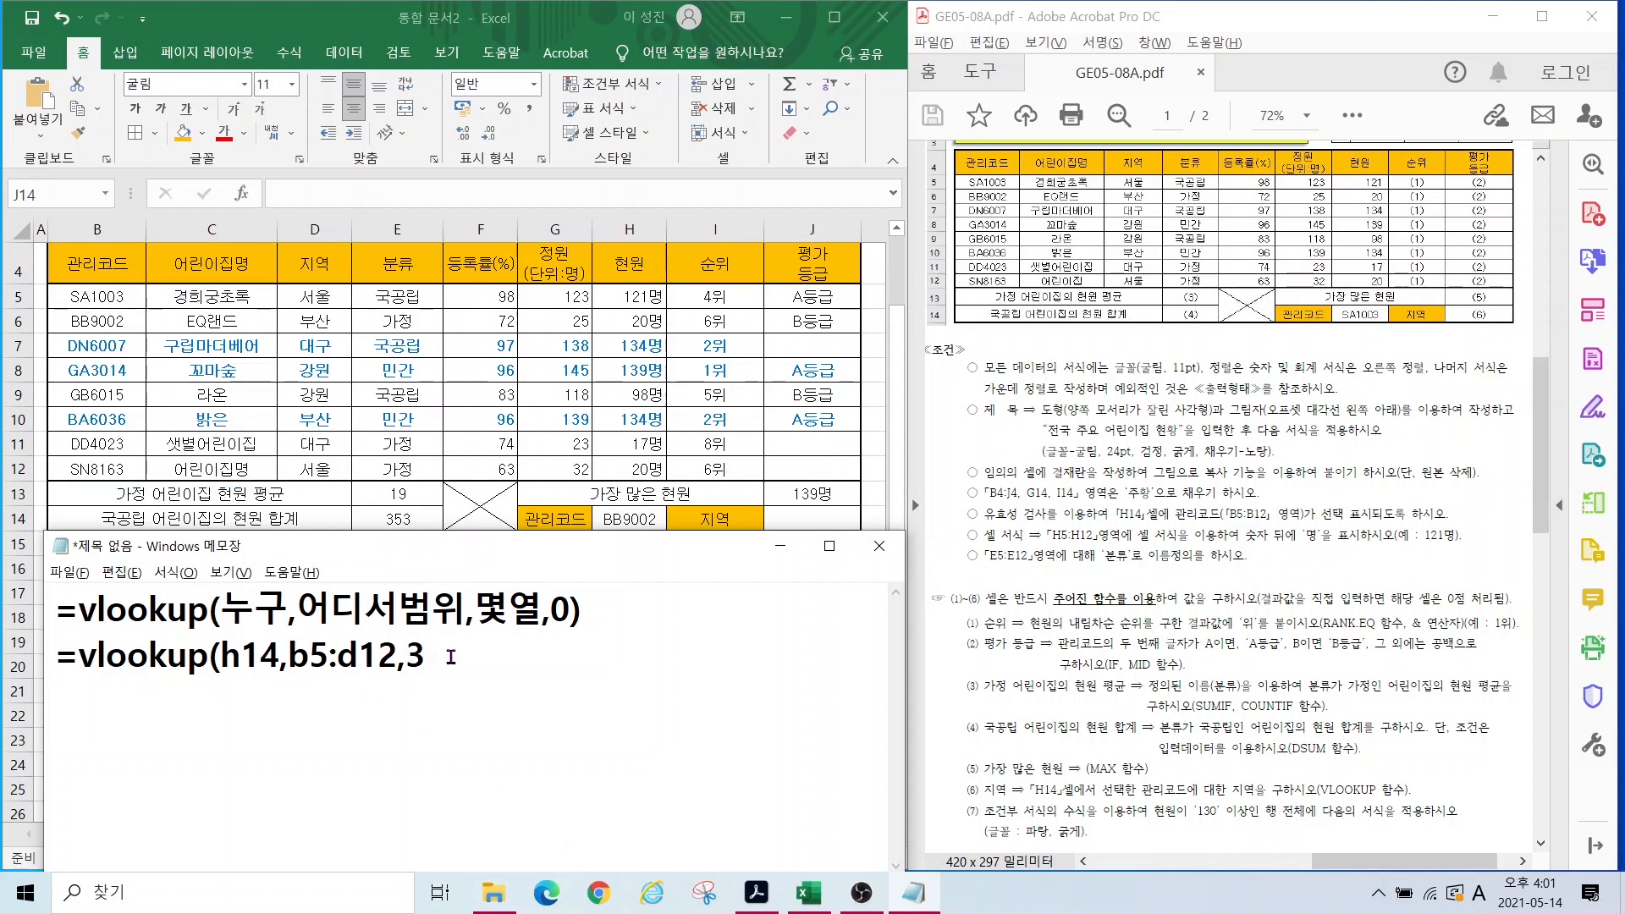
{"action": "type", "text": ",0"}
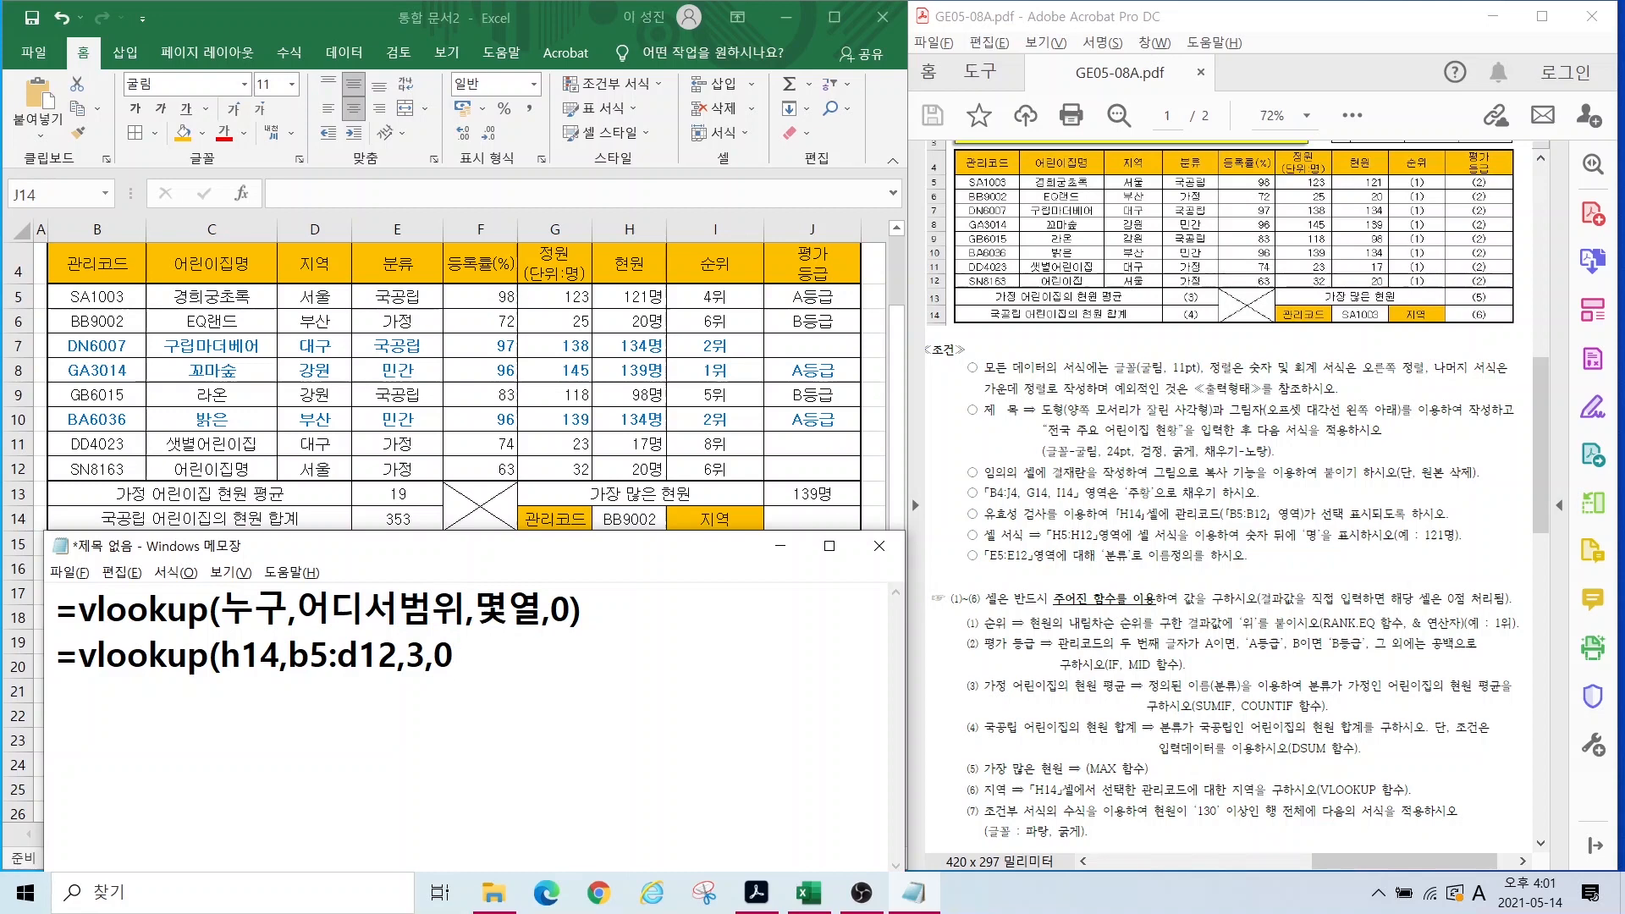
{"action": "type", "text": ")"}
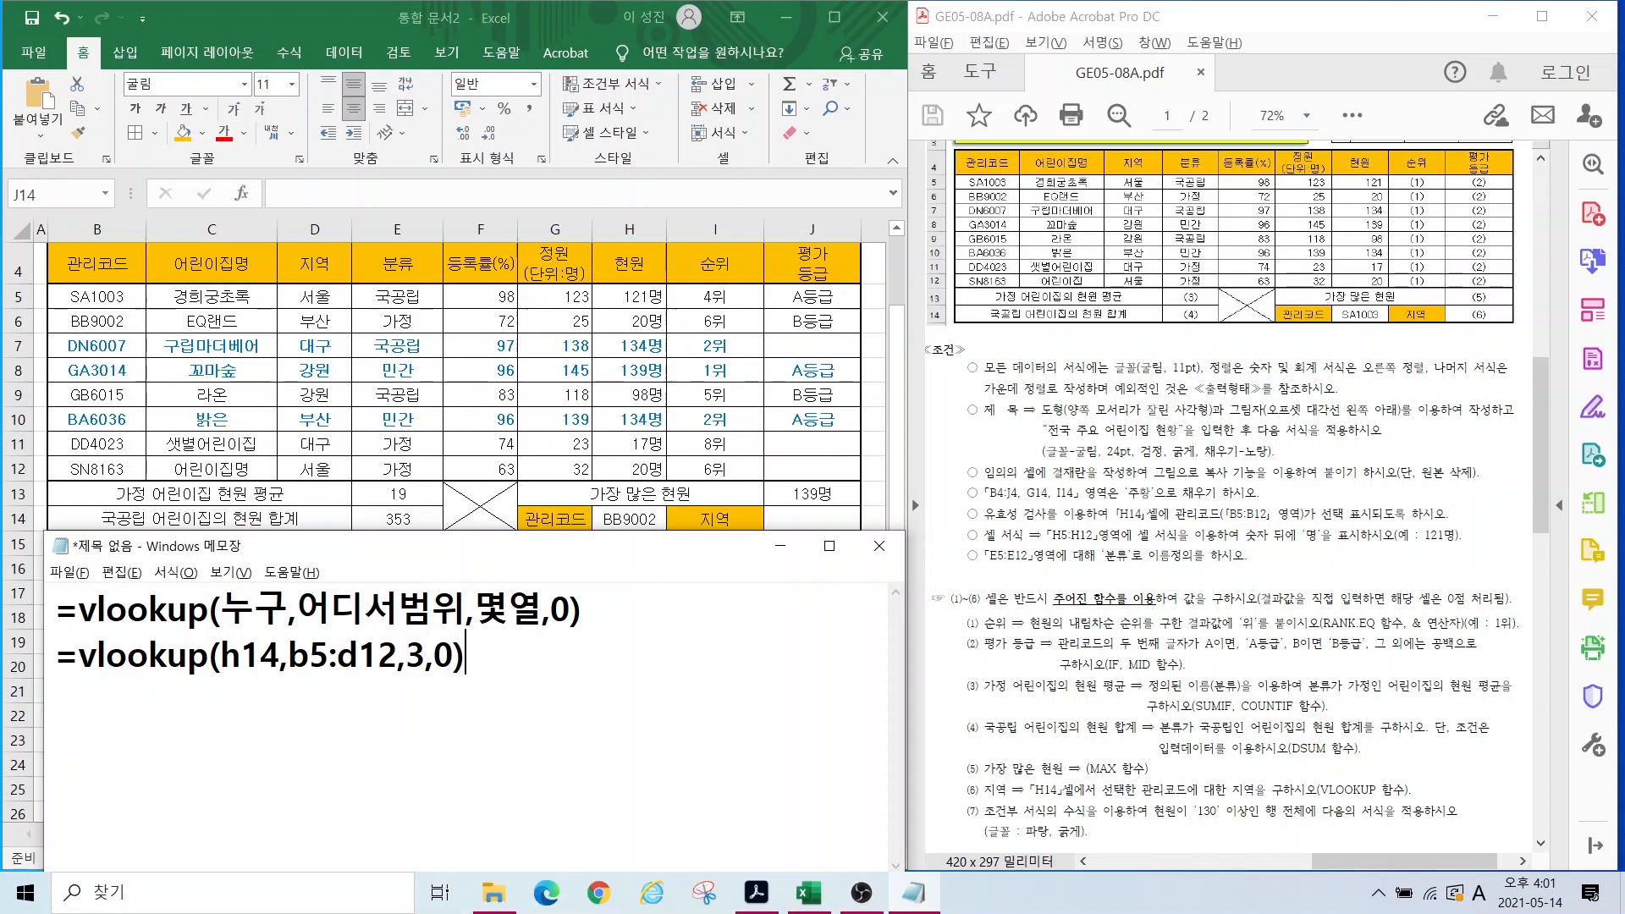
Step: Enter =VLOOKUP(H14,B5:D12,3,0) in J14, returning the region 부산
{"action": "left_click", "coordinate": [802, 523]}
{"action": "type", "text": "="}
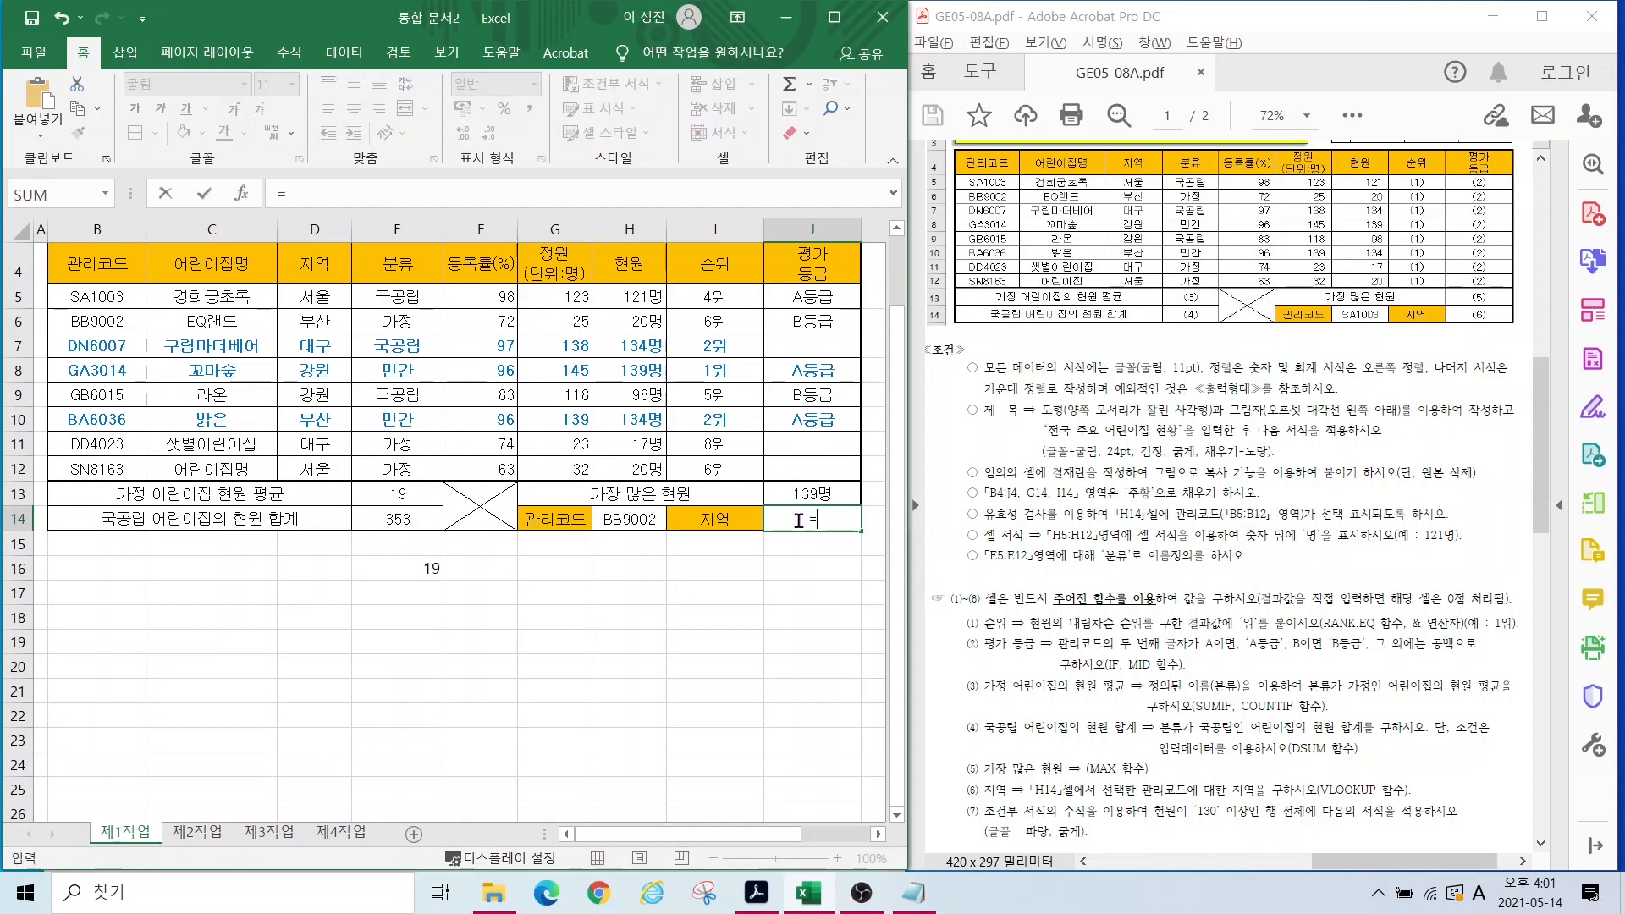
{"action": "type", "text": "v"}
{"action": "double_click", "coordinate": [864, 695]}
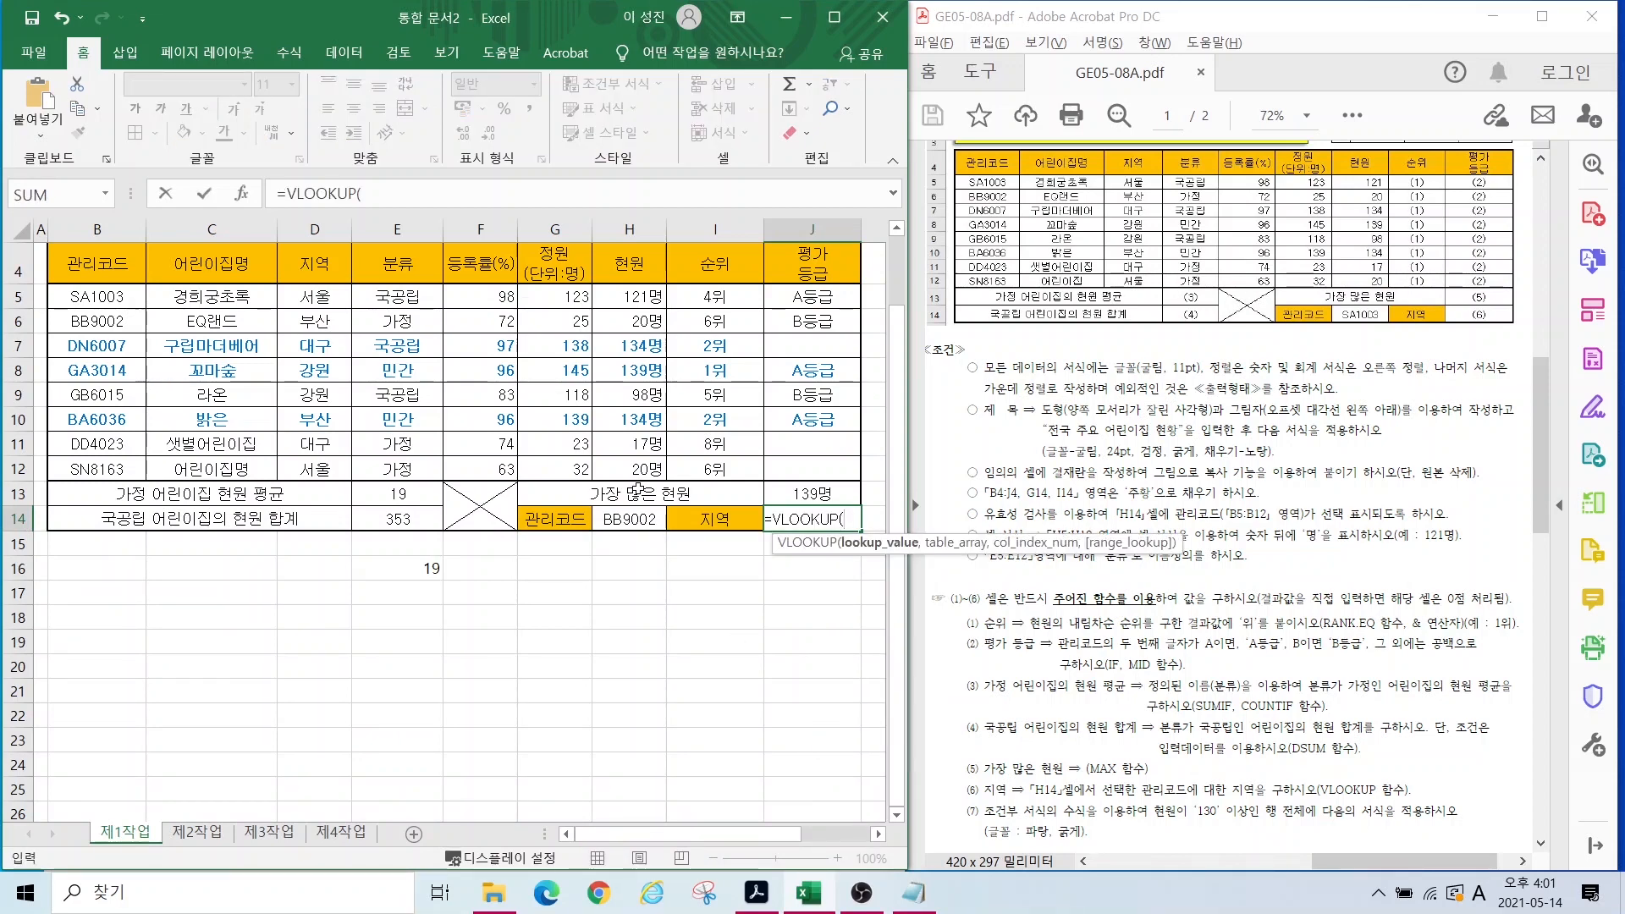
{"action": "left_click", "coordinate": [619, 522]}
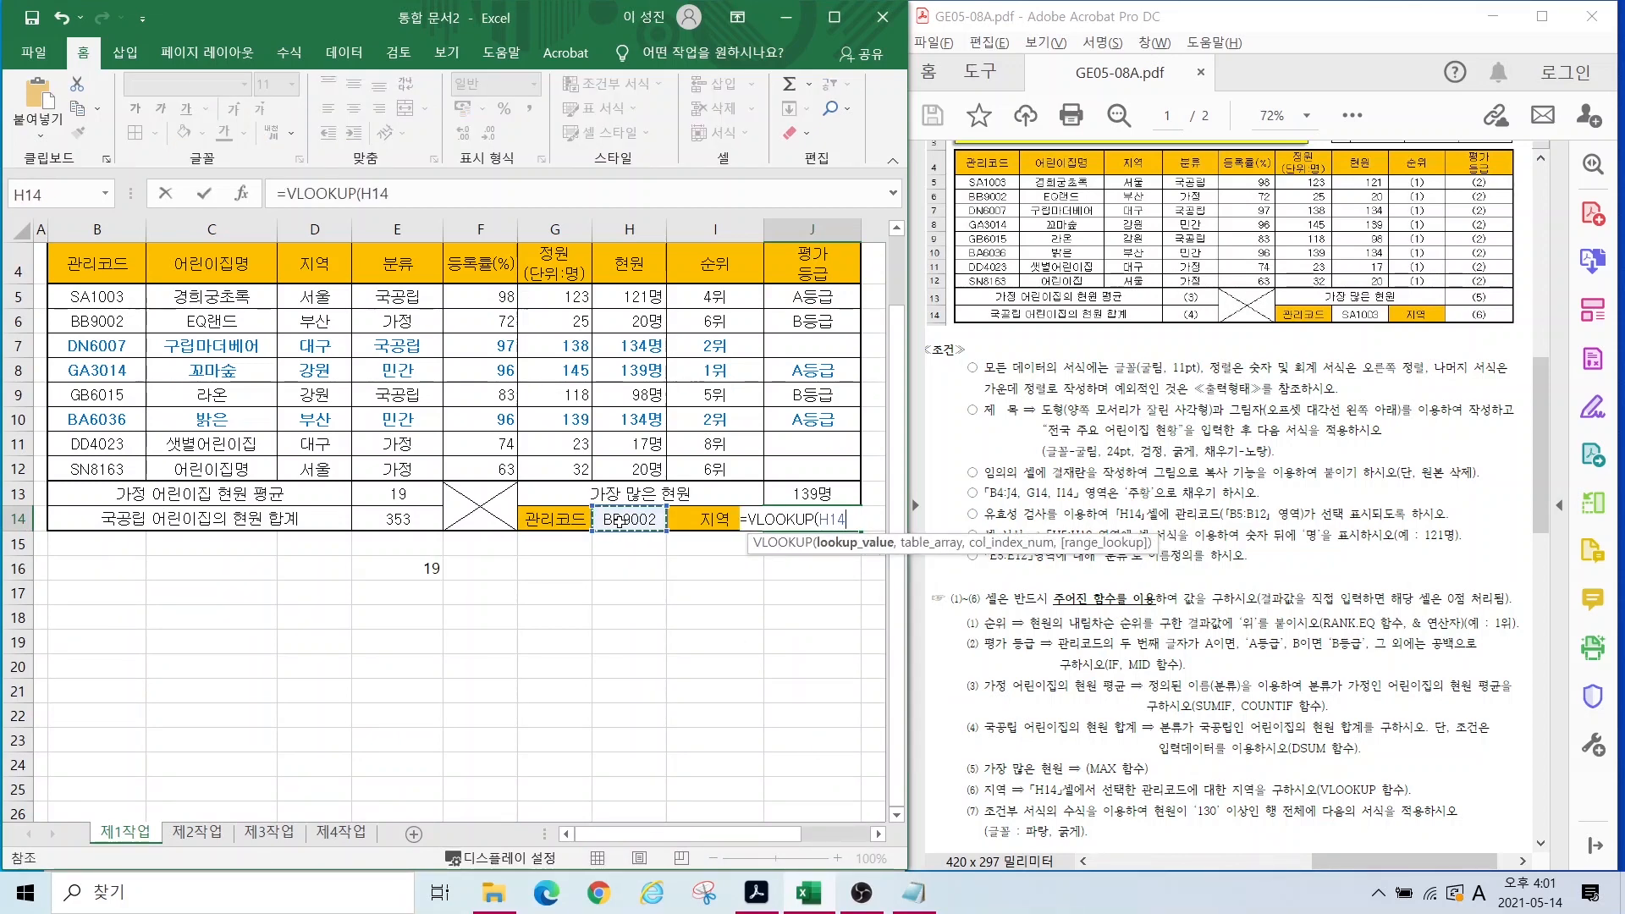
{"action": "type", "text": ","}
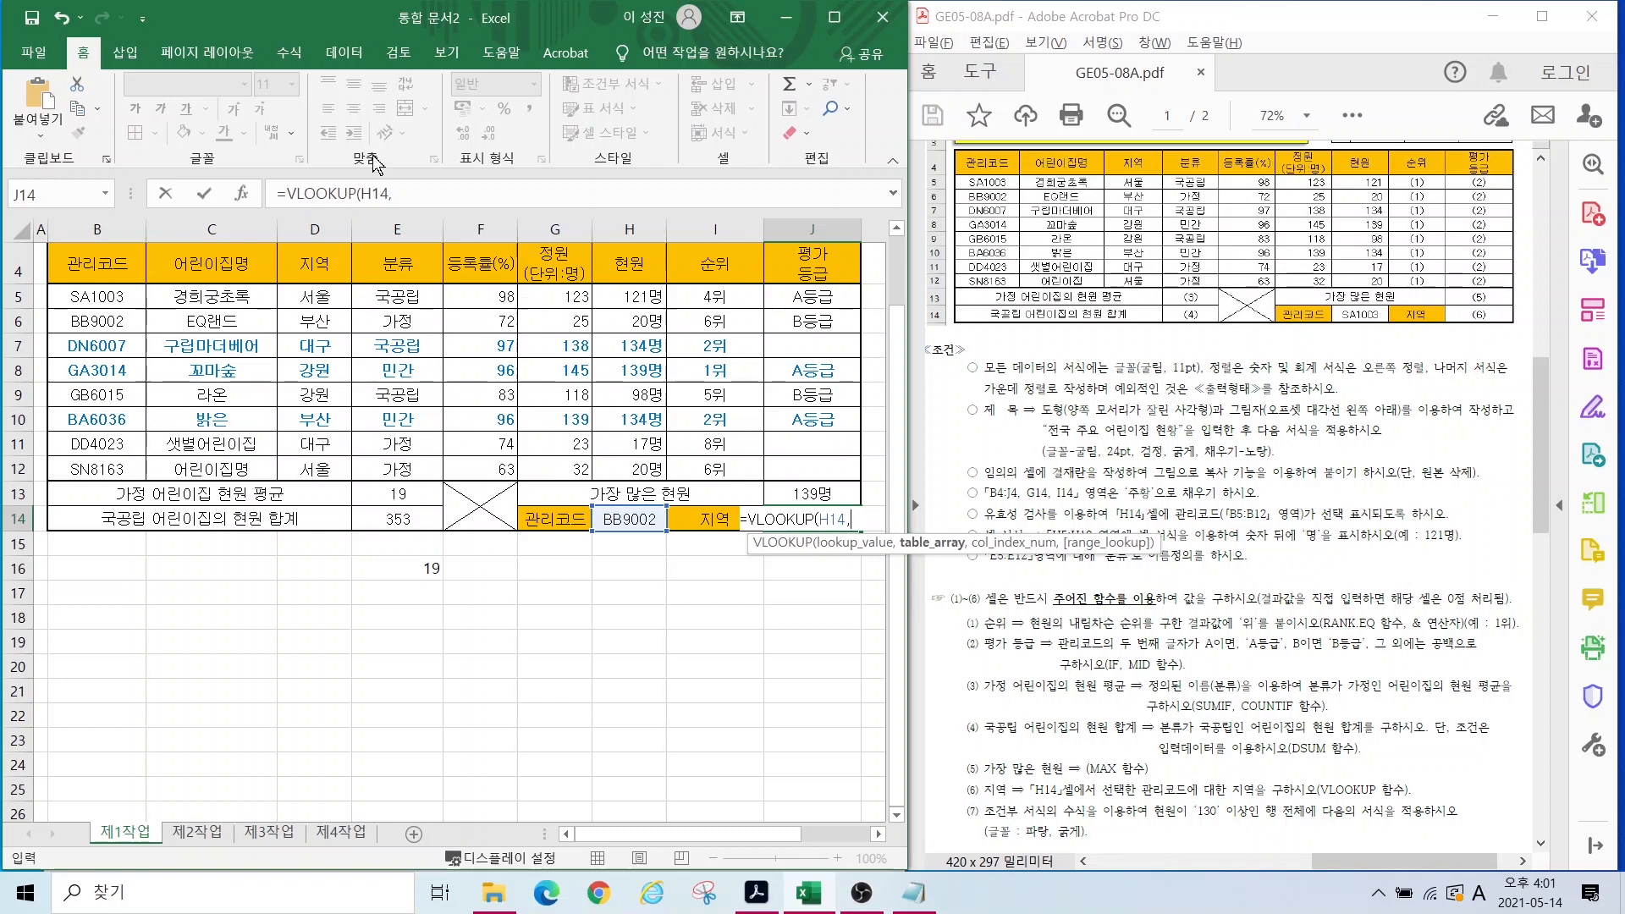
{"action": "left_click_drag", "start_coordinate": [81, 298], "coordinate": [308, 466]}
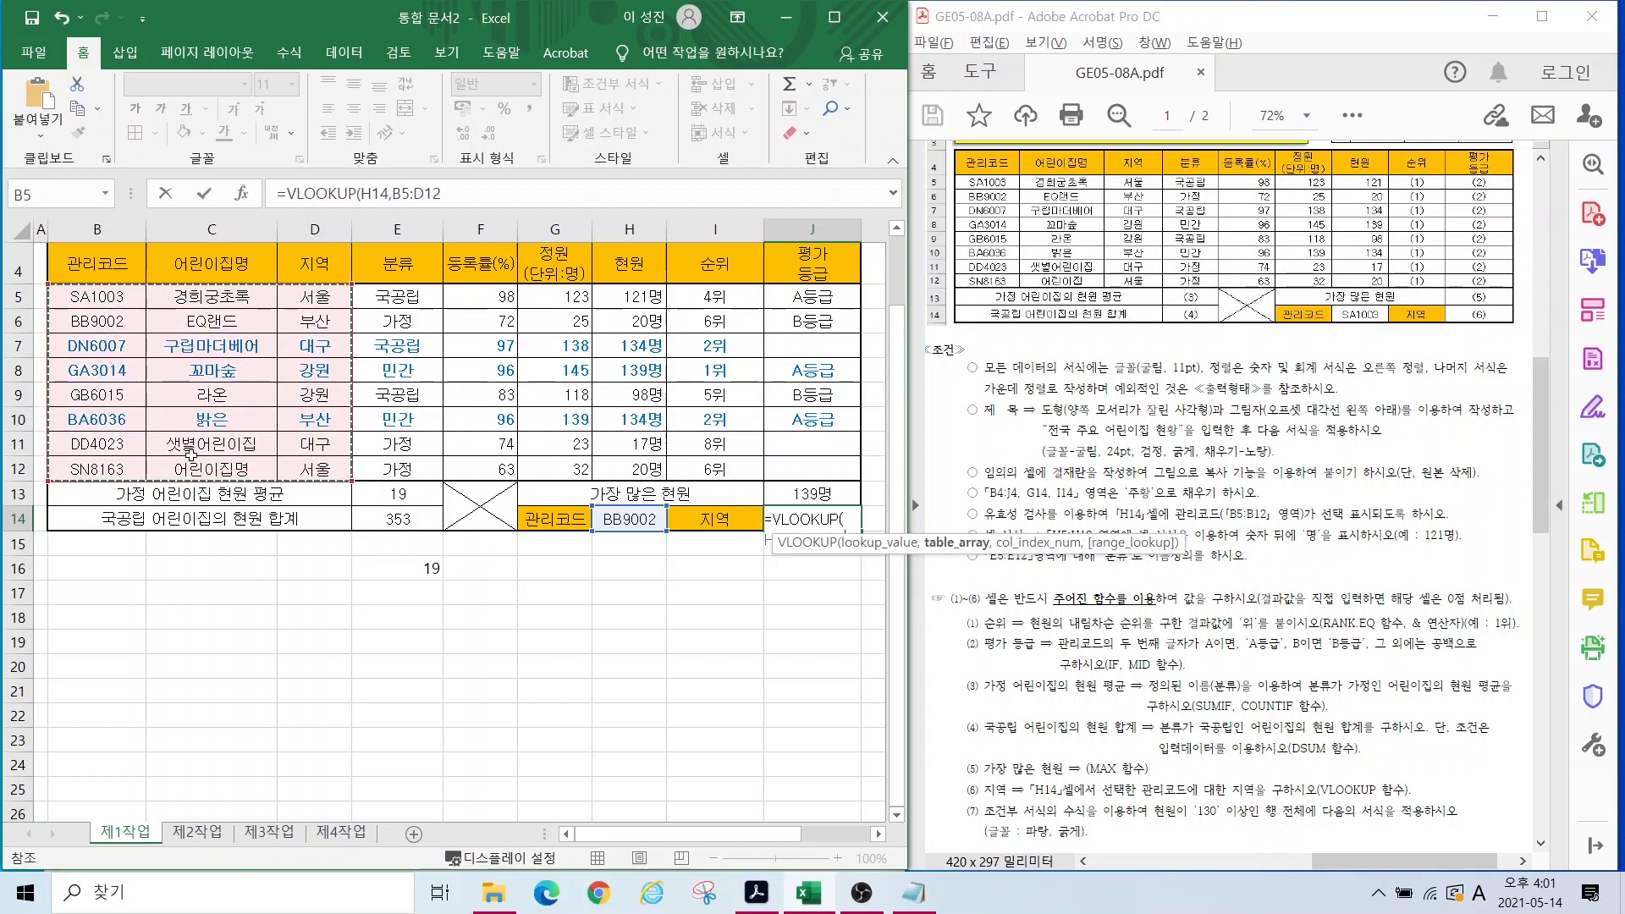
{"action": "type", "text": ","}
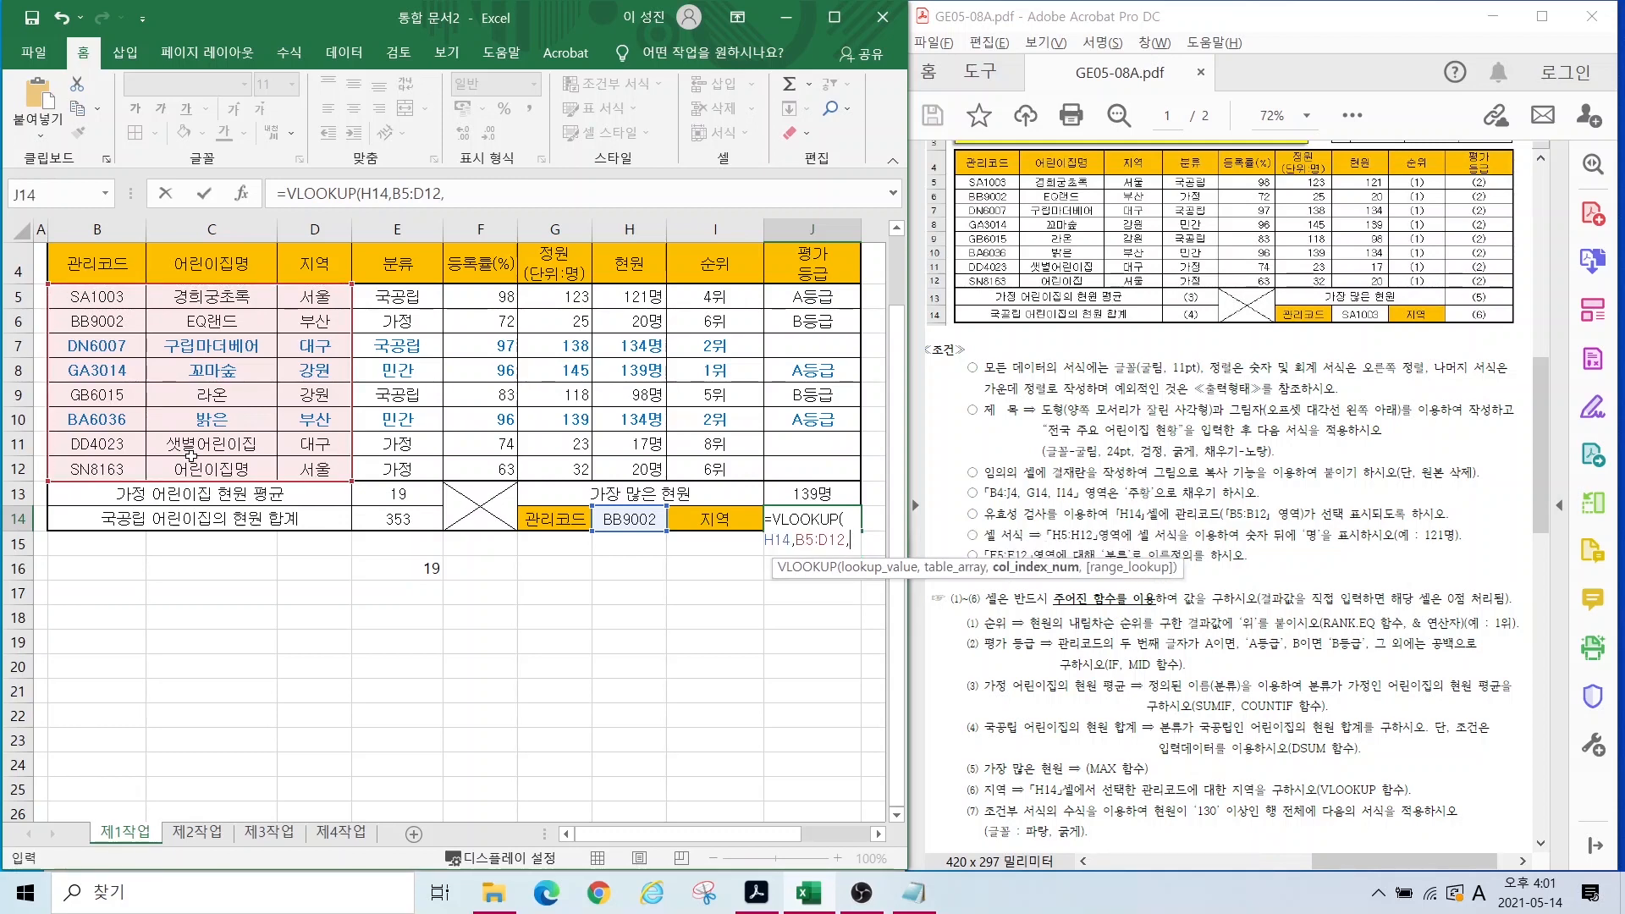
{"action": "type", "text": "3,"}
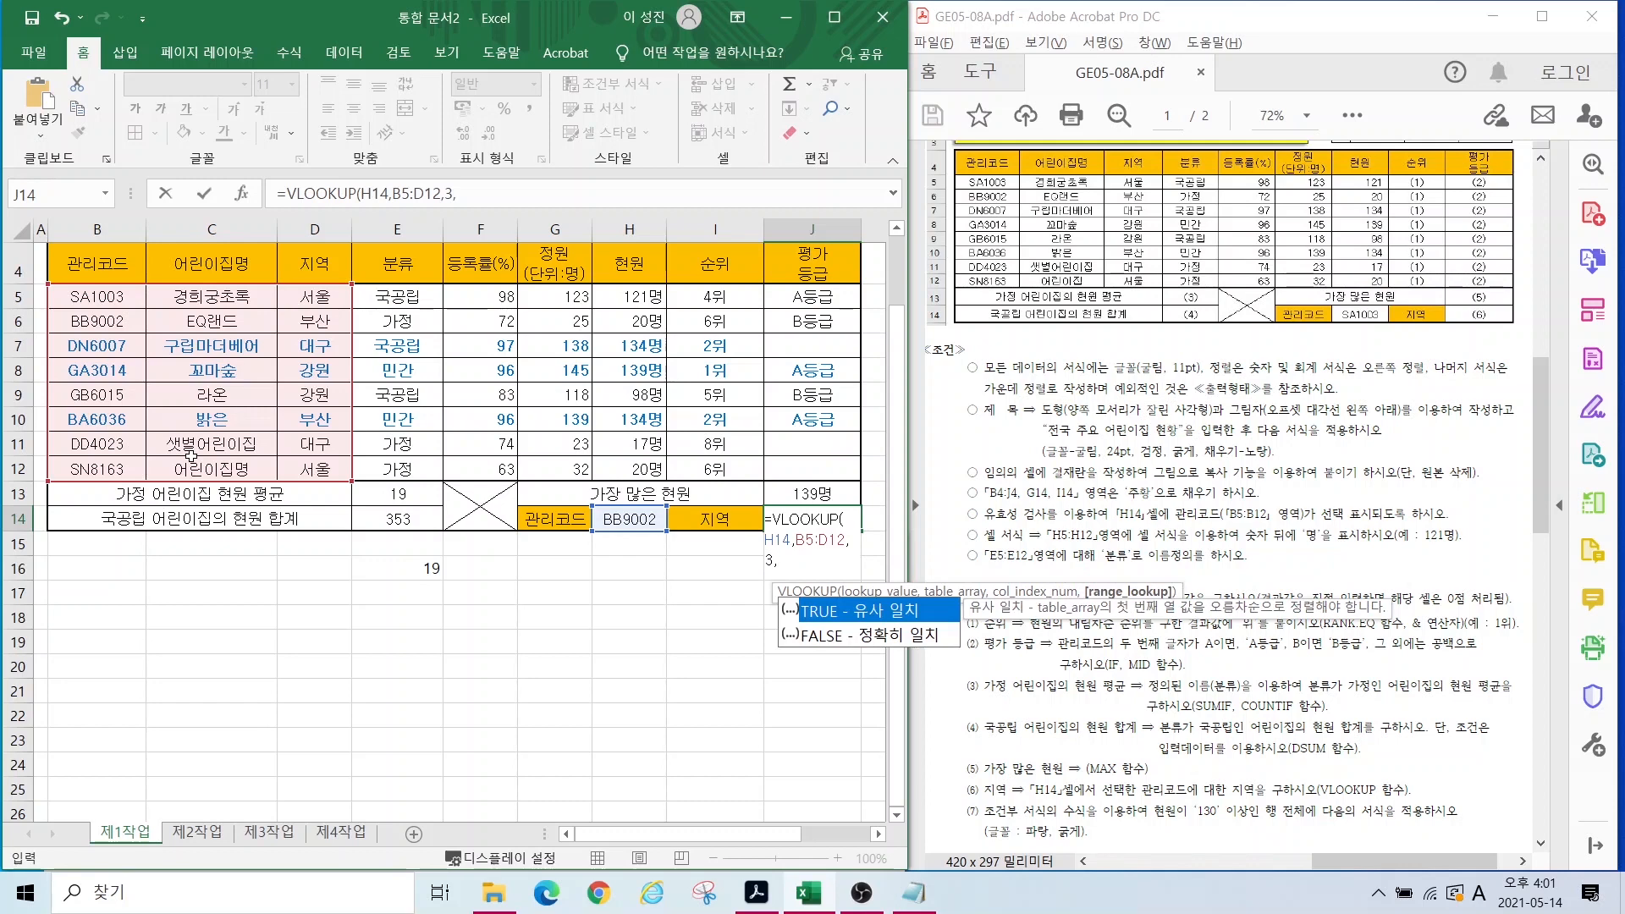
{"action": "type", "text": "0)"}
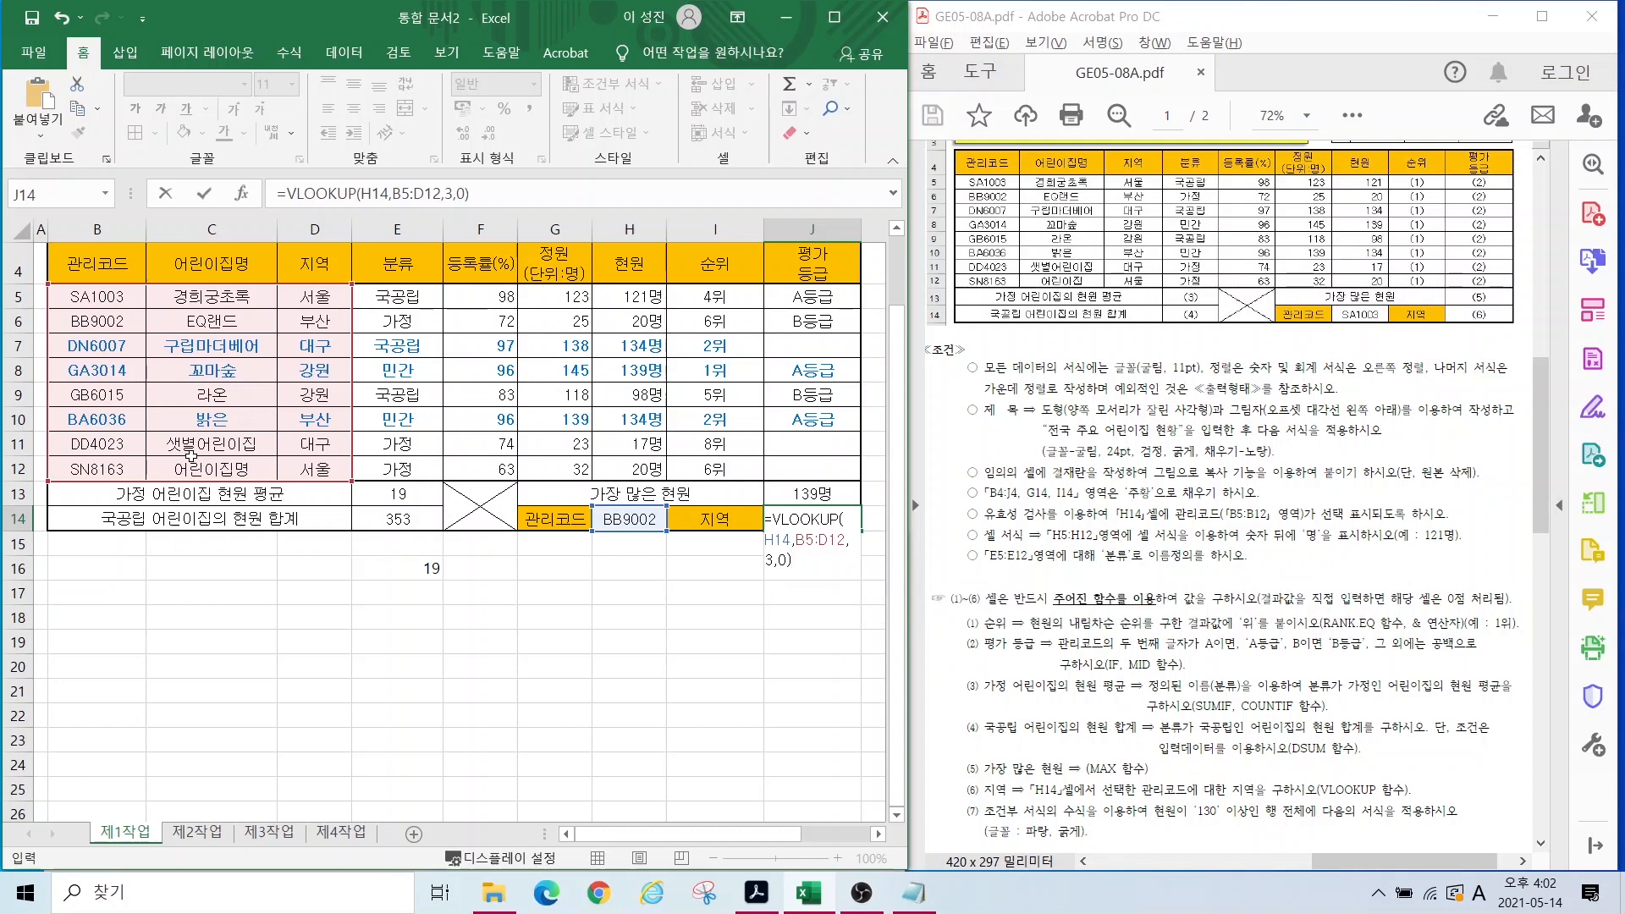
{"action": "key", "text": "Return"}
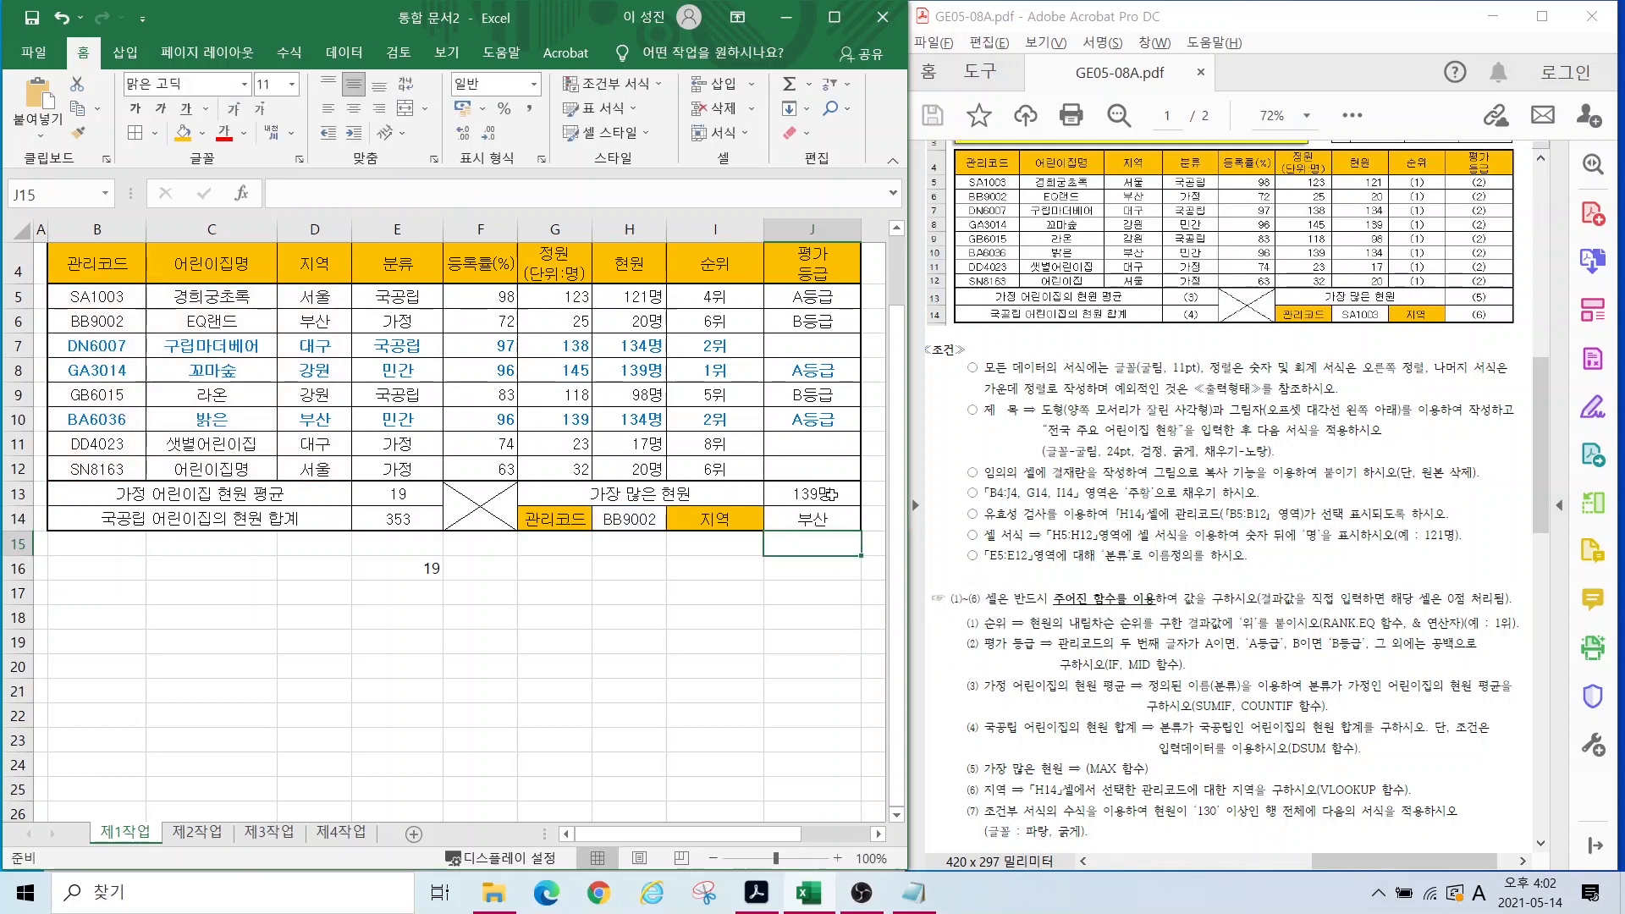
Step: Change H14's code from BB9002 to DD4023 so J14 shows 대구
{"action": "left_click", "coordinate": [627, 518]}
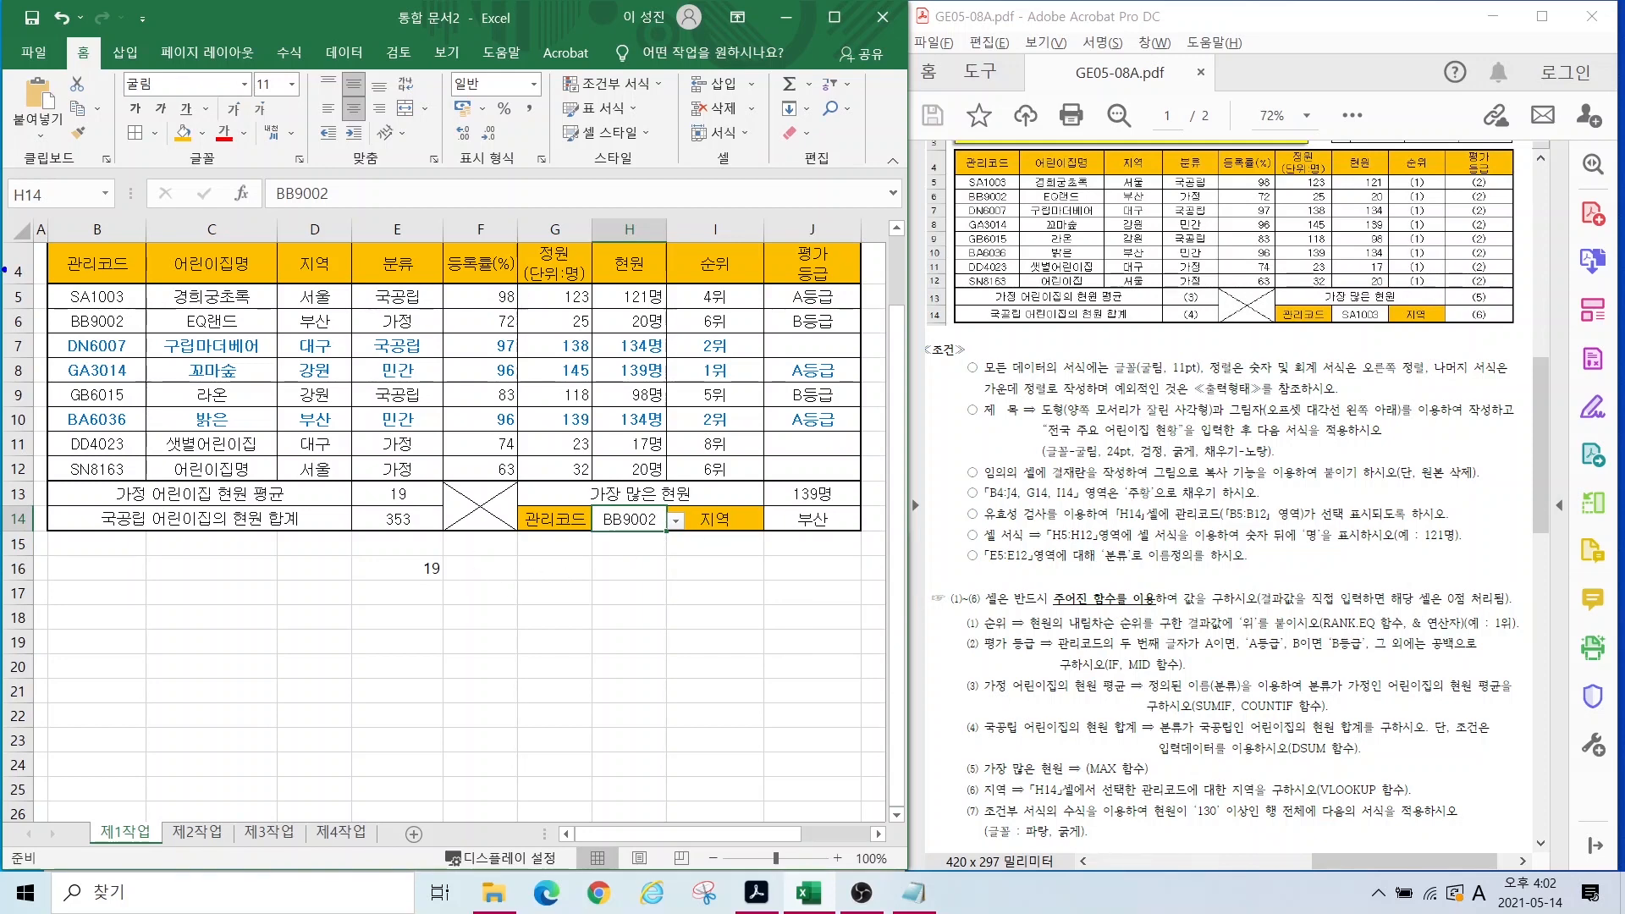
{"action": "left_click_drag", "start_coordinate": [51, 309], "coordinate": [146, 334]}
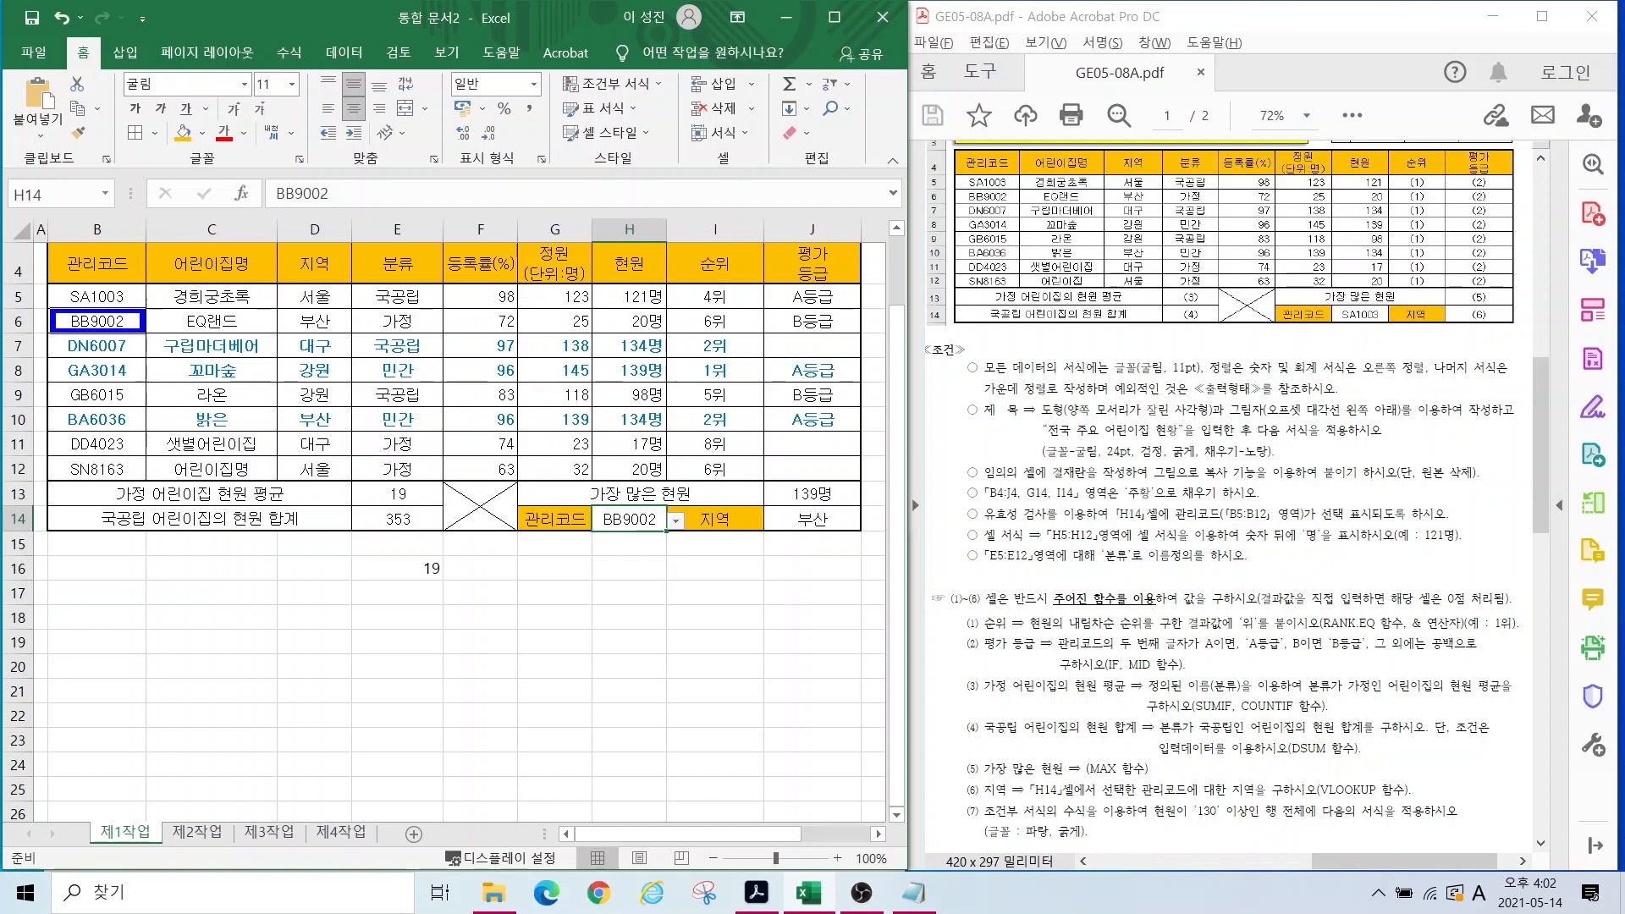
{"action": "left_click_drag", "start_coordinate": [286, 308], "coordinate": [347, 337]}
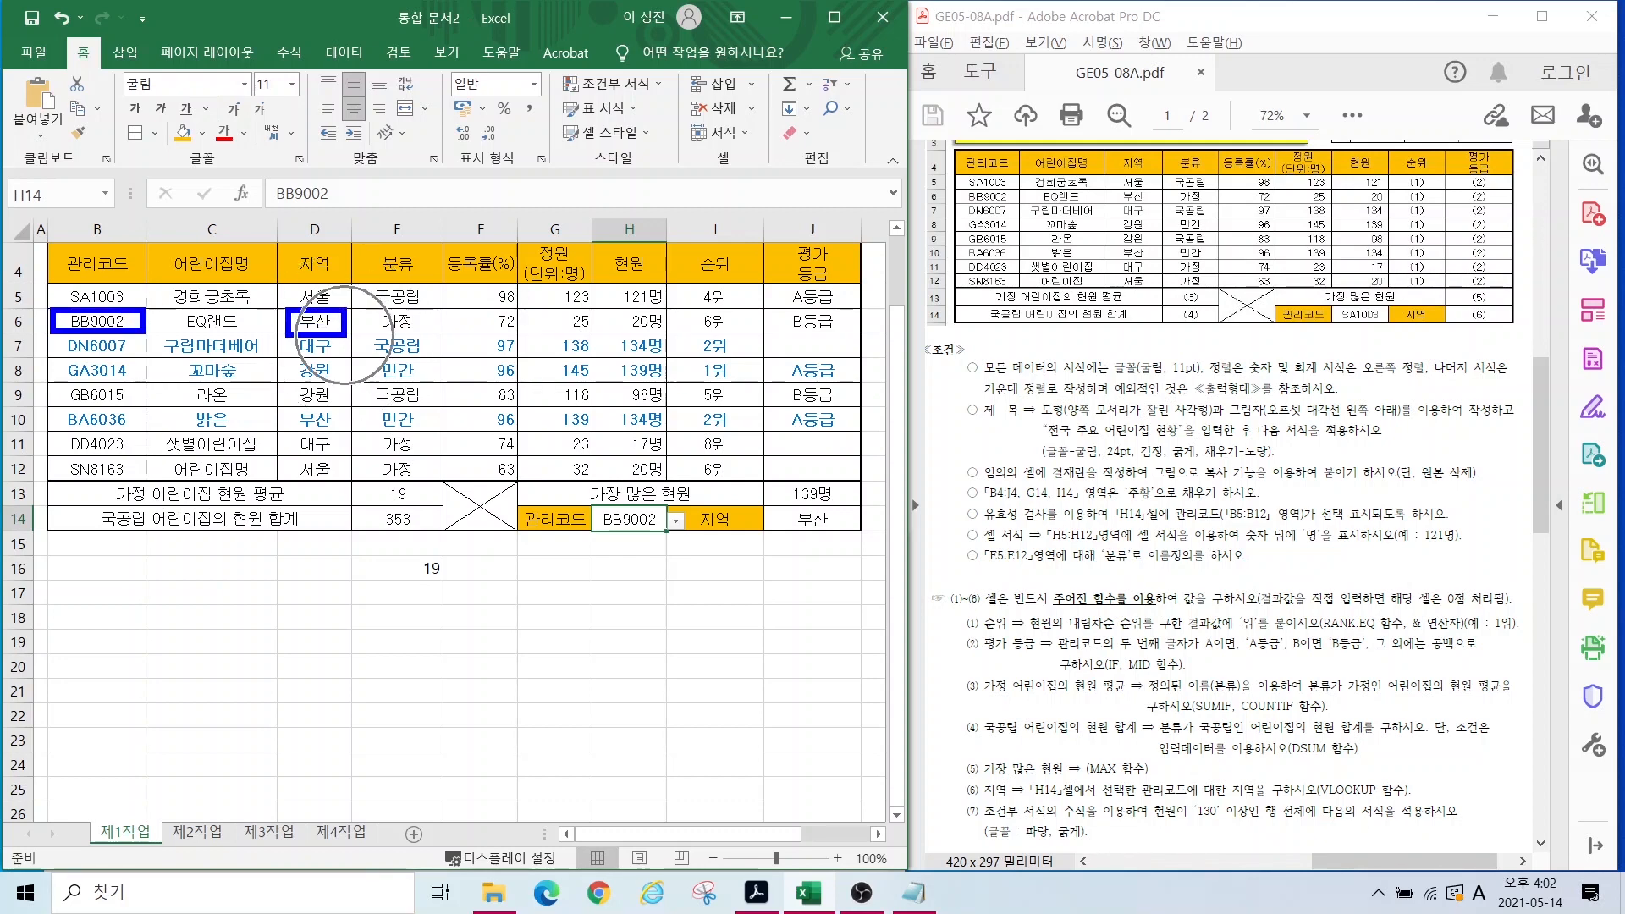
{"action": "key", "text": "Escape"}
{"action": "left_click", "coordinate": [677, 520]}
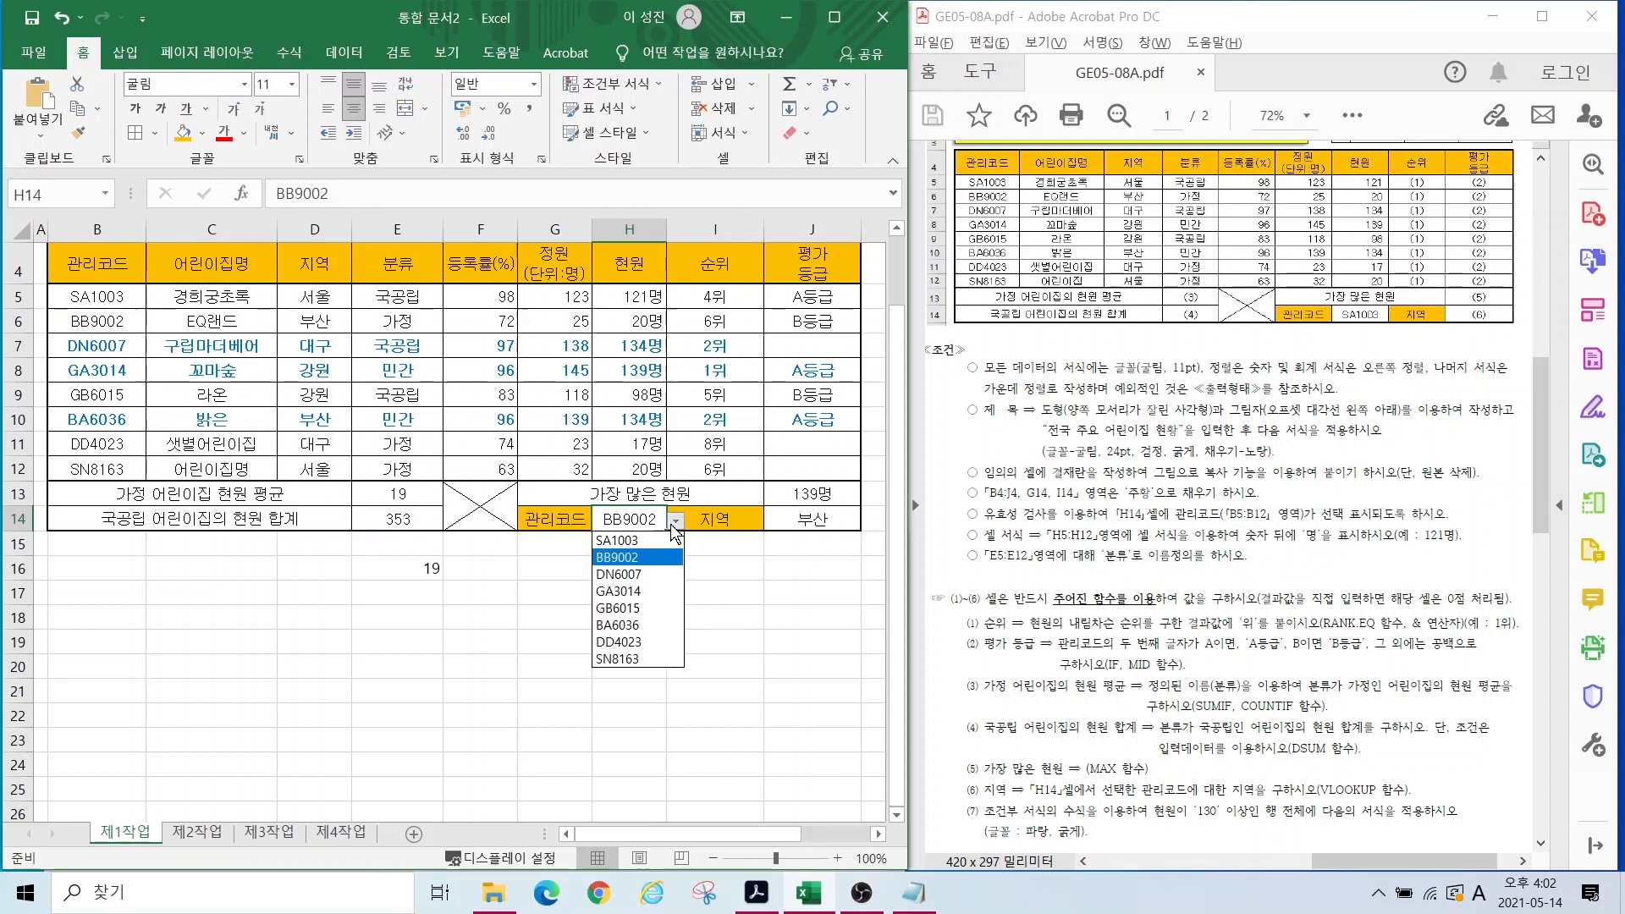
{"action": "left_click", "coordinate": [622, 643]}
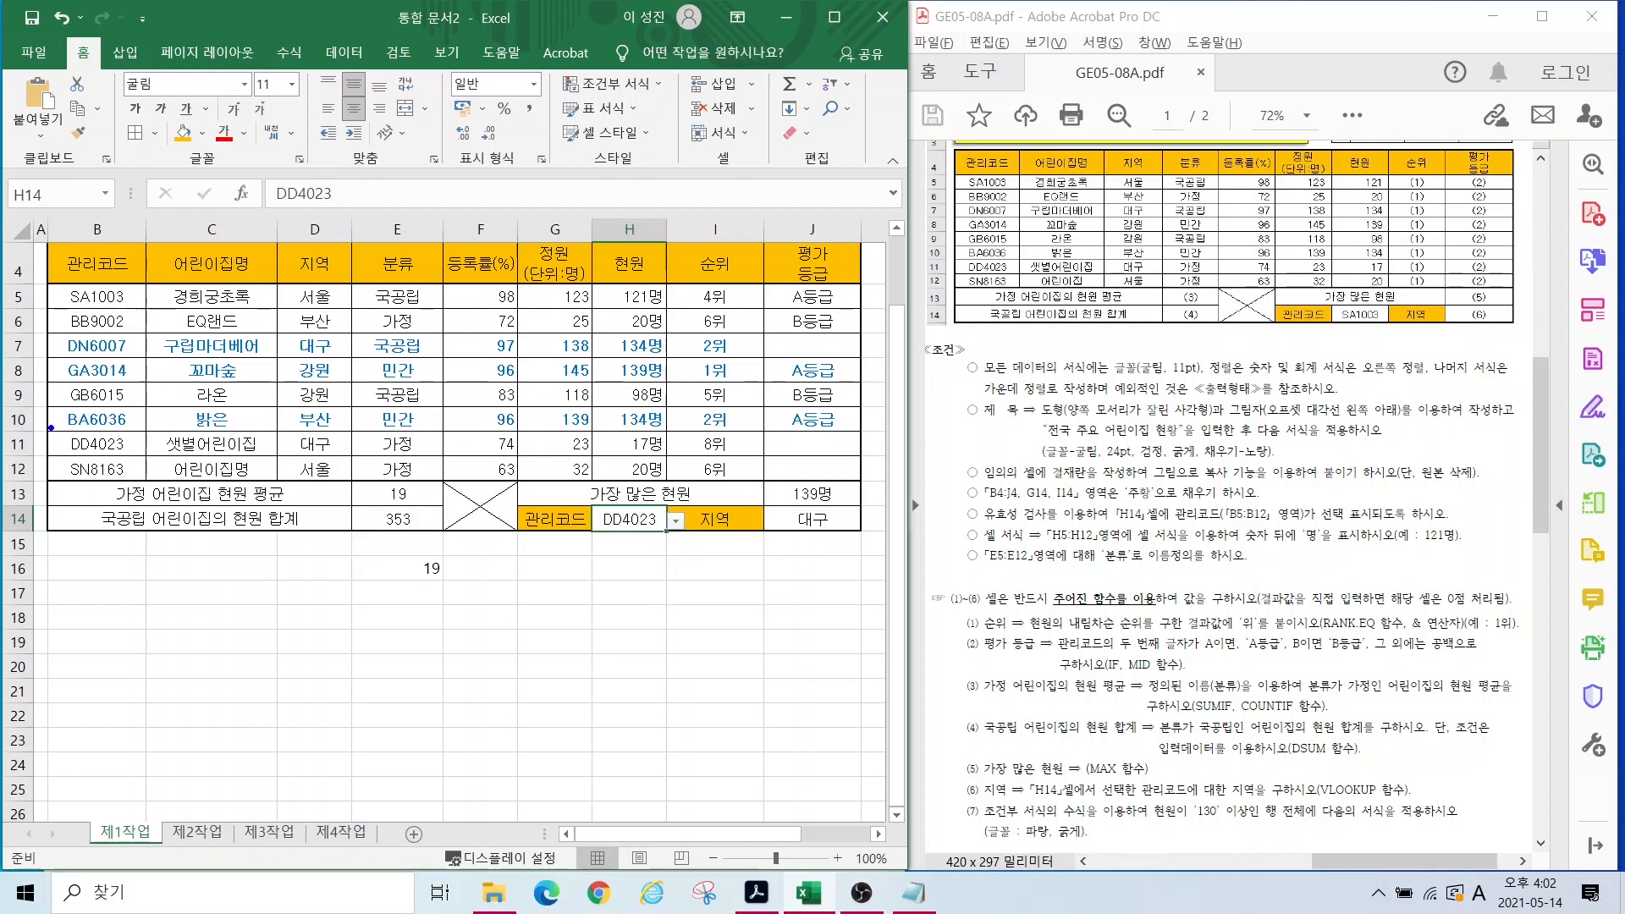
{"action": "left_click_drag", "start_coordinate": [51, 428], "coordinate": [141, 463]}
{"action": "left_click_drag", "start_coordinate": [278, 432], "coordinate": [342, 451]}
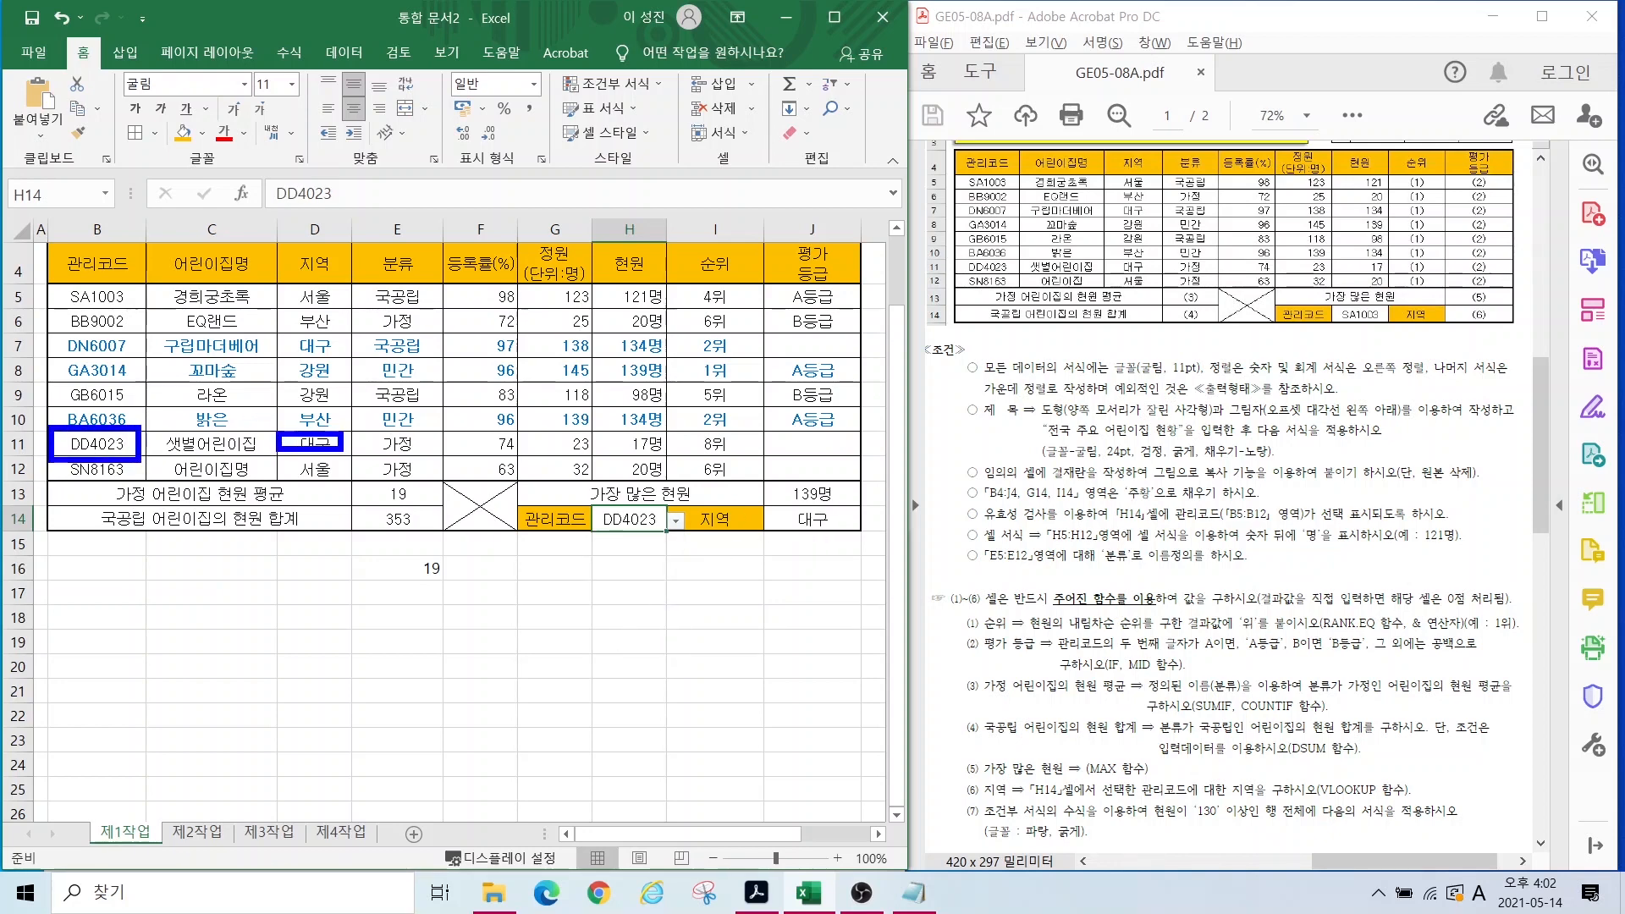
{"action": "key", "text": "Escape"}
{"action": "left_click", "coordinate": [555, 691]}
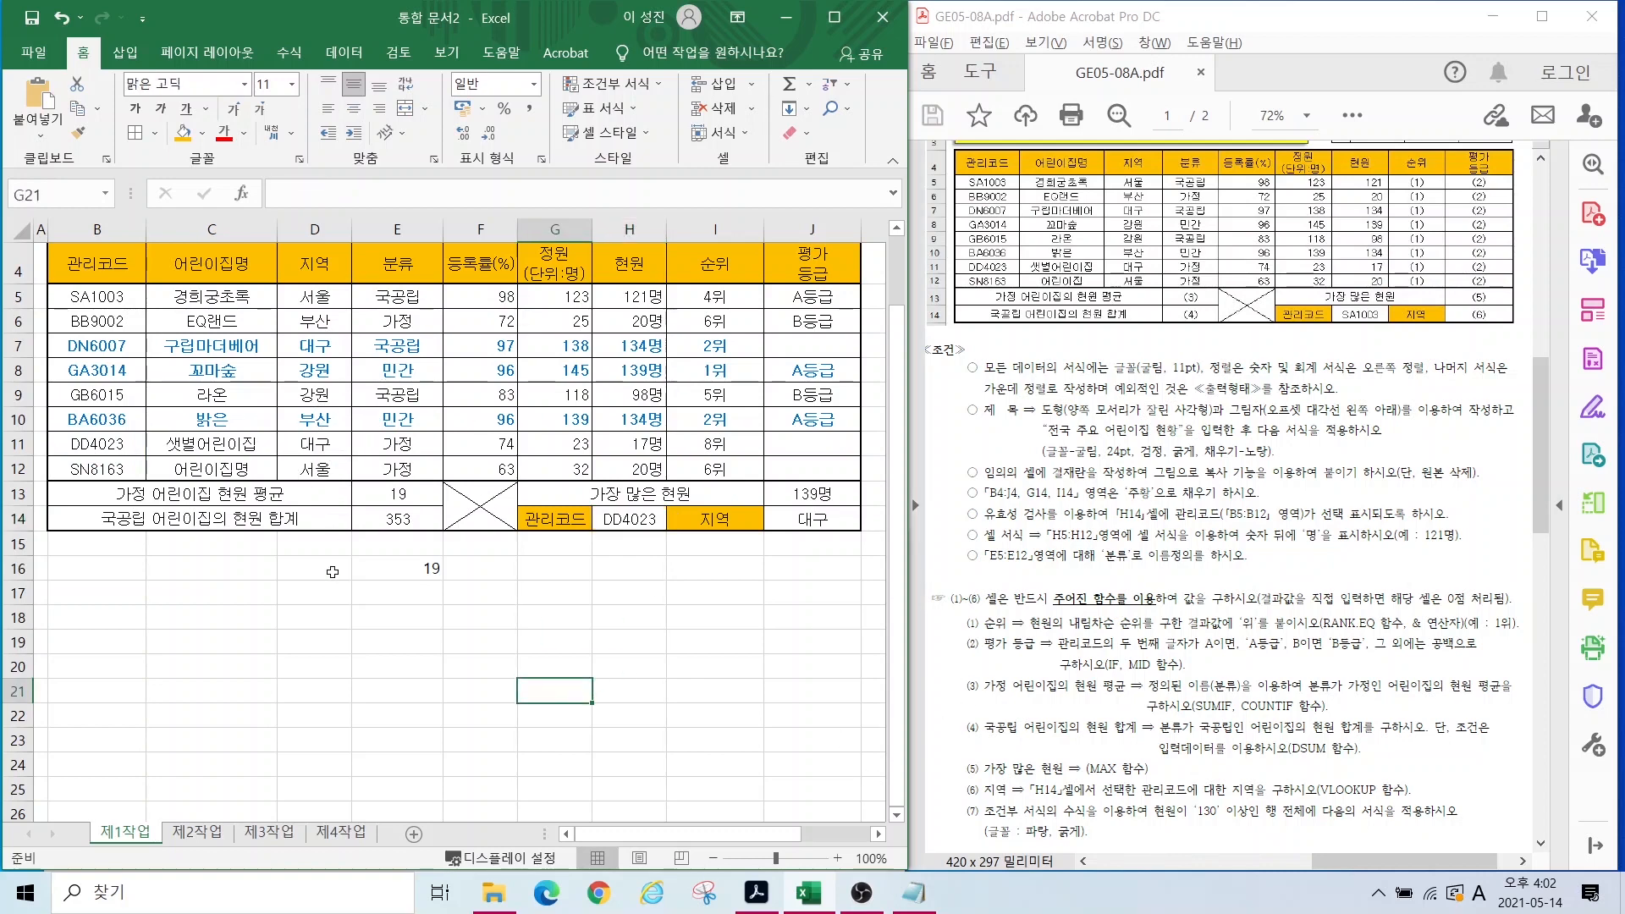
Step: Delete the leftover 19 from cell E16
{"action": "scroll", "coordinate": [394, 624], "scroll_direction": "up", "scroll_amount": 1}
{"action": "left_click", "coordinate": [428, 675]}
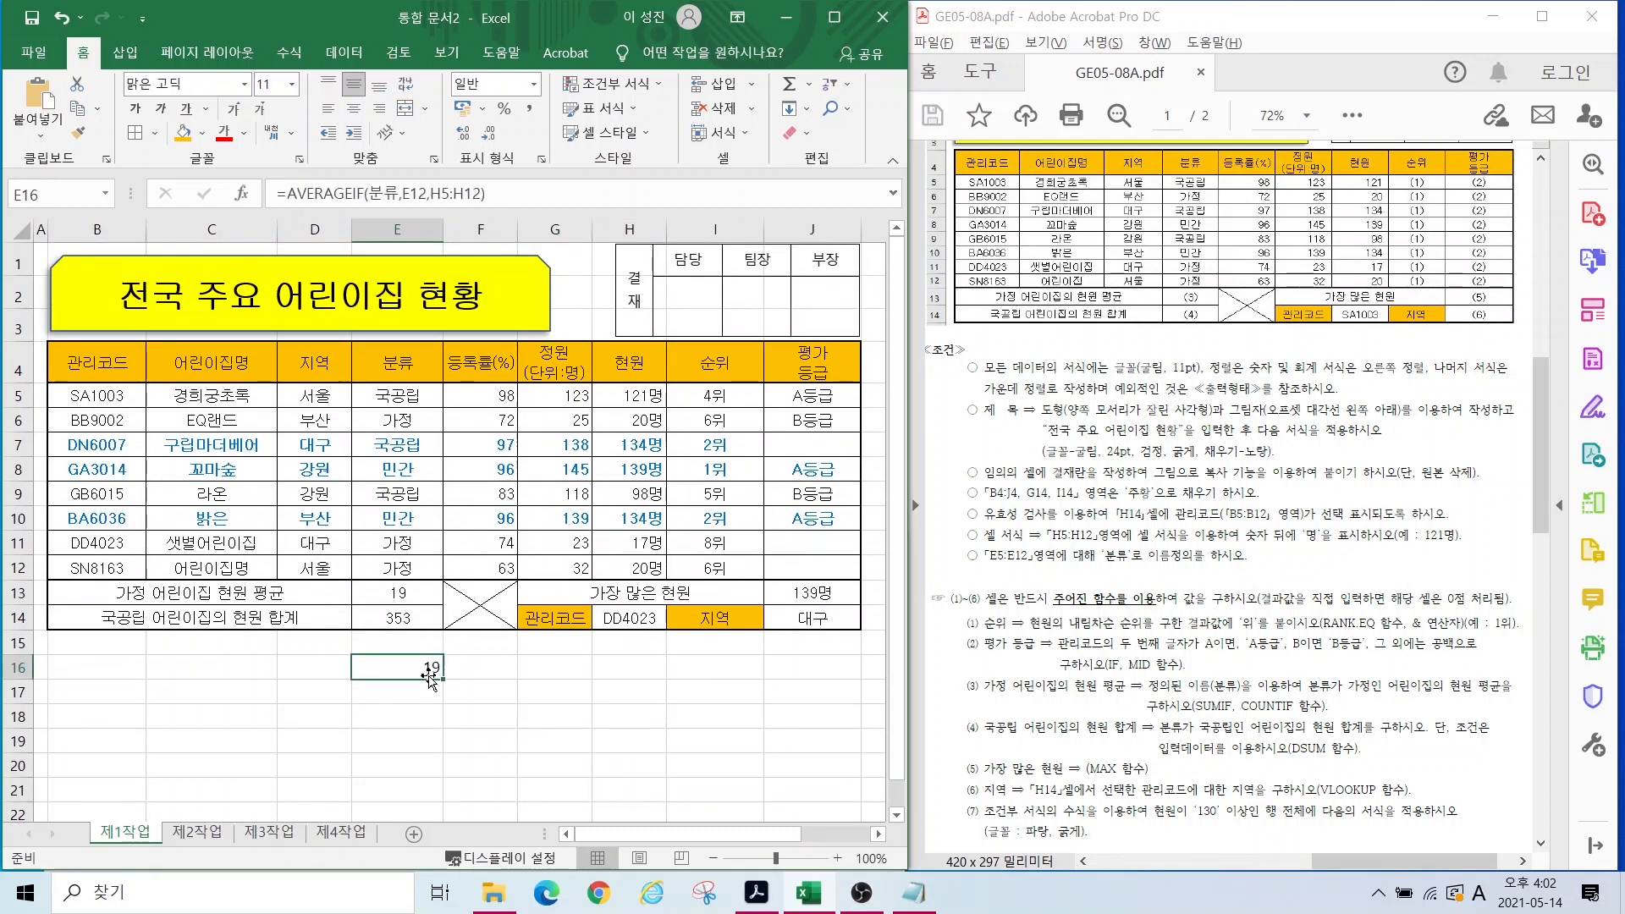
{"action": "key", "text": "Delete"}
{"action": "left_click", "coordinate": [554, 691]}
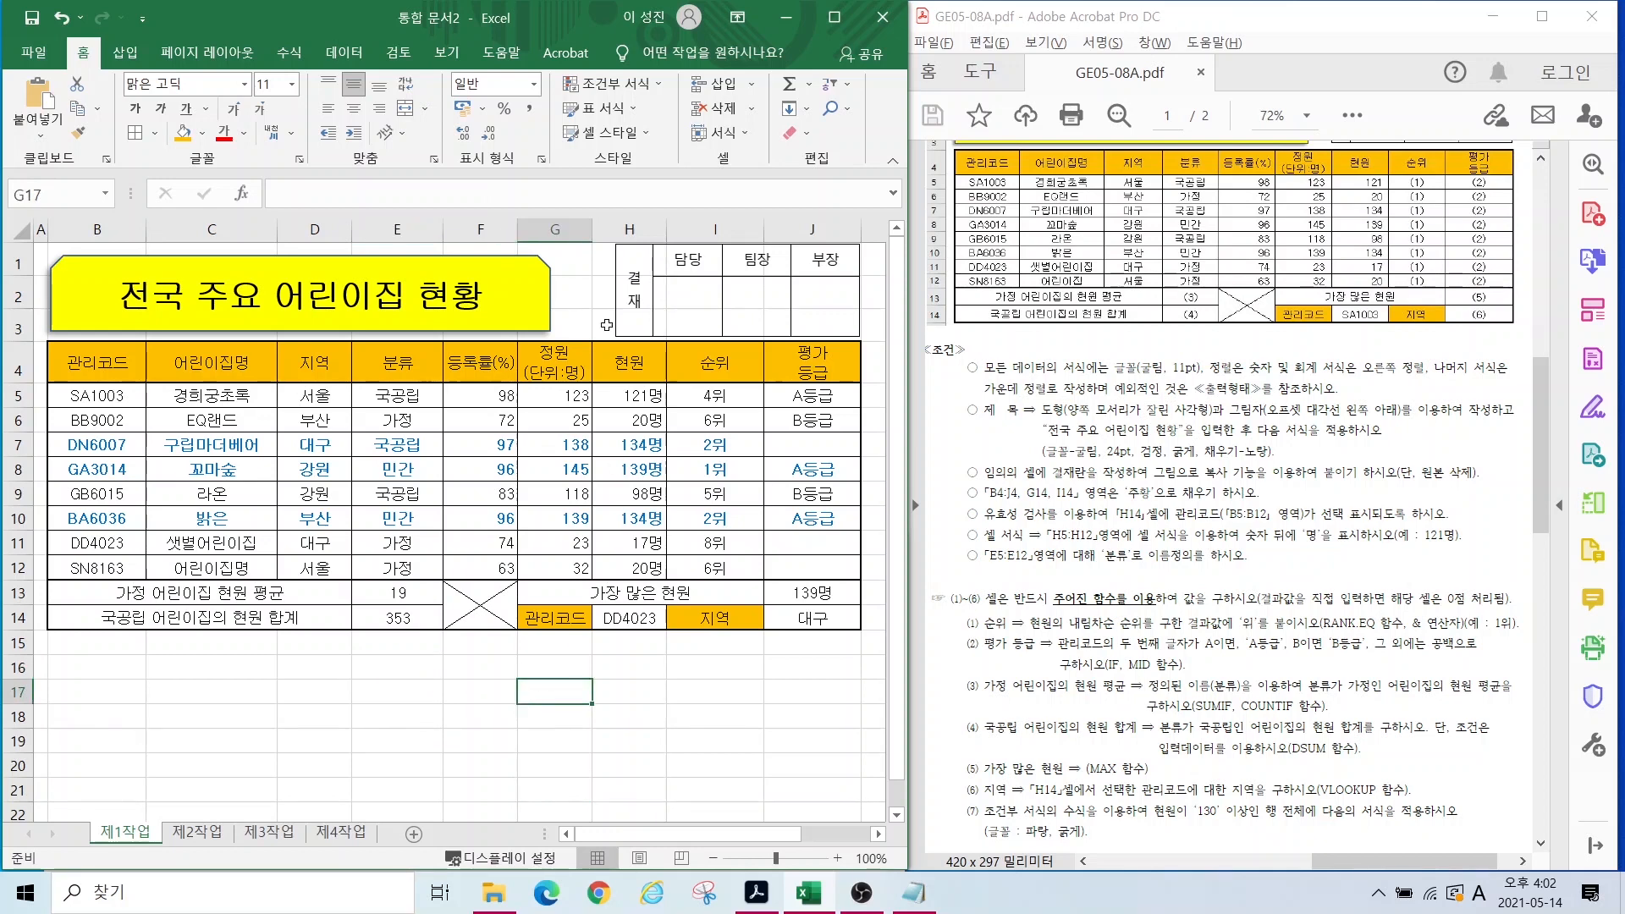